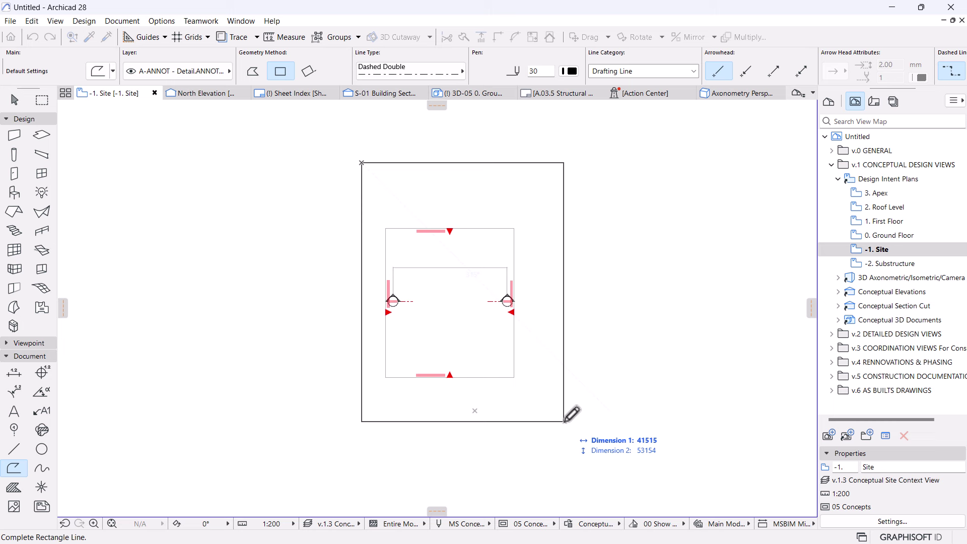
# - Complete the rectangular site boundary polyline with dimensions of 25000 by 35000 mm
pyautogui.write('25000')
pyautogui.press('Tab')
pyautogui.write('35000')
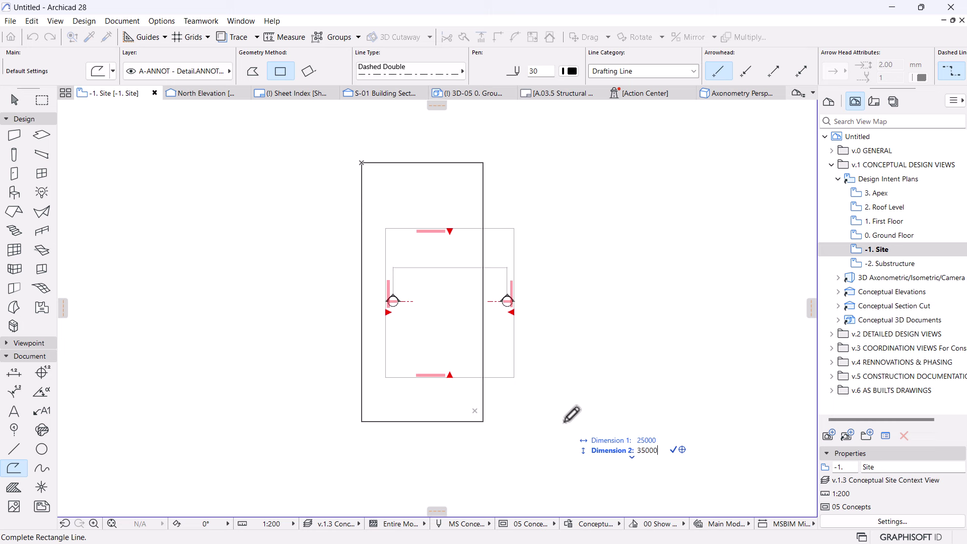
pyautogui.press('Return')
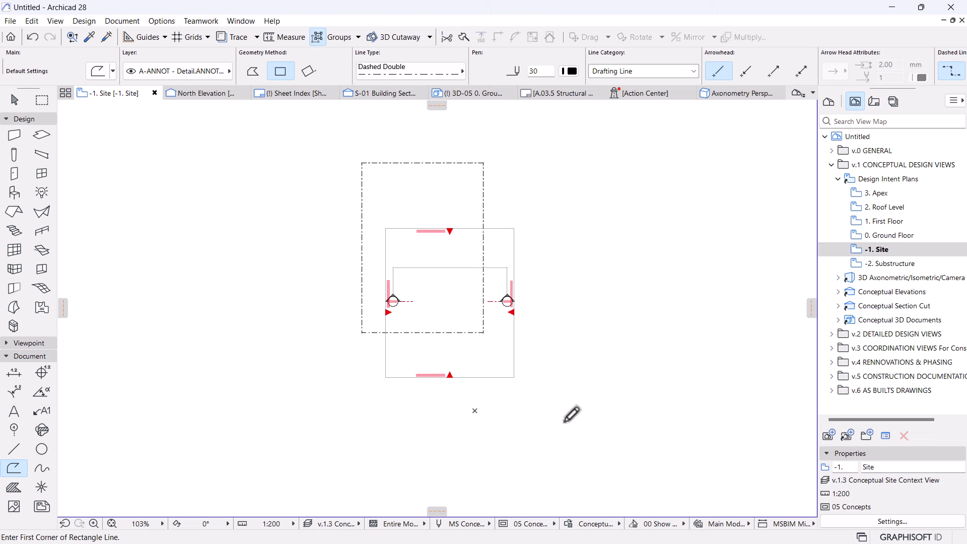
# - Move the site boundary rectangle about 12059 mm toward the lower right, roughly centring it on the elevation and section markers
pyautogui.scroll(1, 475, 306)
pyautogui.scroll(1, 475, 306)
pyautogui.moveTo(462, 300); pyautogui.dragTo(468, 327, button='middle')
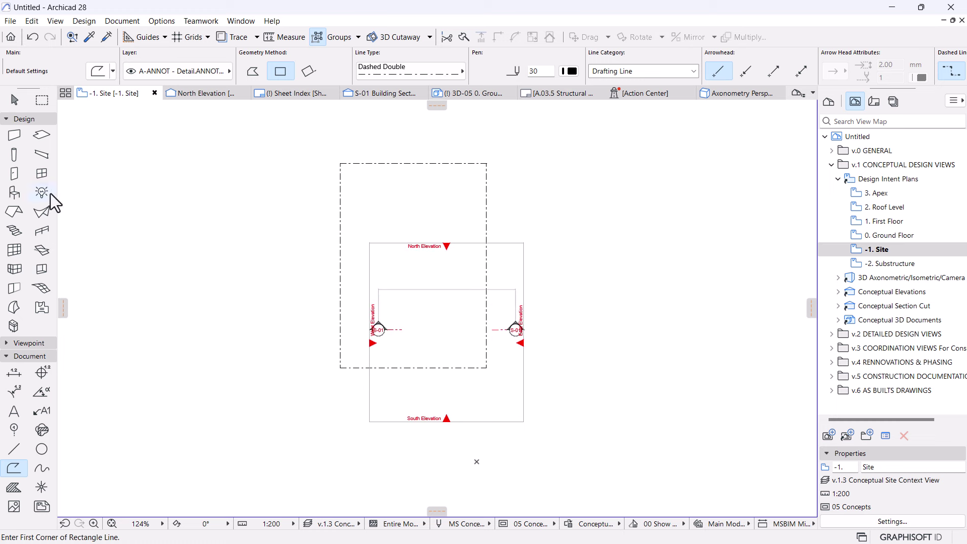
pyautogui.click(14, 100)
pyautogui.click(457, 163)
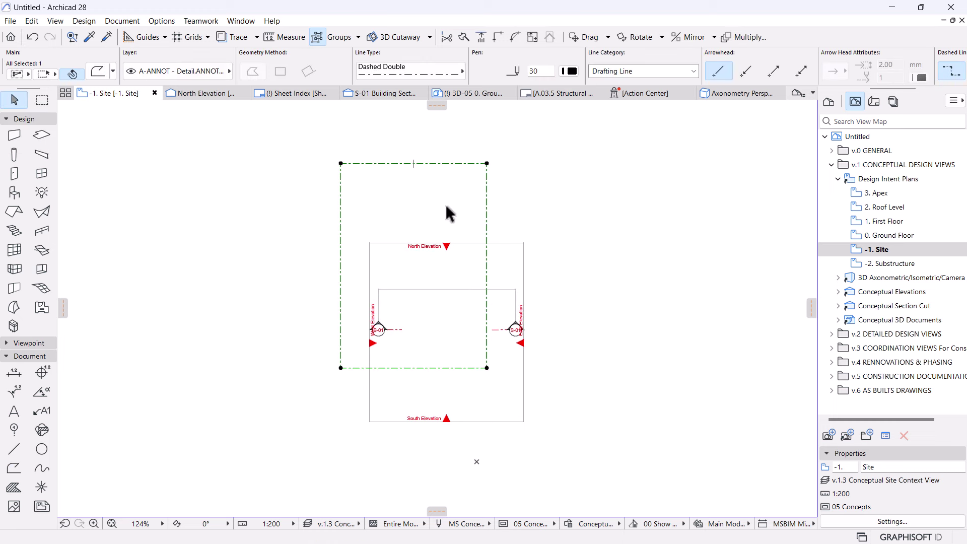
pyautogui.hotkey('ctrl', 'd')
pyautogui.click(425, 245)
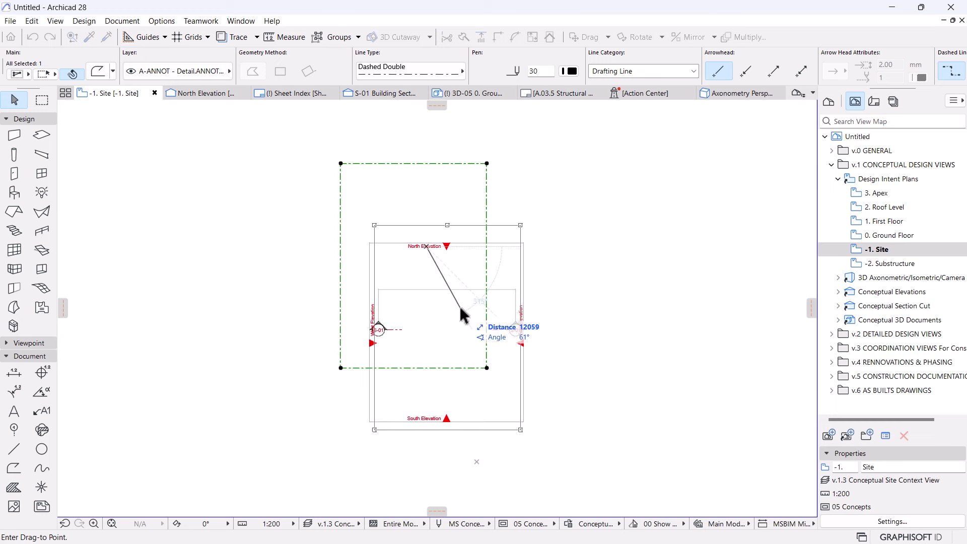
pyautogui.click(461, 315)
pyautogui.scroll(2, 539, 334)
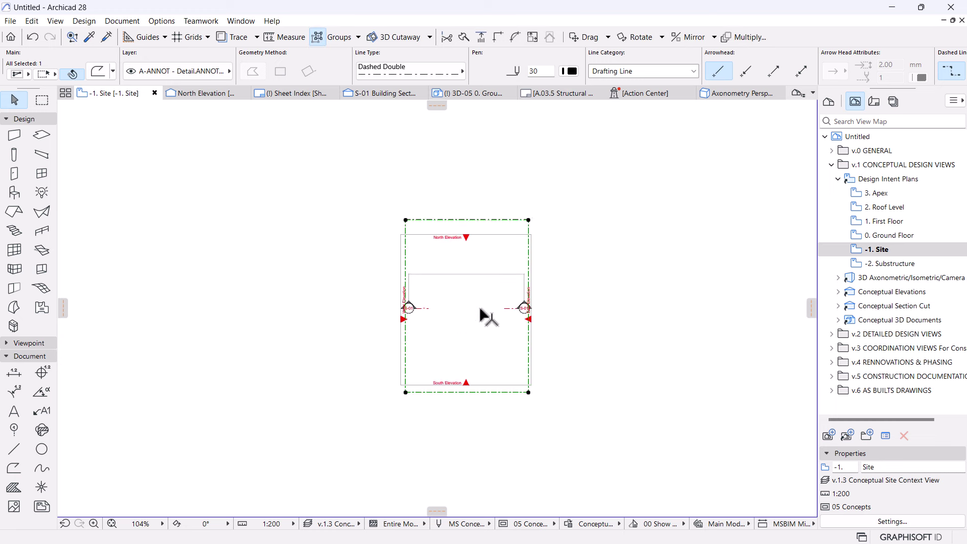
pyautogui.click(609, 314)
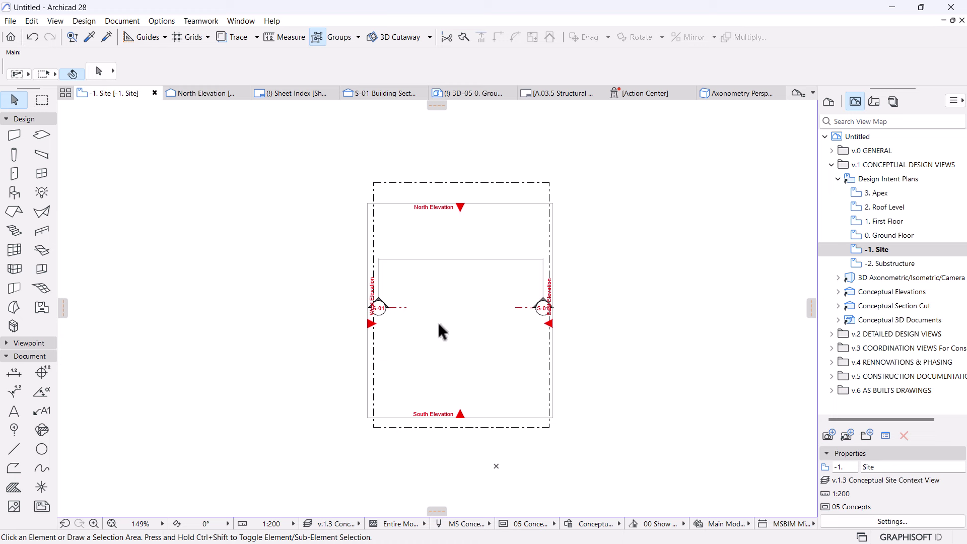
# - Select the site boundary rectangle and reposition its floating editing palette near the middle of the plan
pyautogui.scroll(1, 437, 320)
pyautogui.moveTo(437, 320); pyautogui.dragTo(454, 286, button='middle')
pyautogui.scroll(1, 454, 291)
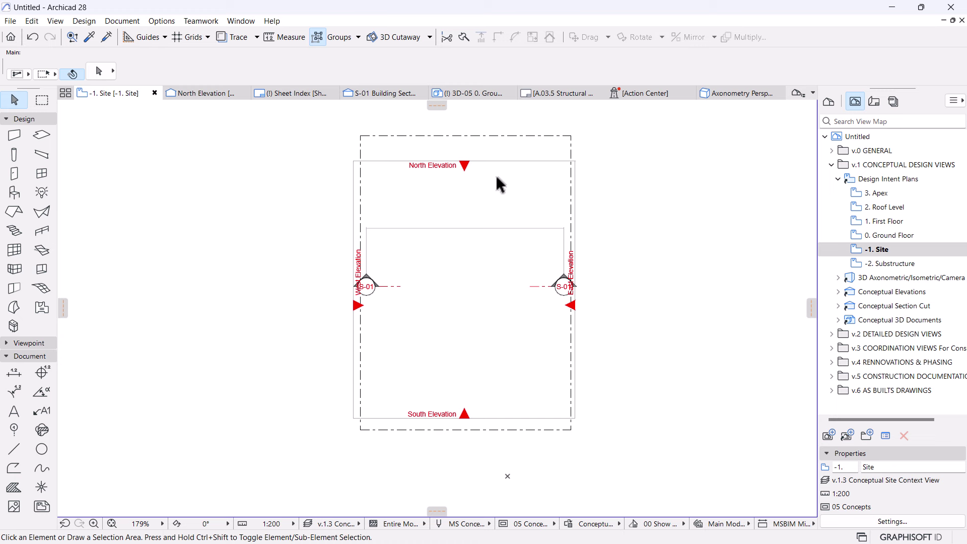
pyautogui.click(492, 136)
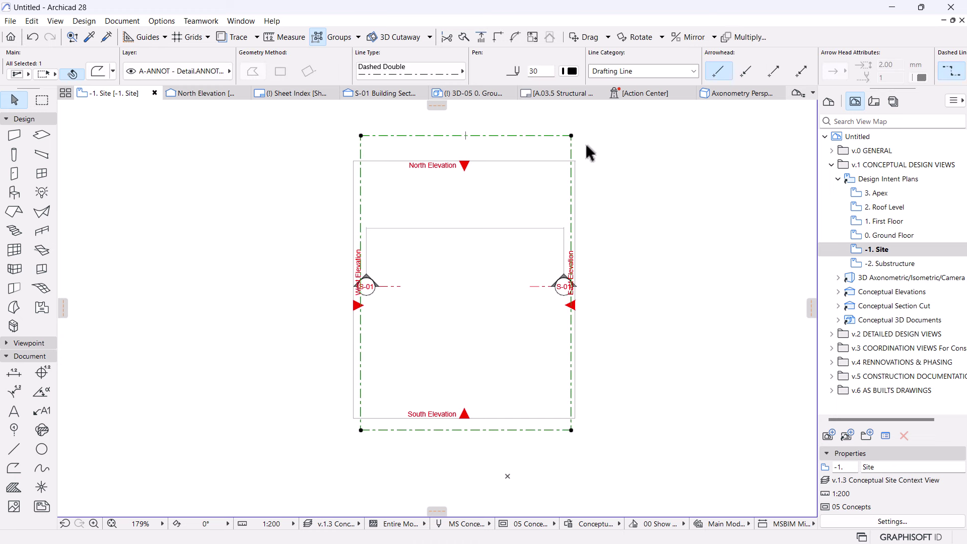
pyautogui.click(571, 136)
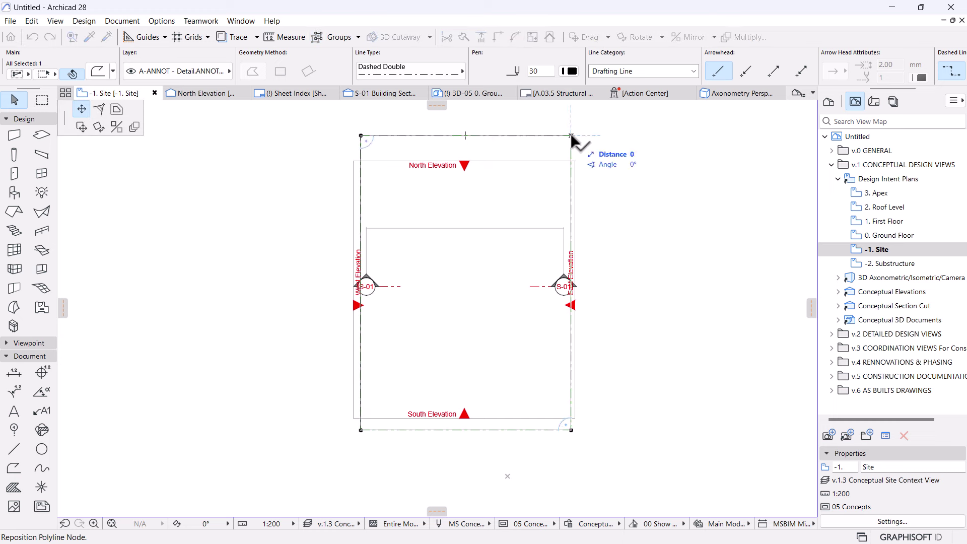
pyautogui.moveTo(63, 121)
pyautogui.mouseDown()
pyautogui.moveTo(134, 243)
pyautogui.moveTo(378, 325)
pyautogui.moveTo(416, 278)
pyautogui.mouseUp()
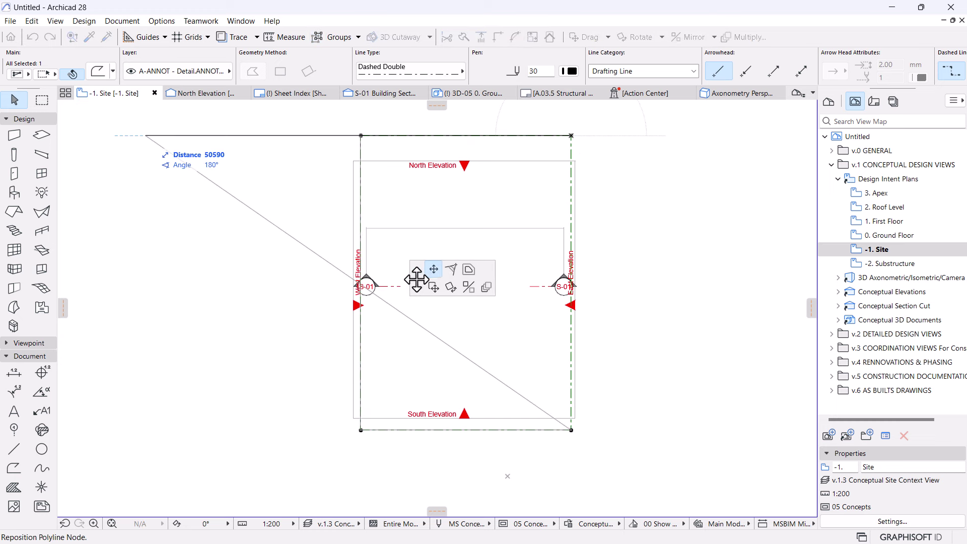
pyautogui.click(469, 270)
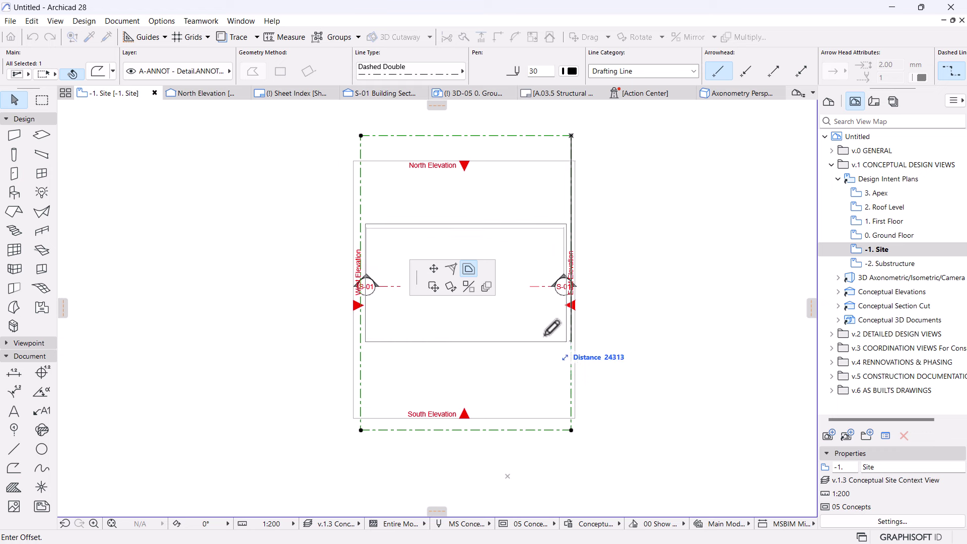
pyautogui.press('Escape')
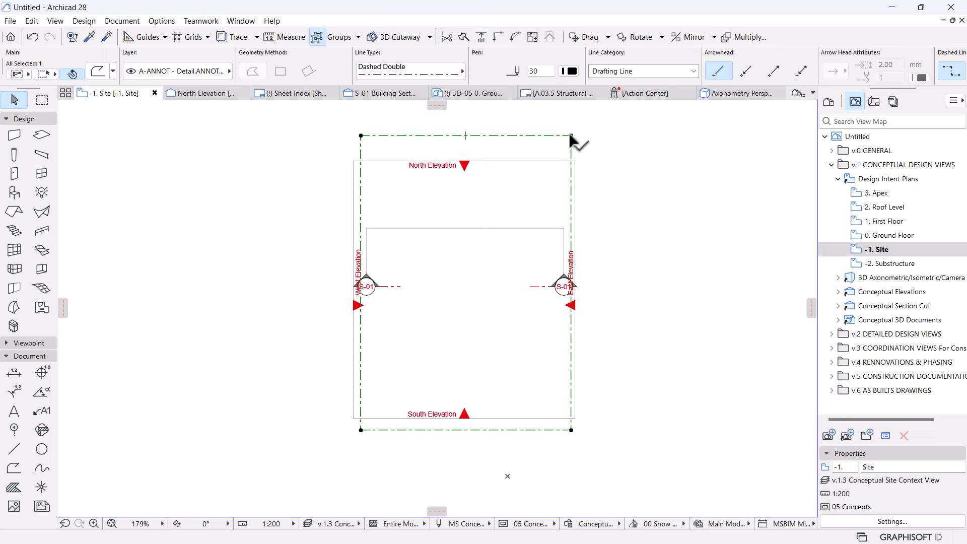
# - Offset all edges of the site boundary rectangle inward by 2500 mm
pyautogui.click(494, 136)
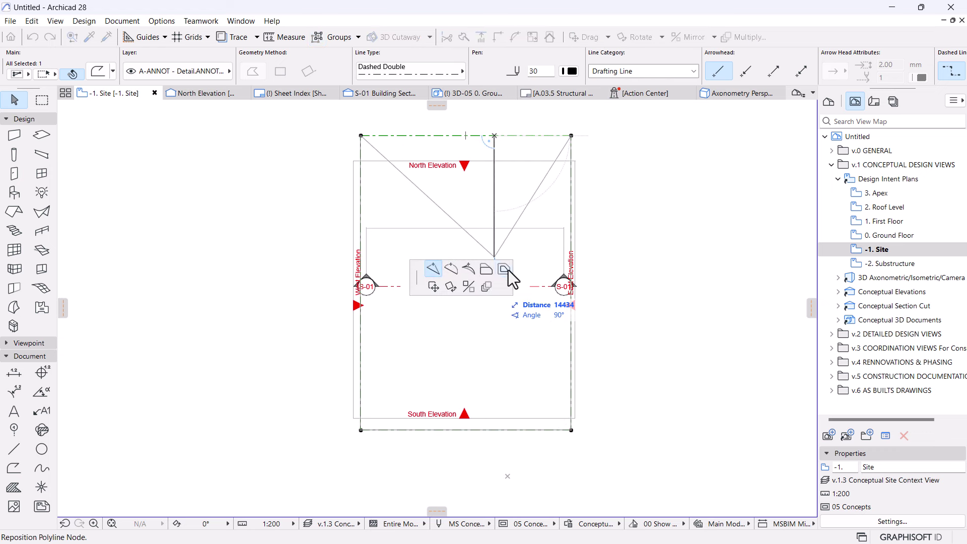
pyautogui.click(504, 269)
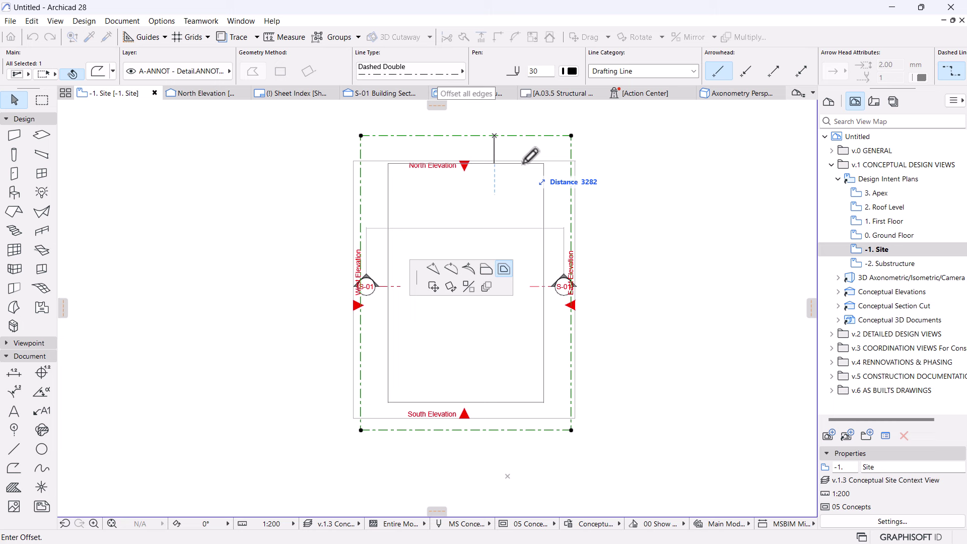
pyautogui.write('2500')
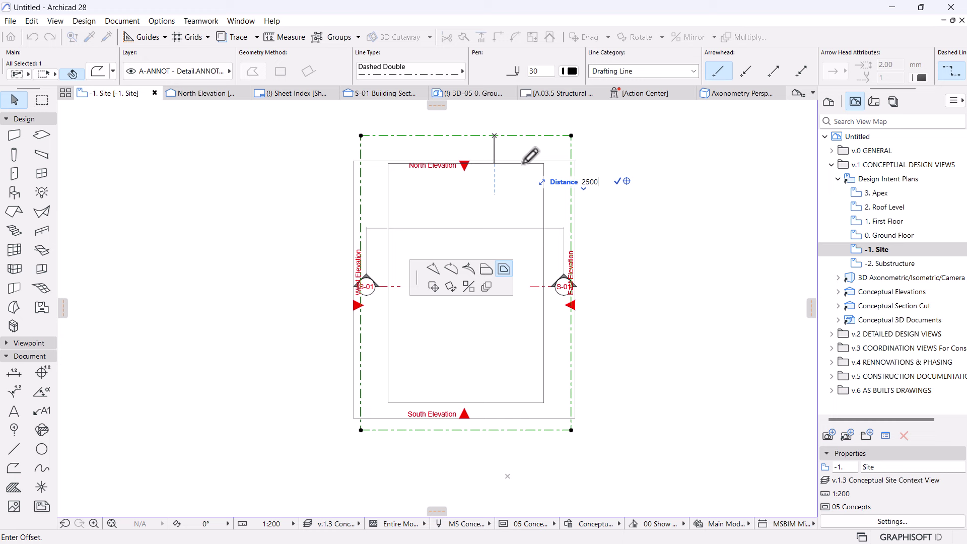
pyautogui.press('Return')
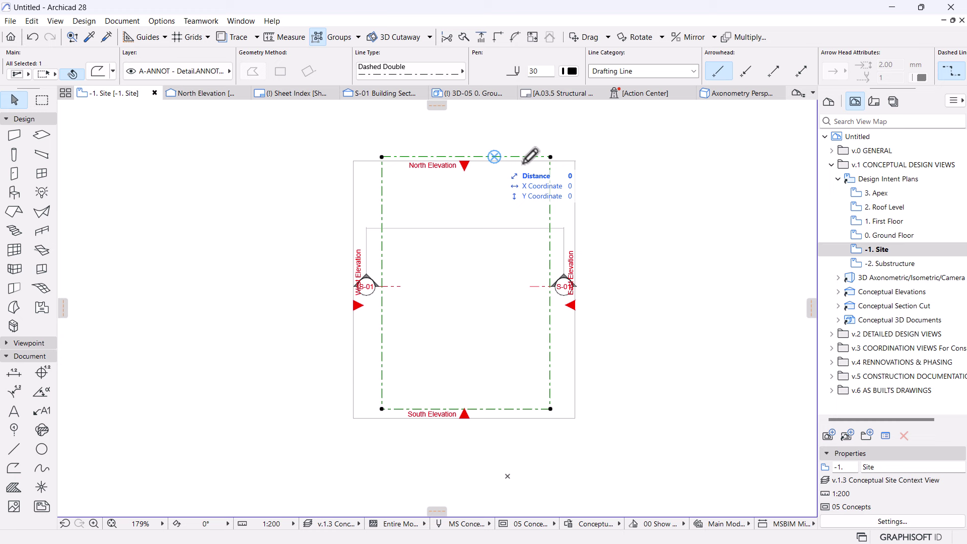
# - Create an outer copy of the rectangle by offsetting all its edges outward by 2500 mm
pyautogui.click(549, 340)
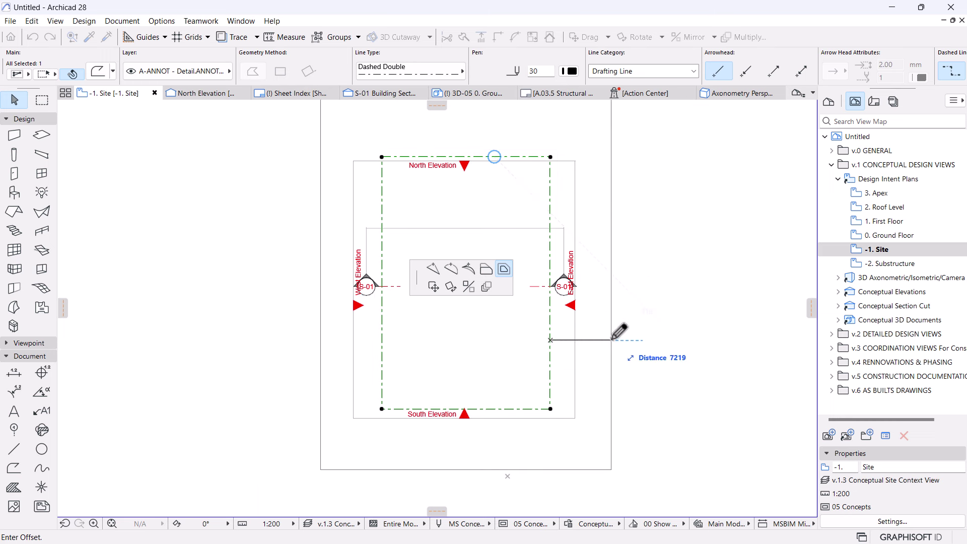
pyautogui.write('2500')
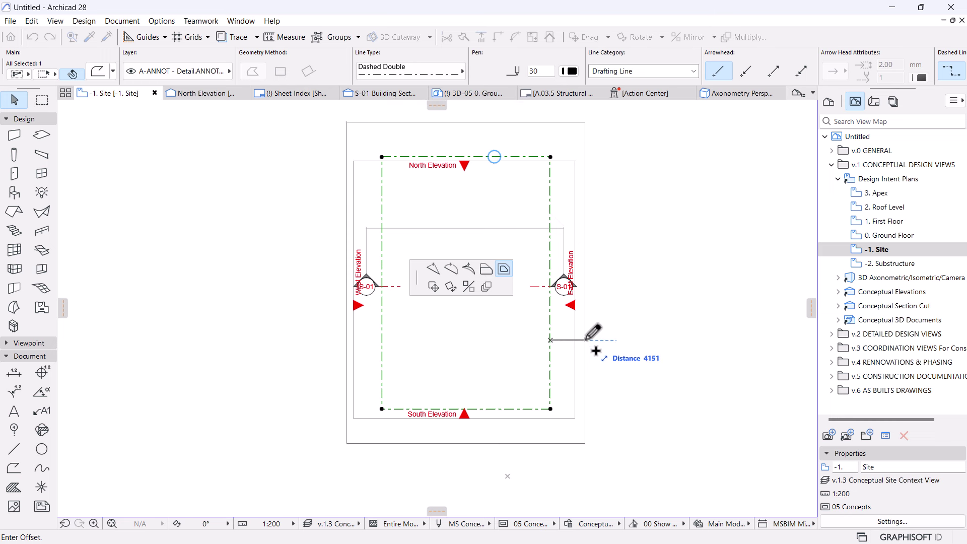
pyautogui.write('2500')
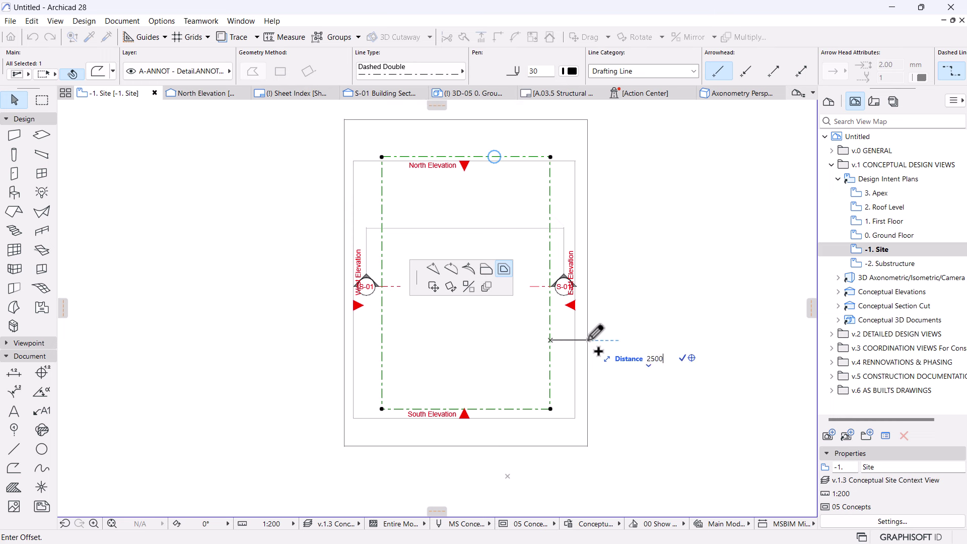
pyautogui.press('Return')
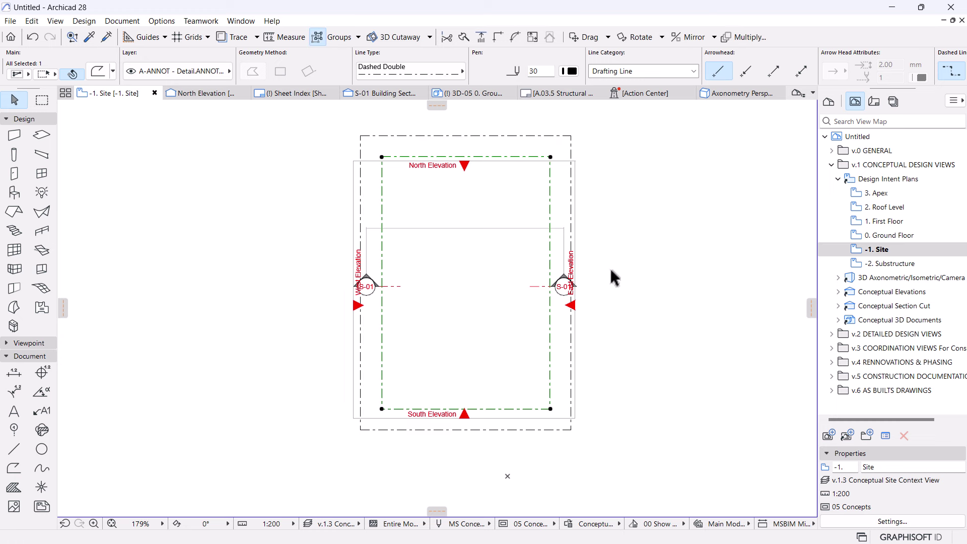
pyautogui.click(606, 403)
pyautogui.click(554, 429)
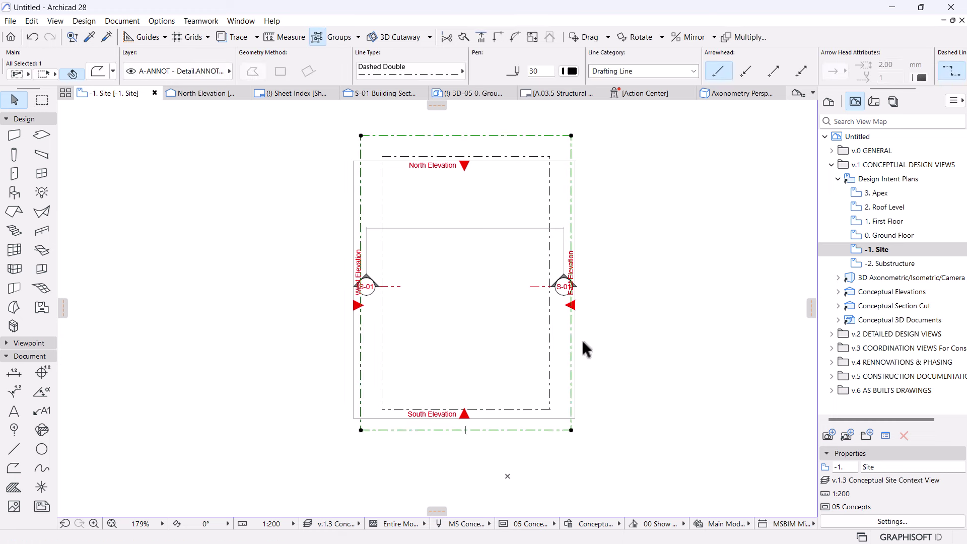
# - Offset only the south edge of the inner rectangle inward by 2500 mm
pyautogui.click(381, 352)
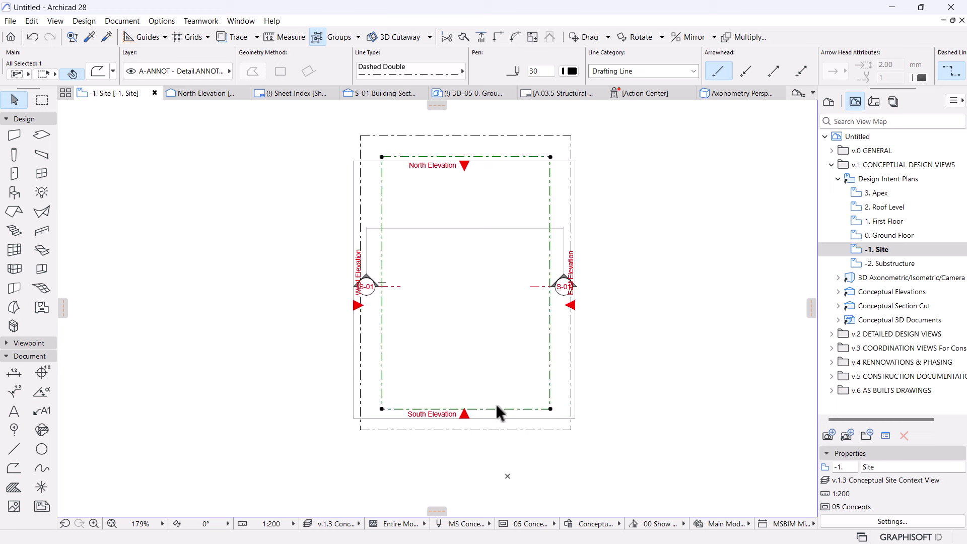
pyautogui.scroll(1, 466, 425)
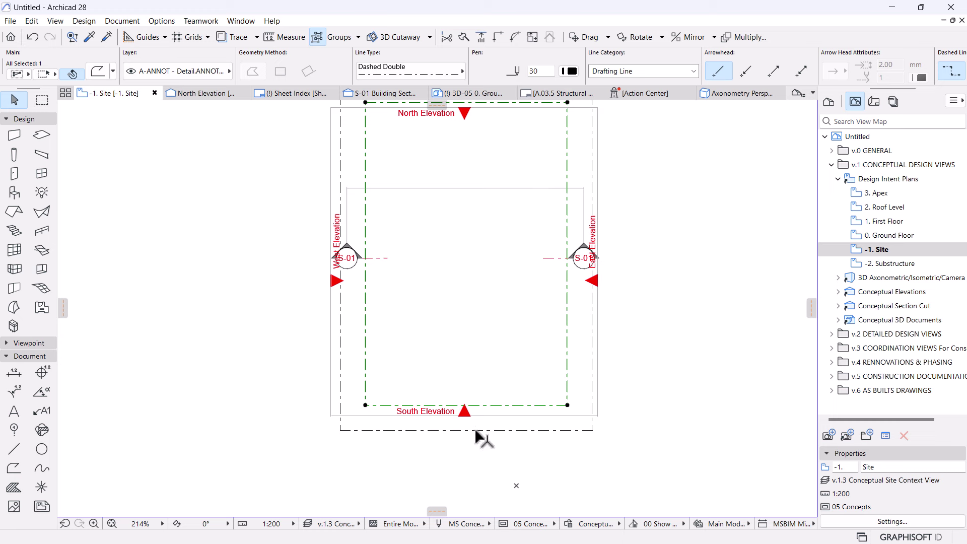
pyautogui.click(483, 405)
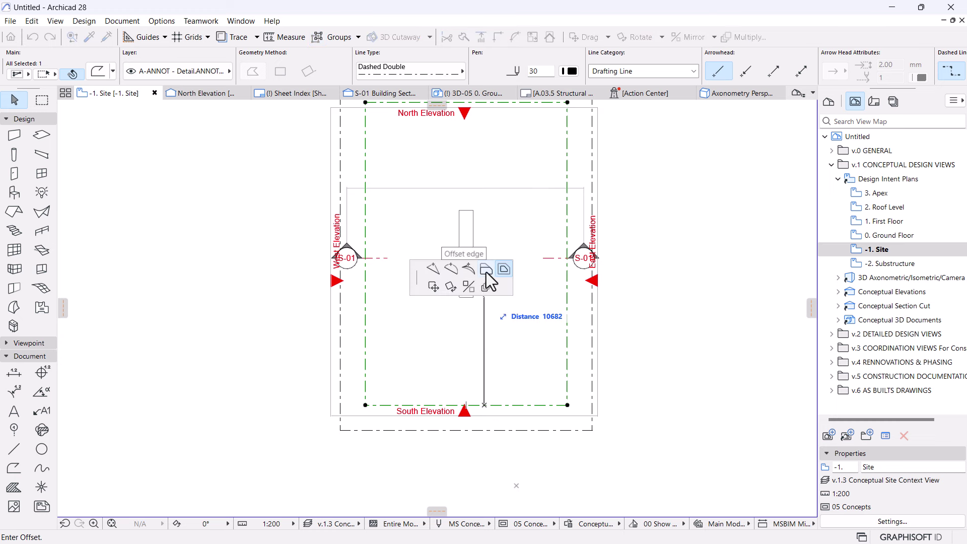
pyautogui.click(486, 269)
pyautogui.write('2500')
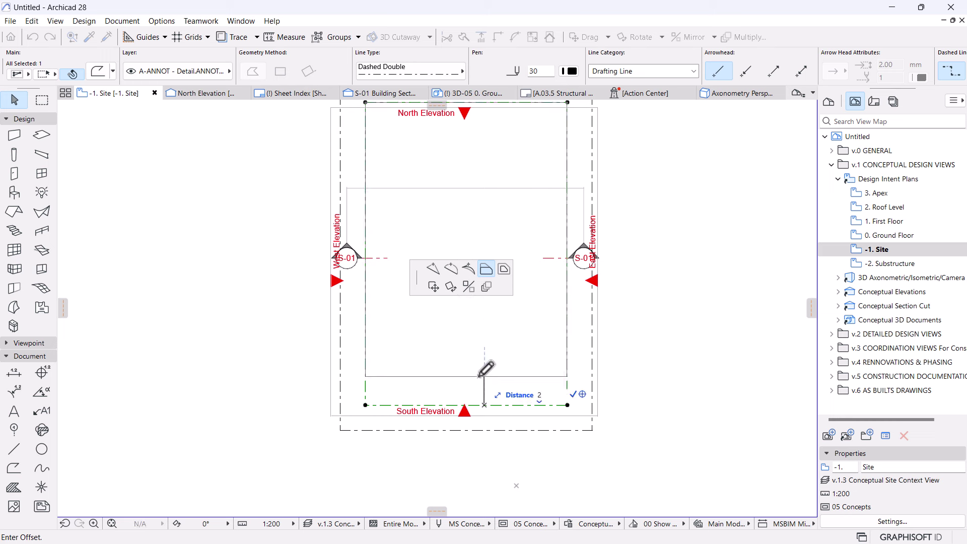
pyautogui.press('Return')
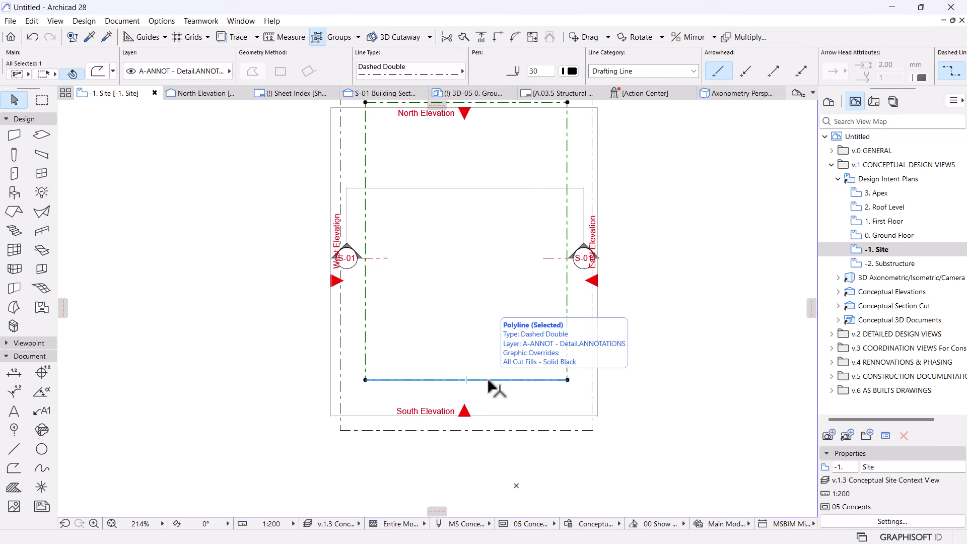
pyautogui.click(627, 368)
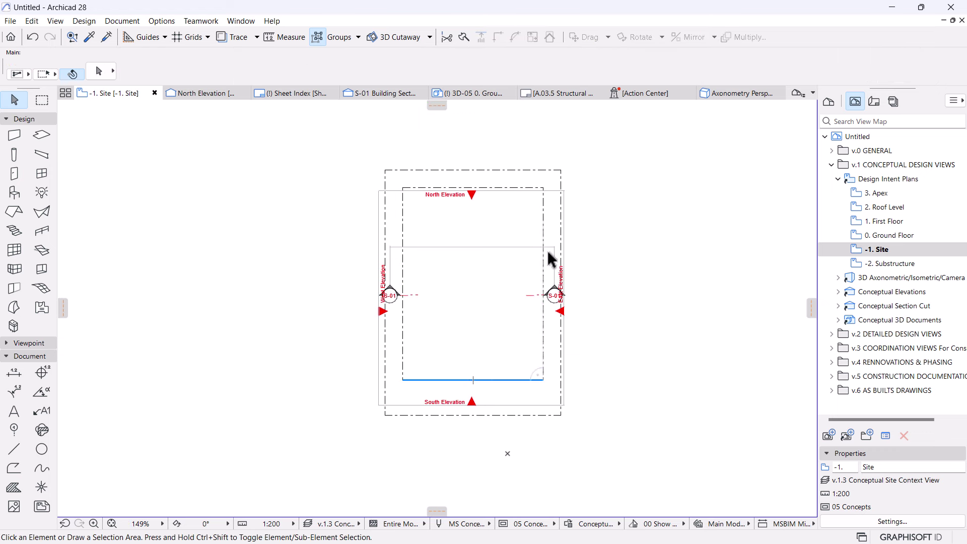
# - Draw a circle with a radius of about 306 mm centred on the upper-left corner of the outer boundary
pyautogui.scroll(-2, 524, 226)
pyautogui.scroll(2, 454, 196)
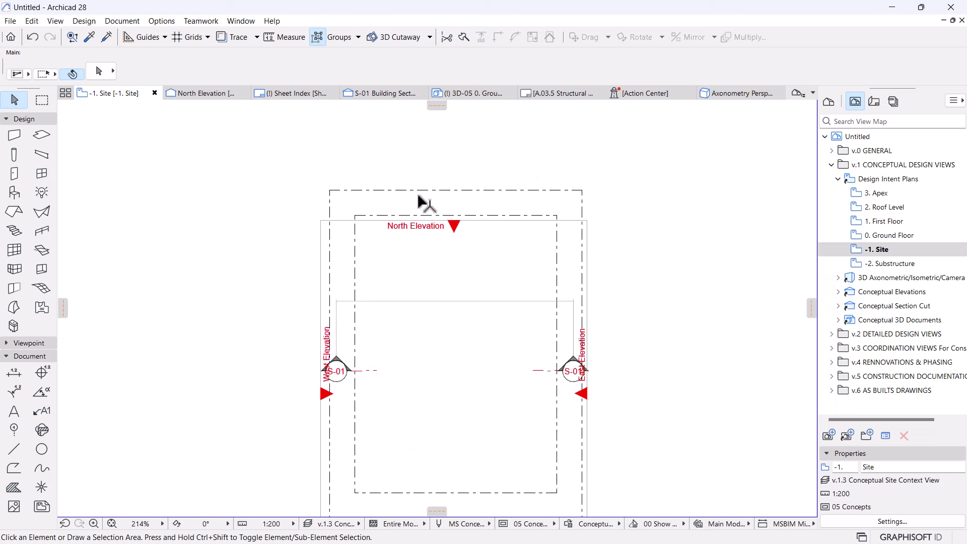
pyautogui.click(42, 449)
pyautogui.scroll(5, 373, 254)
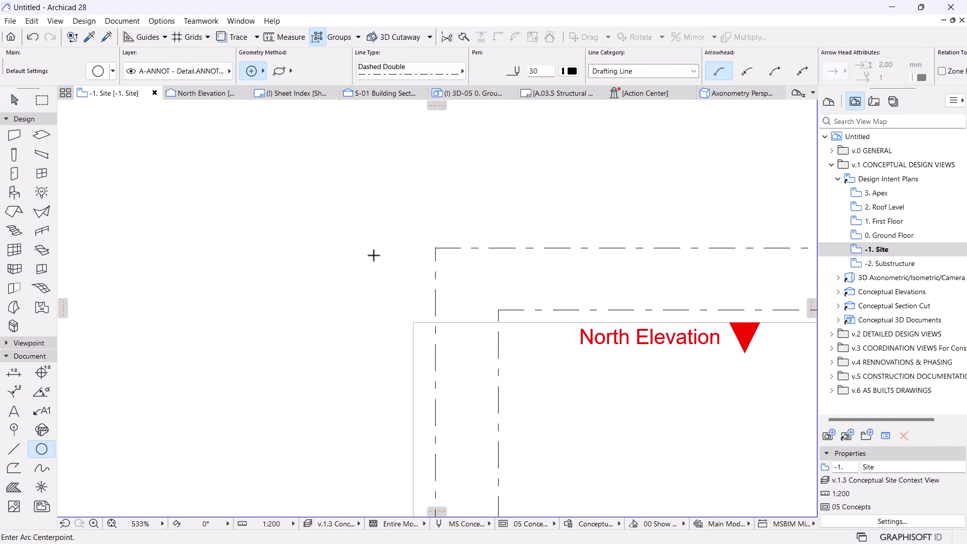
pyautogui.click(436, 247)
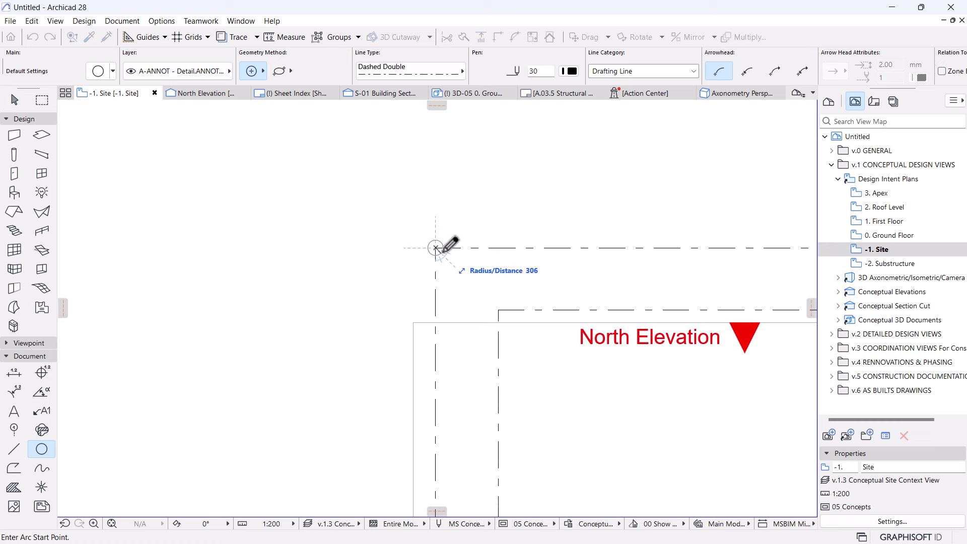
pyautogui.click(442, 249)
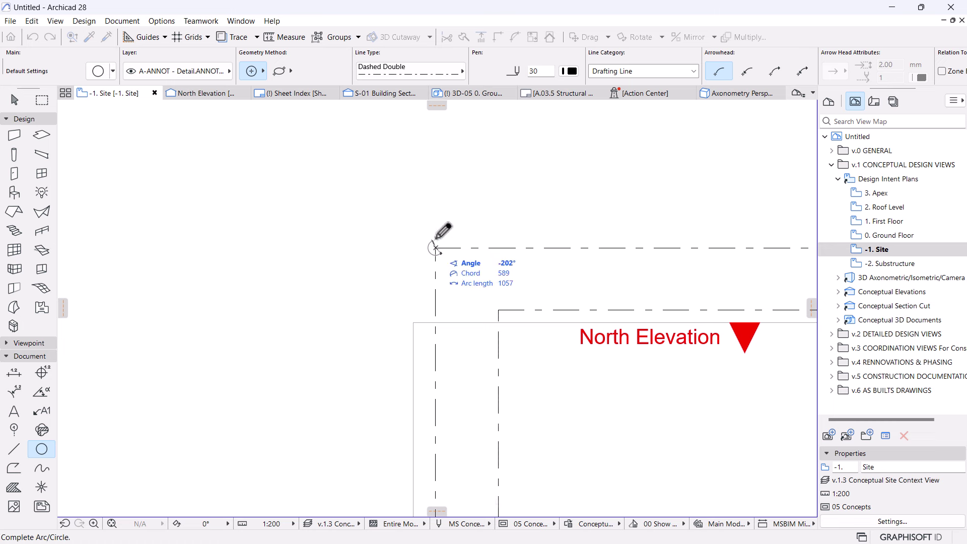
pyautogui.click(436, 240)
pyautogui.press('Escape')
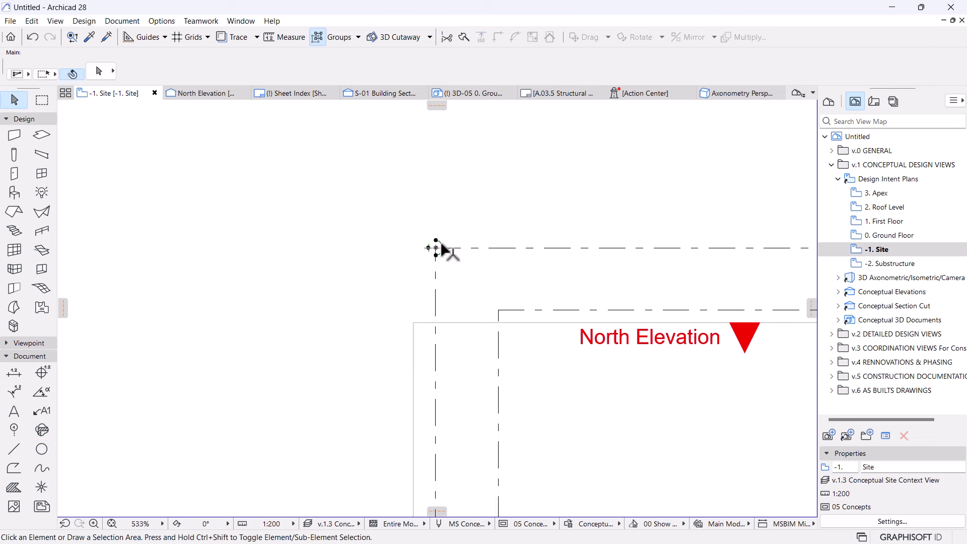
# - Change the line type of the circle at the boundary corner to Solid
pyautogui.click(429, 73)
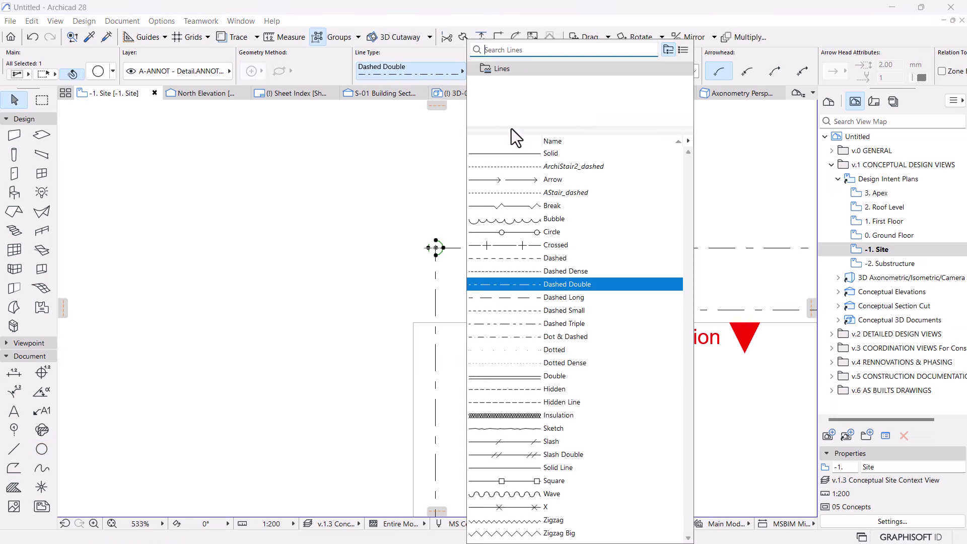
pyautogui.click(533, 153)
pyautogui.click(365, 185)
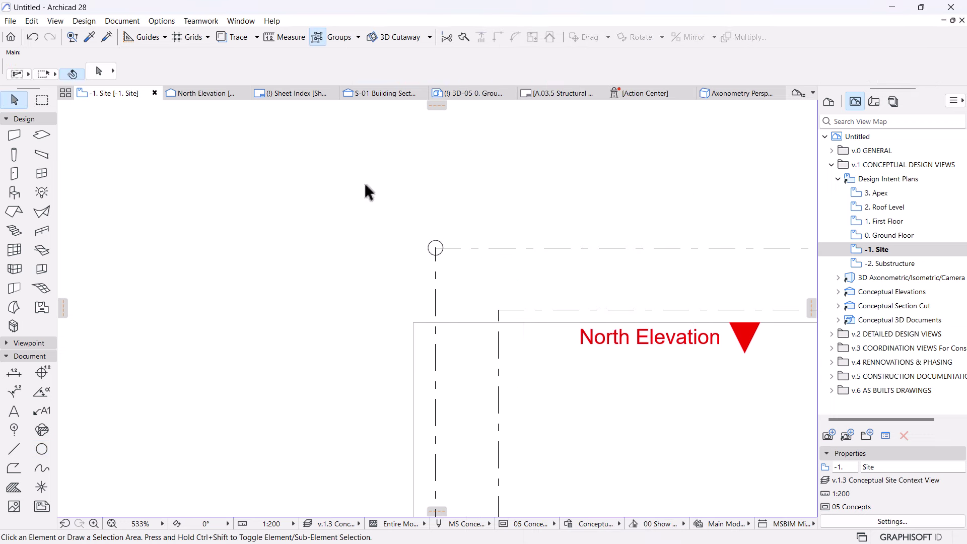
# - Draw a horizontal line about 8560 mm long extending west from the centre of the circle at the outer boundary's north-west corner
pyautogui.click(15, 448)
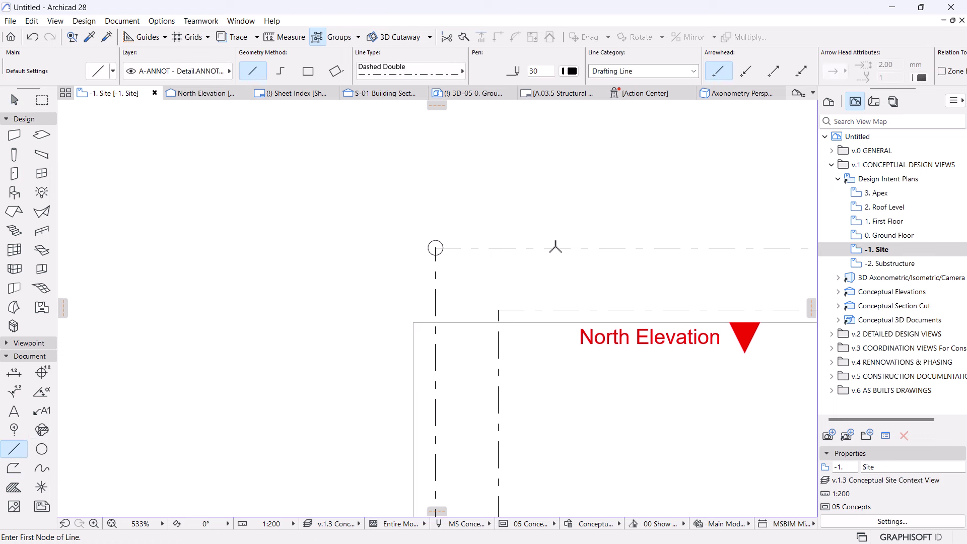
pyautogui.click(435, 247)
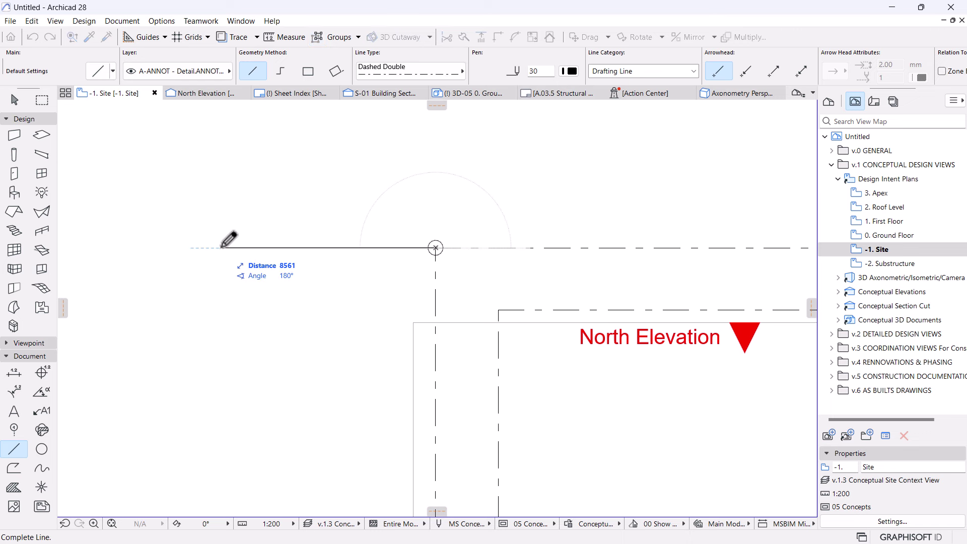
pyautogui.press('Escape')
pyautogui.scroll(-3, 397, 252)
pyautogui.scroll(2, 394, 291)
pyautogui.press('Escape')
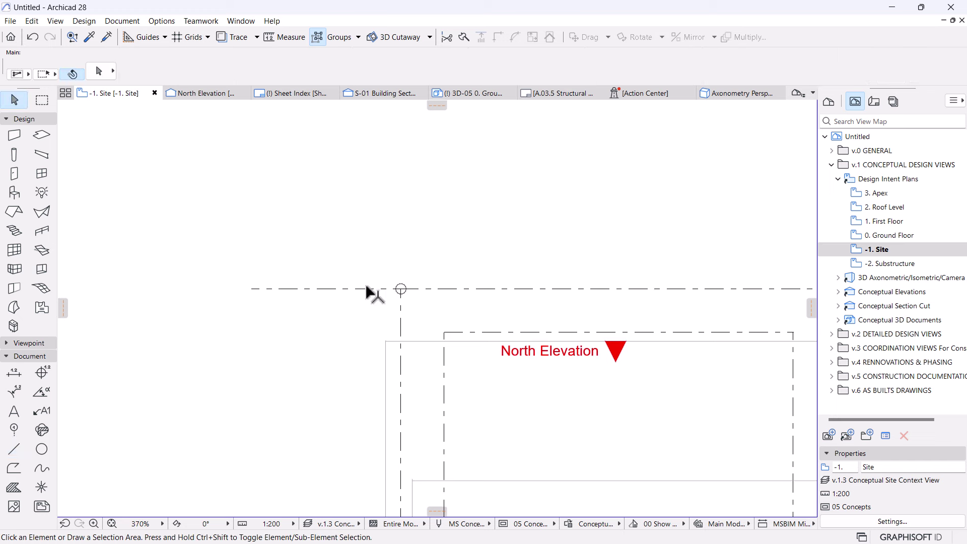
# - Rotate a copy of the horizontal extension line by -90° about the boundary corner so that it points straight north
pyautogui.click(367, 288)
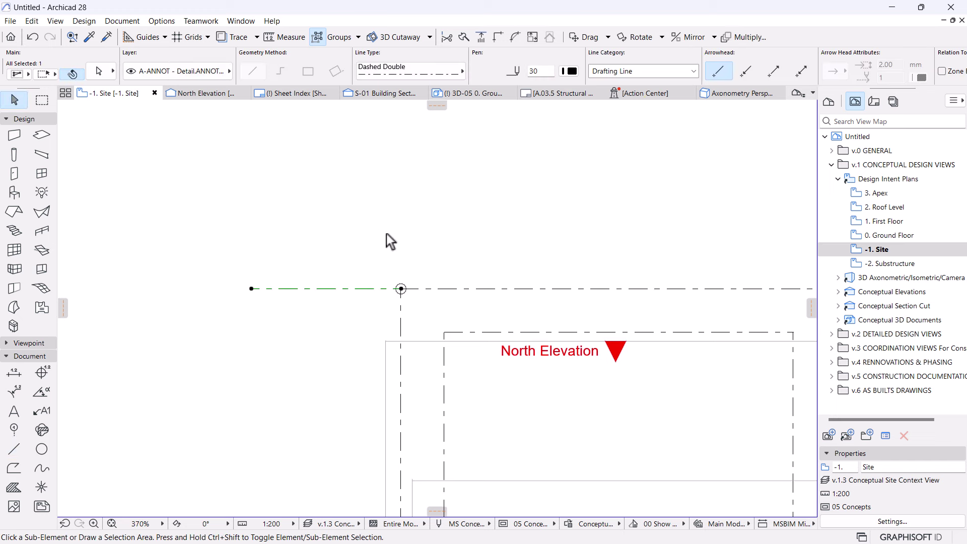
pyautogui.hotkey('ctrl', 'alt', 'e')
pyautogui.click(400, 289)
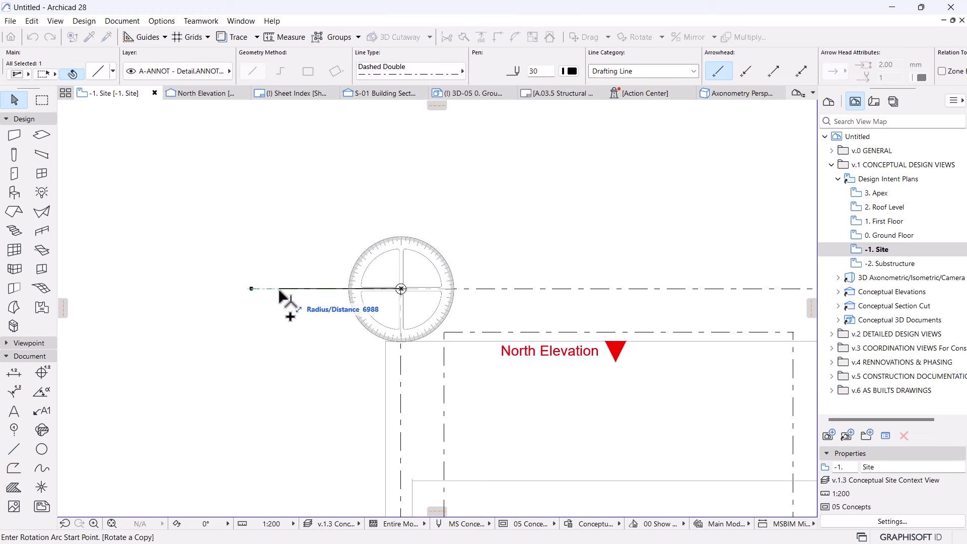
pyautogui.click(271, 288)
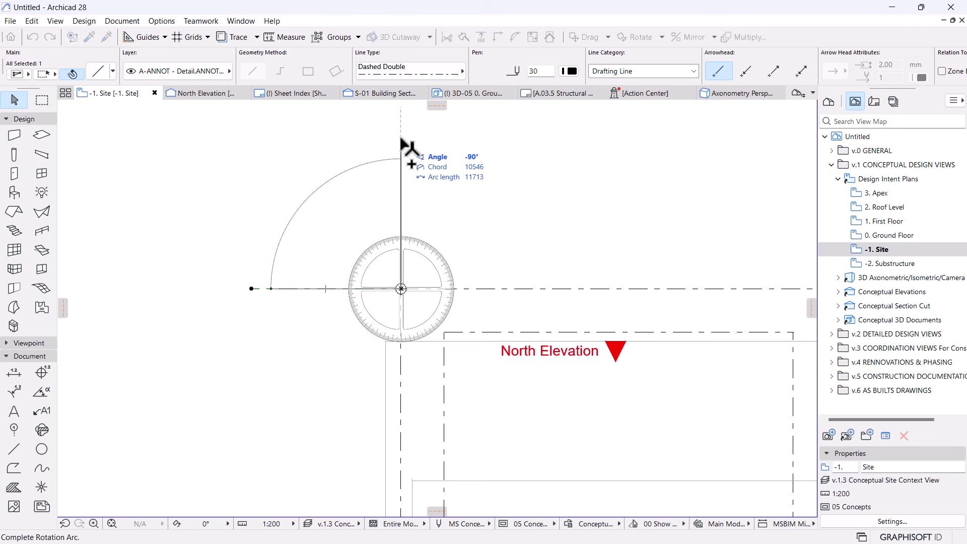
pyautogui.click(401, 141)
pyautogui.scroll(-5, 376, 178)
pyautogui.press('Escape')
pyautogui.scroll(-1, 579, 286)
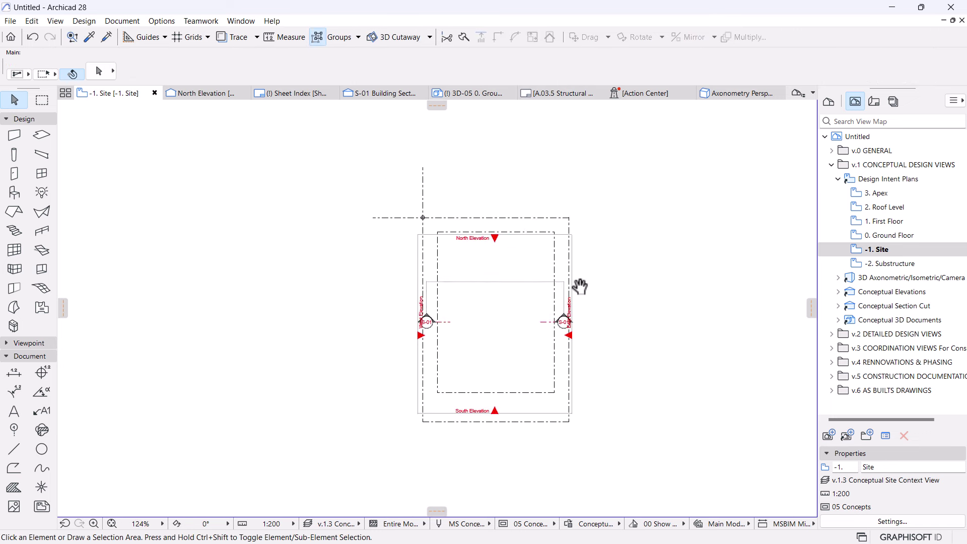
# - Mirror a copy of the corner circle and its two extension lines across the vertical axis through the north boundary edge's midpoint
pyautogui.scroll(4, 426, 218)
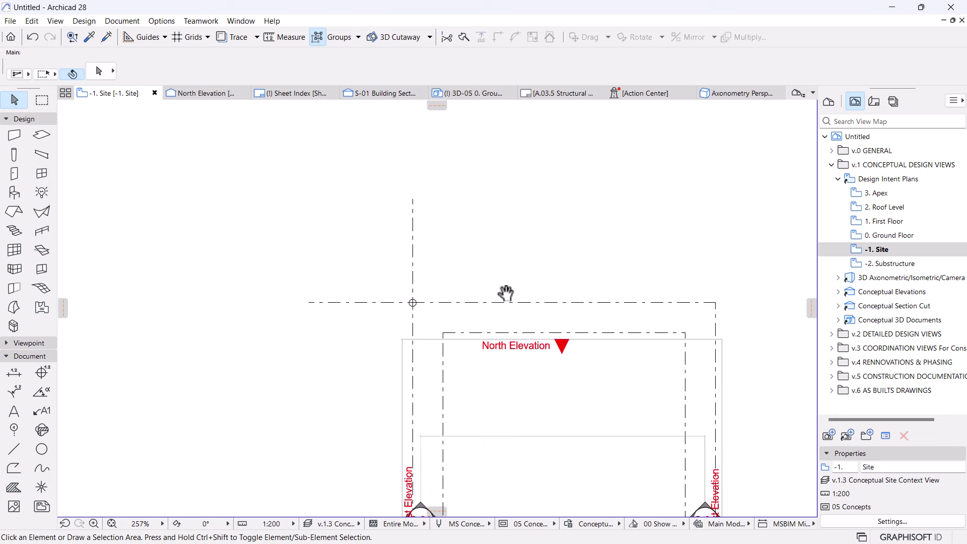
pyautogui.moveTo(505, 292); pyautogui.dragTo(506, 293, button='middle')
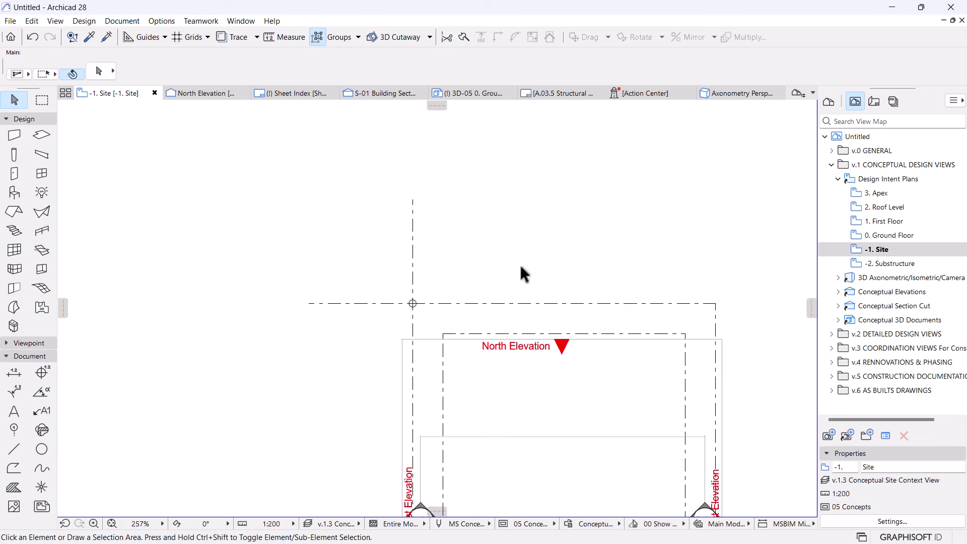
pyautogui.scroll(5, 413, 303)
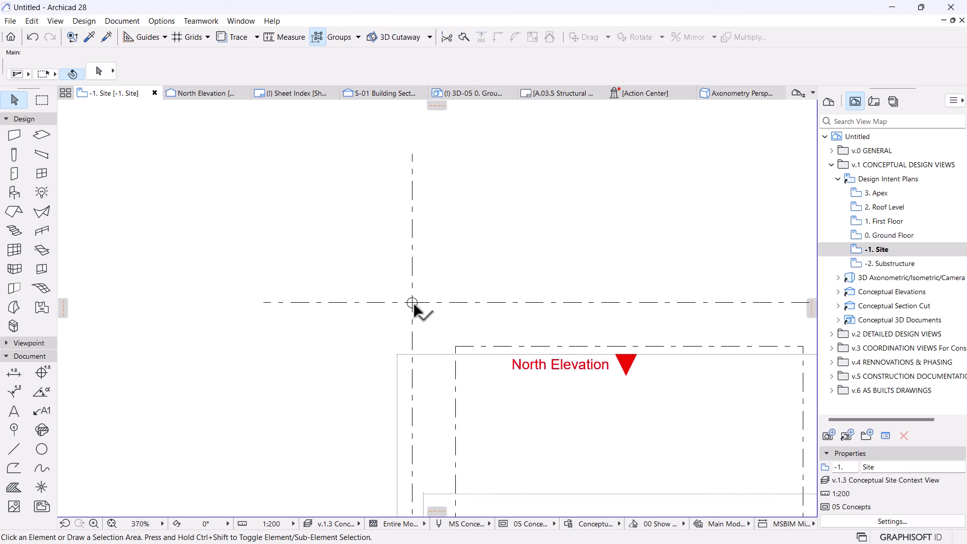
pyautogui.click(322, 236)
pyautogui.click(469, 352)
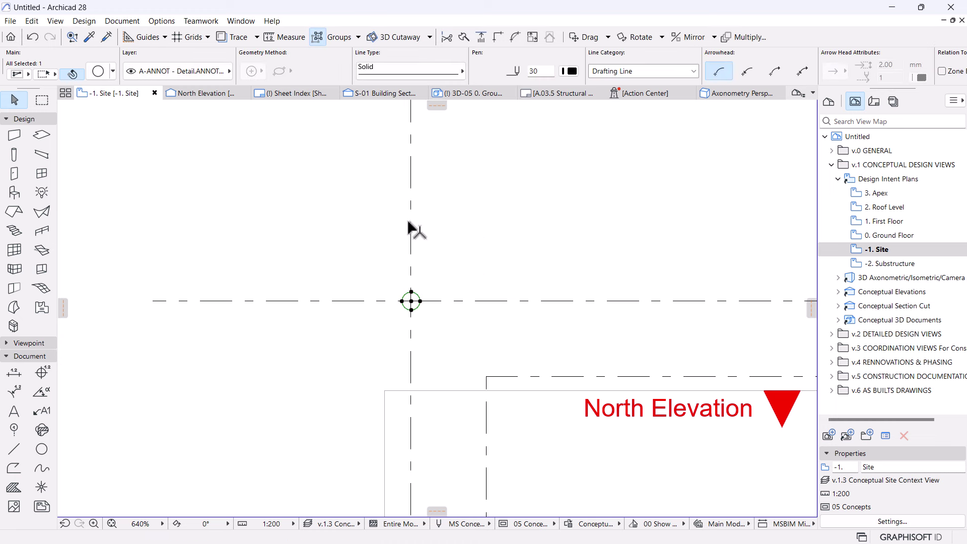
pyautogui.keyDown('shift'); pyautogui.click(339, 301); pyautogui.keyUp('shift')
pyautogui.hotkey('ctrl', 'alt', 'm')
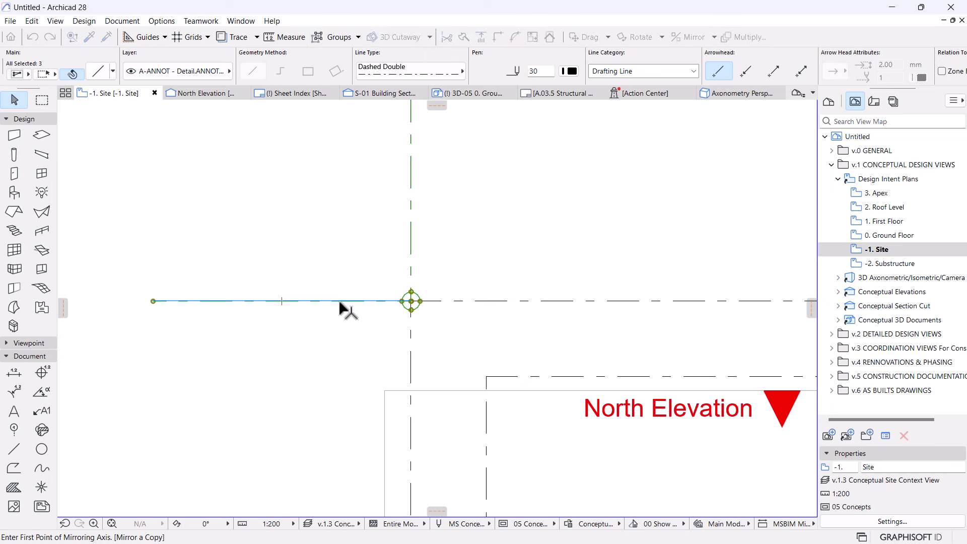
pyautogui.scroll(-4, 255, 259)
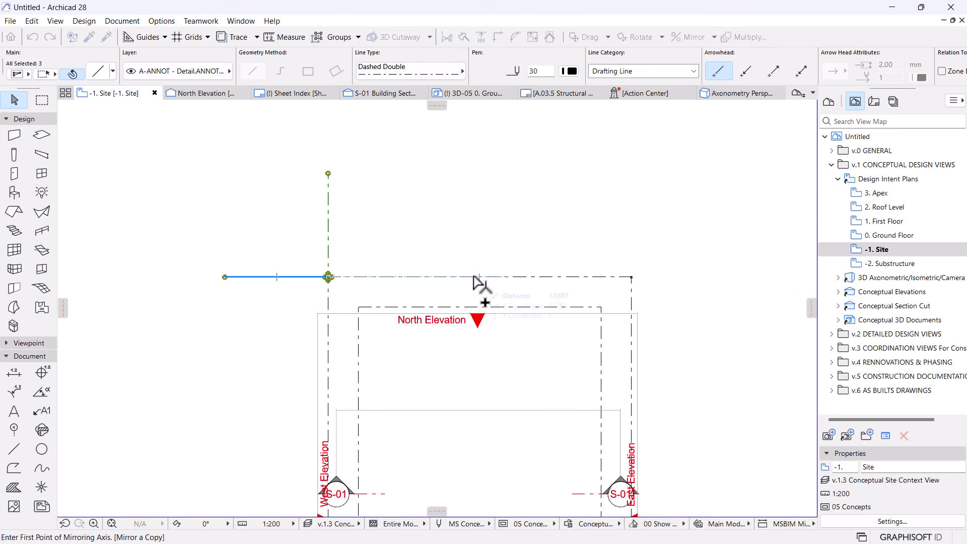
pyautogui.click(479, 277)
pyautogui.click(481, 224)
pyautogui.scroll(-4, 508, 321)
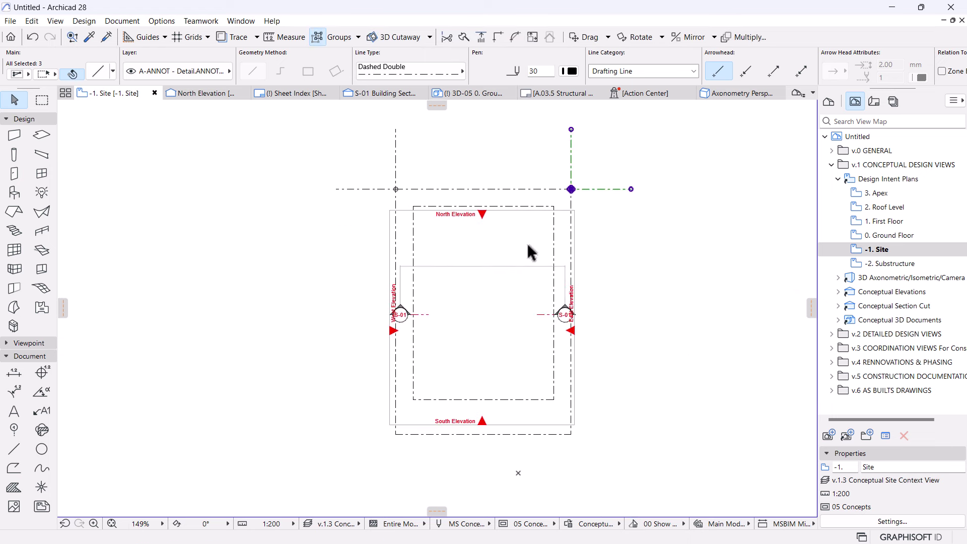
pyautogui.press('Escape')
# - Draw a 3500 by 8000 mm rectangular polyline south-west of the site boundary
pyautogui.scroll(3, 530, 400)
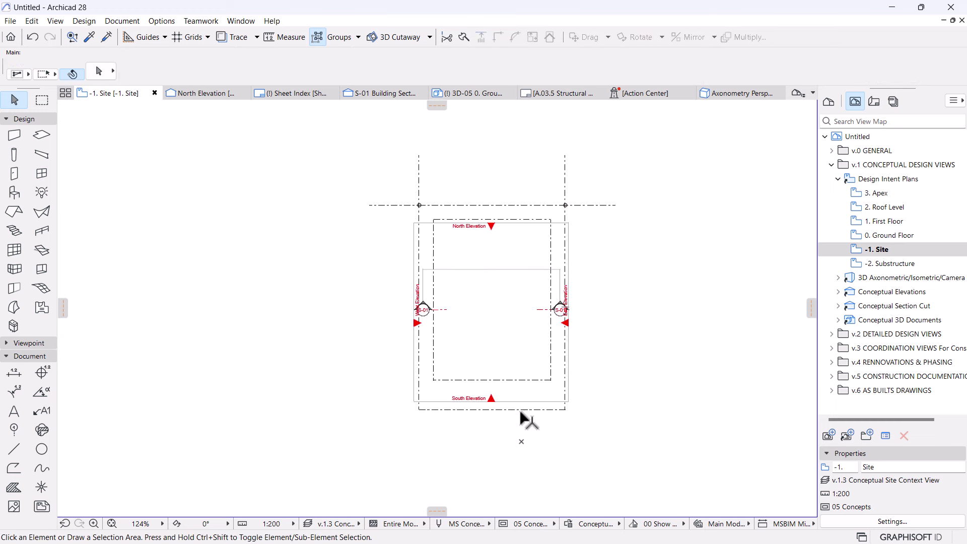
pyautogui.moveTo(503, 425); pyautogui.dragTo(523, 375, button='middle')
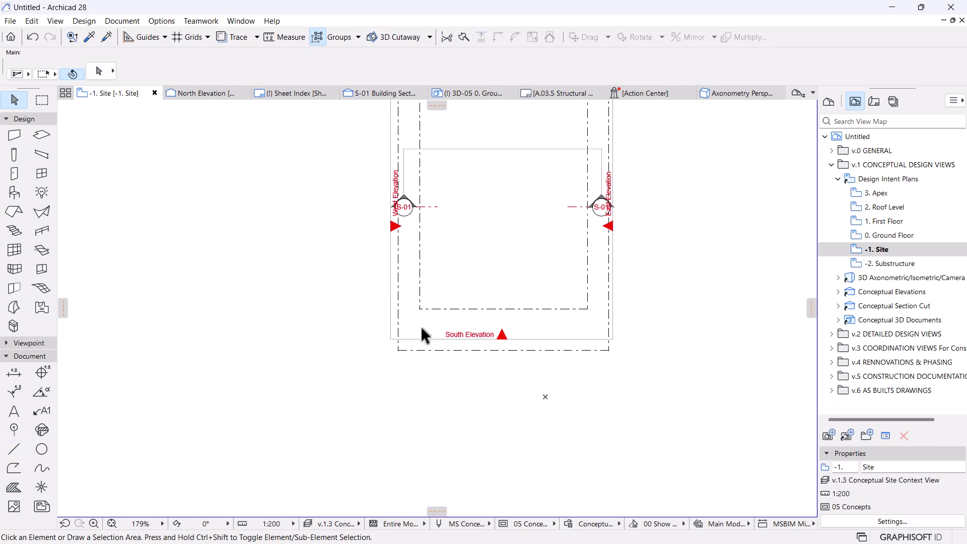
pyautogui.click(14, 468)
pyautogui.click(340, 393)
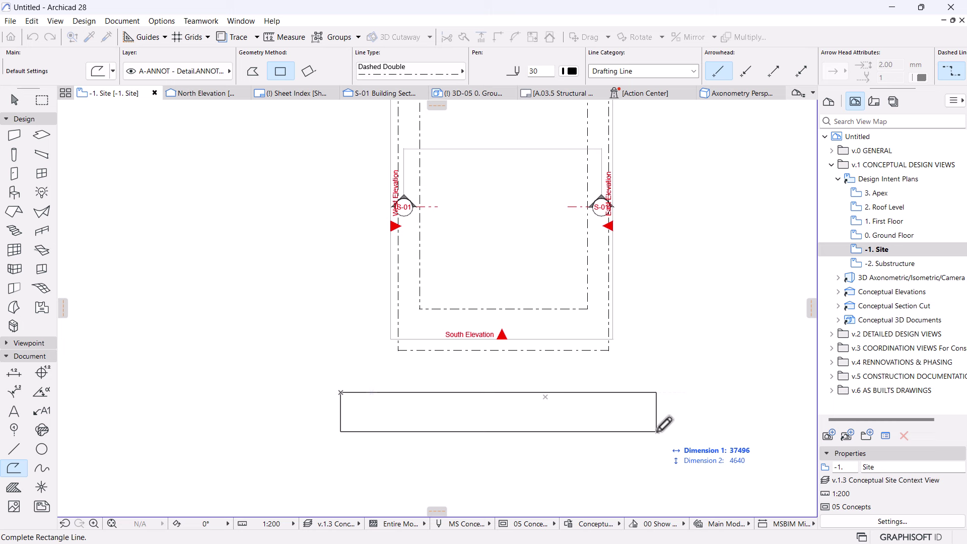
pyautogui.write('3500')
pyautogui.press('Tab')
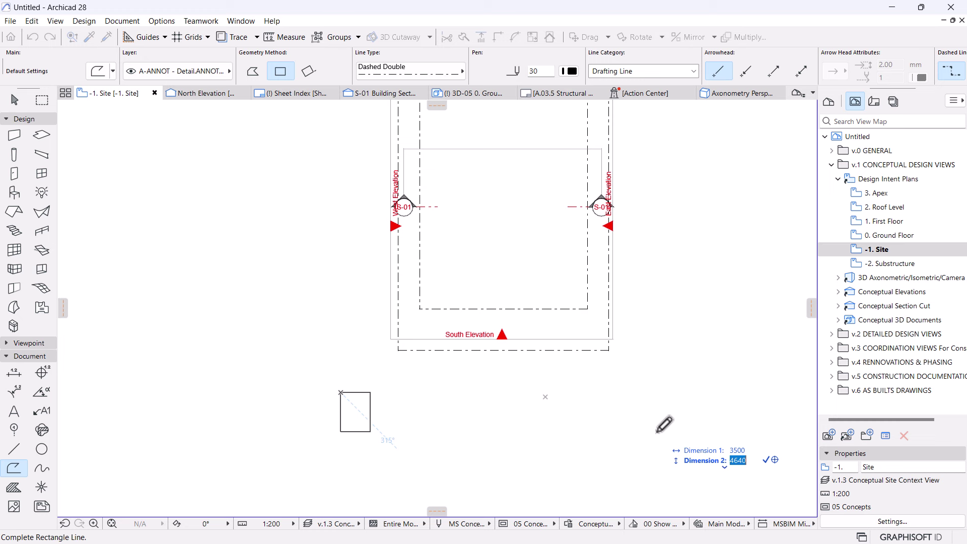
pyautogui.write('8000')
pyautogui.press('Return')
pyautogui.press('Escape')
# - Offset the new rectangle's east and west edges outward to form a long horizontal strip extending well past both sides of the site
pyautogui.click(370, 420)
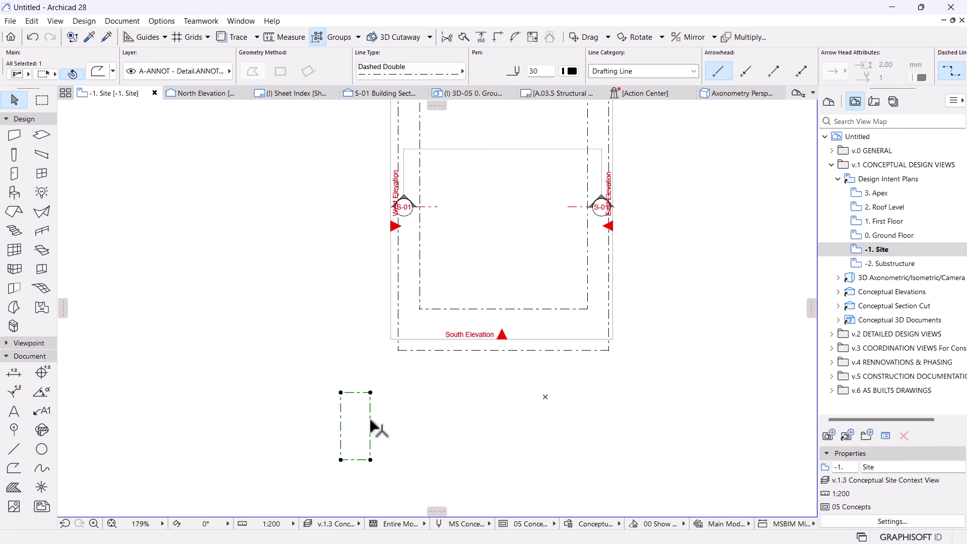
pyautogui.click(370, 428)
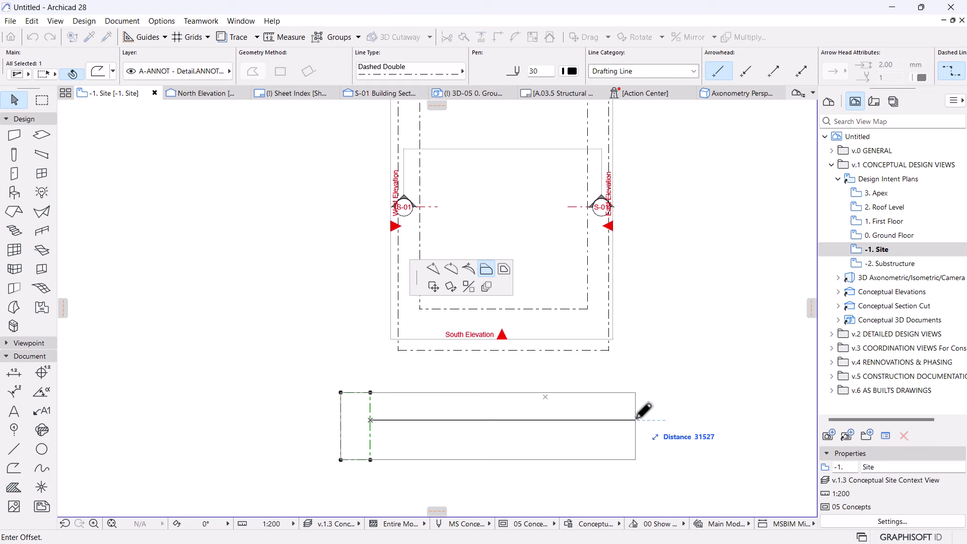
pyautogui.click(792, 397)
pyautogui.click(340, 408)
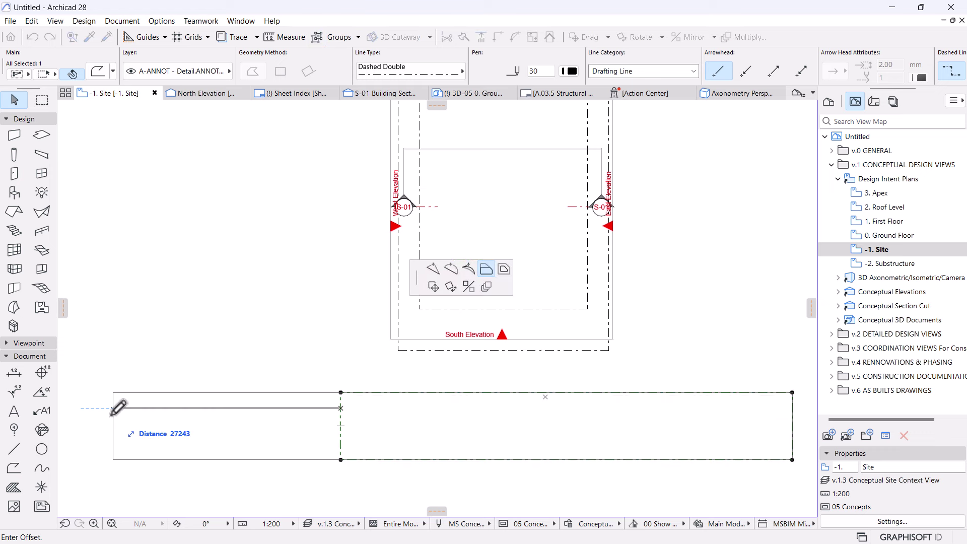
pyautogui.click(89, 408)
pyautogui.scroll(-3, 388, 353)
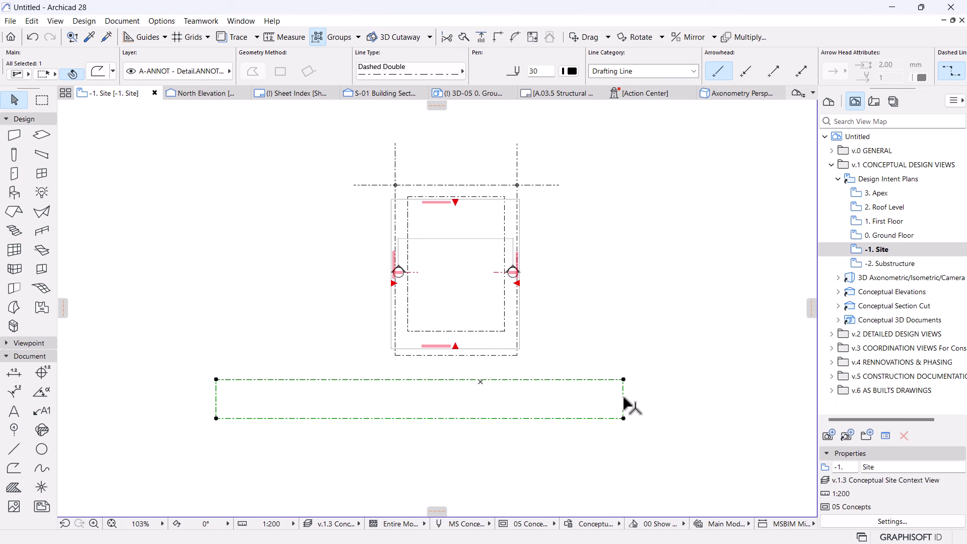
pyautogui.click(623, 403)
pyautogui.click(711, 391)
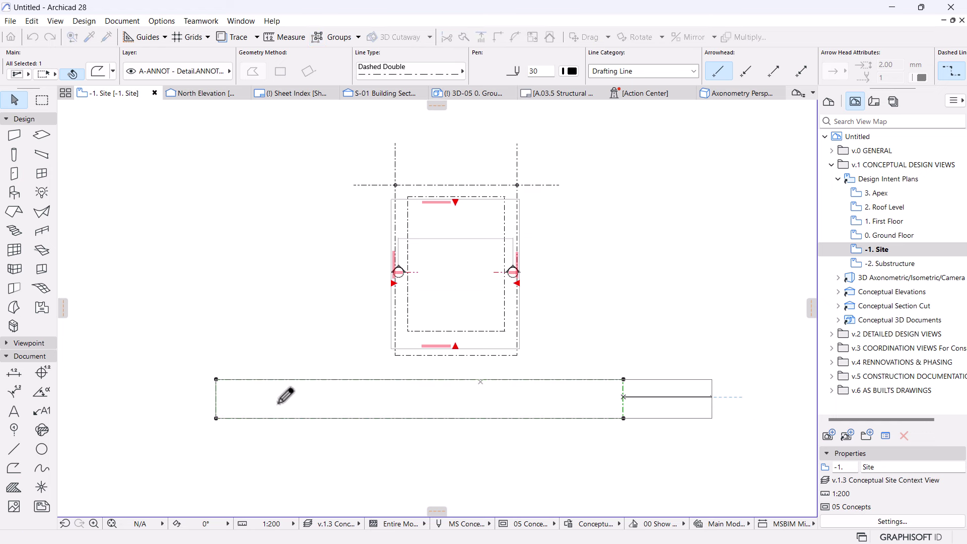
pyautogui.click(216, 400)
pyautogui.click(173, 456)
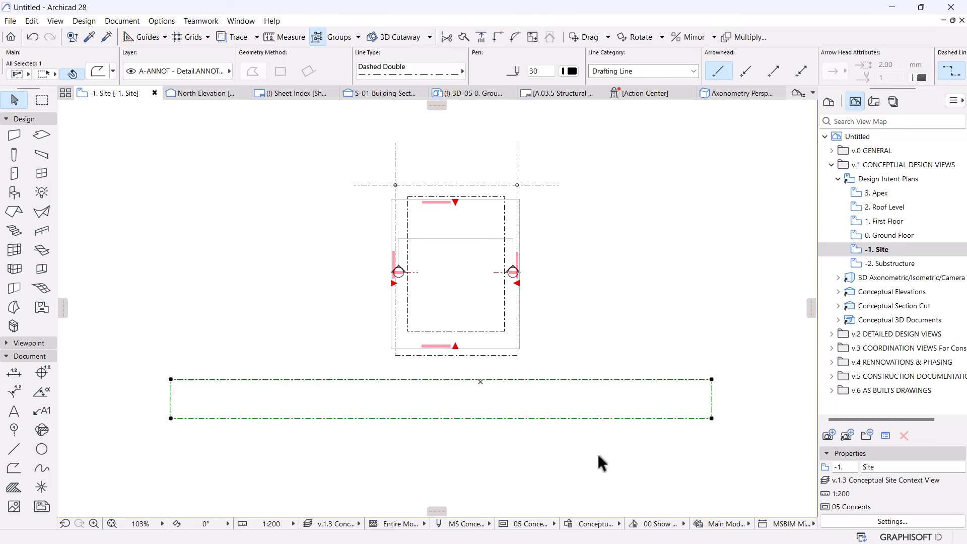
# - Move the long strip north until its upper edge lies on the outer boundary's south edge
pyautogui.scroll(2, 518, 353)
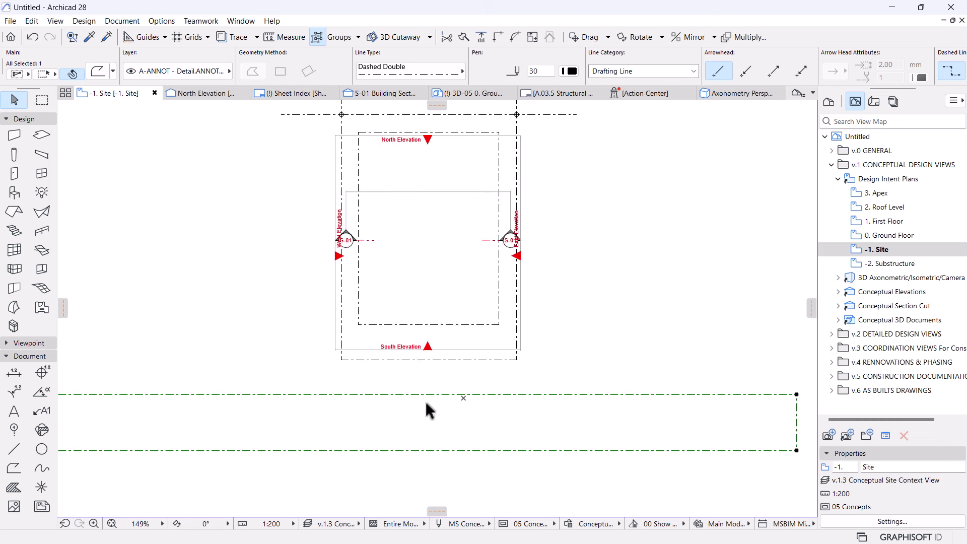
pyautogui.hotkey('ctrl', 'd')
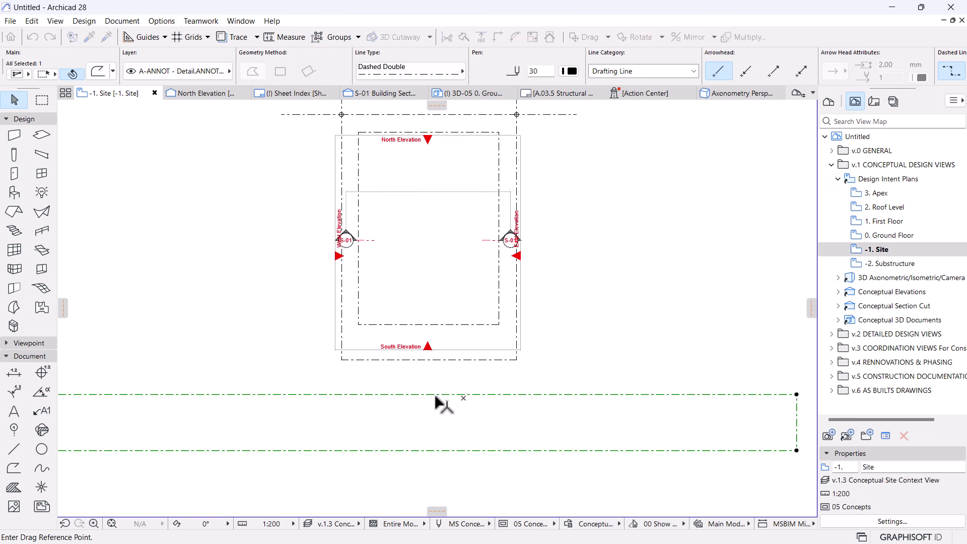
pyautogui.click(435, 395)
pyautogui.click(435, 359)
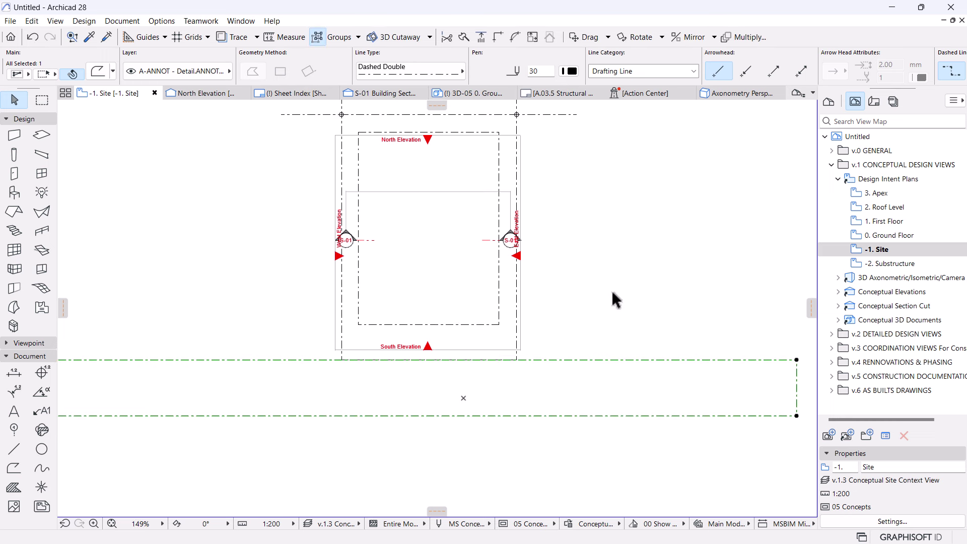
# - Move the long strip 3000 mm straight south, away from the site boundary, and deselect it
pyautogui.hotkey('ctrl', 'd')
pyautogui.click(602, 206)
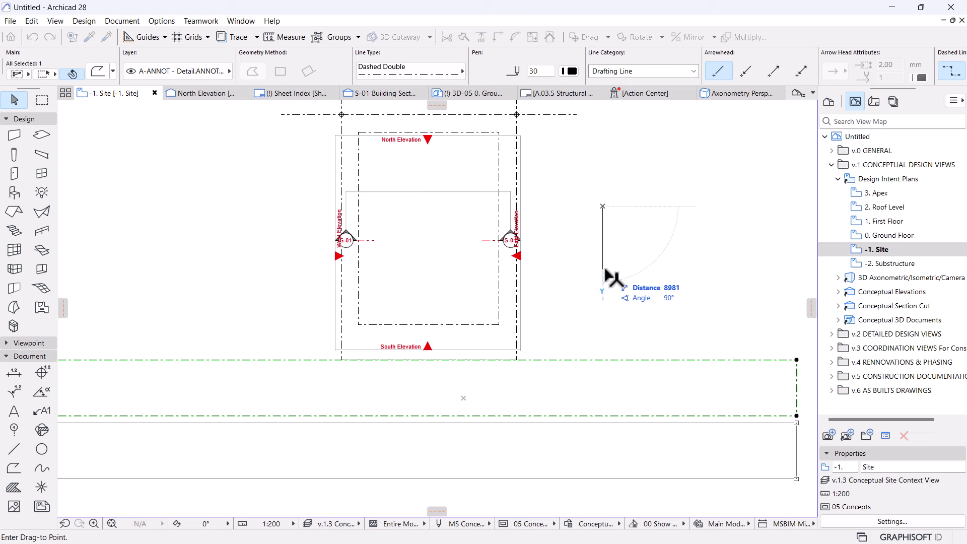
pyautogui.write('300')
pyautogui.press('Return')
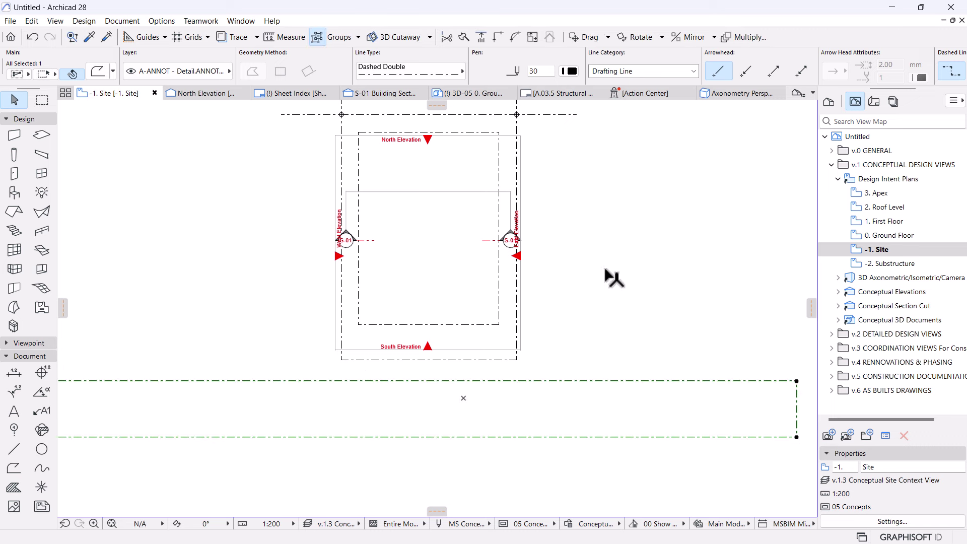
pyautogui.moveTo(589, 234); pyautogui.dragTo(599, 292, button='middle')
pyautogui.click(465, 385)
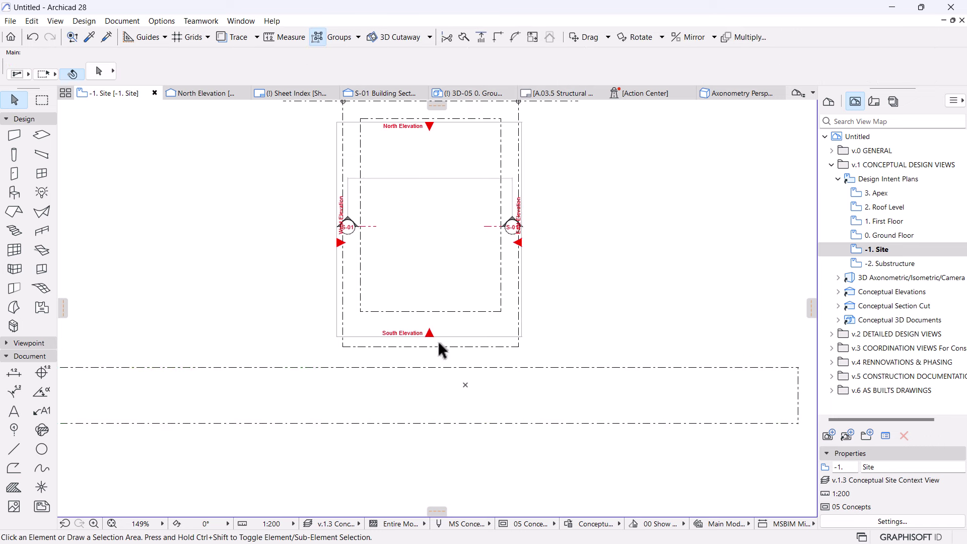
# - Draw a 6000 by 8000 mm rectangular polyline from the inner setback rectangle's south-west corner down to the long strip's upper edge
pyautogui.scroll(-2, 388, 373)
pyautogui.moveTo(451, 319); pyautogui.dragTo(451, 342, button='middle')
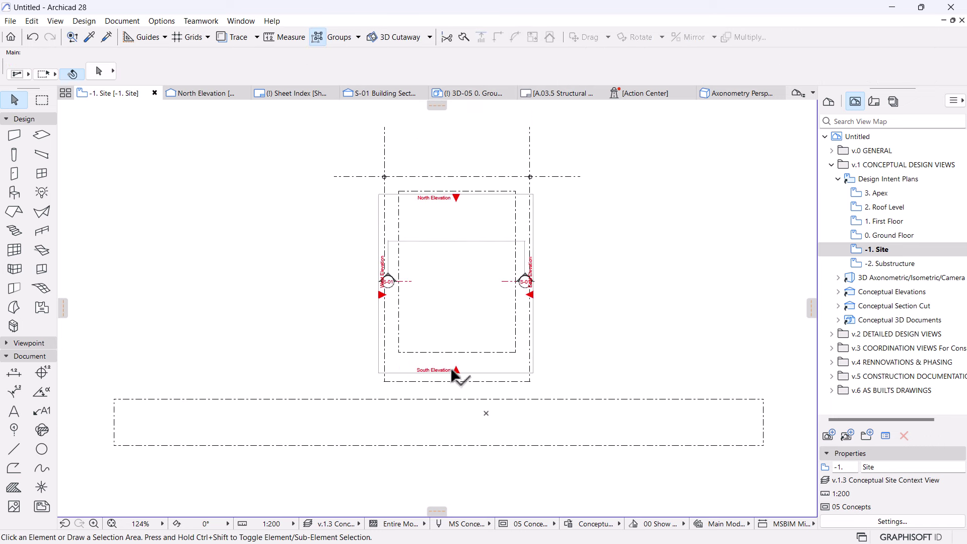
pyautogui.scroll(3, 439, 413)
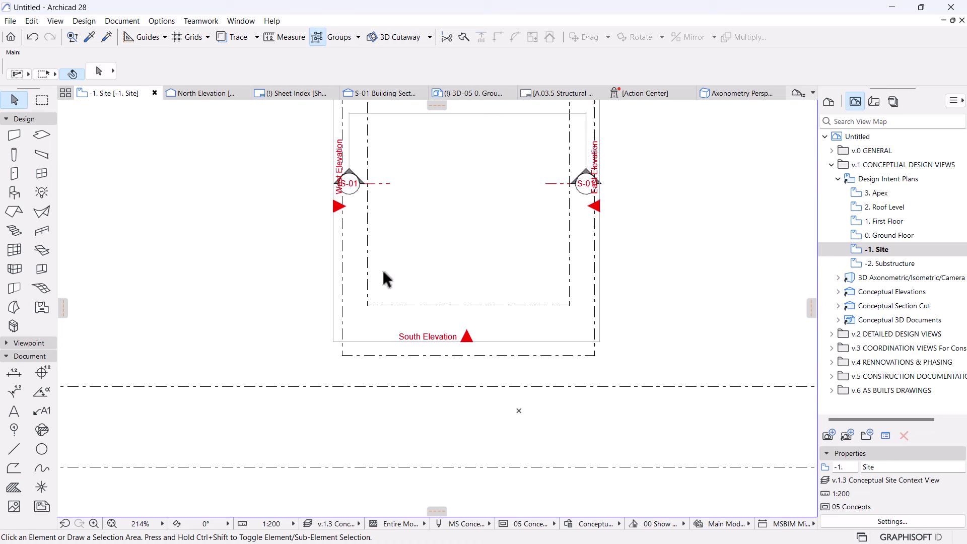
pyautogui.moveTo(382, 277); pyautogui.dragTo(367, 352, button='middle')
pyautogui.scroll(1, 335, 351)
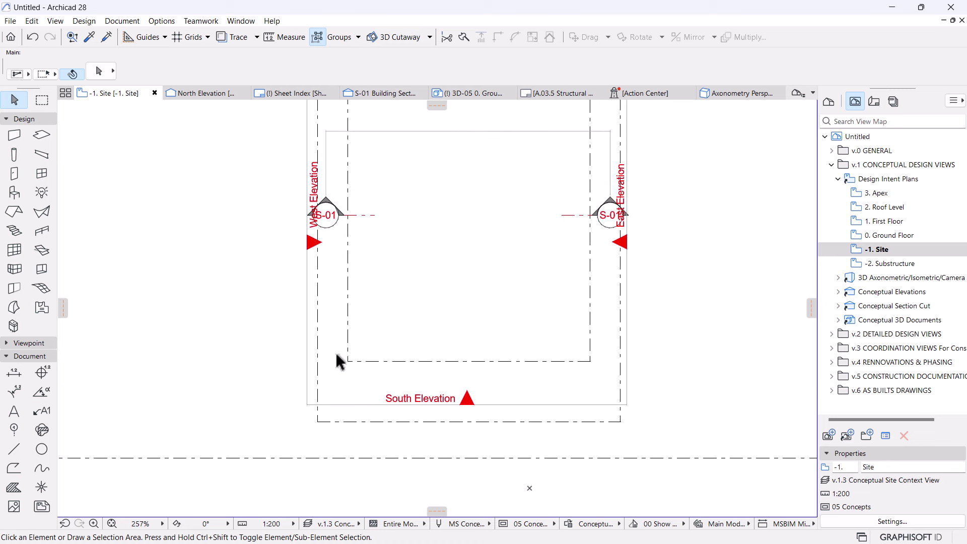
pyautogui.moveTo(503, 410); pyautogui.dragTo(509, 352, button='middle')
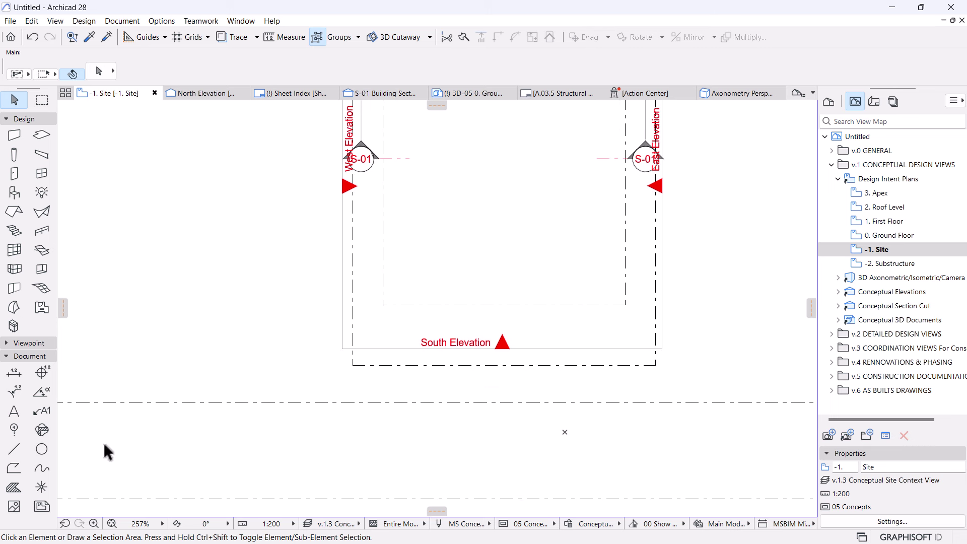
pyautogui.keyDown('alt'); pyautogui.click(371, 401); pyautogui.keyUp('alt')
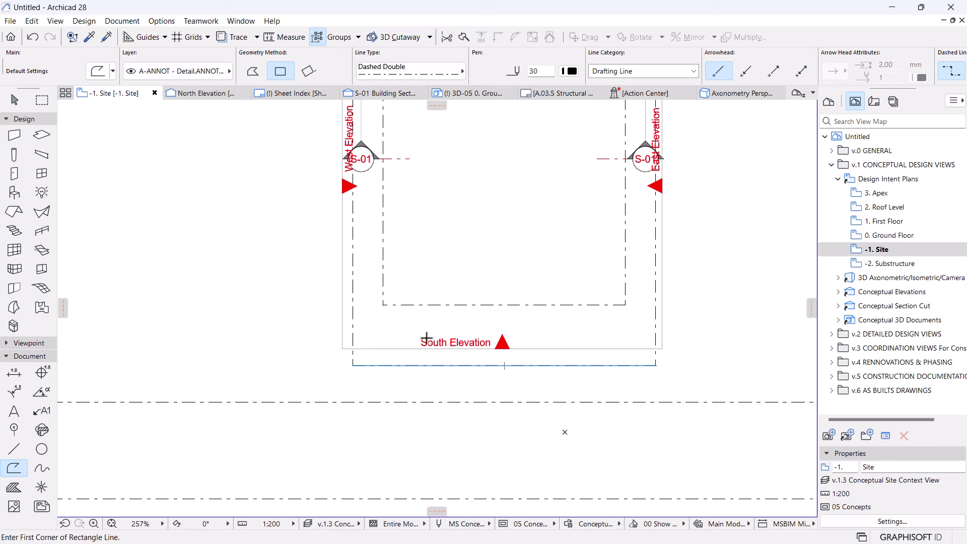
pyautogui.click(383, 305)
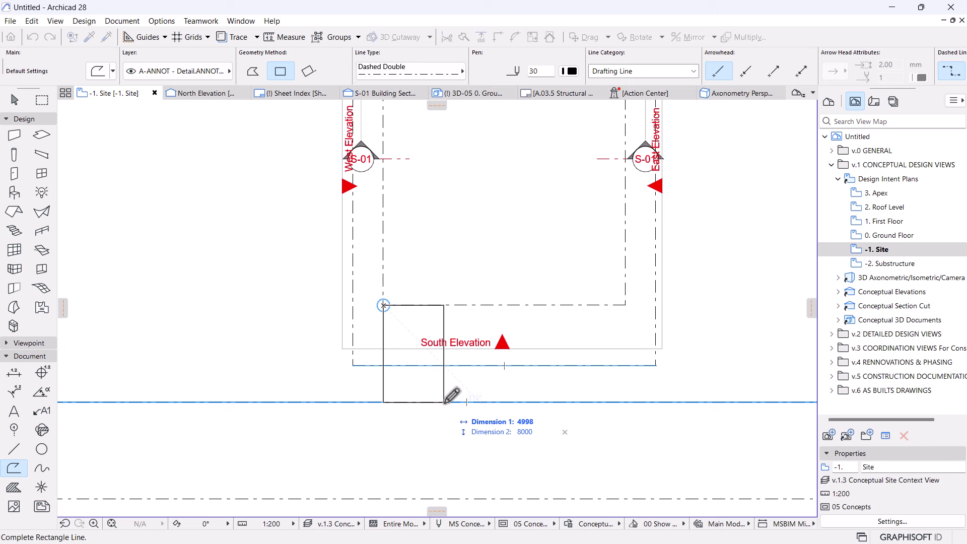
pyautogui.write('6000')
pyautogui.press('Tab')
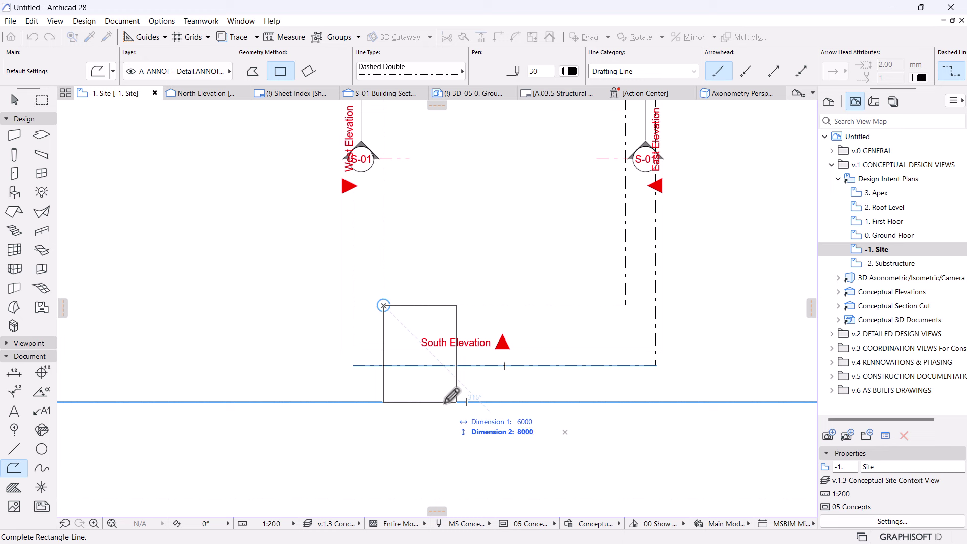
pyautogui.press('Return')
pyautogui.press('Escape')
# - Trim away the short east and west end edges of the long strip, leaving only its two horizontal lines
pyautogui.scroll(-3, 459, 374)
pyautogui.scroll(-1, 463, 375)
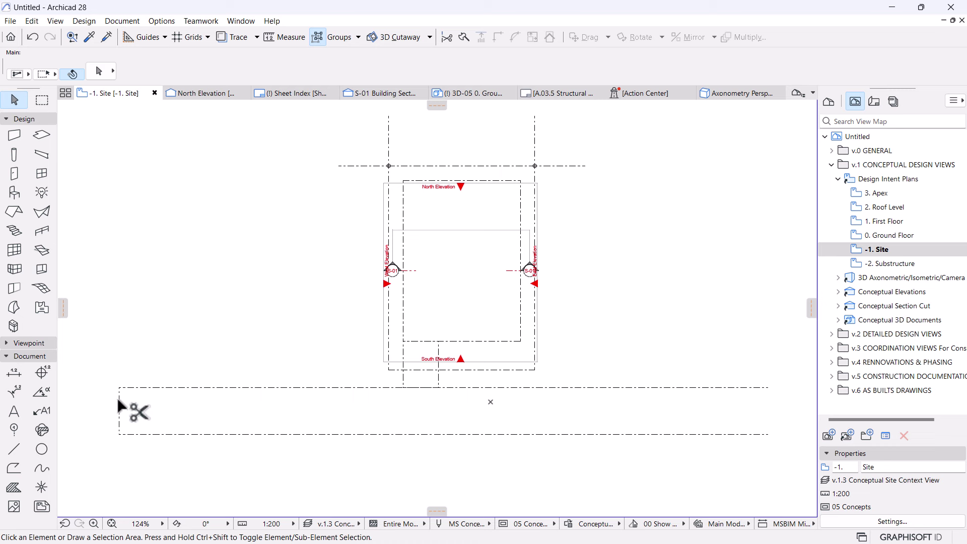
pyautogui.moveTo(495, 379); pyautogui.dragTo(490, 364, button='middle')
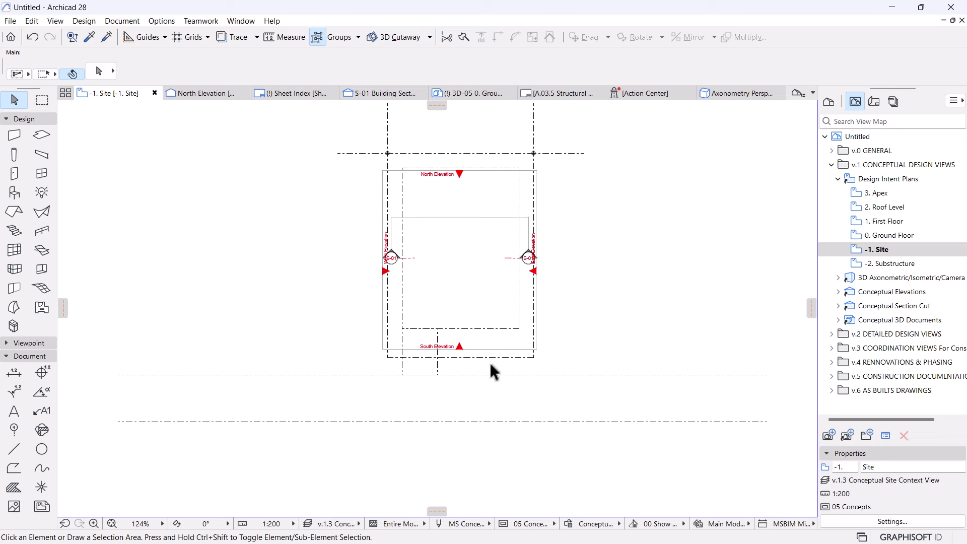
# - Change the line type of the strip's two long horizontal lines to Solid and deselect them
pyautogui.moveTo(468, 211); pyautogui.dragTo(467, 230, button='middle')
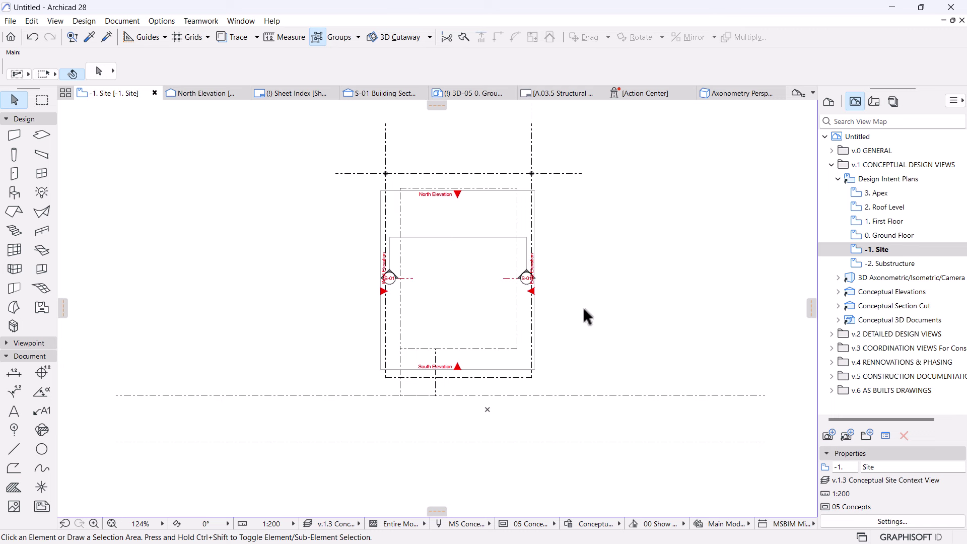
pyautogui.moveTo(457, 300); pyautogui.dragTo(457, 313, button='middle')
pyautogui.scroll(2, 468, 315)
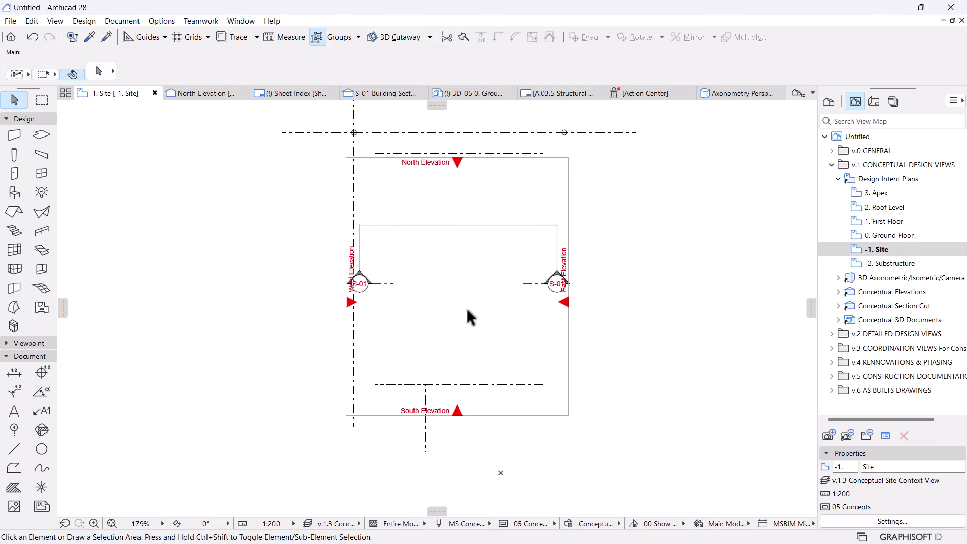
pyautogui.scroll(-4, 461, 331)
pyautogui.scroll(2, 461, 330)
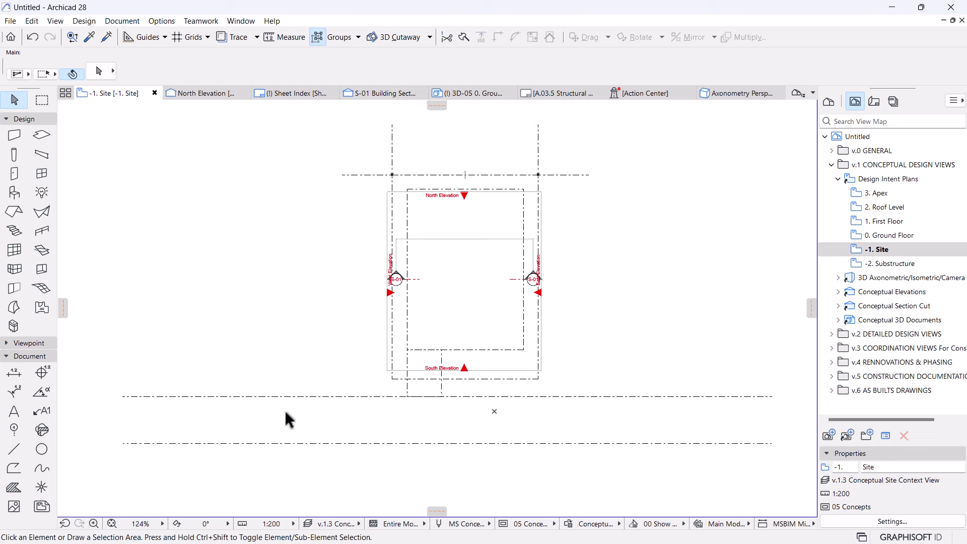
pyautogui.click(548, 398)
pyautogui.keyDown('shift'); pyautogui.click(525, 444); pyautogui.keyUp('shift')
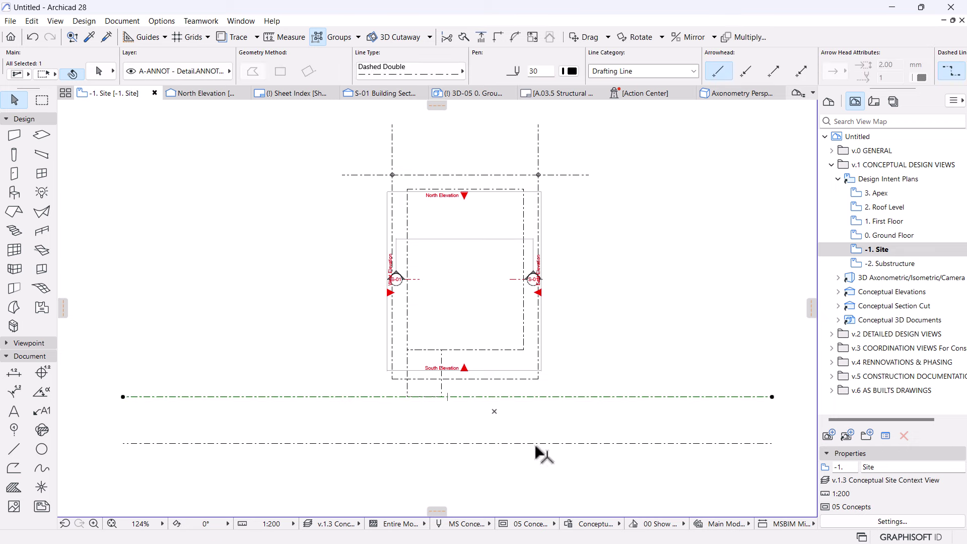
pyautogui.click(422, 76)
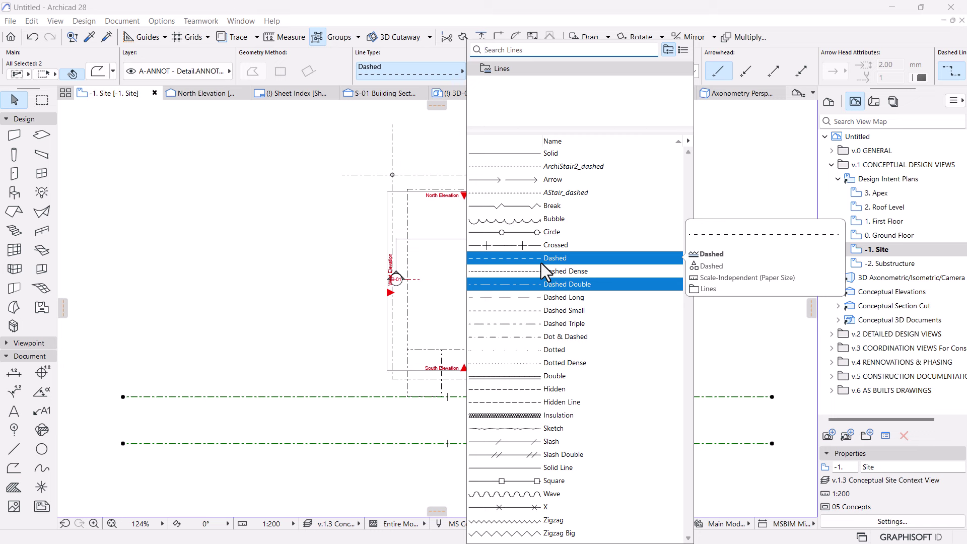
pyautogui.click(521, 155)
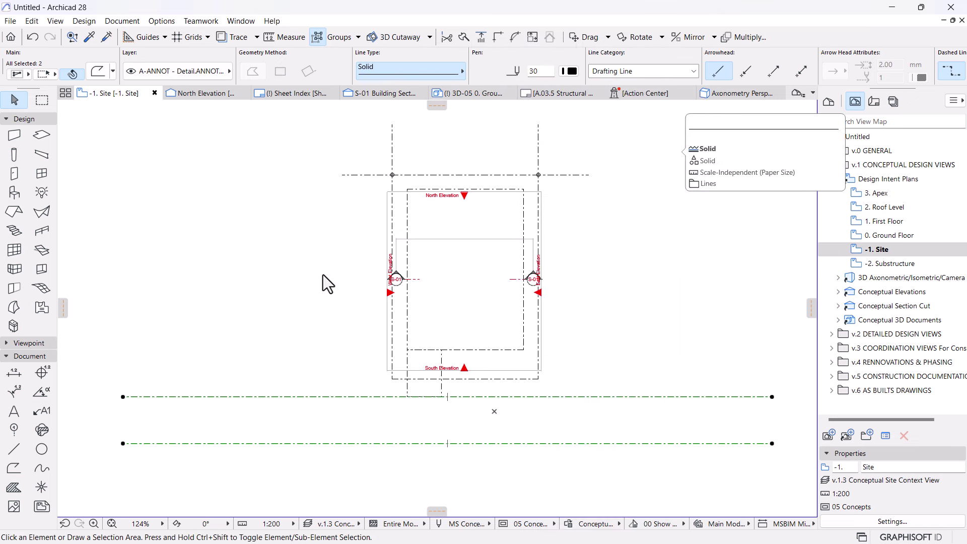
pyautogui.click(308, 337)
# - Change the line type of the small rectangle between the inner setback and the strip to Solid and deselect it
pyautogui.scroll(1, 464, 380)
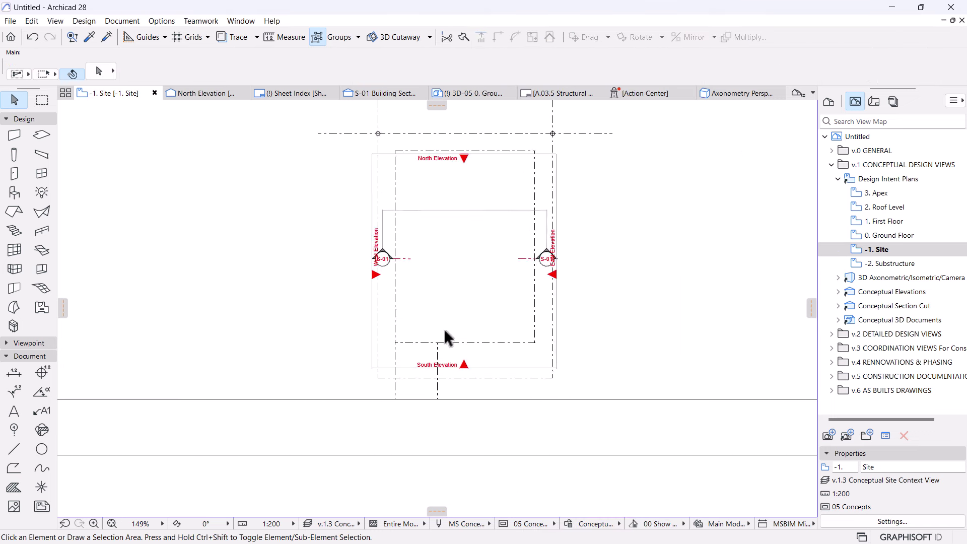
pyautogui.scroll(3, 443, 332)
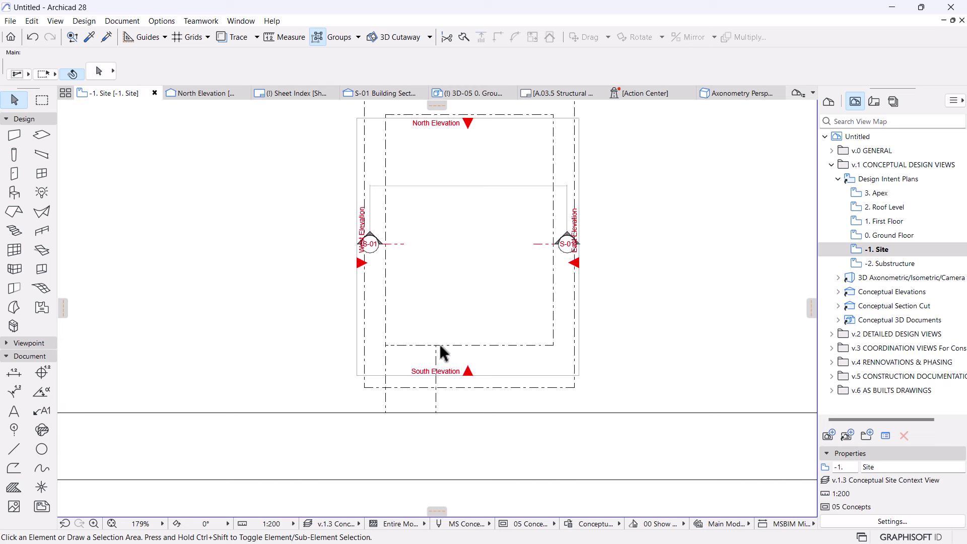
pyautogui.click(392, 416)
pyautogui.click(400, 71)
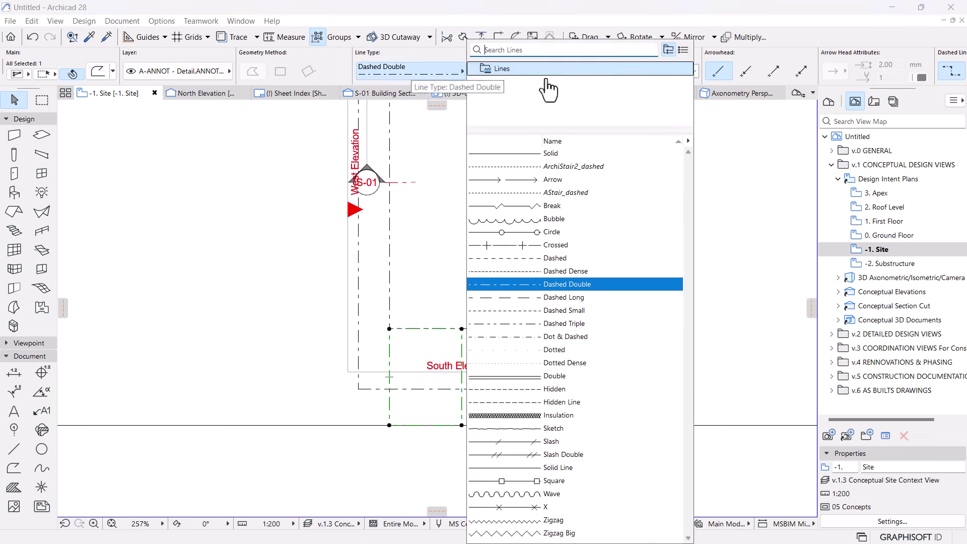
pyautogui.click(520, 166)
pyautogui.click(447, 73)
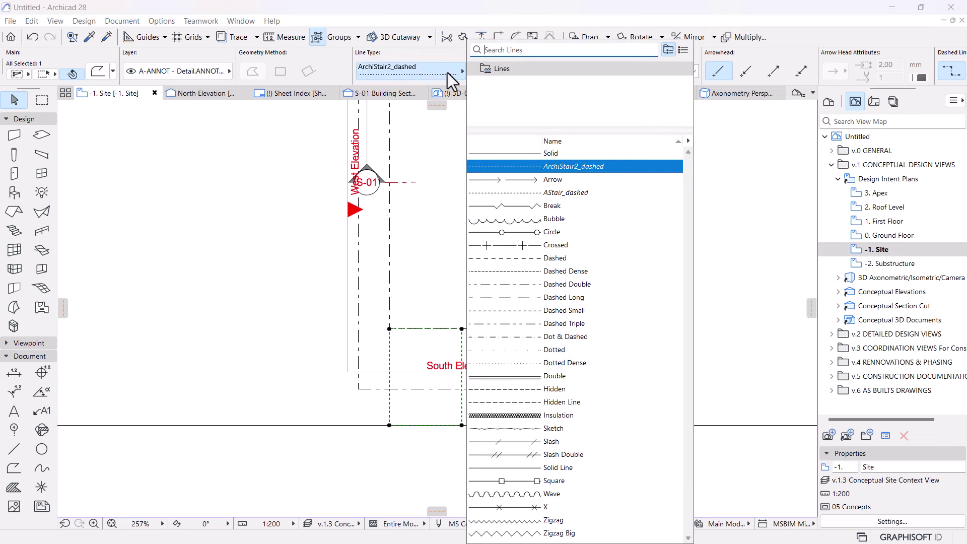
pyautogui.click(518, 156)
pyautogui.press('Escape')
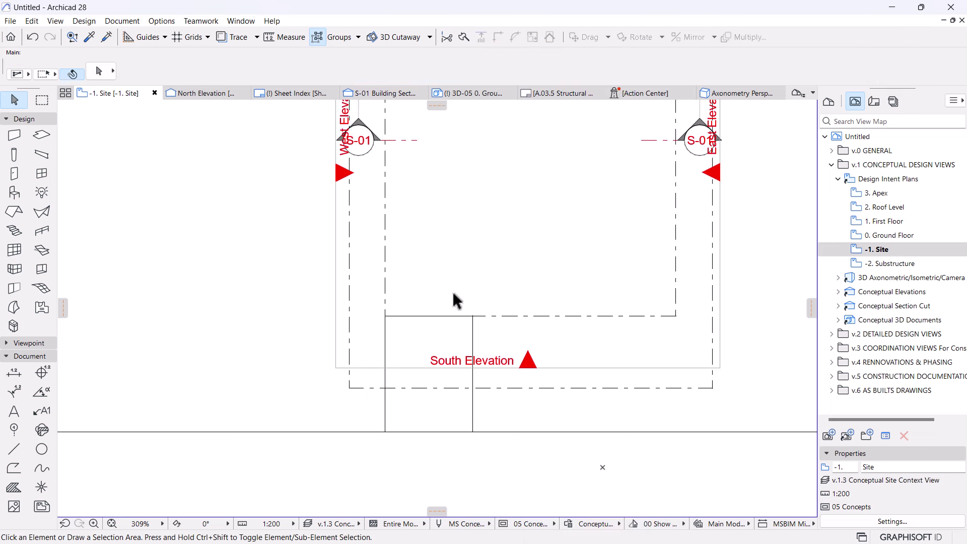
pyautogui.scroll(-2, 461, 366)
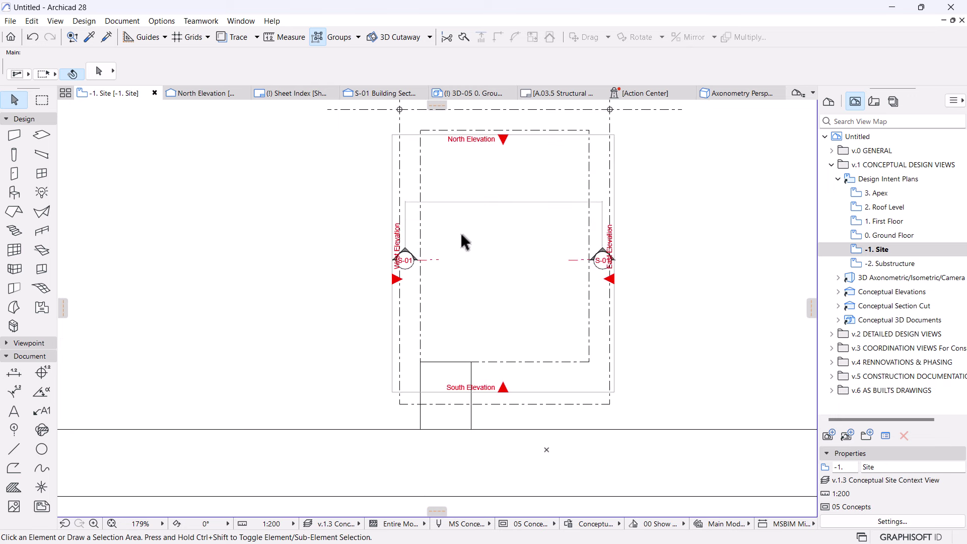
pyautogui.moveTo(460, 231); pyautogui.dragTo(459, 301, button='middle')
pyautogui.click(409, 209)
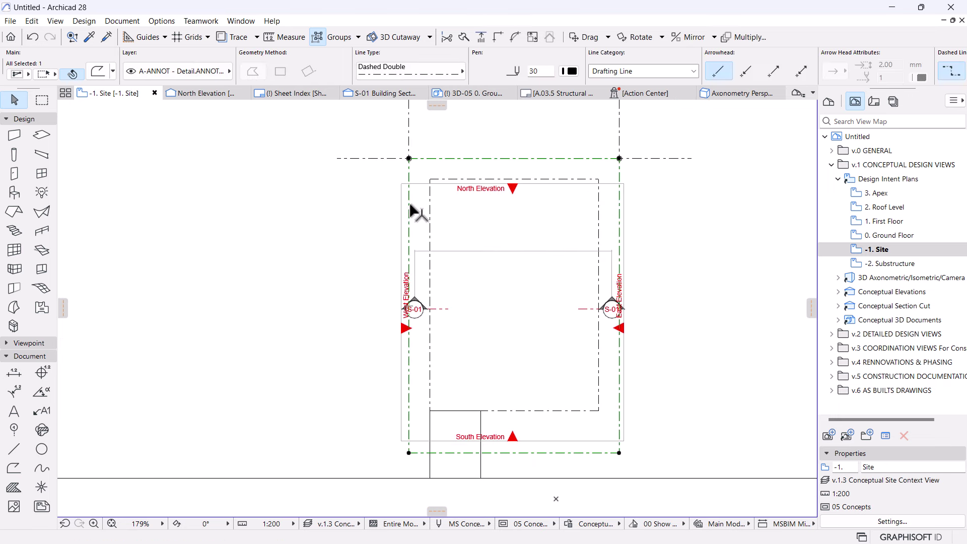
pyautogui.moveTo(493, 207); pyautogui.dragTo(475, 201, button='middle')
pyautogui.scroll(-4, 426, 174)
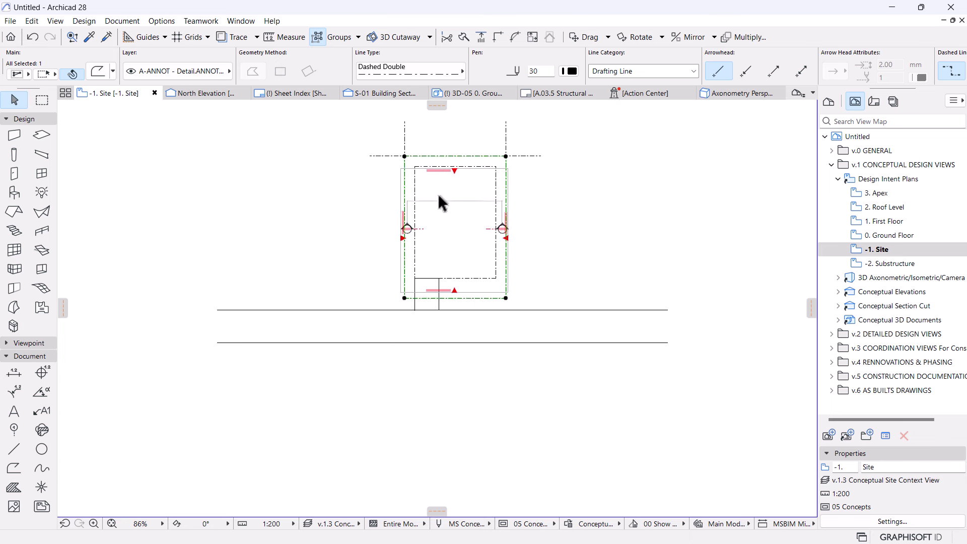
pyautogui.click(388, 204)
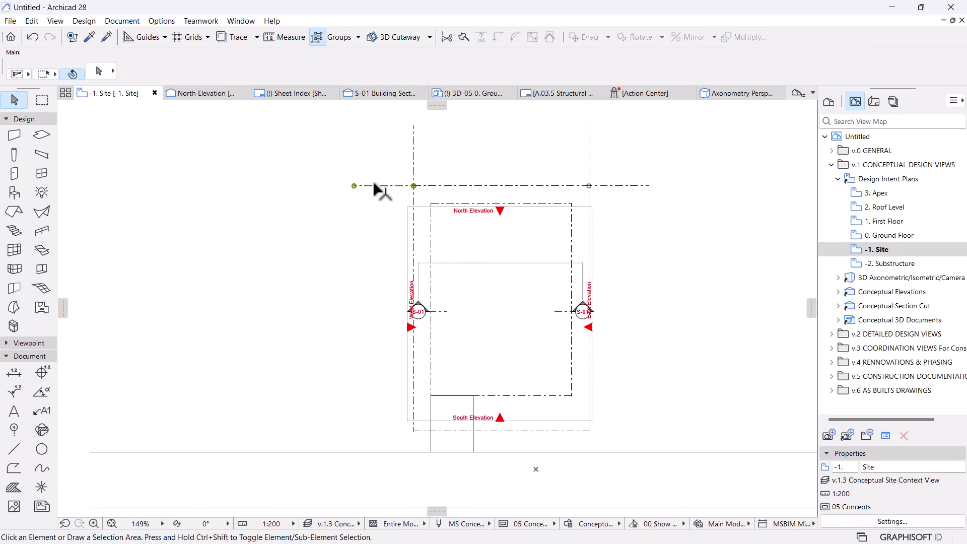
# - Copy the two north corner circles with their horizontal extension lines straight south onto the outer boundary's south corners, then deselect
pyautogui.scroll(9, 403, 187)
pyautogui.keyDown('shift'); pyautogui.click(385, 165); pyautogui.keyUp('shift')
pyautogui.scroll(-7, 387, 168)
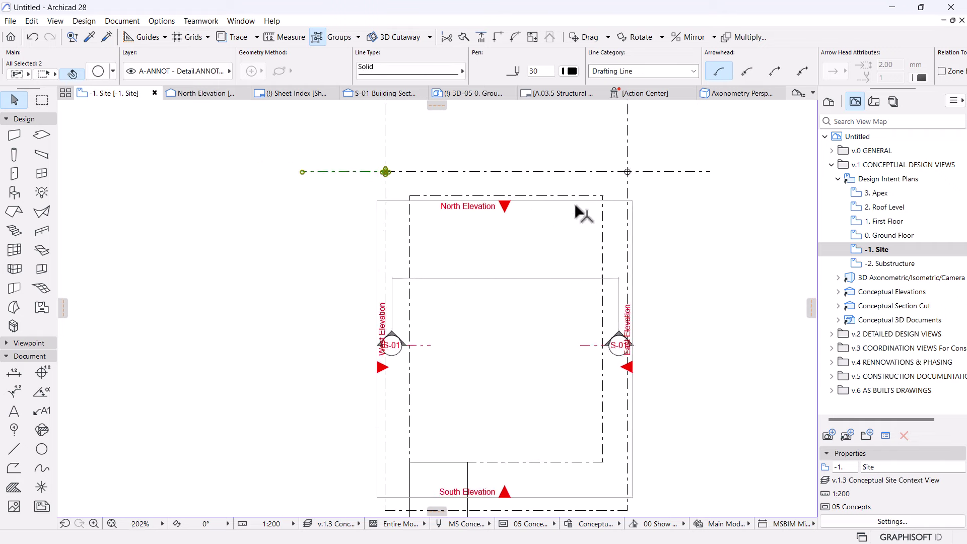
pyautogui.scroll(4, 639, 157)
pyautogui.moveTo(637, 158); pyautogui.dragTo(570, 165, button='middle')
pyautogui.scroll(4, 571, 166)
pyautogui.keyDown('shift'); pyautogui.click(563, 218); pyautogui.keyUp('shift')
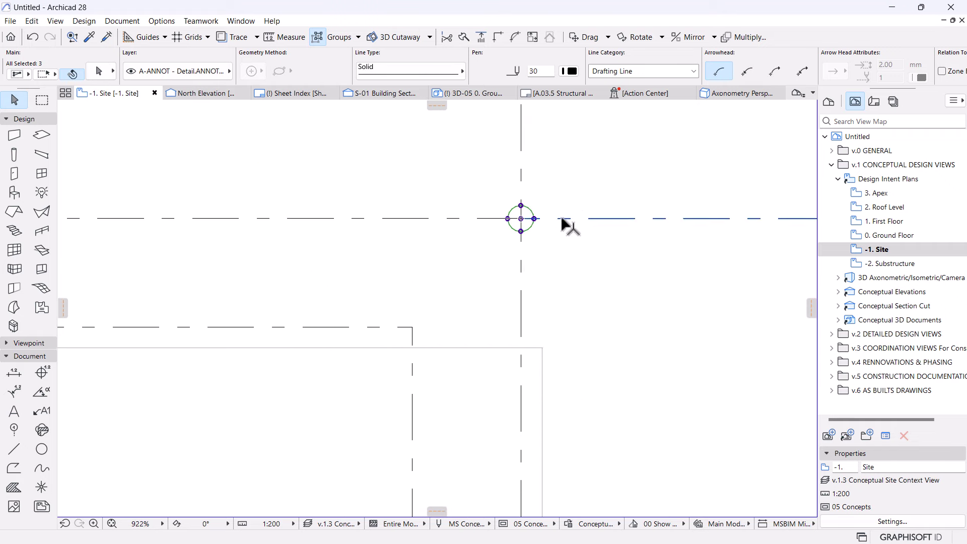
pyautogui.scroll(-4, 557, 206)
pyautogui.hotkey('ctrl', 'shift', 'd')
pyautogui.click(543, 209)
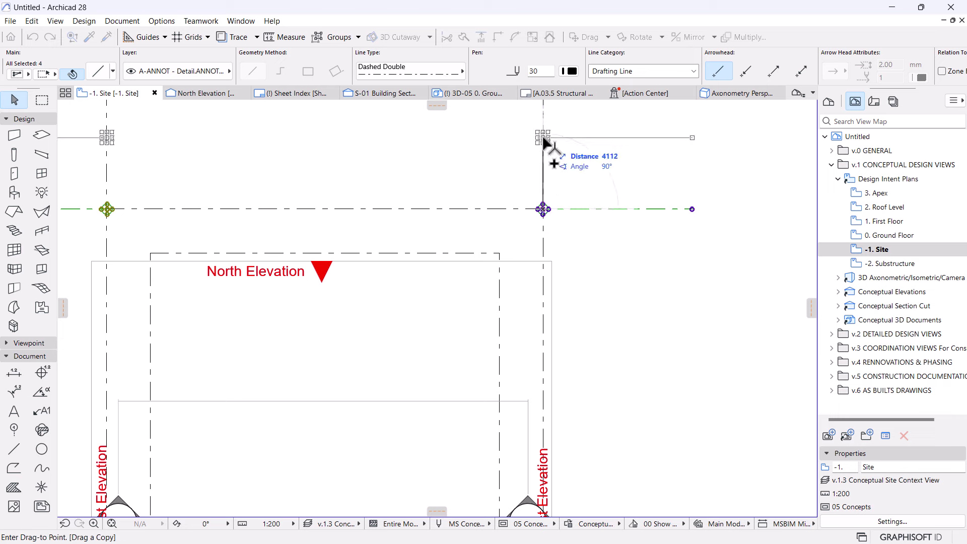
pyautogui.scroll(-5, 552, 217)
pyautogui.scroll(4, 561, 443)
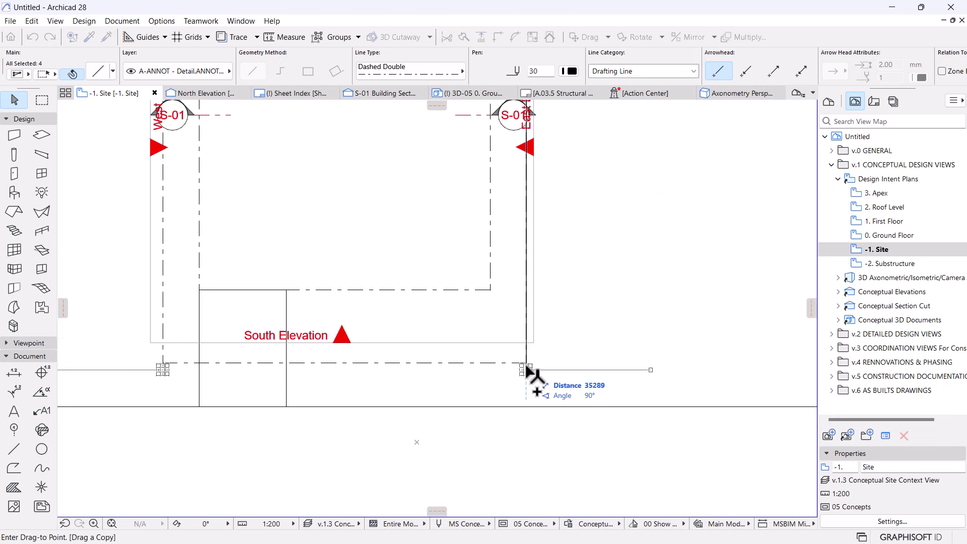
pyautogui.click(529, 366)
pyautogui.click(676, 295)
pyautogui.scroll(-4, 677, 294)
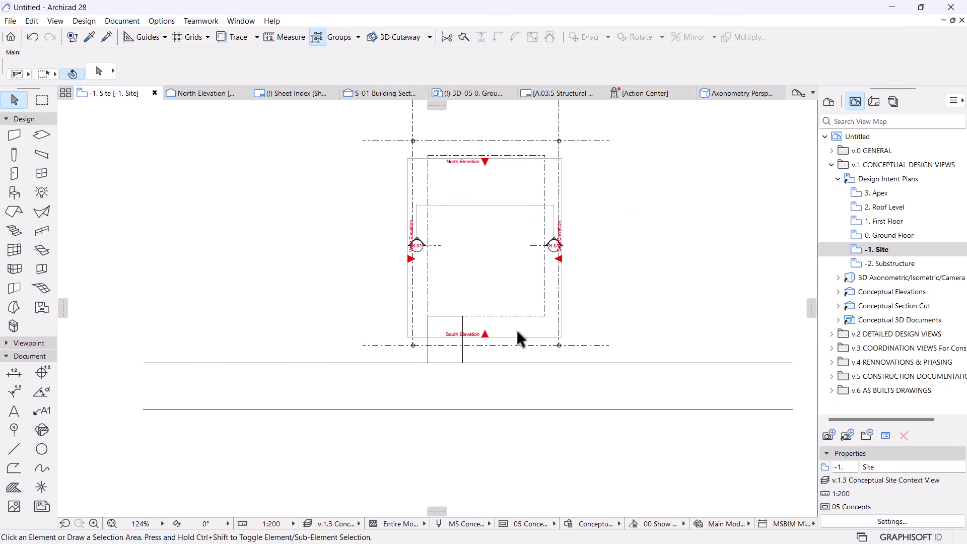
pyautogui.moveTo(533, 352); pyautogui.dragTo(521, 388, button='middle')
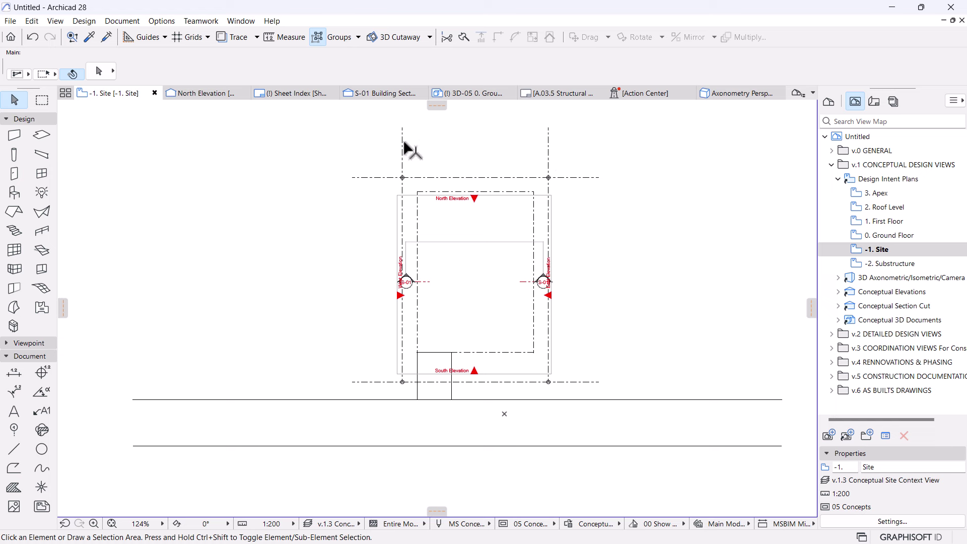
pyautogui.moveTo(575, 198); pyautogui.dragTo(582, 258, button='middle')
pyautogui.scroll(1, 500, 150)
pyautogui.scroll(2, 499, 149)
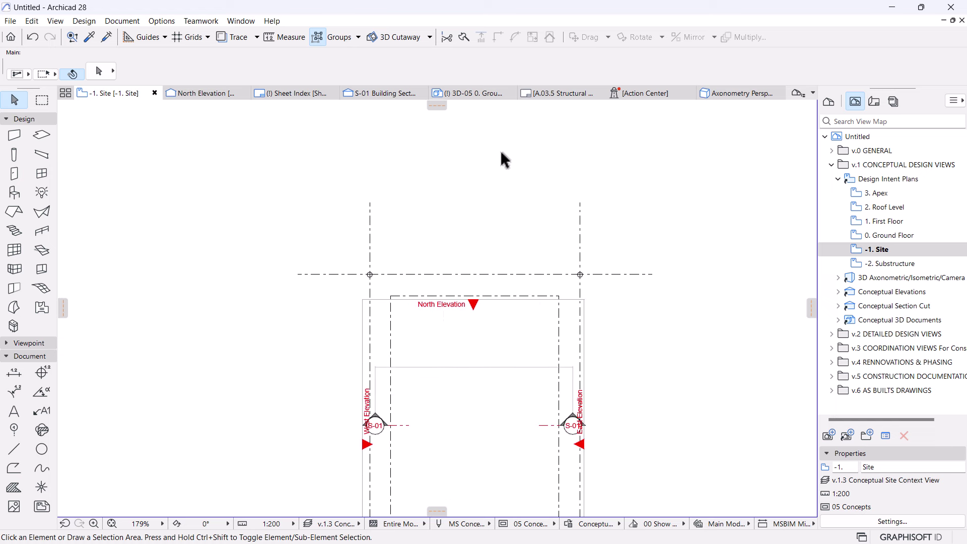
pyautogui.scroll(-3, 499, 149)
pyautogui.moveTo(460, 466); pyautogui.dragTo(473, 398, button='middle')
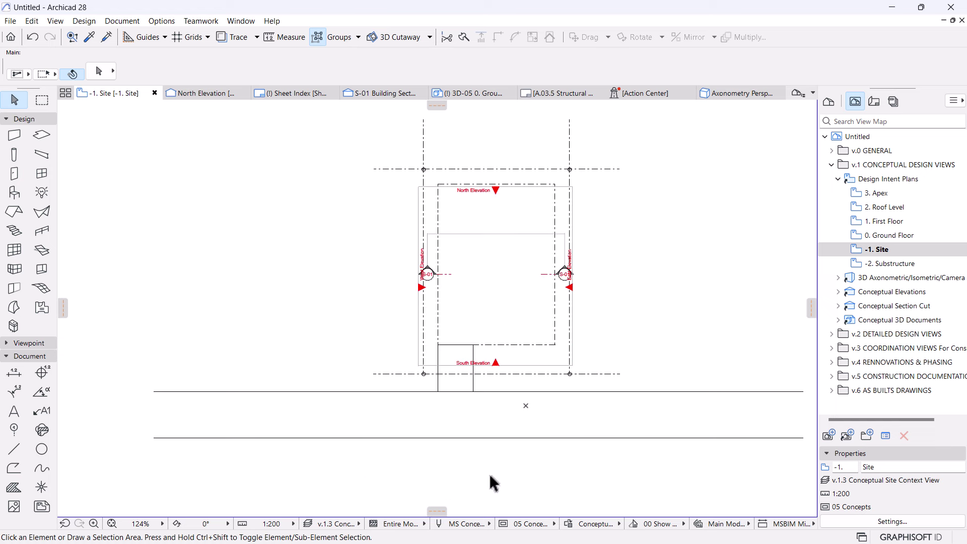
pyautogui.moveTo(562, 210); pyautogui.dragTo(545, 274, button='middle')
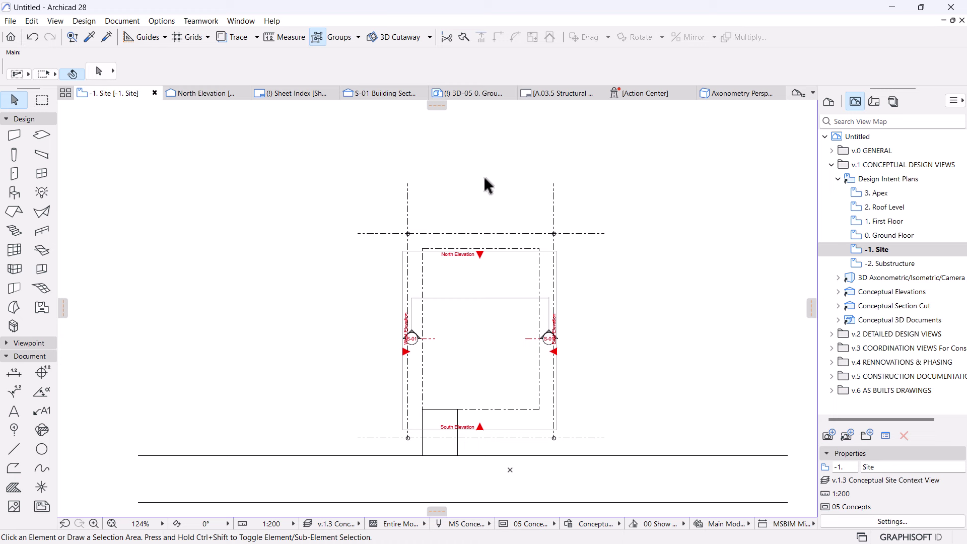
# - Change the line type of the inner setback rectangle to Dashed Small and deselect it
pyautogui.moveTo(453, 333); pyautogui.dragTo(464, 301, button='middle')
pyautogui.scroll(2, 479, 304)
pyautogui.click(557, 412)
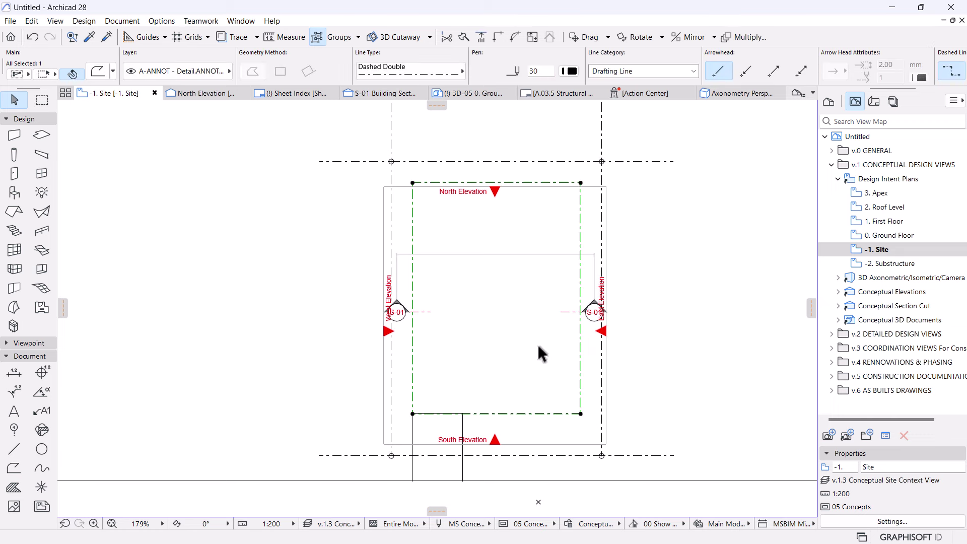
pyautogui.click(437, 70)
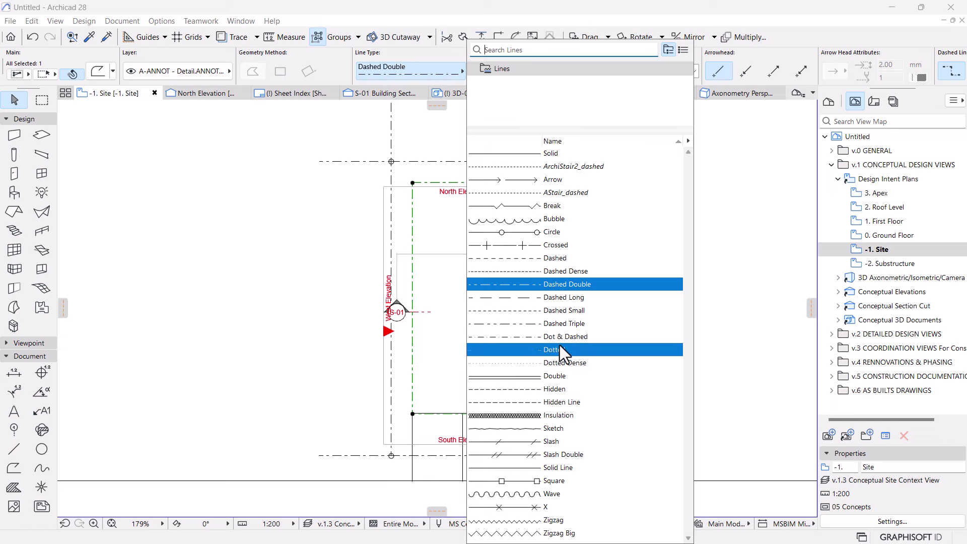
pyautogui.click(560, 310)
pyautogui.click(281, 305)
pyautogui.scroll(-2, 540, 266)
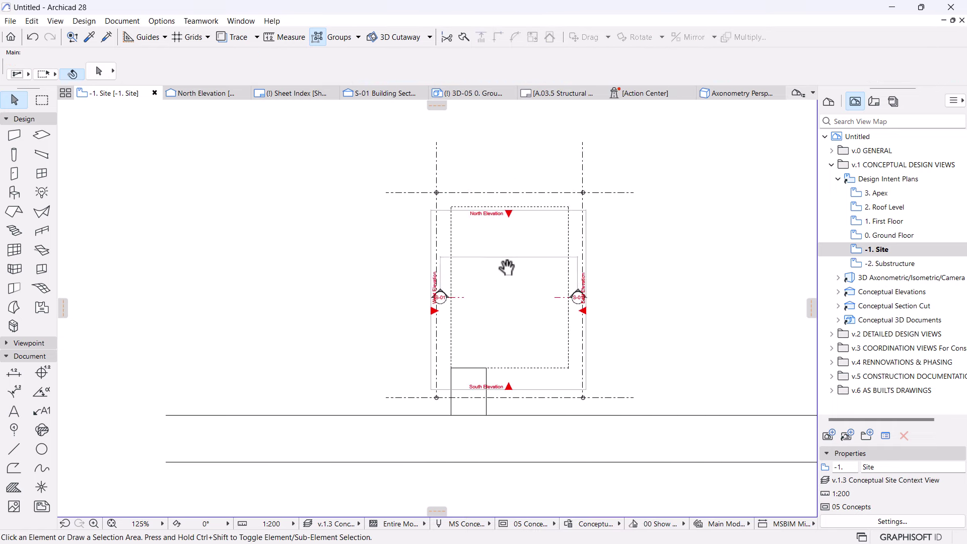
pyautogui.moveTo(506, 267); pyautogui.dragTo(507, 250, button='middle')
pyautogui.scroll(1, 520, 220)
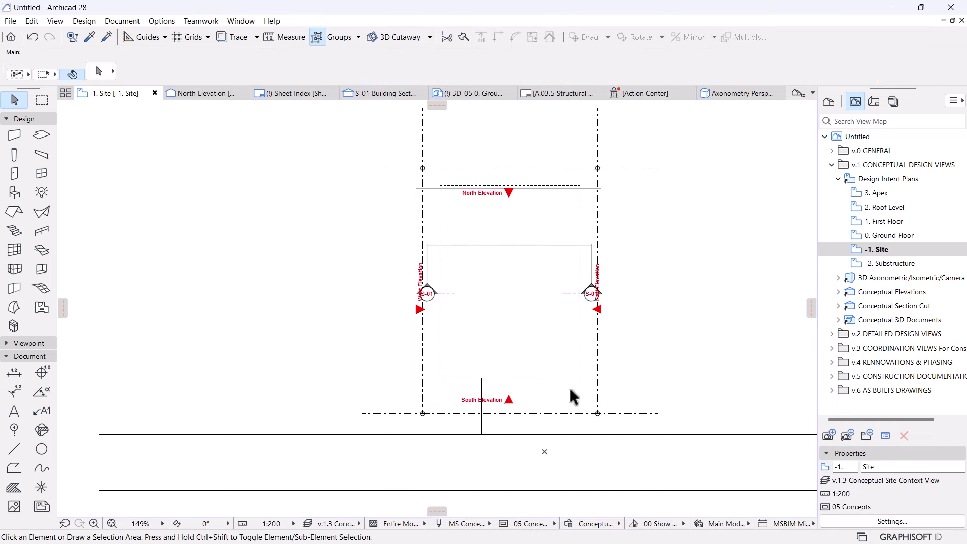
# - Examine the site plan's boundary, corner markers, road strip and driveway, and the inner setback rectangle's extent by selecting and deselecting it
pyautogui.scroll(-1, 620, 304)
pyautogui.moveTo(626, 315); pyautogui.dragTo(622, 315, button='middle')
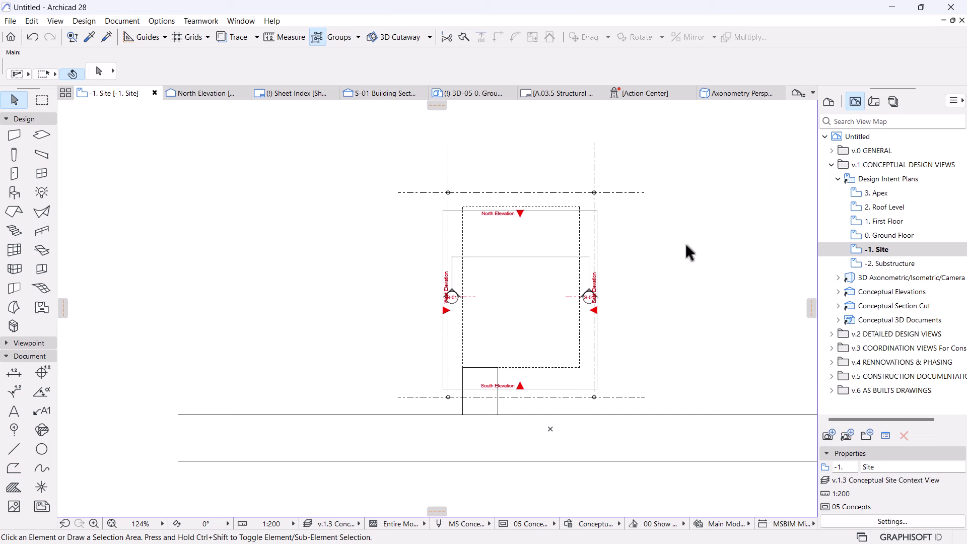
pyautogui.scroll(1, 685, 244)
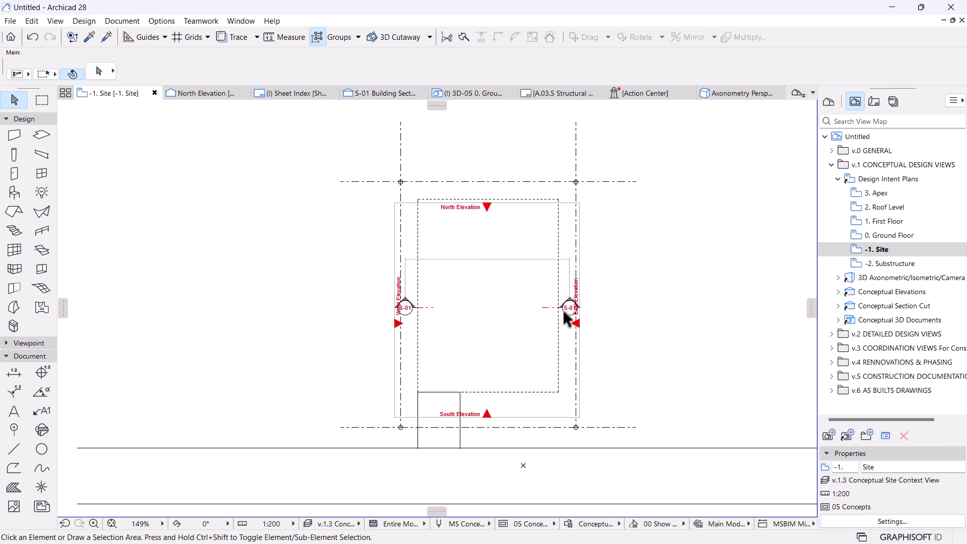
pyautogui.scroll(-2, 569, 312)
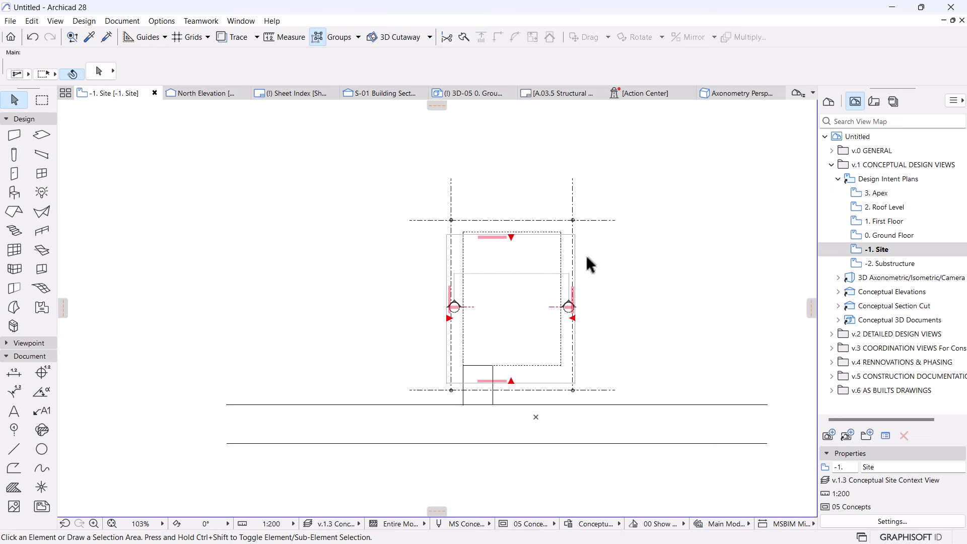
pyautogui.scroll(2, 568, 280)
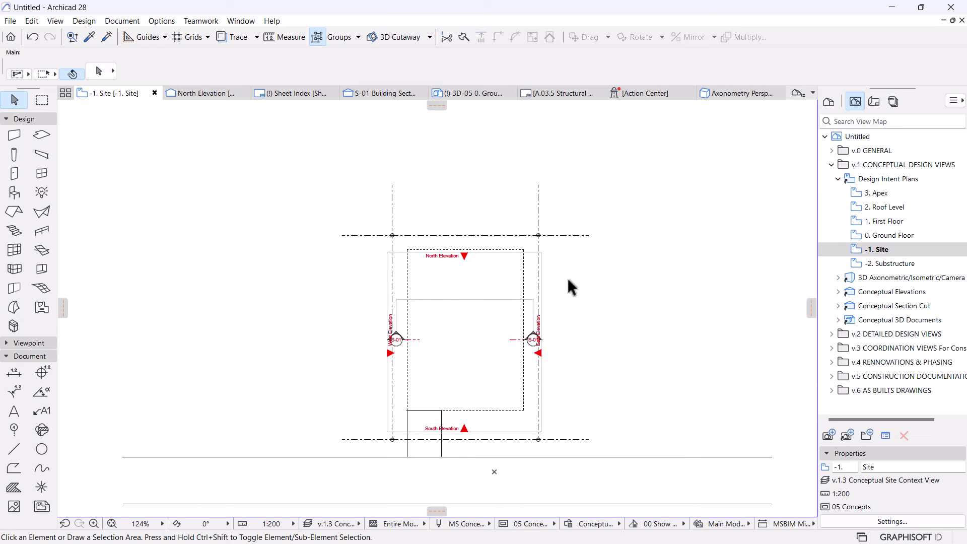
pyautogui.scroll(-3, 567, 275)
pyautogui.scroll(2, 563, 288)
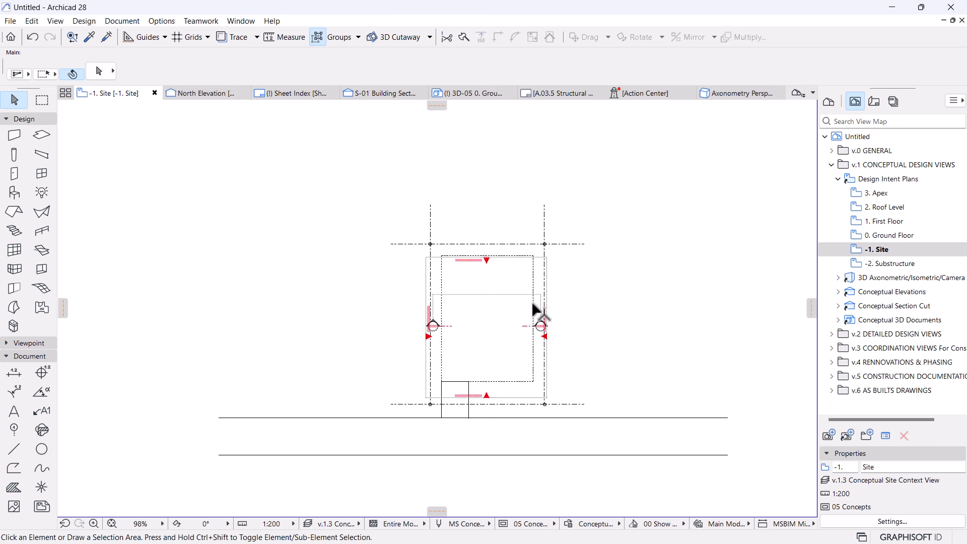
pyautogui.scroll(1, 532, 304)
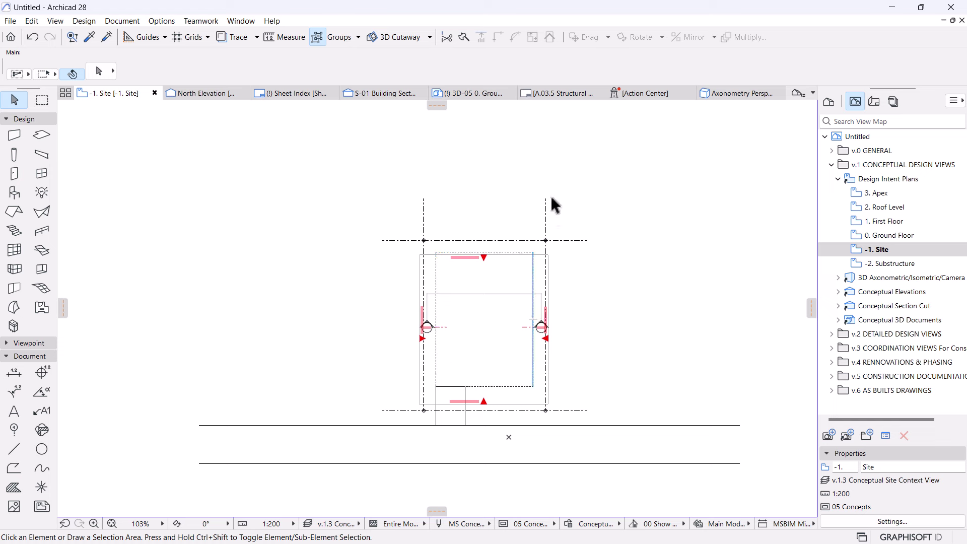
pyautogui.scroll(2, 521, 246)
pyautogui.click(502, 253)
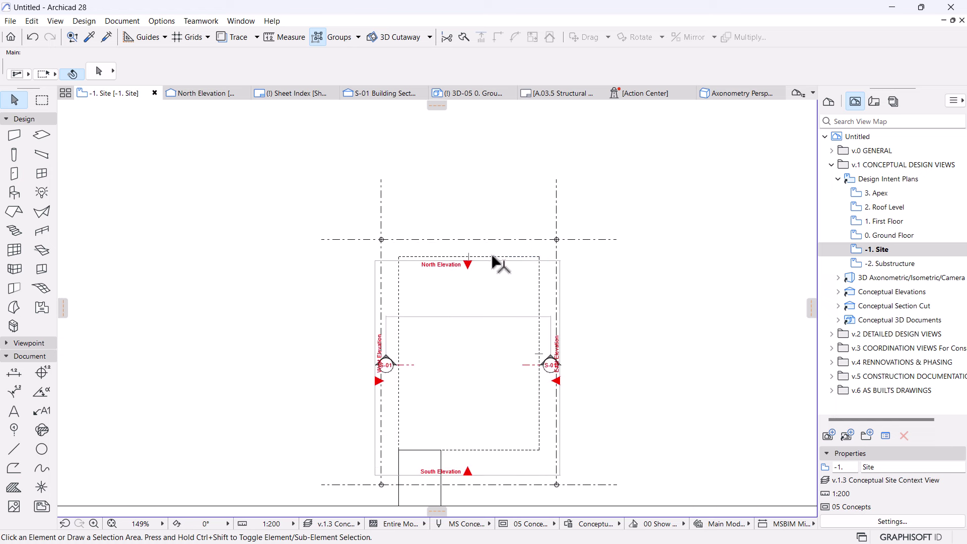
pyautogui.click(492, 260)
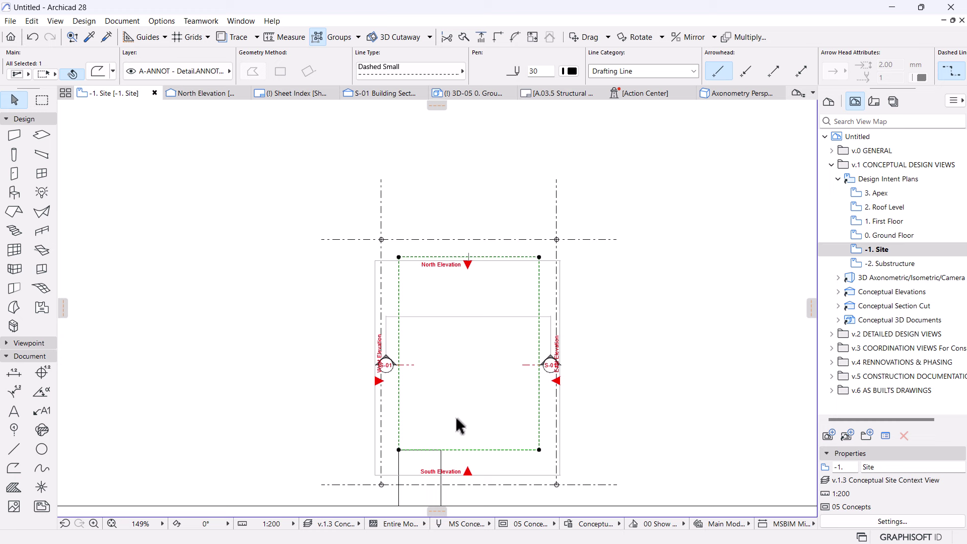
pyautogui.scroll(-2, 501, 325)
pyautogui.moveTo(485, 389); pyautogui.dragTo(488, 345, button='middle')
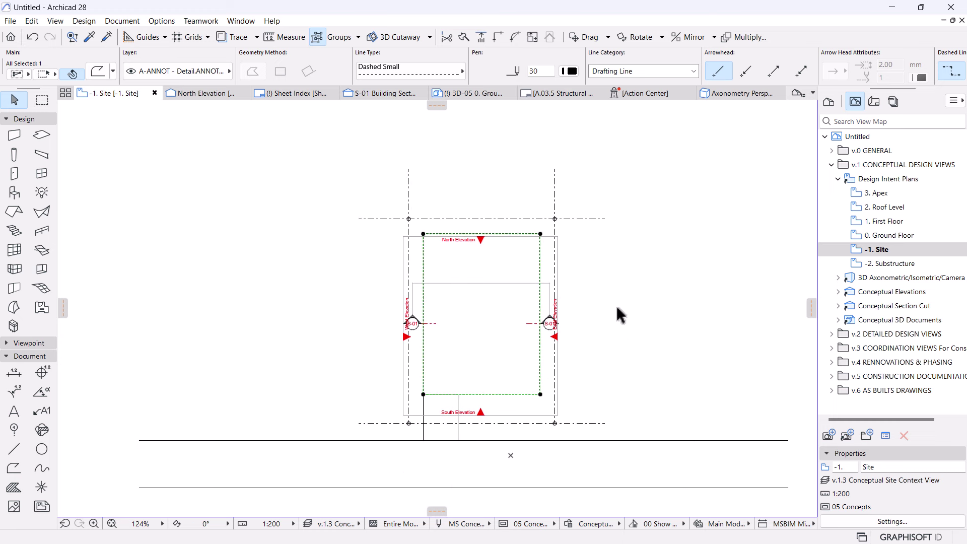
pyautogui.click(624, 322)
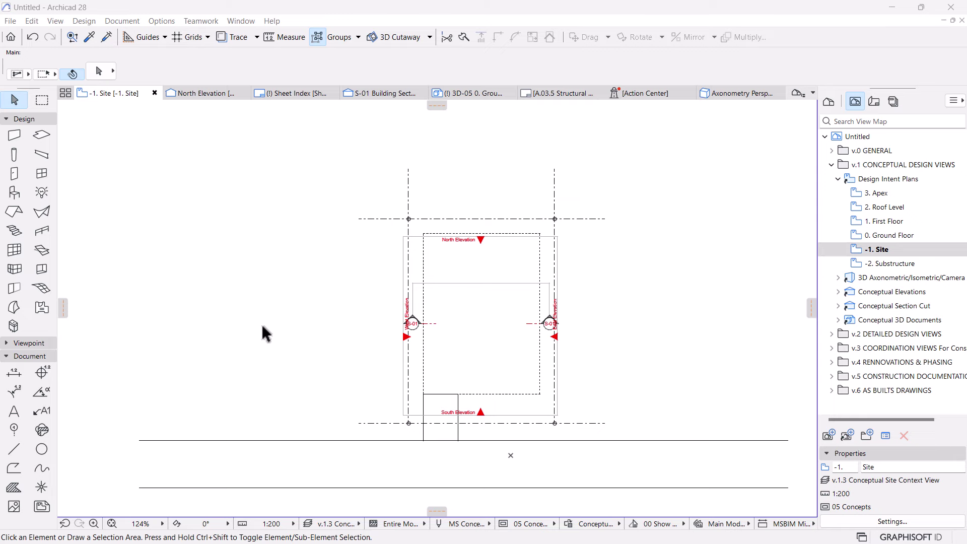
# - Open the 0. Ground Floor view and show the -1. Site view beneath it as a trace reference
pyautogui.doubleClick(887, 236)
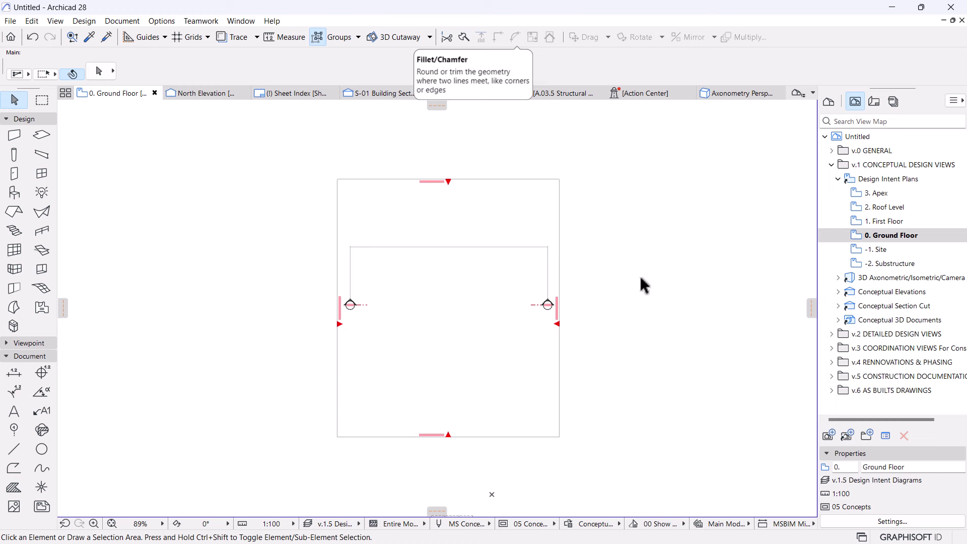
pyautogui.rightClick(874, 249)
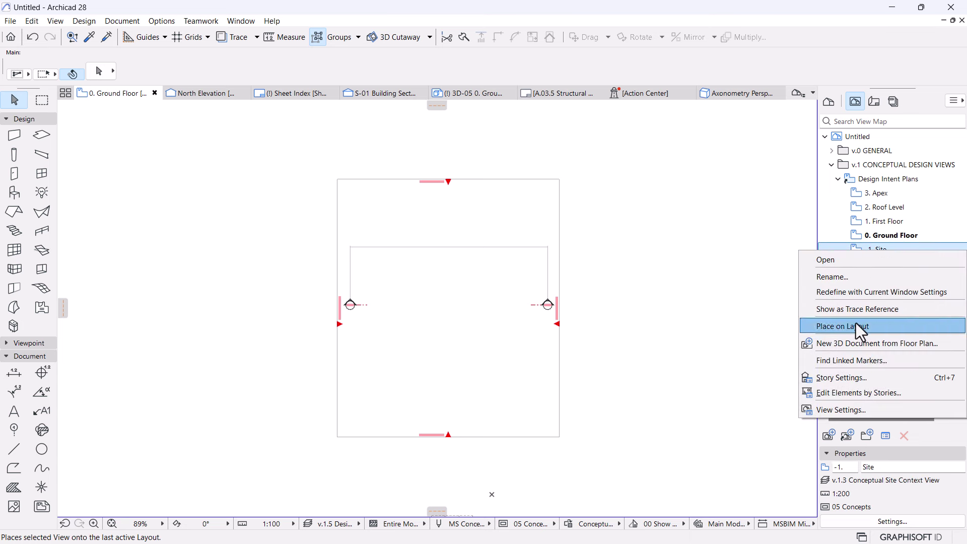
pyautogui.click(845, 312)
pyautogui.scroll(-2, 522, 205)
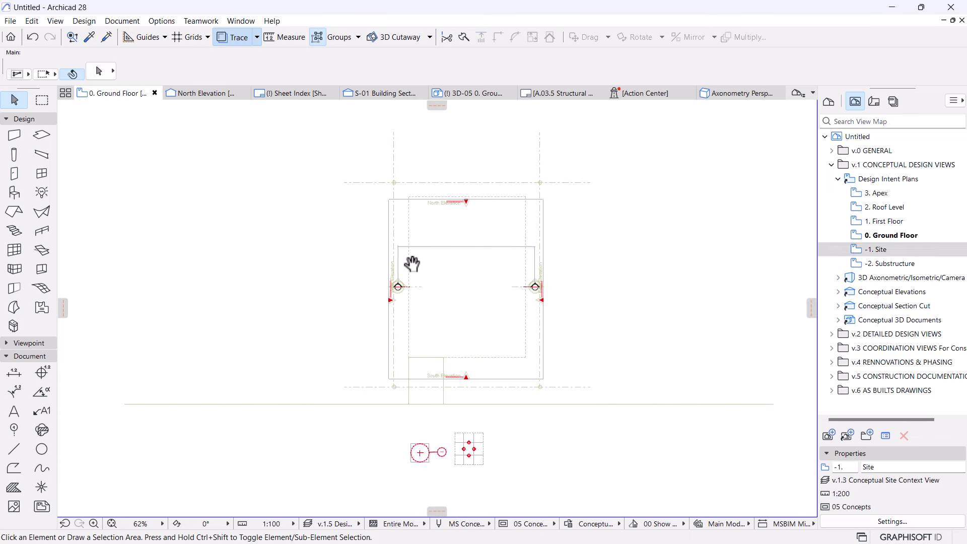
pyautogui.scroll(2, 474, 209)
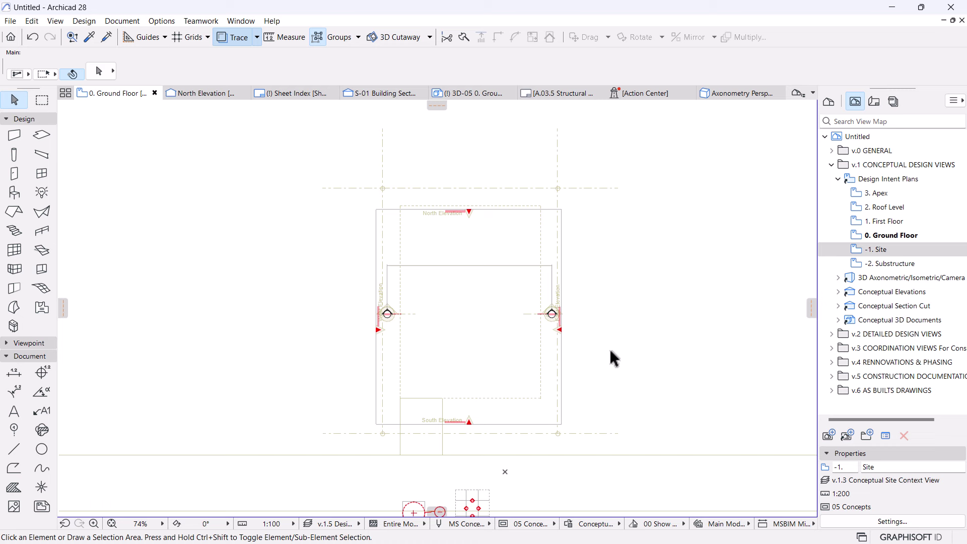
pyautogui.scroll(4, 587, 334)
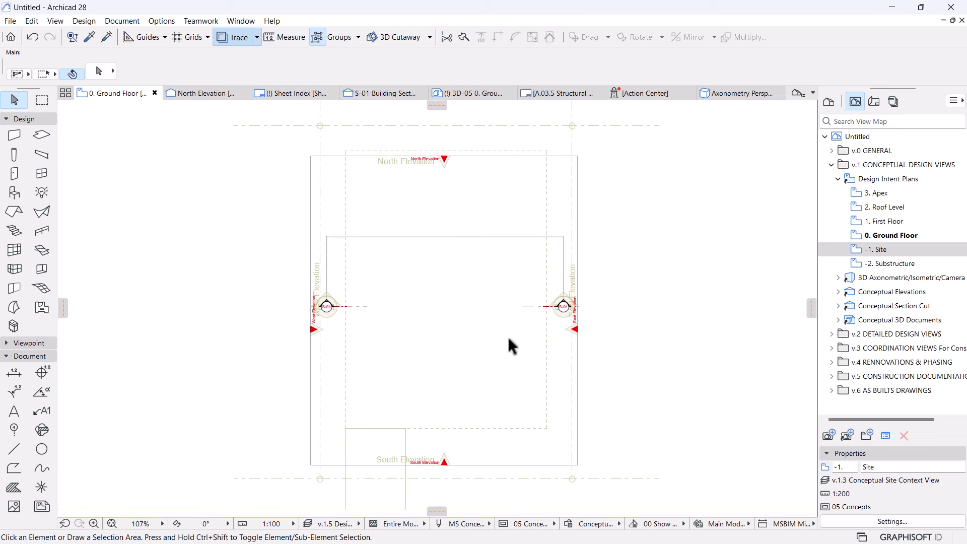
pyautogui.moveTo(509, 345)
pyautogui.mouseDown(button='middle')
pyautogui.moveTo(496, 346)
pyautogui.moveTo(503, 334)
pyautogui.moveTo(487, 341)
pyautogui.mouseUp(button='middle')
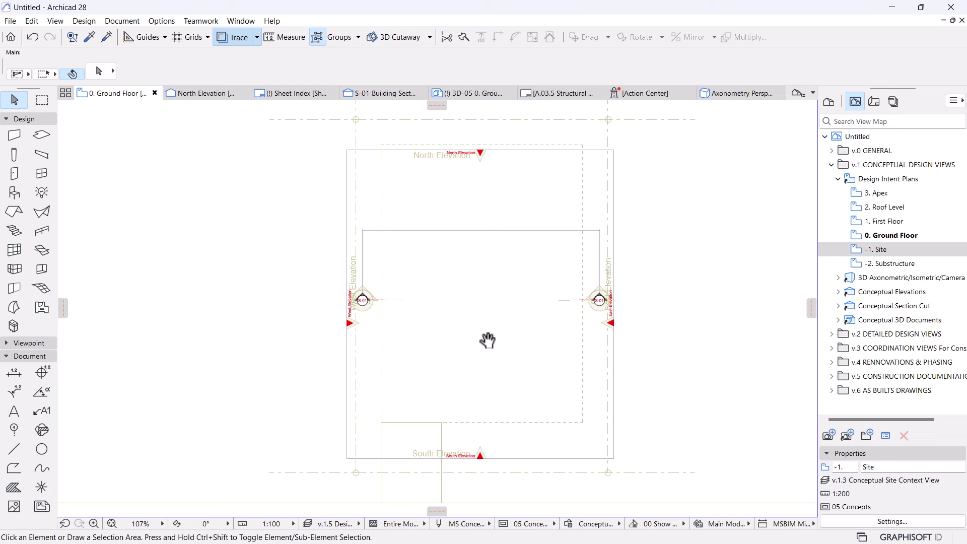
pyautogui.scroll(2, 440, 355)
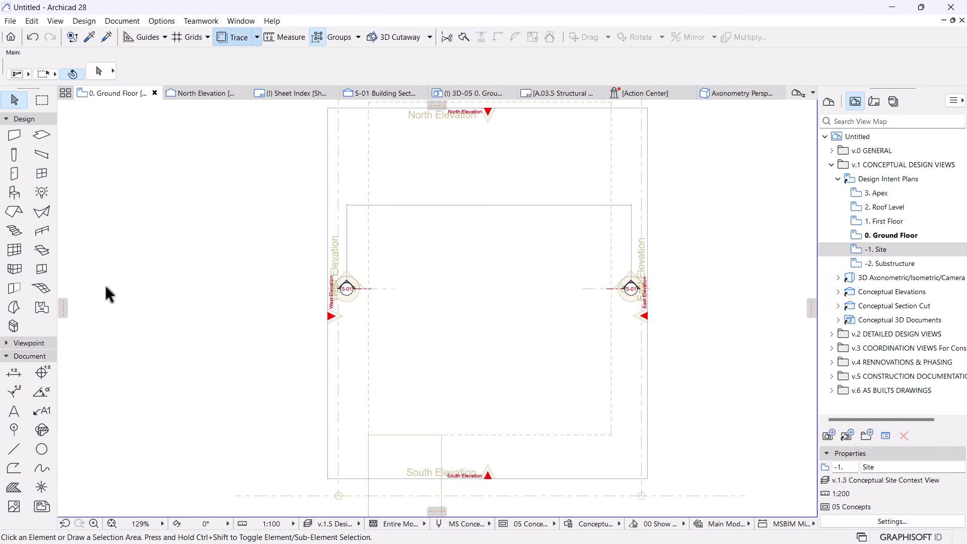
# - Activate the Wall tool and set its layer to S-WALL-EXT-N- Walls from the STRUCTURAL folder after browsing the available layers
pyautogui.click(8, 139)
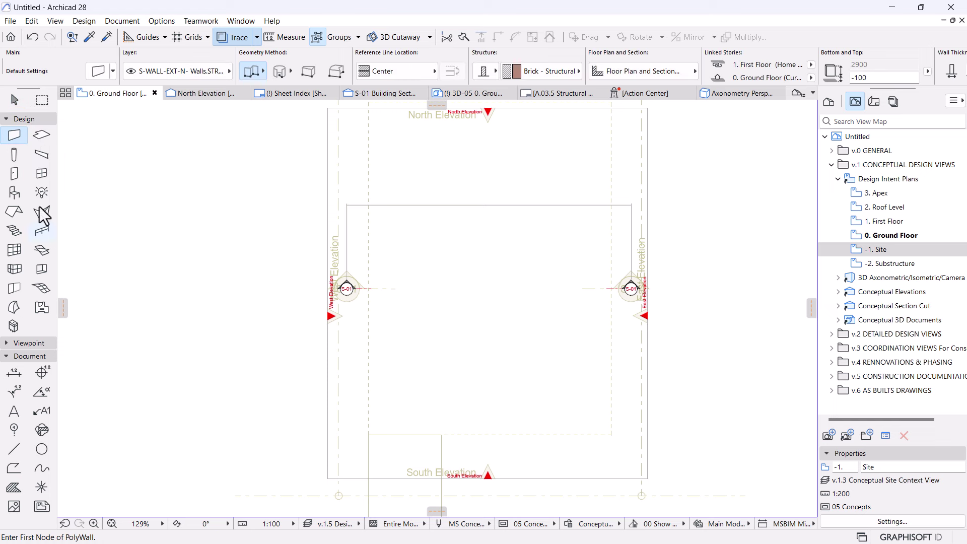
pyautogui.click(213, 70)
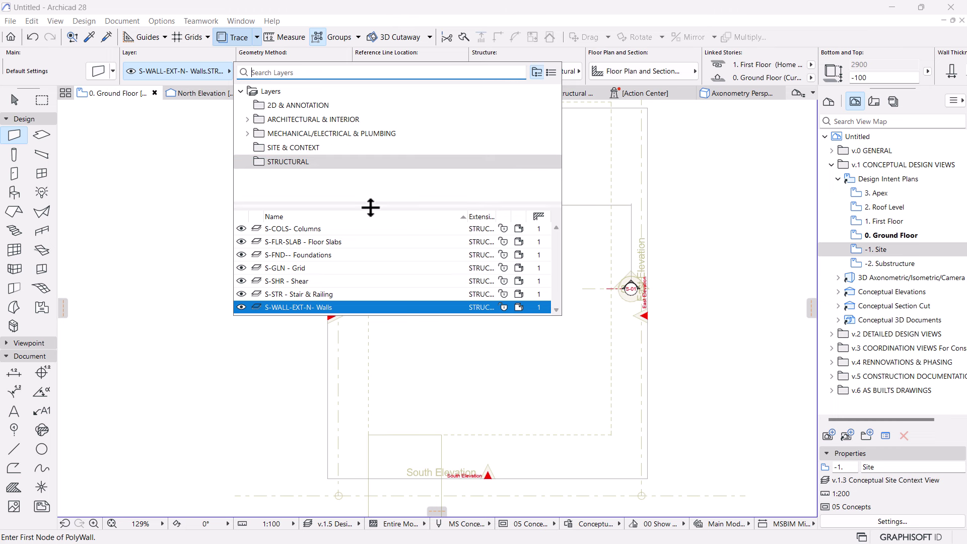
pyautogui.click(463, 235)
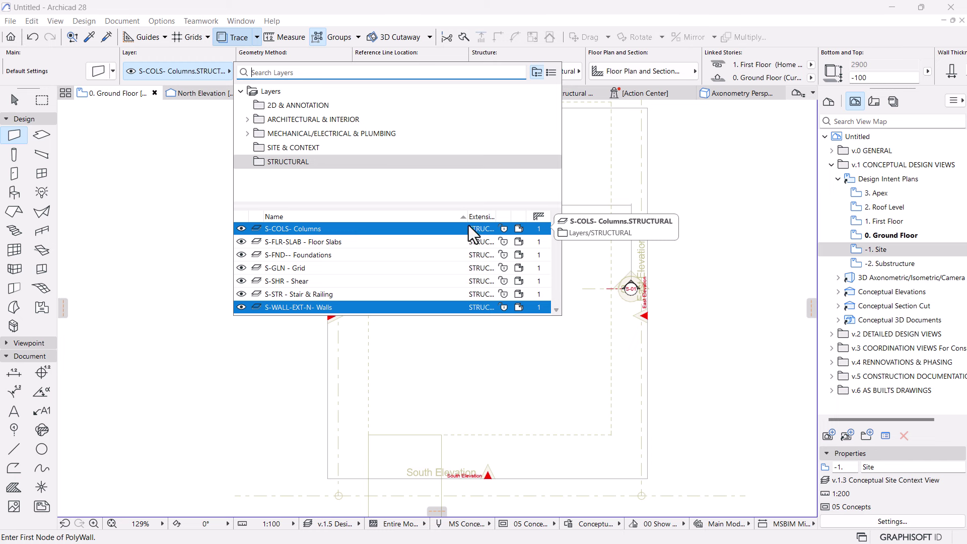
pyautogui.moveTo(466, 216); pyautogui.dragTo(416, 221)
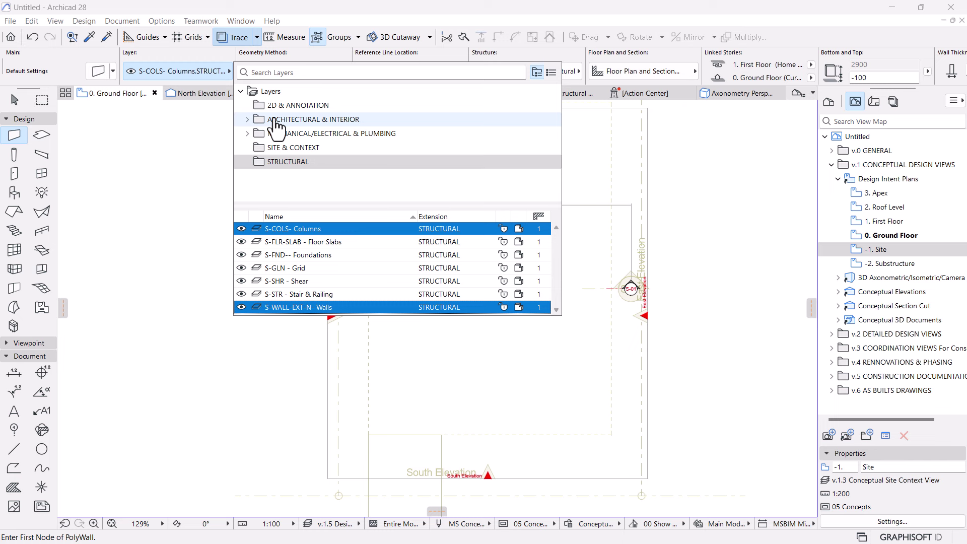
pyautogui.click(272, 308)
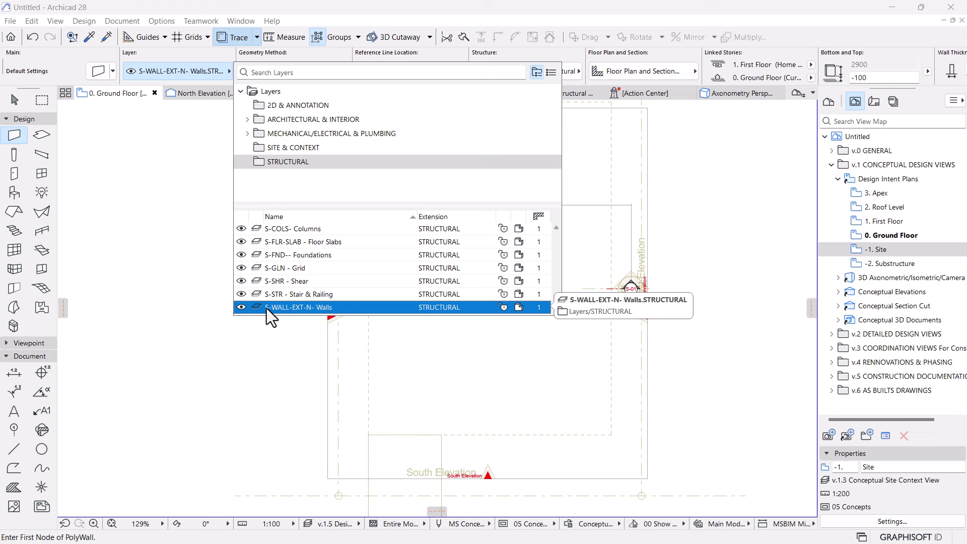
pyautogui.click(294, 120)
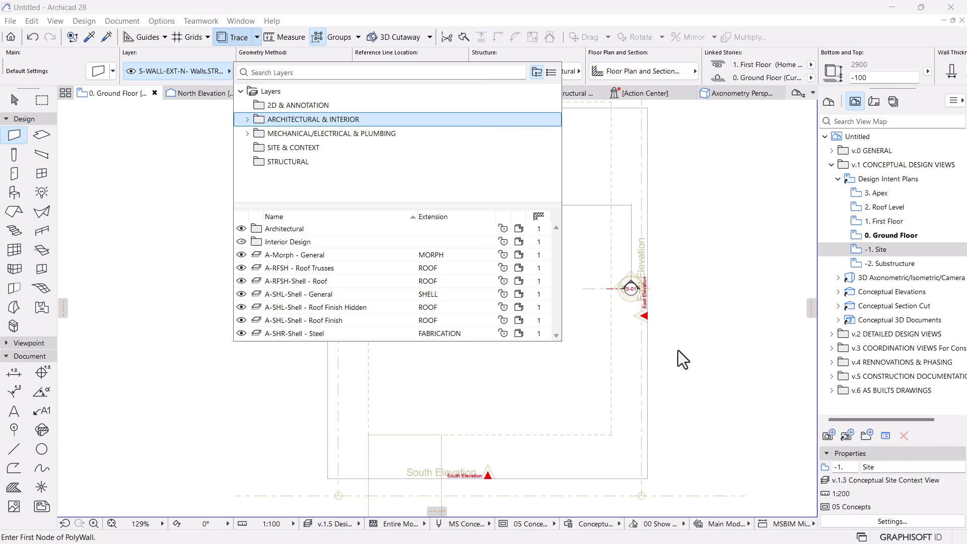
pyautogui.click(670, 364)
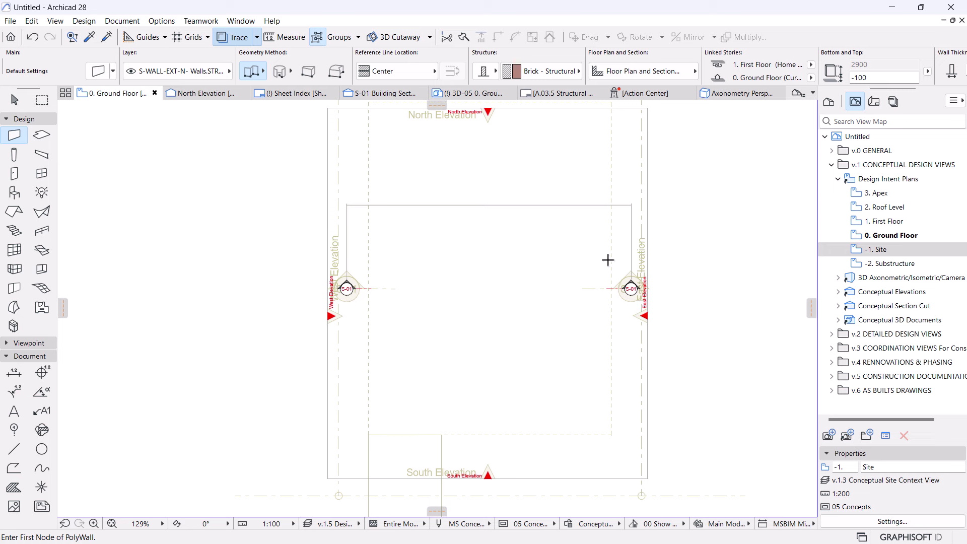
# - Draw a rectangular wall outline 6500 by 6500 from the setback rectangle's southwest corner at the driveway, using the rectangle geometry method
pyautogui.scroll(-4, 539, 233)
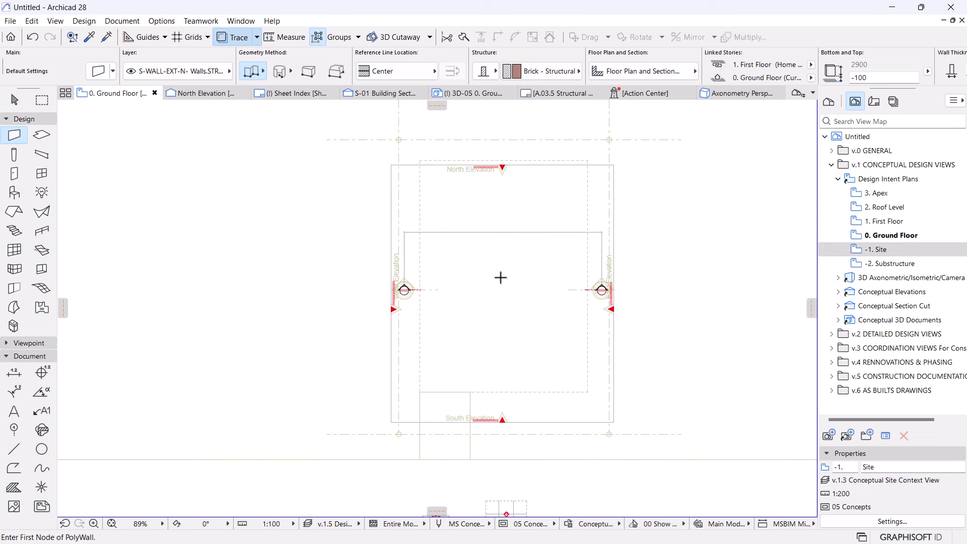
pyautogui.moveTo(501, 277); pyautogui.dragTo(484, 300, button='middle')
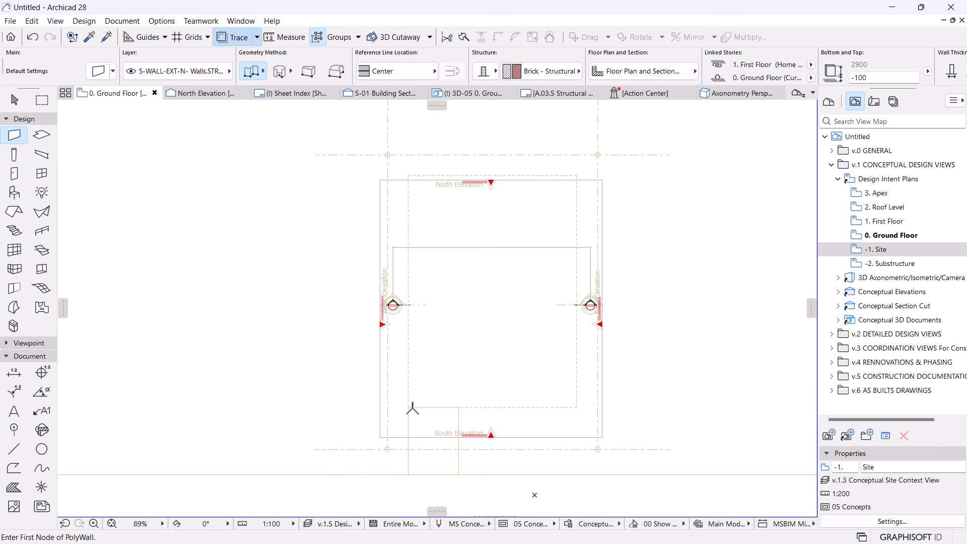
pyautogui.scroll(1, 425, 430)
pyautogui.scroll(2, 425, 430)
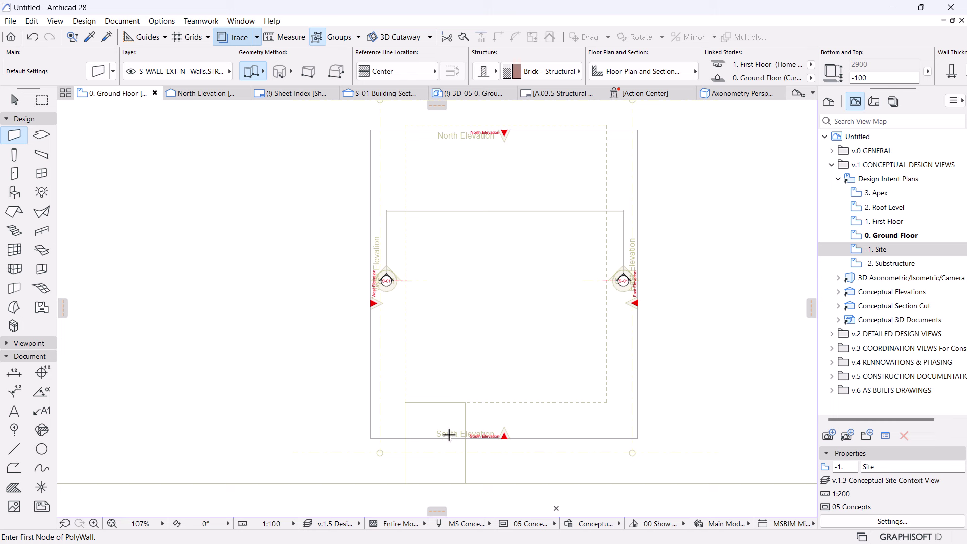
pyautogui.click(405, 402)
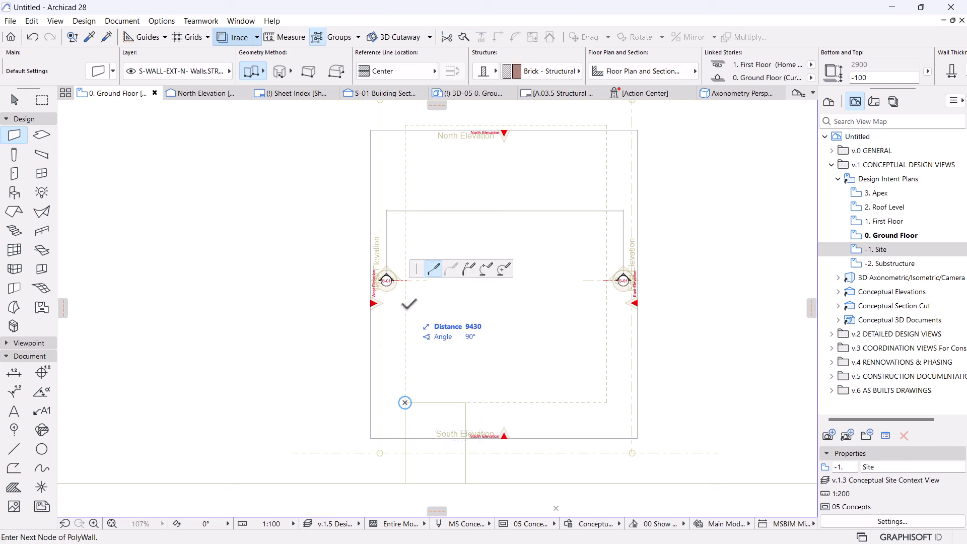
pyautogui.click(263, 74)
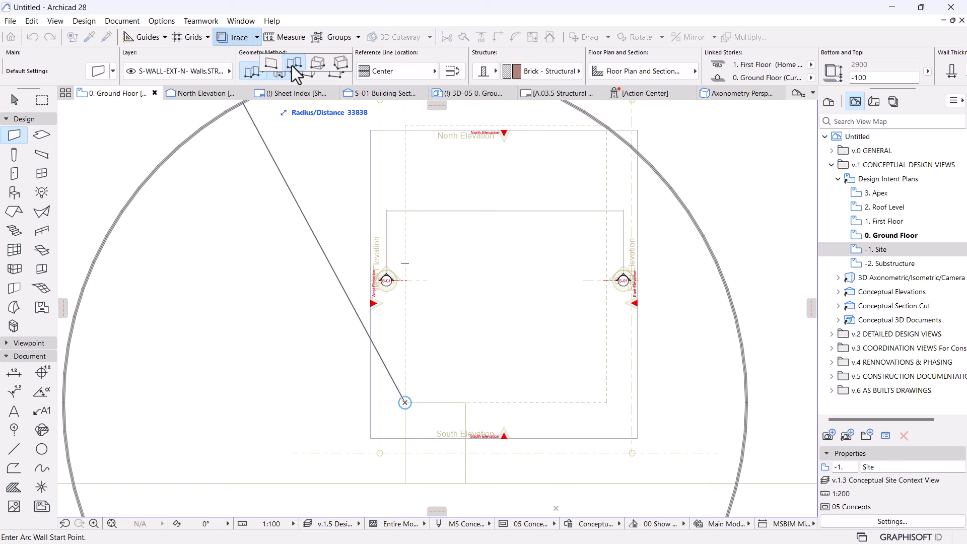
pyautogui.click(318, 72)
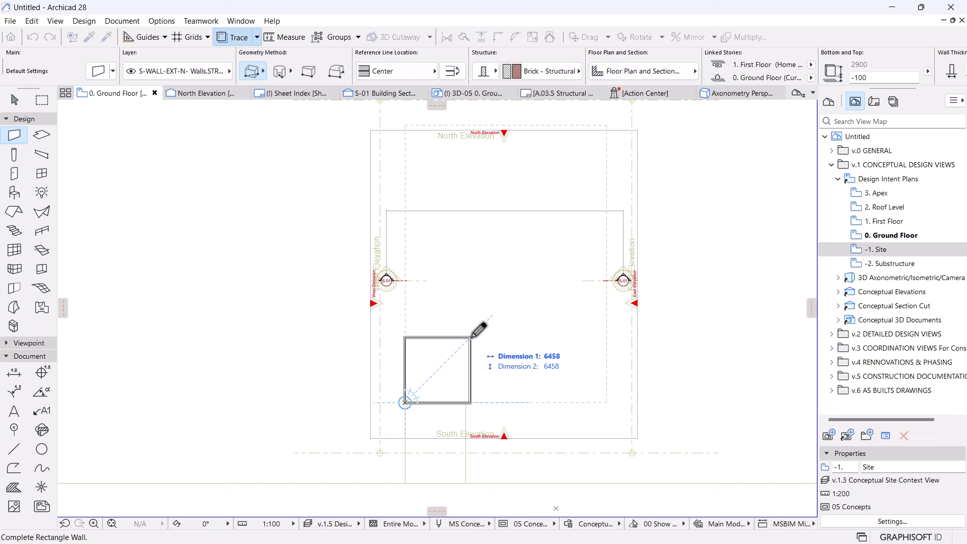
pyautogui.write('6500')
pyautogui.press('Tab')
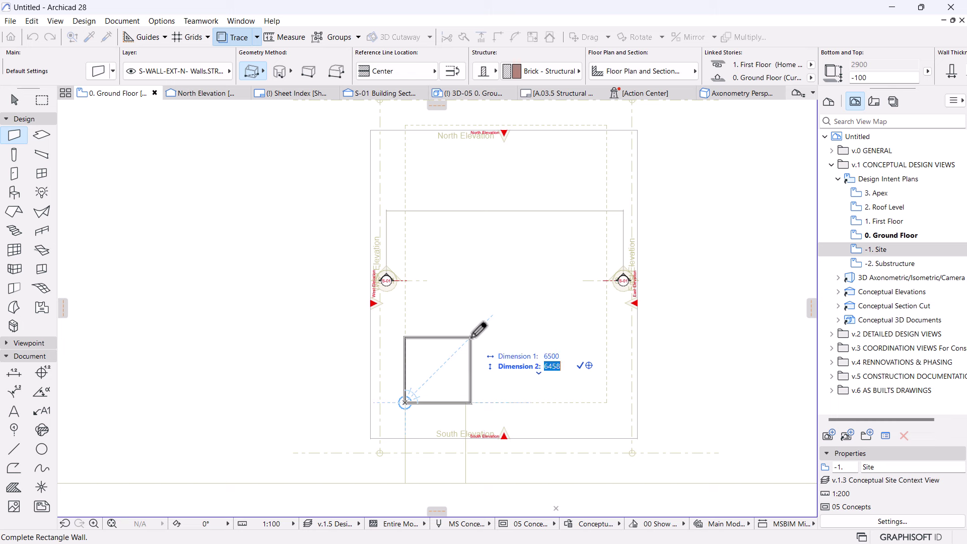
pyautogui.write('6500')
pyautogui.press('Return')
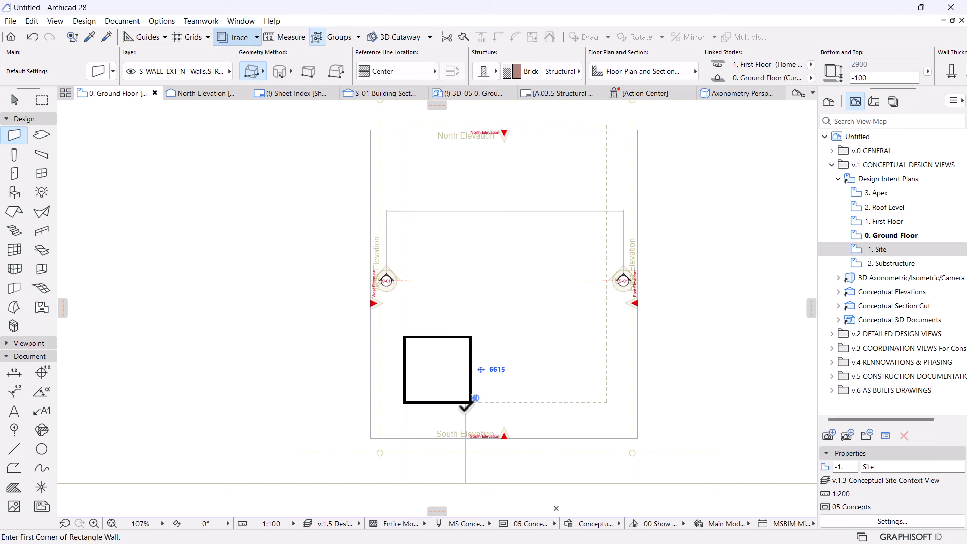
# - In the -1. Site view, offset the driveway's east edge outward to align with the east wall of the square outline, then deselect it
pyautogui.scroll(3, 454, 402)
pyautogui.scroll(-2, 438, 337)
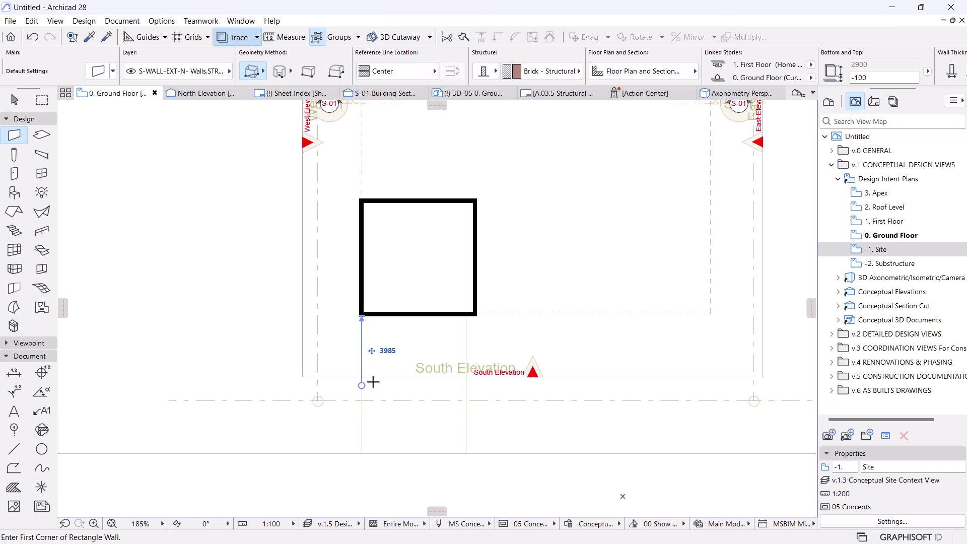
pyautogui.scroll(2, 397, 398)
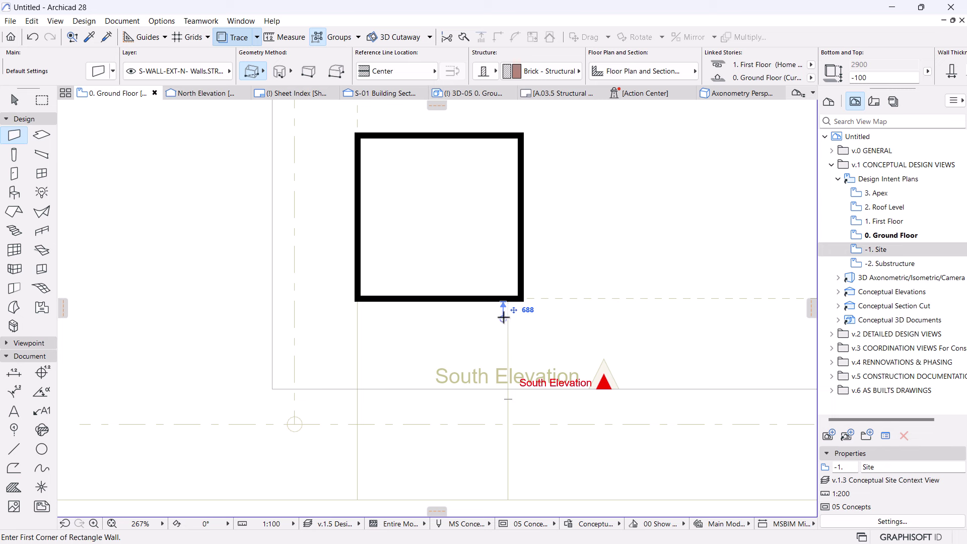
pyautogui.doubleClick(881, 250)
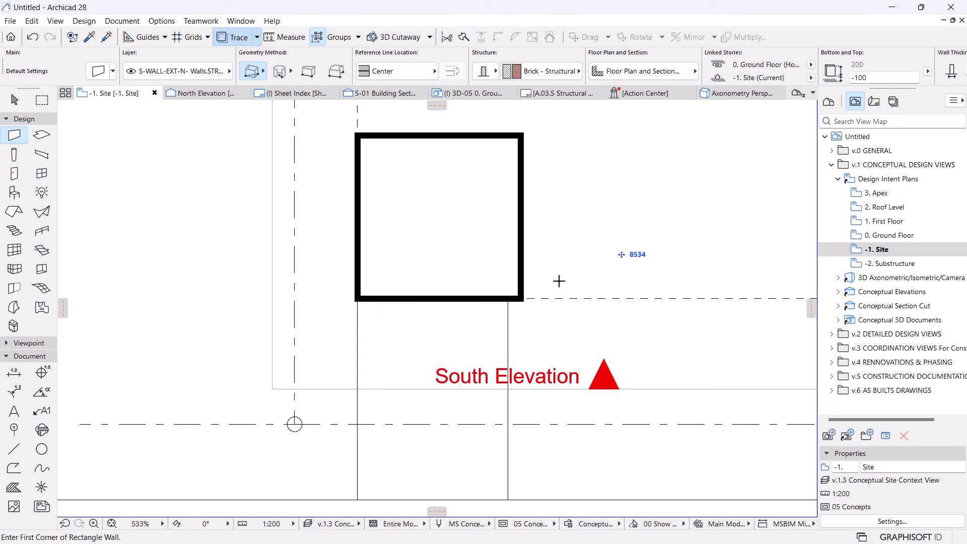
pyautogui.scroll(2, 508, 338)
pyautogui.press('Escape')
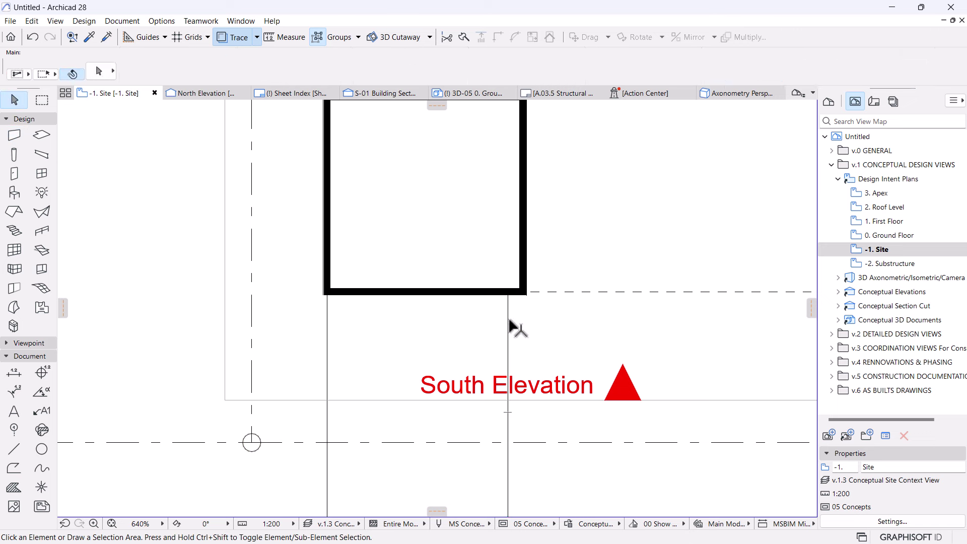
pyautogui.click(509, 326)
pyautogui.click(523, 285)
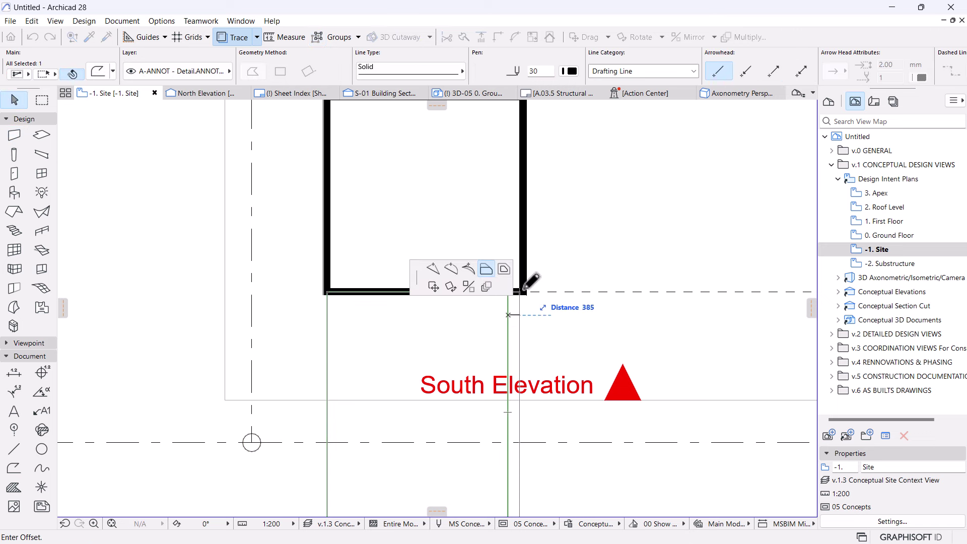
pyautogui.click(524, 297)
pyautogui.scroll(-3, 420, 355)
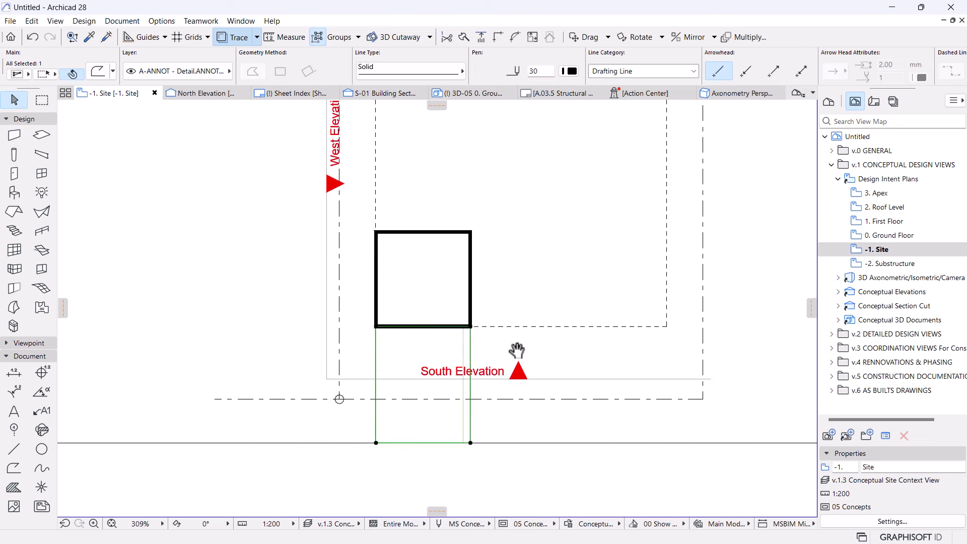
pyautogui.click(468, 453)
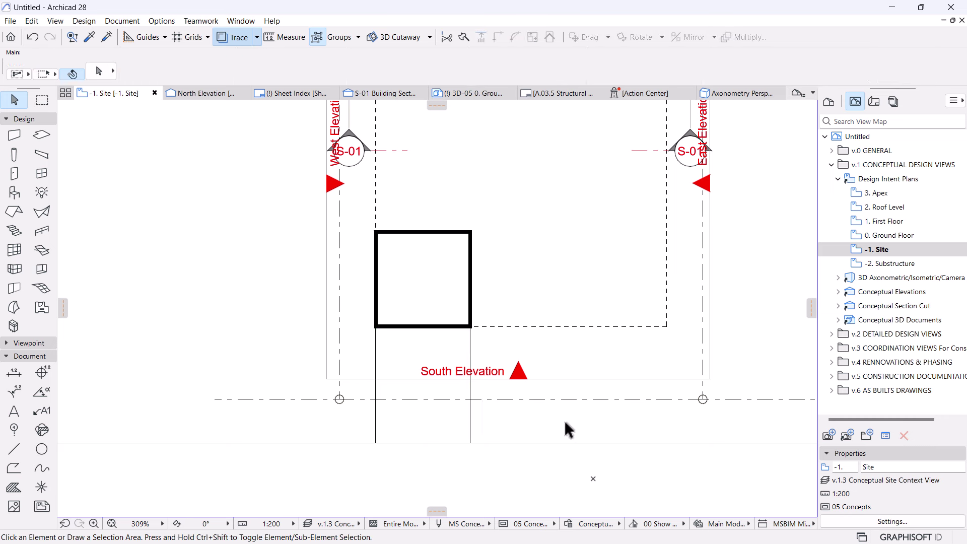
# - Examine the square wall outline against the setbacks and driveway in the -1. Site view, and return to the 0. Ground Floor view
pyautogui.doubleClick(886, 236)
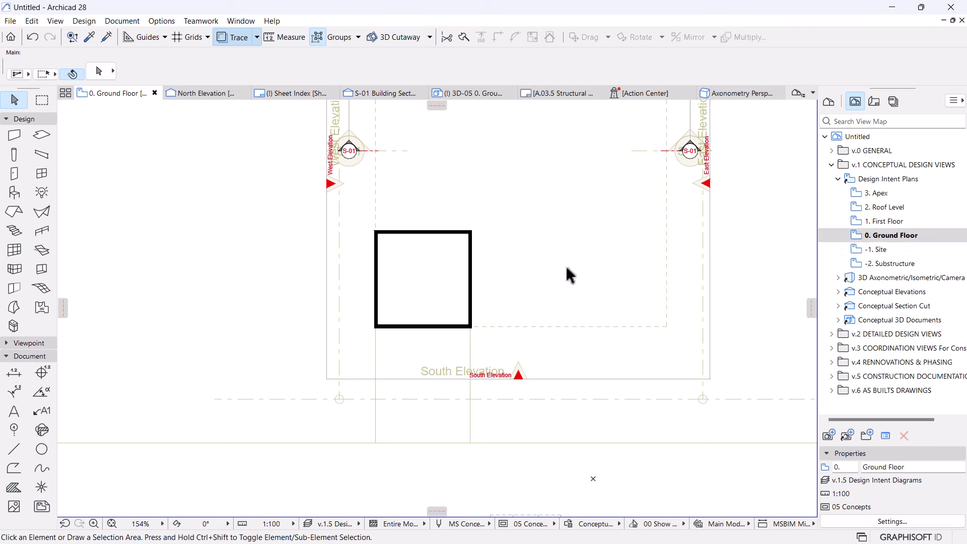
pyautogui.doubleClick(880, 250)
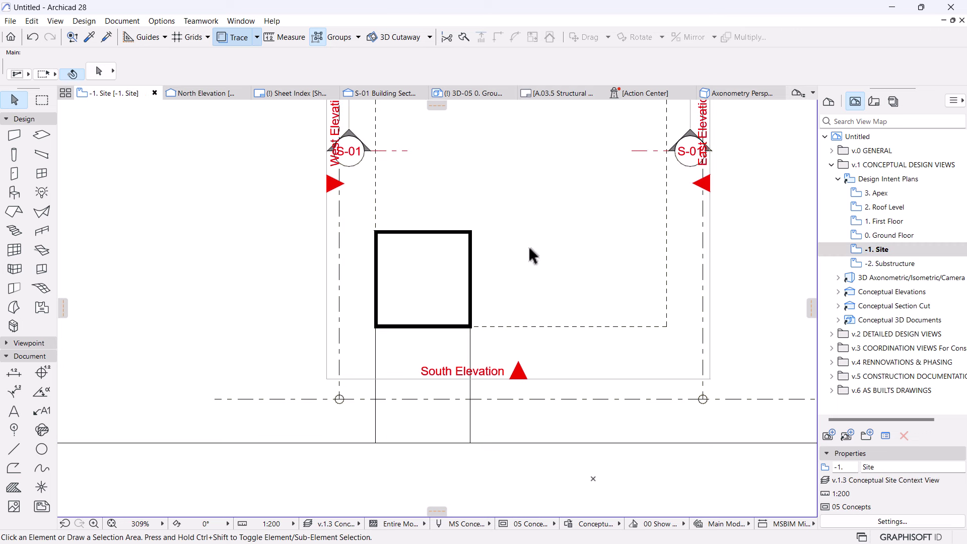
pyautogui.scroll(-4, 518, 230)
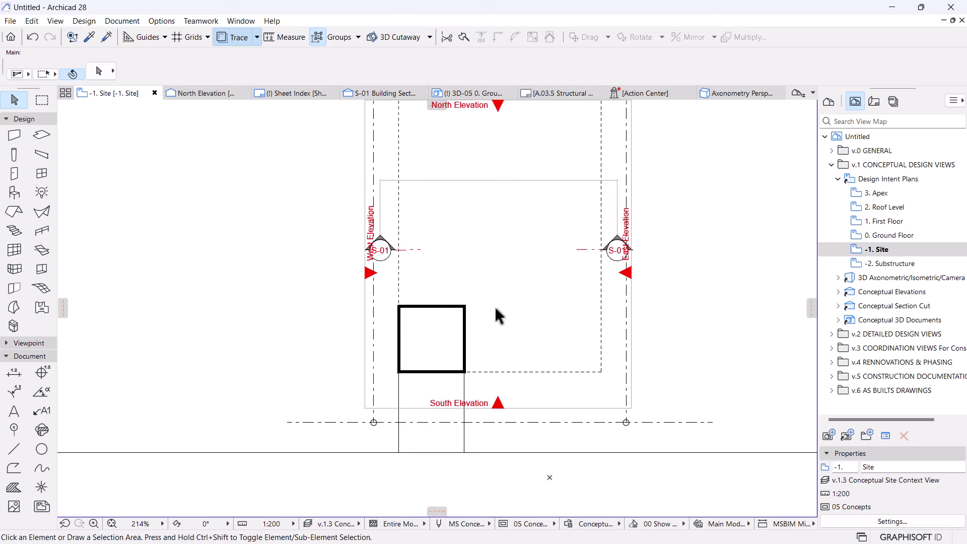
pyautogui.scroll(-3, 512, 301)
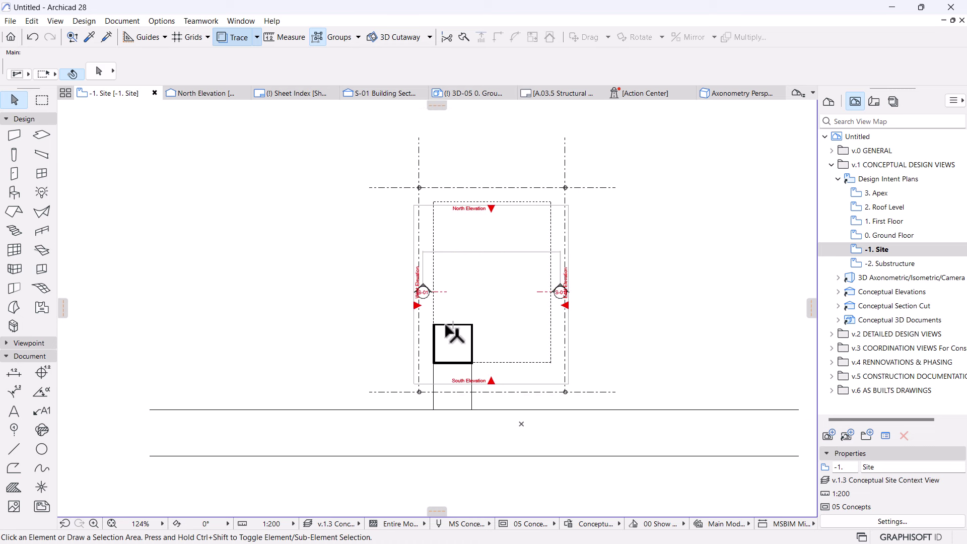
pyautogui.click(450, 325)
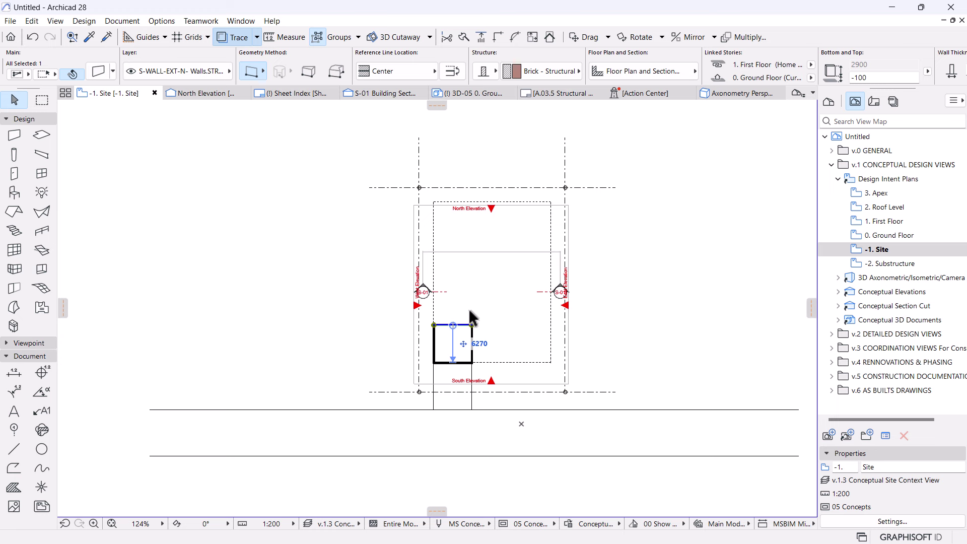
pyautogui.scroll(1, 468, 308)
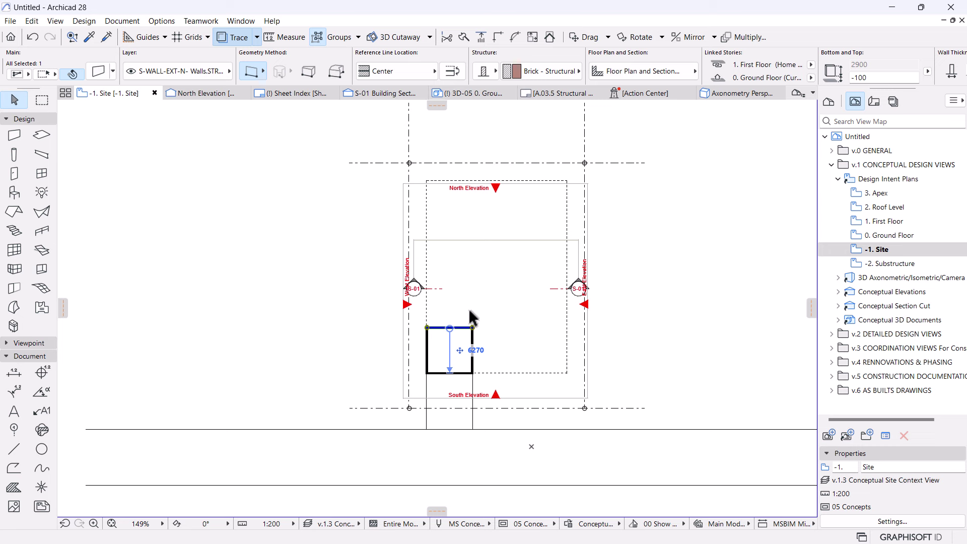
pyautogui.scroll(2, 488, 292)
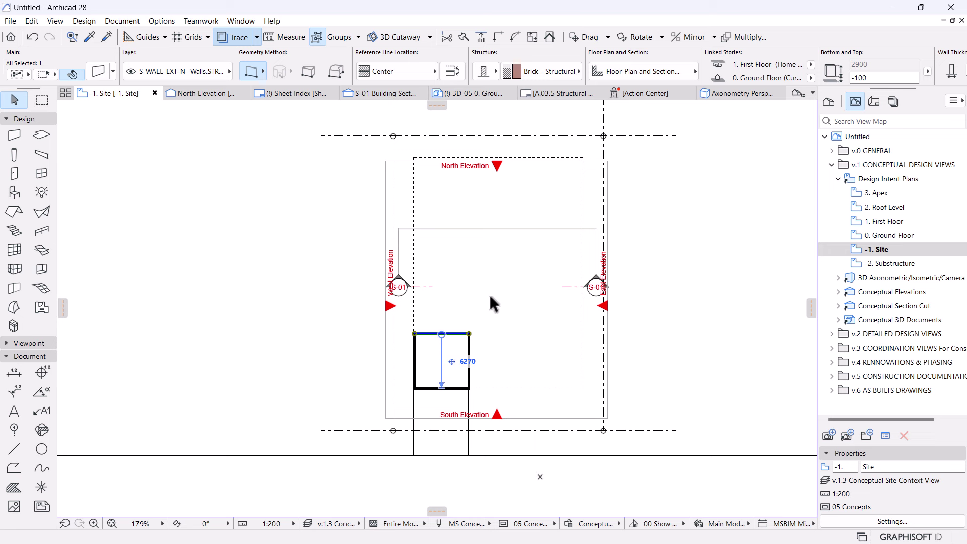
pyautogui.moveTo(523, 297); pyautogui.dragTo(482, 362, button='middle')
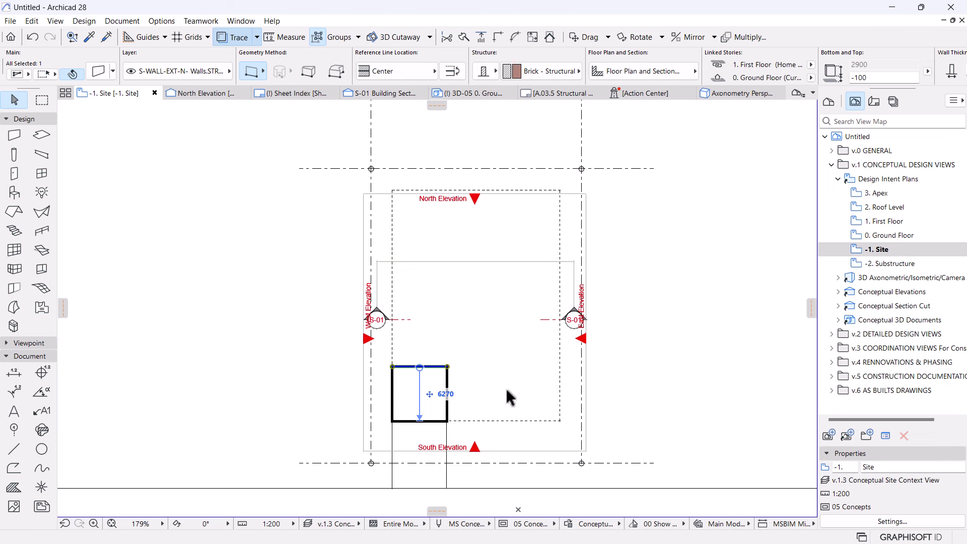
pyautogui.scroll(1, 475, 401)
pyautogui.scroll(-2, 474, 368)
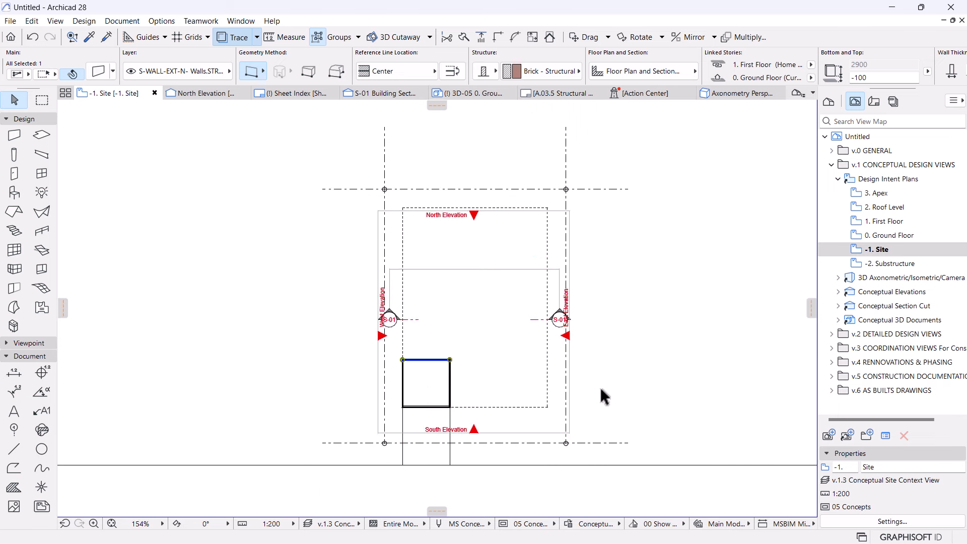
pyautogui.click(642, 347)
pyautogui.click(881, 239)
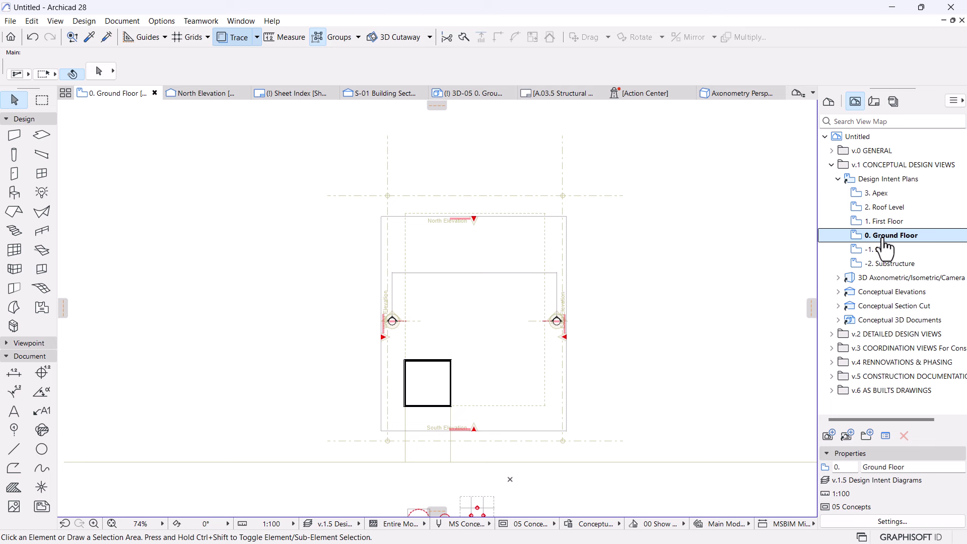
pyautogui.scroll(2, 450, 375)
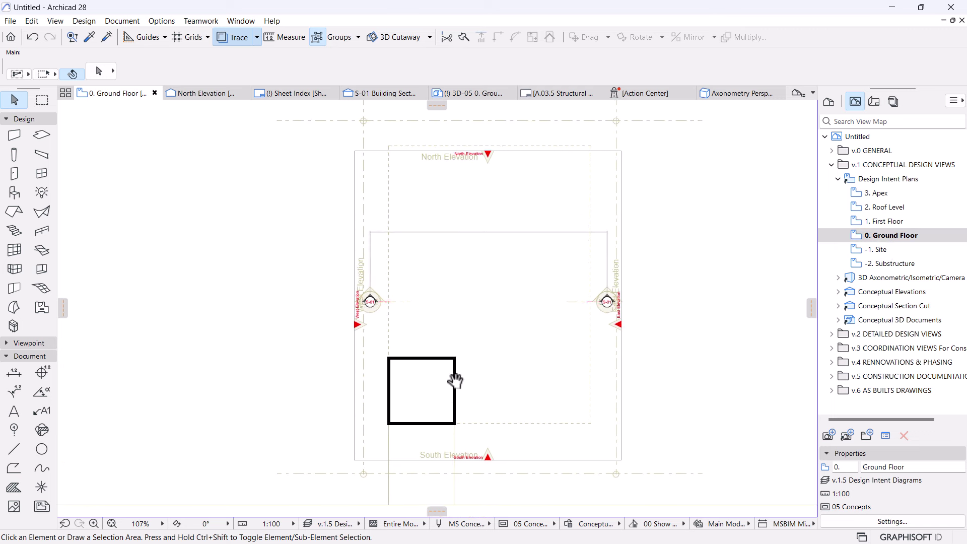
pyautogui.scroll(2, 455, 380)
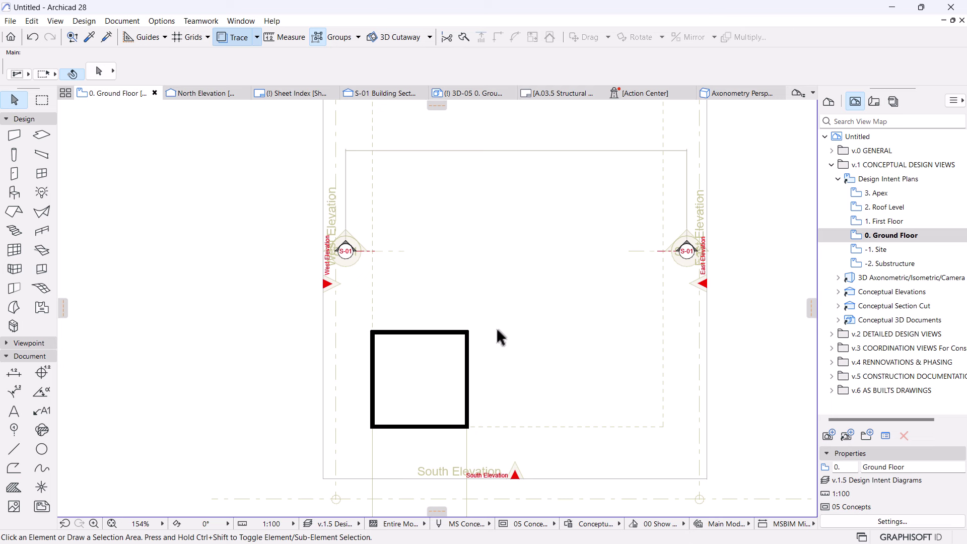
pyautogui.scroll(-5, 497, 330)
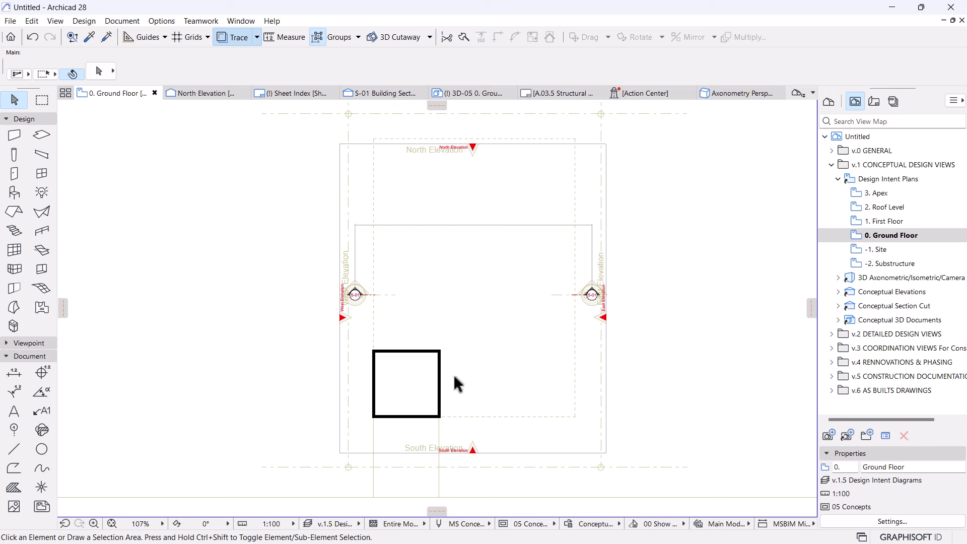
# - Copy the square outline's east wall 3500 eastward, set the clear gap between the two walls to 3500, and deselect the copy
pyautogui.click(439, 383)
pyautogui.scroll(5, 462, 453)
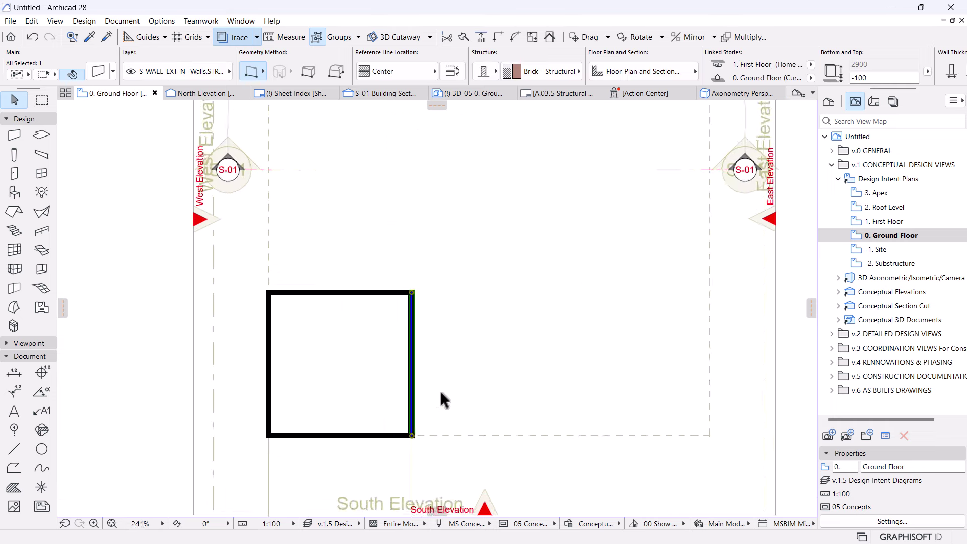
pyautogui.moveTo(439, 388); pyautogui.dragTo(445, 347, button='middle')
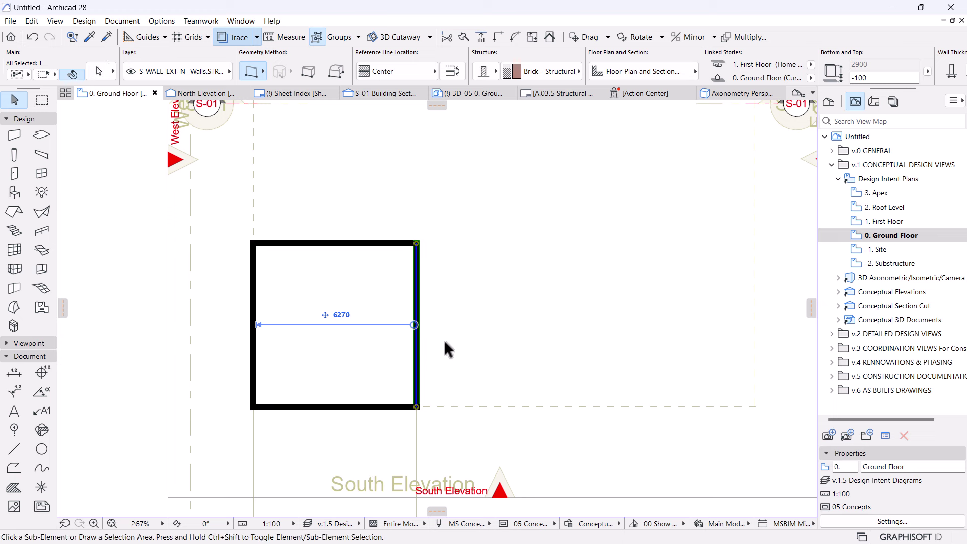
pyautogui.hotkey('ctrl', 'alt', 'd')
pyautogui.click(415, 306)
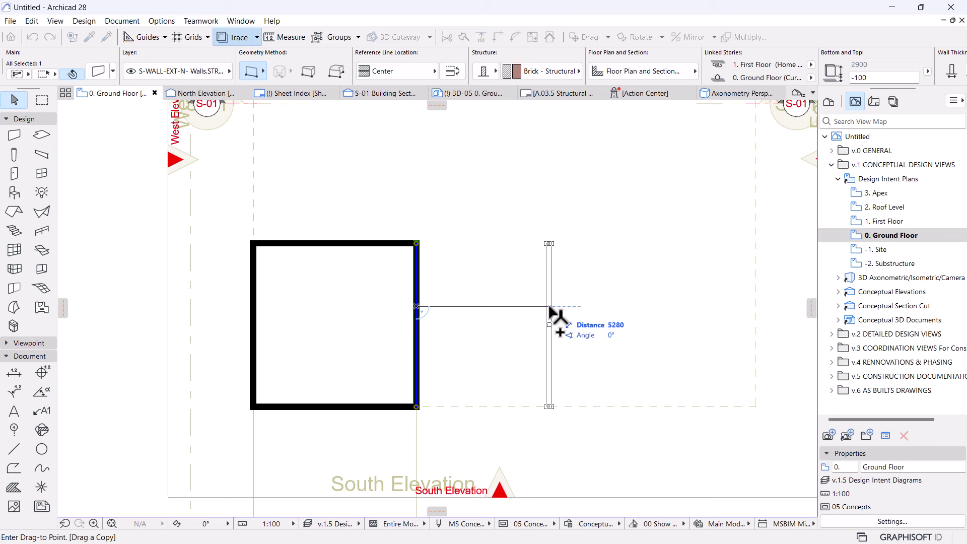
pyautogui.write('3500')
pyautogui.press('Return')
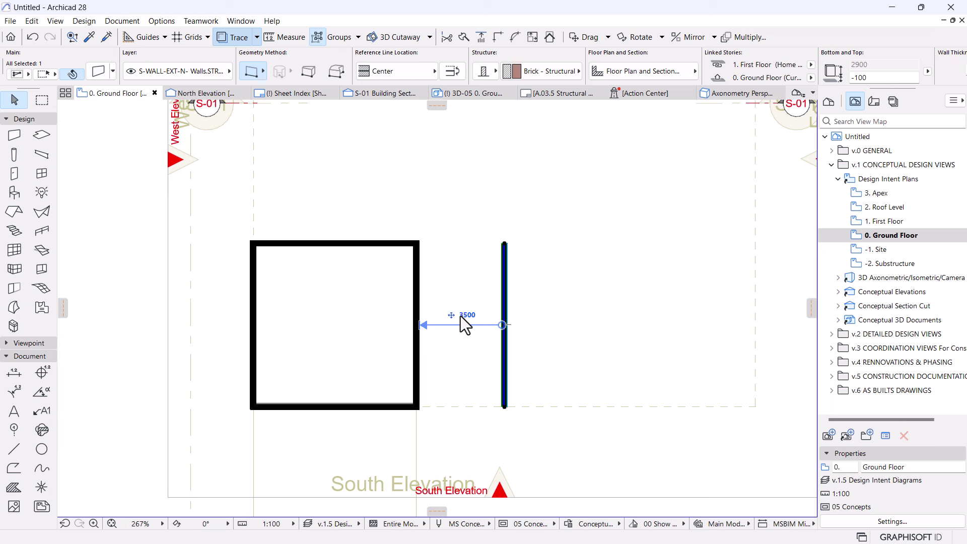
pyautogui.press('Return')
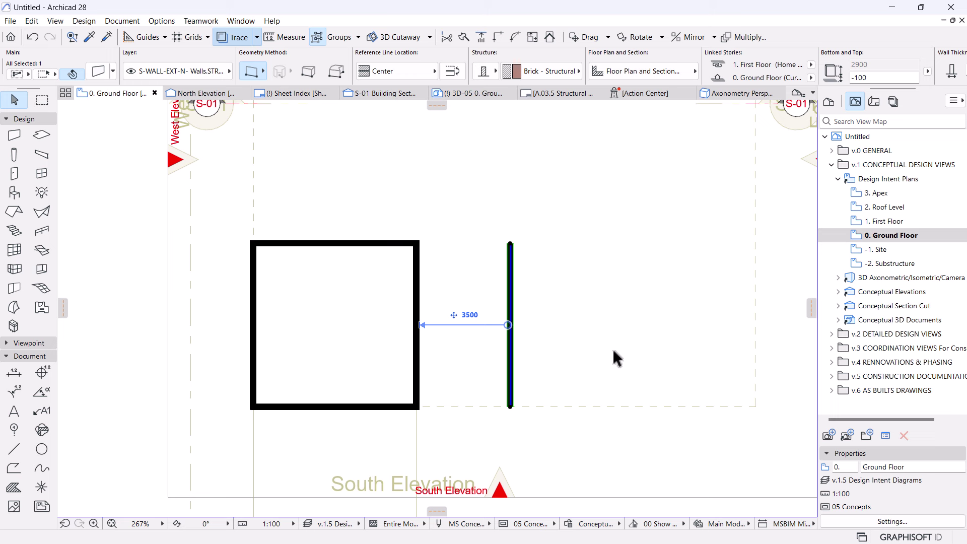
pyautogui.click(611, 439)
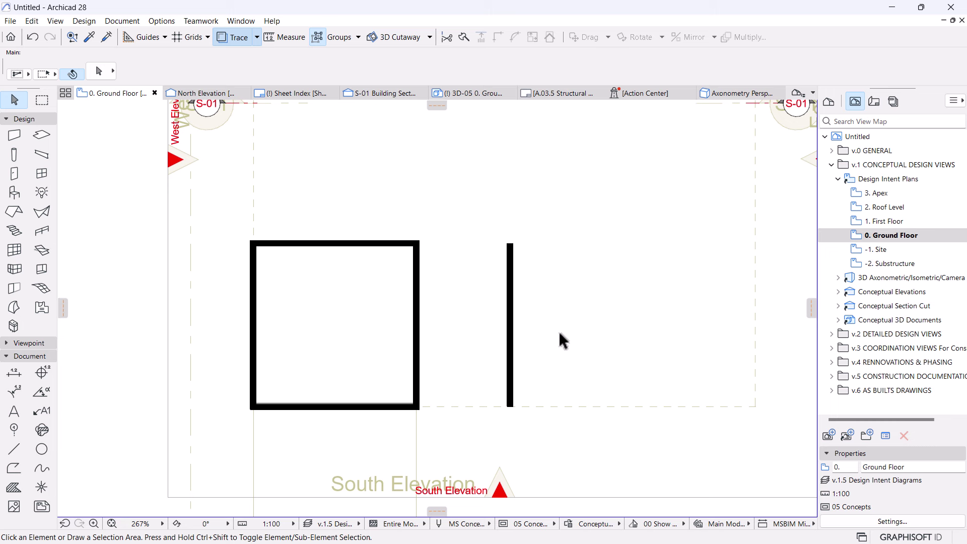
# - Look through the Work Environment's More Options and Tracker and Coordinate Input settings without changing them, and check the Distance Guides view option
pyautogui.click(162, 22)
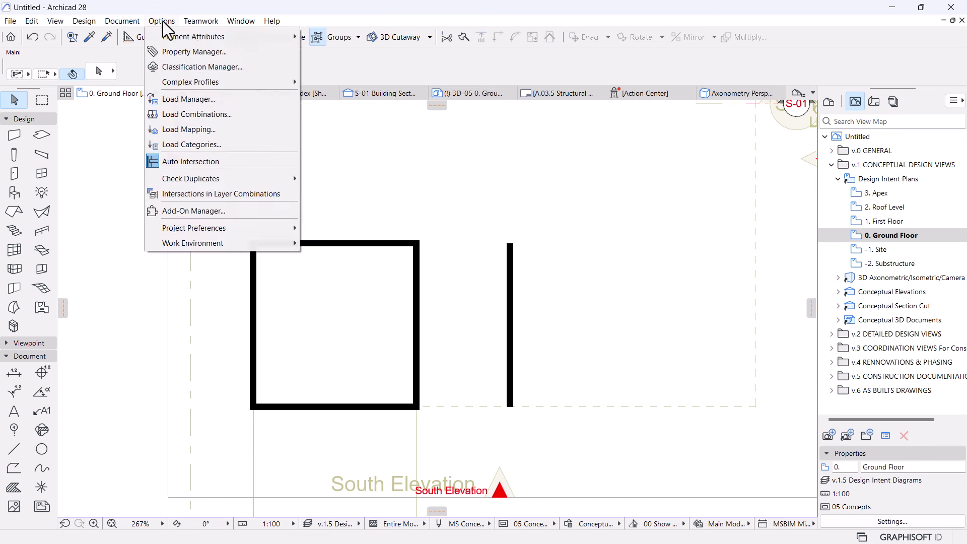
pyautogui.moveTo(189, 238)
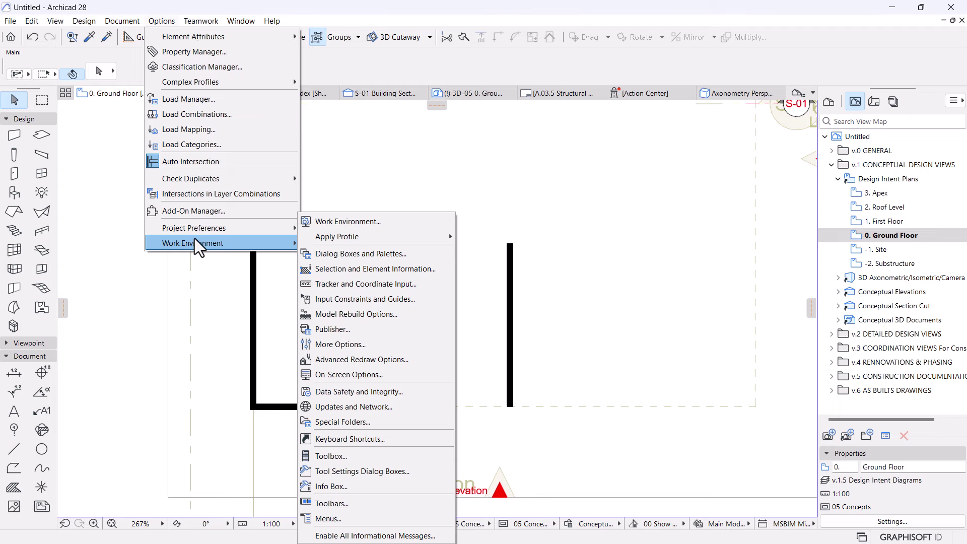
pyautogui.click(339, 343)
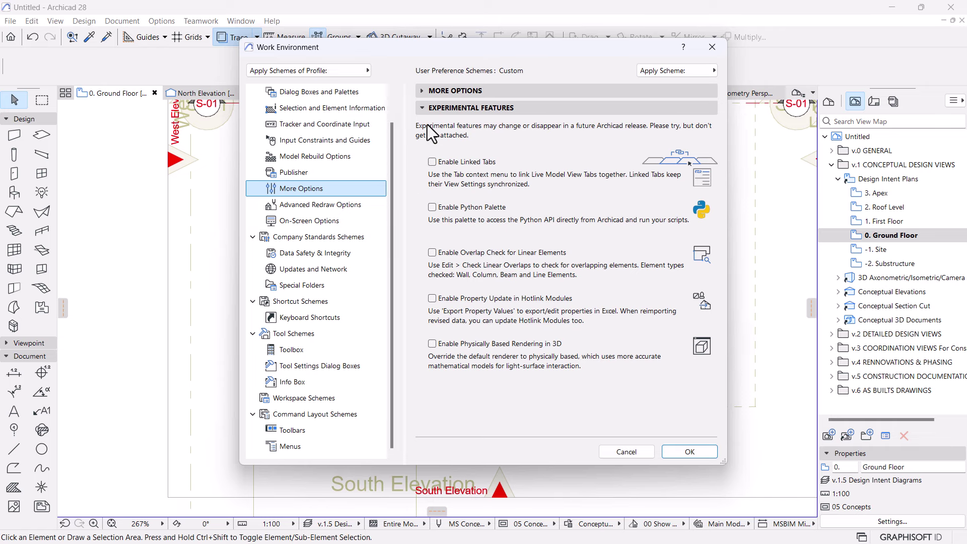
pyautogui.click(420, 110)
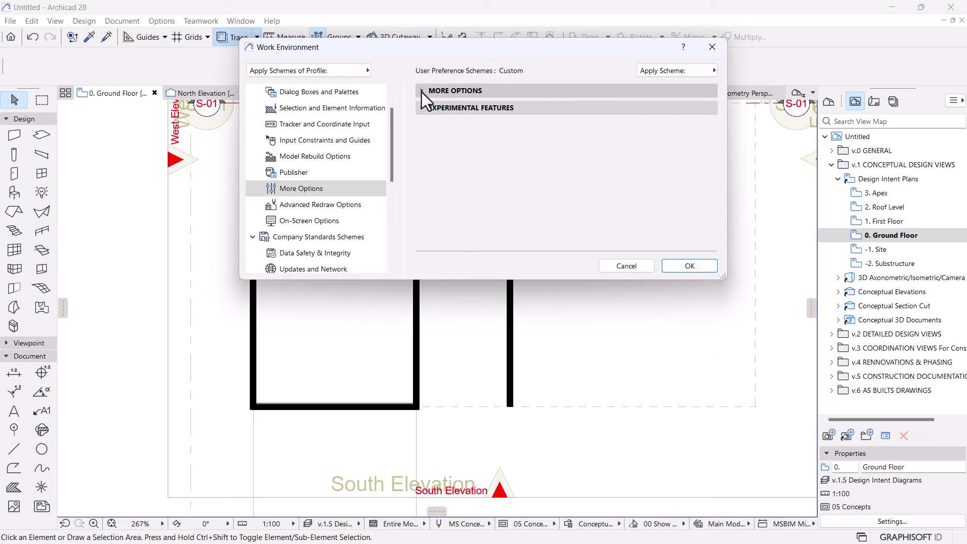
pyautogui.click(421, 91)
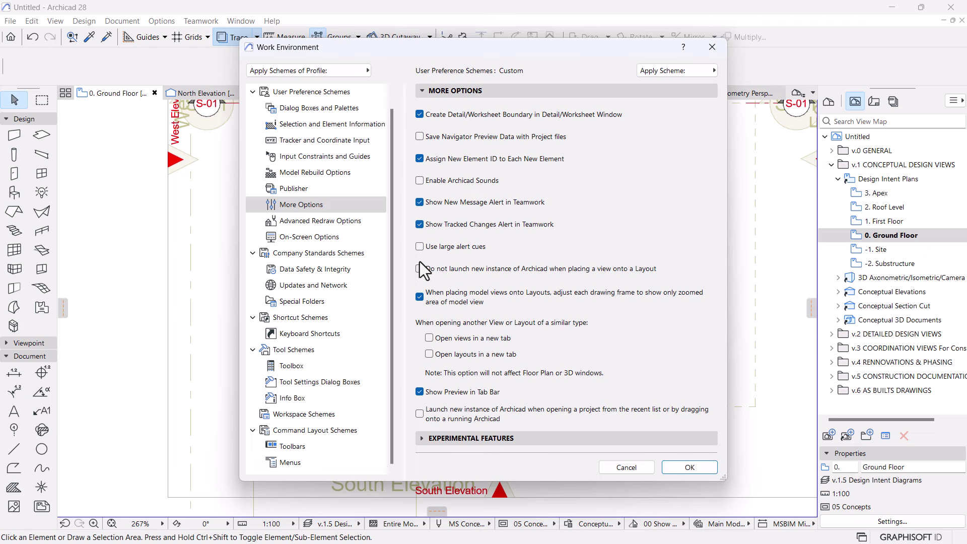
pyautogui.press('Escape')
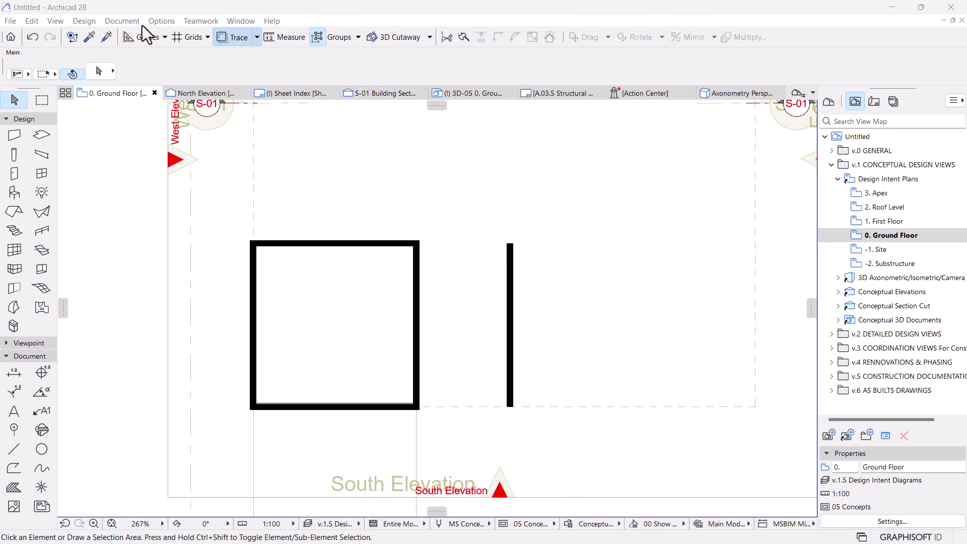
pyautogui.click(116, 21)
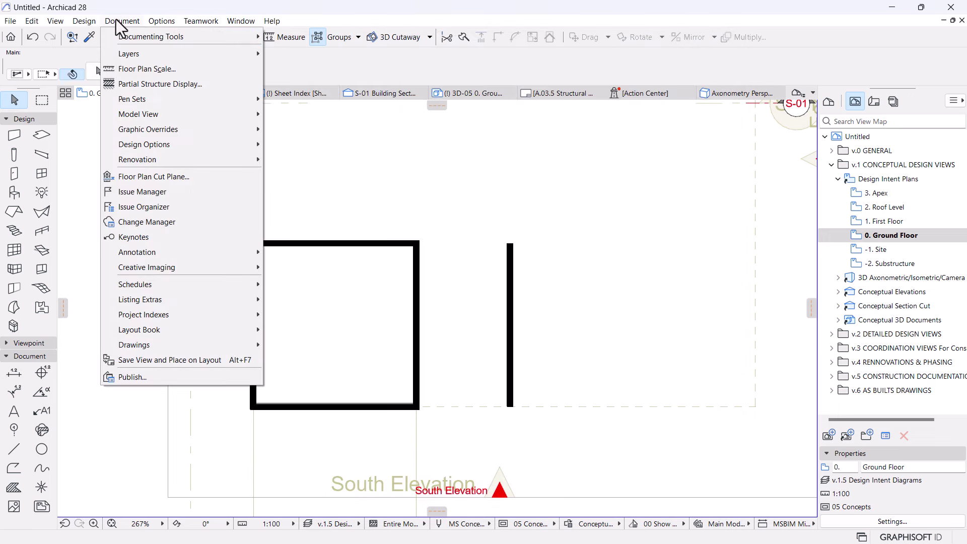
pyautogui.moveTo(150, 20)
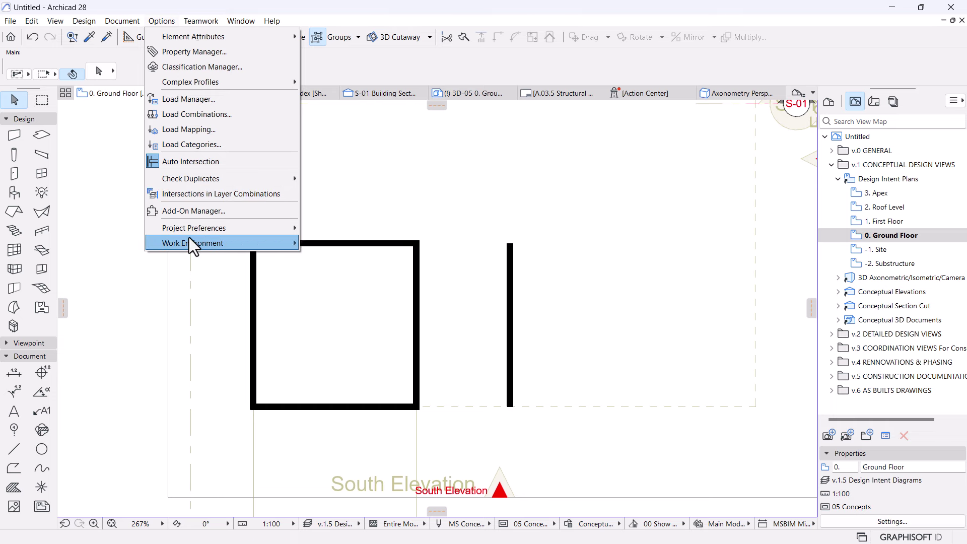
pyautogui.click(426, 280)
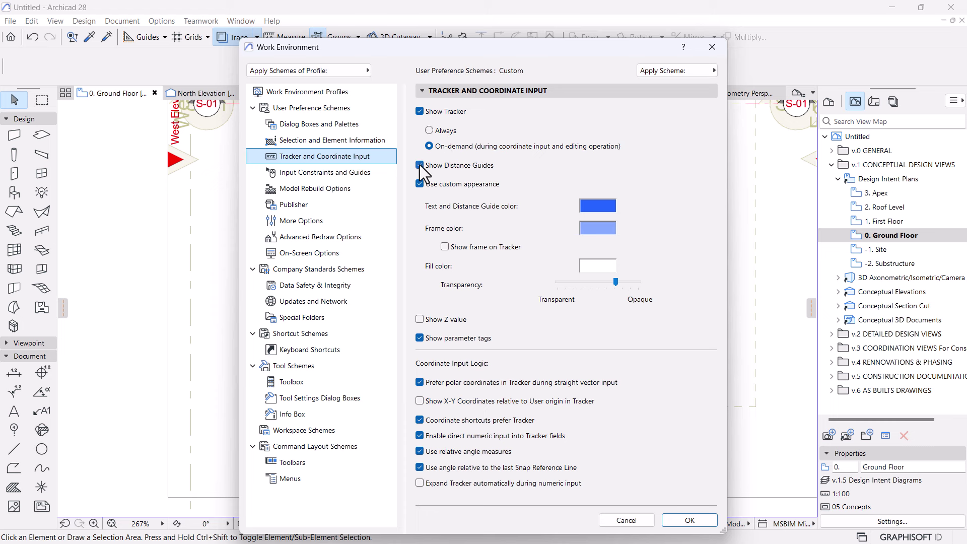
pyautogui.click(623, 520)
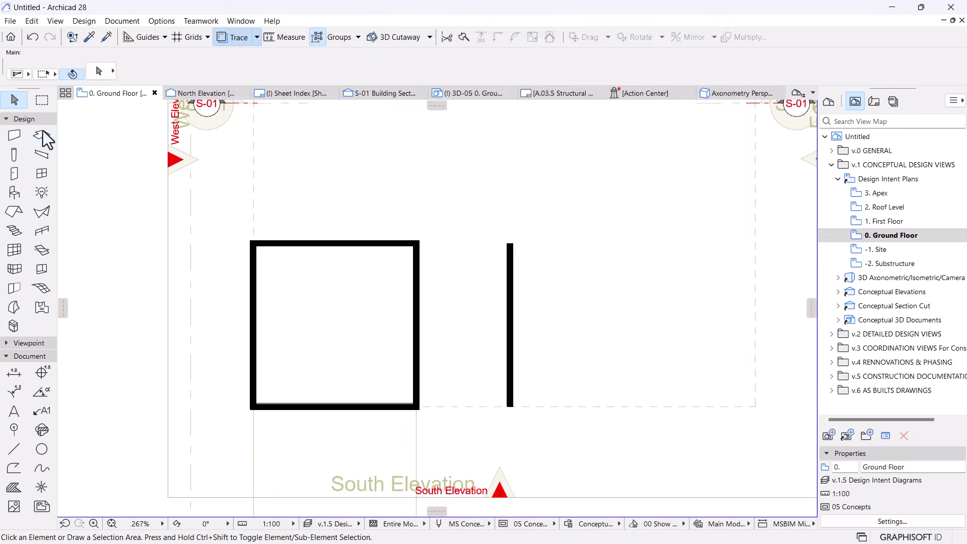
pyautogui.click(56, 21)
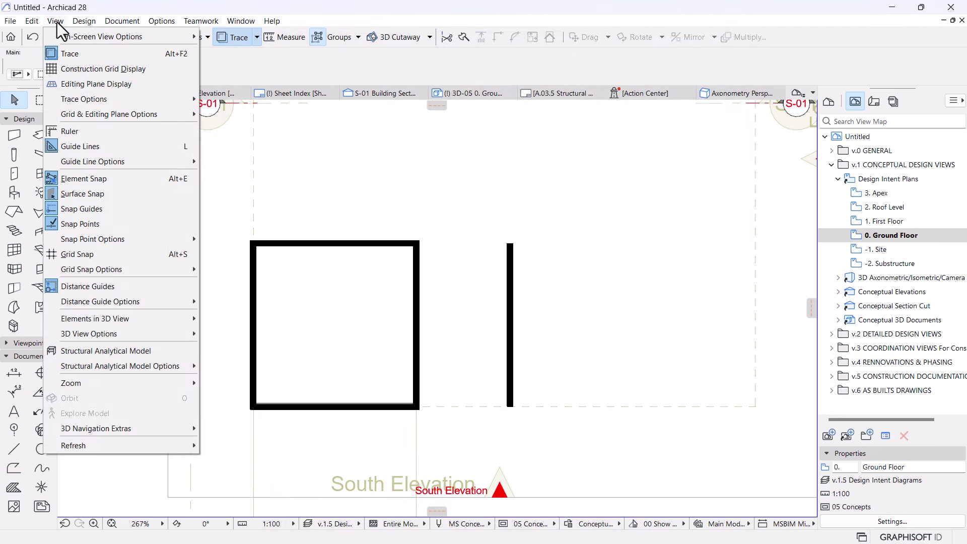
pyautogui.click(82, 288)
# - Copy the freestanding wall east of the square outline 3500 further eastward
pyautogui.click(510, 315)
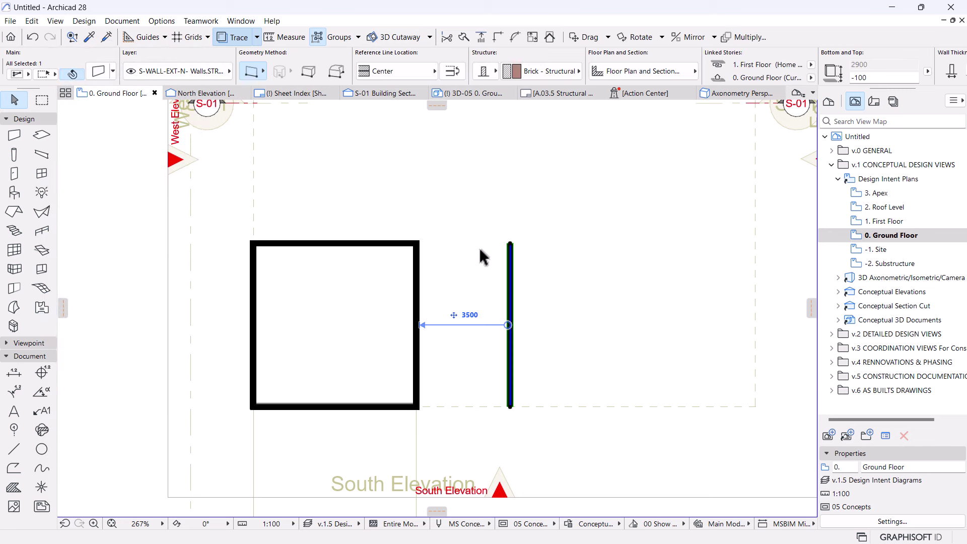
pyautogui.scroll(2, 479, 246)
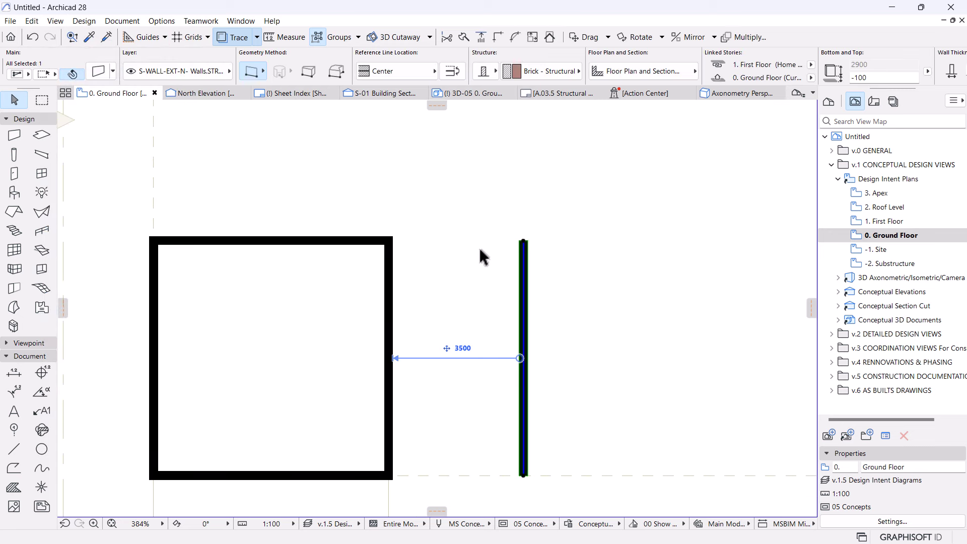
pyautogui.scroll(3, 477, 256)
pyautogui.scroll(2, 591, 370)
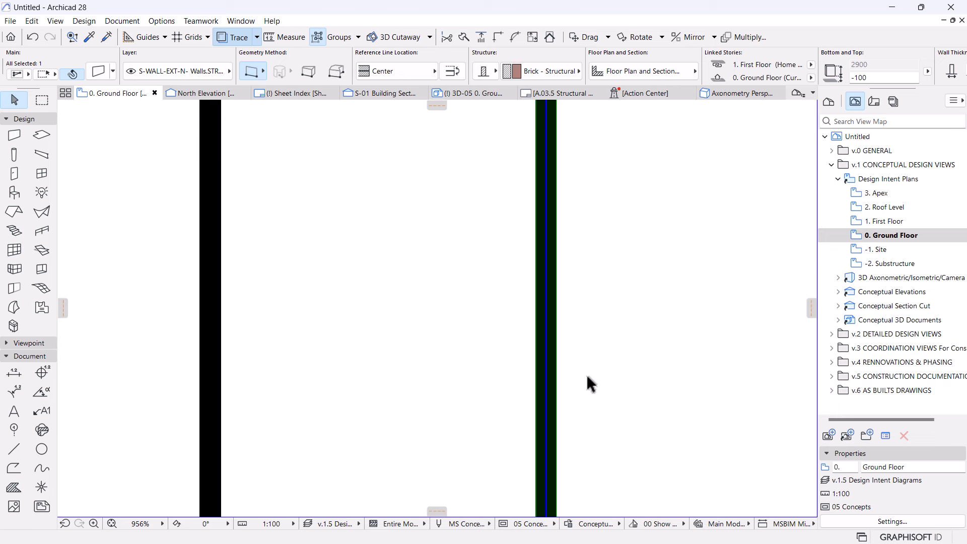
pyautogui.scroll(-9, 498, 243)
pyautogui.moveTo(489, 231); pyautogui.dragTo(494, 254, button='middle')
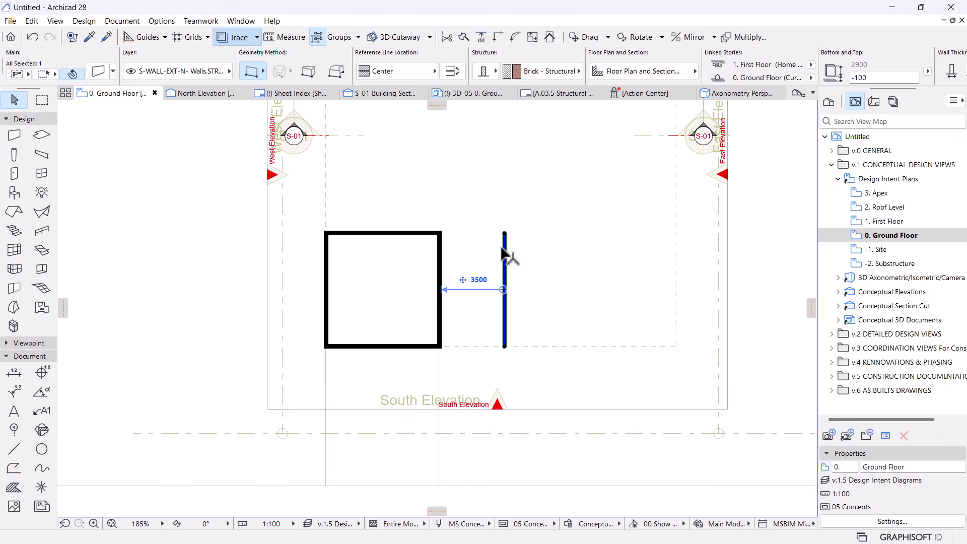
pyautogui.scroll(2, 504, 251)
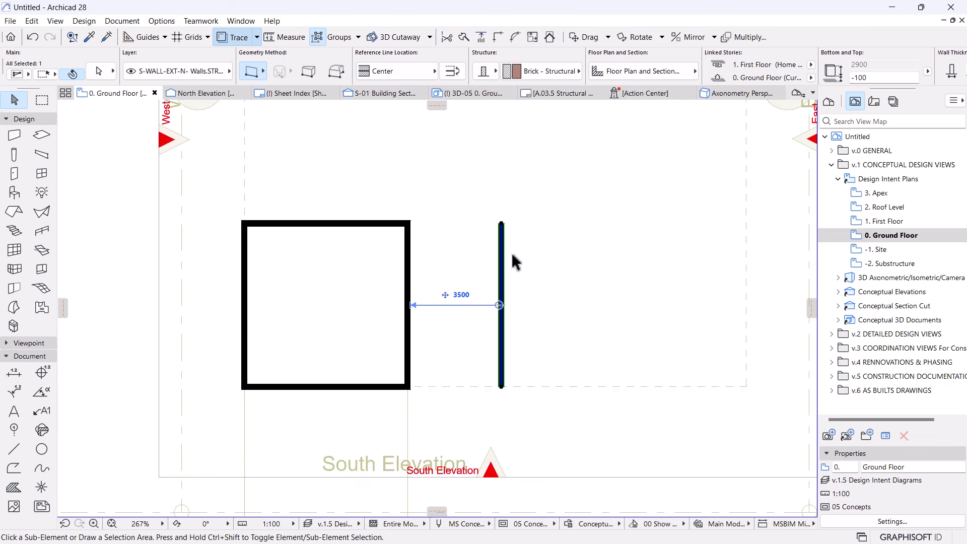
pyautogui.moveTo(501, 269); pyautogui.dragTo(614, 276)
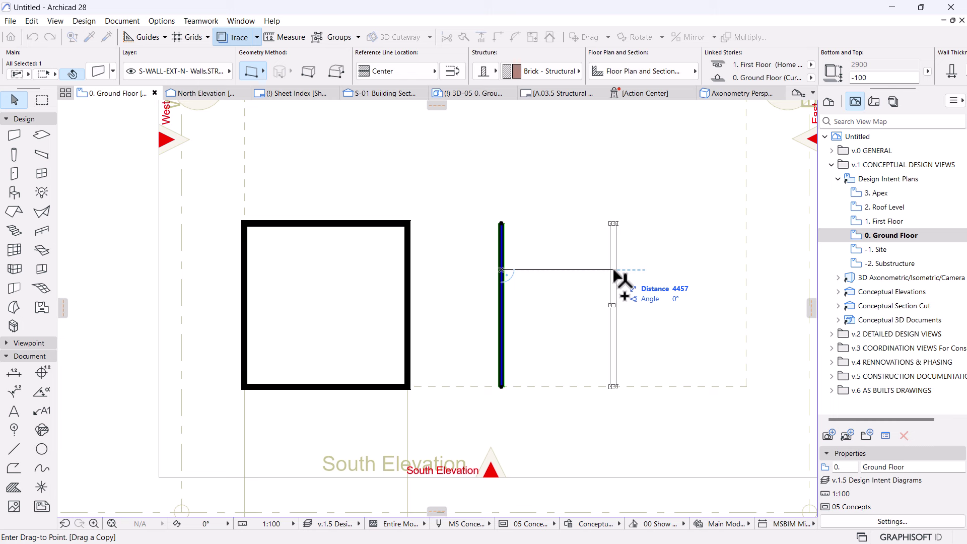
pyautogui.write('3500')
pyautogui.press('Return')
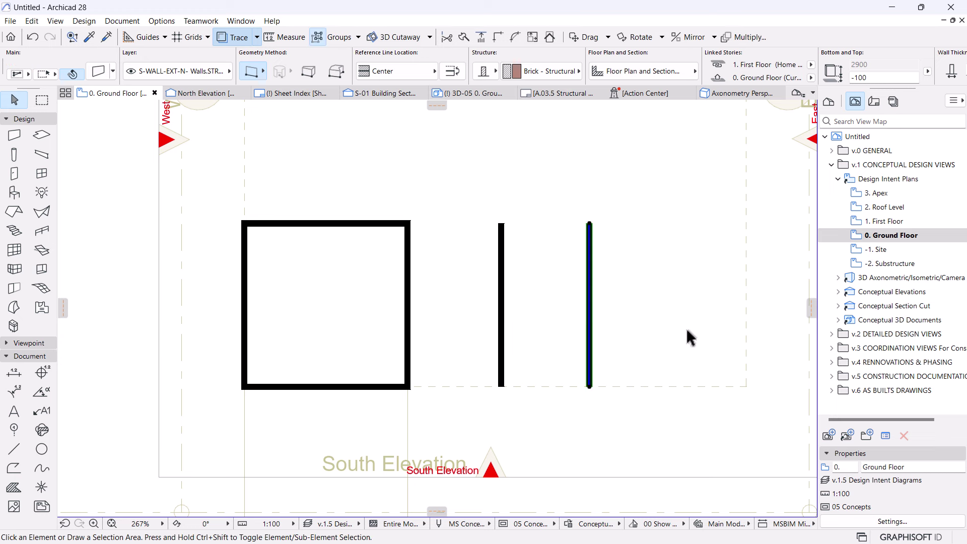
# - Copy the easternmost wall 5500 further eastward
pyautogui.hotkey('ctrl', 'shift', 'd')
pyautogui.click(589, 316)
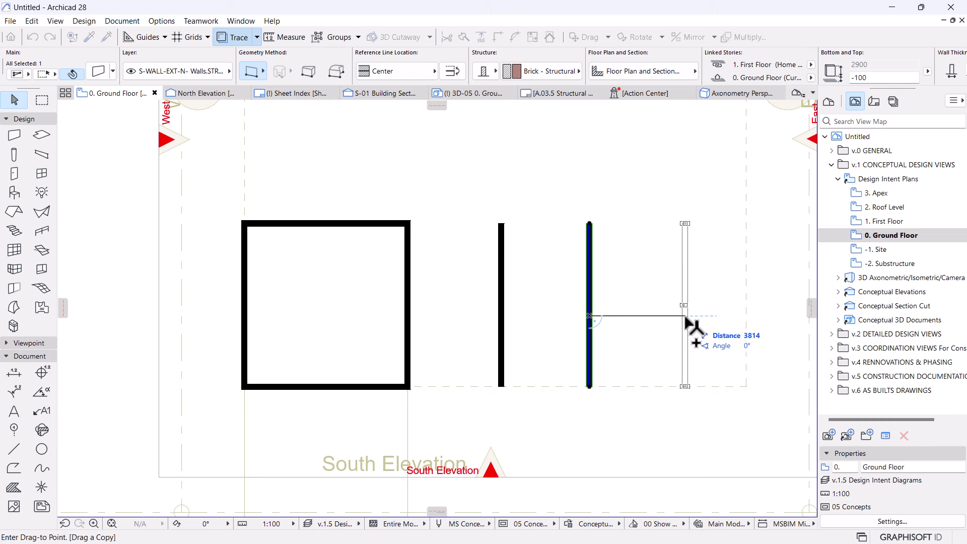
pyautogui.write('5500')
pyautogui.press('Return')
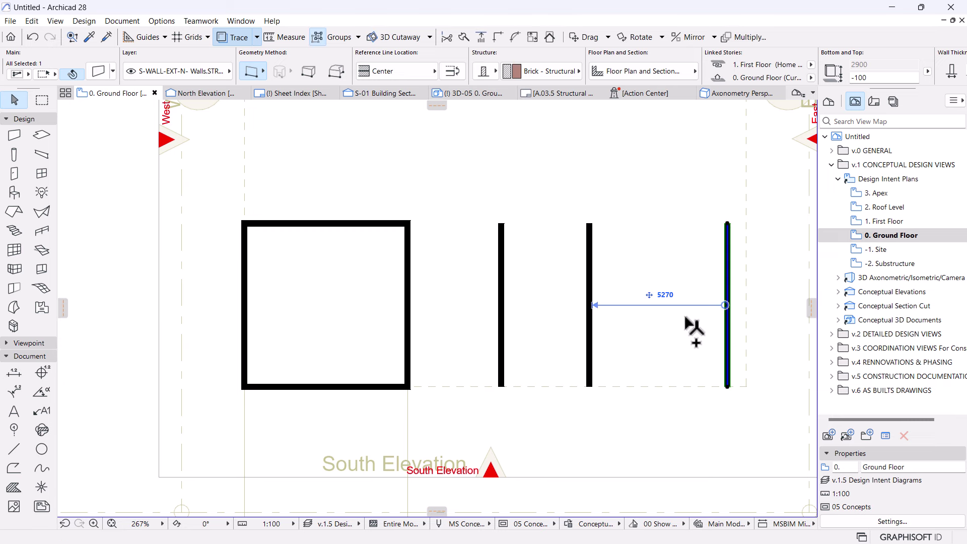
# - Move the easternmost wall copy eastward until its outer face meets the dashed east setback line, and deselect it
pyautogui.scroll(-2, 725, 309)
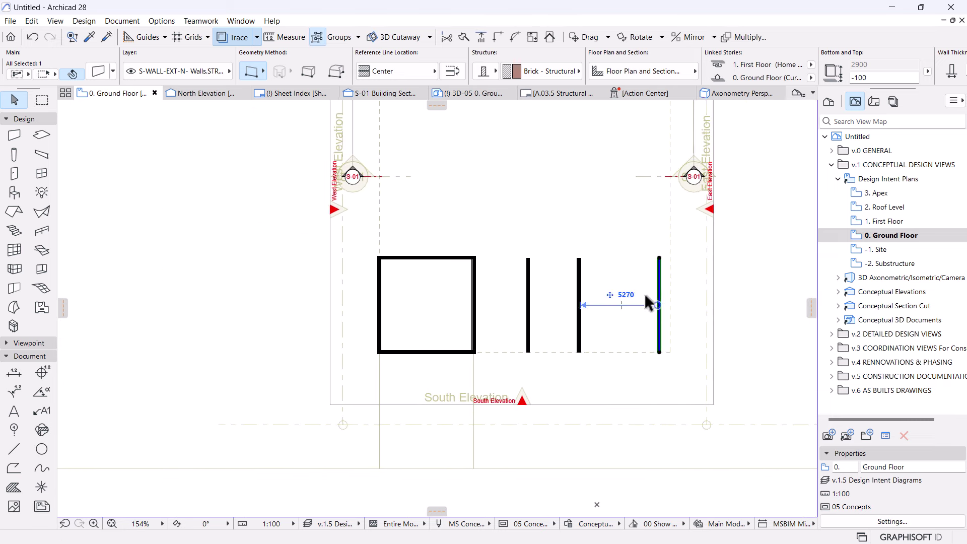
pyautogui.scroll(5, 670, 347)
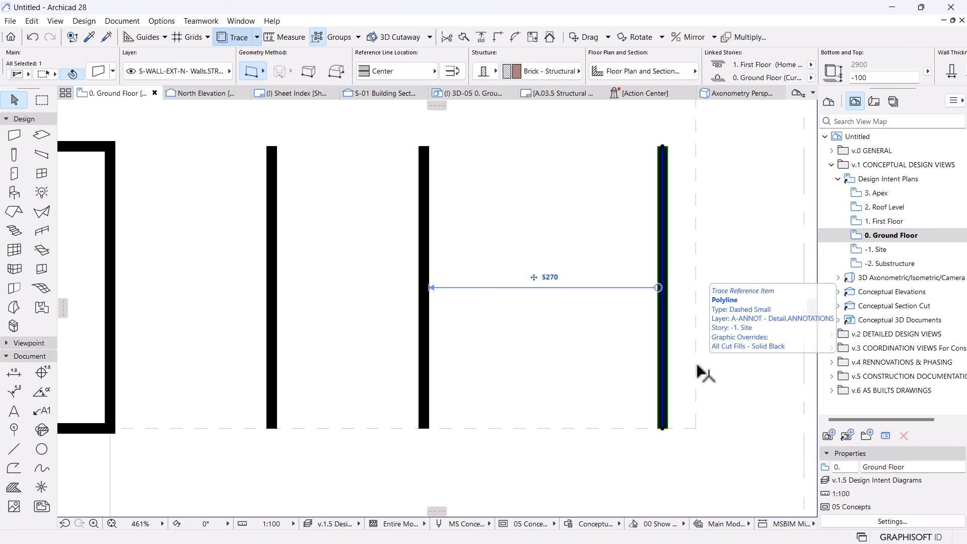
pyautogui.hotkey('ctrl', 'd')
pyautogui.click(667, 356)
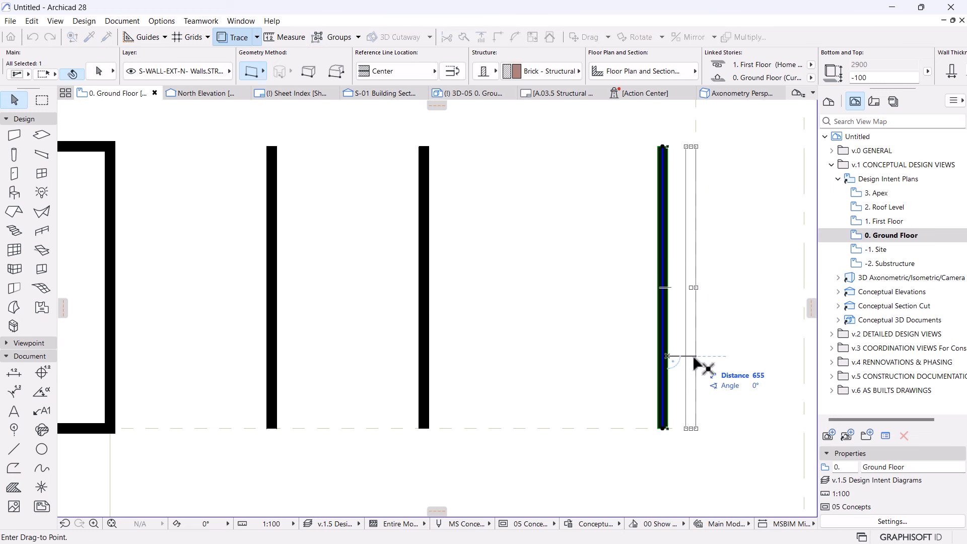
pyautogui.click(693, 435)
pyautogui.scroll(-4, 616, 389)
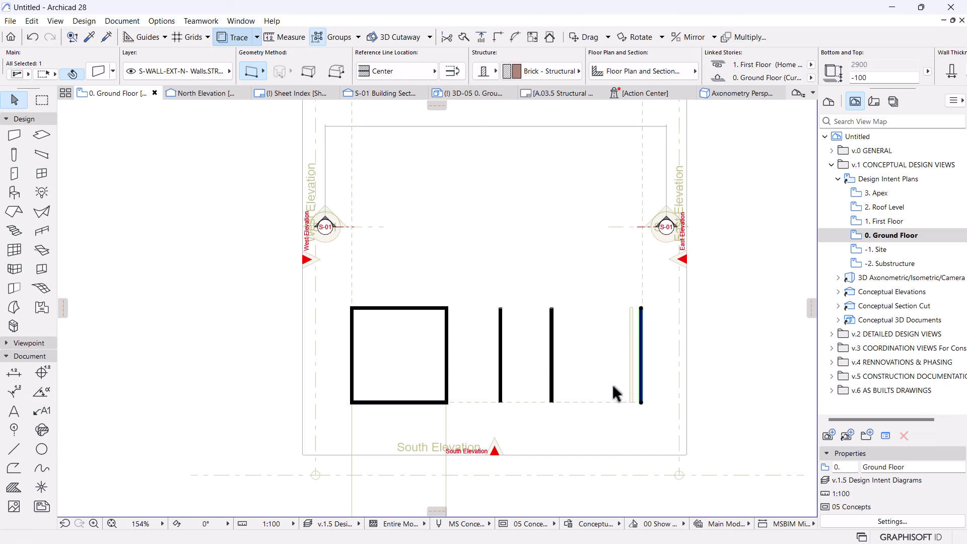
pyautogui.scroll(1, 601, 353)
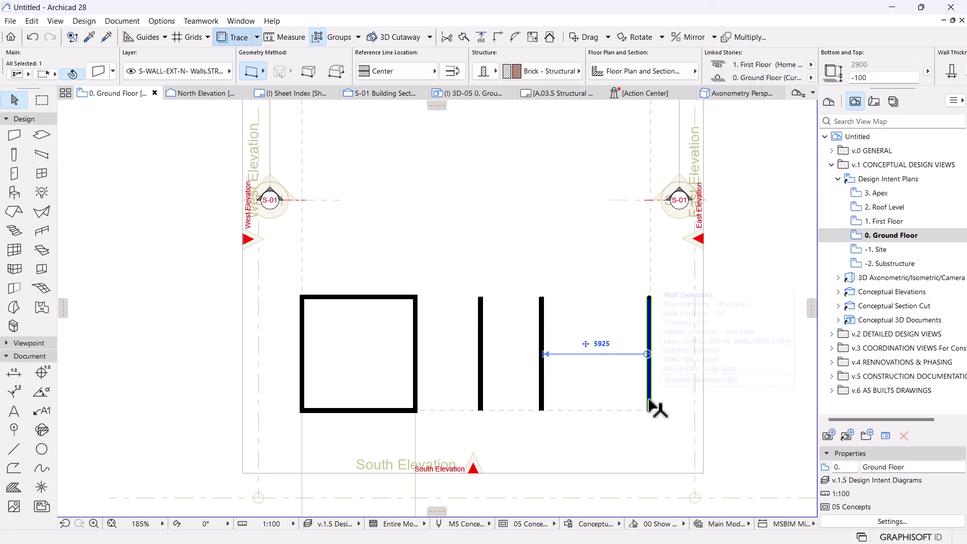
pyautogui.click(590, 428)
# - Copy the square outline's south wall northeastward so it crosses the square's east wall and the first freestanding wall
pyautogui.scroll(2, 502, 347)
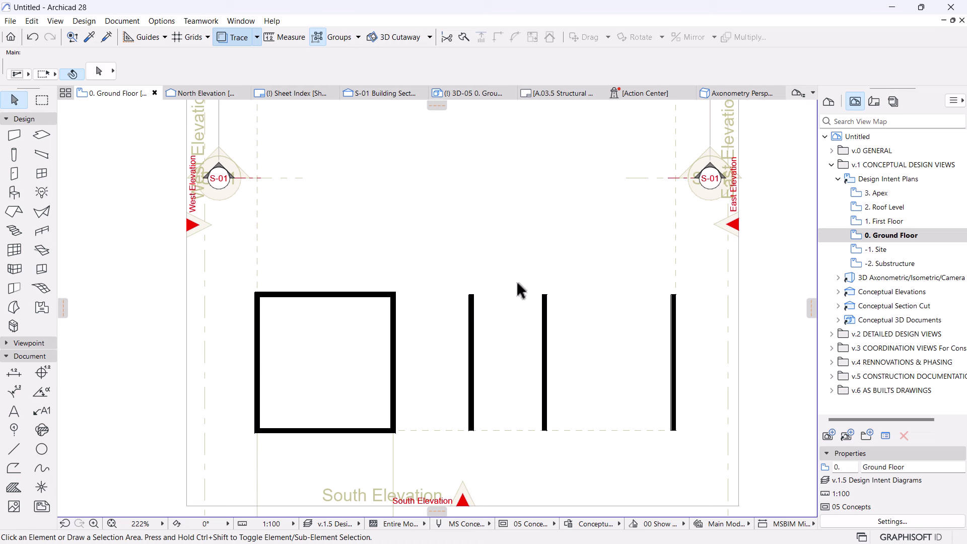
pyautogui.scroll(2, 455, 292)
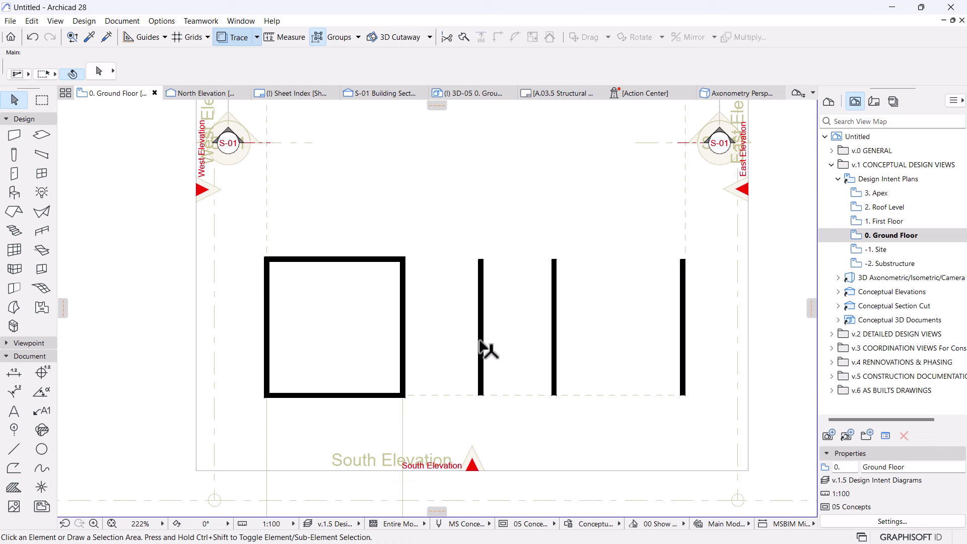
pyautogui.click(283, 408)
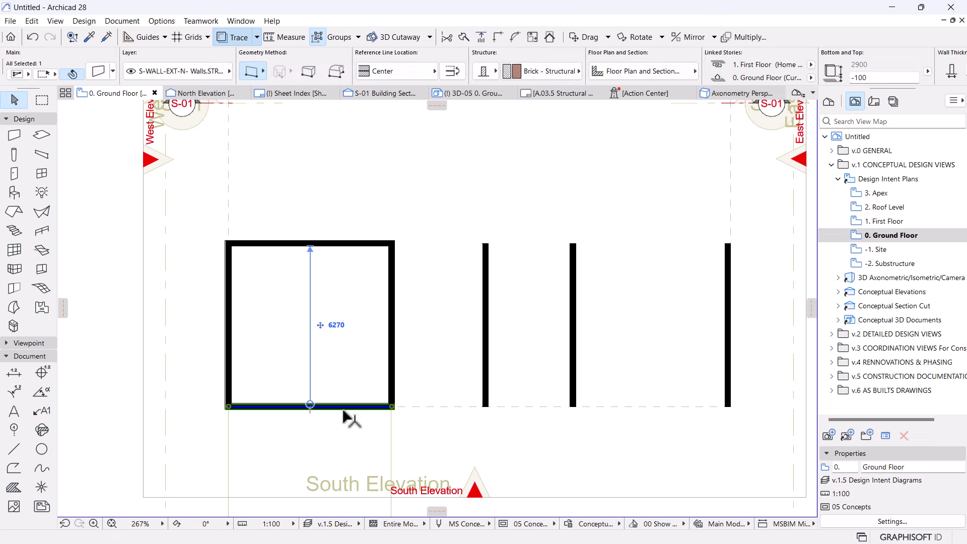
pyautogui.hotkey('ctrl', 'alt', 'd')
pyautogui.click(340, 405)
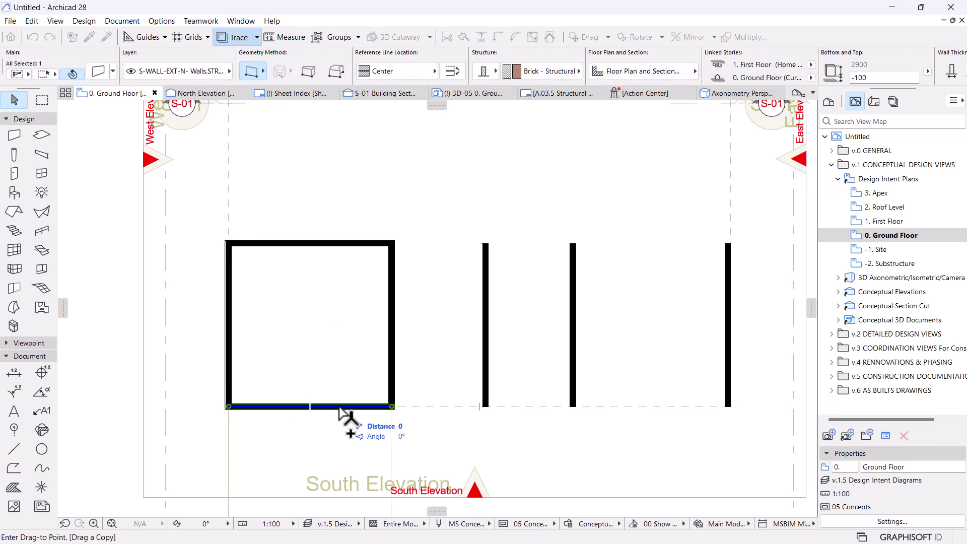
pyautogui.click(462, 369)
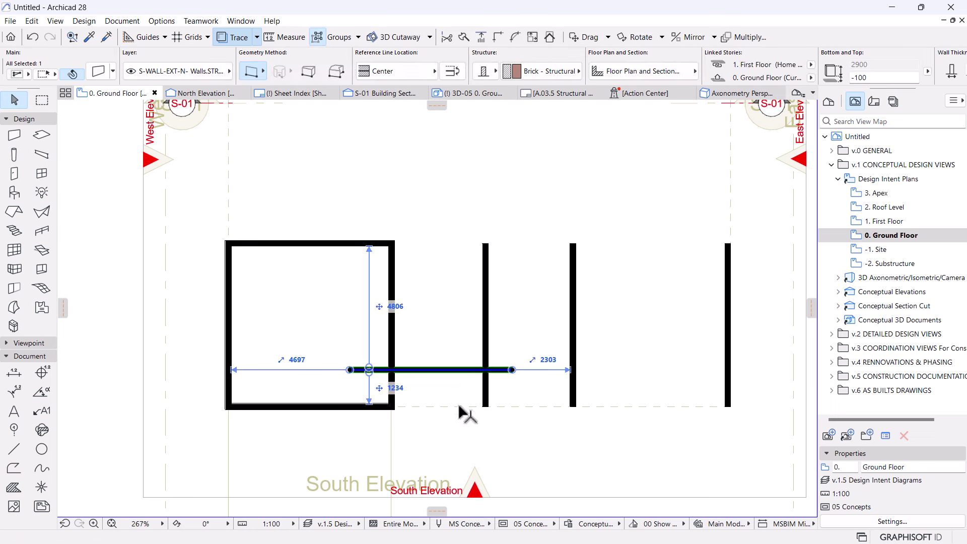
# - Set the clear distance between the copied horizontal wall and the square's south wall to 3000, and deselect it
pyautogui.scroll(2, 391, 405)
pyautogui.scroll(1, 440, 390)
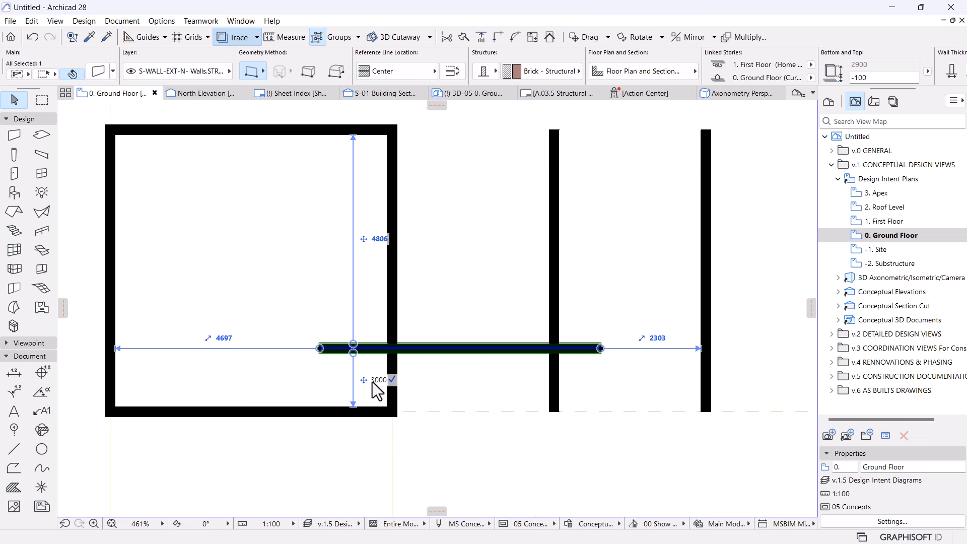
pyautogui.press('Return')
pyautogui.click(408, 316)
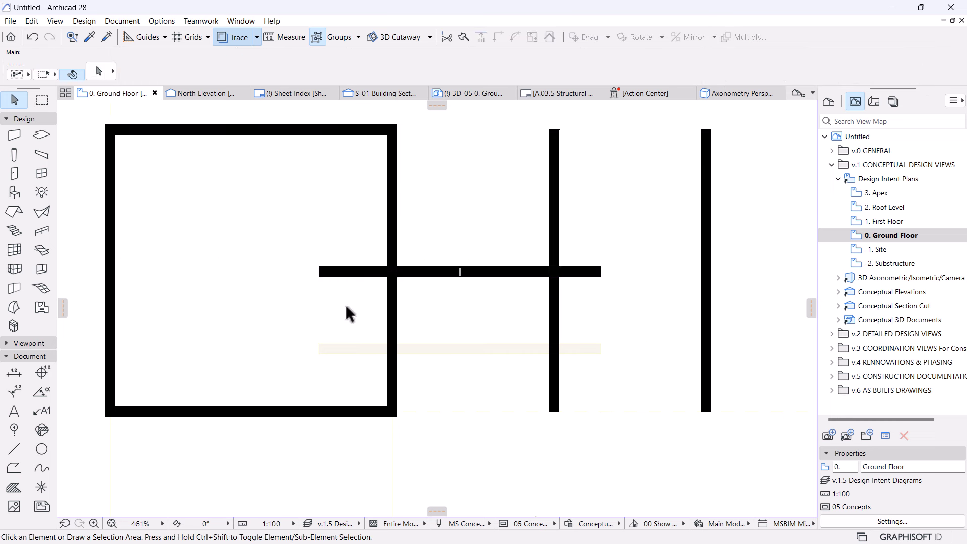
# - Trim both overhanging ends of the horizontal wall so it spans only between the square's east wall and the first freestanding wall
pyautogui.keyDown('ctrl'); pyautogui.click(340, 272); pyautogui.keyUp('ctrl')
pyautogui.keyDown('ctrl'); pyautogui.click(594, 272); pyautogui.keyUp('ctrl')
pyautogui.scroll(-3, 495, 244)
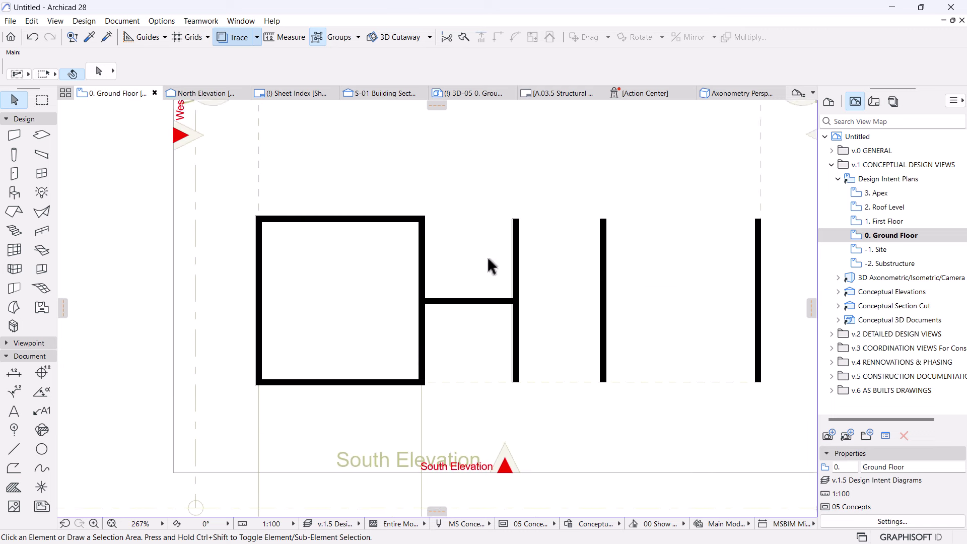
pyautogui.scroll(1, 491, 265)
pyautogui.moveTo(524, 295); pyautogui.dragTo(492, 298, button='middle')
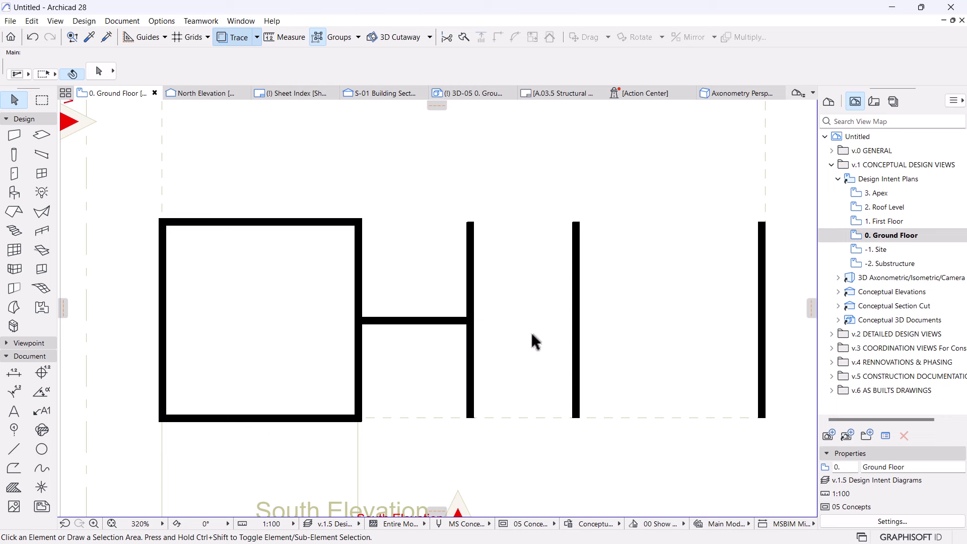
pyautogui.scroll(-1, 531, 333)
pyautogui.moveTo(511, 333); pyautogui.dragTo(490, 308, button='middle')
pyautogui.scroll(1, 491, 308)
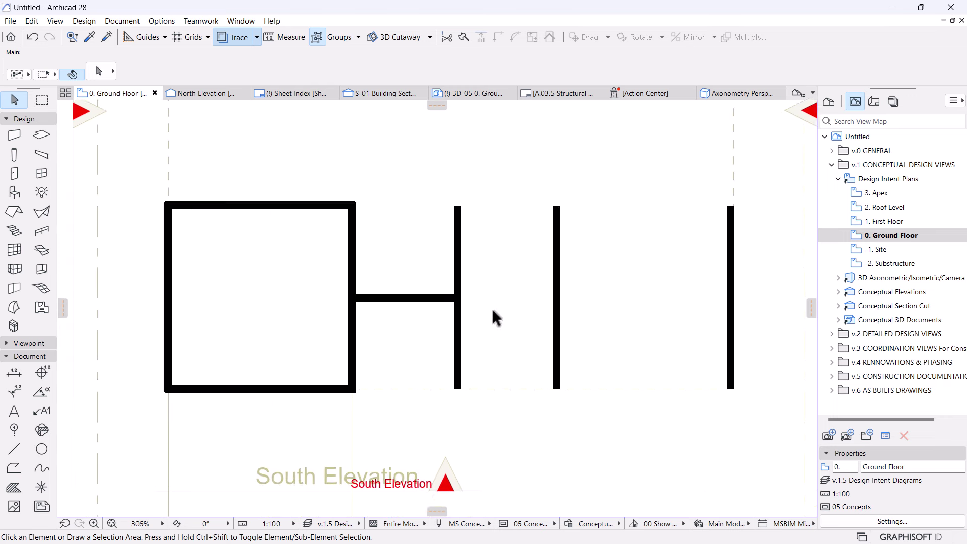
# - Copy the short horizontal wall between the two inner freestanding walls, 1500 from their south ends, and trim the ends below it
pyautogui.click(347, 305)
pyautogui.hotkey('ctrl', 'shift', 'd')
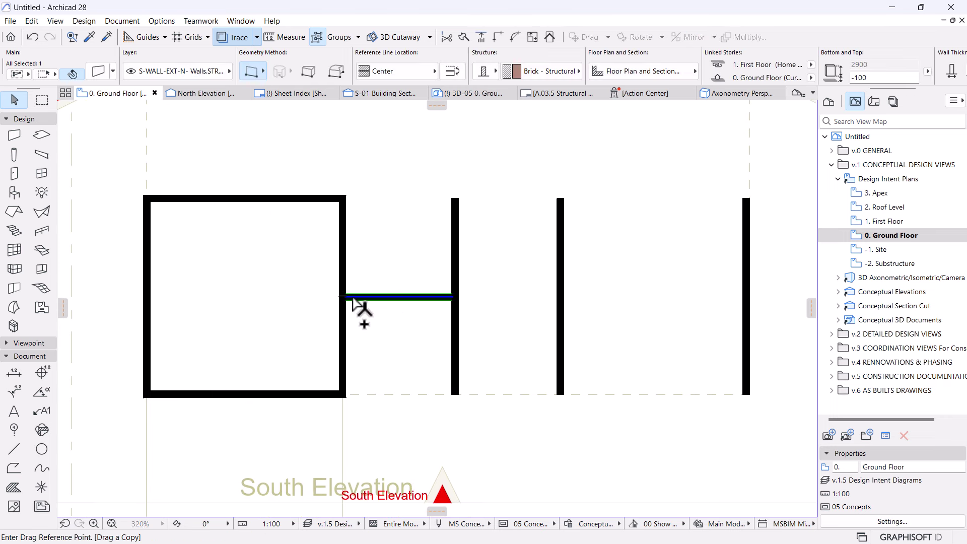
pyautogui.click(346, 294)
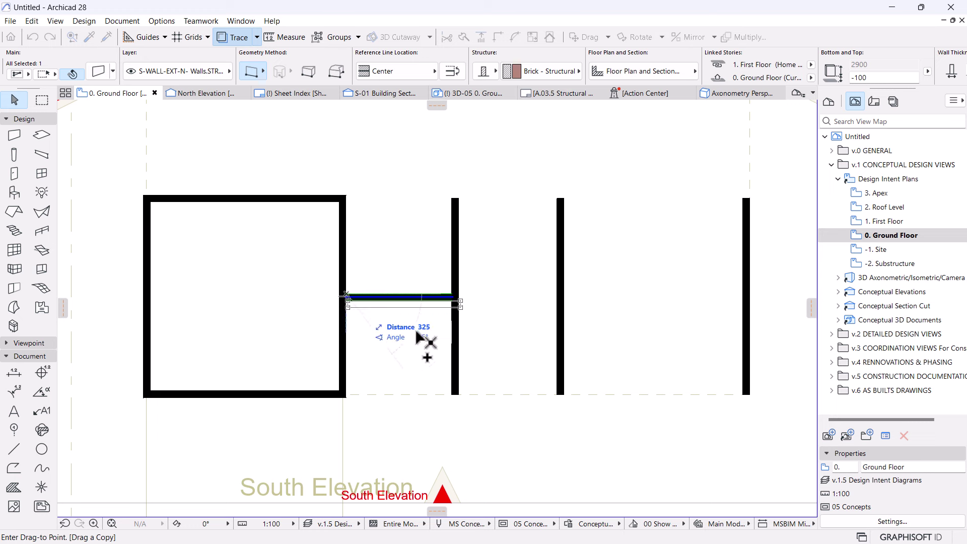
pyautogui.click(456, 331)
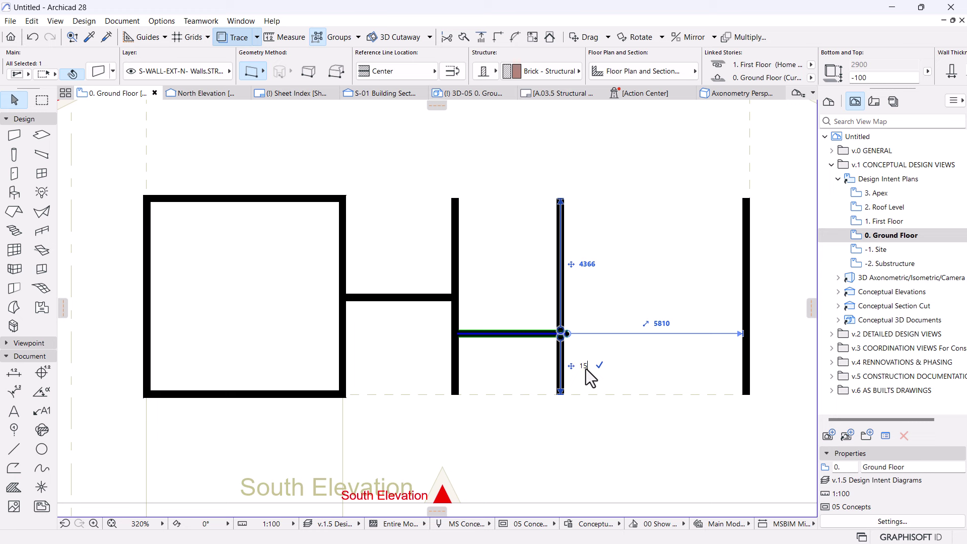
pyautogui.hotkey('shift', 'Down')
pyautogui.press('Escape')
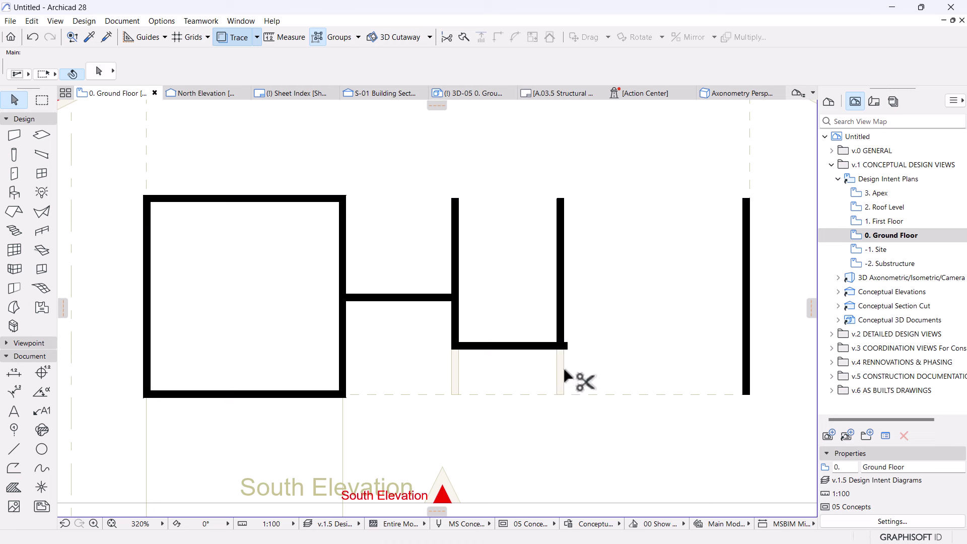
# - Intersect the copied horizontal wall with the second freestanding wall to form a clean corner, and deselect both
pyautogui.click(561, 327)
pyautogui.keyDown('shift'); pyautogui.click(523, 346); pyautogui.keyUp('shift')
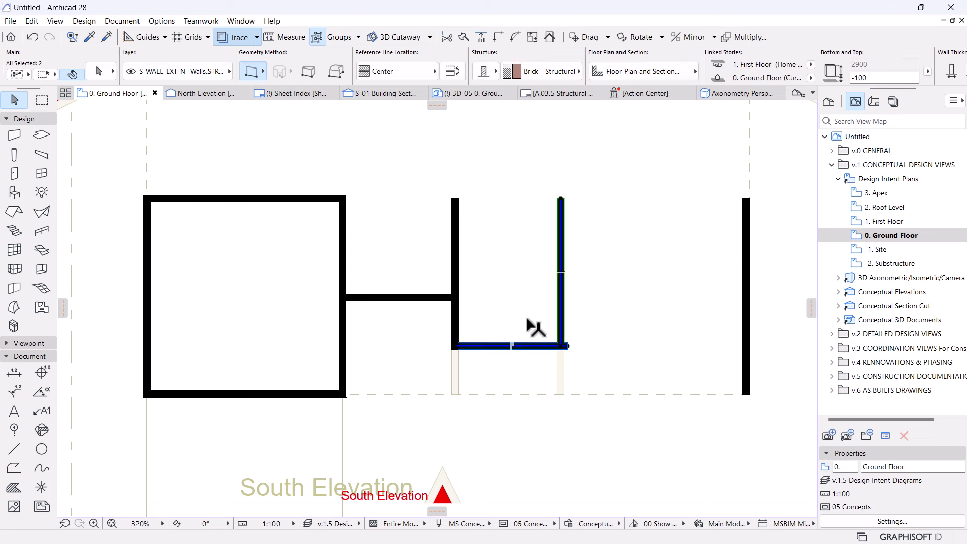
pyautogui.click(497, 36)
pyautogui.click(539, 443)
pyautogui.scroll(-3, 458, 385)
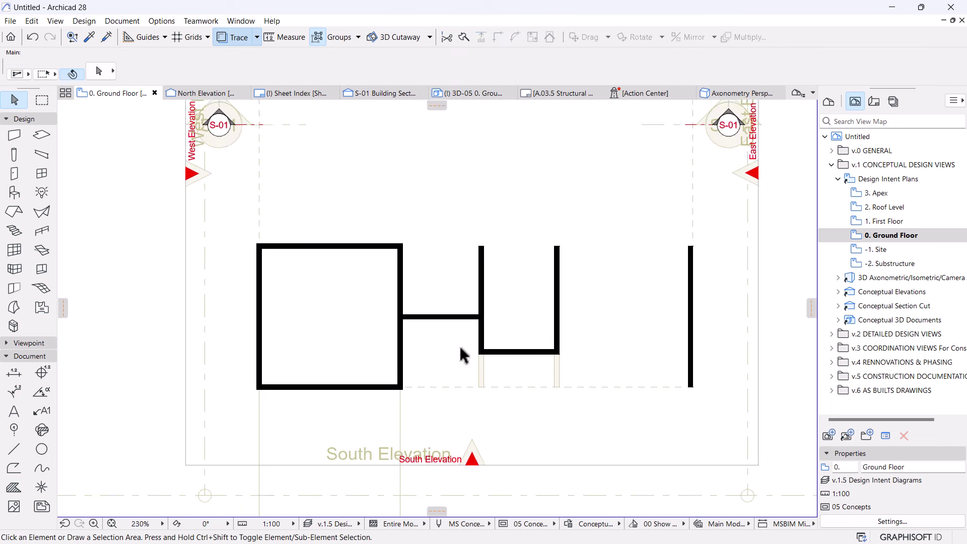
# - Copy the horizontal wall between the two inner freestanding walls eastward into the open bay beside the easternmost wall
pyautogui.scroll(2, 570, 270)
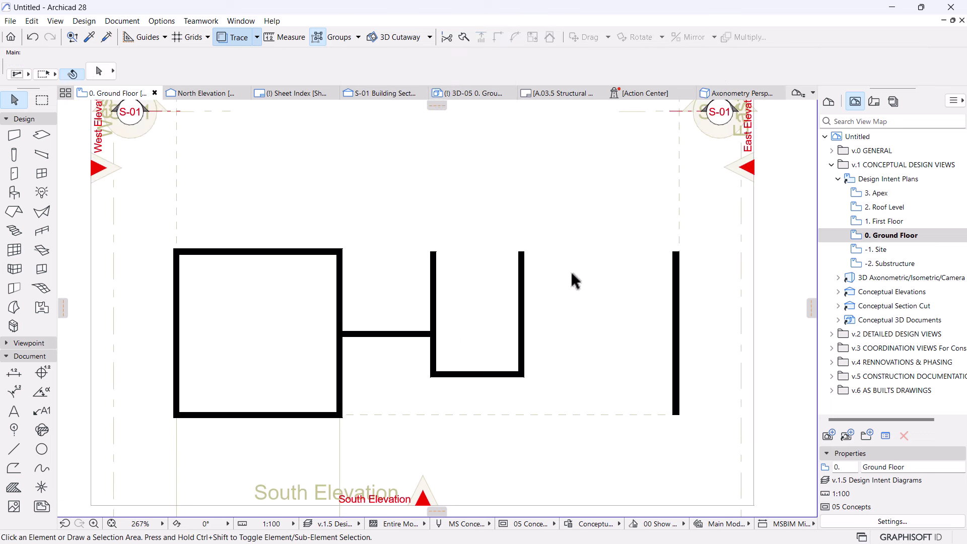
pyautogui.moveTo(572, 309); pyautogui.dragTo(584, 296, button='middle')
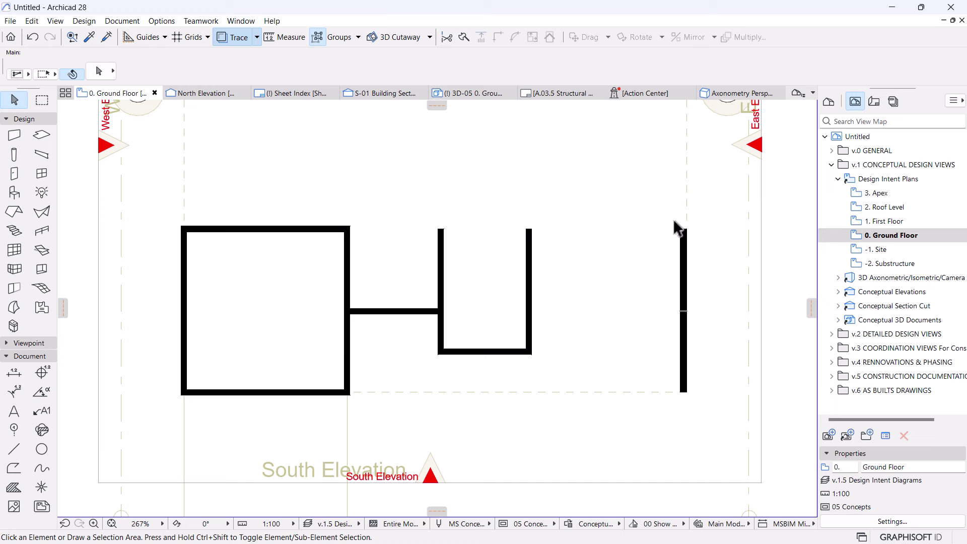
pyautogui.click(529, 282)
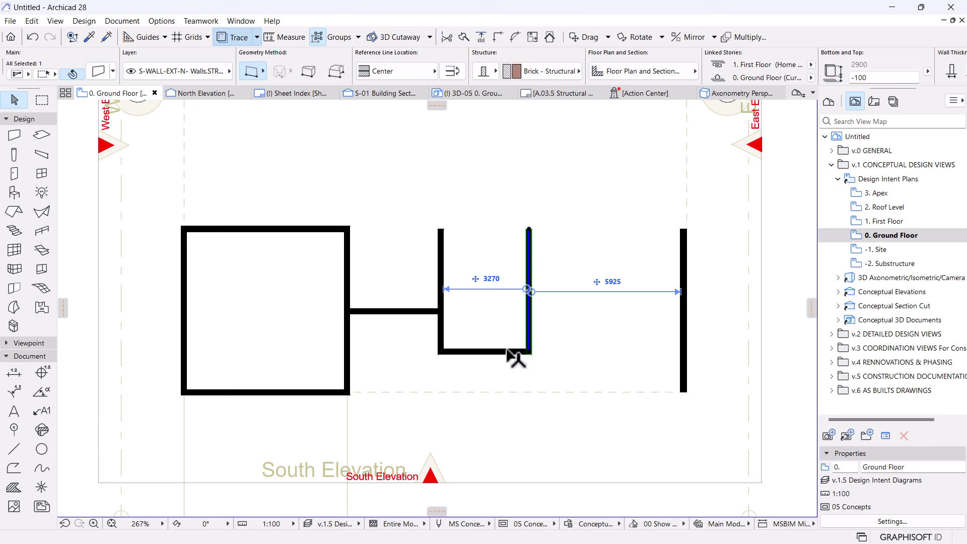
pyautogui.click(482, 352)
pyautogui.hotkey('ctrl', 'shift', 'd')
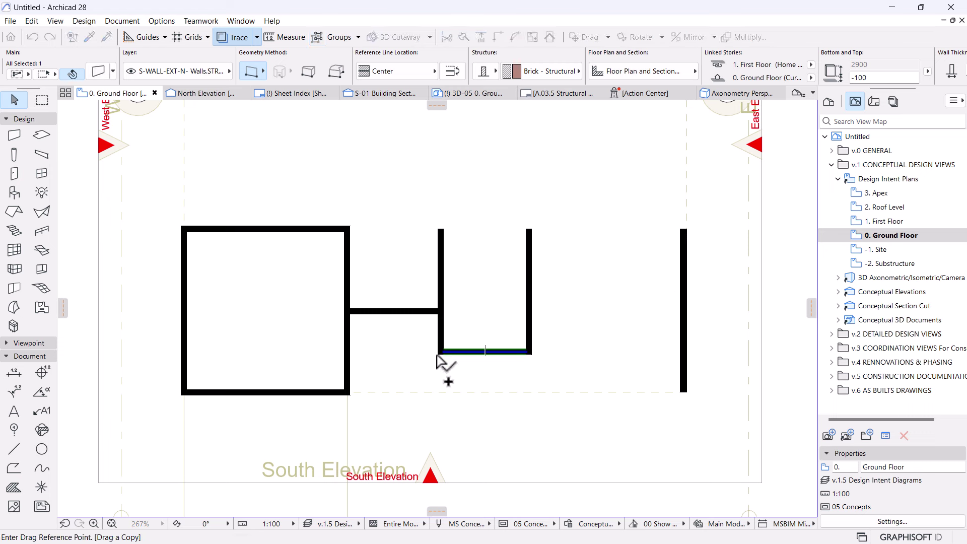
pyautogui.click(442, 352)
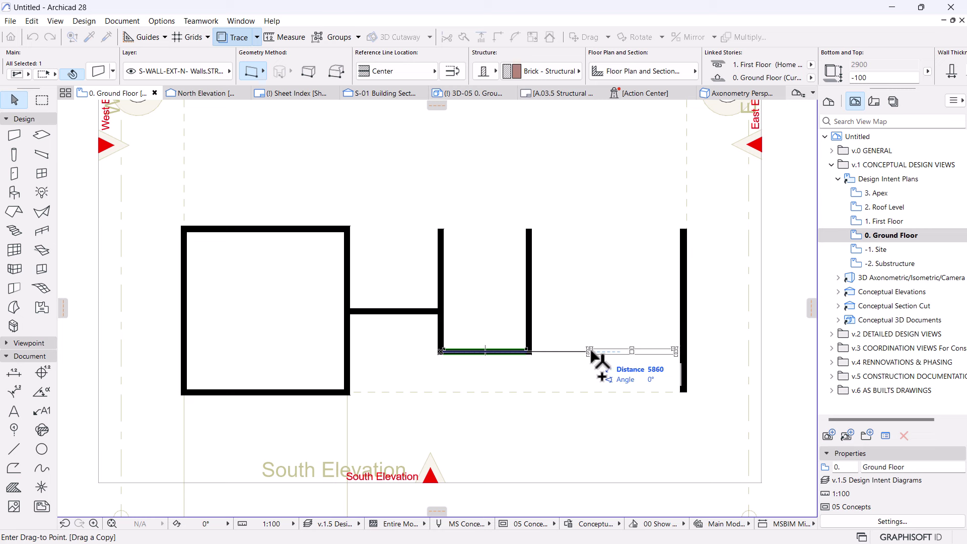
pyautogui.click(607, 370)
# - Set the new horizontal wall's distance from the easternmost wall's south end to 1100, and deselect it
pyautogui.scroll(2, 654, 383)
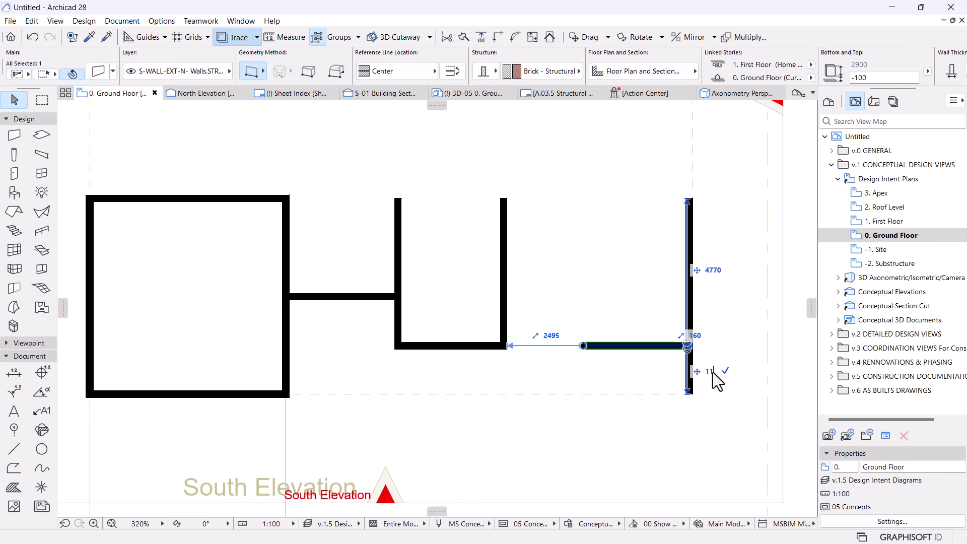
pyautogui.write('00')
pyautogui.press('Return')
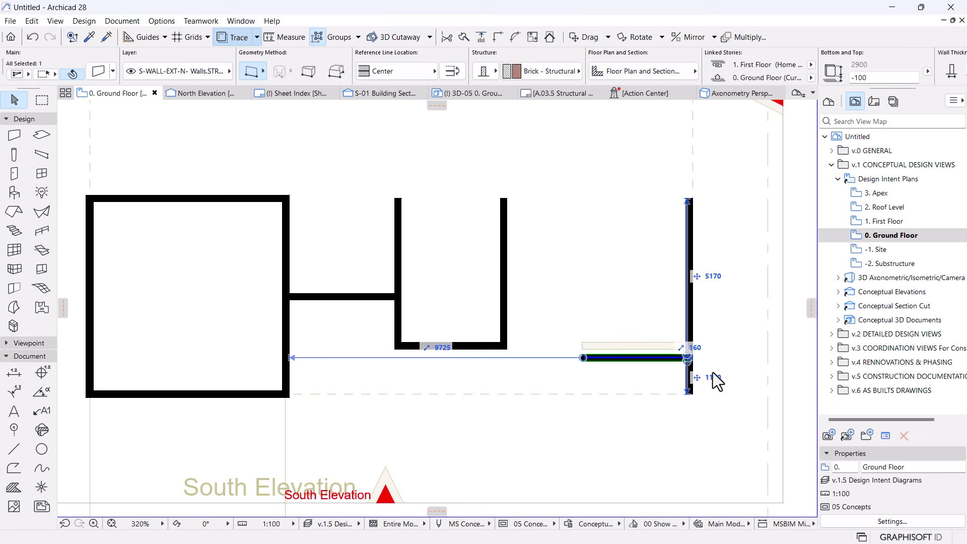
pyautogui.click(723, 413)
# - Intersect the new horizontal wall with the second freestanding wall so the two meet in a corner, and deselect both
pyautogui.click(624, 358)
pyautogui.keyDown('shift'); pyautogui.click(503, 274); pyautogui.keyUp('shift')
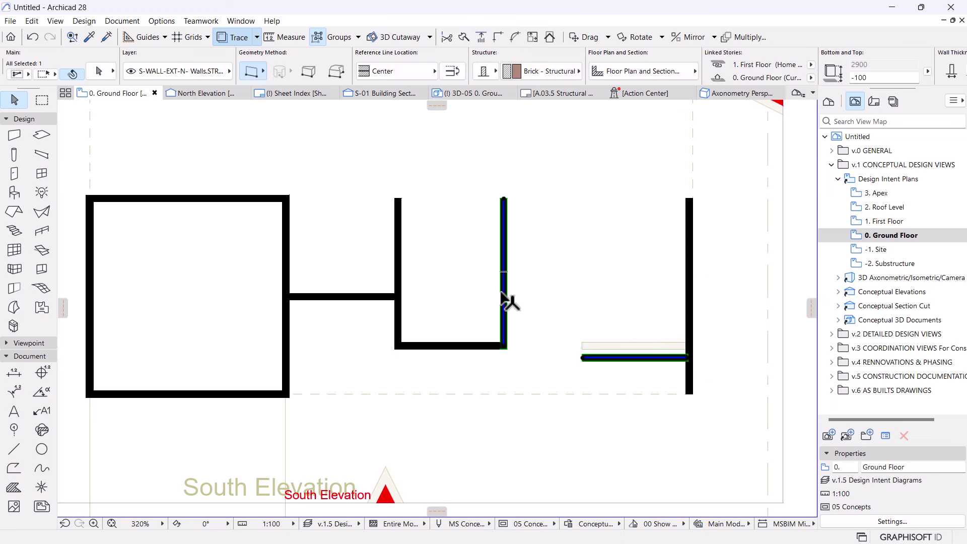
pyautogui.click(498, 38)
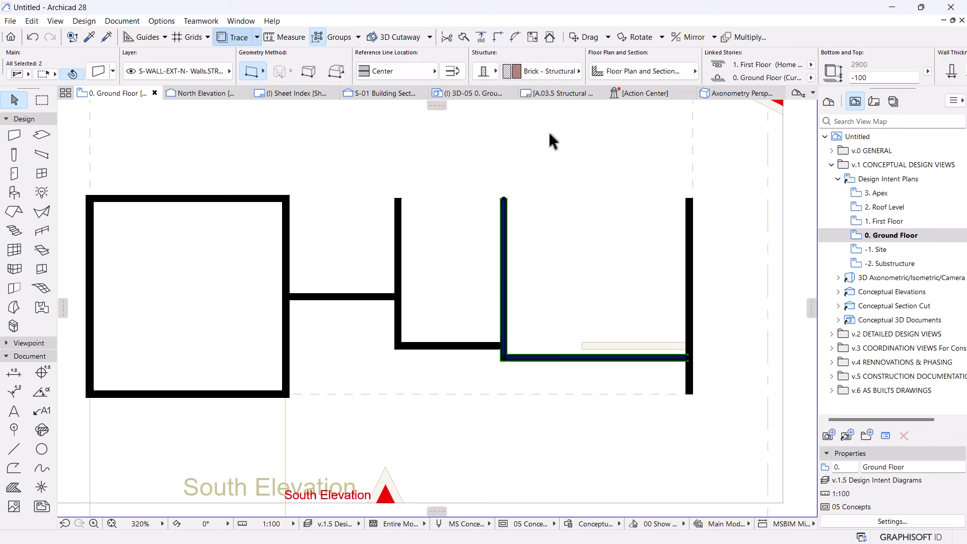
pyautogui.click(576, 219)
# - Move the two western connecting horizontal walls straight north together, keeping them attached to their vertical walls, and deselect them
pyautogui.scroll(-2, 576, 219)
pyautogui.scroll(2, 498, 271)
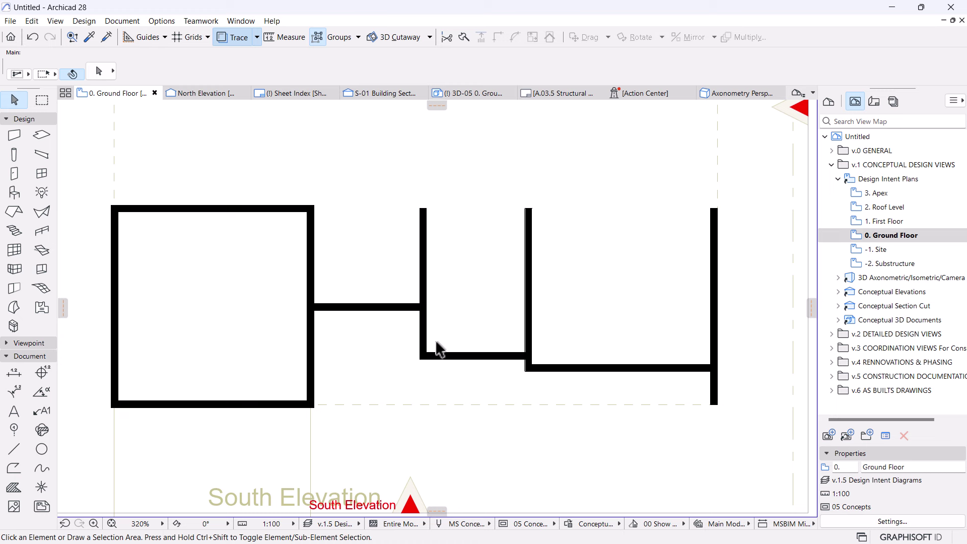
pyautogui.click(443, 356)
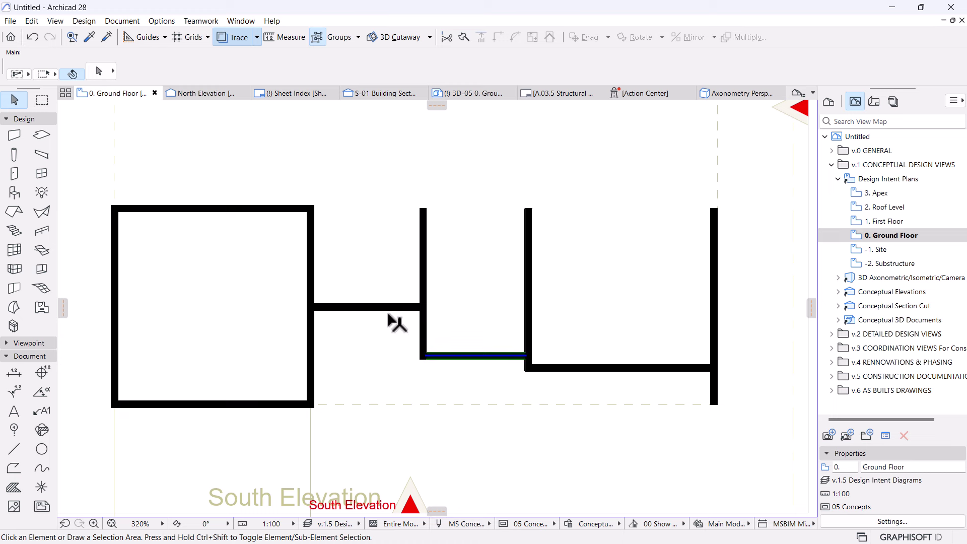
pyautogui.keyDown('shift'); pyautogui.click(390, 307); pyautogui.keyUp('shift')
pyautogui.hotkey('ctrl', 'd')
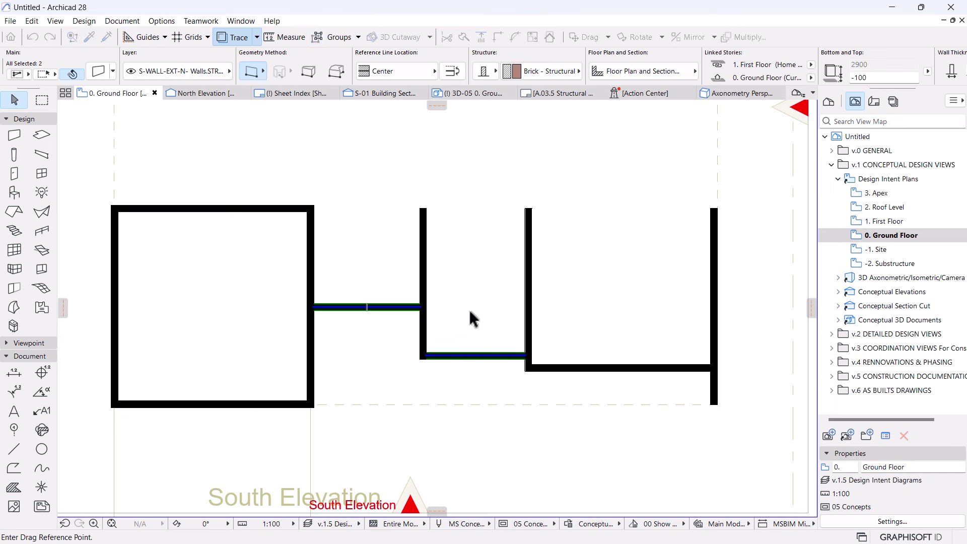
pyautogui.click(469, 312)
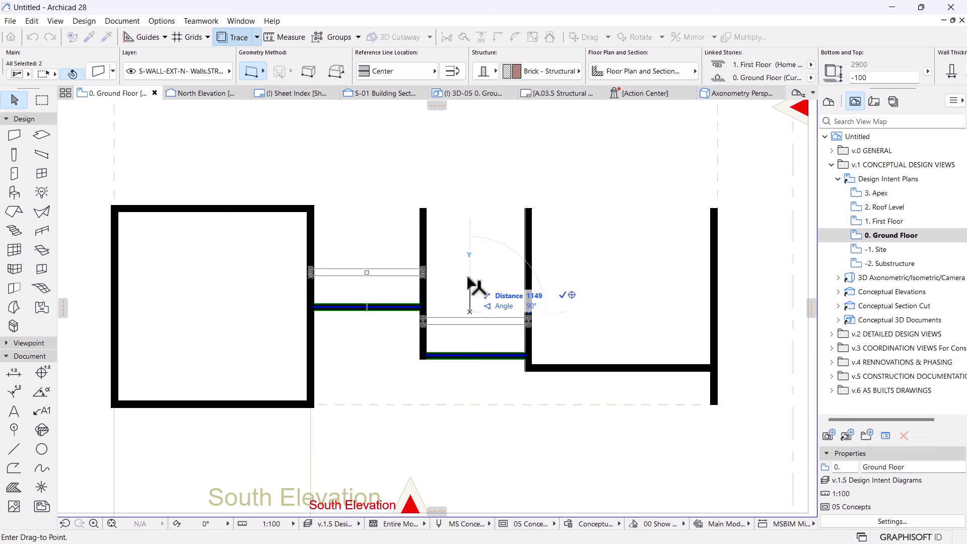
pyautogui.click(468, 277)
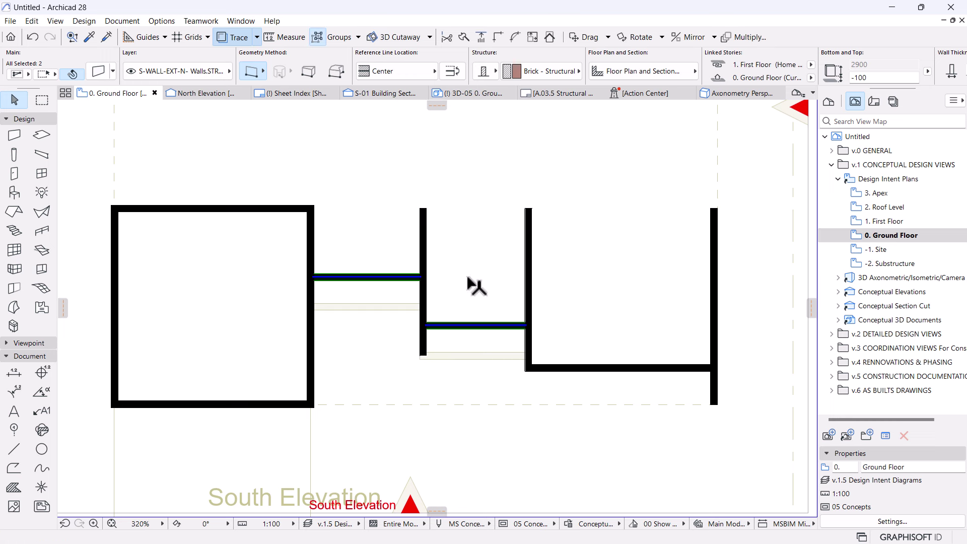
pyautogui.click(469, 419)
pyautogui.scroll(-2, 587, 386)
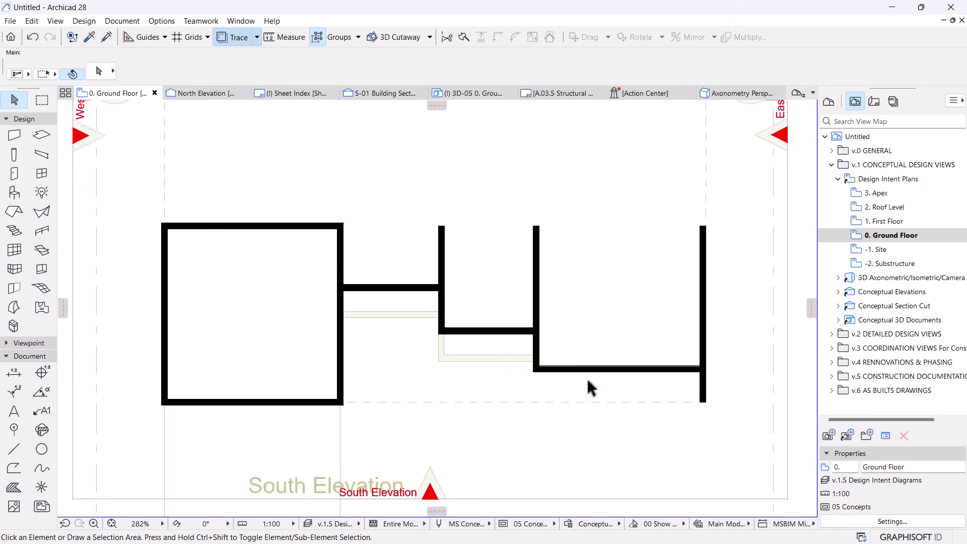
pyautogui.moveTo(587, 387); pyautogui.dragTo(519, 329, button='middle')
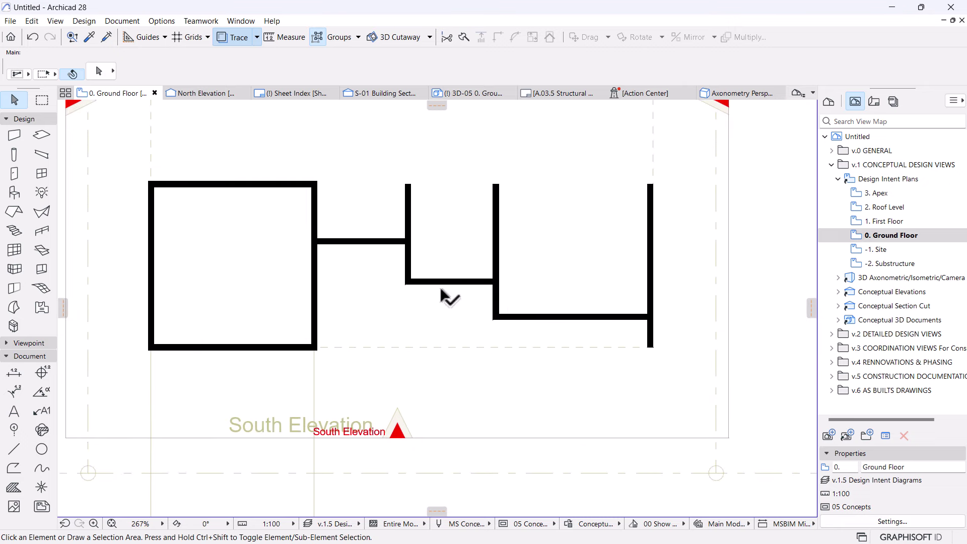
pyautogui.scroll(-2, 453, 299)
pyautogui.moveTo(382, 283); pyautogui.dragTo(390, 311, button='middle')
pyautogui.scroll(4, 588, 372)
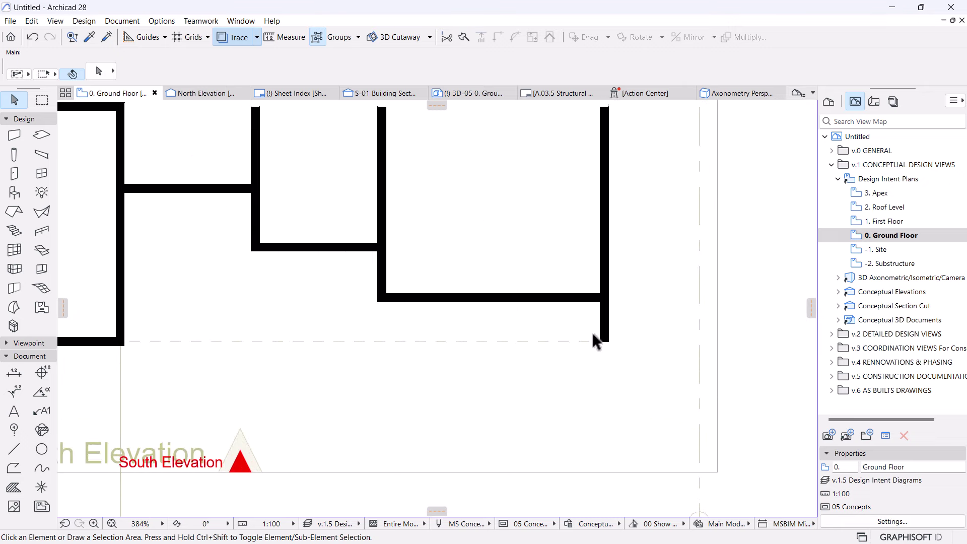
pyautogui.keyDown('ctrl'); pyautogui.click(604, 323); pyautogui.keyUp('ctrl')
pyautogui.hotkey('ctrl', 'z')
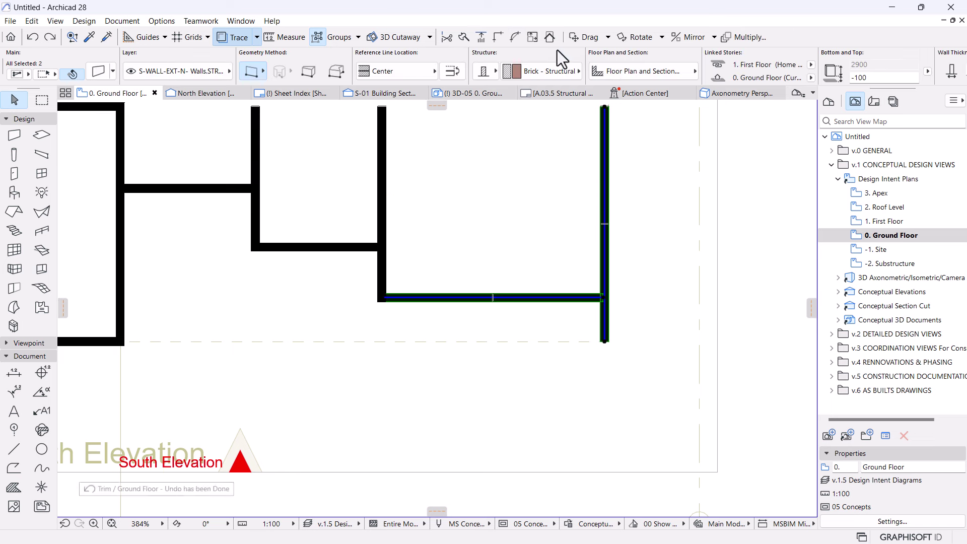
# - Intersect the easternmost wall with the southernmost connecting wall to form the southeast corner, and deselect both
pyautogui.click(502, 36)
pyautogui.scroll(-3, 611, 358)
pyautogui.scroll(1, 467, 206)
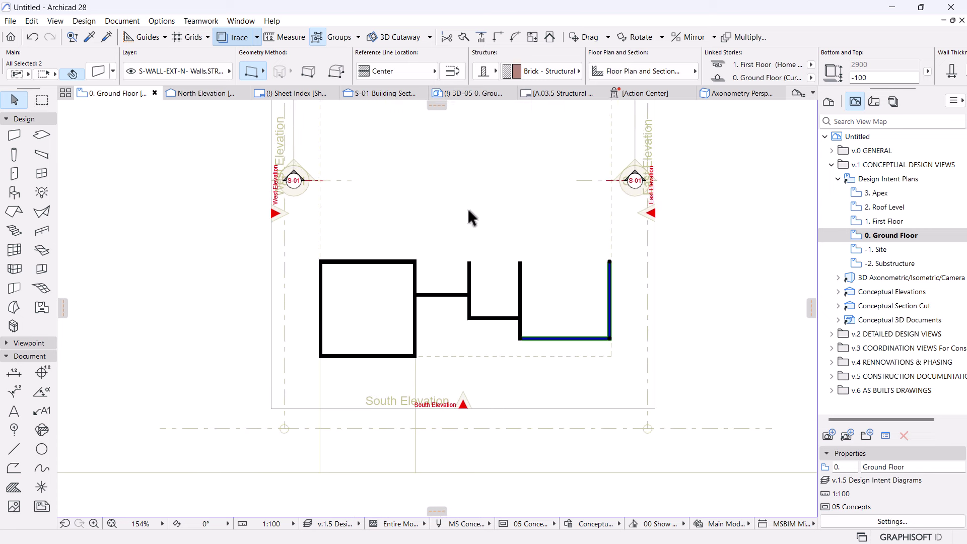
pyautogui.click(517, 395)
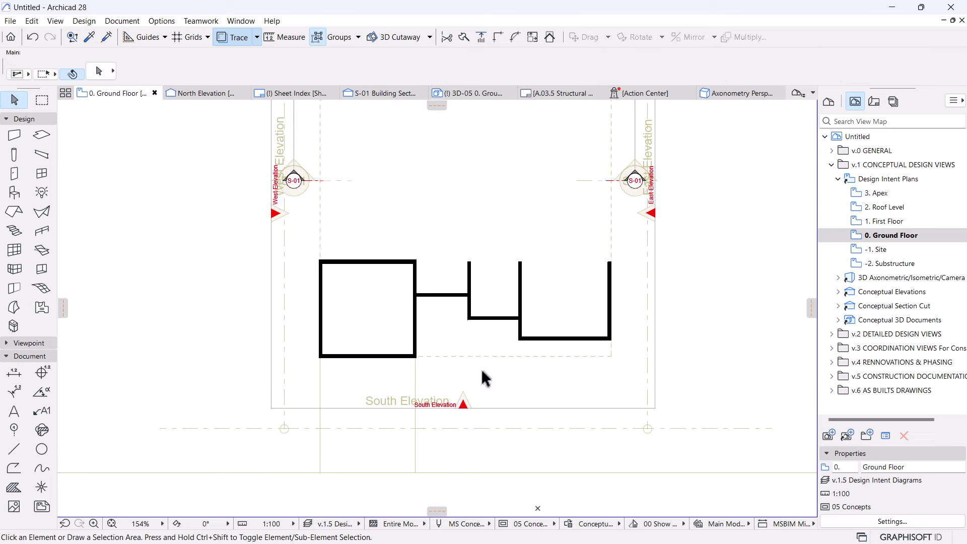
# - Copy the square outline's north wall straight north at a clear distance of 1200, and deselect the copy
pyautogui.scroll(2, 444, 241)
pyautogui.moveTo(444, 242); pyautogui.dragTo(456, 302, button='middle')
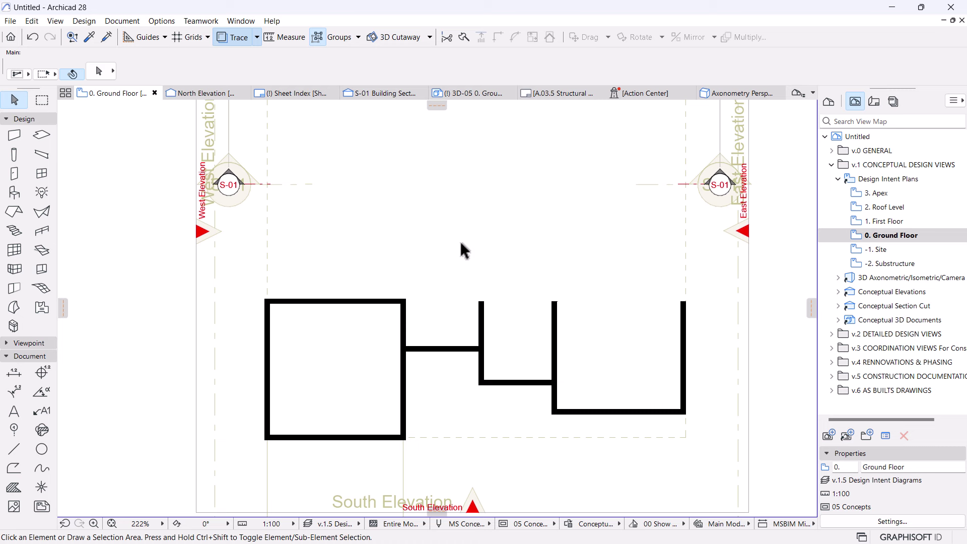
pyautogui.scroll(1, 324, 253)
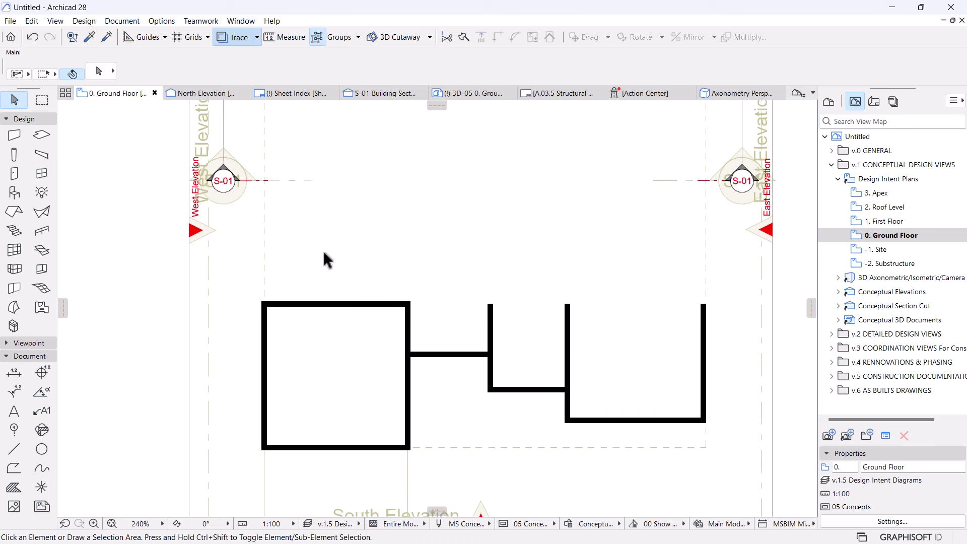
pyautogui.scroll(1, 323, 253)
pyautogui.click(361, 320)
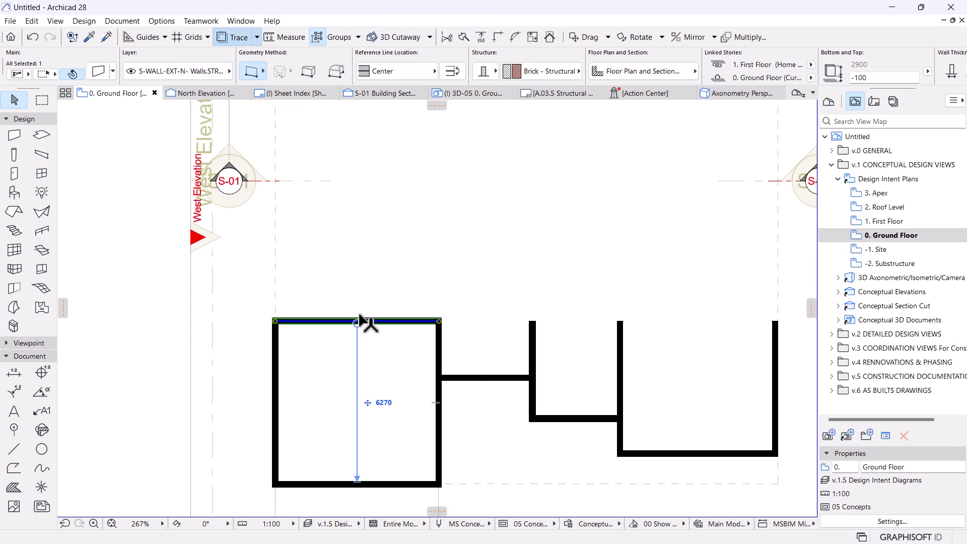
pyautogui.hotkey('ctrl', 'd')
pyautogui.click(367, 321)
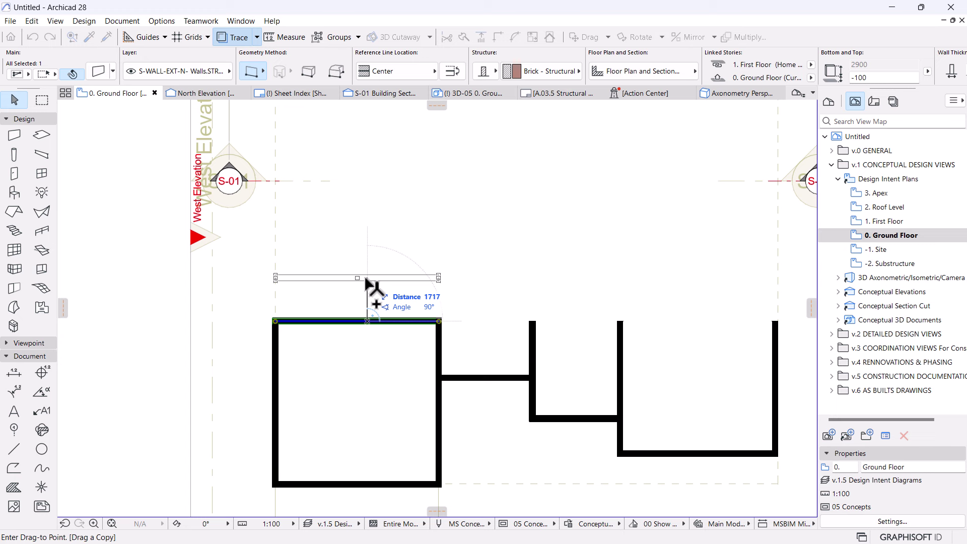
pyautogui.write('0')
pyautogui.press('Return')
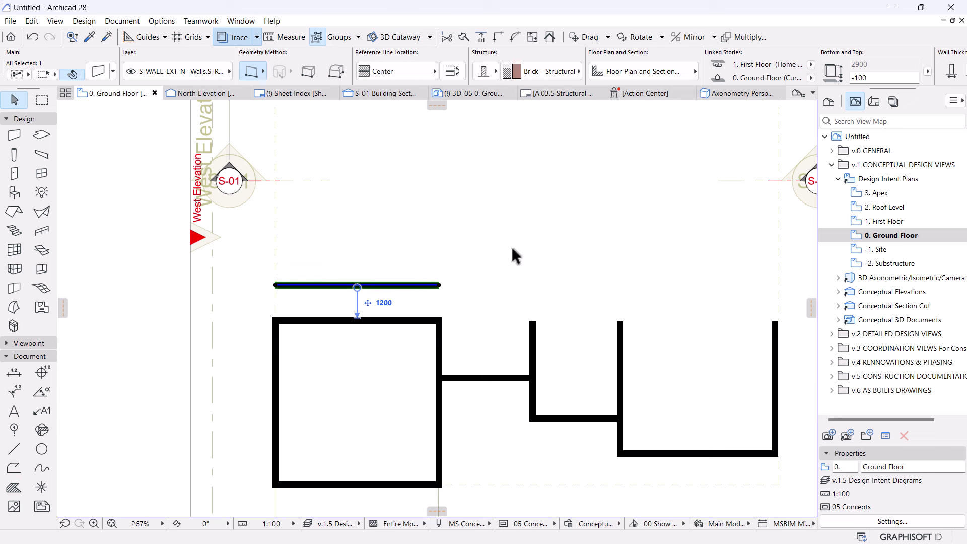
pyautogui.click(467, 278)
pyautogui.scroll(4, 328, 298)
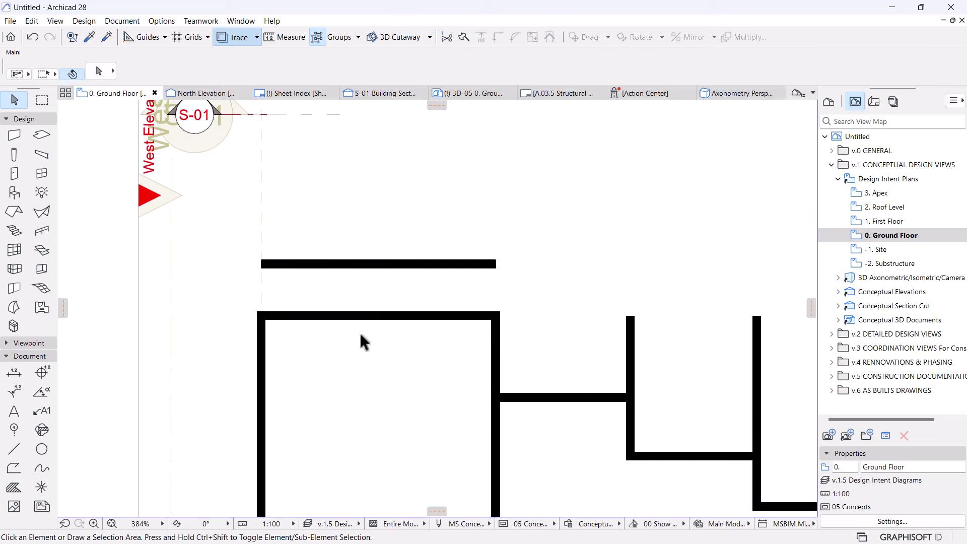
pyautogui.click(261, 350)
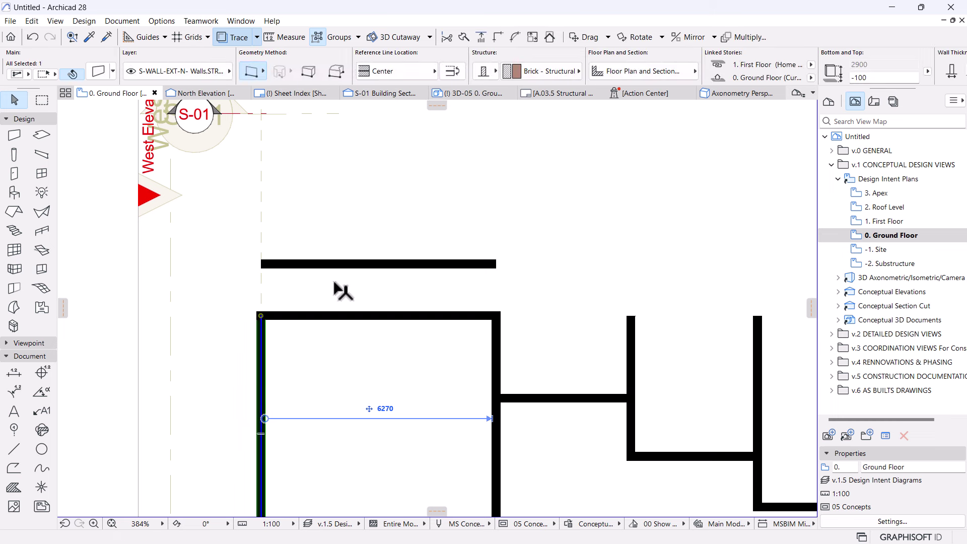
pyautogui.hotkey('ctrl', 'alt', 'd')
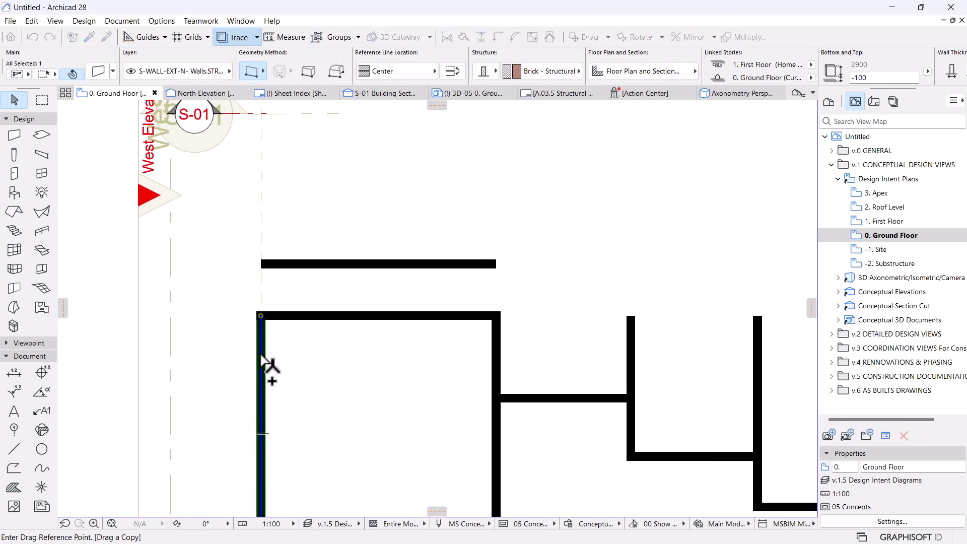
pyautogui.press('Escape')
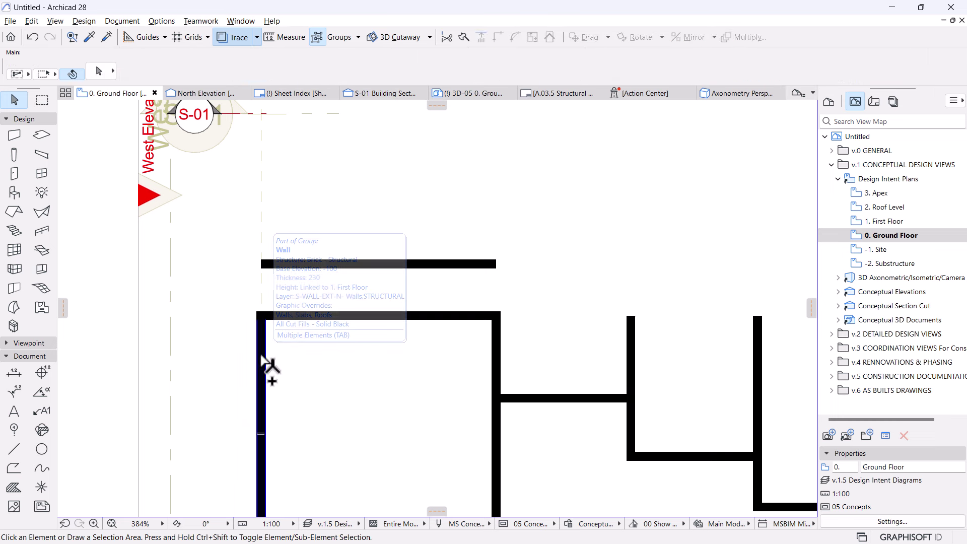
# - Draw a single straight wall 1430 long between the square's north wall and its detached copy, using the existing wall's settings
pyautogui.keyDown('alt'); pyautogui.click(326, 318); pyautogui.keyUp('alt')
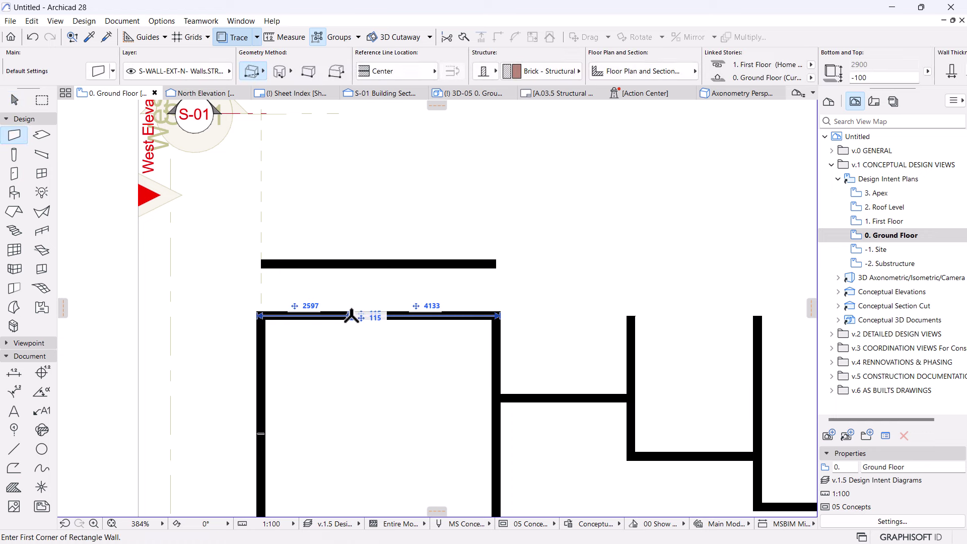
pyautogui.click(351, 315)
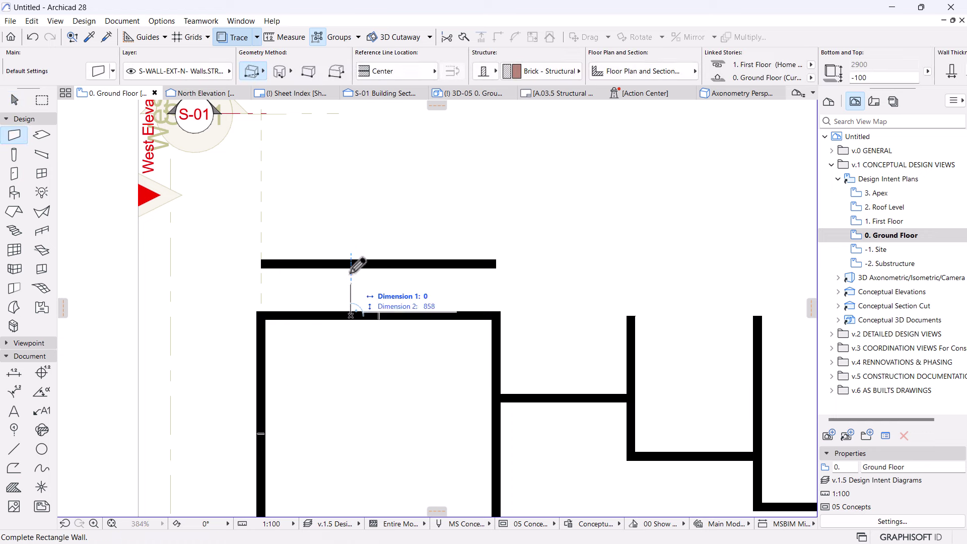
pyautogui.click(250, 73)
pyautogui.click(255, 70)
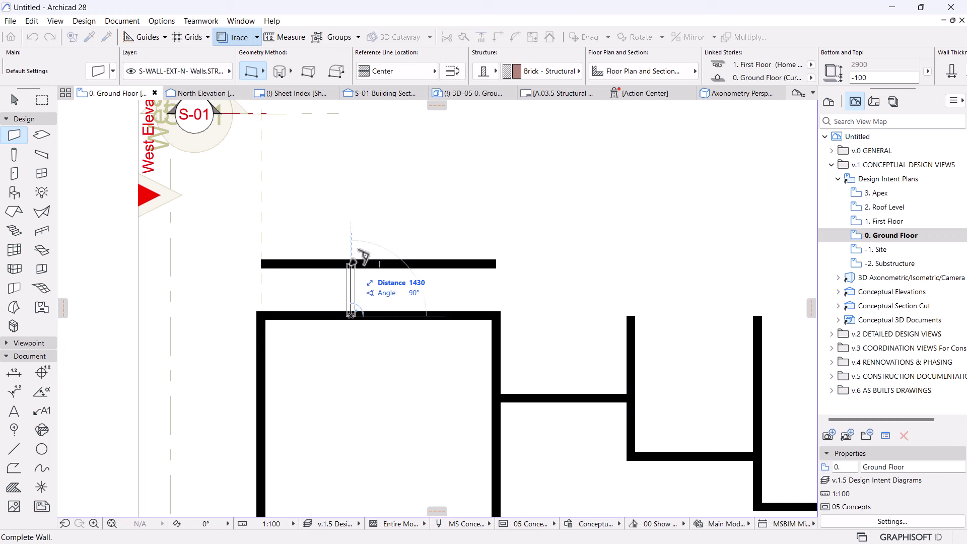
pyautogui.click(351, 264)
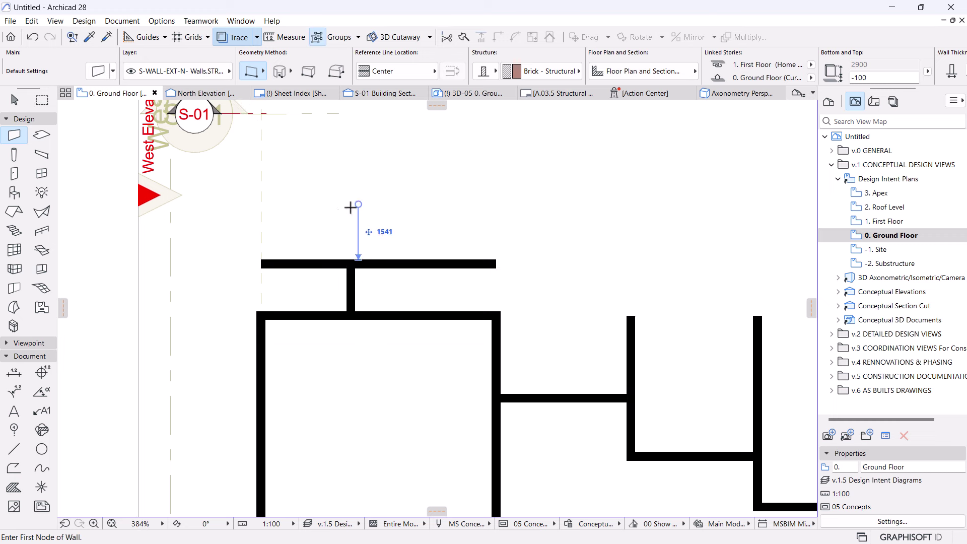
pyautogui.press('Escape')
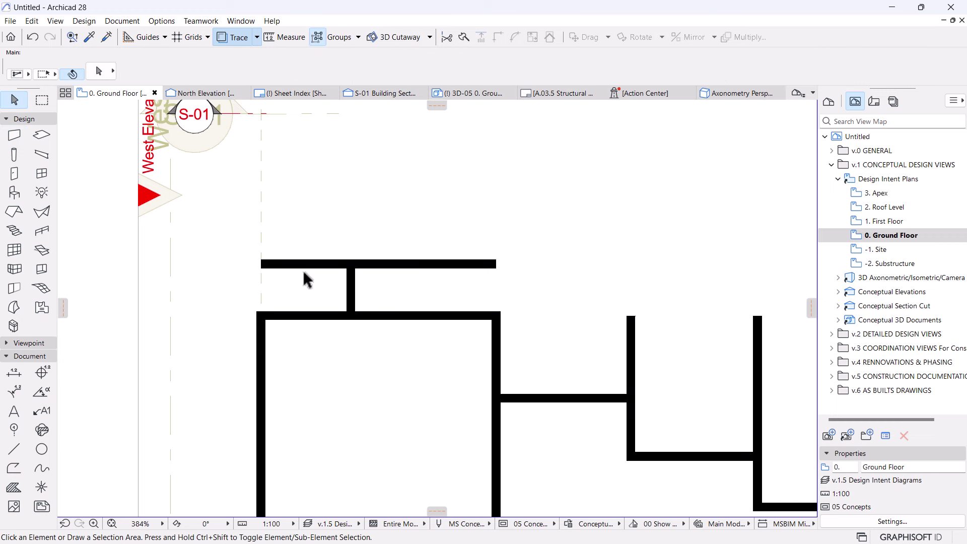
pyautogui.click(352, 290)
pyautogui.scroll(1, 297, 295)
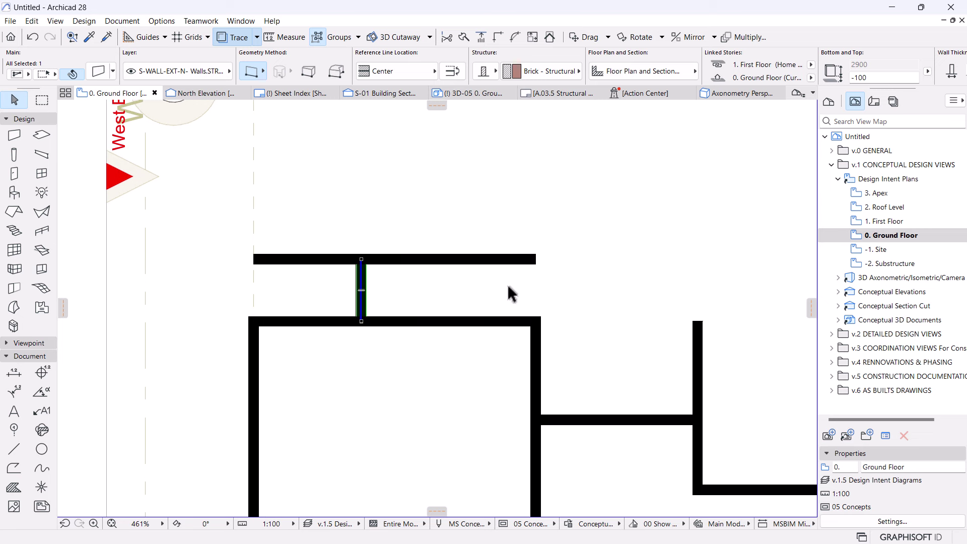
pyautogui.scroll(2, 369, 290)
pyautogui.click(371, 295)
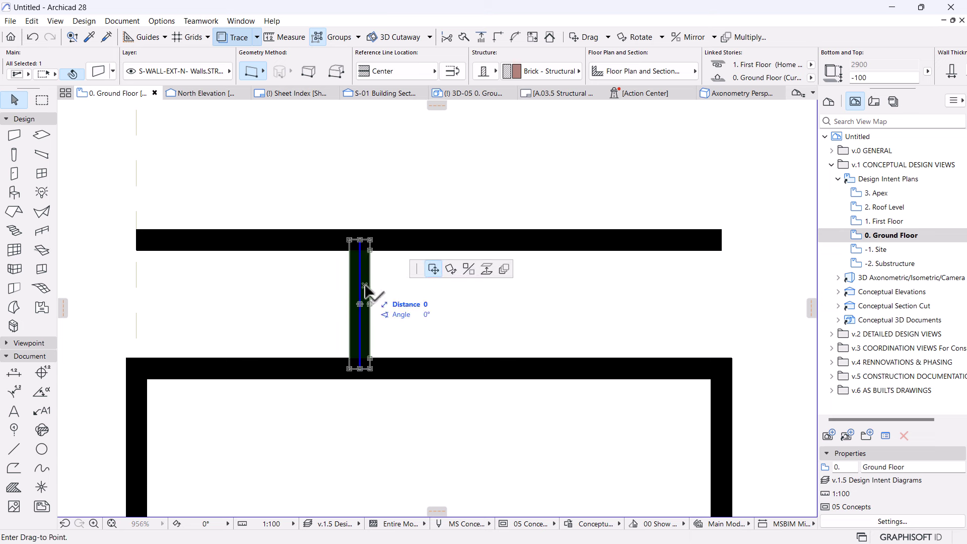
pyautogui.click(393, 289)
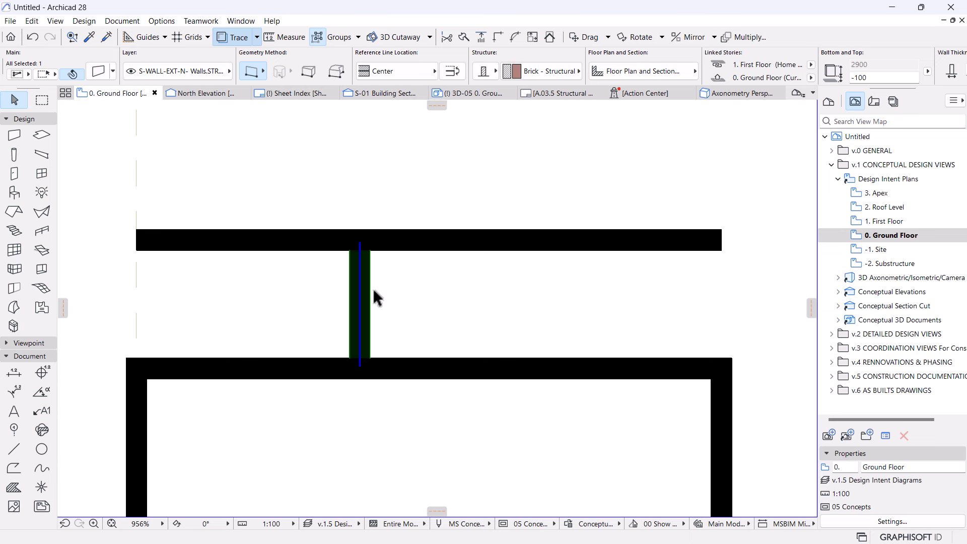
# - Intersect the square's west wall with the detached northern wall so they meet in a corner
pyautogui.scroll(-2, 343, 287)
pyautogui.click(334, 354)
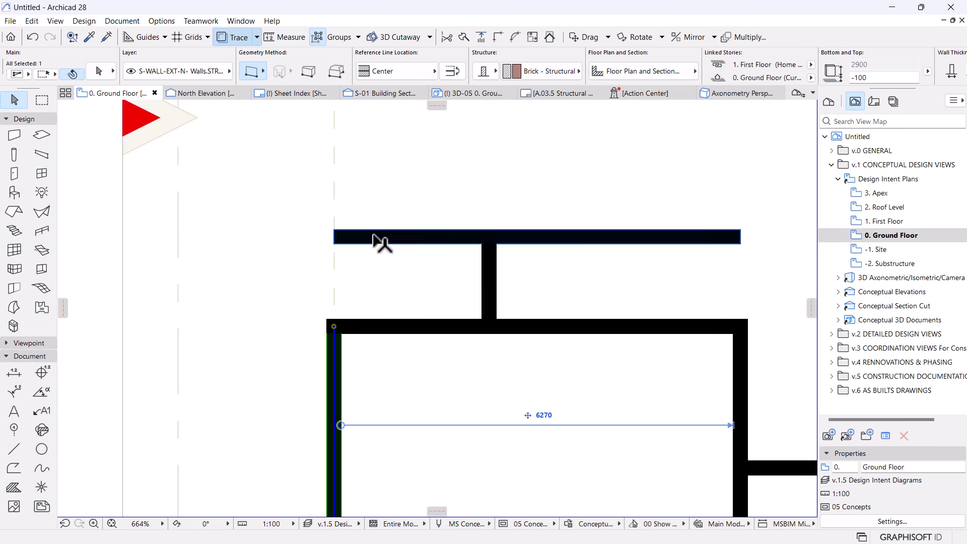
pyautogui.keyDown('shift'); pyautogui.click(375, 236); pyautogui.keyUp('shift')
pyautogui.click(498, 37)
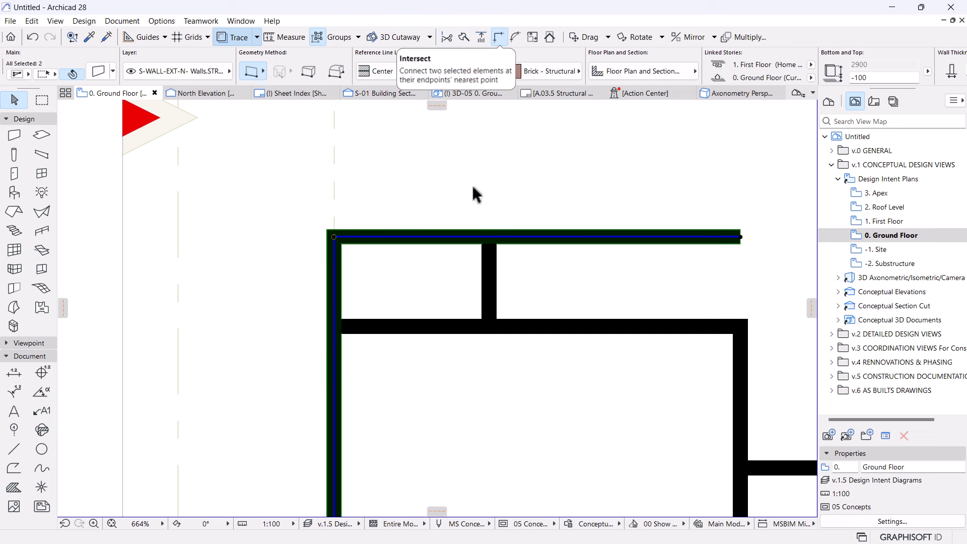
# - Set the clear distance between the short connecting wall and the west wall to 2200
pyautogui.click(489, 259)
pyautogui.scroll(2, 503, 251)
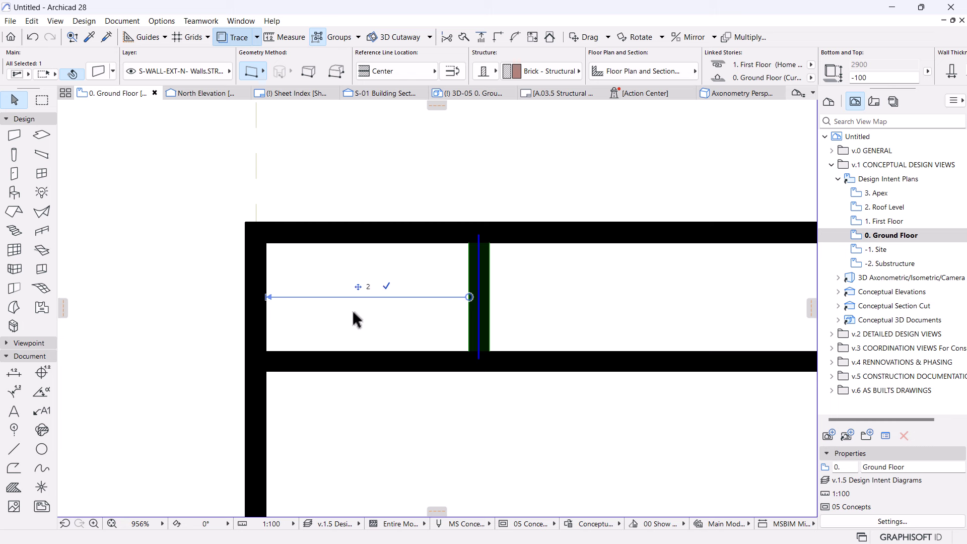
pyautogui.press('Return')
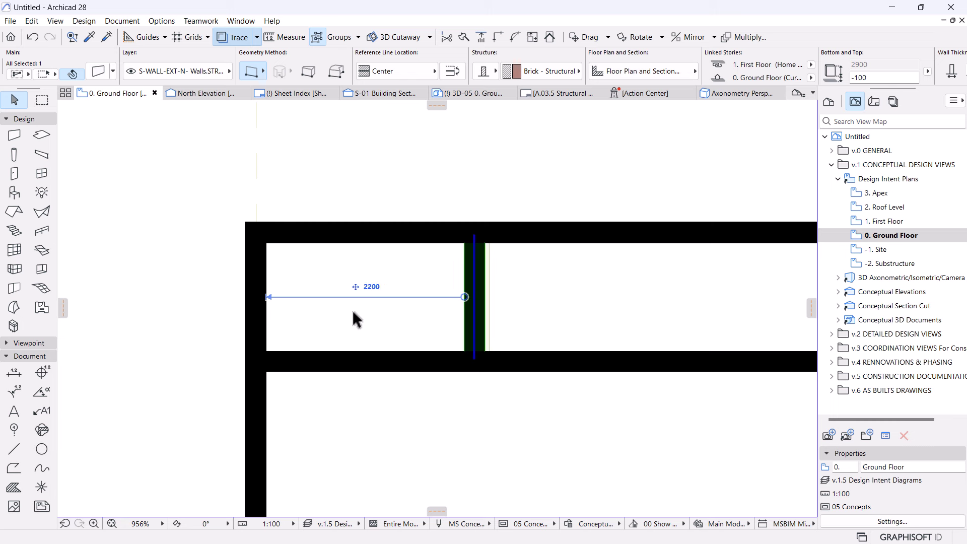
# - Try to trim the west wall's segment between the two parallel north walls, undo the trim, and deselect the walls
pyautogui.scroll(-6, 354, 314)
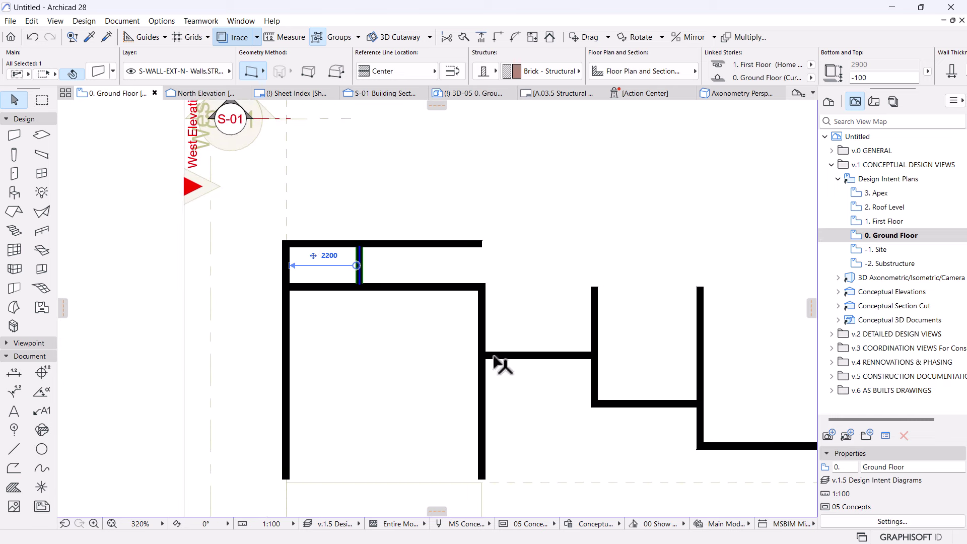
pyautogui.scroll(3, 325, 250)
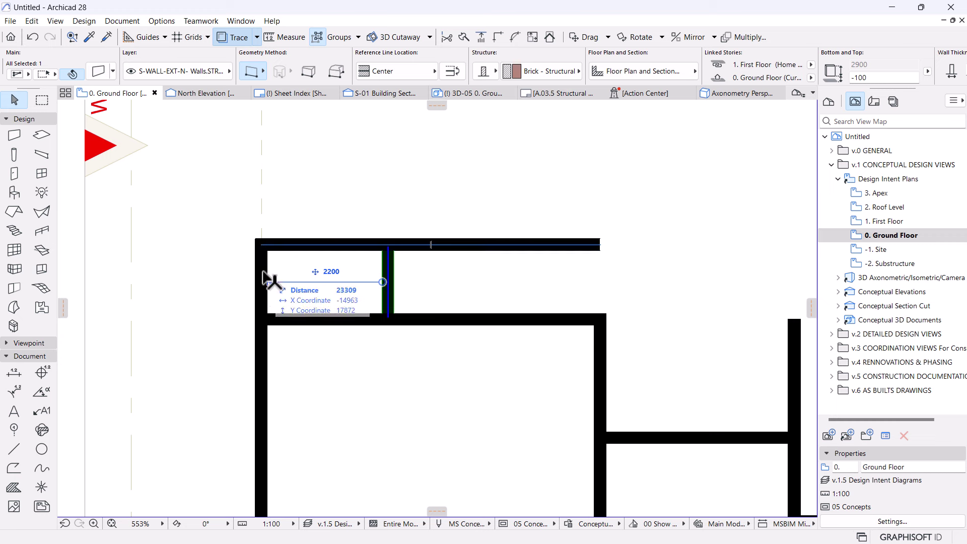
pyautogui.keyDown('ctrl'); pyautogui.click(262, 287); pyautogui.keyUp('ctrl')
pyautogui.hotkey('ctrl', 'z')
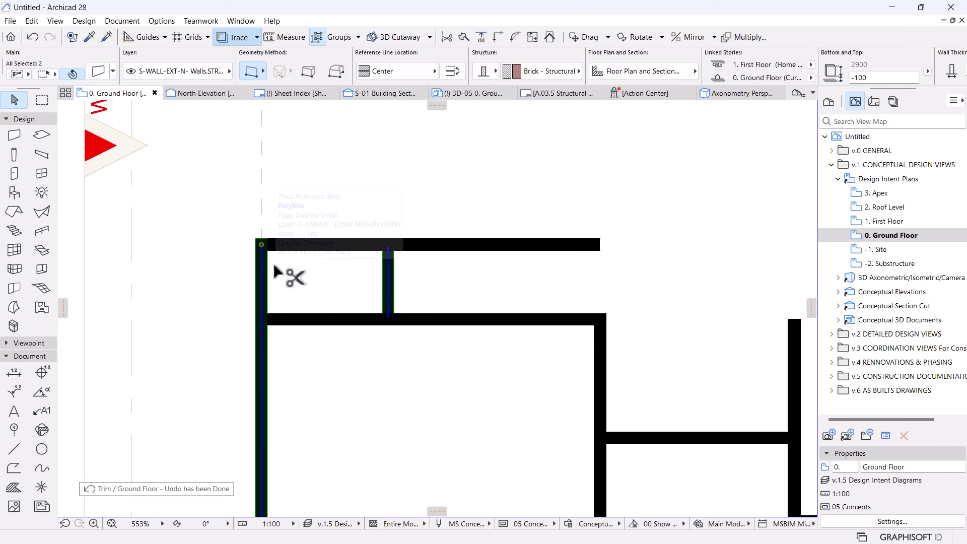
pyautogui.press('Escape')
# - Intersect the west wall with the square's own north wall to form the square's northwest corner, and deselect both
pyautogui.click(261, 368)
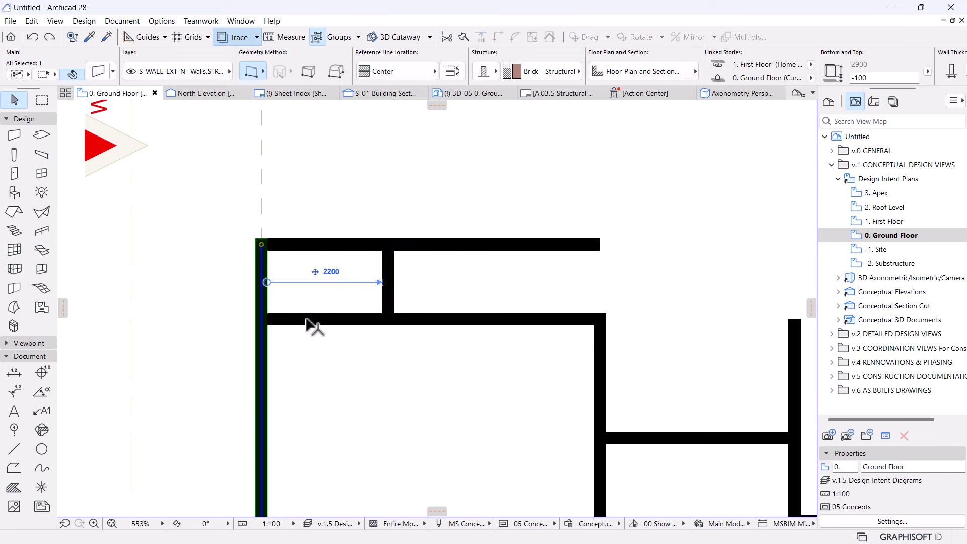
pyautogui.keyDown('shift'); pyautogui.click(319, 319); pyautogui.keyUp('shift')
pyautogui.click(497, 38)
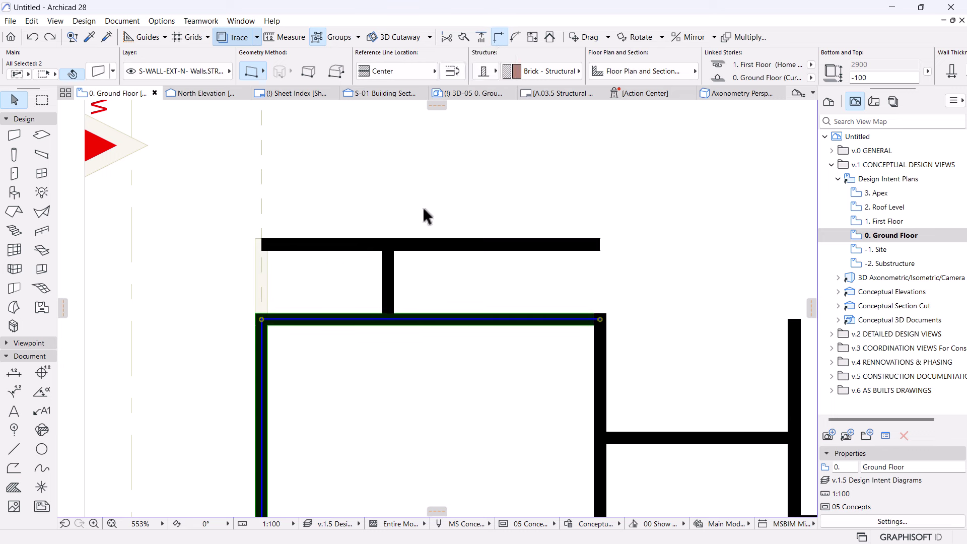
pyautogui.press('Escape')
# - Intersect the square's east wall with the detached northern wall to form the northeast corner, and deselect both
pyautogui.scroll(-3, 457, 224)
pyautogui.moveTo(550, 285); pyautogui.dragTo(445, 271, button='middle')
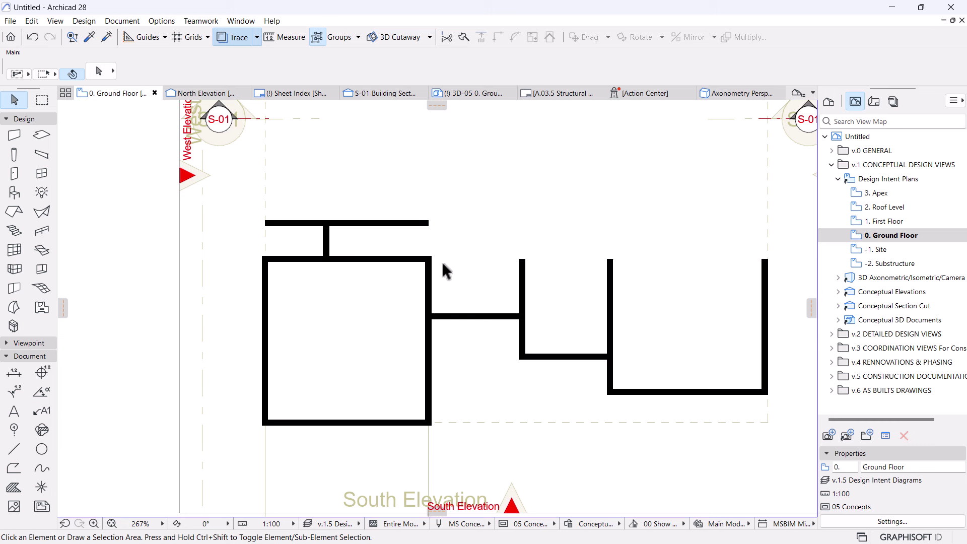
pyautogui.scroll(-2, 534, 297)
pyautogui.moveTo(500, 295); pyautogui.dragTo(488, 233, button='middle')
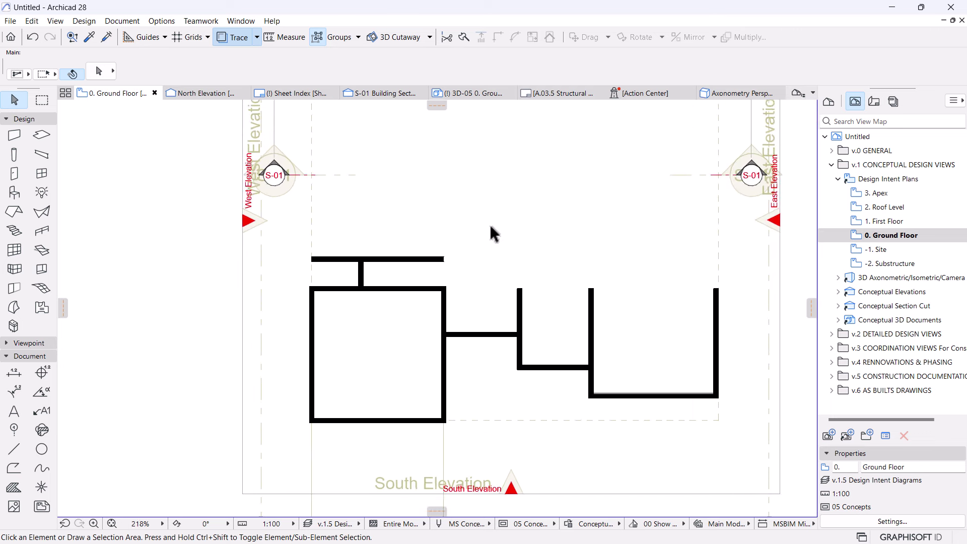
pyautogui.scroll(1, 489, 226)
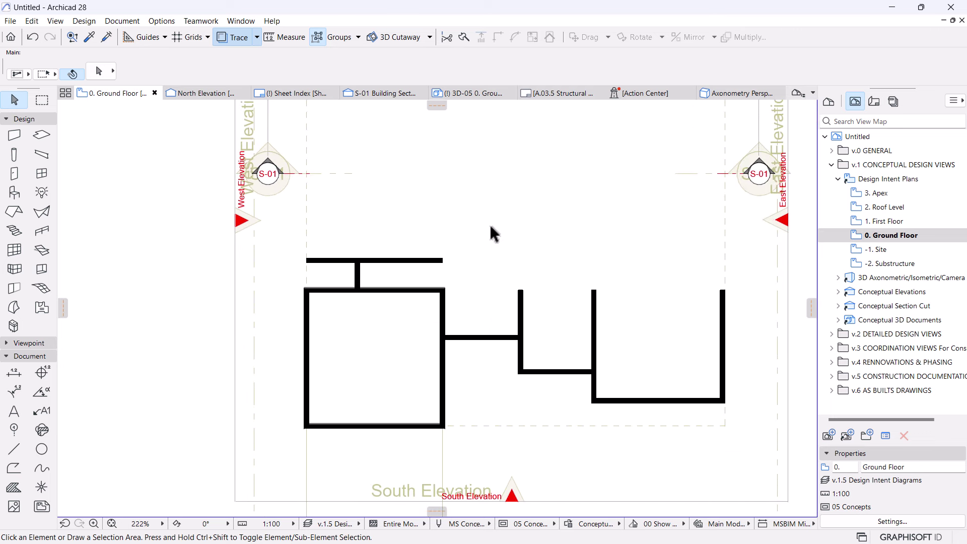
pyautogui.scroll(1, 500, 245)
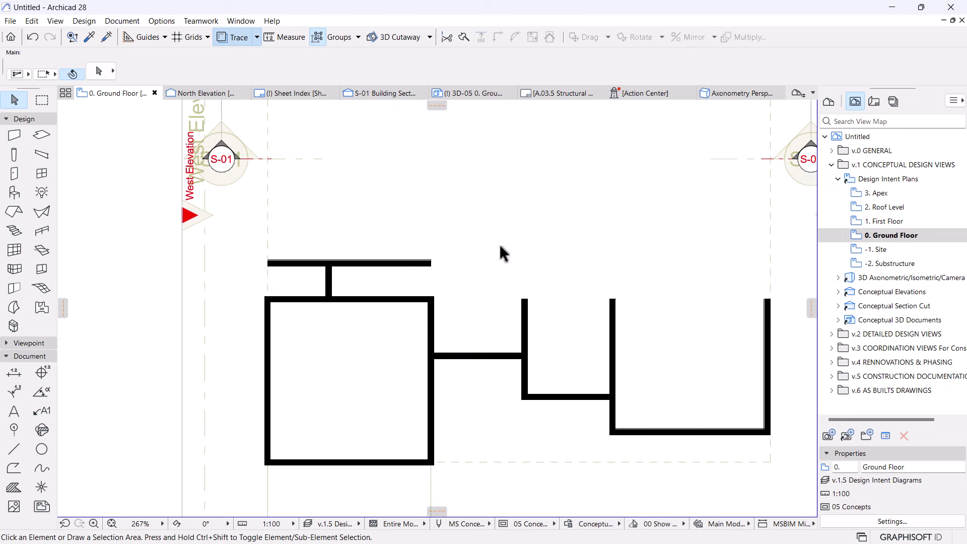
pyautogui.scroll(1, 376, 274)
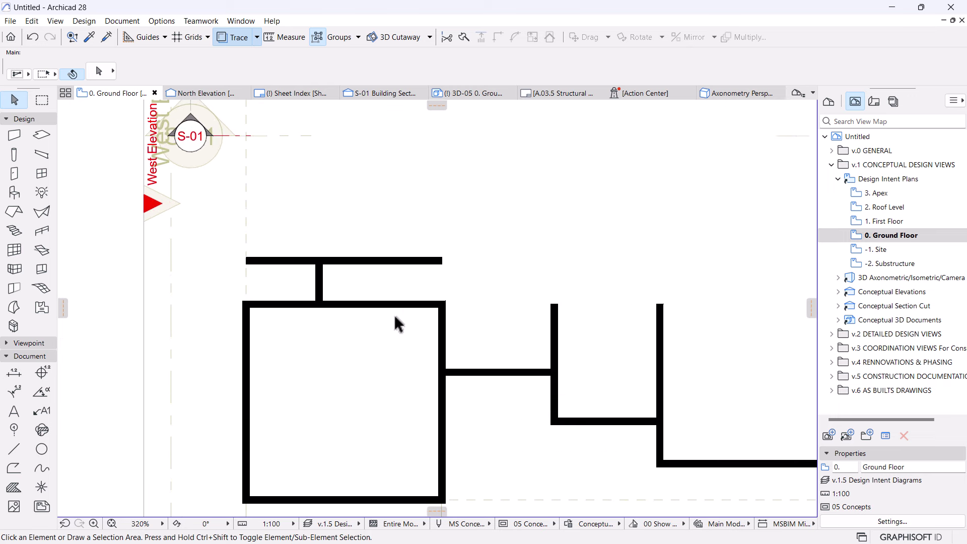
pyautogui.click(435, 322)
pyautogui.keyDown('shift'); pyautogui.click(425, 260); pyautogui.keyUp('shift')
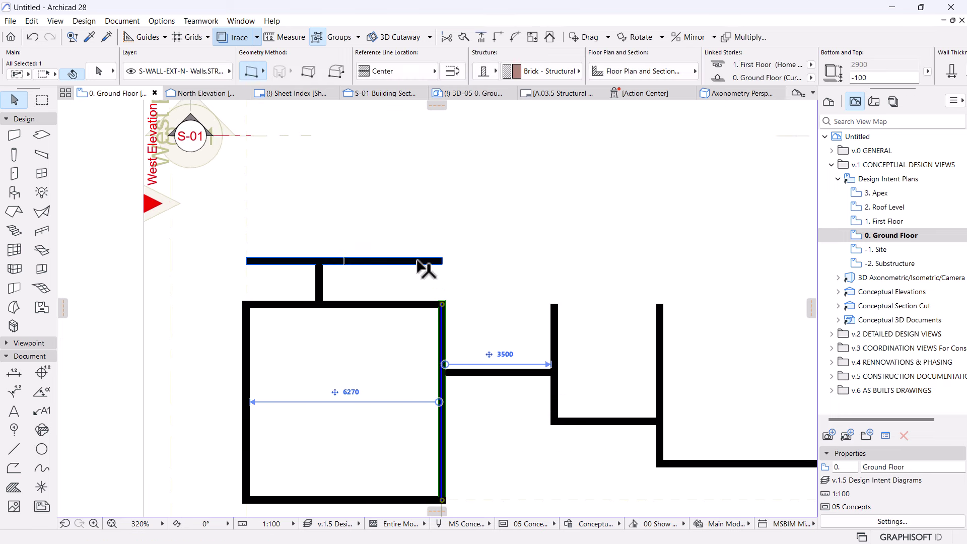
pyautogui.click(492, 37)
pyautogui.scroll(1, 342, 300)
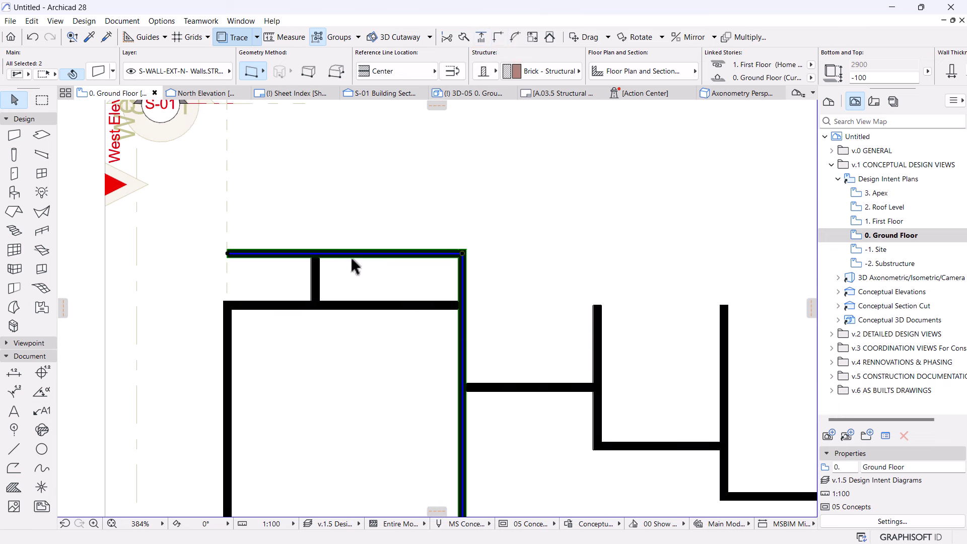
pyautogui.scroll(2, 353, 264)
pyautogui.click(329, 277)
# - Copy the east wall straight west, about 1170 clear of it, keeping only a short piece between the two parallel north walls
pyautogui.click(509, 276)
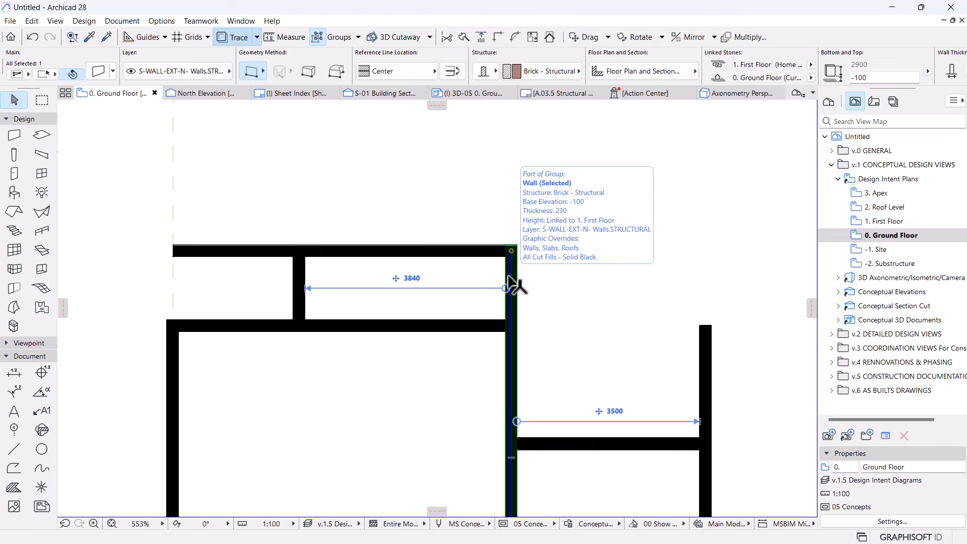
pyautogui.hotkey('ctrl', 'shift', 'd')
pyautogui.click(511, 276)
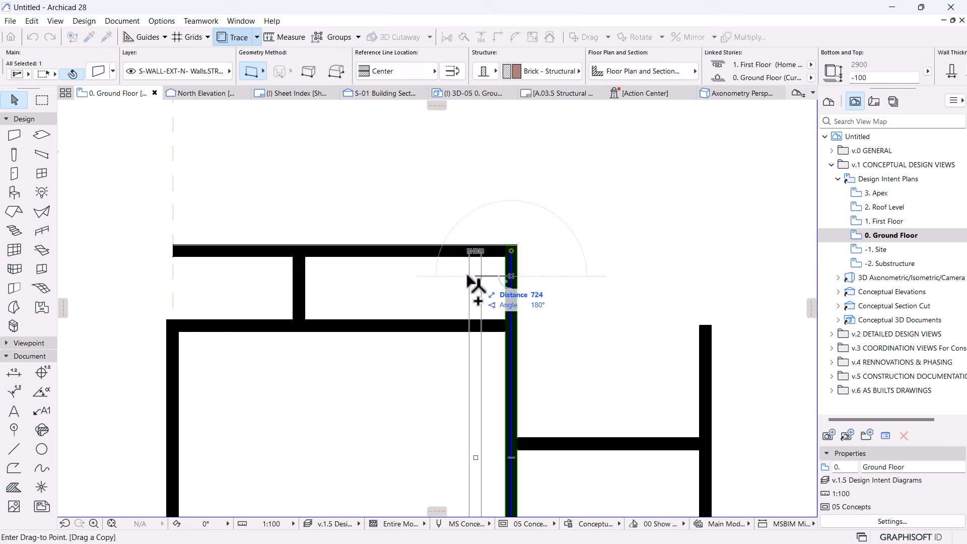
pyautogui.click(436, 277)
pyautogui.scroll(-5, 443, 363)
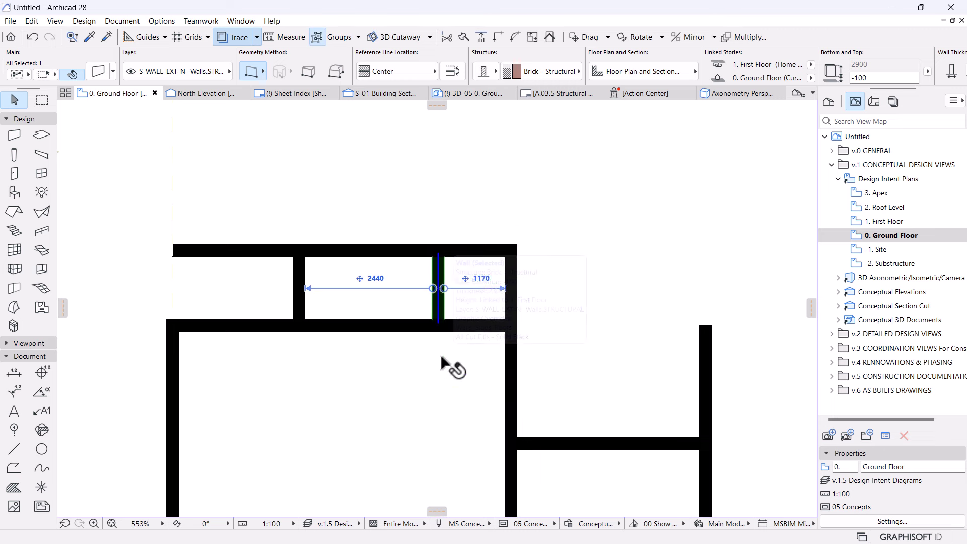
# - Set the clear distance between the new short wall and the east wall to 1400, and deselect it
pyautogui.scroll(4, 446, 310)
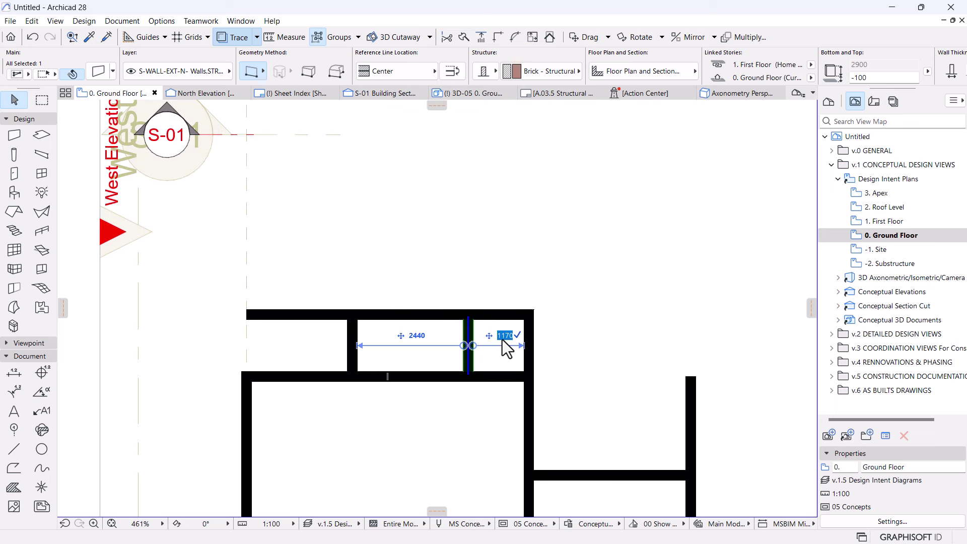
pyautogui.write('00')
pyautogui.press('Return')
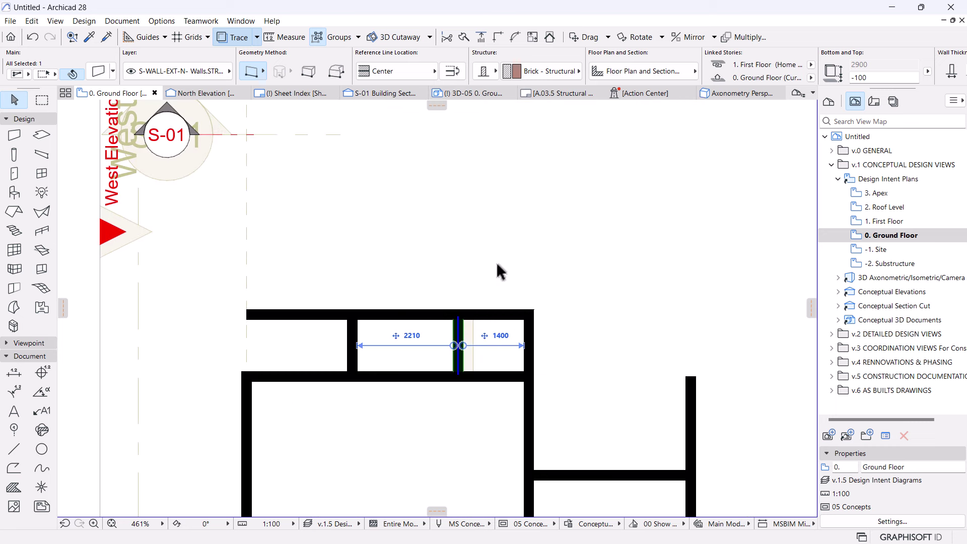
pyautogui.click(495, 260)
# - Move the western short wall so its clear distance to the other short wall is 2500
pyautogui.scroll(1, 375, 342)
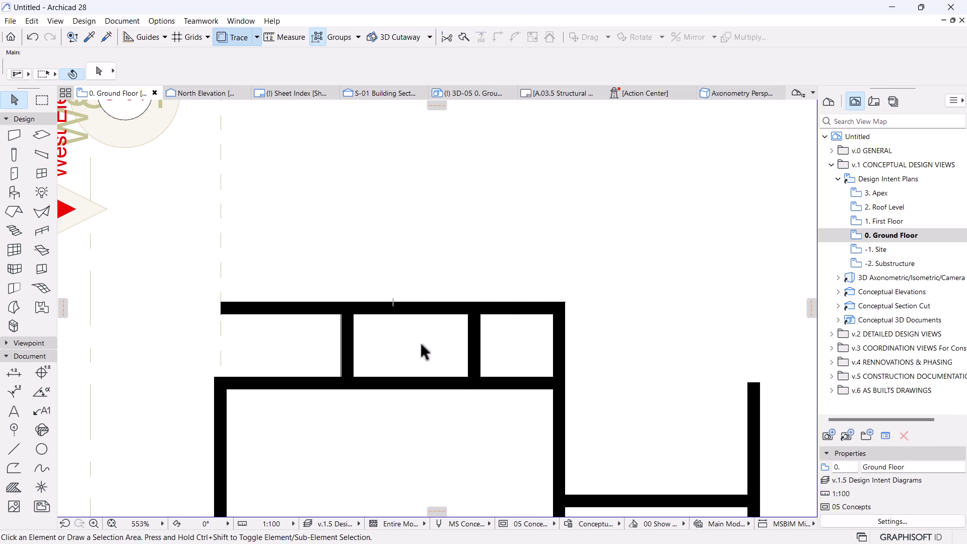
pyautogui.moveTo(422, 343); pyautogui.dragTo(449, 333, button='middle')
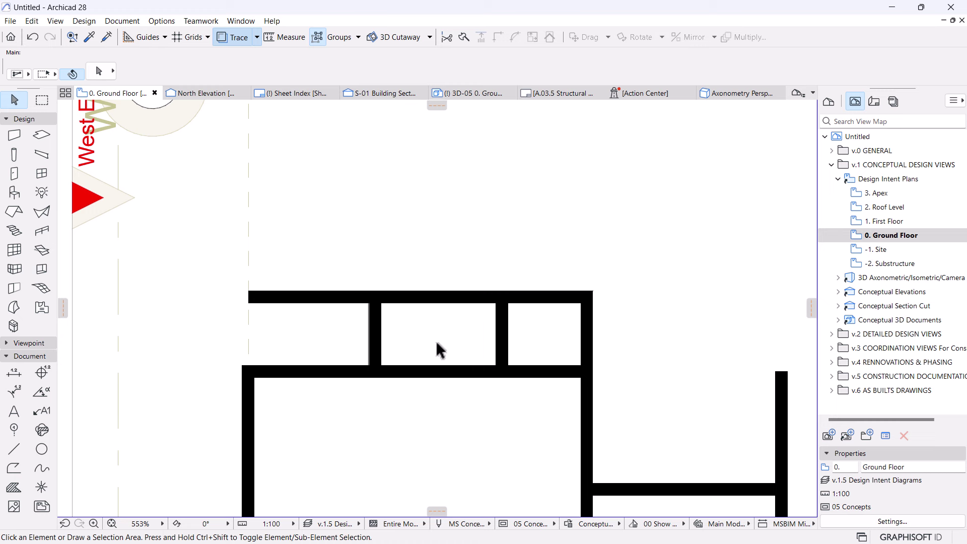
pyautogui.click(375, 337)
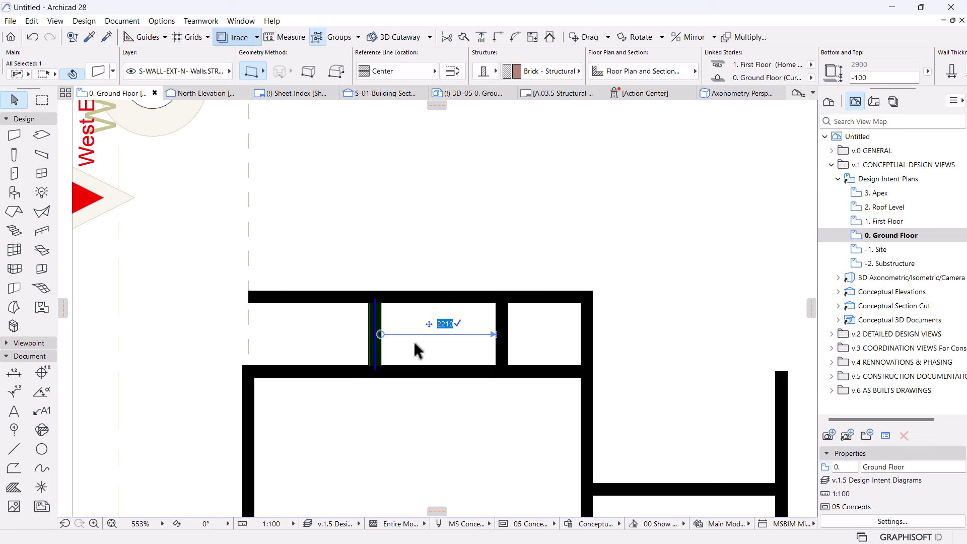
pyautogui.write('2500')
pyautogui.press('Return')
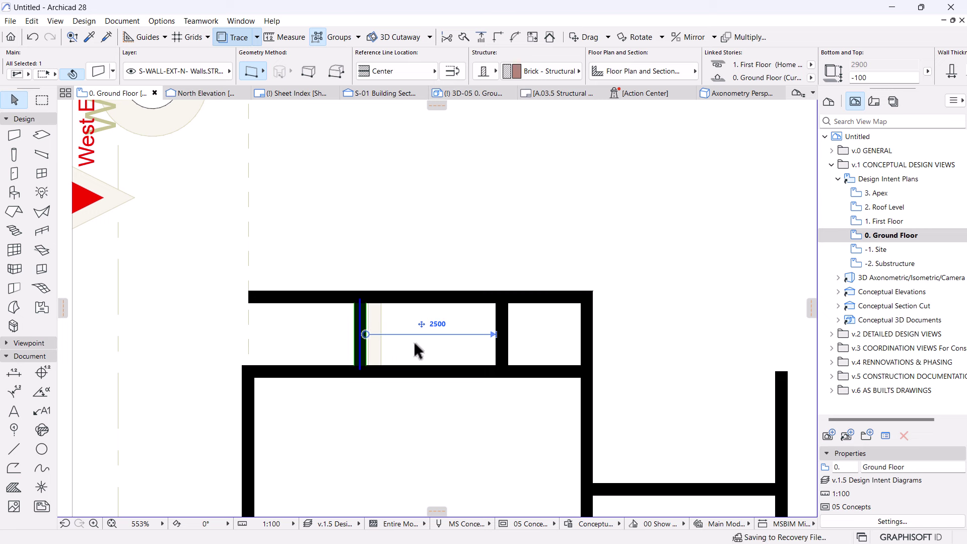
# - Copy the eastern short wall westward into the adjoining room, and set the clear distance between the two to 1200
pyautogui.scroll(1, 464, 328)
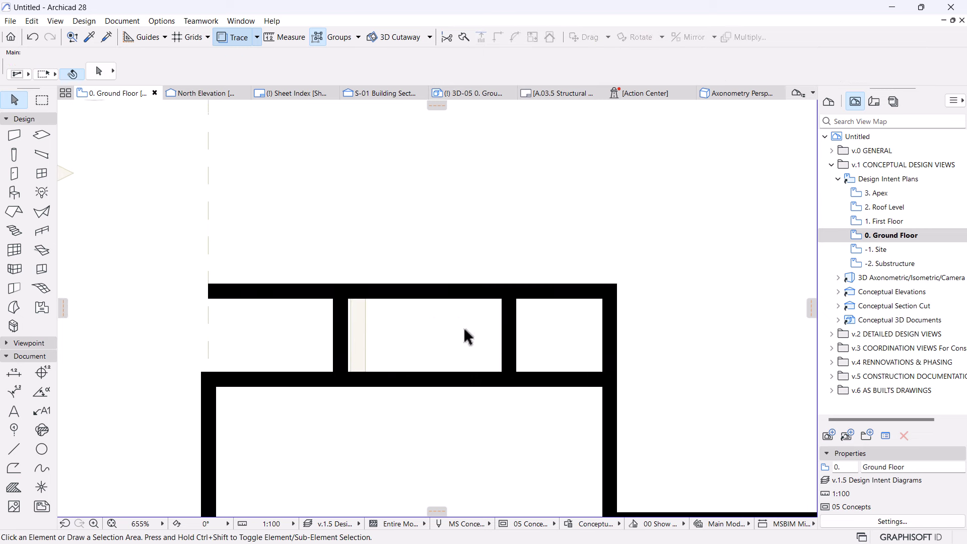
pyautogui.click(510, 334)
pyautogui.moveTo(508, 330); pyautogui.dragTo(442, 330)
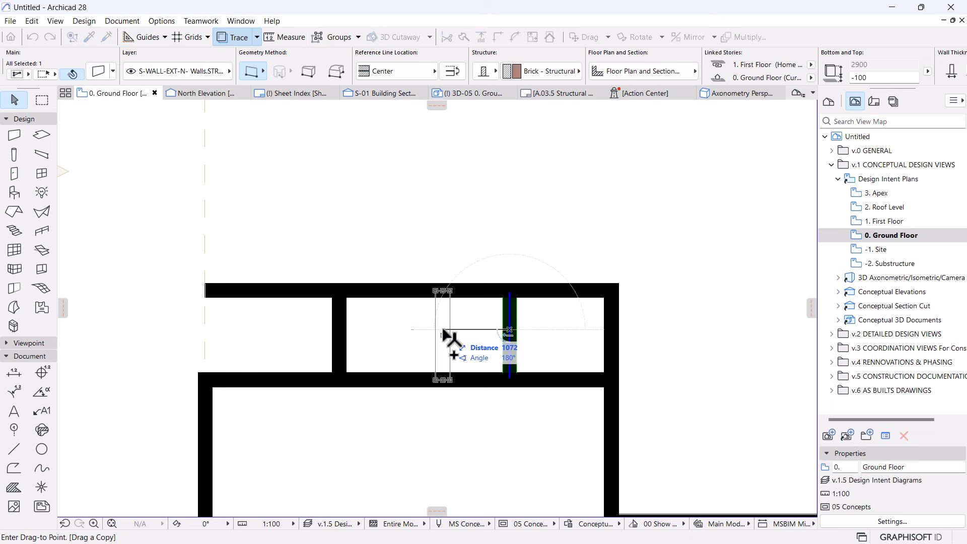
pyautogui.click(442, 330)
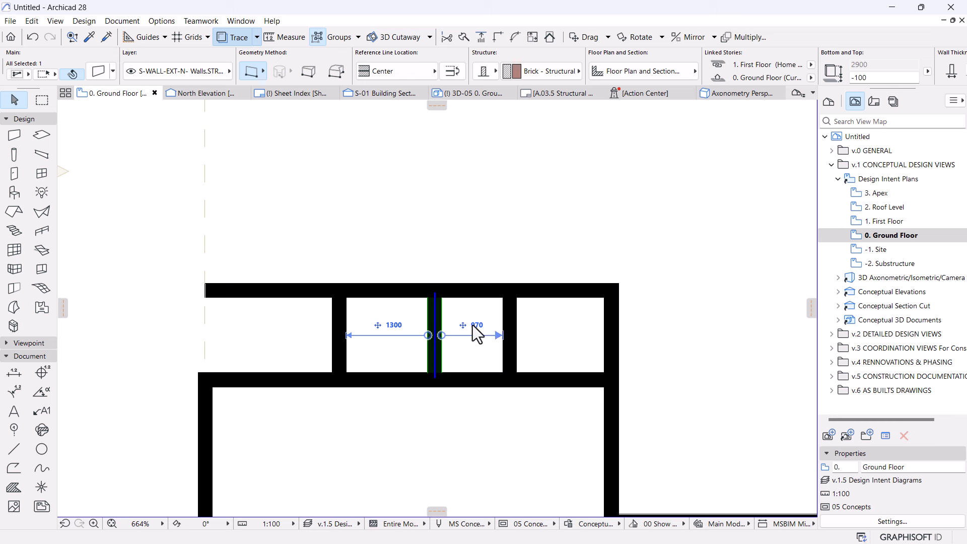
pyautogui.click(473, 325)
pyautogui.press('Return')
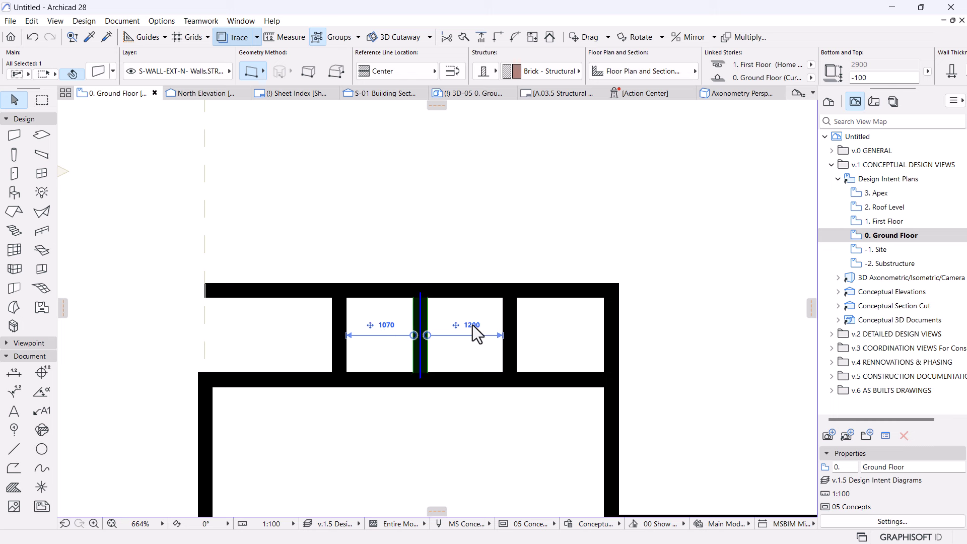
# - Try to set the new short wall's clear distance to the western short wall to 1800, and undo it
pyautogui.click(380, 325)
pyautogui.write('1800')
pyautogui.press('Return')
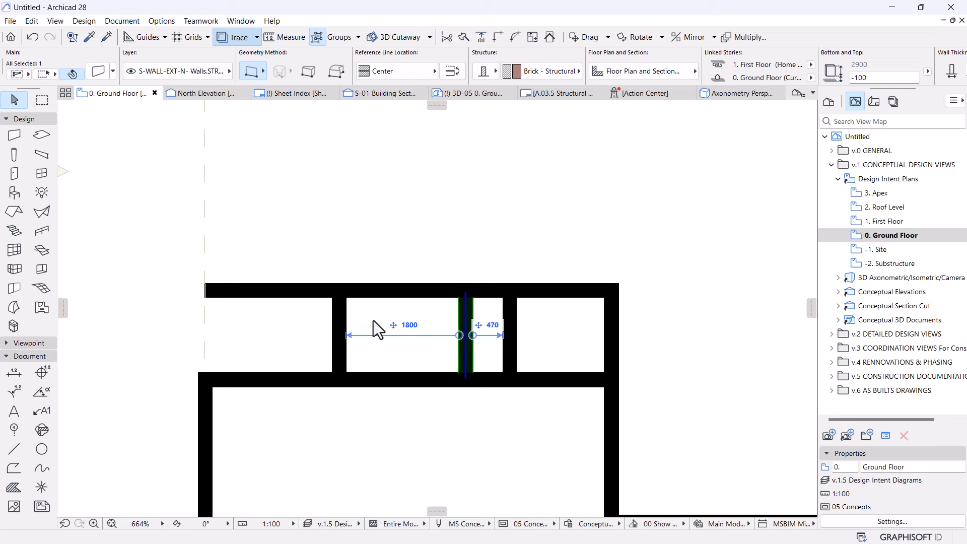
pyautogui.hotkey('ctrl', 'z')
pyautogui.hotkey('ctrl', 'z')
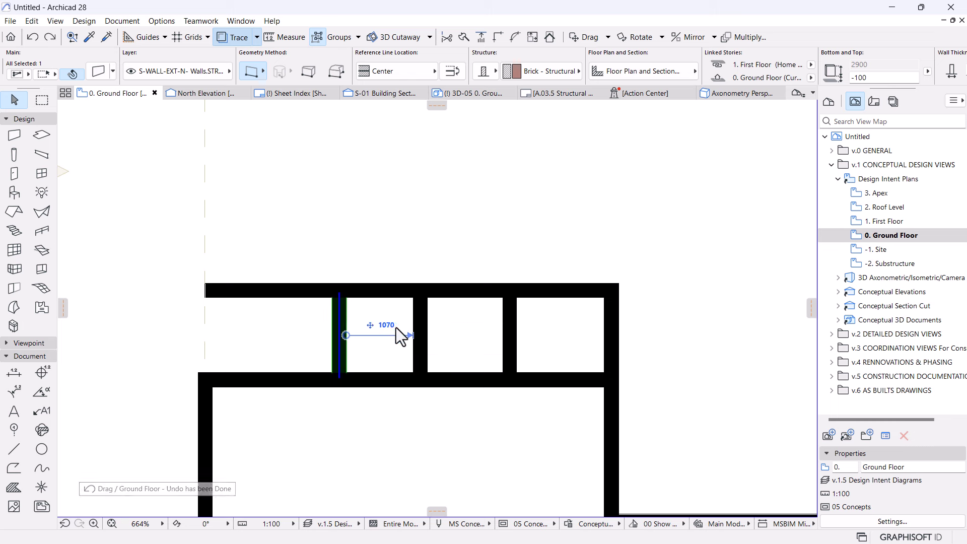
# - Move the western short wall so its clear distance to the new middle short wall is 1800, and deselect it
pyautogui.write('18')
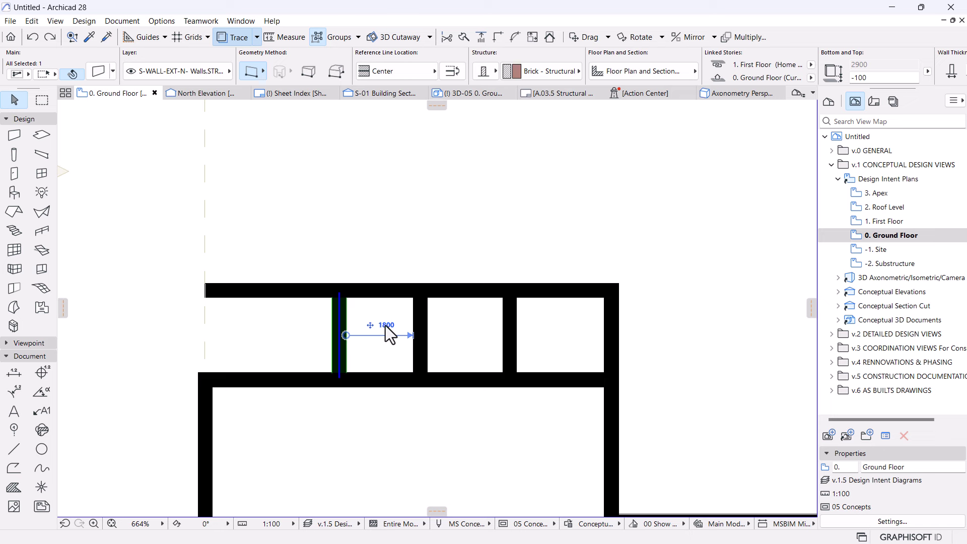
pyautogui.press('Return')
pyautogui.click(425, 201)
# - Look over the northern strip of small rooms and the stepped walls to its east
pyautogui.scroll(-4, 425, 200)
pyautogui.moveTo(508, 290); pyautogui.dragTo(461, 258, button='middle')
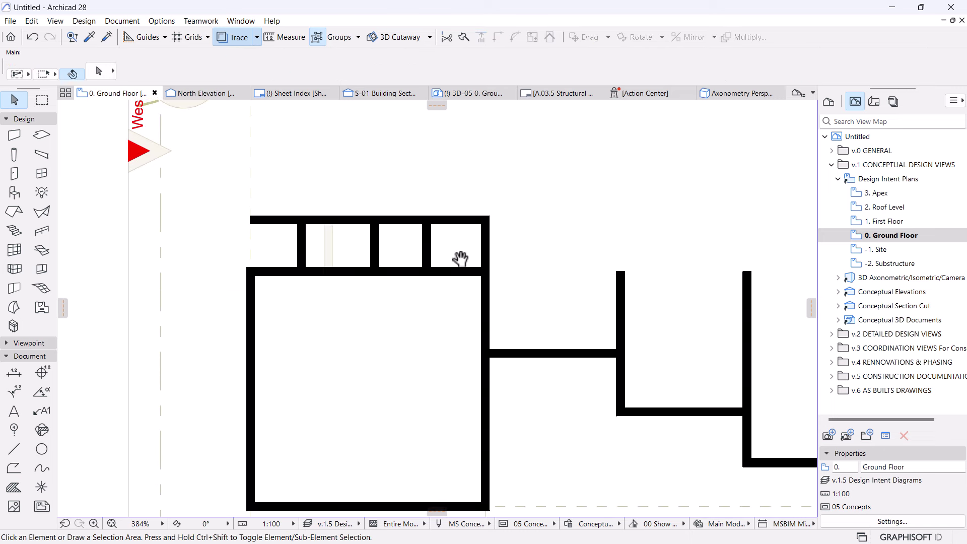
pyautogui.scroll(-2, 455, 252)
pyautogui.moveTo(552, 315); pyautogui.dragTo(490, 338, button='middle')
pyautogui.scroll(2, 388, 276)
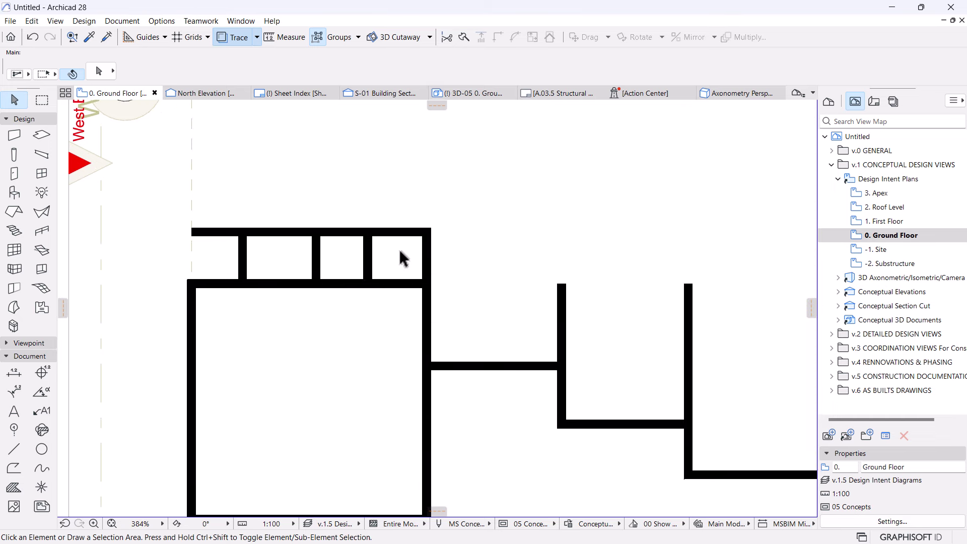
pyautogui.scroll(2, 396, 242)
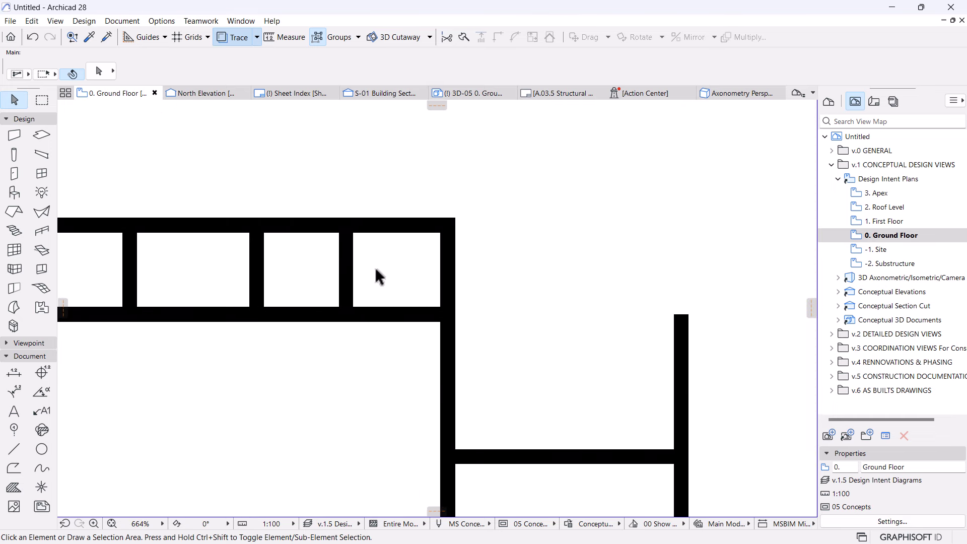
pyautogui.scroll(-3, 478, 304)
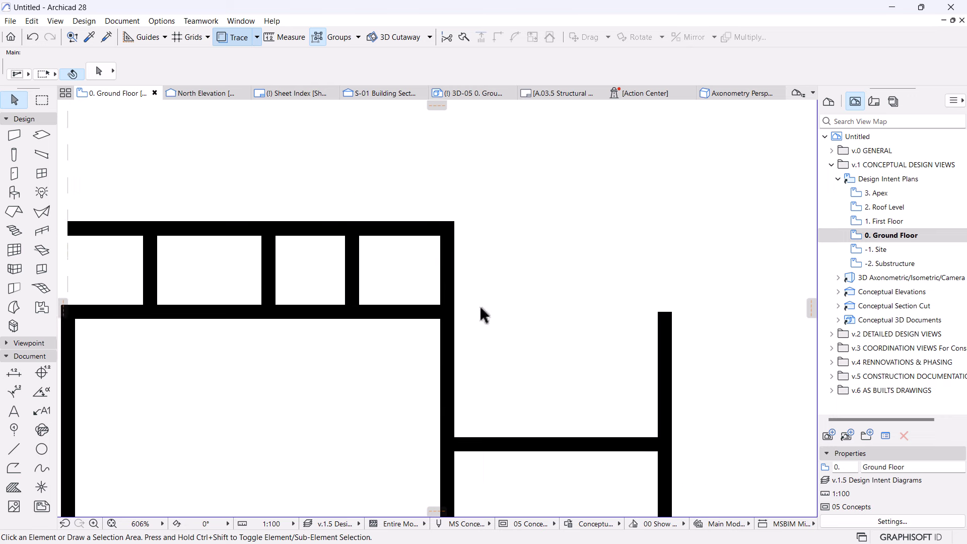
pyautogui.scroll(-1, 567, 298)
pyautogui.moveTo(575, 312); pyautogui.dragTo(527, 344, button='middle')
pyautogui.scroll(1, 573, 305)
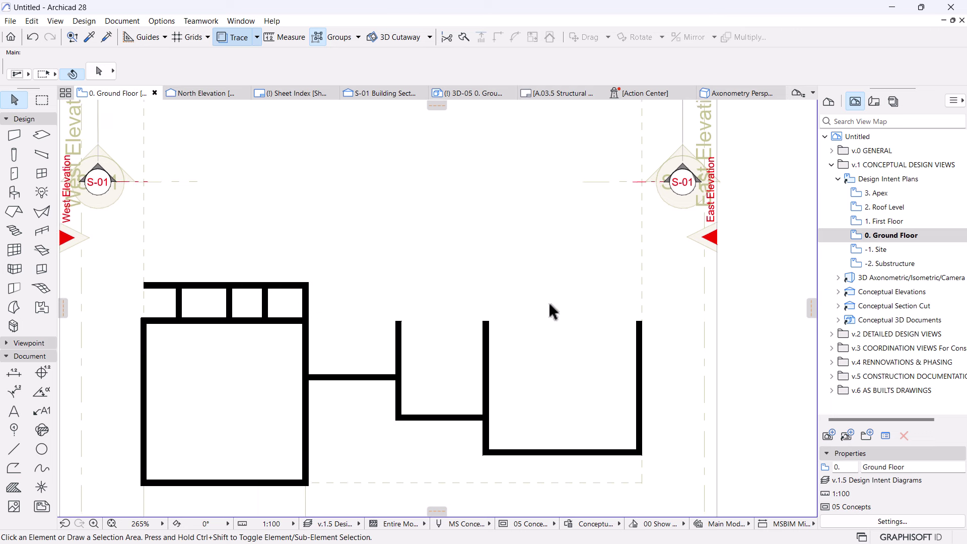
pyautogui.scroll(-2, 534, 297)
pyautogui.scroll(1, 423, 285)
pyautogui.scroll(1, 354, 291)
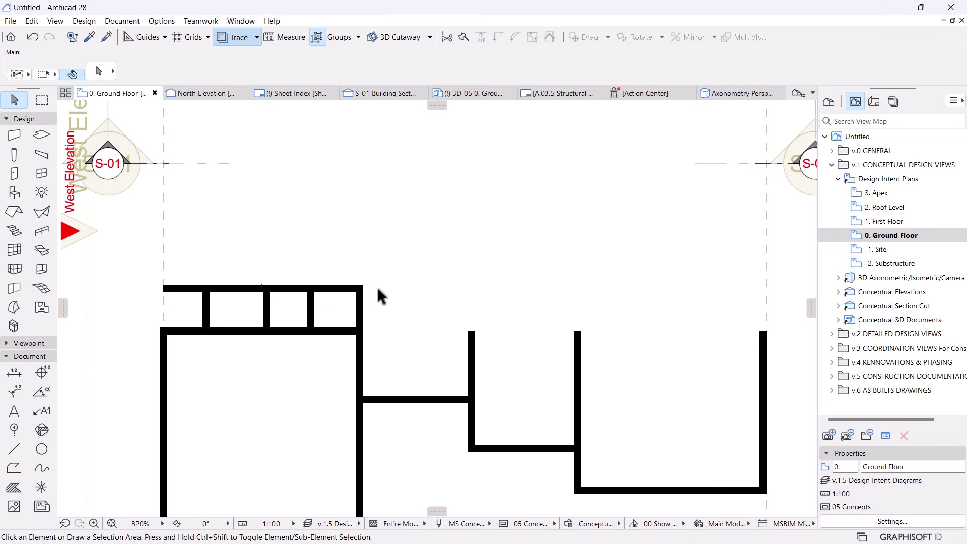
pyautogui.moveTo(380, 294); pyautogui.dragTo(370, 262, button='middle')
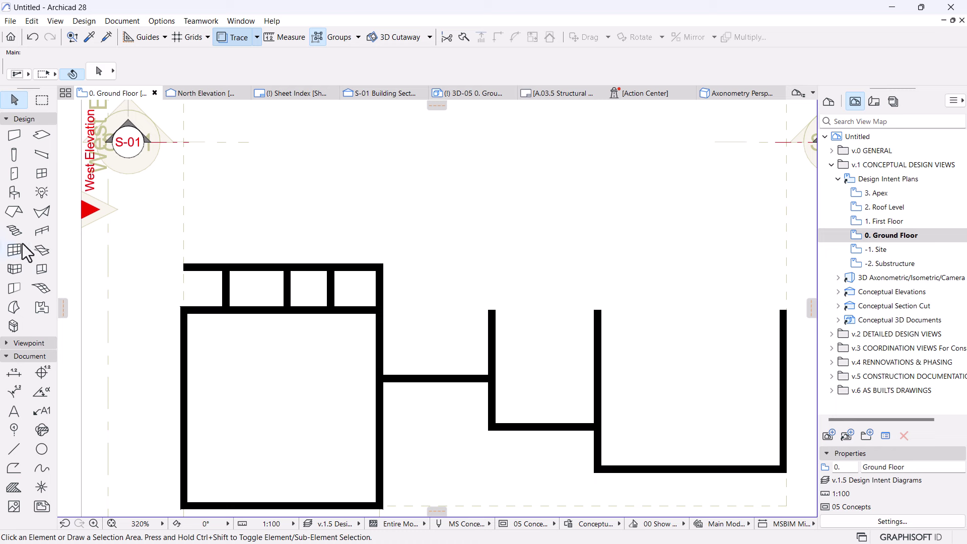
pyautogui.scroll(2, 272, 226)
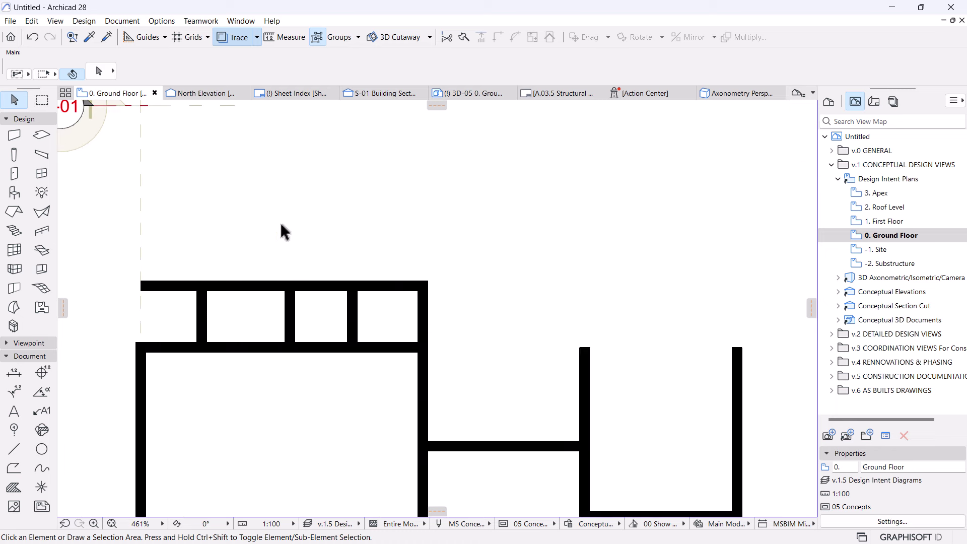
pyautogui.scroll(-2, 465, 256)
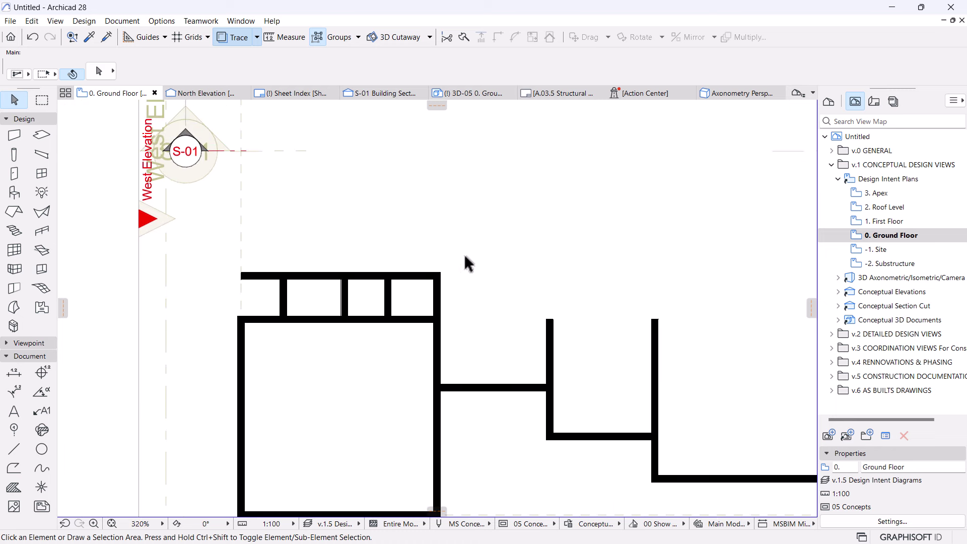
# - Place a 900 × 2100 door from the Swing Door 2.0 favorite in the strip's east wall, opening west into the easternmost room
pyautogui.click(14, 173)
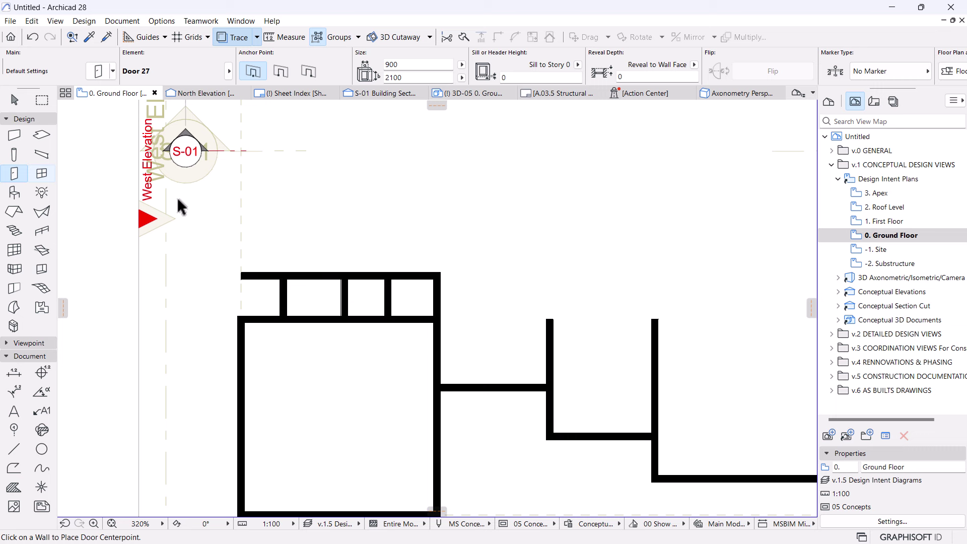
pyautogui.click(114, 73)
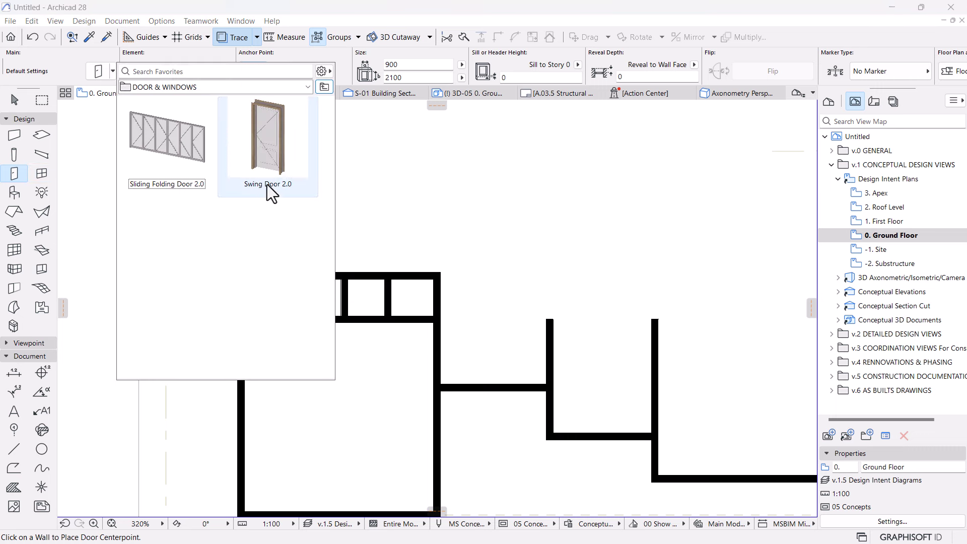
pyautogui.click(271, 140)
pyautogui.scroll(4, 469, 351)
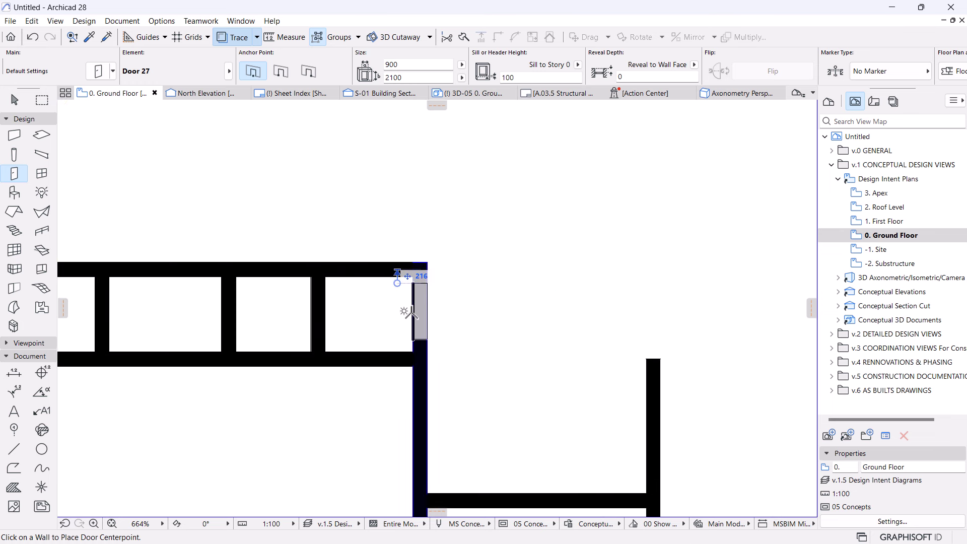
pyautogui.click(409, 311)
pyautogui.click(355, 335)
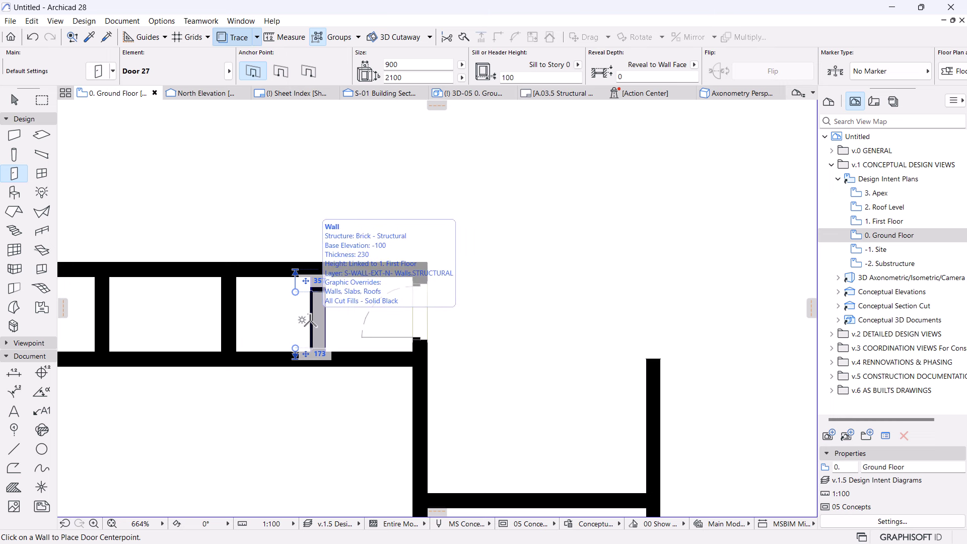
# - Place matching 900 × 2100 doors in the eastern and middle short walls, both opening west, and leave door placement
pyautogui.click(308, 319)
pyautogui.click(275, 333)
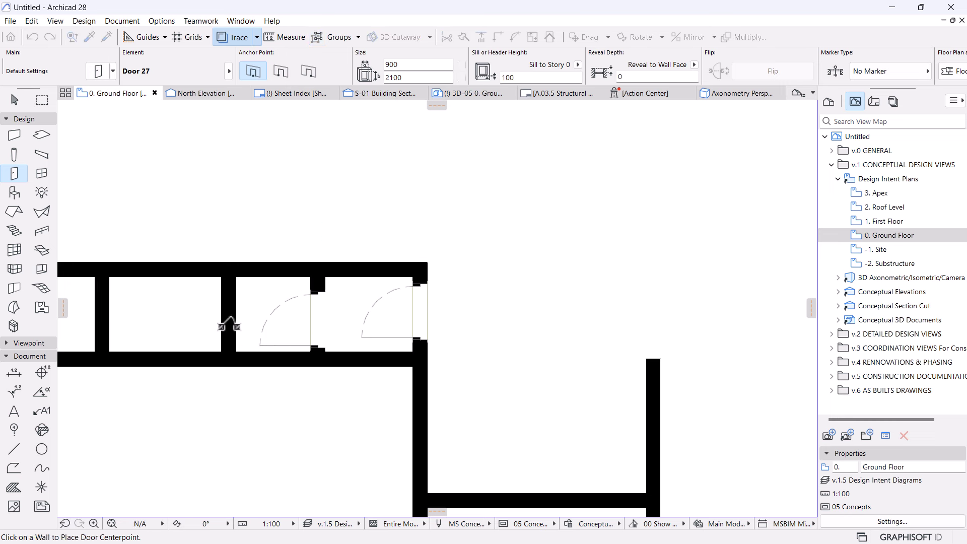
pyautogui.click(220, 320)
pyautogui.click(159, 351)
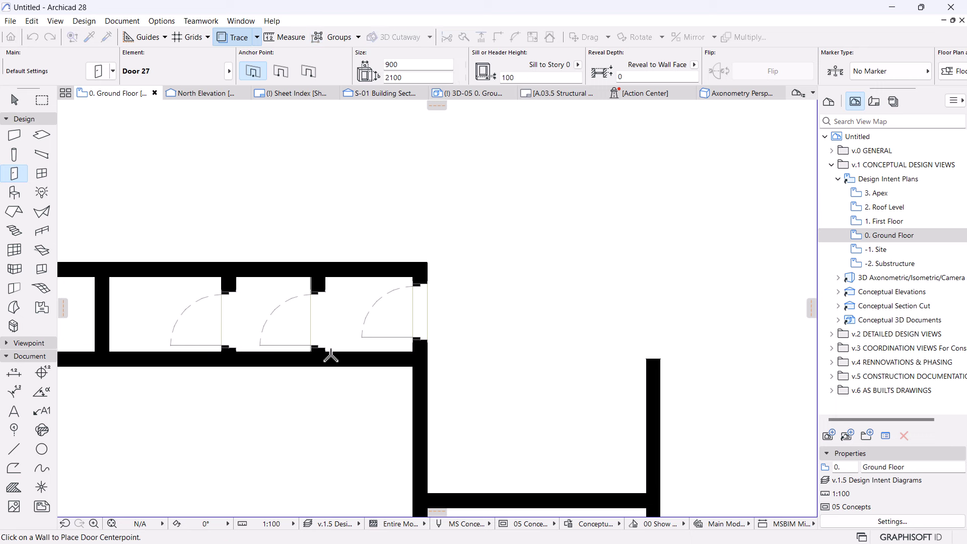
pyautogui.scroll(-3, 328, 353)
pyautogui.scroll(5, 301, 340)
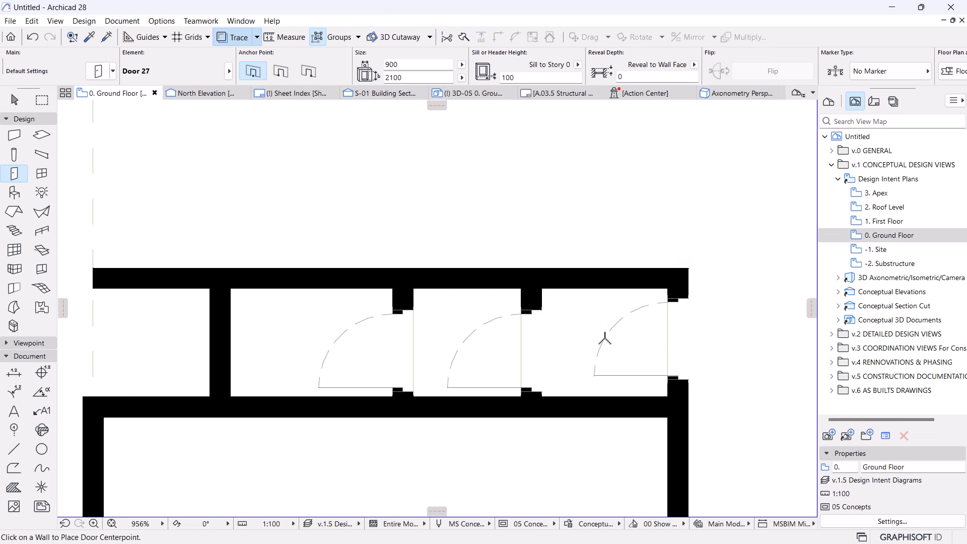
pyautogui.press('Escape')
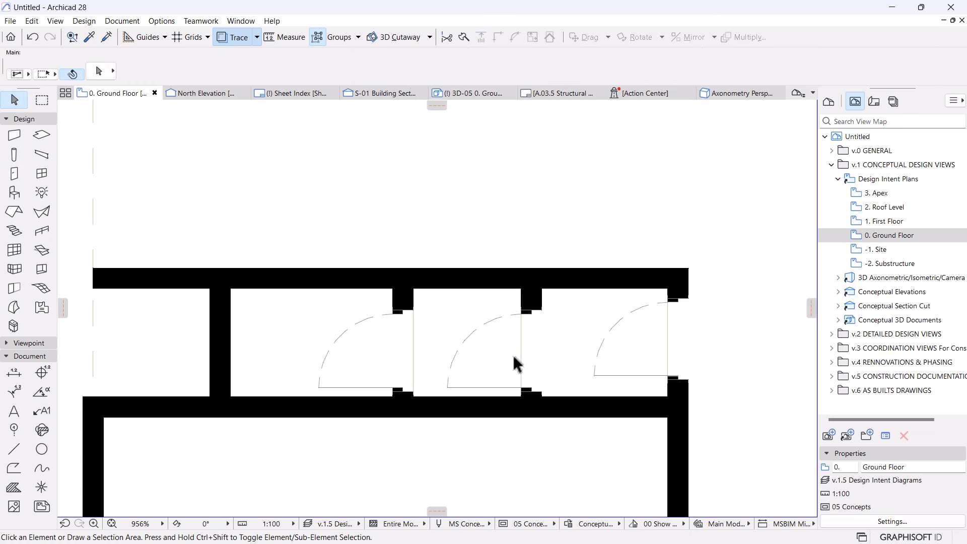
# - Stretch the east wall's north end straight north by about 7080 beyond the northern strip
pyautogui.scroll(-3, 372, 333)
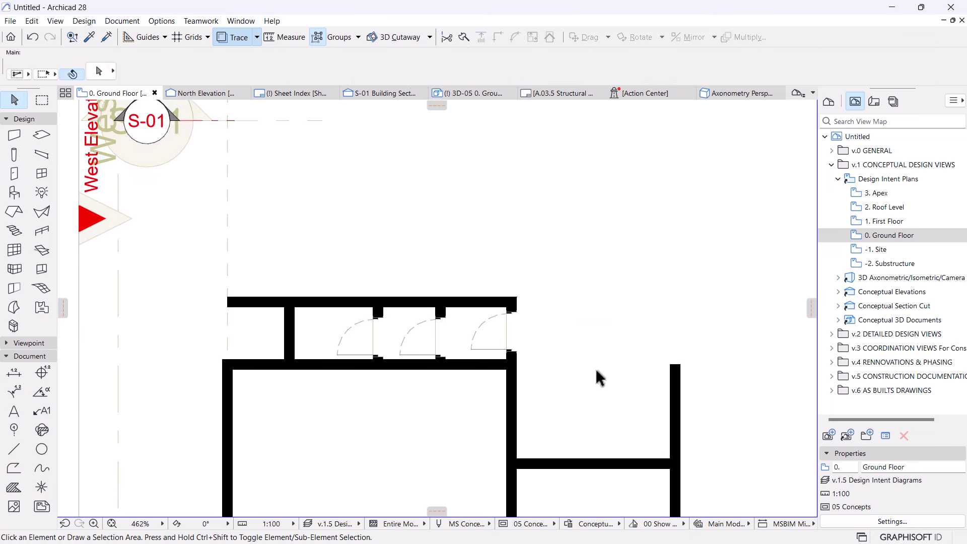
pyautogui.moveTo(595, 376); pyautogui.dragTo(481, 351, button='middle')
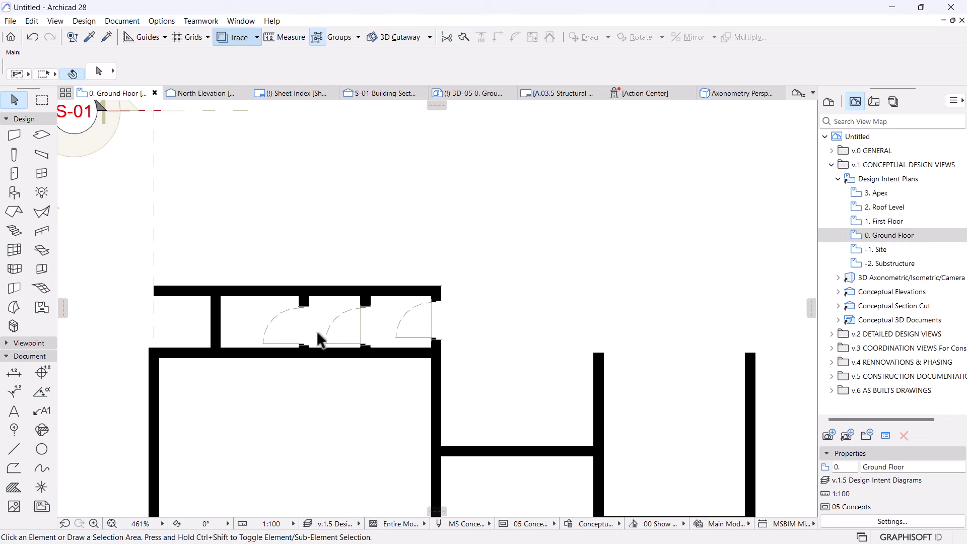
pyautogui.scroll(-2, 319, 337)
pyautogui.moveTo(549, 384); pyautogui.dragTo(416, 315, button='middle')
pyautogui.scroll(1, 378, 262)
pyautogui.scroll(1, 376, 287)
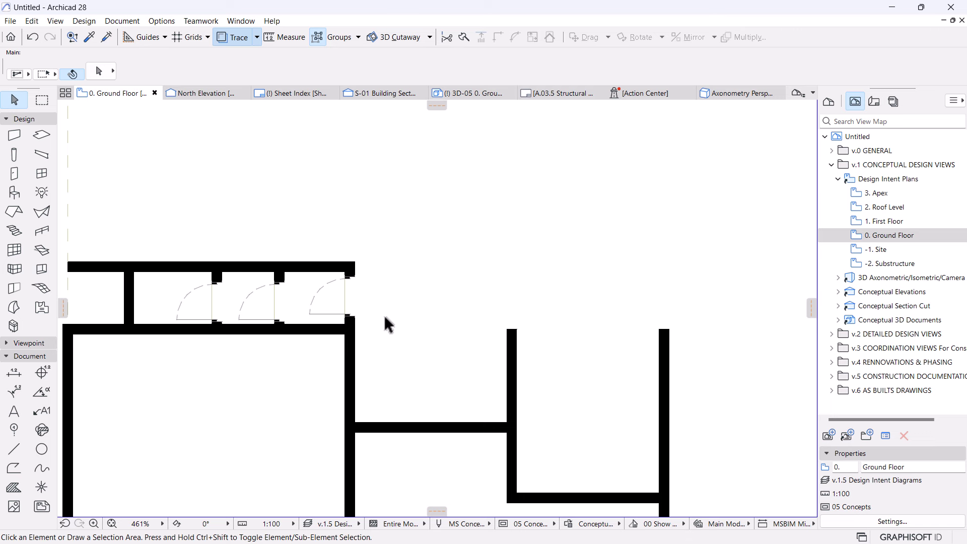
pyautogui.click(352, 348)
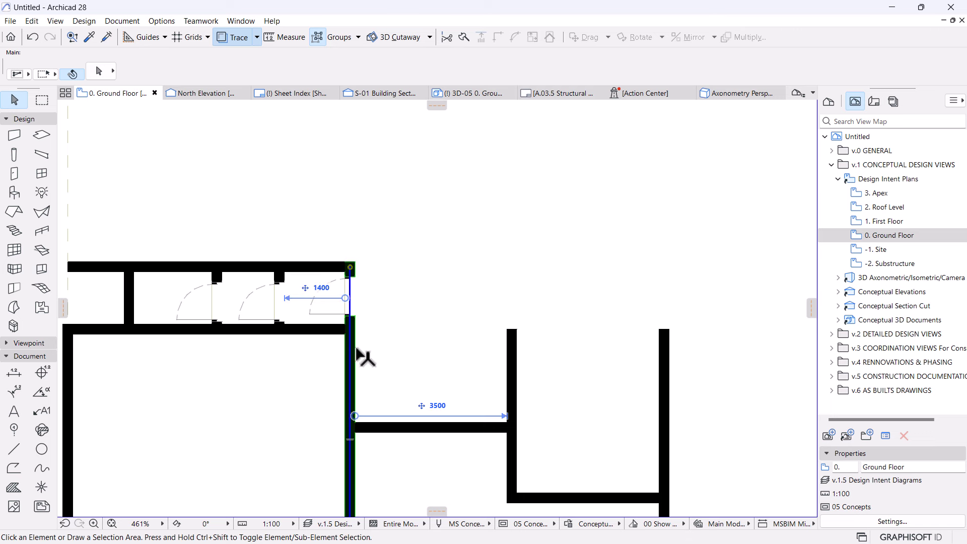
pyautogui.scroll(-5, 393, 294)
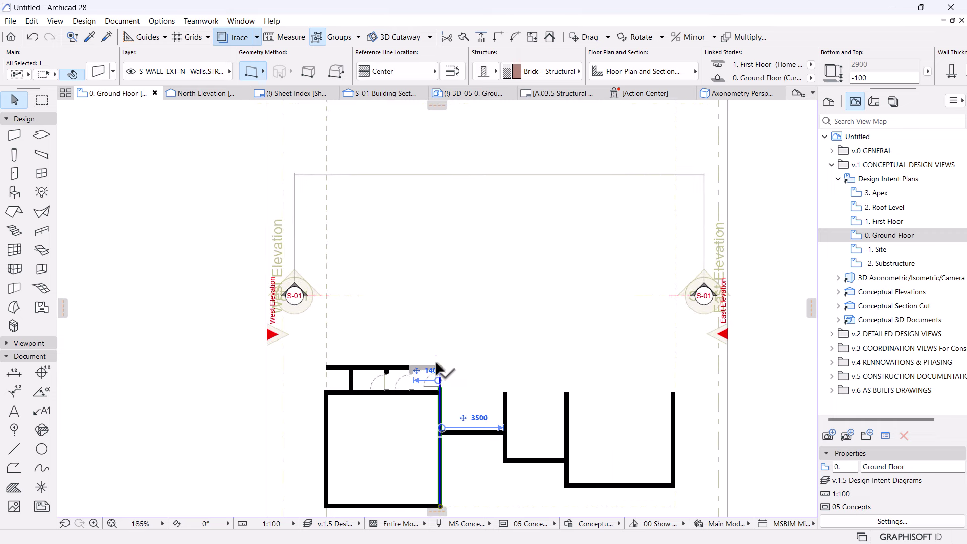
pyautogui.scroll(5, 438, 373)
pyautogui.click(443, 356)
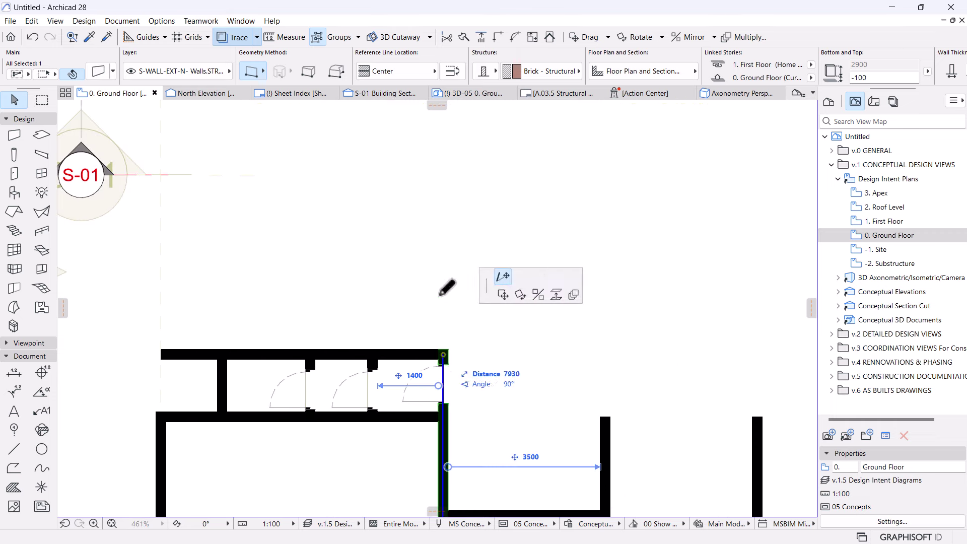
pyautogui.scroll(-3, 454, 179)
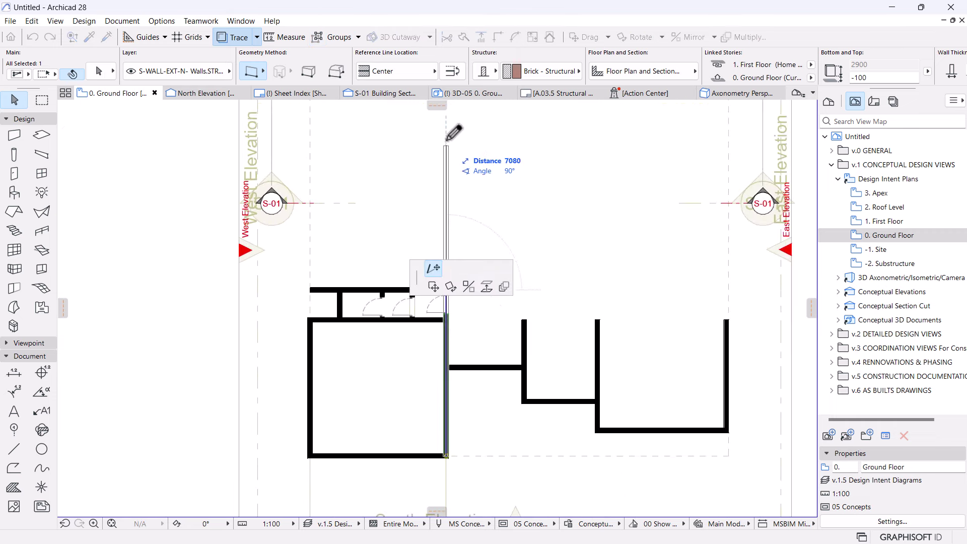
pyautogui.click(461, 192)
pyautogui.scroll(2, 475, 250)
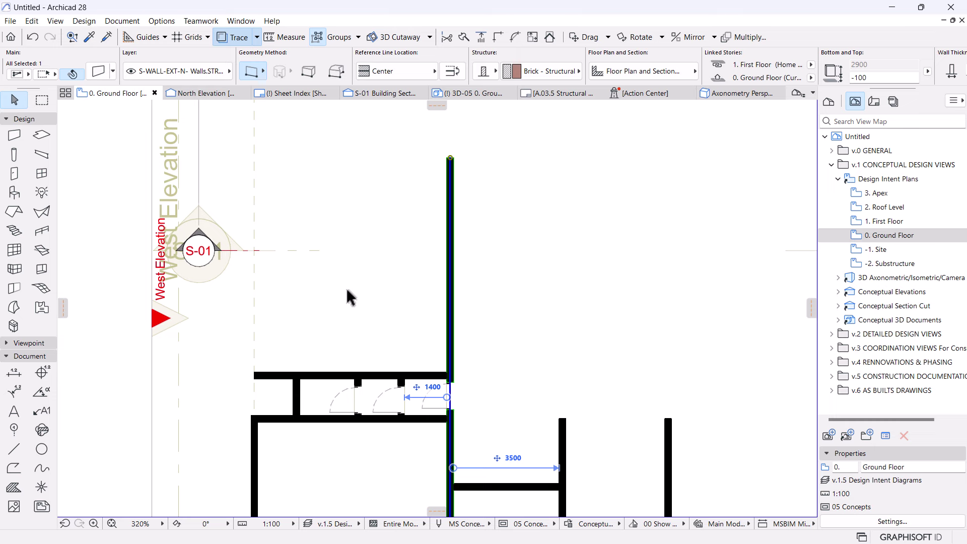
# - Copy the southwest room's west wall straight north so its south end meets the west end of the small-room strip's north wall
pyautogui.click(261, 405)
pyautogui.click(255, 443)
pyautogui.scroll(-4, 322, 433)
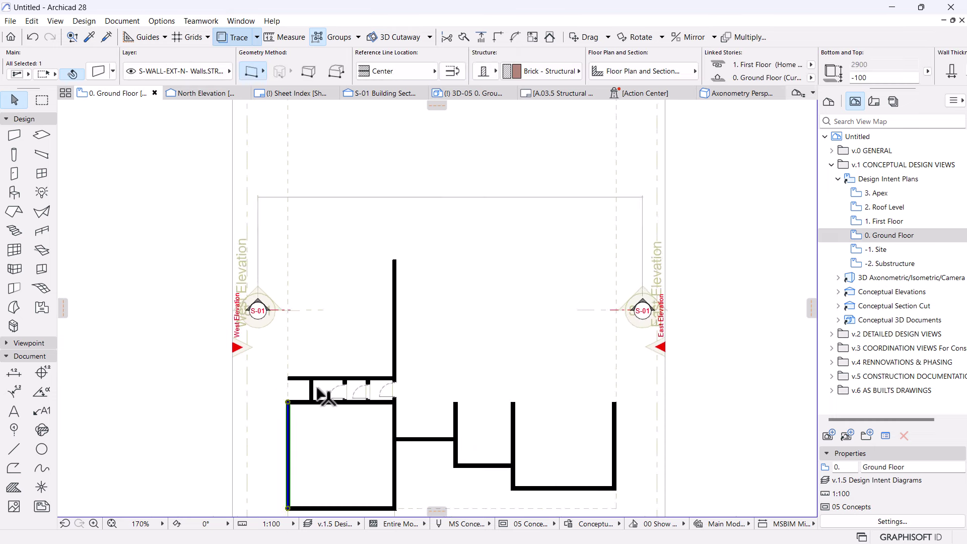
pyautogui.hotkey('ctrl', 'd')
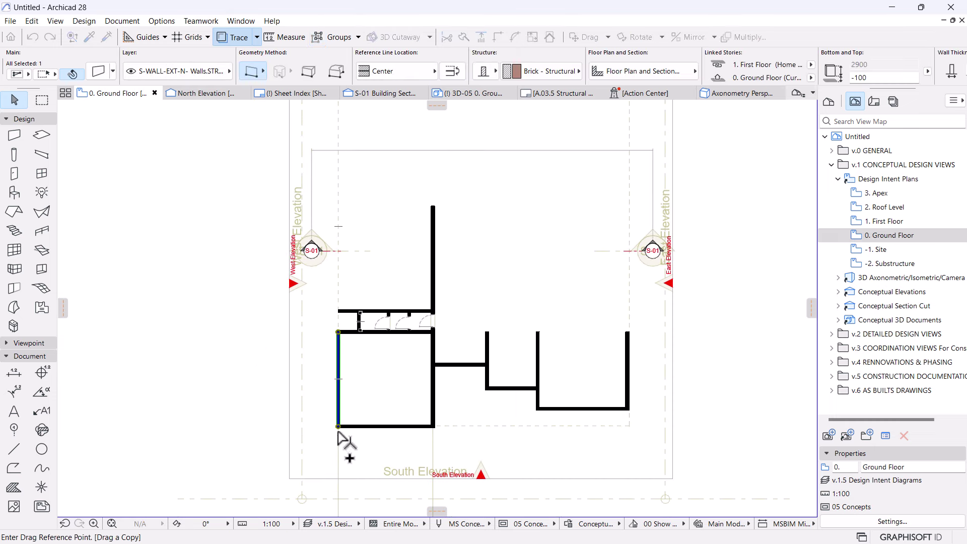
pyautogui.click(338, 426)
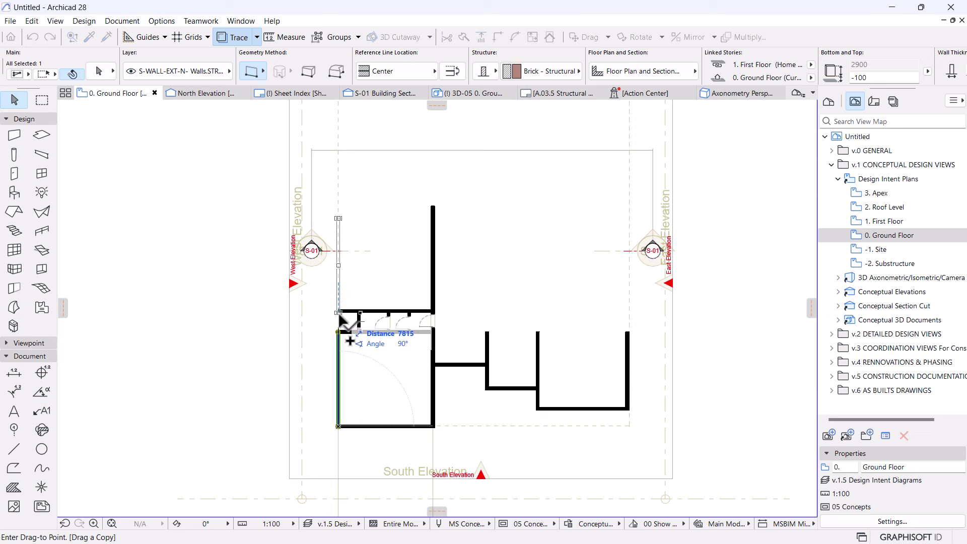
pyautogui.click(339, 313)
pyautogui.scroll(4, 388, 264)
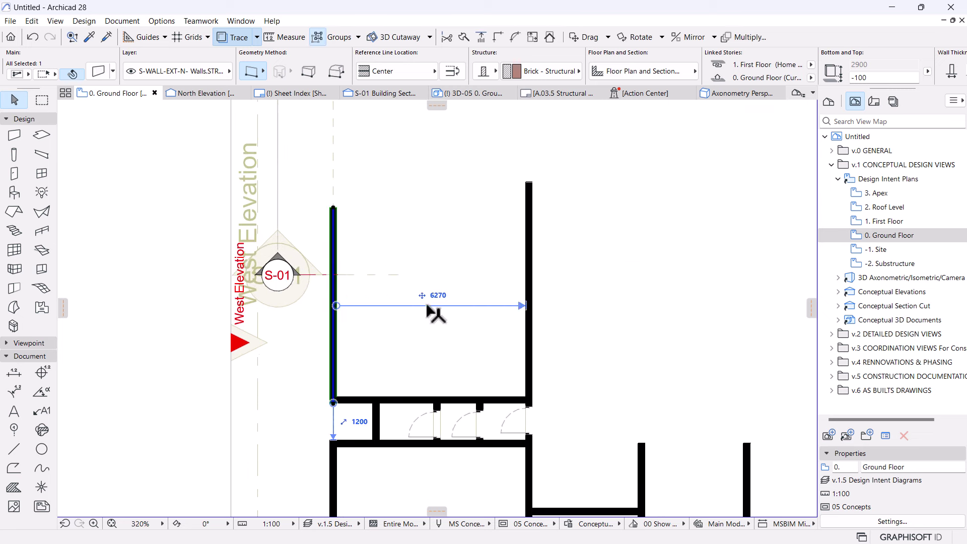
# - Join the copied west wall and the strip's north wall into a clean corner, and clear the selection
pyautogui.keyDown('shift'); pyautogui.click(352, 397); pyautogui.keyUp('shift')
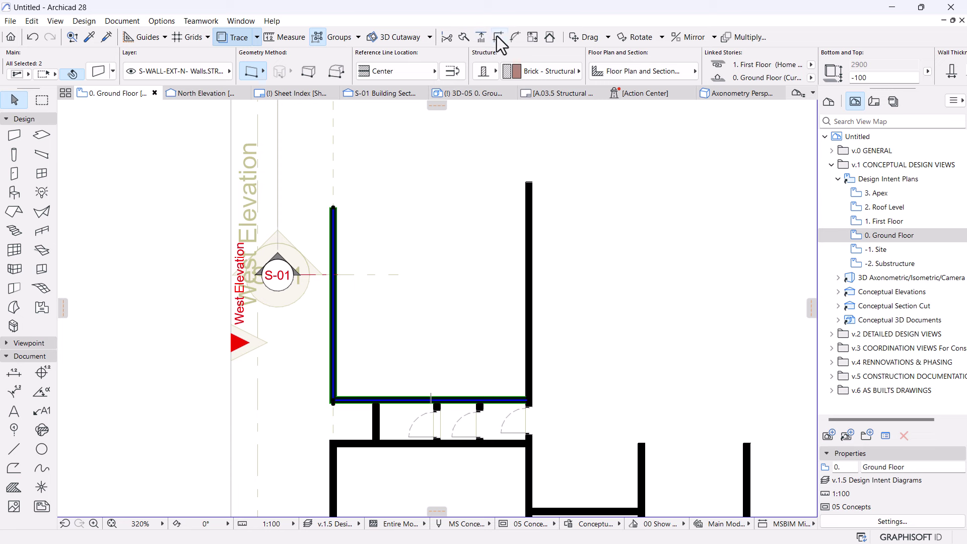
pyautogui.click(442, 257)
pyautogui.scroll(-2, 442, 256)
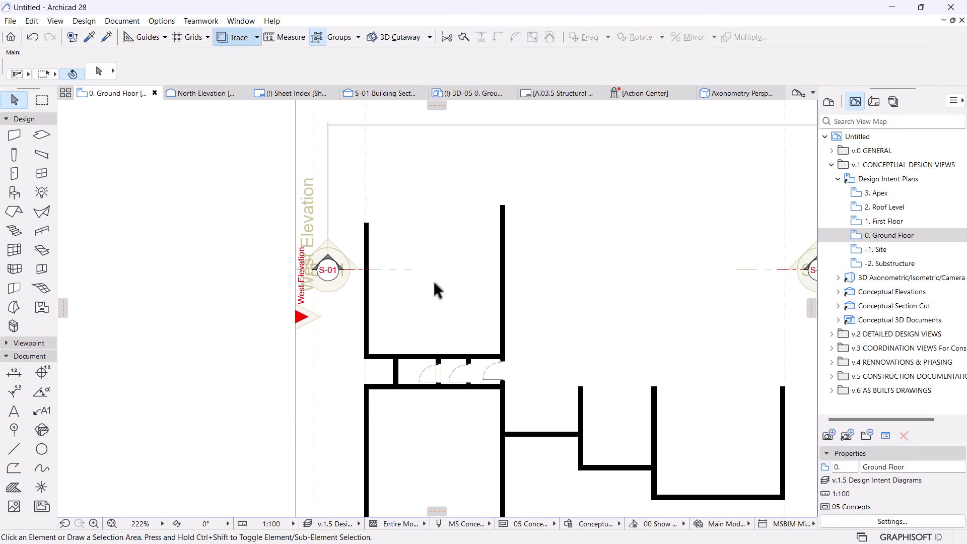
# - Copy the strip's north wall 4000 straight north to close off a room between the west and east walls
pyautogui.scroll(1, 429, 319)
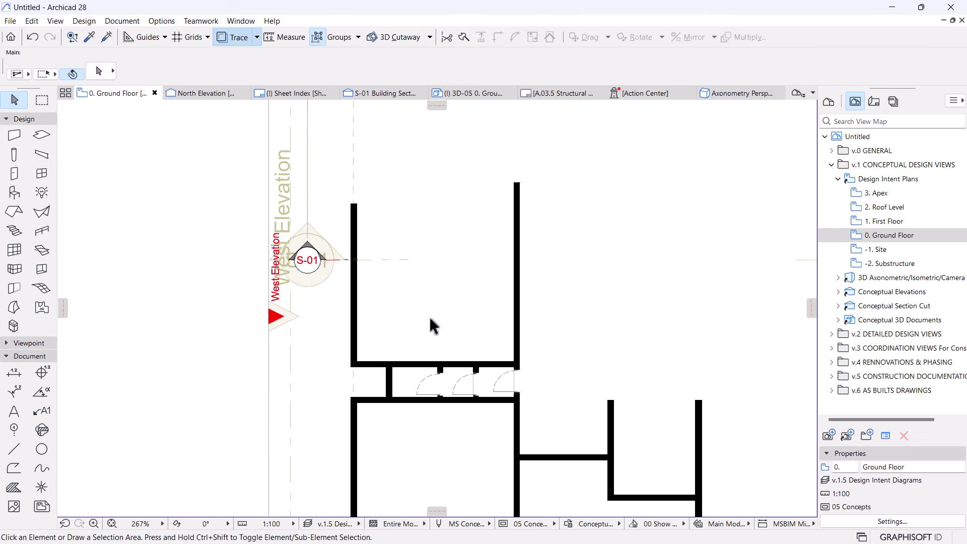
pyautogui.scroll(1, 429, 326)
pyautogui.click(422, 366)
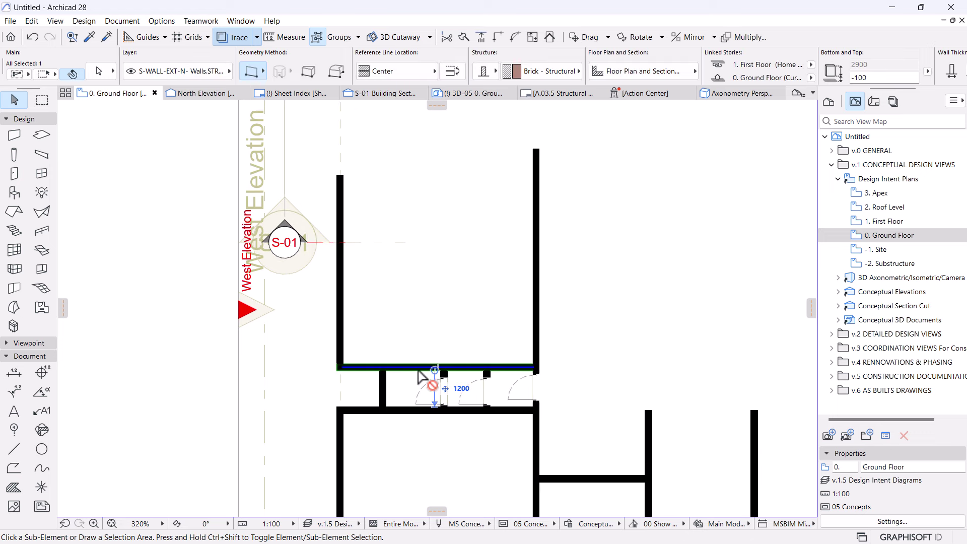
pyautogui.hotkey('ctrl', 'd')
pyautogui.click(419, 369)
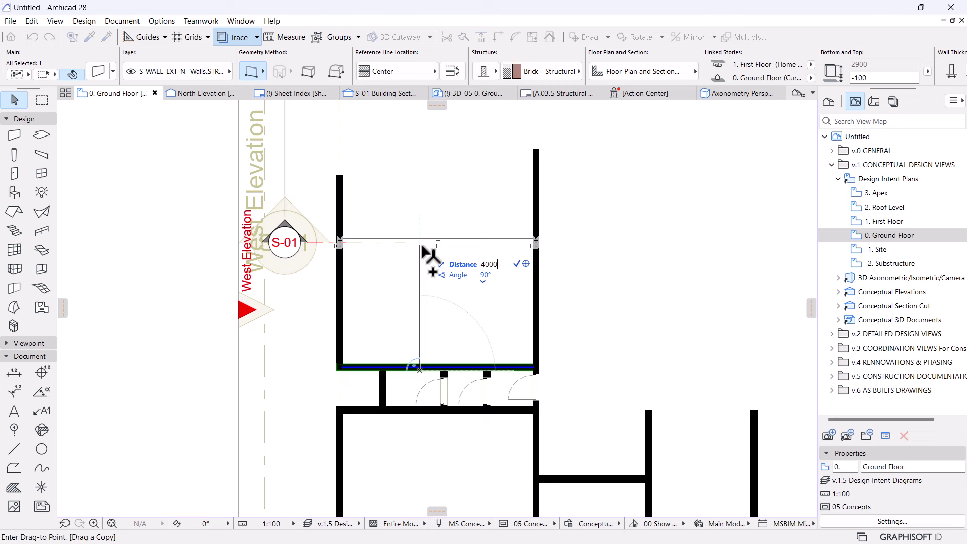
pyautogui.press('Return')
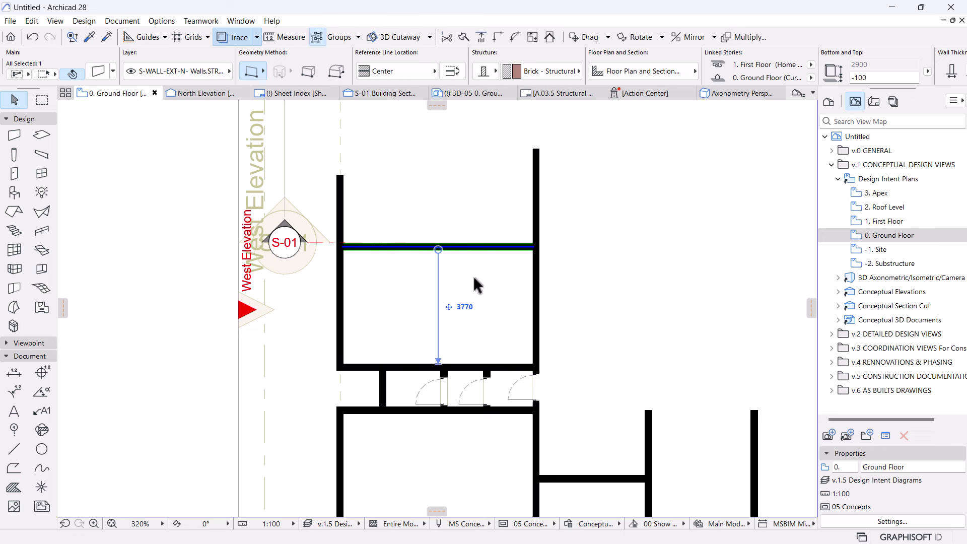
# - Set the clear distance between the copied cross wall and the strip's north wall to 3500
pyautogui.scroll(-5, 473, 282)
pyautogui.scroll(4, 479, 317)
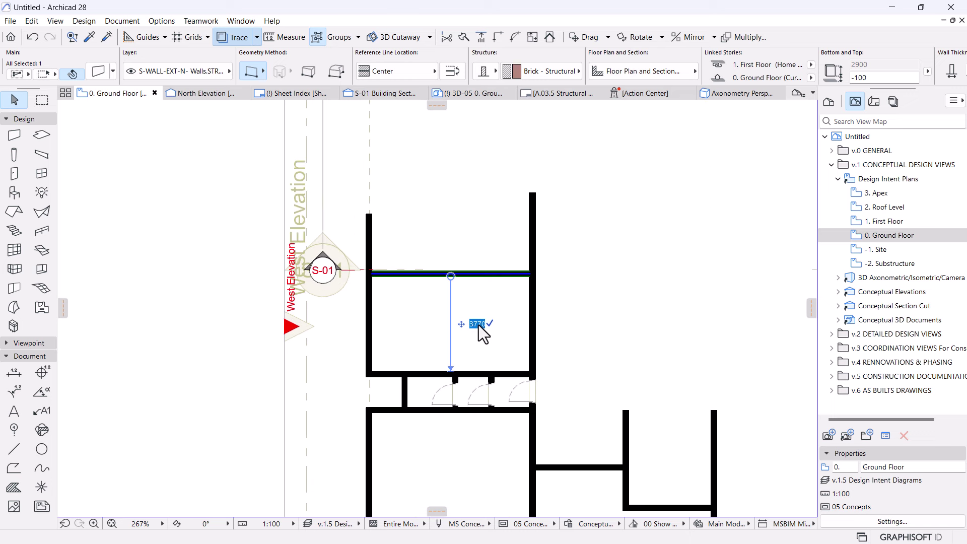
pyautogui.write('3500')
pyautogui.press('Return')
pyautogui.press('Escape')
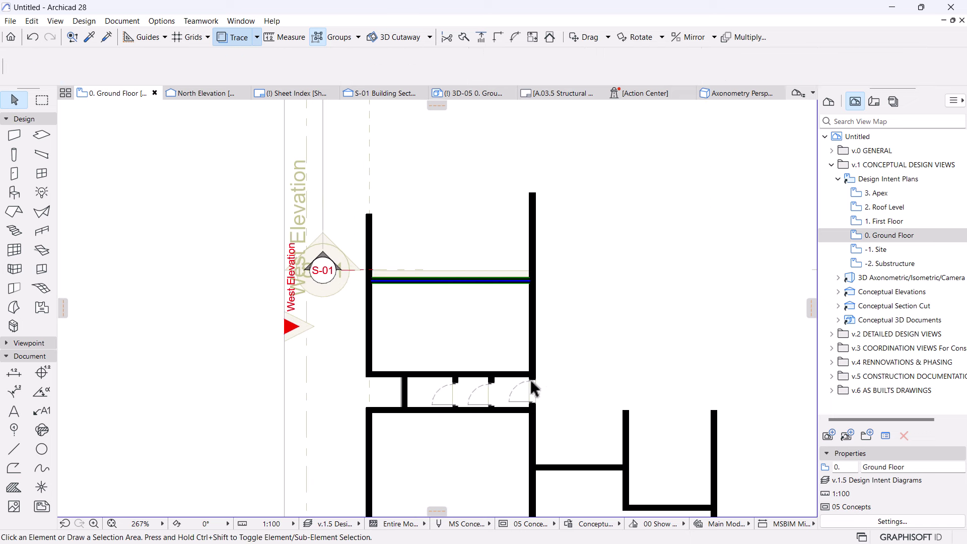
# - Place a matching 900 × 2100 door near the east end of the strip's north wall, opening north with its hinge on the east
pyautogui.scroll(5, 533, 388)
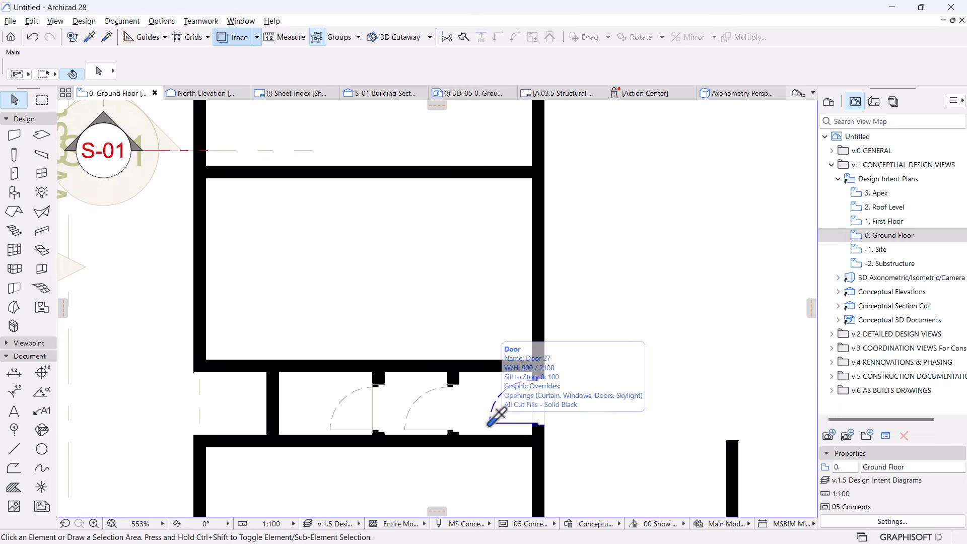
pyautogui.keyDown('alt'); pyautogui.click(488, 424); pyautogui.keyUp('alt')
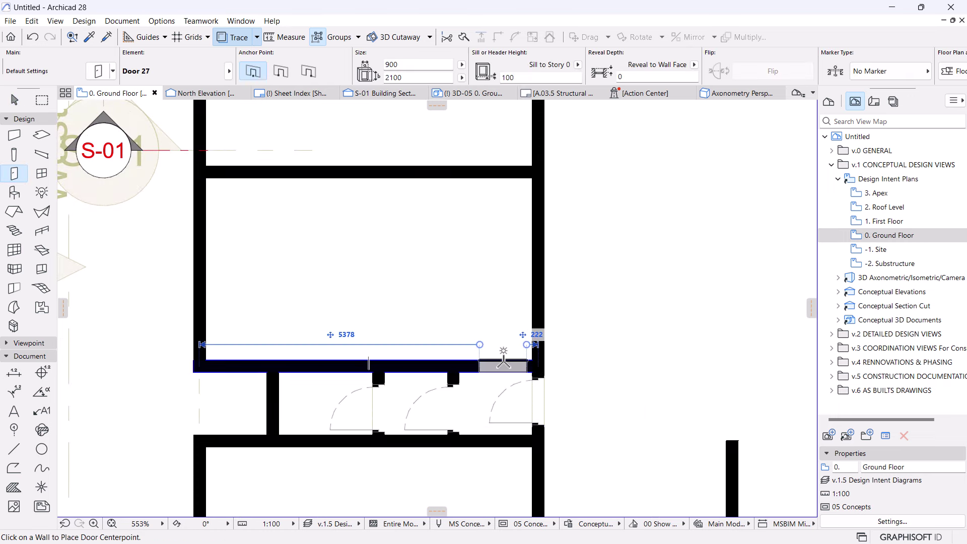
pyautogui.click(503, 366)
pyautogui.click(522, 306)
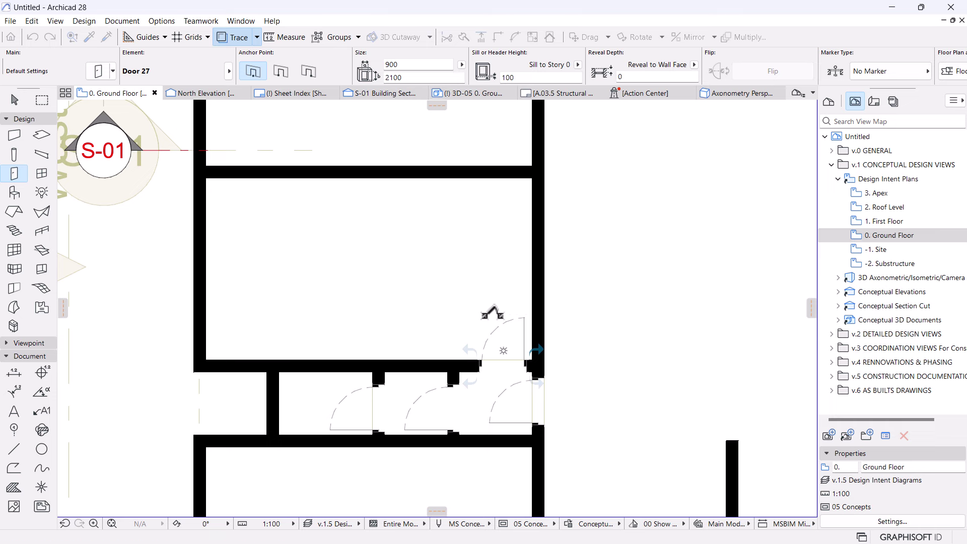
# - Place another 900 × 2100 door near the east end of the strip's south wall, opening north with a west hinge, and leave door placement
pyautogui.scroll(-6, 510, 330)
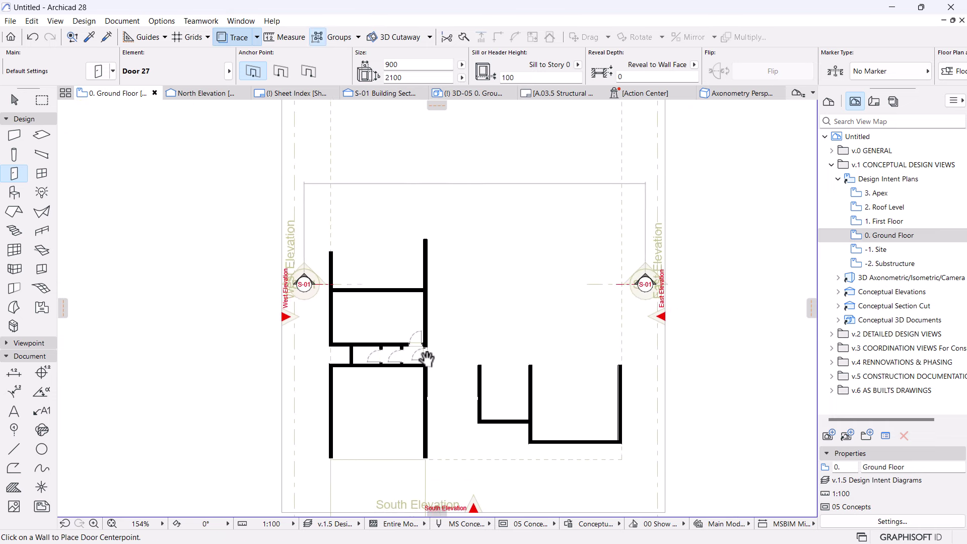
pyautogui.scroll(2, 416, 336)
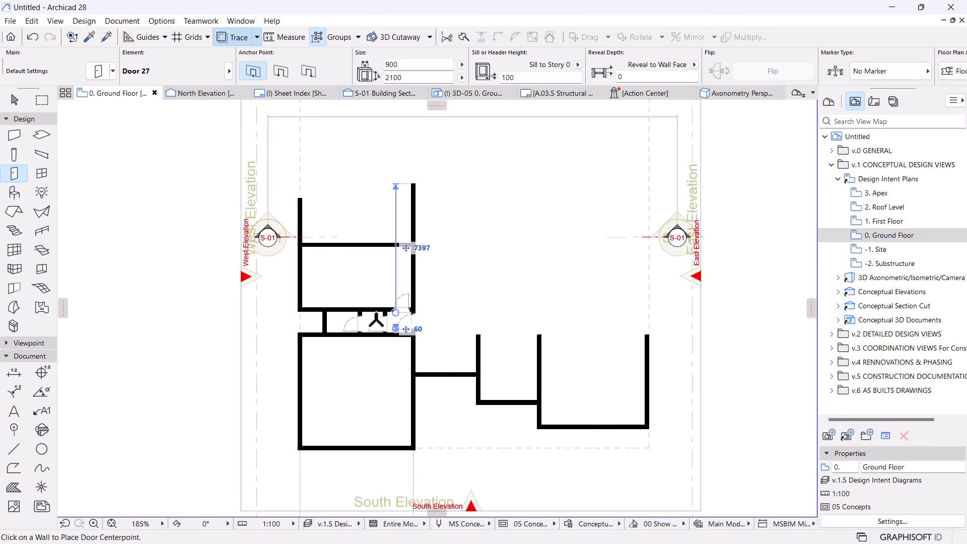
pyautogui.scroll(8, 375, 322)
pyautogui.scroll(7, 447, 346)
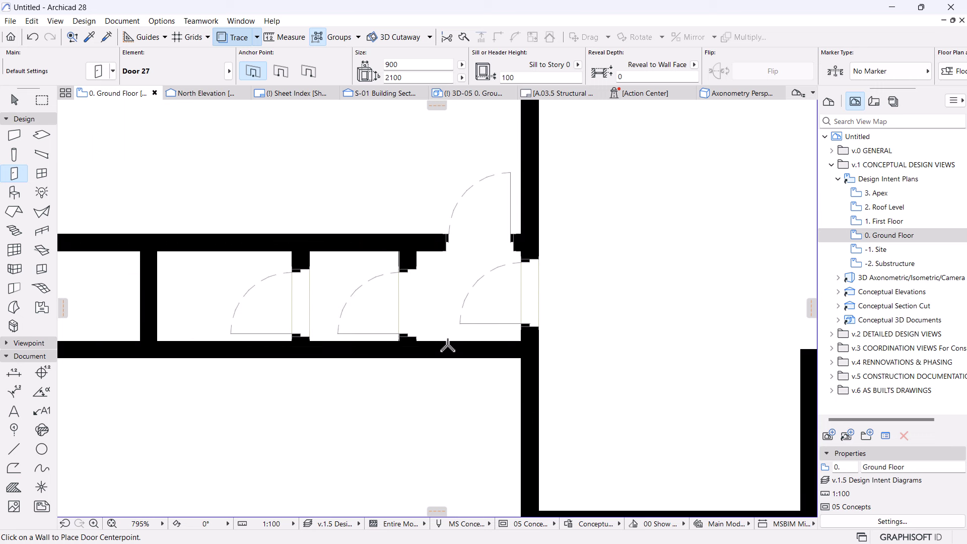
pyautogui.click(458, 349)
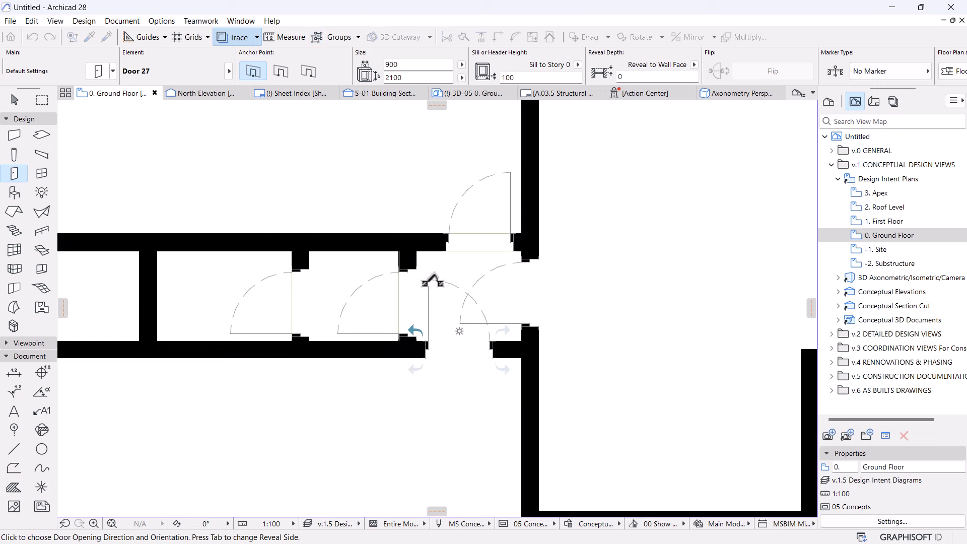
pyautogui.click(426, 277)
pyautogui.scroll(-2, 485, 276)
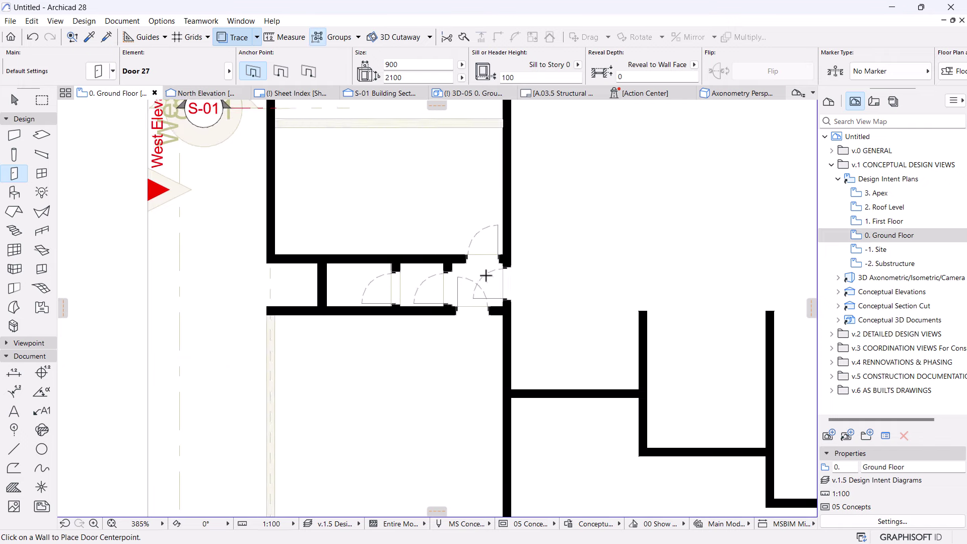
pyautogui.scroll(1, 483, 277)
pyautogui.press('Escape')
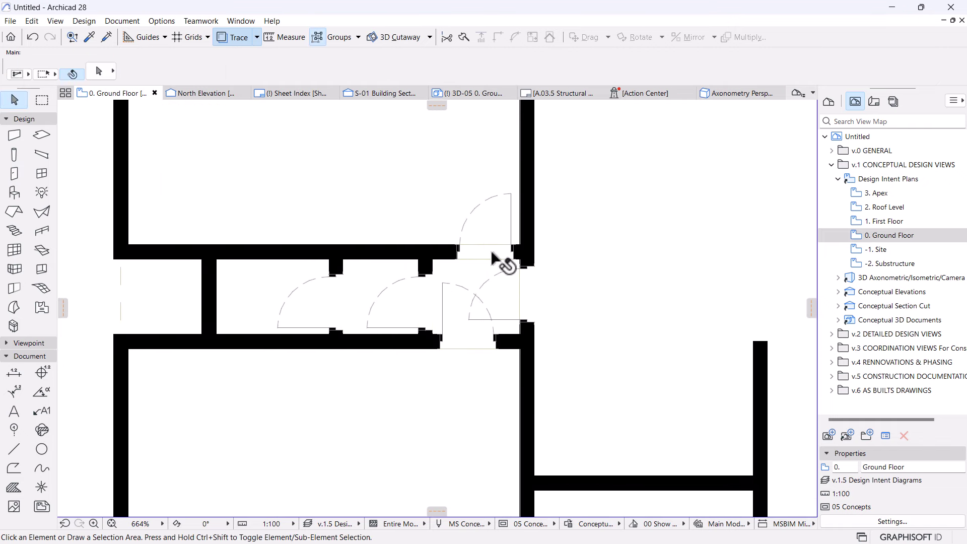
# - Examine the overlapping door swings in the strip's easternmost room and the strip's relation to the stepped walls farther east
pyautogui.scroll(-3, 455, 347)
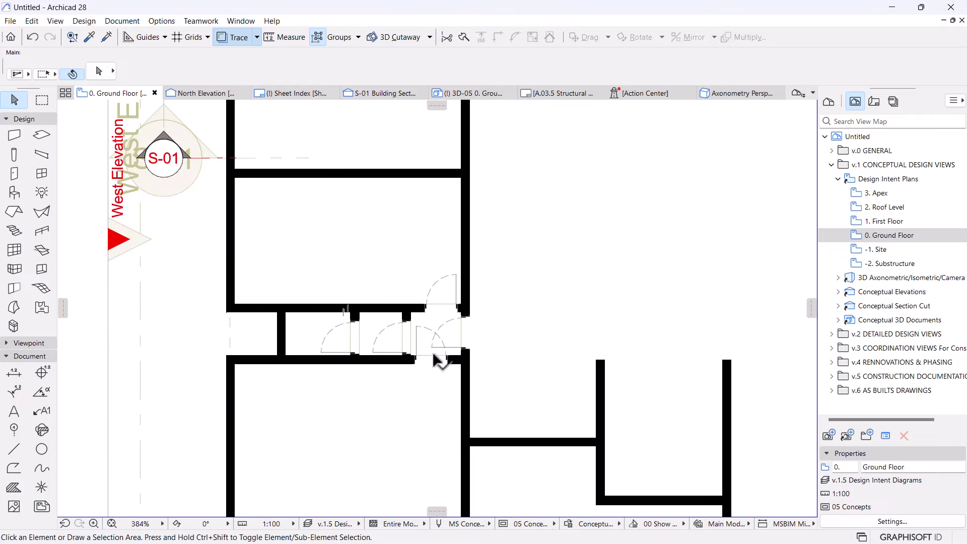
pyautogui.scroll(-2, 434, 353)
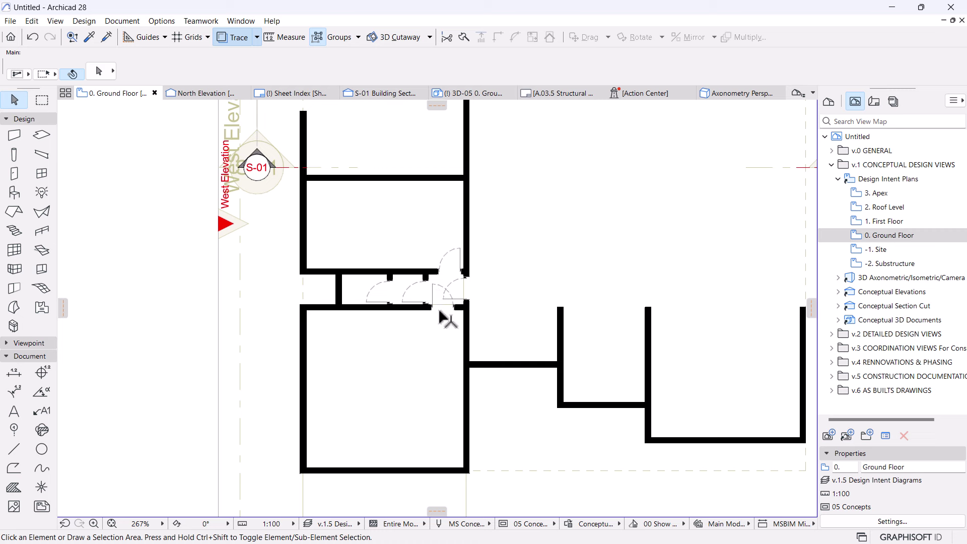
pyautogui.scroll(5, 445, 283)
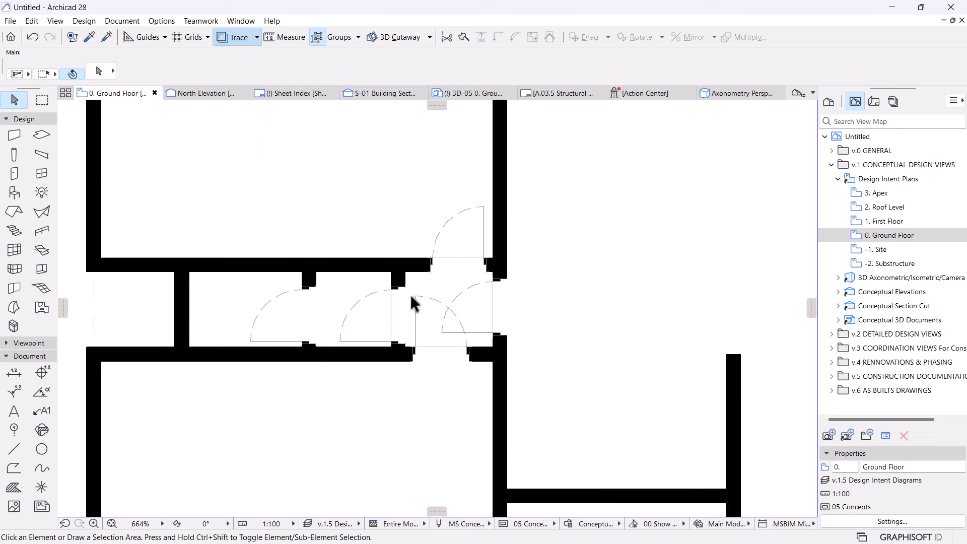
pyautogui.scroll(-3, 411, 297)
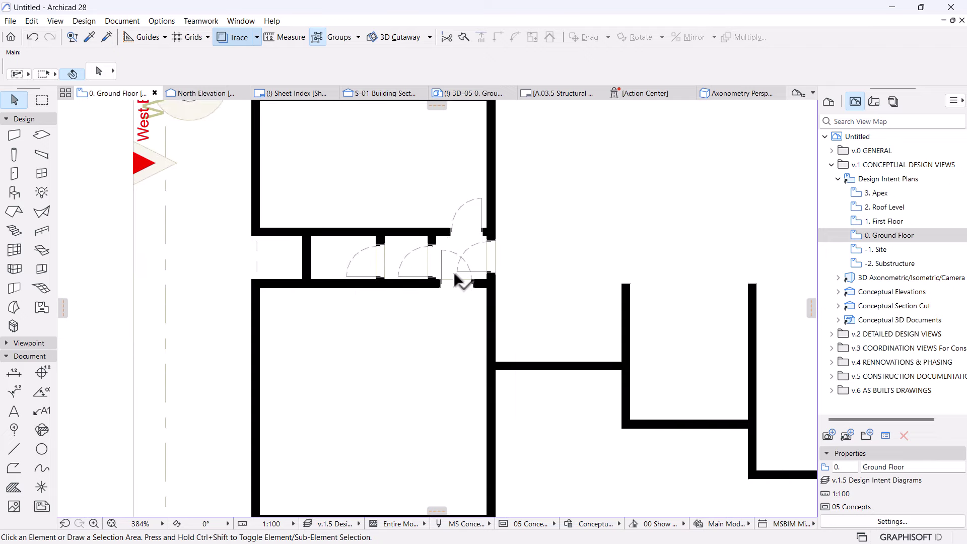
pyautogui.scroll(2, 418, 267)
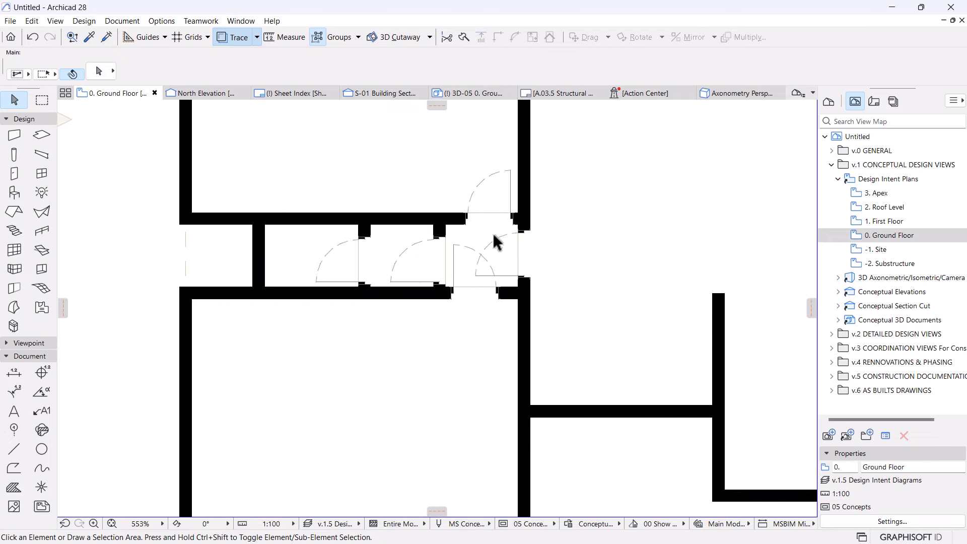
pyautogui.scroll(3, 482, 252)
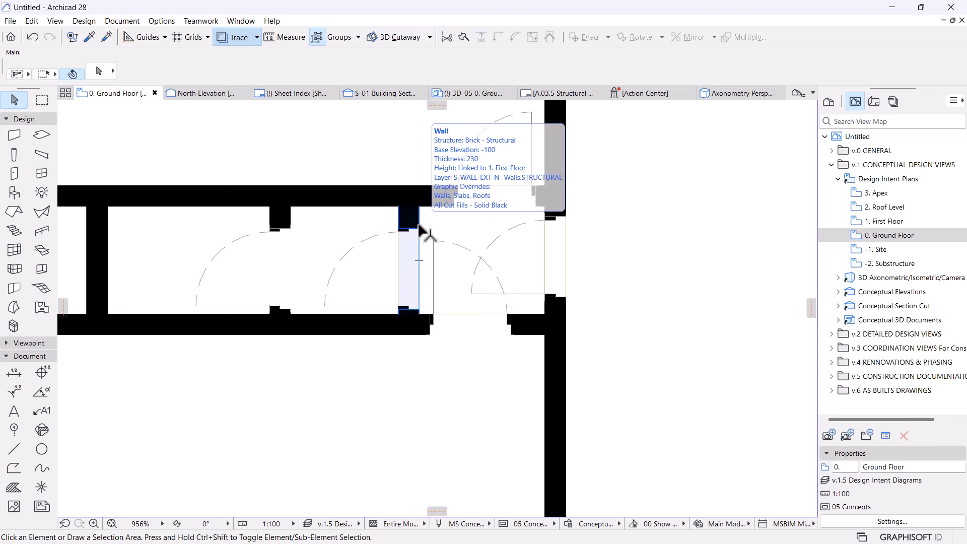
pyautogui.scroll(-5, 423, 231)
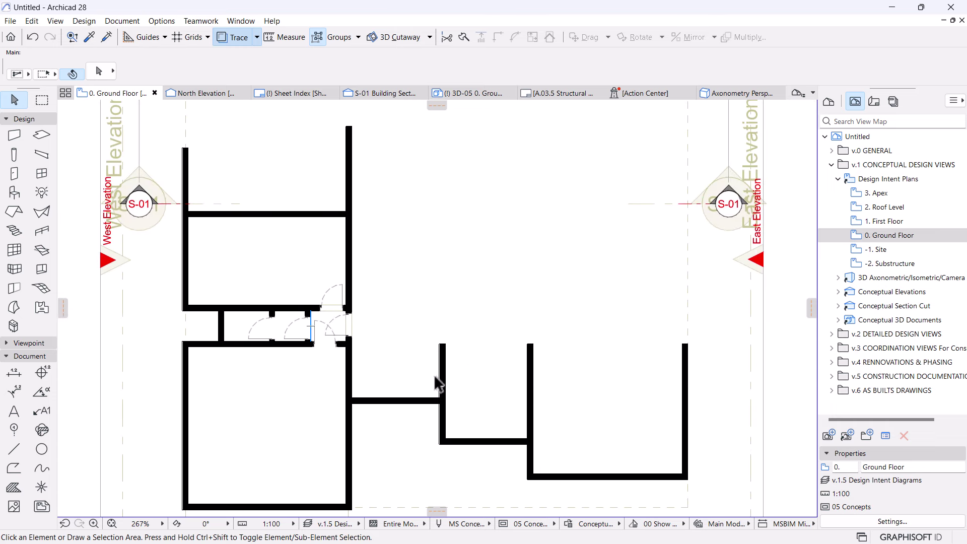
pyautogui.scroll(-2, 387, 334)
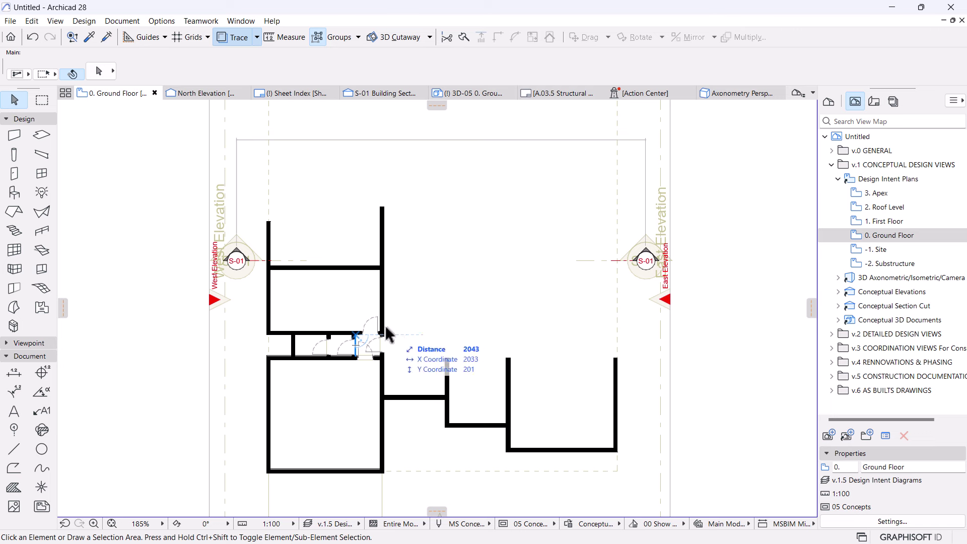
pyautogui.scroll(1, 386, 327)
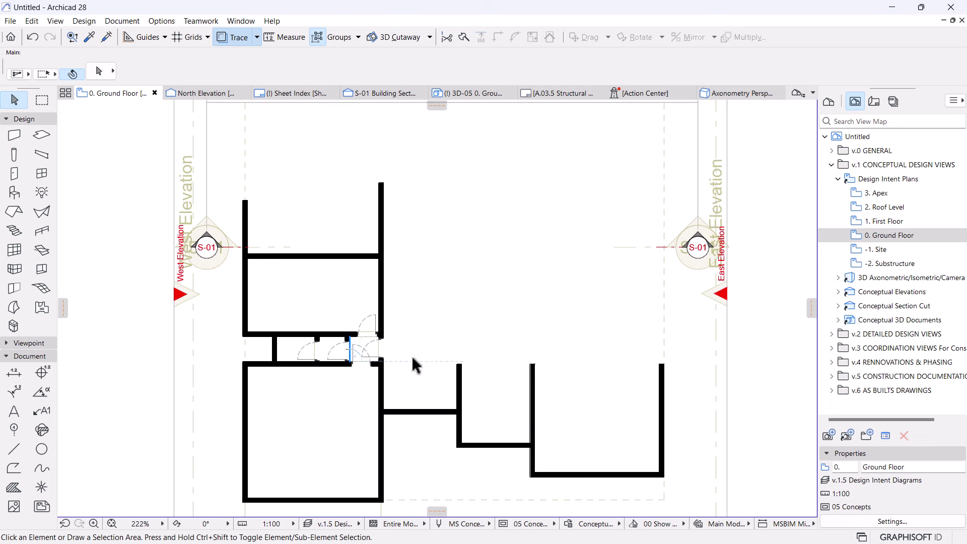
pyautogui.moveTo(430, 371); pyautogui.dragTo(460, 367, button='middle')
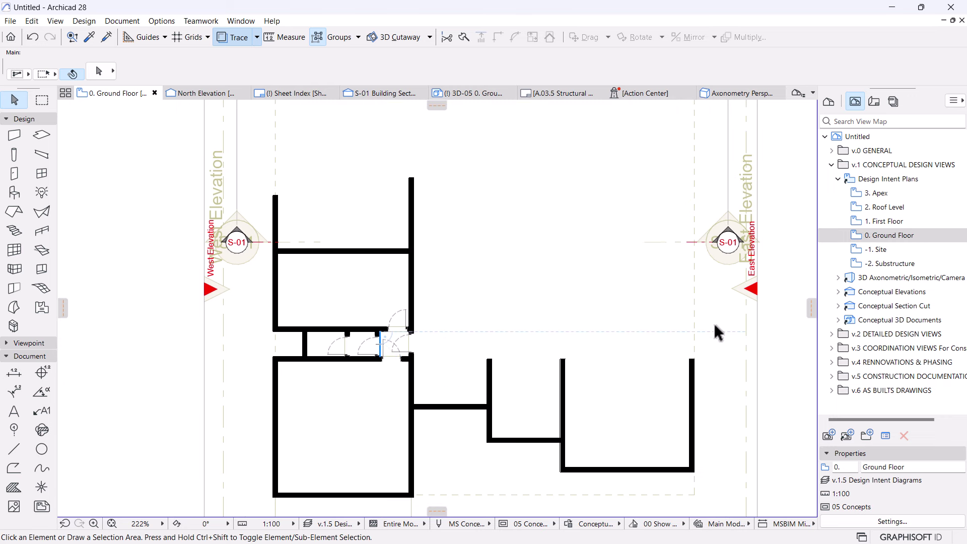
pyautogui.scroll(2, 437, 368)
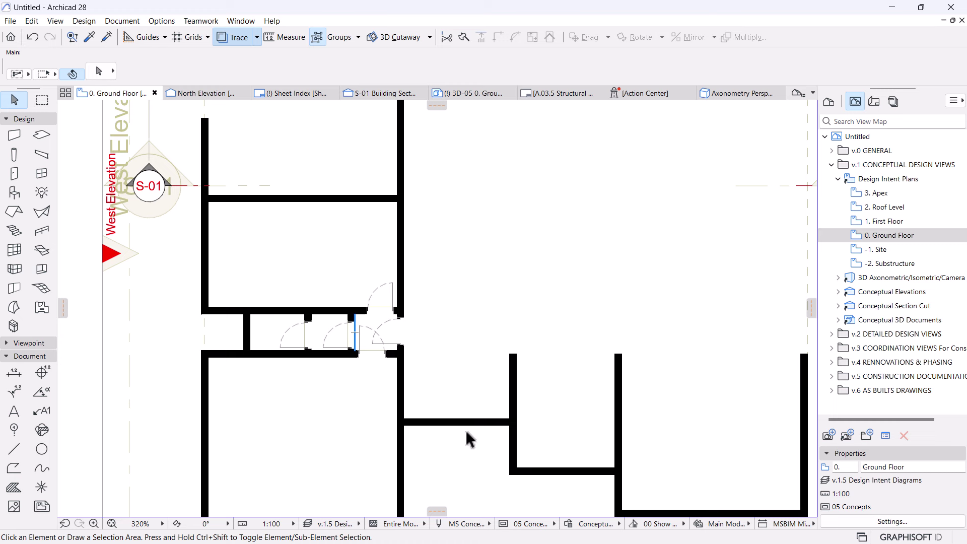
pyautogui.scroll(-2, 466, 432)
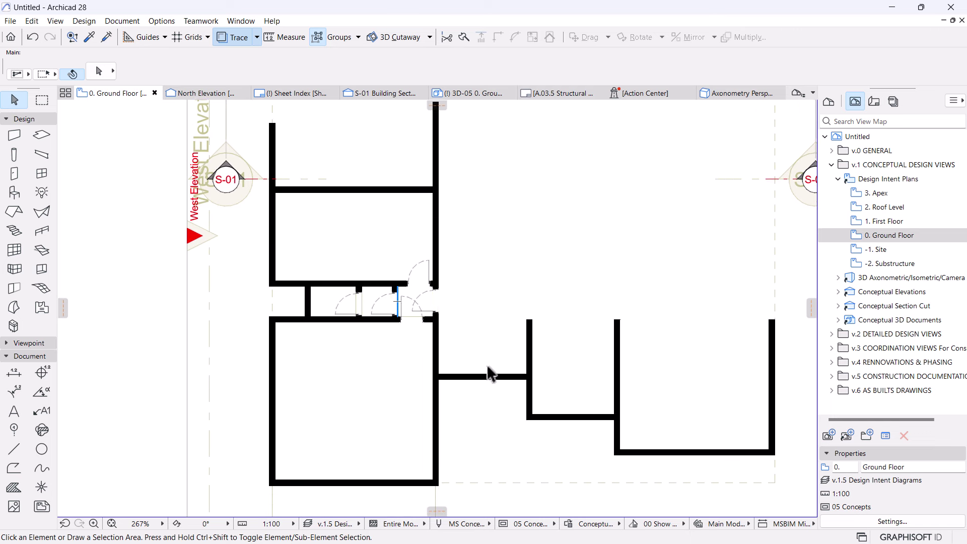
pyautogui.moveTo(495, 320); pyautogui.dragTo(486, 361, button='middle')
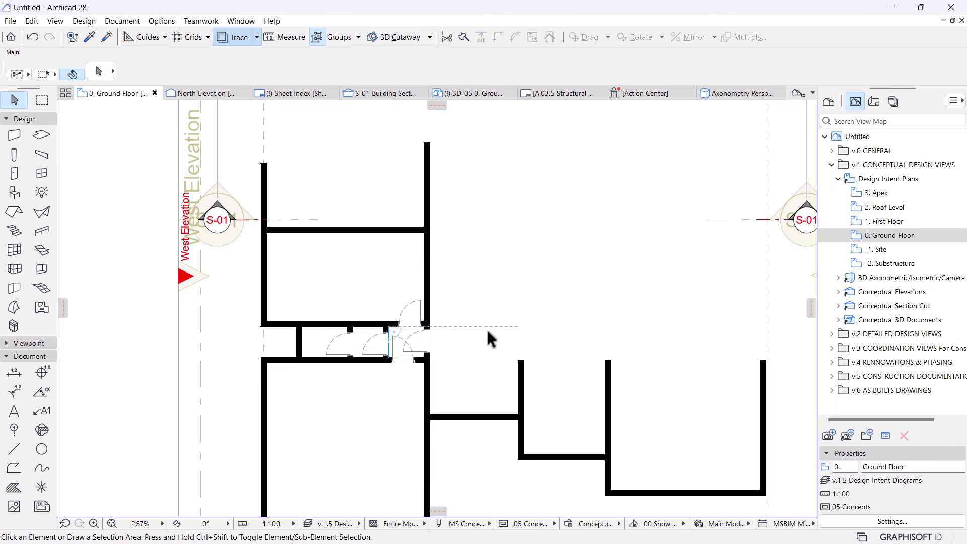
pyautogui.scroll(1, 479, 325)
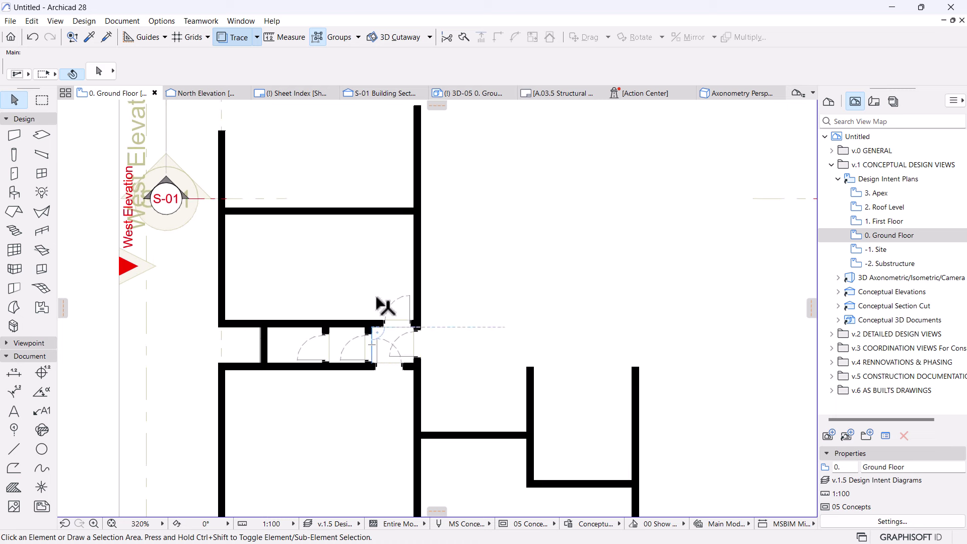
# - Place a copy of the strip's north wall farther northeast, crossing the long north-south wall, and delete the door it carries
pyautogui.click(356, 325)
pyautogui.moveTo(351, 323); pyautogui.dragTo(505, 267)
pyautogui.scroll(4, 536, 236)
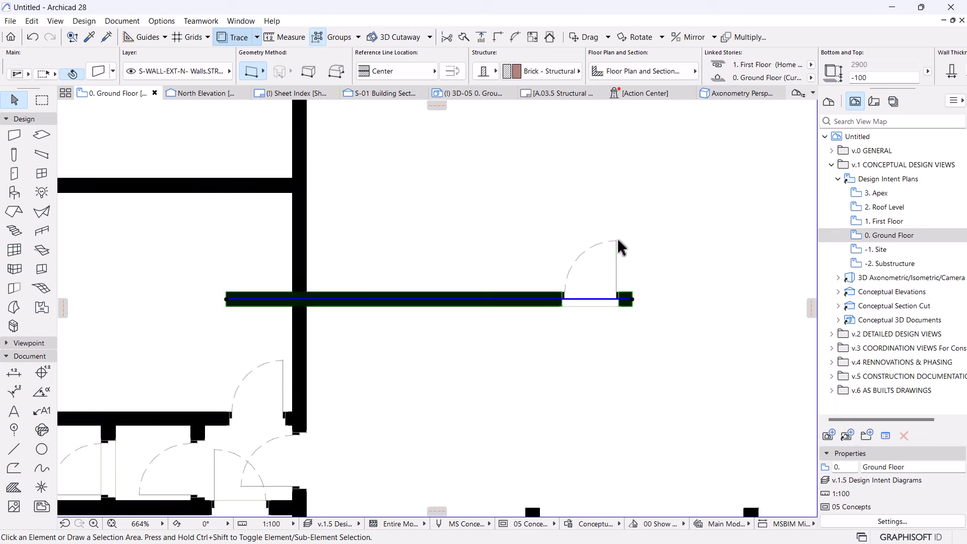
pyautogui.click(599, 271)
pyautogui.press('Delete')
pyautogui.scroll(-1, 565, 222)
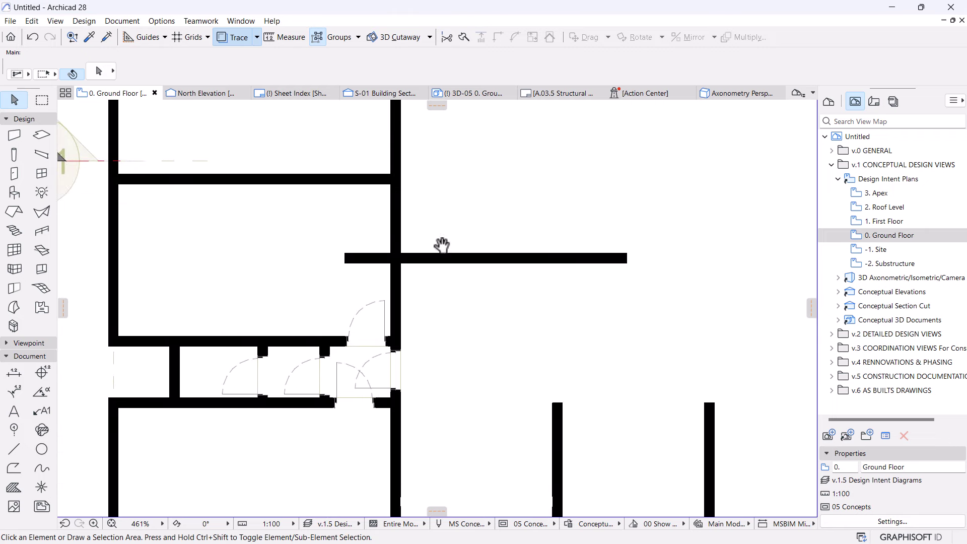
# - Trim off the part of the copied wall that projects west of the long north-south wall
pyautogui.keyDown('ctrl'); pyautogui.click(492, 258); pyautogui.keyUp('ctrl')
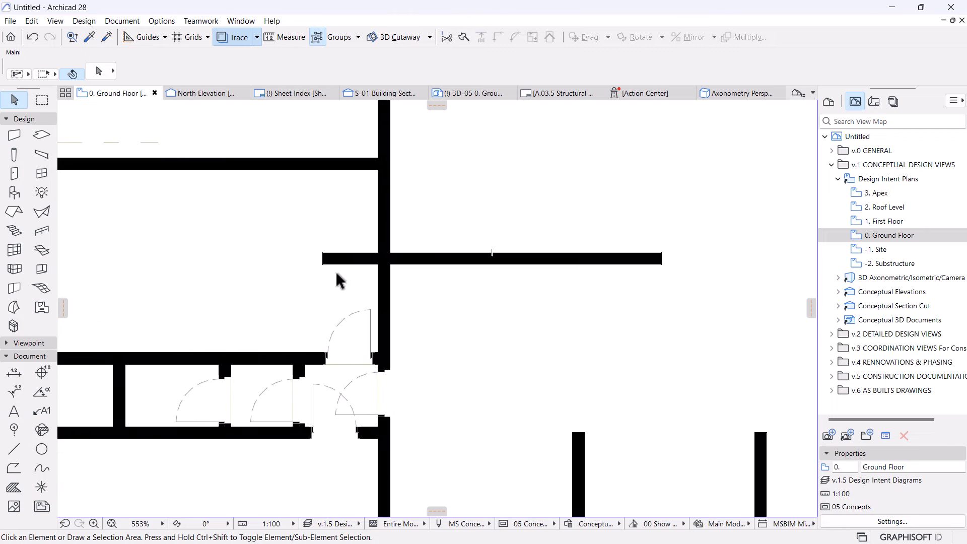
pyautogui.keyDown('ctrl'); pyautogui.click(345, 267); pyautogui.keyUp('ctrl')
pyautogui.scroll(-4, 415, 248)
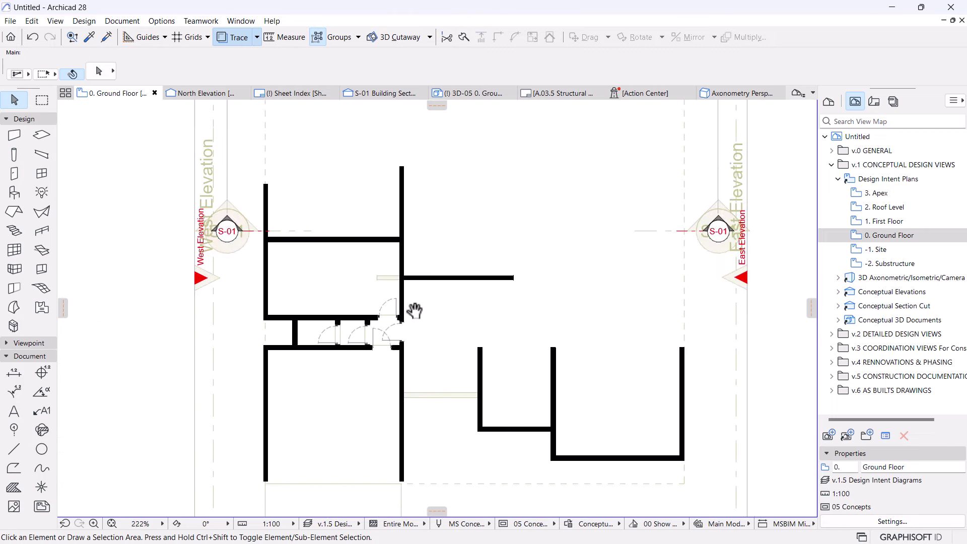
# - Set the distance from the copied horizontal wall to the north end of the nearest stepped wall to 3000
pyautogui.click(395, 283)
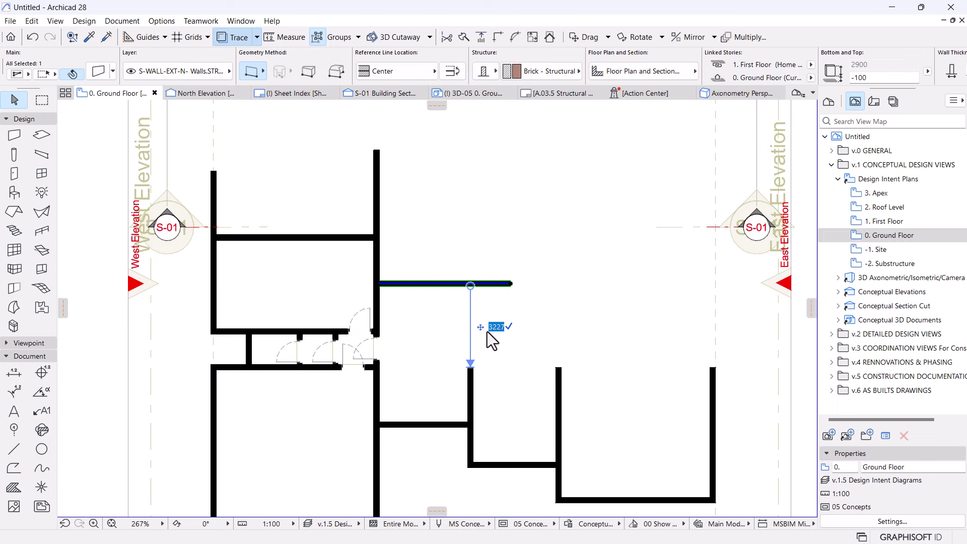
pyautogui.write('00')
pyautogui.press('Return')
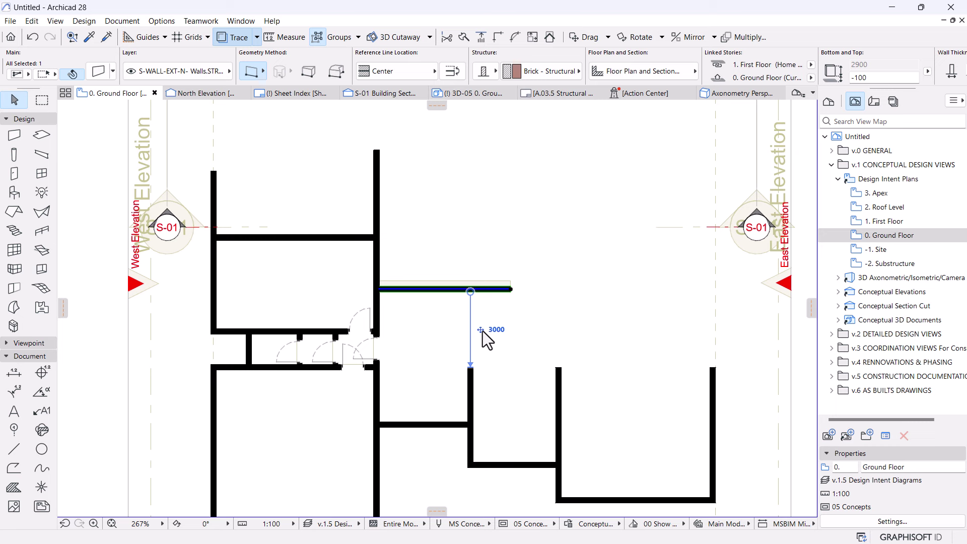
pyautogui.click(553, 347)
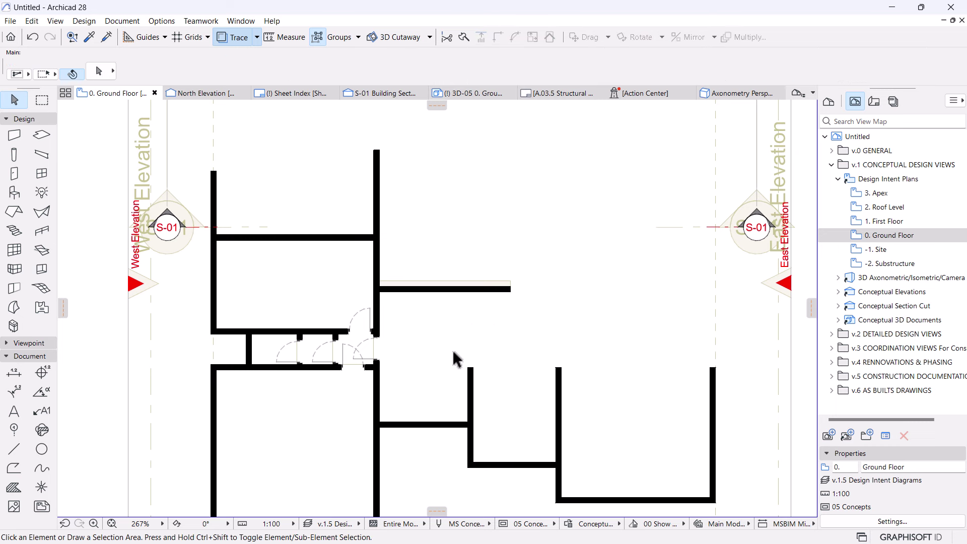
# - Place a copy of the long north-south wall farther east, crossing the new horizontal wall near its east end
pyautogui.moveTo(453, 353); pyautogui.dragTo(493, 337, button='middle')
pyautogui.scroll(2, 491, 338)
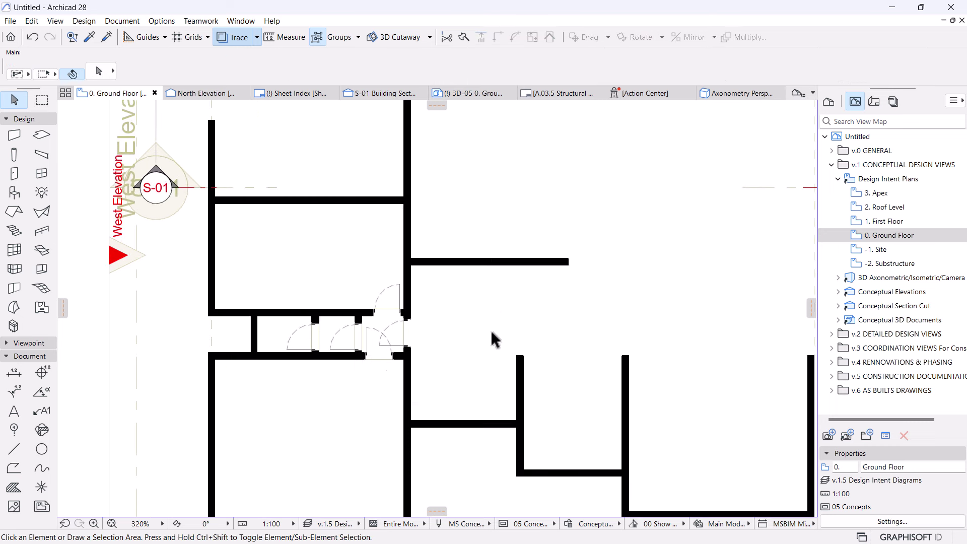
pyautogui.scroll(1, 493, 292)
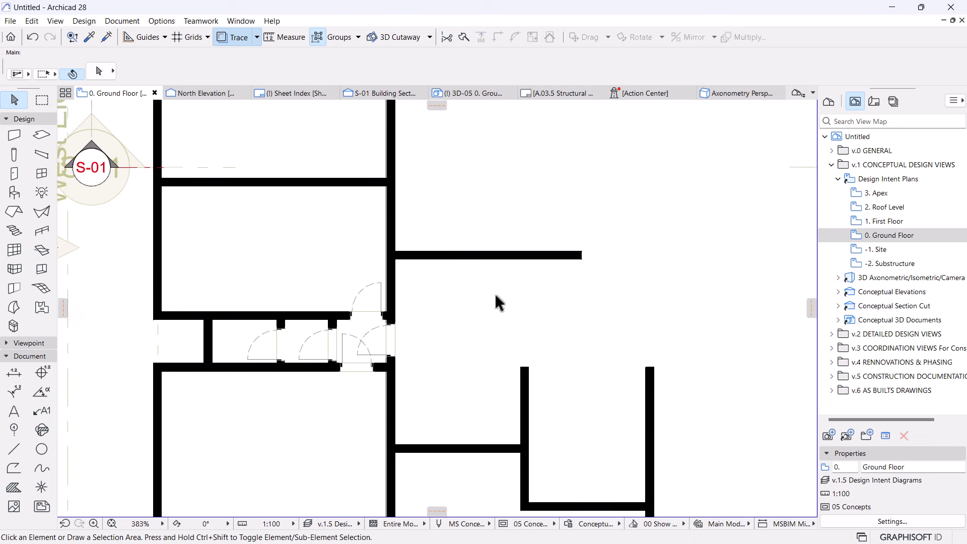
pyautogui.moveTo(485, 295); pyautogui.dragTo(474, 315, button='middle')
pyautogui.scroll(1, 475, 315)
pyautogui.click(424, 267)
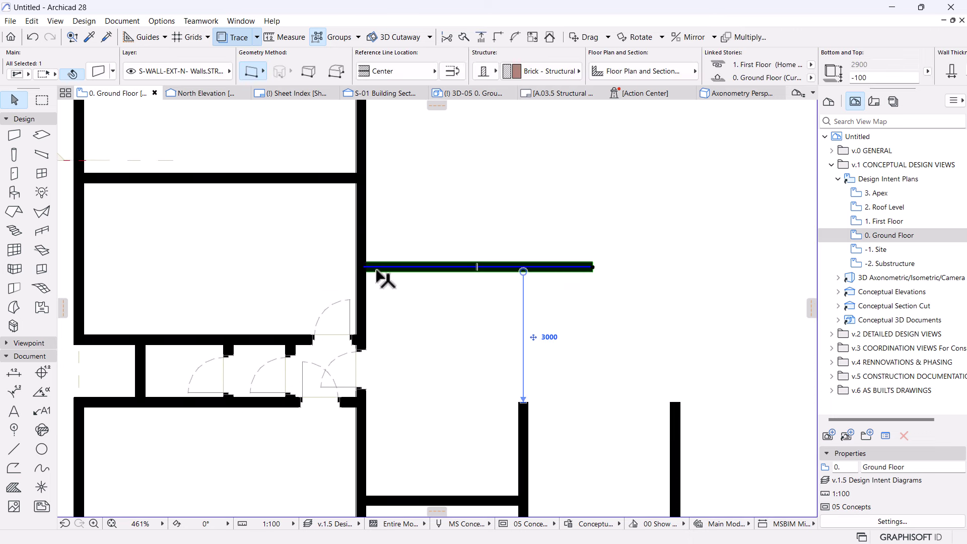
pyautogui.press('Escape')
pyautogui.click(362, 241)
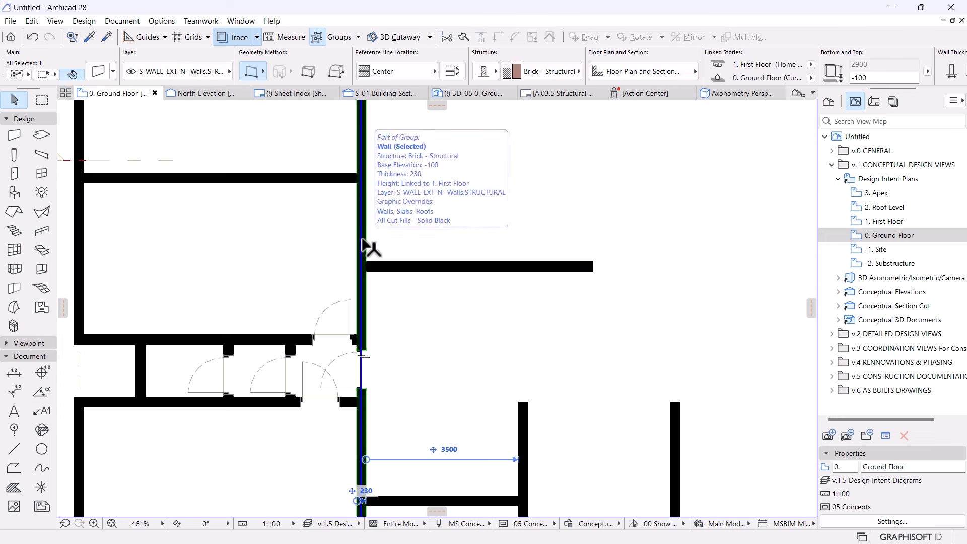
pyautogui.moveTo(363, 241); pyautogui.dragTo(507, 241)
pyautogui.click(545, 243)
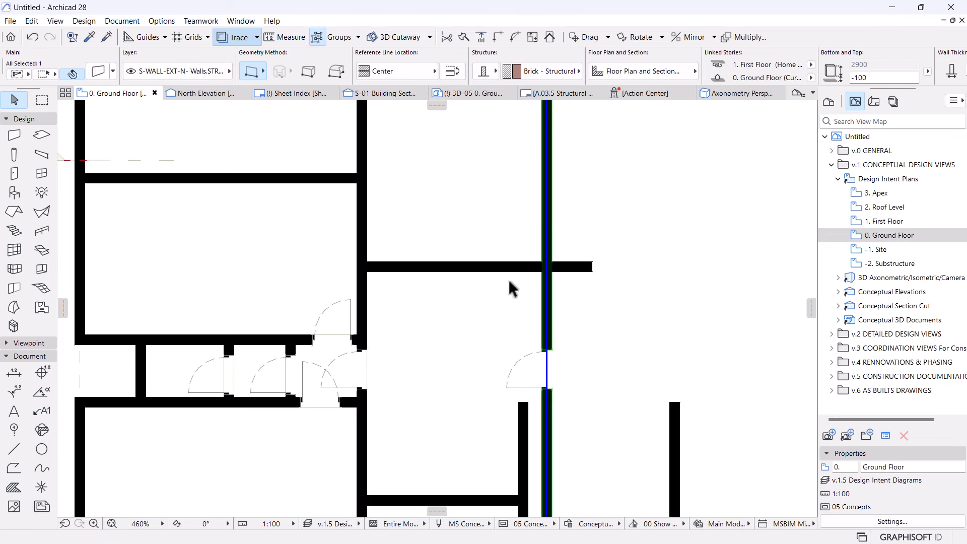
pyautogui.scroll(-3, 507, 277)
pyautogui.press('Escape')
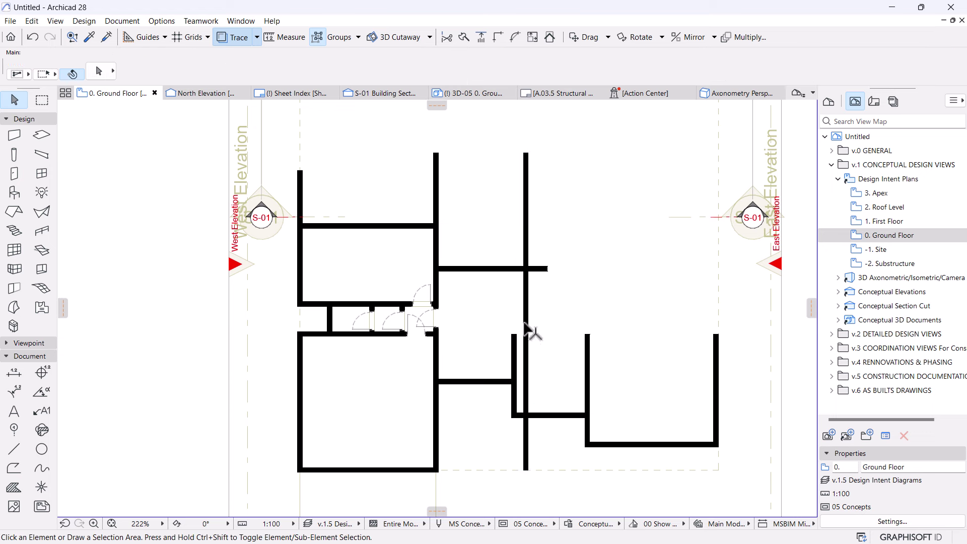
# - Shorten the copied north-south wall from both ends to a short piece crossing the new horizontal wall
pyautogui.click(525, 469)
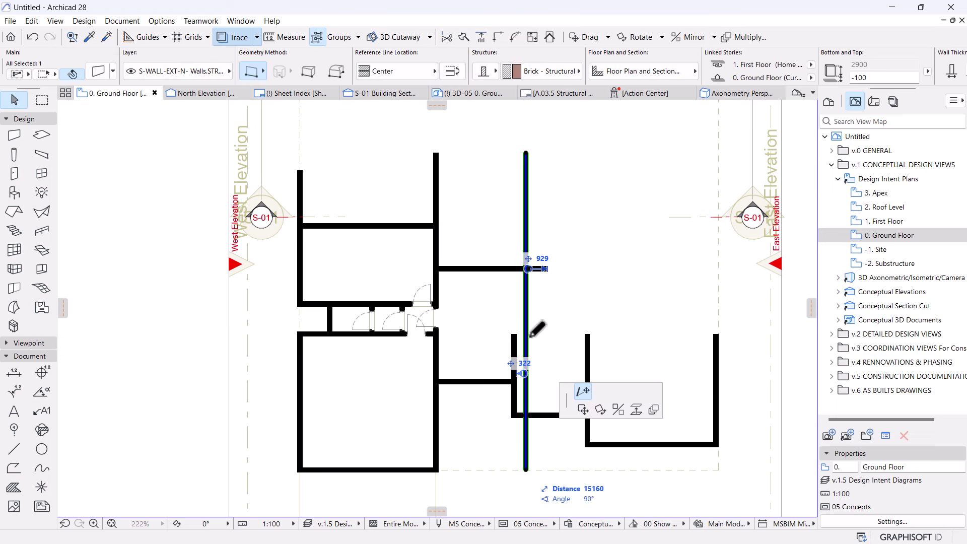
pyautogui.click(524, 470)
pyautogui.click(525, 300)
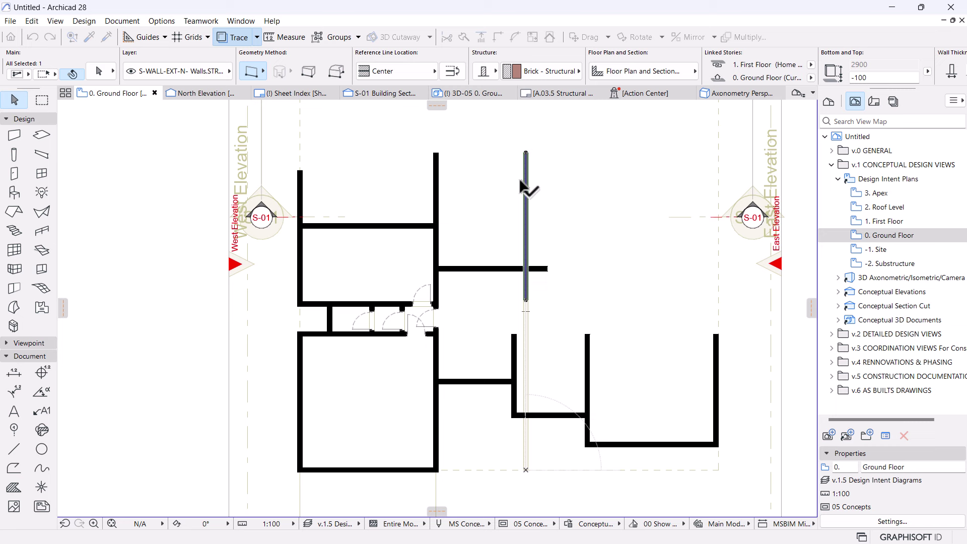
pyautogui.click(526, 151)
pyautogui.click(527, 246)
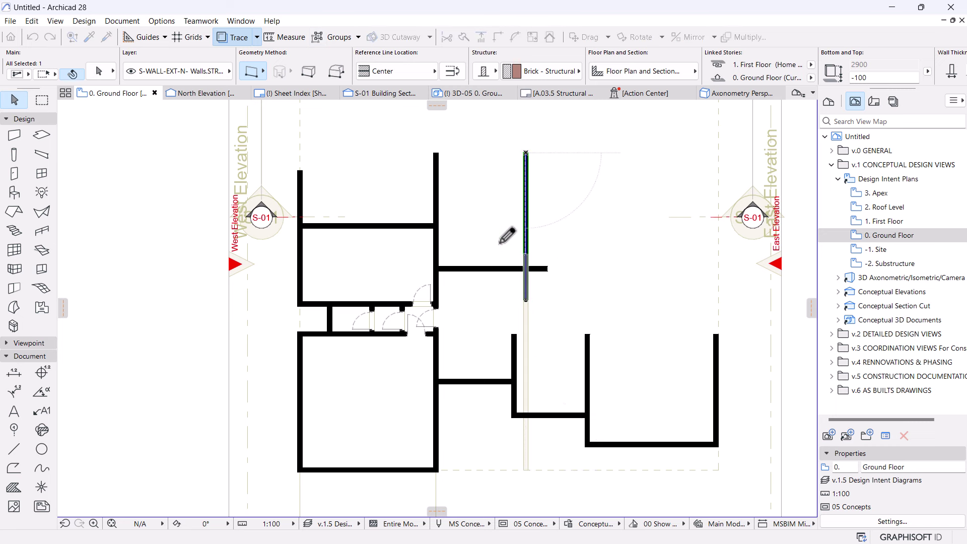
# - Set the short crossing wall's length to 1500 by moving its south end
pyautogui.scroll(5, 497, 239)
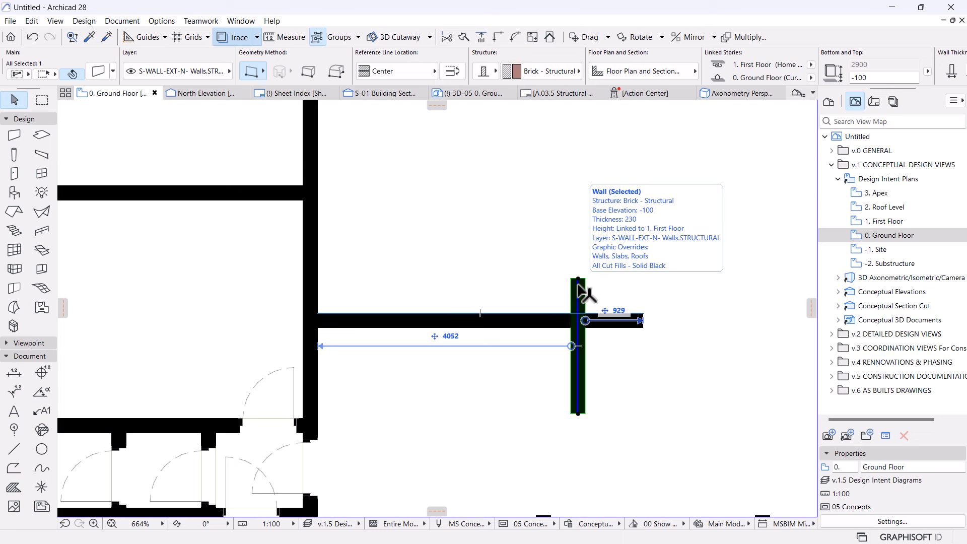
pyautogui.scroll(1, 610, 345)
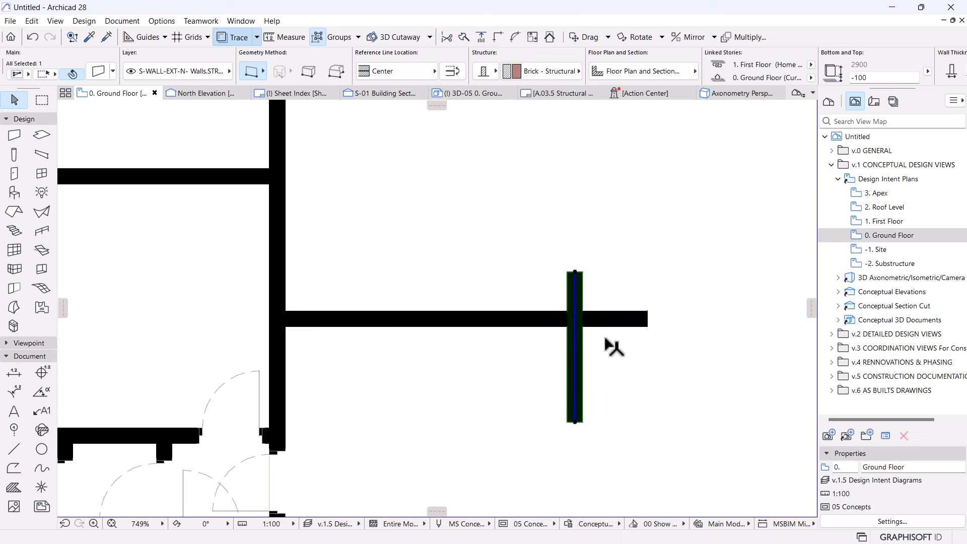
pyautogui.scroll(1, 613, 346)
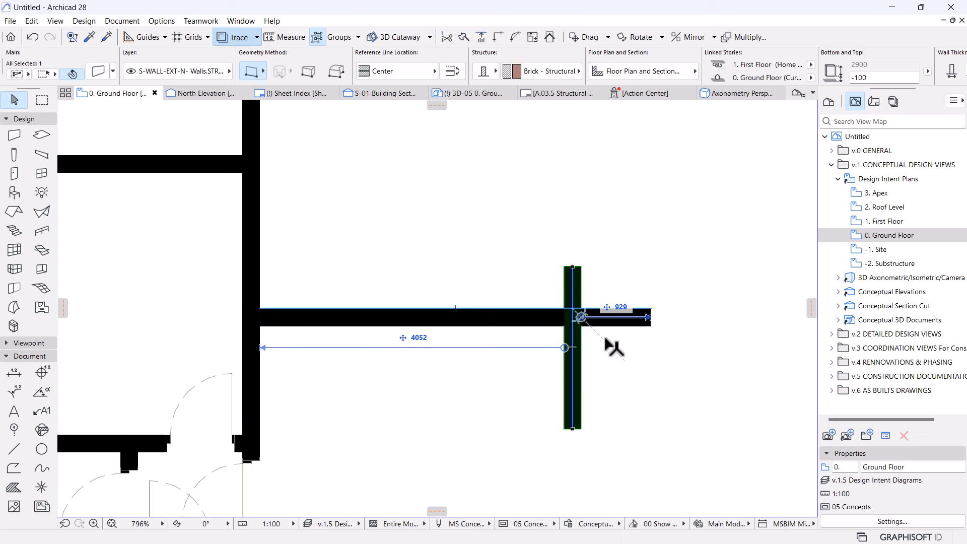
pyautogui.click(573, 429)
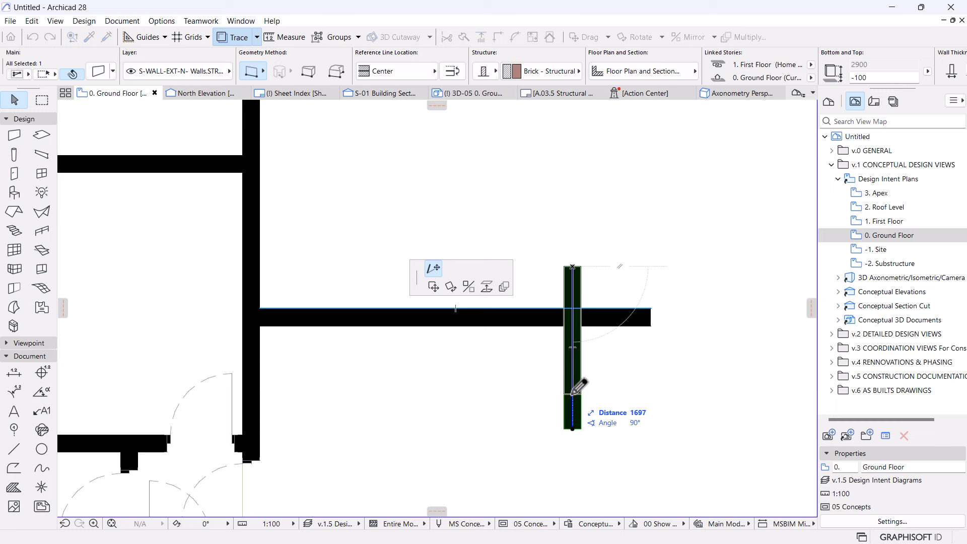
pyautogui.write('1500')
pyautogui.press('Return')
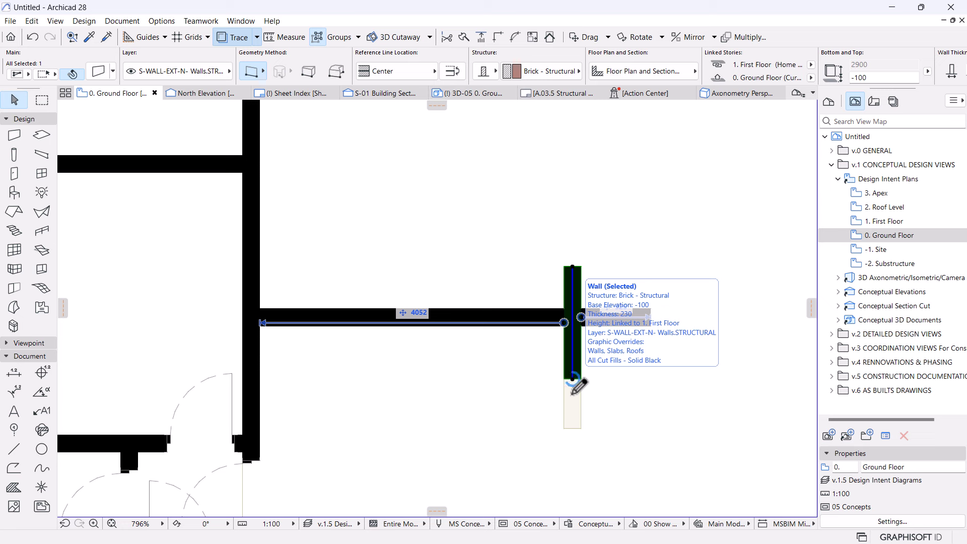
# - Measure the short crossing wall's length from its south end to its north end
pyautogui.press('m')
pyautogui.click(572, 379)
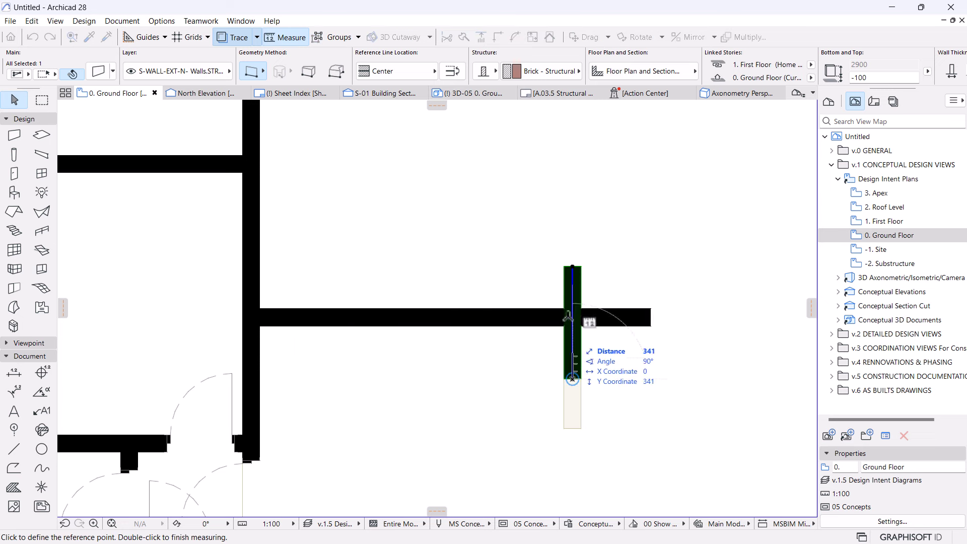
pyautogui.click(572, 266)
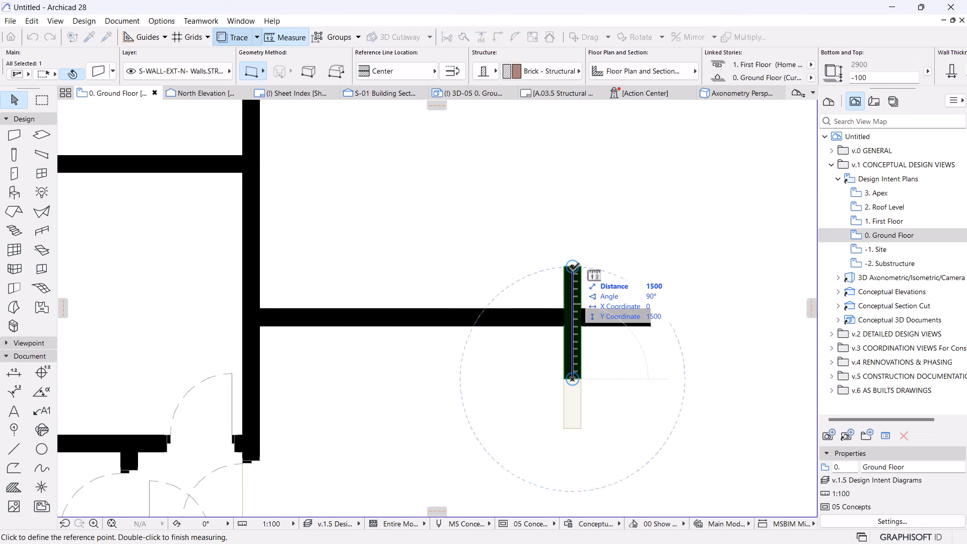
pyautogui.press('Escape')
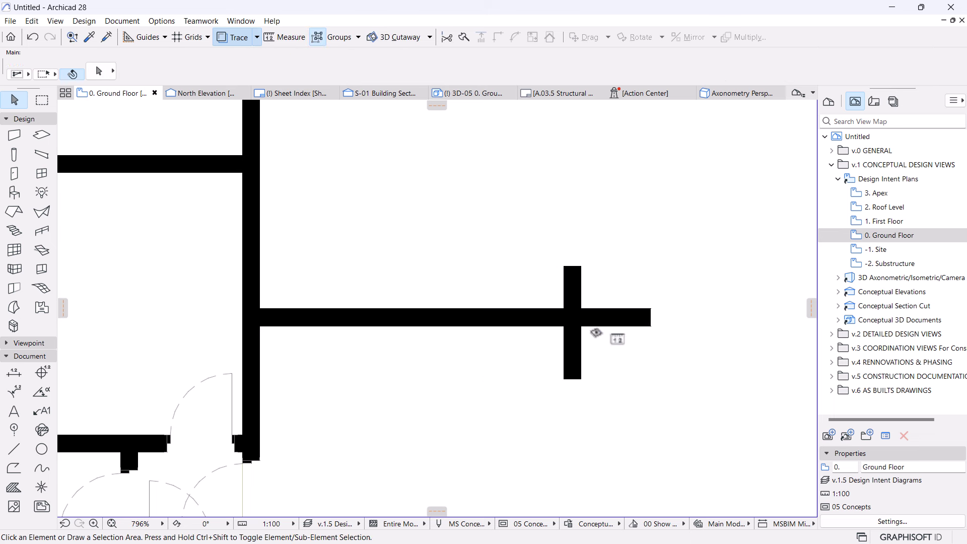
# - Set the clear distance between the short crossing wall and the long north-south wall to 4000
pyautogui.click(577, 365)
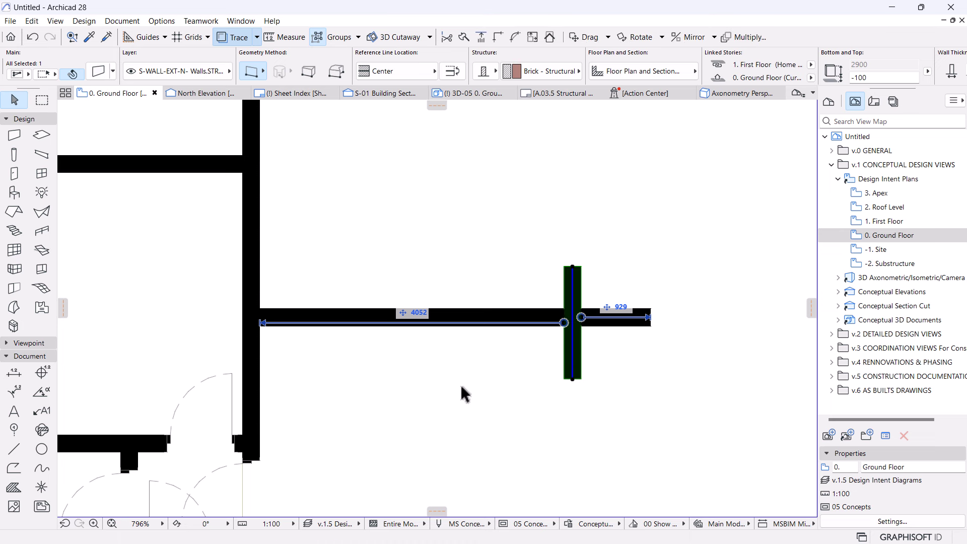
pyautogui.scroll(-3, 463, 352)
pyautogui.scroll(2, 482, 334)
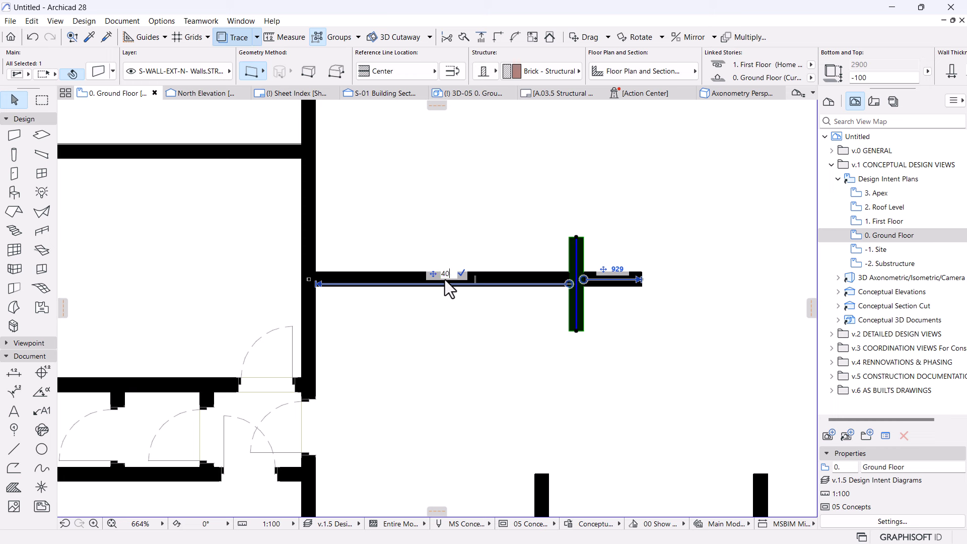
pyautogui.press('Escape')
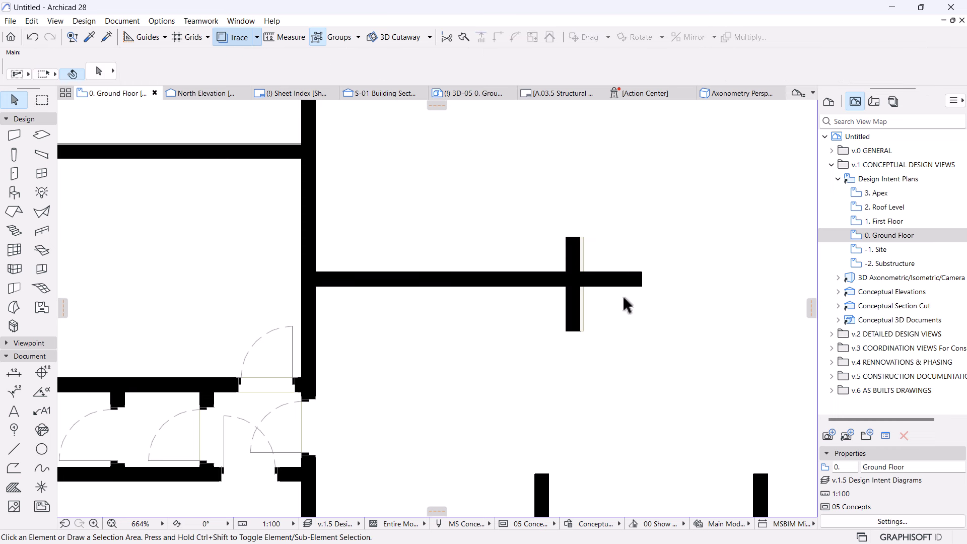
pyautogui.scroll(-4, 615, 317)
# - Move the short wall to the east end of the horizontal wall and join the two walls into a clean corner
pyautogui.click(514, 281)
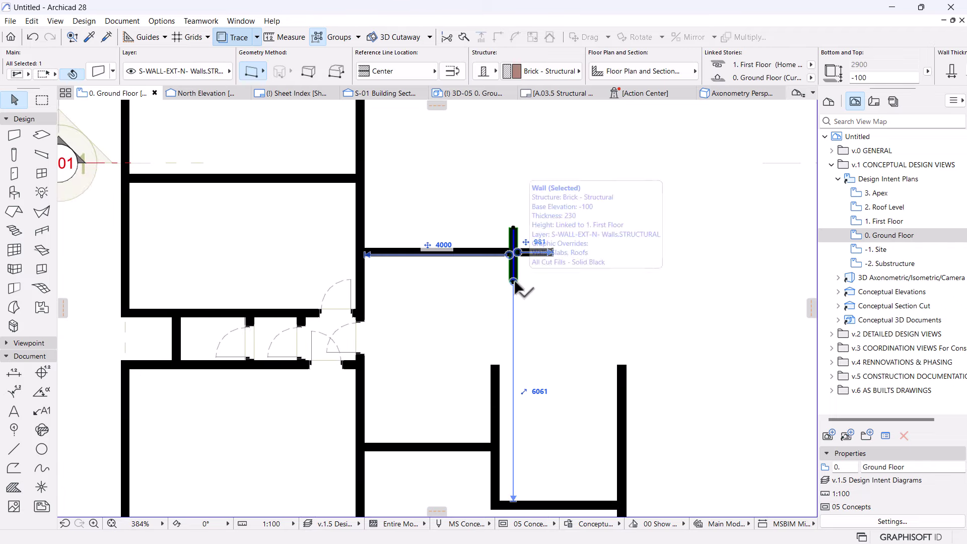
pyautogui.hotkey('ctrl', 'd')
pyautogui.click(513, 281)
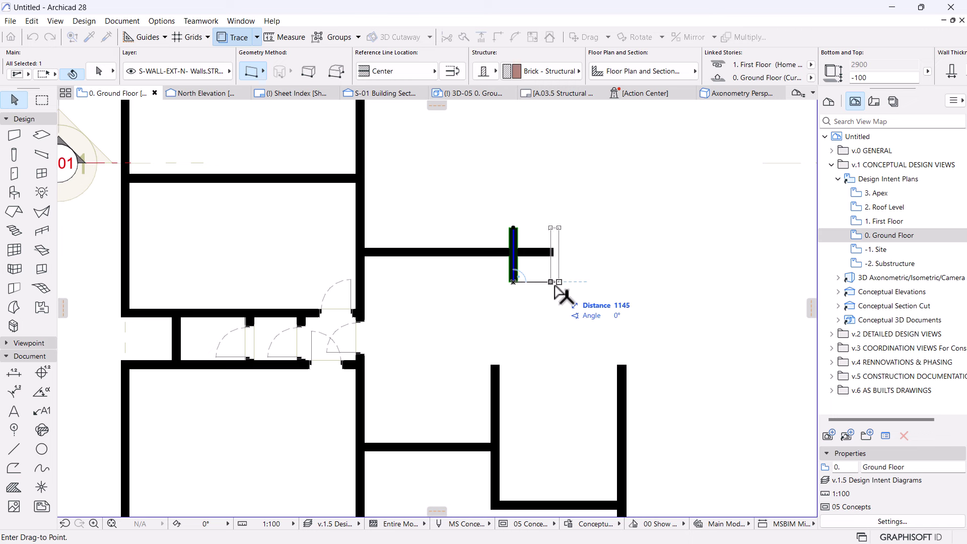
pyautogui.click(554, 283)
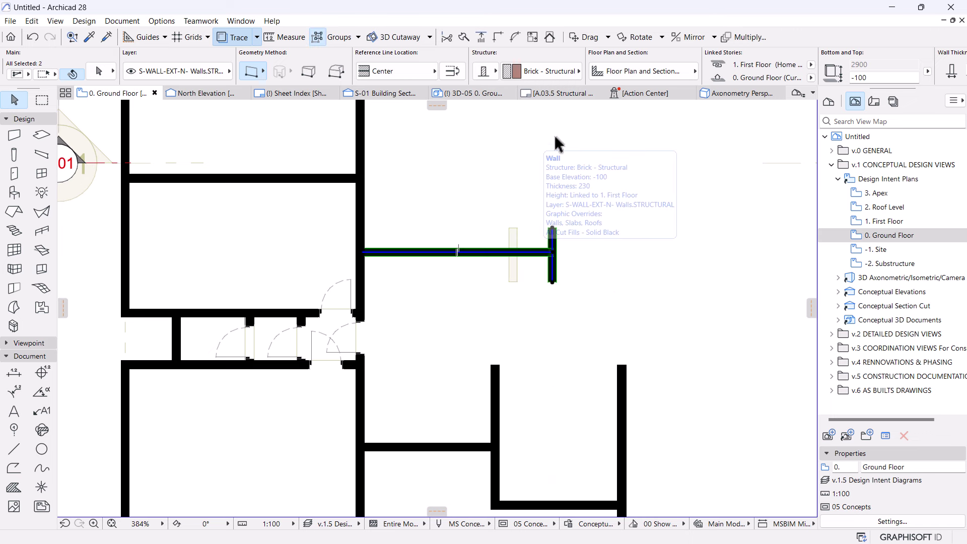
pyautogui.click(498, 36)
pyautogui.scroll(1, 403, 272)
pyautogui.scroll(1, 403, 272)
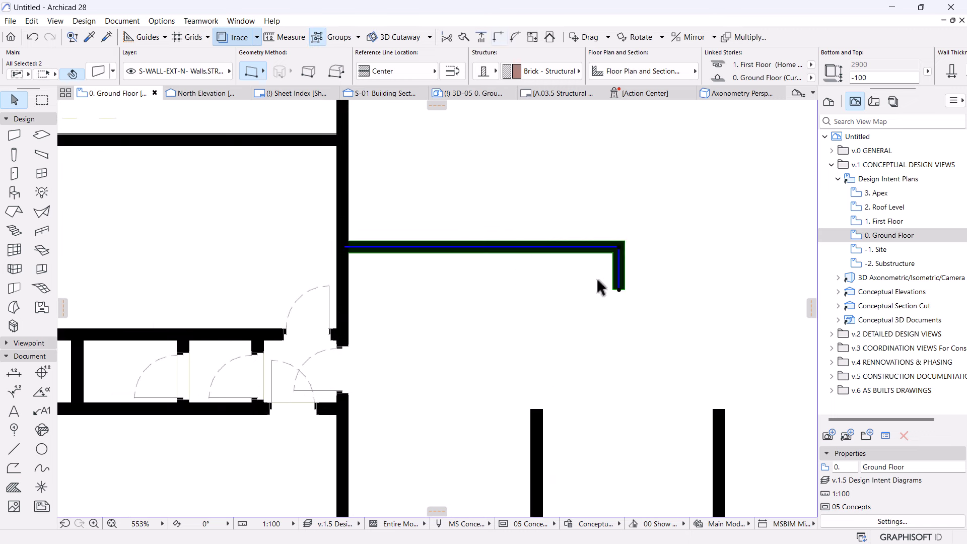
# - Mirror a copy of the short return wall westward about a north-south axis near the middle of the horizontal wall
pyautogui.click(578, 279)
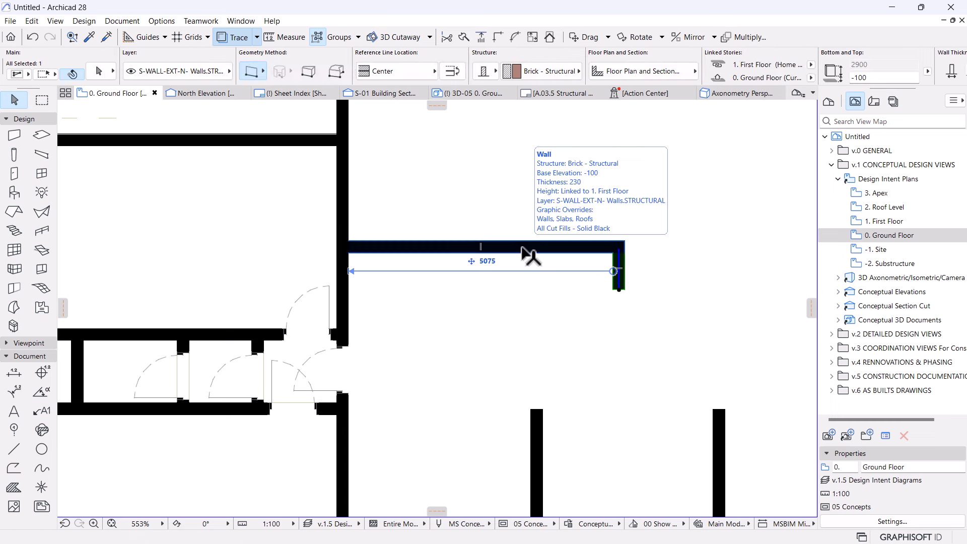
pyautogui.hotkey('ctrl', 'shift', 'm')
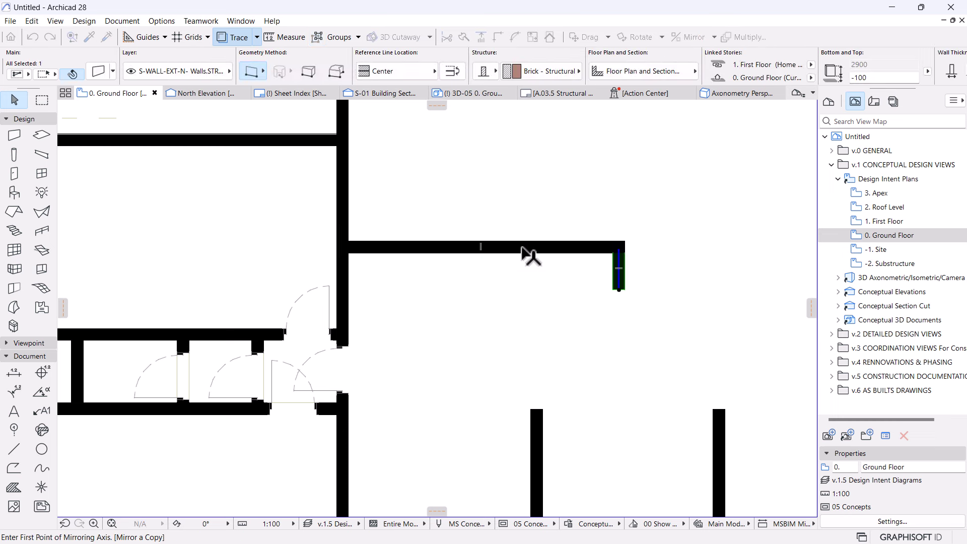
pyautogui.click(493, 250)
pyautogui.click(493, 327)
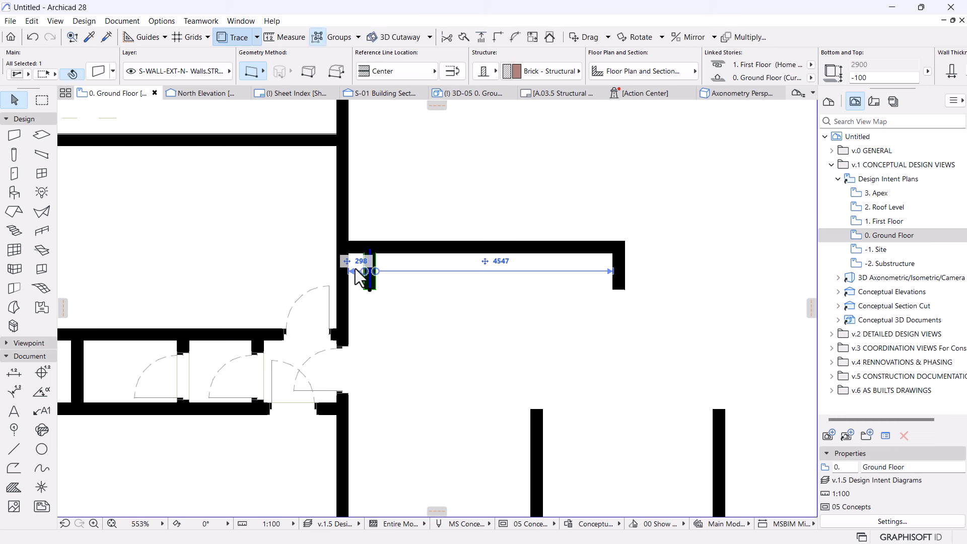
# - Set the clear distance between the mirrored short wall and the long north-south wall to 1200
pyautogui.click(357, 262)
pyautogui.write('1200')
pyautogui.press('Return')
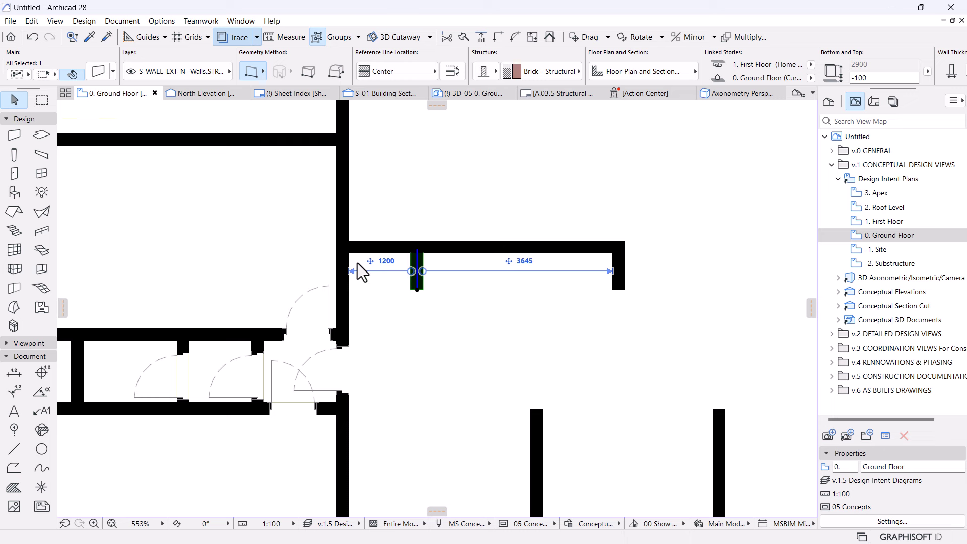
# - Stretch the north end of the eastern room's west wall up to the line of the detached horizontal wall
pyautogui.click(391, 312)
pyautogui.scroll(-2, 500, 309)
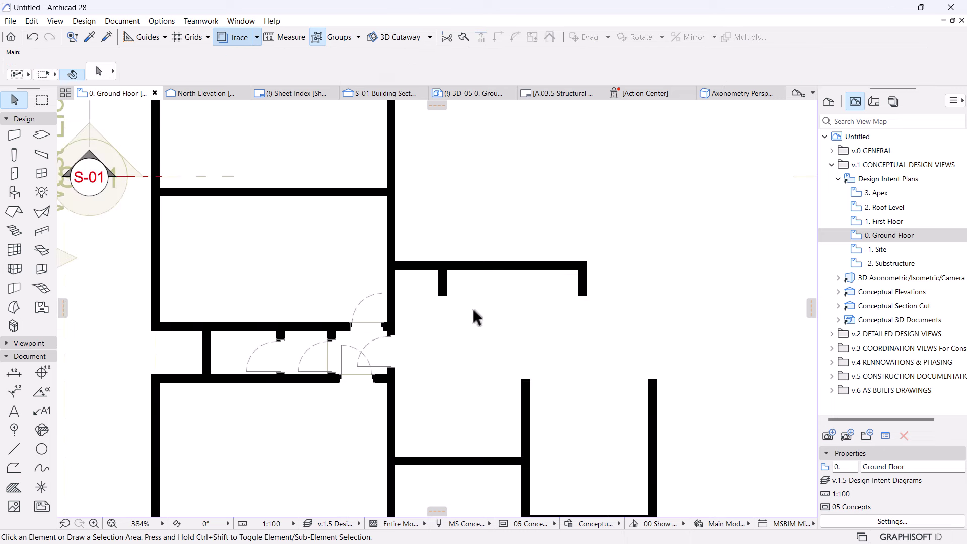
pyautogui.scroll(-3, 414, 334)
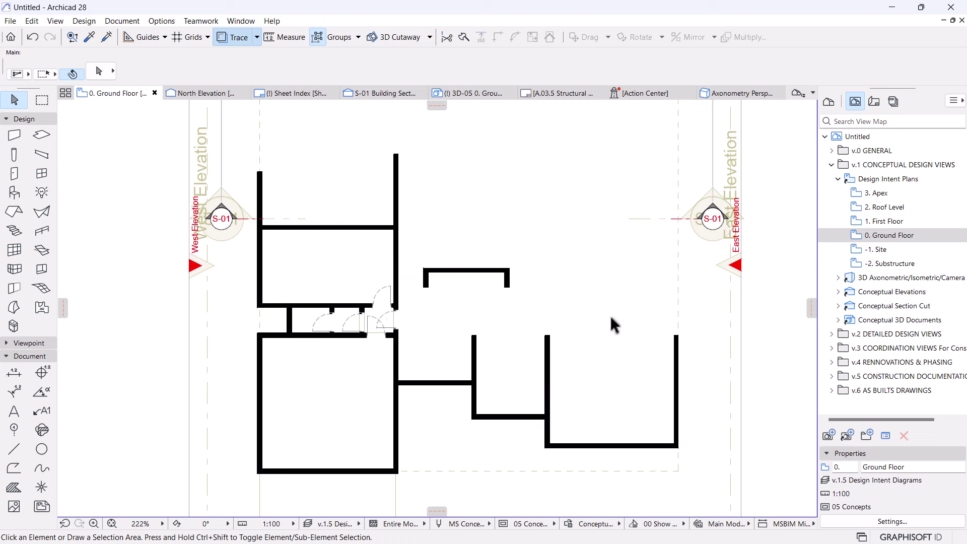
pyautogui.scroll(1, 438, 384)
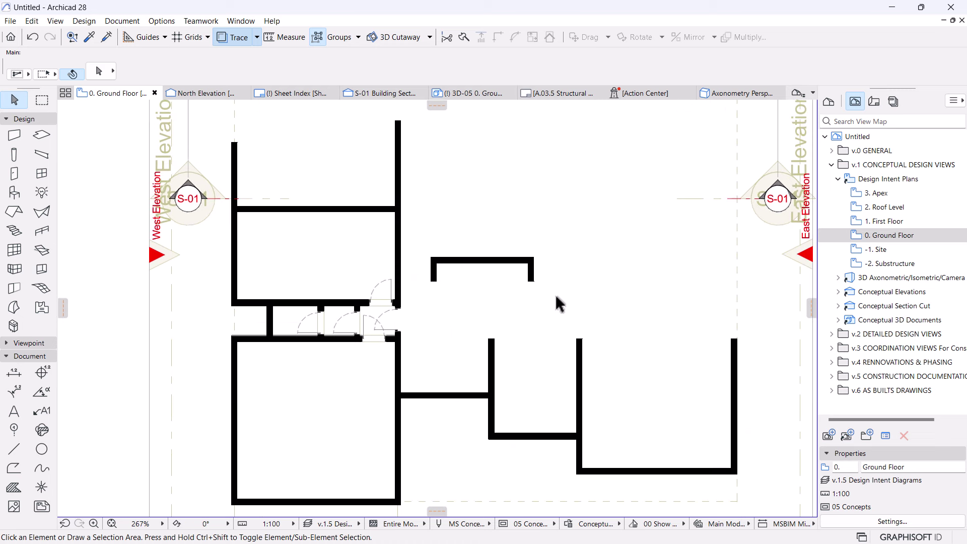
pyautogui.scroll(-1, 564, 368)
pyautogui.moveTo(510, 393); pyautogui.dragTo(500, 373, button='middle')
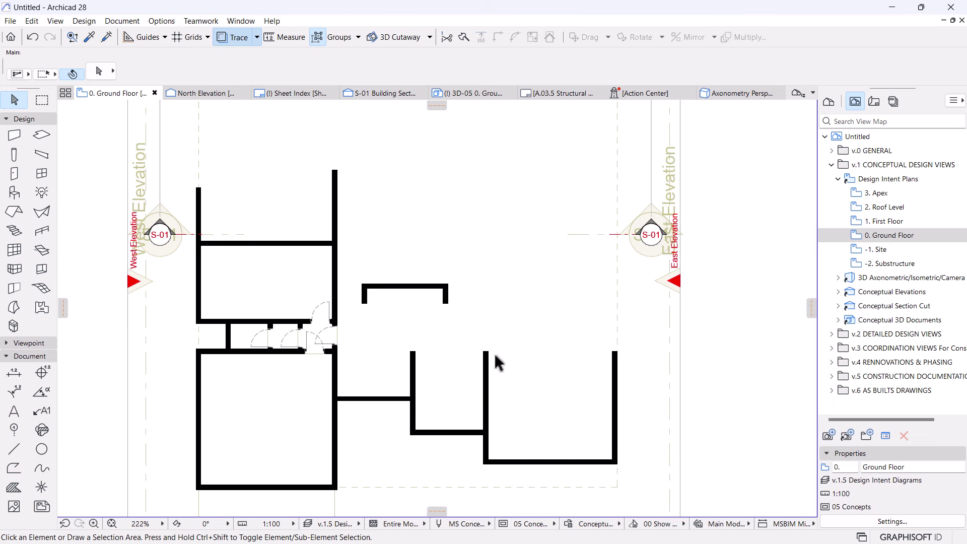
pyautogui.click(486, 367)
pyautogui.click(486, 351)
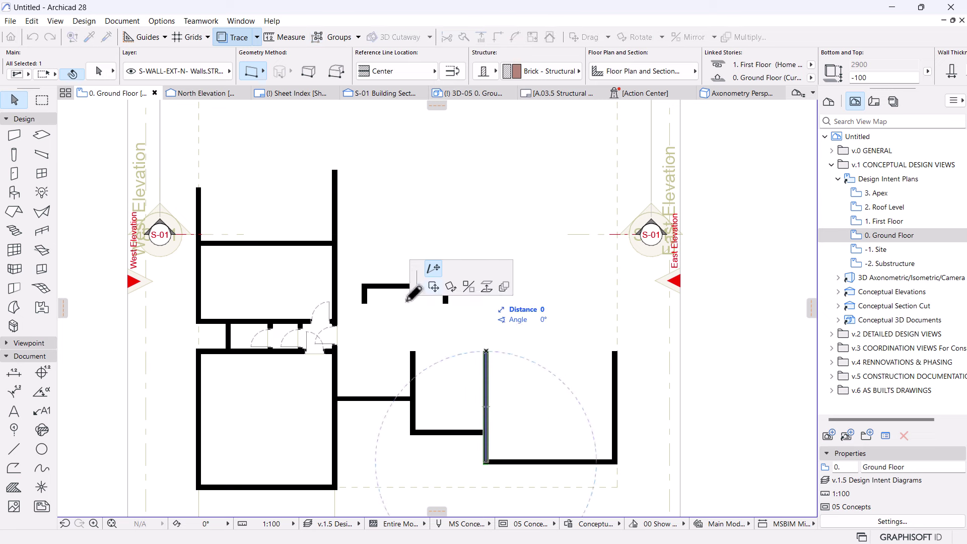
pyautogui.click(486, 285)
# - Stretch the north end of the easternmost wall up to the upper edge line of the detached horizontal wall
pyautogui.click(613, 354)
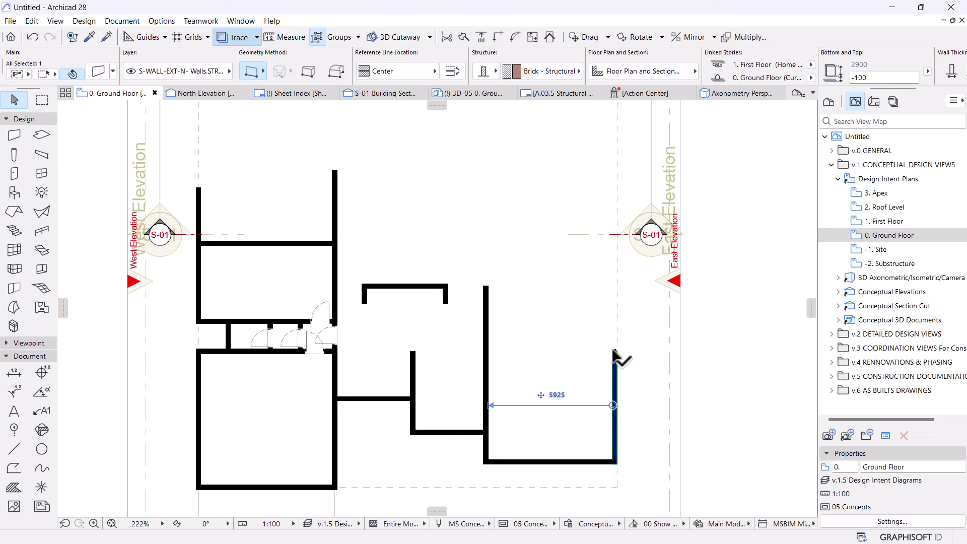
pyautogui.click(614, 352)
pyautogui.scroll(3, 496, 319)
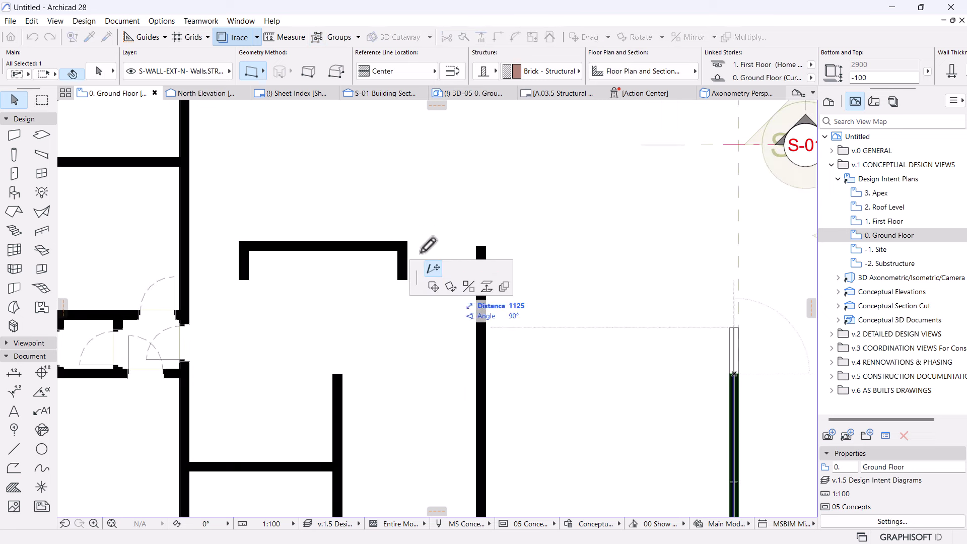
pyautogui.click(422, 246)
# - Make a copy of the south wall that closes the eastern room
pyautogui.scroll(-2, 484, 297)
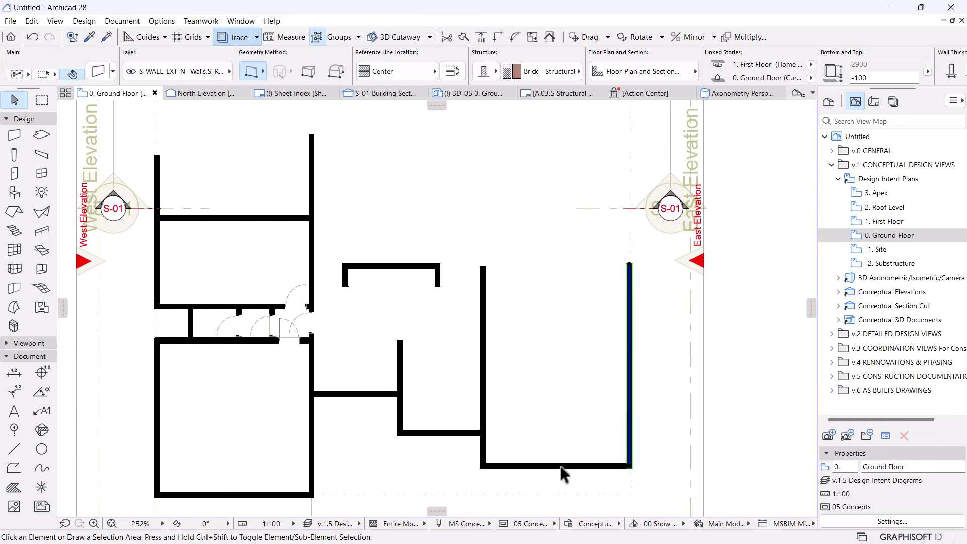
pyautogui.click(560, 466)
pyautogui.hotkey('ctrl', 'd')
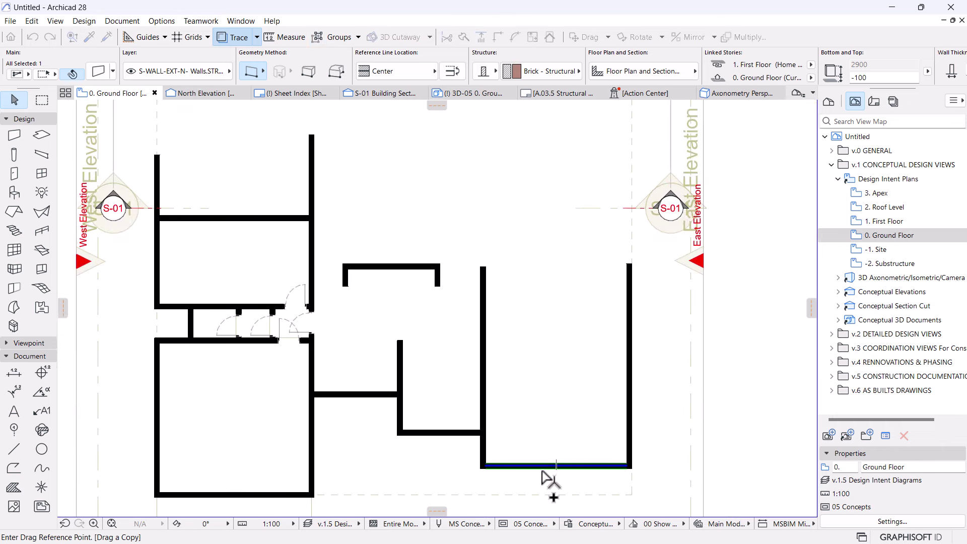
# - Drag a copy of the east room's south wall north and align it with the upper end of the room's west wall
pyautogui.click(542, 466)
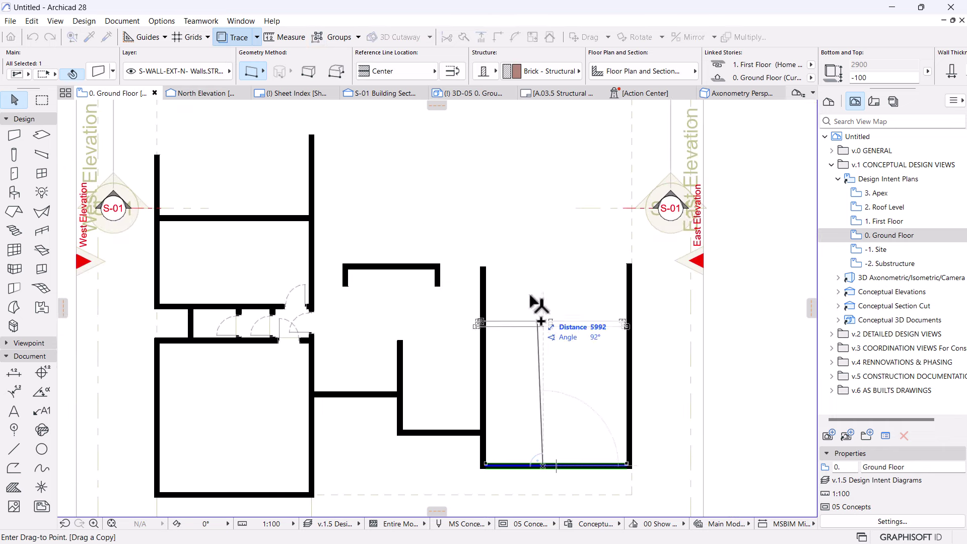
pyautogui.click(488, 279)
pyautogui.scroll(4, 492, 278)
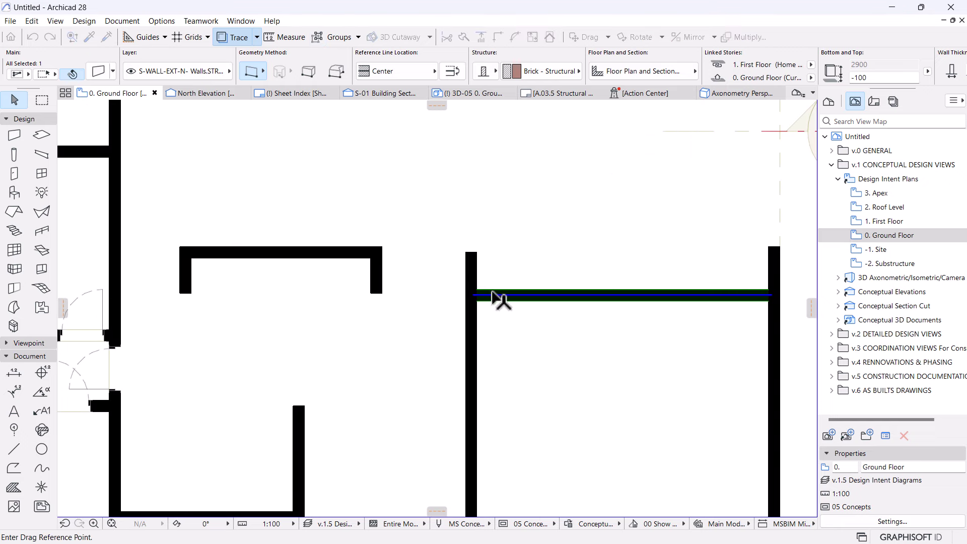
pyautogui.click(492, 293)
pyautogui.click(475, 256)
pyautogui.scroll(-3, 476, 254)
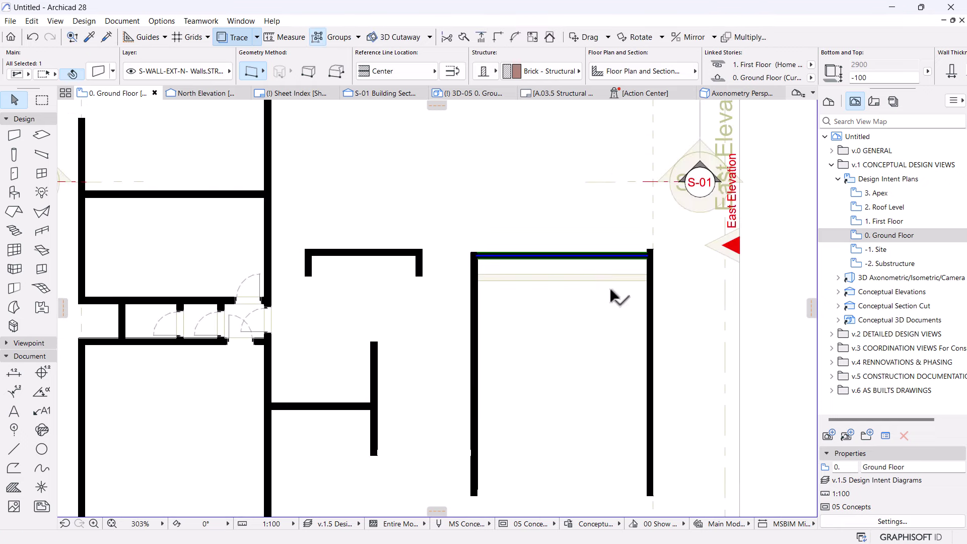
# - Intersect the copied north wall with the room's east wall to form a clean corner
pyautogui.keyDown('shift'); pyautogui.click(650, 308); pyautogui.keyUp('shift')
pyautogui.click(498, 37)
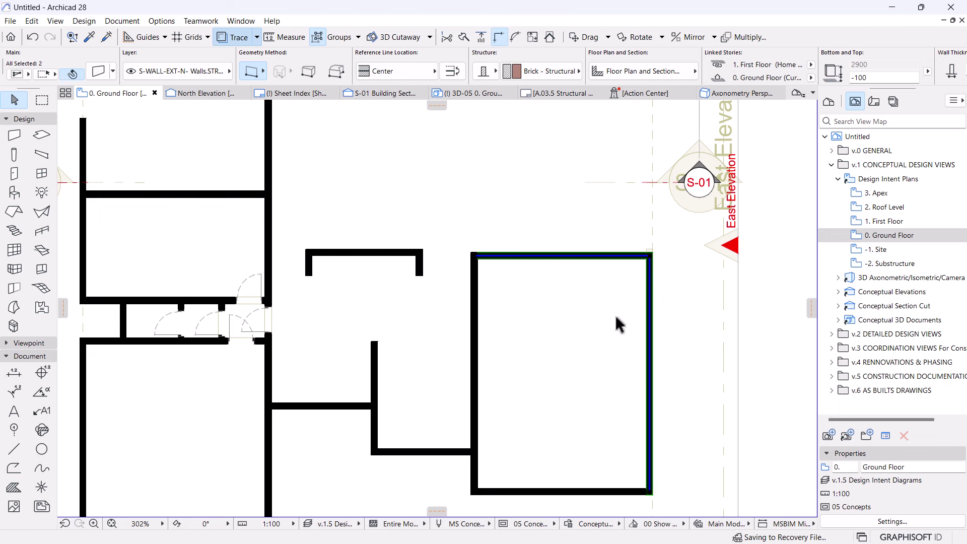
pyautogui.press('Escape')
pyautogui.scroll(-3, 539, 328)
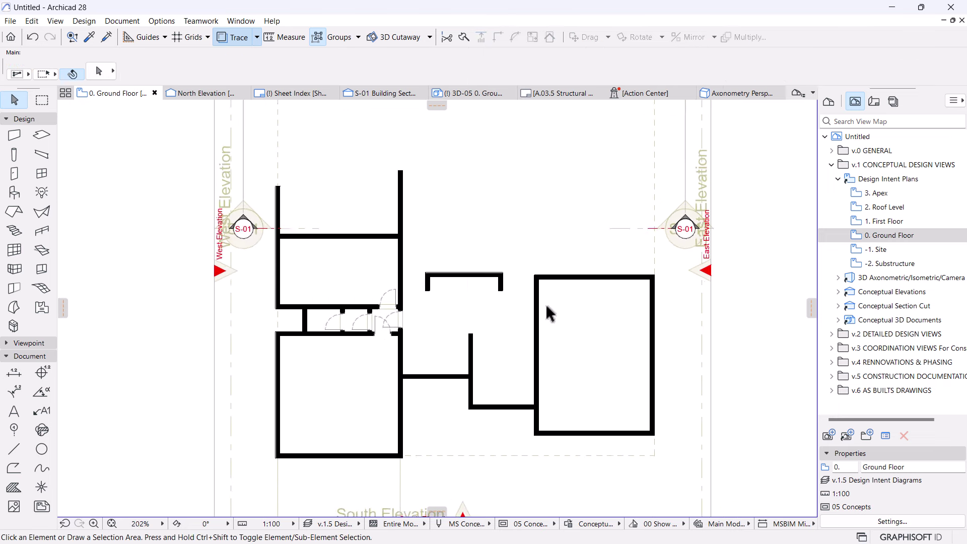
pyautogui.scroll(1, 545, 306)
pyautogui.moveTo(524, 379); pyautogui.dragTo(541, 355, button='middle')
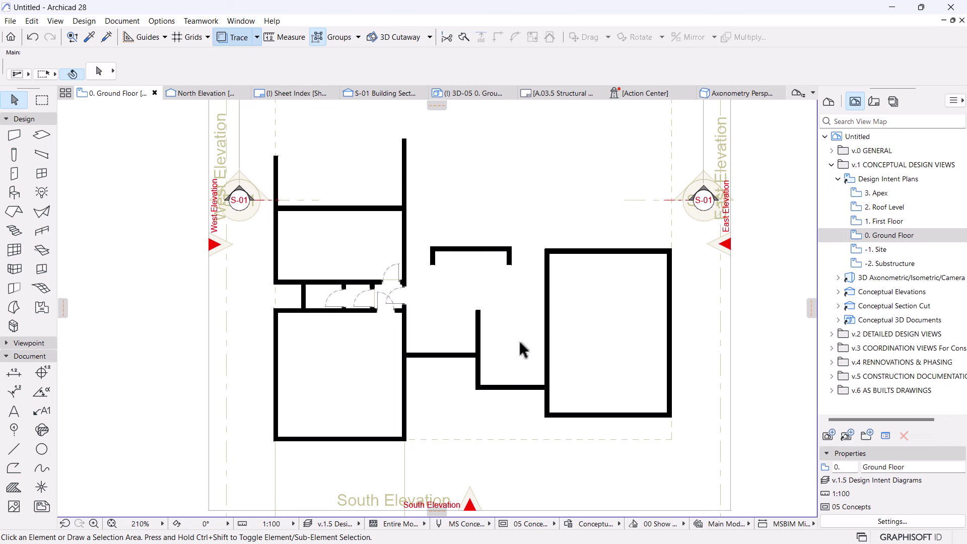
pyautogui.scroll(1, 519, 342)
pyautogui.scroll(-2, 585, 226)
pyautogui.moveTo(590, 276); pyautogui.dragTo(584, 360, button='middle')
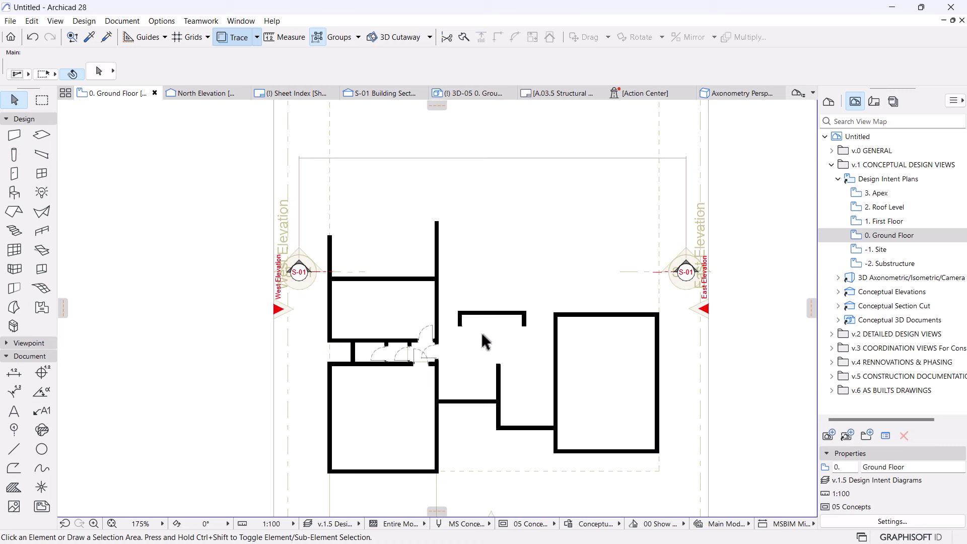
pyautogui.moveTo(480, 330); pyautogui.dragTo(498, 364, button='middle')
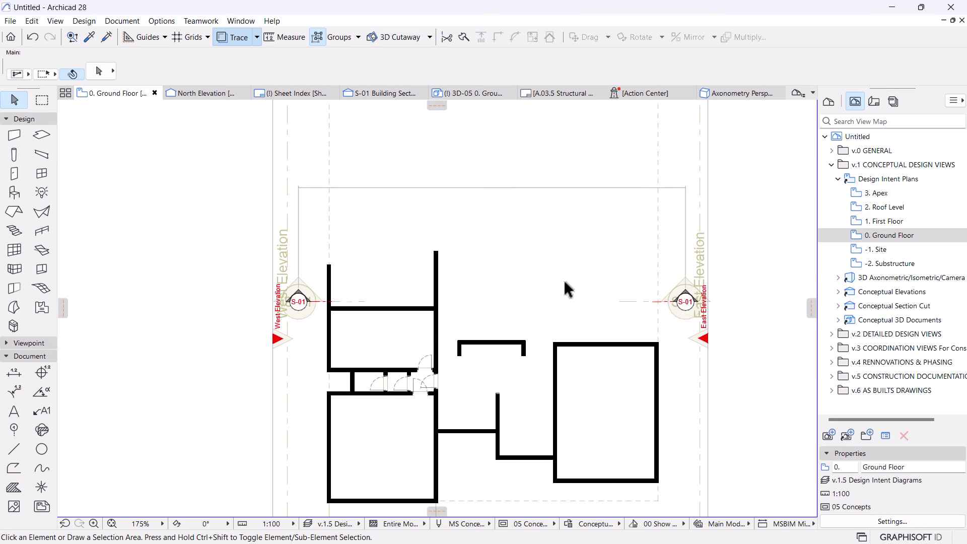
pyautogui.moveTo(378, 272); pyautogui.dragTo(382, 284, button='middle')
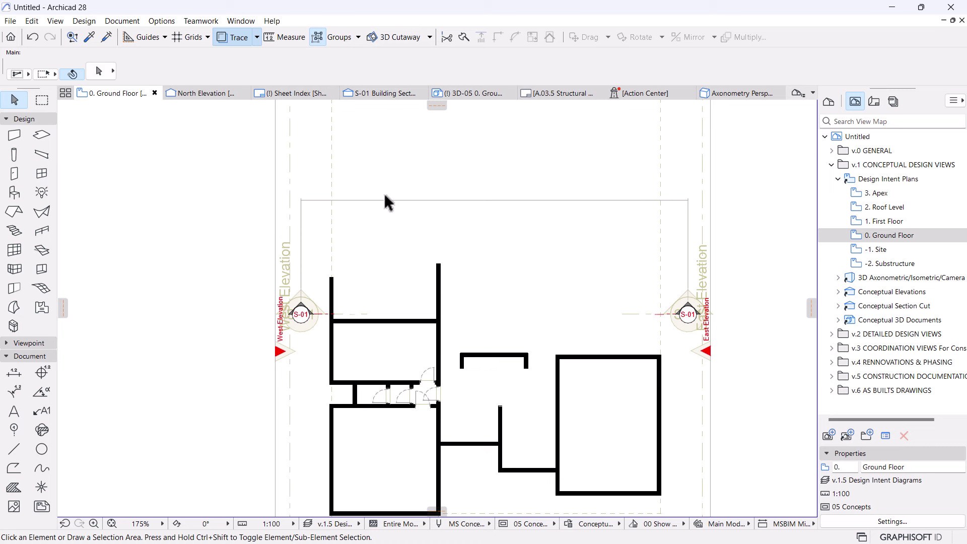
pyautogui.scroll(-2, 384, 192)
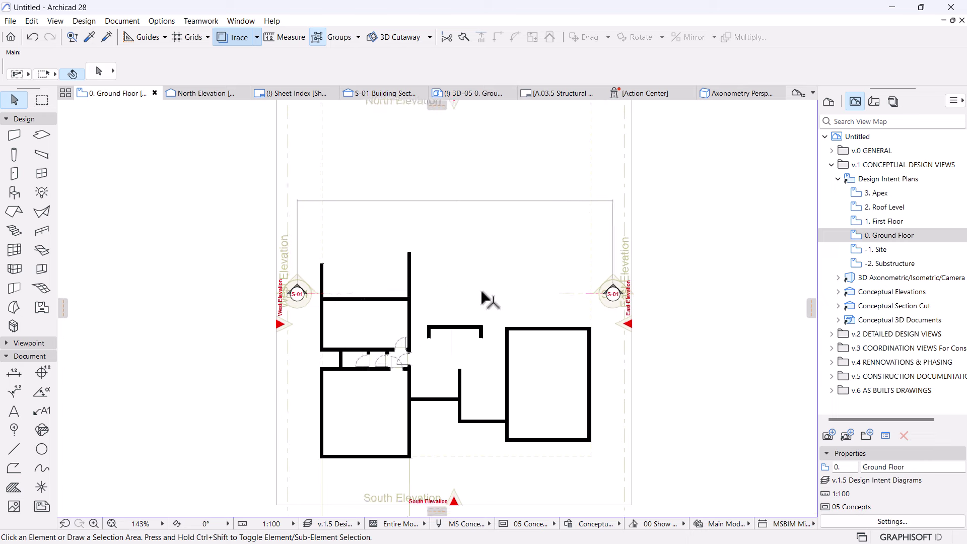
# - Draw a matching brick wall north from the east room's north wall, ending level with the central vertical wall's upper end
pyautogui.keyDown('alt'); pyautogui.click(526, 330); pyautogui.keyUp('alt')
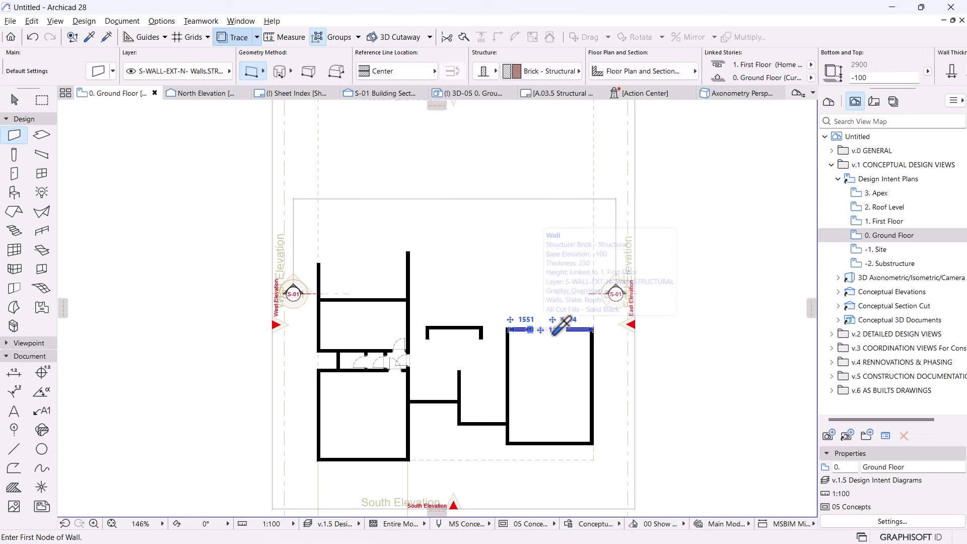
pyautogui.click(526, 329)
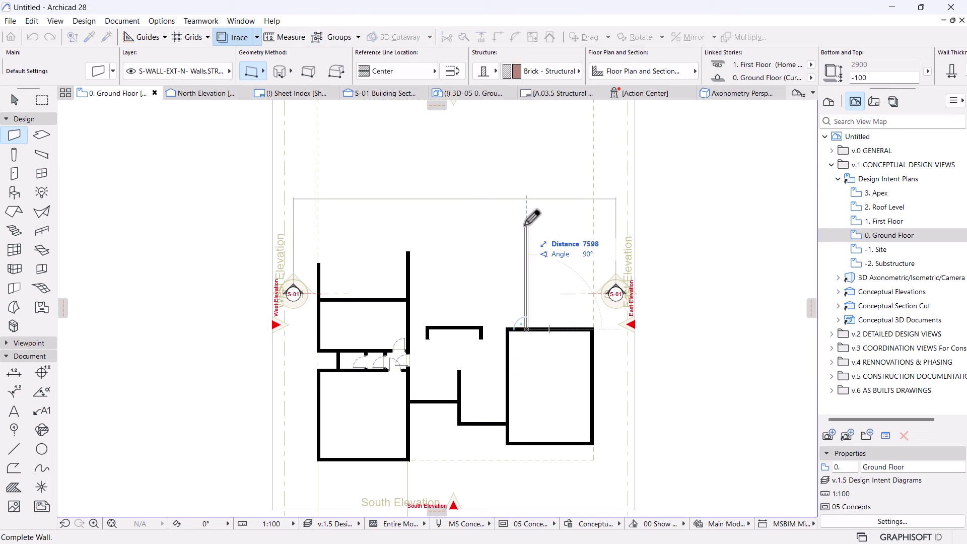
pyautogui.click(433, 256)
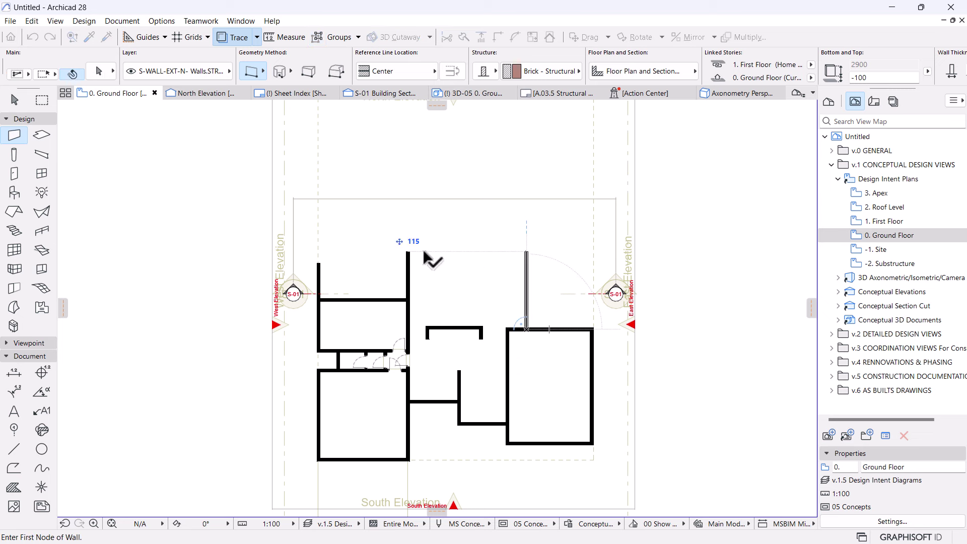
pyautogui.scroll(2, 543, 268)
pyautogui.press('Escape')
# - Set the new vertical wall's distance from the east room's outer west face to 1500 mm
pyautogui.click(522, 304)
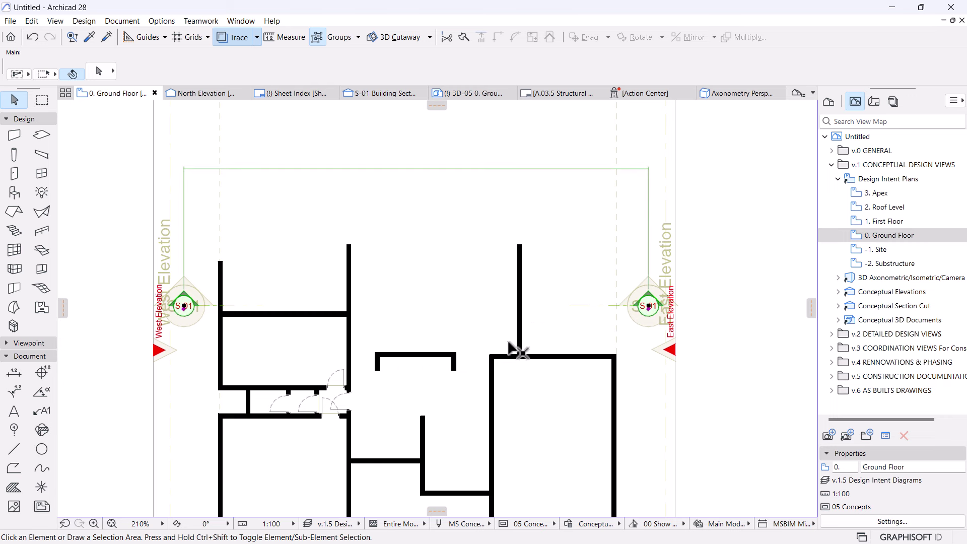
pyautogui.scroll(3, 527, 329)
pyautogui.click(521, 330)
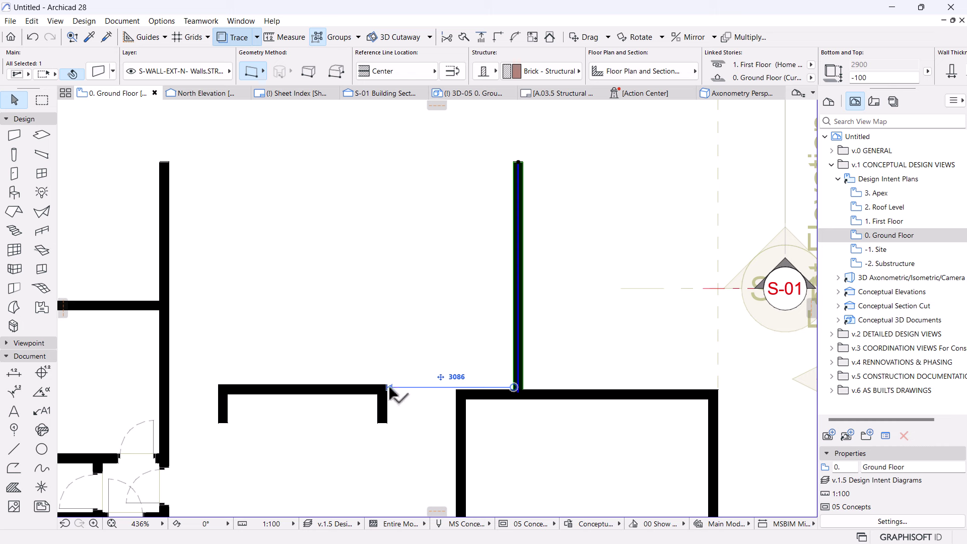
pyautogui.moveTo(387, 386); pyautogui.dragTo(459, 393)
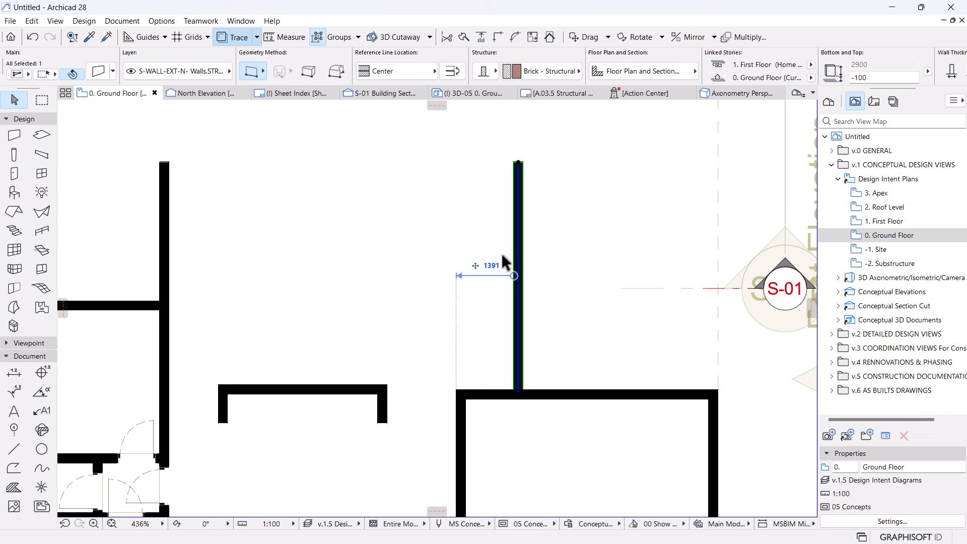
pyautogui.click(488, 268)
pyautogui.write('1500')
pyautogui.press('Return')
pyautogui.press('Escape')
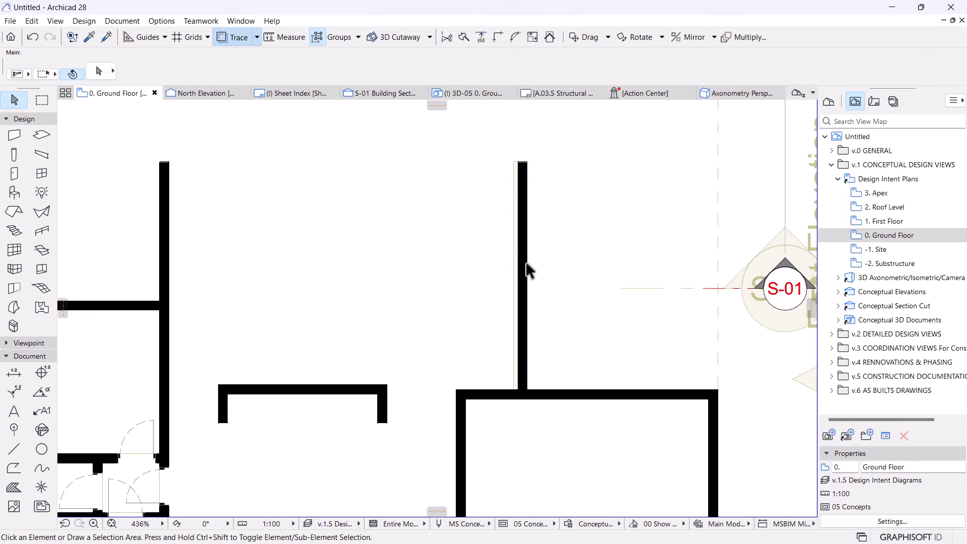
# - Stretch the upper end of the northwest exterior wall north to the S-01 section line
pyautogui.scroll(-3, 522, 252)
pyautogui.scroll(-1, 522, 254)
pyautogui.scroll(-4, 508, 347)
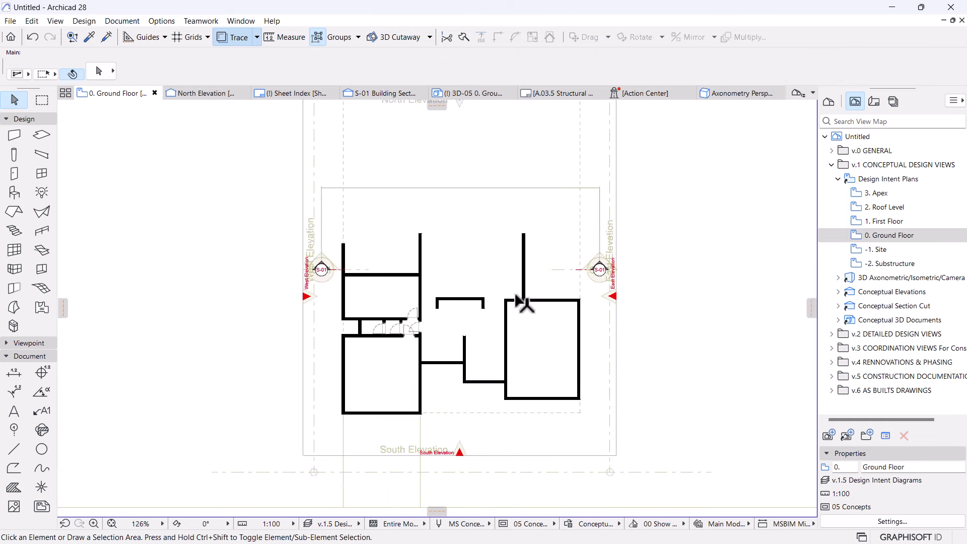
pyautogui.scroll(4, 496, 270)
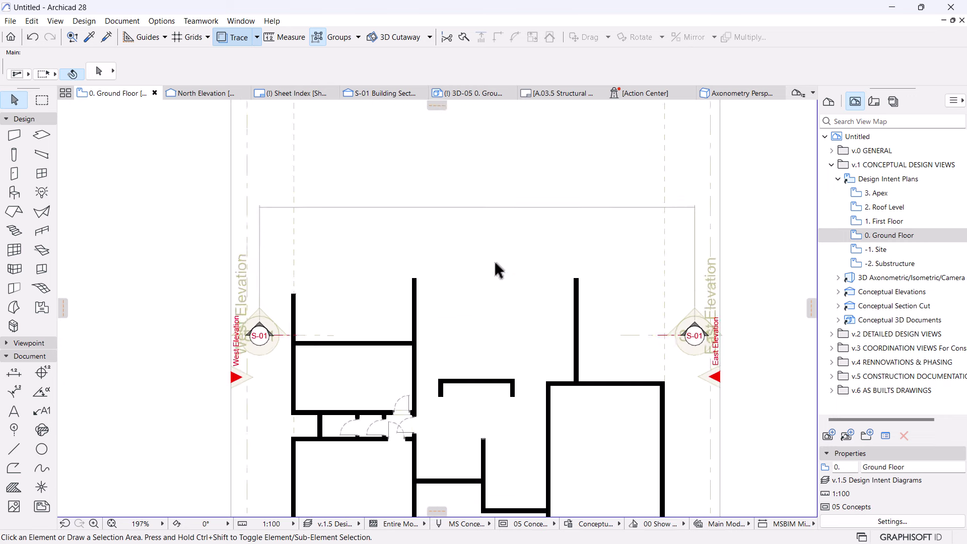
pyautogui.scroll(1, 495, 263)
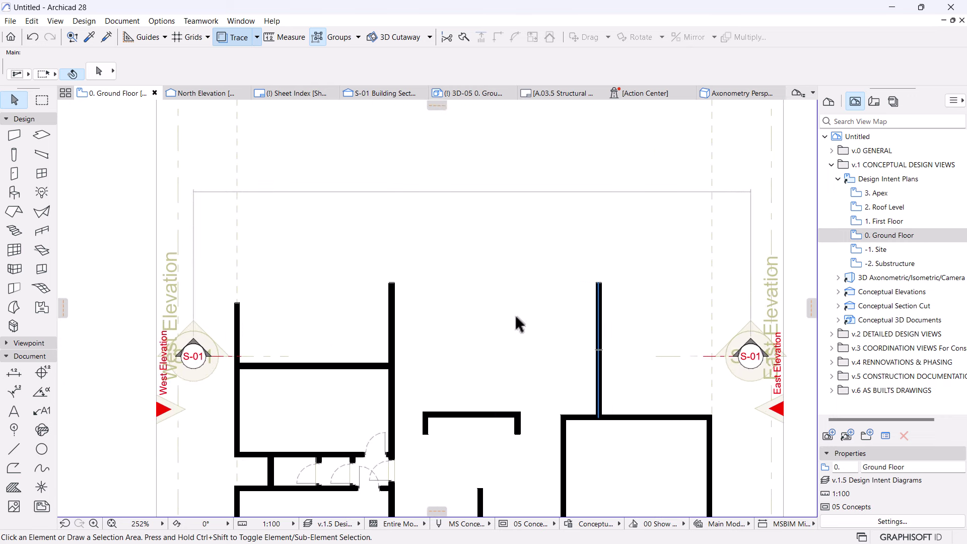
pyautogui.scroll(-2, 472, 373)
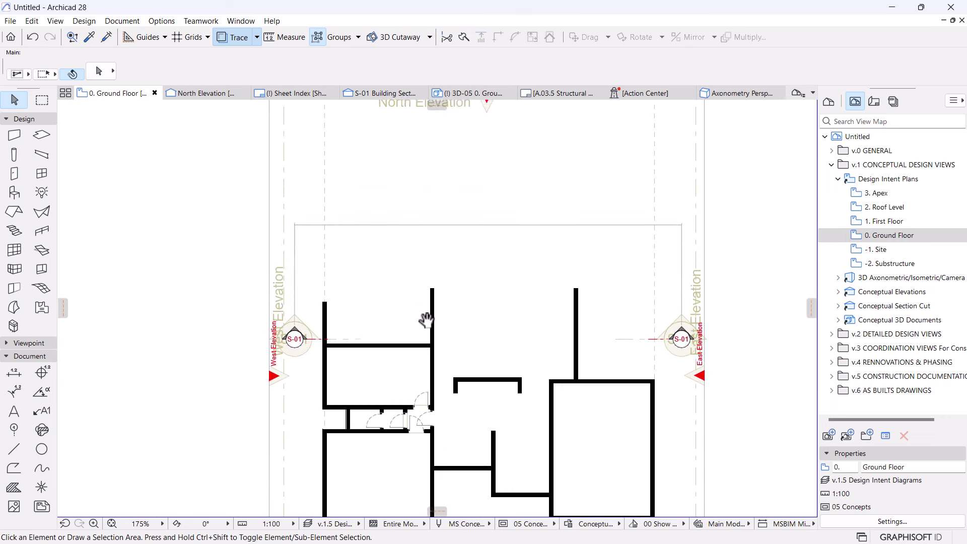
pyautogui.click(368, 393)
pyautogui.click(368, 362)
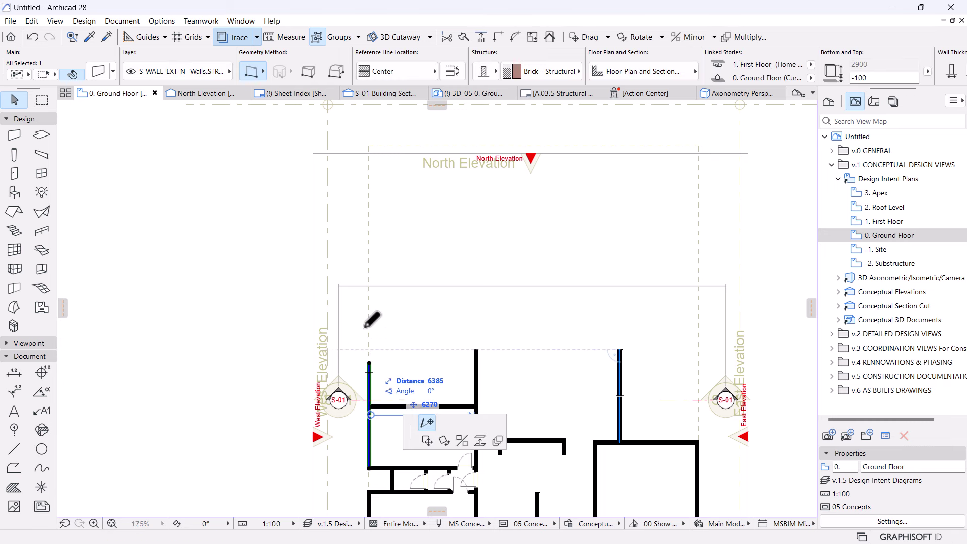
pyautogui.click(369, 286)
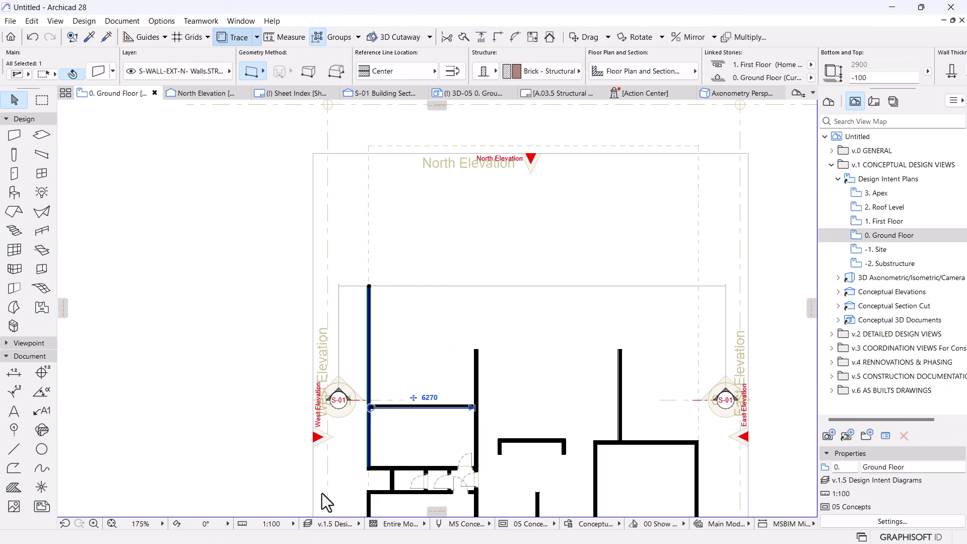
pyautogui.scroll(-3, 405, 322)
pyautogui.scroll(2, 413, 352)
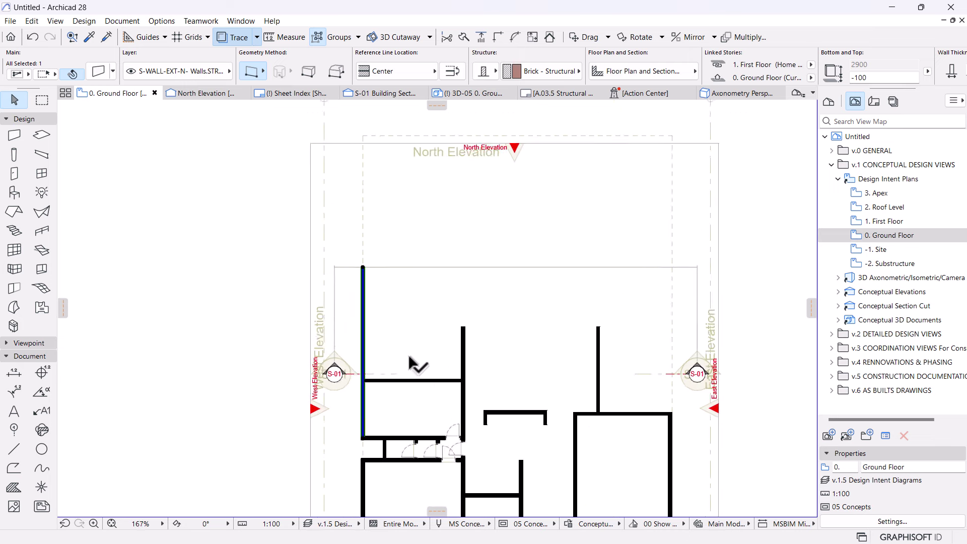
pyautogui.moveTo(426, 301); pyautogui.dragTo(420, 257, button='middle')
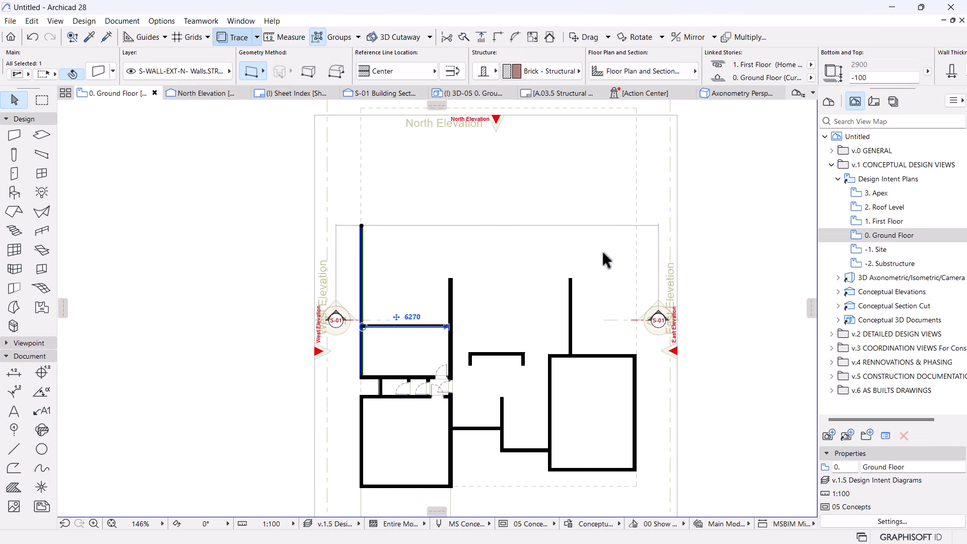
pyautogui.scroll(1, 607, 257)
pyautogui.press('Escape')
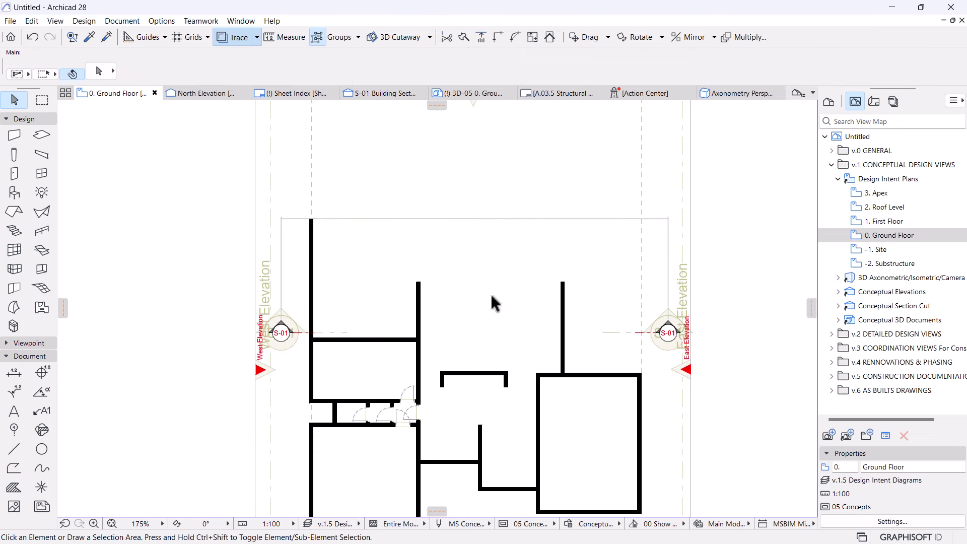
pyautogui.scroll(-3, 491, 295)
pyautogui.scroll(3, 504, 271)
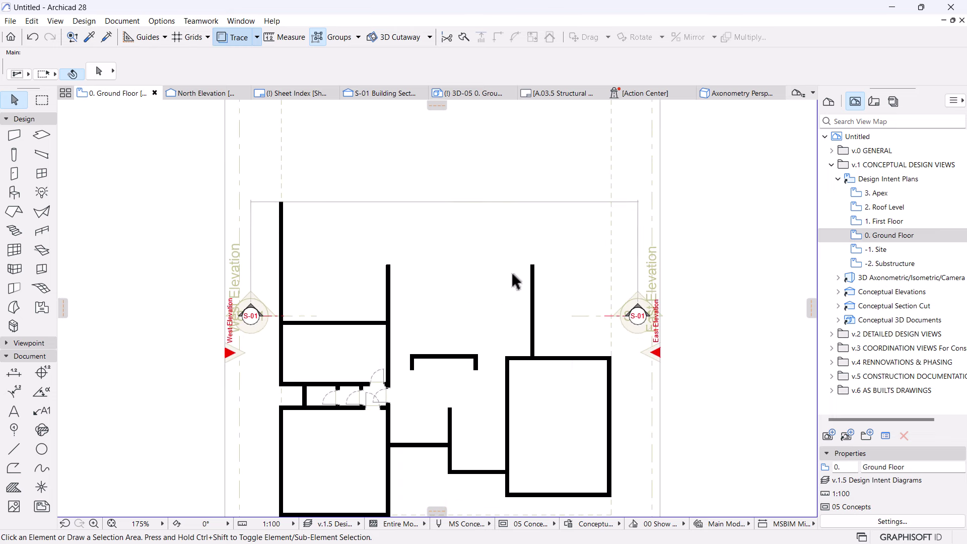
pyautogui.scroll(-3, 504, 292)
pyautogui.scroll(3, 408, 375)
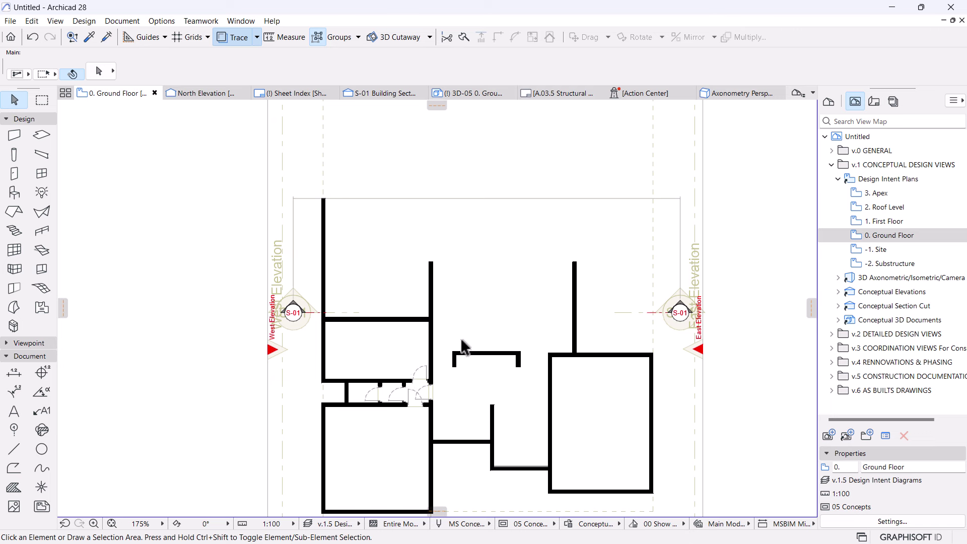
pyautogui.moveTo(486, 338); pyautogui.dragTo(493, 329, button='middle')
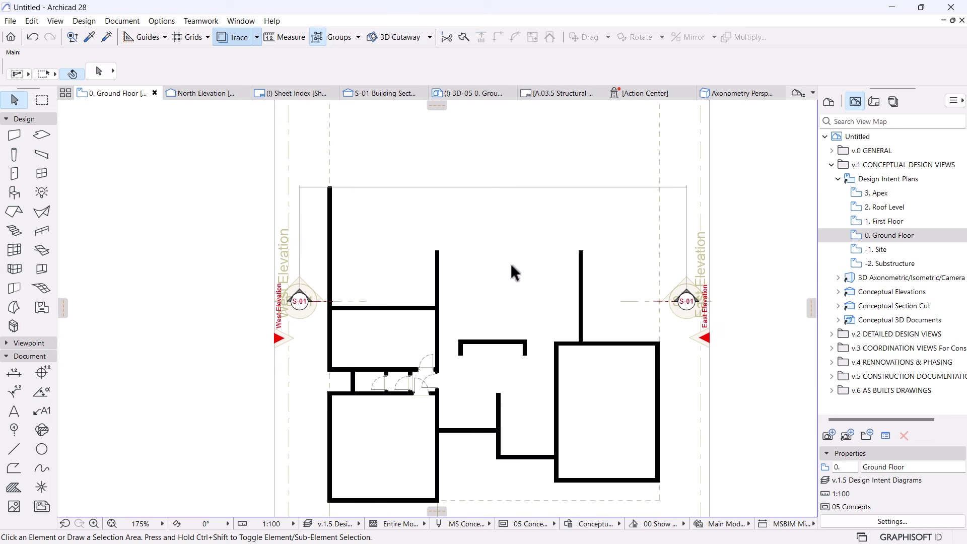
pyautogui.moveTo(509, 265); pyautogui.dragTo(456, 324, button='middle')
pyautogui.scroll(1, 358, 241)
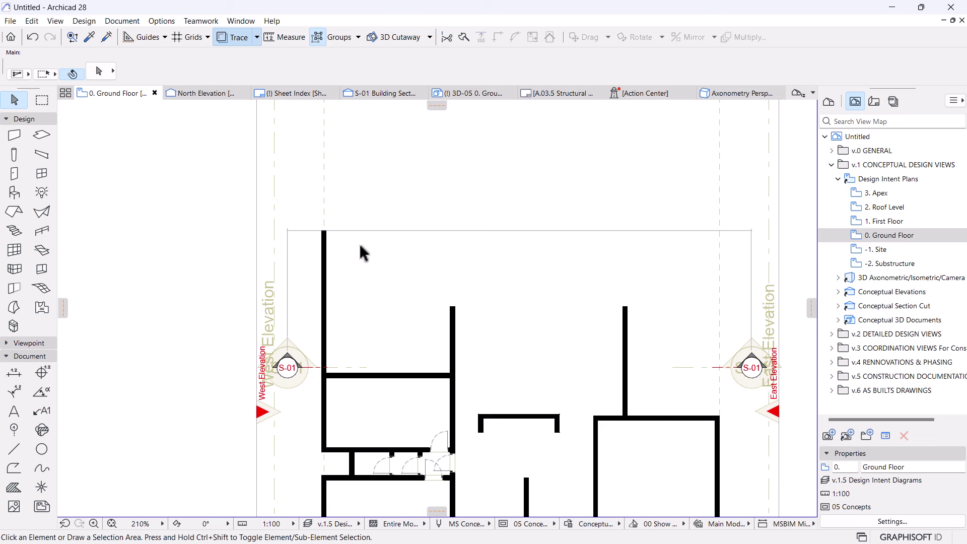
pyautogui.scroll(-3, 358, 242)
pyautogui.scroll(3, 453, 263)
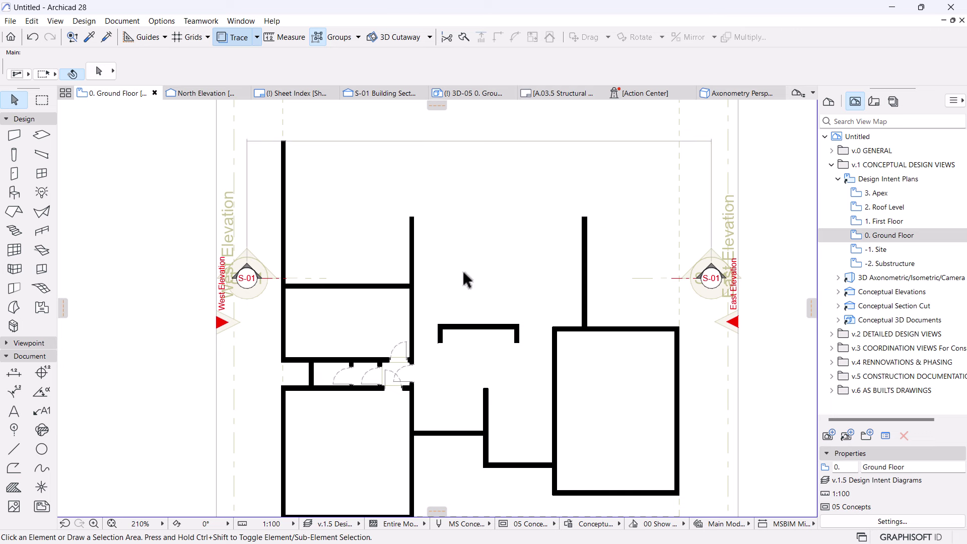
pyautogui.scroll(-3, 545, 296)
pyautogui.scroll(2, 446, 356)
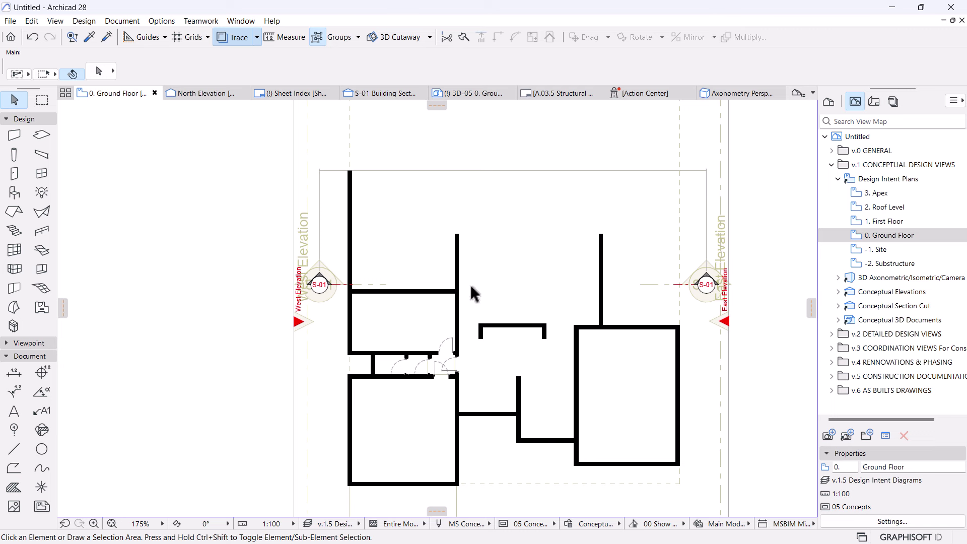
pyautogui.moveTo(554, 228); pyautogui.dragTo(537, 246, button='middle')
pyautogui.moveTo(524, 319); pyautogui.dragTo(513, 317, button='middle')
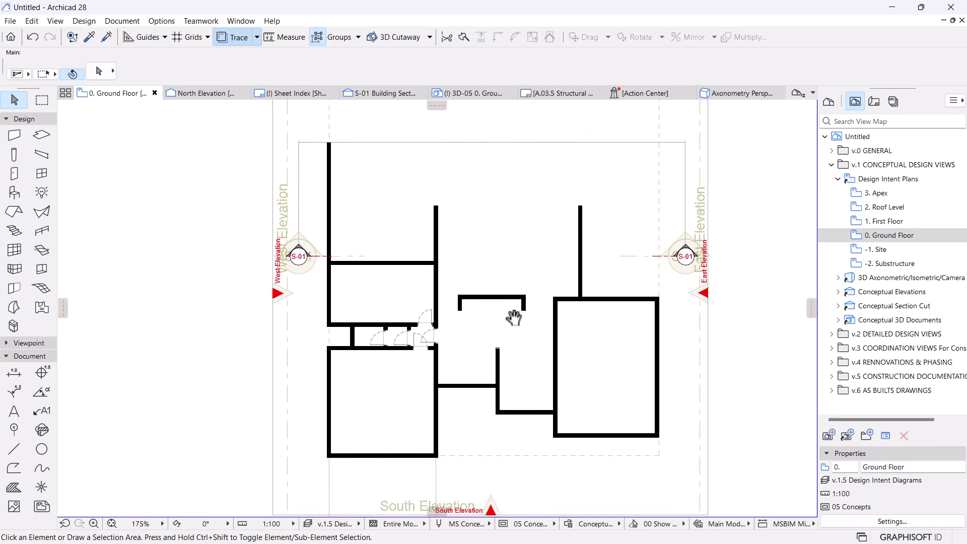
# - Open the default door settings and browse the Object Library's 1. BASIC LIBRARY to the Hinged Doors folder under 1.2 Doors
pyautogui.scroll(2, 372, 440)
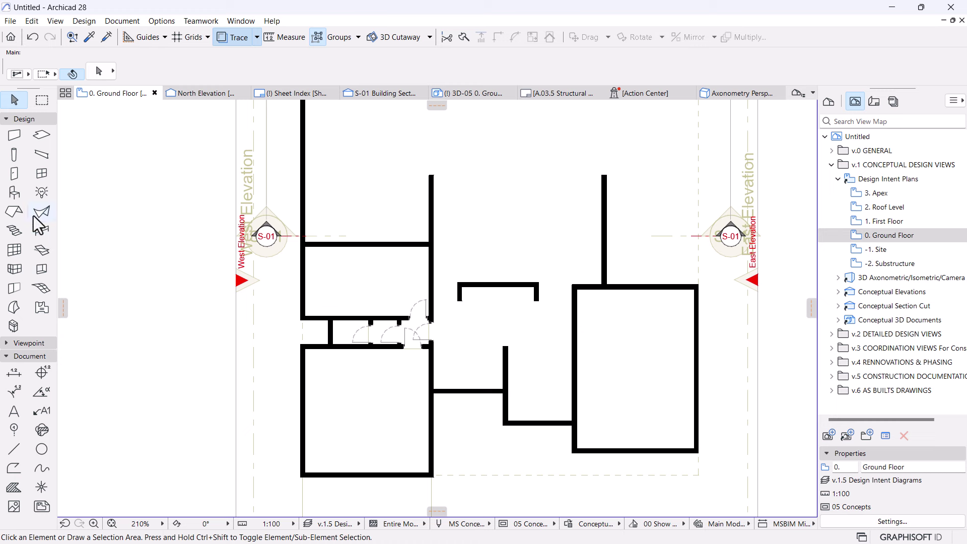
pyautogui.click(14, 174)
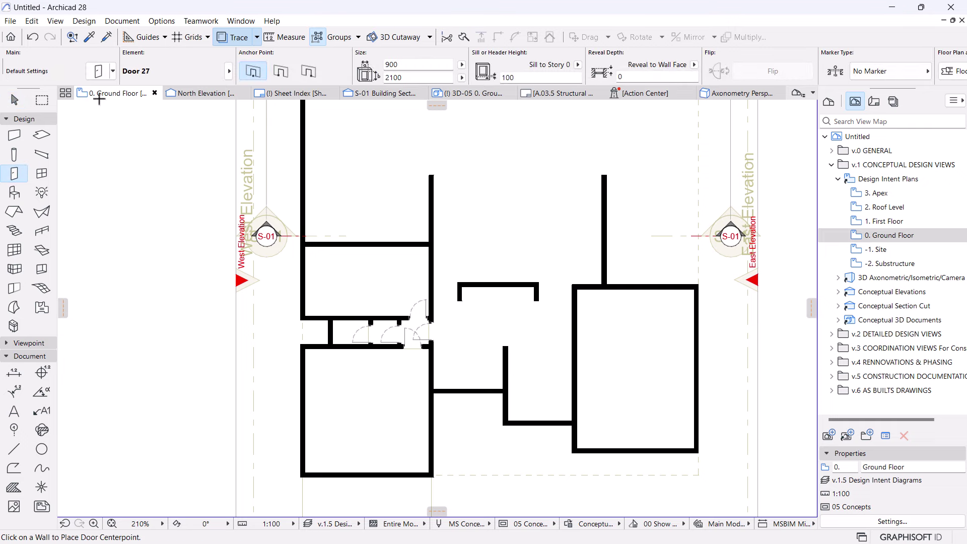
pyautogui.hotkey('ctrl', 't')
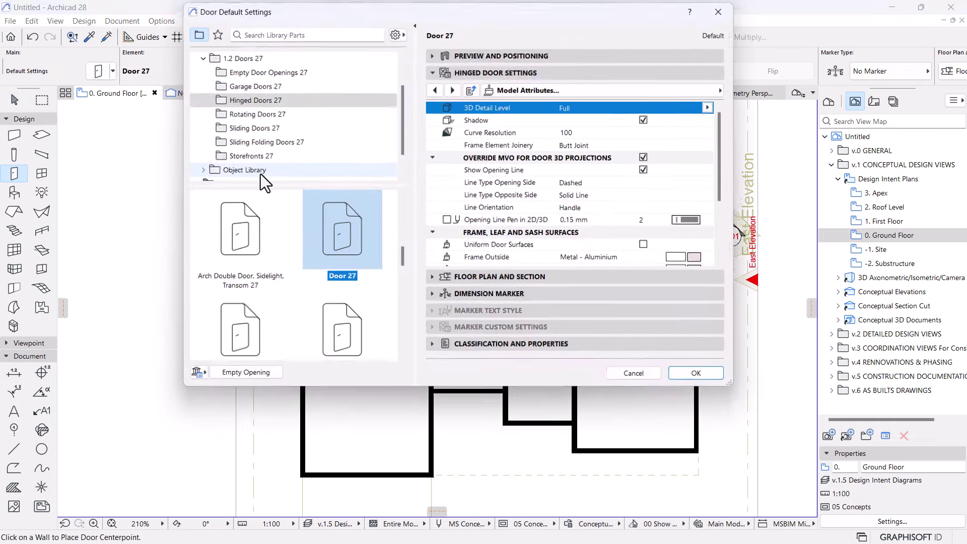
pyautogui.click(199, 57)
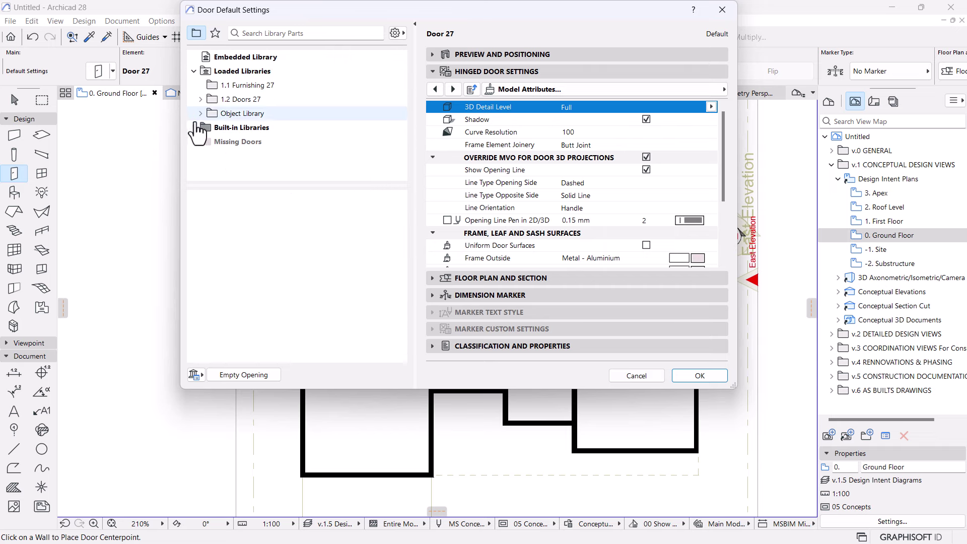
pyautogui.click(201, 113)
pyautogui.click(206, 127)
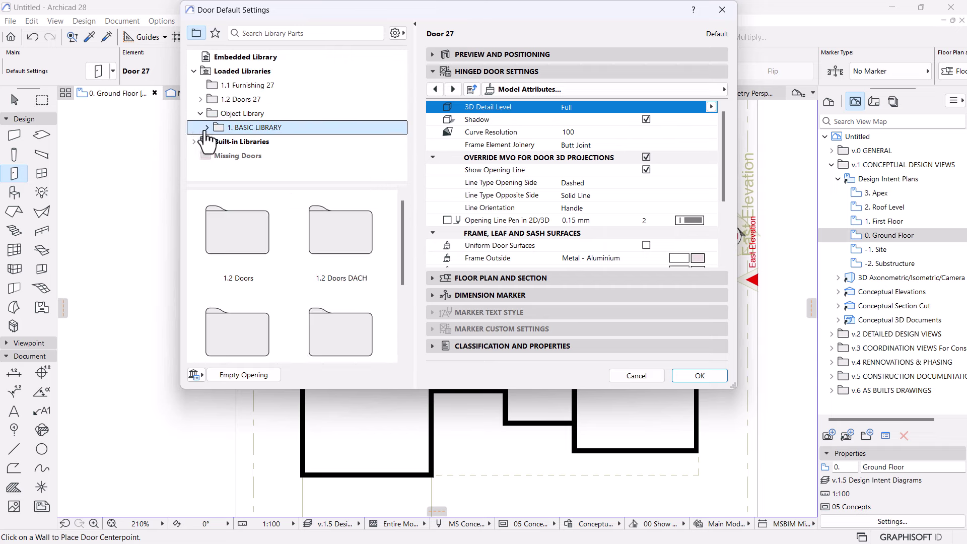
pyautogui.doubleClick(246, 217)
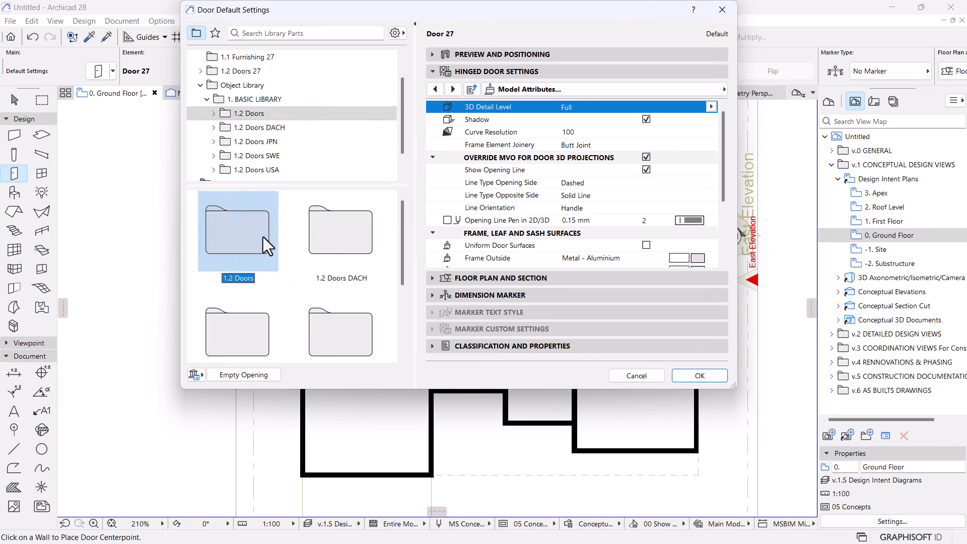
pyautogui.scroll(-1, 347, 302)
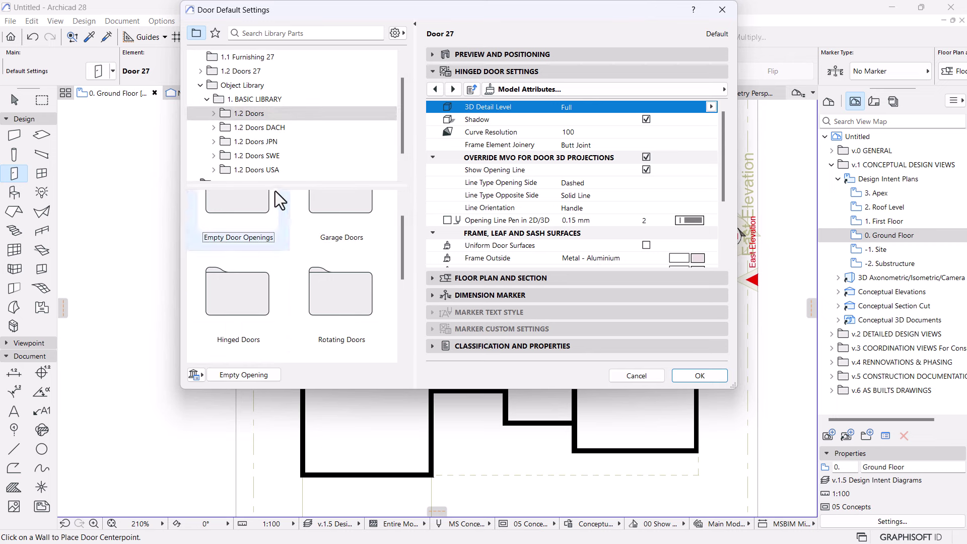
pyautogui.scroll(-2, 266, 136)
pyautogui.doubleClick(204, 85)
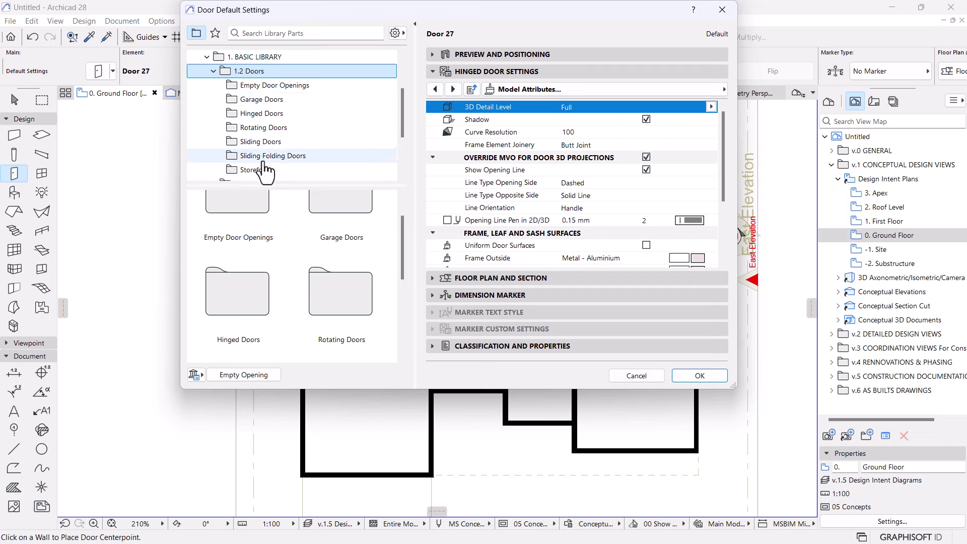
pyautogui.click(263, 114)
# - Choose Double Door with 2 Sidelights, Transom from the hinged doors as the default door
pyautogui.scroll(-6, 304, 292)
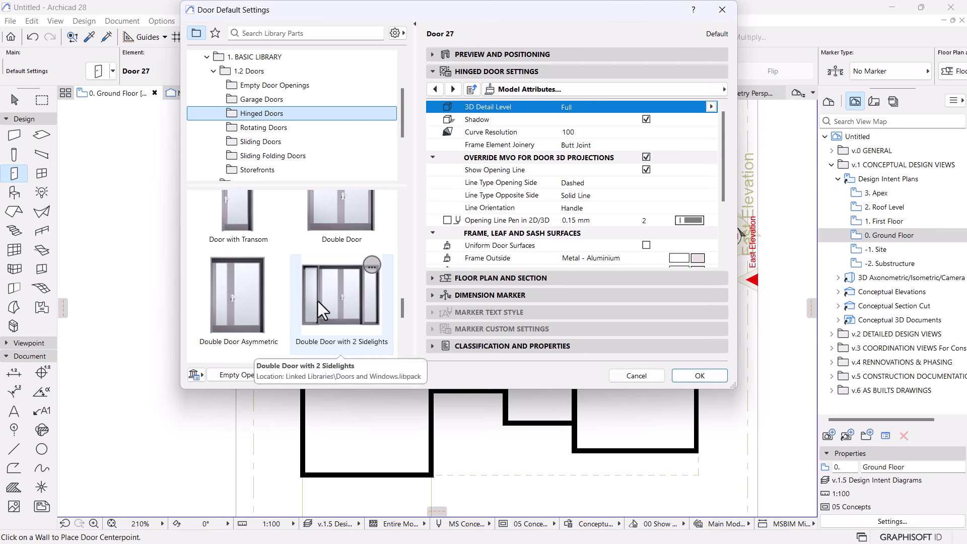
pyautogui.scroll(2, 340, 248)
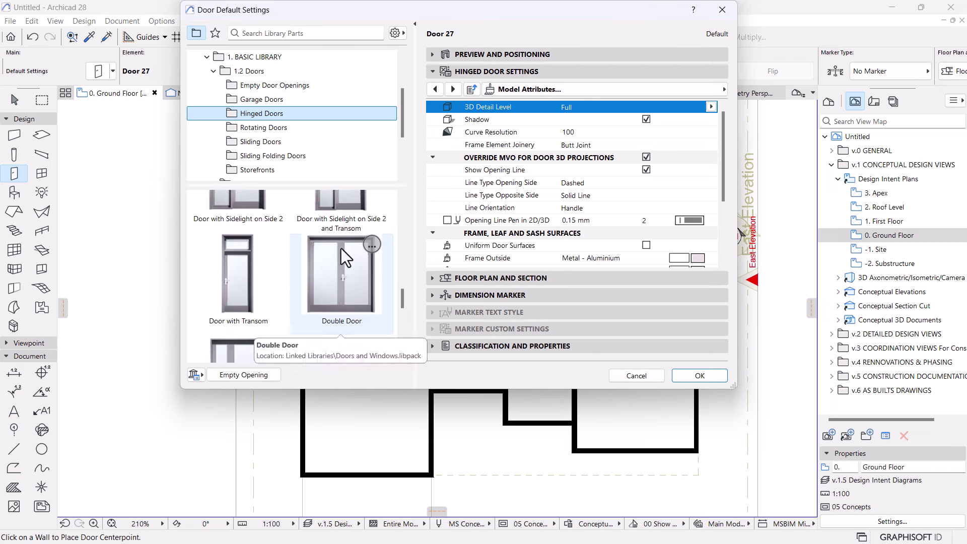
pyautogui.scroll(1, 306, 265)
pyautogui.scroll(-6, 306, 266)
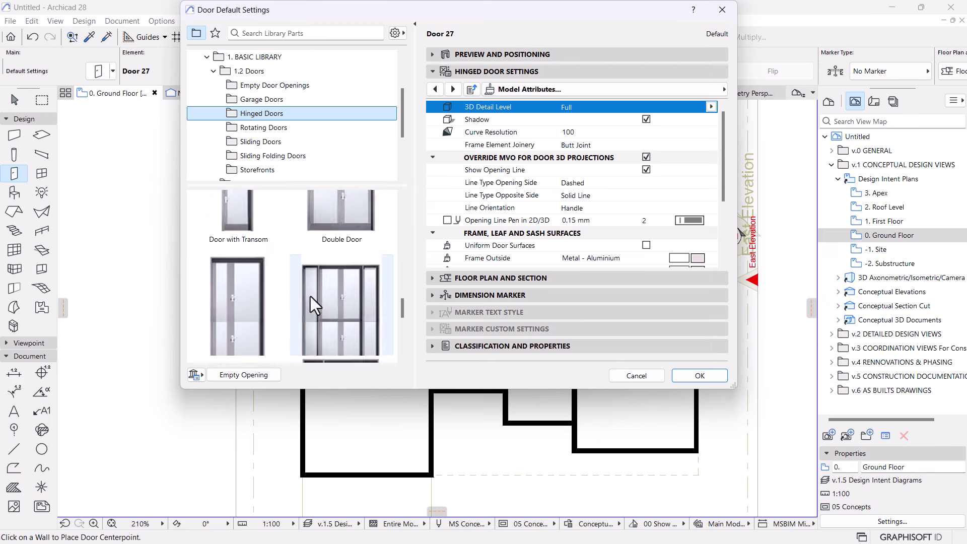
pyautogui.click(240, 253)
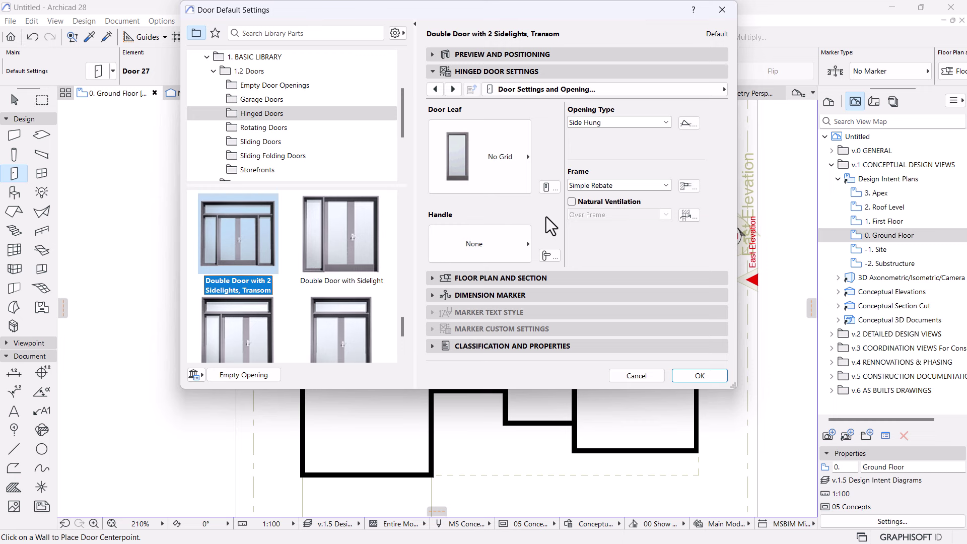
# - Give the double door Handle 3 and the H-V Grid door leaf
pyautogui.click(493, 250)
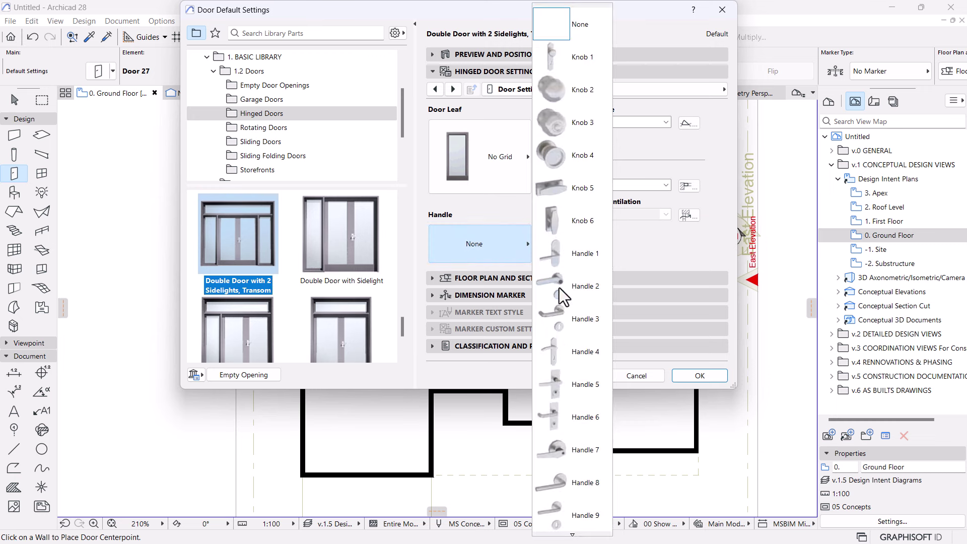
pyautogui.click(561, 322)
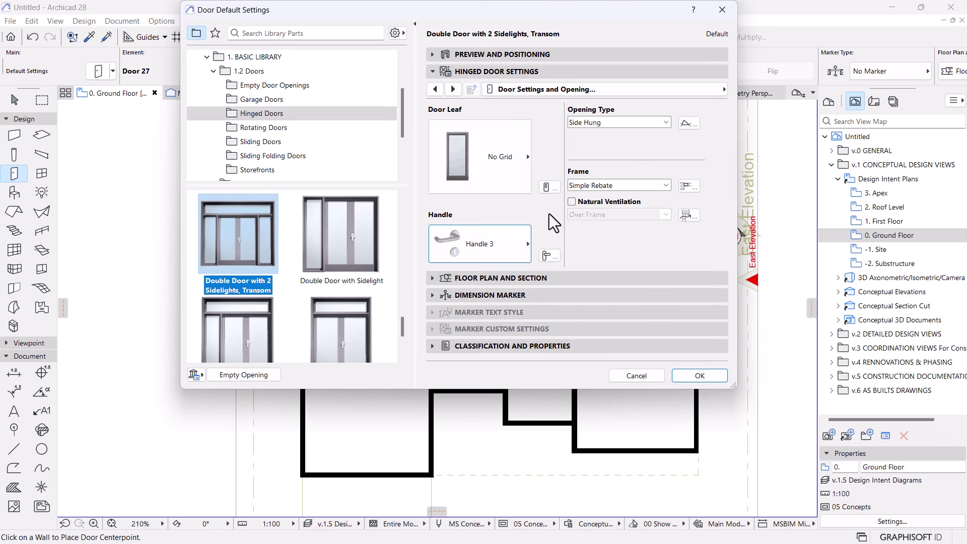
pyautogui.click(488, 165)
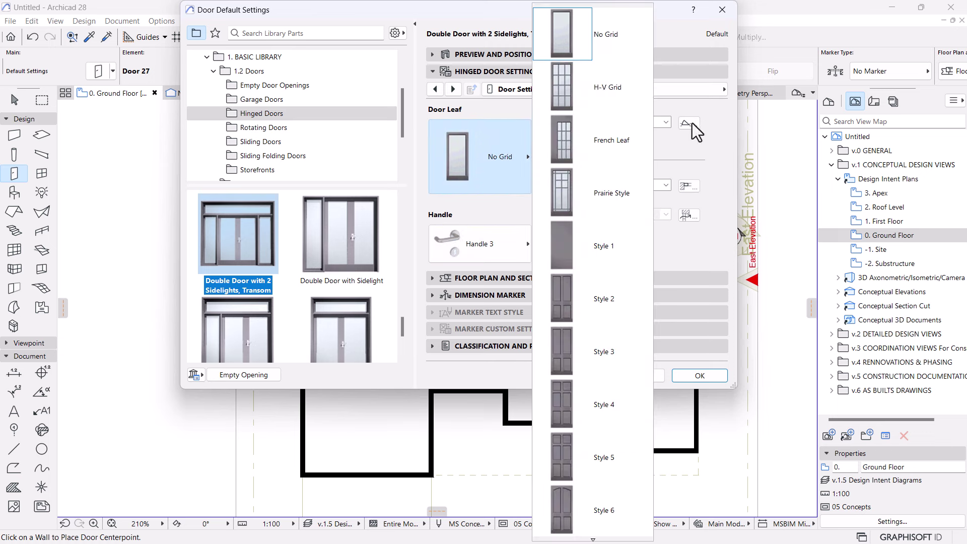
pyautogui.click(499, 177)
pyautogui.click(489, 151)
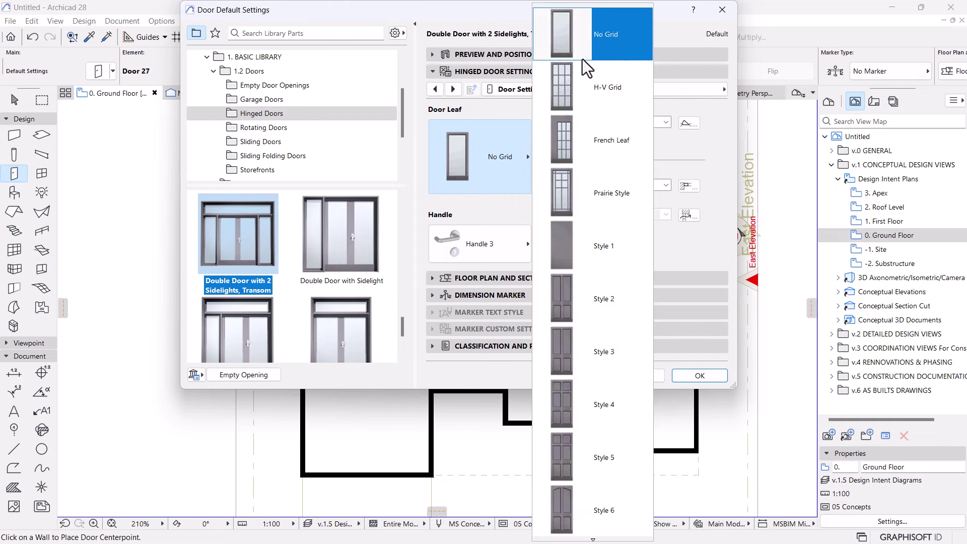
pyautogui.click(600, 92)
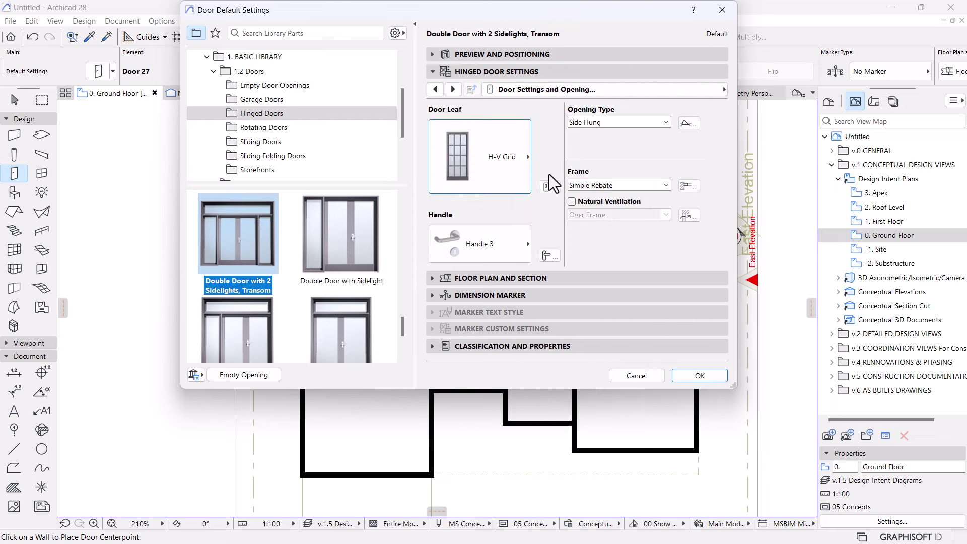
# - Set the door leaf's lower, upper and side frame widths to 80 and change the leaf type to No Grid
pyautogui.click(545, 189)
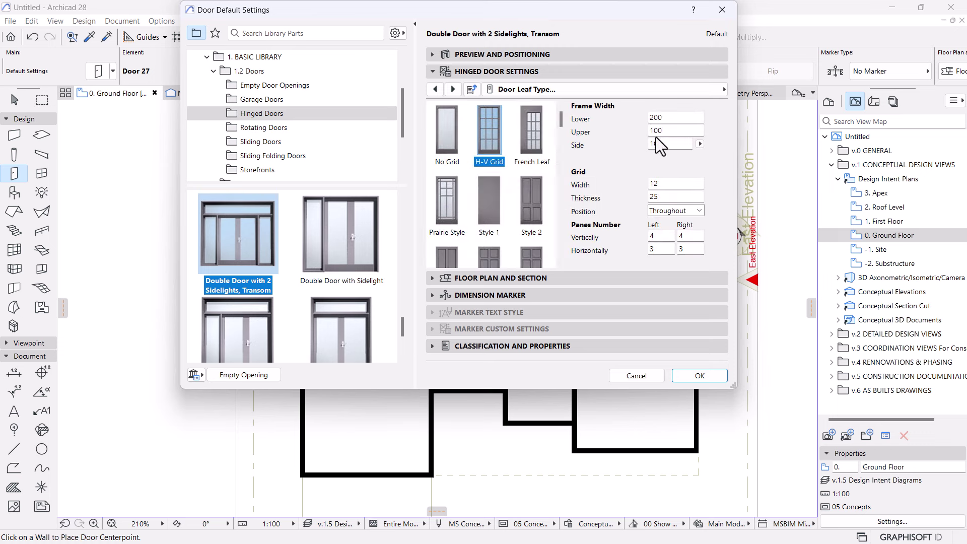
pyautogui.moveTo(664, 144); pyautogui.dragTo(629, 146)
pyautogui.doubleClick(679, 130)
pyautogui.write('80')
pyautogui.moveTo(674, 118); pyautogui.dragTo(599, 118)
pyautogui.write('80')
pyautogui.press('Return')
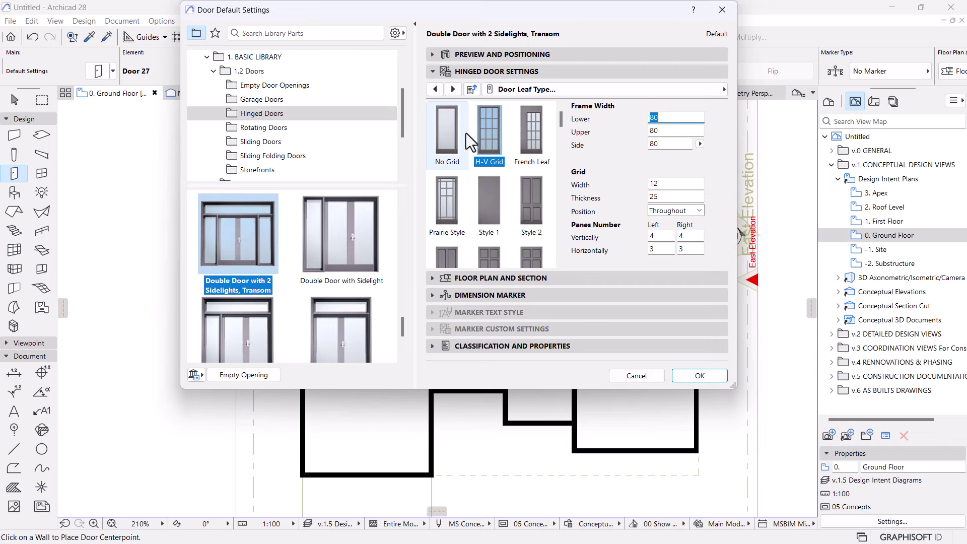
pyautogui.click(453, 138)
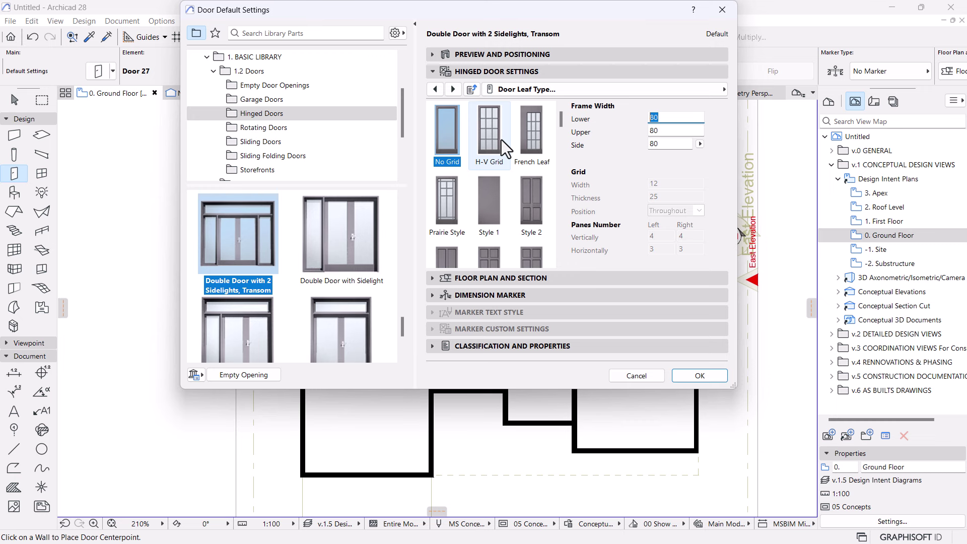
pyautogui.scroll(-5, 523, 188)
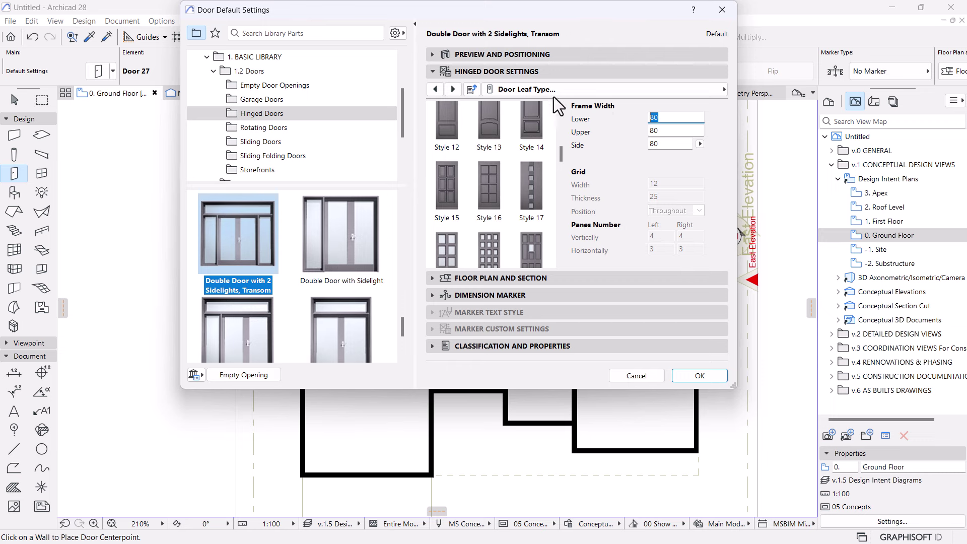
# - Turn on Uniform Door Surfaces and assign Metal: Aluminum* to the door's frame and leaf surfaces
pyautogui.click(711, 92)
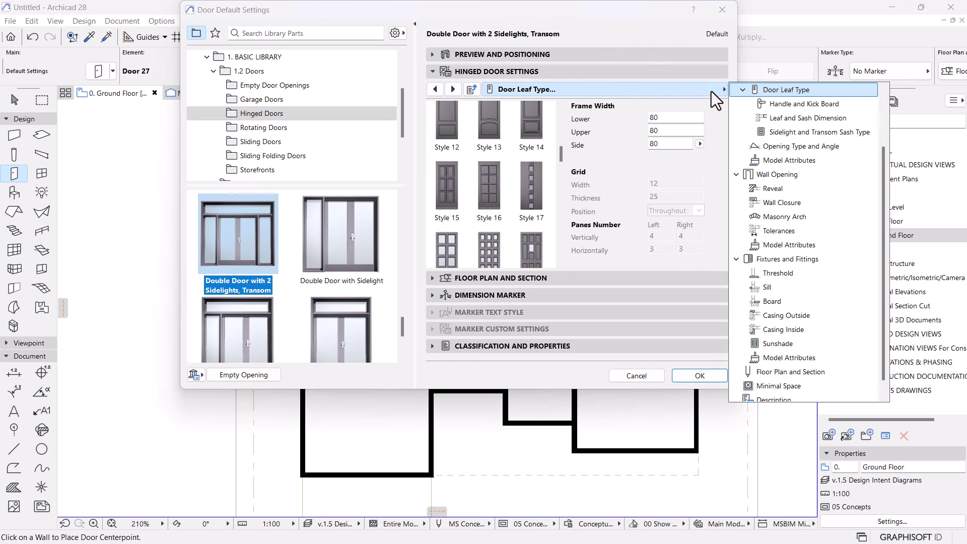
pyautogui.click(789, 160)
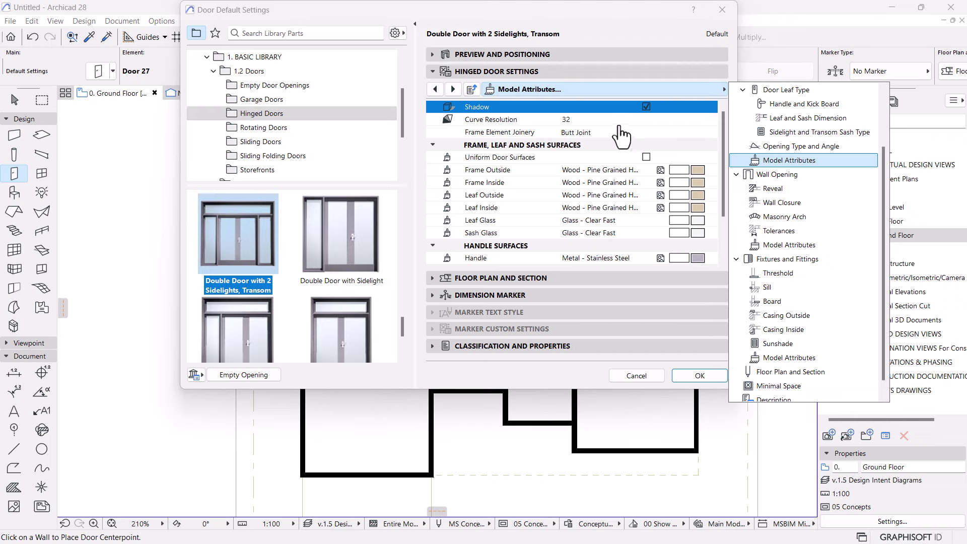
pyautogui.click(641, 146)
pyautogui.click(647, 158)
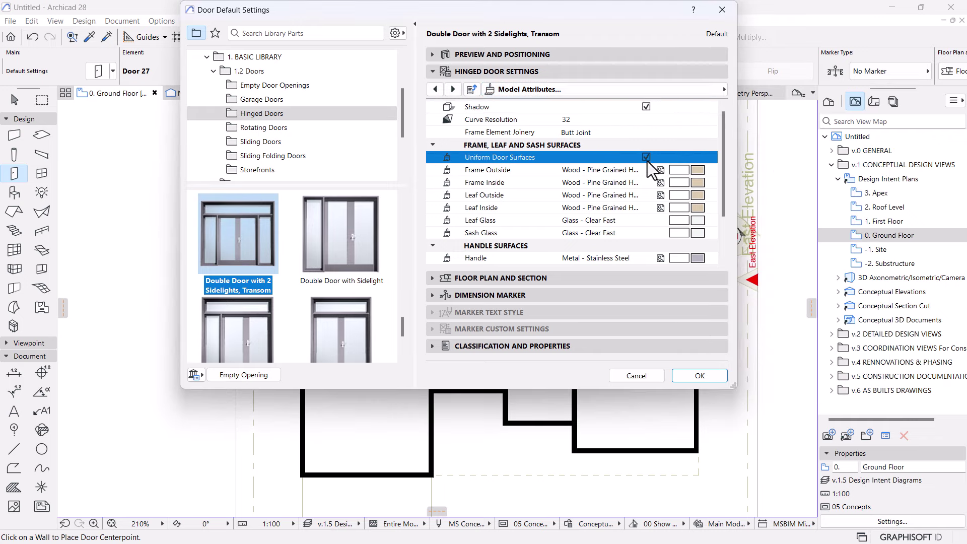
pyautogui.click(696, 173)
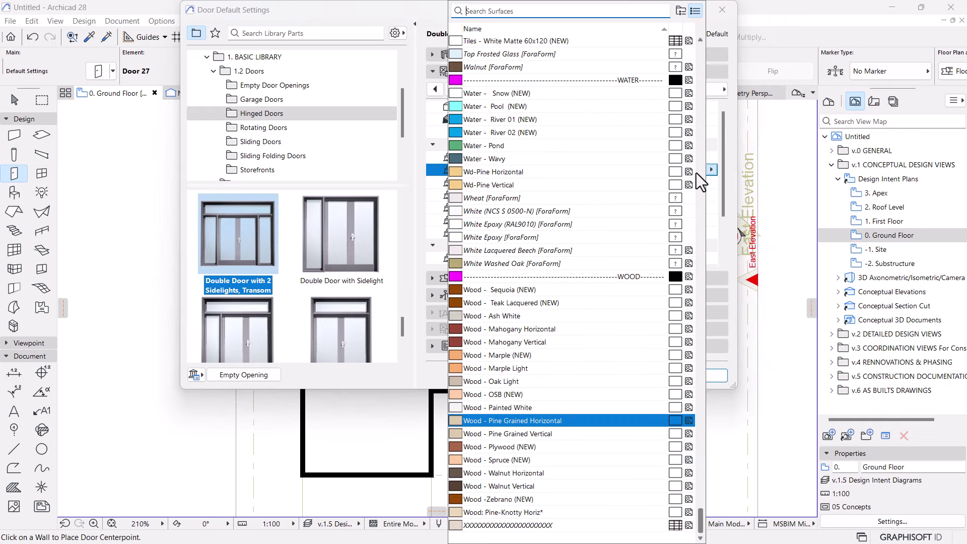
pyautogui.write('al')
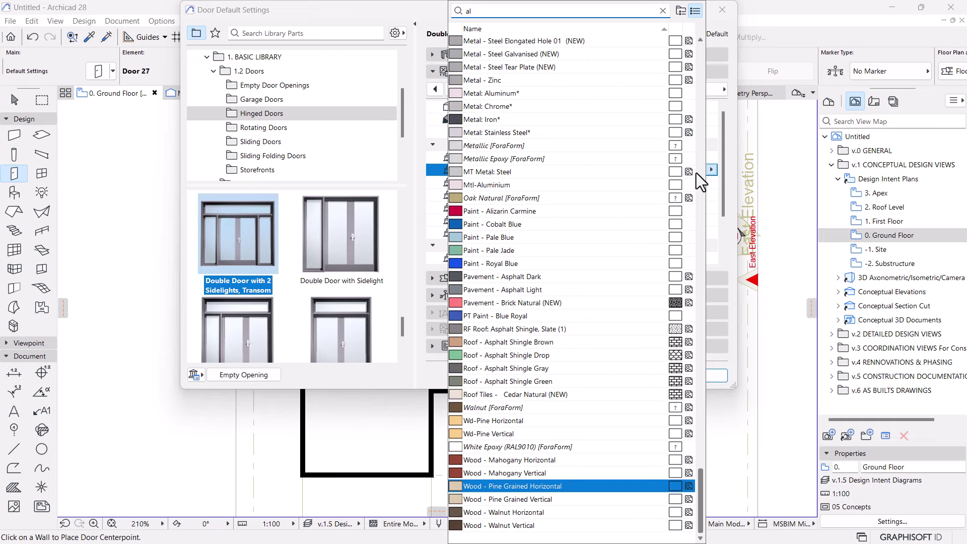
pyautogui.click(513, 95)
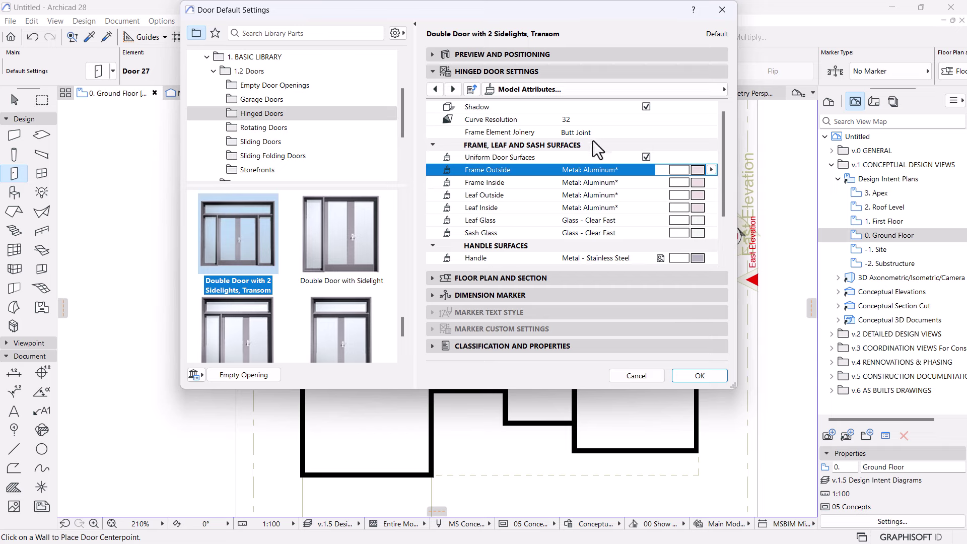
pyautogui.scroll(-5, 630, 141)
pyautogui.scroll(5, 579, 156)
# - Review the double door's settings pages, from nominal sizes, frame and leaf dimensions to the casing surface attributes
pyautogui.click(711, 92)
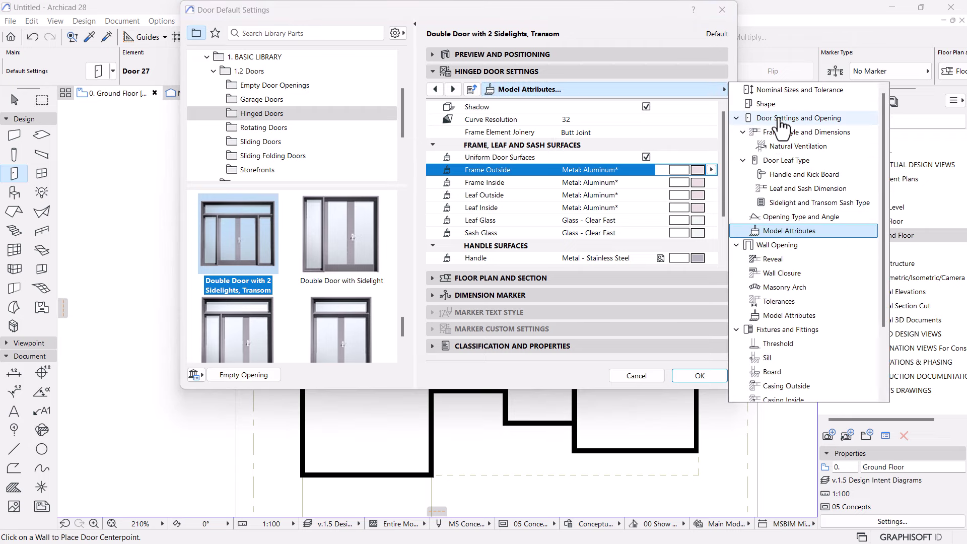
pyautogui.click(779, 119)
pyautogui.press('Up')
pyautogui.press('Up')
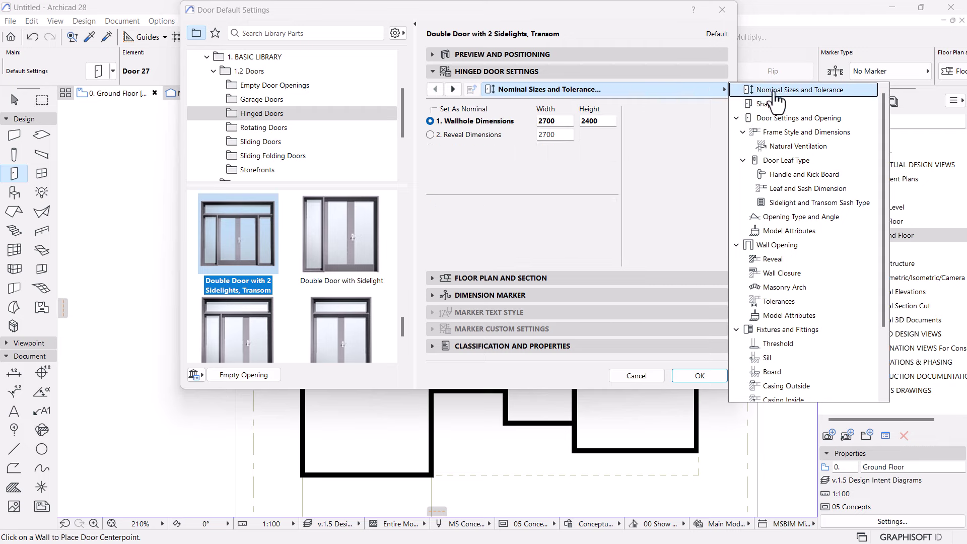
pyautogui.press('Down')
pyautogui.click(769, 119)
pyautogui.click(774, 132)
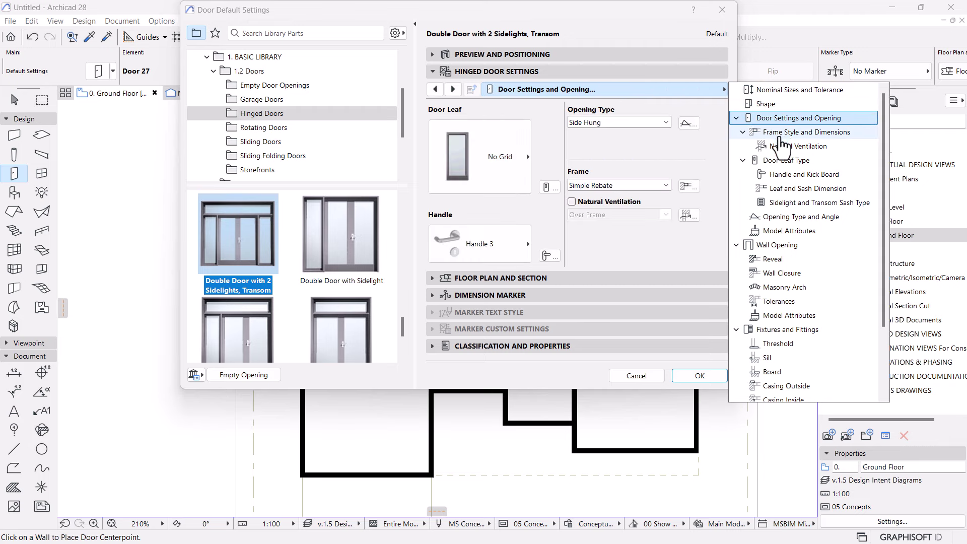
pyautogui.click(780, 148)
pyautogui.click(782, 161)
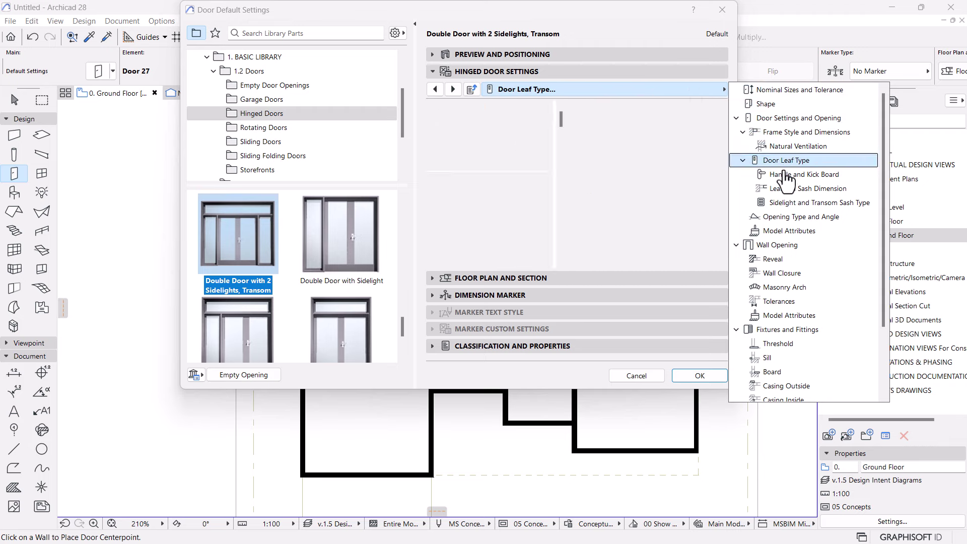
pyautogui.click(785, 175)
pyautogui.click(787, 188)
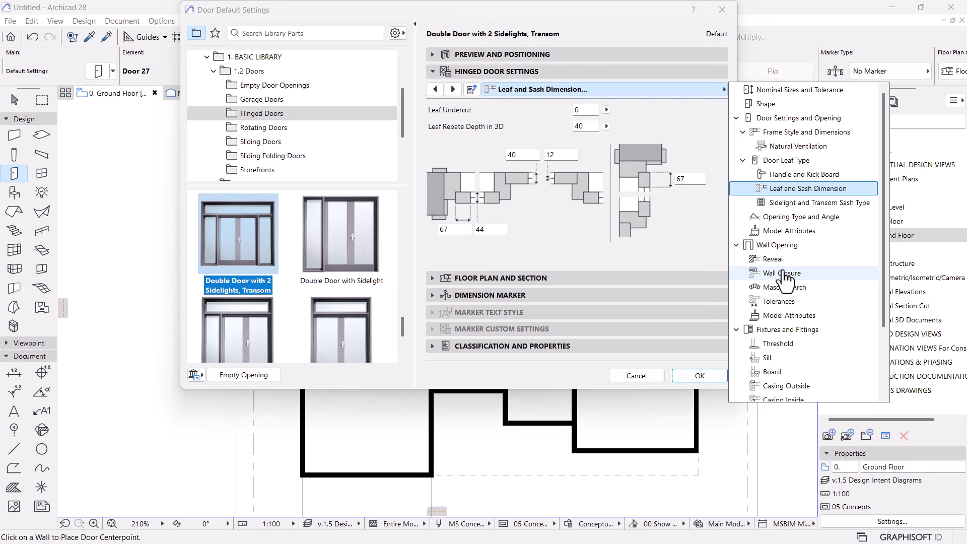
pyautogui.scroll(-2, 783, 273)
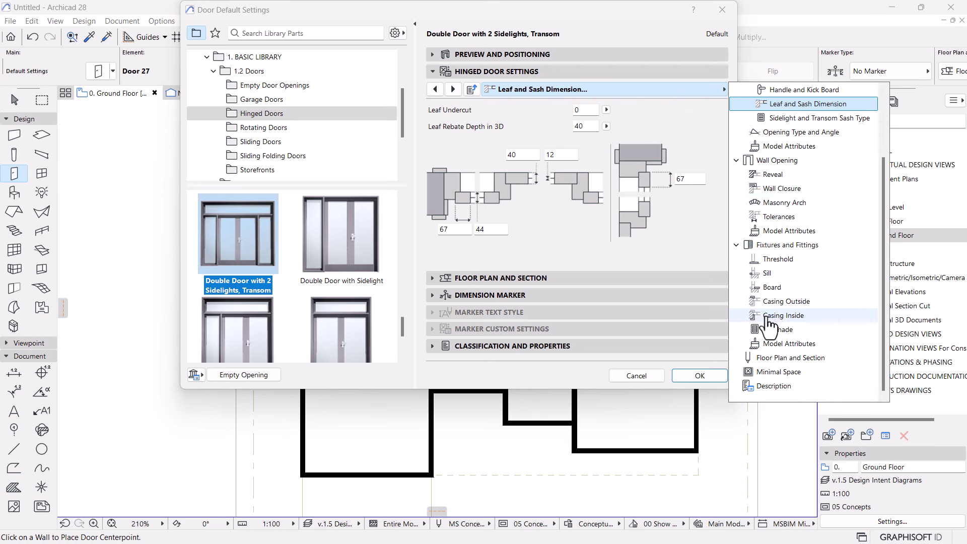
pyautogui.click(781, 315)
pyautogui.click(774, 343)
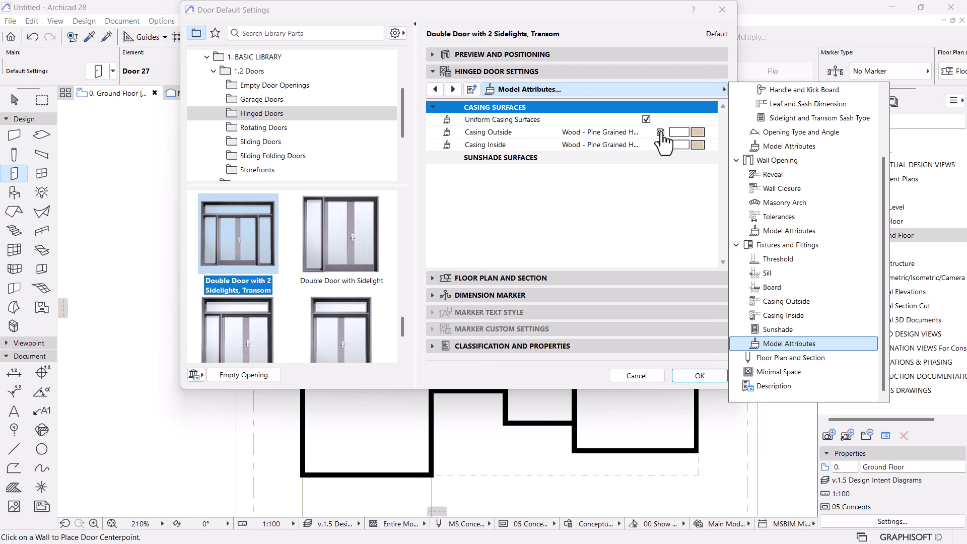
pyautogui.click(736, 245)
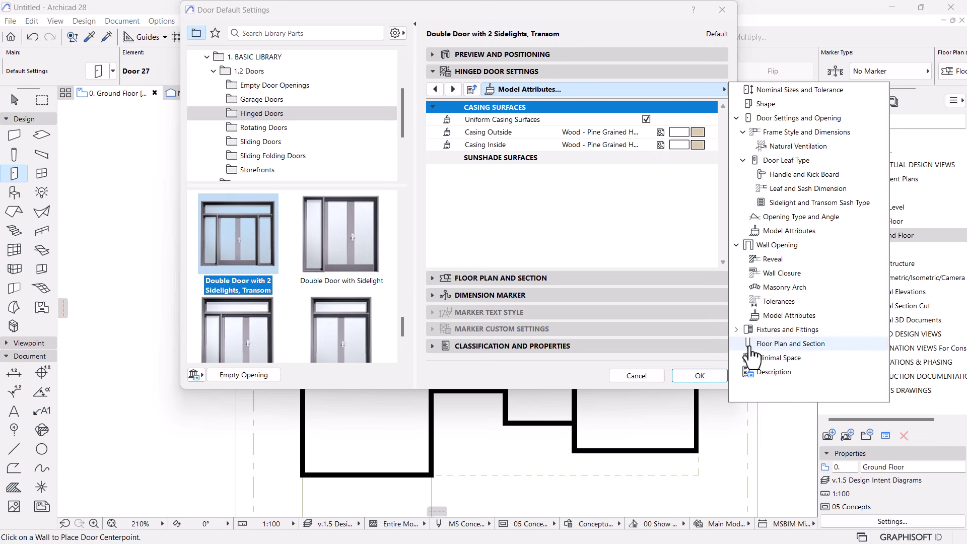
pyautogui.click(736, 329)
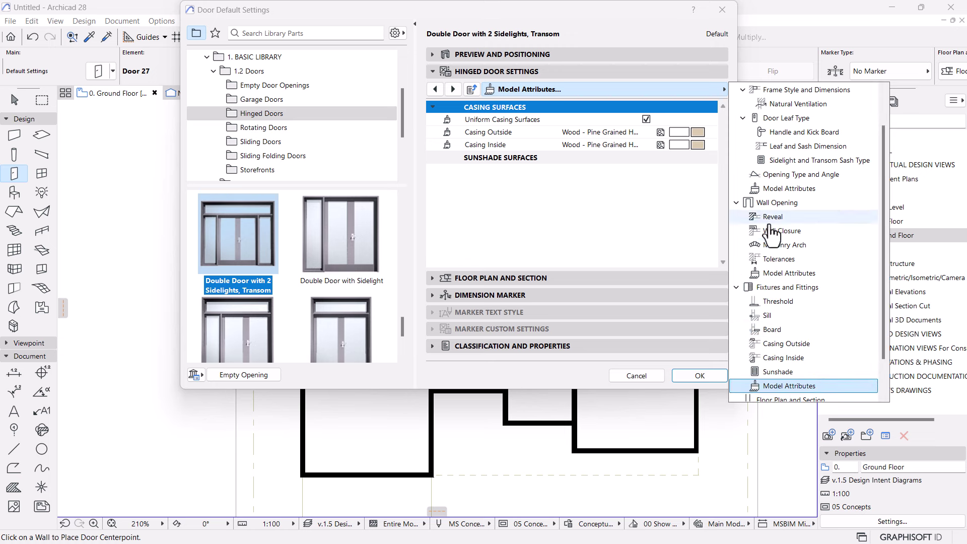
pyautogui.click(737, 287)
pyautogui.click(737, 245)
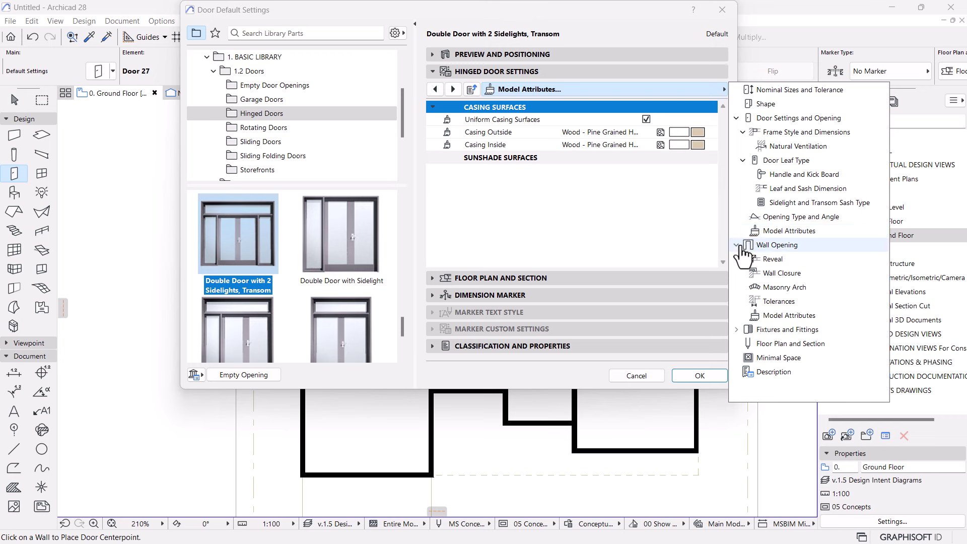
pyautogui.click(742, 160)
pyautogui.click(742, 132)
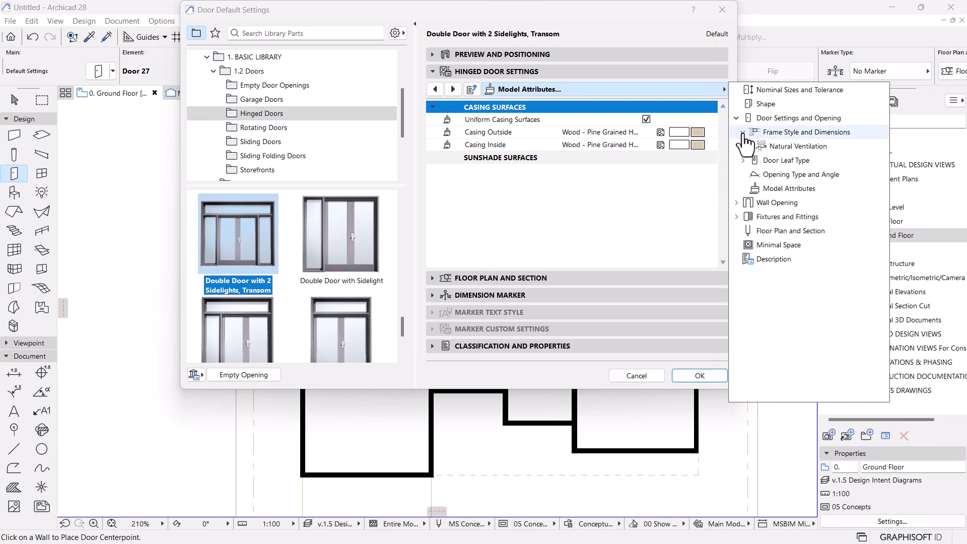
pyautogui.click(736, 118)
pyautogui.click(620, 346)
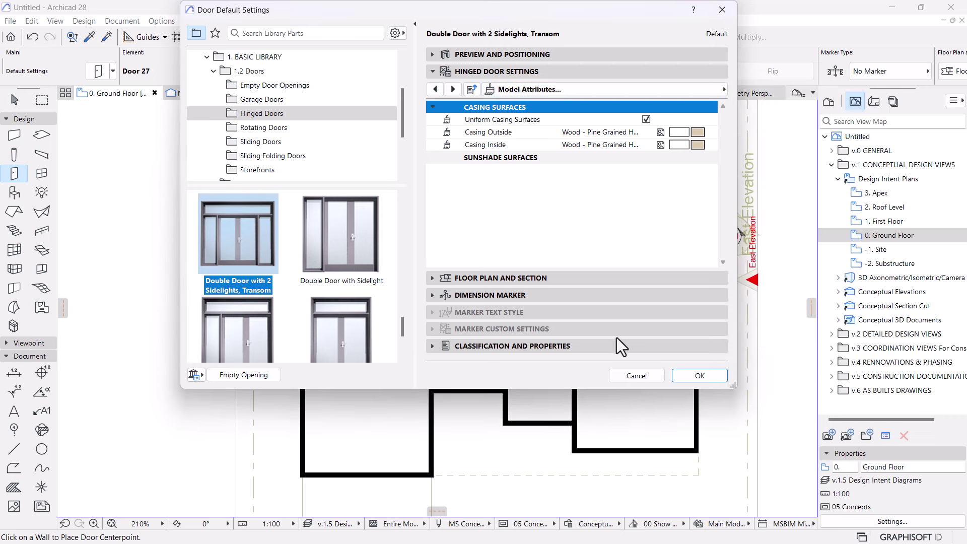
# - Accept the door settings and place the double door midway along the short entrance wall, swinging outward
pyautogui.click(693, 377)
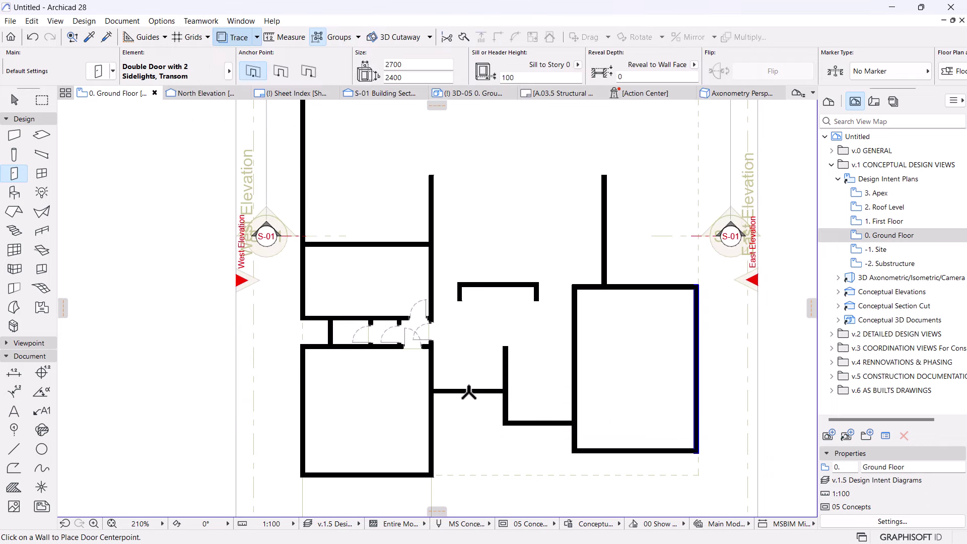
pyautogui.click(468, 389)
pyautogui.click(461, 401)
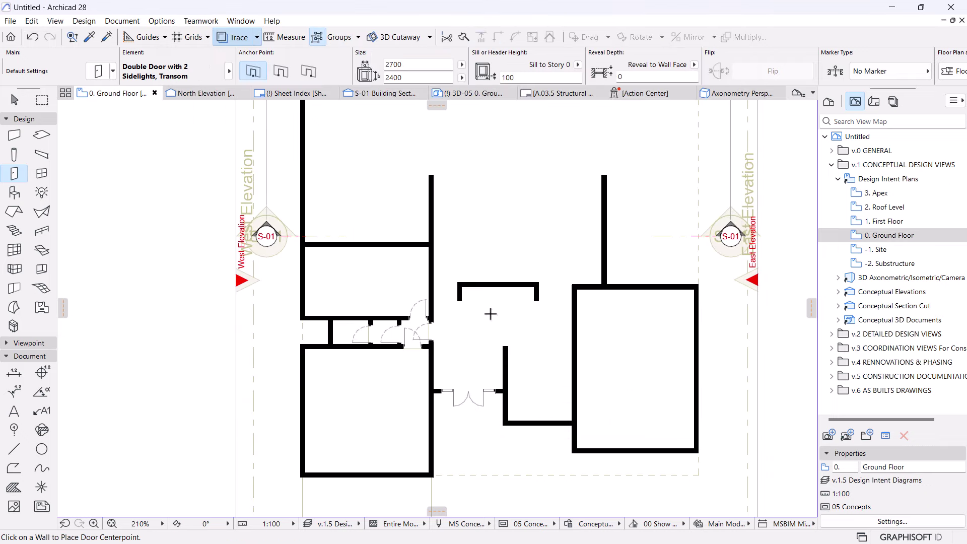
pyautogui.scroll(4, 479, 436)
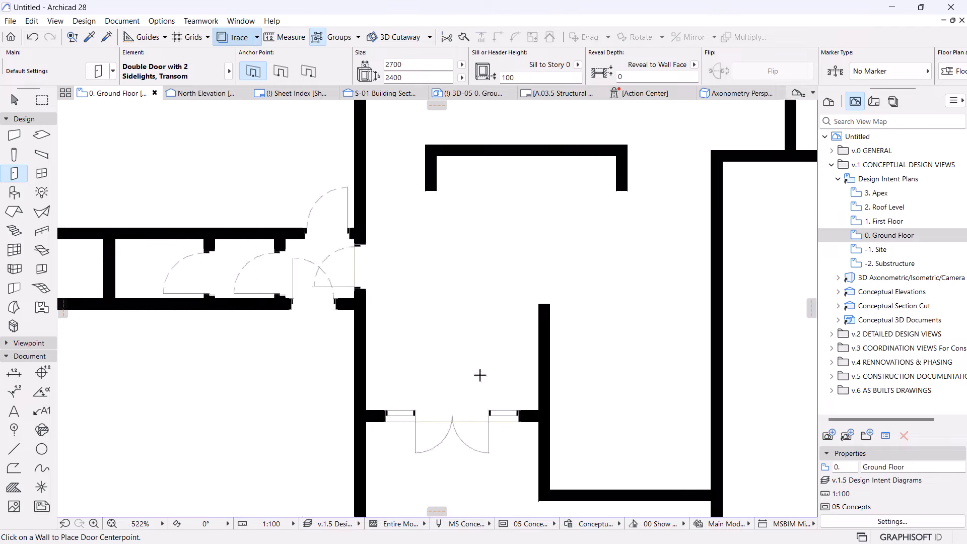
pyautogui.press('Escape')
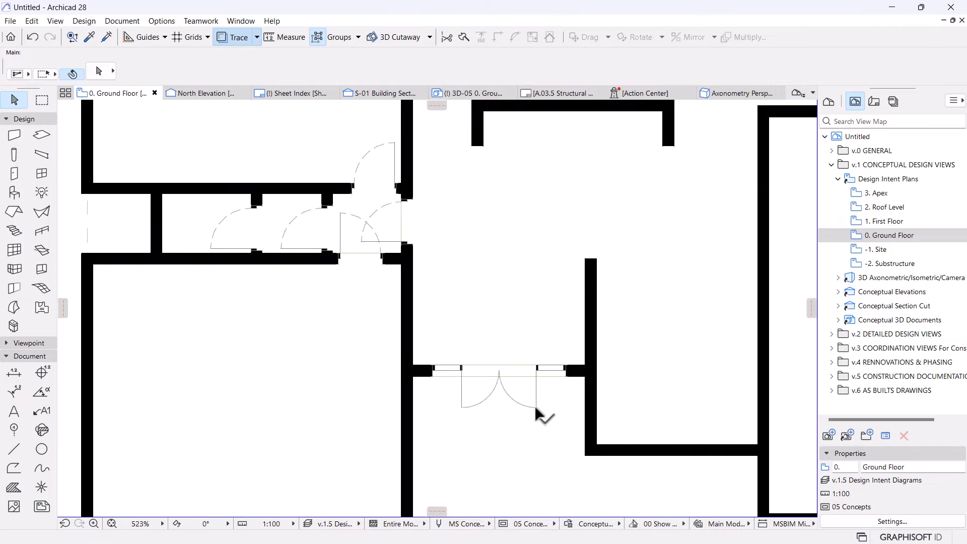
# - Flip the entrance double door so its leaves swing into the house, and deselect it
pyautogui.click(536, 407)
pyautogui.click(778, 77)
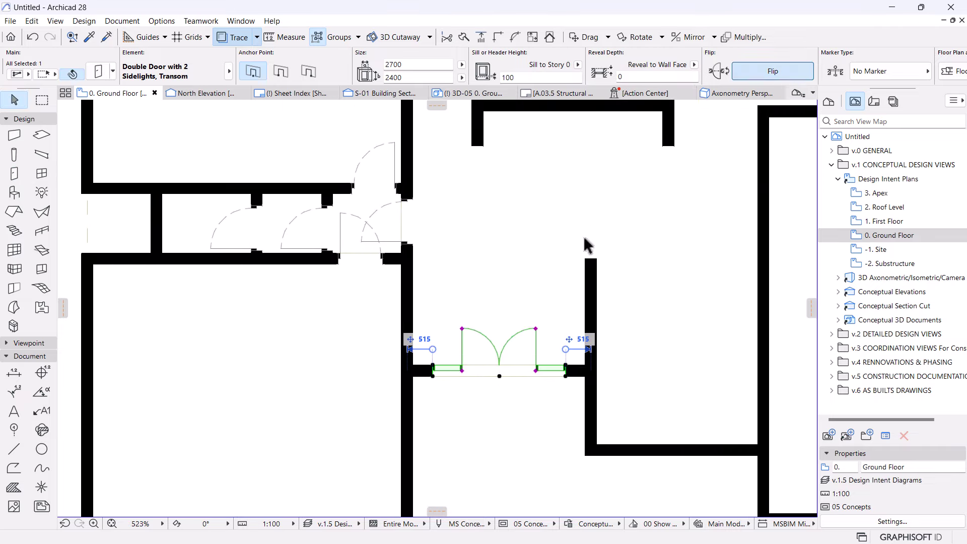
pyautogui.scroll(-3, 583, 236)
pyautogui.moveTo(622, 303); pyautogui.dragTo(524, 302, button='middle')
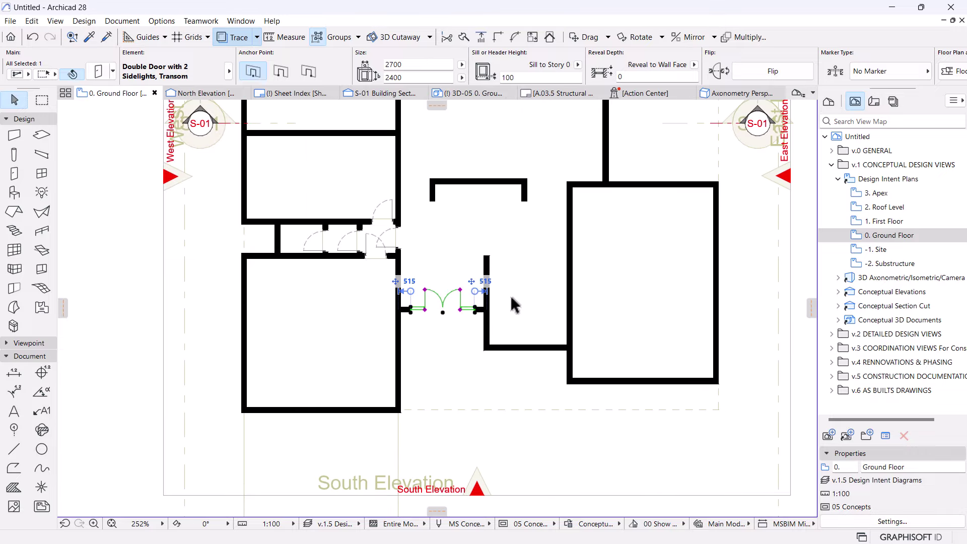
pyautogui.click(509, 294)
pyautogui.moveTo(575, 274); pyautogui.dragTo(561, 330, button='middle')
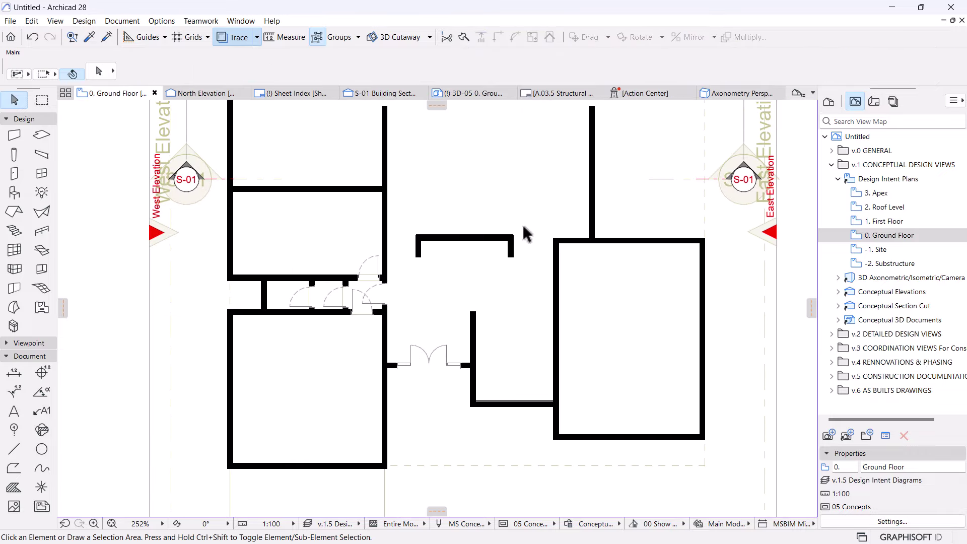
# - Place a rectangular 1000 × 2100 opening in the large east room's west wall, about 1090 mm below its upper corner
pyautogui.hscroll(2, 524, 233)
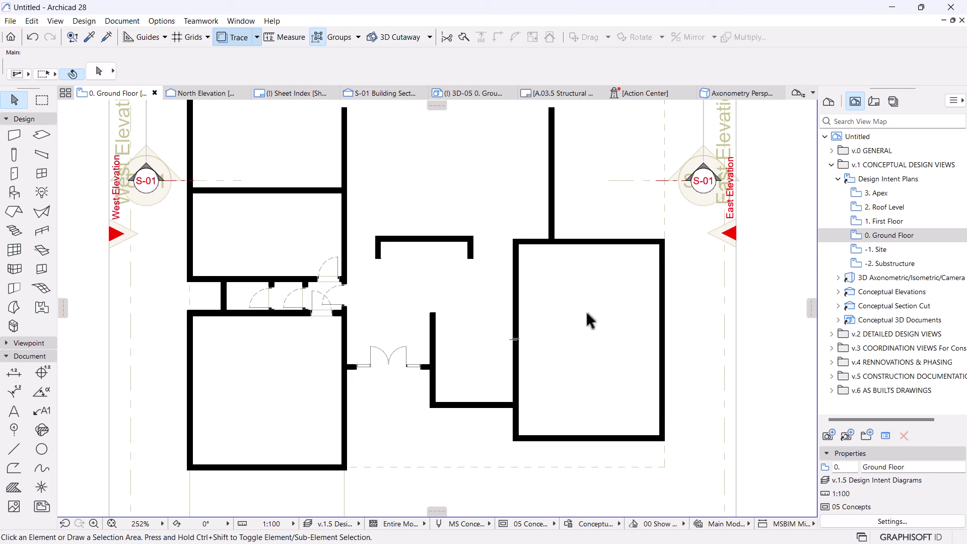
pyautogui.scroll(2, 574, 321)
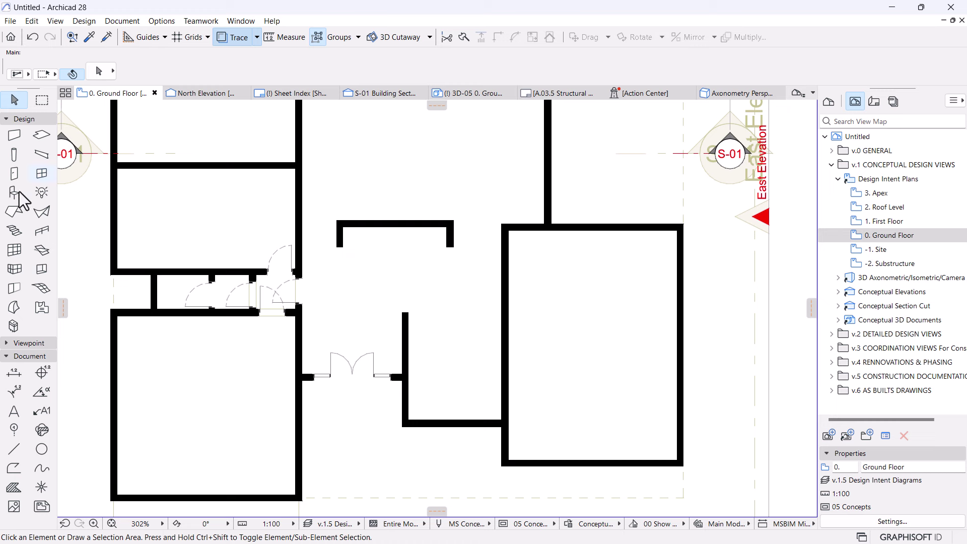
pyautogui.click(41, 269)
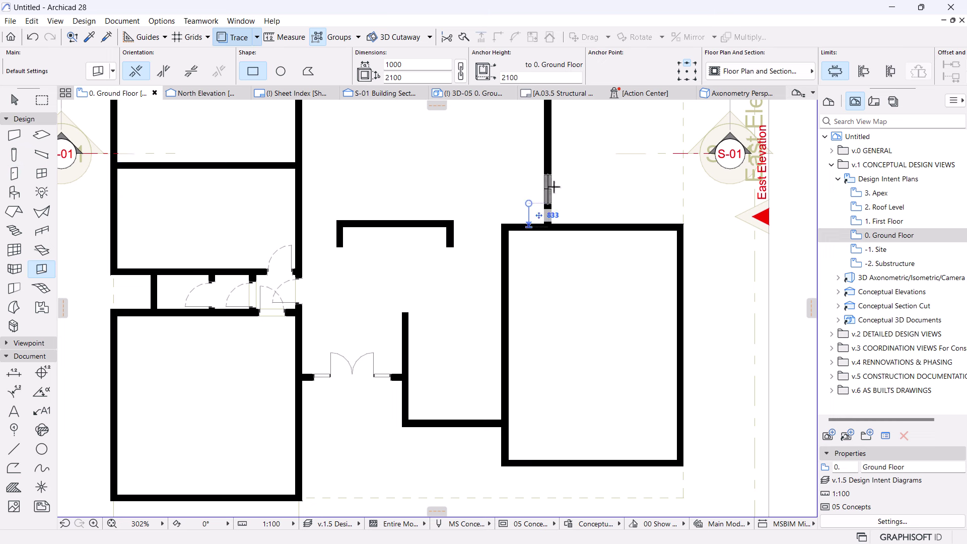
pyautogui.click(501, 268)
pyautogui.scroll(3, 462, 269)
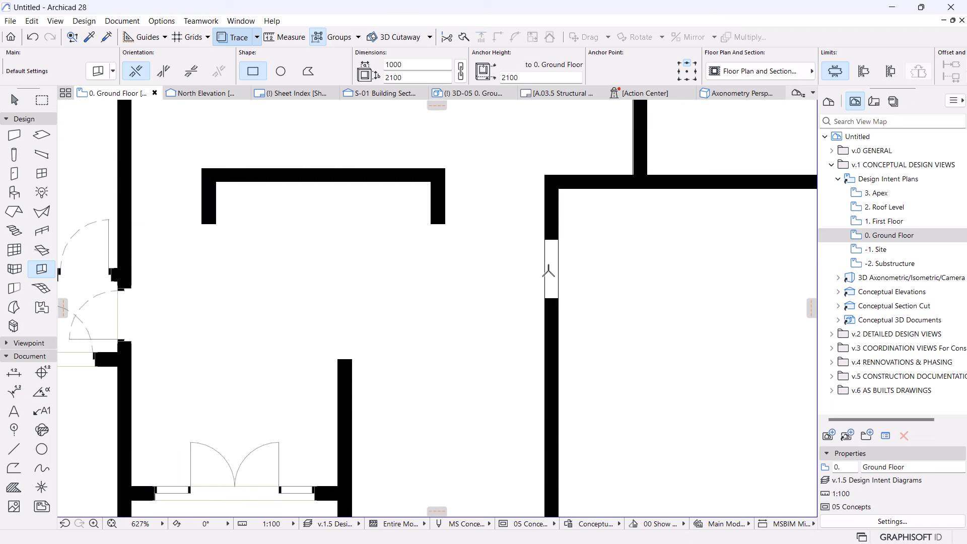
pyautogui.press('Escape')
# - Set the anchor height of the new opening in the east room's west wall to 0
pyautogui.click(551, 256)
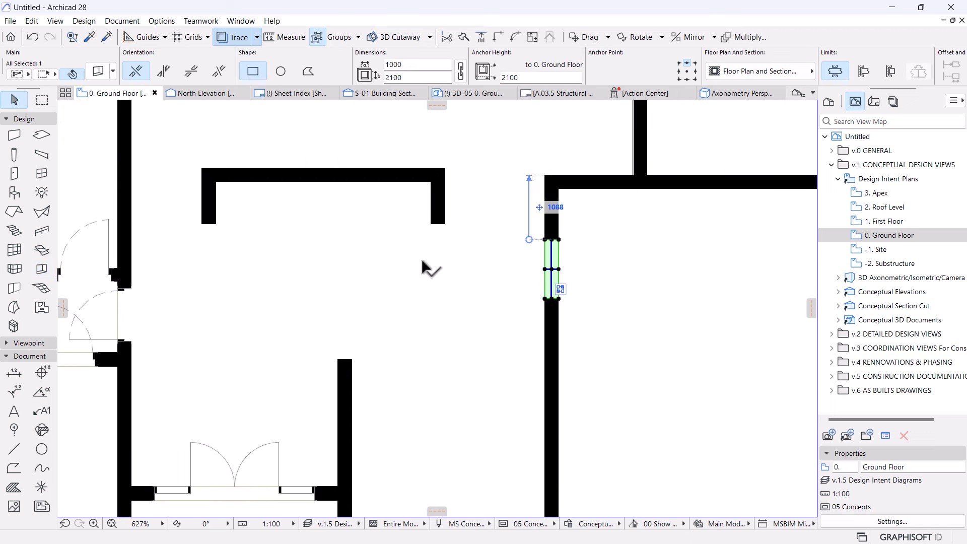
pyautogui.scroll(-3, 422, 261)
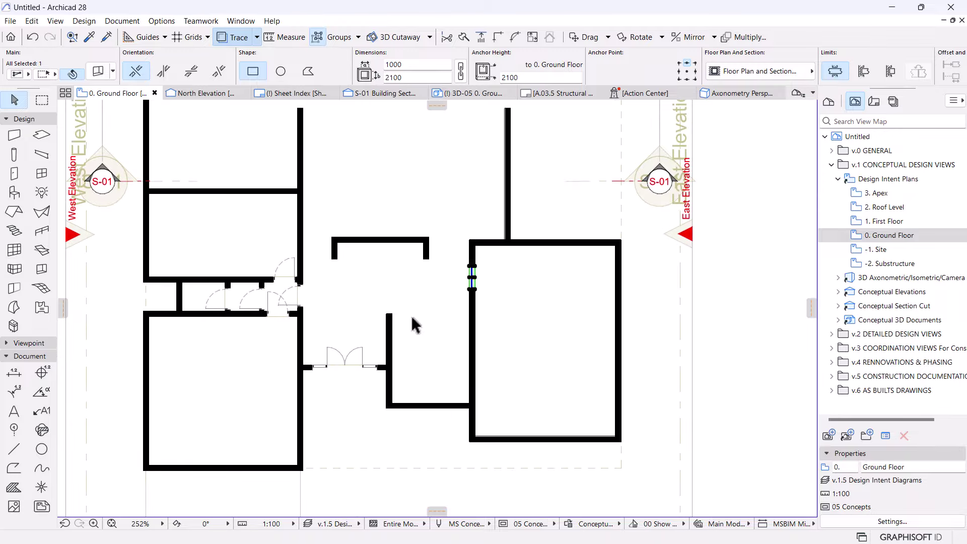
pyautogui.scroll(2, 422, 271)
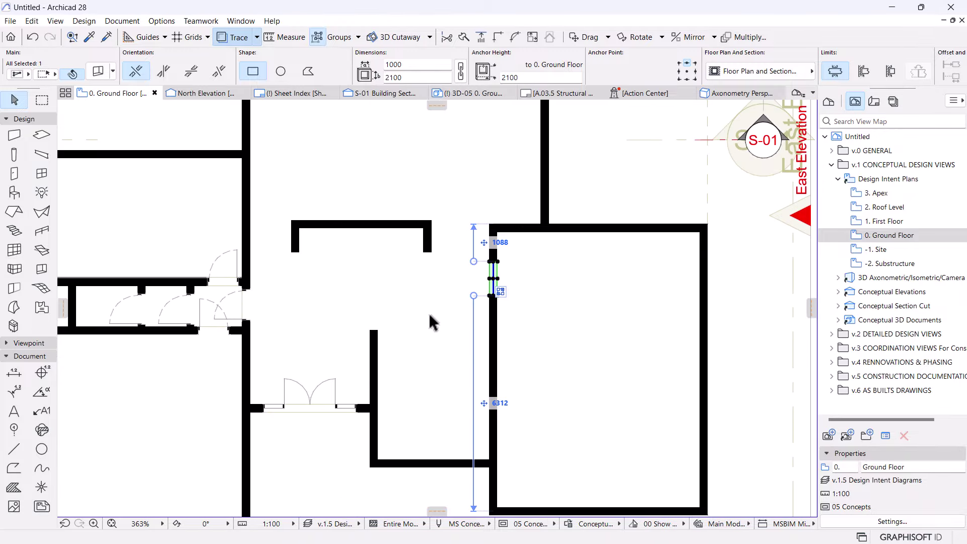
pyautogui.scroll(1, 309, 291)
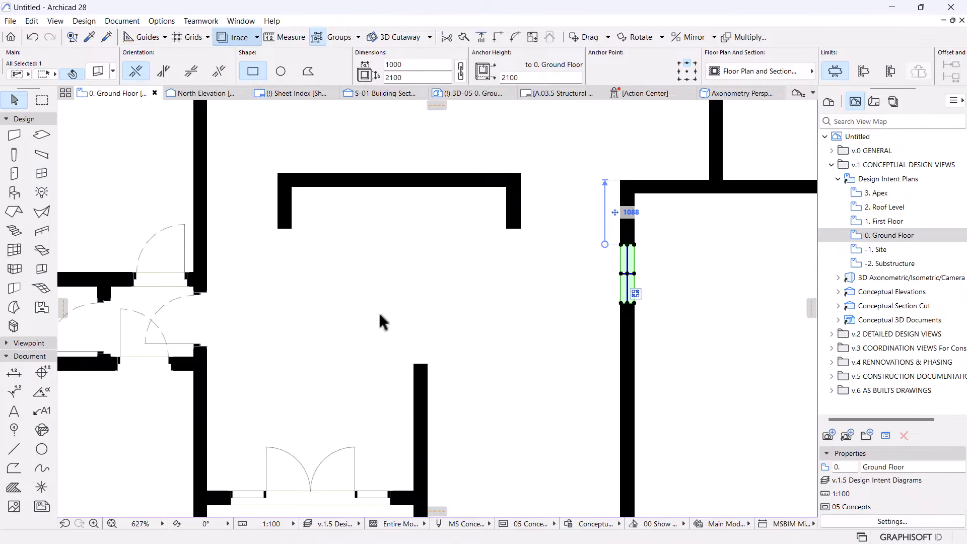
pyautogui.scroll(-3, 403, 308)
pyautogui.scroll(2, 596, 312)
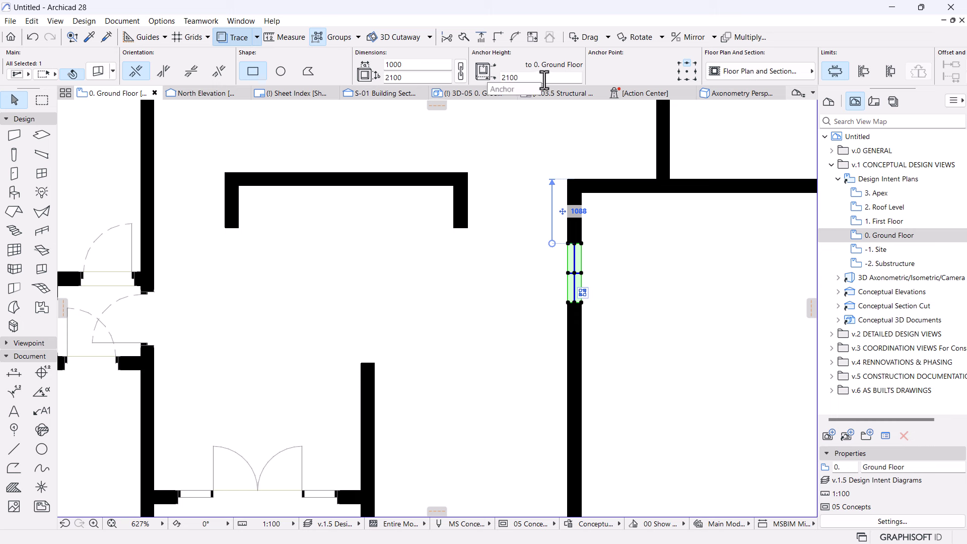
pyautogui.doubleClick(542, 77)
pyautogui.write('0')
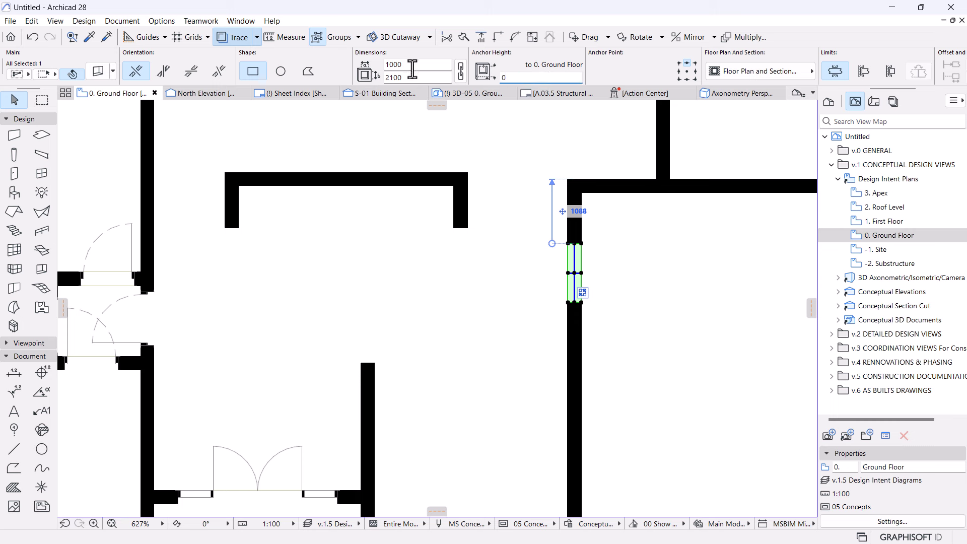
# - Set the selected wall opening's width to 2500
pyautogui.click(403, 66)
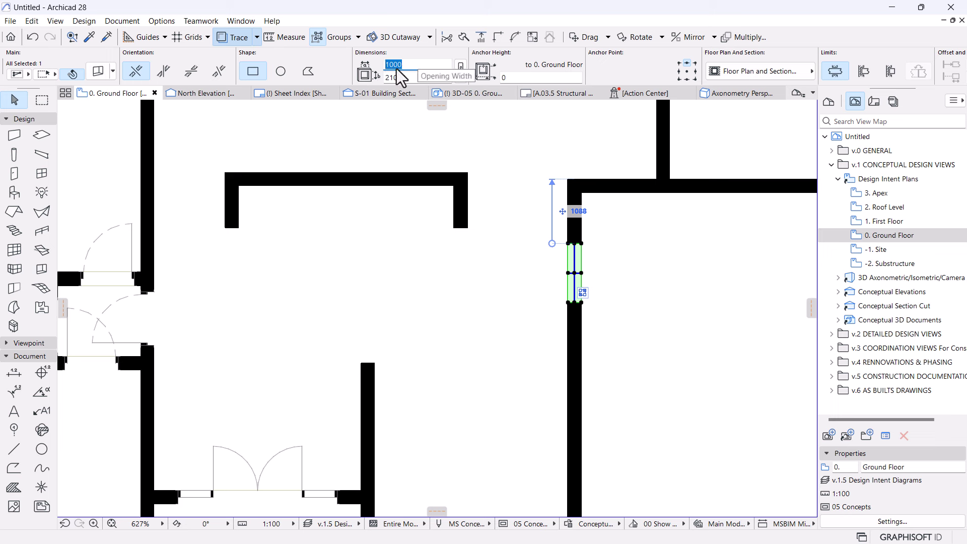
pyautogui.write('25')
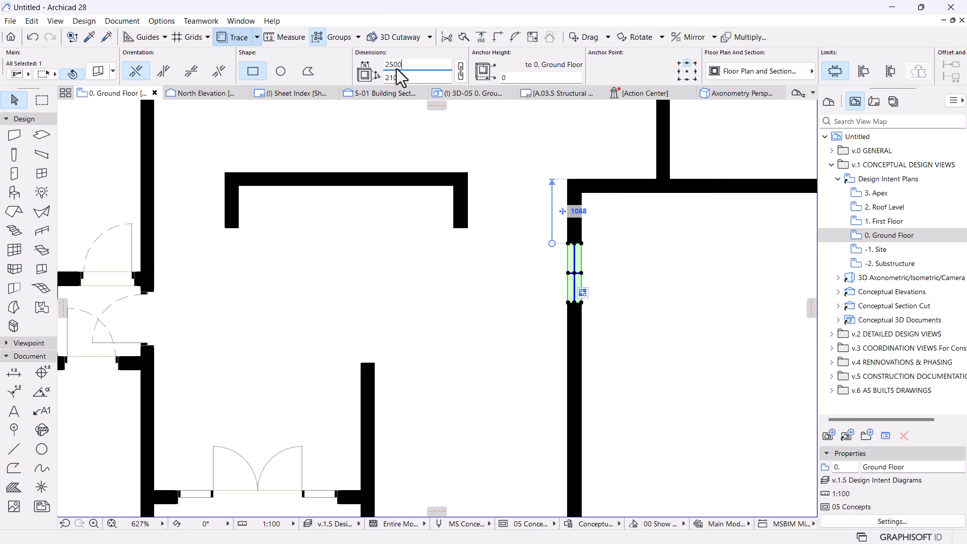
pyautogui.press('Return')
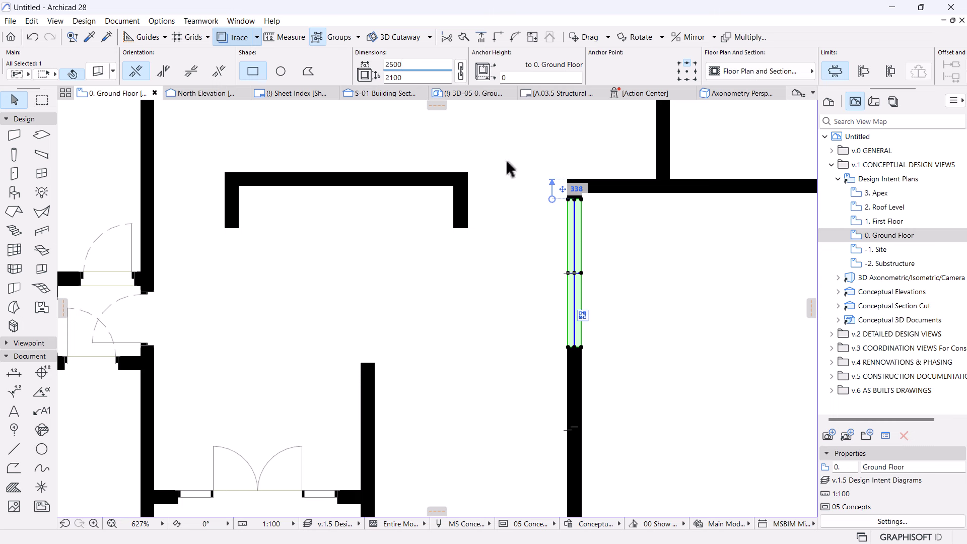
# - Set the selected wall opening's width to 1500 and deselect it
pyautogui.click(395, 65)
pyautogui.write('1500')
pyautogui.press('Return')
pyautogui.scroll(-4, 517, 266)
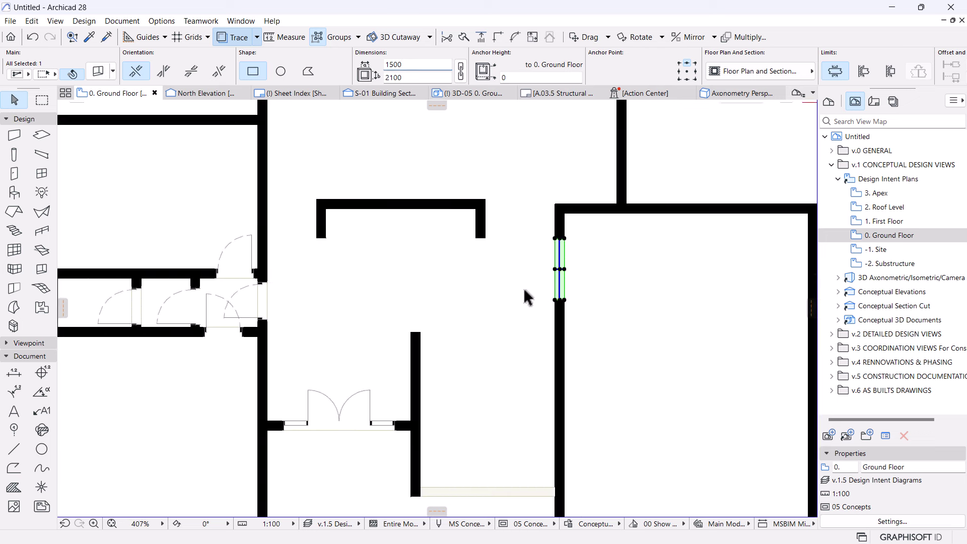
pyautogui.click(710, 375)
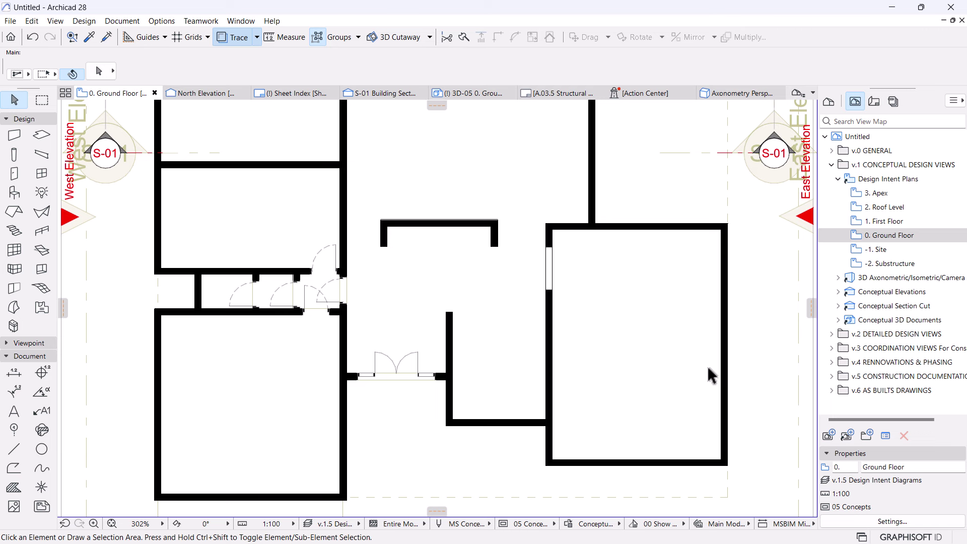
pyautogui.scroll(-2, 588, 346)
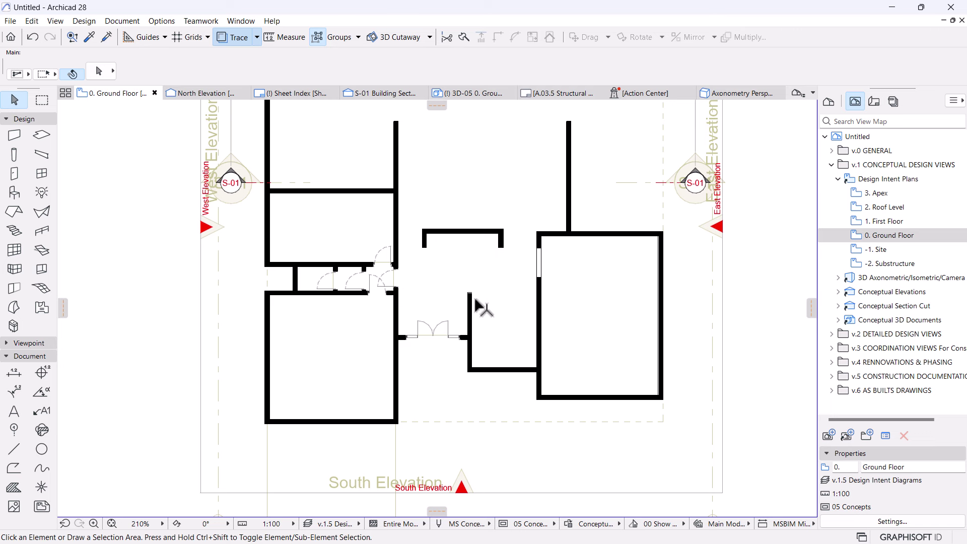
# - Open the Object tool's default settings and browse the basic library to the 1.1 Furnishing folder
pyautogui.moveTo(476, 307); pyautogui.dragTo(496, 330, button='middle')
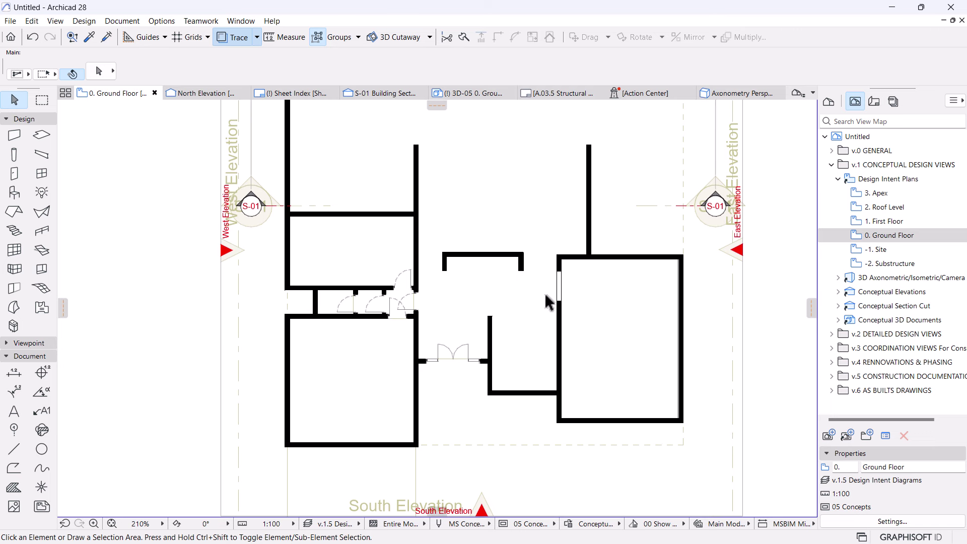
pyautogui.scroll(-2, 548, 302)
pyautogui.moveTo(513, 347); pyautogui.dragTo(510, 321, button='middle')
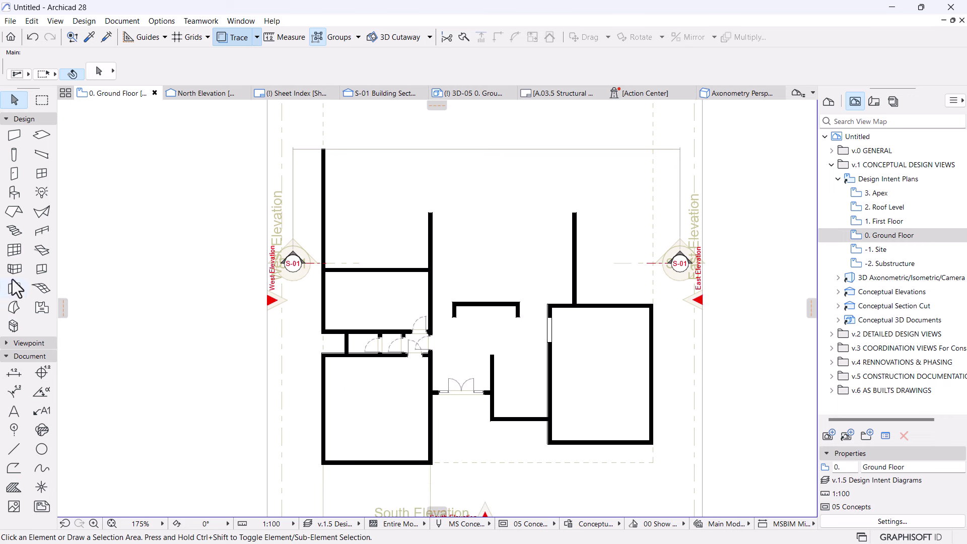
pyautogui.click(14, 193)
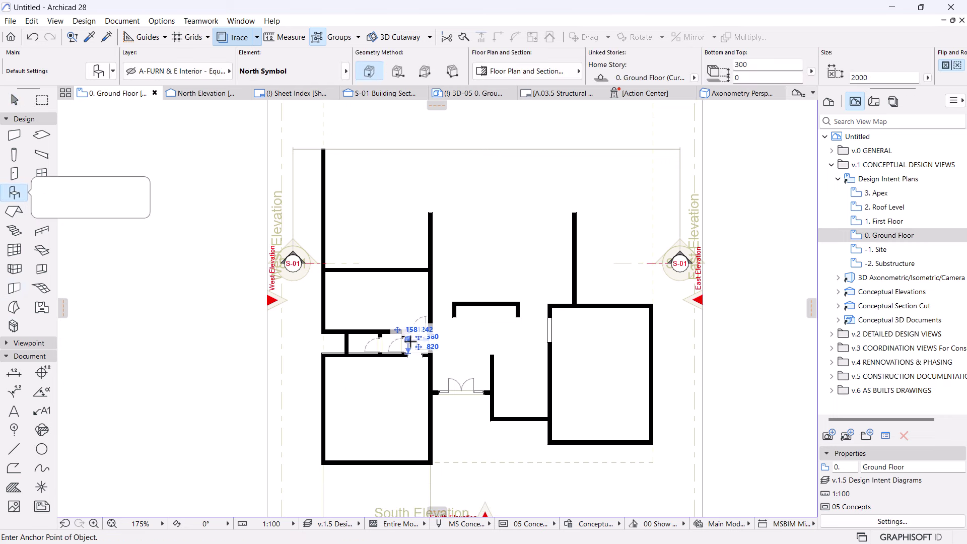
pyautogui.click(99, 73)
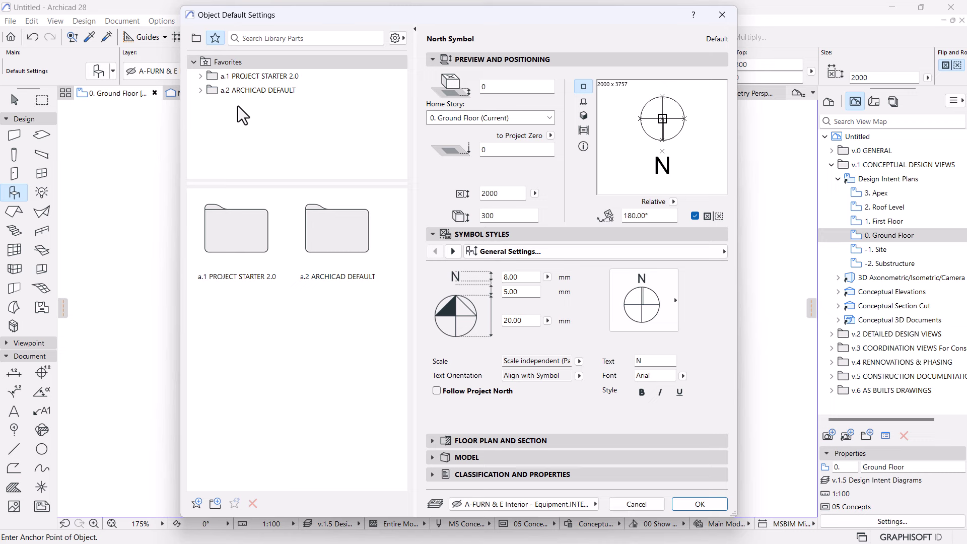
pyautogui.click(200, 39)
pyautogui.click(284, 39)
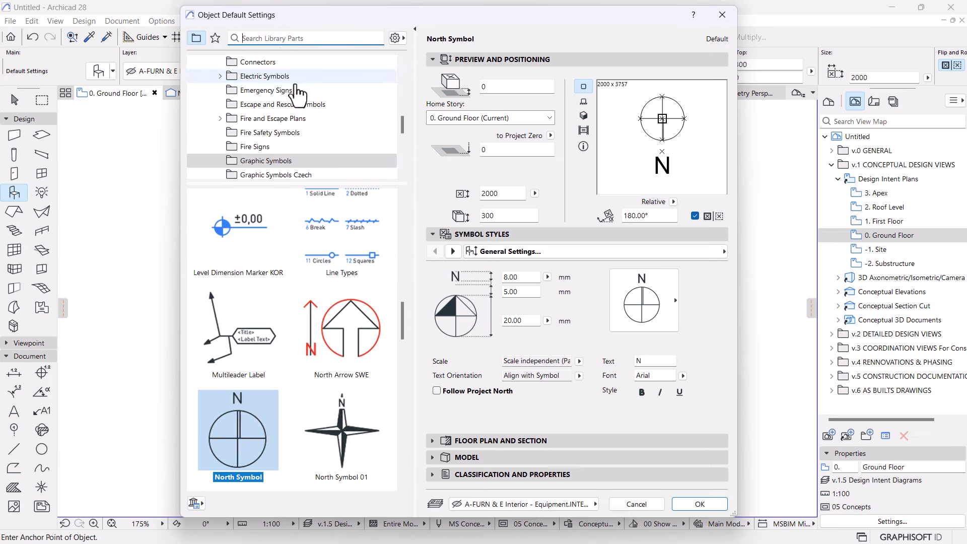
pyautogui.scroll(5, 297, 96)
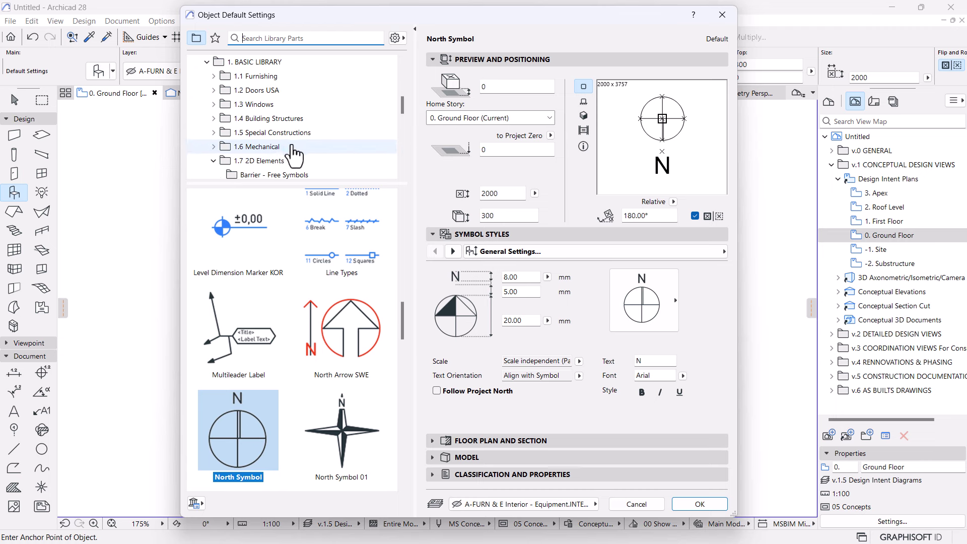
pyautogui.click(254, 76)
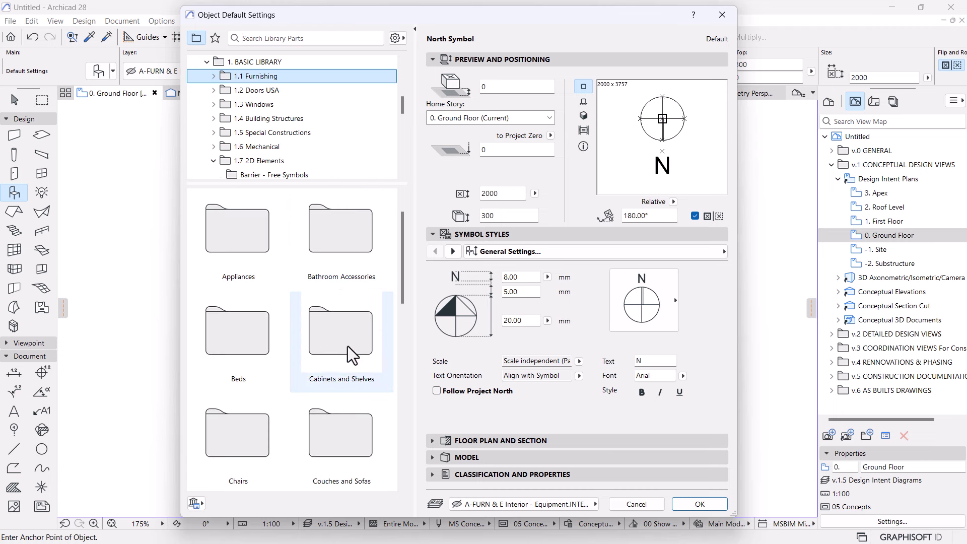
# - Choose Sofa Layout from the Furniture Layouts folder as the object to place
pyautogui.scroll(-2, 351, 364)
pyautogui.doubleClick(336, 347)
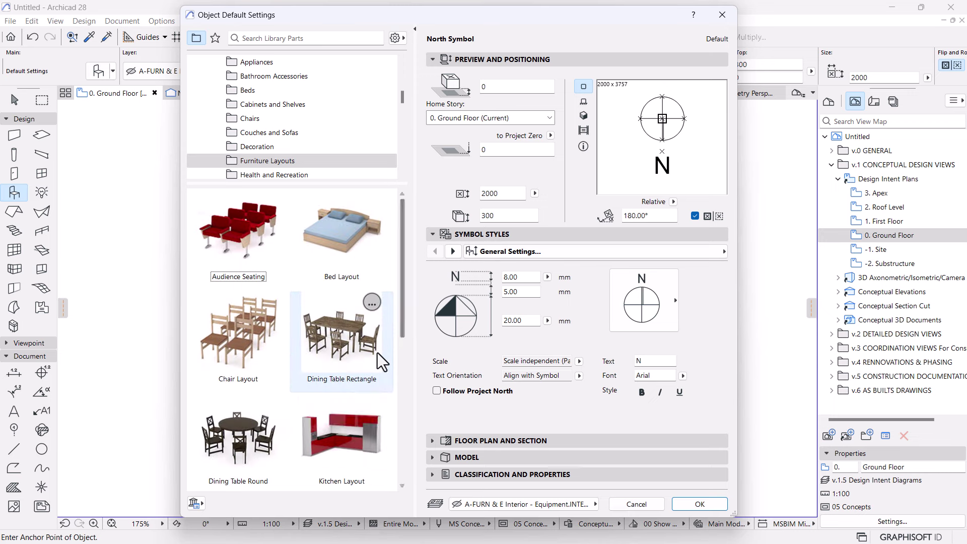
pyautogui.scroll(-6, 368, 352)
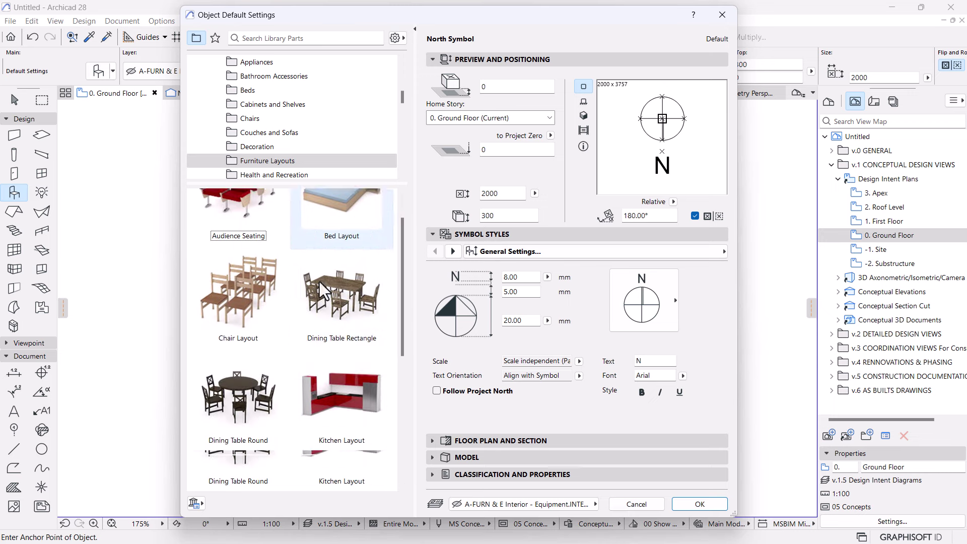
pyautogui.scroll(4, 363, 416)
pyautogui.scroll(-4, 302, 418)
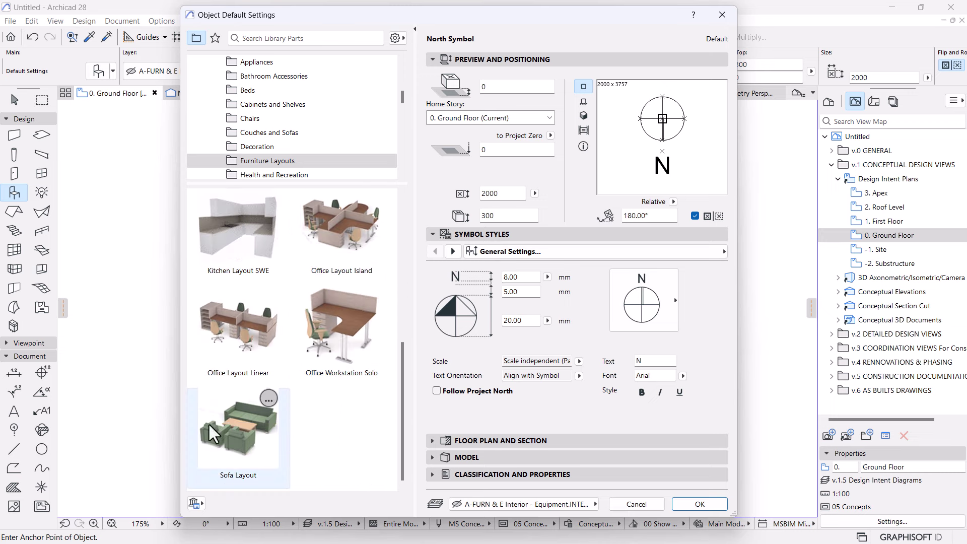
pyautogui.click(240, 422)
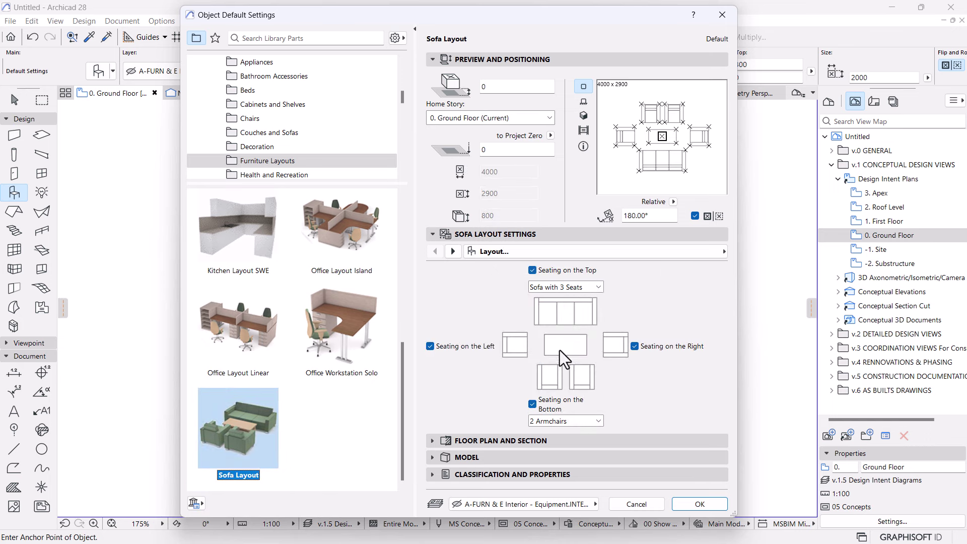
pyautogui.click(699, 504)
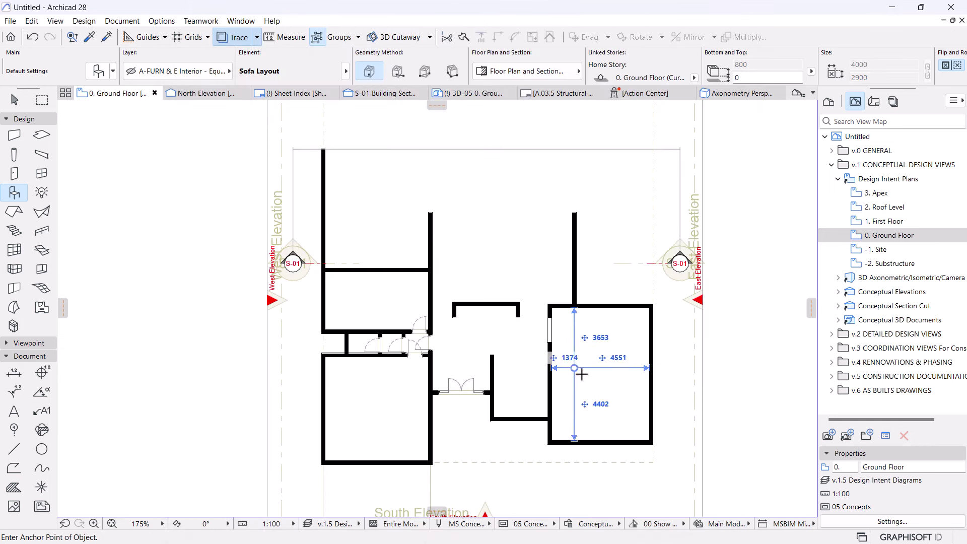
# - Cancel placing the sofa layout on the hidden layer and open the 0. Ground Floor view from Detailed Floor Plans
pyautogui.click(595, 415)
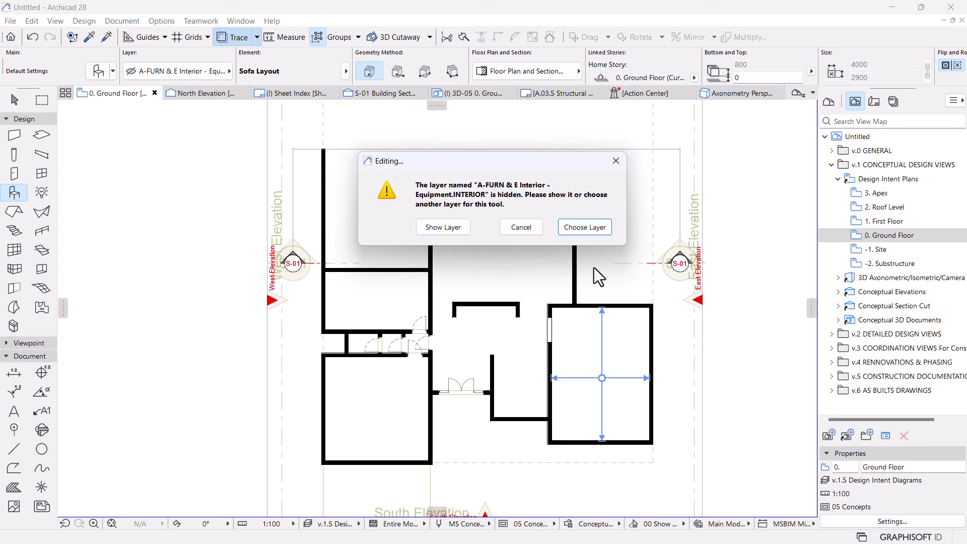
pyautogui.click(615, 161)
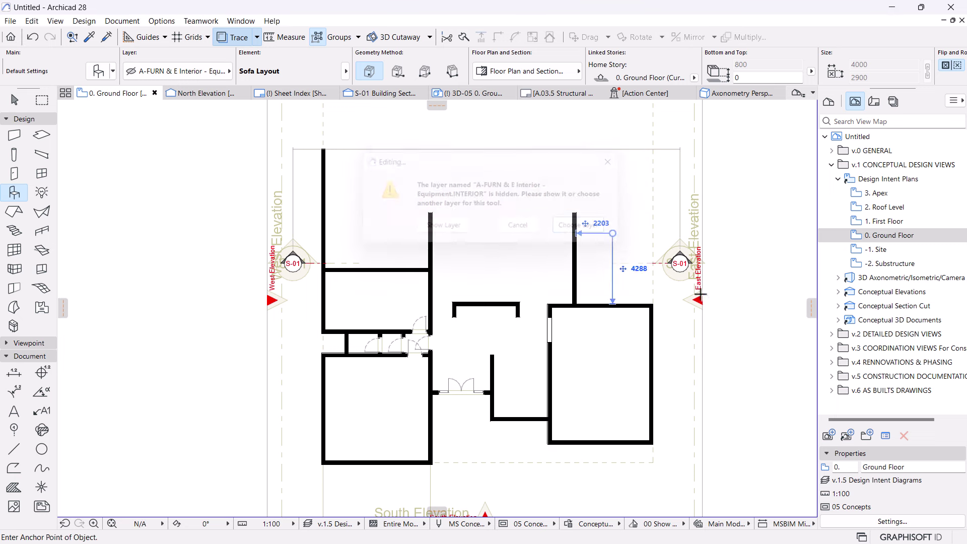
pyautogui.click(838, 179)
pyautogui.click(831, 164)
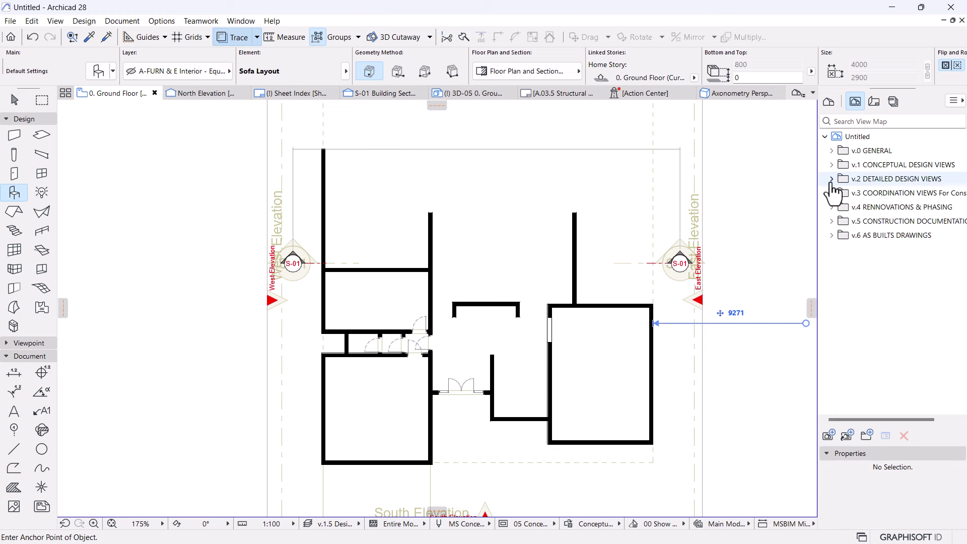
pyautogui.click(831, 179)
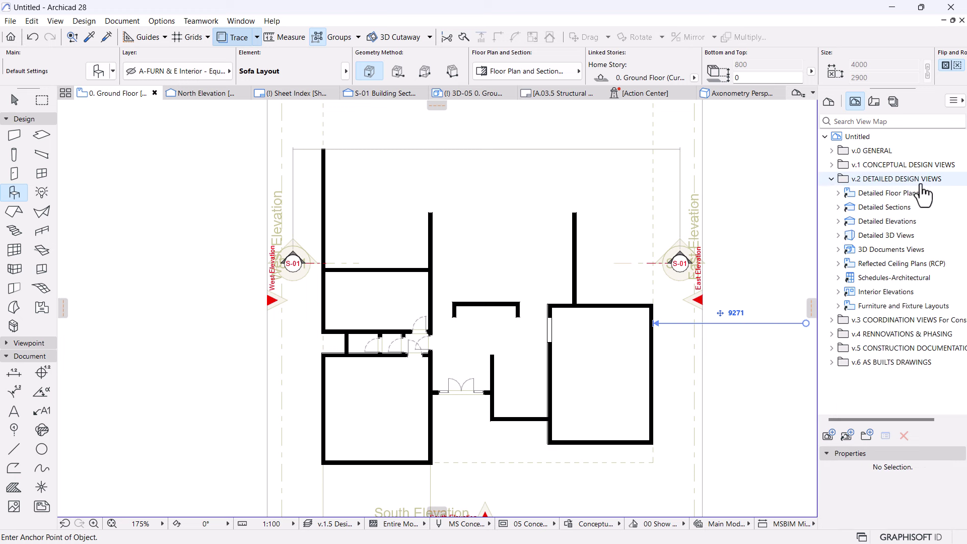
pyautogui.click(838, 193)
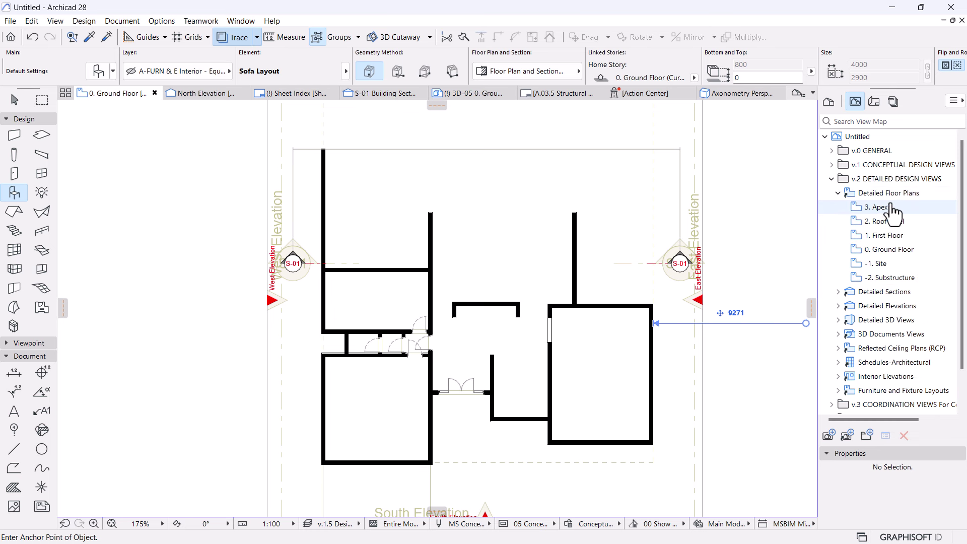
pyautogui.doubleClick(887, 250)
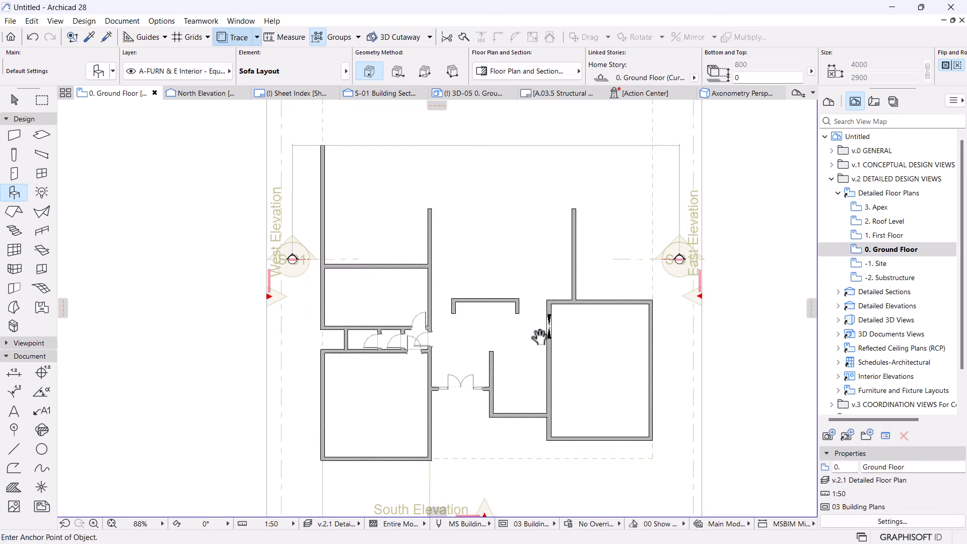
# - Place the sofa layout near the middle of the large east room and rotate it 90° counterclockwise about its centre
pyautogui.scroll(1, 428, 360)
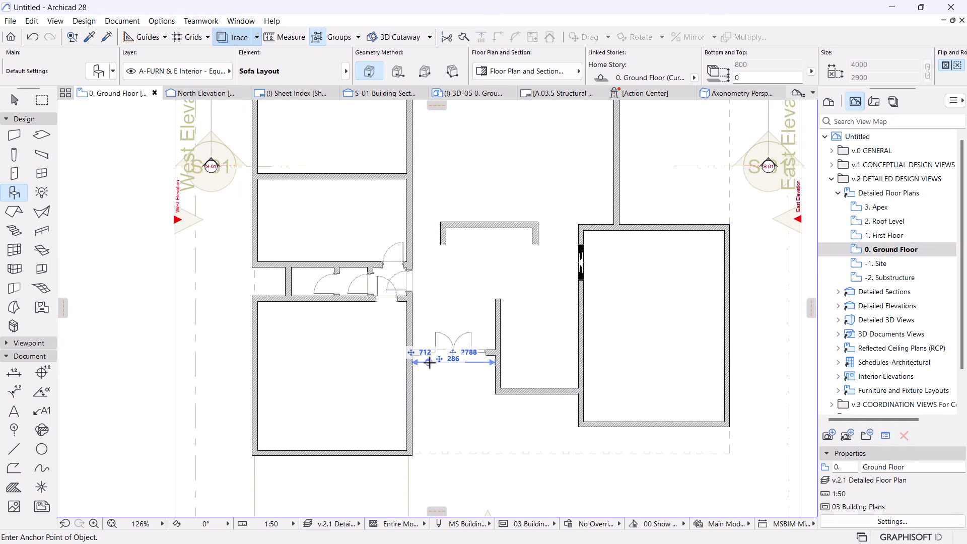
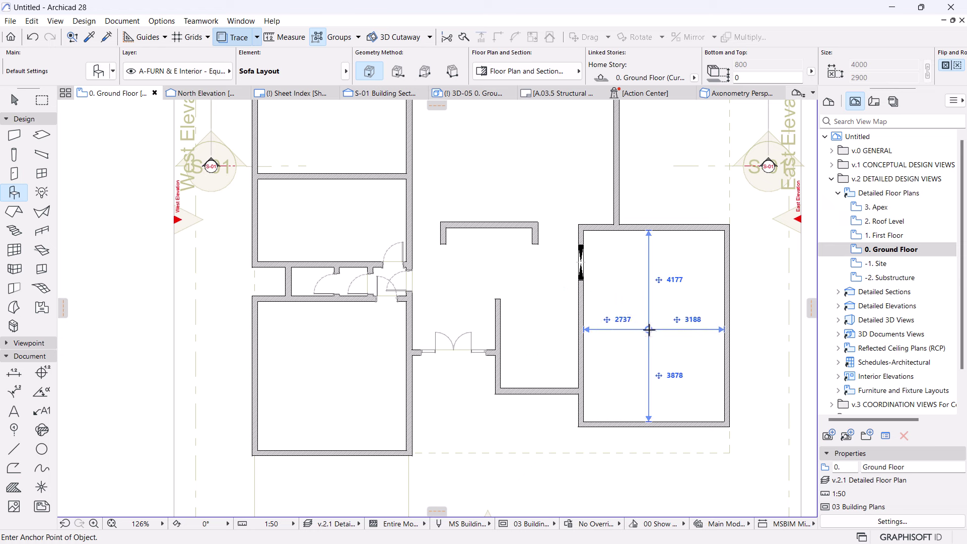
pyautogui.click(648, 329)
pyautogui.press('shift')
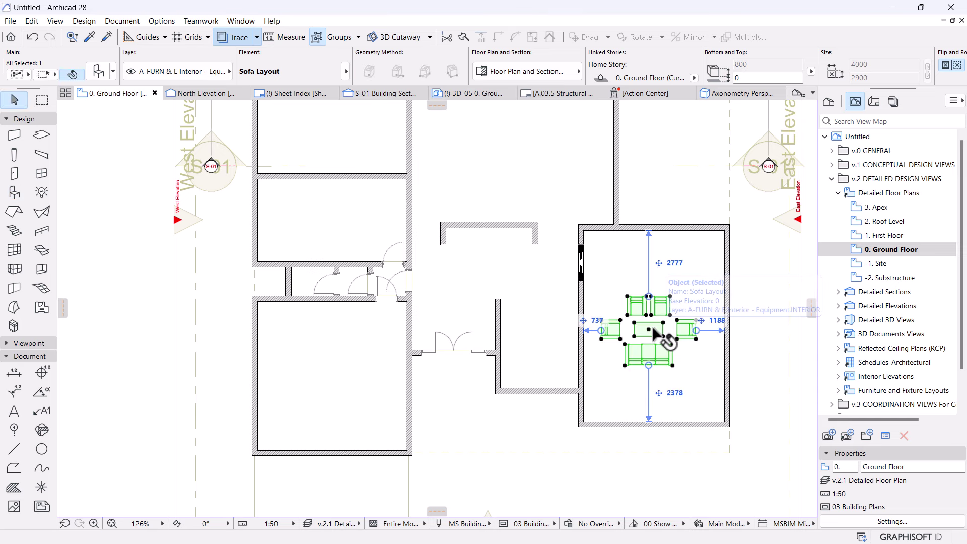
pyautogui.hotkey('ctrl', 'e')
pyautogui.click(649, 329)
pyautogui.click(697, 328)
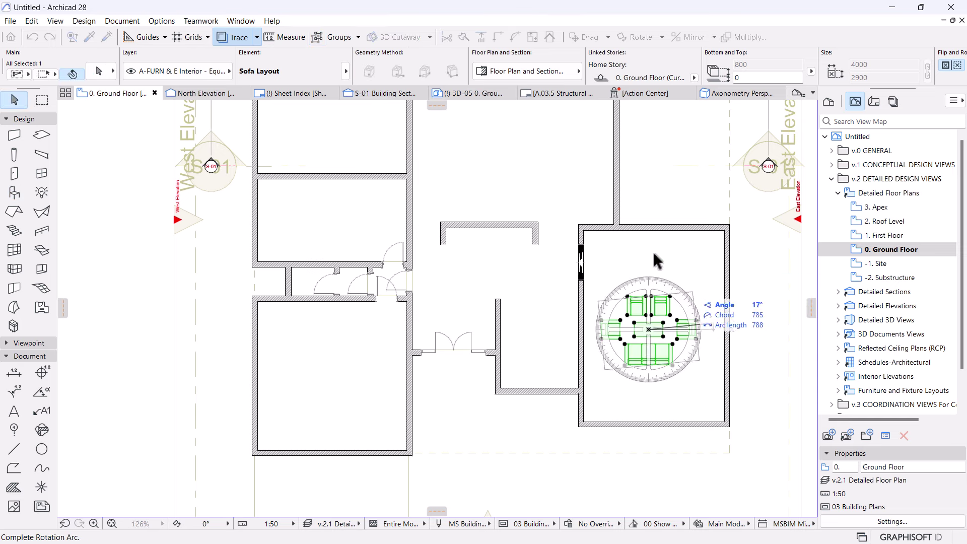
pyautogui.click(649, 262)
# - Move the sofa layout about 300 mm east within the room and deselect it
pyautogui.hotkey('ctrl', 'd')
pyautogui.click(649, 330)
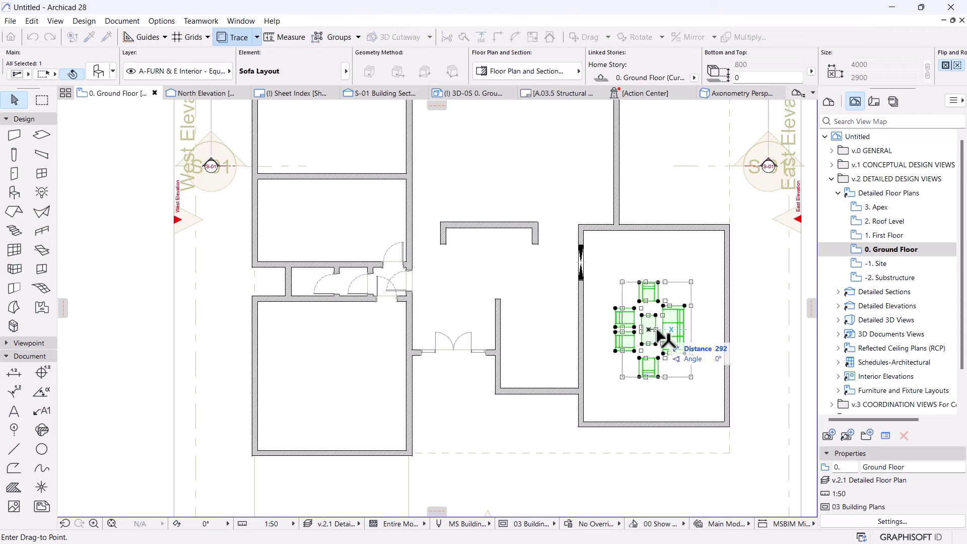
pyautogui.click(656, 329)
pyautogui.moveTo(586, 336); pyautogui.dragTo(599, 330, button='middle')
pyautogui.press('Escape')
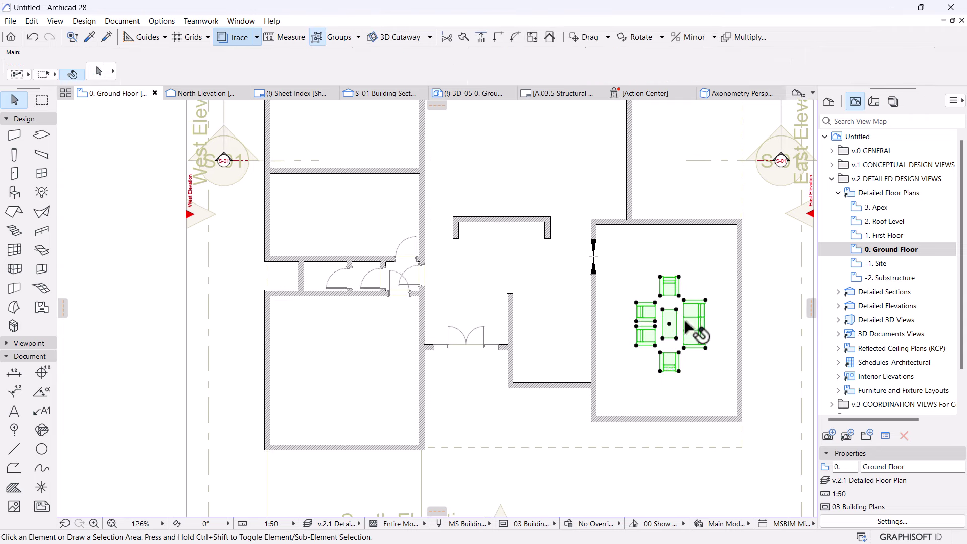
pyautogui.press('Escape')
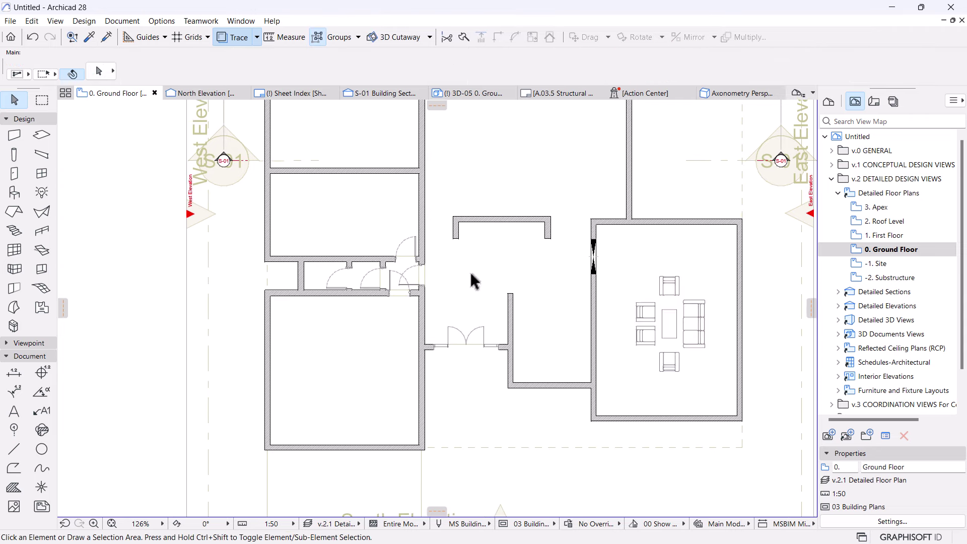
# - Pick up the sofa layout's object settings and change the library part to Dining Table Rectangle
pyautogui.moveTo(470, 273); pyautogui.dragTo(472, 303, button='middle')
pyautogui.moveTo(637, 331); pyautogui.dragTo(632, 339, button='middle')
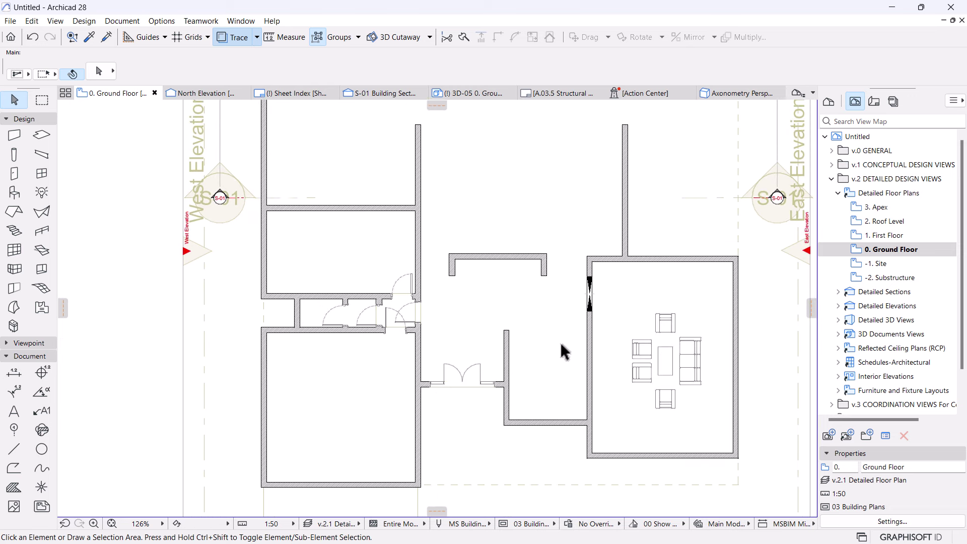
pyautogui.moveTo(355, 226); pyautogui.dragTo(379, 333, button='middle')
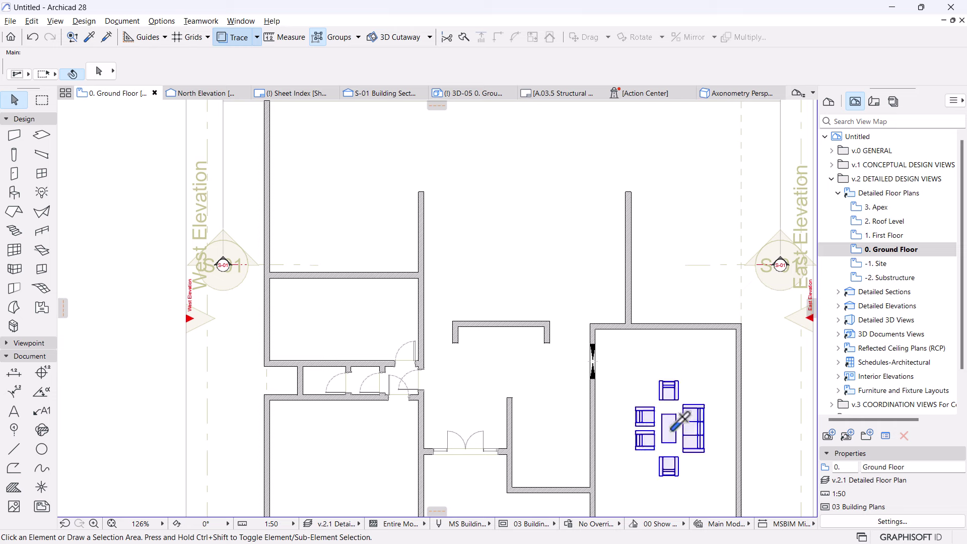
pyautogui.keyDown('alt'); pyautogui.click(703, 414); pyautogui.keyUp('alt')
pyautogui.hotkey('ctrl', 't')
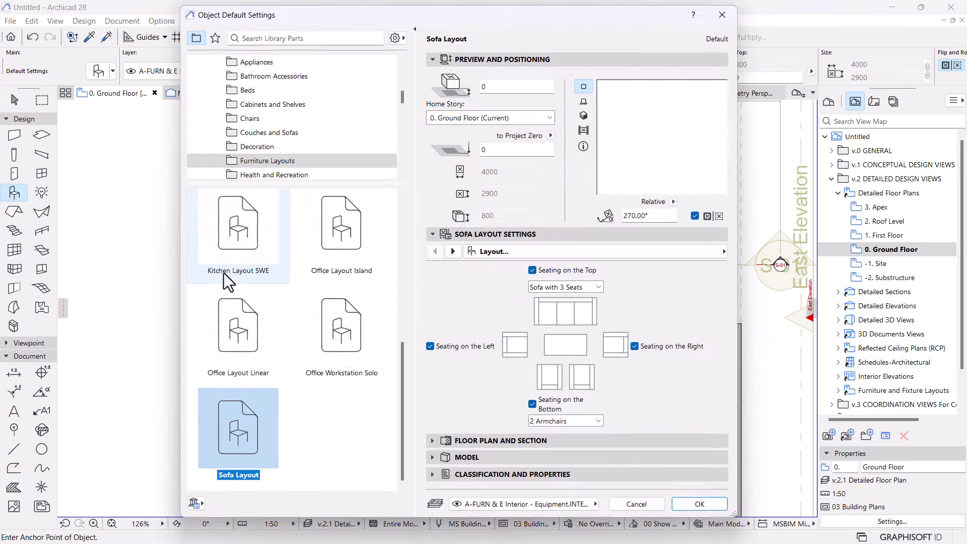
pyautogui.scroll(3, 308, 361)
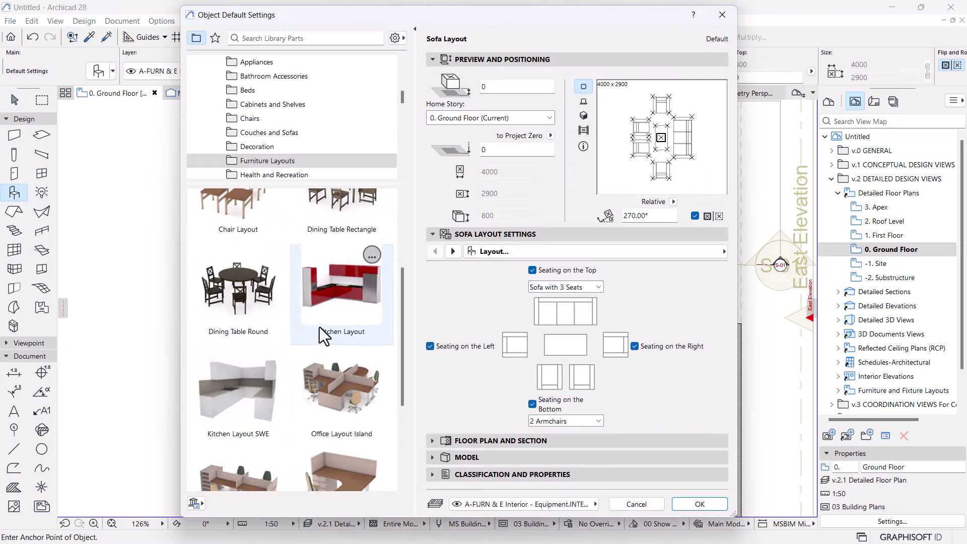
pyautogui.scroll(2, 325, 307)
pyautogui.click(335, 275)
pyautogui.click(688, 505)
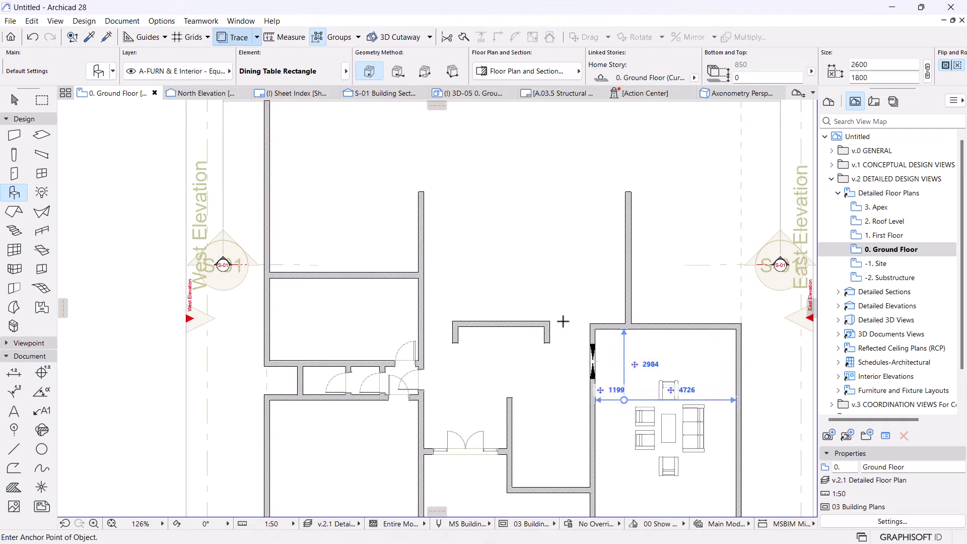
# - Place the dining table north of the U-shaped wall in the central space and move it 900 mm east
pyautogui.scroll(2, 506, 220)
pyautogui.press('Escape')
pyautogui.click(497, 236)
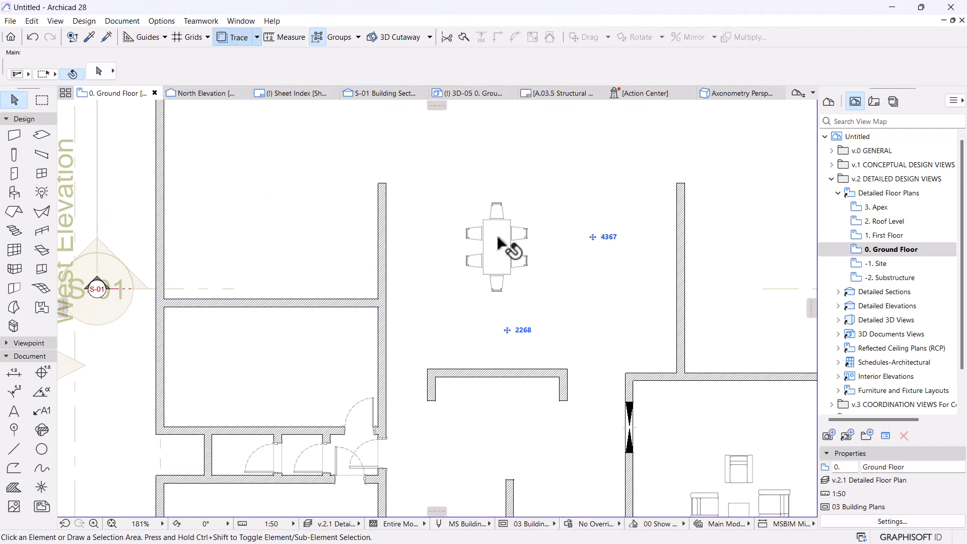
pyautogui.hotkey('ctrl', 'd')
pyautogui.click(495, 244)
pyautogui.click(526, 240)
pyautogui.click(527, 245)
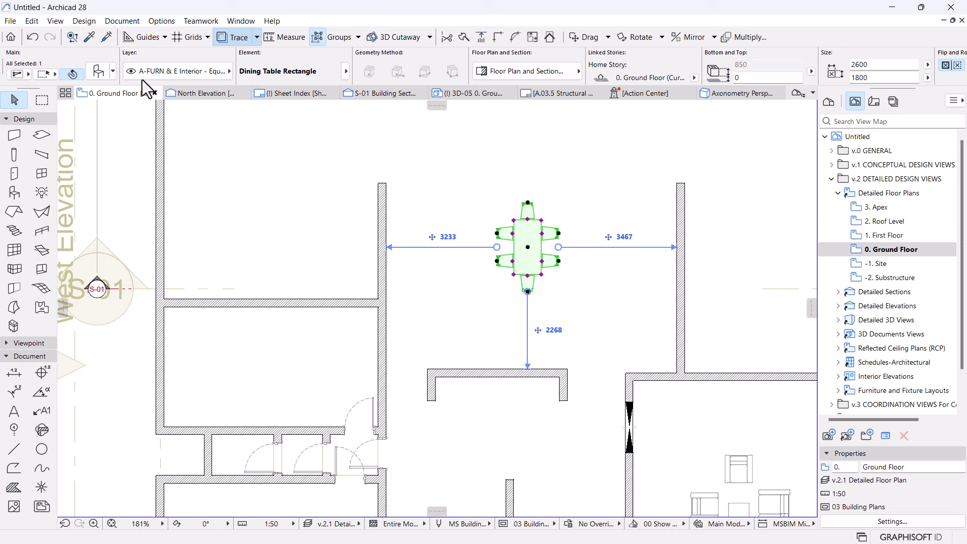
# - Stretch the dining table from its corner, entering a table length of 200 and a table width of 1200
pyautogui.click(542, 220)
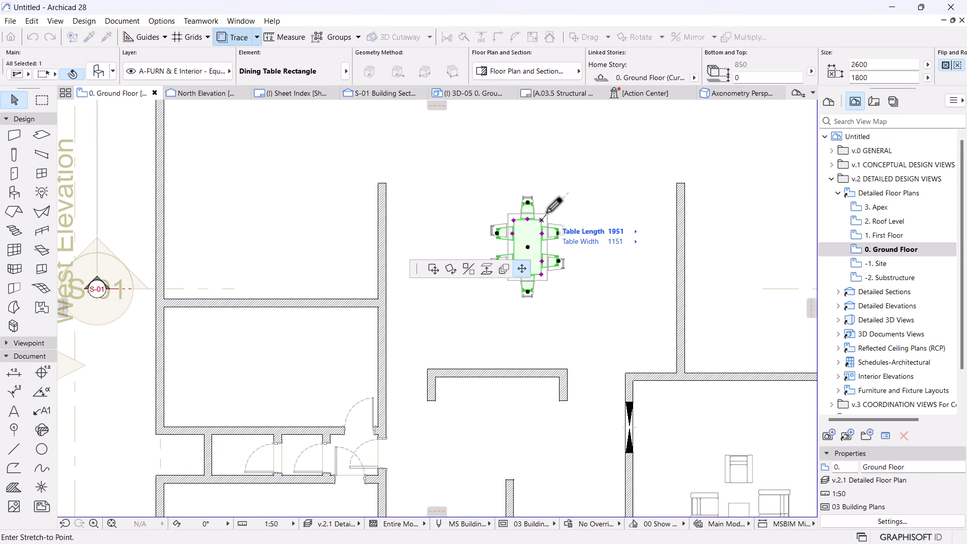
pyautogui.press('Tab')
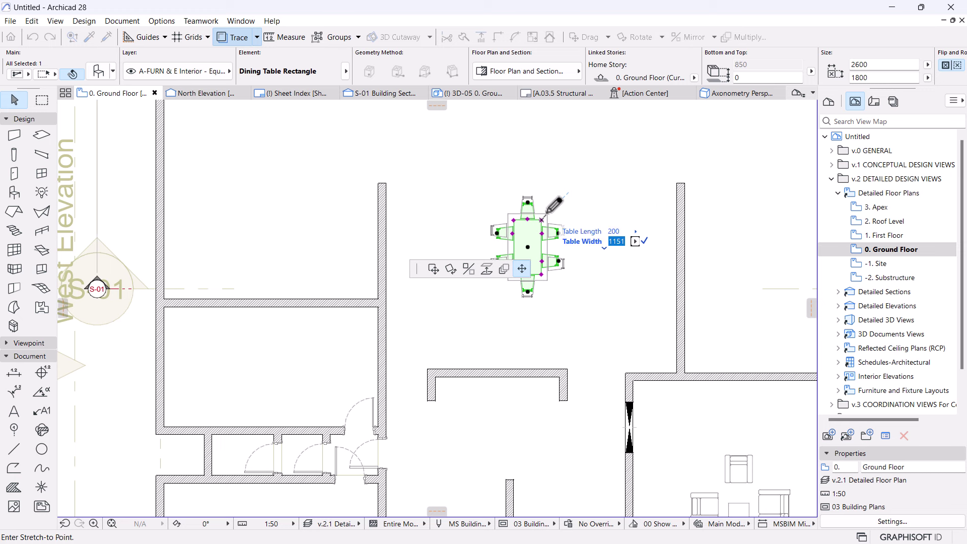
pyautogui.write('1200')
pyautogui.press('Return')
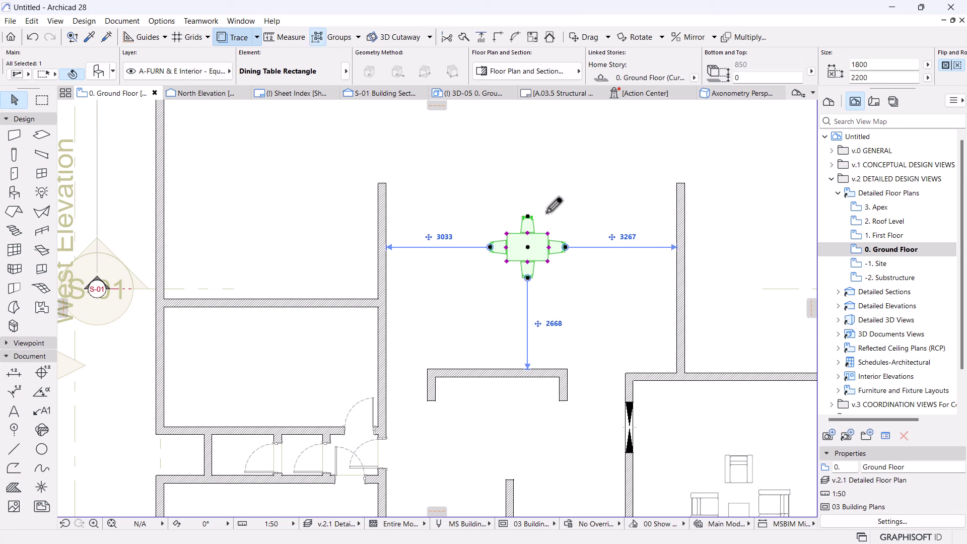
# - Undo the last dining table stretch and restretch its corner to a table length of 2000 and a width of 1200
pyautogui.hotkey('ctrl', 'z')
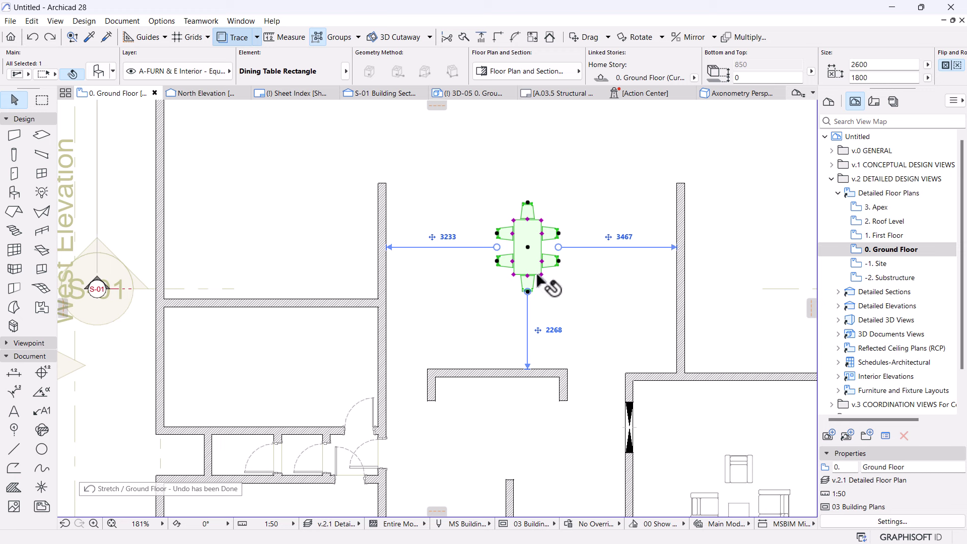
pyautogui.click(542, 274)
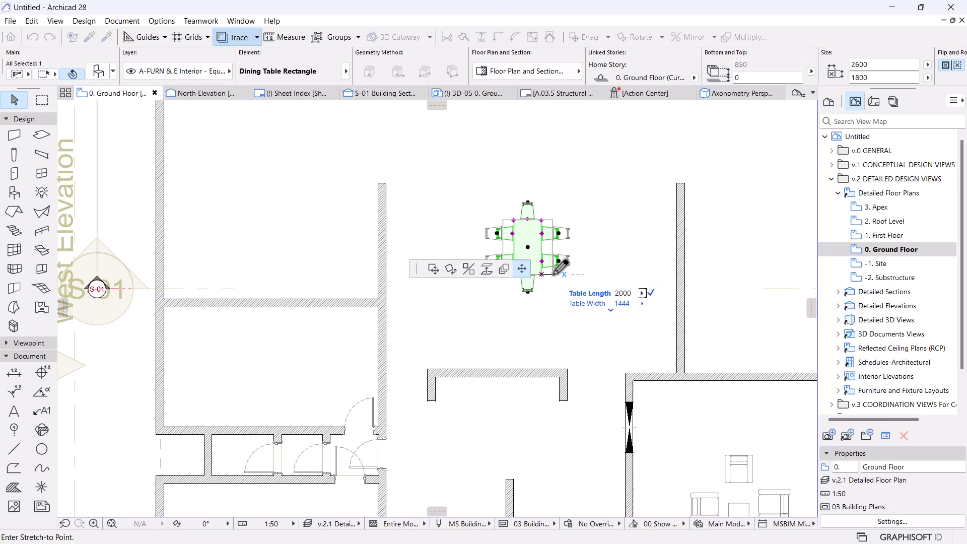
pyautogui.press('Tab')
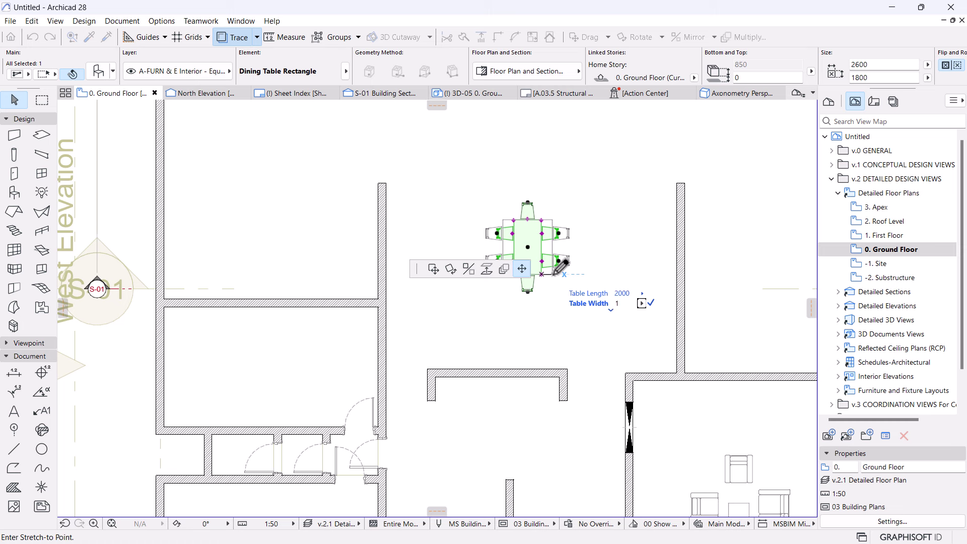
pyautogui.write('1200')
pyautogui.press('Return')
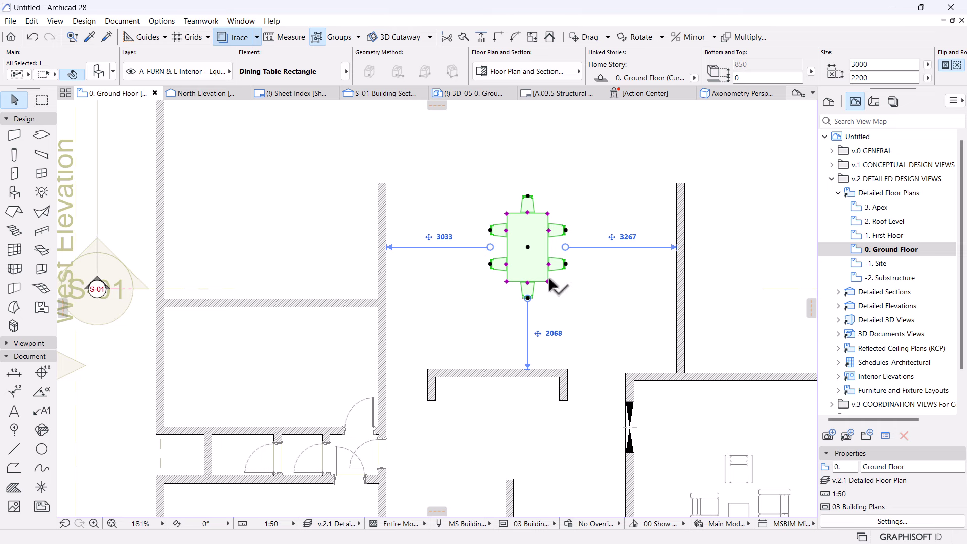
# - Stretch the dining table lengthwise from its corner to about 3871 overall, keeping the 1200 table width, and deselect it
pyautogui.click(547, 281)
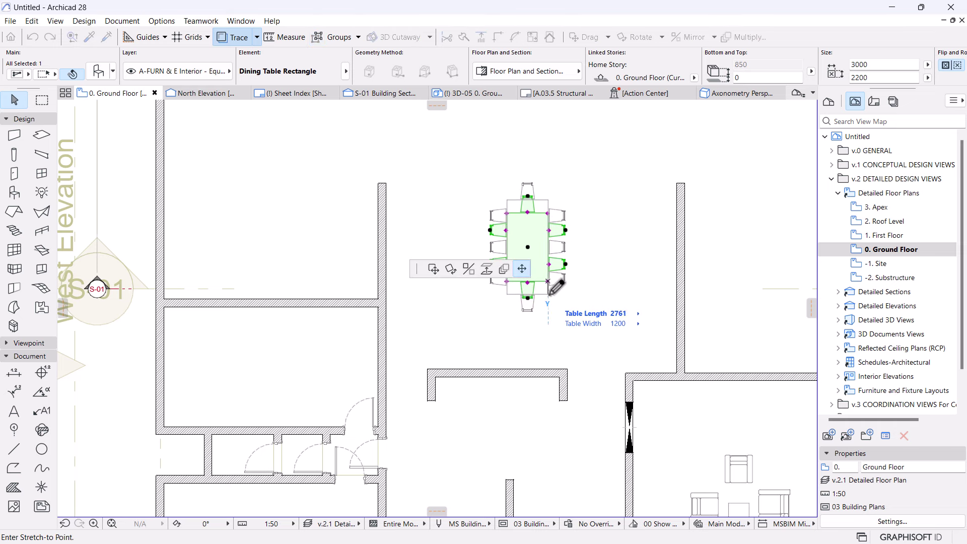
pyautogui.click(555, 285)
pyautogui.scroll(-4, 566, 245)
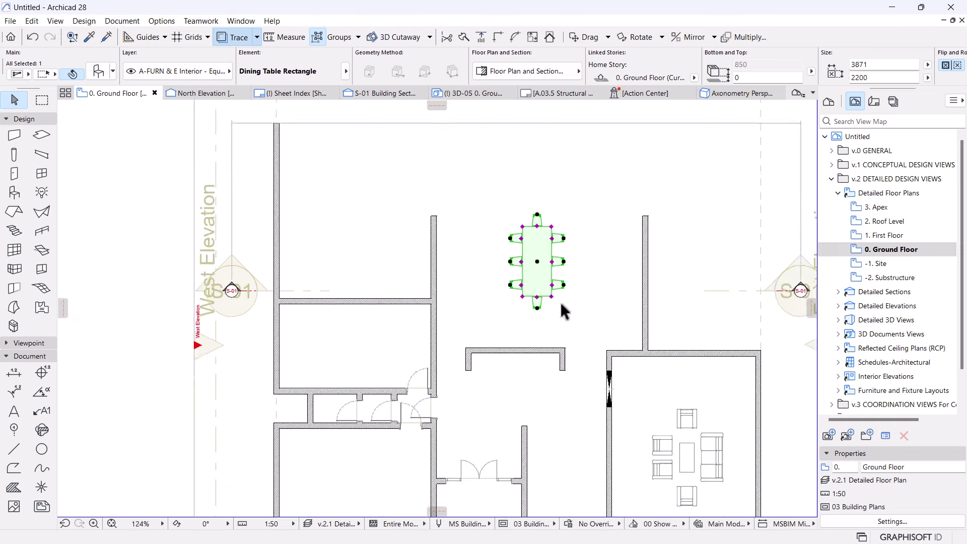
pyautogui.click(530, 217)
pyautogui.scroll(1, 531, 221)
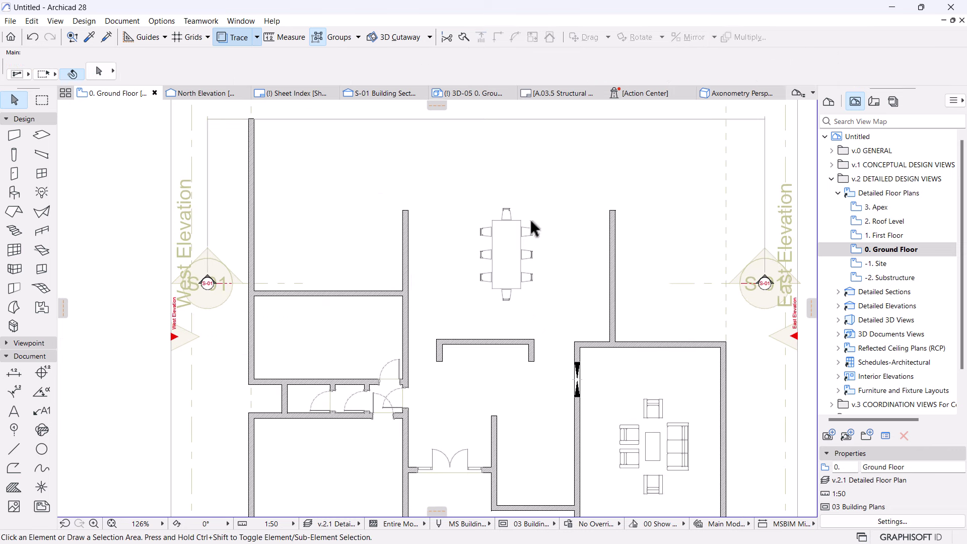
# - Trim away the free-standing wall stub between the dining table and the open northwest area
pyautogui.scroll(-3, 536, 225)
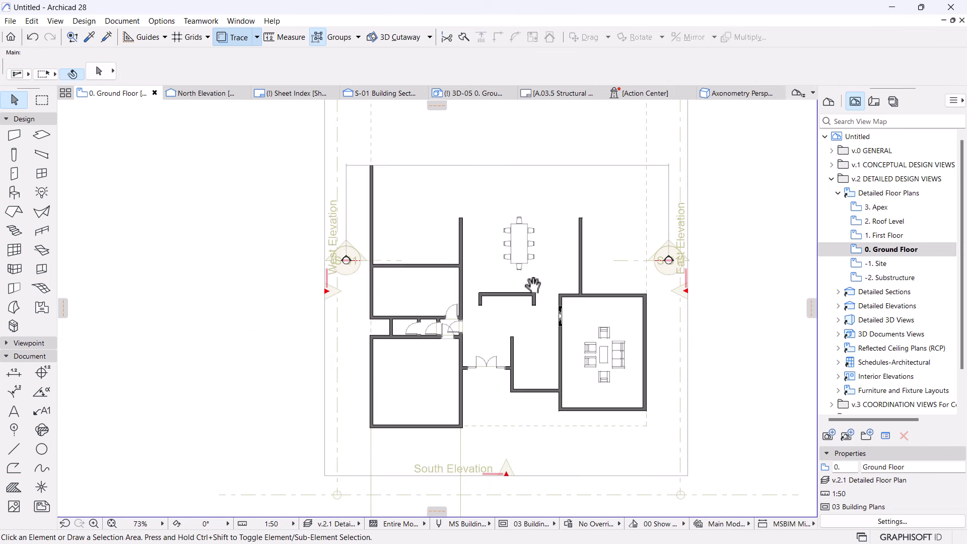
pyautogui.moveTo(534, 258); pyautogui.dragTo(528, 291, button='middle')
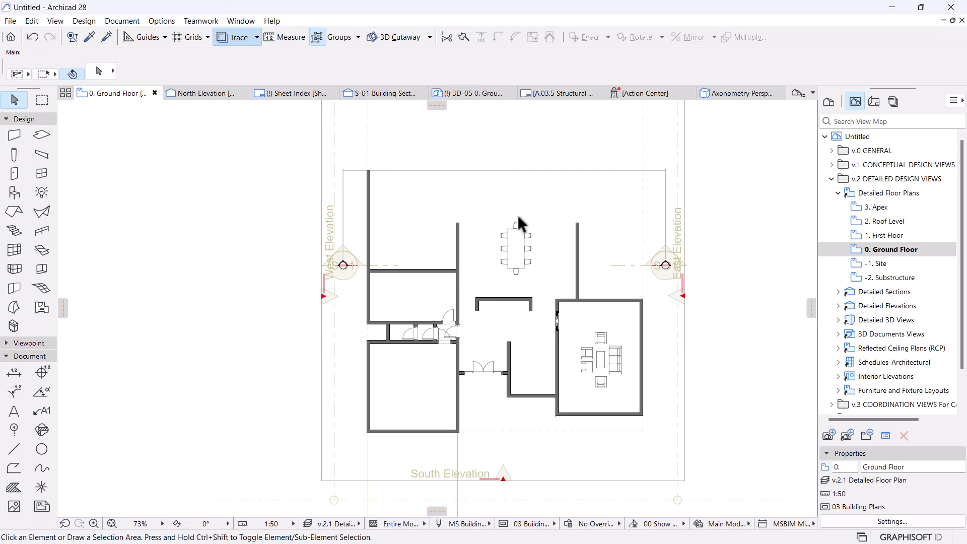
pyautogui.scroll(3, 516, 213)
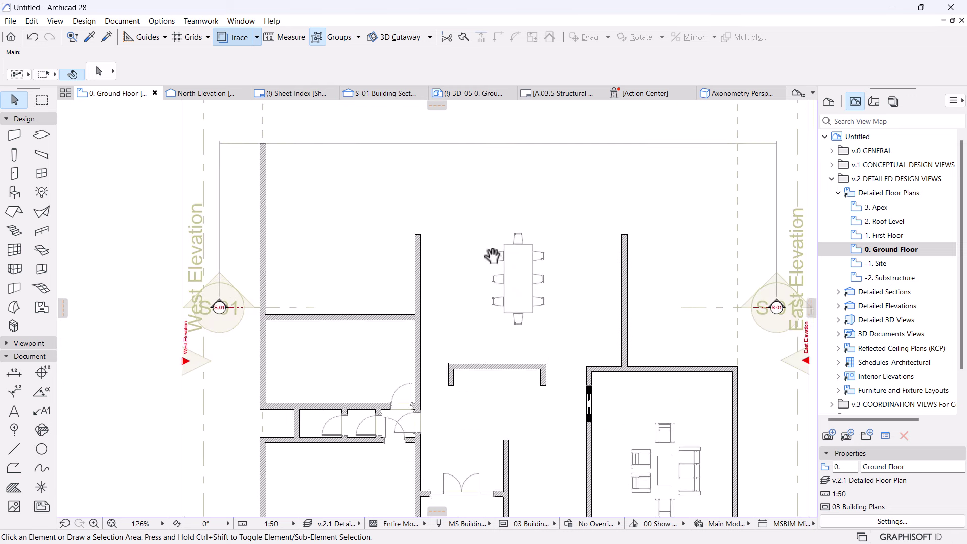
pyautogui.keyDown('ctrl'); pyautogui.click(418, 282); pyautogui.keyUp('ctrl')
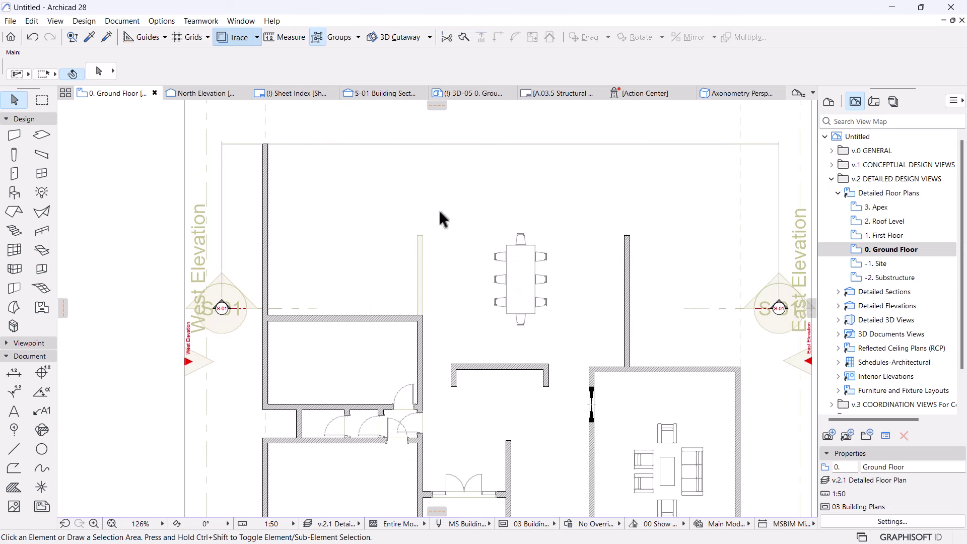
pyautogui.scroll(-2, 357, 212)
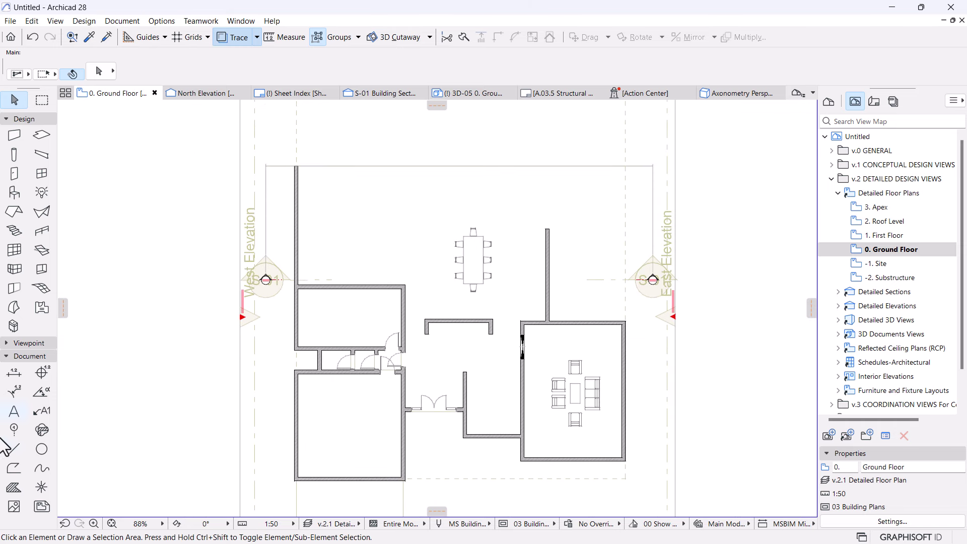
pyautogui.click(15, 469)
pyautogui.scroll(2, 296, 201)
pyautogui.press('Escape')
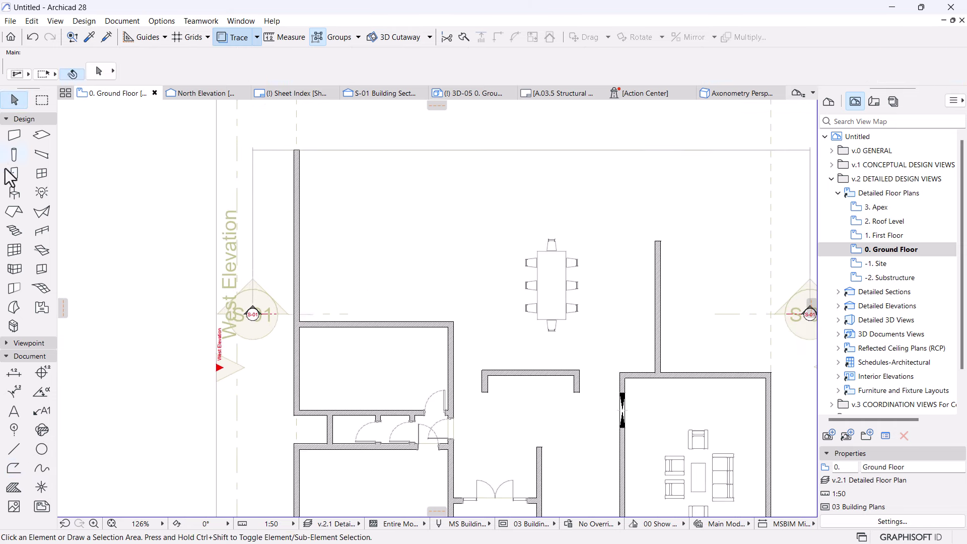
# - Set the Object tool's default library part to Kitchen Layout from Furniture Layouts, keeping the U-Shaped layout
pyautogui.click(14, 192)
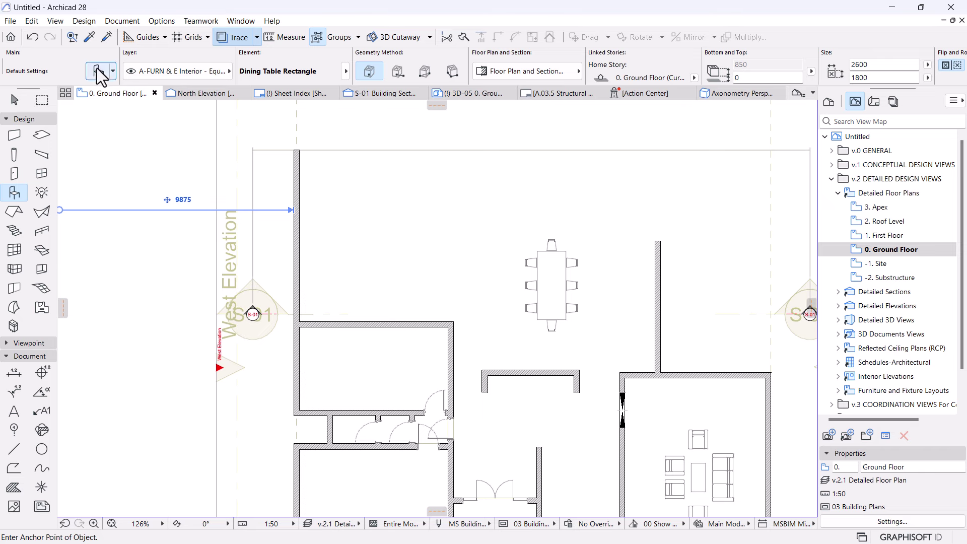
pyautogui.hotkey('ctrl', 't')
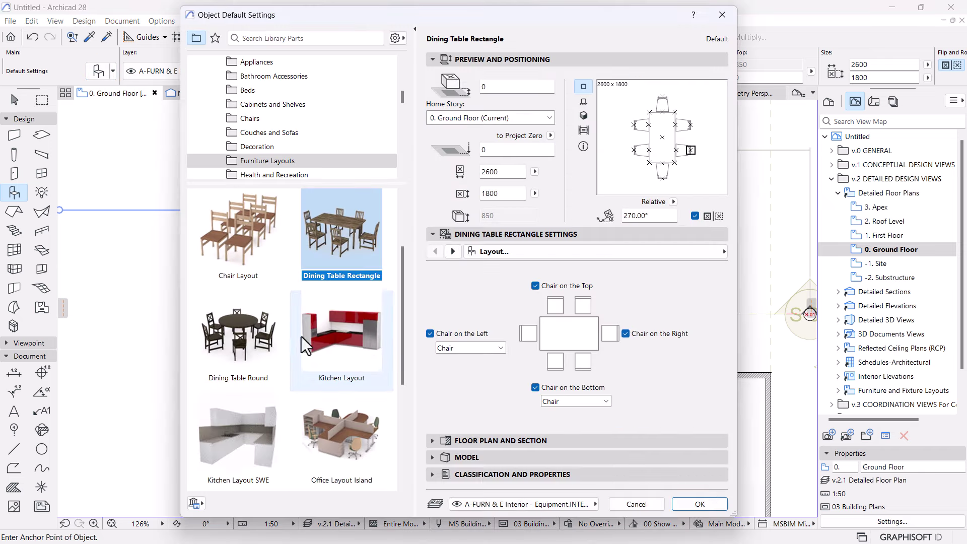
pyautogui.click(351, 332)
pyautogui.scroll(-1, 336, 338)
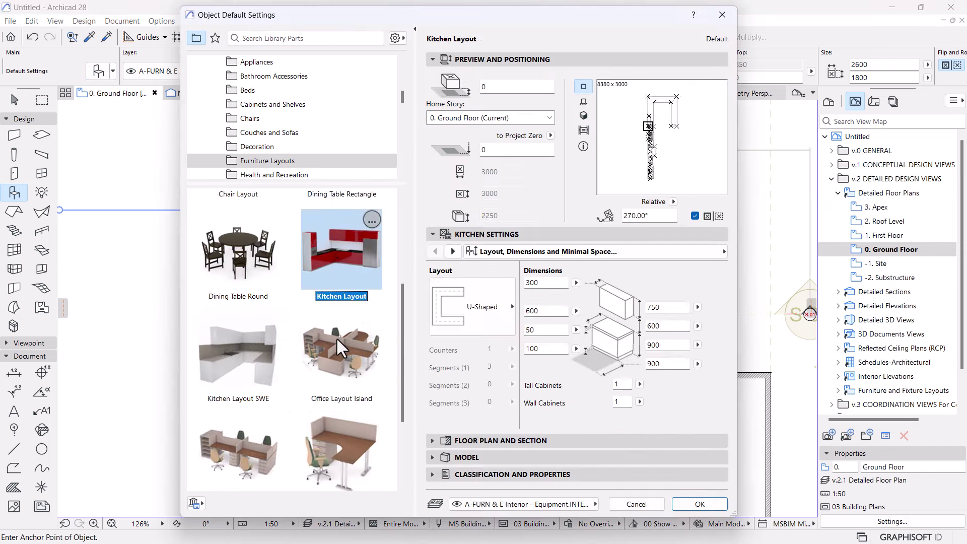
pyautogui.click(249, 380)
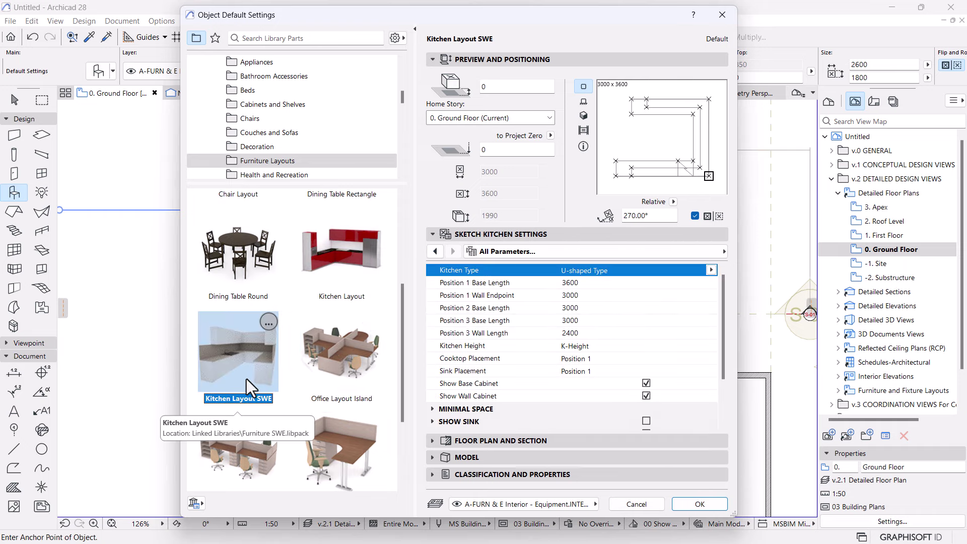
pyautogui.click(348, 263)
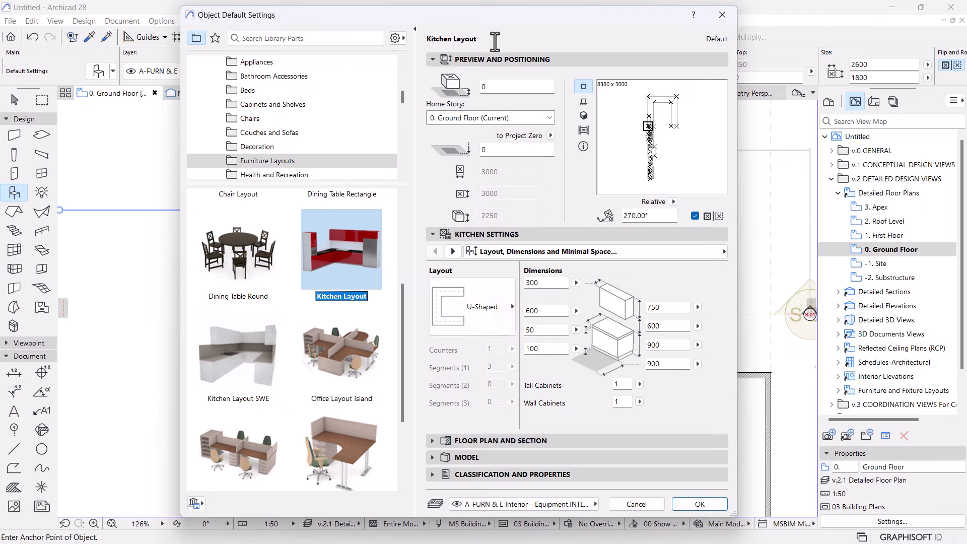
pyautogui.moveTo(493, 36); pyautogui.dragTo(558, 48)
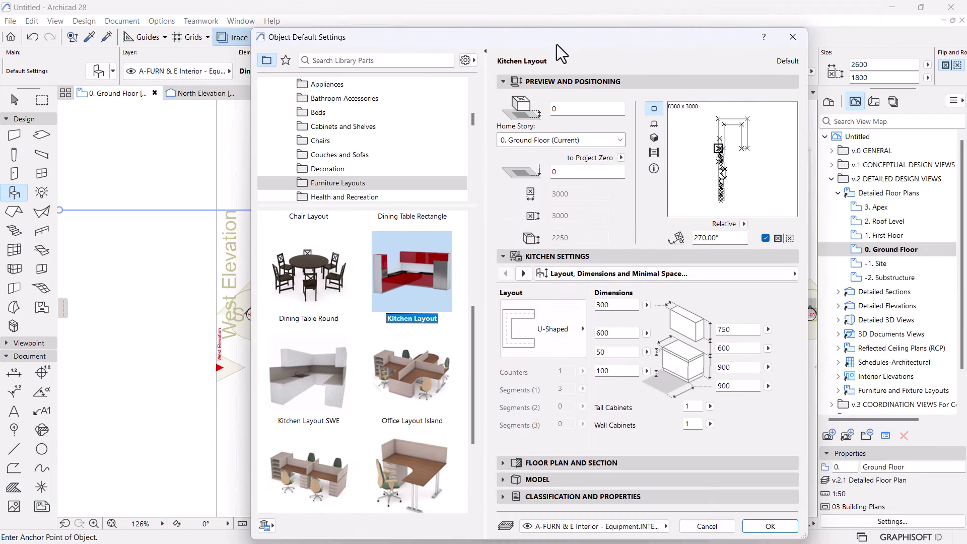
pyautogui.click(581, 348)
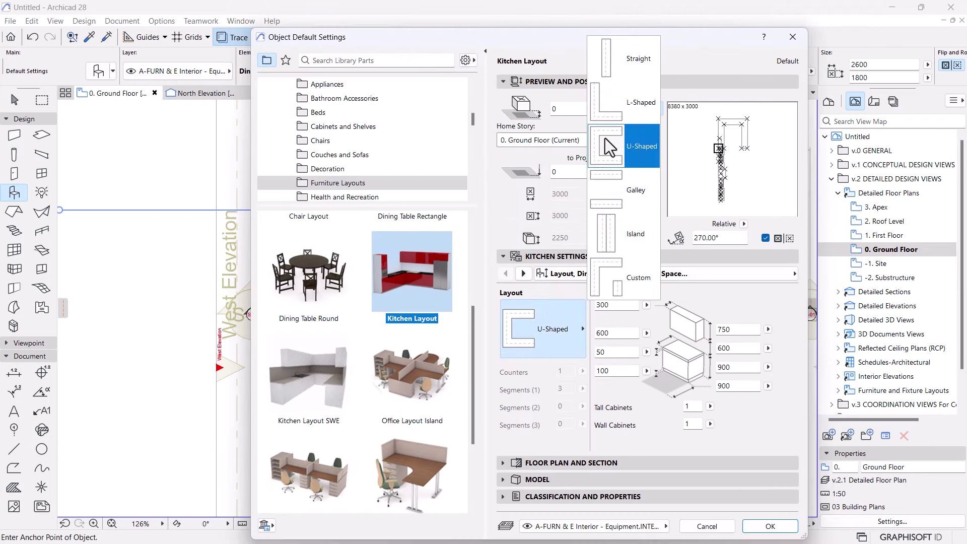
pyautogui.press('Escape')
pyautogui.click(758, 525)
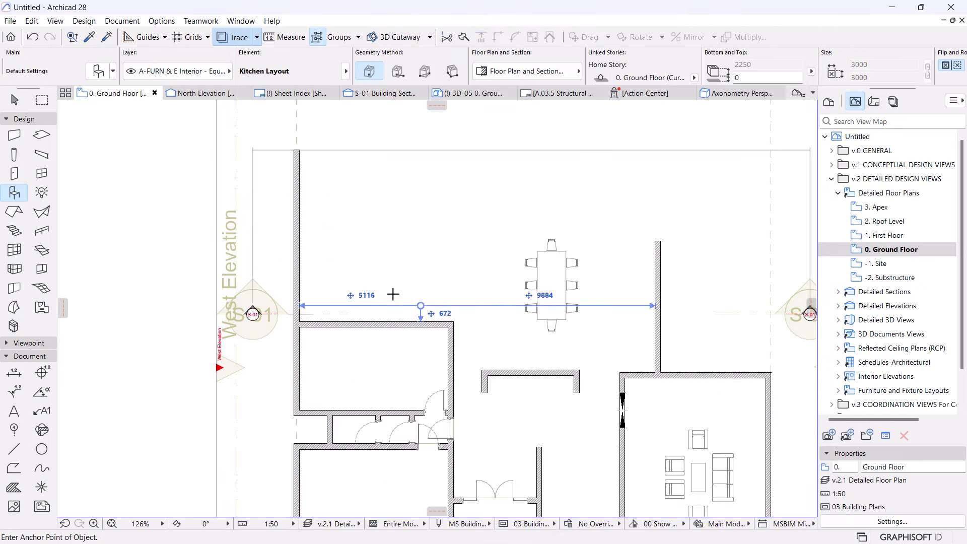
# - Place the kitchen layout in the open area west of the dining table and rotate it 90° counterclockwise
pyautogui.scroll(3, 352, 246)
pyautogui.click(423, 250)
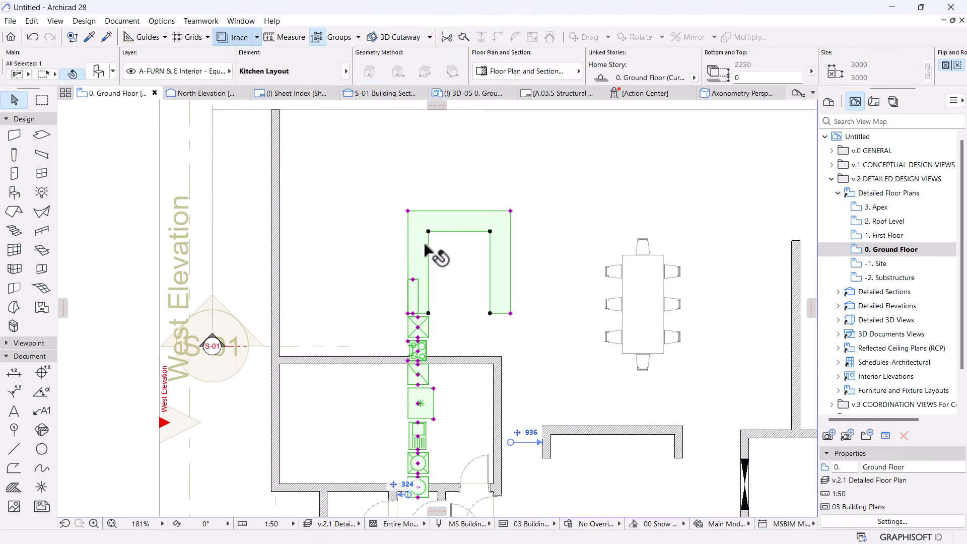
pyautogui.hotkey('ctrl', 'e')
pyautogui.click(461, 291)
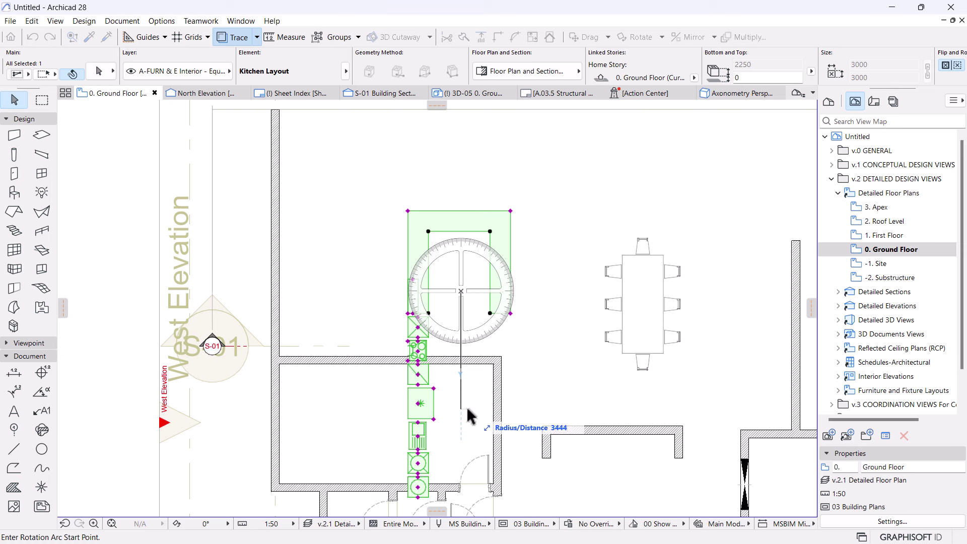
pyautogui.click(466, 410)
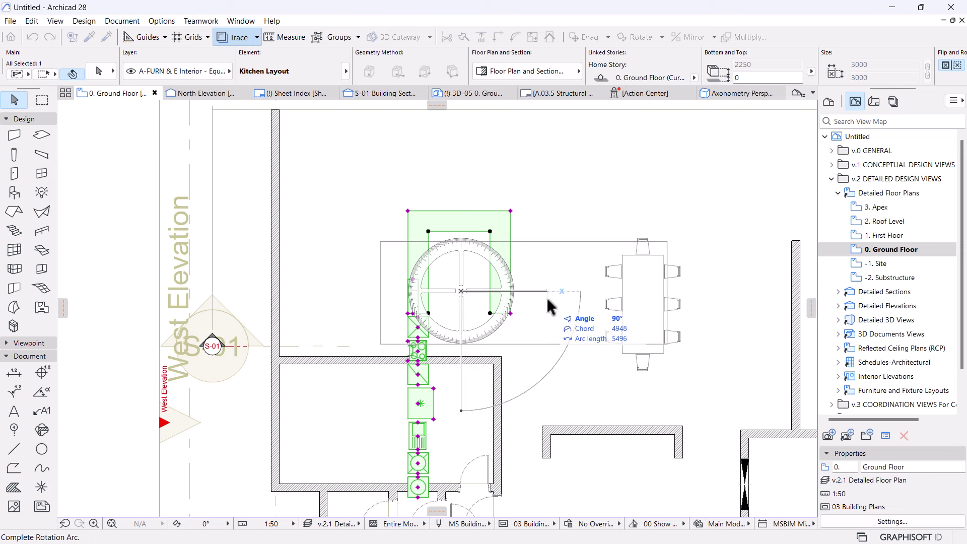
pyautogui.click(546, 295)
# - Move the kitchen layout by its southwest corner into the inner corner of the west exterior wall and the partition below
pyautogui.hotkey('ctrl', 'd')
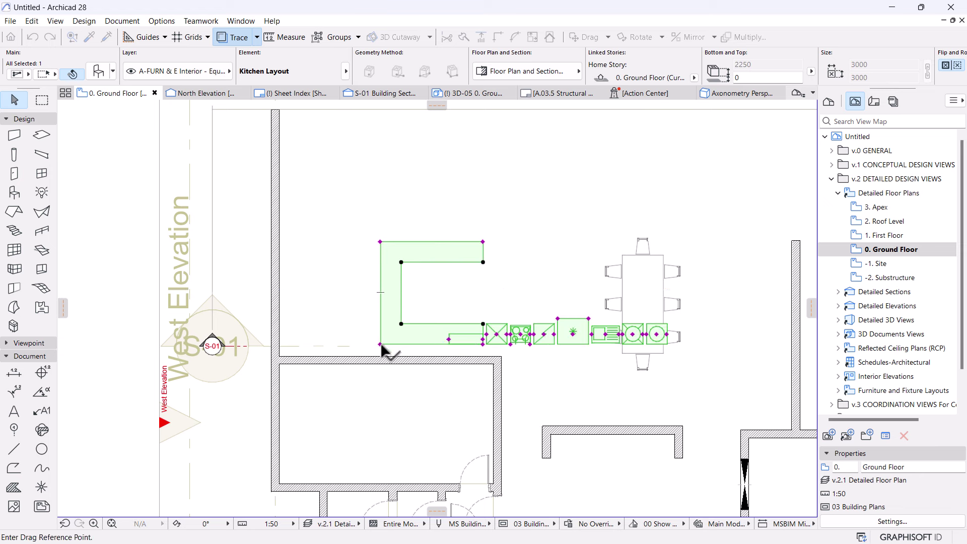
pyautogui.click(380, 344)
pyautogui.click(279, 357)
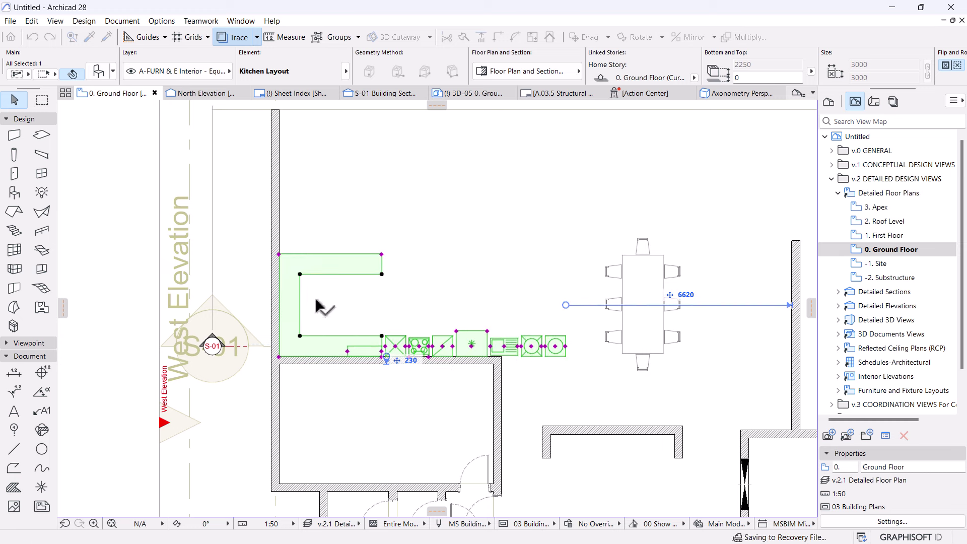
# - Stretch the kitchen layout's two north reference points northward so the west counter run is 5957 long and squared, then deselect it
pyautogui.click(278, 254)
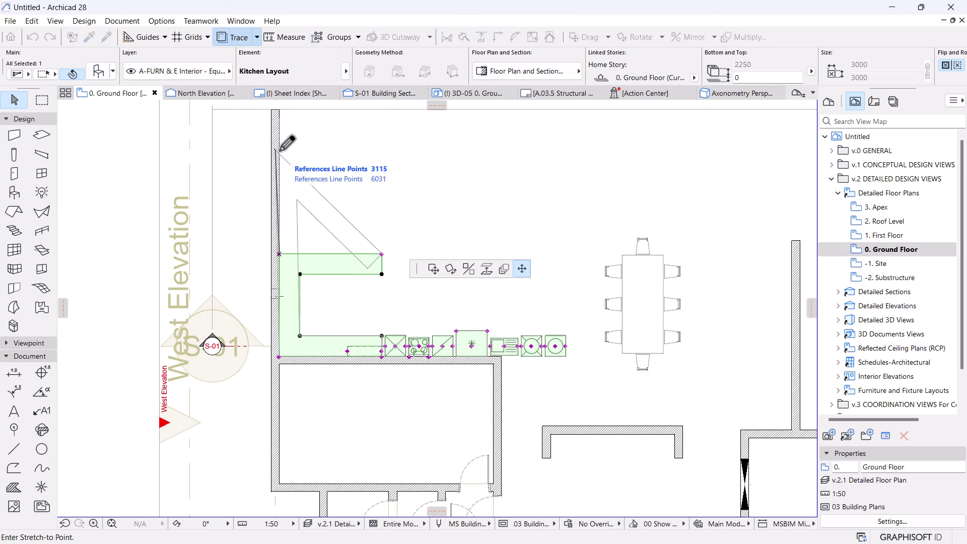
pyautogui.click(278, 152)
pyautogui.click(382, 253)
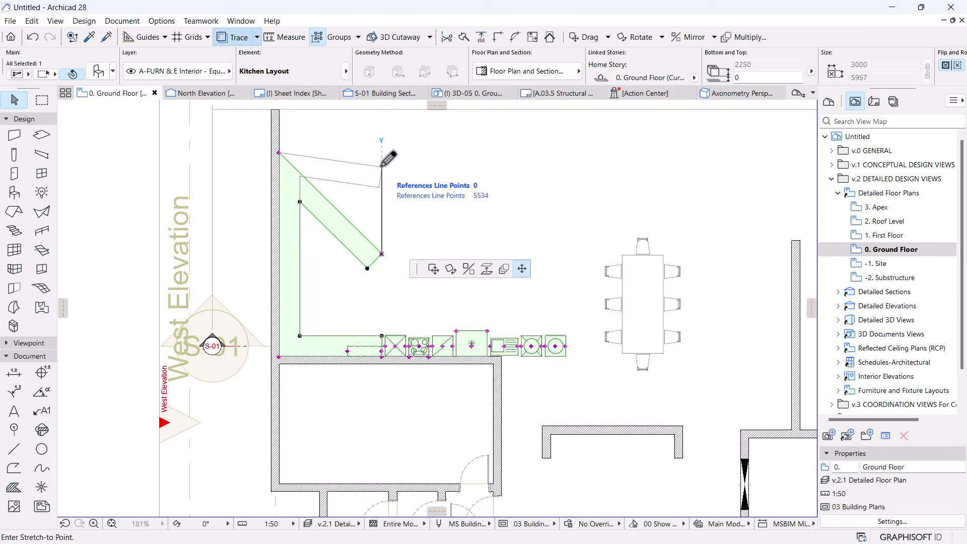
pyautogui.click(284, 151)
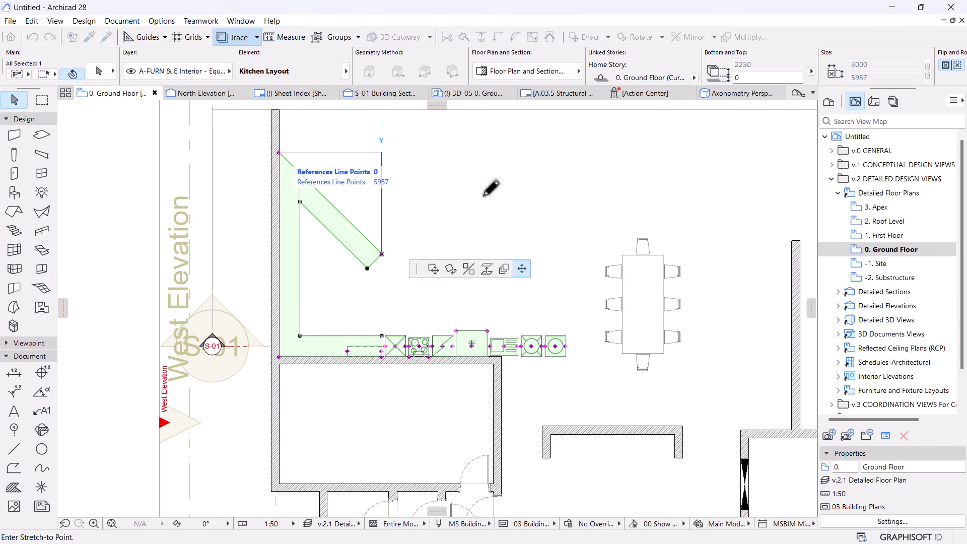
pyautogui.click(491, 188)
# - Move the kitchen's sink onto the west counter run, and the washer and its neighbouring round-symbol appliance onto the north run
pyautogui.scroll(2, 490, 345)
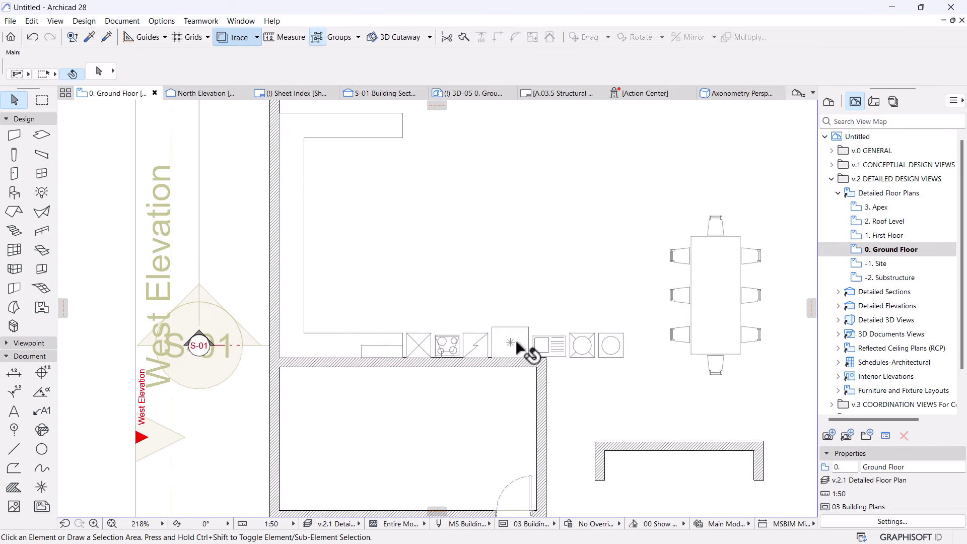
pyautogui.click(578, 344)
pyautogui.click(549, 346)
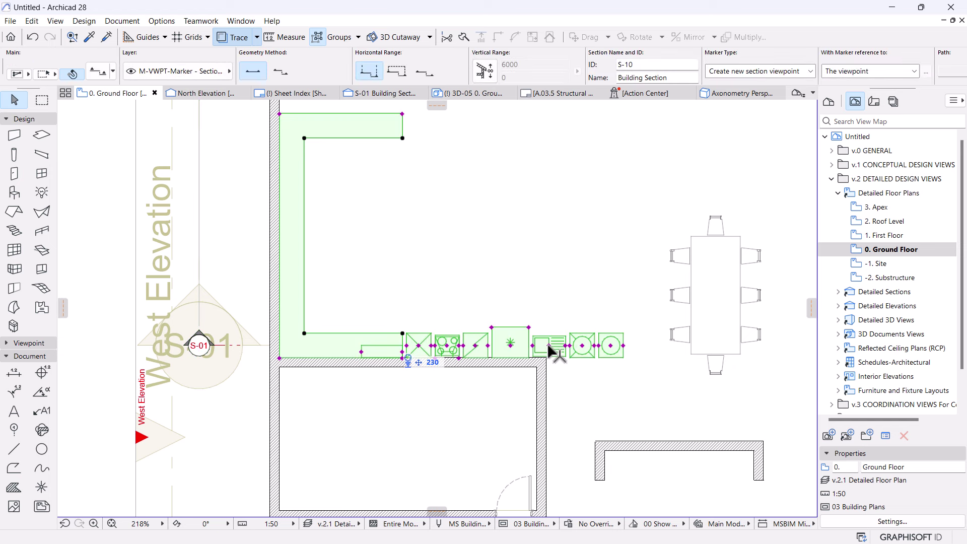
pyautogui.click(549, 345)
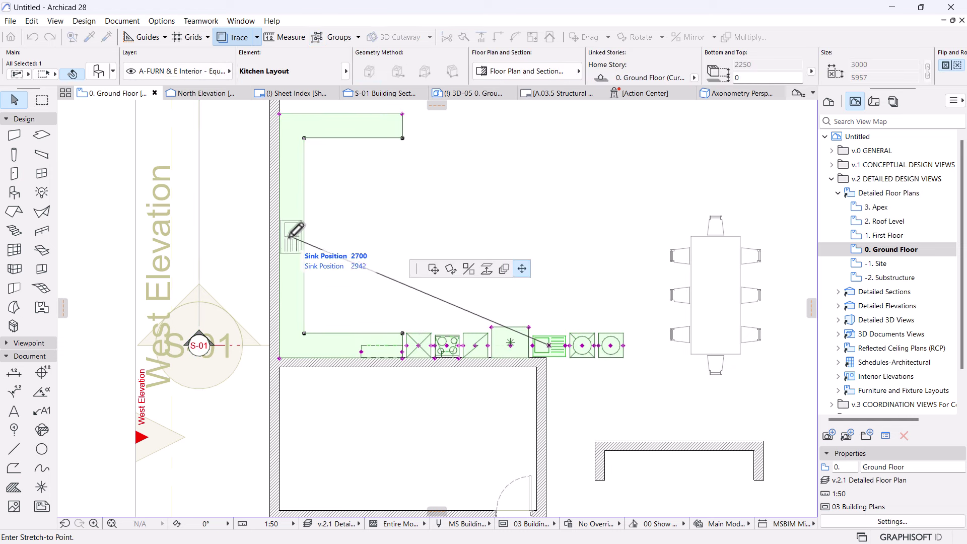
pyautogui.click(291, 237)
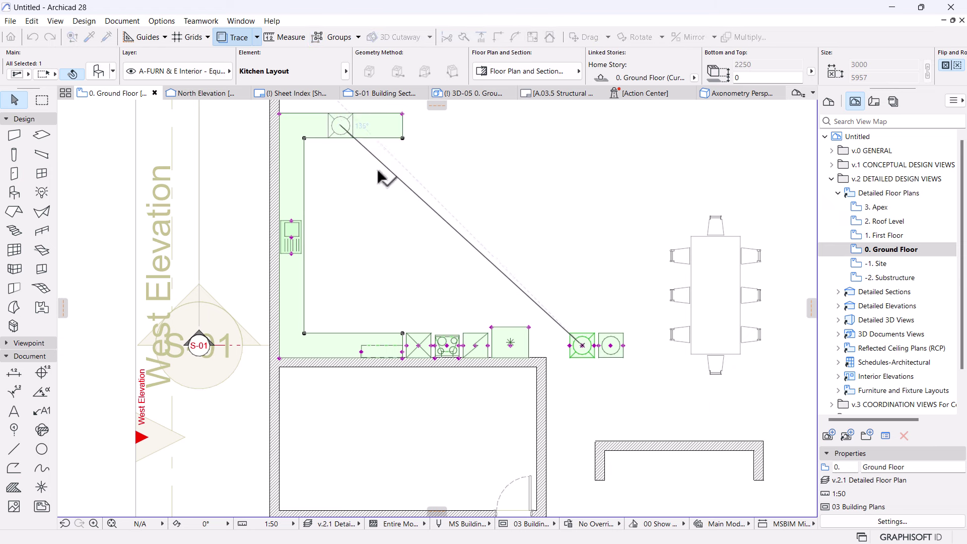
pyautogui.click(342, 125)
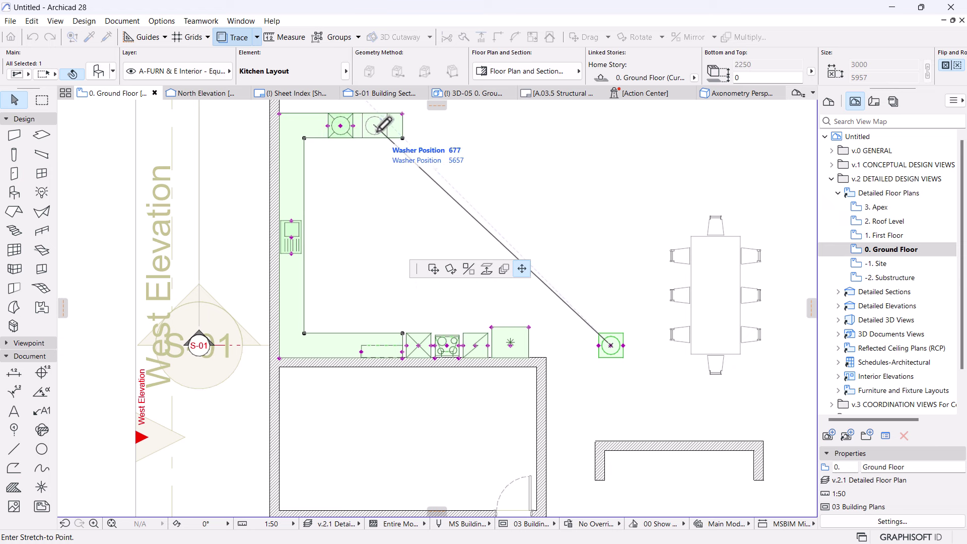
pyautogui.click(375, 127)
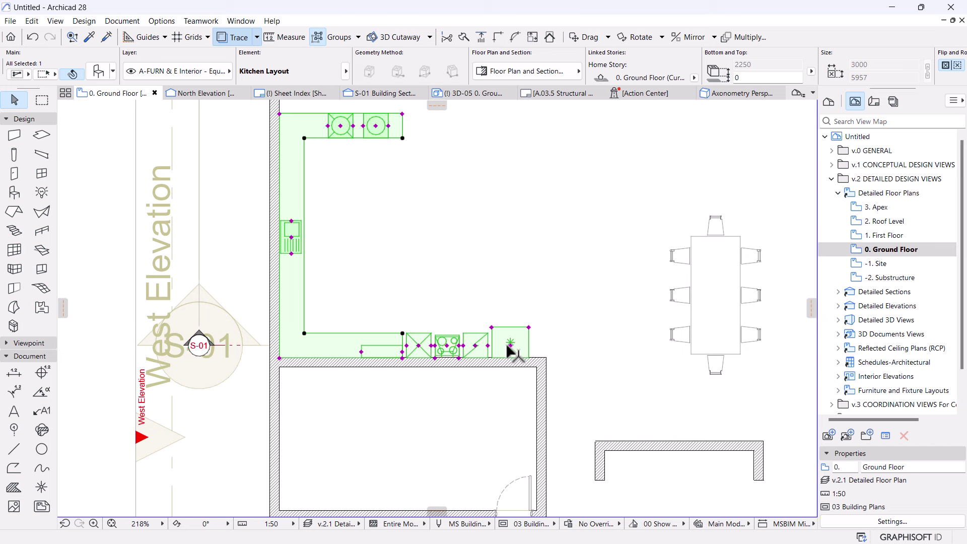
# - Move the kitchen's oven onto the south counter run and the hob onto the west run just below the sink
pyautogui.click(475, 345)
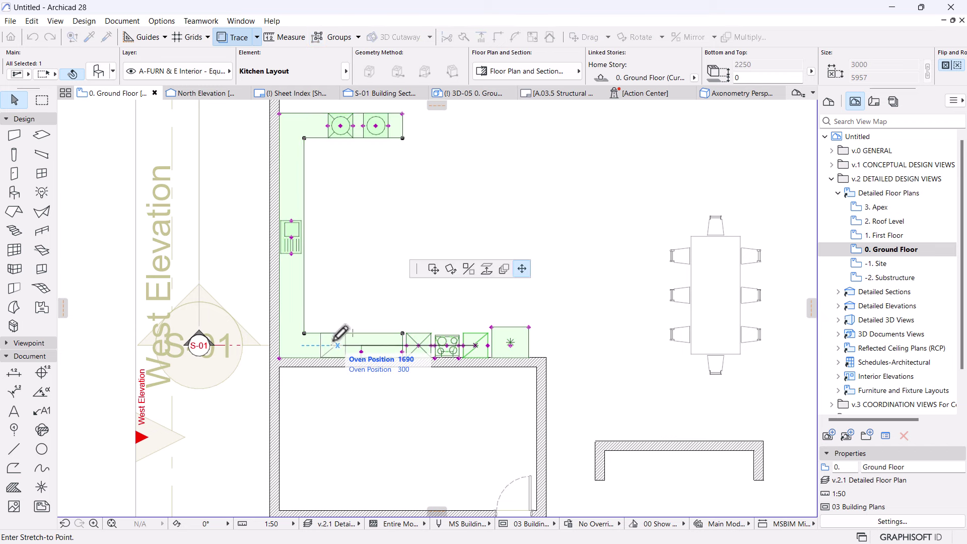
pyautogui.click(336, 346)
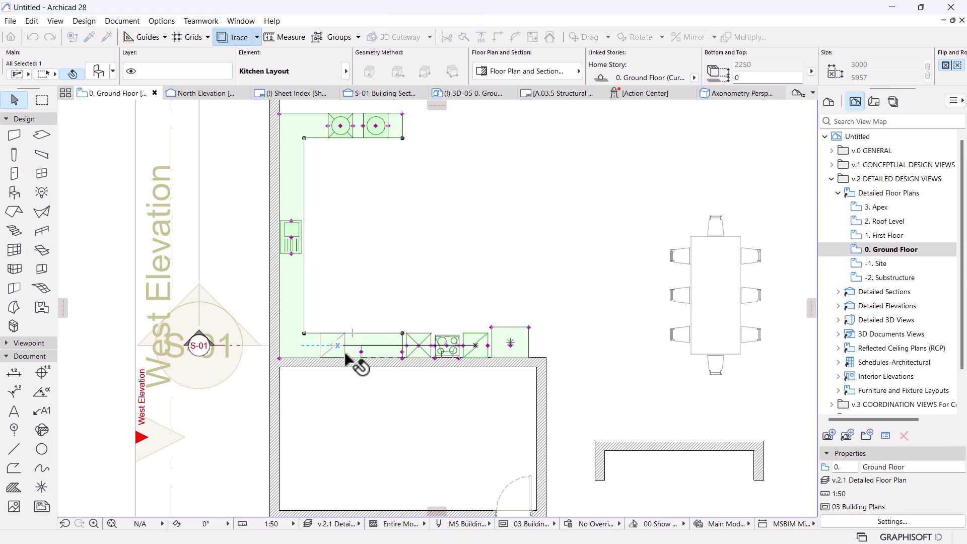
pyautogui.click(447, 345)
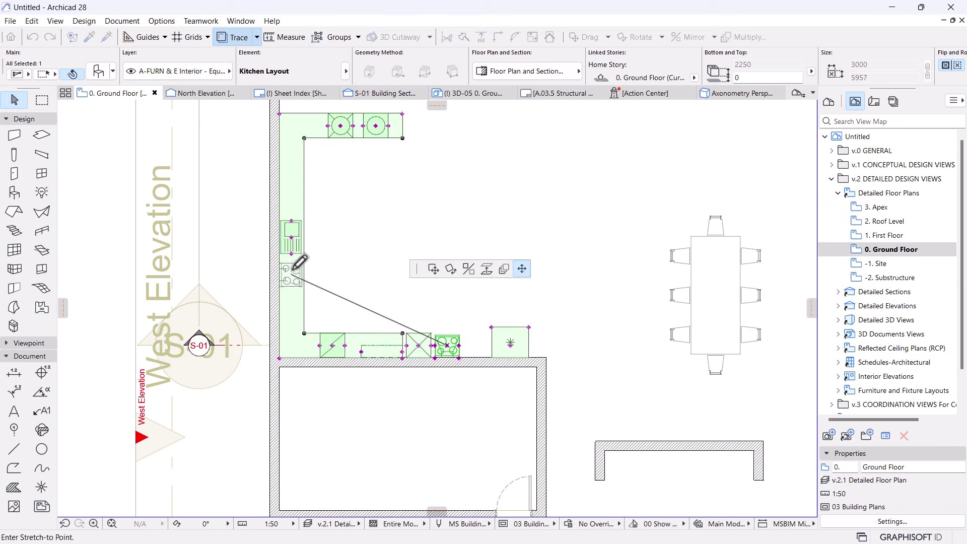
pyautogui.click(293, 268)
# - Slide the sink northward along the west counter run and shift the hob slightly north below it
pyautogui.click(291, 252)
pyautogui.click(290, 213)
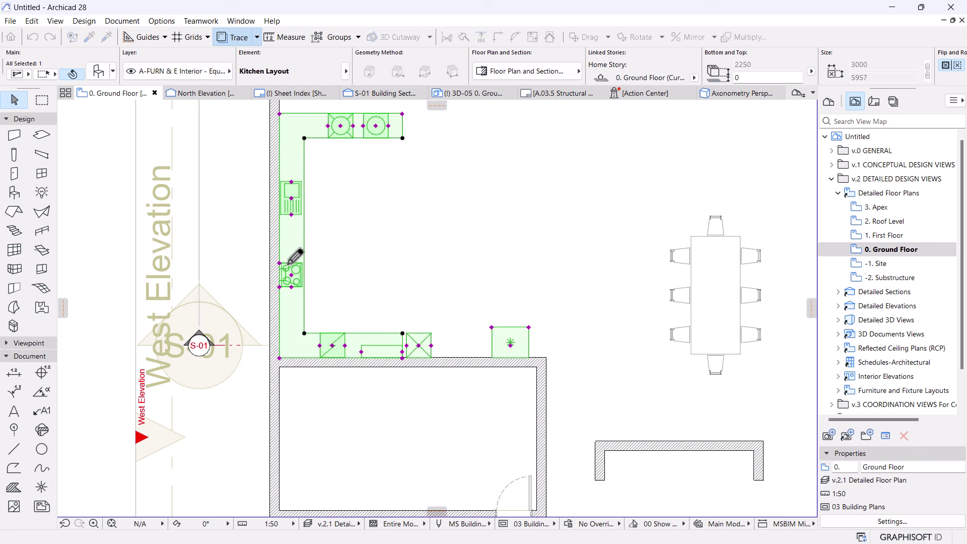
pyautogui.click(291, 275)
pyautogui.click(291, 263)
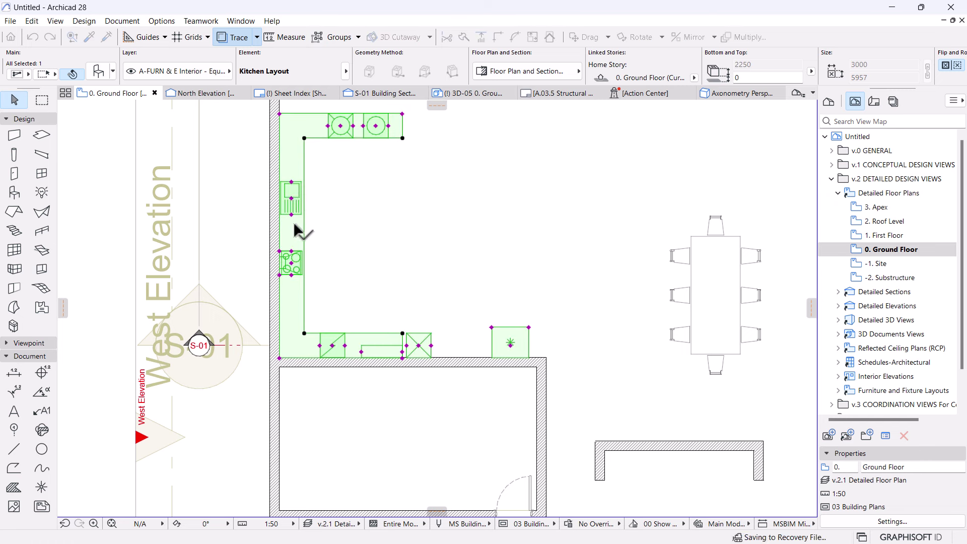
# - Widen the sink northward along the west counter run, leaving its position in place
pyautogui.click(292, 188)
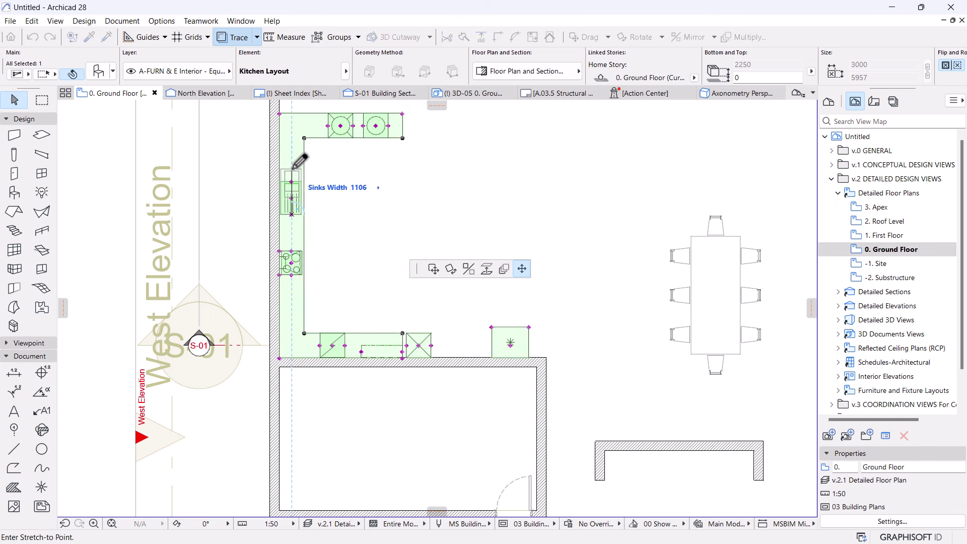
pyautogui.click(292, 181)
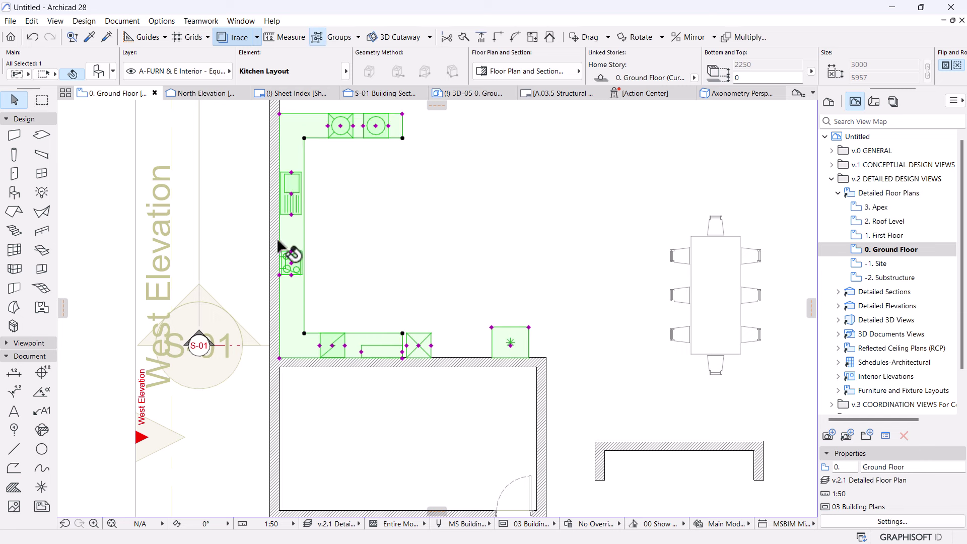
pyautogui.click(292, 194)
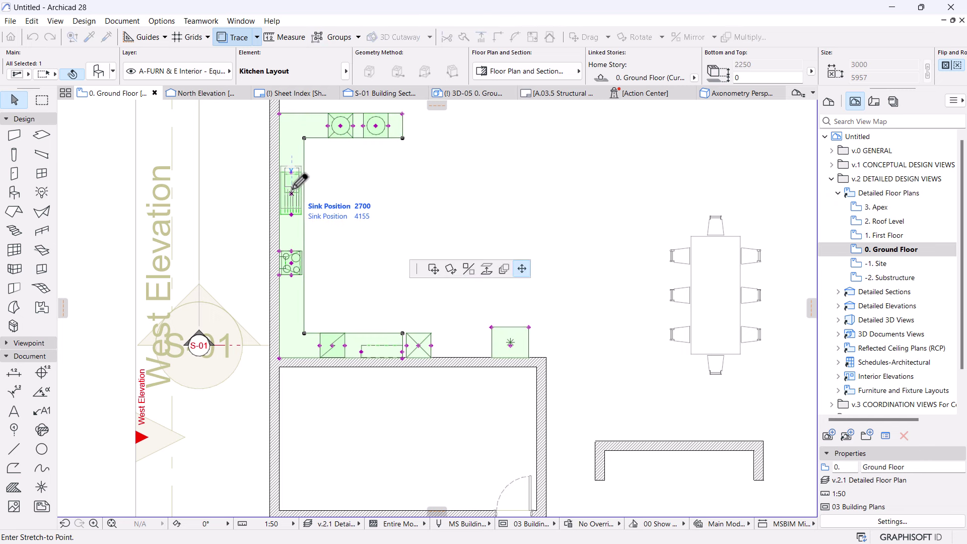
pyautogui.click(292, 194)
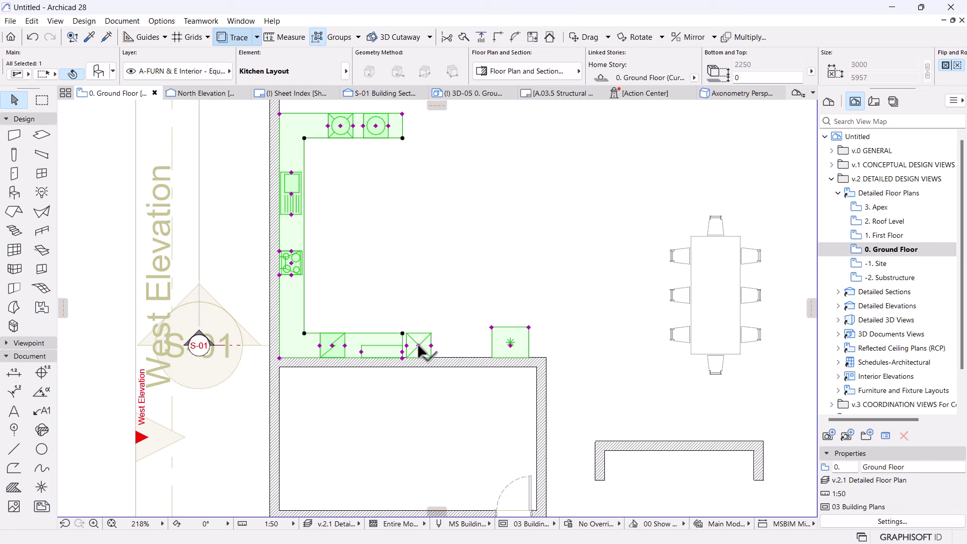
# - Move the tall cabinet east beside the fridge and extend the south counter run toward it for an overall kitchen width of 4226
pyautogui.click(419, 346)
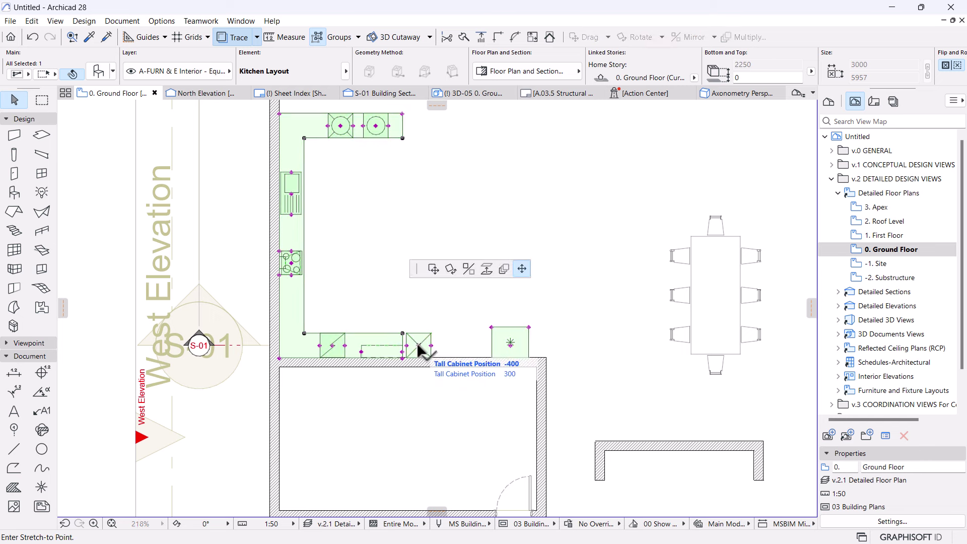
pyautogui.click(474, 344)
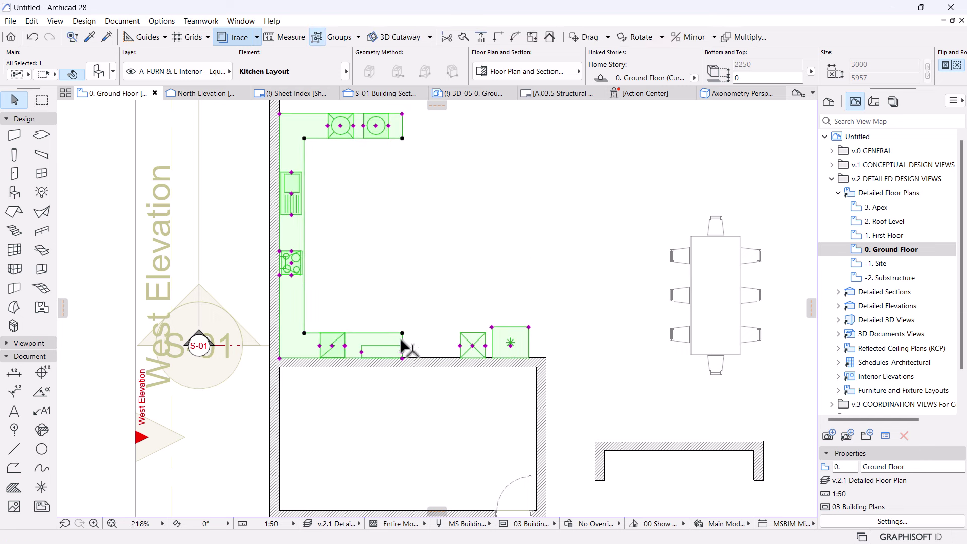
pyautogui.click(404, 358)
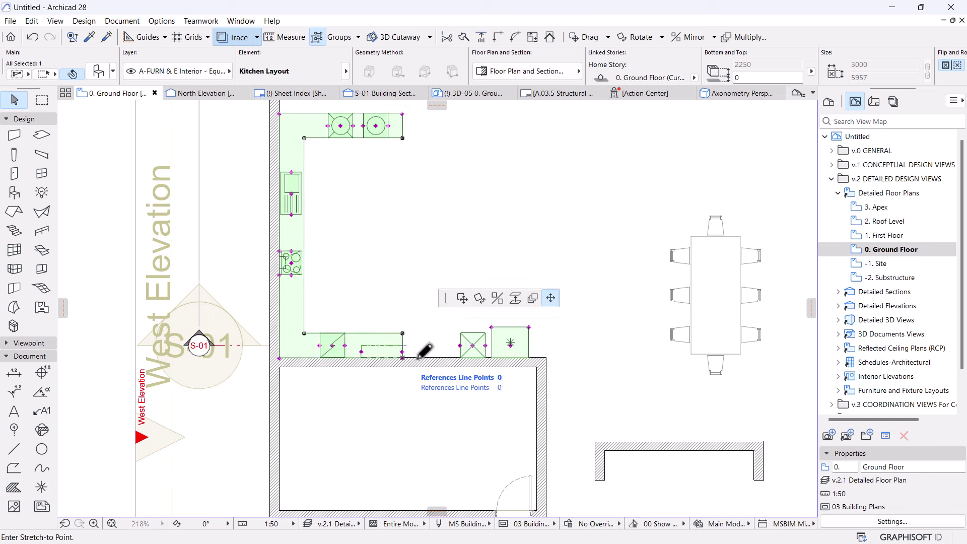
pyautogui.click(452, 359)
# - Stretch the upper cabinet line's two ends to the ends of the south and north counter runs, then deselect the kitchen
pyautogui.click(402, 352)
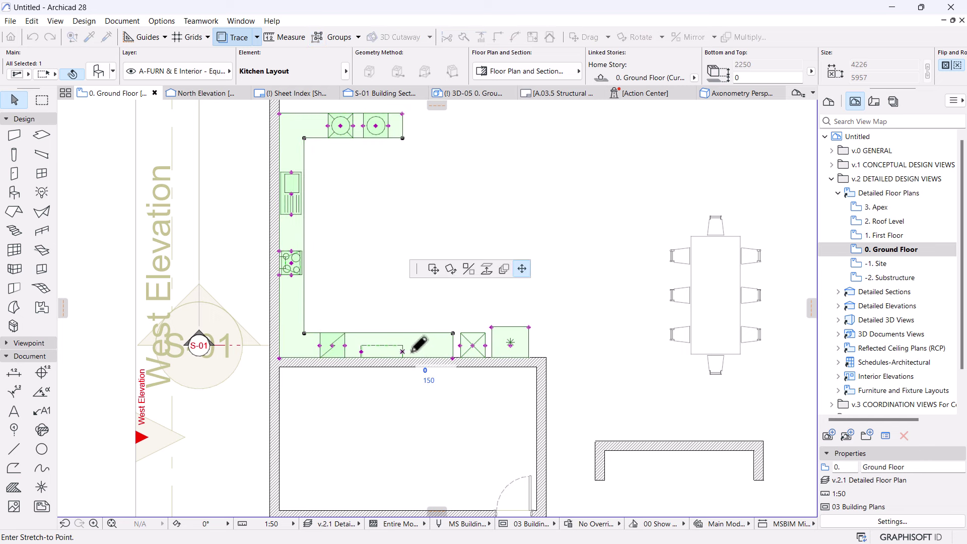
pyautogui.click(452, 351)
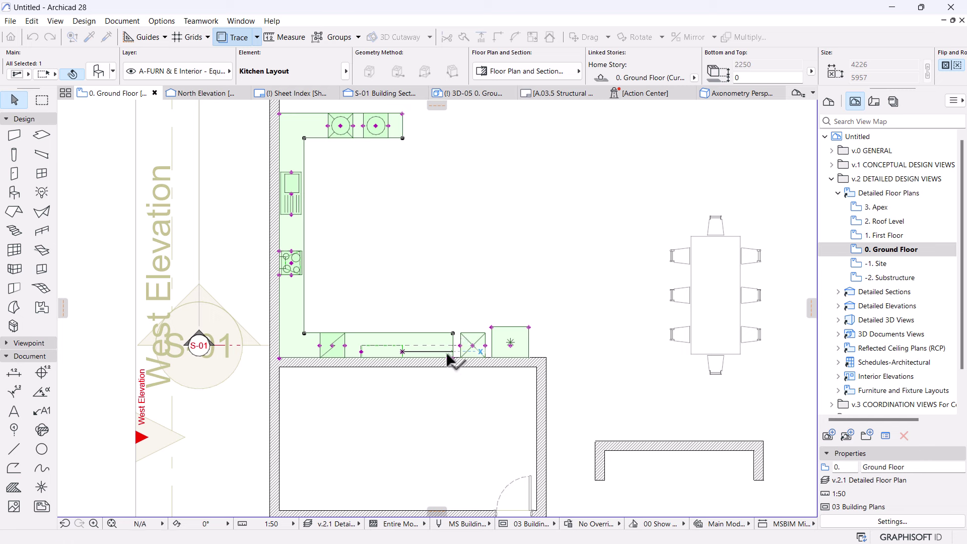
pyautogui.click(361, 351)
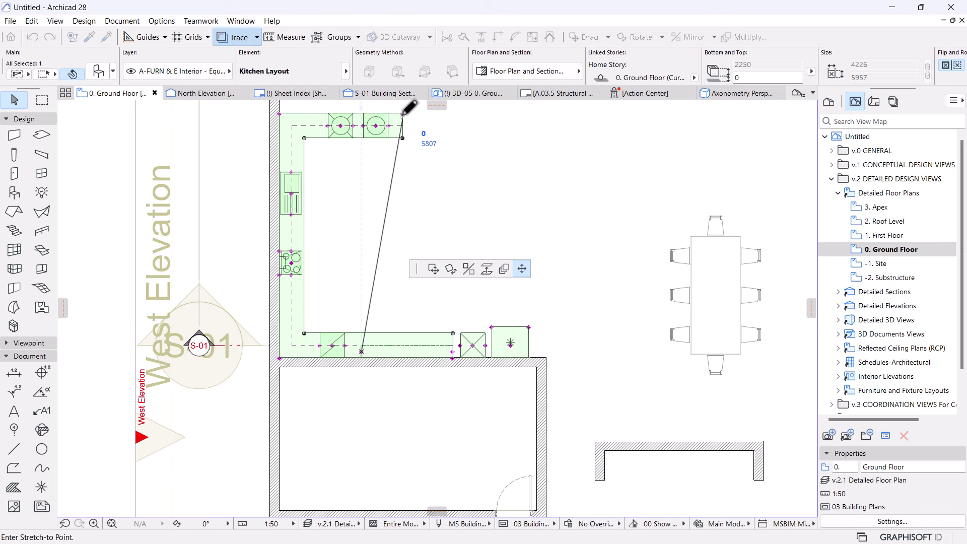
pyautogui.press('Escape')
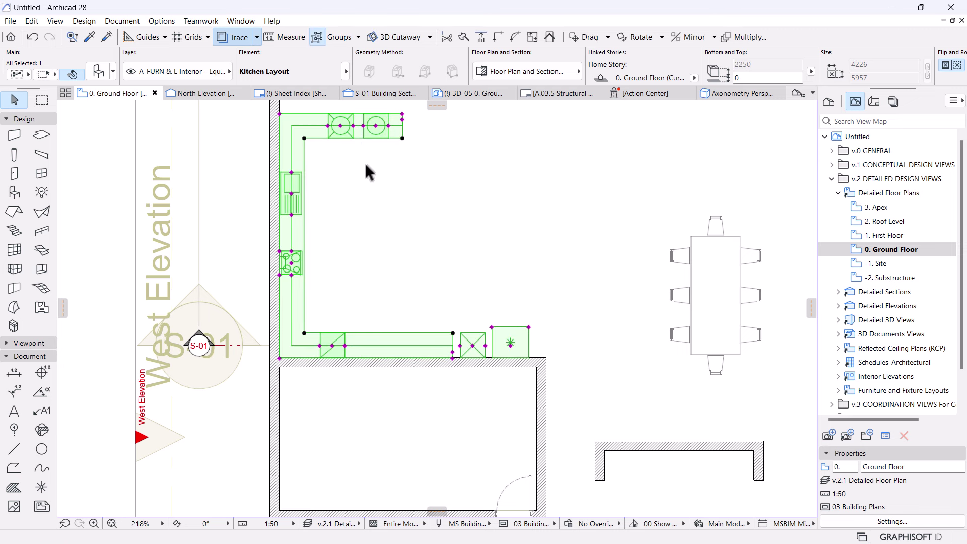
pyautogui.click(416, 272)
# - Move the whole kitchen layout about 1600 straight east, away from the west exterior wall, and deselect it
pyautogui.scroll(-5, 416, 272)
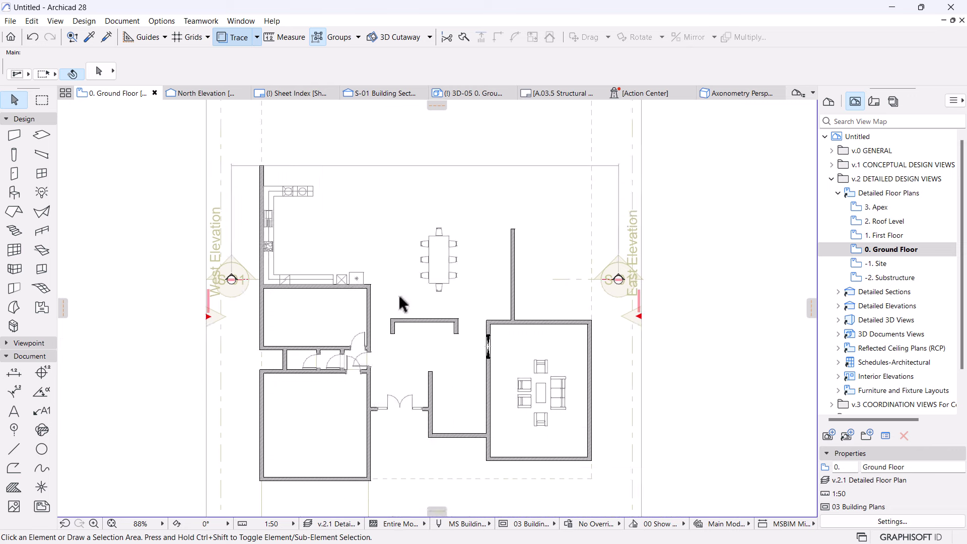
pyautogui.moveTo(368, 317); pyautogui.dragTo(408, 299, button='middle')
pyautogui.scroll(2, 403, 322)
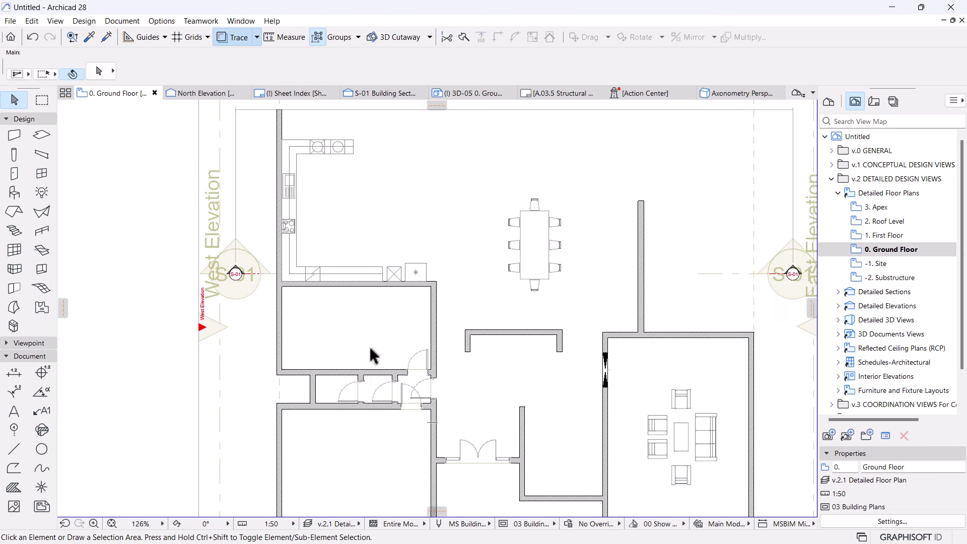
pyautogui.scroll(-2, 367, 347)
pyautogui.moveTo(347, 338); pyautogui.dragTo(376, 384, button='middle')
pyautogui.scroll(5, 369, 390)
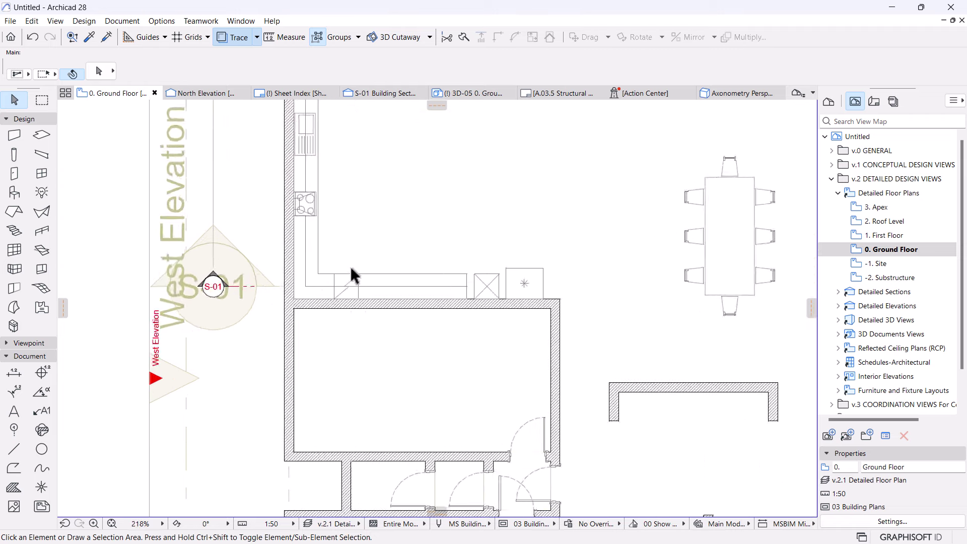
pyautogui.scroll(-3, 385, 297)
pyautogui.moveTo(394, 314); pyautogui.dragTo(417, 415, button='middle')
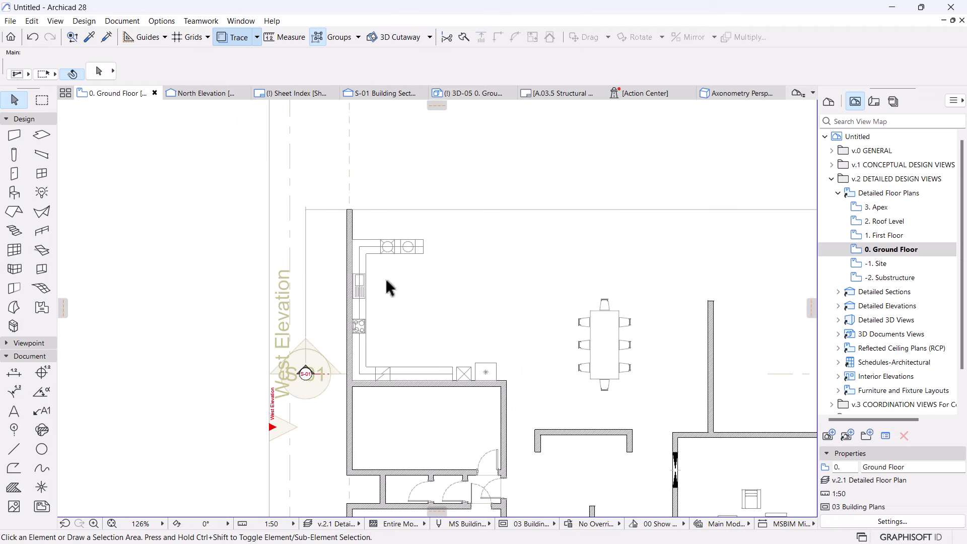
pyautogui.click(359, 301)
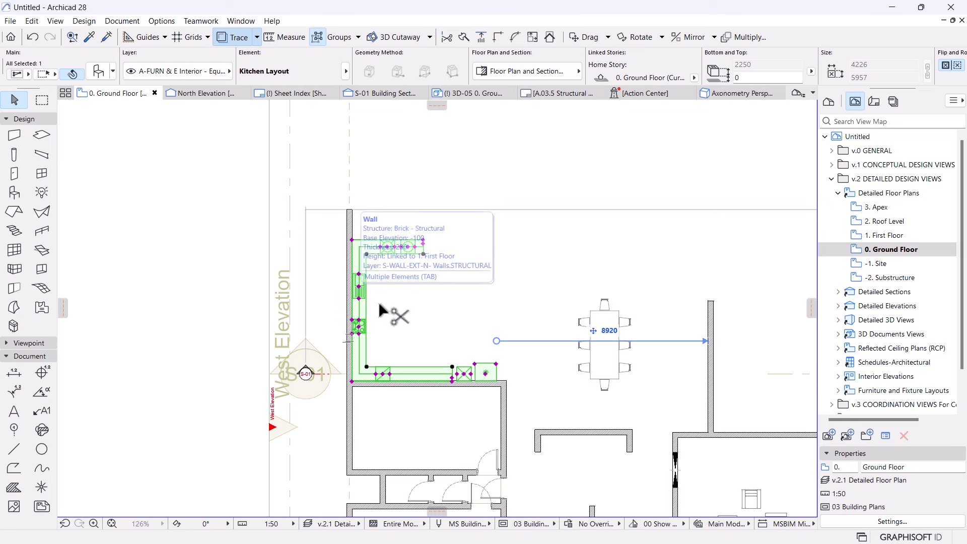
pyautogui.moveTo(371, 301); pyautogui.dragTo(391, 302)
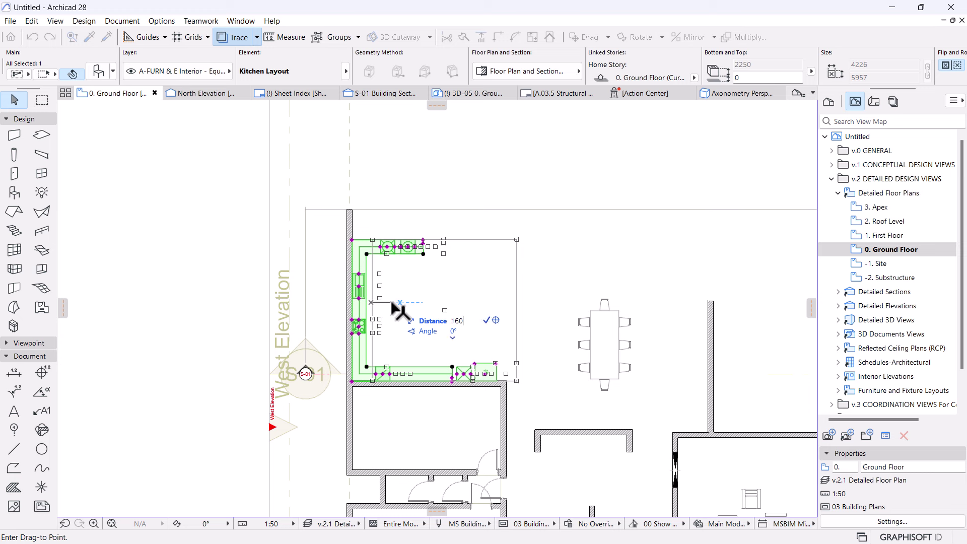
pyautogui.moveTo(392, 303); pyautogui.dragTo(392, 303)
pyautogui.press('Escape')
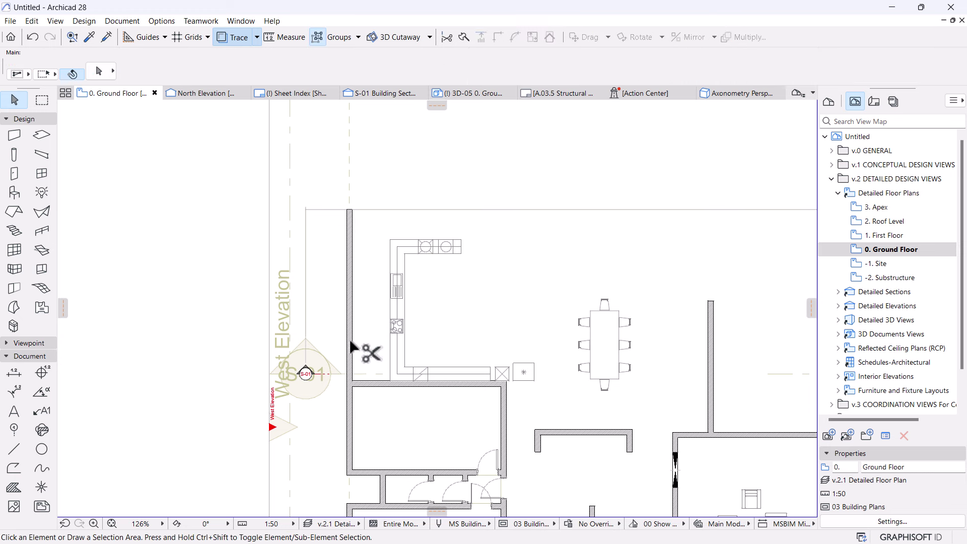
# - Trim off the west exterior wall north of the partition and draw a matching wall along the kitchen's west edge up to the north boundary line
pyautogui.click(350, 402)
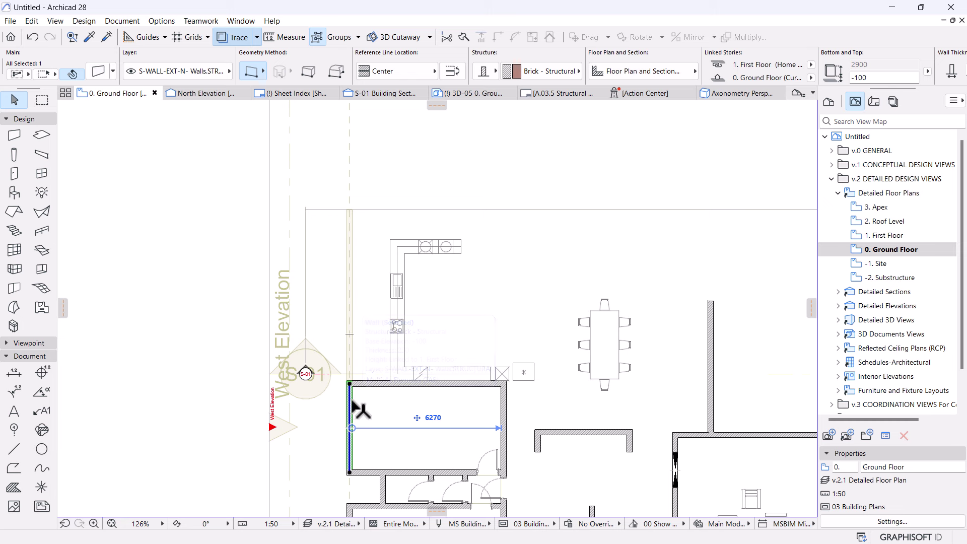
pyautogui.keyDown('alt'); pyautogui.click(351, 401); pyautogui.keyUp('alt')
pyautogui.click(390, 381)
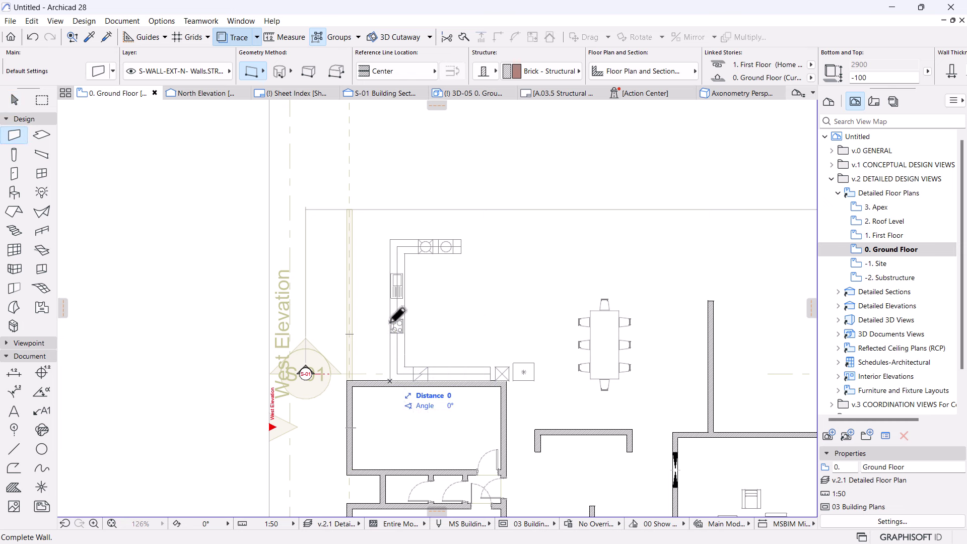
pyautogui.click(390, 209)
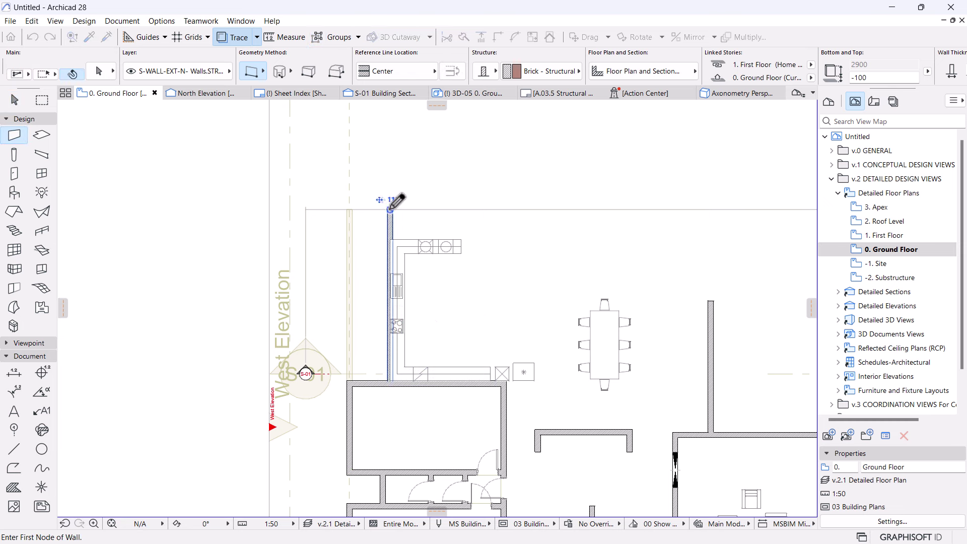
# - Set the new kitchen wall's reference line to Outside Face and flip the wall so its body lies west of the counter
pyautogui.keyDown('shift'); pyautogui.click(391, 208); pyautogui.keyUp('shift')
pyautogui.scroll(4, 378, 388)
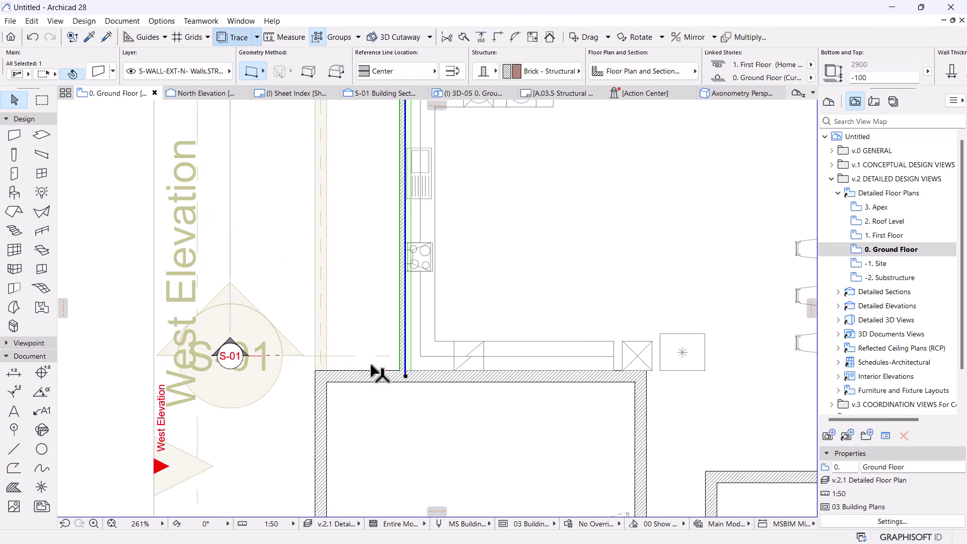
pyautogui.click(400, 71)
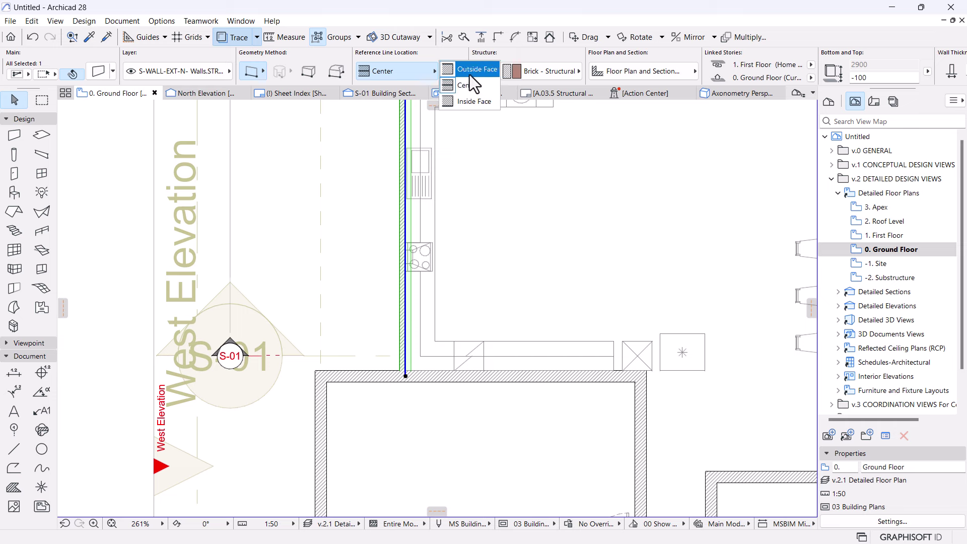
pyautogui.click(471, 74)
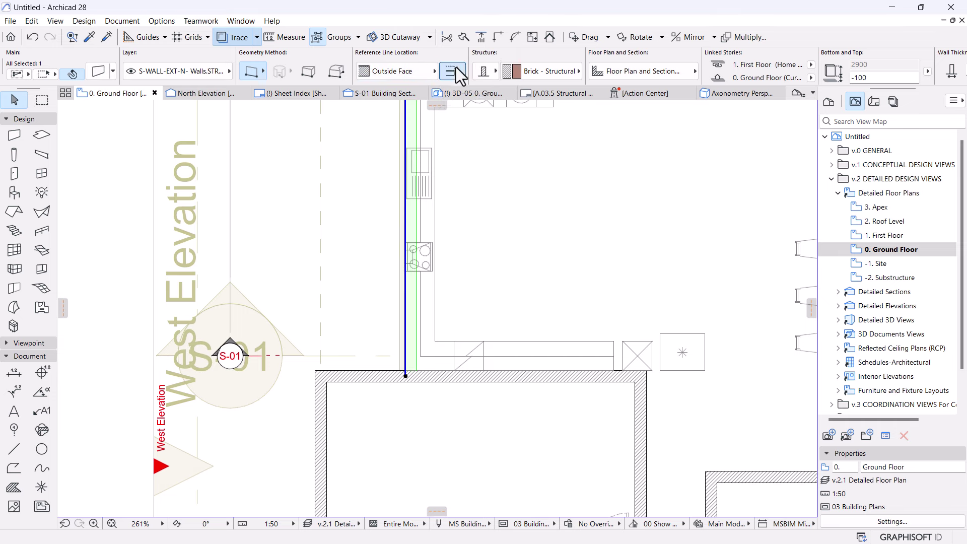
pyautogui.click(421, 394)
# - Place a 900 × 2100 Door 27 matching the existing one in the partition west of the kitchen wall, swinging south into the room
pyautogui.scroll(-8, 420, 394)
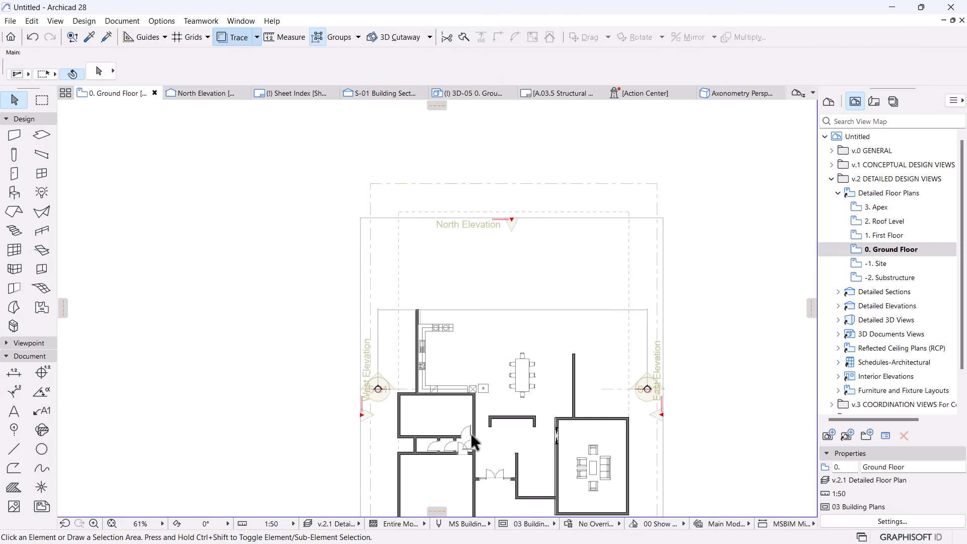
pyautogui.moveTo(473, 441)
pyautogui.mouseDown(button='middle')
pyautogui.moveTo(431, 335)
pyautogui.moveTo(375, 274)
pyautogui.mouseUp(button='middle')
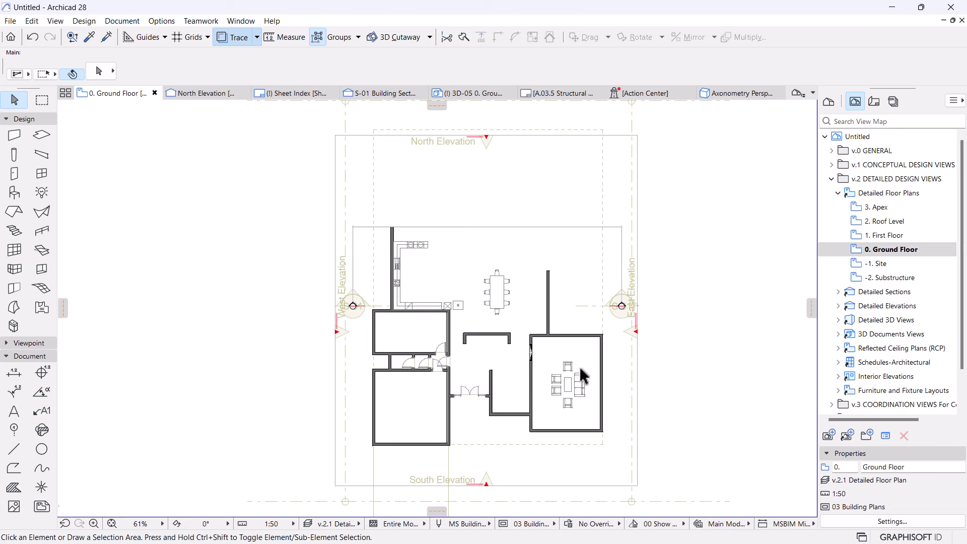
pyautogui.scroll(5, 370, 303)
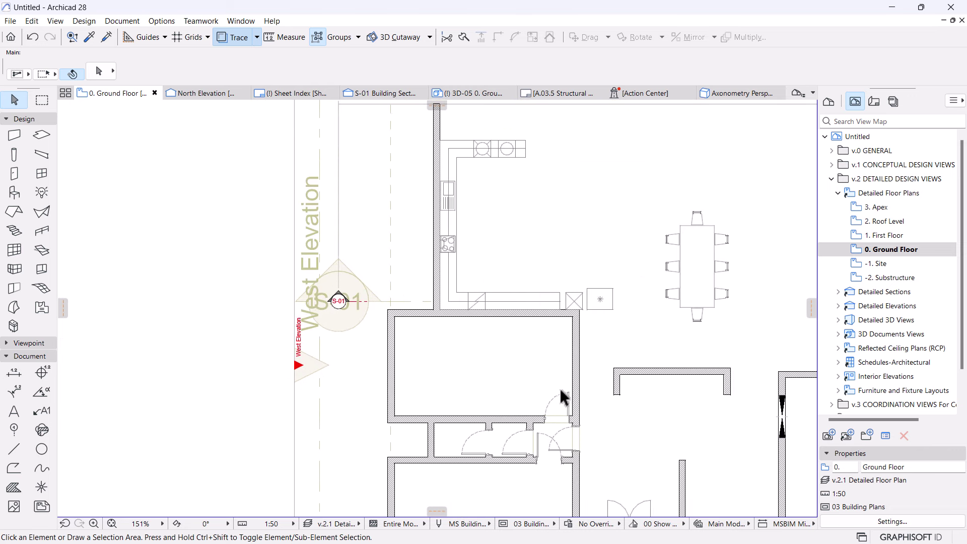
pyautogui.keyDown('alt'); pyautogui.click(568, 397); pyautogui.keyUp('alt')
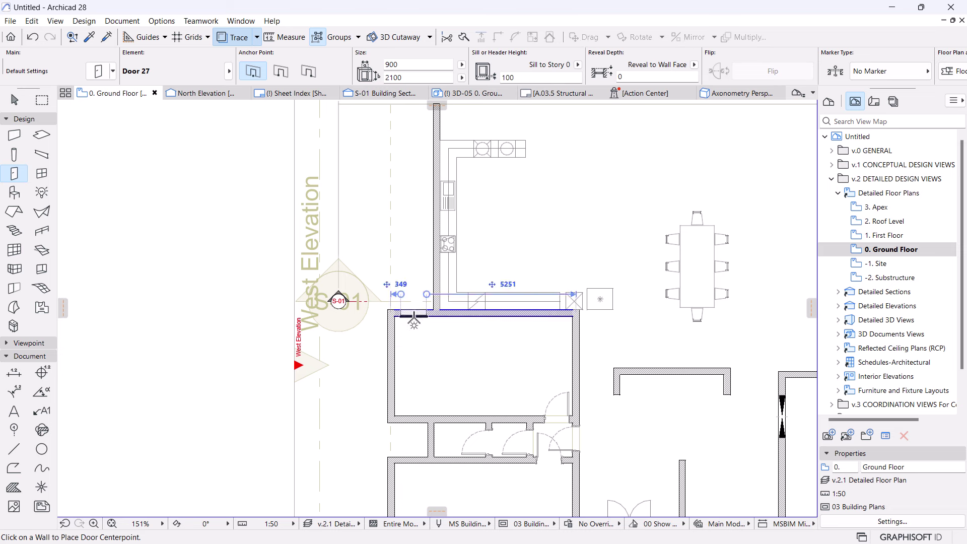
pyautogui.click(410, 314)
pyautogui.click(378, 365)
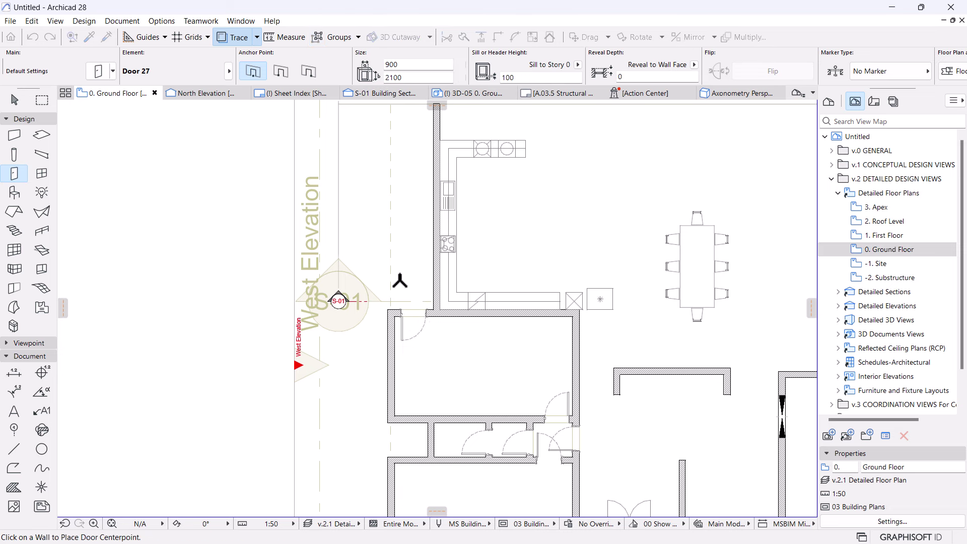
pyautogui.scroll(-5, 391, 382)
pyautogui.scroll(3, 385, 270)
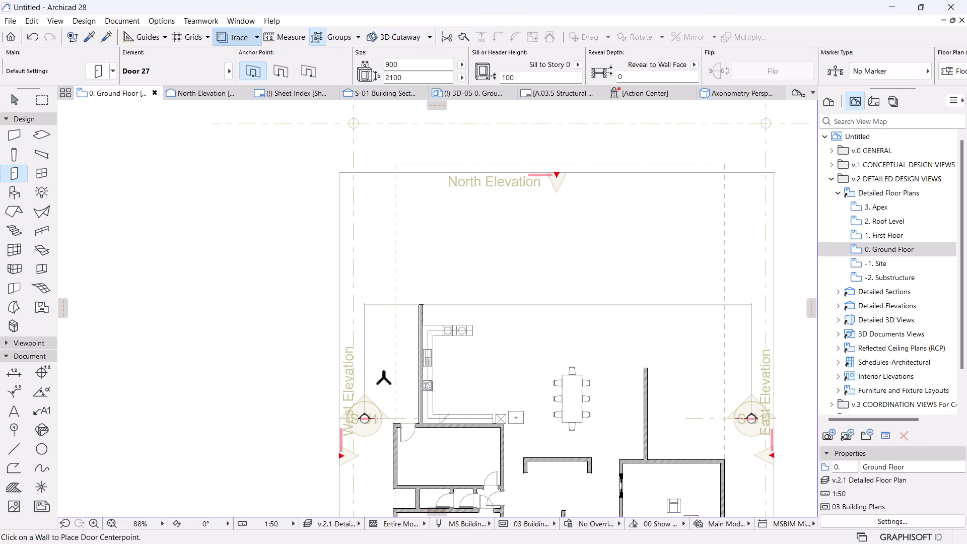
# - Examine the ground floor layout around the entrance hall and the walled recess west of the sitting room
pyautogui.scroll(-3, 586, 418)
pyautogui.moveTo(548, 383); pyautogui.dragTo(506, 342, button='middle')
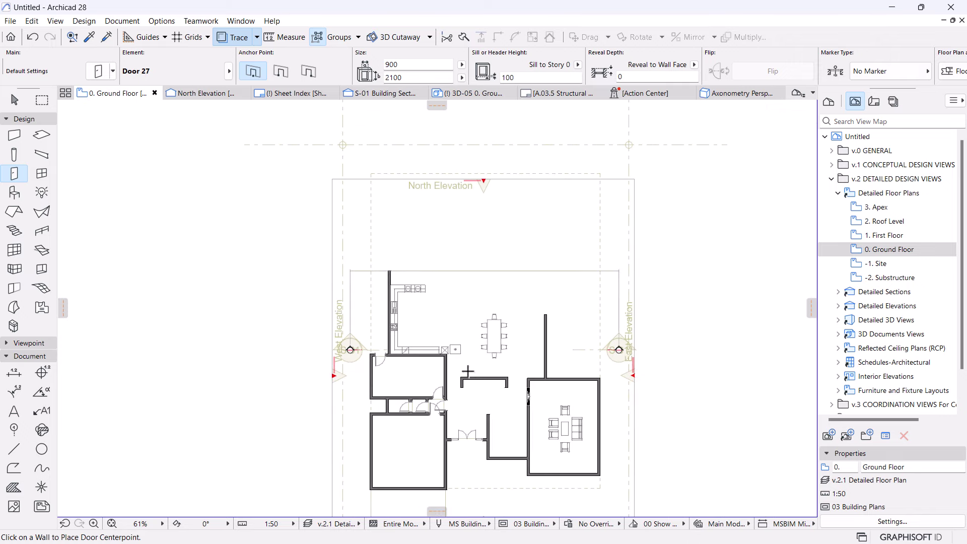
pyautogui.scroll(3, 467, 371)
pyautogui.scroll(-3, 467, 371)
pyautogui.moveTo(455, 397); pyautogui.dragTo(441, 350, button='middle')
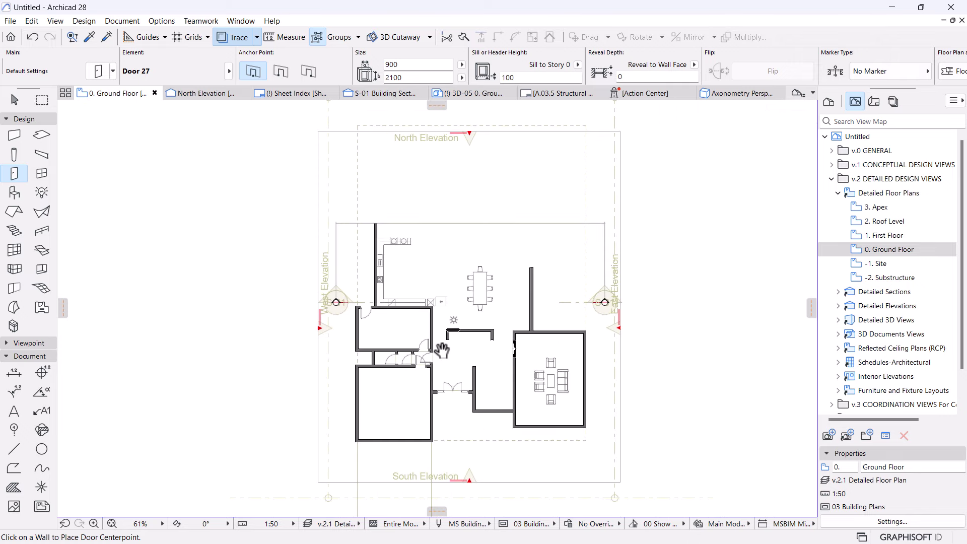
pyautogui.scroll(3, 442, 350)
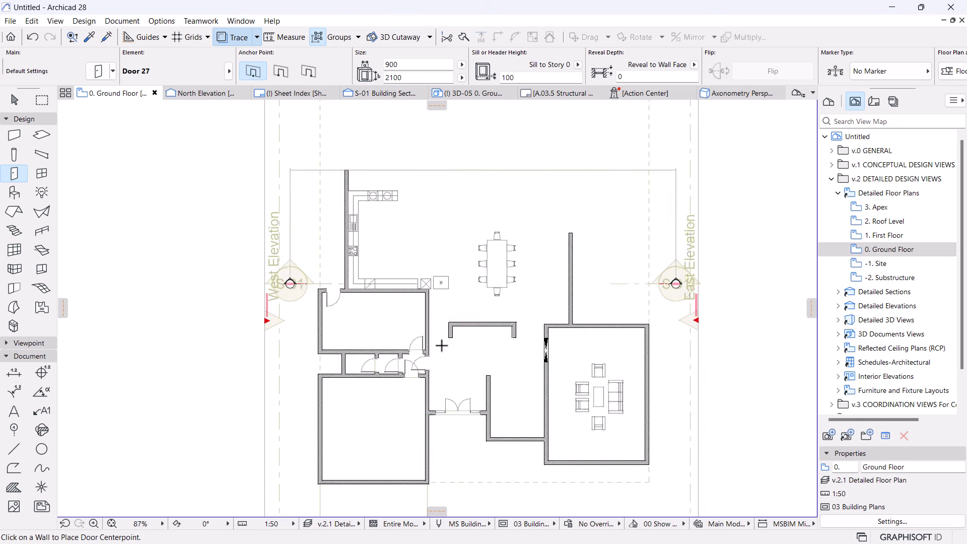
pyautogui.scroll(-2, 426, 347)
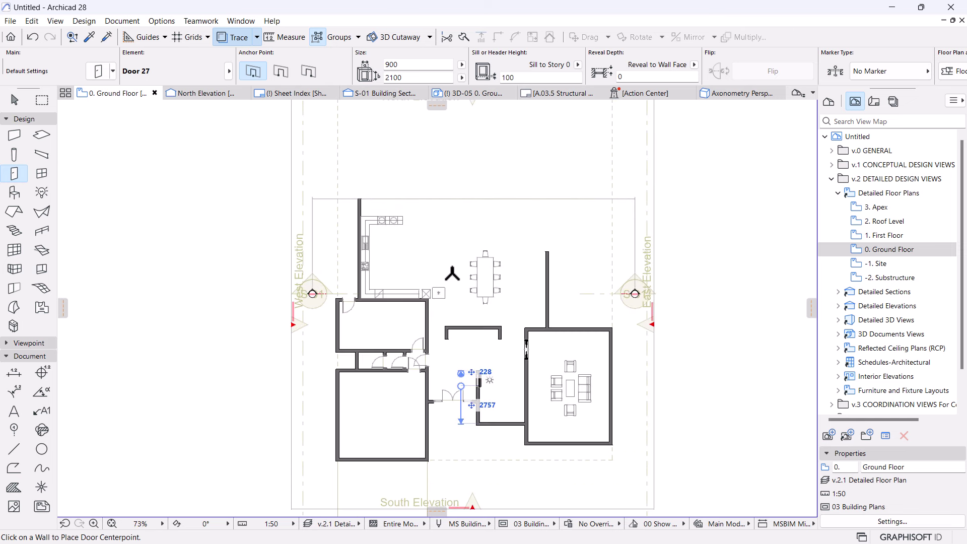
pyautogui.scroll(-4, 453, 272)
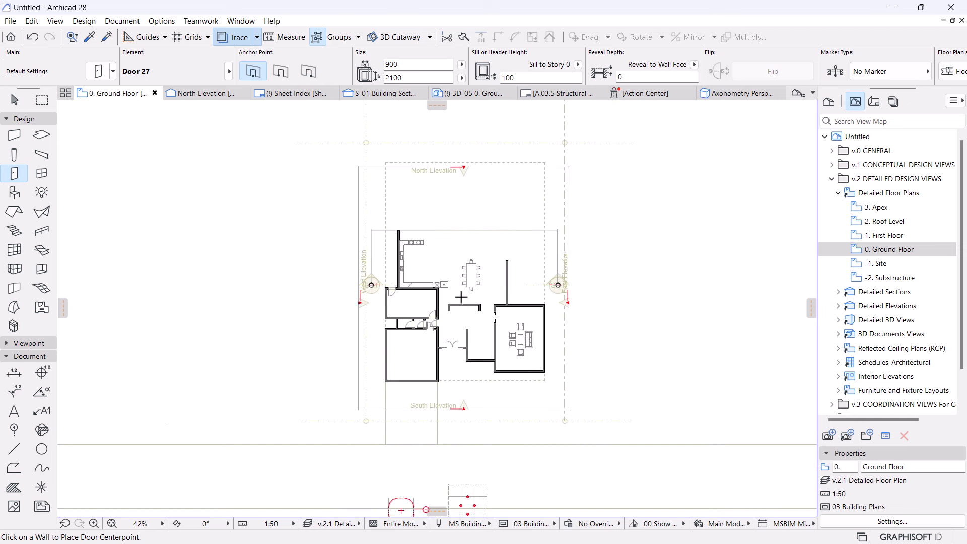
pyautogui.scroll(2, 457, 288)
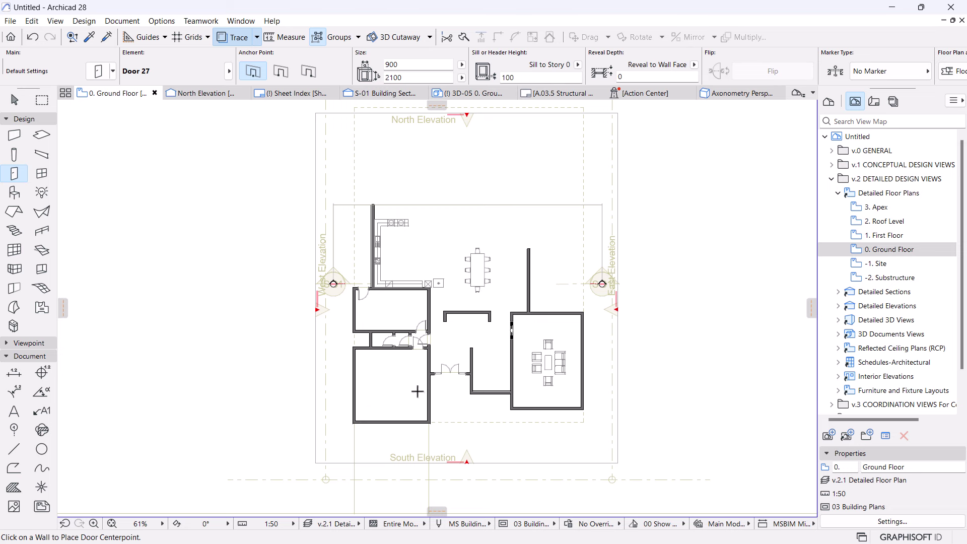
pyautogui.scroll(4, 417, 391)
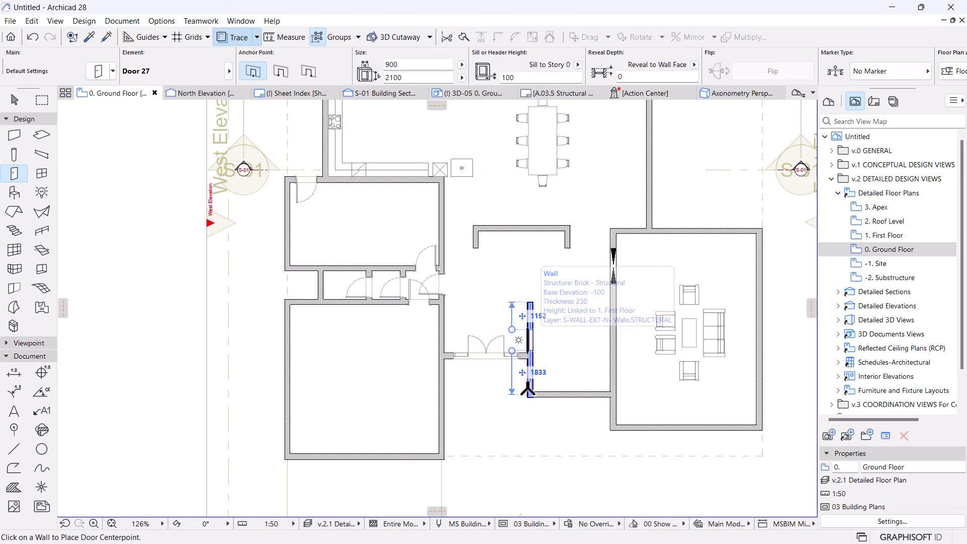
pyautogui.moveTo(553, 368); pyautogui.dragTo(529, 382, button='middle')
pyautogui.scroll(1, 528, 383)
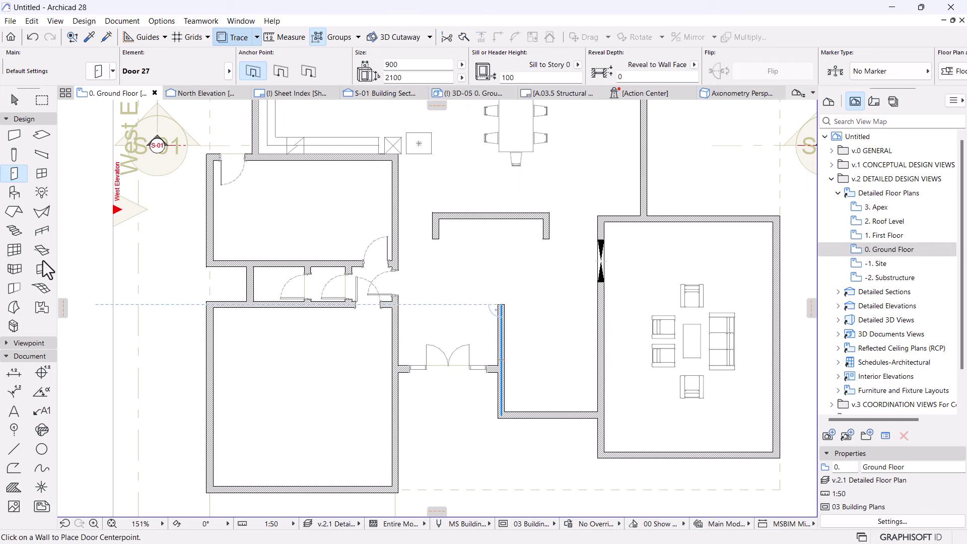
# - Start a 1000 wide stair along the sitting room's west wall, running 2700 south and turning west with a landing segment of about 2260
pyautogui.click(13, 230)
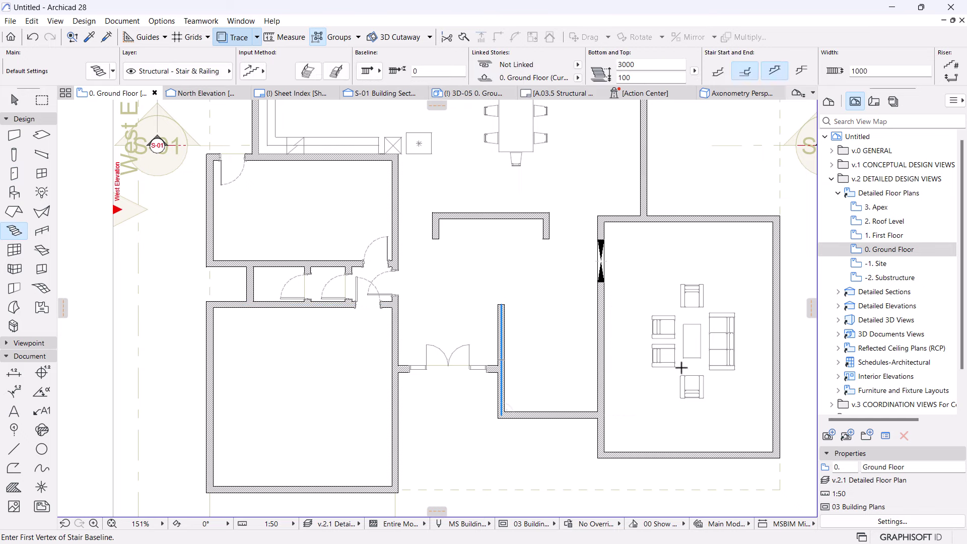
pyautogui.scroll(2, 681, 368)
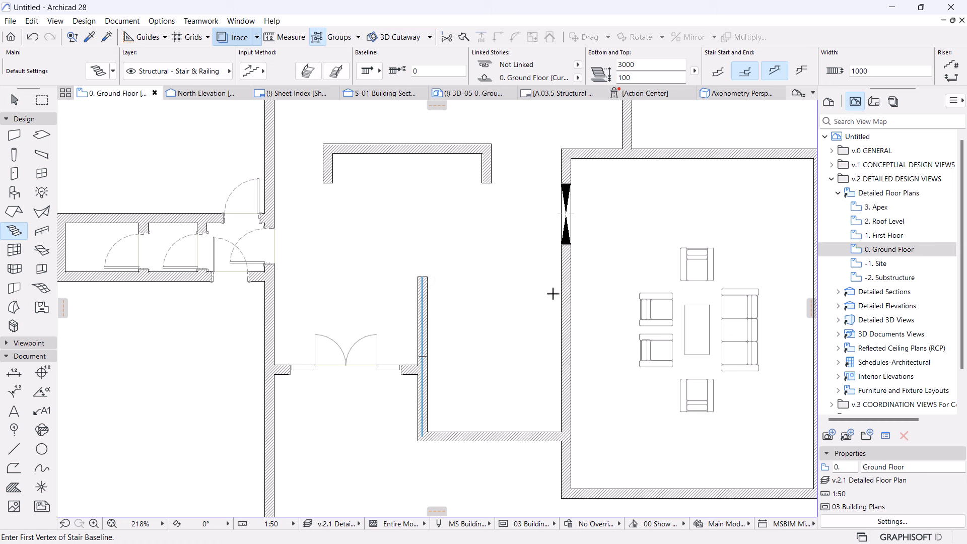
pyautogui.click(561, 277)
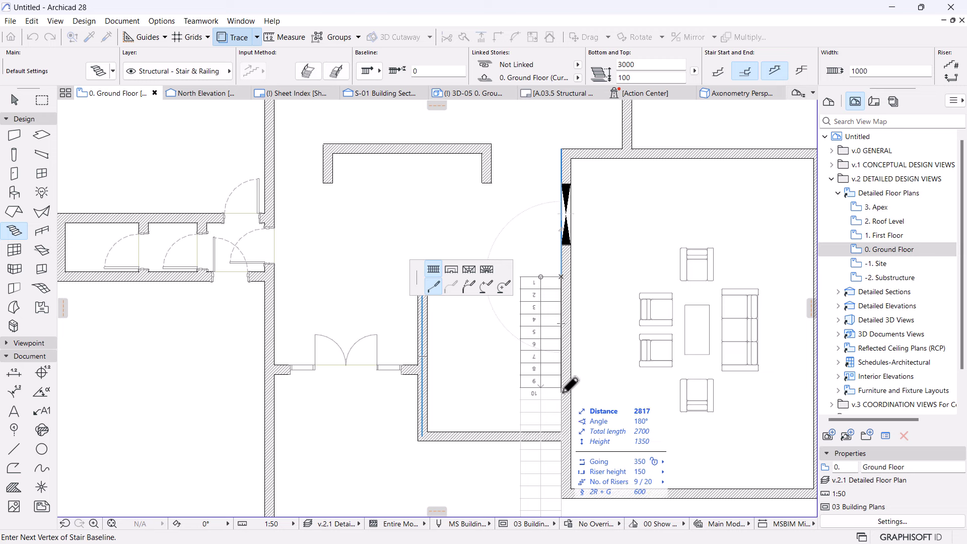
pyautogui.click(563, 387)
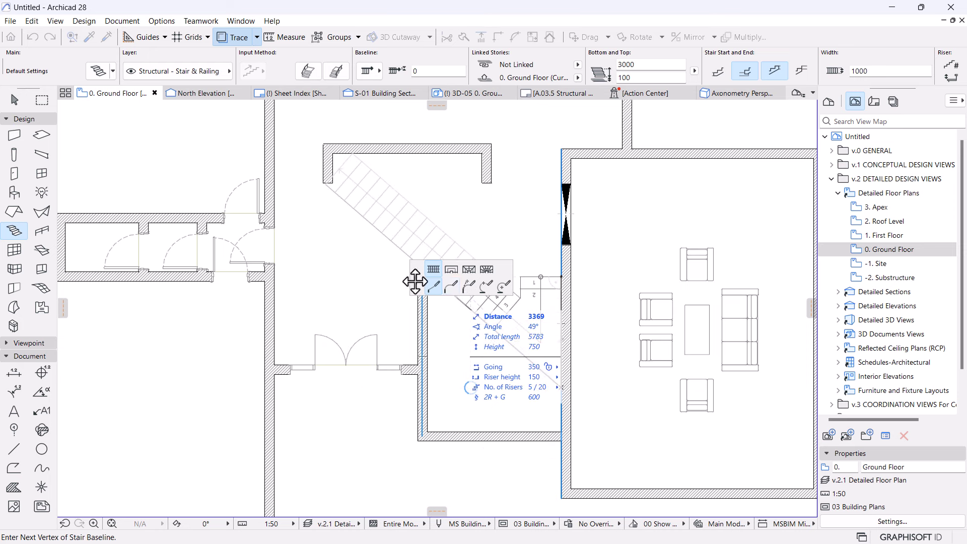
pyautogui.click(451, 270)
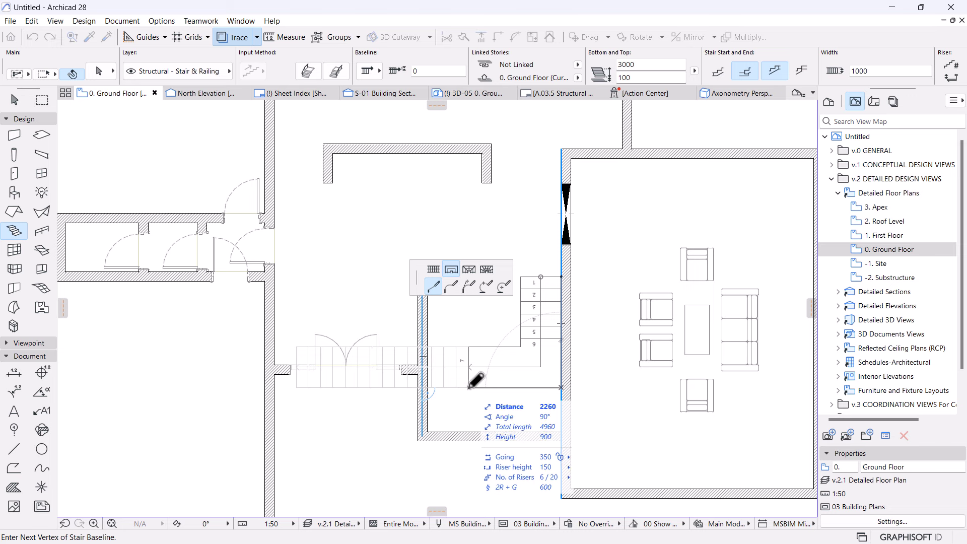
pyautogui.click(469, 387)
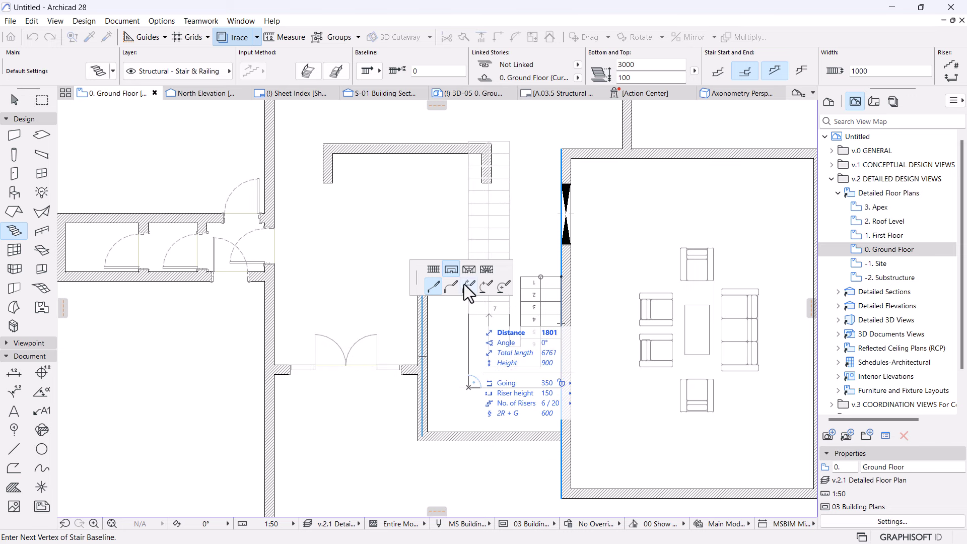
# - Finish the U-shaped stair with a straight stepped flight running north from the landing's west end
pyautogui.click(433, 269)
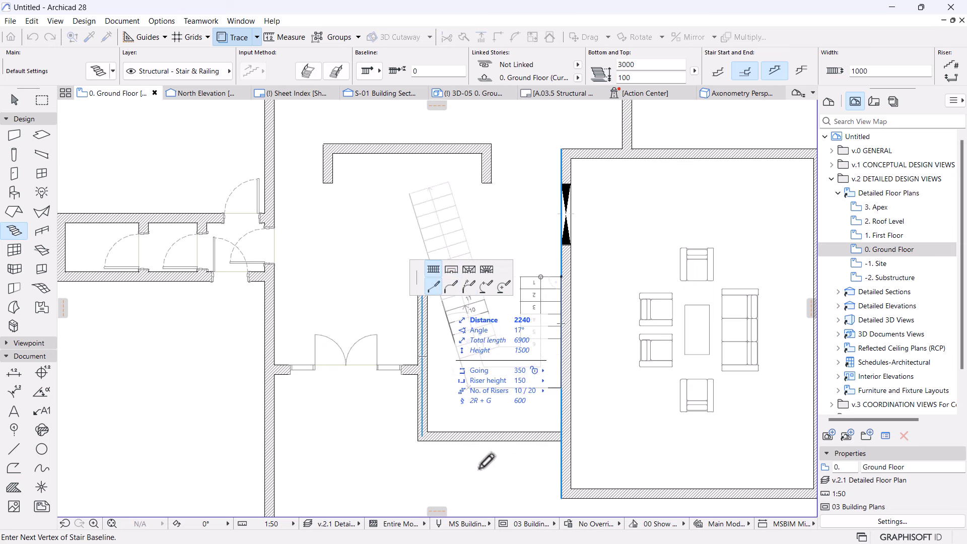
pyautogui.scroll(-3, 485, 403)
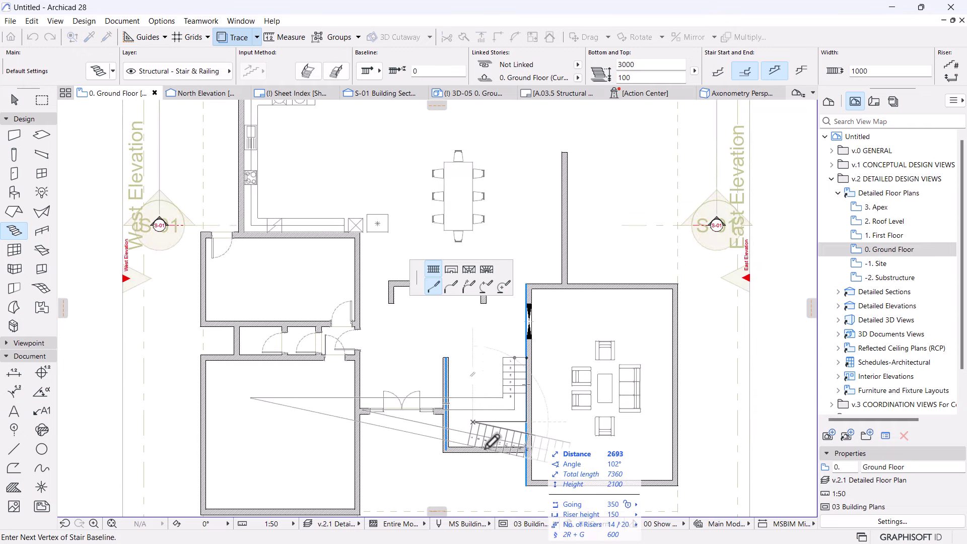
pyautogui.scroll(3, 491, 441)
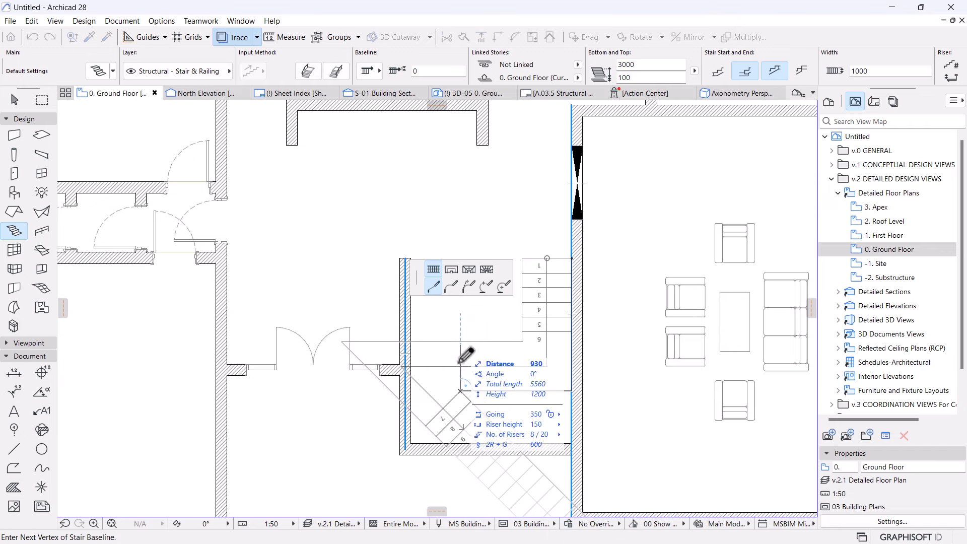
pyautogui.scroll(-1, 480, 437)
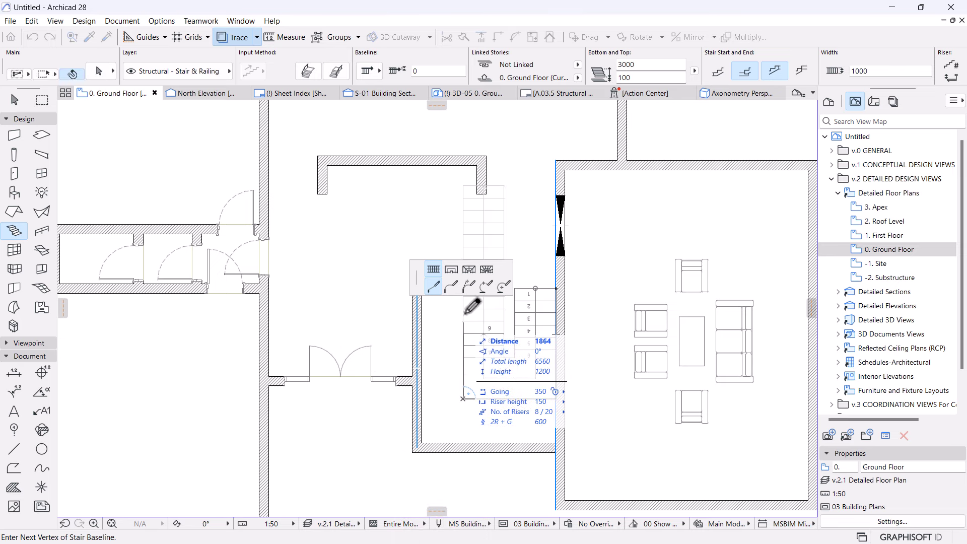
pyautogui.doubleClick(472, 169)
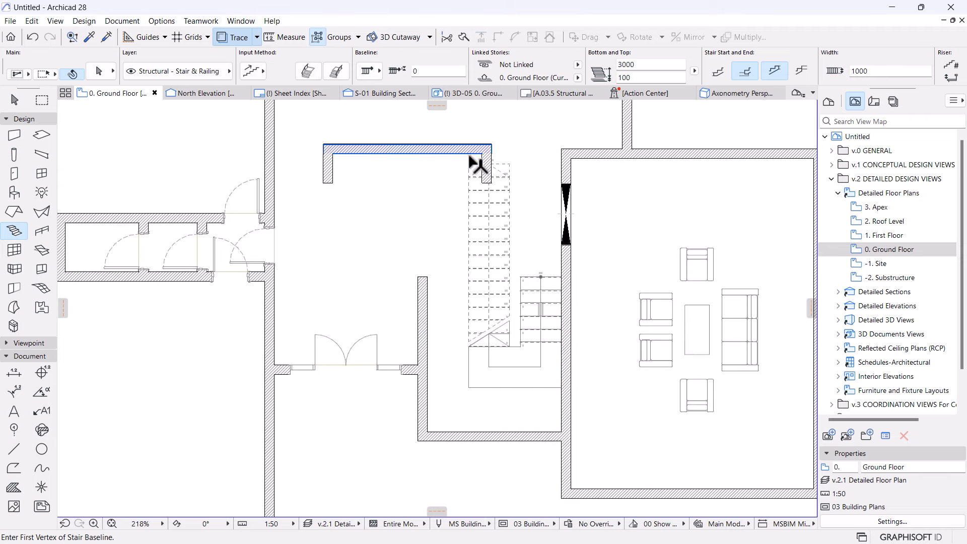
pyautogui.press('Escape')
# - Offset the stair's west edge to the recess's west wall face and move the whole stair south against the recess's south wall
pyautogui.click(492, 305)
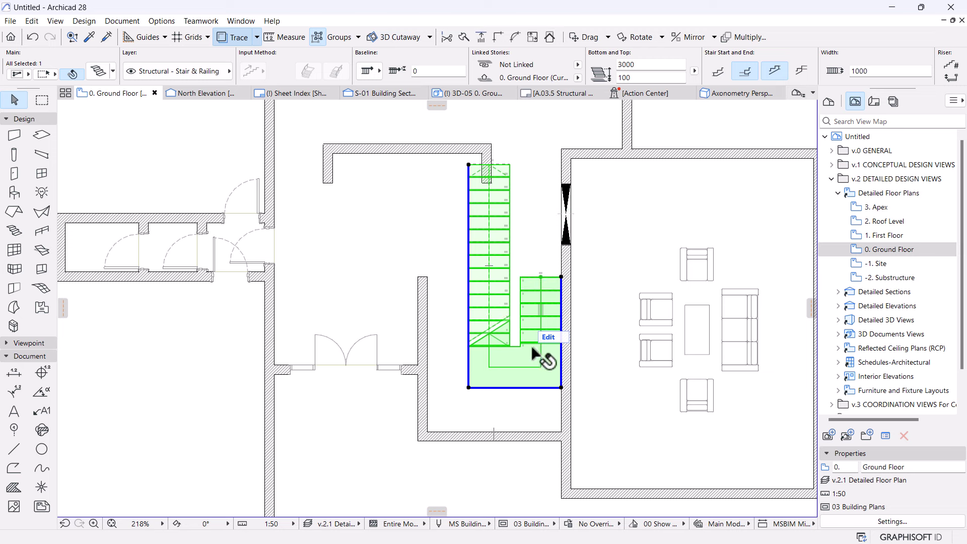
pyautogui.click(468, 372)
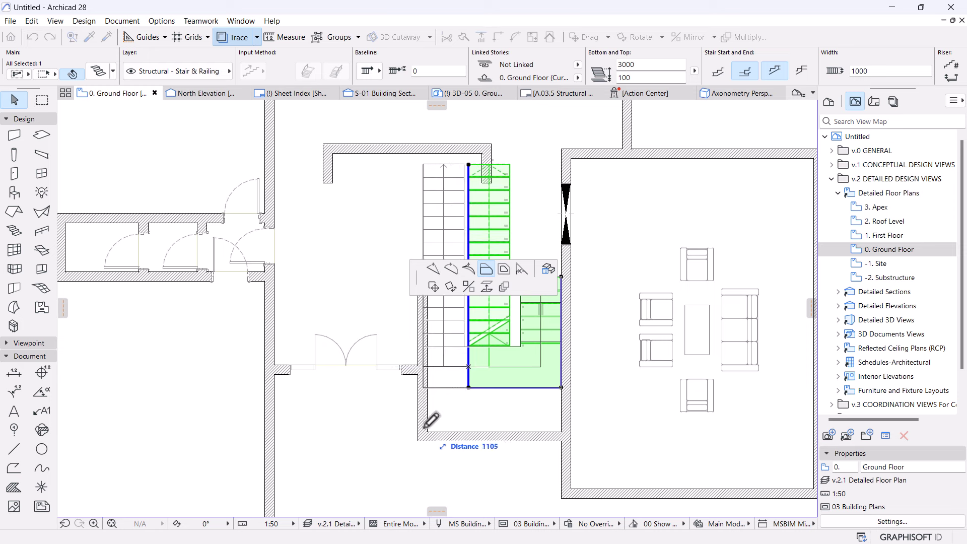
pyautogui.click(426, 393)
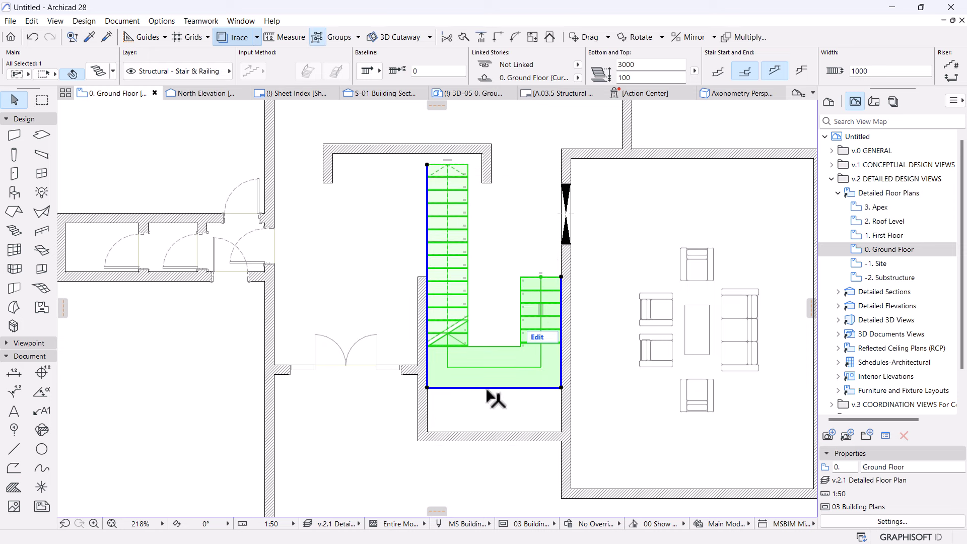
pyautogui.hotkey('ctrl', 'd')
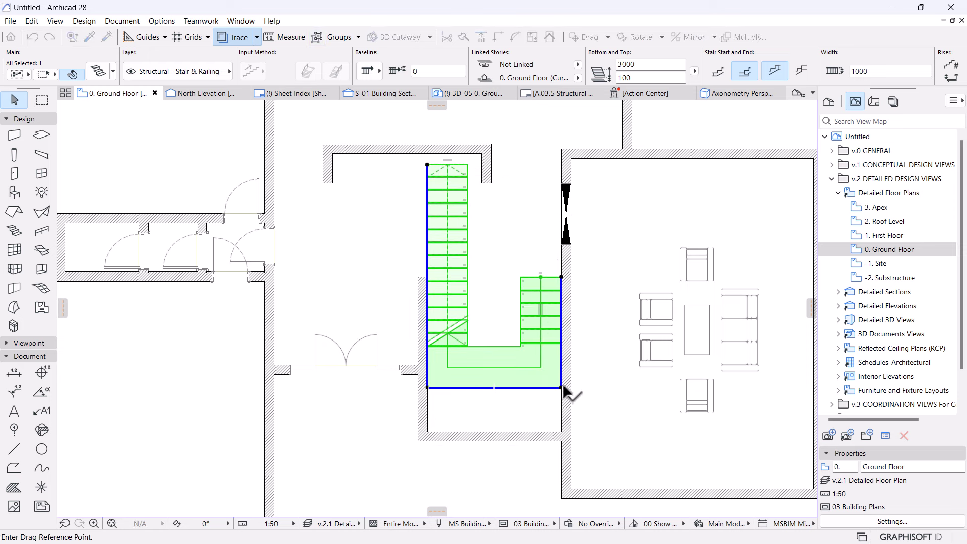
pyautogui.click(561, 387)
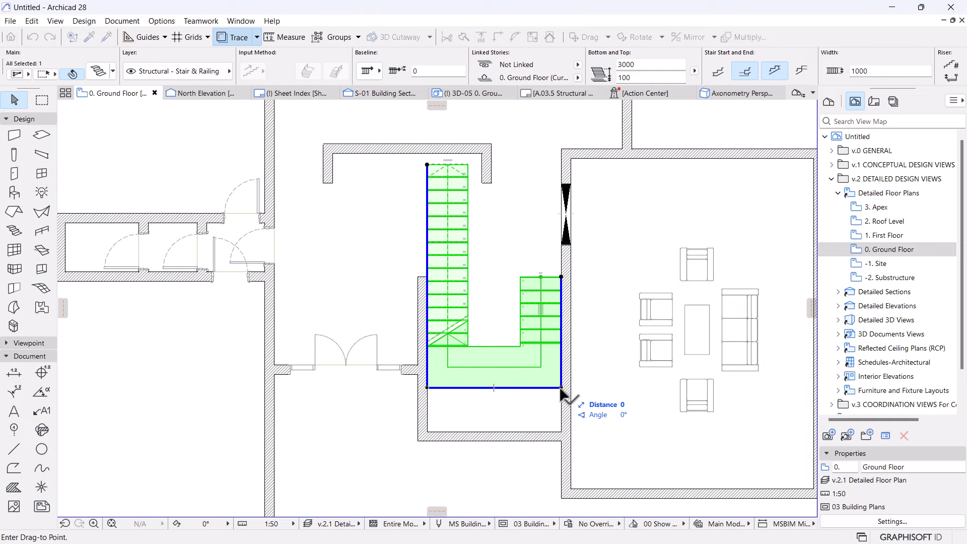
pyautogui.click(561, 432)
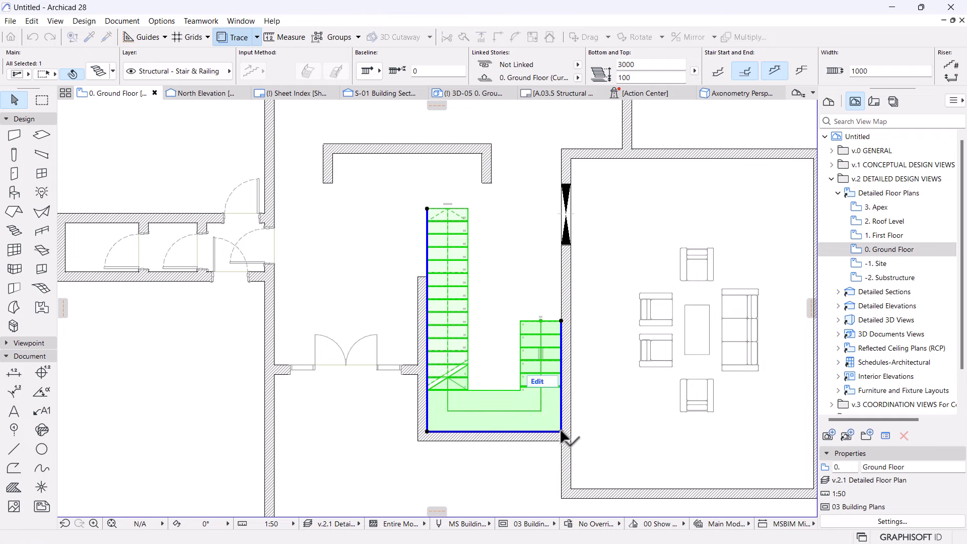
# - Lengthen the stair's east flight northward until its start lines up with the south end of the opening in the sitting room wall
pyautogui.click(560, 321)
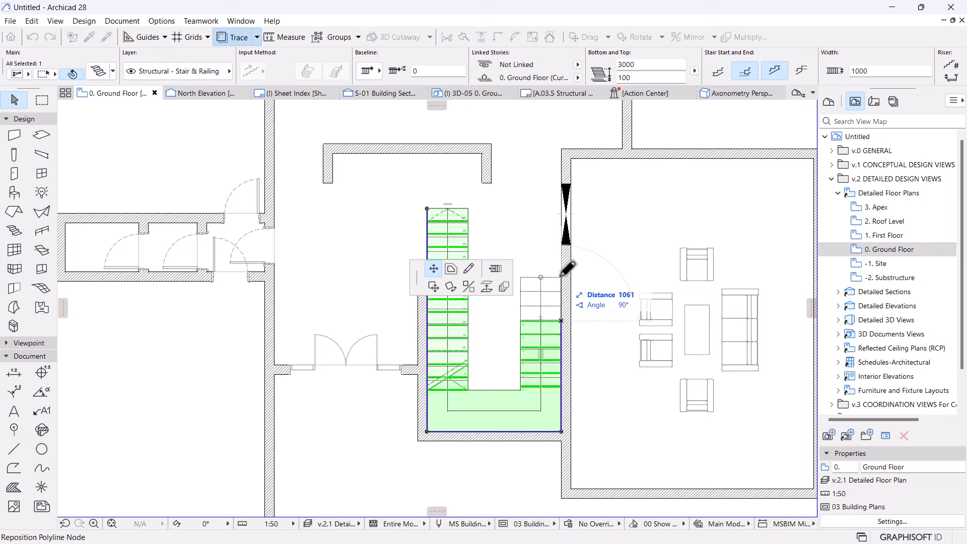
pyautogui.scroll(-3, 562, 275)
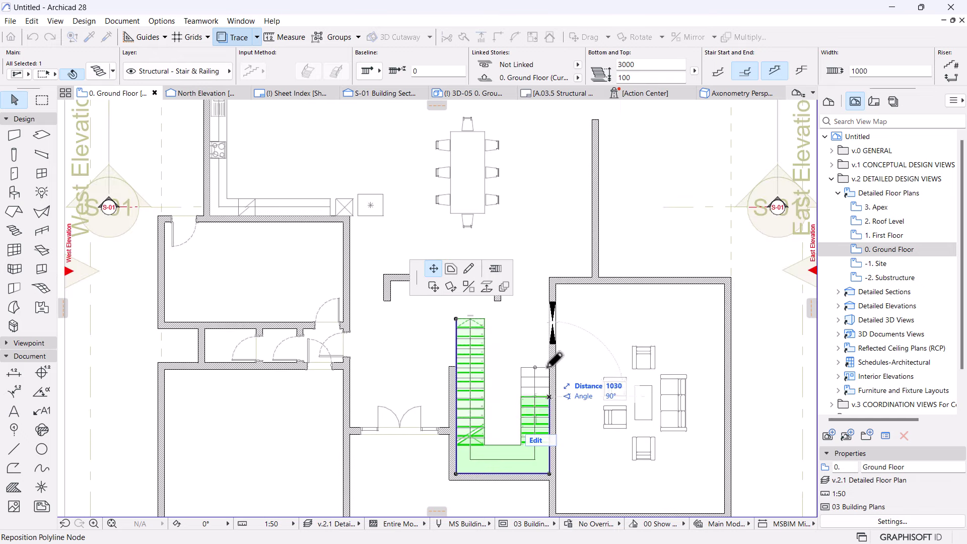
pyautogui.click(463, 358)
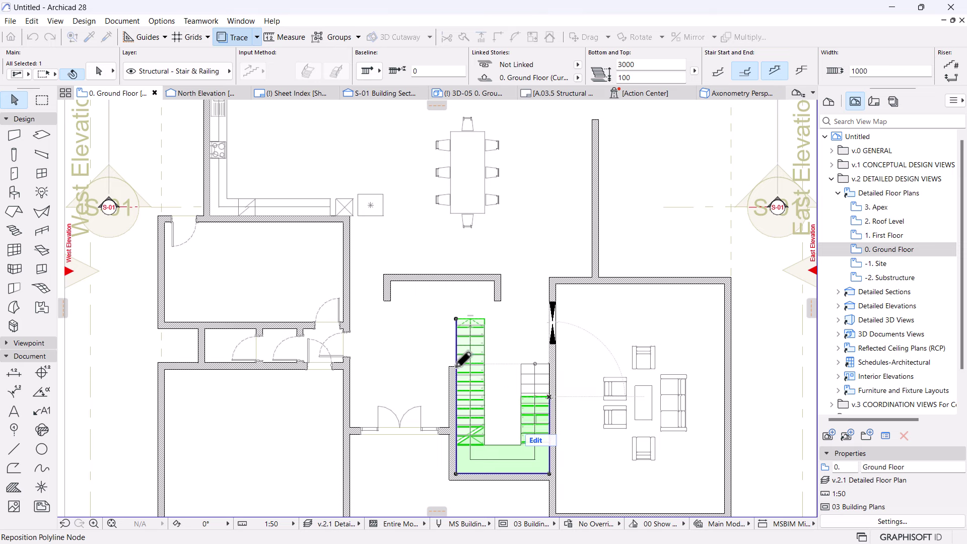
pyautogui.click(549, 363)
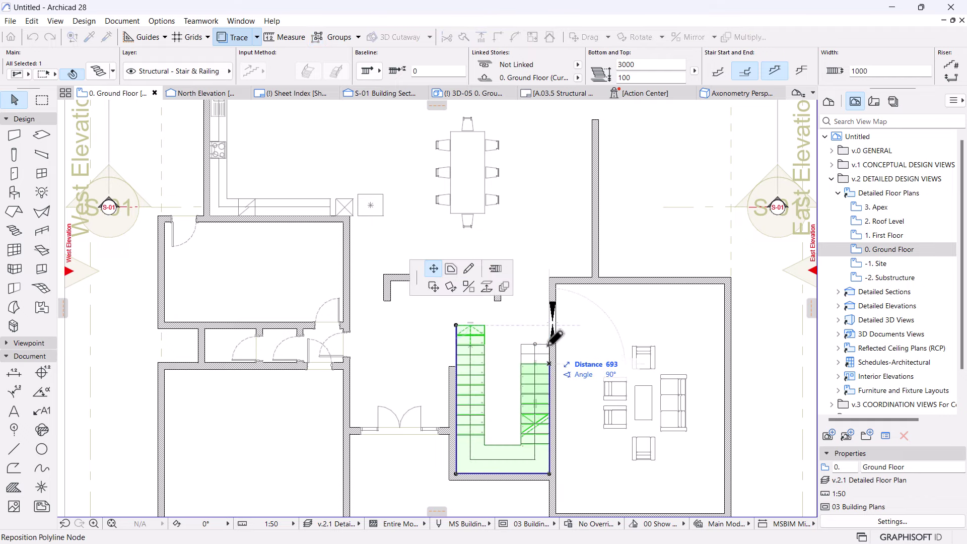
pyautogui.click(550, 343)
pyautogui.scroll(-1, 512, 387)
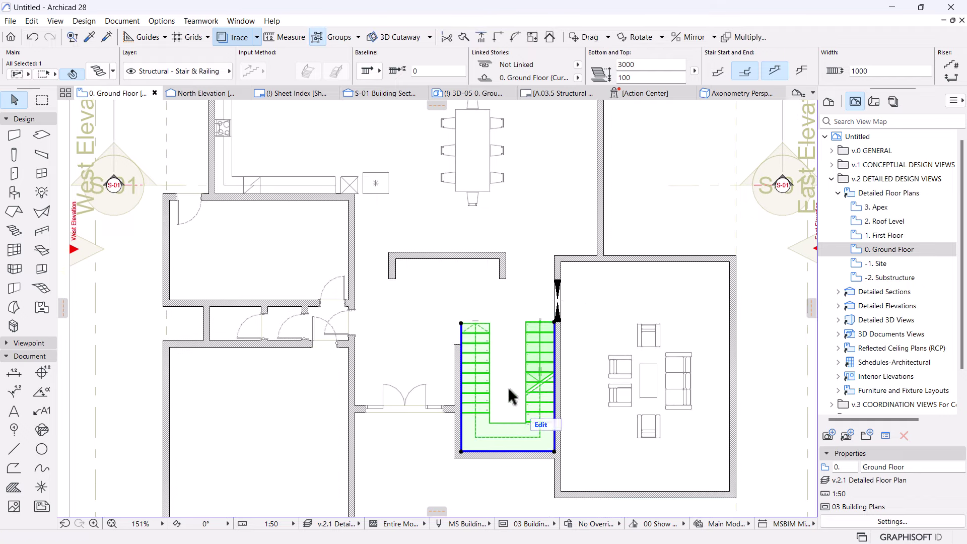
# - Set the stair's width to 1500 and deselect it
pyautogui.scroll(5, 503, 415)
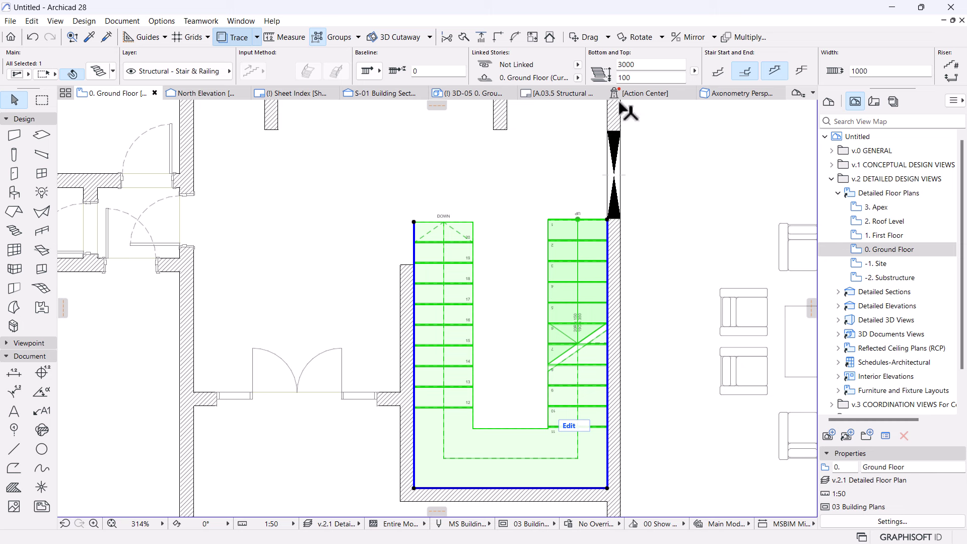
pyautogui.click(872, 70)
pyautogui.press('Return')
pyautogui.scroll(-2, 569, 322)
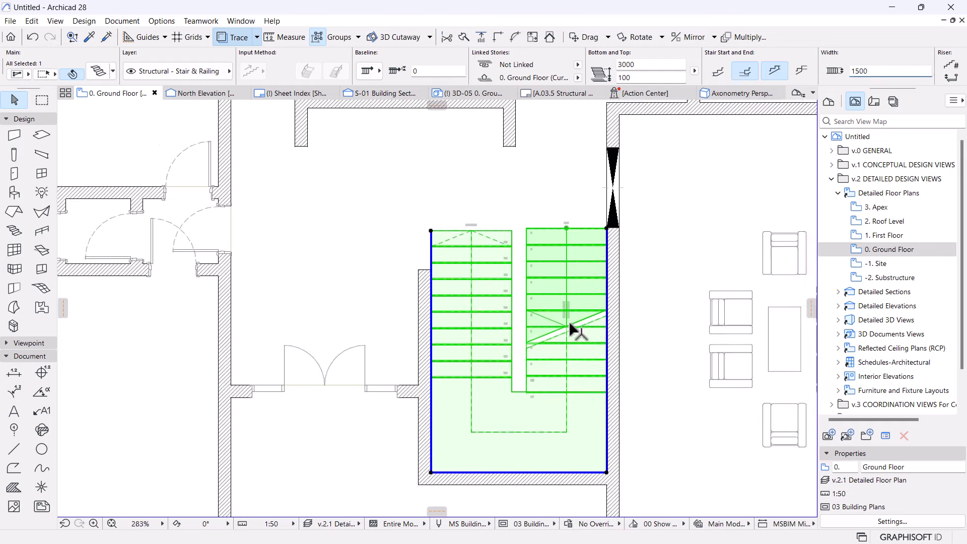
pyautogui.scroll(2, 477, 296)
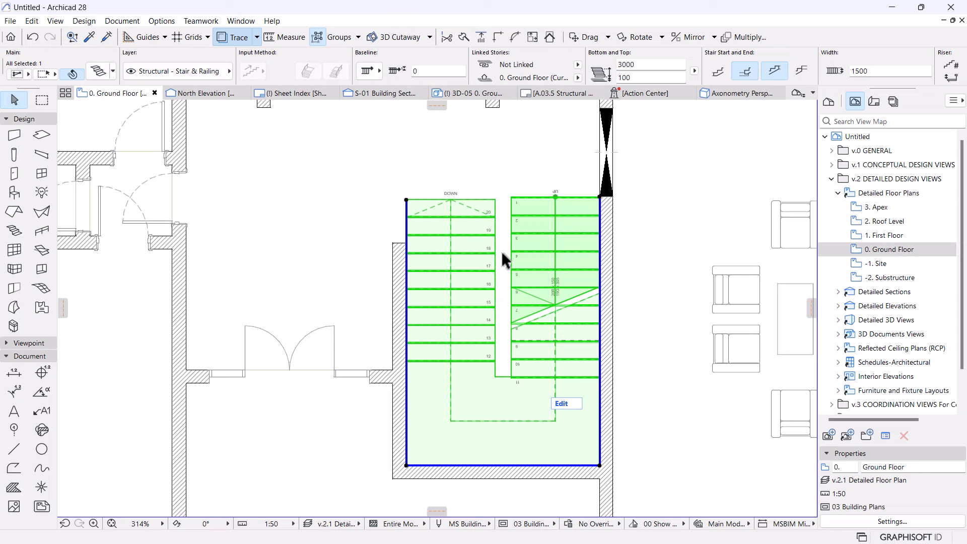
pyautogui.scroll(-4, 500, 251)
pyautogui.press('Escape')
# - Examine the ground floor layout around the stair, the entrance and the sitting room
pyautogui.moveTo(491, 367); pyautogui.dragTo(433, 383, button='middle')
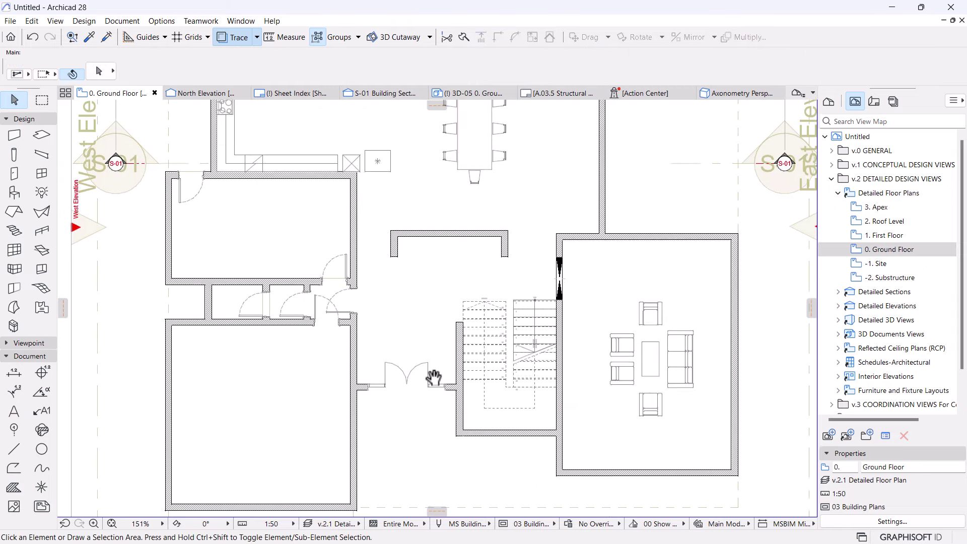
pyautogui.click(455, 325)
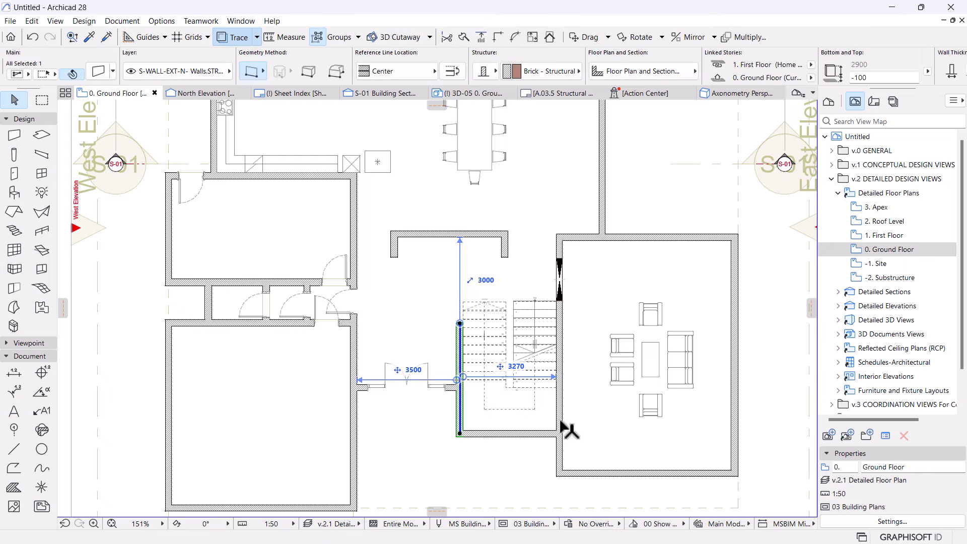
pyautogui.press('Escape')
pyautogui.scroll(-2, 474, 352)
pyautogui.moveTo(404, 384); pyautogui.dragTo(422, 349, button='middle')
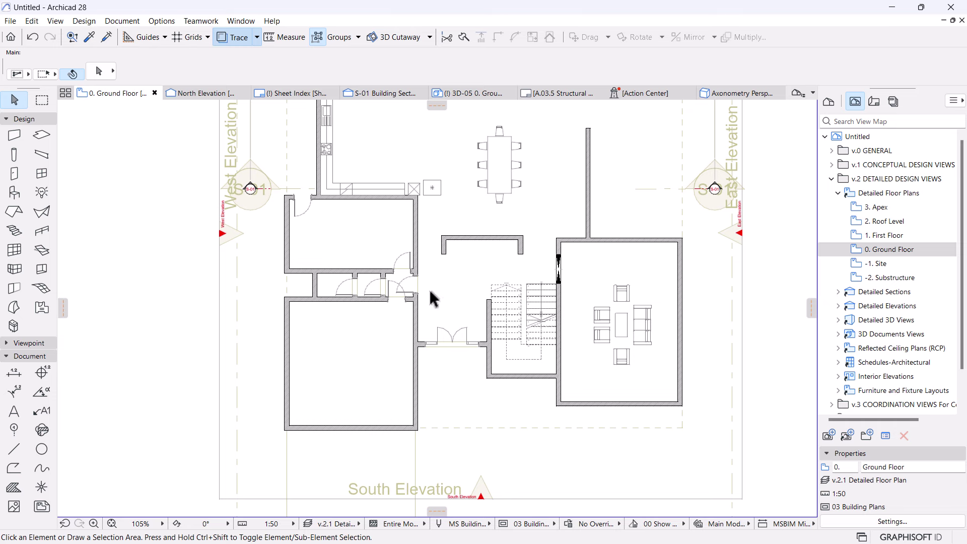
pyautogui.moveTo(429, 300); pyautogui.dragTo(431, 337, button='middle')
pyautogui.scroll(2, 427, 294)
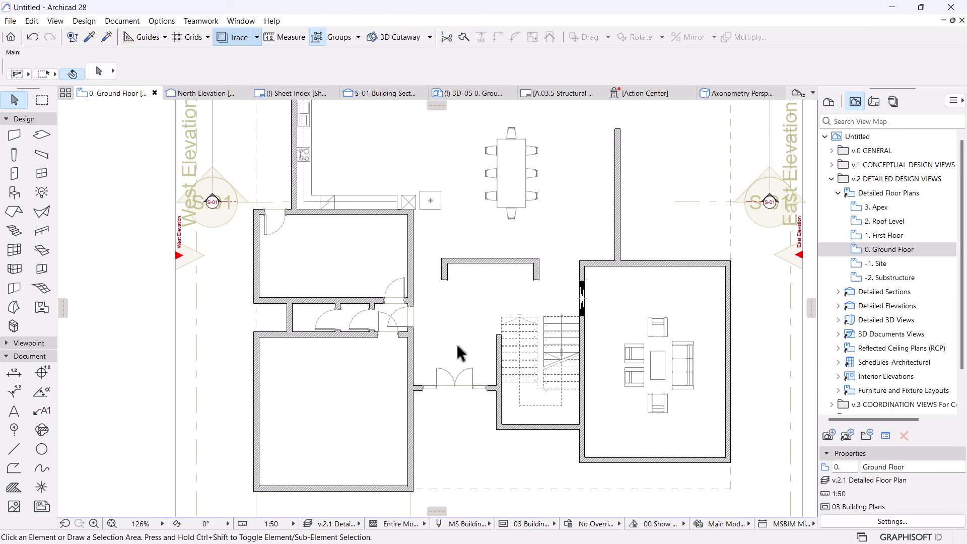
pyautogui.scroll(-4, 483, 362)
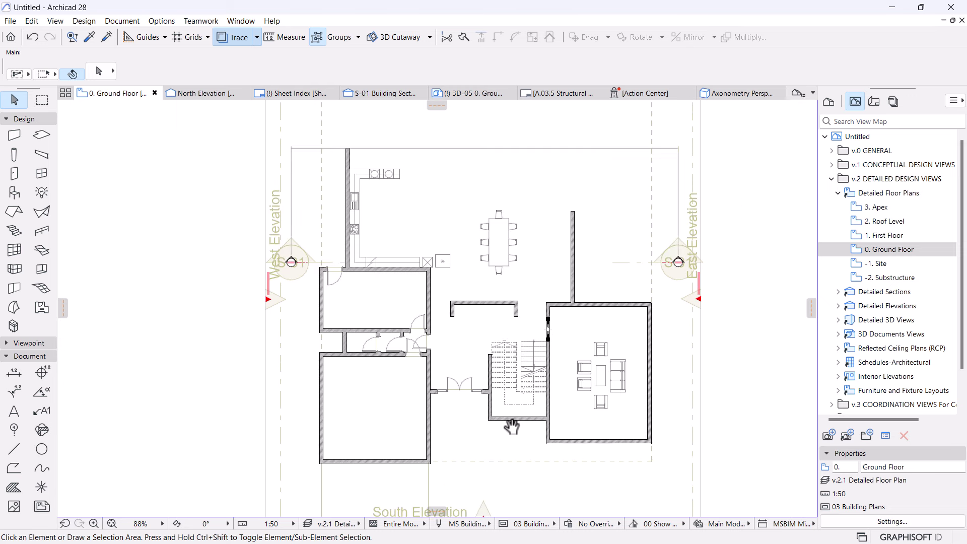
pyautogui.scroll(4, 494, 426)
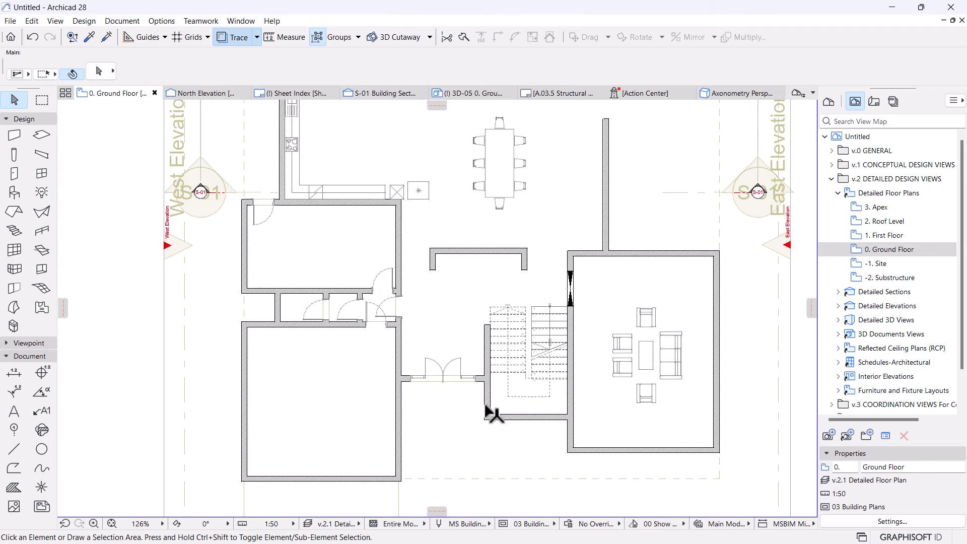
pyautogui.scroll(-4, 502, 403)
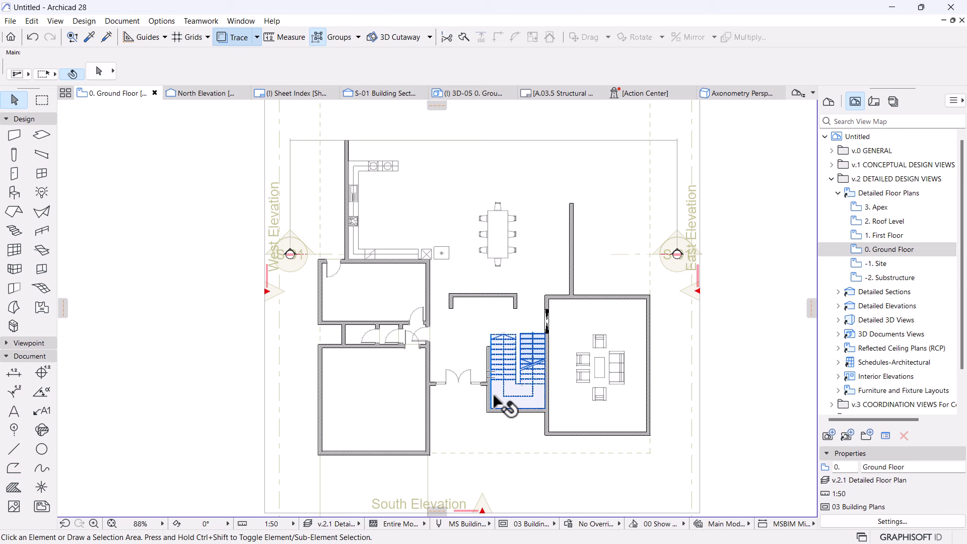
# - Open the 1. First Floor plan and examine the stair against the traced ground floor walls
pyautogui.doubleClick(876, 237)
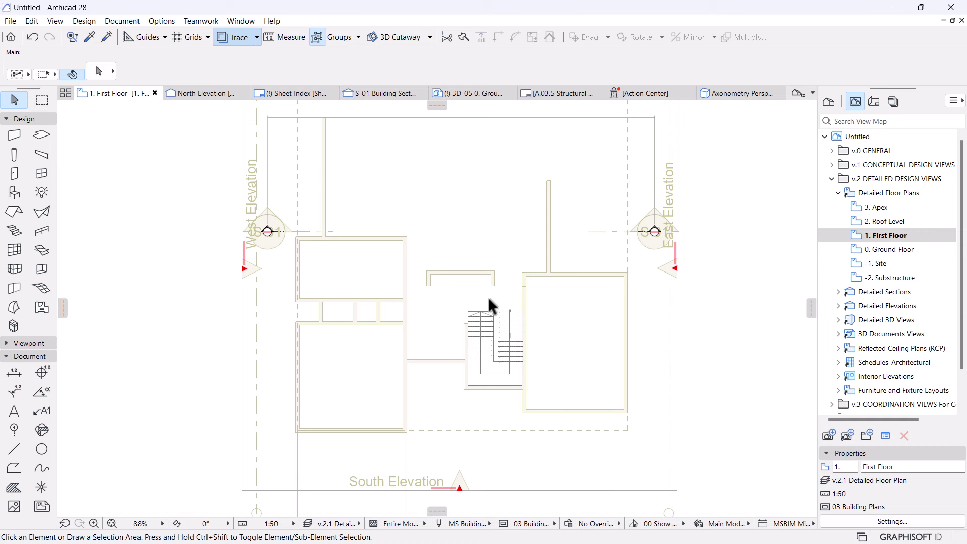
pyautogui.scroll(-2, 488, 299)
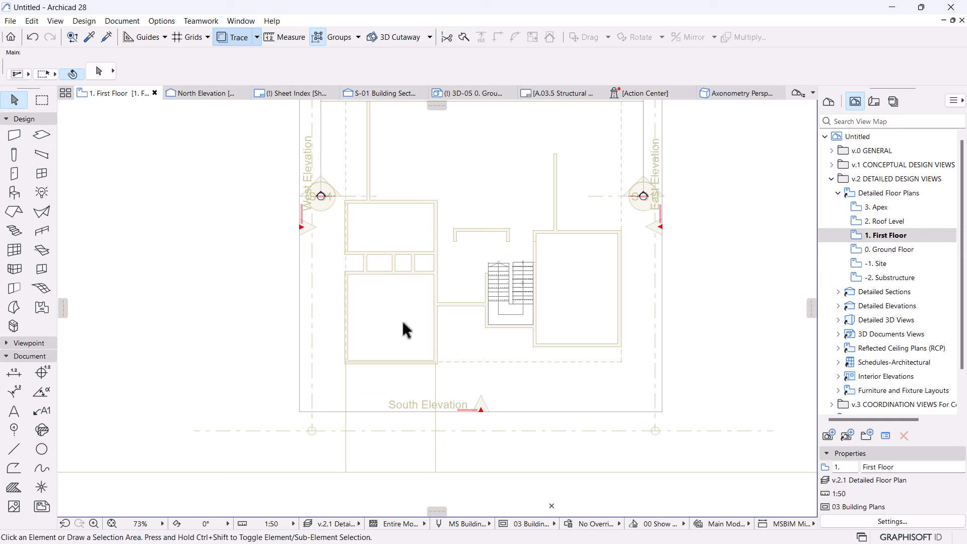
pyautogui.scroll(-2, 408, 332)
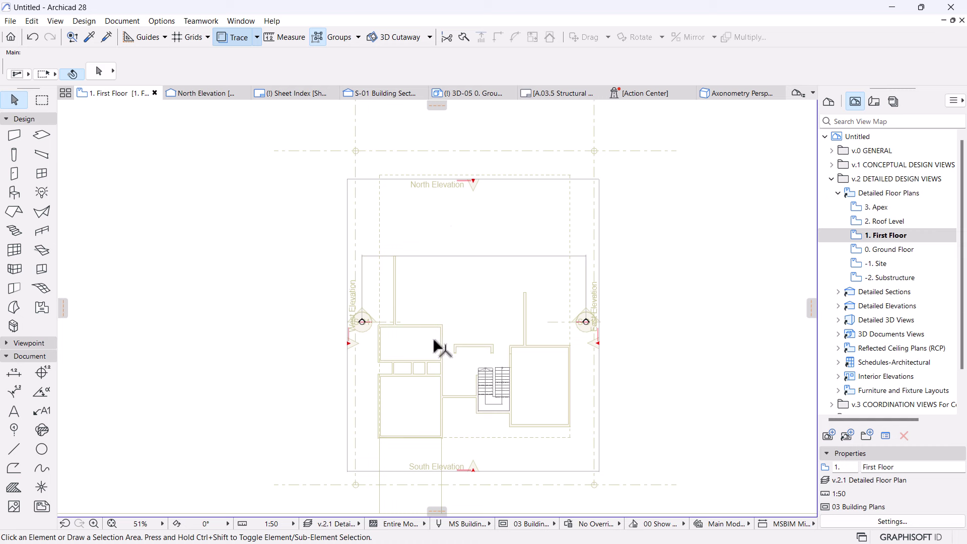
pyautogui.scroll(3, 428, 393)
pyautogui.scroll(2, 422, 410)
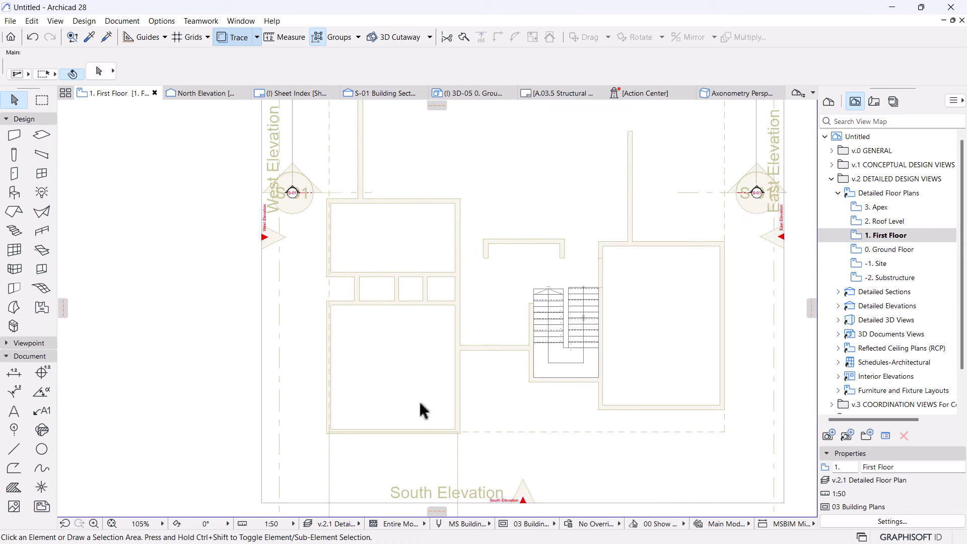
pyautogui.scroll(-3, 415, 402)
pyautogui.scroll(2, 408, 400)
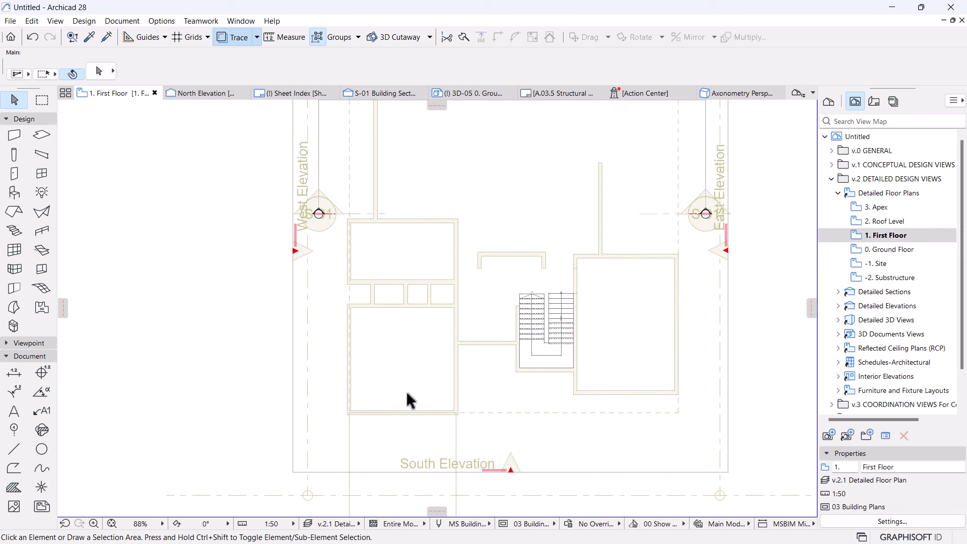
# - Copy the walls enclosing the southwest room and the sitting room from the 0. Ground Floor plan and paste them onto 1. First Floor
pyautogui.doubleClick(888, 249)
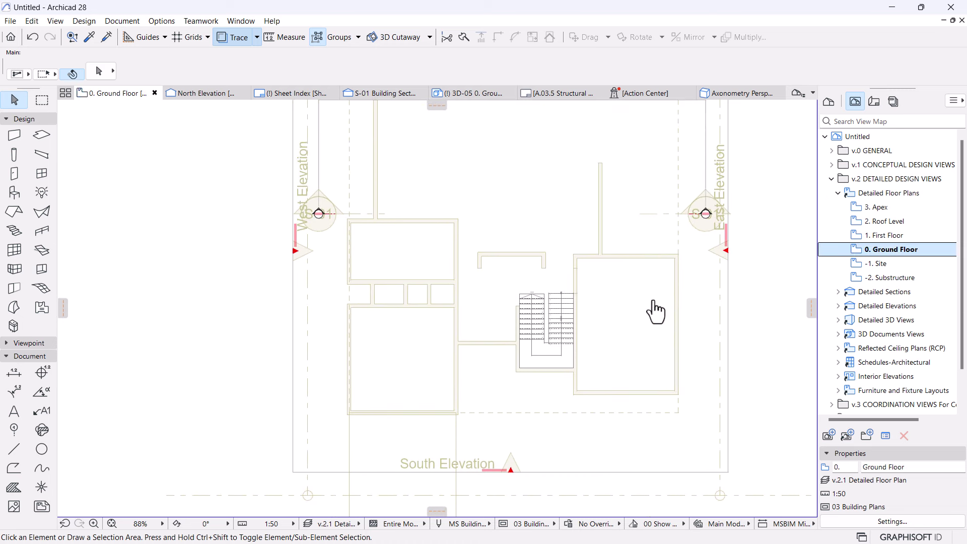
pyautogui.click(456, 367)
pyautogui.keyDown('shift'); pyautogui.click(416, 411); pyautogui.keyUp('shift')
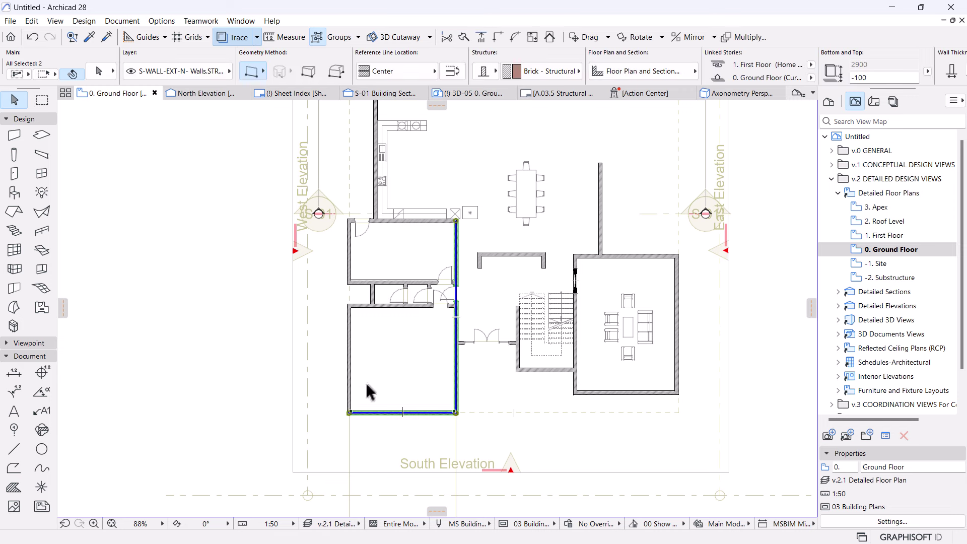
pyautogui.keyDown('shift'); pyautogui.click(349, 359); pyautogui.keyUp('shift')
pyautogui.keyDown('shift'); pyautogui.click(629, 392); pyautogui.keyUp('shift')
pyautogui.keyDown('shift'); pyautogui.click(676, 363); pyautogui.keyUp('shift')
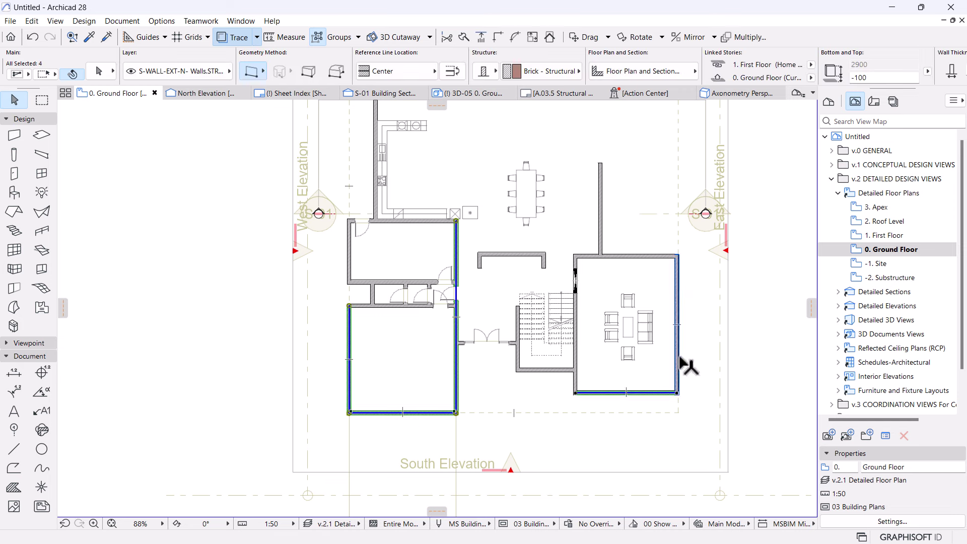
pyautogui.keyDown('shift'); pyautogui.click(575, 381); pyautogui.keyUp('shift')
pyautogui.keyDown('shift'); pyautogui.click(647, 256); pyautogui.keyUp('shift')
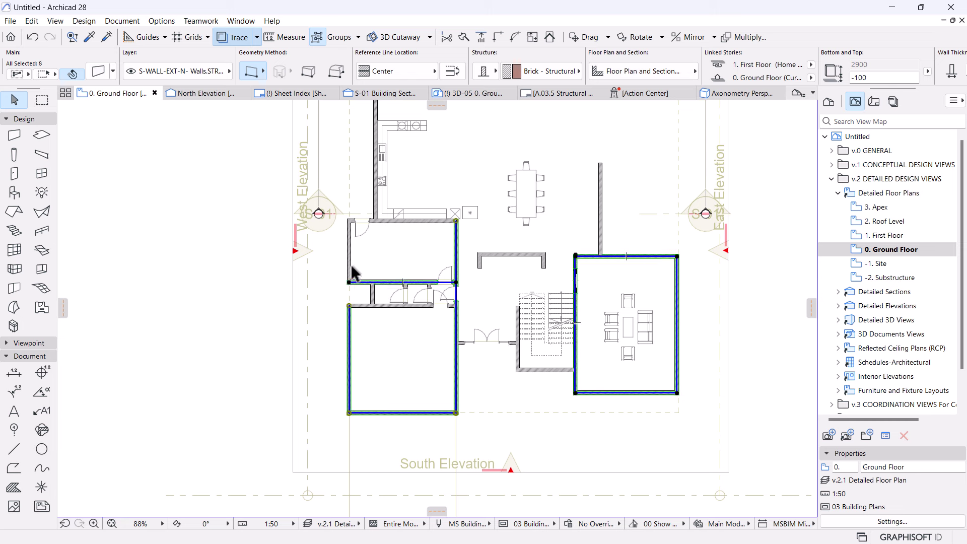
pyautogui.keyDown('shift'); pyautogui.click(367, 308); pyautogui.keyUp('shift')
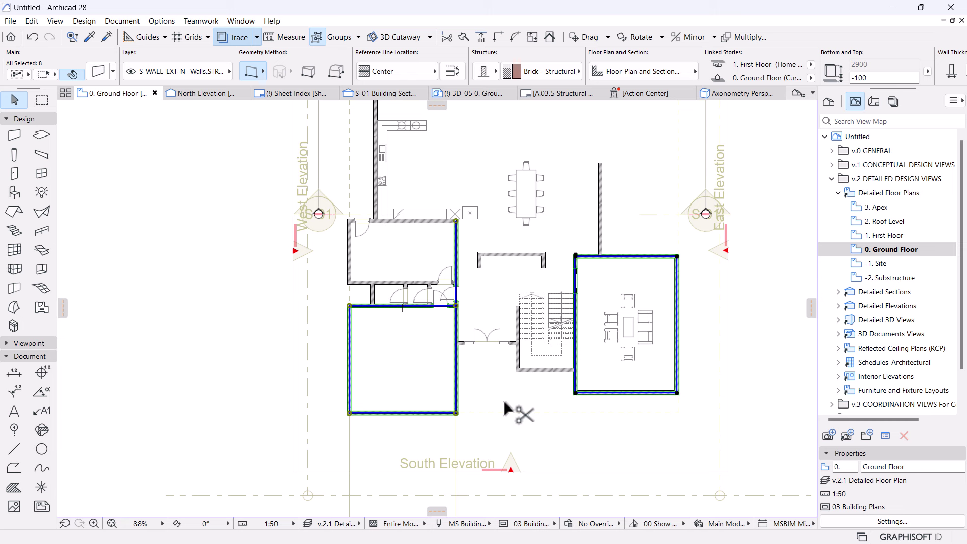
pyautogui.click(469, 422)
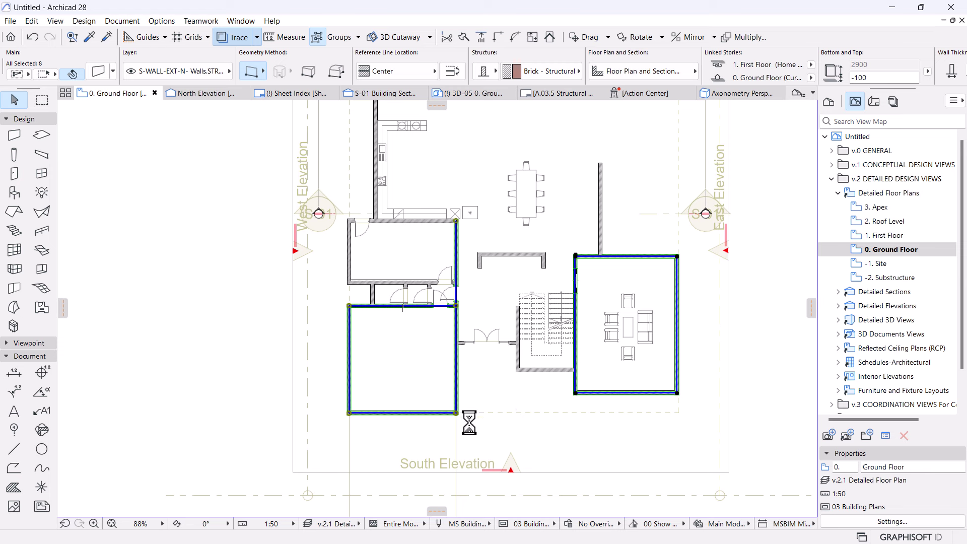
pyautogui.doubleClick(889, 235)
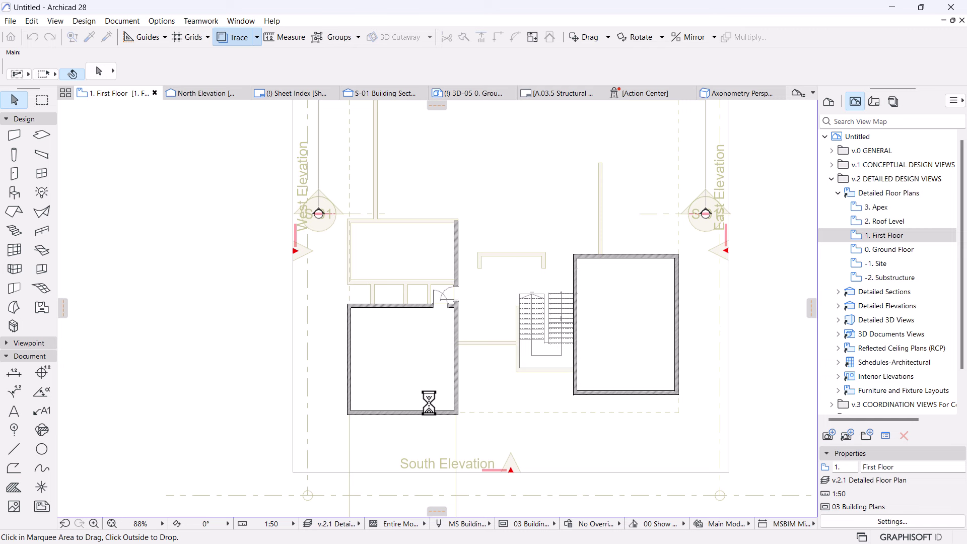
# - Delete the doors that came along in the pasted north and east walls of the southwest room
pyautogui.scroll(2, 428, 402)
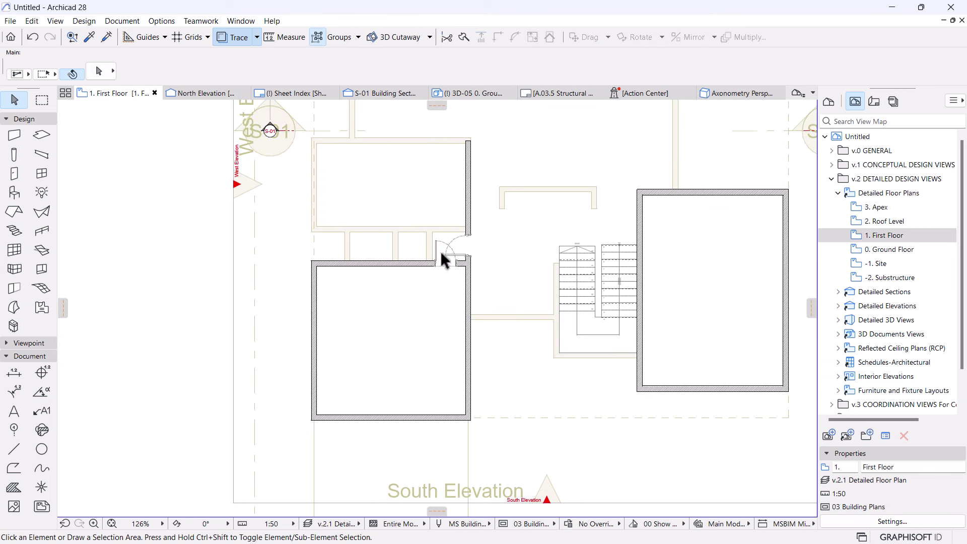
pyautogui.moveTo(444, 255)
pyautogui.mouseDown()
pyautogui.moveTo(410, 261)
pyautogui.moveTo(437, 247)
pyautogui.mouseUp()
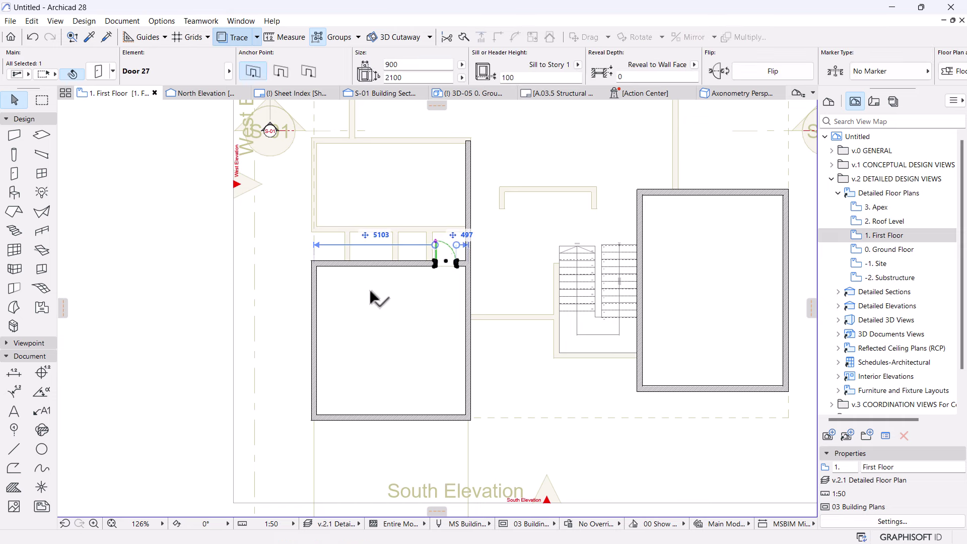
pyautogui.click(369, 302)
pyautogui.scroll(-2, 429, 282)
pyautogui.scroll(2, 453, 347)
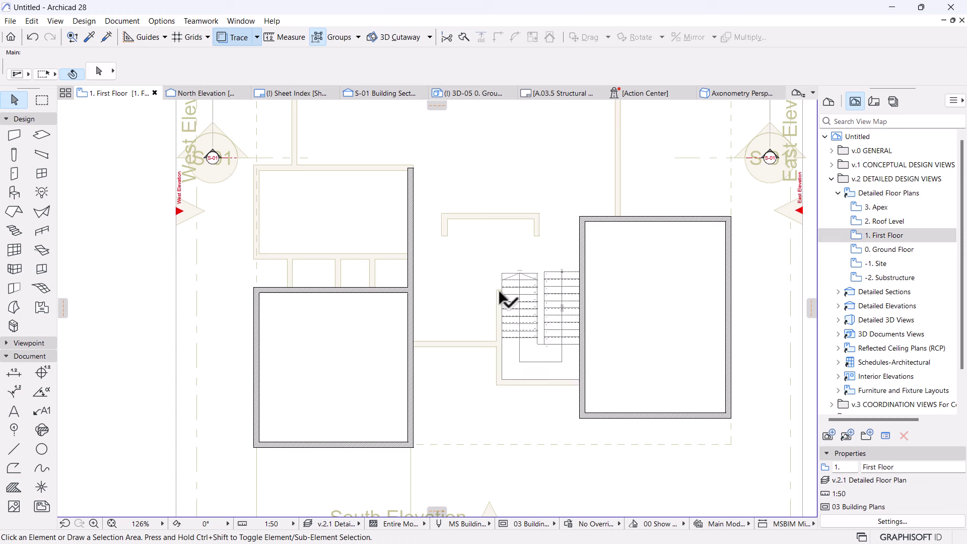
# - Draw chained walls along the stair recess's south and west sides with the copied walls' settings and a flipped Outside Face reference line
pyautogui.keyDown('alt'); pyautogui.click(411, 348); pyautogui.keyUp('alt')
pyautogui.click(580, 378)
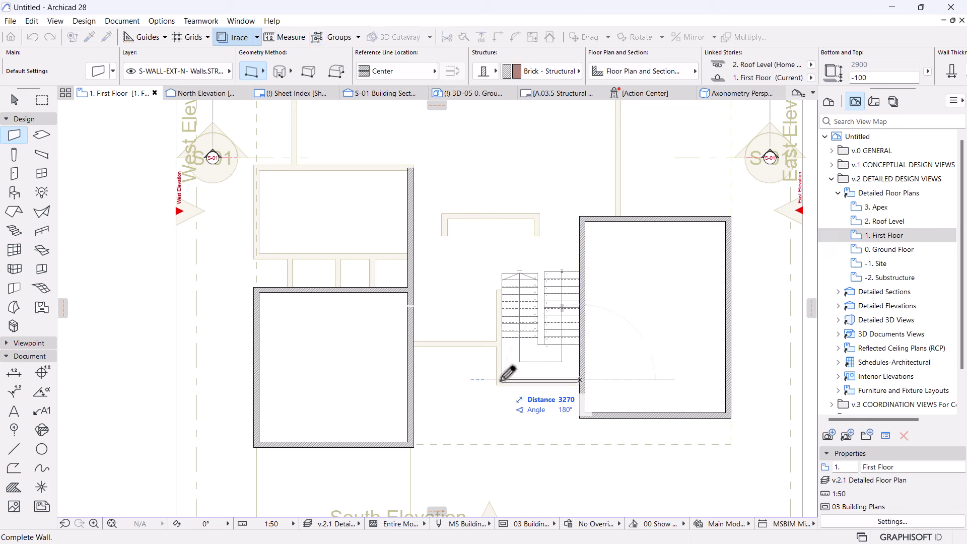
pyautogui.click(259, 71)
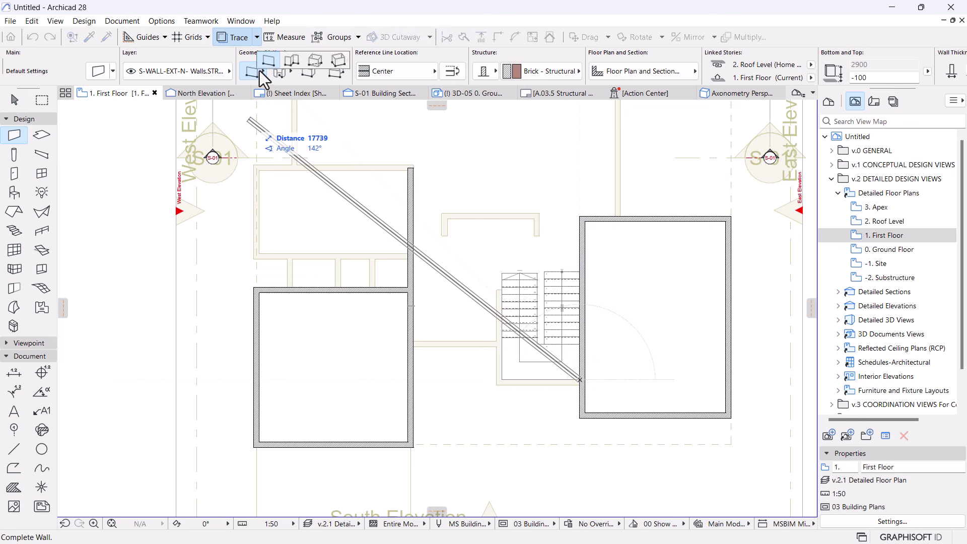
pyautogui.click(288, 61)
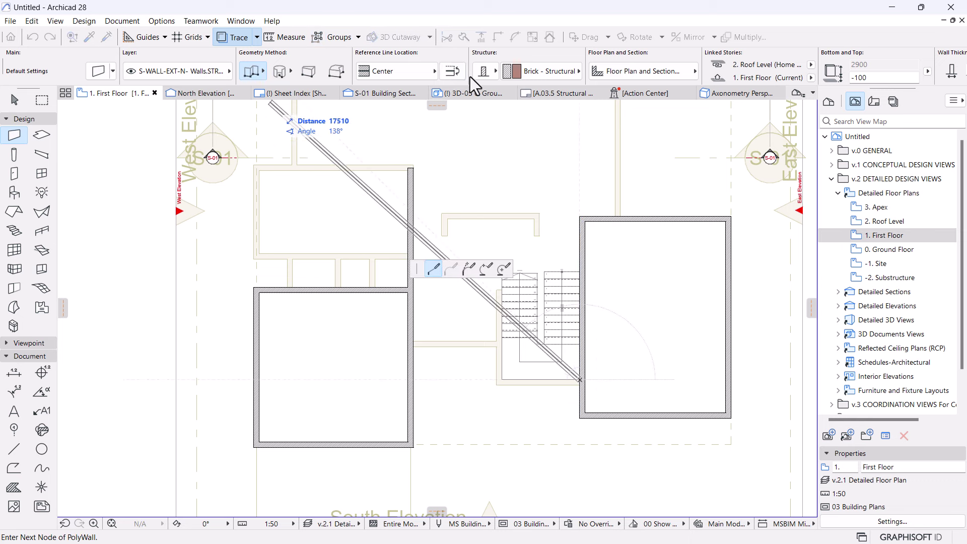
pyautogui.click(427, 71)
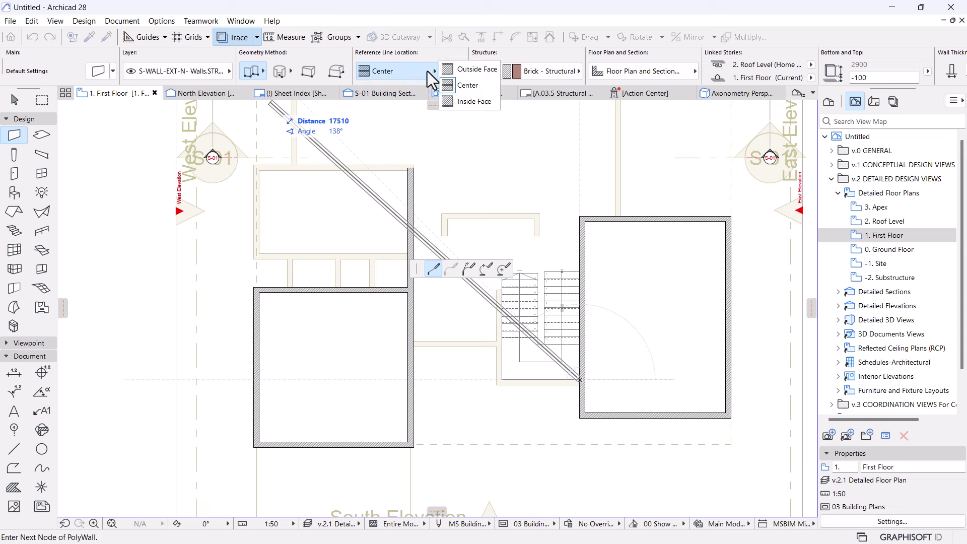
pyautogui.click(456, 70)
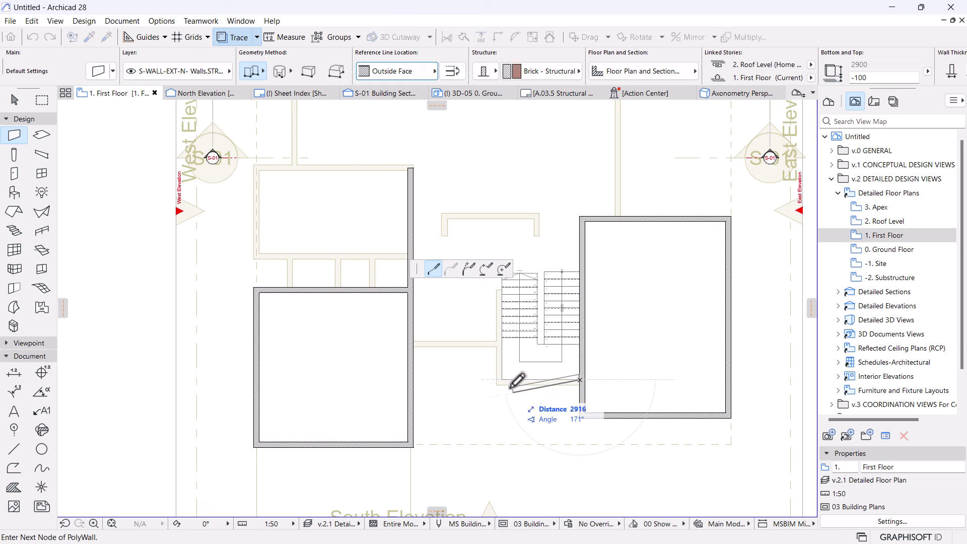
pyautogui.click(452, 71)
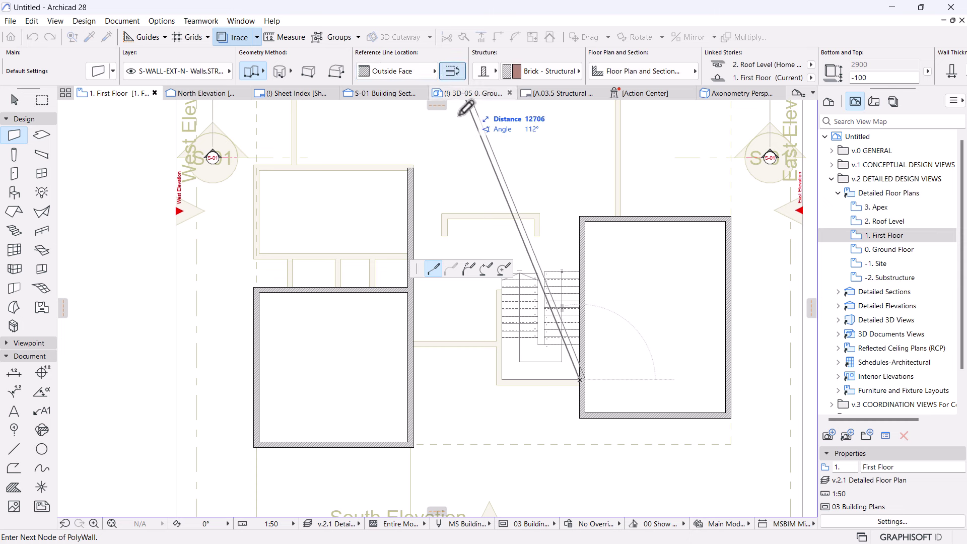
pyautogui.click(502, 379)
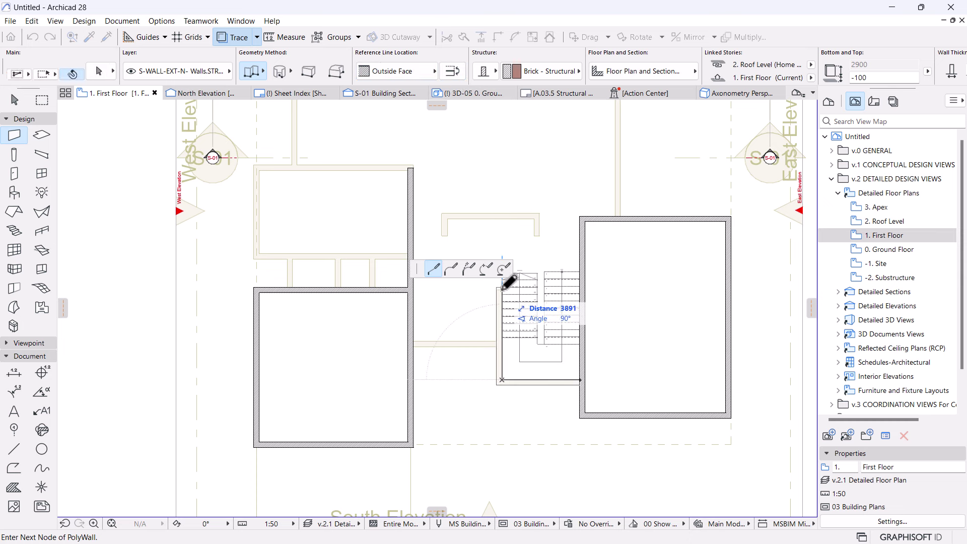
pyautogui.scroll(5, 504, 287)
pyautogui.scroll(2, 503, 286)
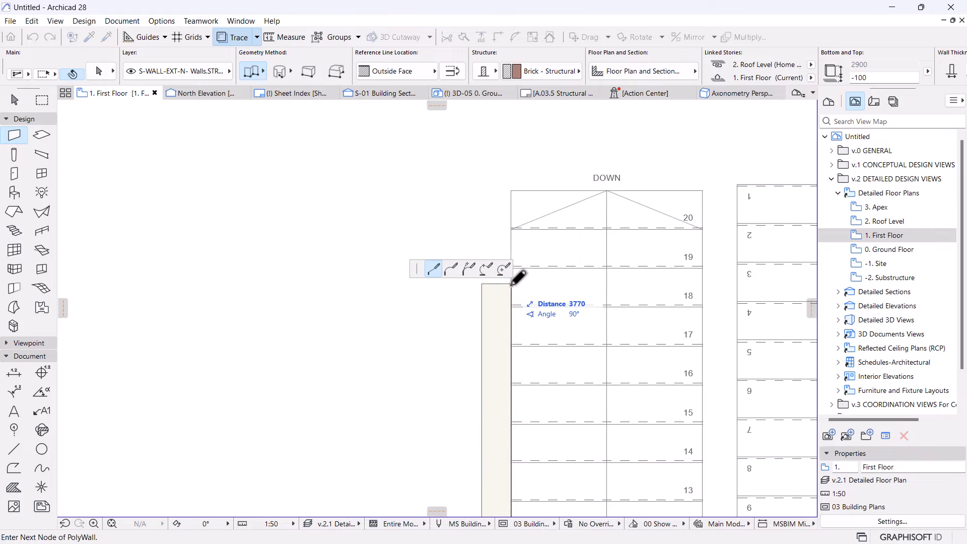
pyautogui.rightClick(534, 275)
pyautogui.click(559, 367)
# - Draw the front wall over the traced entrance wall, from the southwest room's east wall to the stair recess's west wall
pyautogui.scroll(-3, 566, 369)
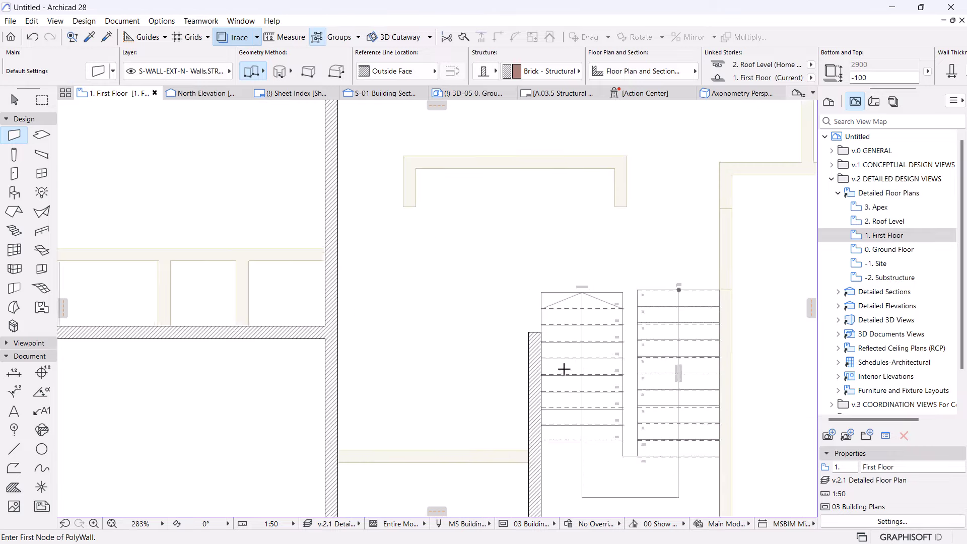
pyautogui.click(398, 409)
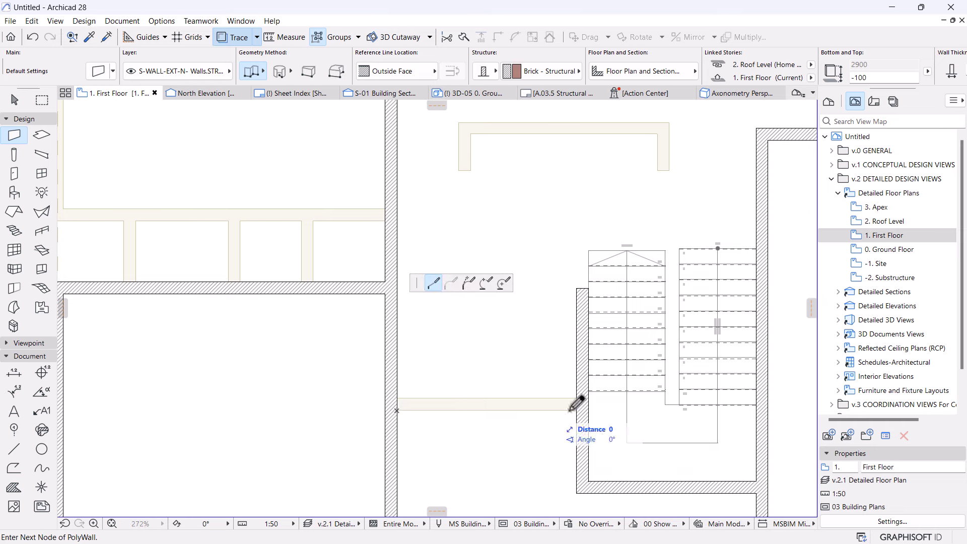
pyautogui.click(576, 410)
pyautogui.rightClick(566, 353)
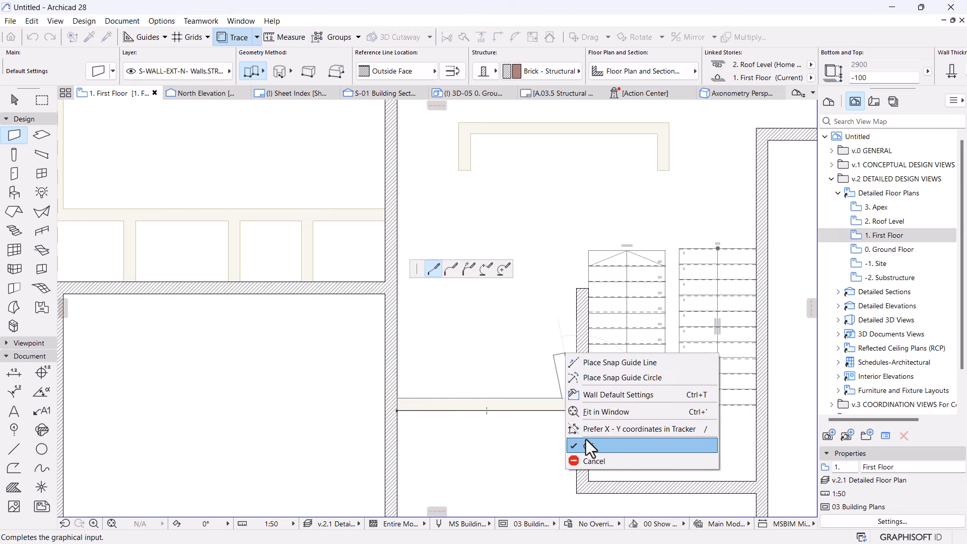
pyautogui.click(584, 441)
pyautogui.scroll(-4, 540, 343)
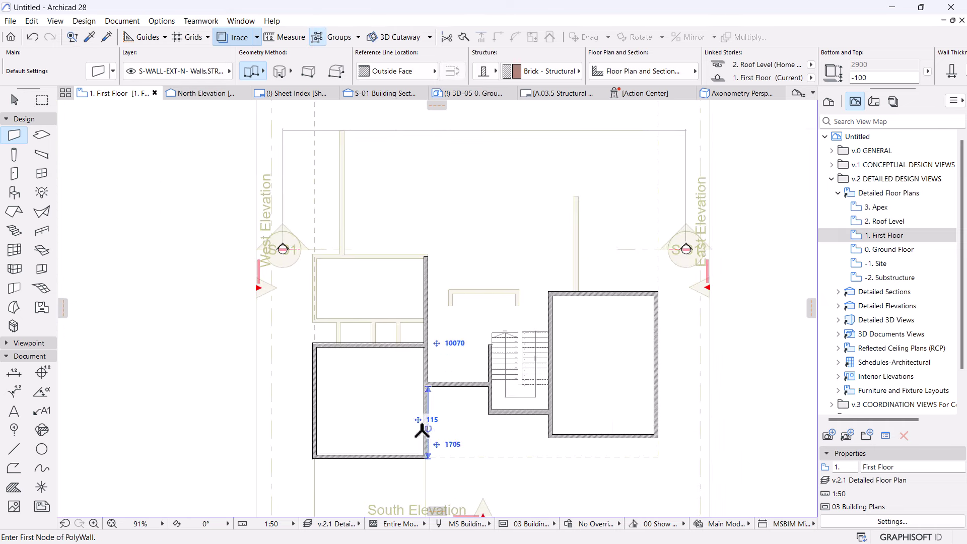
pyautogui.scroll(4, 492, 425)
pyautogui.scroll(-2, 445, 285)
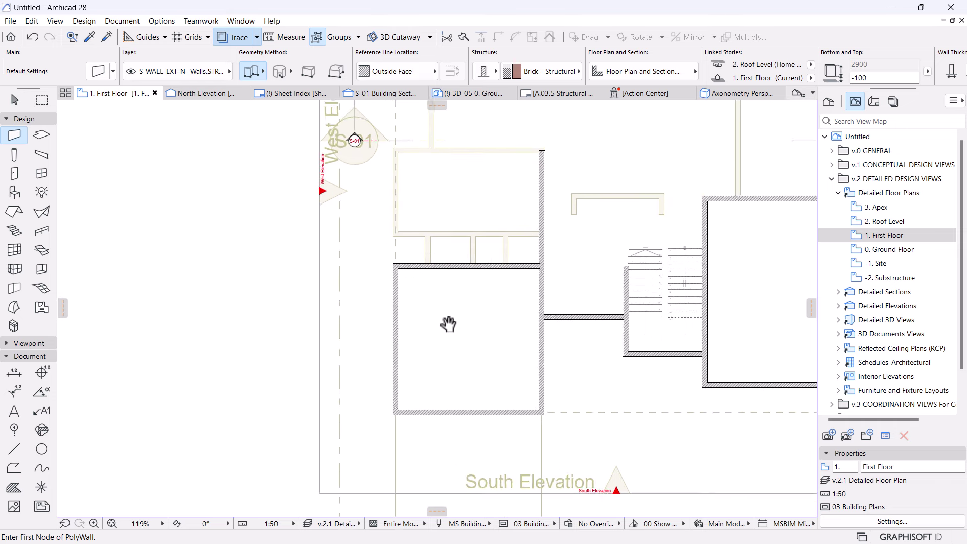
# - Move the southwest room's west wall 1700 mm east, into the room
pyautogui.press('Escape')
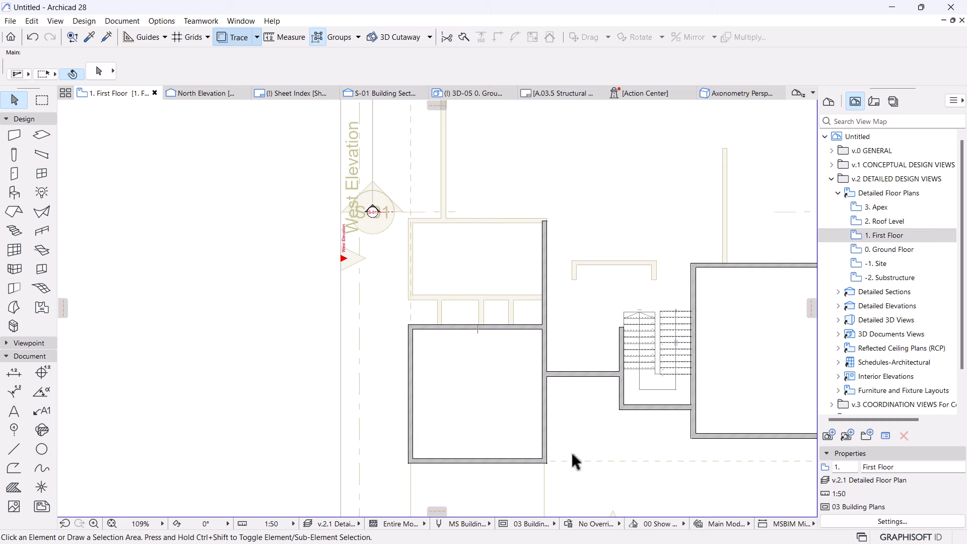
pyautogui.scroll(3, 443, 378)
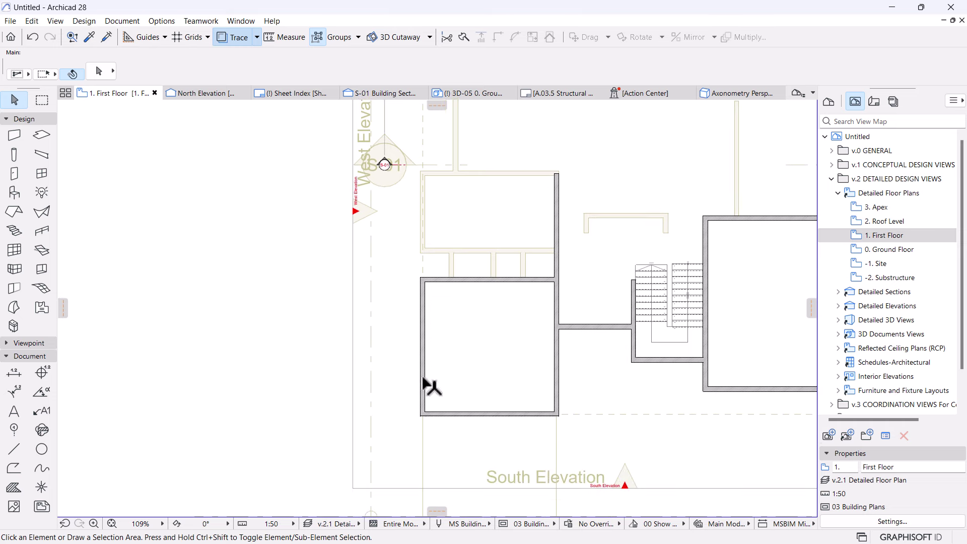
pyautogui.click(411, 456)
pyautogui.scroll(1, 445, 412)
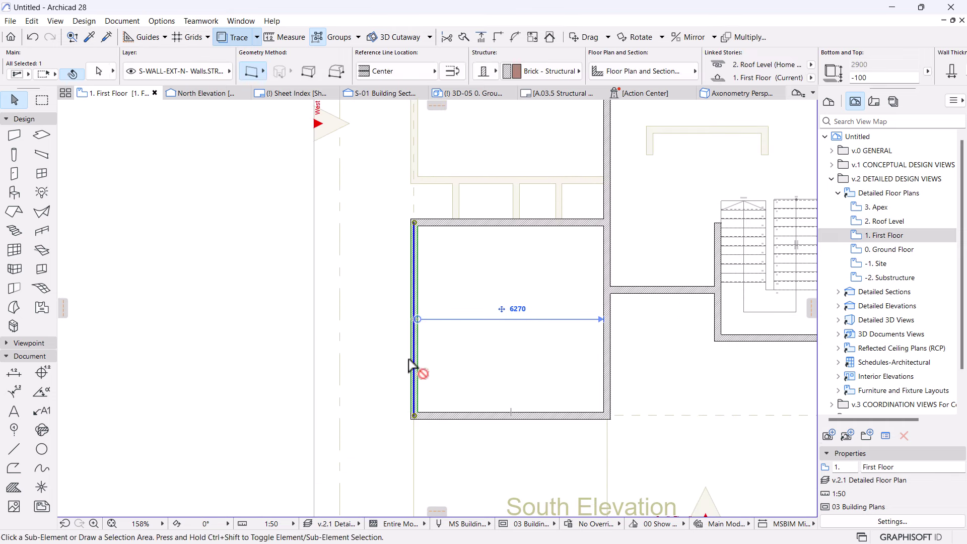
pyautogui.hotkey('ctrl', 'shift', 'd')
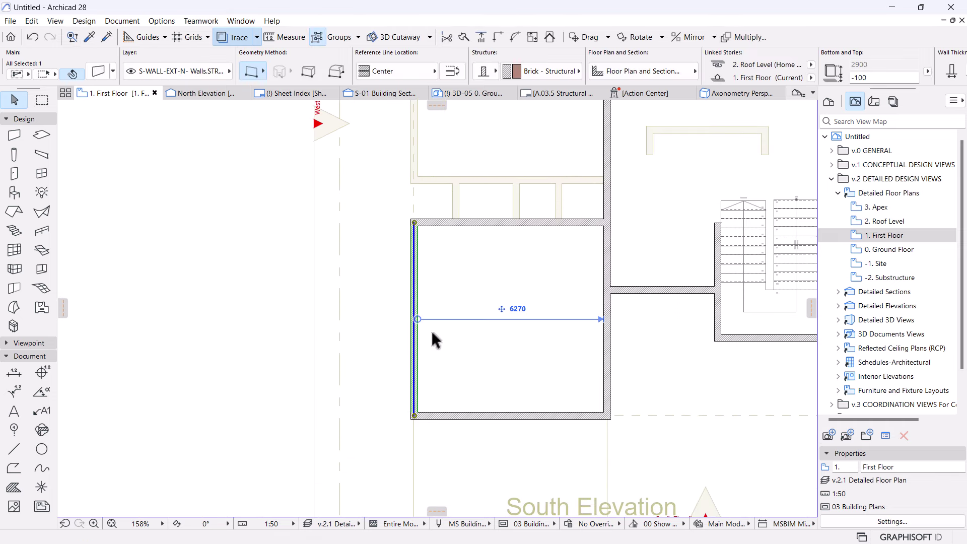
pyautogui.click(431, 330)
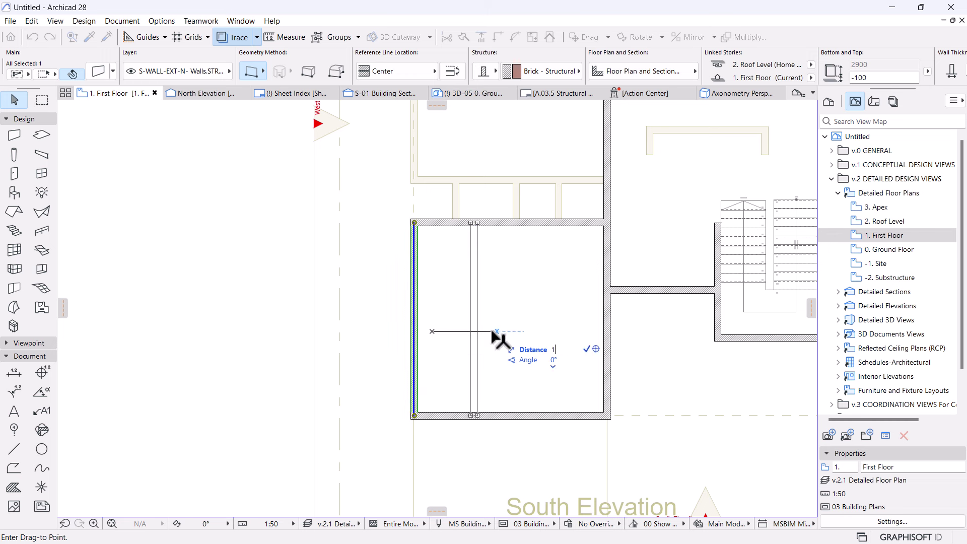
pyautogui.write('1700')
pyautogui.press('Return')
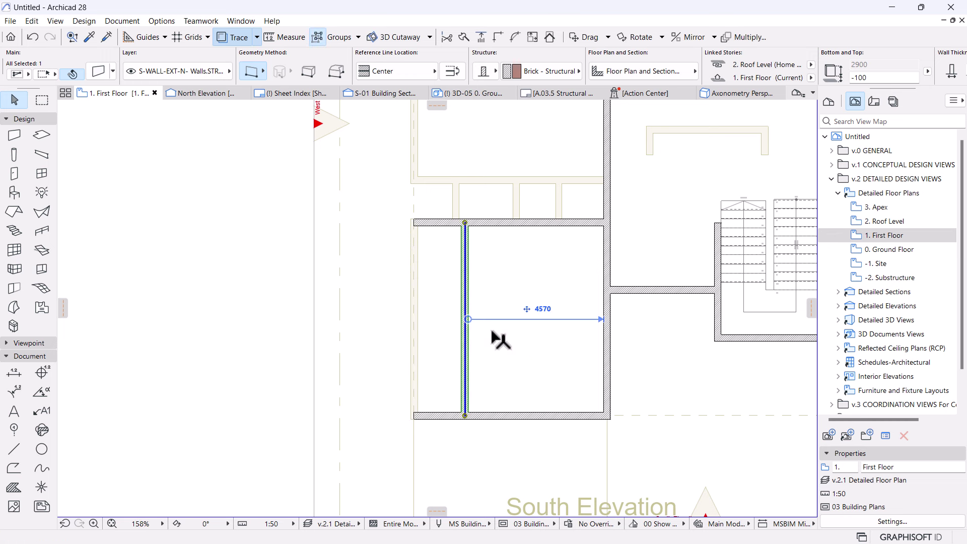
# - Move the southwest room's south wall 1700 mm north, into the room
pyautogui.click(503, 415)
pyautogui.hotkey('ctrl', 'shift', 'd')
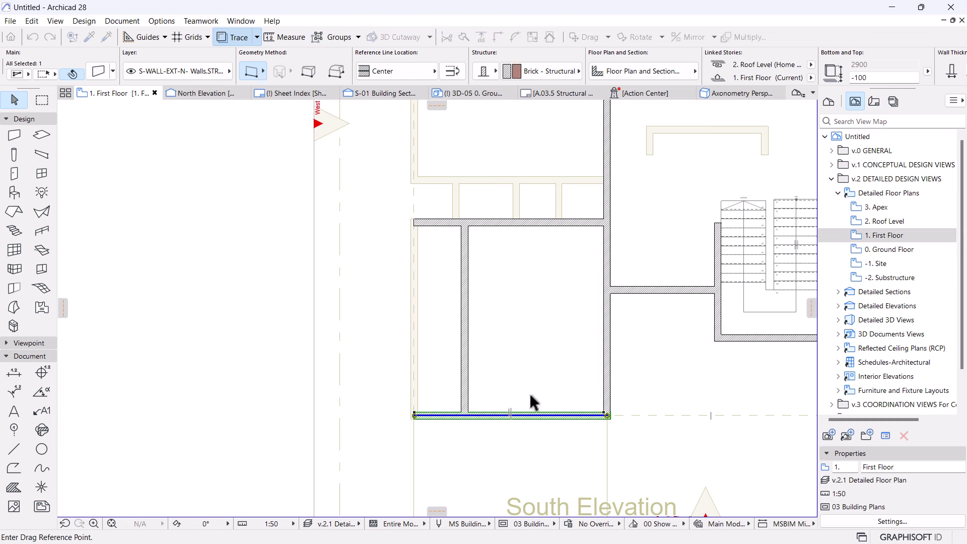
pyautogui.click(530, 395)
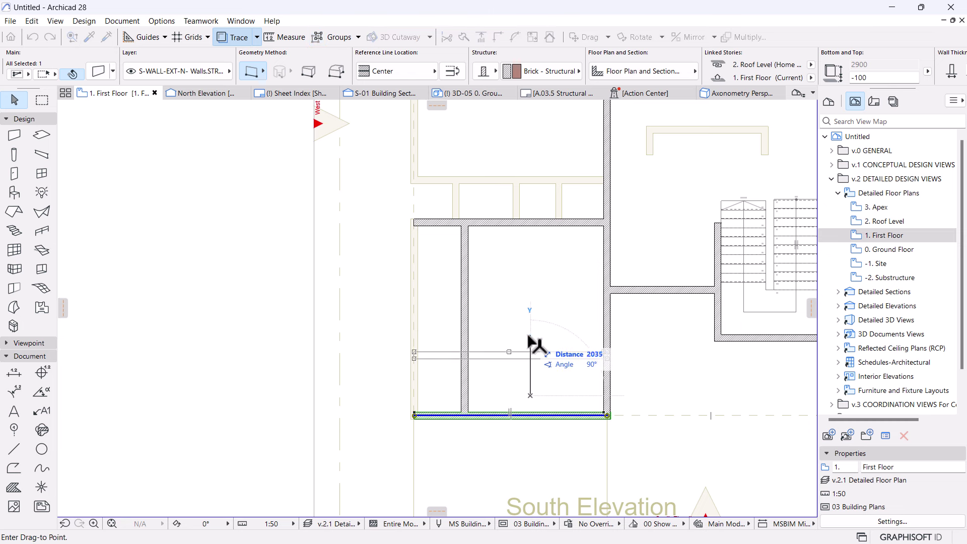
pyautogui.write('1700')
pyautogui.press('Return')
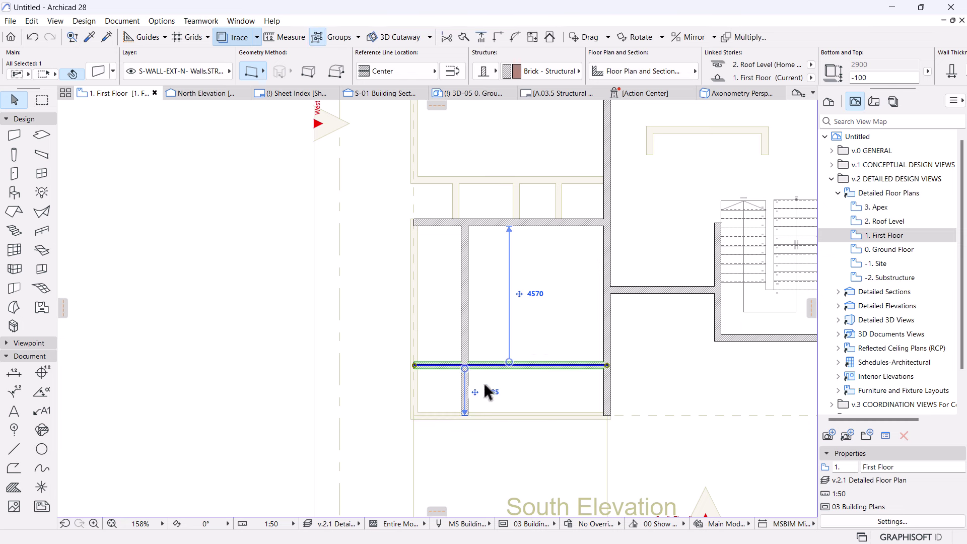
# - Trim the wall stubs overrunning the corner where the moved west and south walls cross
pyautogui.keyDown('ctrl'); pyautogui.click(451, 365); pyautogui.keyUp('ctrl')
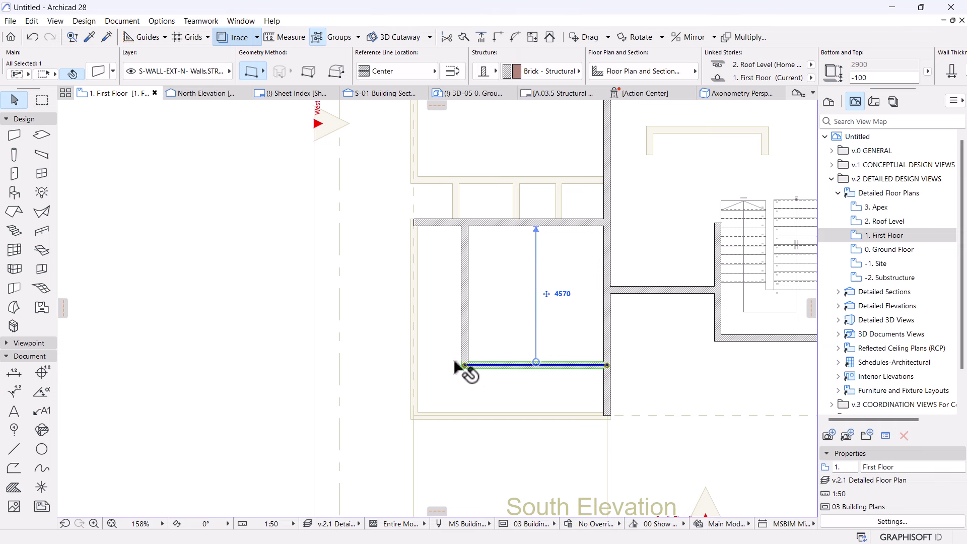
pyautogui.scroll(-2, 504, 296)
pyautogui.scroll(2, 501, 292)
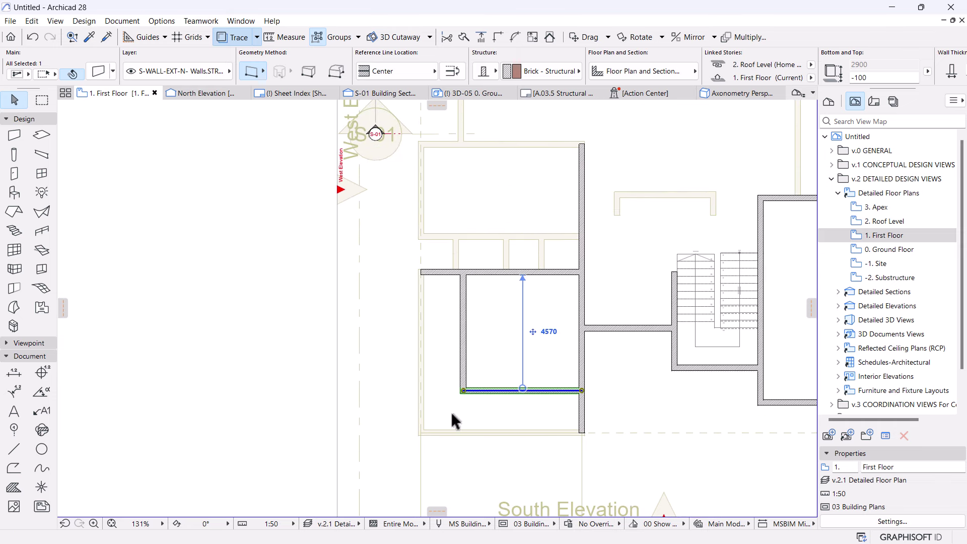
pyautogui.click(445, 390)
pyautogui.scroll(-2, 512, 319)
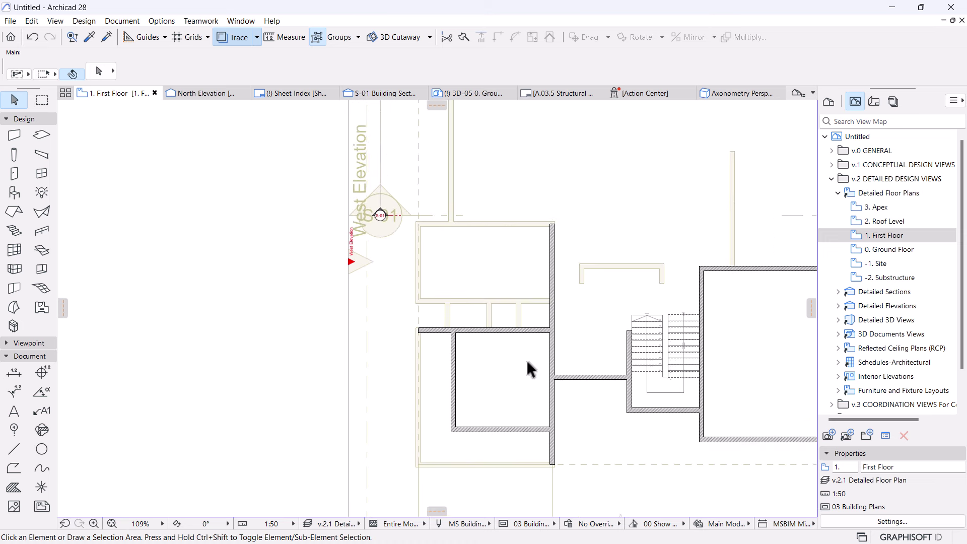
pyautogui.scroll(2, 513, 364)
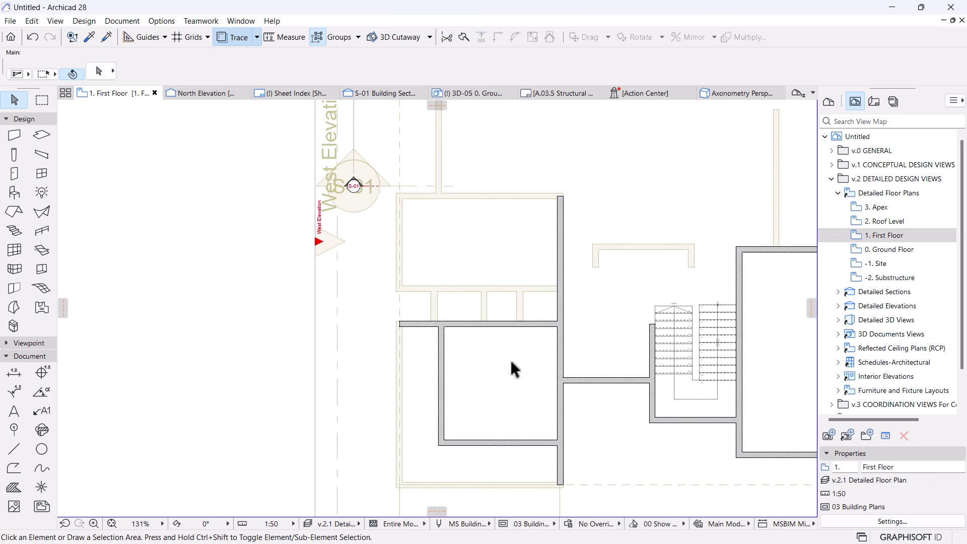
pyautogui.scroll(-2, 513, 346)
pyautogui.moveTo(491, 312); pyautogui.dragTo(490, 345, button='middle')
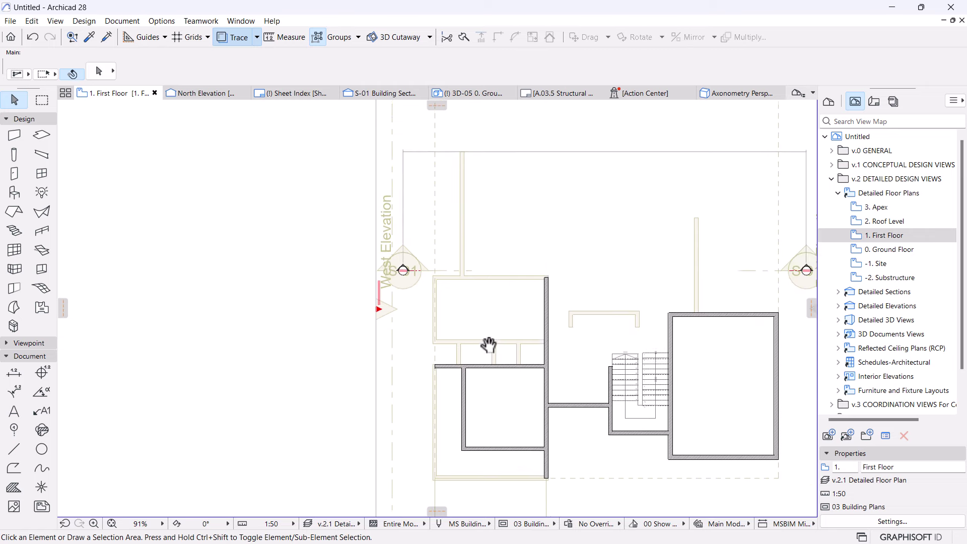
pyautogui.scroll(1, 484, 329)
pyautogui.moveTo(506, 273); pyautogui.dragTo(432, 382, button='middle')
pyautogui.scroll(5, 494, 401)
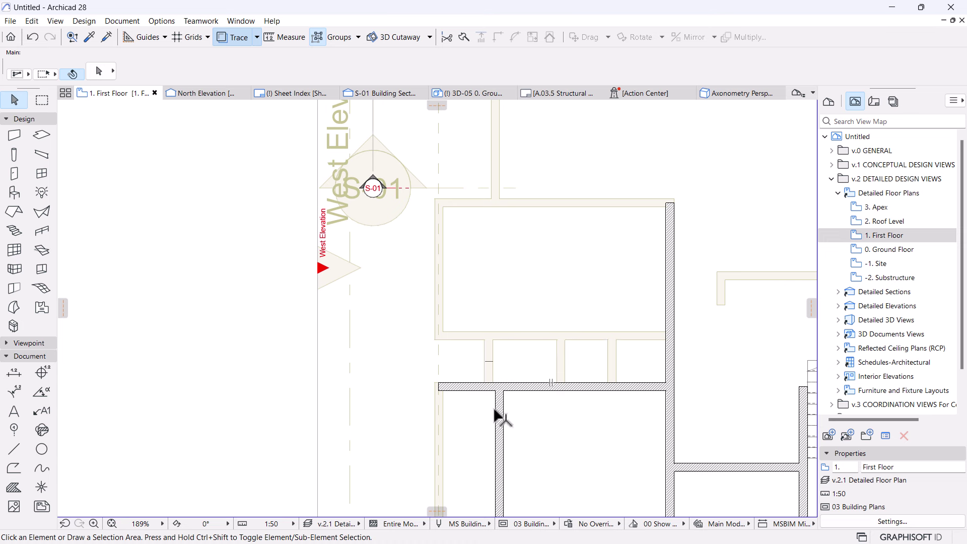
pyautogui.scroll(2, 504, 416)
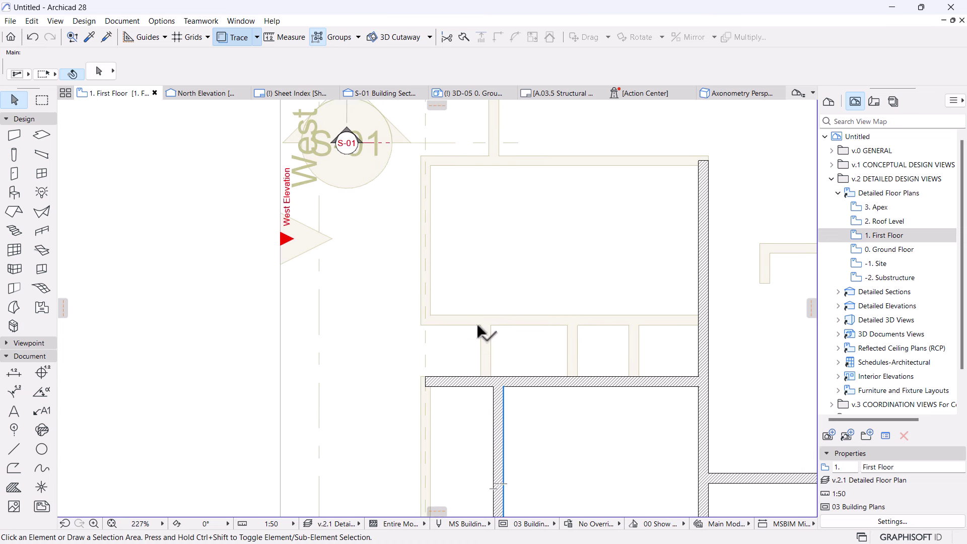
# - Draw chained Outside Face walls over the traced northwest outline, from the southwest room's north wall up, east along the jog, and north to the traced wall's end
pyautogui.scroll(-3, 476, 322)
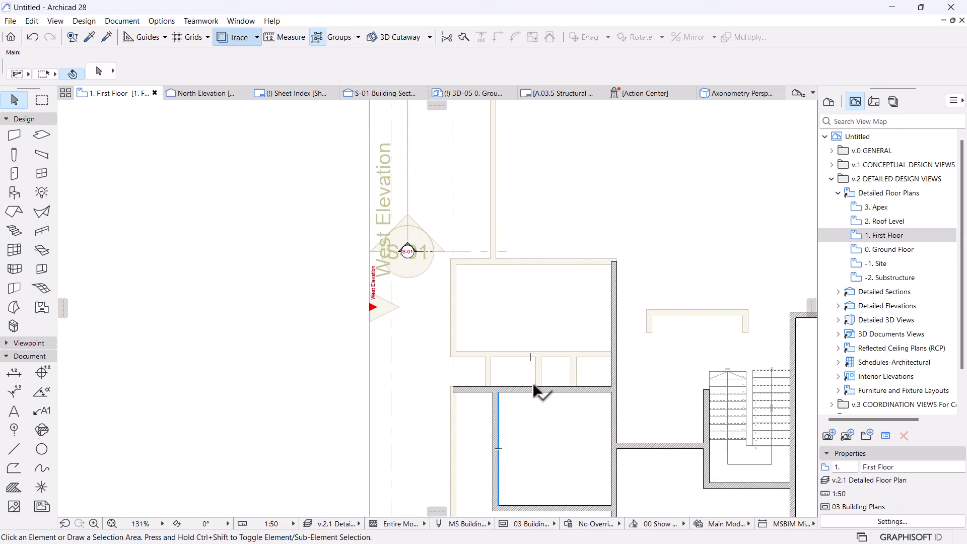
pyautogui.keyDown('alt'); pyautogui.click(452, 392); pyautogui.keyUp('alt')
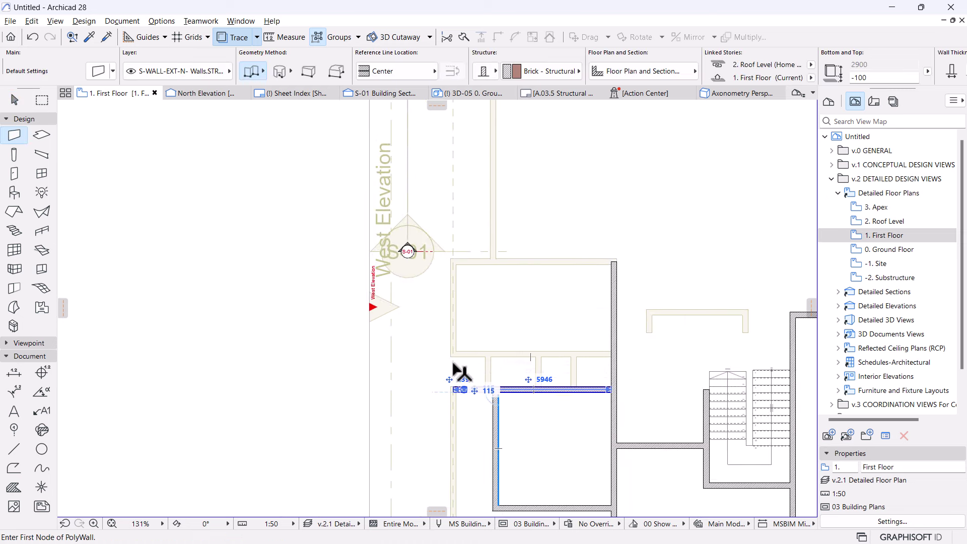
pyautogui.scroll(5, 456, 387)
pyautogui.click(444, 460)
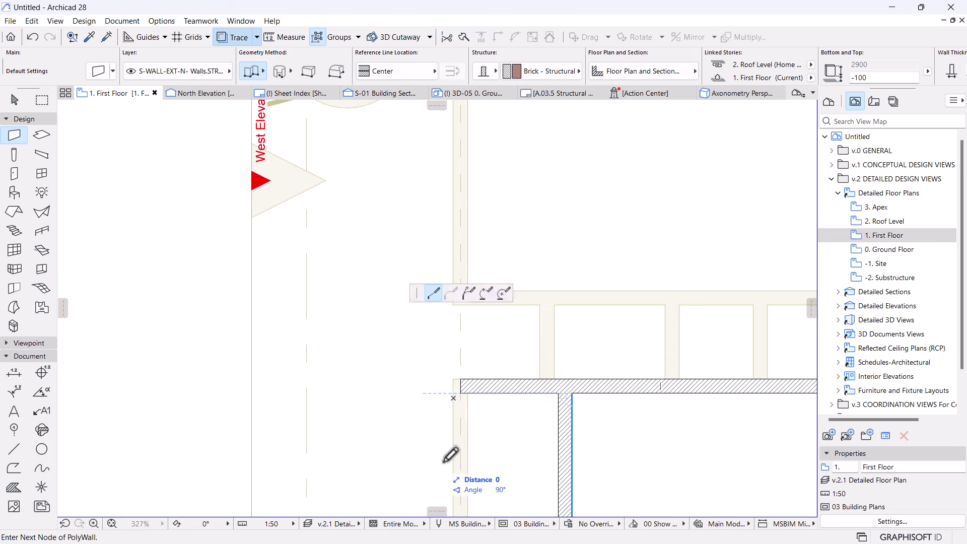
pyautogui.scroll(-5, 444, 460)
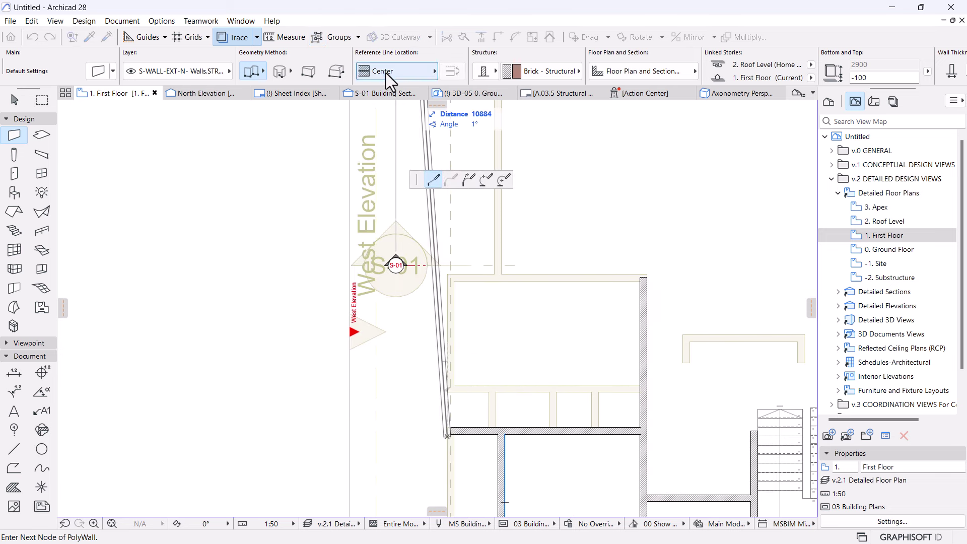
pyautogui.click(386, 73)
pyautogui.click(466, 83)
pyautogui.click(416, 76)
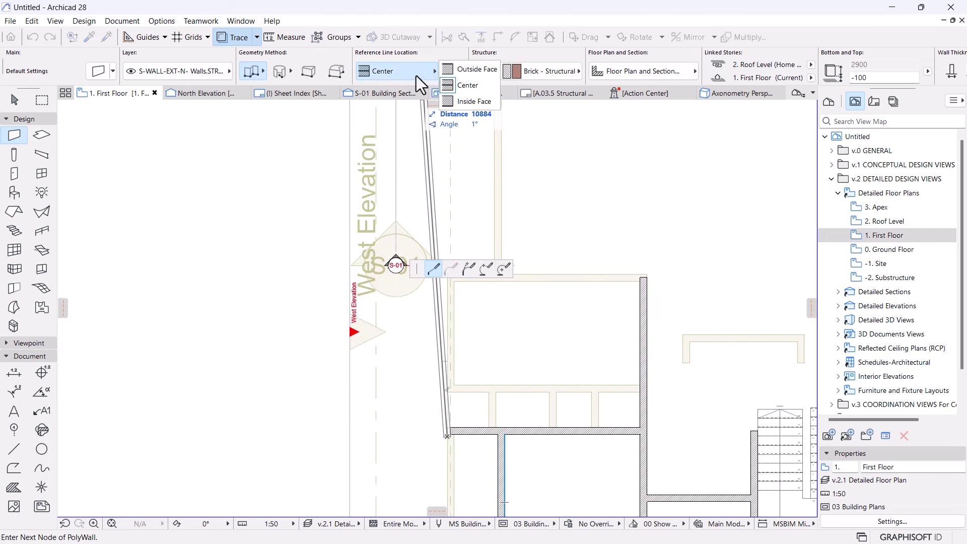
pyautogui.click(475, 69)
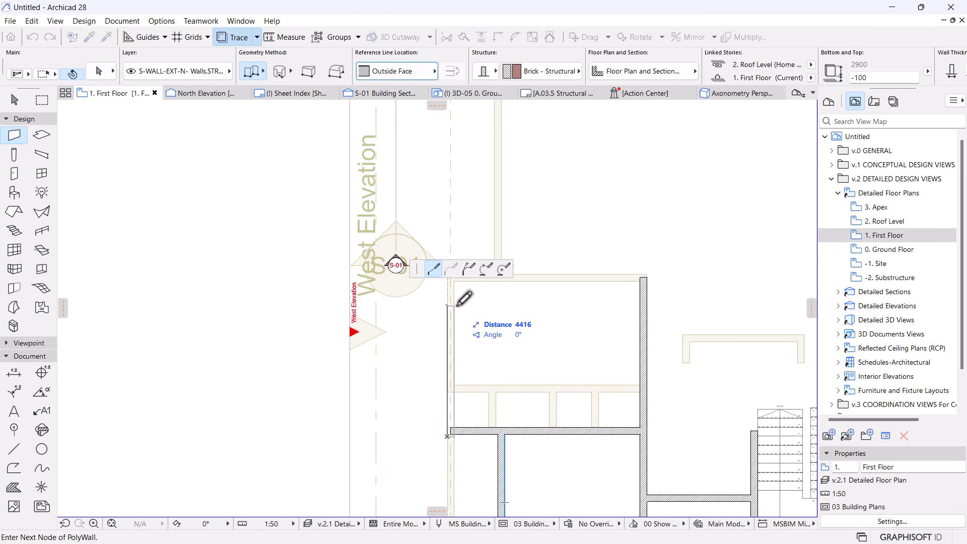
pyautogui.scroll(-3, 455, 357)
pyautogui.scroll(3, 454, 327)
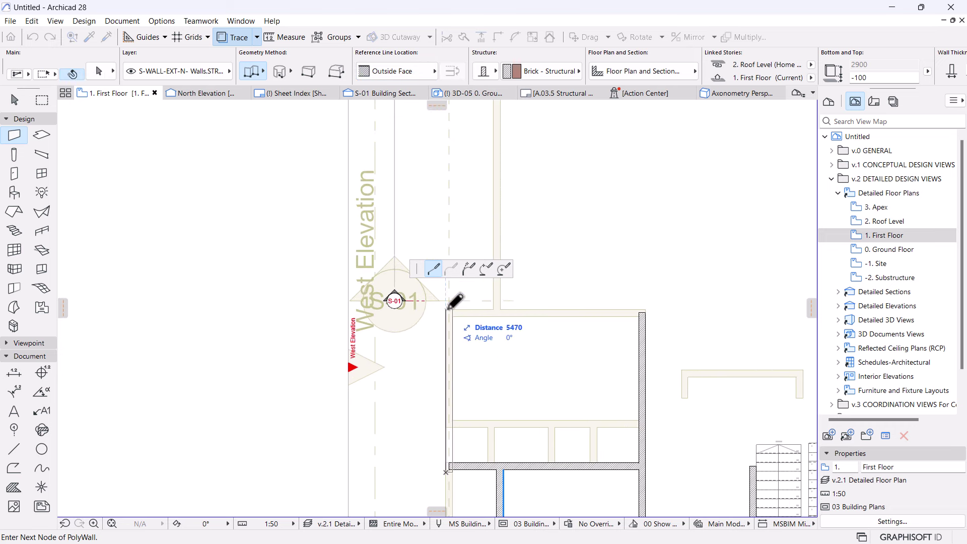
pyautogui.click(446, 310)
pyautogui.click(493, 309)
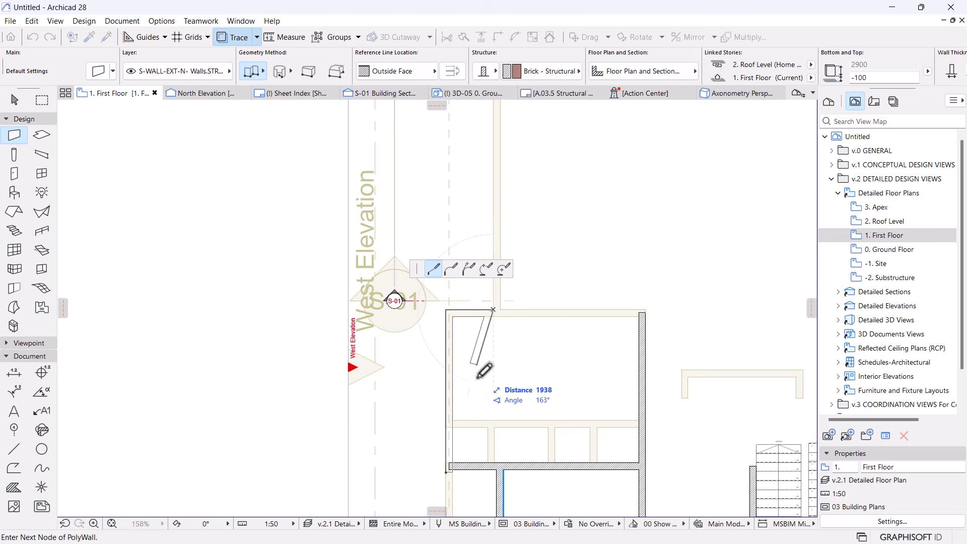
pyautogui.scroll(-3, 478, 408)
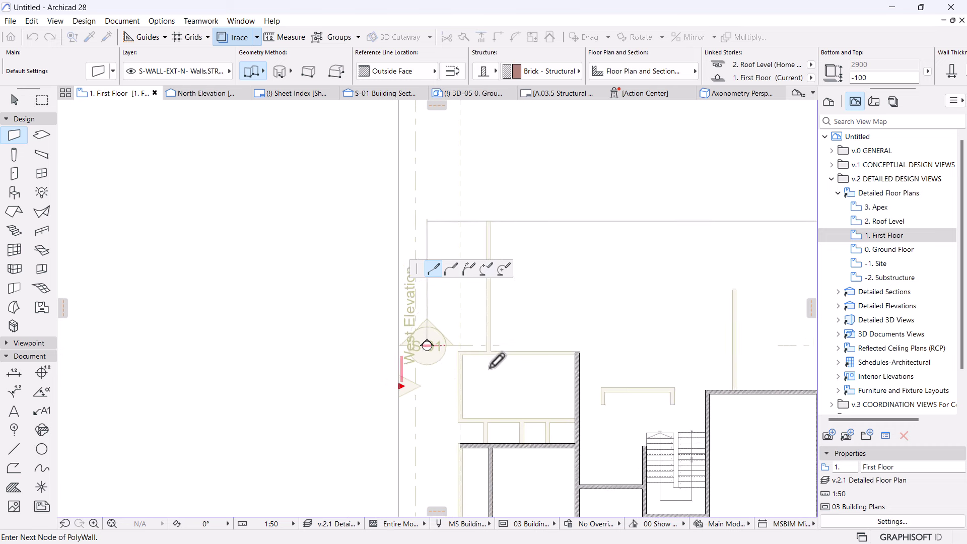
pyautogui.rightClick(486, 231)
pyautogui.click(539, 290)
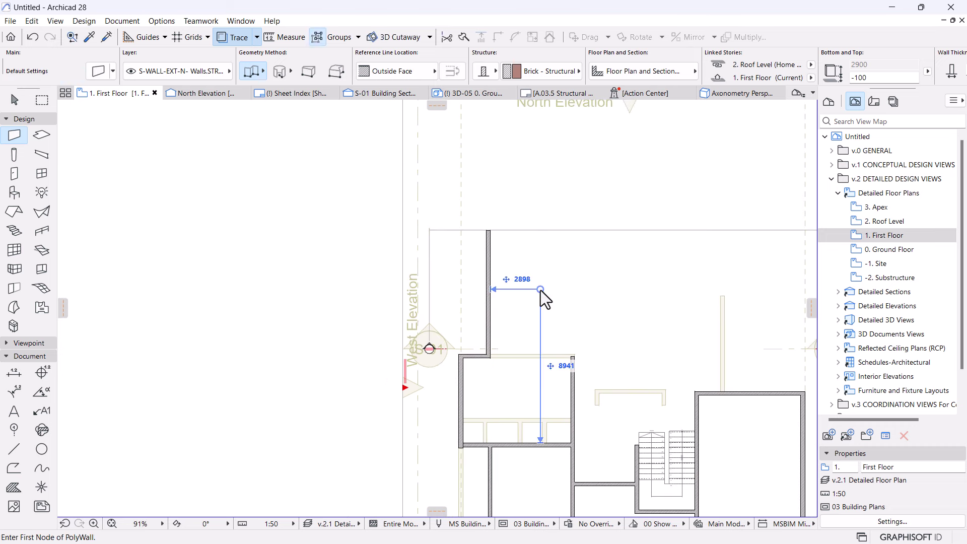
# - Intersect the new west wall with the southwest room's north wall to form a clean corner
pyautogui.scroll(8, 460, 438)
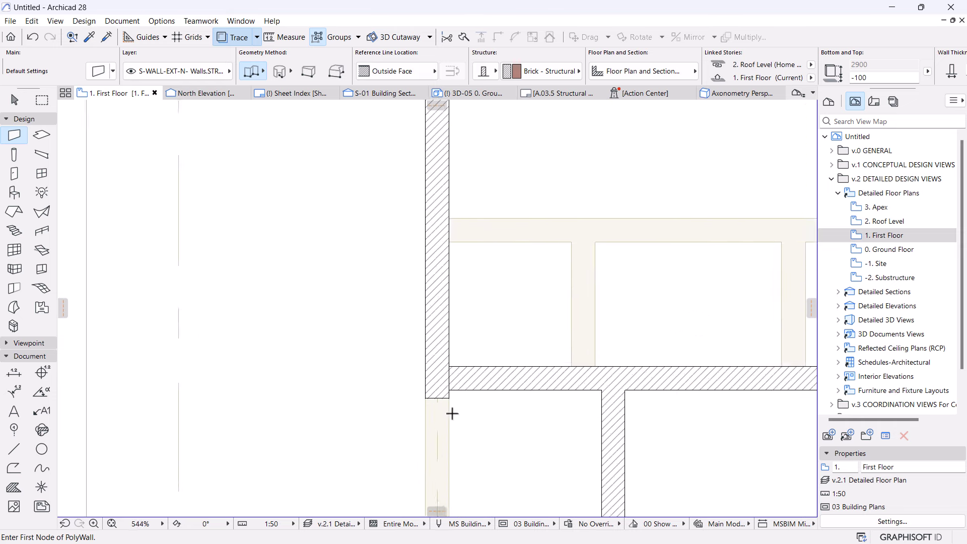
pyautogui.press('Escape')
pyautogui.click(492, 371)
pyautogui.keyDown('shift'); pyautogui.click(443, 312); pyautogui.keyUp('shift')
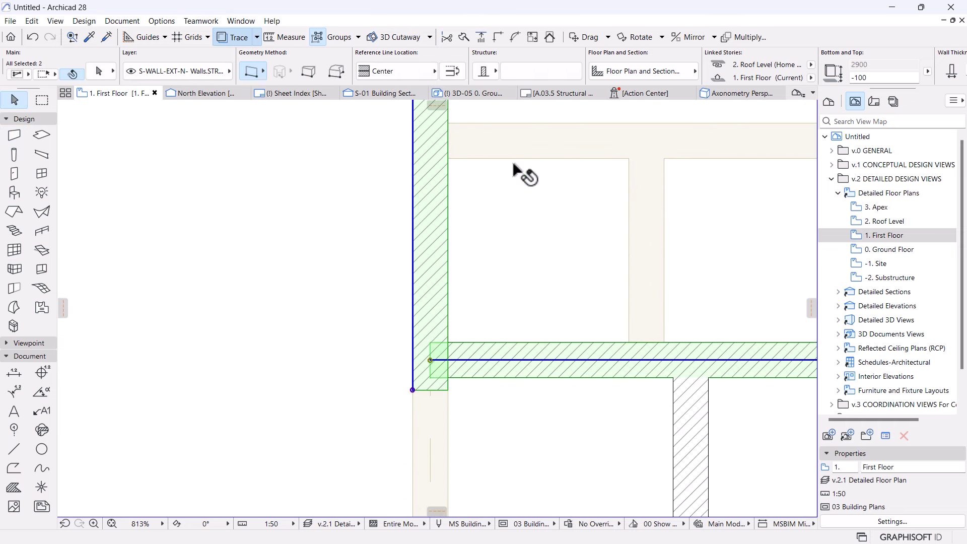
pyautogui.scroll(-7, 427, 257)
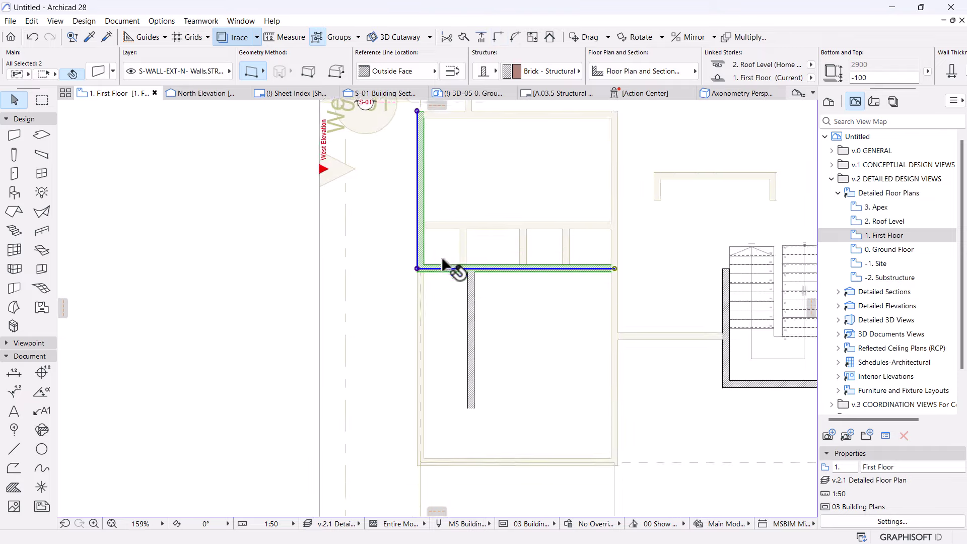
pyautogui.click(506, 366)
pyautogui.scroll(-3, 504, 362)
pyautogui.scroll(4, 465, 302)
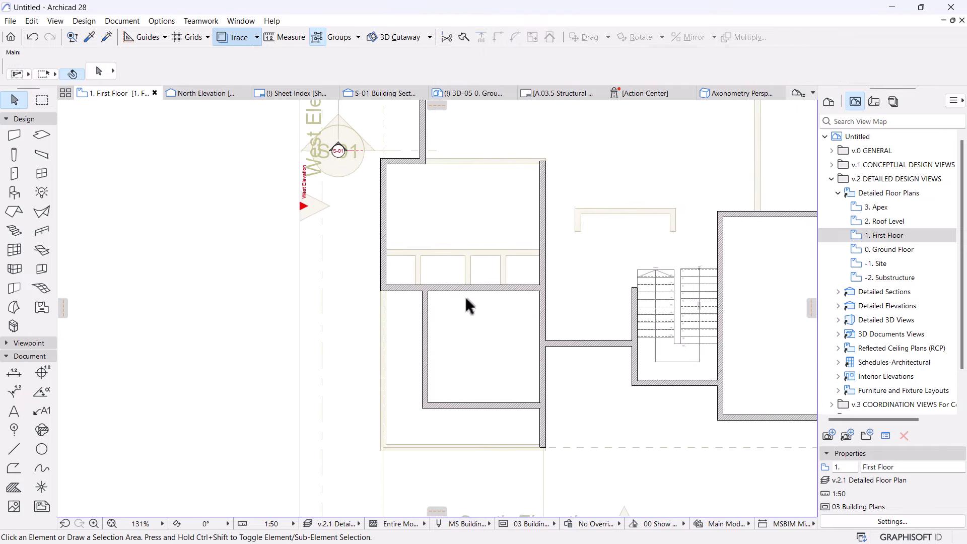
pyautogui.moveTo(454, 309); pyautogui.dragTo(457, 360, button='middle')
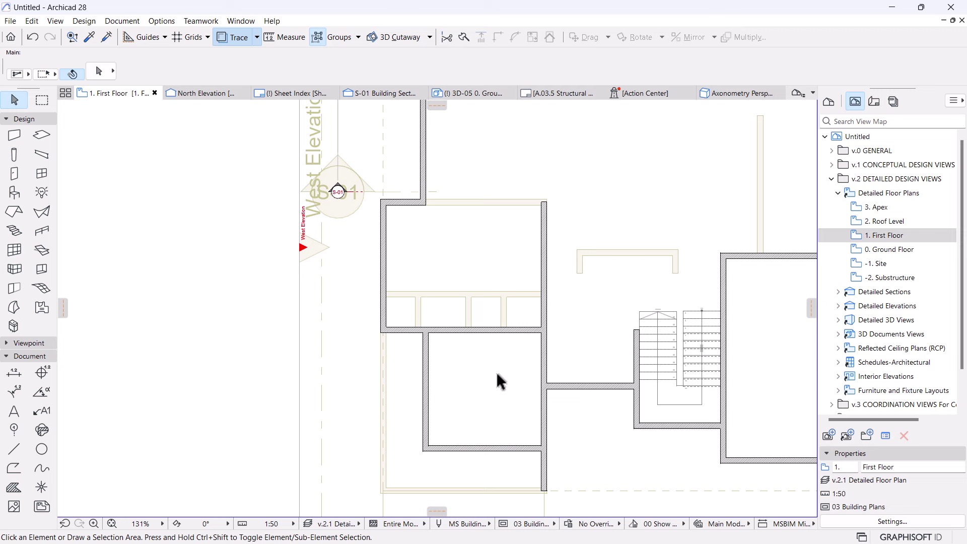
pyautogui.scroll(1, 465, 248)
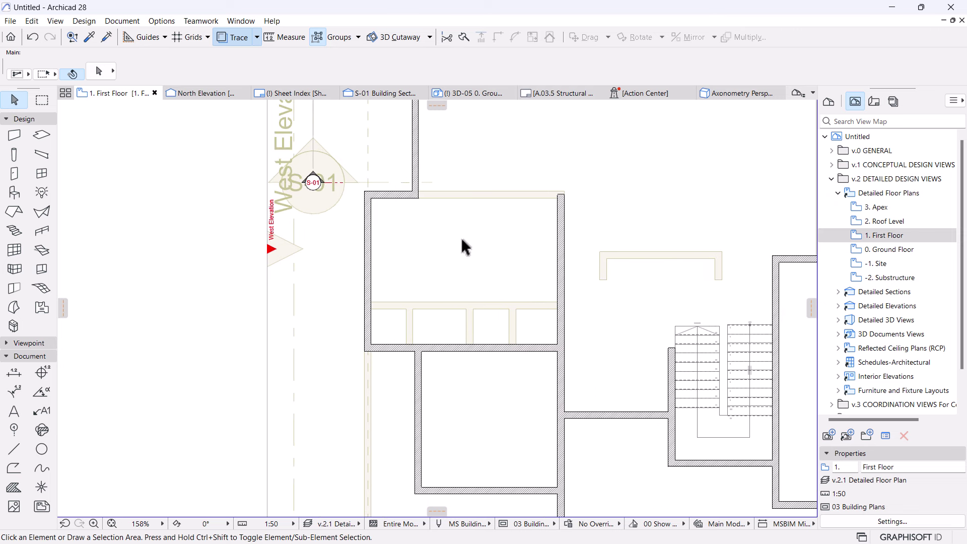
pyautogui.scroll(1, 461, 240)
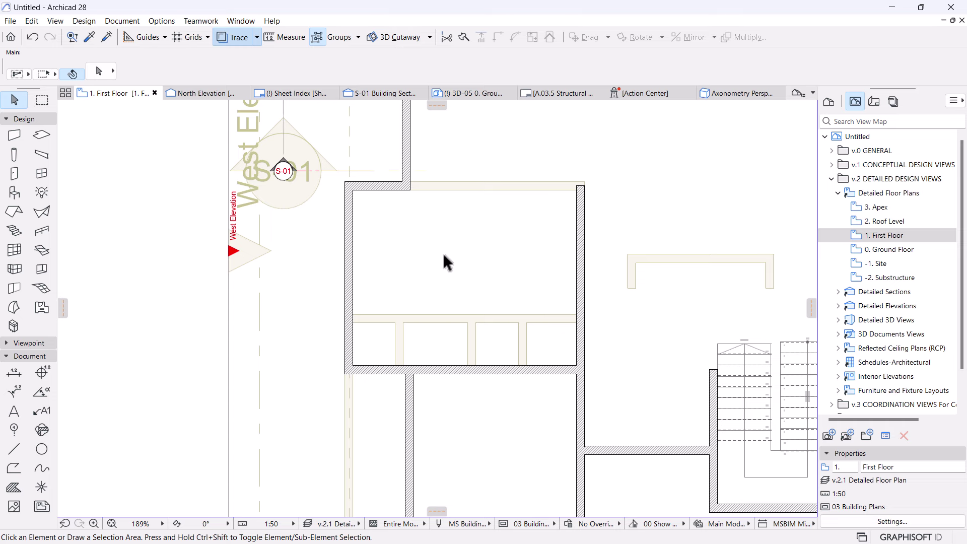
pyautogui.scroll(-3, 469, 267)
pyautogui.moveTo(492, 267); pyautogui.dragTo(473, 328, button='middle')
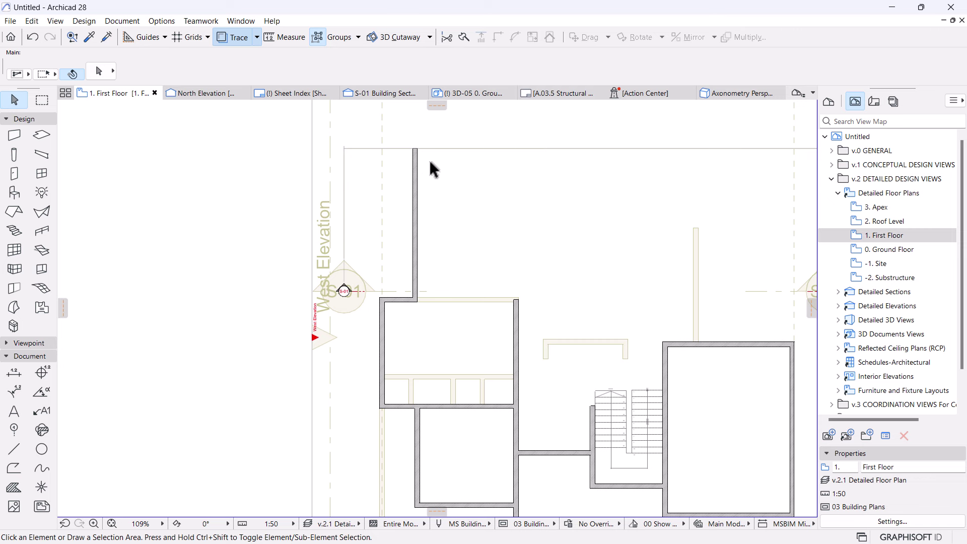
pyautogui.scroll(2, 433, 305)
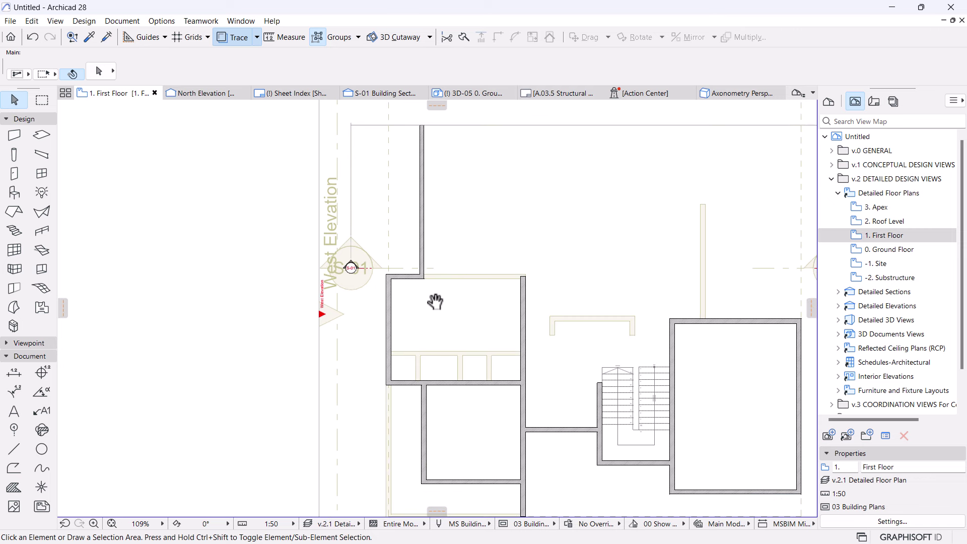
# - Extend the short jog wall east to meet the long interior wall, closing the northwest room's north side with a clean corner
pyautogui.click(396, 272)
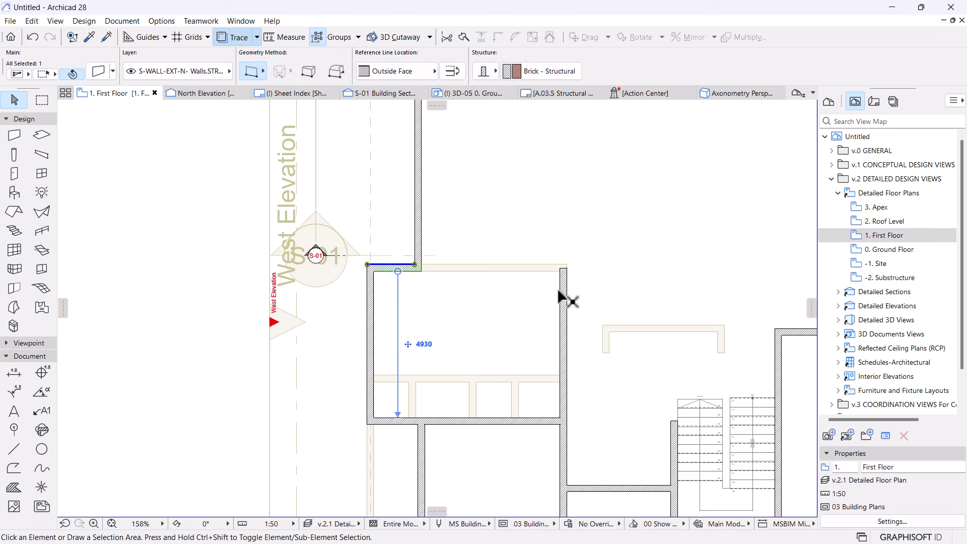
pyautogui.keyDown('shift'); pyautogui.click(559, 288); pyautogui.keyUp('shift')
pyautogui.click(505, 39)
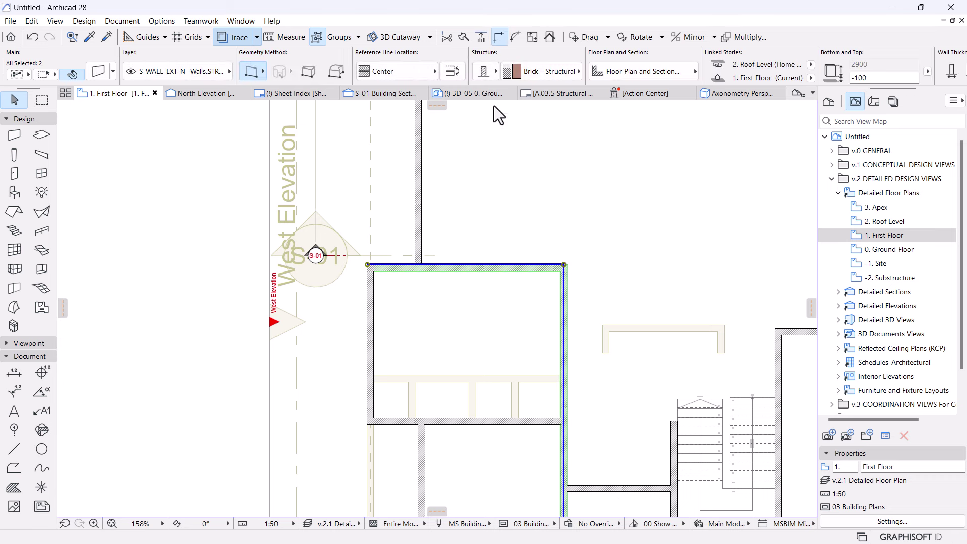
pyautogui.click(478, 282)
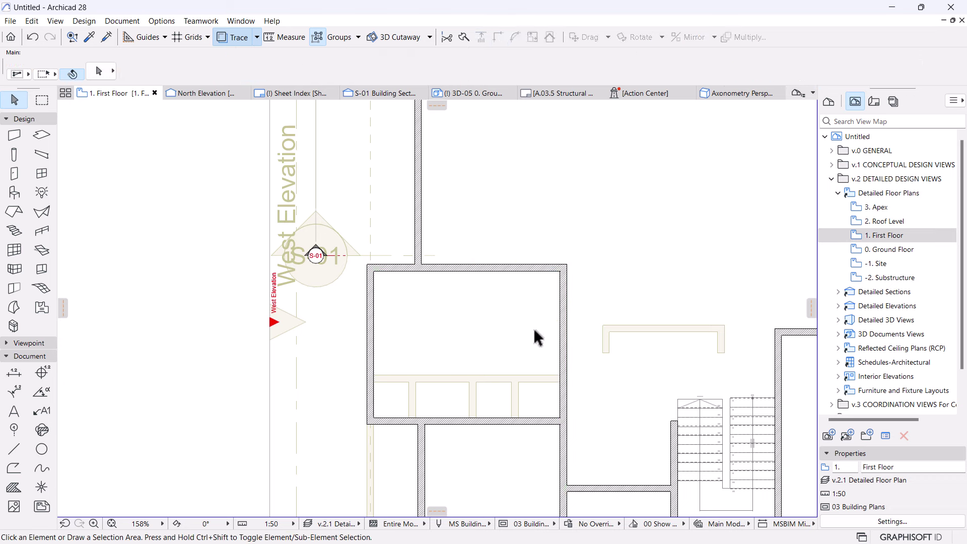
# - Review the first floor wall layout around the northwest room, the stairs and the east room
pyautogui.scroll(-4, 533, 326)
pyautogui.scroll(3, 445, 278)
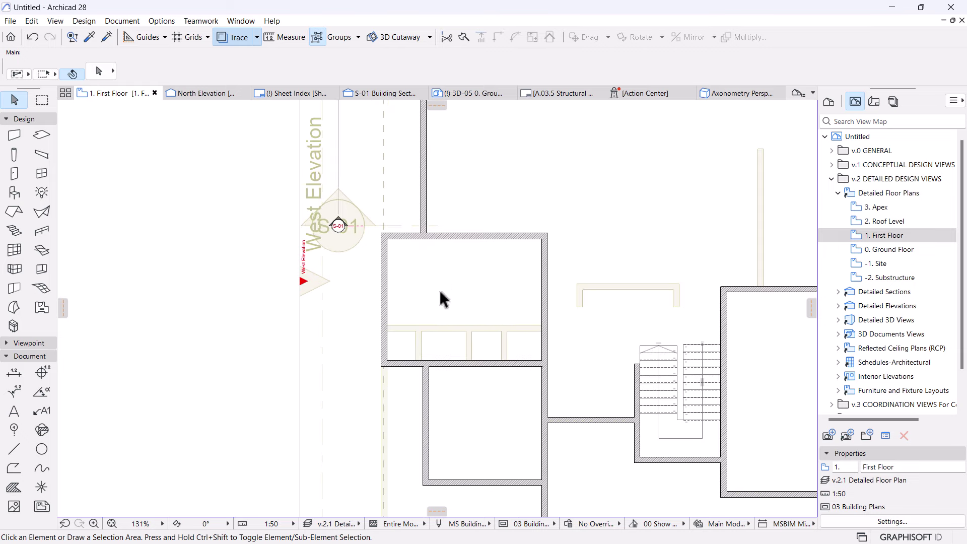
pyautogui.scroll(-1, 440, 293)
pyautogui.scroll(-1, 627, 364)
pyautogui.moveTo(622, 370); pyautogui.dragTo(456, 342, button='middle')
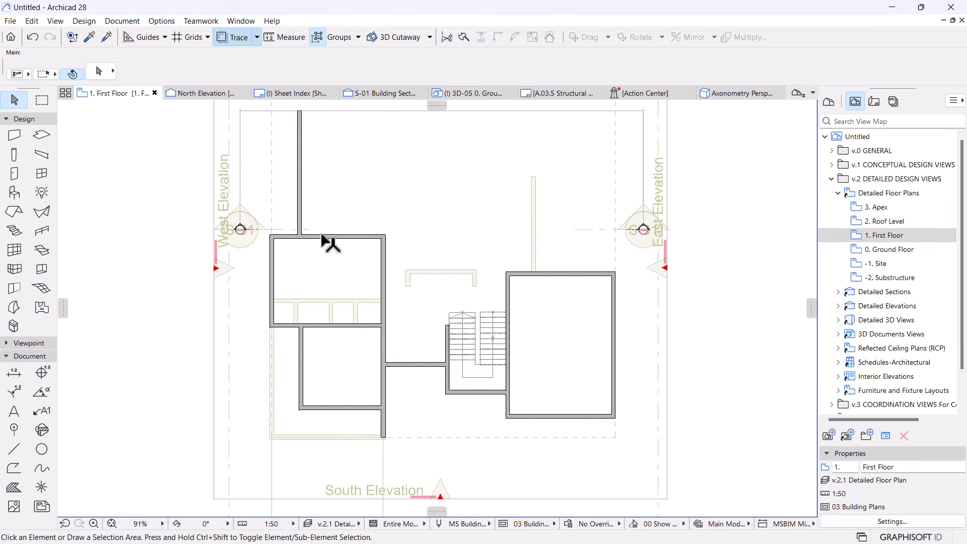
pyautogui.scroll(5, 325, 244)
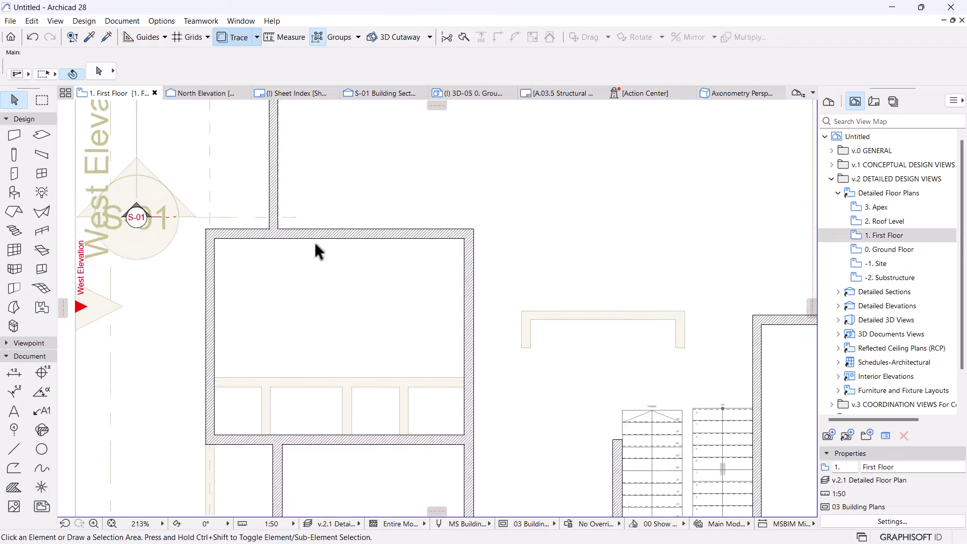
pyautogui.scroll(-4, 313, 240)
pyautogui.scroll(-1, 381, 301)
pyautogui.scroll(1, 307, 283)
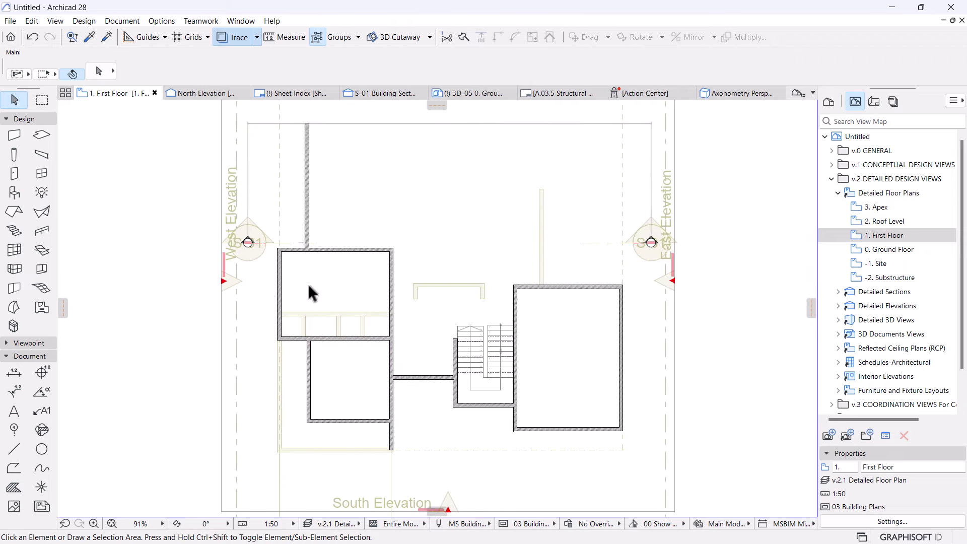
pyautogui.scroll(1, 320, 327)
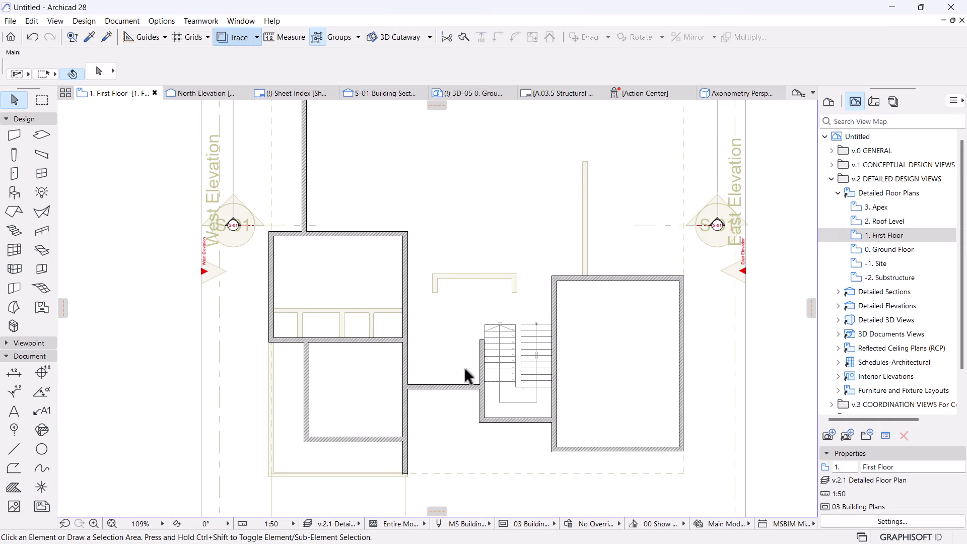
pyautogui.moveTo(472, 374); pyautogui.dragTo(486, 373, button='middle')
# - Split the northwest room's north wall just east of its junction with the wall running north
pyautogui.scroll(6, 274, 186)
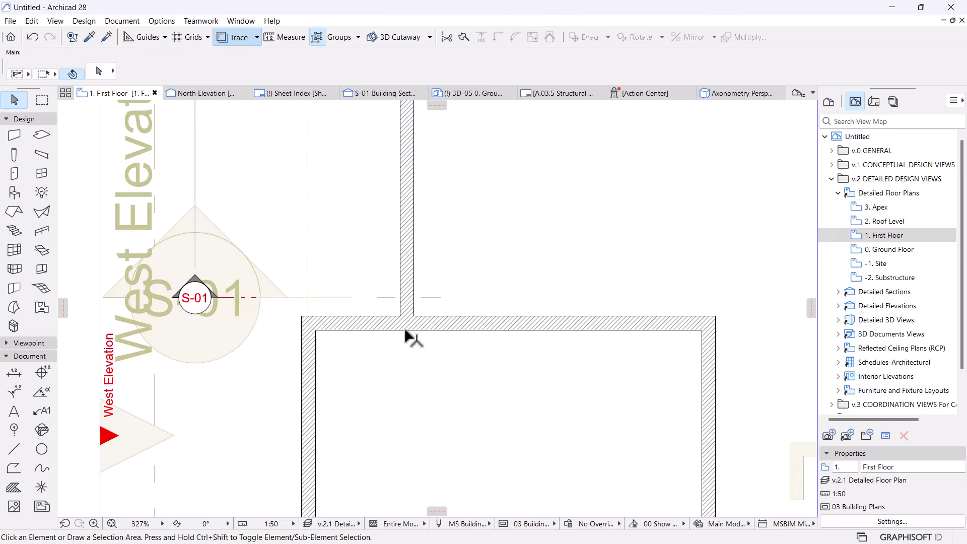
pyautogui.click(452, 324)
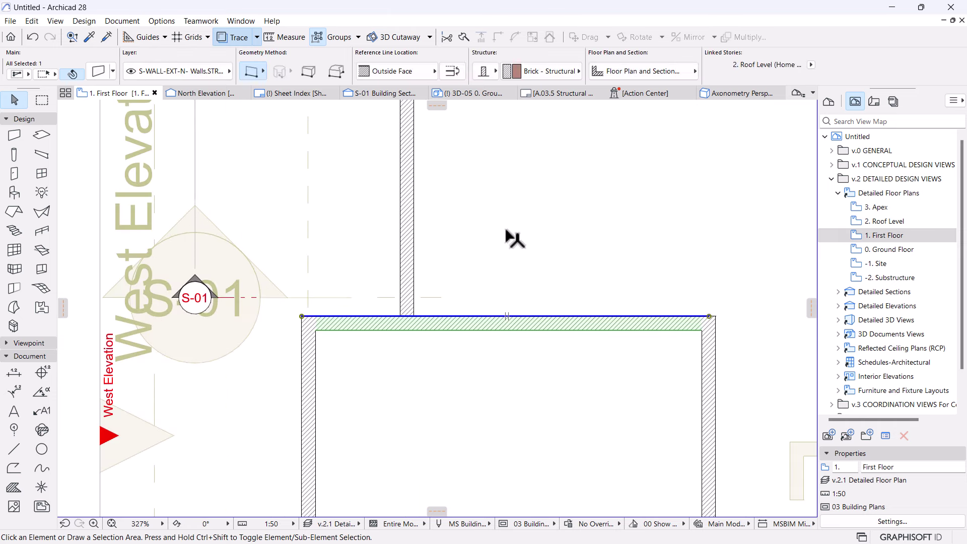
pyautogui.click(488, 224)
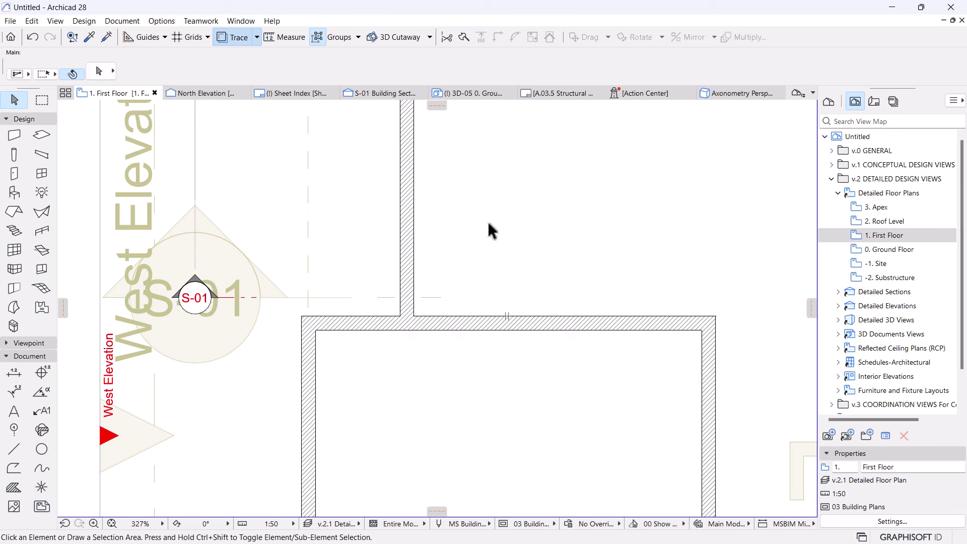
pyautogui.click(462, 38)
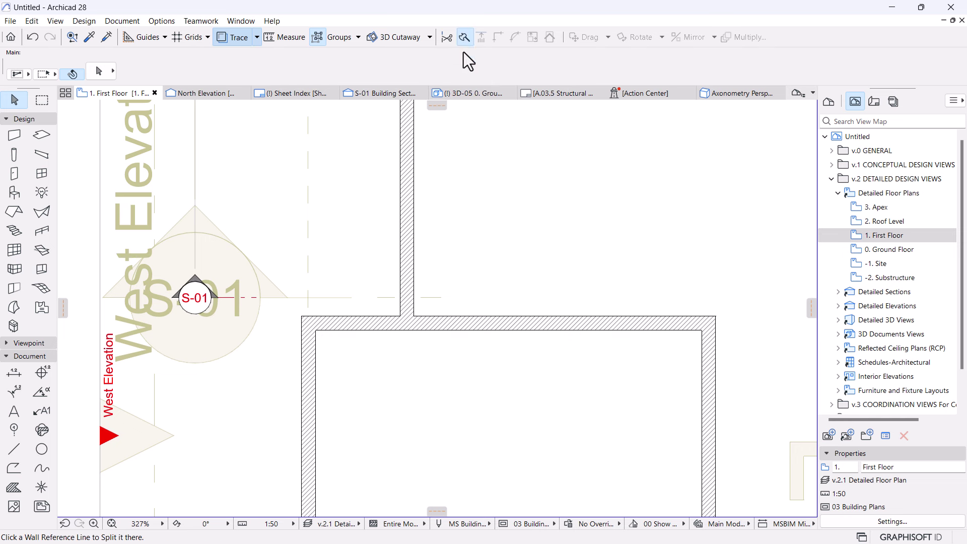
pyautogui.click(422, 318)
# - Intersect both pieces of the split north wall with the wall running north, joining them at the junction
pyautogui.click(395, 326)
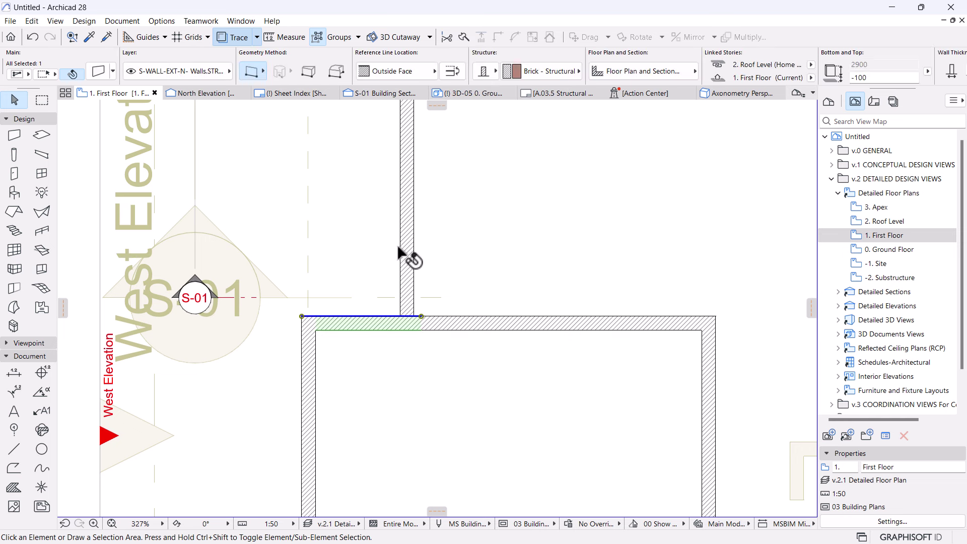
pyautogui.keyDown('shift'); pyautogui.click(406, 249); pyautogui.keyUp('shift')
pyautogui.click(498, 38)
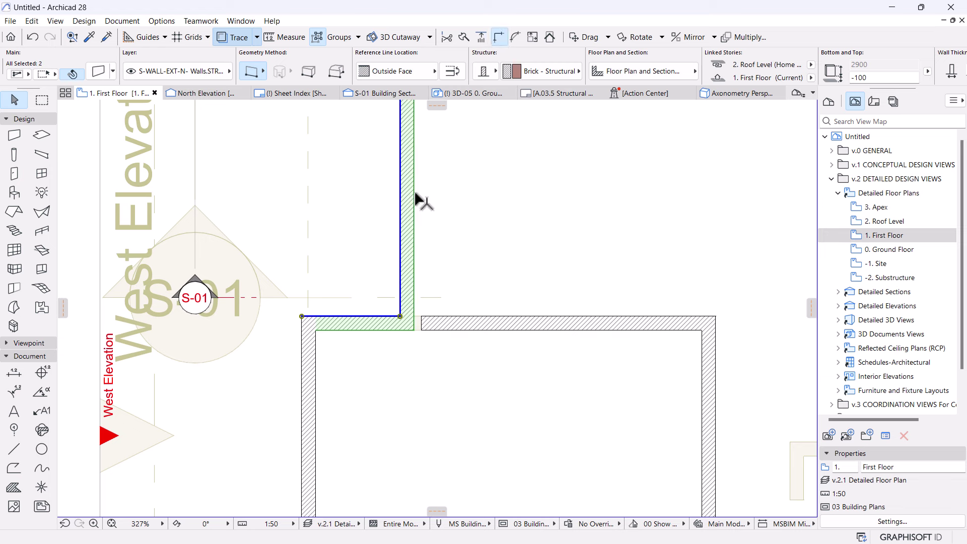
pyautogui.click(403, 199)
pyautogui.keyDown('shift'); pyautogui.click(446, 332); pyautogui.keyUp('shift')
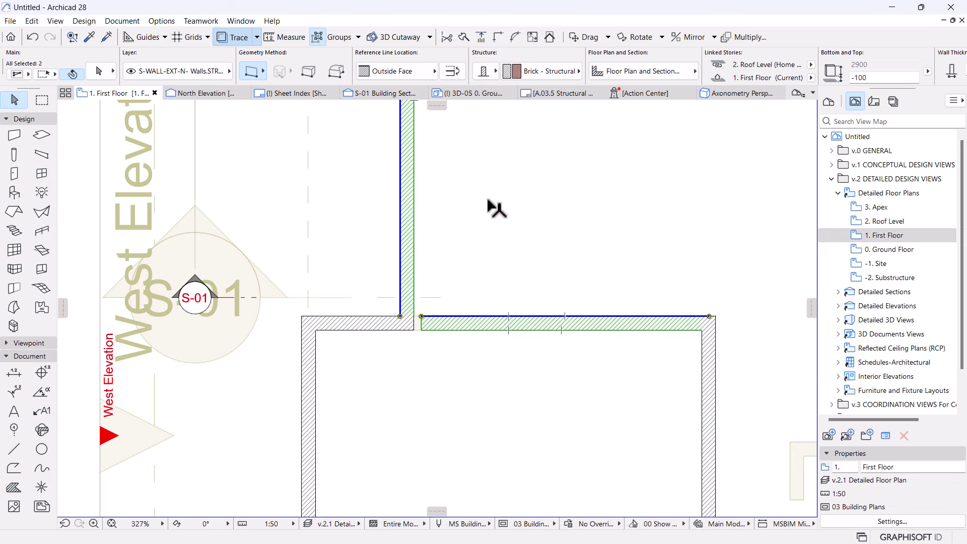
pyautogui.click(500, 37)
pyautogui.click(549, 327)
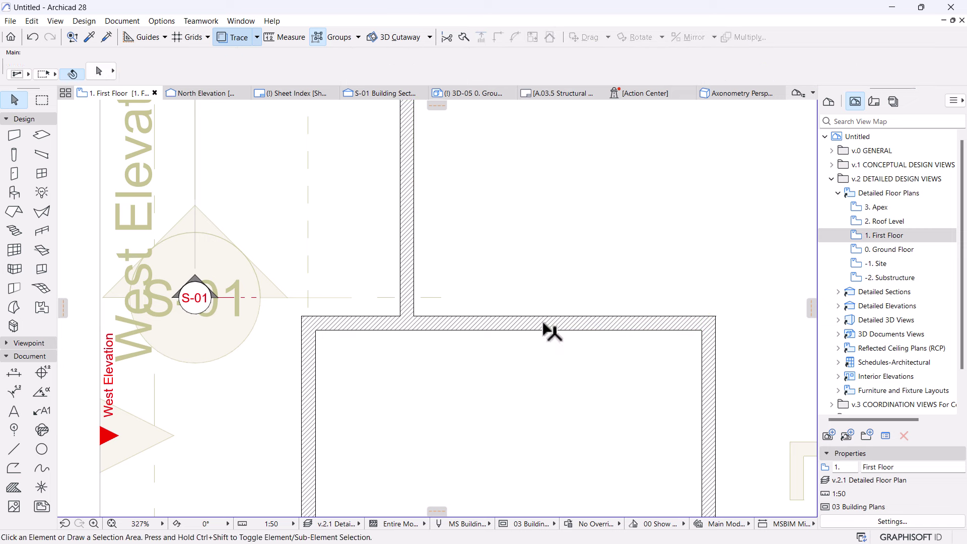
# - Set the thickness of the eastern piece of the northwest room's north wall to 115 mm
pyautogui.scroll(-3, 544, 328)
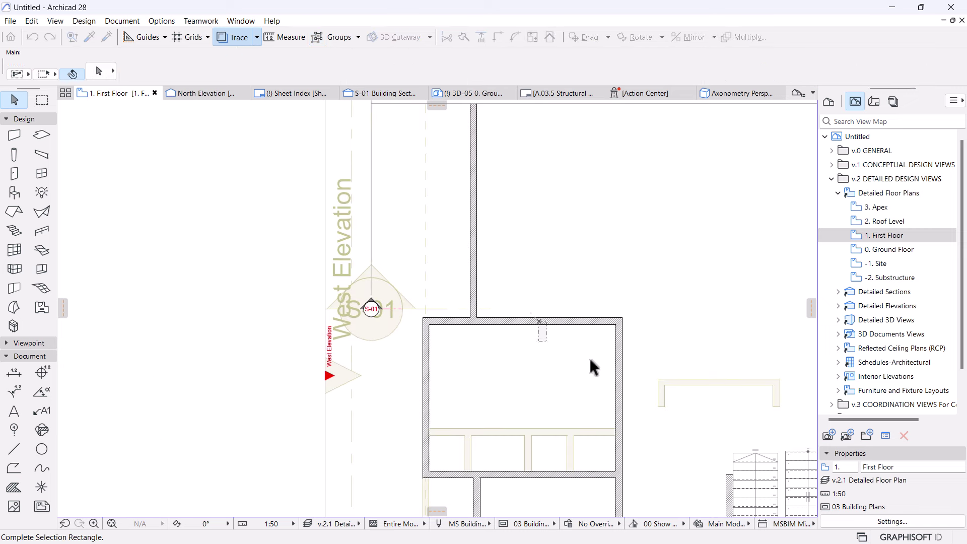
pyautogui.click(579, 320)
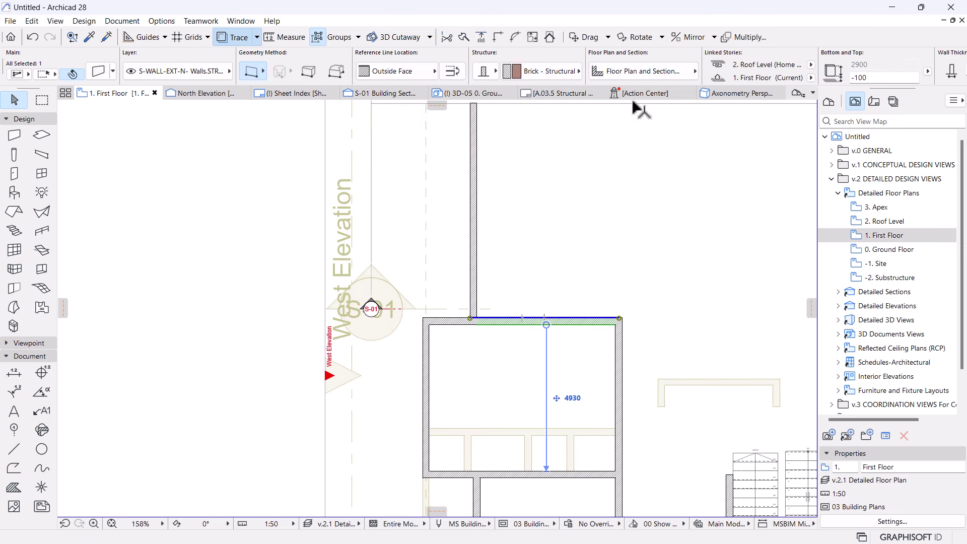
pyautogui.scroll(-2, 765, 74)
pyautogui.click(859, 73)
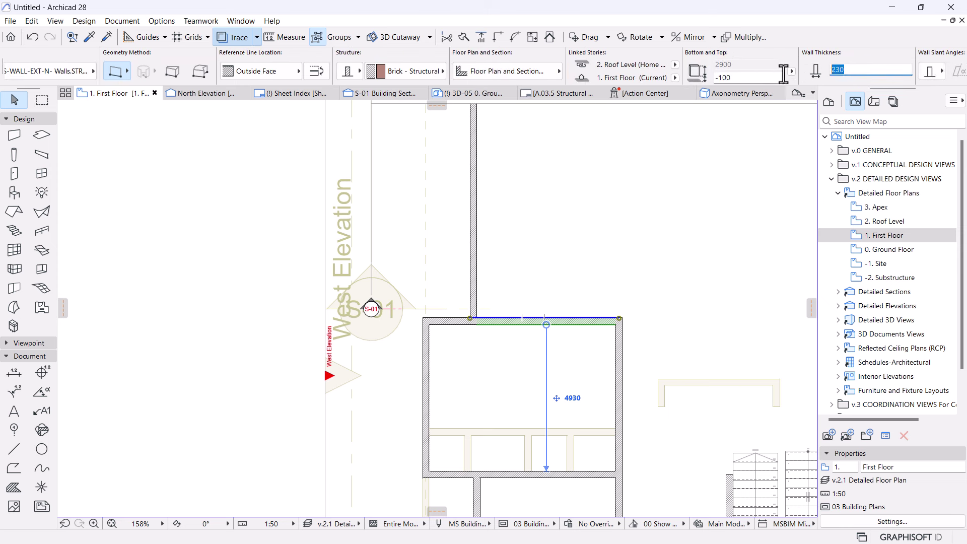
pyautogui.write('115')
pyautogui.press('Return')
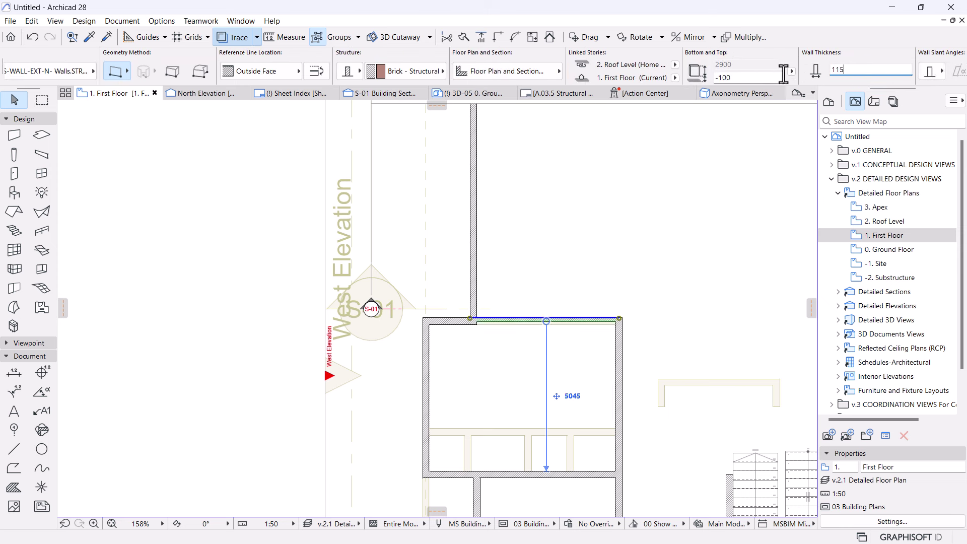
pyautogui.click(653, 218)
# - Flip the 115 mm wall across its reference line and move it south, flush with the thicker wall's inner face
pyautogui.scroll(6, 472, 327)
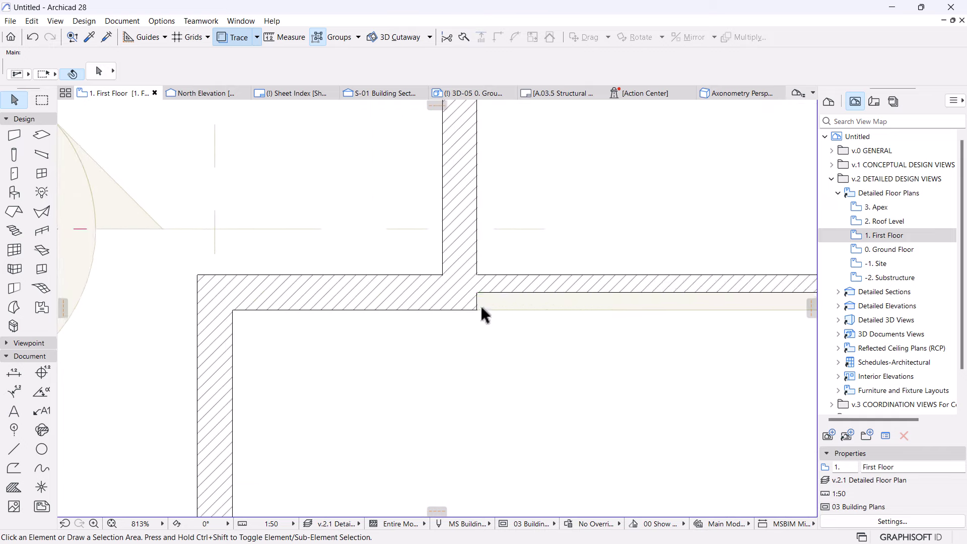
pyautogui.click(487, 294)
pyautogui.scroll(2, 477, 321)
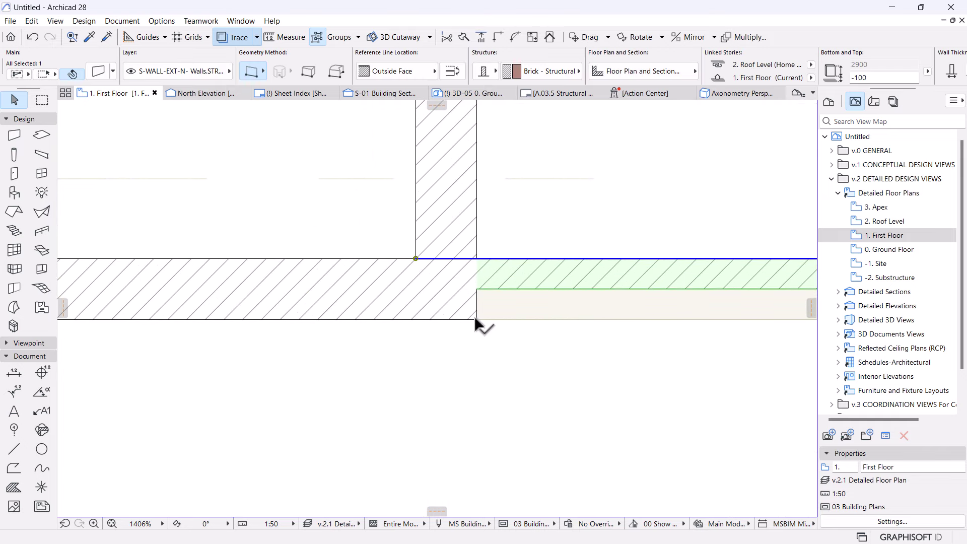
pyautogui.click(452, 71)
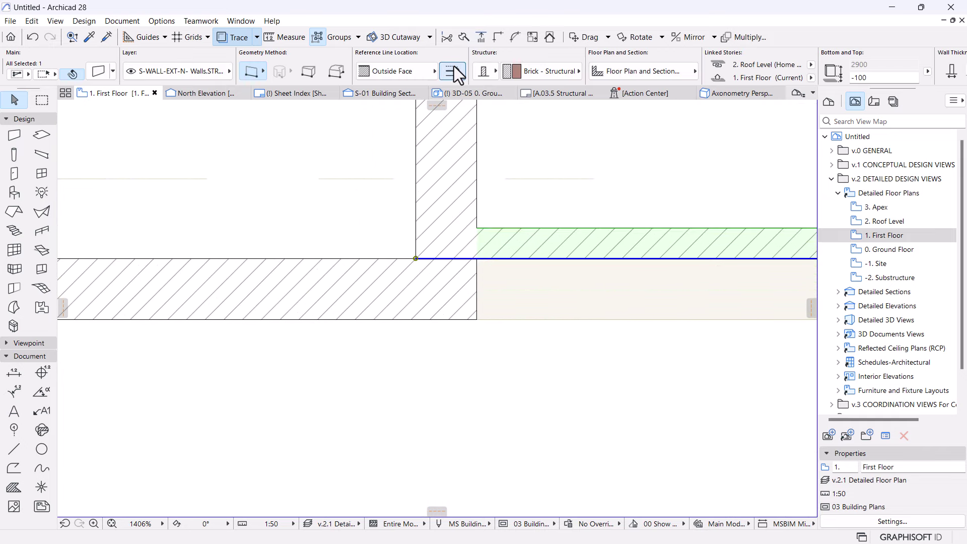
pyautogui.hotkey('ctrl', 'd')
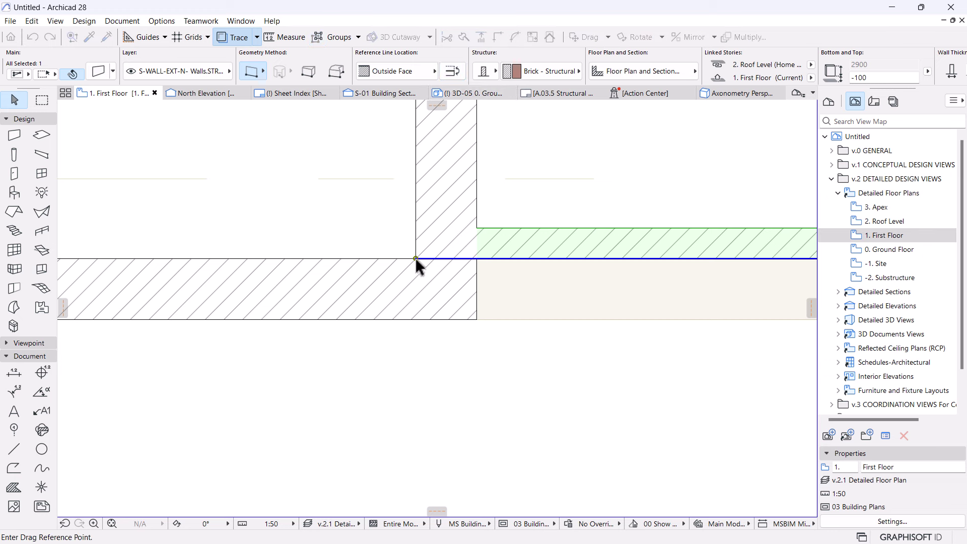
pyautogui.click(415, 258)
pyautogui.click(465, 317)
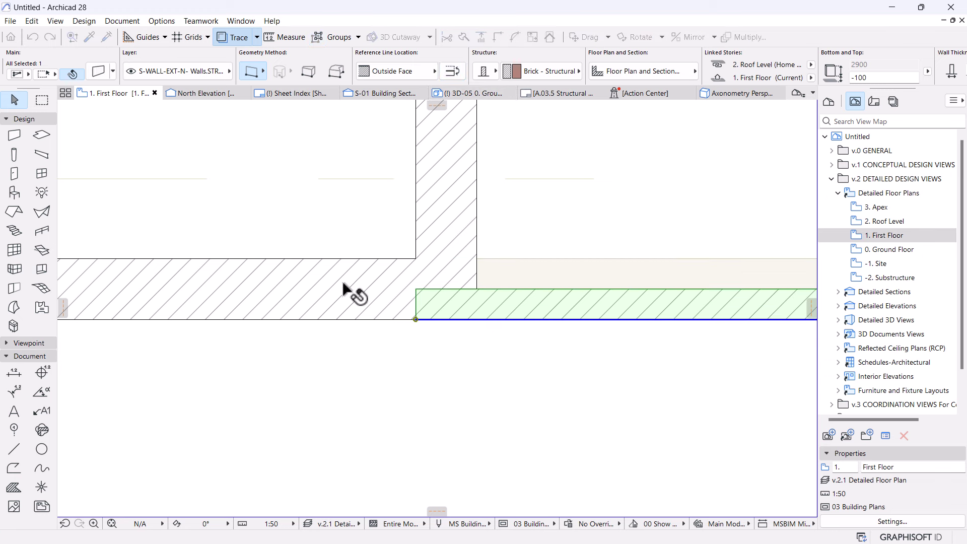
# - Intersect the 115 mm wall with the wall running north at its west end and the room's east wall at its other end
pyautogui.keyDown('shift'); pyautogui.click(454, 126); pyautogui.keyUp('shift')
pyautogui.click(498, 38)
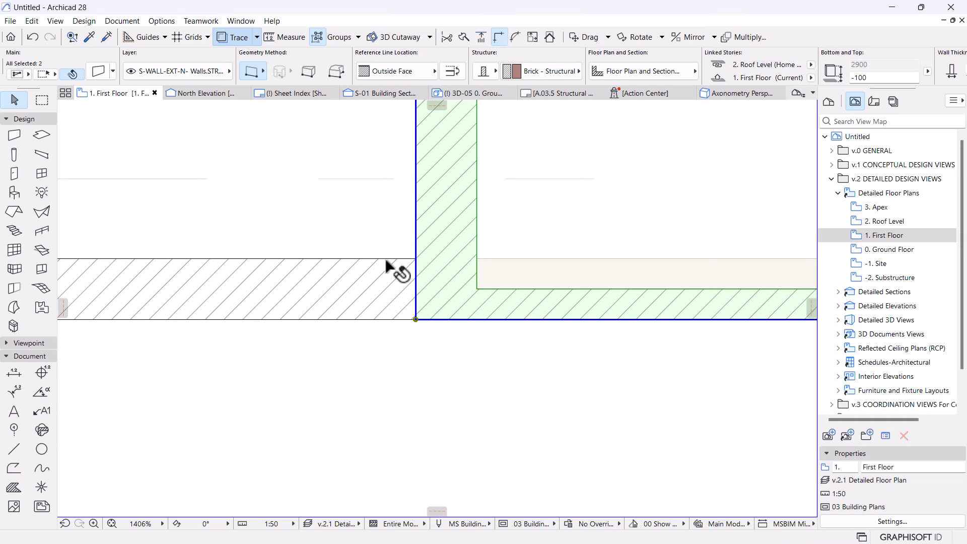
pyautogui.click(391, 352)
pyautogui.scroll(-7, 421, 333)
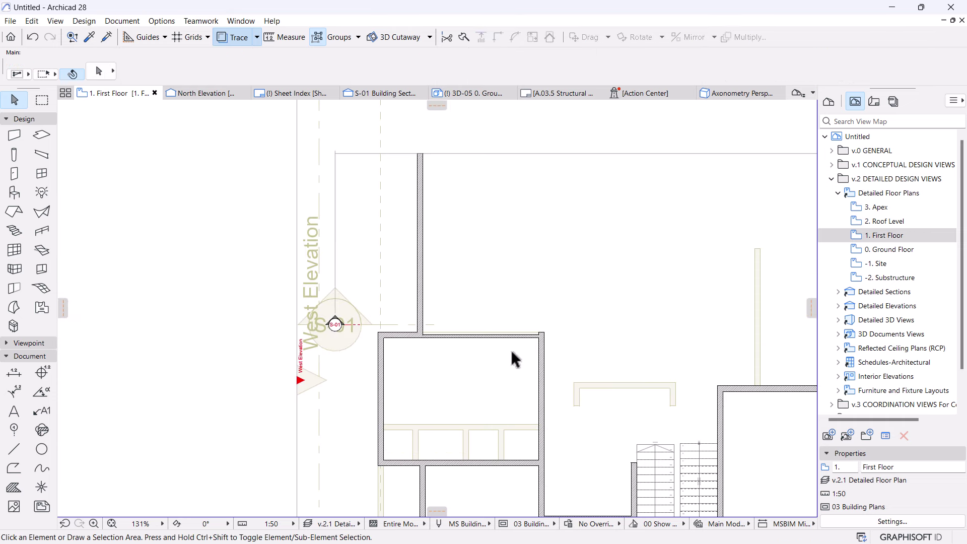
pyautogui.scroll(2, 544, 332)
pyautogui.click(536, 330)
pyautogui.keyDown('shift'); pyautogui.click(558, 367); pyautogui.keyUp('shift')
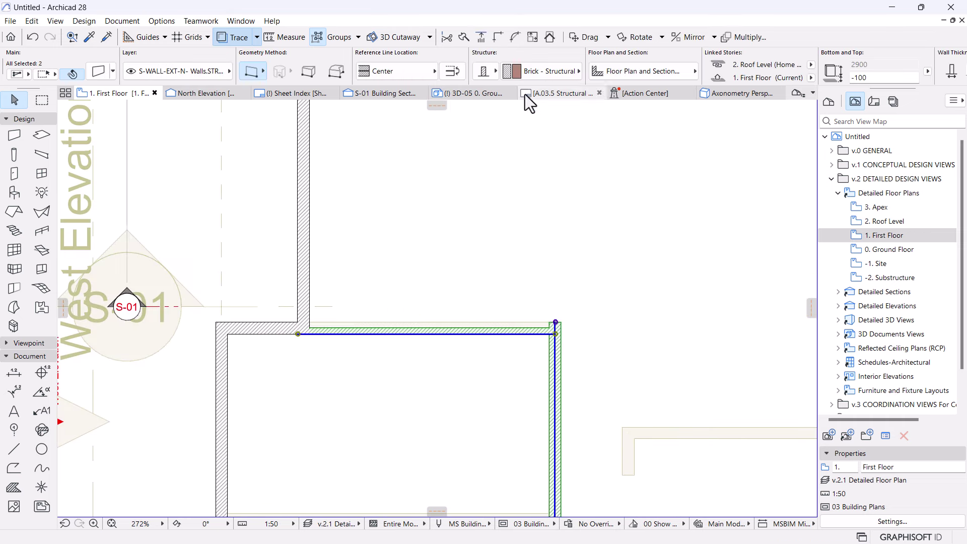
pyautogui.scroll(-4, 418, 146)
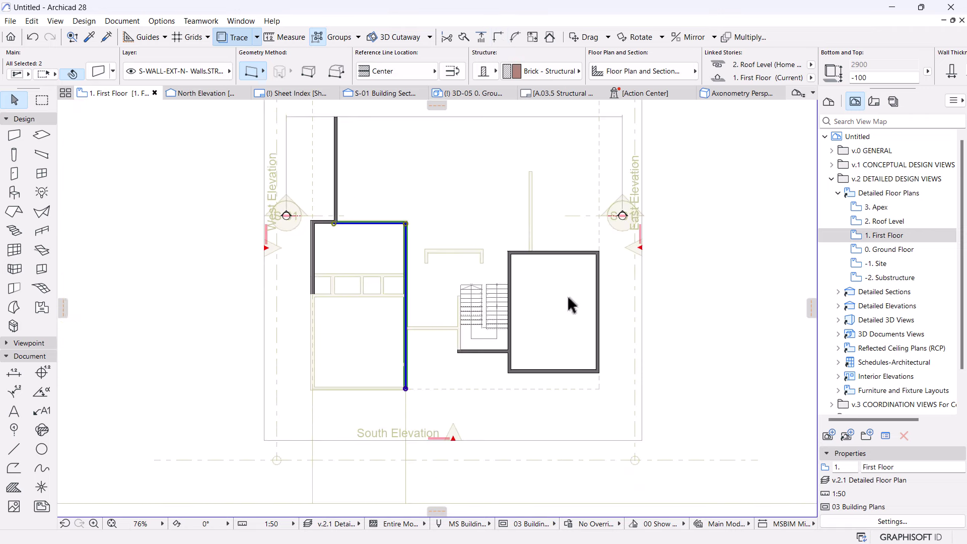
pyautogui.click(659, 315)
# - Split the long wall on the east side of the western rooms at the corridor wall's south face
pyautogui.scroll(3, 460, 256)
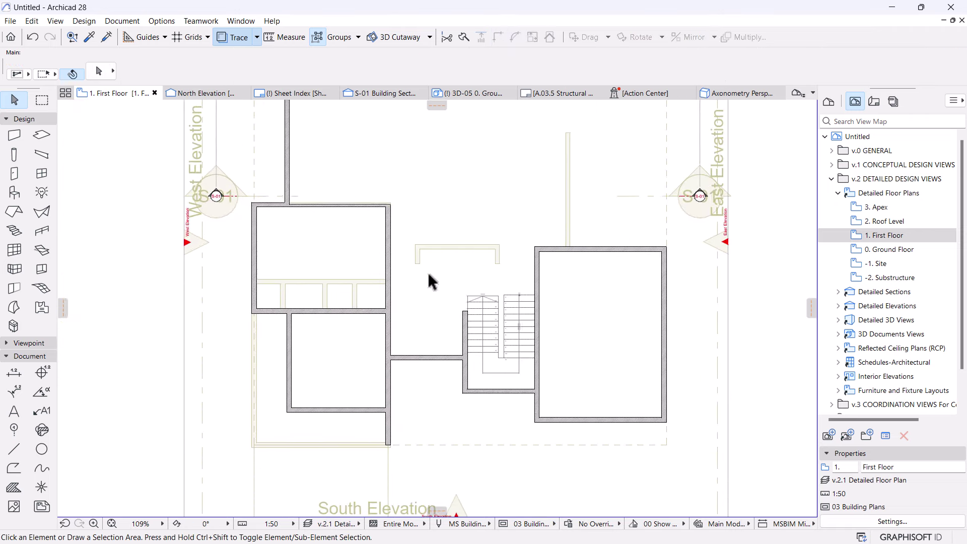
pyautogui.scroll(2, 406, 335)
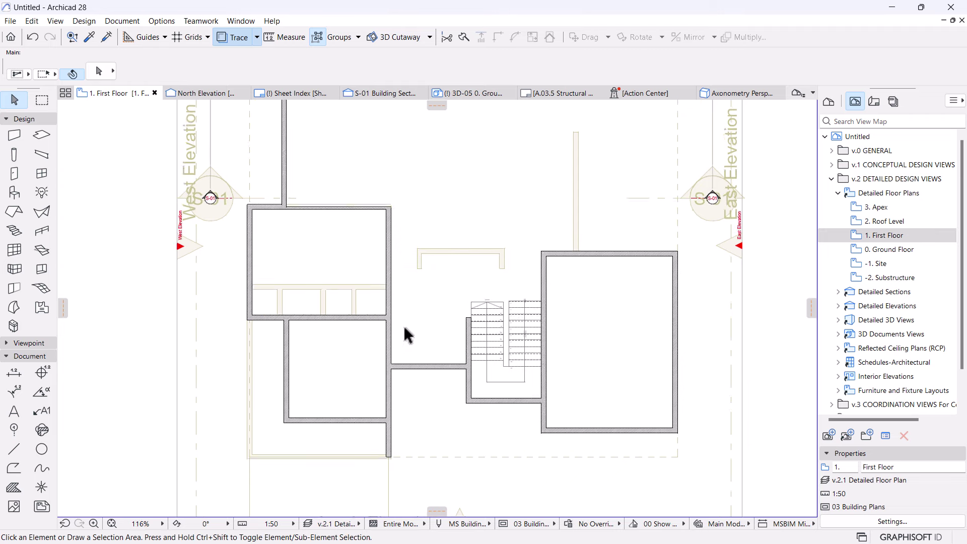
pyautogui.scroll(-2, 438, 339)
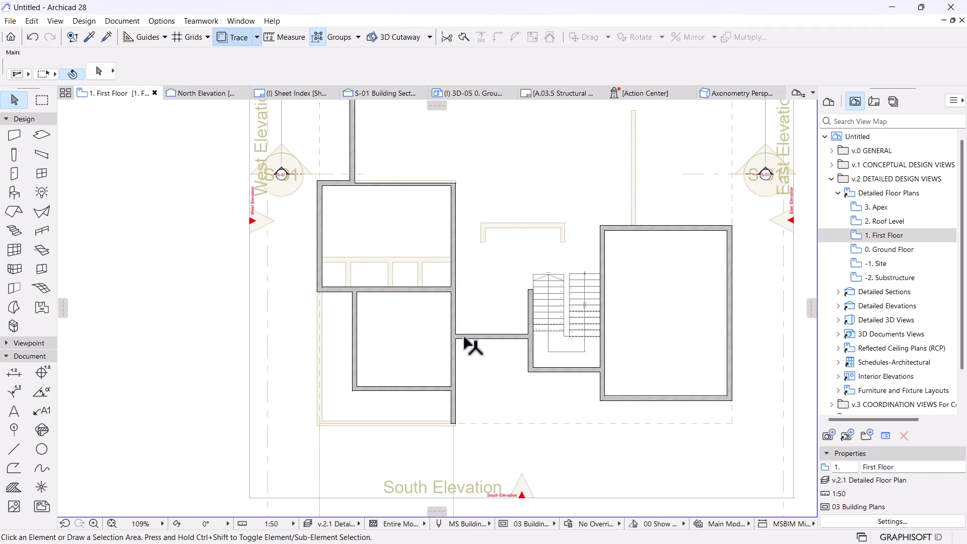
pyautogui.scroll(2, 468, 343)
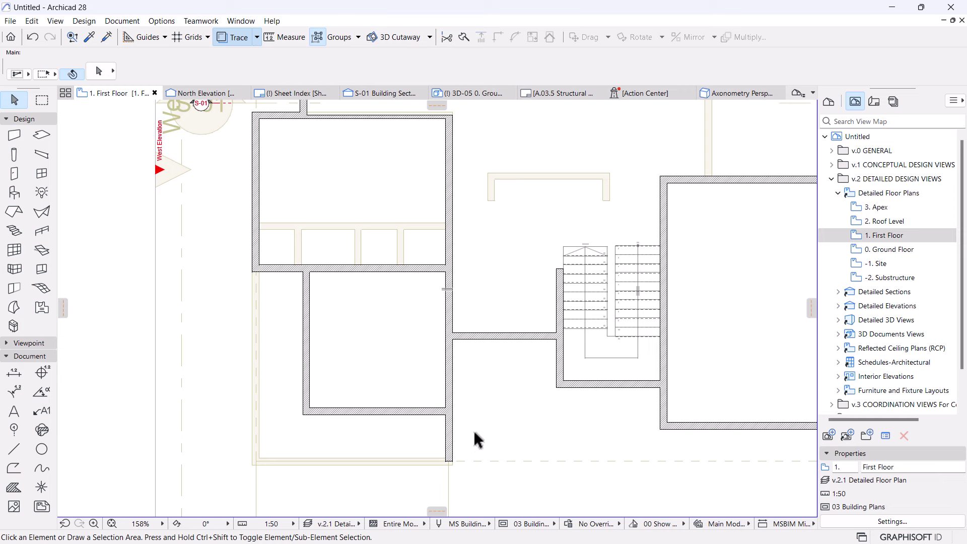
pyautogui.click(451, 434)
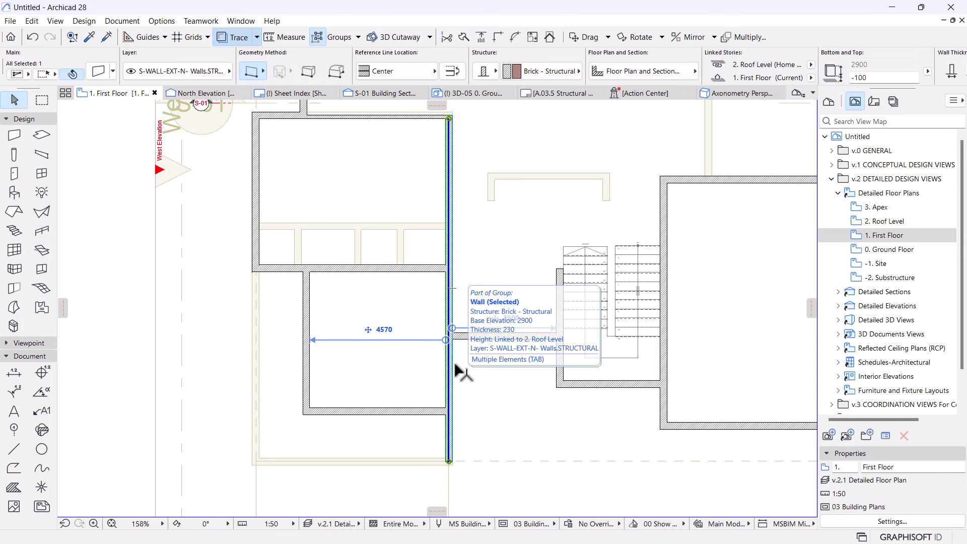
pyautogui.press('Escape')
pyautogui.scroll(4, 453, 356)
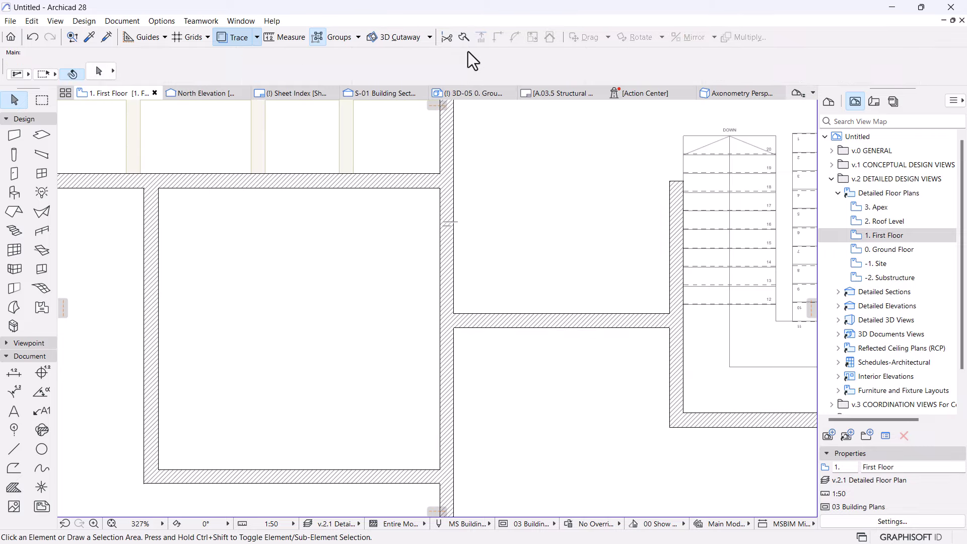
pyautogui.click(464, 36)
pyautogui.click(453, 334)
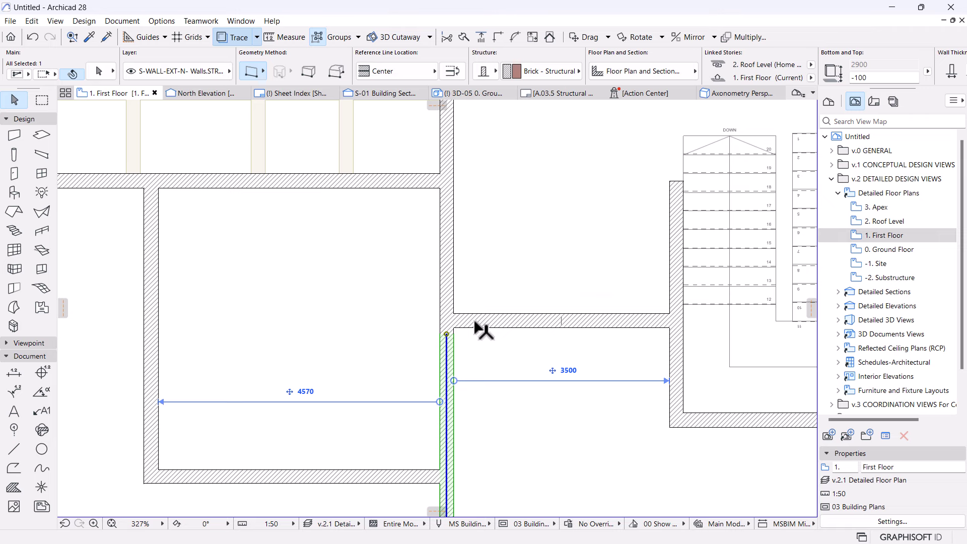
pyautogui.press('Escape')
pyautogui.scroll(-5, 461, 312)
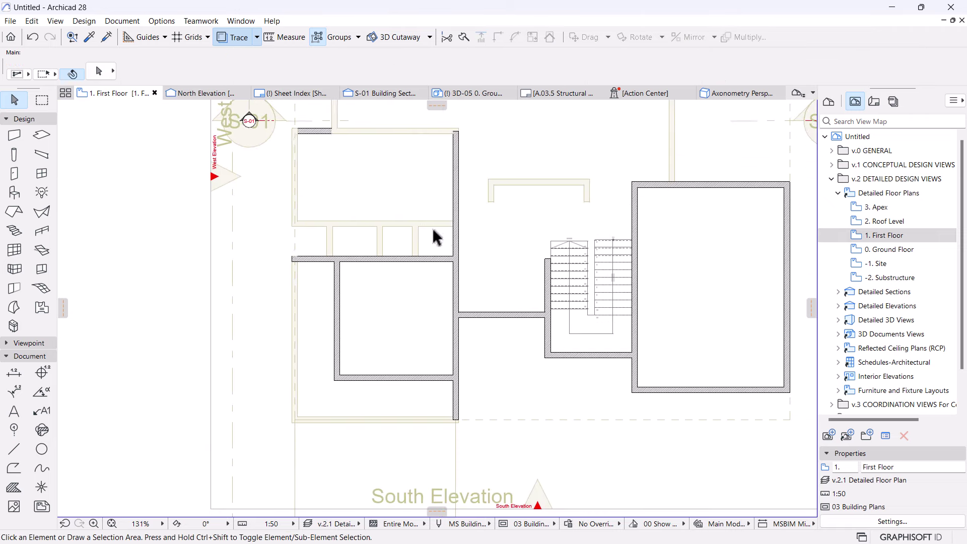
# - Intersect the northern piece of the split wall with the northwest room's south wall, trimming it to the corner
pyautogui.scroll(2, 436, 236)
pyautogui.click(438, 272)
pyautogui.keyDown('shift'); pyautogui.click(464, 254); pyautogui.keyUp('shift')
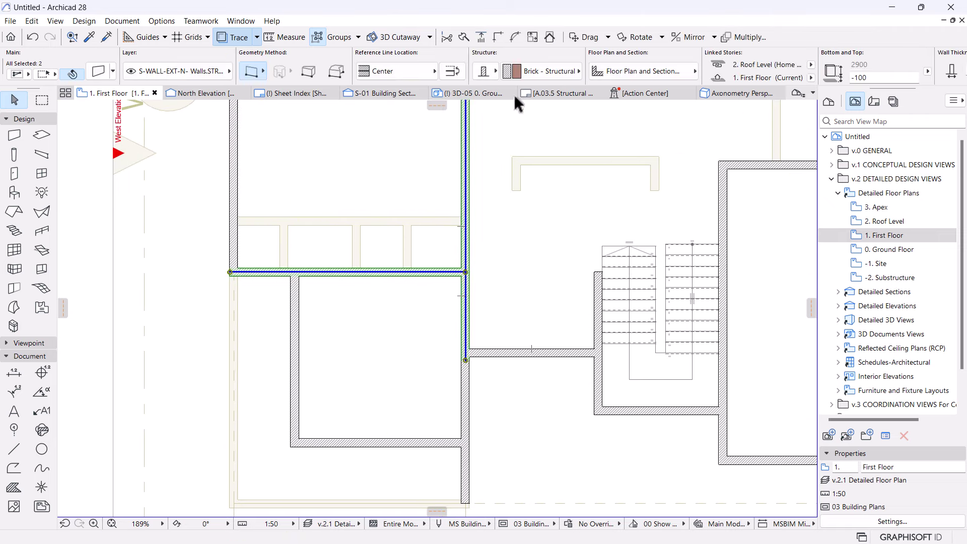
pyautogui.click(497, 37)
pyautogui.scroll(-3, 460, 302)
pyautogui.scroll(3, 456, 317)
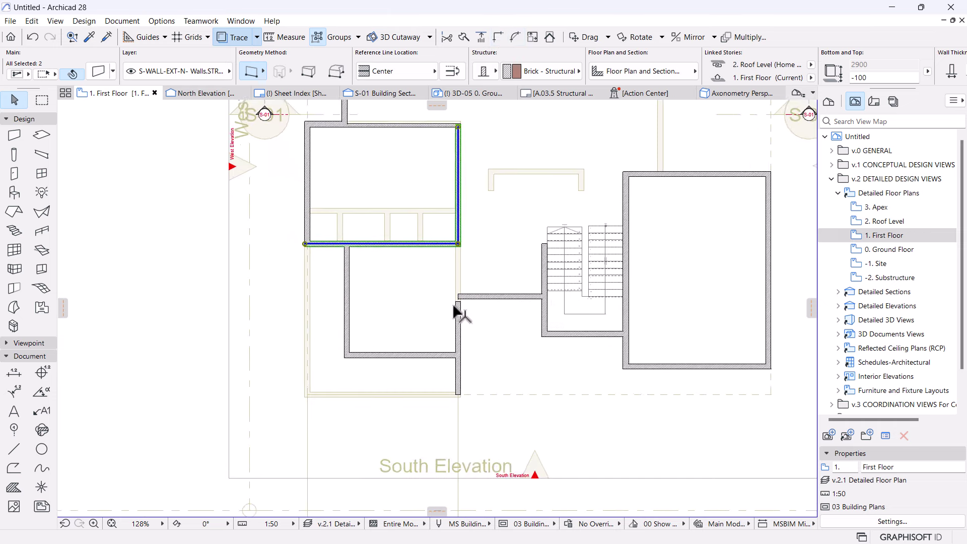
# - Move the southern piece of the split wall east until it stands 2000 mm clear of the stair's west wall
pyautogui.click(459, 330)
pyautogui.hotkey('ctrl', 'd')
pyautogui.click(477, 340)
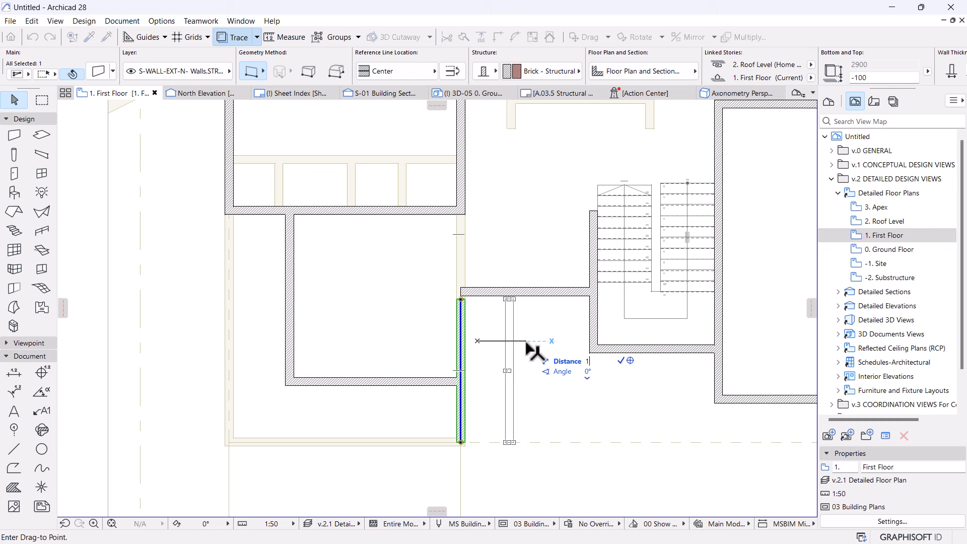
pyautogui.press('Return')
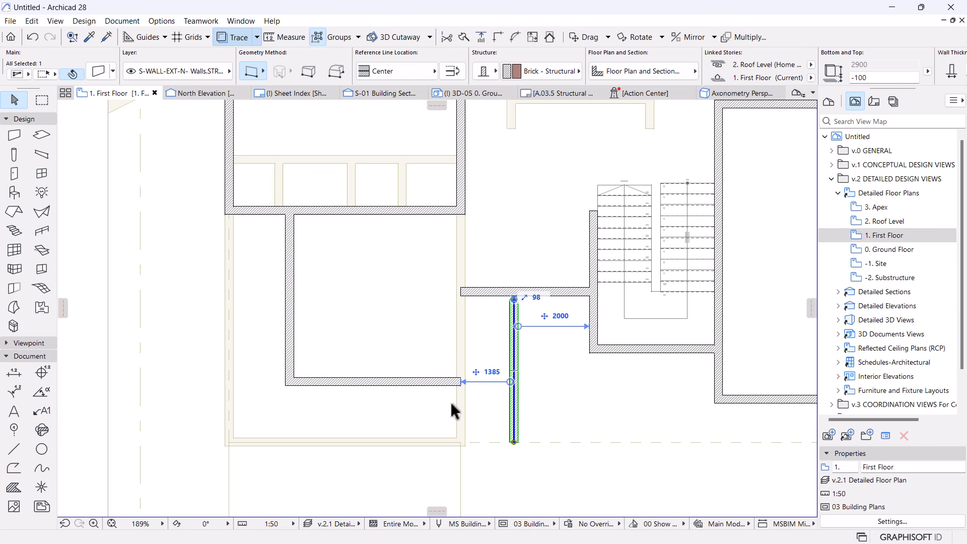
# - Intersect the moved wall with the southern room's south wall and with the corridor wall, closing both corners
pyautogui.keyDown('shift'); pyautogui.click(447, 382); pyautogui.keyUp('shift')
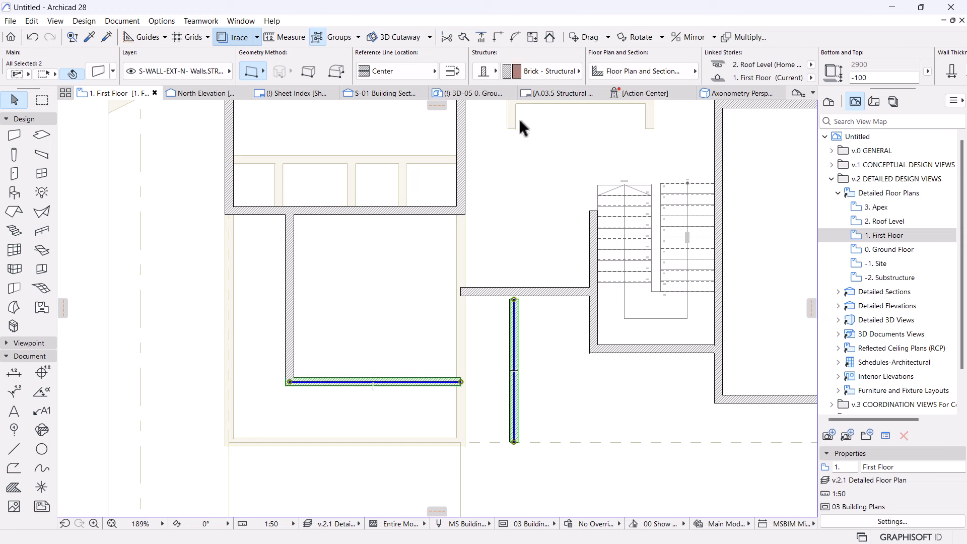
pyautogui.click(498, 37)
pyautogui.click(531, 309)
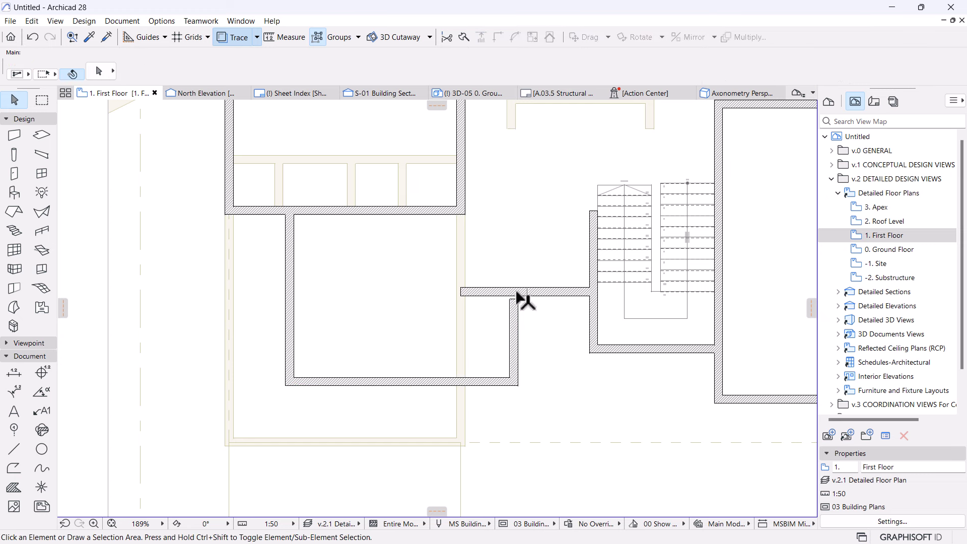
pyautogui.keyDown('shift'); pyautogui.click(515, 323); pyautogui.keyUp('shift')
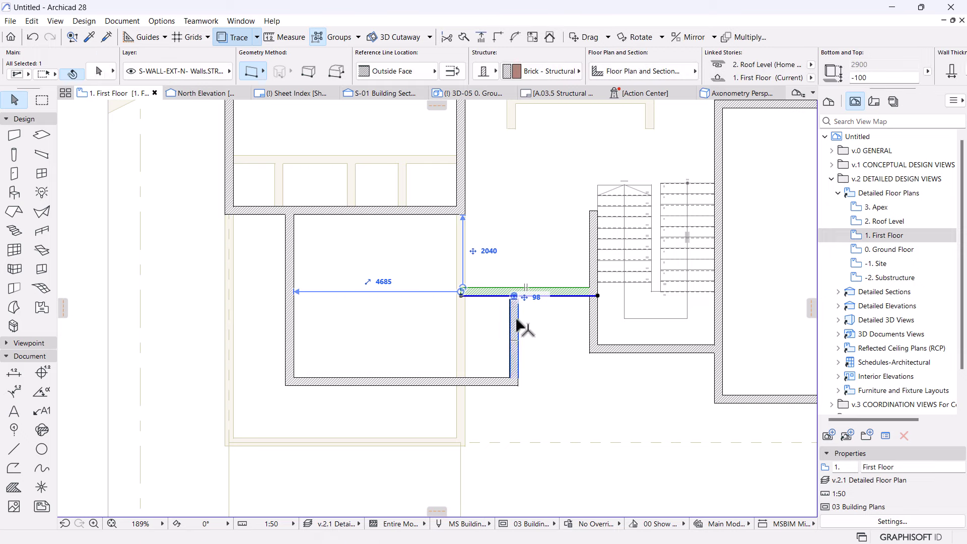
pyautogui.click(498, 40)
pyautogui.click(424, 328)
pyautogui.scroll(-5, 425, 327)
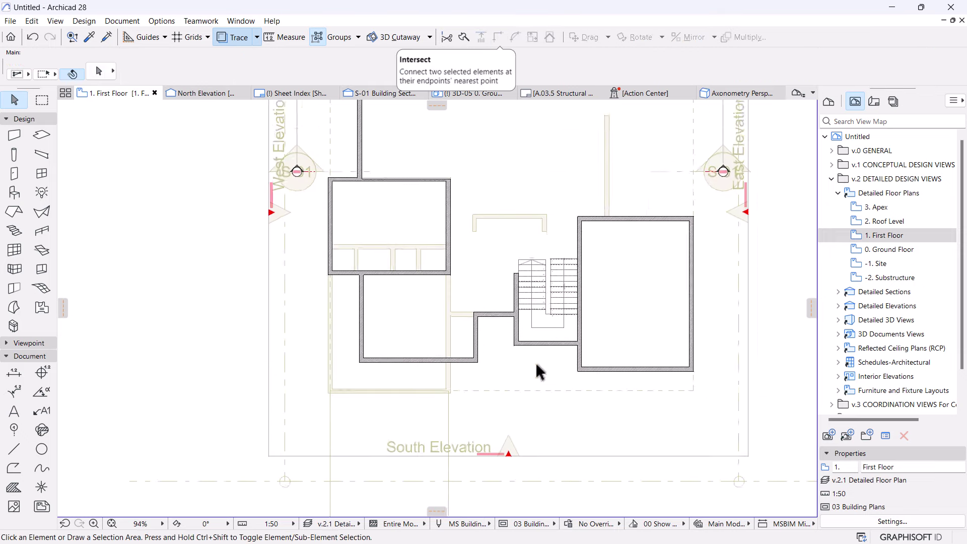
# - Examine the enlarged southern room and the stair area against the traced ground floor
pyautogui.scroll(4, 410, 375)
pyautogui.scroll(2, 443, 400)
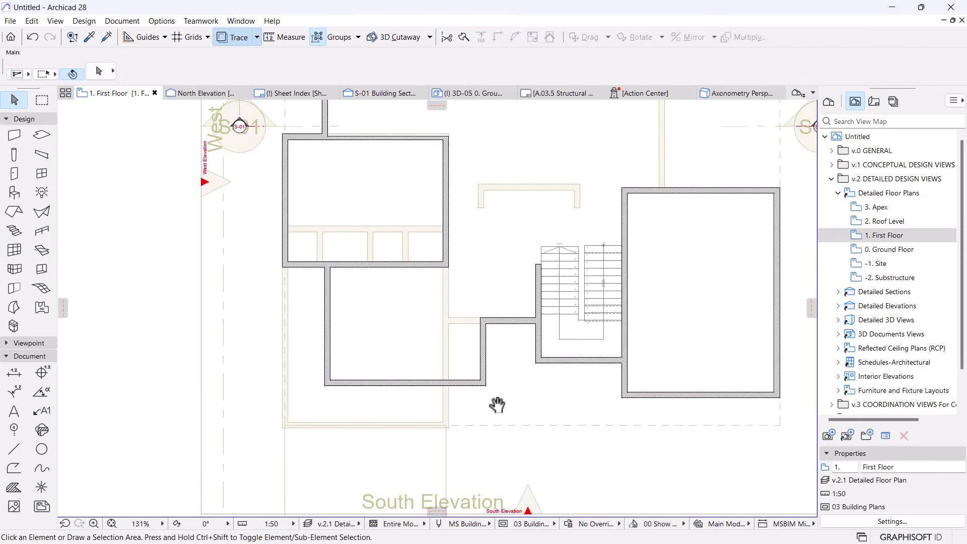
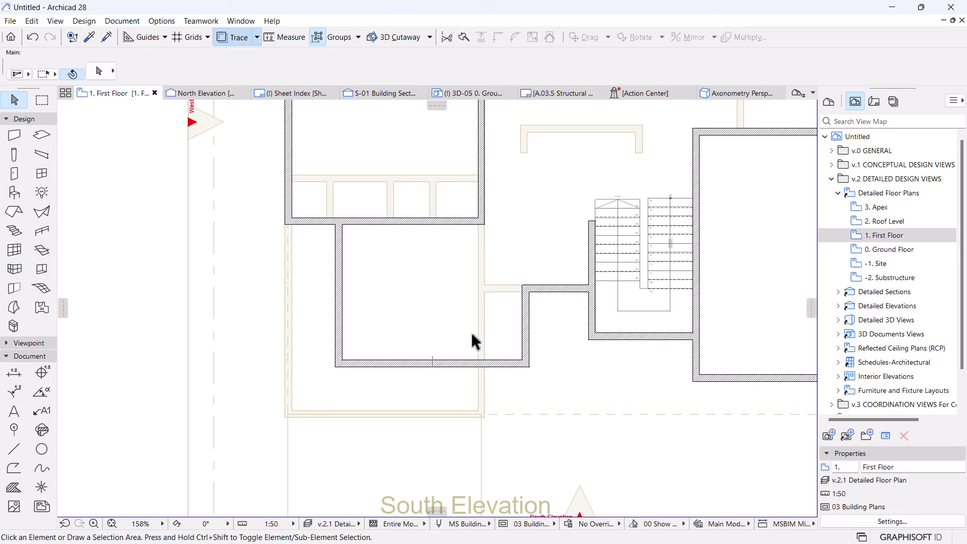
pyautogui.scroll(2, 519, 374)
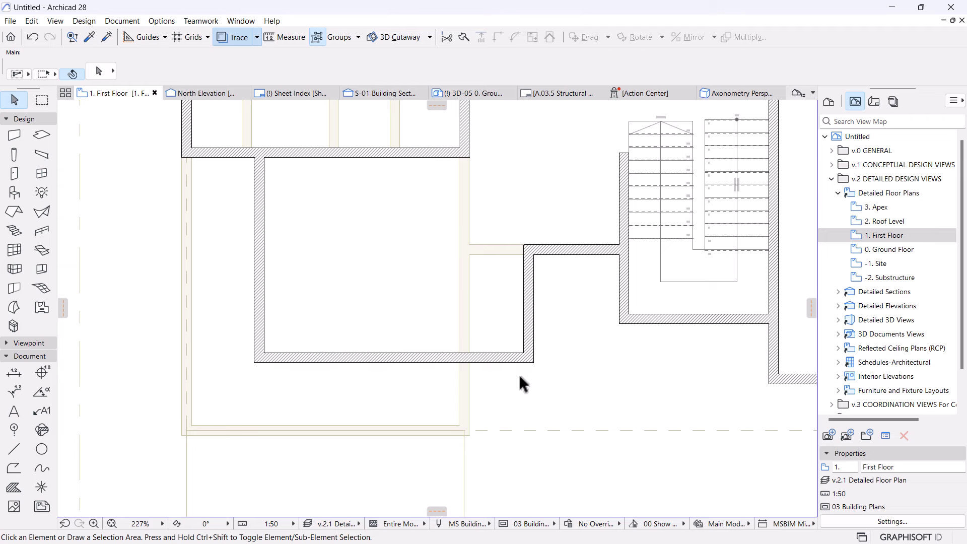
pyautogui.scroll(-5, 518, 370)
pyautogui.scroll(3, 512, 359)
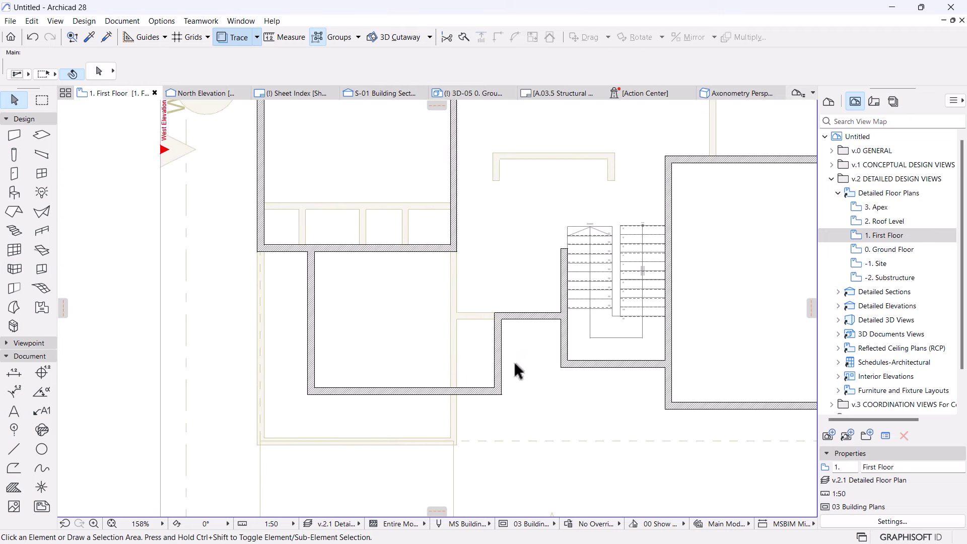
pyautogui.scroll(-2, 581, 358)
pyautogui.moveTo(623, 341); pyautogui.dragTo(460, 395, button='middle')
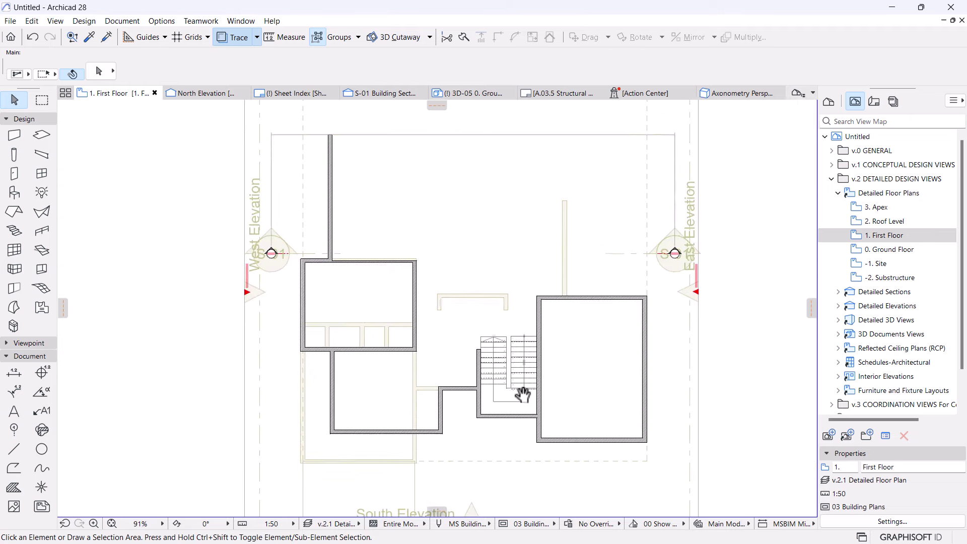
pyautogui.click(522, 383)
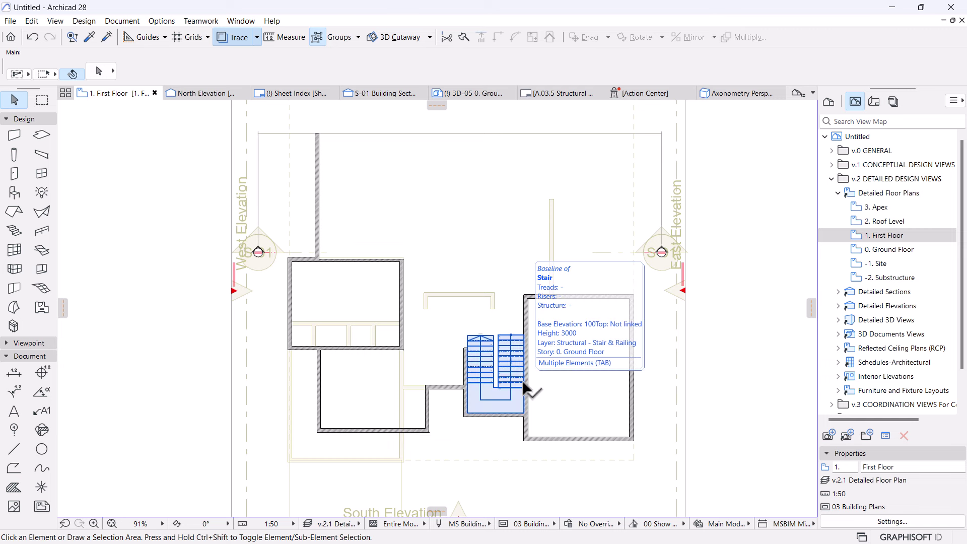
pyautogui.scroll(1, 533, 355)
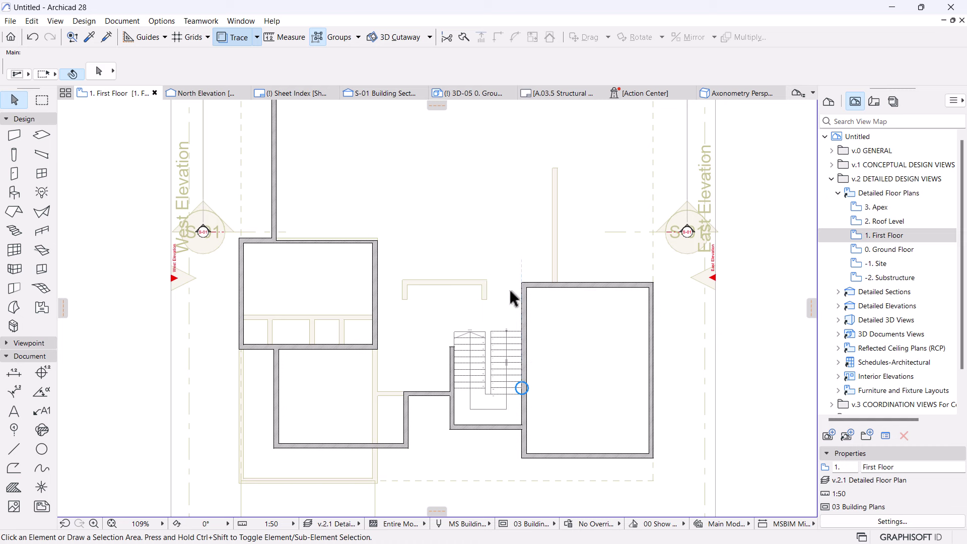
# - Stretch the northwest room's east wall north to line up with the north end of the parallel wall to its west
pyautogui.scroll(3, 557, 277)
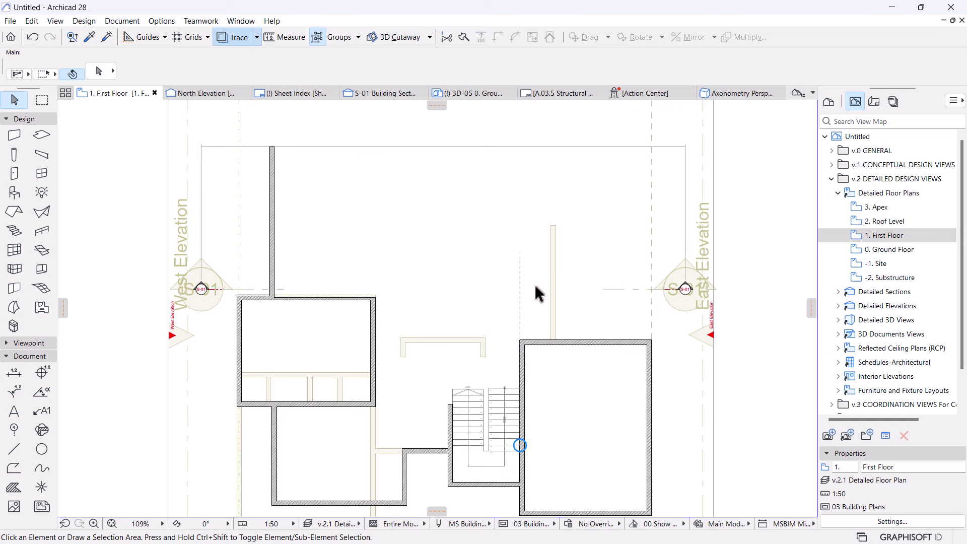
pyautogui.scroll(-2, 400, 282)
pyautogui.scroll(2, 453, 358)
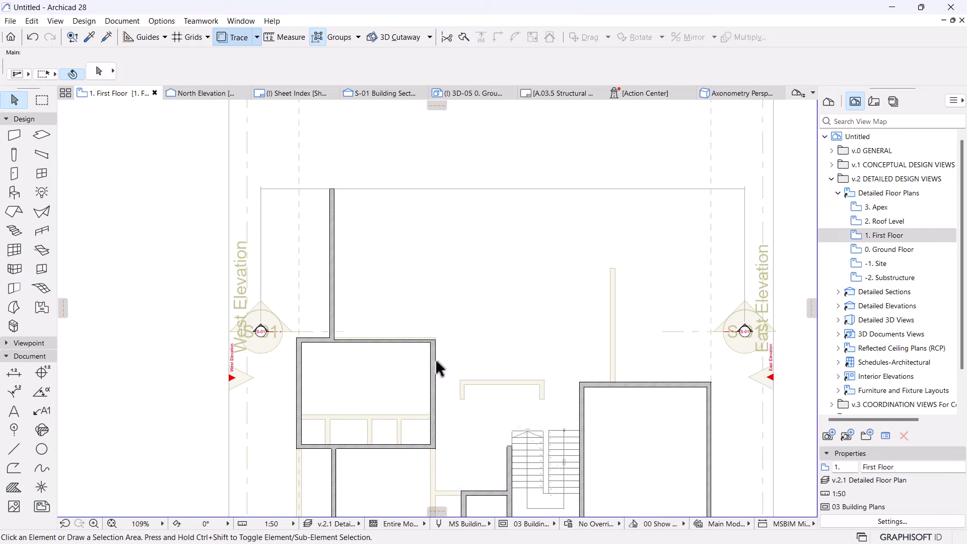
pyautogui.click(436, 348)
pyautogui.click(433, 342)
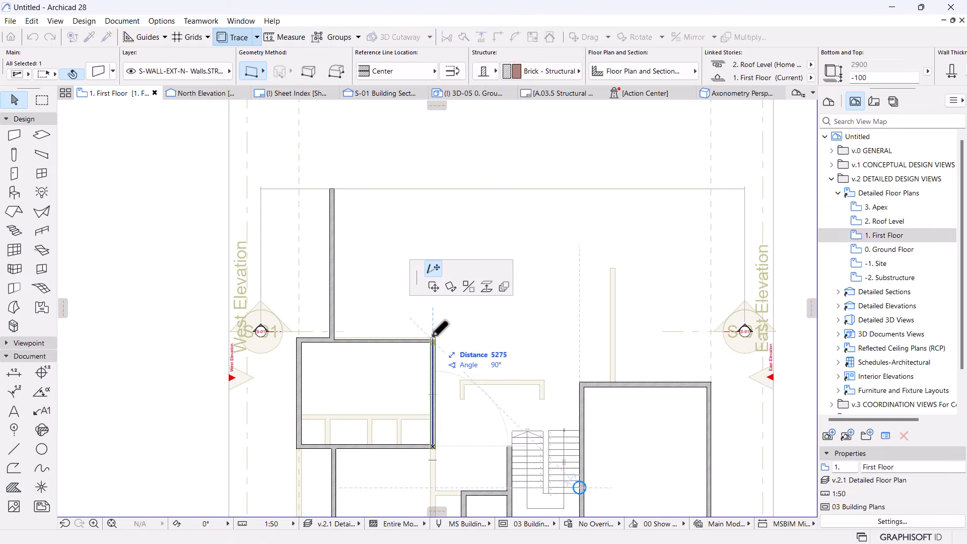
pyautogui.click(432, 189)
pyautogui.click(449, 366)
pyautogui.scroll(-2, 450, 370)
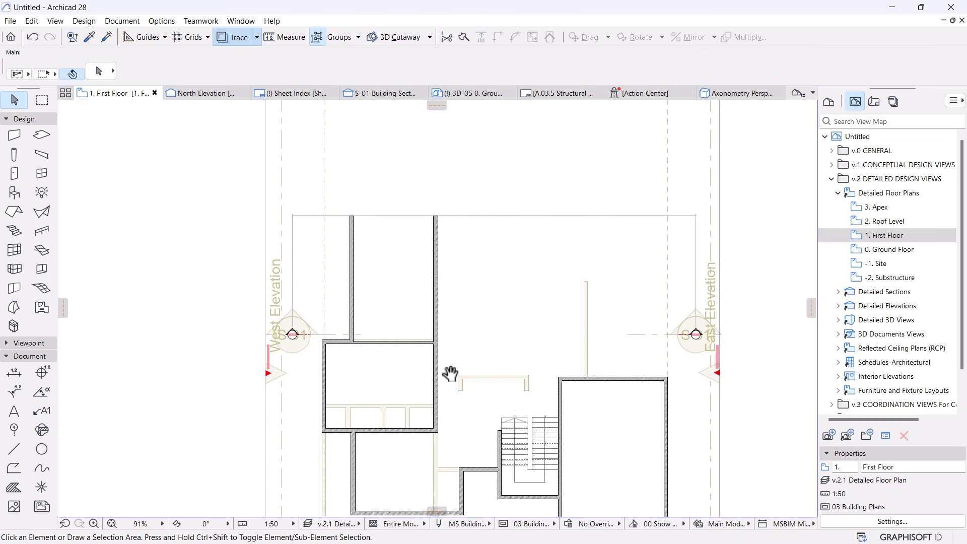
pyautogui.moveTo(451, 371); pyautogui.dragTo(464, 329, button='middle')
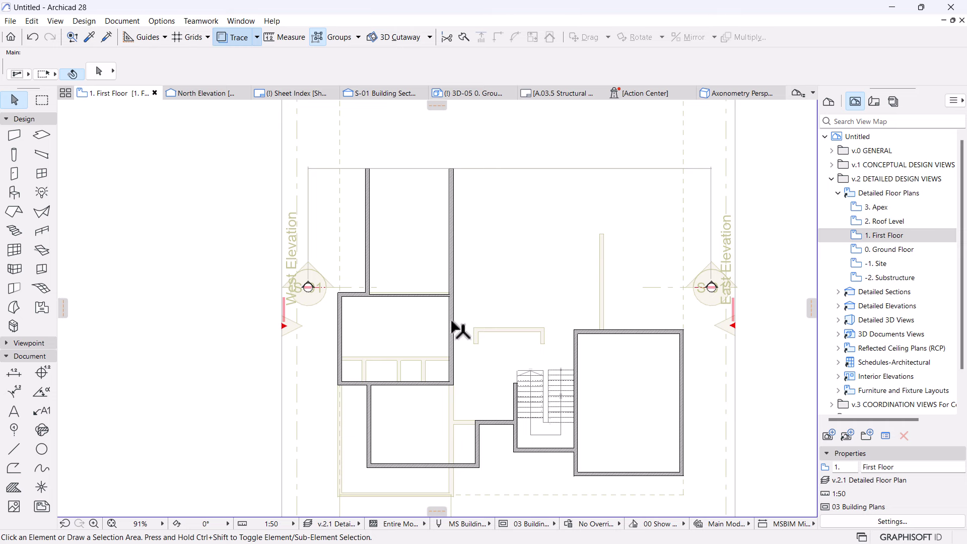
# - Copy the extended wall flush against its east face, and move the copy a further 1200 mm east
pyautogui.click(452, 325)
pyautogui.scroll(5, 450, 269)
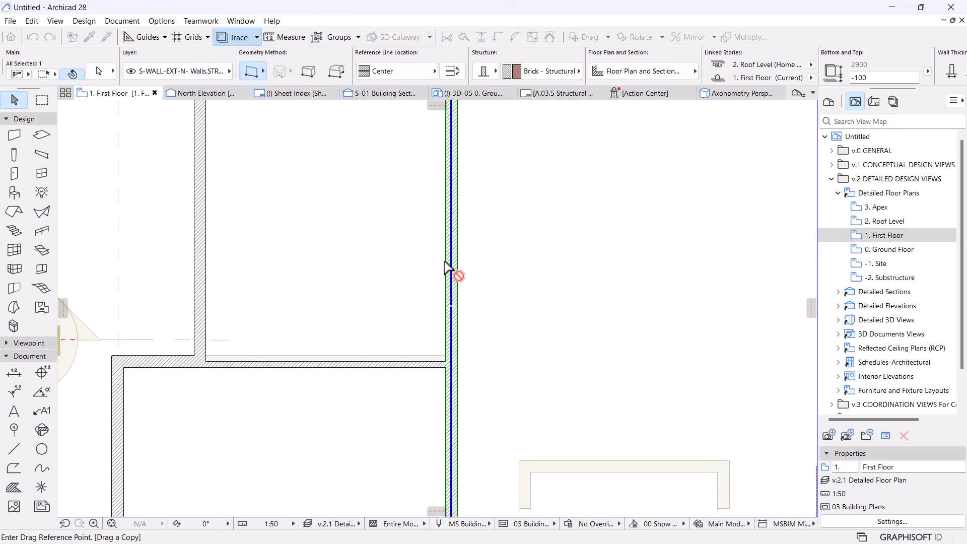
pyautogui.moveTo(448, 267); pyautogui.dragTo(489, 258)
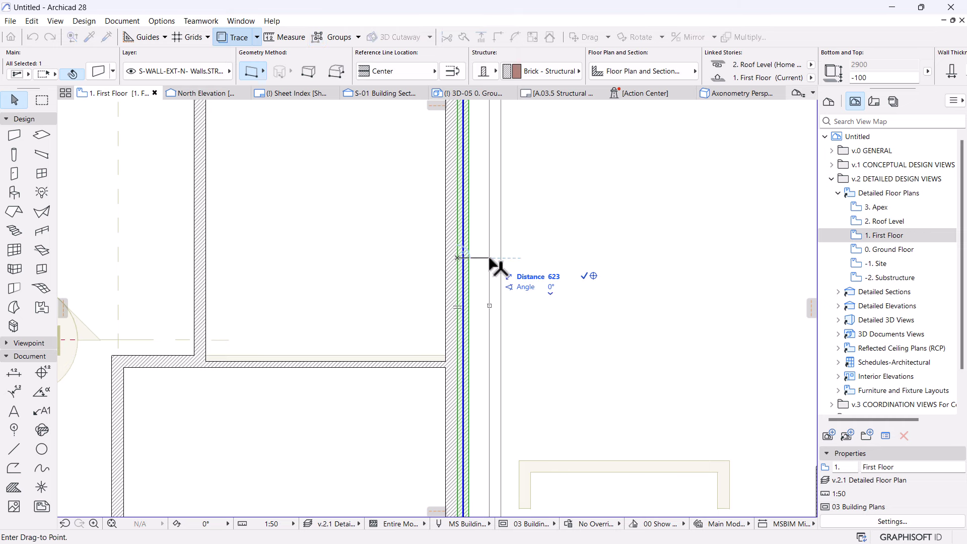
pyautogui.write('1200')
pyautogui.press('Return')
pyautogui.scroll(-3, 528, 277)
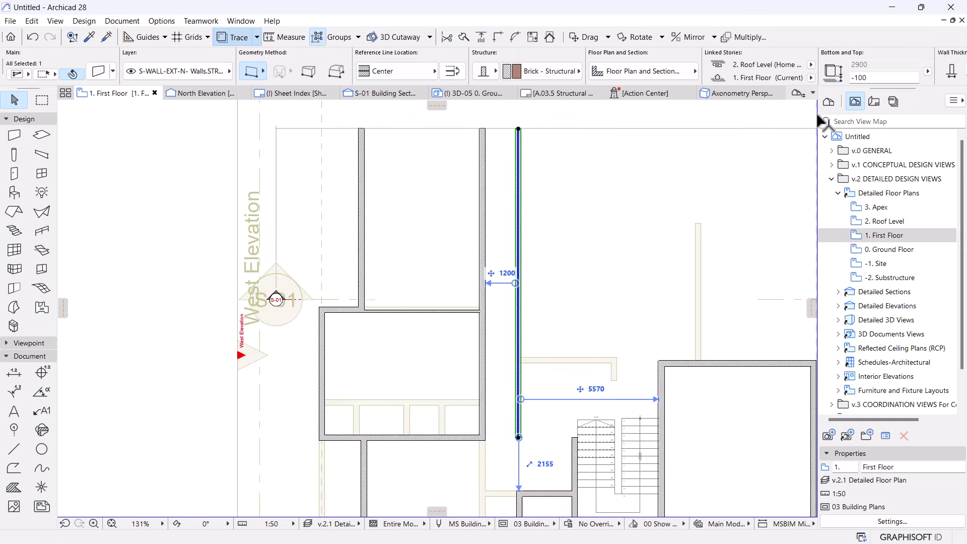
# - Reduce the copied wall's thickness to match the thin north wall of the northwest room
pyautogui.click(886, 76)
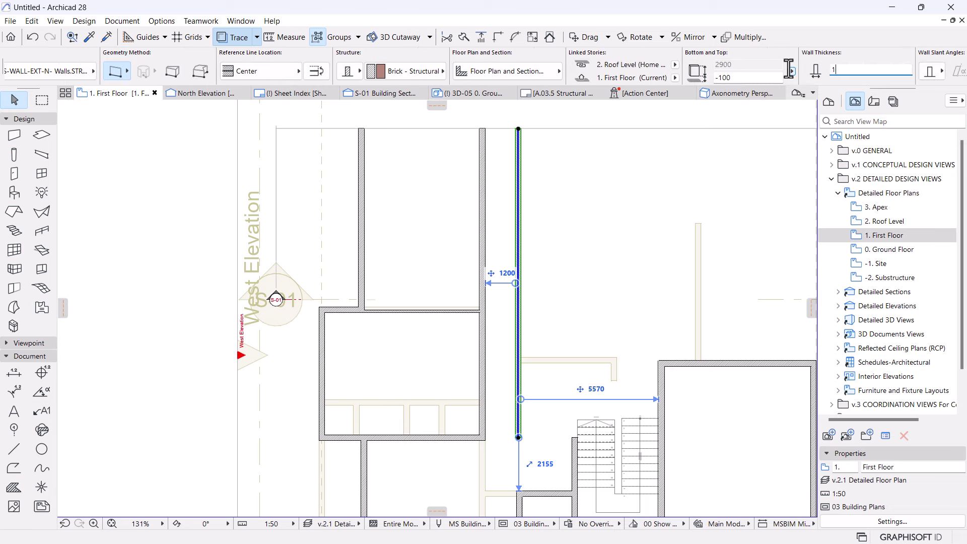
pyautogui.press('Return')
pyautogui.press('Escape')
pyautogui.scroll(-5, 504, 329)
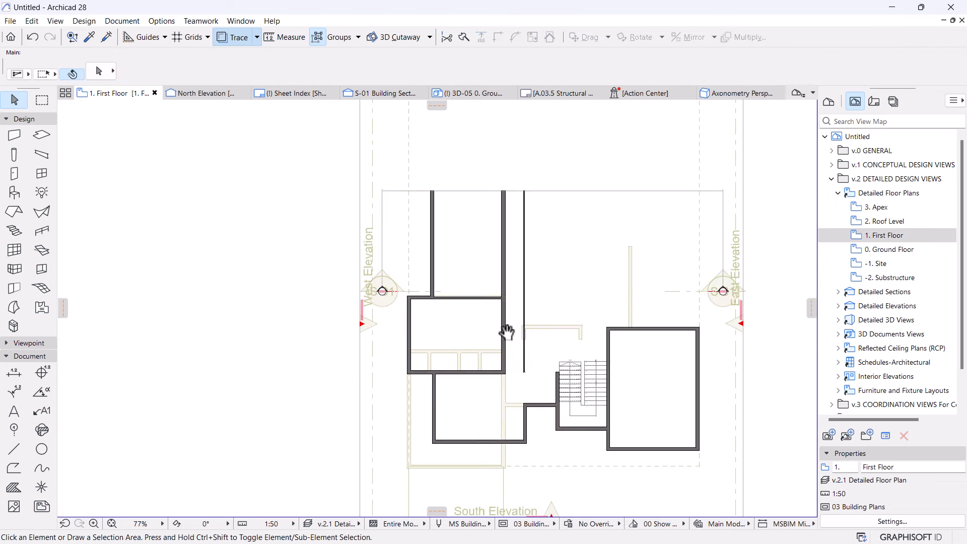
pyautogui.scroll(4, 511, 324)
pyautogui.scroll(1, 513, 327)
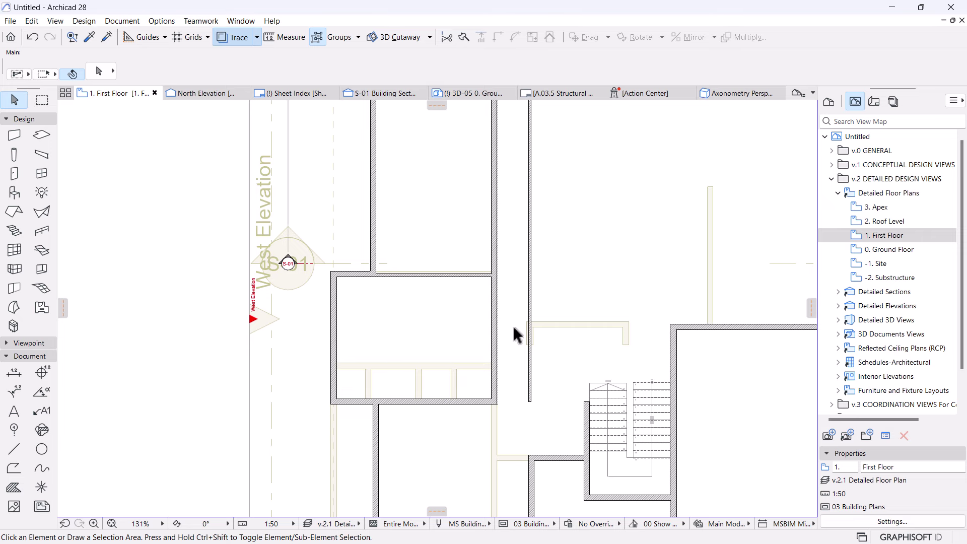
pyautogui.moveTo(588, 332); pyautogui.dragTo(500, 324, button='middle')
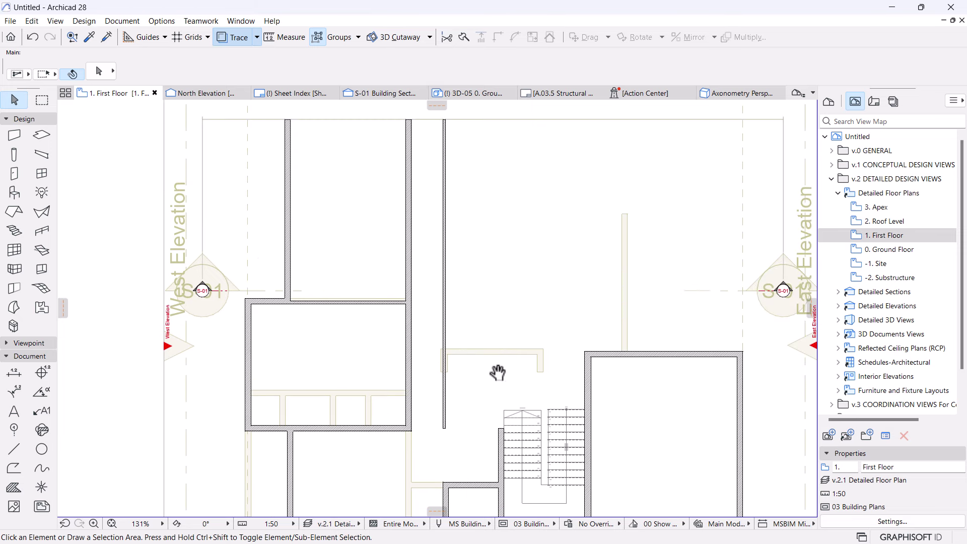
# - Copy the eastern room's north wall about 2000 mm north, keeping it parallel to the original
pyautogui.moveTo(659, 338); pyautogui.dragTo(584, 357, button='middle')
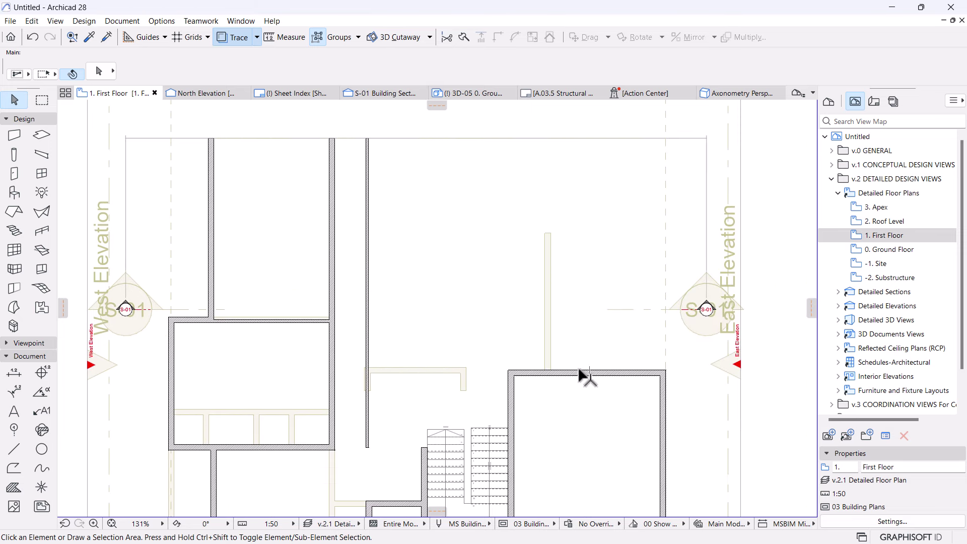
pyautogui.click(580, 371)
pyautogui.scroll(3, 582, 373)
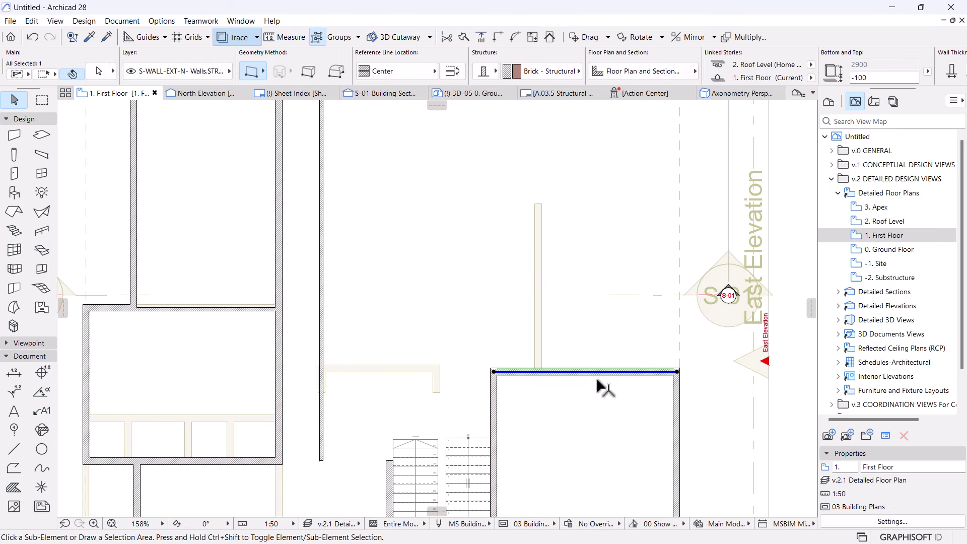
pyautogui.hotkey('ctrl', 'shift', 'd')
pyautogui.click(584, 374)
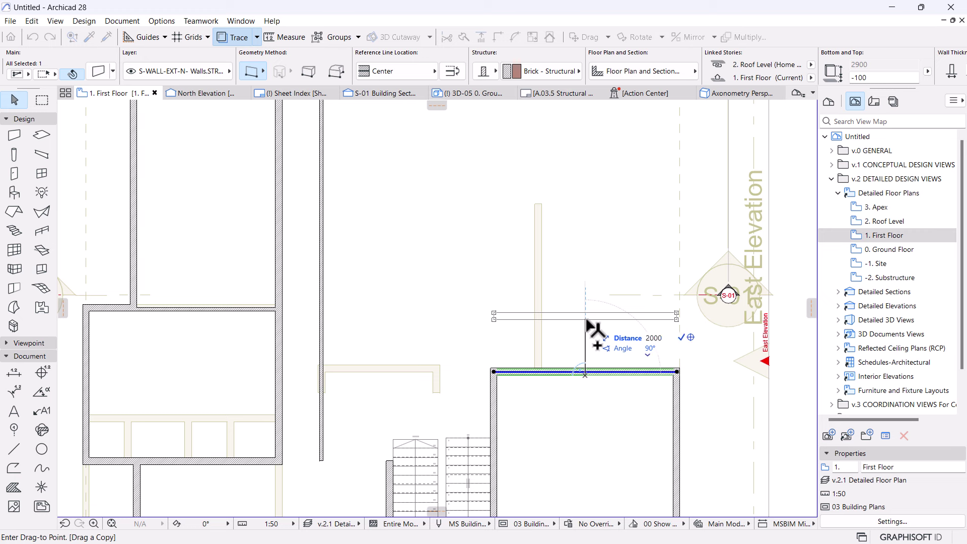
pyautogui.click(586, 317)
pyautogui.press('Escape')
pyautogui.scroll(-3, 559, 334)
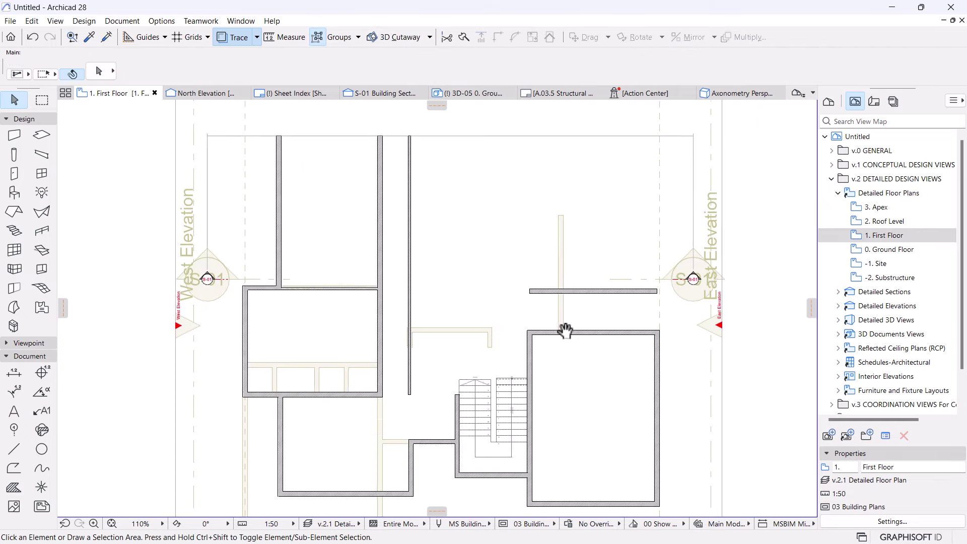
pyautogui.scroll(4, 564, 332)
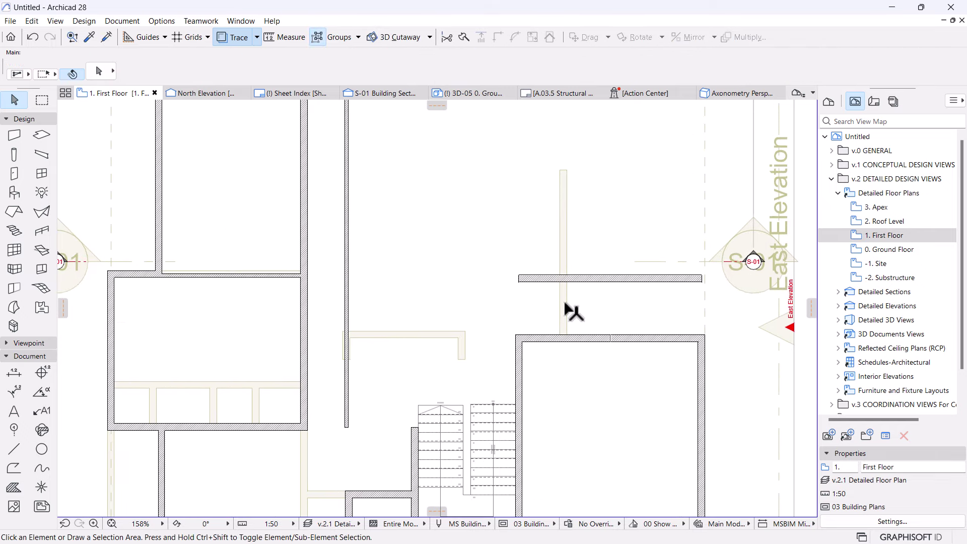
pyautogui.scroll(-4, 407, 308)
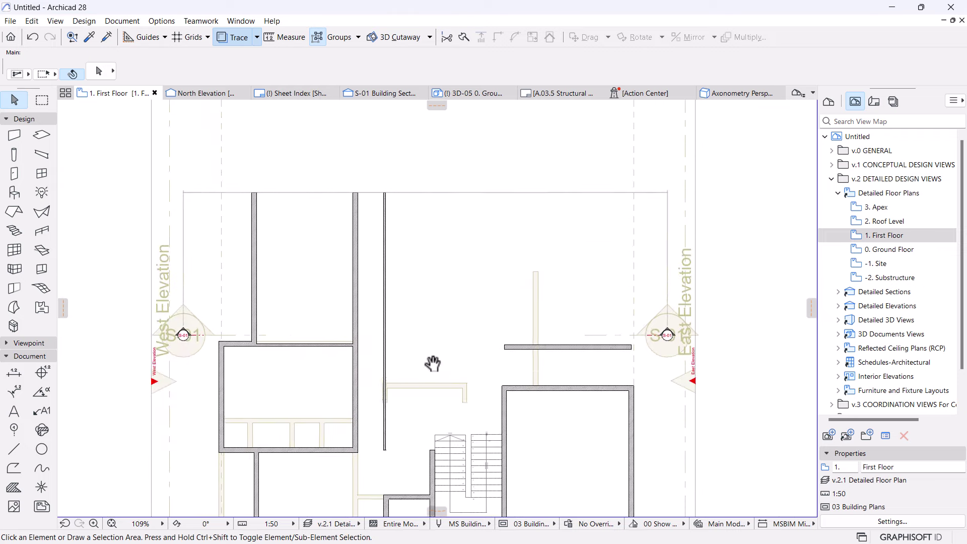
pyautogui.scroll(2, 434, 303)
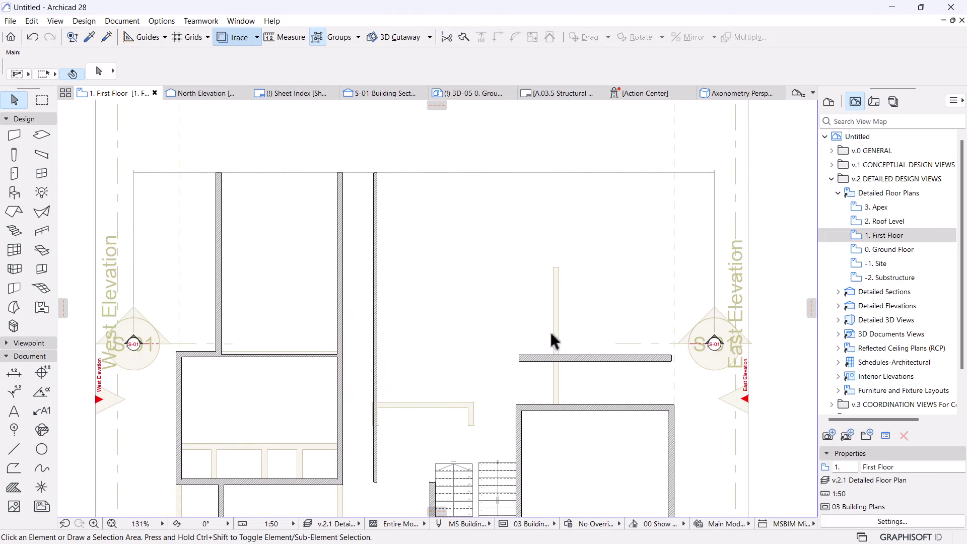
# - Place a copy of the short horizontal brick wall above the original, across the upper end of the traced vertical wall
pyautogui.click(584, 359)
pyautogui.hotkey('ctrl', 'shift', 'd')
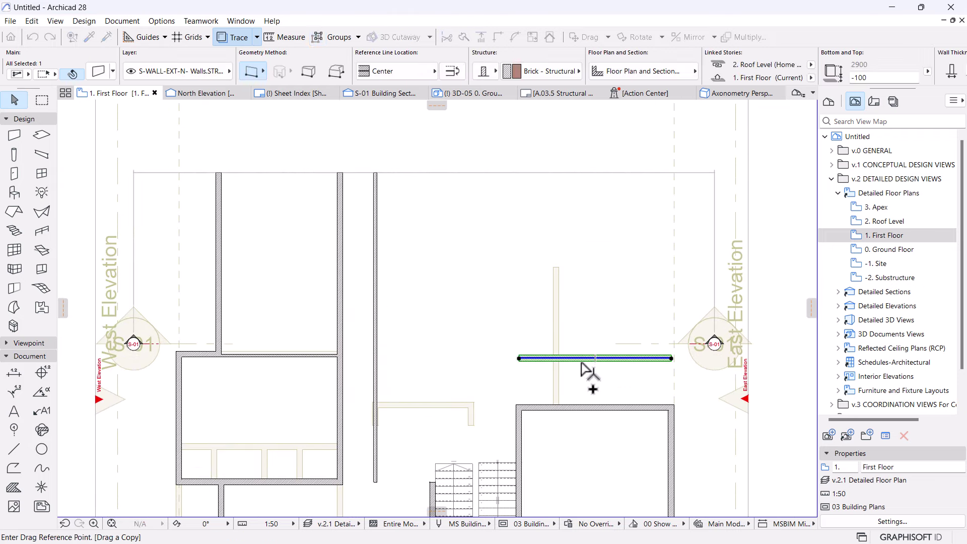
pyautogui.click(582, 361)
pyautogui.click(501, 268)
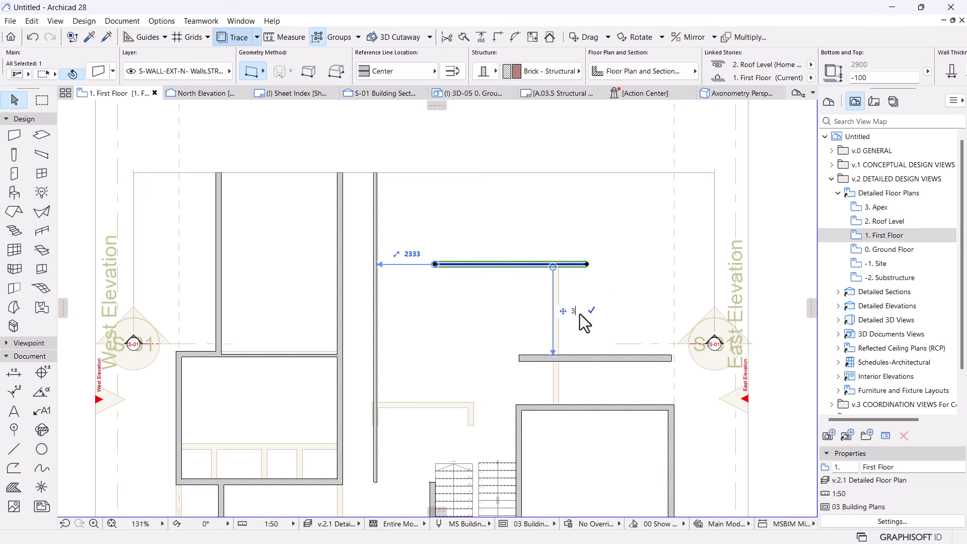
pyautogui.press('Escape')
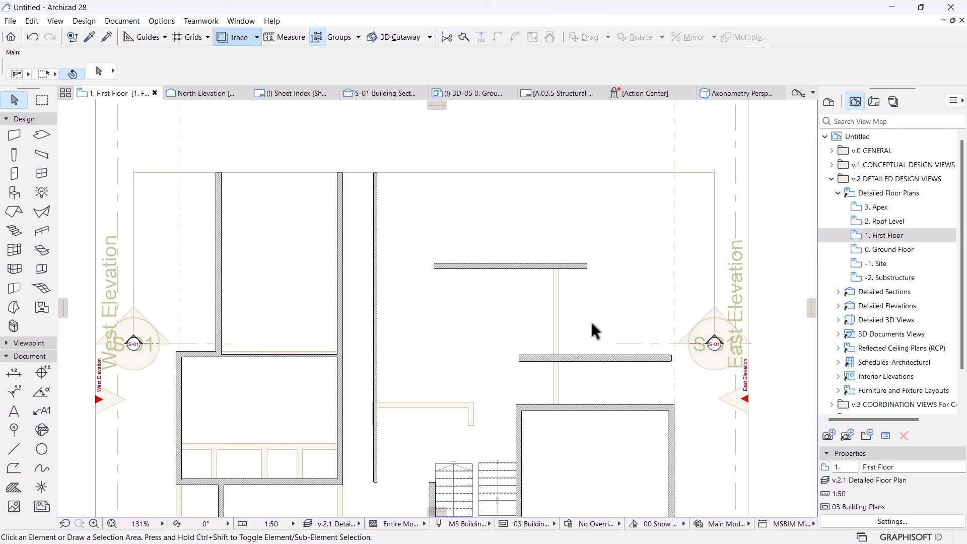
# - Draw a vertical brick wall with the same settings from the lower room's upper wall to the copied horizontal wall
pyautogui.keyDown('alt'); pyautogui.click(565, 358); pyautogui.keyUp('alt')
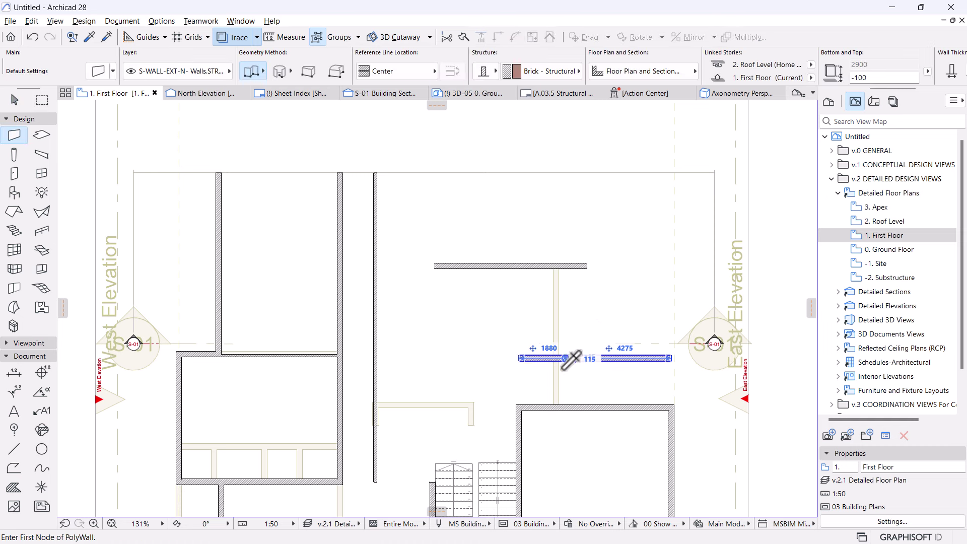
pyautogui.click(559, 405)
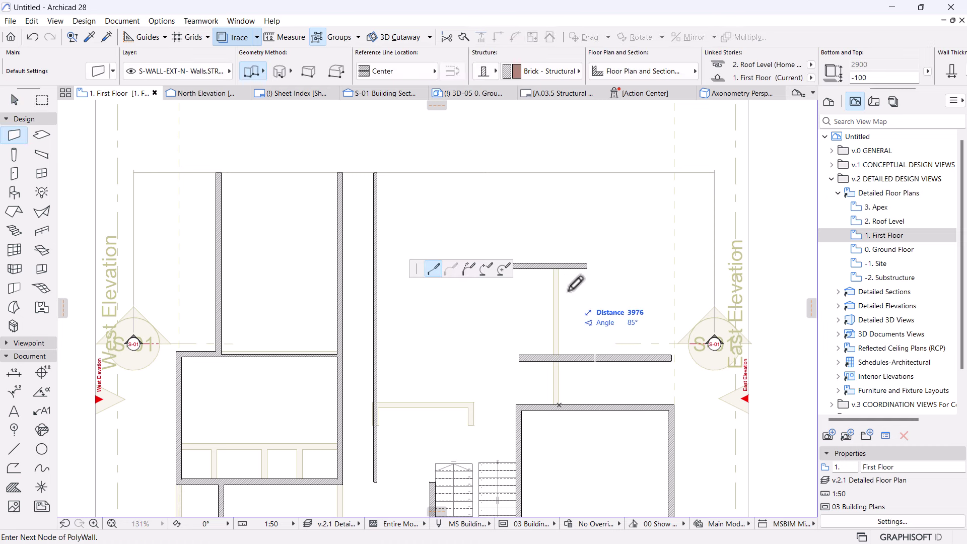
pyautogui.click(559, 265)
pyautogui.rightClick(560, 266)
pyautogui.click(581, 360)
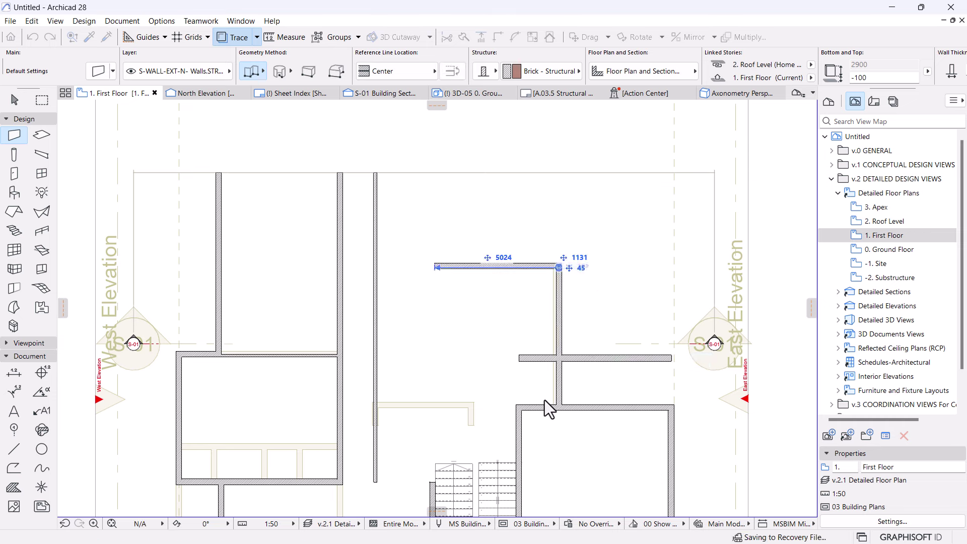
# - Set the new vertical wall's reference line to Outside Face and flip the wall to the other side of that line
pyautogui.scroll(6, 547, 398)
pyautogui.press('Escape')
pyautogui.click(632, 381)
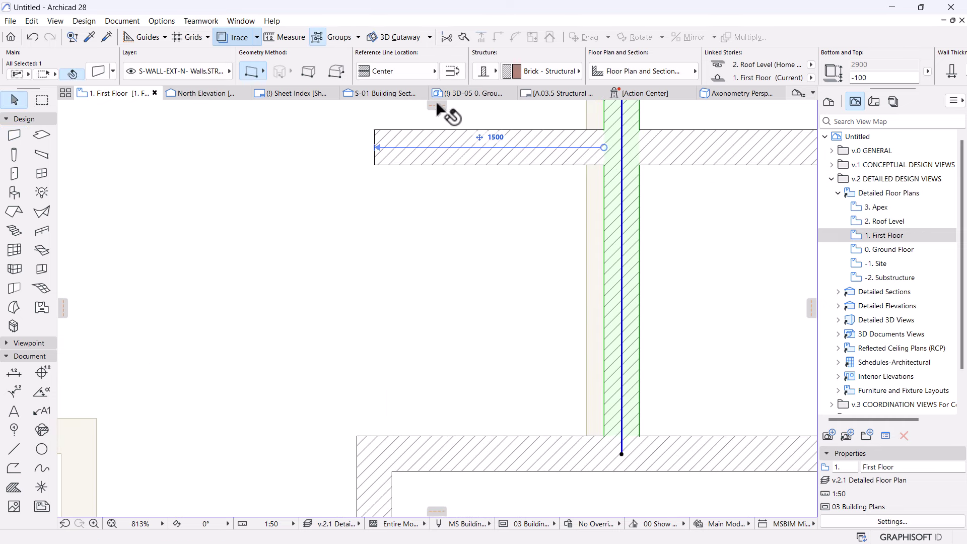
pyautogui.click(409, 70)
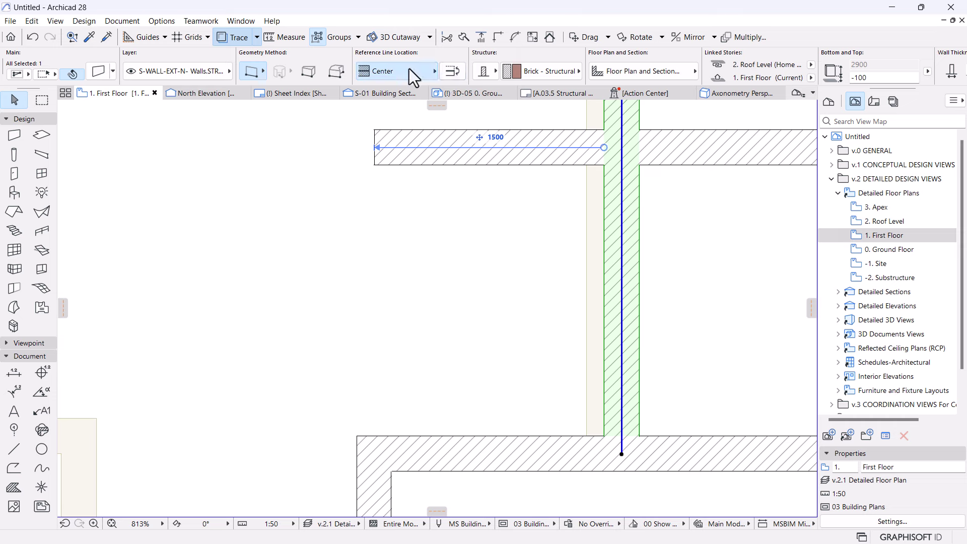
pyautogui.click(461, 68)
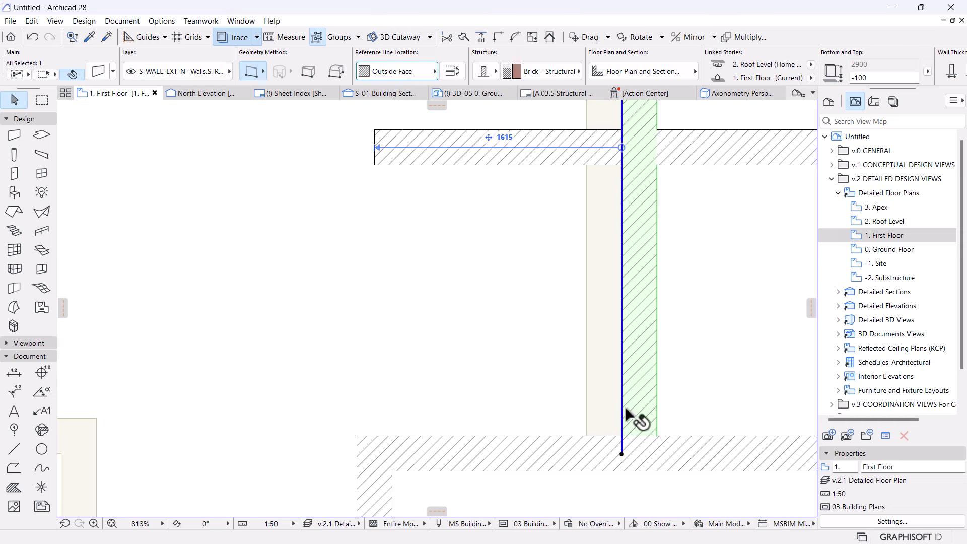
pyautogui.click(452, 71)
# - Trim the short horizontal wall's stub beyond the vertical wall and join its other end to the lower room's outer wall
pyautogui.scroll(-8, 547, 277)
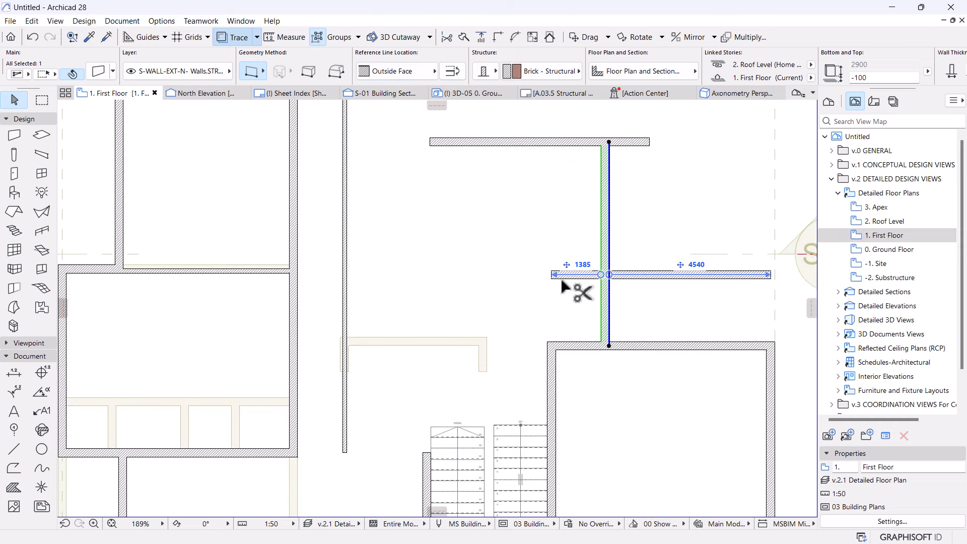
pyautogui.scroll(-3, 562, 286)
pyautogui.moveTo(487, 274); pyautogui.dragTo(489, 316, button='middle')
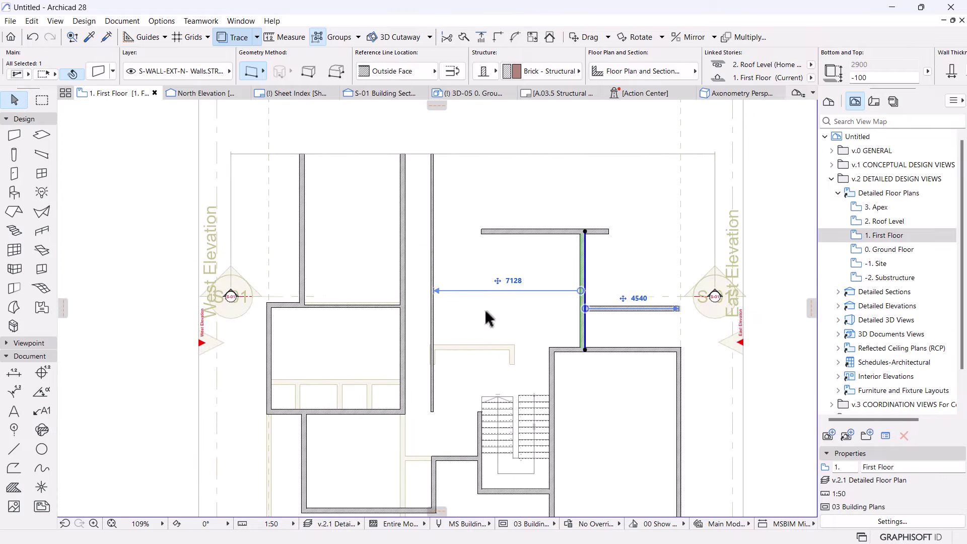
pyautogui.click(679, 372)
pyautogui.keyDown('shift'); pyautogui.click(653, 308); pyautogui.keyUp('shift')
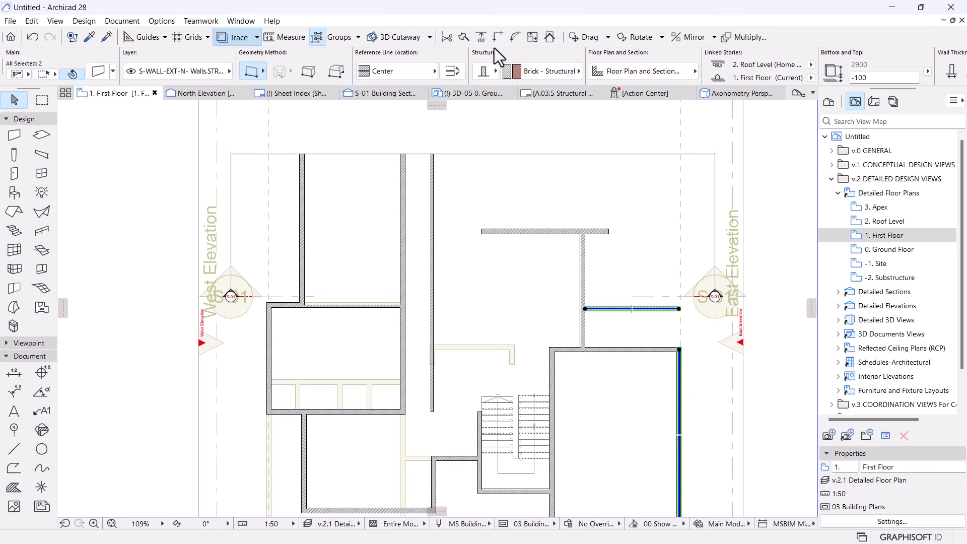
pyautogui.scroll(3, 601, 308)
pyautogui.scroll(-3, 514, 398)
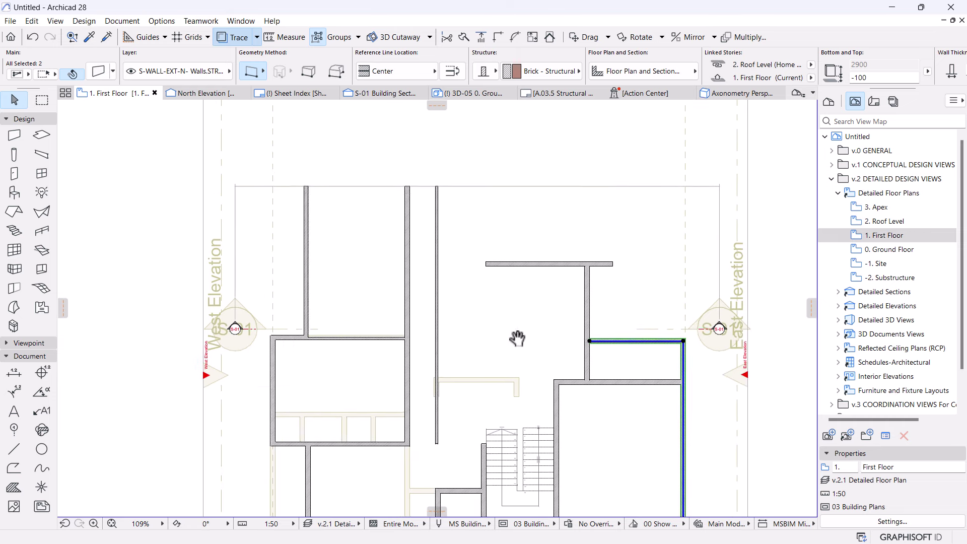
# - Intersect the upper horizontal wall with the new vertical wall to form a clean corner
pyautogui.click(542, 267)
pyautogui.keyDown('shift'); pyautogui.click(590, 303); pyautogui.keyUp('shift')
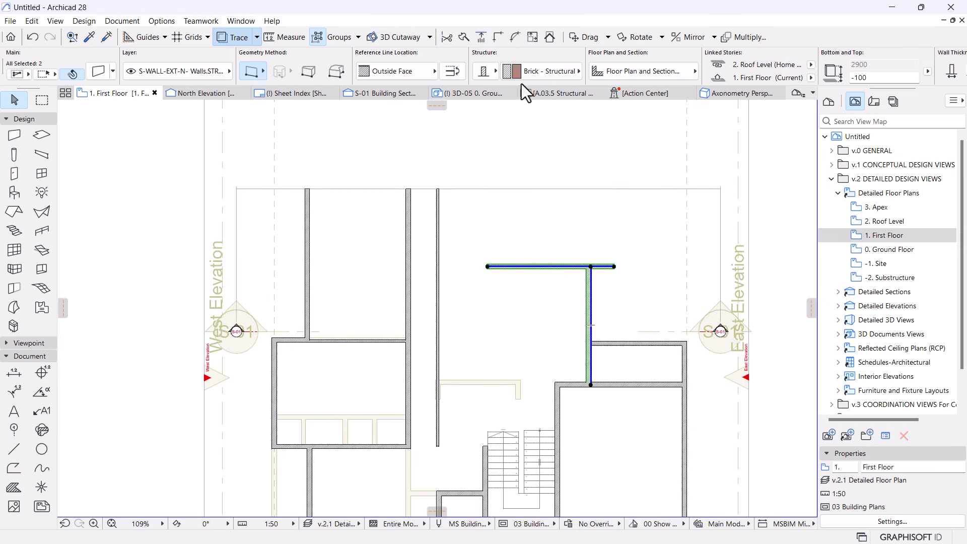
pyautogui.click(525, 217)
pyautogui.scroll(-3, 518, 233)
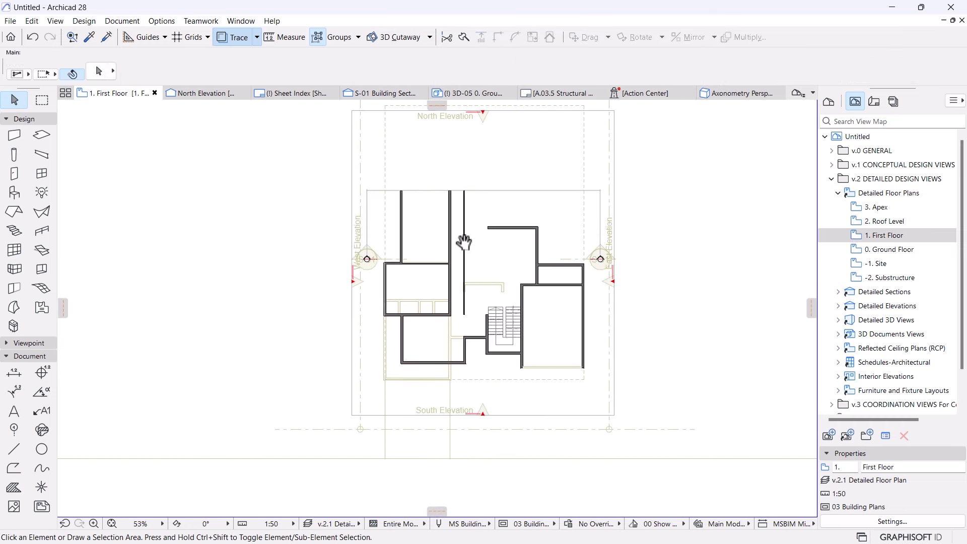
pyautogui.scroll(3, 459, 233)
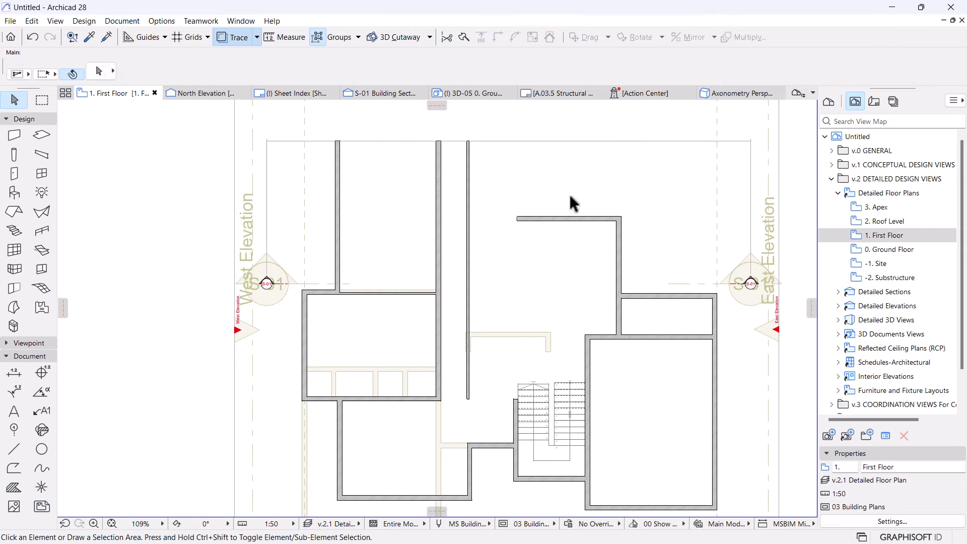
# - Draw a thin horizontal partition from the long thin vertical partition to the new vertical wall, using the thin partition's settings
pyautogui.scroll(2, 553, 308)
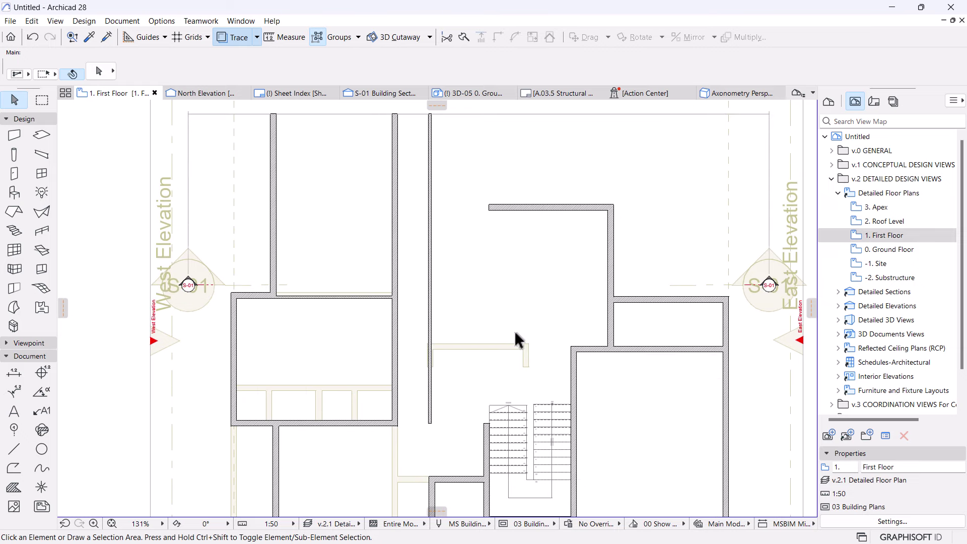
pyautogui.click(429, 312)
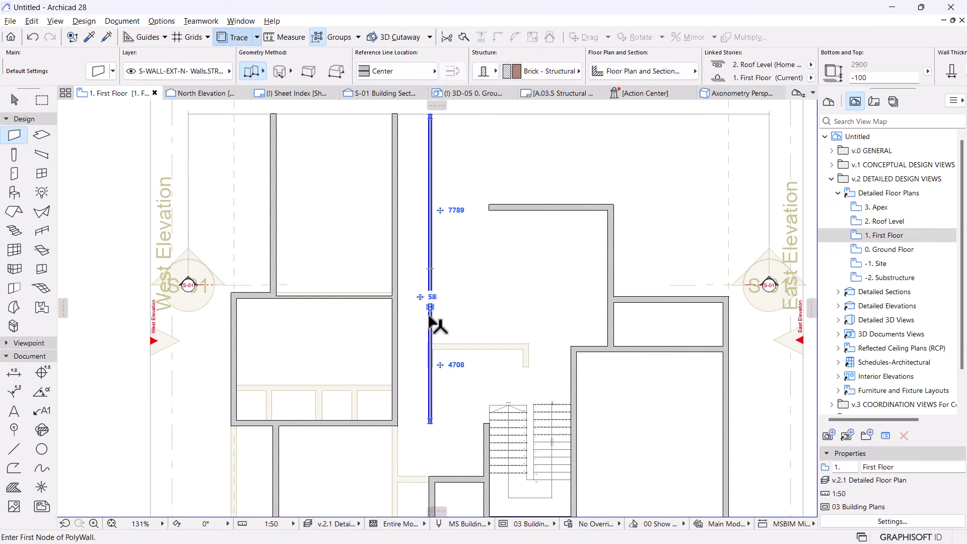
pyautogui.click(429, 316)
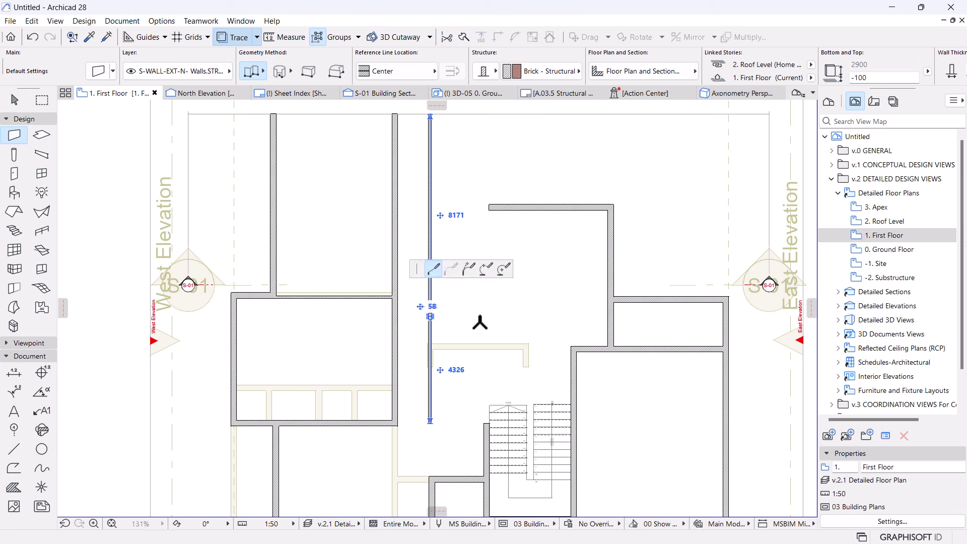
pyautogui.click(607, 316)
pyautogui.click(608, 316)
pyautogui.press('Escape')
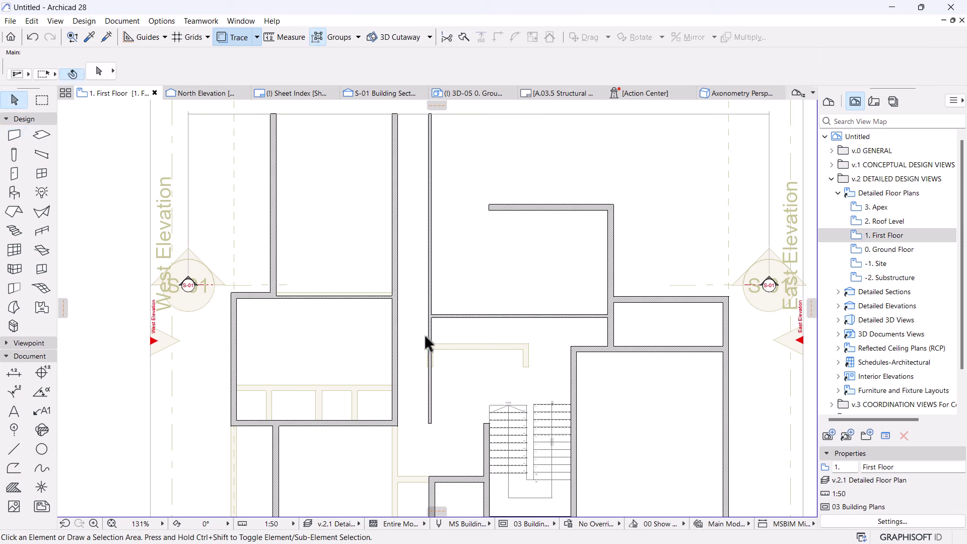
# - Trim the long thin partition below the new horizontal partition and delete its remaining lower piece
pyautogui.keyDown('ctrl'); pyautogui.click(428, 328); pyautogui.keyUp('ctrl')
pyautogui.click(431, 379)
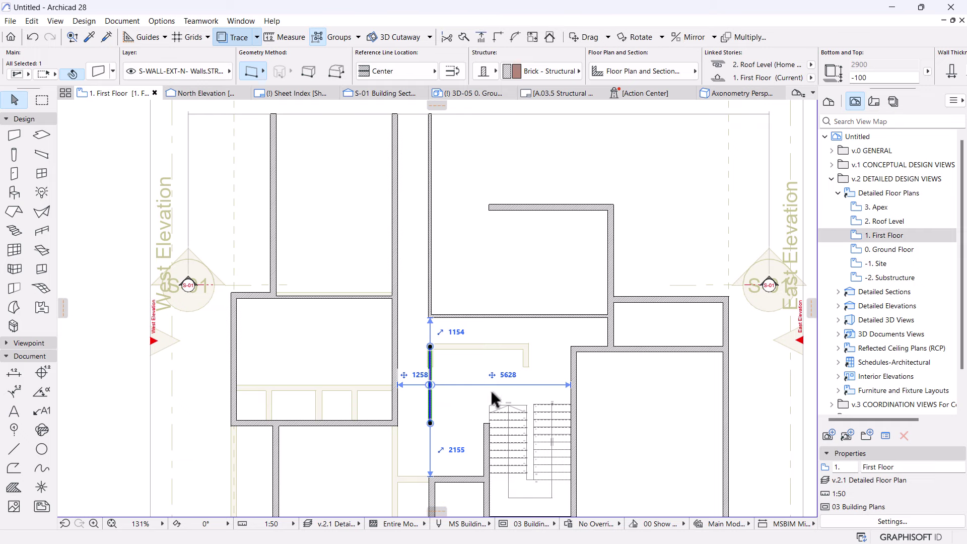
pyautogui.press('Delete')
pyautogui.scroll(-2, 536, 351)
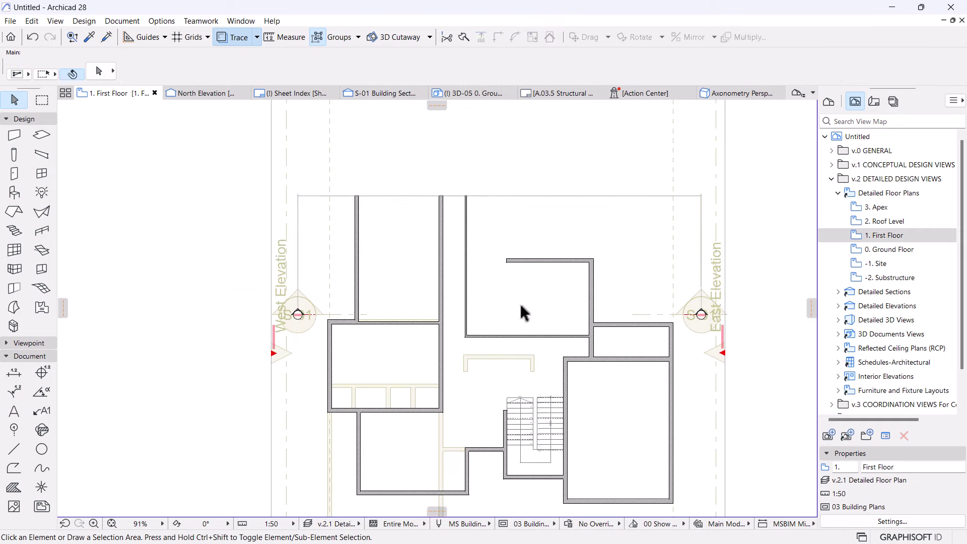
# - Turn off the trace reference and stretch the upper horizontal wall's free end to the long thin vertical partition
pyautogui.click(222, 37)
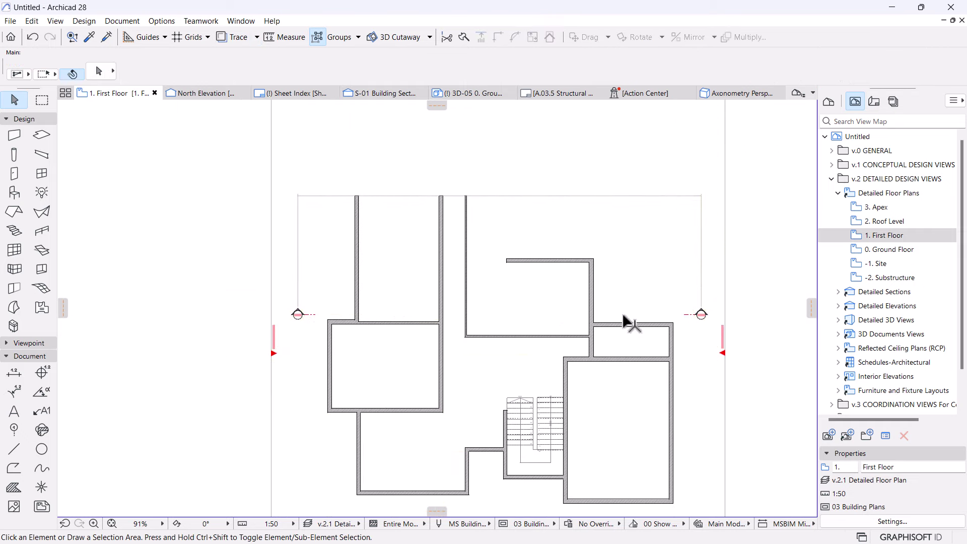
pyautogui.scroll(-2, 579, 302)
pyautogui.scroll(3, 599, 307)
pyautogui.scroll(1, 599, 307)
pyautogui.click(523, 205)
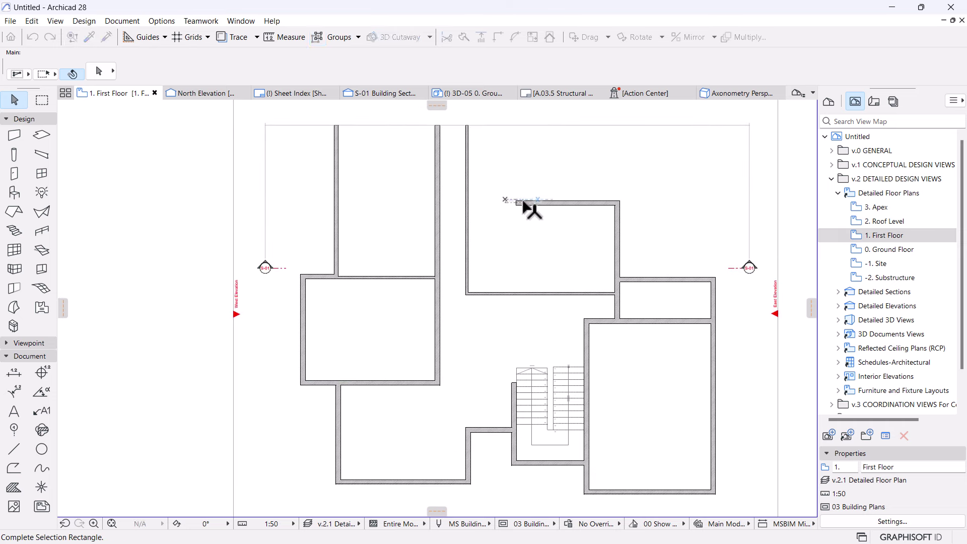
pyautogui.click(516, 203)
pyautogui.click(468, 203)
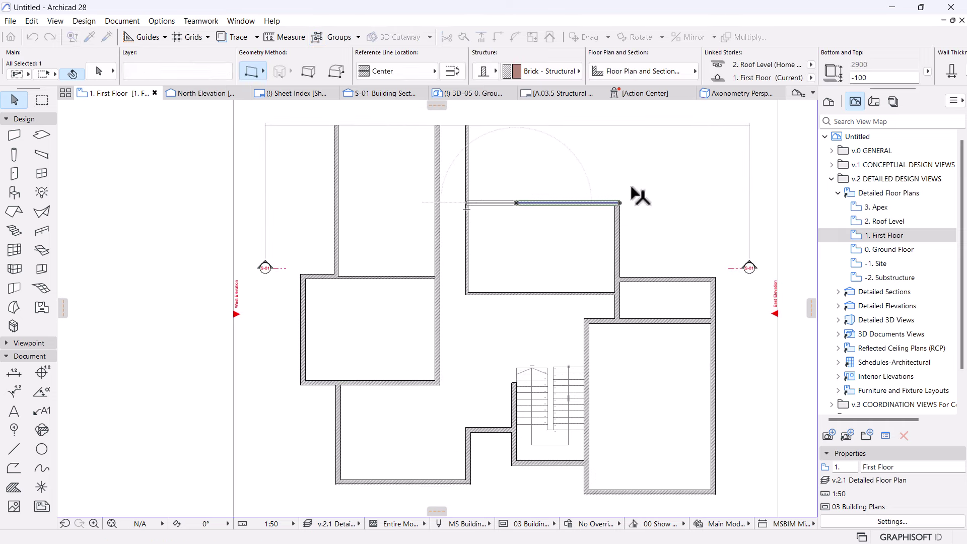
pyautogui.click(637, 195)
pyautogui.scroll(-1, 628, 194)
pyautogui.scroll(1, 545, 271)
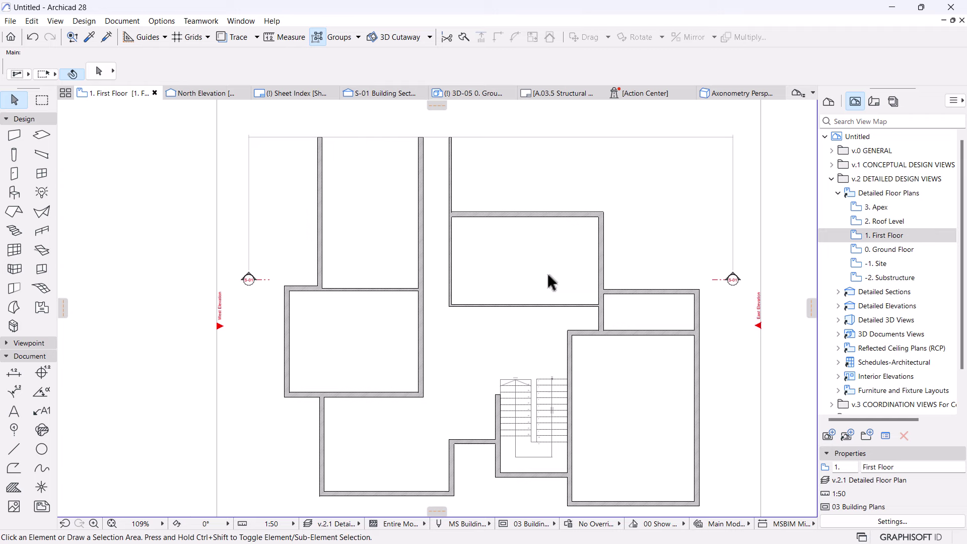
pyautogui.scroll(2, 546, 271)
pyautogui.scroll(-1, 467, 343)
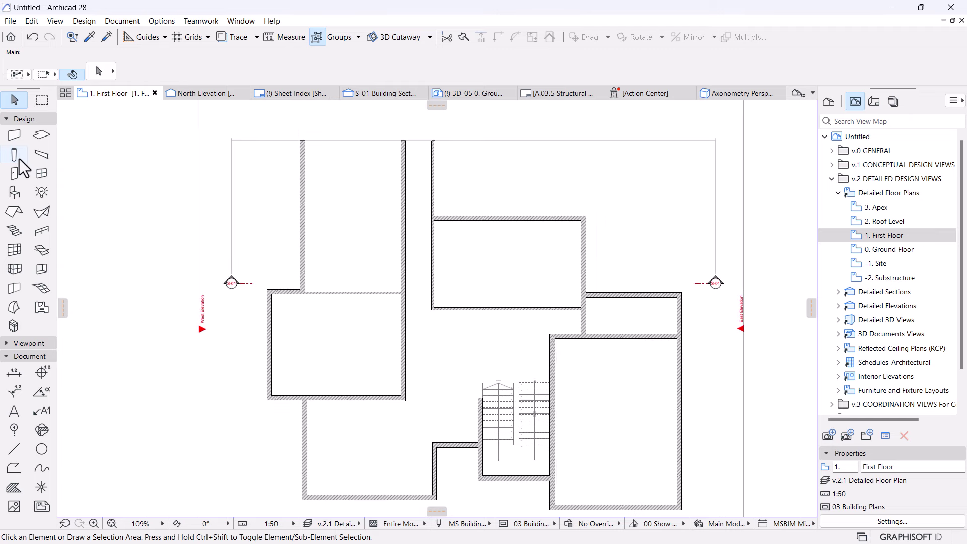
pyautogui.click(14, 173)
pyautogui.scroll(3, 588, 330)
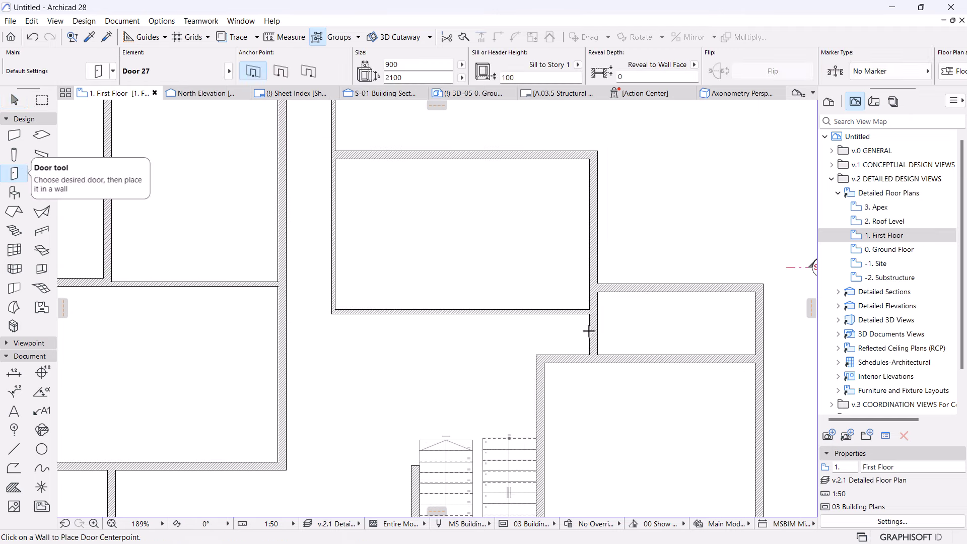
pyautogui.press('Escape')
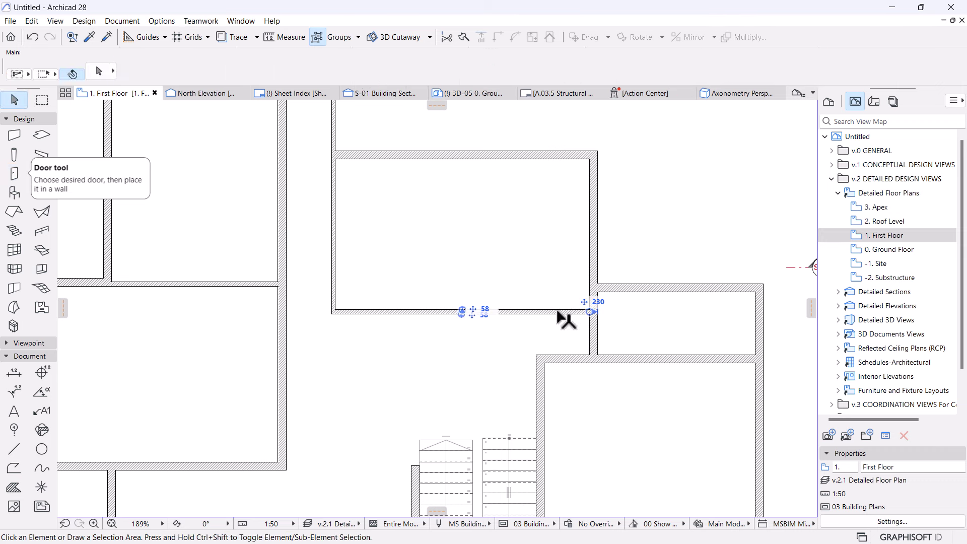
pyautogui.click(558, 312)
pyautogui.press('Escape')
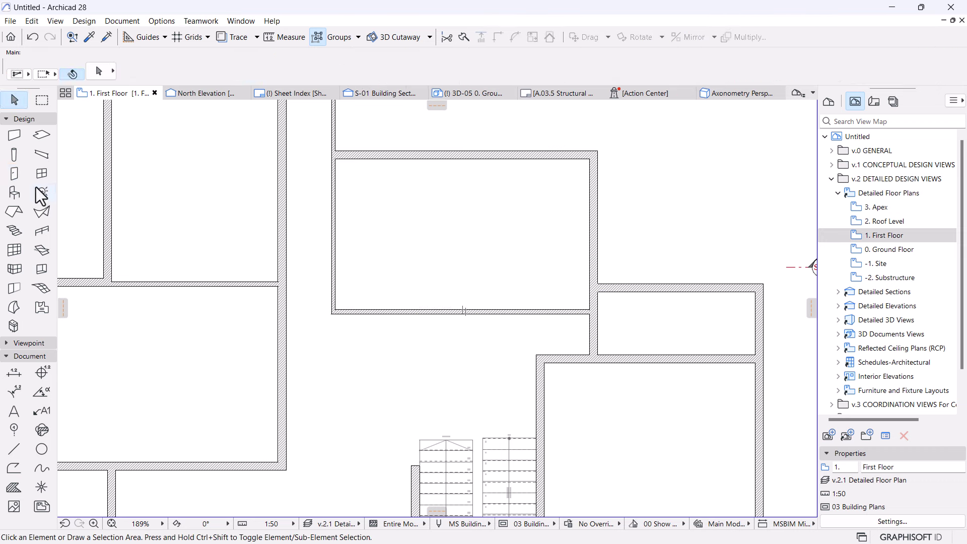
# - Place a 900 x 2100 Door 27 in the short vertical wall, opening into the small room above the large lower room
pyautogui.click(14, 173)
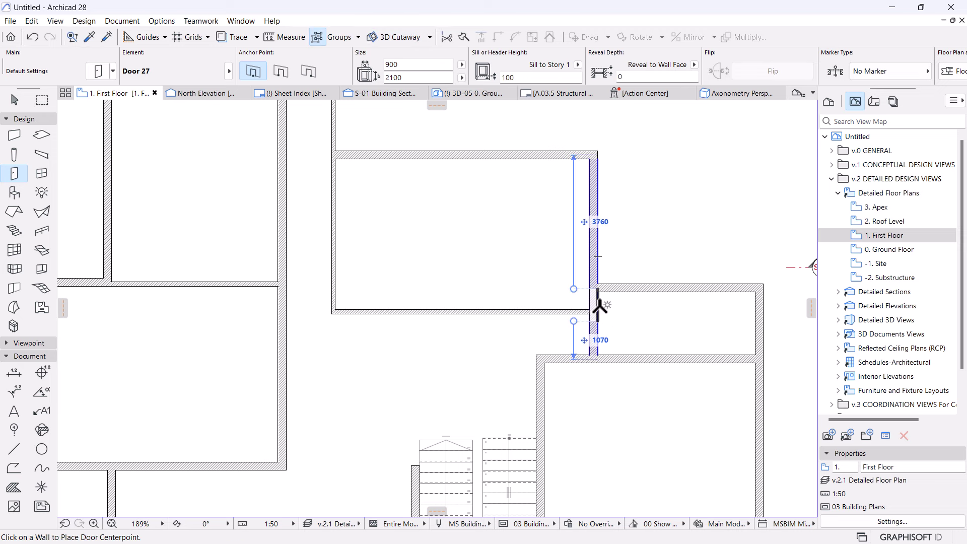
pyautogui.click(598, 302)
pyautogui.click(666, 303)
pyautogui.press('Escape')
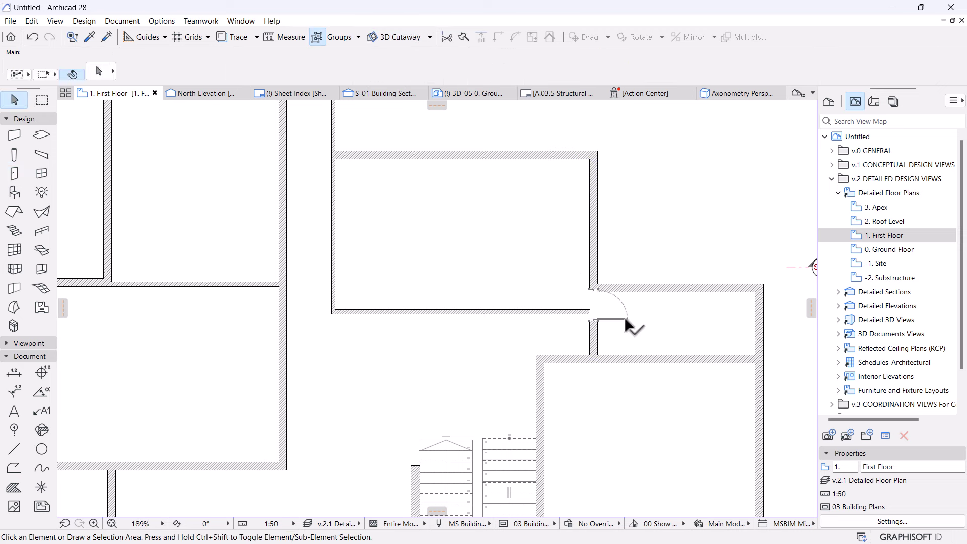
# - Mirror the door about its horizontal centre line so the leaf hinges at the upper jamb
pyautogui.click(624, 315)
pyautogui.scroll(3, 623, 308)
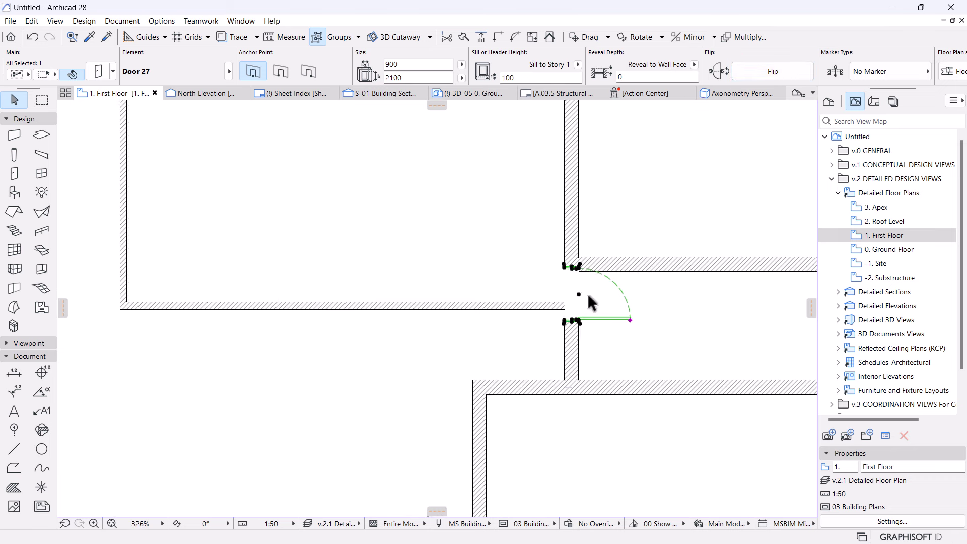
pyautogui.click(583, 291)
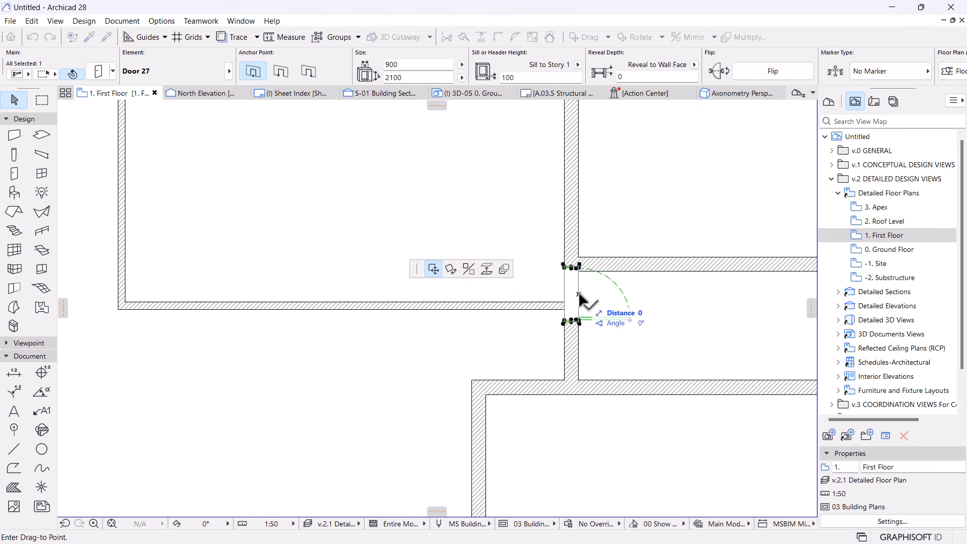
pyautogui.click(469, 269)
pyautogui.click(764, 308)
# - Move the door down along the short vertical wall, leaving about 920 mm between it and the large lower room's upper wall
pyautogui.hotkey('ctrl', 'd')
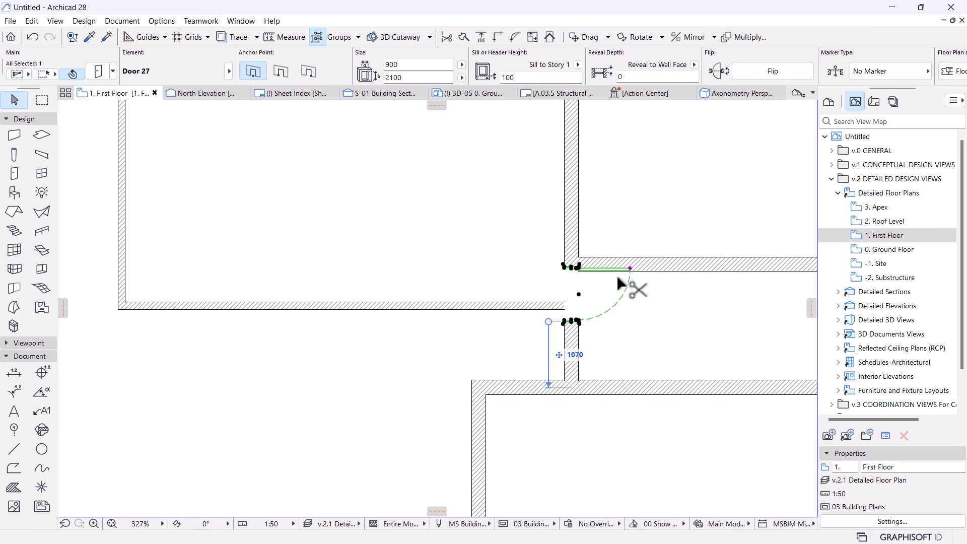
pyautogui.click(630, 271)
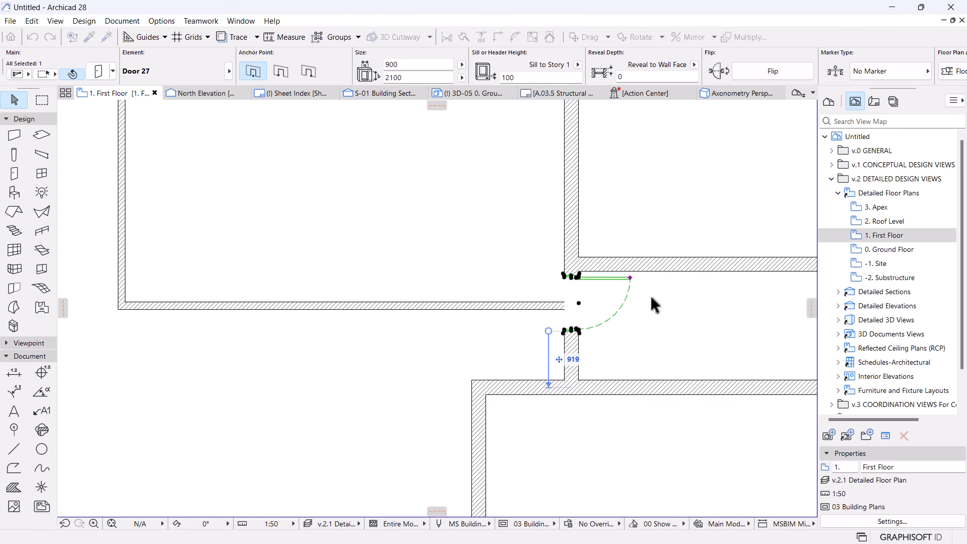
pyautogui.scroll(-2, 649, 294)
pyautogui.click(574, 290)
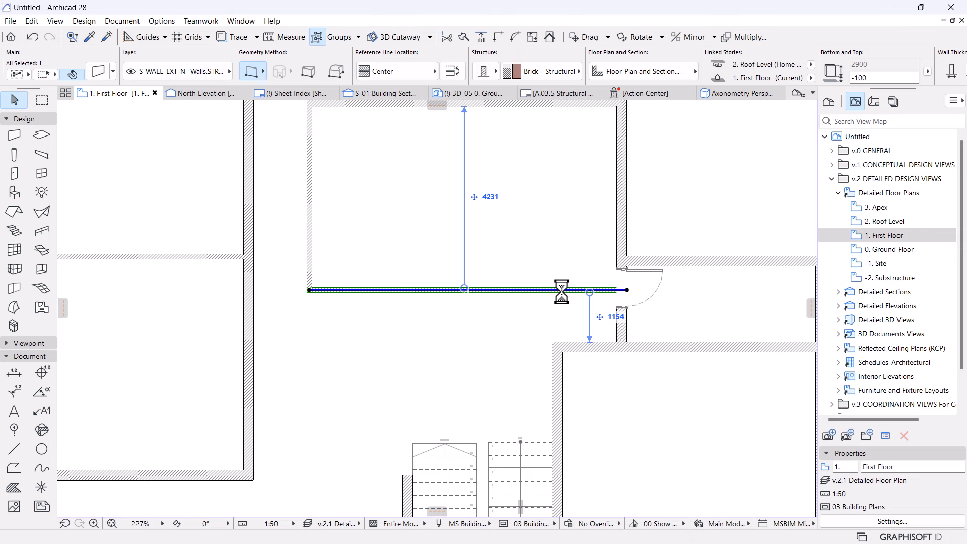
pyautogui.hotkey('ctrl', 'd')
pyautogui.scroll(-3, 657, 294)
pyautogui.moveTo(662, 302); pyautogui.dragTo(563, 346, button='middle')
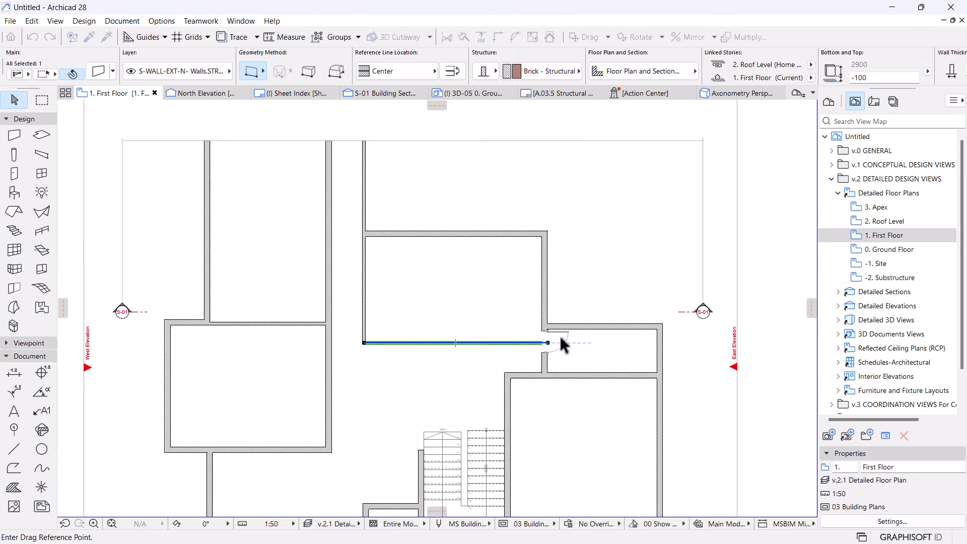
pyautogui.click(575, 329)
pyautogui.press('Escape')
# - Move the small room's upper wall and its door straight up together, enlarging the room
pyautogui.click(583, 329)
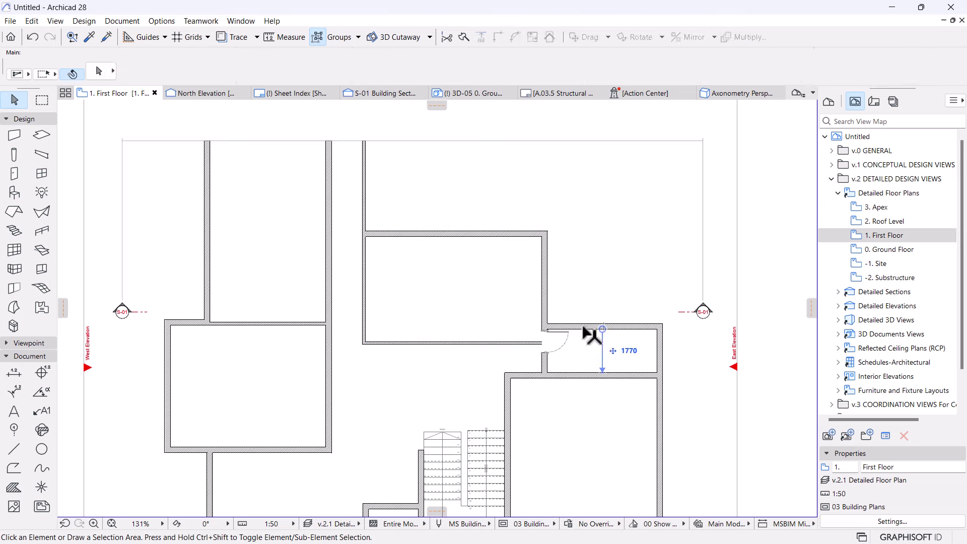
pyautogui.keyDown('shift'); pyautogui.click(547, 336); pyautogui.keyUp('shift')
pyautogui.hotkey('ctrl', 'd')
pyautogui.click(583, 323)
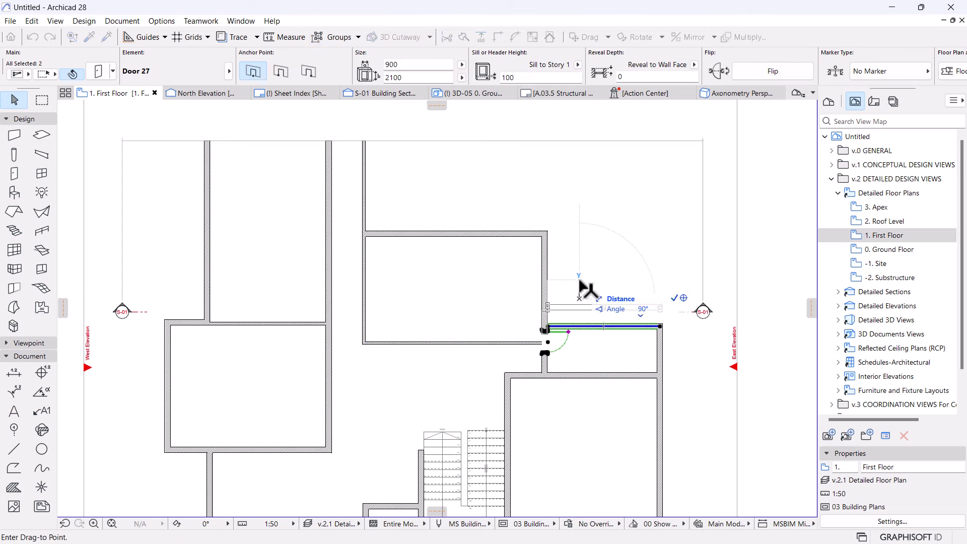
pyautogui.click(584, 284)
pyautogui.keyDown('shift'); pyautogui.click(660, 355); pyautogui.keyUp('shift')
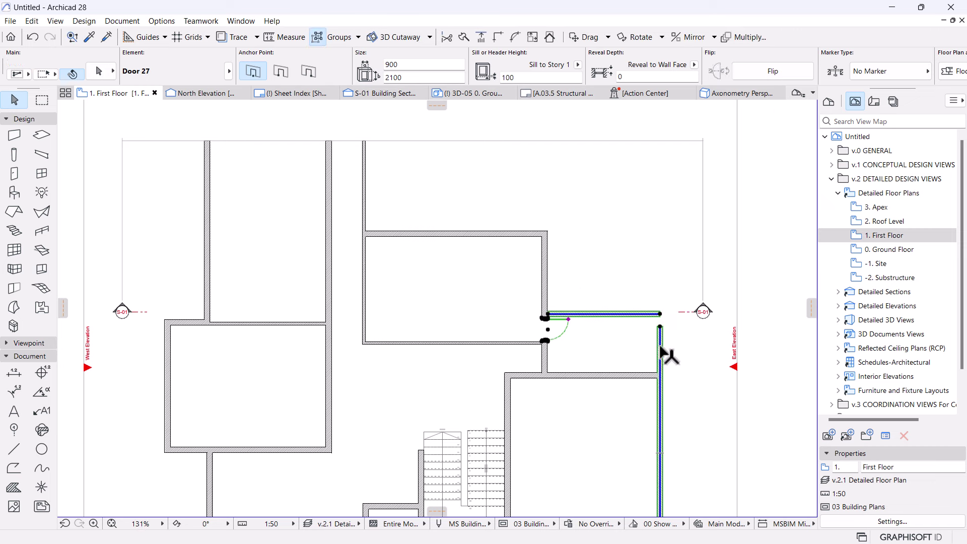
pyautogui.press('Escape')
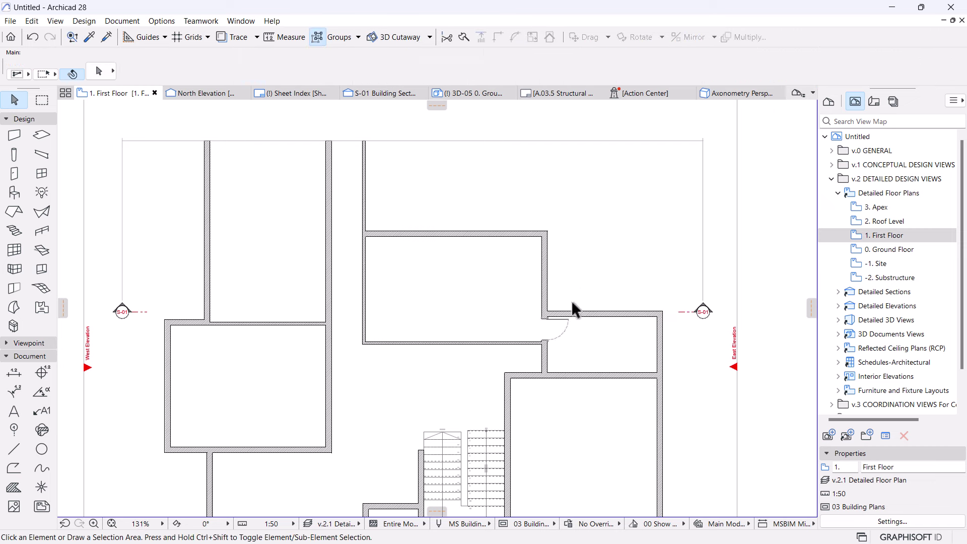
# - Move the large lower room's upper wall down by setting a shorter distance to the room's bottom wall
pyautogui.scroll(2, 513, 378)
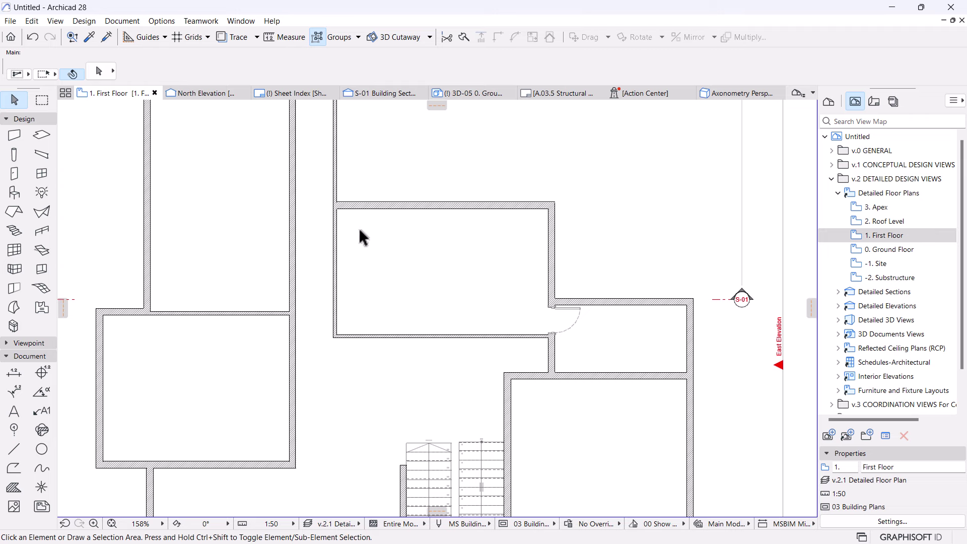
pyautogui.scroll(-2, 417, 266)
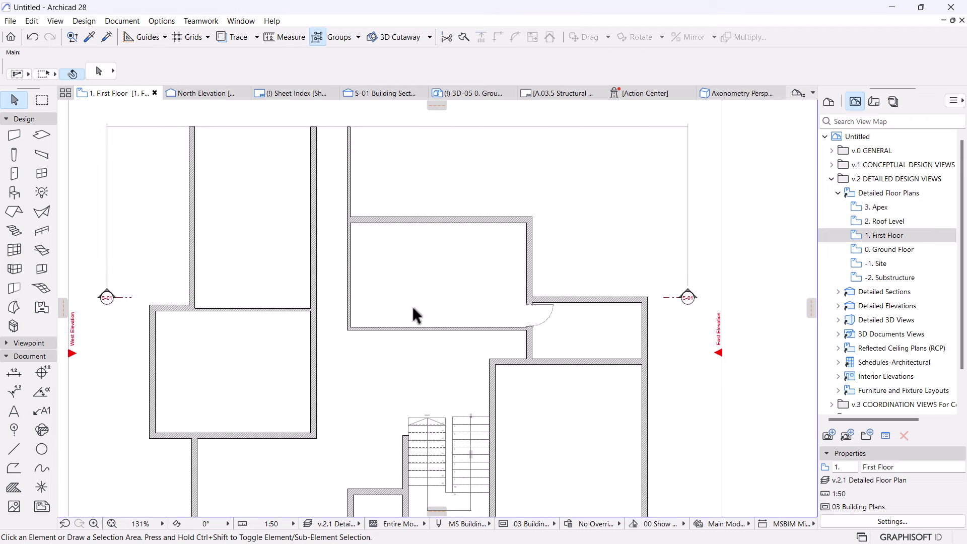
pyautogui.scroll(6, 425, 274)
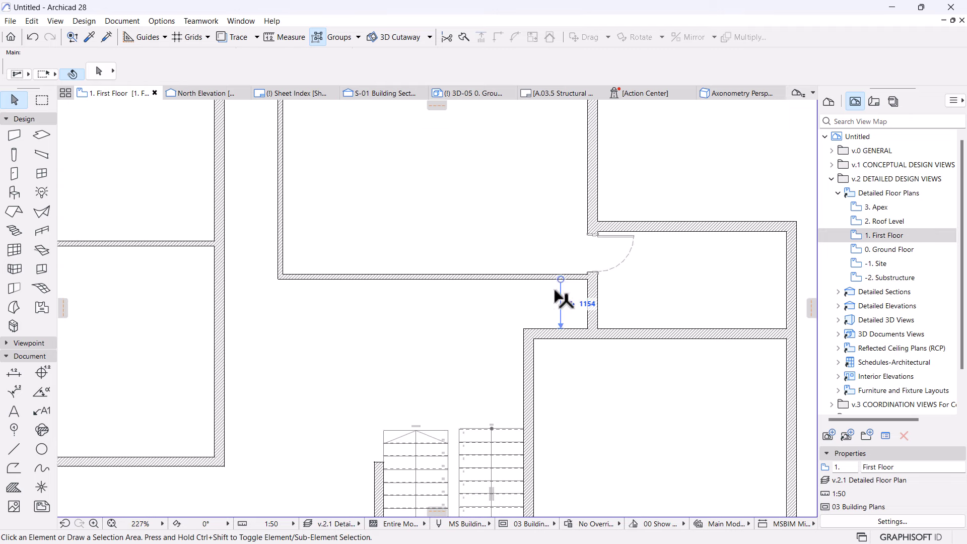
pyautogui.click(560, 285)
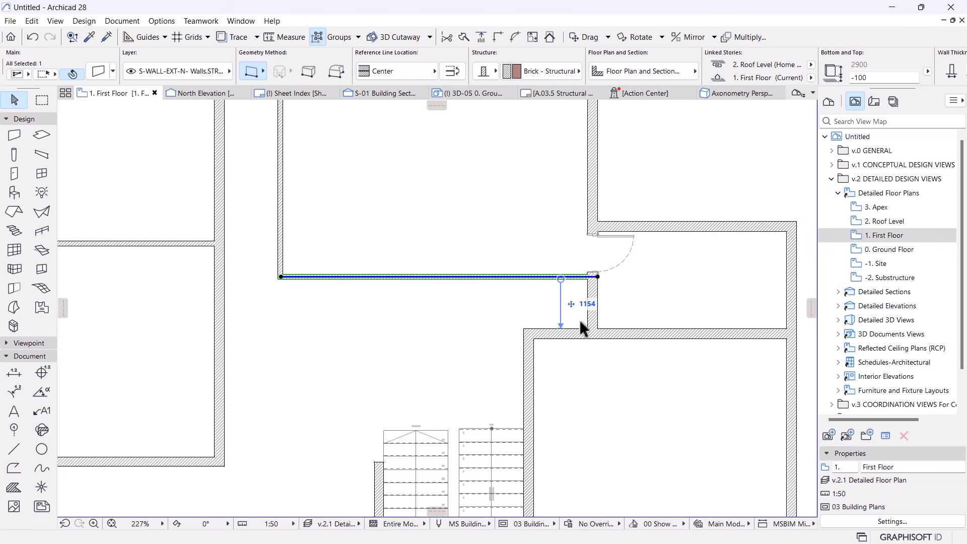
pyautogui.moveTo(580, 322); pyautogui.dragTo(510, 303, button='middle')
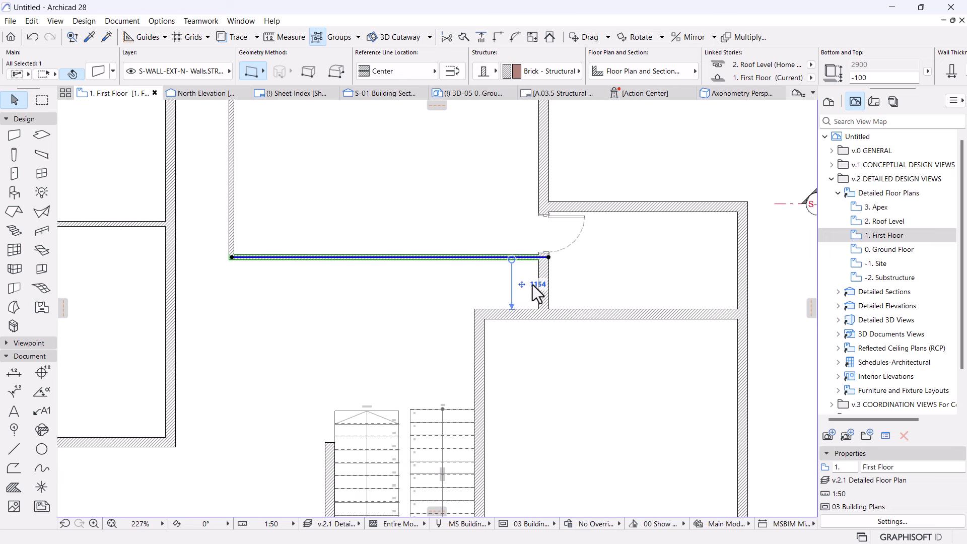
pyautogui.click(535, 320)
pyautogui.scroll(-4, 550, 357)
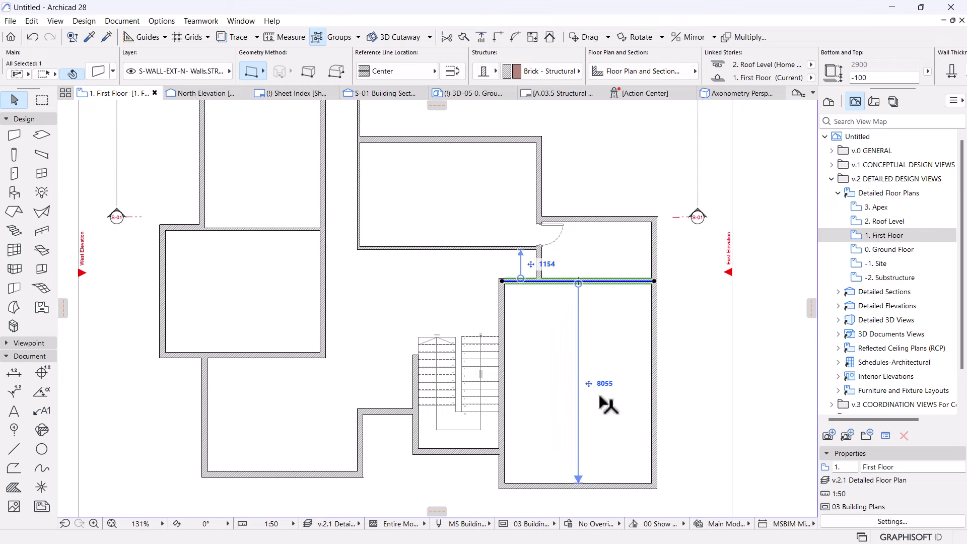
pyautogui.scroll(3, 549, 300)
pyautogui.scroll(-2, 624, 464)
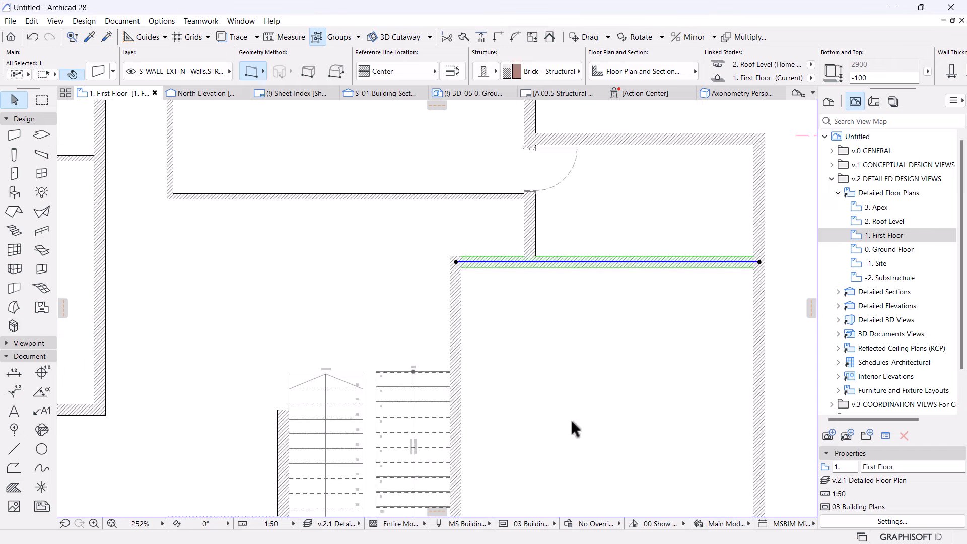
pyautogui.scroll(-6, 536, 294)
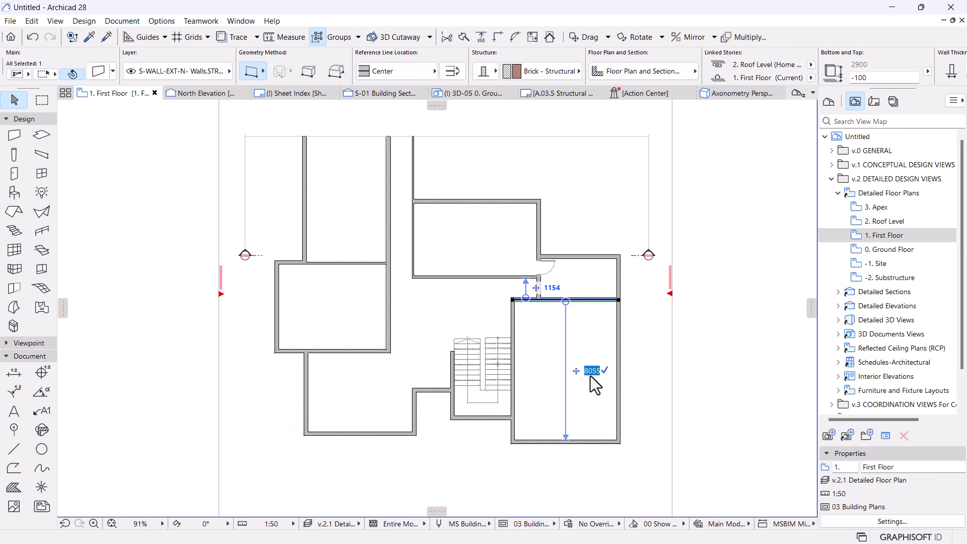
pyautogui.write('00')
pyautogui.press('Return')
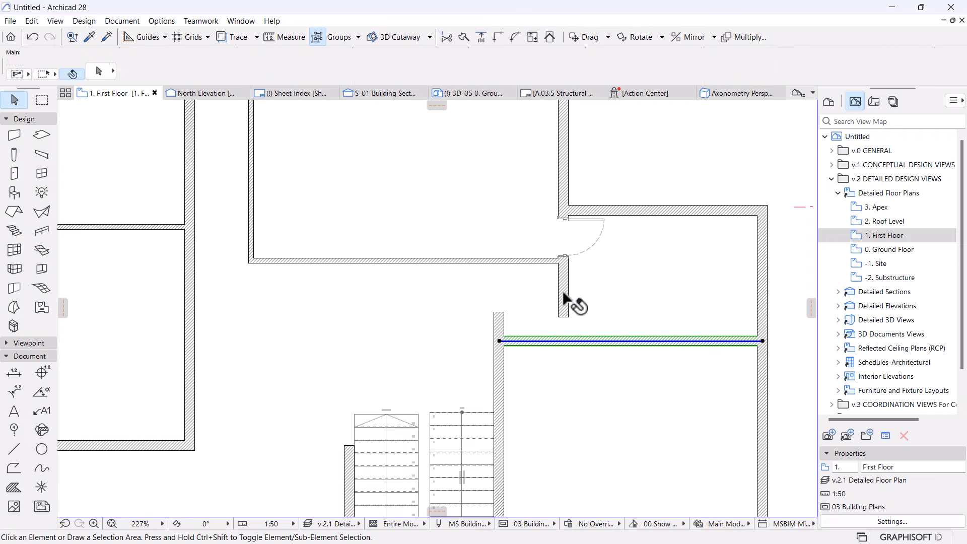
# - Stretch the short vertical wall's lower end down to the large lower room's upper wall
pyautogui.click(564, 302)
pyautogui.click(568, 317)
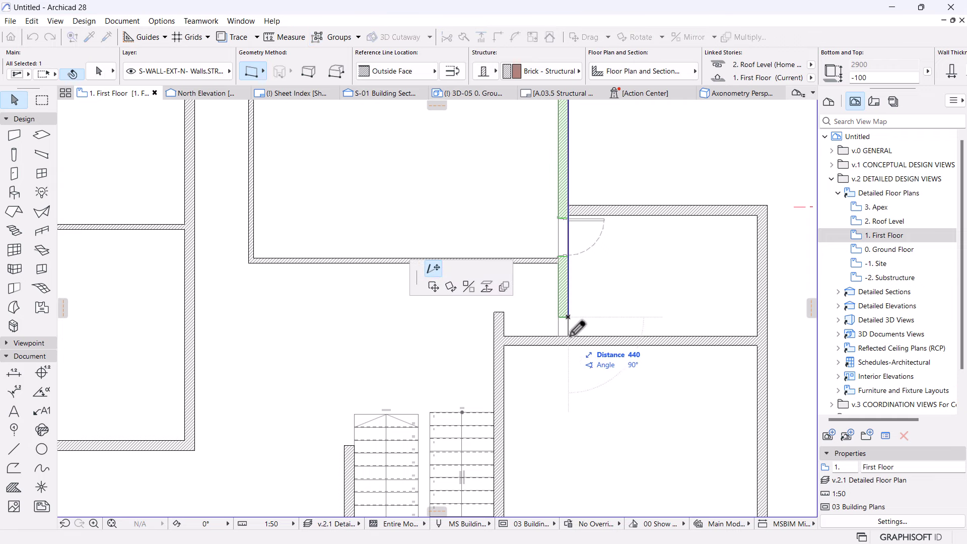
pyautogui.click(568, 340)
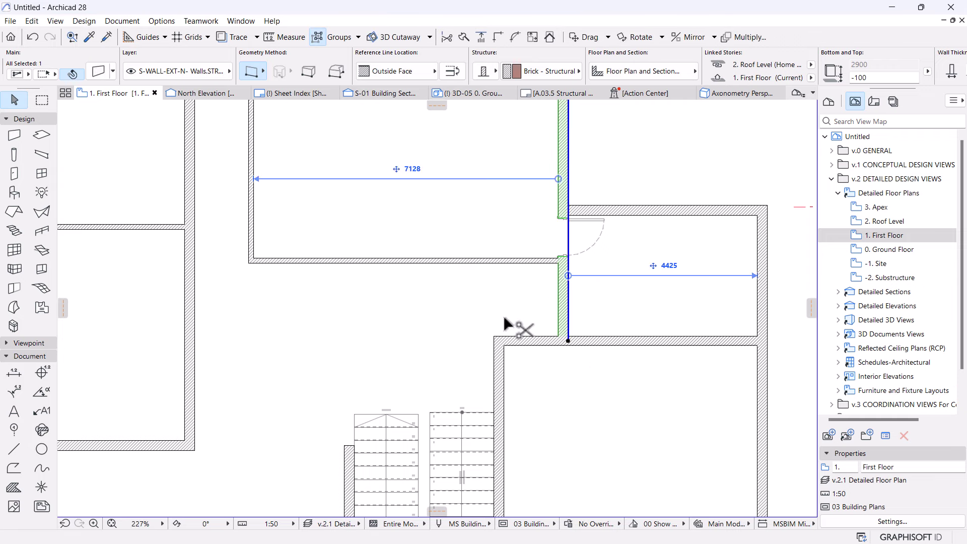
pyautogui.press('Escape')
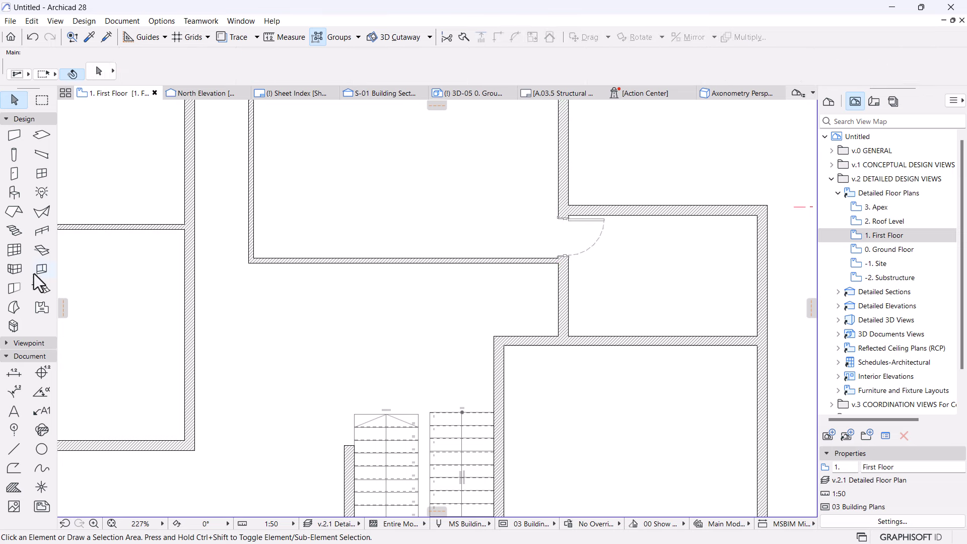
# - Place a 900 x 2100 Door 27 beside the left corner of the large lower room's upper wall, opening into that room
pyautogui.click(35, 272)
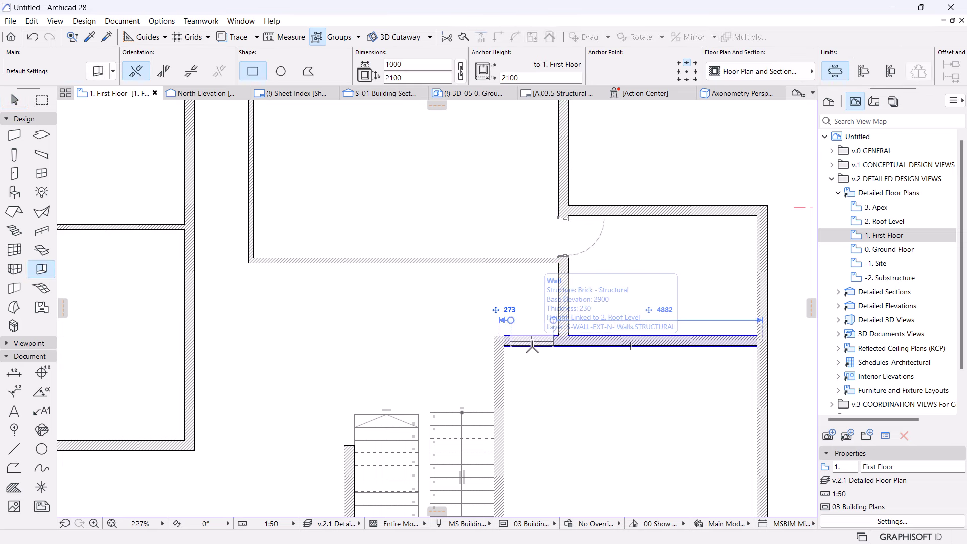
pyautogui.press('Escape')
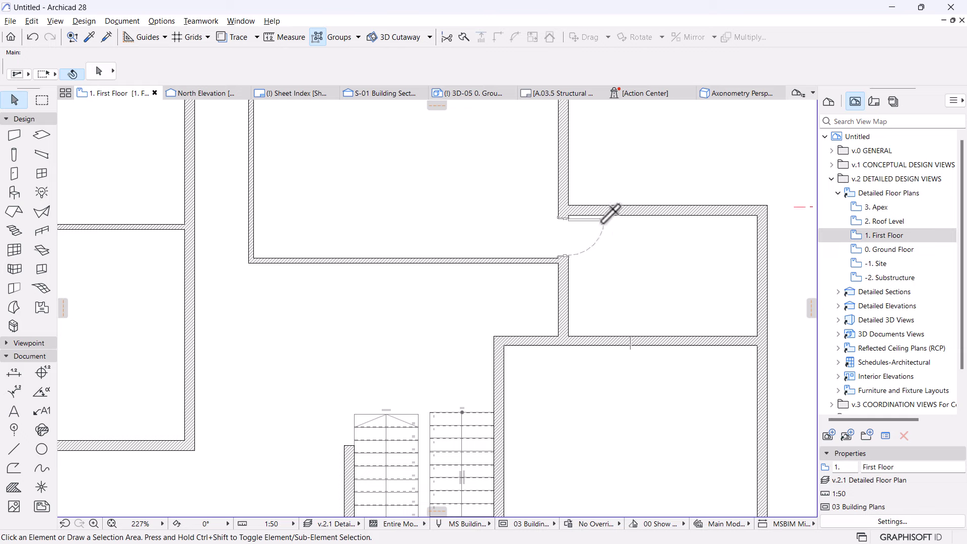
pyautogui.keyDown('alt'); pyautogui.click(612, 262); pyautogui.keyUp('alt')
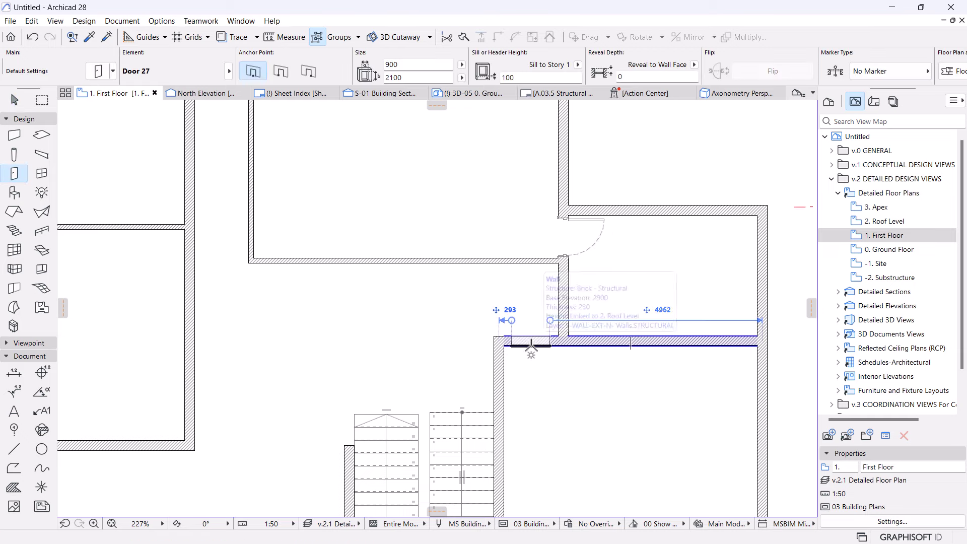
pyautogui.click(531, 346)
pyautogui.click(503, 392)
pyautogui.scroll(-3, 532, 321)
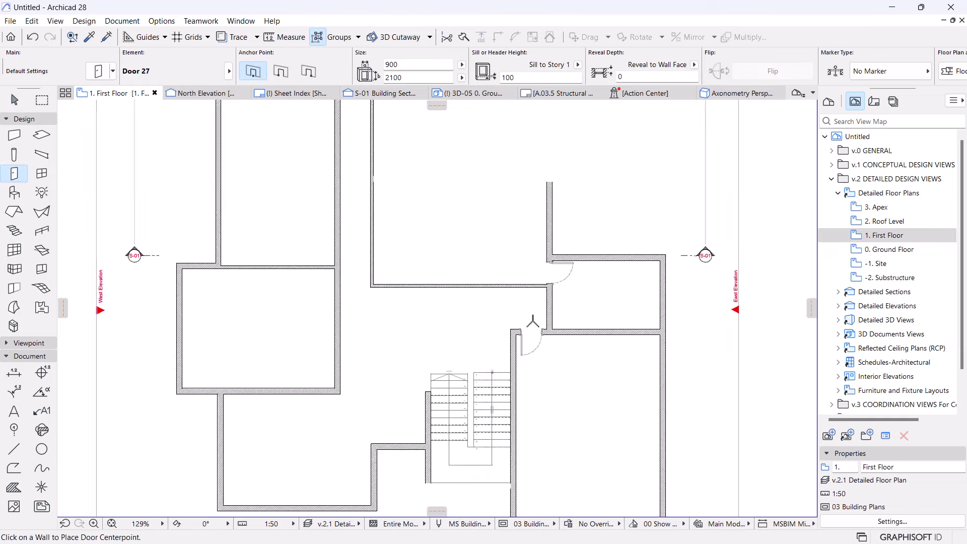
pyautogui.scroll(-4, 546, 335)
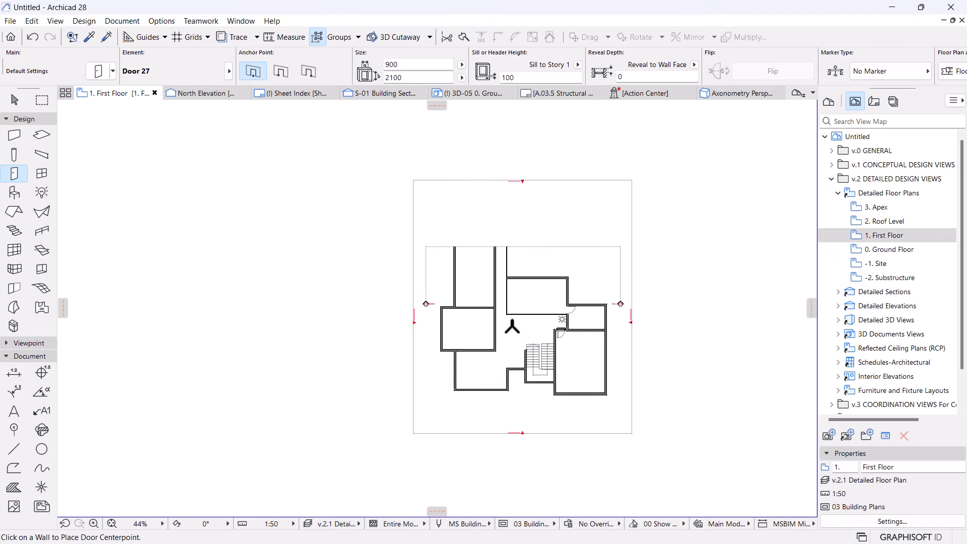
pyautogui.scroll(3, 502, 317)
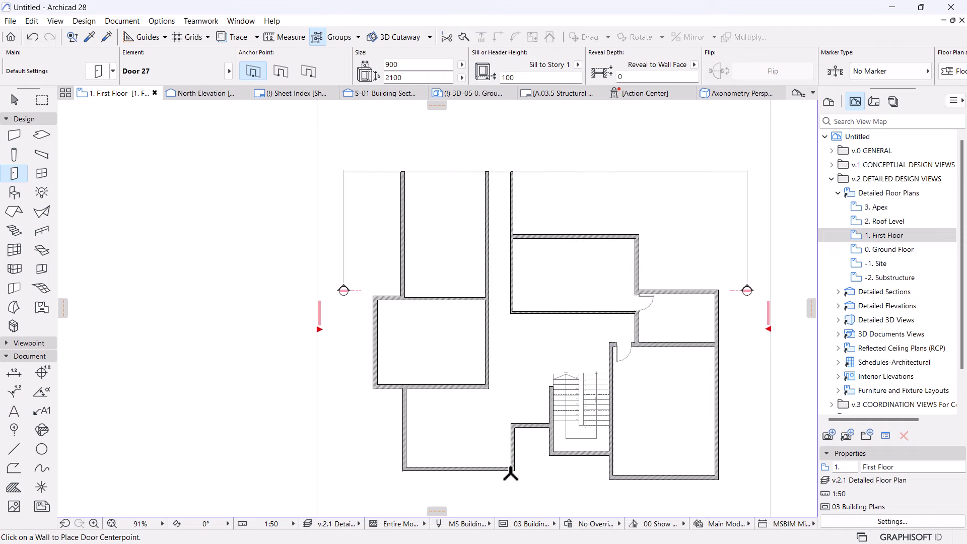
pyautogui.press('Escape')
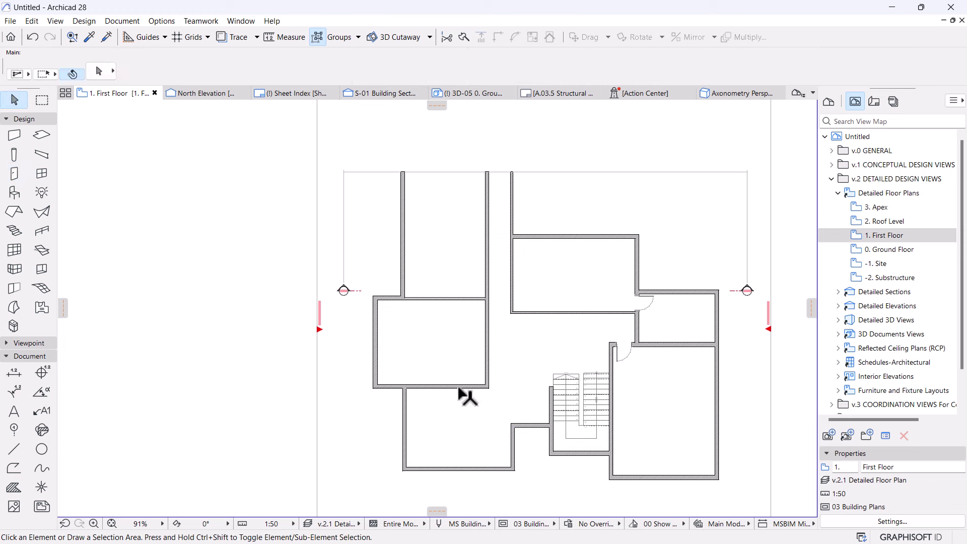
# - Intersect the horizontal wall between the two left-hand rooms with the short vertical wall at the lower room's right side
pyautogui.click(487, 387)
pyautogui.click(488, 387)
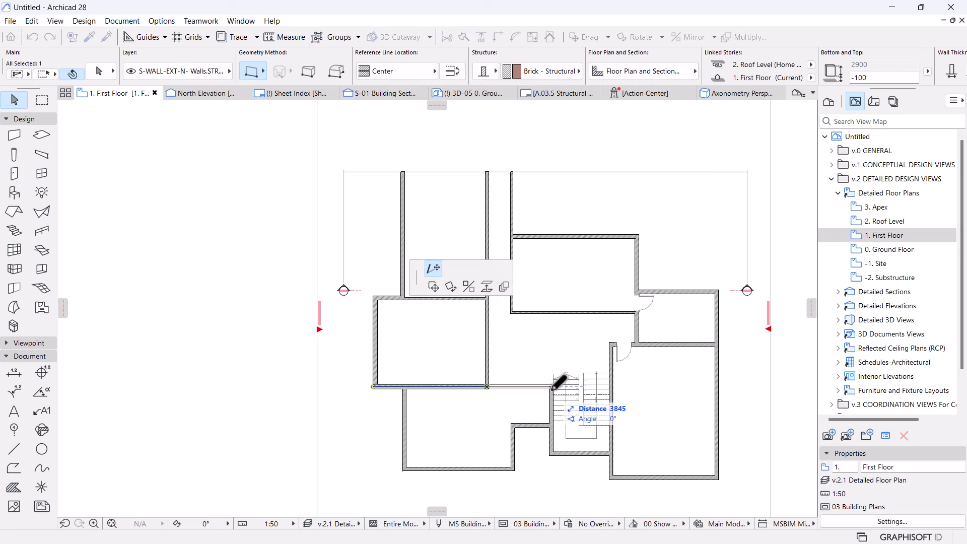
pyautogui.press('Escape')
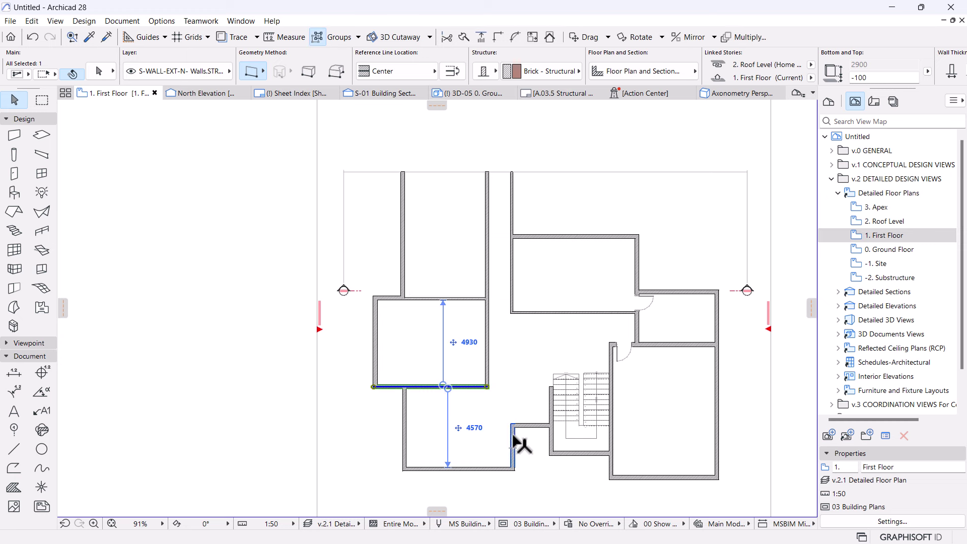
pyautogui.keyDown('shift'); pyautogui.click(514, 438); pyautogui.keyUp('shift')
pyautogui.click(497, 37)
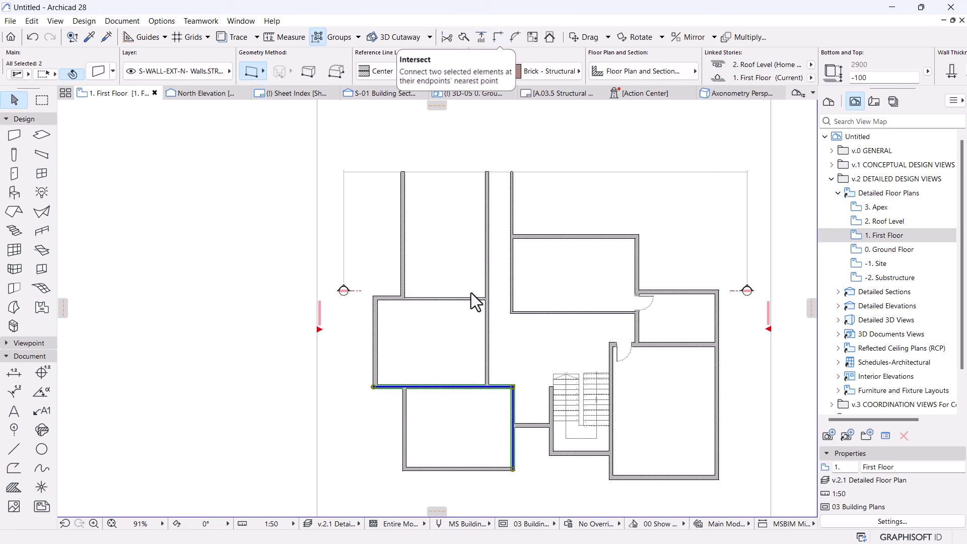
pyautogui.click(484, 410)
# - Draw two crossing Dashed Double diagonal lines between the corners of the recess left of the stair
pyautogui.scroll(5, 531, 420)
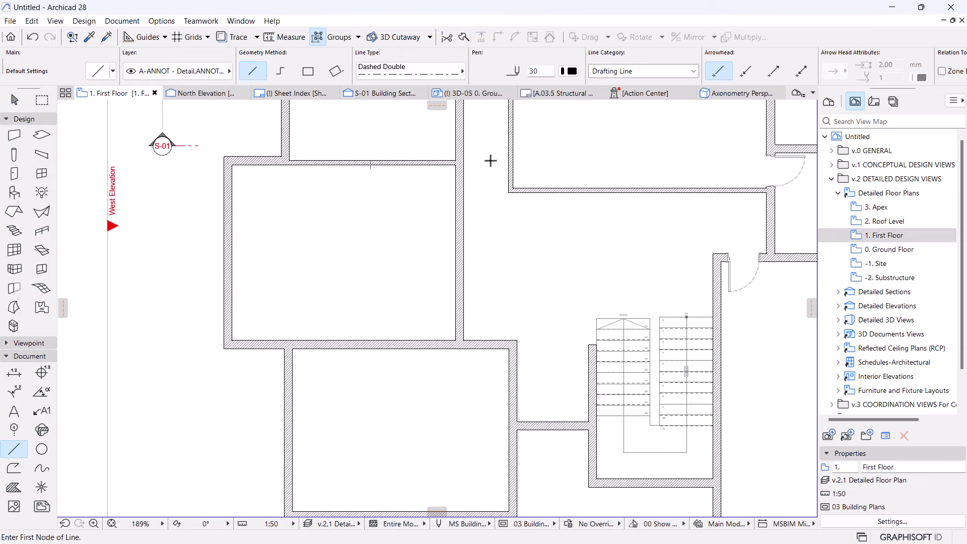
pyautogui.click(517, 422)
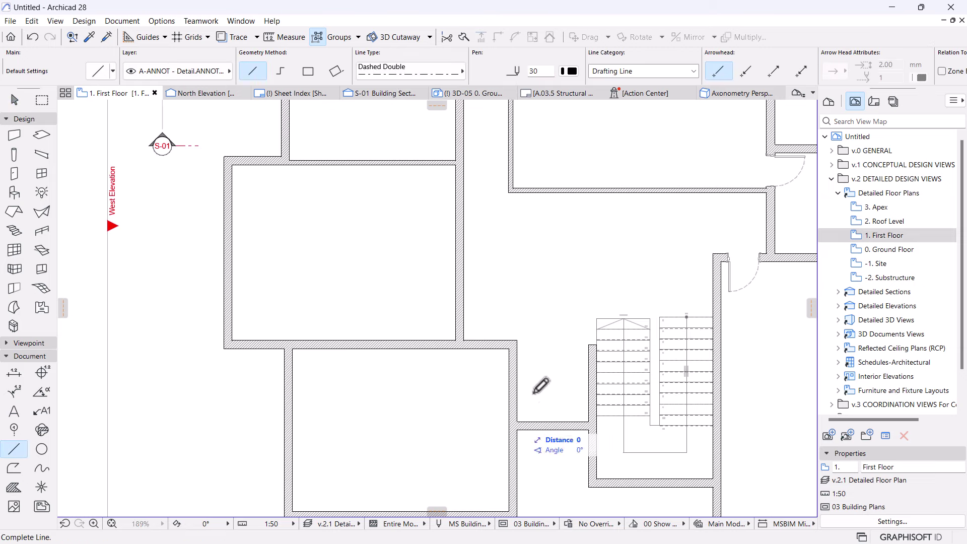
pyautogui.click(589, 345)
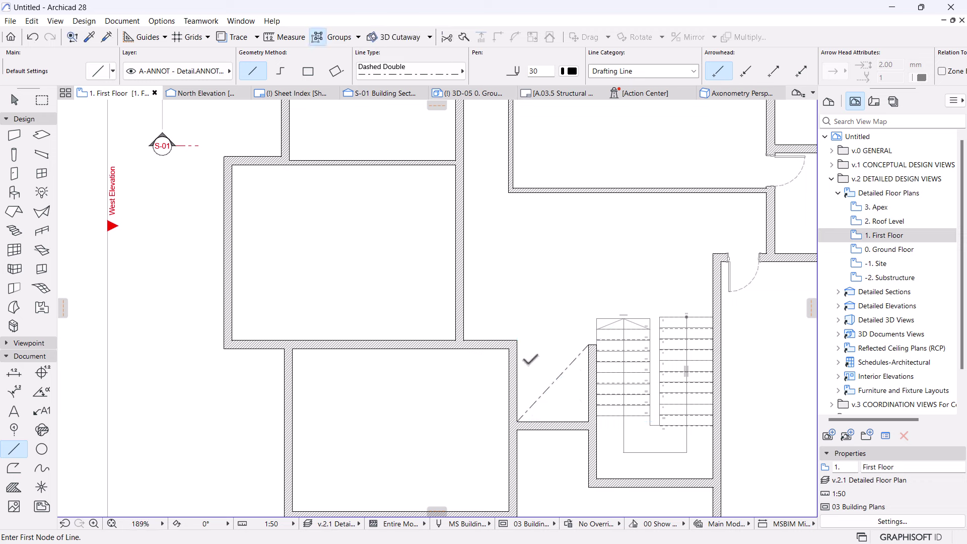
pyautogui.click(589, 421)
pyautogui.click(517, 341)
# - Draw a horizontal Dashed Double line across the recess's open upper side, from the wall corner to the stair wall
pyautogui.click(517, 342)
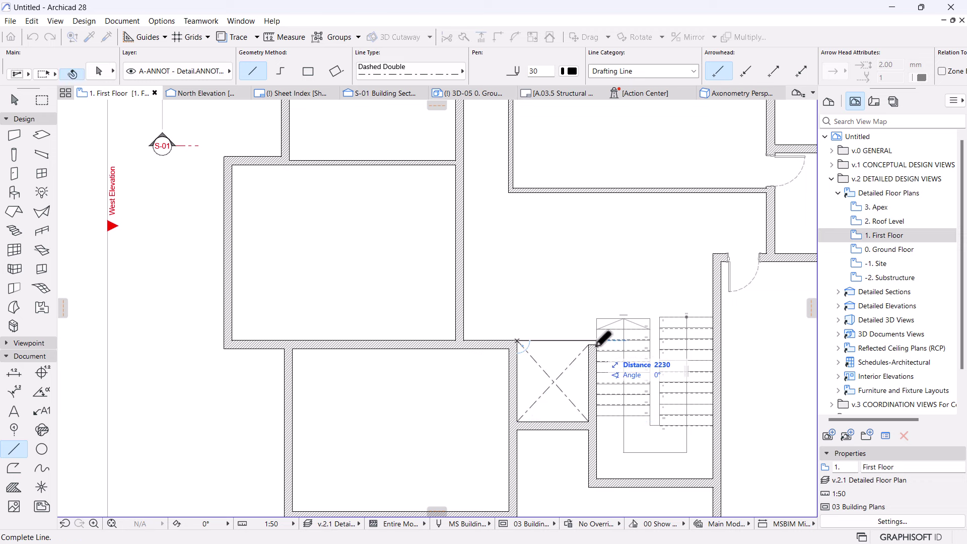
pyautogui.click(597, 342)
pyautogui.click(538, 316)
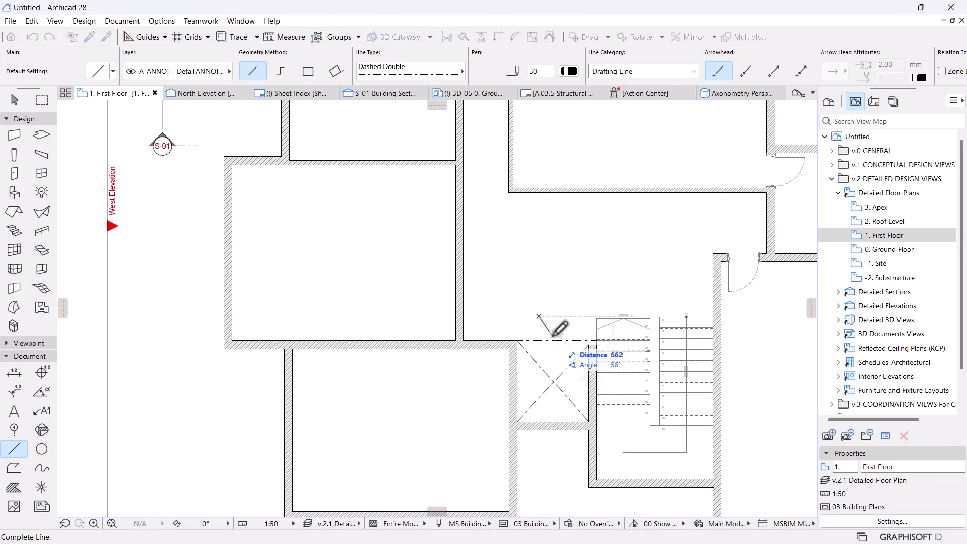
# - Draw an arrow of Dashed Double lines, with two slanted head strokes and a vertical shaft, pointing down at the recess's open side
pyautogui.click(553, 335)
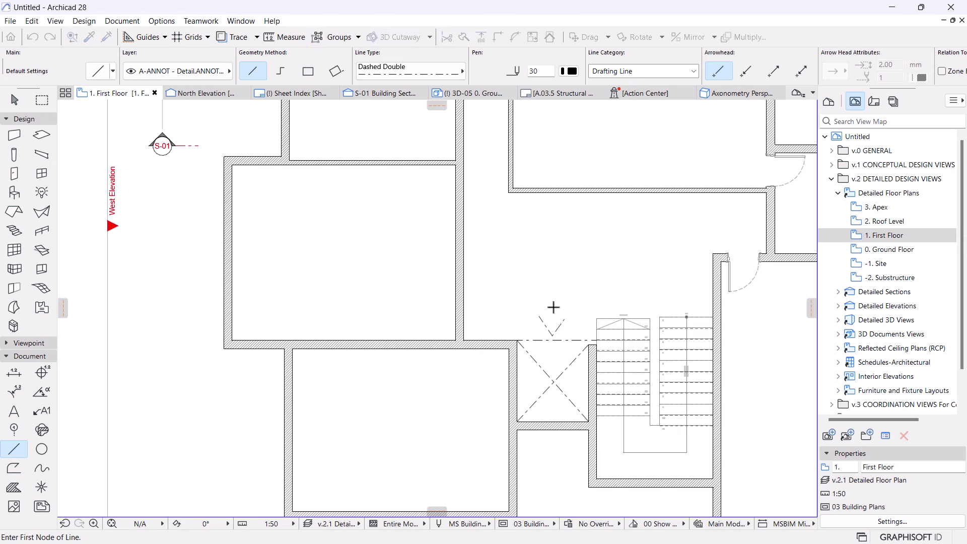
pyautogui.click(550, 282)
pyautogui.click(552, 334)
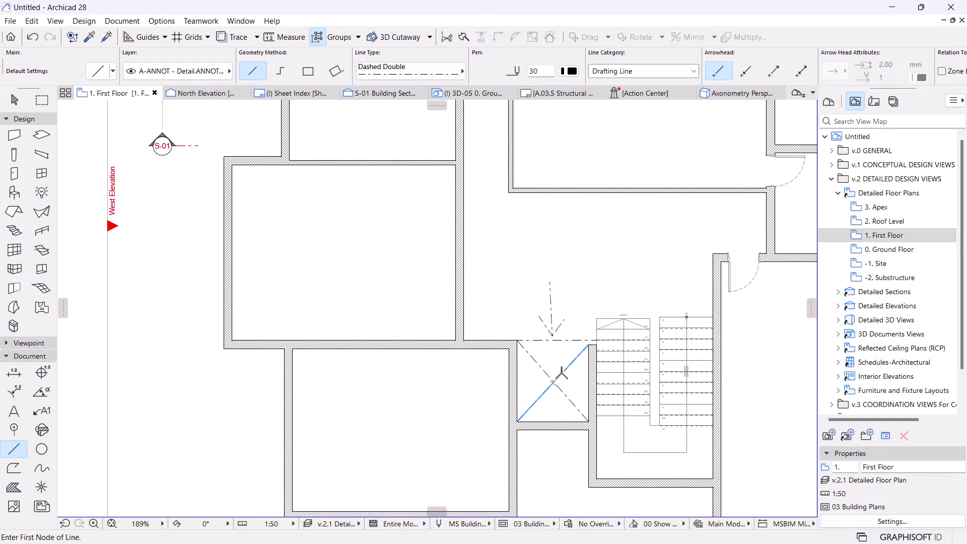
pyautogui.scroll(-2, 570, 375)
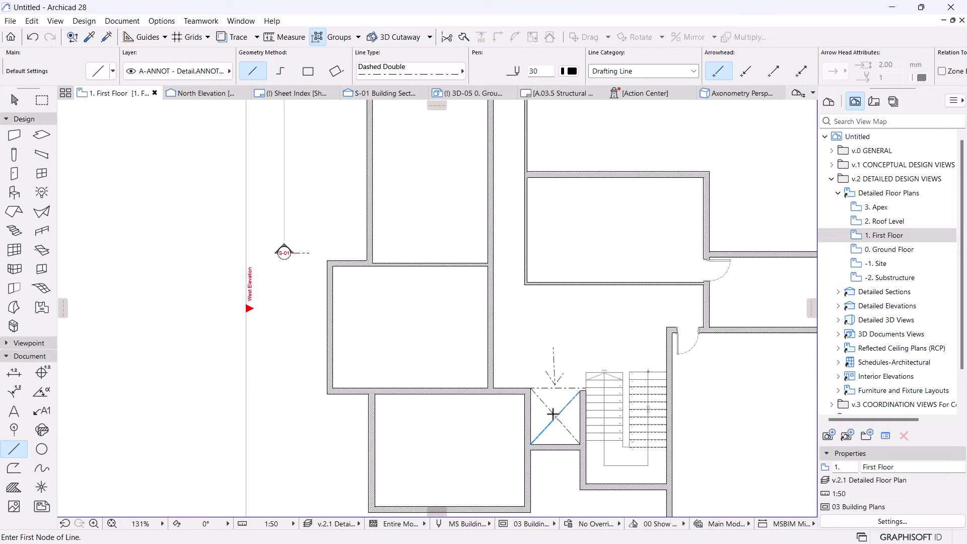
pyautogui.scroll(1, 615, 341)
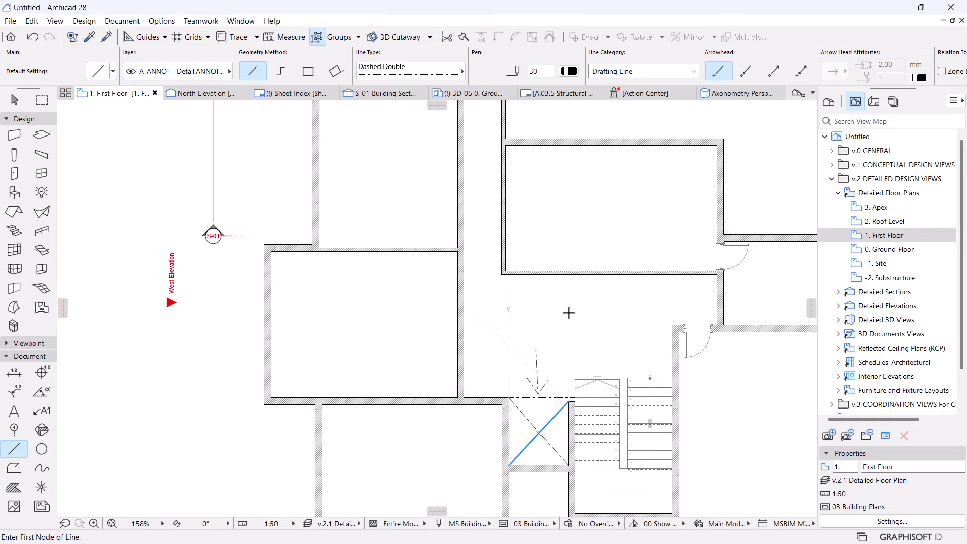
pyautogui.scroll(-5, 612, 331)
pyautogui.scroll(5, 548, 339)
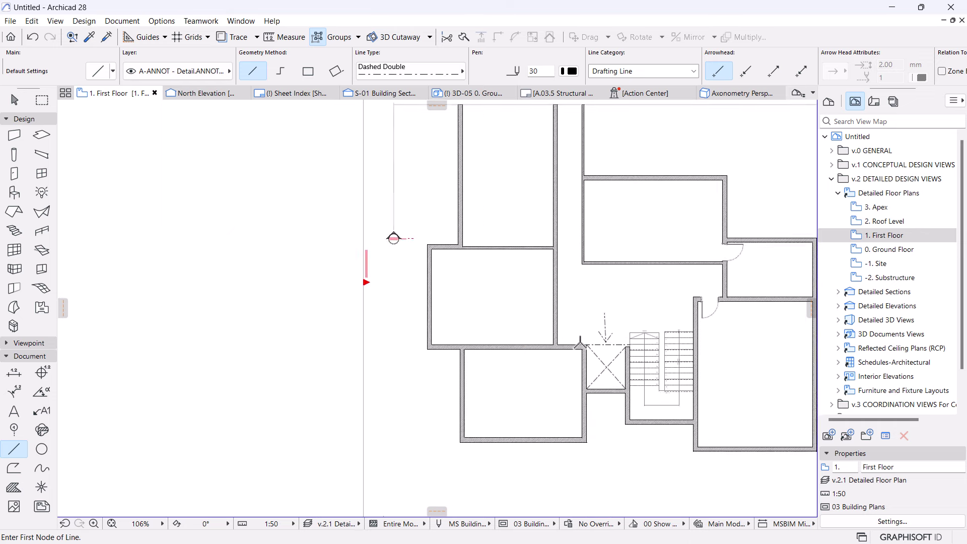
pyautogui.press('Escape')
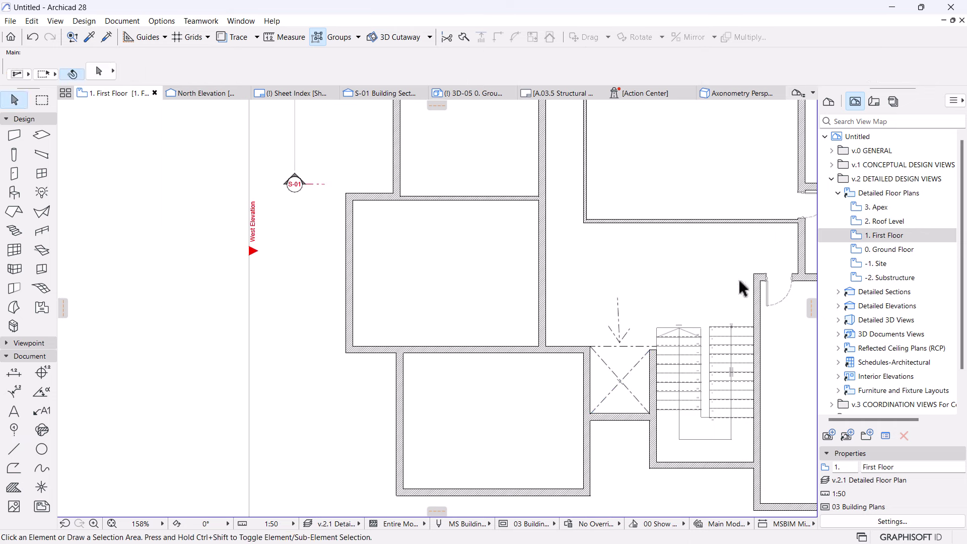
# - Place a 900 x 2100 Door 27 in the wall just left of the recess, opening into the lower-left room
pyautogui.keyDown('alt'); pyautogui.click(774, 297); pyautogui.keyUp('alt')
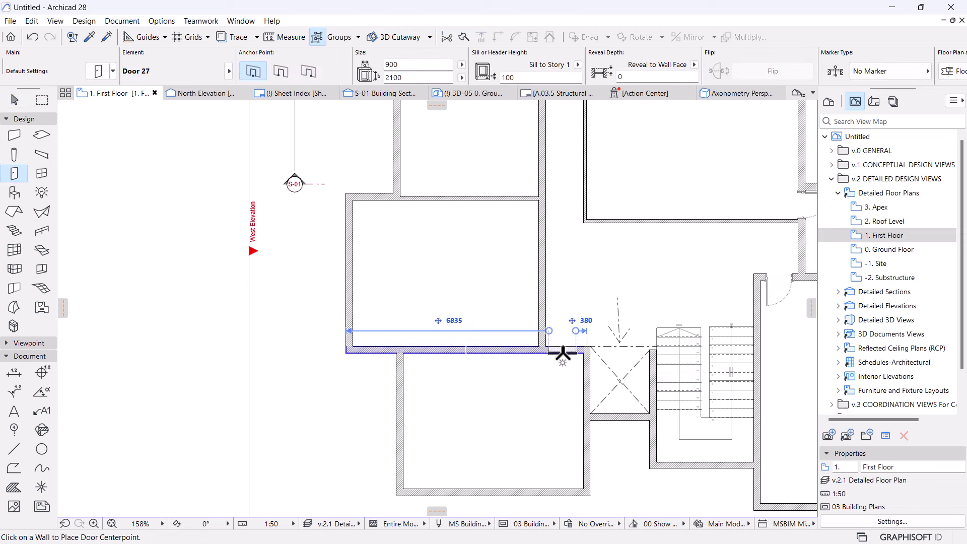
pyautogui.click(562, 353)
pyautogui.click(610, 379)
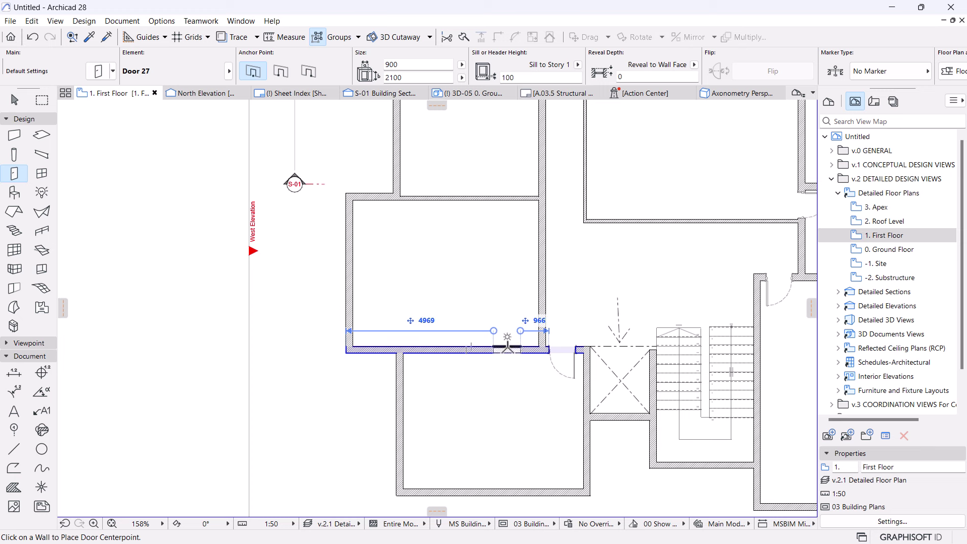
pyautogui.click(519, 348)
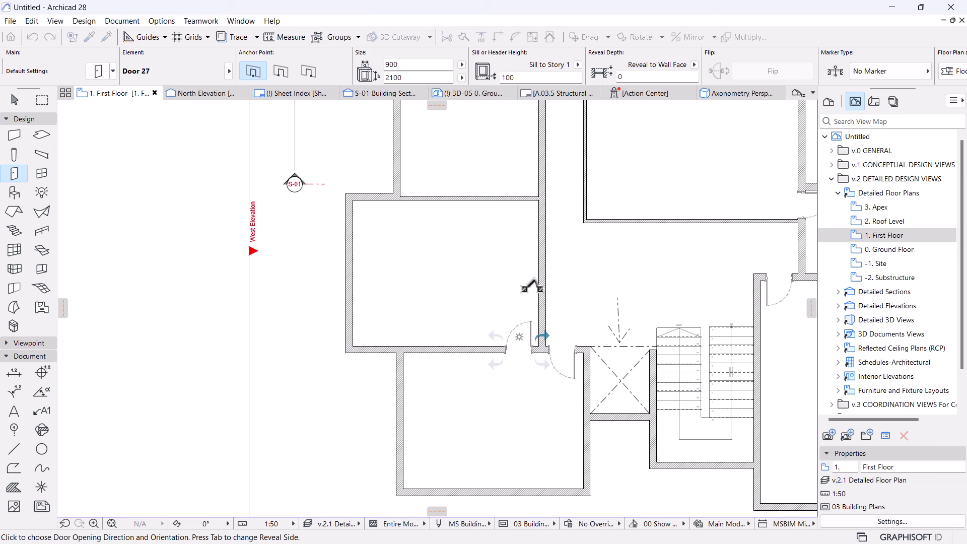
pyautogui.press('Escape')
pyautogui.press('Escape')
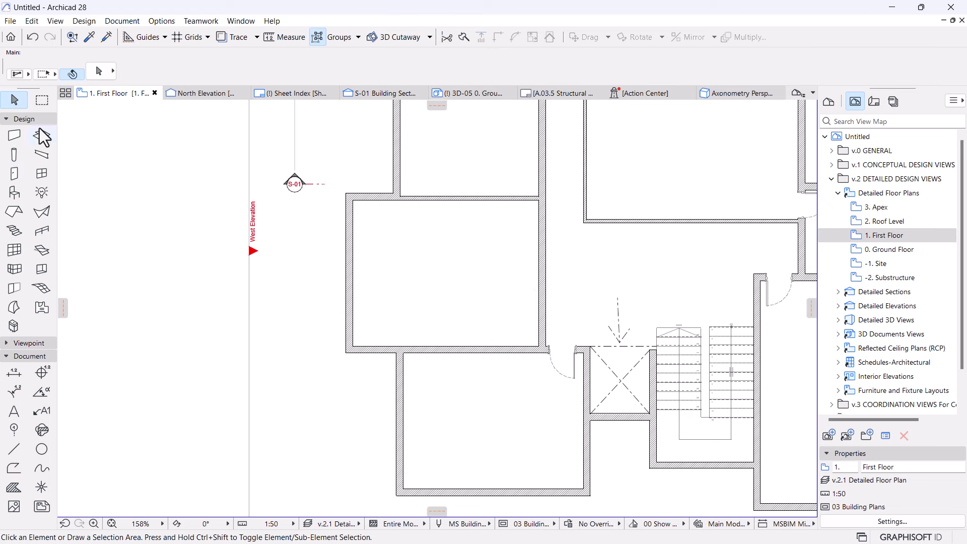
# - Set the default door to Exterior Double Sliding Door from the Object Library's Sliding Doors
pyautogui.click(41, 174)
pyautogui.click(14, 173)
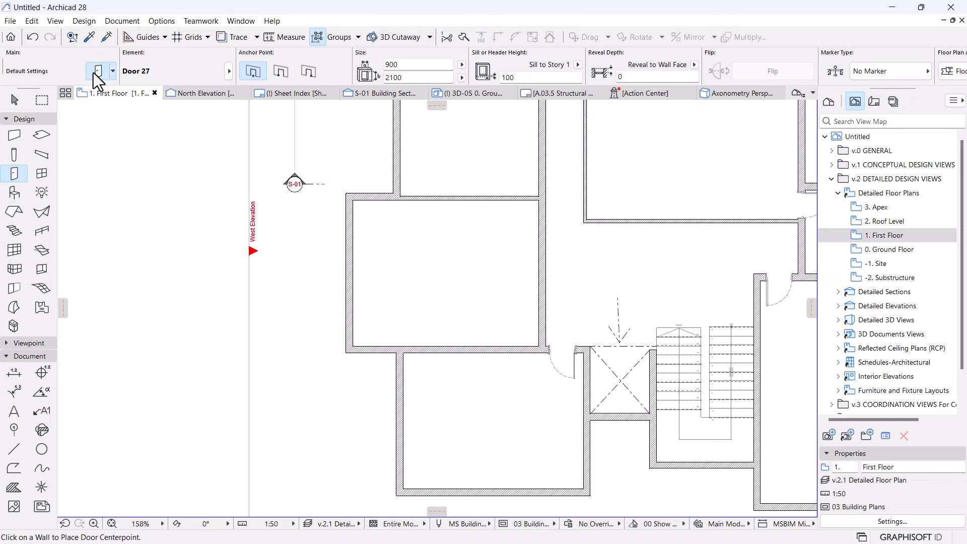
pyautogui.hotkey('ctrl', 't')
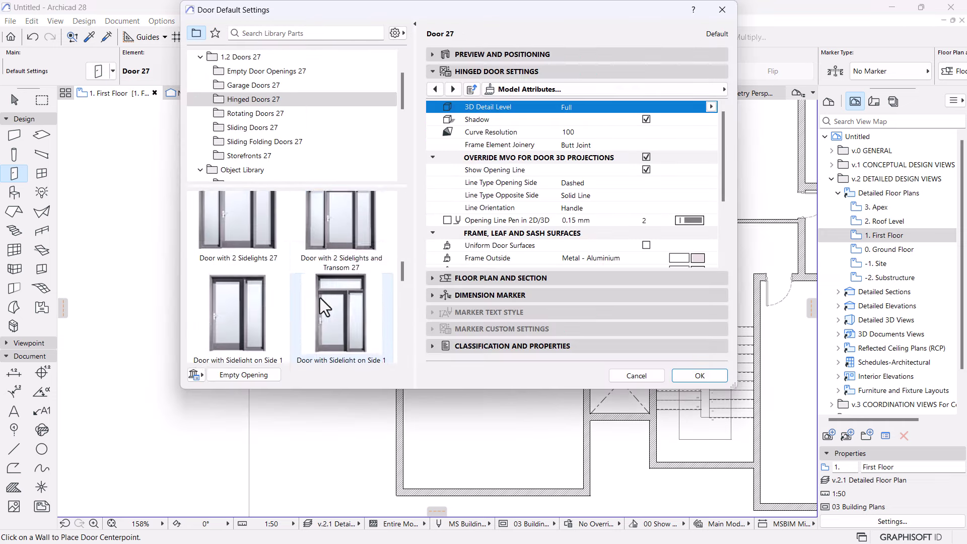
pyautogui.click(230, 127)
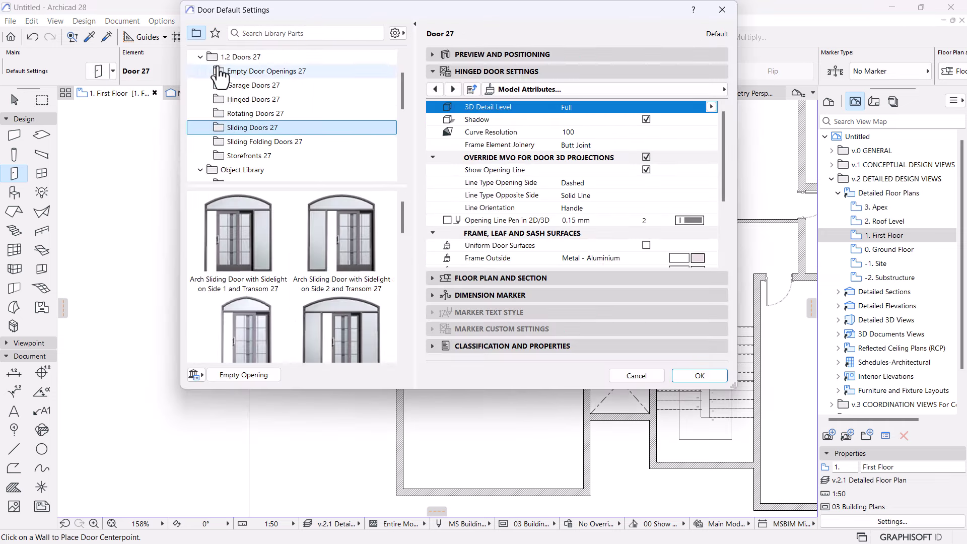
pyautogui.click(200, 57)
pyautogui.click(248, 169)
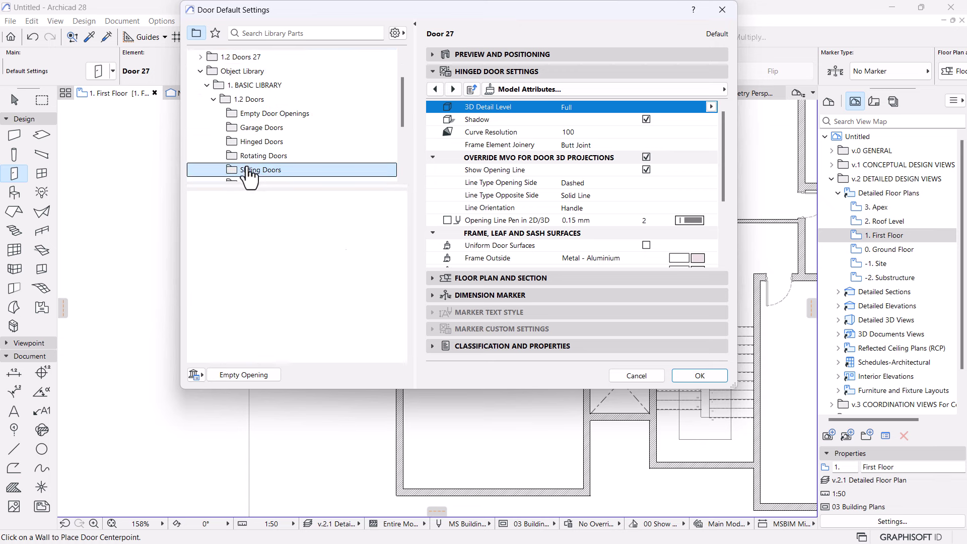
pyautogui.scroll(-3, 309, 306)
pyautogui.scroll(2, 304, 314)
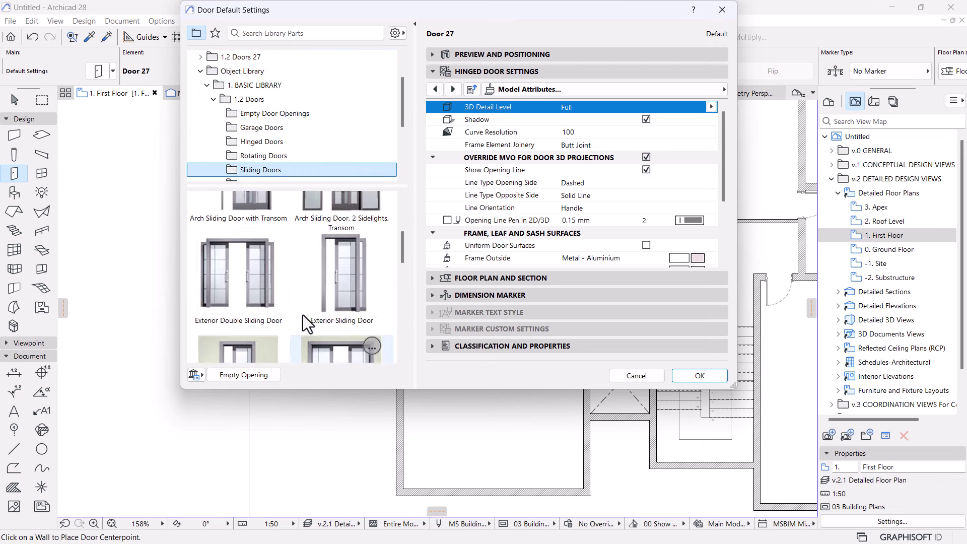
pyautogui.click(239, 285)
pyautogui.click(693, 379)
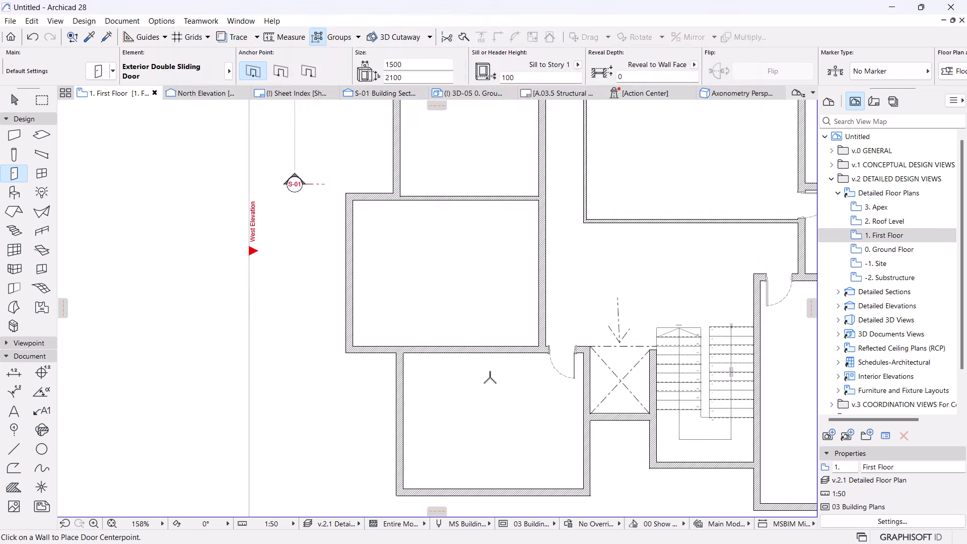
# - Place the 1500 x 2100 Exterior Double Sliding Door in the horizontal wall between the two left-hand rooms, oriented toward the lower room
pyautogui.click(478, 349)
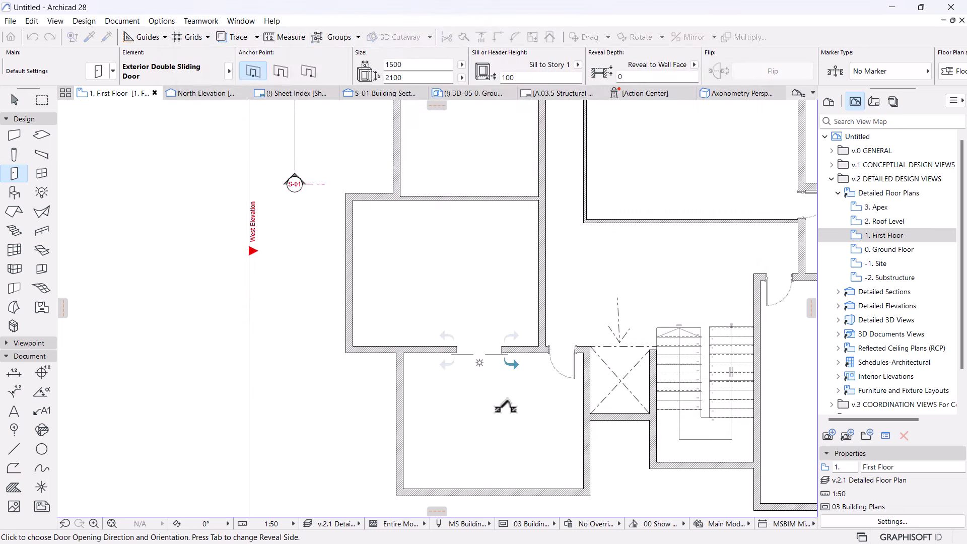
pyautogui.click(503, 393)
pyautogui.scroll(-3, 452, 241)
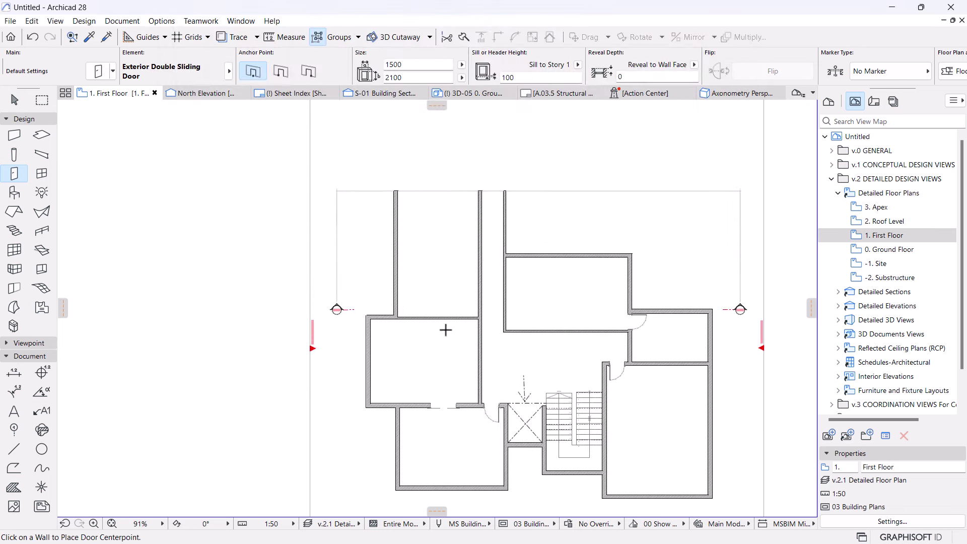
pyautogui.scroll(4, 458, 329)
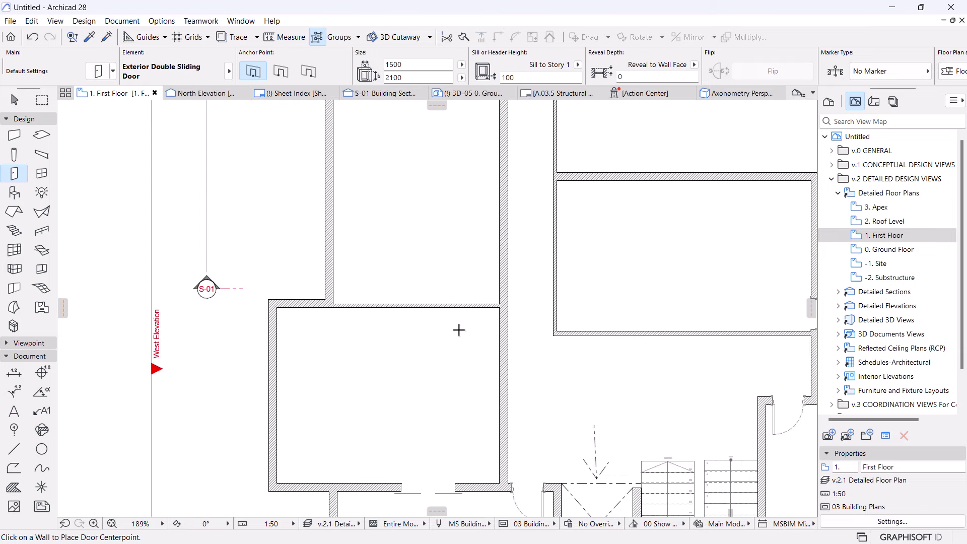
pyautogui.moveTo(447, 305); pyautogui.dragTo(490, 442, button='middle')
pyautogui.press('Escape')
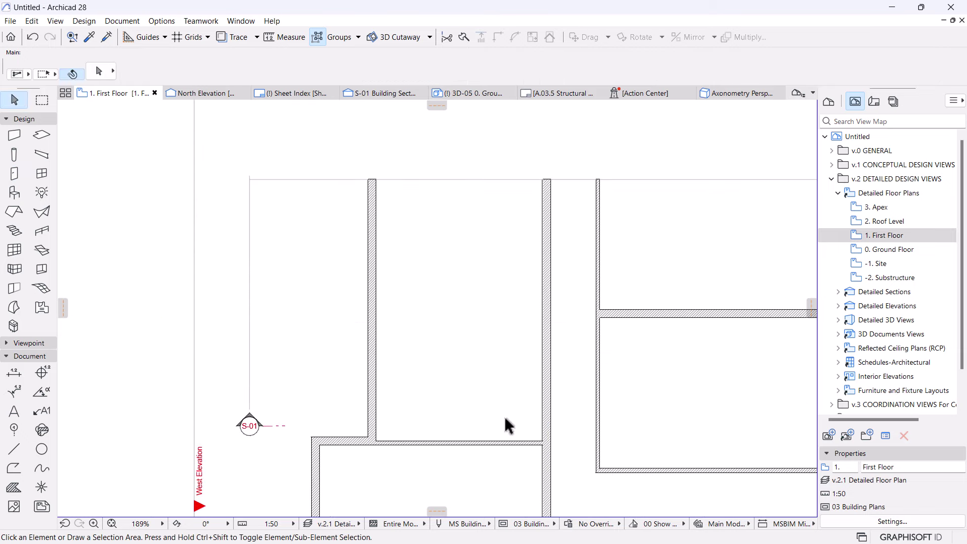
# - Copy the upper-left room's left wall across the room and set the copy's distance to the right-hand wall to 1200
pyautogui.scroll(-1, 503, 416)
pyautogui.moveTo(464, 404); pyautogui.dragTo(481, 321, button='middle')
pyautogui.scroll(-3, 479, 319)
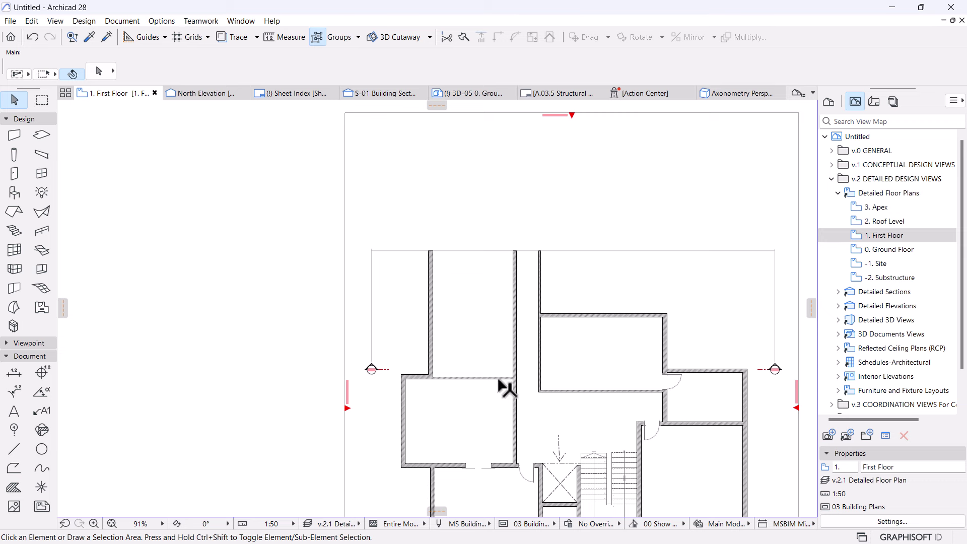
pyautogui.click(443, 379)
pyautogui.click(434, 316)
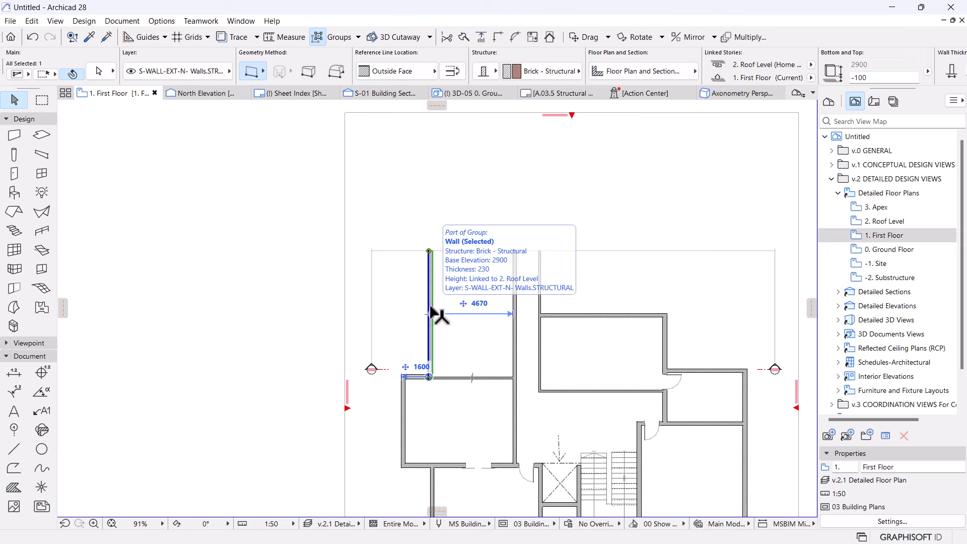
pyautogui.hotkey('ctrl', 'alt', 'd')
pyautogui.click(429, 301)
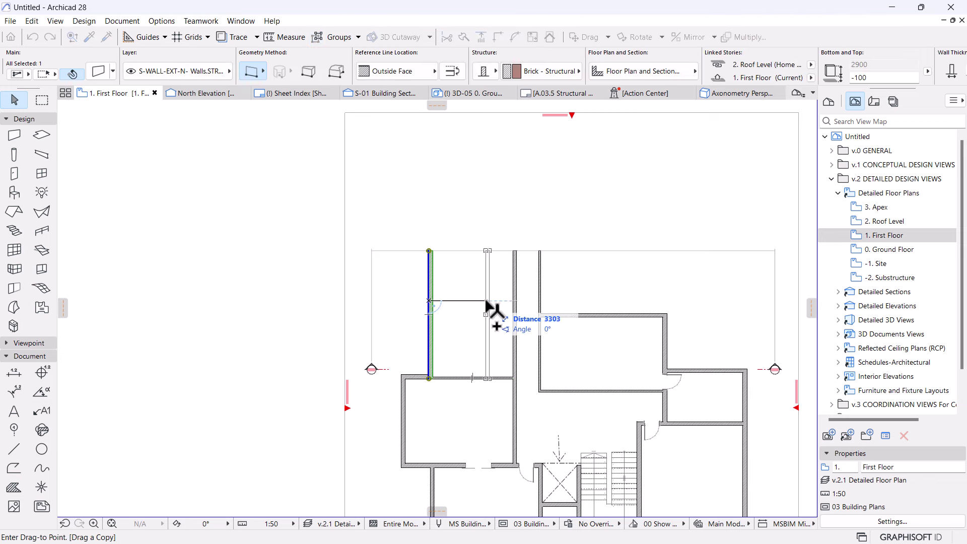
pyautogui.click(487, 301)
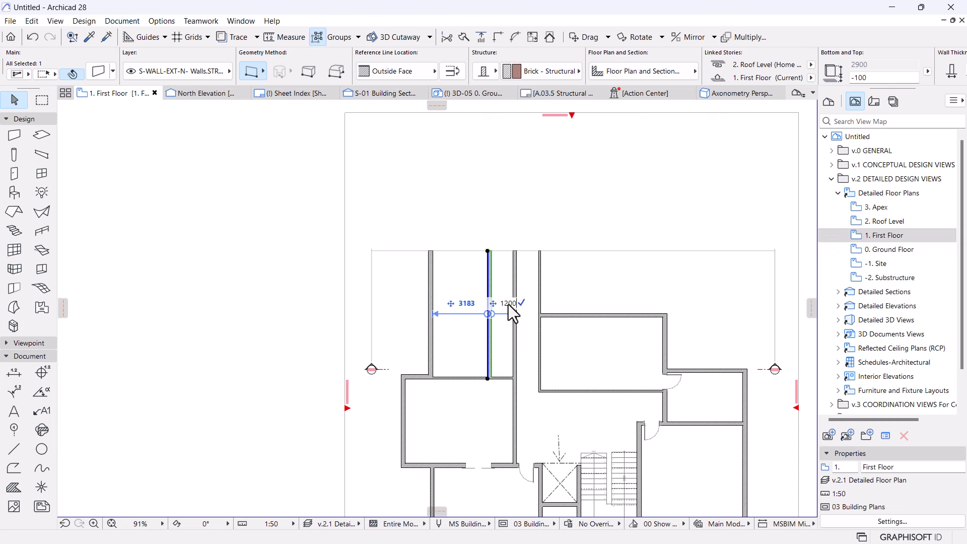
pyautogui.press('Return')
pyautogui.press('Escape')
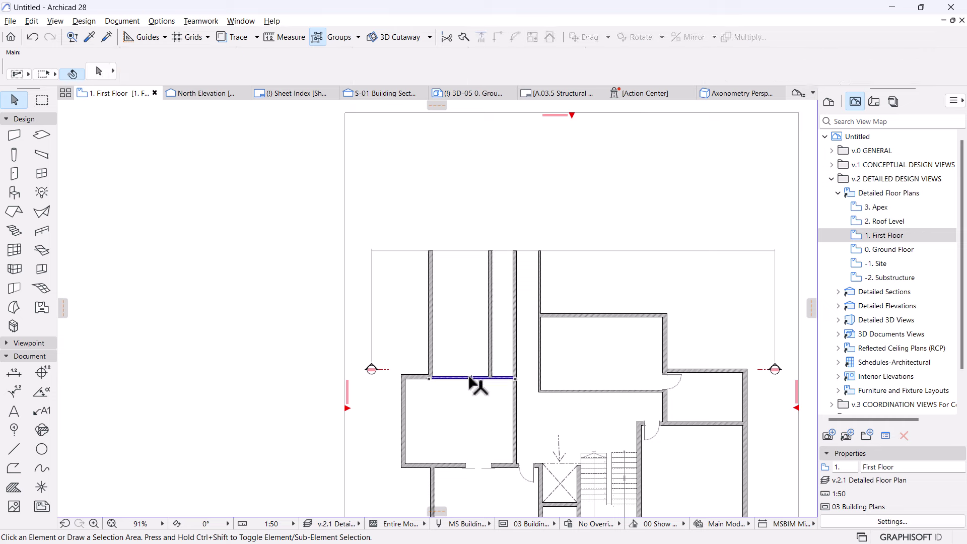
# - Trim the horizontal wall below the upper-left room back to the copied vertical wall so the two meet in a corner
pyautogui.keyDown('alt'); pyautogui.click(491, 334); pyautogui.keyUp('alt')
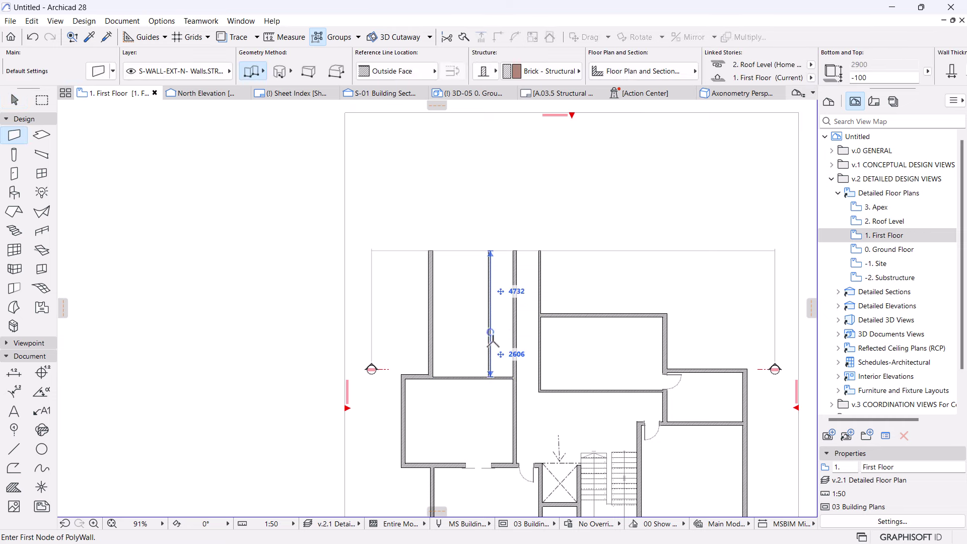
pyautogui.press('Escape')
pyautogui.scroll(5, 521, 398)
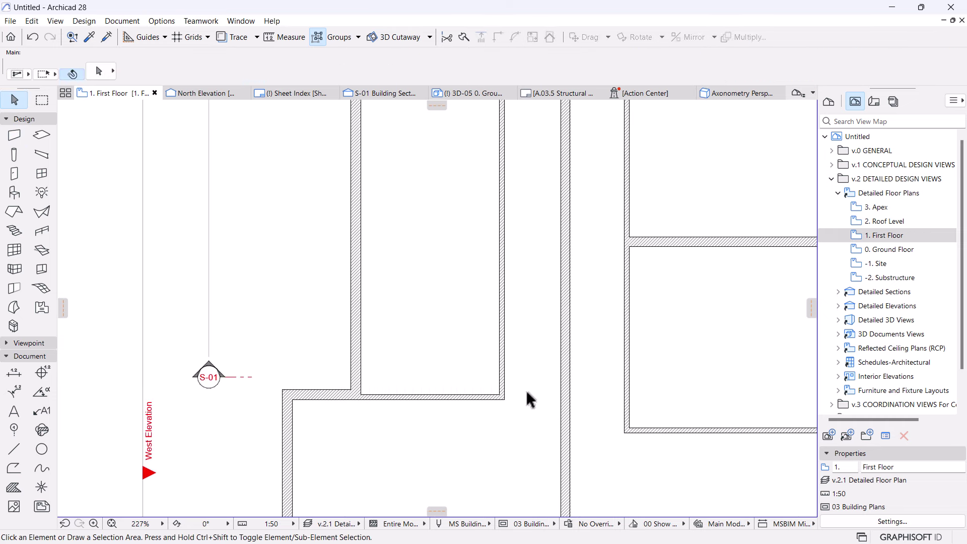
pyautogui.scroll(-6, 528, 393)
pyautogui.scroll(3, 518, 281)
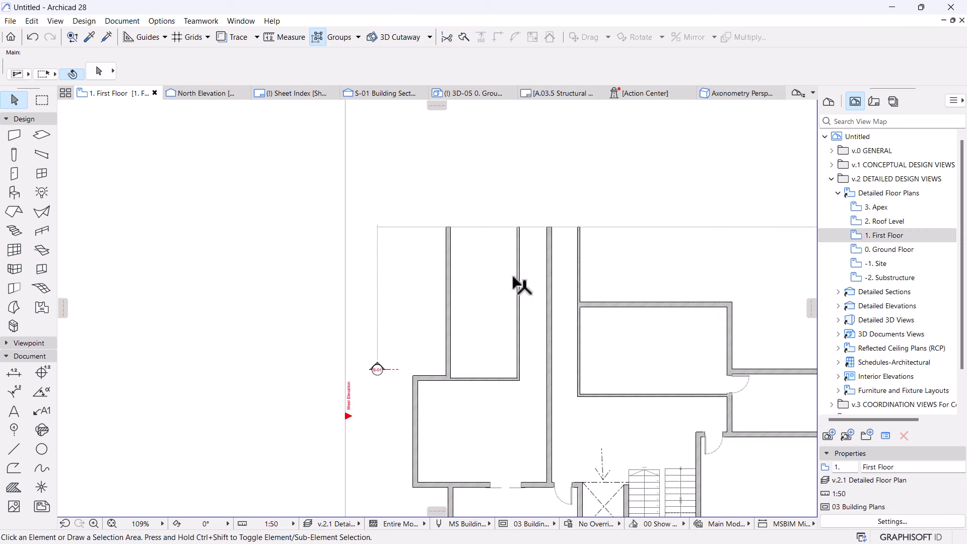
pyautogui.scroll(2, 511, 278)
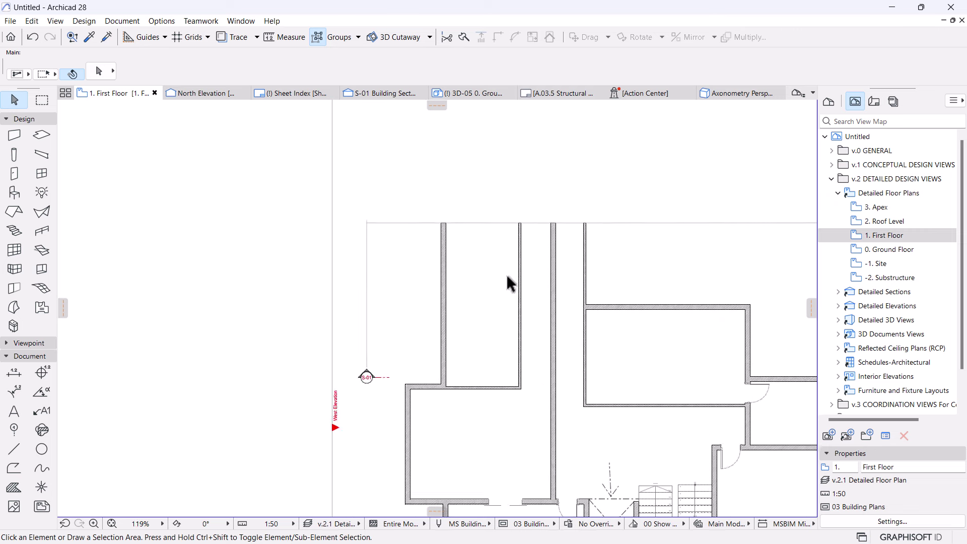
# - Draw a horizontal wall about 3240 mm long from the copied vertical wall to the left exterior wall, dividing the upper-left room
pyautogui.keyDown('alt'); pyautogui.click(523, 308); pyautogui.keyUp('alt')
pyautogui.click(522, 316)
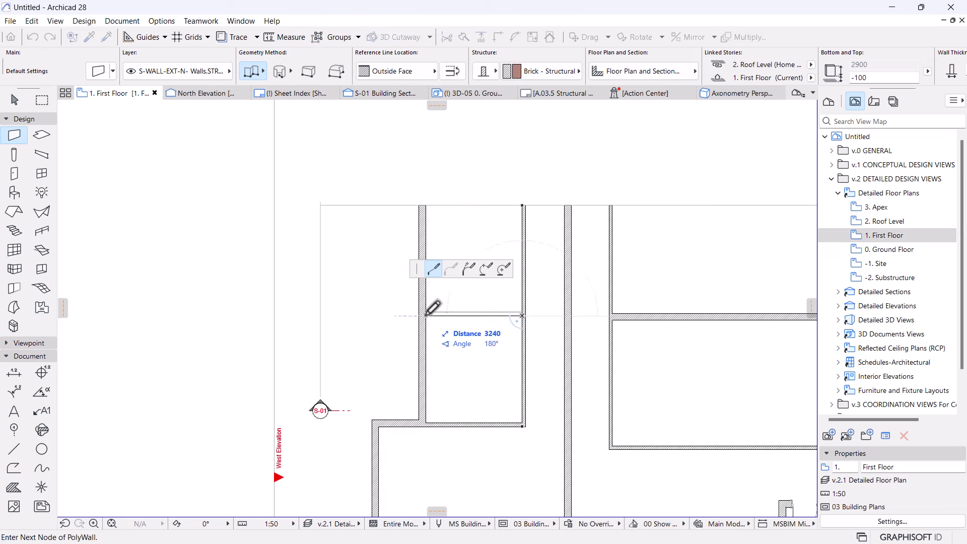
pyautogui.click(426, 315)
pyautogui.click(426, 315)
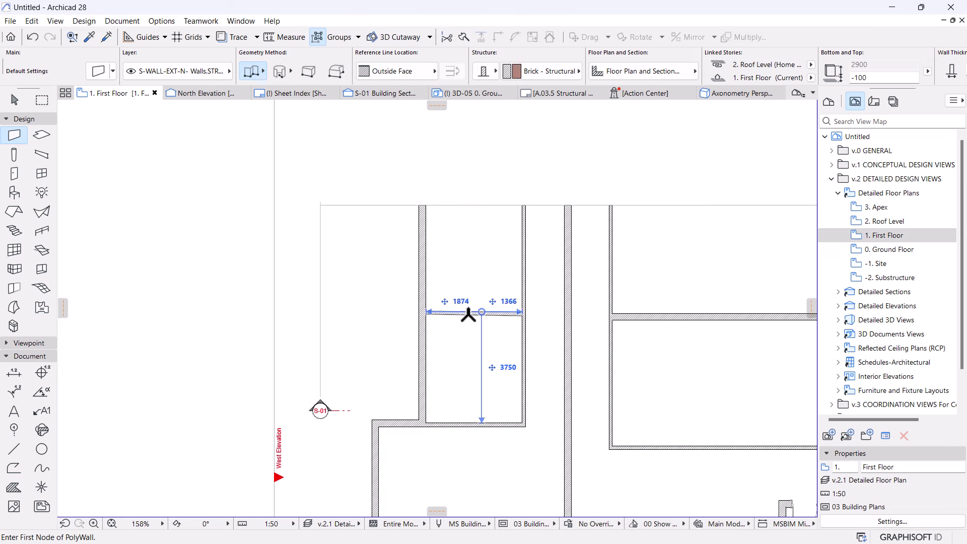
pyautogui.press('Escape')
# - Adjust the left end of the new dividing wall at the left exterior wall so the wall runs horizontally
pyautogui.click(429, 313)
pyautogui.scroll(5, 429, 317)
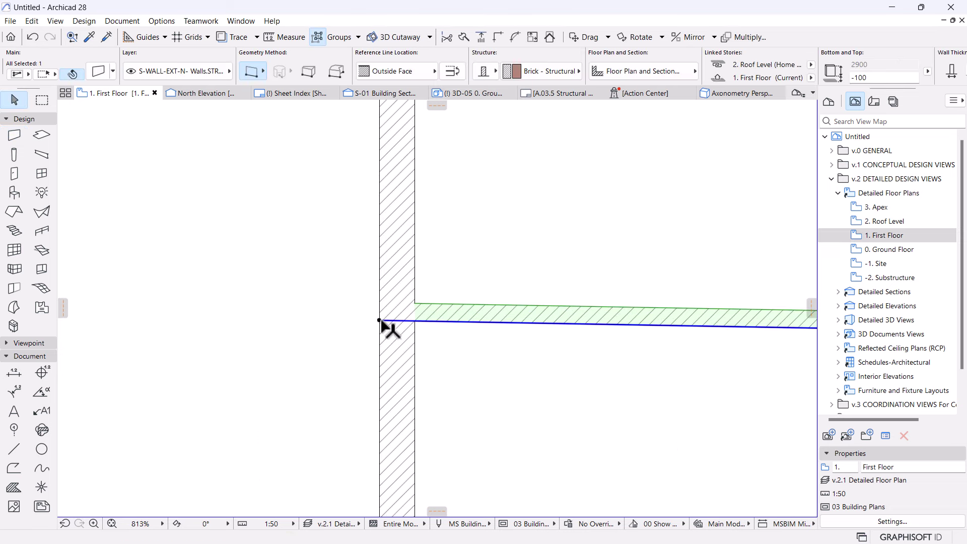
pyautogui.click(380, 320)
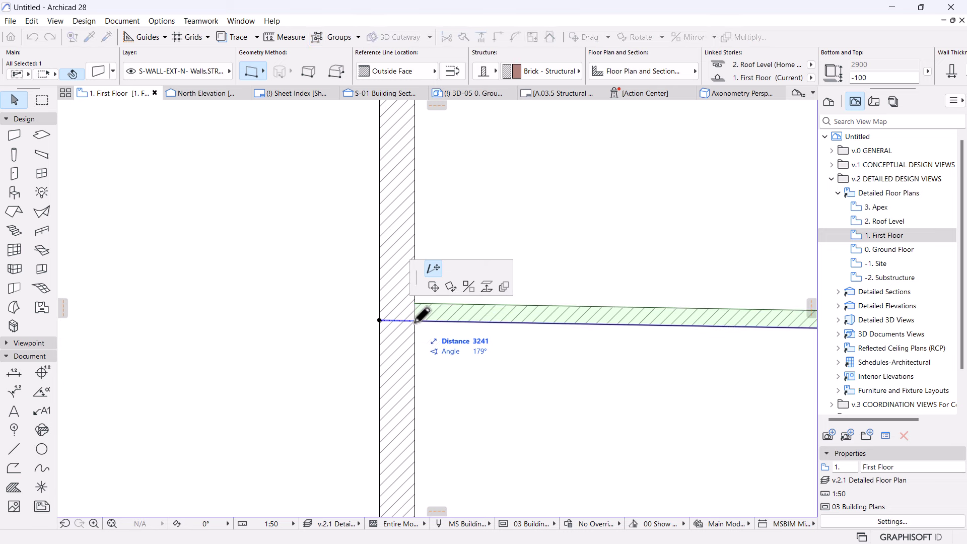
pyautogui.click(422, 315)
pyautogui.scroll(-6, 382, 331)
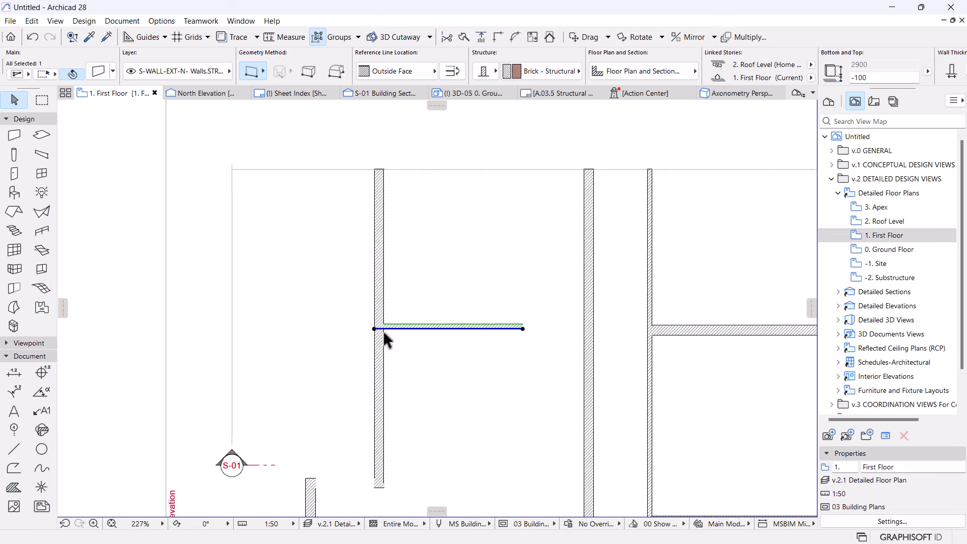
pyautogui.click(434, 265)
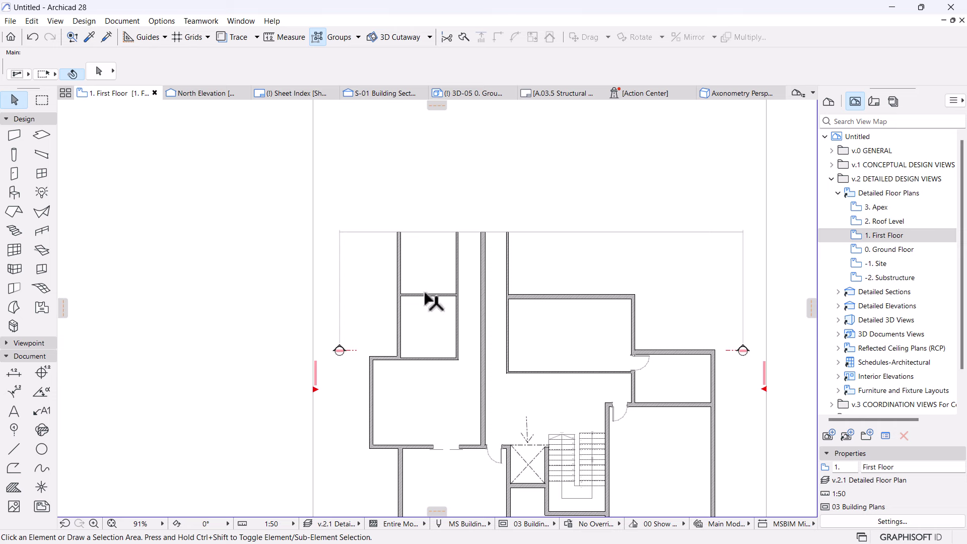
# - Place two rectangular 1000 x 2100 openings in the copied vertical wall, one for each of the divided upper-left rooms
pyautogui.scroll(-2, 431, 299)
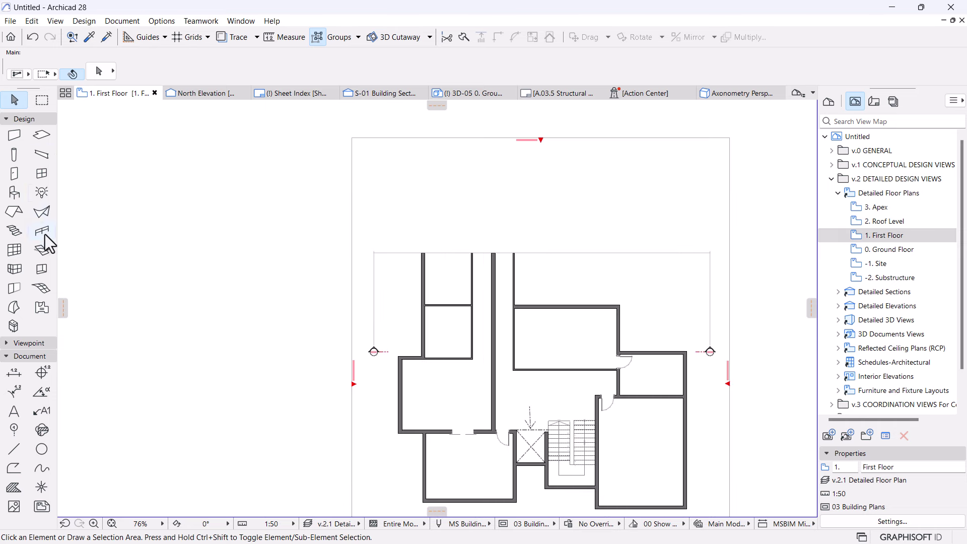
pyautogui.click(41, 269)
pyautogui.scroll(4, 496, 325)
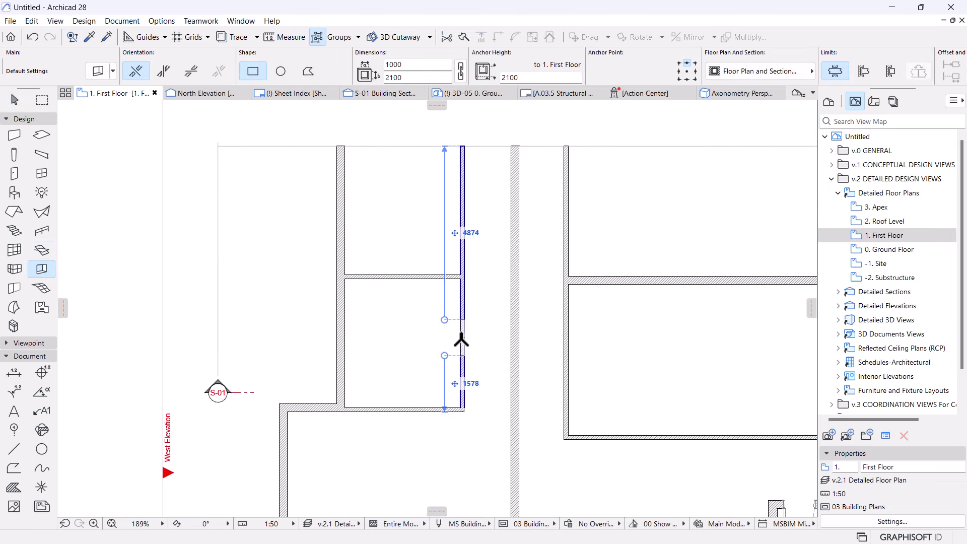
pyautogui.click(460, 208)
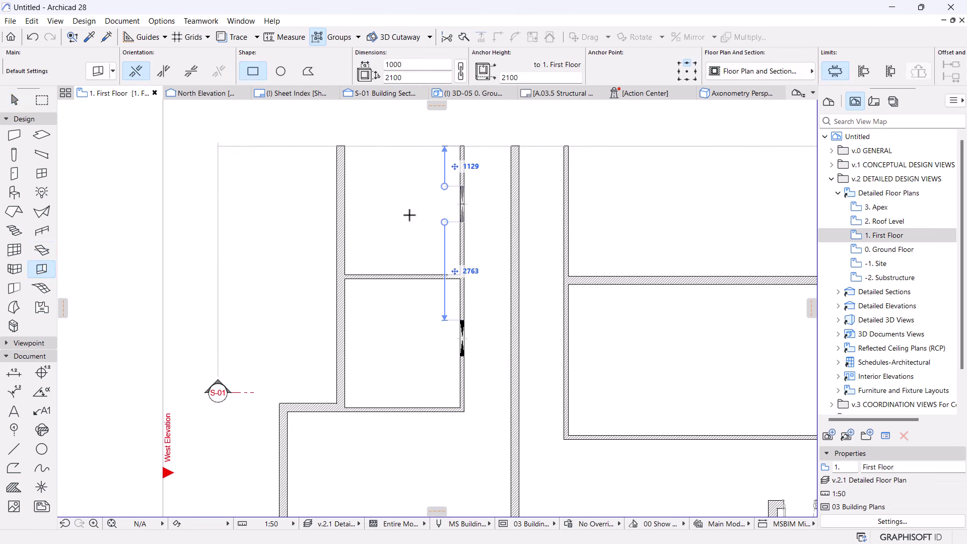
pyautogui.press('Escape')
# - Set the width of both openings in the copied vertical wall to 1500
pyautogui.click(460, 264)
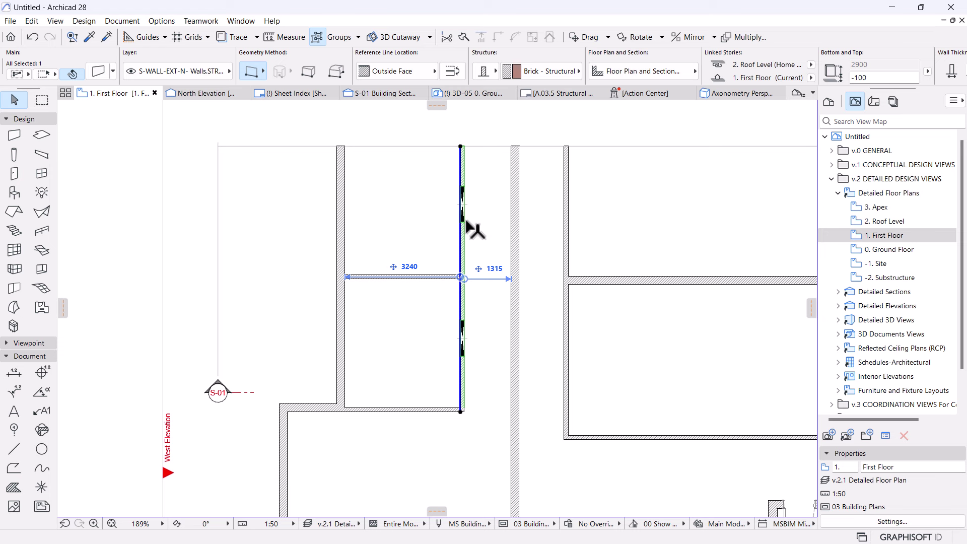
pyautogui.click(464, 219)
pyautogui.keyDown('shift'); pyautogui.click(464, 329); pyautogui.keyUp('shift')
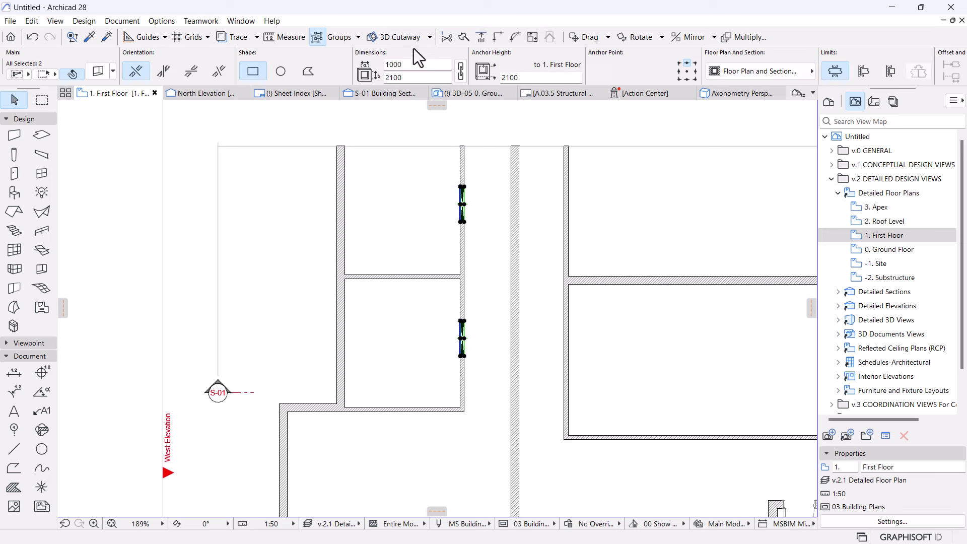
pyautogui.click(418, 64)
pyautogui.write('15')
pyautogui.click(324, 155)
pyautogui.scroll(-6, 324, 156)
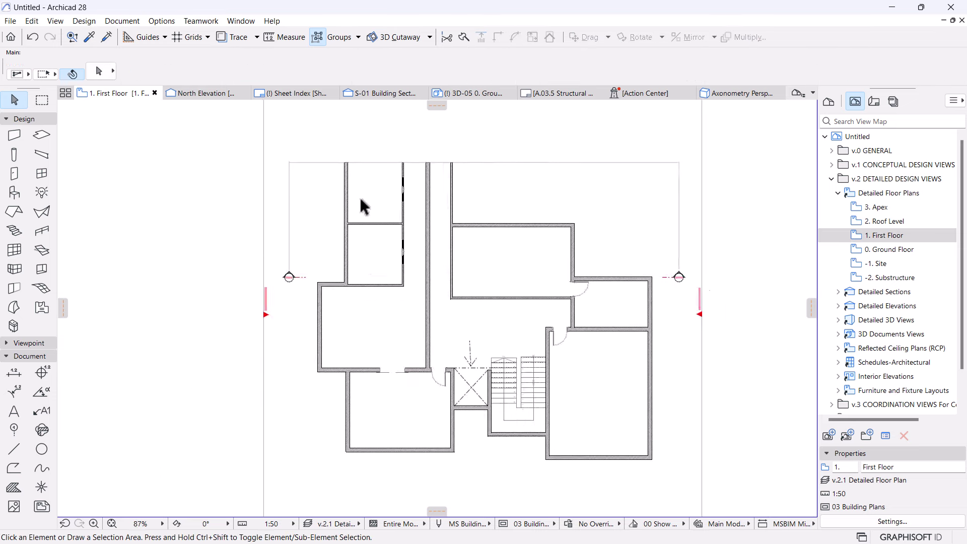
pyautogui.scroll(2, 394, 281)
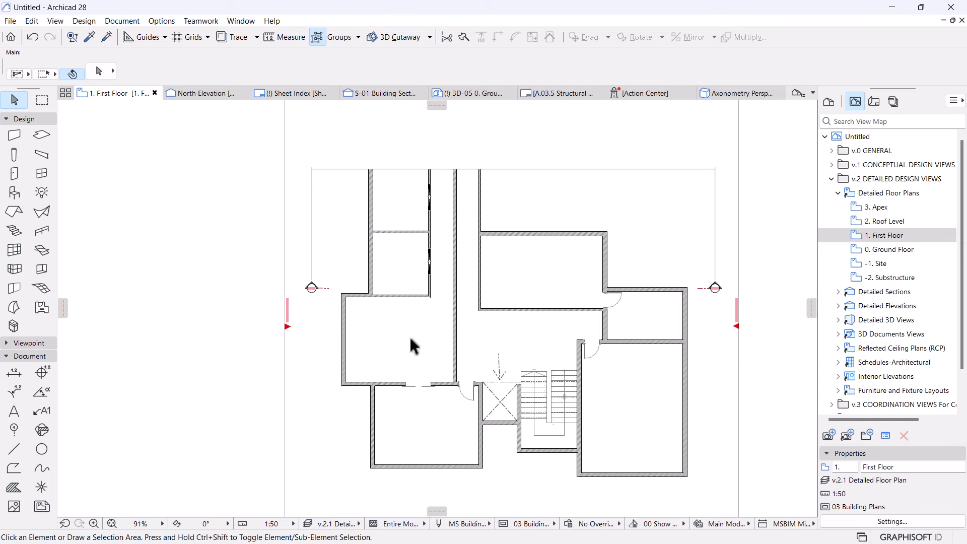
pyautogui.scroll(2, 403, 297)
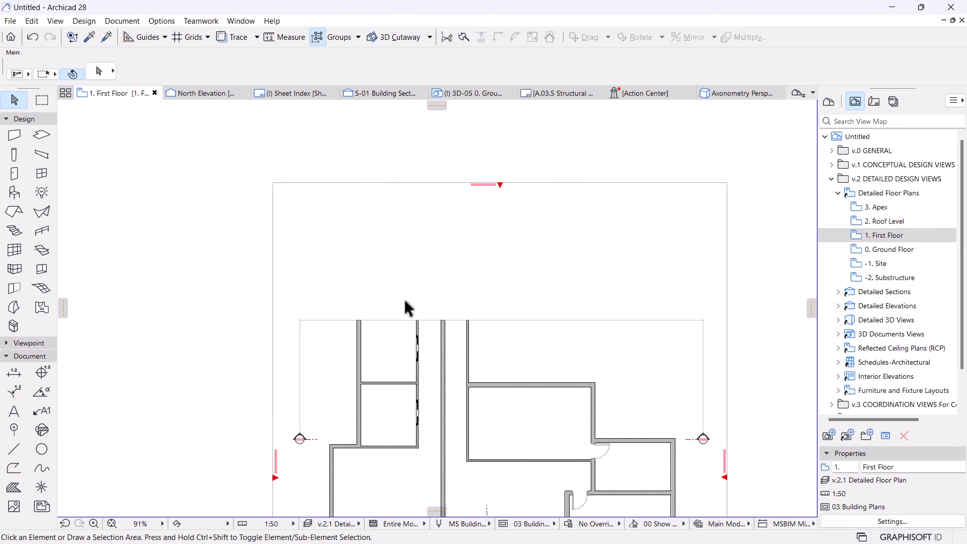
pyautogui.scroll(1, 383, 275)
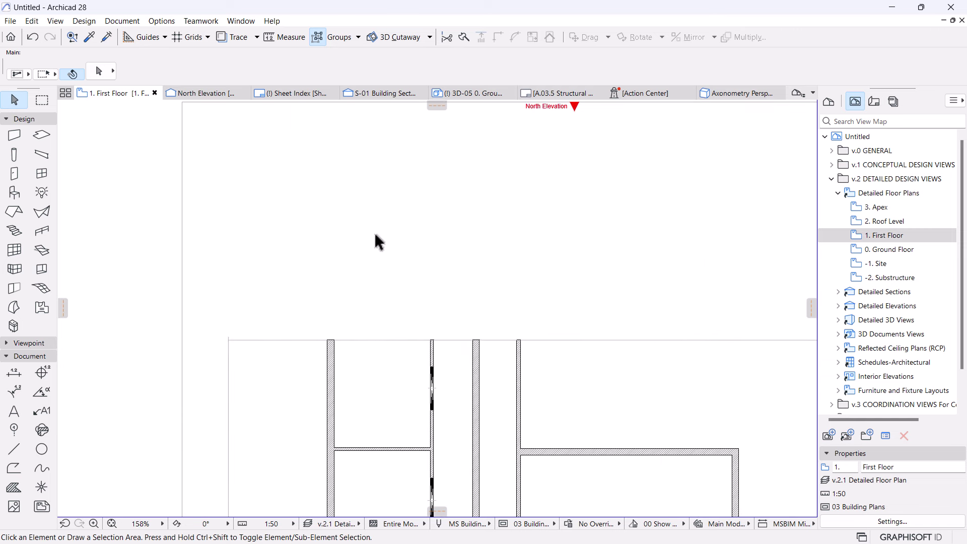
pyautogui.scroll(-5, 352, 217)
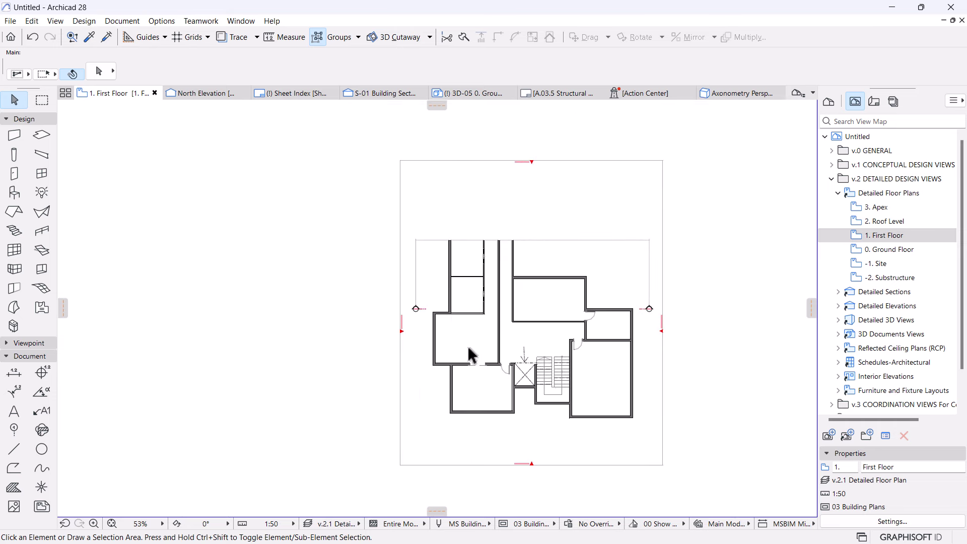
pyautogui.scroll(3, 523, 355)
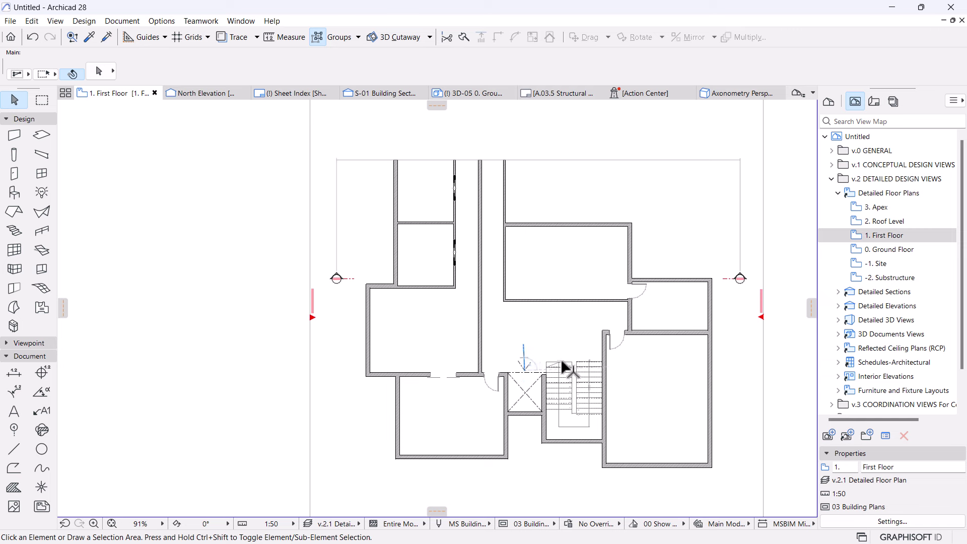
pyautogui.moveTo(562, 361); pyautogui.dragTo(494, 363, button='middle')
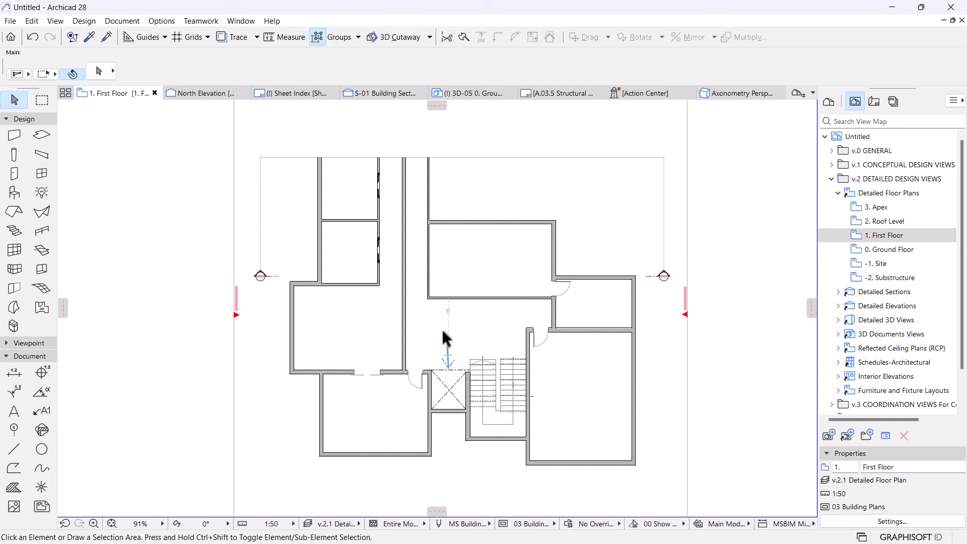
# - Place a Sofa Layout object from Furniture Layouts in the large room to the right of the stair
pyautogui.scroll(1, 446, 339)
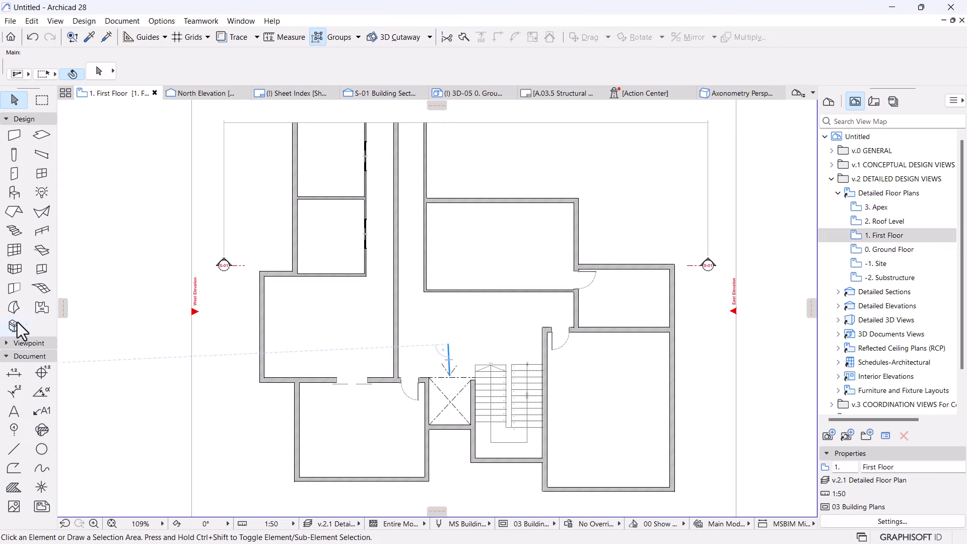
pyautogui.click(15, 195)
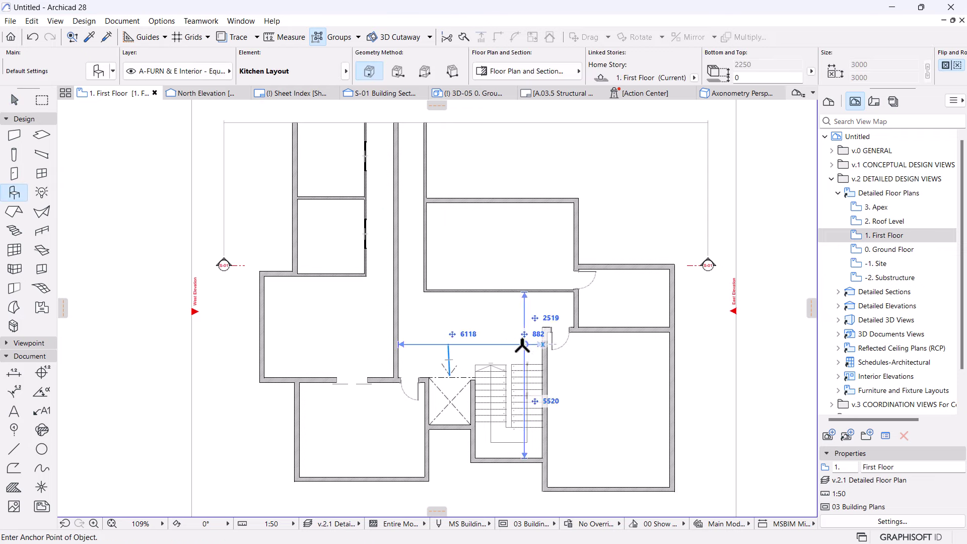
pyautogui.hotkey('ctrl', 't')
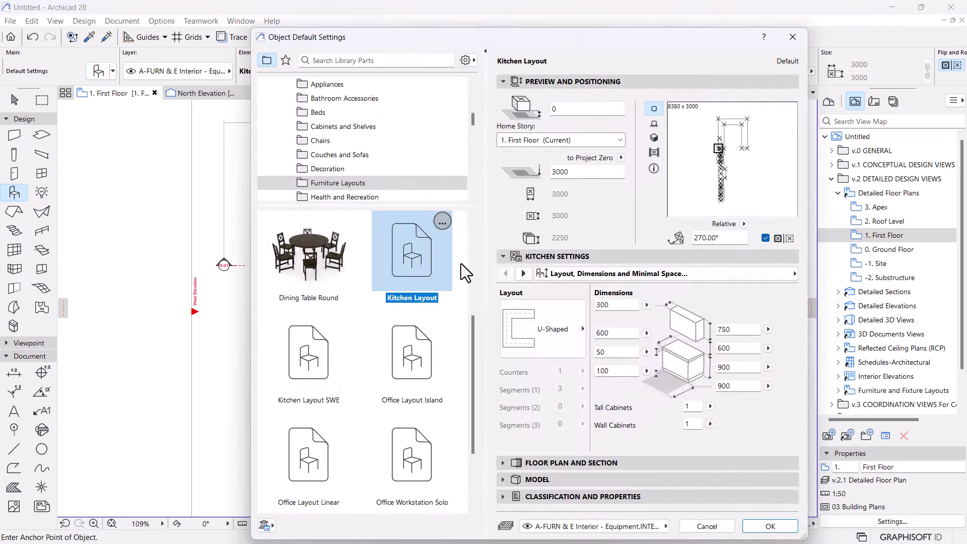
pyautogui.scroll(-3, 387, 453)
pyautogui.click(324, 437)
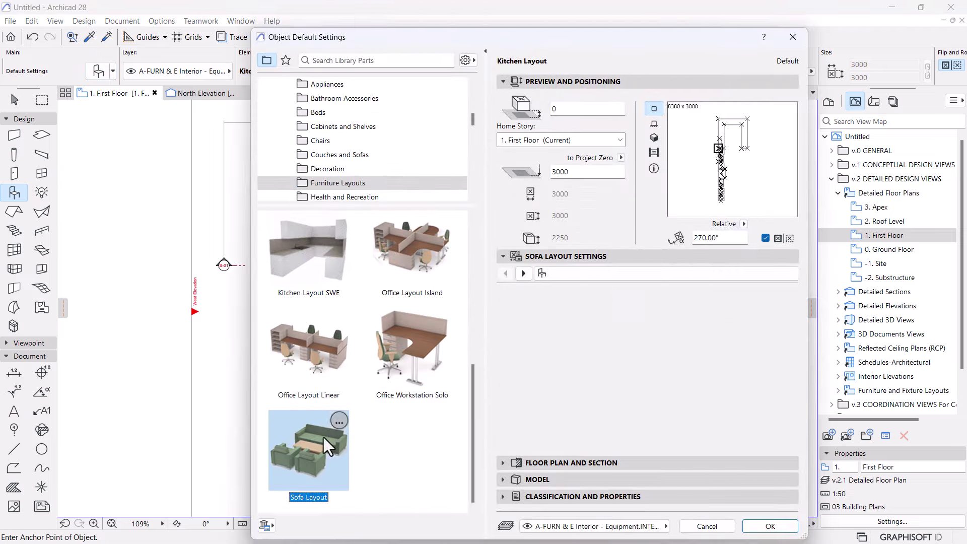
pyautogui.click(768, 523)
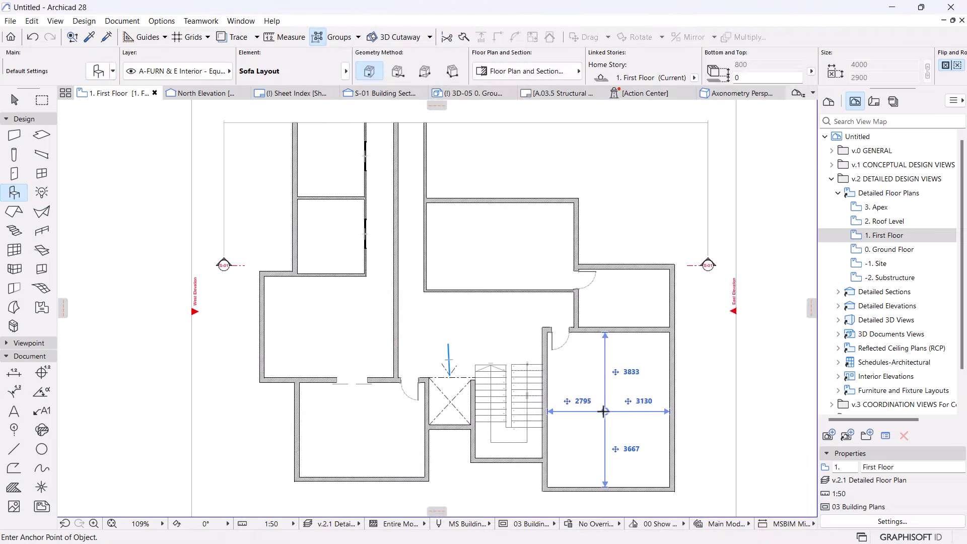
pyautogui.click(645, 409)
pyautogui.scroll(-2, 564, 382)
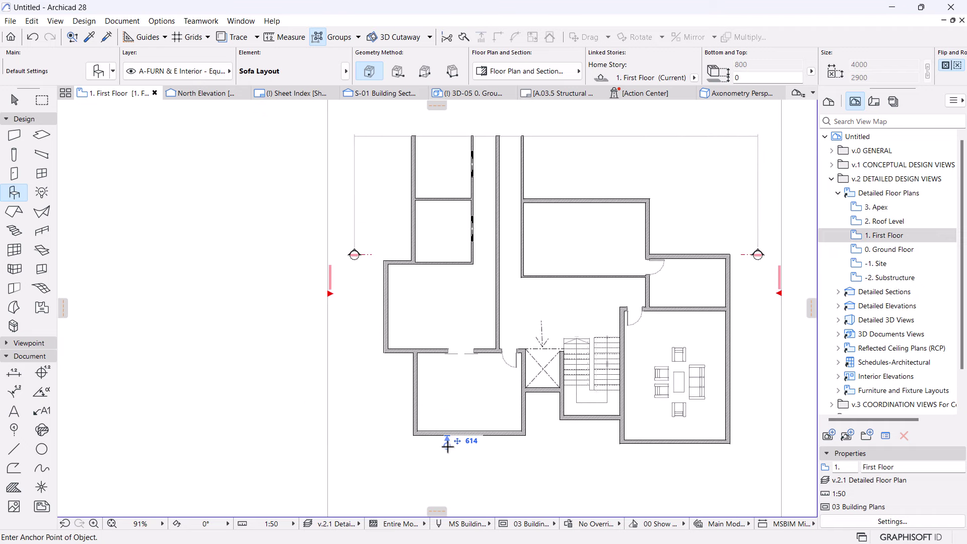
# - Remove the left and bottom seating from the Sofa Layout defaults and place the reduced set in the lower-left room
pyautogui.click(90, 73)
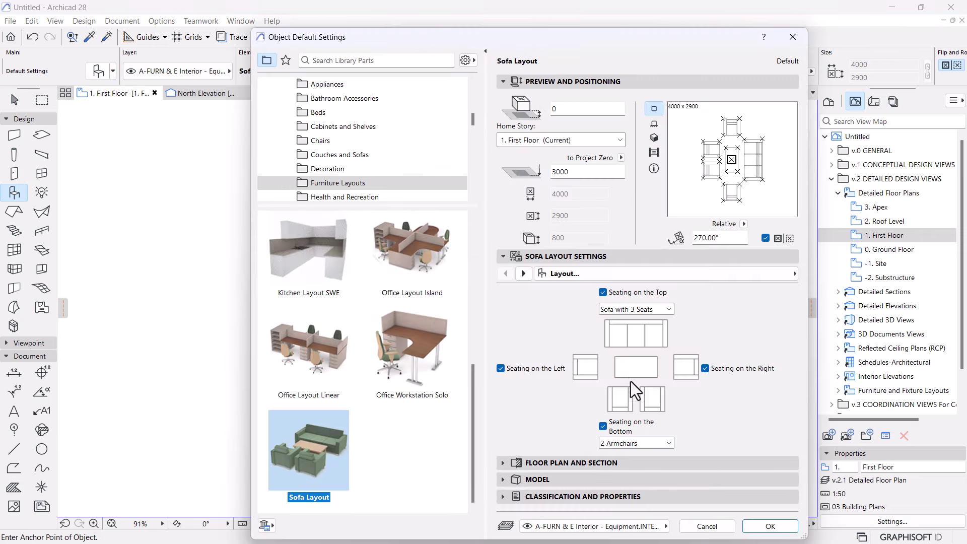
pyautogui.click(500, 368)
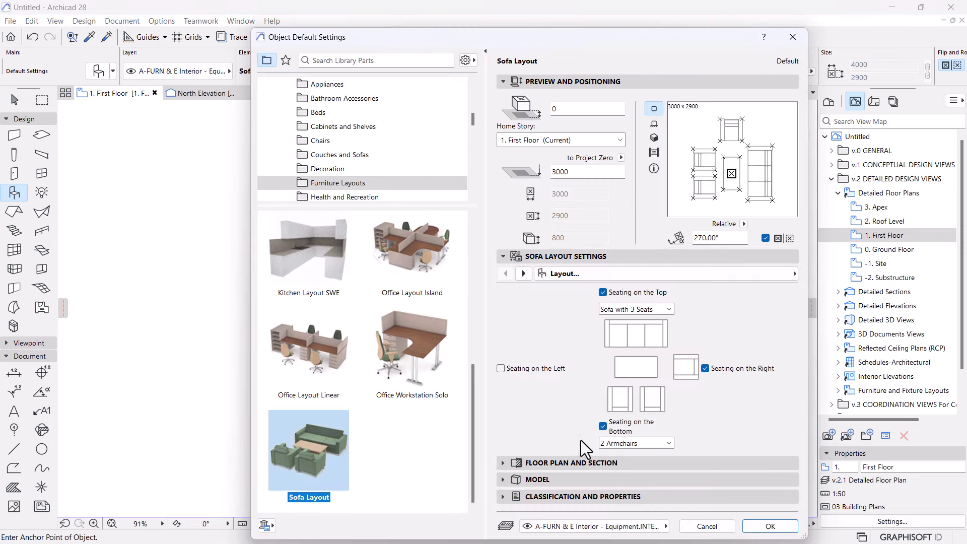
pyautogui.click(602, 425)
pyautogui.click(768, 525)
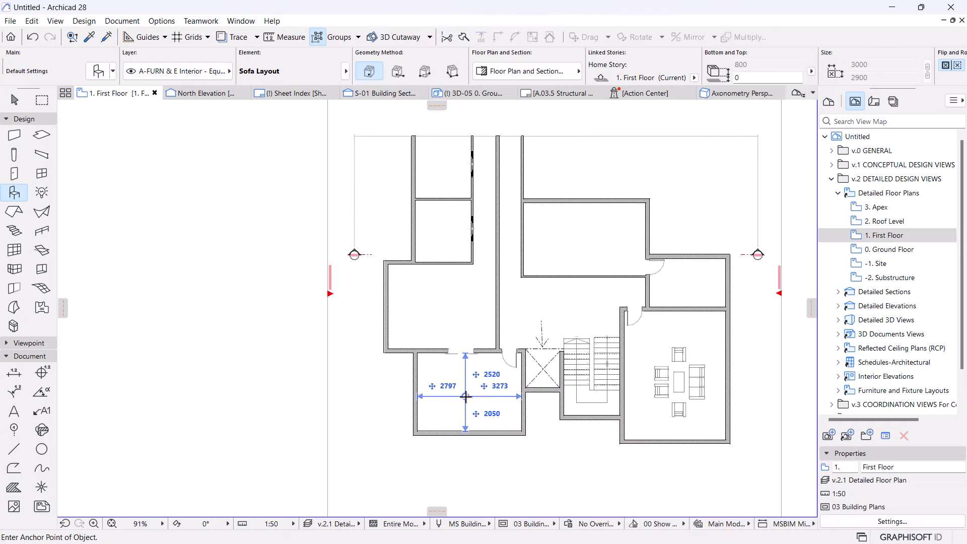
pyautogui.click(465, 396)
# - Rotate the lower-left room's sofa layout 90° counterclockwise so the three-seat sofa lies parallel to the room's upper wall
pyautogui.scroll(3, 473, 403)
pyautogui.keyDown('shift'); pyautogui.click(476, 396); pyautogui.keyUp('shift')
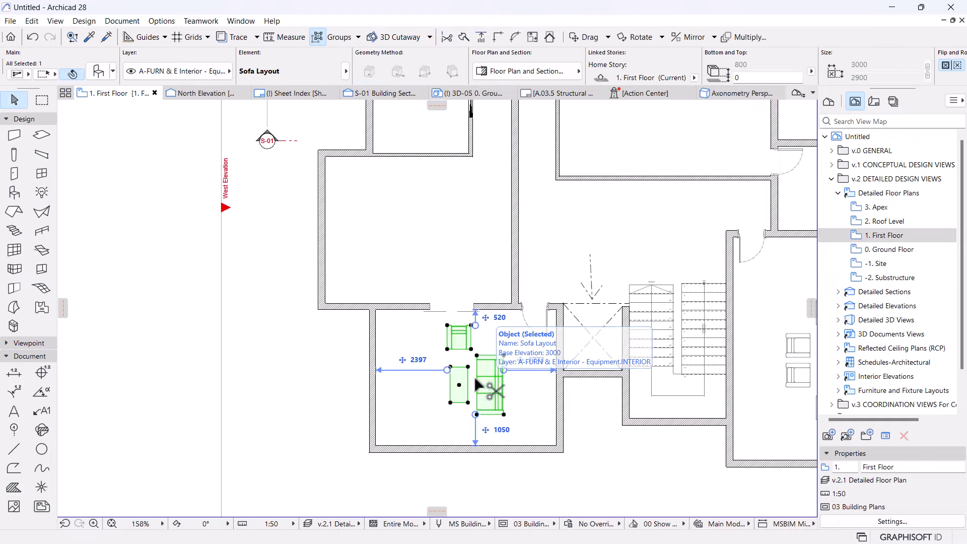
pyautogui.hotkey('ctrl', 'e')
pyautogui.click(465, 378)
pyautogui.click(470, 428)
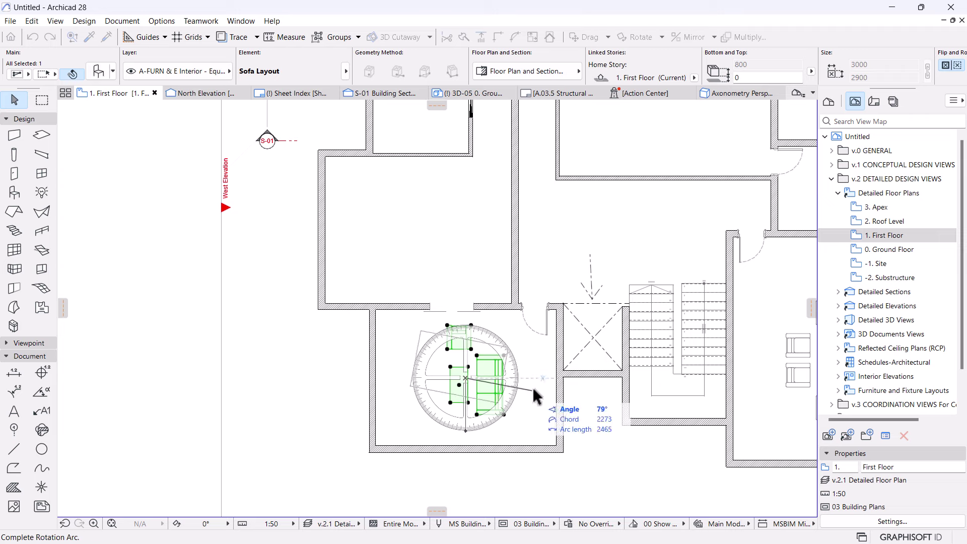
pyautogui.click(547, 390)
pyautogui.scroll(-3, 497, 395)
pyautogui.moveTo(497, 395); pyautogui.dragTo(457, 403, button='middle')
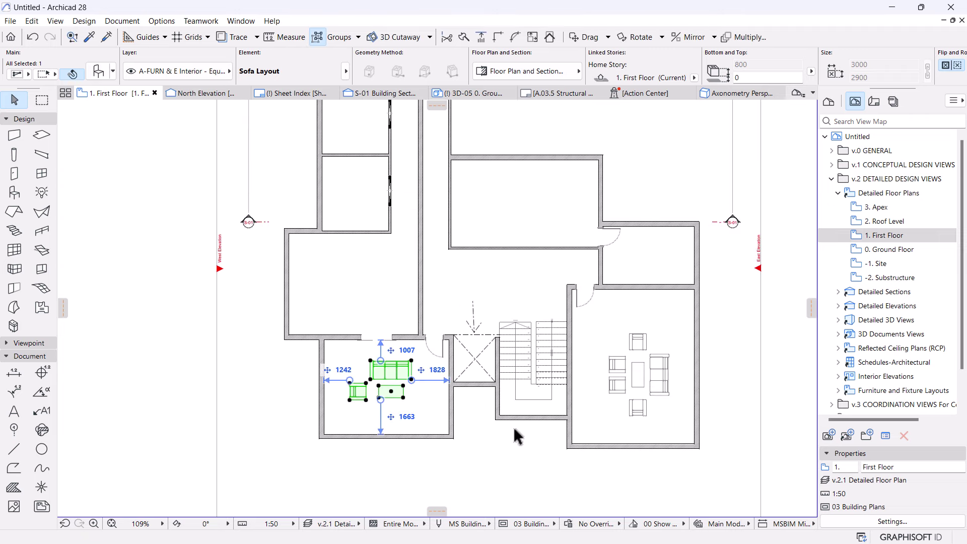
# - Place a double Bed Layout with night tables on both sides in the room above the lower-left sofa room
pyautogui.scroll(2, 490, 321)
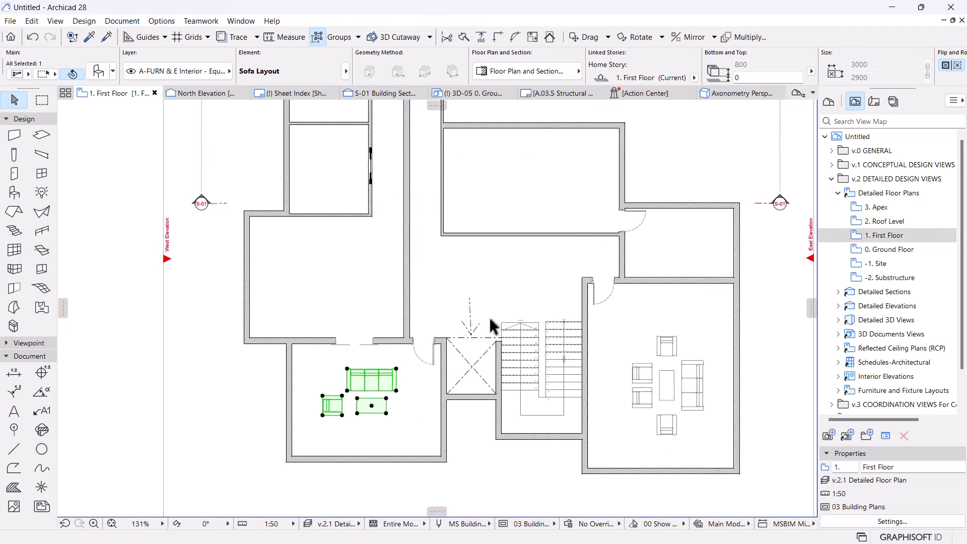
pyautogui.click(14, 191)
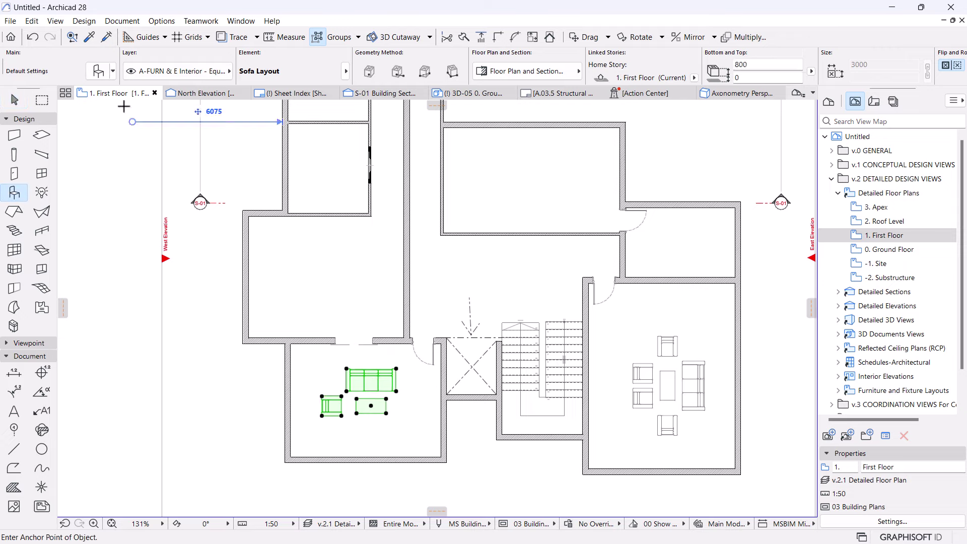
pyautogui.press('Escape')
pyautogui.hotkey('ctrl', 't')
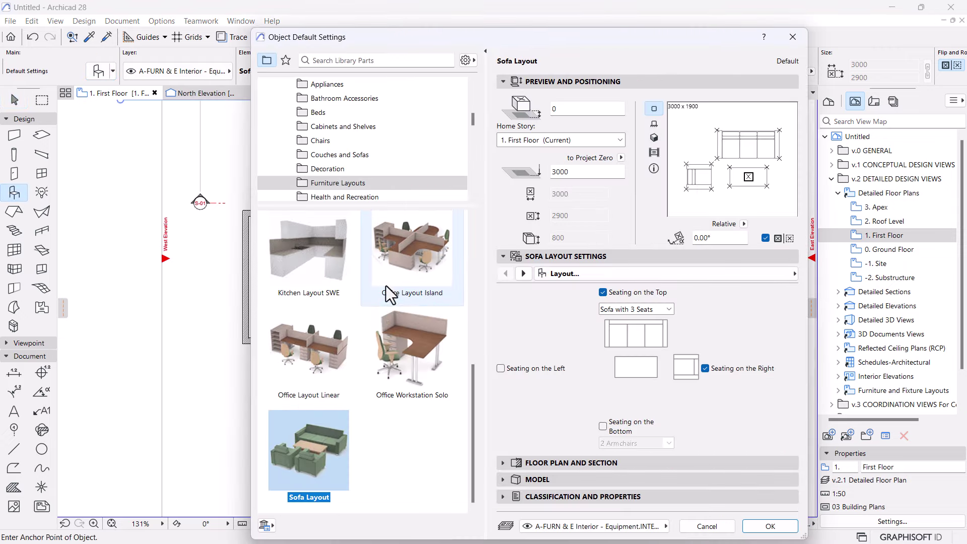
pyautogui.scroll(5, 386, 328)
pyautogui.click(412, 260)
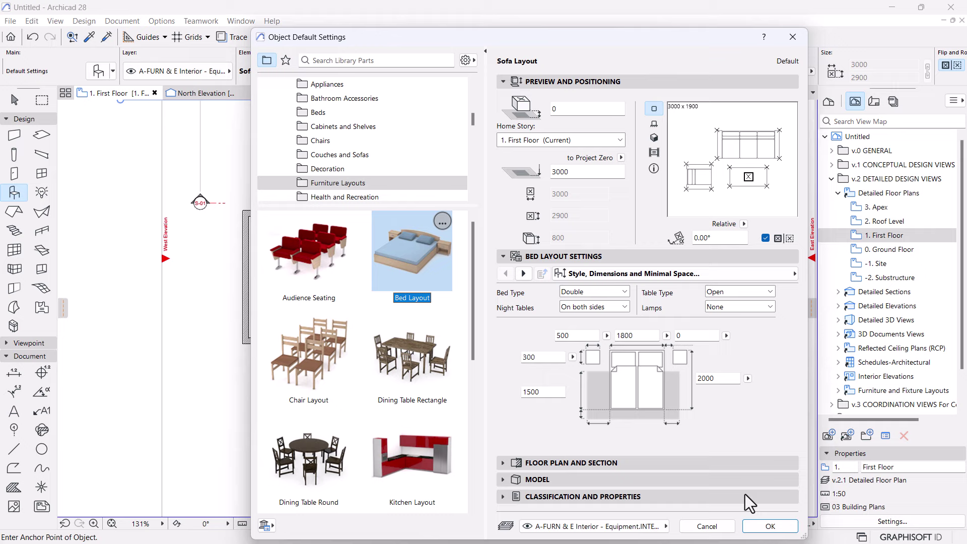
pyautogui.click(769, 525)
pyautogui.click(293, 222)
pyautogui.scroll(3, 297, 252)
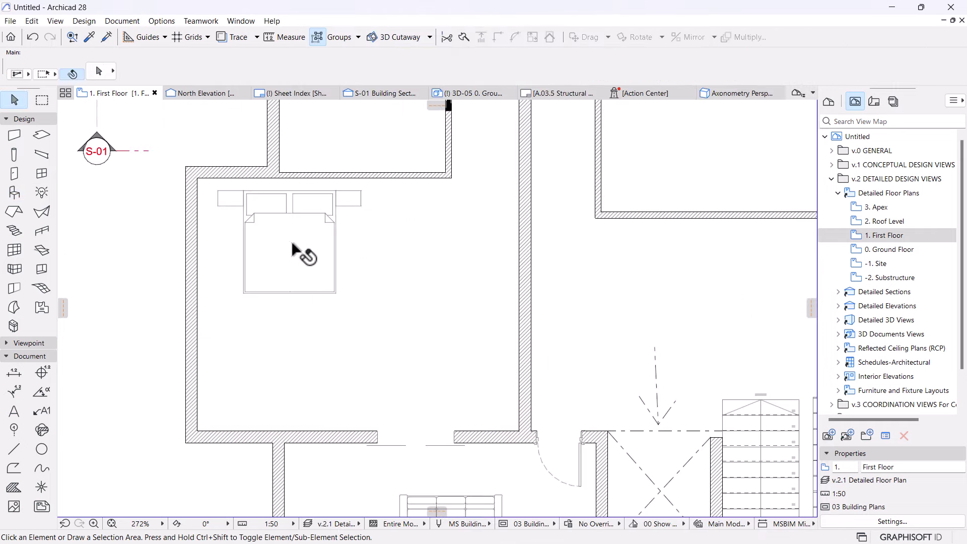
# - Move the bed layout toward the room's centre, about 1480 below the upper wall and 1640 from the left wall
pyautogui.click(301, 224)
pyautogui.click(286, 239)
pyautogui.click(350, 303)
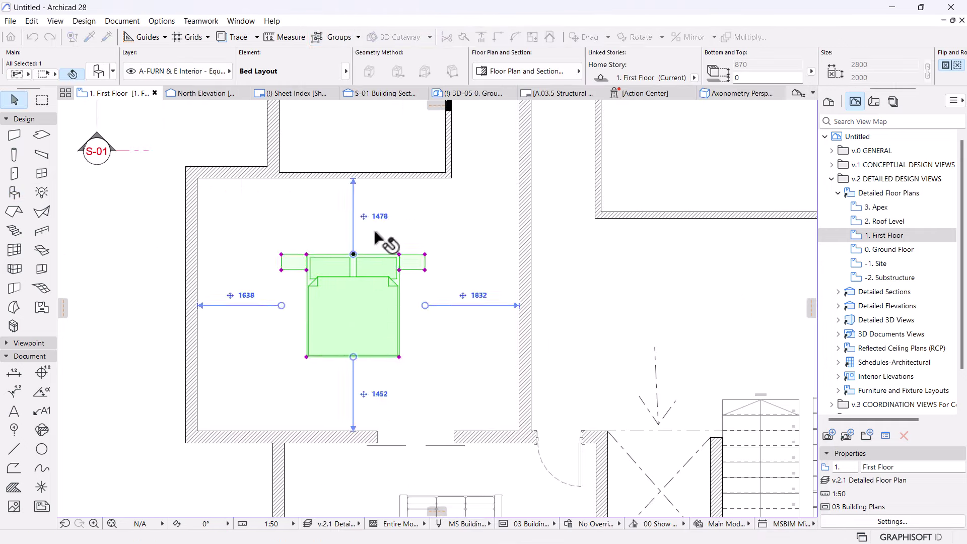
pyautogui.click(378, 191)
# - Draw a chained U-shaped wall around the head of the bed, enclosing the backs and outer sides of both night tables
pyautogui.press('w')
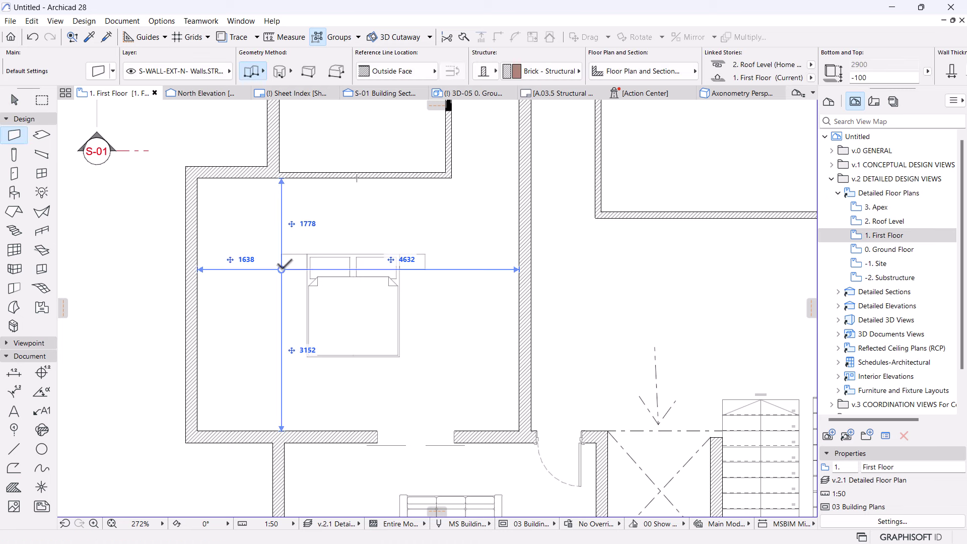
pyautogui.click(281, 269)
pyautogui.click(281, 253)
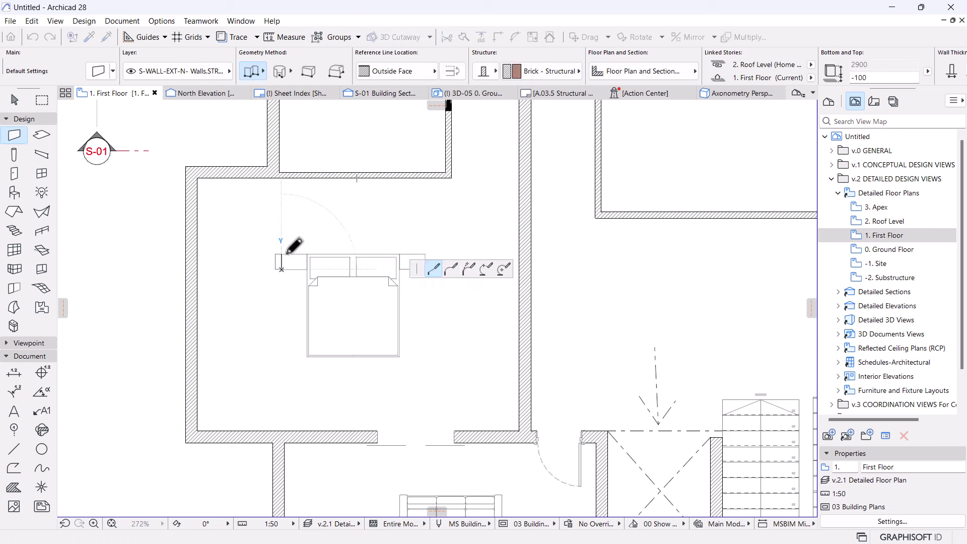
pyautogui.scroll(3, 427, 272)
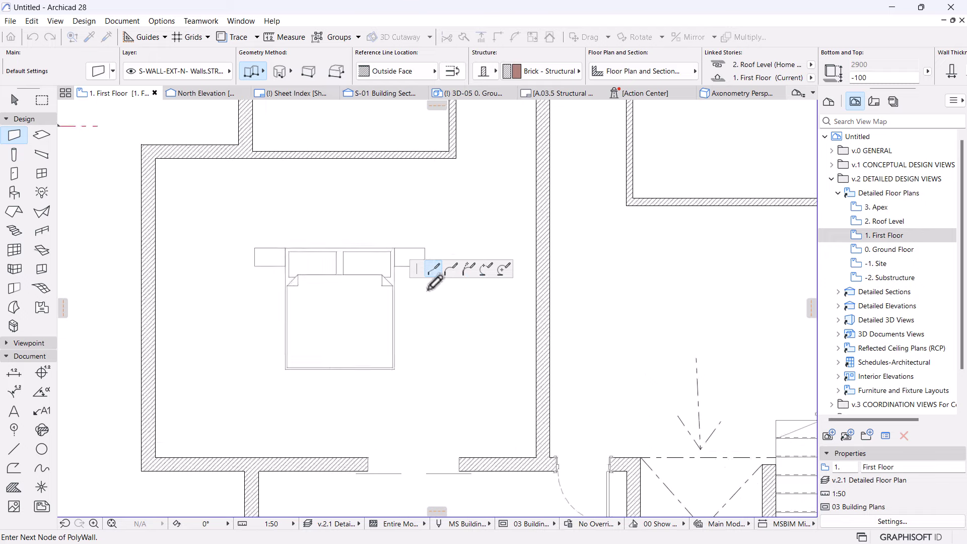
pyautogui.doubleClick(425, 268)
pyautogui.rightClick(369, 252)
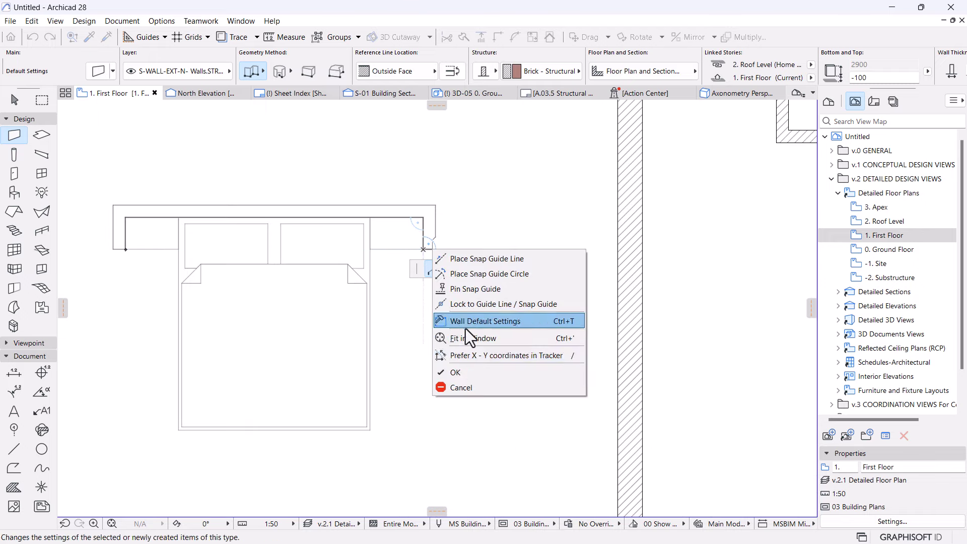
pyautogui.click(464, 367)
pyautogui.scroll(-3, 398, 261)
pyautogui.scroll(-2, 404, 271)
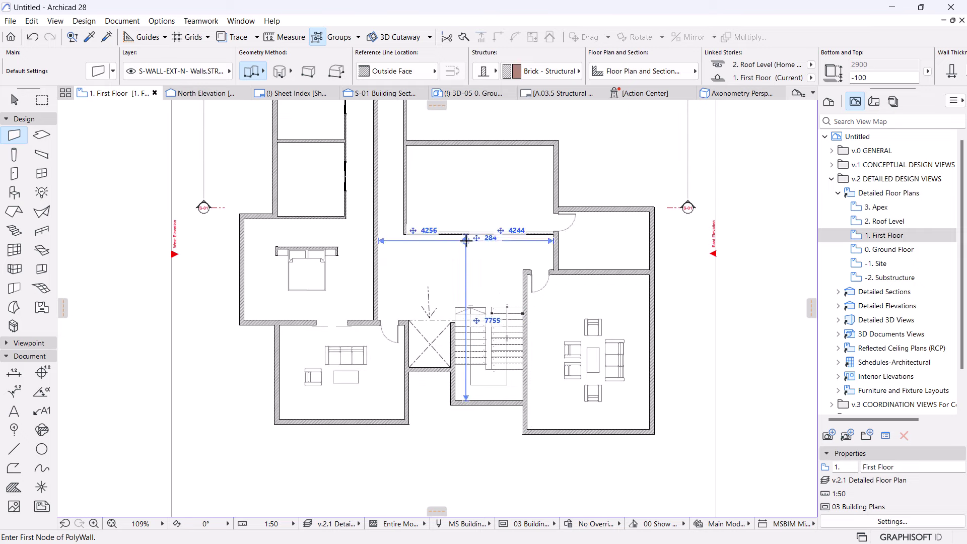
# - Place a 1500 by 2100 opening near the middle of the upper central room's lower wall, using the settings of the existing left-side opening
pyautogui.scroll(1, 471, 195)
pyautogui.moveTo(517, 292); pyautogui.dragTo(512, 345, button='middle')
pyautogui.press('Escape')
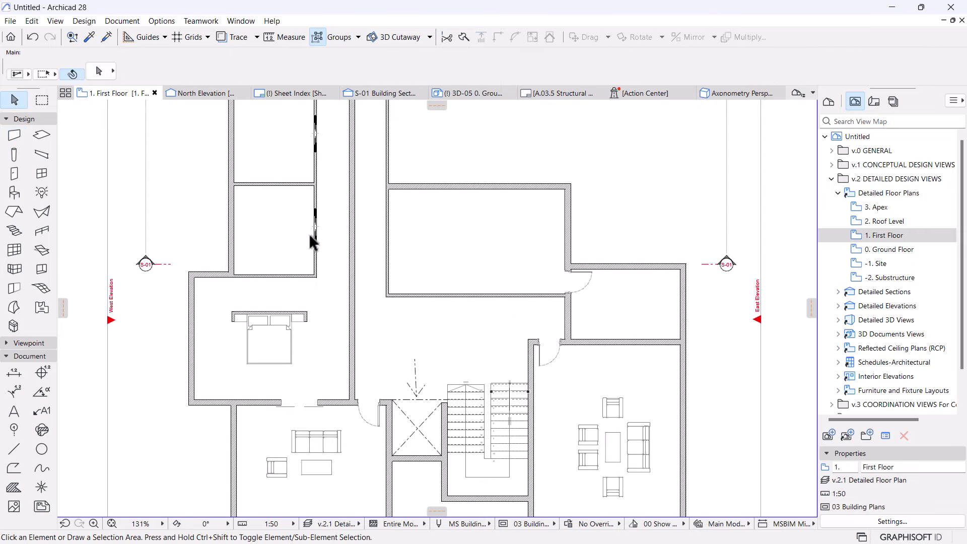
pyautogui.keyDown('alt'); pyautogui.click(314, 208); pyautogui.keyUp('alt')
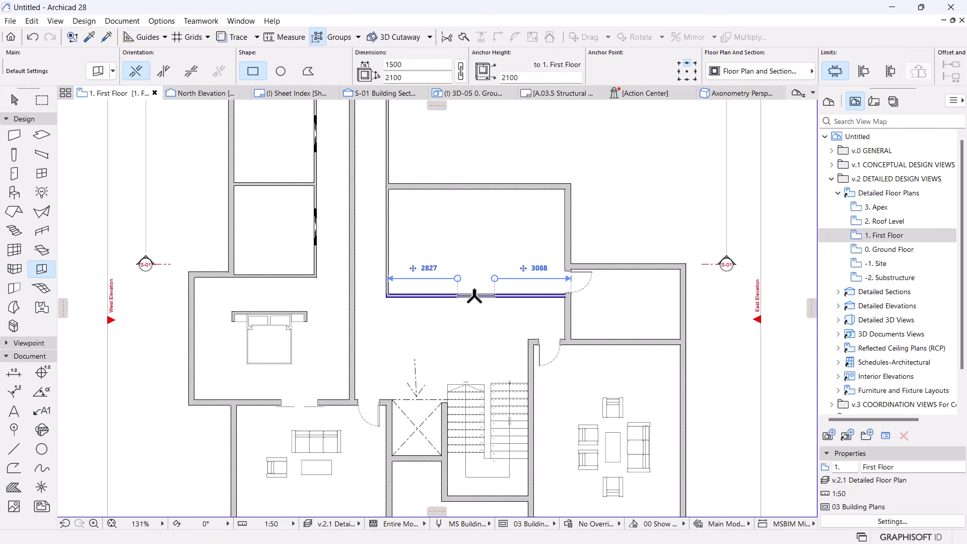
pyautogui.click(473, 296)
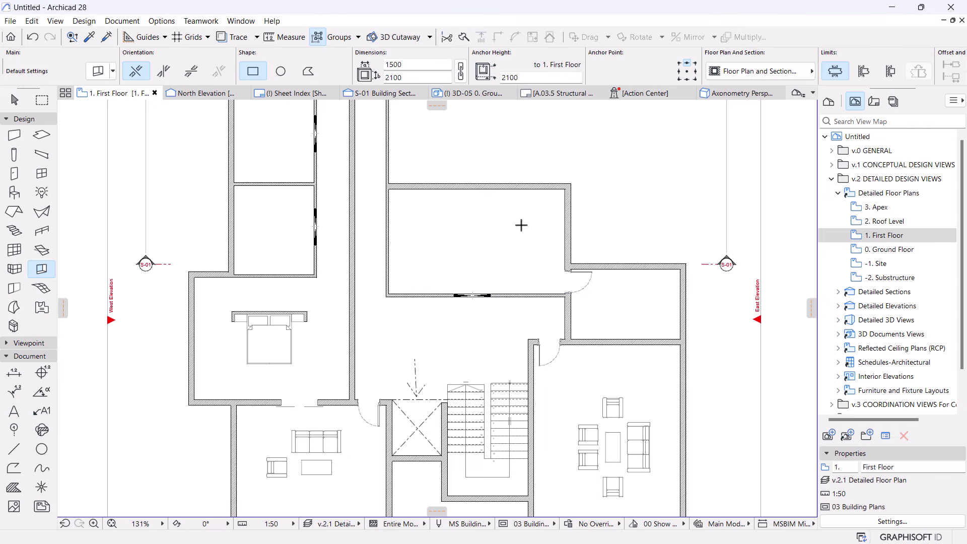
pyautogui.scroll(-3, 521, 225)
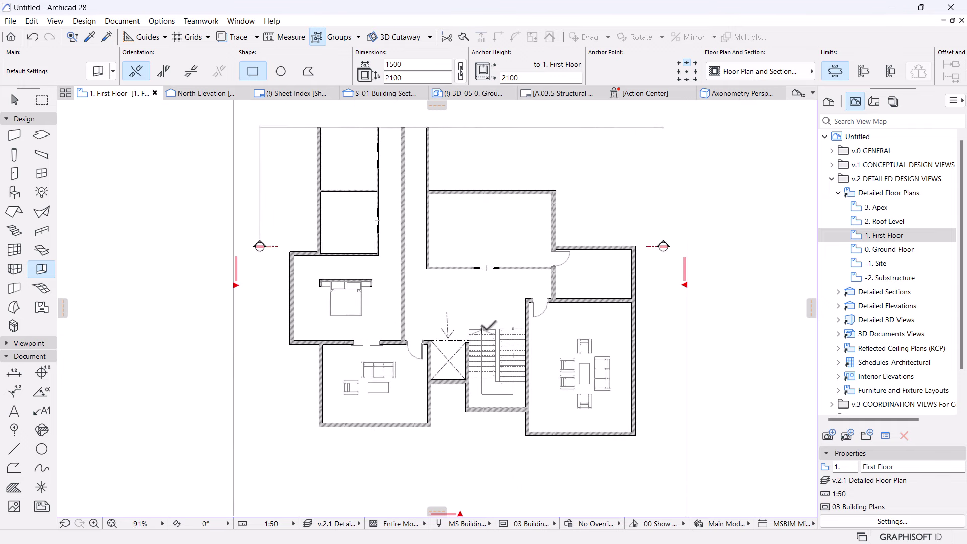
pyautogui.scroll(2, 487, 326)
pyautogui.moveTo(487, 326)
pyautogui.mouseDown(button='middle')
pyautogui.moveTo(482, 394)
pyautogui.moveTo(481, 337)
pyautogui.mouseUp(button='middle')
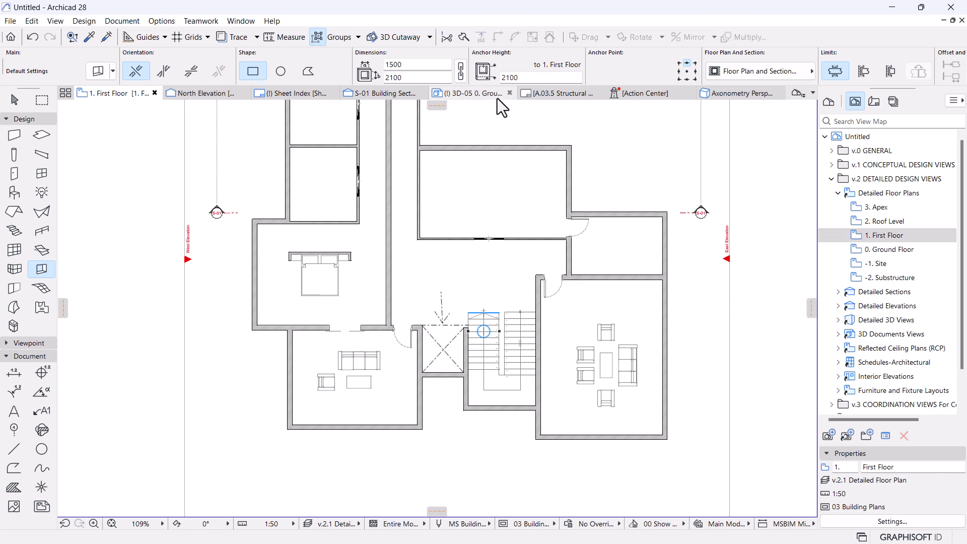
# - Examine the two-storey model from different sides in the Axonometry Perspective view
pyautogui.click(725, 94)
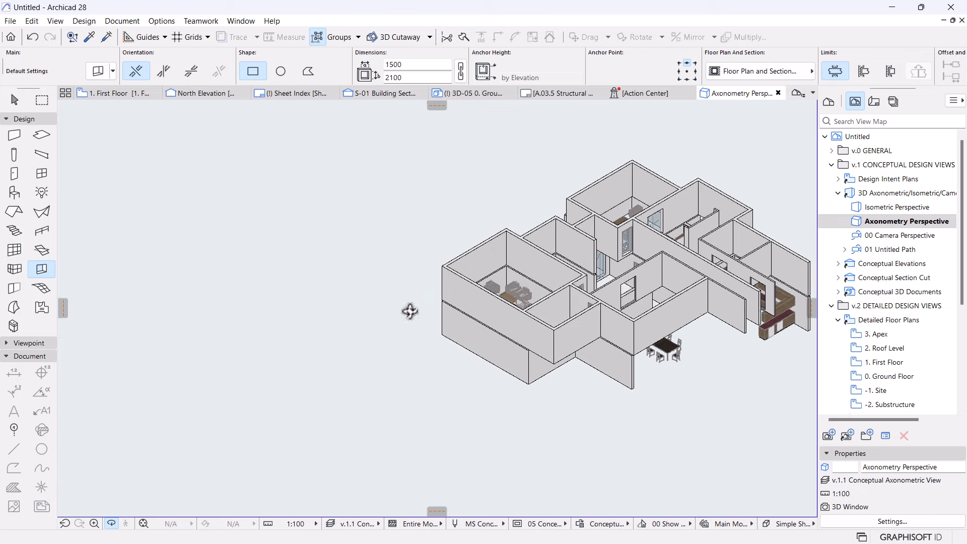
pyautogui.keyDown('shift'); pyautogui.moveTo(410, 308); pyautogui.dragTo(543, 319, button='middle'); pyautogui.keyUp('shift')
pyautogui.scroll(-3, 543, 319)
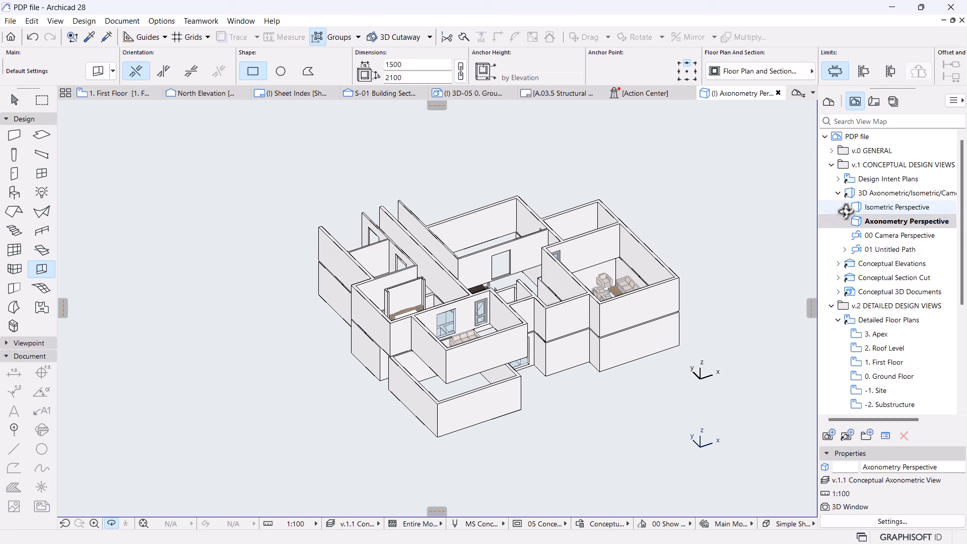
# - Collapse the v.2 detailed design views and examine the model from the front in the Isometric Perspective view
pyautogui.click(837, 321)
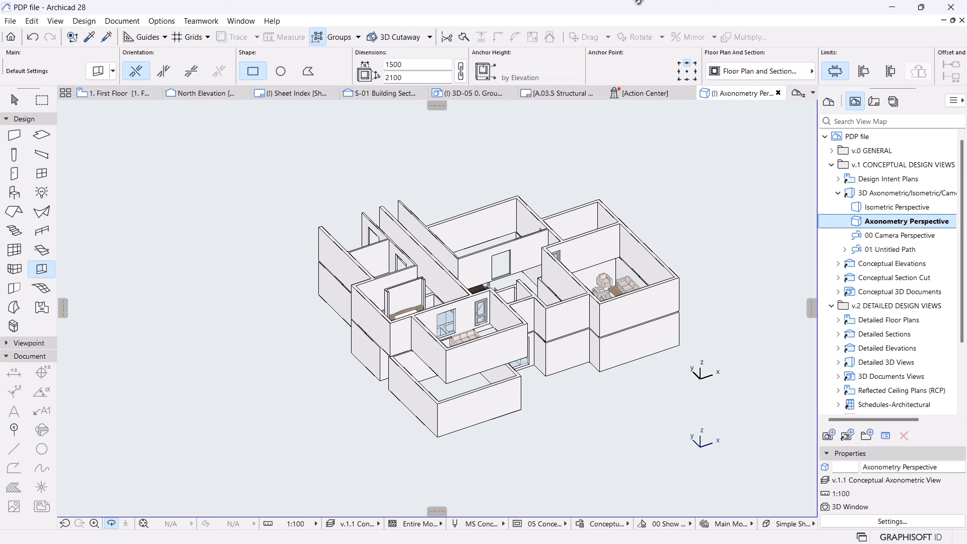
pyautogui.click(831, 306)
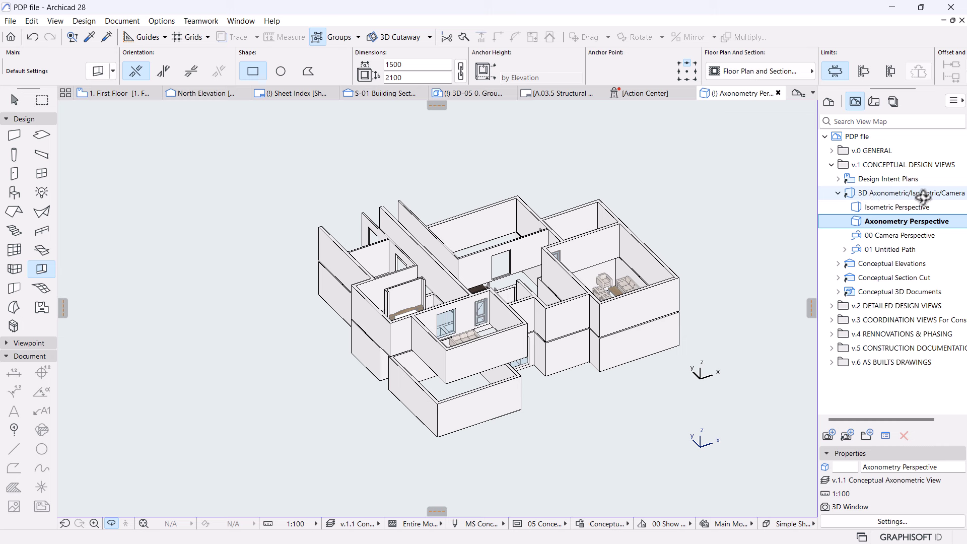
pyautogui.doubleClick(881, 208)
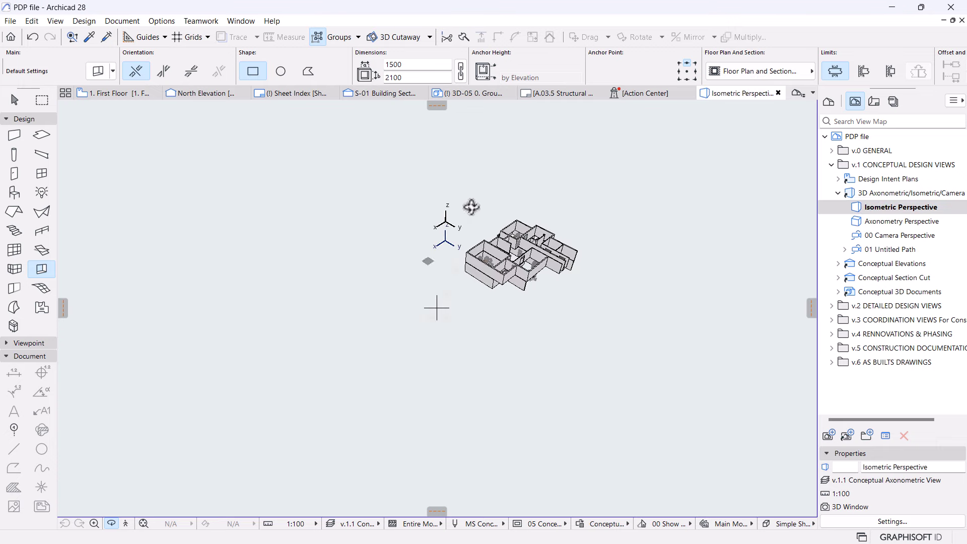
pyautogui.scroll(10, 578, 261)
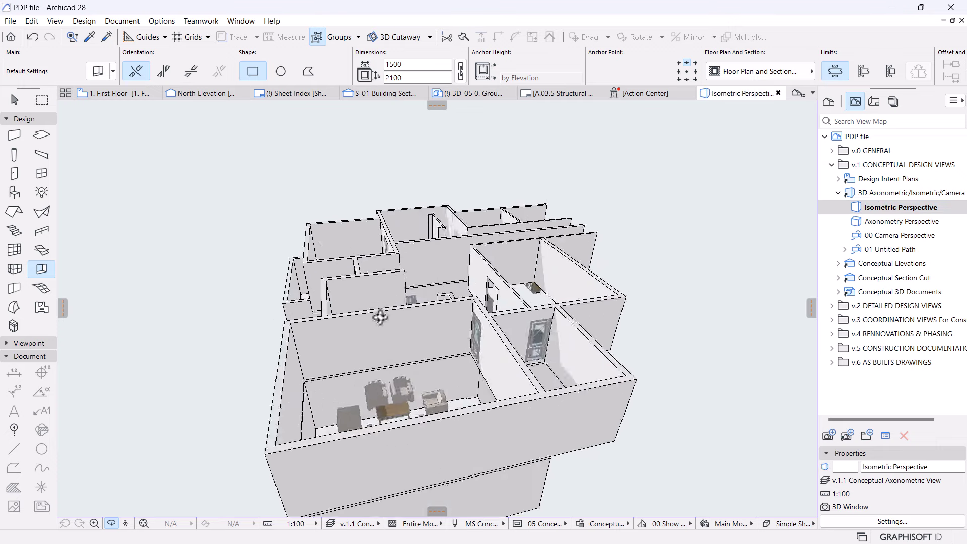
pyautogui.moveTo(566, 277); pyautogui.dragTo(506, 363)
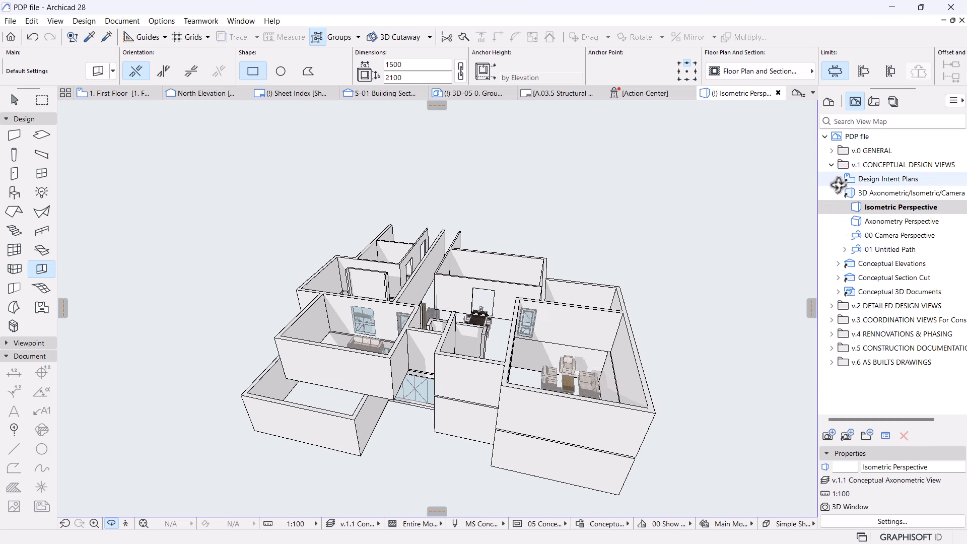
# - Open the Ground Floor plan of the Design Intent Plans and examine its wall layout
pyautogui.click(838, 180)
pyautogui.doubleClick(891, 235)
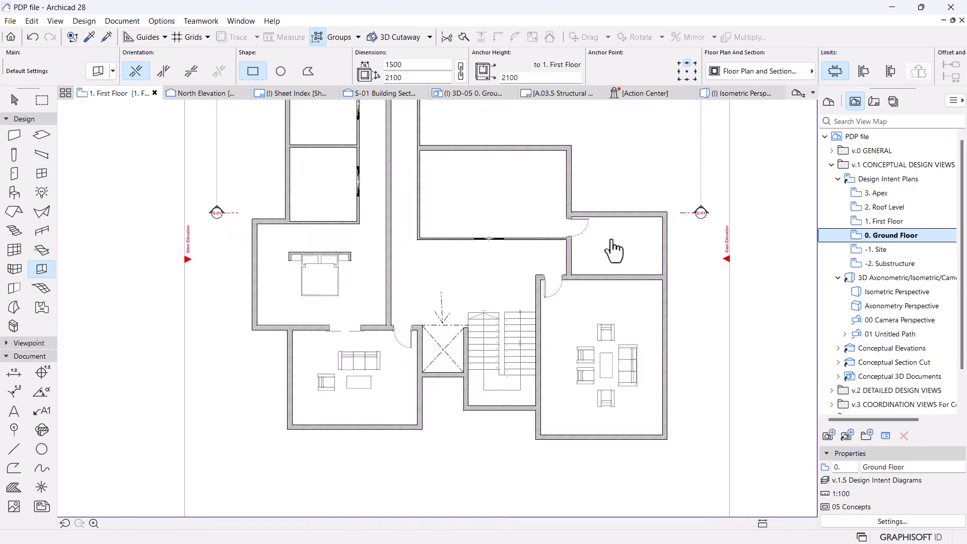
pyautogui.scroll(-3, 478, 311)
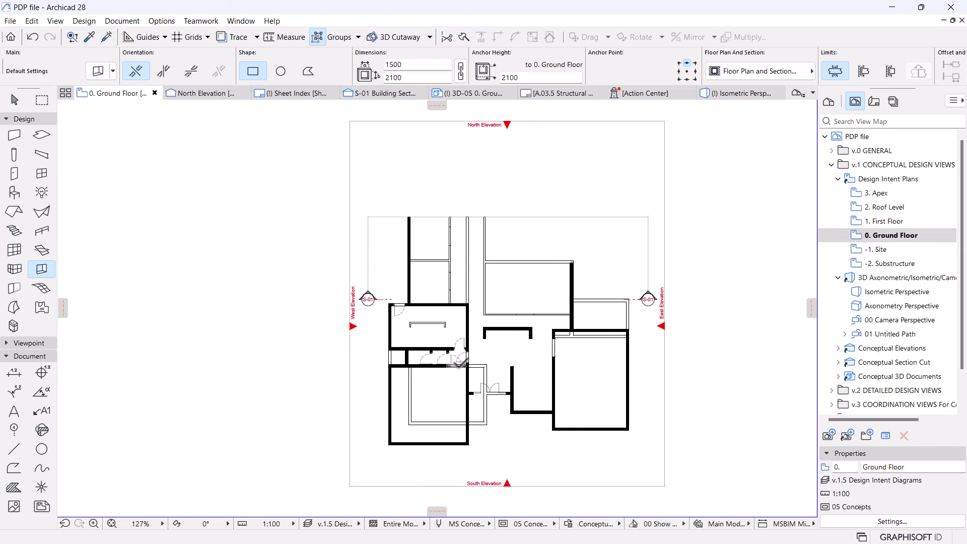
pyautogui.scroll(3, 459, 363)
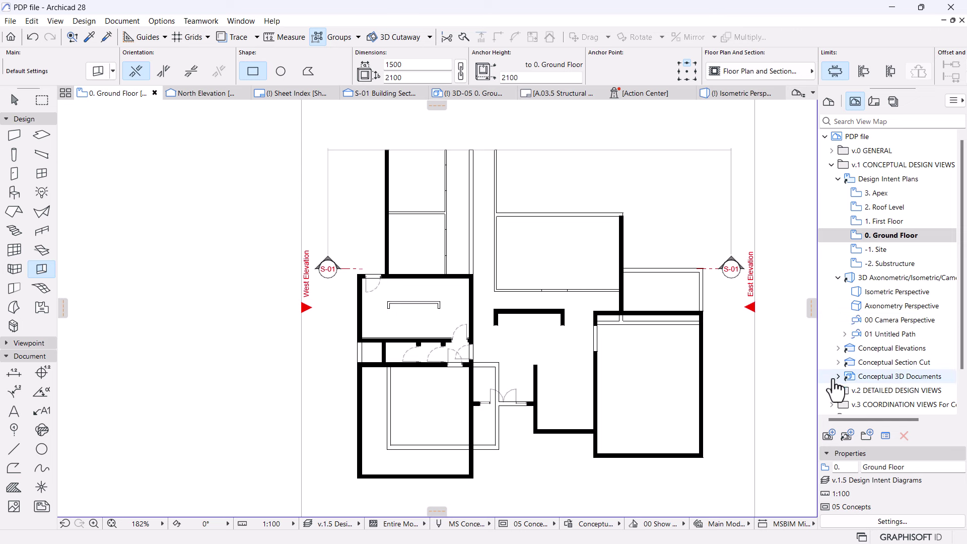
pyautogui.scroll(-1, 843, 385)
pyautogui.scroll(1, 843, 383)
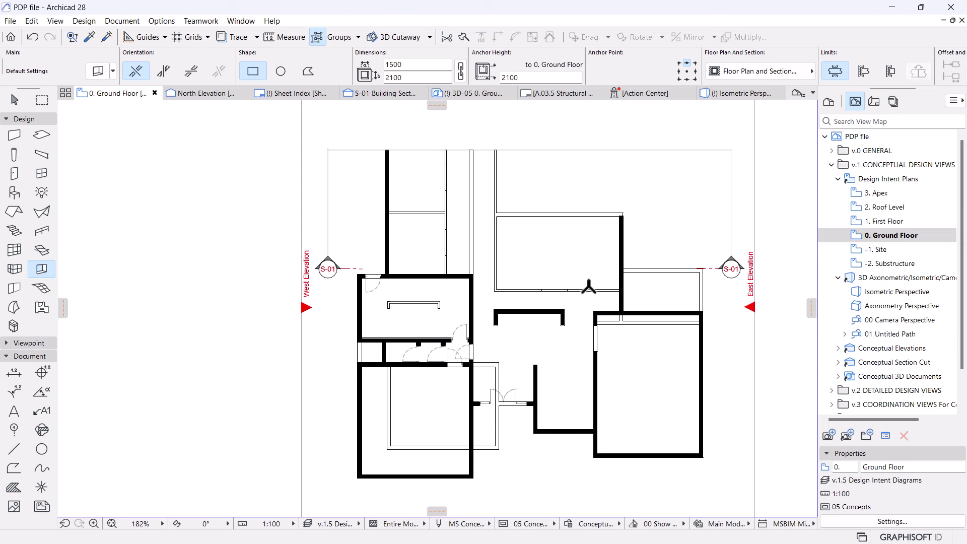
pyautogui.scroll(-3, 532, 317)
pyautogui.scroll(3, 655, 301)
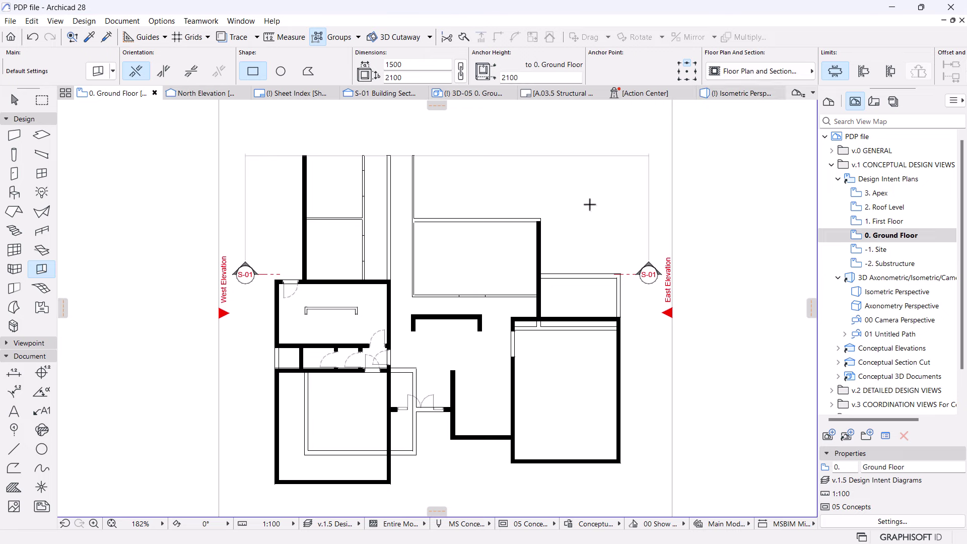
pyautogui.scroll(-2, 632, 159)
# - Return to the Isometric Perspective and examine how the front walls of both storeys line up around the glazed entrance
pyautogui.click(742, 94)
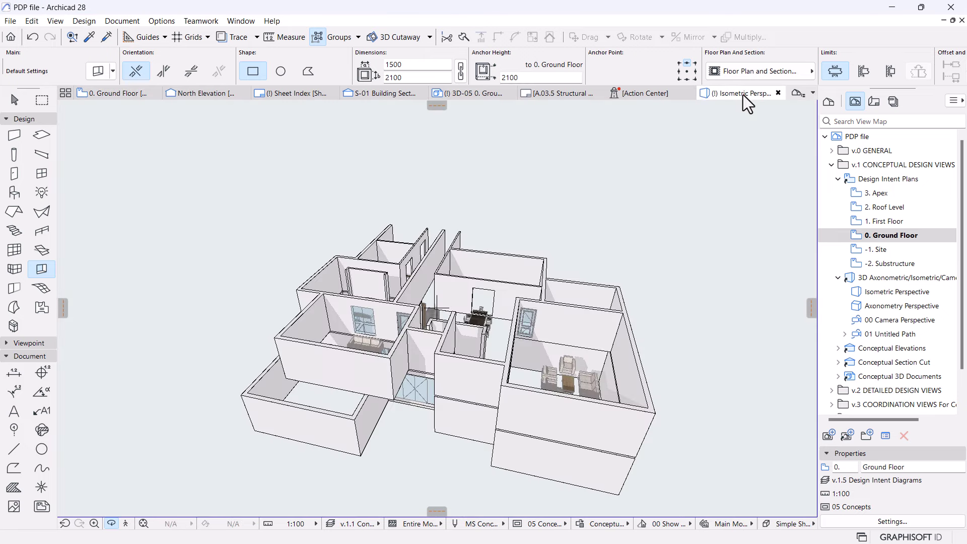
pyautogui.moveTo(509, 342); pyautogui.dragTo(547, 345)
pyautogui.moveTo(480, 342)
pyautogui.mouseDown()
pyautogui.moveTo(511, 352)
pyautogui.moveTo(553, 341)
pyautogui.moveTo(536, 425)
pyautogui.moveTo(586, 399)
pyautogui.moveTo(519, 373)
pyautogui.moveTo(518, 383)
pyautogui.moveTo(494, 339)
pyautogui.moveTo(470, 330)
pyautogui.mouseUp()
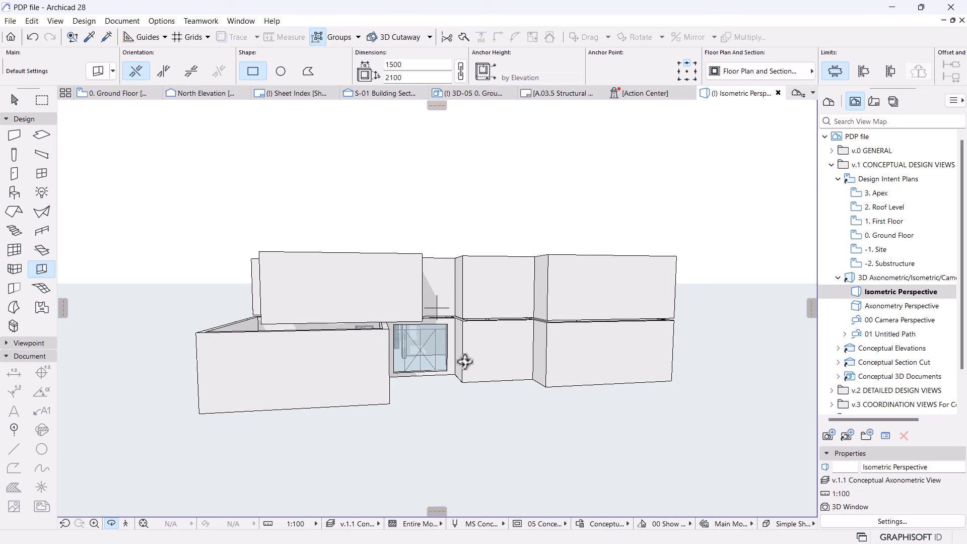
pyautogui.scroll(10, 464, 362)
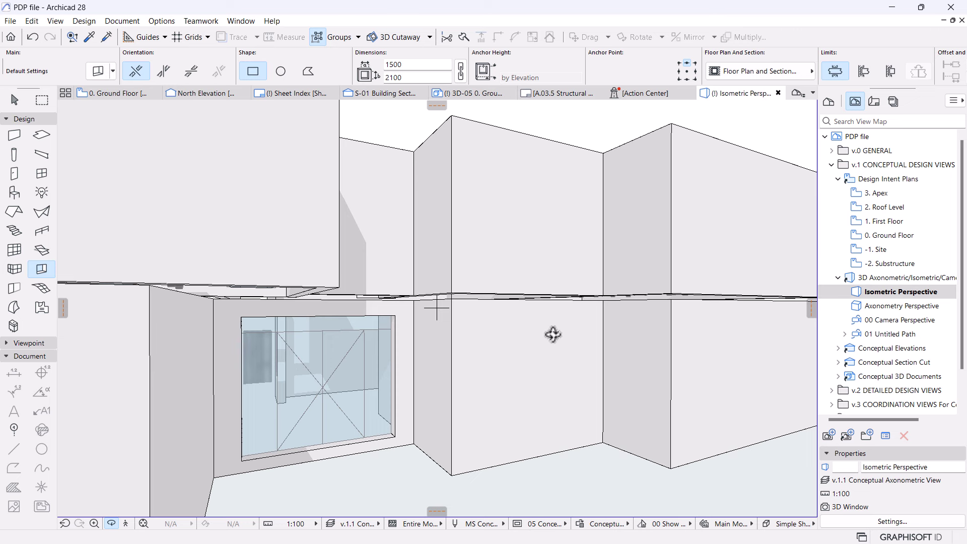
pyautogui.scroll(-2, 553, 365)
pyautogui.moveTo(557, 374); pyautogui.dragTo(507, 377)
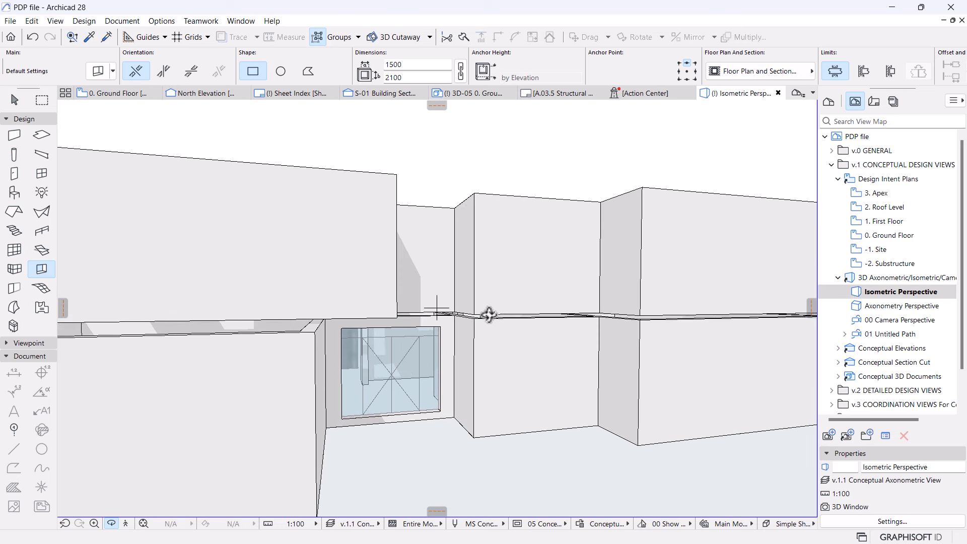
pyautogui.scroll(-3, 483, 246)
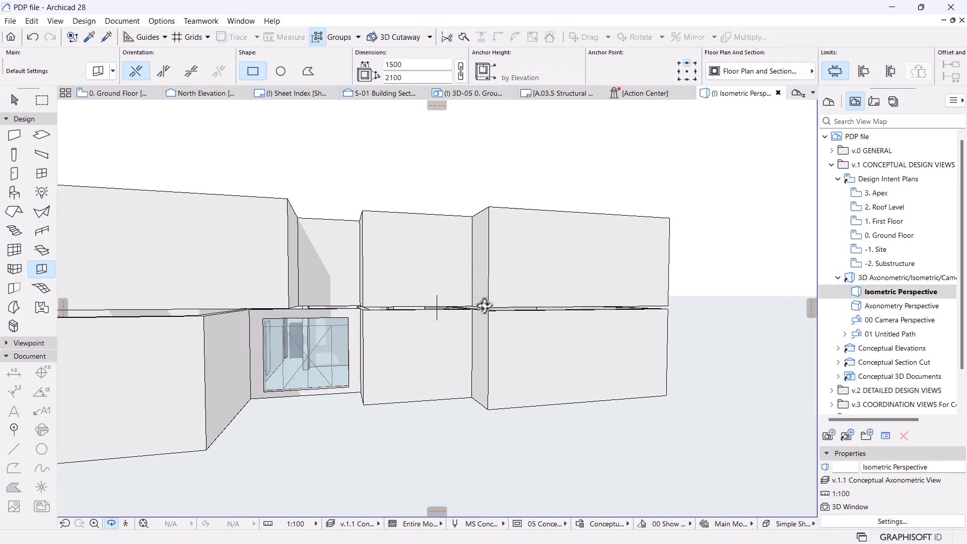
pyautogui.moveTo(572, 265); pyautogui.dragTo(468, 333)
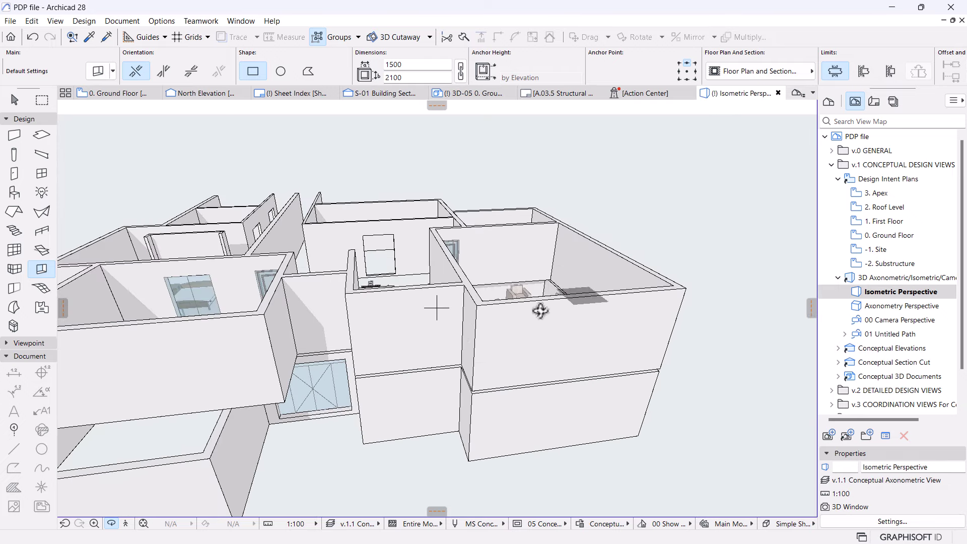
pyautogui.moveTo(593, 349); pyautogui.dragTo(571, 340)
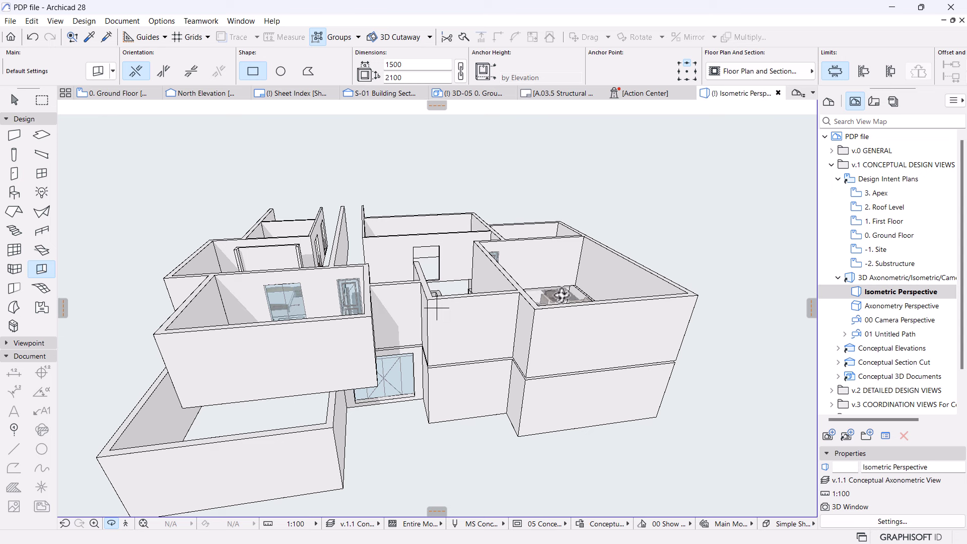
pyautogui.moveTo(562, 294); pyautogui.dragTo(597, 315)
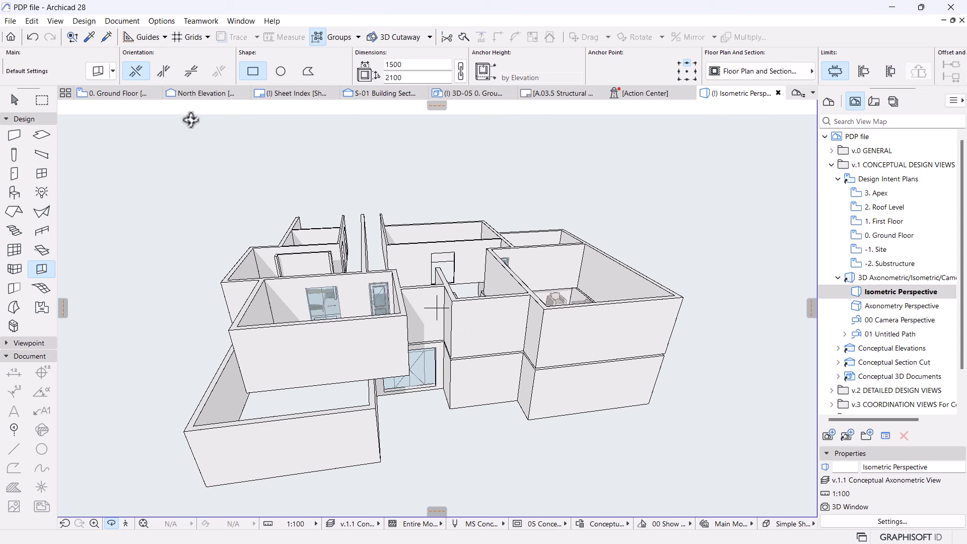
# - Open the First Floor plan of the Design Intent Plans, select the lower-right room's bottom wall and display the Trace reference
pyautogui.click(888, 239)
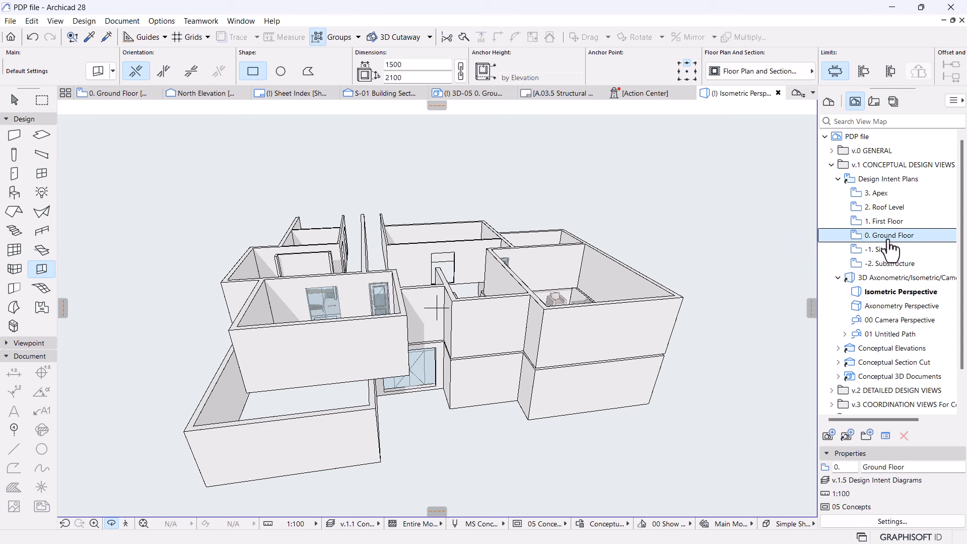
pyautogui.doubleClick(888, 236)
pyautogui.doubleClick(887, 222)
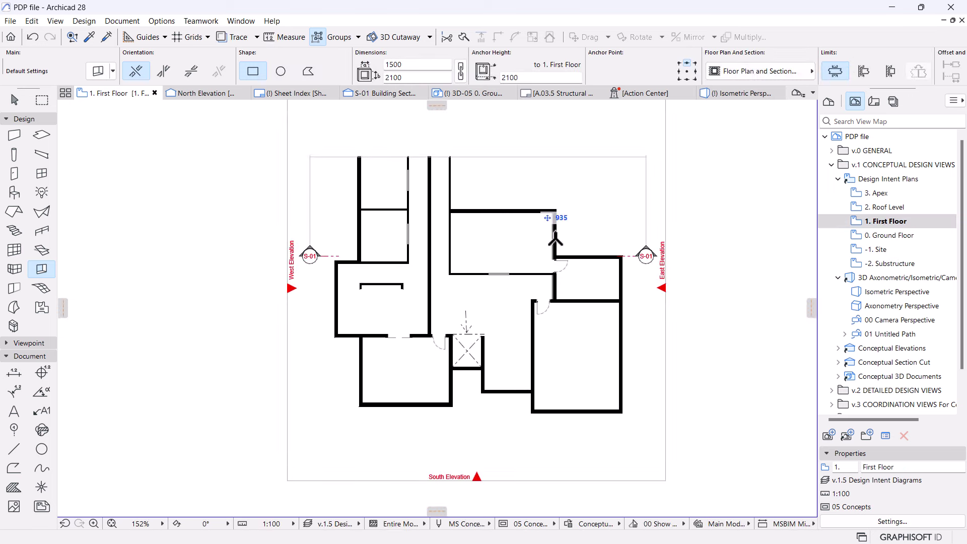
pyautogui.scroll(5, 611, 423)
pyautogui.keyDown('shift'); pyautogui.click(554, 398); pyautogui.keyUp('shift')
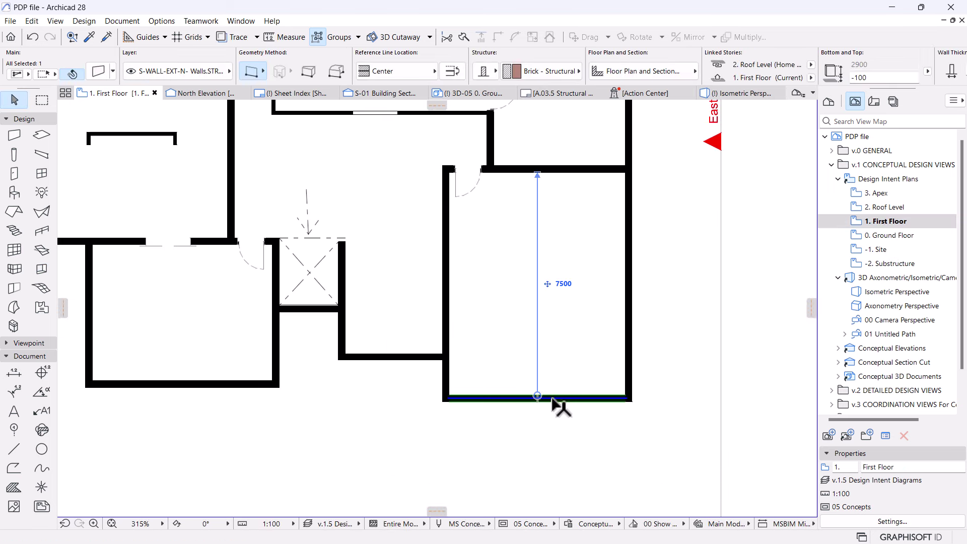
pyautogui.scroll(1, 565, 398)
pyautogui.scroll(-3, 538, 404)
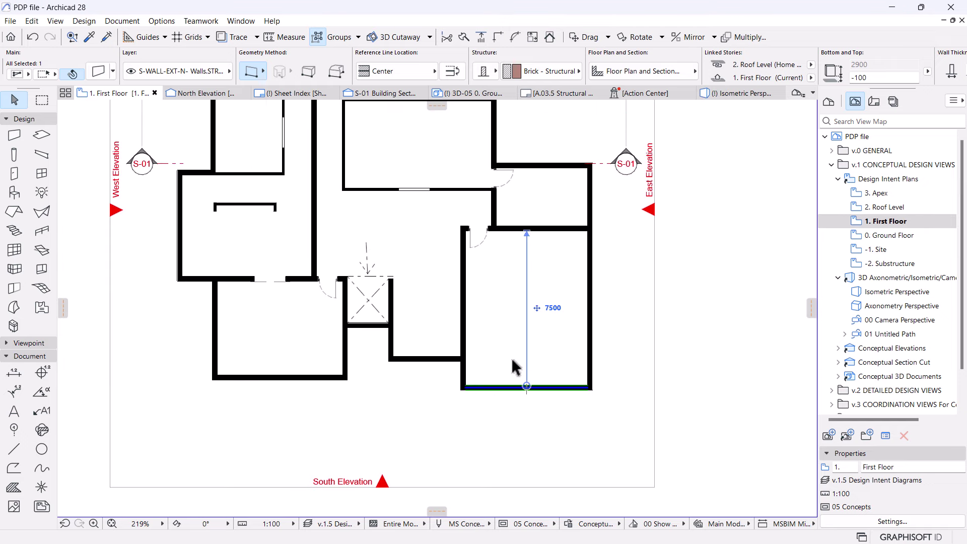
pyautogui.click(222, 37)
# - Move the lower-right room's bottom wall up 485 to align with the bottom wall of the lower-left room
pyautogui.scroll(1, 470, 391)
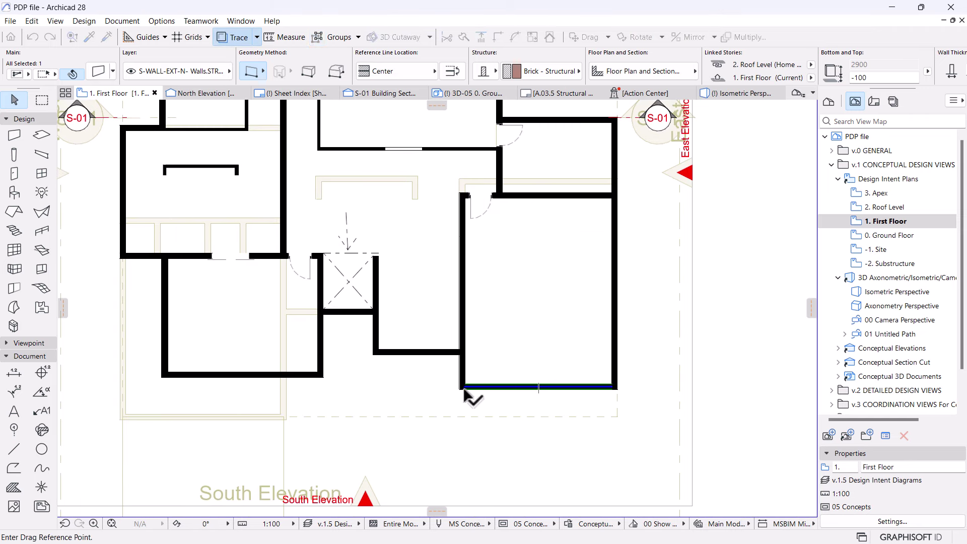
pyautogui.click(463, 387)
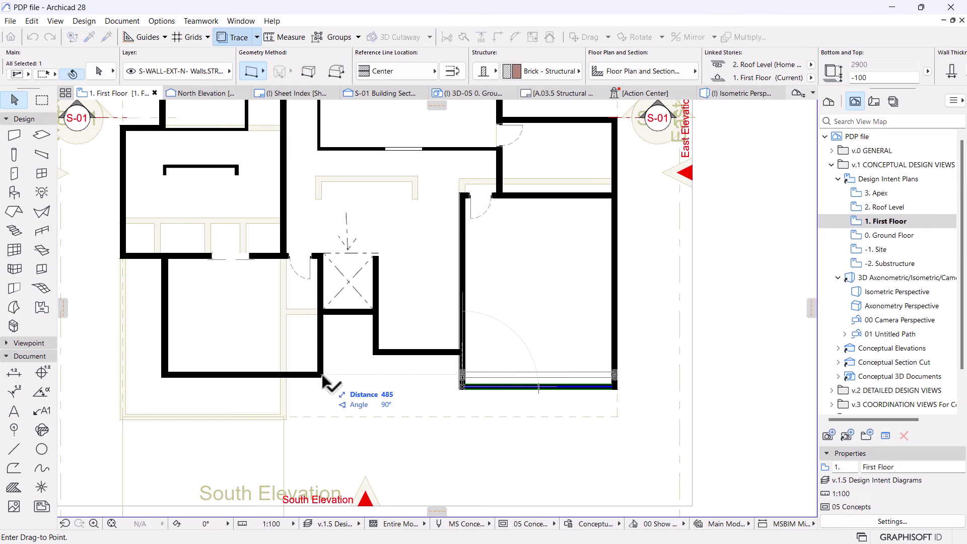
pyautogui.scroll(5, 463, 388)
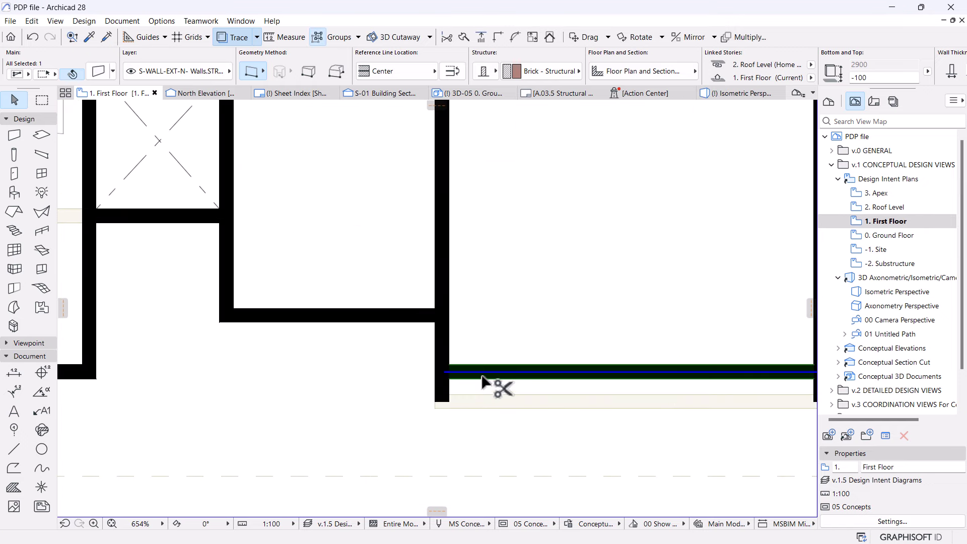
pyautogui.press('BackSpace')
pyautogui.click(468, 379)
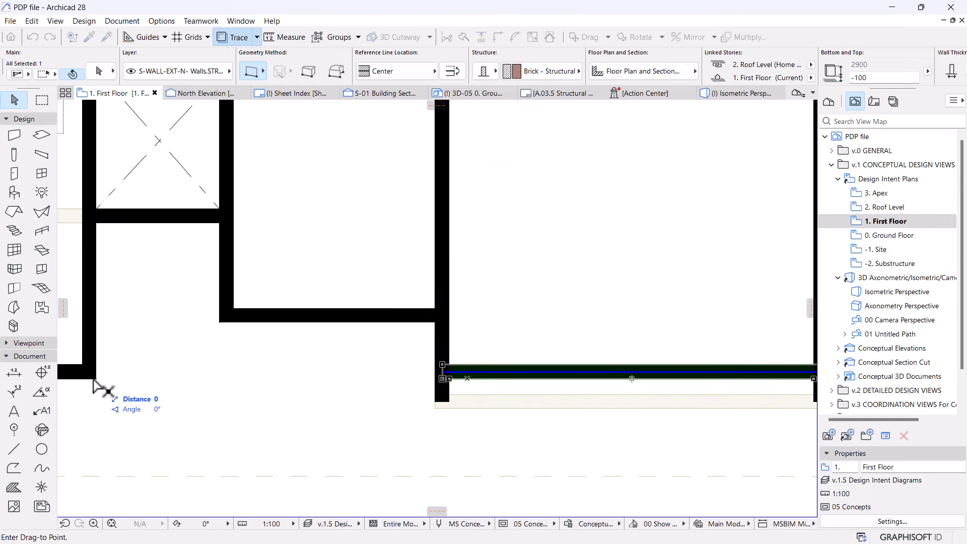
pyautogui.press('Escape')
pyautogui.scroll(-2, 498, 358)
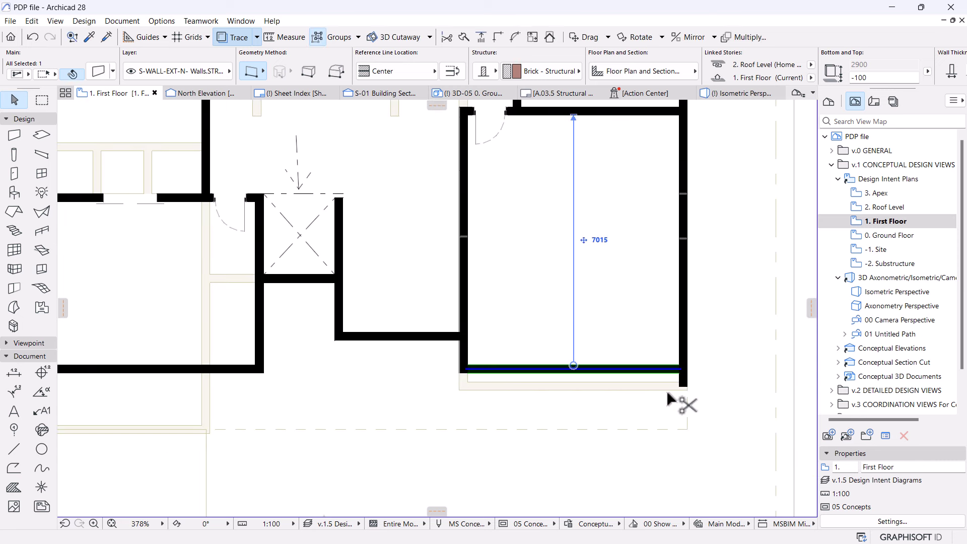
pyautogui.scroll(-2, 651, 325)
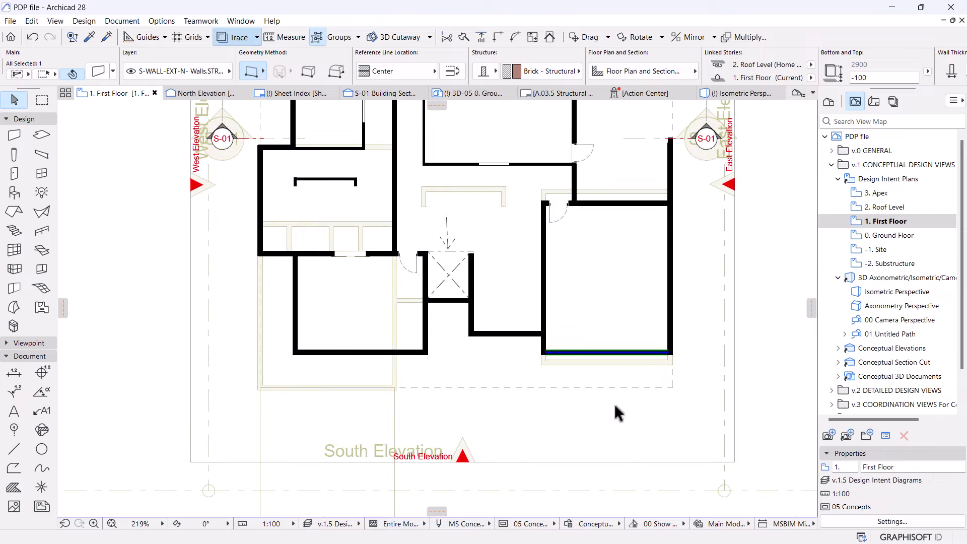
# - Undo the trim and the move of the lower-right room's bottom wall, then clear the selection
pyautogui.click(635, 396)
pyautogui.scroll(-1, 687, 391)
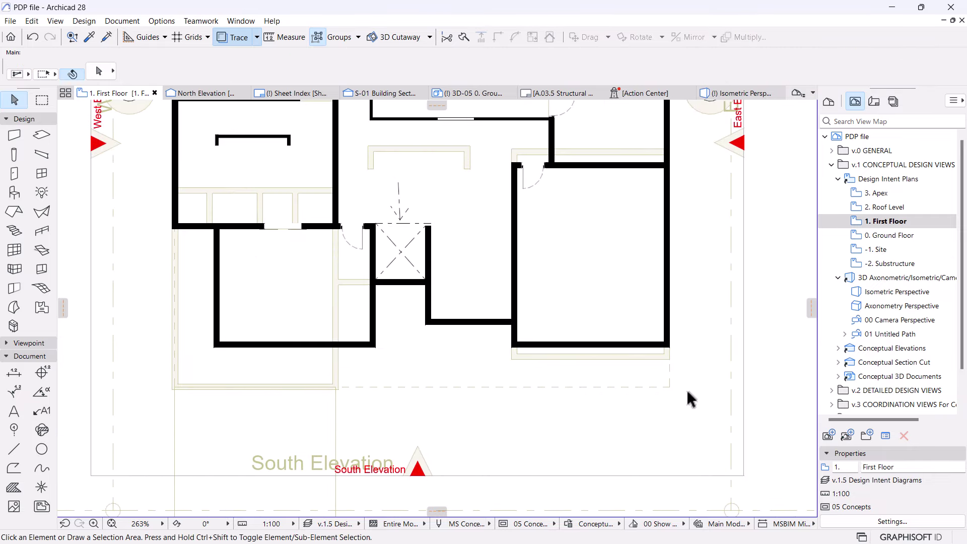
pyautogui.scroll(2, 657, 362)
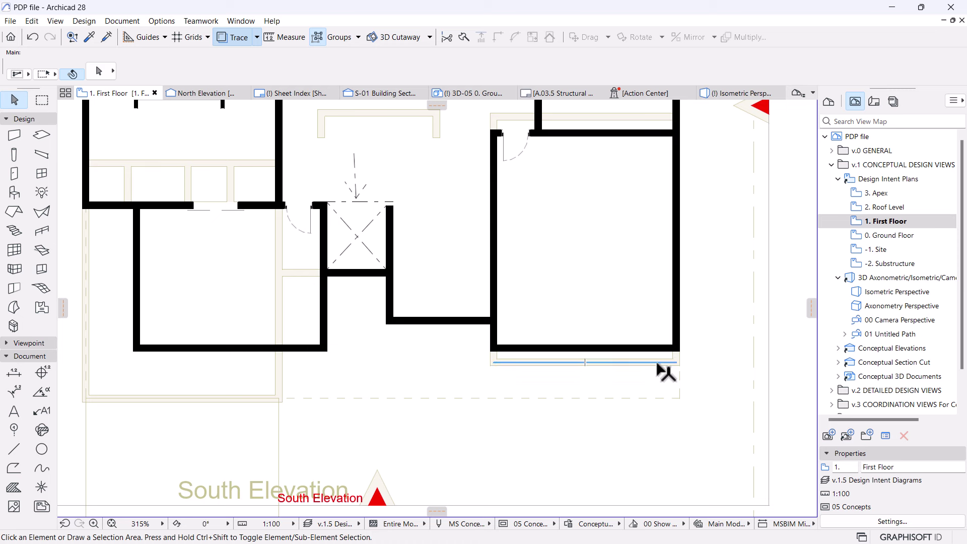
pyautogui.hotkey('ctrl', 'z')
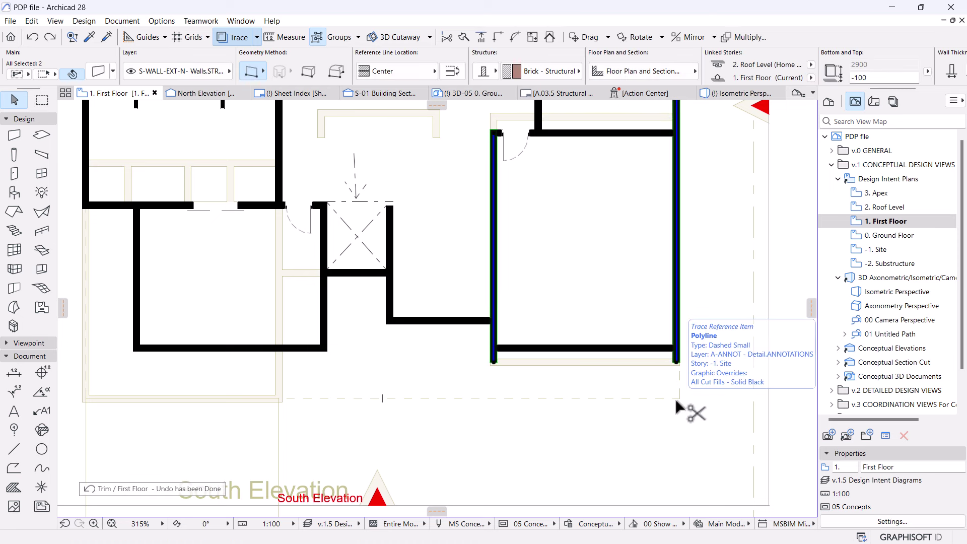
pyautogui.hotkey('ctrl', 'z')
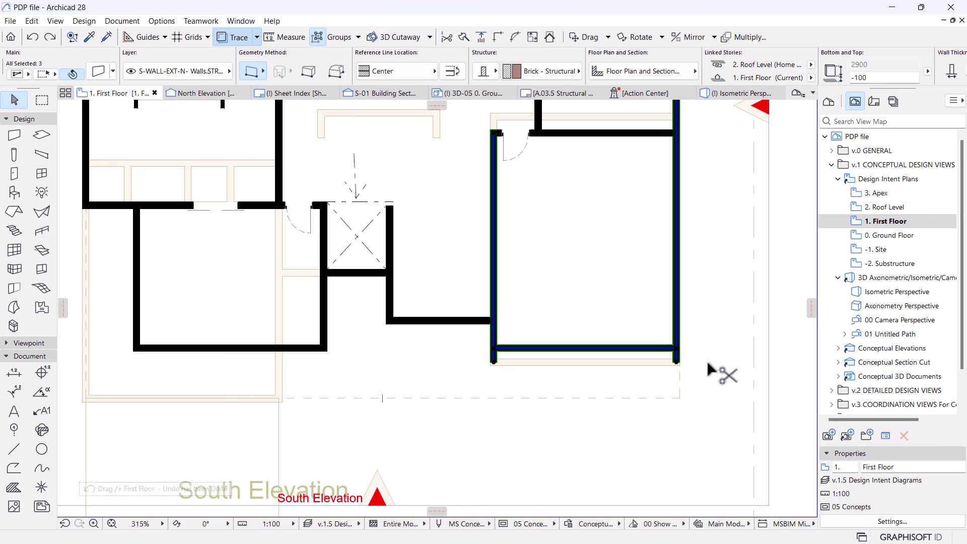
pyautogui.press('Escape')
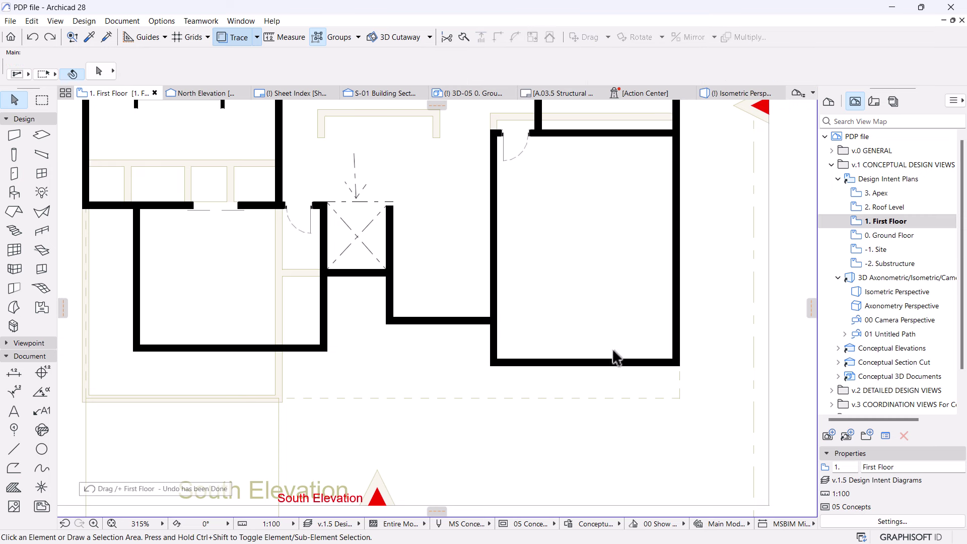
# - Start the Slab tool and assign it to the structural layer S-FLR-SLAB - Floor Slabs
pyautogui.click(33, 137)
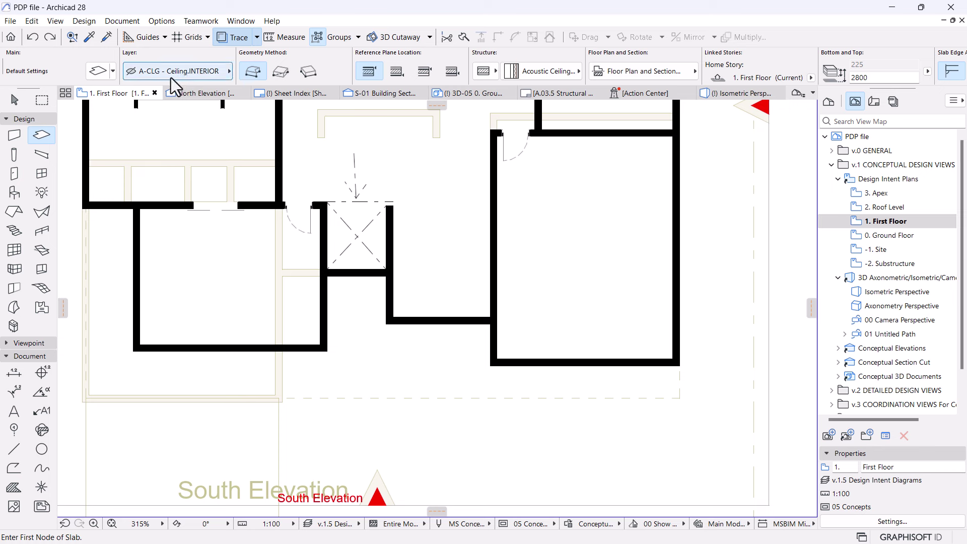
pyautogui.click(194, 77)
pyautogui.click(307, 255)
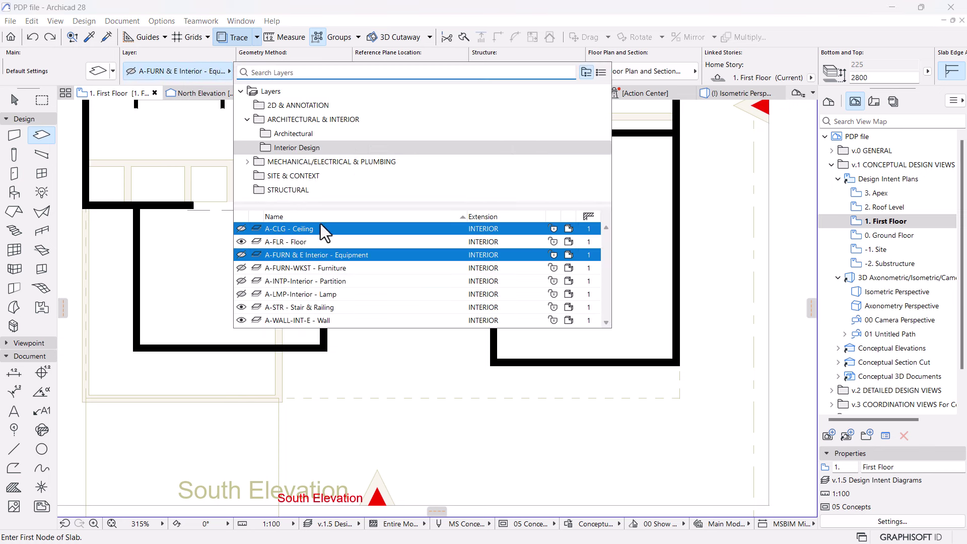
pyautogui.click(247, 119)
pyautogui.click(267, 162)
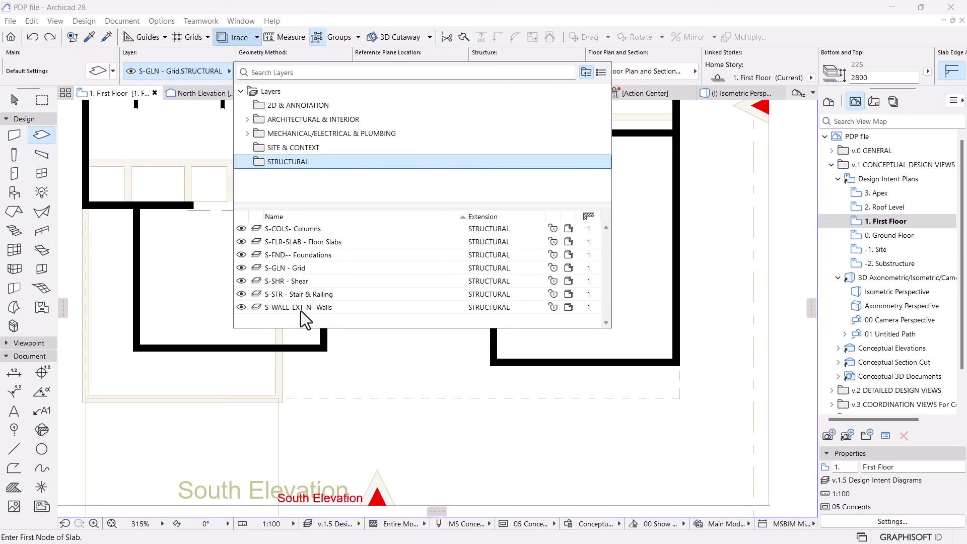
pyautogui.click(325, 244)
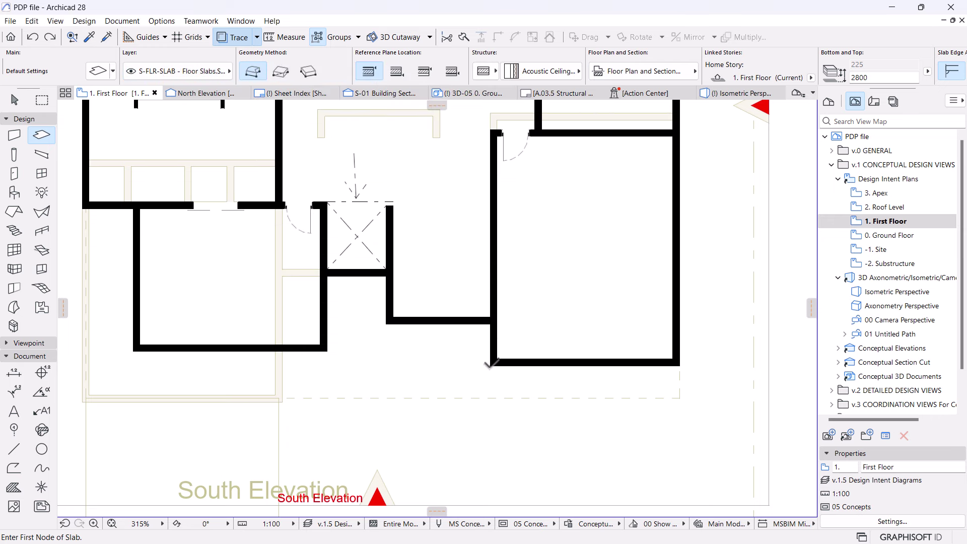
# - Draw a rectangular slab 6385 wide along the outside of the lower-right room's bottom wall
pyautogui.click(490, 364)
pyautogui.click(281, 71)
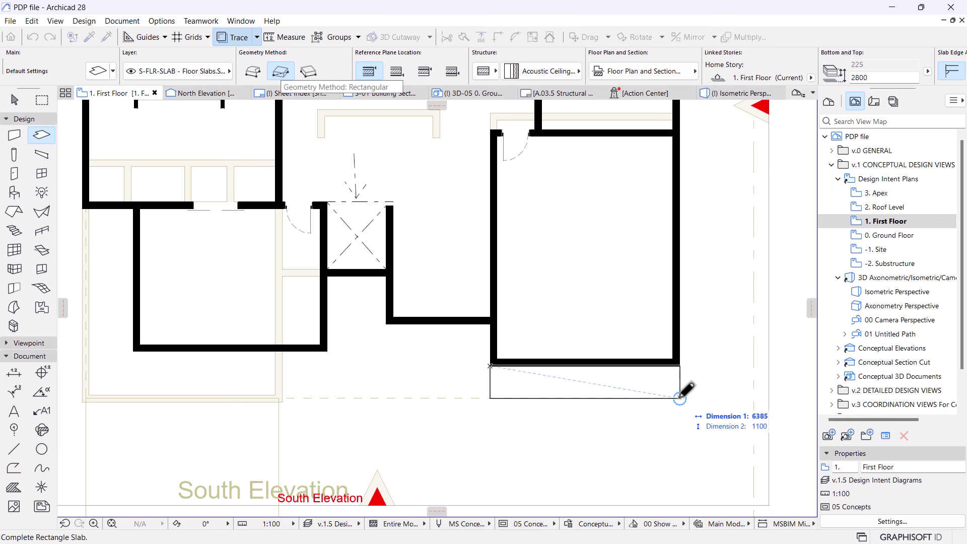
pyautogui.write('6385')
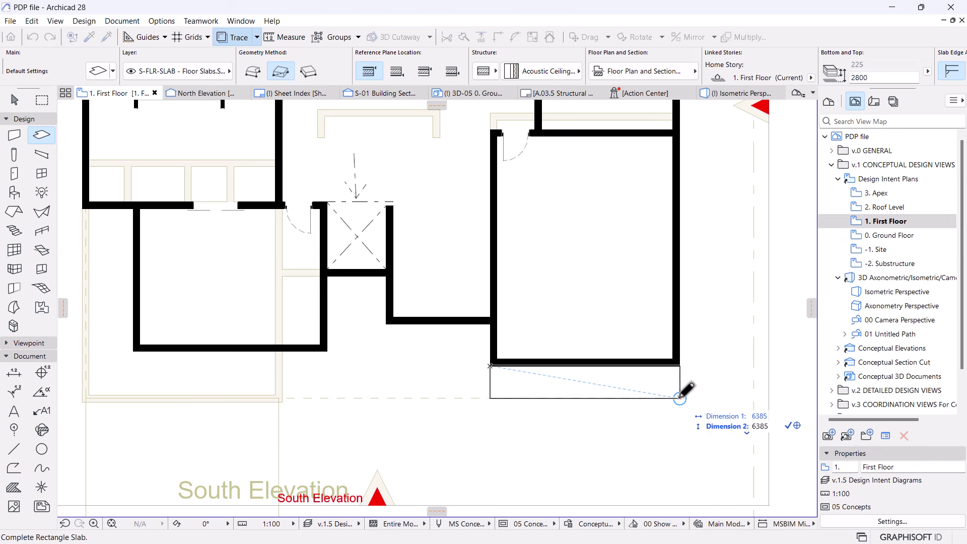
pyautogui.press('Return')
pyautogui.press('Escape')
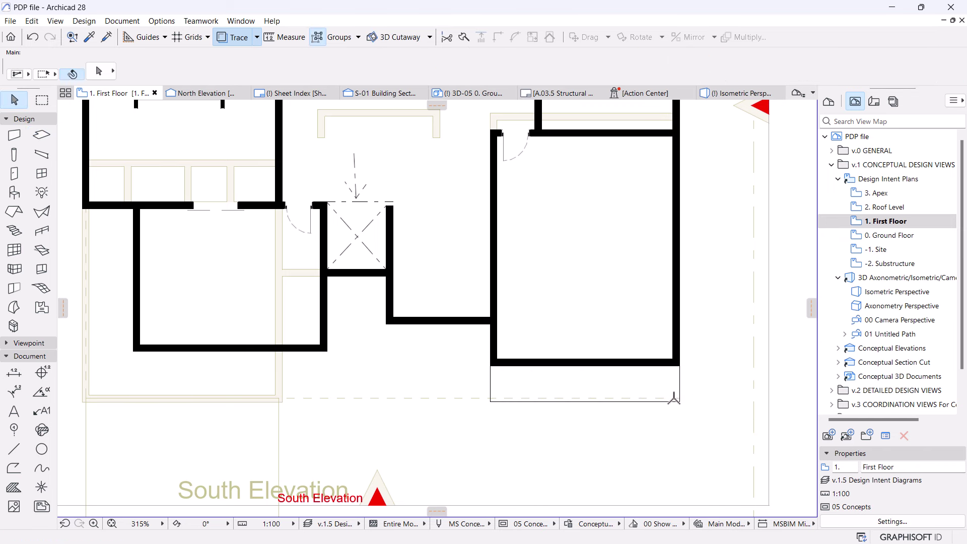
# - Draw an L-shaped polygonal slab around the outside of the lower-left room's left and bottom walls, 8230 long and 1700 deep at the bottom
pyautogui.scroll(-2, 630, 384)
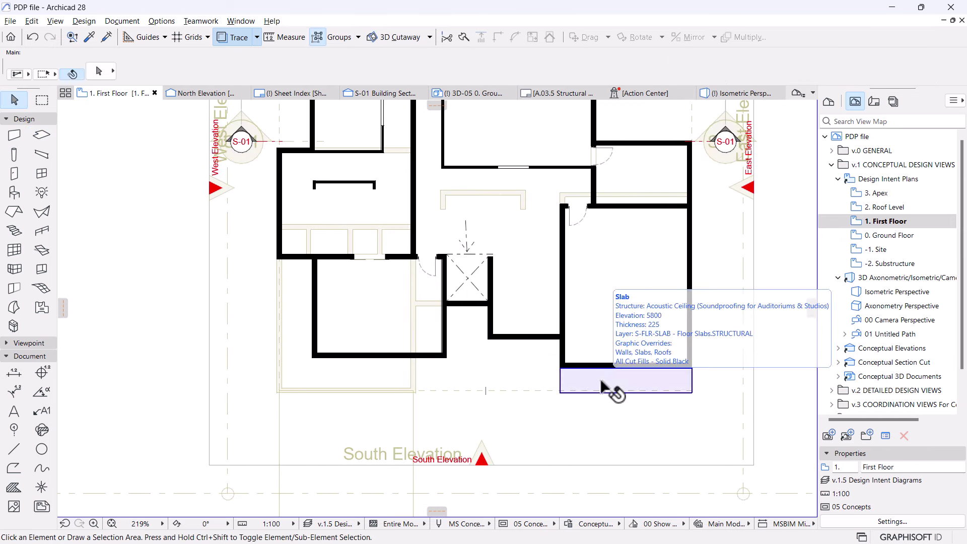
pyautogui.keyDown('alt'); pyautogui.click(602, 382); pyautogui.keyUp('alt')
pyautogui.scroll(3, 270, 373)
pyautogui.scroll(1, 270, 373)
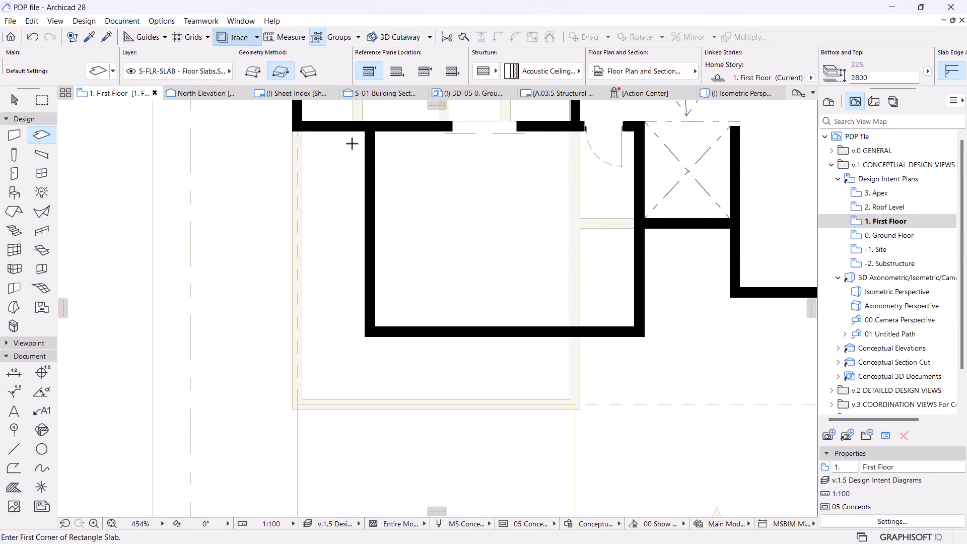
pyautogui.click(253, 71)
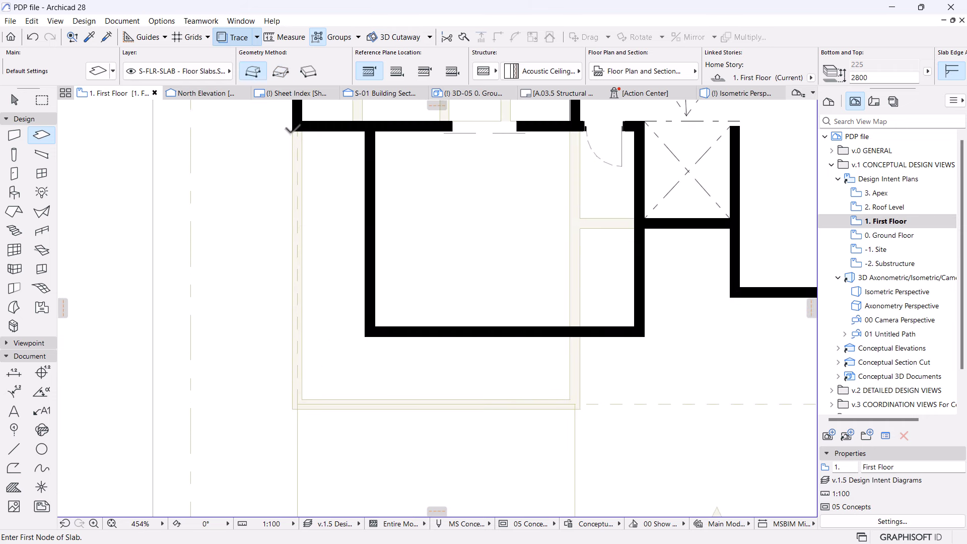
pyautogui.click(292, 131)
pyautogui.click(292, 409)
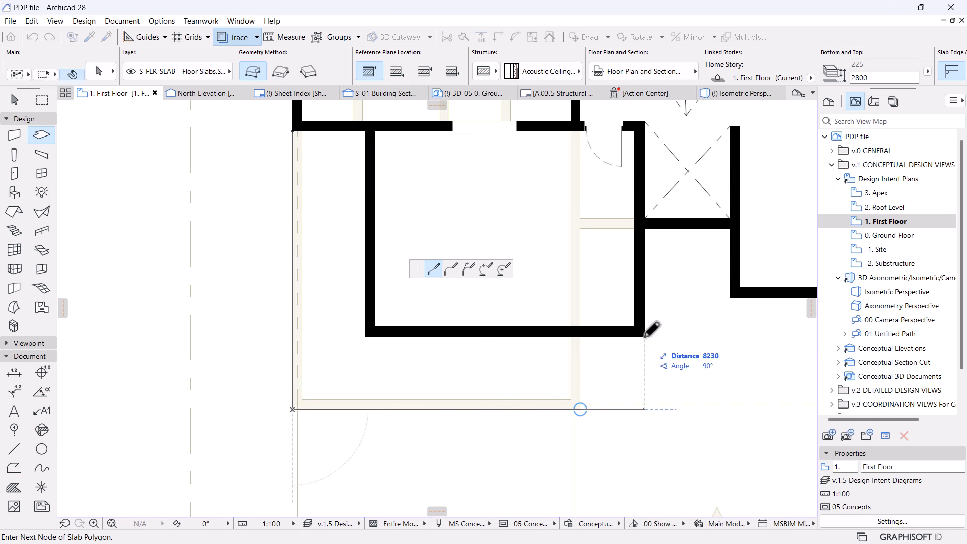
pyautogui.click(644, 409)
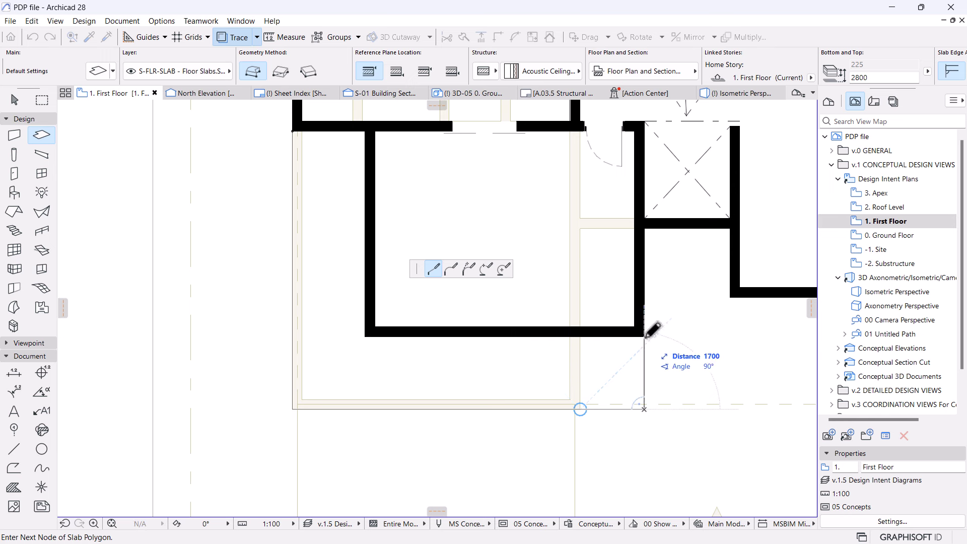
pyautogui.click(644, 336)
pyautogui.click(366, 336)
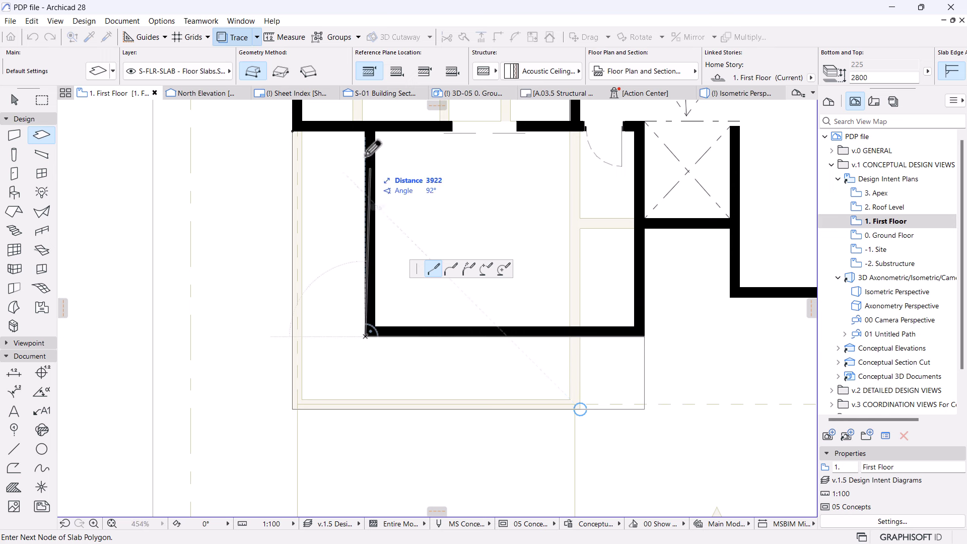
pyautogui.click(366, 131)
pyautogui.click(293, 408)
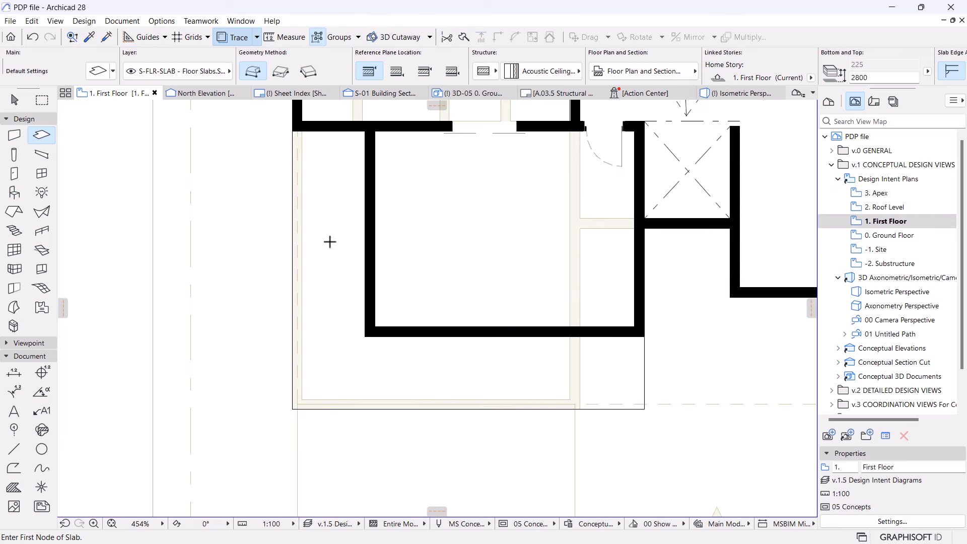
pyautogui.press('Escape')
# - Close the 3D-05 document and open the Isometric Perspective to view both new slabs with nothing selected
pyautogui.click(324, 238)
pyautogui.scroll(-2, 518, 281)
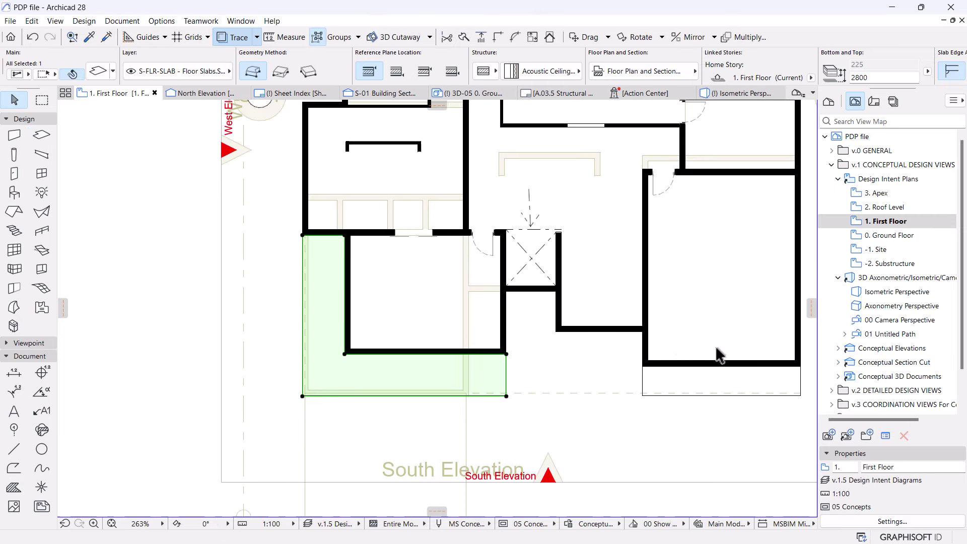
pyautogui.keyDown('shift'); pyautogui.click(681, 379); pyautogui.keyUp('shift')
pyautogui.moveTo(605, 374); pyautogui.dragTo(479, 363, button='middle')
pyautogui.scroll(-5, 766, 69)
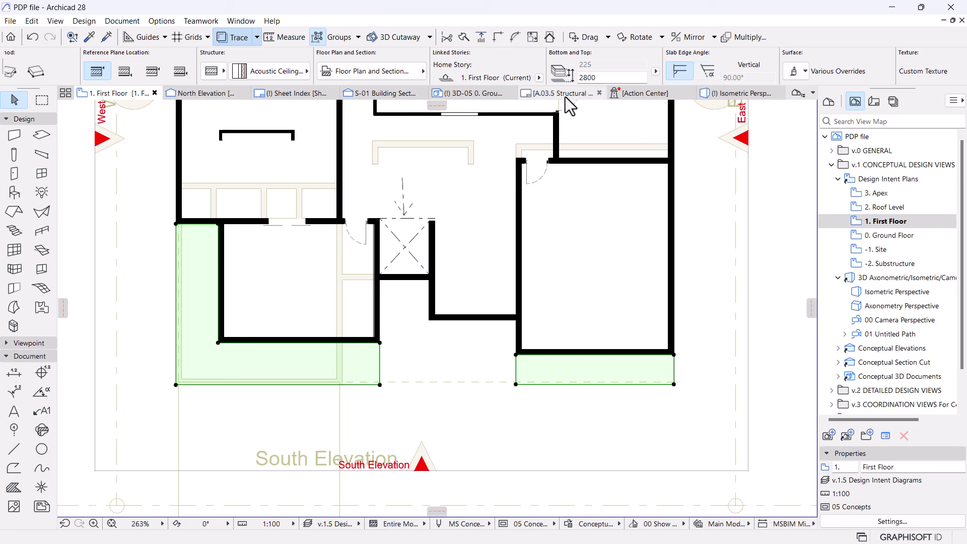
pyautogui.click(510, 93)
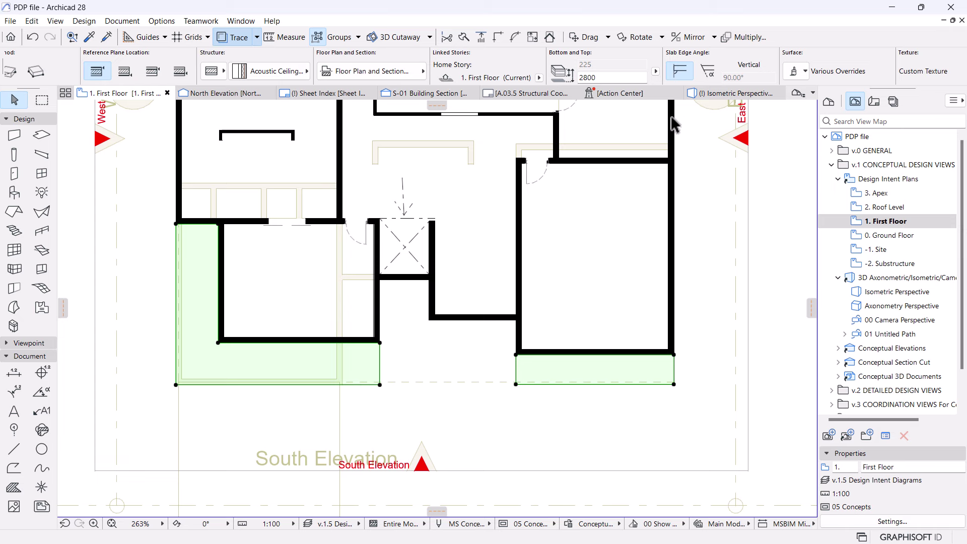
pyautogui.click(719, 93)
pyautogui.press('Escape')
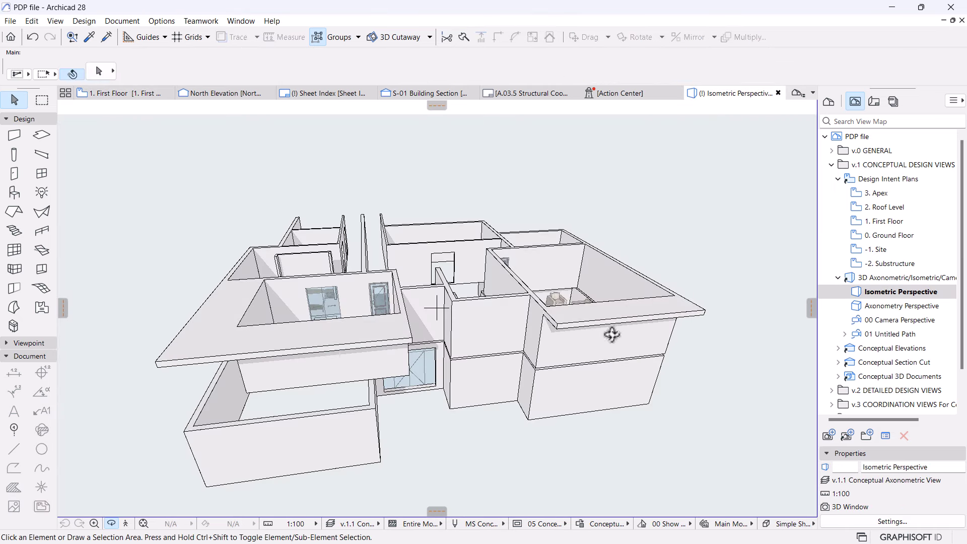
# - Select both new slabs in 3D and set their elevation relative to the First Floor story to 0
pyautogui.click(580, 322)
pyautogui.keyDown('shift'); pyautogui.click(202, 349); pyautogui.keyUp('shift')
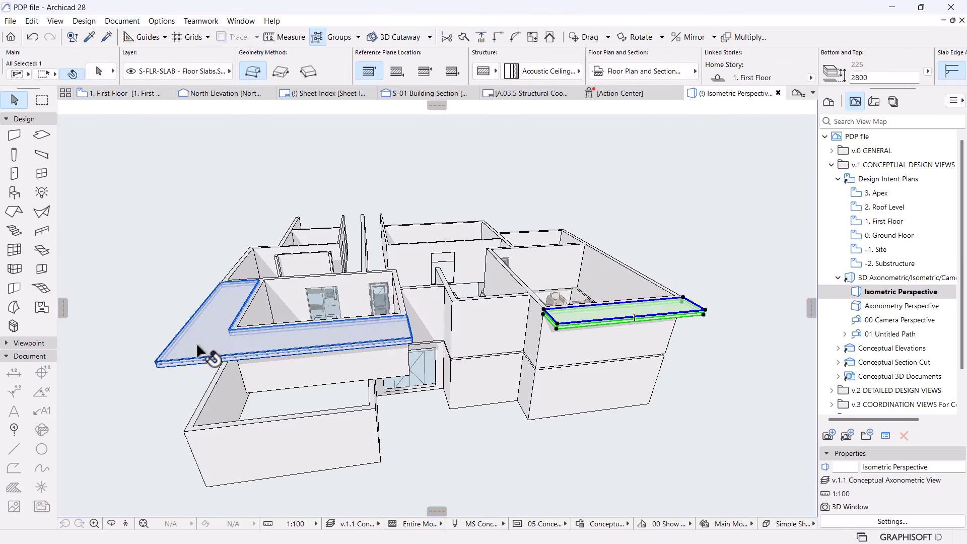
pyautogui.doubleClick(870, 78)
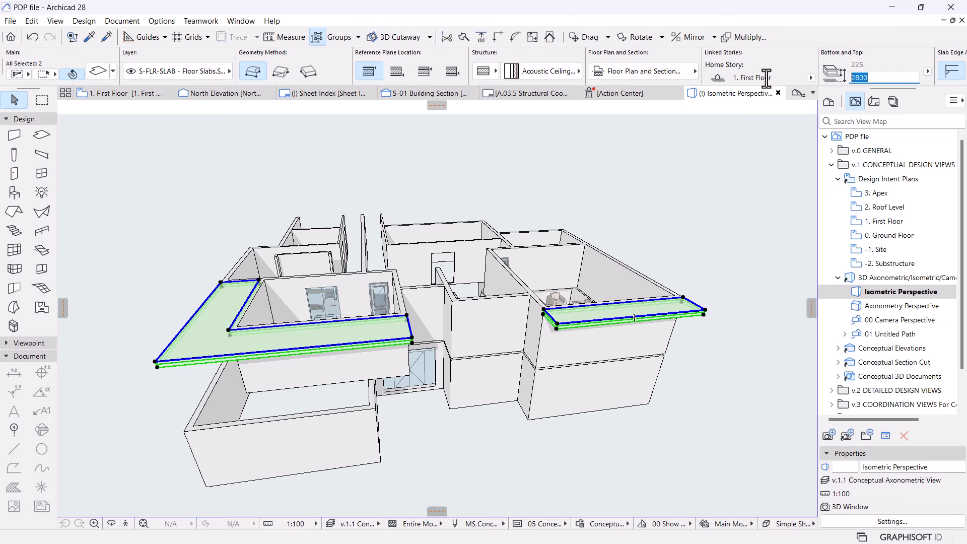
pyautogui.write('0')
pyautogui.press('Return')
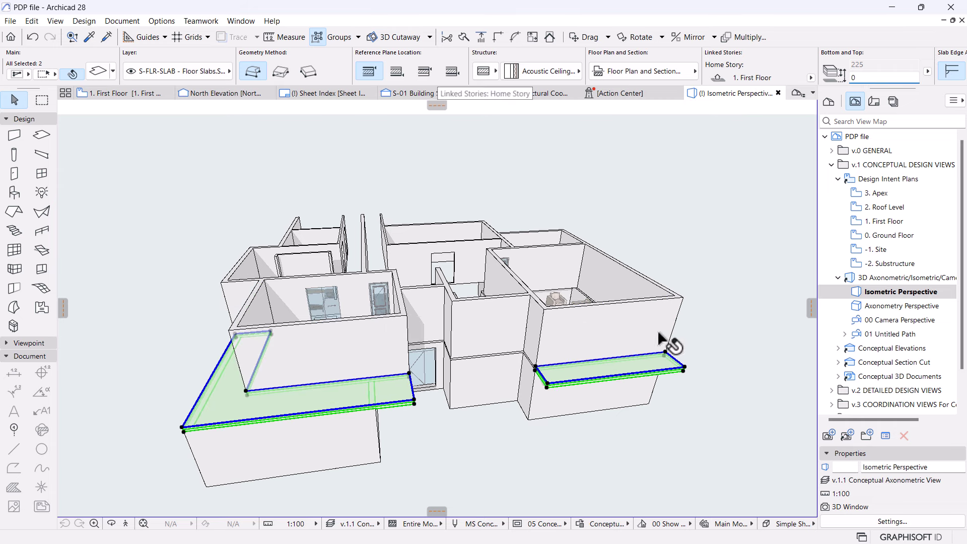
# - Move both slabs down vertically to -50 relative to the First Floor story
pyautogui.scroll(8, 672, 348)
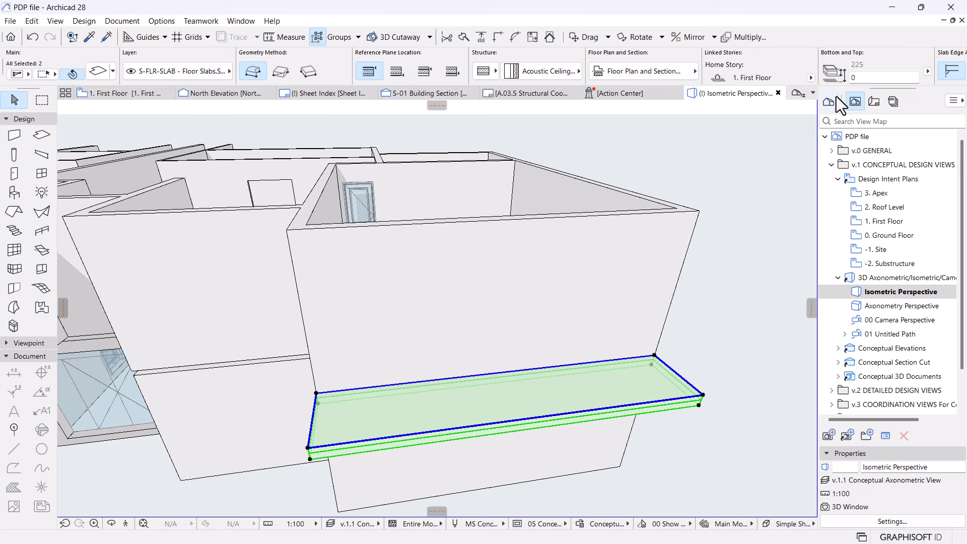
pyautogui.hotkey('ctrl', 'd')
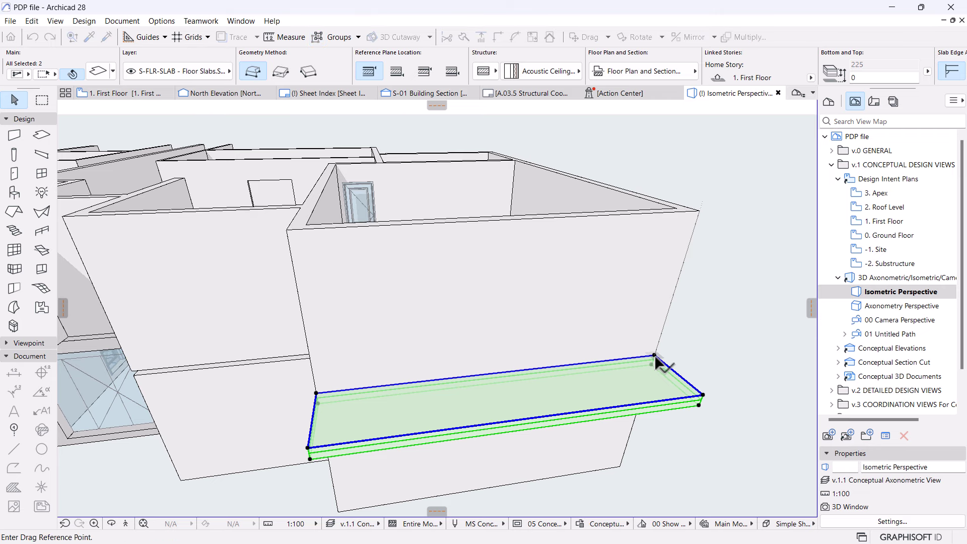
pyautogui.click(653, 355)
pyautogui.press('Return')
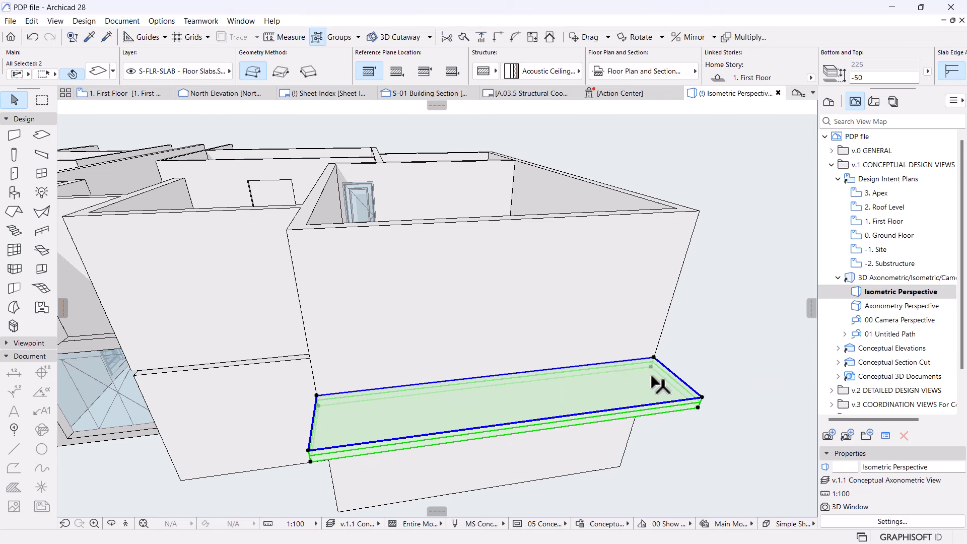
# - Offset the L-shaped slab's end edge beside the glazed entrance inward by 500
pyautogui.scroll(-5, 660, 383)
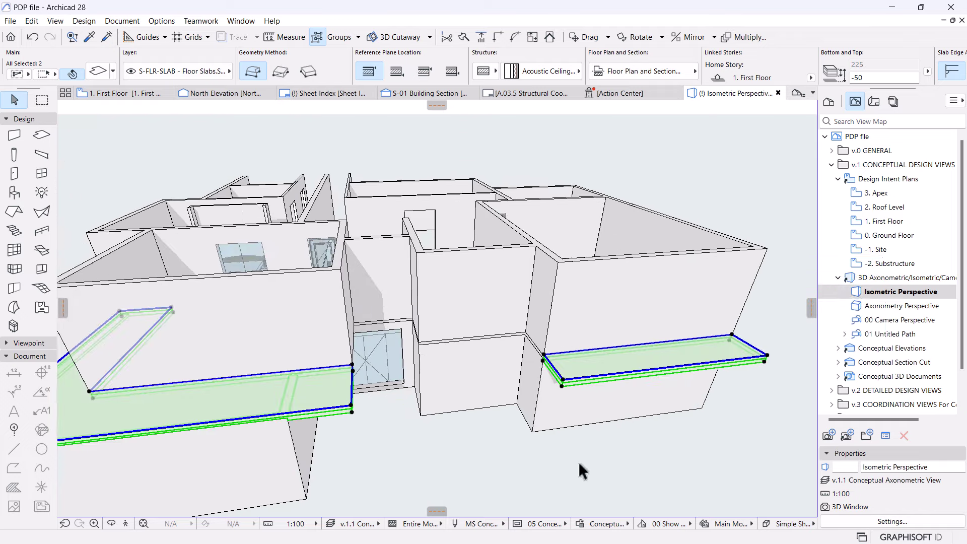
pyautogui.press('o')
pyautogui.moveTo(532, 468); pyautogui.dragTo(390, 428)
pyautogui.click(436, 391)
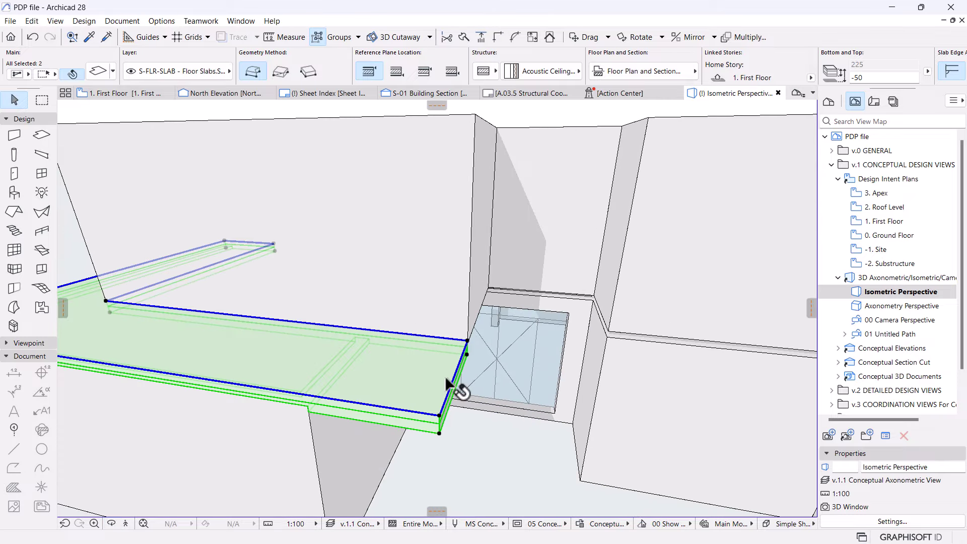
pyautogui.click(452, 377)
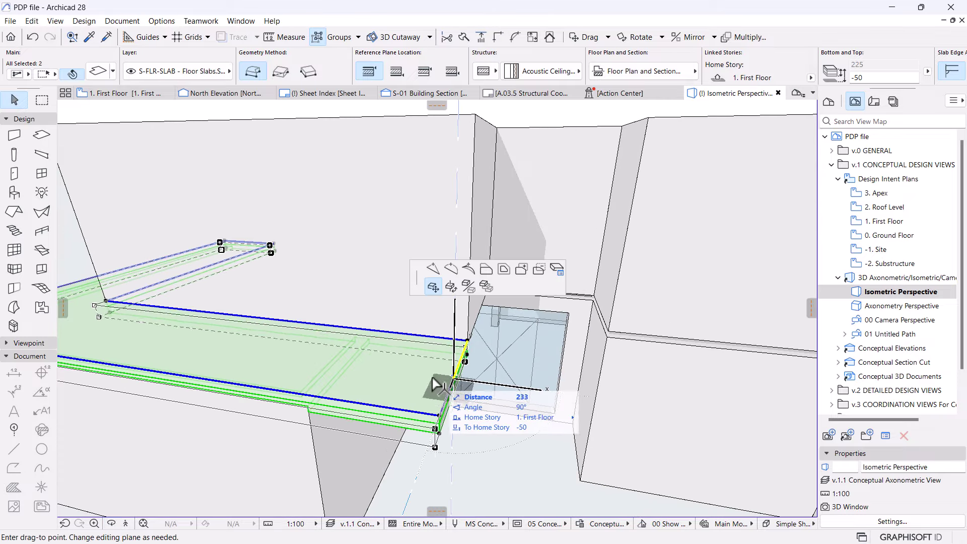
pyautogui.click(486, 269)
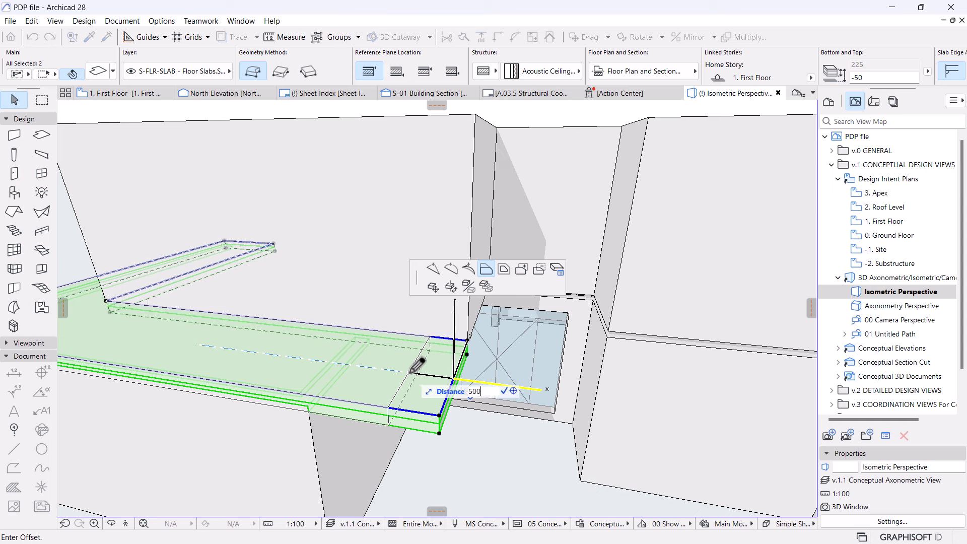
pyautogui.press('Return')
# - Move the first-floor side wall beside the glazed entrance inward to the slab's end edge and trim the front wall to meet it
pyautogui.click(476, 225)
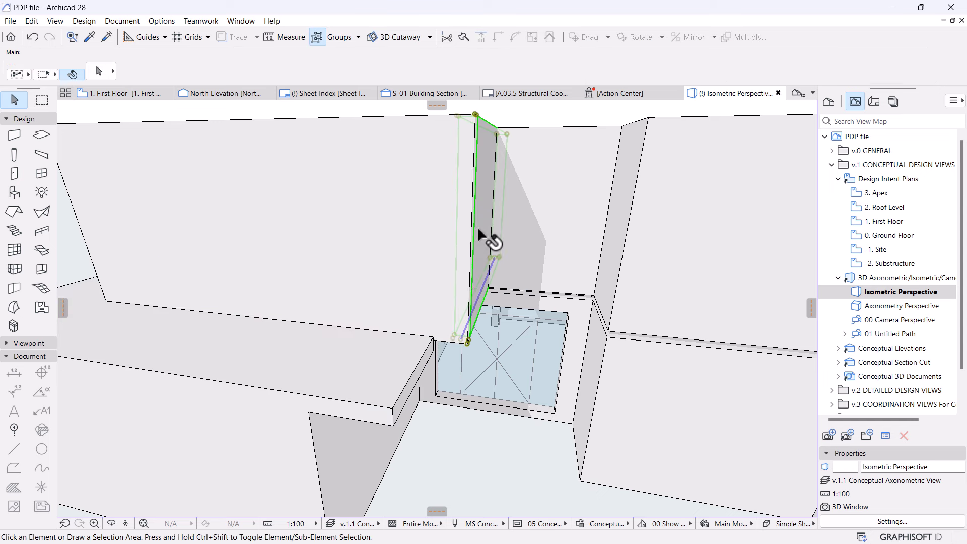
pyautogui.click(464, 341)
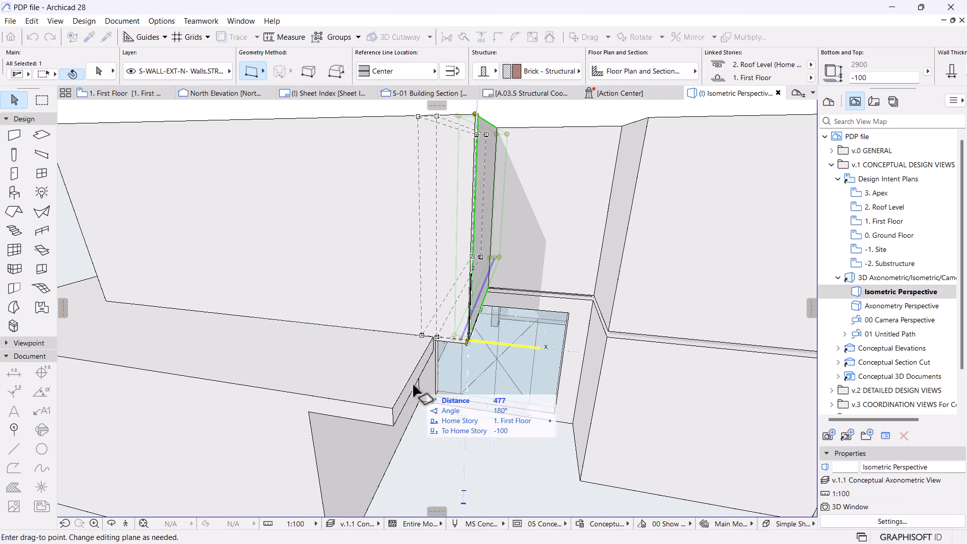
pyautogui.click(431, 353)
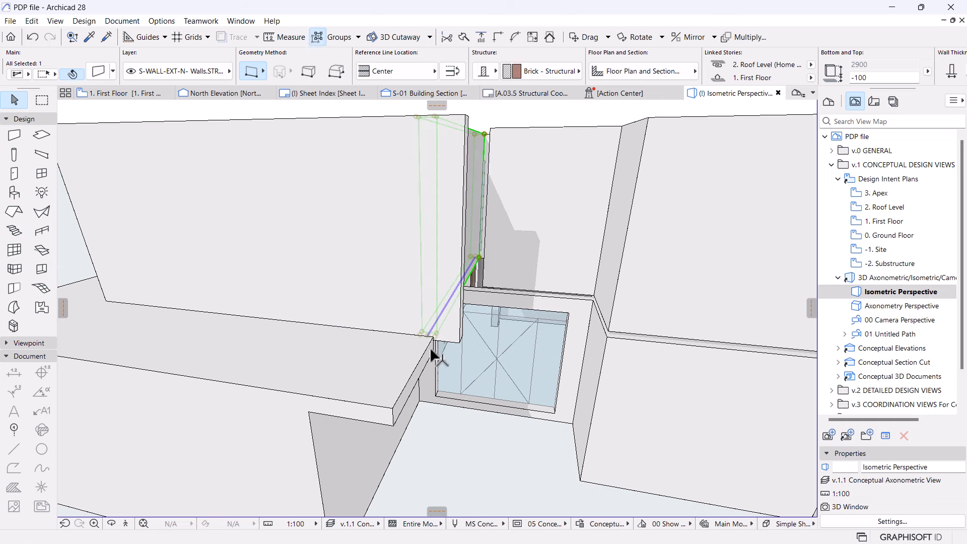
pyautogui.keyDown('shift'); pyautogui.click(354, 220); pyautogui.keyUp('shift')
pyautogui.scroll(-5, 512, 271)
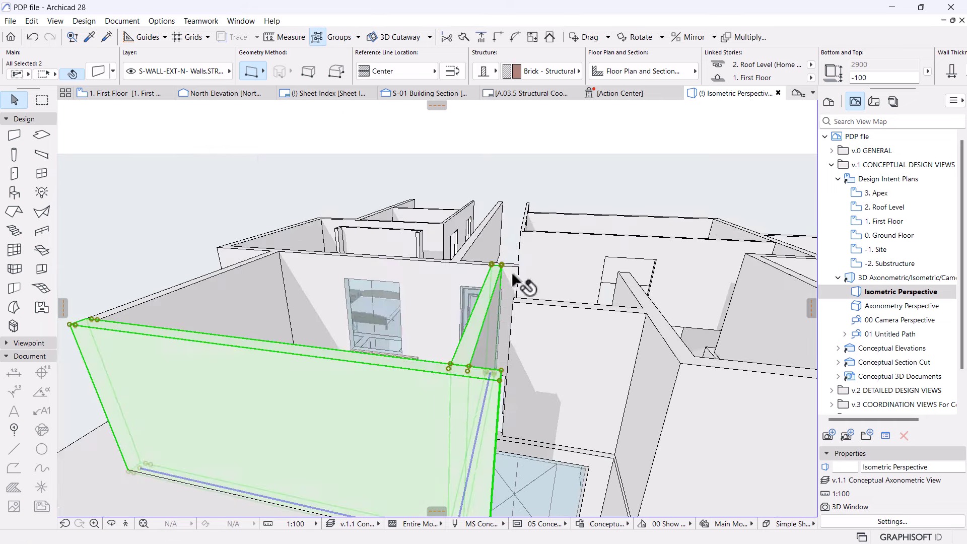
pyautogui.keyDown('shift'); pyautogui.moveTo(503, 189); pyautogui.dragTo(446, 296, button='middle'); pyautogui.keyUp('shift')
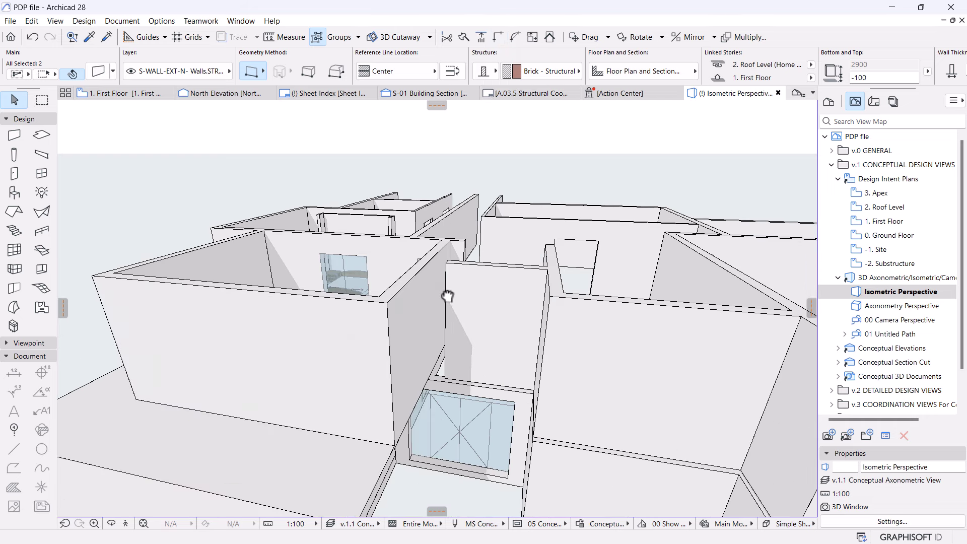
# - Stretch the recessed wall above the glazed entrance to meet the moved side wall, and view the house front with nothing selected
pyautogui.click(481, 302)
pyautogui.keyDown('shift'); pyautogui.moveTo(443, 259); pyautogui.dragTo(435, 371, button='middle'); pyautogui.keyUp('shift')
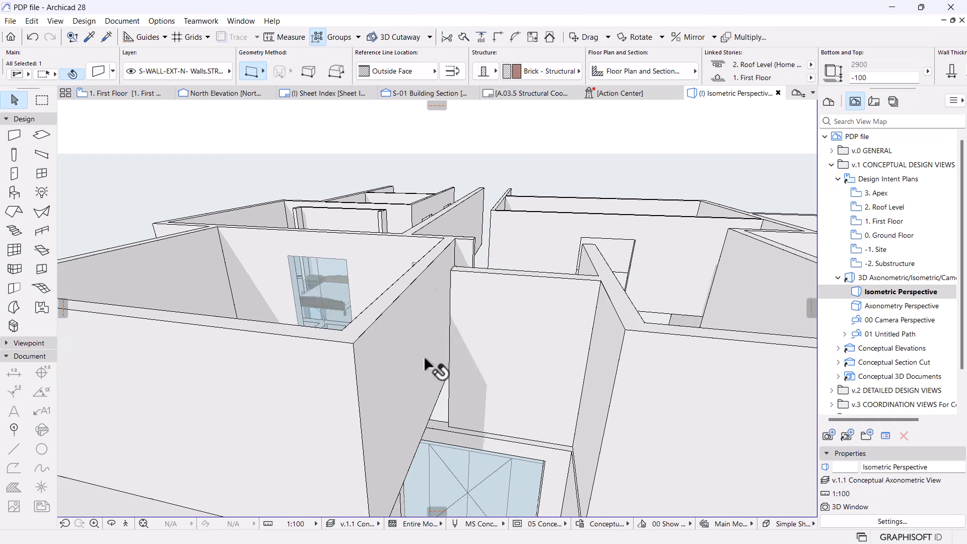
pyautogui.click(448, 426)
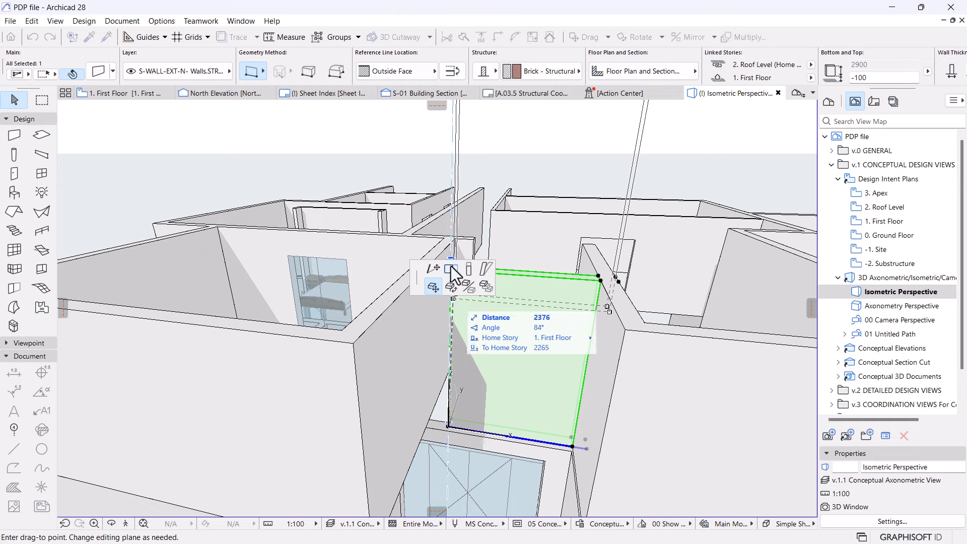
pyautogui.click(451, 268)
pyautogui.click(354, 343)
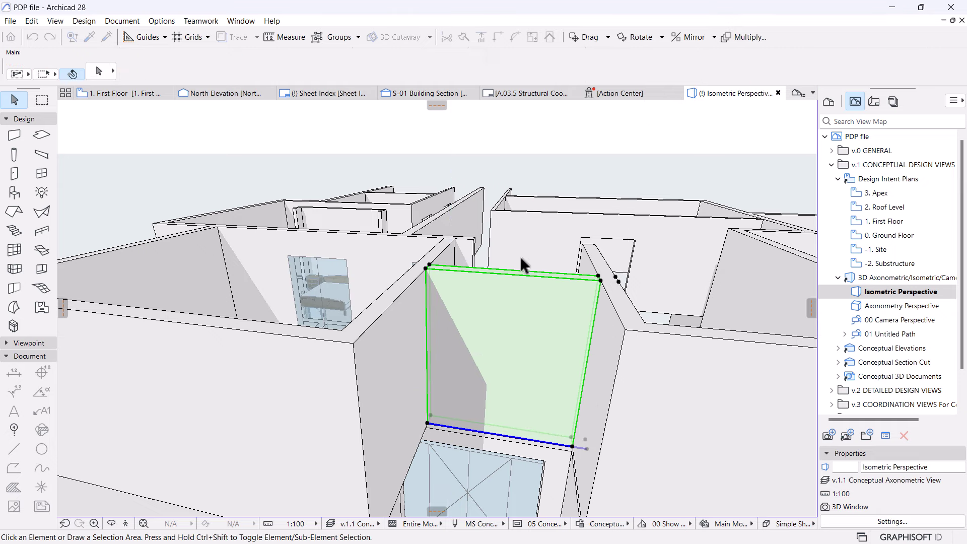
pyautogui.press('Escape')
pyautogui.scroll(-5, 520, 257)
pyautogui.keyDown('shift'); pyautogui.moveTo(521, 258); pyautogui.dragTo(552, 309, button='middle'); pyautogui.keyUp('shift')
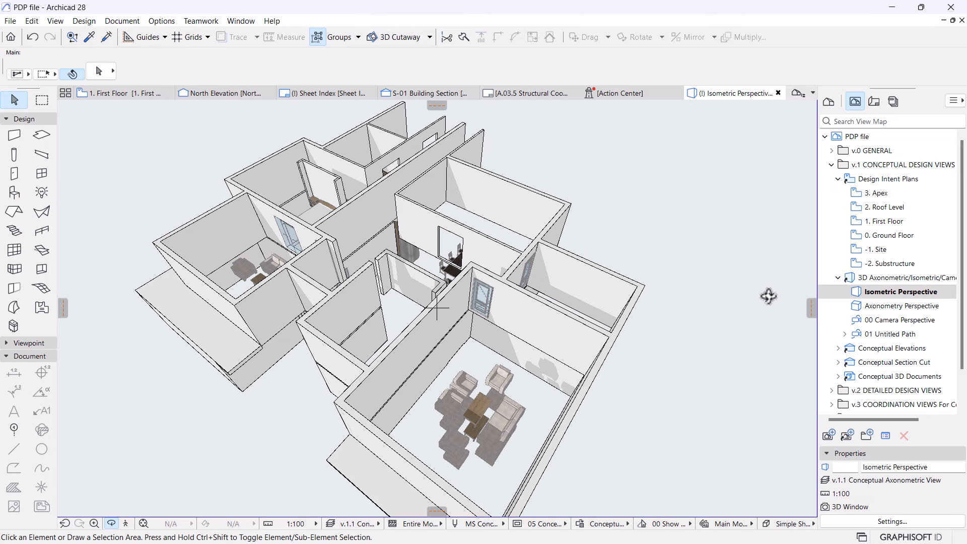
pyautogui.keyDown('shift'); pyautogui.moveTo(616, 355); pyautogui.dragTo(432, 352, button='middle'); pyautogui.keyUp('shift')
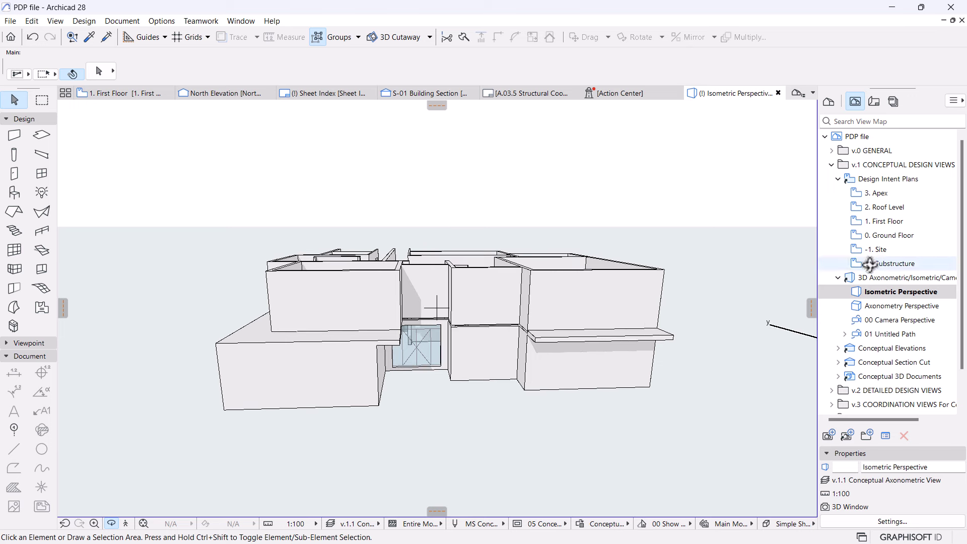
# - Open the Ground Floor plan and turn off the trace reference
pyautogui.doubleClick(882, 236)
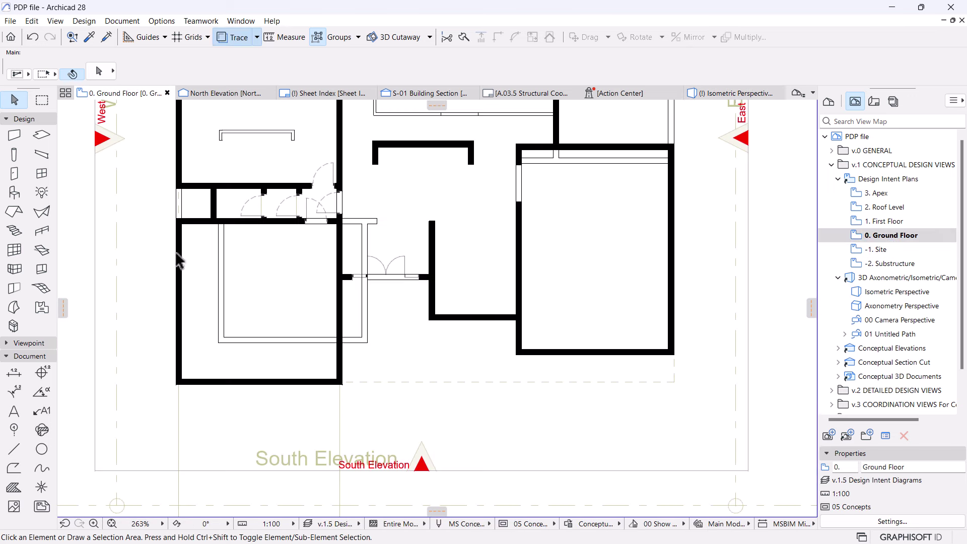
pyautogui.click(40, 136)
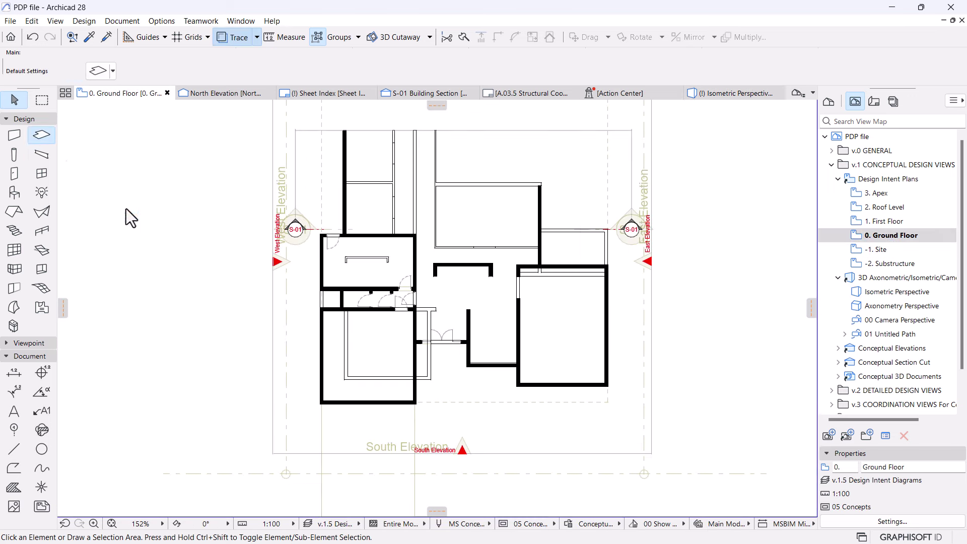
pyautogui.scroll(2, 295, 380)
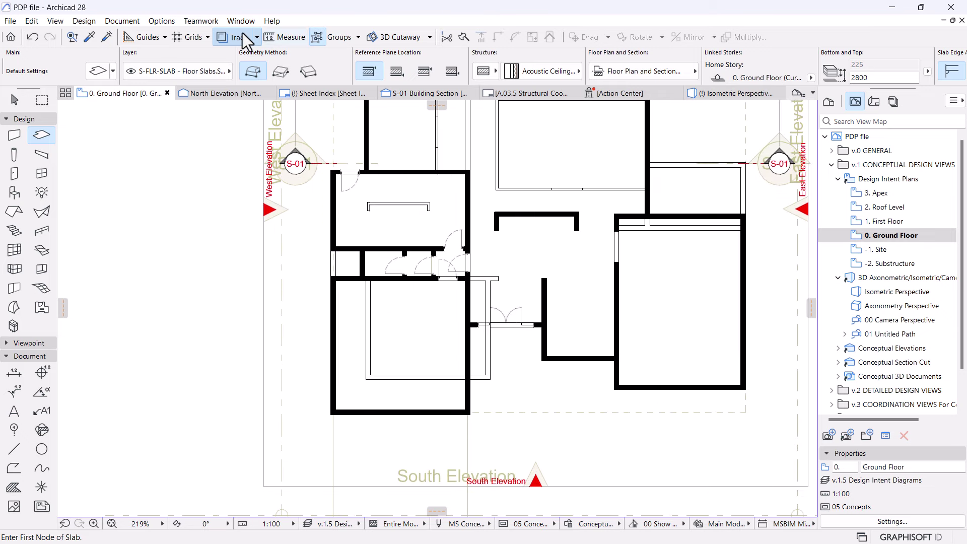
pyautogui.click(222, 37)
pyautogui.scroll(-2, 496, 302)
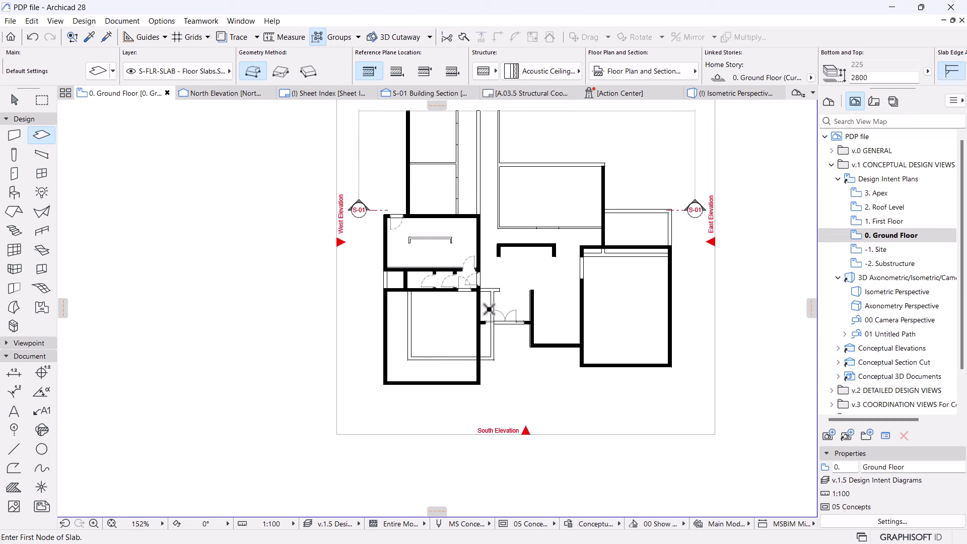
pyautogui.press('Escape')
# - Select the front room's walls and the small U-shaped wall that show through from the first floor to inspect their settings
pyautogui.click(489, 289)
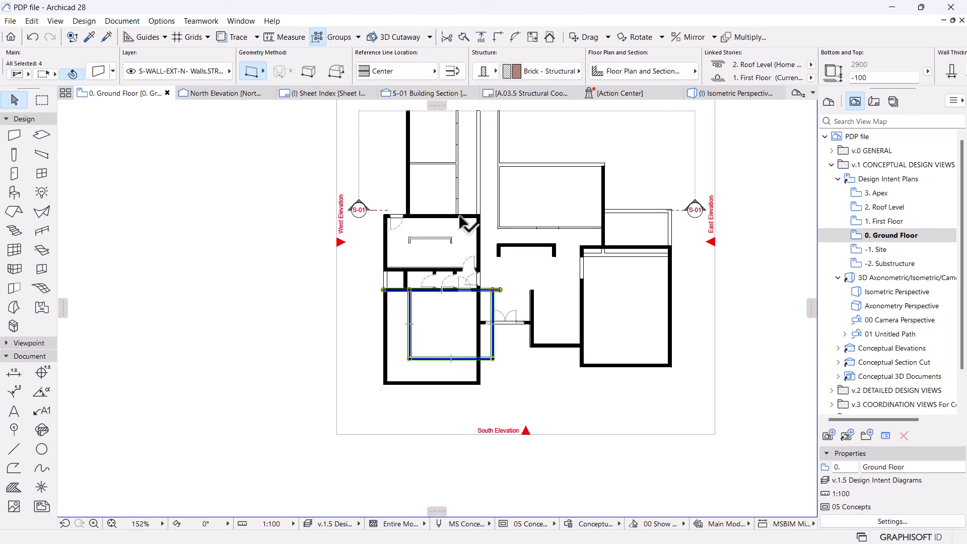
pyautogui.moveTo(460, 222)
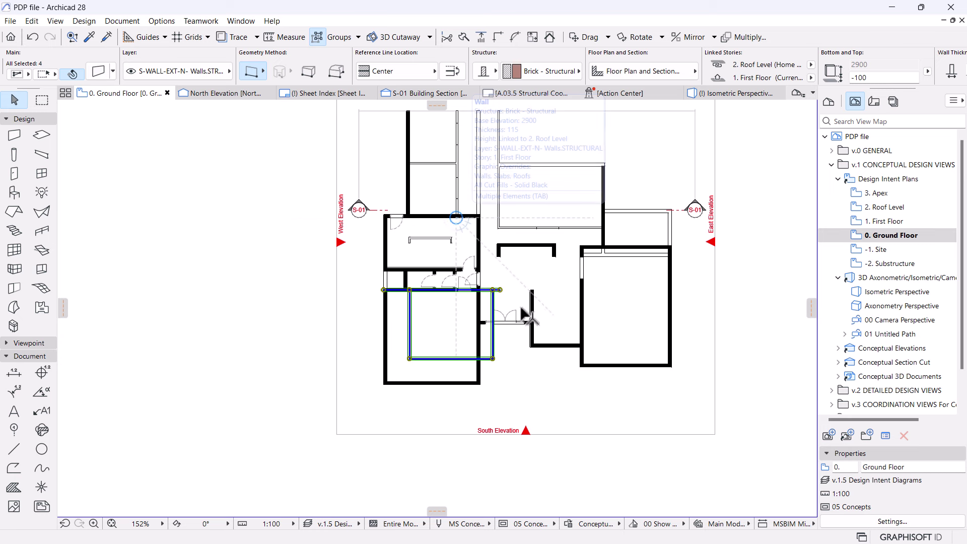
pyautogui.scroll(5, 423, 231)
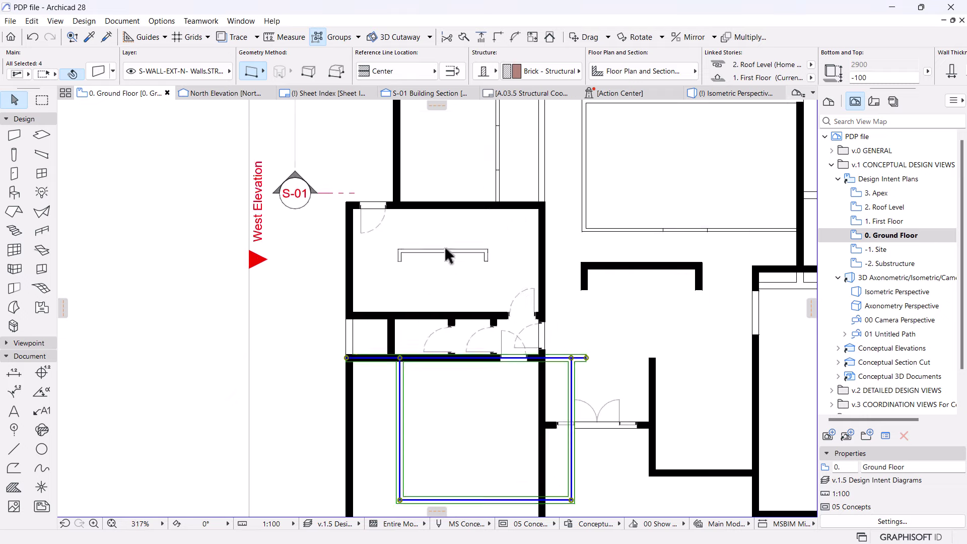
pyautogui.click(442, 252)
pyautogui.scroll(-3, 501, 253)
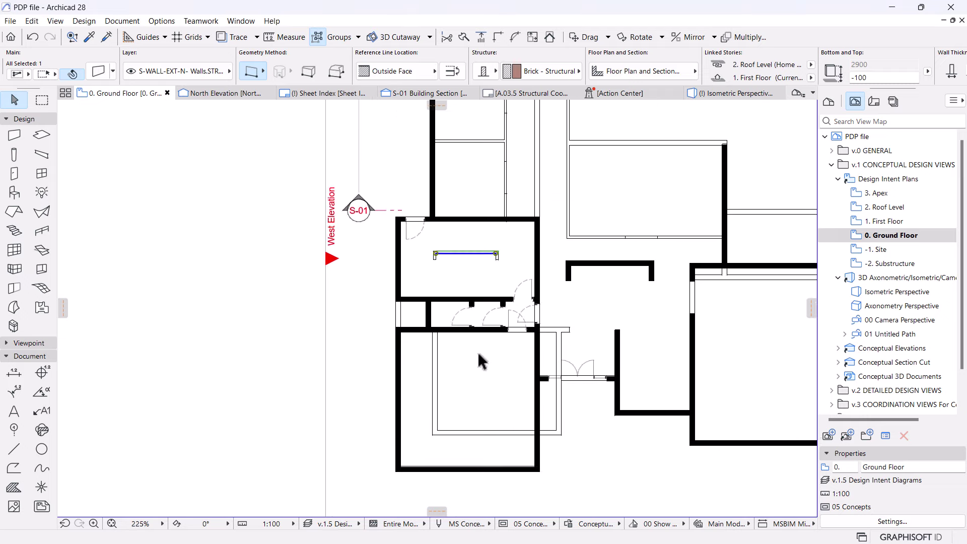
pyautogui.keyDown('shift'); pyautogui.click(437, 385); pyautogui.keyUp('shift')
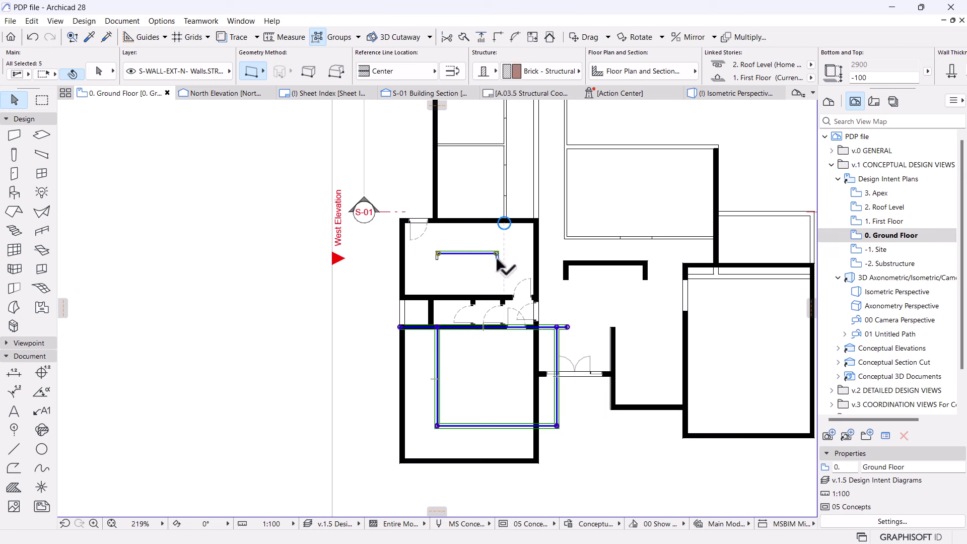
pyautogui.keyDown('shift'); pyautogui.click(434, 255); pyautogui.keyUp('shift')
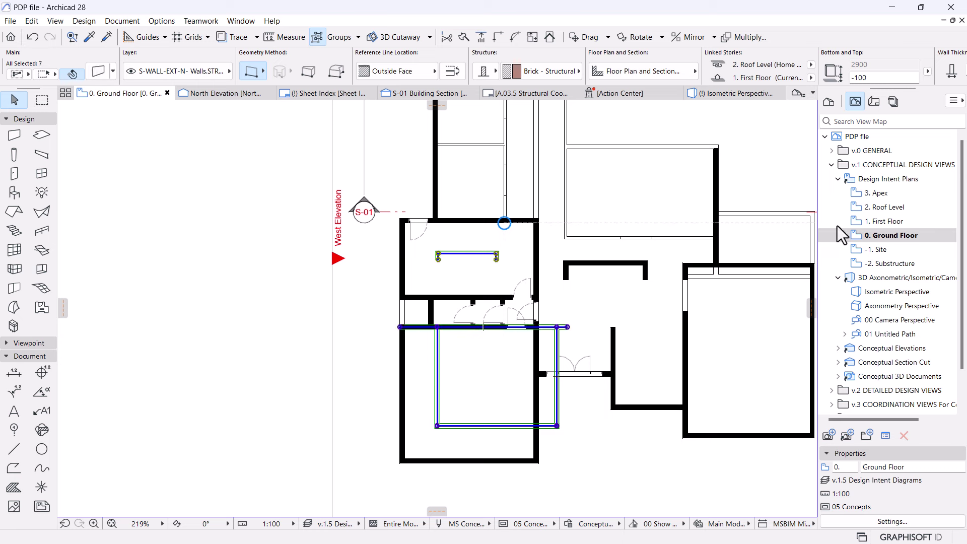
# - Select everything on the First Floor plan, check its Show on Stories options, and set the slabs' reference plane offset to 0
pyautogui.click(889, 221)
pyautogui.scroll(-5, 432, 327)
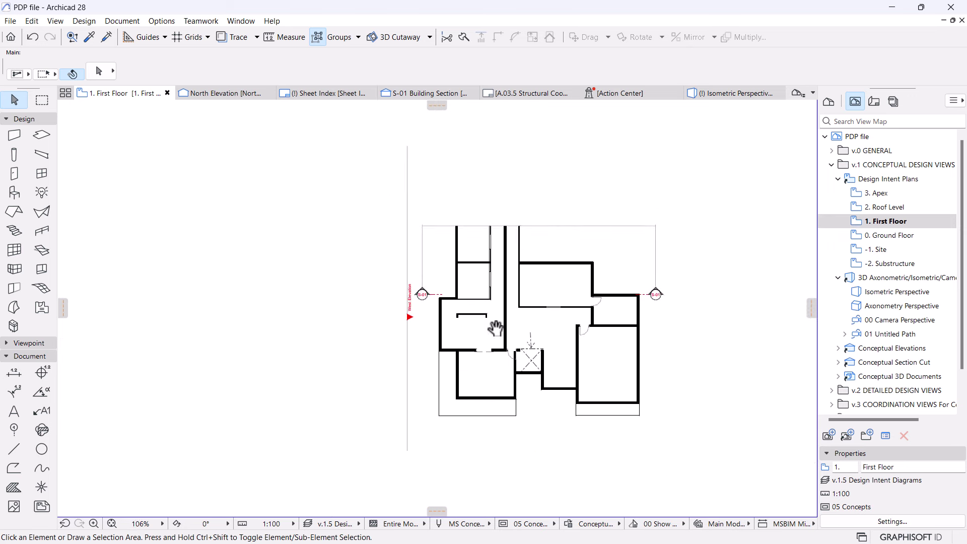
pyautogui.moveTo(337, 153); pyautogui.dragTo(709, 444)
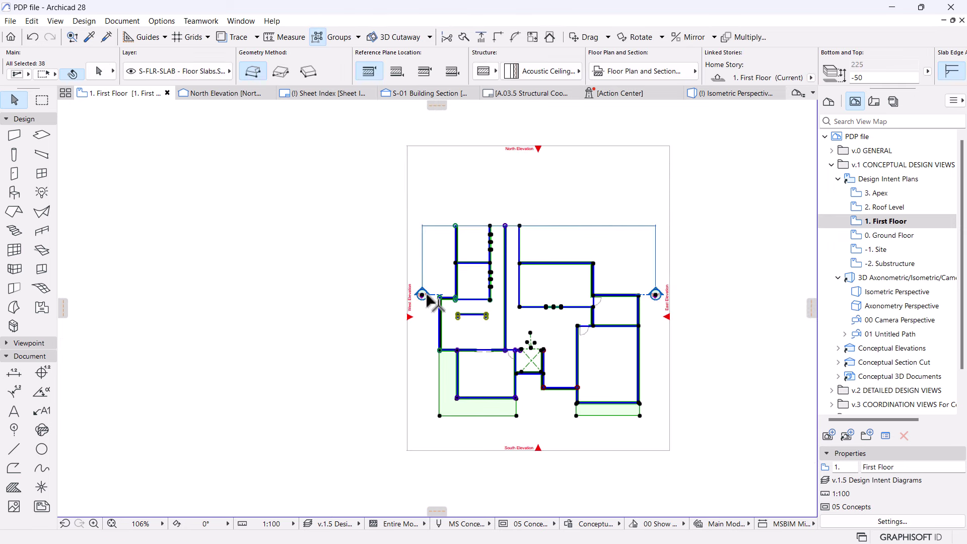
pyautogui.click(654, 69)
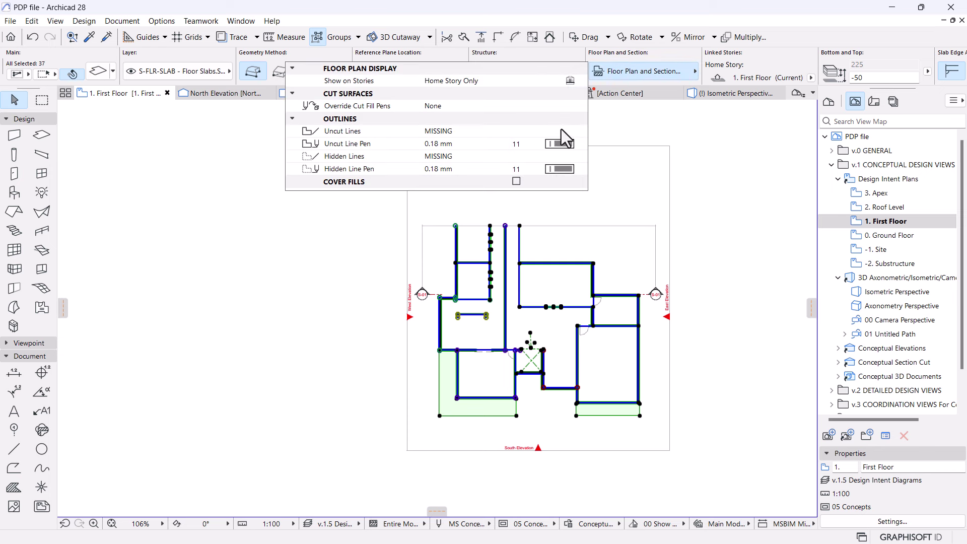
pyautogui.click(570, 81)
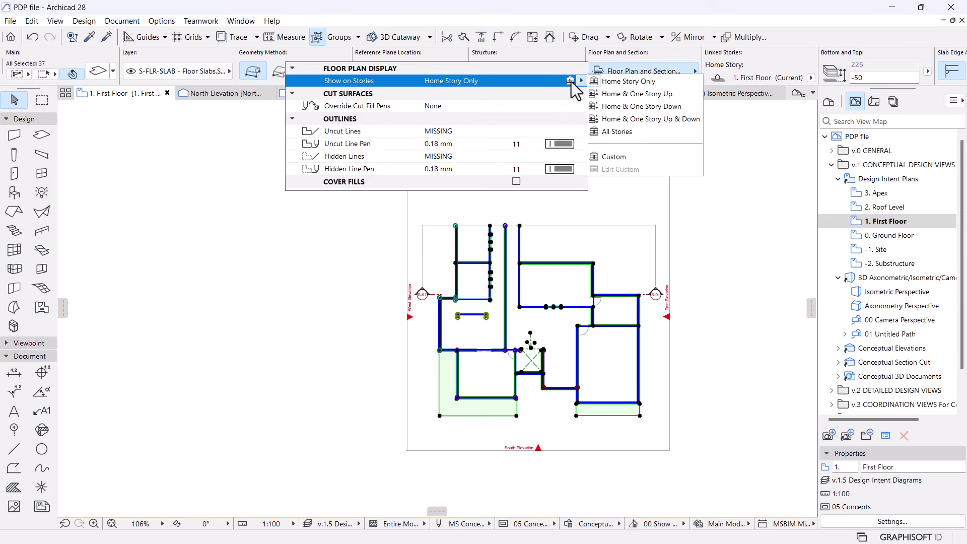
pyautogui.click(705, 96)
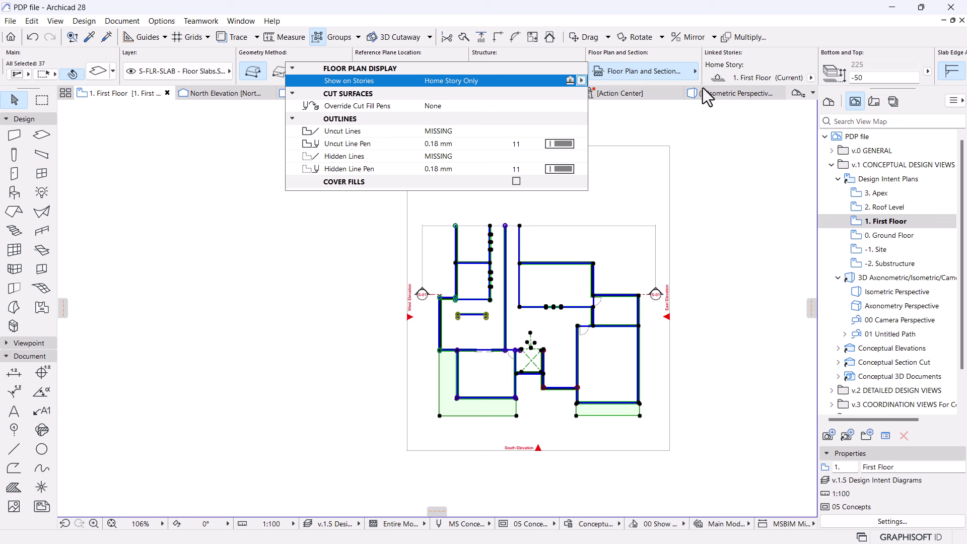
pyautogui.click(878, 87)
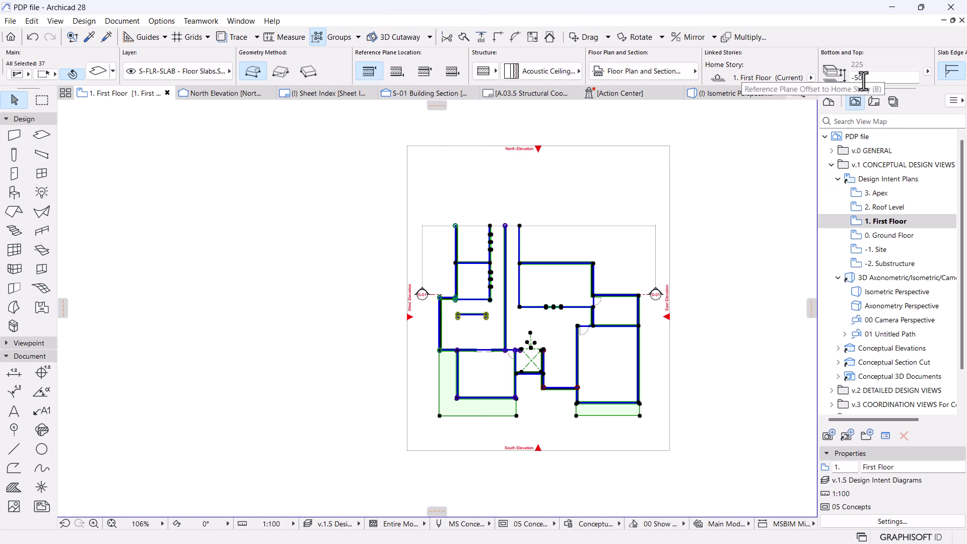
pyautogui.click(859, 78)
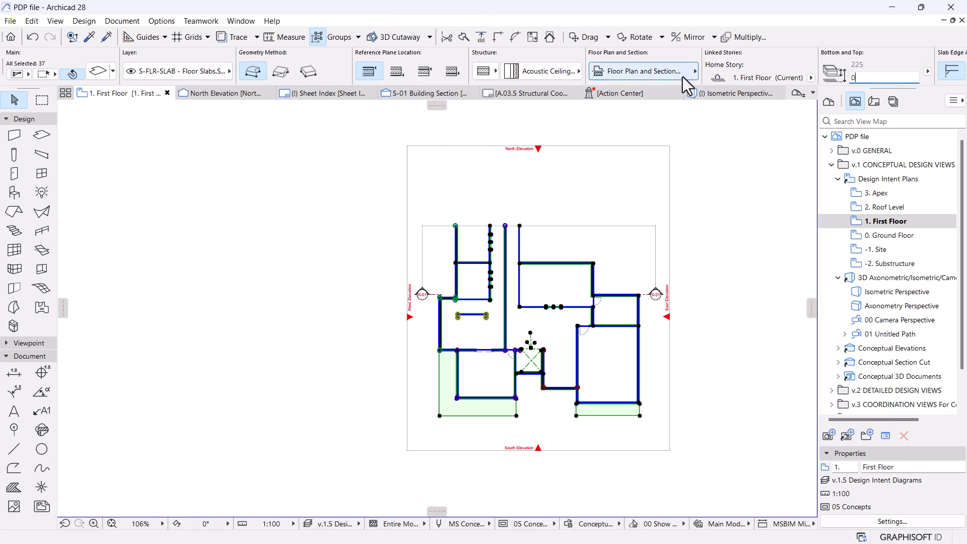
# - Reopen the Ground Floor plan and select the small U-shaped wall to check its base offset
pyautogui.doubleClick(887, 236)
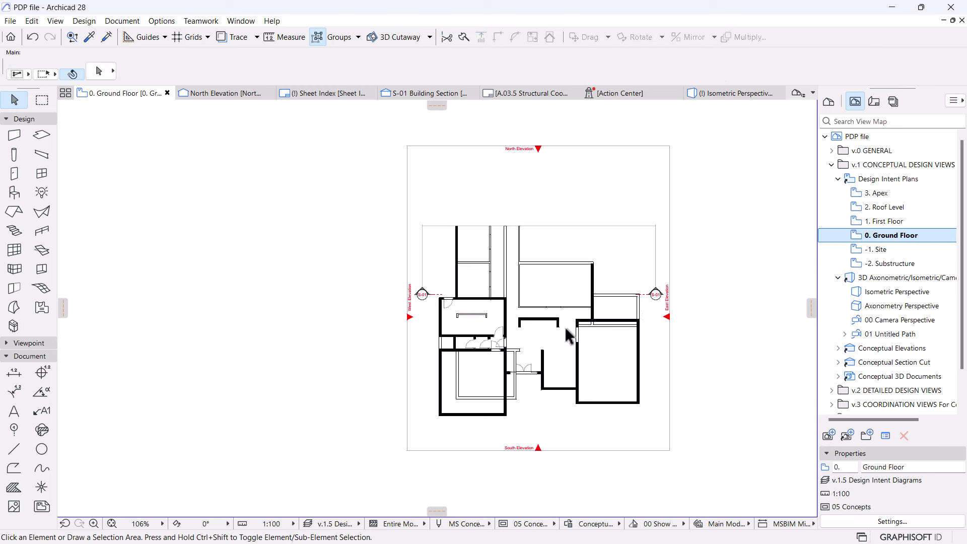
pyautogui.scroll(3, 567, 335)
pyautogui.click(434, 304)
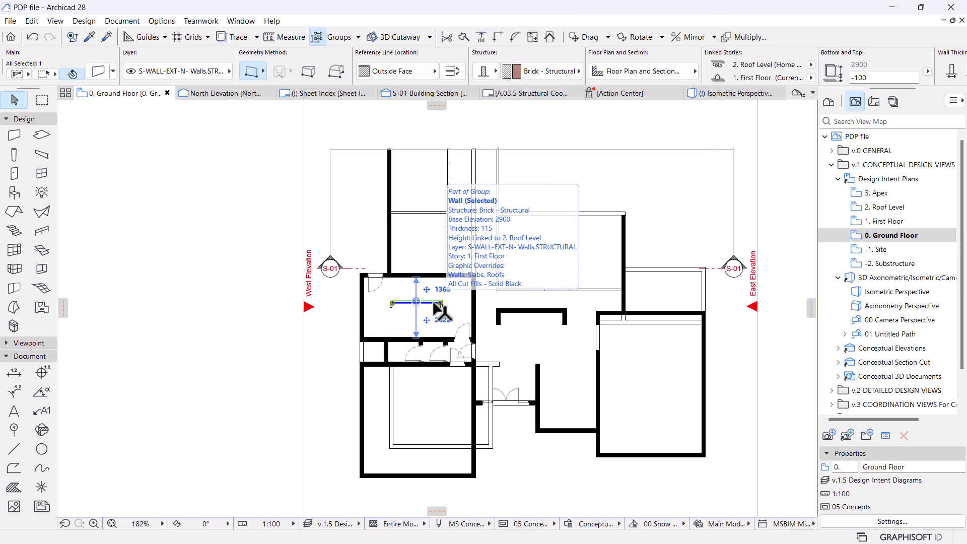
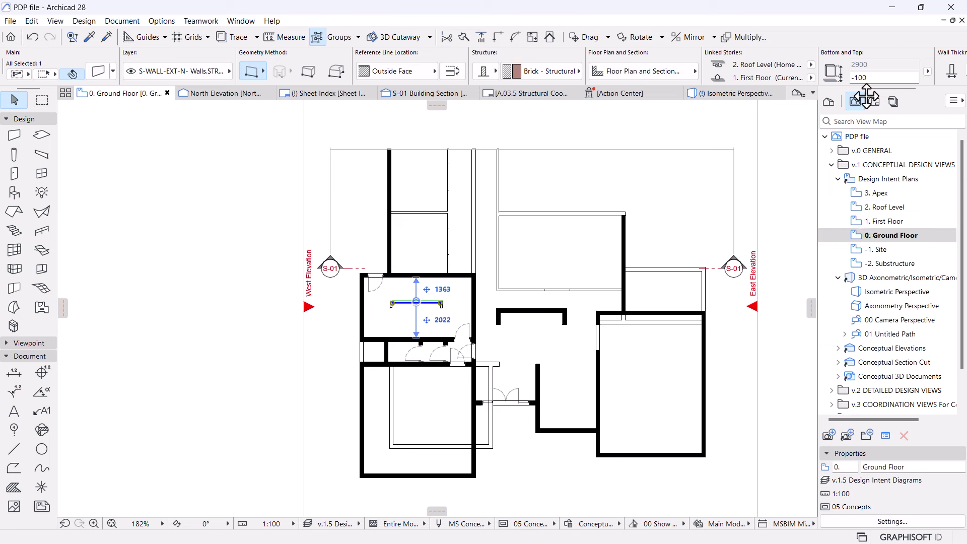
# - Select all walls on the First Floor plan and set their base offset to the home story to 0
pyautogui.doubleClick(888, 221)
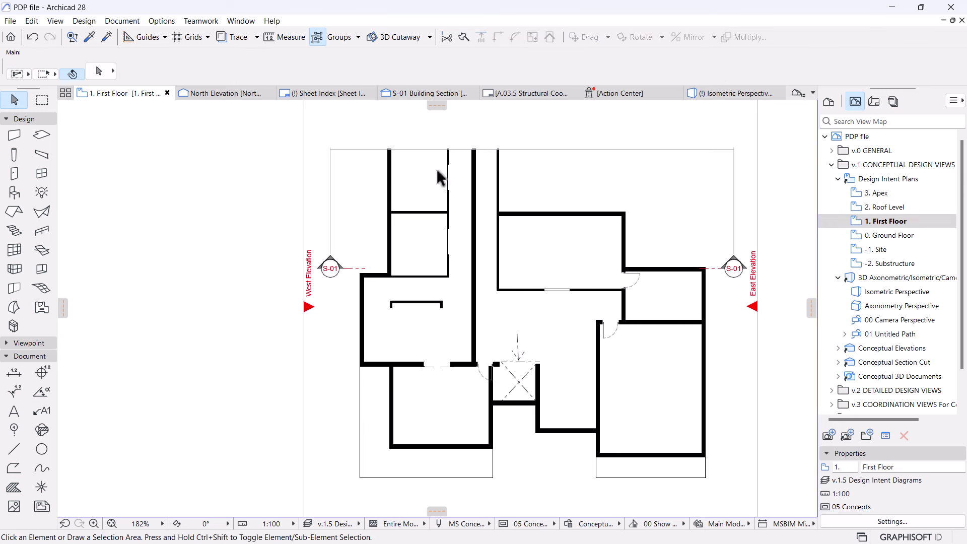
pyautogui.keyDown('alt'); pyautogui.click(431, 304); pyautogui.keyUp('alt')
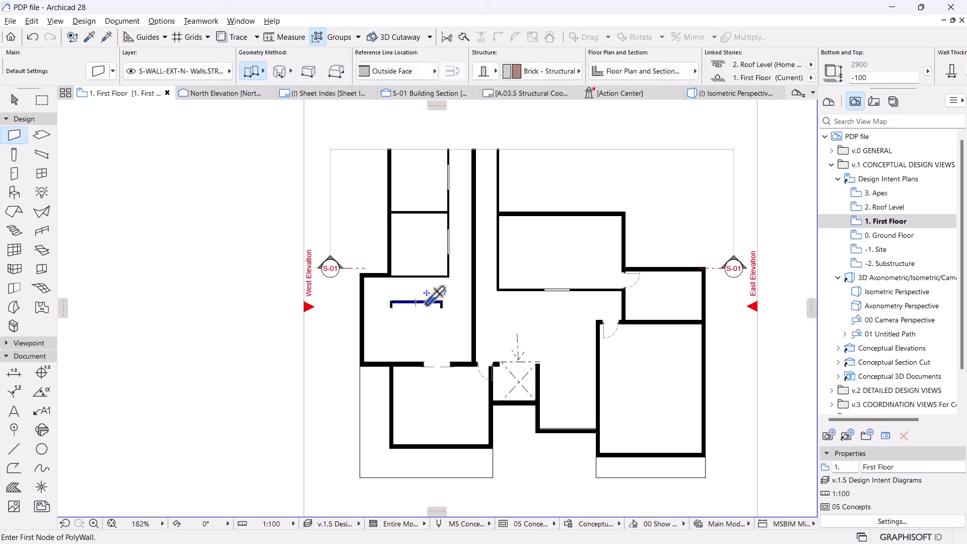
pyautogui.click(416, 302)
pyautogui.hotkey('ctrl', 'a')
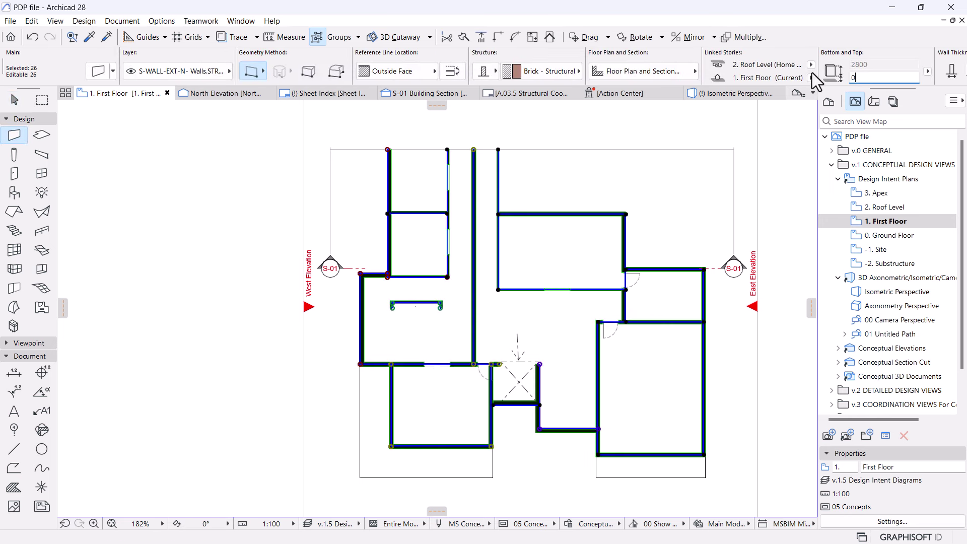
# - Return to the Ground Floor plan with the Wall tool cancelled and examine which walls it displays
pyautogui.doubleClick(893, 236)
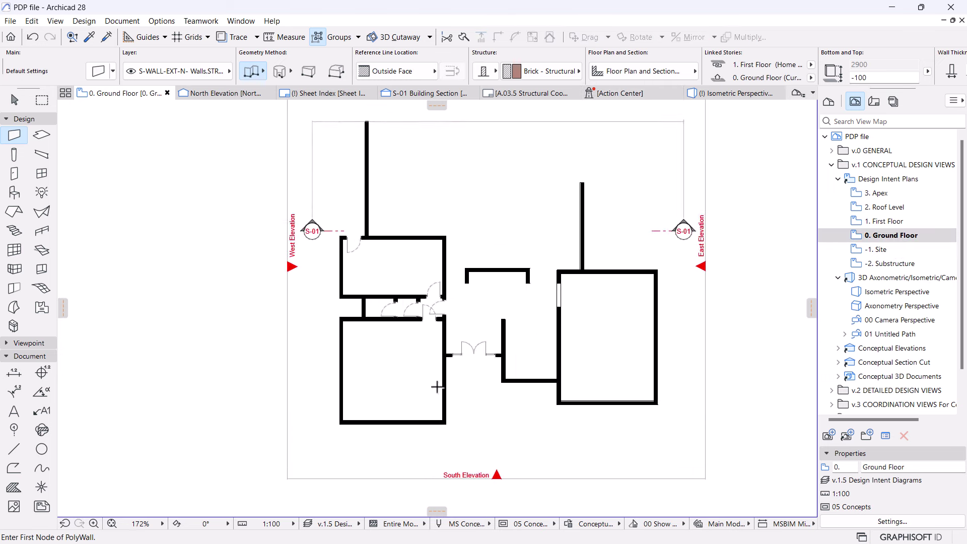
pyautogui.scroll(2, 436, 386)
pyautogui.press('Escape')
pyautogui.moveTo(481, 274); pyautogui.dragTo(466, 259, button='middle')
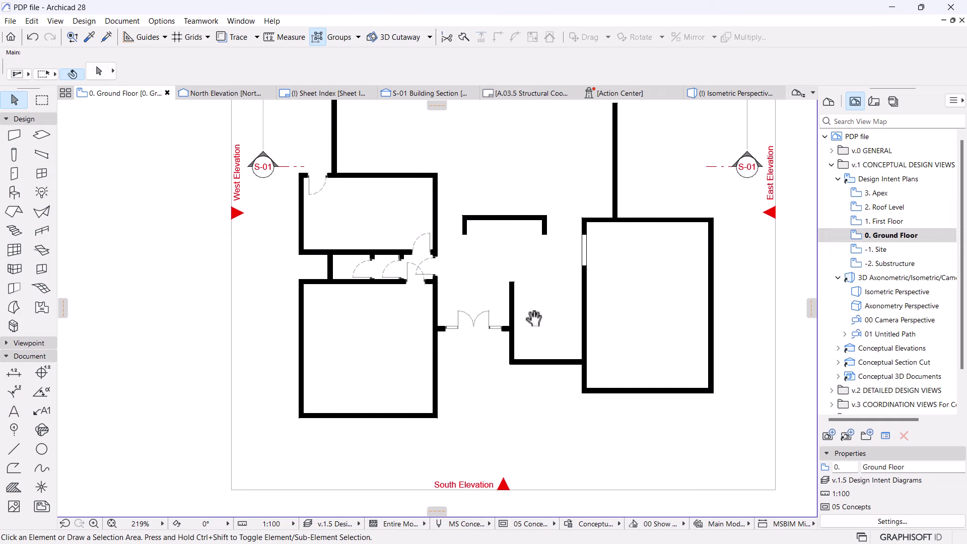
# - Look over the house in the isometric perspective and return to the Ground Floor plan
pyautogui.scroll(1, 594, 341)
pyautogui.scroll(-2, 593, 340)
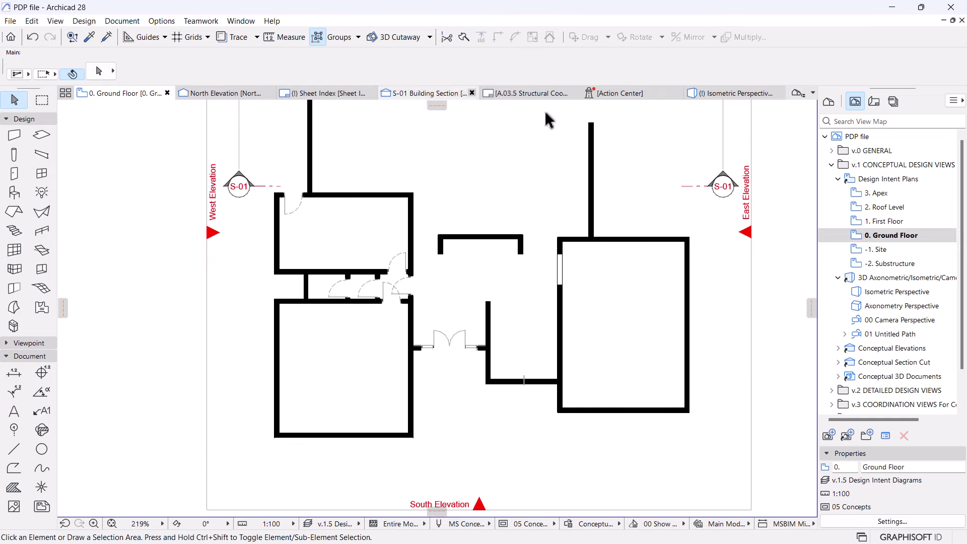
pyautogui.click(720, 96)
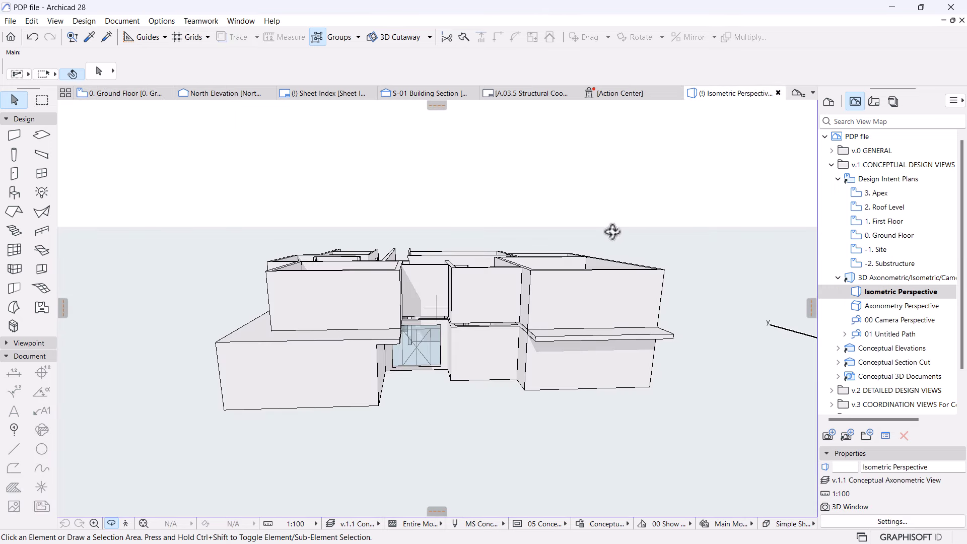
pyautogui.click(123, 92)
pyautogui.scroll(-4, 501, 317)
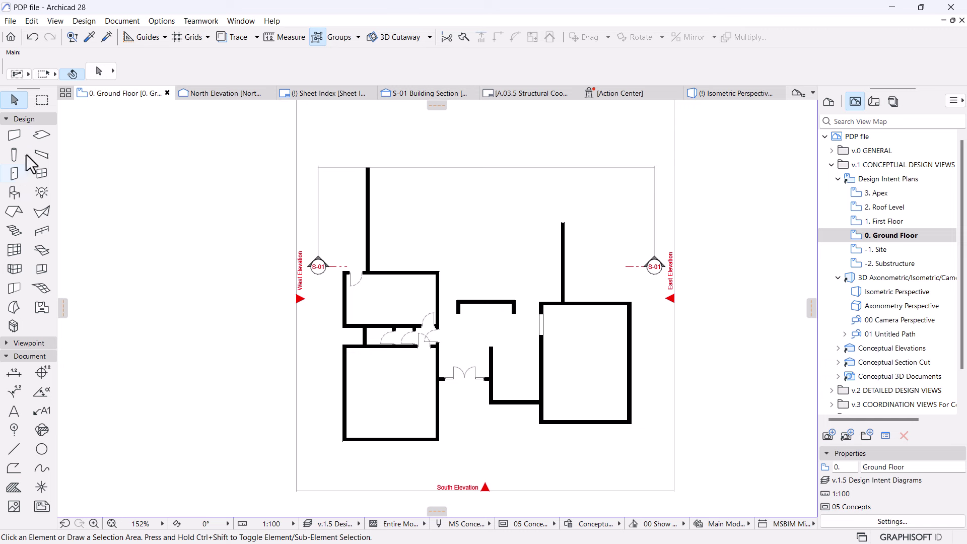
# - Start a polygonal slab at the house's southwest corner and trace the outer faces of the front walls past the entrance to the east block
pyautogui.click(37, 138)
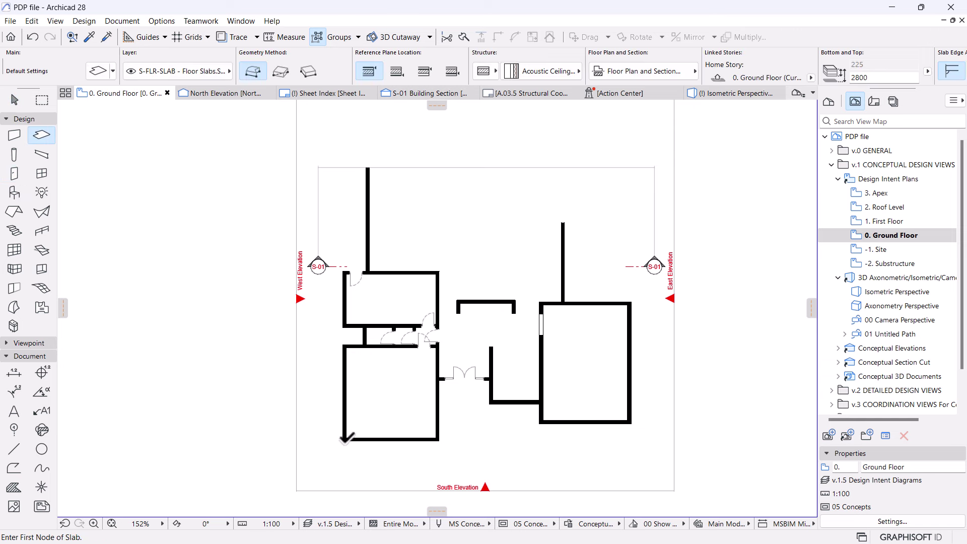
pyautogui.click(344, 440)
pyautogui.scroll(3, 439, 439)
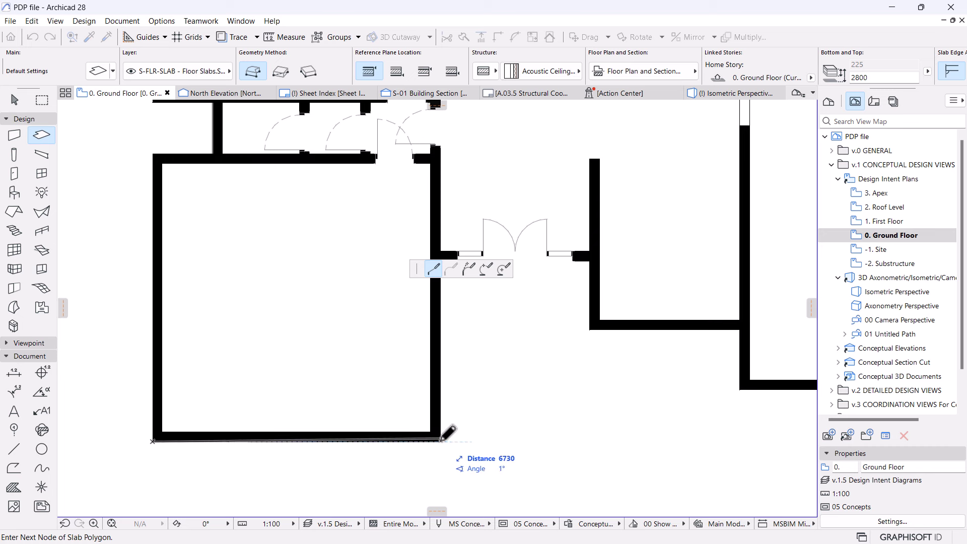
pyautogui.click(440, 441)
pyautogui.scroll(3, 433, 322)
pyautogui.click(452, 209)
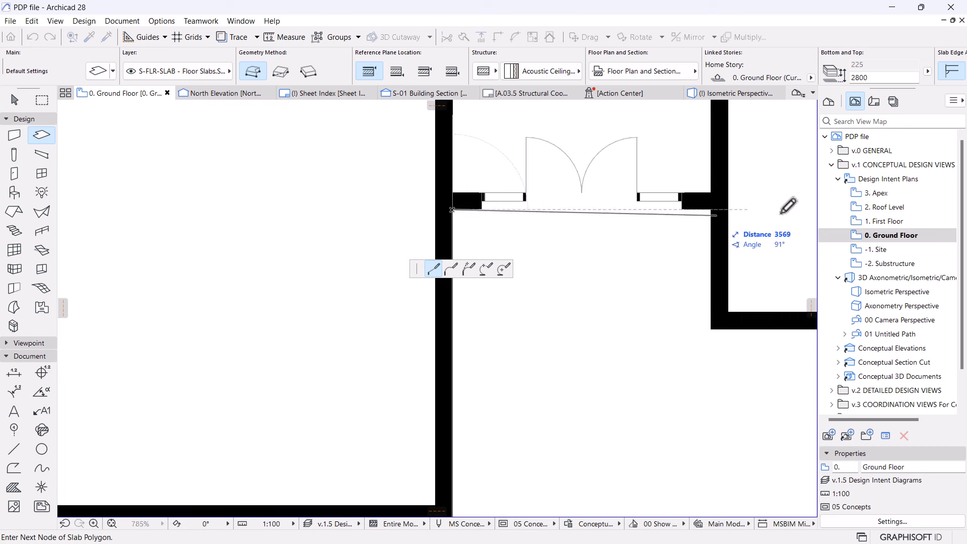
pyautogui.click(711, 209)
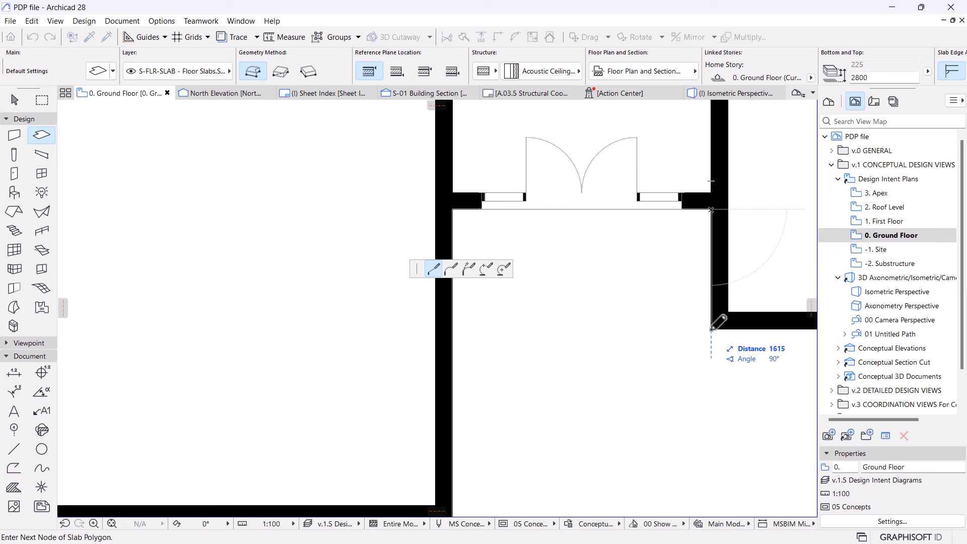
pyautogui.scroll(-5, 711, 327)
pyautogui.scroll(3, 627, 312)
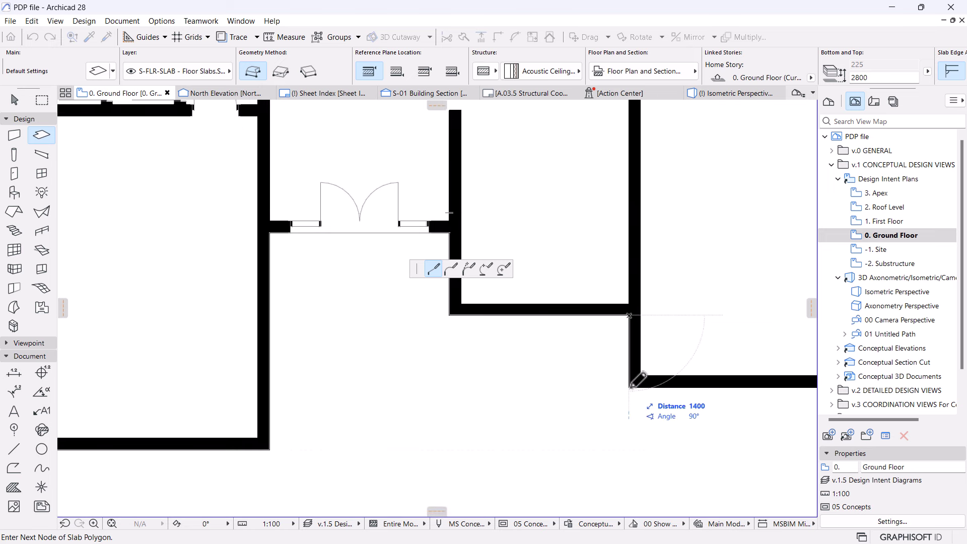
pyautogui.scroll(-2, 518, 383)
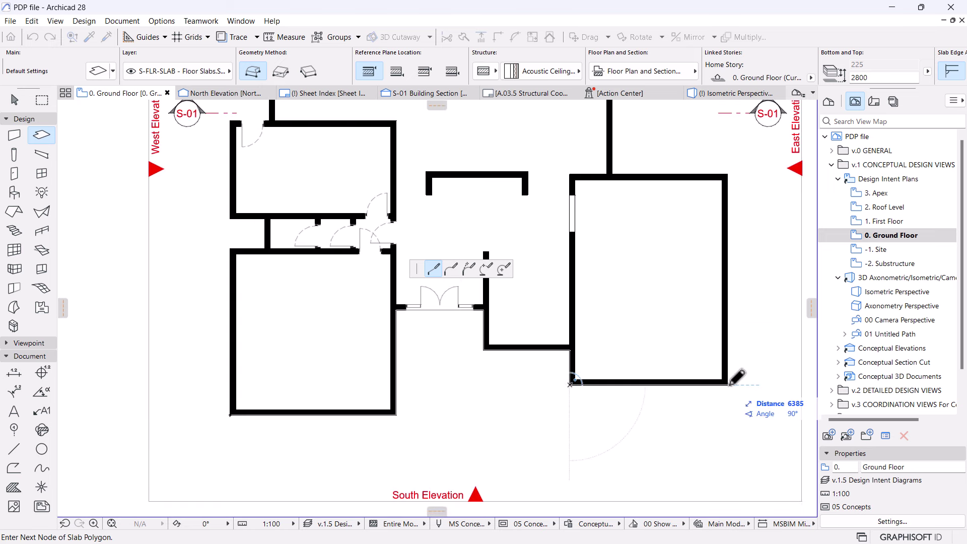
# - Continue the slab outline around the east block and up to the free end of the wall running north from it
pyautogui.click(727, 385)
pyautogui.click(727, 174)
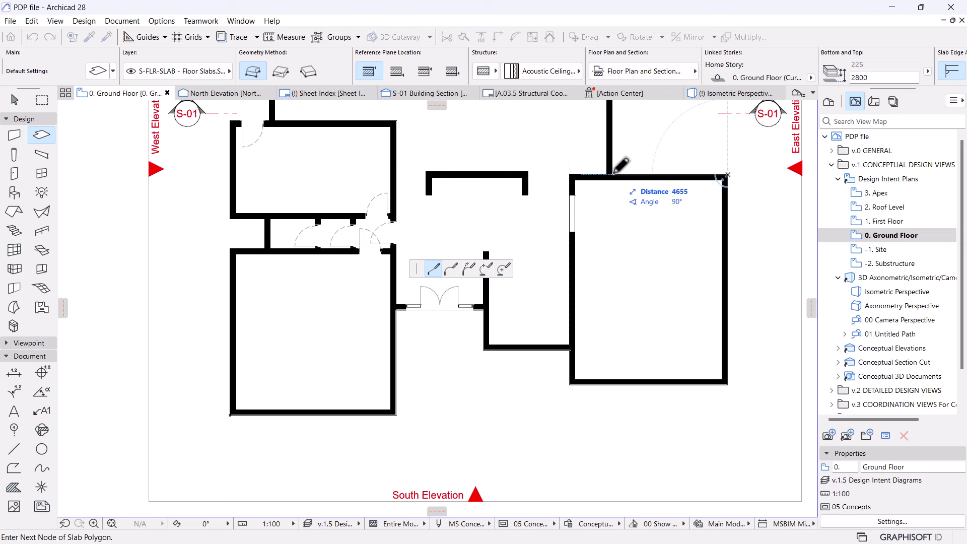
pyautogui.click(612, 174)
pyautogui.scroll(-3, 621, 146)
pyautogui.scroll(2, 611, 248)
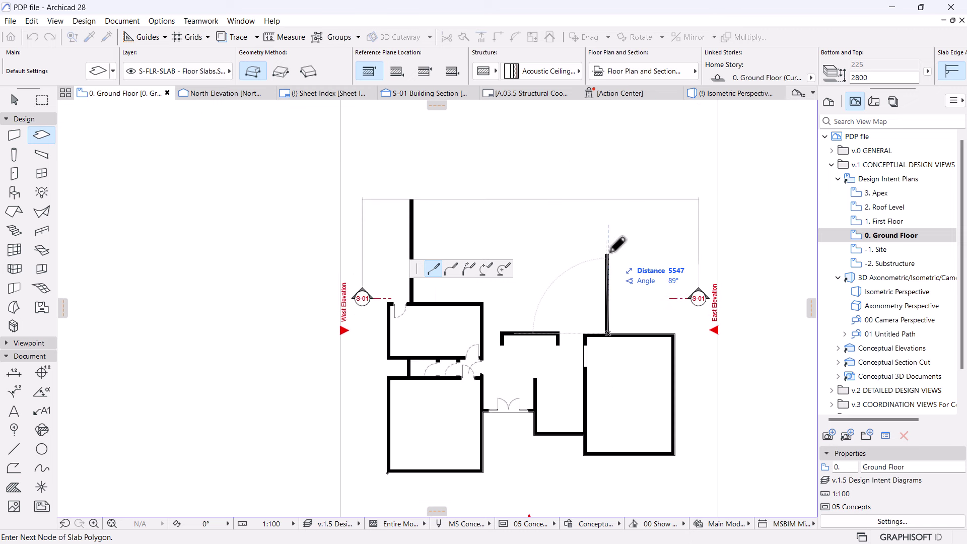
pyautogui.click(607, 254)
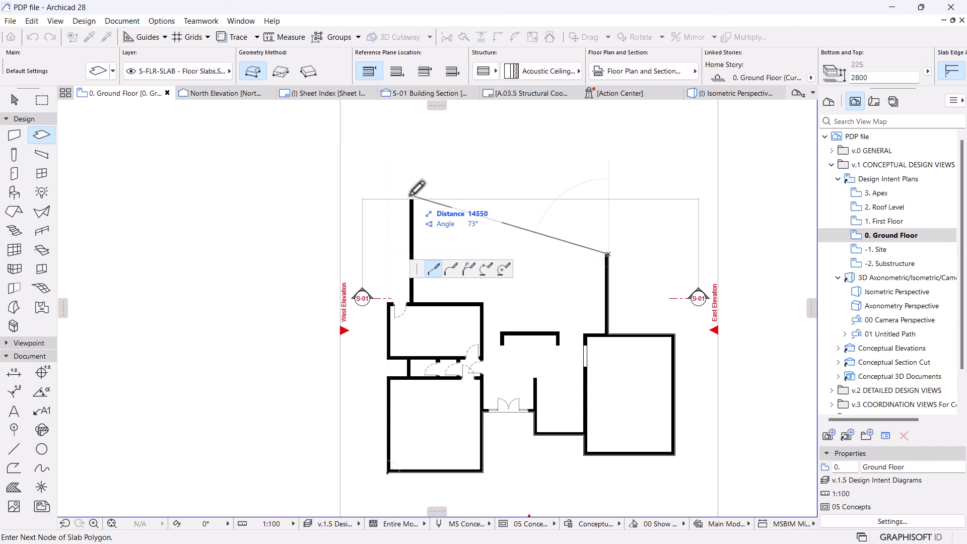
# - Run the slab outline diagonally to the northwest wall's end, follow the west walls around the small recess, and close it at the southwest corner
pyautogui.scroll(3, 411, 198)
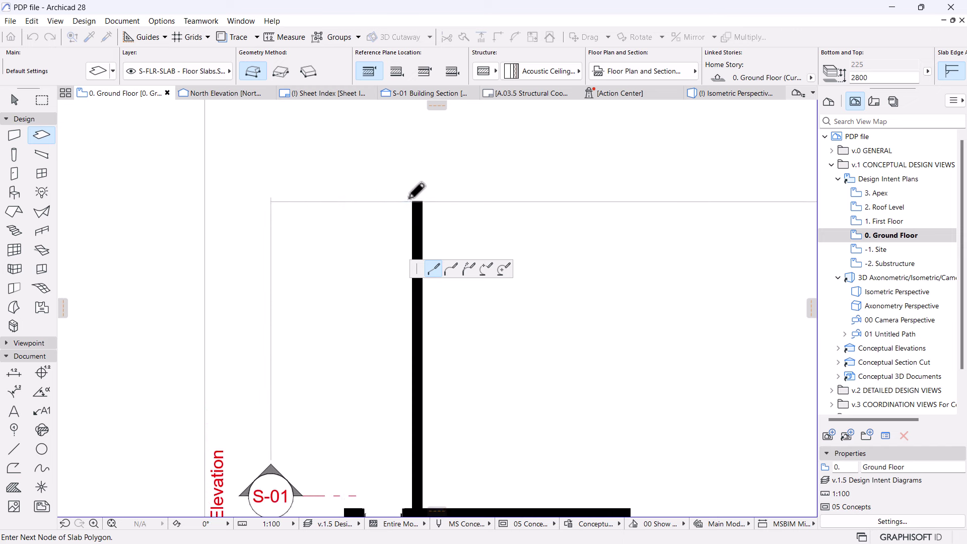
pyautogui.click(411, 198)
pyautogui.scroll(-2, 418, 201)
pyautogui.scroll(3, 425, 325)
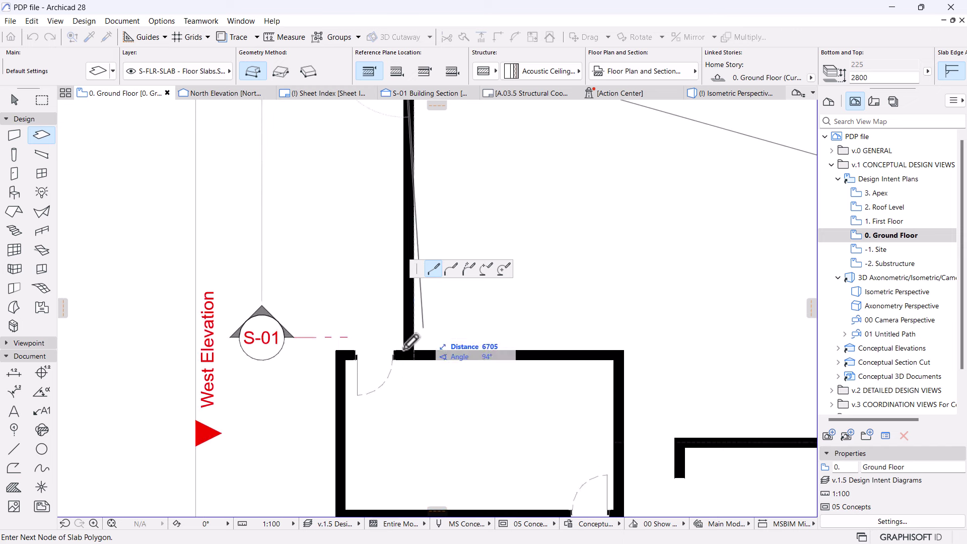
pyautogui.scroll(-4, 335, 325)
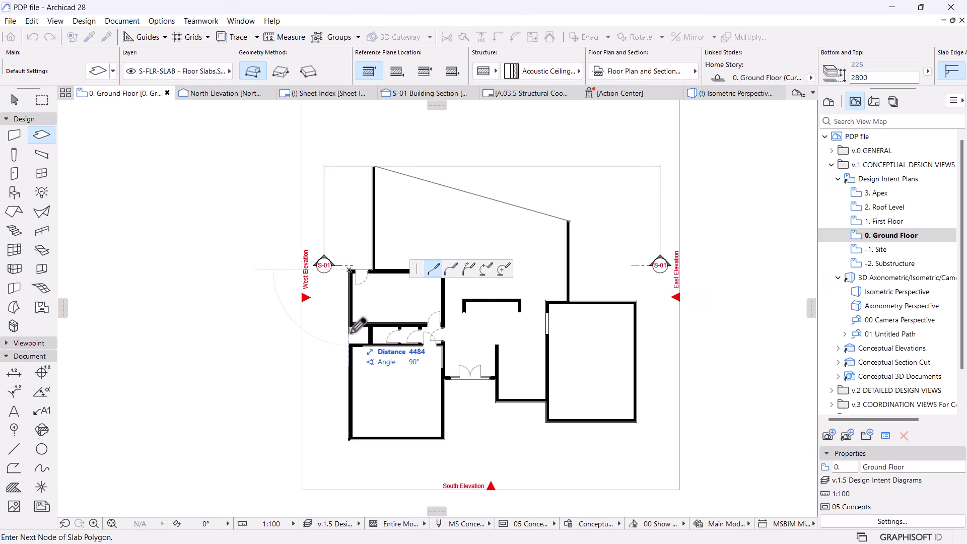
pyautogui.scroll(2, 353, 393)
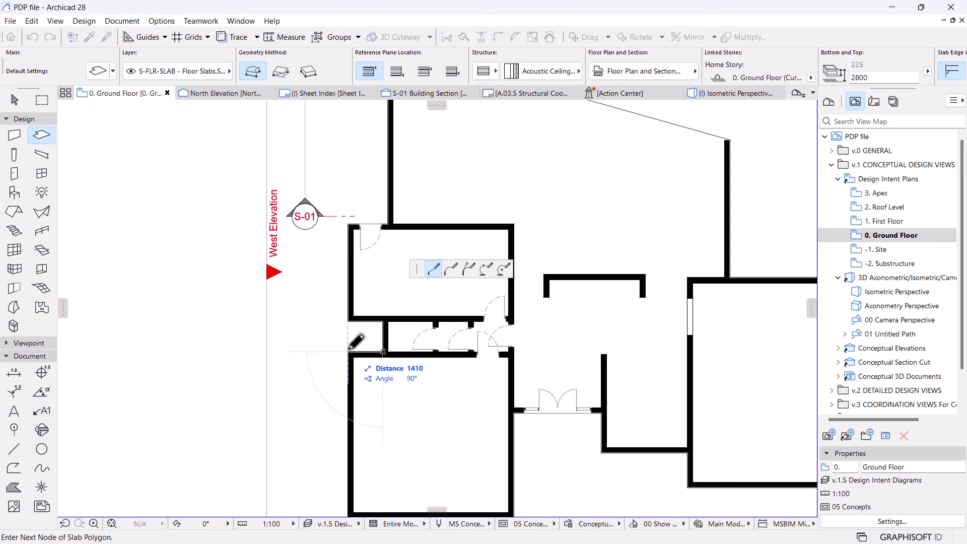
pyautogui.scroll(-3, 345, 342)
pyautogui.scroll(3, 346, 400)
pyautogui.click(351, 395)
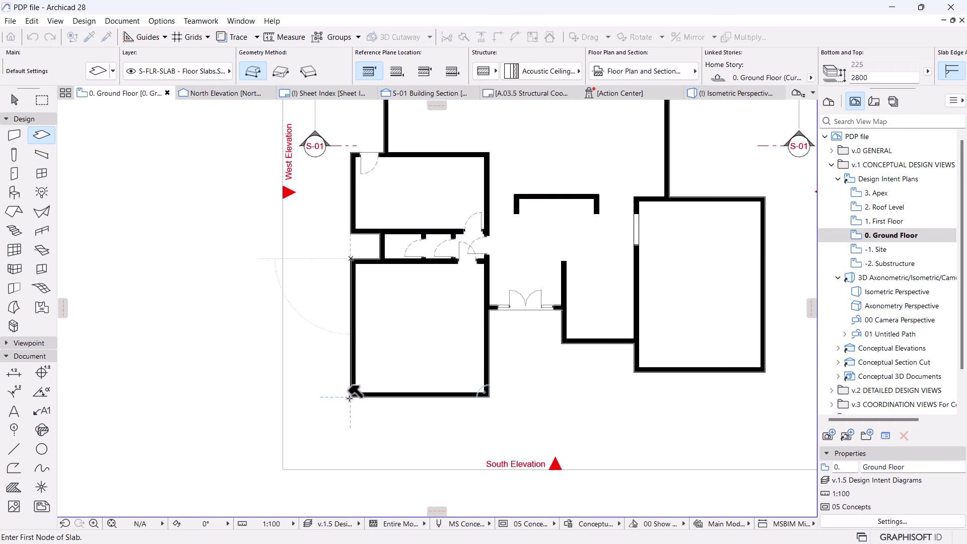
# - Draw a rectangular slab in front of the double entrance door, spanning between the two flanking walls
pyautogui.scroll(-3, 507, 395)
pyautogui.scroll(3, 478, 420)
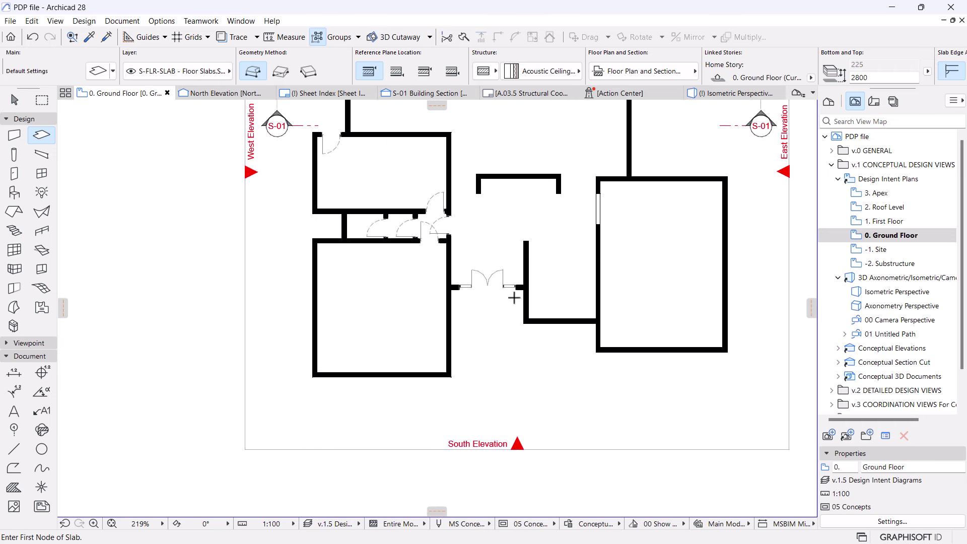
pyautogui.click(525, 287)
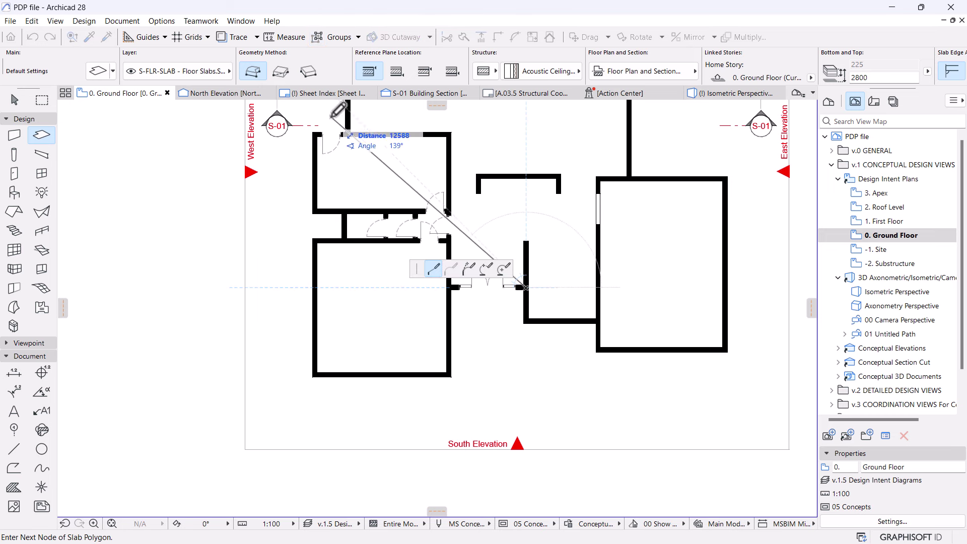
pyautogui.click(280, 71)
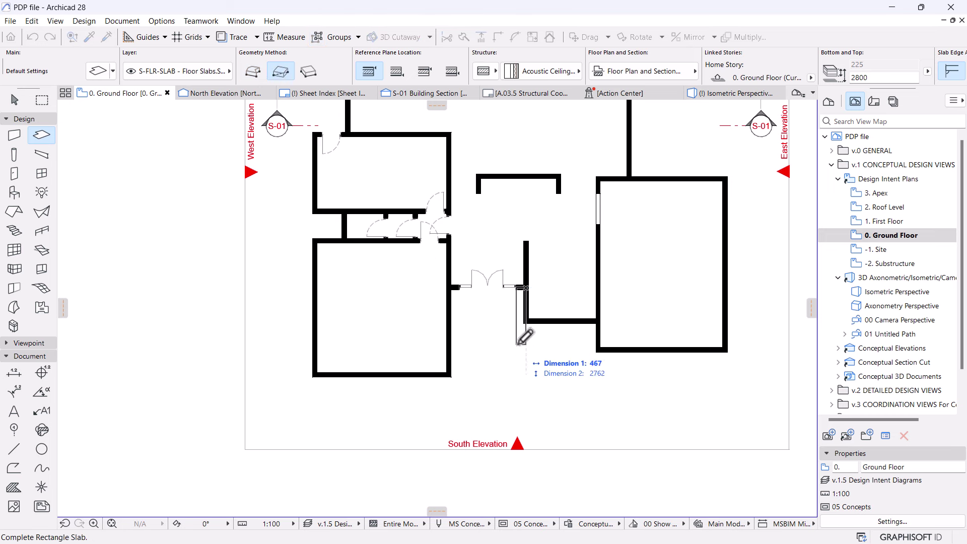
pyautogui.click(451, 318)
pyautogui.scroll(4, 512, 361)
pyautogui.press('Escape')
# - Offset the entrance slab's east, north and west edges to align with the outer faces of the surrounding walls
pyautogui.click(538, 286)
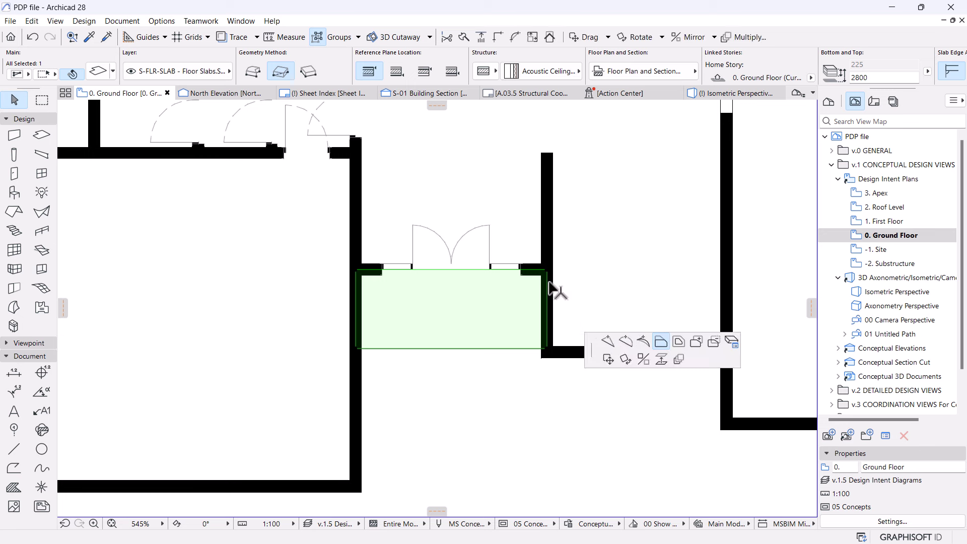
pyautogui.click(658, 340)
pyautogui.click(548, 352)
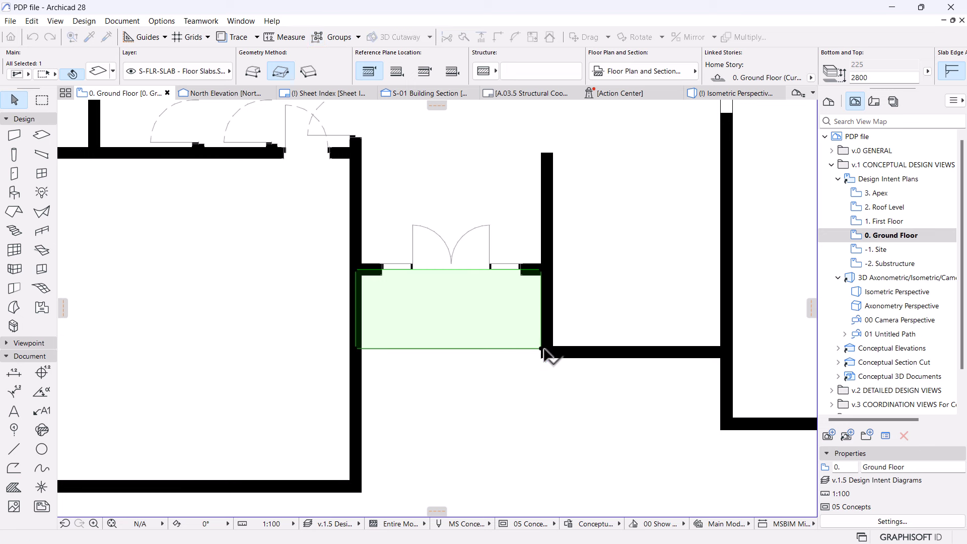
pyautogui.scroll(3, 504, 322)
pyautogui.click(532, 259)
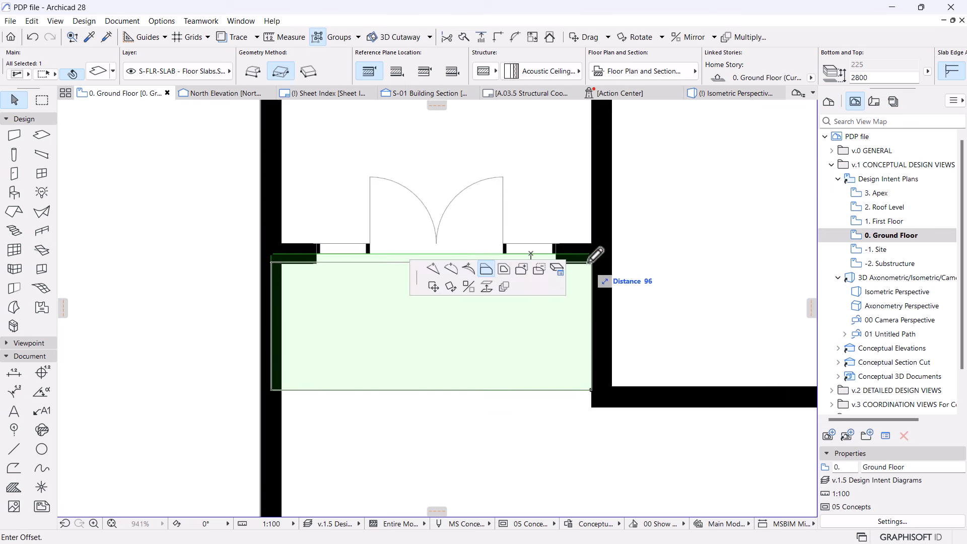
pyautogui.click(586, 264)
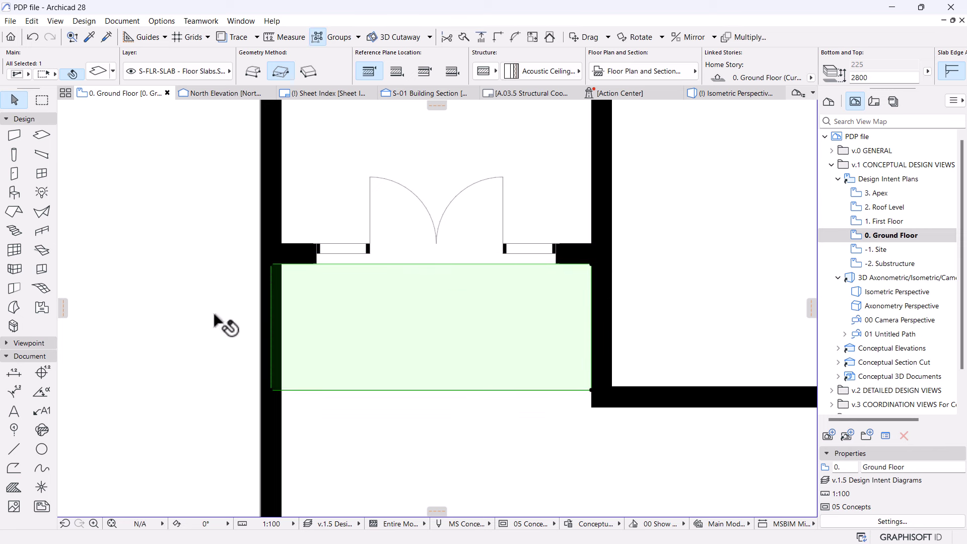
pyautogui.click(272, 282)
pyautogui.click(282, 263)
pyautogui.scroll(-2, 479, 347)
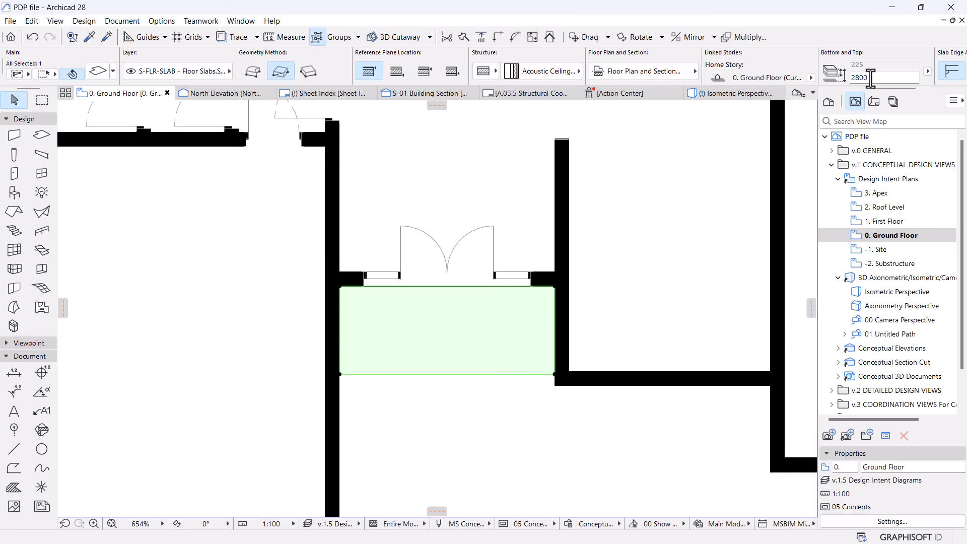
# - Set the entrance slab's elevation to -50 and place a copy directly against its south edge
pyautogui.moveTo(884, 77); pyautogui.dragTo(838, 77)
pyautogui.scroll(-3, 539, 272)
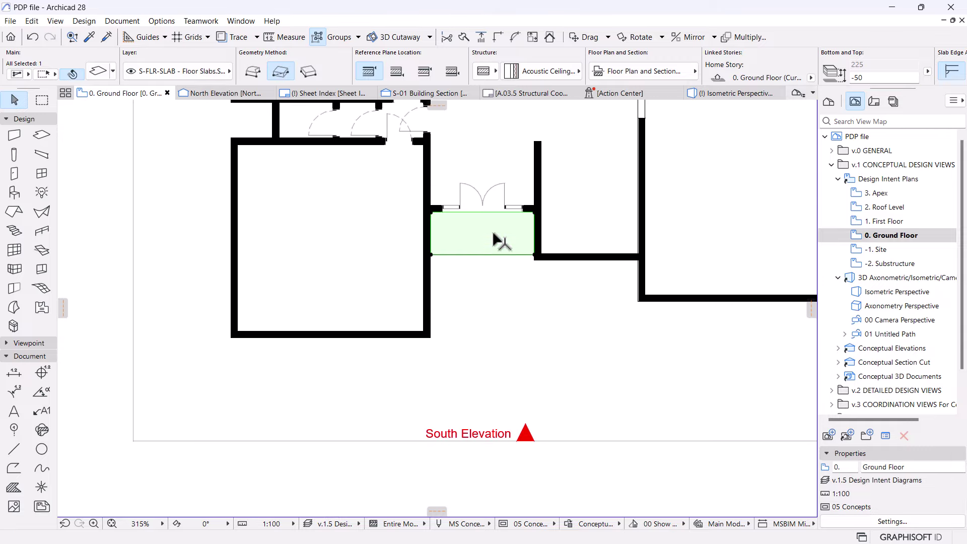
pyautogui.hotkey('ctrl', 'd')
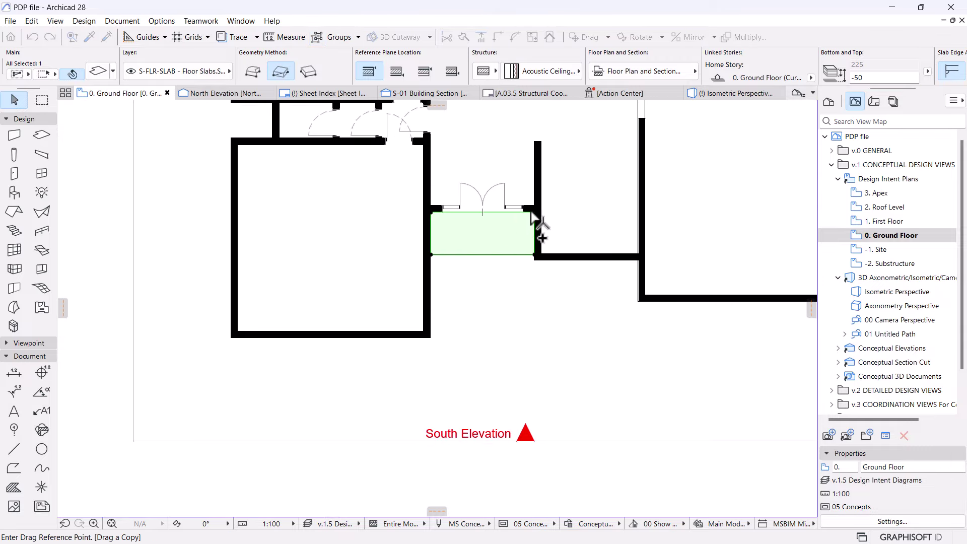
pyautogui.click(533, 212)
pyautogui.click(534, 254)
# - Extend the copied slab's south edge to the front wall line of the west room and set its elevation to -100
pyautogui.click(495, 297)
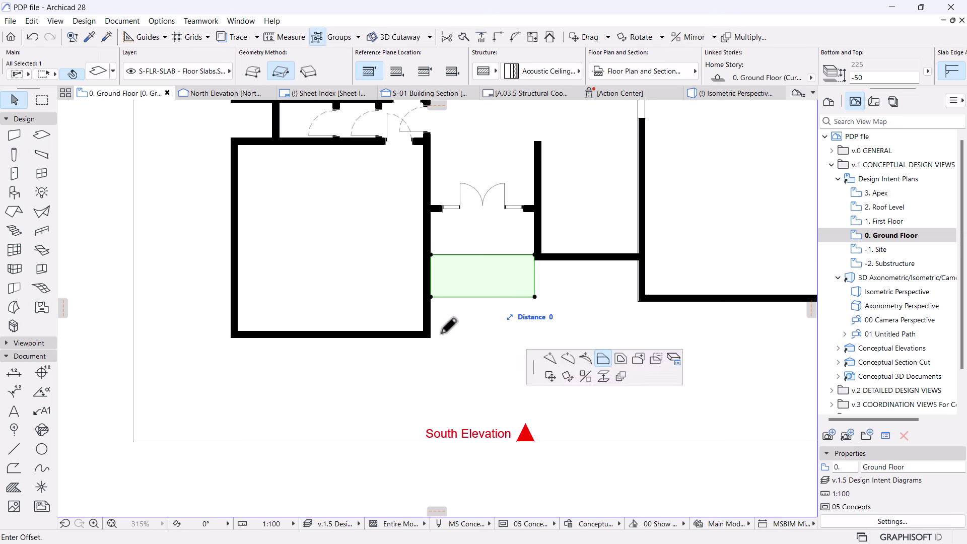
pyautogui.click(483, 337)
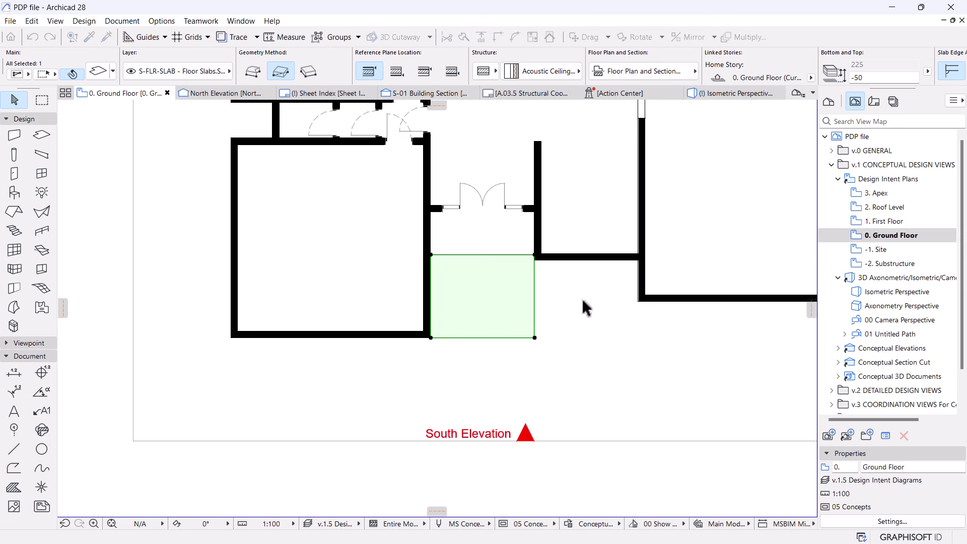
pyautogui.doubleClick(856, 78)
pyautogui.write('-100')
pyautogui.press('Return')
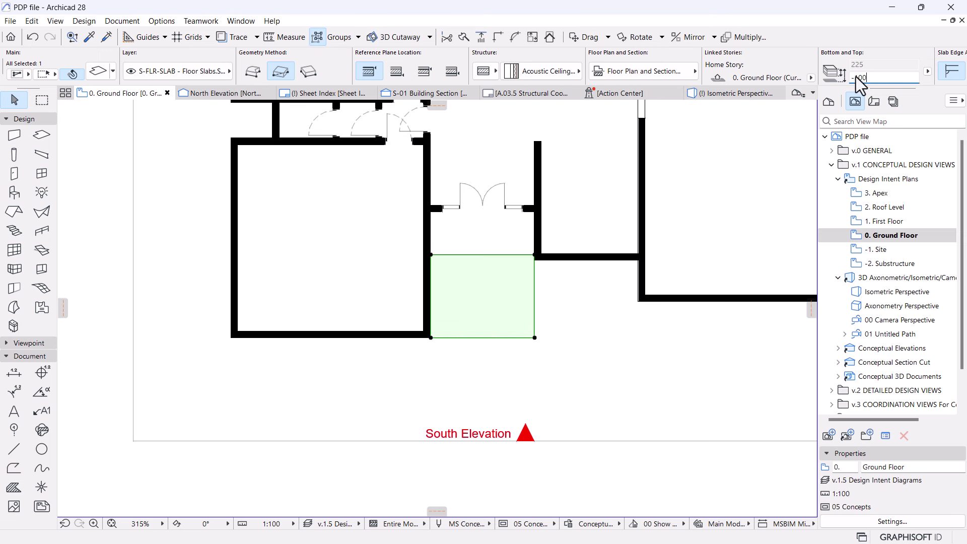
# - Select the large house slab on the Ground Floor and paste it in the same position on the First Floor plan
pyautogui.click(377, 334)
pyautogui.scroll(-3, 383, 352)
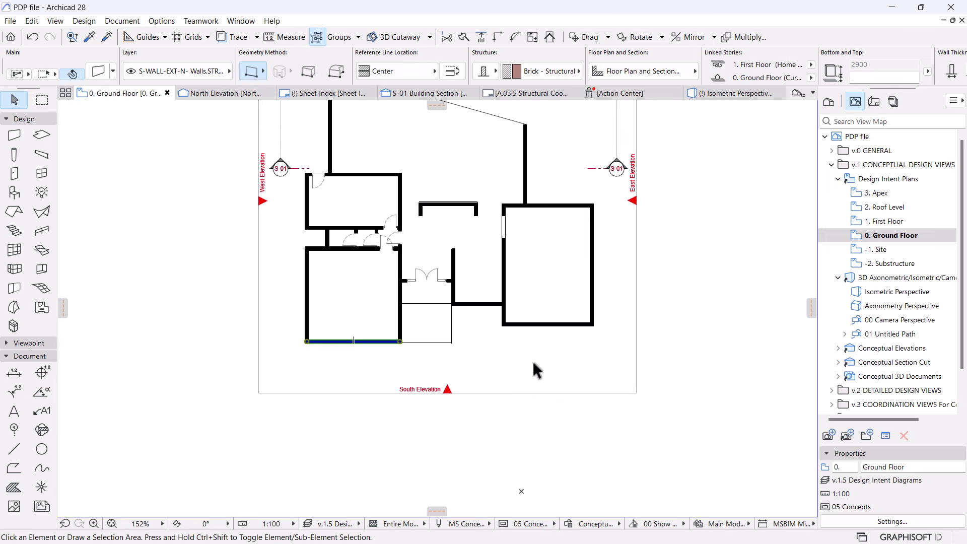
pyautogui.click(551, 252)
pyautogui.scroll(4, 538, 272)
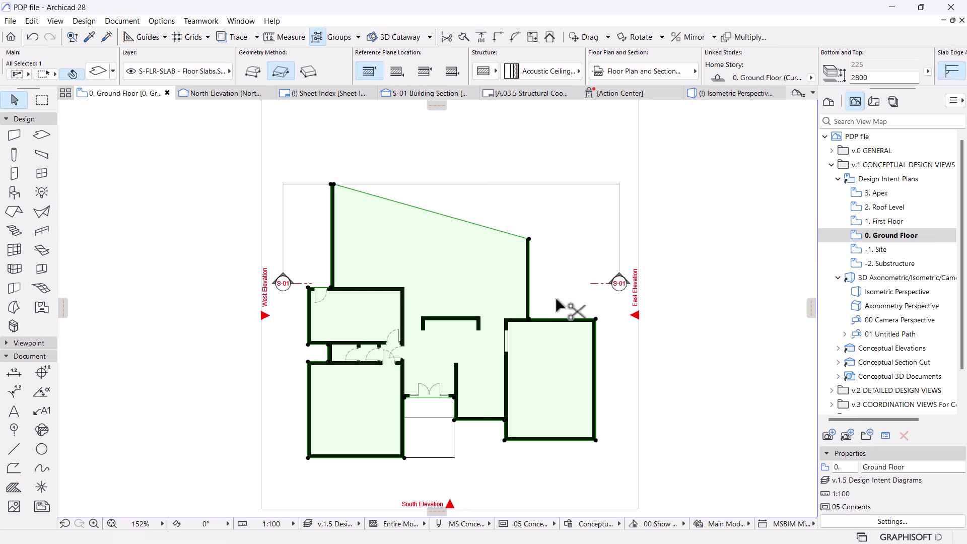
pyautogui.doubleClick(889, 221)
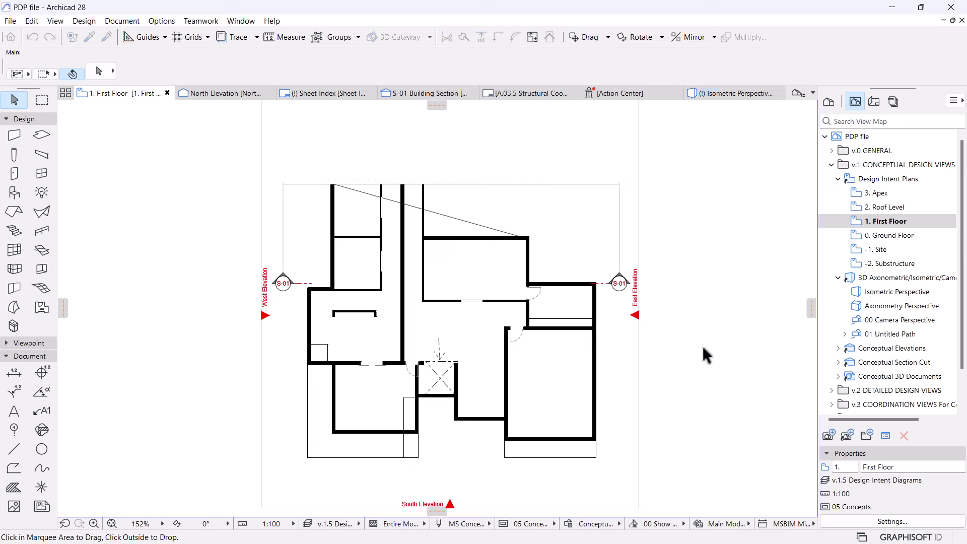
# - Offset the first-floor slab's south, east and west edges around the south-west room to the outer faces of its walls
pyautogui.moveTo(535, 361); pyautogui.dragTo(584, 302, button='middle')
pyautogui.click(371, 388)
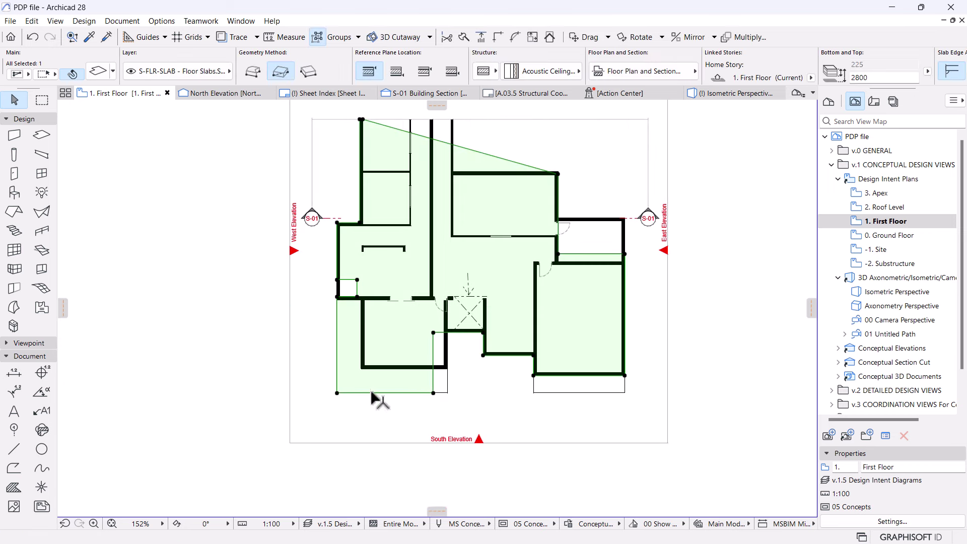
pyautogui.click(371, 392)
pyautogui.scroll(2, 429, 364)
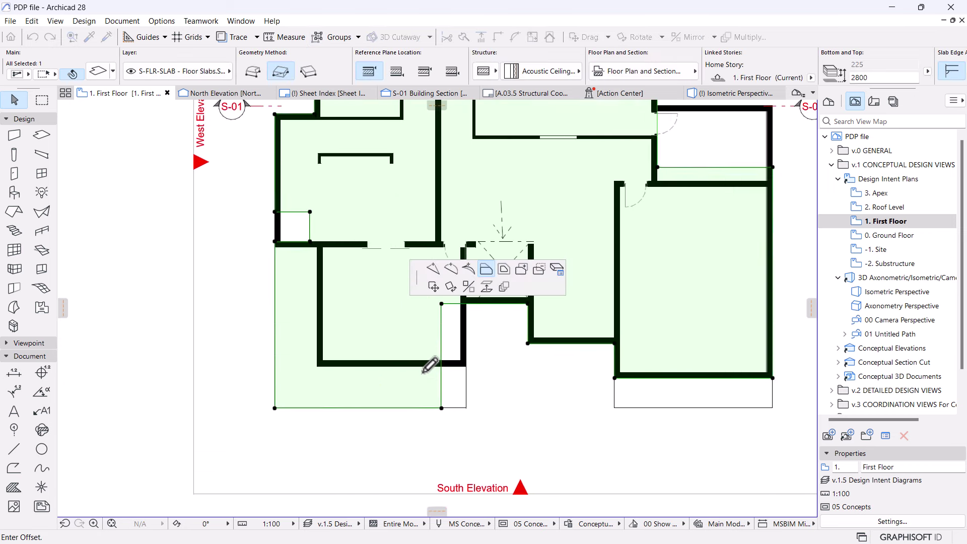
pyautogui.click(478, 350)
pyautogui.click(442, 326)
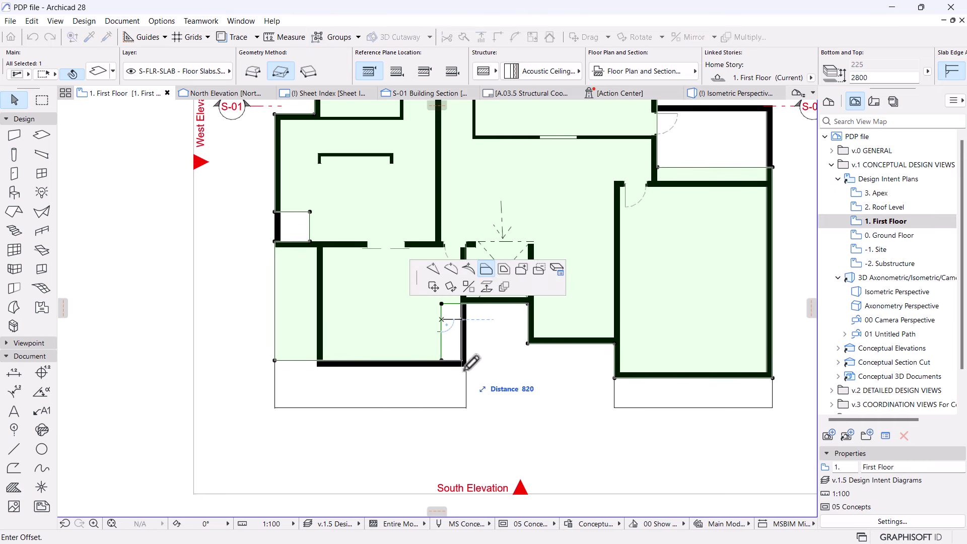
pyautogui.click(437, 362)
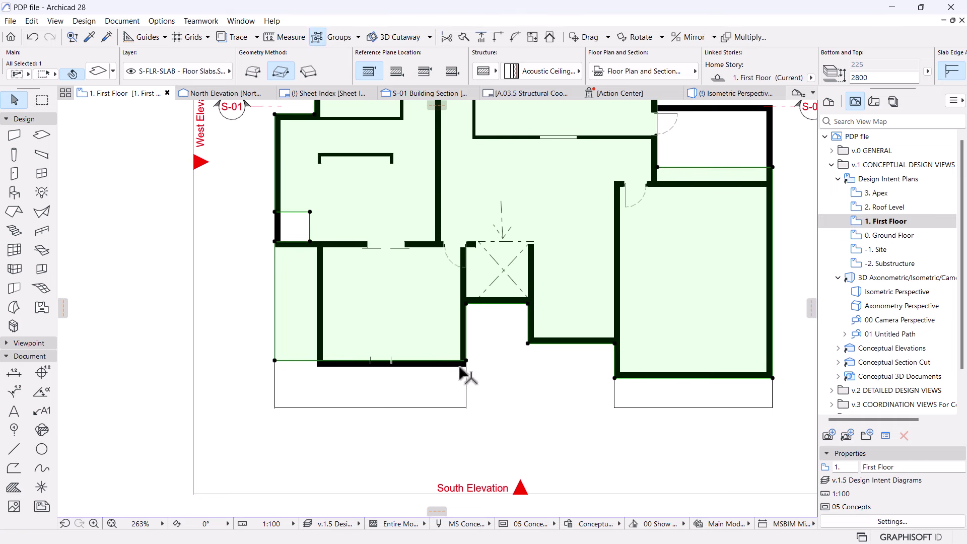
pyautogui.click(459, 362)
pyautogui.click(468, 367)
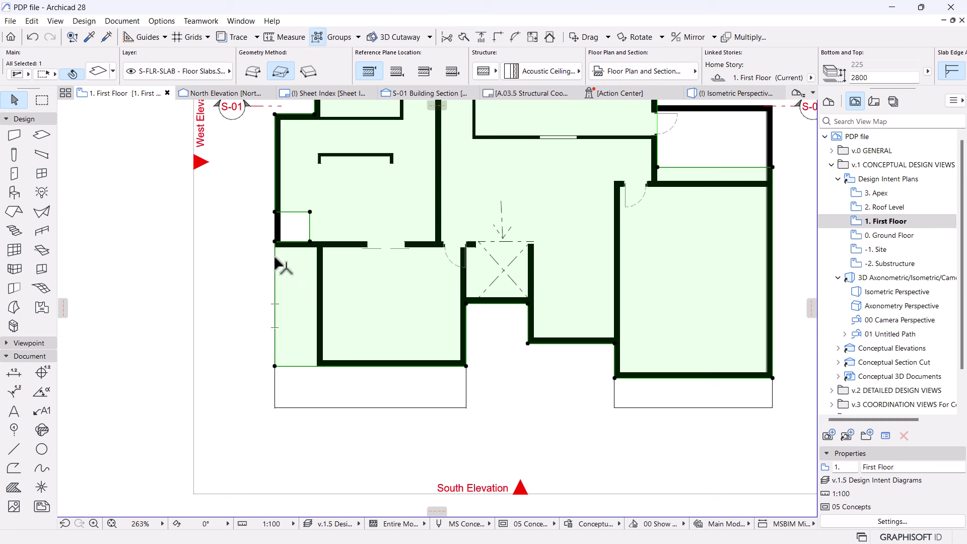
pyautogui.click(276, 265)
pyautogui.click(317, 266)
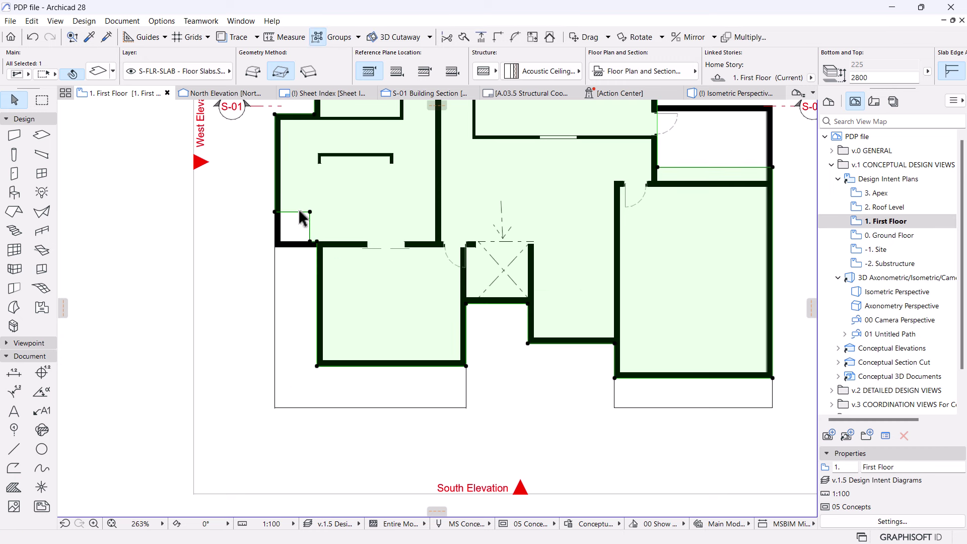
# - Close the notch in the slab at the west room's south-west corner by offsetting its edge to the outer wall face and merging the leftover nodes
pyautogui.click(299, 212)
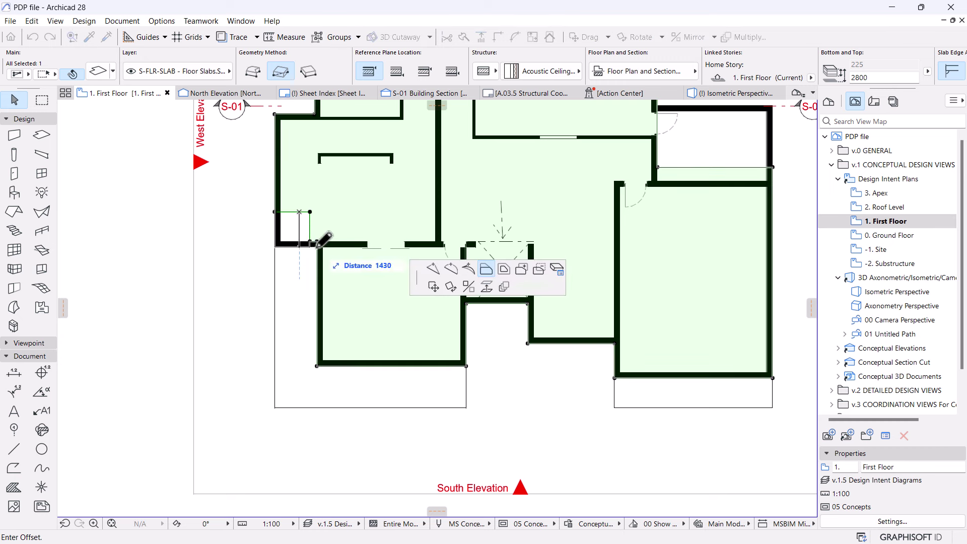
pyautogui.click(316, 244)
pyautogui.scroll(10, 316, 244)
pyautogui.click(318, 234)
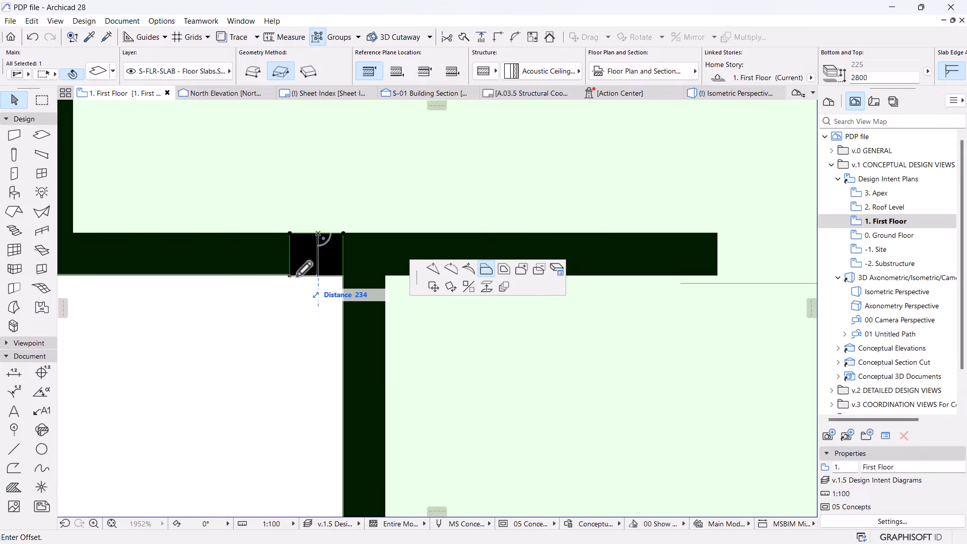
pyautogui.click(289, 275)
pyautogui.click(289, 275)
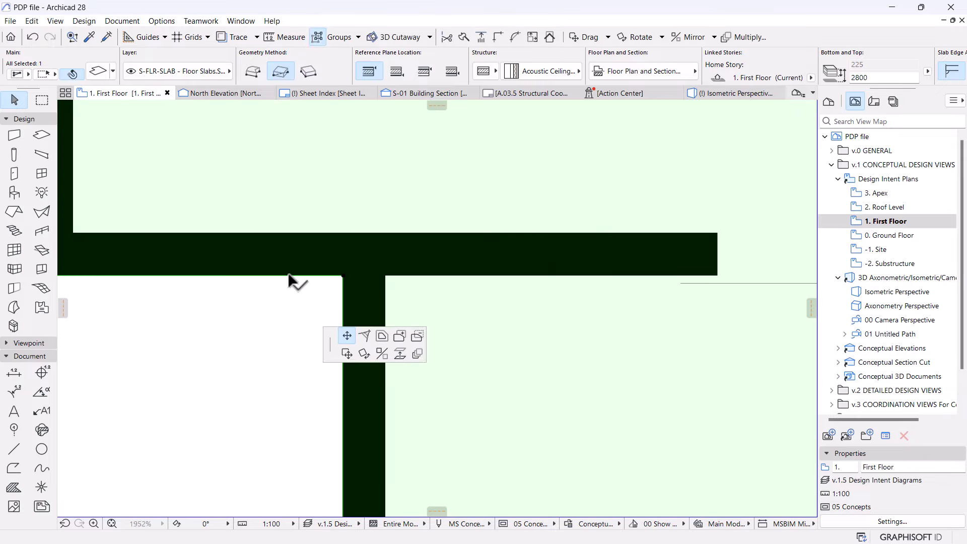
pyautogui.click(343, 276)
pyautogui.scroll(-10, 338, 269)
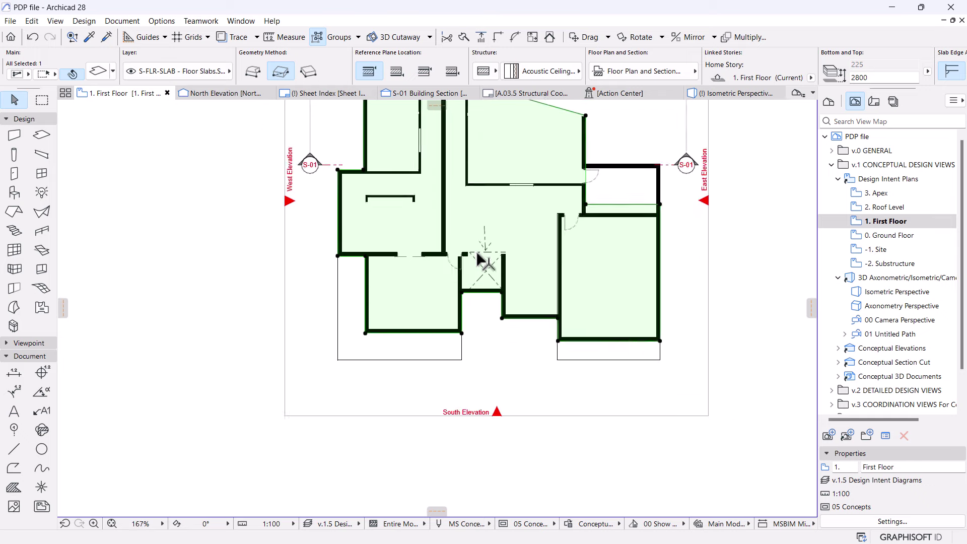
# - Extend the slab over the small east room to its north wall's outer face, and move the slab's sloping-edge corner level with the north edge
pyautogui.scroll(2, 572, 258)
pyautogui.click(584, 298)
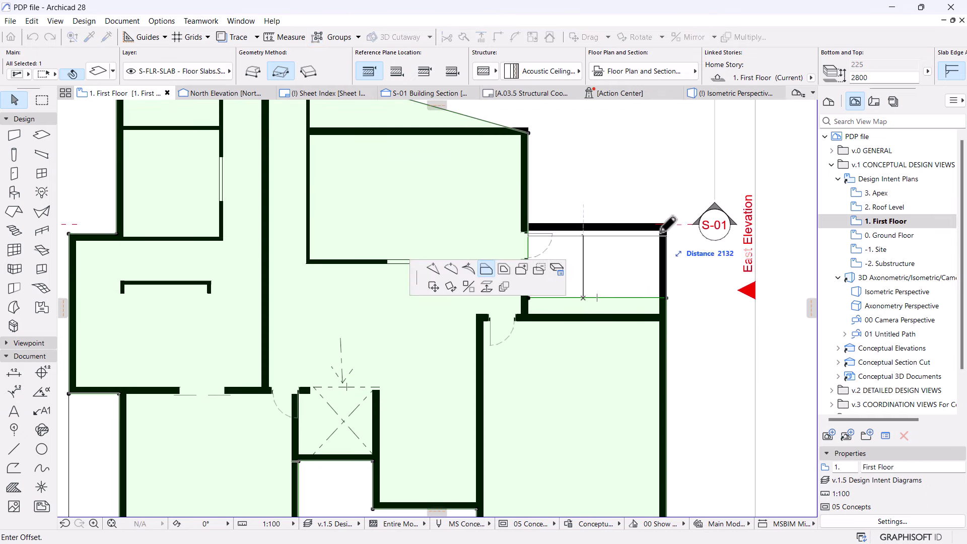
pyautogui.scroll(-3, 535, 252)
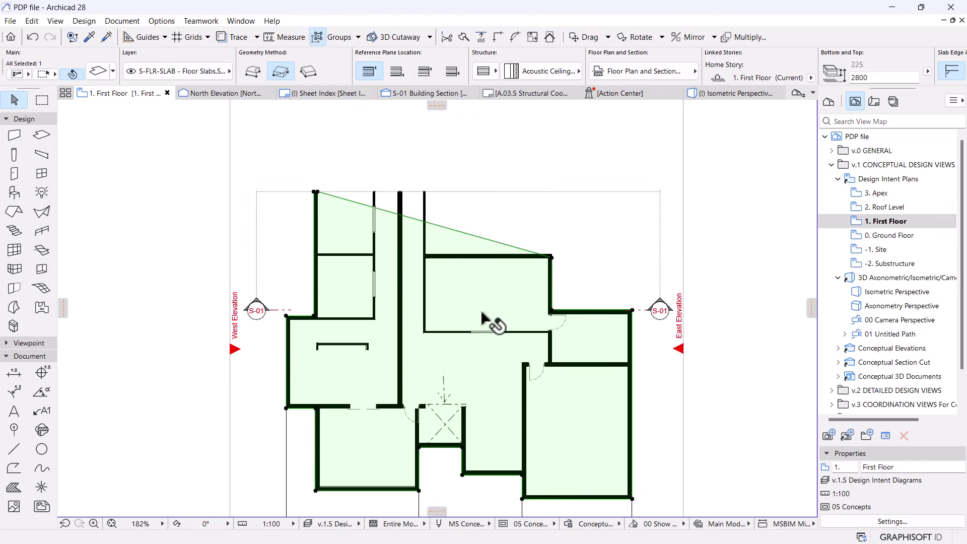
pyautogui.scroll(-2, 473, 289)
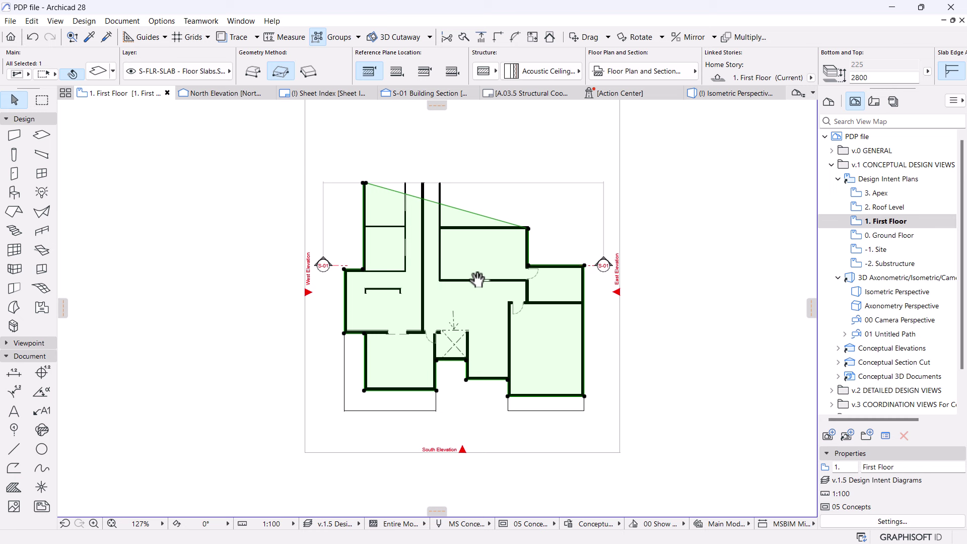
pyautogui.click(528, 229)
pyautogui.click(636, 190)
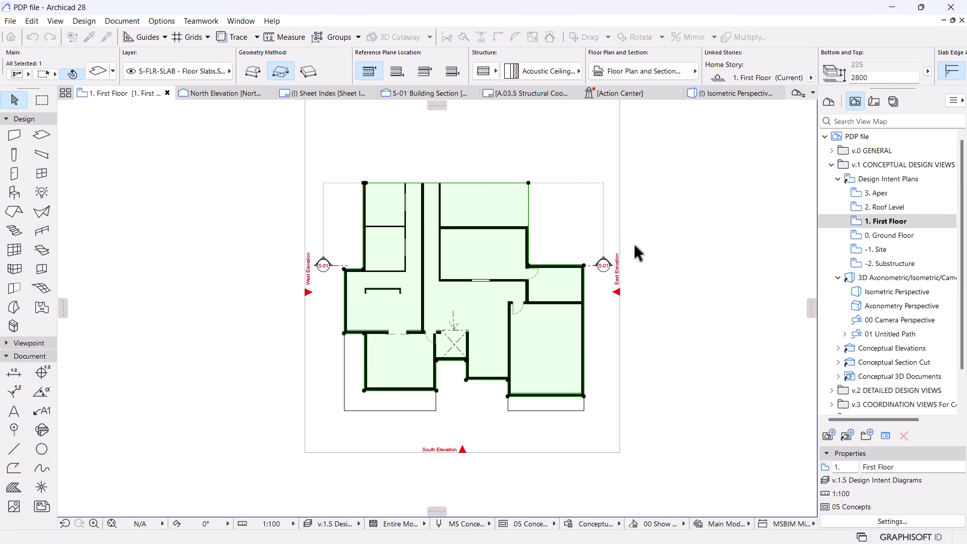
pyautogui.scroll(-1, 478, 353)
# - In the isometric perspective view, set the first-floor slab's elevation to 0 and check the rooms from above
pyautogui.click(747, 96)
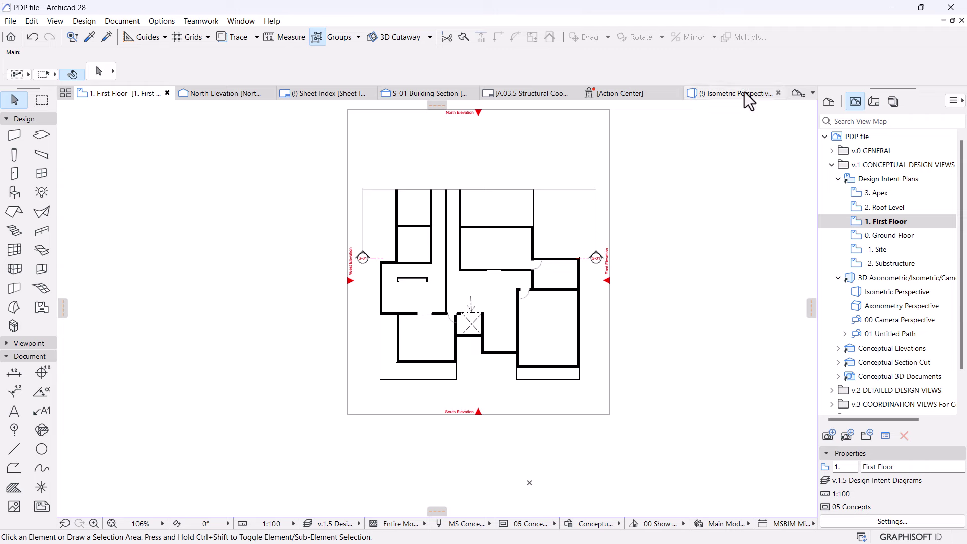
pyautogui.moveTo(566, 327); pyautogui.dragTo(537, 278)
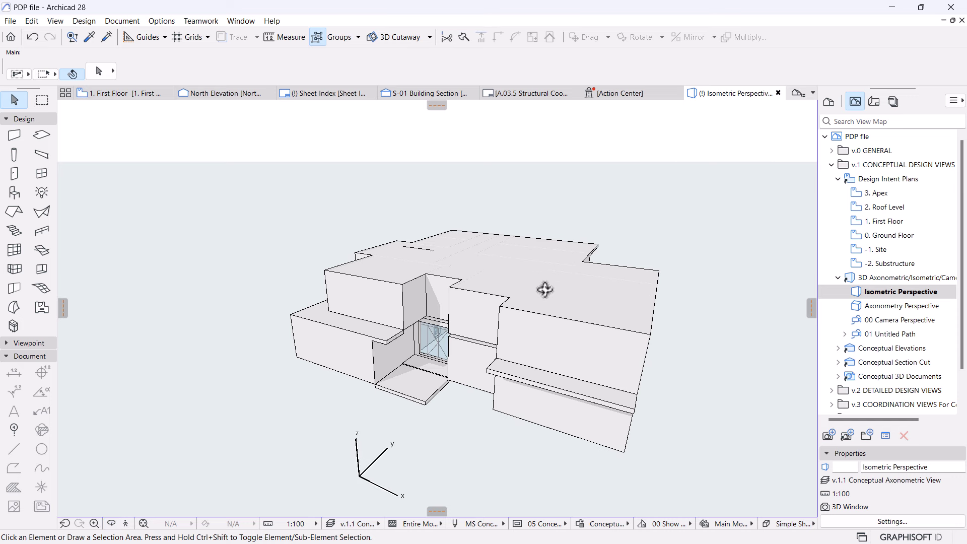
pyautogui.click(544, 287)
pyautogui.click(863, 77)
pyautogui.write('0')
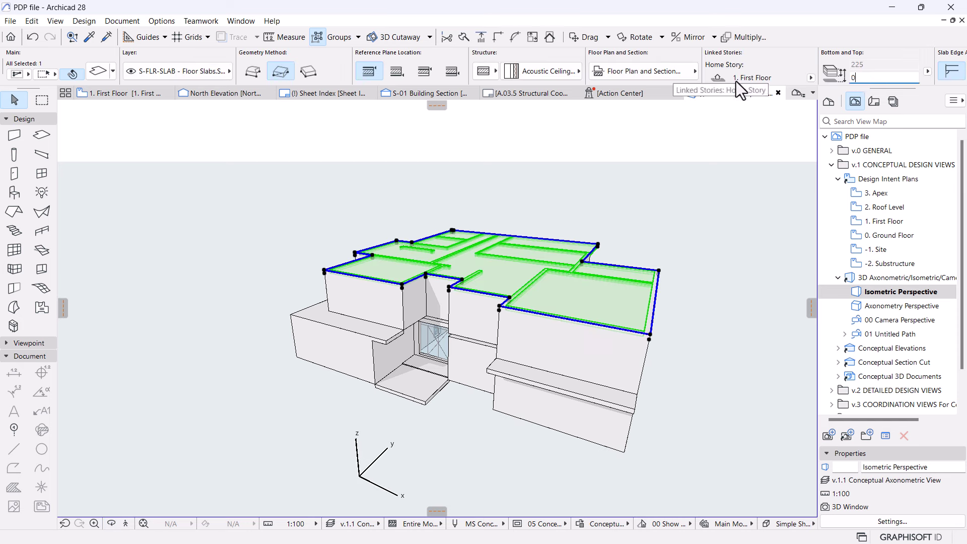
pyautogui.press('Return')
pyautogui.click(667, 177)
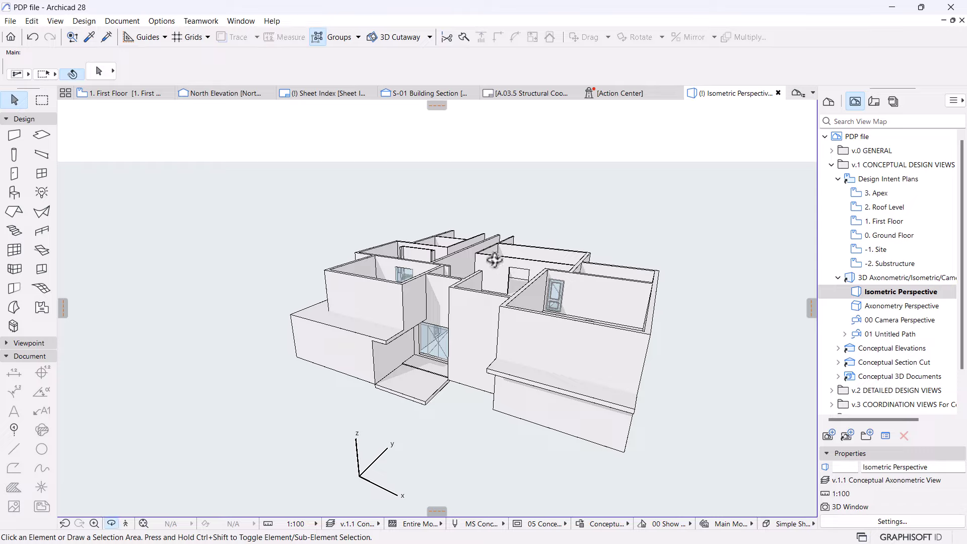
pyautogui.keyDown('shift'); pyautogui.moveTo(493, 259); pyautogui.dragTo(465, 301, button='middle'); pyautogui.keyUp('shift')
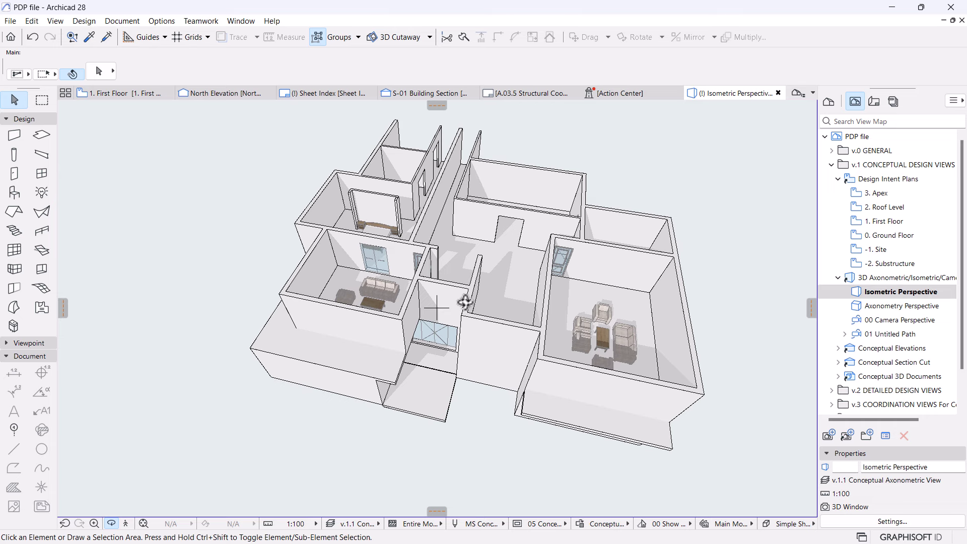
pyautogui.keyDown('shift'); pyautogui.moveTo(506, 436); pyautogui.dragTo(548, 347, button='middle'); pyautogui.keyUp('shift')
pyautogui.keyDown('shift'); pyautogui.moveTo(671, 379); pyautogui.dragTo(530, 330, button='middle'); pyautogui.keyUp('shift')
pyautogui.scroll(5, 458, 357)
# - Open the Roof Level plan and show the First Floor plan as its trace reference
pyautogui.doubleClick(887, 207)
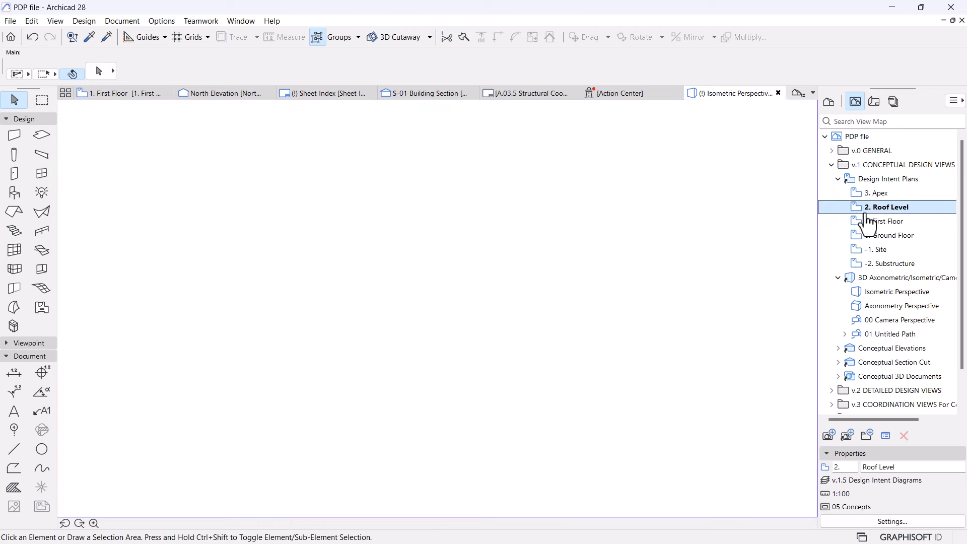
pyautogui.rightClick(886, 221)
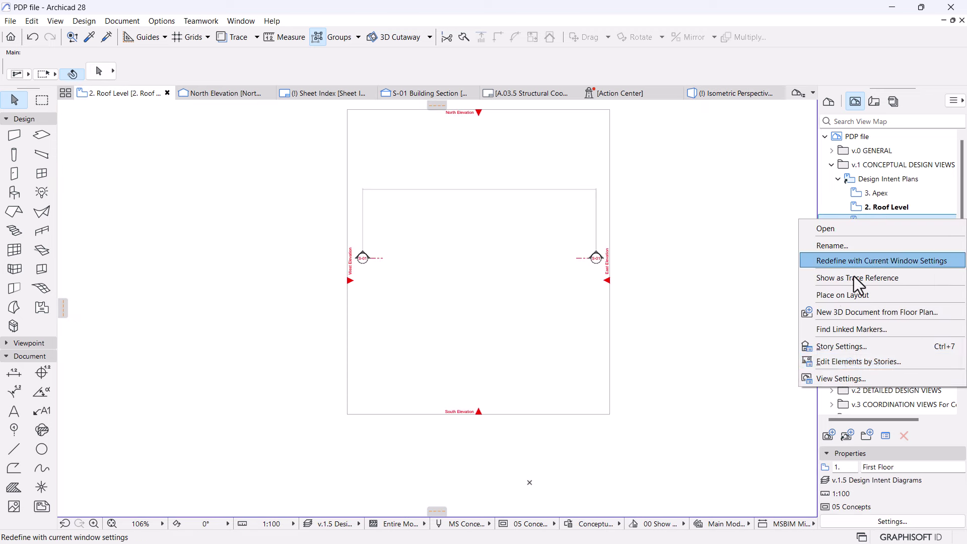
pyautogui.click(839, 280)
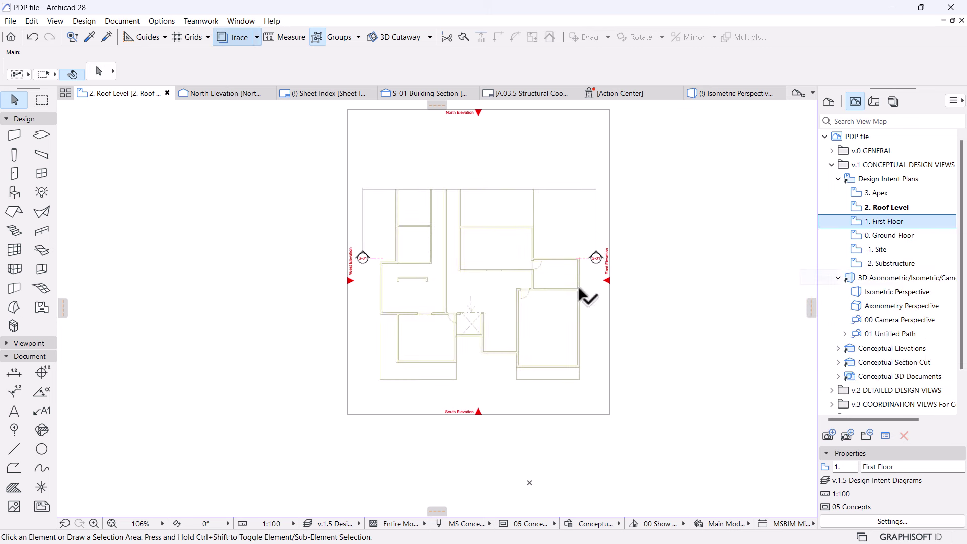
pyautogui.moveTo(535, 279); pyautogui.dragTo(502, 304, button='middle')
pyautogui.moveTo(503, 303)
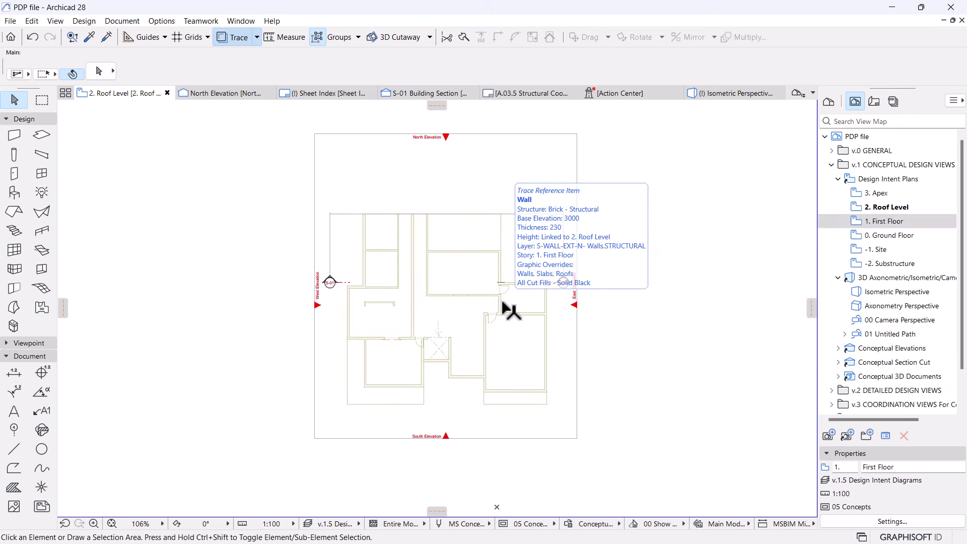
pyautogui.click(24, 211)
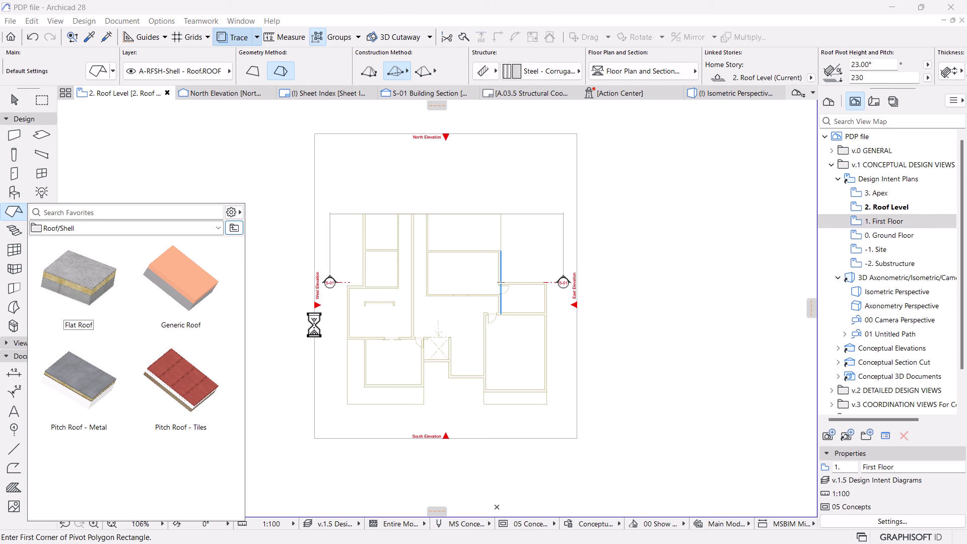
pyautogui.click(284, 245)
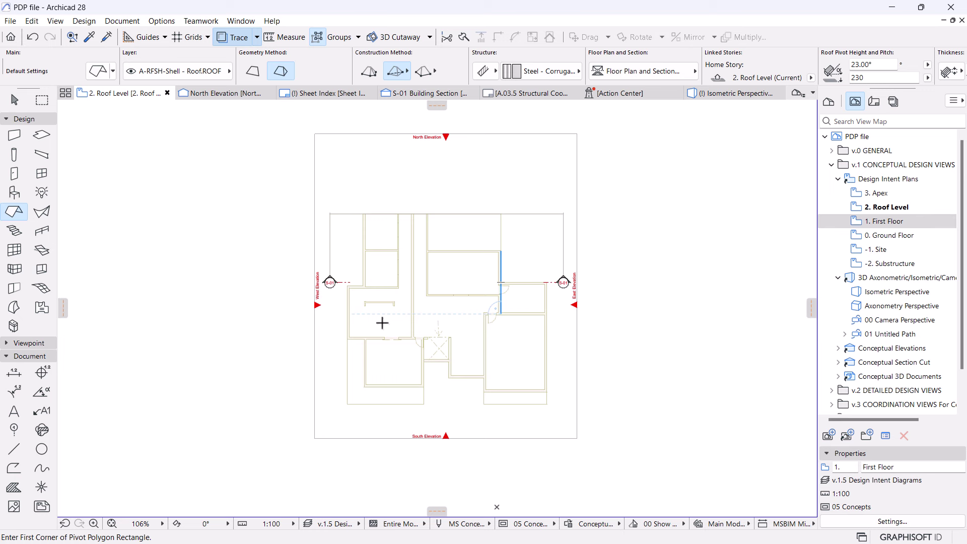
pyautogui.scroll(2, 425, 342)
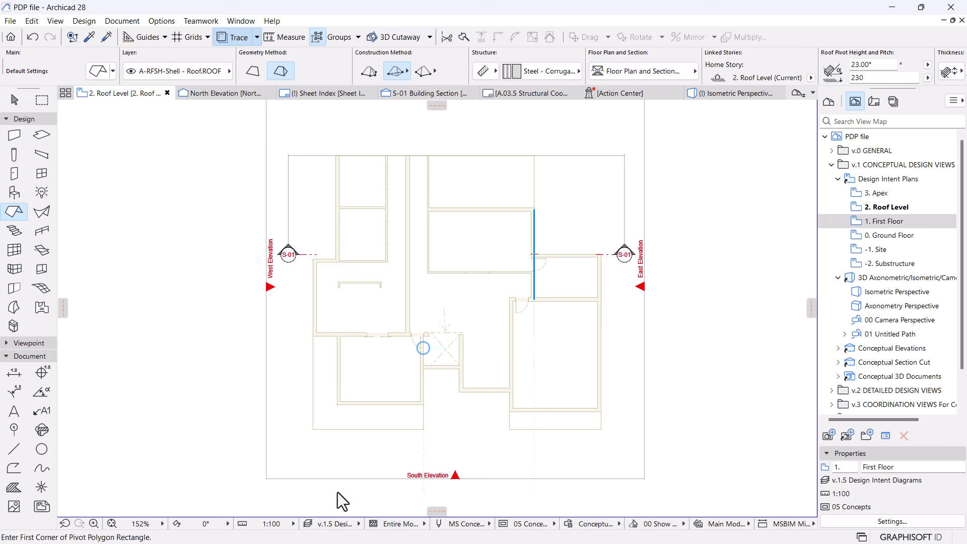
pyautogui.scroll(1, 486, 380)
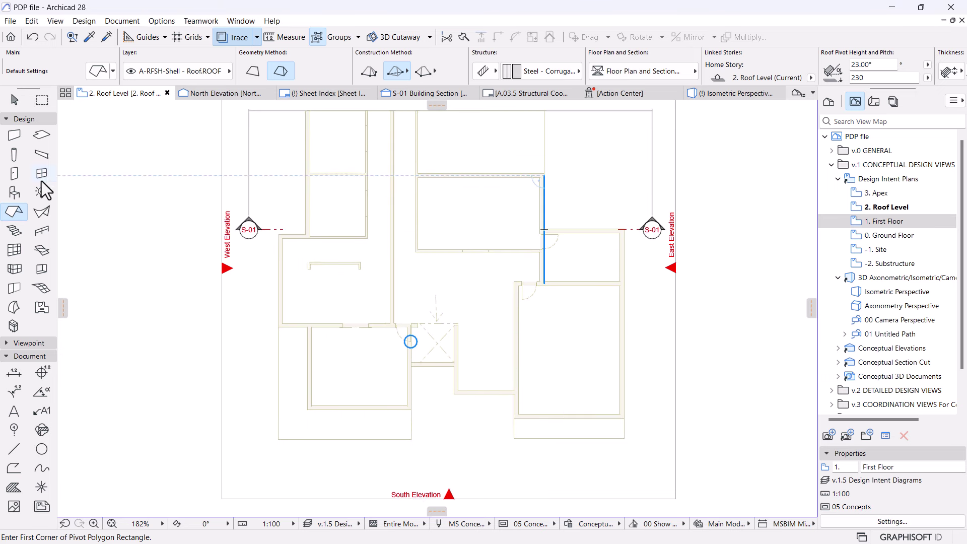
# - Draw a rectangular slab on the Roof Level over the strip west of the south-west room, down to the traced outline's south-west corner
pyautogui.click(46, 137)
pyautogui.scroll(-1, 305, 378)
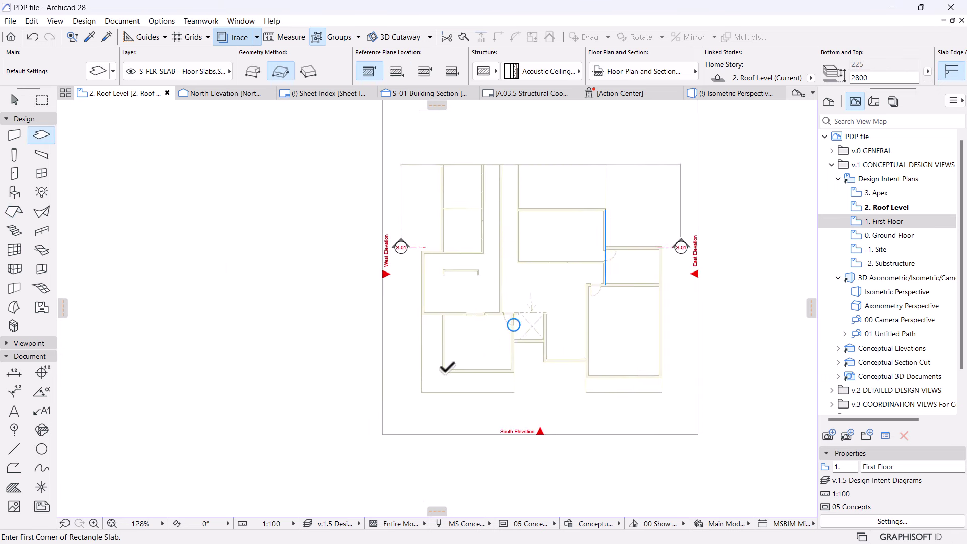
pyautogui.scroll(2, 424, 262)
pyautogui.click(441, 274)
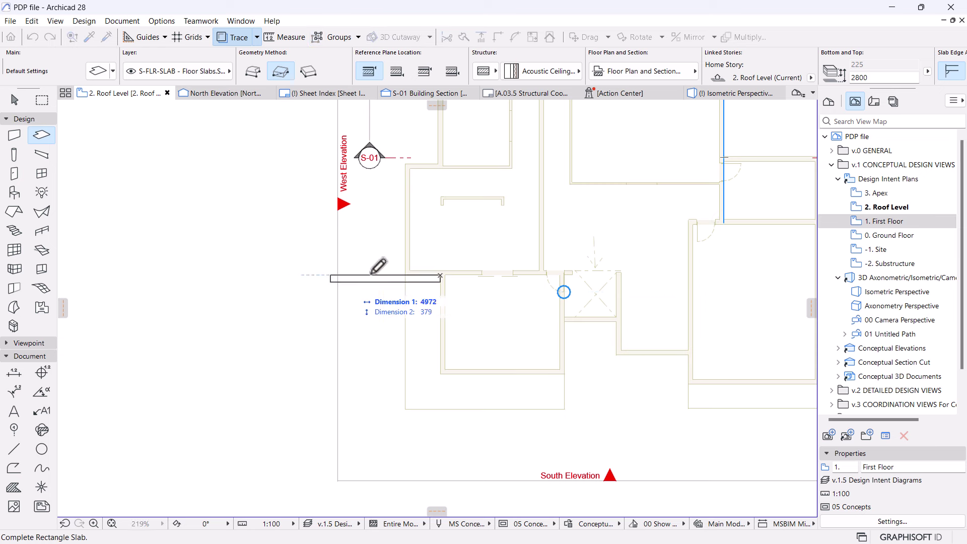
pyautogui.click(405, 409)
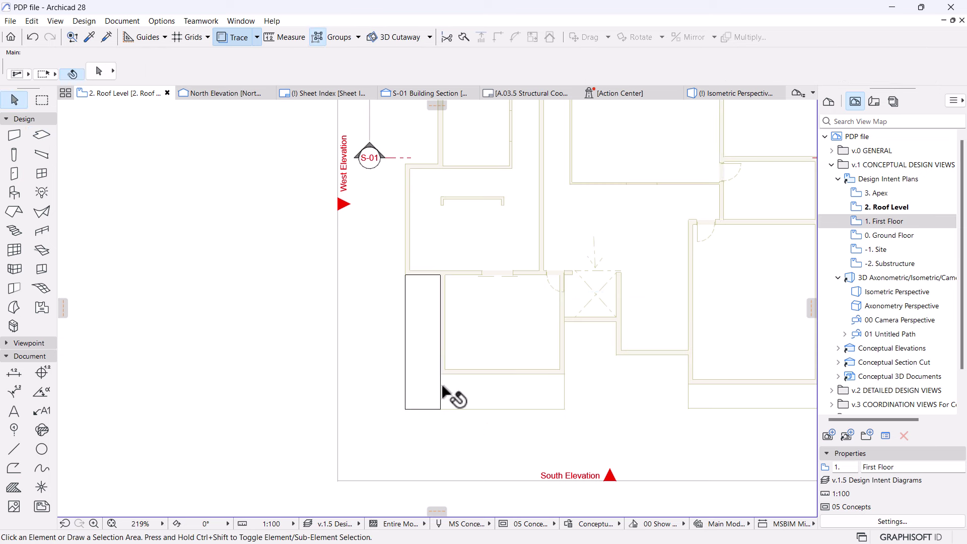
# - Add a rectangle to the slab along the south-west room's south wall, up to the room's outer south-east corner, forming an L shape
pyautogui.keyDown('shift'); pyautogui.click(441, 402); pyautogui.keyUp('shift')
pyautogui.click(441, 408)
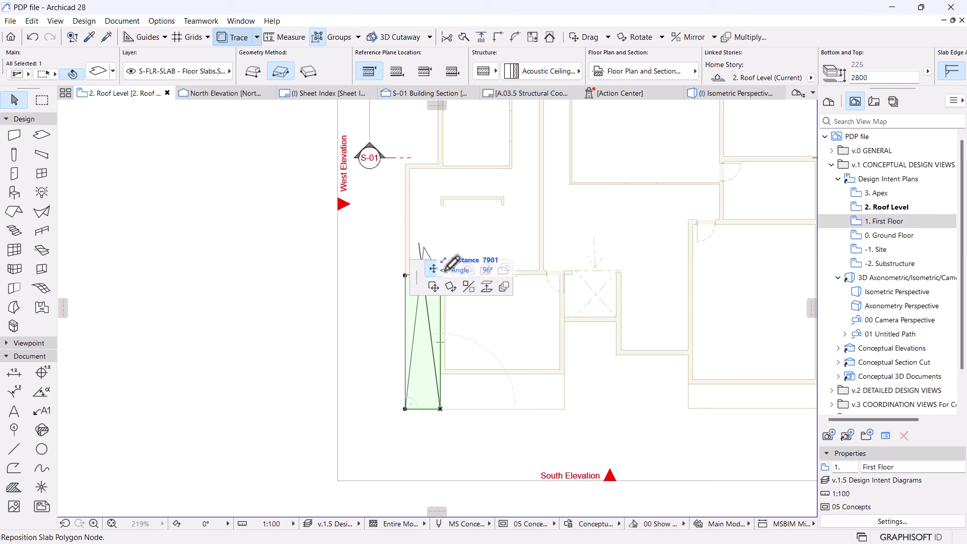
pyautogui.click(488, 274)
pyautogui.click(460, 407)
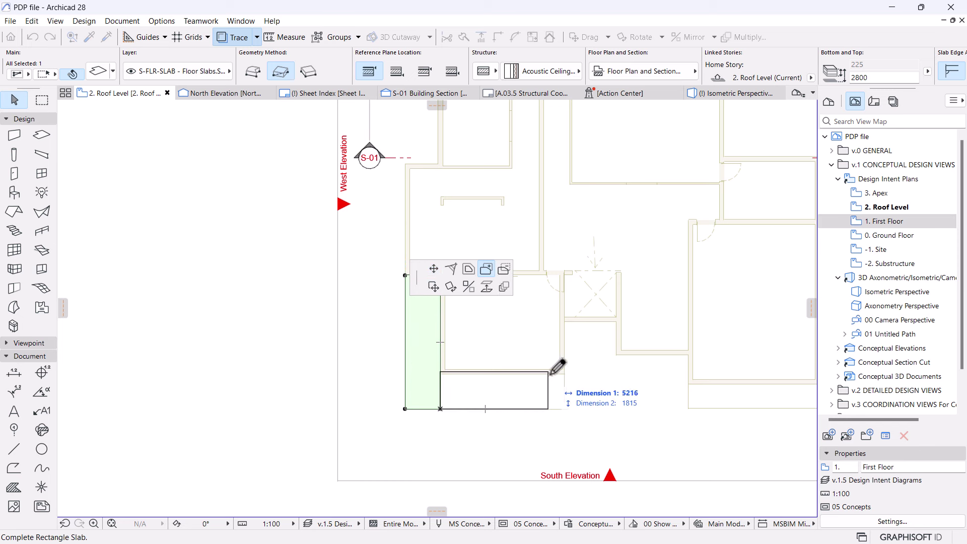
pyautogui.click(565, 374)
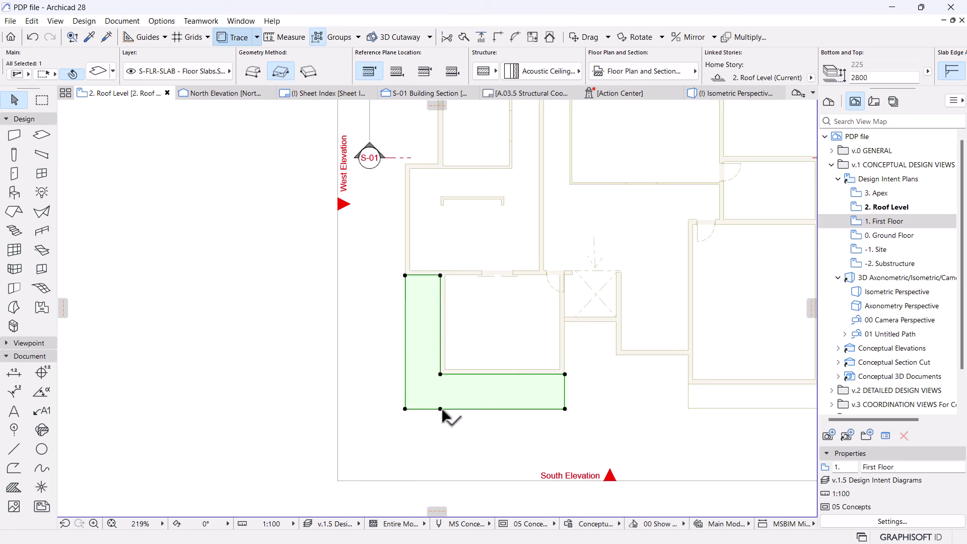
# - Remove the leftover middle node on the L-shaped slab's south edge by moving it onto the south-west corner
pyautogui.click(440, 408)
pyautogui.scroll(2, 443, 411)
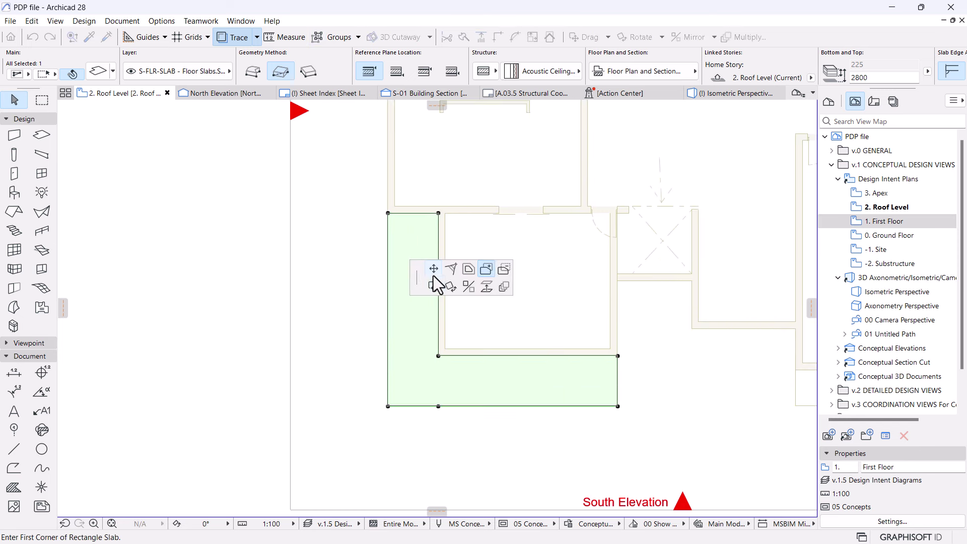
pyautogui.click(388, 406)
pyautogui.scroll(-3, 418, 404)
pyautogui.scroll(1, 496, 402)
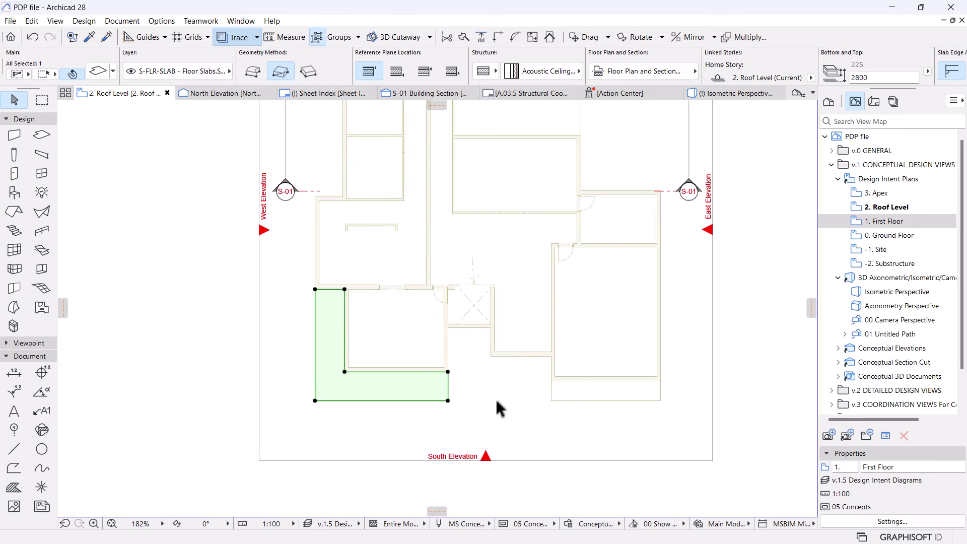
pyautogui.scroll(3, 424, 412)
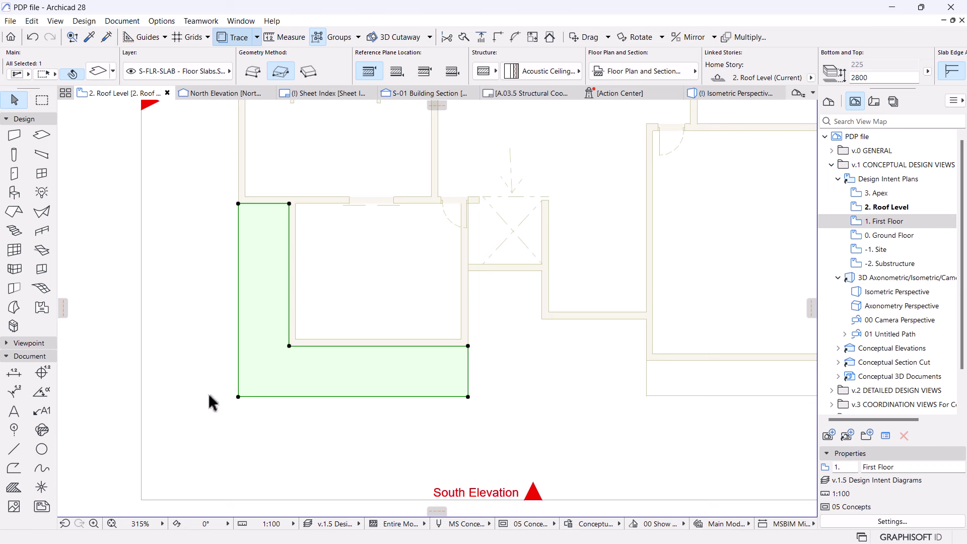
pyautogui.moveTo(271, 268)
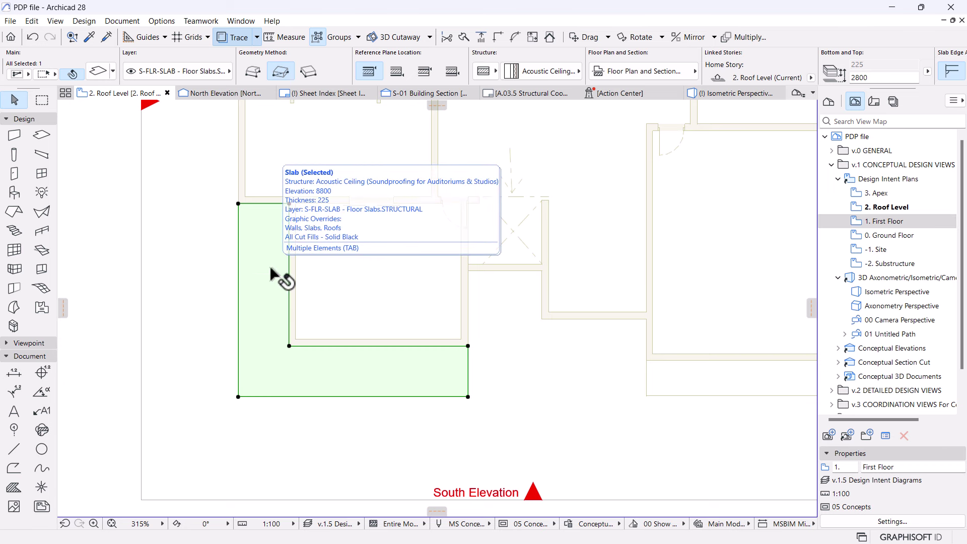
pyautogui.scroll(-3, 453, 371)
pyautogui.scroll(2, 500, 395)
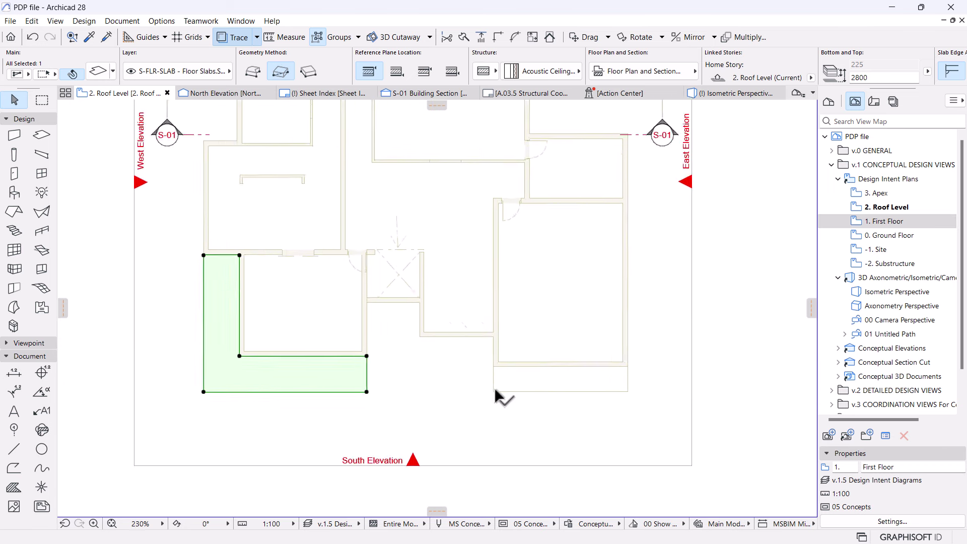
pyautogui.scroll(-1, 557, 293)
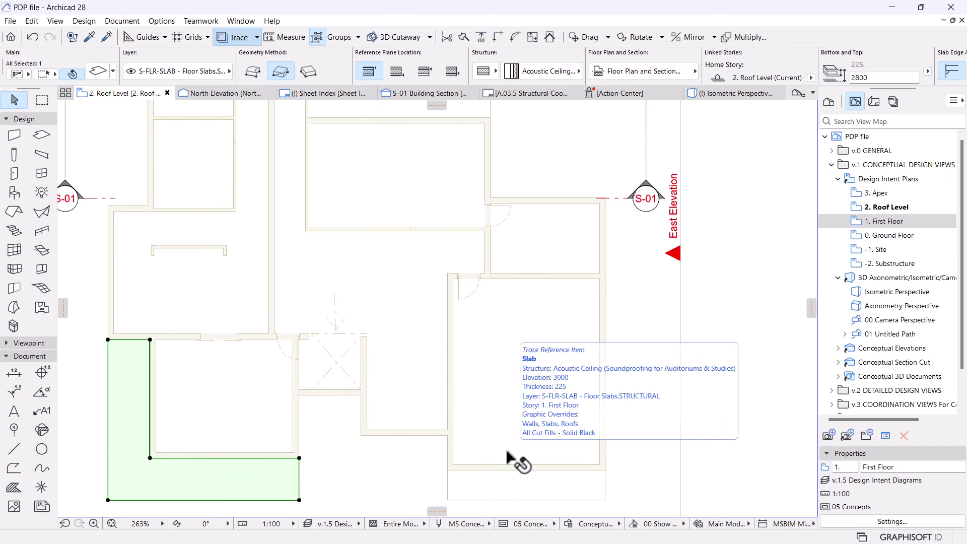
pyautogui.scroll(-2, 517, 460)
pyautogui.moveTo(539, 402)
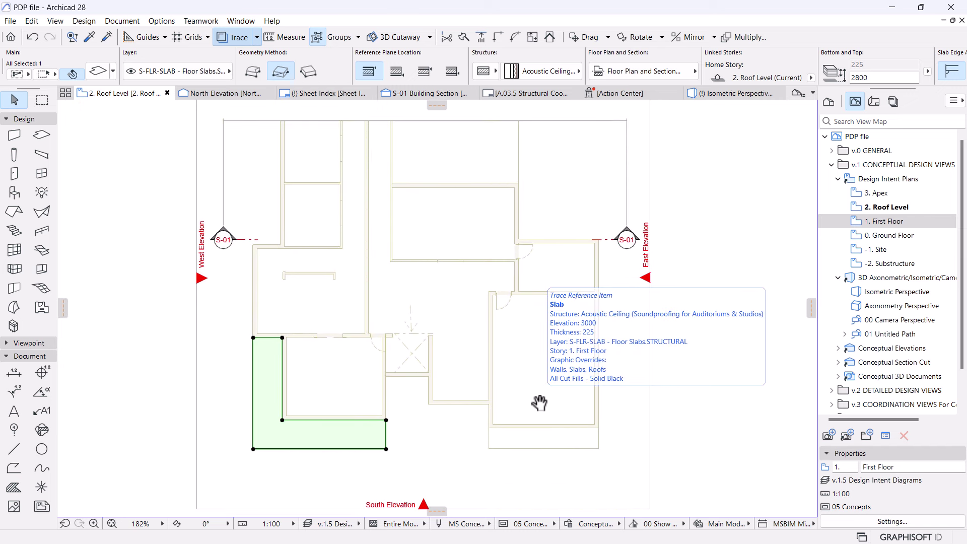
pyautogui.scroll(1, 524, 373)
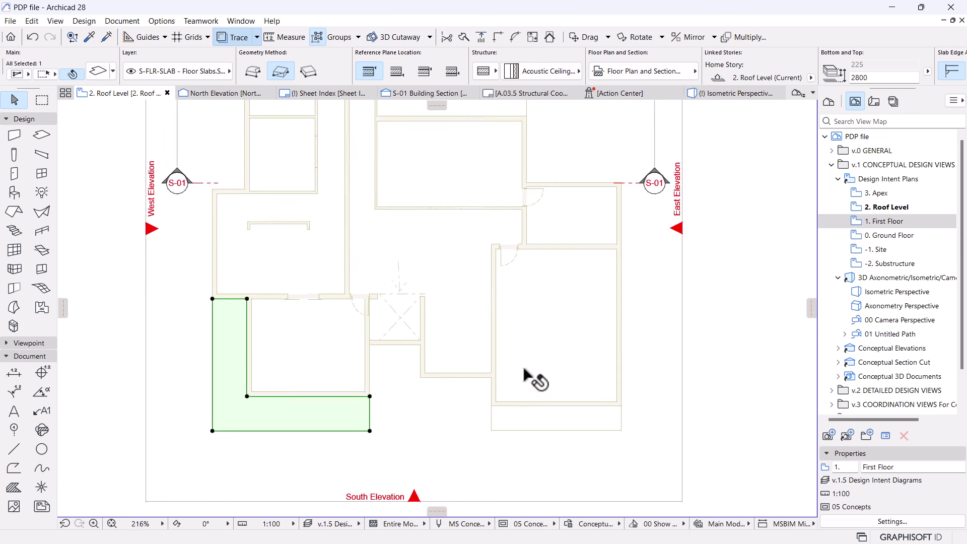
# - Start a polygonal slab with the L-shaped slab's settings, running its first edge along the traced east wing's southern outline from west to east
pyautogui.scroll(1, 503, 362)
pyautogui.doubleClick(296, 402)
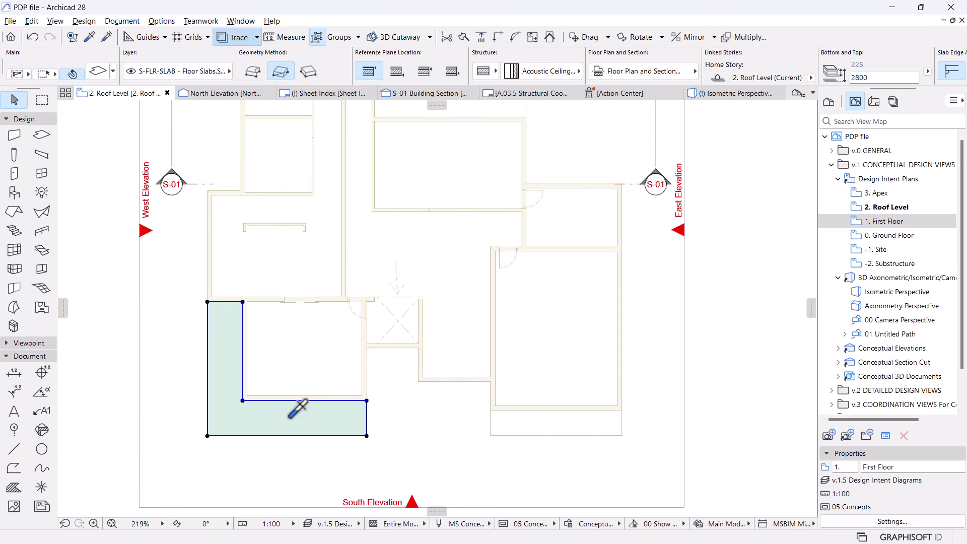
pyautogui.scroll(5, 569, 421)
pyautogui.press('Escape')
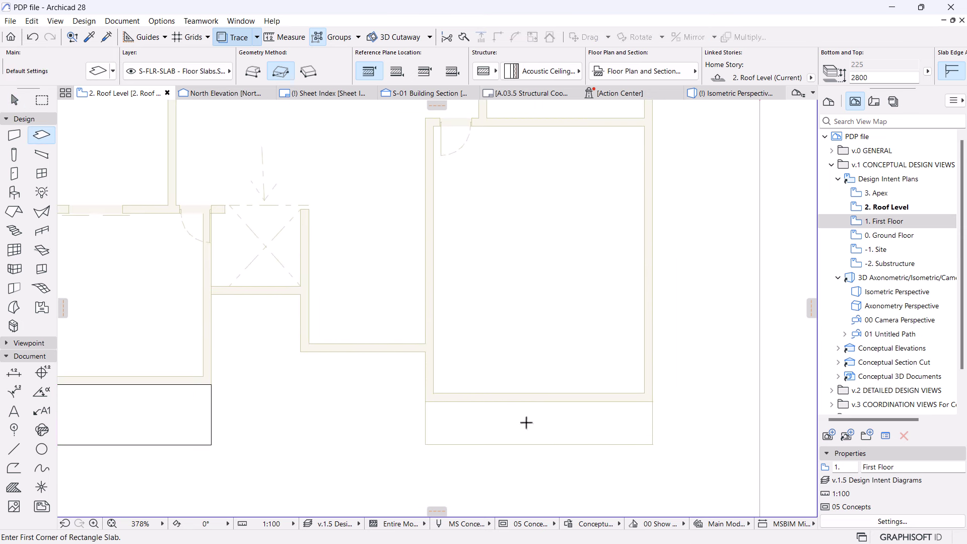
pyautogui.click(426, 443)
pyautogui.click(252, 71)
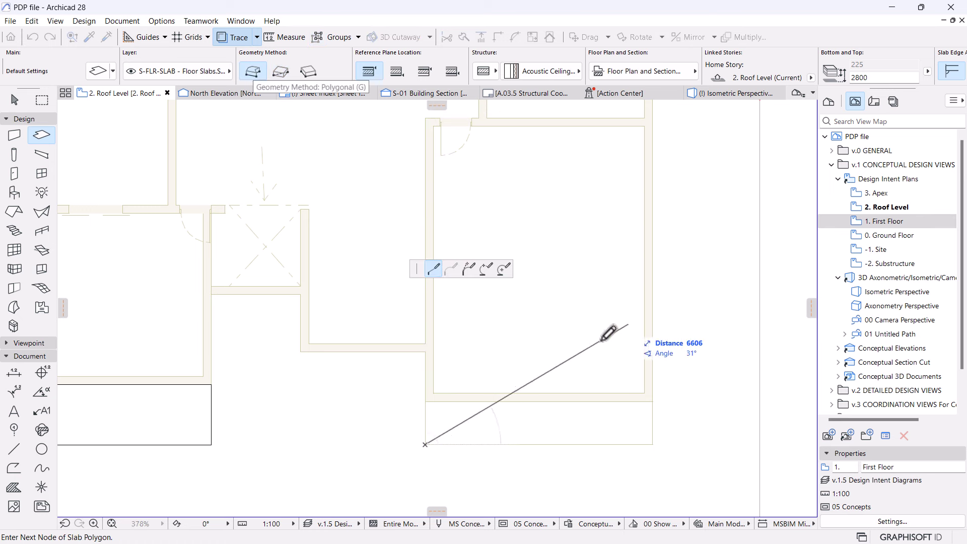
pyautogui.click(653, 444)
# - Complete the slab polygon up to the east wing's outer north-east corner, across to its west wall line and back to the start
pyautogui.scroll(-3, 733, 274)
pyautogui.scroll(6, 649, 186)
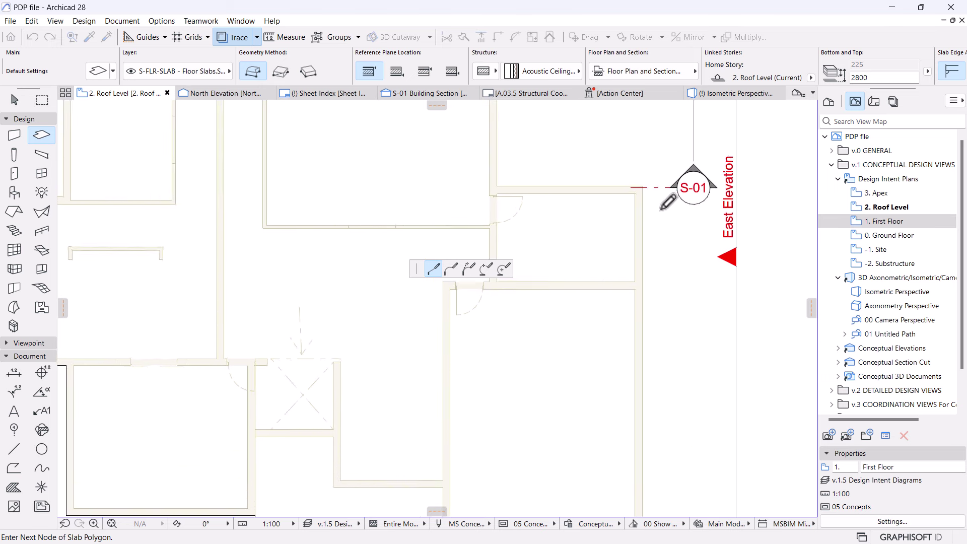
pyautogui.click(639, 183)
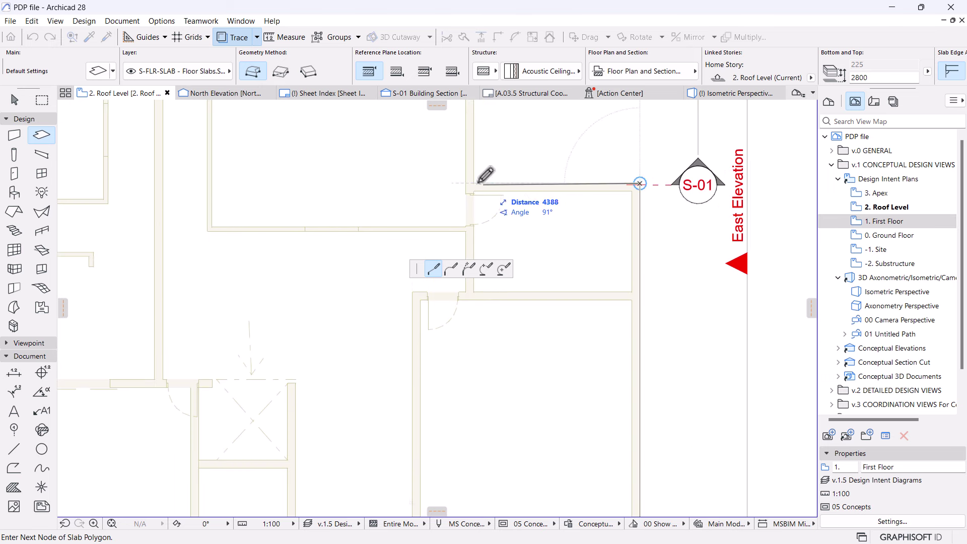
pyautogui.click(412, 183)
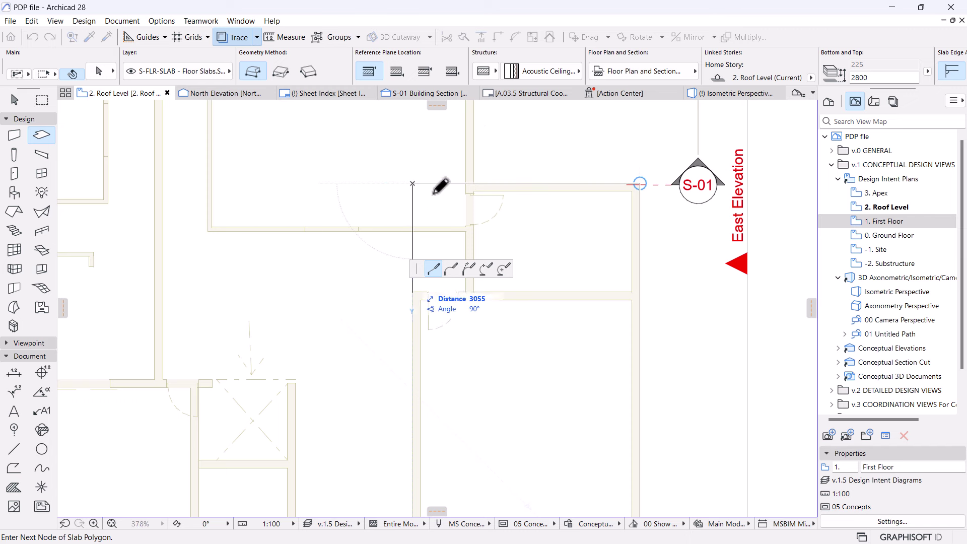
pyautogui.scroll(-3, 422, 171)
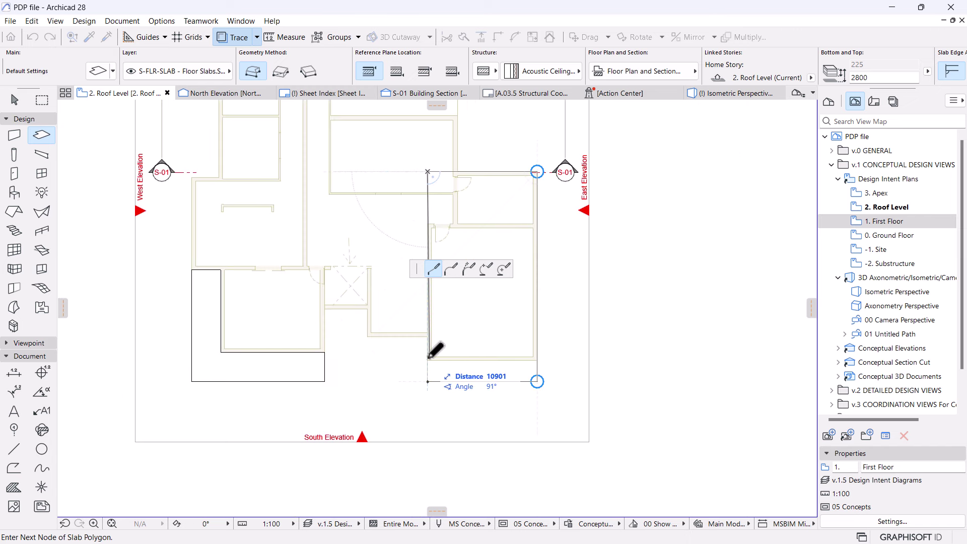
pyautogui.scroll(2, 428, 357)
pyautogui.doubleClick(428, 386)
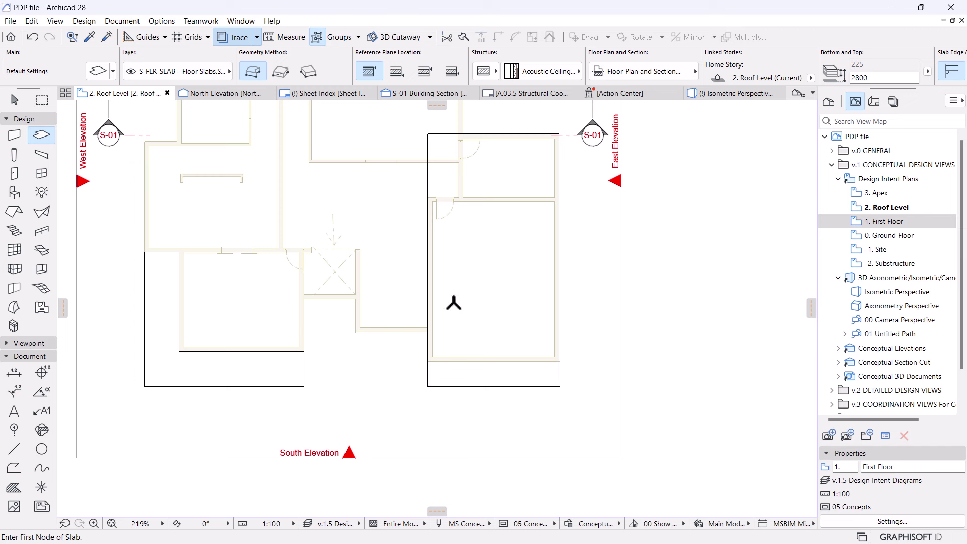
# - Examine the east-wing slab and the L-shaped slab against the traced First Floor walls, selecting each in turn
pyautogui.scroll(-3, 454, 303)
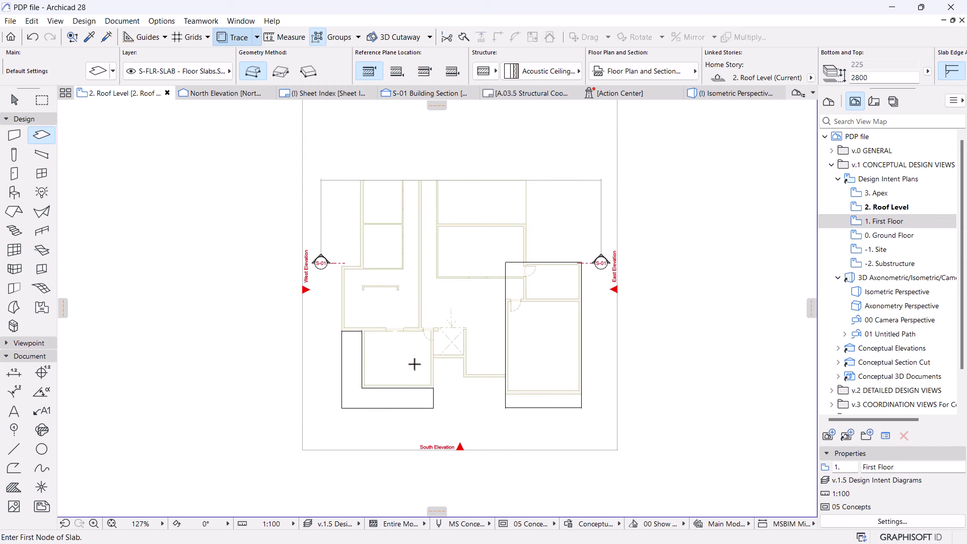
pyautogui.scroll(1, 515, 220)
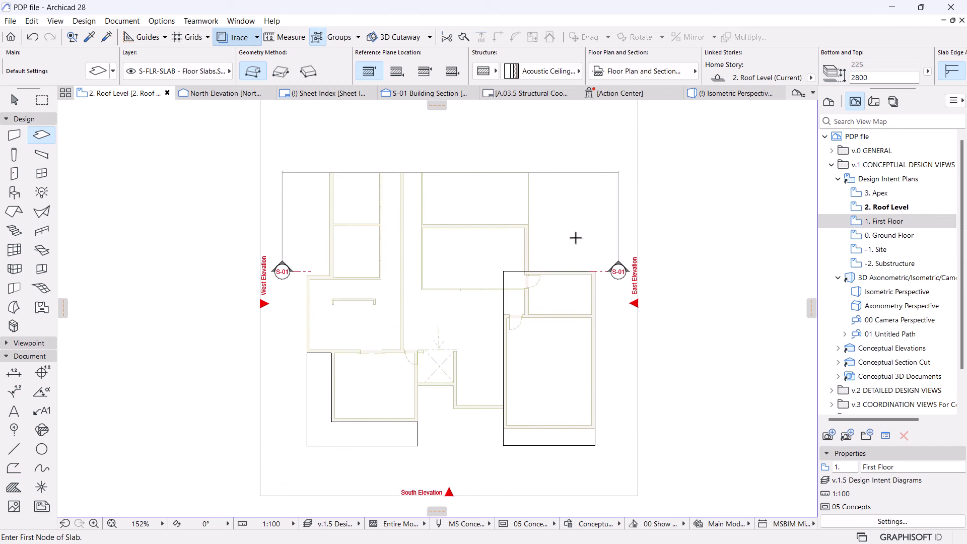
pyautogui.scroll(-2, 575, 237)
pyautogui.moveTo(471, 270); pyautogui.dragTo(497, 275, button='middle')
pyautogui.scroll(2, 518, 267)
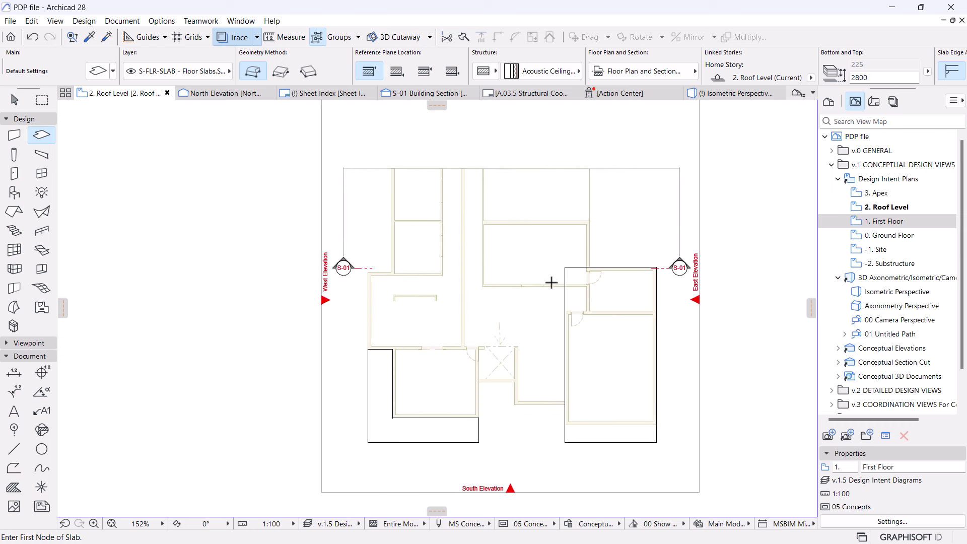
pyautogui.press('Escape')
pyautogui.scroll(-2, 485, 287)
pyautogui.scroll(2, 566, 334)
pyautogui.click(566, 332)
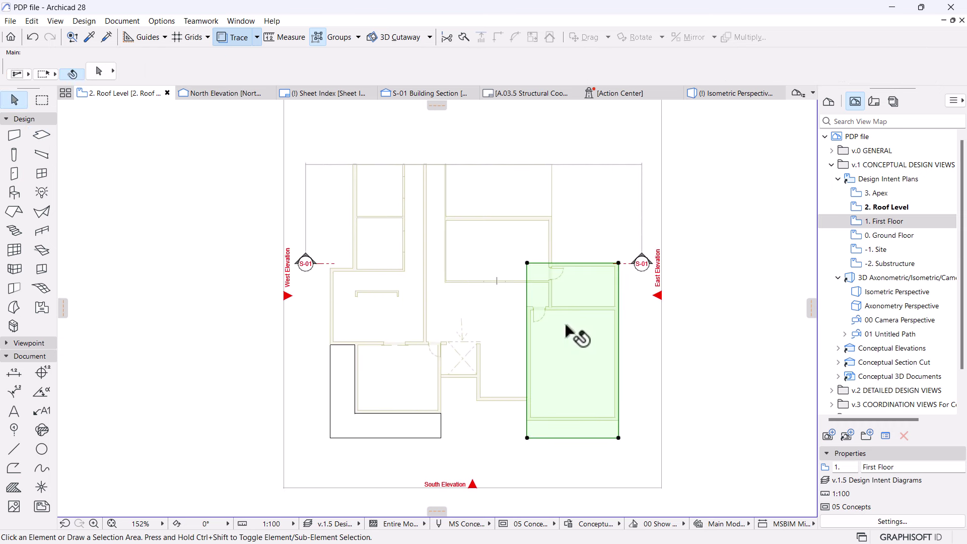
pyautogui.click(373, 429)
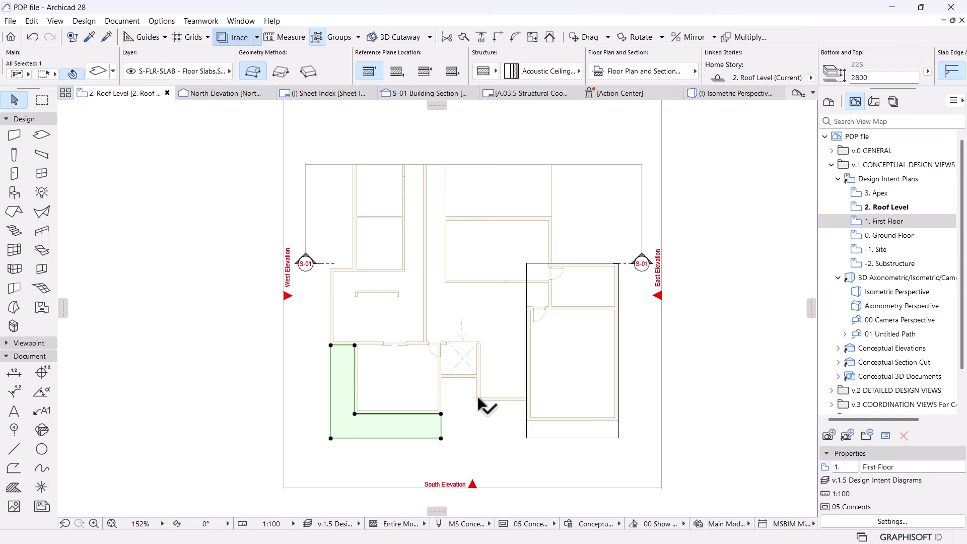
pyautogui.scroll(2, 472, 417)
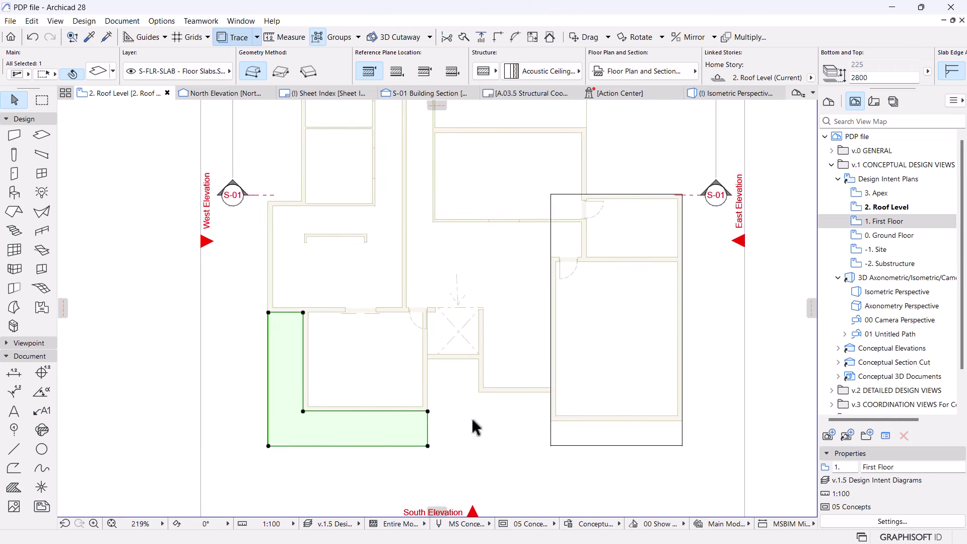
pyautogui.scroll(1, 505, 413)
# - Add a rectangle of about 3500 × 1910 to the east-wing slab, from the adjoining small room's outer south-west corner to the slab's west edge
pyautogui.click(615, 330)
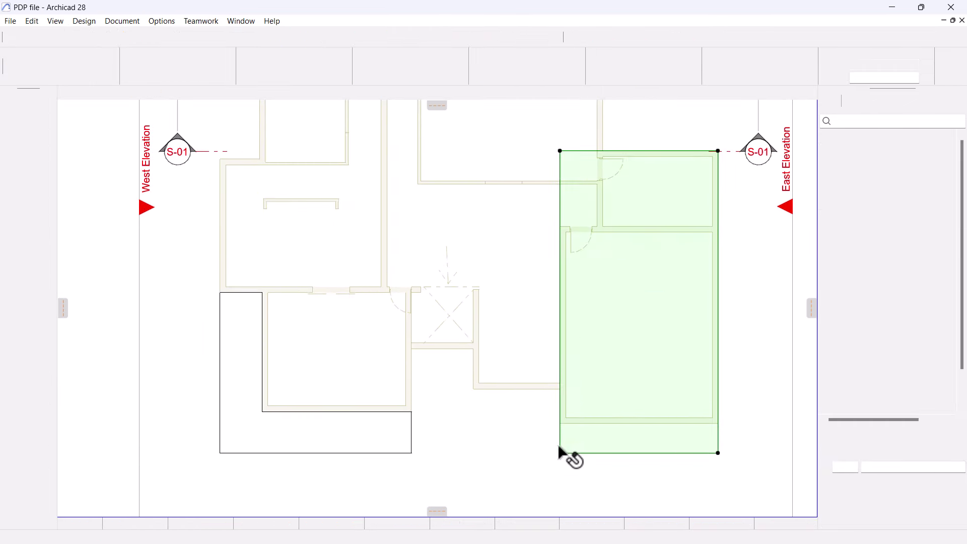
pyautogui.click(559, 452)
pyautogui.click(486, 268)
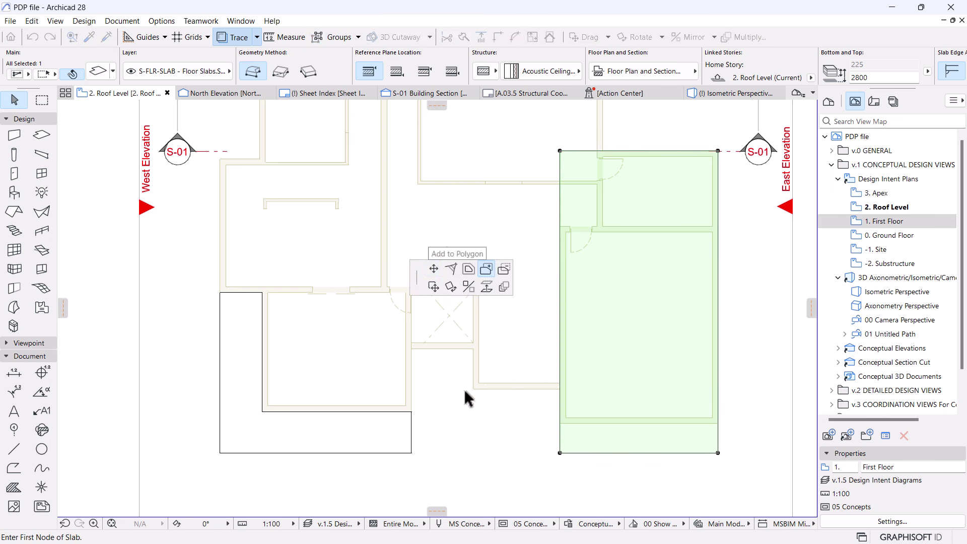
pyautogui.click(473, 388)
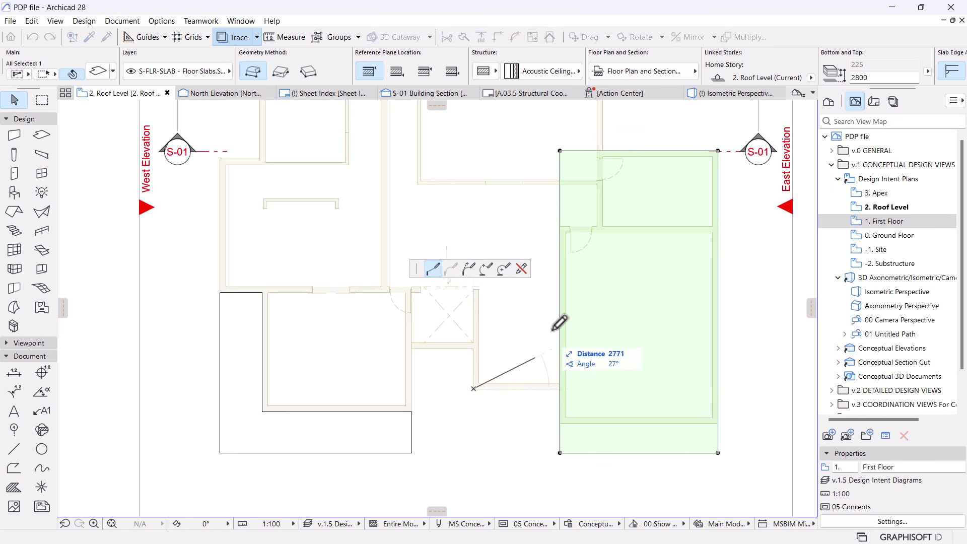
pyautogui.click(280, 71)
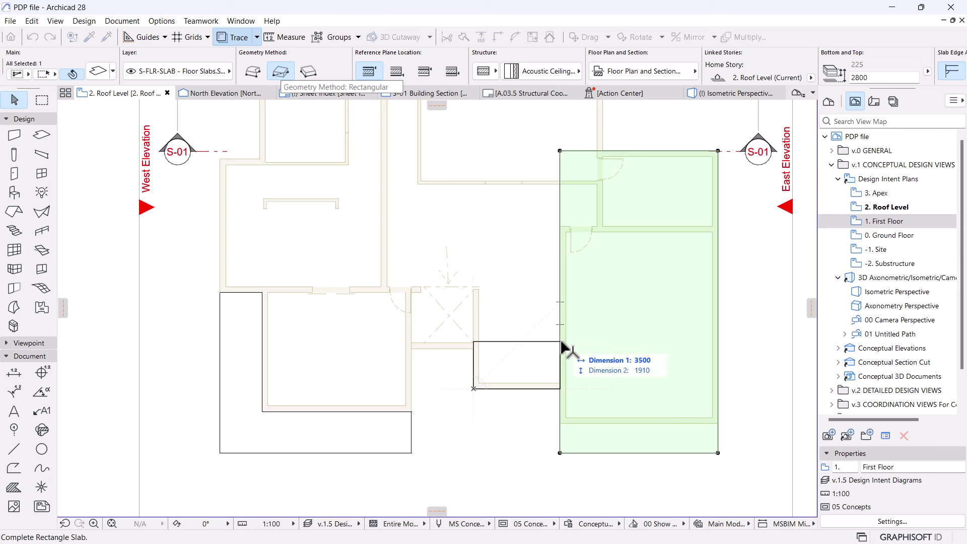
pyautogui.click(559, 341)
# - Offset the added rectangle's north edge until it lines up with the north side of the crossed void beside it
pyautogui.click(492, 341)
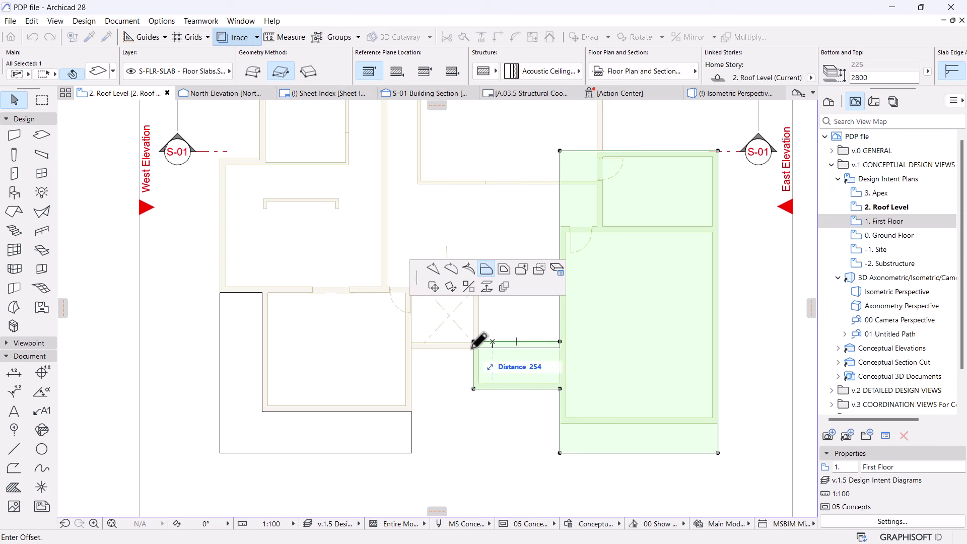
pyautogui.click(471, 348)
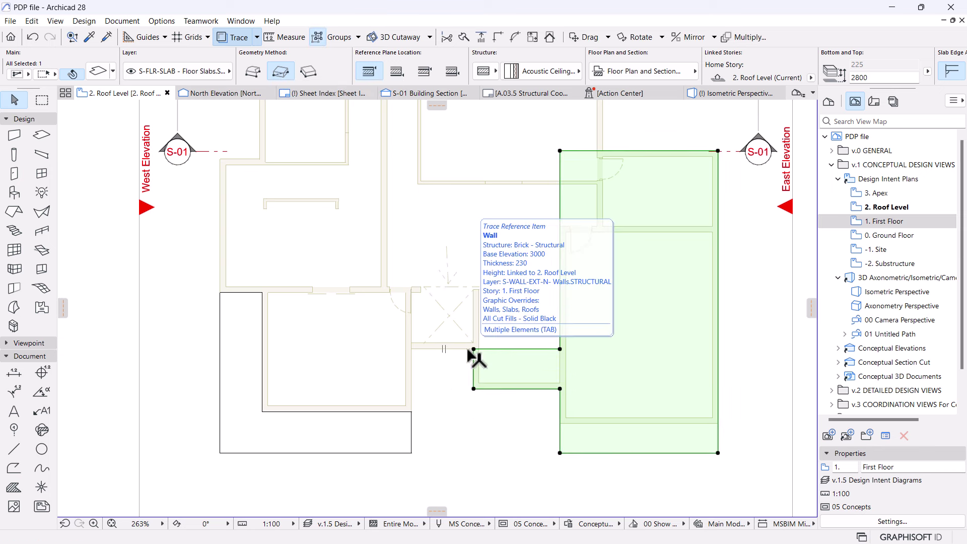
pyautogui.scroll(3, 553, 365)
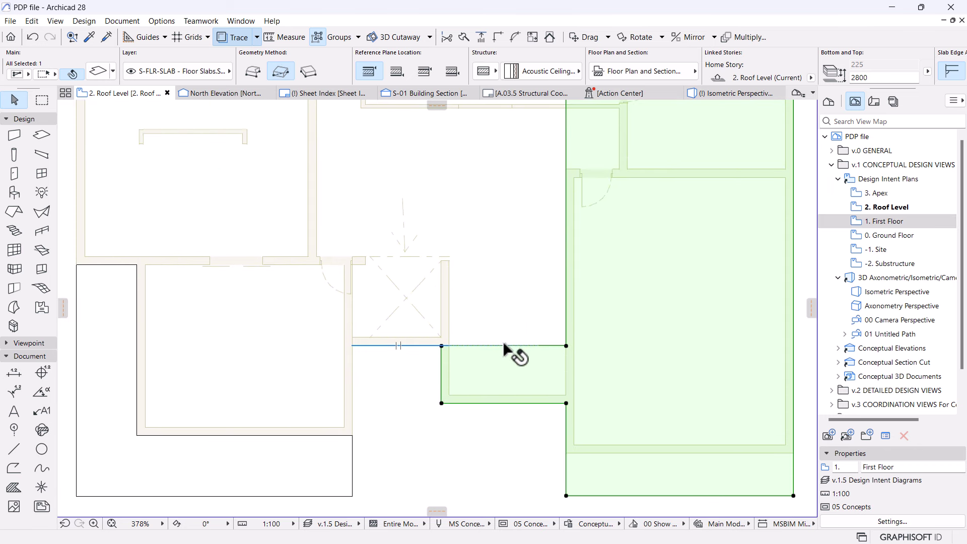
pyautogui.click(504, 345)
pyautogui.scroll(2, 402, 302)
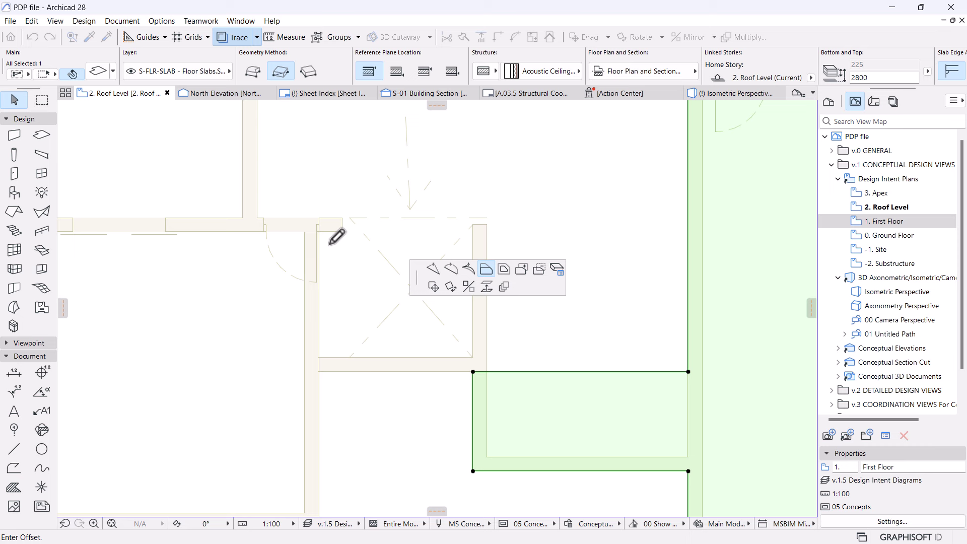
pyautogui.click(327, 209)
pyautogui.scroll(-2, 619, 324)
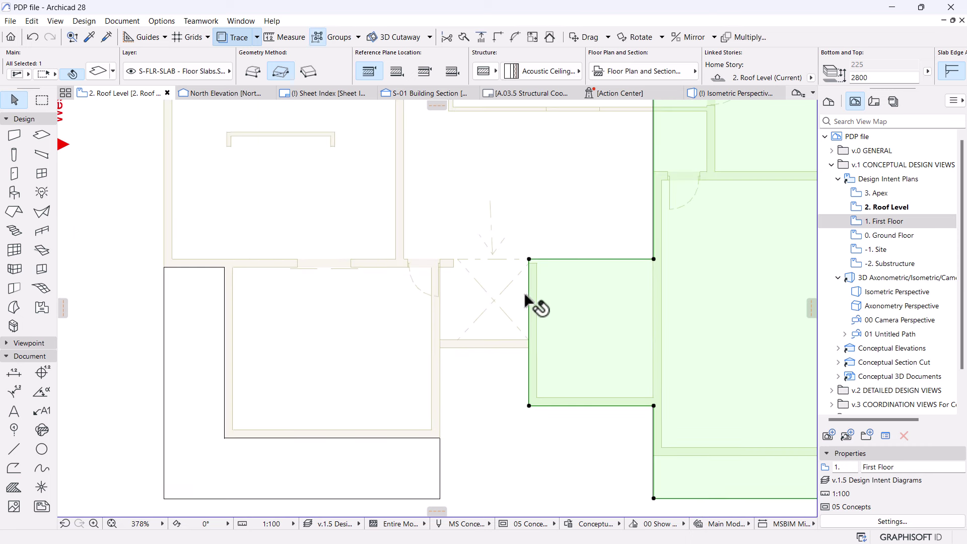
pyautogui.click(529, 292)
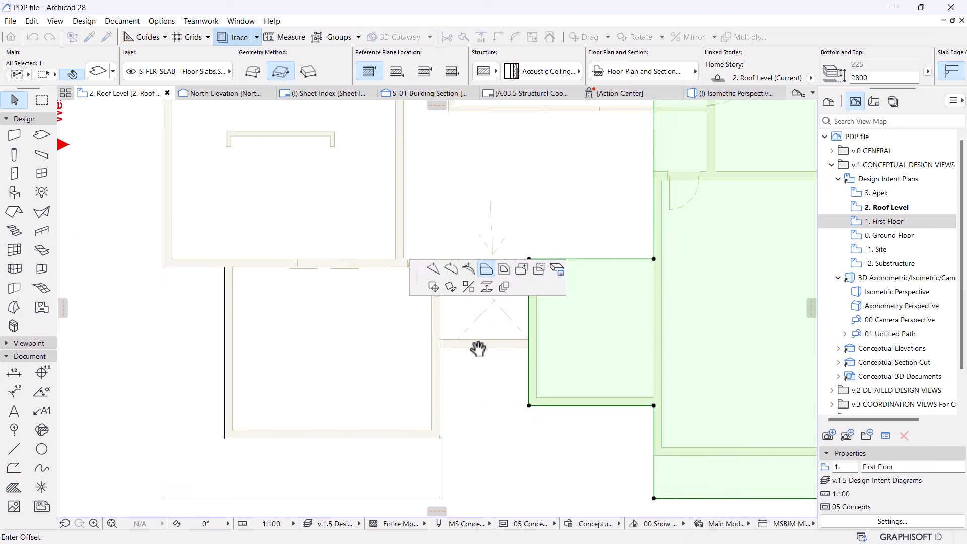
pyautogui.moveTo(479, 345); pyautogui.dragTo(450, 342, button='middle')
pyautogui.press('Escape')
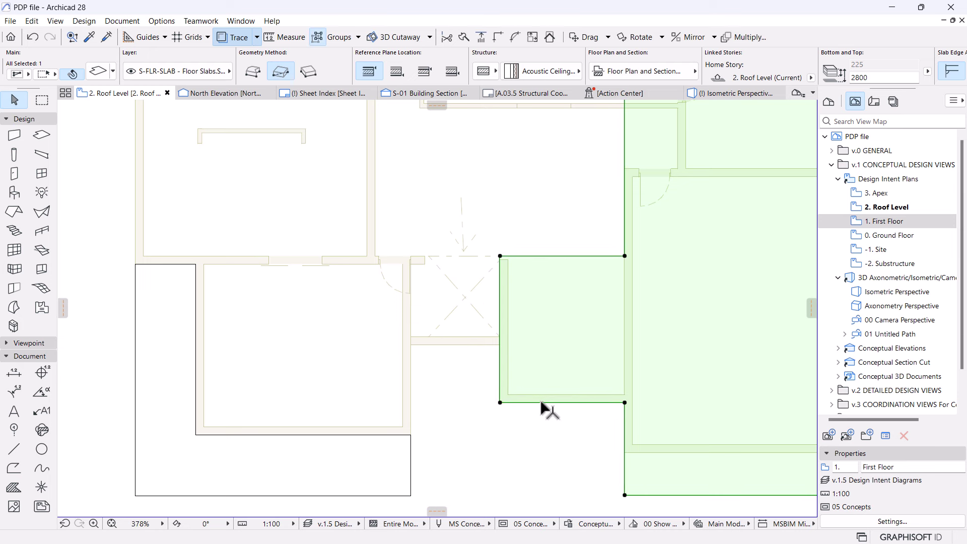
# - Draw a rectangular multi-plane roof of about 13960 × 5373, from the west bedroom's outer north-west corner to the east wing's west wall
pyautogui.scroll(-3, 534, 404)
pyautogui.moveTo(537, 405); pyautogui.dragTo(536, 373, button='middle')
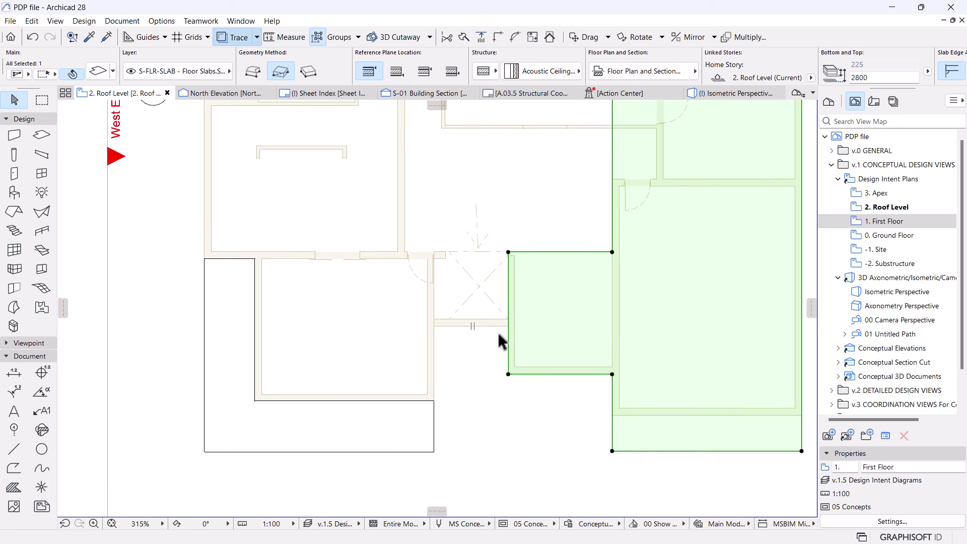
pyautogui.scroll(-3, 501, 342)
pyautogui.click(730, 393)
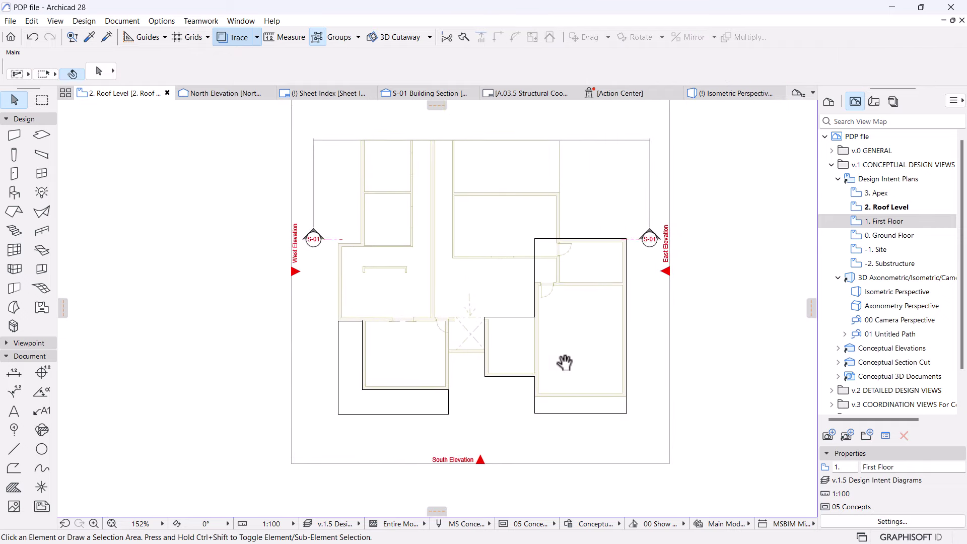
pyautogui.scroll(2, 544, 345)
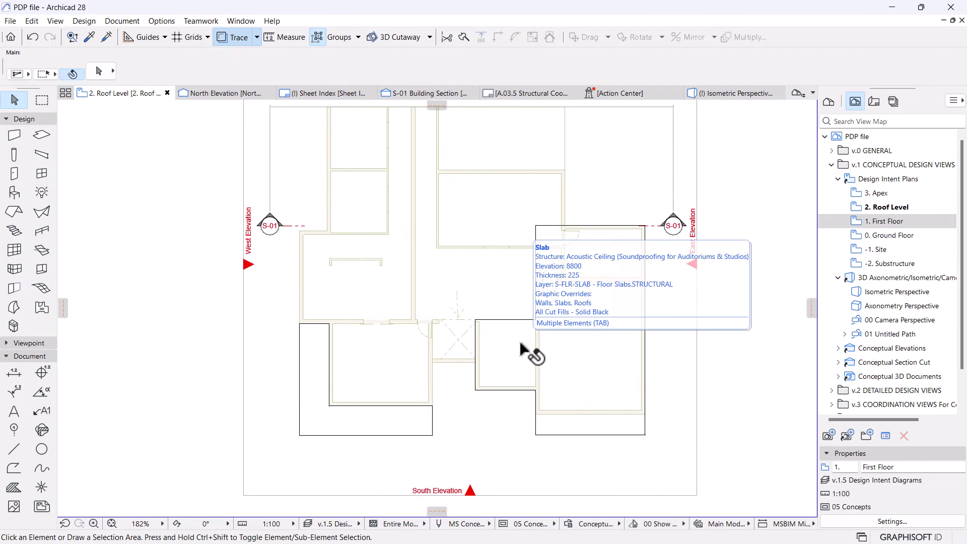
pyautogui.click(7, 214)
pyautogui.scroll(-2, 432, 302)
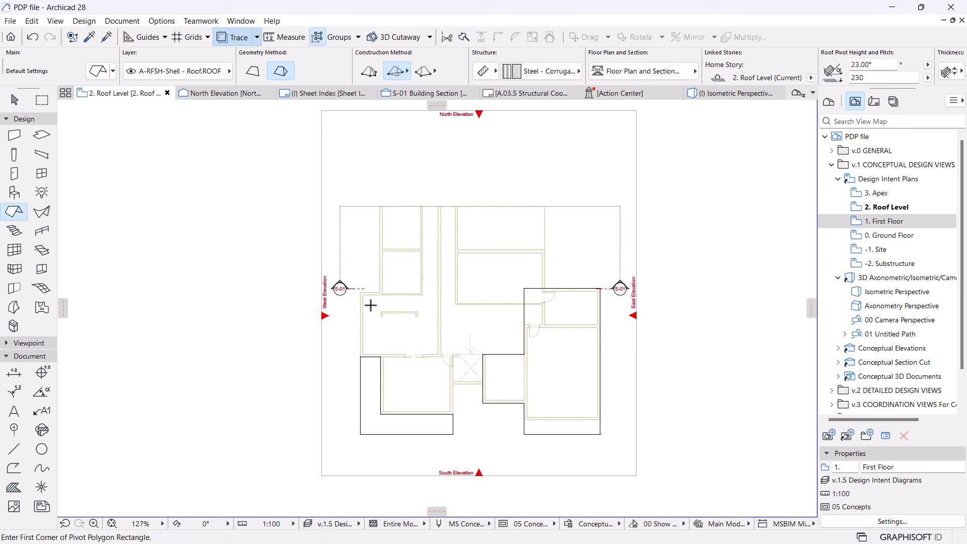
pyautogui.scroll(1, 370, 304)
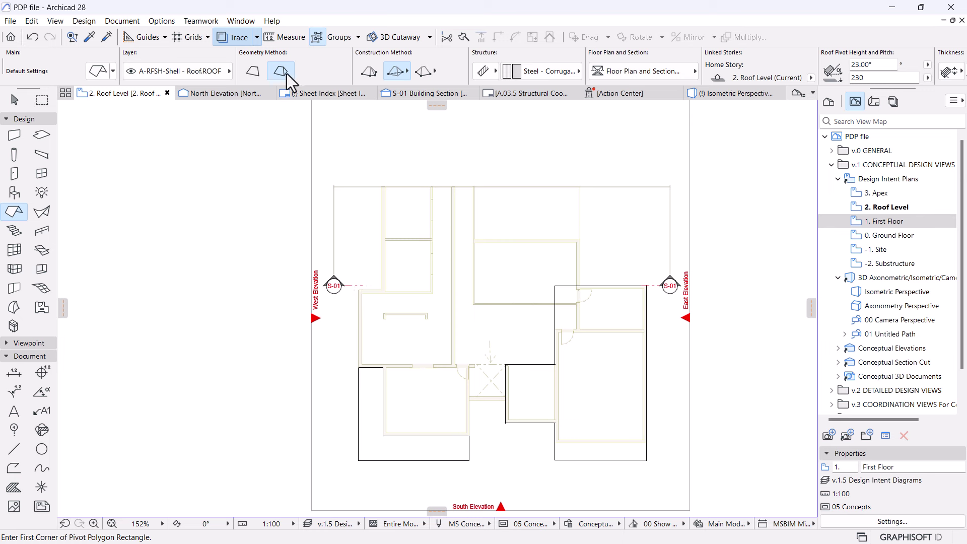
pyautogui.click(358, 290)
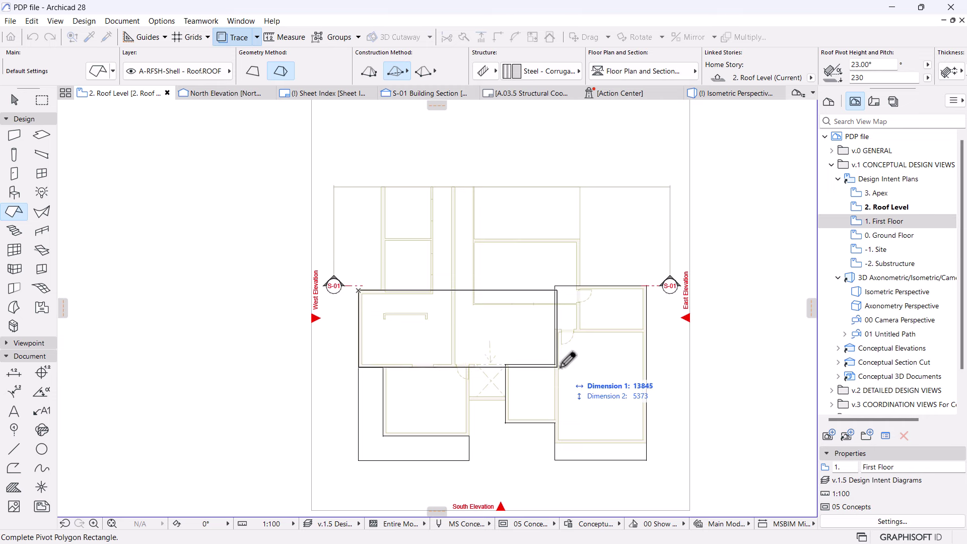
pyautogui.scroll(4, 567, 359)
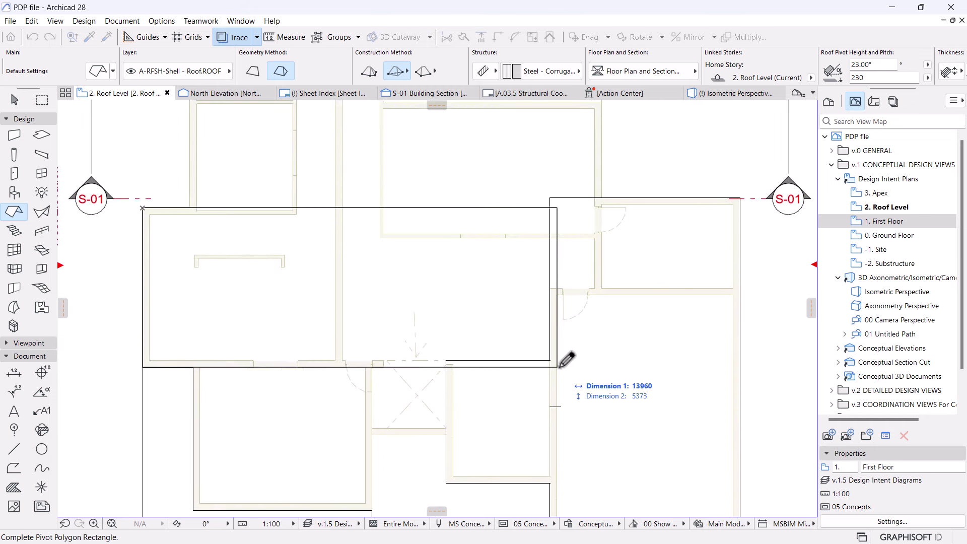
pyautogui.click(556, 367)
pyautogui.scroll(-4, 554, 360)
pyautogui.press('Escape')
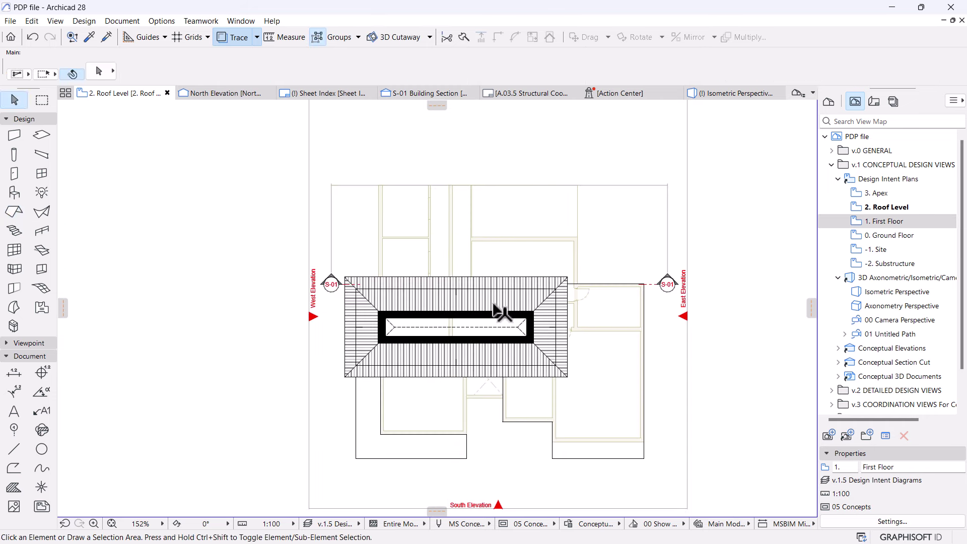
# - Turn both hipped ends of the new roof into gables by stretching the ridge ends horizontally to the west and east pivot lines
pyautogui.click(569, 279)
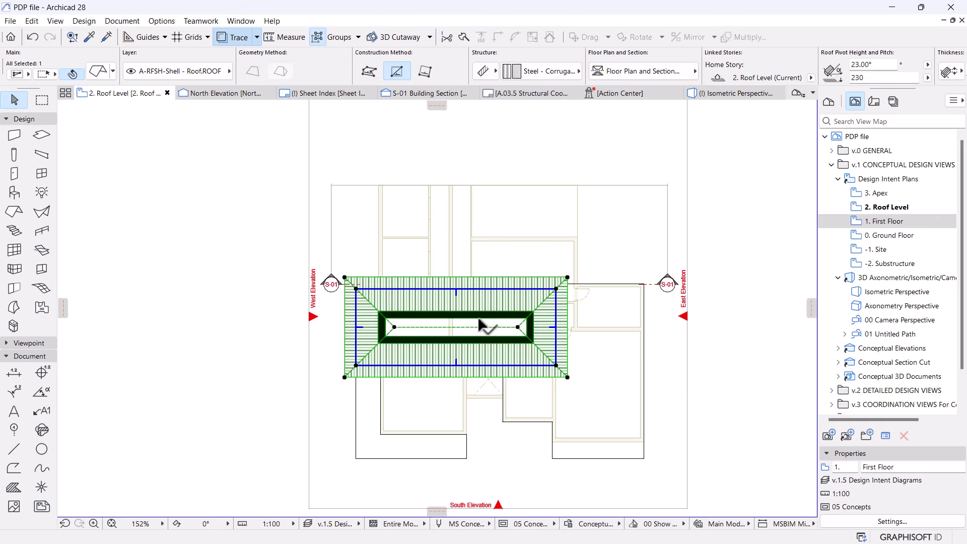
pyautogui.scroll(4, 383, 327)
pyautogui.click(412, 330)
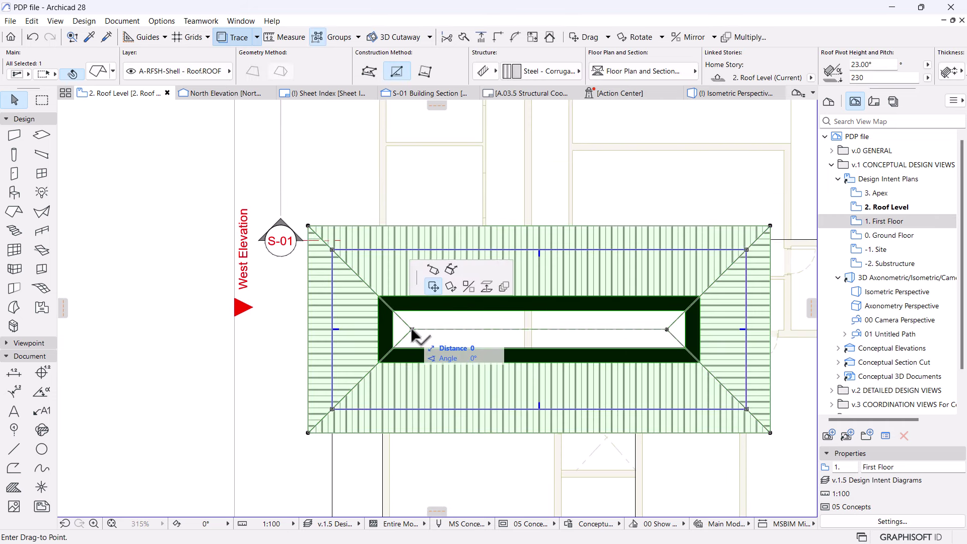
pyautogui.click(432, 269)
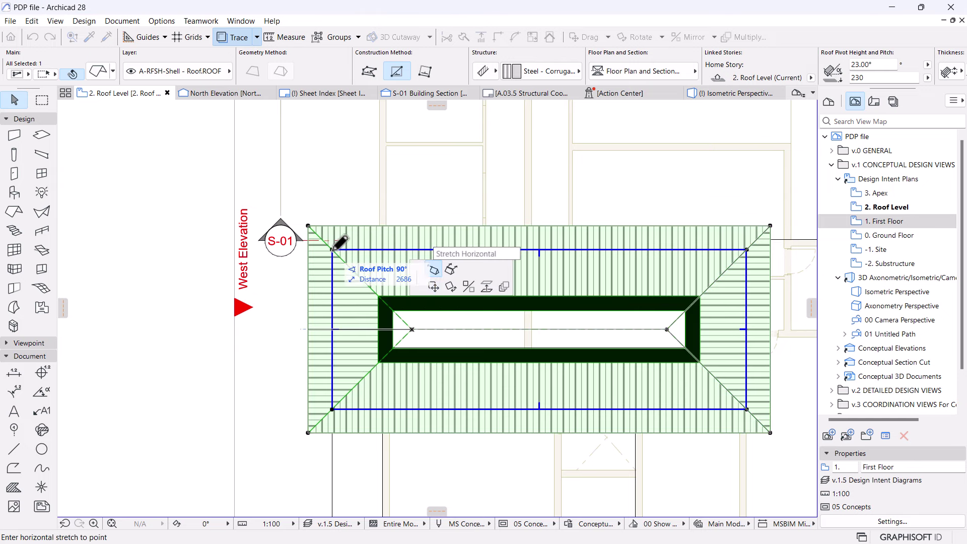
pyautogui.click(333, 248)
pyautogui.click(667, 329)
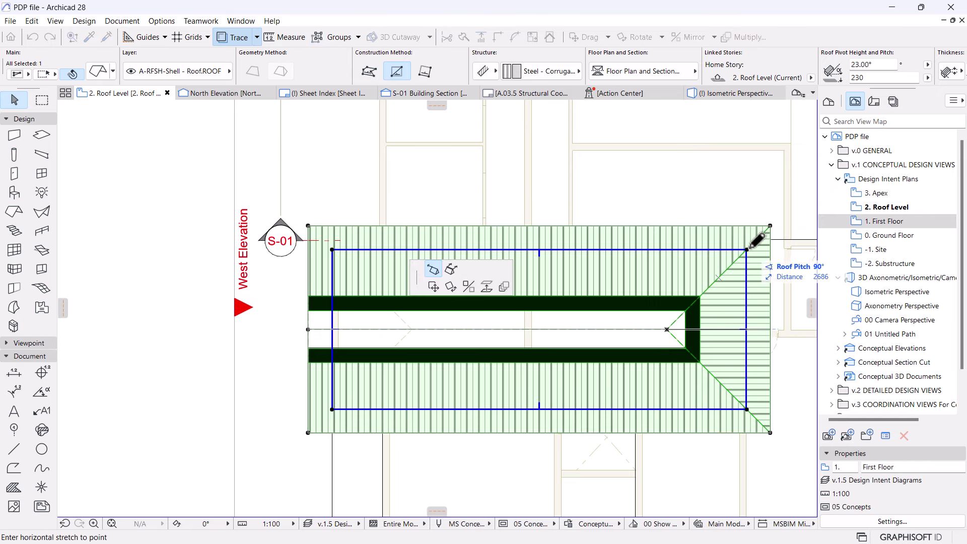
pyautogui.click(747, 249)
pyautogui.scroll(-3, 535, 276)
pyautogui.moveTo(535, 277); pyautogui.dragTo(458, 292, button='middle')
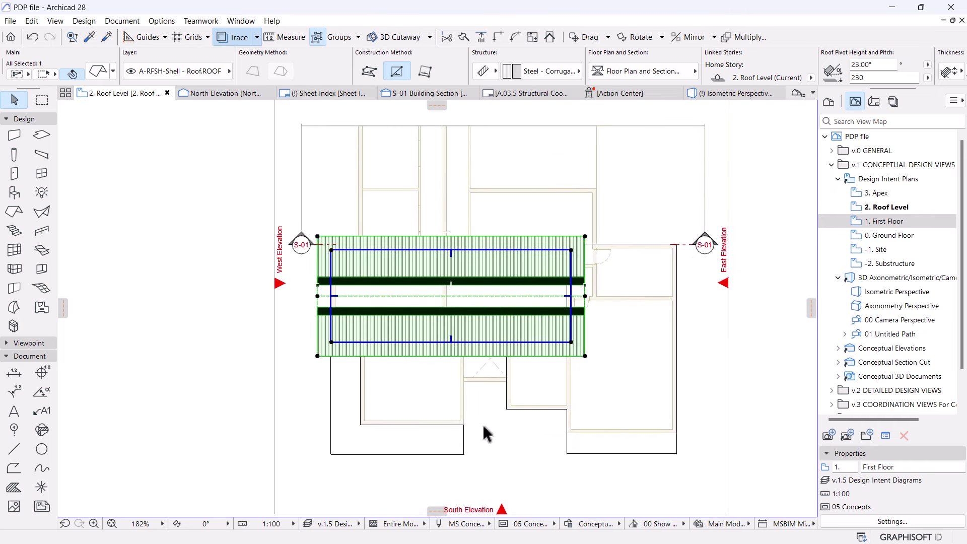
# - Draw a second roof of about 6030 × 4017 with the same settings, from the south-west room's outer south-west corner to the main roof's south eave
pyautogui.scroll(2, 482, 421)
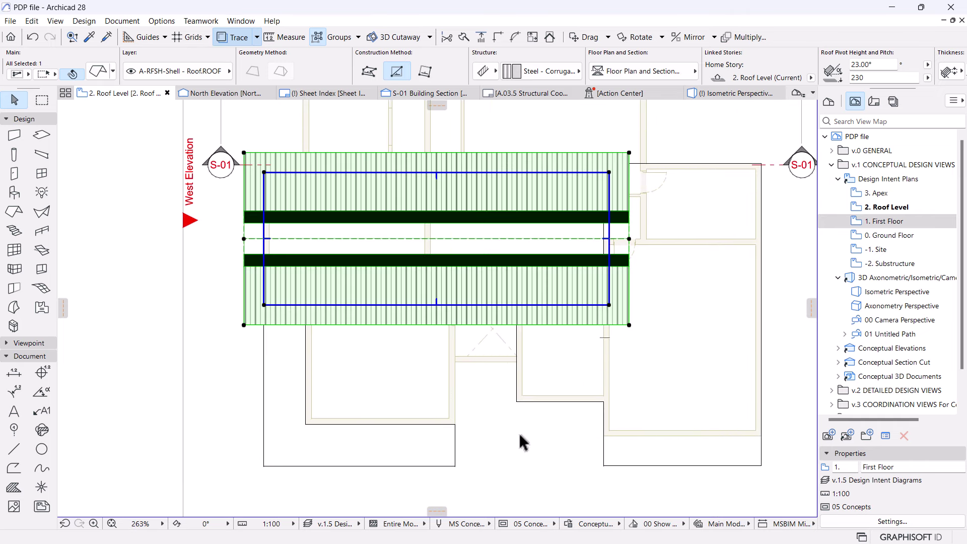
pyautogui.moveTo(484, 450); pyautogui.dragTo(488, 443, button='middle')
pyautogui.click(373, 330)
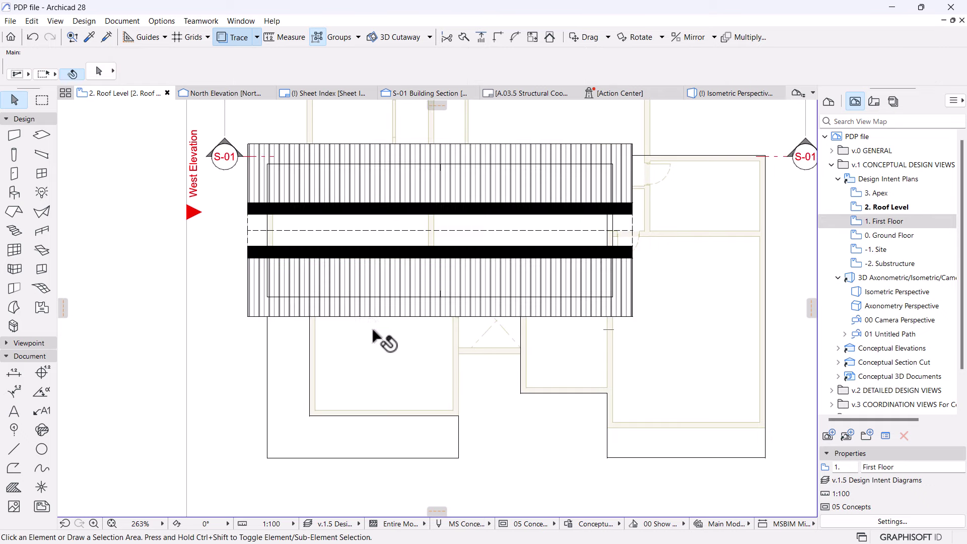
pyautogui.keyDown('alt'); pyautogui.click(361, 294); pyautogui.keyUp('alt')
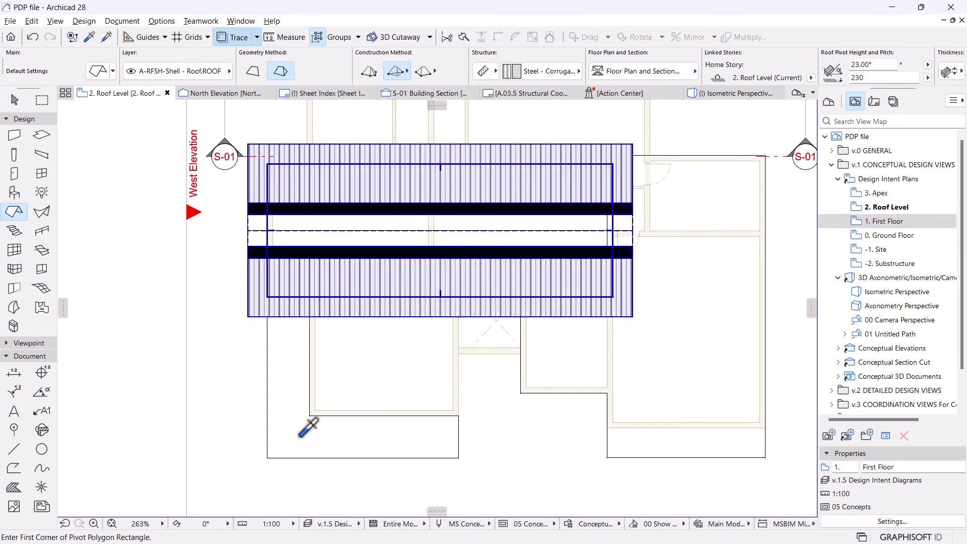
pyautogui.click(310, 416)
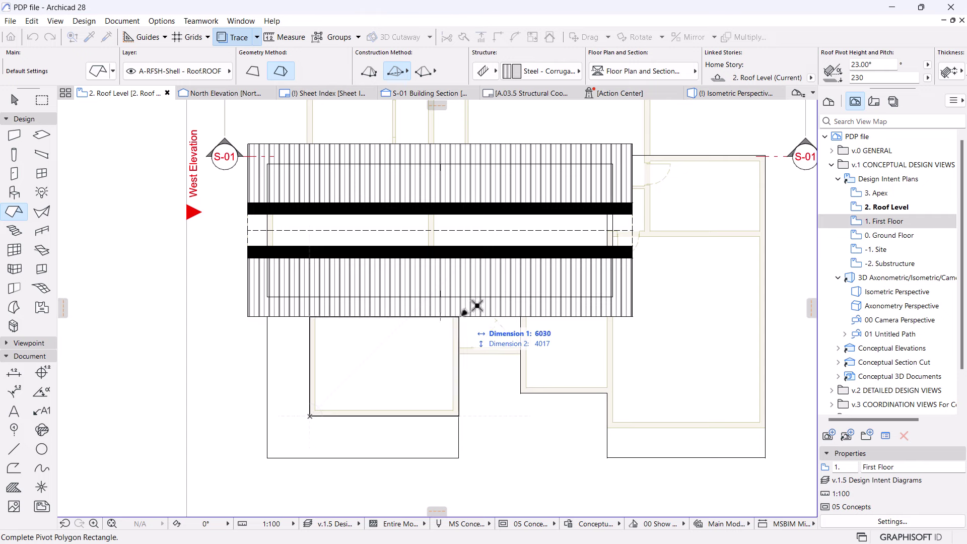
pyautogui.click(458, 316)
pyautogui.press('Escape')
# - Rotate the south-west room's roof by 90° about the midpoint of its ridge
pyautogui.click(396, 373)
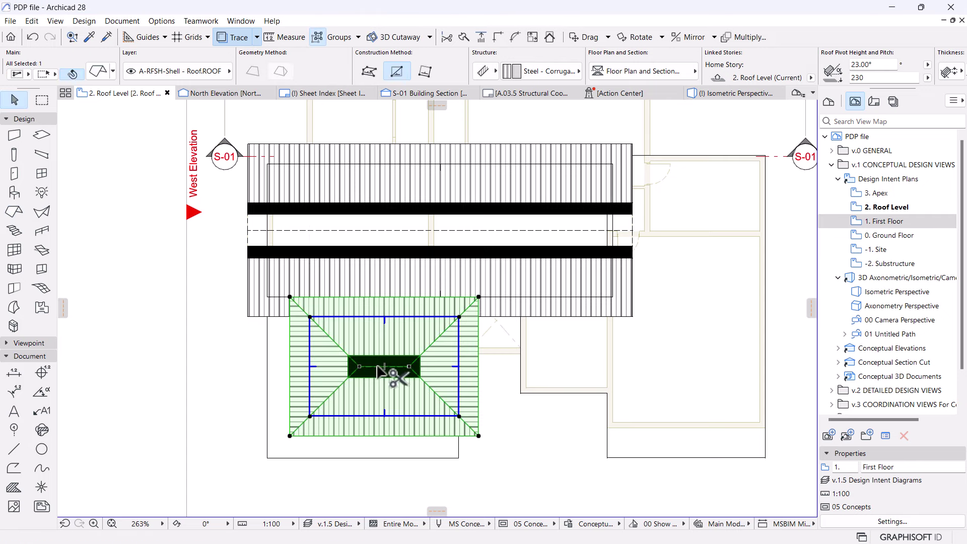
pyautogui.hotkey('ctrl', 'e')
pyautogui.click(384, 366)
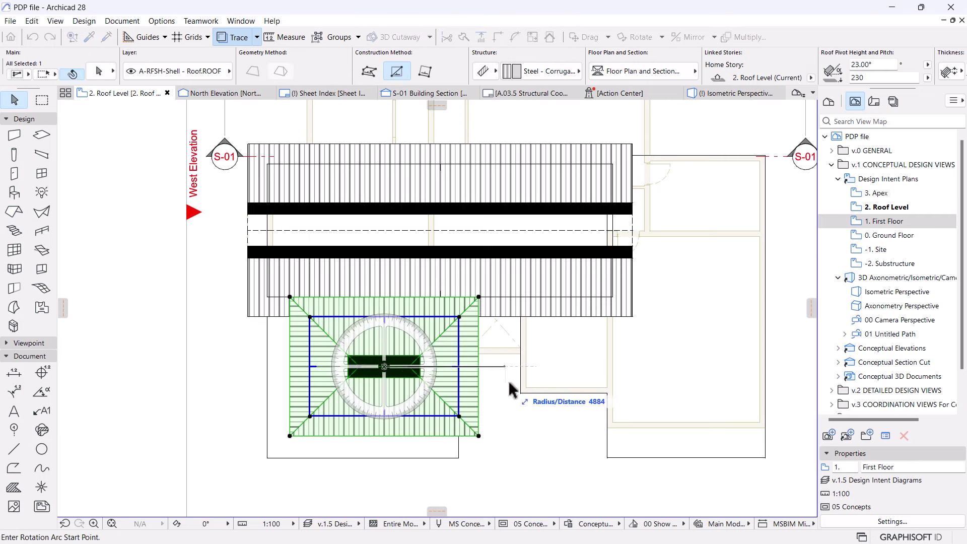
pyautogui.click(508, 365)
pyautogui.click(386, 195)
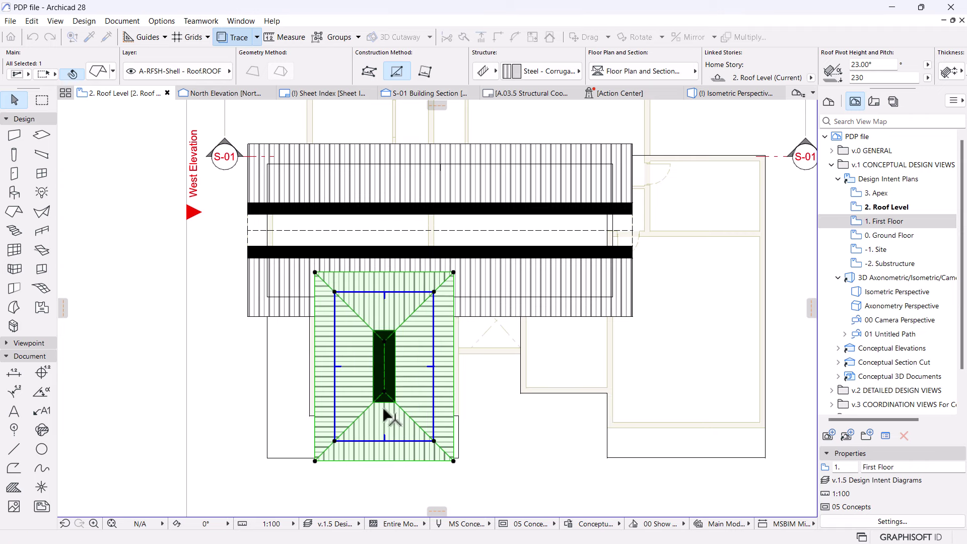
# - Offset the rotated roof's west and south pivot edges to the south-west room's outer west and south wall lines
pyautogui.scroll(-2, 349, 419)
pyautogui.moveTo(349, 420); pyautogui.dragTo(416, 362, button='middle')
pyautogui.scroll(4, 415, 362)
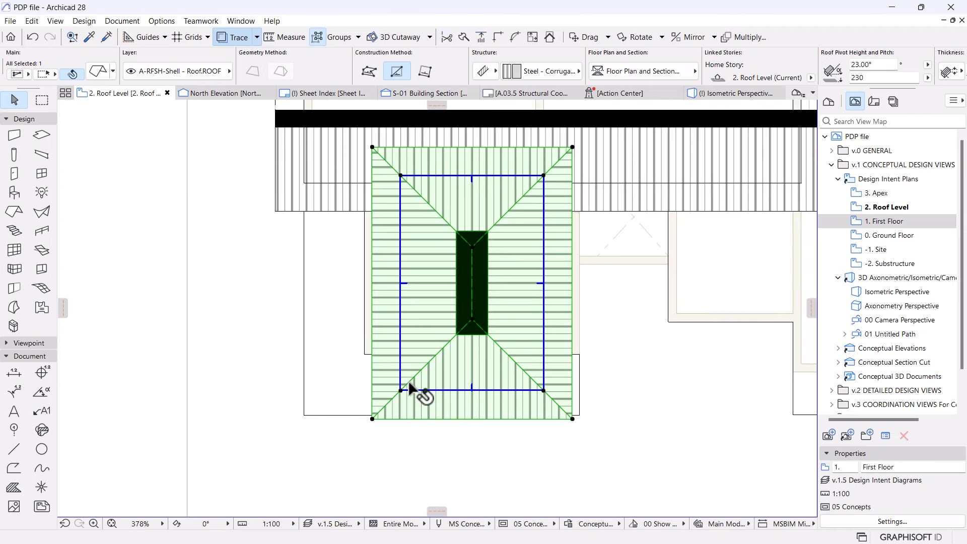
pyautogui.click(402, 320)
pyautogui.click(365, 343)
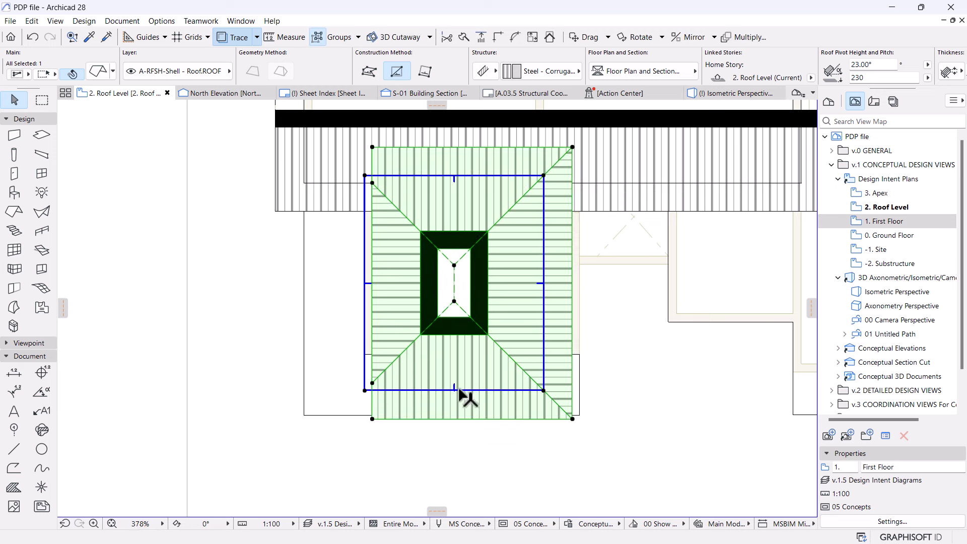
pyautogui.click(465, 390)
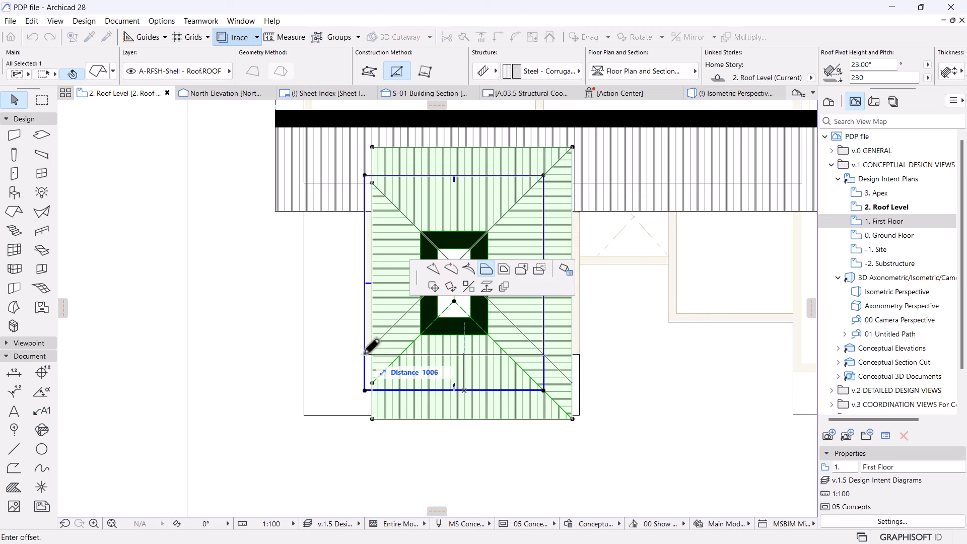
pyautogui.click(376, 341)
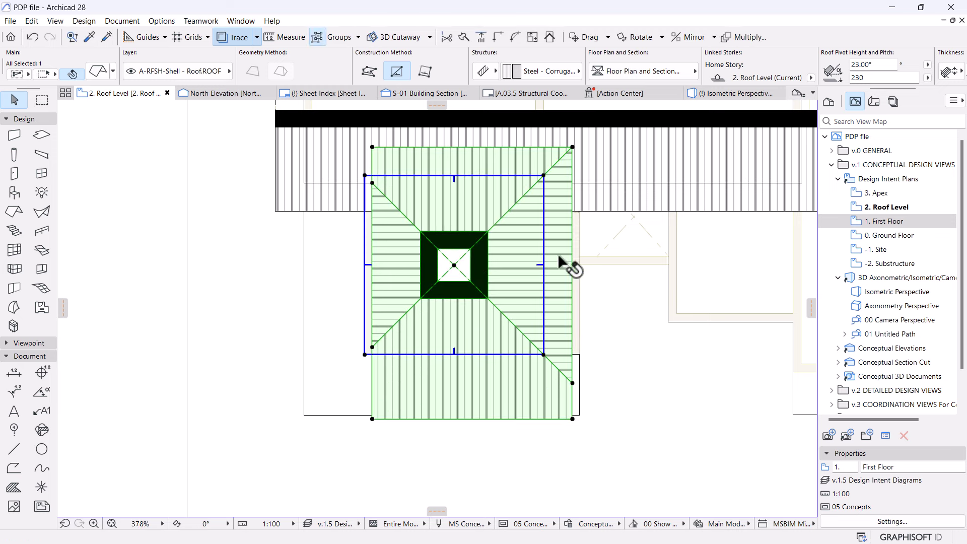
# - Try offsetting the small roof's east pivot edge inward toward the ridge and undo that offset
pyautogui.click(544, 282)
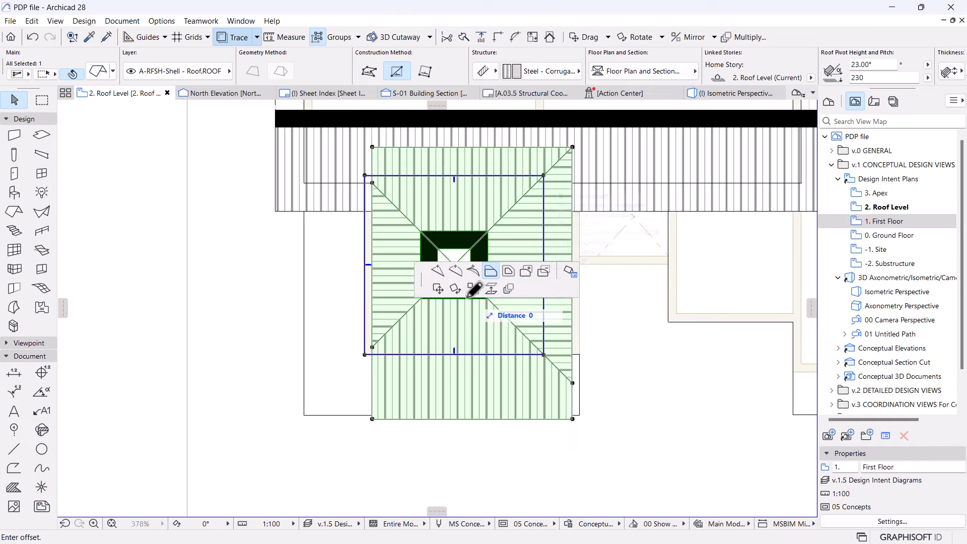
pyautogui.click(466, 303)
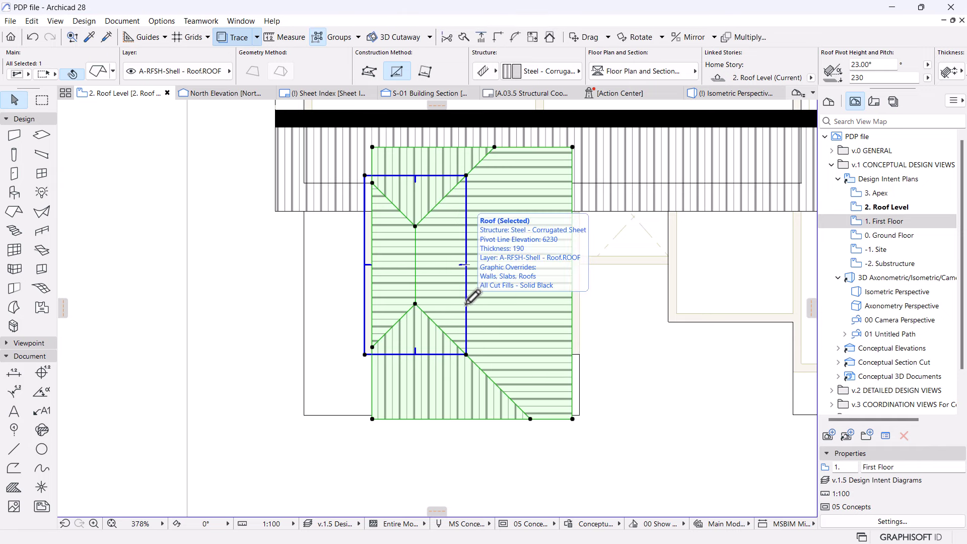
pyautogui.hotkey('ctrl', 'z')
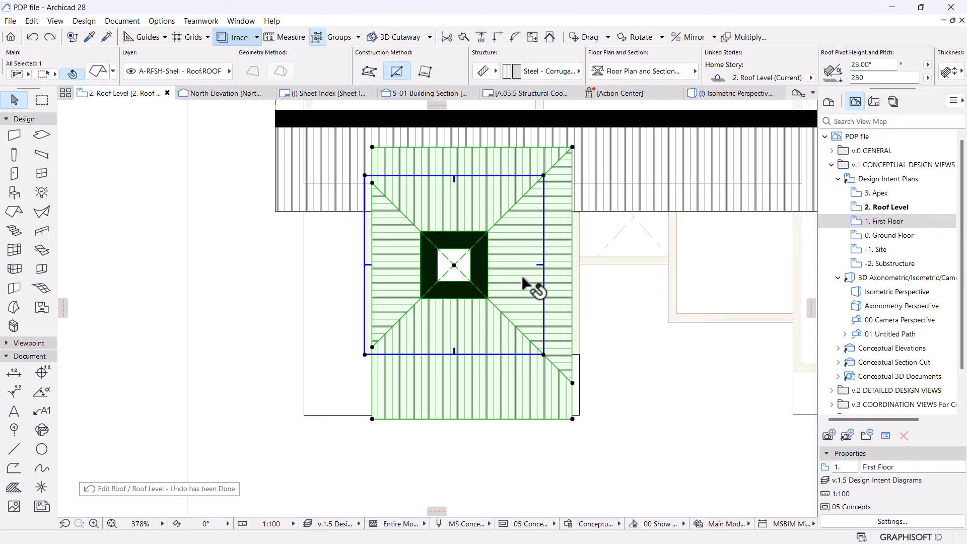
# - Move the small roof west, partly clear of the room, and offset its south pivot edge outward and back to the ridge's south end
pyautogui.moveTo(500, 292); pyautogui.dragTo(351, 295)
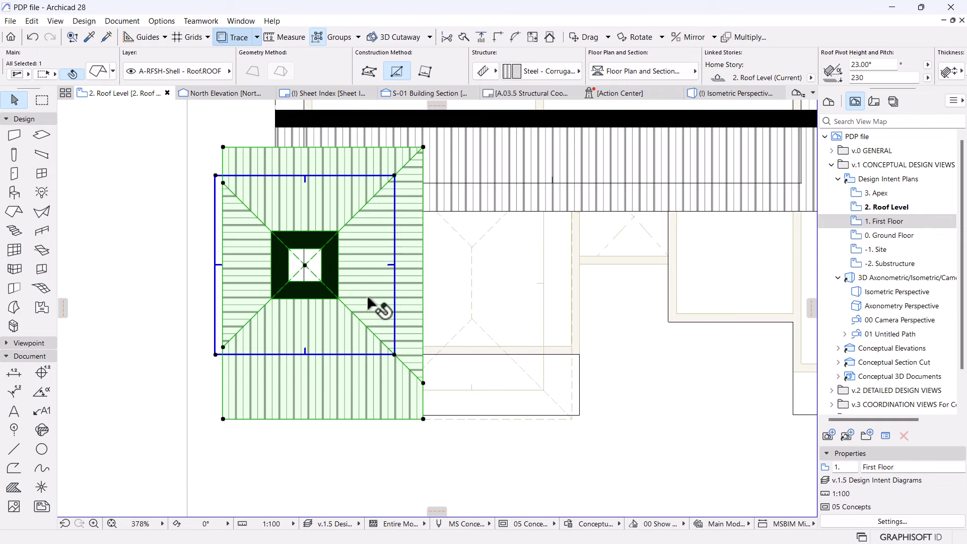
pyautogui.scroll(-2, 374, 311)
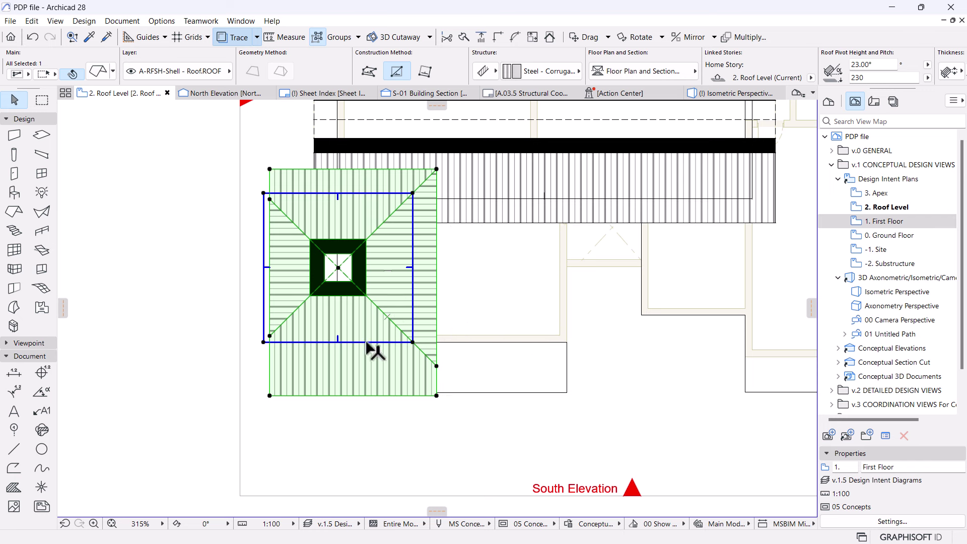
pyautogui.click(370, 343)
pyautogui.click(380, 426)
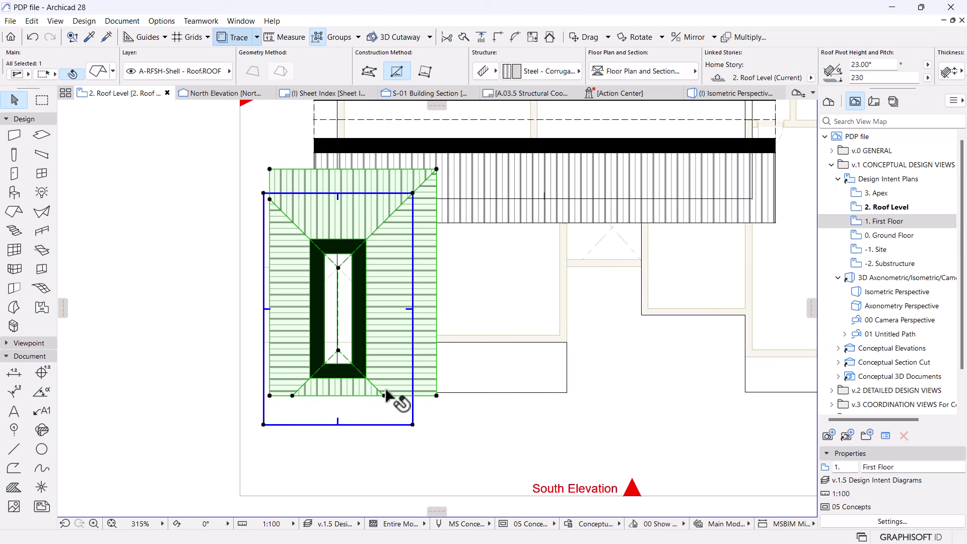
pyautogui.click(353, 424)
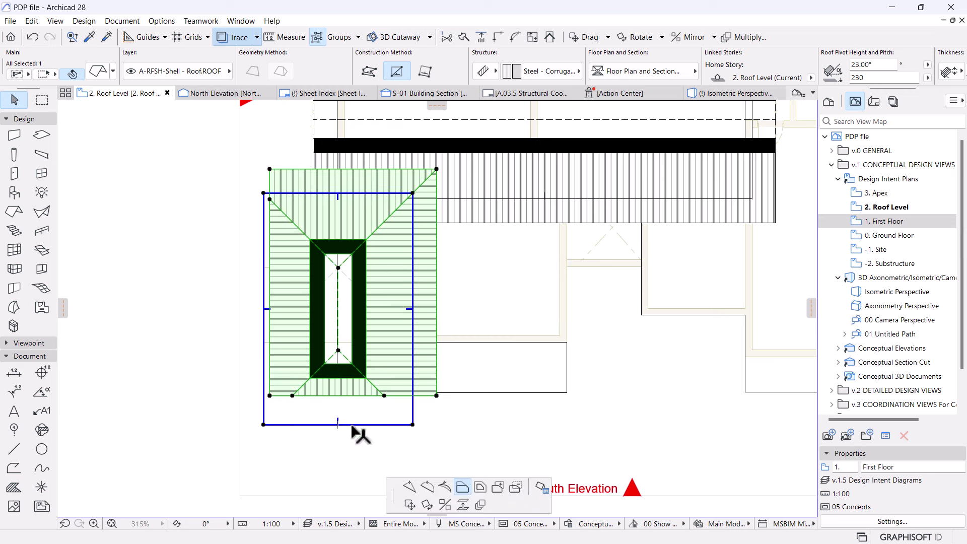
pyautogui.click(337, 350)
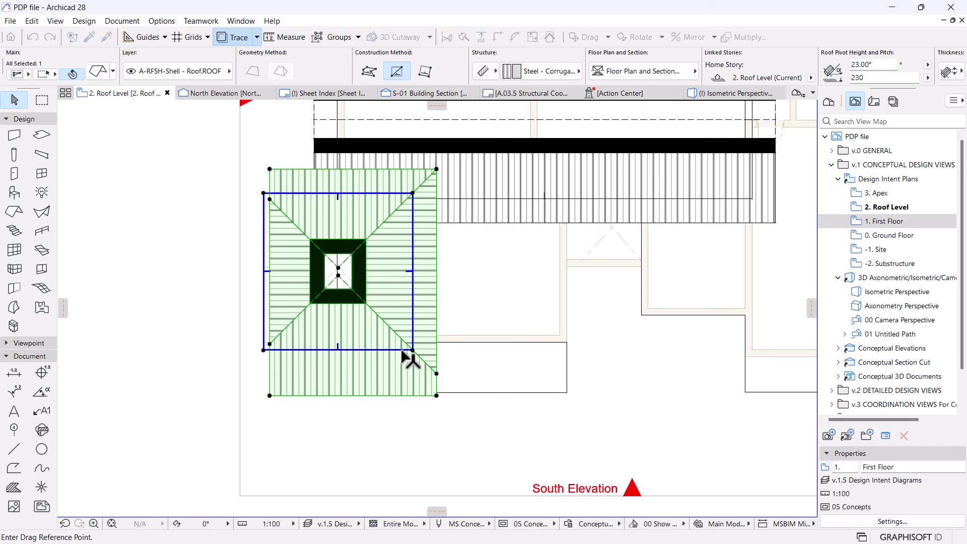
# - Start moving the small roof with its pivot rectangle's north-east corner as the reference point
pyautogui.click(413, 193)
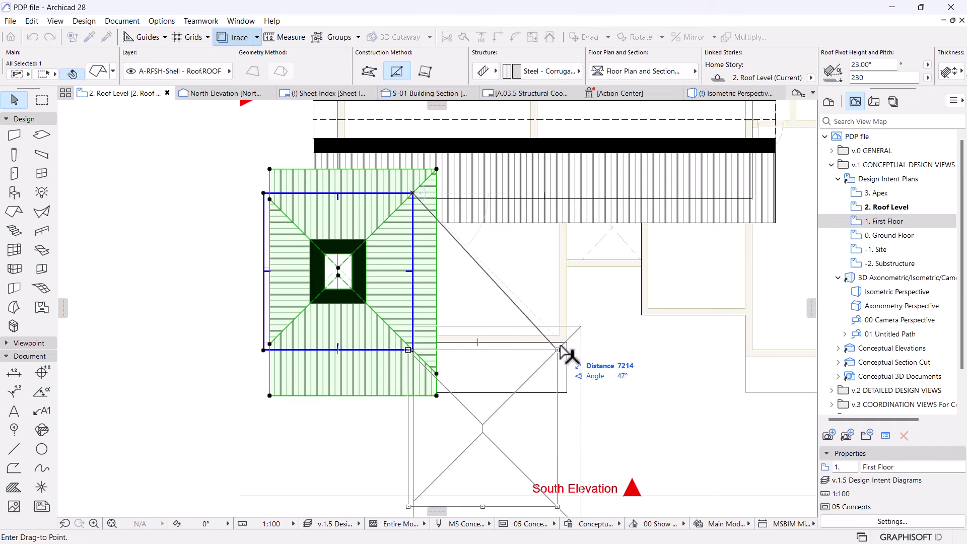
# - Move the hip roof onto the wall corner to the southeast and offset its west pivot edge about 1006 outward to the wall line
pyautogui.click(567, 343)
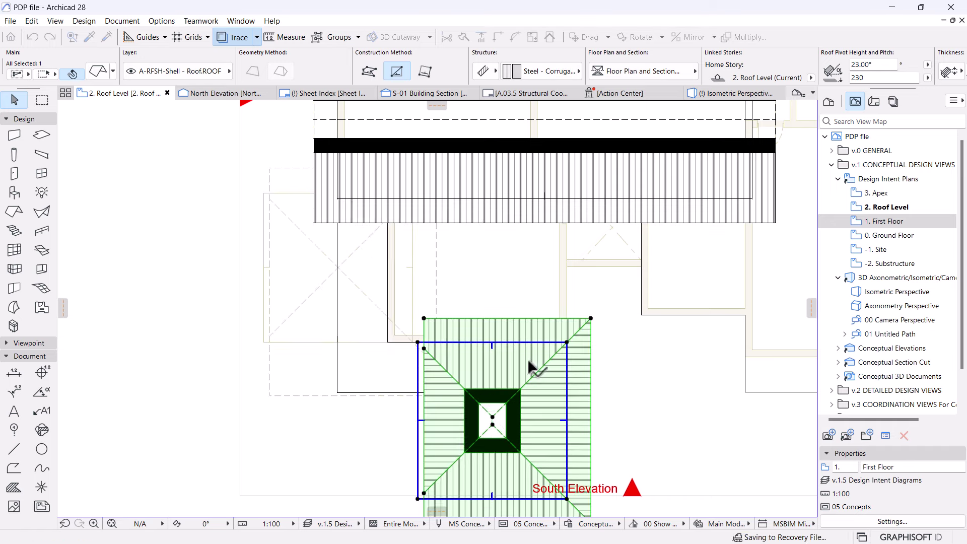
pyautogui.click(416, 370)
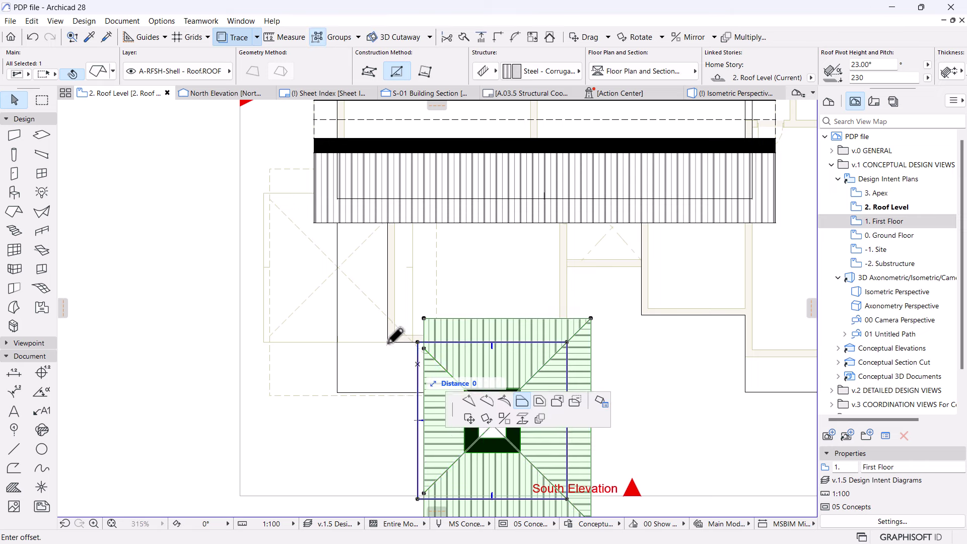
pyautogui.click(390, 341)
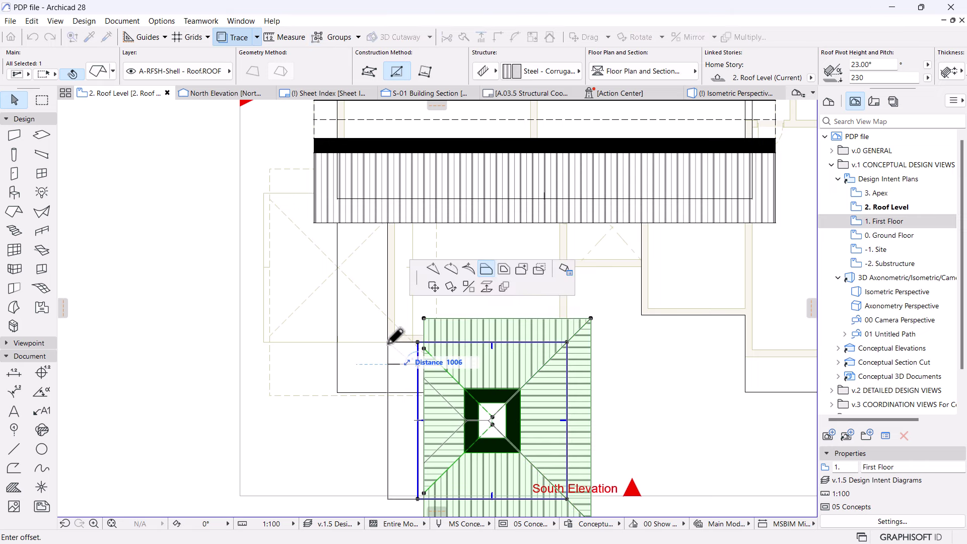
pyautogui.click(425, 365)
pyautogui.click(389, 332)
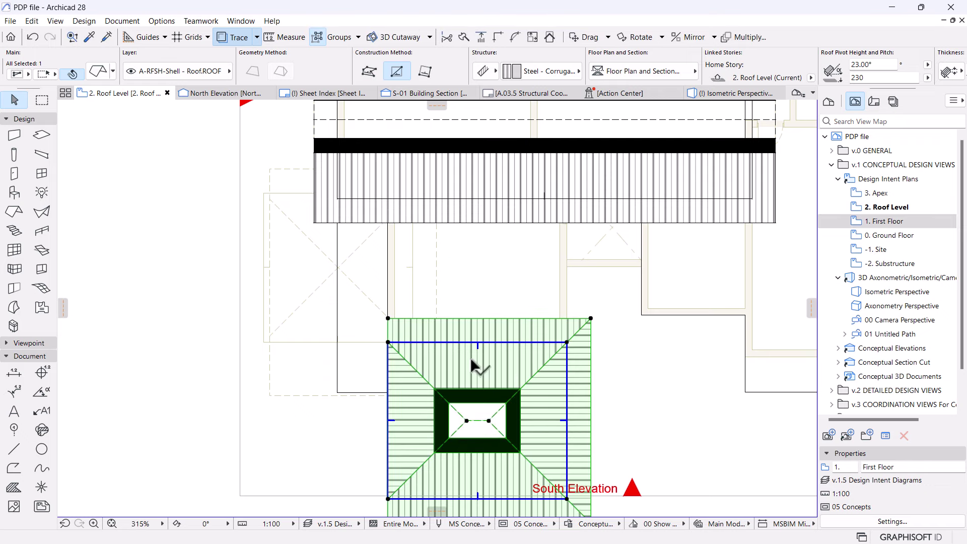
# - Turn both hipped ends of the roof into gables by stretching the ridge ends to the east and west pivot edges
pyautogui.scroll(-2, 471, 360)
pyautogui.scroll(2, 471, 372)
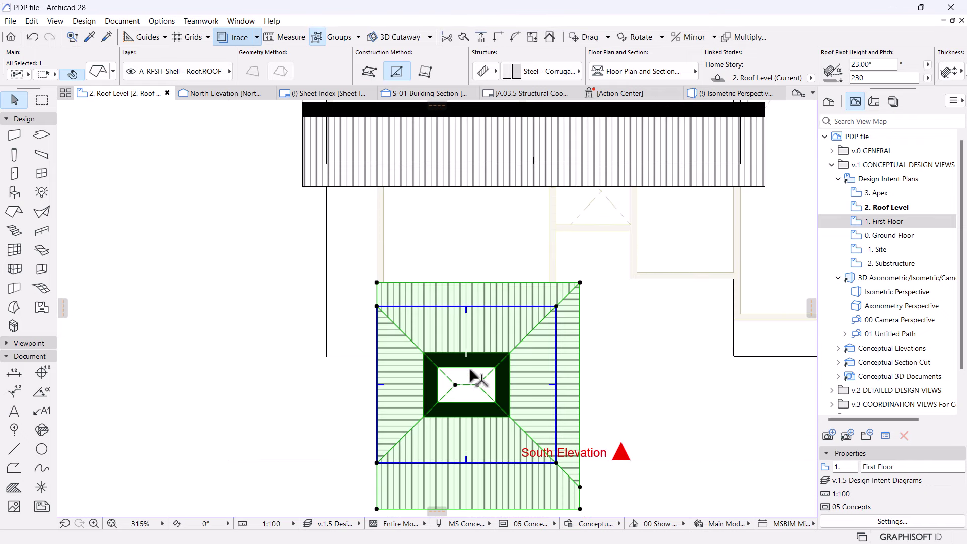
pyautogui.click(477, 385)
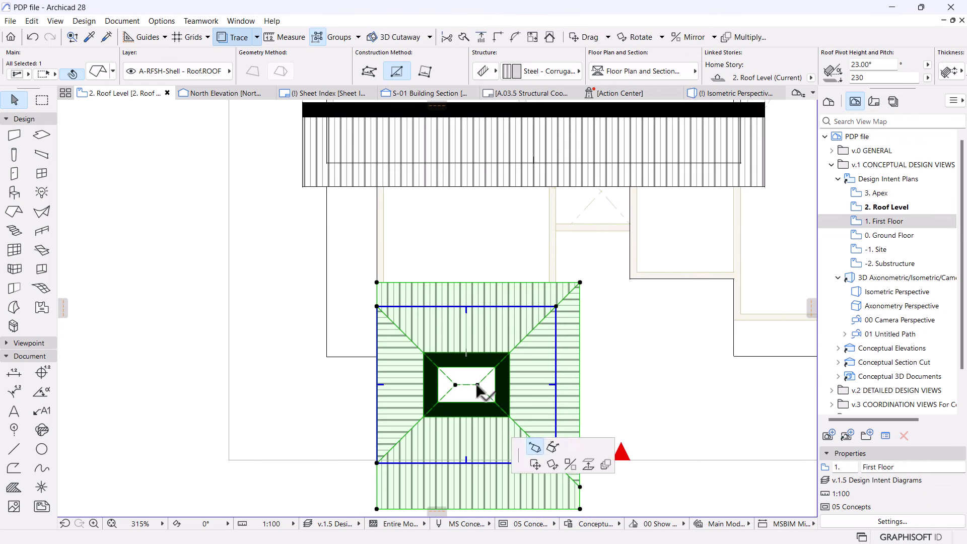
pyautogui.click(557, 384)
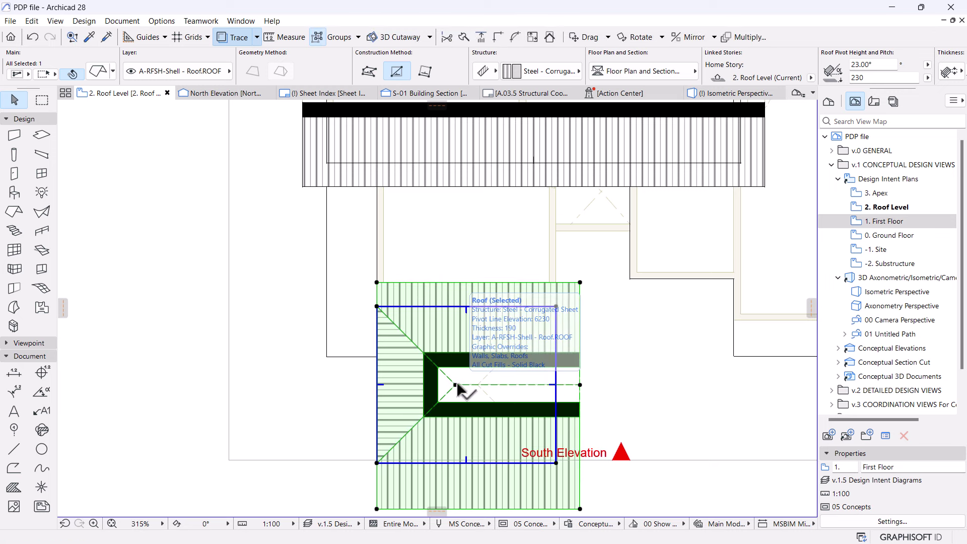
pyautogui.click(456, 384)
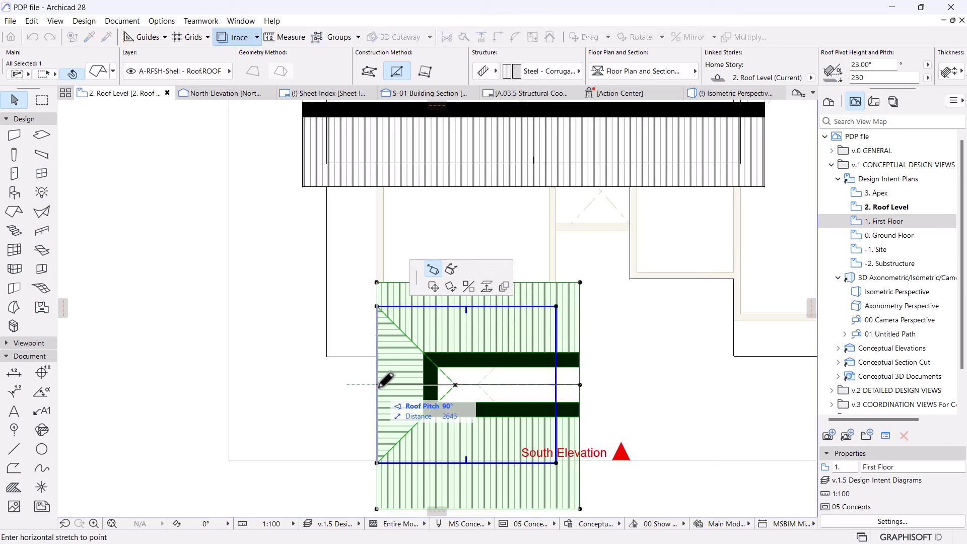
pyautogui.click(379, 384)
# - Rotate the gable roof 90° about the middle of its ridge so the ridge runs north-south
pyautogui.hotkey('ctrl', 'e')
pyautogui.click(473, 384)
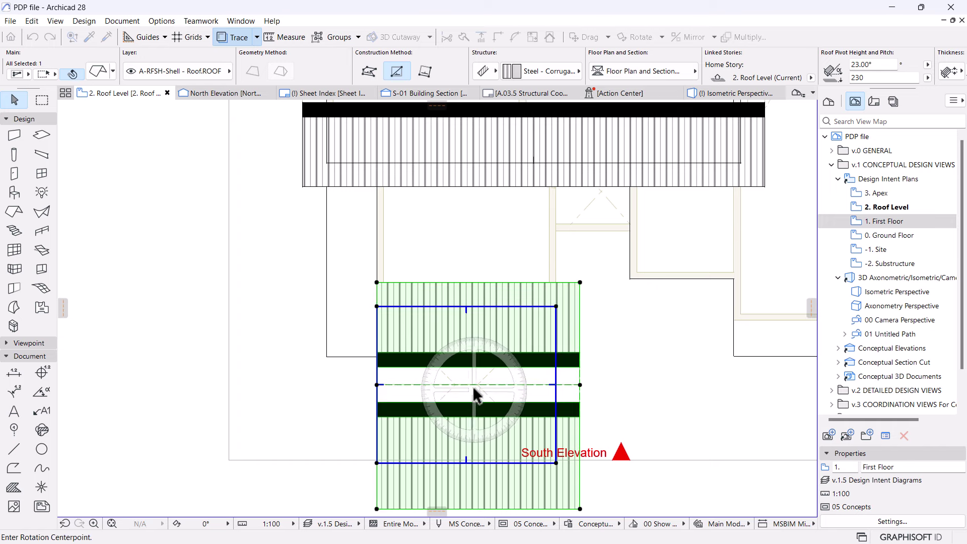
pyautogui.click(625, 384)
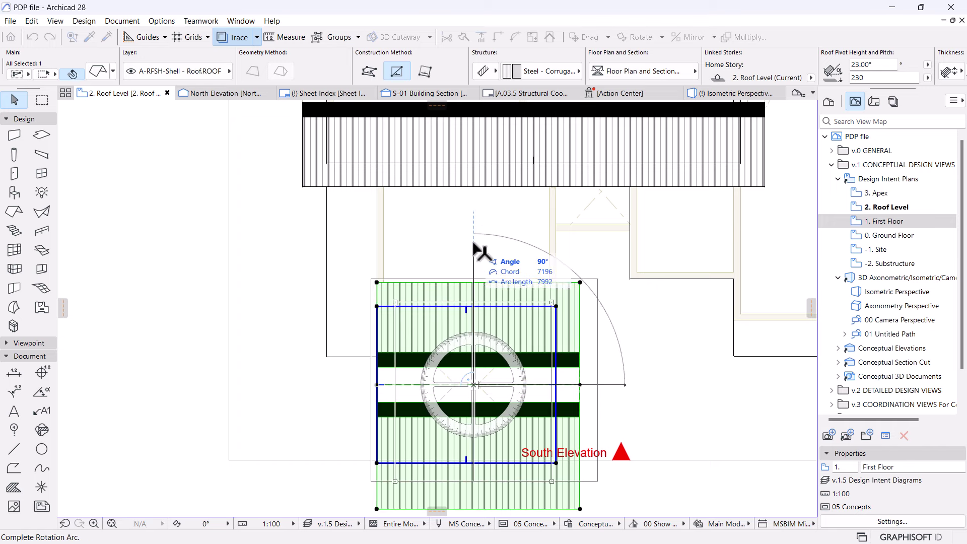
pyautogui.click(473, 261)
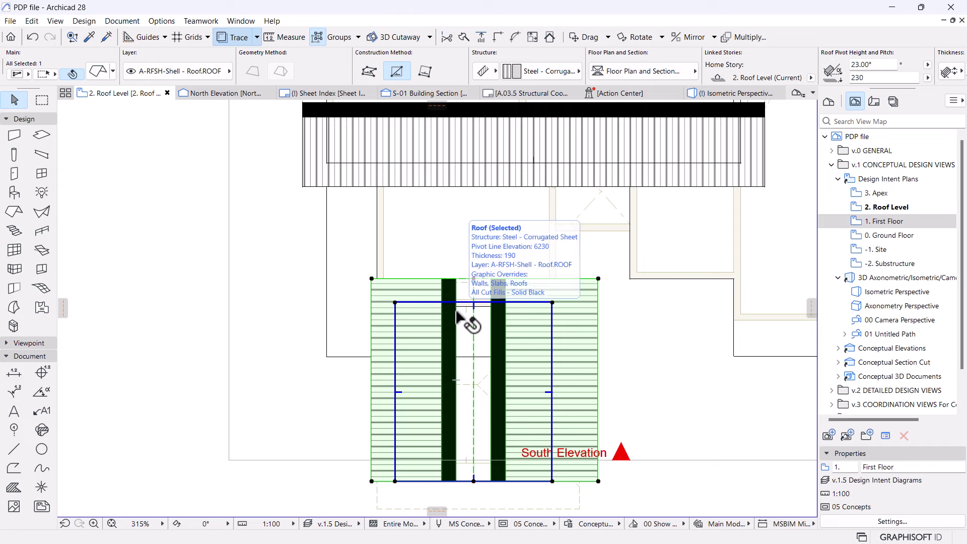
# - Move the roof's northwest pivot corner onto the west wall face and offset its east pivot edge about 709 to the east wall
pyautogui.hotkey('ctrl', 'd')
pyautogui.click(394, 302)
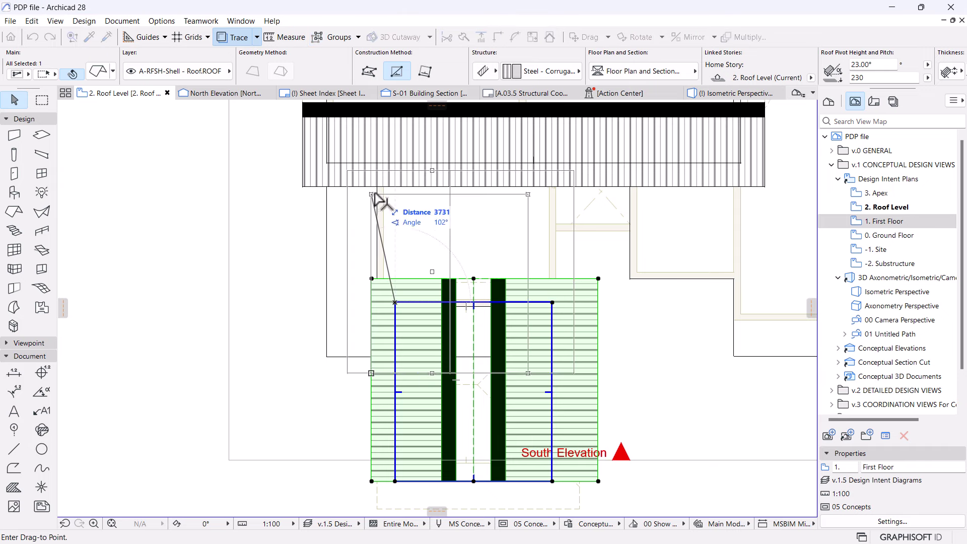
pyautogui.click(376, 235)
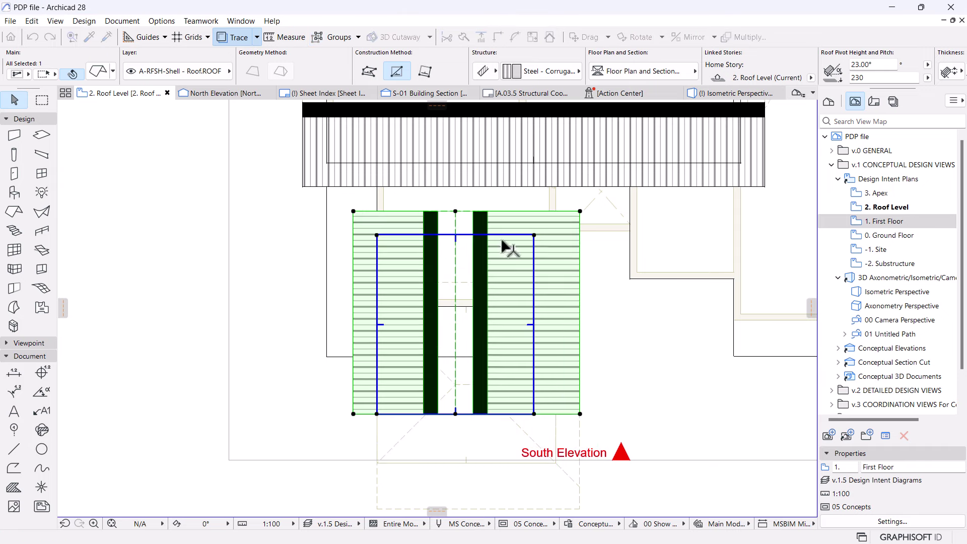
pyautogui.click(532, 253)
pyautogui.click(486, 269)
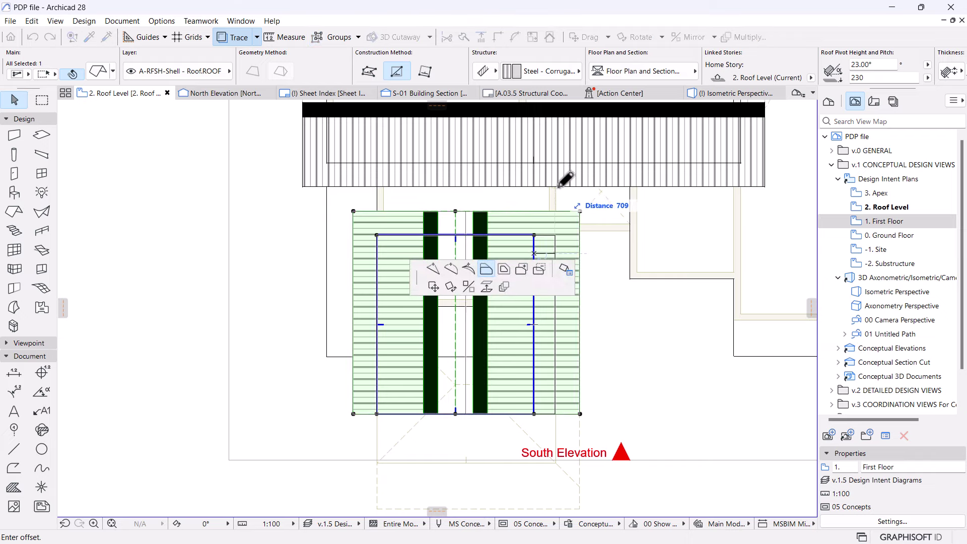
pyautogui.scroll(3, 565, 179)
pyautogui.click(563, 182)
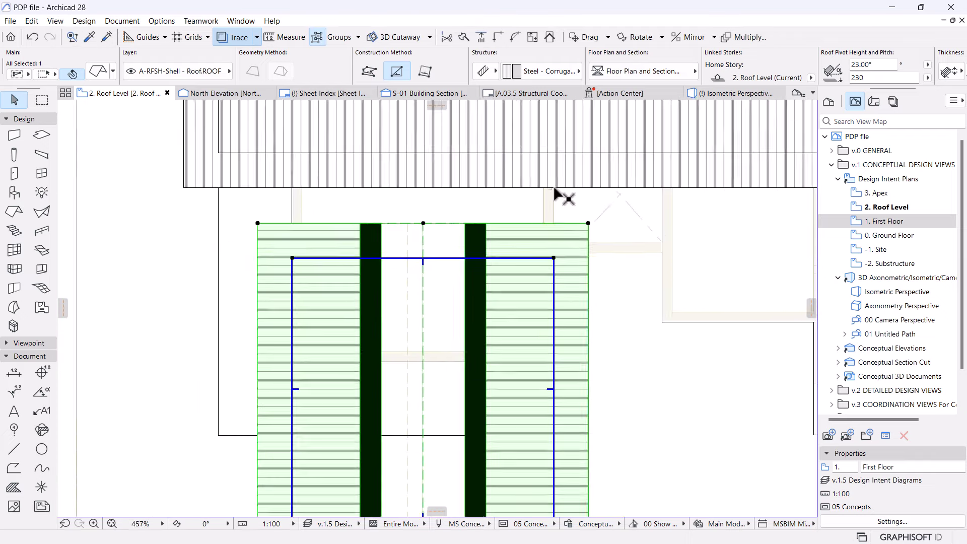
# - Move the gable roof north into the main roof until its south pivot edge lies on the front wall's outer face
pyautogui.scroll(-2, 554, 188)
pyautogui.click(552, 246)
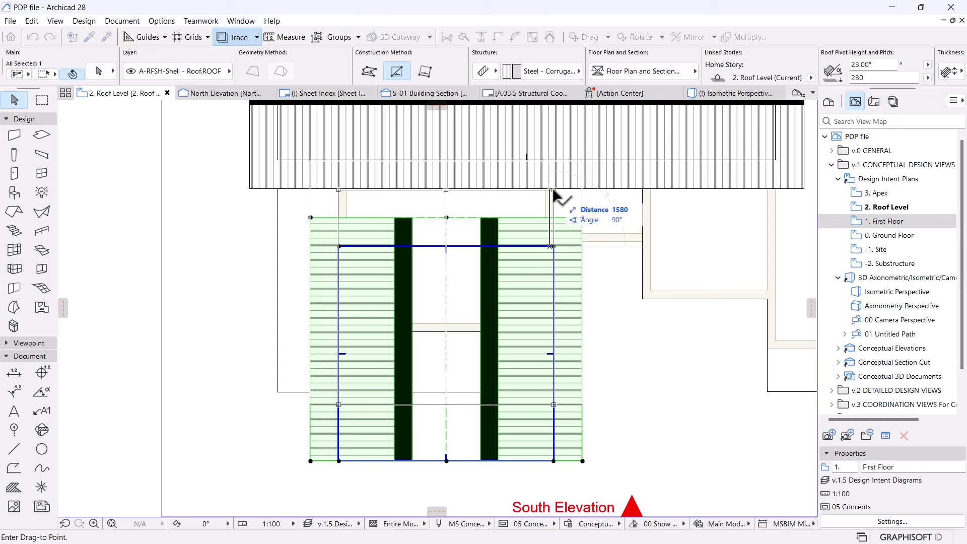
pyautogui.click(540, 193)
pyautogui.scroll(-5, 466, 327)
pyautogui.scroll(5, 466, 371)
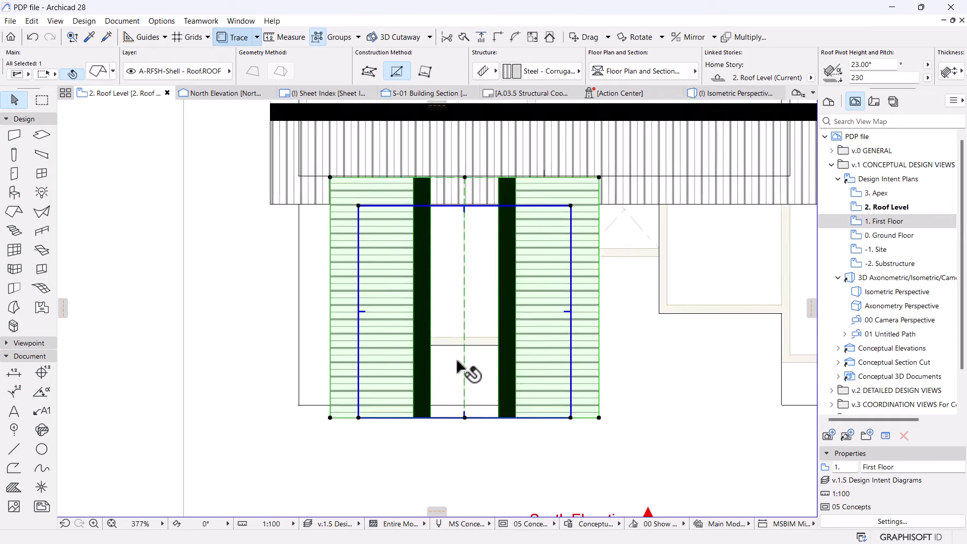
pyautogui.hotkey('ctrl', 'd')
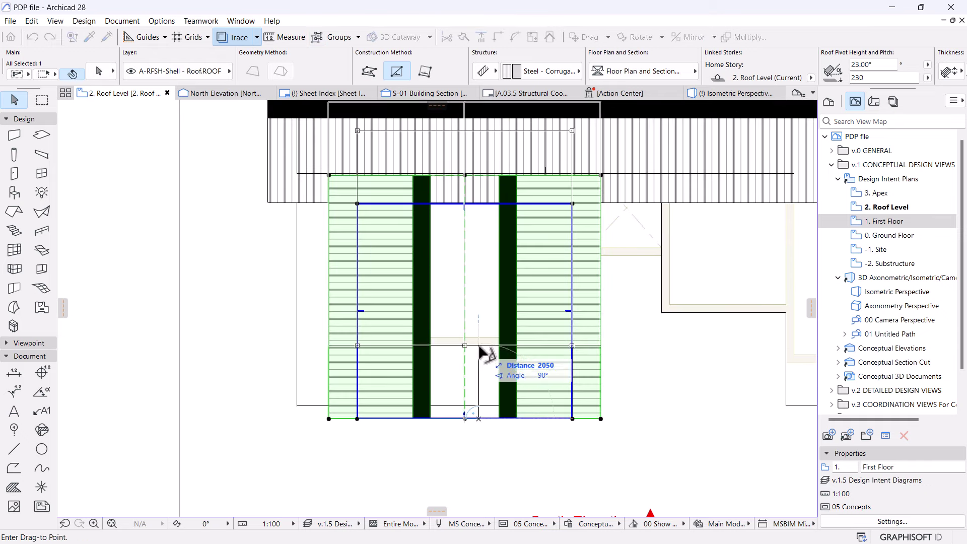
pyautogui.click(485, 352)
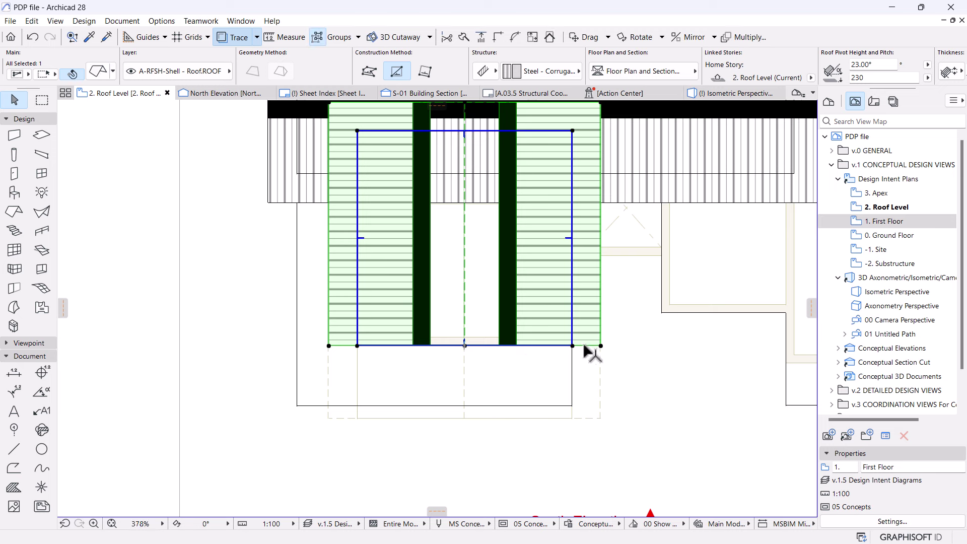
# - Offset the gable roof's south edge outward to form a small overhang beyond the front wall, and deselect the roof
pyautogui.click(583, 345)
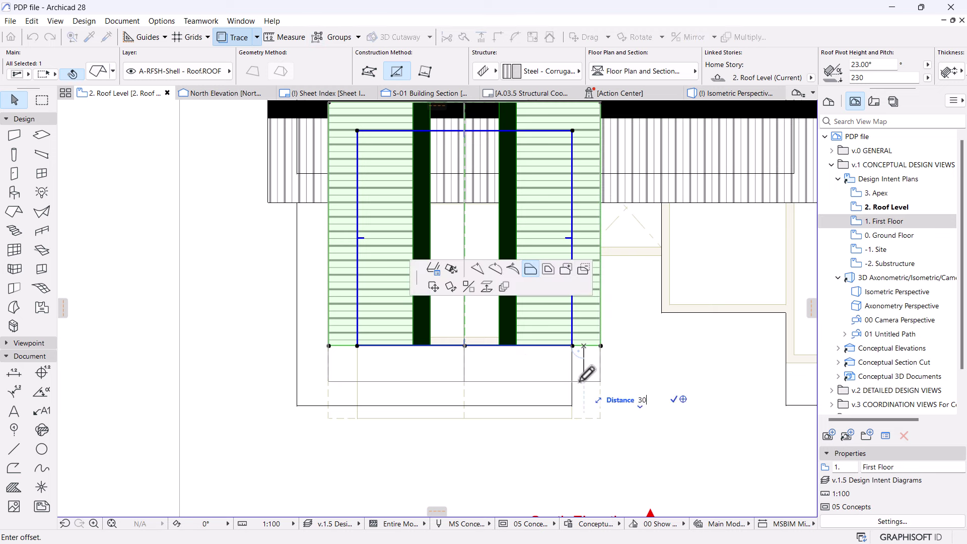
pyautogui.write('30')
pyautogui.press('Return')
pyautogui.press('Escape')
# - In the Isometric Perspective view, select the two roof-level slabs and set their elevation relative to the 2. Roof Level home story to 0
pyautogui.scroll(-2, 468, 295)
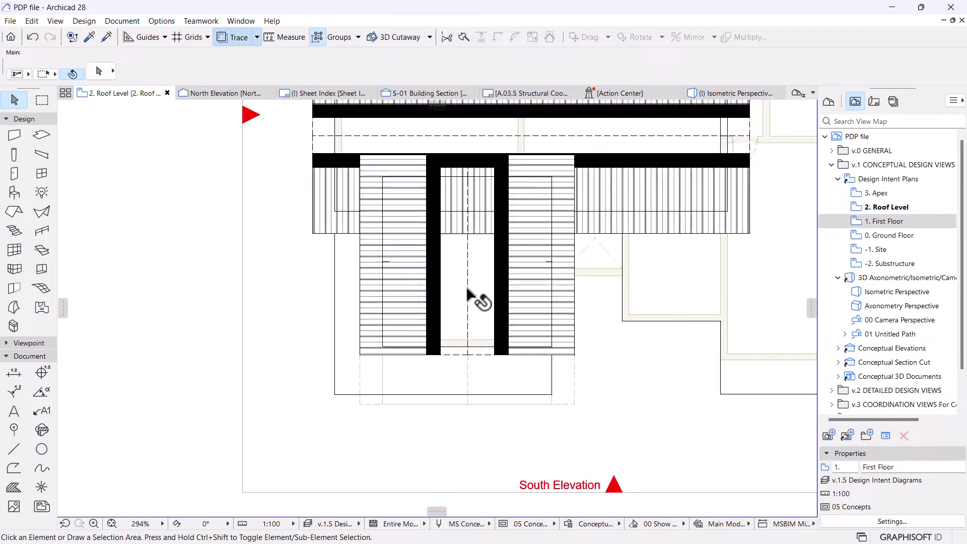
pyautogui.scroll(-2, 468, 297)
pyautogui.moveTo(468, 297); pyautogui.dragTo(442, 379, button='middle')
pyautogui.scroll(1, 481, 249)
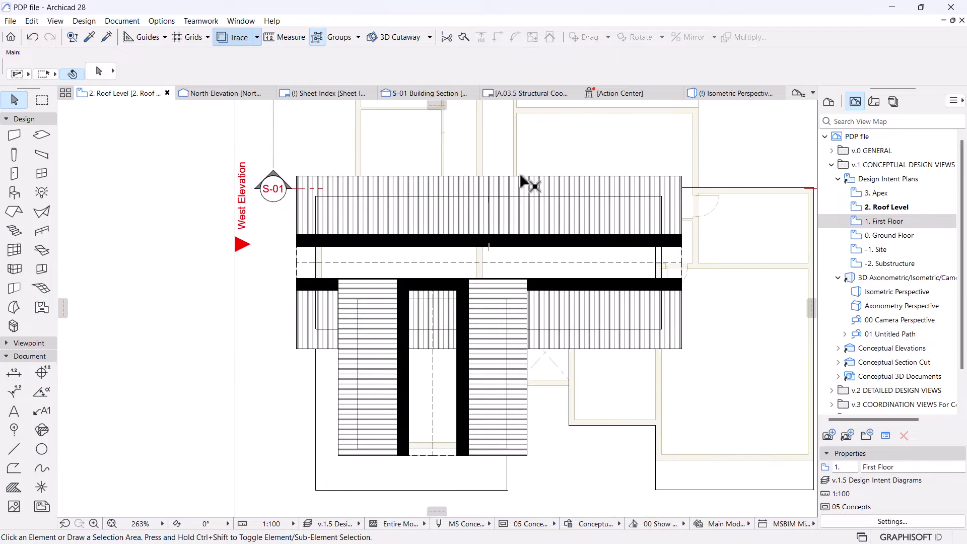
pyautogui.click(698, 99)
pyautogui.keyDown('shift'); pyautogui.moveTo(638, 253); pyautogui.dragTo(613, 209, button='middle'); pyautogui.keyUp('shift')
pyautogui.click(582, 209)
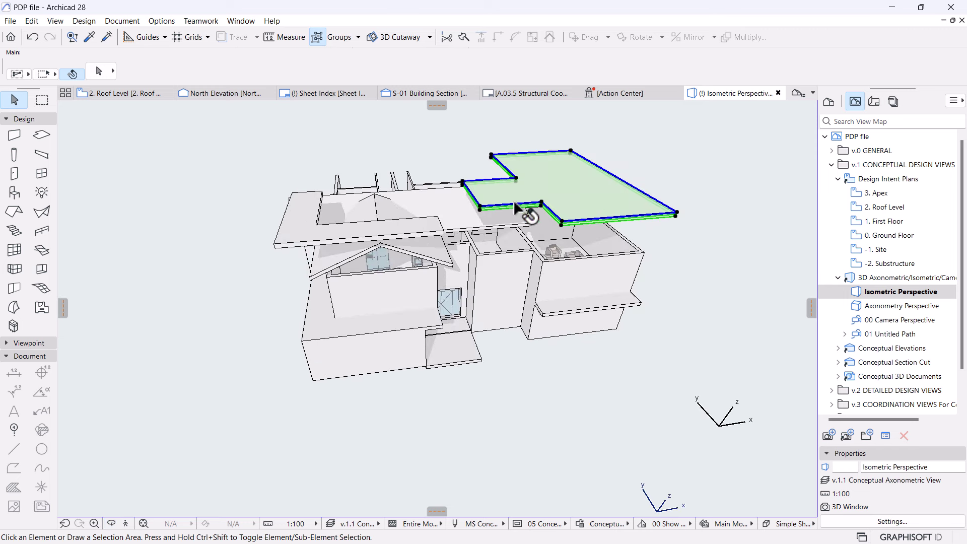
pyautogui.keyDown('shift'); pyautogui.click(337, 234); pyautogui.keyUp('shift')
pyautogui.scroll(2, 484, 241)
pyautogui.keyDown('shift'); pyautogui.moveTo(486, 244); pyautogui.dragTo(793, 120, button='middle'); pyautogui.keyUp('shift')
pyautogui.write('0')
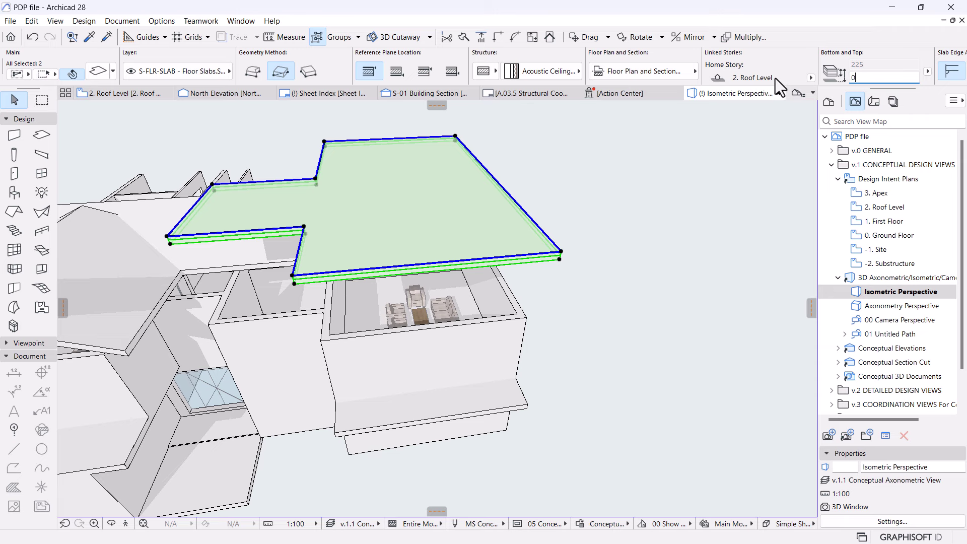
pyautogui.press('Return')
# - Select the south gable roof in the 3D view and offset its east eave edge inward to reduce the overhang
pyautogui.scroll(-3, 691, 249)
pyautogui.keyDown('shift'); pyautogui.moveTo(691, 249); pyautogui.dragTo(321, 319, button='middle'); pyautogui.keyUp('shift')
pyautogui.scroll(6, 321, 319)
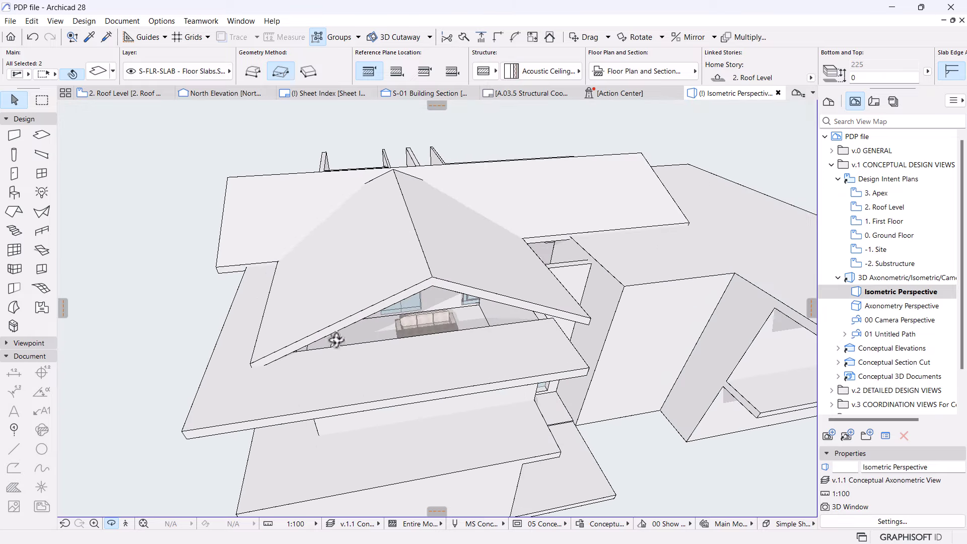
pyautogui.keyDown('shift'); pyautogui.moveTo(570, 280); pyautogui.dragTo(556, 231, button='middle'); pyautogui.keyUp('shift')
pyautogui.click(263, 252)
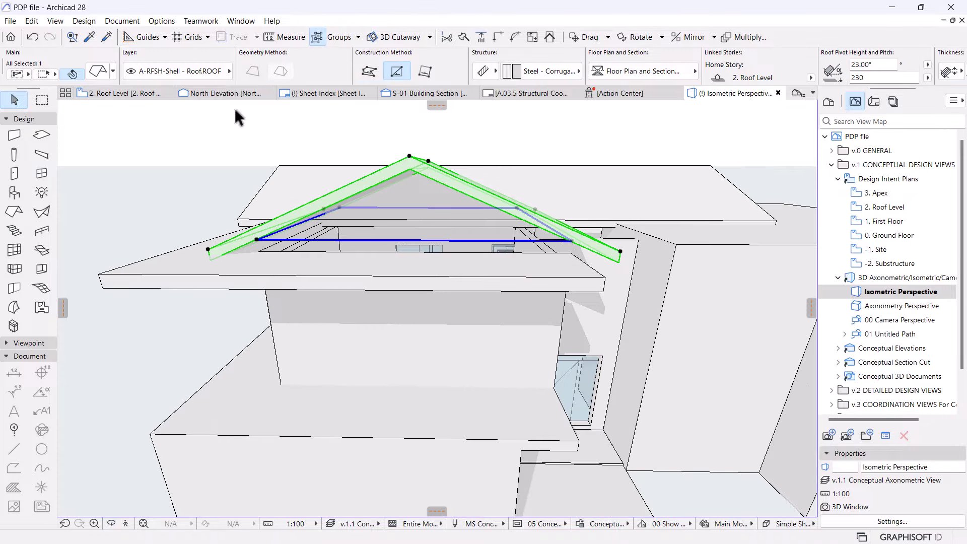
pyautogui.click(124, 93)
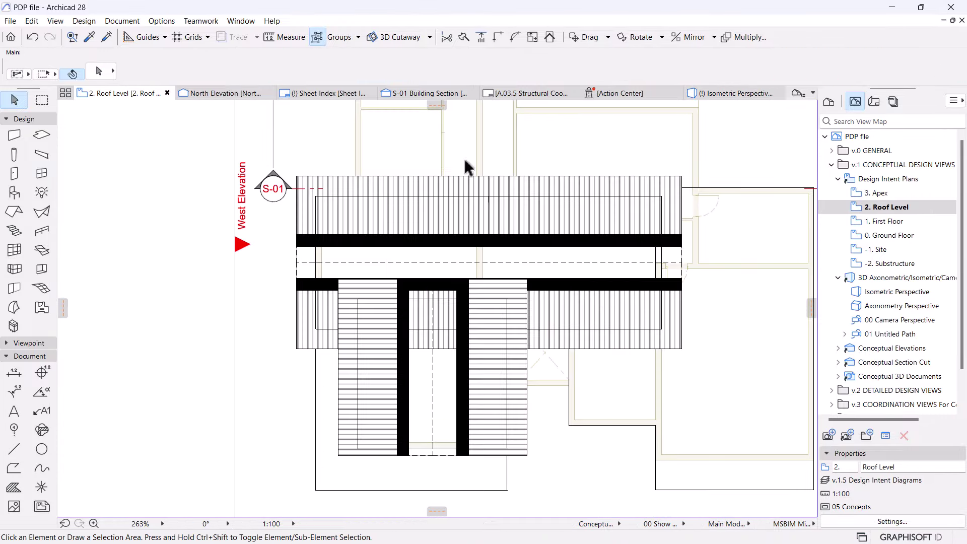
pyautogui.click(687, 93)
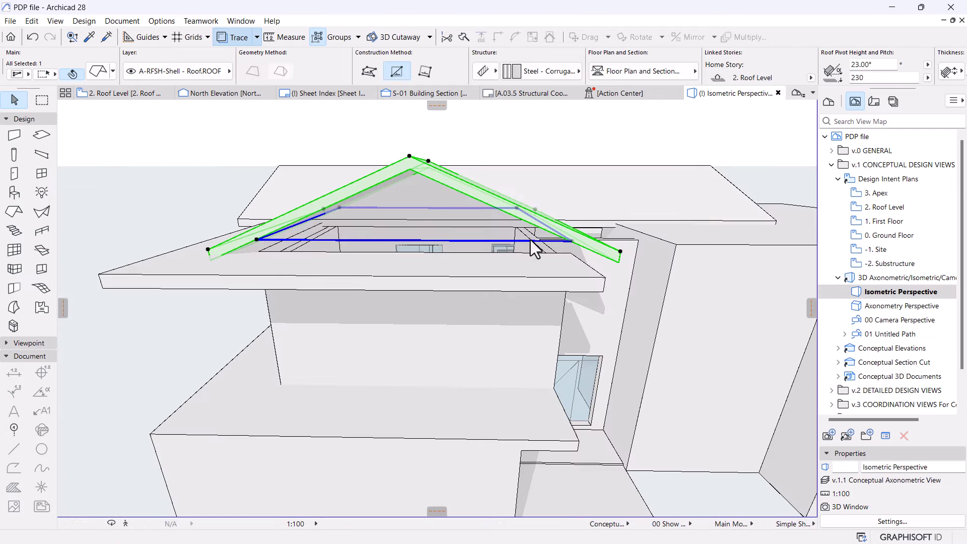
pyautogui.keyDown('shift'); pyautogui.moveTo(571, 226); pyautogui.dragTo(523, 315, button='middle'); pyautogui.keyUp('shift')
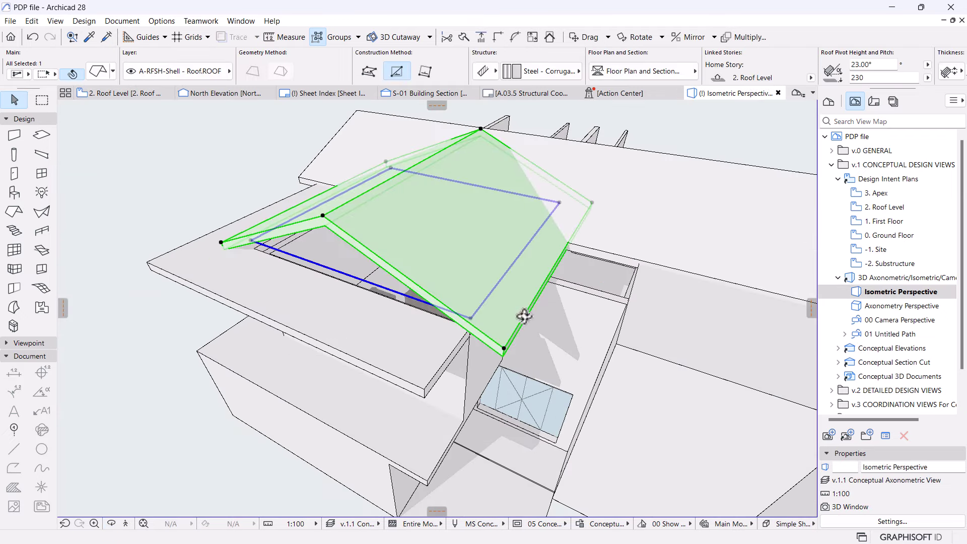
pyautogui.click(524, 315)
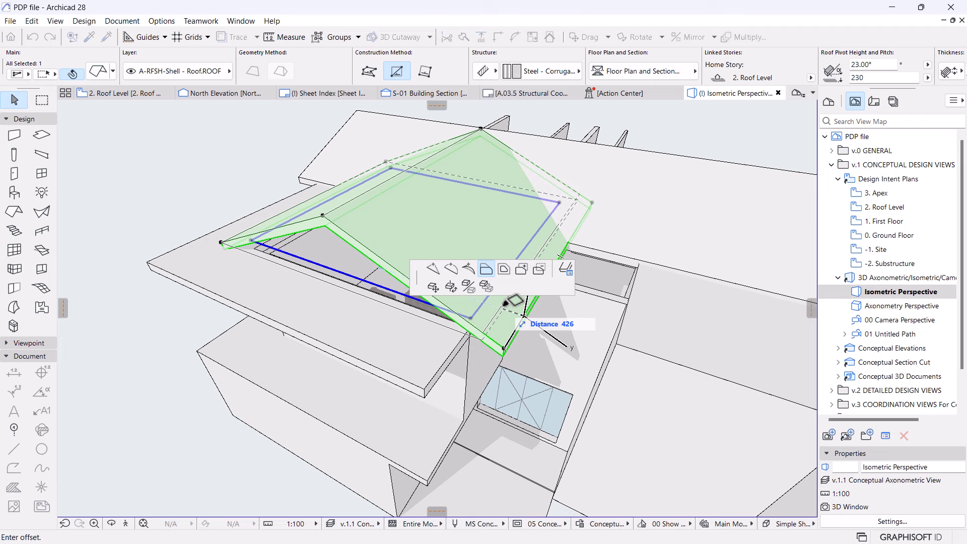
pyautogui.press('Return')
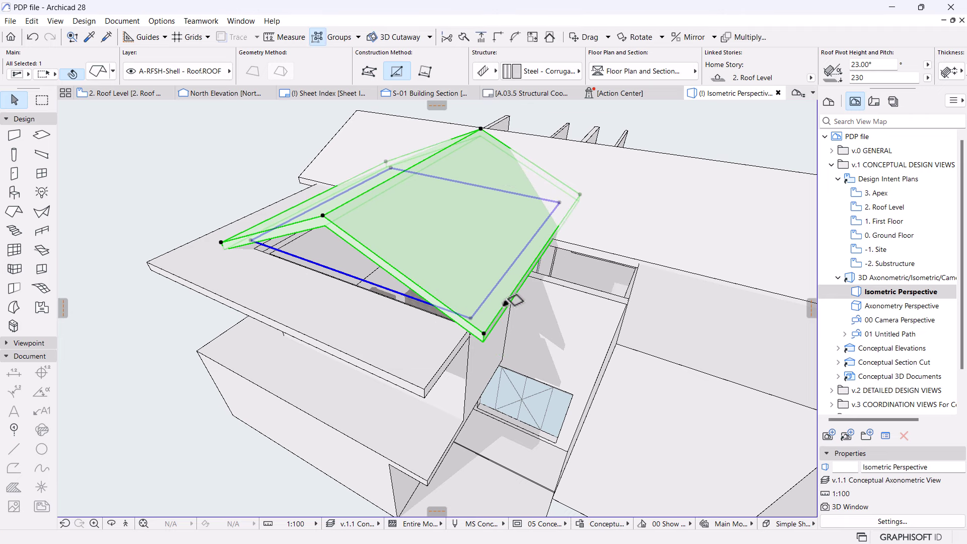
# - Offset the gable roof's east eave edge by a further 250 inward
pyautogui.keyDown('shift'); pyautogui.moveTo(509, 301); pyautogui.dragTo(541, 282, button='middle'); pyautogui.keyUp('shift')
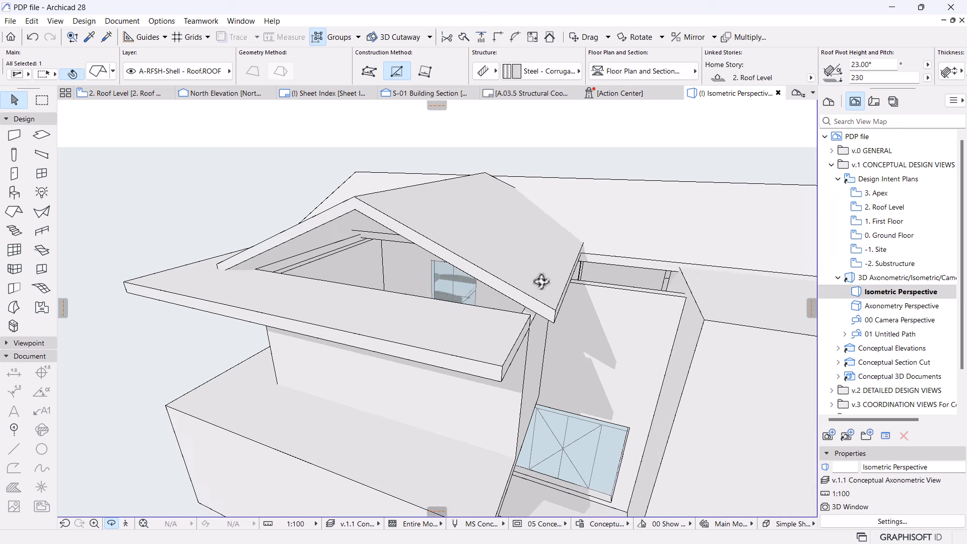
pyautogui.click(556, 305)
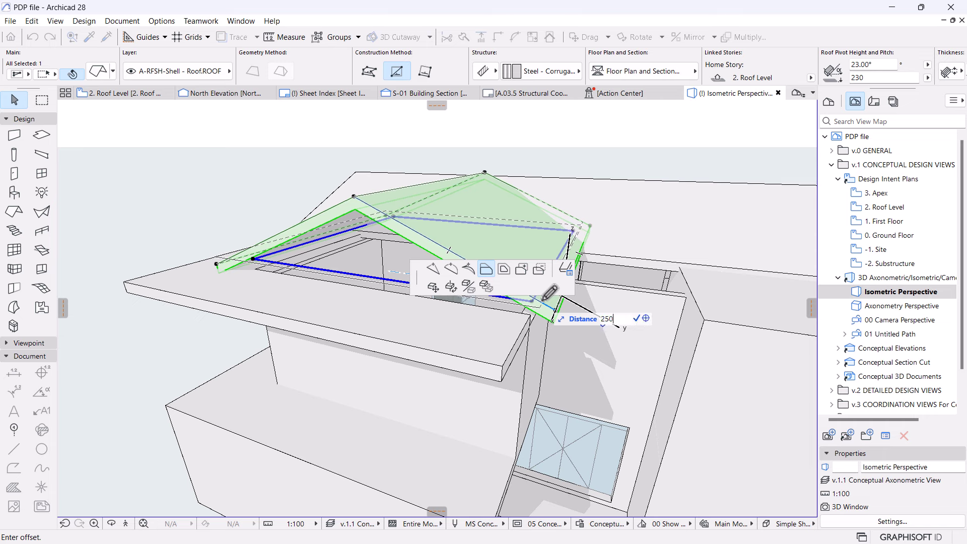
pyautogui.press('Return')
# - Offset the south gable roof's west eave edge inward by 650
pyautogui.keyDown('shift'); pyautogui.moveTo(549, 292); pyautogui.dragTo(384, 334, button='middle'); pyautogui.keyUp('shift')
pyautogui.click(336, 253)
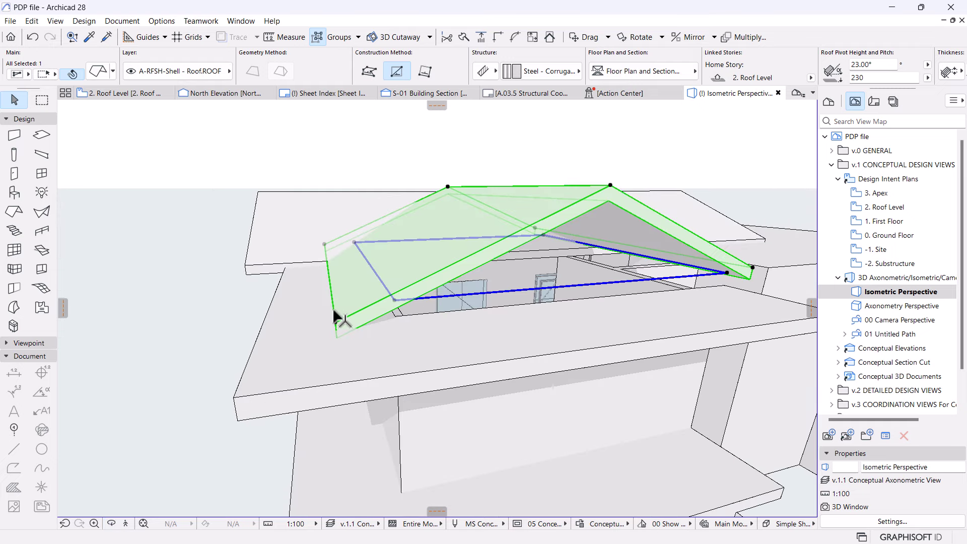
pyautogui.click(353, 290)
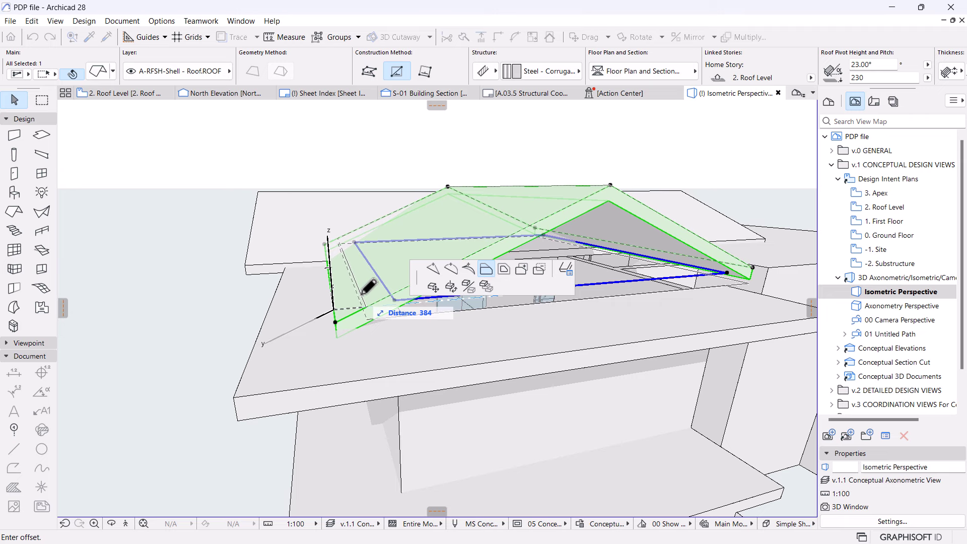
pyautogui.write('650')
pyautogui.press('Return')
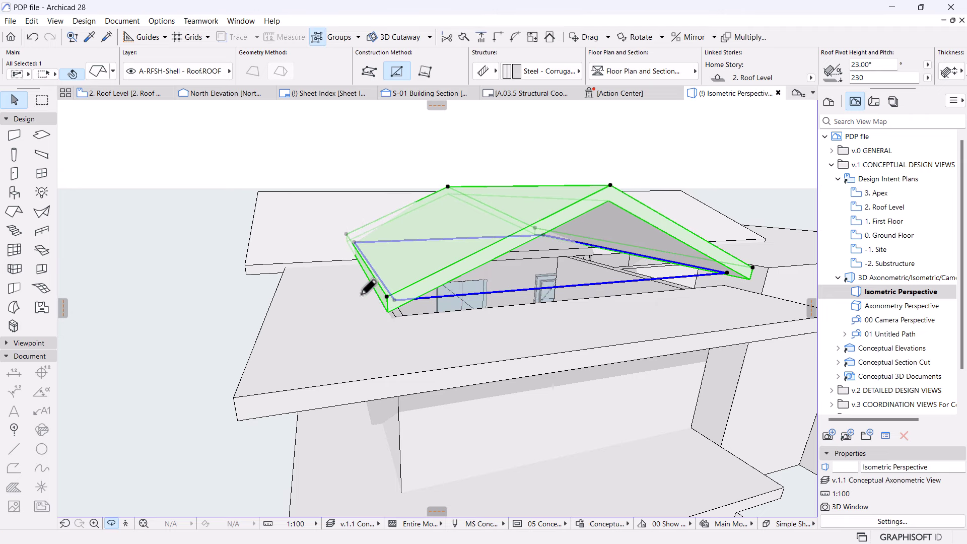
pyautogui.keyDown('shift'); pyautogui.moveTo(367, 287); pyautogui.dragTo(505, 276, button='middle'); pyautogui.keyUp('shift')
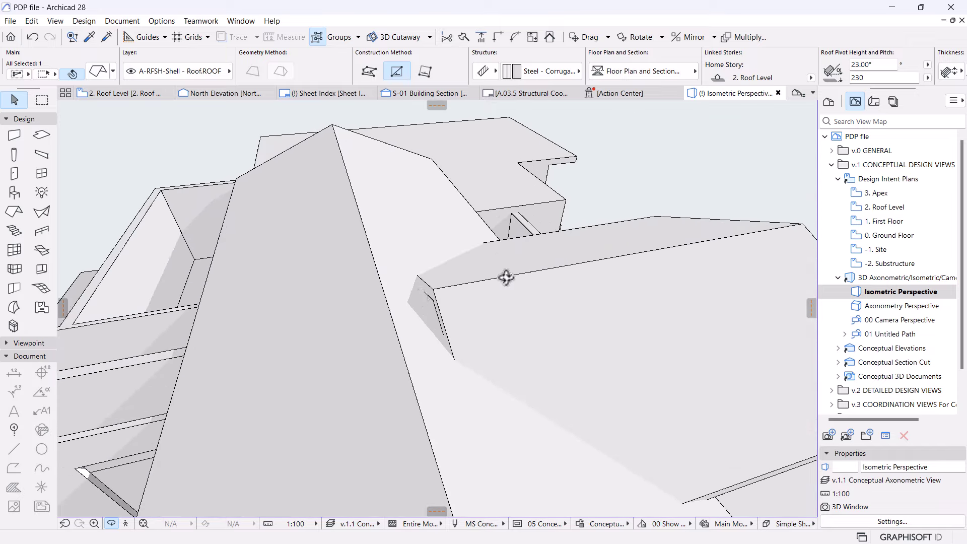
pyautogui.click(443, 330)
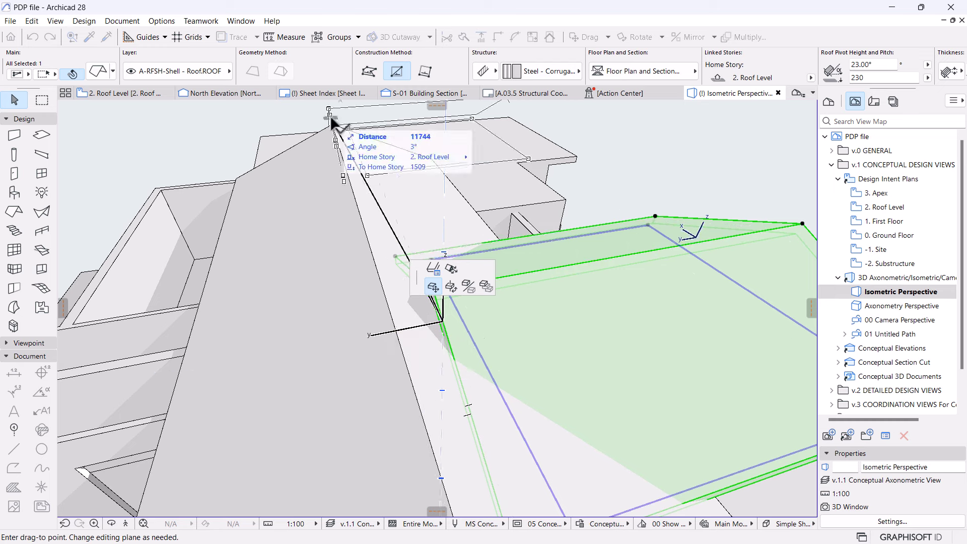
pyautogui.press('Escape')
pyautogui.click(451, 348)
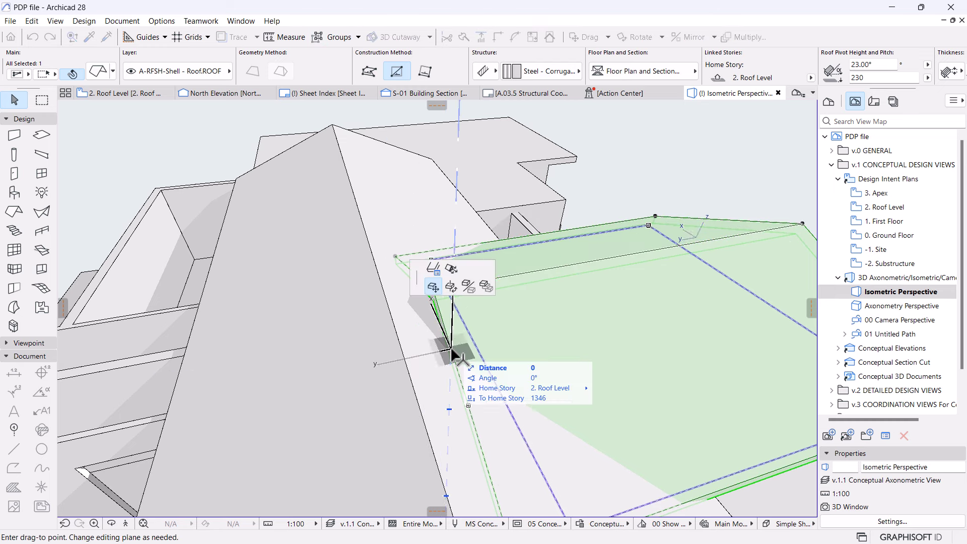
pyautogui.press('Escape')
pyautogui.click(411, 271)
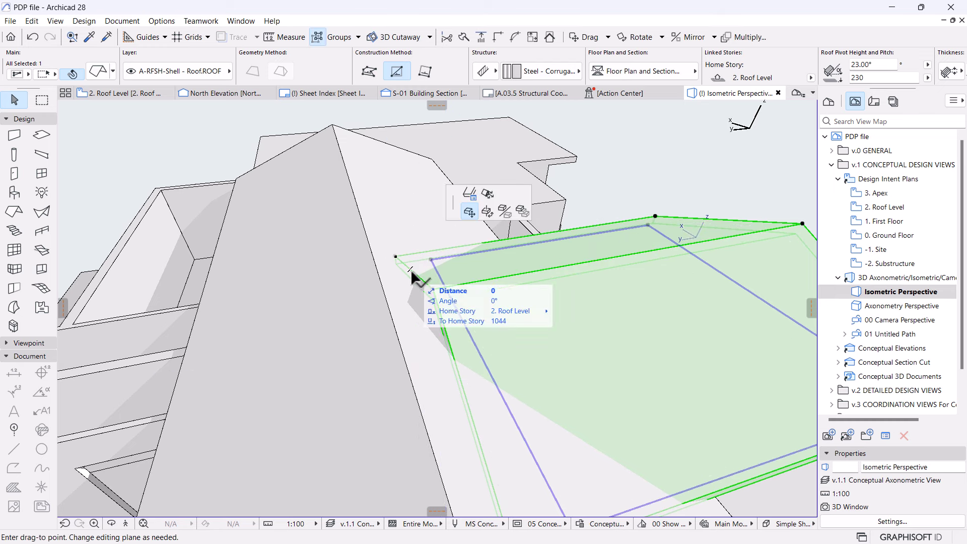
pyautogui.press('Escape')
# - Split the south gable roof into single-plane roofs and accept the replacement of the multi-plane roof
pyautogui.scroll(-3, 411, 272)
pyautogui.scroll(-5, 410, 272)
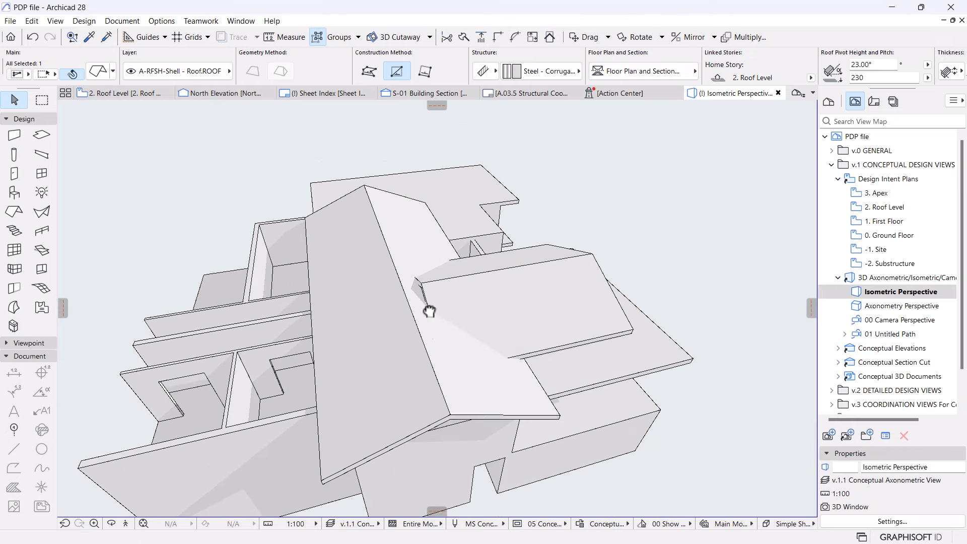
pyautogui.rightClick(591, 146)
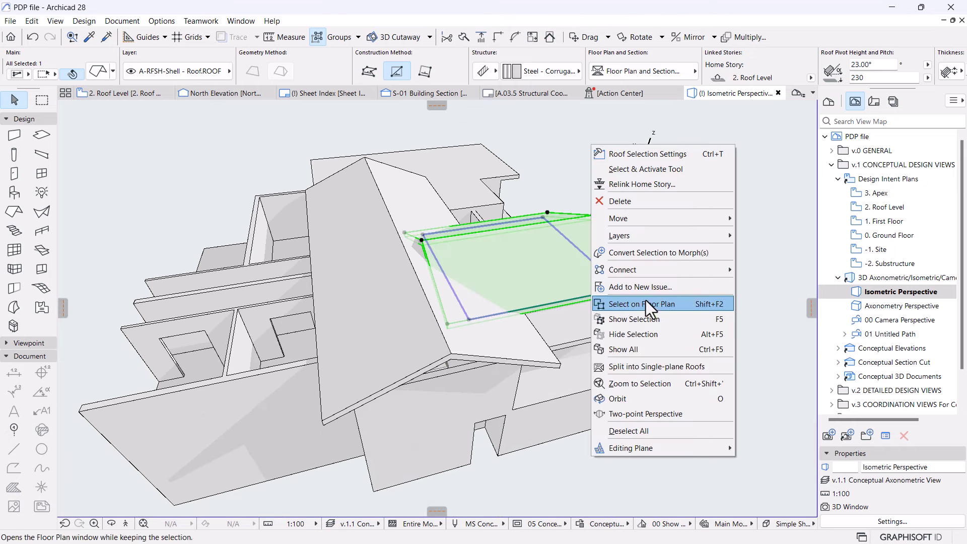
pyautogui.click(629, 366)
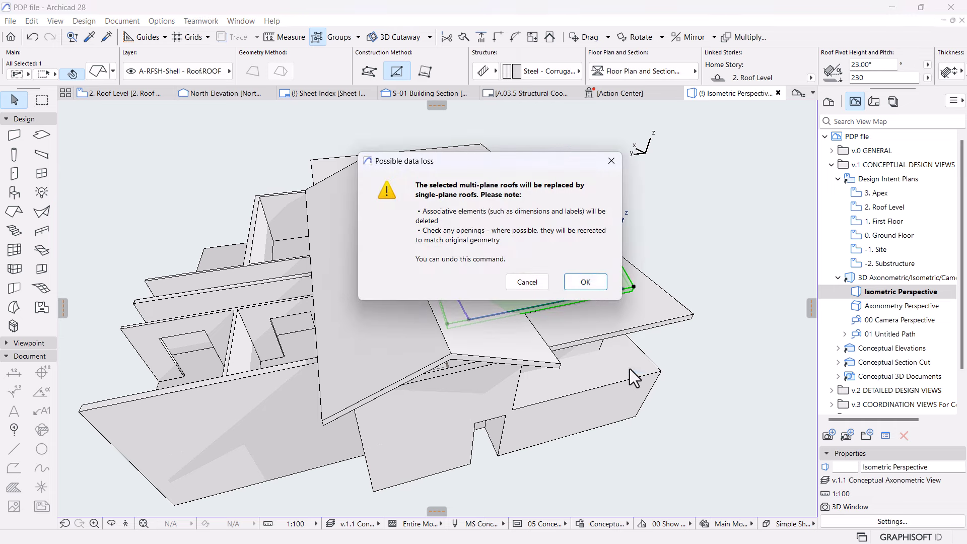
pyautogui.click(579, 280)
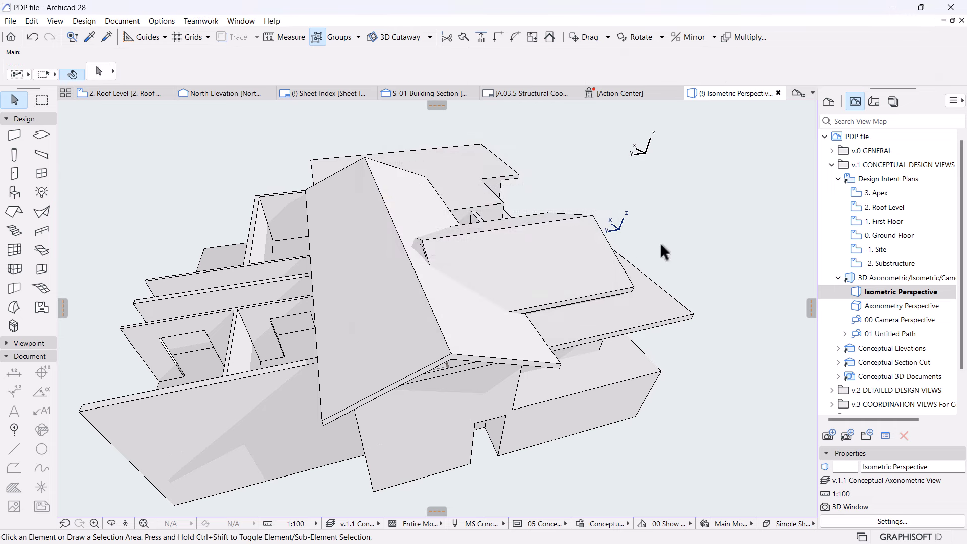
# - Select the nearer split roof plane and offset its inner end edge as far as the main roof's ridge
pyautogui.click(578, 264)
pyautogui.scroll(4, 398, 255)
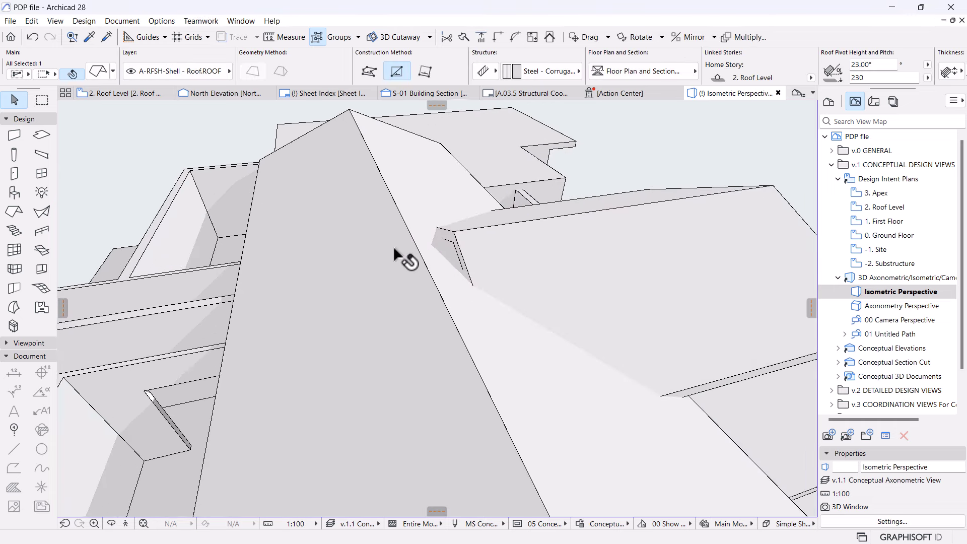
pyautogui.click(468, 264)
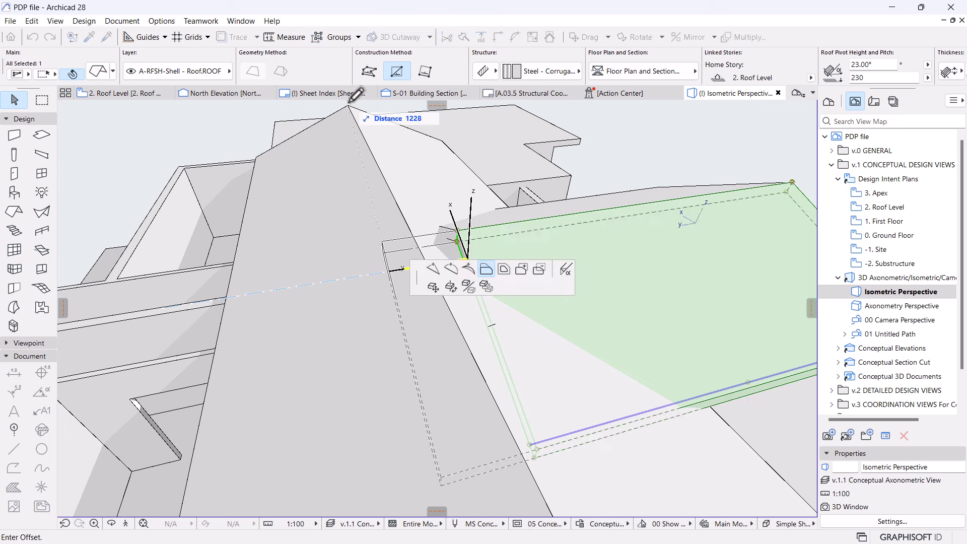
pyautogui.click(350, 104)
# - Offset the other split roof plane's inner end edge to align with the extended plane, and deselect it
pyautogui.click(469, 229)
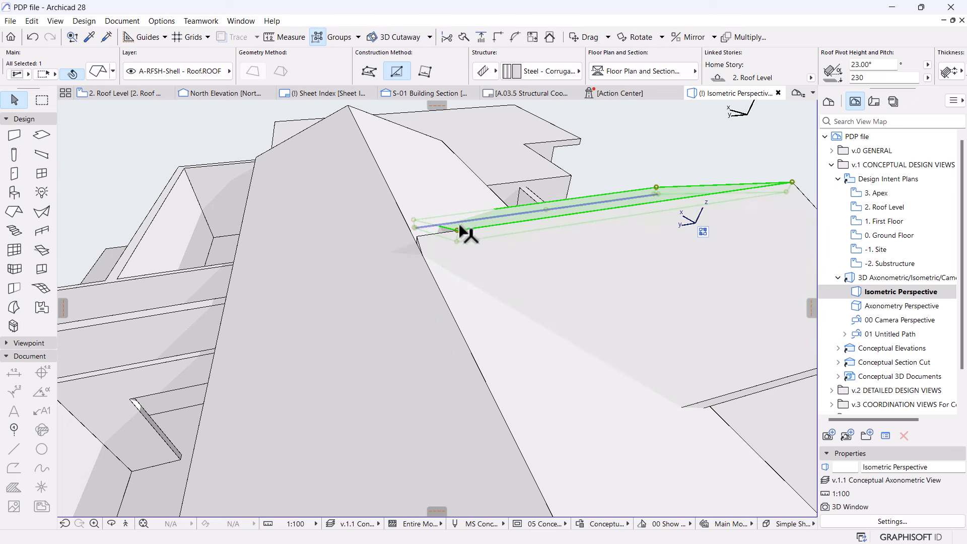
pyautogui.click(367, 239)
pyautogui.scroll(5, 383, 236)
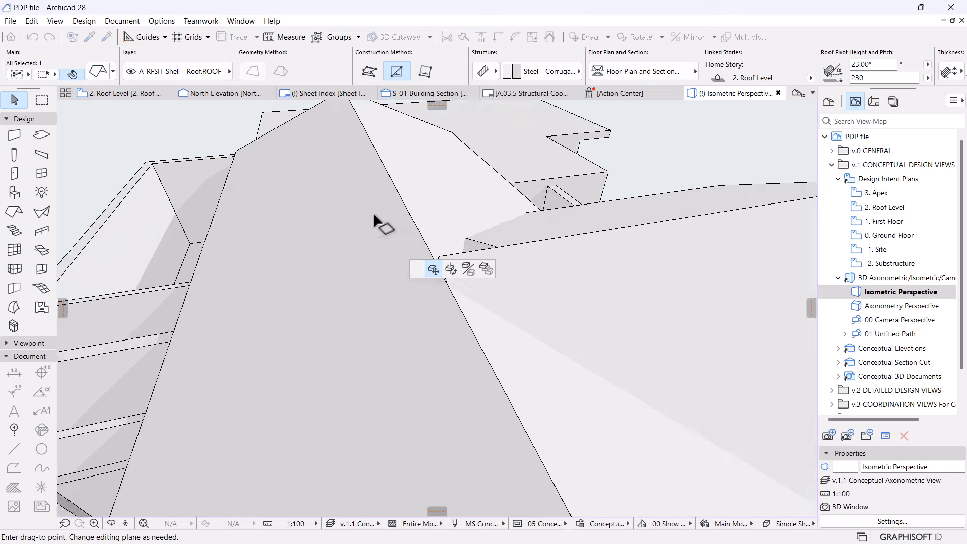
pyautogui.press('Escape')
pyautogui.click(509, 293)
pyautogui.scroll(-4, 391, 294)
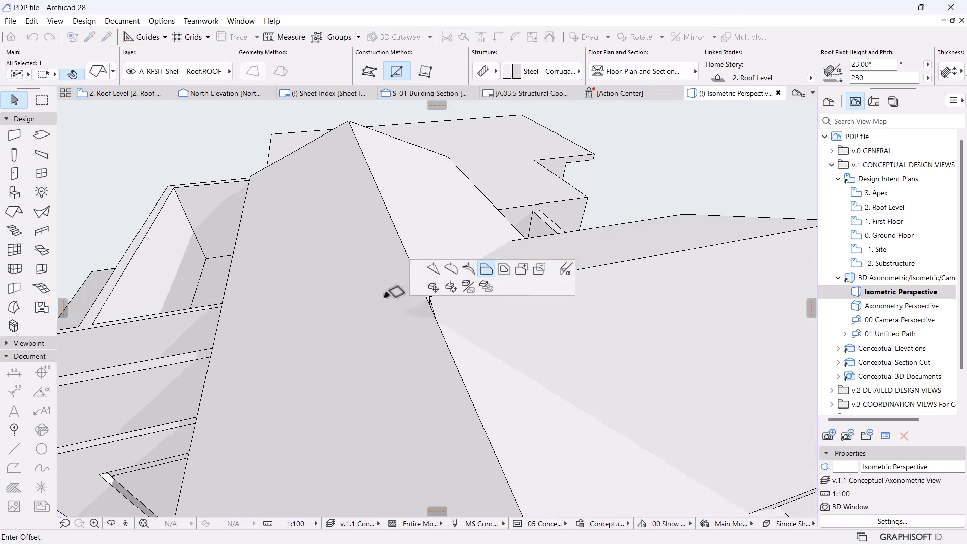
pyautogui.scroll(-1, 424, 322)
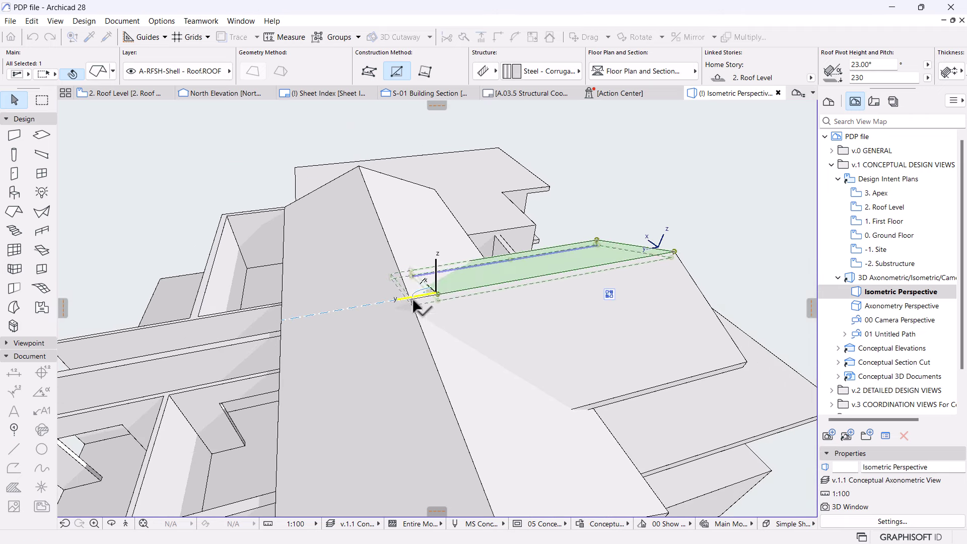
pyautogui.press('Escape')
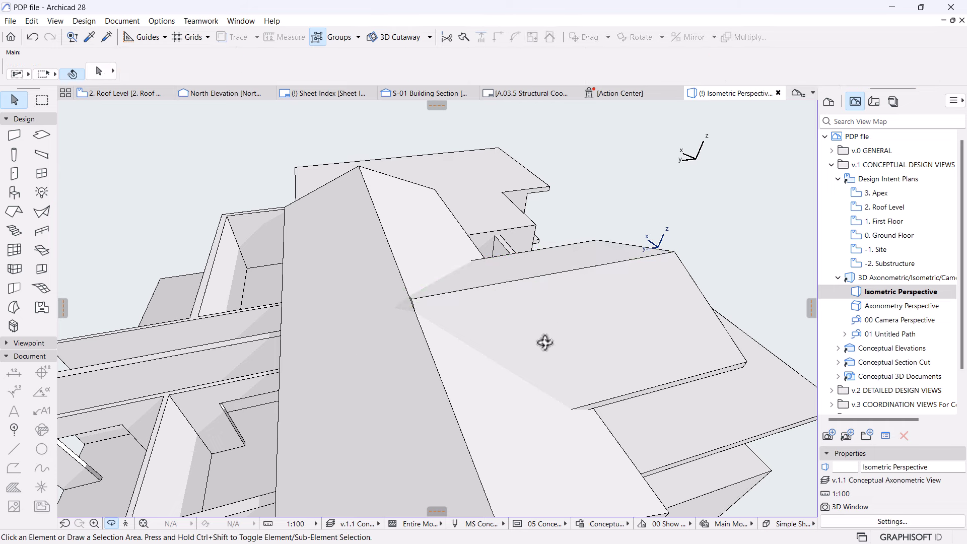
# - Select both split roof planes and move them vertically down to a pivot height of 90
pyautogui.keyDown('shift'); pyautogui.moveTo(544, 341); pyautogui.dragTo(467, 300, button='middle'); pyautogui.keyUp('shift')
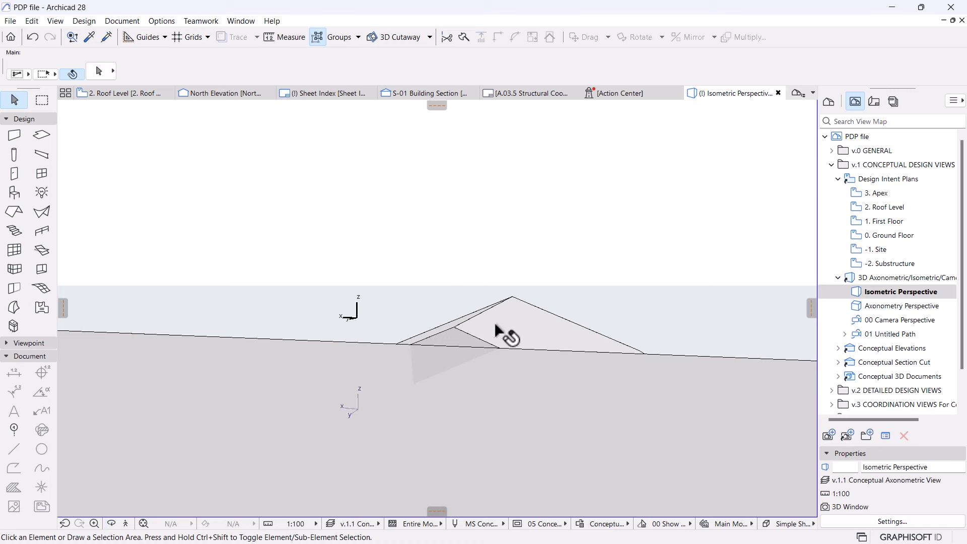
pyautogui.click(438, 334)
pyautogui.click(453, 328)
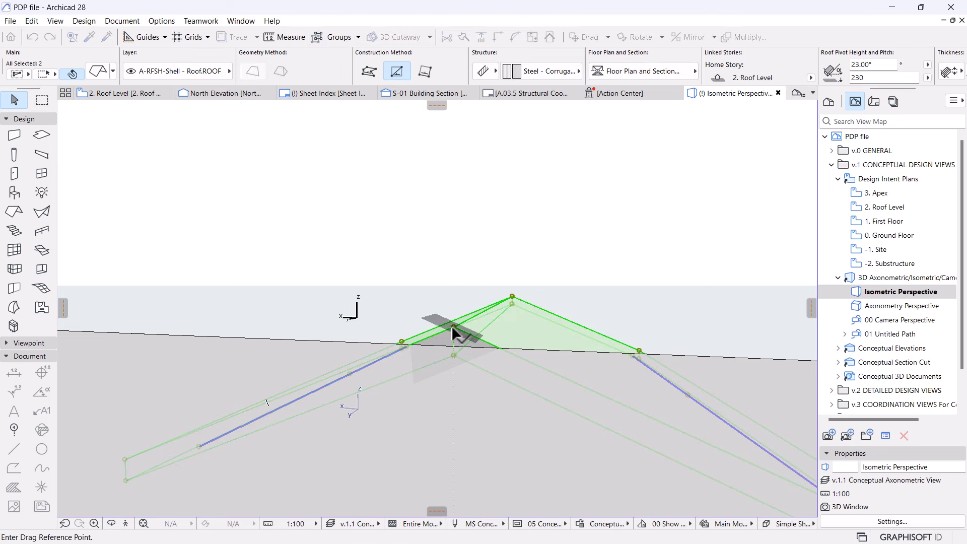
pyautogui.click(452, 328)
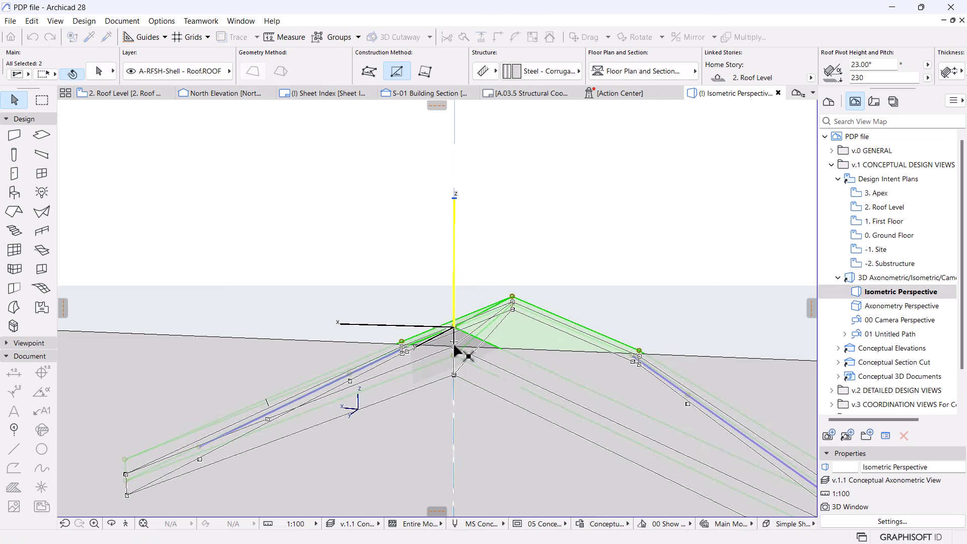
pyautogui.click(453, 345)
pyautogui.click(536, 258)
# - Select one of the lowered roof planes and open Solid Element Operations with its new operation settings
pyautogui.keyDown('shift'); pyautogui.moveTo(536, 252); pyautogui.dragTo(506, 331, button='middle'); pyautogui.keyUp('shift')
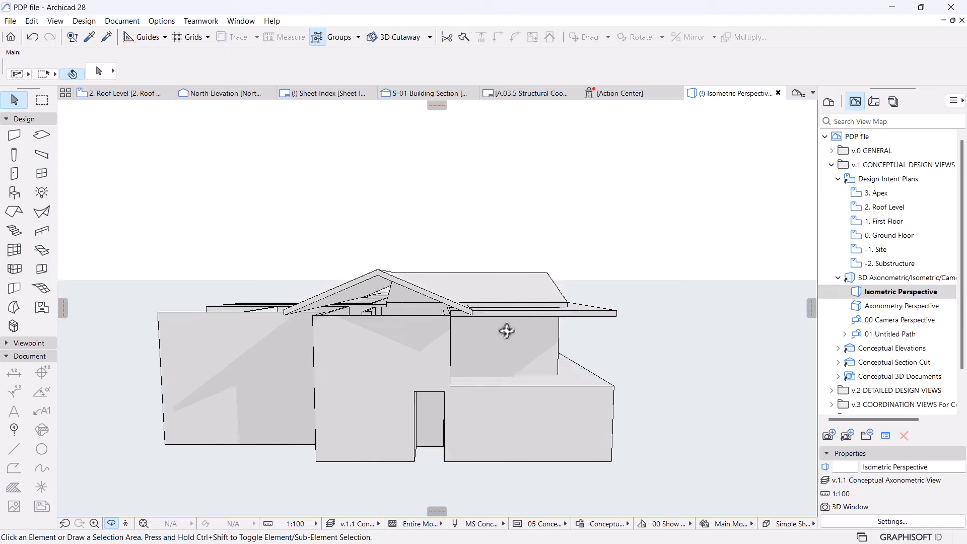
pyautogui.scroll(5, 423, 232)
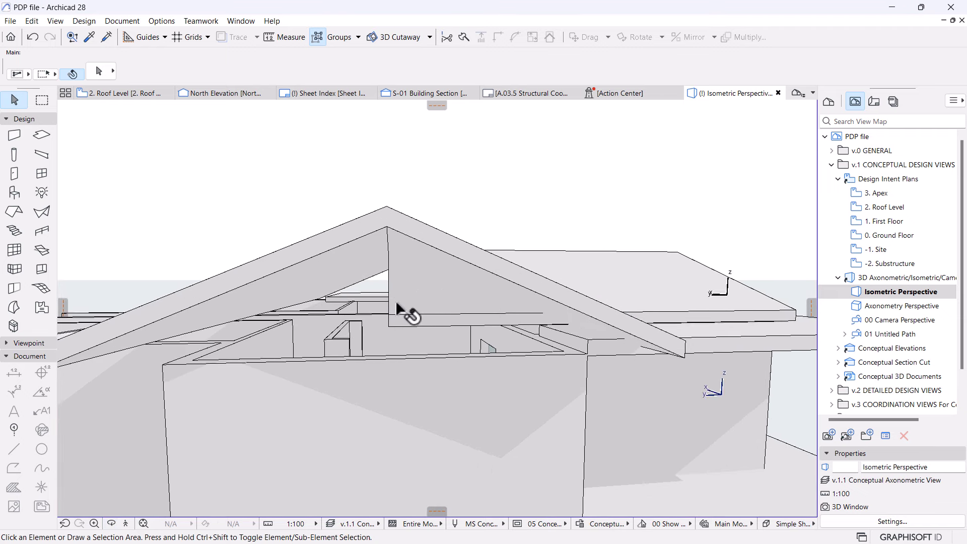
pyautogui.click(385, 307)
pyautogui.keyDown('shift'); pyautogui.moveTo(386, 312); pyautogui.dragTo(520, 222, button='middle'); pyautogui.keyUp('shift')
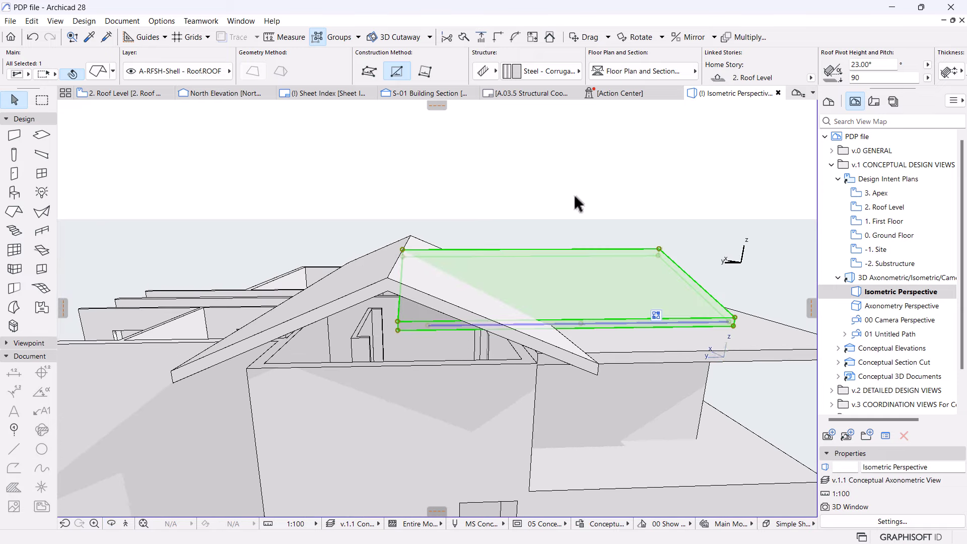
pyautogui.rightClick(583, 167)
pyautogui.moveTo(669, 293)
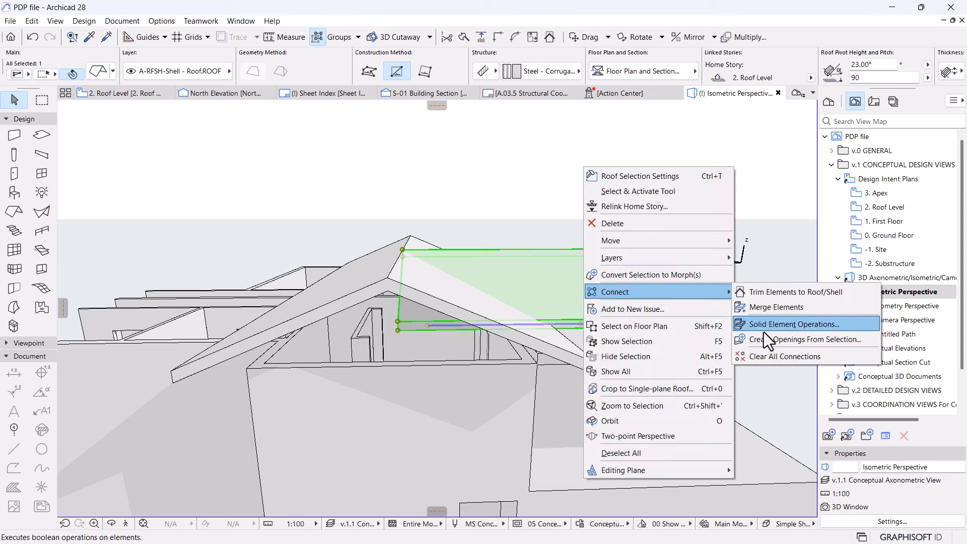
pyautogui.click(768, 324)
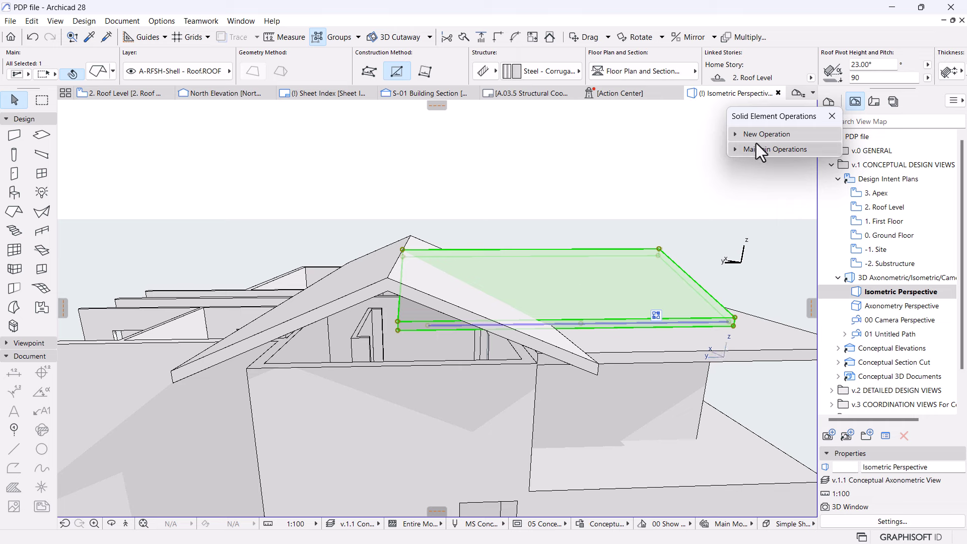
pyautogui.click(769, 132)
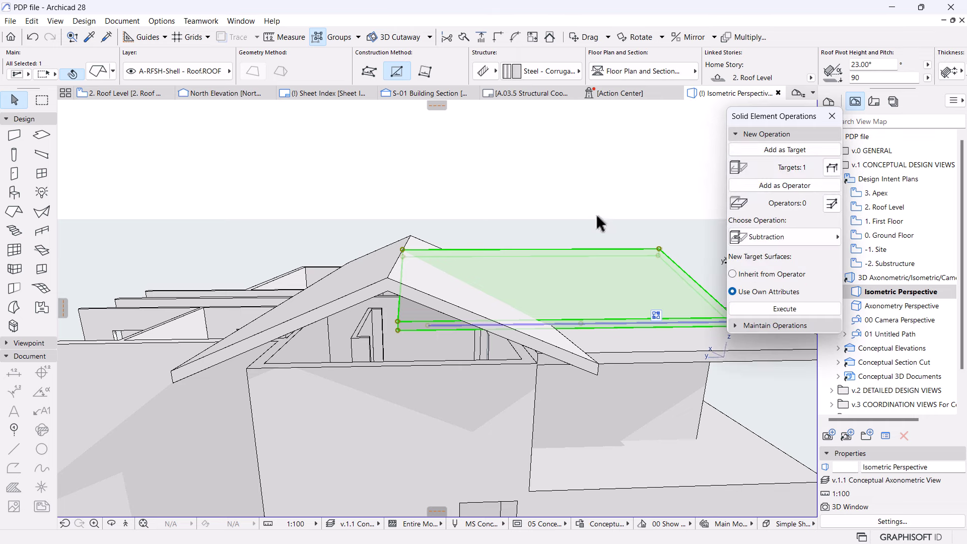
# - Add both split roof planes as targets and the main gable roof as the operator
pyautogui.keyDown('shift'); pyautogui.moveTo(596, 213); pyautogui.dragTo(501, 257, button='middle'); pyautogui.keyUp('shift')
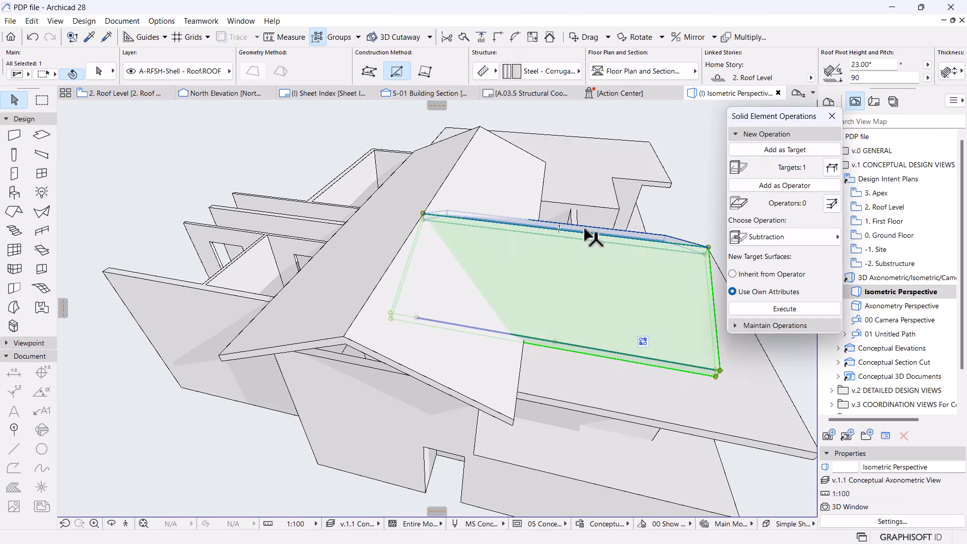
pyautogui.click(775, 149)
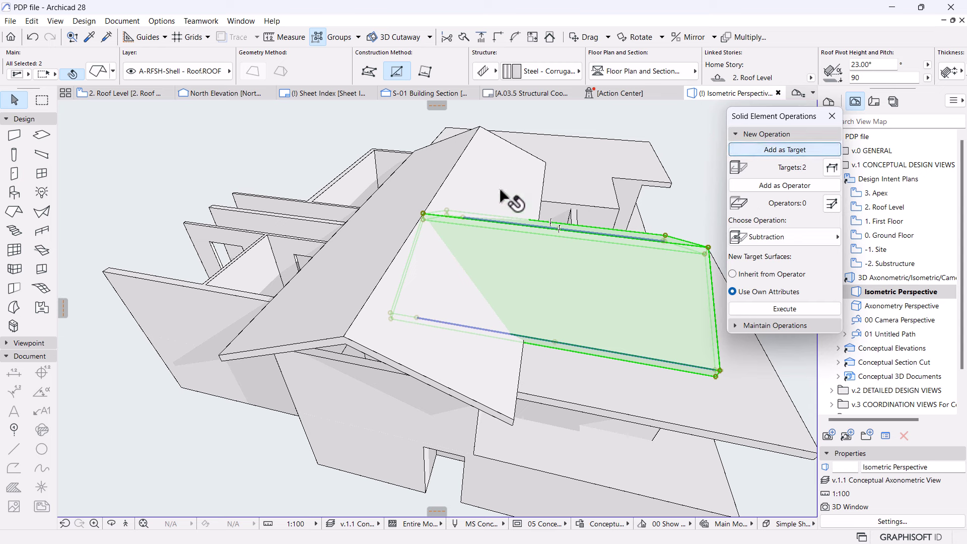
pyautogui.click(485, 179)
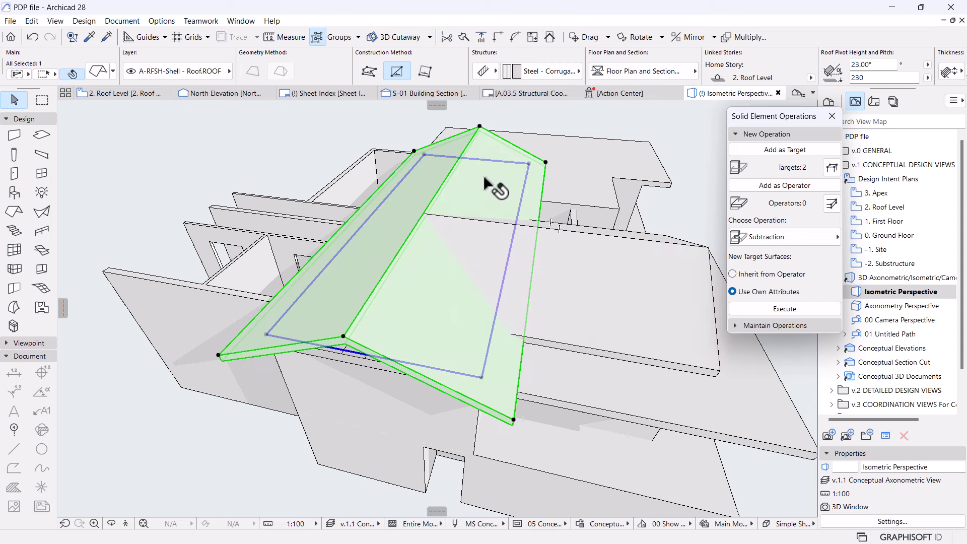
pyautogui.click(768, 186)
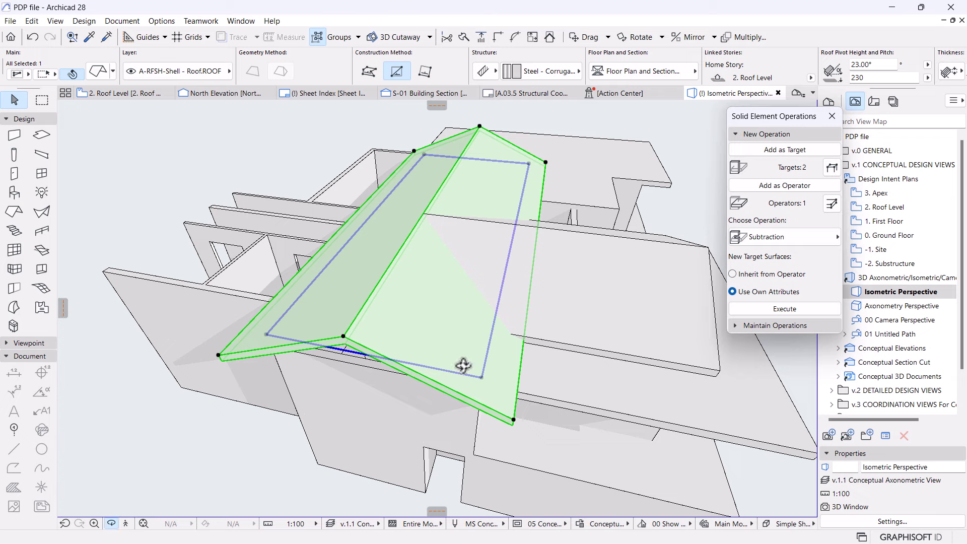
# - Execute a Subtraction with downward extrusion to trim the split roof planes below the main roof, and inspect the joint
pyautogui.keyDown('shift'); pyautogui.moveTo(463, 366); pyautogui.dragTo(452, 398, button='middle'); pyautogui.keyUp('shift')
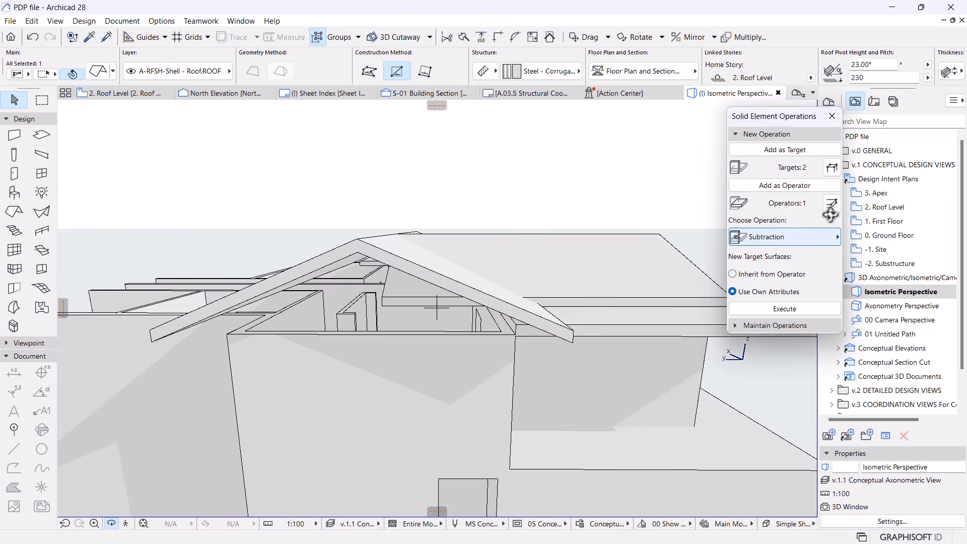
pyautogui.click(799, 238)
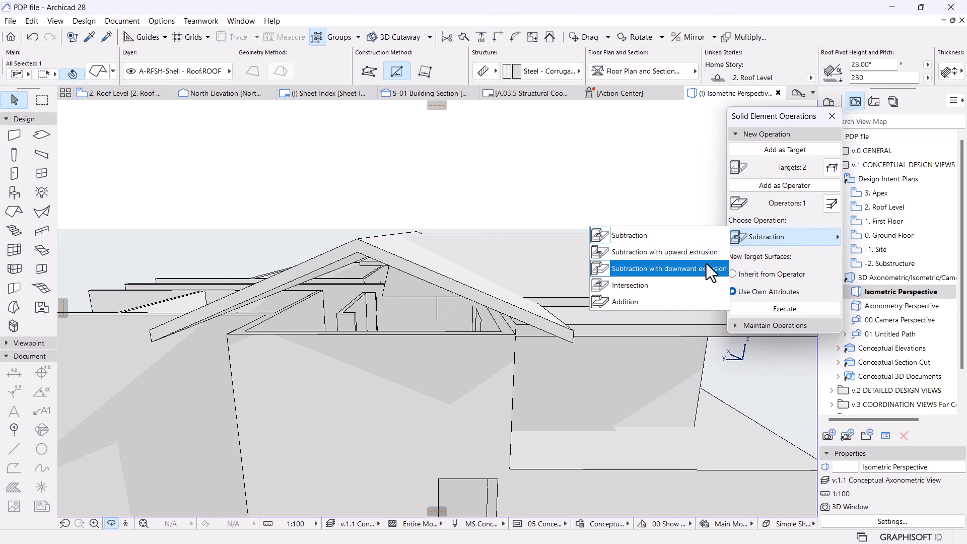
pyautogui.click(666, 269)
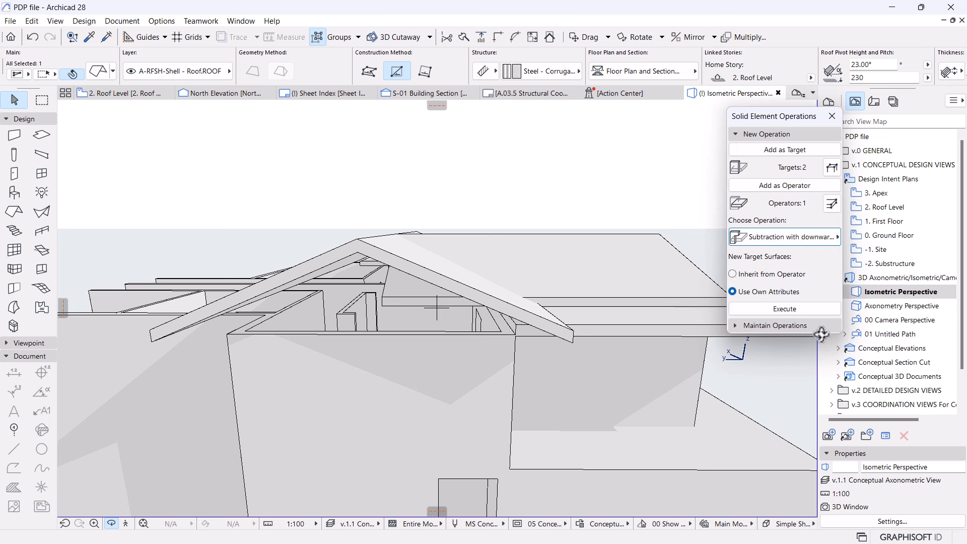
pyautogui.click(811, 310)
pyautogui.moveTo(313, 266); pyautogui.dragTo(422, 273)
pyautogui.scroll(6, 473, 334)
pyautogui.scroll(4, 416, 253)
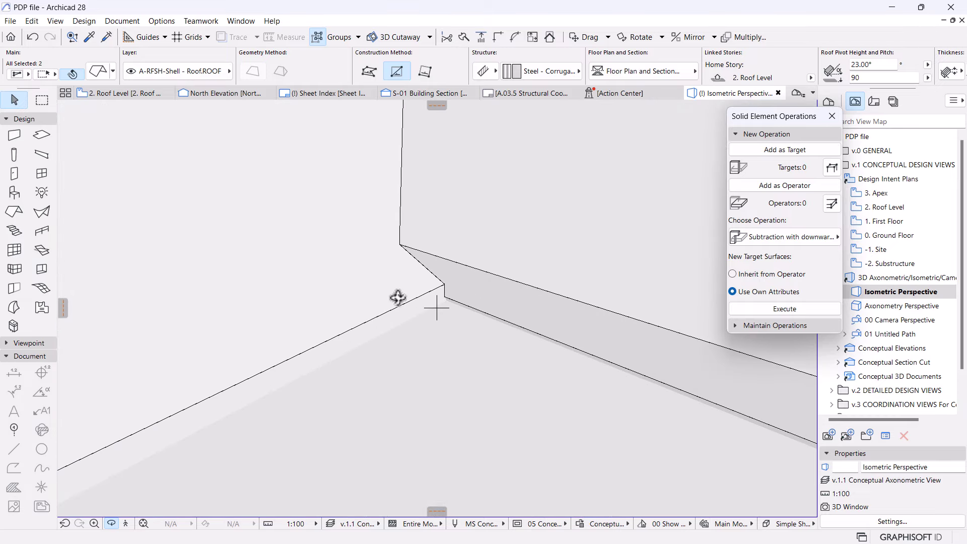
pyautogui.press('Escape')
pyautogui.click(468, 275)
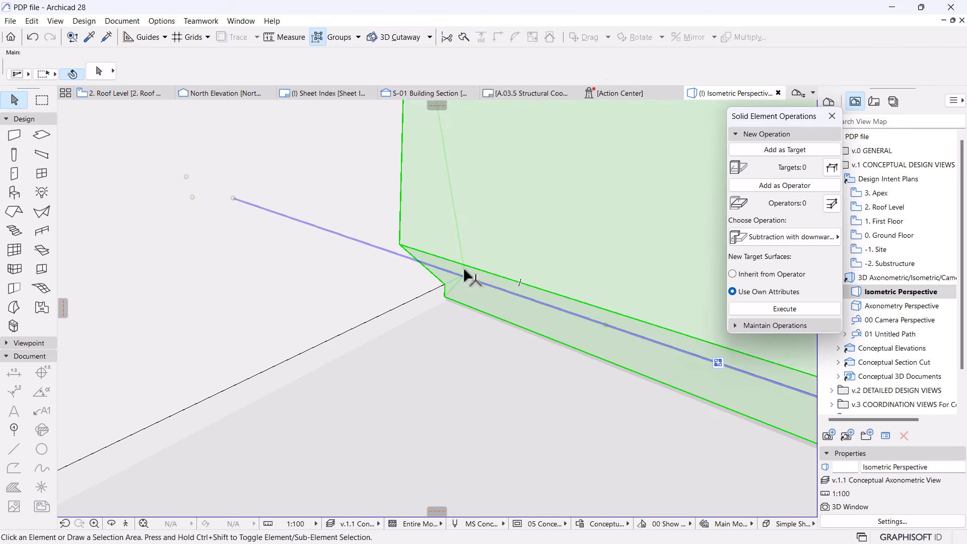
pyautogui.click(479, 271)
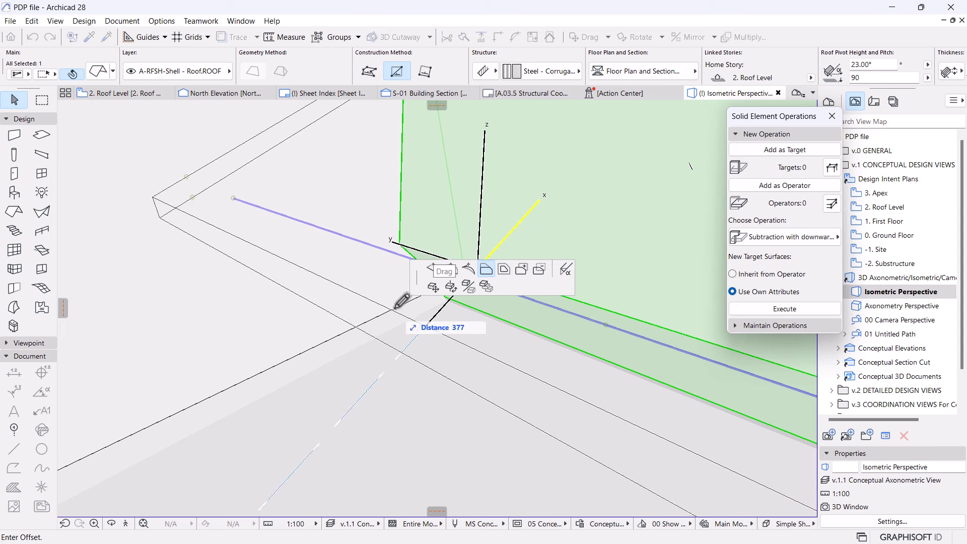
pyautogui.moveTo(396, 302); pyautogui.dragTo(309, 363, button='middle')
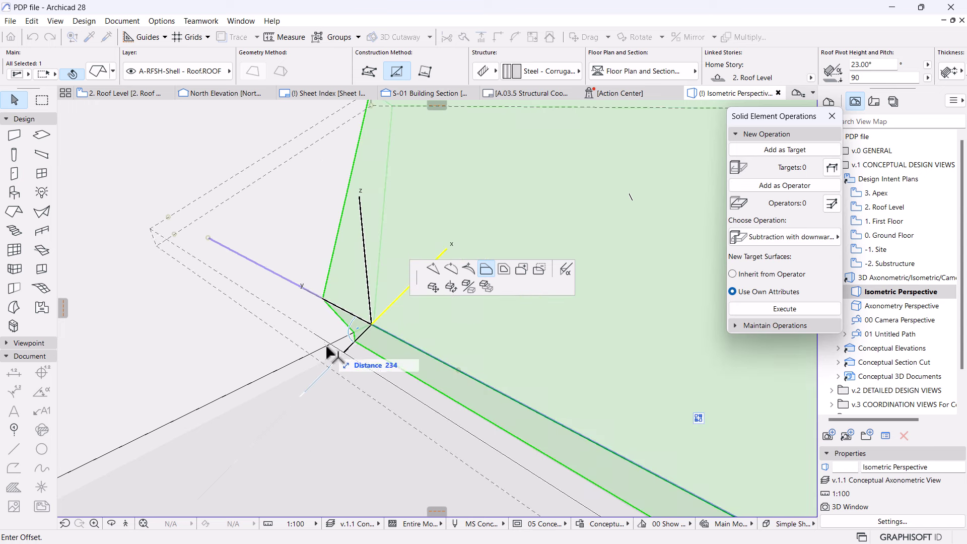
pyautogui.click(333, 341)
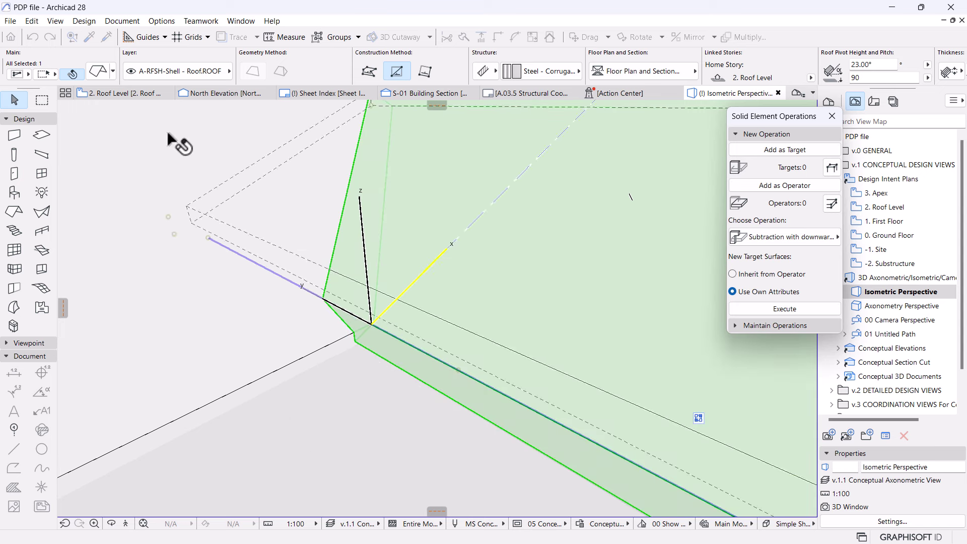
# - On the 2. Roof Level plan, offset the west split roof plane's outer edge westward to near the main roof's south eave
pyautogui.click(125, 92)
pyautogui.hotkey('ctrl', 'alt', 's')
pyautogui.press('F9')
pyautogui.scroll(5, 383, 350)
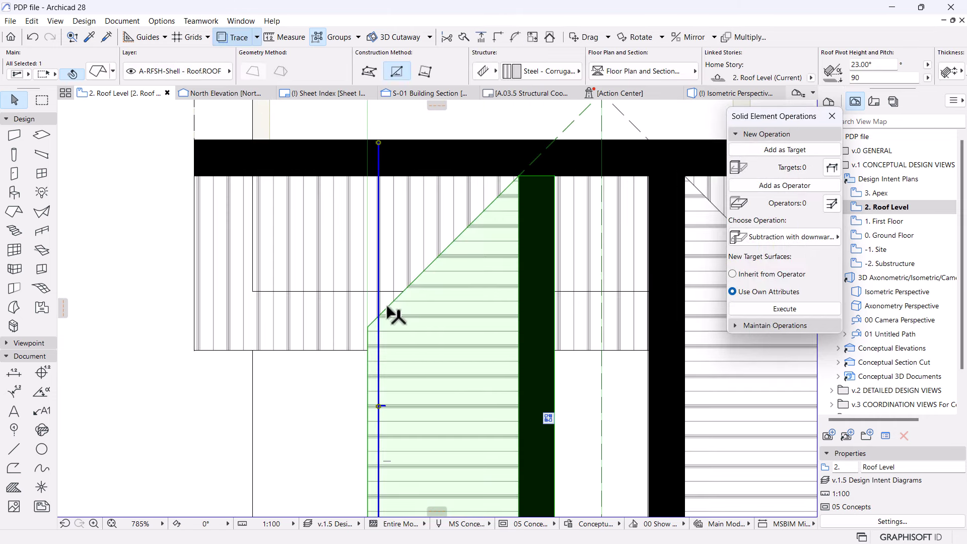
pyautogui.click(368, 363)
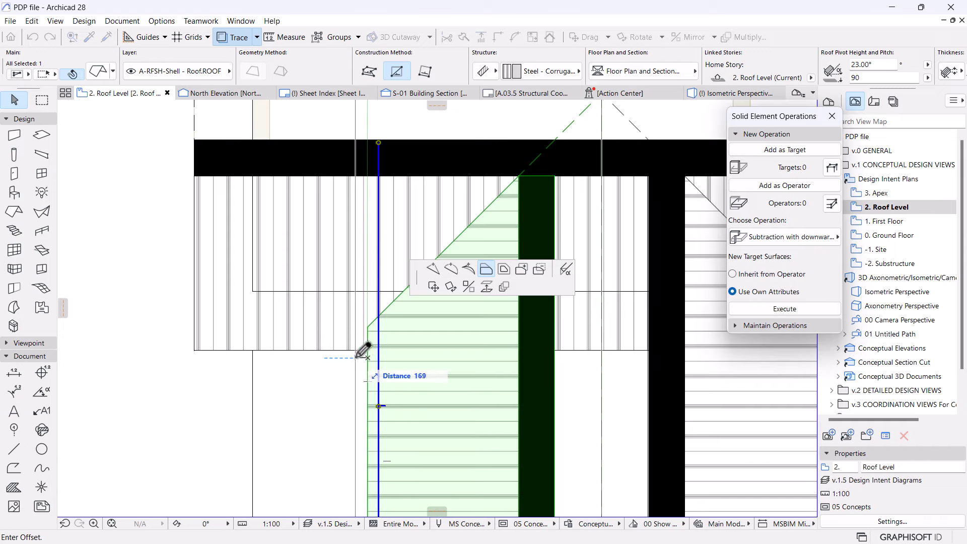
pyautogui.click(347, 354)
pyautogui.scroll(9, 353, 361)
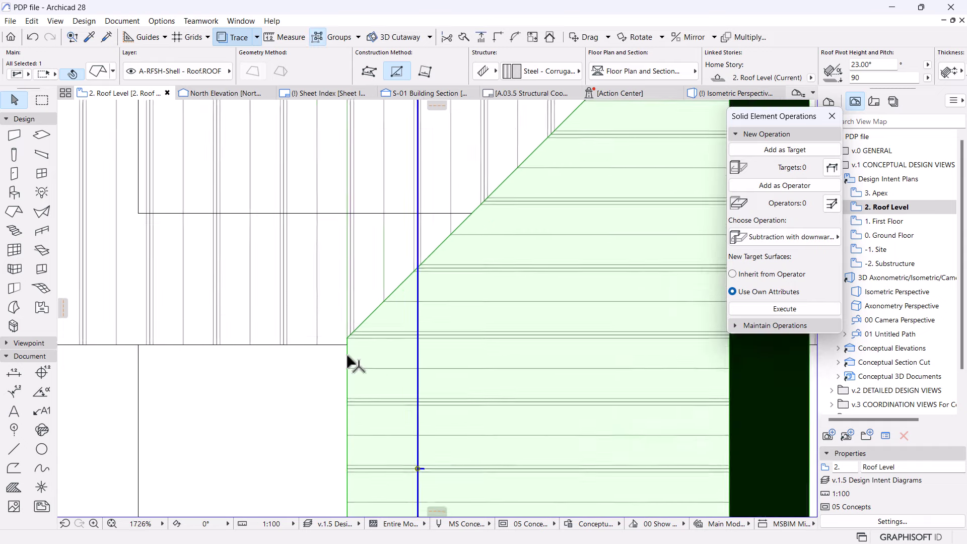
# - Fine-tune the west split roof plane's outer edge so its valley corner meets the main roof's south eave line
pyautogui.click(347, 350)
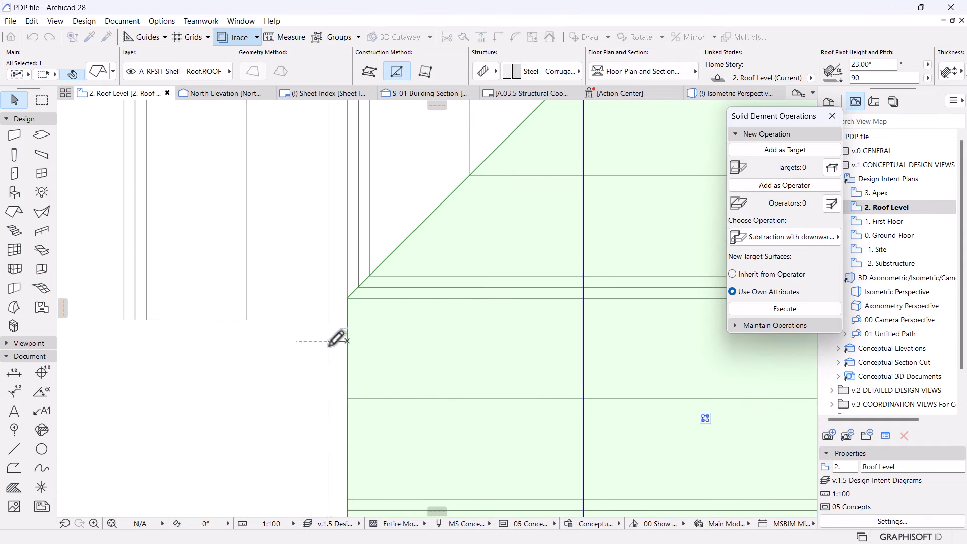
pyautogui.click(330, 346)
pyautogui.click(325, 343)
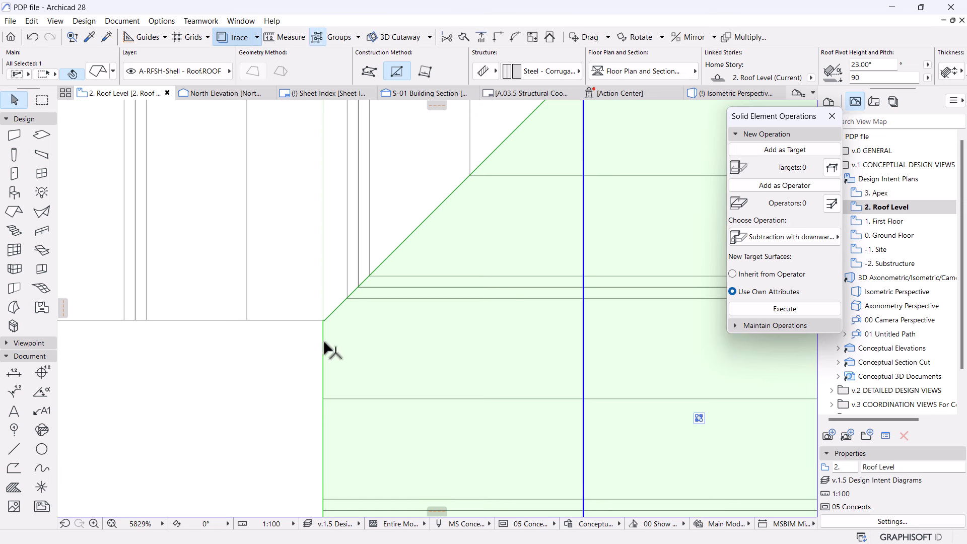
pyautogui.scroll(6, 324, 343)
pyautogui.click(331, 331)
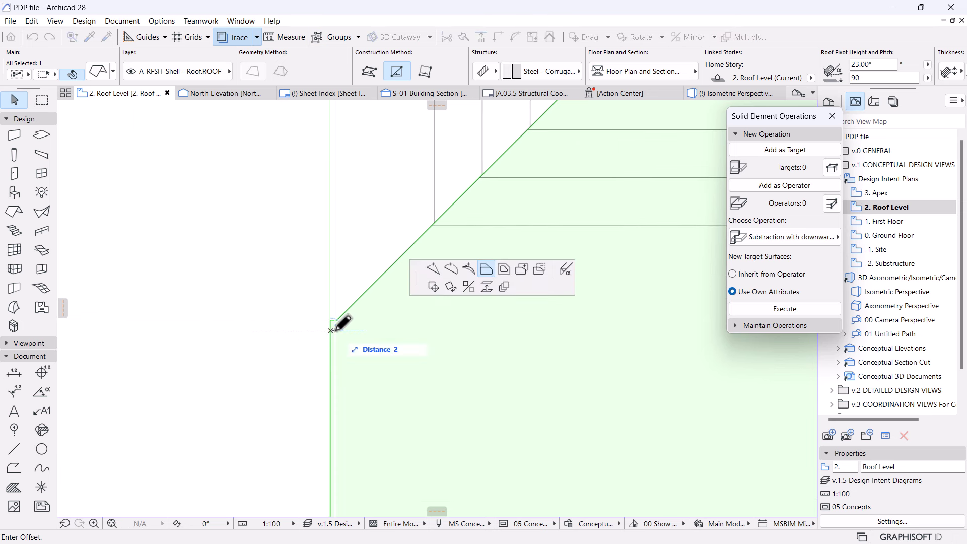
pyautogui.click(336, 327)
pyautogui.click(336, 330)
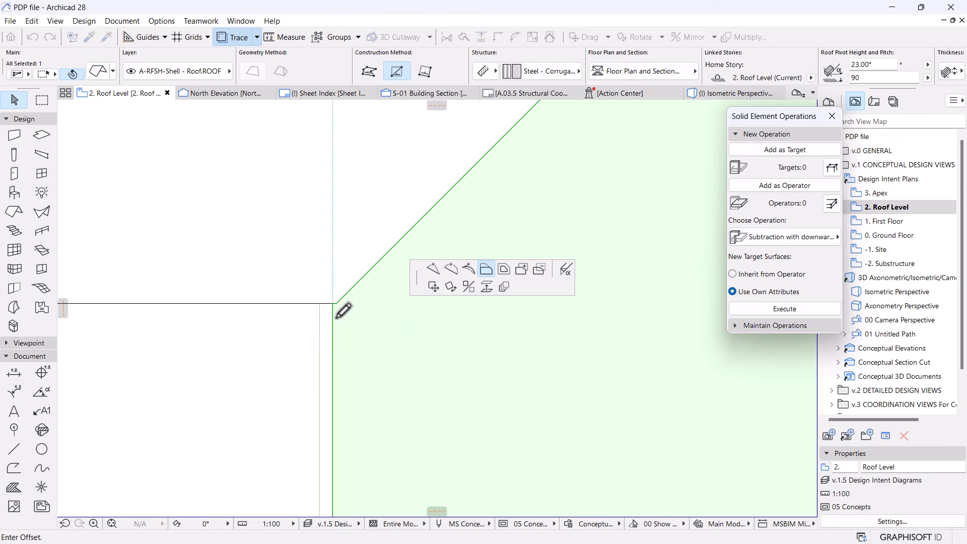
pyautogui.click(336, 318)
# - Select the east split roof plane and offset its outer edge eastward past the valley corner at the main roof's eave
pyautogui.scroll(-8, 274, 337)
pyautogui.scroll(-5, 518, 350)
pyautogui.moveTo(468, 322); pyautogui.dragTo(128, 282, button='middle')
pyautogui.moveTo(550, 357); pyautogui.dragTo(474, 355, button='middle')
pyautogui.scroll(-6, 474, 355)
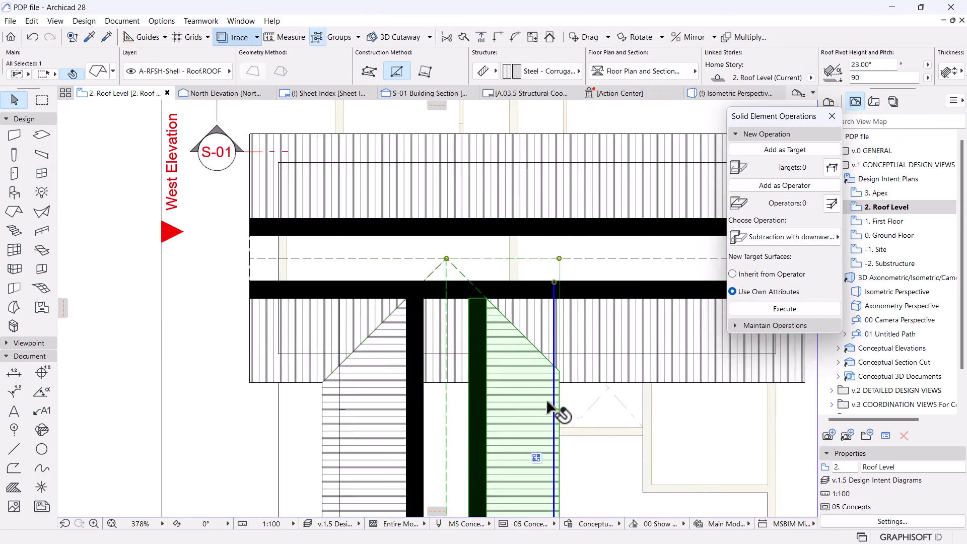
pyautogui.scroll(3, 557, 410)
pyautogui.scroll(5, 561, 372)
pyautogui.click(549, 434)
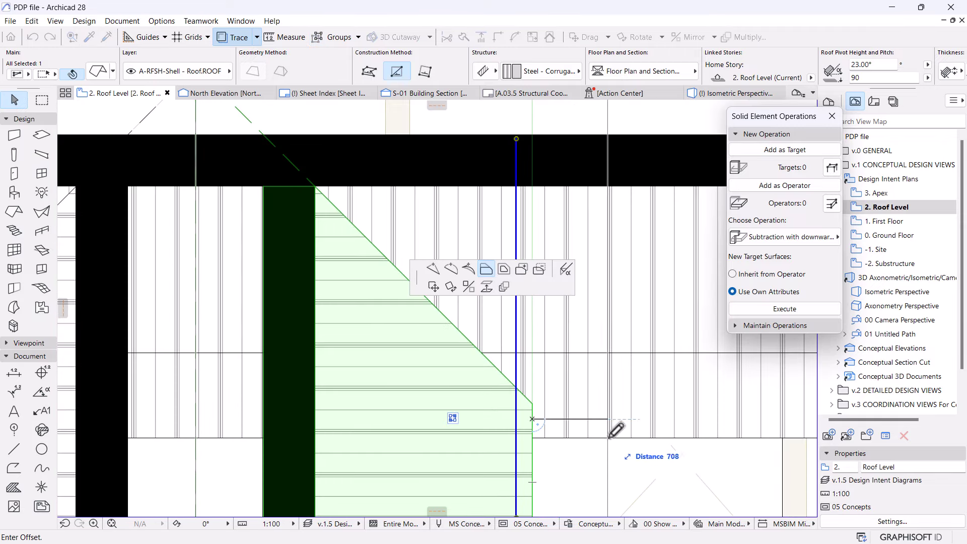
pyautogui.click(602, 443)
# - Adjust the east split roof plane's outer edge back to the valley corner on the main roof's eave line, and clear the selection
pyautogui.click(601, 450)
pyautogui.scroll(6, 579, 437)
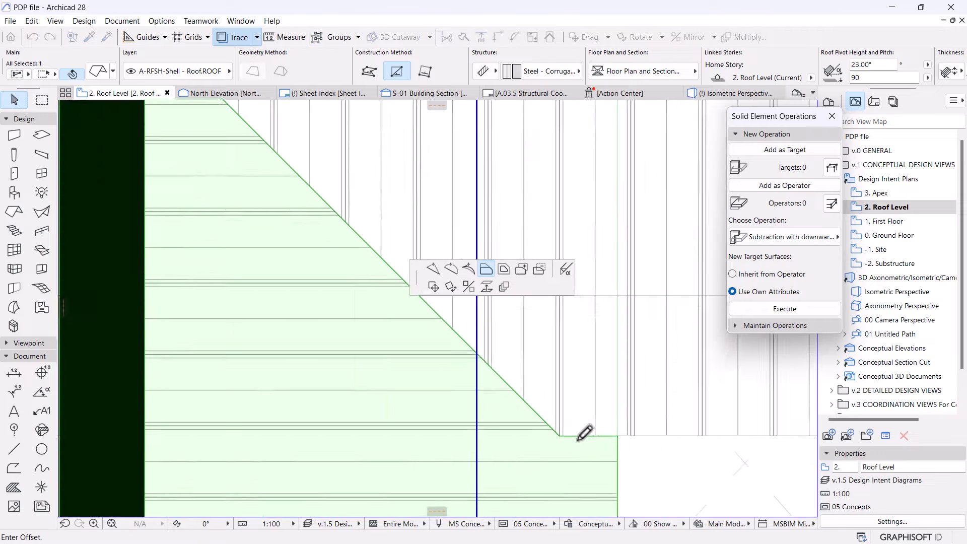
pyautogui.click(549, 428)
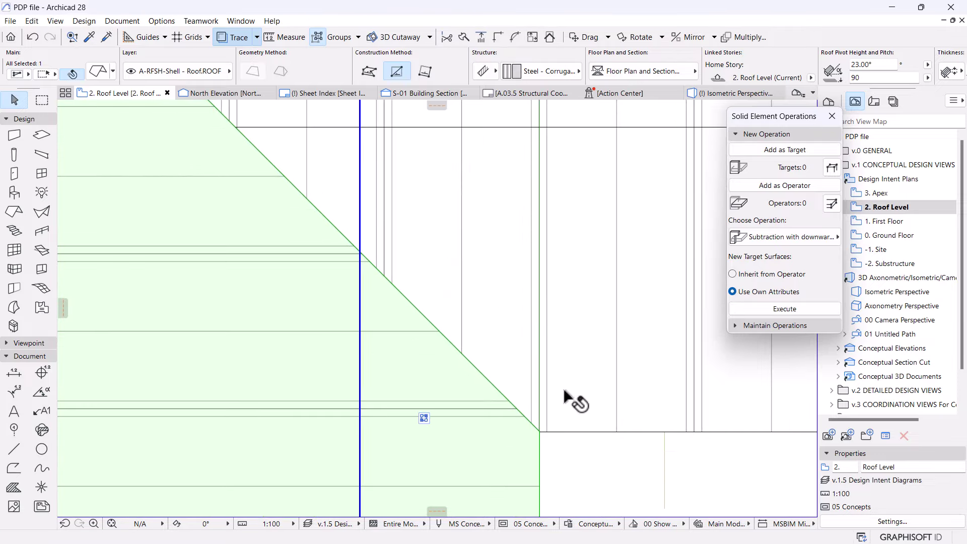
pyautogui.scroll(-8, 569, 399)
pyautogui.click(729, 438)
pyautogui.scroll(-6, 566, 440)
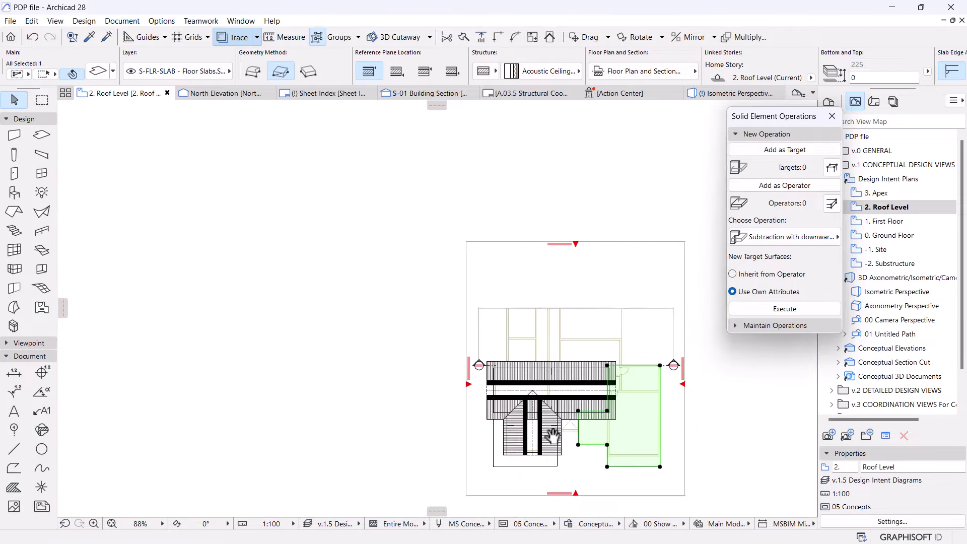
pyautogui.click(544, 127)
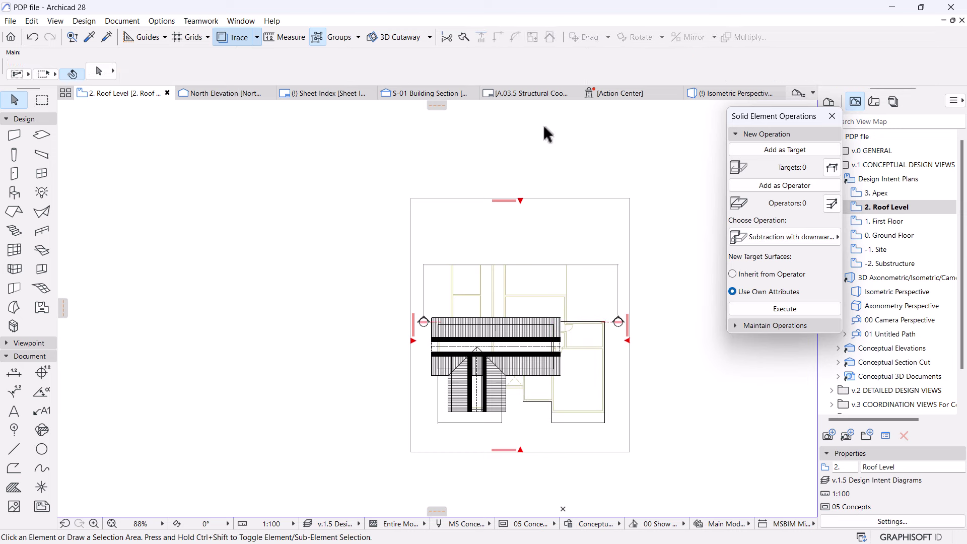
# - In the Isometric Perspective, select both flat roof-level slabs and set their elevation offset to -100
pyautogui.click(719, 98)
pyautogui.click(548, 396)
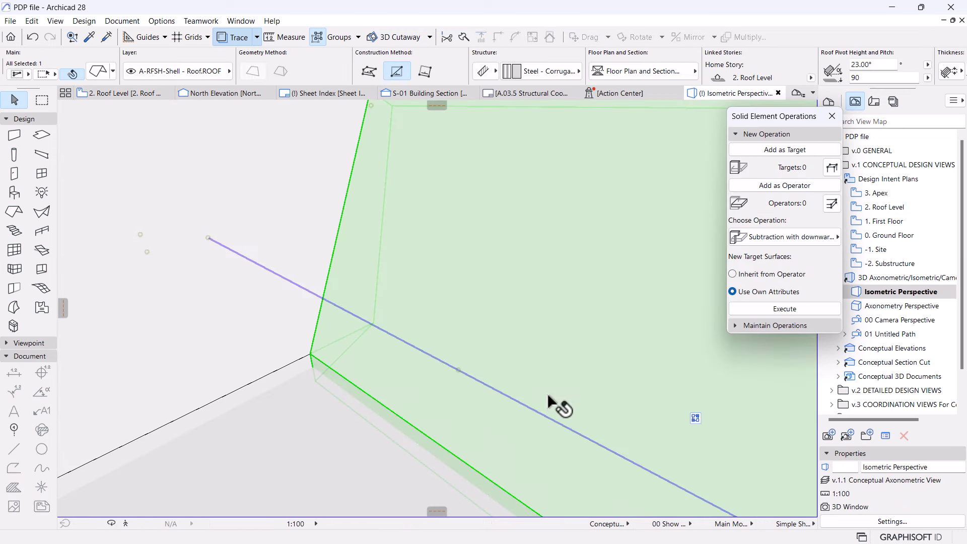
pyautogui.scroll(-5, 498, 372)
pyautogui.scroll(-6, 498, 378)
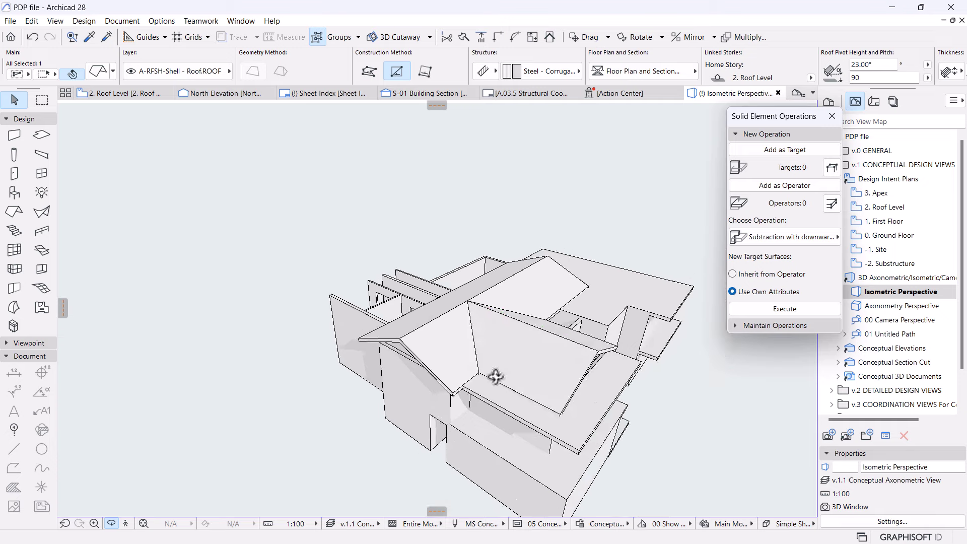
pyautogui.keyDown('shift'); pyautogui.moveTo(498, 378); pyautogui.dragTo(687, 347, button='middle'); pyautogui.keyUp('shift')
pyautogui.click(672, 357)
pyautogui.keyDown('shift'); pyautogui.click(518, 417); pyautogui.keyUp('shift')
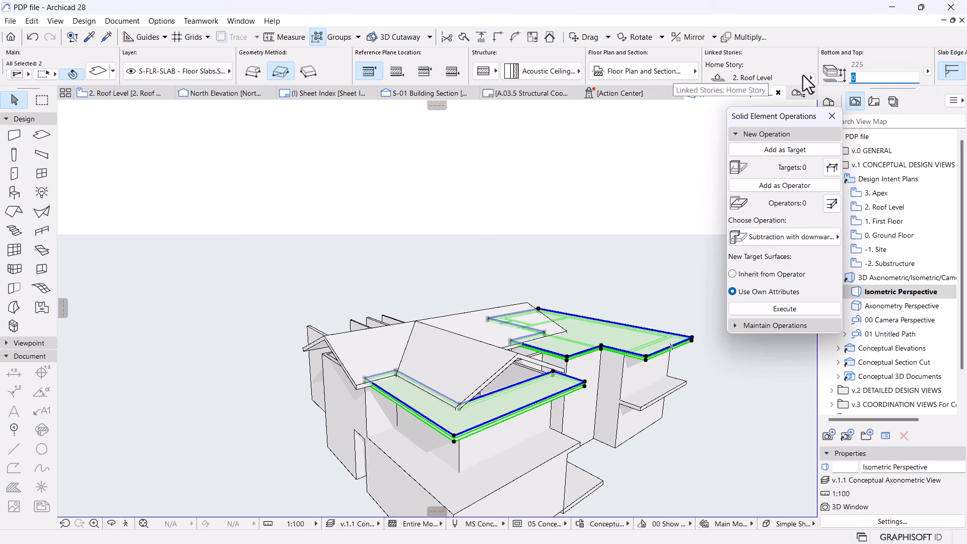
pyautogui.press('Return')
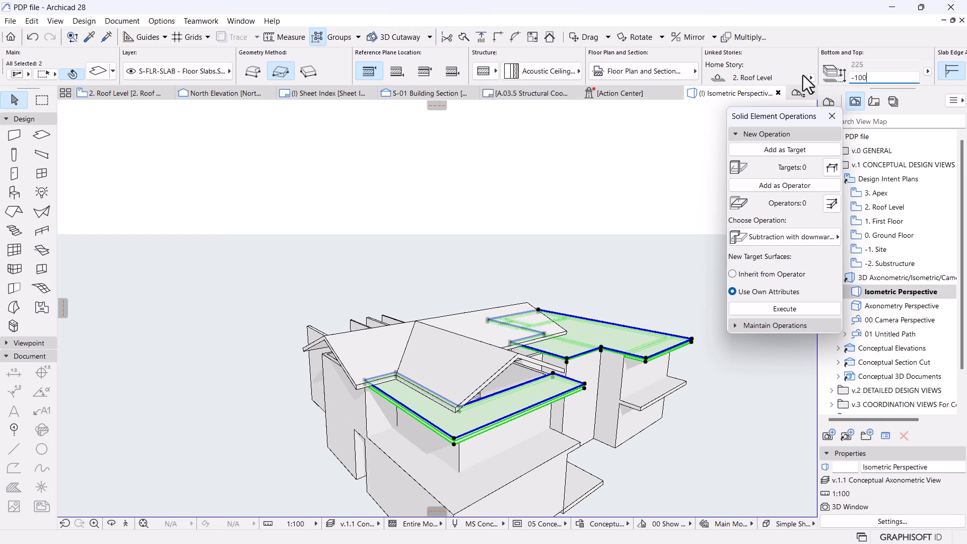
pyautogui.press('Escape')
pyautogui.keyDown('shift'); pyautogui.moveTo(594, 312); pyautogui.dragTo(462, 446, button='middle'); pyautogui.keyUp('shift')
pyautogui.scroll(3, 421, 407)
pyautogui.scroll(3, 423, 398)
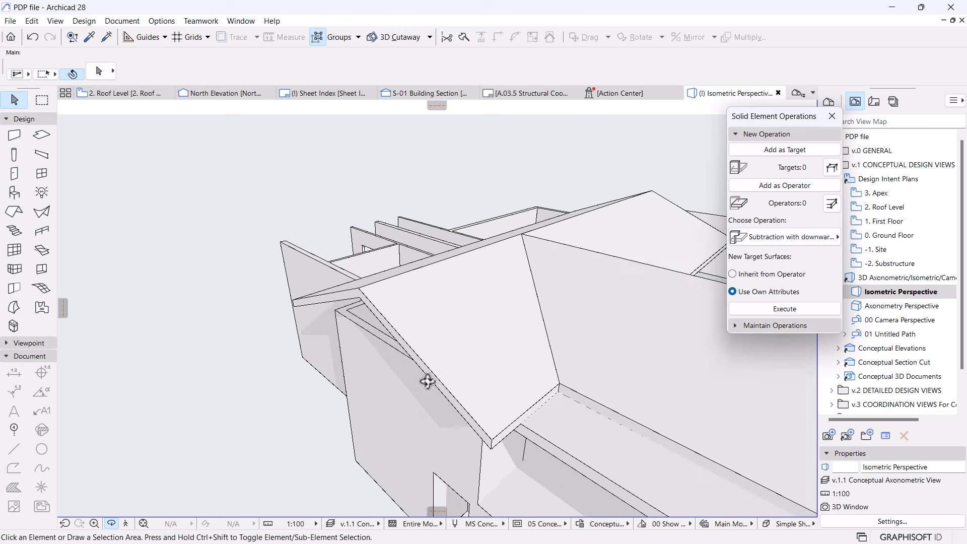
pyautogui.click(425, 359)
pyautogui.click(425, 361)
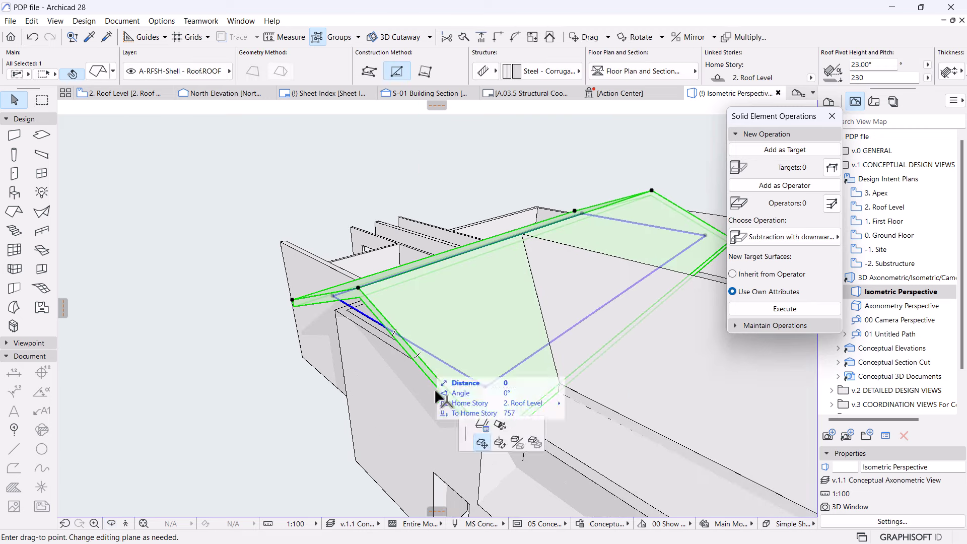
pyautogui.click(482, 441)
pyautogui.click(355, 269)
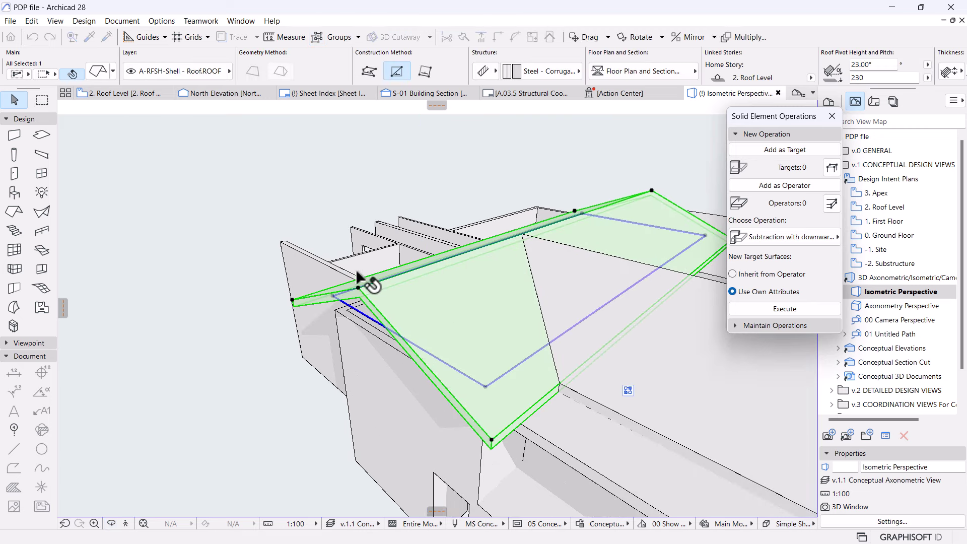
# - On the 2. Roof Level plan, offset the main roof's west gable edge inward to align with the west end of its pivot line
pyautogui.click(123, 94)
pyautogui.scroll(6, 431, 365)
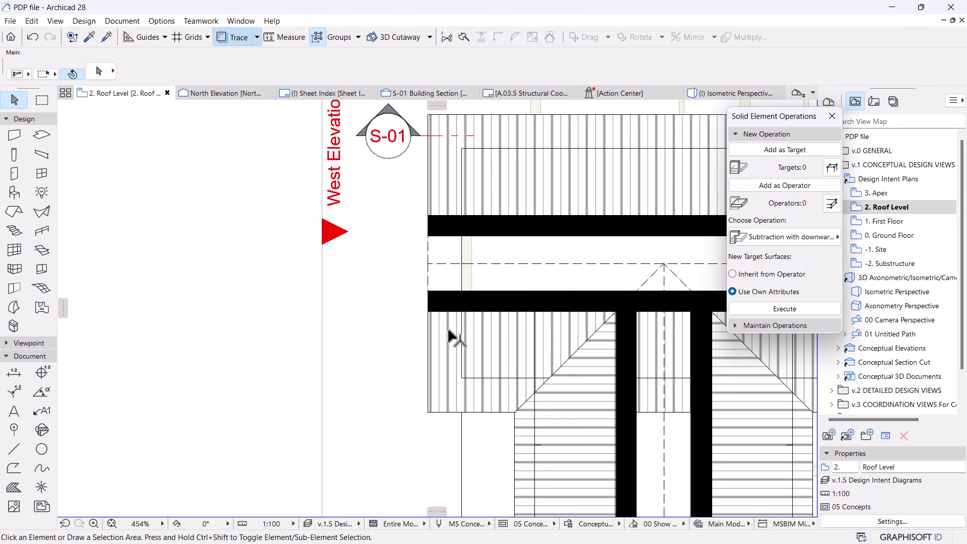
pyautogui.click(427, 276)
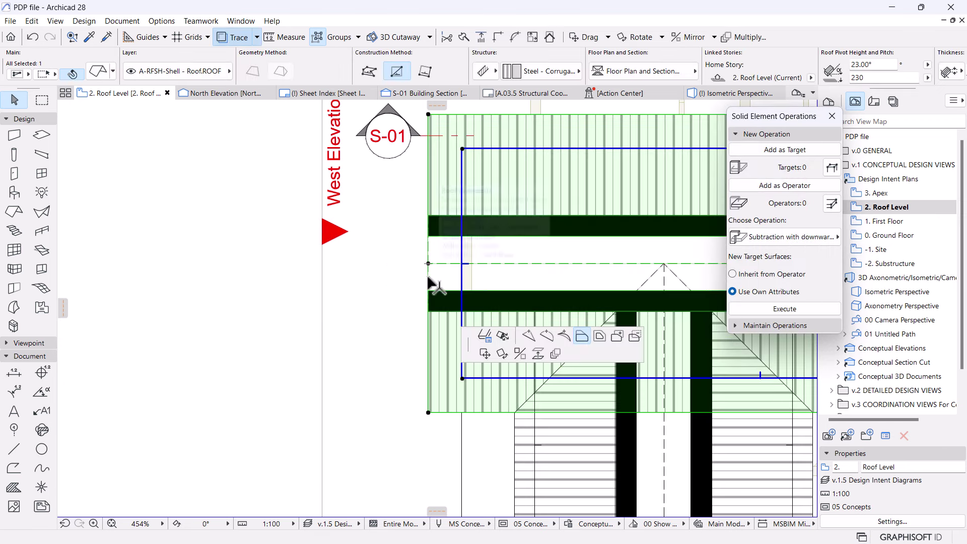
pyautogui.click(462, 413)
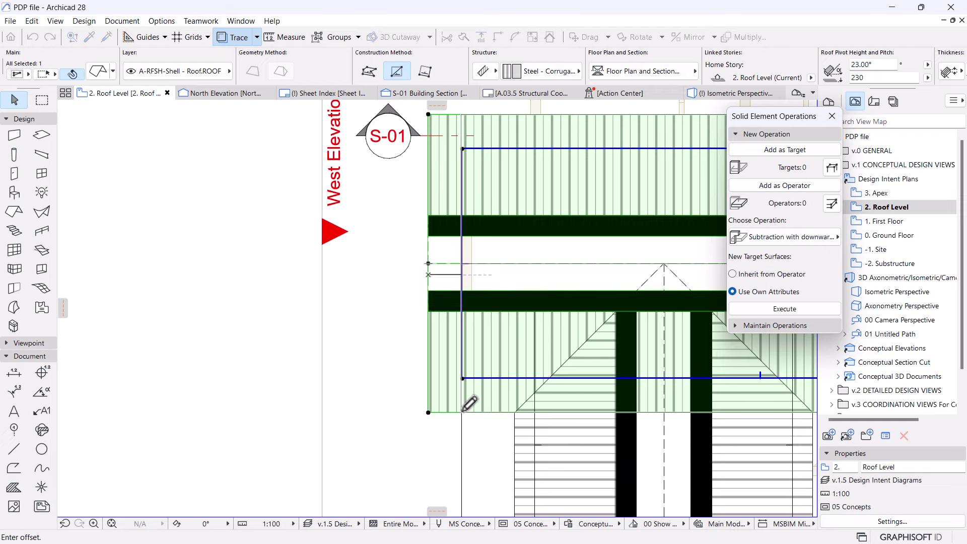
# - In the Isometric Perspective, select the two exterior walls at the main roof's open gable end and stretch their height to about 5066
pyautogui.click(696, 96)
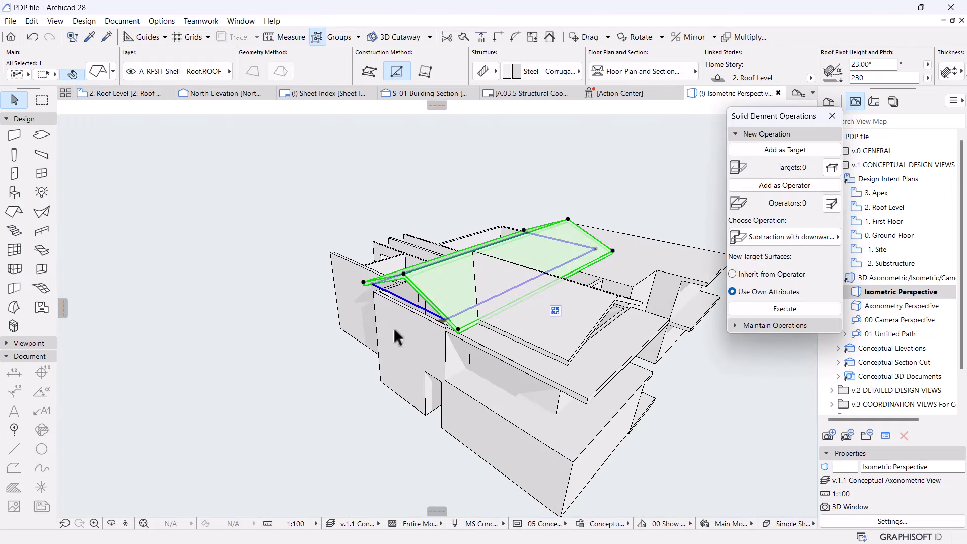
pyautogui.moveTo(403, 348)
pyautogui.keyDown('shift'); pyautogui.mouseDown(button='middle')
pyautogui.moveTo(451, 429)
pyautogui.moveTo(429, 423)
pyautogui.moveTo(317, 321)
pyautogui.moveTo(589, 303)
pyautogui.moveTo(512, 261)
pyautogui.moveTo(468, 367)
pyautogui.moveTo(408, 362)
pyautogui.mouseUp(button='middle'); pyautogui.keyUp('shift')
pyautogui.scroll(5, 589, 303)
pyautogui.press('Escape')
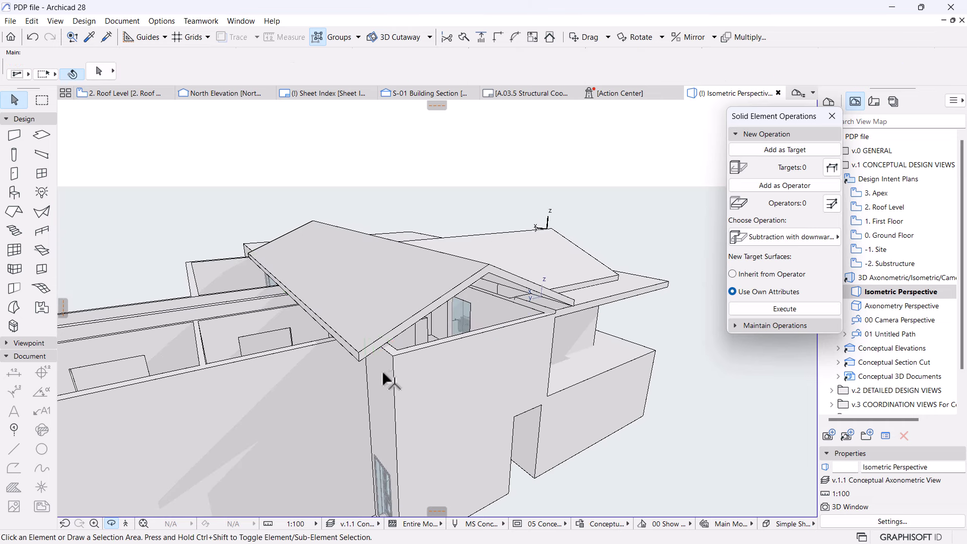
pyautogui.click(382, 370)
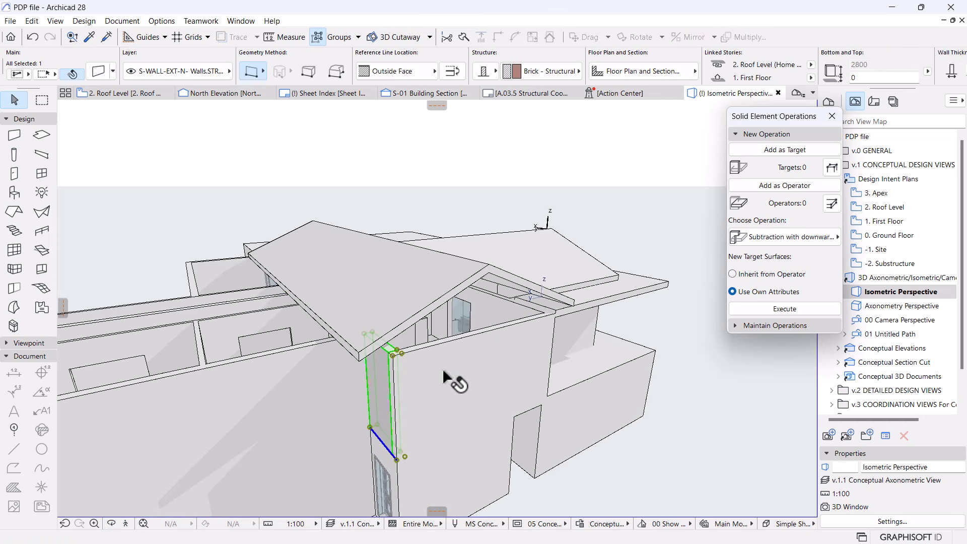
pyautogui.click(553, 313)
pyautogui.click(433, 268)
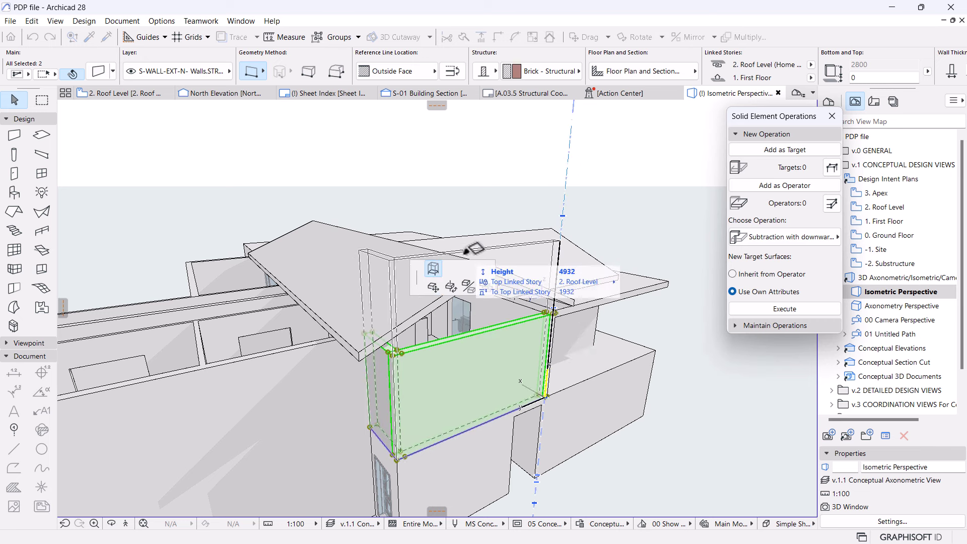
pyautogui.click(501, 188)
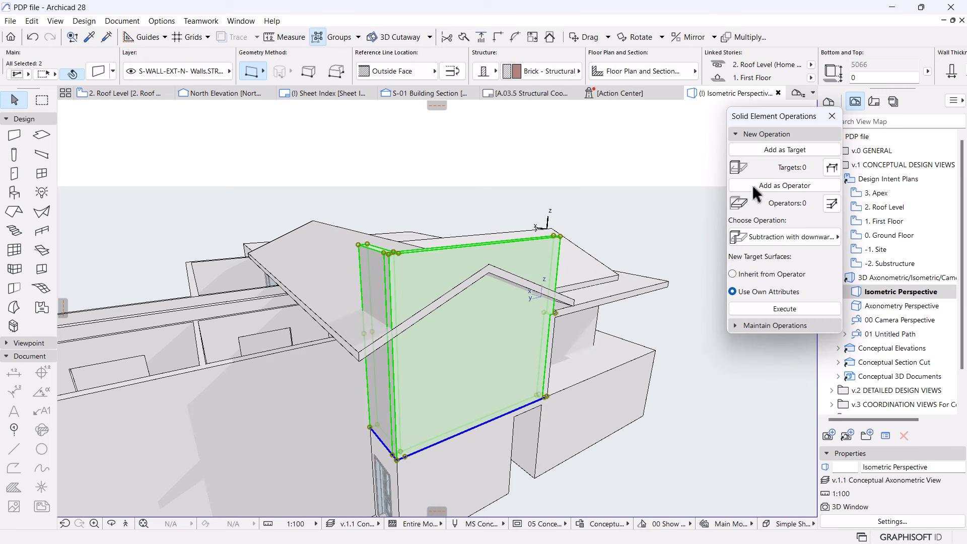
# - Trim the two raised walls as targets with the main roof as operator, using Subtraction with upward extrusion, and inspect the gable
pyautogui.click(777, 152)
pyautogui.click(334, 261)
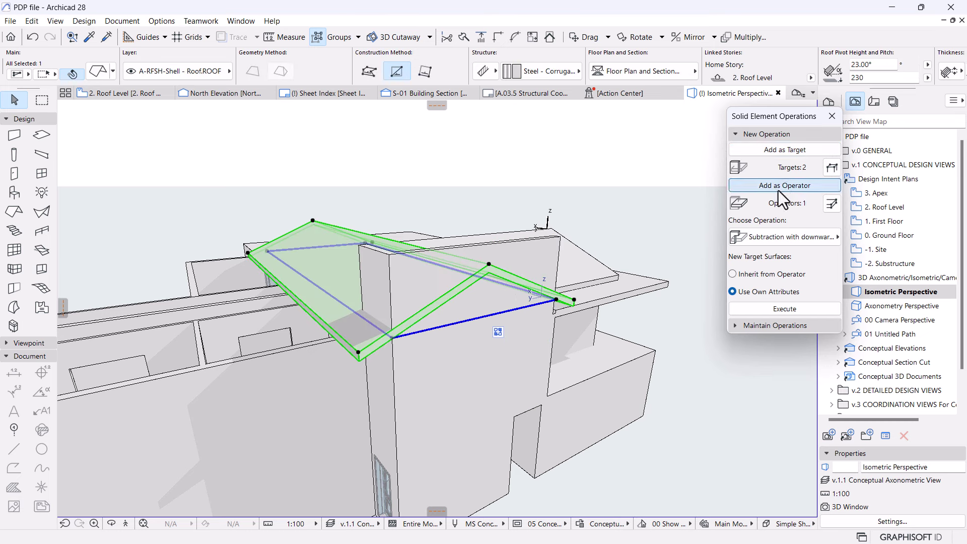
pyautogui.click(832, 237)
pyautogui.click(670, 253)
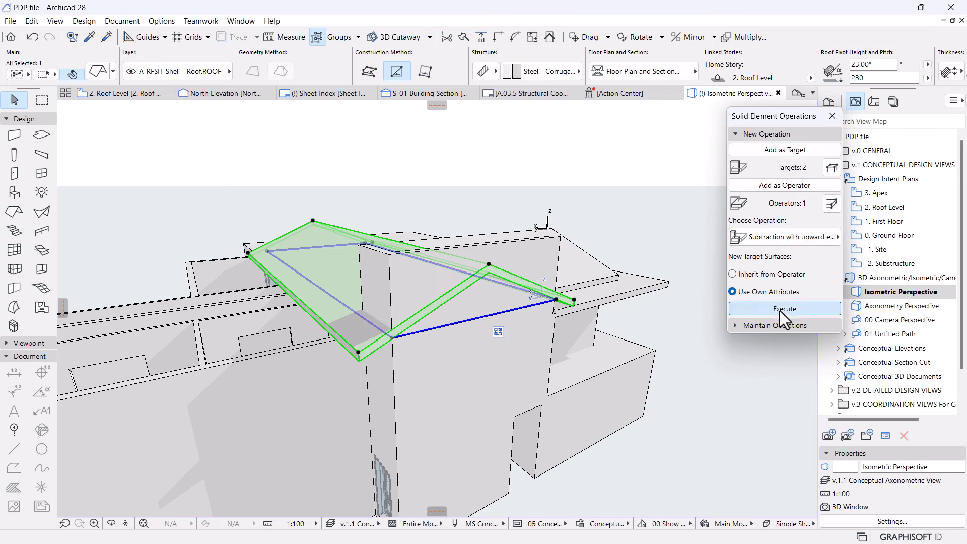
pyautogui.click(779, 310)
pyautogui.keyDown('shift'); pyautogui.moveTo(554, 174); pyautogui.dragTo(499, 320, button='middle'); pyautogui.keyUp('shift')
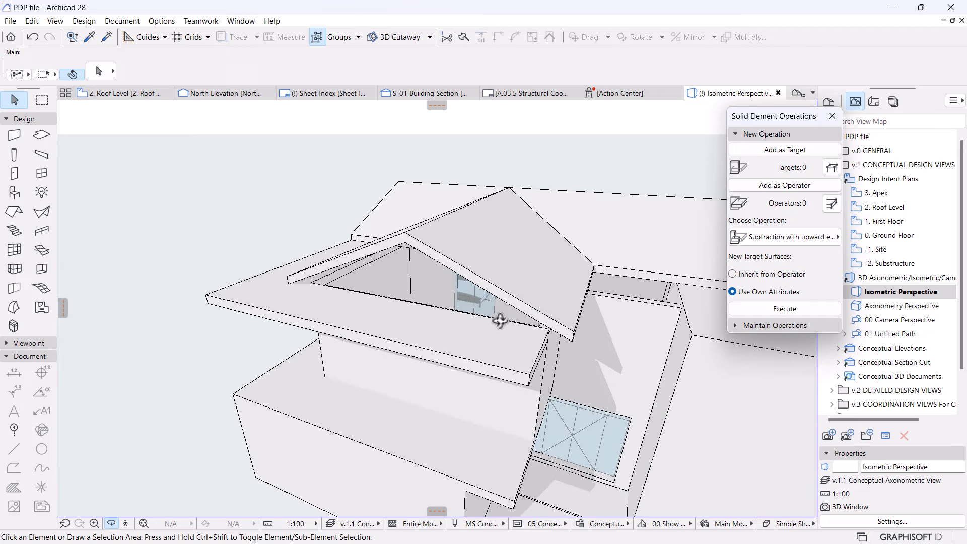
# - Select the three exterior walls beneath the south-facing gable and stretch their height to about 4576
pyautogui.click(549, 367)
pyautogui.keyDown('shift'); pyautogui.click(399, 319); pyautogui.keyUp('shift')
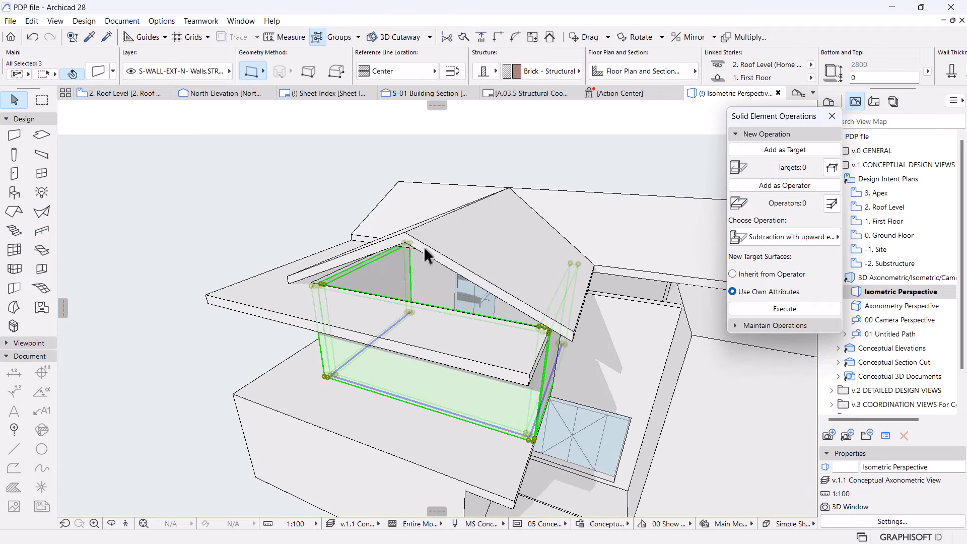
pyautogui.click(406, 244)
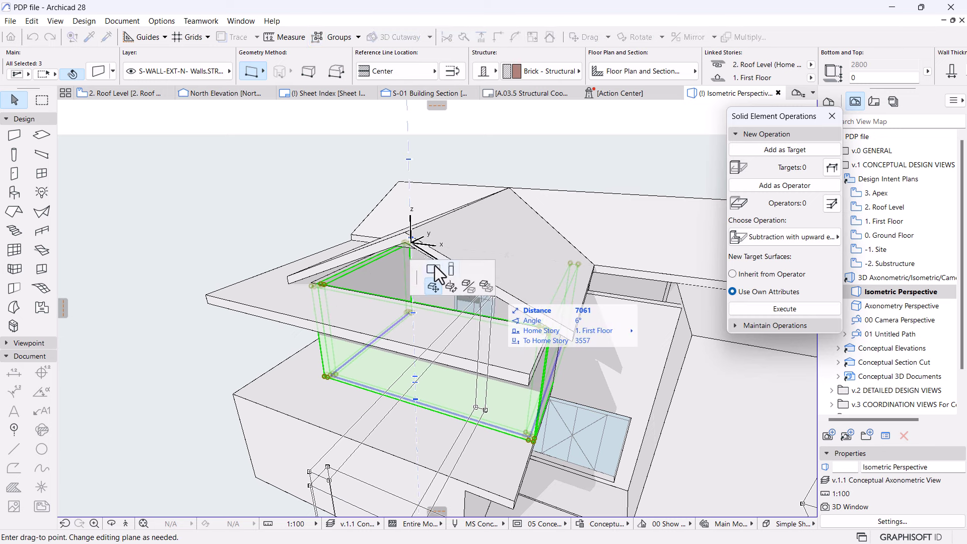
pyautogui.click(450, 268)
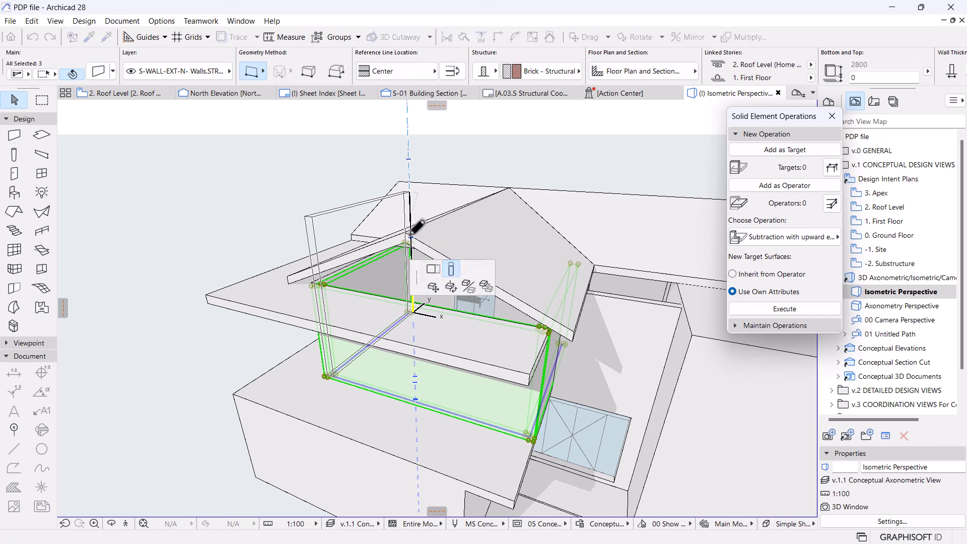
pyautogui.click(647, 229)
# - Trim the three raised walls as targets with both planes of the south-facing gable roof as operators, using Subtraction with upward extrusion
pyautogui.click(793, 149)
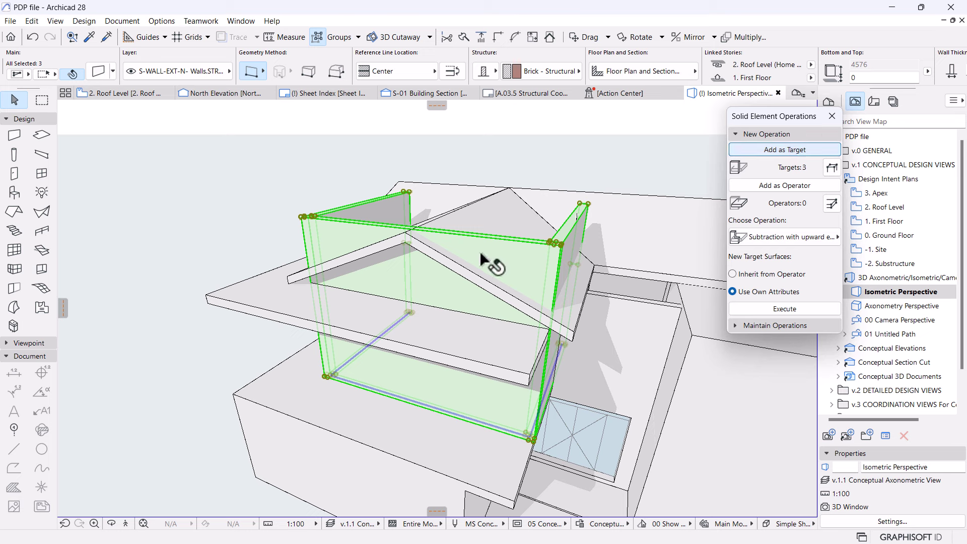
pyautogui.click(490, 224)
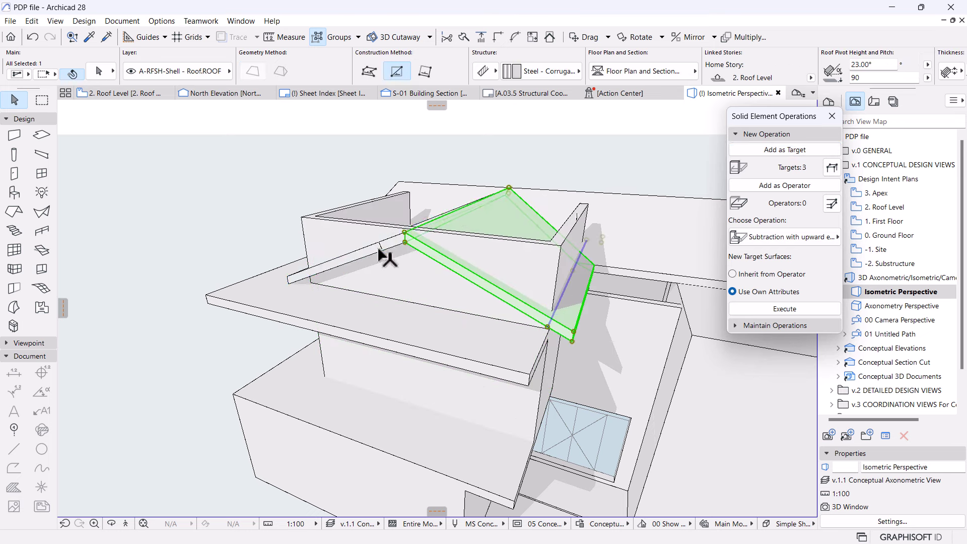
pyautogui.click(793, 188)
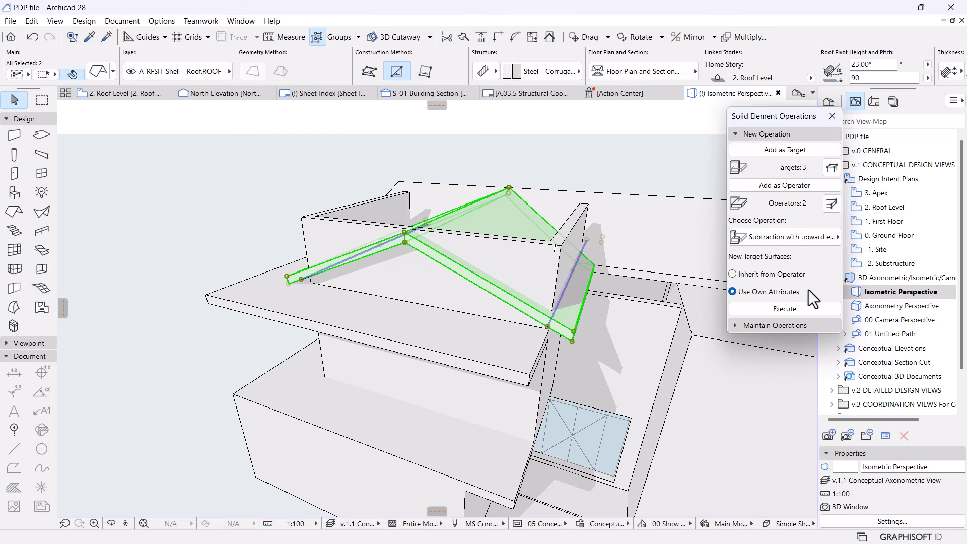
pyautogui.click(797, 309)
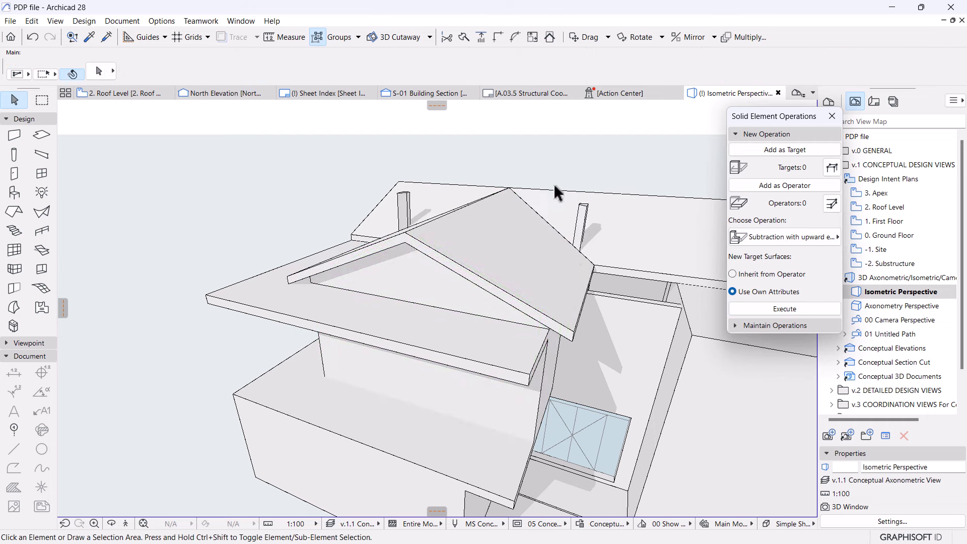
# - Trim the two side walls protruding through the main roof, using that roof as the operator and Subtraction with upward extrusion
pyautogui.keyDown('shift'); pyautogui.moveTo(554, 184); pyautogui.dragTo(473, 284, button='middle'); pyautogui.keyUp('shift')
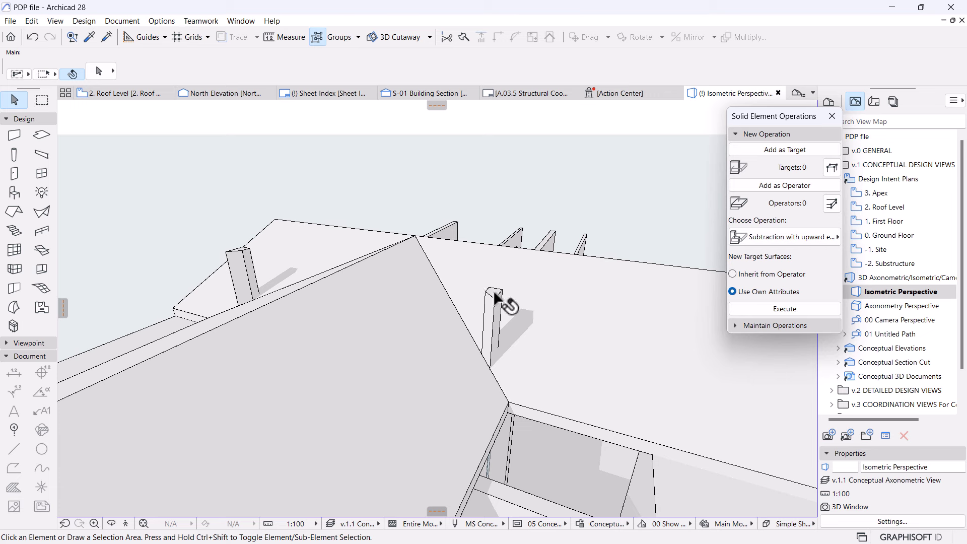
pyautogui.click(495, 297)
pyautogui.keyDown('shift'); pyautogui.click(246, 276); pyautogui.keyUp('shift')
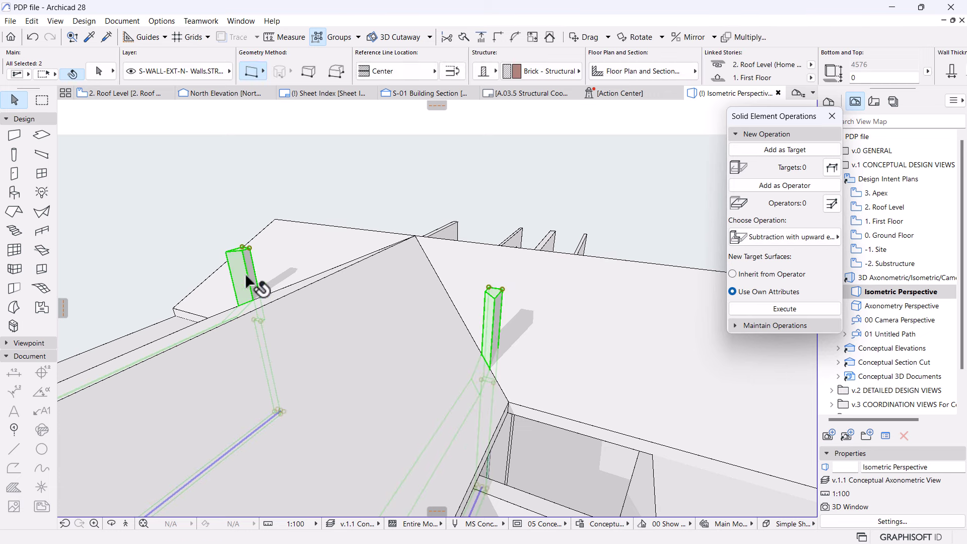
pyautogui.click(543, 316)
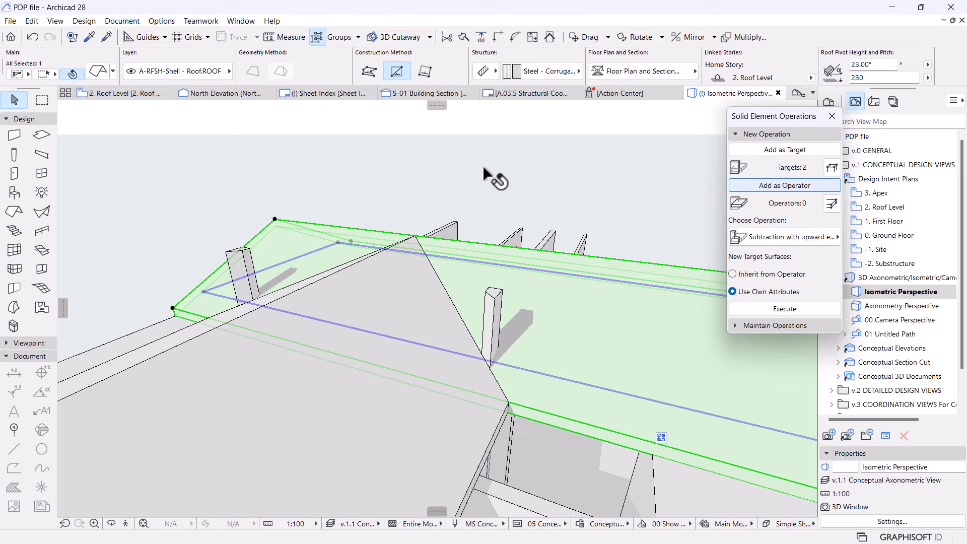
pyautogui.click(790, 310)
# - Draw a single straight exterior wall with an Outside Face reference line across the main roof's open east gable end
pyautogui.moveTo(525, 149); pyautogui.dragTo(572, 283, button='middle')
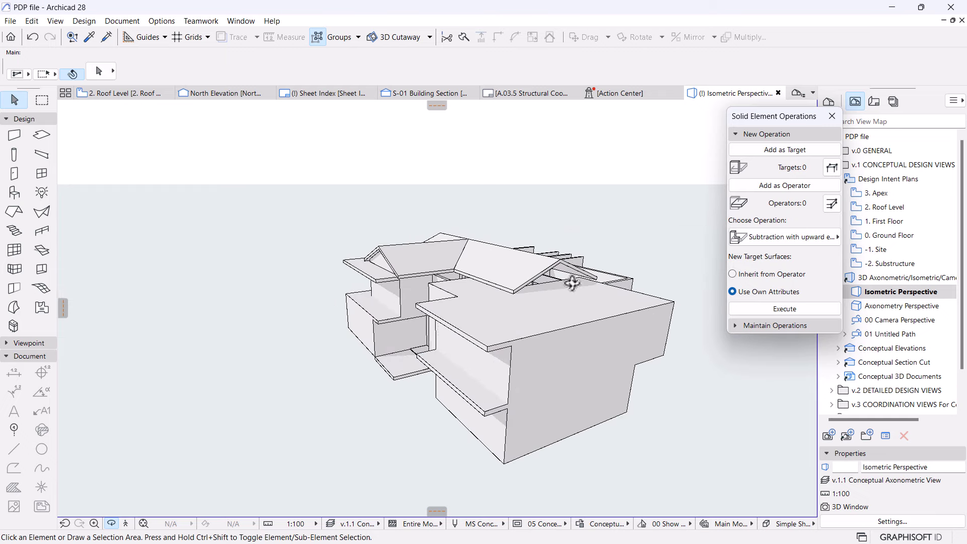
pyautogui.scroll(6, 572, 283)
pyautogui.scroll(2, 541, 318)
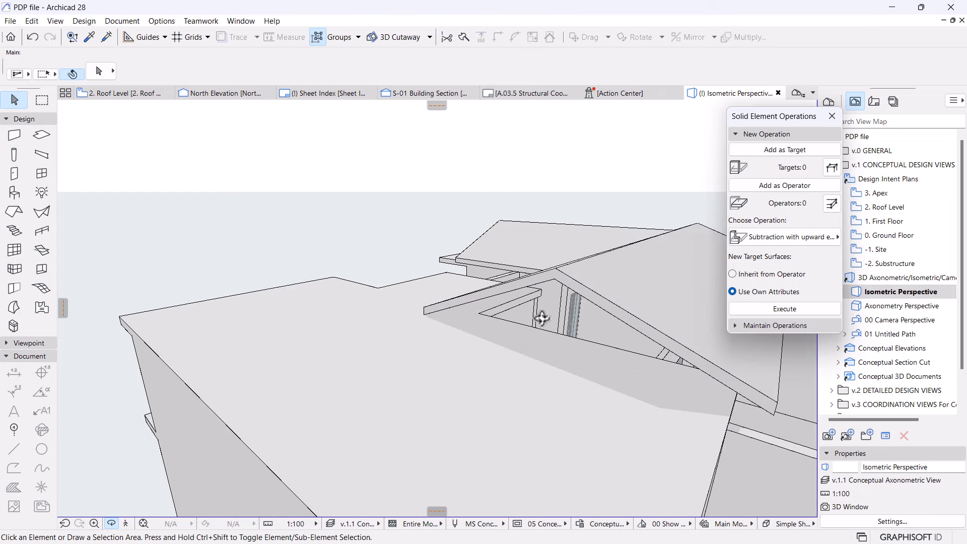
pyautogui.keyDown('shift'); pyautogui.moveTo(585, 281); pyautogui.dragTo(378, 361, button='middle'); pyautogui.keyUp('shift')
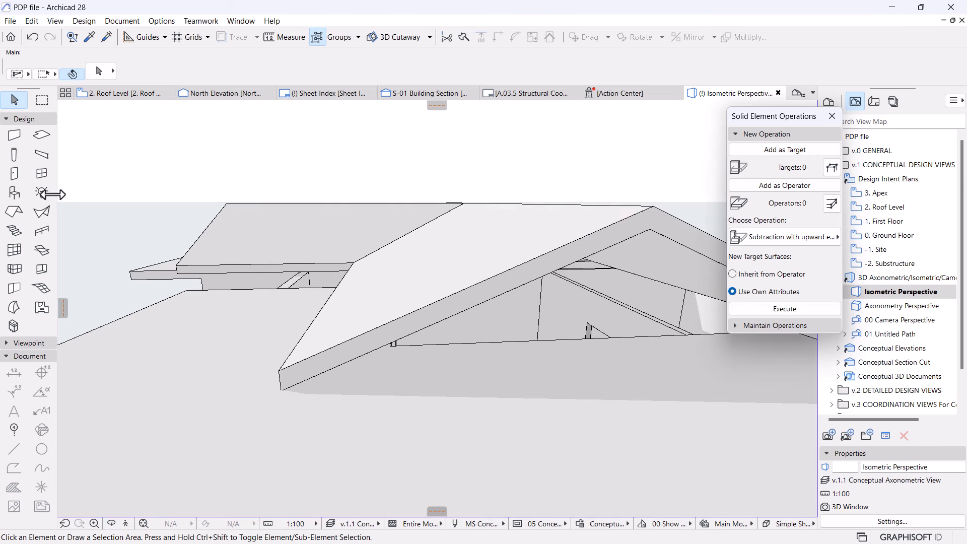
pyautogui.click(9, 137)
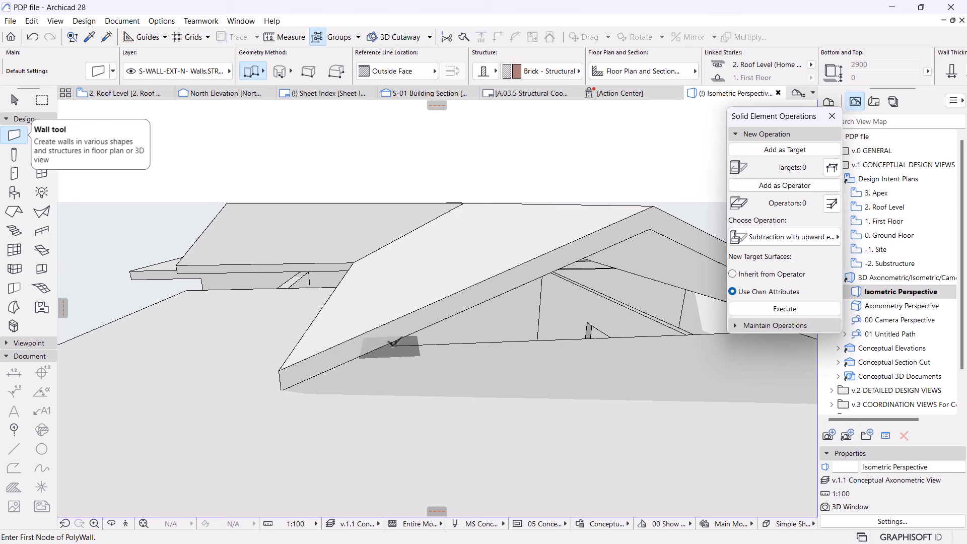
pyautogui.click(391, 342)
pyautogui.keyDown('shift'); pyautogui.moveTo(397, 352); pyautogui.dragTo(438, 334, button='middle'); pyautogui.keyUp('shift')
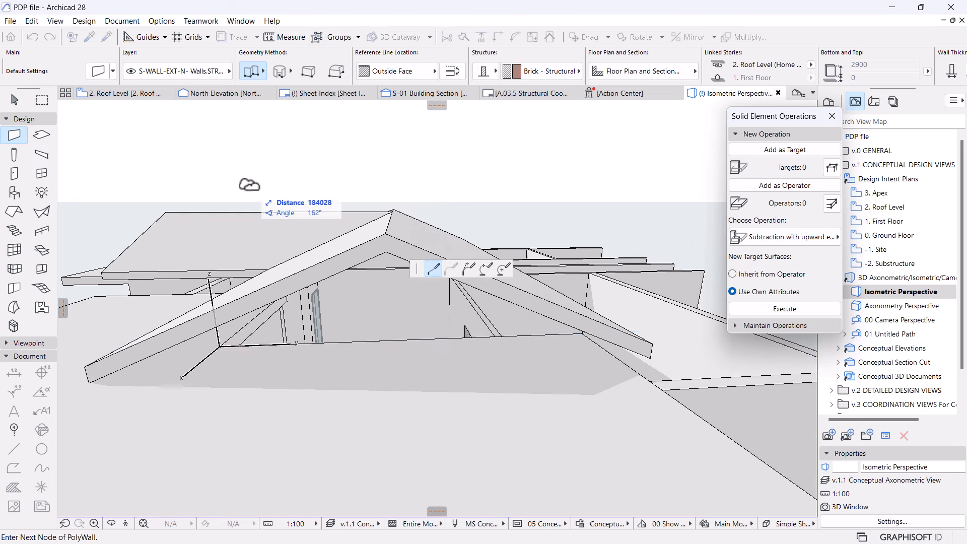
pyautogui.click(264, 72)
pyautogui.click(273, 62)
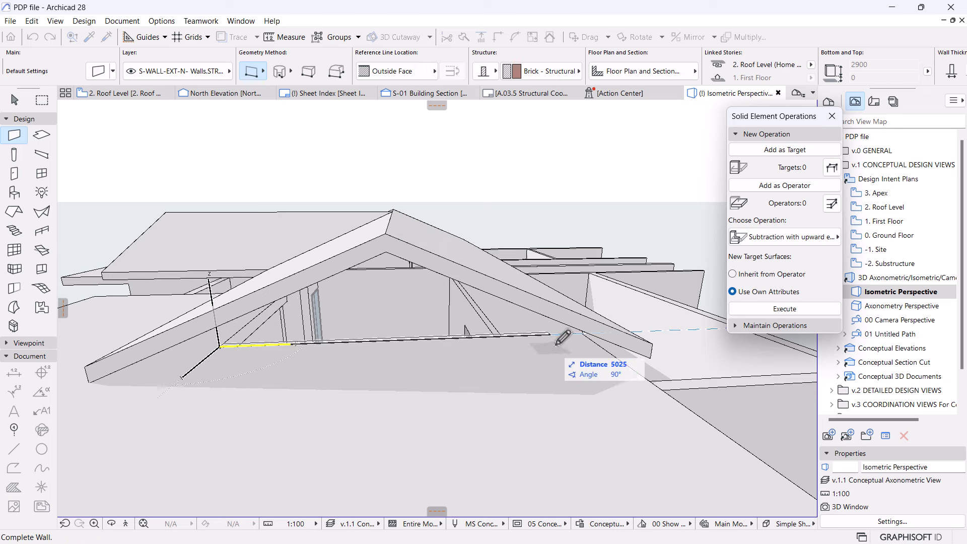
pyautogui.click(582, 334)
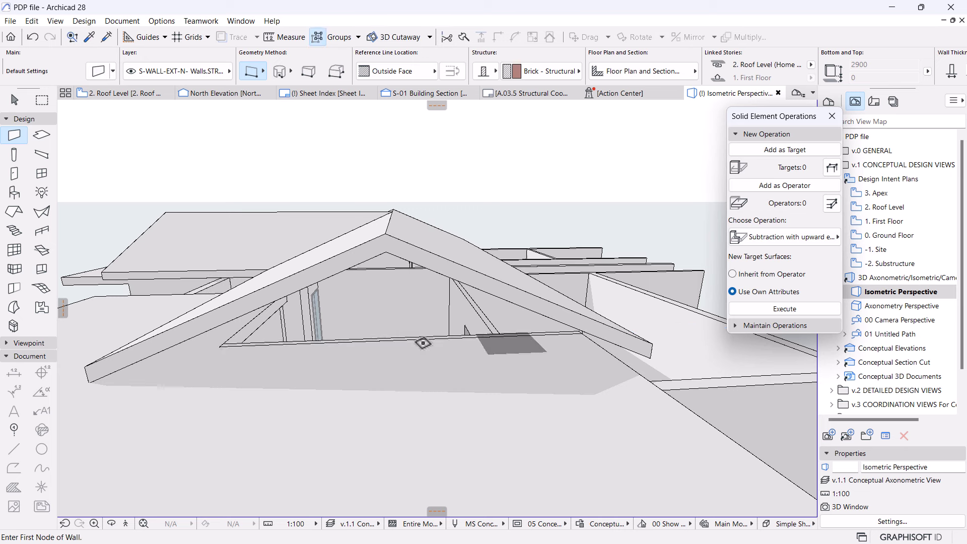
pyautogui.press('Escape')
# - Select the new east gable wall and set its base offset to 0
pyautogui.click(235, 346)
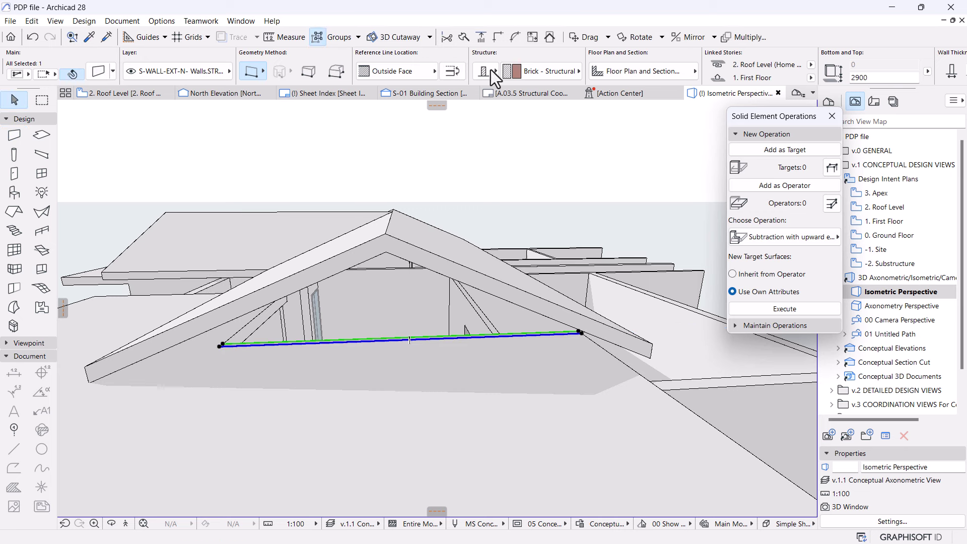
pyautogui.scroll(-3, 571, 68)
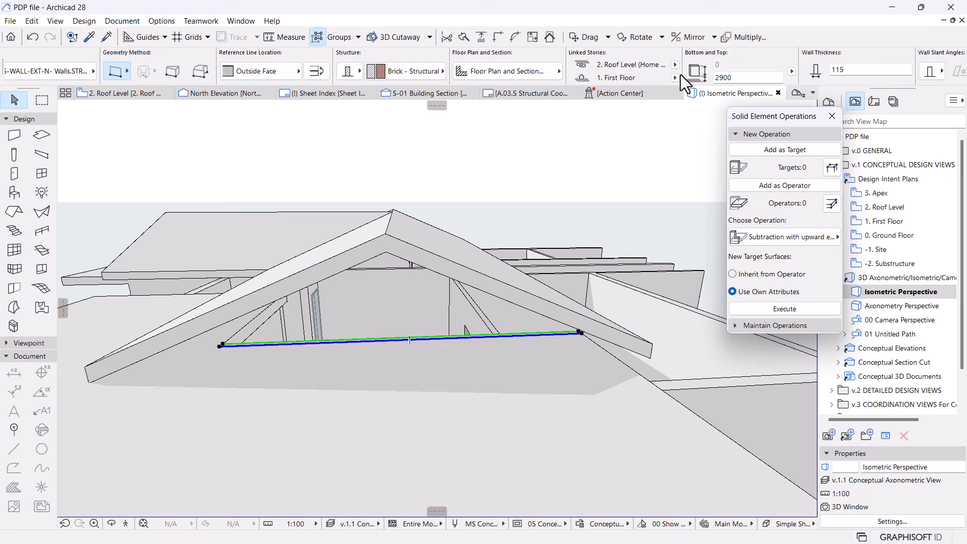
pyautogui.click(697, 72)
pyautogui.press('Return')
# - Move the new gable wall up from its base corner to its top corner so that it rises through the main roof
pyautogui.keyDown('shift'); pyautogui.moveTo(497, 276); pyautogui.dragTo(492, 436, button='middle'); pyautogui.keyUp('shift')
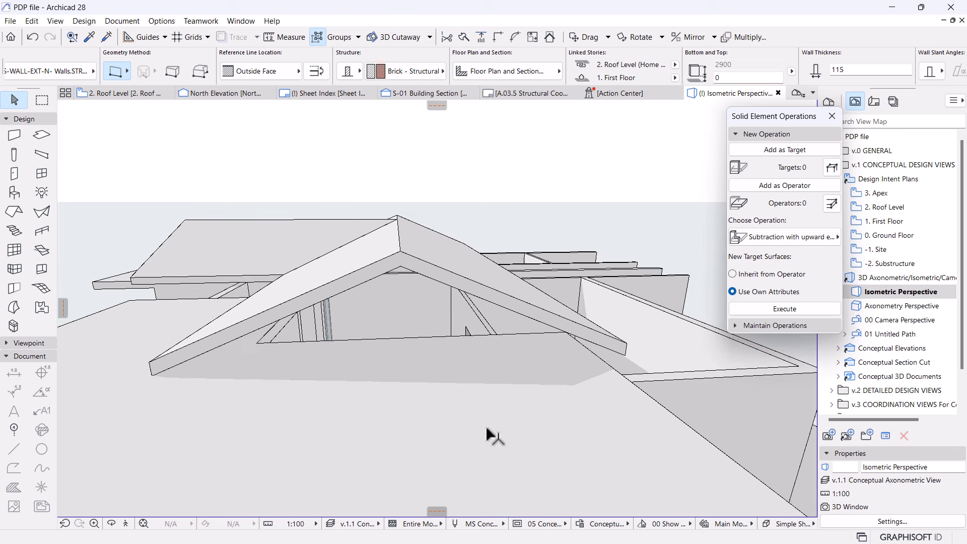
pyautogui.hotkey('ctrl', 'd')
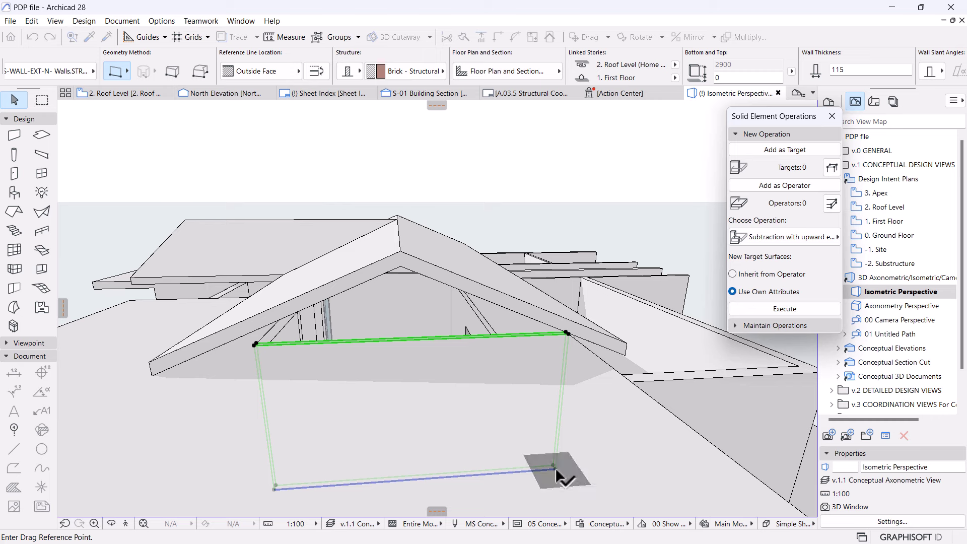
pyautogui.click(553, 467)
pyautogui.click(567, 333)
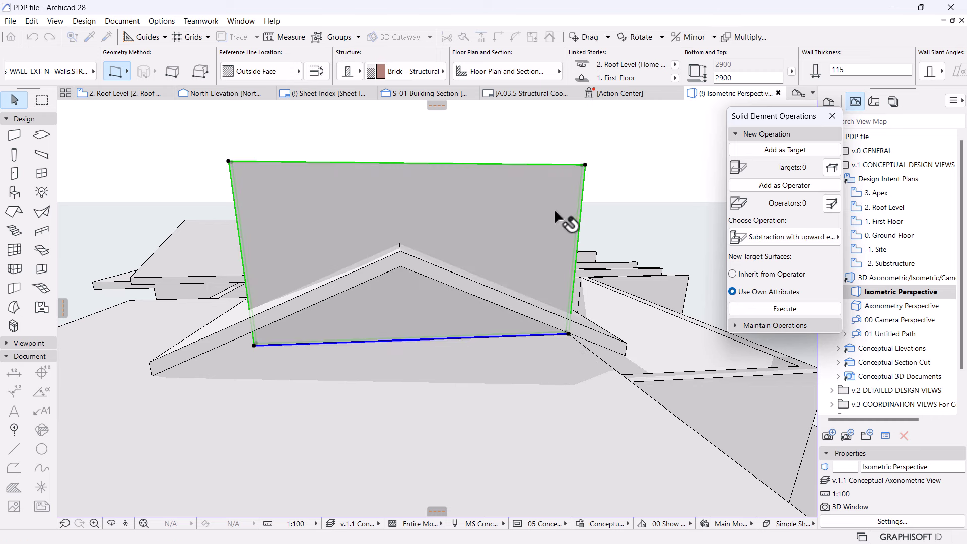
# - Trim the east gable wall as target with the main roof as operator, using Subtraction with upward extrusion
pyautogui.click(781, 151)
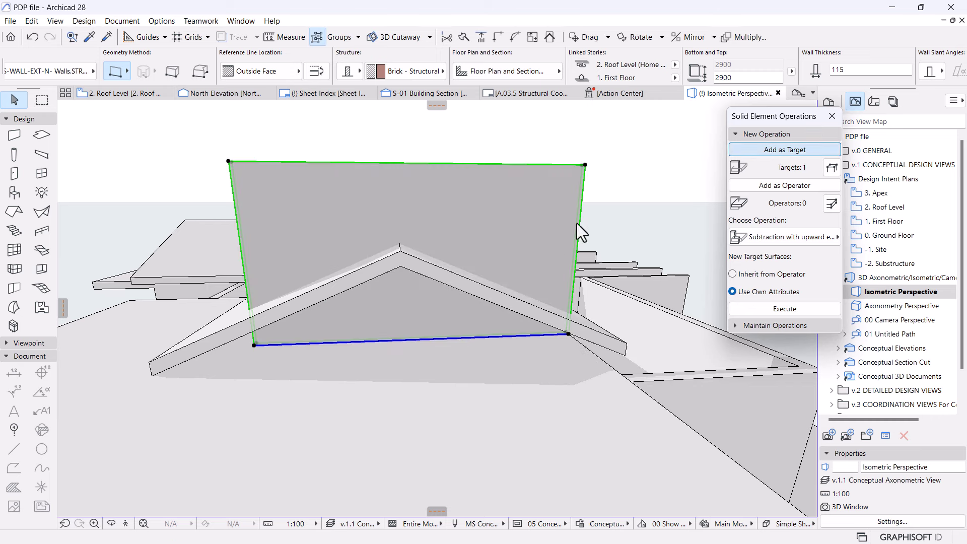
pyautogui.click(427, 279)
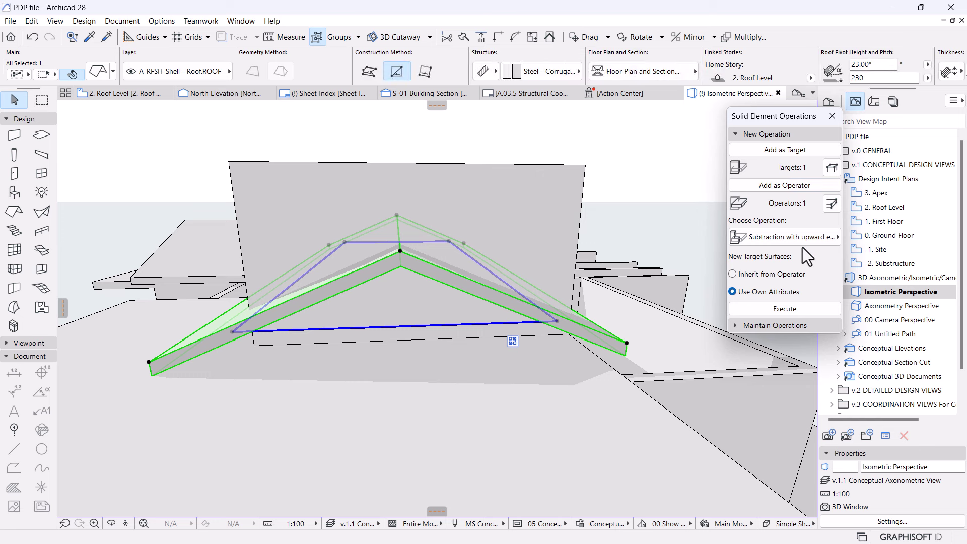
pyautogui.click(769, 306)
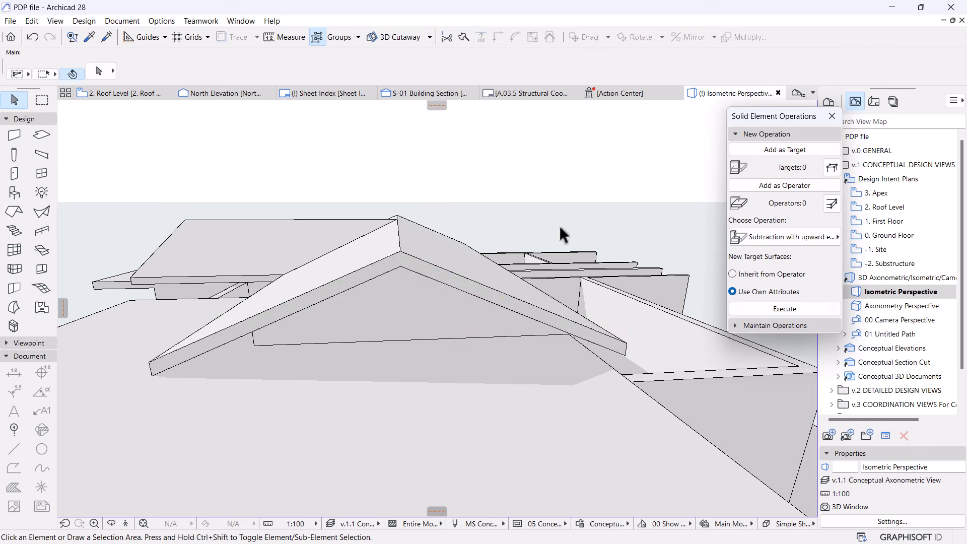
# - Try to offset the east end of the main roof's pivot line in the Isometric Perspective, and undo the edit
pyautogui.scroll(-4, 560, 232)
pyautogui.keyDown('shift'); pyautogui.moveTo(504, 318); pyautogui.dragTo(459, 318, button='middle'); pyautogui.keyUp('shift')
pyautogui.click(435, 370)
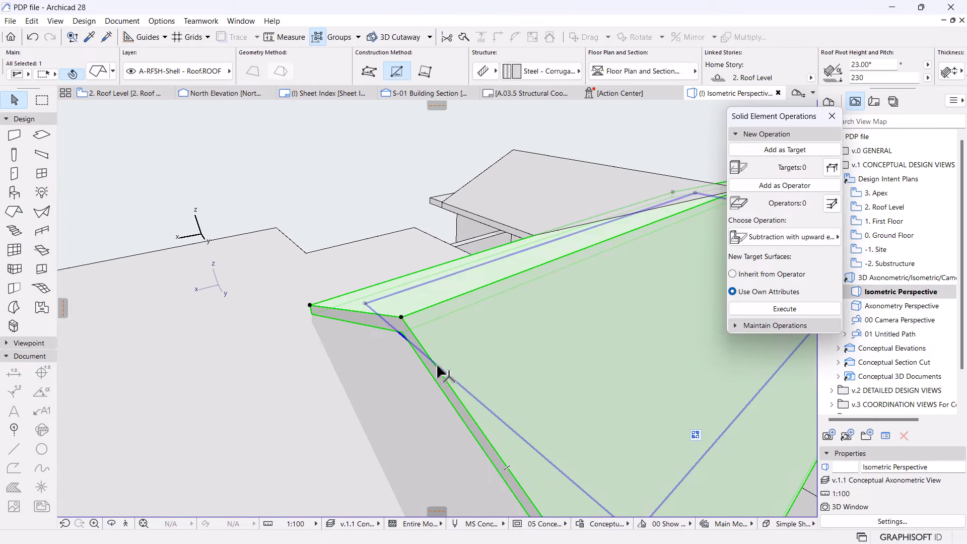
pyautogui.click(450, 389)
pyautogui.press('Escape')
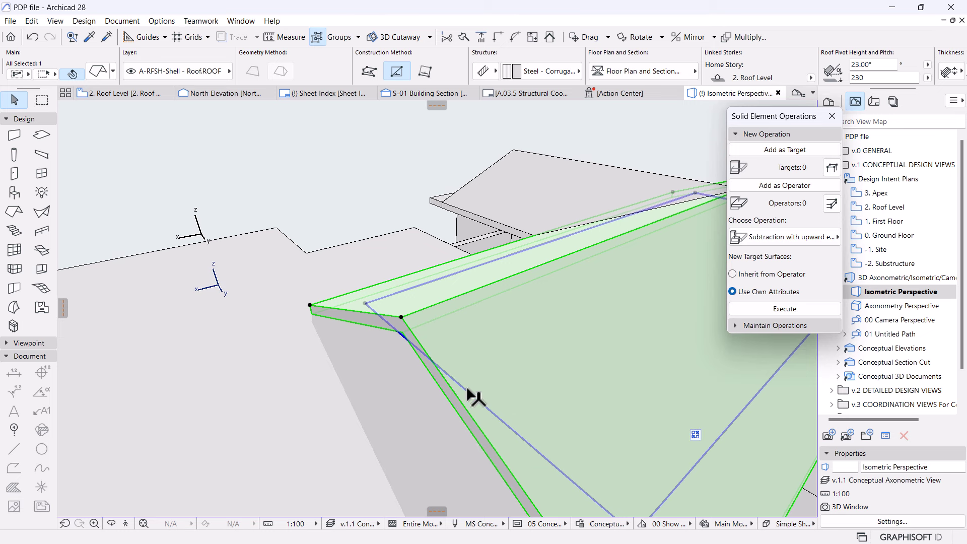
pyautogui.click(465, 389)
pyautogui.click(488, 374)
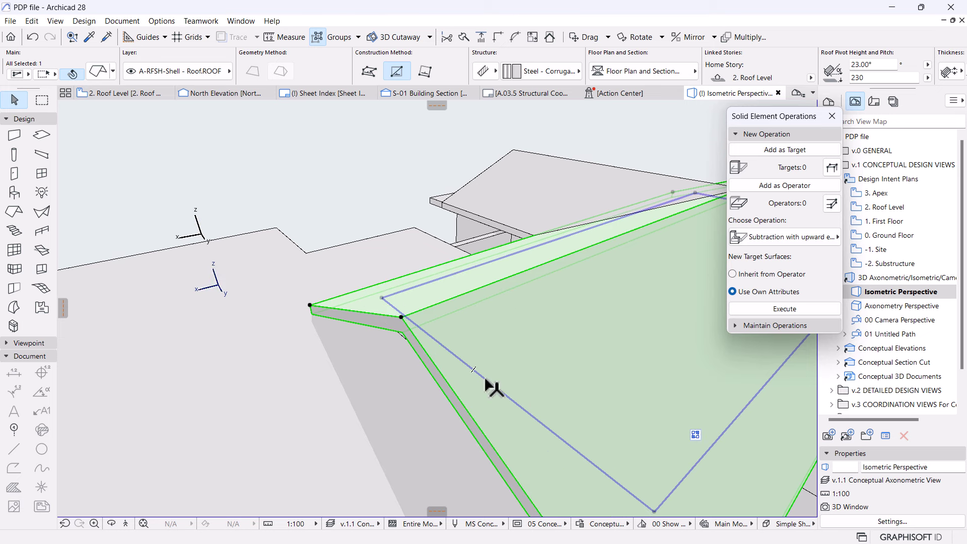
pyautogui.hotkey('ctrl', 'z')
# - On the 2. Roof Level plan, align the main roof's east gable edge with its pivot line's east end, and recheck it in the Isometric Perspective
pyautogui.click(123, 94)
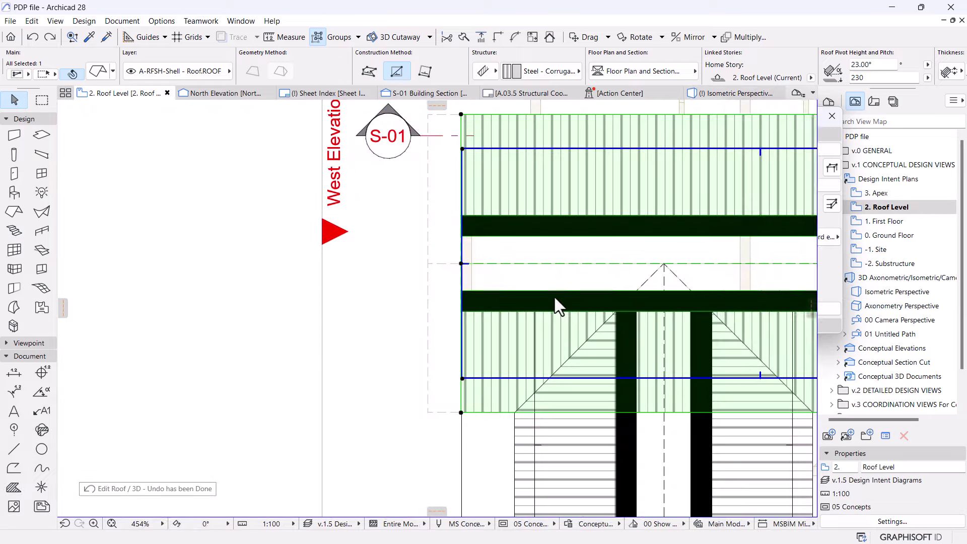
pyautogui.scroll(-4, 437, 272)
pyautogui.scroll(6, 544, 276)
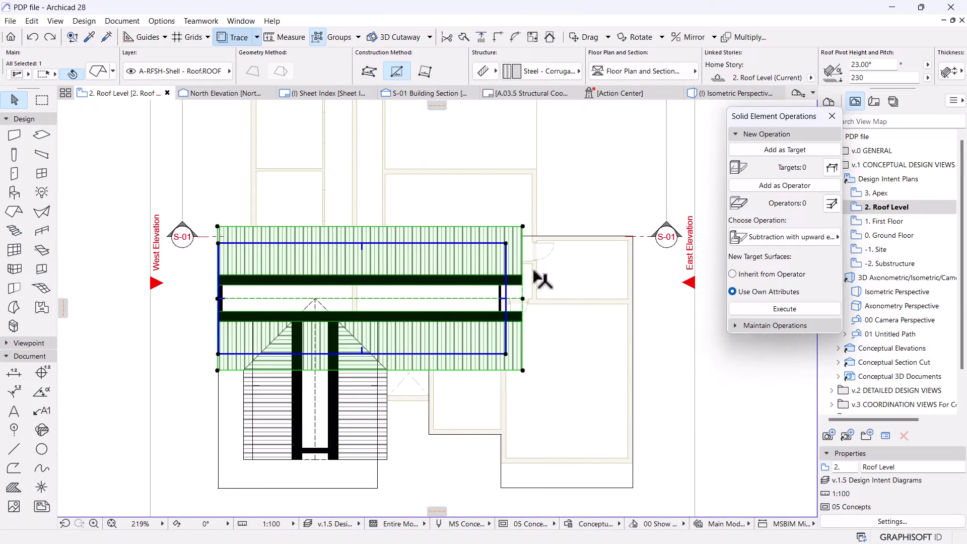
pyautogui.click(532, 302)
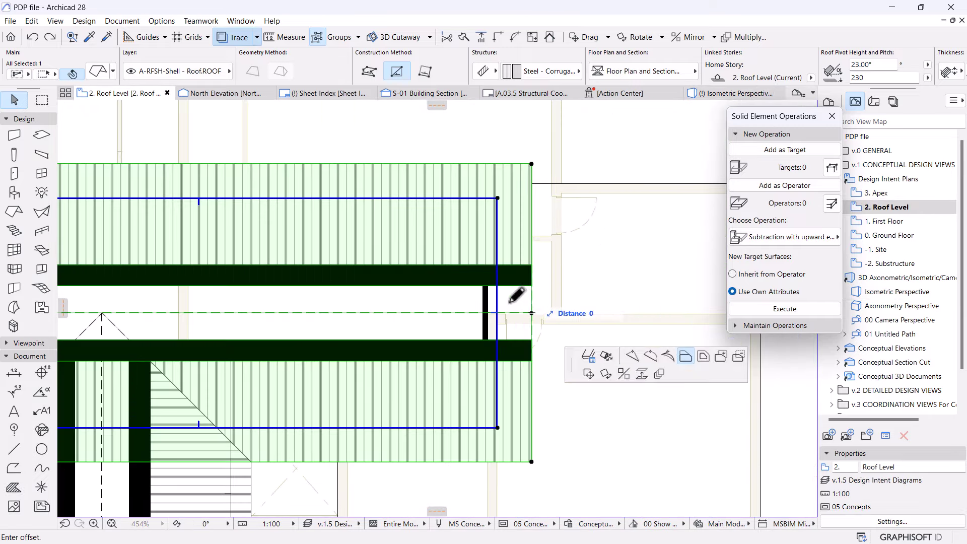
pyautogui.click(498, 306)
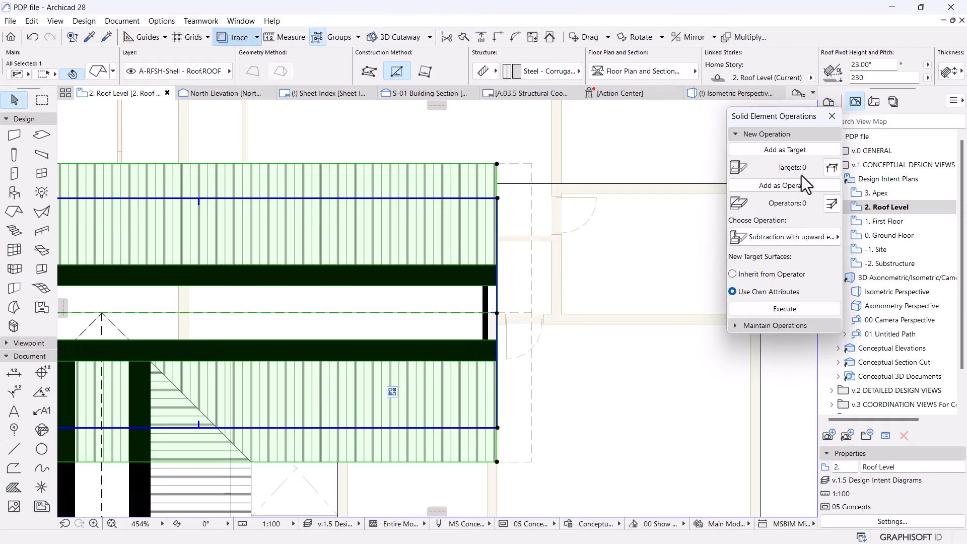
pyautogui.click(776, 132)
pyautogui.scroll(-8, 569, 211)
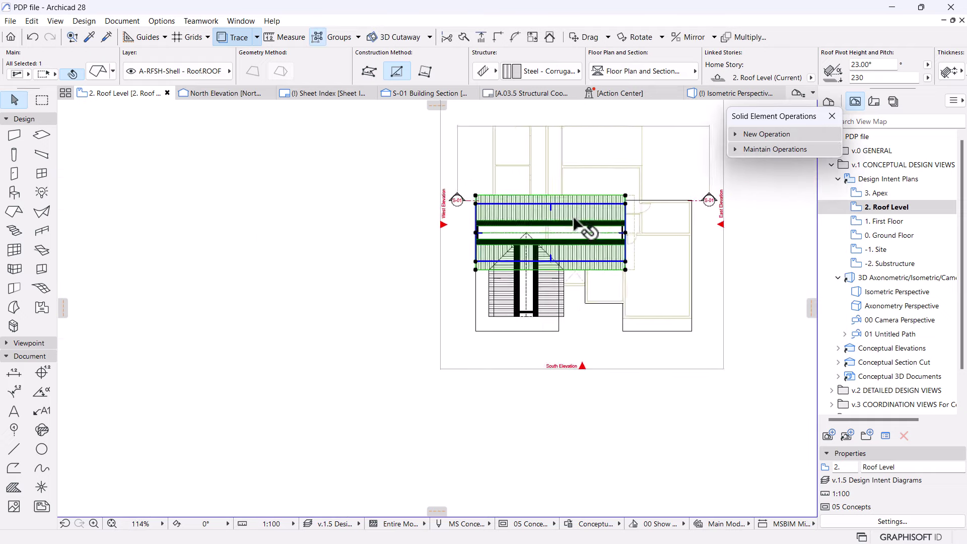
pyautogui.click(708, 92)
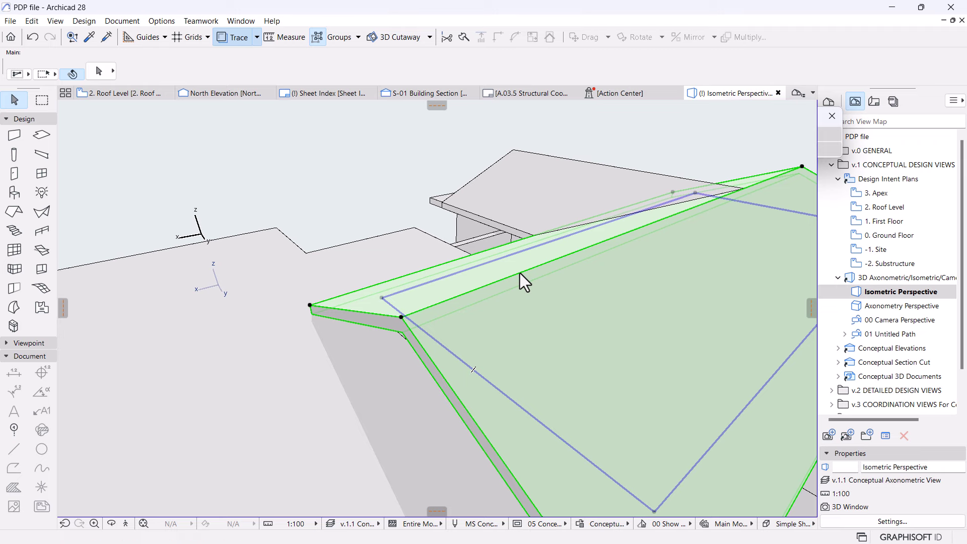
pyautogui.scroll(5, 327, 347)
pyautogui.scroll(-4, 327, 346)
pyautogui.scroll(-3, 317, 345)
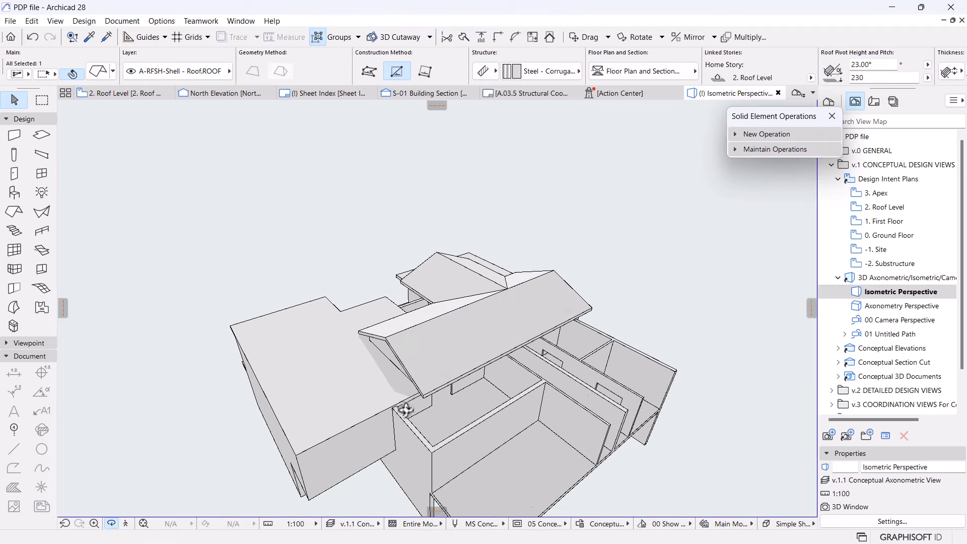
# - Examine the main roof's gable end and the uncovered north rooms from several angles in the Isometric Perspective
pyautogui.keyDown('shift'); pyautogui.moveTo(317, 346); pyautogui.dragTo(361, 393, button='middle'); pyautogui.keyUp('shift')
pyautogui.keyDown('shift'); pyautogui.moveTo(610, 381); pyautogui.dragTo(635, 366, button='middle'); pyautogui.keyUp('shift')
pyautogui.scroll(3, 634, 393)
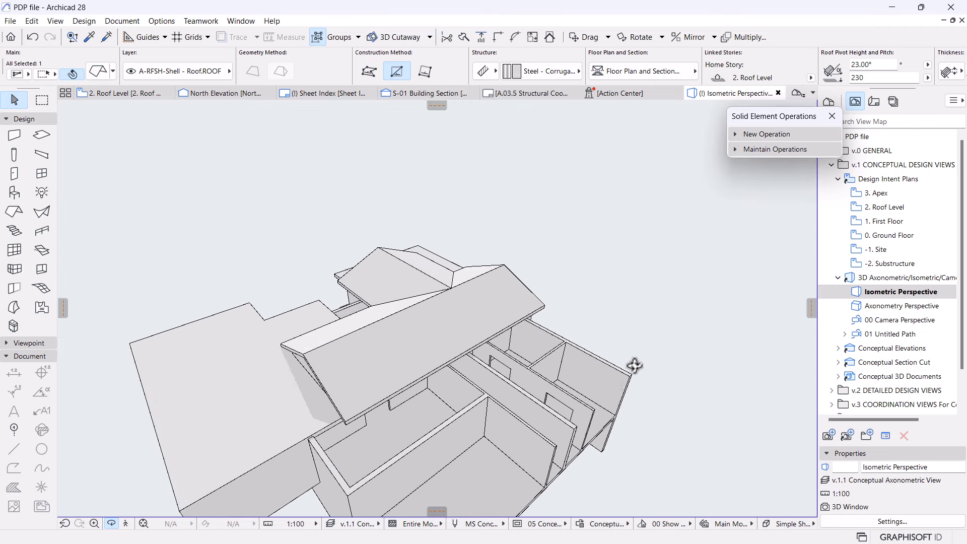
pyautogui.scroll(2, 566, 394)
pyautogui.scroll(2, 455, 304)
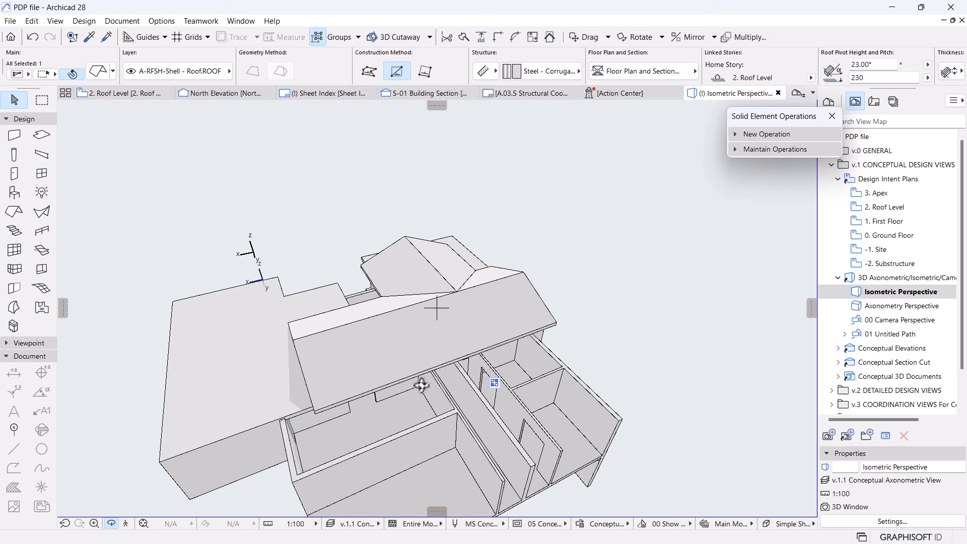
pyautogui.keyDown('shift'); pyautogui.moveTo(333, 500); pyautogui.dragTo(580, 425, button='middle'); pyautogui.keyUp('shift')
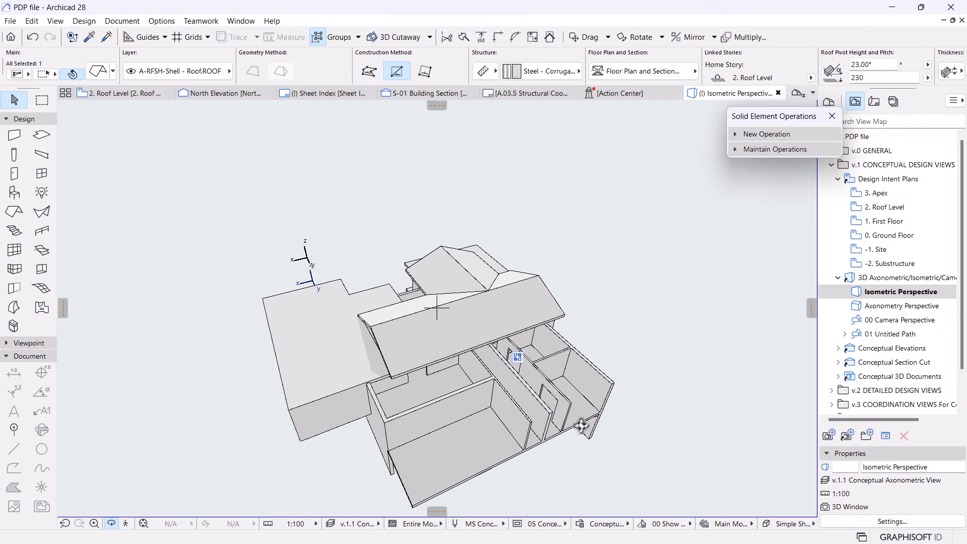
pyautogui.keyDown('shift'); pyautogui.moveTo(610, 356); pyautogui.dragTo(522, 324, button='middle'); pyautogui.keyUp('shift')
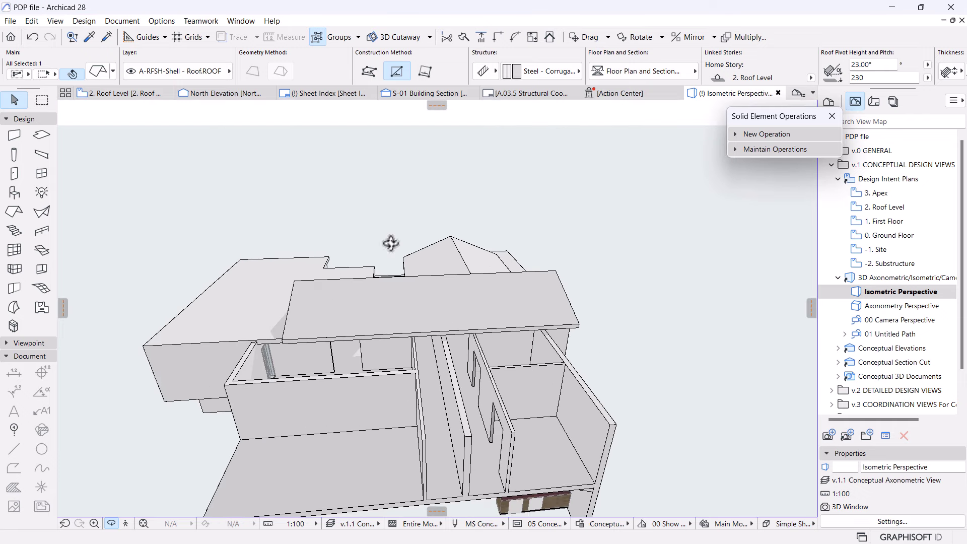
# - On the 2. Roof Level plan, draw a matching multi-plane roof about 9596 by 9909 mm from the north-west wall corner to the main ridge
pyautogui.click(130, 92)
pyautogui.scroll(-5, 660, 310)
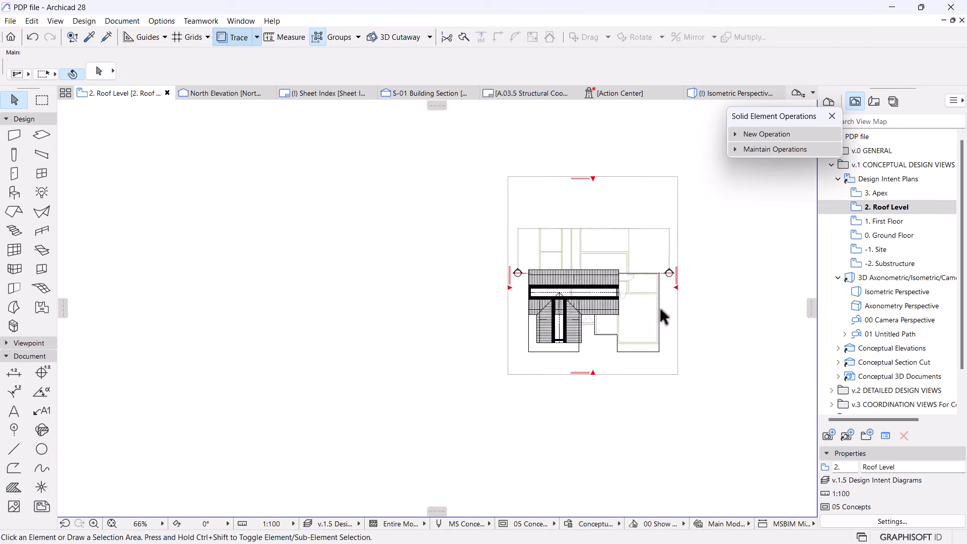
pyautogui.scroll(5, 579, 325)
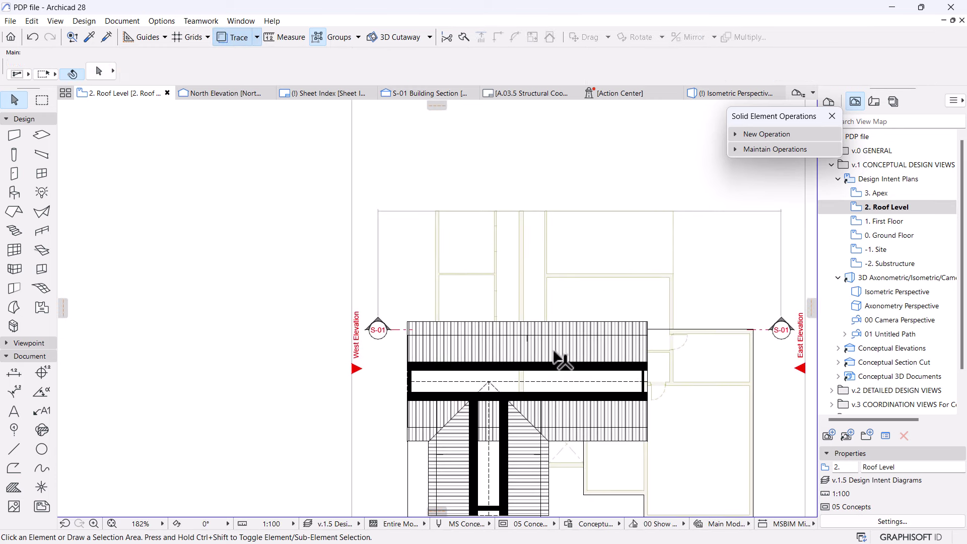
pyautogui.keyDown('alt'); pyautogui.click(556, 323); pyautogui.keyUp('alt')
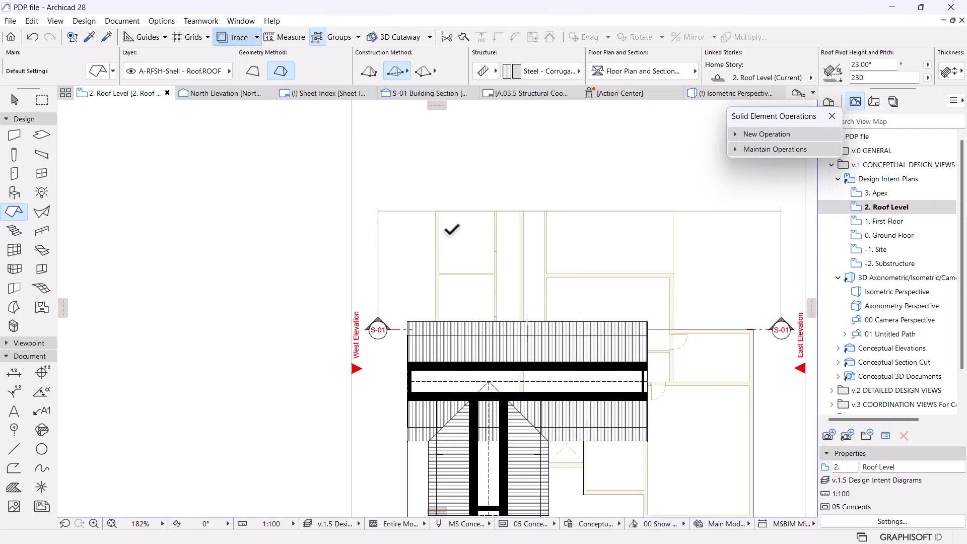
pyautogui.click(435, 211)
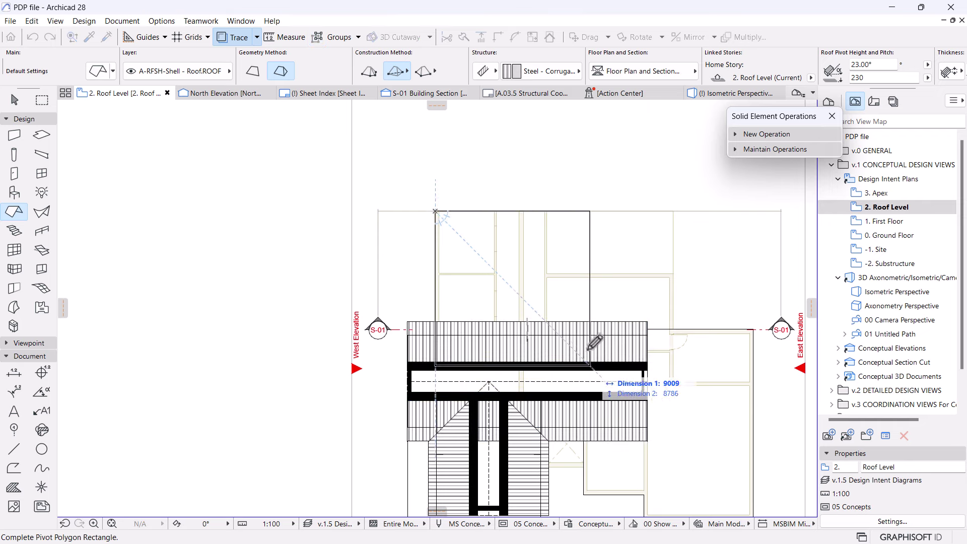
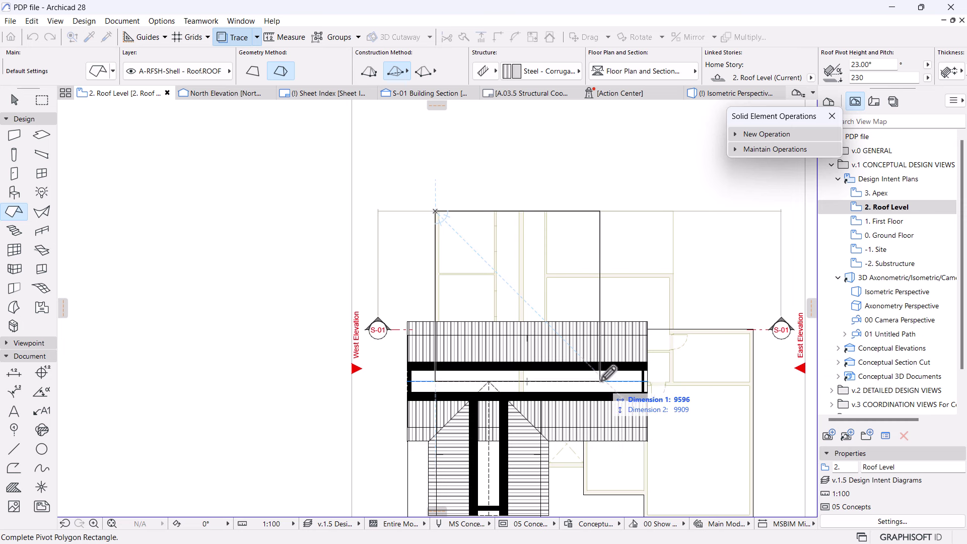
pyautogui.click(602, 381)
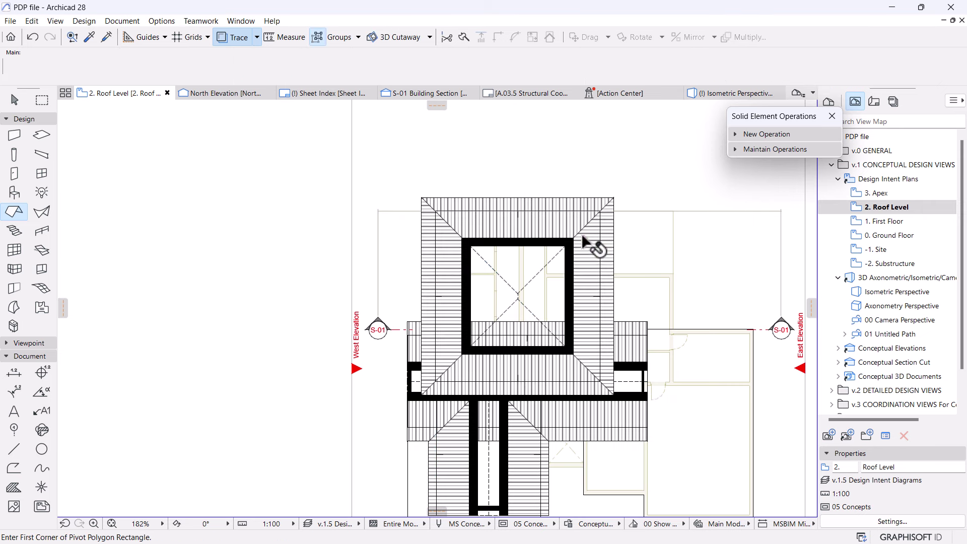
# - Convert the north and south planes of the new roof to gables so its ridge runs north to south
pyautogui.keyDown('shift'); pyautogui.click(571, 259); pyautogui.keyUp('shift')
pyautogui.click(518, 298)
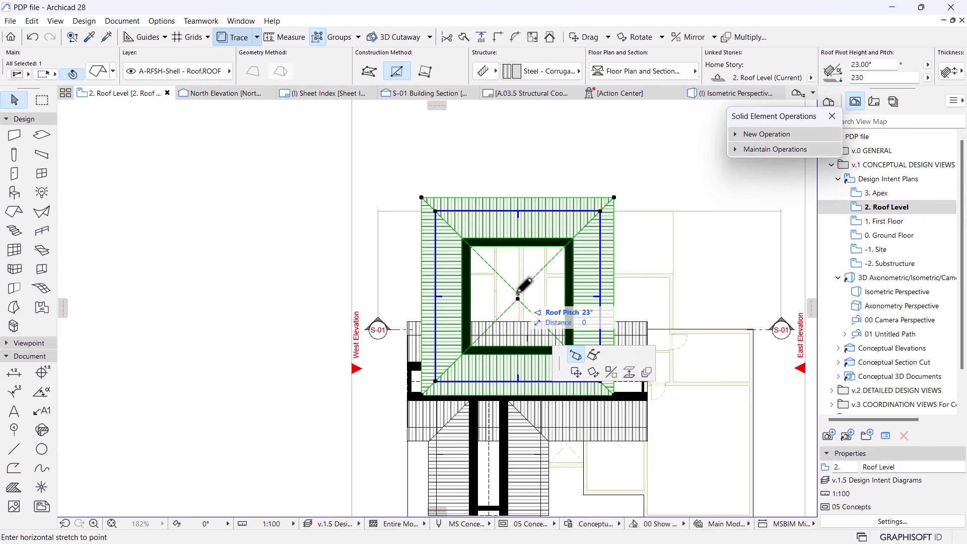
pyautogui.click(518, 212)
pyautogui.click(524, 317)
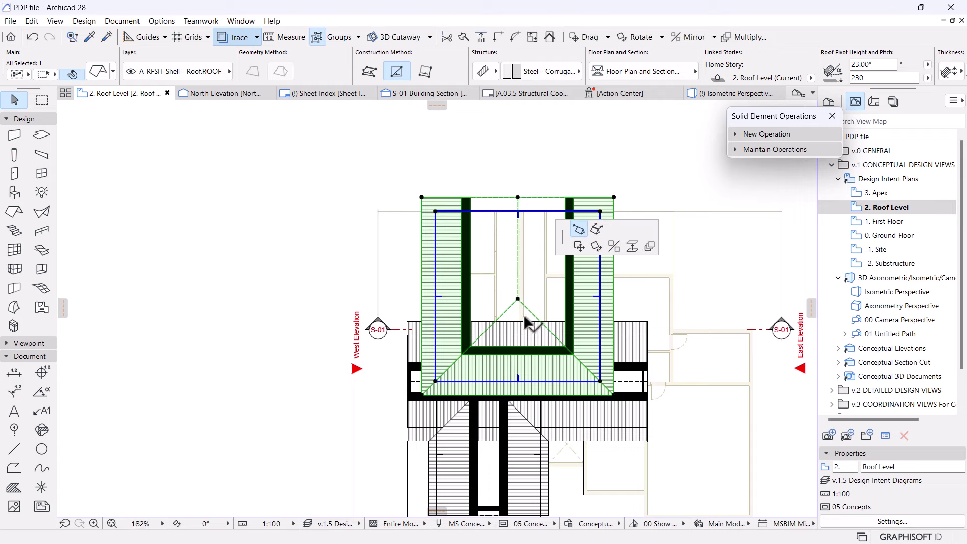
pyautogui.click(519, 382)
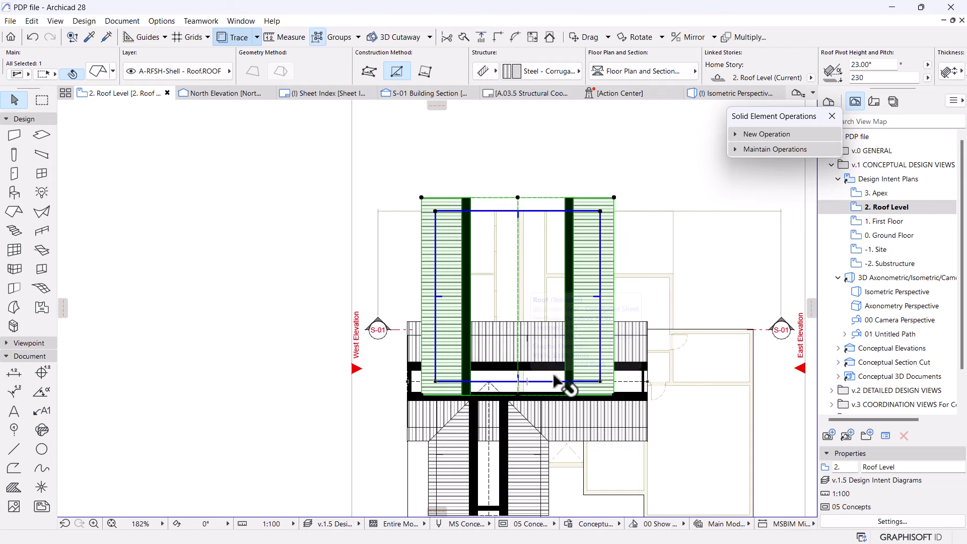
pyautogui.scroll(2, 518, 347)
pyautogui.scroll(1, 491, 323)
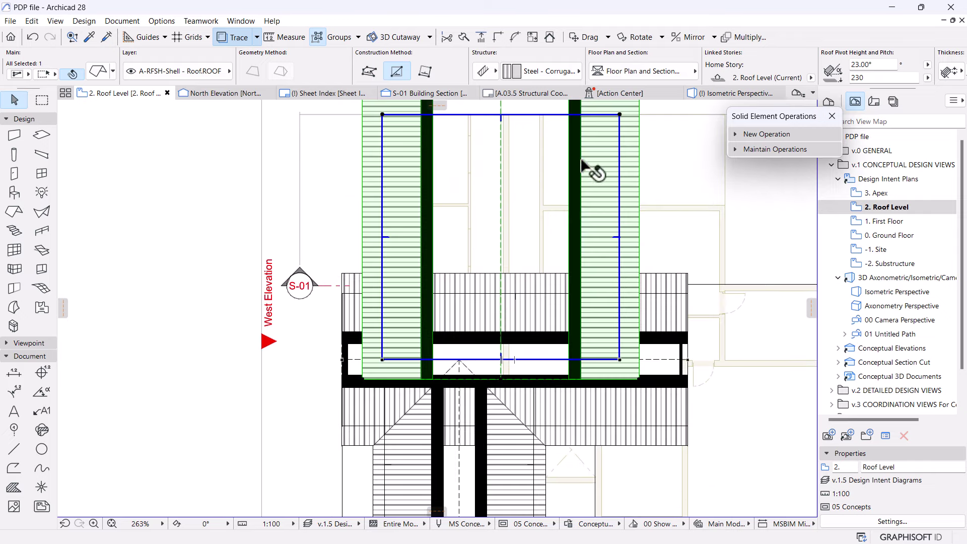
# - In the Isometric Perspective, pick up the main roof's settings and transfer them to the new north roof
pyautogui.click(701, 95)
pyautogui.keyDown('shift'); pyautogui.moveTo(620, 238); pyautogui.dragTo(296, 284, button='middle'); pyautogui.keyUp('shift')
pyautogui.moveTo(315, 261); pyautogui.dragTo(424, 222)
pyautogui.scroll(5, 475, 256)
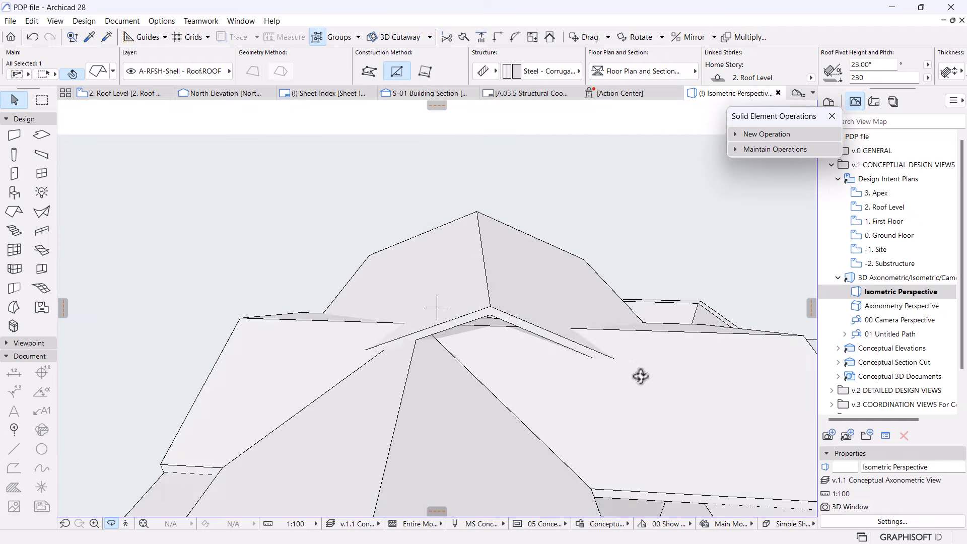
pyautogui.click(624, 410)
pyautogui.keyDown('alt'); pyautogui.click(606, 403); pyautogui.keyUp('alt')
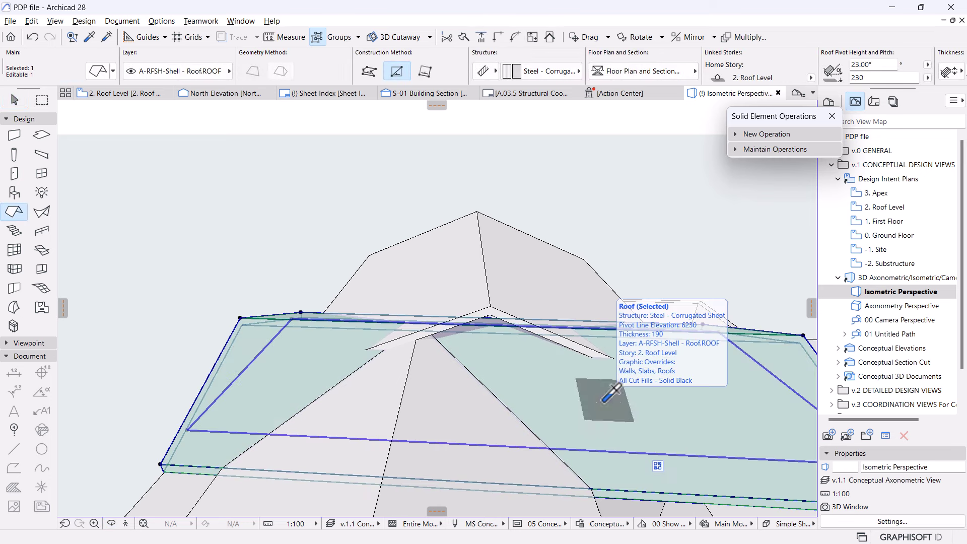
pyautogui.keyDown('ctrl'); pyautogui.keyDown('alt'); pyautogui.click(511, 275); pyautogui.keyUp('alt'); pyautogui.keyUp('ctrl')
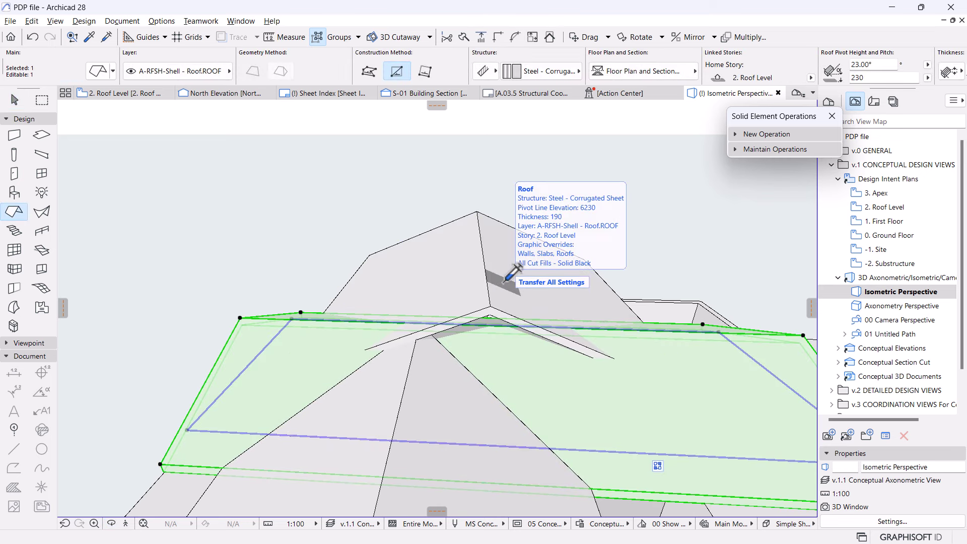
pyautogui.press('Escape')
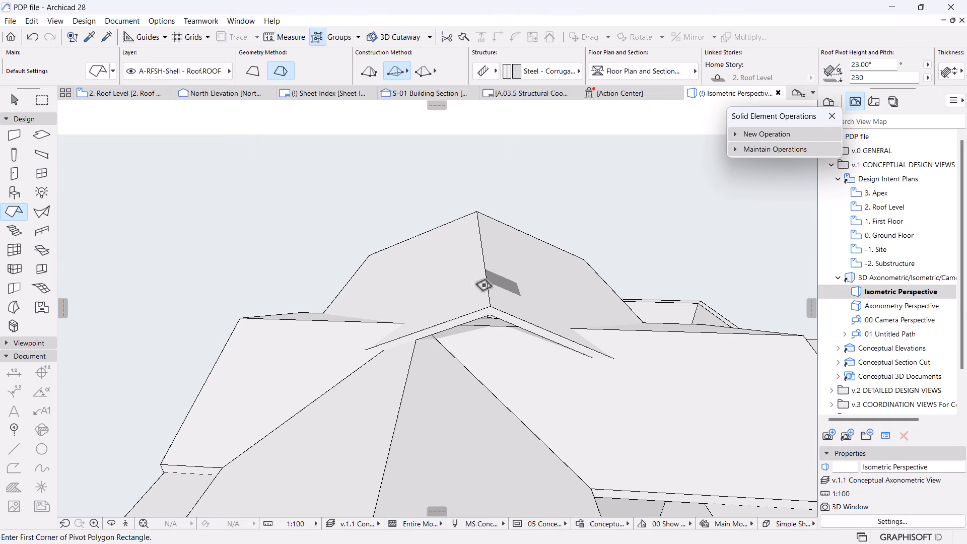
# - Lower the new north roof by its ridge end to a pivot height of -667 mm, and deselect it
pyautogui.keyDown('shift'); pyautogui.click(487, 298); pyautogui.keyUp('shift')
pyautogui.moveTo(490, 308); pyautogui.dragTo(459, 232)
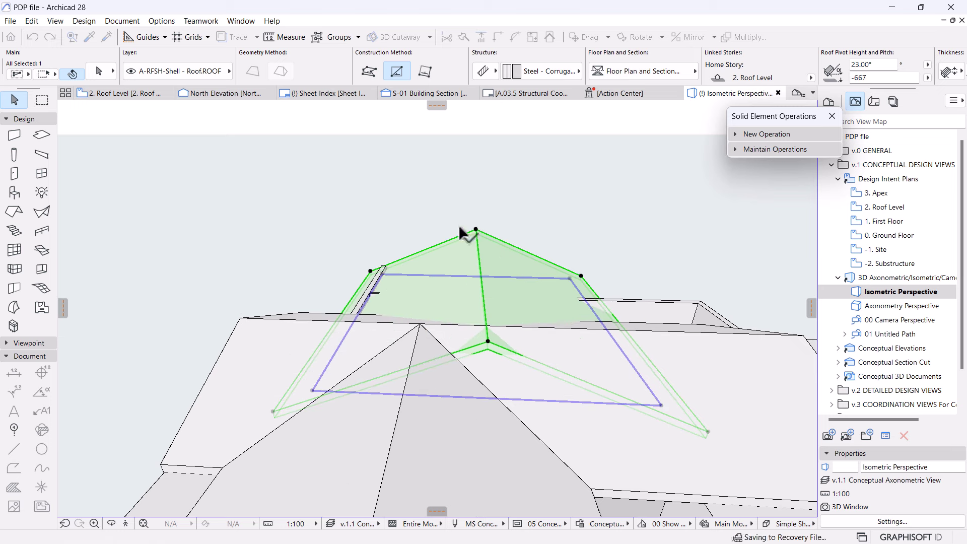
pyautogui.click(533, 204)
# - Offset the north roof's west eave edge inward to its pivot line, removing the overhang on that side
pyautogui.press('o')
pyautogui.moveTo(561, 233); pyautogui.dragTo(634, 371)
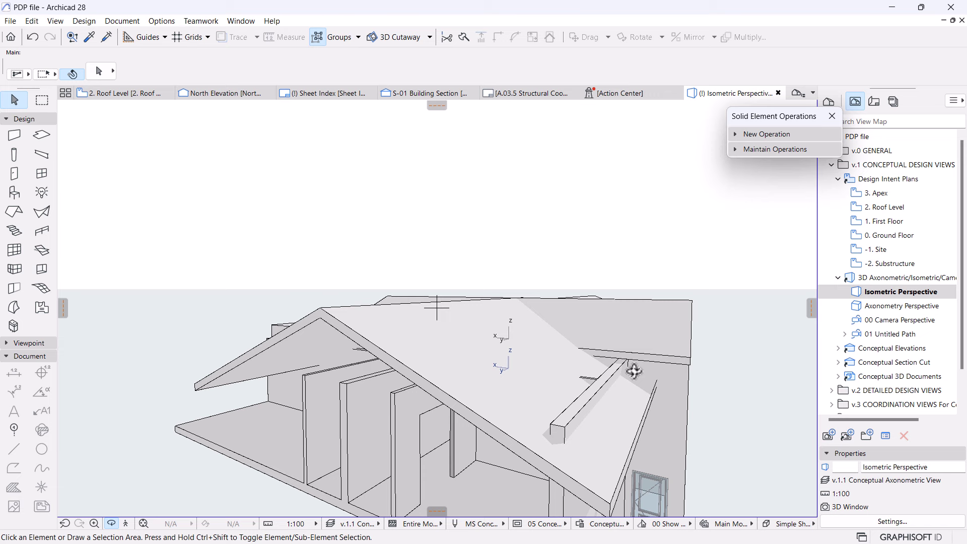
pyautogui.click(636, 431)
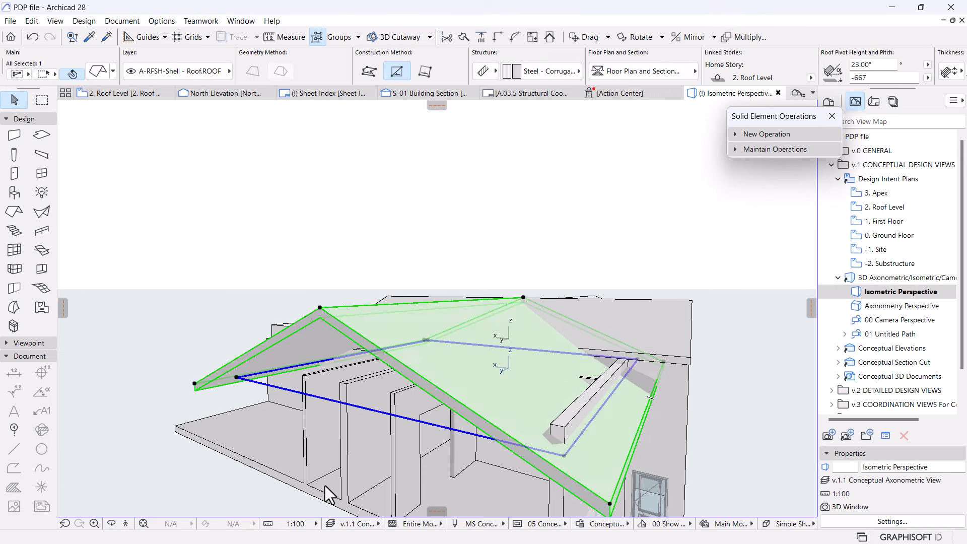
pyautogui.keyDown('shift'); pyautogui.moveTo(325, 496); pyautogui.dragTo(614, 418, button='middle'); pyautogui.keyUp('shift')
pyautogui.click(621, 409)
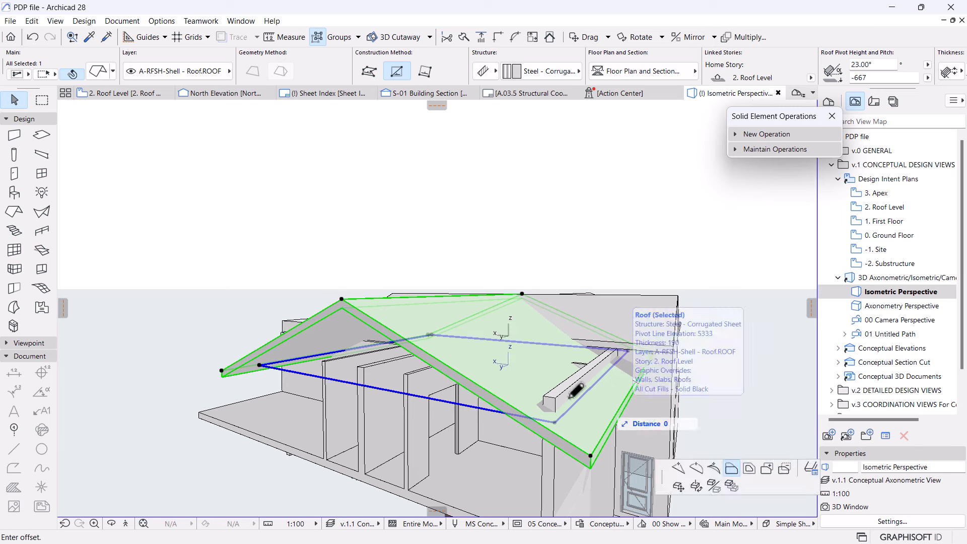
pyautogui.click(580, 400)
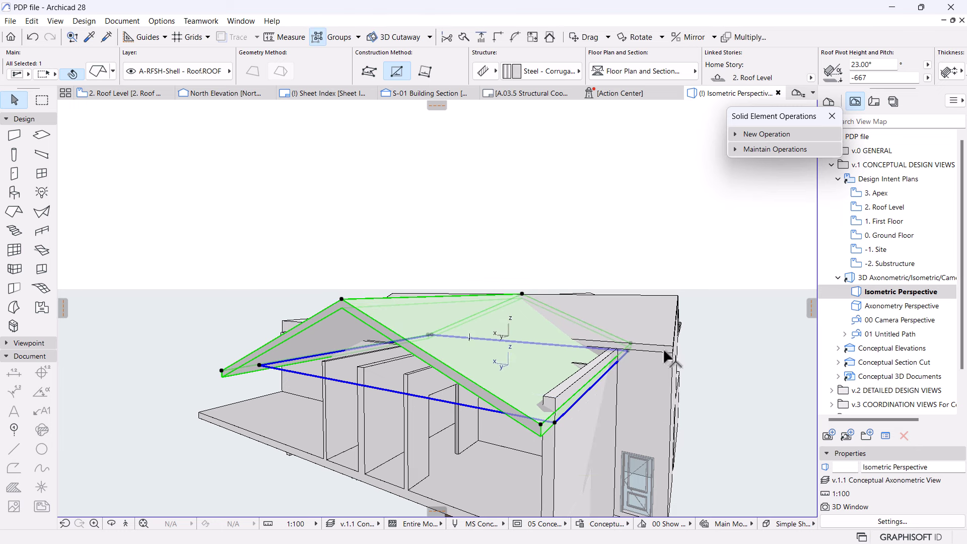
# - Offset the north roof's east eave edge inward to its pivot line, and deselect the roof
pyautogui.keyDown('shift'); pyautogui.moveTo(580, 401); pyautogui.dragTo(584, 434, button='middle'); pyautogui.keyUp('shift')
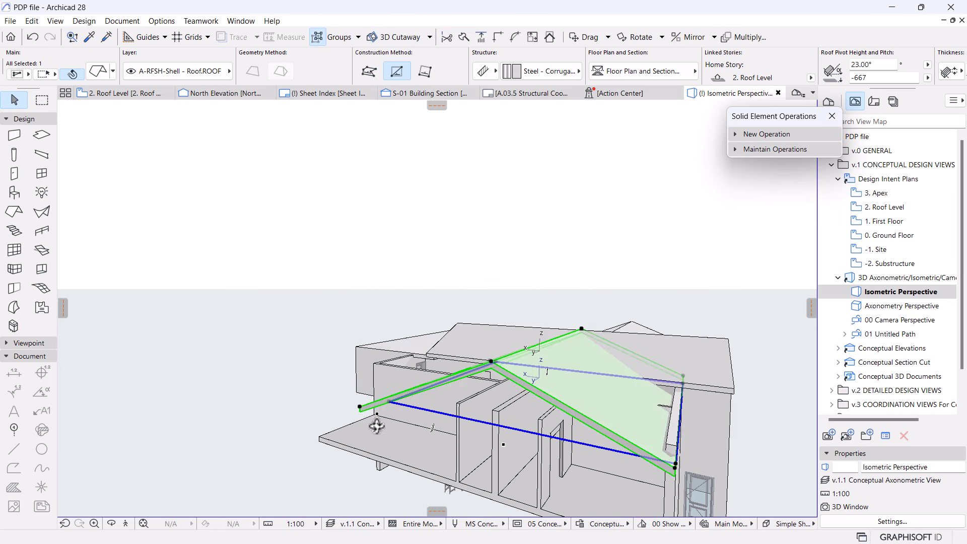
pyautogui.keyDown('shift'); pyautogui.moveTo(377, 426); pyautogui.dragTo(517, 410, button='middle'); pyautogui.keyUp('shift')
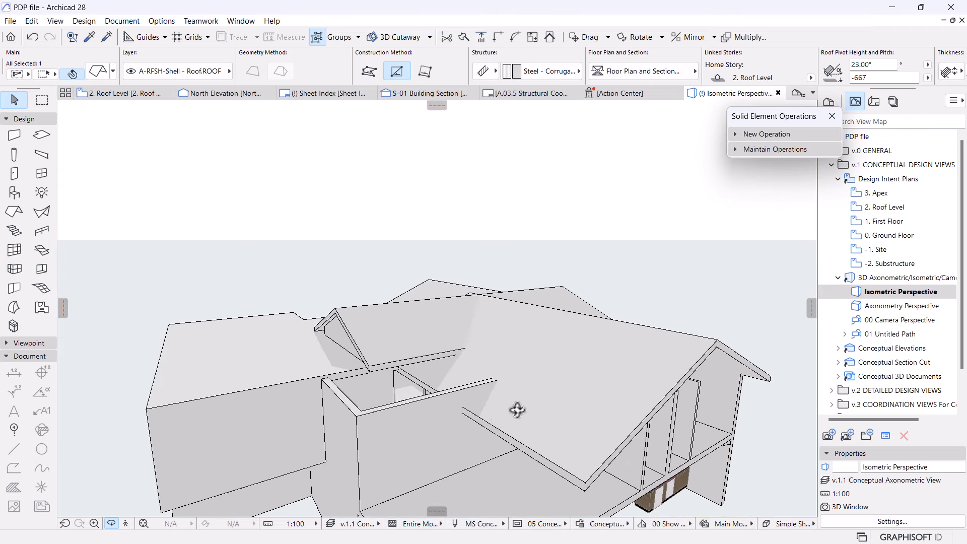
pyautogui.click(495, 425)
pyautogui.click(493, 424)
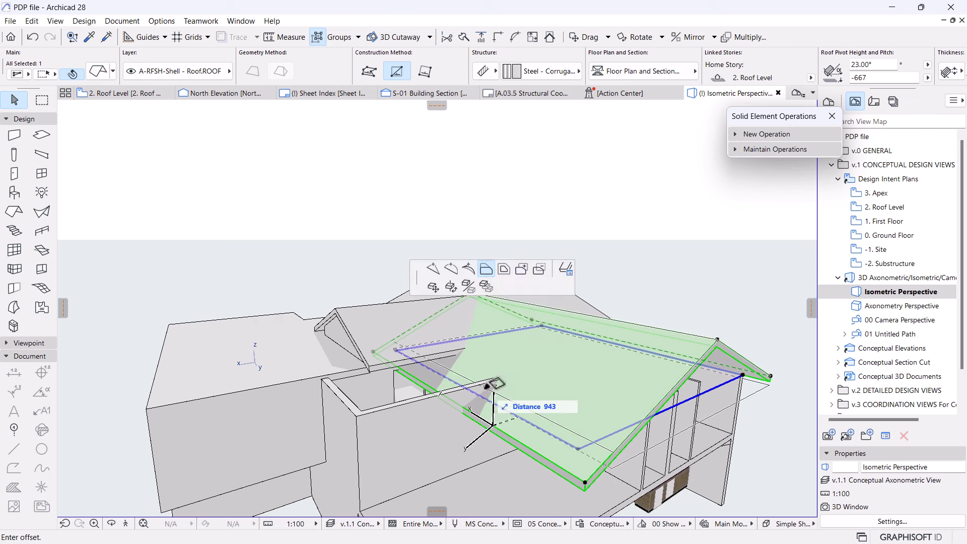
pyautogui.click(577, 449)
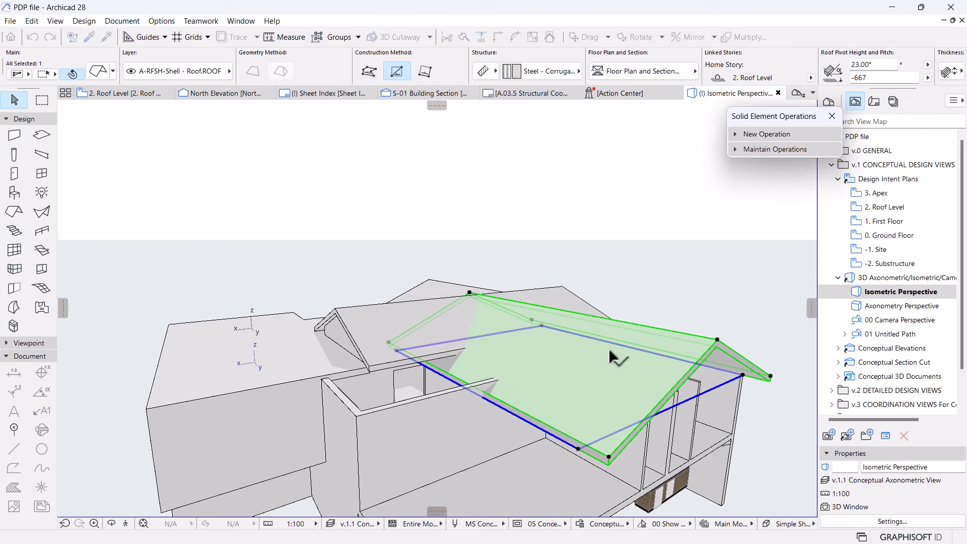
pyautogui.click(360, 289)
# - Select the north roof and, on the 2. Roof Level plan, offset its south edge back to the main roof's ridge line
pyautogui.scroll(-5, 371, 289)
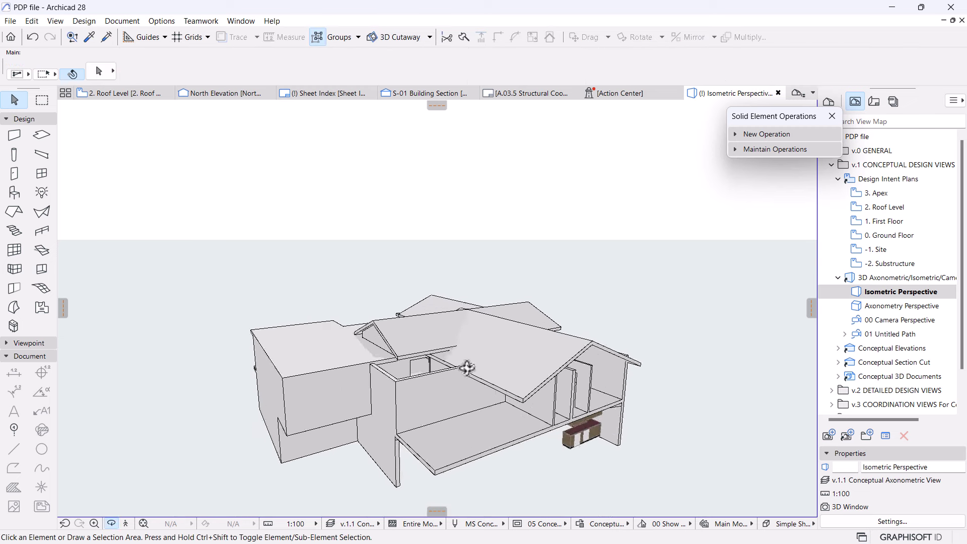
pyautogui.keyDown('shift'); pyautogui.moveTo(463, 362); pyautogui.dragTo(442, 332, button='middle'); pyautogui.keyUp('shift')
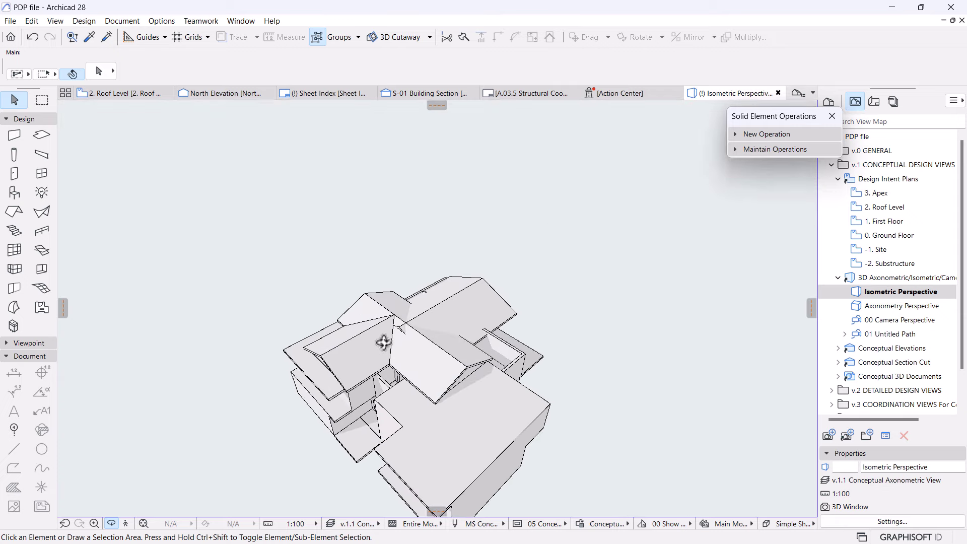
pyautogui.scroll(5, 414, 322)
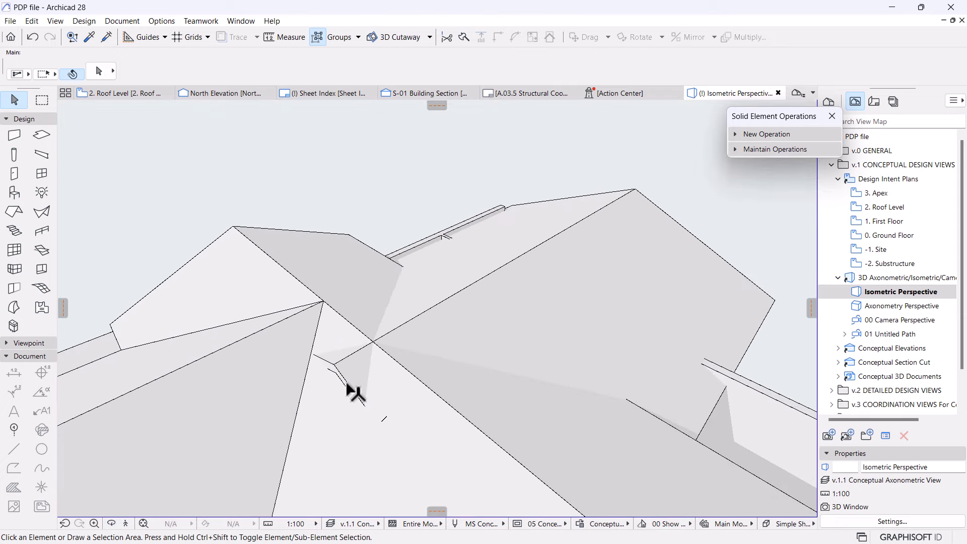
pyautogui.click(352, 392)
pyautogui.click(370, 415)
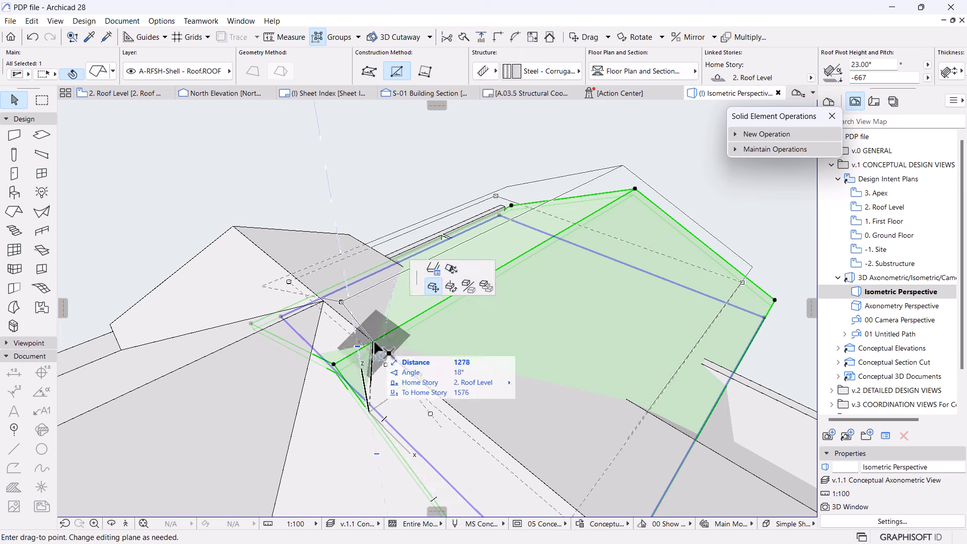
pyautogui.click(113, 94)
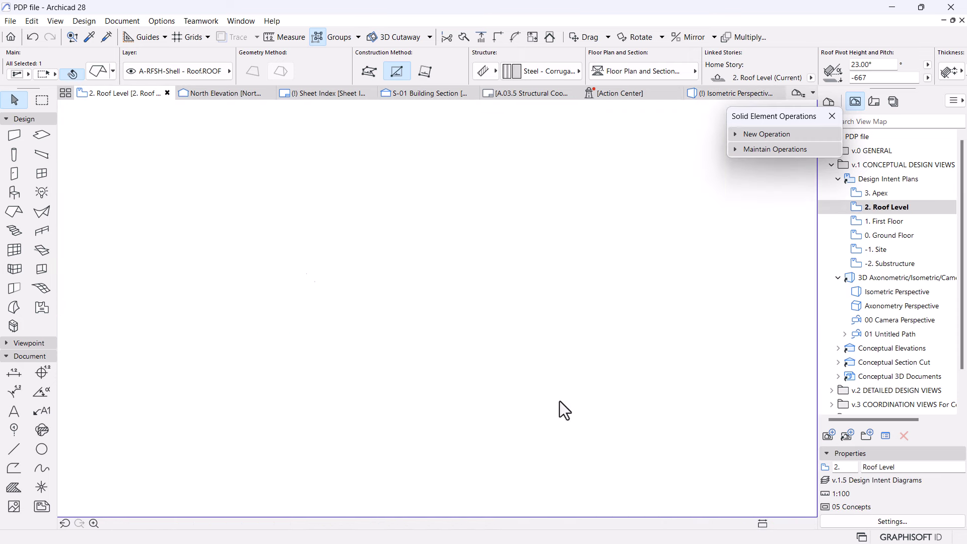
pyautogui.click(510, 378)
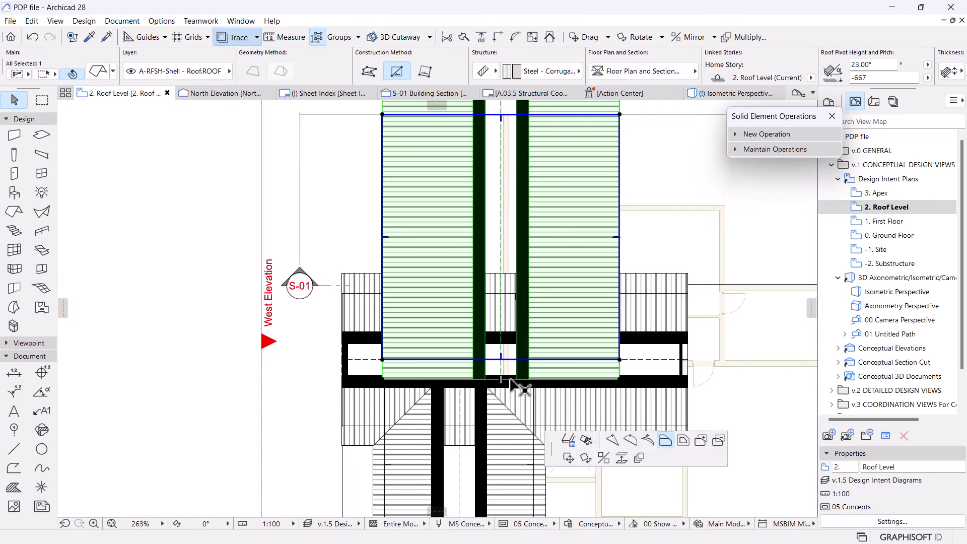
pyautogui.click(690, 359)
pyautogui.press('Escape')
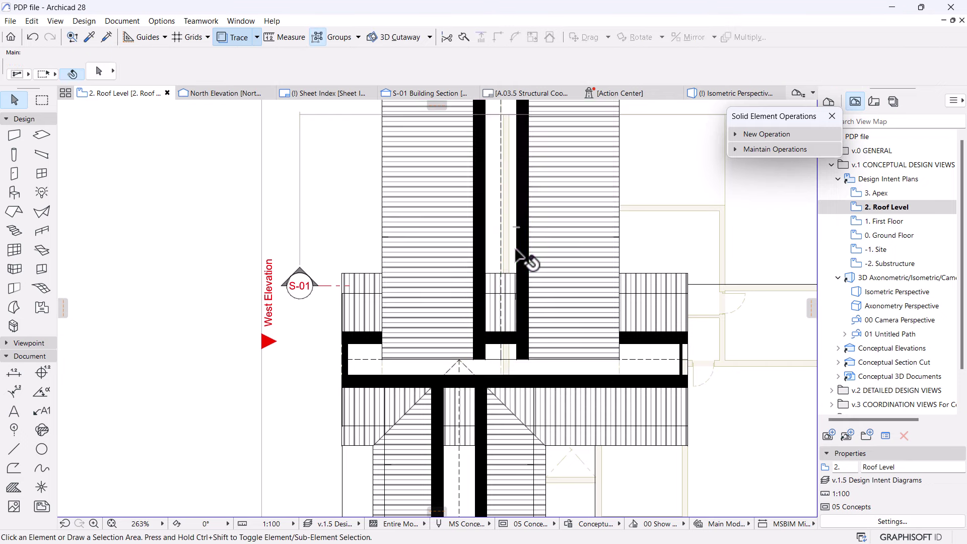
pyautogui.scroll(-5, 524, 271)
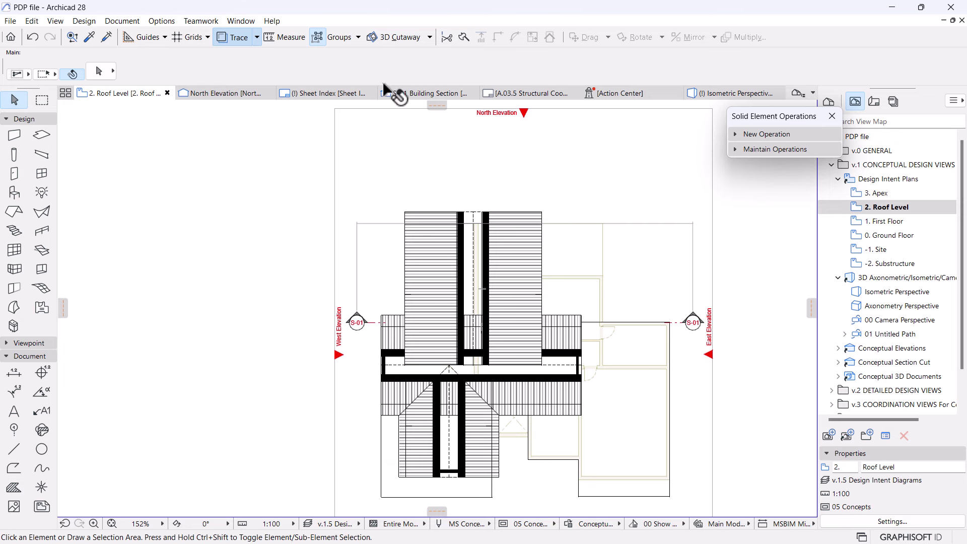
# - Open the Isometric Perspective view and examine how the north and south roofs join the main roof
pyautogui.scroll(3, 409, 391)
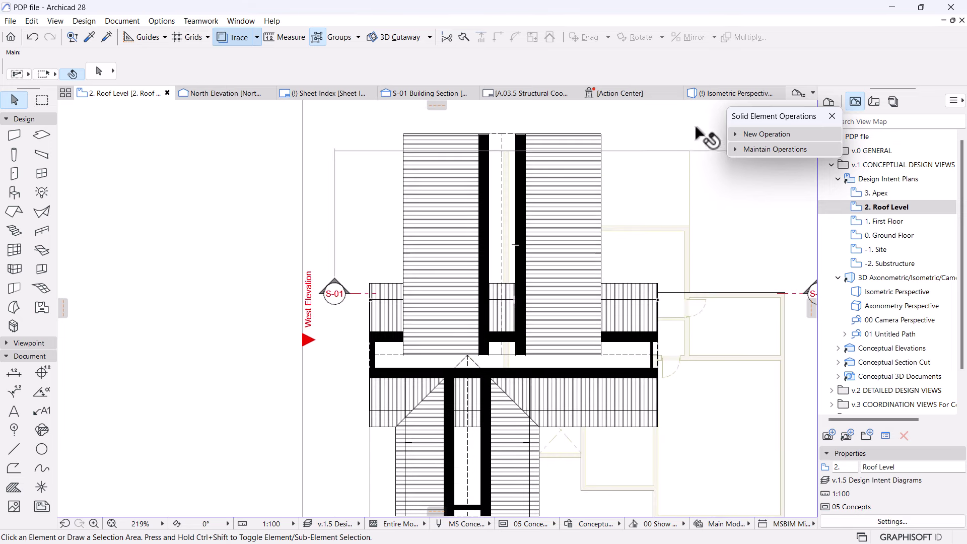
pyautogui.click(713, 95)
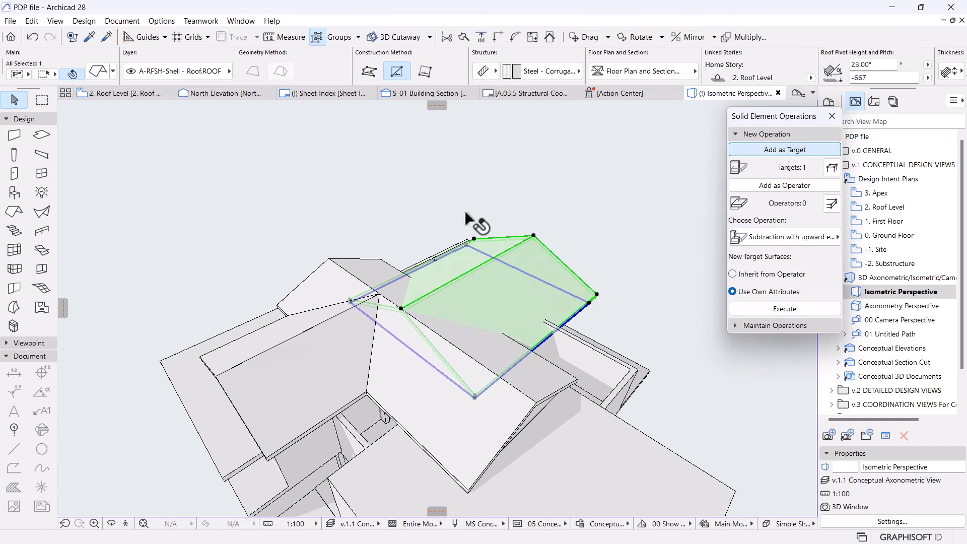
pyautogui.click(515, 420)
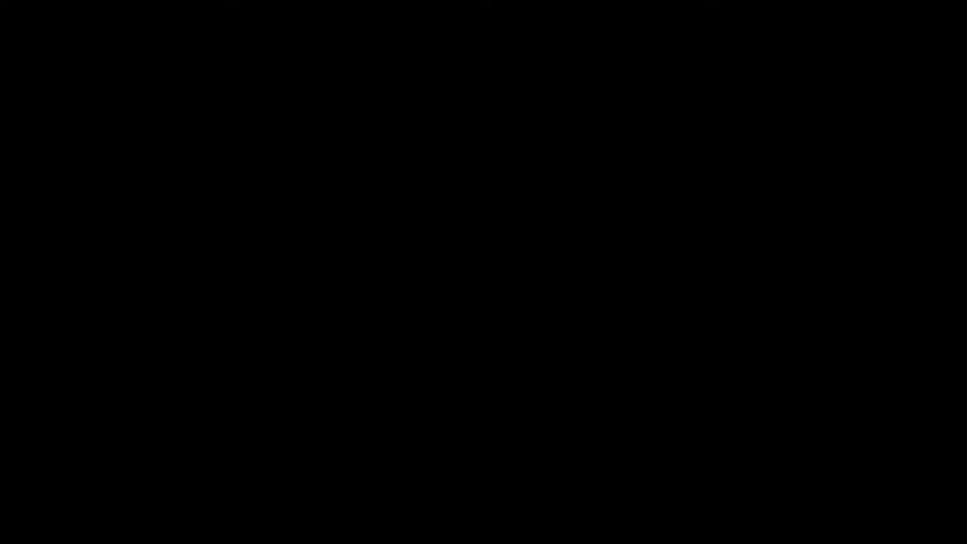
pyautogui.scroll(5, 483, 317)
pyautogui.scroll(-5, 478, 313)
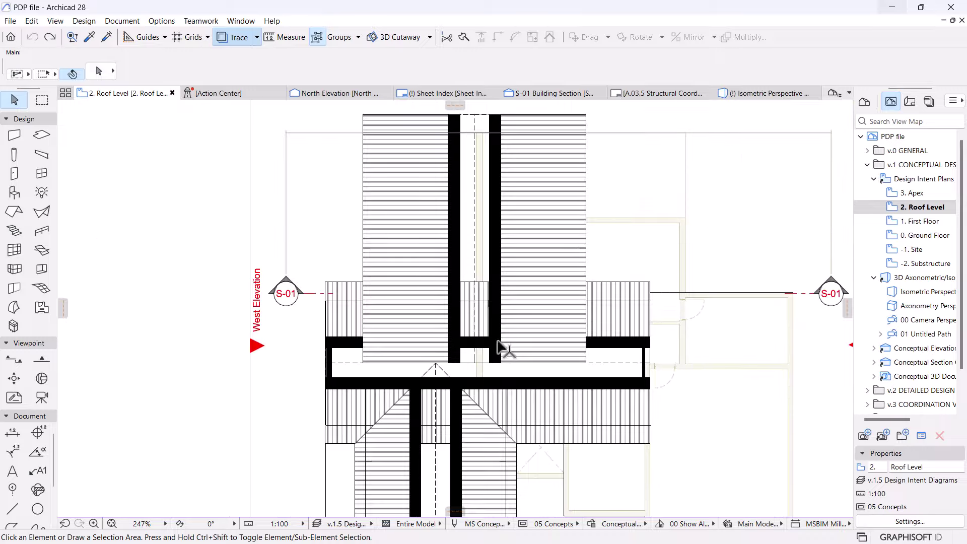
pyautogui.click(741, 93)
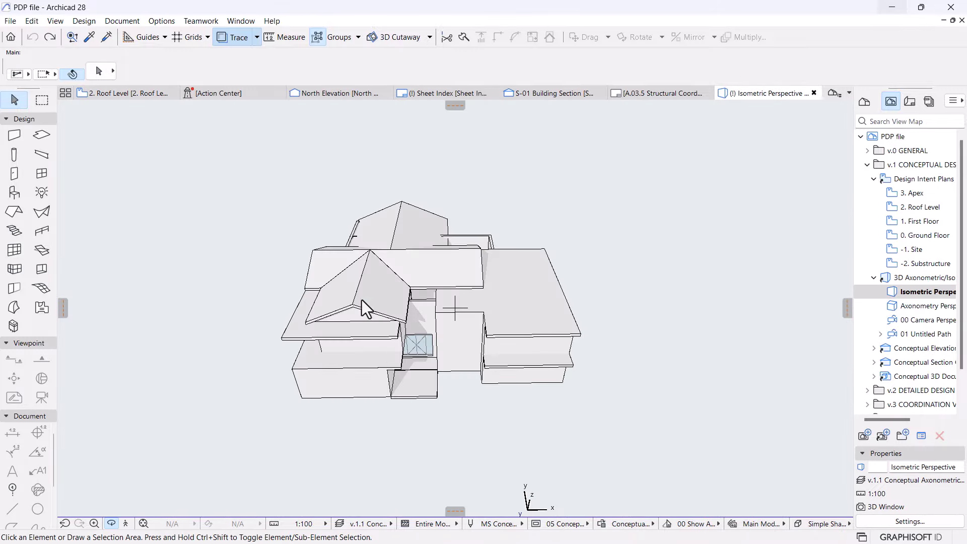
pyautogui.hotkey('ctrl', 'a')
pyautogui.keyDown('shift'); pyautogui.moveTo(361, 298); pyautogui.dragTo(421, 351, button='middle'); pyautogui.keyUp('shift')
pyautogui.scroll(3, 461, 370)
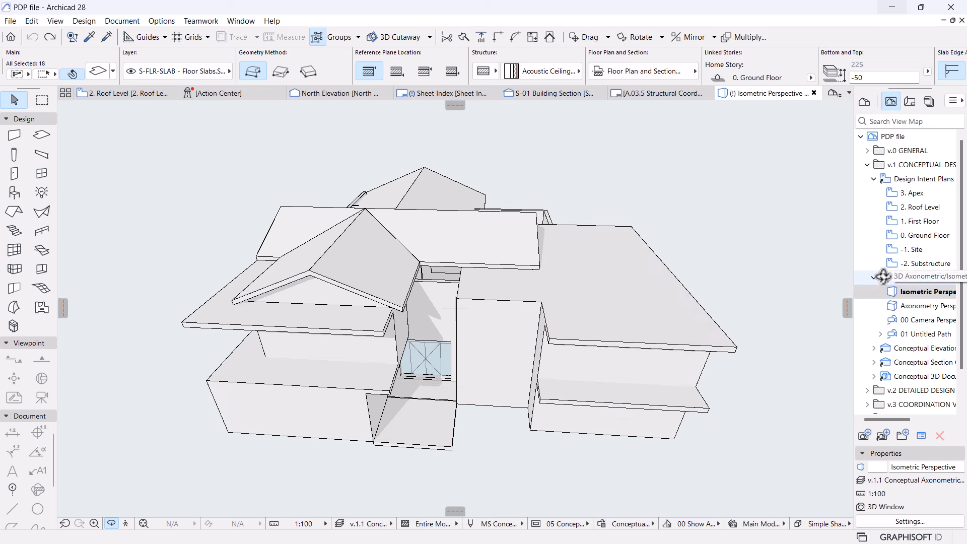
# - Switch to the Detailed Isometric view from the v.2 Detailed 3D Views, frame the north roof and clear the selection
pyautogui.click(873, 278)
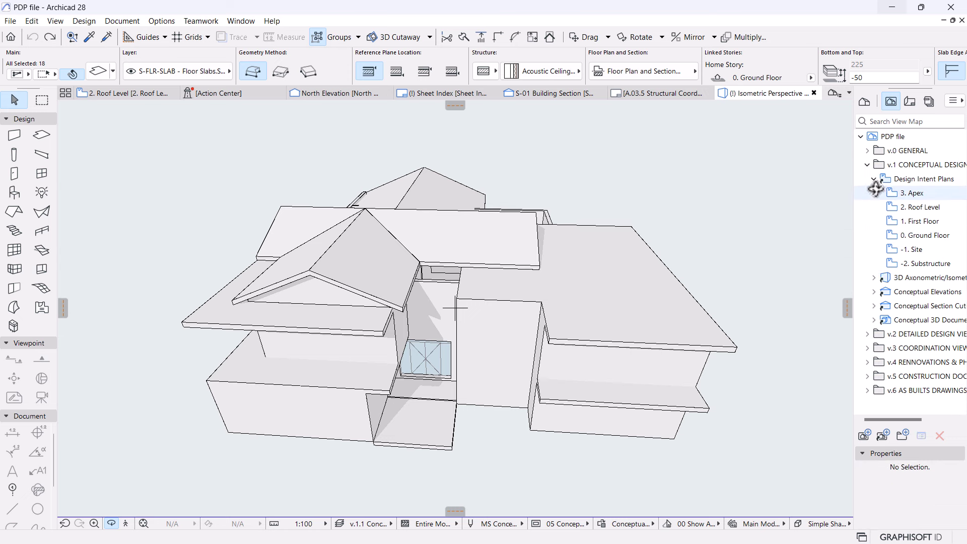
pyautogui.click(873, 180)
pyautogui.click(867, 165)
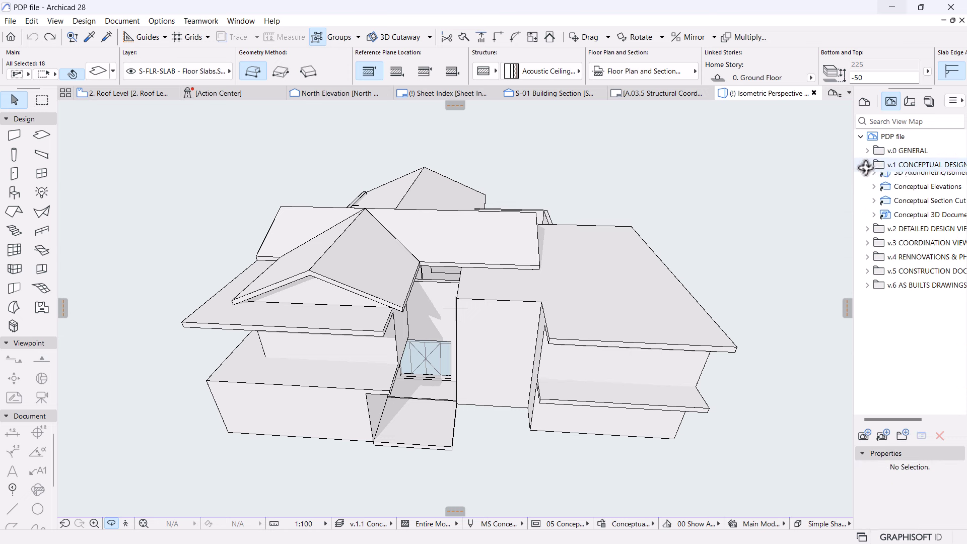
pyautogui.click(867, 178)
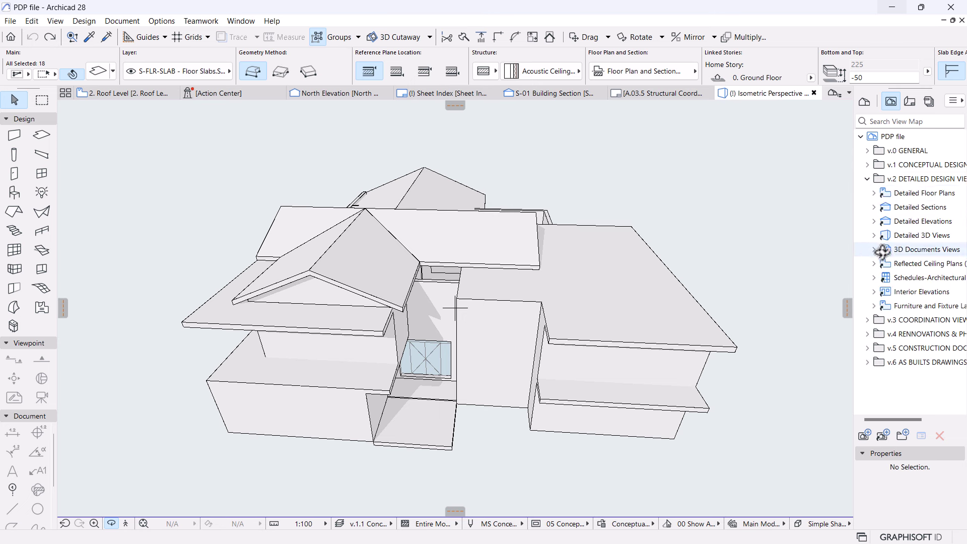
pyautogui.click(875, 235)
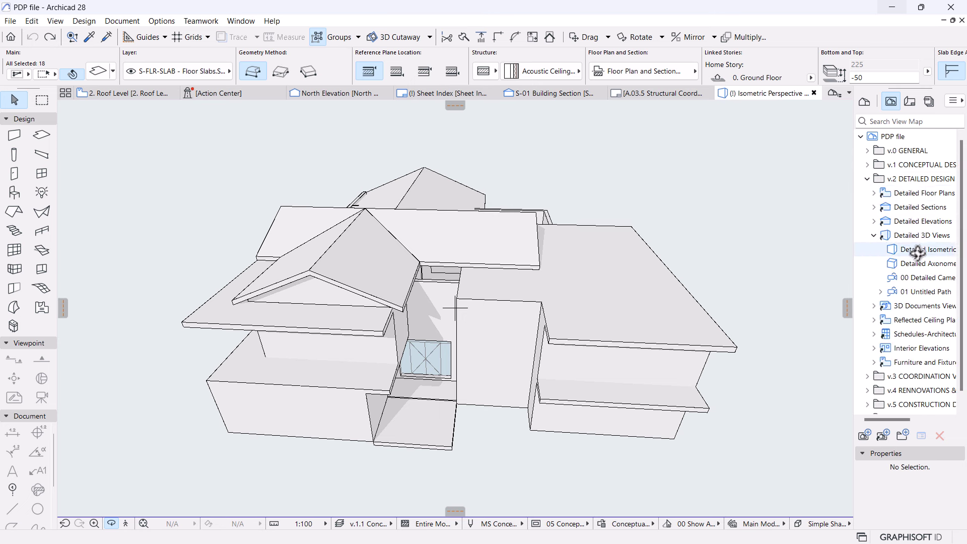
pyautogui.click(919, 250)
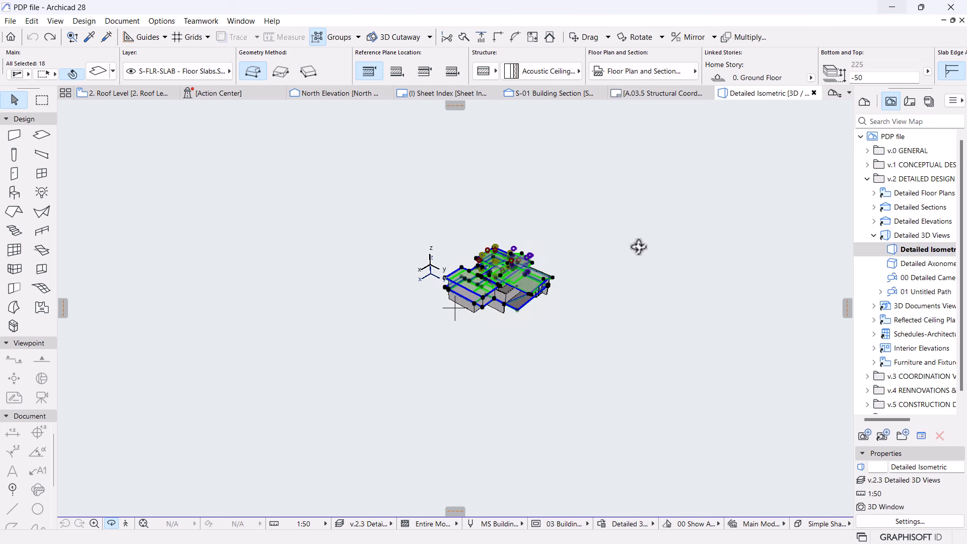
pyautogui.moveTo(697, 251); pyautogui.dragTo(494, 358)
pyautogui.press('Escape')
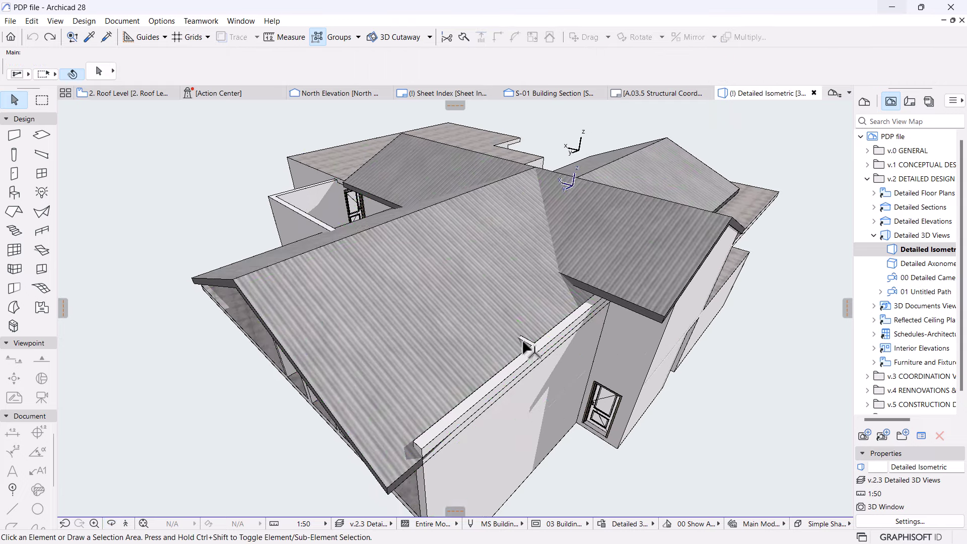
# - Add the two brick walls protruding through the north roof's west slope as targets of a new Solid Element Operation
pyautogui.click(520, 354)
pyautogui.keyDown('shift'); pyautogui.click(517, 363); pyautogui.keyUp('shift')
pyautogui.rightClick(201, 184)
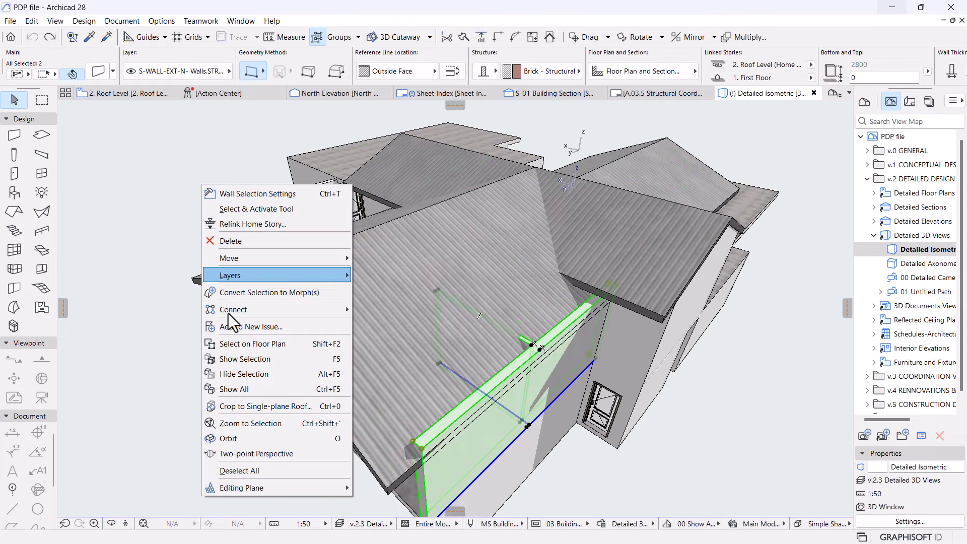
pyautogui.moveTo(292, 309)
pyautogui.click(398, 342)
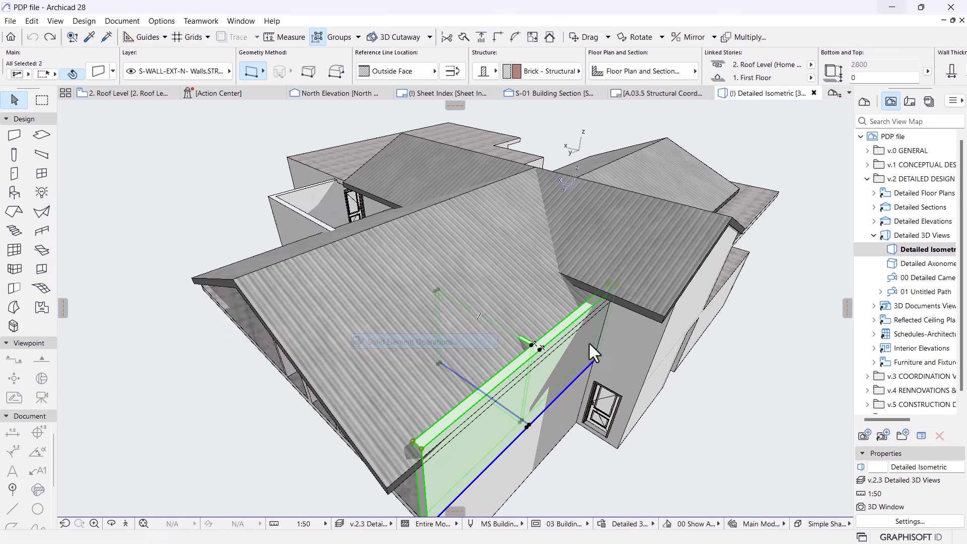
pyautogui.click(770, 134)
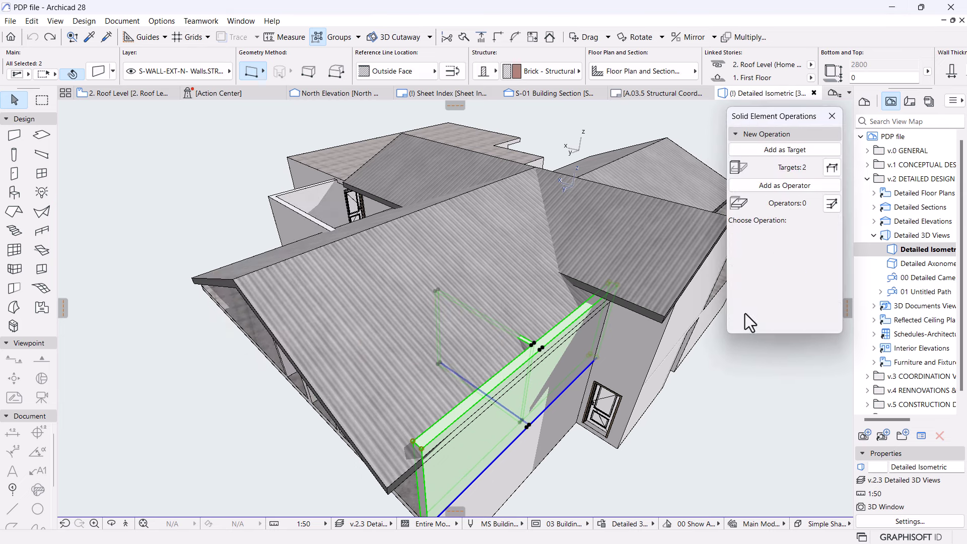
# - Trim the target walls with the north roof as operator, using Subtraction with upward extrusion, and close the Solid Element Operations palette
pyautogui.click(513, 257)
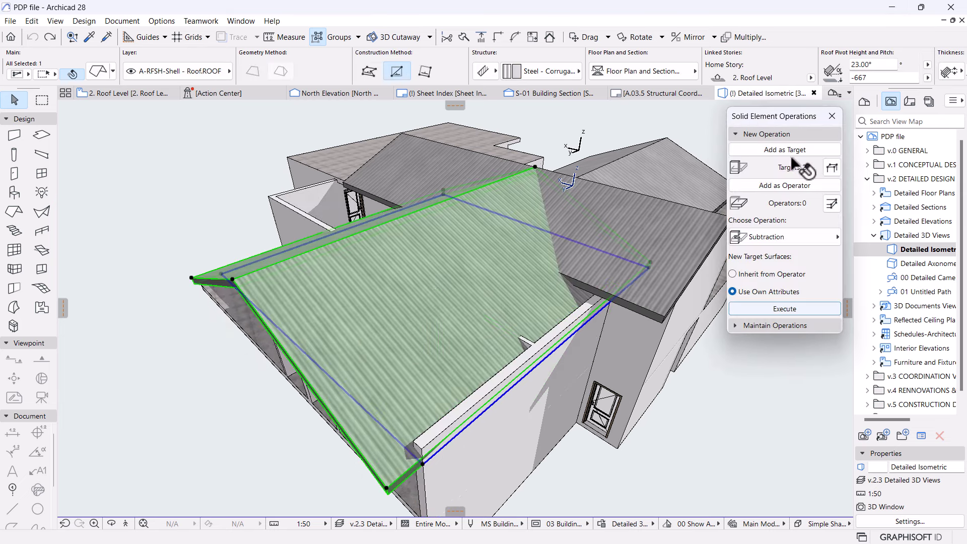
pyautogui.click(758, 186)
pyautogui.click(784, 246)
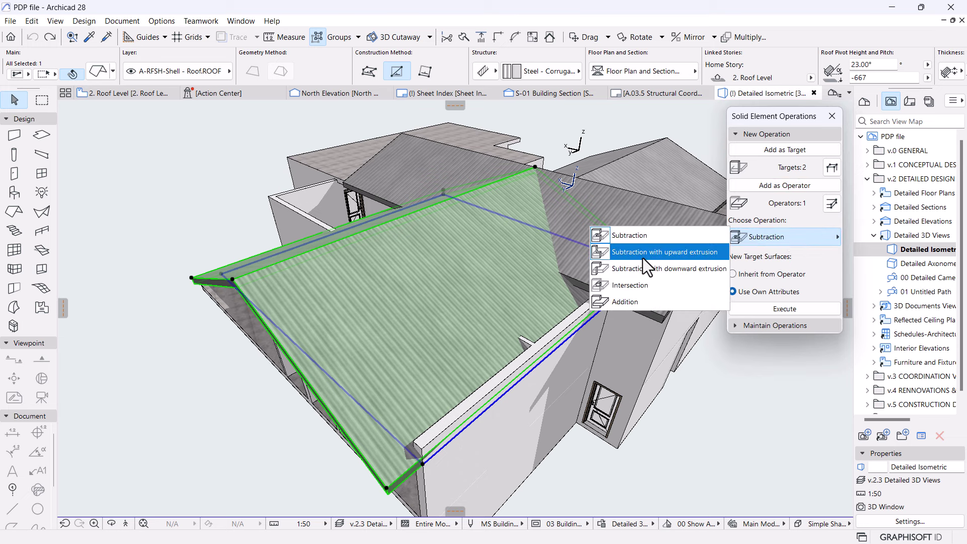
pyautogui.click(643, 255)
pyautogui.click(779, 308)
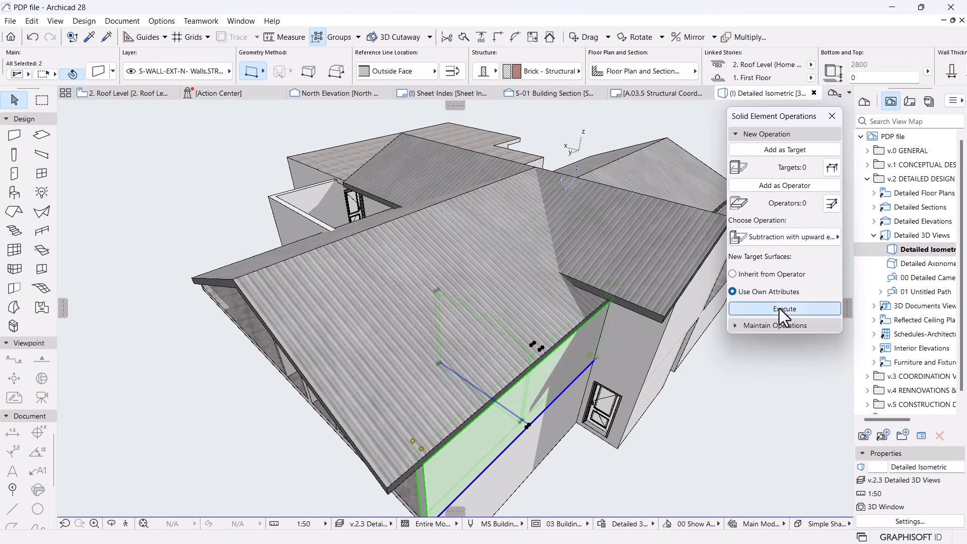
pyautogui.click(759, 409)
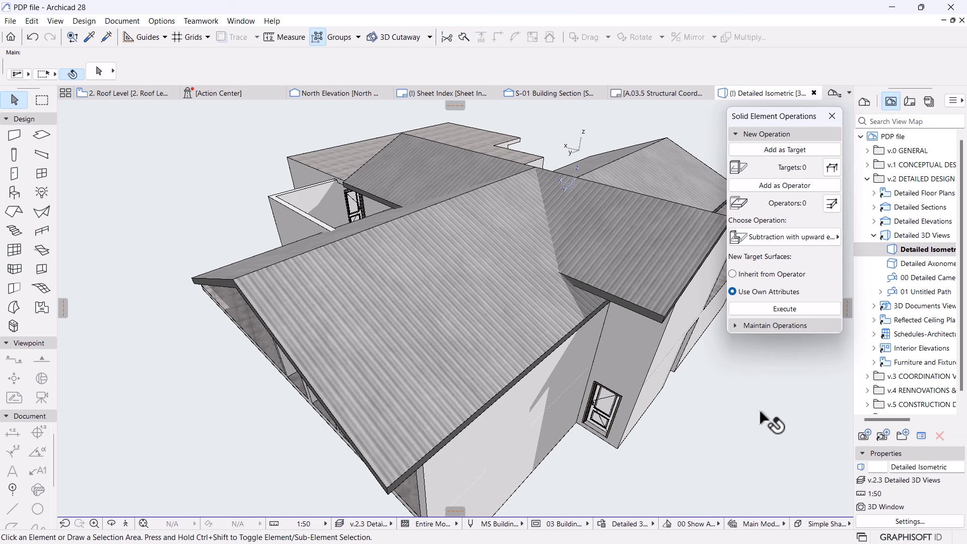
pyautogui.moveTo(759, 409); pyautogui.dragTo(501, 360)
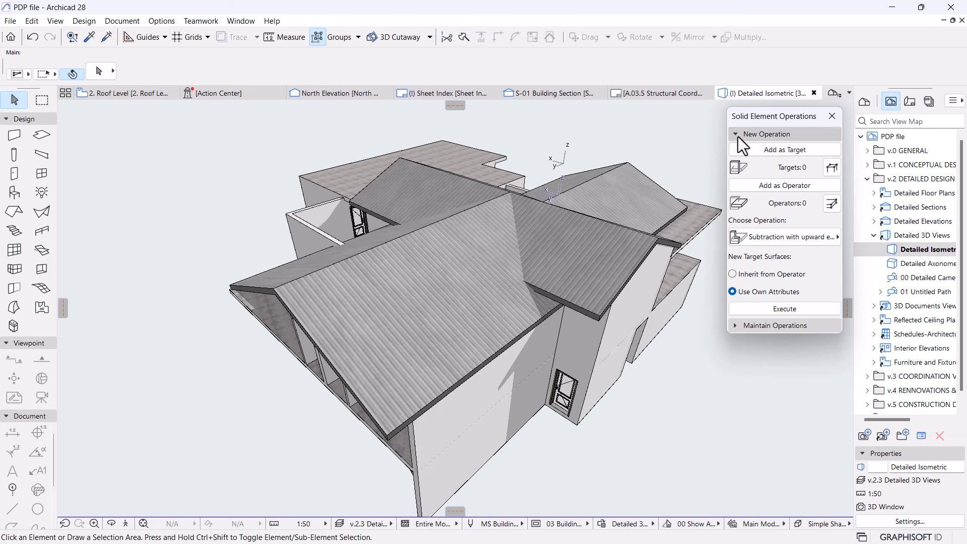
pyautogui.click(831, 117)
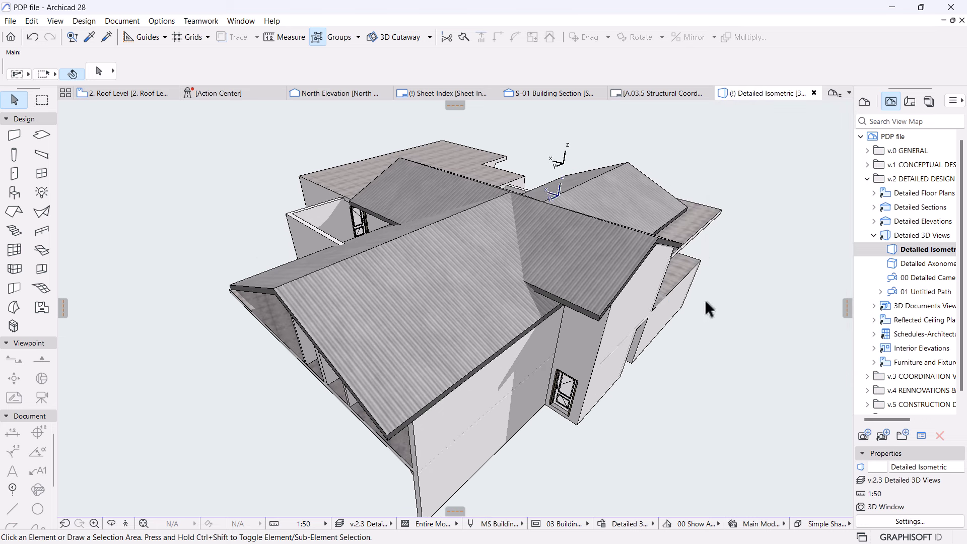
# - Offset the north roof's west eave edge inward to meet the main roof's eave, and deselect the roof
pyautogui.keyDown('shift'); pyautogui.moveTo(744, 259); pyautogui.dragTo(479, 315, button='middle'); pyautogui.keyUp('shift')
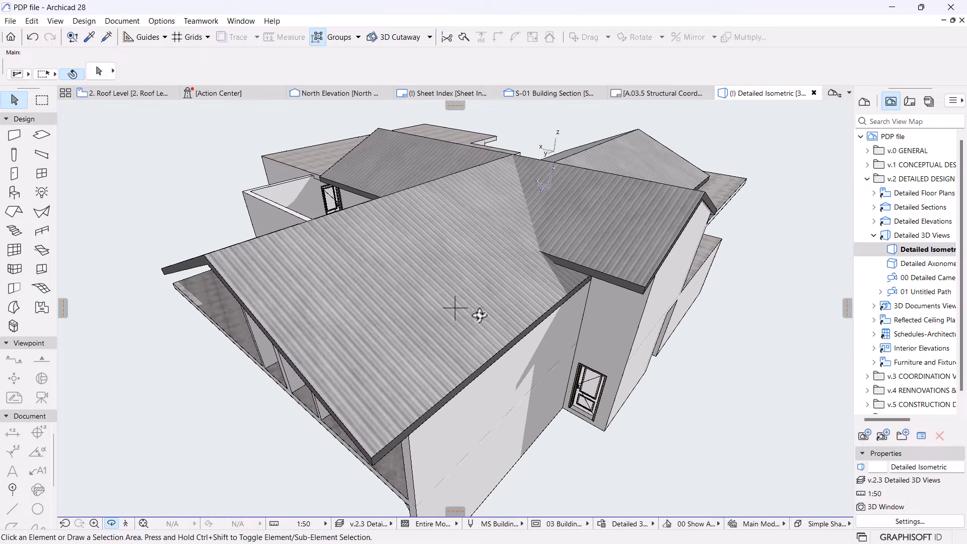
pyautogui.click(476, 342)
pyautogui.click(508, 350)
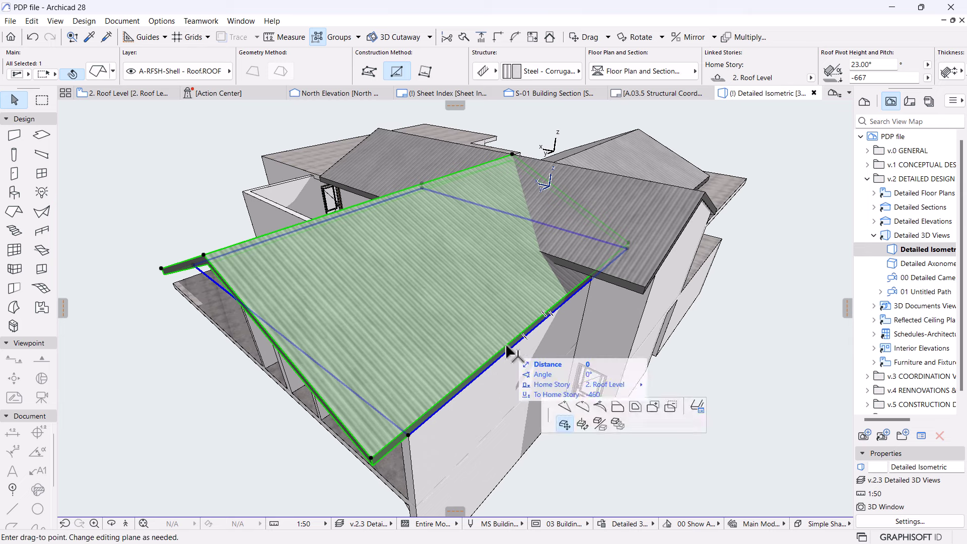
pyautogui.click(134, 110)
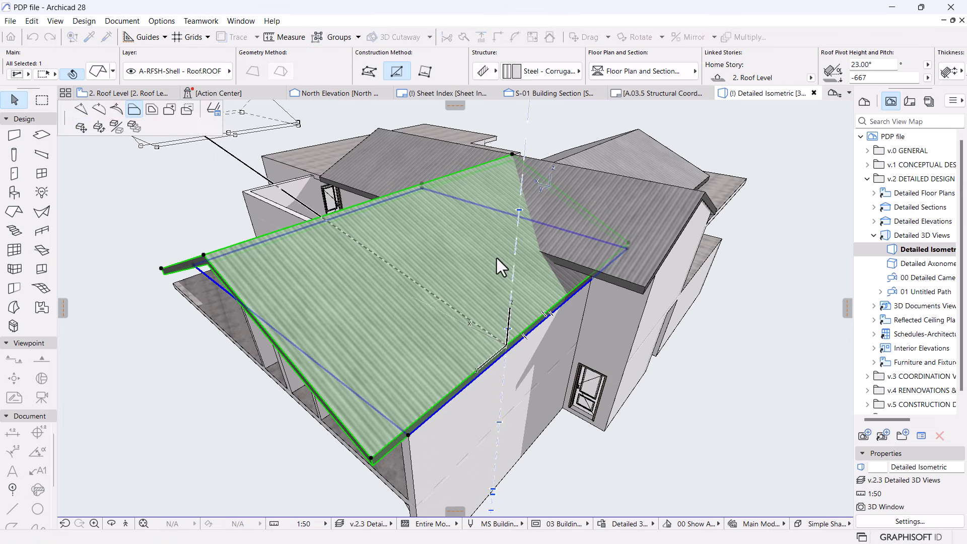
pyautogui.click(554, 340)
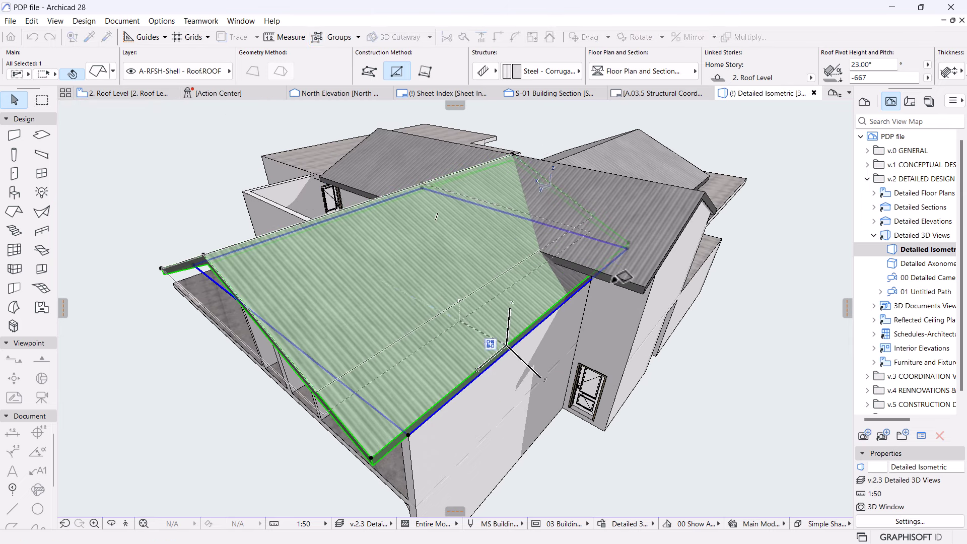
pyautogui.press('Escape')
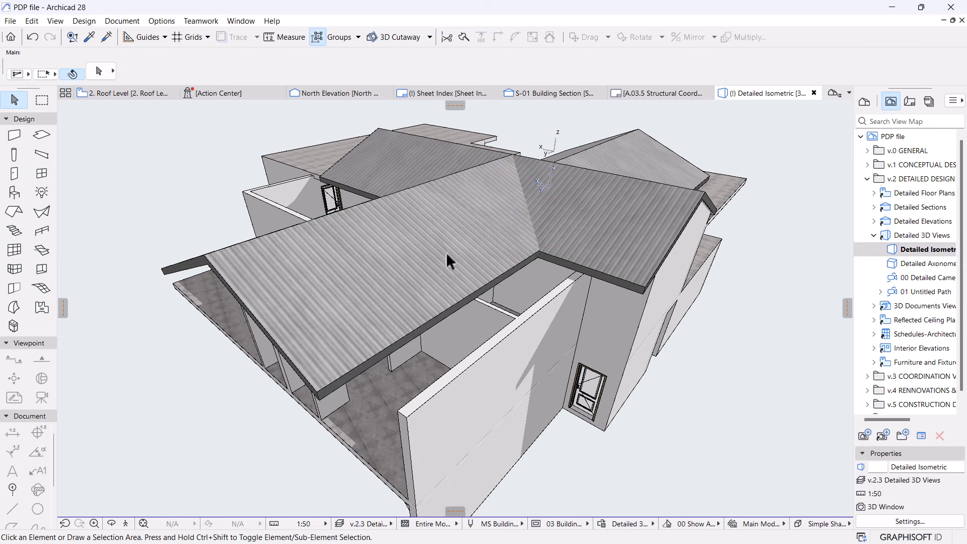
# - On the 2. Roof Level plan, draw a rectangular slab from the west wall's inner corner covering the strip beside the north roof
pyautogui.press('F2')
pyautogui.scroll(-3, 526, 233)
pyautogui.moveTo(415, 236); pyautogui.dragTo(405, 303, button='middle')
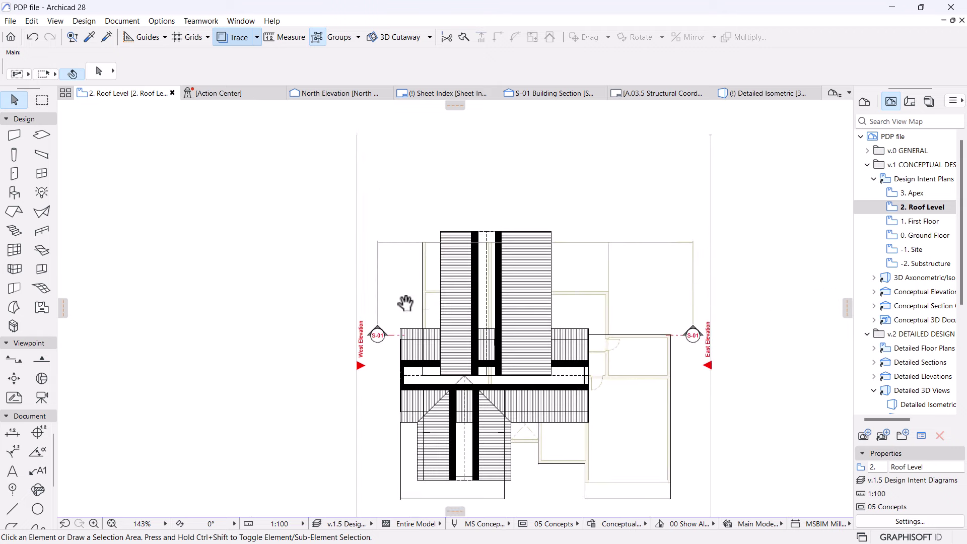
pyautogui.click(40, 136)
pyautogui.scroll(3, 455, 342)
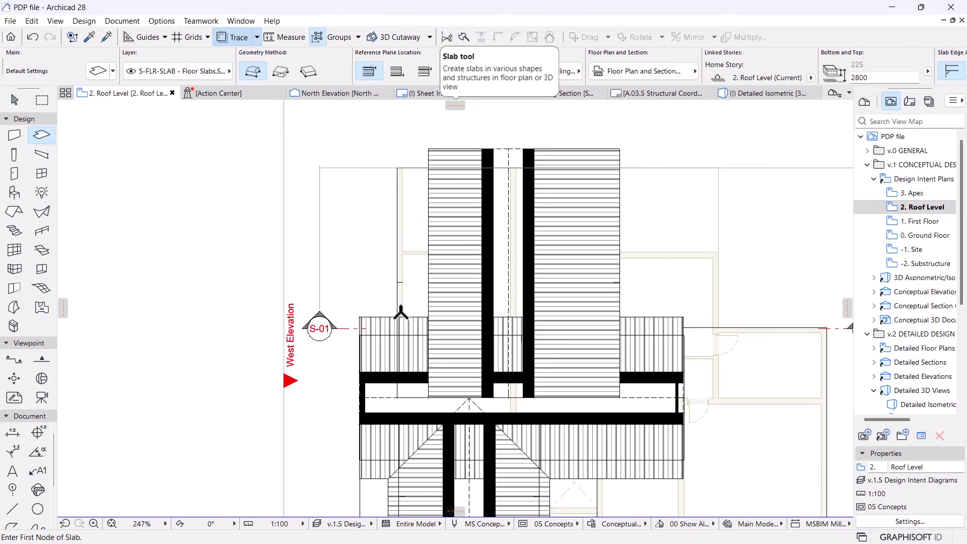
pyautogui.click(402, 167)
pyautogui.click(280, 72)
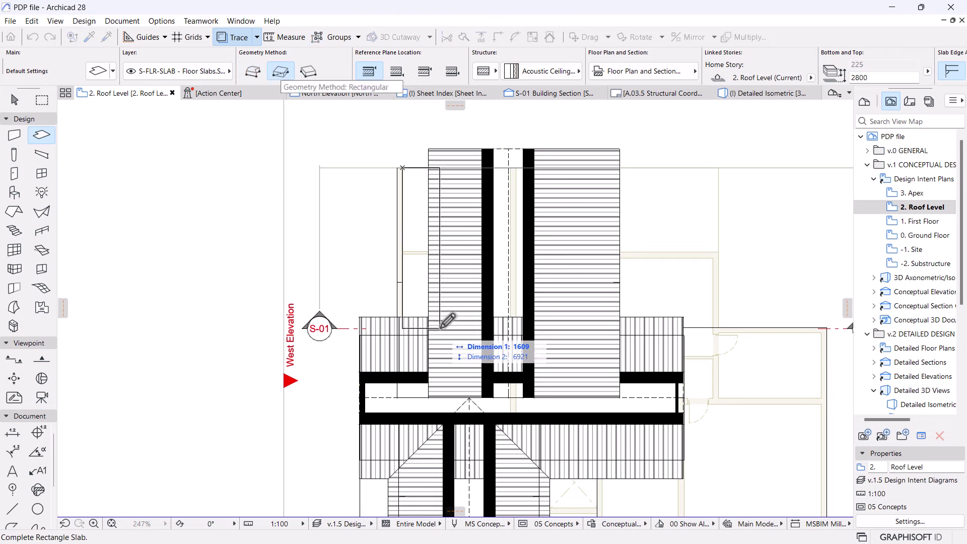
pyautogui.click(446, 307)
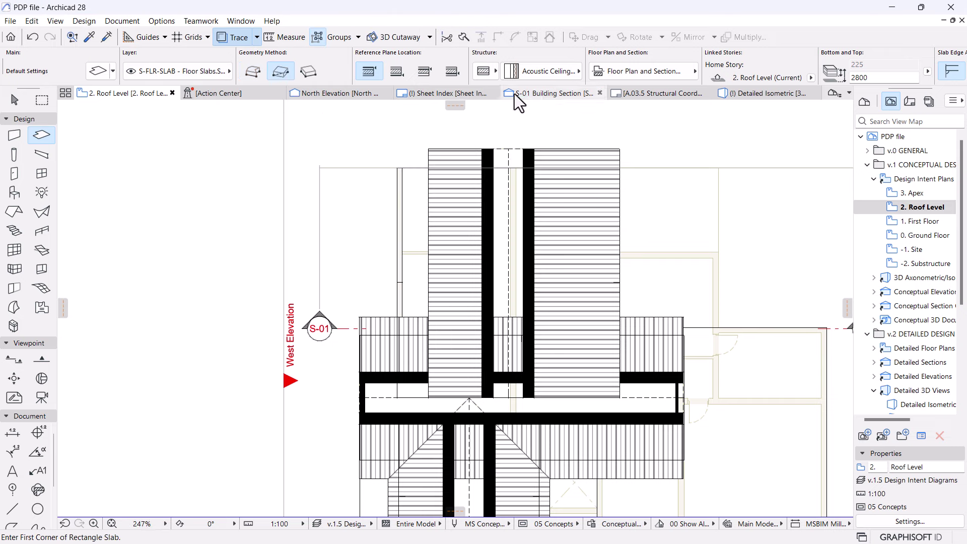
# - In the Detailed Isometric view, transfer the existing flat roof slab's settings, including its -100 offset, to the new slab
pyautogui.click(740, 95)
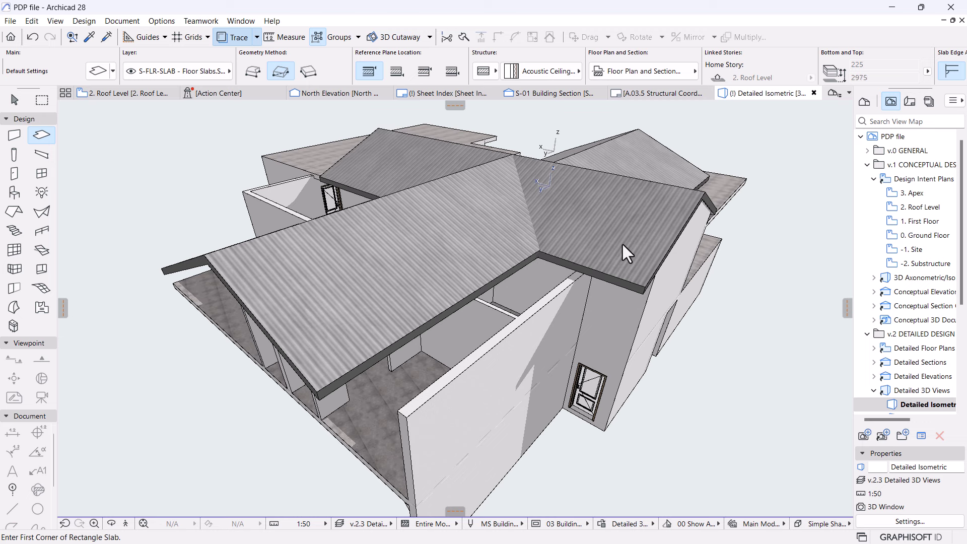
pyautogui.press('Escape')
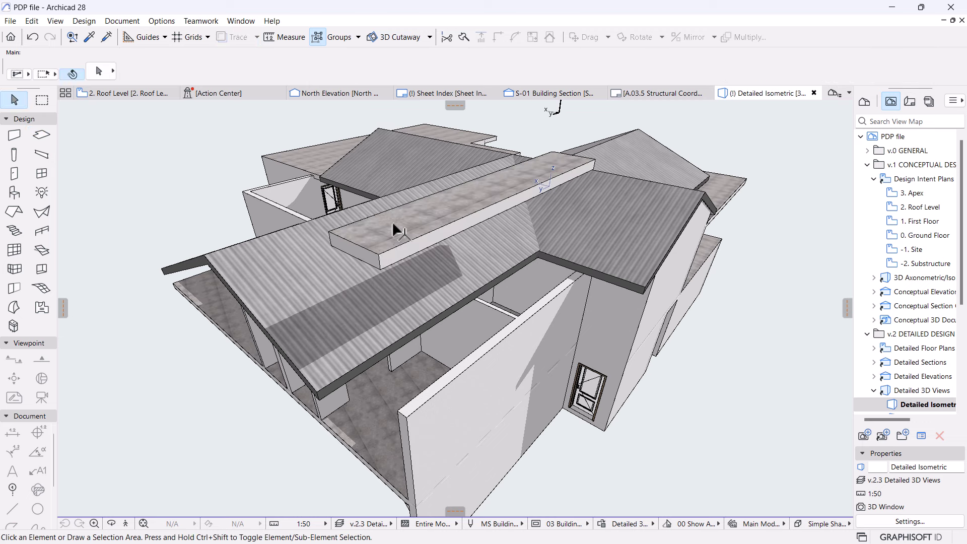
pyautogui.keyDown('alt'); pyautogui.click(733, 210); pyautogui.keyUp('alt')
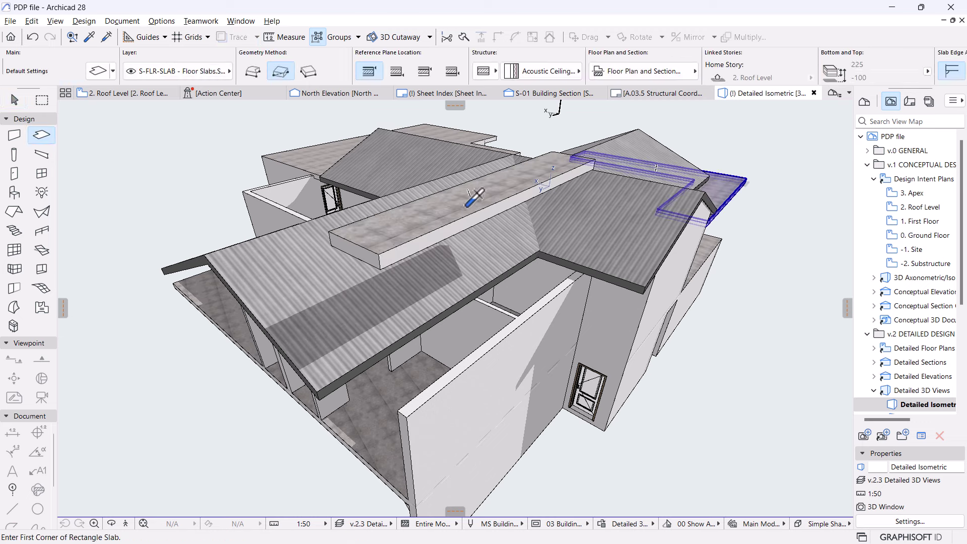
pyautogui.hotkey('ctrl', 'z')
pyautogui.press('Escape')
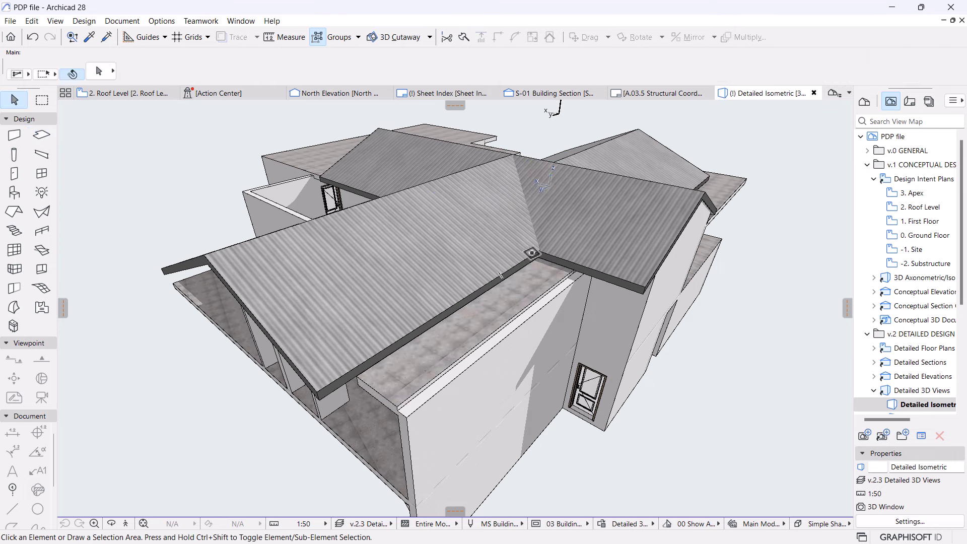
pyautogui.keyDown('shift'); pyautogui.moveTo(532, 252); pyautogui.dragTo(422, 320, button='middle'); pyautogui.keyUp('shift')
pyautogui.scroll(5, 406, 338)
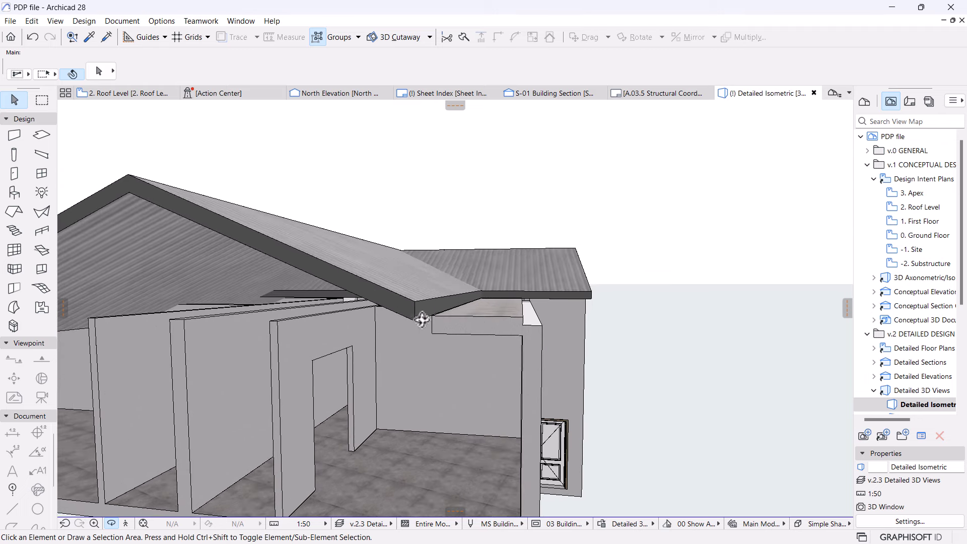
# - Raise the top of the first-floor west wall beside the flat roof slab to a height of 2900
pyautogui.keyDown('shift'); pyautogui.moveTo(508, 296); pyautogui.dragTo(435, 327, button='middle'); pyautogui.keyUp('shift')
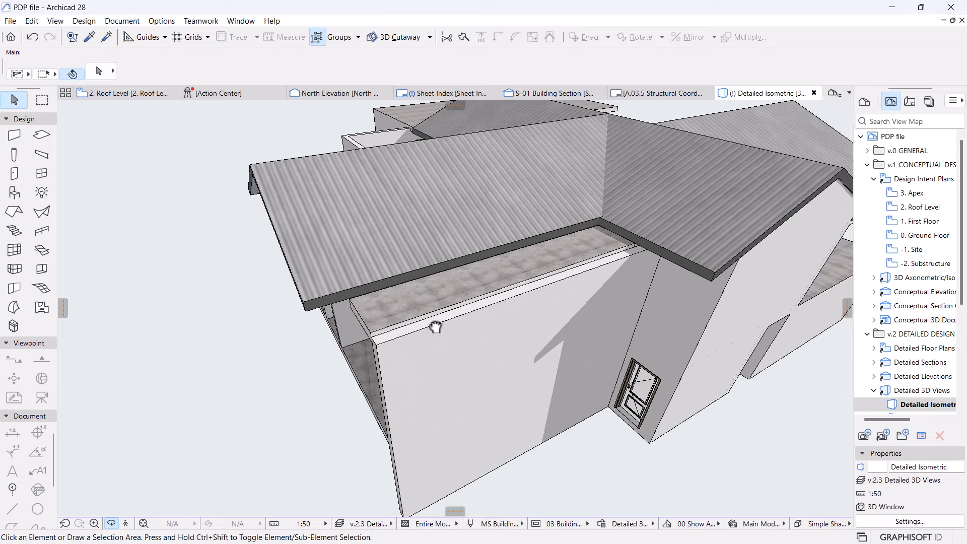
pyautogui.click(378, 350)
pyautogui.click(375, 345)
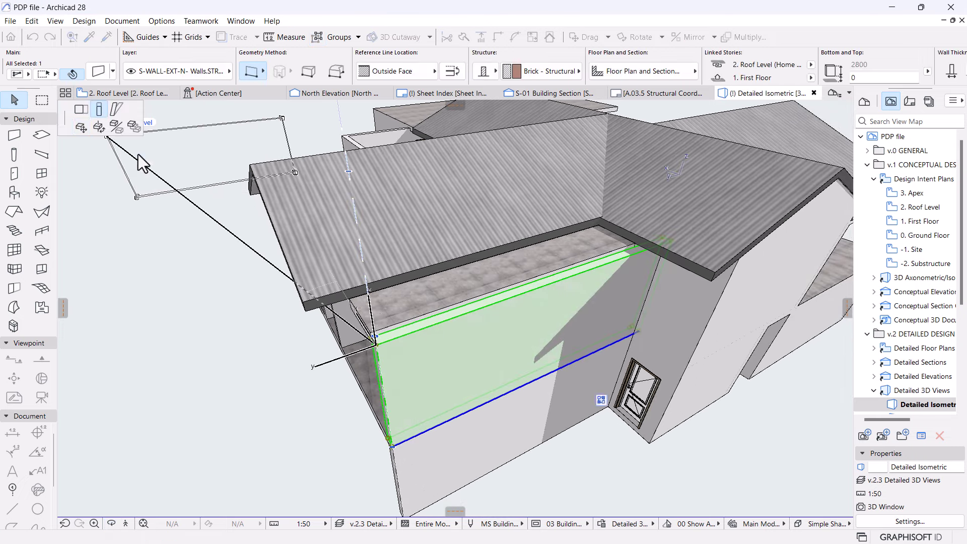
pyautogui.click(101, 126)
pyautogui.click(557, 348)
pyautogui.scroll(-6, 558, 347)
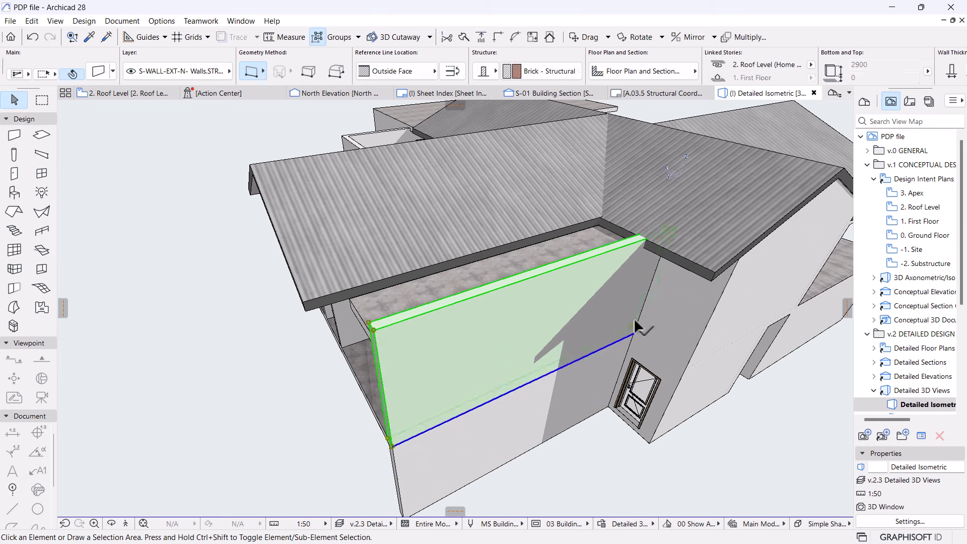
pyautogui.press('Escape')
# - Search the layer settings for "flo" to check the floor layers' visibility, and close the dialog without changes
pyautogui.keyDown('shift'); pyautogui.moveTo(558, 348); pyautogui.dragTo(596, 273, button='middle'); pyautogui.keyUp('shift')
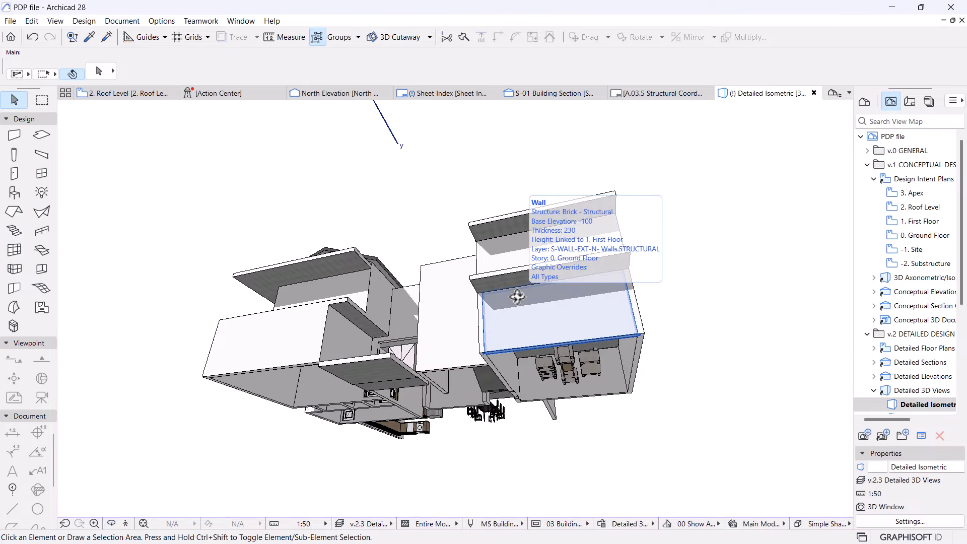
pyautogui.hotkey('ctrl', 'l')
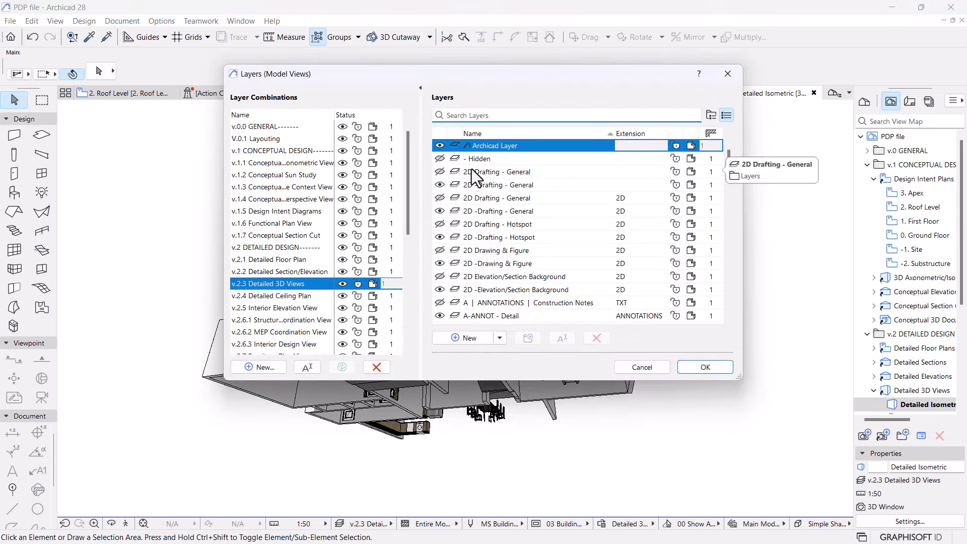
pyautogui.write('flo')
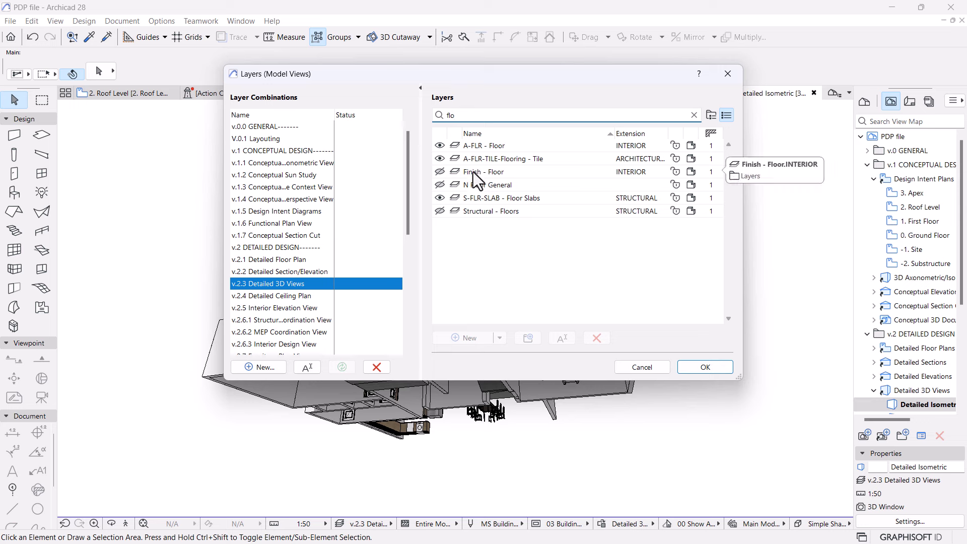
pyautogui.click(646, 372)
# - Check the floor slab on the 0. Ground Floor plan and look over the 1. First Floor plan
pyautogui.click(149, 91)
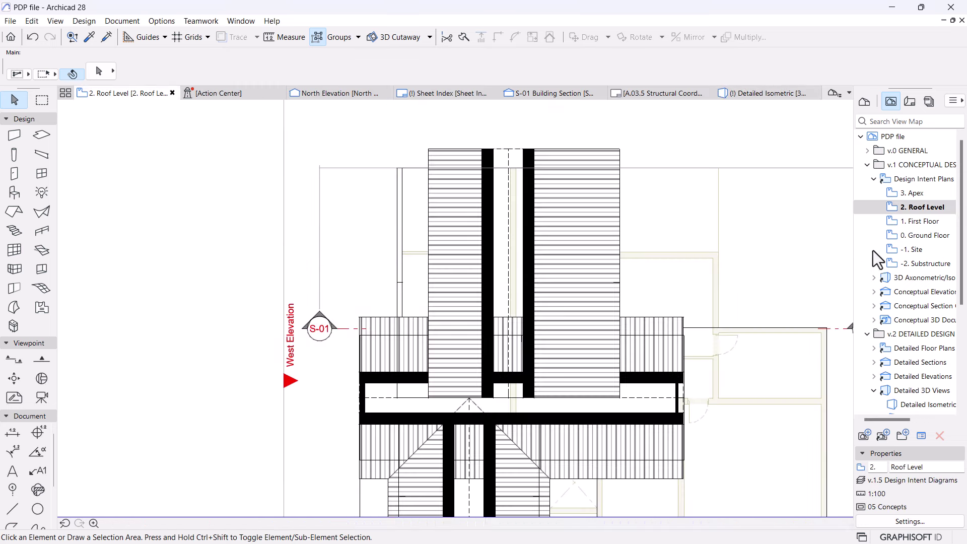
pyautogui.click(912, 237)
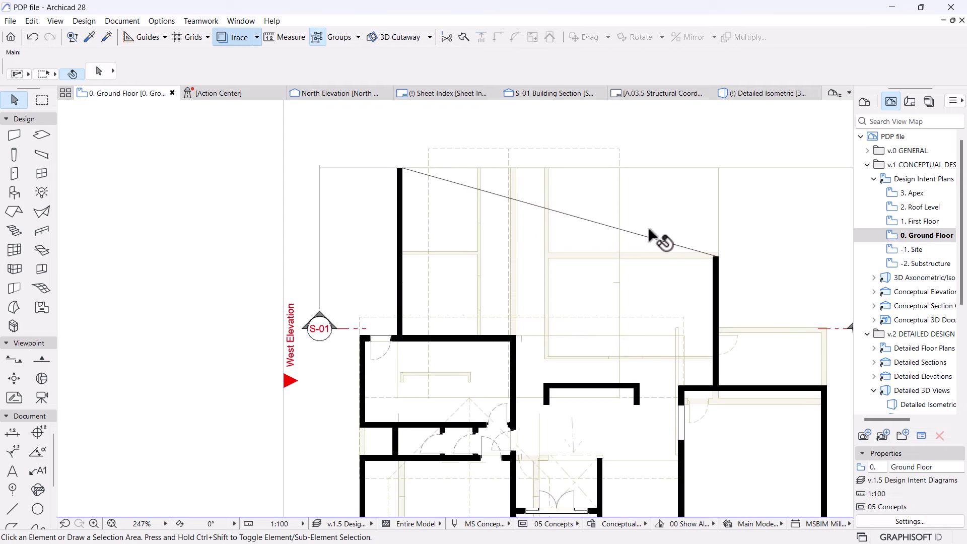
pyautogui.click(649, 235)
pyautogui.scroll(-5, 649, 237)
pyautogui.click(912, 221)
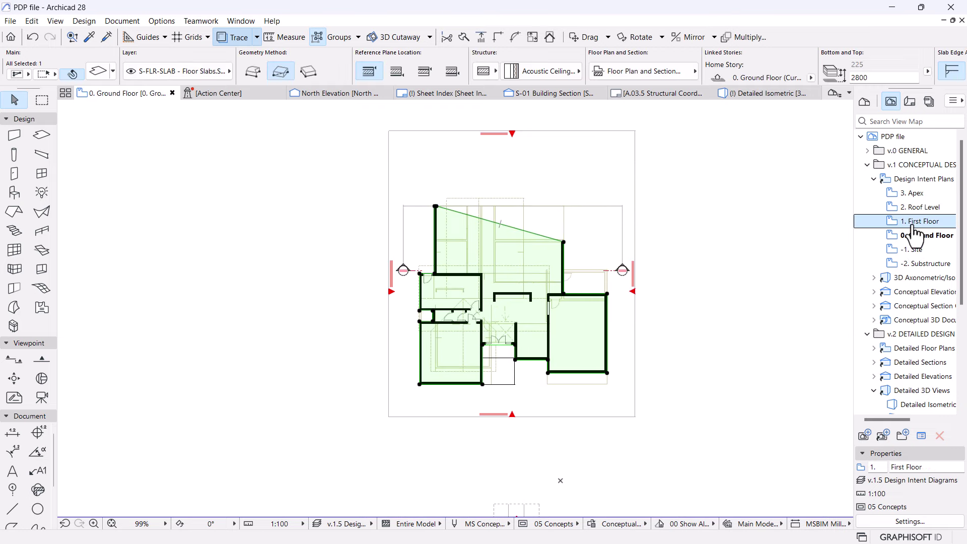
pyautogui.click(574, 210)
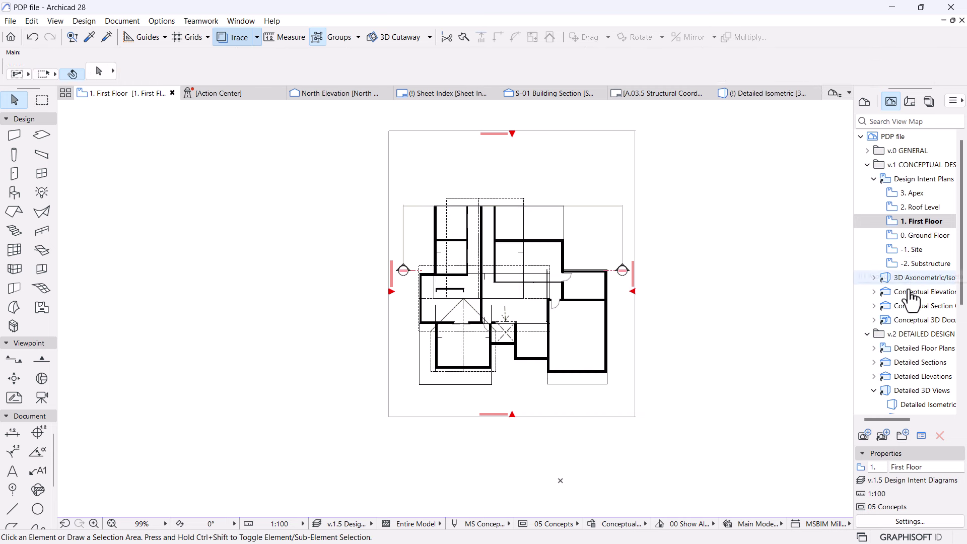
# - In the Isometric Perspective view, set the misplaced ground-floor slab's elevation to 0
pyautogui.click(874, 278)
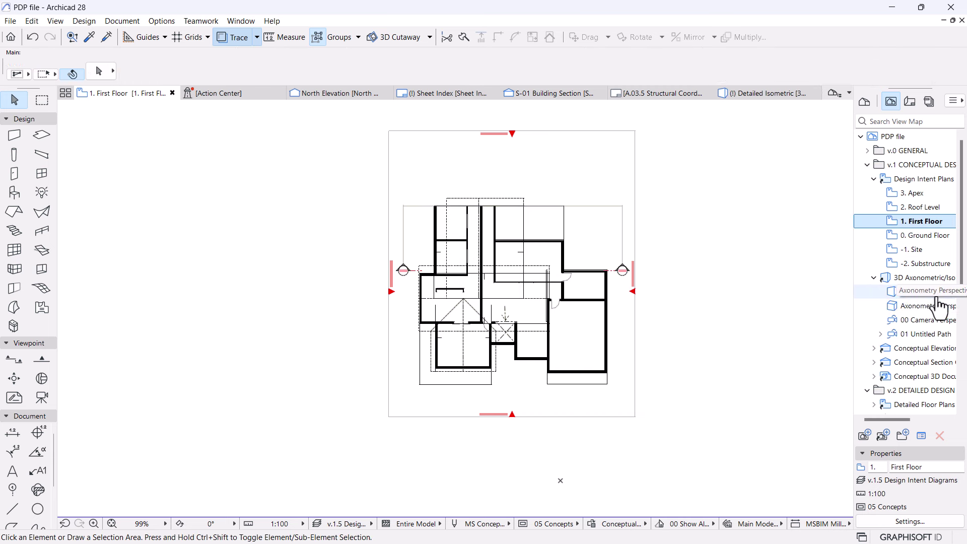
pyautogui.click(931, 291)
pyautogui.doubleClick(935, 292)
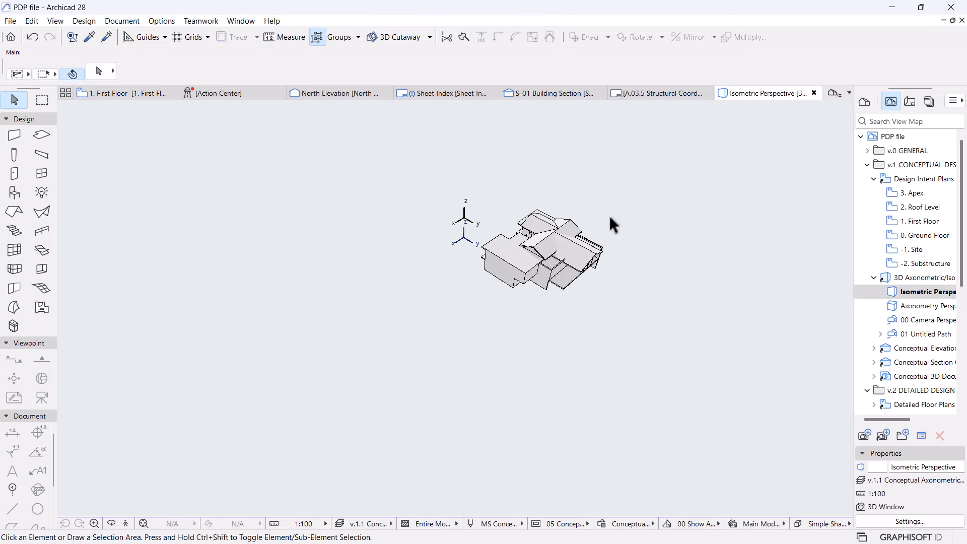
pyautogui.scroll(5, 609, 216)
pyautogui.keyDown('shift'); pyautogui.moveTo(557, 269); pyautogui.dragTo(295, 336, button='middle'); pyautogui.keyUp('shift')
pyautogui.scroll(4, 279, 315)
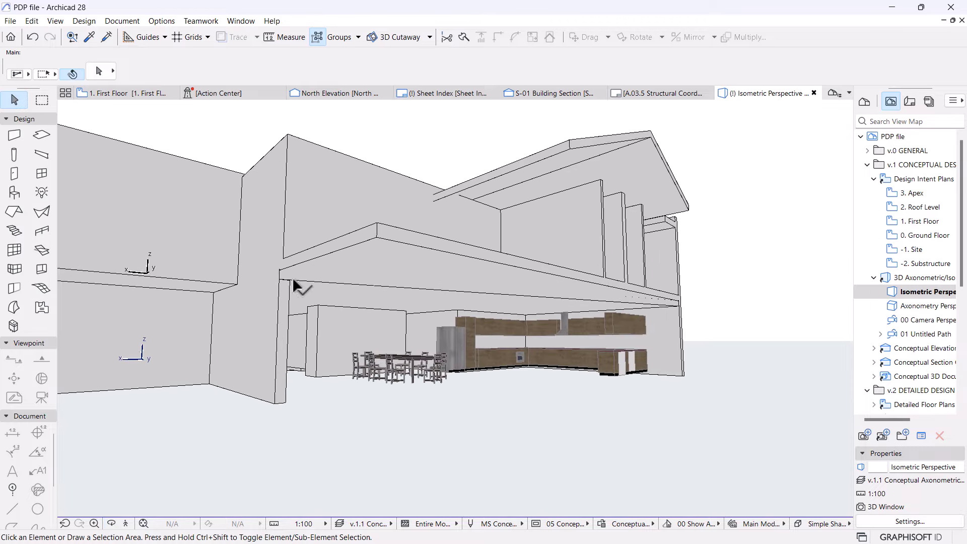
pyautogui.click(294, 281)
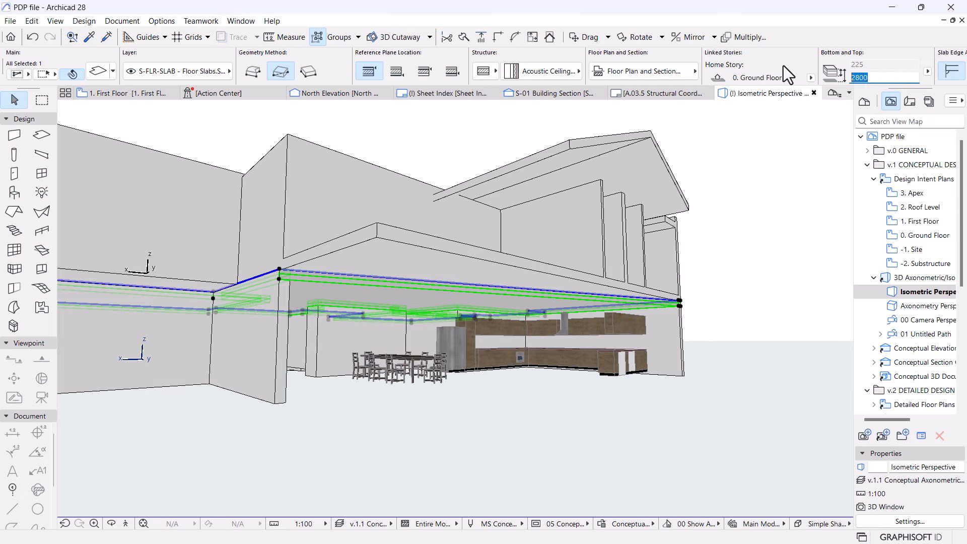
pyautogui.write('0')
pyautogui.press('Return')
pyautogui.click(699, 382)
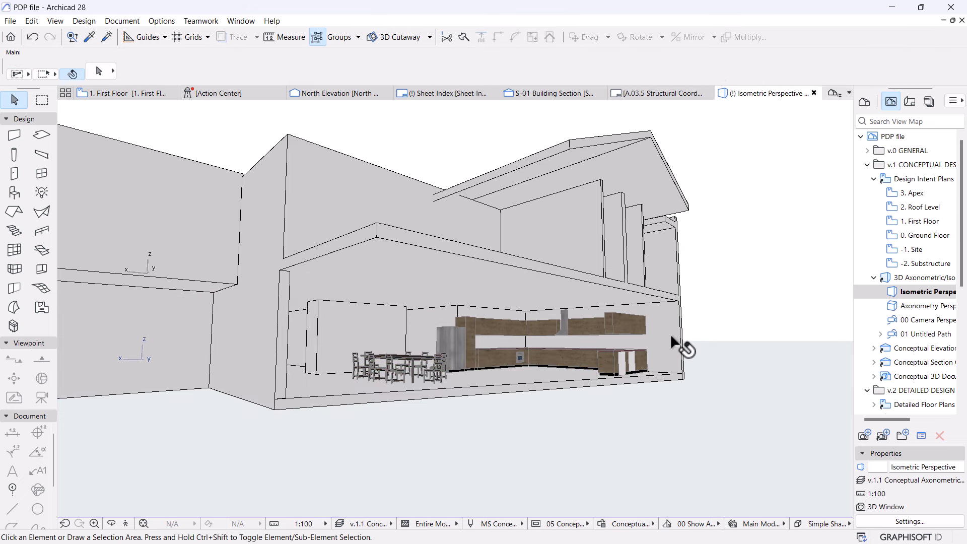
# - Offset the south edge of the first-floor slab over the west wing outward by 700
pyautogui.scroll(-6, 674, 352)
pyautogui.moveTo(514, 356)
pyautogui.keyDown('shift'); pyautogui.mouseDown(button='middle')
pyautogui.moveTo(334, 327)
pyautogui.moveTo(425, 362)
pyautogui.moveTo(505, 334)
pyautogui.moveTo(511, 348)
pyautogui.moveTo(530, 346)
pyautogui.mouseUp(button='middle'); pyautogui.keyUp('shift')
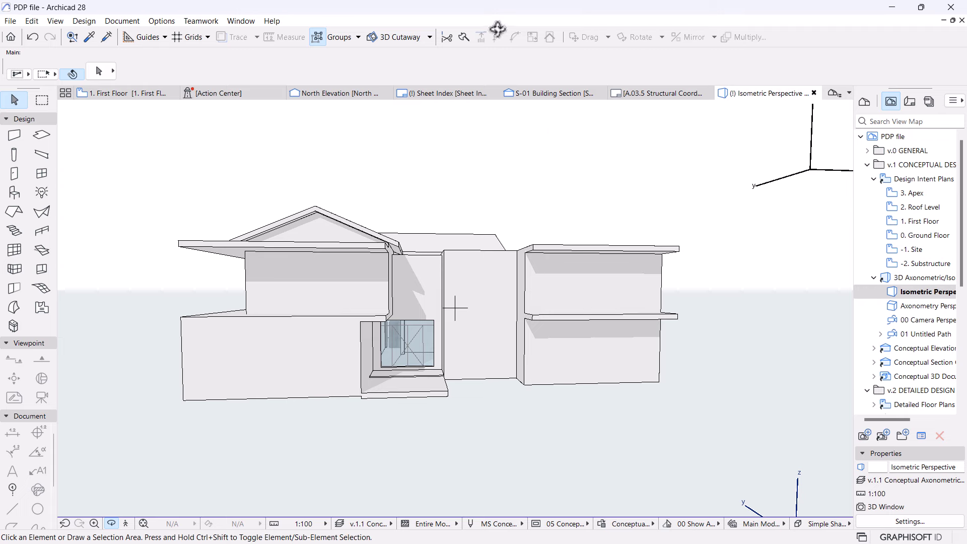
pyautogui.keyDown('shift'); pyautogui.moveTo(572, 146); pyautogui.dragTo(356, 339, button='middle'); pyautogui.keyUp('shift')
pyautogui.scroll(5, 373, 282)
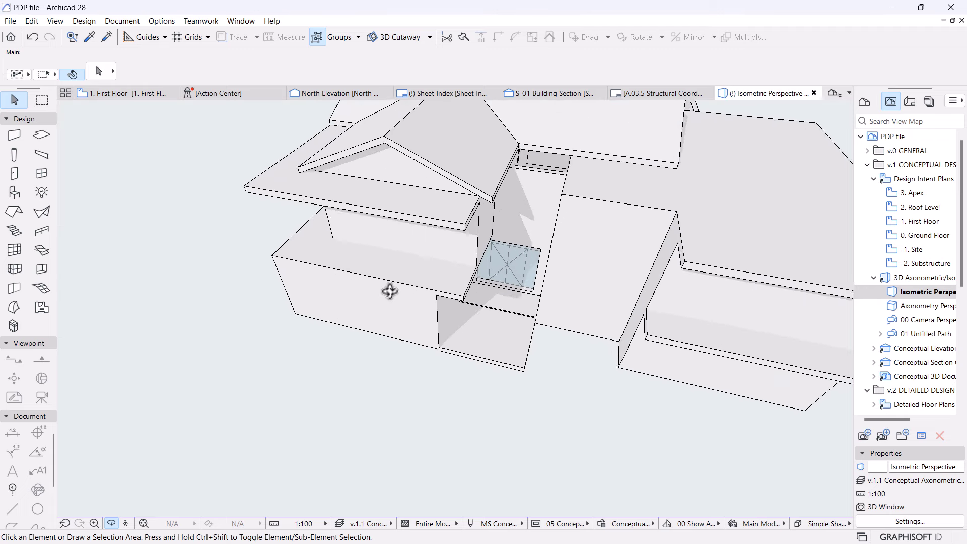
pyautogui.click(370, 280)
pyautogui.click(365, 273)
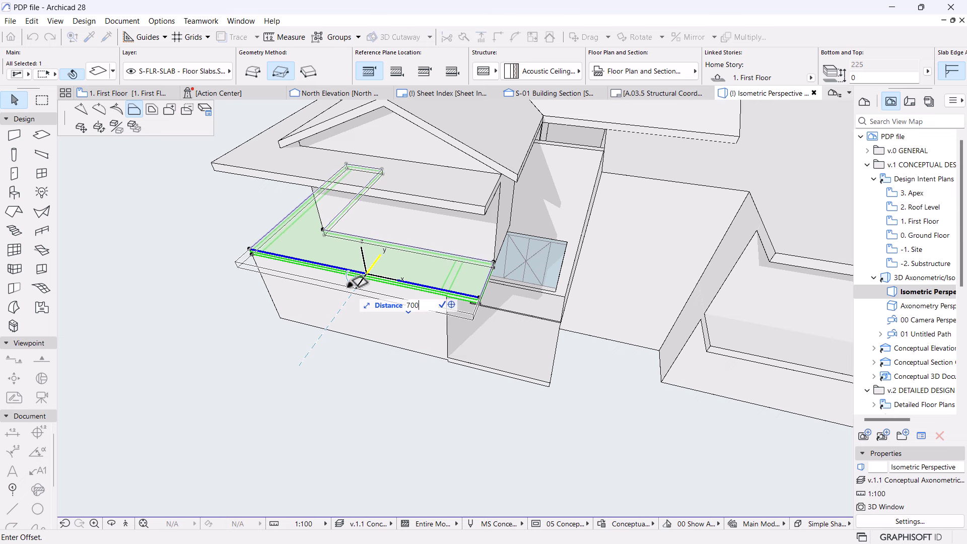
pyautogui.click(359, 281)
pyautogui.press('Escape')
# - Offset the west edge of the same first-floor slab outward by 700
pyautogui.keyDown('shift'); pyautogui.moveTo(348, 302); pyautogui.dragTo(358, 337, button='middle'); pyautogui.keyUp('shift')
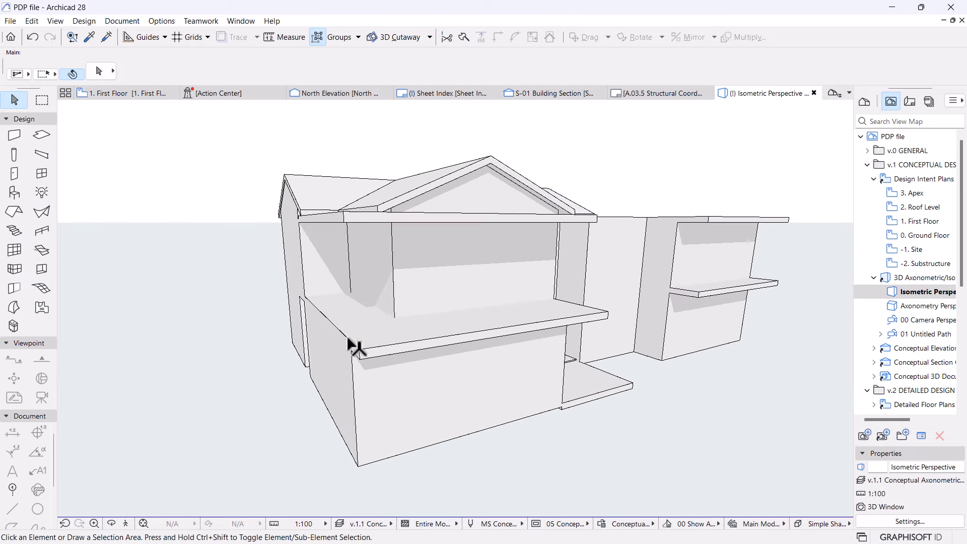
pyautogui.click(354, 346)
pyautogui.click(346, 339)
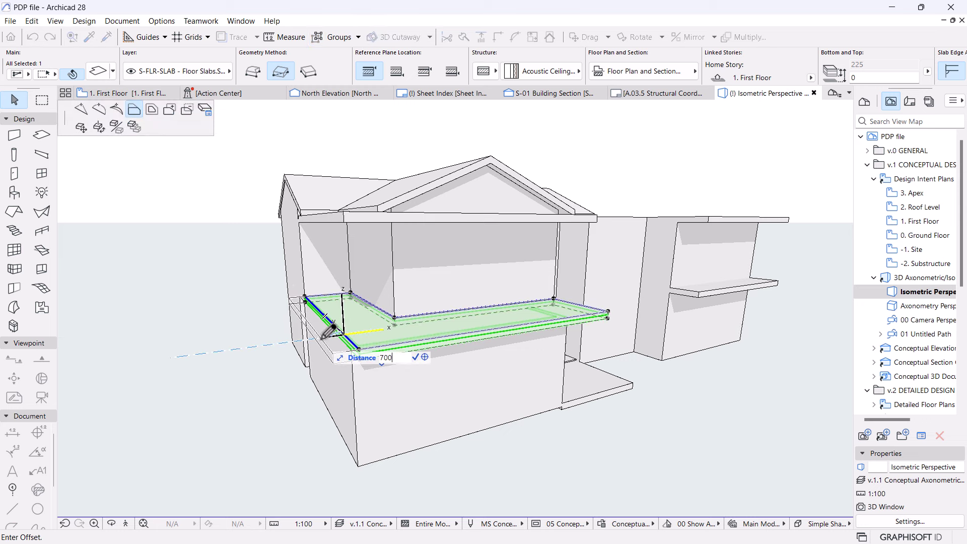
pyautogui.write('700')
pyautogui.press('Return')
pyautogui.press('Escape')
# - Offset the west edge of the east wing's first-floor slab outward, past the wall below
pyautogui.keyDown('shift'); pyautogui.moveTo(270, 328); pyautogui.dragTo(530, 394, button='middle'); pyautogui.keyUp('shift')
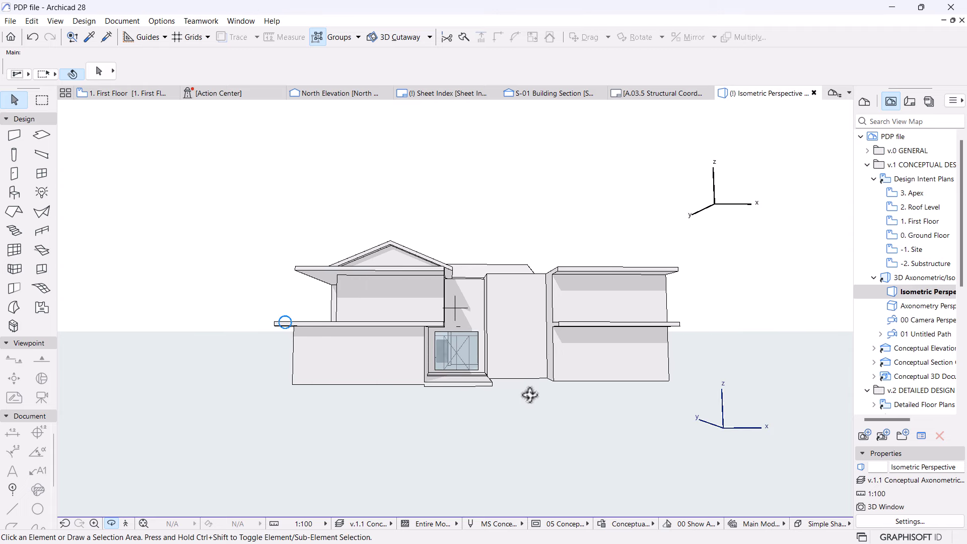
pyautogui.keyDown('shift'); pyautogui.moveTo(610, 373); pyautogui.dragTo(572, 382, button='middle'); pyautogui.keyUp('shift')
pyautogui.scroll(5, 572, 317)
pyautogui.click(568, 379)
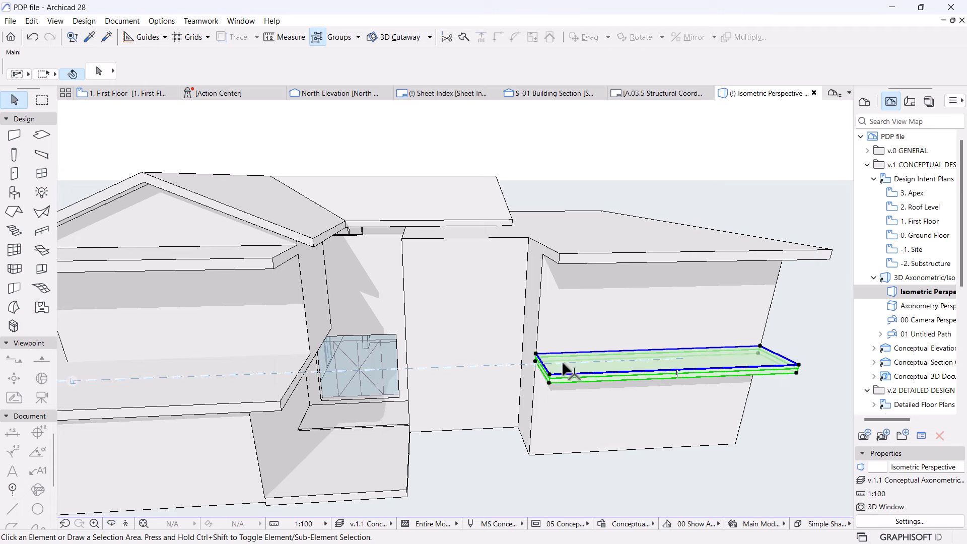
pyautogui.click(547, 371)
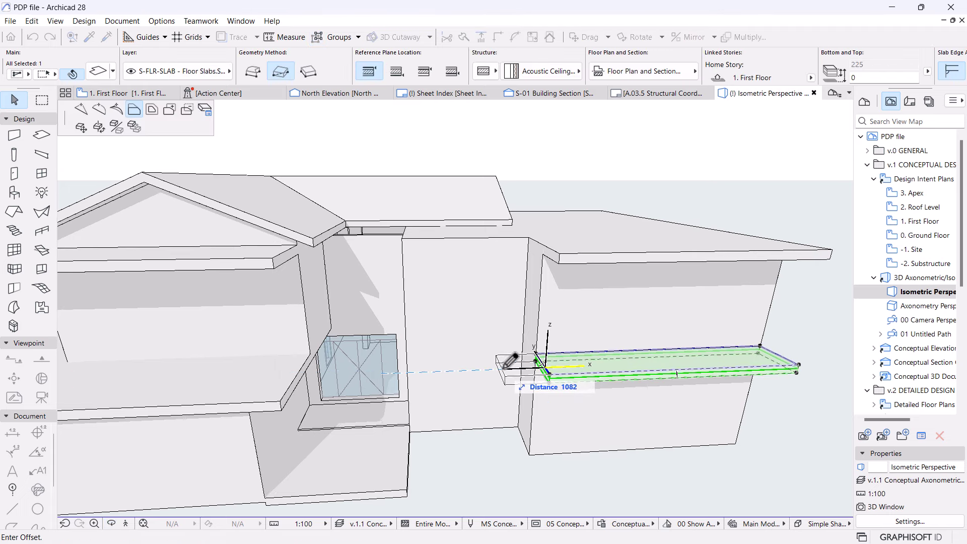
pyautogui.press('Tab')
pyautogui.press('Return')
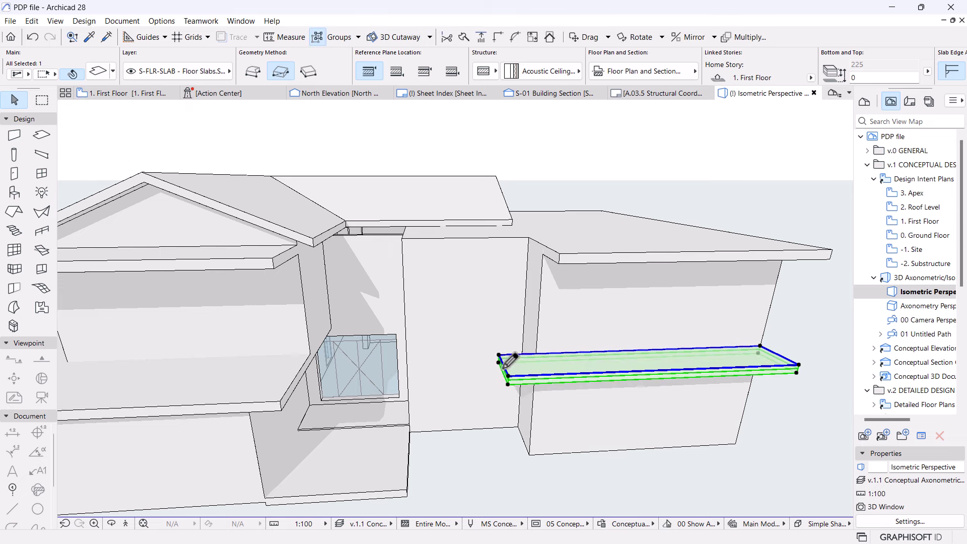
# - Offset the west edge of the east wing's flat roof slab outward to line up with the first-floor slab below
pyautogui.click(561, 255)
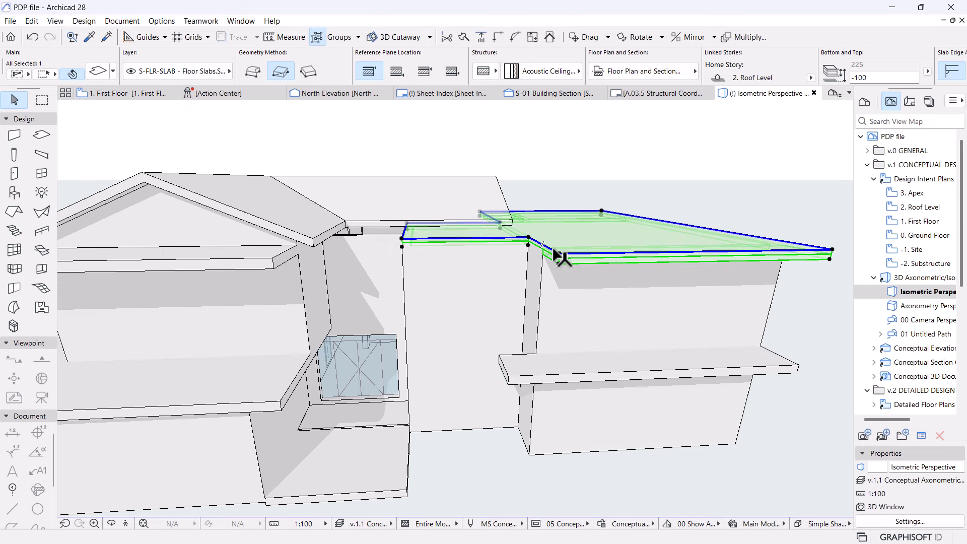
pyautogui.click(559, 256)
pyautogui.scroll(5, 533, 210)
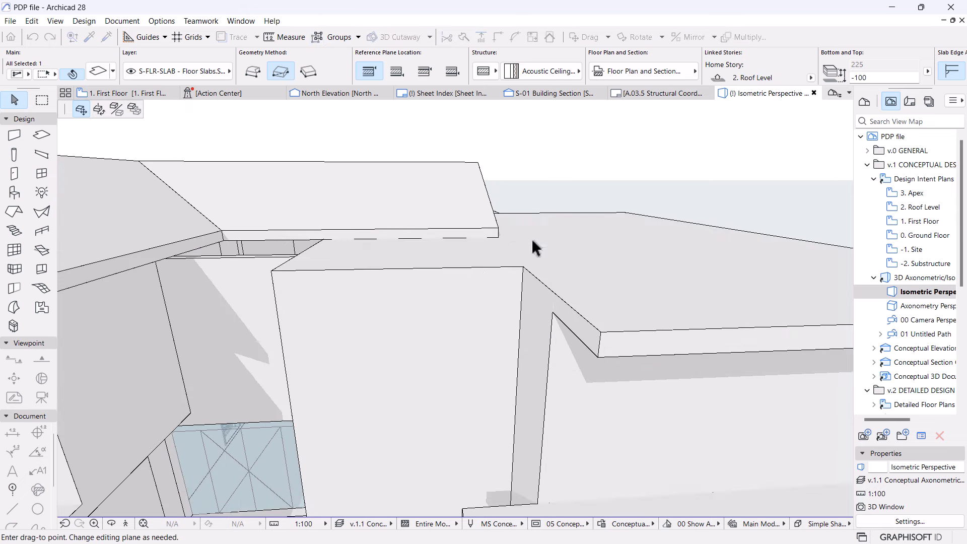
pyautogui.press('Escape')
pyautogui.click(593, 326)
pyautogui.scroll(-3, 511, 345)
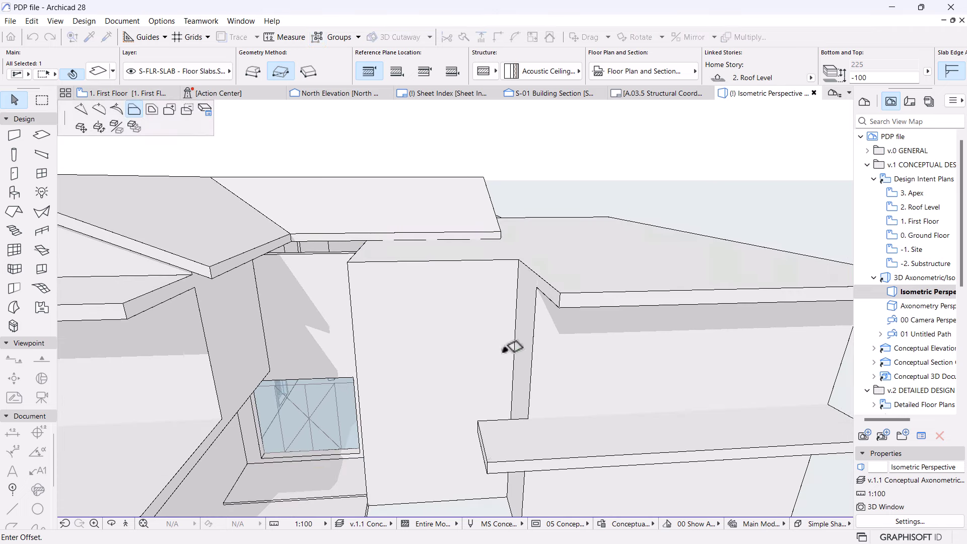
pyautogui.press('Escape')
pyautogui.press('Escape')
pyautogui.scroll(-5, 478, 330)
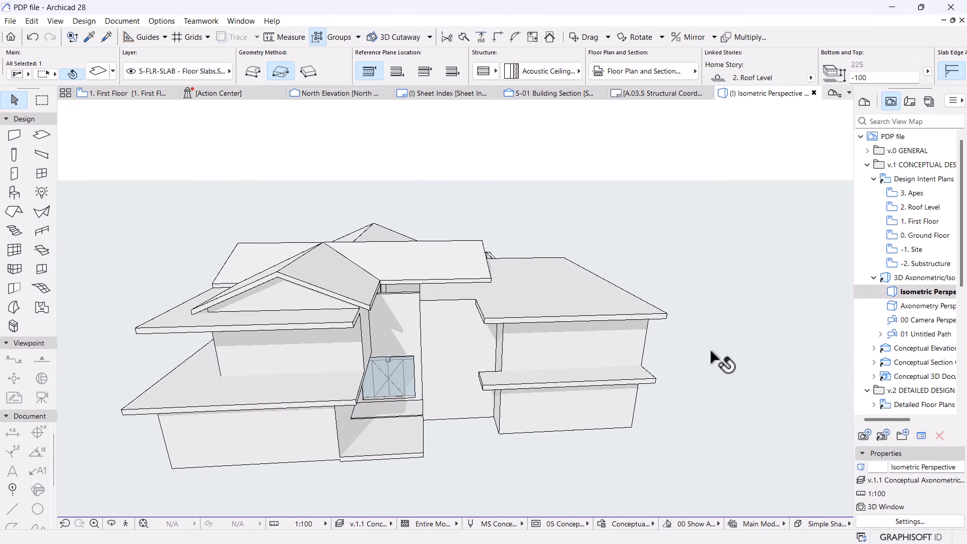
pyautogui.press('o')
pyautogui.moveTo(672, 378); pyautogui.dragTo(542, 351)
pyautogui.scroll(3, 509, 329)
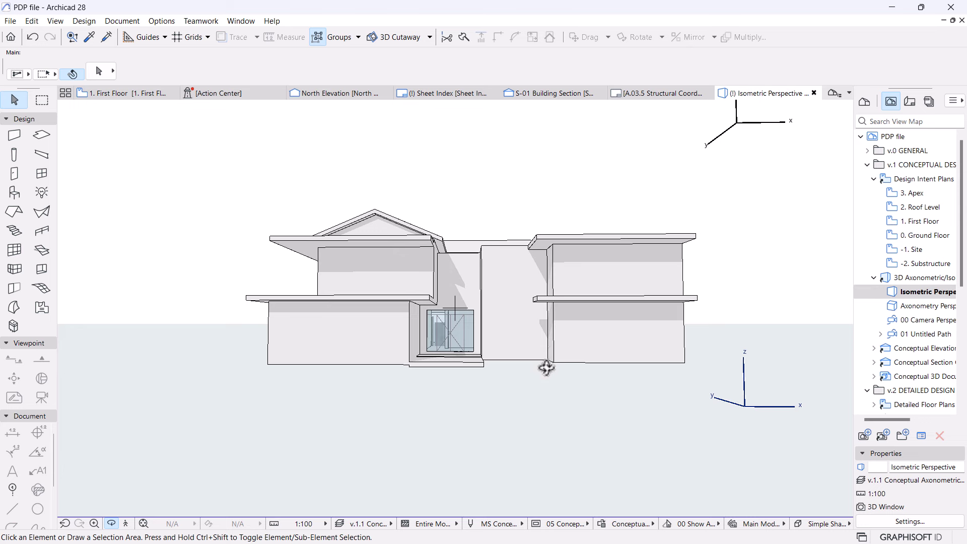
pyautogui.moveTo(546, 367); pyautogui.dragTo(513, 395)
pyautogui.moveTo(606, 343); pyautogui.dragTo(553, 382)
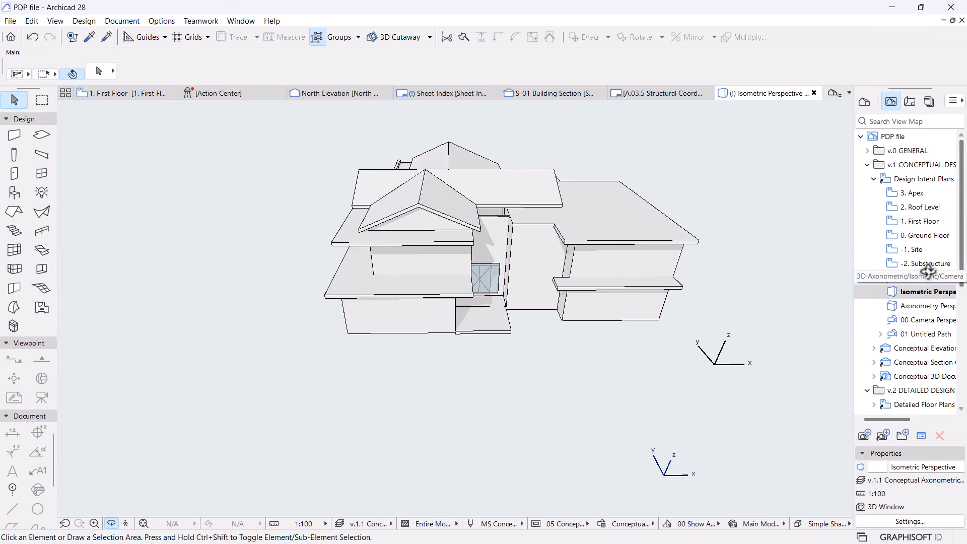
# - Open the -1. Site plan and create a terrain mesh filling the rectangular plot boundary around the house
pyautogui.doubleClick(914, 250)
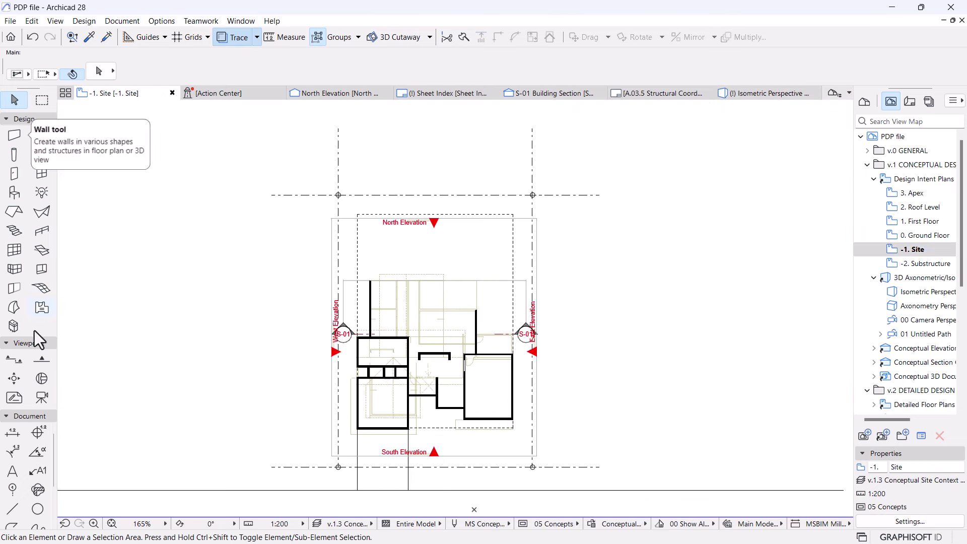
pyautogui.click(40, 288)
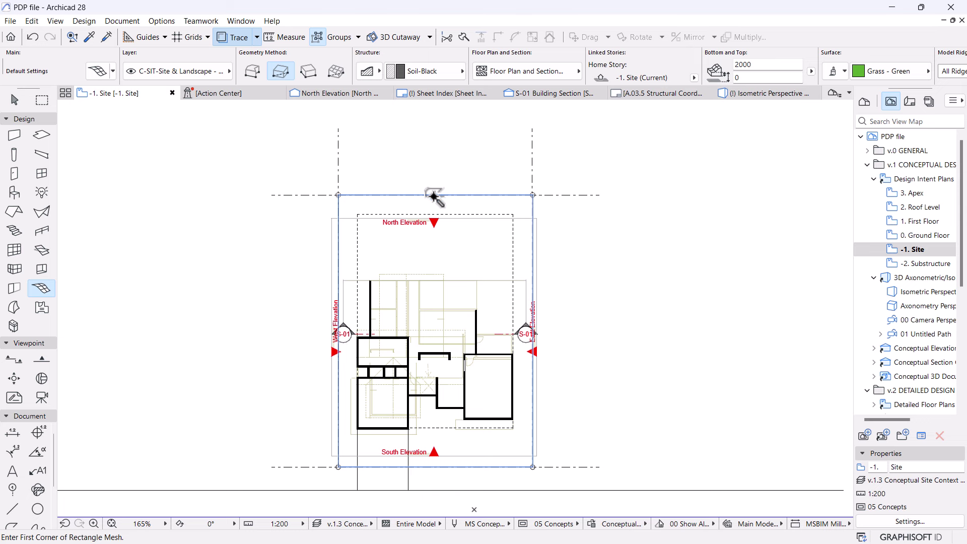
pyautogui.scroll(-2, 434, 197)
pyautogui.scroll(4, 362, 376)
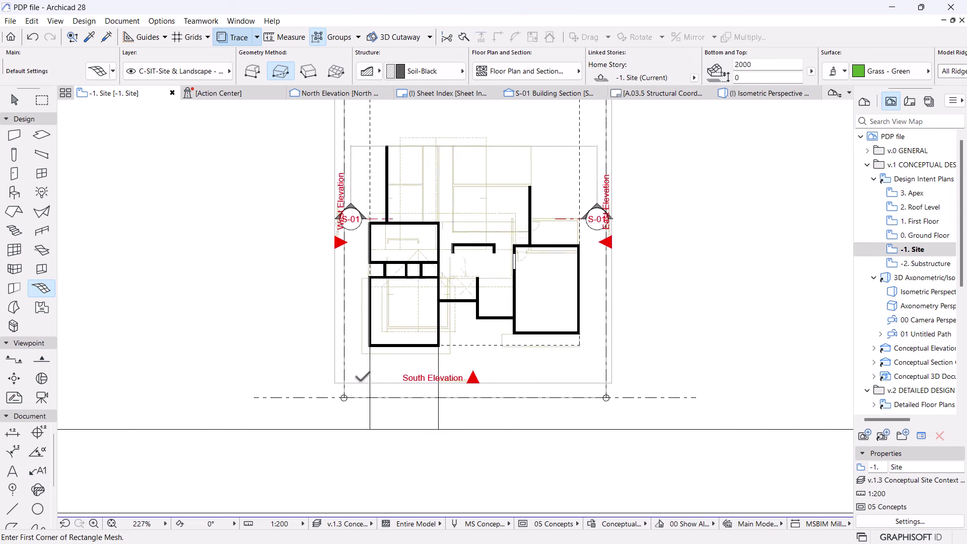
pyautogui.press('Escape')
pyautogui.click(362, 373)
pyautogui.scroll(-5, 587, 280)
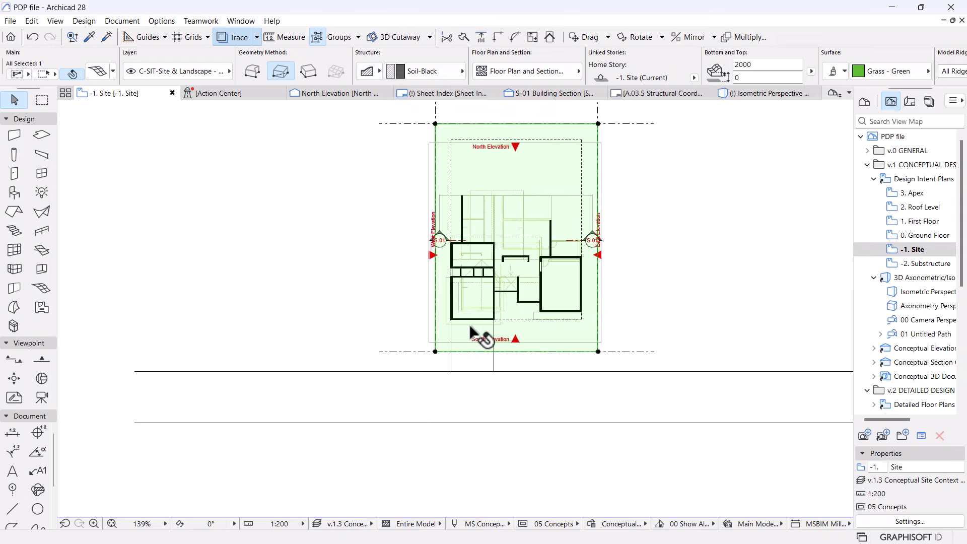
pyautogui.scroll(5, 471, 328)
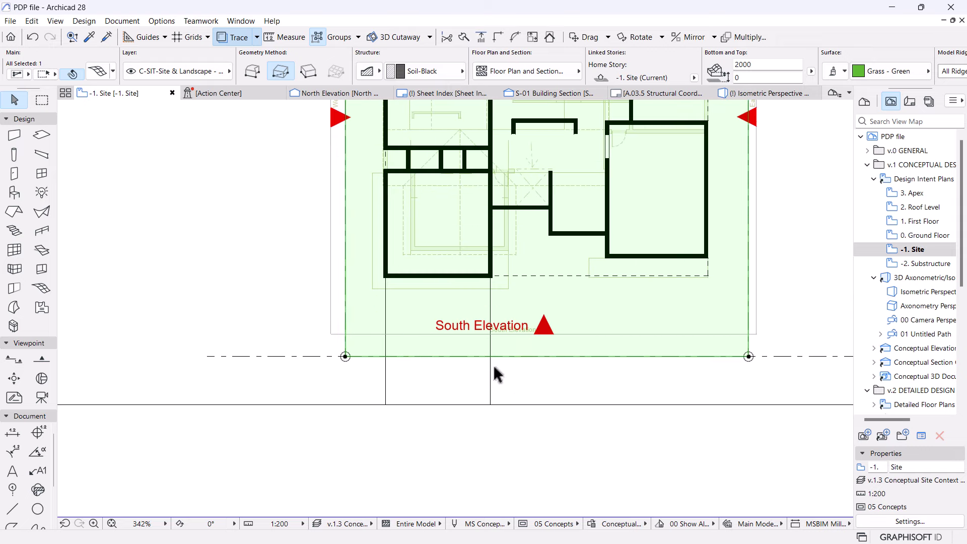
# - Create a second mesh with the site mesh's settings, filling the driveway rectangle south of the west wing
pyautogui.press('Escape')
pyautogui.keyDown('alt'); pyautogui.click(572, 302); pyautogui.keyUp('alt')
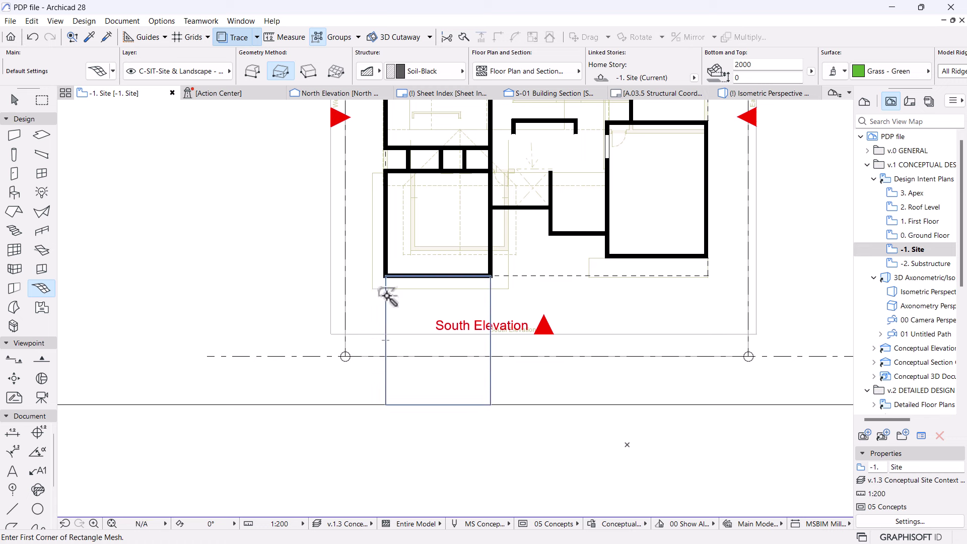
pyautogui.press('Escape')
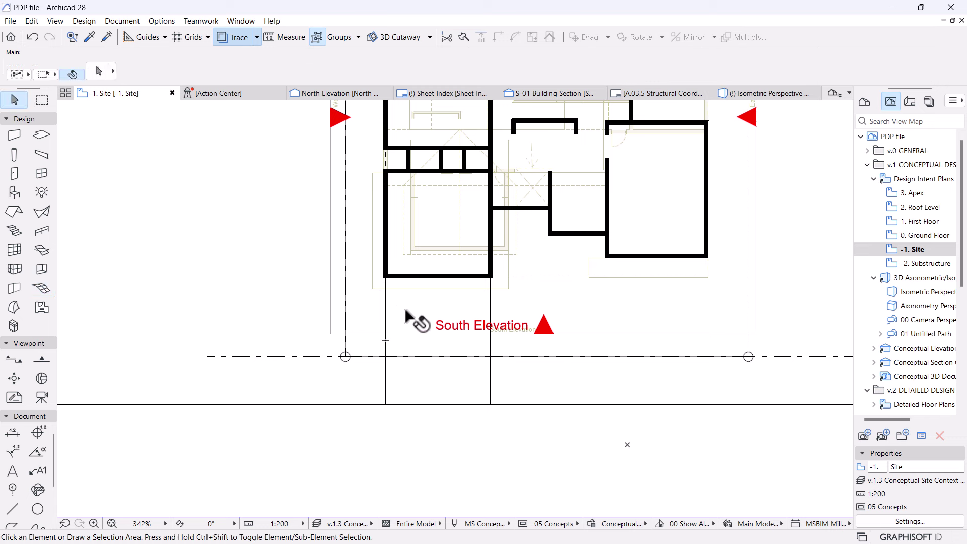
# - Set the driveway mesh's building material to Concrete
pyautogui.click(405, 309)
pyautogui.click(431, 75)
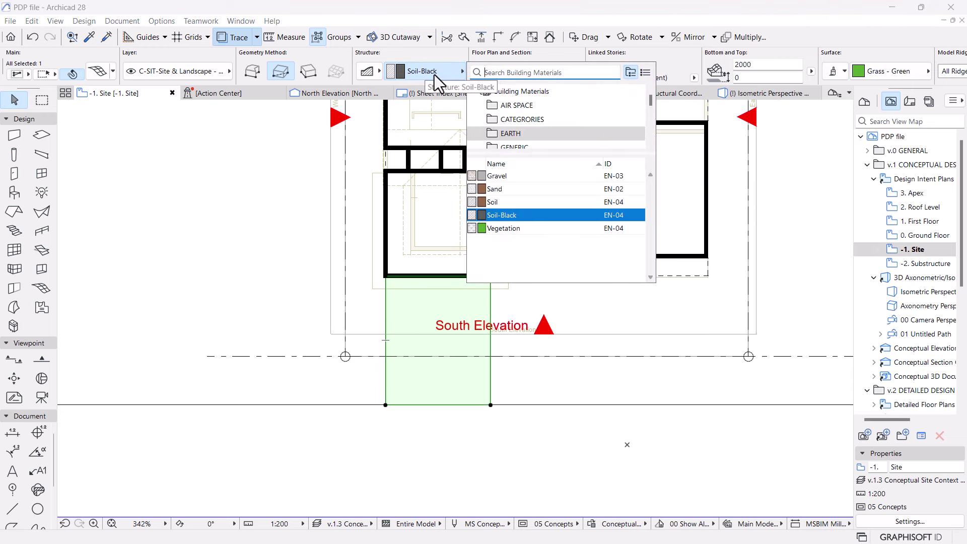
pyautogui.write('conc')
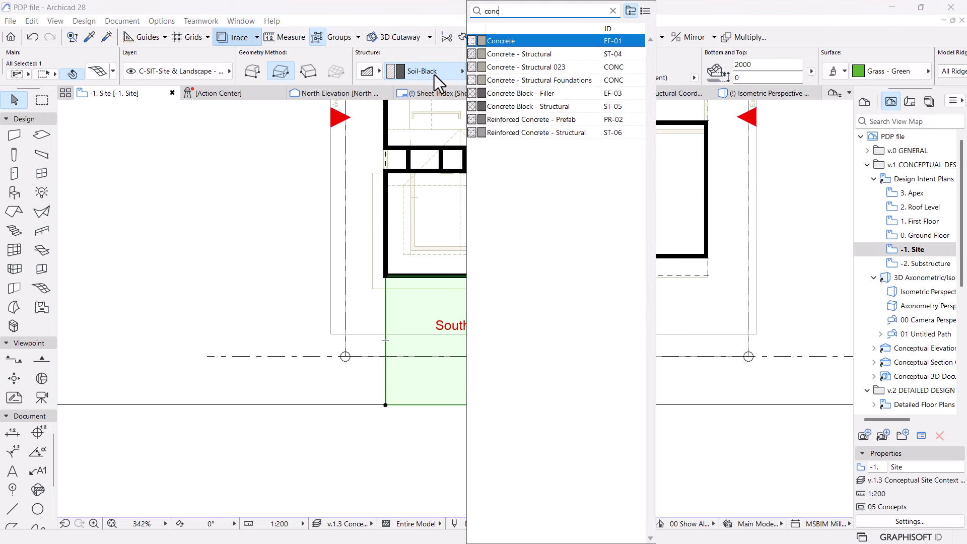
pyautogui.write('ret')
pyautogui.click(510, 44)
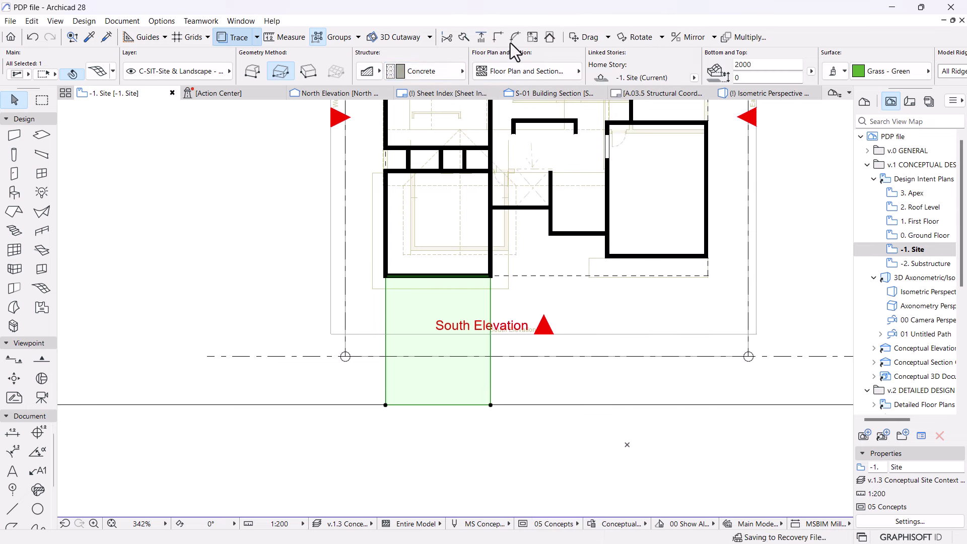
# - Turn off all three Grass - Green surface overrides on the driveway mesh
pyautogui.click(97, 71)
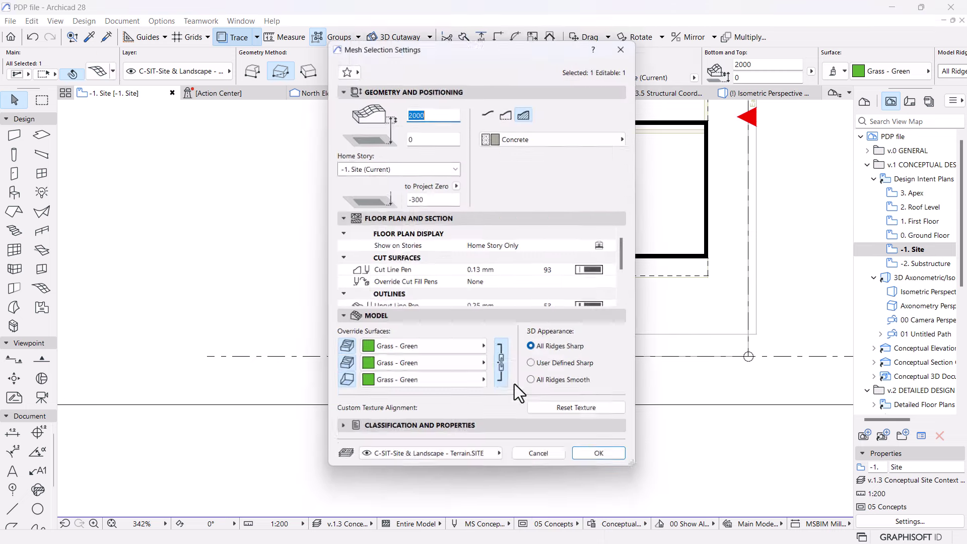
pyautogui.click(341, 385)
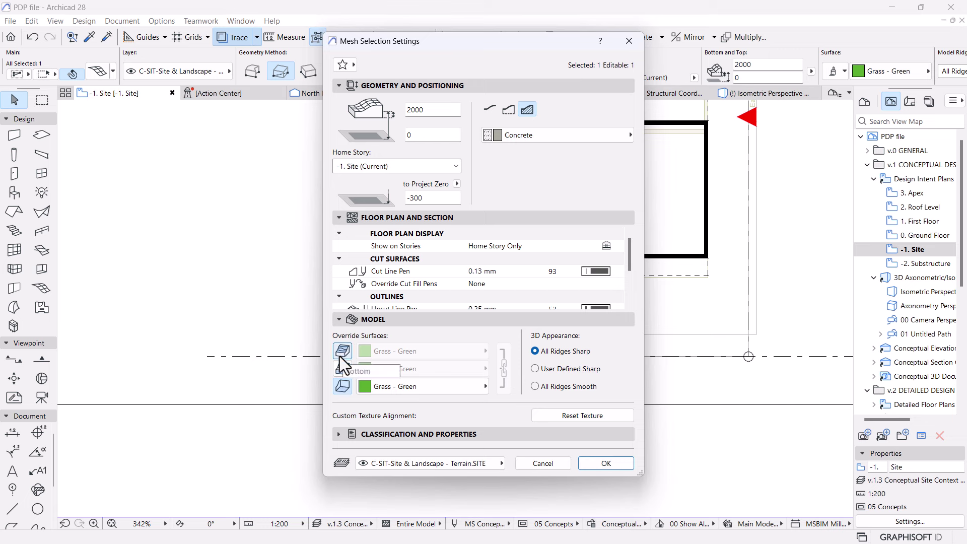
pyautogui.click(342, 370)
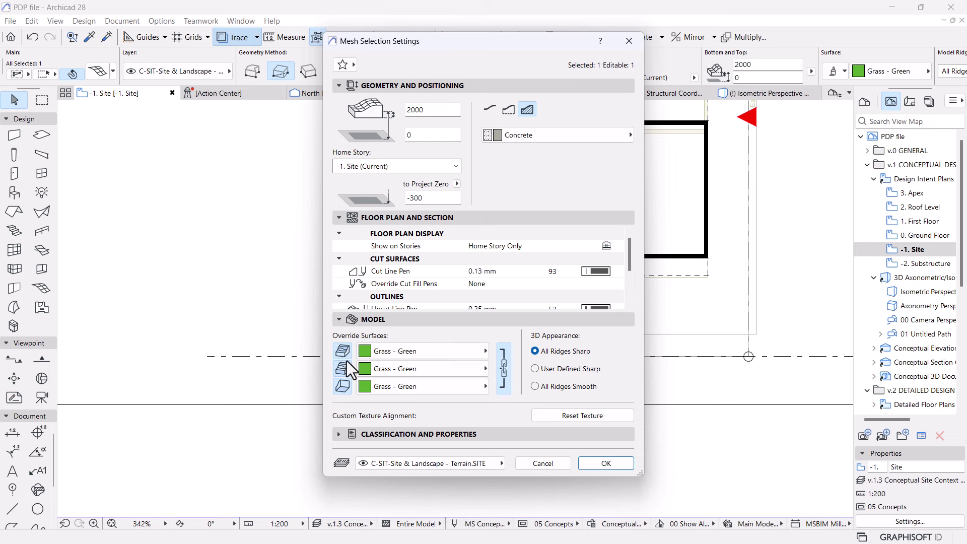
pyautogui.click(343, 386)
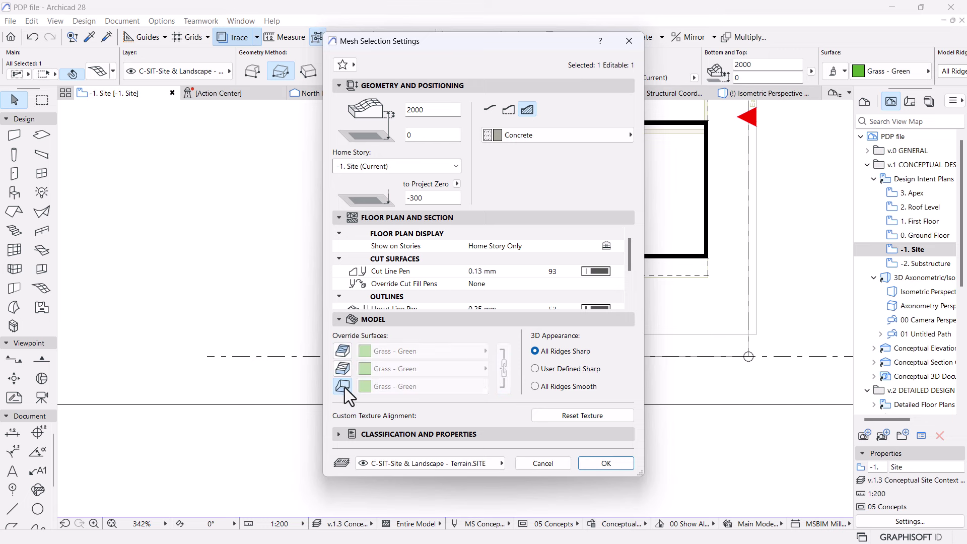
pyautogui.click(588, 462)
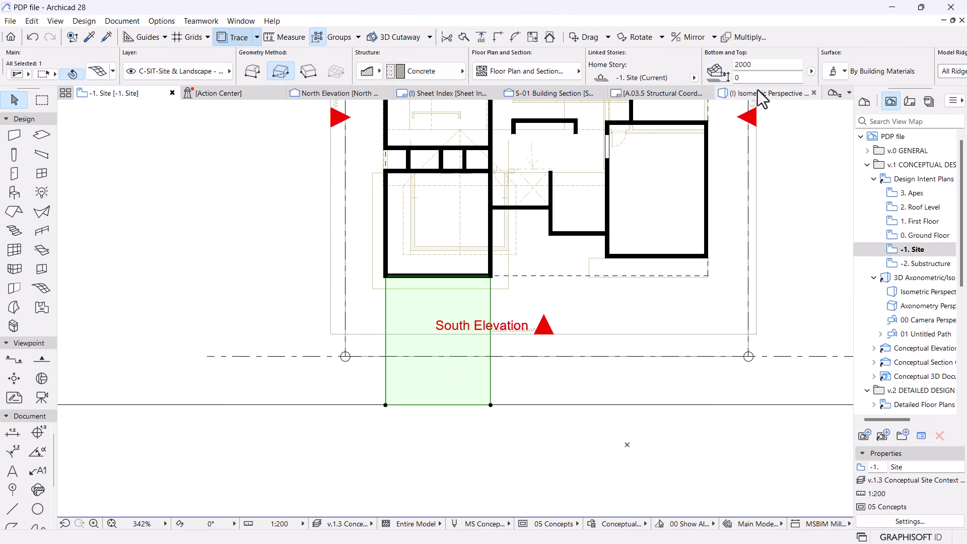
# - Check the site and driveway meshes around the house in the Isometric Perspective view
pyautogui.click(745, 93)
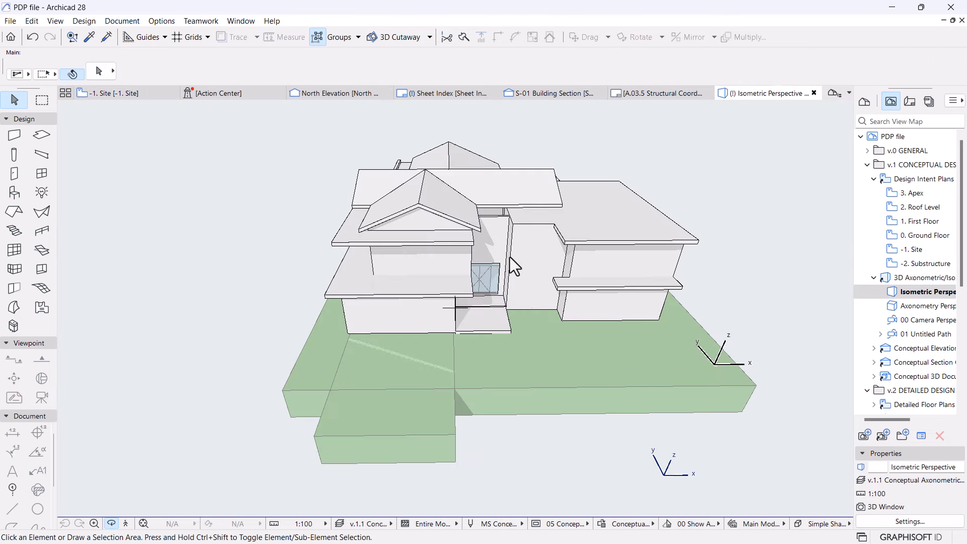
pyautogui.keyDown('shift'); pyautogui.moveTo(568, 389); pyautogui.dragTo(480, 386, button='middle'); pyautogui.keyUp('shift')
pyautogui.keyDown('shift'); pyautogui.moveTo(454, 308); pyautogui.dragTo(433, 310, button='middle'); pyautogui.keyUp('shift')
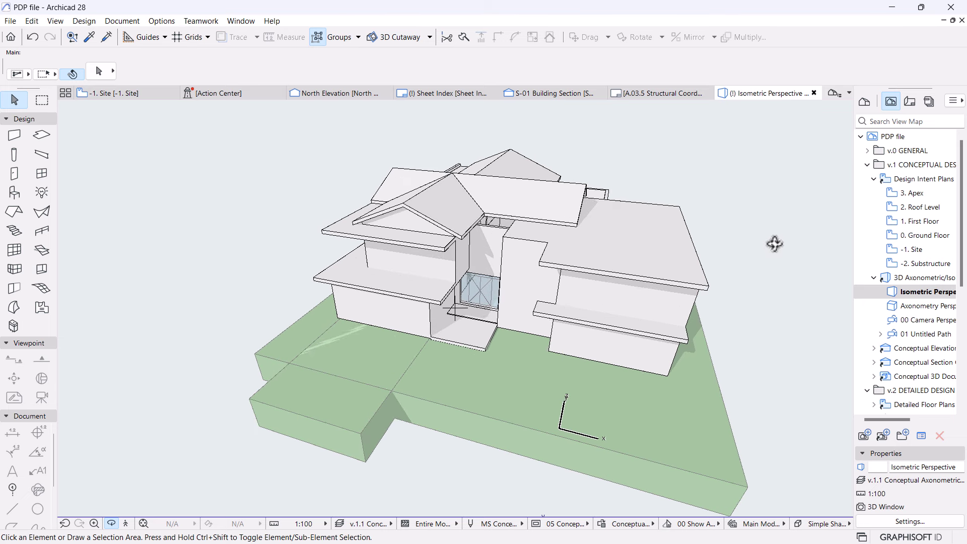
# - Open the Detailed Isometric view and examine how the driveway mesh meets the lawn and the house's front wall
pyautogui.click(874, 179)
pyautogui.click(868, 166)
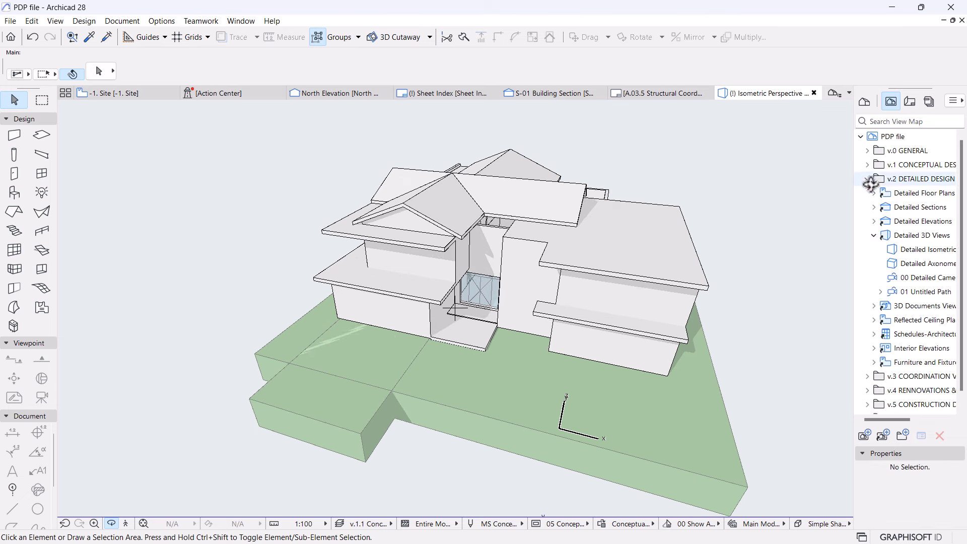
pyautogui.doubleClick(927, 250)
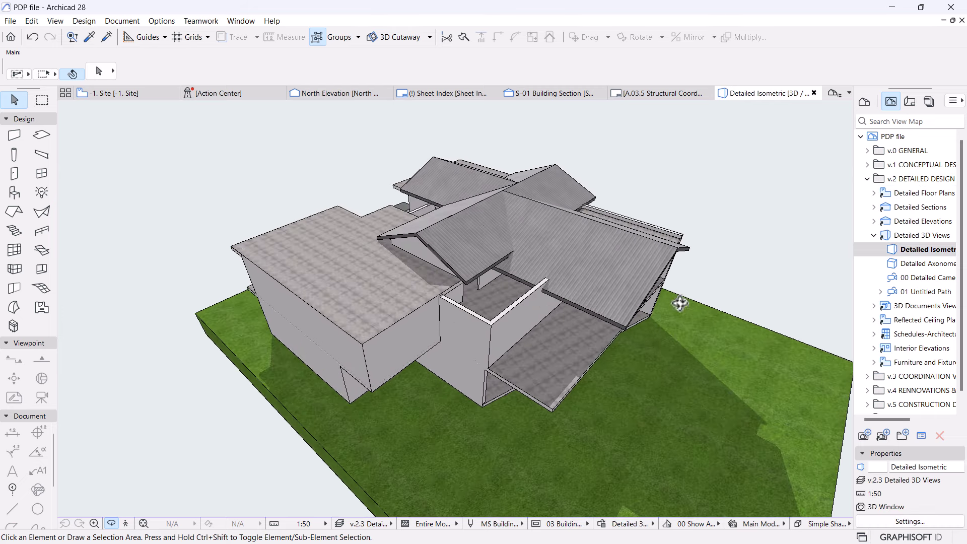
pyautogui.moveTo(687, 331); pyautogui.dragTo(295, 290)
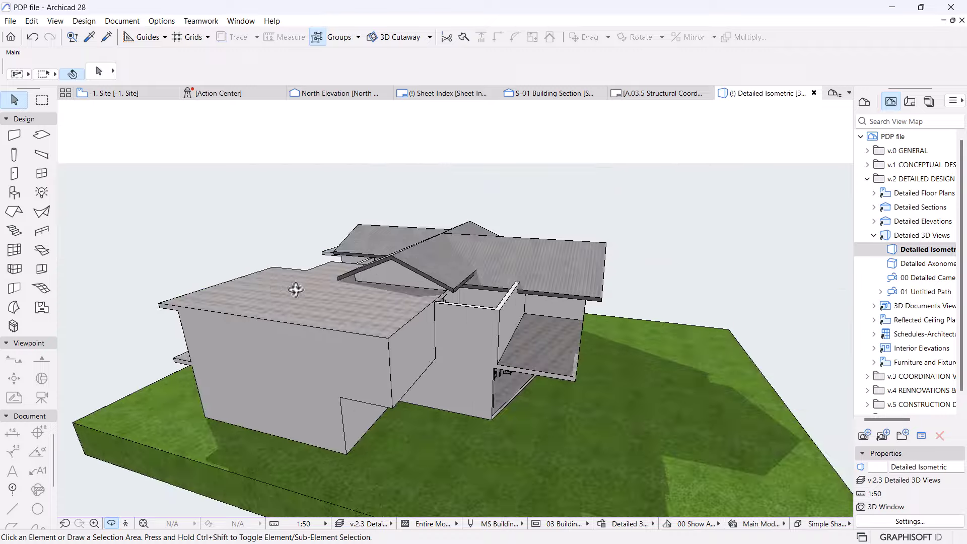
pyautogui.keyDown('shift'); pyautogui.moveTo(295, 290); pyautogui.dragTo(370, 362, button='middle'); pyautogui.keyUp('shift')
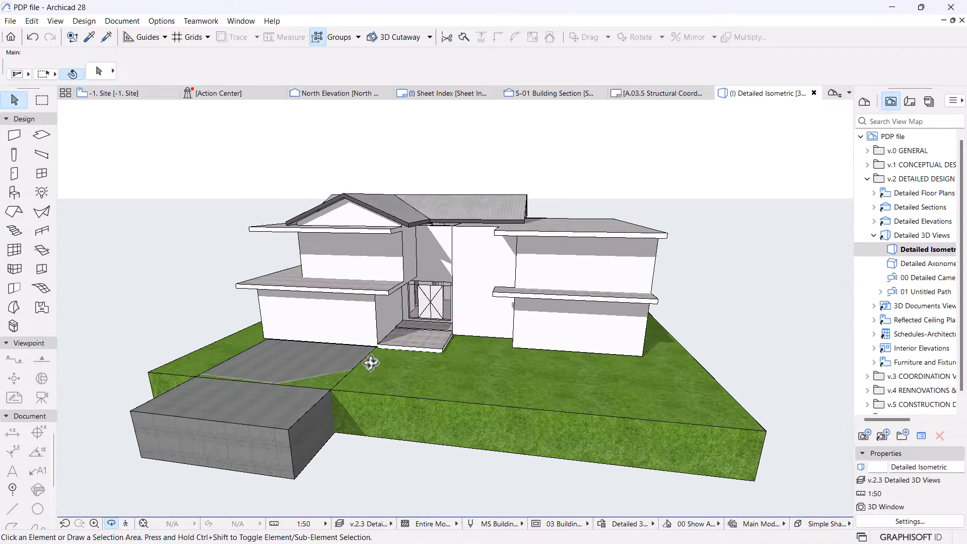
pyautogui.scroll(10, 371, 363)
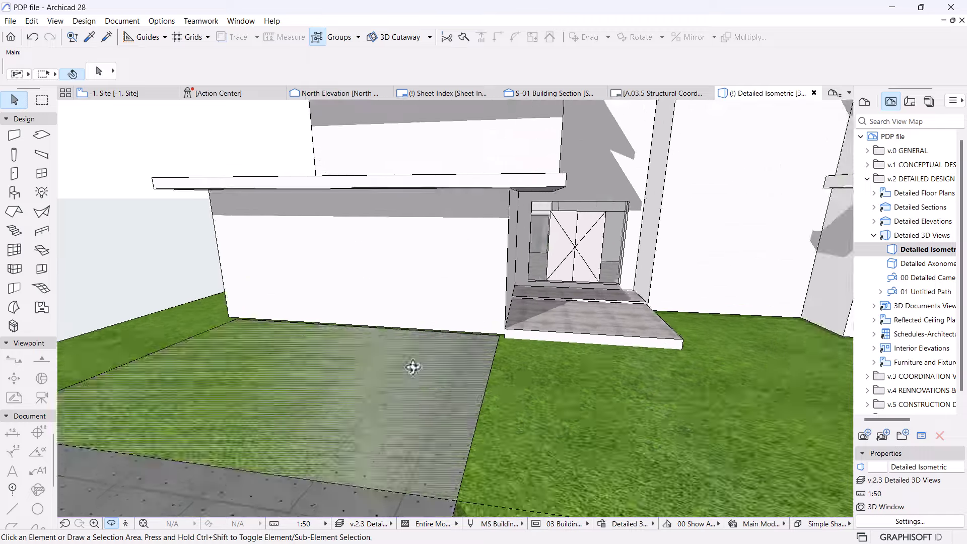
pyautogui.scroll(-5, 541, 365)
pyautogui.keyDown('shift'); pyautogui.moveTo(542, 364); pyautogui.dragTo(410, 352, button='middle'); pyautogui.keyUp('shift')
pyautogui.scroll(6, 369, 345)
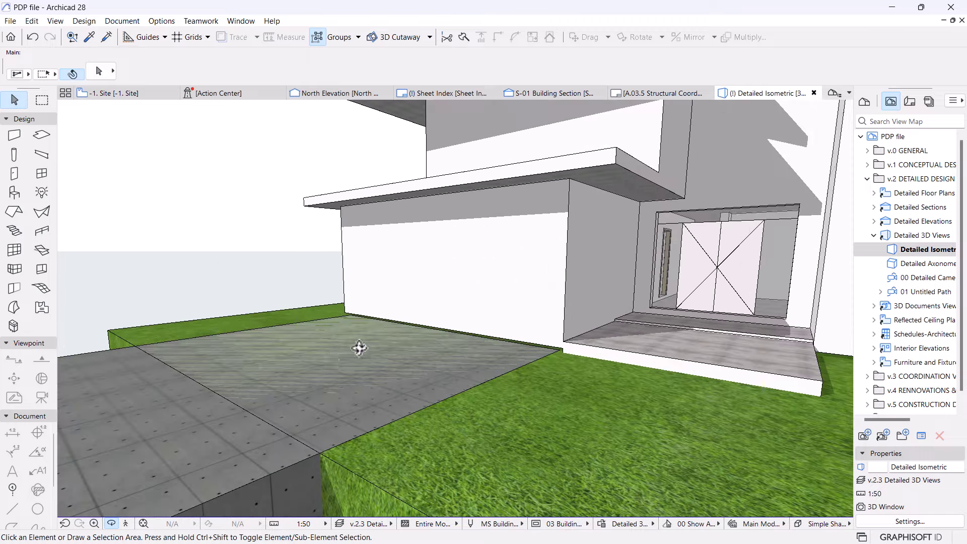
# - Raise the driveway mesh vertically by 200 from its corner near the entrance porch
pyautogui.click(388, 401)
pyautogui.scroll(8, 596, 343)
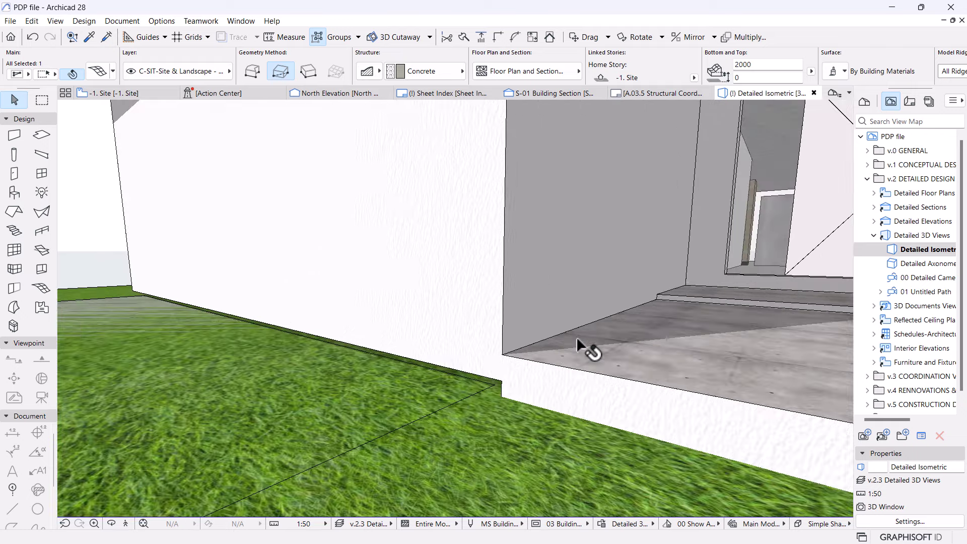
pyautogui.hotkey('ctrl', 'd')
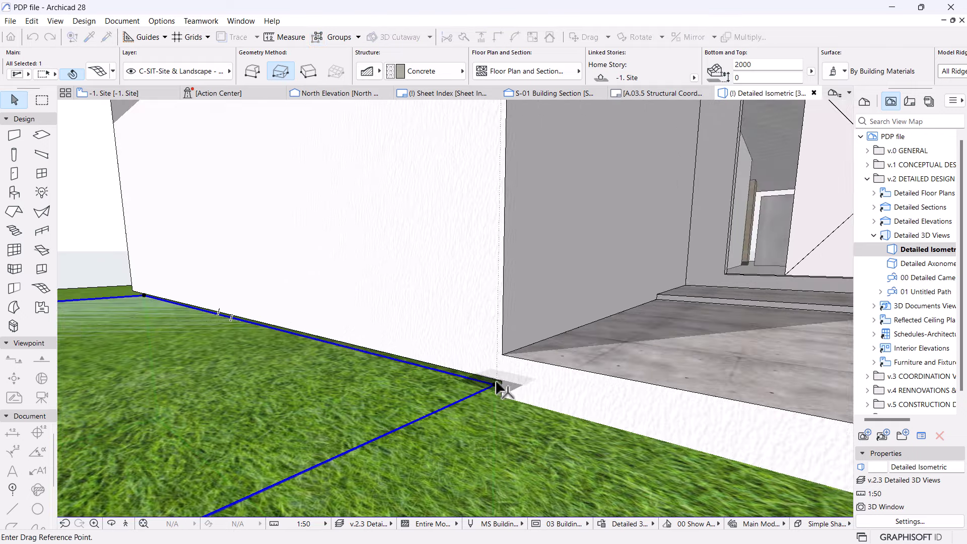
pyautogui.click(495, 383)
pyautogui.write('200')
pyautogui.press('Return')
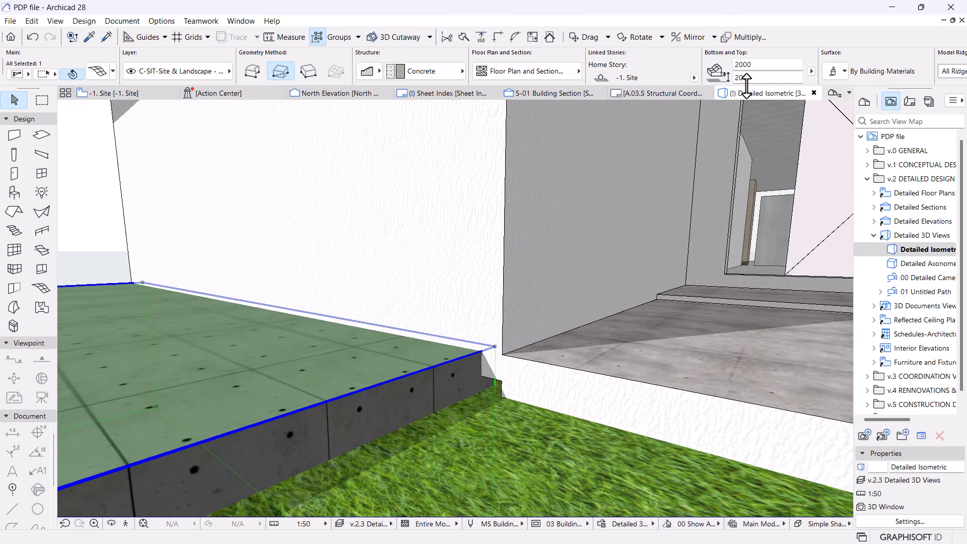
# - Raise the driveway mesh by another 100 along the front wall's corner
pyautogui.scroll(-8, 454, 339)
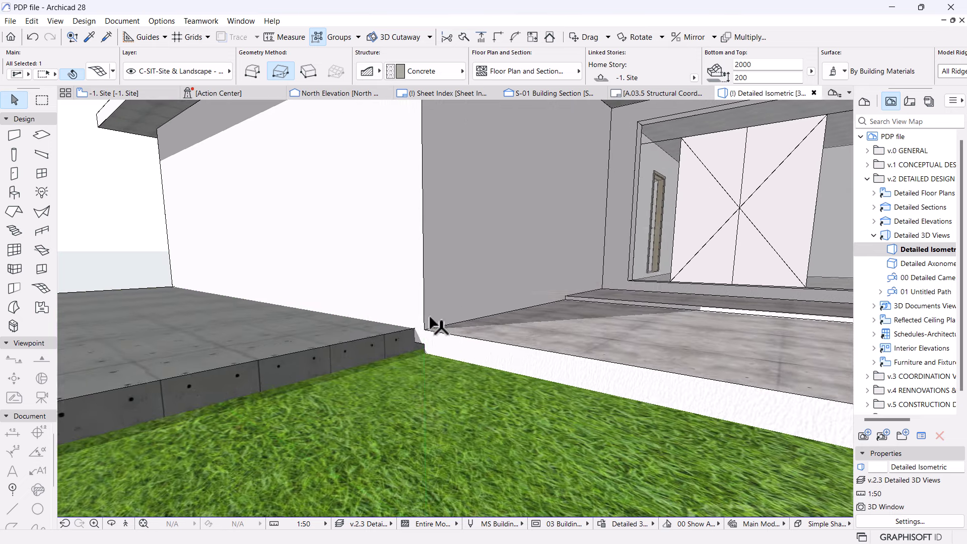
pyautogui.hotkey('ctrl', 'd')
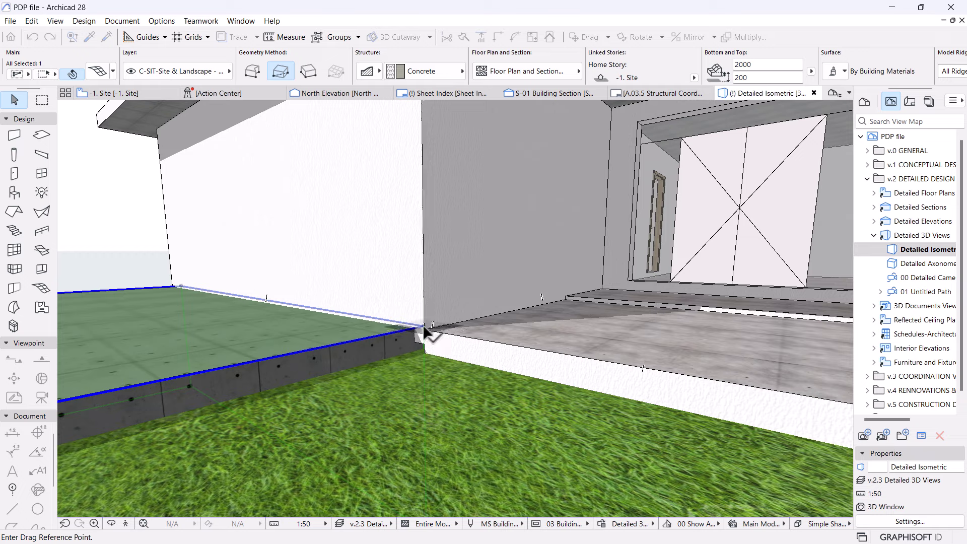
pyautogui.click(422, 324)
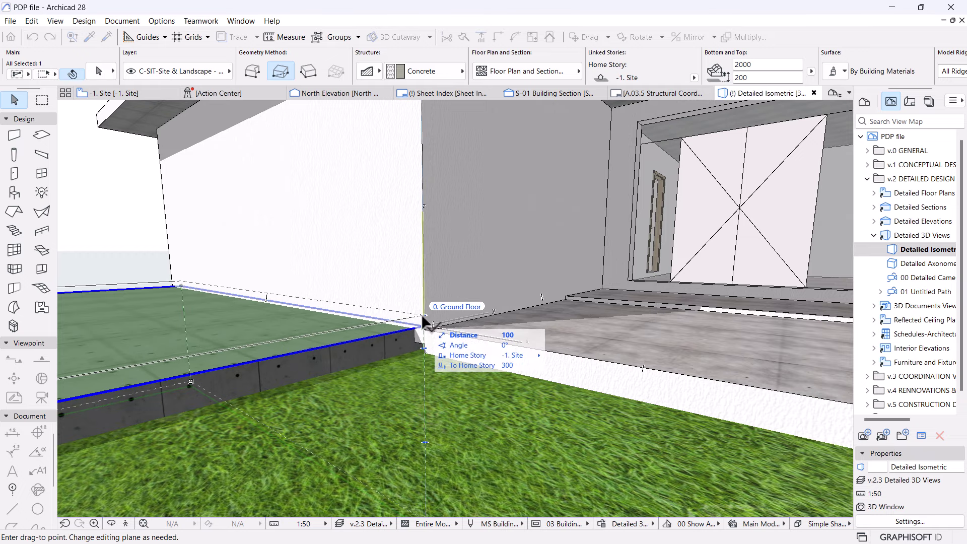
pyautogui.click(422, 314)
# - Try to lower the driveway mesh by 50 from its corner near the porch, undoing each attempt
pyautogui.hotkey('ctrl', 'd')
pyautogui.click(423, 314)
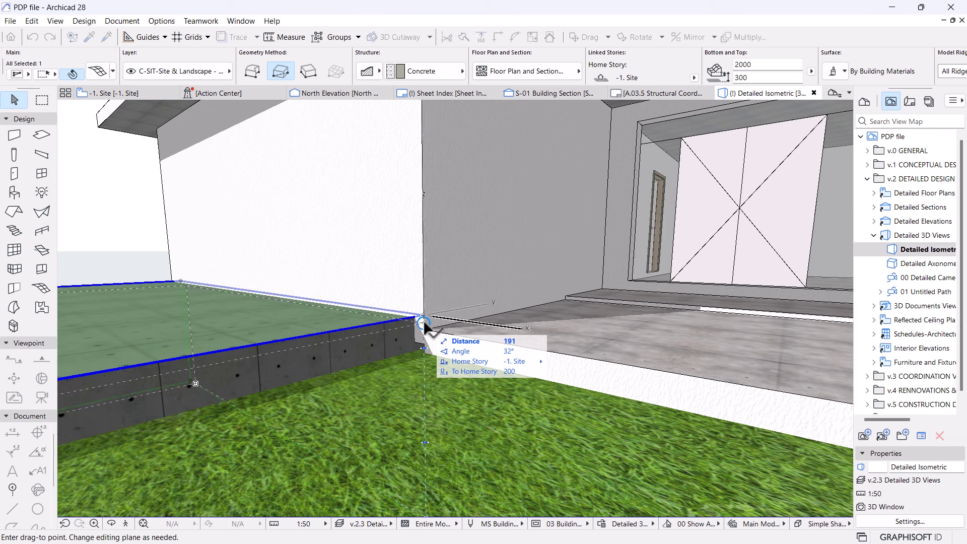
pyautogui.write('-')
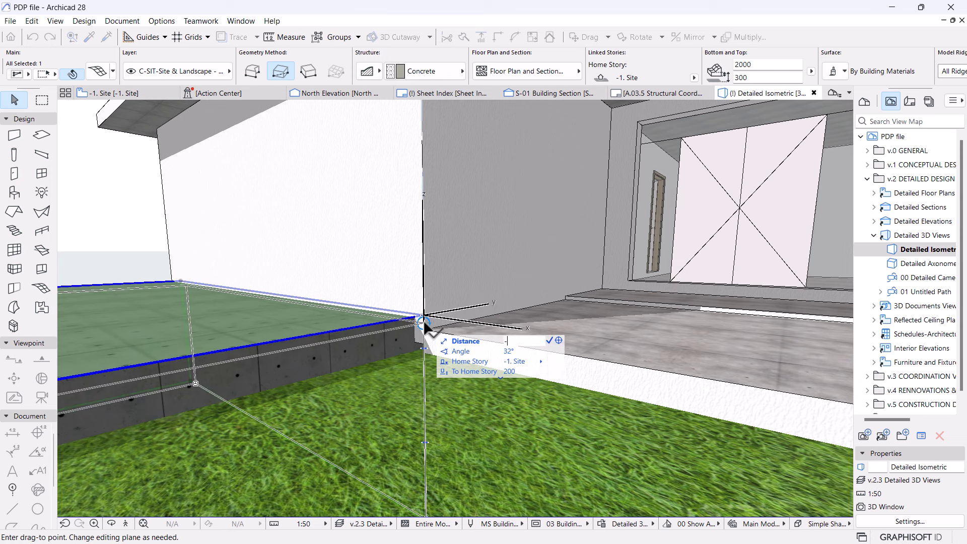
pyautogui.write('5')
pyautogui.press('Return')
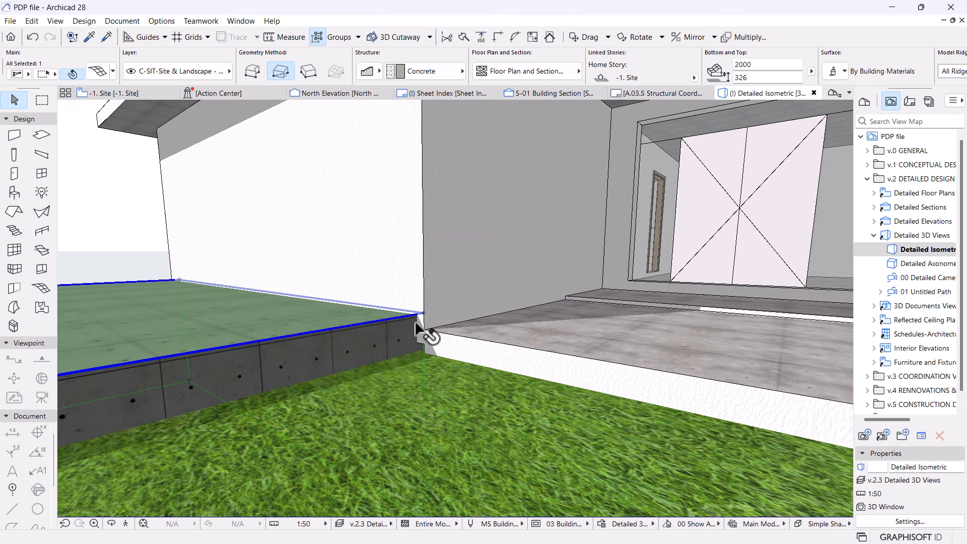
pyautogui.scroll(2, 420, 327)
pyautogui.hotkey('ctrl', 'z')
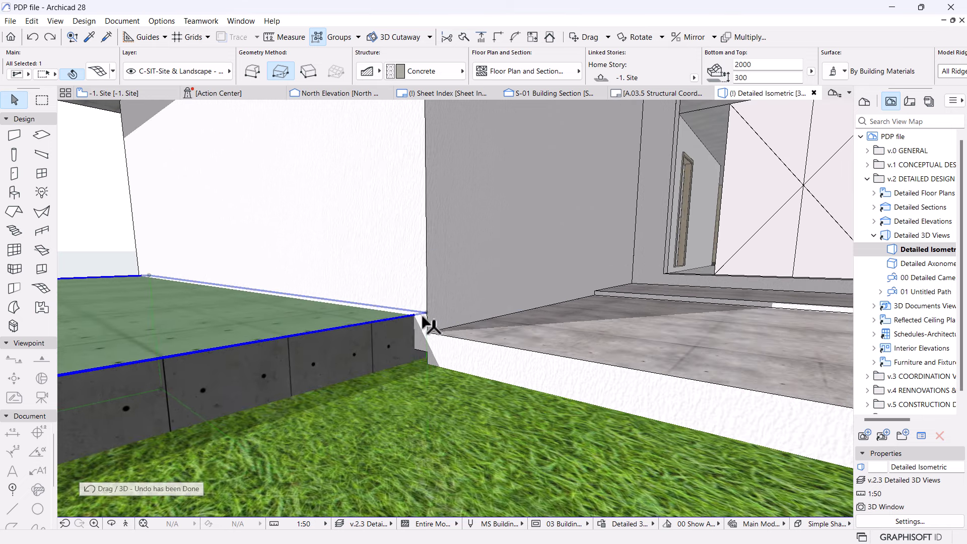
pyautogui.moveTo(424, 316); pyautogui.dragTo(426, 328)
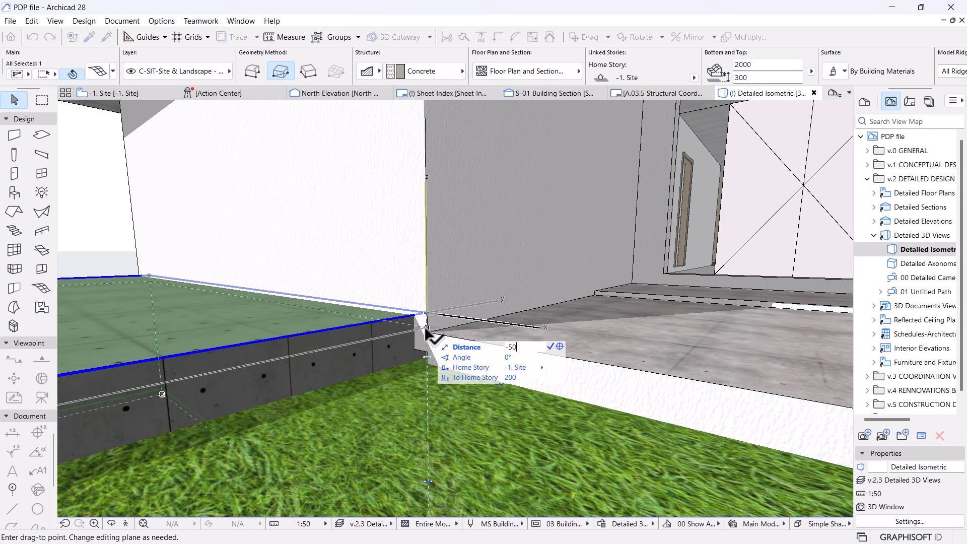
pyautogui.press('Return')
pyautogui.hotkey('ctrl', 'z')
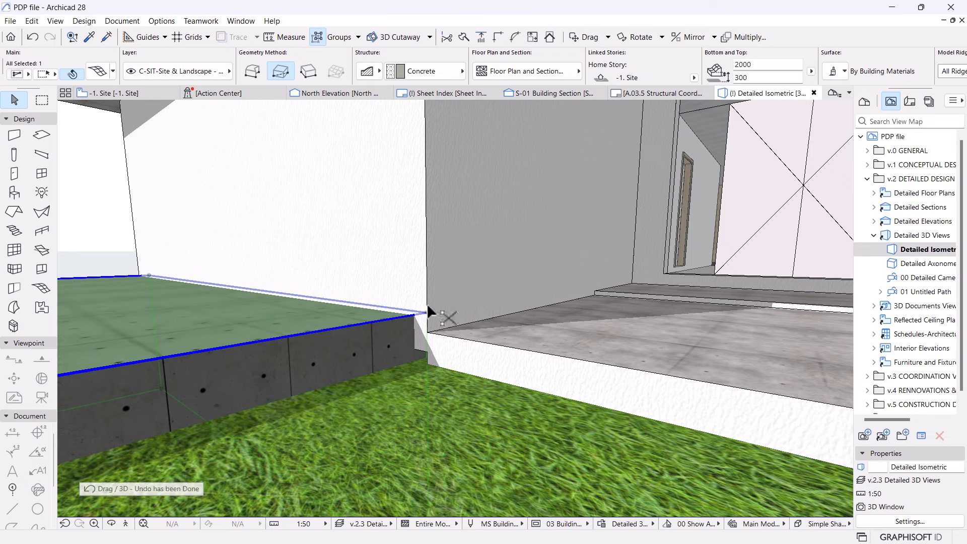
# - Lower the driveway mesh slightly from its corner near the porch, to a top level of 274
pyautogui.hotkey('ctrl', 'd')
pyautogui.click(427, 313)
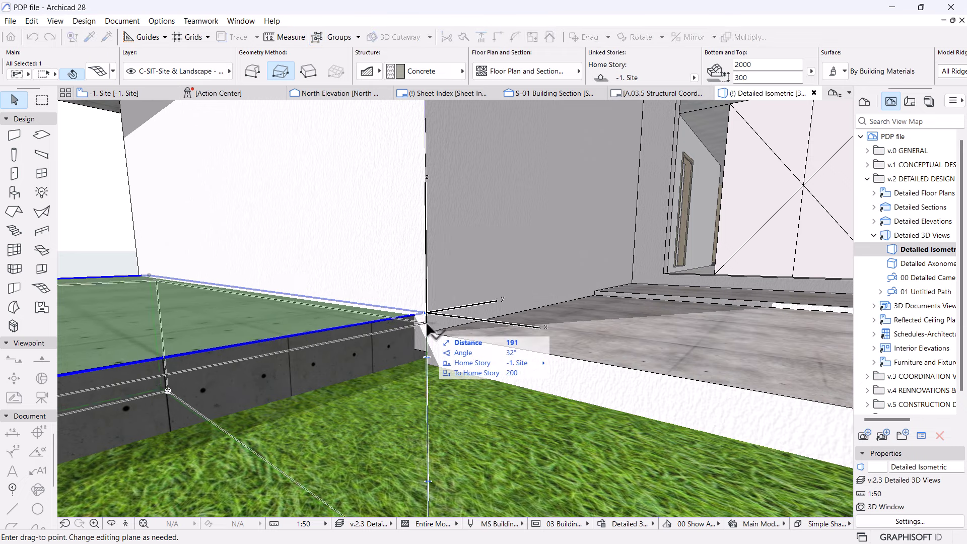
pyautogui.press('Escape')
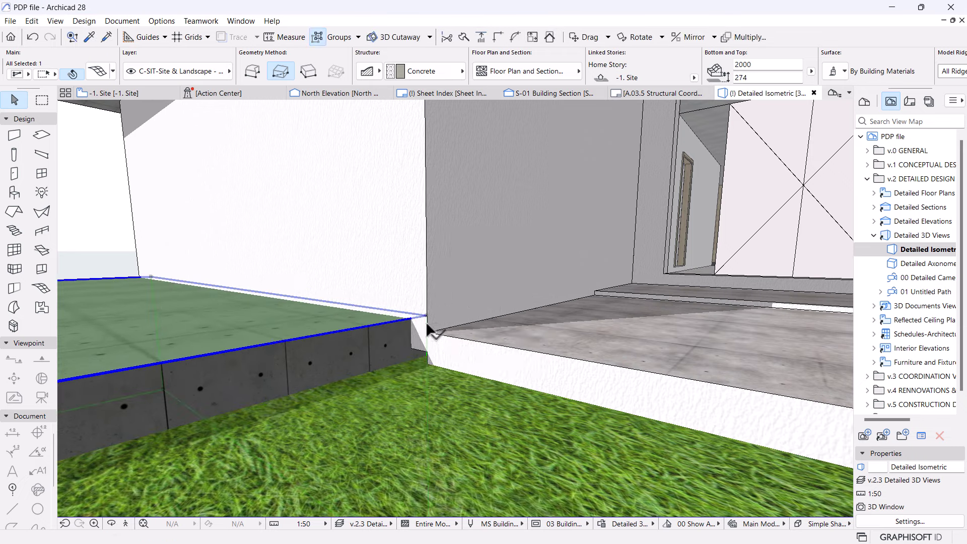
pyautogui.press('Escape')
# - On the Site floor plan, draw a rectangular road mesh between the two long street lines, reusing the driveway mesh's settings
pyautogui.keyDown('shift'); pyautogui.moveTo(577, 378); pyautogui.dragTo(450, 313, button='middle'); pyautogui.keyUp('shift')
pyautogui.click(108, 89)
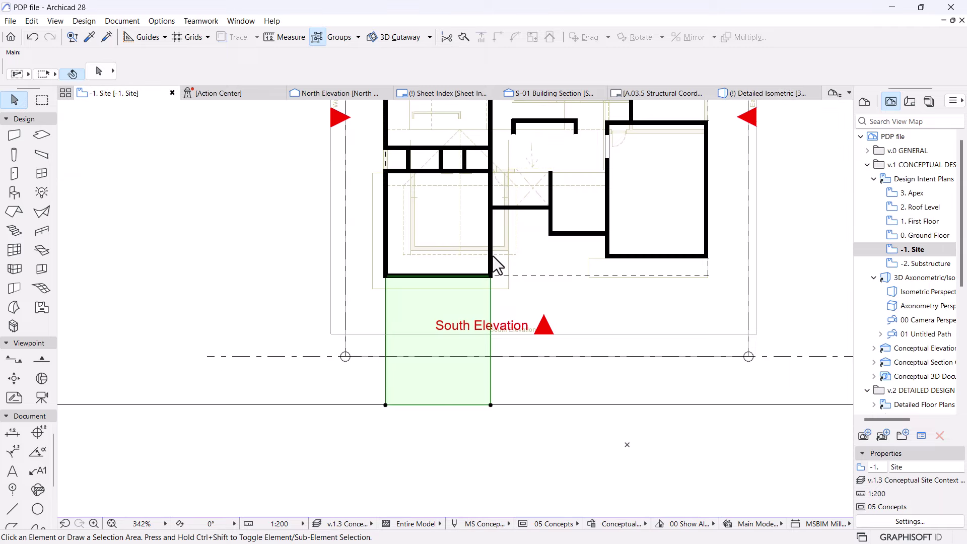
pyautogui.scroll(-5, 491, 266)
pyautogui.scroll(-2, 493, 292)
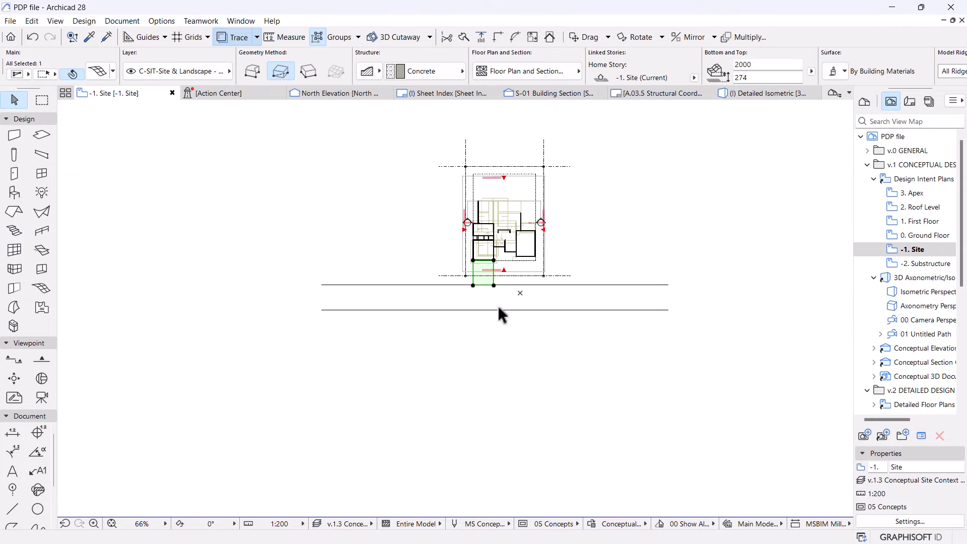
pyautogui.click(497, 304)
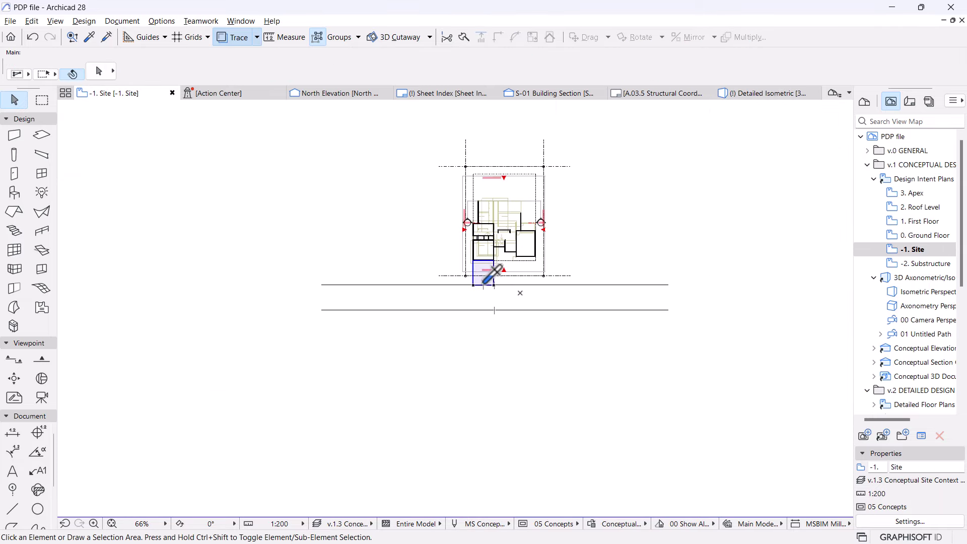
pyautogui.keyDown('alt'); pyautogui.click(484, 282); pyautogui.keyUp('alt')
pyautogui.click(322, 285)
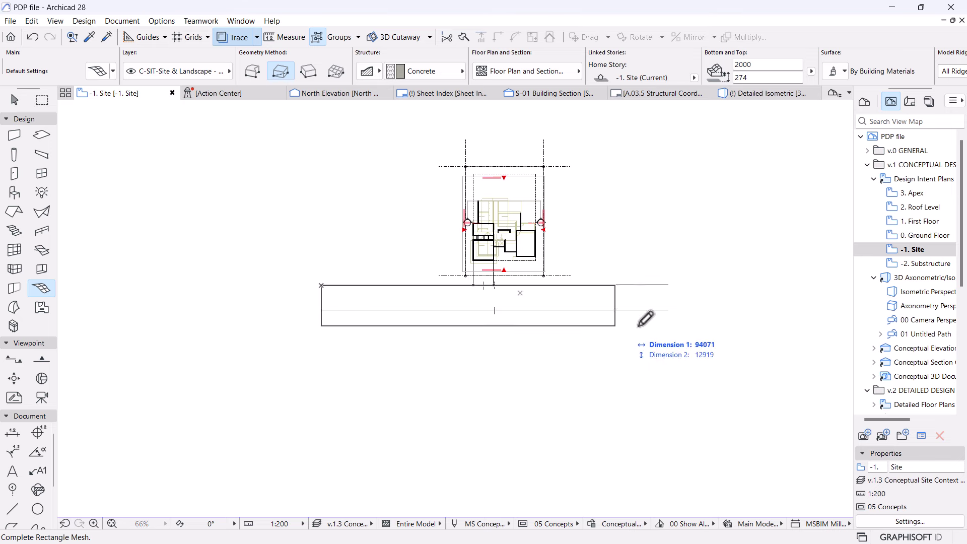
pyautogui.click(668, 310)
pyautogui.press('Escape')
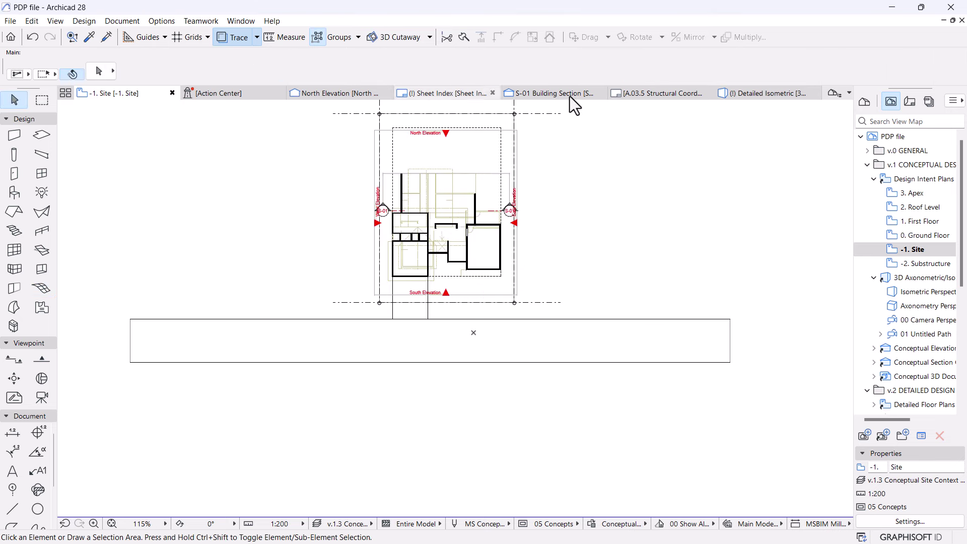
# - In the Detailed Isometric view, set the road mesh's top level to 0
pyautogui.click(768, 94)
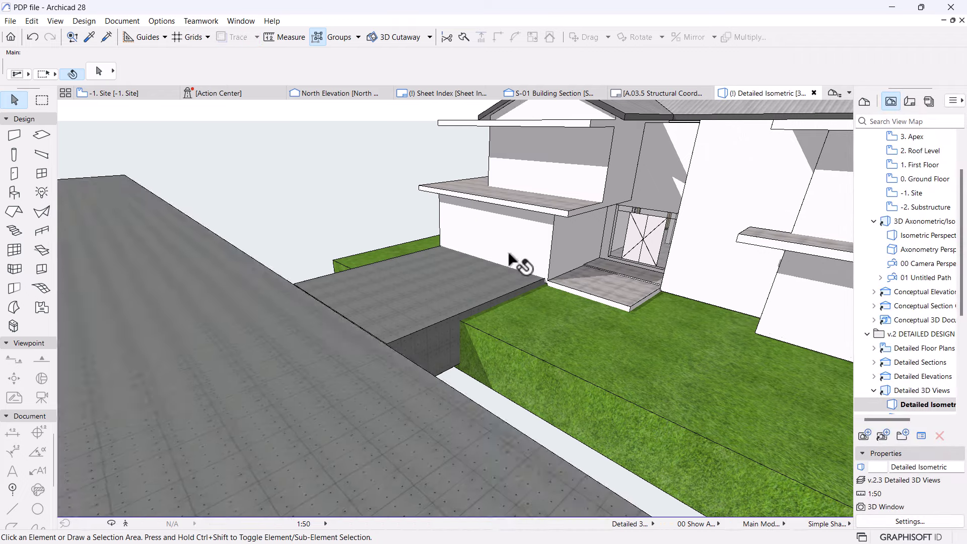
pyautogui.keyDown('shift'); pyautogui.moveTo(511, 254); pyautogui.dragTo(388, 293, button='middle'); pyautogui.keyUp('shift')
pyautogui.scroll(5, 424, 319)
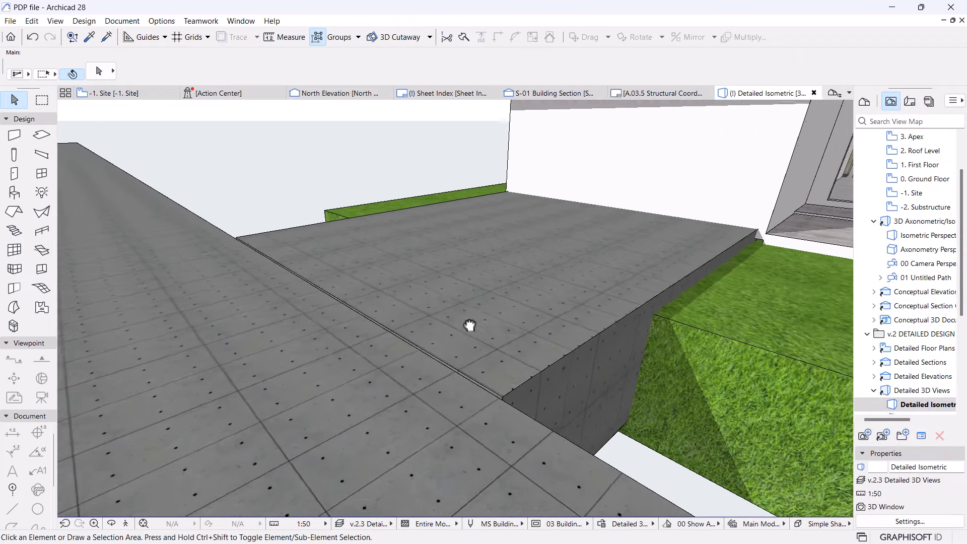
pyautogui.scroll(5, 466, 326)
pyautogui.scroll(-5, 486, 425)
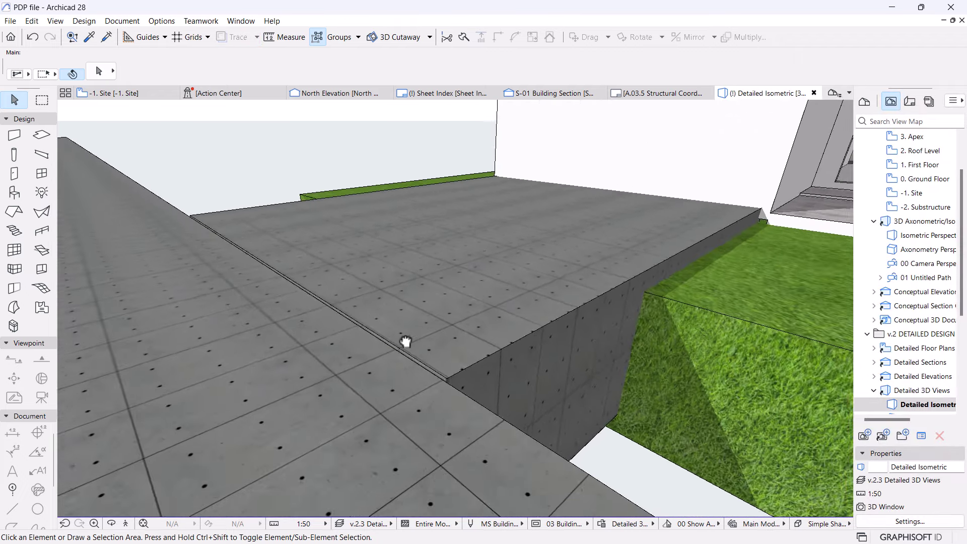
pyautogui.scroll(-2, 438, 377)
pyautogui.click(252, 356)
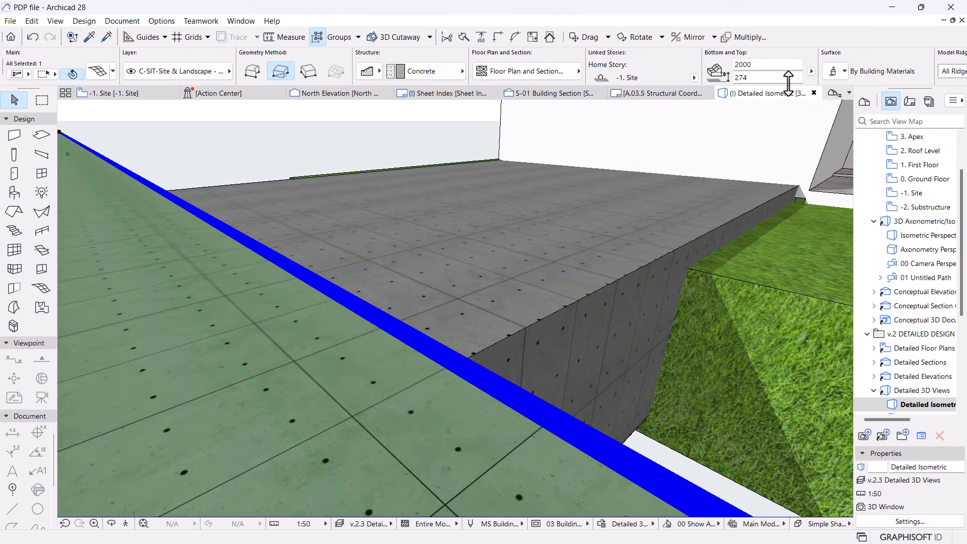
pyautogui.doubleClick(756, 78)
pyautogui.write('0')
pyautogui.press('Return')
pyautogui.scroll(-3, 602, 286)
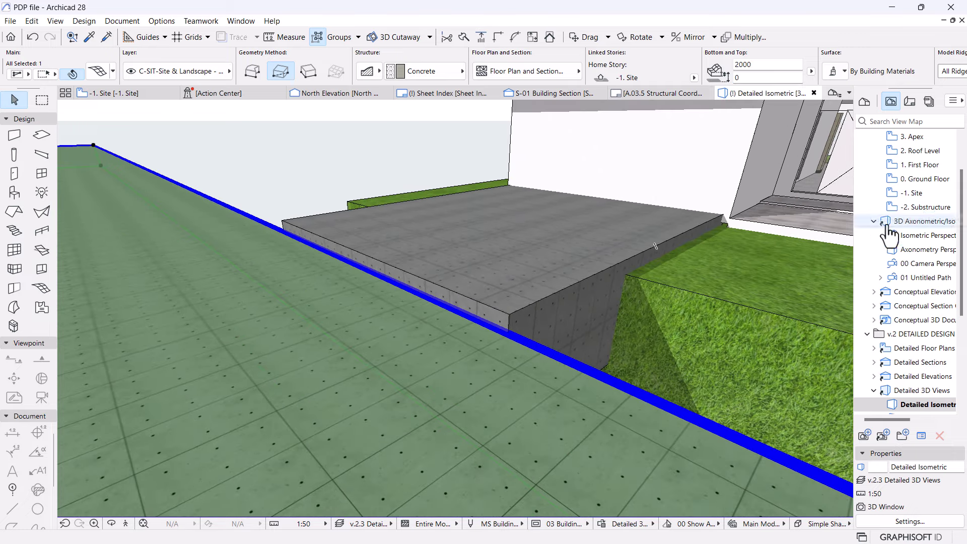
# - Check the Site story's elevation and height in the Story Settings
pyautogui.rightClick(912, 193)
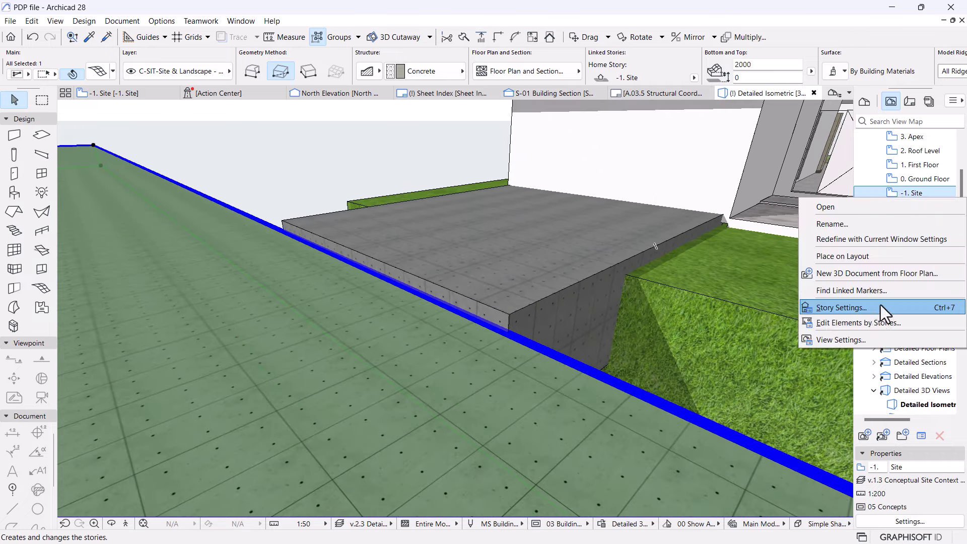
pyautogui.click(840, 307)
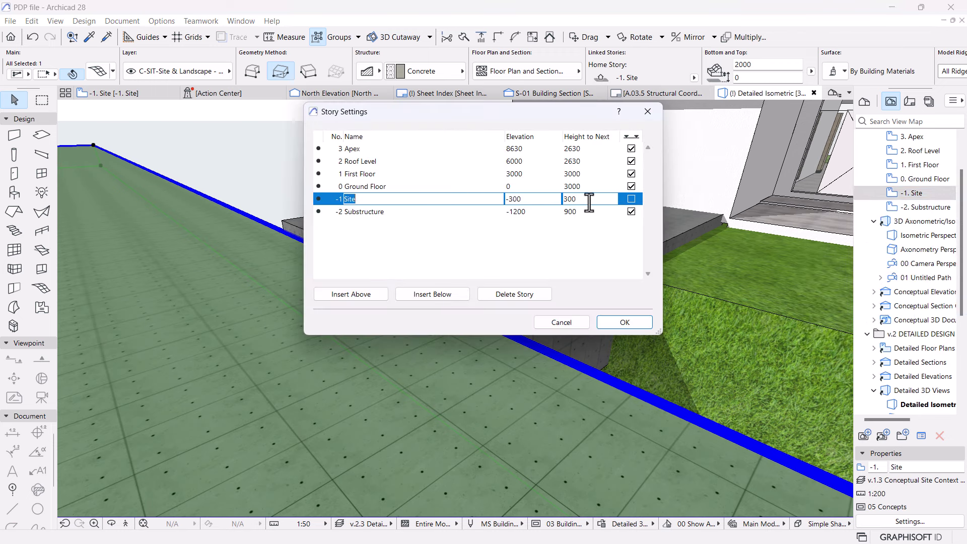
pyautogui.click(624, 322)
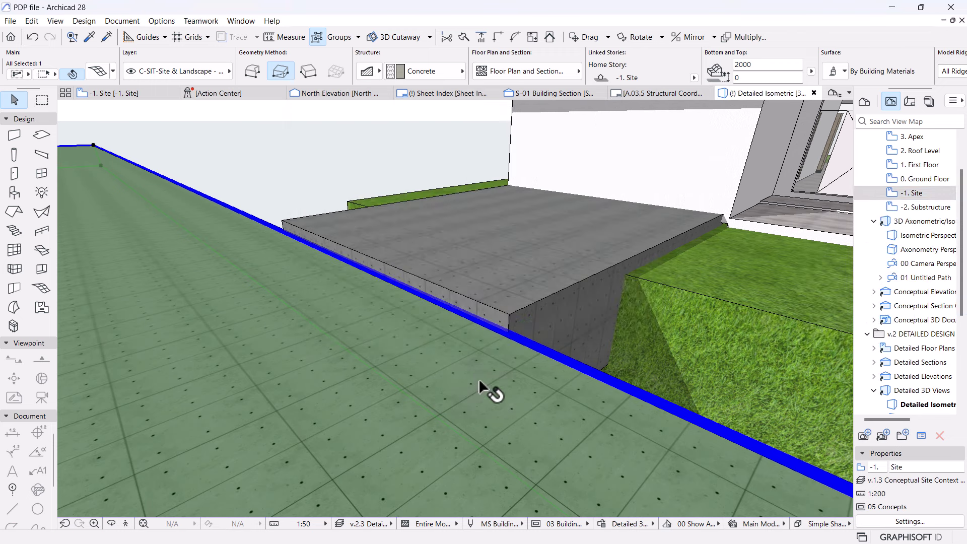
# - Lower the elevation of the driveway mesh's two street-side corners so the driveway slopes down to the road surface
pyautogui.keyDown('shift'); pyautogui.moveTo(479, 384); pyautogui.dragTo(632, 297, button='middle'); pyautogui.keyUp('shift')
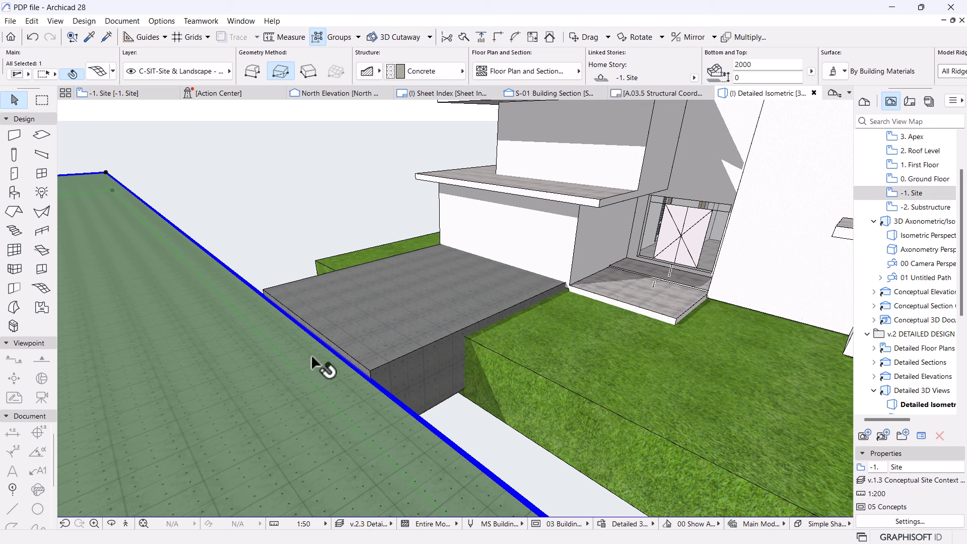
pyautogui.moveTo(309, 361)
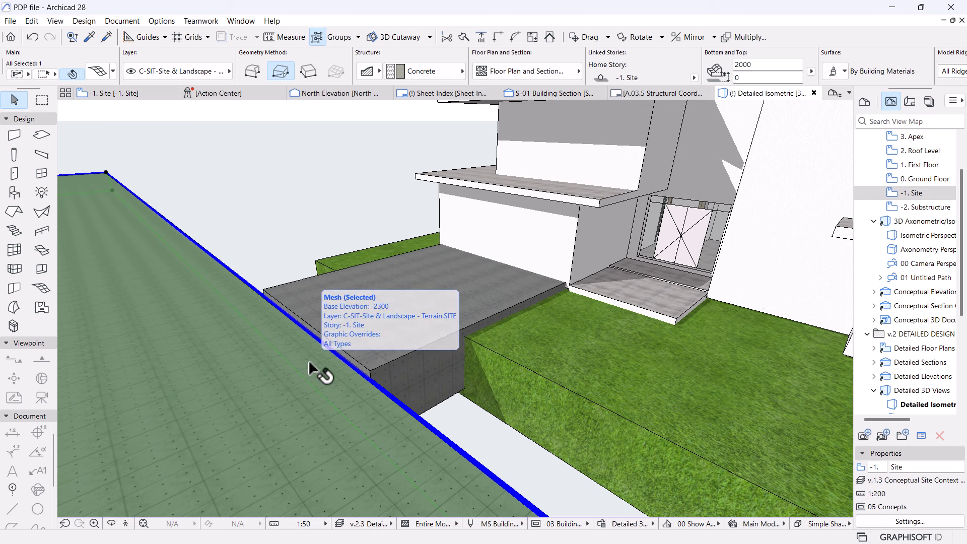
pyautogui.moveTo(420, 334); pyautogui.dragTo(319, 346)
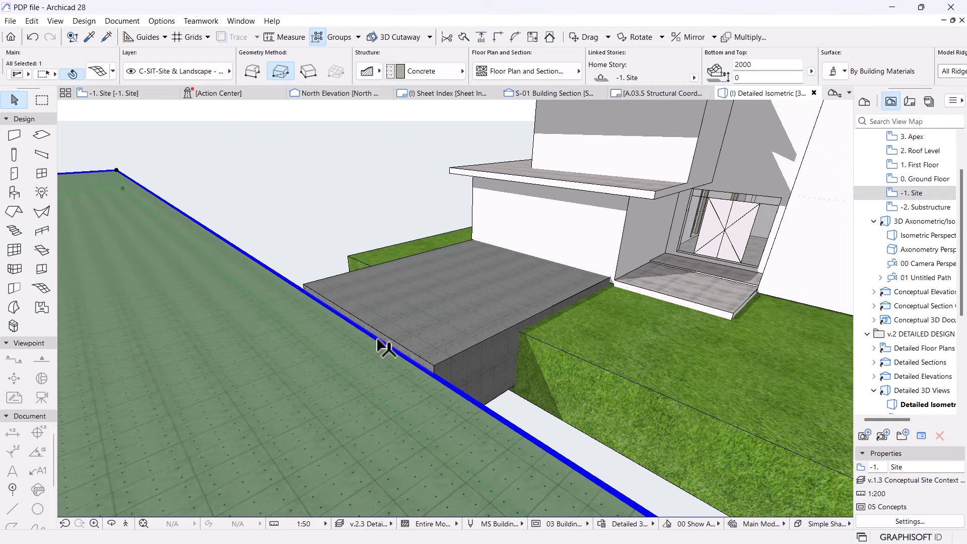
pyautogui.scroll(2, 432, 327)
pyautogui.click(432, 327)
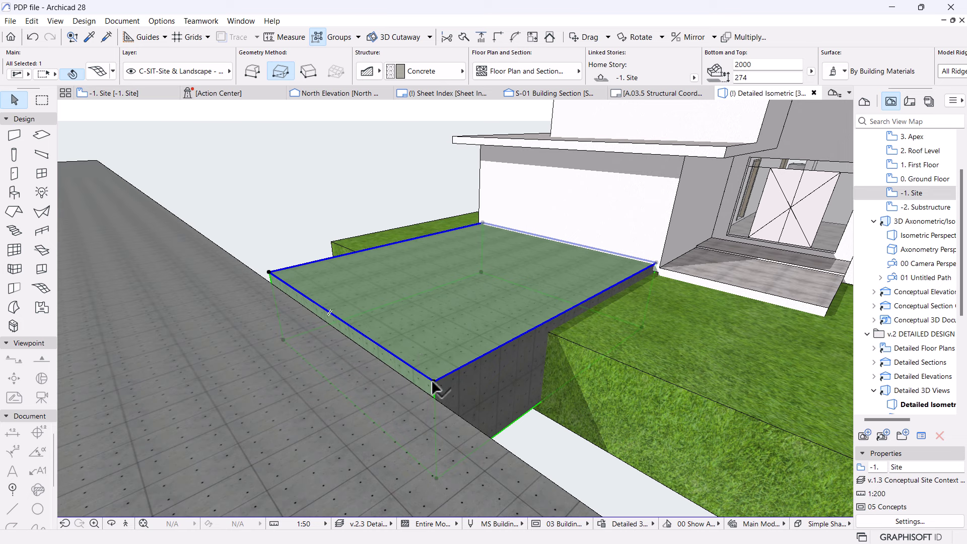
pyautogui.click(432, 381)
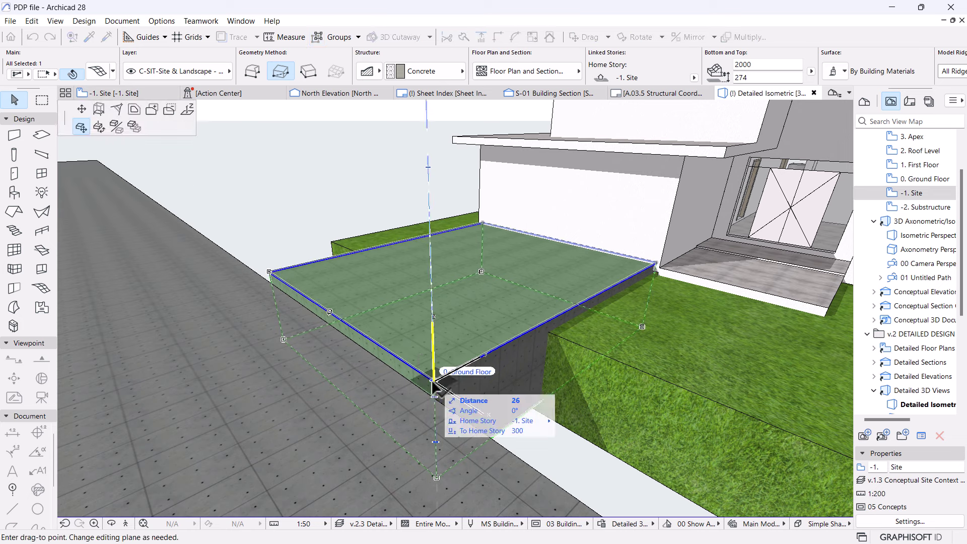
pyautogui.click(188, 107)
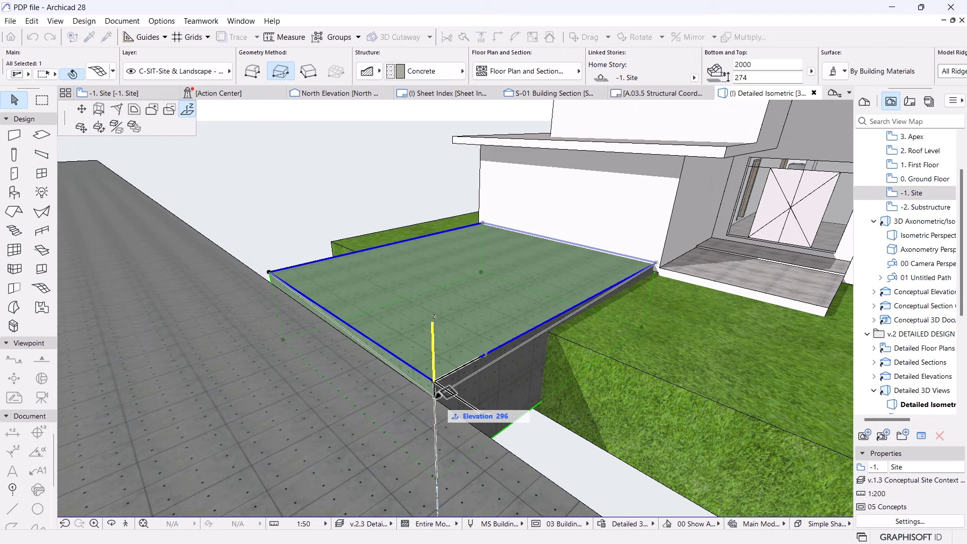
pyautogui.click(99, 158)
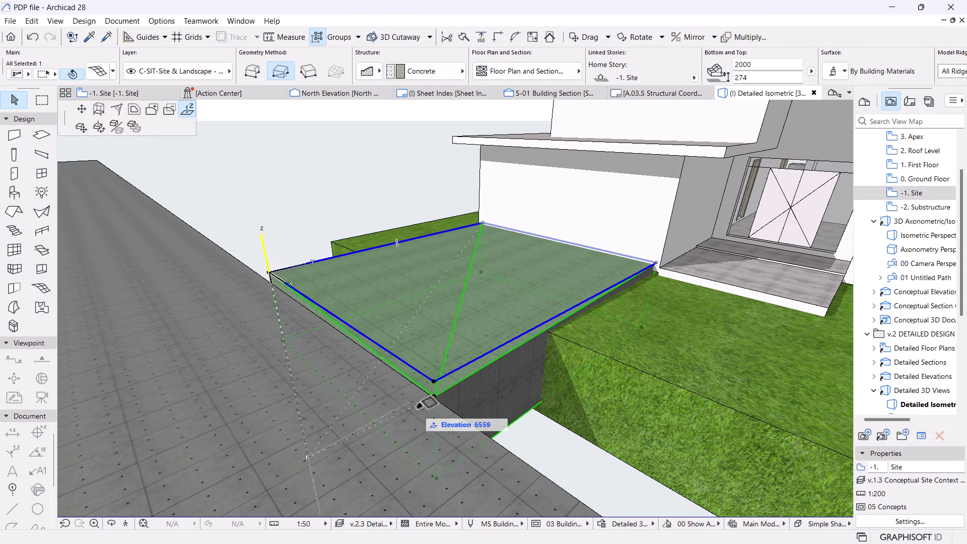
pyautogui.click(294, 182)
pyautogui.scroll(-2, 356, 286)
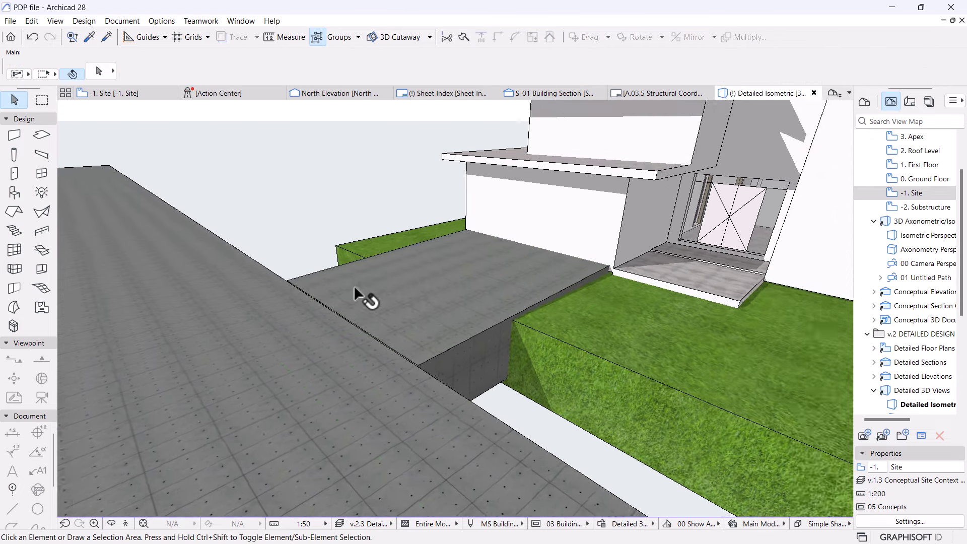
# - On the Site floor plan, offset the driveway mesh's street-side edge to meet the road's boundary line
pyautogui.scroll(5, 436, 334)
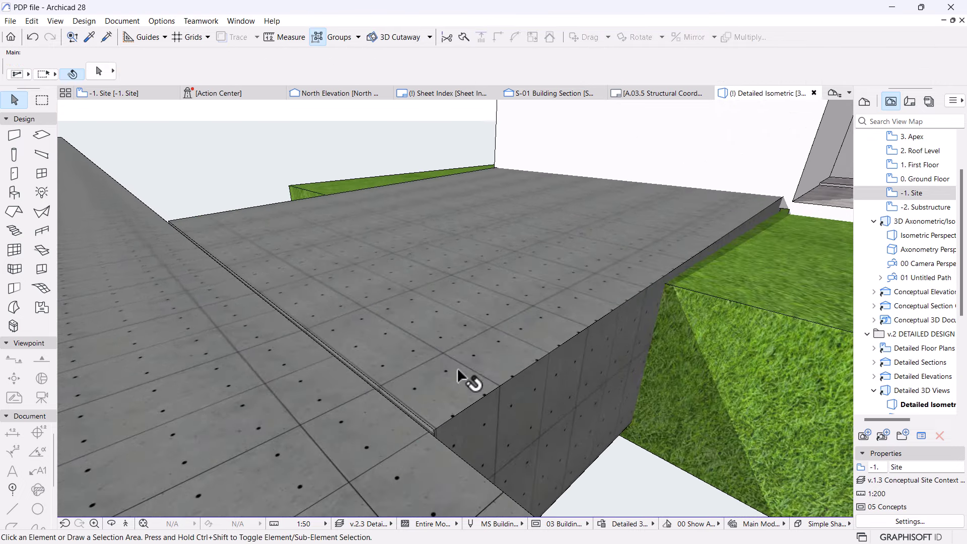
pyautogui.moveTo(457, 371); pyautogui.dragTo(251, 303)
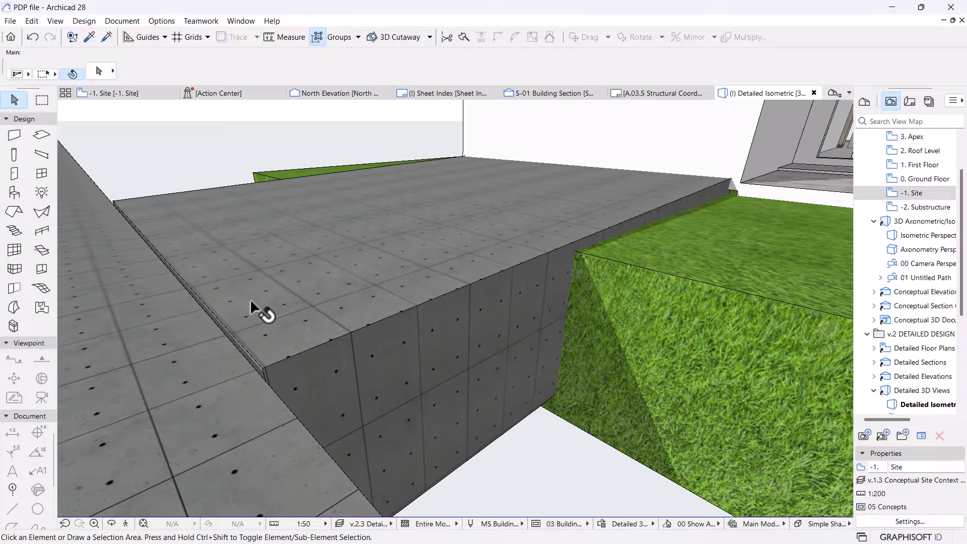
pyautogui.click(248, 360)
pyautogui.moveTo(250, 355)
pyautogui.mouseDown()
pyautogui.moveTo(261, 384)
pyautogui.moveTo(95, 134)
pyautogui.moveTo(146, 93)
pyautogui.moveTo(389, 292)
pyautogui.moveTo(406, 322)
pyautogui.moveTo(421, 319)
pyautogui.moveTo(416, 282)
pyautogui.moveTo(301, 321)
pyautogui.mouseUp()
pyautogui.scroll(8, 406, 322)
pyautogui.scroll(7, 297, 313)
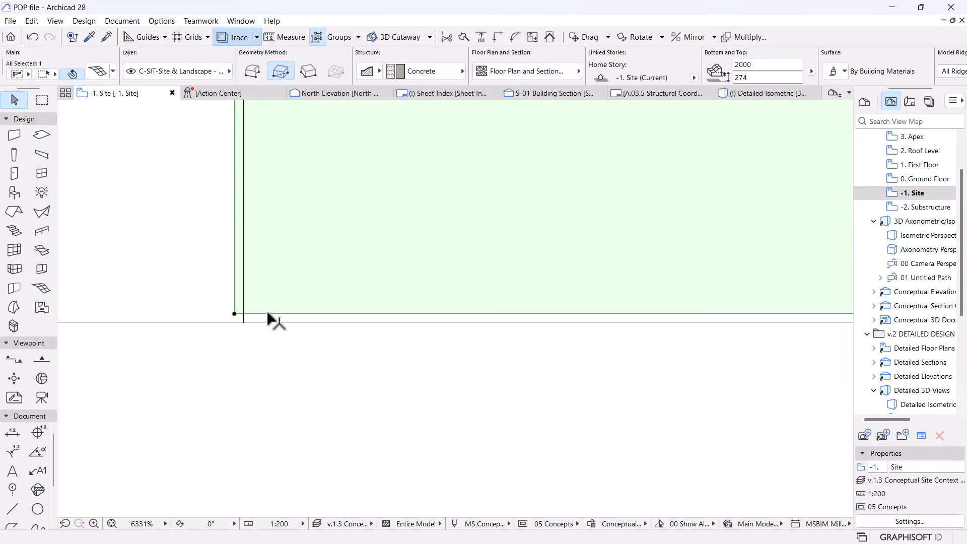
pyautogui.click(267, 314)
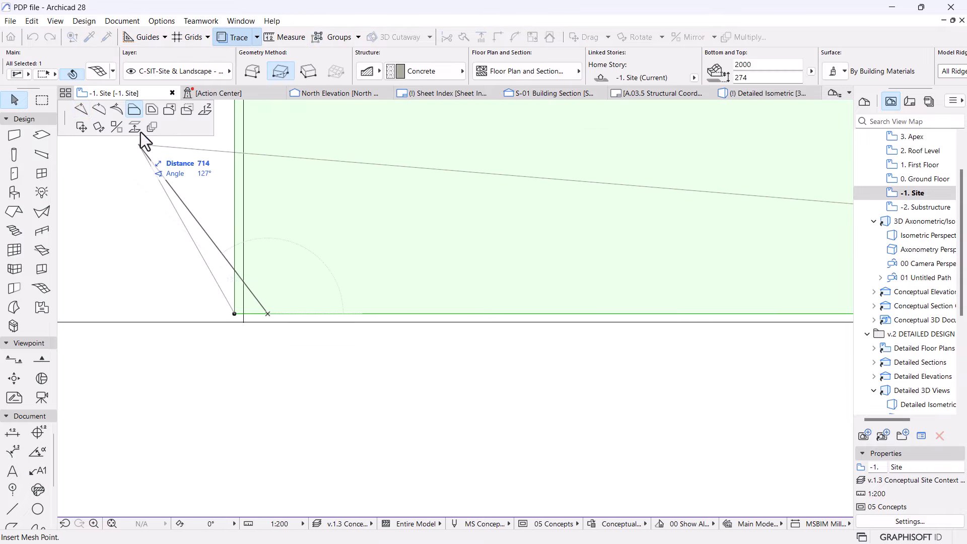
pyautogui.click(236, 321)
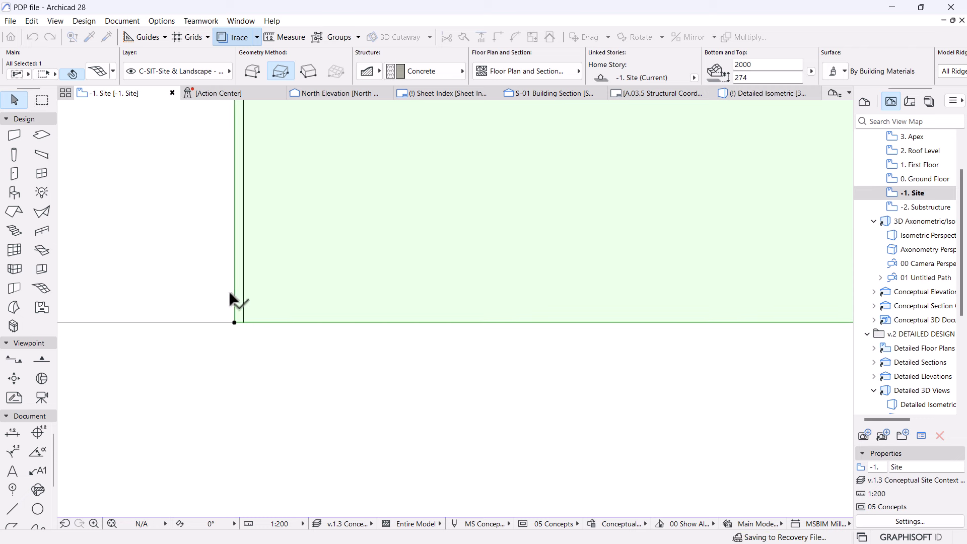
# - Offset both side edges of the driveway mesh onto the adjacent vertical reference lines
pyautogui.click(242, 300)
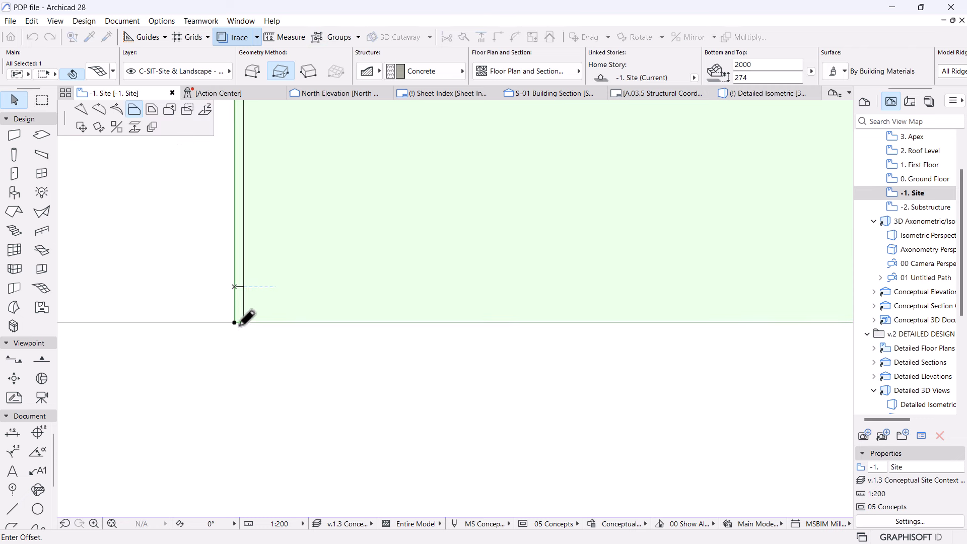
pyautogui.click(240, 324)
pyautogui.scroll(-3, 270, 356)
pyautogui.scroll(5, 624, 268)
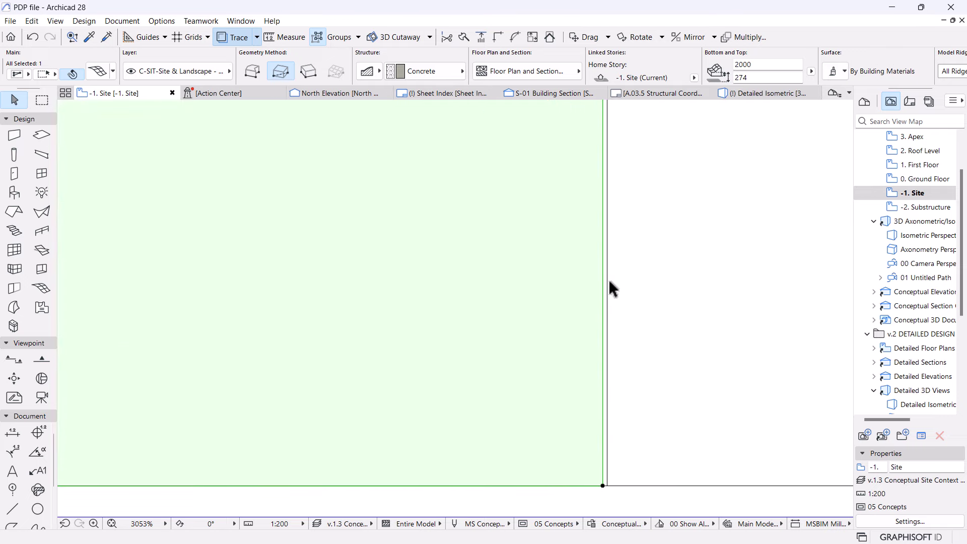
pyautogui.click(603, 286)
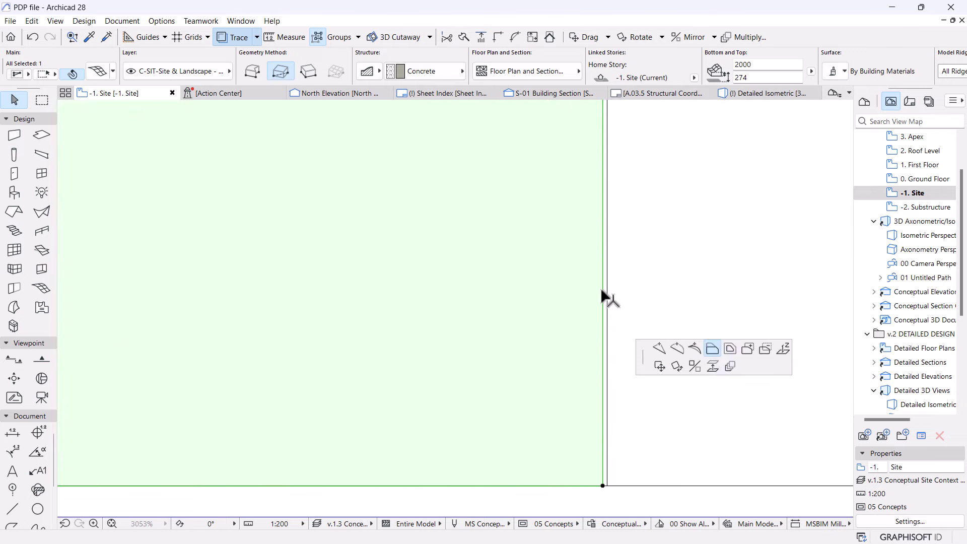
pyautogui.click(599, 426)
# - Close the structural coordination, S-01 Building Section and Sheet Index views, and return to the Detailed Isometric view
pyautogui.click(705, 92)
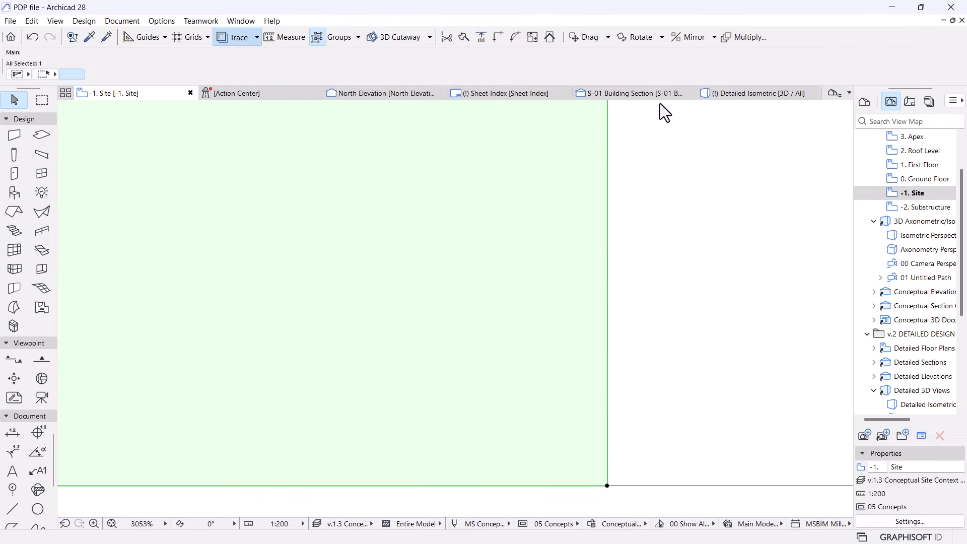
pyautogui.click(689, 93)
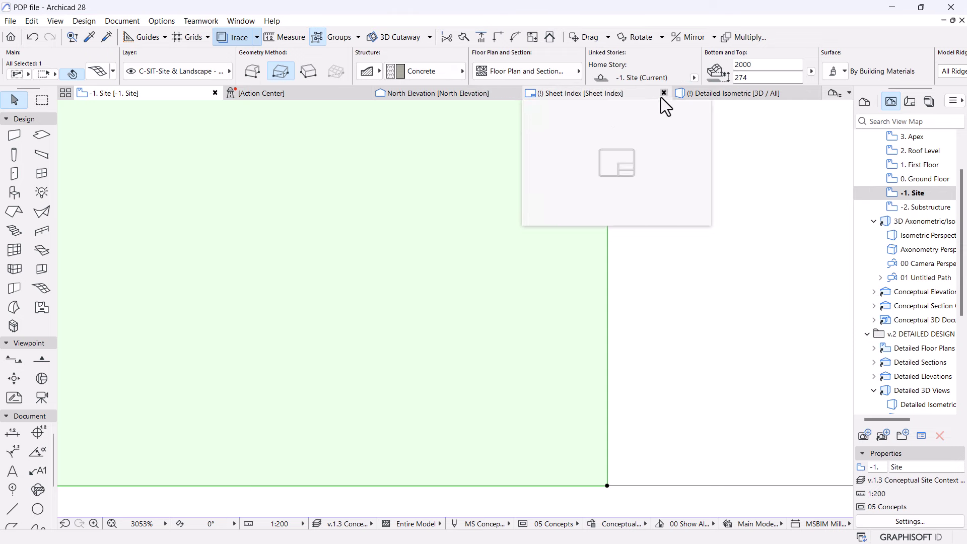
pyautogui.click(665, 93)
pyautogui.click(706, 95)
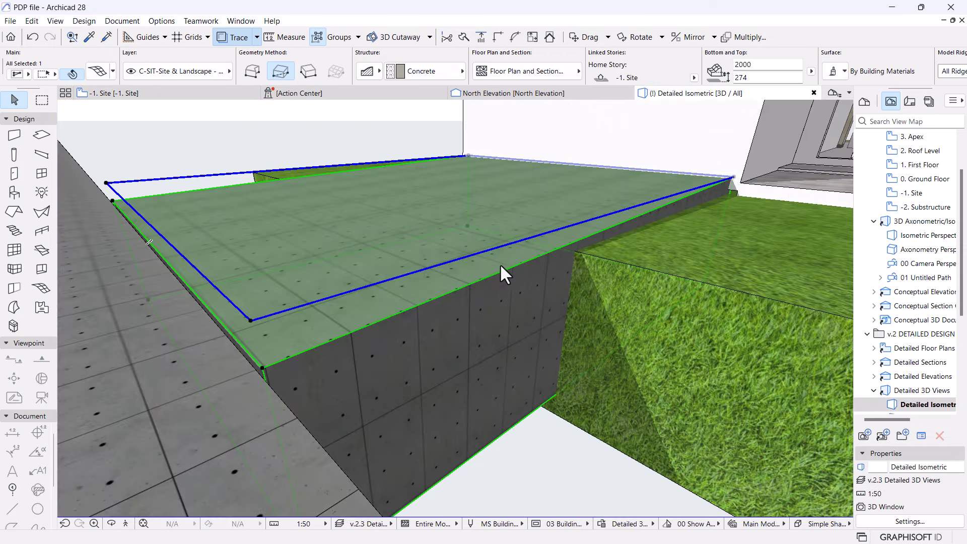
pyautogui.scroll(-10, 475, 352)
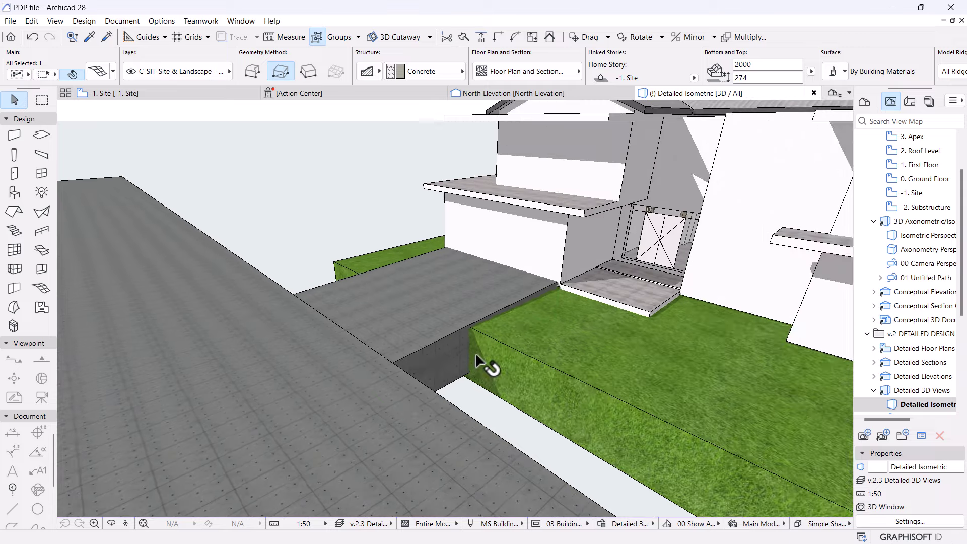
# - Override all surfaces of the road mesh with Pavement - Asphalt Light
pyautogui.press('Escape')
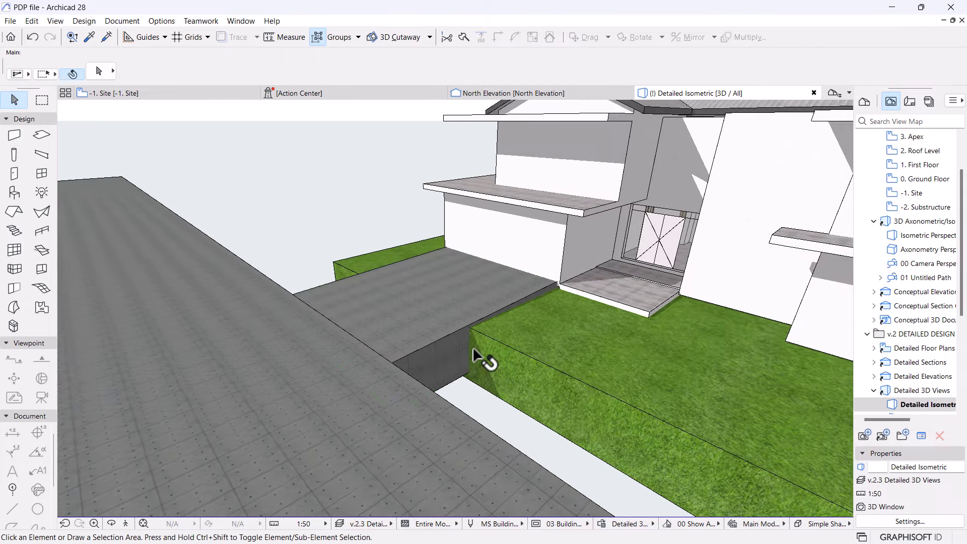
pyautogui.keyDown('shift'); pyautogui.moveTo(475, 352); pyautogui.dragTo(488, 329, button='middle'); pyautogui.keyUp('shift')
pyautogui.scroll(2, 488, 329)
pyautogui.keyDown('shift'); pyautogui.moveTo(580, 377); pyautogui.dragTo(580, 435, button='middle'); pyautogui.keyUp('shift')
pyautogui.scroll(-4, 509, 369)
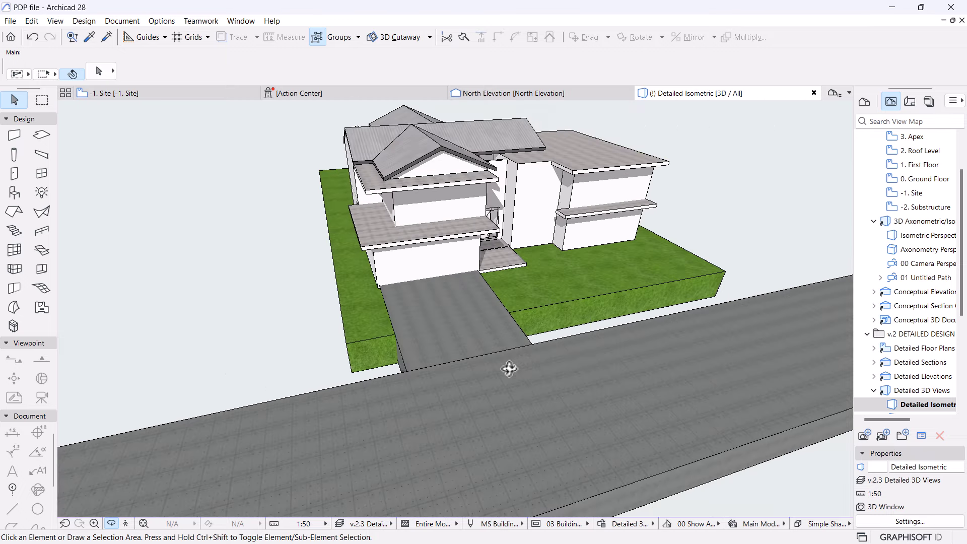
pyautogui.click(601, 273)
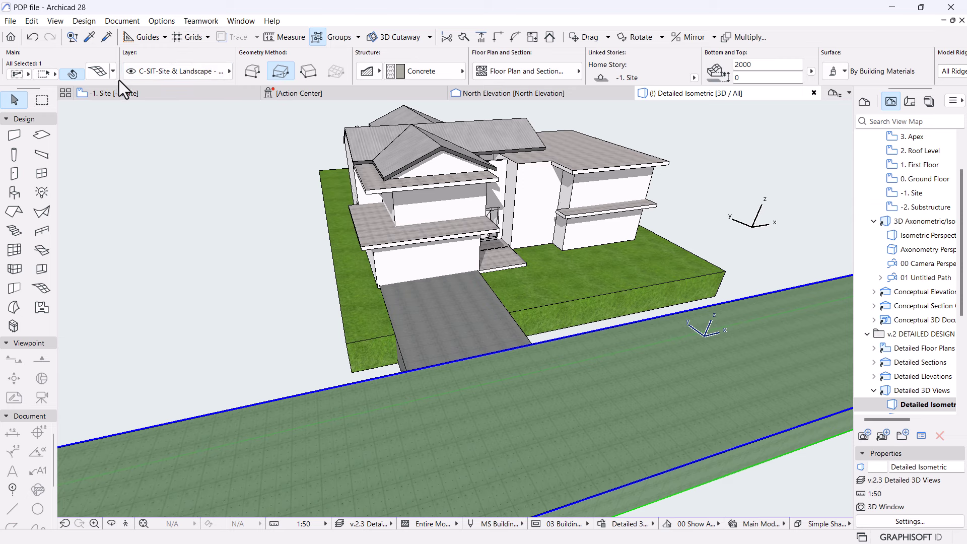
pyautogui.click(87, 70)
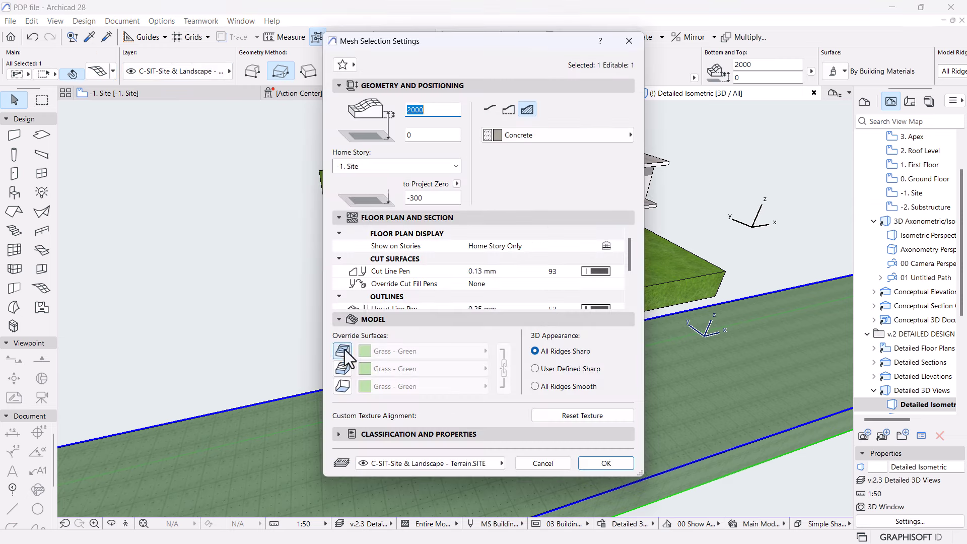
pyautogui.click(342, 369)
pyautogui.click(423, 352)
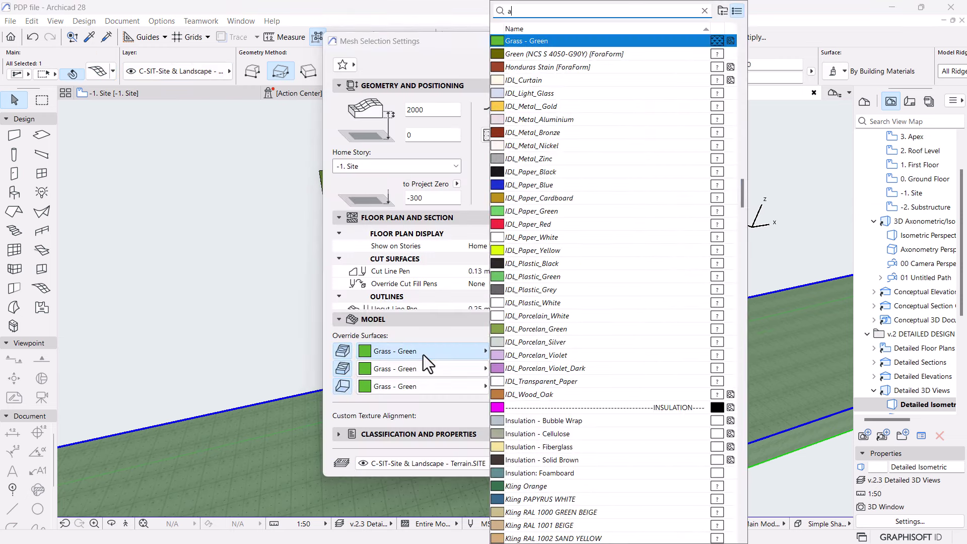
pyautogui.write('asp')
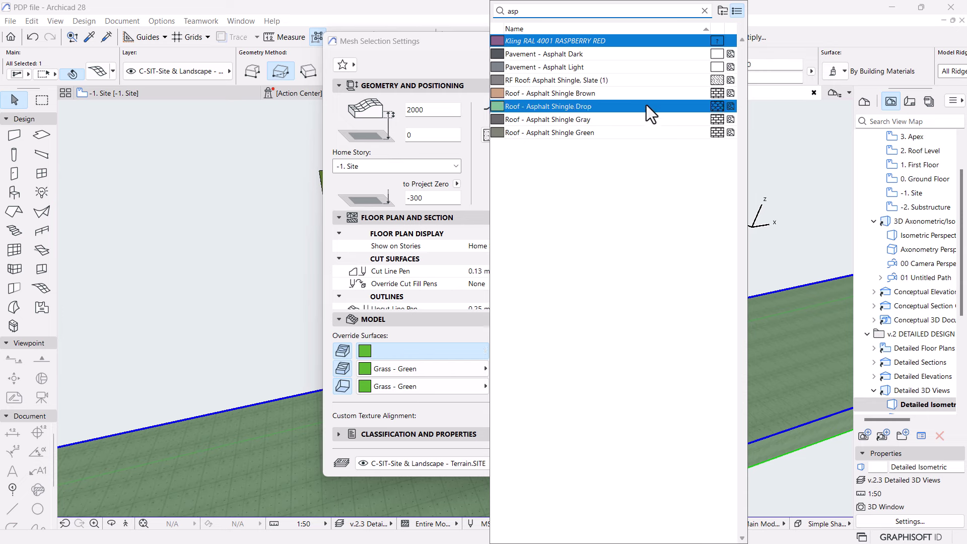
pyautogui.click(588, 68)
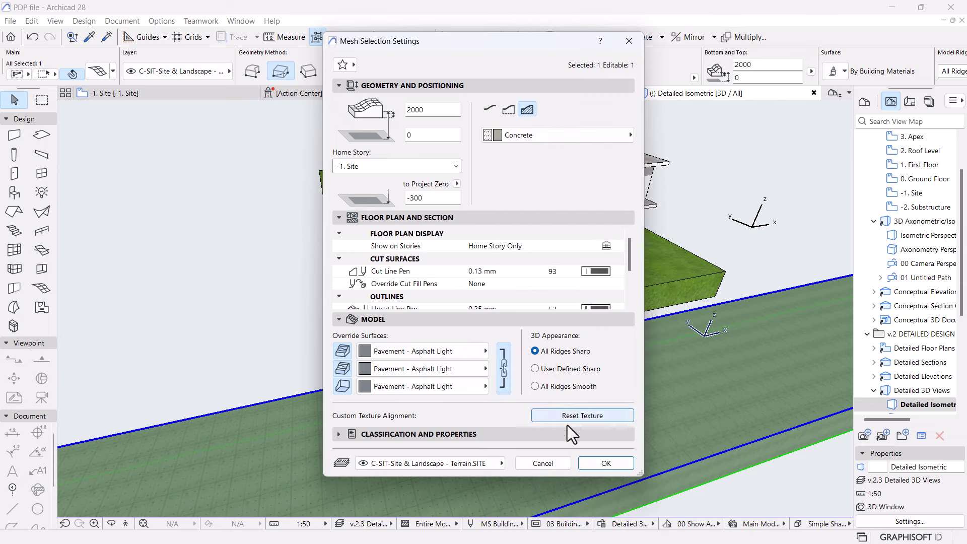
pyautogui.click(612, 460)
pyautogui.press('Escape')
# - On the Site floor plan, draw a thin rectangular slab 3000 mm long across the driveway near its street end
pyautogui.scroll(5, 428, 367)
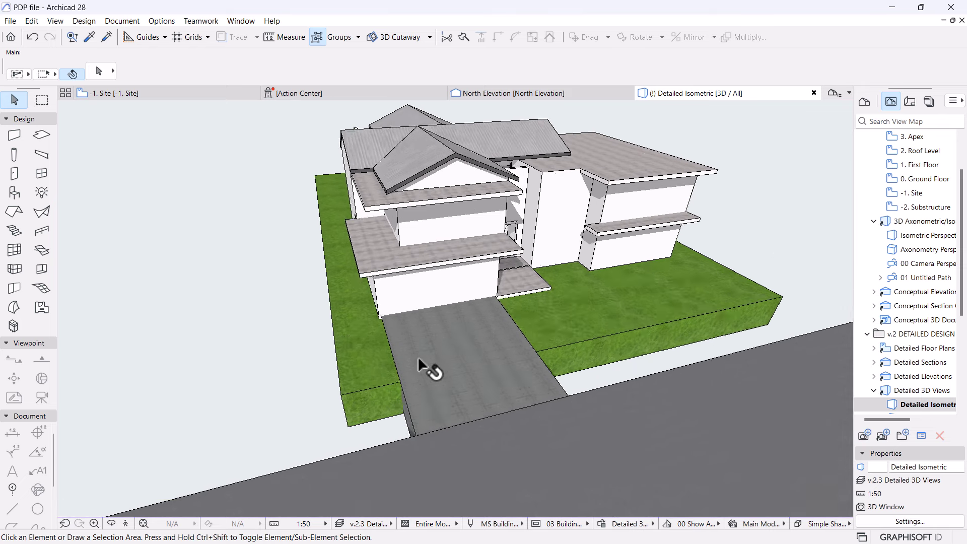
pyautogui.moveTo(447, 348); pyautogui.dragTo(475, 354, button='middle')
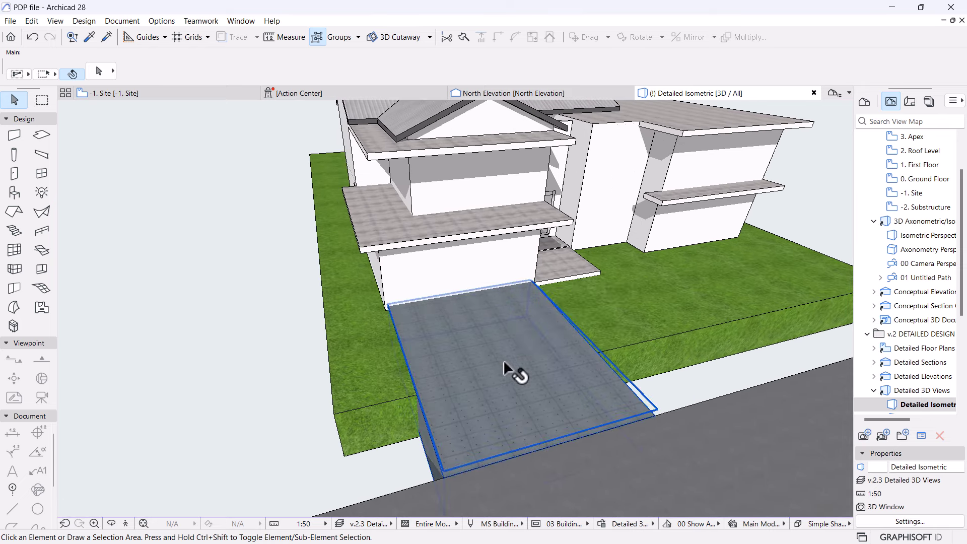
pyautogui.click(202, 92)
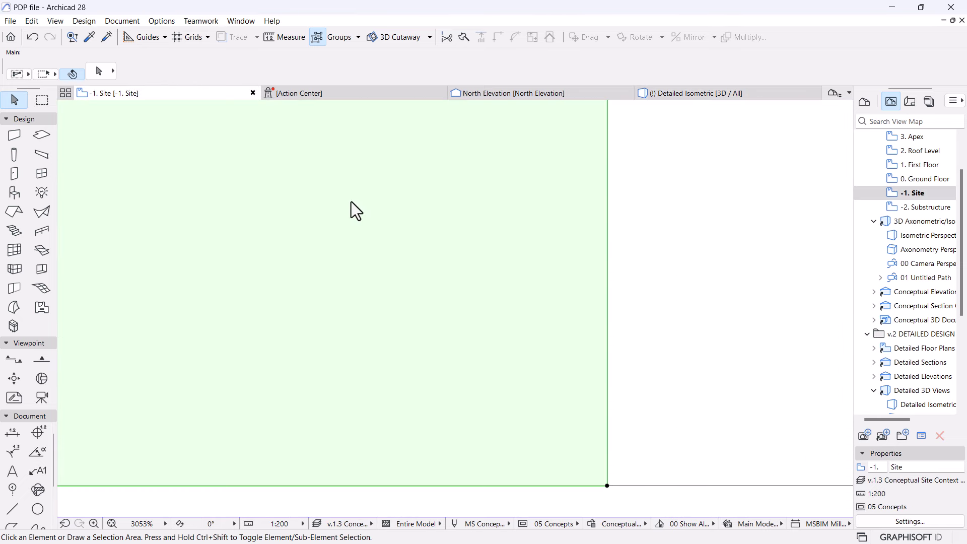
pyautogui.click(351, 202)
pyautogui.scroll(-5, 479, 258)
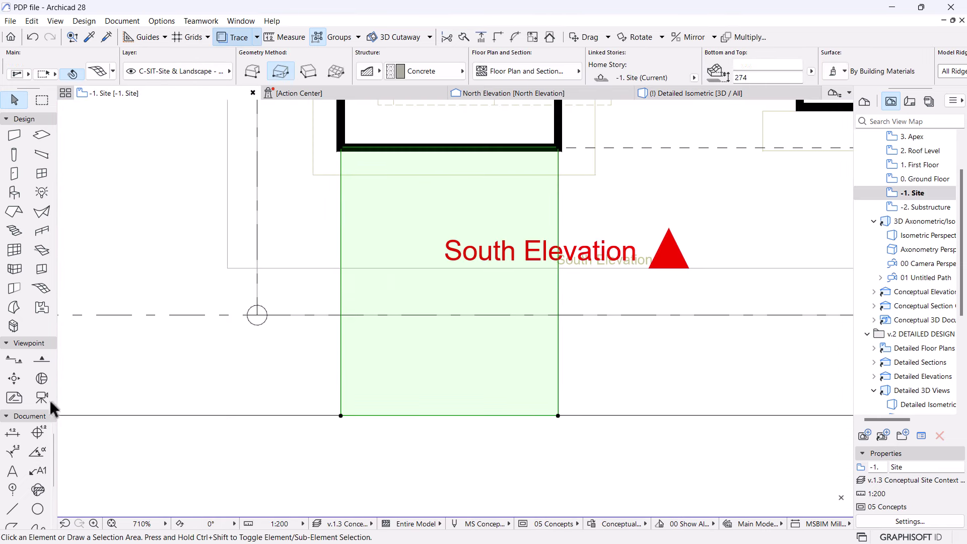
pyautogui.press('Escape')
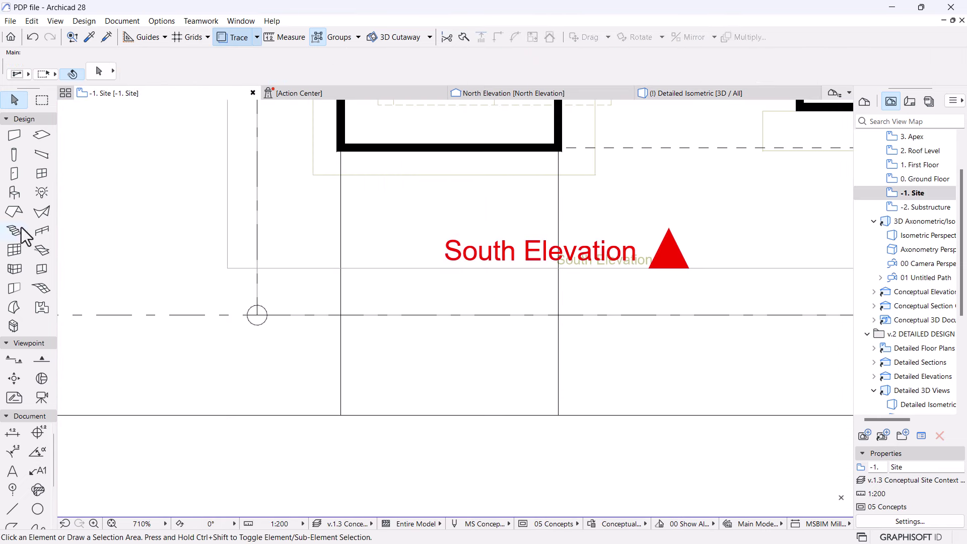
pyautogui.click(42, 136)
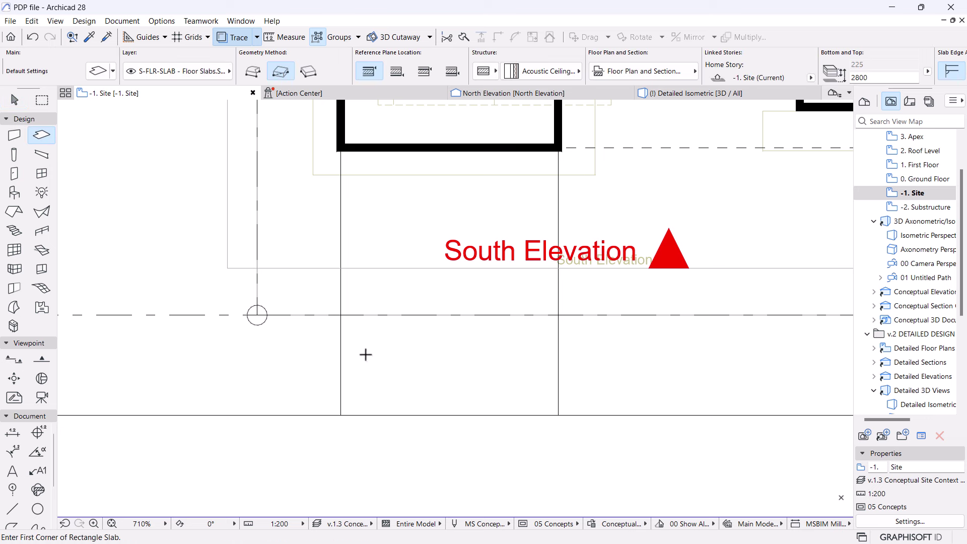
pyautogui.click(356, 359)
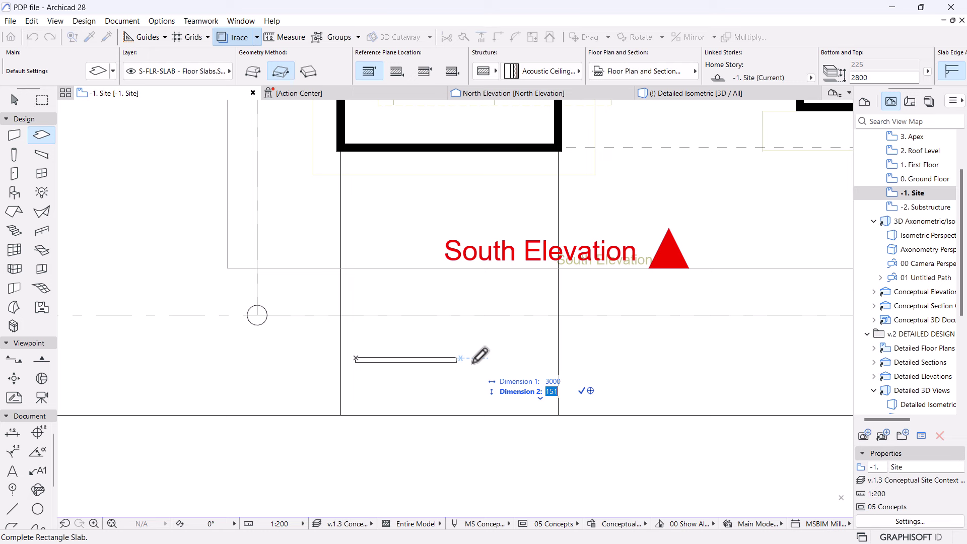
pyautogui.press('Return')
pyautogui.press('Escape')
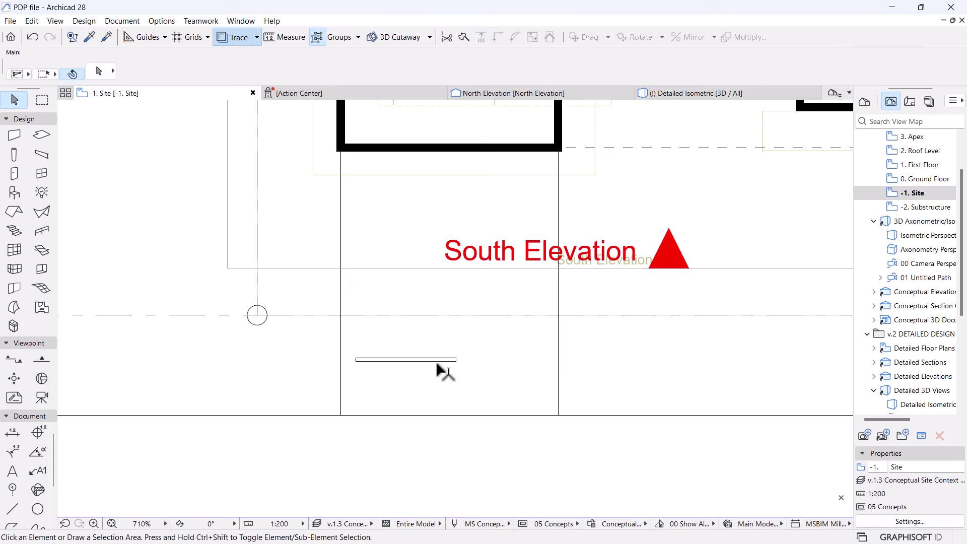
# - Mirror a copy of the thin slab about the driveway's lengthwise centre line
pyautogui.click(434, 359)
pyautogui.scroll(8, 438, 373)
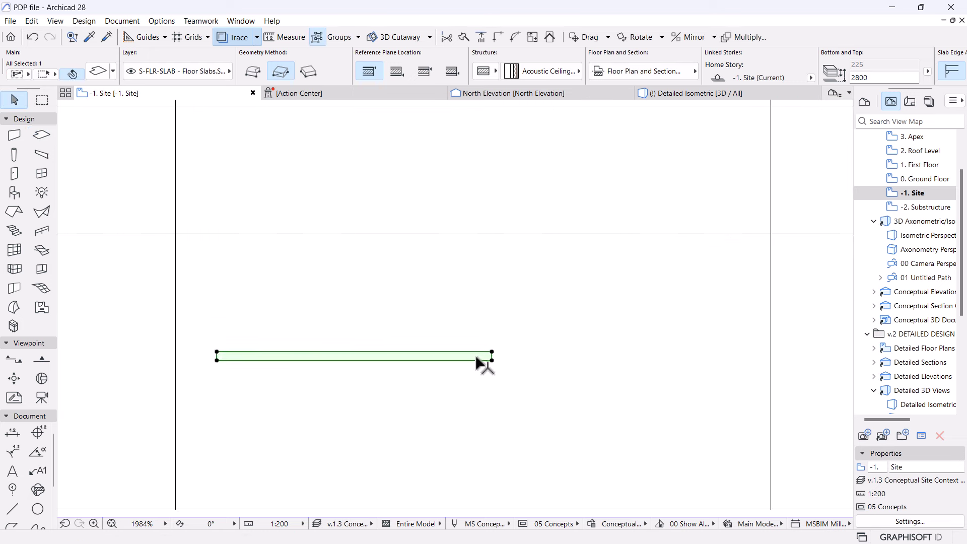
pyautogui.scroll(-6, 500, 358)
pyautogui.hotkey('ctrl', 'shift', 'm')
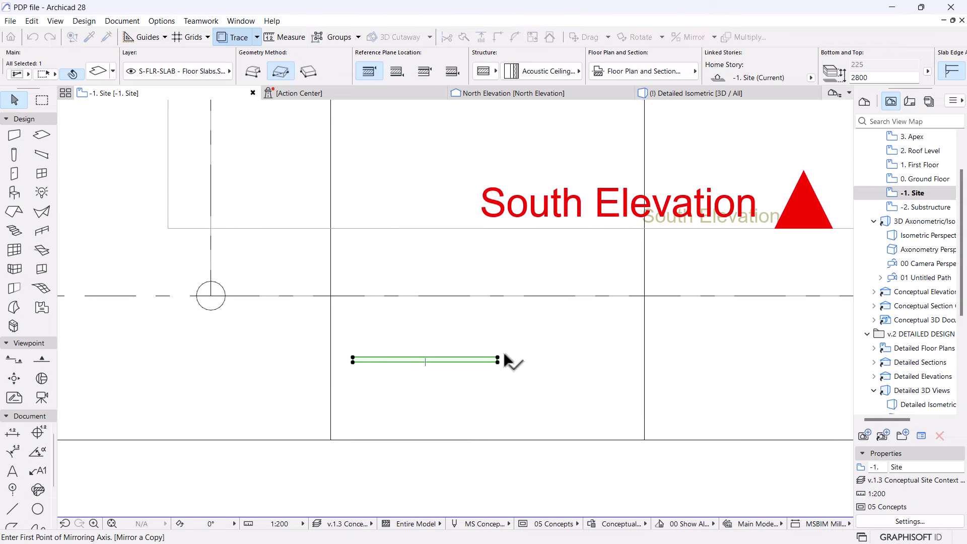
pyautogui.click(488, 440)
pyautogui.click(559, 379)
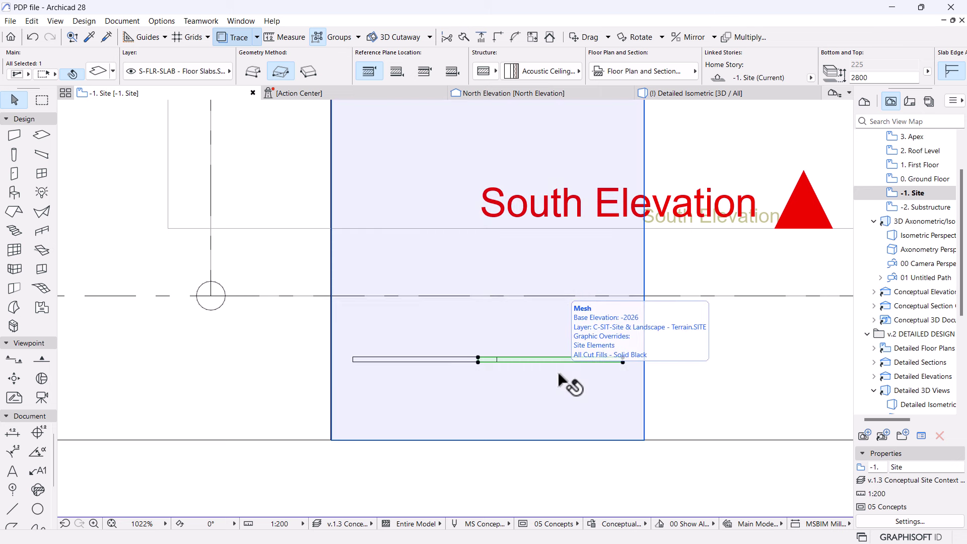
# - Move the mirrored slab straight towards the street so it sits clear of the original strip
pyautogui.hotkey('ctrl', 'd')
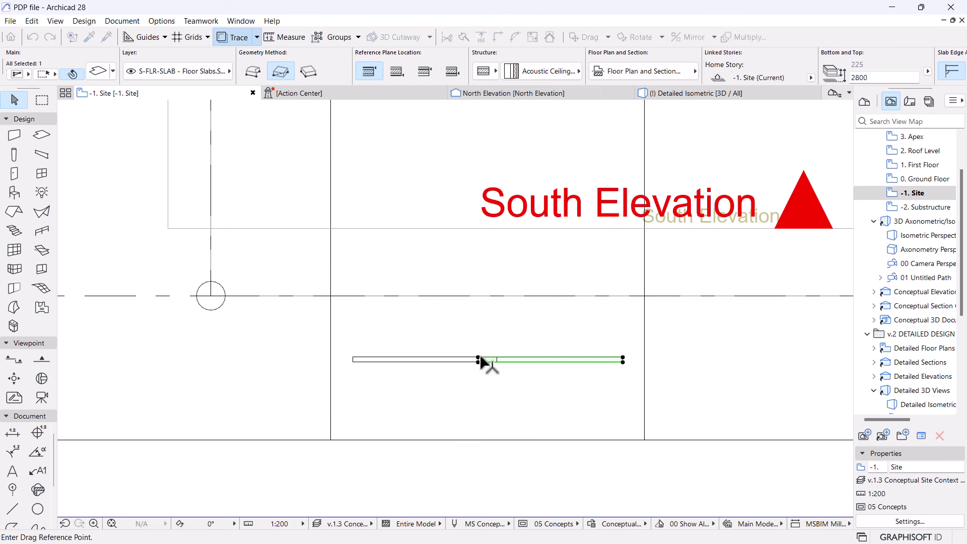
pyautogui.click(478, 359)
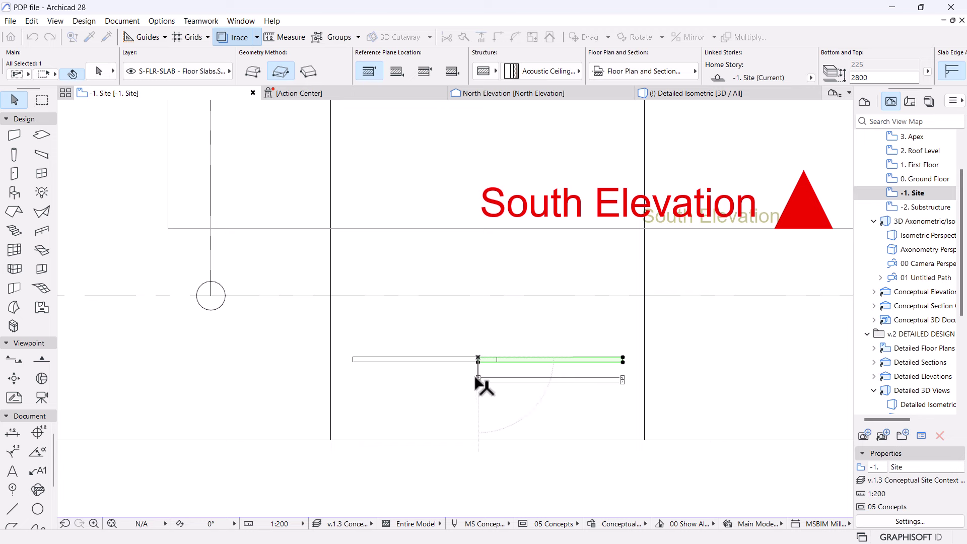
pyautogui.click(478, 380)
pyautogui.click(499, 370)
# - Offset the original slab's inner end edge so it lines up with the outer end of the mirrored slab
pyautogui.click(497, 361)
pyautogui.scroll(5, 501, 365)
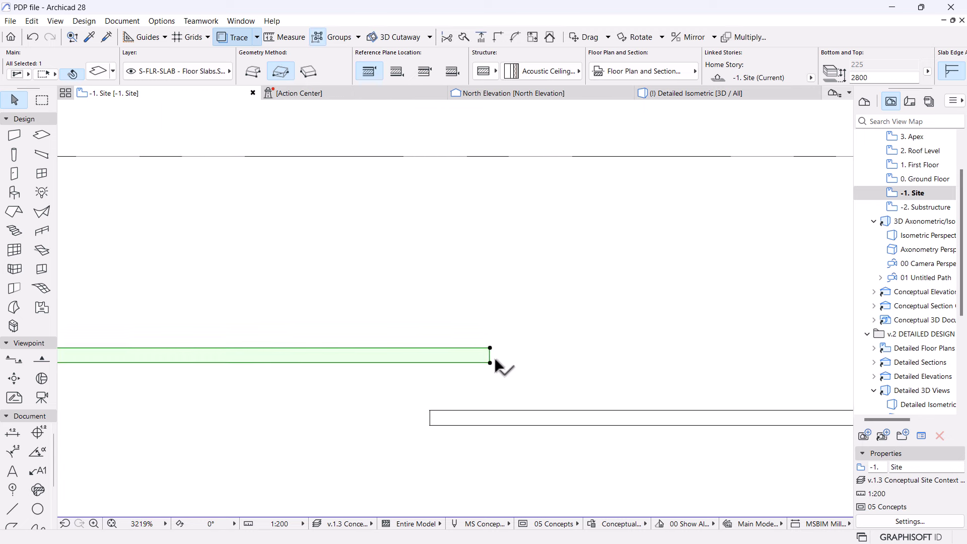
pyautogui.click(419, 343)
pyautogui.scroll(-5, 418, 343)
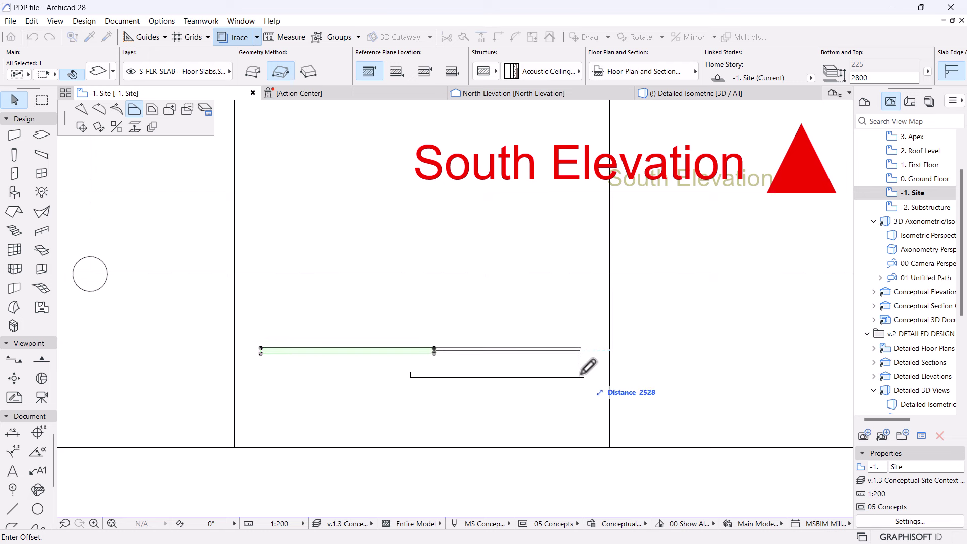
pyautogui.click(584, 374)
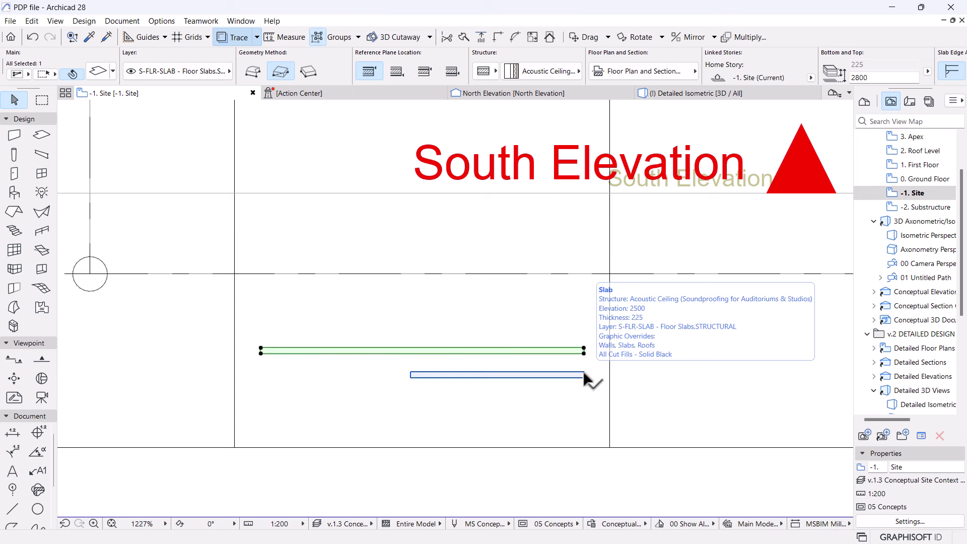
# - Offset the inner end edge of the street-side slab outwards to make that strip shorter
pyautogui.scroll(4, 584, 375)
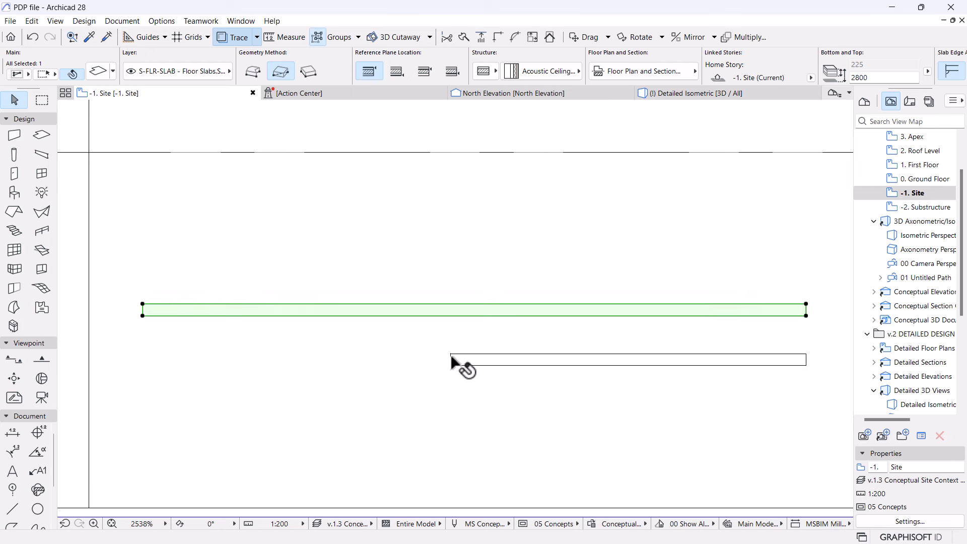
pyautogui.click(451, 360)
pyautogui.click(451, 360)
pyautogui.click(566, 359)
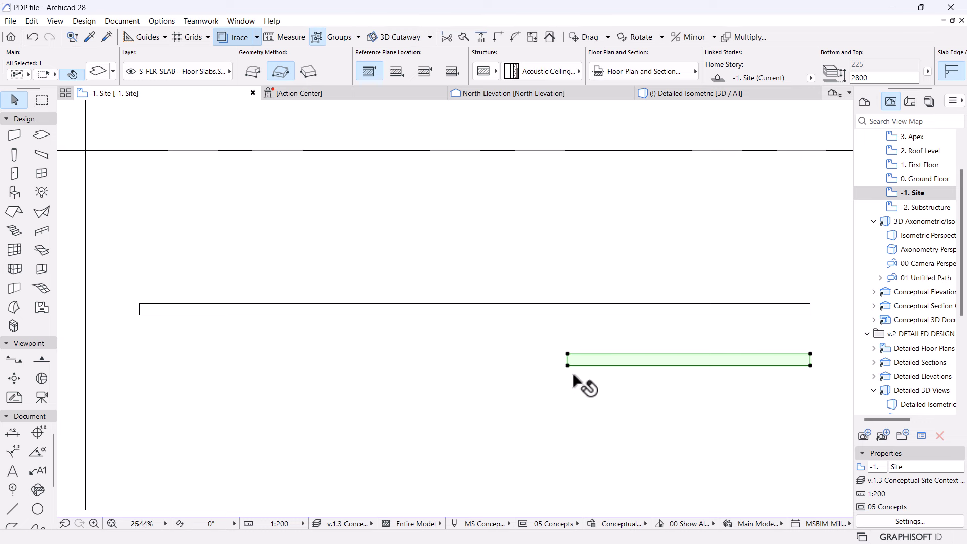
# - Offset the right end edge of the longer slab back so it only partly overlaps the short strip
pyautogui.scroll(-5, 566, 365)
pyautogui.click(654, 348)
pyautogui.scroll(3, 659, 352)
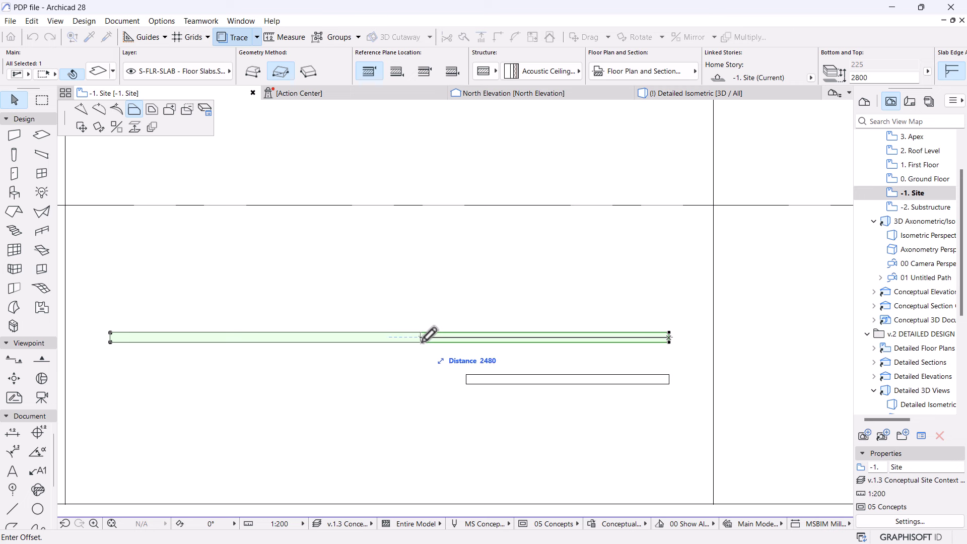
pyautogui.click(592, 337)
pyautogui.scroll(-4, 492, 367)
pyautogui.press('Escape')
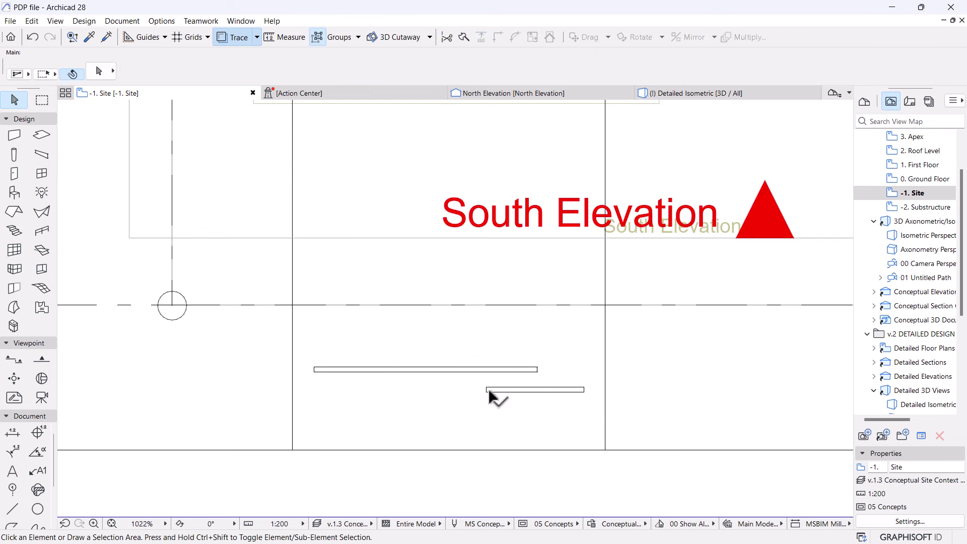
# - Multiply the longer slab by Increment and Spread into eleven evenly spaced copies along the driveway up to the house
pyautogui.click(489, 390)
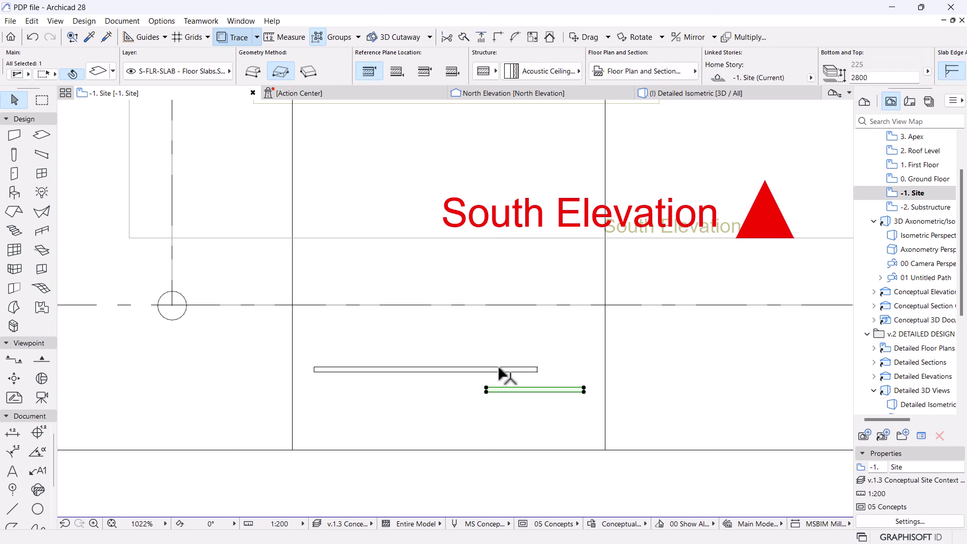
pyautogui.click(499, 369)
pyautogui.click(538, 369)
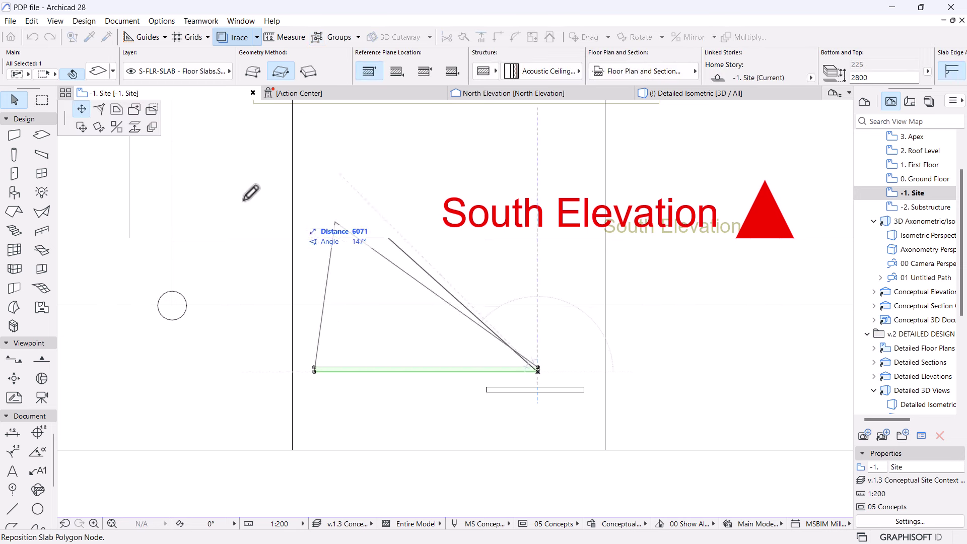
pyautogui.click(152, 127)
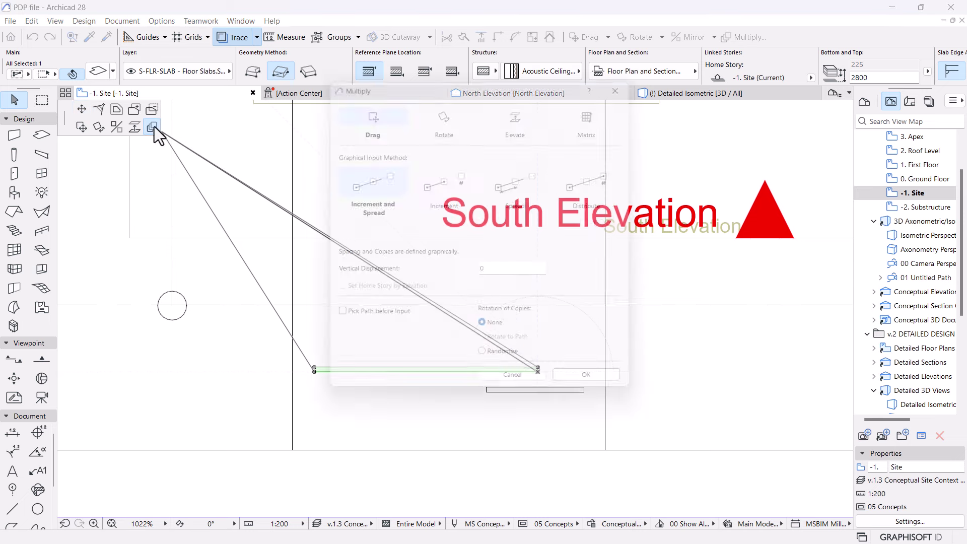
pyautogui.click(589, 395)
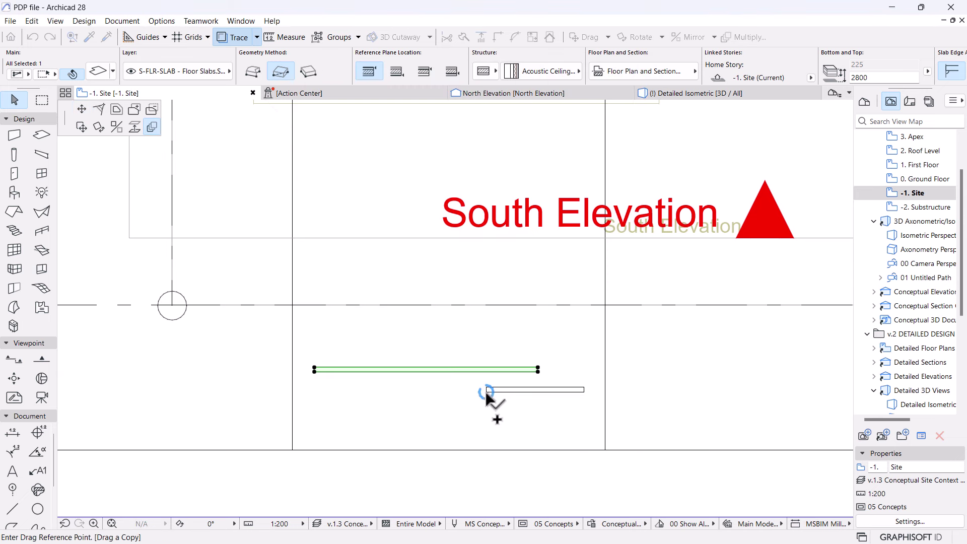
pyautogui.click(486, 391)
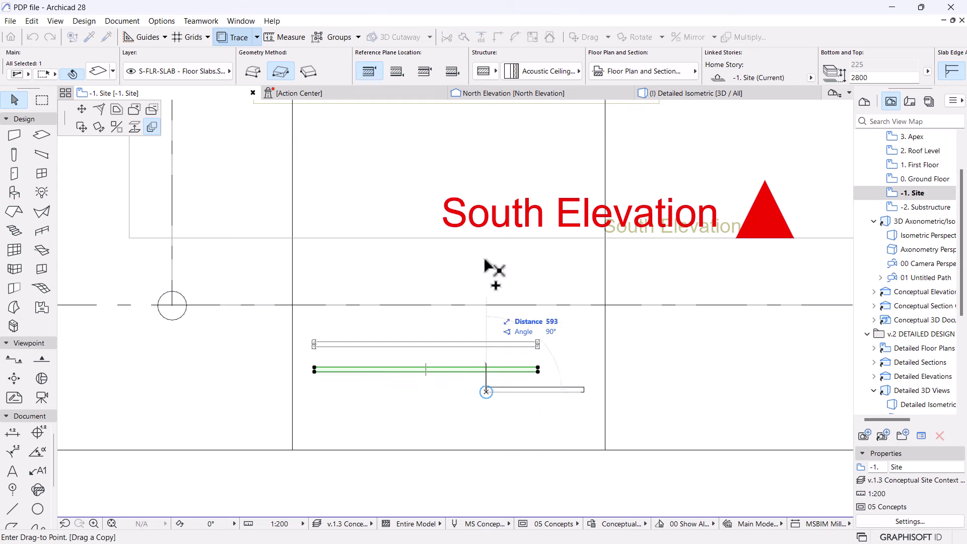
pyautogui.scroll(-2, 484, 264)
pyautogui.moveTo(470, 223); pyautogui.dragTo(459, 309, button='middle')
pyautogui.click(459, 301)
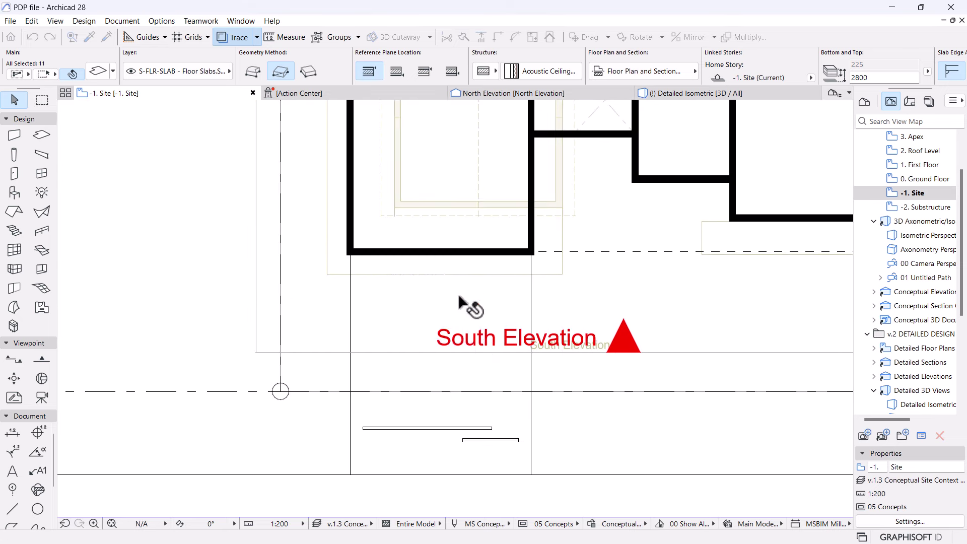
pyautogui.scroll(3, 508, 287)
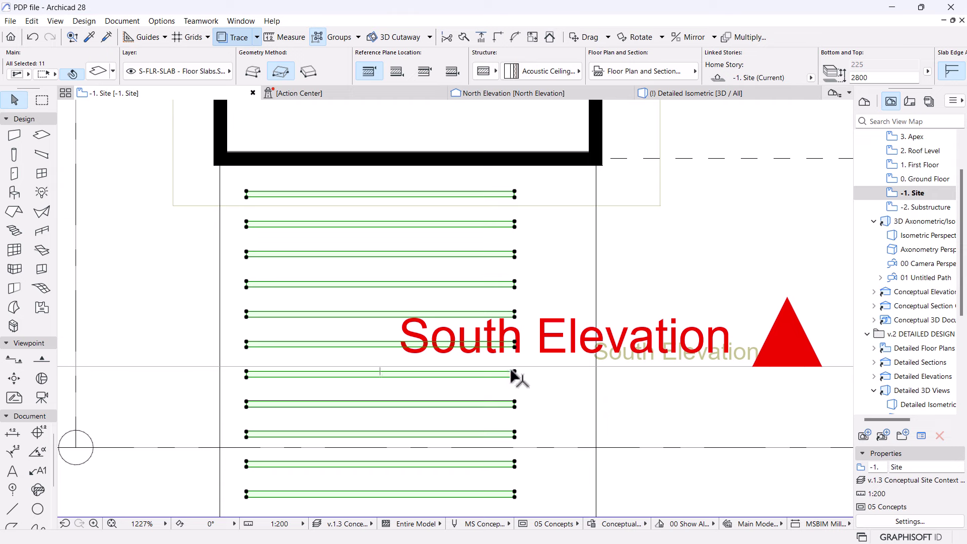
pyautogui.scroll(-4, 511, 371)
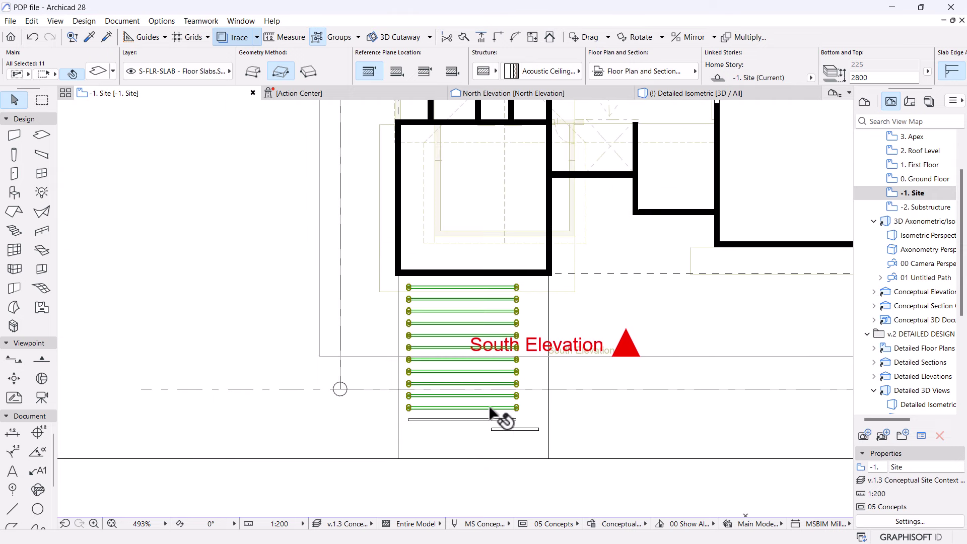
# - Offset the right end edge of the copy nearest the street outwards to align with the short strip's right end
pyautogui.scroll(4, 491, 413)
pyautogui.click(566, 420)
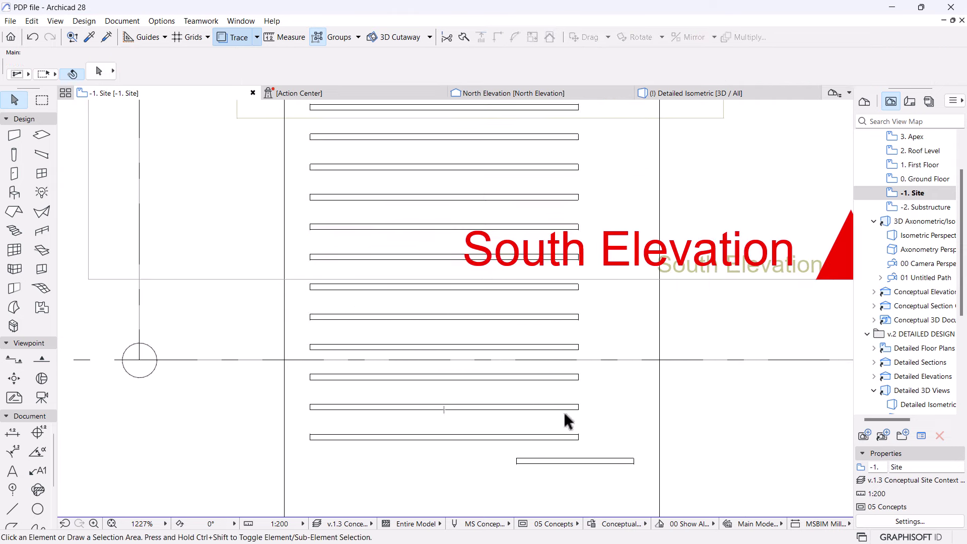
pyautogui.scroll(3, 567, 421)
pyautogui.click(579, 403)
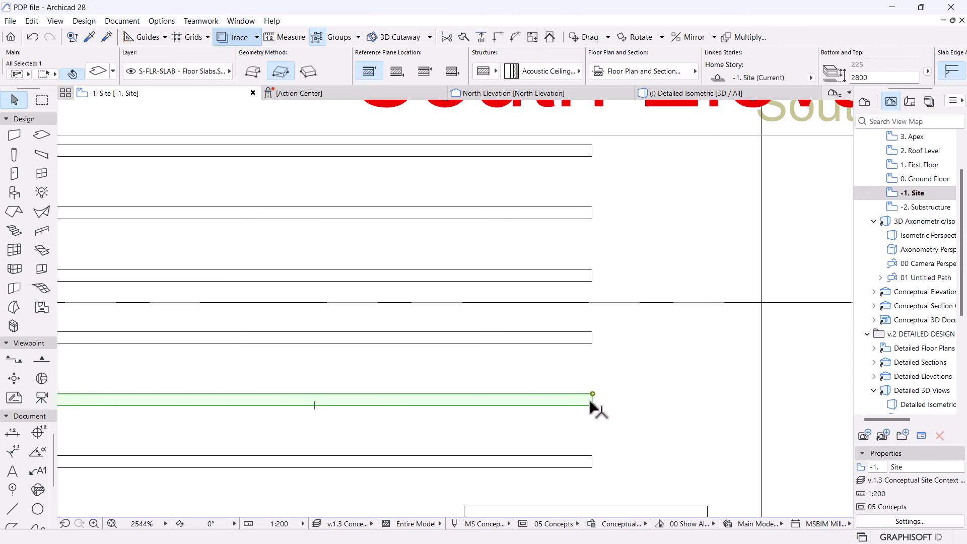
pyautogui.click(592, 402)
pyautogui.scroll(-4, 442, 313)
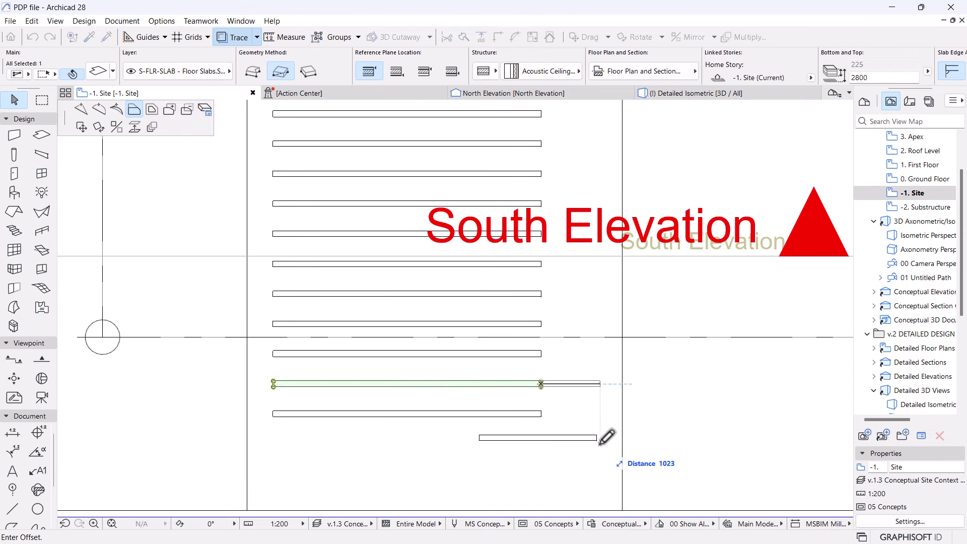
pyautogui.click(596, 437)
# - Offset the left end edge of that same first copy inwards to shorten the strip from the left
pyautogui.click(276, 389)
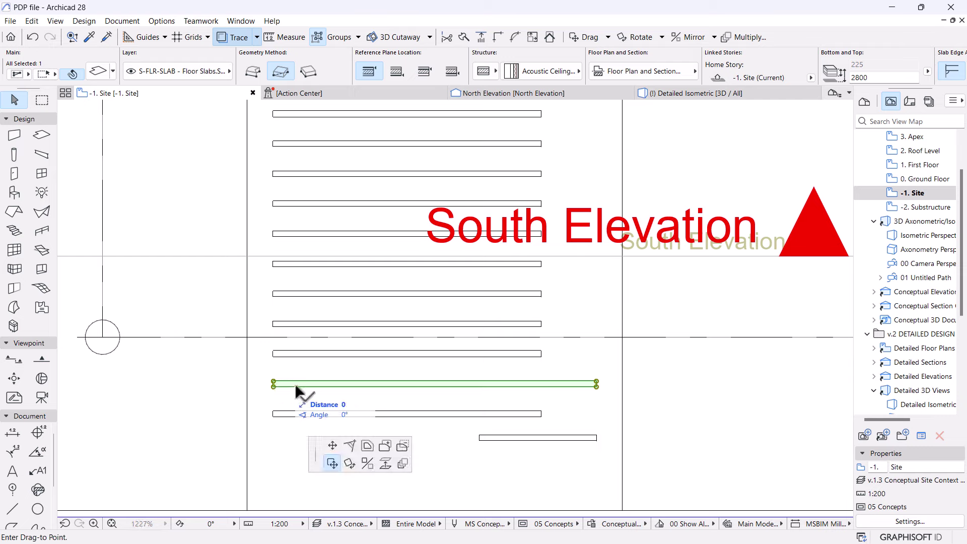
pyautogui.scroll(5, 277, 389)
pyautogui.click(266, 395)
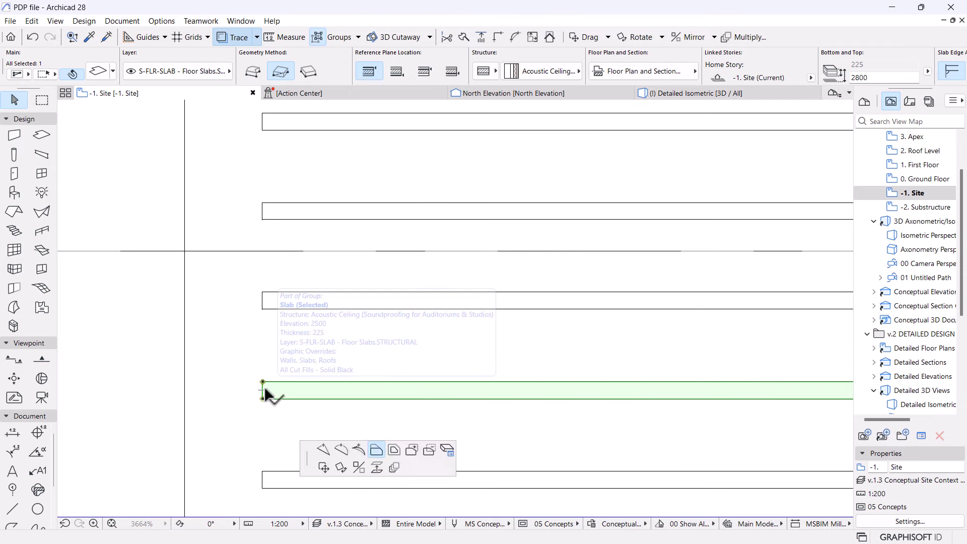
pyautogui.click(358, 449)
pyautogui.click(456, 390)
# - Offset the right end edge of the second copy from the street outwards by about 600 mm
pyautogui.click(318, 307)
pyautogui.scroll(-3, 318, 307)
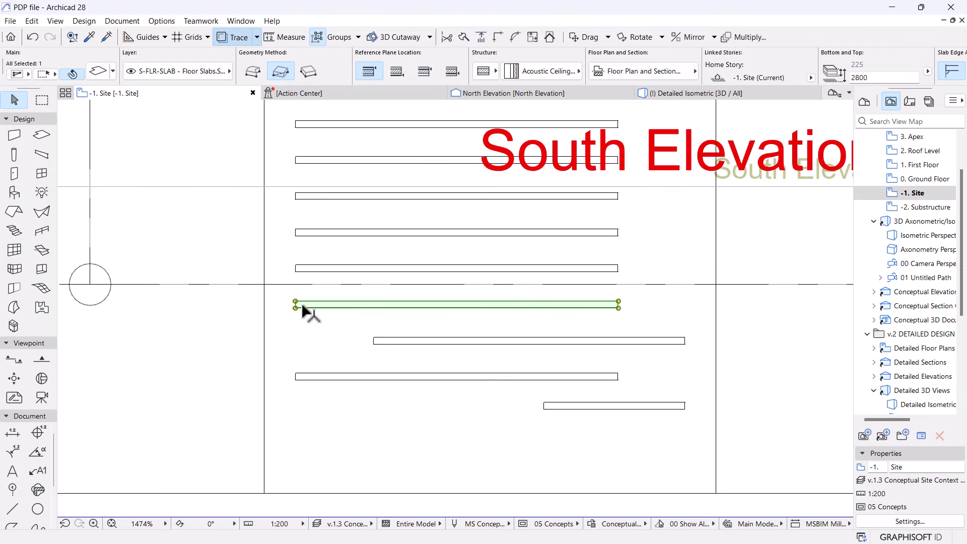
pyautogui.scroll(2, 615, 308)
pyautogui.click(616, 308)
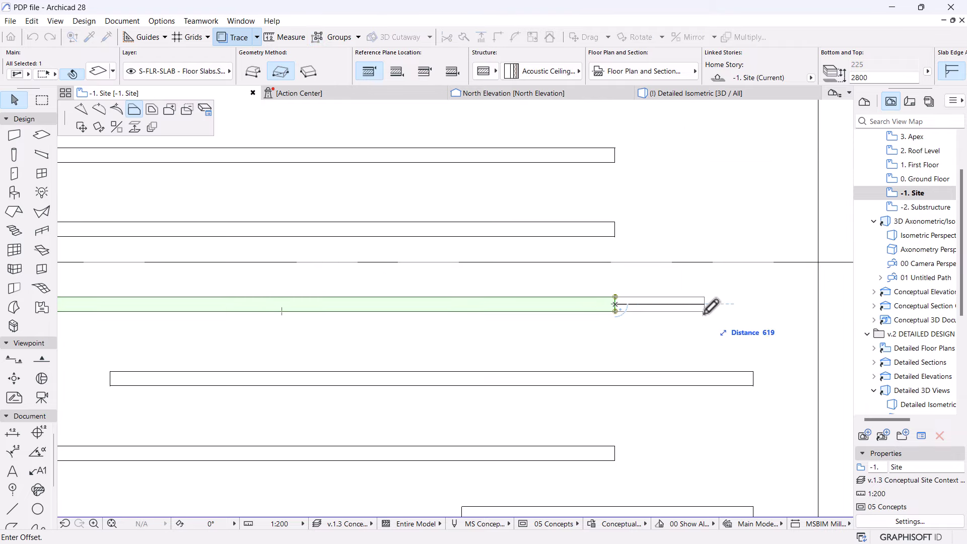
pyautogui.click(700, 304)
# - Offset the second copy's left end edge inwards, stopping slightly short of the first copy's left end
pyautogui.scroll(-2, 727, 332)
pyautogui.scroll(4, 337, 338)
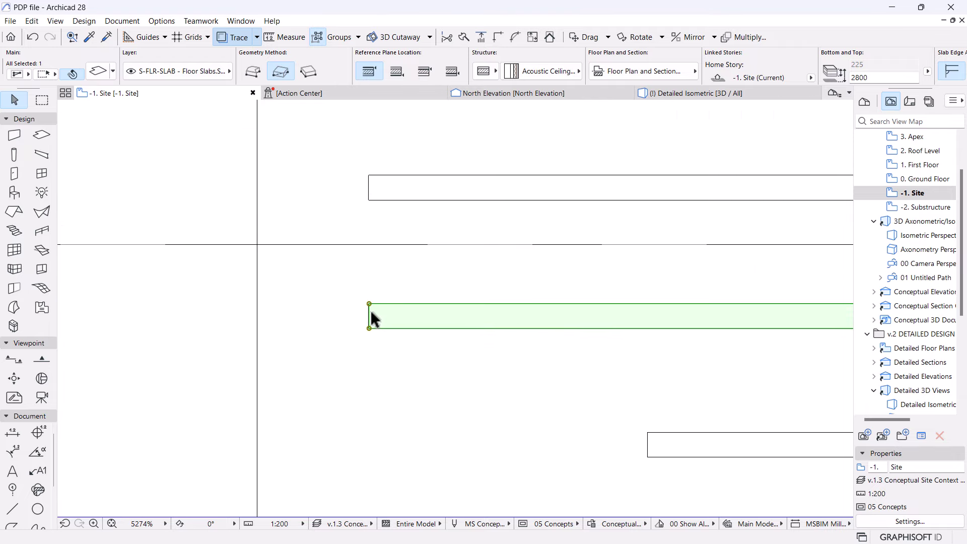
pyautogui.click(353, 330)
pyautogui.scroll(-3, 526, 322)
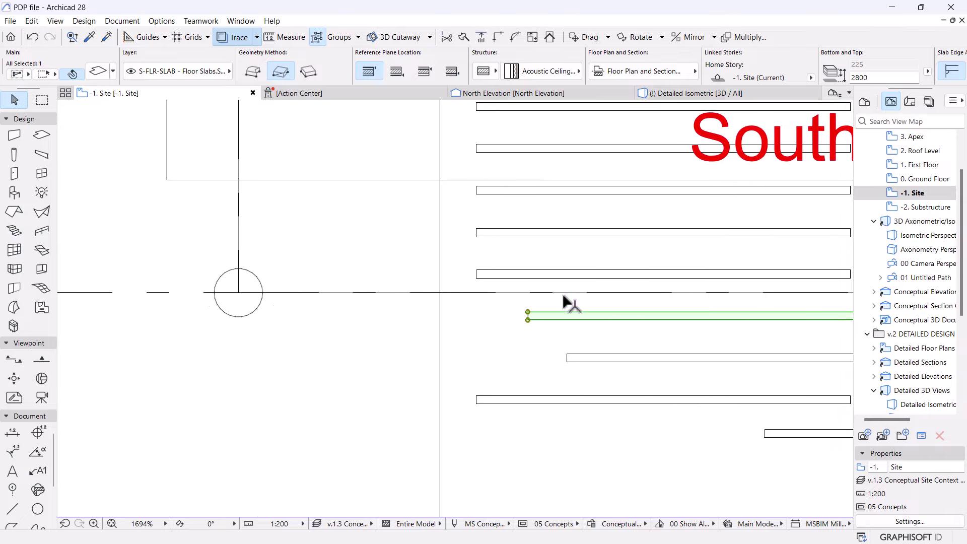
# - Offset the left end edge of the fourth copy inwards to line up with the second copy's left end
pyautogui.scroll(3, 406, 335)
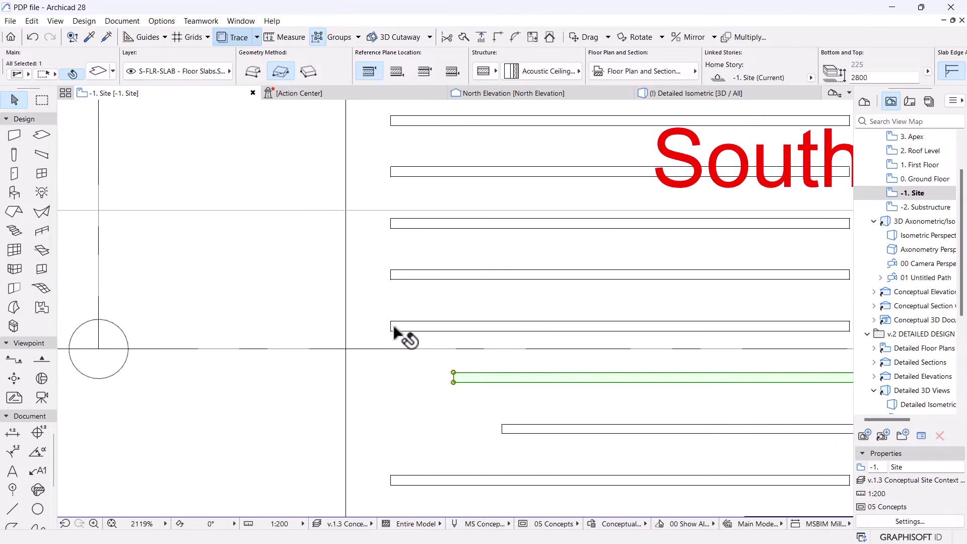
pyautogui.click(391, 274)
pyautogui.click(390, 274)
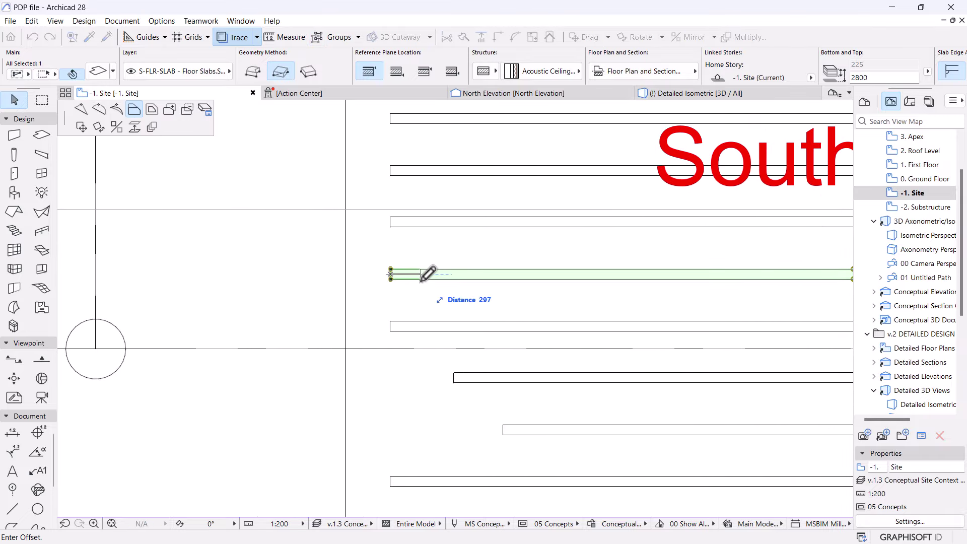
pyautogui.press('Escape')
pyautogui.scroll(-3, 578, 381)
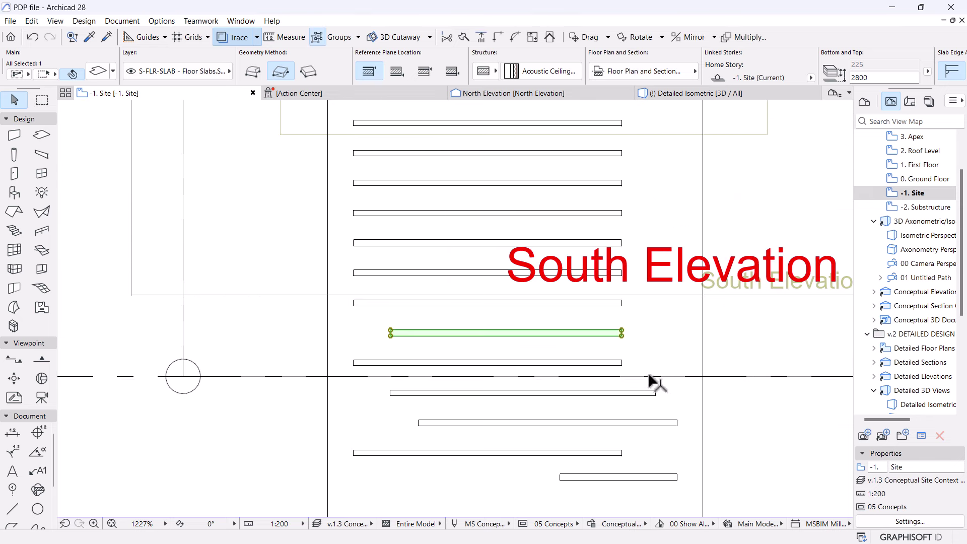
# - Offset the fourth copy's right end edge outwards to align with the first copy's right end
pyautogui.click(622, 333)
pyautogui.scroll(3, 612, 328)
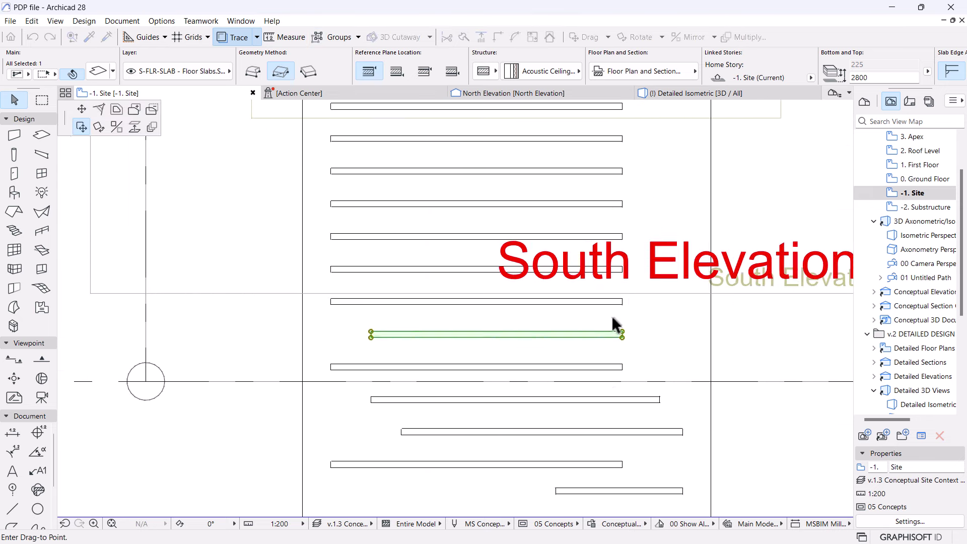
pyautogui.scroll(5, 662, 344)
pyautogui.click(629, 341)
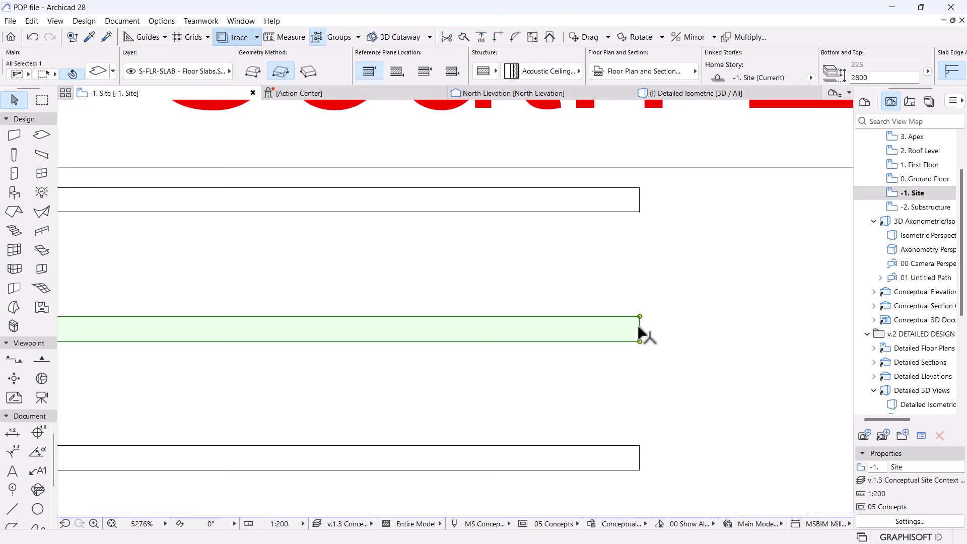
pyautogui.click(638, 328)
pyautogui.scroll(-8, 579, 302)
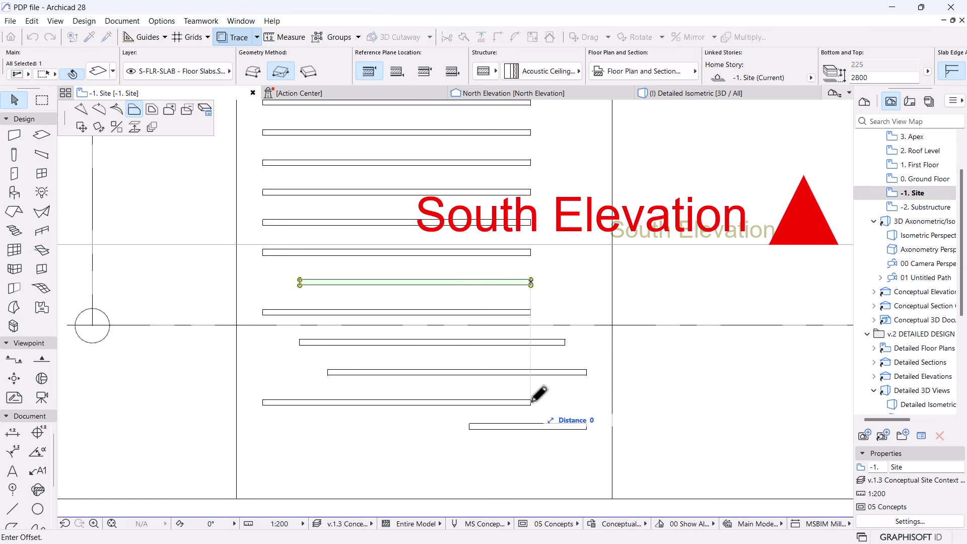
pyautogui.click(587, 373)
# - Offset the right end edge of the fifth copy from the street very slightly outwards
pyautogui.scroll(-2, 485, 309)
pyautogui.moveTo(485, 308); pyautogui.dragTo(491, 374, button='middle')
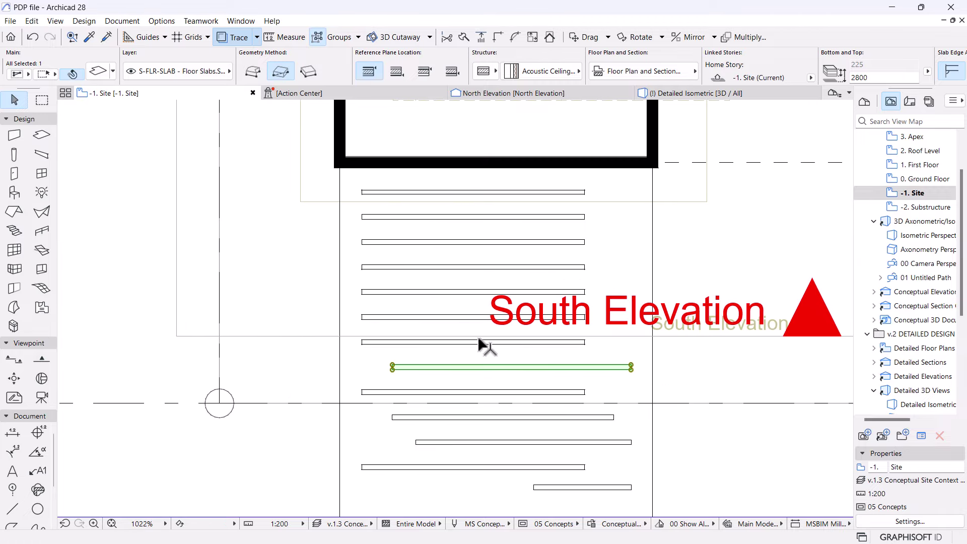
pyautogui.click(580, 349)
pyautogui.scroll(3, 583, 348)
pyautogui.click(588, 346)
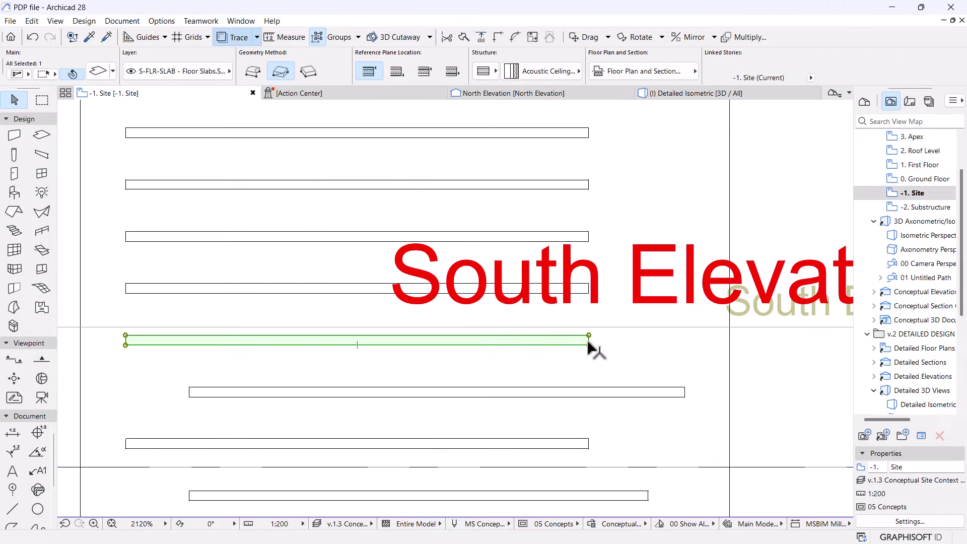
pyautogui.click(588, 337)
pyautogui.scroll(-1, 612, 349)
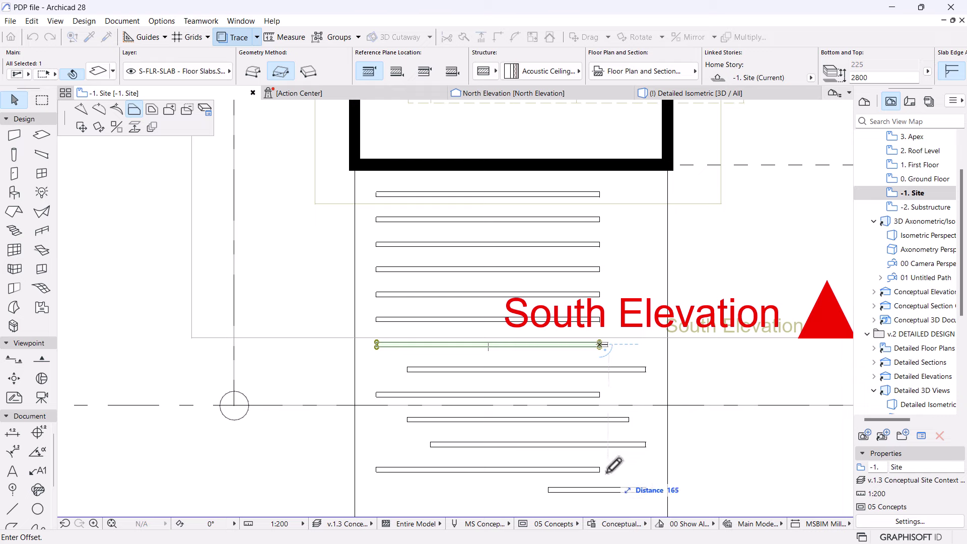
pyautogui.press('Escape')
pyautogui.scroll(5, 376, 353)
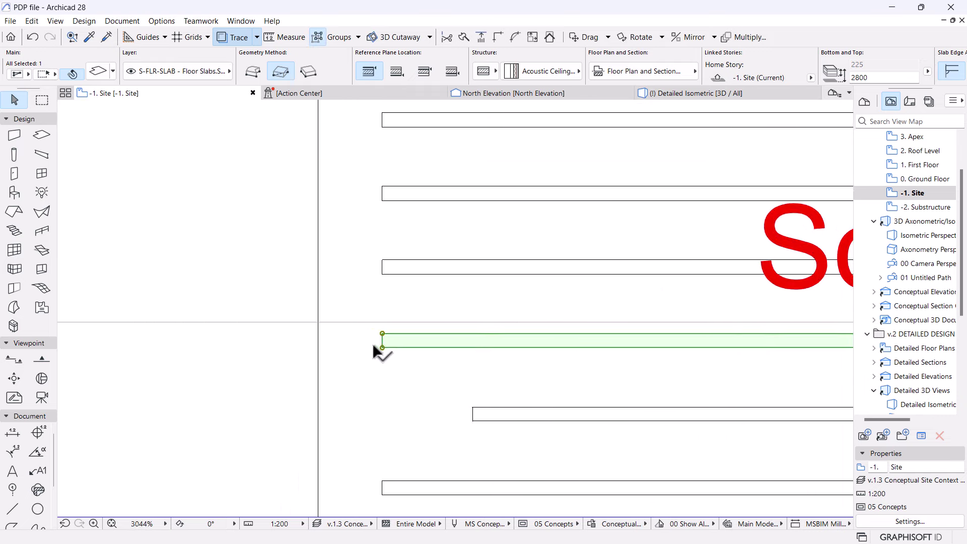
pyautogui.click(377, 347)
pyautogui.scroll(-2, 378, 347)
pyautogui.scroll(-3, 399, 289)
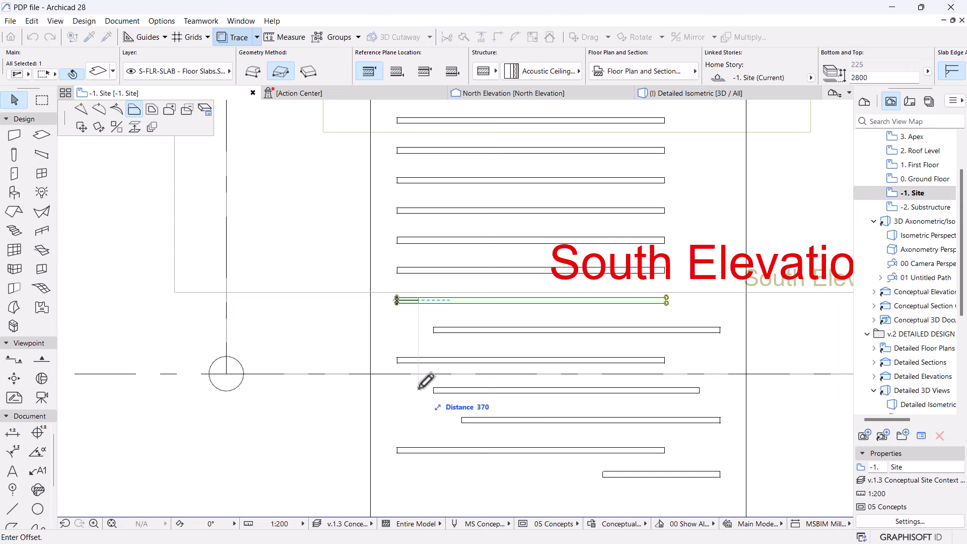
pyautogui.press('Escape')
# - Offset the left end edge of the sixth copy inwards to line up with the first copy's left end
pyautogui.click(407, 270)
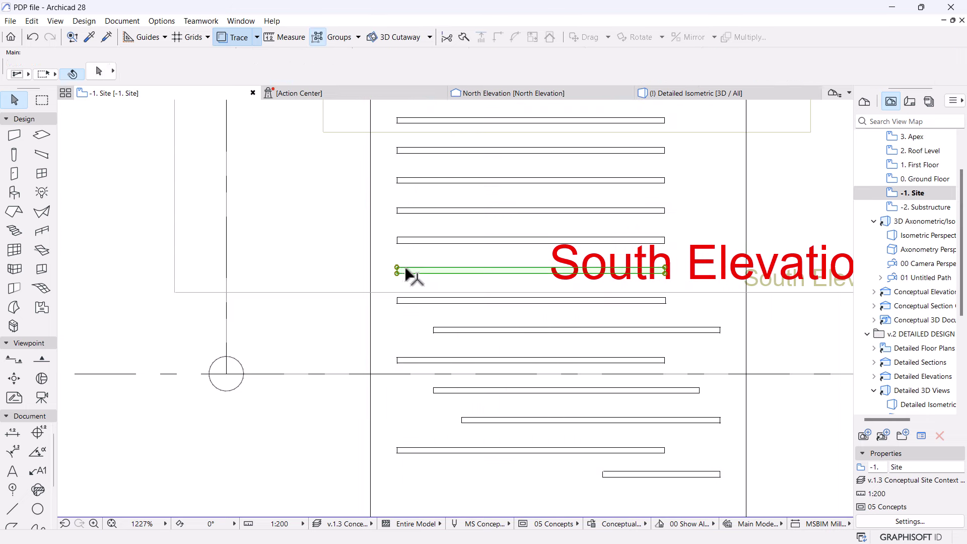
pyautogui.scroll(5, 398, 270)
pyautogui.click(358, 287)
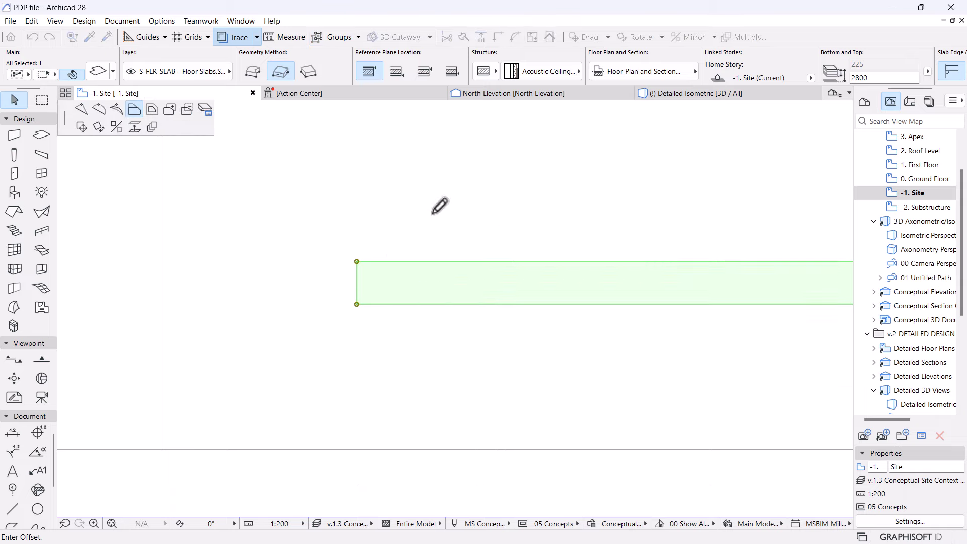
pyautogui.scroll(-5, 432, 213)
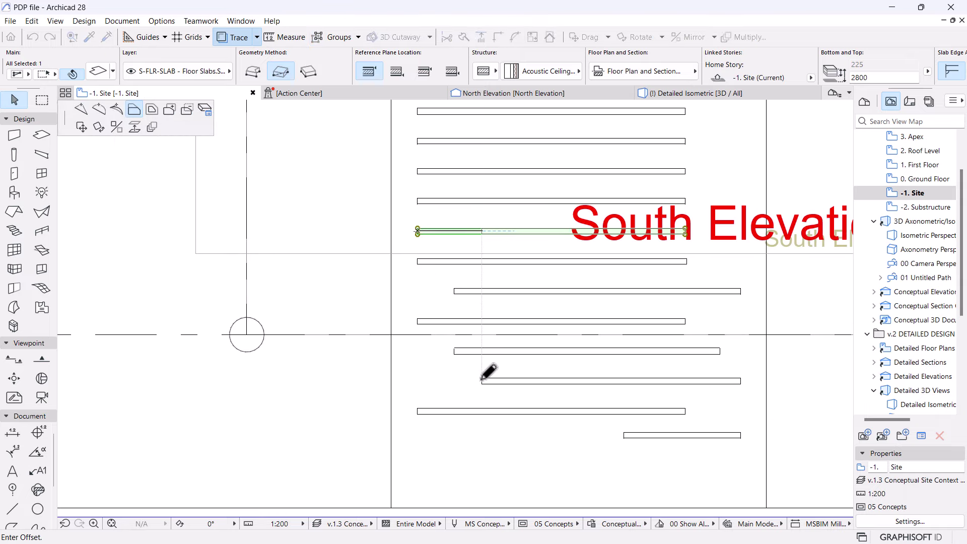
pyautogui.press('Escape')
# - Offset the sixth copy's right end edge outwards to align with the fourth copy's right end
pyautogui.scroll(6, 685, 232)
pyautogui.click(691, 245)
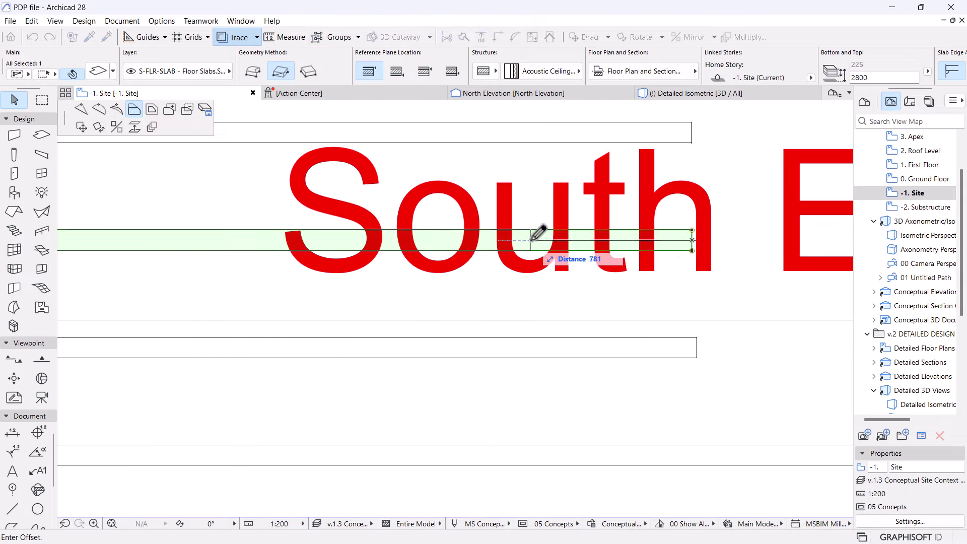
pyautogui.scroll(-6, 579, 251)
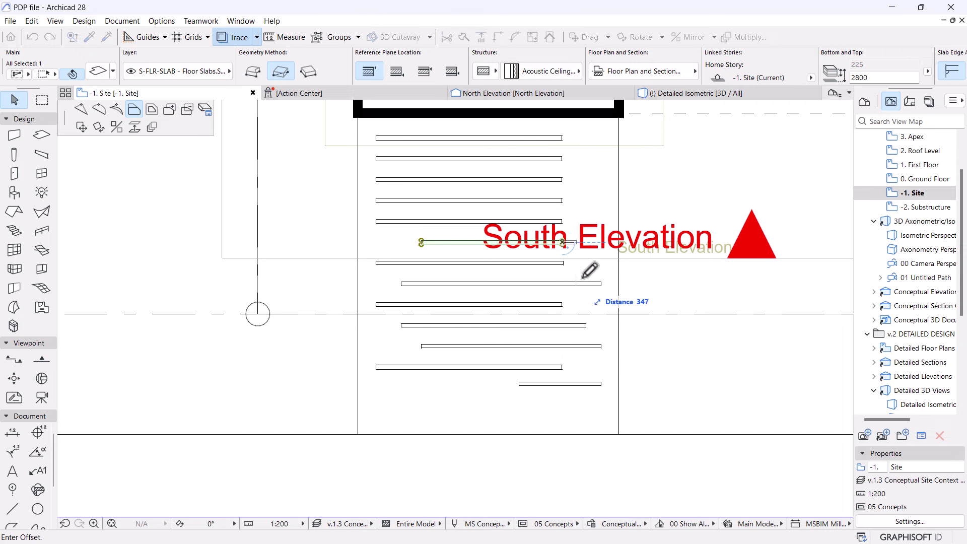
pyautogui.press('Escape')
# - Offset the right end edge of the seventh copy slightly outwards to lengthen that strip
pyautogui.scroll(2, 470, 184)
pyautogui.scroll(3, 494, 287)
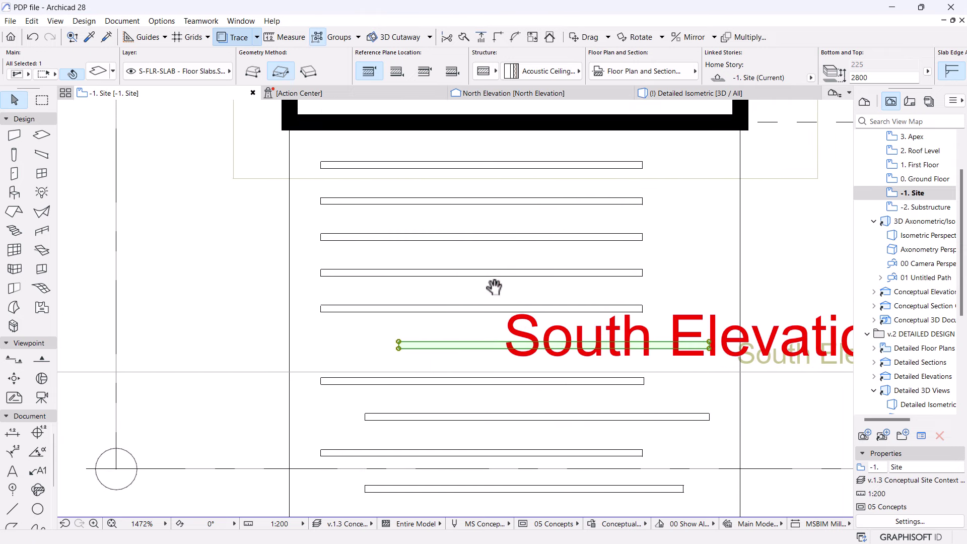
pyautogui.click(579, 306)
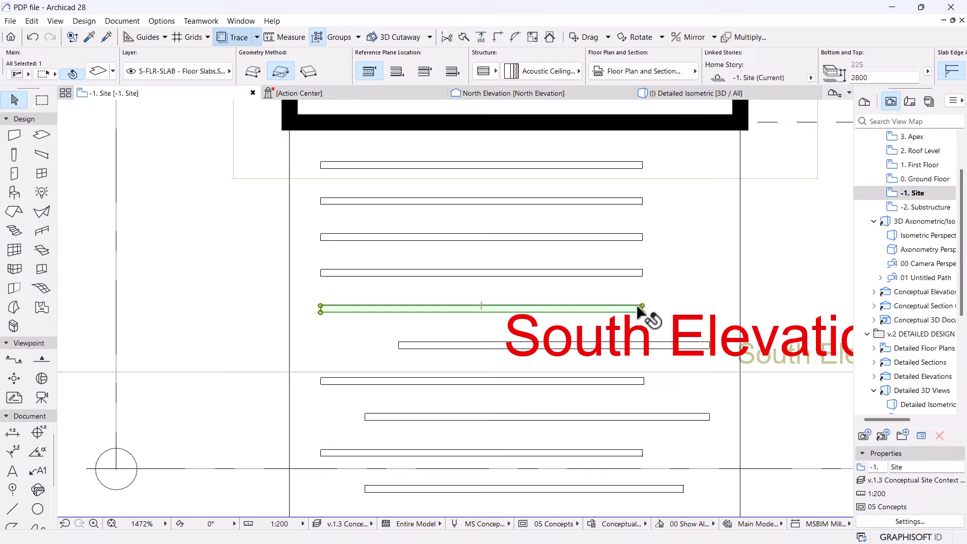
pyautogui.scroll(3, 637, 308)
pyautogui.click(648, 308)
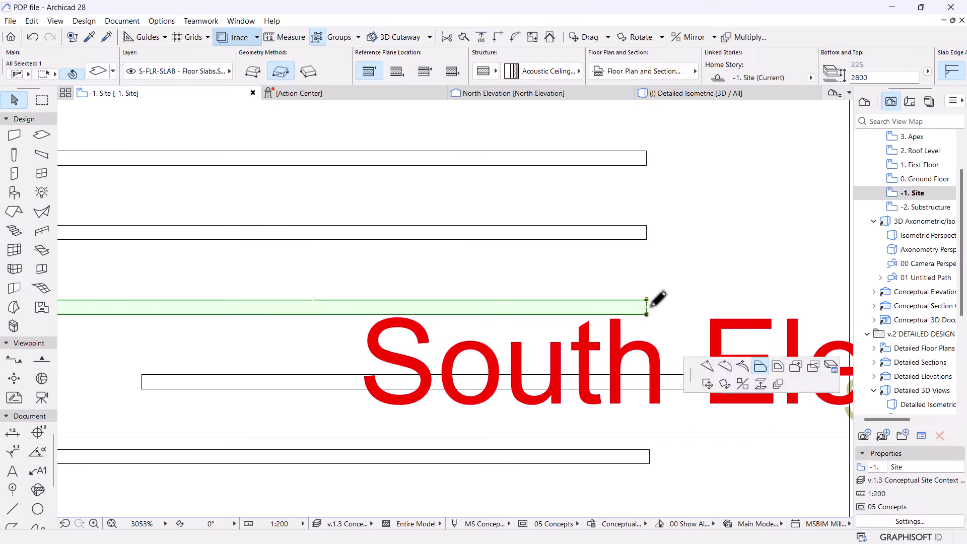
pyautogui.click(687, 306)
# - Offset the right end edge of the eighth copy outwards to align with the fourth copy's right end
pyautogui.click(650, 236)
pyautogui.click(646, 232)
pyautogui.scroll(-3, 616, 230)
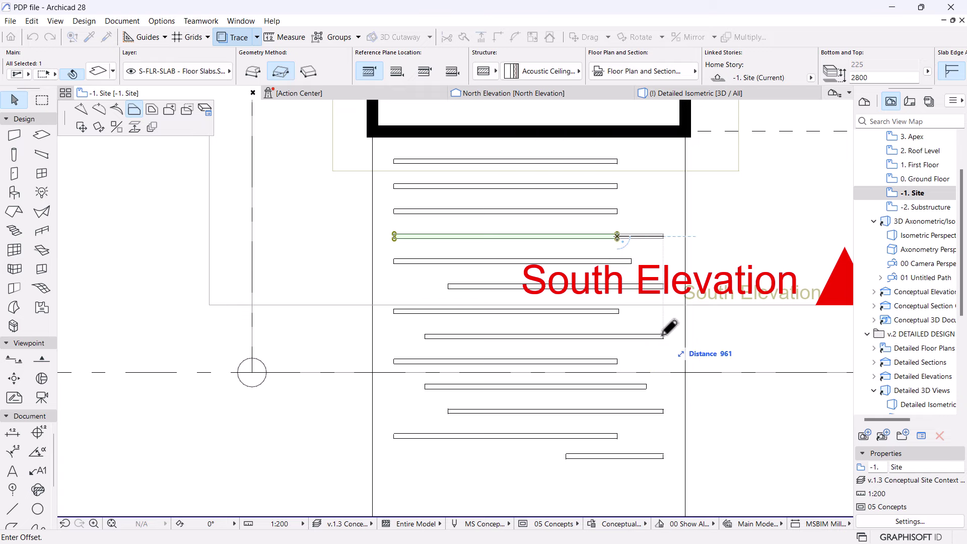
pyautogui.click(662, 335)
# - Offset the eighth copy's left end edge inwards to line up with the fourth copy's left end
pyautogui.scroll(3, 396, 238)
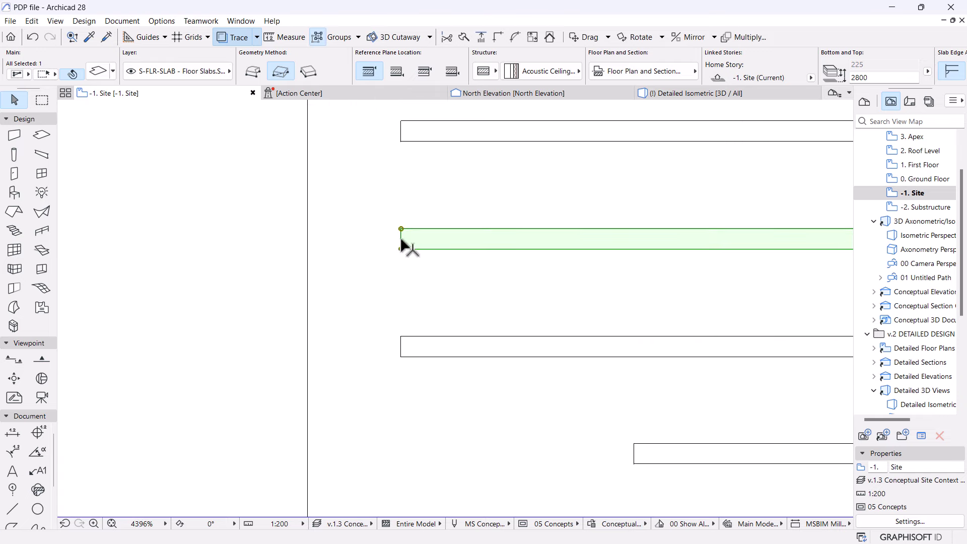
pyautogui.click(401, 241)
pyautogui.scroll(-5, 433, 253)
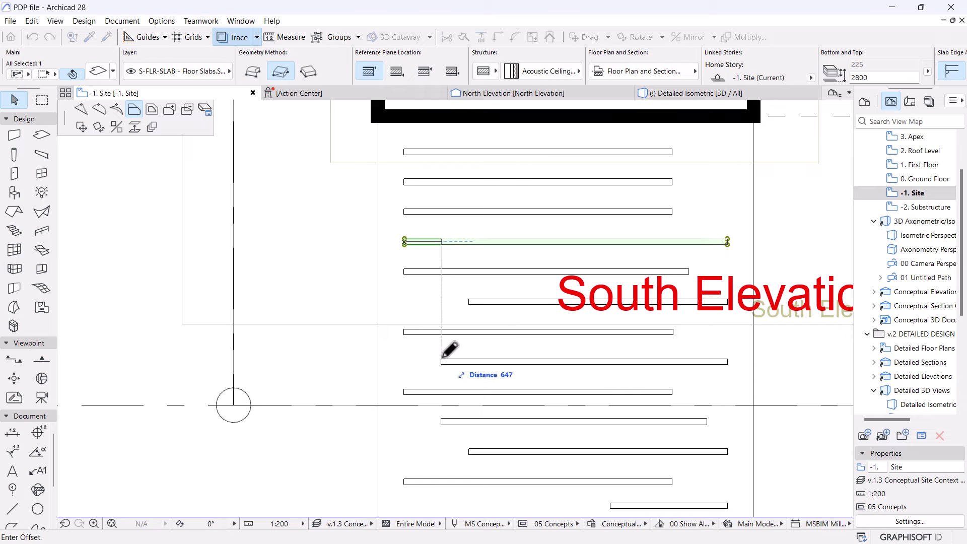
# - Offset the fourth strip's left end to align with a shorter strip below, and extend the third strip's right end to match the fifth
pyautogui.click(442, 358)
pyautogui.scroll(5, 665, 272)
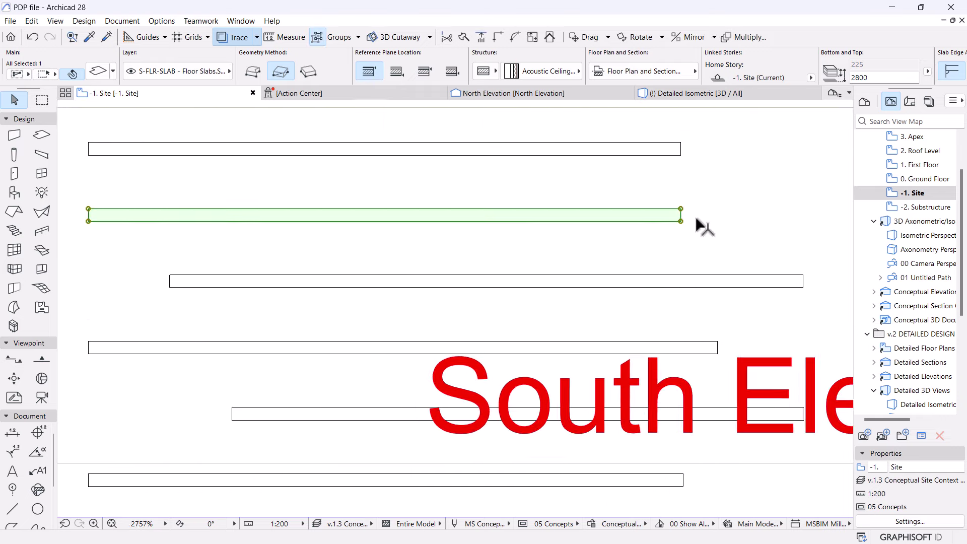
pyautogui.click(677, 214)
pyautogui.scroll(-5, 608, 276)
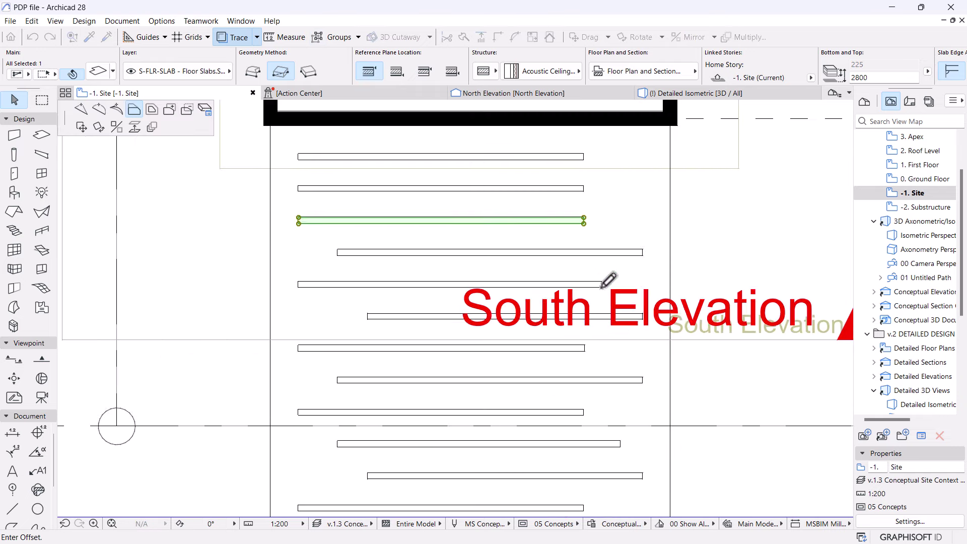
pyautogui.click(598, 262)
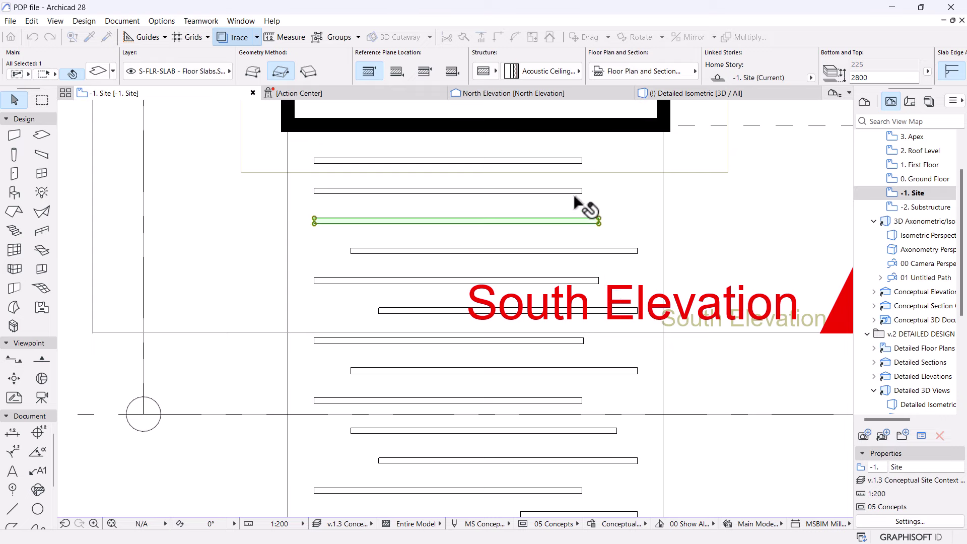
# - Offset both ends of the second strip from the house so they align with the ends of the fourth strip
pyautogui.scroll(5, 579, 202)
pyautogui.click(581, 202)
pyautogui.click(590, 200)
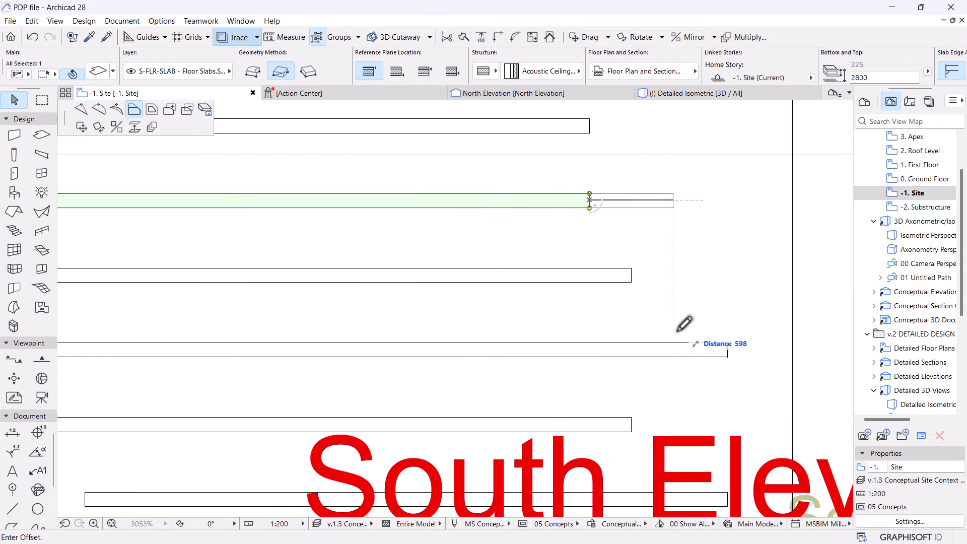
pyautogui.click(727, 344)
pyautogui.scroll(-3, 460, 280)
pyautogui.scroll(6, 509, 299)
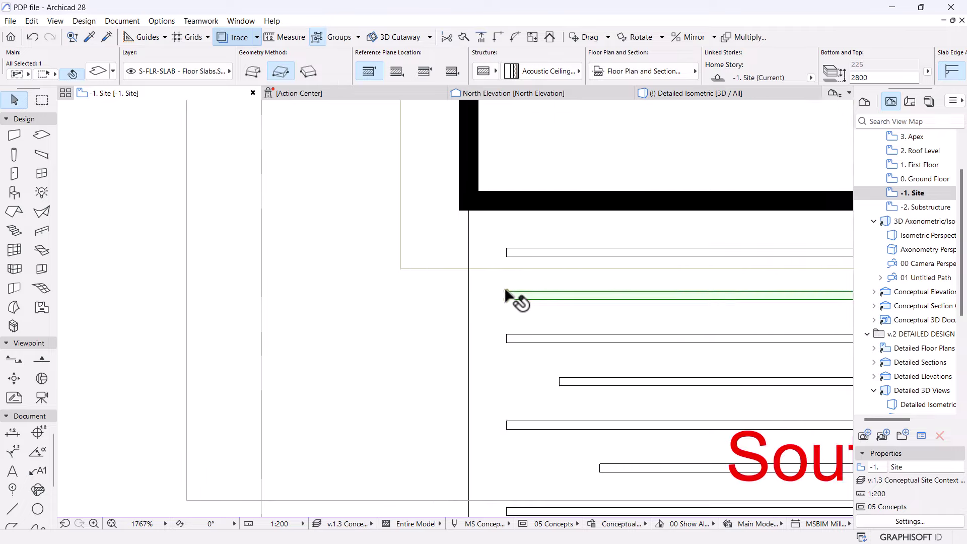
pyautogui.click(507, 302)
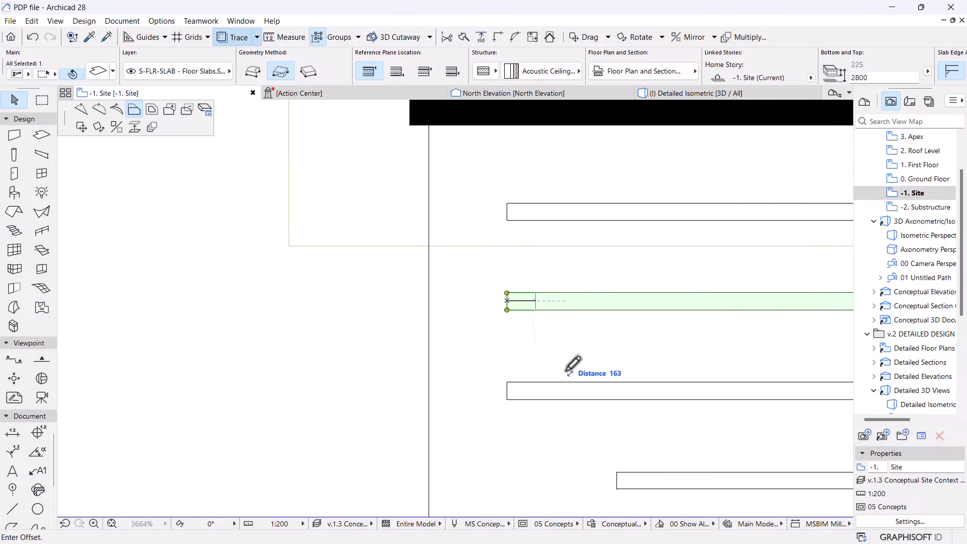
pyautogui.click(617, 471)
pyautogui.click(514, 210)
pyautogui.scroll(-5, 418, 201)
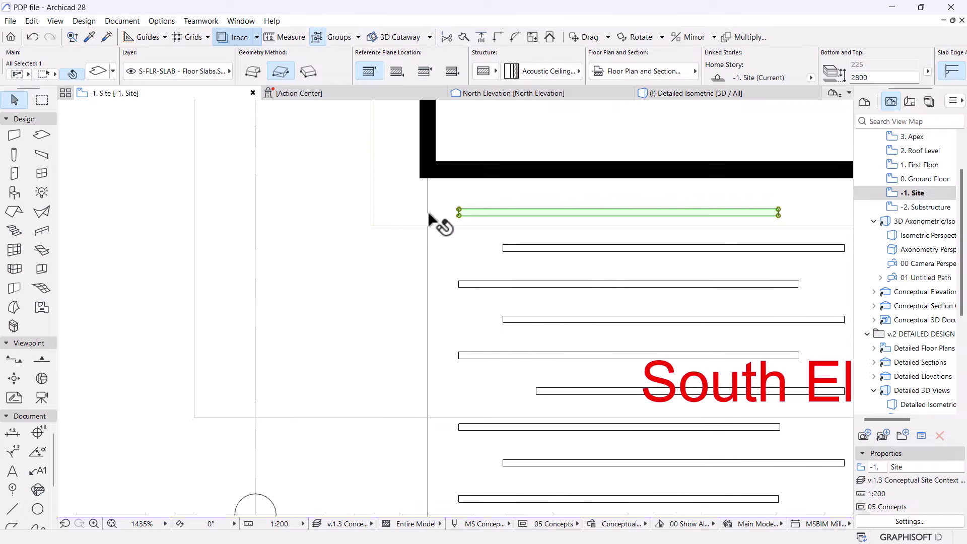
# - In the Detailed Isometric 3D view, select all thirteen strip slabs and set their top elevation to 0
pyautogui.scroll(-1, 608, 230)
pyautogui.moveTo(608, 231); pyautogui.dragTo(439, 196, button='middle')
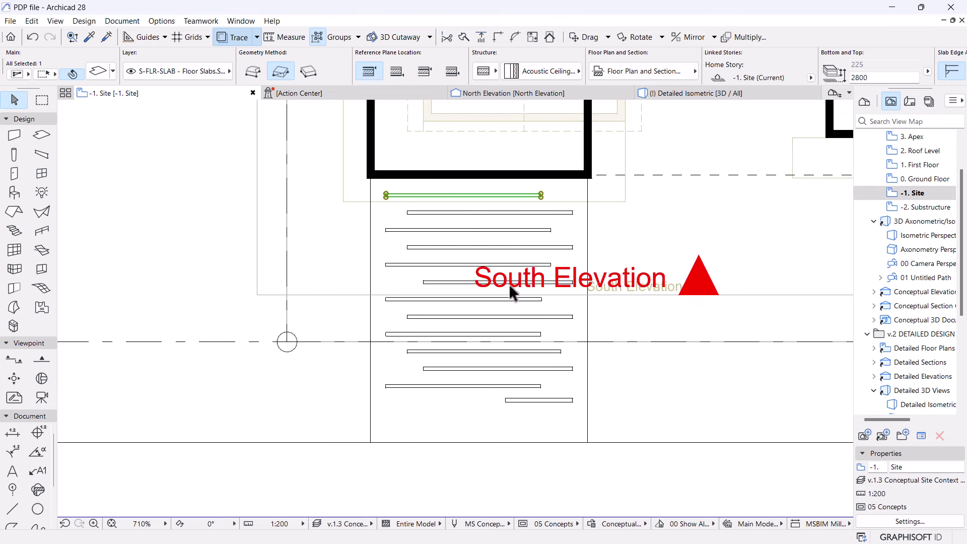
pyautogui.click(605, 360)
pyautogui.click(671, 99)
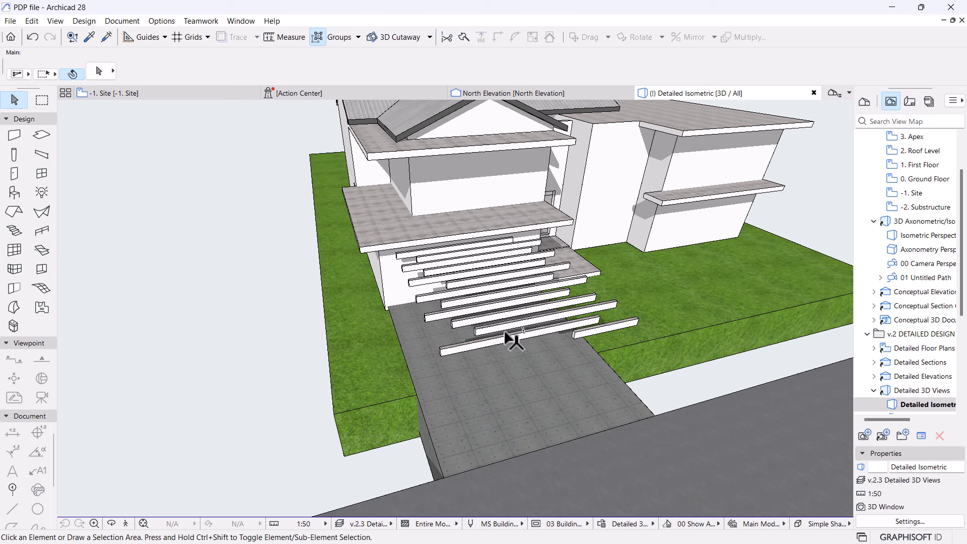
pyautogui.click(475, 351)
pyautogui.keyDown('shift'); pyautogui.click(609, 326); pyautogui.keyUp('shift')
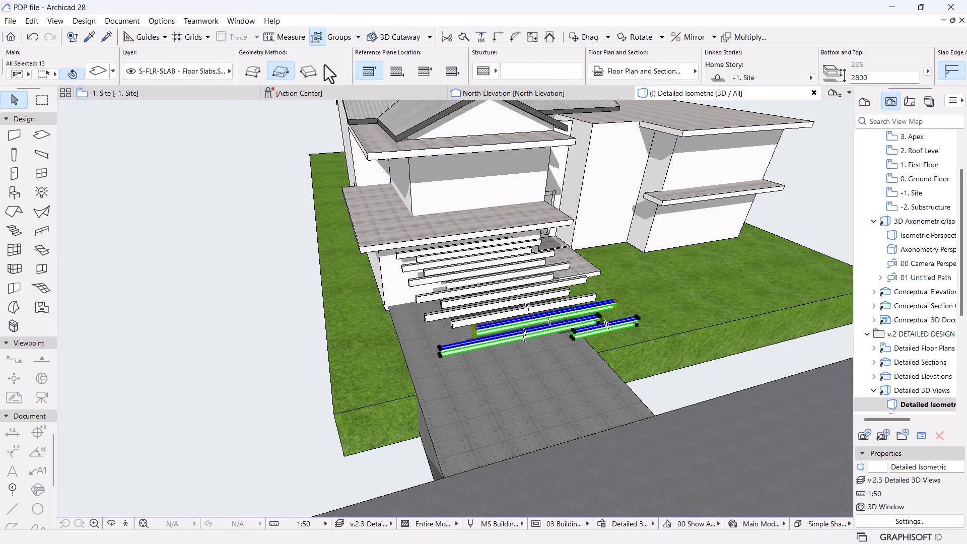
pyautogui.hotkey('ctrl', 'shift', 'g')
pyautogui.moveTo(560, 323); pyautogui.dragTo(549, 247, button='middle')
pyautogui.doubleClick(855, 78)
pyautogui.write('0')
pyautogui.press('Return')
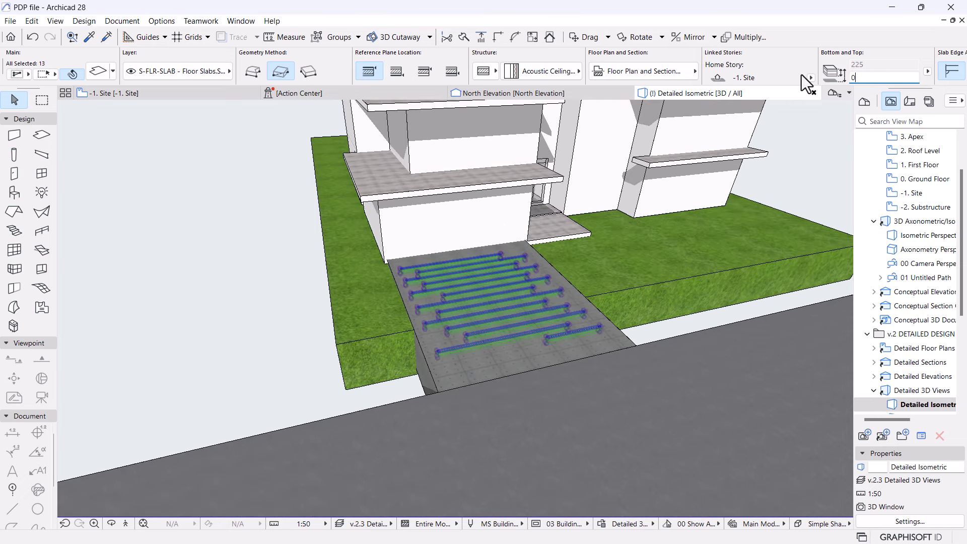
# - Move the thirteen strips vertically to the level of the driveway's upper corner beside the house, at top elevation 200
pyautogui.keyDown('shift'); pyautogui.moveTo(689, 153); pyautogui.dragTo(453, 394, button='middle'); pyautogui.keyUp('shift')
pyautogui.scroll(3, 569, 315)
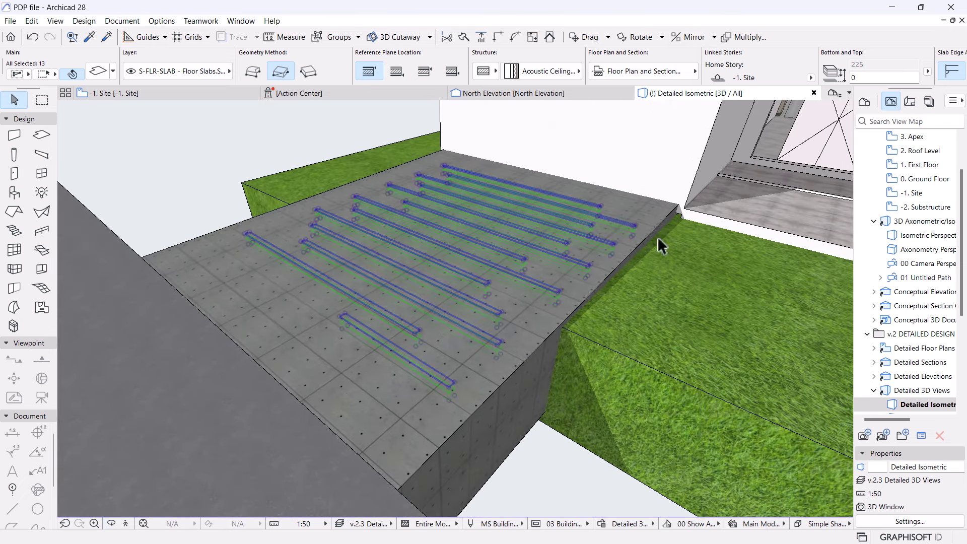
pyautogui.hotkey('ctrl', 'd')
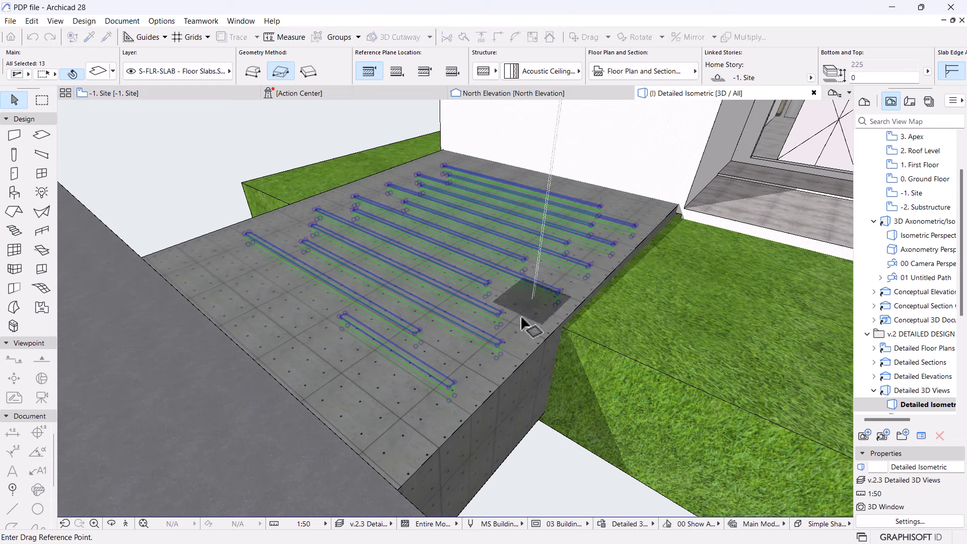
pyautogui.click(456, 385)
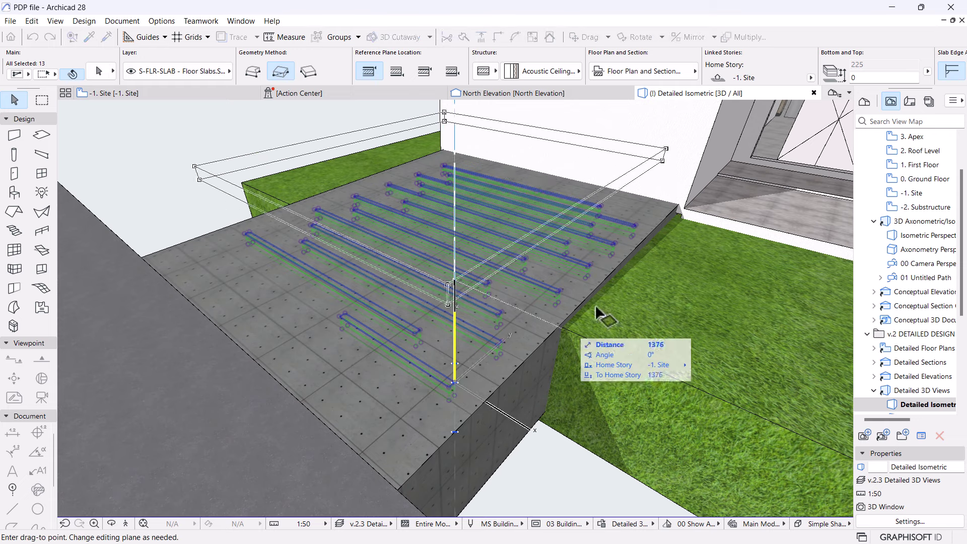
pyautogui.click(679, 209)
# - Examine how the raised strips sit against the sloping driveway surface in 3D
pyautogui.keyDown('shift'); pyautogui.moveTo(648, 229); pyautogui.dragTo(548, 273, button='middle'); pyautogui.keyUp('shift')
pyautogui.keyDown('shift'); pyautogui.moveTo(619, 277); pyautogui.dragTo(572, 273, button='middle'); pyautogui.keyUp('shift')
pyautogui.scroll(3, 554, 280)
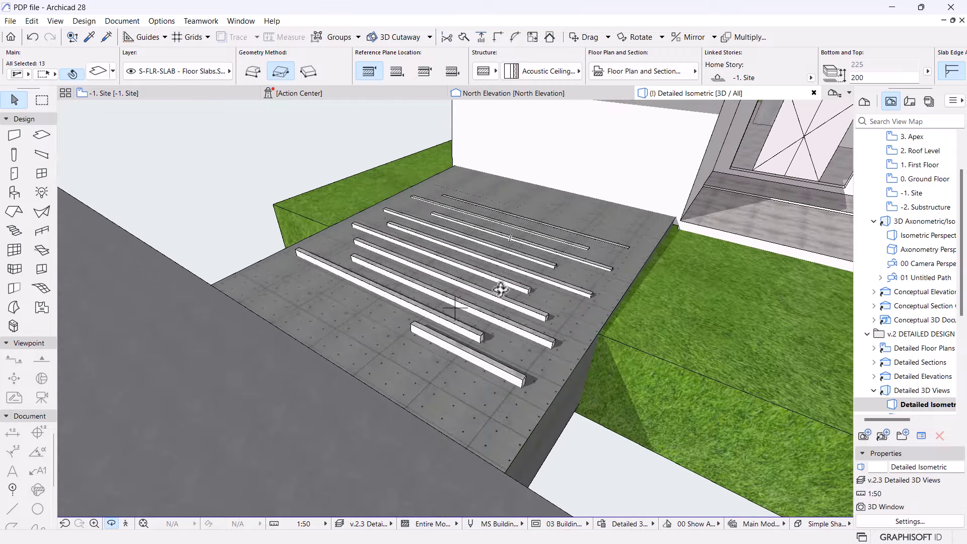
pyautogui.scroll(2, 500, 288)
pyautogui.scroll(3, 510, 271)
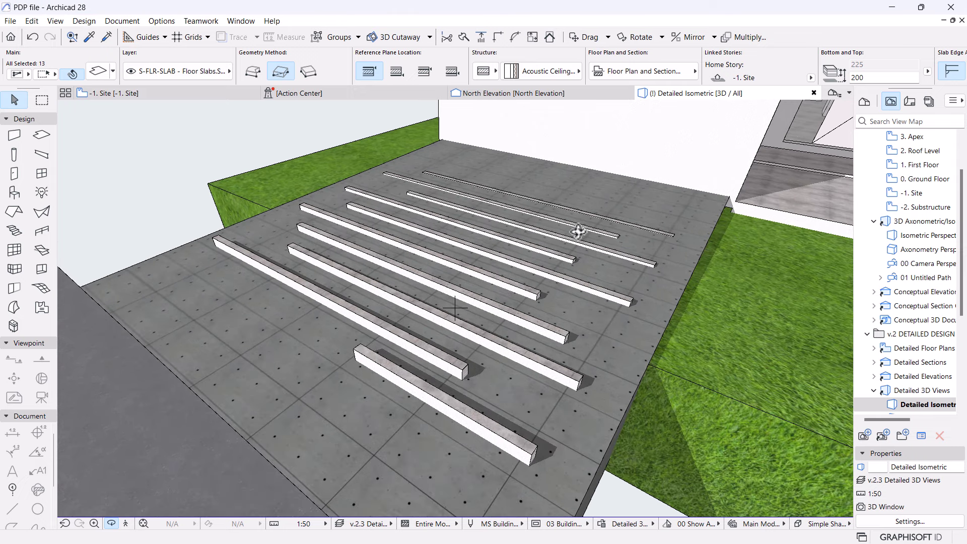
pyautogui.scroll(-3, 578, 230)
pyautogui.moveTo(578, 231); pyautogui.dragTo(490, 277)
pyautogui.scroll(3, 486, 269)
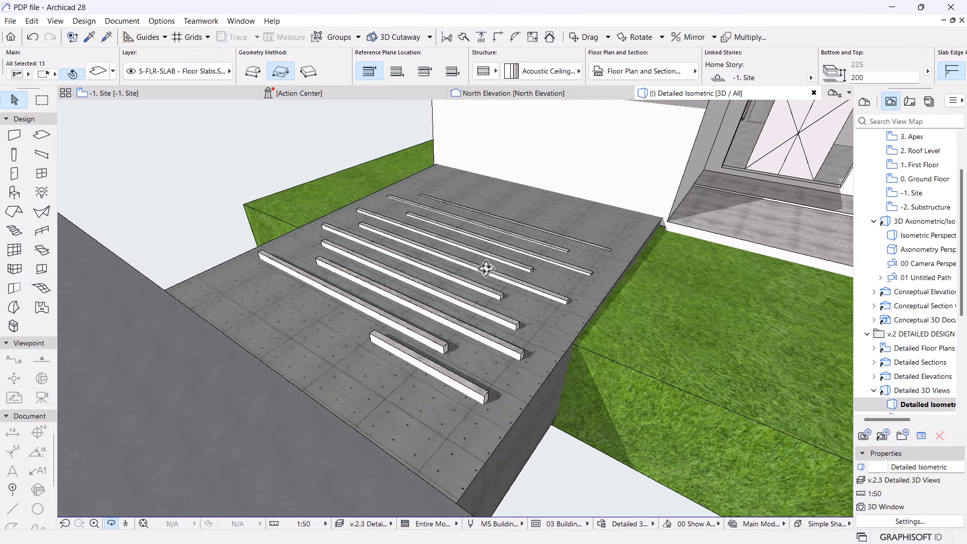
pyautogui.scroll(2, 486, 268)
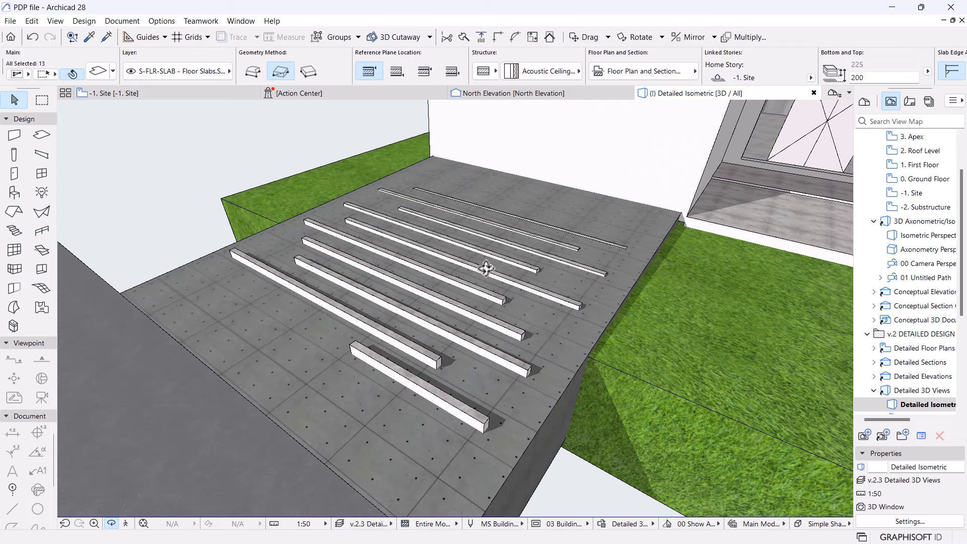
# - On the -1. Site plan, select the driveway mesh and subtract the short strip nearest the road with the Magic Wand
pyautogui.click(154, 93)
pyautogui.click(464, 415)
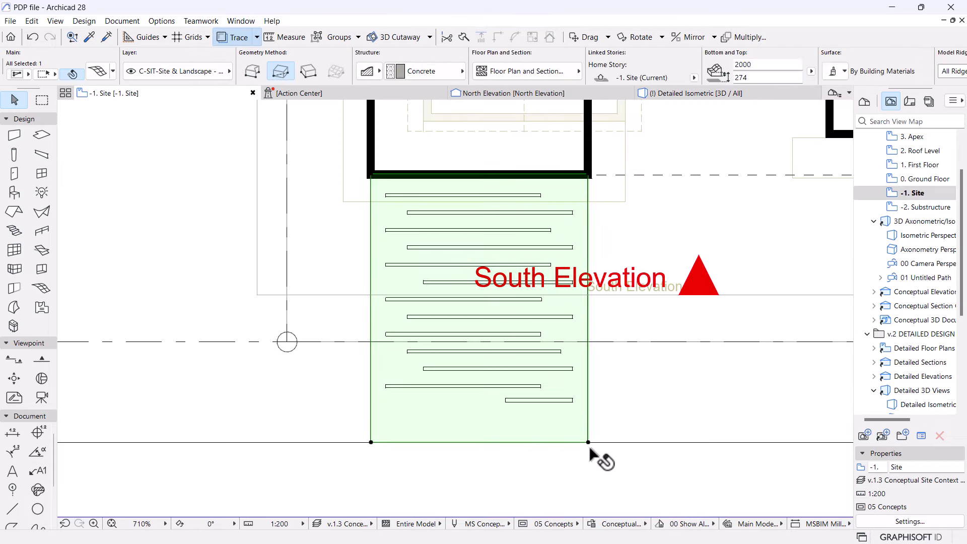
pyautogui.click(588, 442)
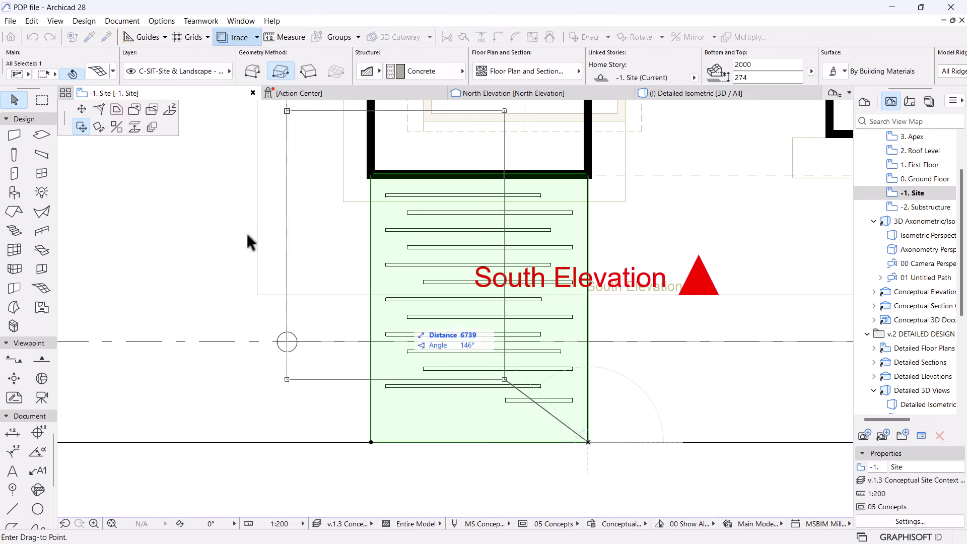
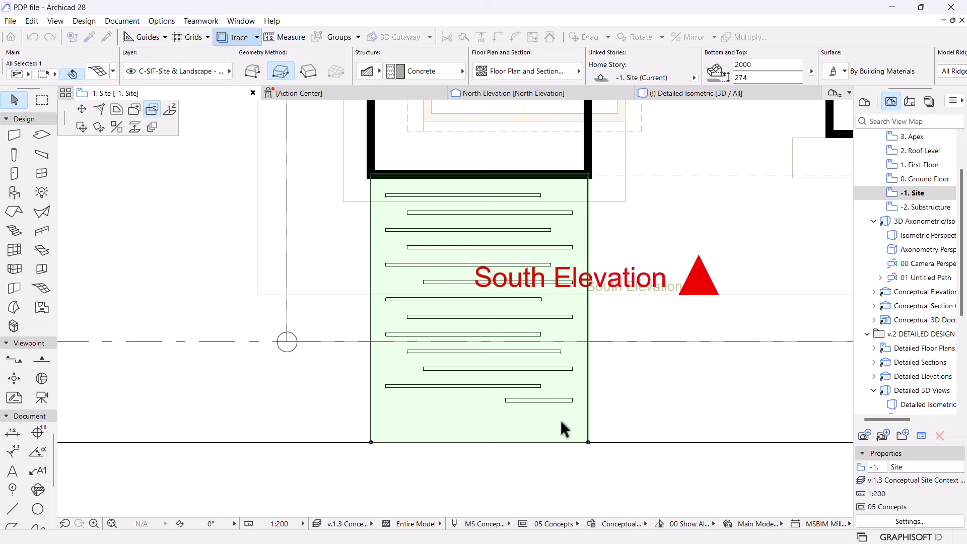
pyautogui.press('Escape')
pyautogui.click(547, 401)
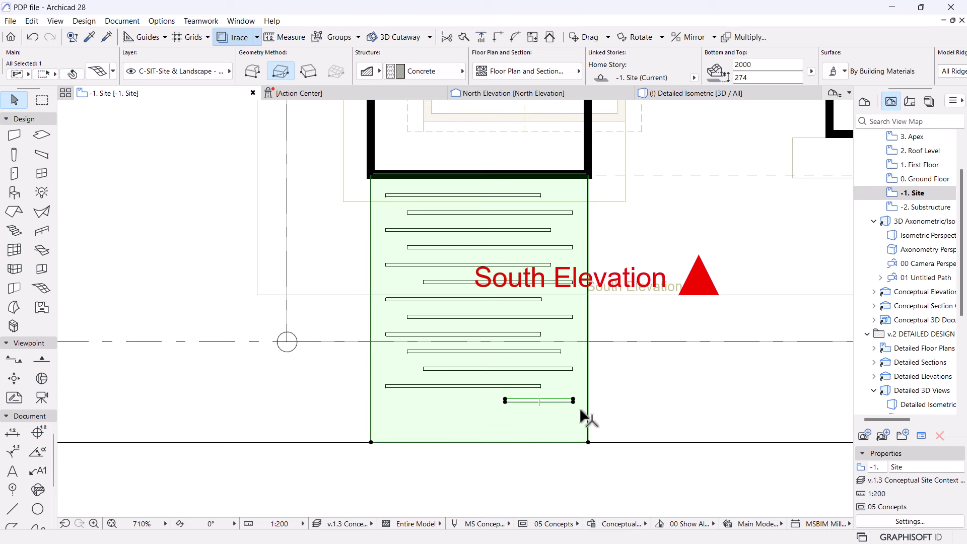
# - Subtract the second, third and fourth strips from the road out of the driveway mesh with the Magic Wand
pyautogui.click(554, 400)
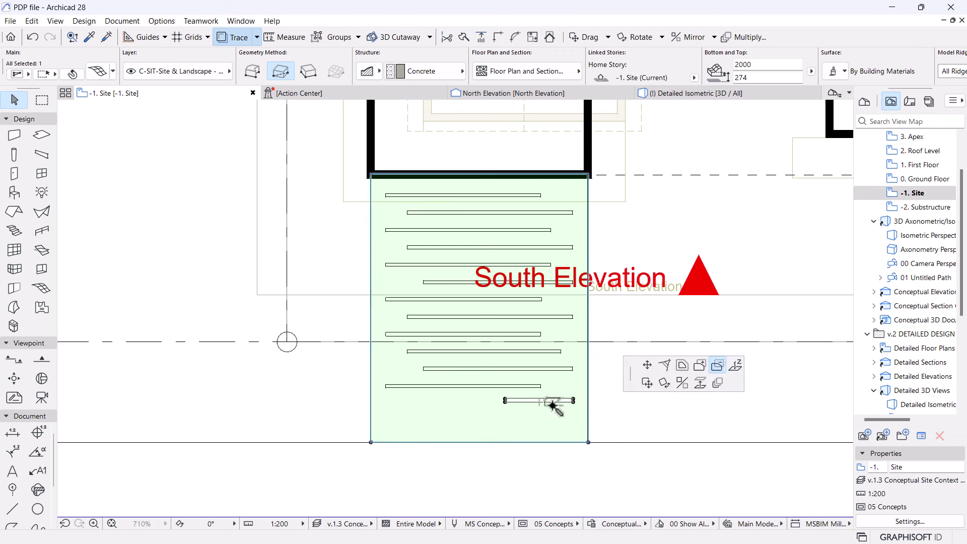
pyautogui.click(522, 387)
pyautogui.click(588, 442)
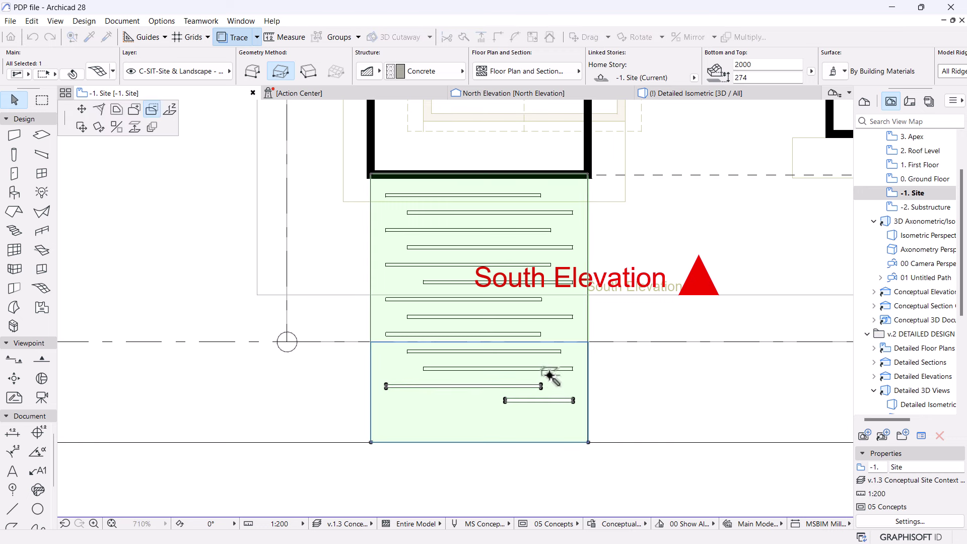
pyautogui.click(554, 369)
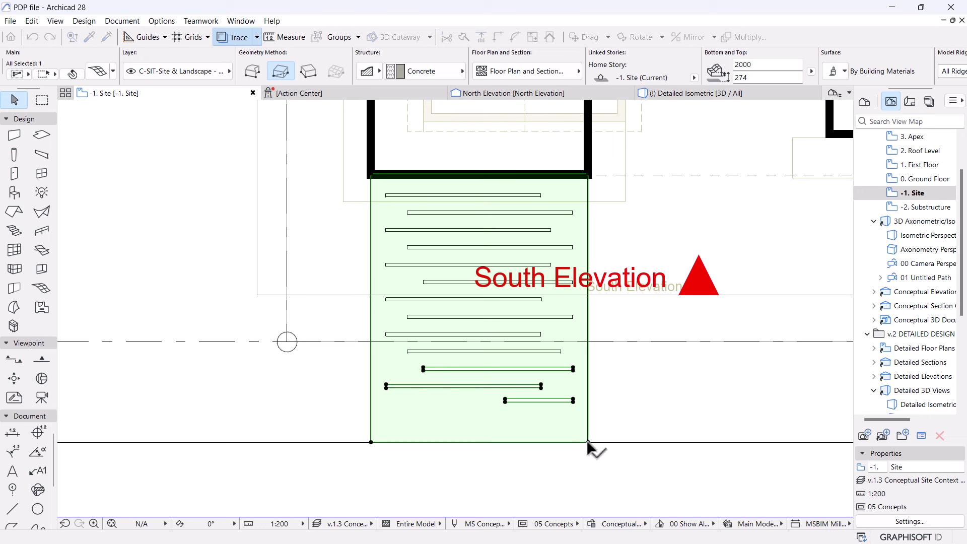
pyautogui.click(588, 442)
pyautogui.click(551, 351)
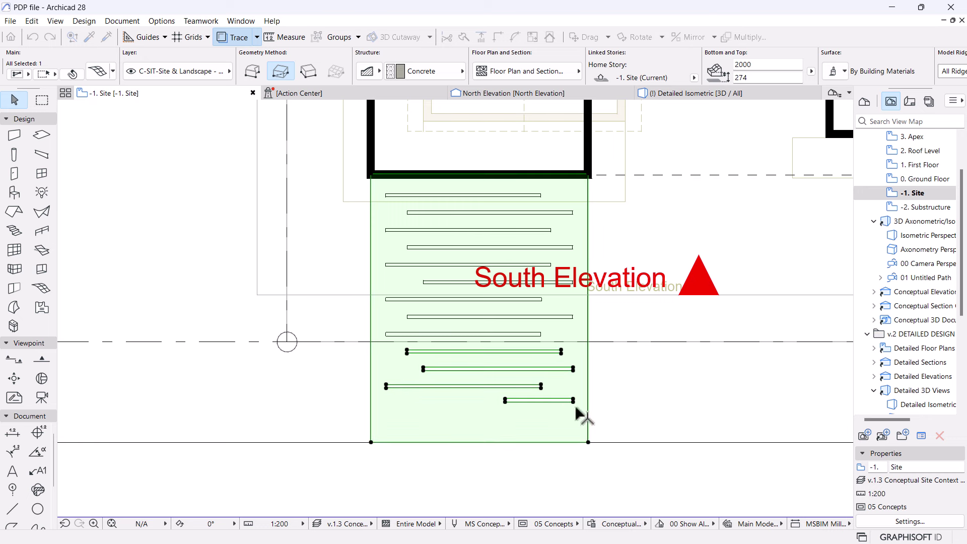
# - Subtract the fifth, sixth and seventh strips from the road out of the driveway mesh with the Magic Wand
pyautogui.click(587, 442)
pyautogui.press('space')
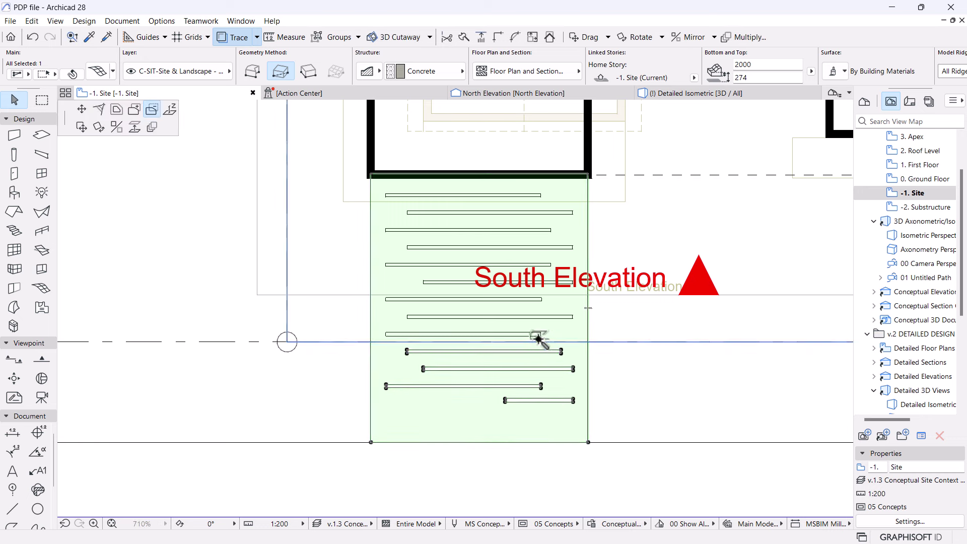
pyautogui.click(538, 335)
pyautogui.click(587, 442)
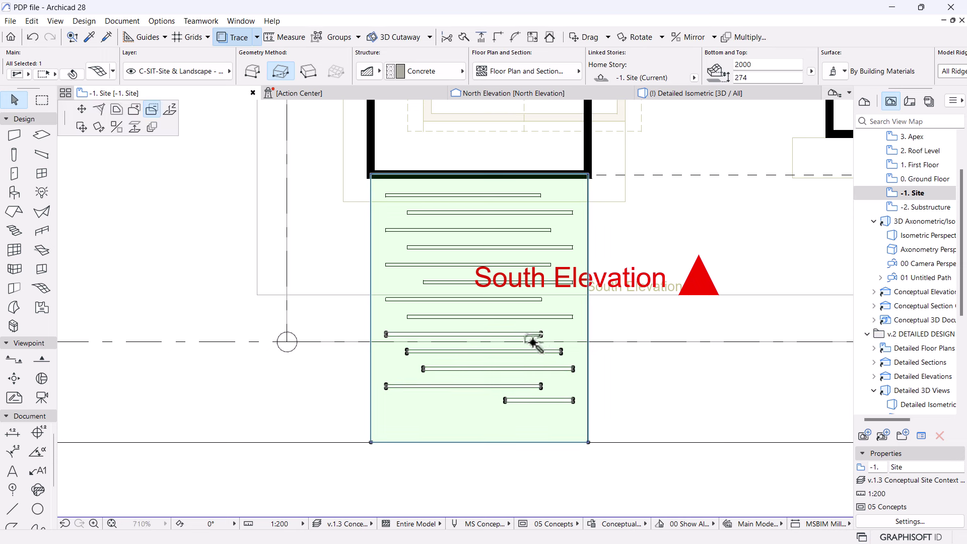
pyautogui.press('space')
pyautogui.click(529, 317)
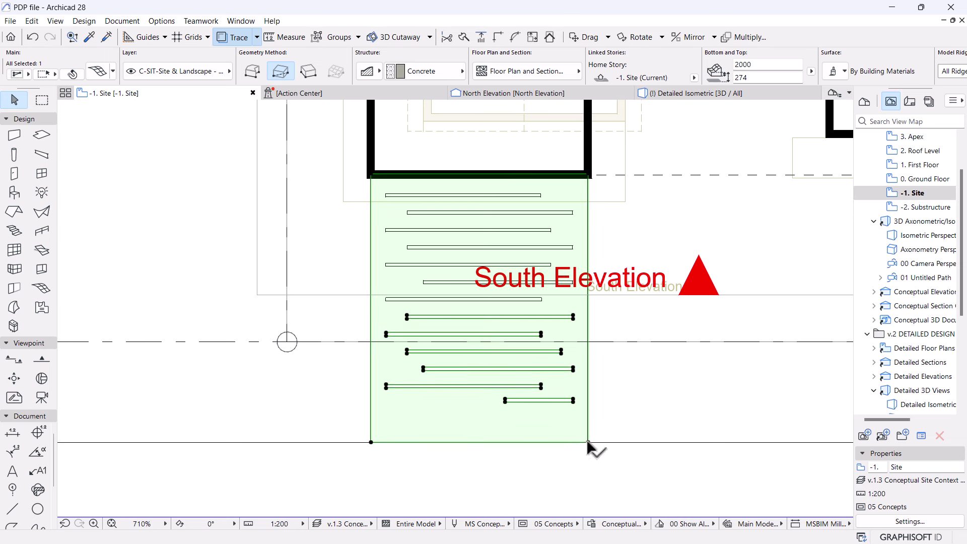
pyautogui.click(588, 442)
pyautogui.press('space')
pyautogui.click(533, 298)
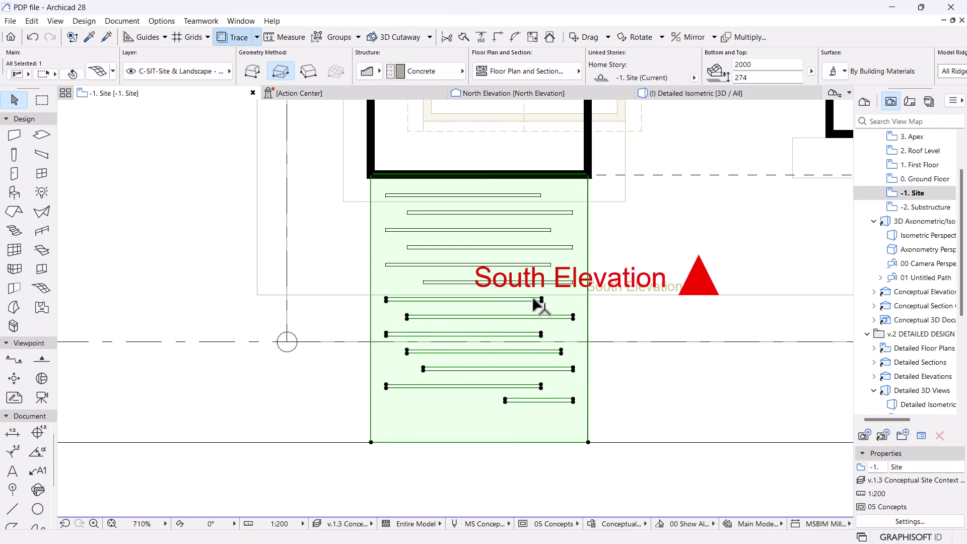
# - Subtract the eighth, ninth and tenth strips from the road out of the driveway mesh with the Magic Wand
pyautogui.click(588, 441)
pyautogui.press('space')
pyautogui.click(436, 282)
pyautogui.click(588, 442)
pyautogui.press('space')
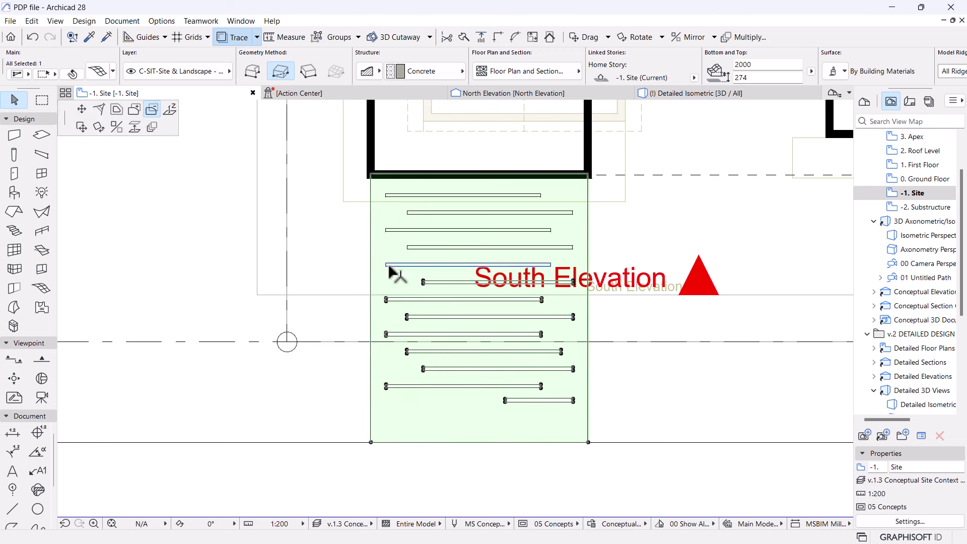
pyautogui.click(396, 265)
pyautogui.click(587, 442)
pyautogui.press('space')
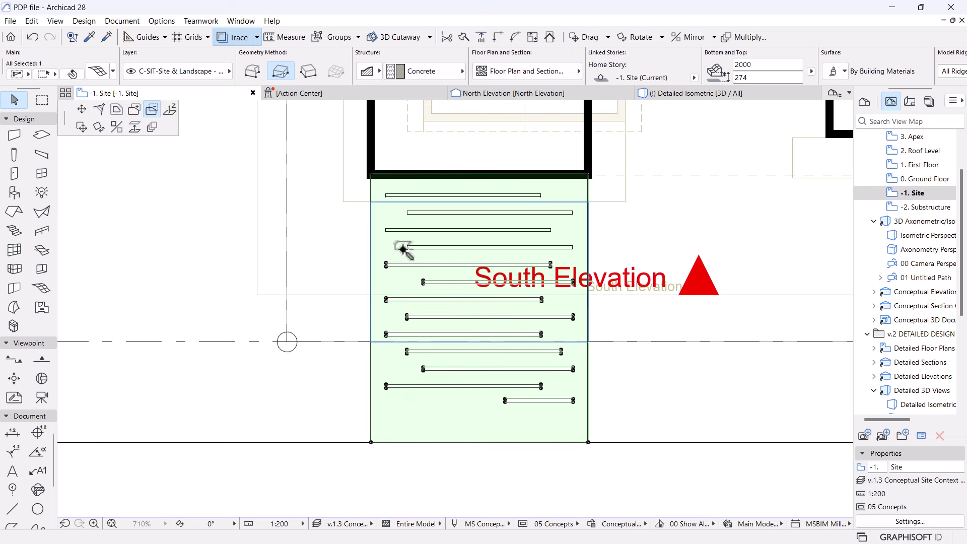
pyautogui.click(406, 247)
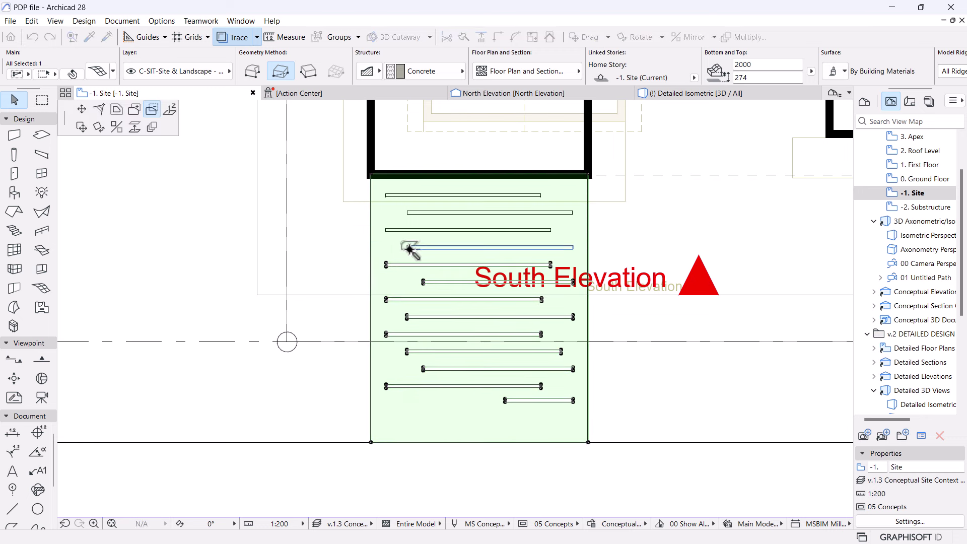
# - Subtract the eleventh and twelfth strips from the road out of the driveway mesh with the Magic Wand
pyautogui.click(587, 441)
pyautogui.press('space')
pyautogui.click(388, 230)
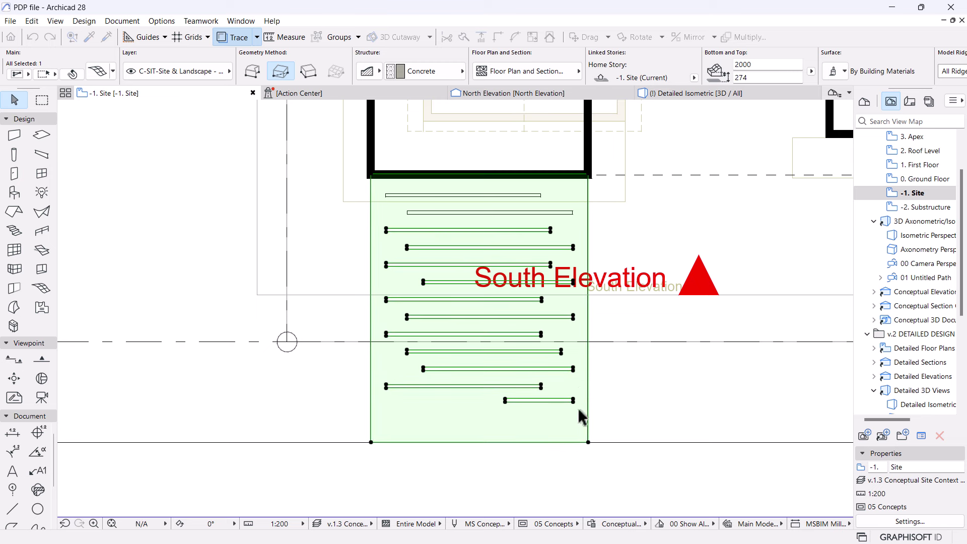
pyautogui.click(588, 441)
pyautogui.press('space')
pyautogui.click(572, 213)
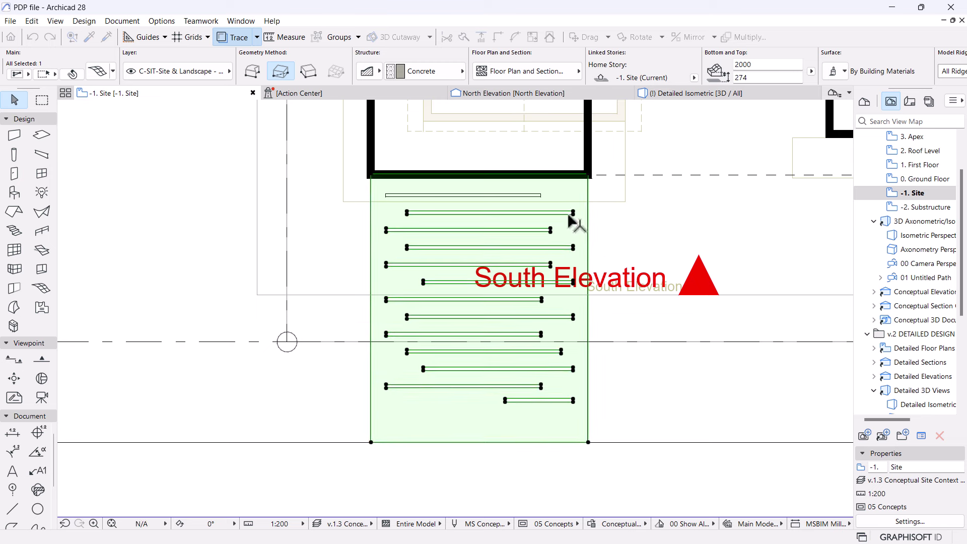
# - Subtract the strip nearest the house out of the driveway mesh with the Magic Wand
pyautogui.click(587, 441)
pyautogui.press('space')
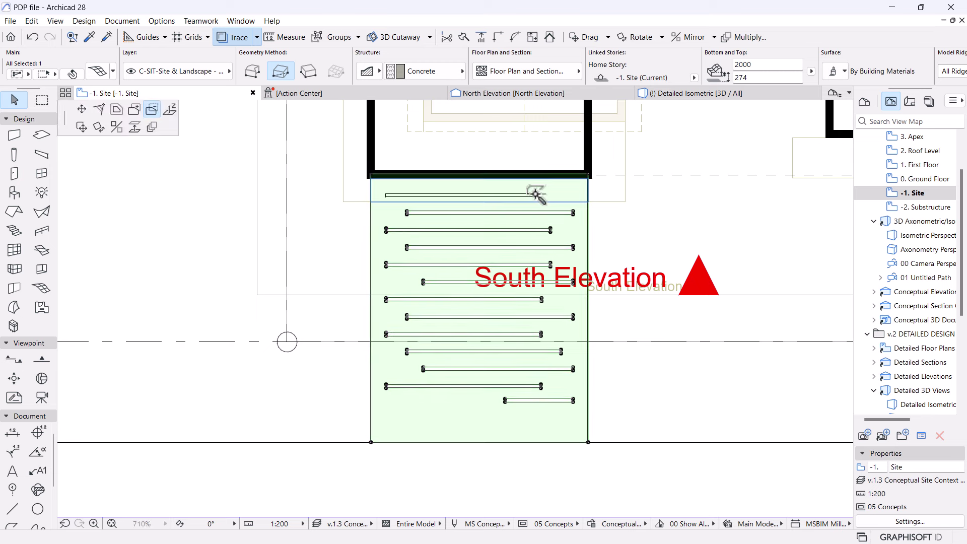
pyautogui.click(539, 195)
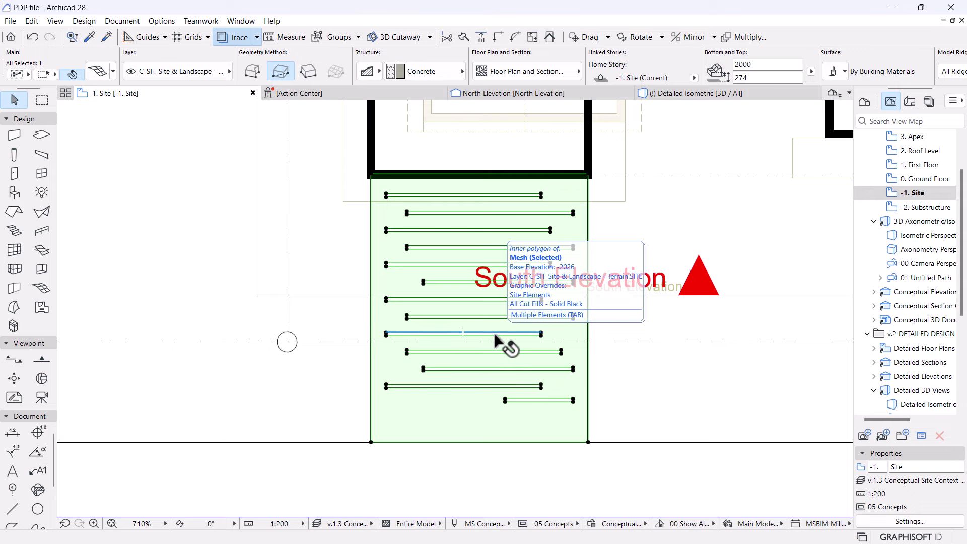
# - Delete all the slab strips from the driveway in the Detailed Isometric 3D view, leaving the mesh openings
pyautogui.click(687, 95)
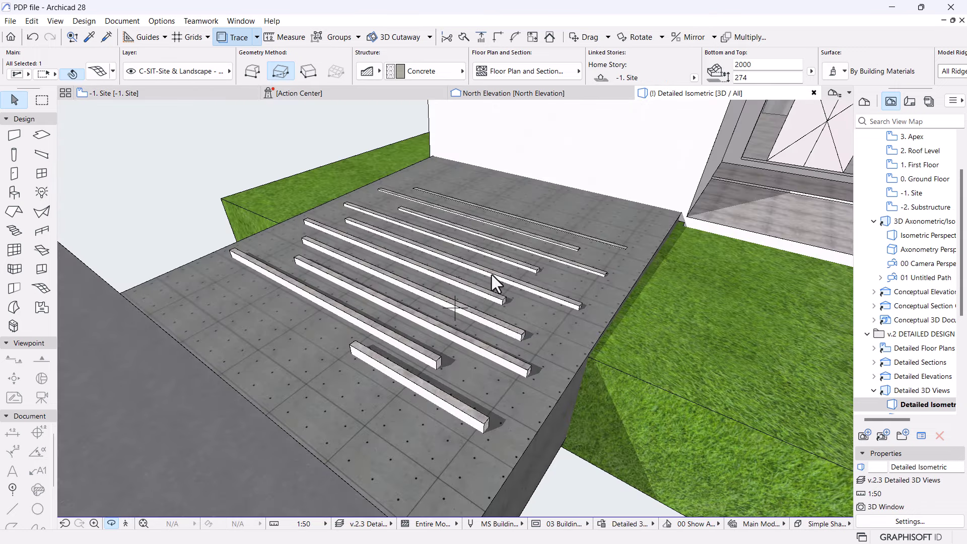
pyautogui.click(492, 274)
pyautogui.scroll(-2, 491, 274)
pyautogui.keyDown('shift'); pyautogui.moveTo(491, 274); pyautogui.dragTo(485, 331, button='middle'); pyautogui.keyUp('shift')
pyautogui.scroll(3, 485, 331)
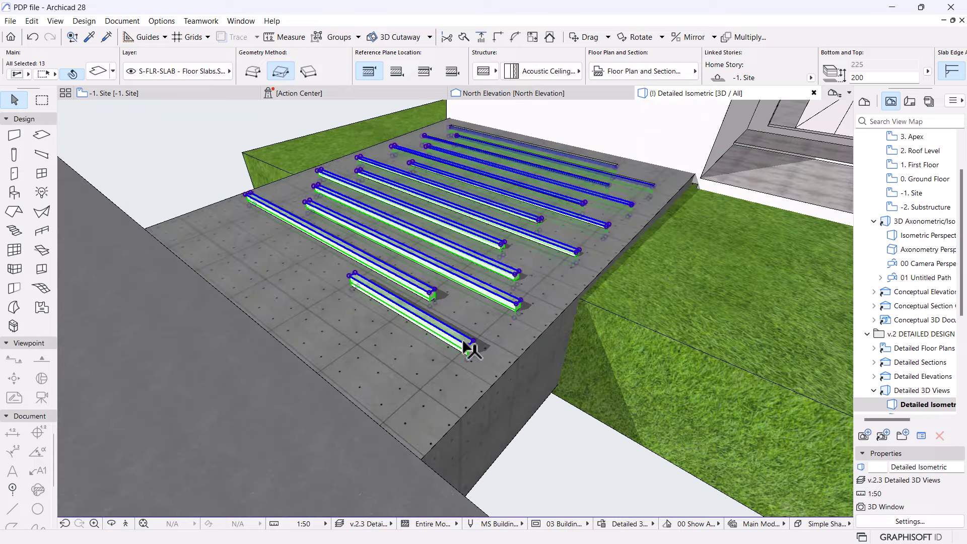
pyautogui.press('Delete')
pyautogui.scroll(-2, 422, 287)
pyautogui.keyDown('shift'); pyautogui.moveTo(422, 287); pyautogui.dragTo(403, 365, button='middle'); pyautogui.keyUp('shift')
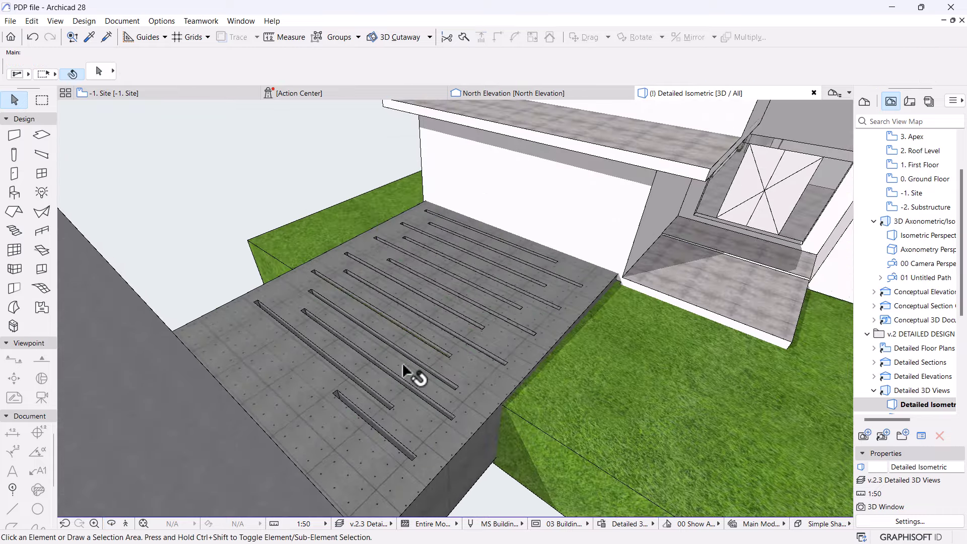
# - Drag a copy of the driveway mesh 40 mm straight down
pyautogui.keyDown('shift'); pyautogui.moveTo(427, 283); pyautogui.dragTo(509, 295, button='middle'); pyautogui.keyUp('shift')
pyautogui.click(505, 331)
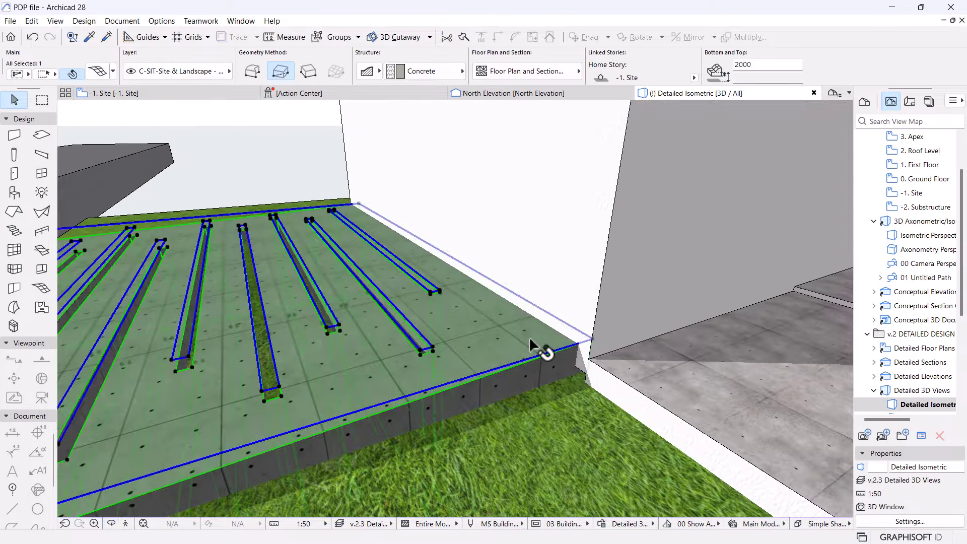
pyautogui.hotkey('ctrl', 'd')
pyautogui.click(592, 338)
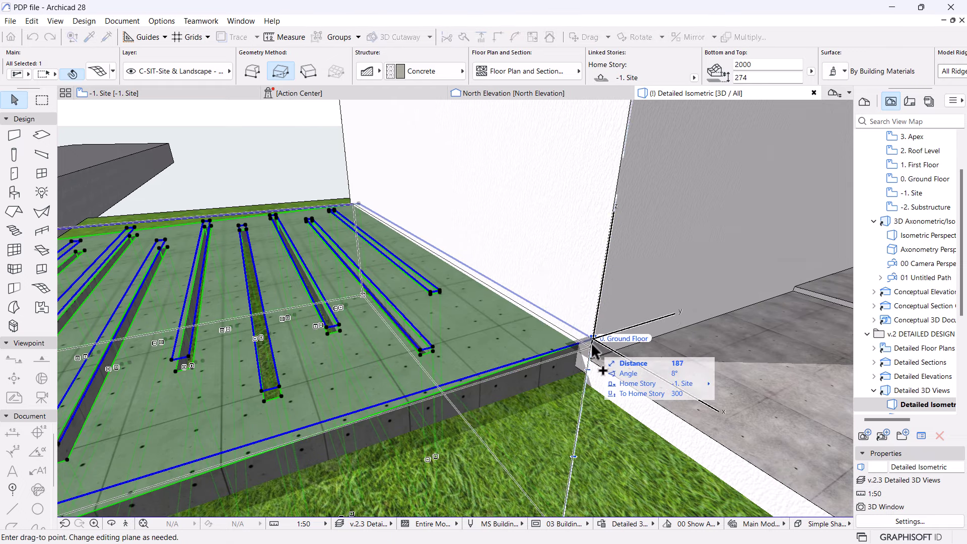
pyautogui.scroll(2, 592, 345)
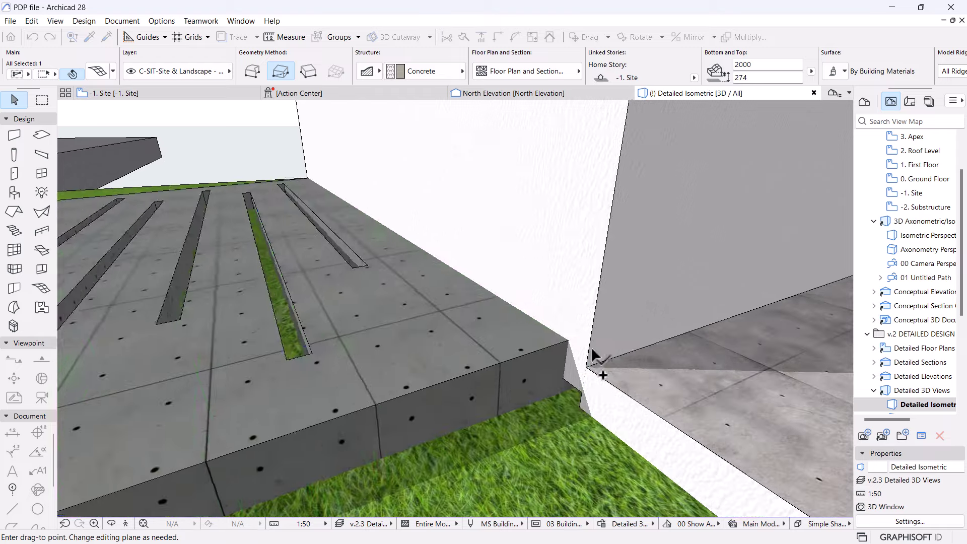
pyautogui.scroll(-2, 592, 344)
pyautogui.scroll(3, 593, 345)
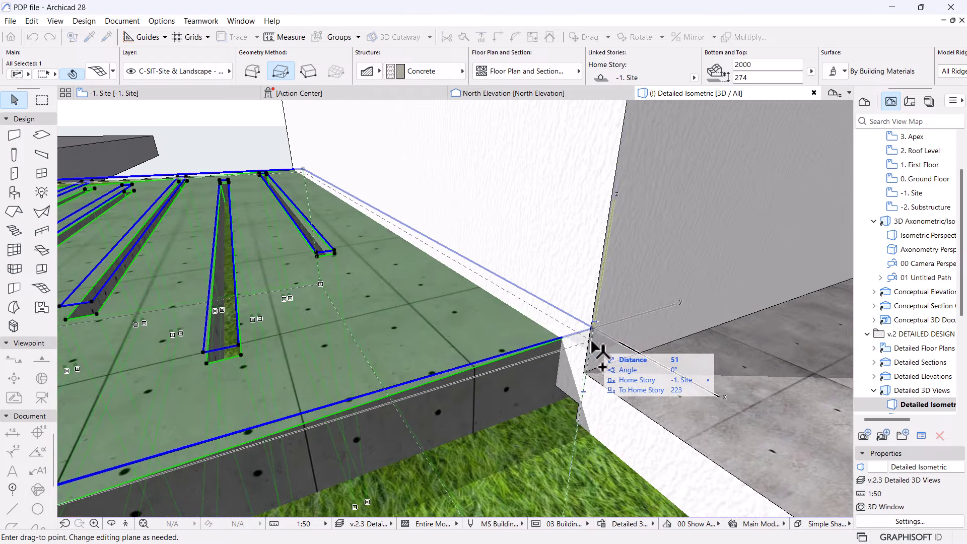
pyautogui.press('Return')
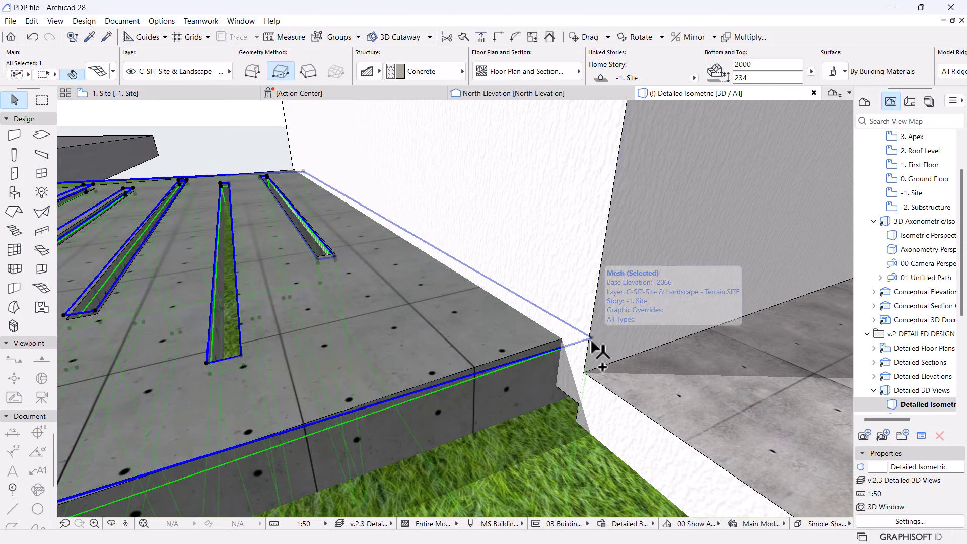
# - Close the strip openings in the lowered mesh copy by adding a rectangle between its opposite corners
pyautogui.scroll(-3, 592, 348)
pyautogui.scroll(-2, 554, 348)
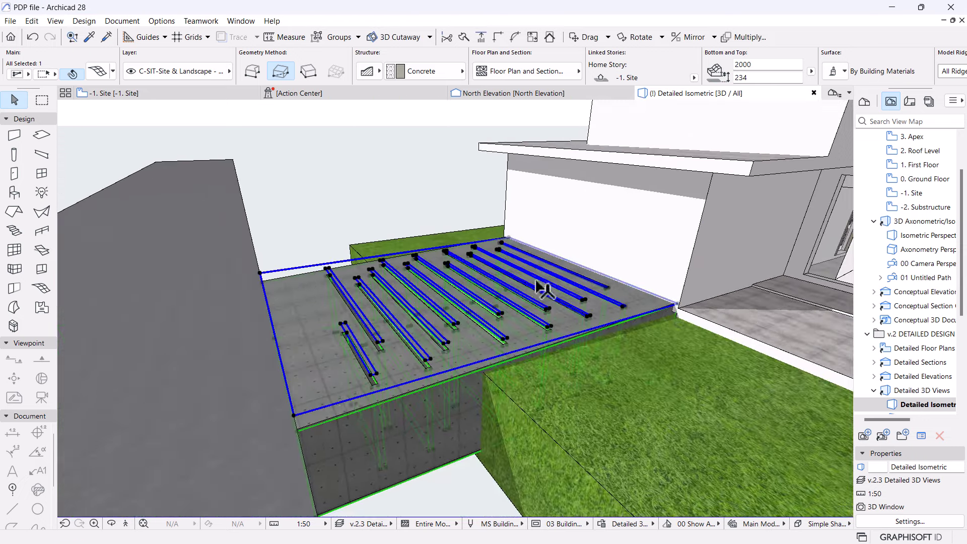
pyautogui.keyDown('shift'); pyautogui.moveTo(539, 281); pyautogui.dragTo(557, 390, button='middle'); pyautogui.keyUp('shift')
pyautogui.keyDown('shift'); pyautogui.moveTo(438, 390); pyautogui.dragTo(602, 406, button='middle'); pyautogui.keyUp('shift')
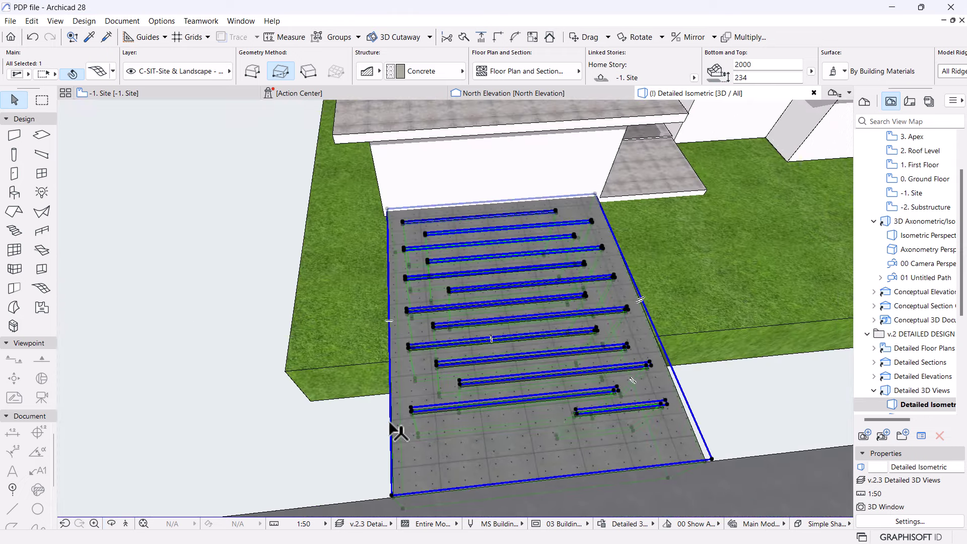
pyautogui.keyDown('shift'); pyautogui.moveTo(609, 453); pyautogui.dragTo(704, 453, button='middle'); pyautogui.keyUp('shift')
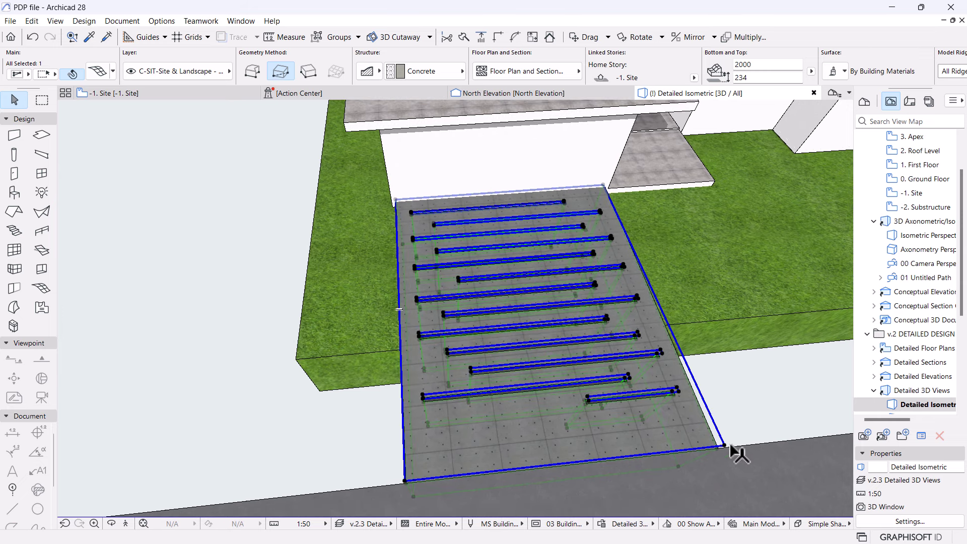
pyautogui.click(722, 447)
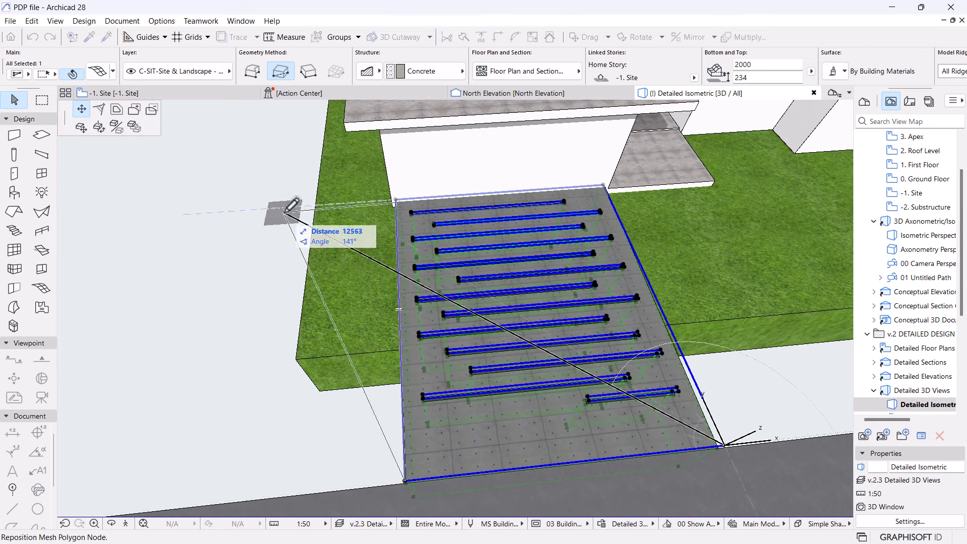
pyautogui.click(134, 109)
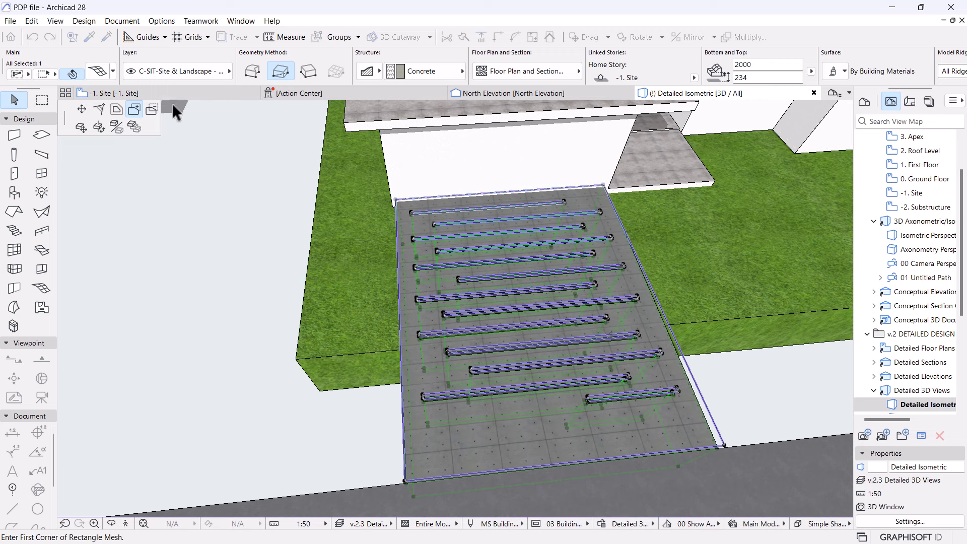
pyautogui.click(722, 446)
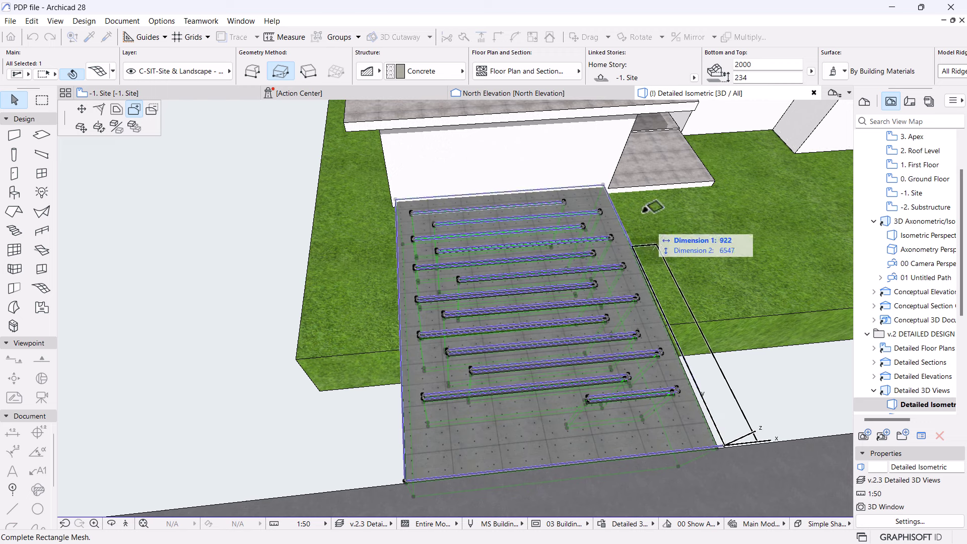
pyautogui.click(396, 198)
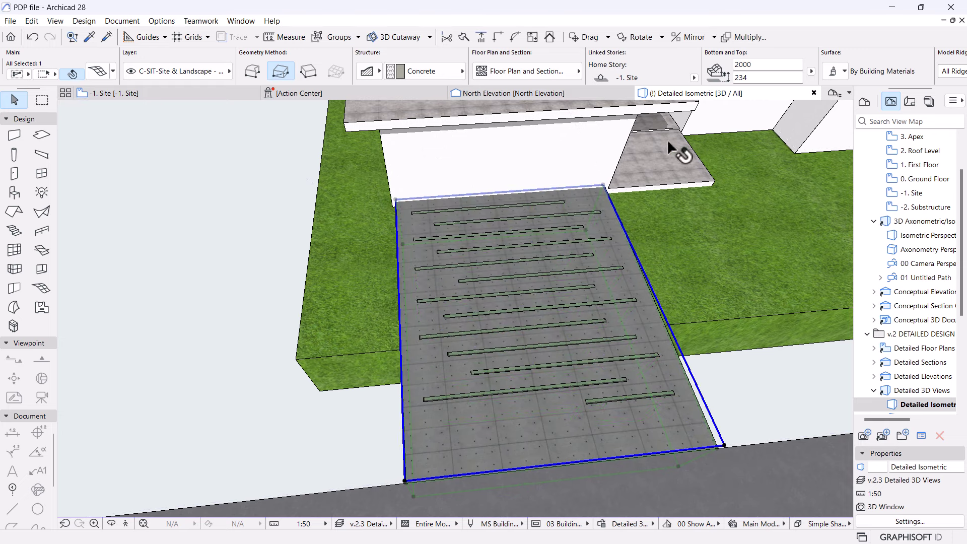
# - Override all surfaces of the lowered mesh copy with Glass - Lamp
pyautogui.click(91, 71)
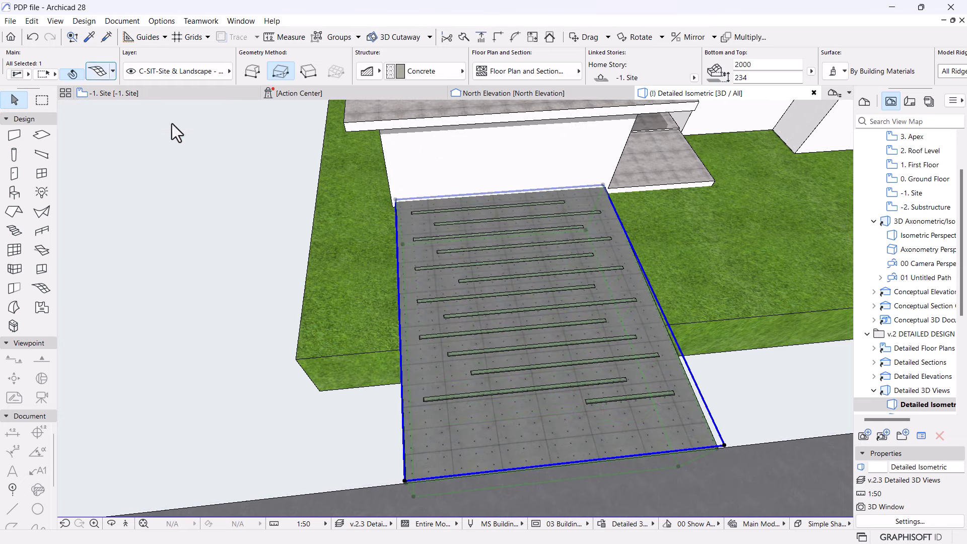
pyautogui.click(347, 360)
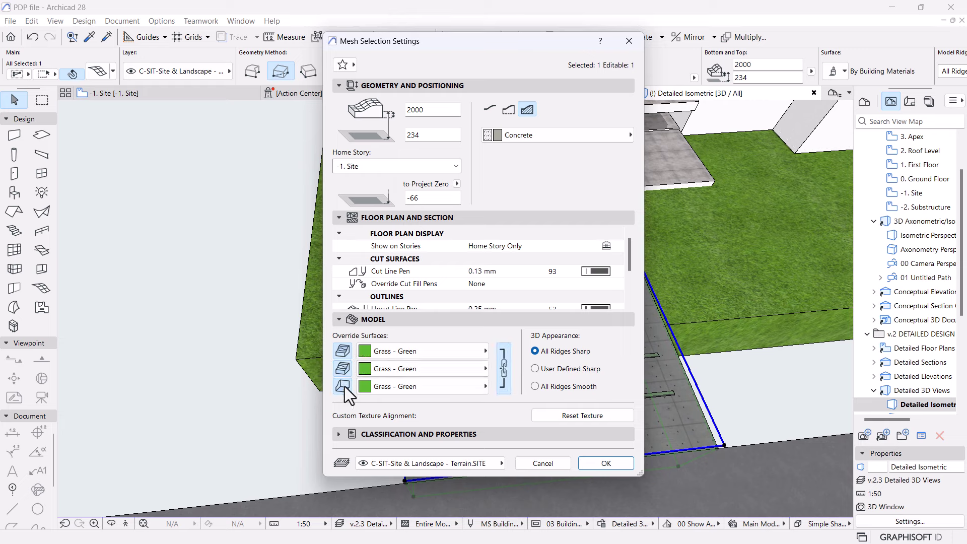
pyautogui.click(409, 354)
pyautogui.write('glas')
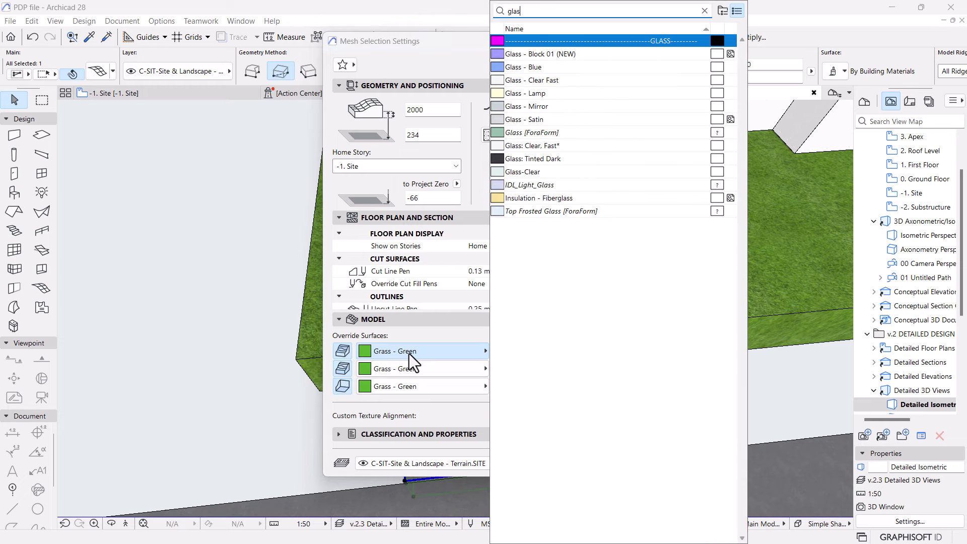
pyautogui.click(524, 94)
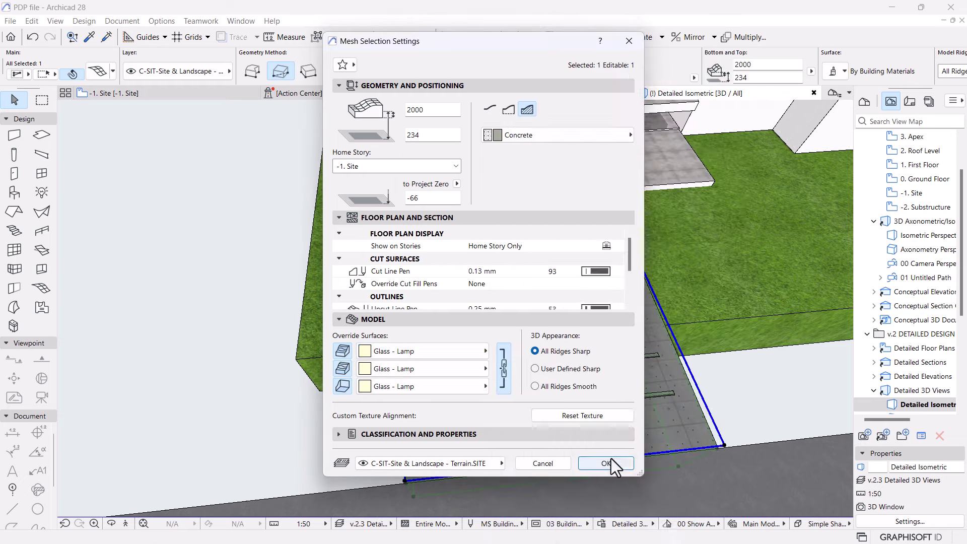
pyautogui.click(611, 462)
# - Offset all edges of the Glass - Lamp mesh slightly inward so it sits inside the driveway's outline
pyautogui.scroll(-5, 541, 333)
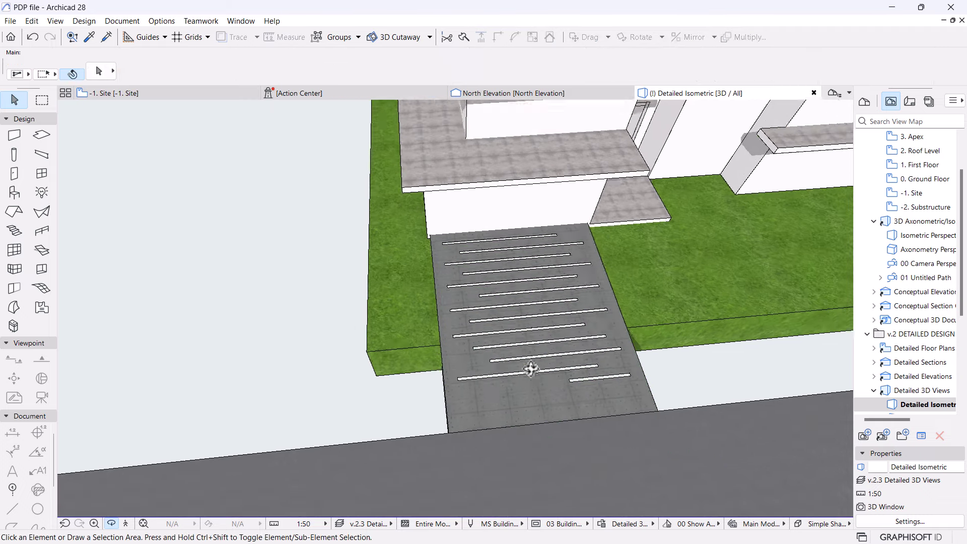
pyautogui.keyDown('shift'); pyautogui.moveTo(643, 504); pyautogui.dragTo(721, 326, button='middle'); pyautogui.keyUp('shift')
pyautogui.scroll(3, 608, 304)
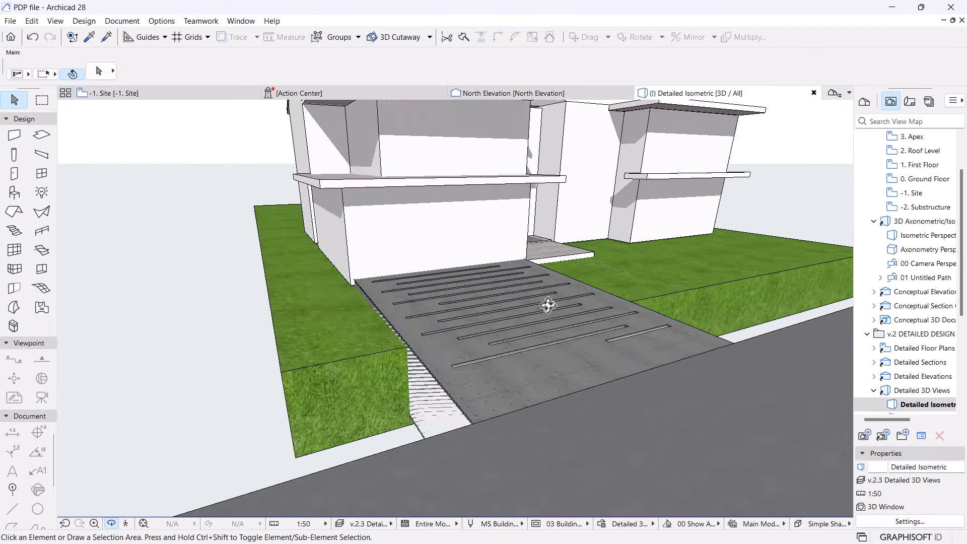
pyautogui.scroll(6, 425, 369)
pyautogui.click(437, 446)
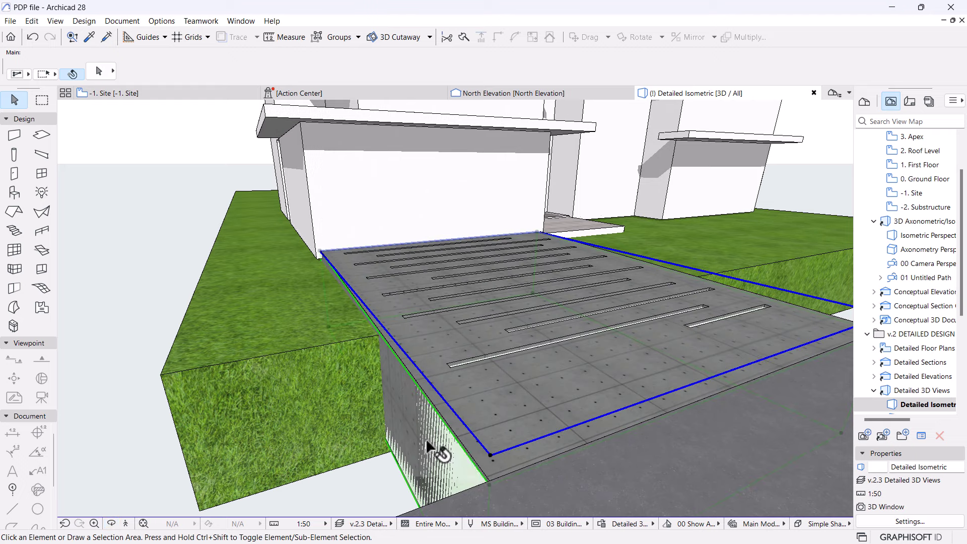
pyautogui.click(478, 442)
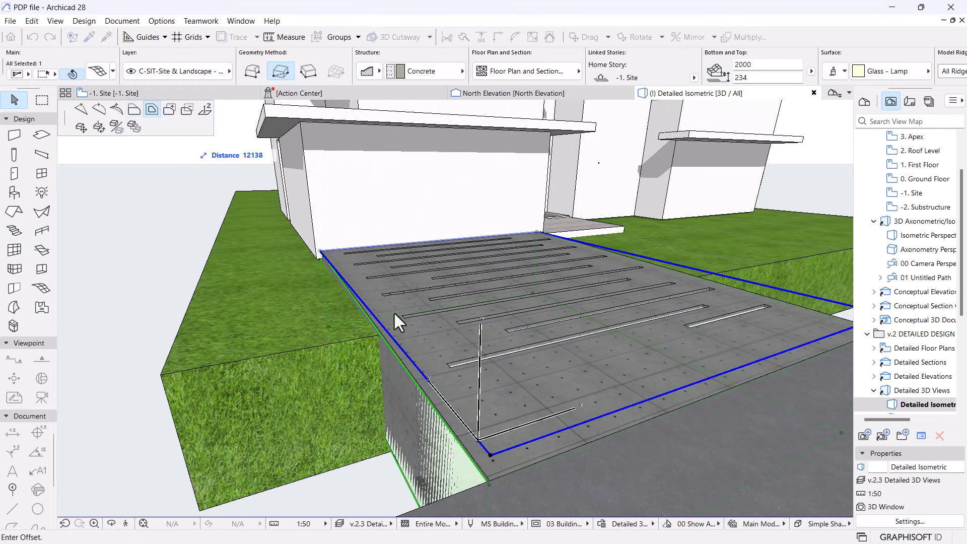
pyautogui.click(440, 372)
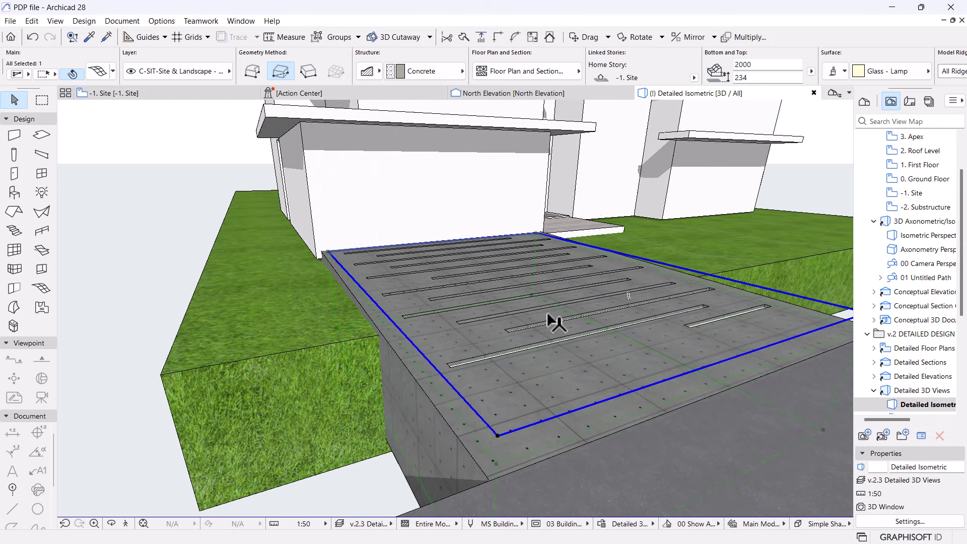
# - Set the height of the concrete driveway mesh with the strip openings to 300 mm
pyautogui.keyDown('shift'); pyautogui.moveTo(574, 322); pyautogui.dragTo(684, 299, button='middle'); pyautogui.keyUp('shift')
pyautogui.keyDown('shift'); pyautogui.moveTo(415, 305); pyautogui.dragTo(494, 423, button='middle'); pyautogui.keyUp('shift')
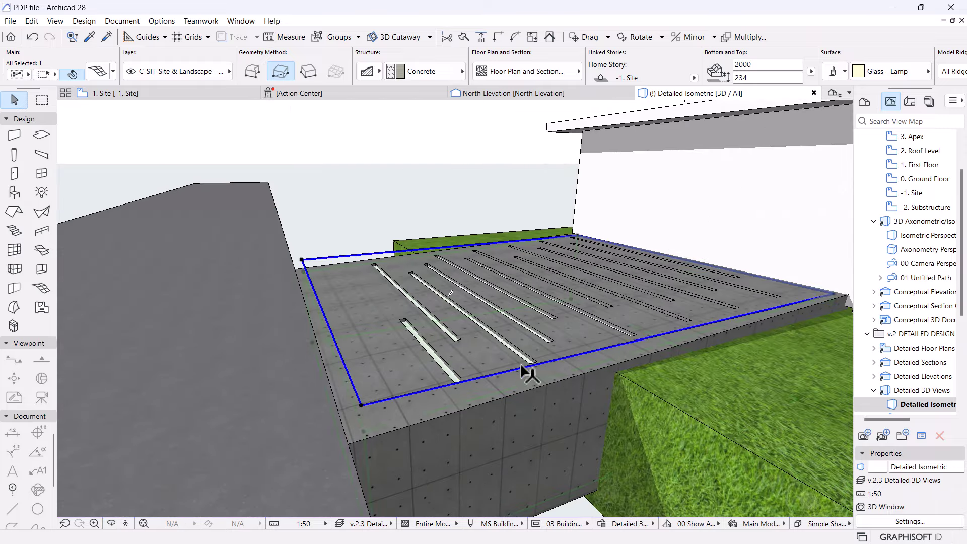
pyautogui.keyDown('shift'); pyautogui.moveTo(524, 370); pyautogui.dragTo(457, 451, button='middle'); pyautogui.keyUp('shift')
pyautogui.press('Escape')
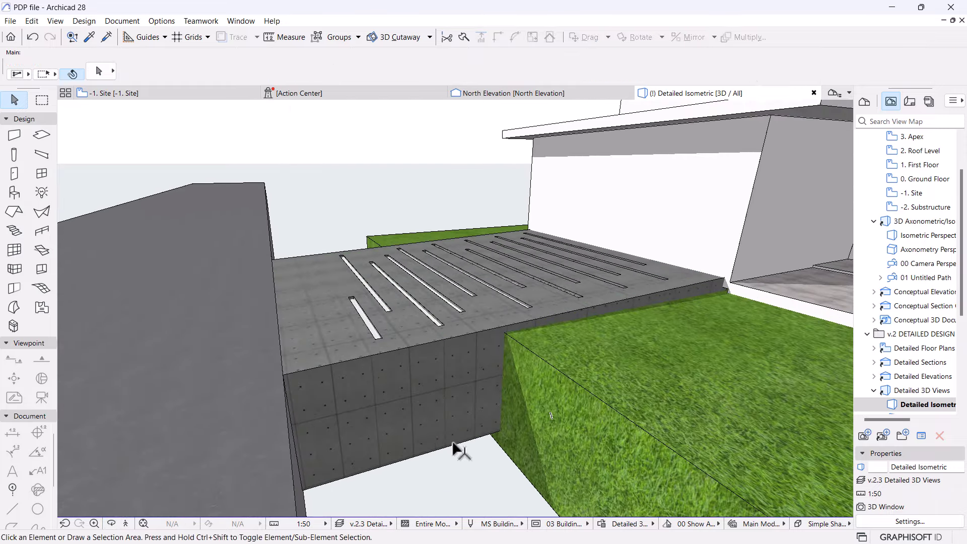
pyautogui.click(466, 370)
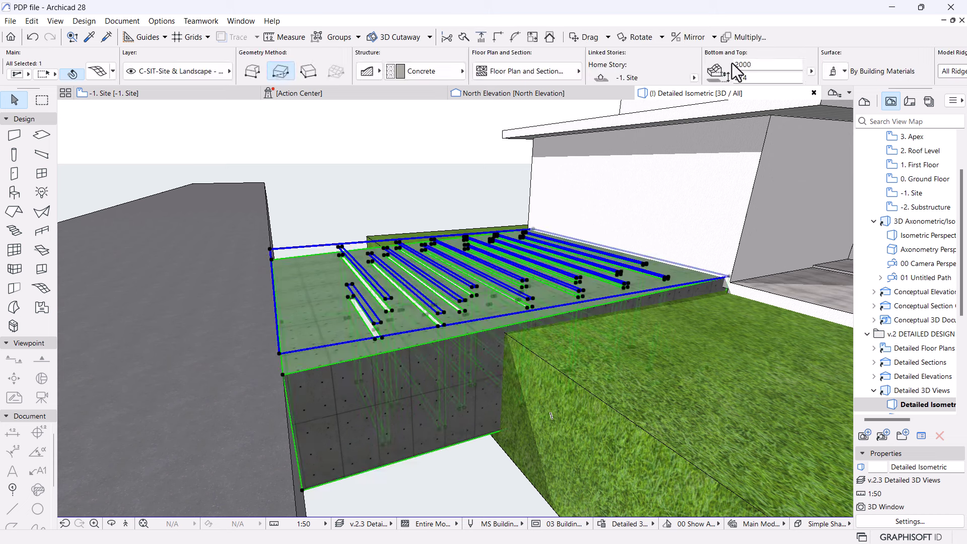
pyautogui.click(772, 64)
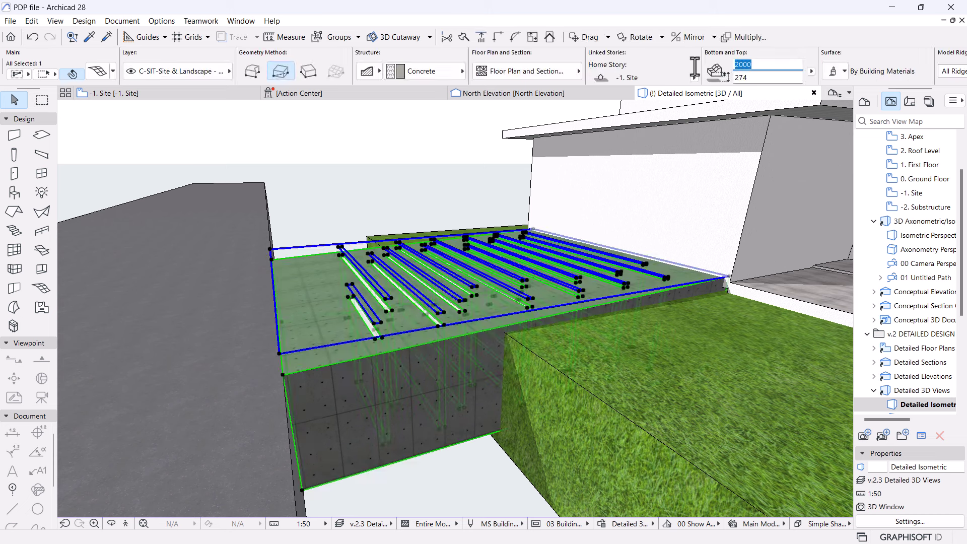
pyautogui.write('300')
pyautogui.press('Return')
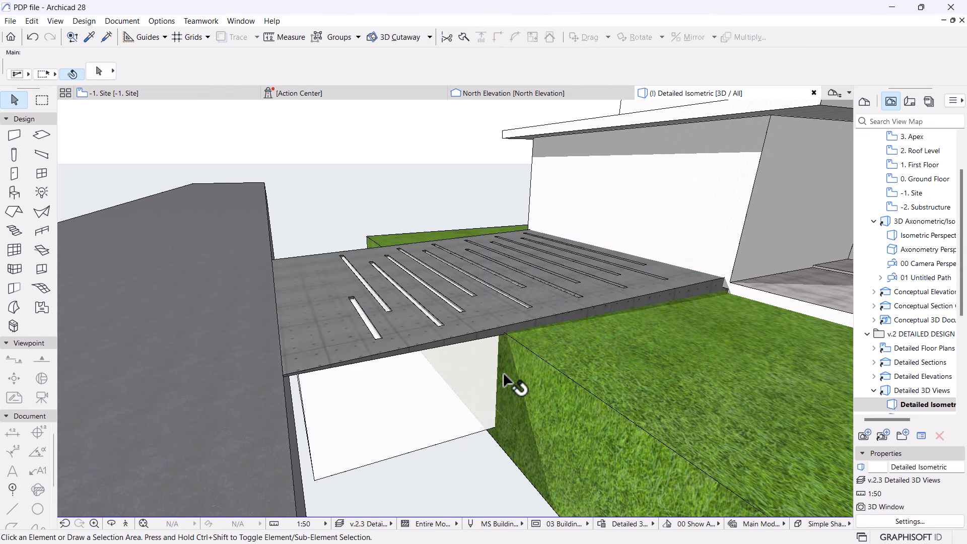
# - Set the height of the Glass - Lamp mesh beneath the driveway to 300 mm
pyautogui.click(477, 392)
pyautogui.click(755, 76)
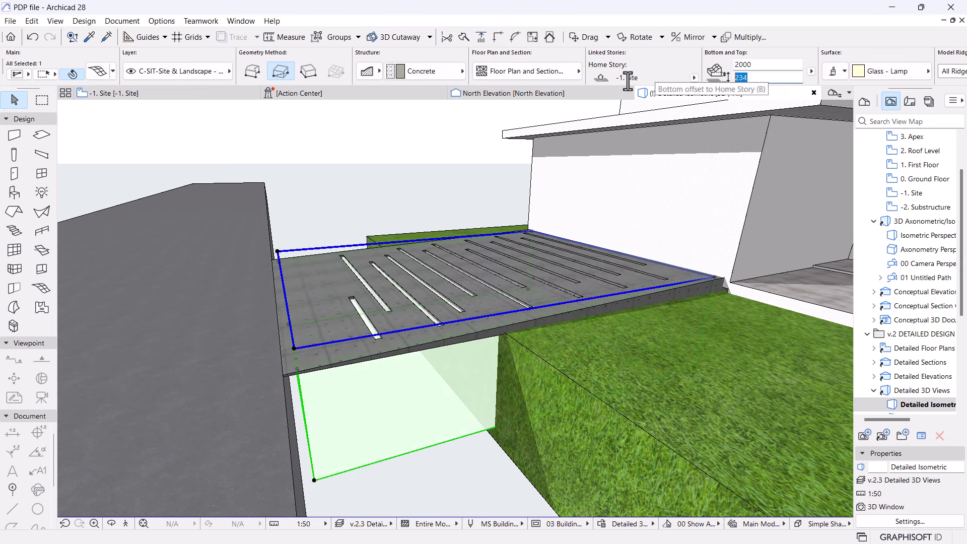
pyautogui.write('300')
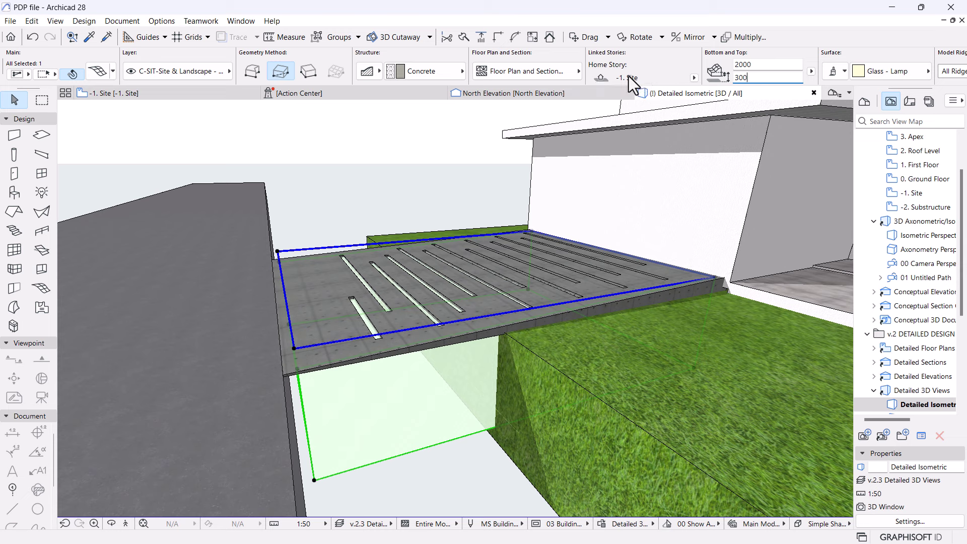
pyautogui.hotkey('ctrl', 'z')
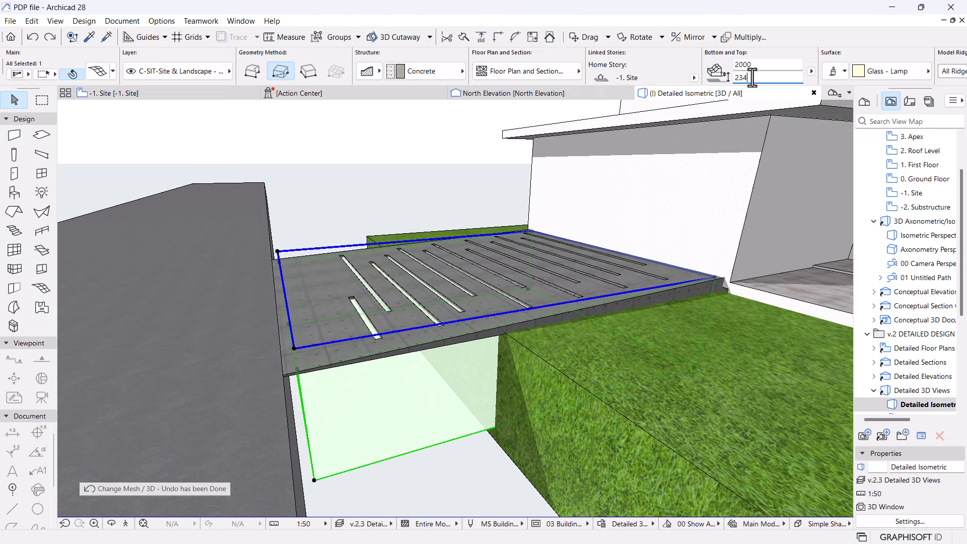
pyautogui.write('300')
pyautogui.press('Return')
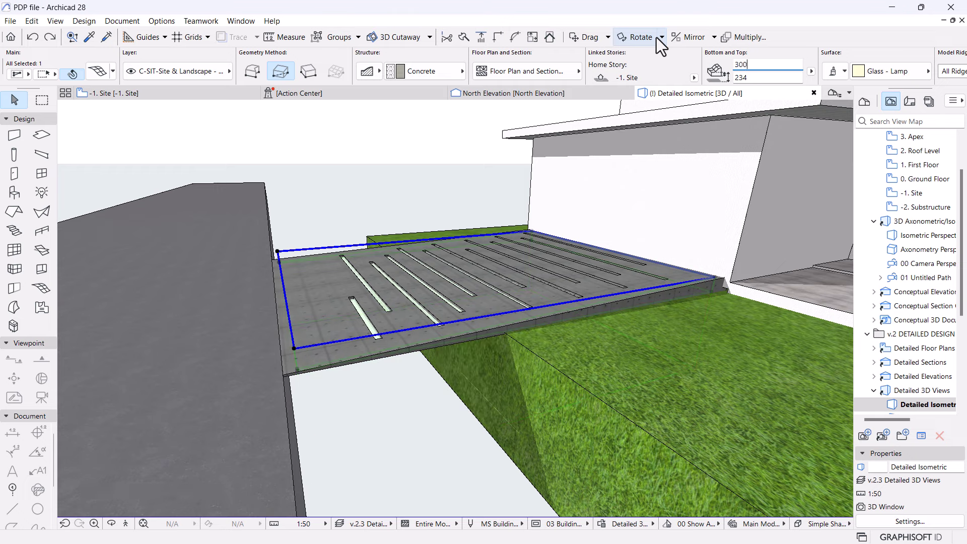
# - Examine the driveway with its light strips in 3D from the road, the side and above
pyautogui.press('Escape')
pyautogui.keyDown('shift'); pyautogui.moveTo(587, 271); pyautogui.dragTo(400, 353, button='middle'); pyautogui.keyUp('shift')
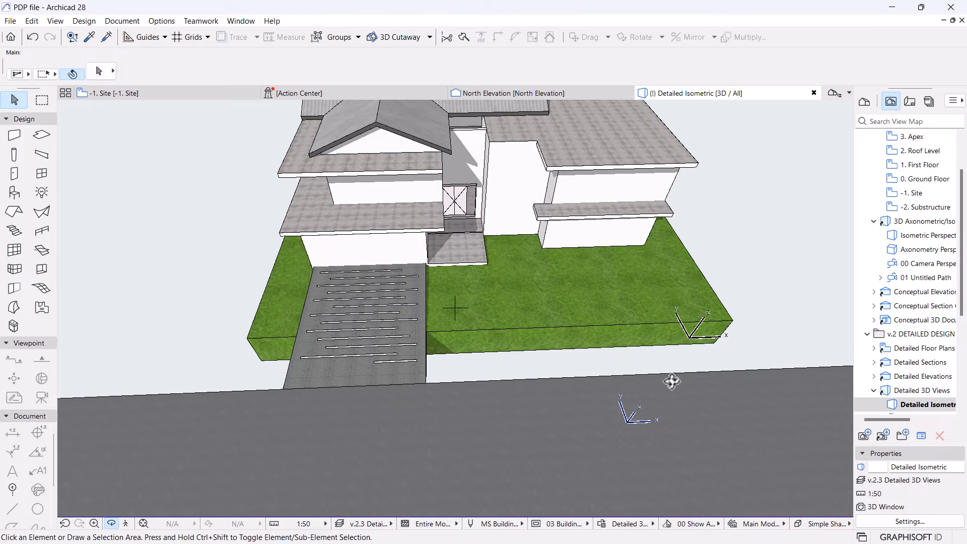
pyautogui.keyDown('shift'); pyautogui.moveTo(294, 364); pyautogui.dragTo(510, 443, button='middle'); pyautogui.keyUp('shift')
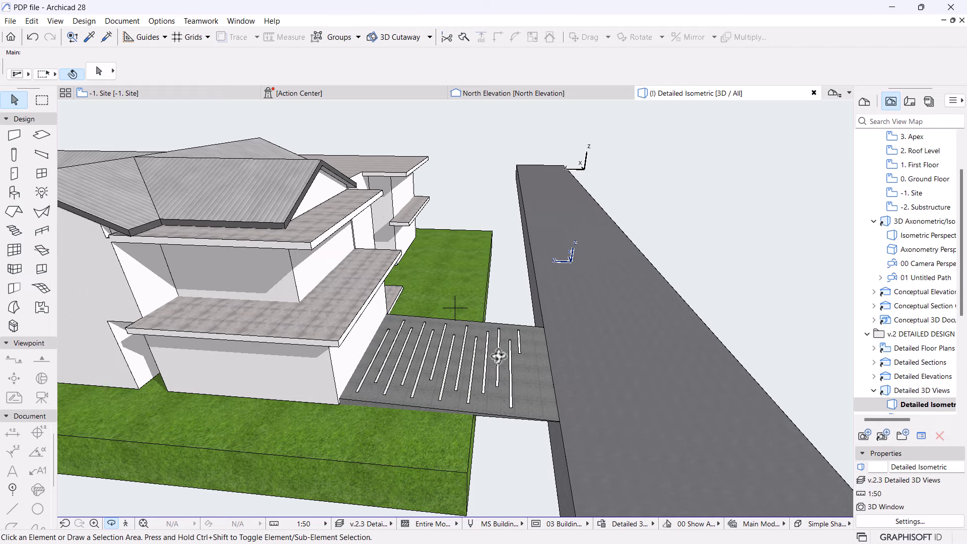
pyautogui.keyDown('shift'); pyautogui.moveTo(640, 406); pyautogui.dragTo(217, 395, button='middle'); pyautogui.keyUp('shift')
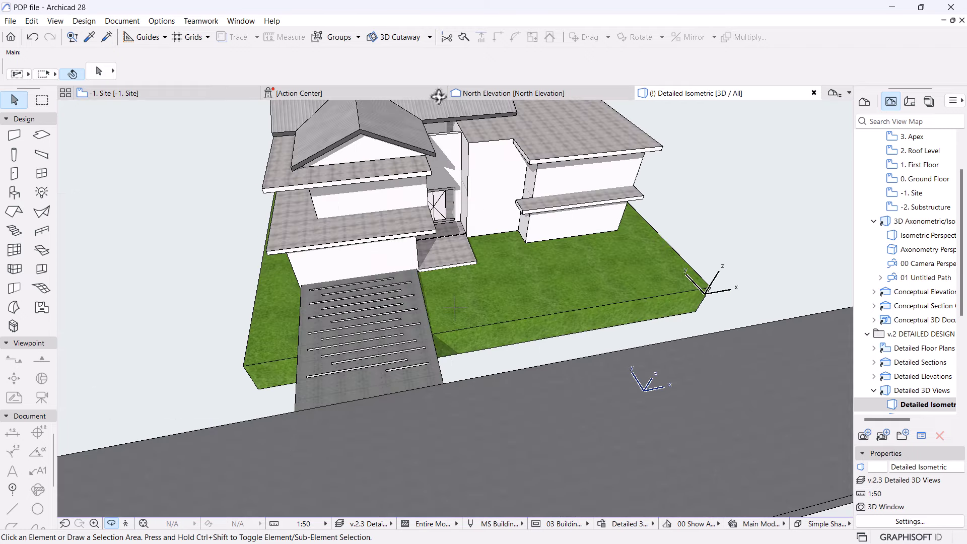
pyautogui.keyDown('shift'); pyautogui.moveTo(661, 328); pyautogui.dragTo(630, 455, button='middle'); pyautogui.keyUp('shift')
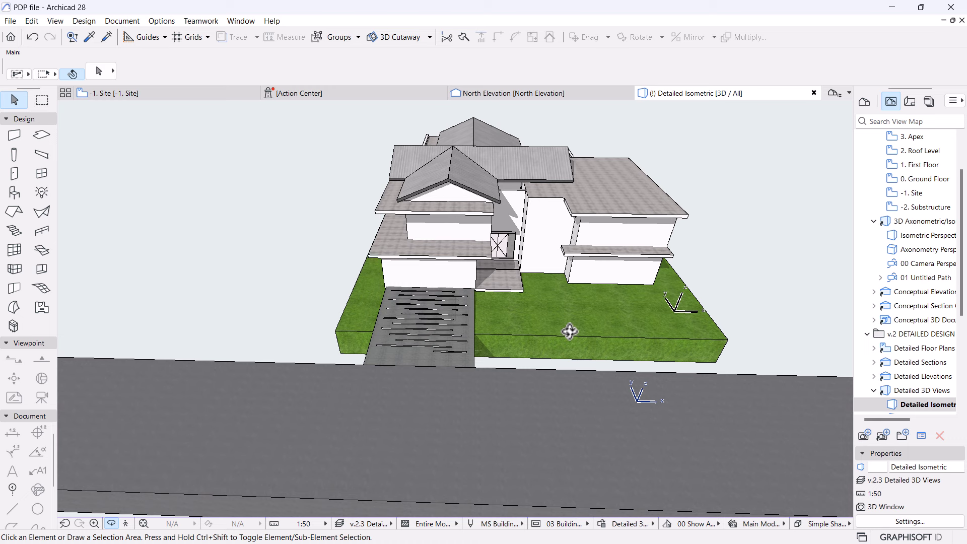
pyautogui.scroll(3, 570, 331)
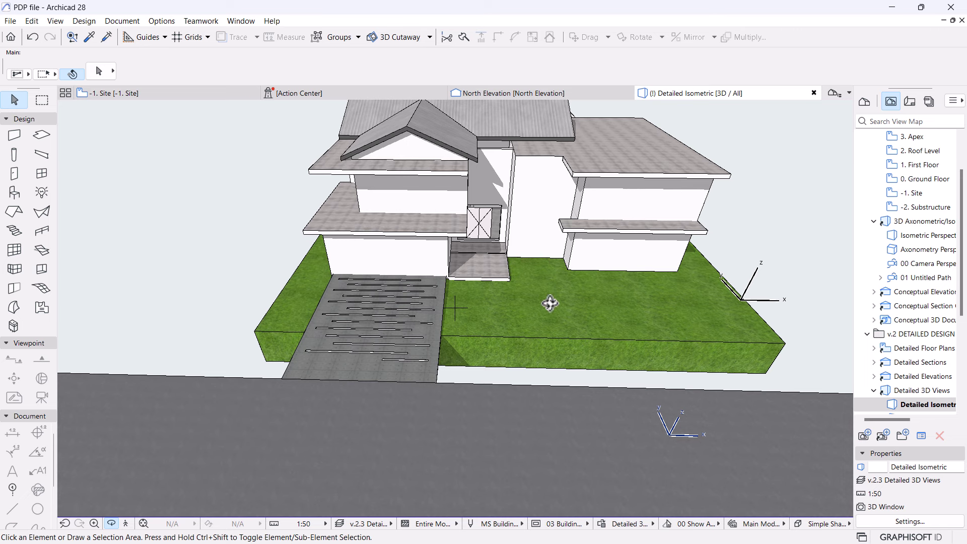
pyautogui.moveTo(549, 302); pyautogui.dragTo(341, 397)
# - Switch to the -1. Site floor plan and clear the driveway mesh selection
pyautogui.click(126, 93)
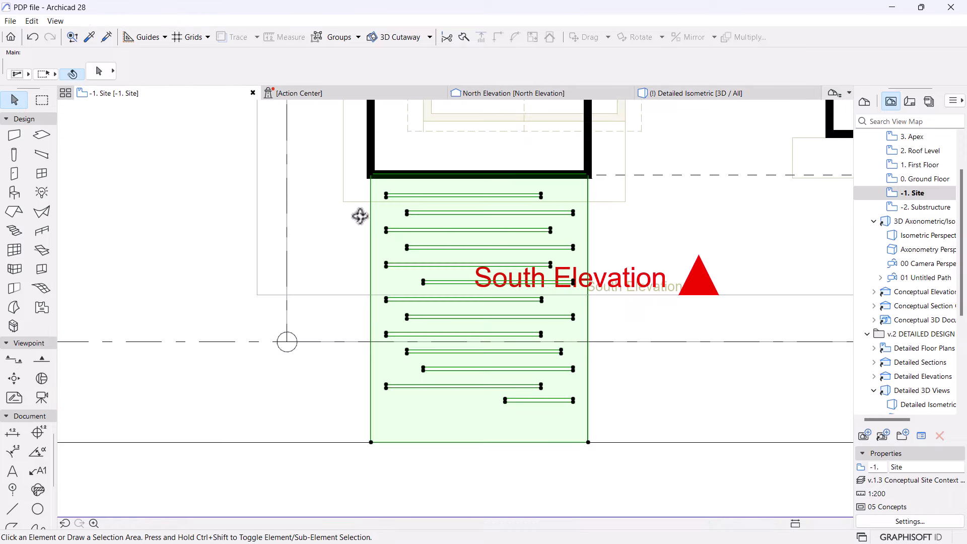
pyautogui.click(460, 302)
pyautogui.scroll(-5, 509, 338)
pyautogui.scroll(1, 486, 328)
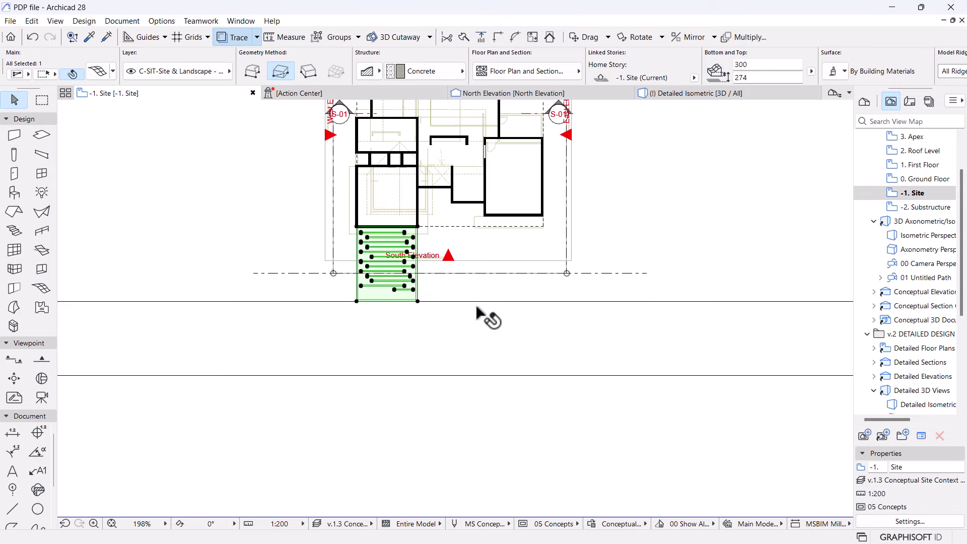
pyautogui.click(457, 296)
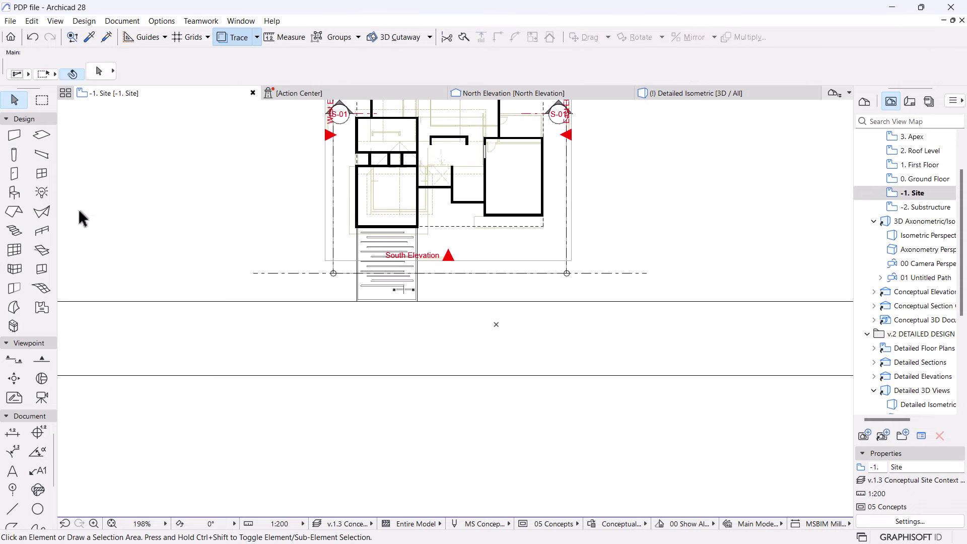
# - Set up the Slab tool with a basic single-material structure and Concrete as its building material
pyautogui.click(40, 135)
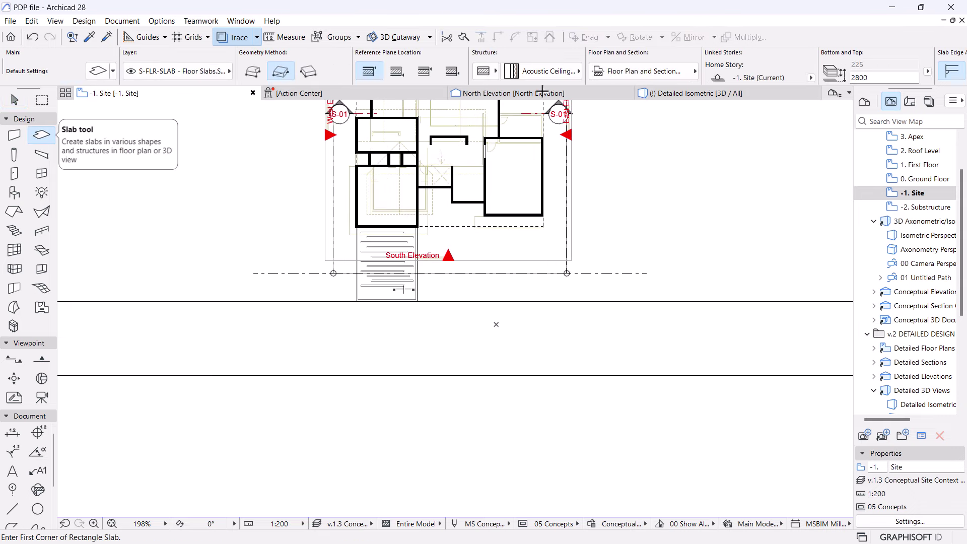
pyautogui.click(521, 74)
pyautogui.click(484, 71)
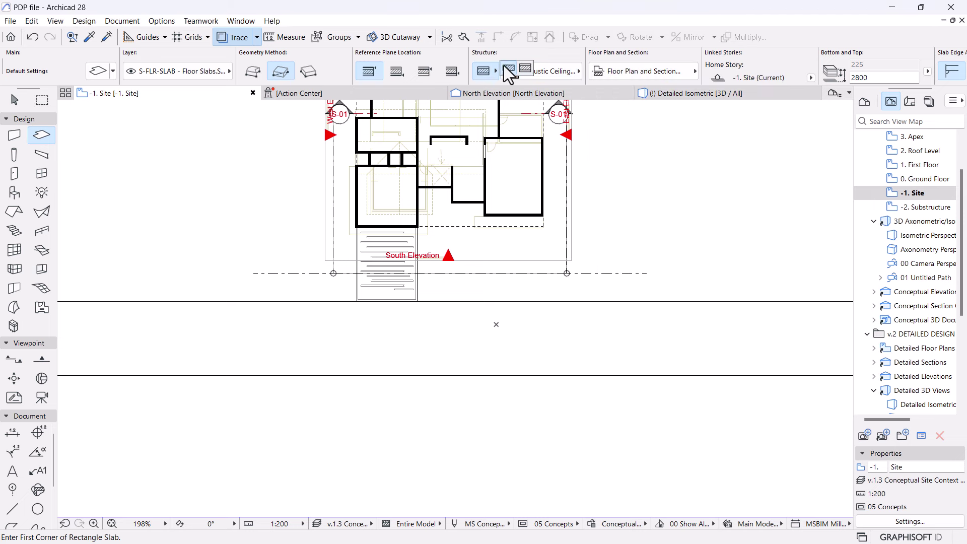
pyautogui.click(539, 72)
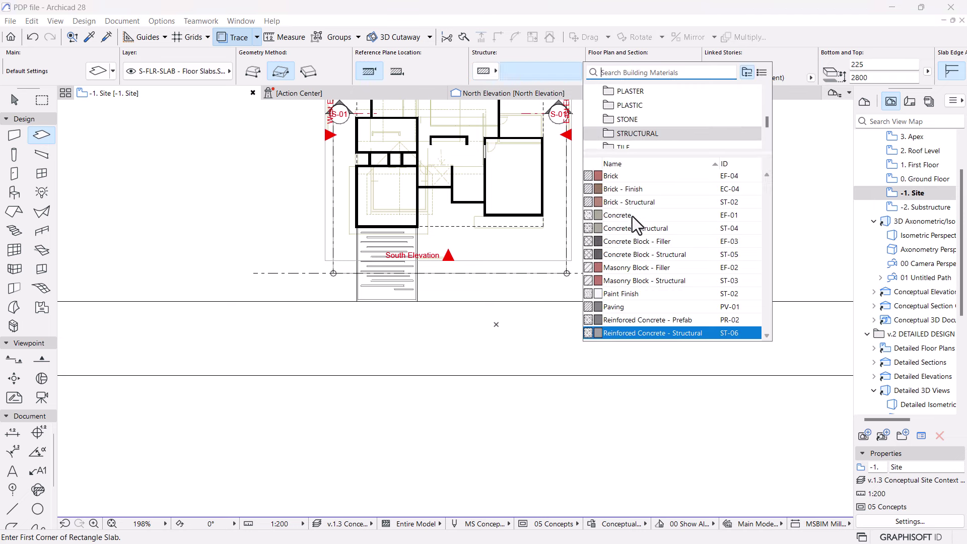
pyautogui.write('con')
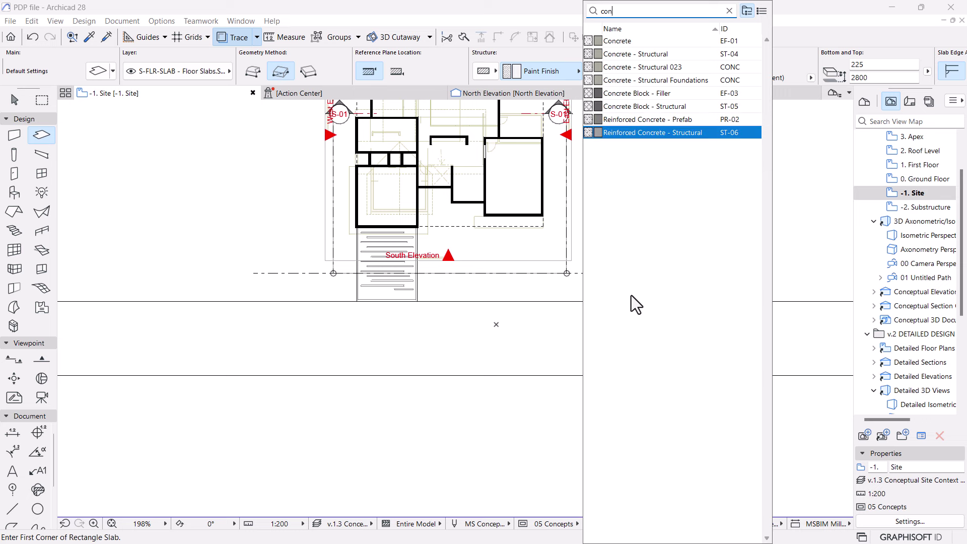
pyautogui.click(657, 50)
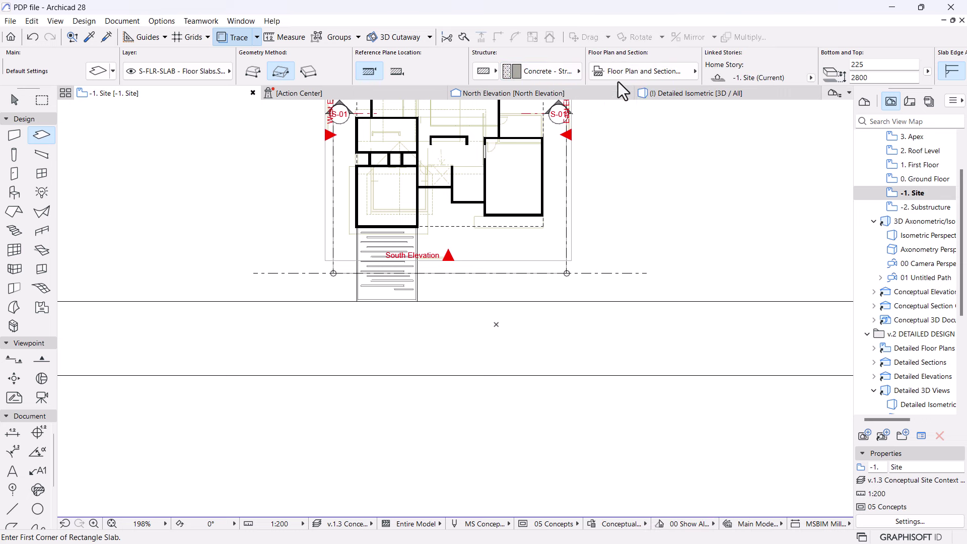
pyautogui.click(569, 73)
pyautogui.click(624, 215)
# - Draw a long rectangular slab along the road's edge, starting at the driveway's lower-right corner and extending east past the site
pyautogui.scroll(6, 405, 351)
pyautogui.click(419, 326)
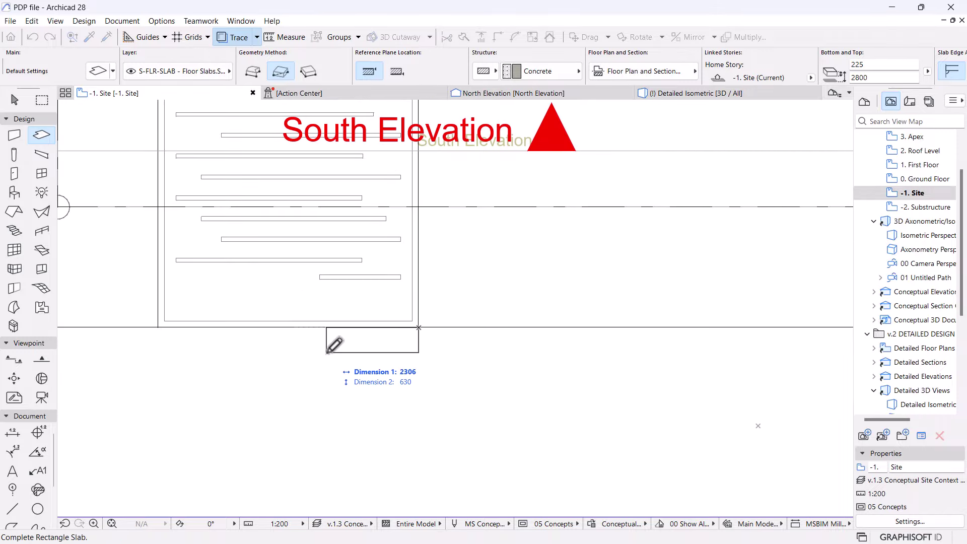
pyautogui.scroll(-6, 336, 345)
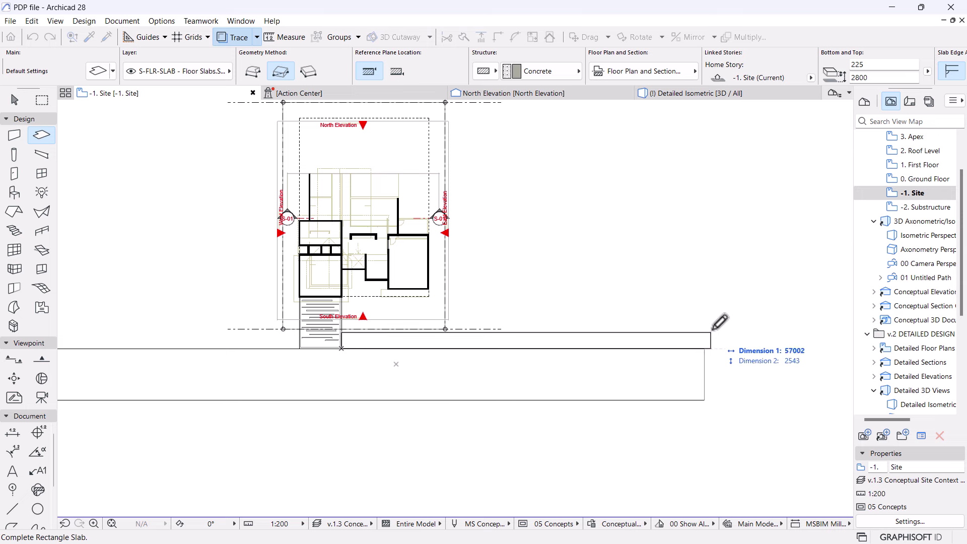
pyautogui.click(703, 330)
pyautogui.scroll(4, 453, 337)
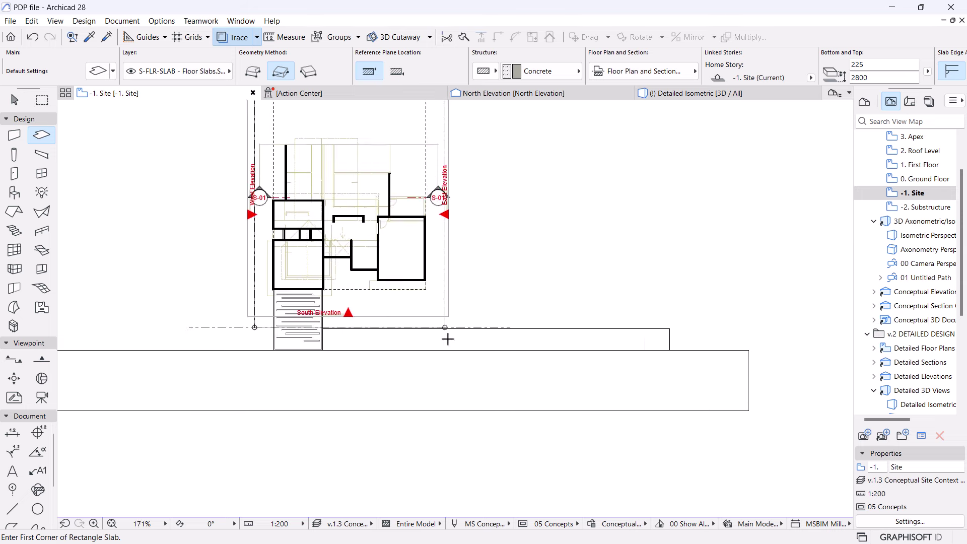
# - Offset the new slab's upper edge to align with the southern site boundary line
pyautogui.click(492, 315)
pyautogui.click(492, 315)
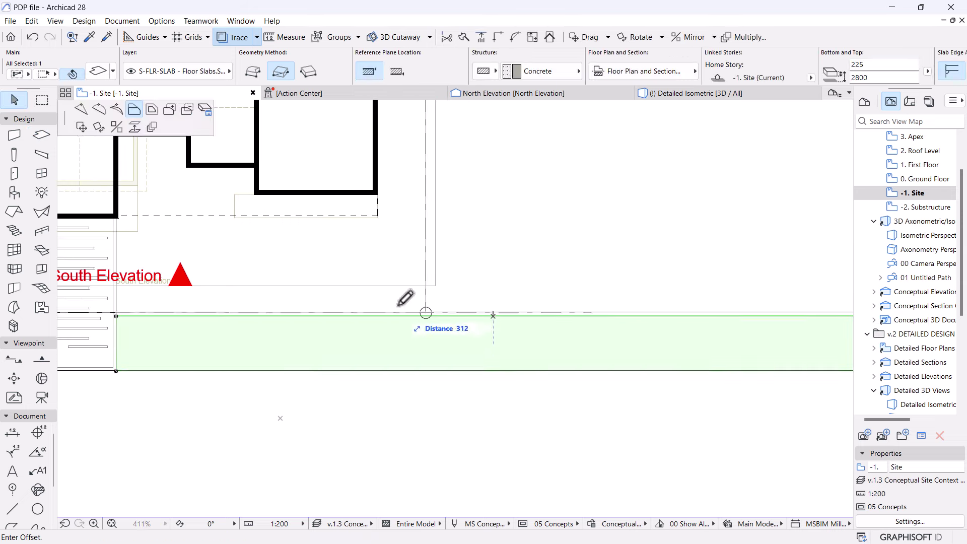
pyautogui.scroll(5, 399, 305)
pyautogui.click(485, 329)
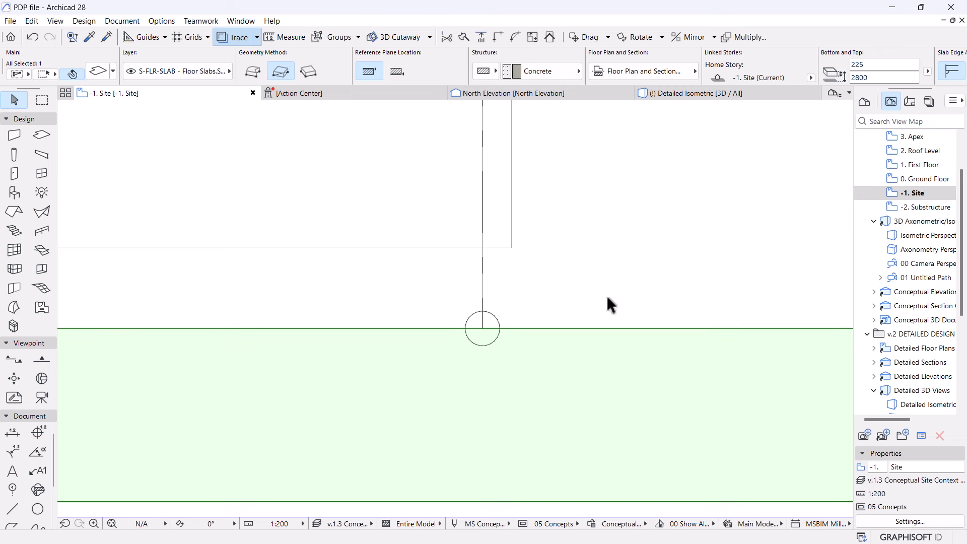
pyautogui.scroll(-2, 608, 304)
pyautogui.scroll(-3, 607, 303)
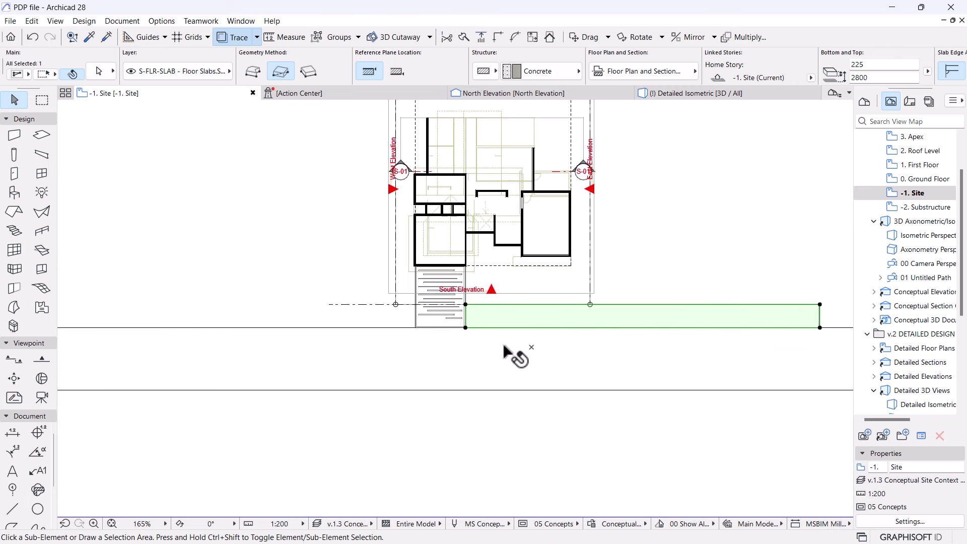
# - Mirror a copy of the slab about the driveway's vertical centreline to form the sidewalk on the west side
pyautogui.hotkey('ctrl', 'alt', 'm')
pyautogui.scroll(3, 459, 328)
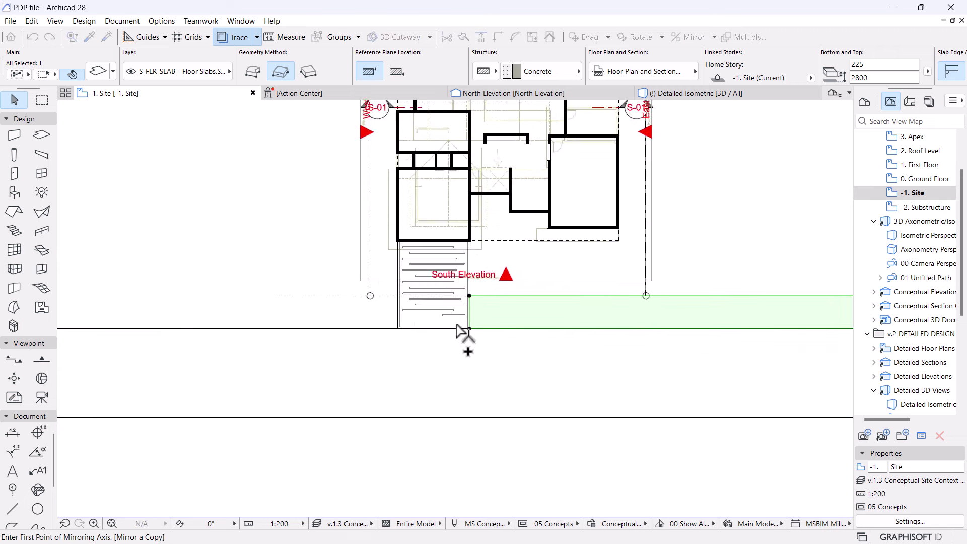
pyautogui.click(423, 330)
pyautogui.click(439, 390)
pyautogui.scroll(-4, 473, 337)
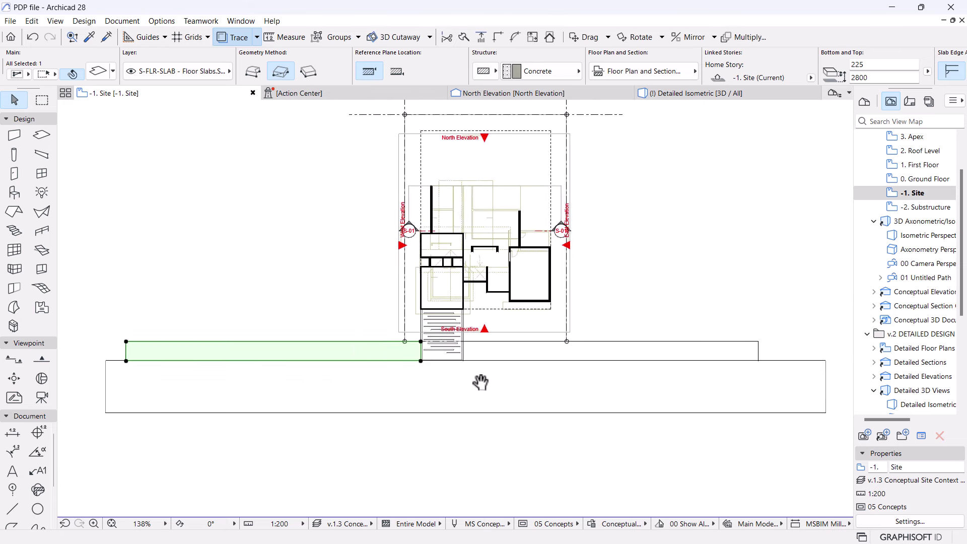
# - In the Detailed Isometric 3D view, lower both sidewalk slabs vertically to the site mesh's top corner beside the driveway
pyautogui.click(668, 92)
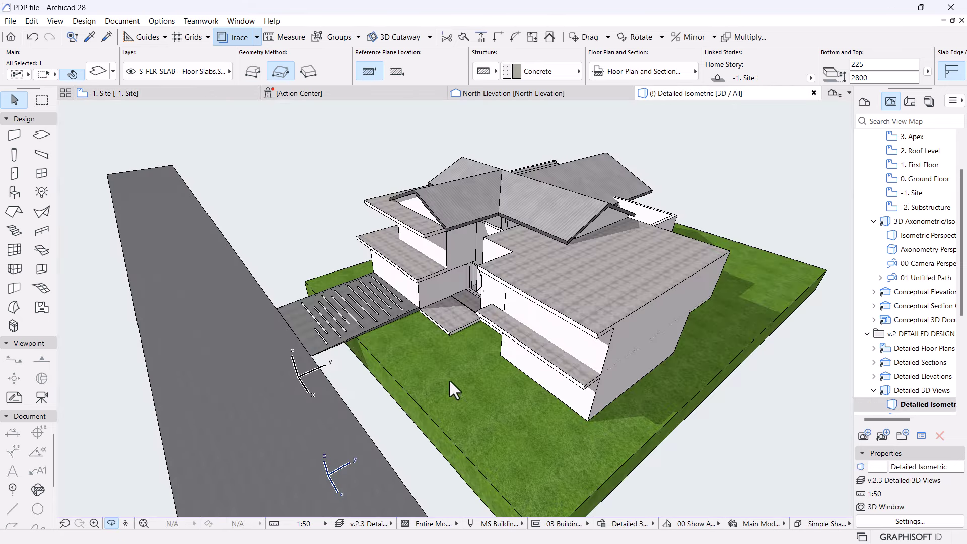
pyautogui.press('Escape')
pyautogui.scroll(5, 209, 206)
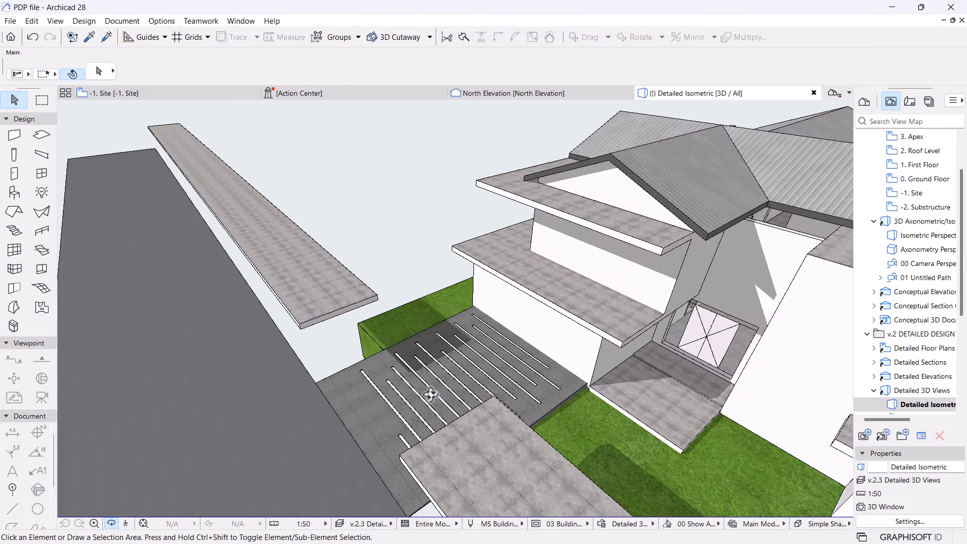
pyautogui.click(497, 496)
pyautogui.keyDown('shift'); pyautogui.click(309, 287); pyautogui.keyUp('shift')
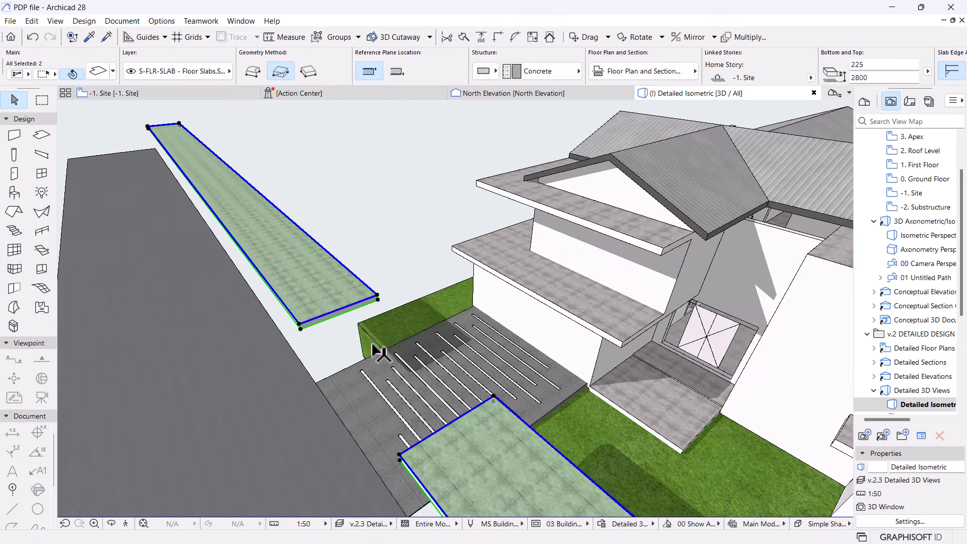
pyautogui.scroll(3, 380, 352)
pyautogui.click(383, 278)
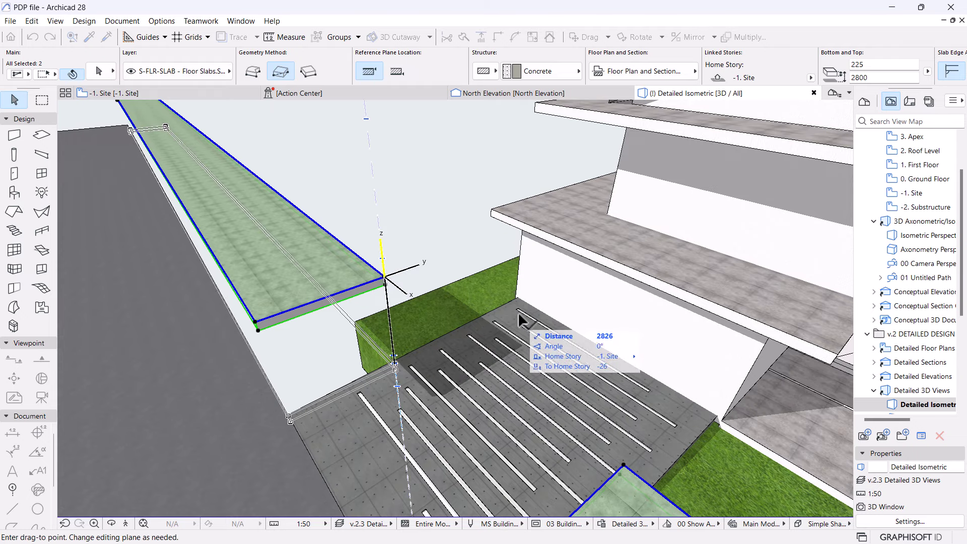
pyautogui.click(380, 363)
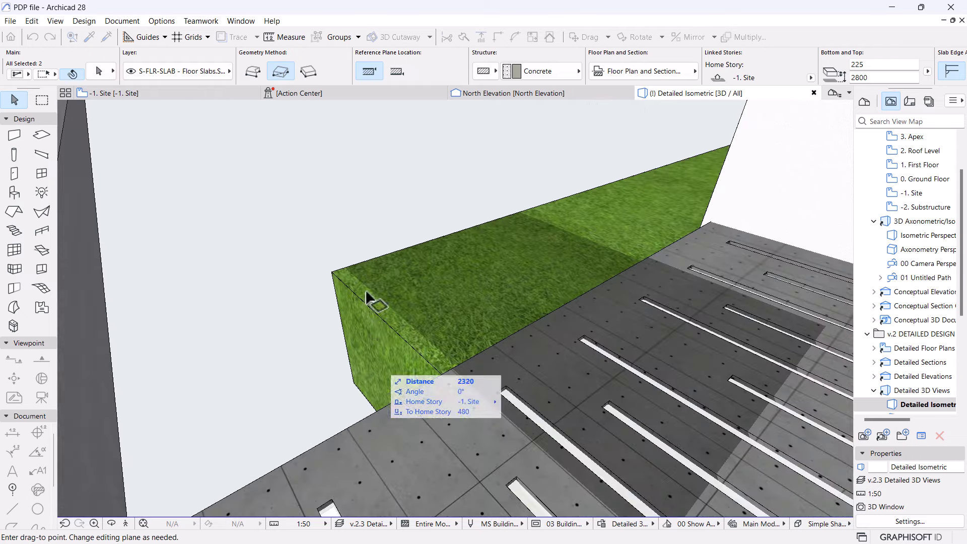
pyautogui.scroll(3, 341, 248)
pyautogui.scroll(-10, 341, 248)
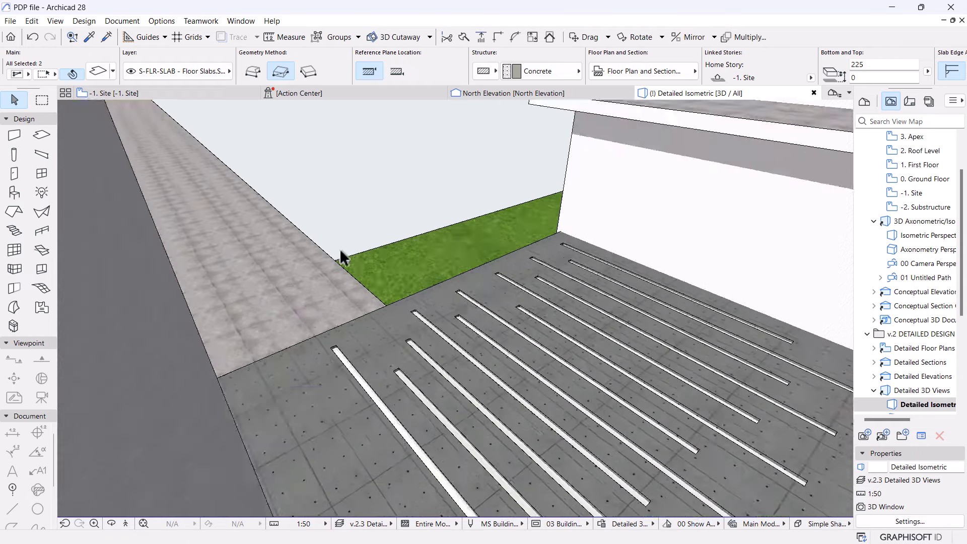
pyautogui.press('Escape')
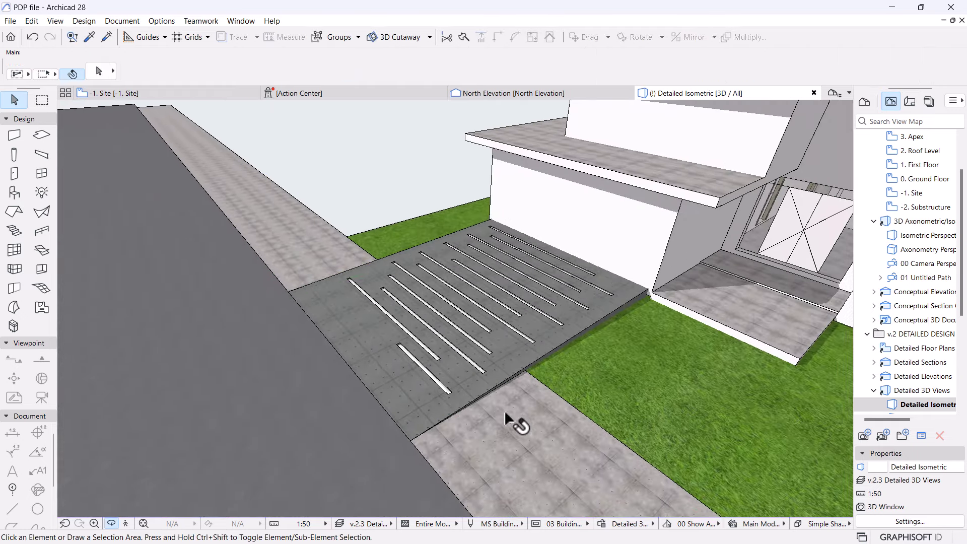
# - Examine the sidewalk slabs, driveway and house front in 3D from above and from street level
pyautogui.moveTo(505, 420); pyautogui.dragTo(587, 374)
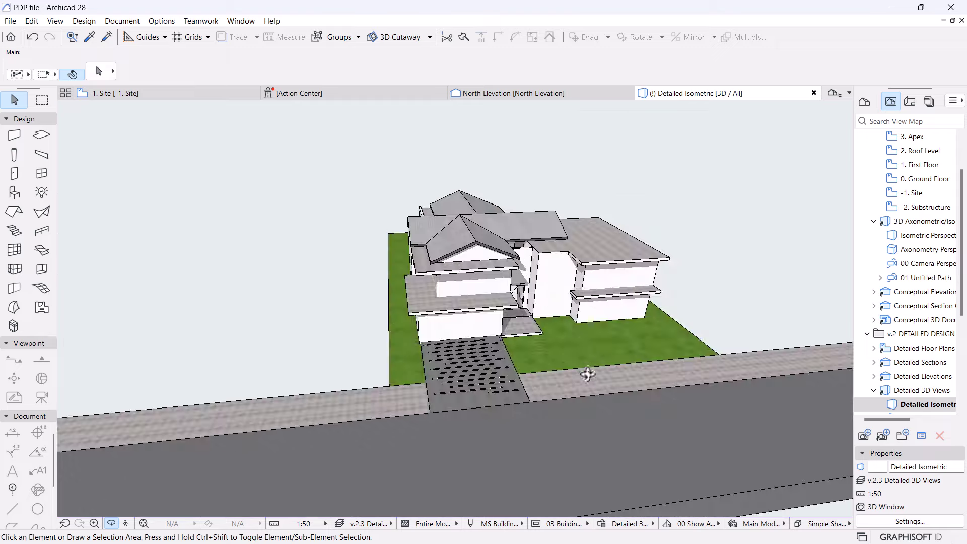
pyautogui.scroll(3, 502, 379)
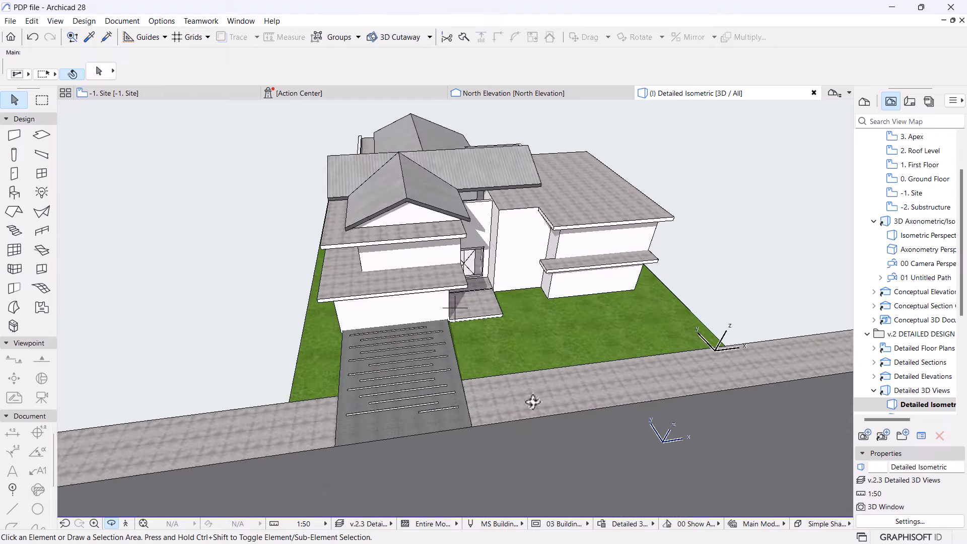
pyautogui.moveTo(532, 402); pyautogui.dragTo(491, 379)
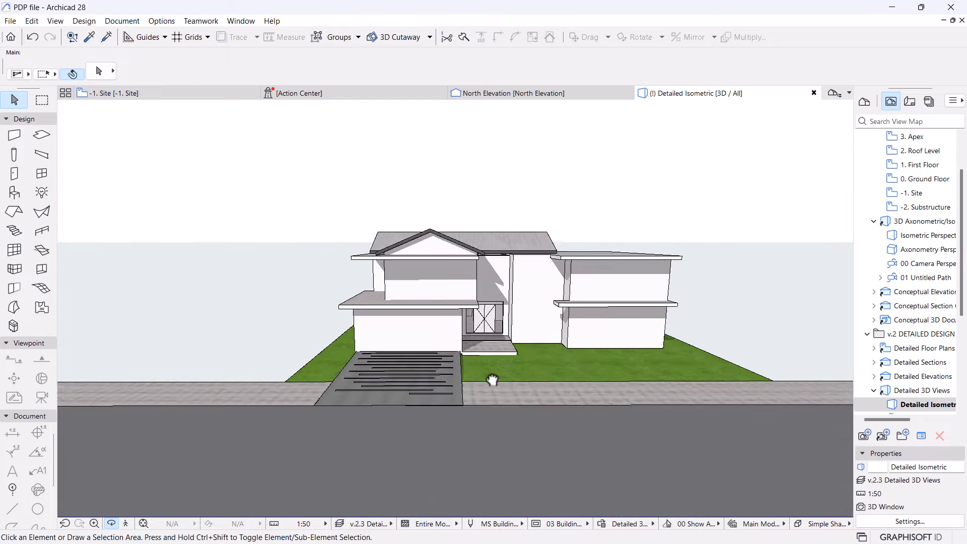
pyautogui.scroll(5, 491, 379)
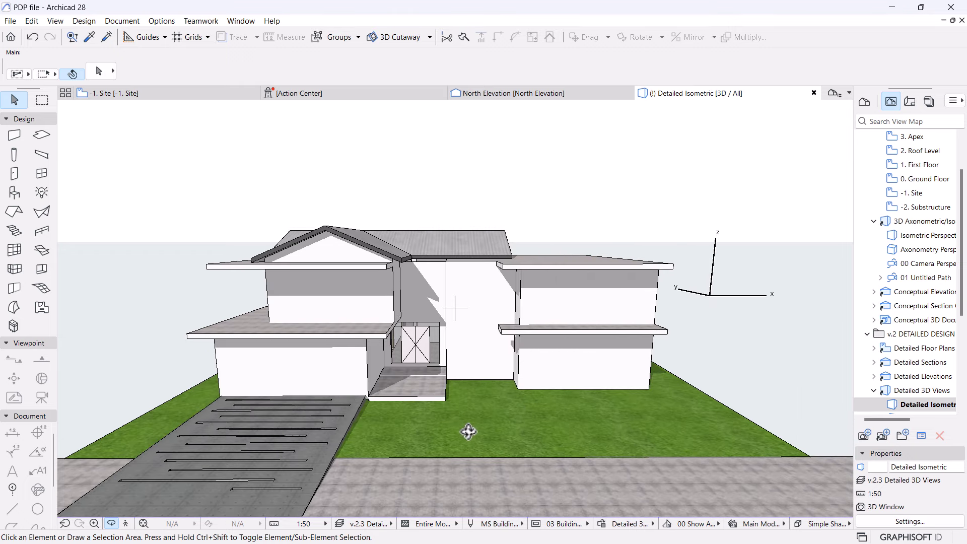
pyautogui.moveTo(468, 431); pyautogui.dragTo(318, 321)
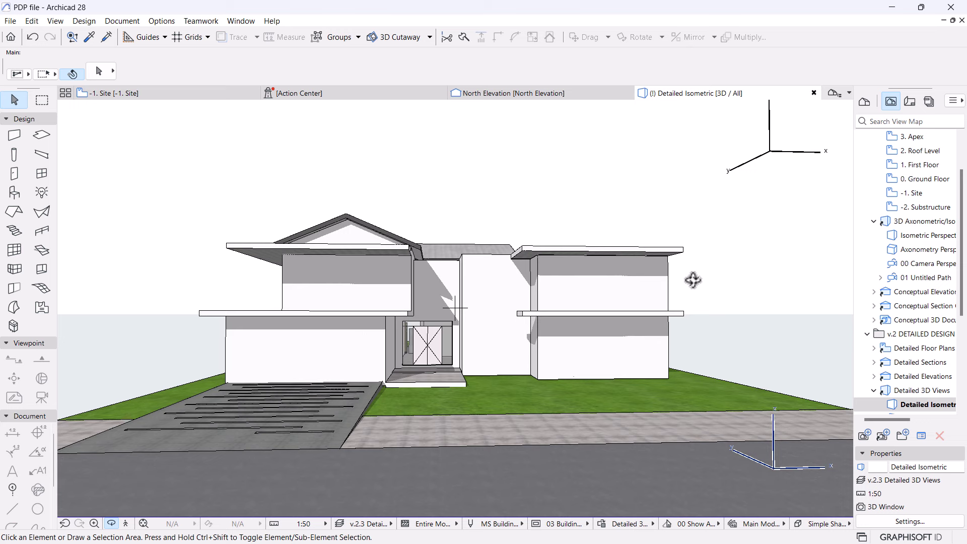
pyautogui.moveTo(462, 372); pyautogui.dragTo(530, 366)
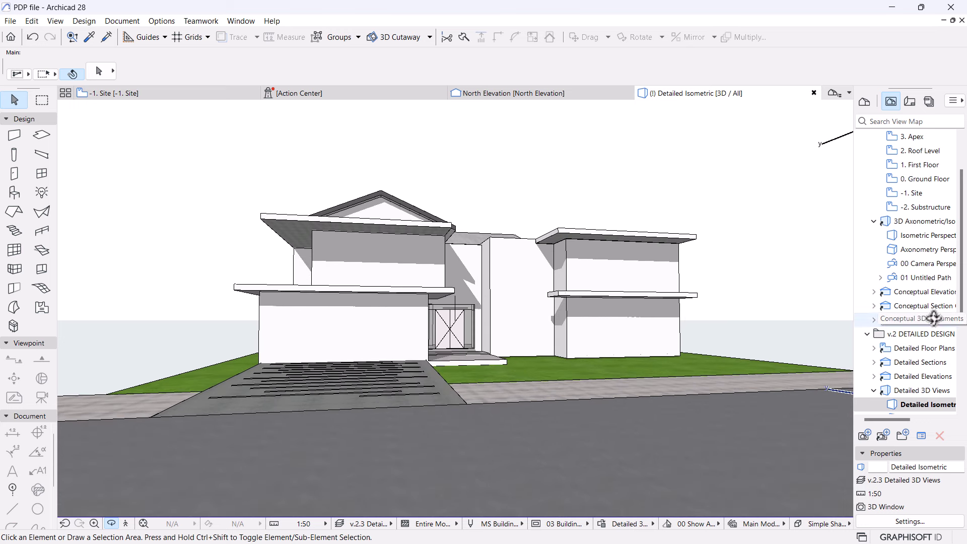
pyautogui.moveTo(686, 349); pyautogui.dragTo(532, 273)
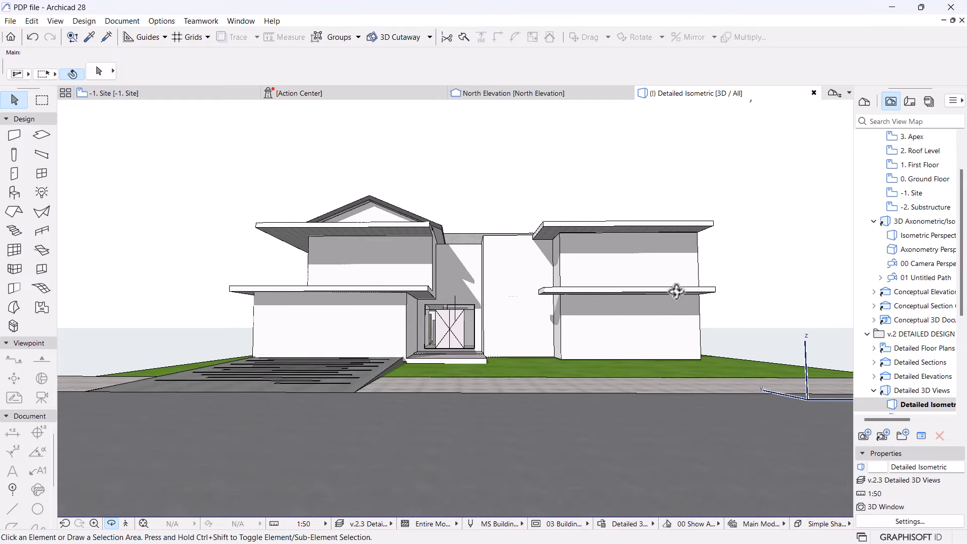
# - Select the roof-level concrete slab beside the entrance in 3D and open the 2. Roof Level plan
pyautogui.moveTo(602, 281); pyautogui.dragTo(565, 312)
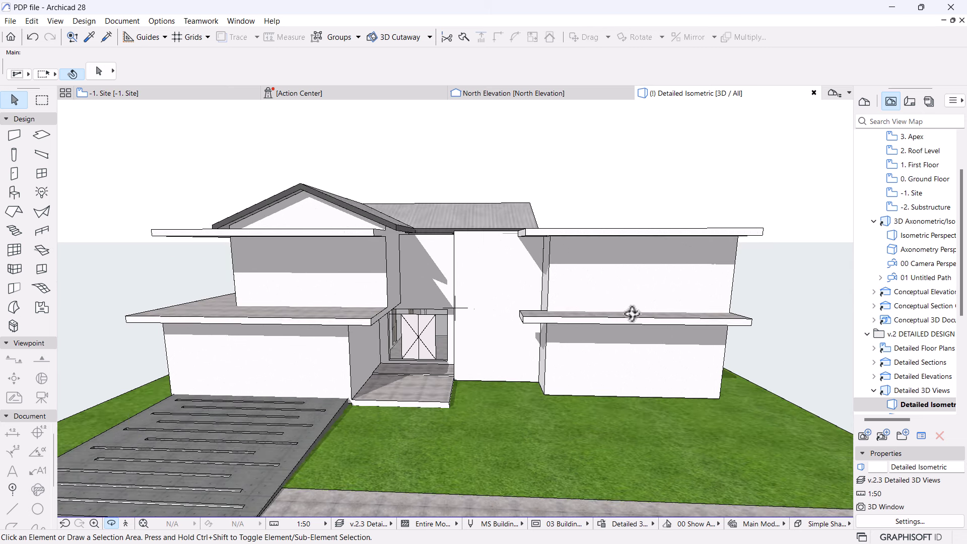
pyautogui.scroll(-5, 609, 309)
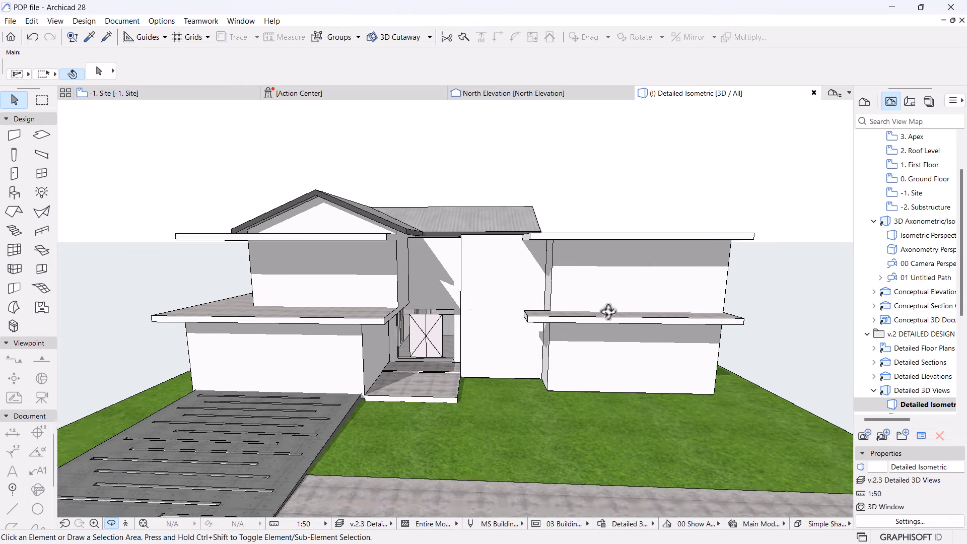
pyautogui.moveTo(609, 309); pyautogui.dragTo(439, 212)
pyautogui.scroll(10, 438, 212)
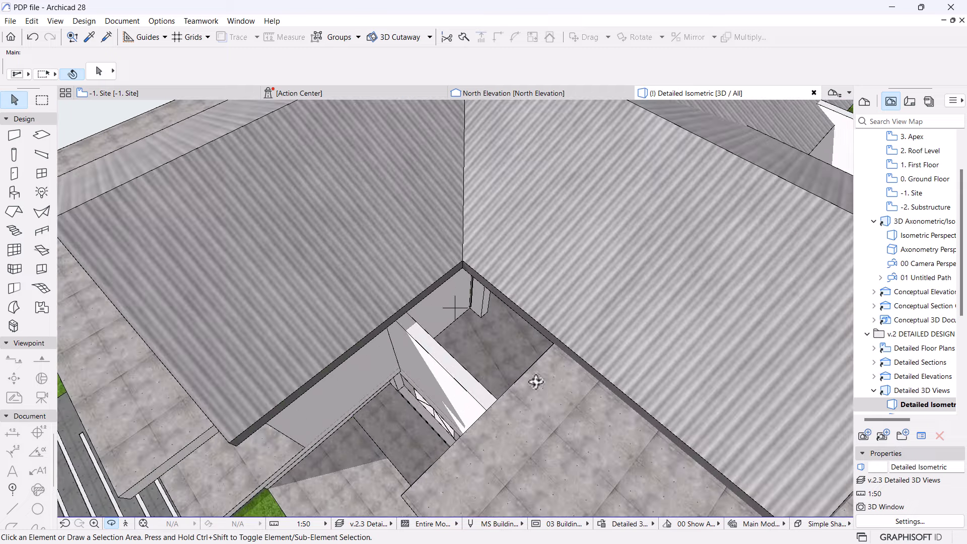
pyautogui.click(536, 383)
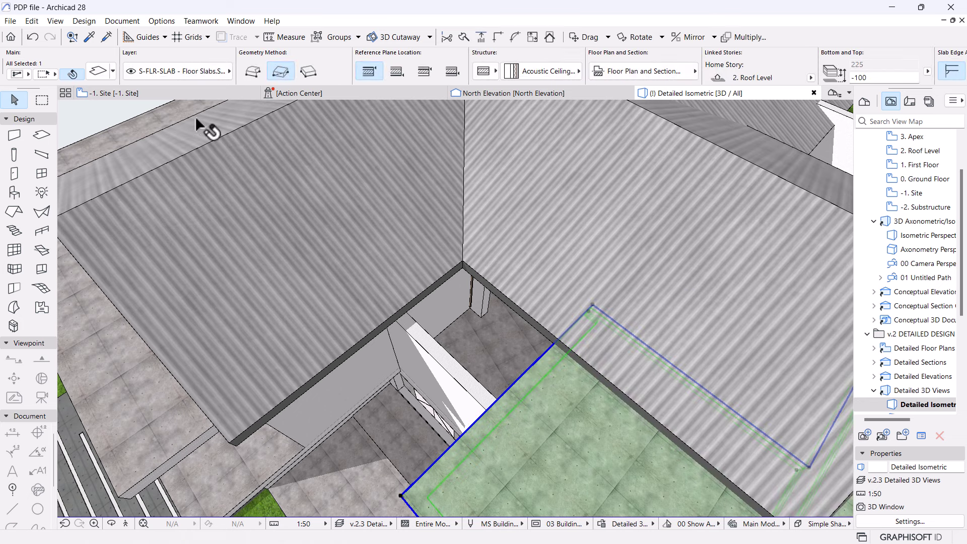
pyautogui.doubleClick(922, 150)
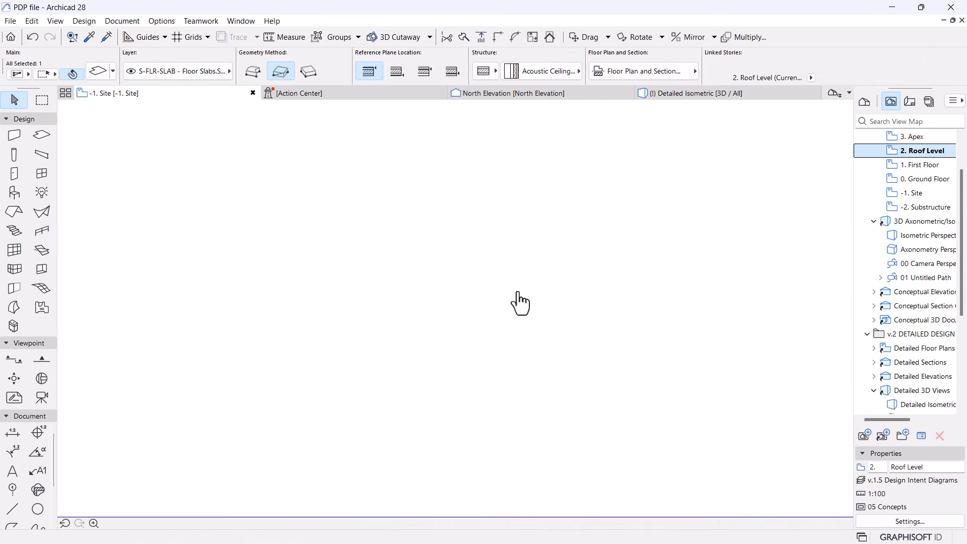
# - Add a rectangle to the slab's west edge, extending it over the entrance to the edge of the neighbouring slab under the gable roof
pyautogui.scroll(6, 649, 279)
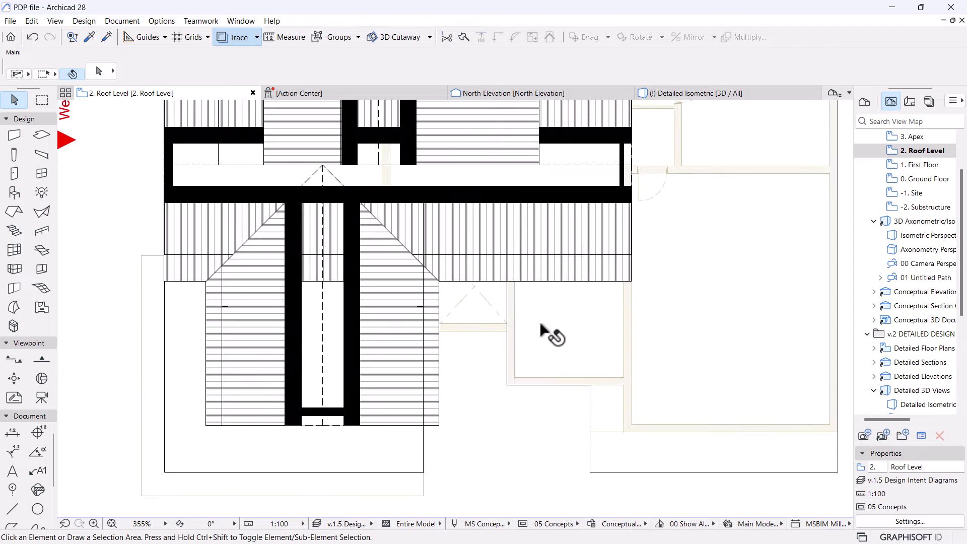
pyautogui.click(541, 330)
pyautogui.click(507, 305)
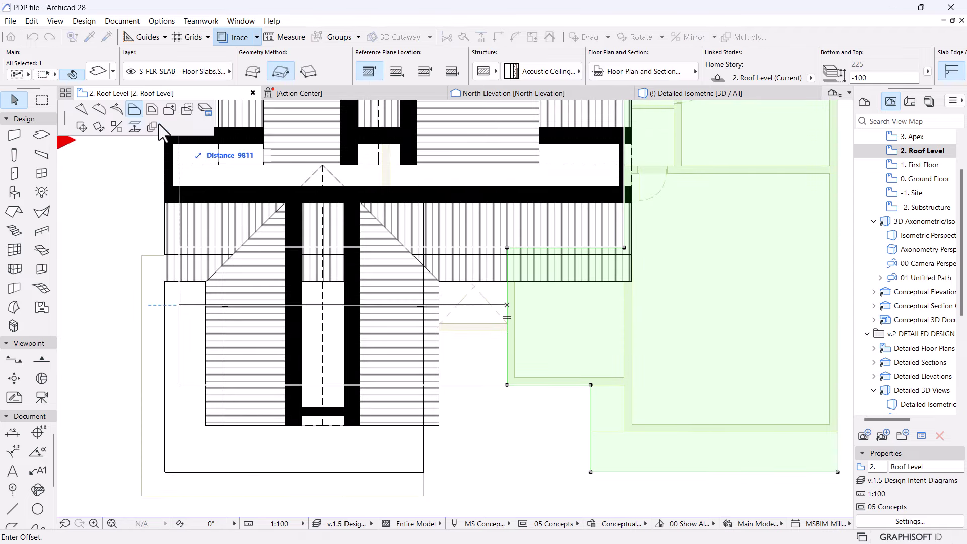
pyautogui.click(169, 109)
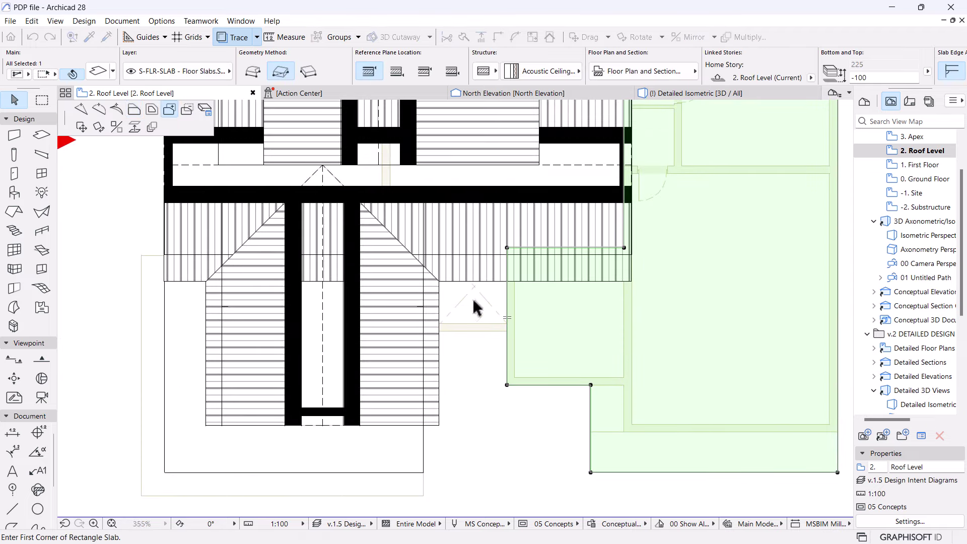
pyautogui.click(506, 330)
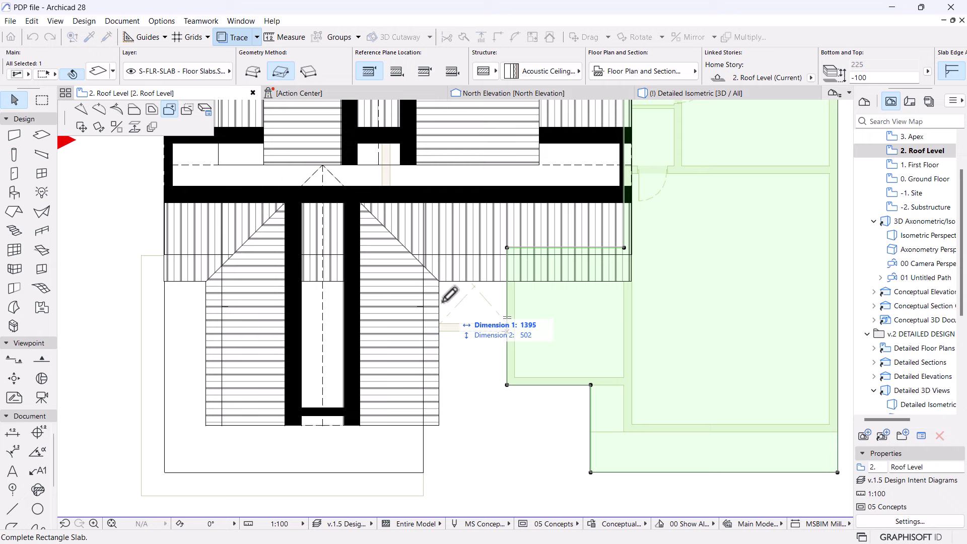
pyautogui.click(424, 266)
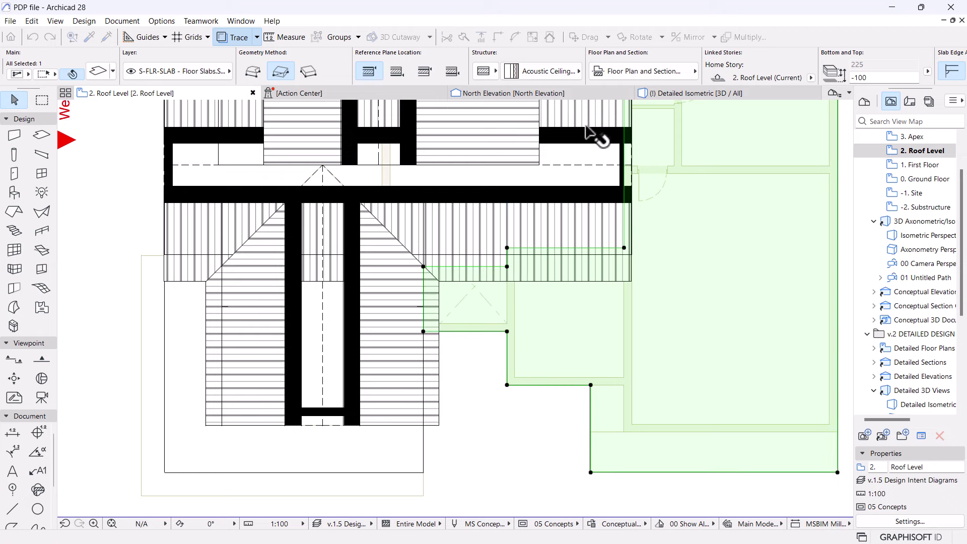
# - In the Detailed Isometric 3D view, pick up the settings of the brick gable wall under the east end of the roof
pyautogui.click(682, 95)
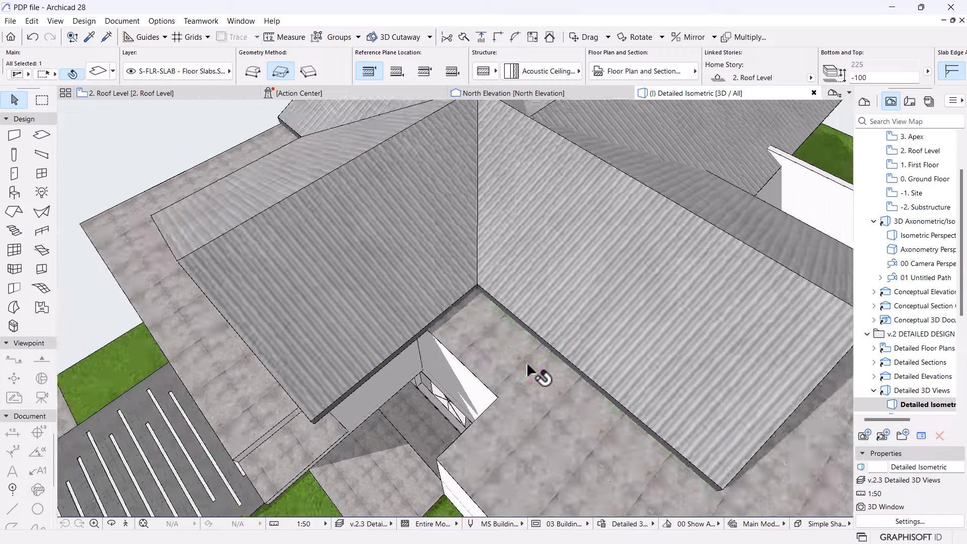
pyautogui.scroll(-5, 528, 372)
pyautogui.keyDown('shift'); pyautogui.moveTo(501, 376); pyautogui.dragTo(695, 231, button='middle'); pyautogui.keyUp('shift')
pyautogui.keyDown('alt'); pyautogui.click(700, 229); pyautogui.keyUp('alt')
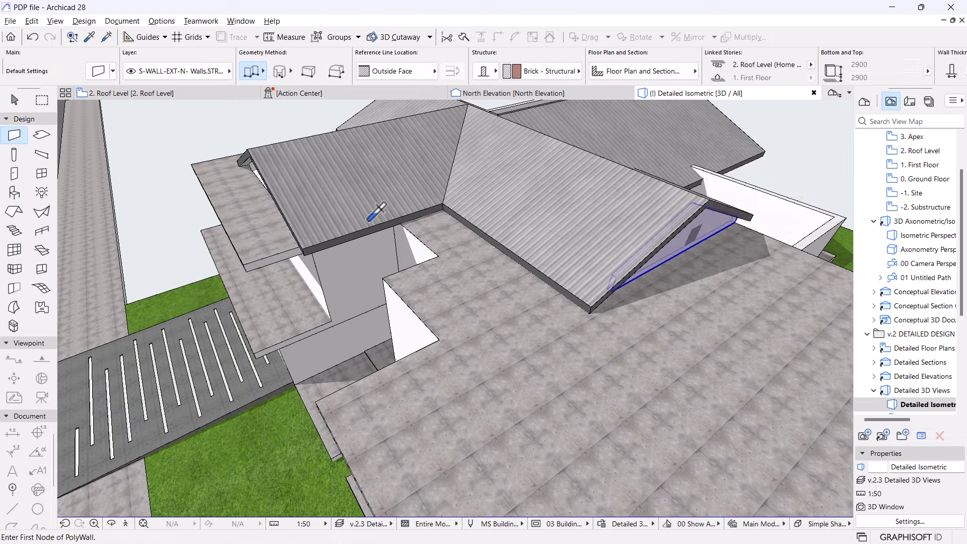
# - Draw a straight wall about 4.5 m long on the extended slab, running east from the gable roof's eave above the entrance
pyautogui.scroll(5, 448, 239)
pyautogui.click(421, 225)
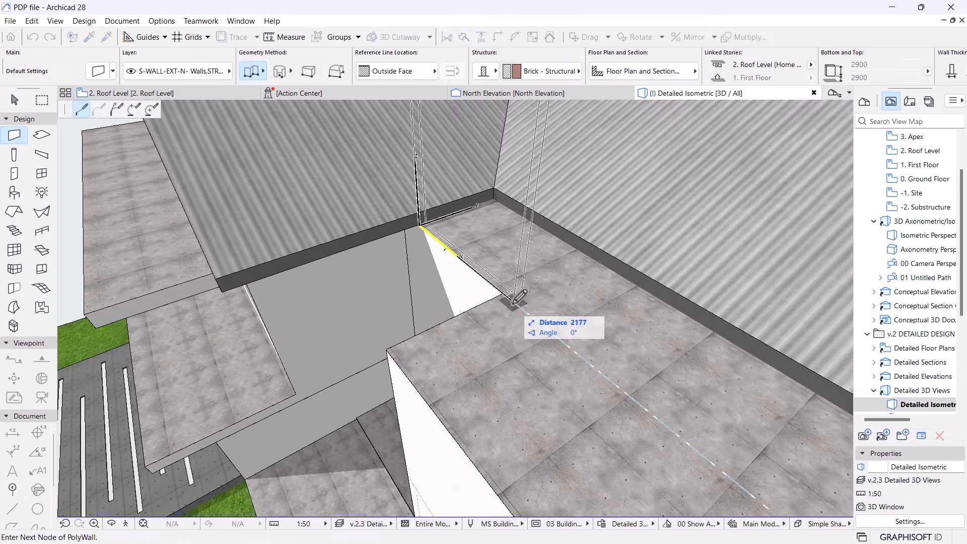
pyautogui.scroll(-5, 428, 263)
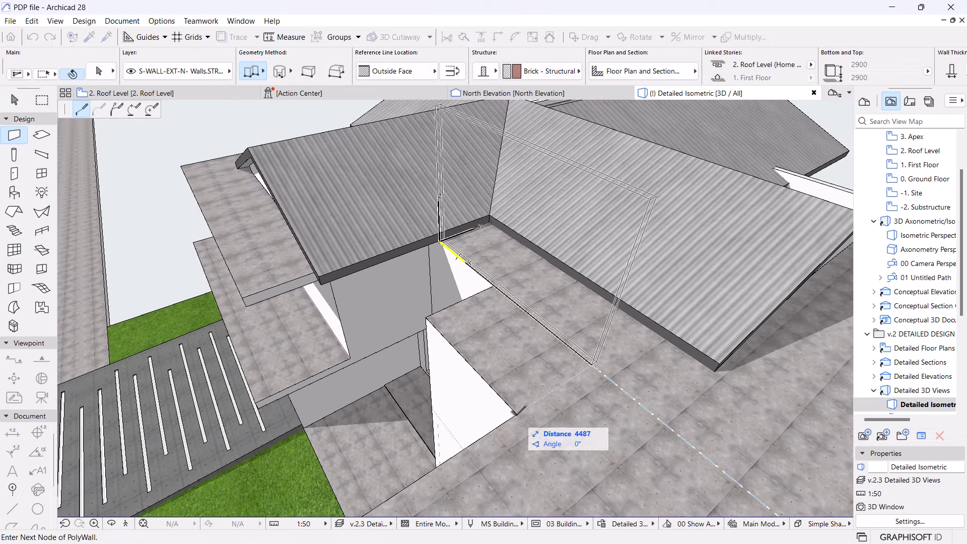
pyautogui.rightClick(550, 291)
pyautogui.click(573, 446)
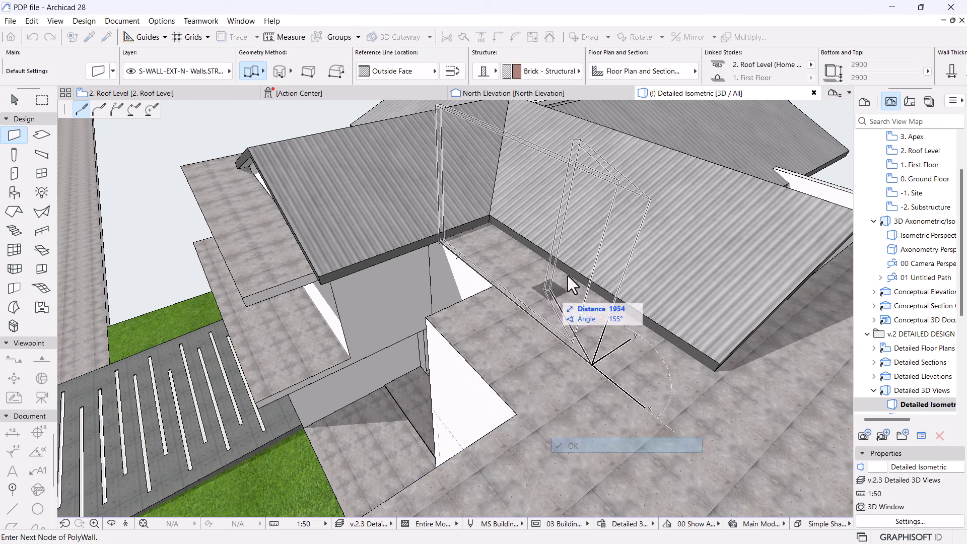
pyautogui.click(551, 217)
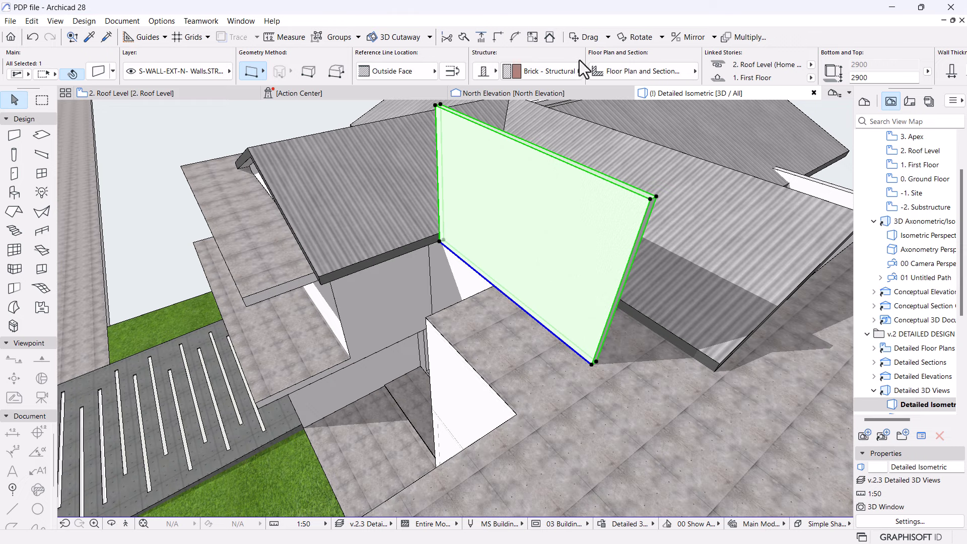
# - Unlink the new wall's top from its story and set its height to 600 mm
pyautogui.scroll(-5, 579, 66)
pyautogui.scroll(5, 394, 80)
pyautogui.click(811, 65)
pyautogui.click(839, 94)
pyautogui.click(886, 65)
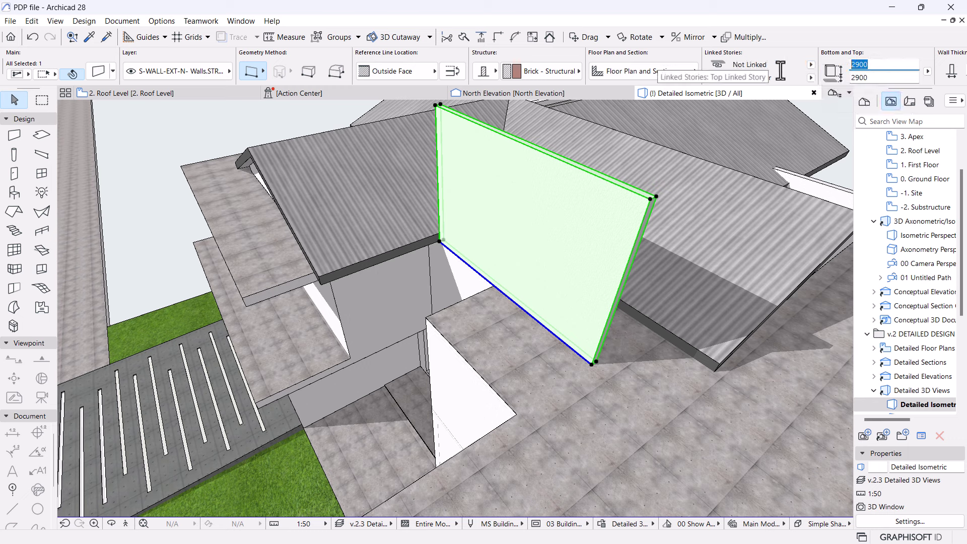
pyautogui.press('Return')
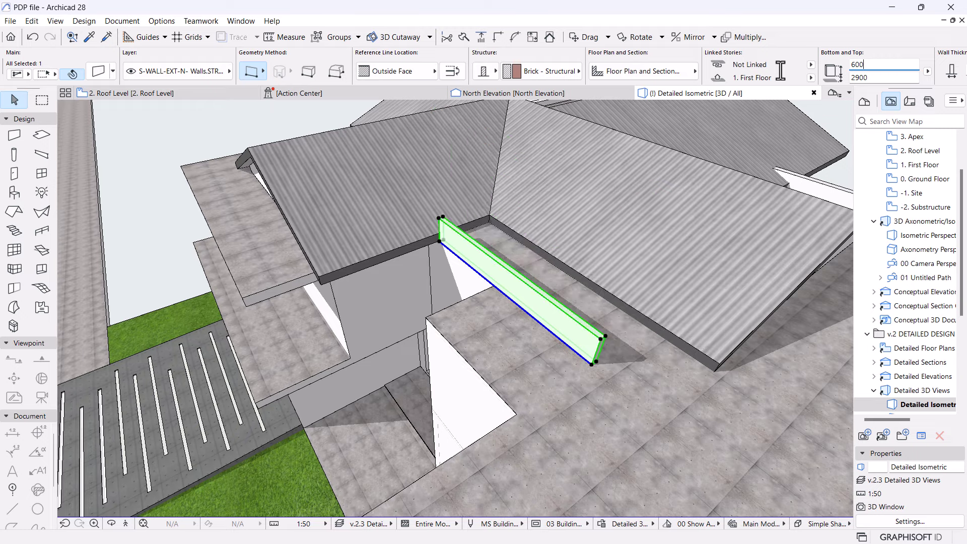
pyautogui.press('Escape')
# - Reduce the height of the low wall above the entrance
pyautogui.scroll(-6, 443, 280)
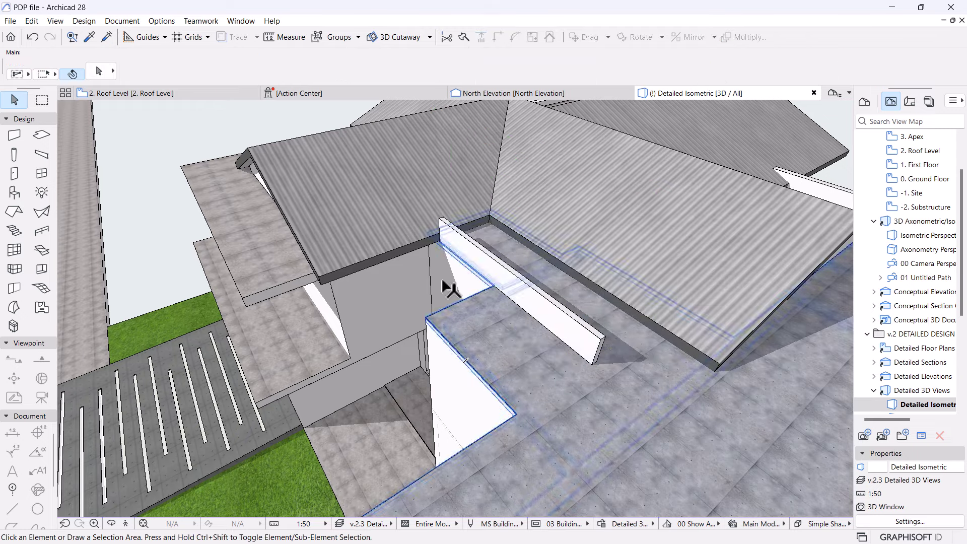
pyautogui.keyDown('shift'); pyautogui.moveTo(443, 276); pyautogui.dragTo(658, 280, button='middle'); pyautogui.keyUp('shift')
pyautogui.scroll(5, 462, 308)
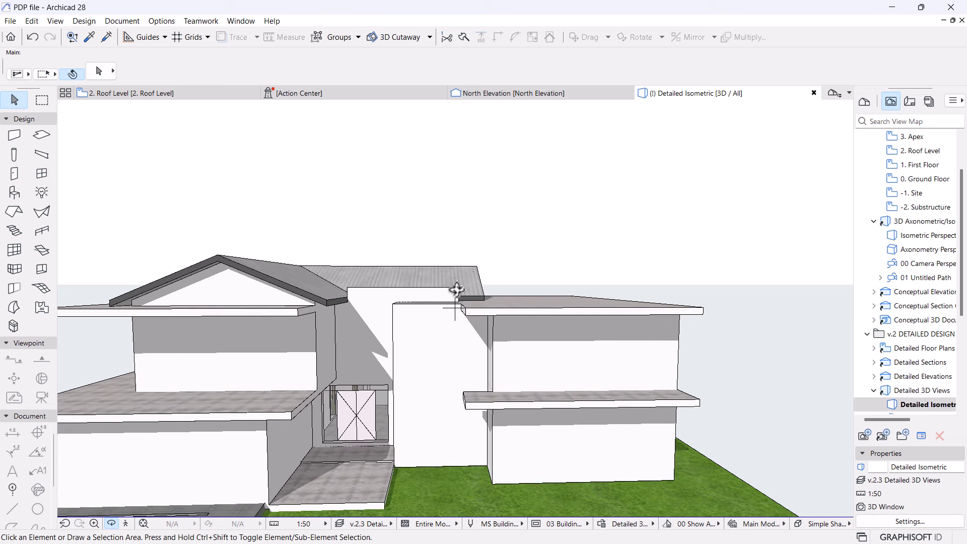
pyautogui.click(456, 289)
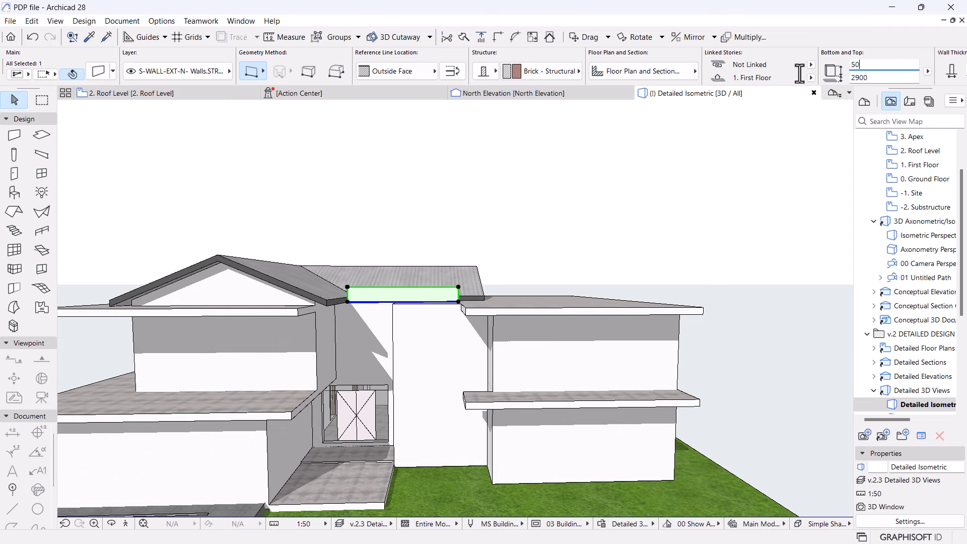
pyautogui.press('Escape')
# - Raise the four connected corrugated roof planes behind and beside the low wall vertically to that wall's top edge
pyautogui.keyDown('shift'); pyautogui.moveTo(523, 290); pyautogui.dragTo(433, 340, button='middle'); pyautogui.keyUp('shift')
pyautogui.click(479, 325)
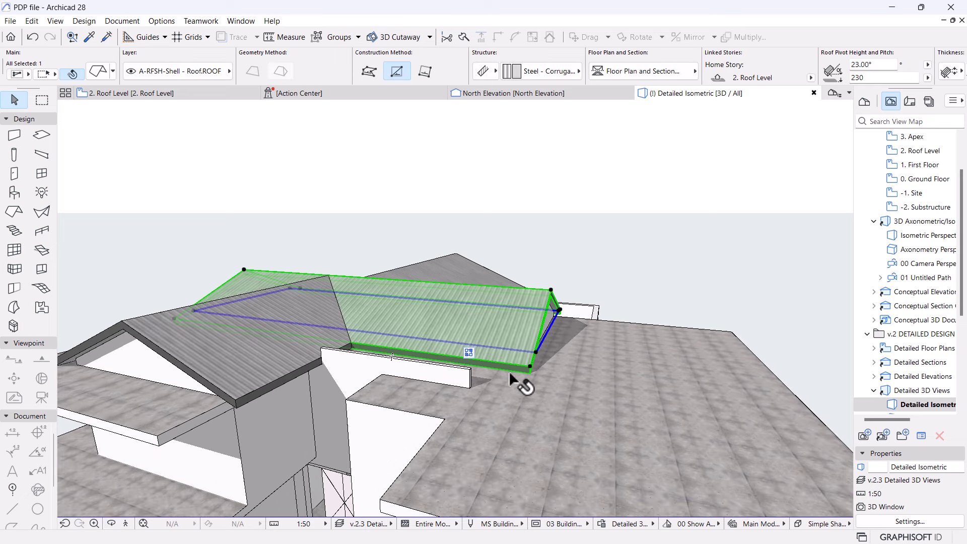
pyautogui.keyDown('shift'); pyautogui.click(217, 362); pyautogui.keyUp('shift')
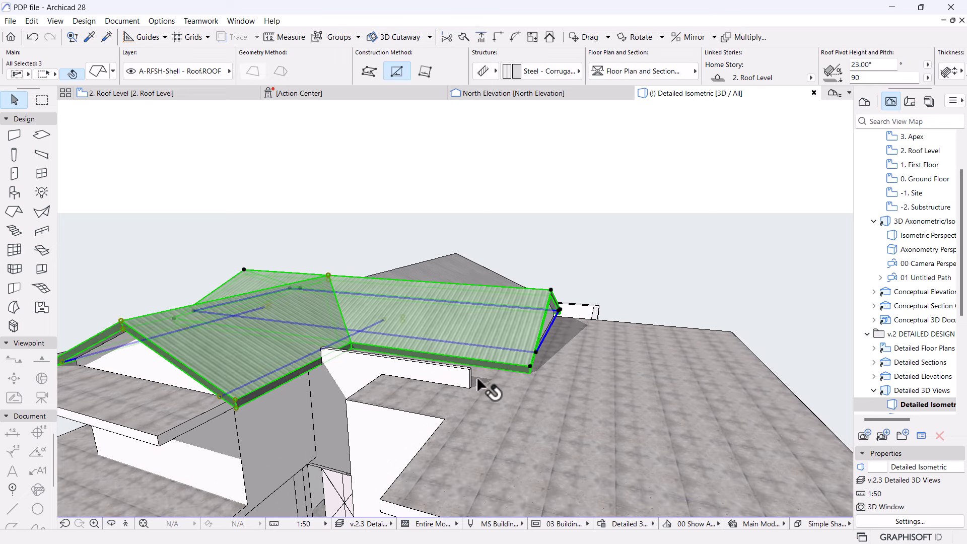
pyautogui.keyDown('shift'); pyautogui.click(448, 274); pyautogui.keyUp('shift')
pyautogui.scroll(3, 488, 384)
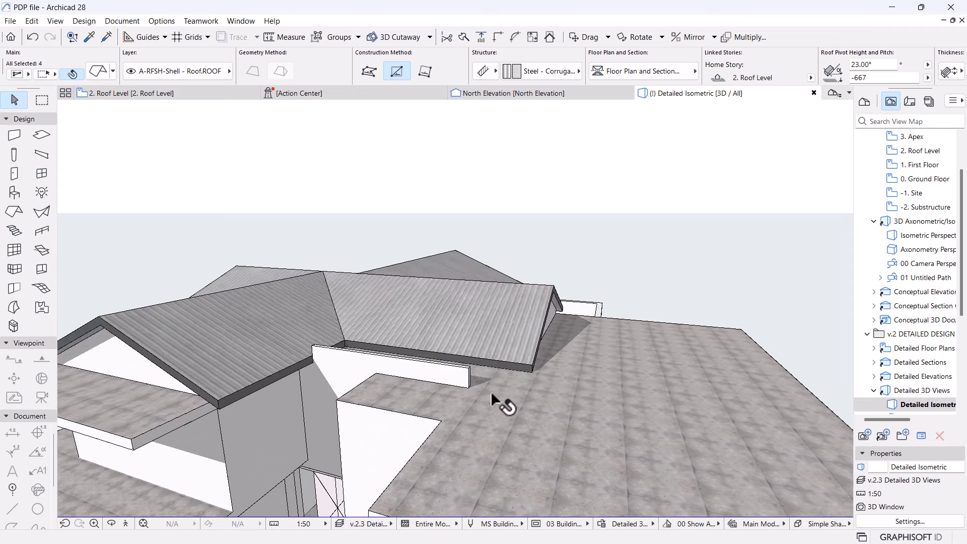
pyautogui.hotkey('ctrl', 'd')
pyautogui.click(541, 359)
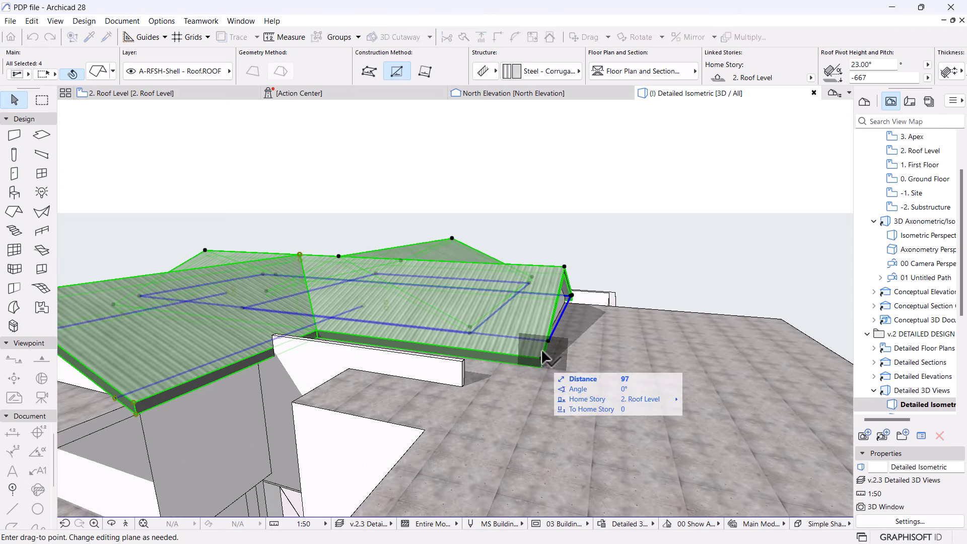
pyautogui.click(462, 362)
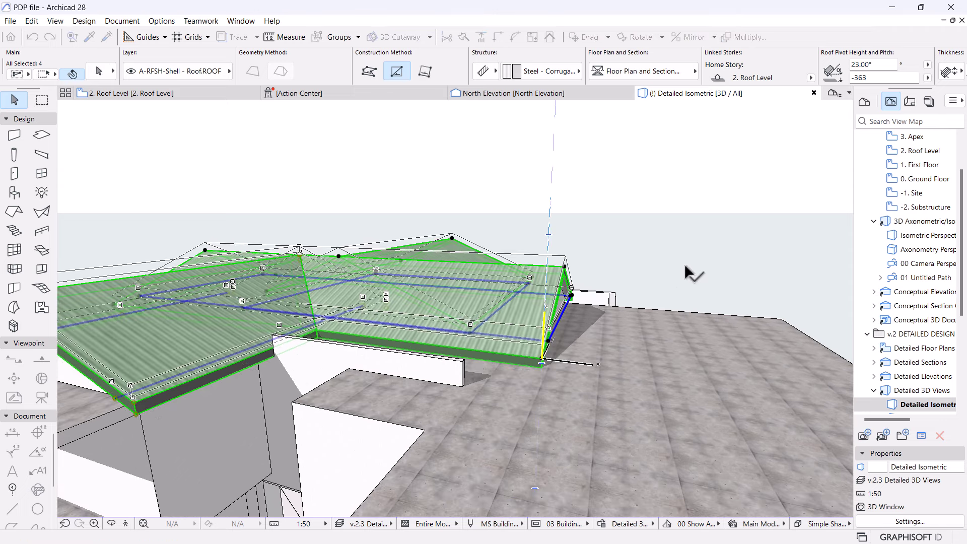
pyautogui.click(683, 267)
# - Pick up the gable wall's settings and draw a wall on the slab beneath the eave, ending at the gable wall's corner
pyautogui.scroll(-3, 606, 292)
pyautogui.moveTo(623, 332); pyautogui.dragTo(533, 337, button='middle')
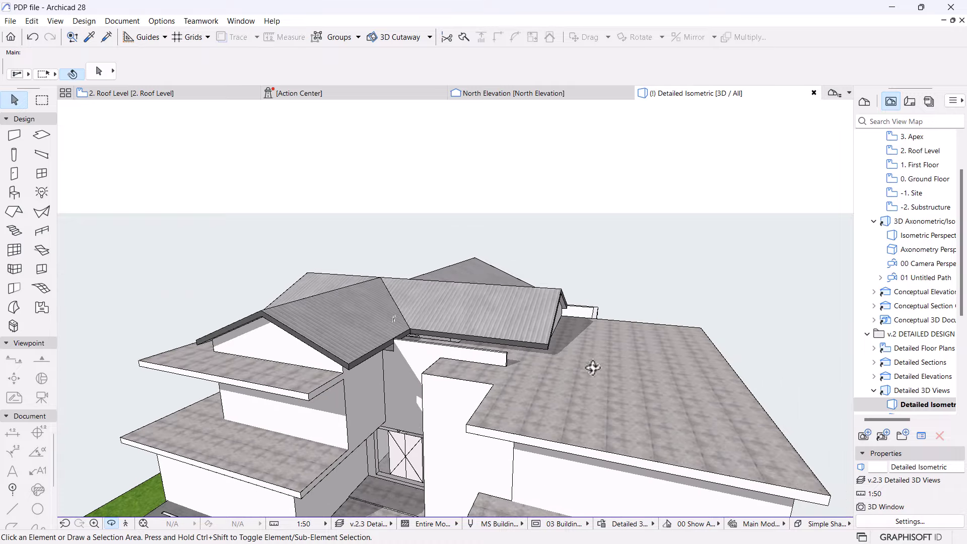
pyautogui.keyDown('shift'); pyautogui.moveTo(593, 368); pyautogui.dragTo(447, 346, button='middle'); pyautogui.keyUp('shift')
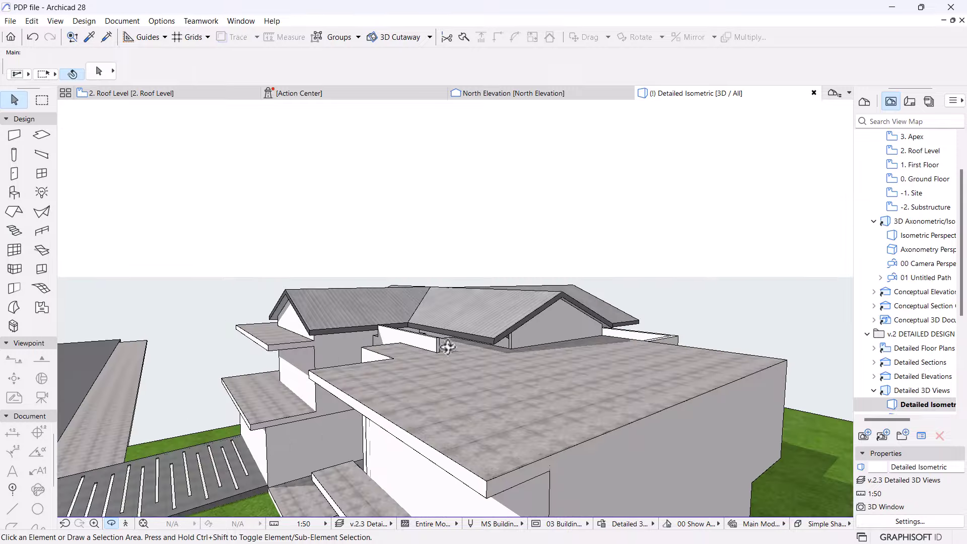
pyautogui.scroll(6, 524, 356)
pyautogui.keyDown('shift'); pyautogui.moveTo(498, 364); pyautogui.dragTo(377, 352, button='middle'); pyautogui.keyUp('shift')
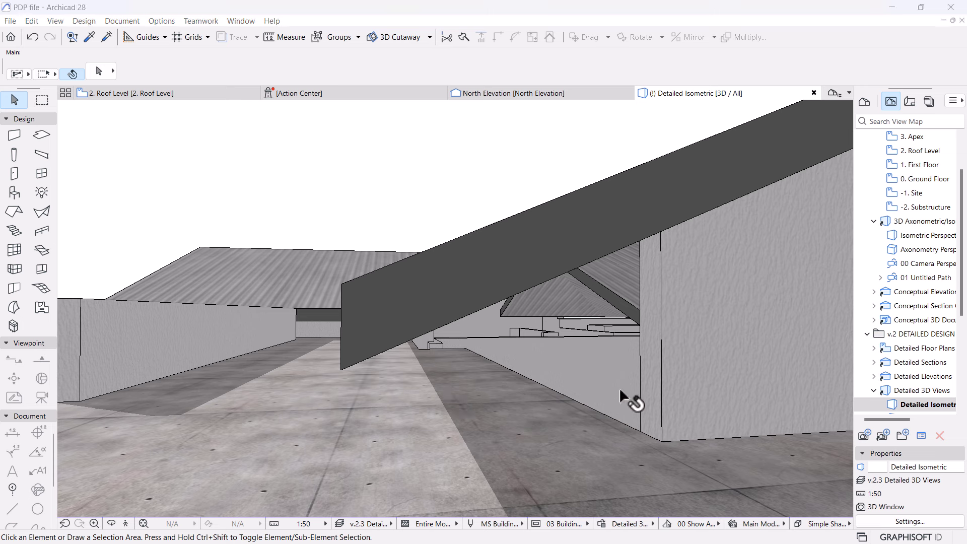
pyautogui.keyDown('alt'); pyautogui.click(702, 334); pyautogui.keyUp('alt')
pyautogui.click(467, 348)
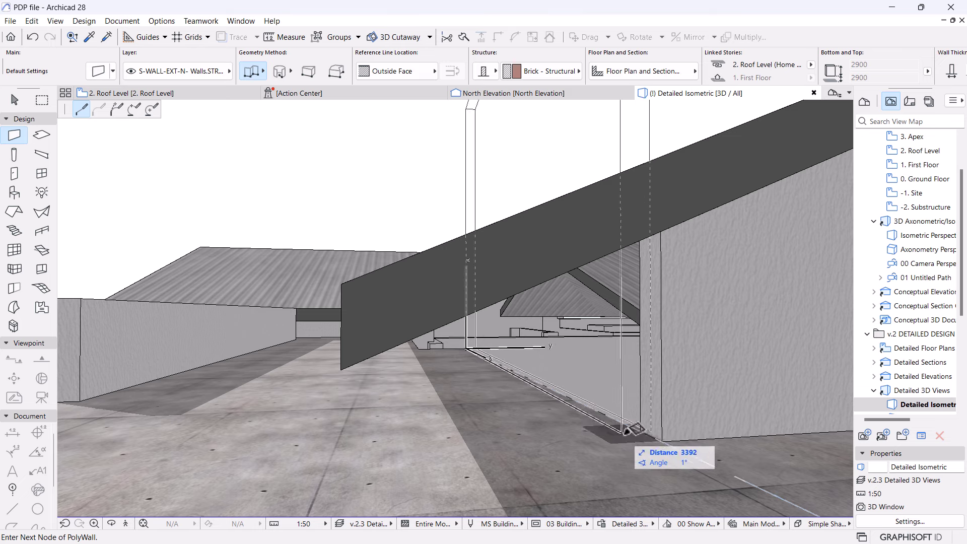
pyautogui.click(642, 431)
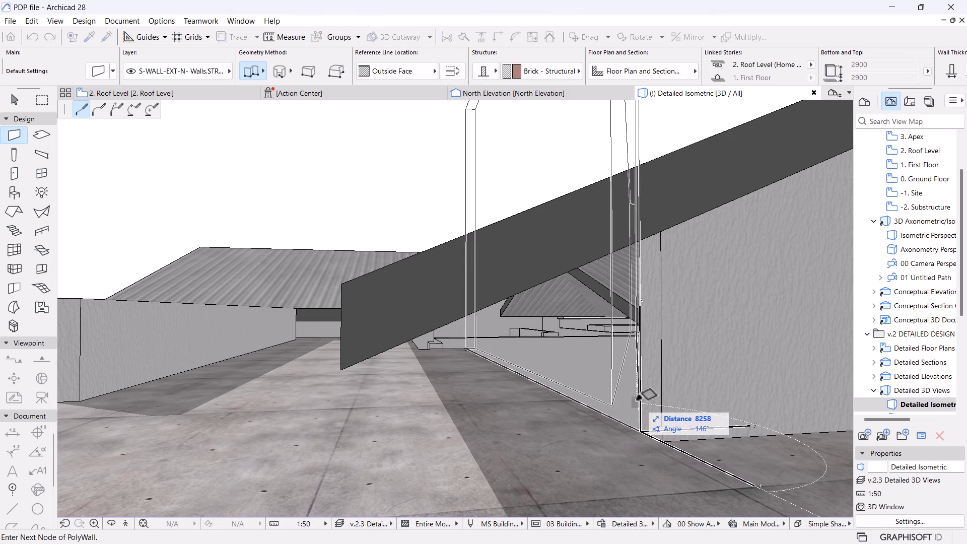
pyautogui.rightClick(644, 431)
pyautogui.click(667, 374)
# - Select the new wall protruding through the front gable roof and set it as the target for Solid Element Operations
pyautogui.moveTo(667, 374); pyautogui.dragTo(623, 376, button='middle')
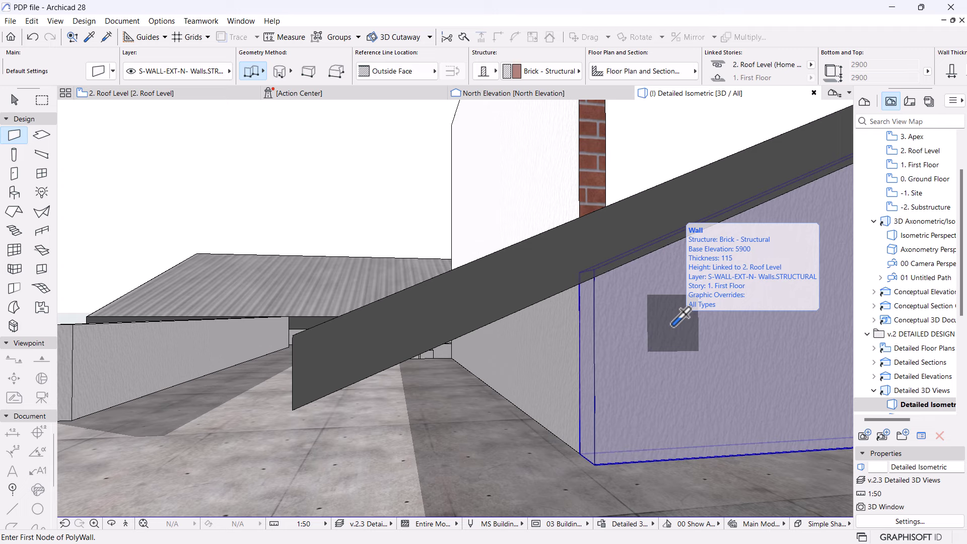
pyautogui.scroll(-5, 681, 318)
pyautogui.keyDown('shift'); pyautogui.click(556, 269); pyautogui.keyUp('shift')
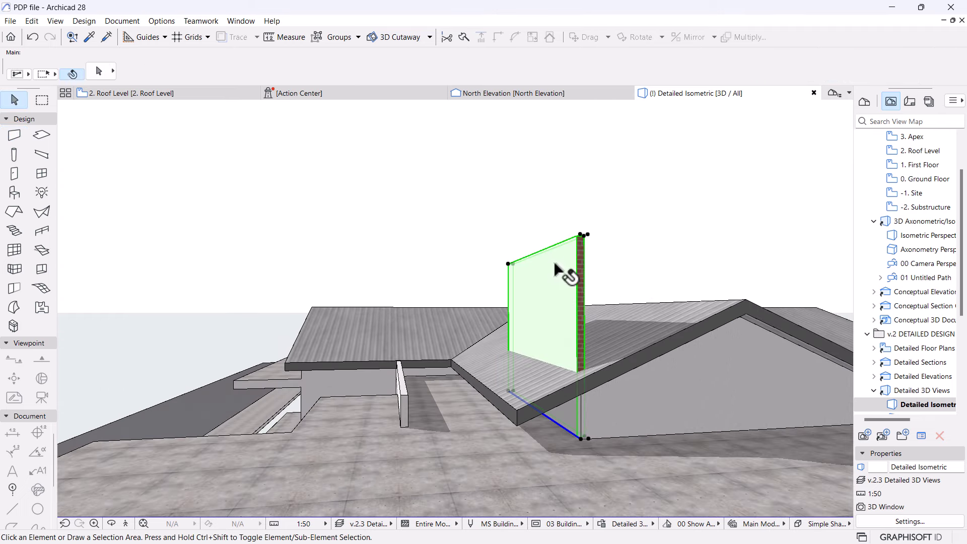
pyautogui.rightClick(697, 173)
pyautogui.moveTo(718, 292)
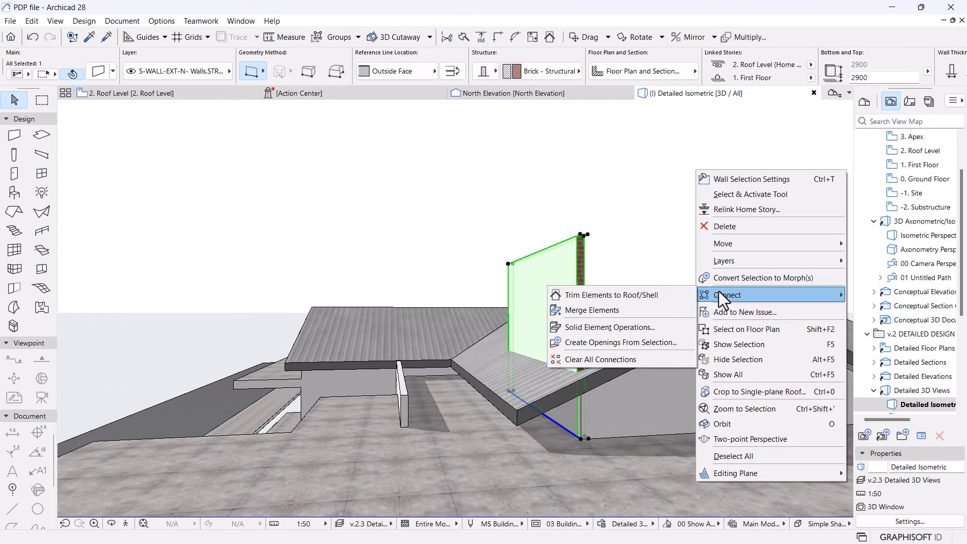
pyautogui.click(597, 326)
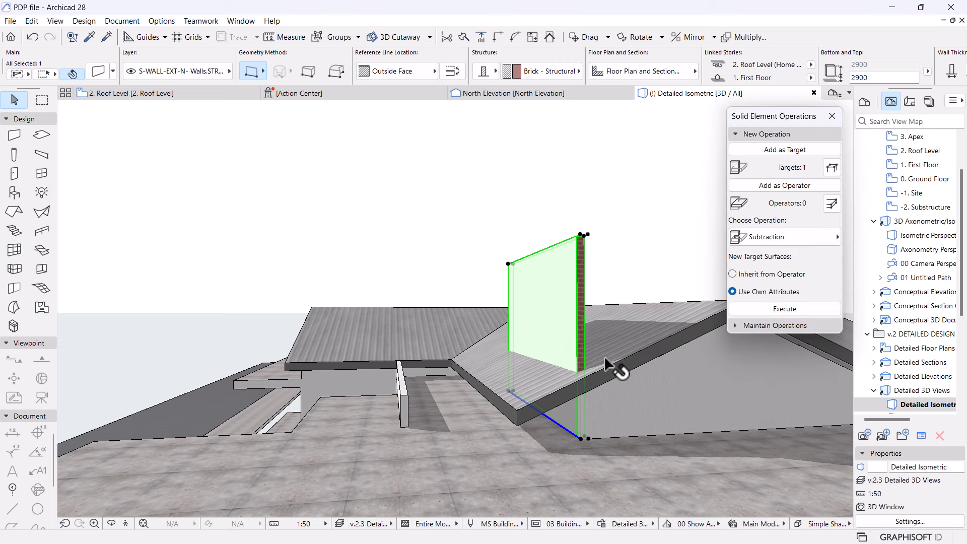
# - Trim the wall with the front gable's corrugated roof plane as operator, using Subtraction with upward extrusion
pyautogui.click(627, 345)
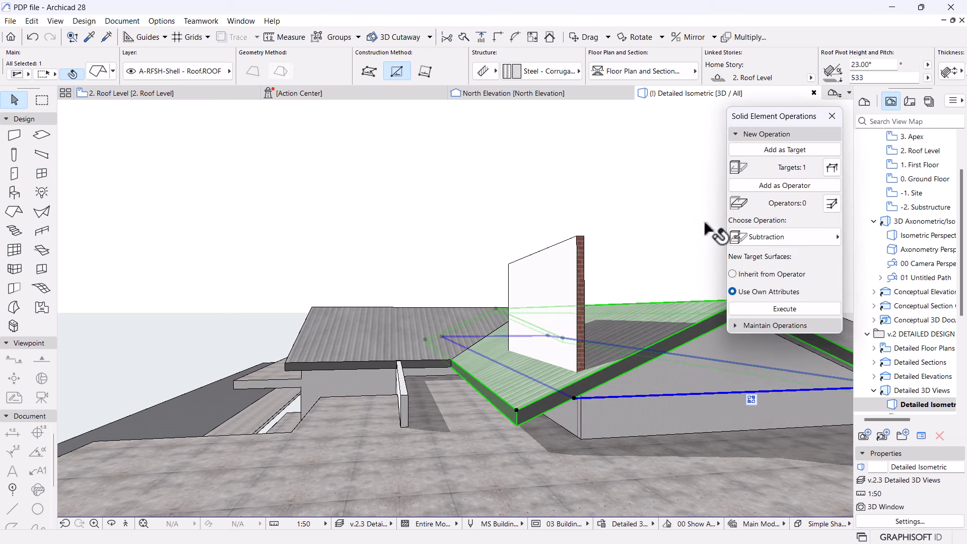
pyautogui.click(782, 189)
pyautogui.click(805, 241)
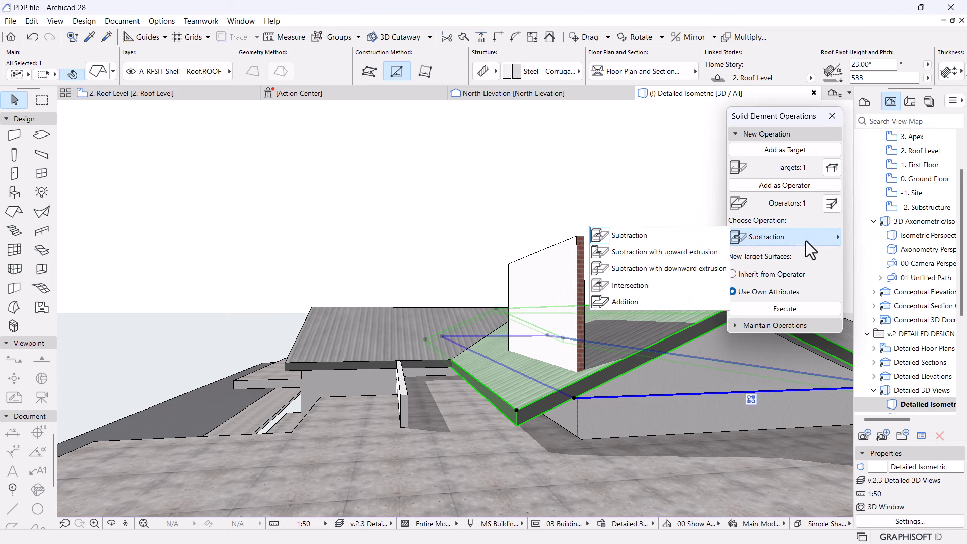
pyautogui.click(645, 253)
pyautogui.click(783, 309)
# - Stretch the low wall above the entrance to about 4938 mm long, closing the gap beneath the gable roof's eave
pyautogui.keyDown('shift'); pyautogui.moveTo(346, 232); pyautogui.dragTo(554, 388, button='middle'); pyautogui.keyUp('shift')
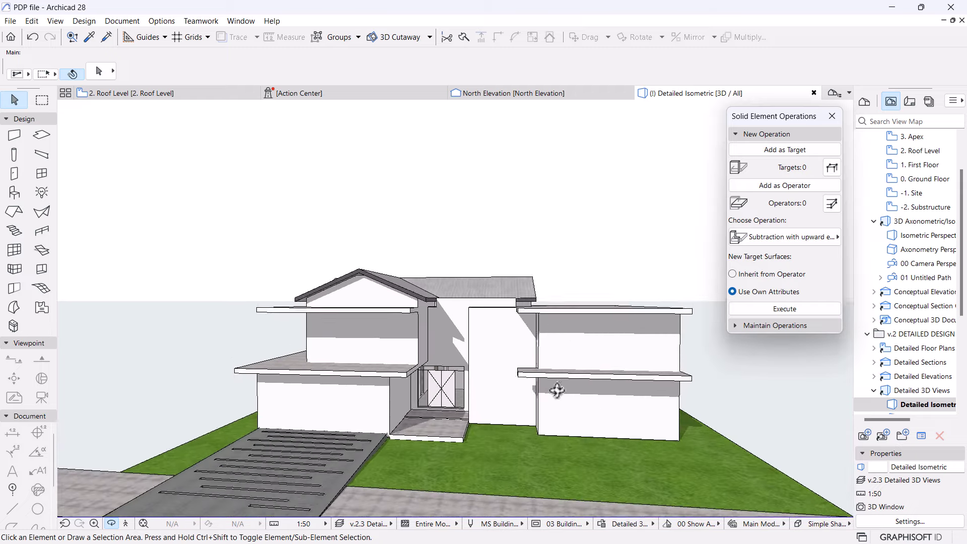
pyautogui.click(768, 134)
pyautogui.keyDown('shift'); pyautogui.moveTo(518, 314); pyautogui.dragTo(485, 339, button='middle'); pyautogui.keyUp('shift')
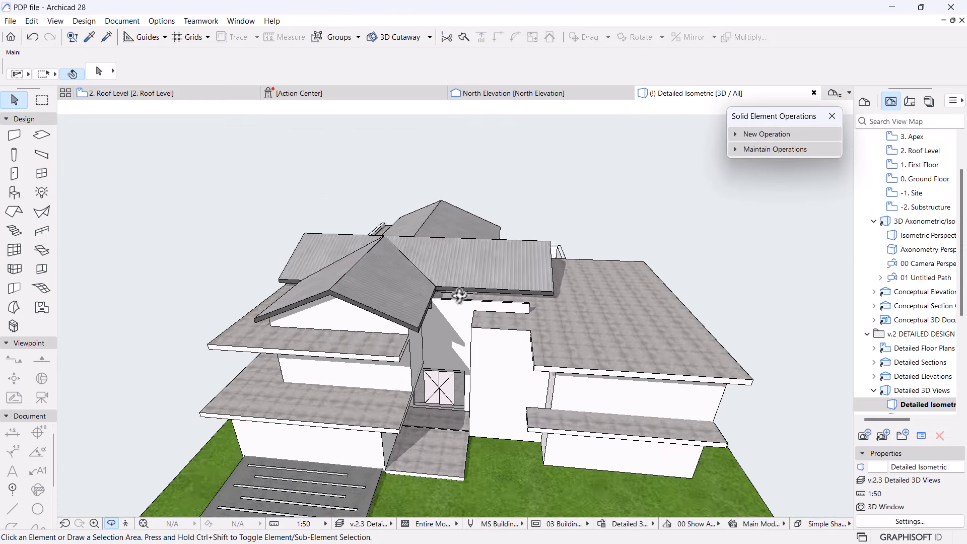
pyautogui.scroll(6, 411, 304)
pyautogui.keyDown('shift'); pyautogui.moveTo(411, 304); pyautogui.dragTo(390, 294, button='middle'); pyautogui.keyUp('shift')
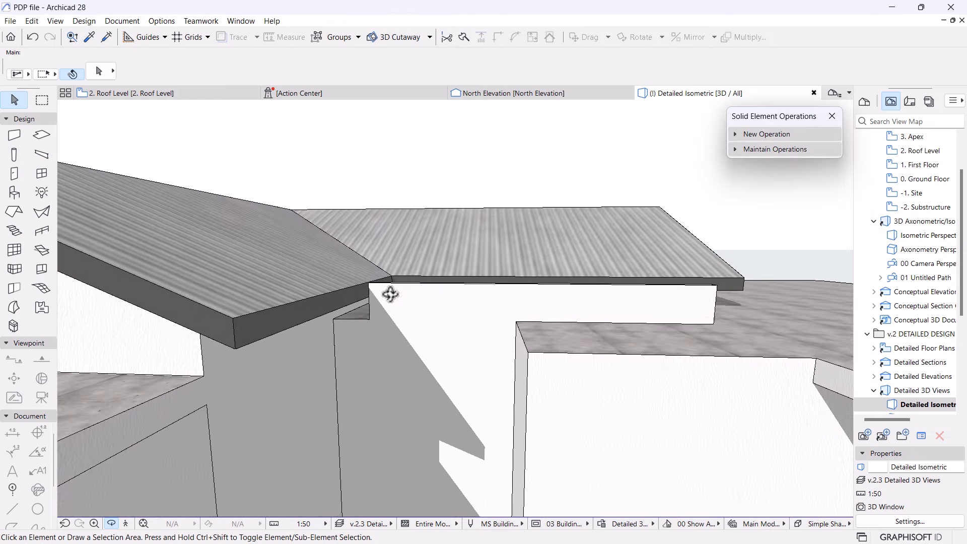
pyautogui.click(369, 318)
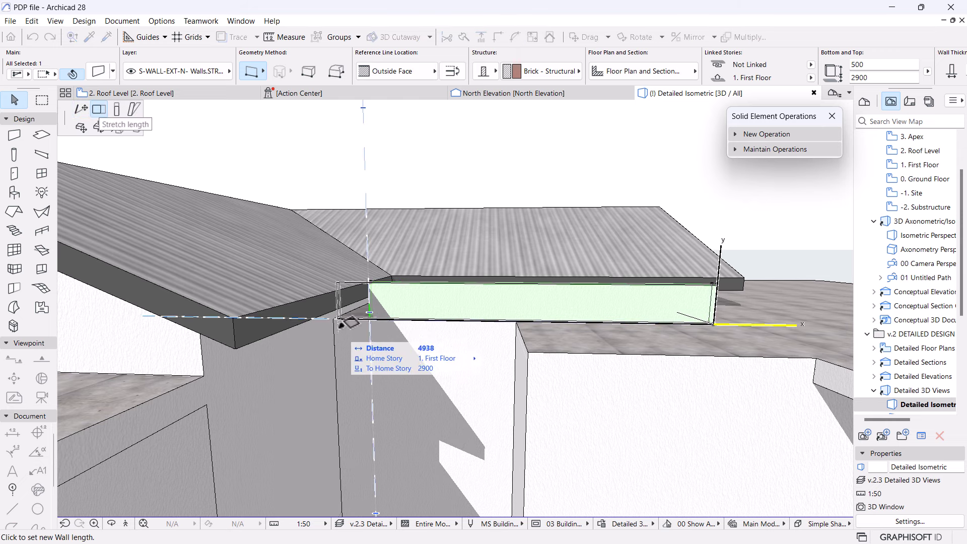
pyautogui.press('Escape')
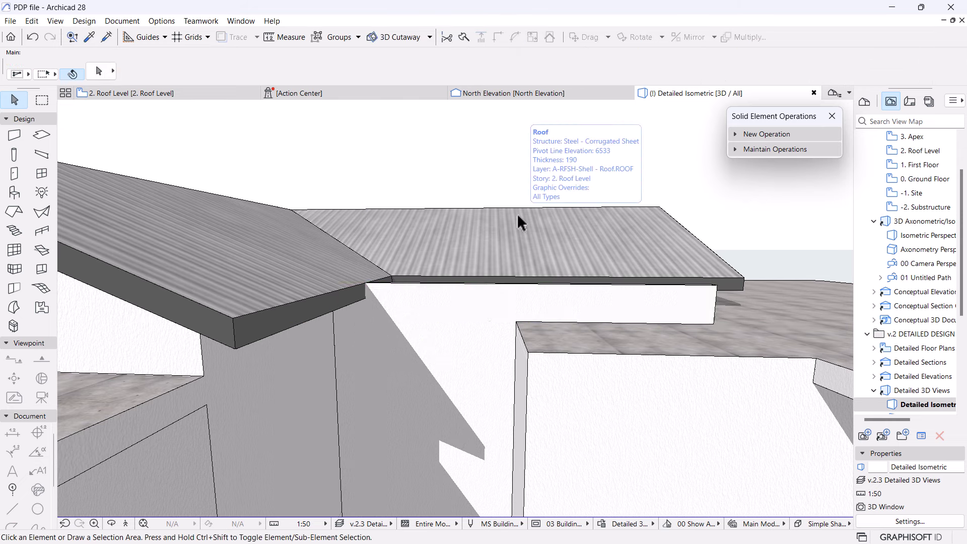
# - Inspect the front roofs, the low wall and the recessed facade above the entrance from several angles
pyautogui.scroll(-10, 517, 213)
pyautogui.moveTo(514, 307); pyautogui.dragTo(567, 408)
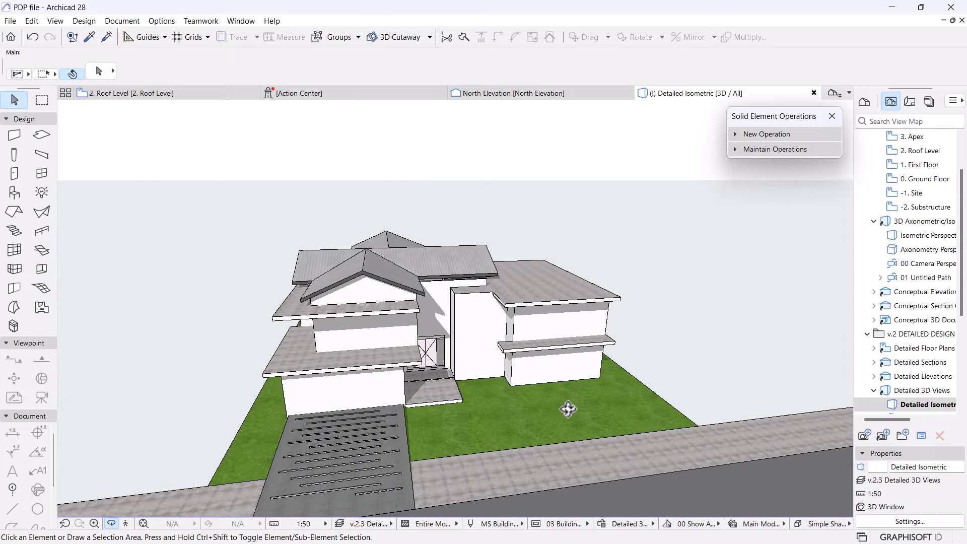
pyautogui.scroll(5, 510, 345)
pyautogui.moveTo(502, 385); pyautogui.dragTo(539, 421)
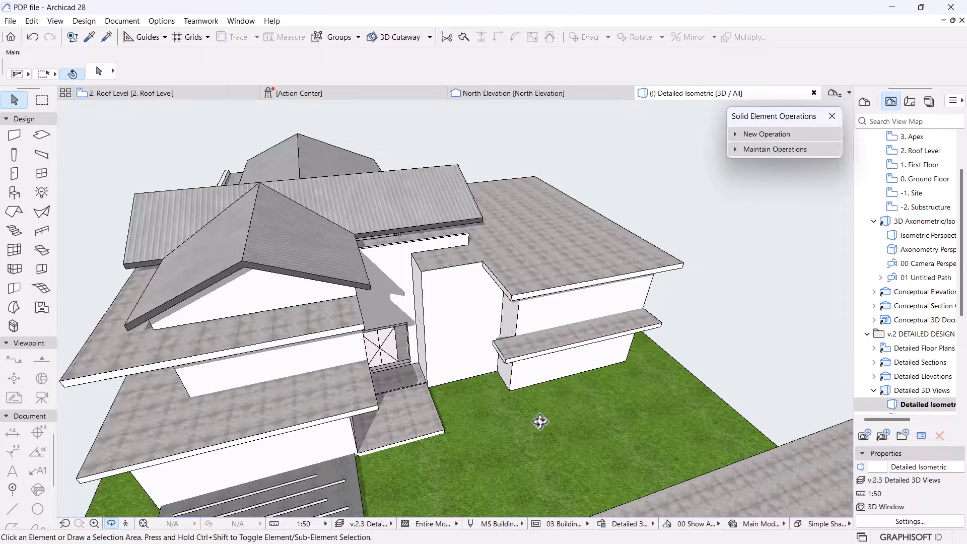
pyautogui.scroll(5, 435, 252)
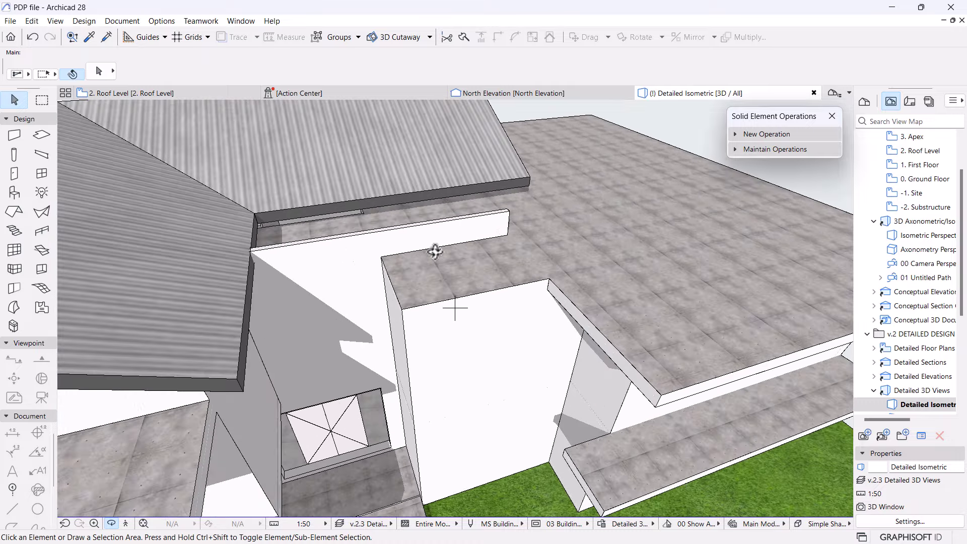
pyautogui.moveTo(435, 252); pyautogui.dragTo(458, 329)
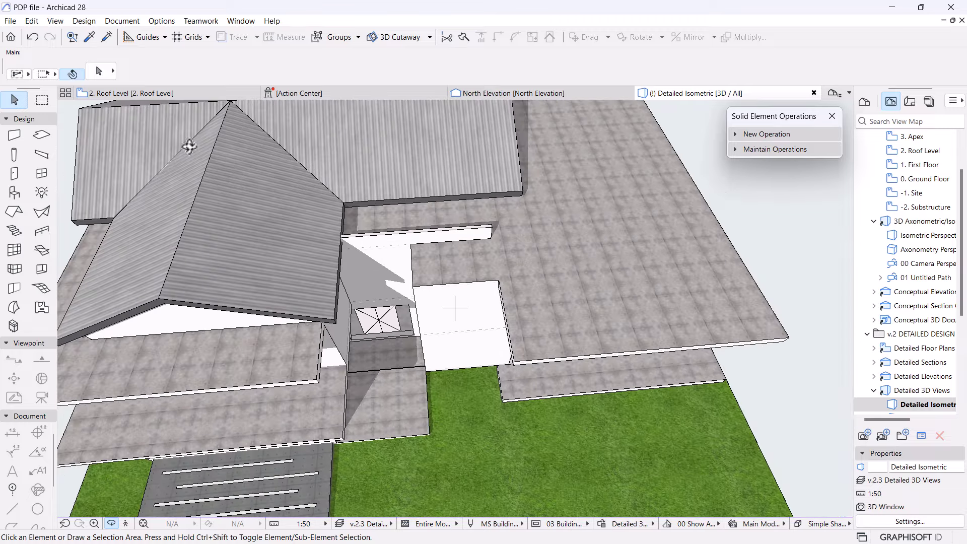
pyautogui.scroll(3, 505, 283)
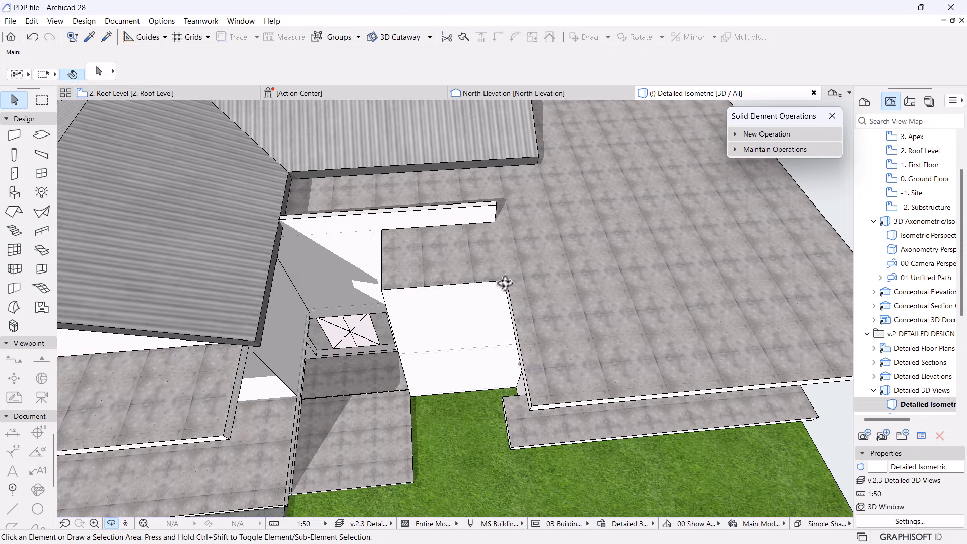
pyautogui.moveTo(391, 314); pyautogui.dragTo(391, 287)
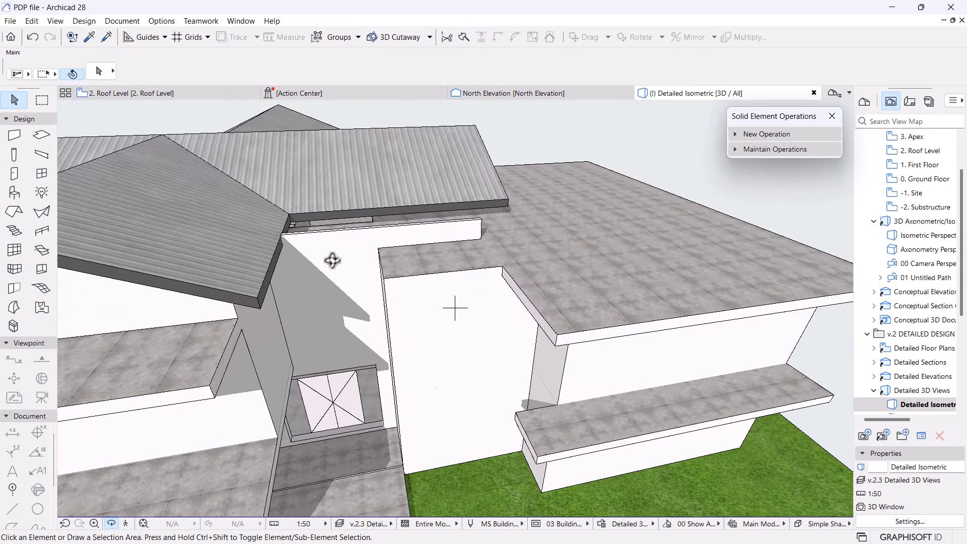
pyautogui.moveTo(332, 259); pyautogui.dragTo(371, 286)
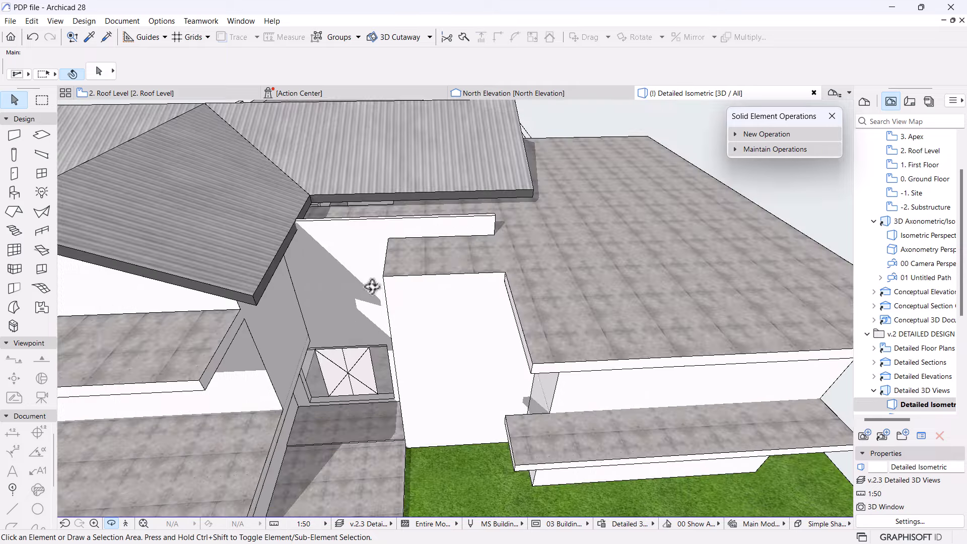
# - On the First Floor plan, suspend groups and stretch the front wall beside the entrance across the recess to the opposite room's wall
pyautogui.doubleClick(926, 178)
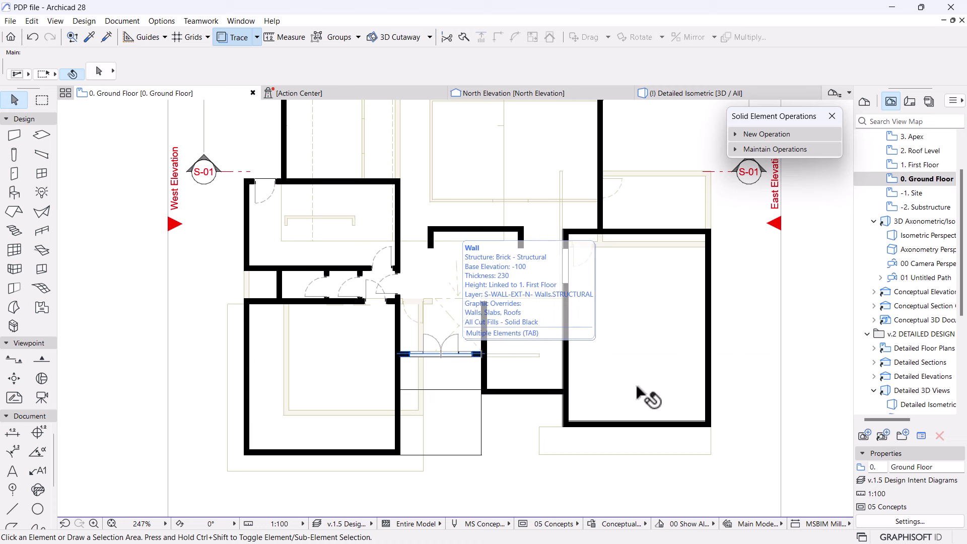
pyautogui.doubleClick(929, 166)
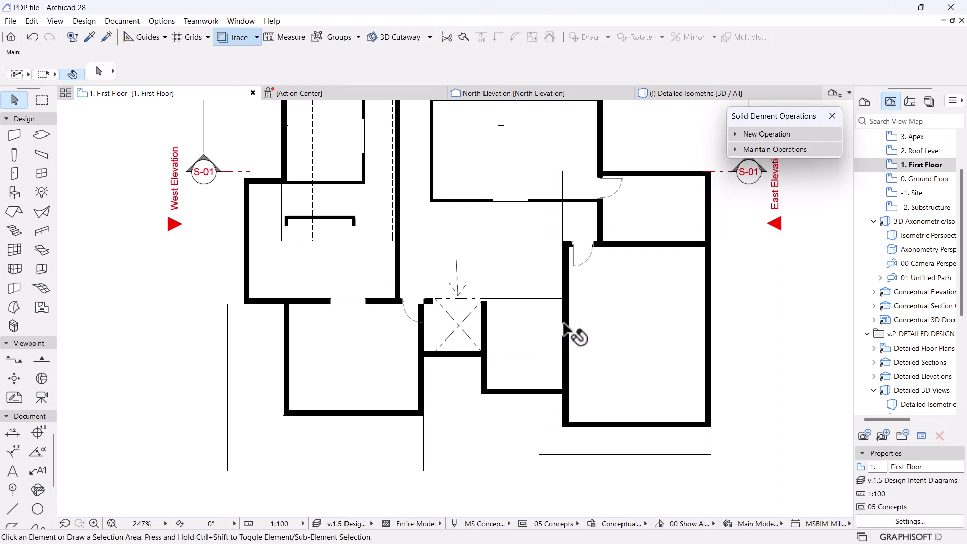
pyautogui.scroll(2, 437, 413)
pyautogui.click(466, 327)
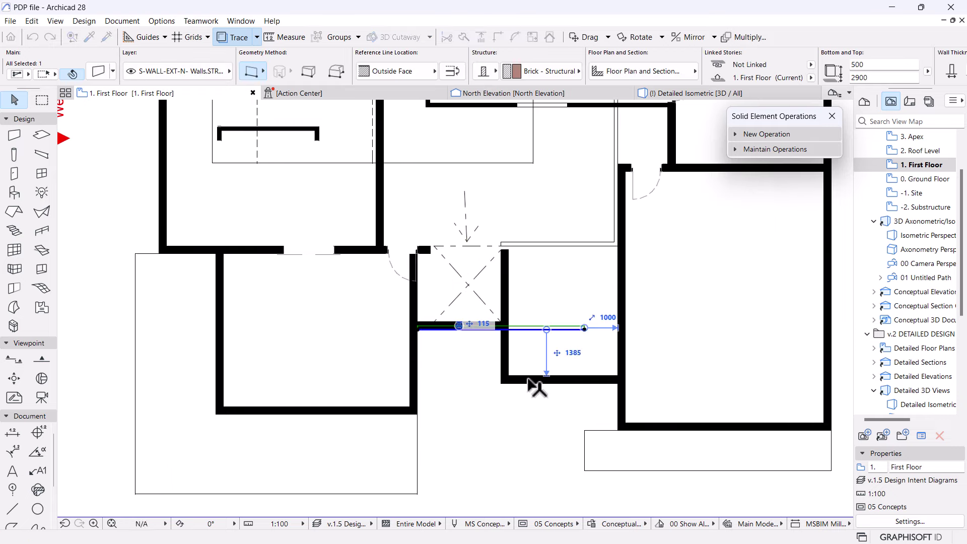
pyautogui.click(510, 382)
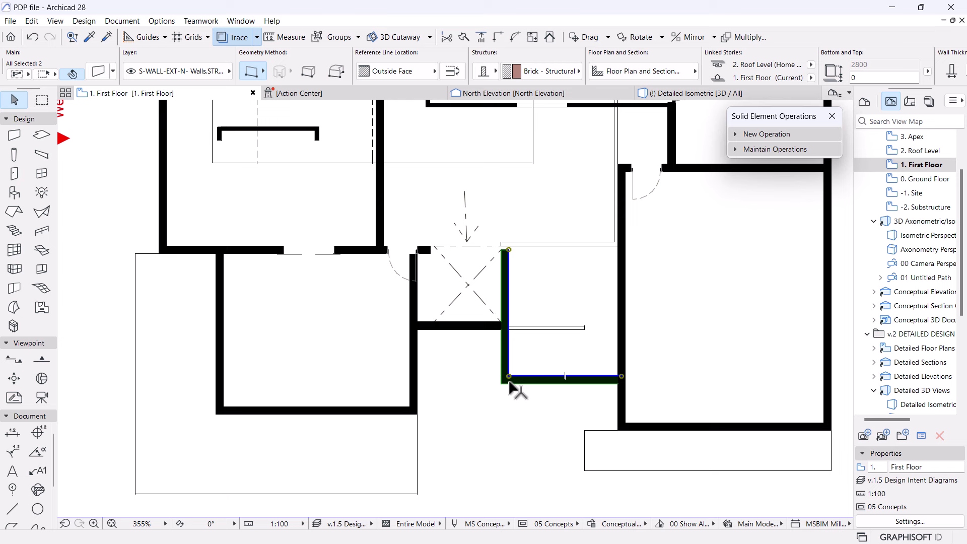
pyautogui.click(319, 37)
pyautogui.click(535, 379)
pyautogui.click(514, 381)
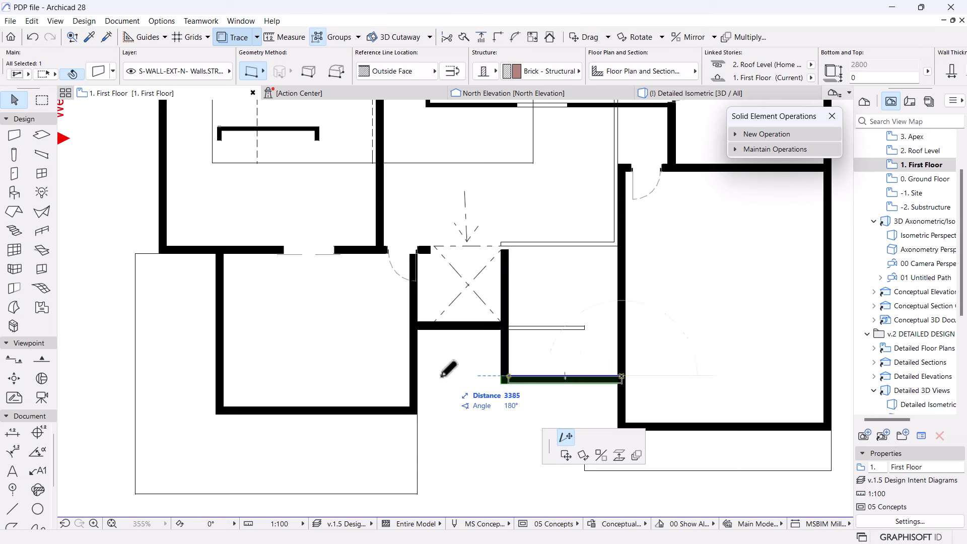
pyautogui.click(419, 330)
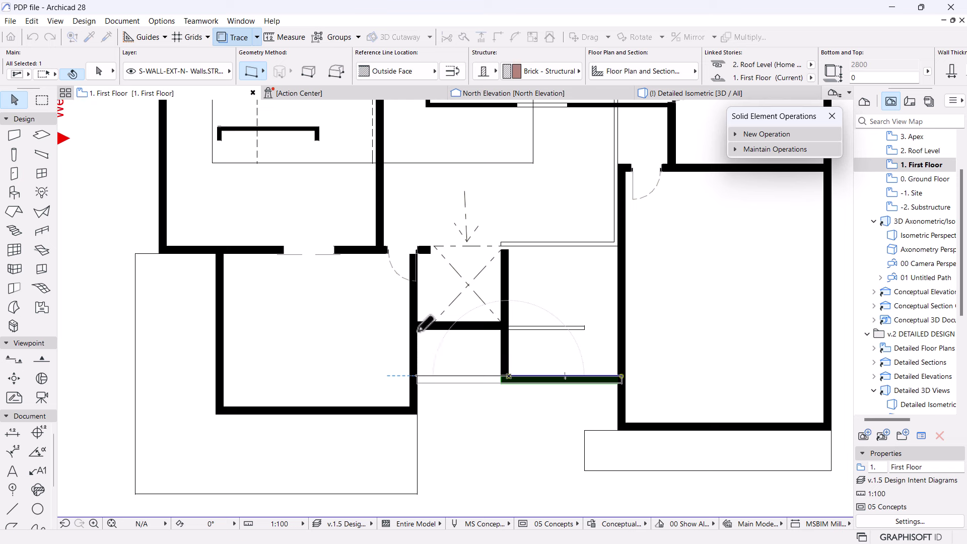
pyautogui.click(459, 328)
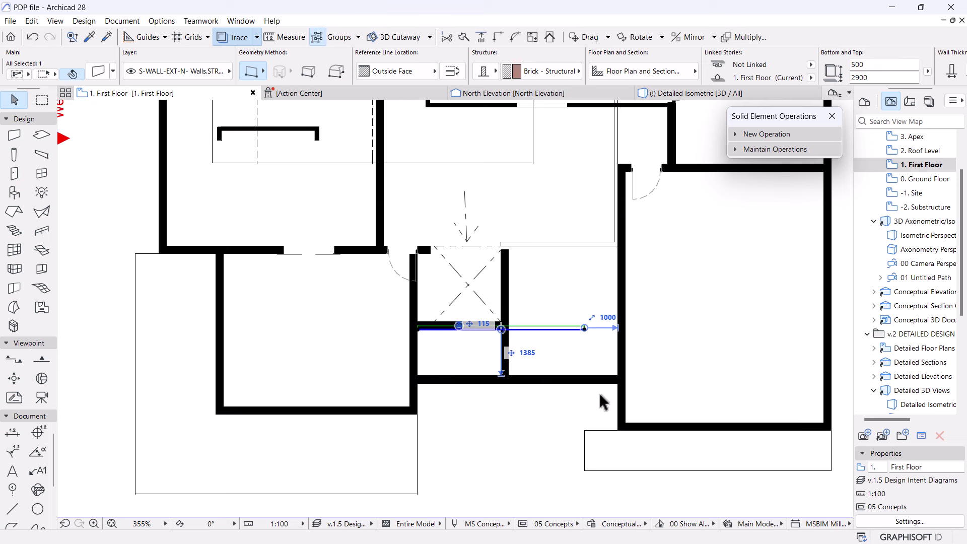
pyautogui.press('Delete')
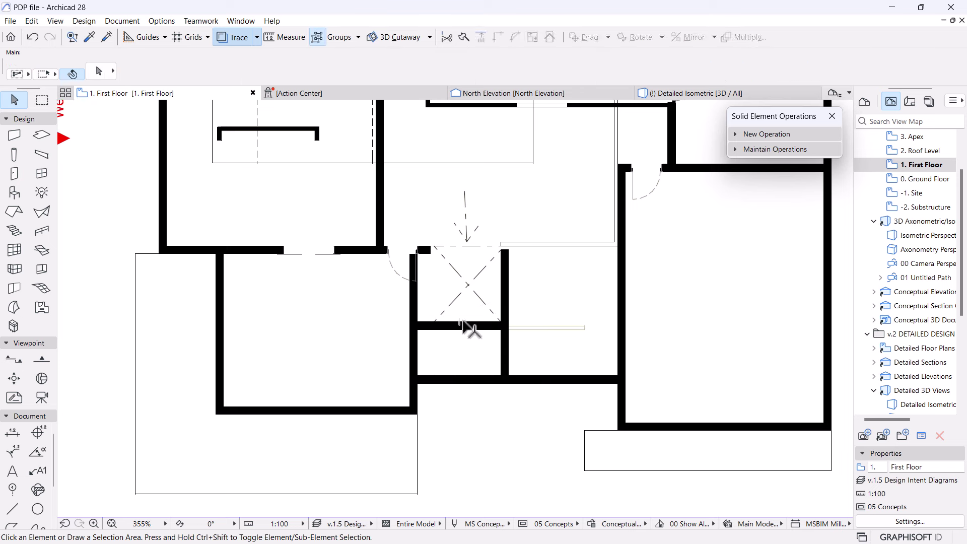
pyautogui.hotkey('ctrl', 'z')
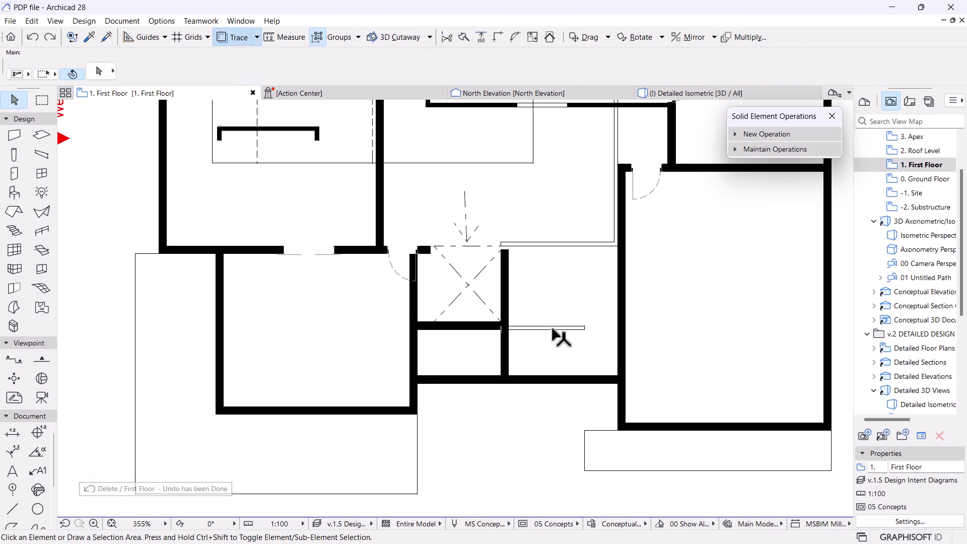
# - Set the low wall above the entrance to show on Home Story Only and move its home story off the First Floor
pyautogui.click(622, 76)
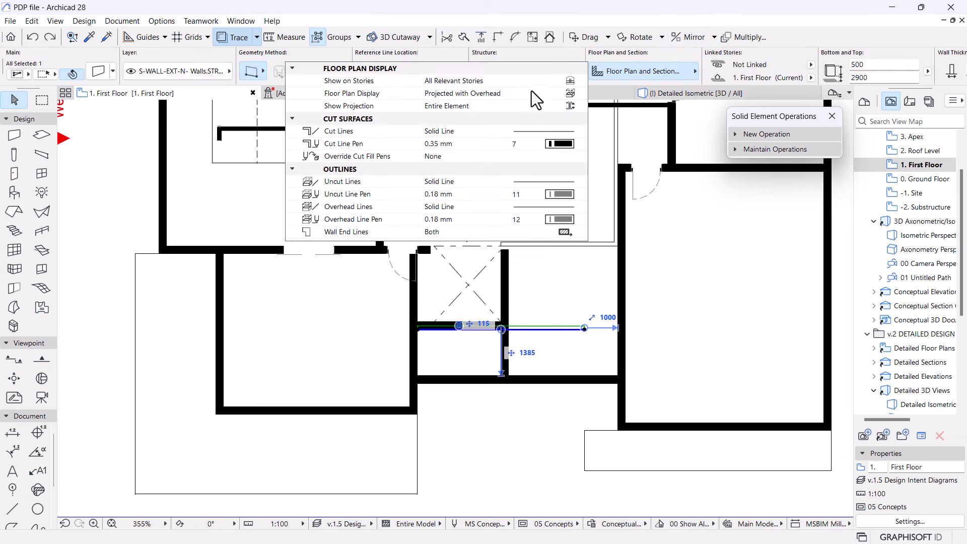
pyautogui.click(570, 80)
pyautogui.click(621, 80)
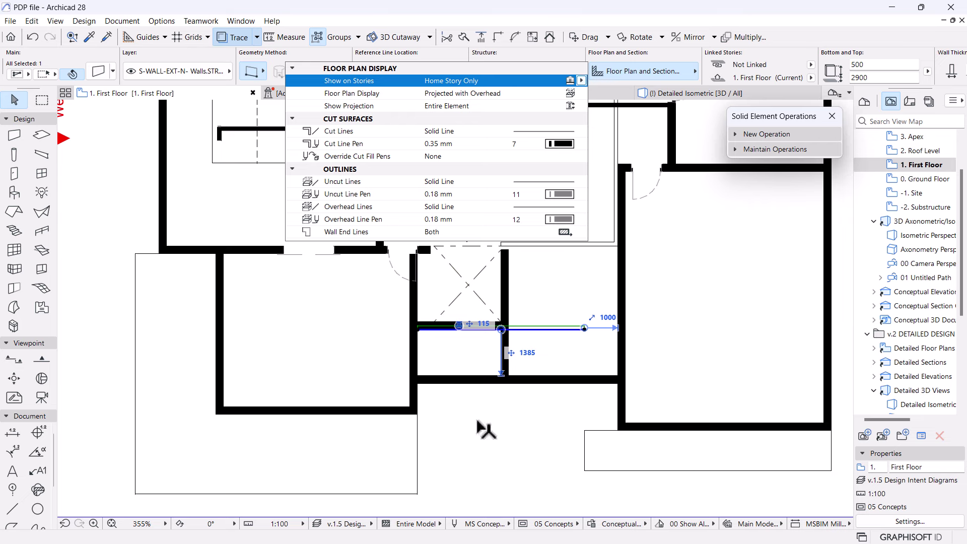
pyautogui.click(553, 392)
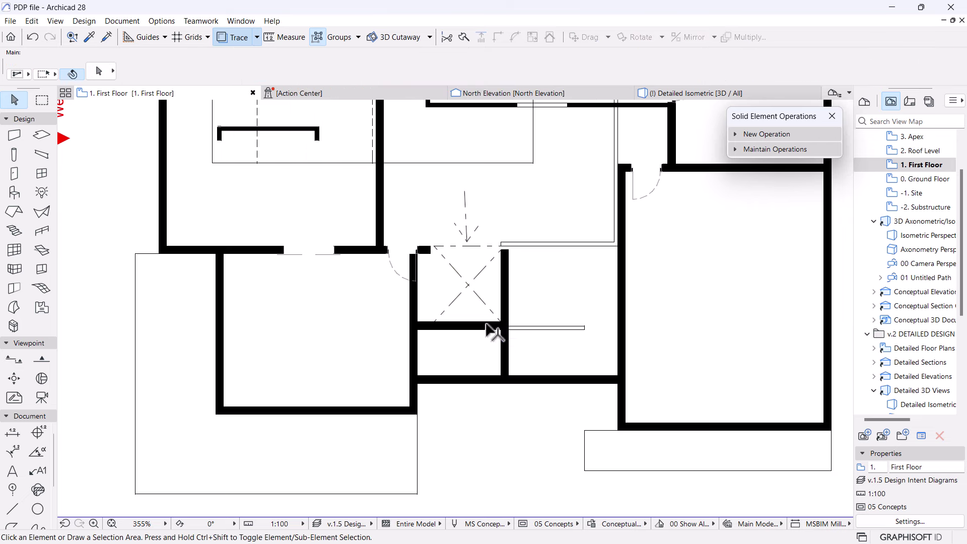
pyautogui.click(487, 325)
pyautogui.click(891, 78)
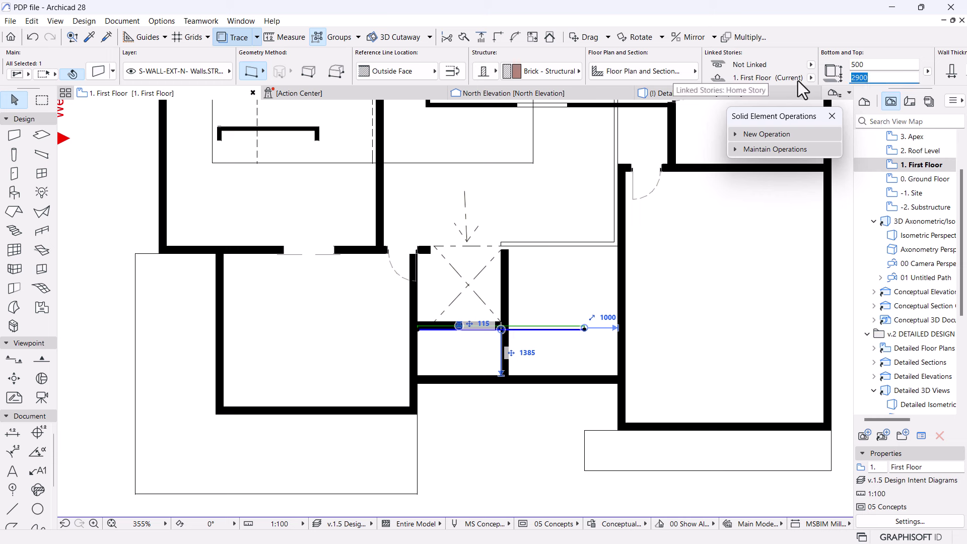
pyautogui.click(811, 78)
pyautogui.click(836, 89)
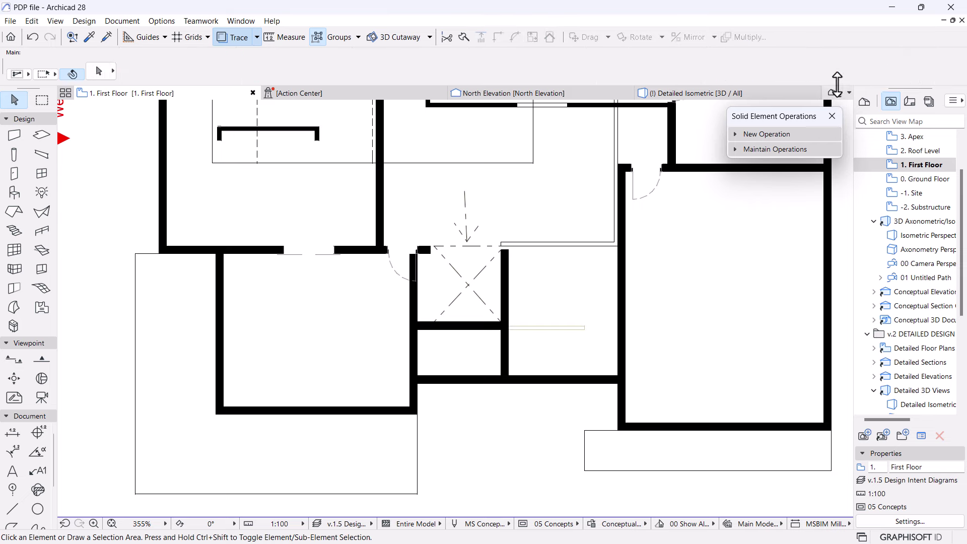
# - Delete the short wall crossing the entrance void and stretch the void's dashed diagonals out to the front wall
pyautogui.click(456, 326)
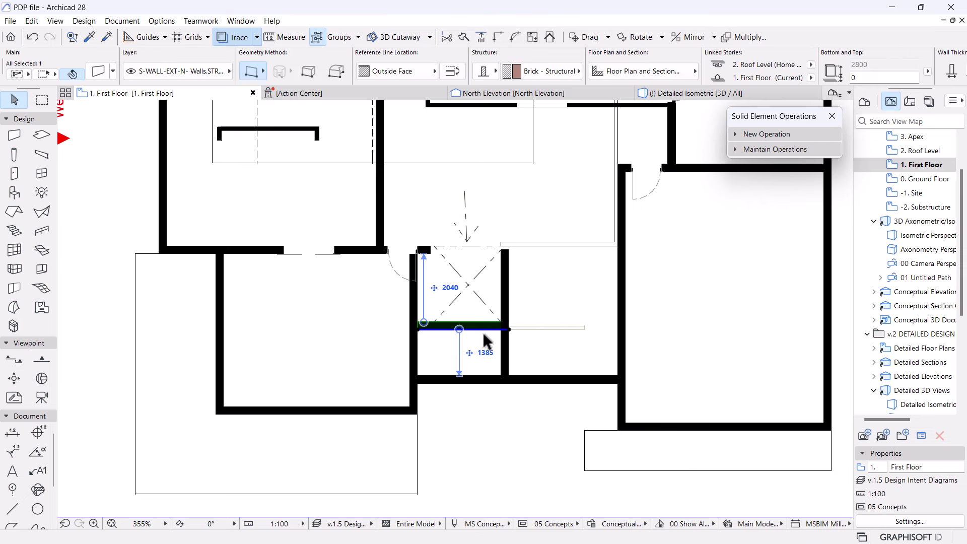
pyautogui.click(485, 342)
pyautogui.click(484, 311)
pyautogui.click(500, 322)
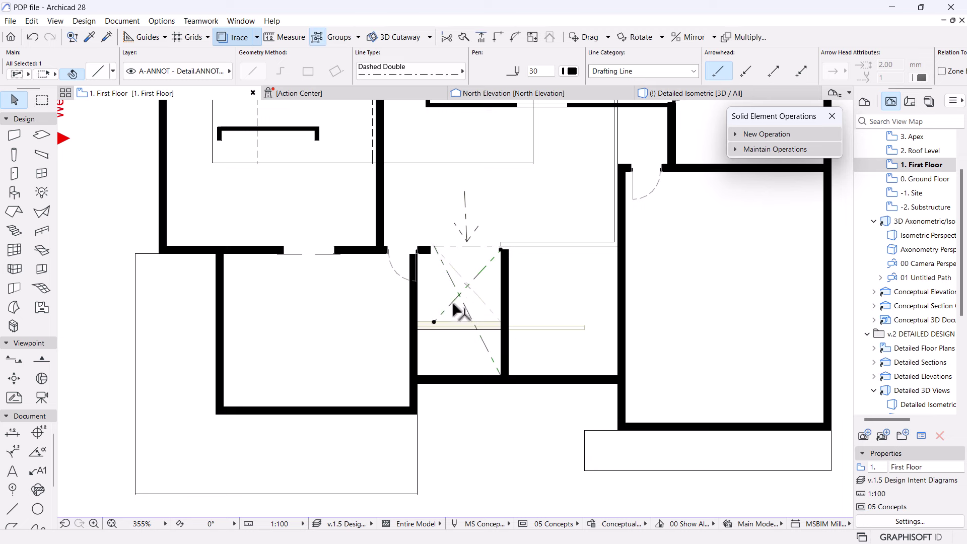
pyautogui.click(434, 321)
pyautogui.click(434, 322)
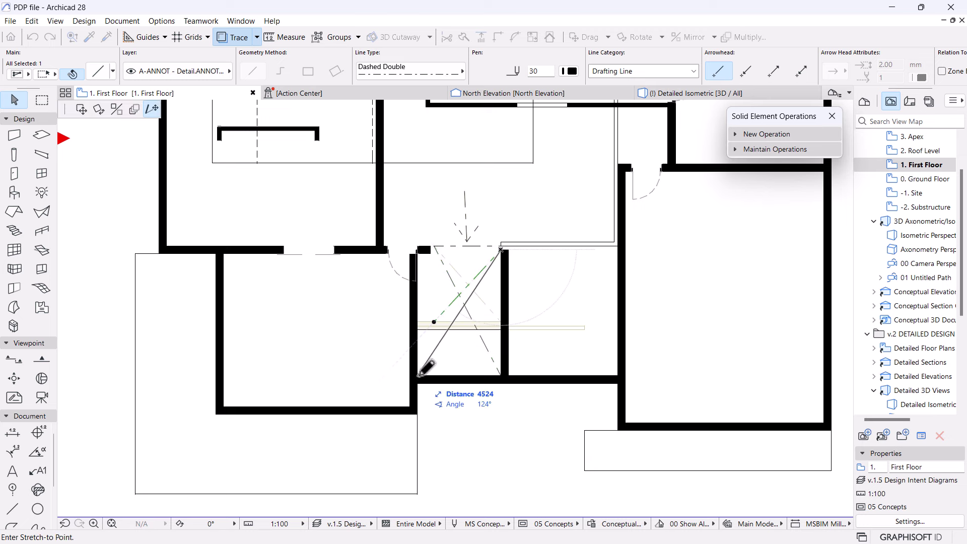
pyautogui.click(418, 375)
pyautogui.click(544, 129)
# - In the Detailed Isometric view, offset the notched edge of the roof slab above the entrance out to the front wall's face
pyautogui.click(695, 93)
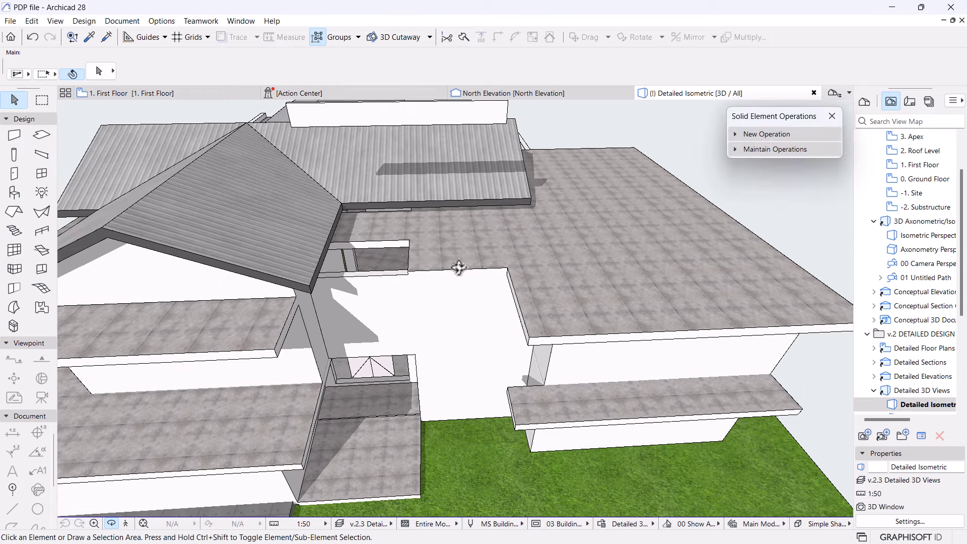
pyautogui.scroll(3, 411, 254)
pyautogui.click(421, 256)
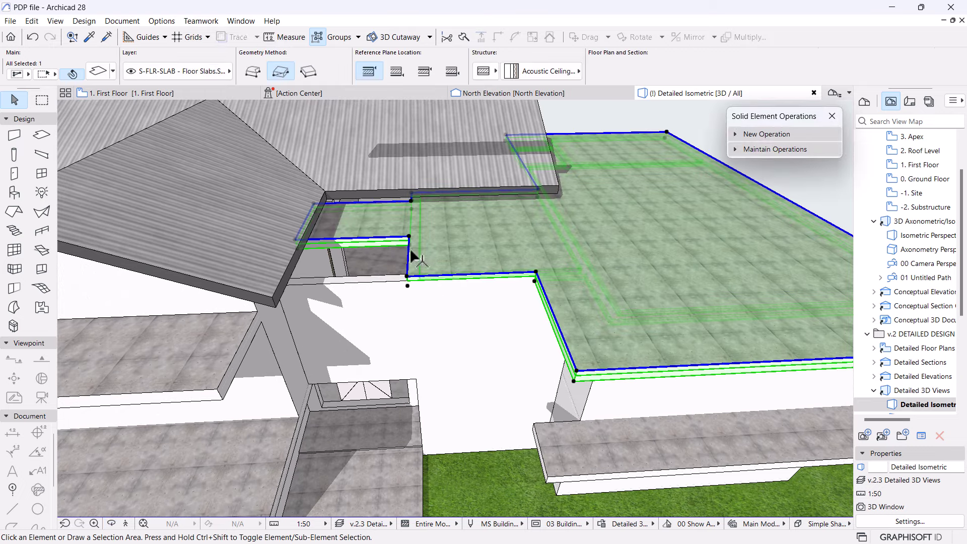
pyautogui.click(409, 276)
pyautogui.scroll(3, 371, 323)
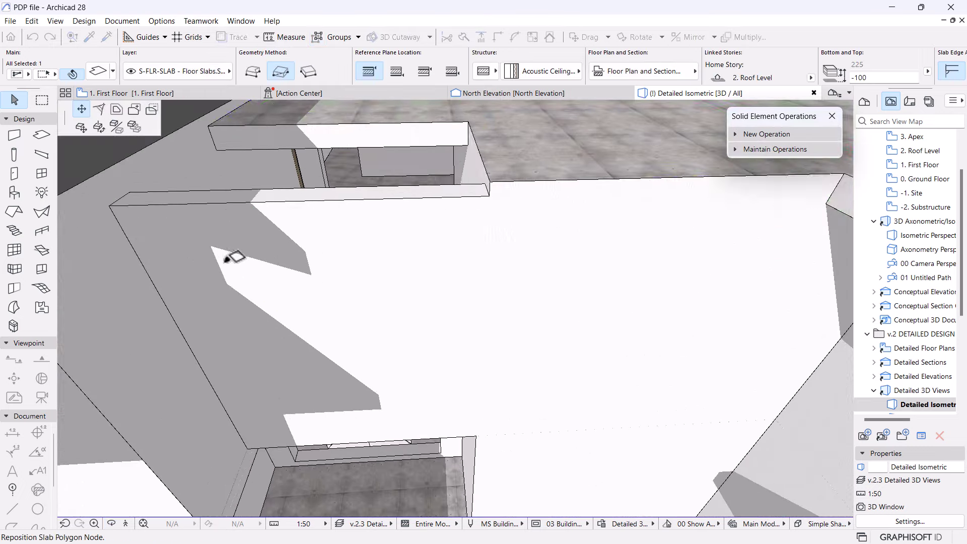
pyautogui.click(488, 180)
pyautogui.click(483, 179)
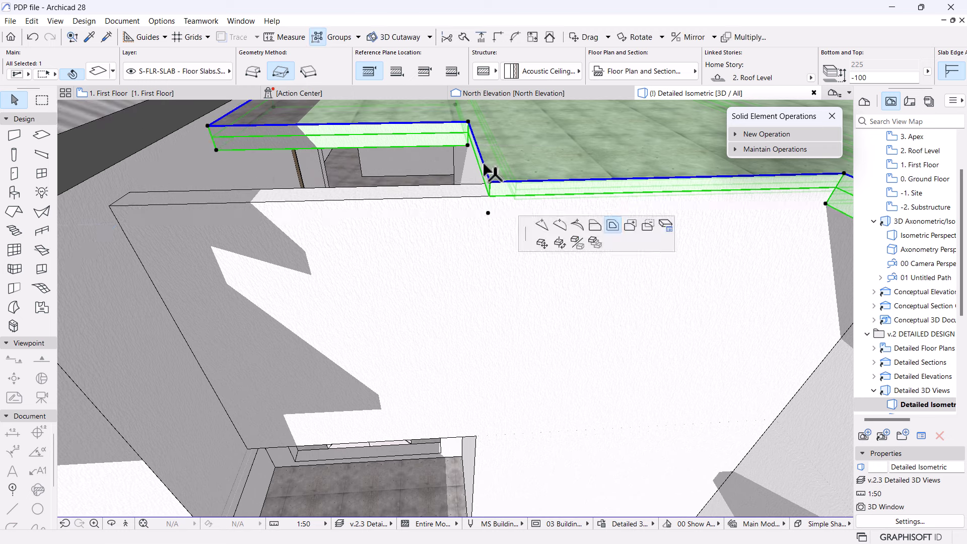
pyautogui.click(618, 222)
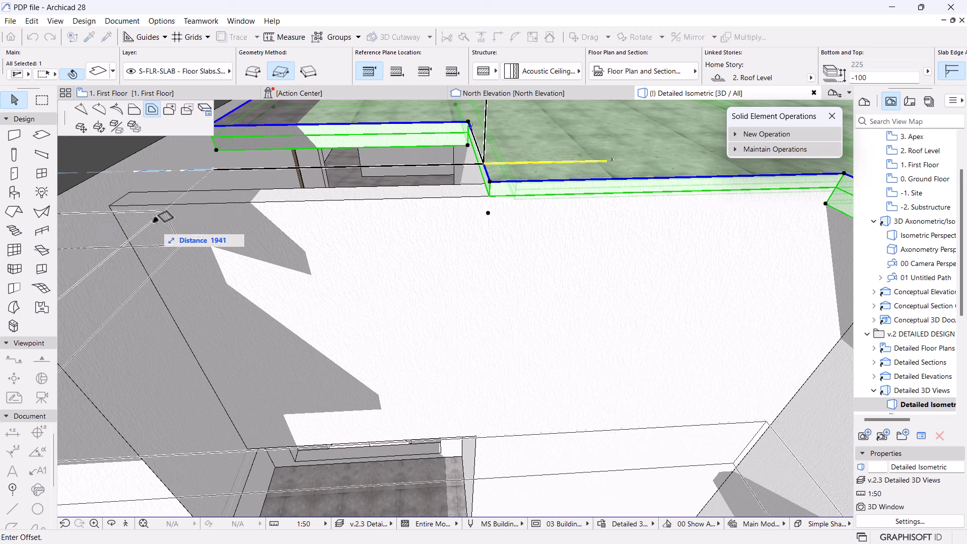
pyautogui.click(116, 206)
pyautogui.scroll(-5, 390, 248)
pyautogui.scroll(-3, 468, 302)
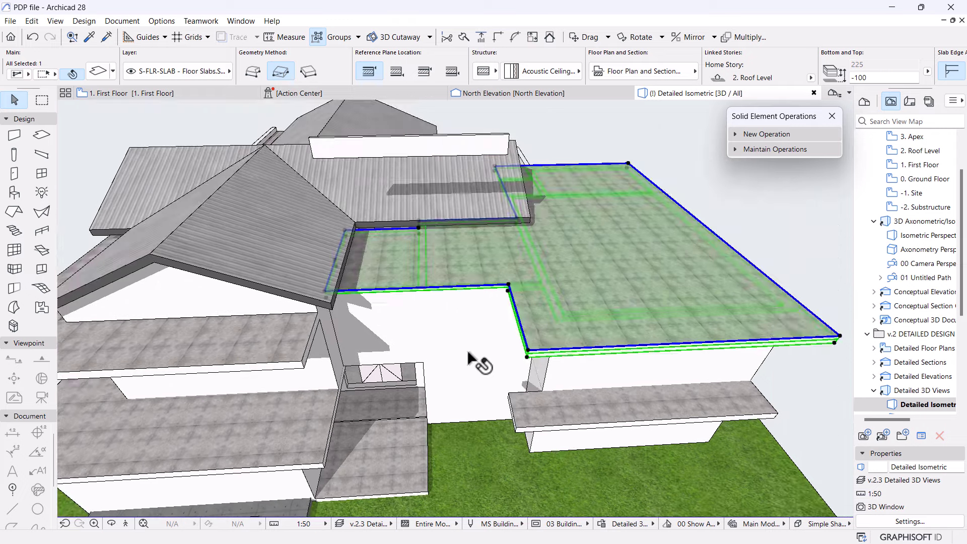
pyautogui.press('Escape')
# - Set the base offset of the low wall floating above the roofs to 0
pyautogui.keyDown('shift'); pyautogui.moveTo(494, 399); pyautogui.dragTo(507, 181, button='middle'); pyautogui.keyUp('shift')
pyautogui.click(518, 166)
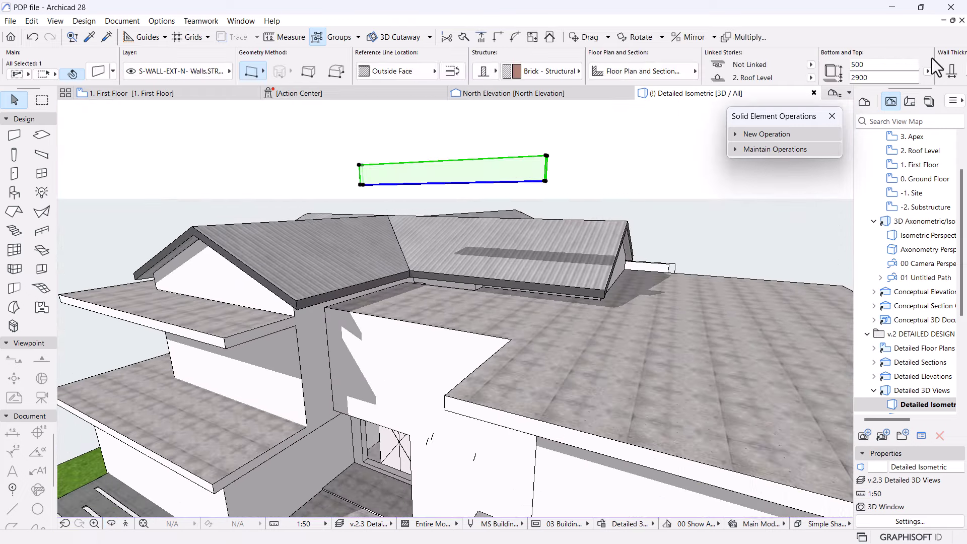
pyautogui.doubleClick(905, 76)
pyautogui.write('0')
pyautogui.press('Return')
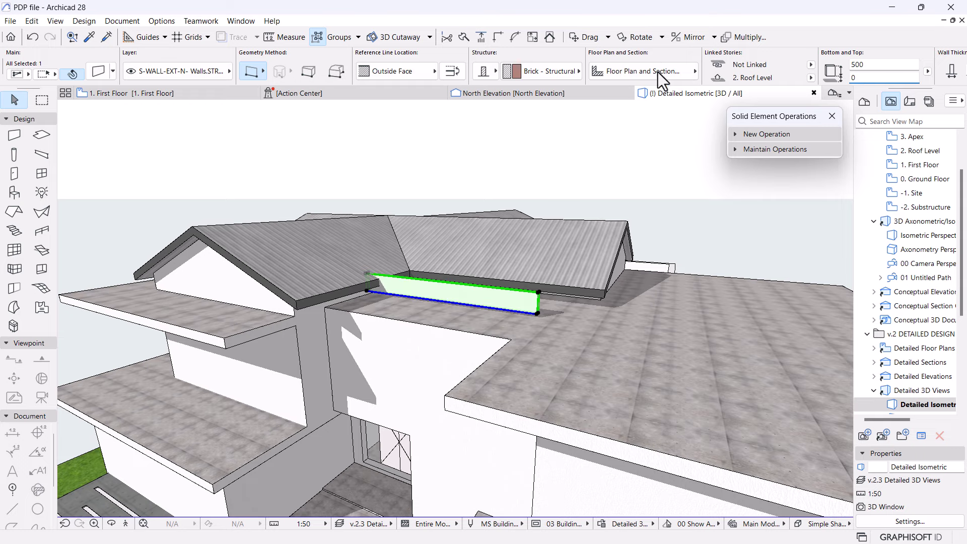
# - Move the low wall by its lower front corner onto the upper outer corner of the wall above the entrance
pyautogui.scroll(3, 432, 257)
pyautogui.hotkey('ctrl', 'd')
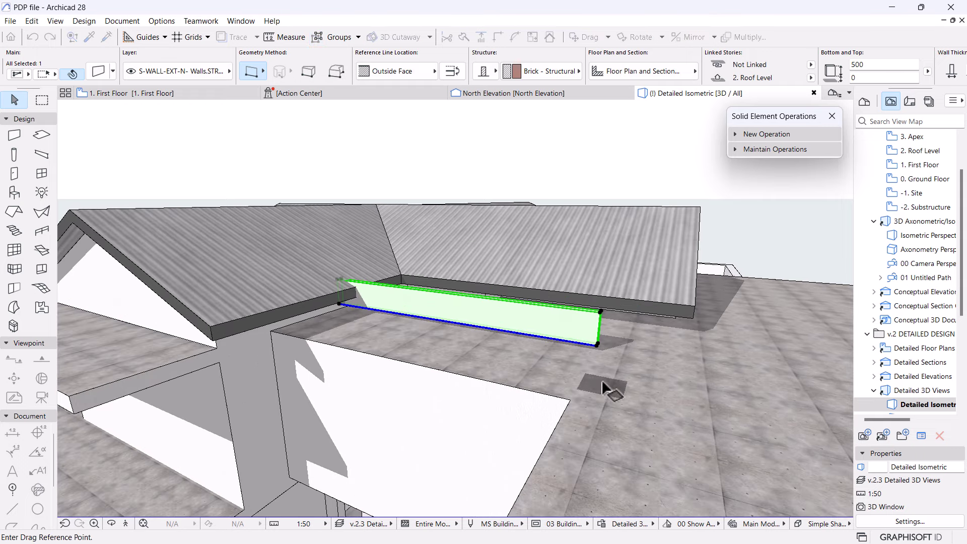
pyautogui.click(598, 345)
pyautogui.click(571, 399)
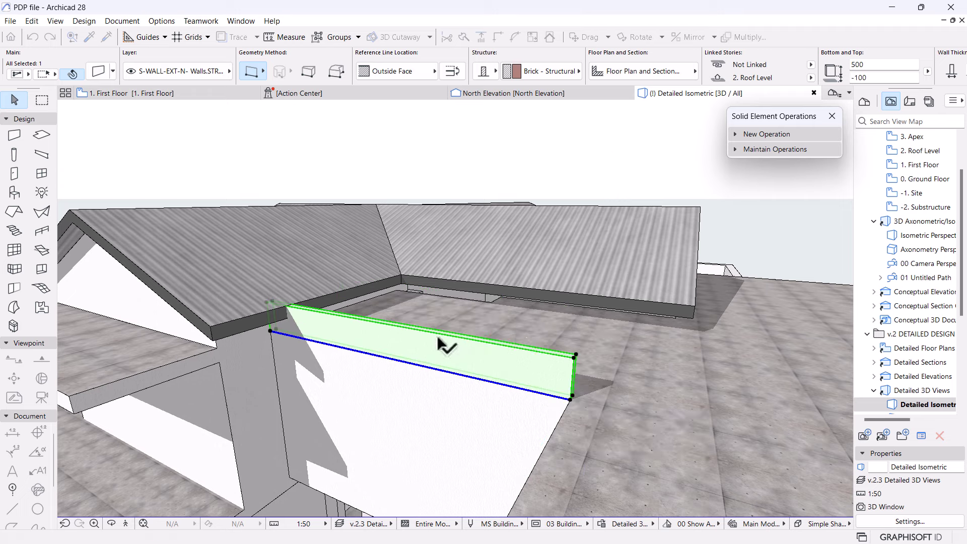
pyautogui.press('Escape')
pyautogui.keyDown('shift'); pyautogui.moveTo(558, 330); pyautogui.dragTo(482, 355, button='middle'); pyautogui.keyUp('shift')
pyautogui.scroll(2, 482, 354)
pyautogui.click(499, 343)
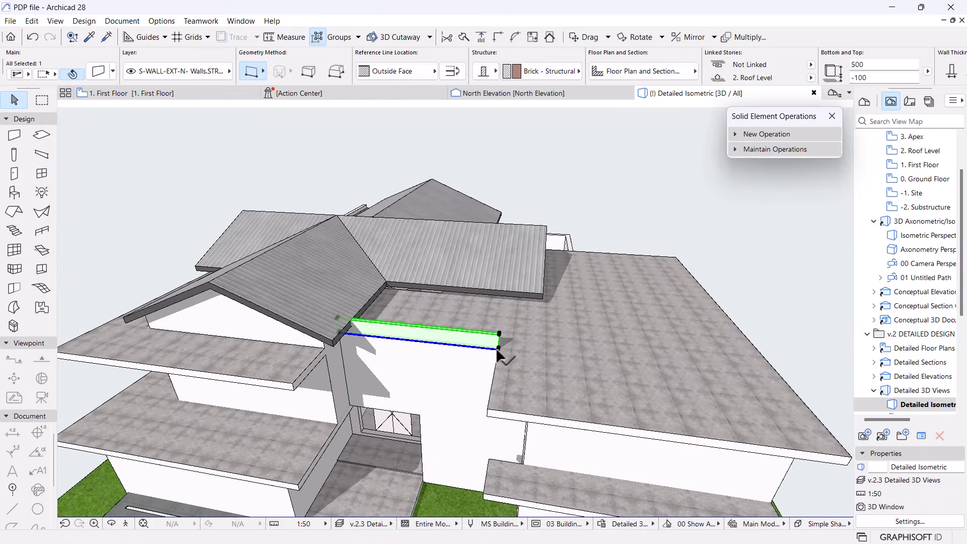
pyautogui.click(499, 347)
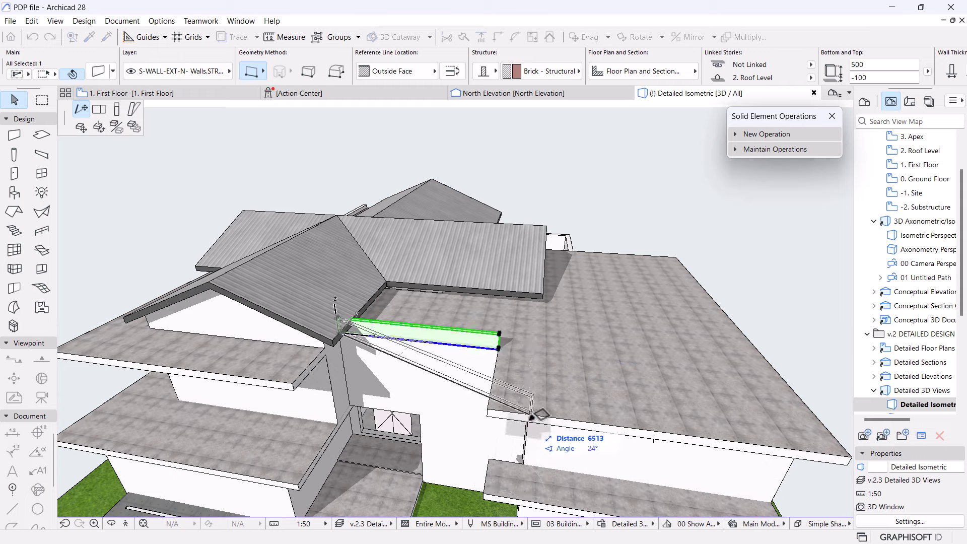
pyautogui.press('Escape')
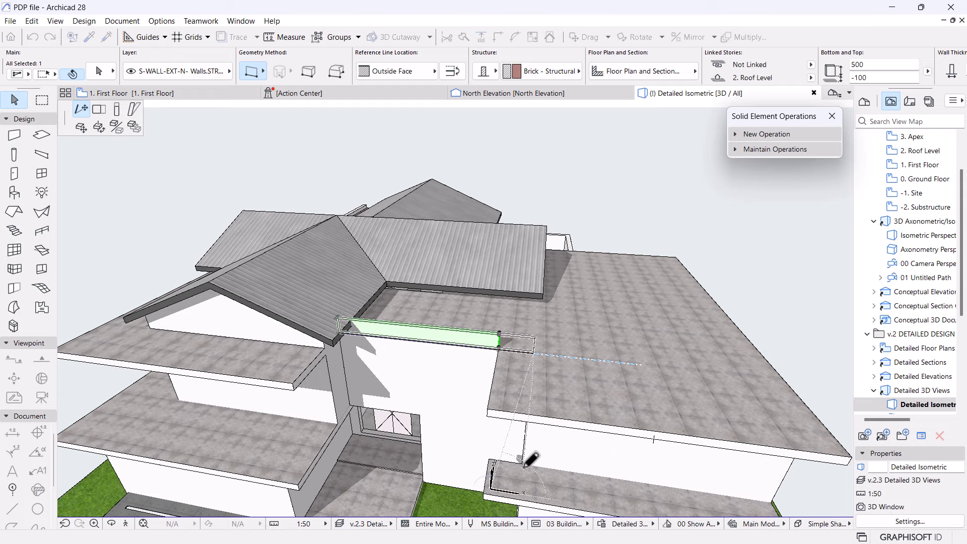
pyautogui.press('Escape')
# - On the First Floor plan, offset the floor slab's edge inside the entrance void back to the void's inner end
pyautogui.keyDown('shift'); pyautogui.moveTo(651, 312); pyautogui.dragTo(524, 318, button='middle'); pyautogui.keyUp('shift')
pyautogui.scroll(10, 453, 315)
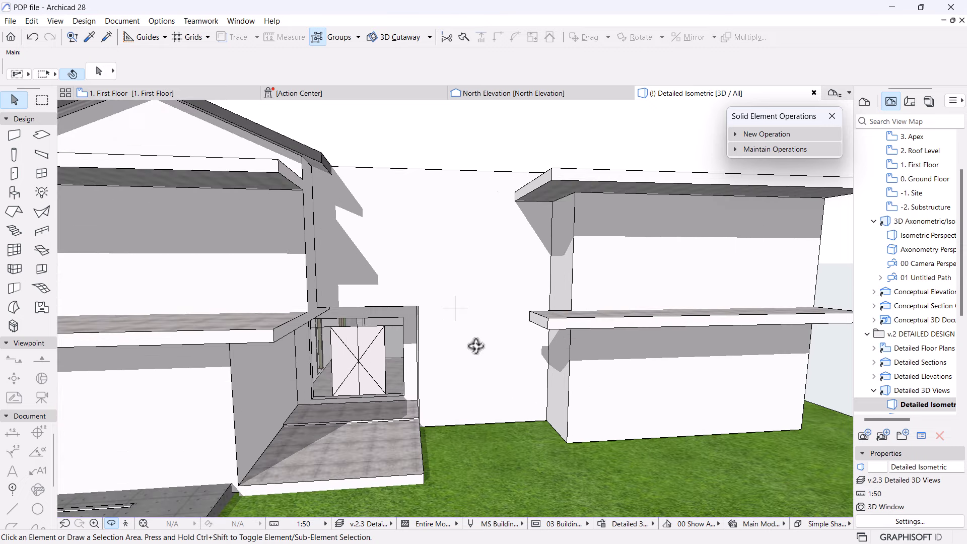
pyautogui.keyDown('shift'); pyautogui.moveTo(476, 346); pyautogui.dragTo(374, 156, button='middle'); pyautogui.keyUp('shift')
pyautogui.click(156, 93)
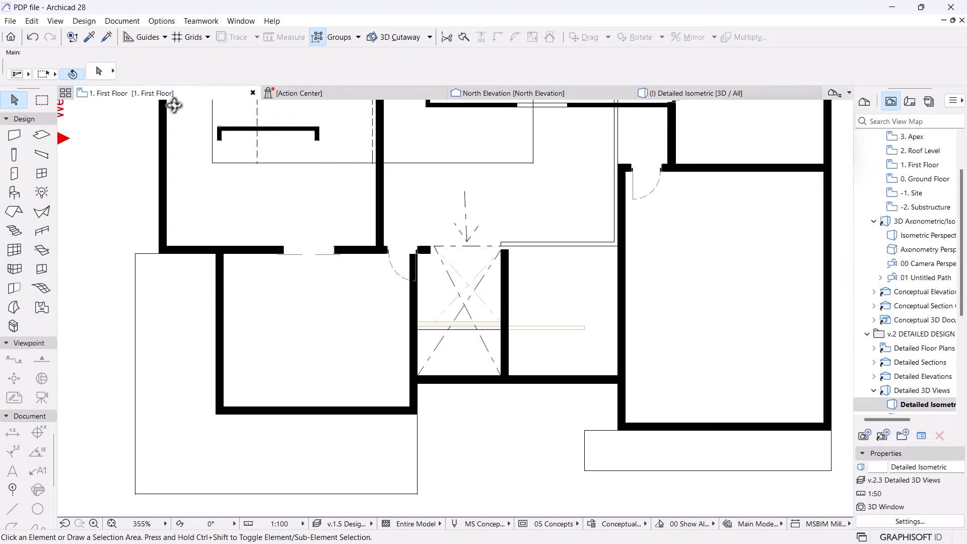
pyautogui.scroll(-3, 403, 224)
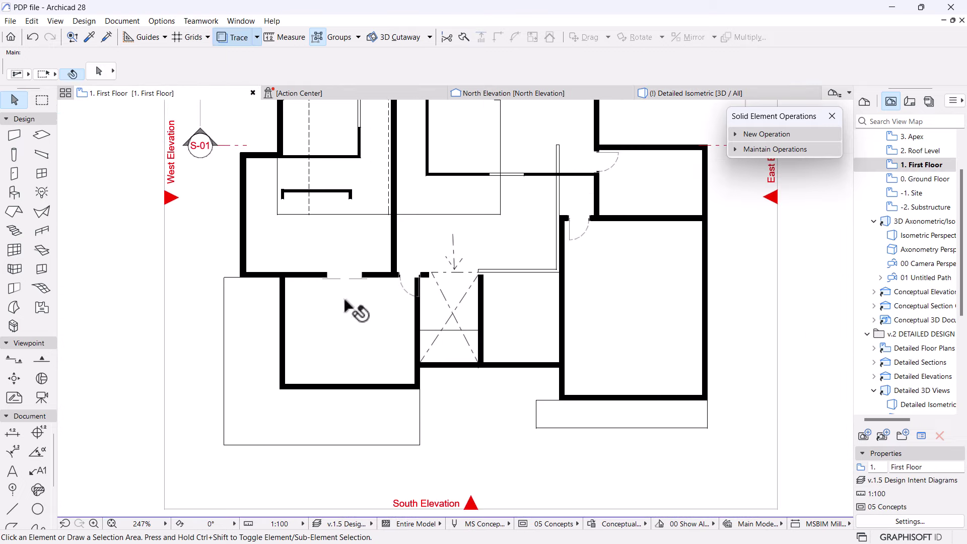
pyautogui.click(463, 330)
pyautogui.click(459, 332)
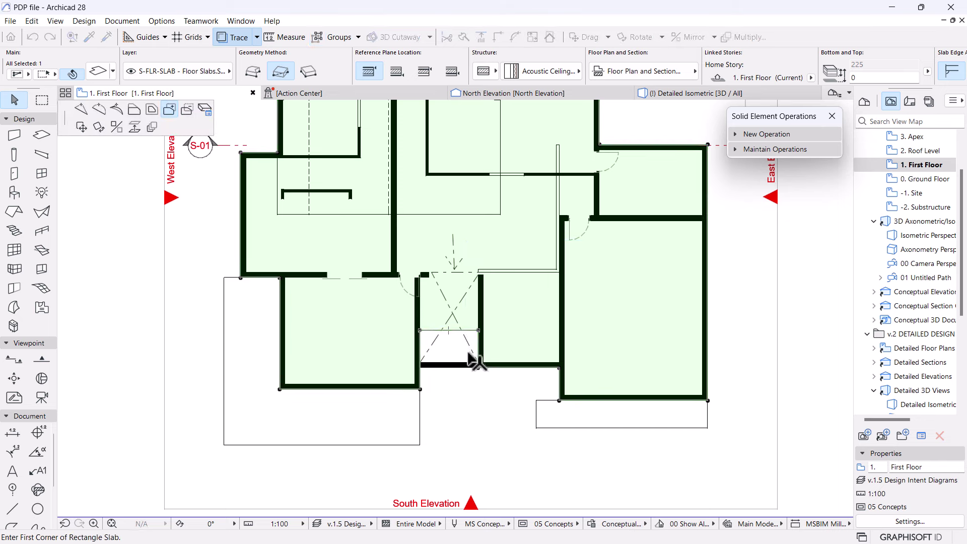
pyautogui.click(135, 127)
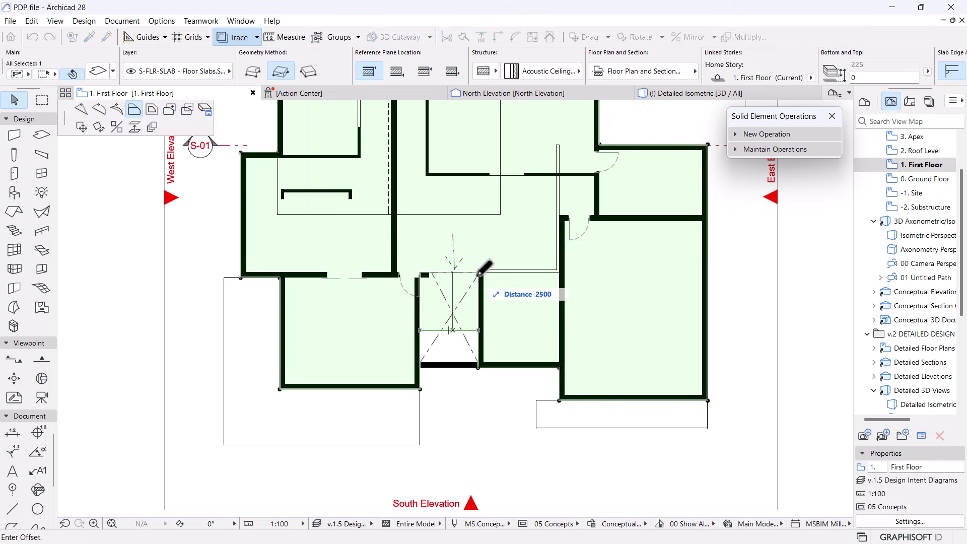
pyautogui.click(479, 275)
pyautogui.scroll(6, 425, 279)
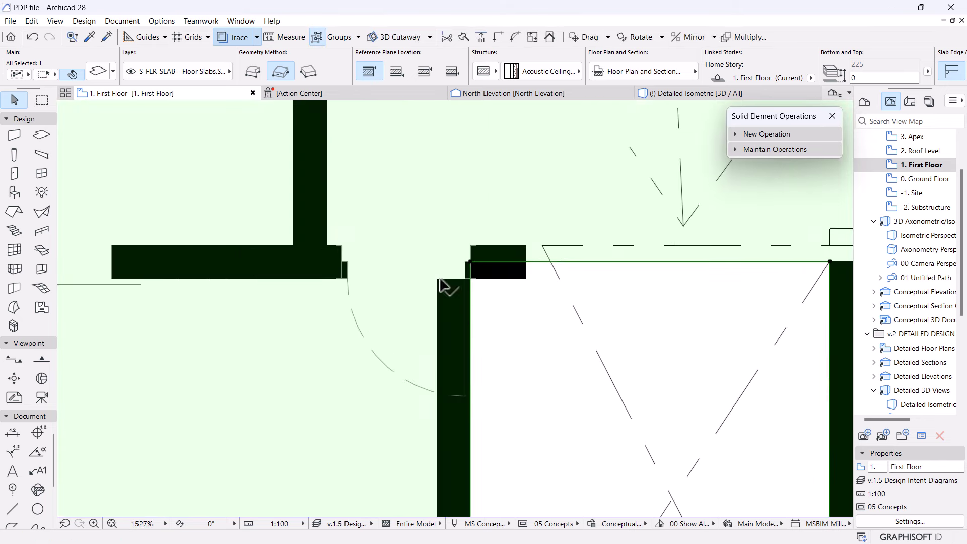
# - Move the 900 mm door beside the entrance void along its wall until its opening meets the adjacent perpendicular wall
pyautogui.click(456, 281)
pyautogui.scroll(-5, 443, 237)
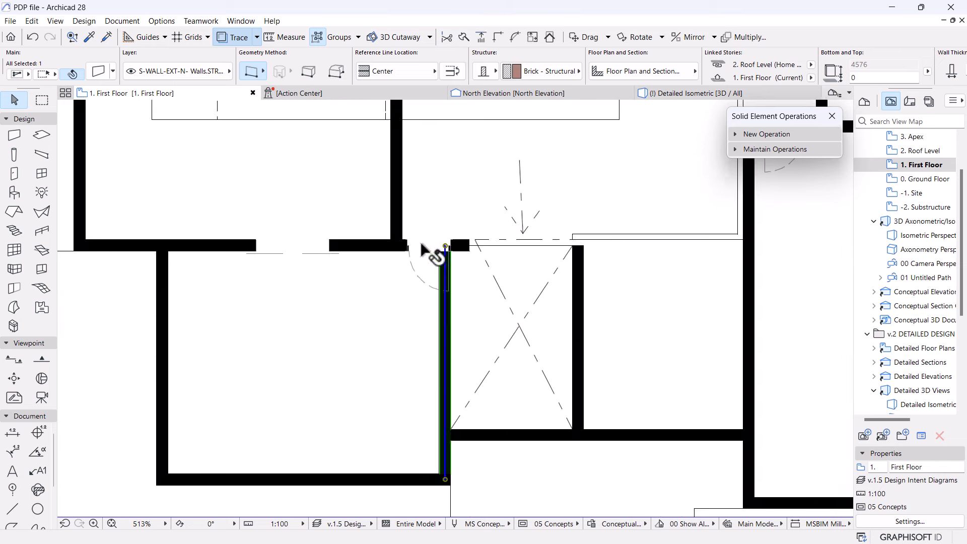
pyautogui.press('Escape')
pyautogui.click(429, 284)
pyautogui.press('Escape')
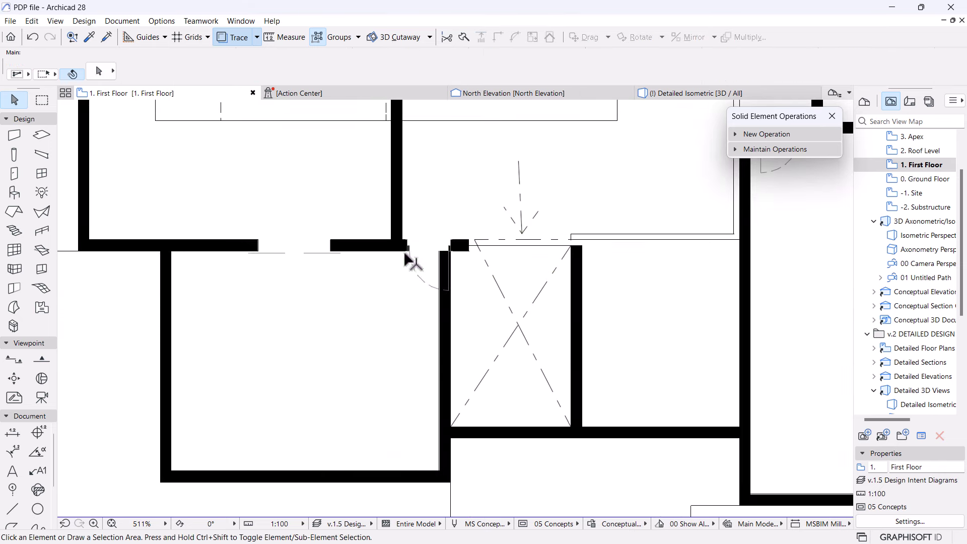
pyautogui.click(407, 251)
pyautogui.scroll(5, 409, 250)
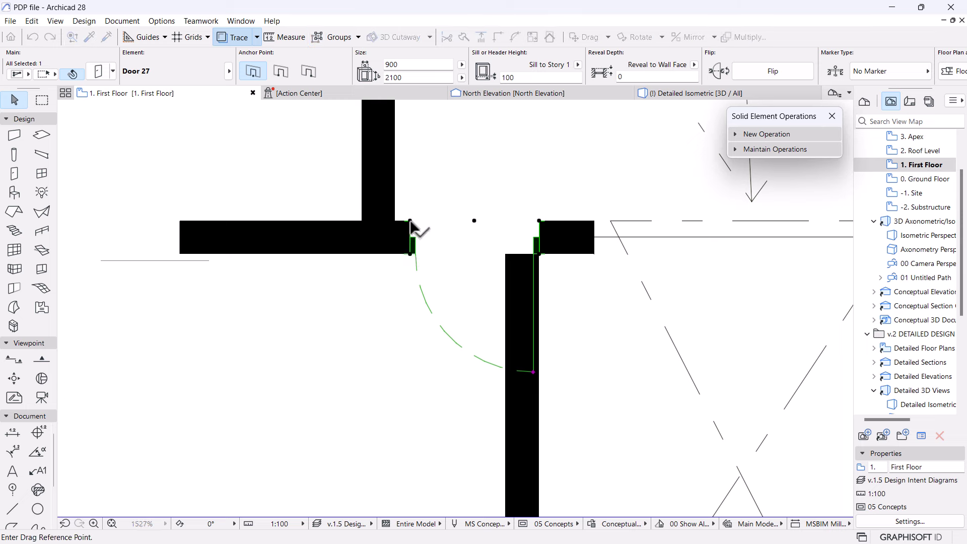
pyautogui.scroll(-10, 404, 227)
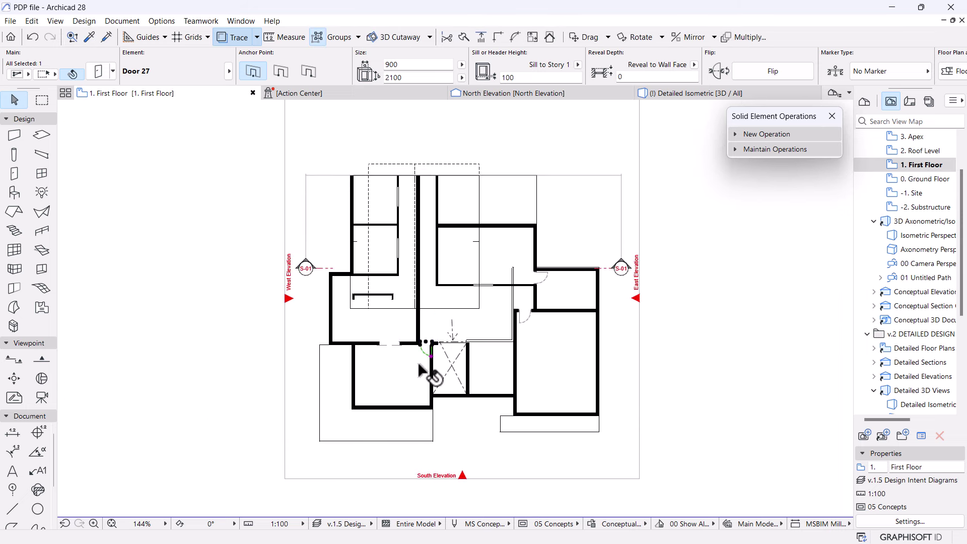
pyautogui.scroll(5, 422, 373)
pyautogui.press('Escape')
# - Move the wall between the front room and the entrance void towards the void, clear of the door opening
pyautogui.click(418, 281)
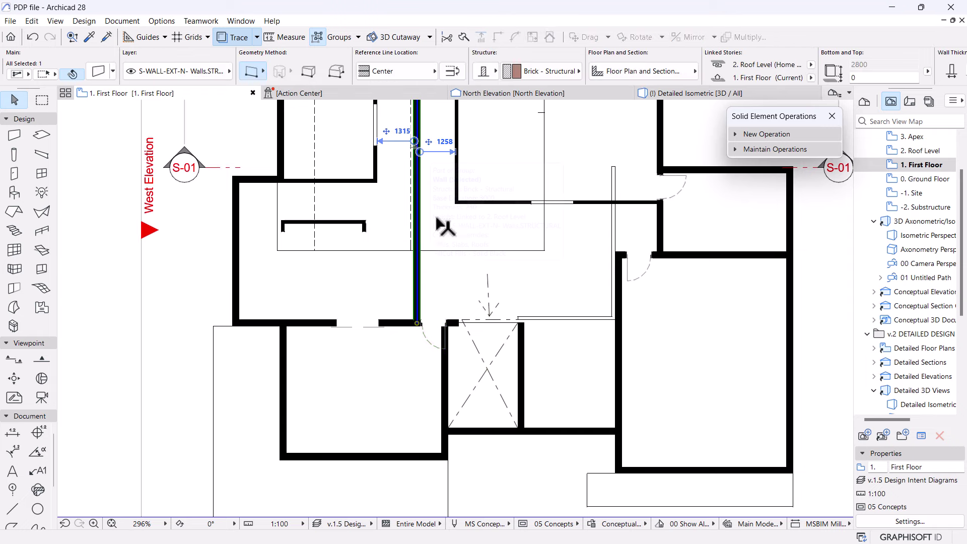
pyautogui.scroll(1, 473, 373)
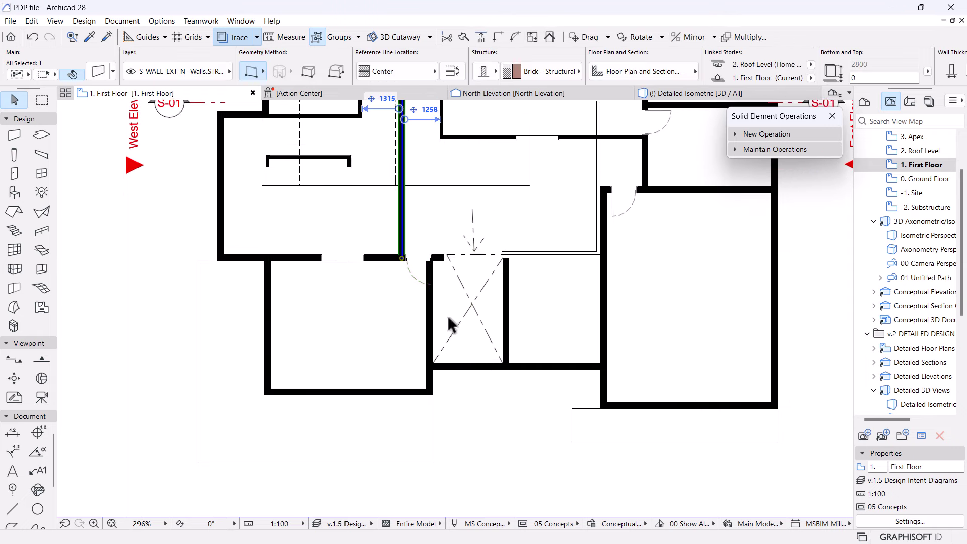
pyautogui.scroll(3, 449, 328)
pyautogui.click(420, 302)
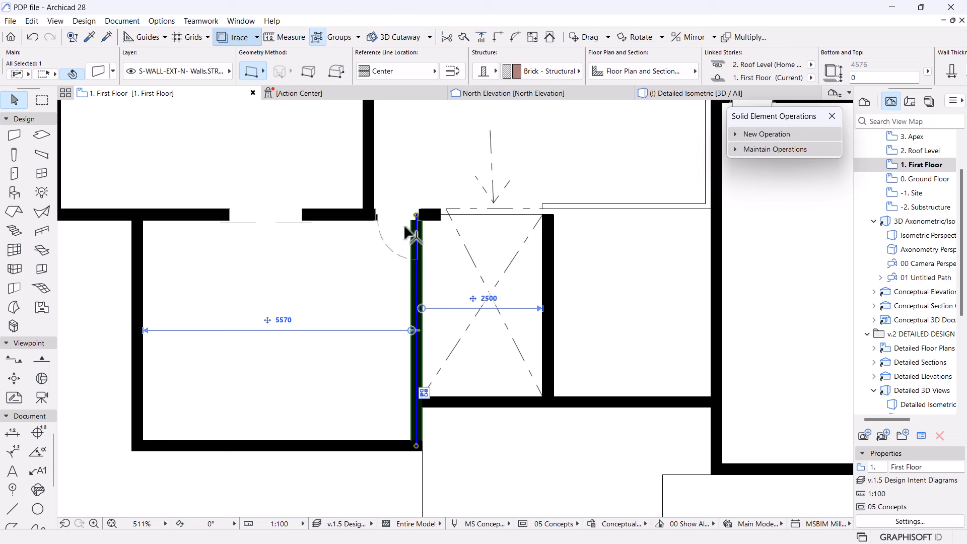
pyautogui.scroll(5, 410, 234)
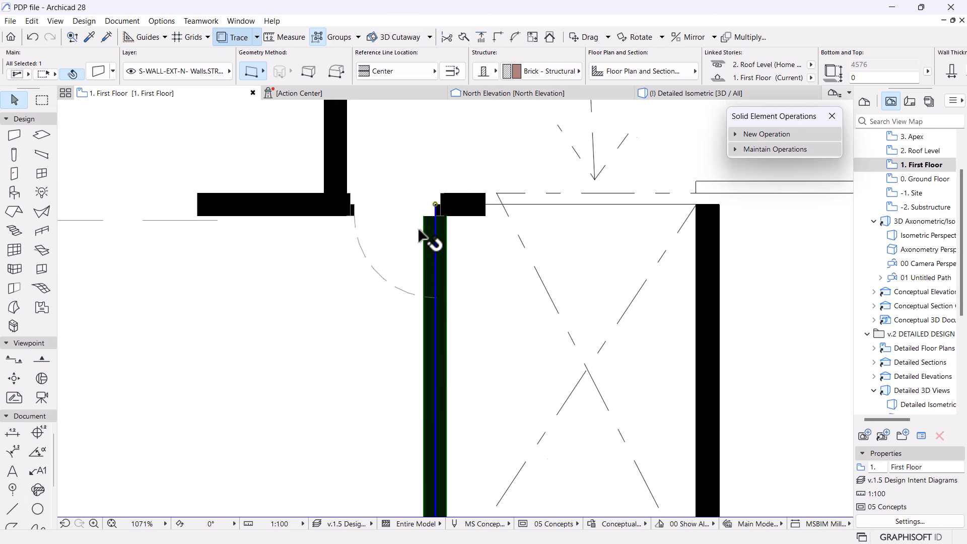
pyautogui.scroll(1, 422, 236)
pyautogui.hotkey('ctrl', 'd')
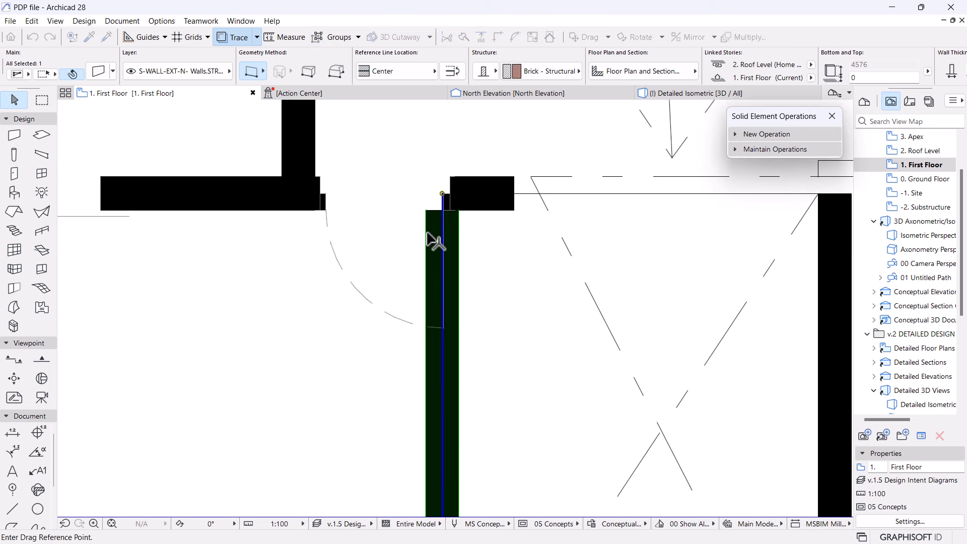
pyautogui.click(457, 234)
pyautogui.scroll(-6, 459, 215)
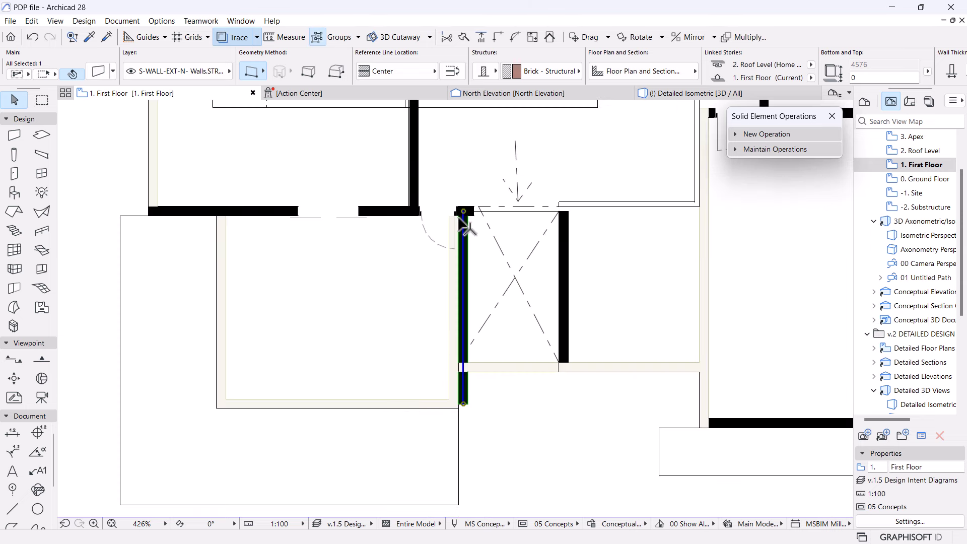
# - Join the moved wall with the room's front wall at their corner and trim the entrance wall's stub protruding into the room
pyautogui.keyDown('shift'); pyautogui.click(452, 405); pyautogui.keyUp('shift')
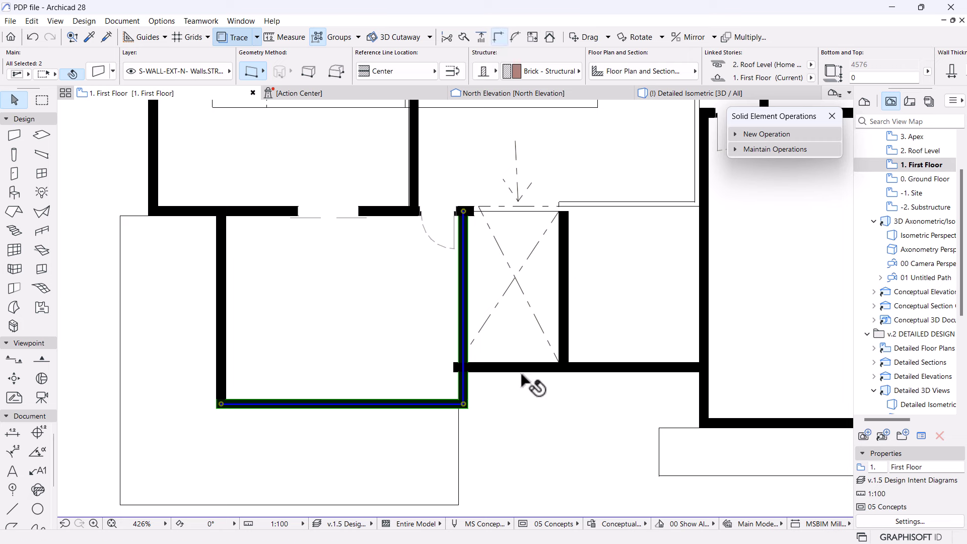
pyautogui.press('Escape')
pyautogui.scroll(7, 486, 375)
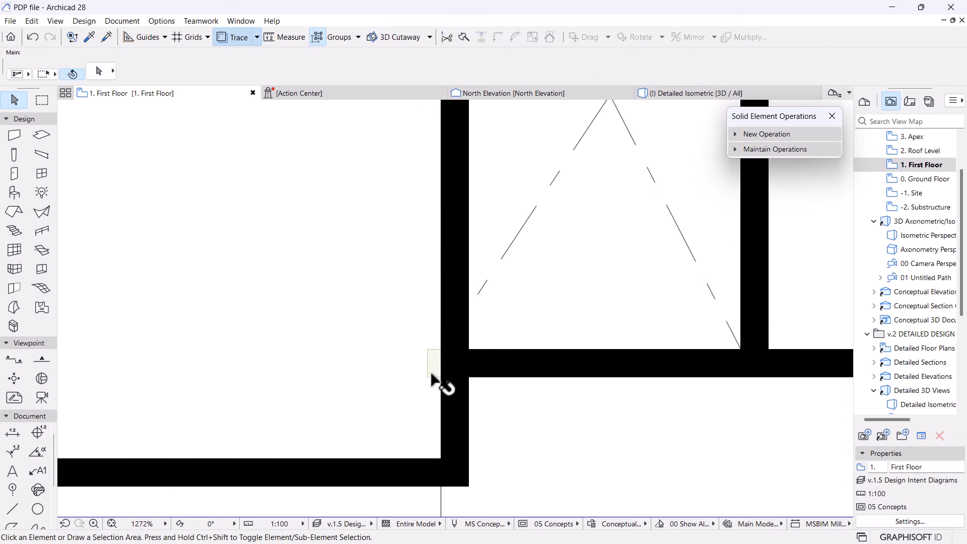
pyautogui.scroll(-7, 430, 375)
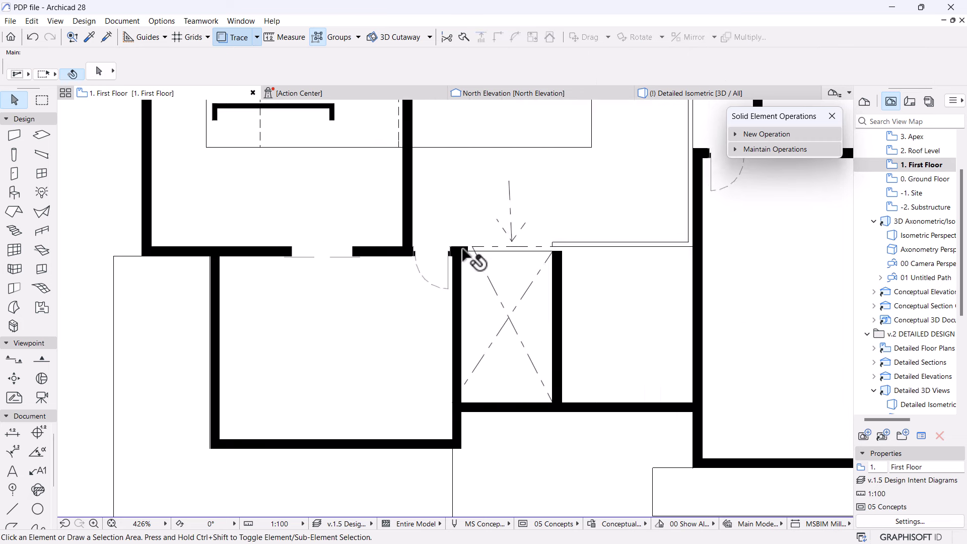
pyautogui.scroll(6, 459, 261)
pyautogui.click(462, 259)
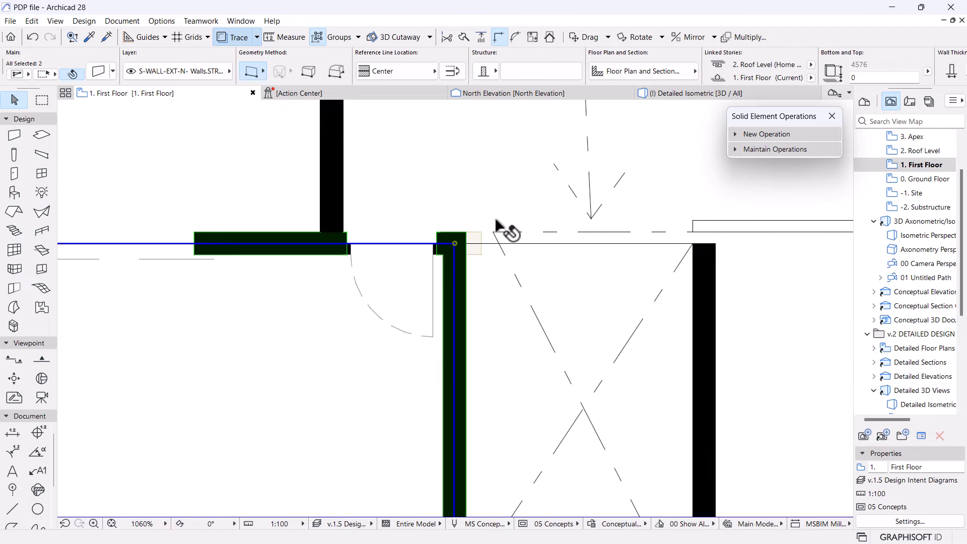
pyautogui.press('Escape')
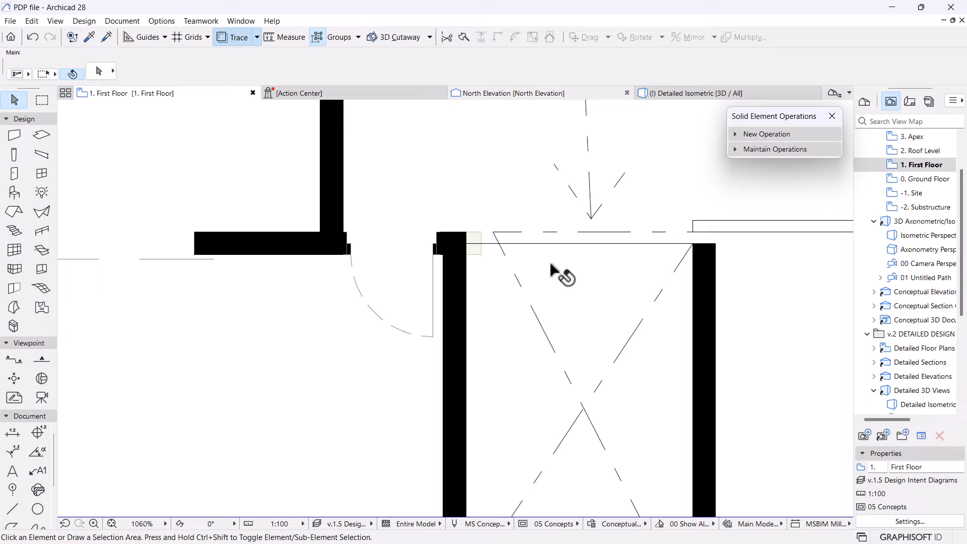
# - In the 3D view, stretch the overhanging slab's end edge beside the entrance until it meets the corner of the adjacent first-floor wall
pyautogui.press('F3')
pyautogui.keyDown('shift'); pyautogui.moveTo(428, 321); pyautogui.dragTo(289, 311, button='middle'); pyautogui.keyUp('shift')
pyautogui.scroll(5, 330, 333)
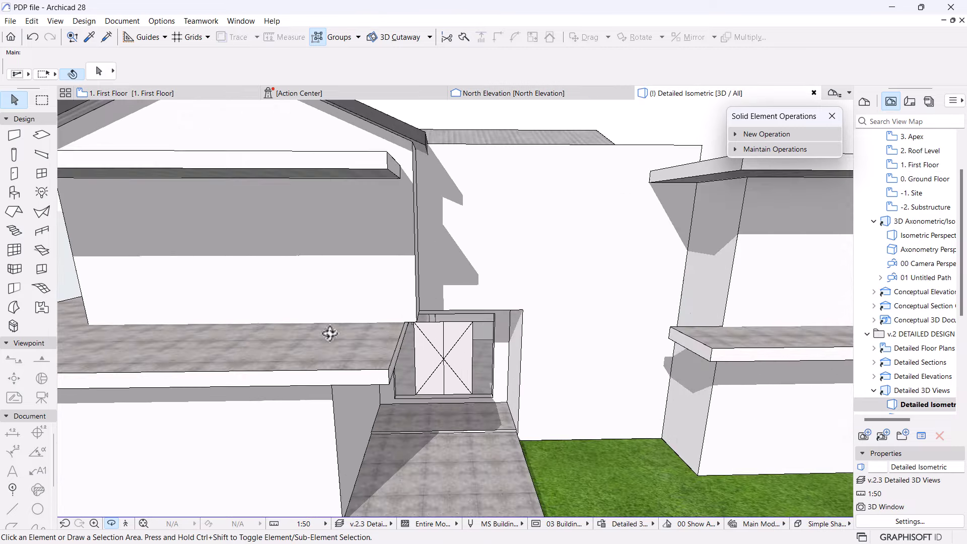
pyautogui.click(348, 348)
pyautogui.moveTo(400, 342); pyautogui.dragTo(418, 327)
pyautogui.press('Escape')
pyautogui.press('Escape')
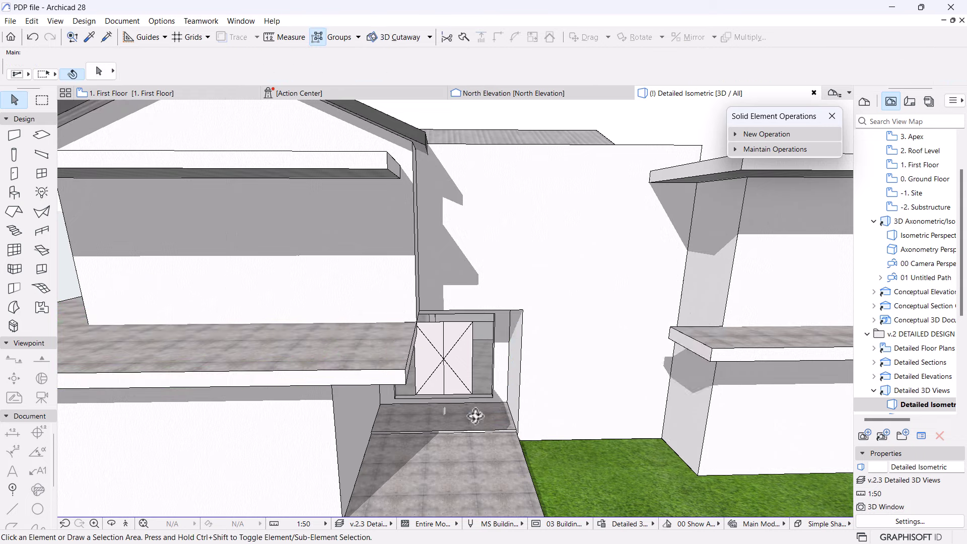
# - Offset the first-floor floor slab's edge above the entrance until it lines up with the corner of the adjoining overhang slab
pyautogui.keyDown('shift'); pyautogui.moveTo(498, 407); pyautogui.dragTo(356, 334, button='middle'); pyautogui.keyUp('shift')
pyautogui.scroll(3, 419, 337)
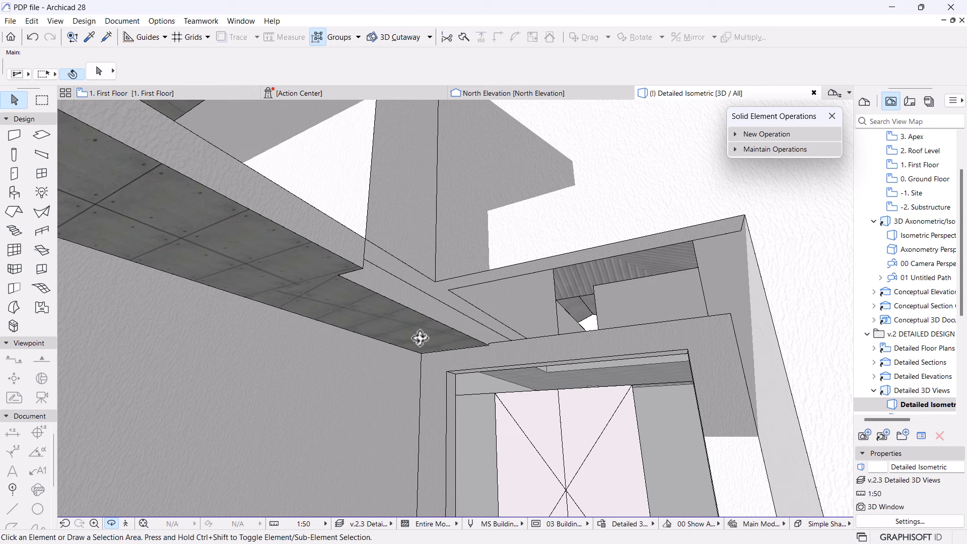
pyautogui.click(370, 279)
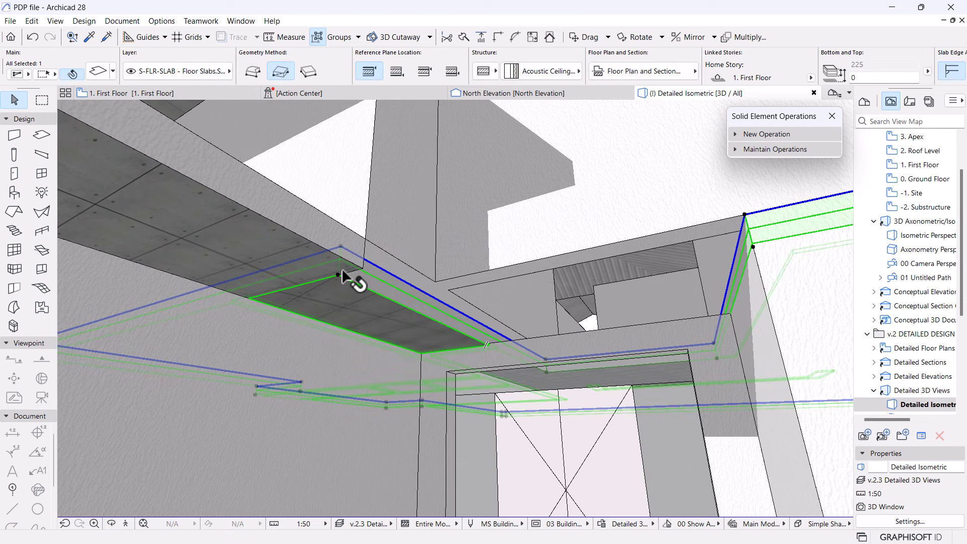
pyautogui.click(277, 252)
pyautogui.click(362, 282)
pyautogui.click(379, 267)
pyautogui.click(367, 239)
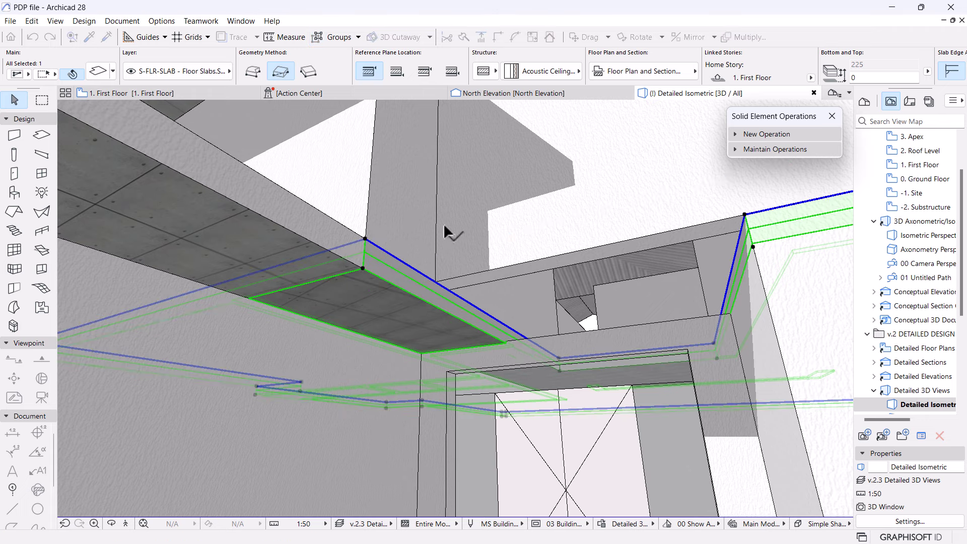
pyautogui.press('Escape')
# - On the First Floor plan, start the Window tool and choose Horizontal Multi-Sash Window 27 as the default window
pyautogui.keyDown('shift'); pyautogui.moveTo(453, 235); pyautogui.dragTo(491, 321, button='middle'); pyautogui.keyUp('shift')
pyautogui.scroll(-5, 392, 330)
pyautogui.keyDown('shift'); pyautogui.moveTo(379, 348); pyautogui.dragTo(468, 351, button='middle'); pyautogui.keyUp('shift')
pyautogui.scroll(-8, 476, 358)
pyautogui.scroll(8, 468, 350)
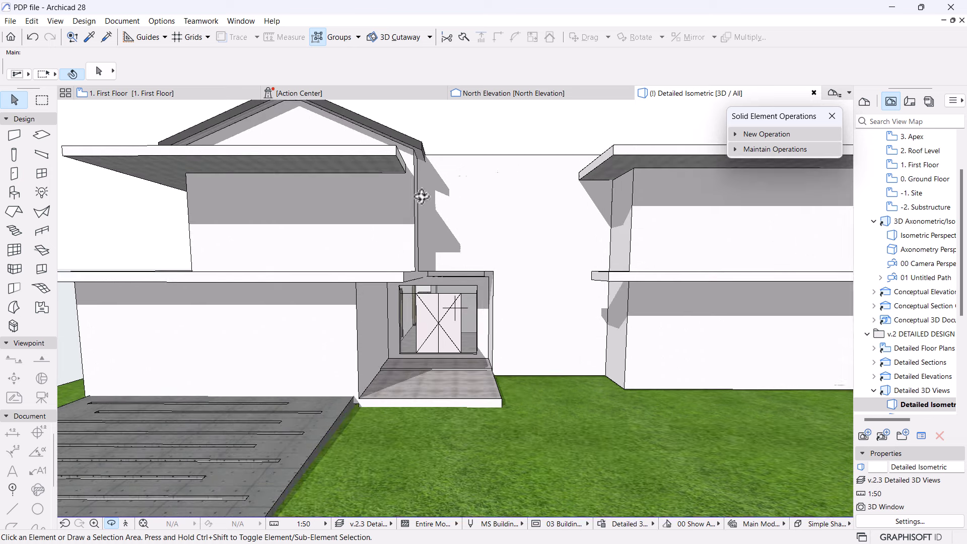
pyautogui.click(146, 93)
pyautogui.moveTo(544, 278); pyautogui.dragTo(398, 182, button='middle')
pyautogui.scroll(2, 421, 287)
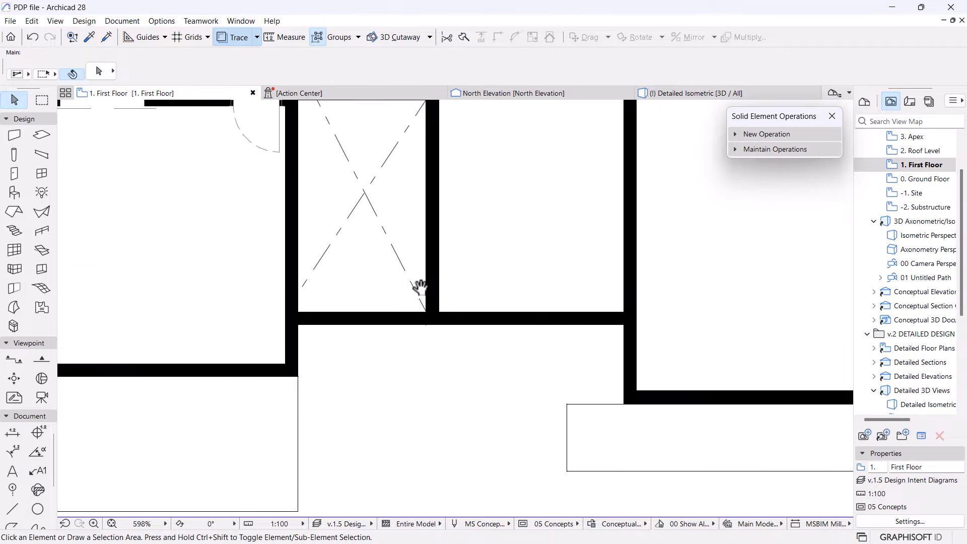
pyautogui.click(40, 175)
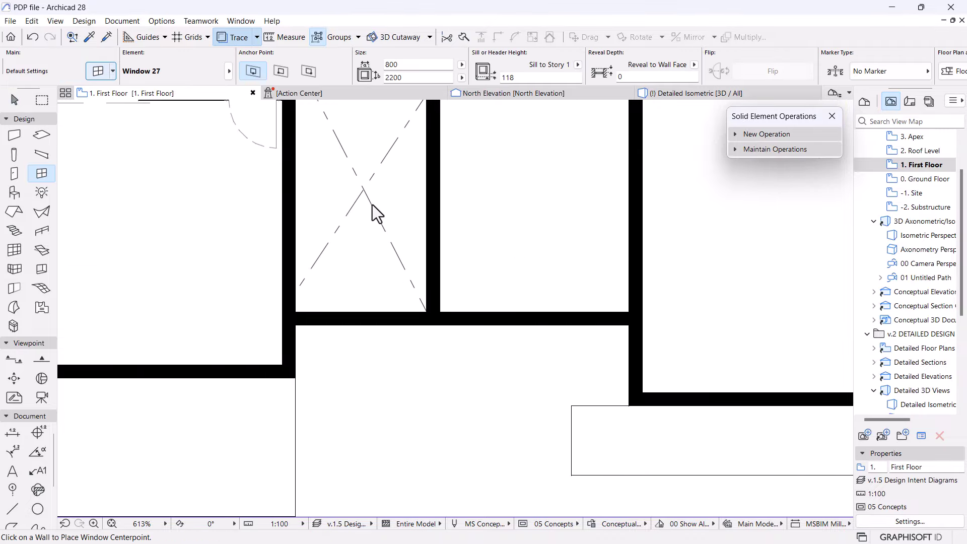
pyautogui.hotkey('ctrl', 't')
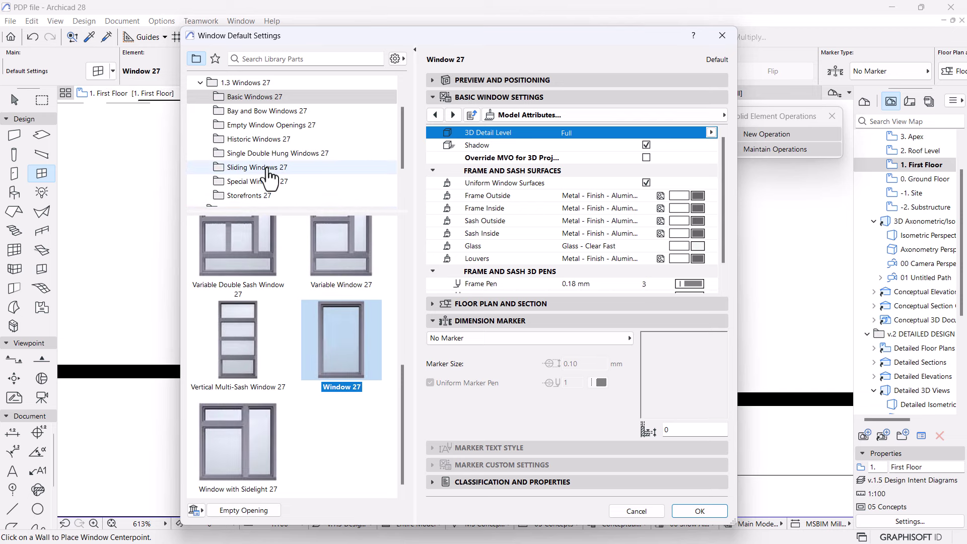
pyautogui.scroll(4, 308, 347)
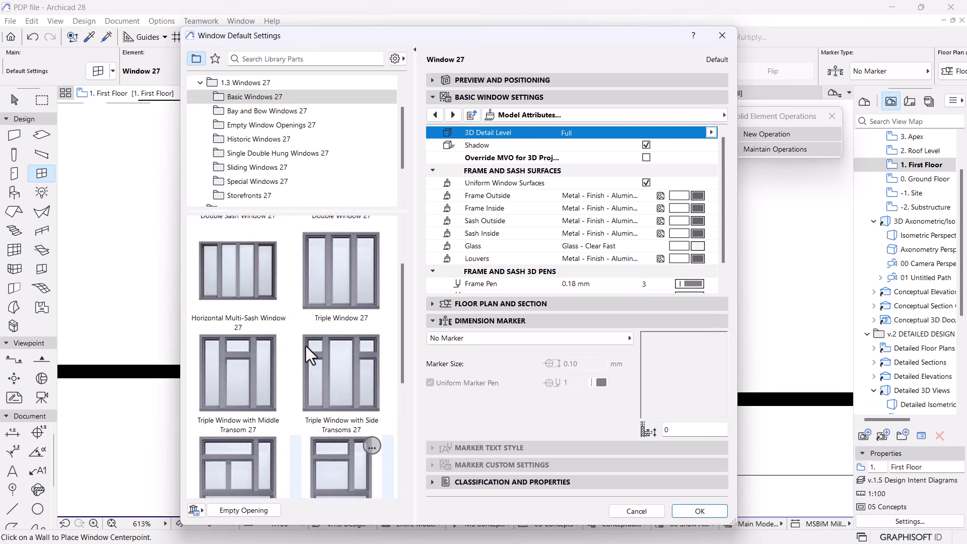
pyautogui.scroll(3, 308, 345)
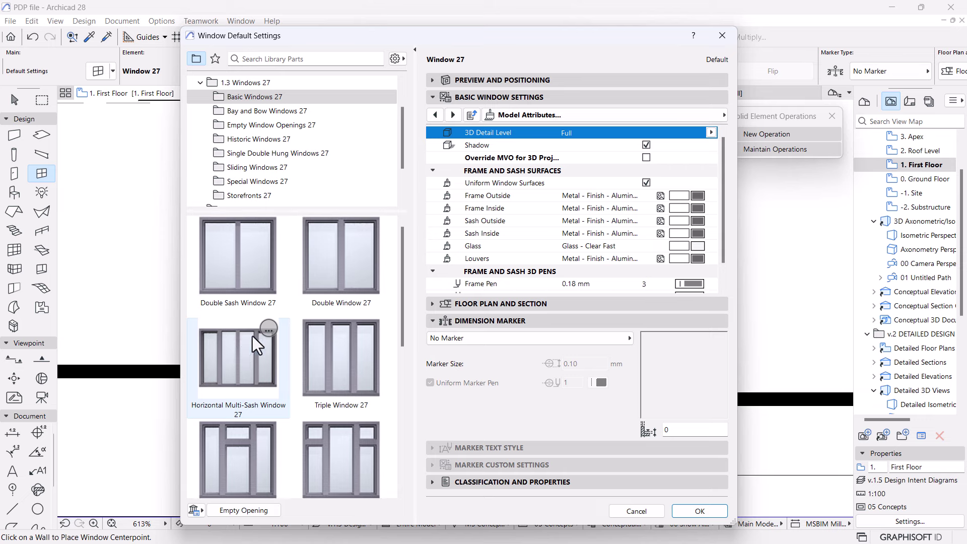
pyautogui.click(237, 348)
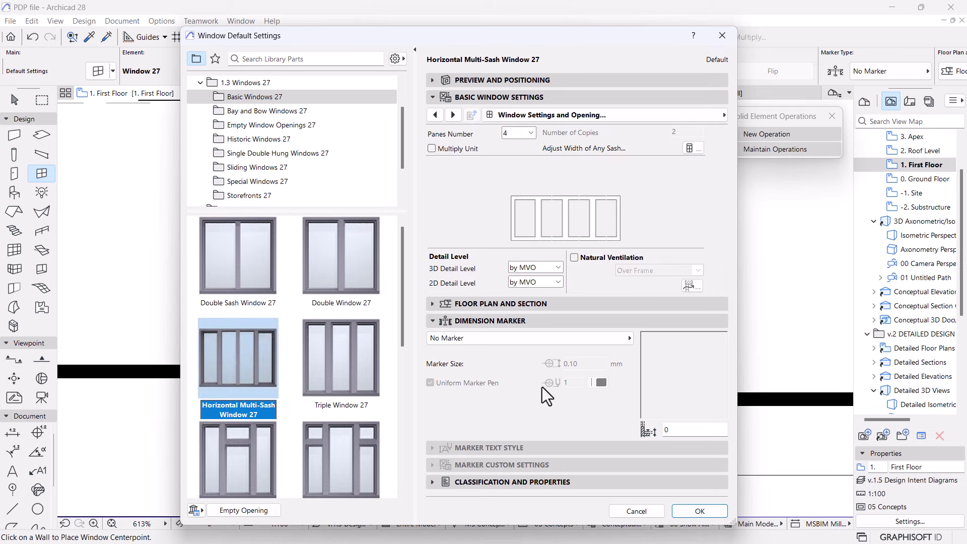
# - Set the default window's 3D detail level to Full and its 2D detail level to 1:50
pyautogui.click(551, 268)
pyautogui.click(525, 295)
pyautogui.click(551, 266)
pyautogui.click(524, 287)
pyautogui.click(548, 281)
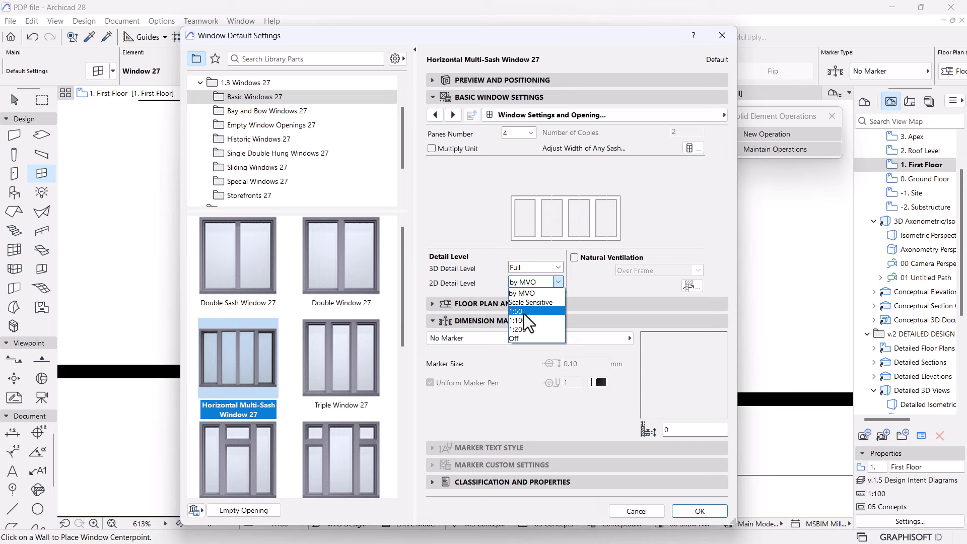
pyautogui.click(523, 312)
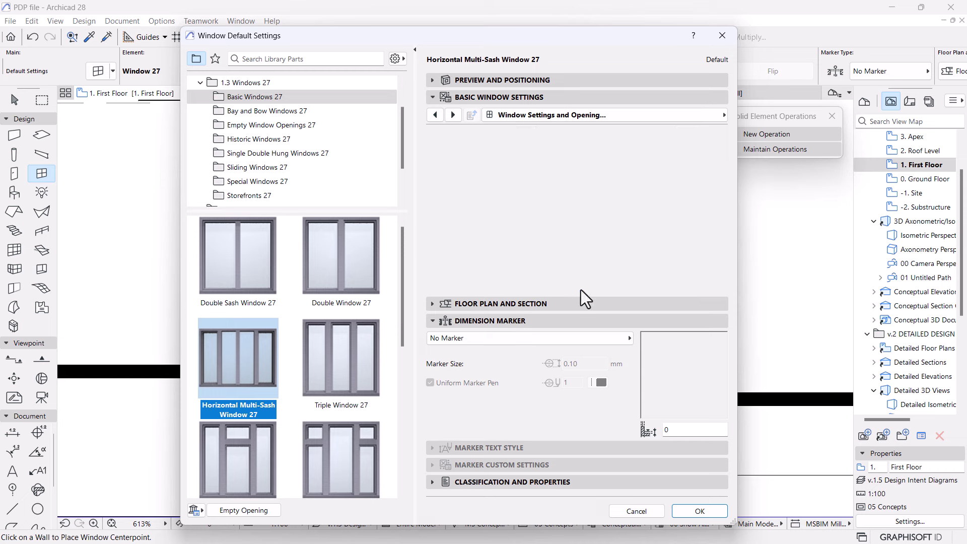
# - Set the default window's three mullion widths between the sashes to 50 mm each
pyautogui.click(676, 115)
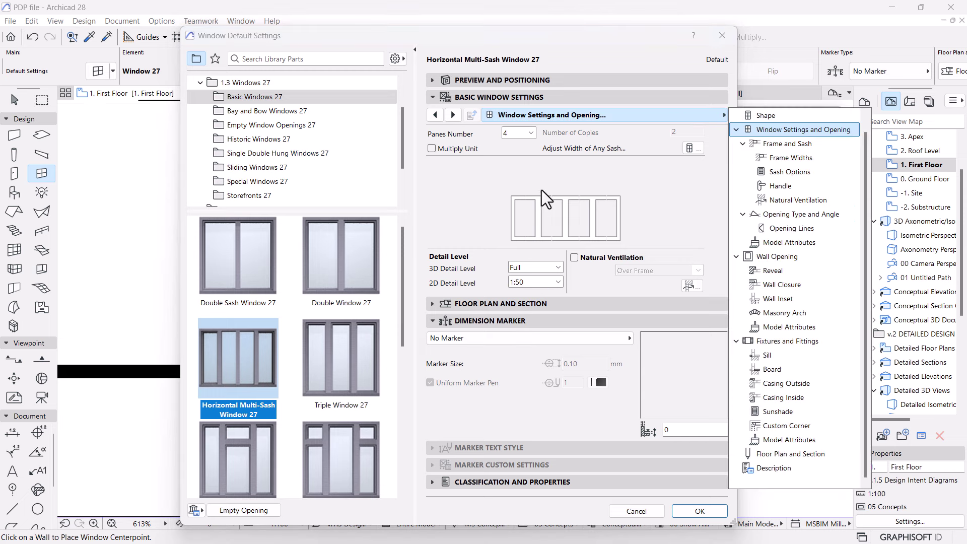
pyautogui.click(795, 158)
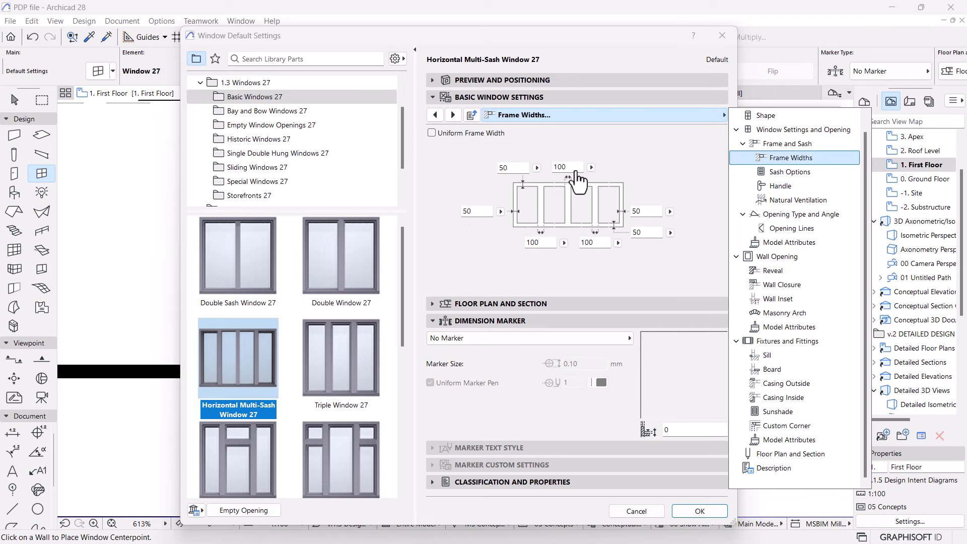
pyautogui.click(554, 168)
pyautogui.write('50')
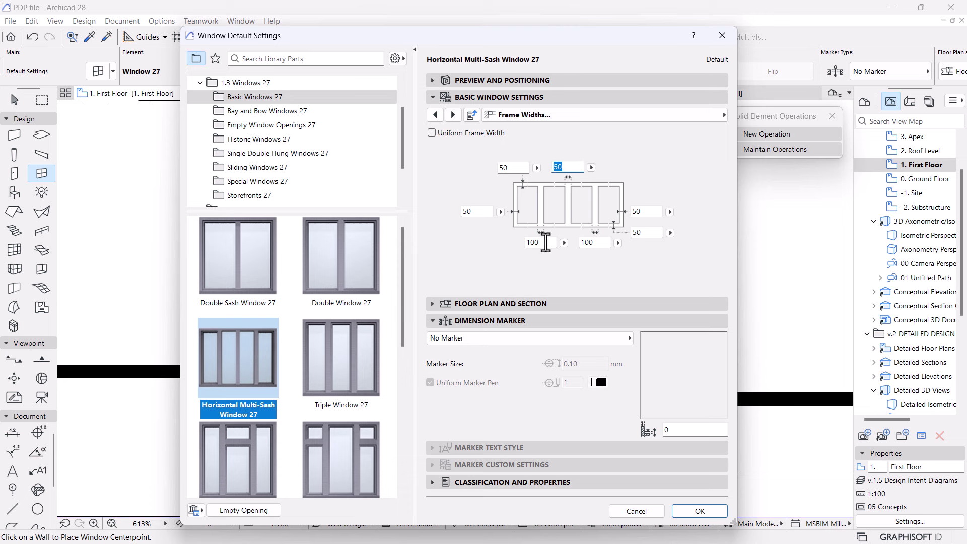
pyautogui.write('50')
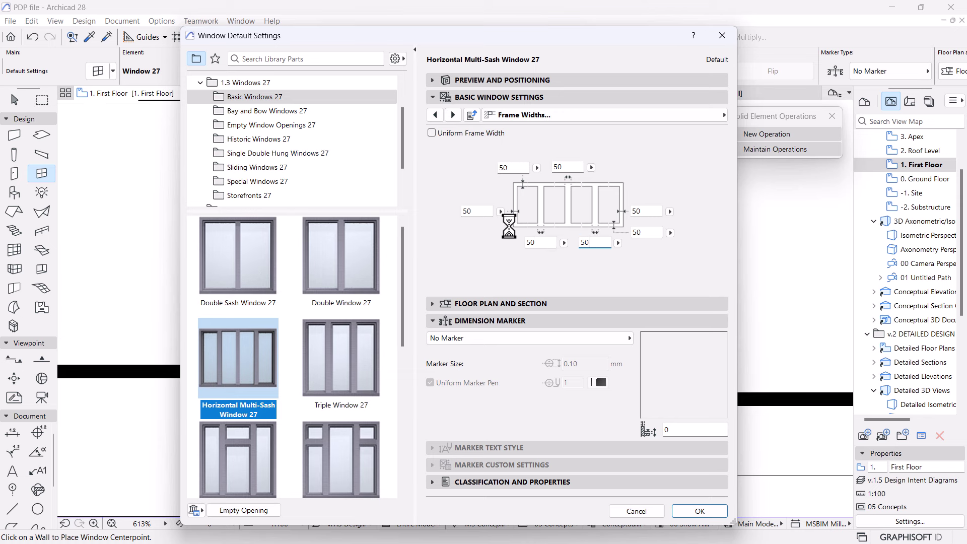
pyautogui.click(450, 246)
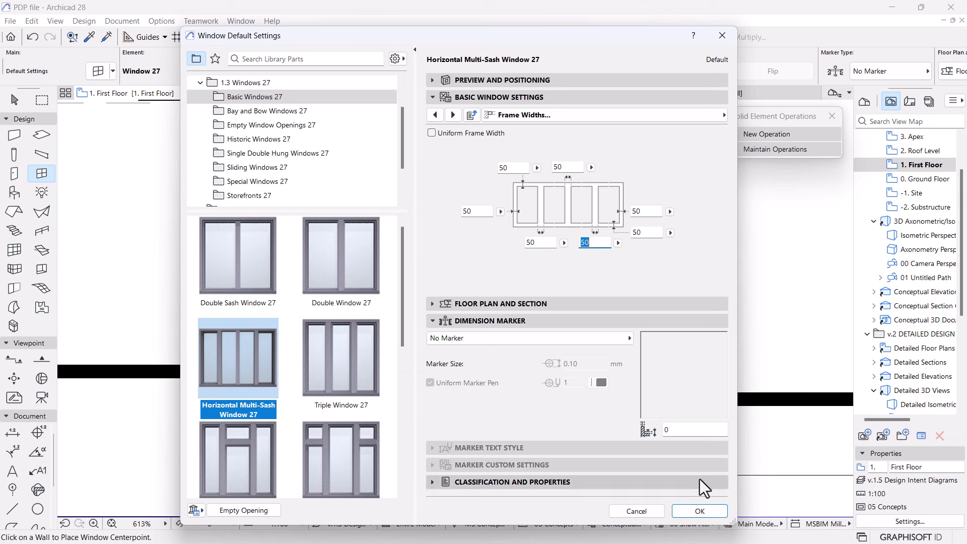
# - Enable uniform window surfaces for the default window, assign the metal aluminium surface to the frame, and accept the settings
pyautogui.click(696, 117)
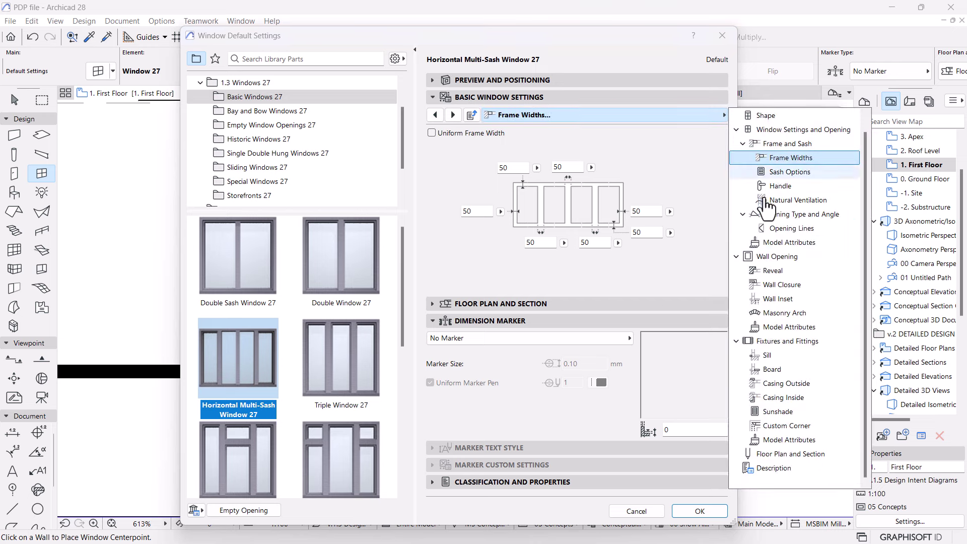
pyautogui.click(781, 242)
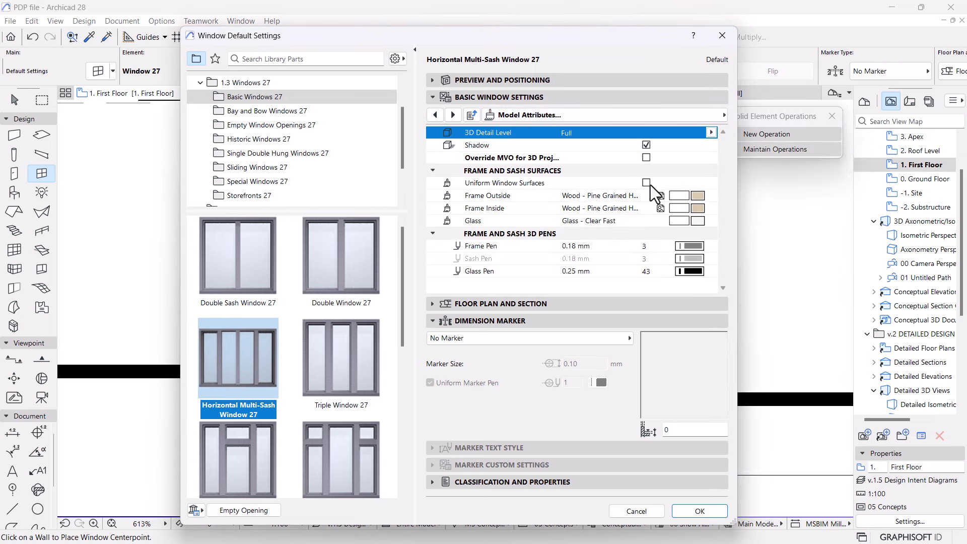
pyautogui.click(651, 185)
pyautogui.click(699, 197)
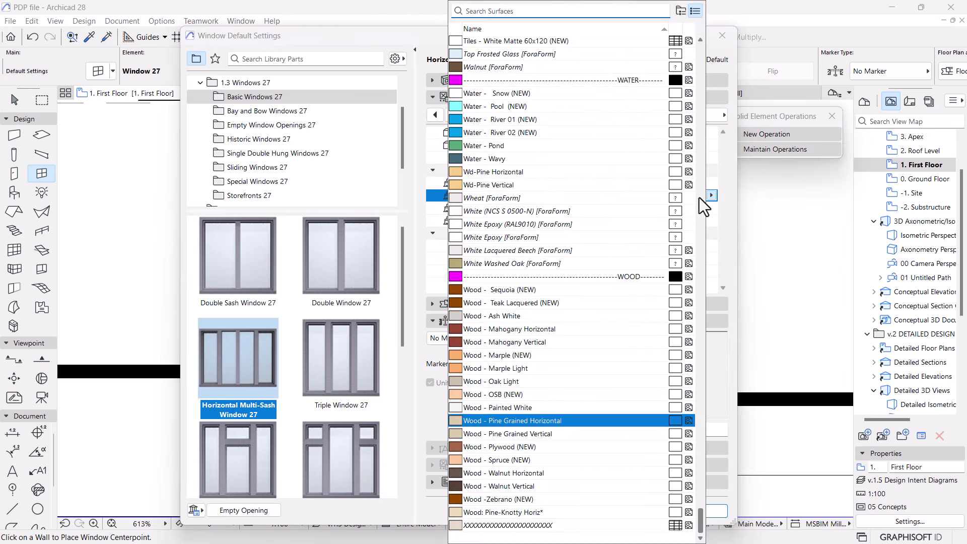
pyautogui.write('al')
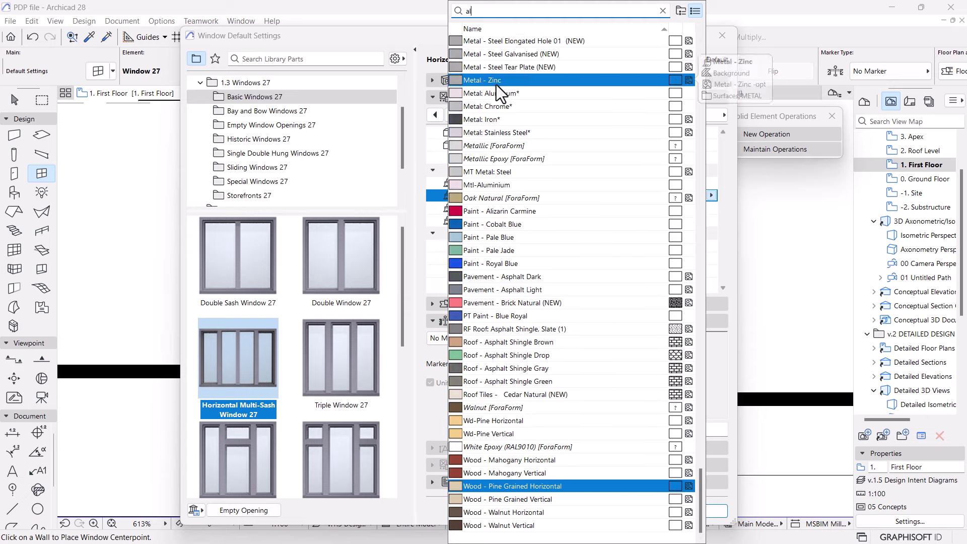
pyautogui.click(494, 95)
pyautogui.click(695, 510)
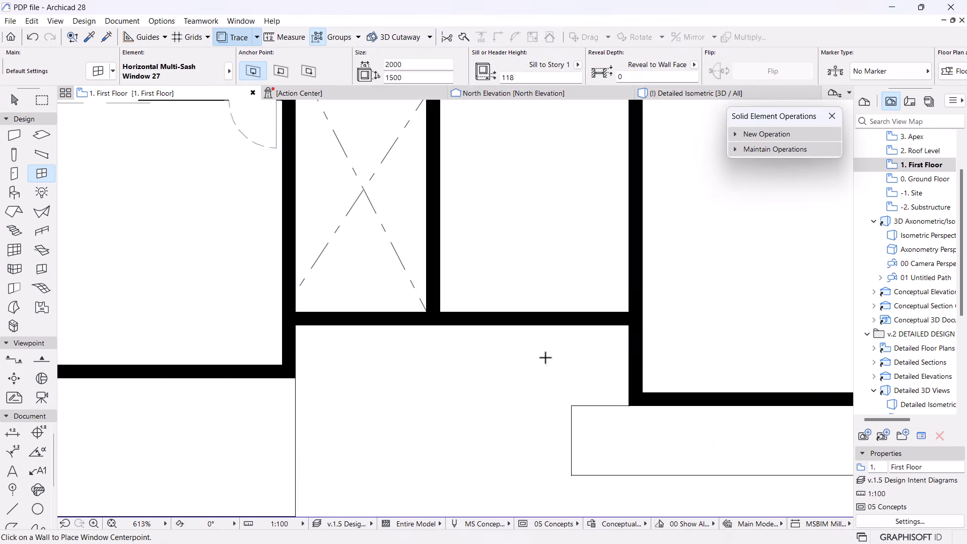
# - Place the window in the front wall over the entrance and stretch both ends to the adjoining side walls, making it 5770 mm wide
pyautogui.click(491, 320)
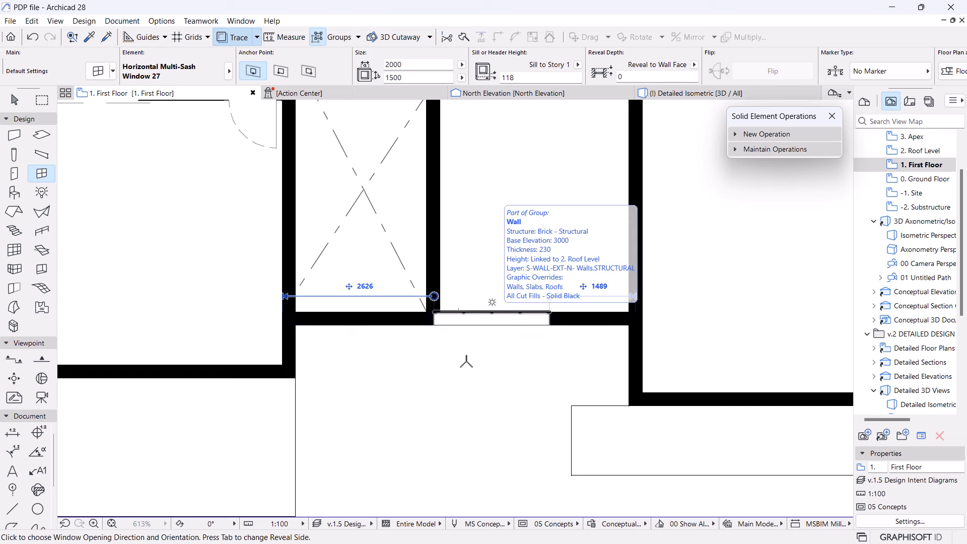
pyautogui.press('Escape')
pyautogui.click(549, 317)
pyautogui.click(549, 314)
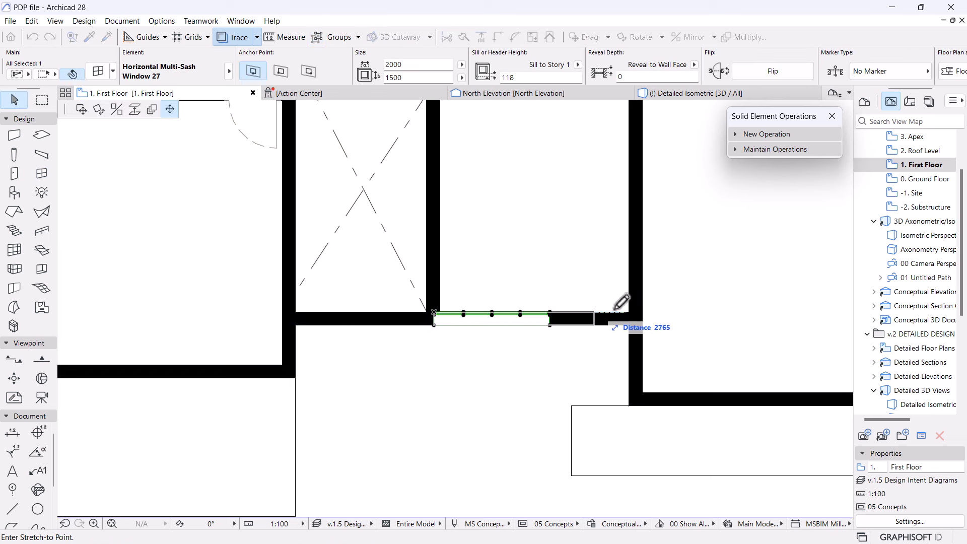
pyautogui.click(631, 312)
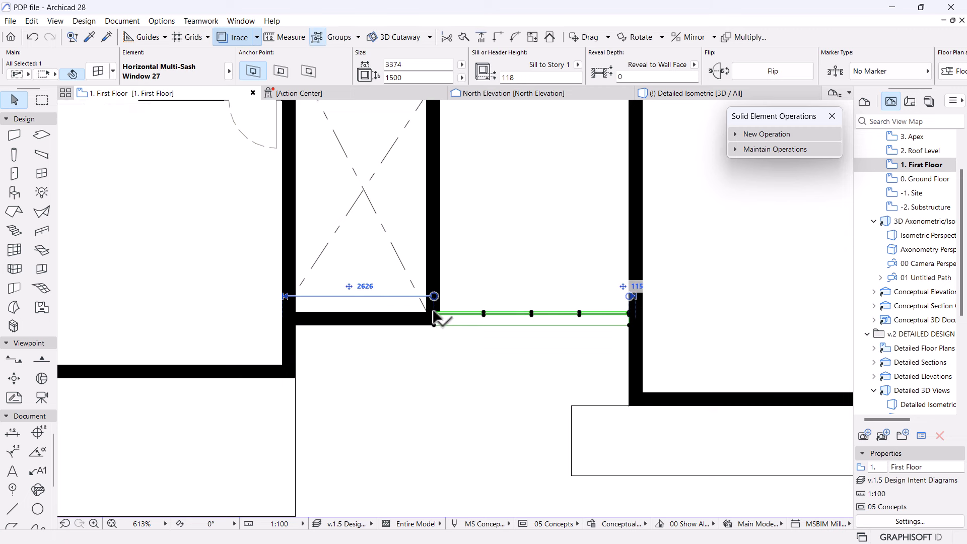
pyautogui.click(434, 318)
pyautogui.click(297, 312)
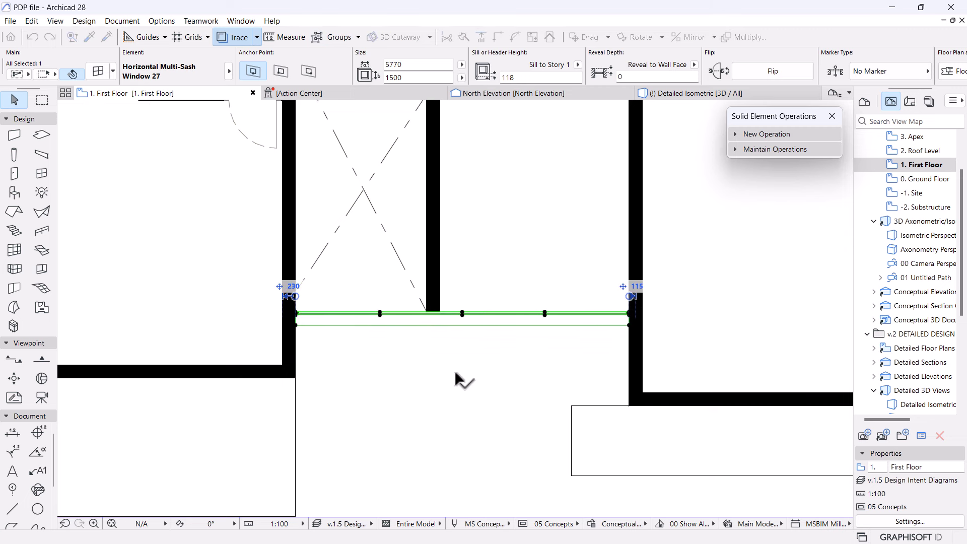
pyautogui.scroll(-2, 458, 356)
pyautogui.scroll(-2, 507, 269)
pyautogui.press('Escape')
# - In the 3D view, stretch the multi-sash window's top up to the underside of the neighbouring roof overhang, making it 2557 mm high
pyautogui.click(649, 93)
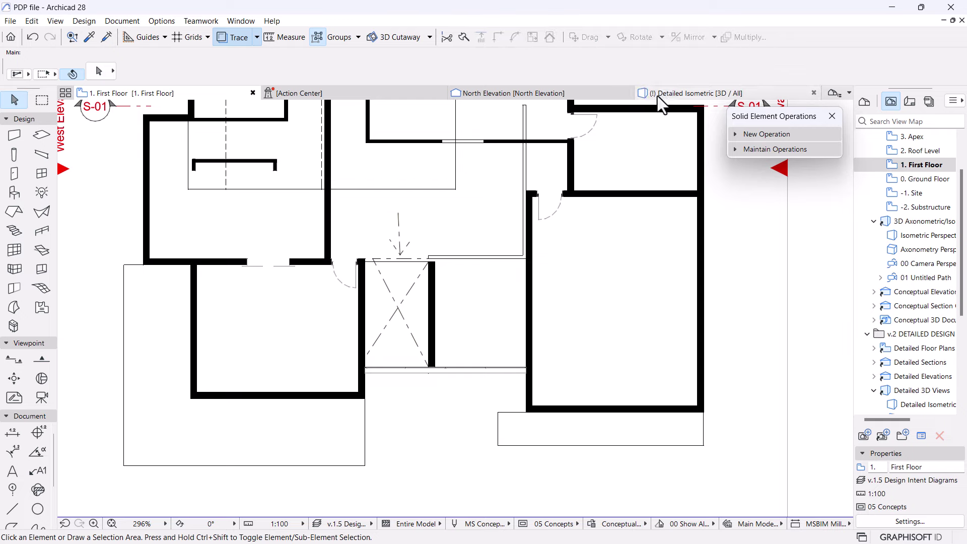
pyautogui.scroll(4, 571, 253)
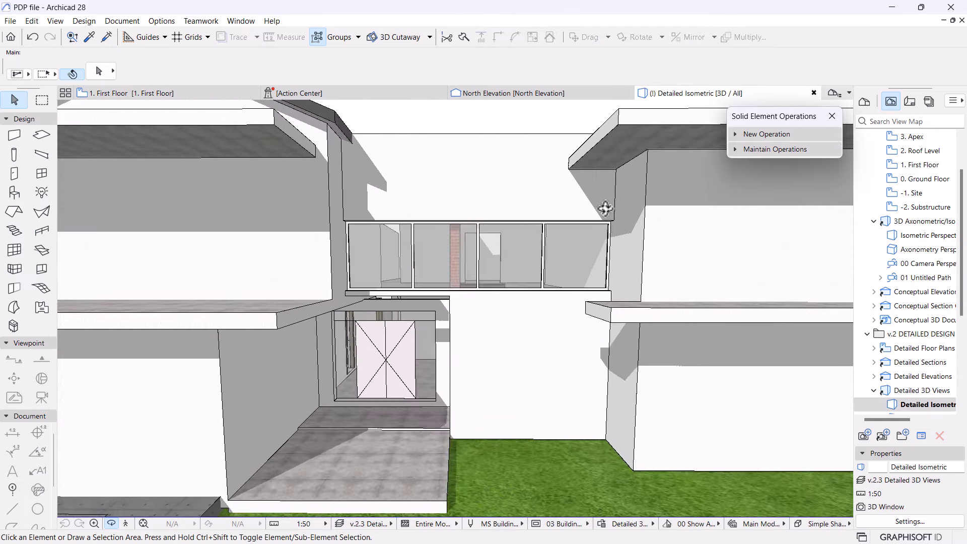
pyautogui.click(548, 320)
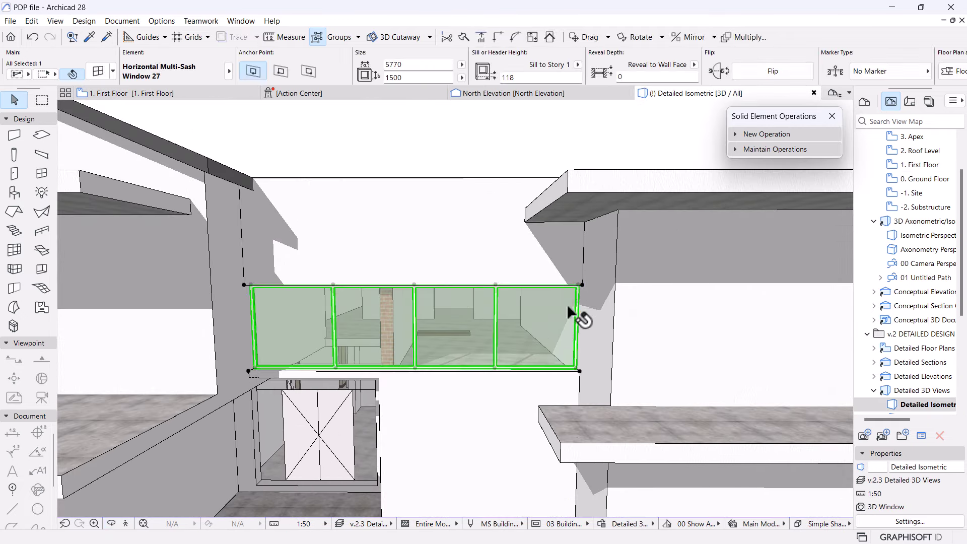
pyautogui.click(580, 285)
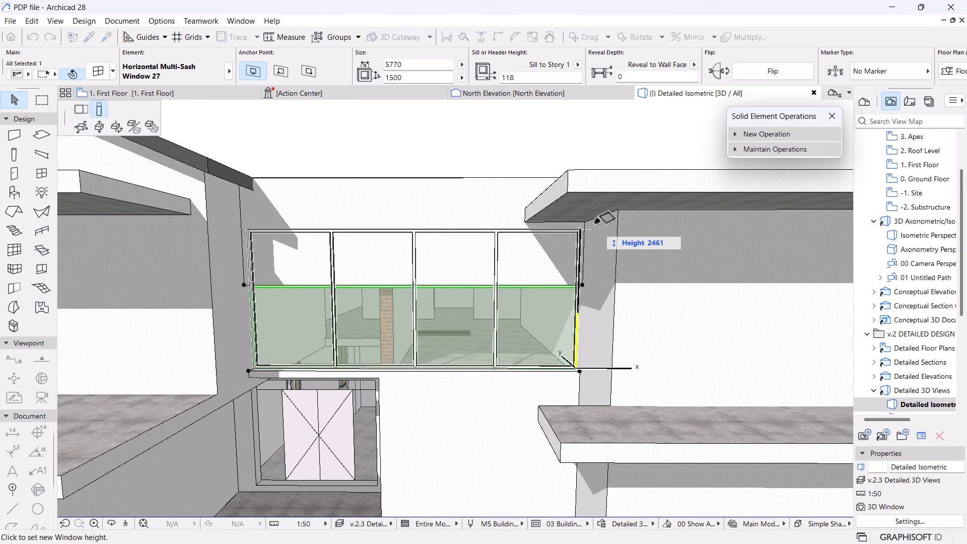
pyautogui.click(529, 222)
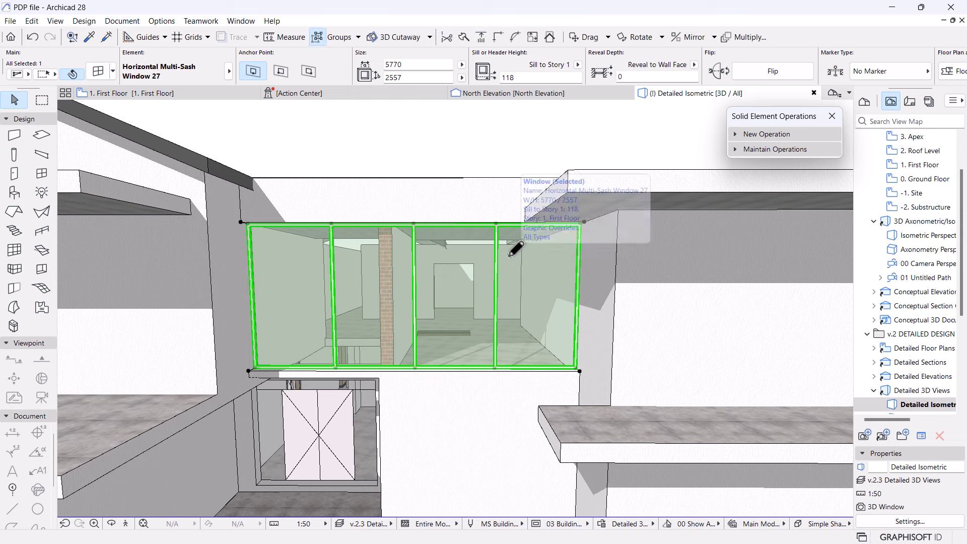
# - On the First Floor plan, offset the slab's front edge between the entrance void and the adjoining wing back to the stair opening
pyautogui.press('Escape')
pyautogui.scroll(-5, 505, 280)
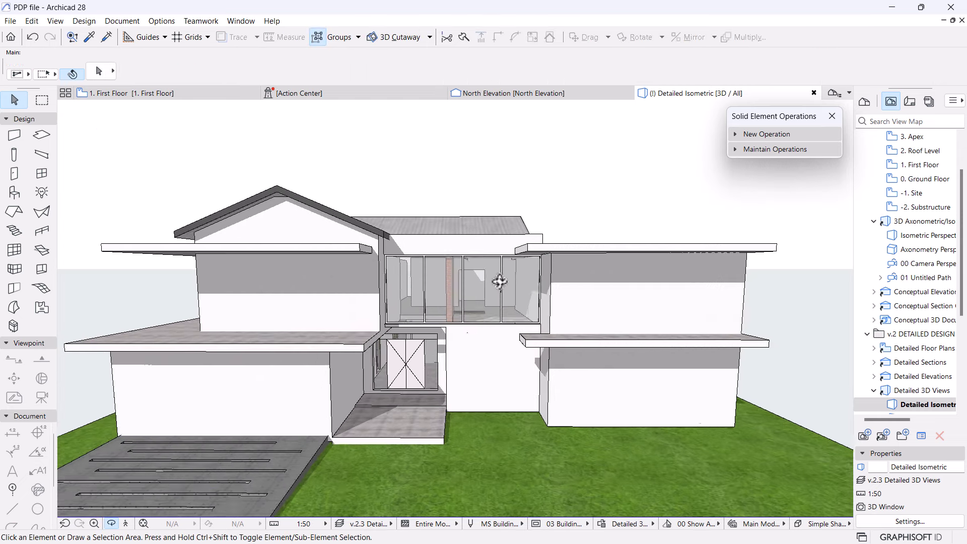
pyautogui.moveTo(504, 283); pyautogui.dragTo(509, 312)
pyautogui.scroll(5, 493, 297)
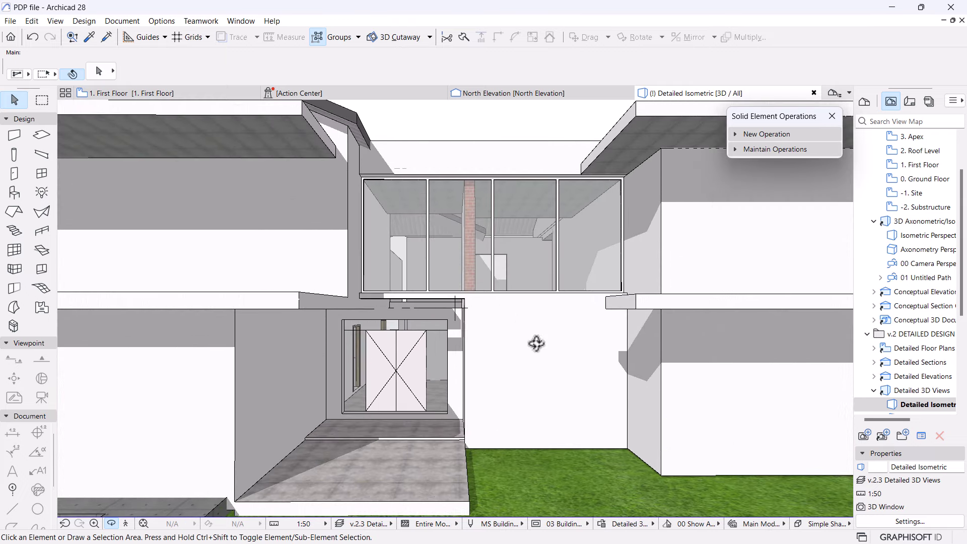
pyautogui.moveTo(536, 401); pyautogui.dragTo(539, 207)
pyautogui.scroll(3, 515, 223)
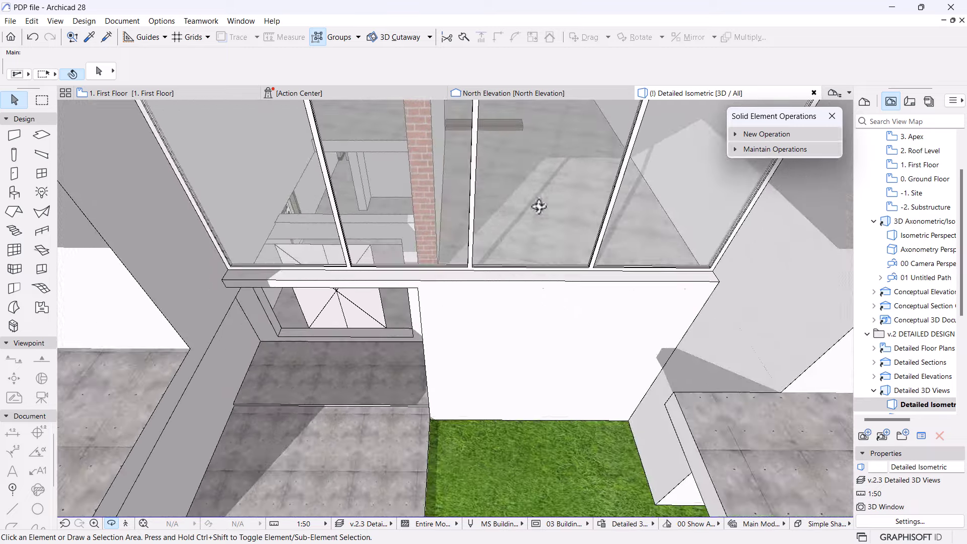
pyautogui.click(219, 103)
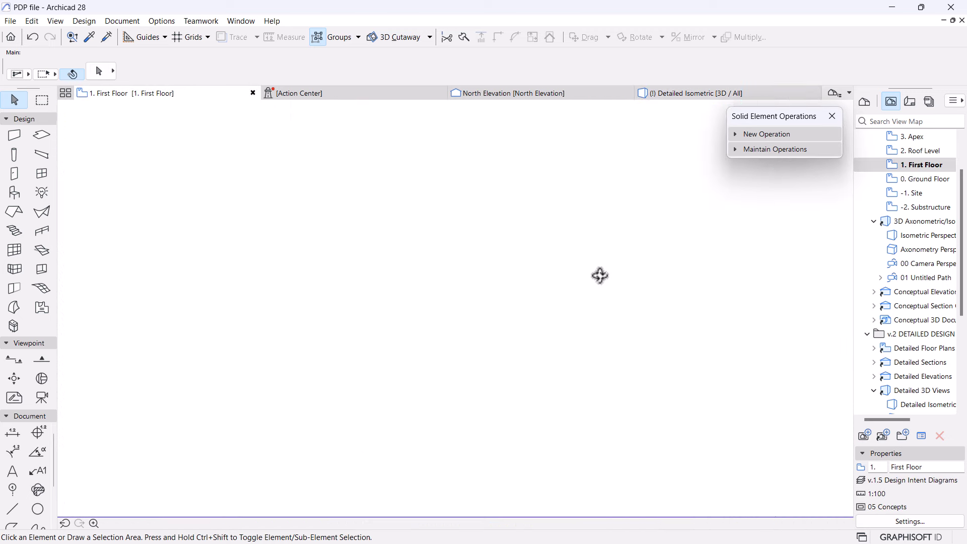
pyautogui.click(474, 374)
pyautogui.click(475, 373)
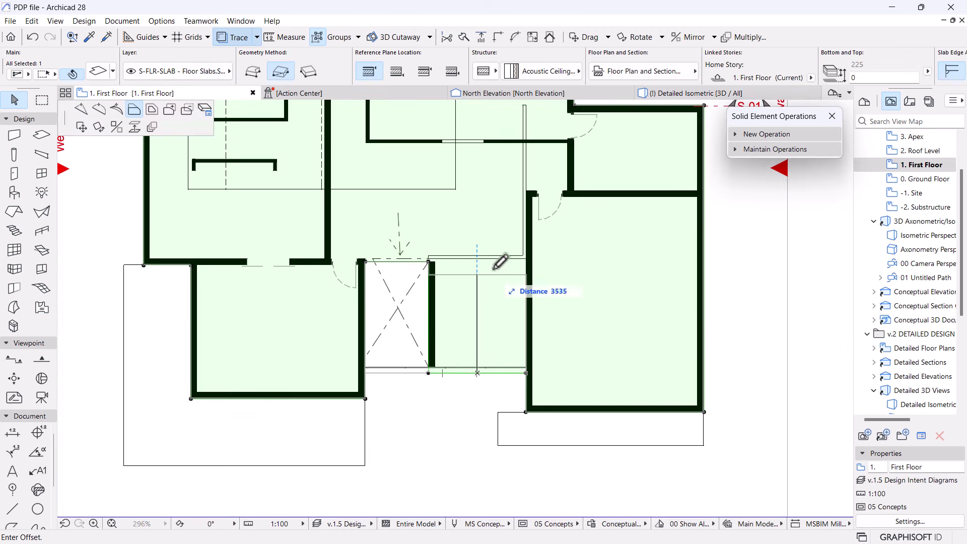
pyautogui.press('Escape')
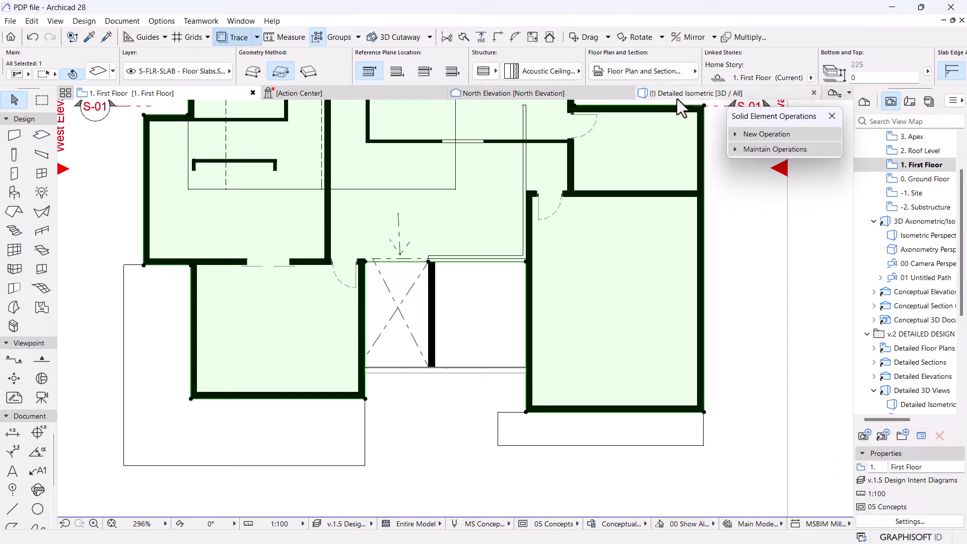
pyautogui.click(679, 96)
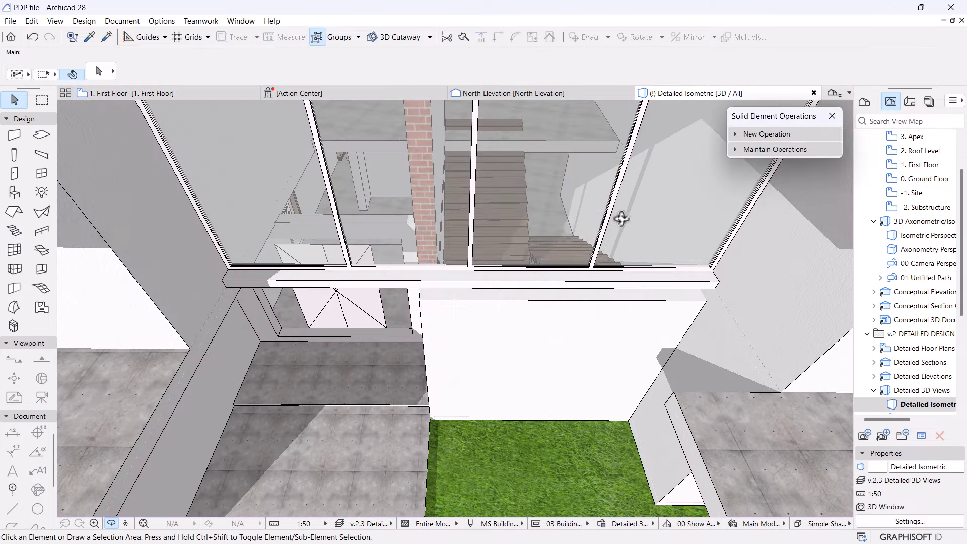
pyautogui.keyDown('shift'); pyautogui.moveTo(518, 244); pyautogui.dragTo(474, 239, button='middle'); pyautogui.keyUp('shift')
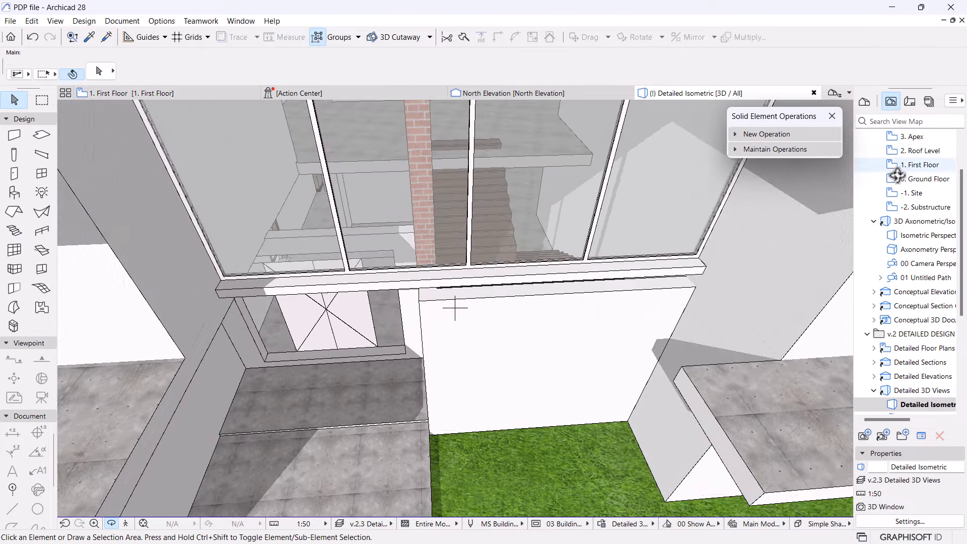
# - Open the conceptual Ground Floor plan and turn off the trace reference
pyautogui.doubleClick(914, 166)
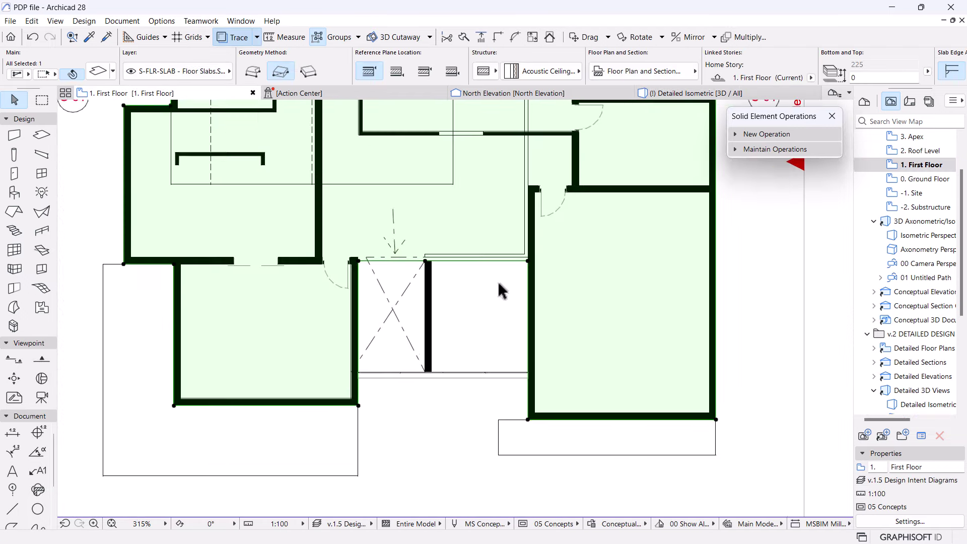
pyautogui.doubleClick(921, 180)
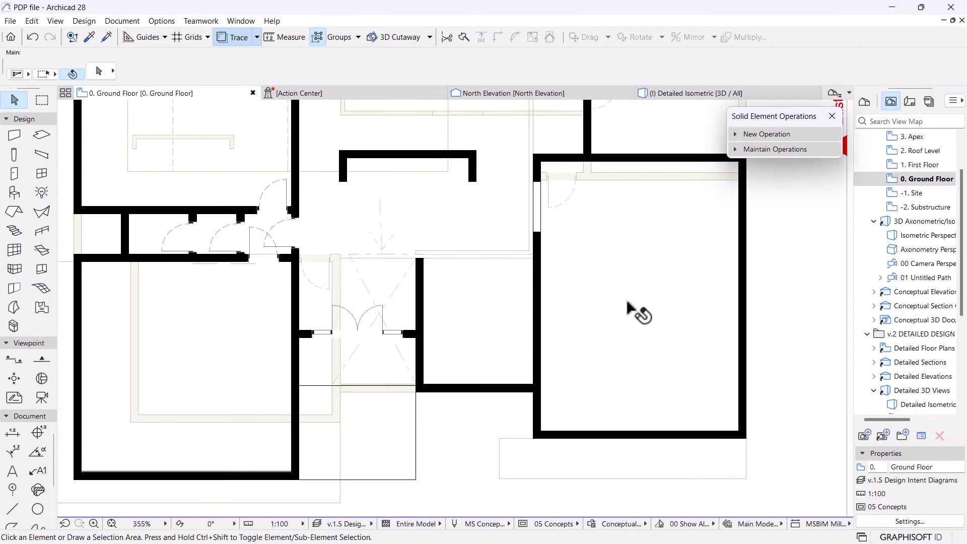
pyautogui.scroll(-5, 510, 287)
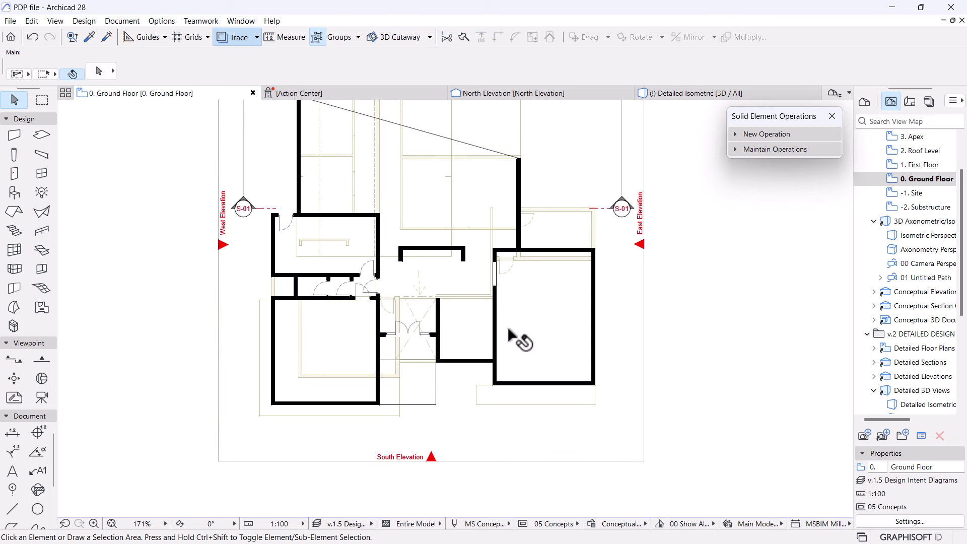
pyautogui.scroll(3, 491, 344)
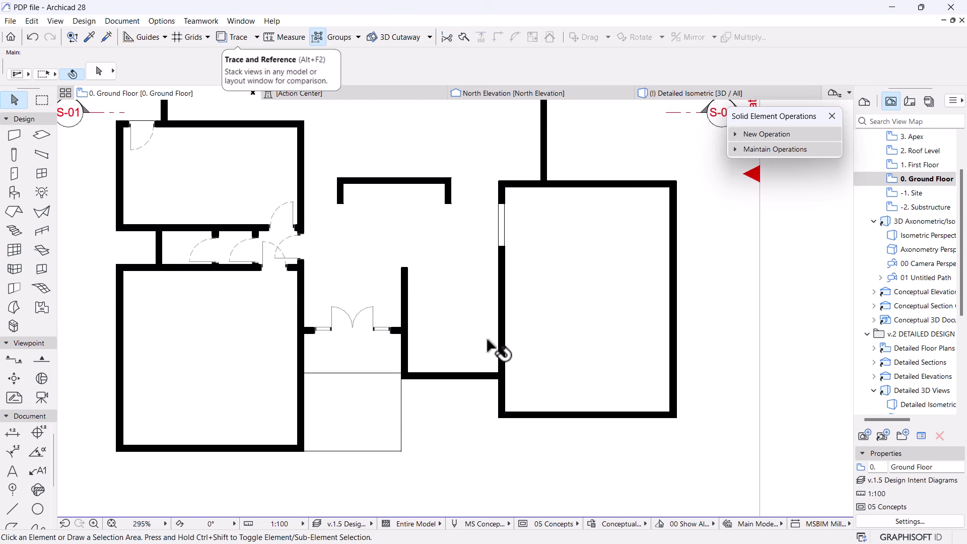
pyautogui.scroll(2, 952, 263)
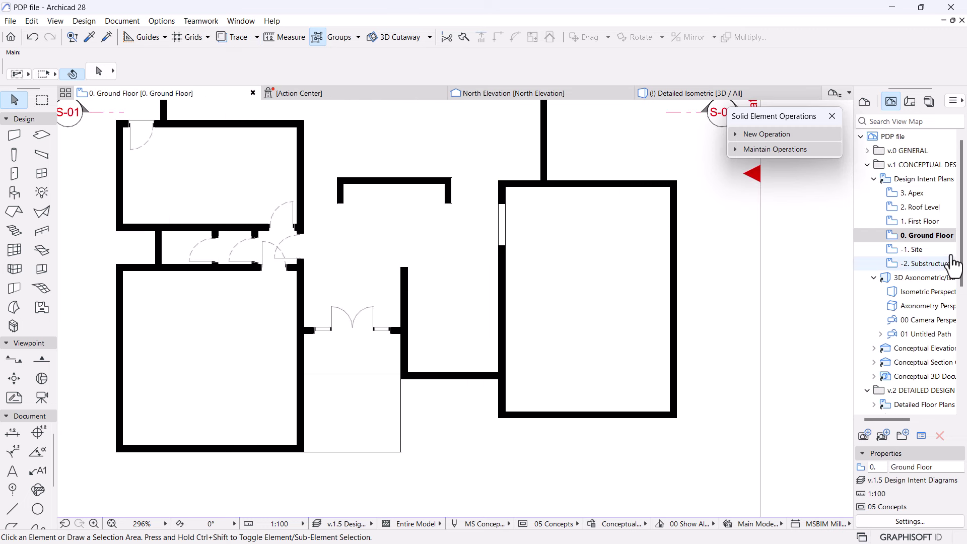
# - Collapse the conceptual design views and examine the stair area on the detailed First Floor and Ground Floor plans
pyautogui.click(873, 179)
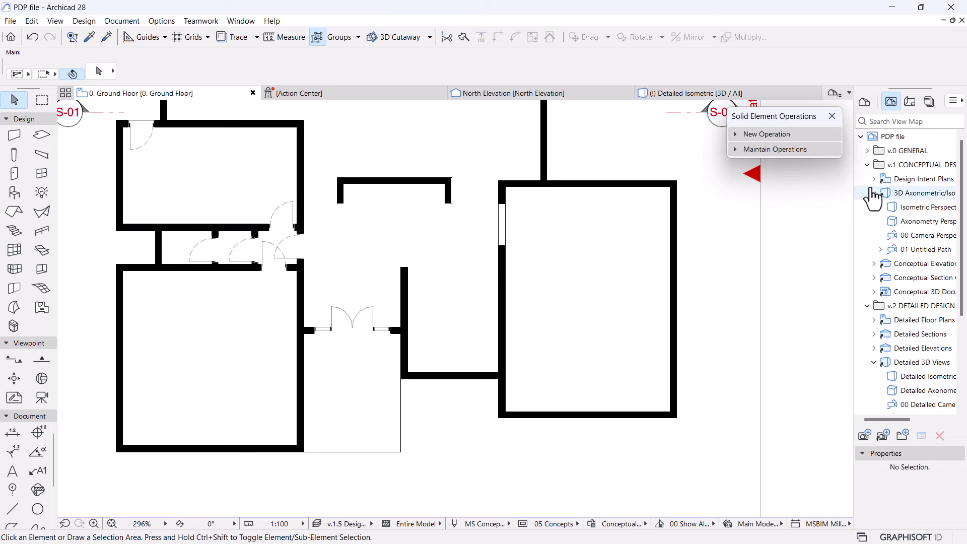
pyautogui.click(874, 193)
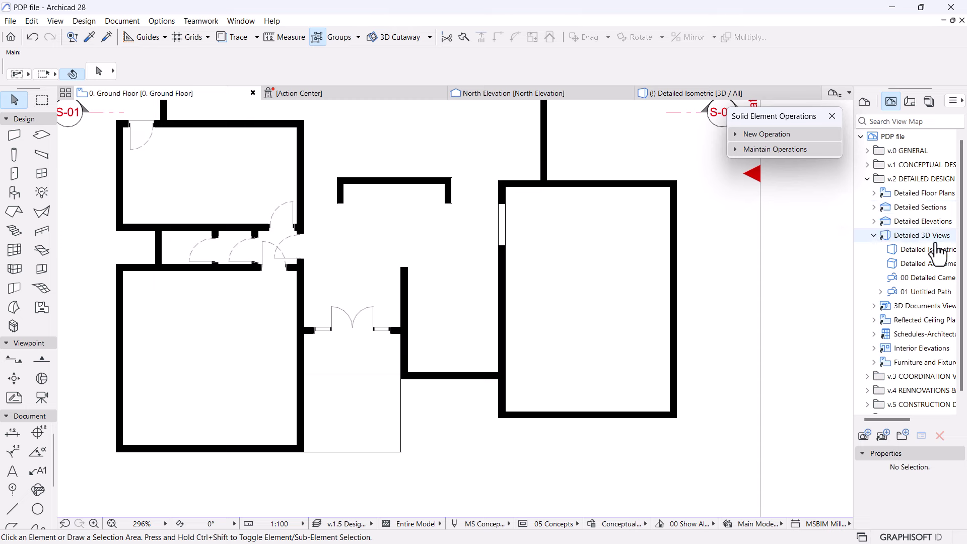
pyautogui.click(874, 193)
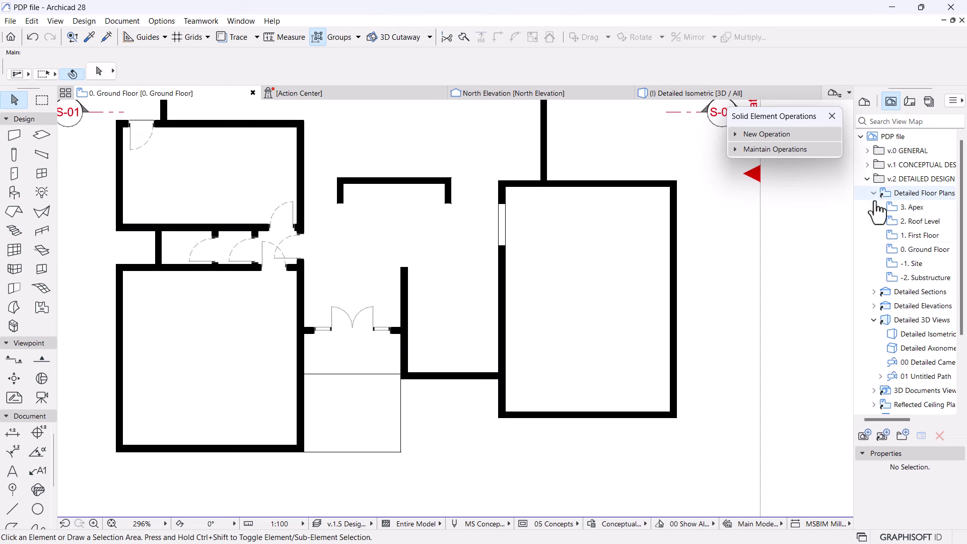
pyautogui.doubleClick(920, 235)
pyautogui.scroll(2, 395, 351)
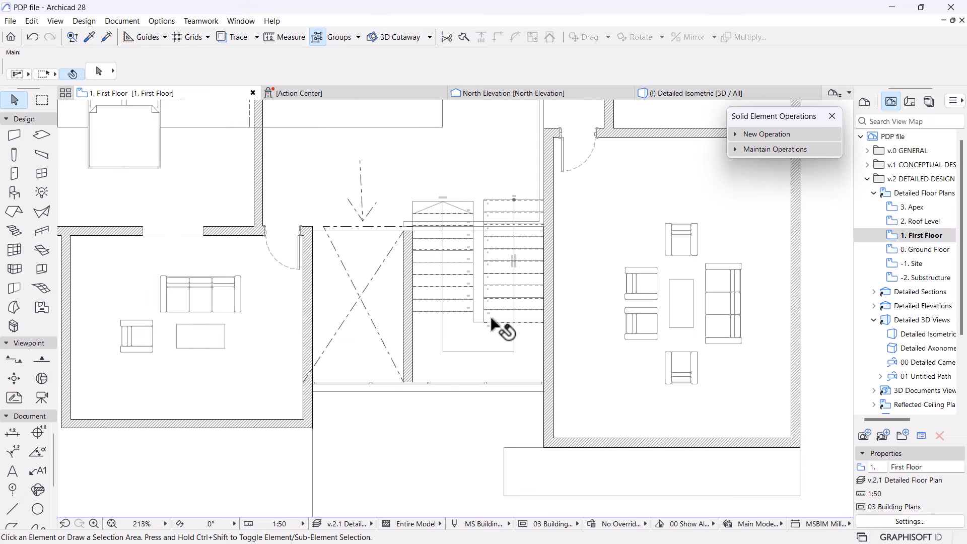
pyautogui.scroll(-4, 498, 267)
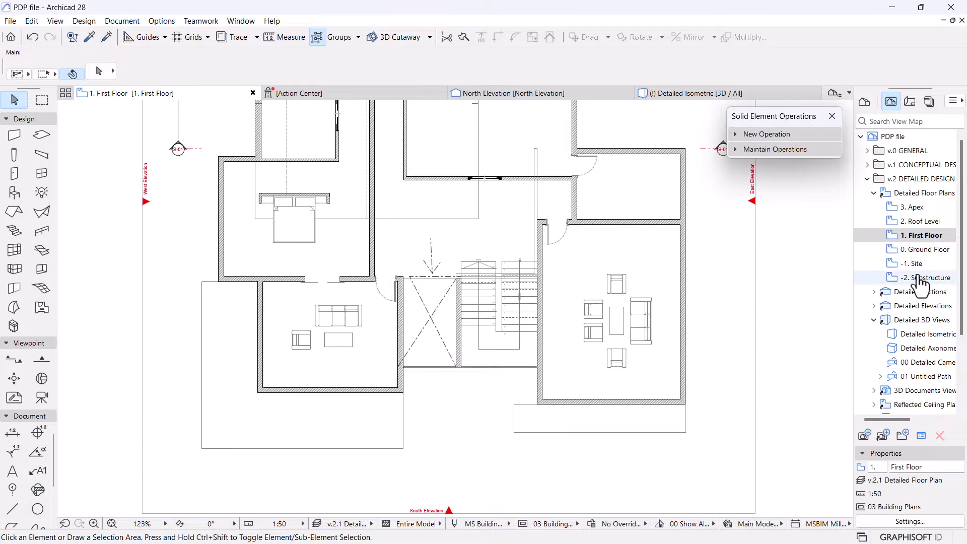
pyautogui.doubleClick(925, 251)
pyautogui.scroll(-2, 627, 277)
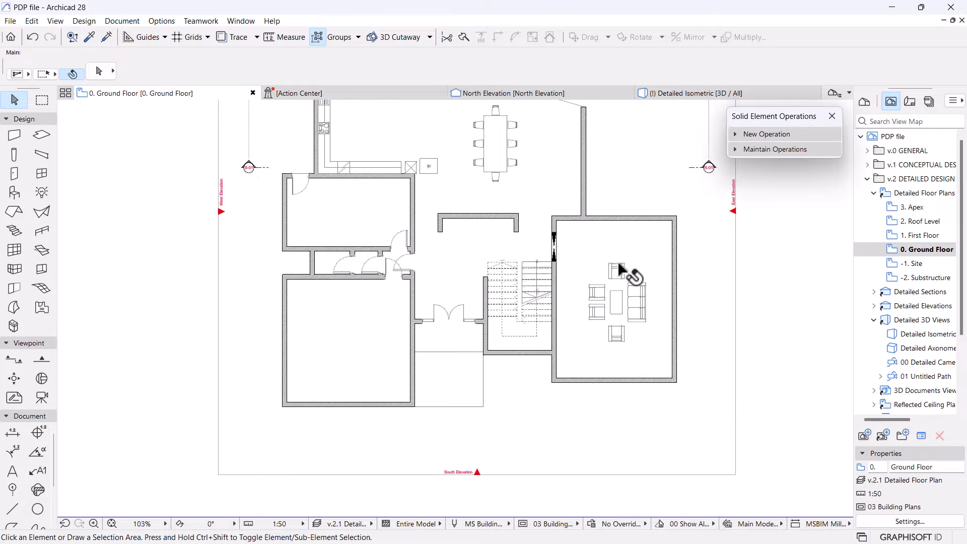
pyautogui.moveTo(626, 270); pyautogui.dragTo(589, 357, button='middle')
pyautogui.scroll(-1, 882, 277)
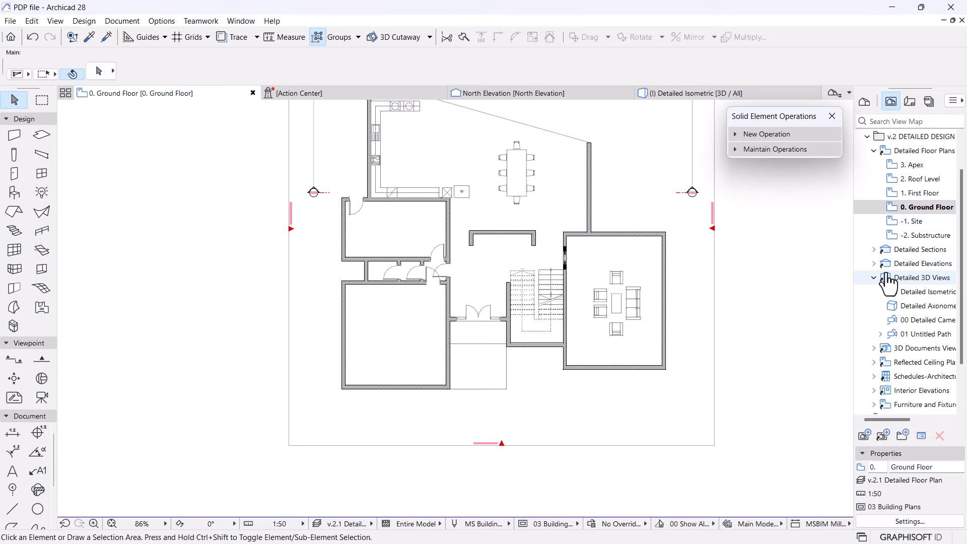
# - Reopen the Detailed Isometric view and examine the gap between the ground-floor stair walls and the wall beneath the multi-sash window
pyautogui.click(931, 293)
pyautogui.doubleClick(931, 293)
pyautogui.keyDown('shift'); pyautogui.moveTo(608, 274); pyautogui.dragTo(517, 323, button='middle'); pyautogui.keyUp('shift')
pyautogui.scroll(5, 468, 272)
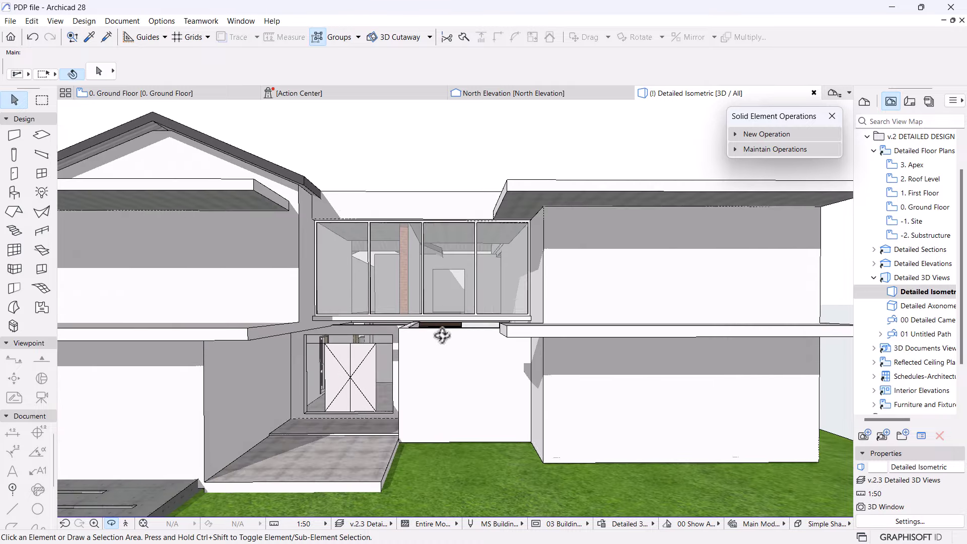
pyautogui.scroll(3, 472, 381)
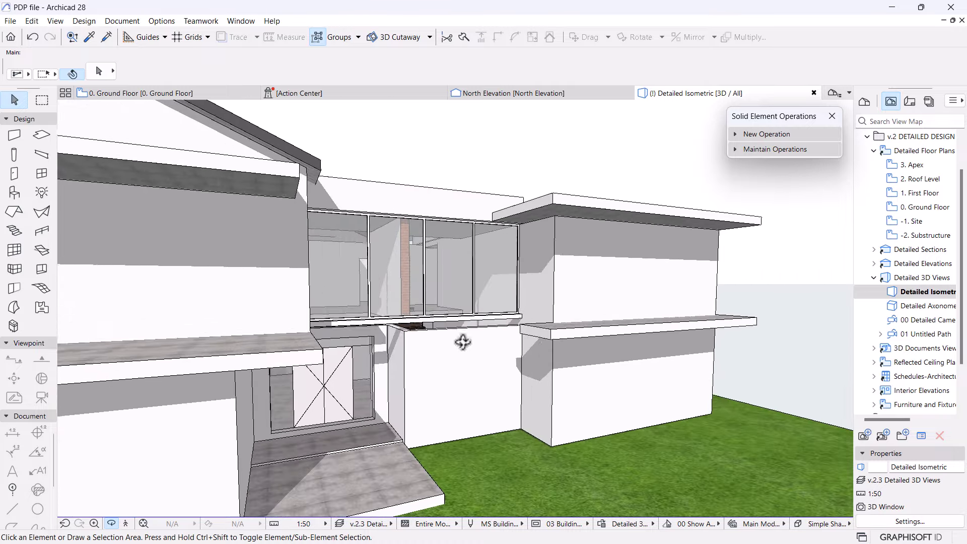
pyautogui.scroll(4, 442, 340)
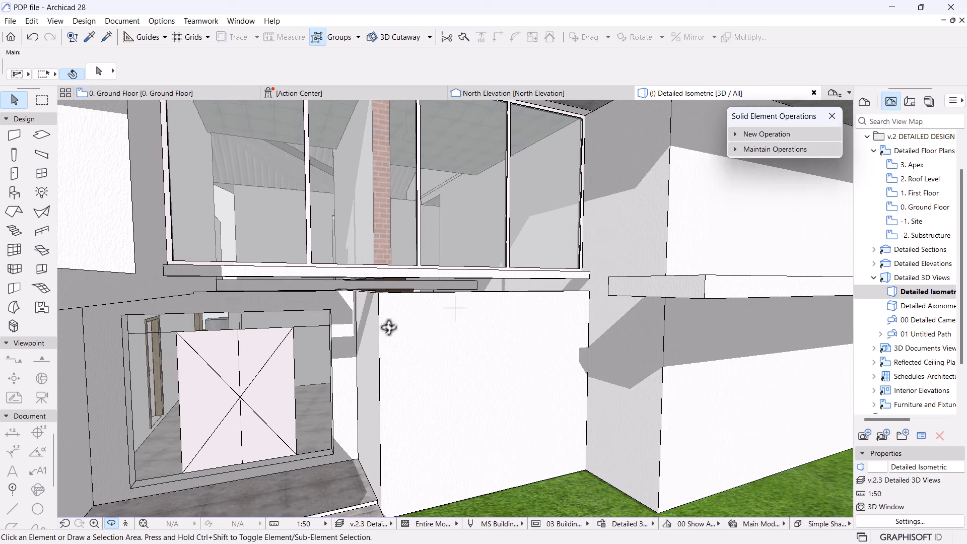
# - Stretch the tops of the stair's ground-floor front wall and its entrance-side wall up to the underside of the first-floor window wall
pyautogui.click(411, 321)
pyautogui.keyDown('shift'); pyautogui.click(364, 327); pyautogui.keyUp('shift')
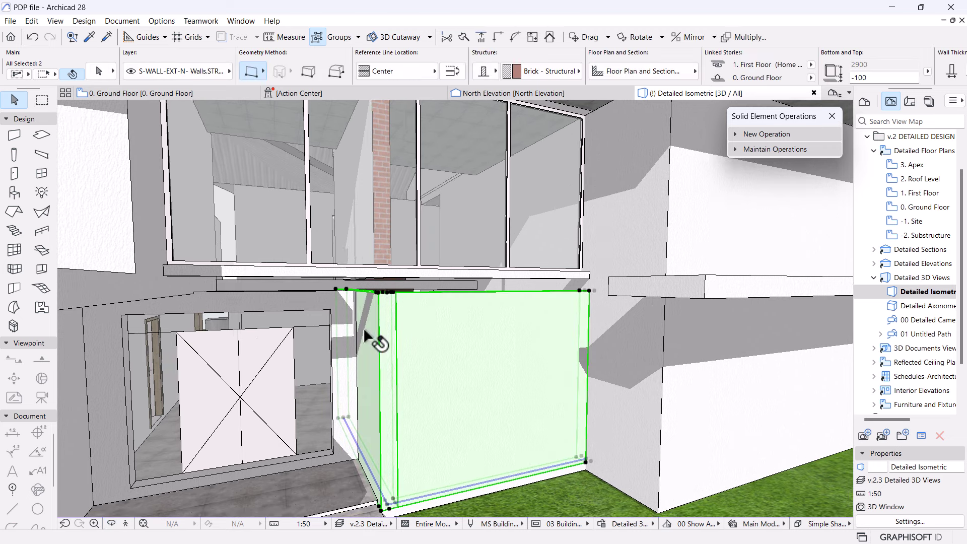
pyautogui.click(393, 297)
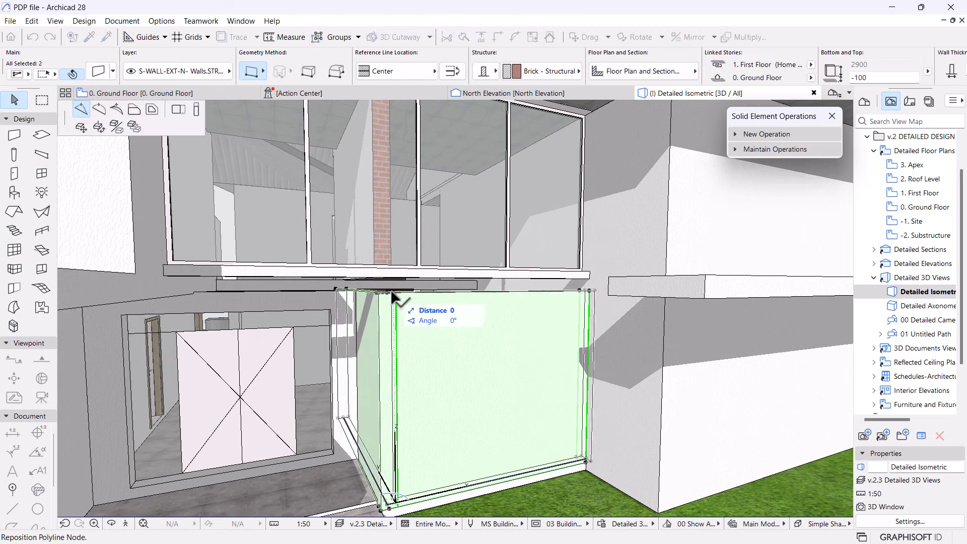
pyautogui.scroll(3, 592, 267)
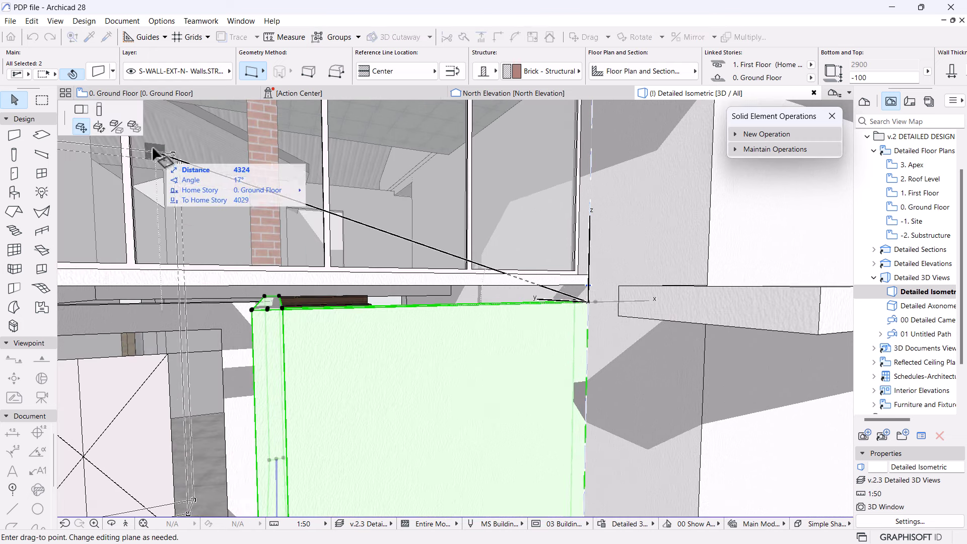
pyautogui.click(99, 110)
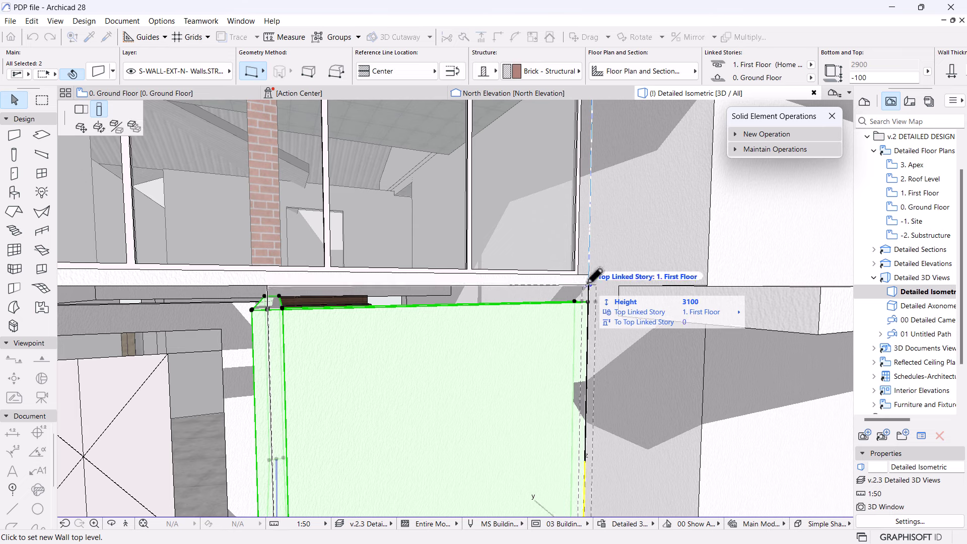
pyautogui.click(574, 278)
pyautogui.scroll(-5, 534, 302)
pyautogui.moveTo(514, 310); pyautogui.dragTo(457, 286, button='middle')
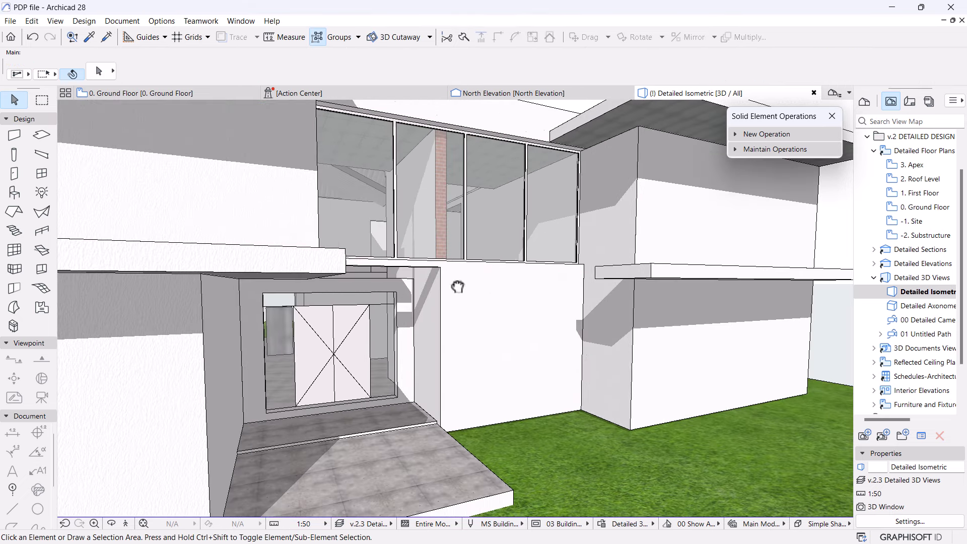
pyautogui.keyDown('shift'); pyautogui.moveTo(546, 344); pyautogui.dragTo(481, 341, button='middle'); pyautogui.keyUp('shift')
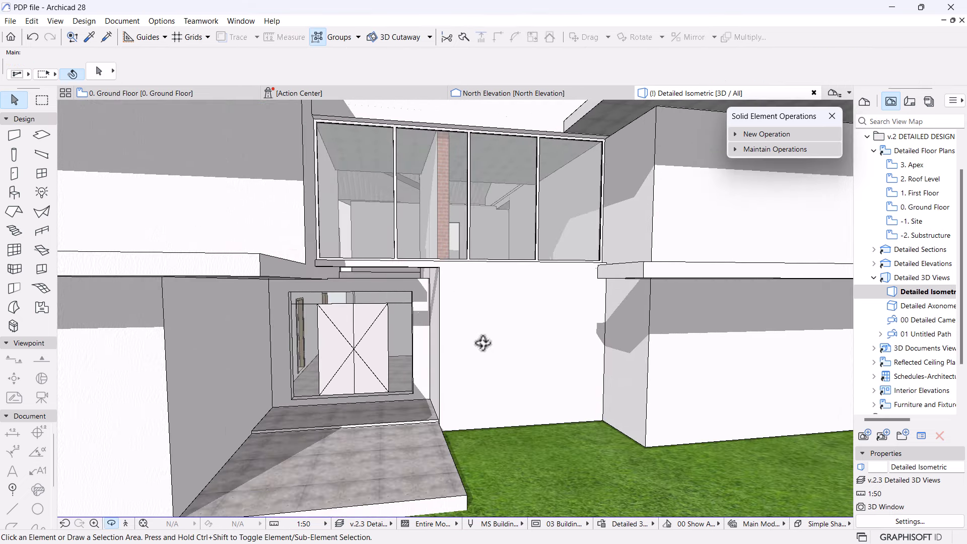
# - Pick up the multi-sash window's settings and try to place the window in the stair's front wall on the detailed Ground Floor plan
pyautogui.keyDown('alt'); pyautogui.click(524, 213); pyautogui.keyUp('alt')
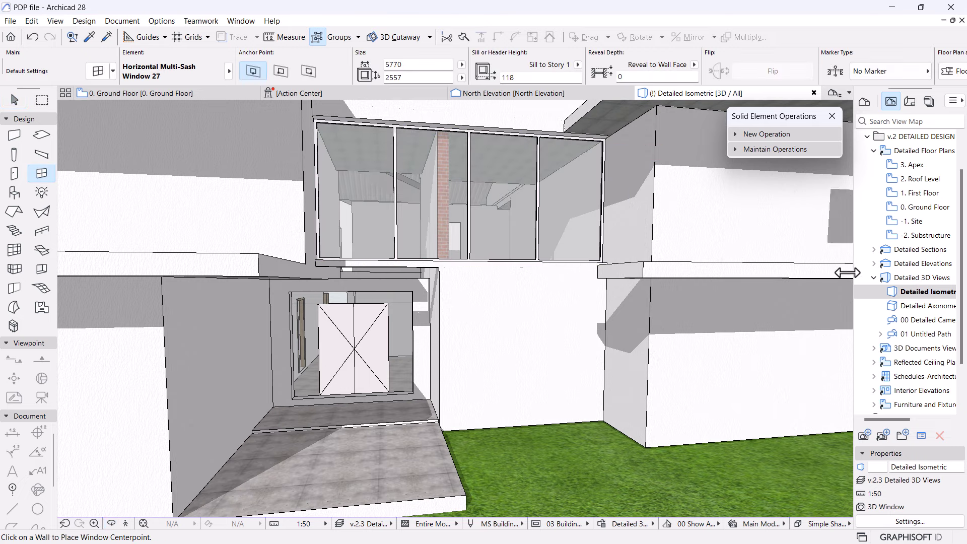
pyautogui.click(921, 193)
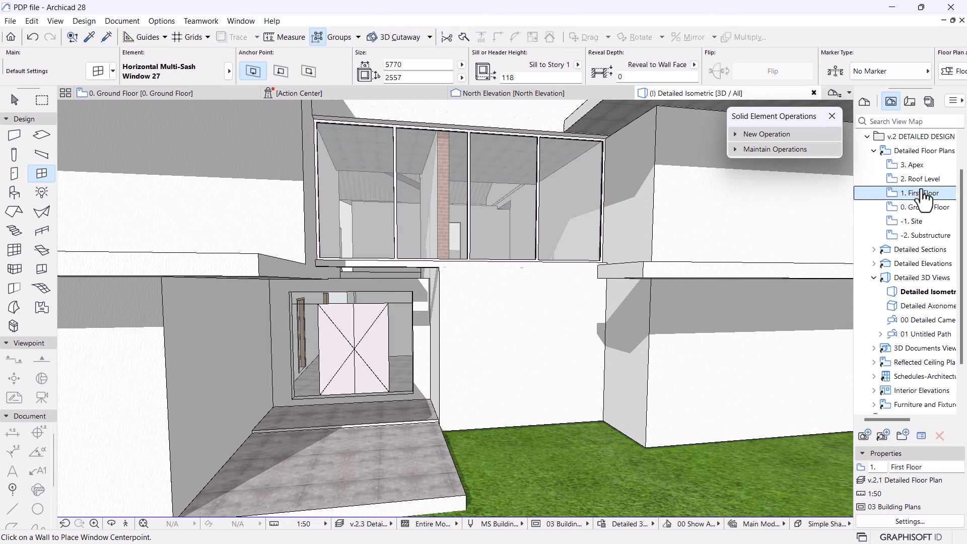
pyautogui.doubleClick(920, 208)
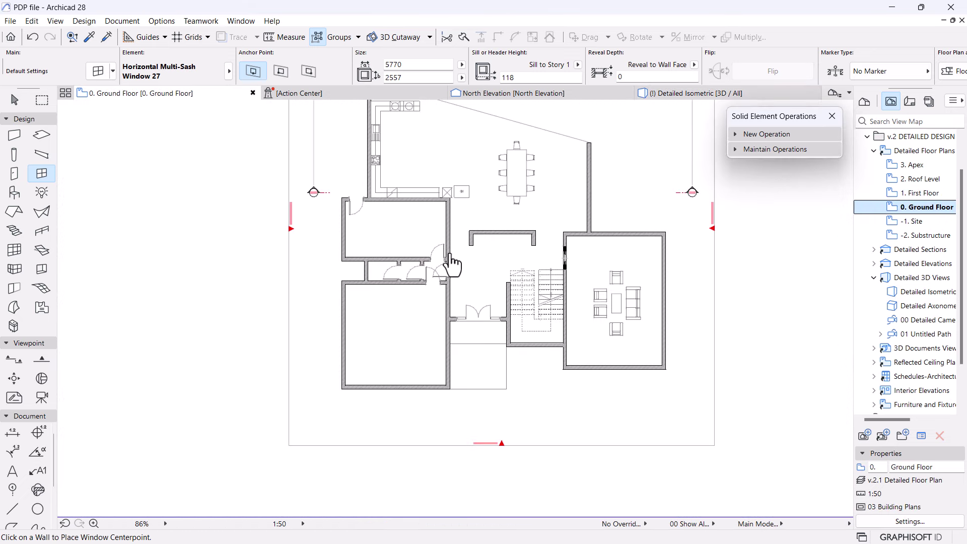
pyautogui.scroll(3, 544, 365)
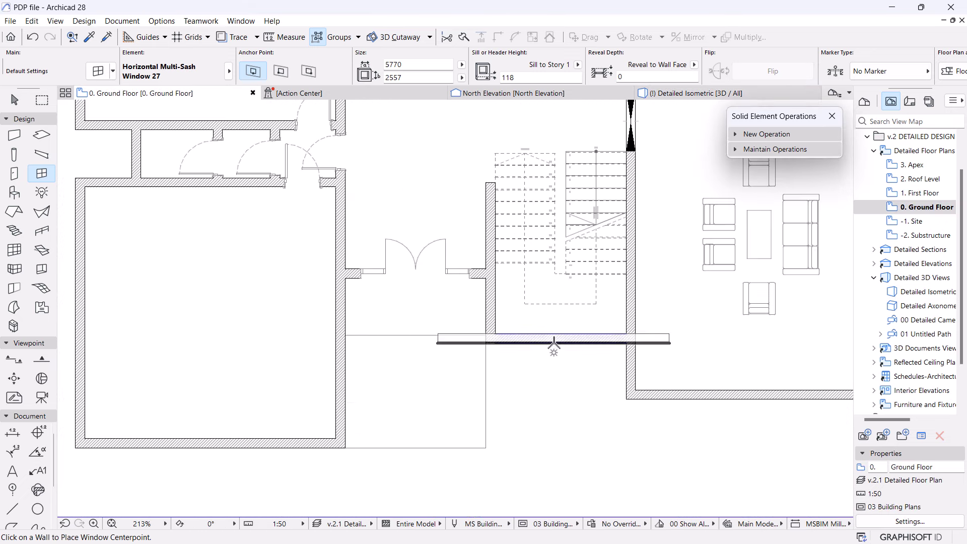
pyautogui.click(553, 346)
pyautogui.click(600, 392)
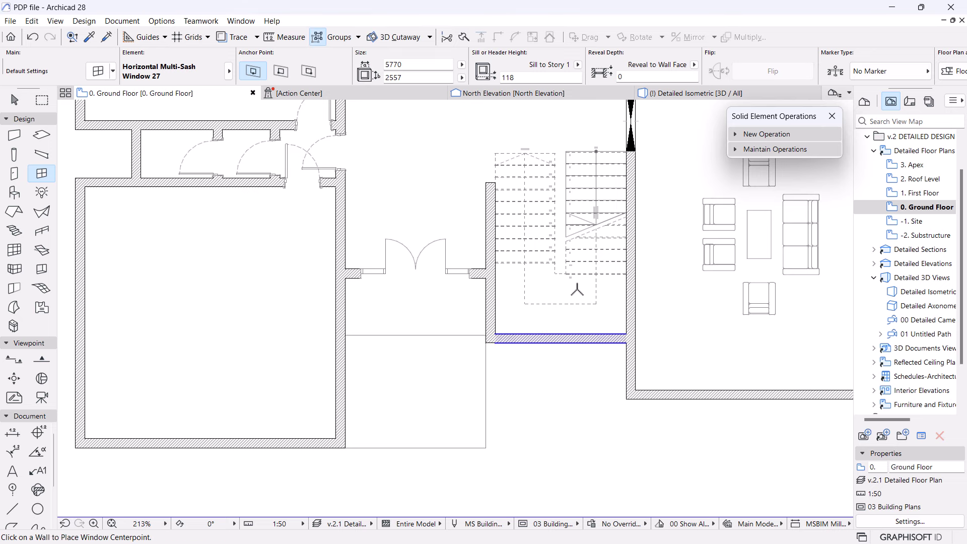
# - Change the default window type to Triple Window 27
pyautogui.click(89, 71)
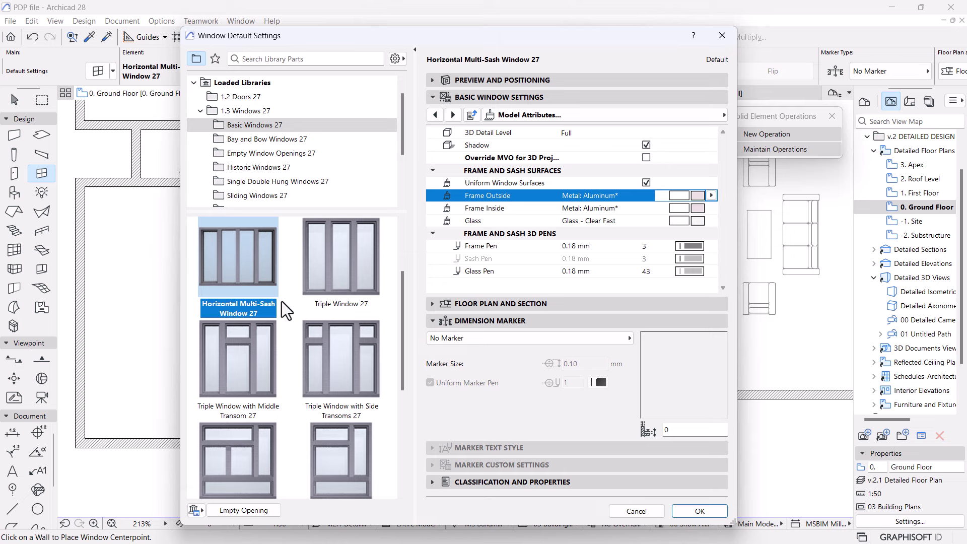
pyautogui.click(340, 274)
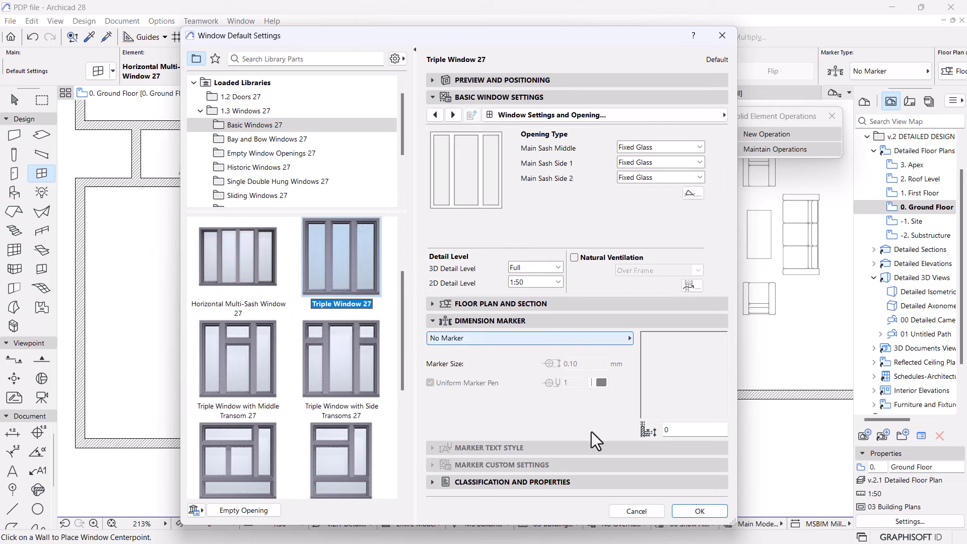
pyautogui.click(707, 508)
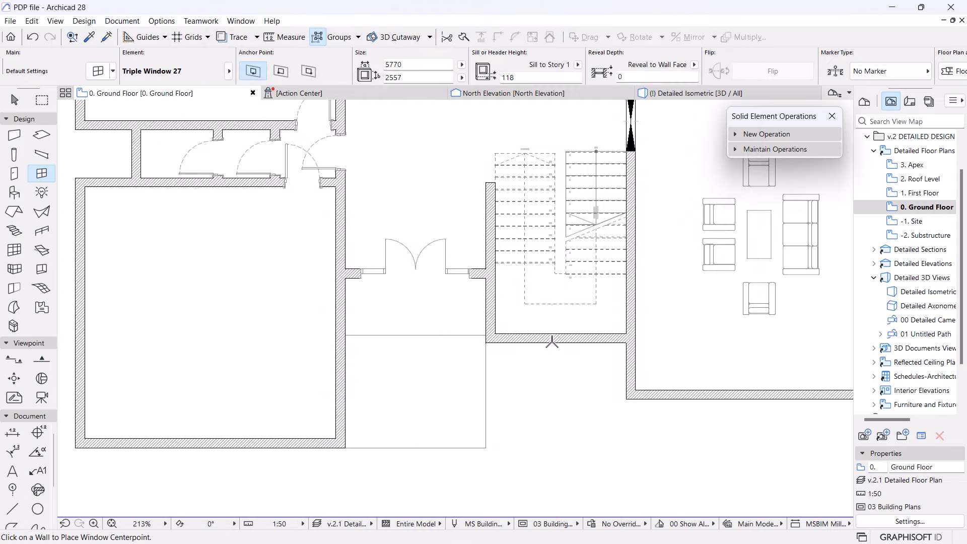
# - Place the triple window in the stair's front wall with its sill anchor story relinked to 0. Ground Floor
pyautogui.click(552, 339)
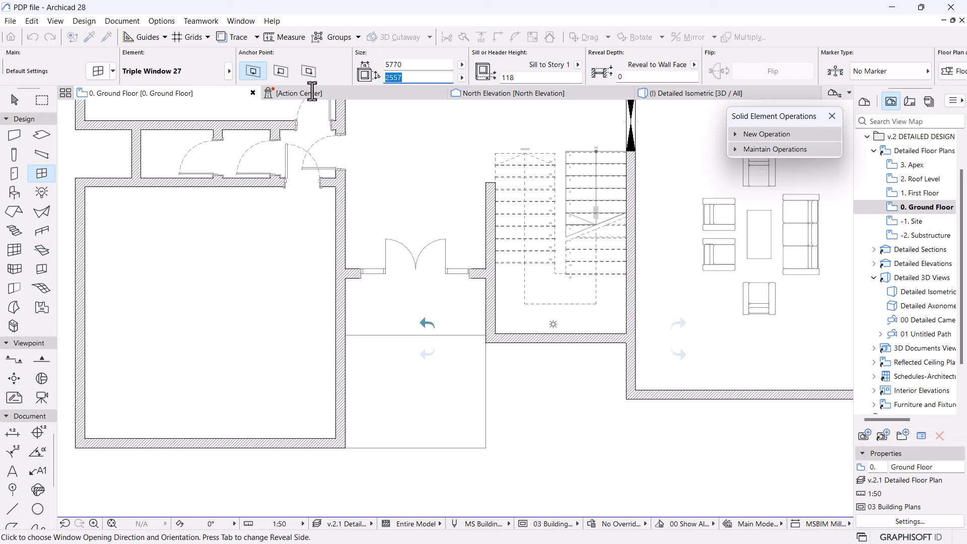
pyautogui.moveTo(312, 92)
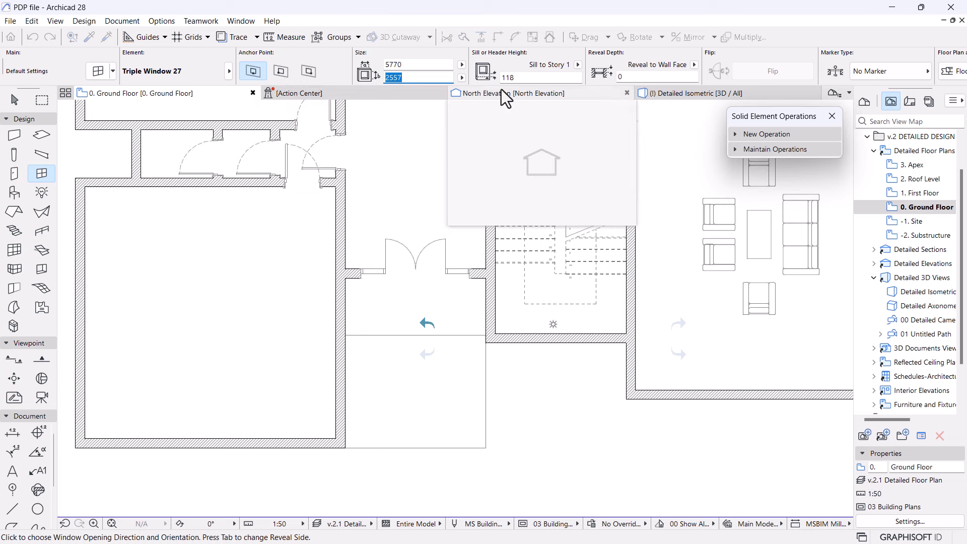
pyautogui.click(578, 65)
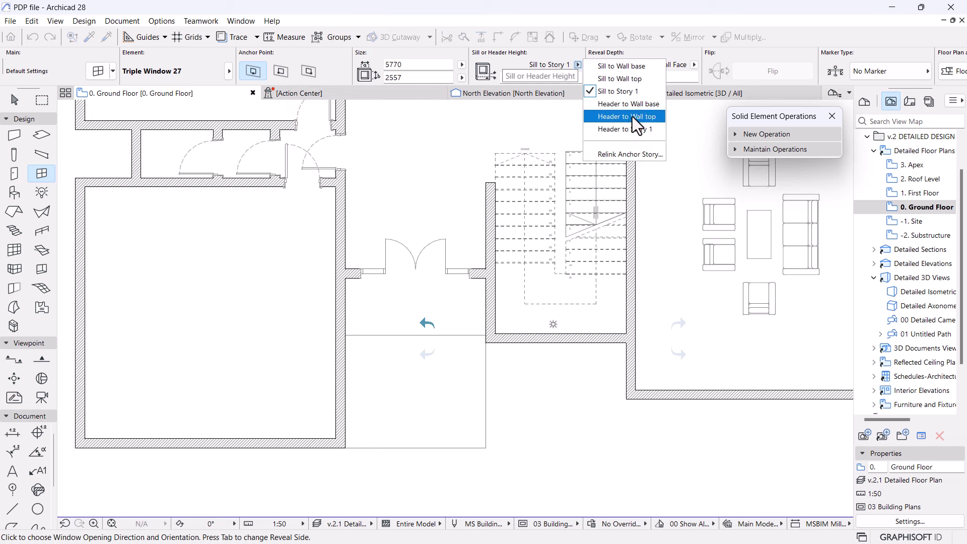
pyautogui.click(617, 152)
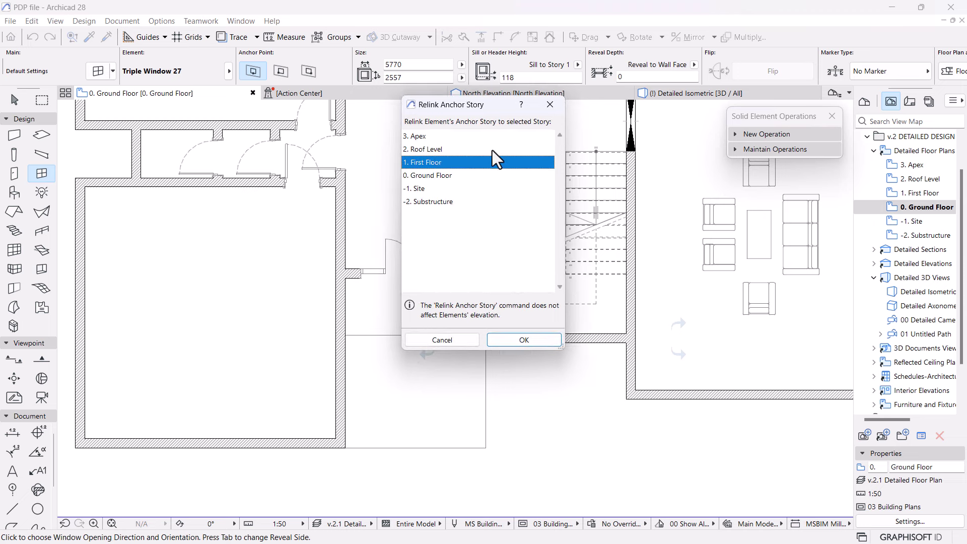
pyautogui.click(426, 174)
pyautogui.click(530, 343)
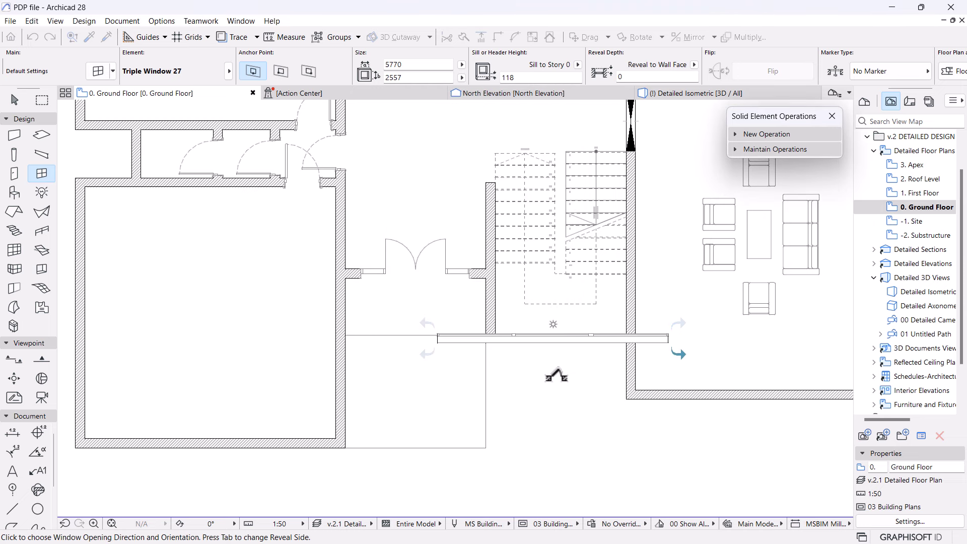
pyautogui.click(562, 417)
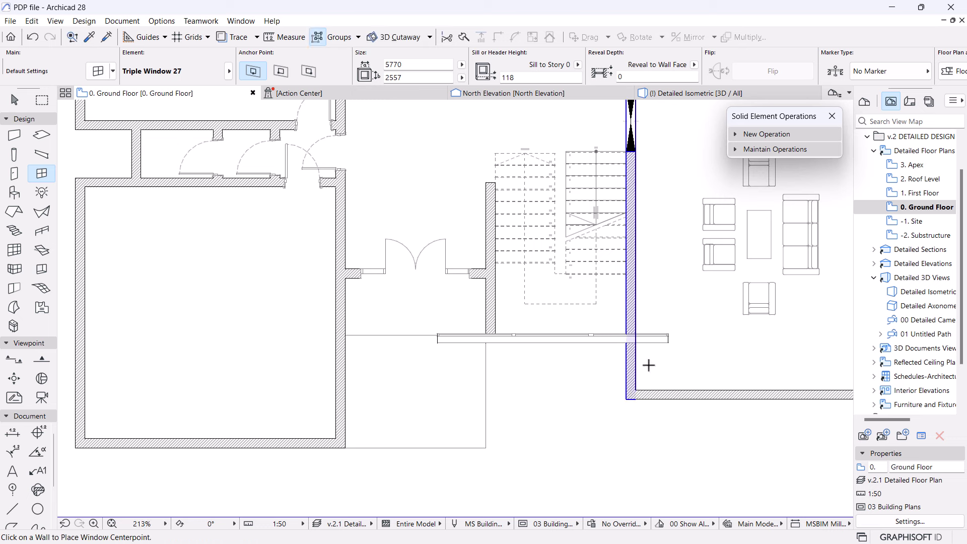
# - Stretch both ends of the triple window to the inner faces of the stair's side walls, making it 3279 wide
pyautogui.press('Escape')
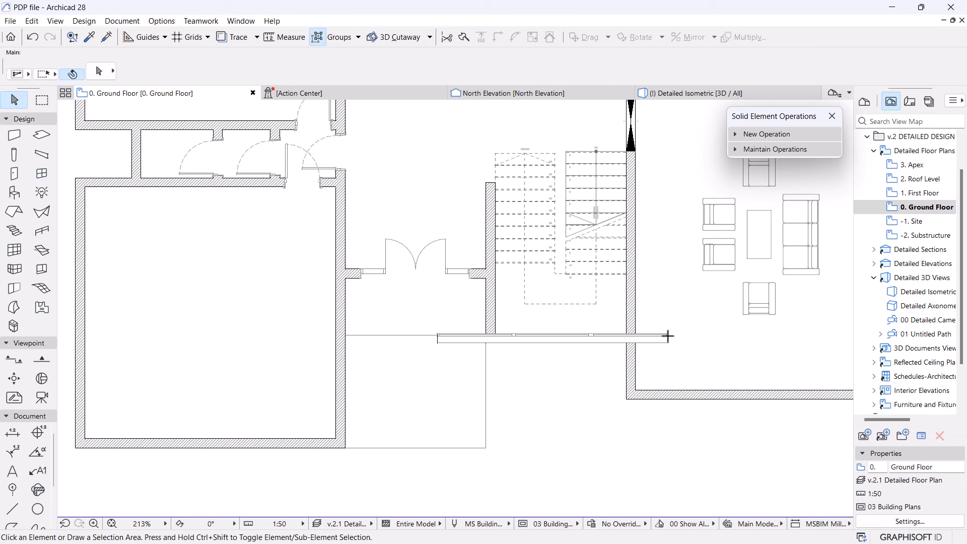
pyautogui.click(668, 336)
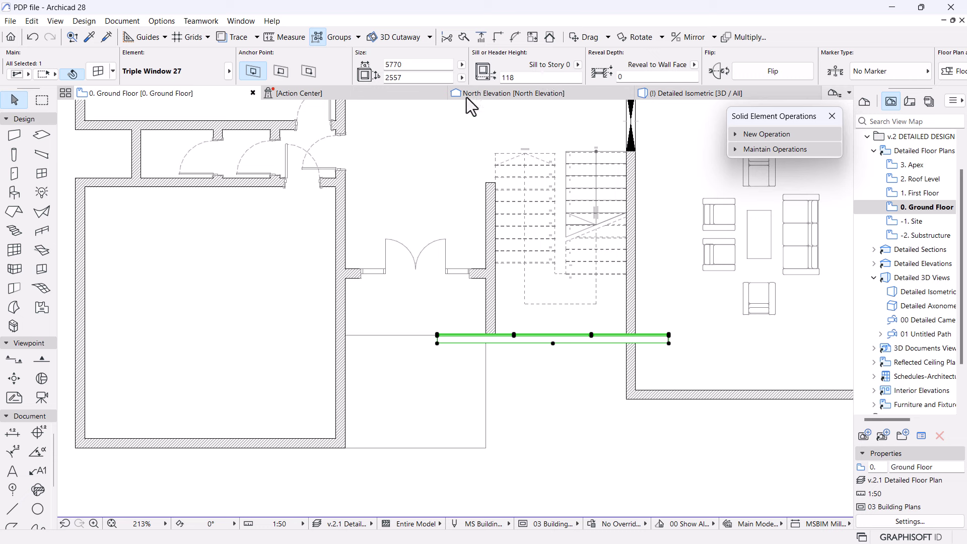
pyautogui.click(668, 336)
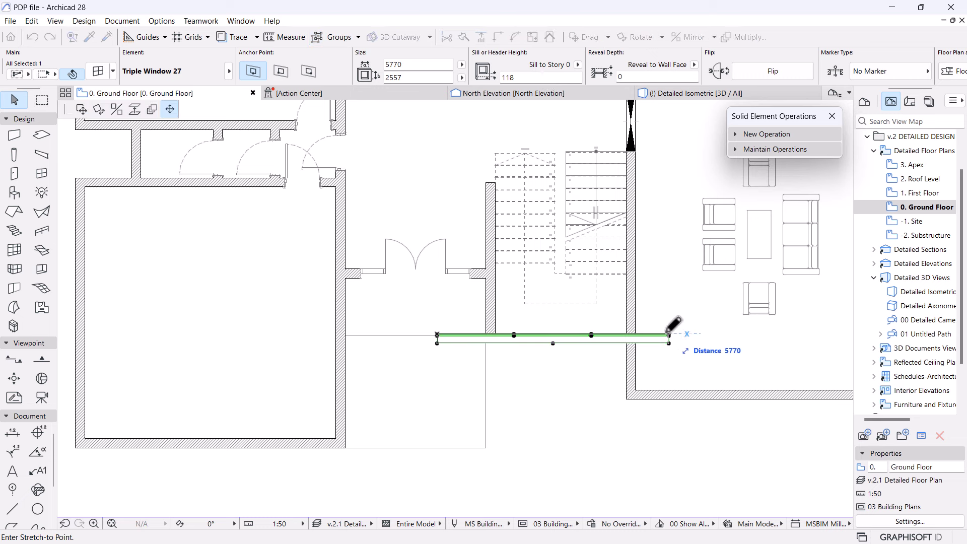
pyautogui.click(628, 399)
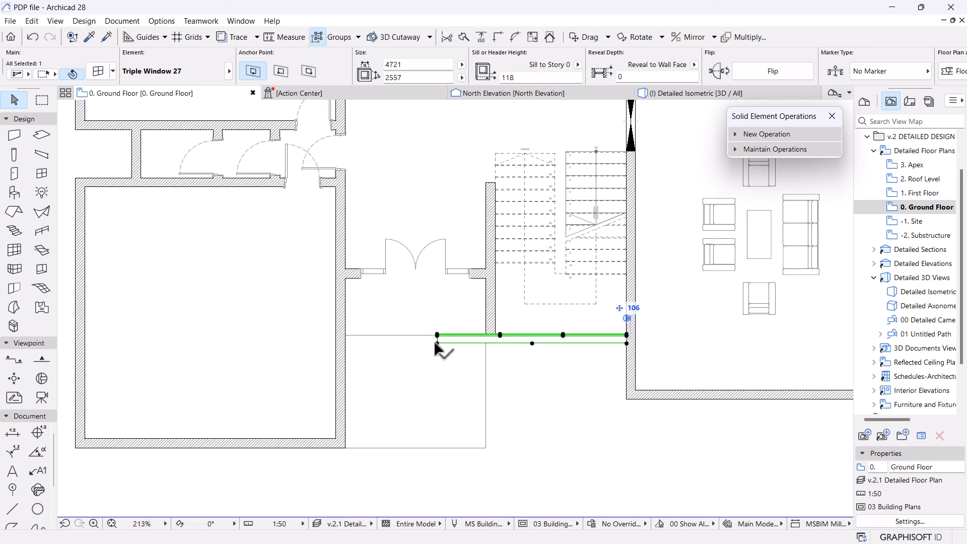
pyautogui.click(437, 335)
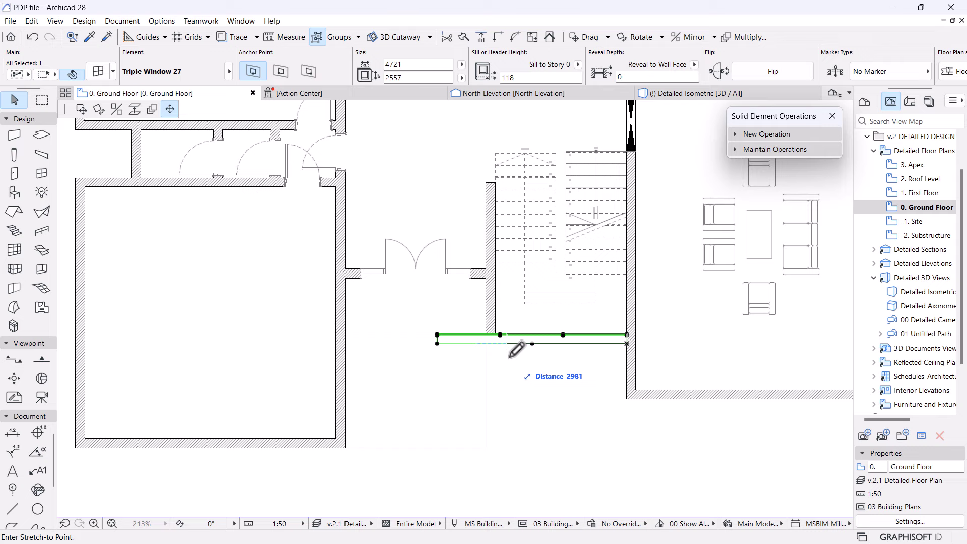
pyautogui.scroll(3, 498, 330)
pyautogui.click(493, 334)
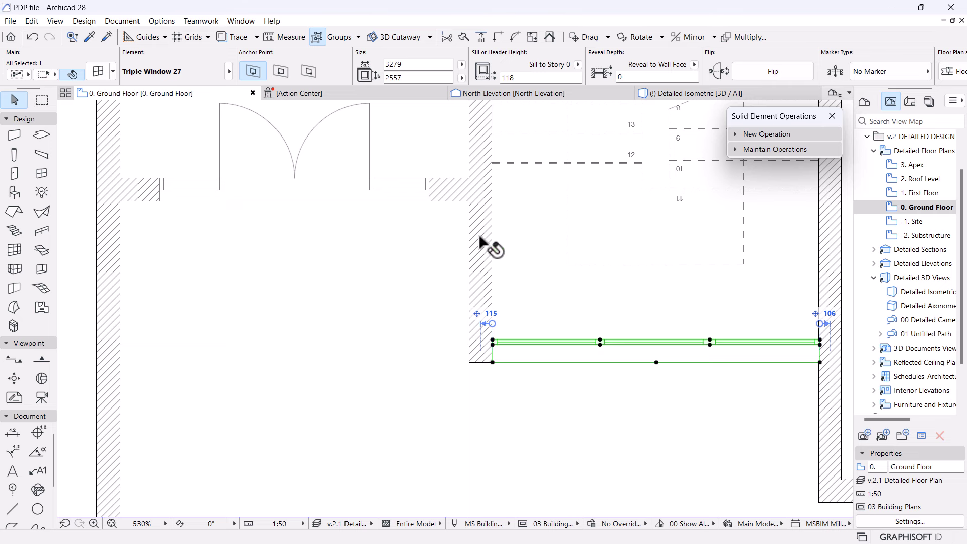
# - Open the Detailed Isometric view and raise the triple window's top to the first-floor multi-sash window, making it 3000 high
pyautogui.click(660, 93)
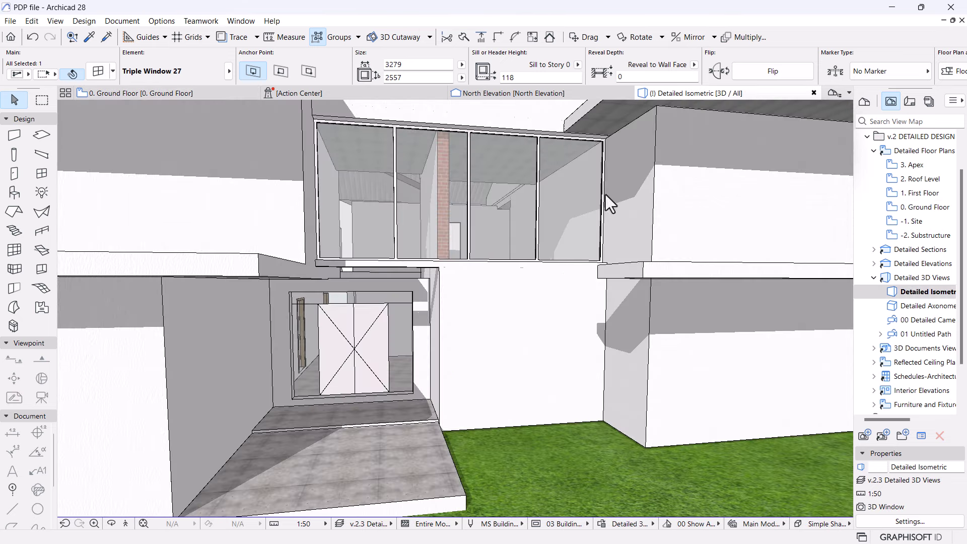
pyautogui.scroll(3, 563, 273)
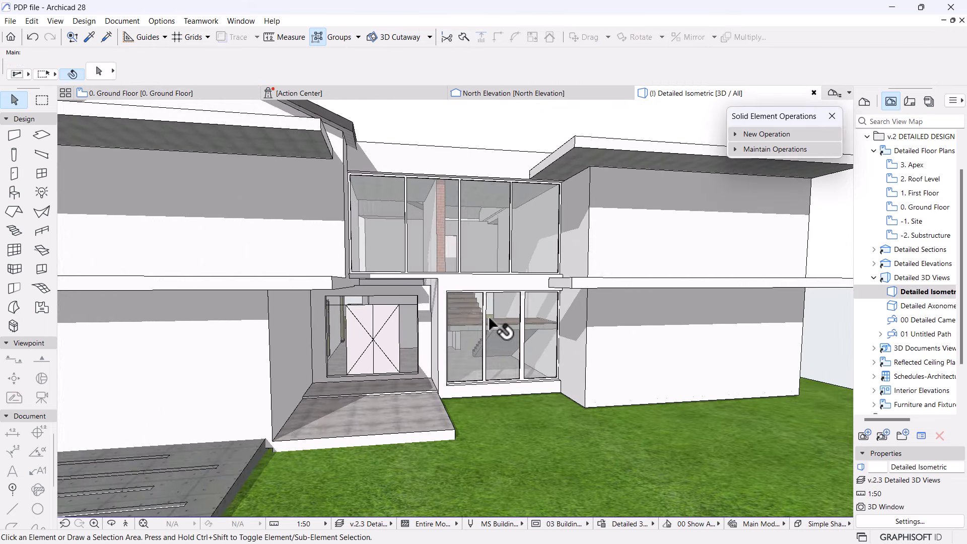
pyautogui.click(491, 322)
pyautogui.scroll(3, 573, 324)
pyautogui.click(558, 268)
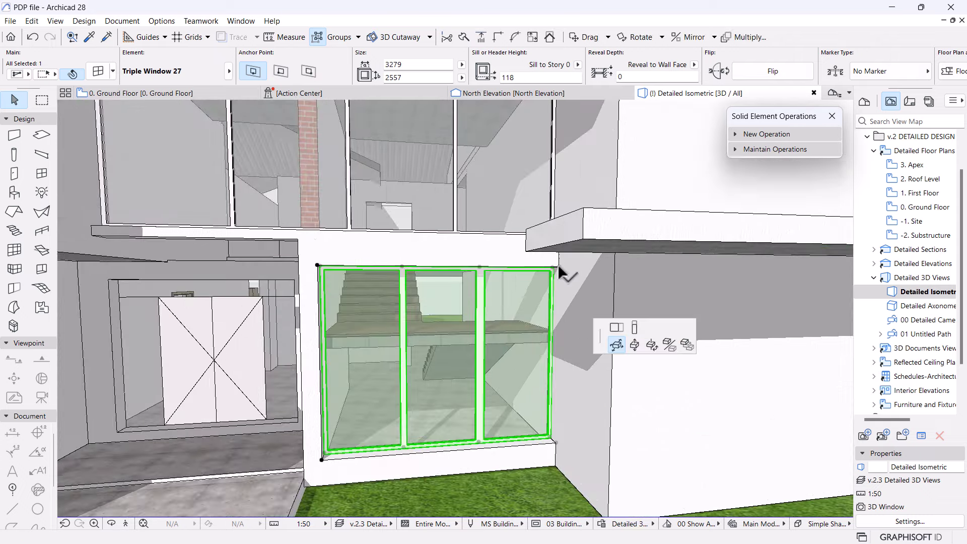
pyautogui.click(615, 346)
pyautogui.click(99, 109)
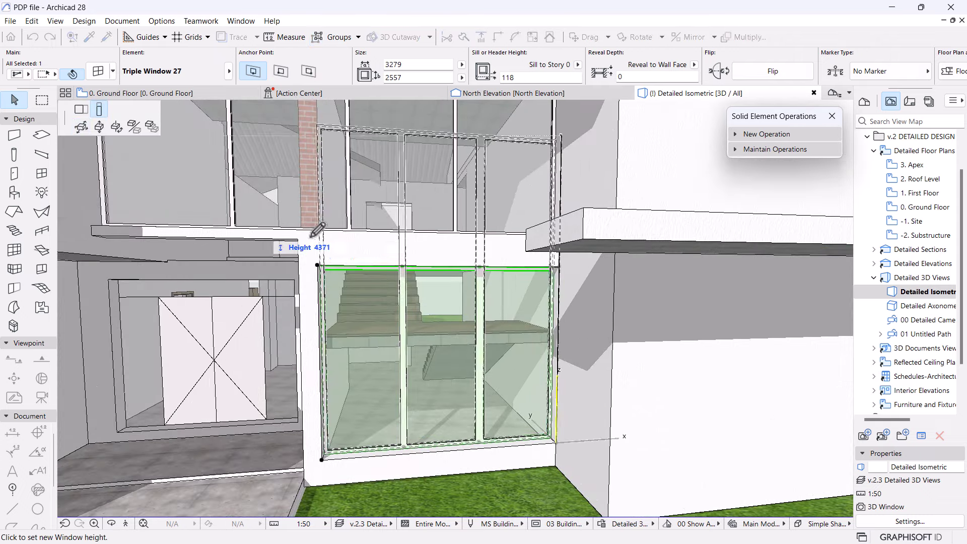
pyautogui.scroll(5, 500, 235)
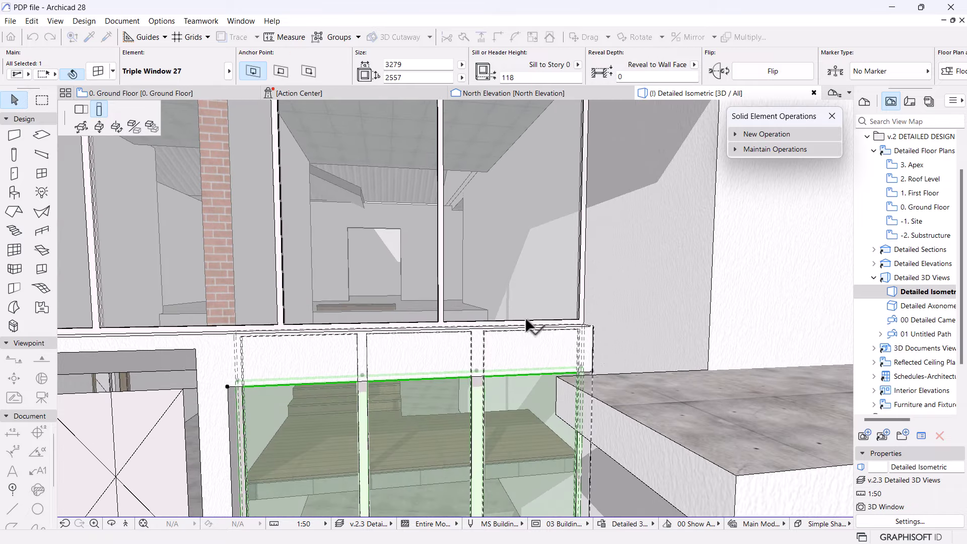
pyautogui.click(419, 328)
pyautogui.keyDown('shift'); pyautogui.moveTo(418, 330); pyautogui.dragTo(454, 343, button='middle'); pyautogui.keyUp('shift')
pyautogui.scroll(3, 504, 332)
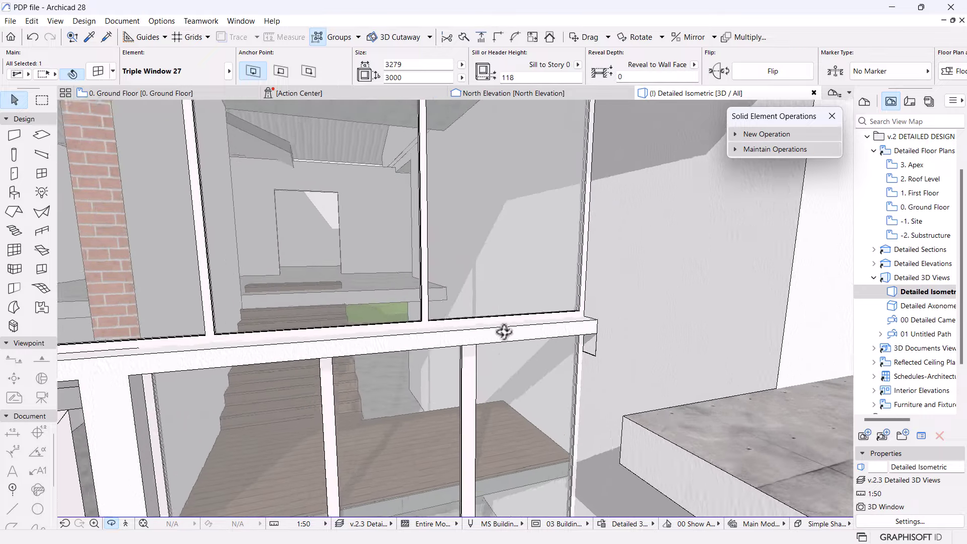
pyautogui.click(612, 233)
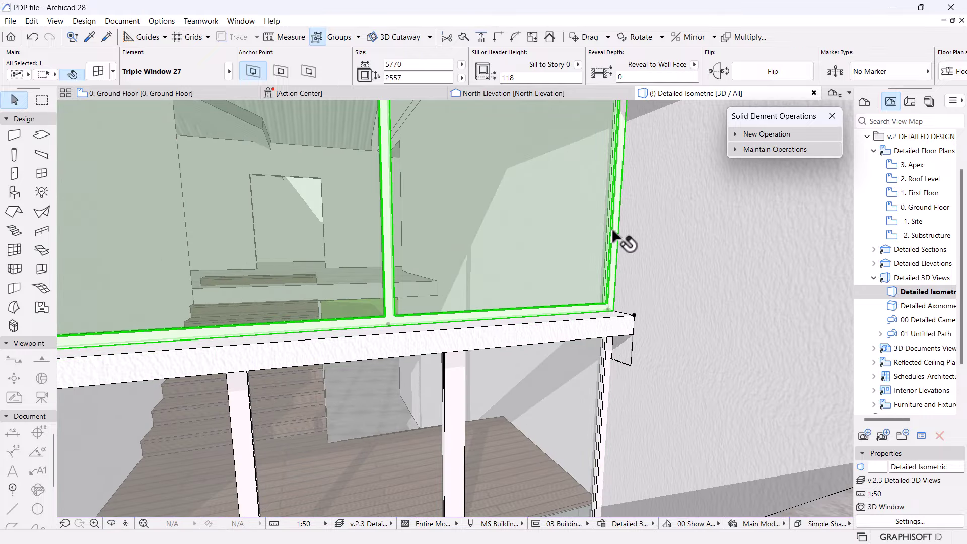
pyautogui.click(634, 316)
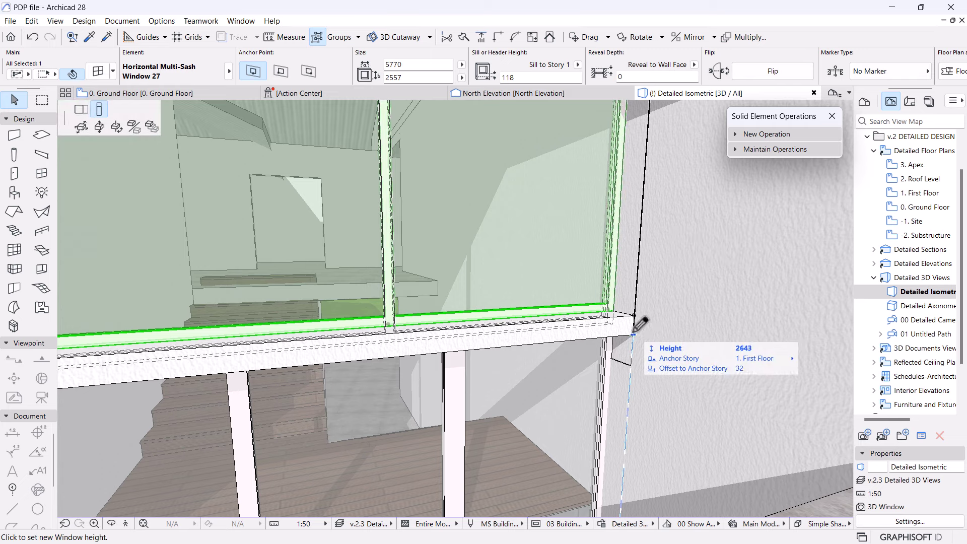
pyautogui.press('Escape')
# - Lower the triple window's top edge to a window height of 2882, clear of the multi-sash window above
pyautogui.click(598, 362)
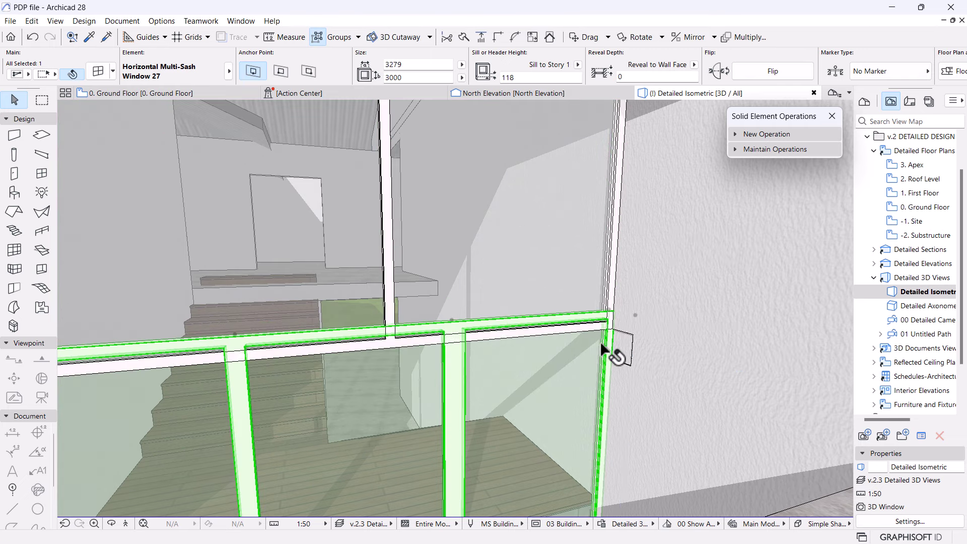
pyautogui.click(634, 315)
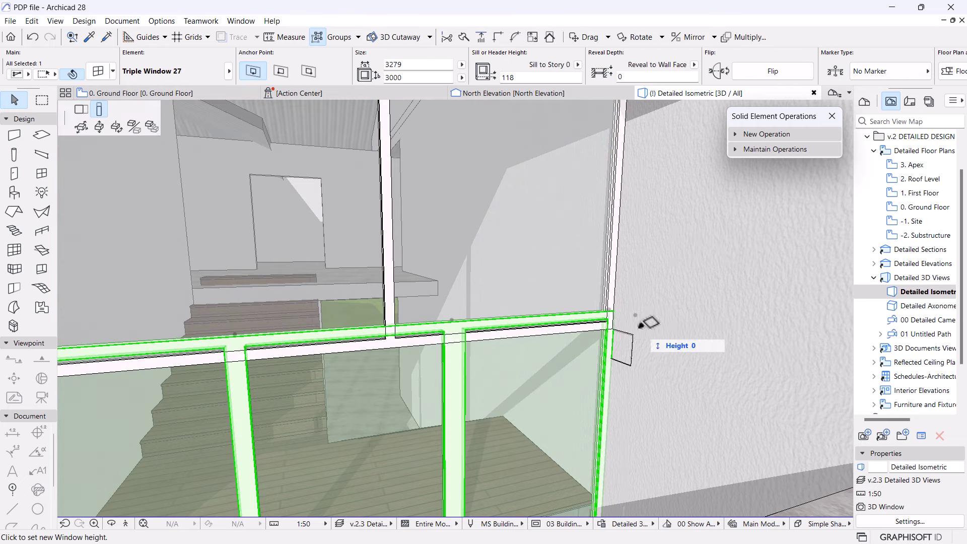
pyautogui.click(557, 349)
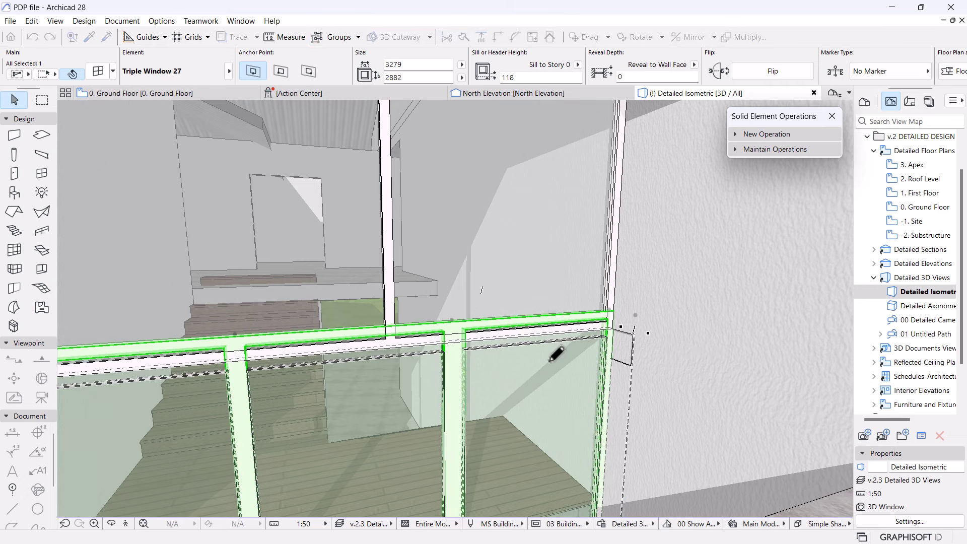
pyautogui.press('Escape')
# - Set both side mullion widths of the stair's triple window to 50
pyautogui.scroll(-5, 532, 340)
pyautogui.keyDown('shift'); pyautogui.moveTo(496, 346); pyautogui.dragTo(434, 335, button='middle'); pyautogui.keyUp('shift')
pyautogui.scroll(5, 469, 369)
pyautogui.click(506, 328)
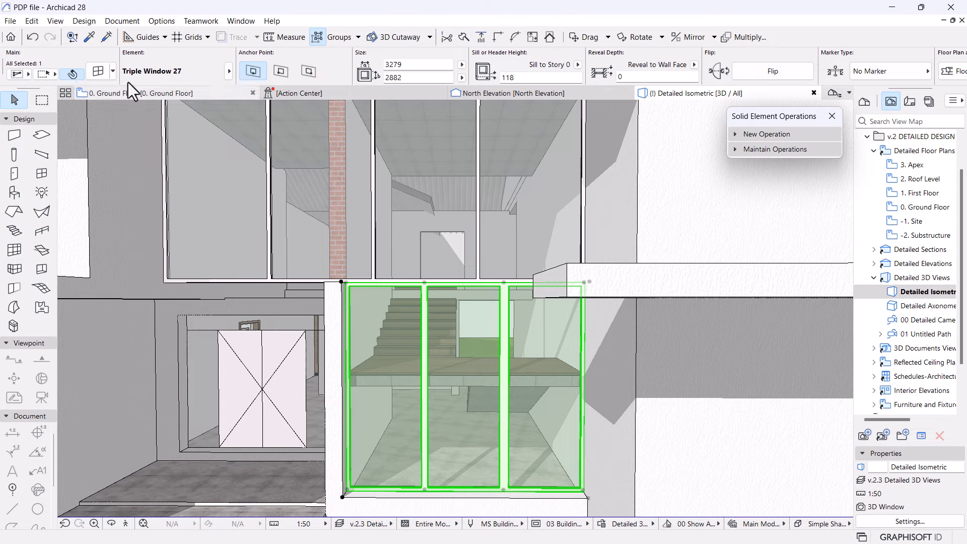
pyautogui.hotkey('ctrl', 't')
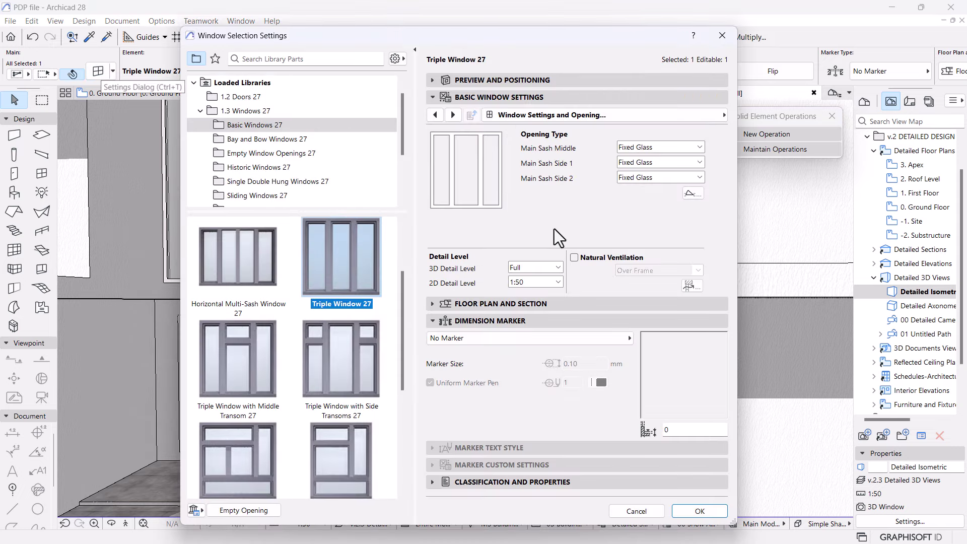
pyautogui.click(435, 115)
pyautogui.click(434, 115)
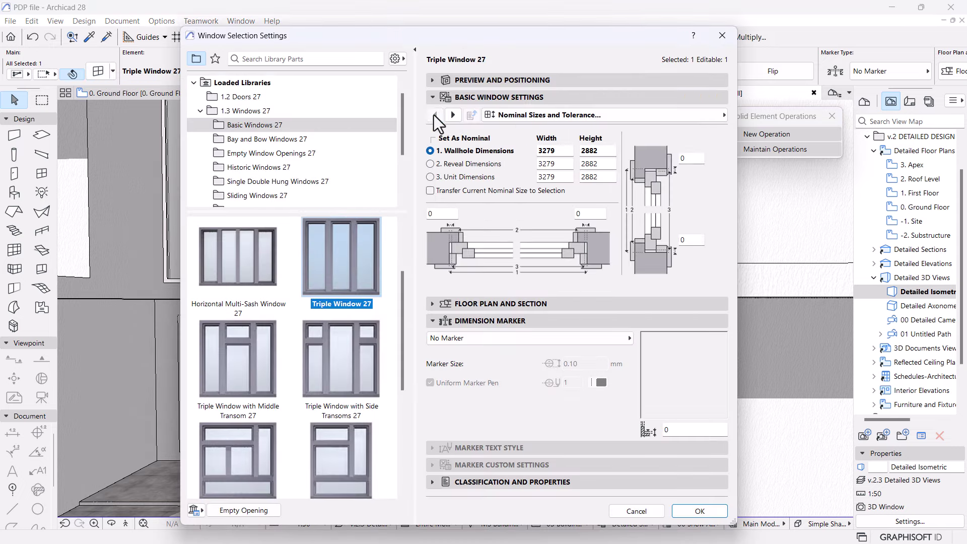
pyautogui.click(451, 114)
pyautogui.click(451, 115)
pyautogui.click(452, 114)
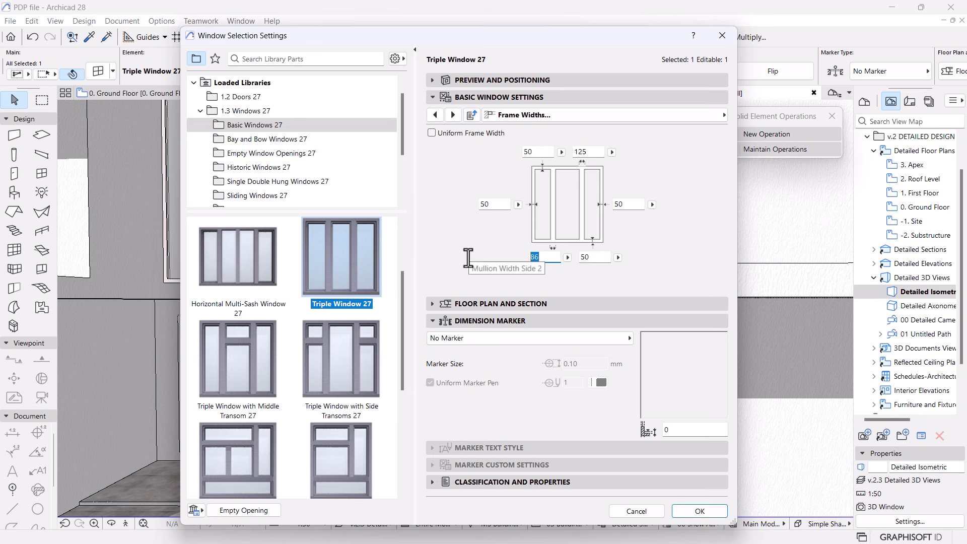
pyautogui.click(579, 152)
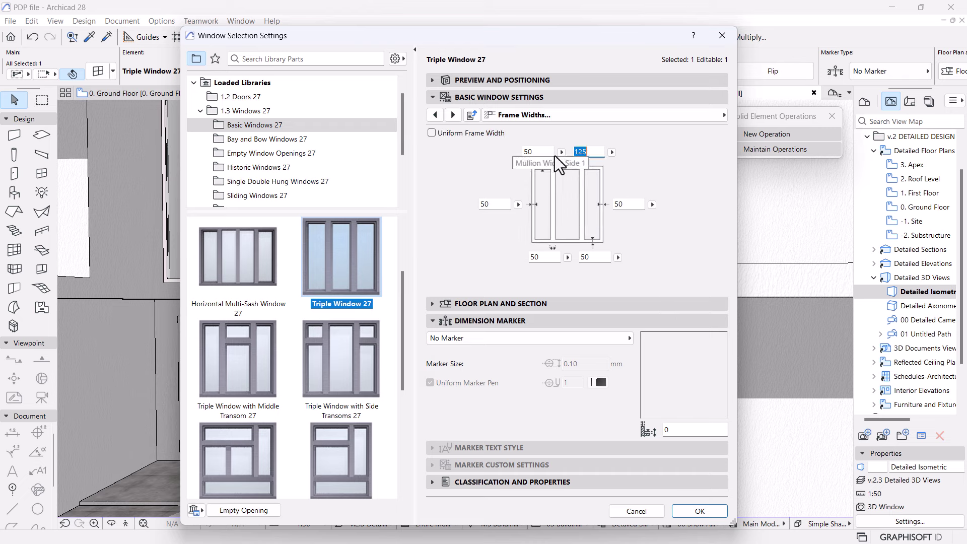
pyautogui.write('50')
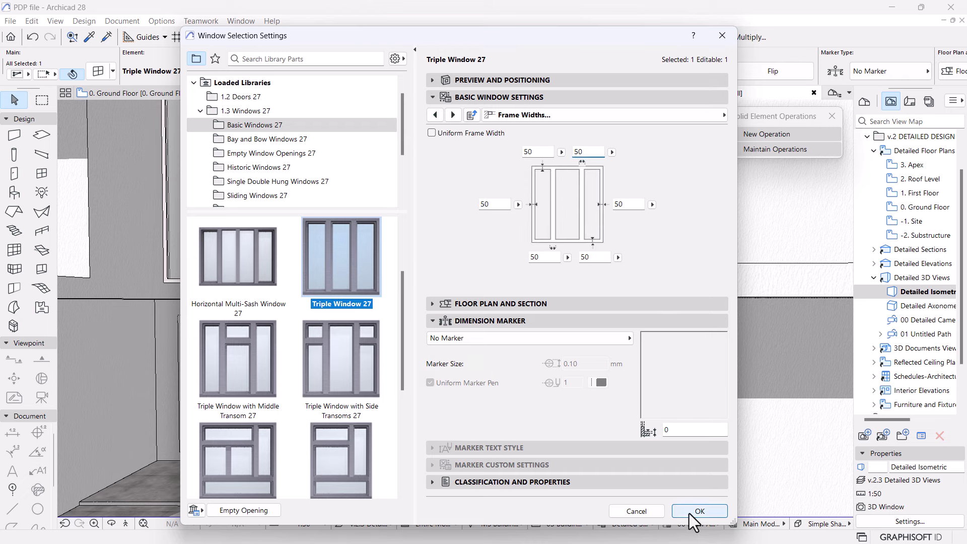
pyautogui.click(689, 512)
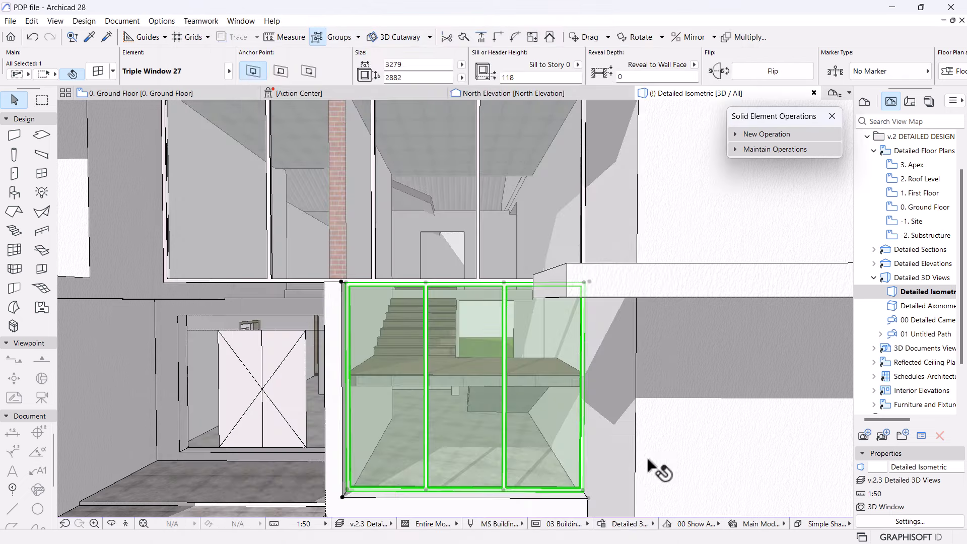
pyautogui.scroll(-5, 572, 362)
pyautogui.scroll(4, 454, 327)
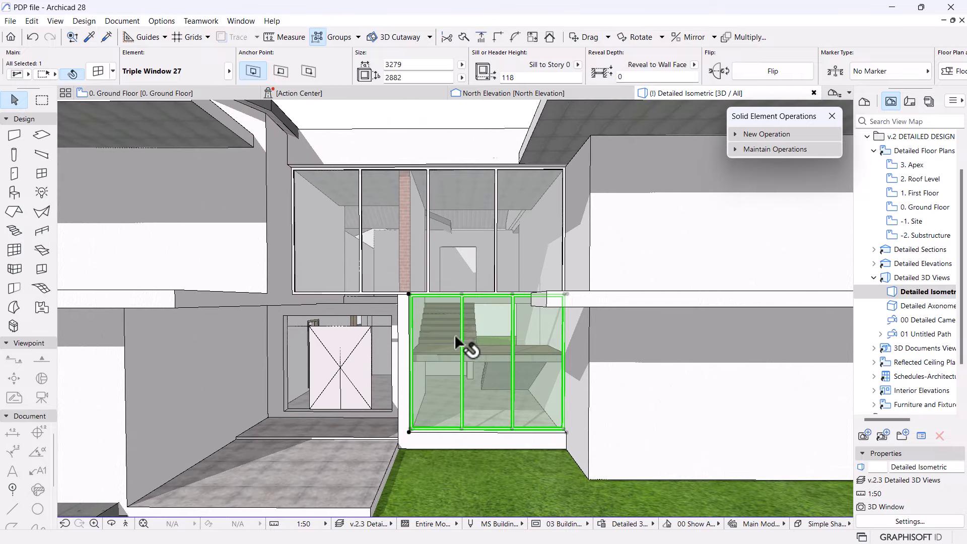
pyautogui.scroll(1, 458, 304)
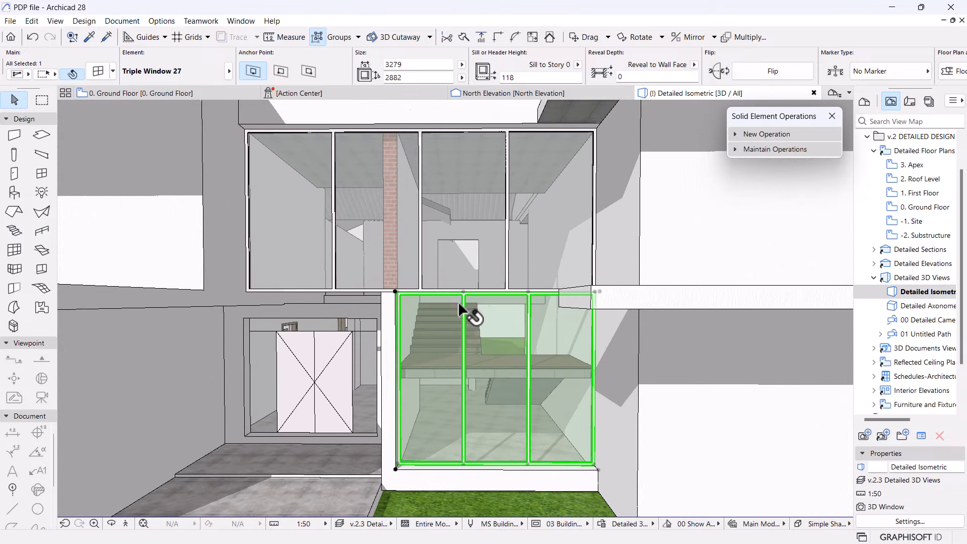
pyautogui.click(528, 292)
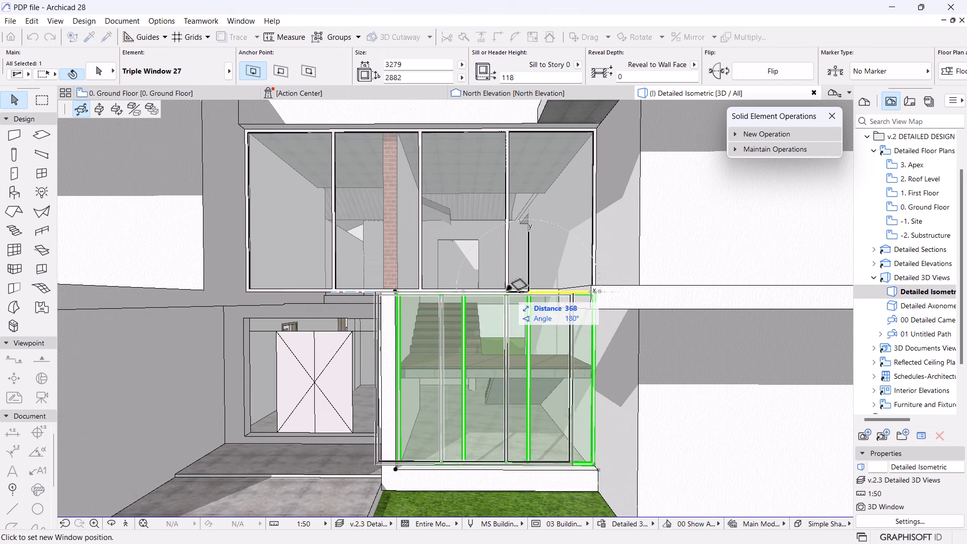
pyautogui.click(516, 286)
pyautogui.press('Escape')
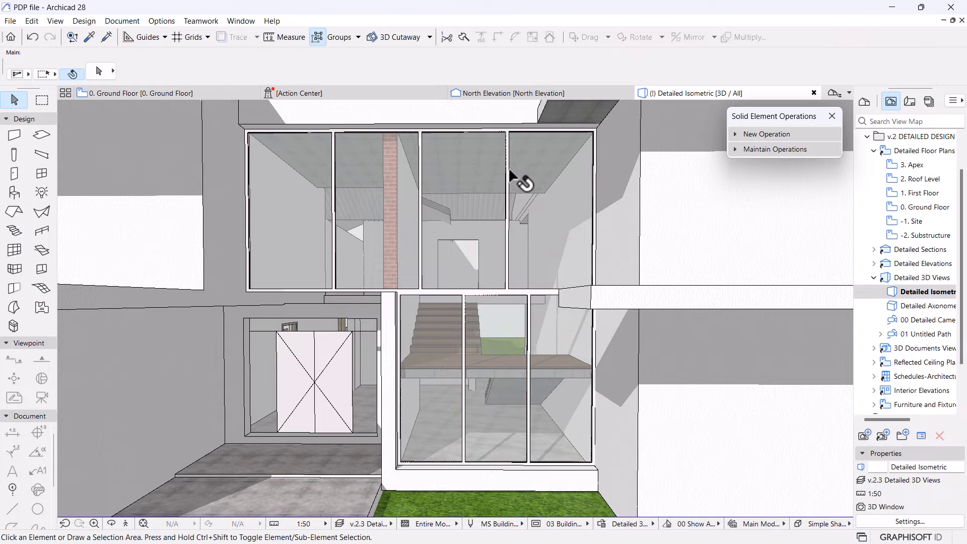
# - Delete the stair's triple window and the horizontal multi-sash window above the entrance from the house front
pyautogui.keyDown('shift'); pyautogui.moveTo(508, 136); pyautogui.dragTo(496, 349, button='middle'); pyautogui.keyUp('shift')
pyautogui.scroll(-10, 496, 348)
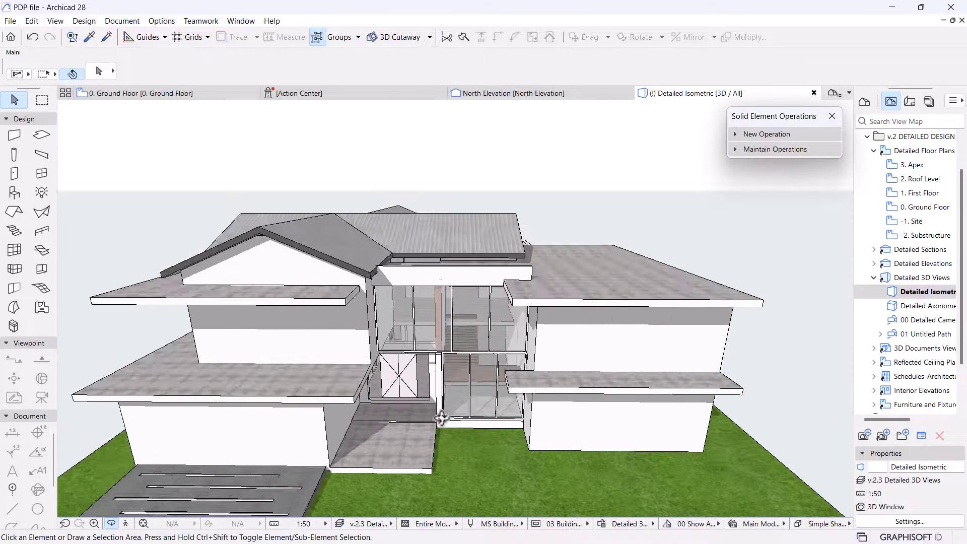
pyautogui.keyDown('shift'); pyautogui.moveTo(441, 418); pyautogui.dragTo(468, 368, button='middle'); pyautogui.keyUp('shift')
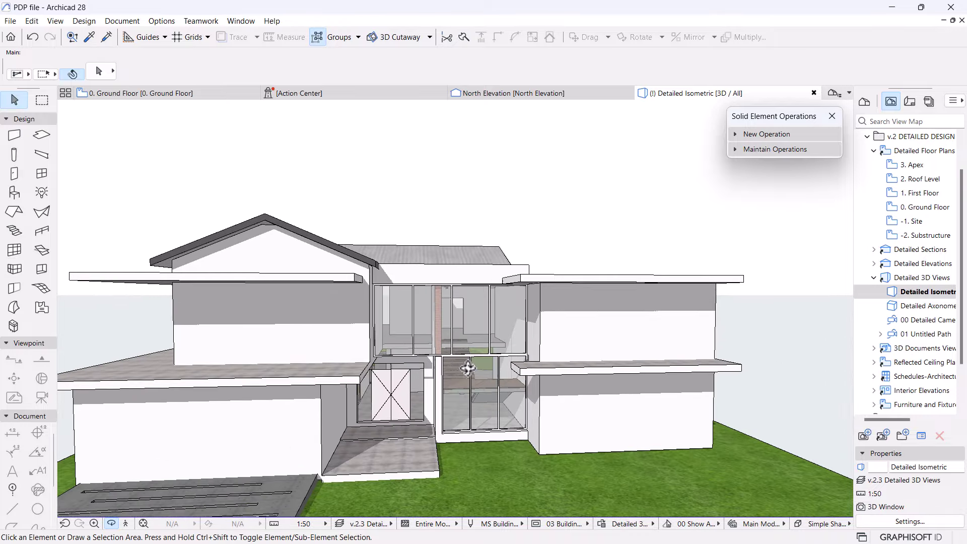
pyautogui.scroll(8, 467, 368)
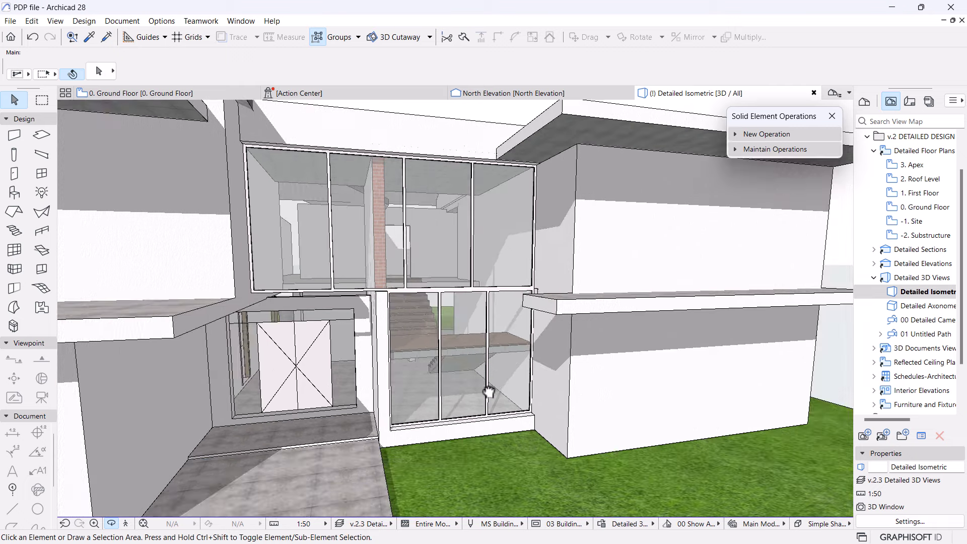
pyautogui.click(439, 342)
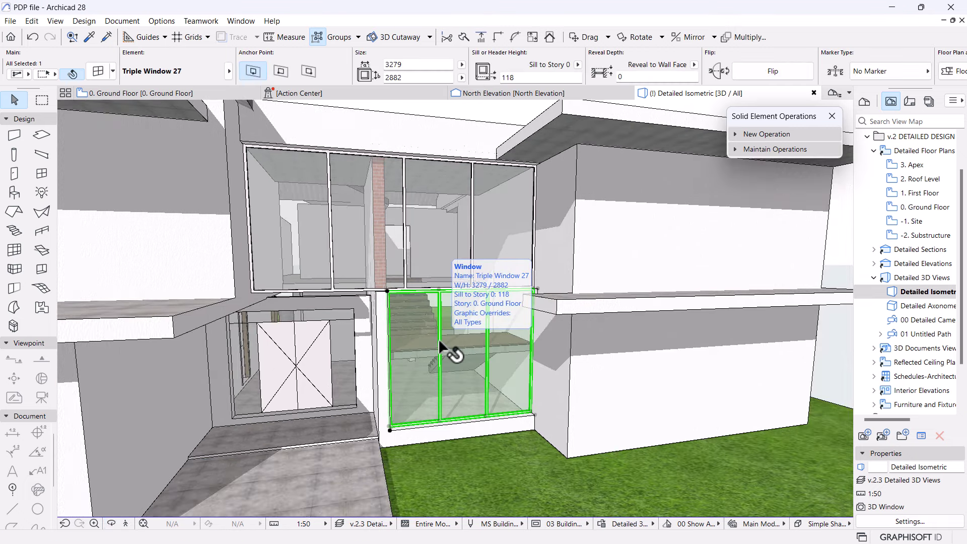
pyautogui.press('Delete')
pyautogui.click(441, 217)
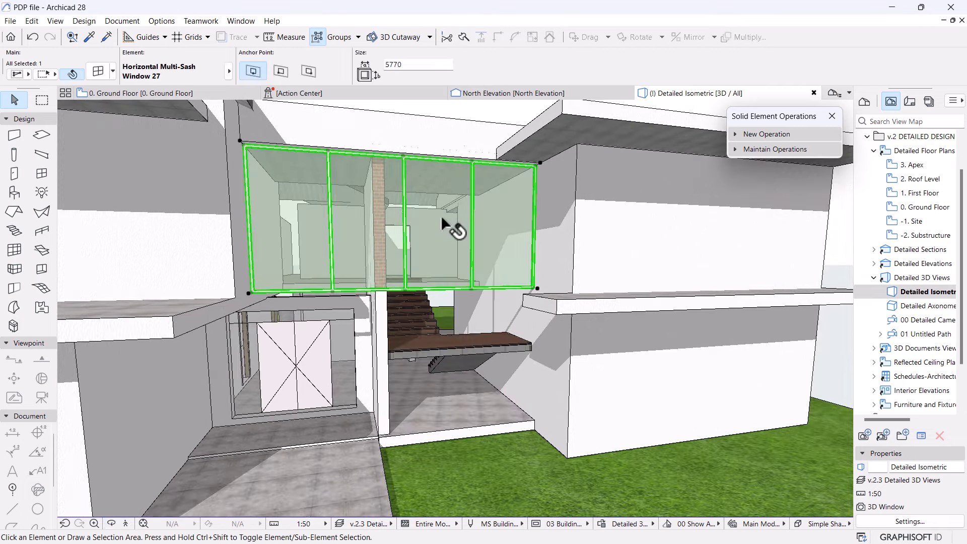
pyautogui.press('Delete')
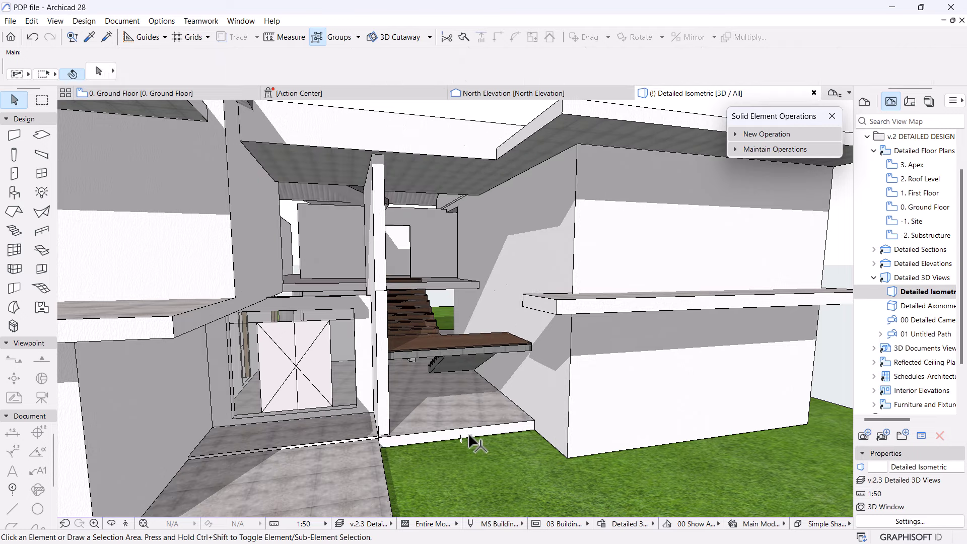
# - Open the First Floor plan and bring the stair and entrance void into view
pyautogui.scroll(-6, 443, 402)
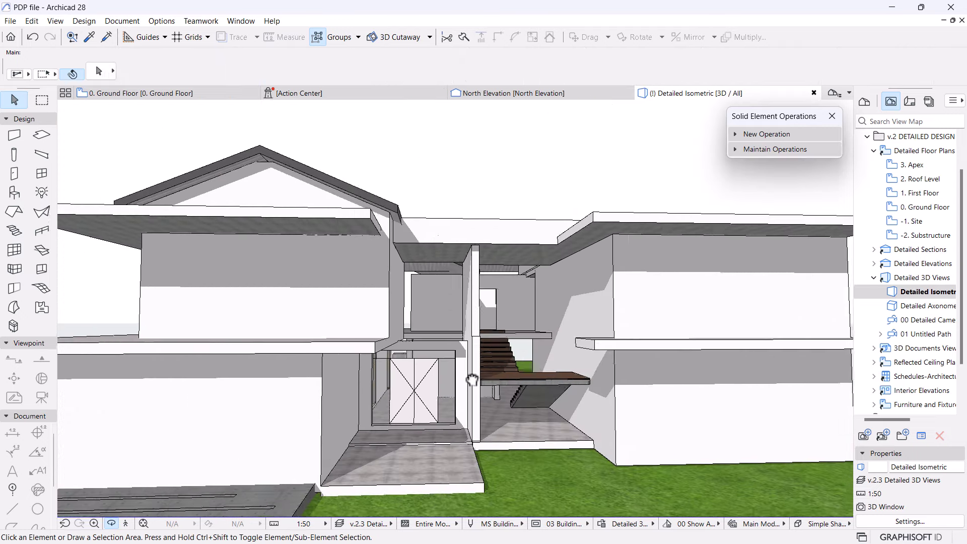
pyautogui.keyDown('shift'); pyautogui.moveTo(472, 379); pyautogui.dragTo(498, 373, button='middle'); pyautogui.keyUp('shift')
pyautogui.click(935, 209)
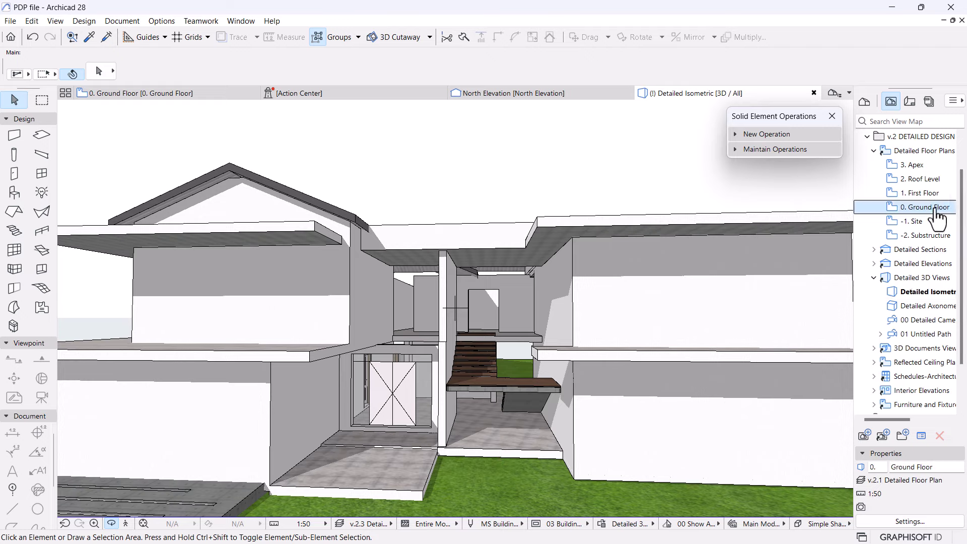
pyautogui.doubleClick(936, 209)
pyautogui.scroll(-3, 542, 239)
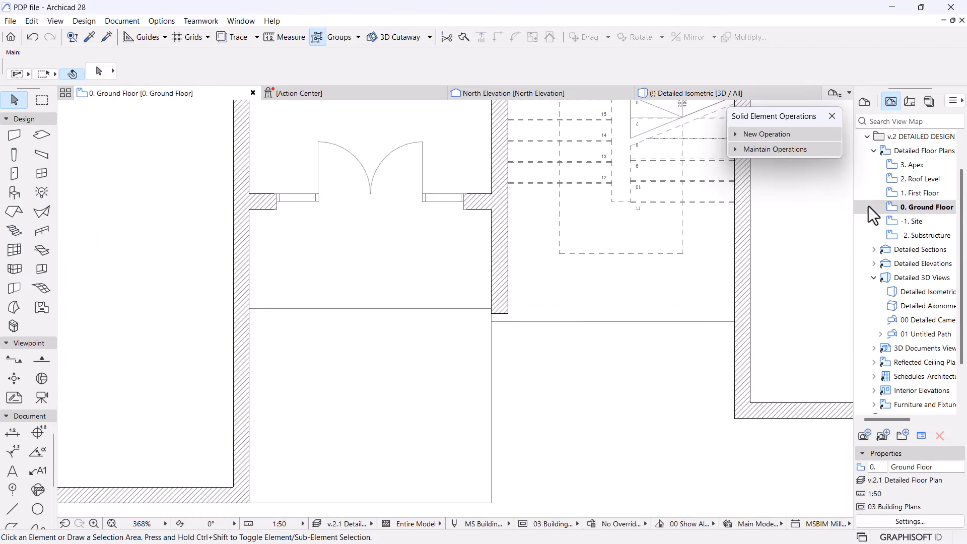
pyautogui.doubleClick(918, 195)
pyautogui.scroll(-3, 453, 296)
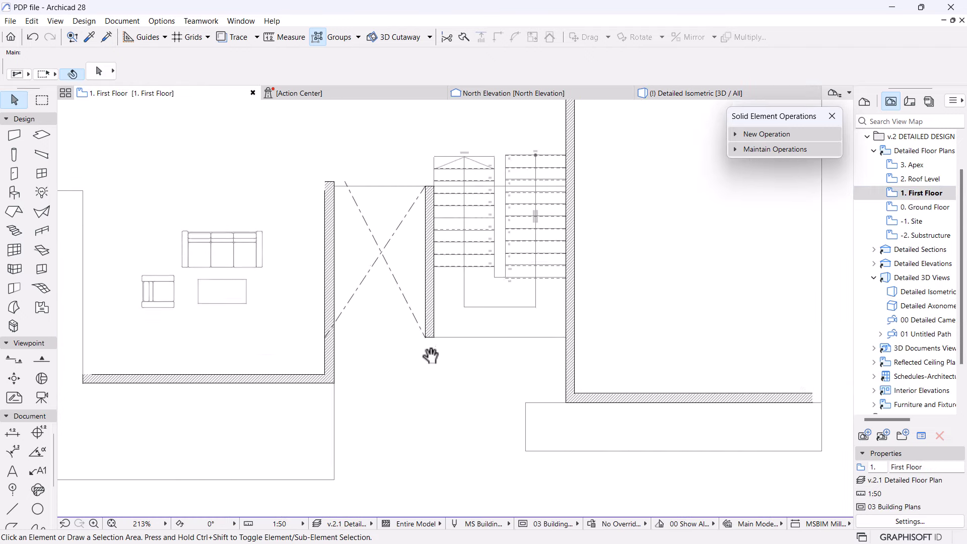
pyautogui.click(42, 176)
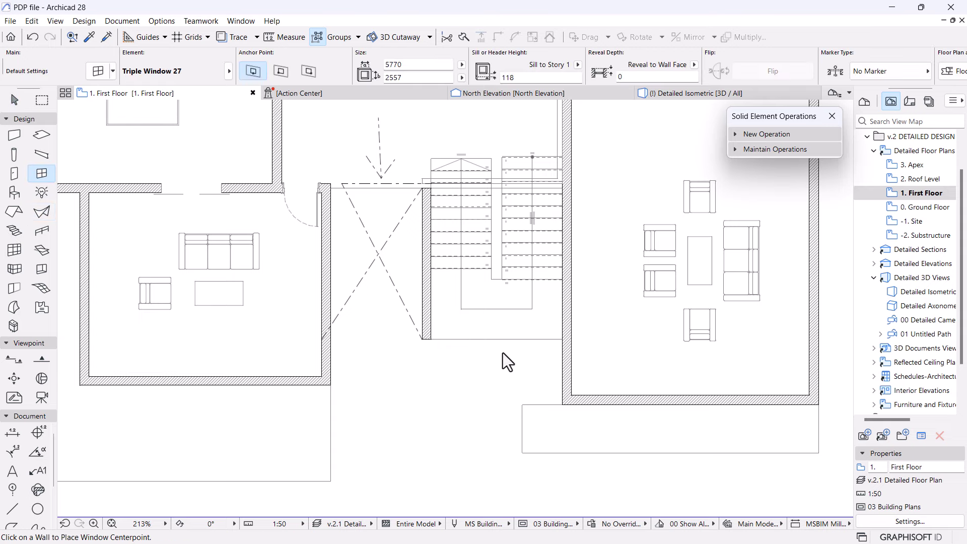
pyautogui.scroll(3, 560, 343)
pyautogui.click(565, 335)
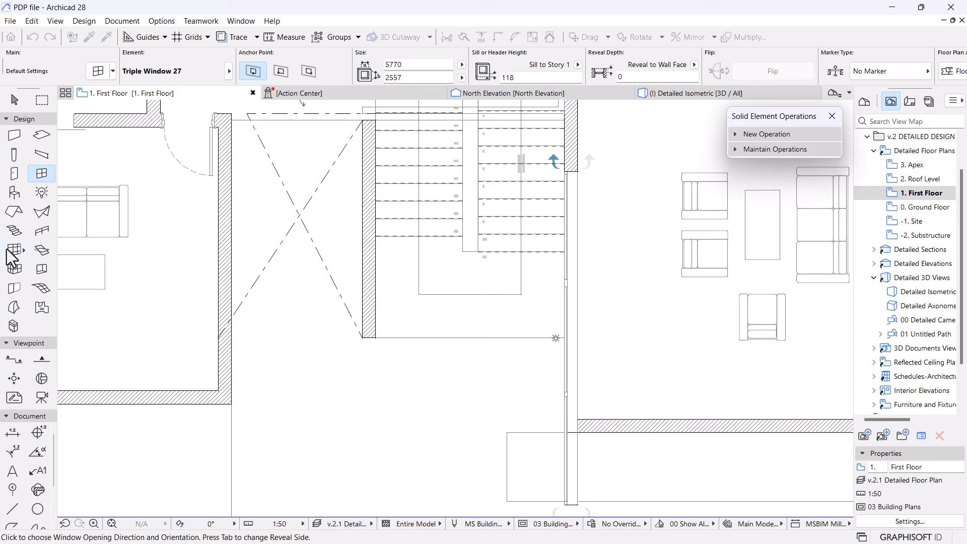
pyautogui.press('Escape')
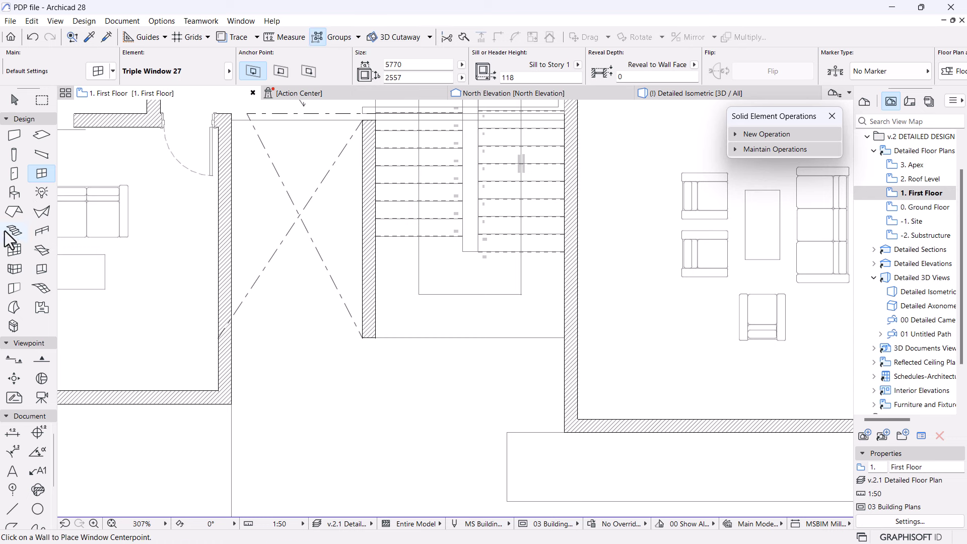
# - Draw a straight first-floor curtain wall across the front of the stair and entrance void, between the inner faces of the two flanking room walls
pyautogui.click(14, 254)
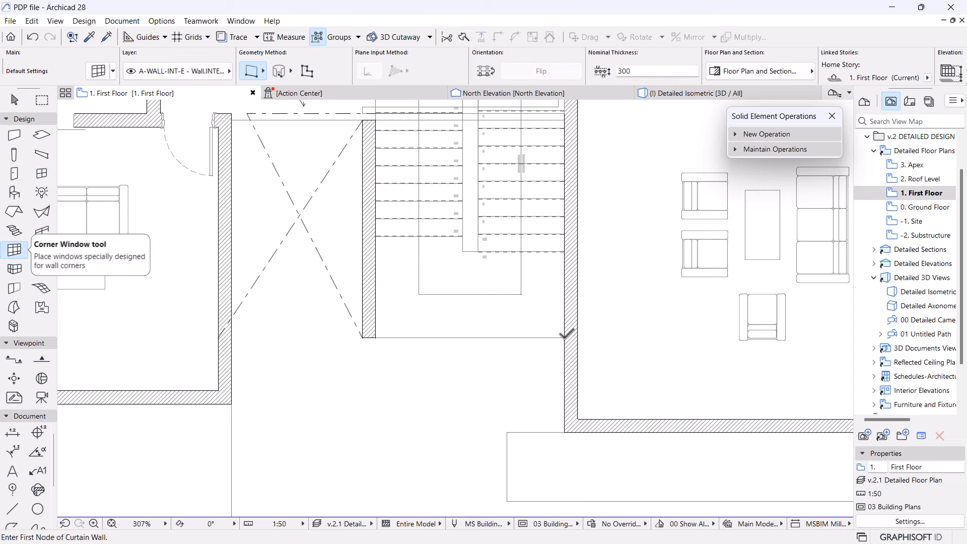
pyautogui.click(564, 337)
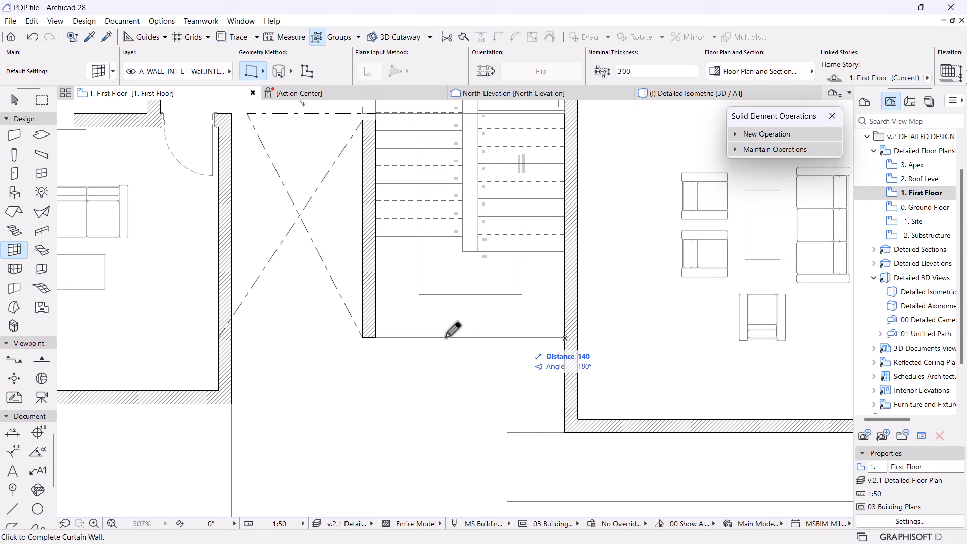
pyautogui.click(231, 337)
pyautogui.press('Escape')
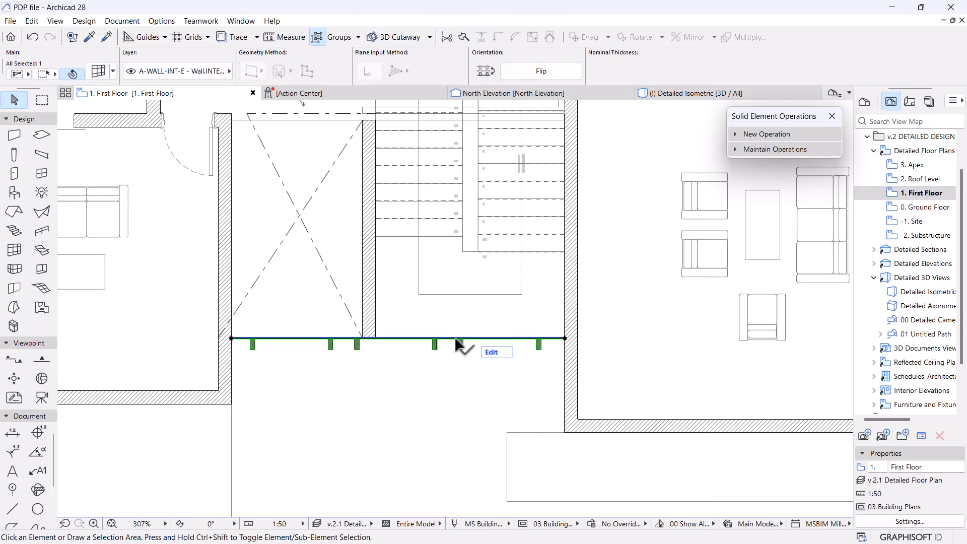
# - Flip the new curtain wall so that its frames face the inside of the house
pyautogui.scroll(5, 456, 340)
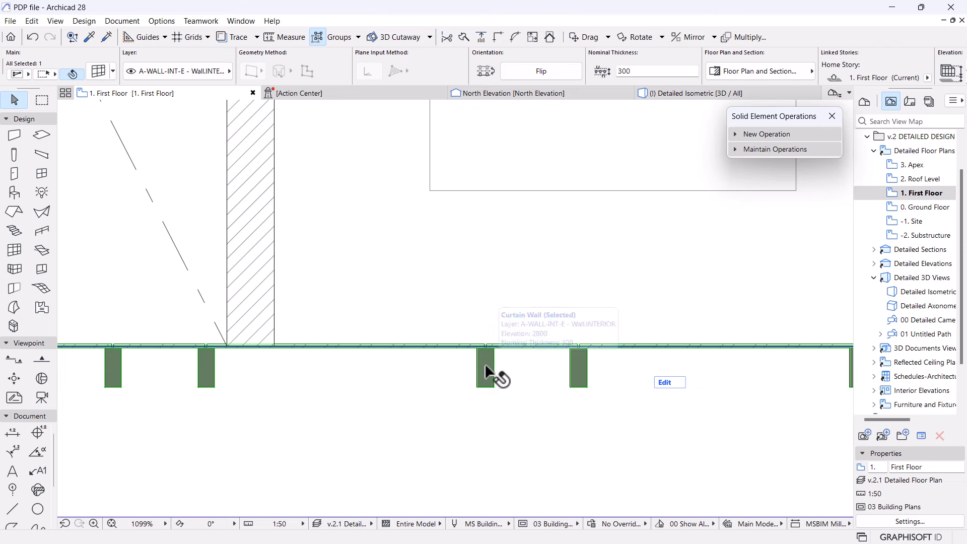
pyautogui.click(548, 75)
pyautogui.scroll(-3, 456, 262)
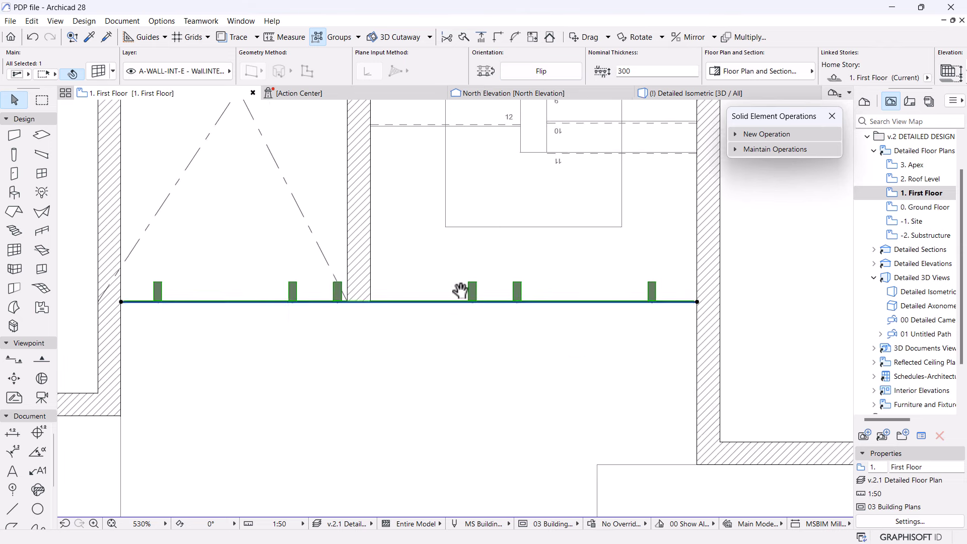
pyautogui.moveTo(460, 290); pyautogui.dragTo(462, 315, button='middle')
# - In the Detailed Isometric view, apply the Checkerboard 1000/1000 scheme favorite to the curtain wall above the entrance
pyautogui.click(663, 93)
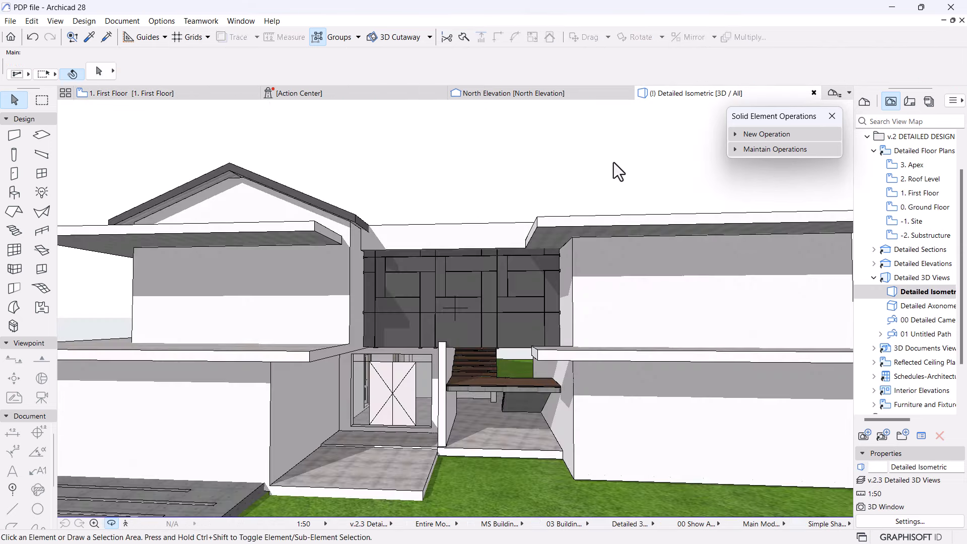
pyautogui.scroll(6, 421, 306)
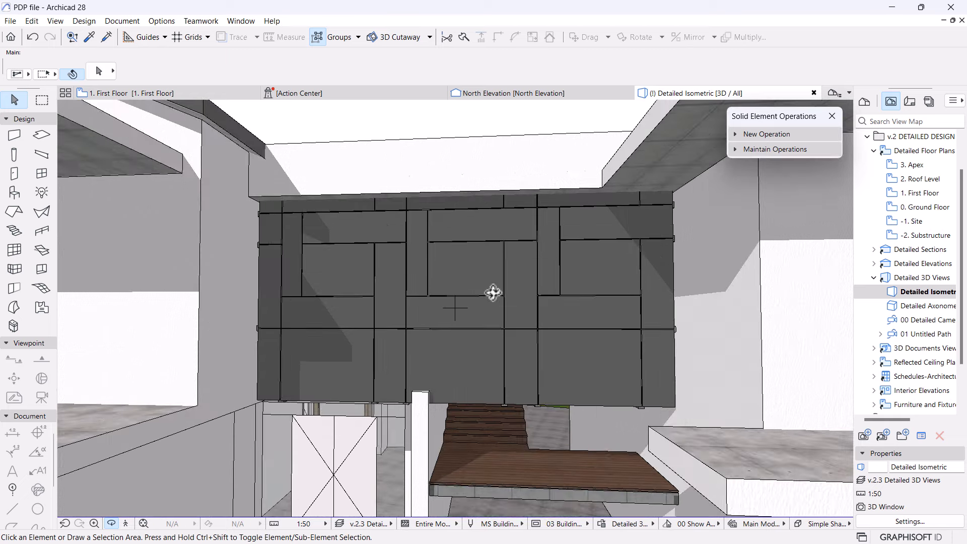
pyautogui.click(496, 292)
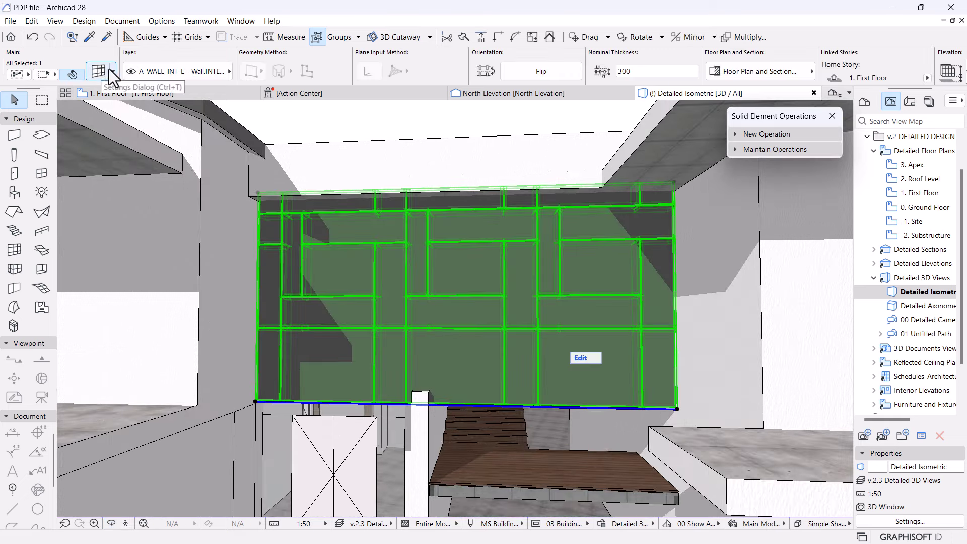
pyautogui.click(98, 73)
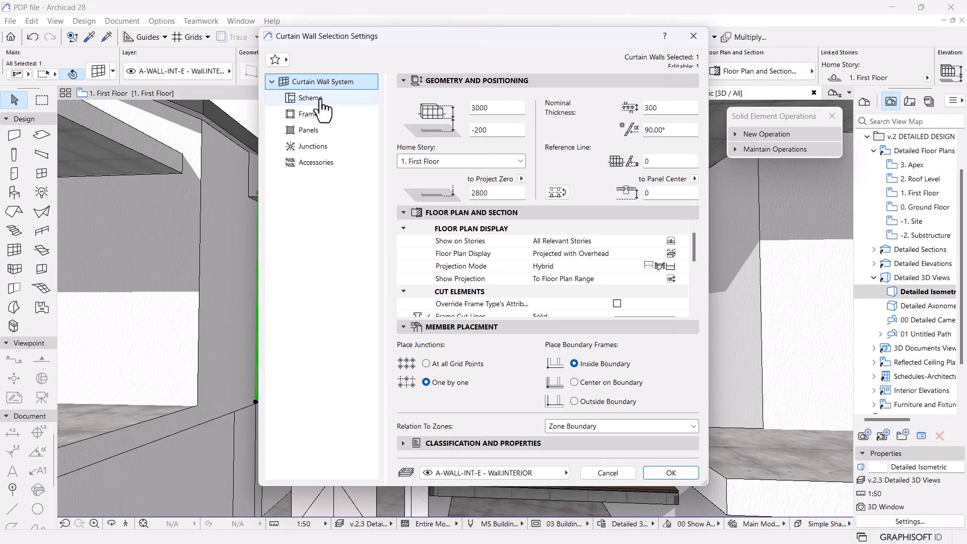
pyautogui.click(309, 99)
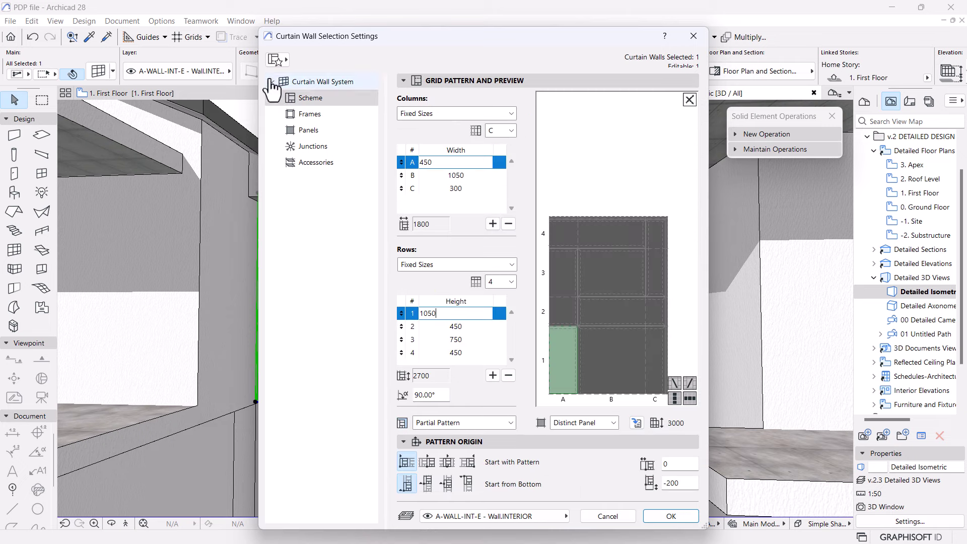
pyautogui.click(277, 59)
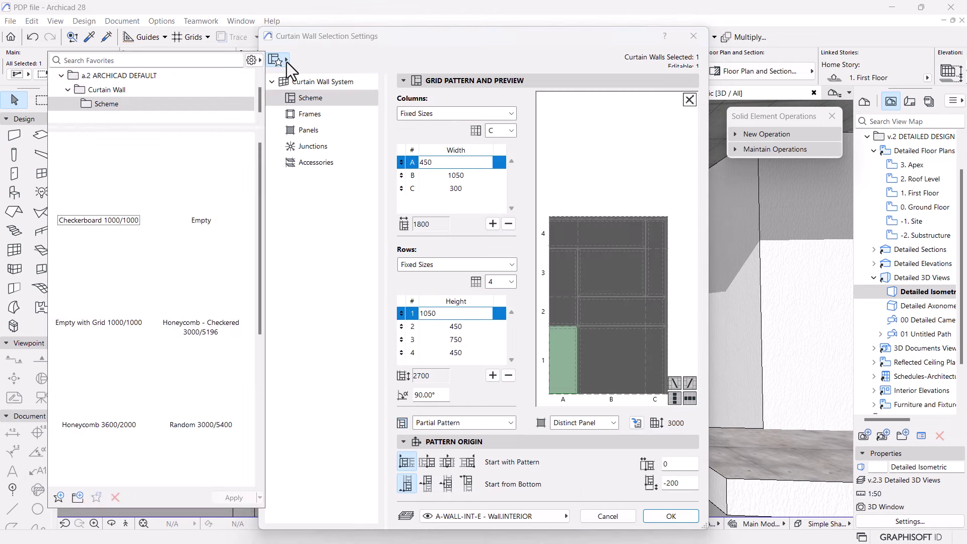
pyautogui.scroll(-5, 171, 310)
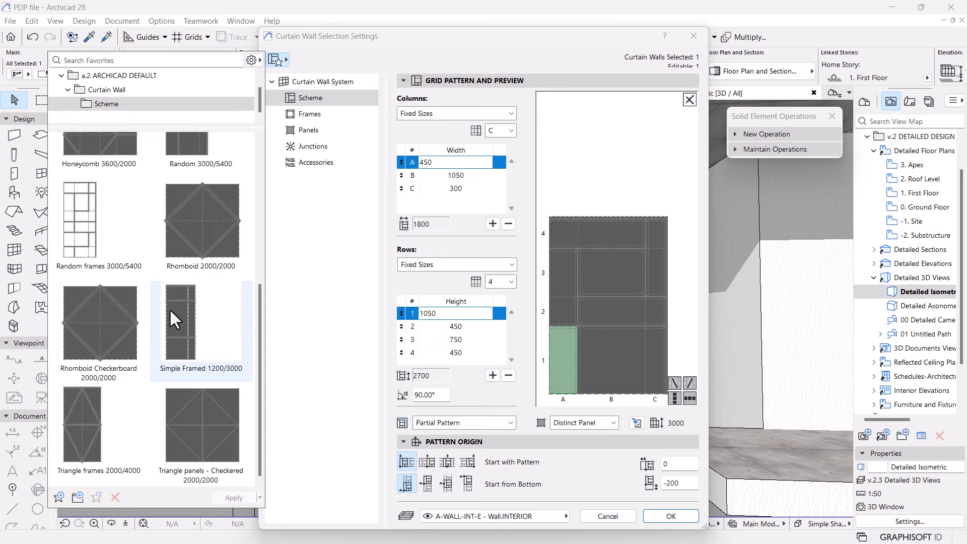
pyautogui.scroll(5, 169, 309)
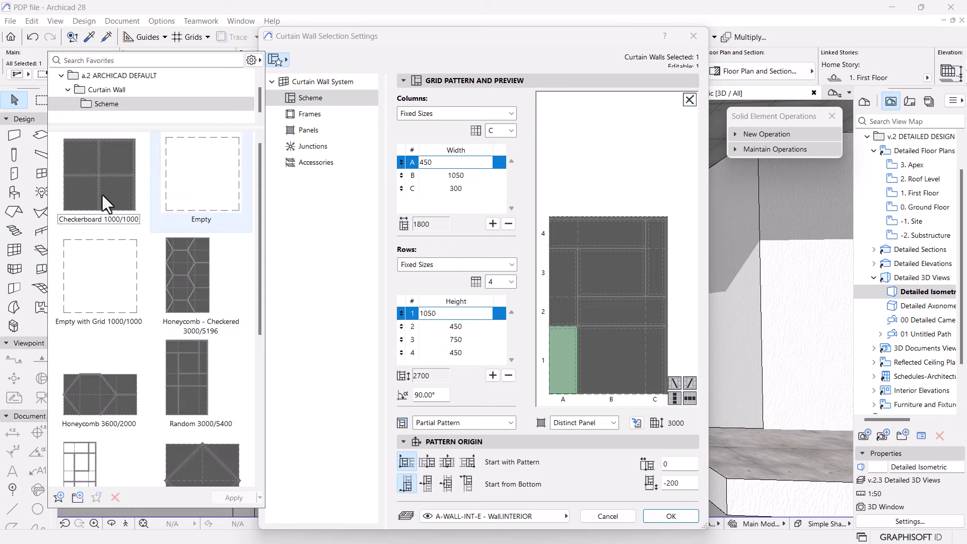
pyautogui.doubleClick(95, 178)
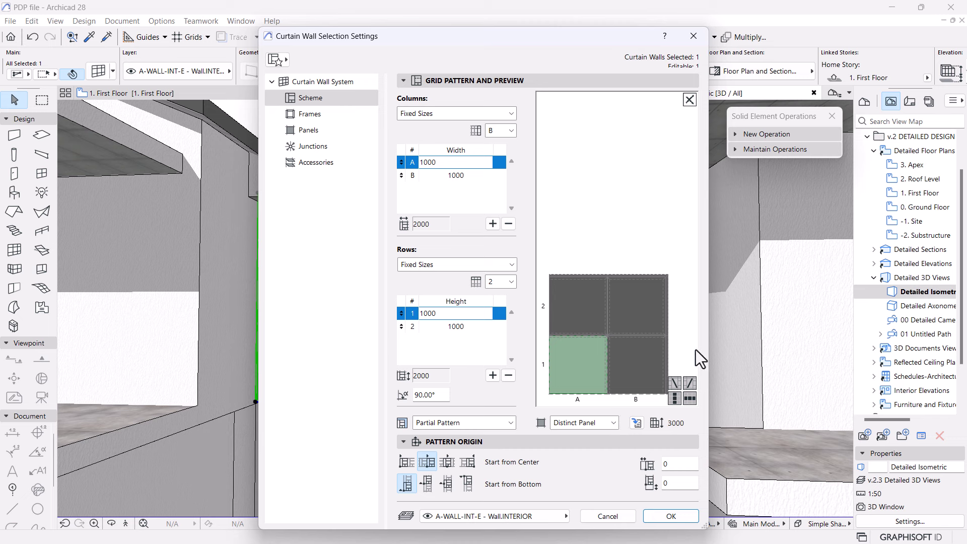
# - Assign Main Panel to all four cells of the curtain wall's grid pattern and apply the settings
pyautogui.click(605, 313)
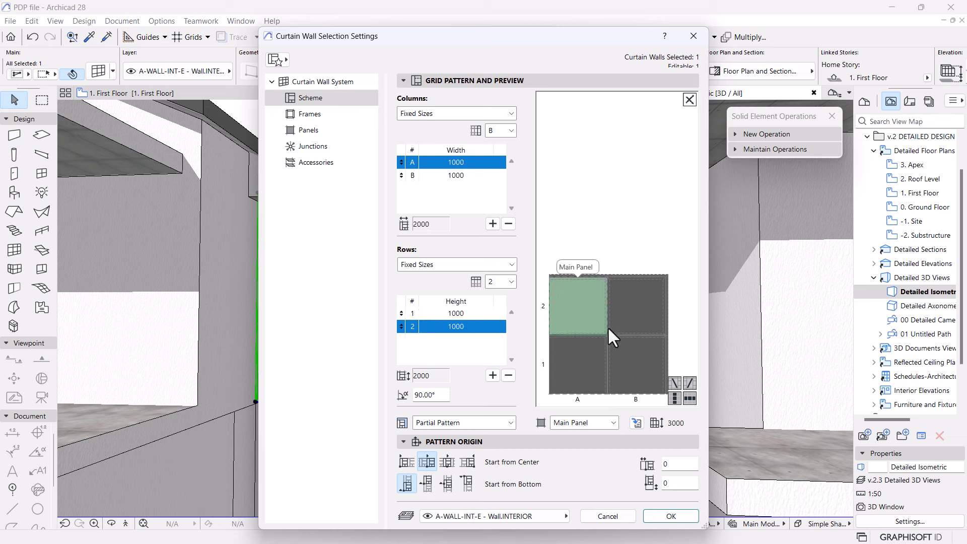
pyautogui.keyDown('shift'); pyautogui.click(631, 316); pyautogui.keyUp('shift')
pyautogui.keyDown('shift'); pyautogui.click(627, 352); pyautogui.keyUp('shift')
pyautogui.keyDown('shift'); pyautogui.click(581, 362); pyautogui.keyUp('shift')
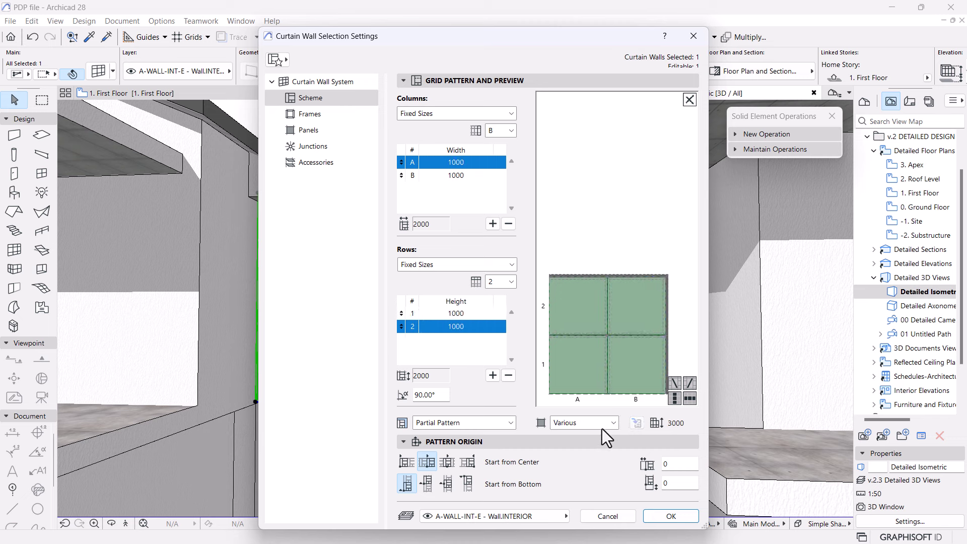
pyautogui.click(582, 425)
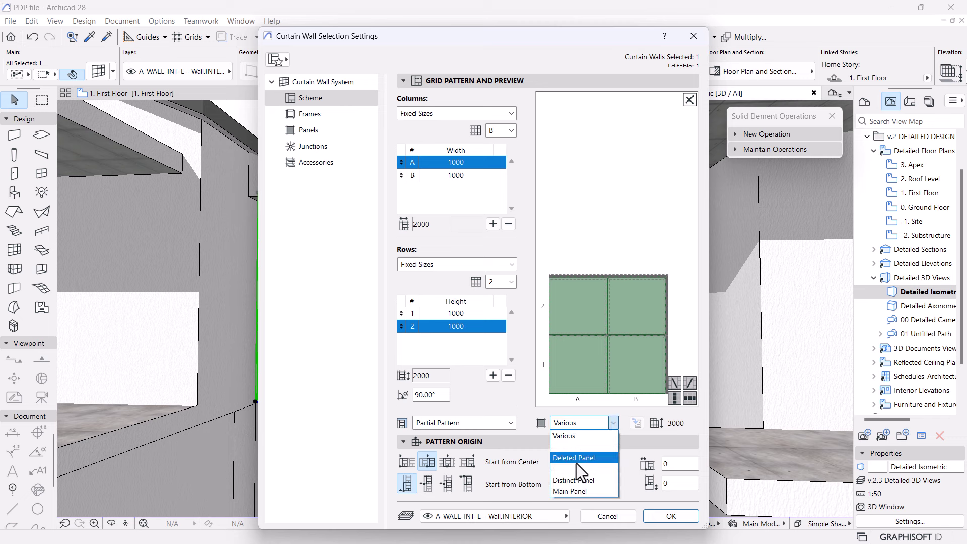
pyautogui.click(564, 490)
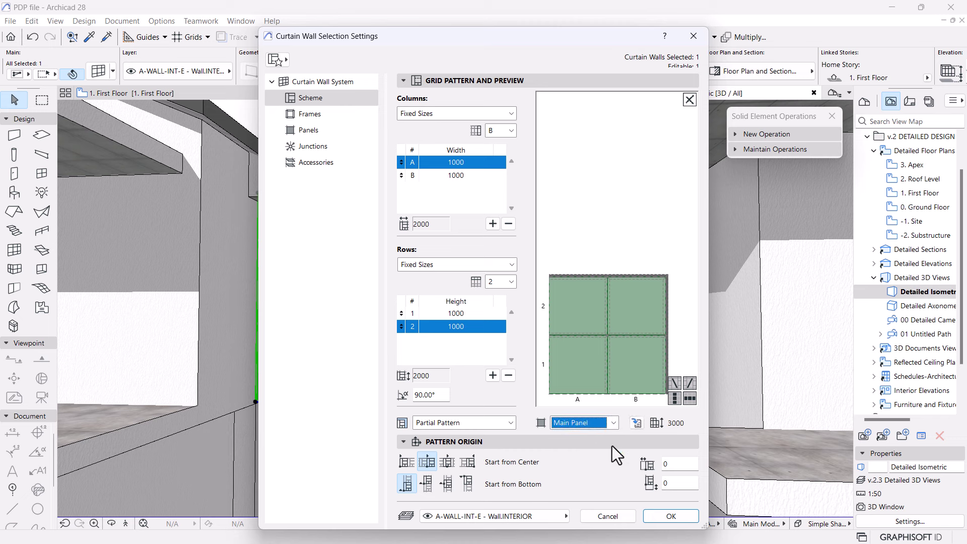
pyautogui.click(654, 515)
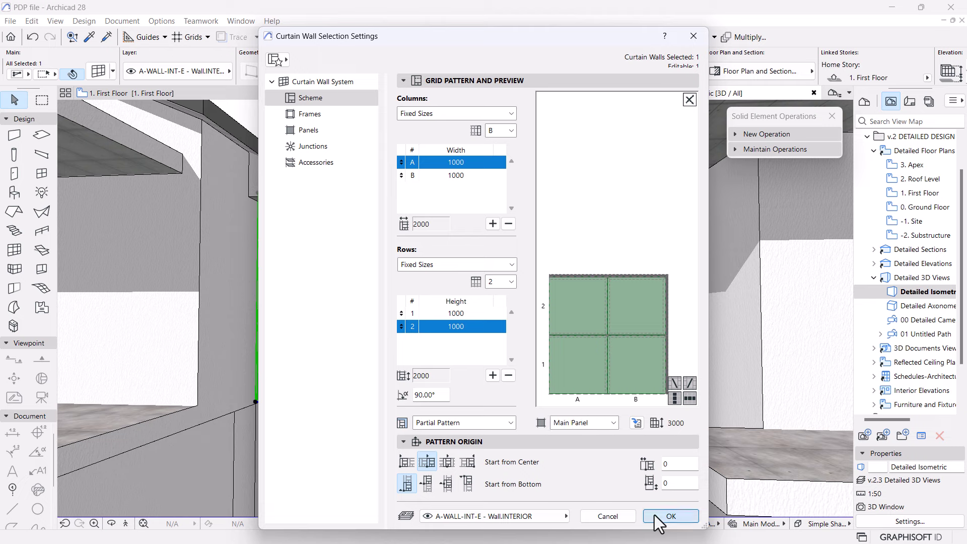
pyautogui.scroll(2, 513, 305)
pyautogui.scroll(-2, 506, 299)
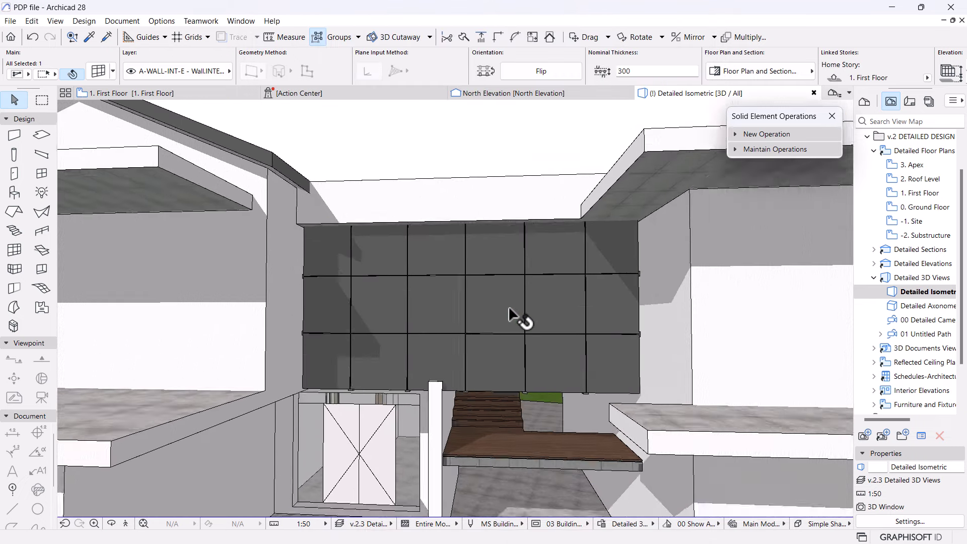
# - Override all three surfaces of the curtain wall's Main Panel with Glass-Clear and apply the settings
pyautogui.scroll(2, 508, 301)
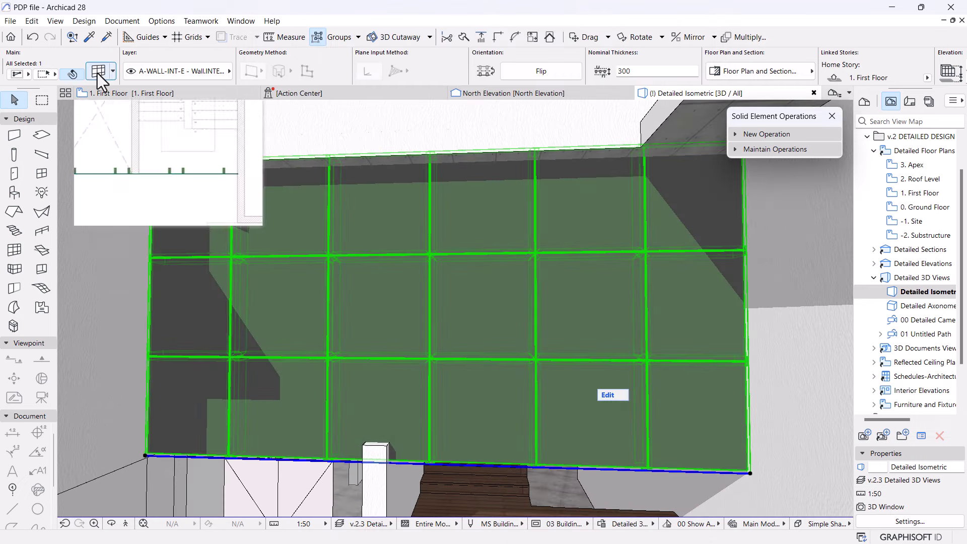
pyautogui.doubleClick(511, 264)
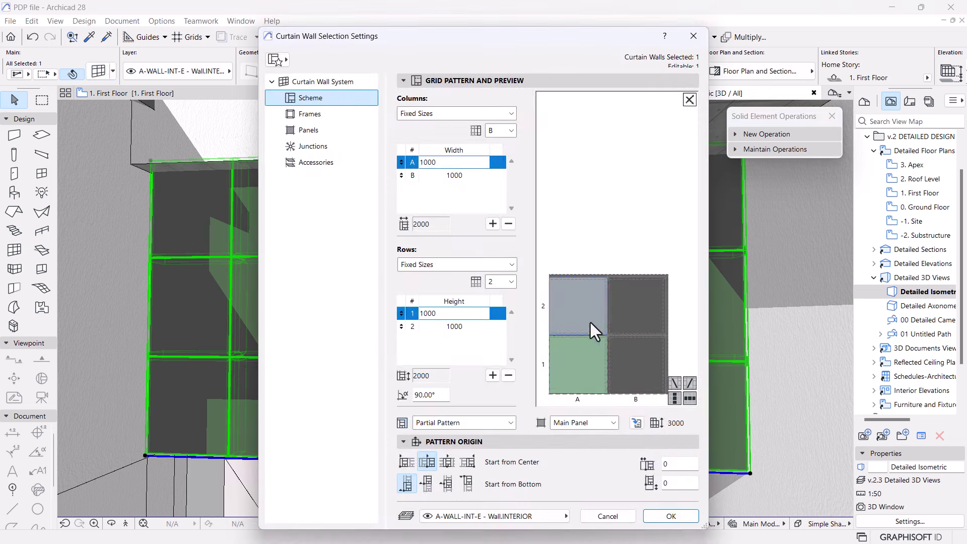
pyautogui.click(301, 131)
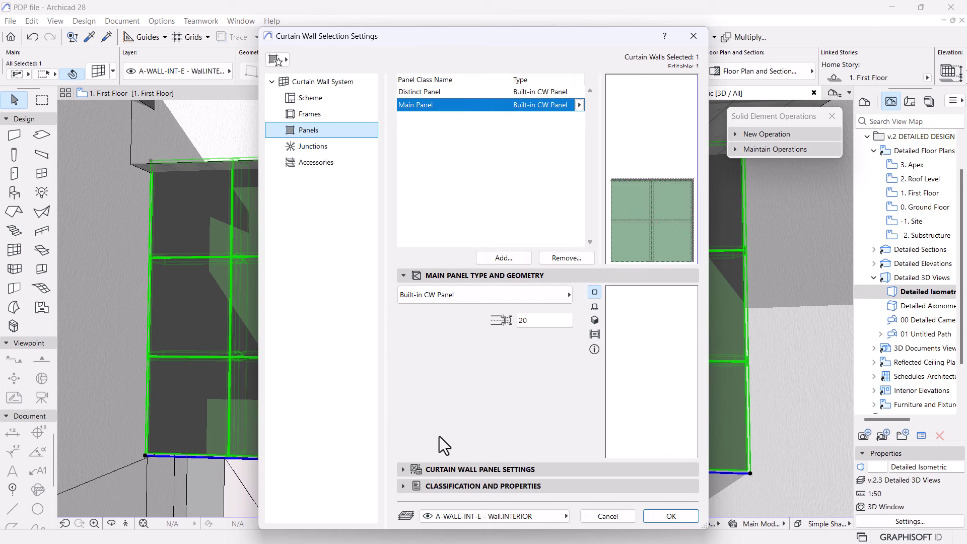
pyautogui.click(422, 470)
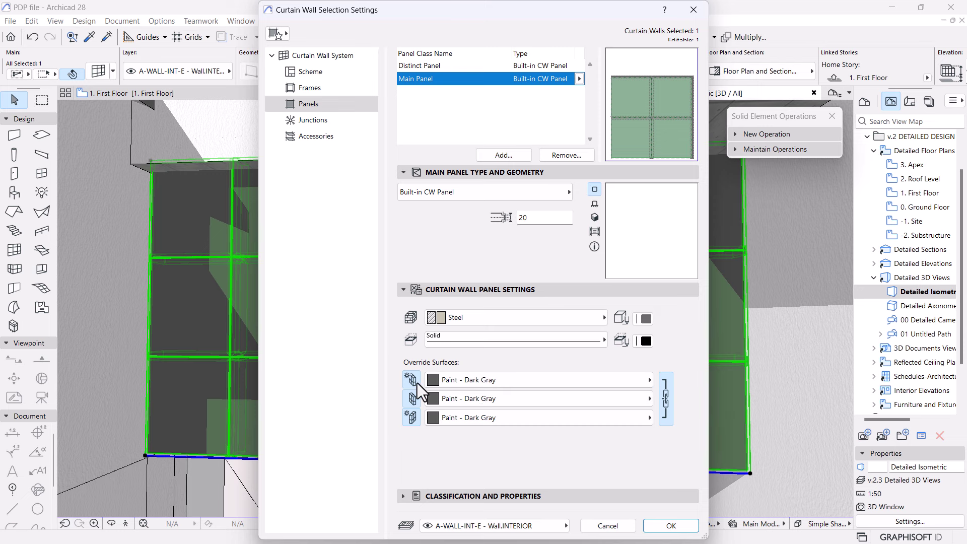
pyautogui.click(458, 382)
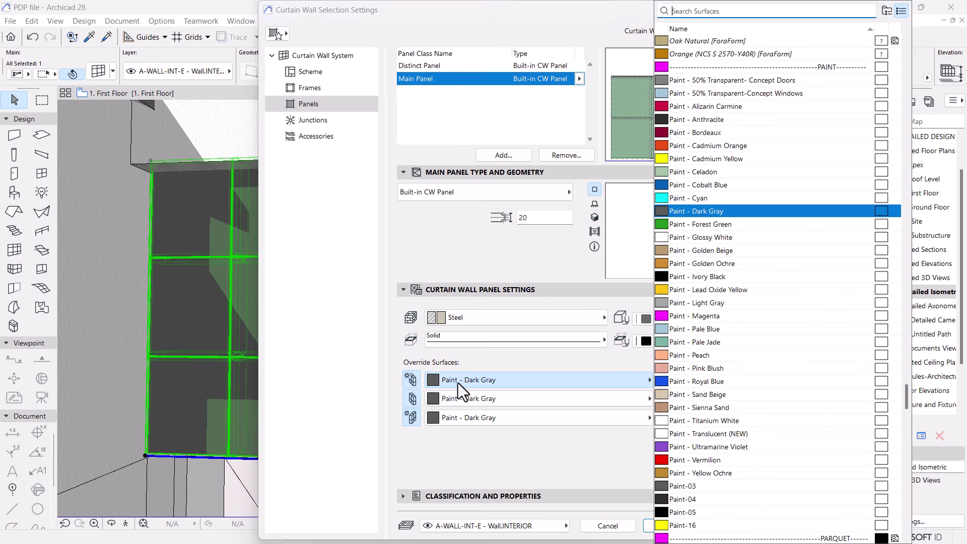
pyautogui.write('glas')
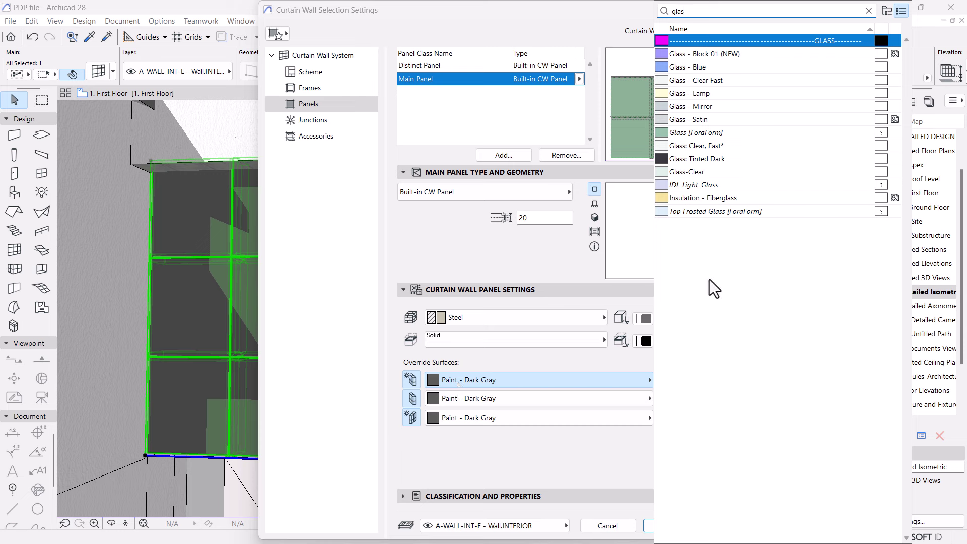
pyautogui.click(684, 173)
pyautogui.click(666, 401)
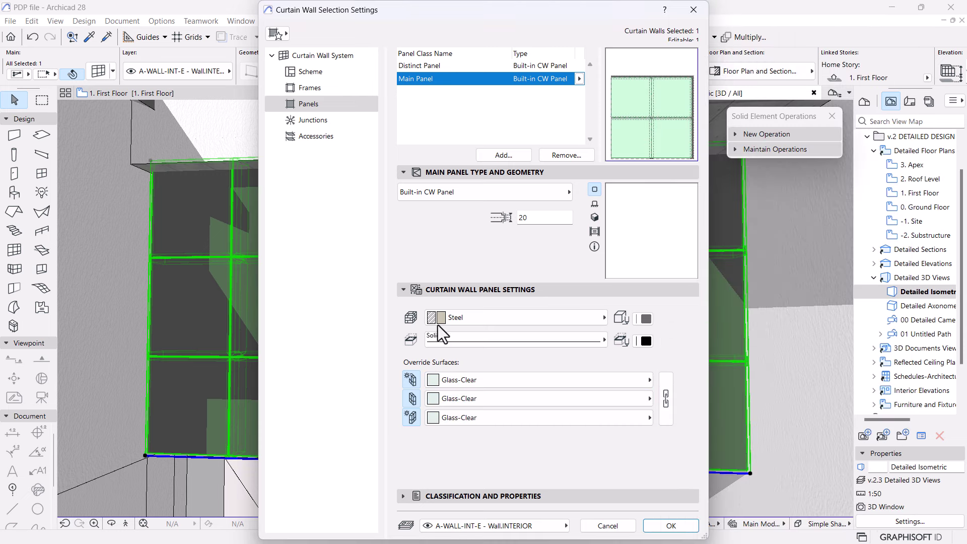
pyautogui.click(665, 525)
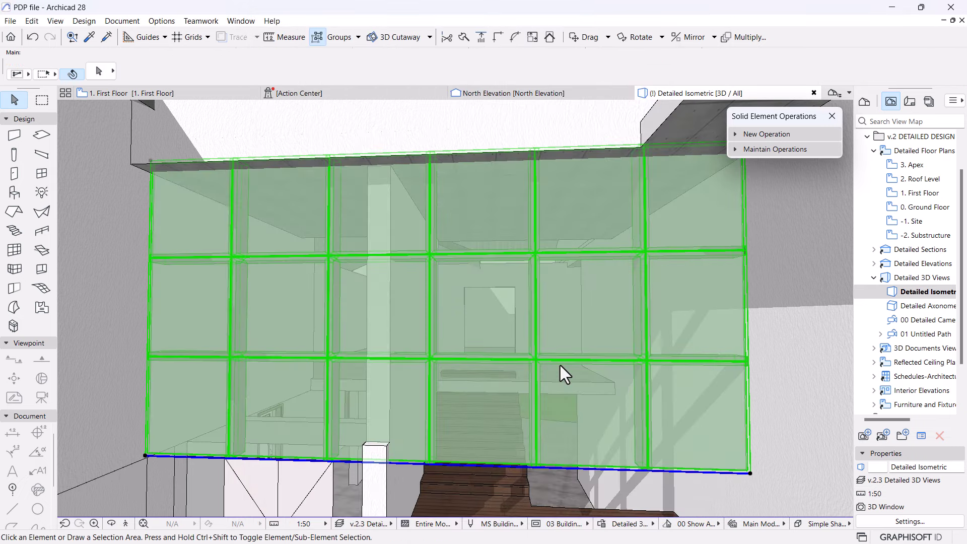
pyautogui.press('Escape')
# - Set the widths of columns A and B in the curtain wall's grid pattern to 1500
pyautogui.scroll(4, 495, 320)
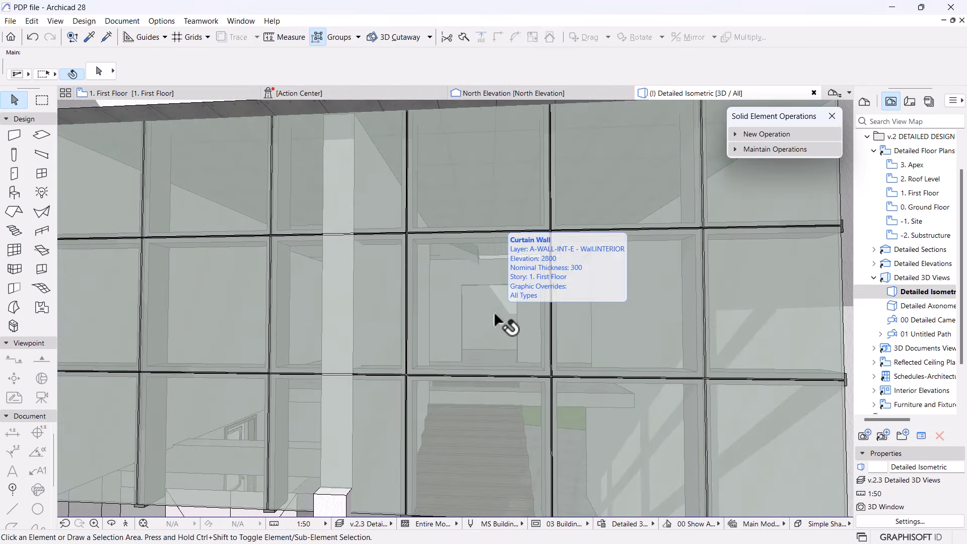
pyautogui.keyDown('shift'); pyautogui.moveTo(495, 316); pyautogui.dragTo(471, 289, button='middle'); pyautogui.keyUp('shift')
pyautogui.scroll(-3, 403, 348)
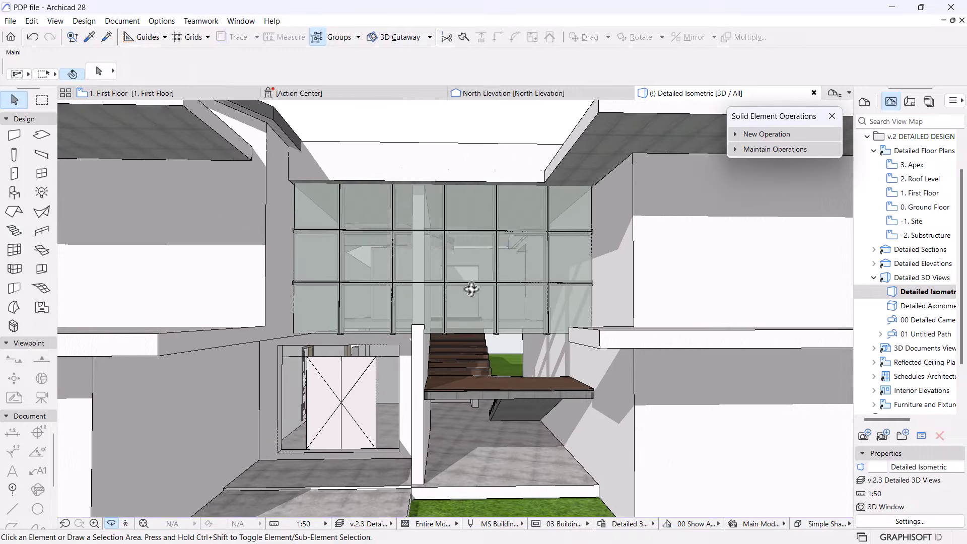
pyautogui.click(478, 258)
pyautogui.click(97, 72)
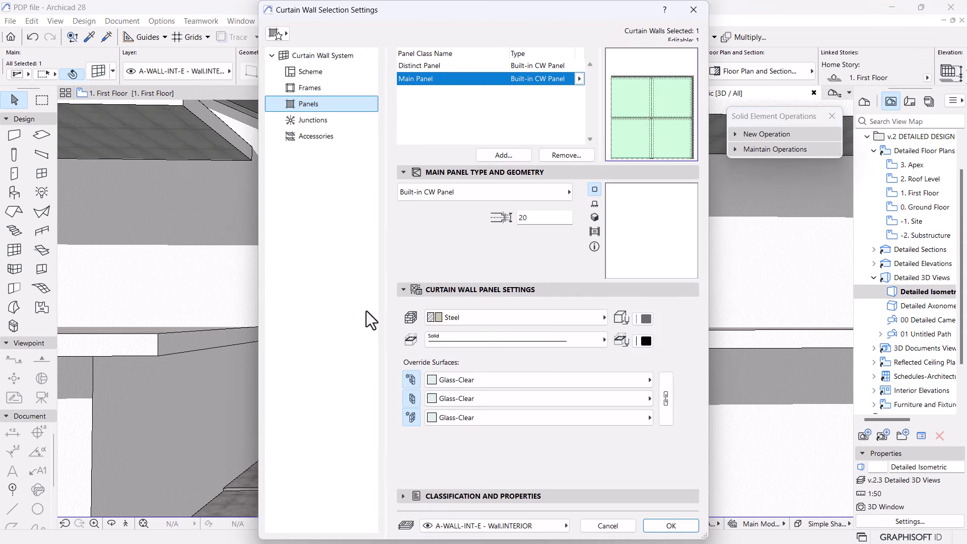
pyautogui.click(306, 74)
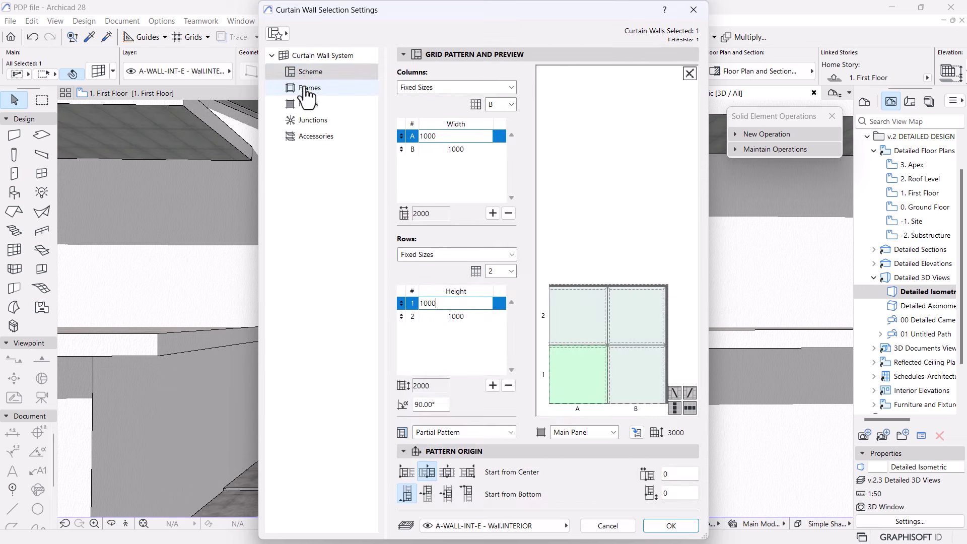
pyautogui.click(448, 302)
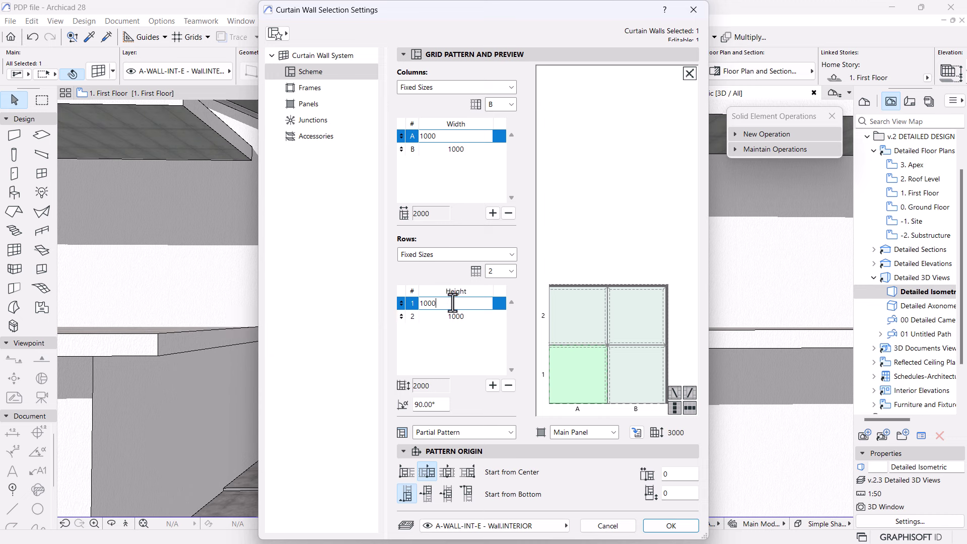
pyautogui.moveTo(365, 139); pyautogui.dragTo(365, 139)
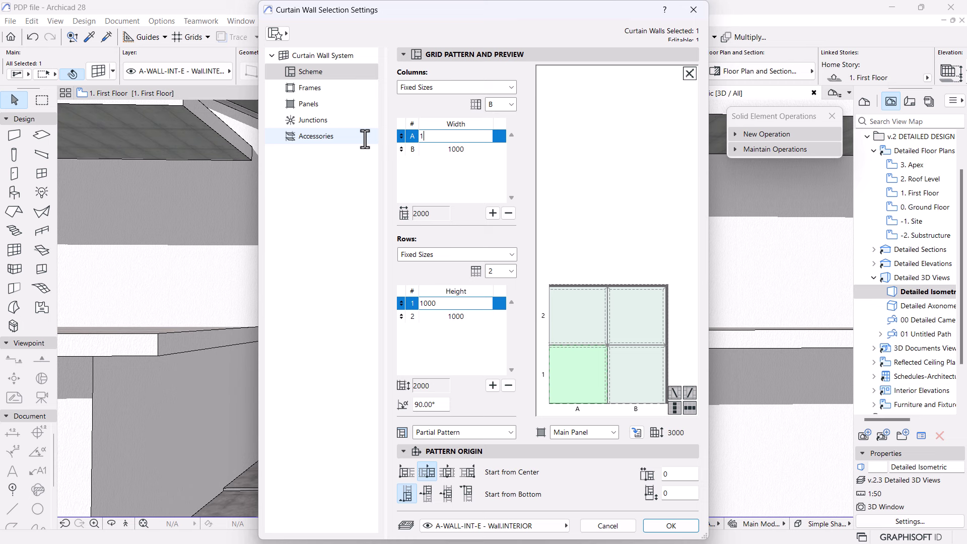
pyautogui.press('Tab')
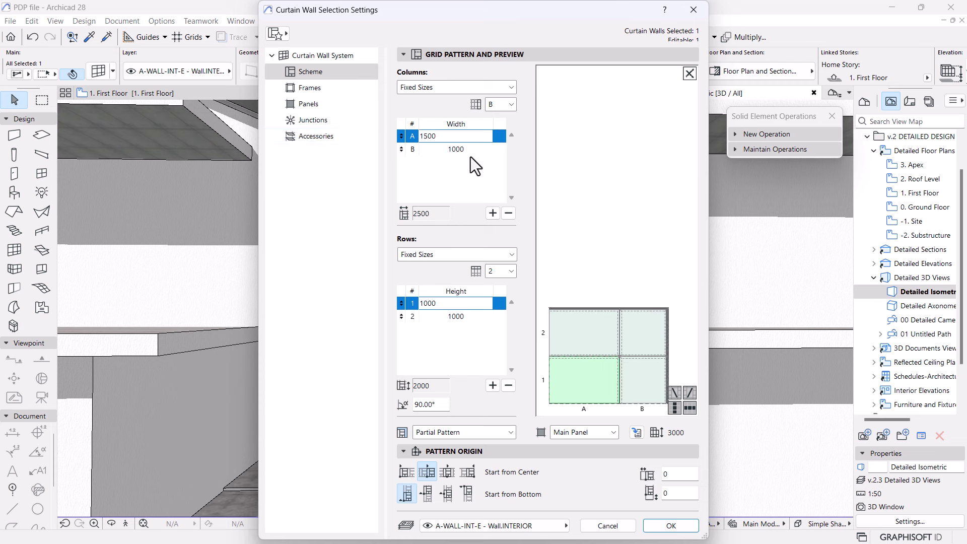
pyautogui.write('1500')
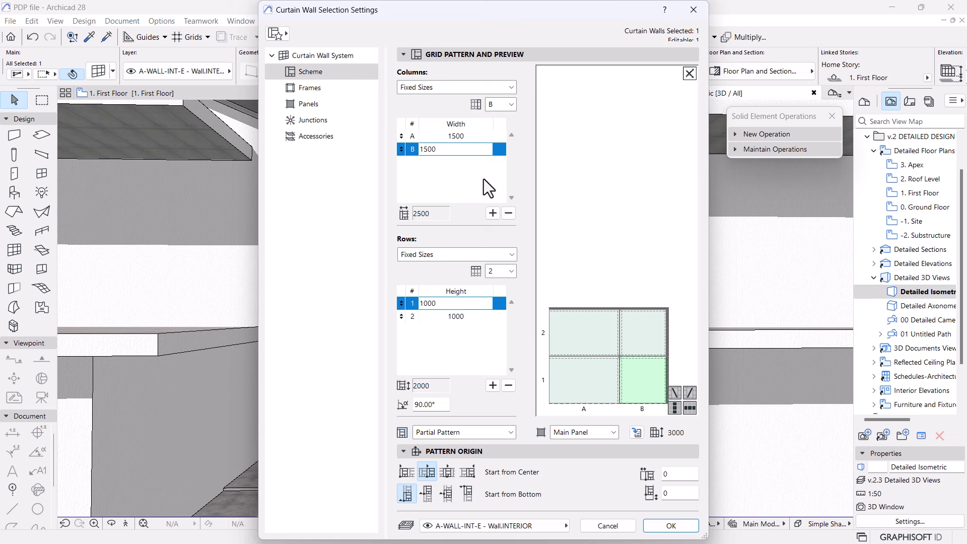
pyautogui.press('Tab')
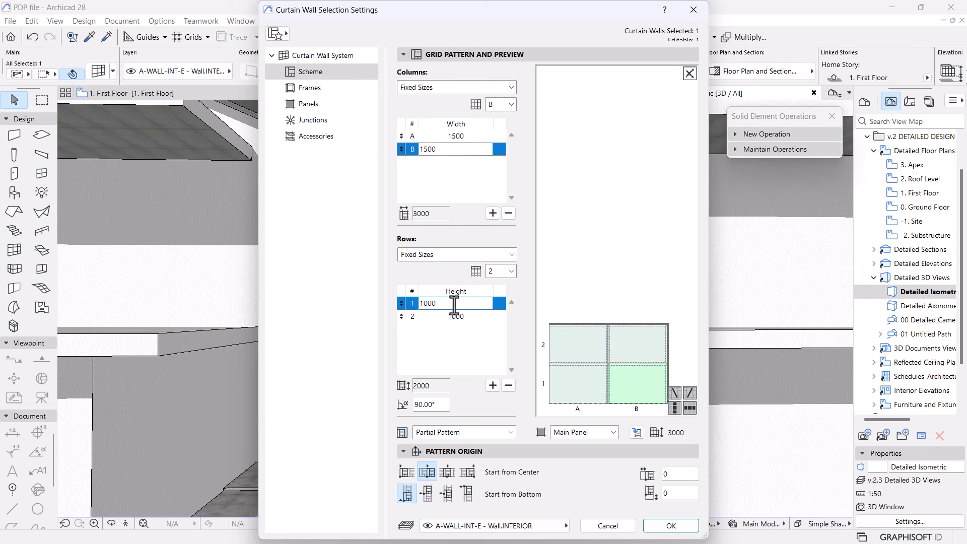
# - Set the height of row 1 to 3000, remove row 2 from the grid pattern and apply the scheme
pyautogui.click(453, 303)
pyautogui.write('3000')
pyautogui.press('Return')
pyautogui.click(465, 315)
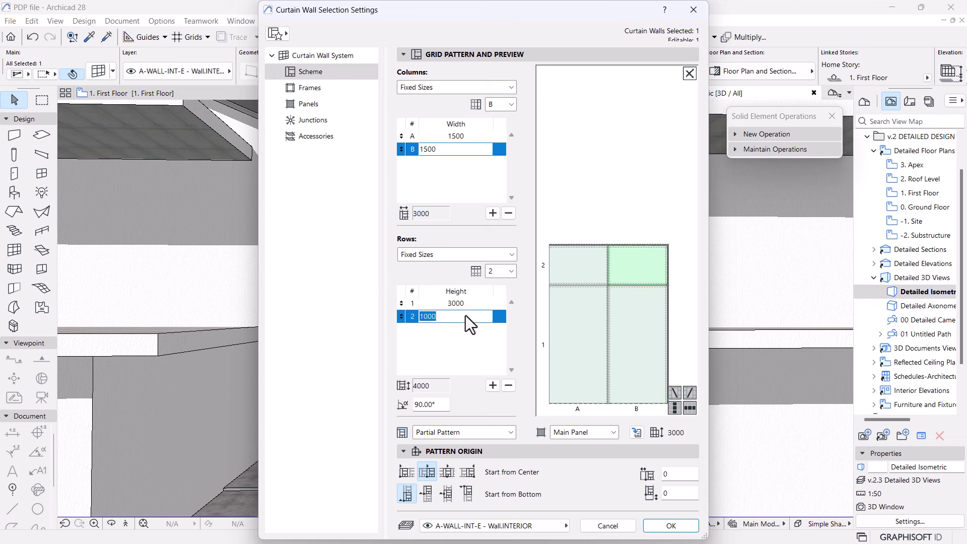
pyautogui.click(509, 387)
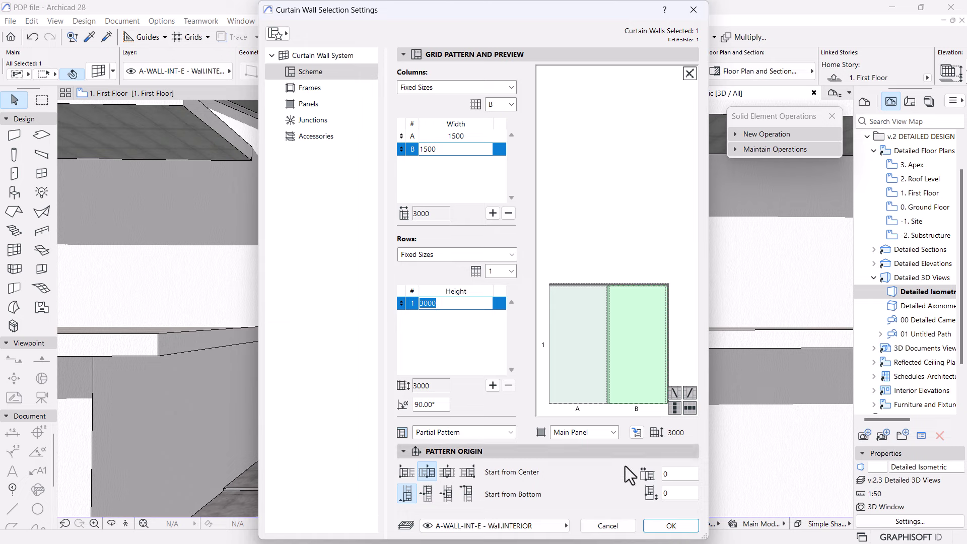
pyautogui.click(671, 526)
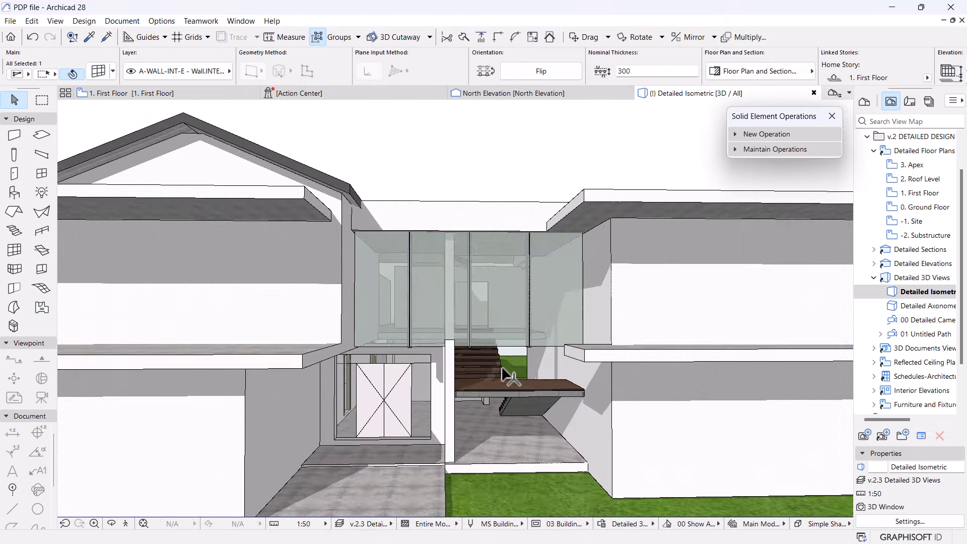
pyautogui.scroll(-3, 508, 375)
pyautogui.scroll(10, 472, 265)
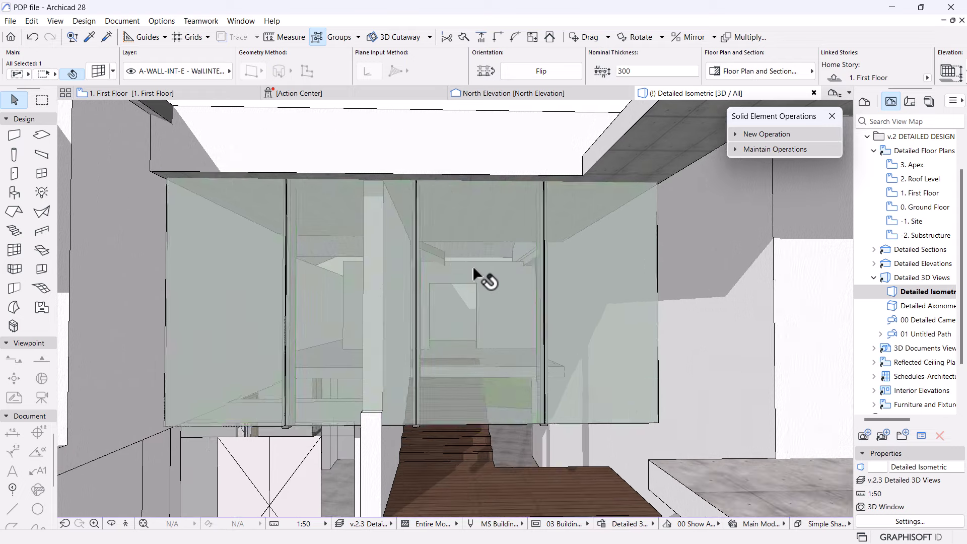
pyautogui.click(473, 269)
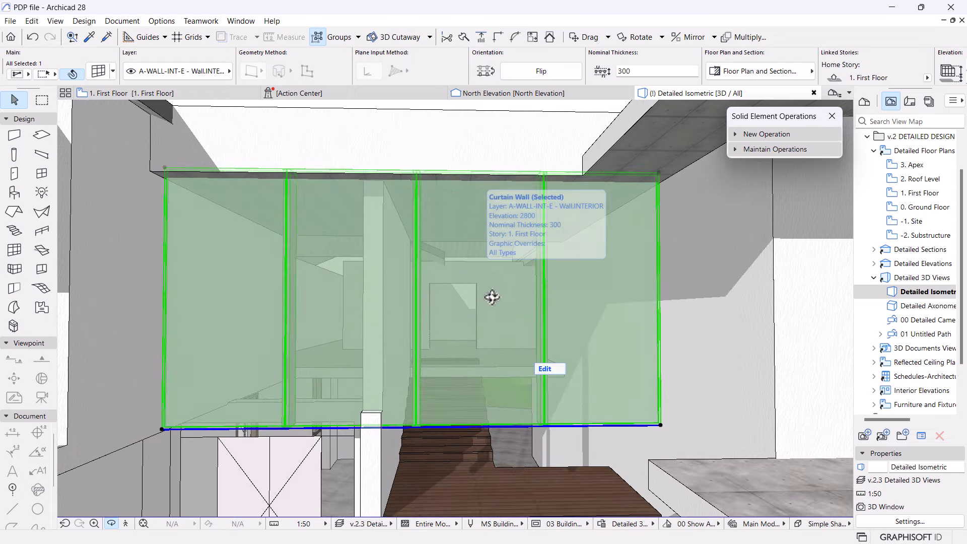
pyautogui.keyDown('shift'); pyautogui.moveTo(491, 297); pyautogui.dragTo(598, 231, button='middle'); pyautogui.keyUp('shift')
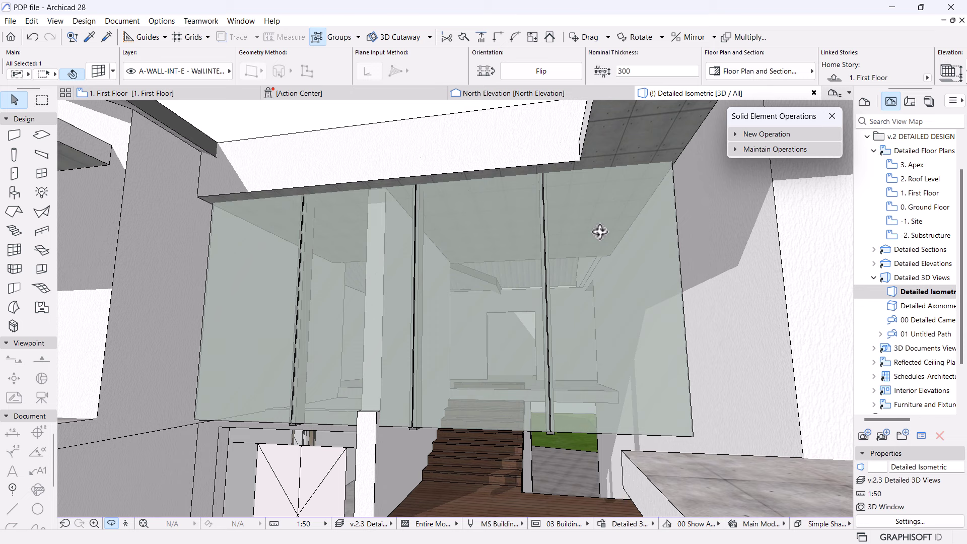
pyautogui.click(673, 150)
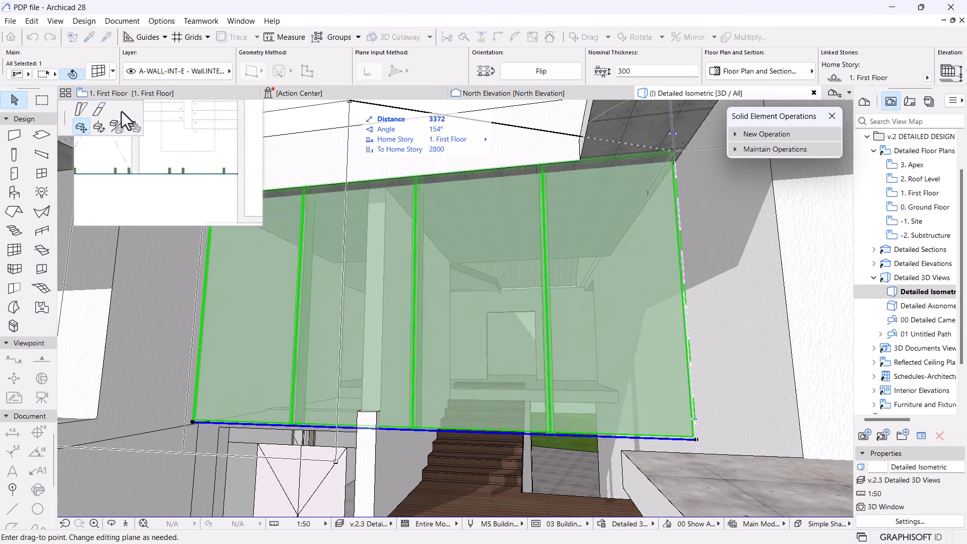
pyautogui.click(99, 108)
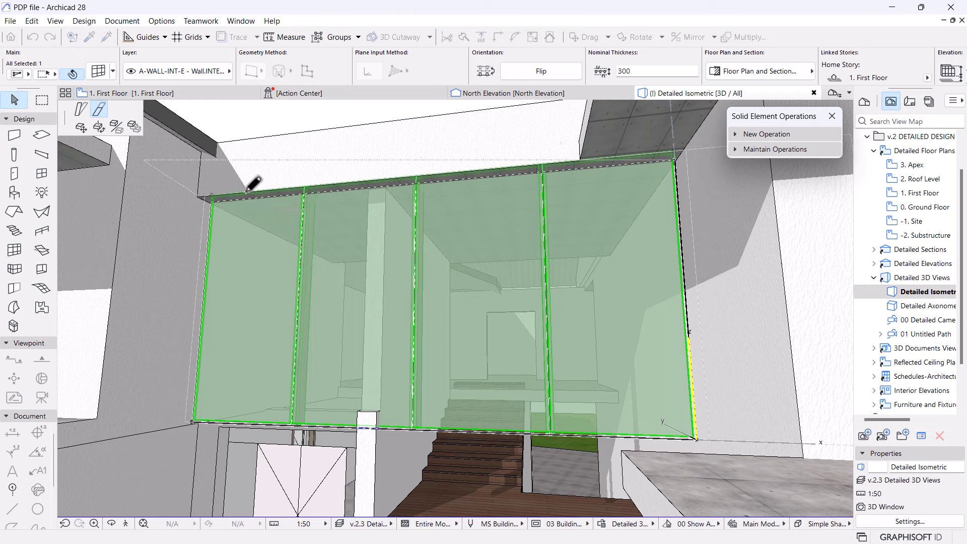
pyautogui.press('Escape')
# - Examine the curtain wall's fit between the roof and first-floor slab at the house front, and check its elevation settings
pyautogui.keyDown('shift'); pyautogui.moveTo(327, 157); pyautogui.dragTo(524, 343, button='middle'); pyautogui.keyUp('shift')
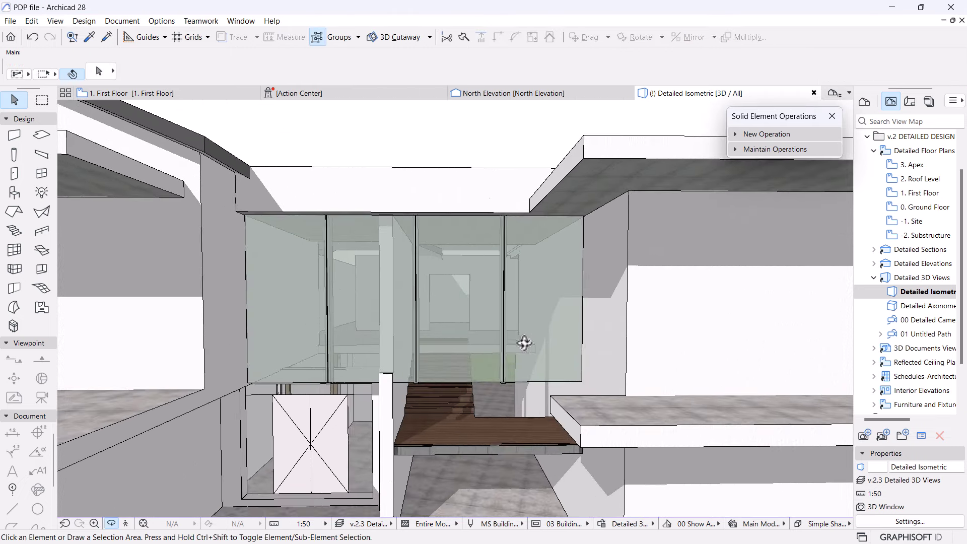
pyautogui.scroll(-6, 524, 343)
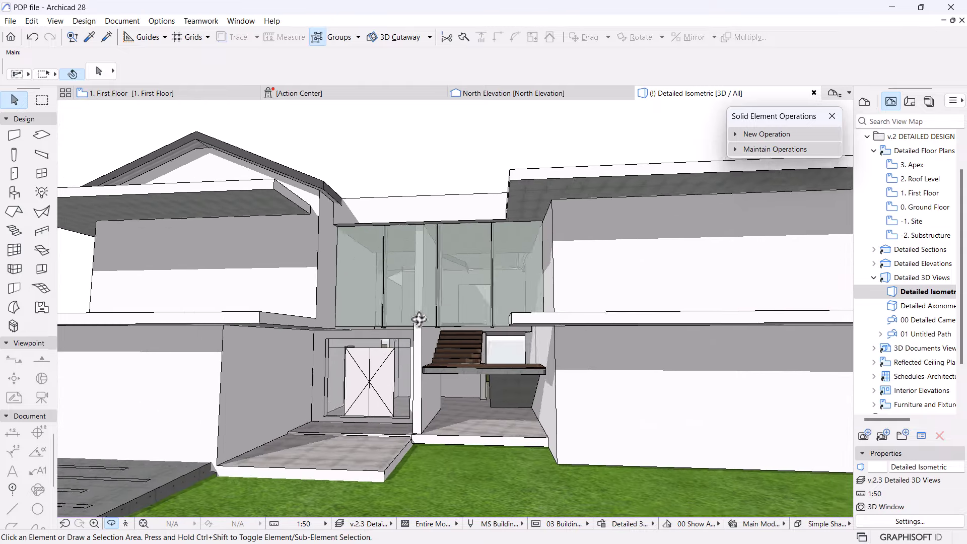
pyautogui.keyDown('shift'); pyautogui.moveTo(419, 319); pyautogui.dragTo(475, 386, button='middle'); pyautogui.keyUp('shift')
pyautogui.scroll(3, 475, 384)
pyautogui.scroll(-4, 493, 335)
pyautogui.keyDown('shift'); pyautogui.moveTo(443, 339); pyautogui.dragTo(463, 319, button='middle'); pyautogui.keyUp('shift')
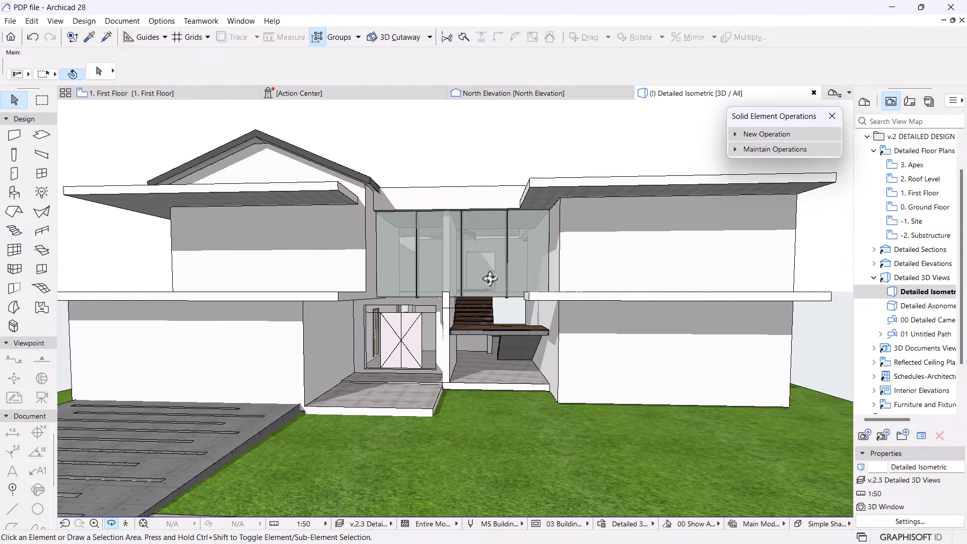
pyautogui.click(533, 296)
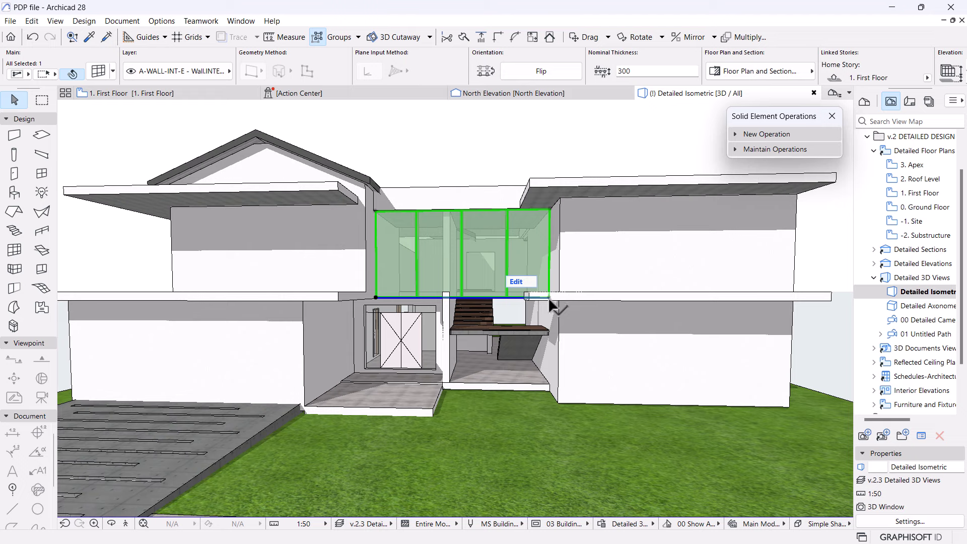
pyautogui.click(548, 297)
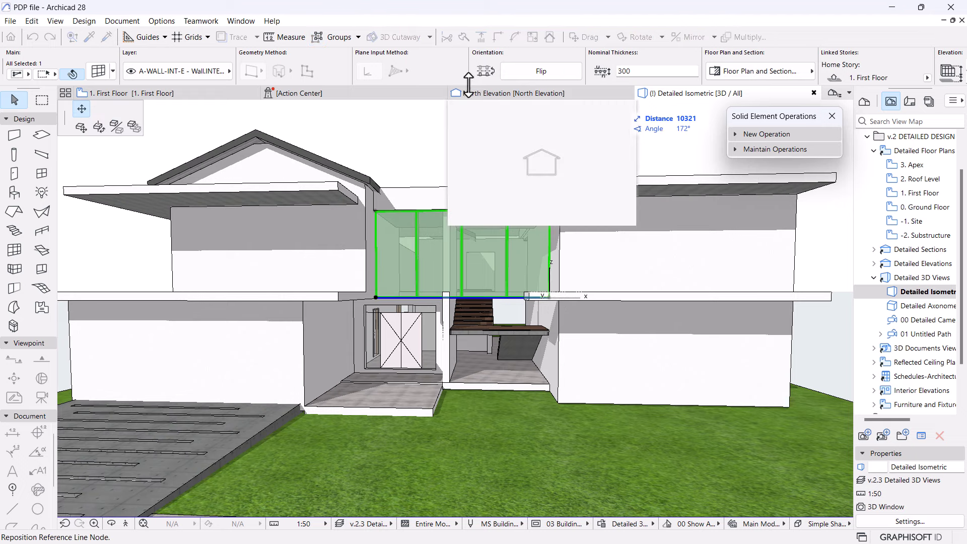
pyautogui.scroll(-8, 484, 75)
pyautogui.scroll(-5, 581, 82)
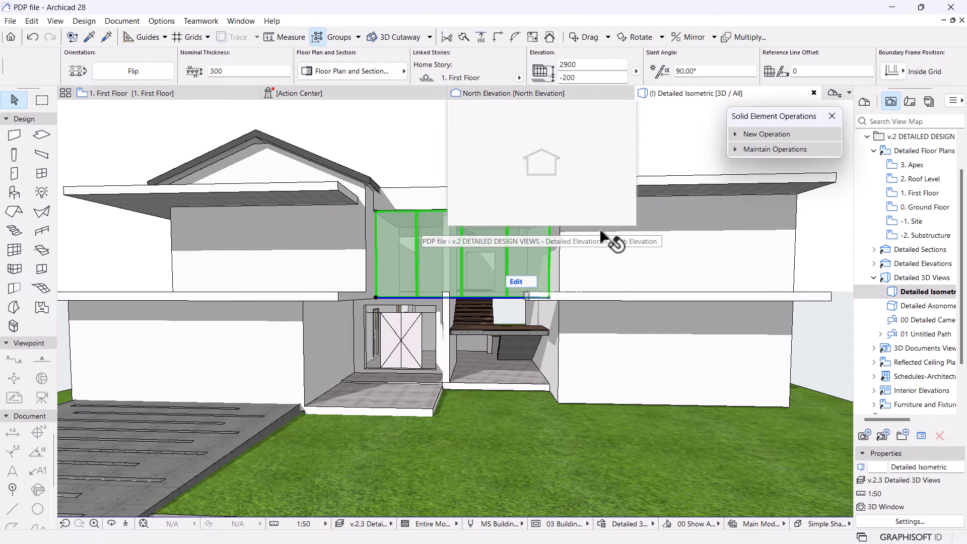
pyautogui.scroll(3, 600, 229)
pyautogui.moveTo(545, 266); pyautogui.dragTo(537, 344, button='middle')
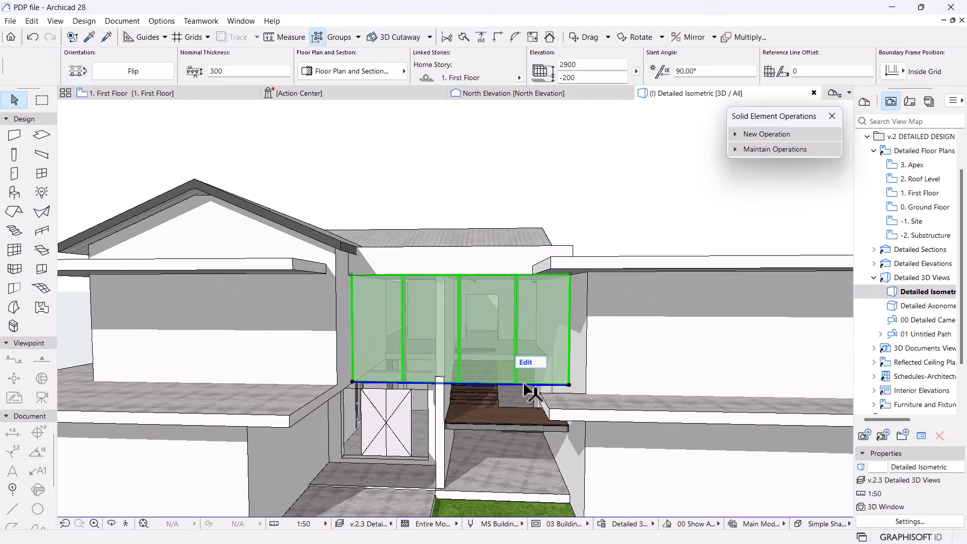
pyautogui.scroll(2, 503, 398)
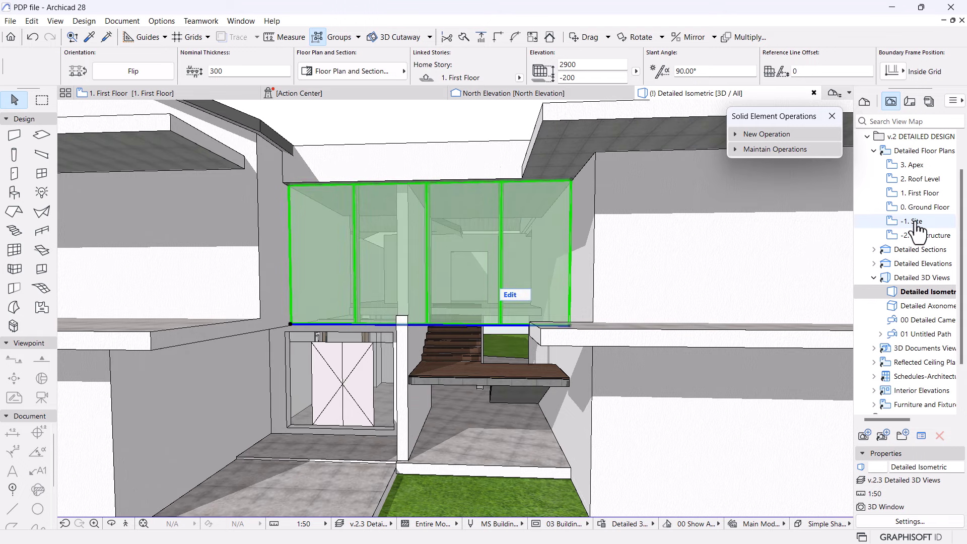
# - Copy the selected curtain wall from the First Floor plan to the same position on the Ground Floor plan
pyautogui.doubleClick(924, 193)
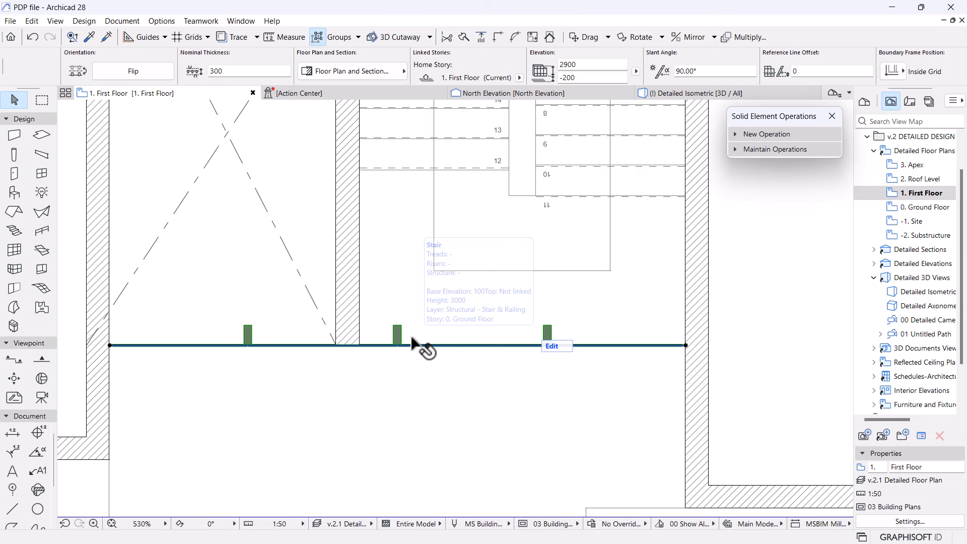
pyautogui.doubleClick(921, 207)
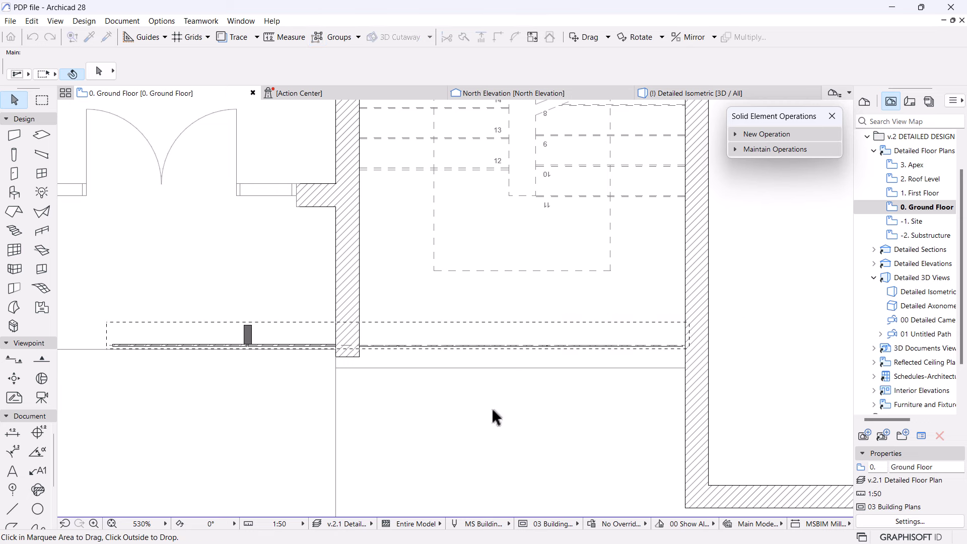
pyautogui.scroll(-5, 598, 300)
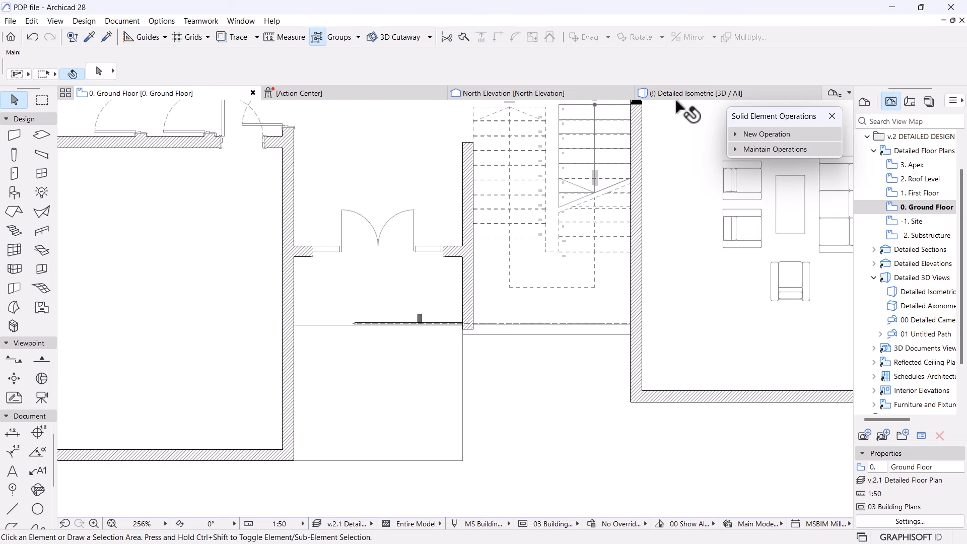
# - Shorten the curtain wall in the Ground Floor plan by moving its free end to the brick wall beside the stair
pyautogui.click(355, 324)
pyautogui.click(355, 323)
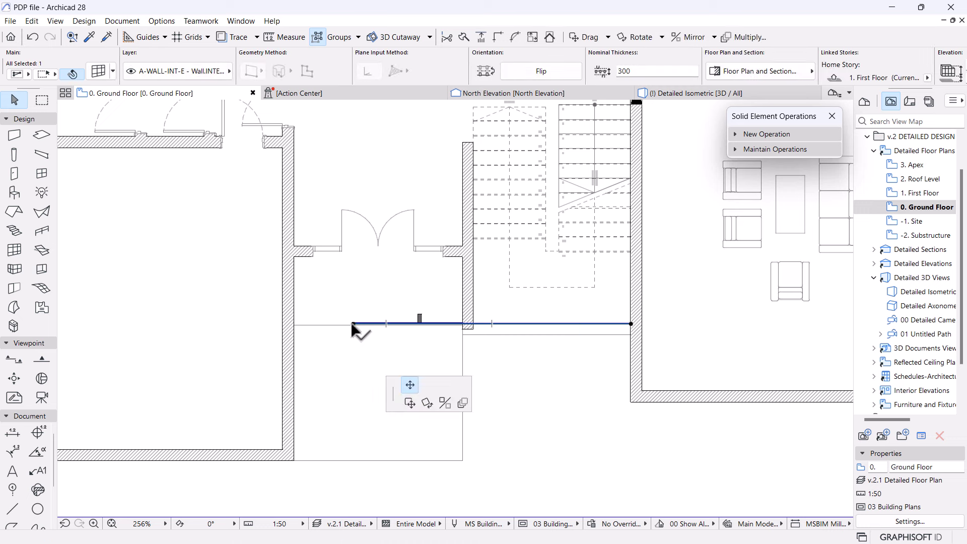
pyautogui.click(462, 324)
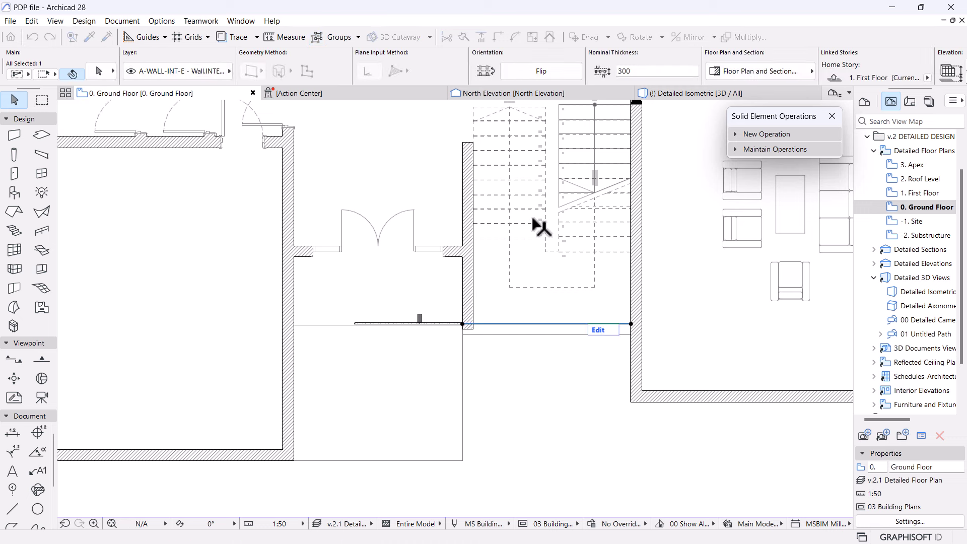
pyautogui.scroll(3, 453, 307)
pyautogui.click(484, 284)
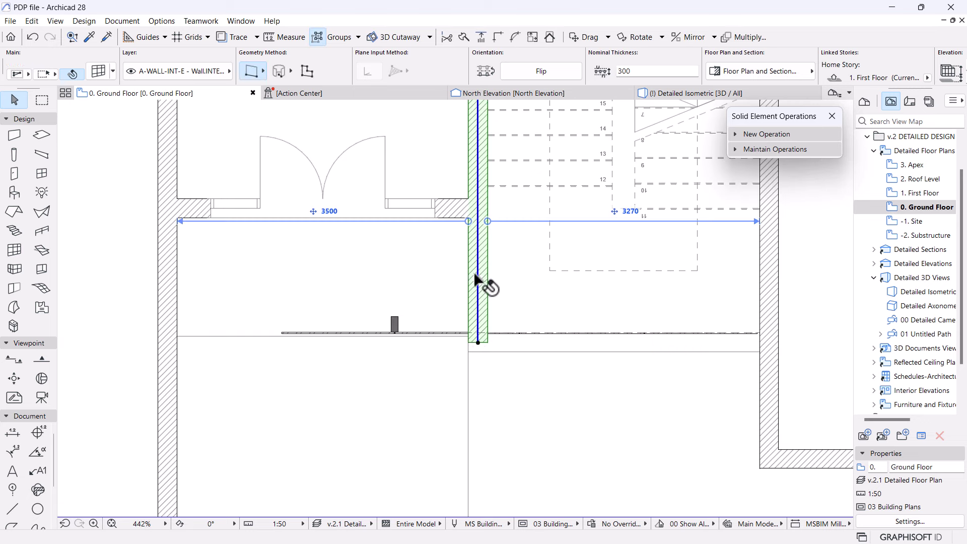
pyautogui.click(477, 343)
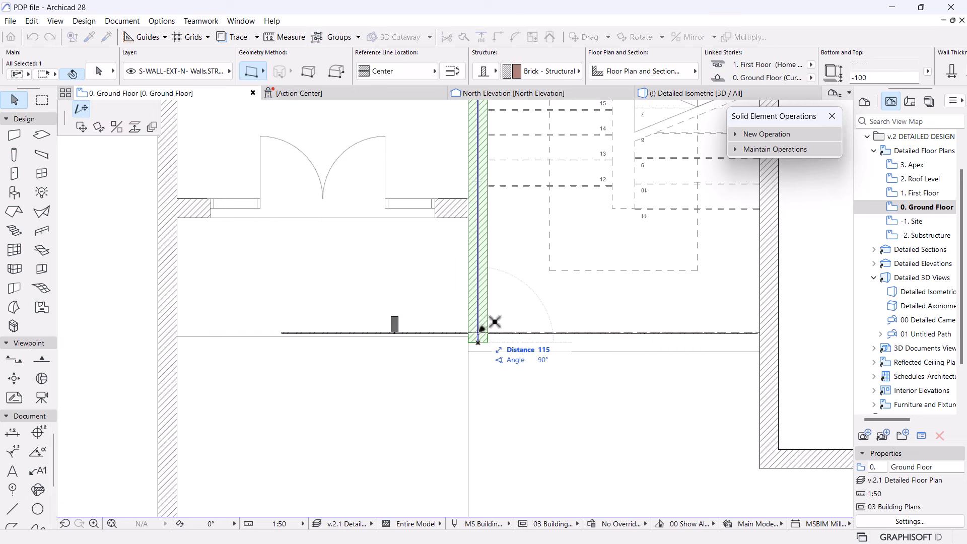
pyautogui.press('Escape')
# - Check the curtain wall in the Detailed Isometric view and undo its shortening
pyautogui.click(663, 94)
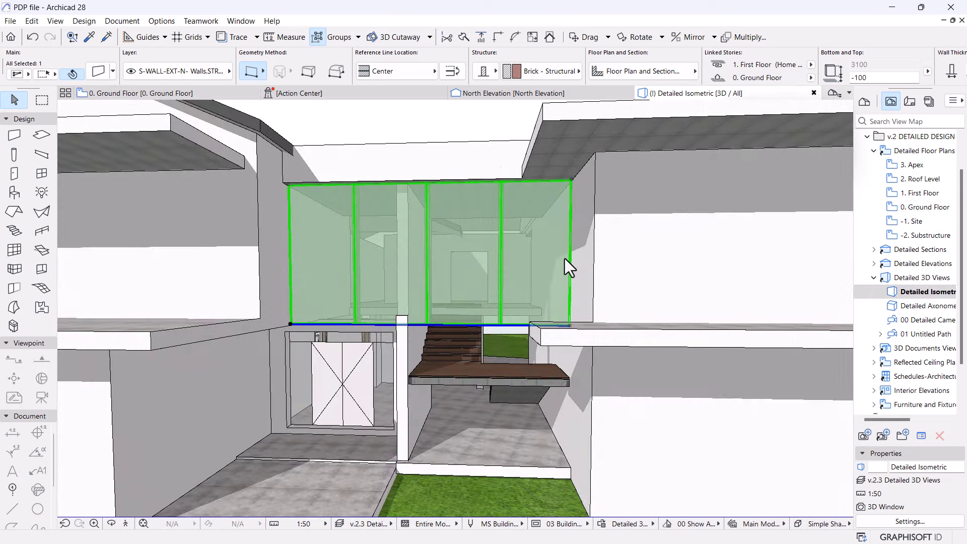
pyautogui.click(564, 259)
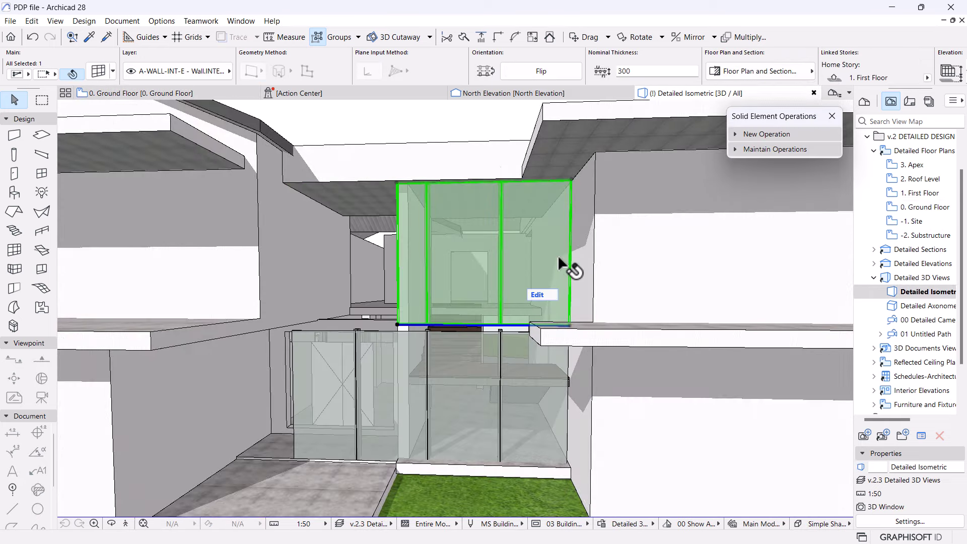
pyautogui.hotkey('ctrl', 'z')
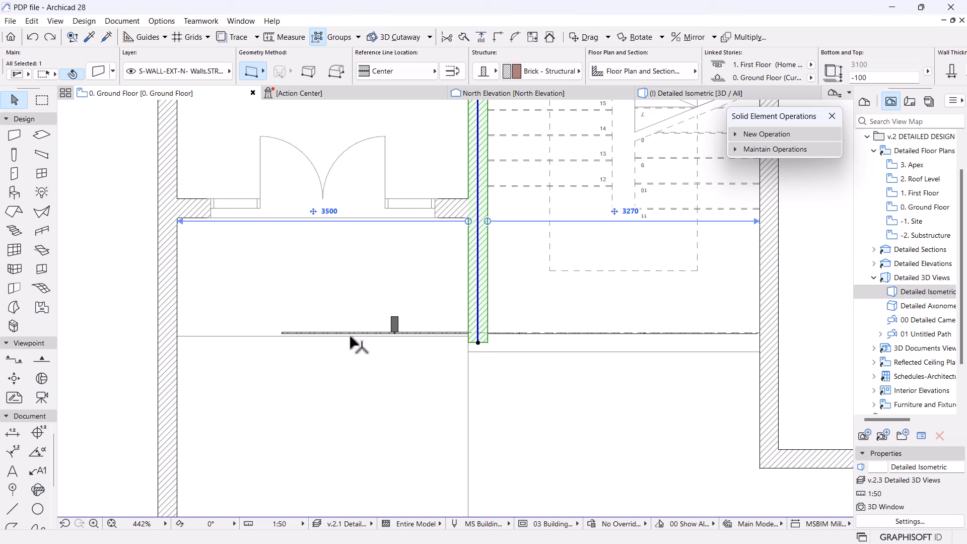
pyautogui.moveTo(554, 96)
pyautogui.hotkey('ctrl', 'z')
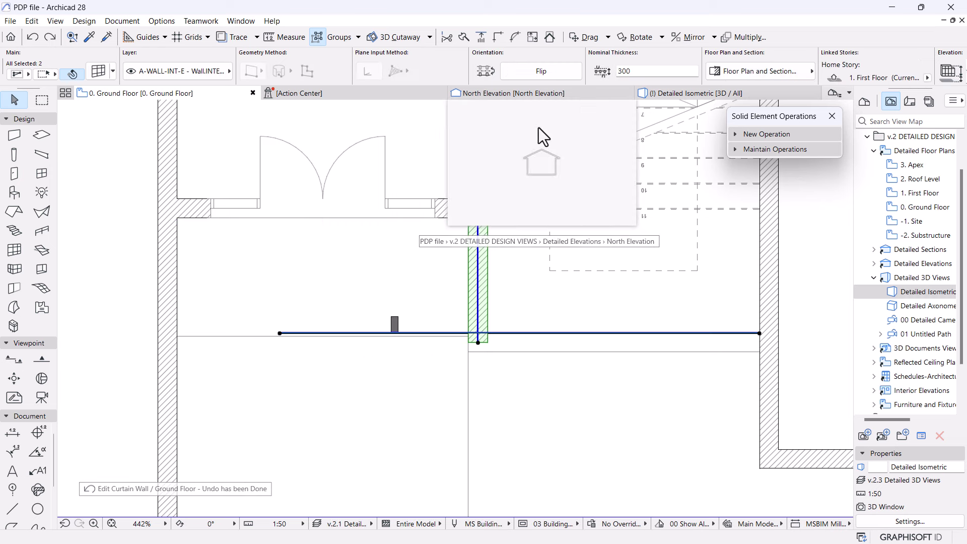
pyautogui.press('Escape')
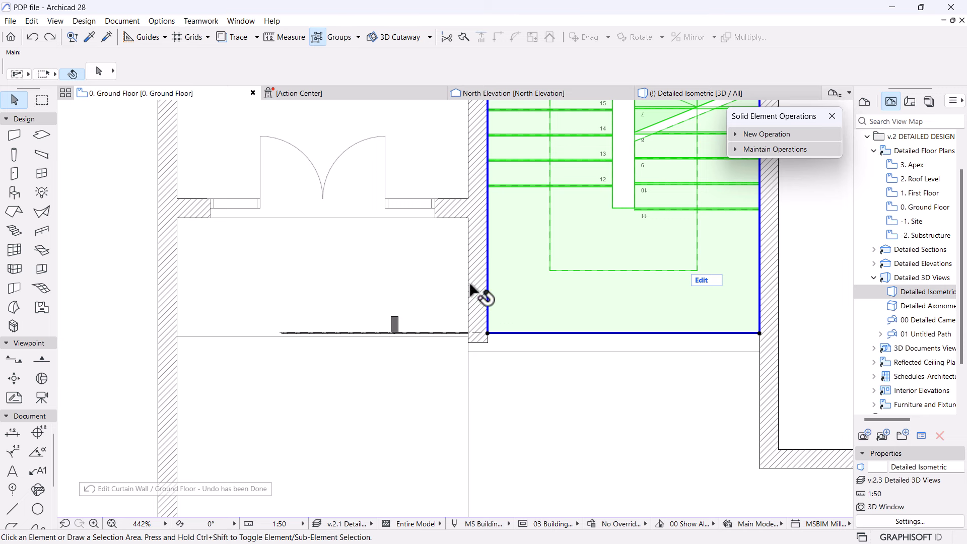
# - Shorten the brick wall beside the stair so that it ends at the inner side of the curtain wall
pyautogui.click(470, 290)
pyautogui.click(477, 341)
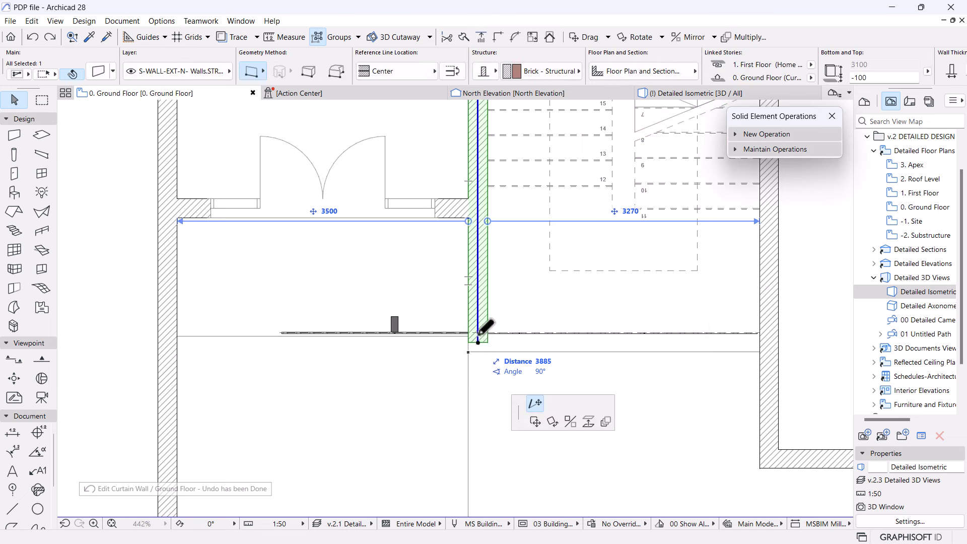
pyautogui.click(481, 329)
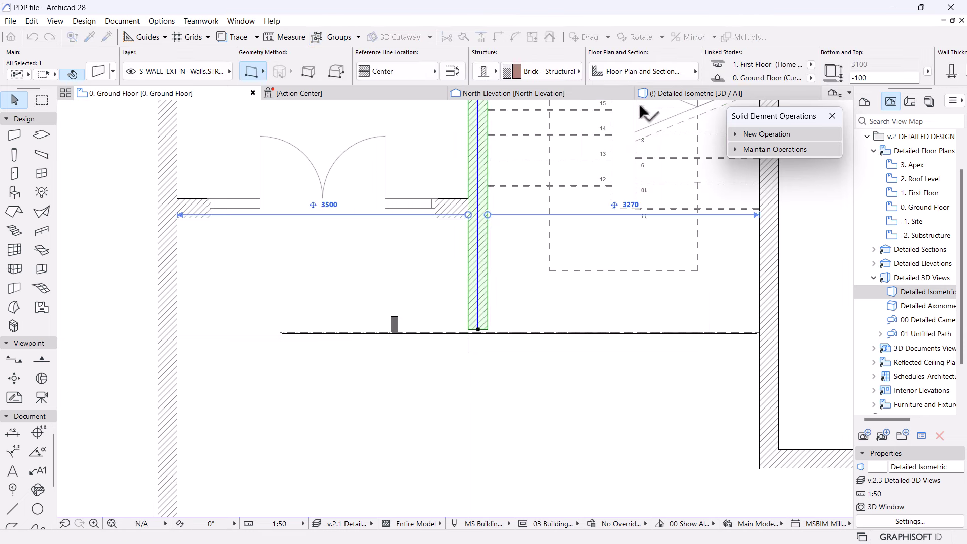
# - In the Detailed Isometric view, shorten the ground-floor curtain wall by moving its entrance-side end to the brick wall
pyautogui.click(653, 97)
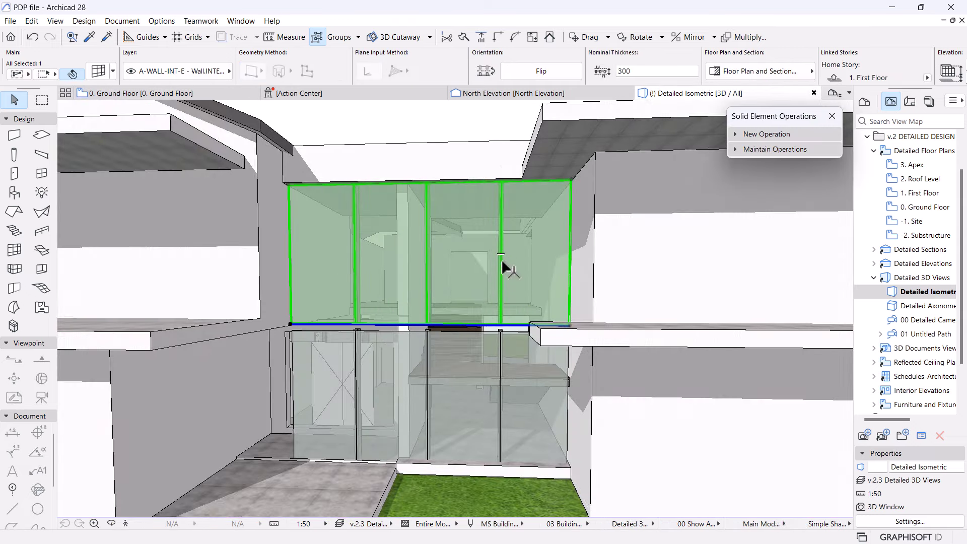
pyautogui.scroll(-4, 504, 266)
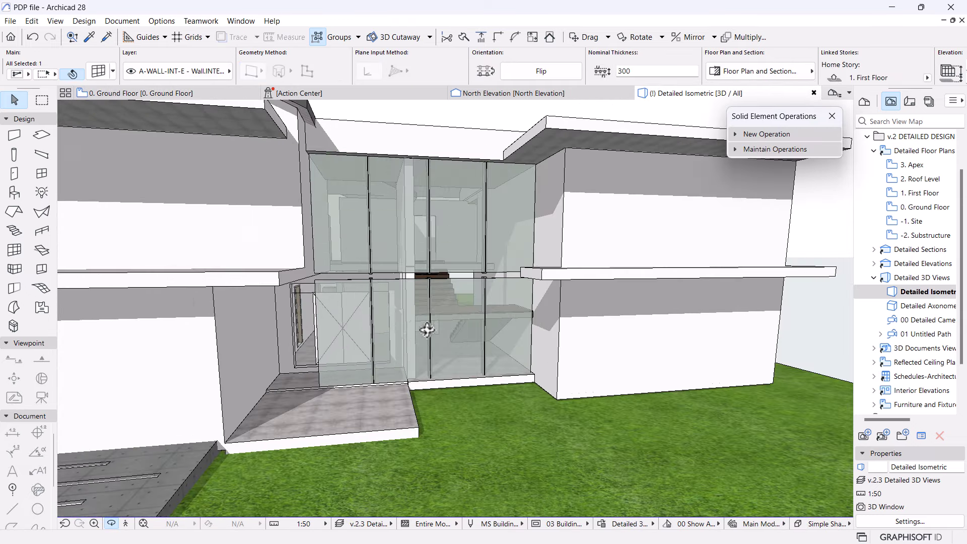
pyautogui.click(322, 392)
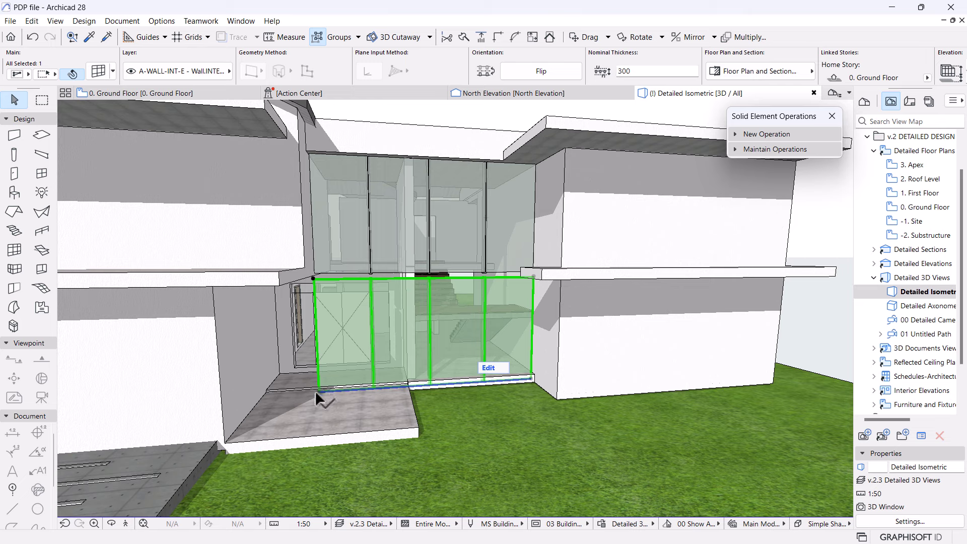
pyautogui.click(316, 398)
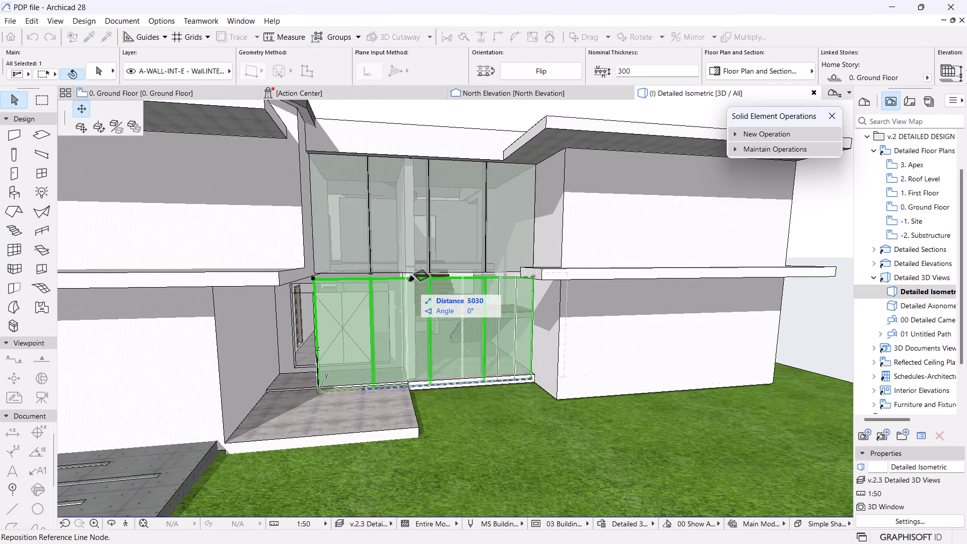
pyautogui.click(408, 384)
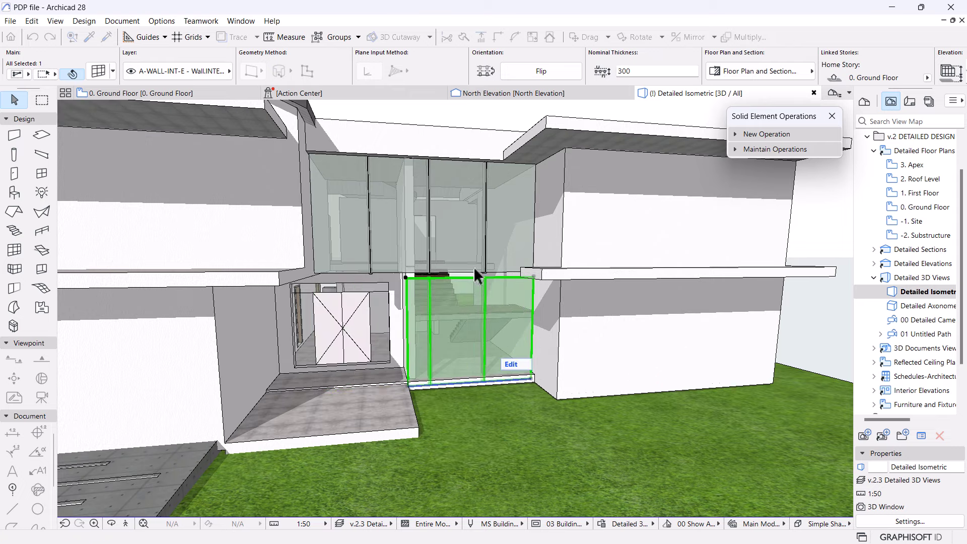
# - Raise the top of the ground-floor curtain wall to the bottom edge of the first-floor curtain wall
pyautogui.keyDown('shift'); pyautogui.moveTo(485, 276); pyautogui.dragTo(462, 332, button='middle'); pyautogui.keyUp('shift')
pyautogui.scroll(-5, 425, 352)
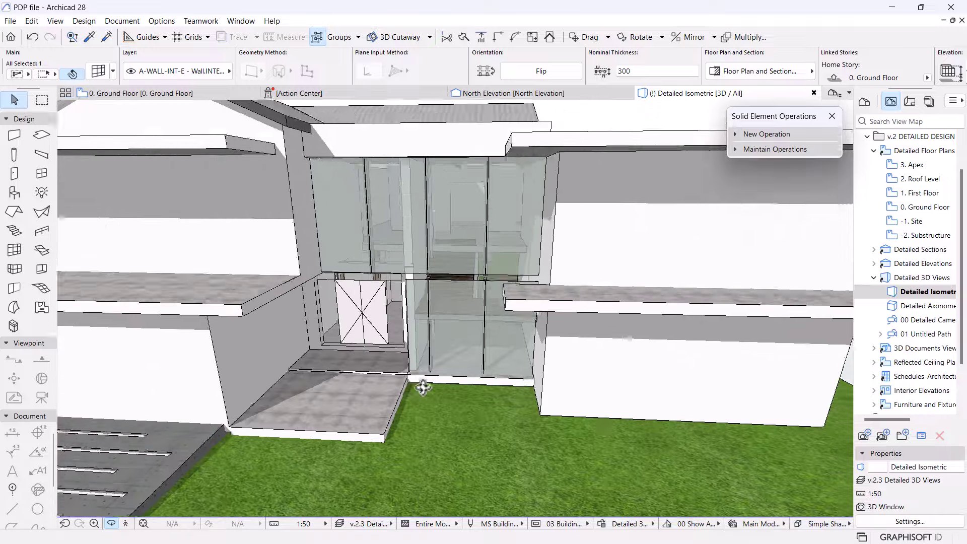
pyautogui.keyDown('shift'); pyautogui.moveTo(463, 332); pyautogui.dragTo(587, 260, button='middle'); pyautogui.keyUp('shift')
pyautogui.scroll(10, 416, 287)
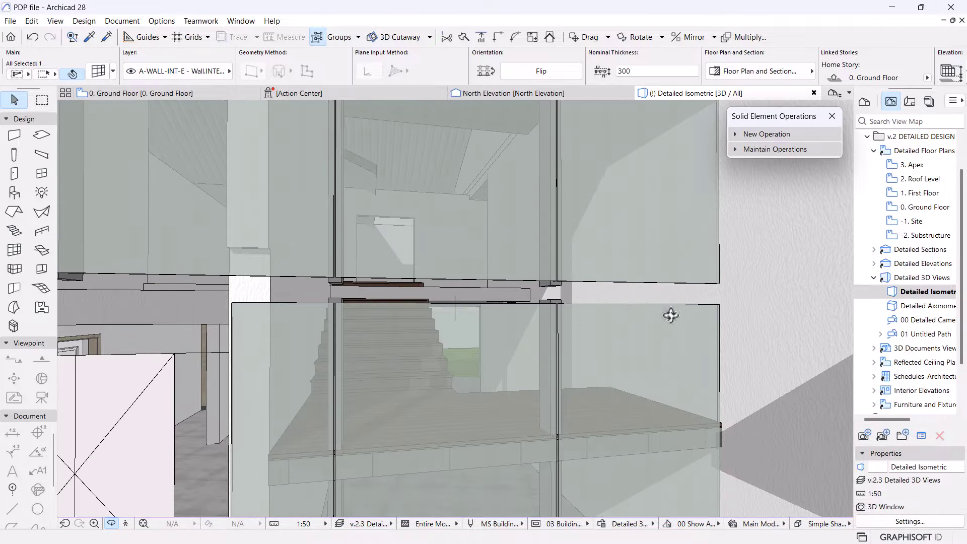
pyautogui.click(710, 315)
pyautogui.click(721, 301)
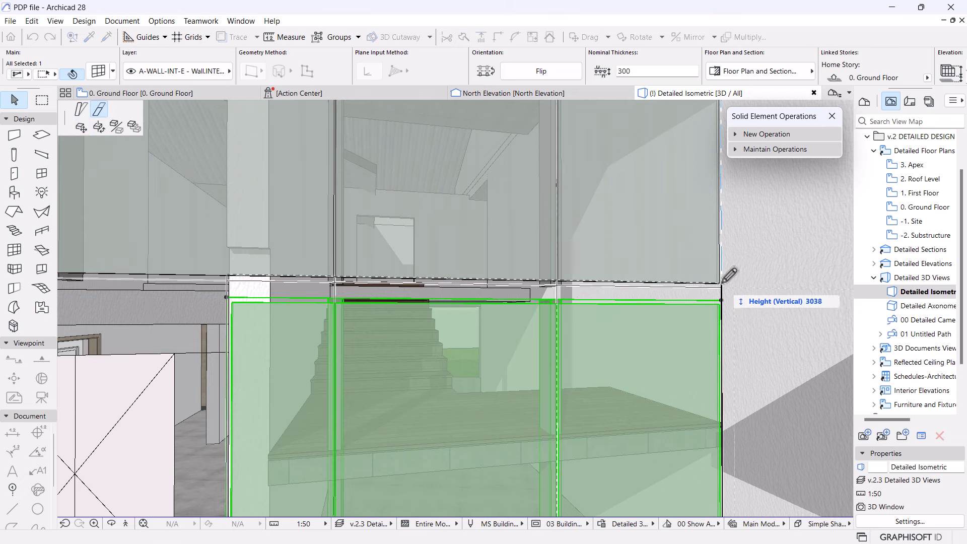
pyautogui.click(721, 282)
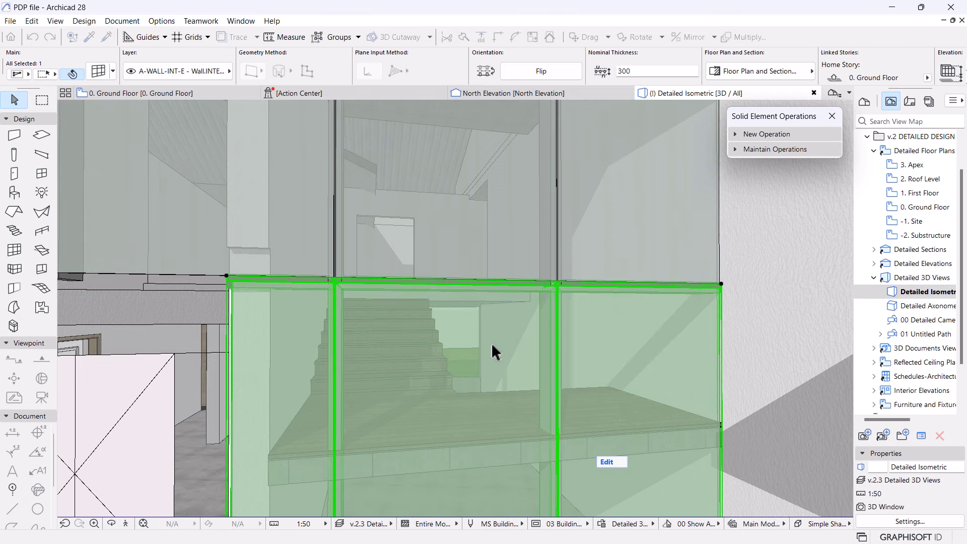
pyautogui.press('Escape')
# - Examine the two curtain walls and the entrance recess from the front and from below in 3D
pyautogui.scroll(2, 491, 342)
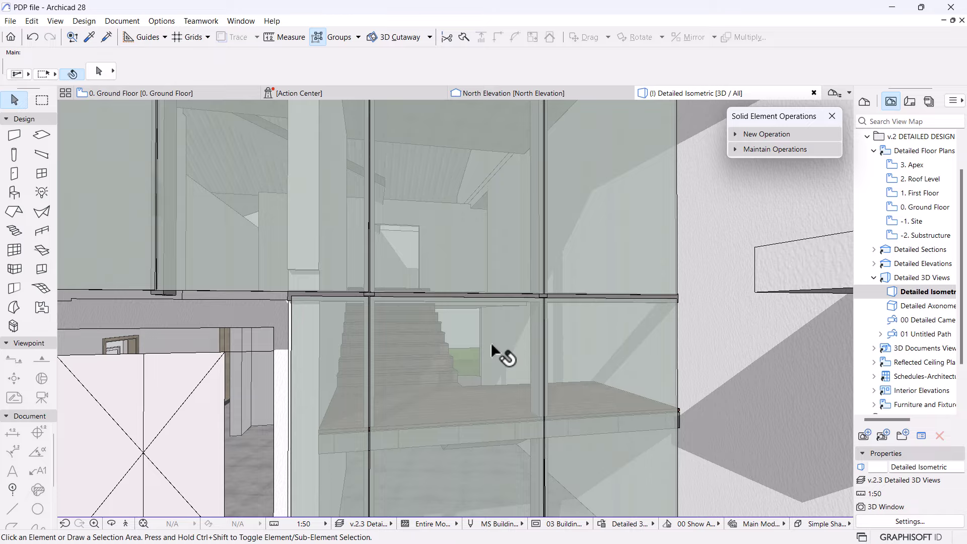
pyautogui.keyDown('shift'); pyautogui.moveTo(490, 342); pyautogui.dragTo(447, 352, button='middle'); pyautogui.keyUp('shift')
pyautogui.scroll(-5, 483, 345)
pyautogui.scroll(-2, 466, 346)
pyautogui.scroll(2, 438, 272)
pyautogui.scroll(2, 438, 302)
pyautogui.scroll(-4, 438, 363)
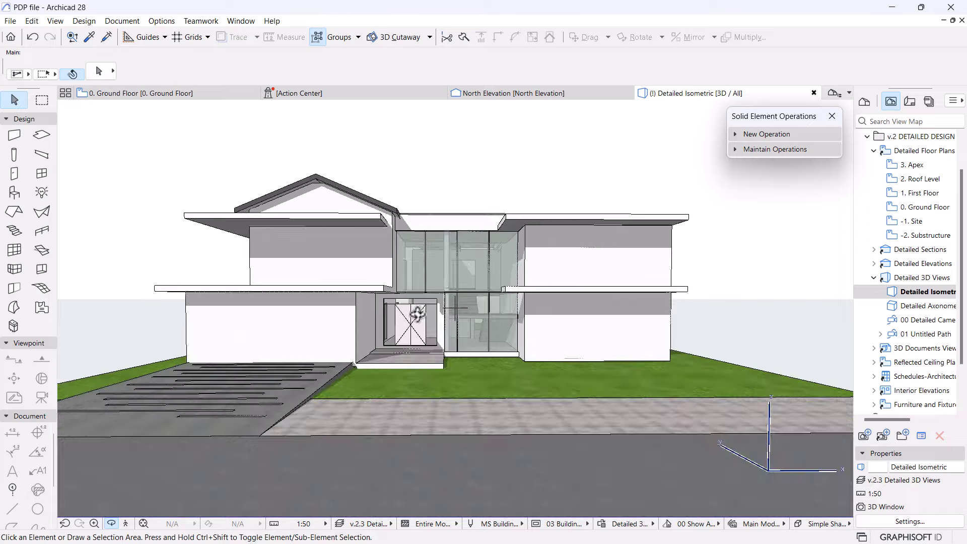
pyautogui.scroll(6, 417, 314)
pyautogui.scroll(-4, 417, 314)
pyautogui.scroll(4, 431, 319)
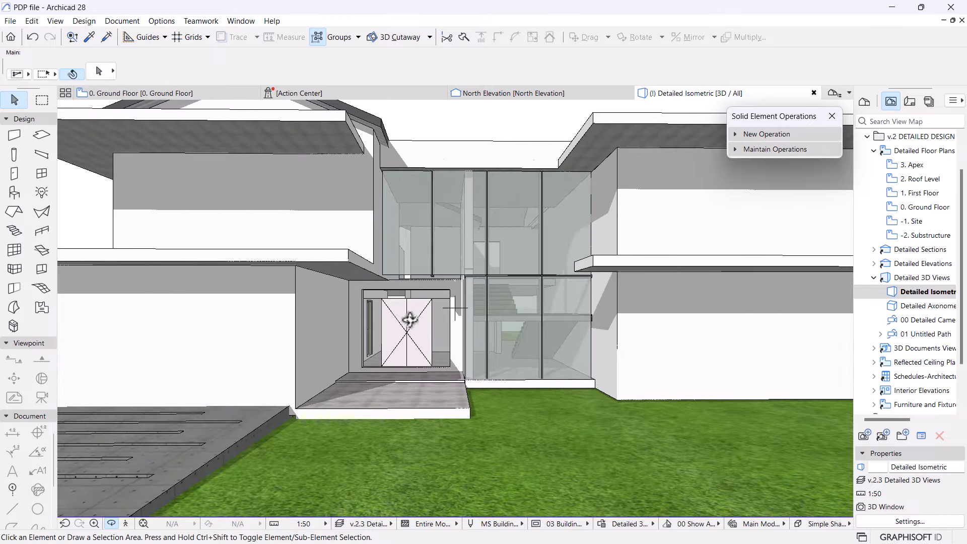
pyautogui.keyDown('shift'); pyautogui.moveTo(410, 319); pyautogui.dragTo(559, 249, button='middle'); pyautogui.keyUp('shift')
# - Select the floor slab above the entrance on the First Floor plan
pyautogui.click(282, 222)
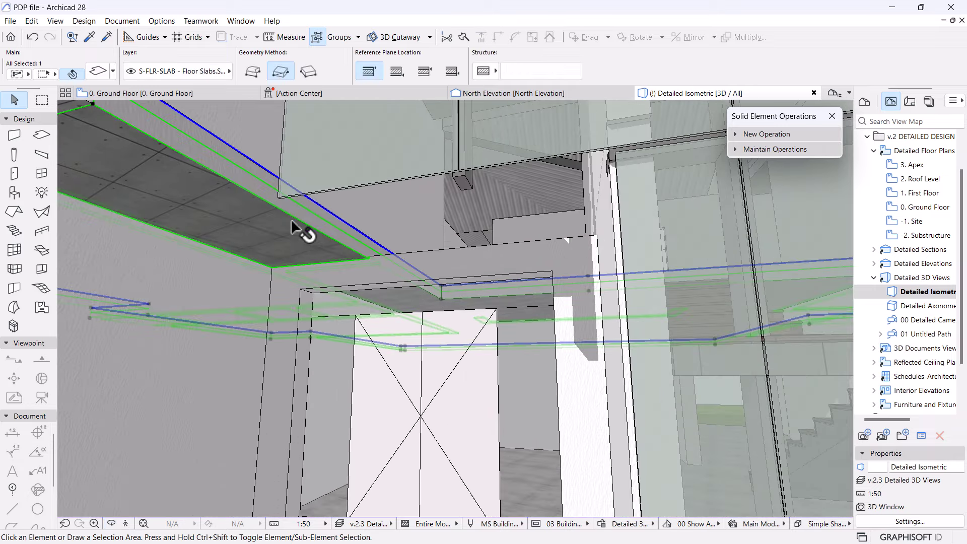
pyautogui.click(168, 94)
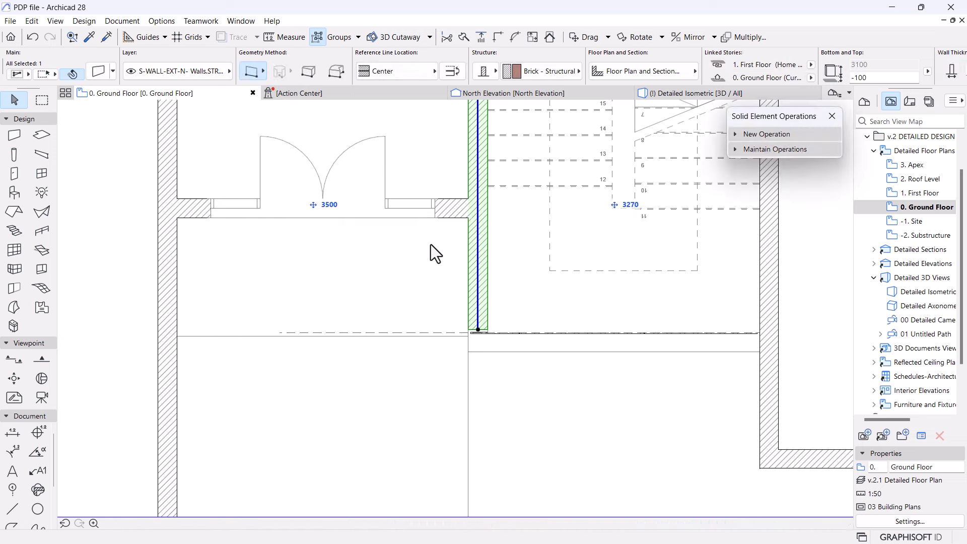
pyautogui.scroll(-4, 819, 226)
pyautogui.doubleClick(917, 194)
pyautogui.scroll(3, 670, 231)
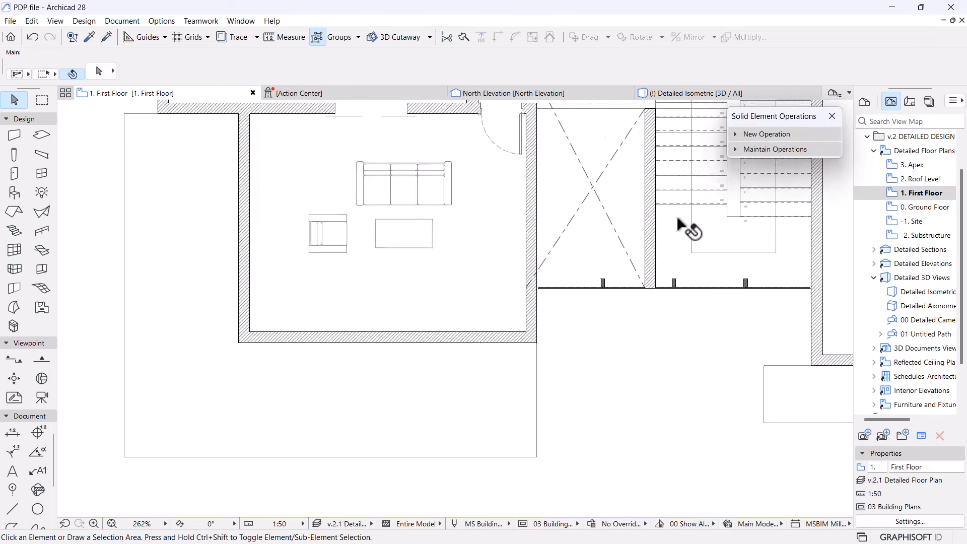
pyautogui.moveTo(686, 226); pyautogui.dragTo(543, 284, button='middle')
pyautogui.click(316, 278)
pyautogui.scroll(-4, 323, 294)
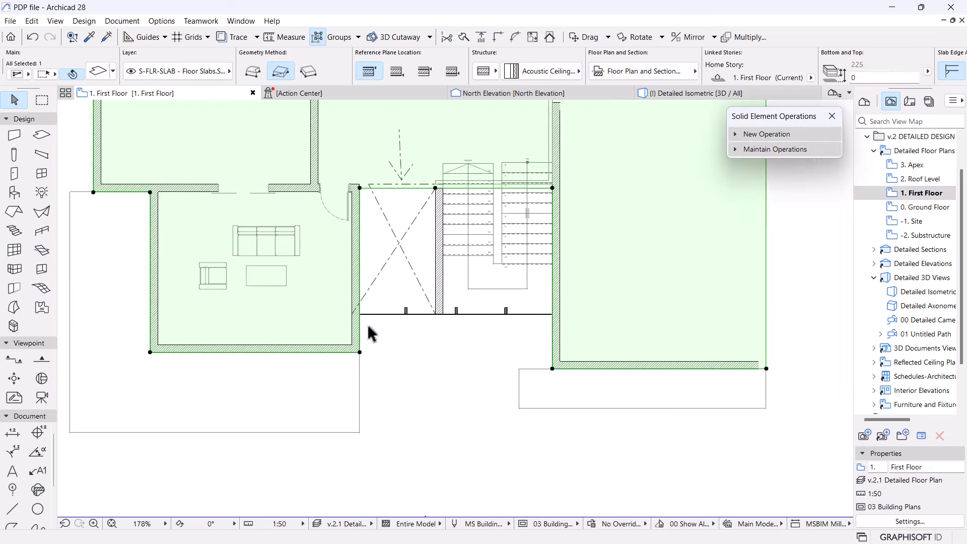
# - Show the Ground Floor view as trace reference beneath the First Floor plan
pyautogui.rightClick(914, 208)
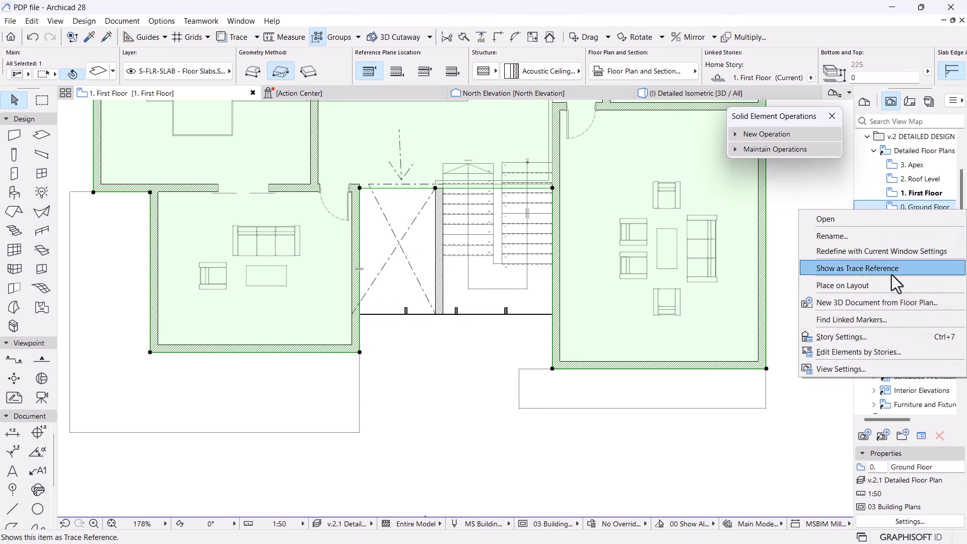
pyautogui.click(838, 273)
pyautogui.scroll(4, 332, 314)
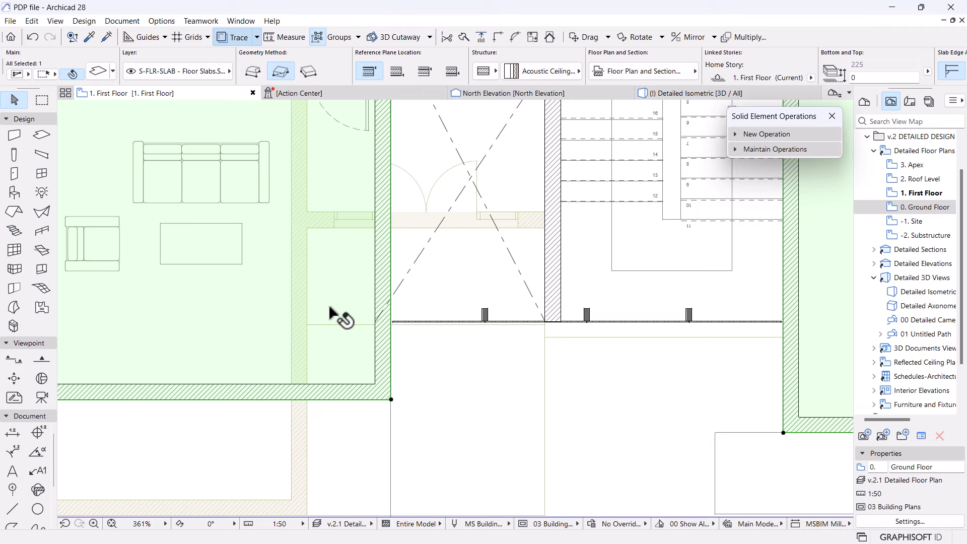
# - Add a rectangular area to the floor slab over the entrance recess, from the curtain wall back to the ground-floor entrance wall
pyautogui.click(392, 402)
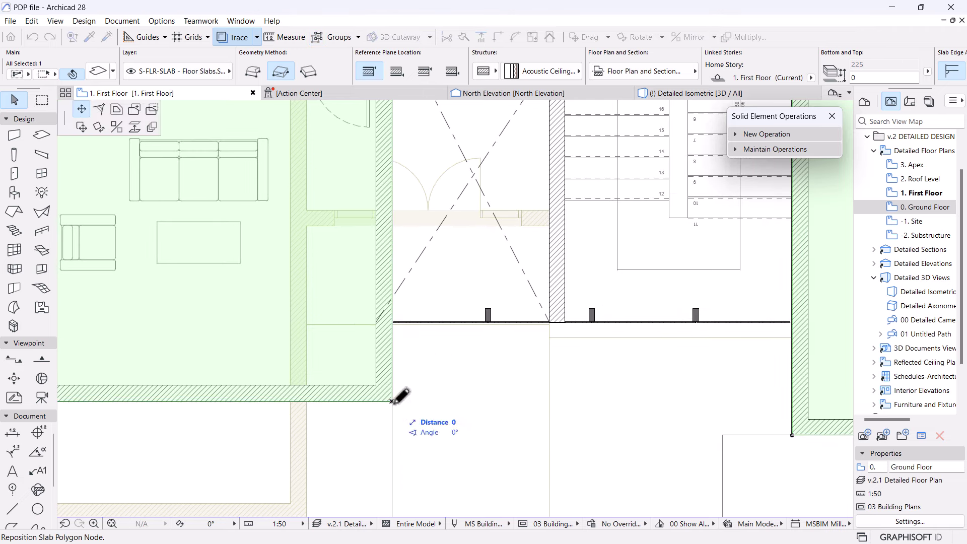
pyautogui.press('Escape')
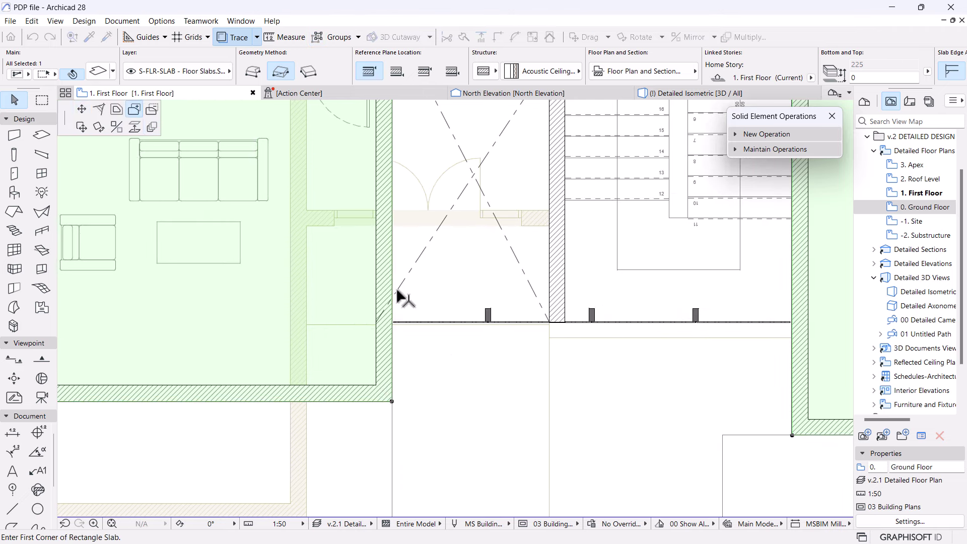
pyautogui.scroll(-2, 413, 246)
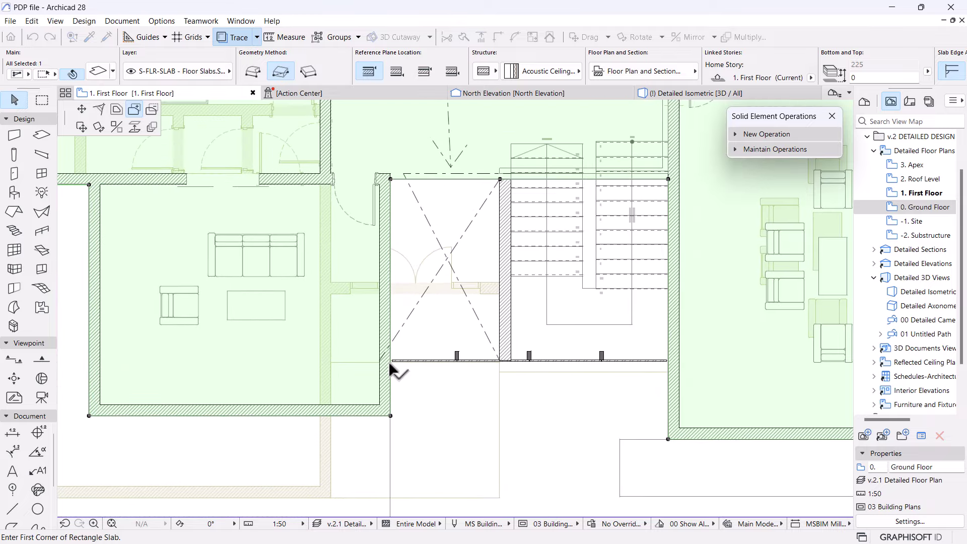
pyautogui.click(390, 361)
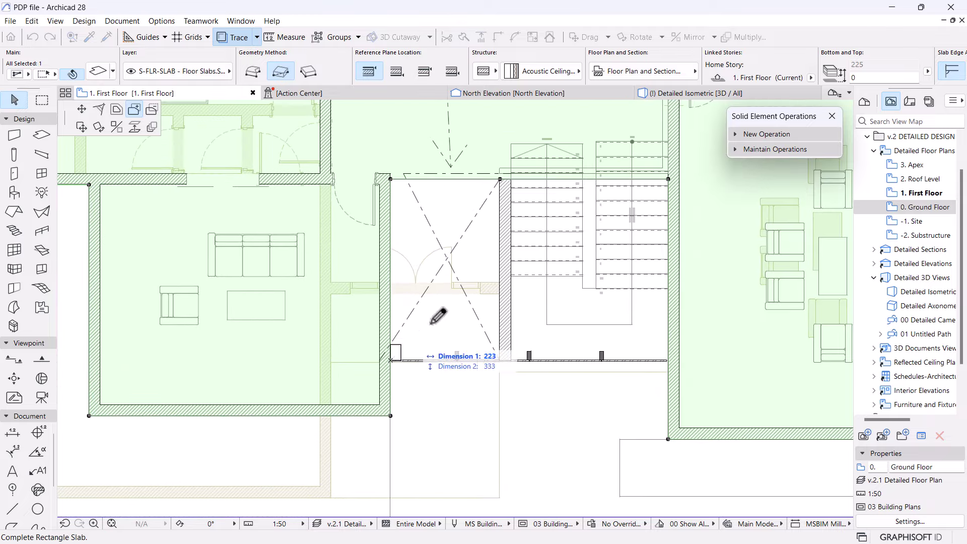
pyautogui.click(501, 281)
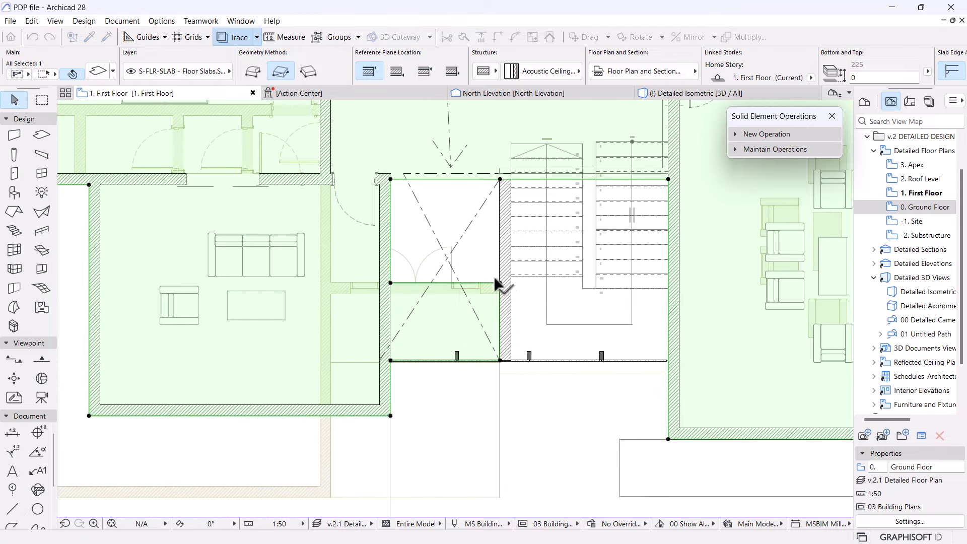
# - Override the bottom surface of the first-floor slab above the entrance with Paint - Glossy White in 3D
pyautogui.click(695, 93)
pyautogui.scroll(-4, 528, 235)
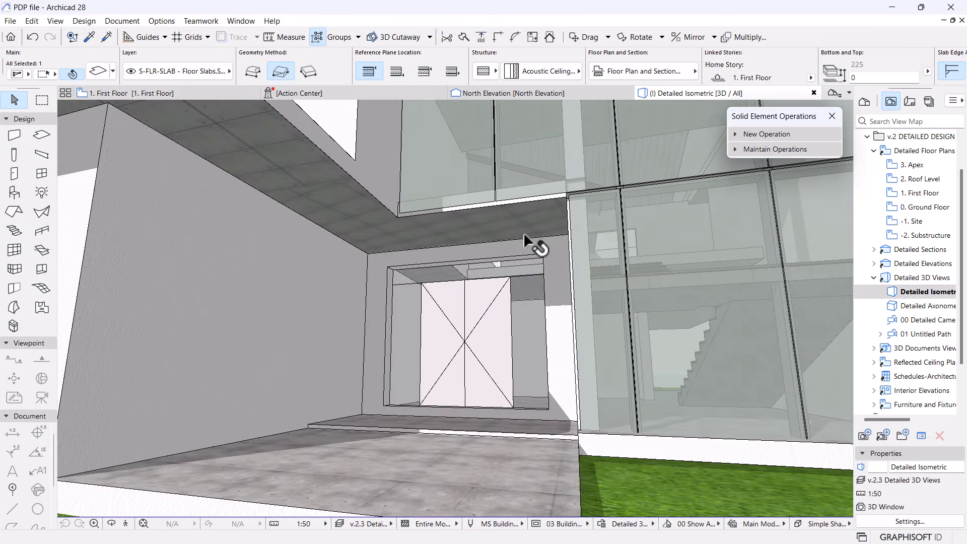
pyautogui.keyDown('shift'); pyautogui.moveTo(531, 237); pyautogui.dragTo(514, 270, button='middle'); pyautogui.keyUp('shift')
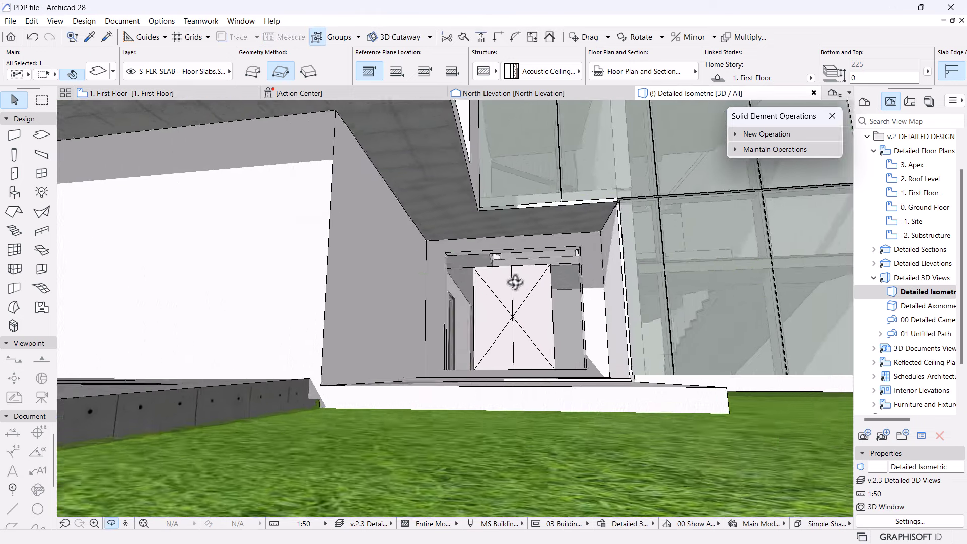
pyautogui.scroll(-3, 519, 281)
pyautogui.scroll(3, 488, 280)
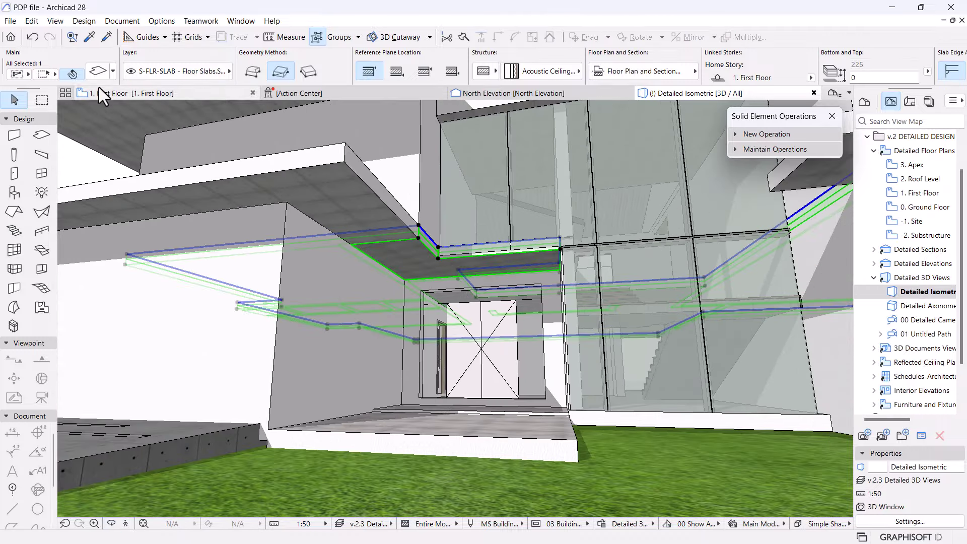
pyautogui.hotkey('ctrl', 't')
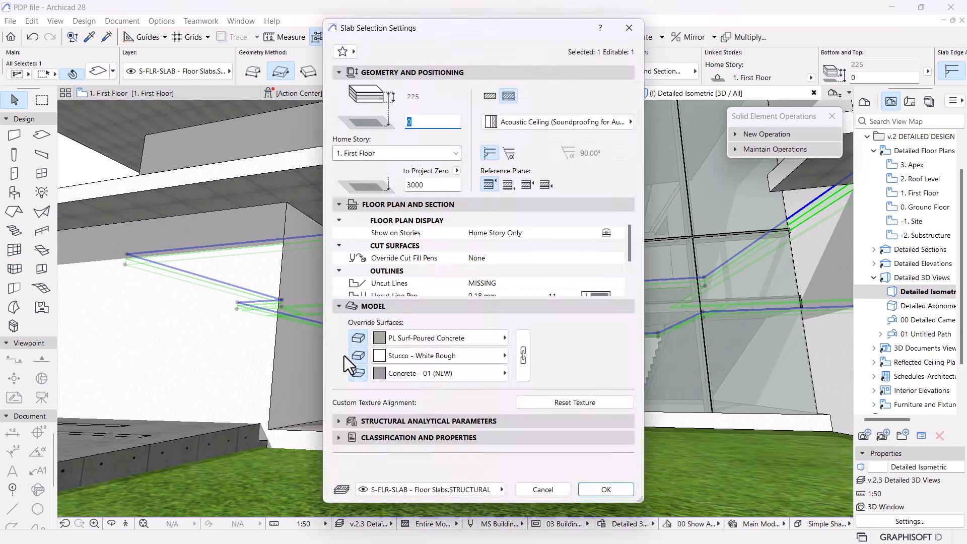
pyautogui.click(360, 372)
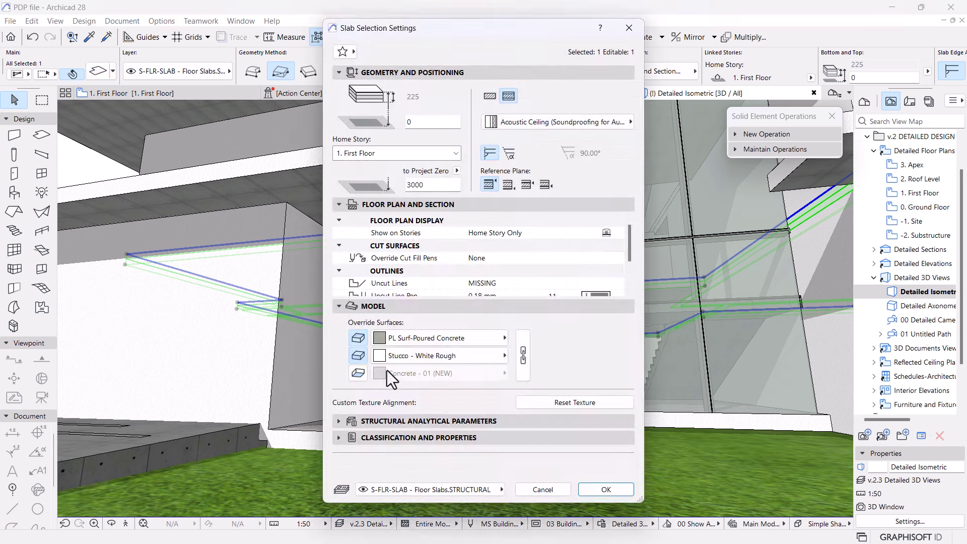
pyautogui.click(442, 375)
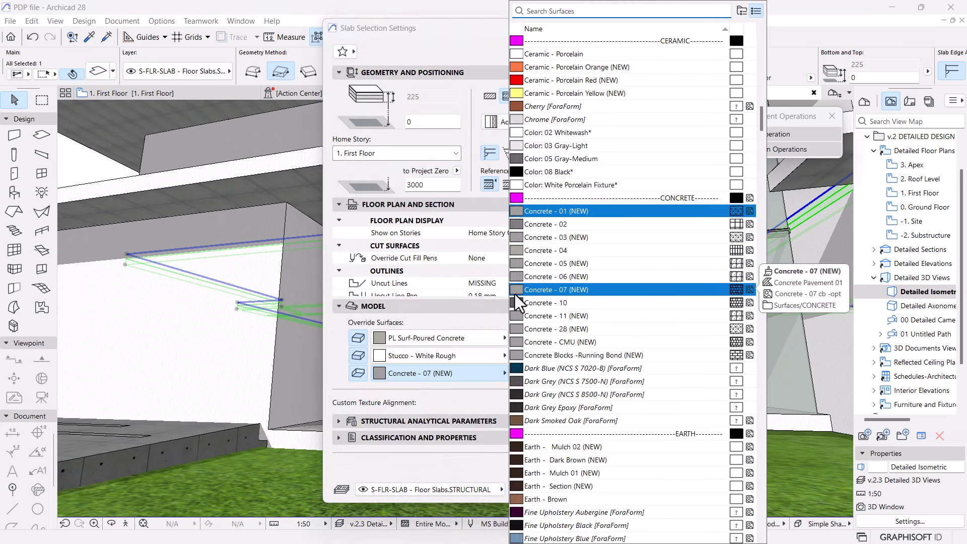
pyautogui.write('paint')
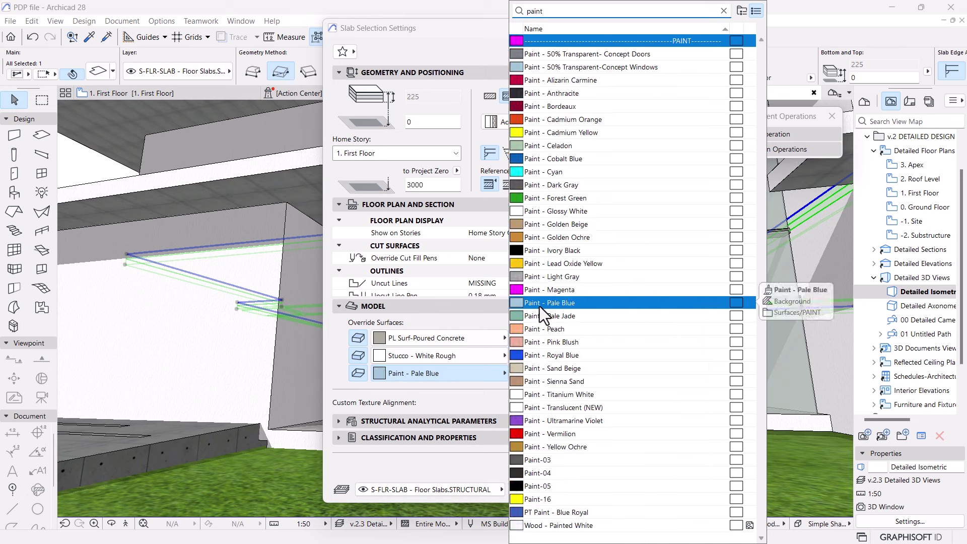
pyautogui.click(564, 215)
pyautogui.click(621, 491)
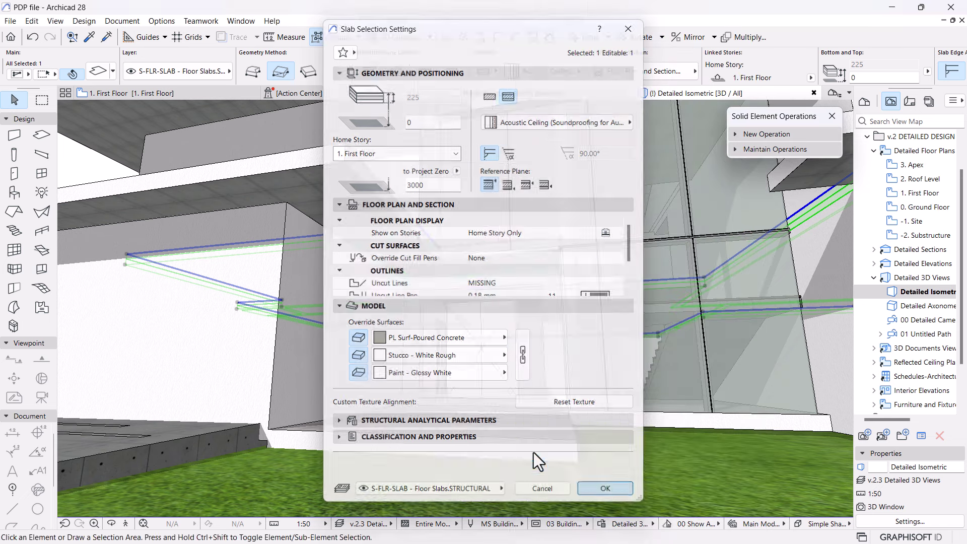
# - Compare the slab's underside with the adjoining canopy slab and undo the slab's surface change
pyautogui.press('Escape')
pyautogui.click(377, 224)
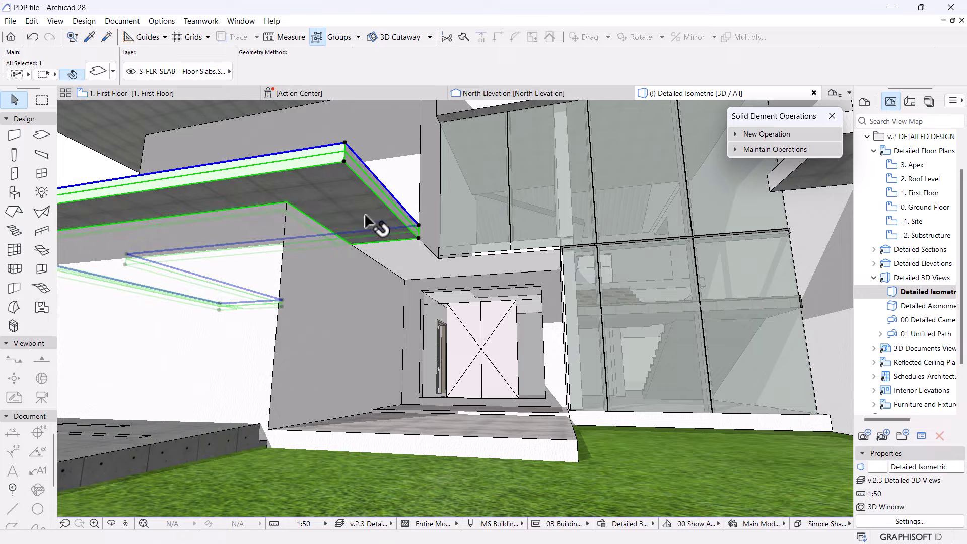
pyautogui.scroll(3, 367, 227)
pyautogui.scroll(-8, 373, 432)
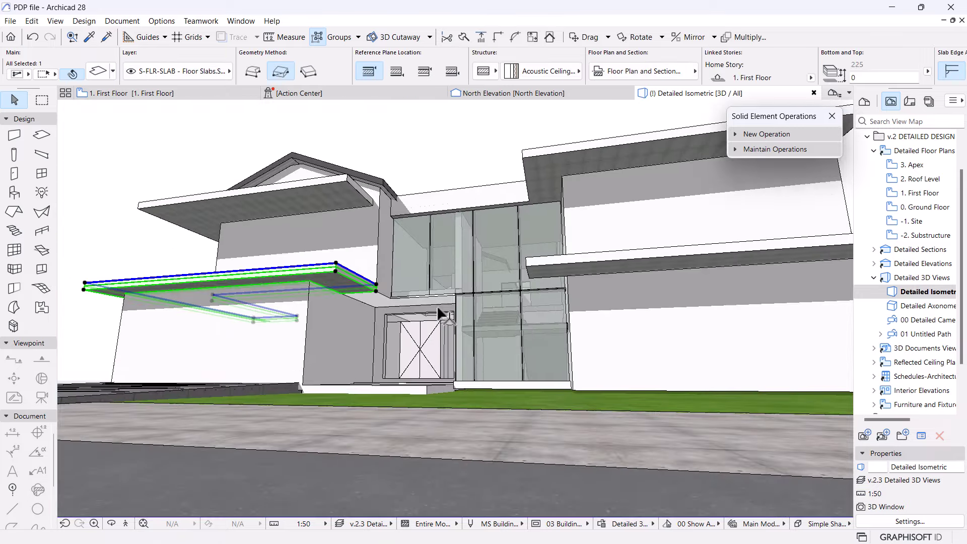
pyautogui.scroll(6, 437, 313)
pyautogui.keyDown('shift'); pyautogui.moveTo(438, 308); pyautogui.dragTo(328, 294, button='middle'); pyautogui.keyUp('shift')
pyautogui.scroll(5, 328, 294)
pyautogui.hotkey('ctrl', 'z')
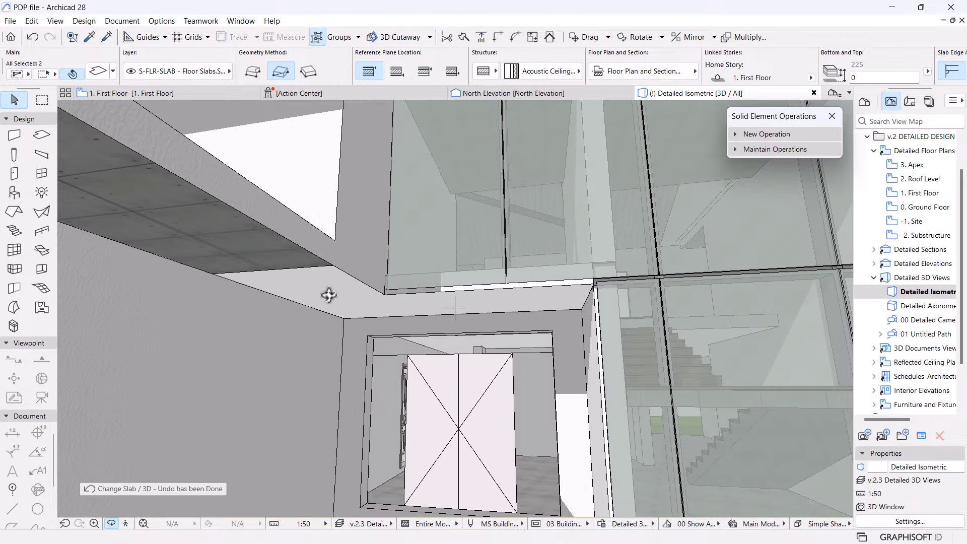
pyautogui.press('Escape')
# - Examine the whole entrance facade from the front, and the double door inside the recess at close range
pyautogui.scroll(-10, 410, 328)
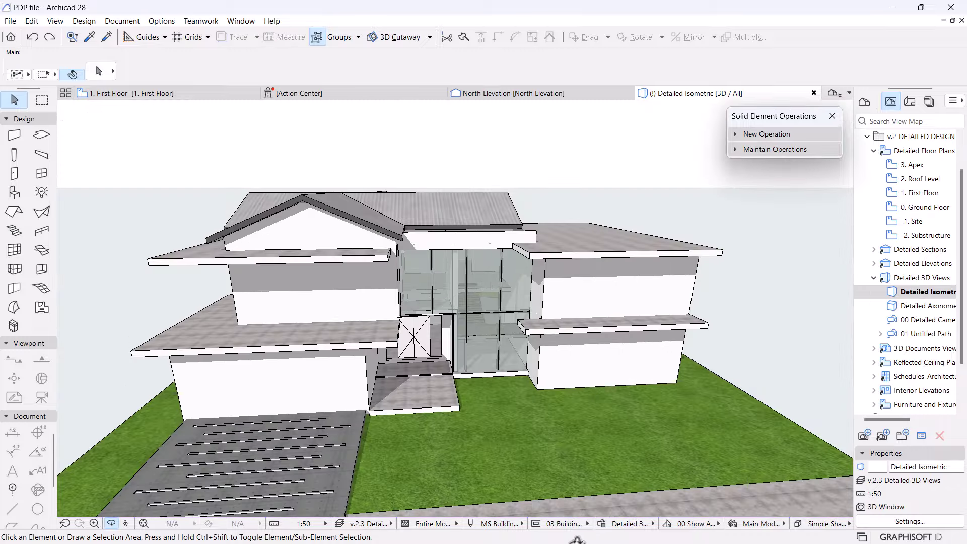
pyautogui.keyDown('shift'); pyautogui.moveTo(524, 379); pyautogui.dragTo(443, 347, button='middle'); pyautogui.keyUp('shift')
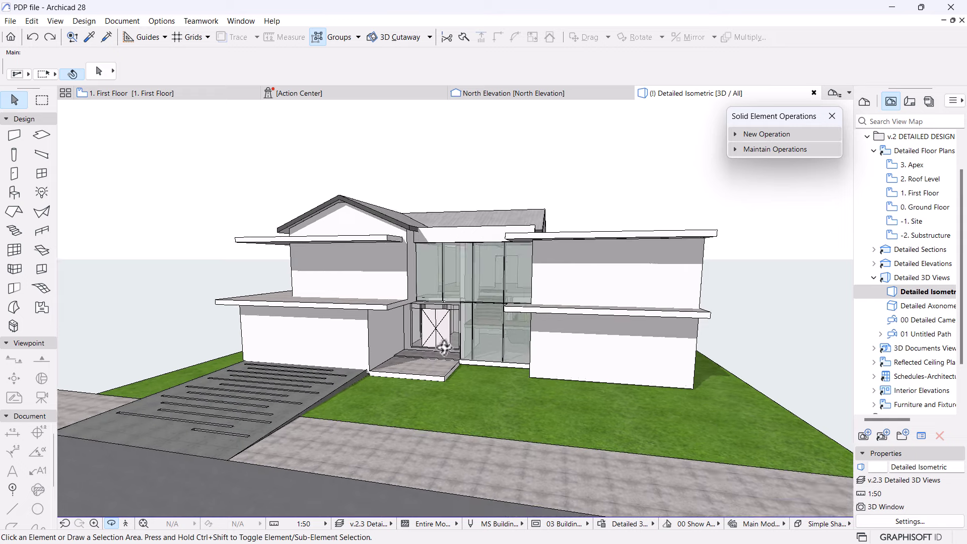
pyautogui.scroll(5, 443, 347)
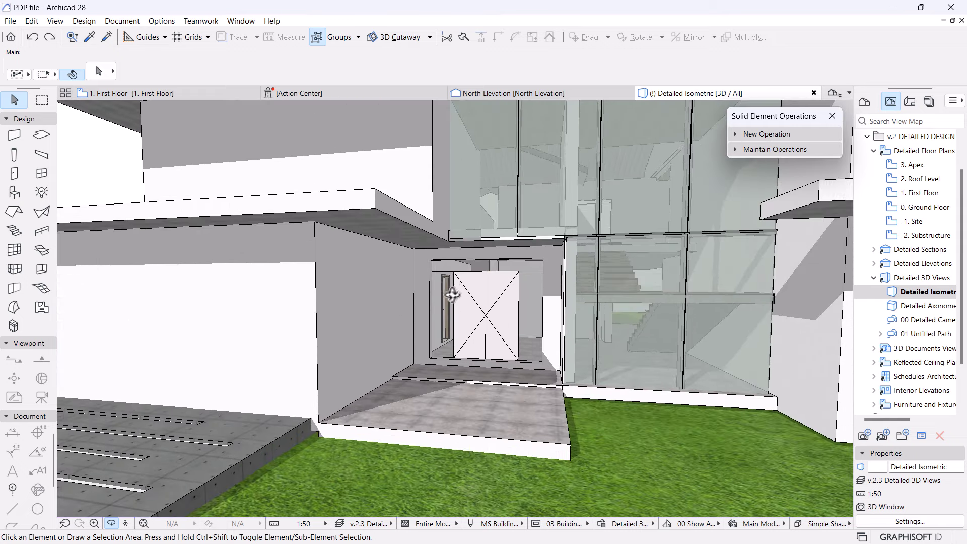
pyautogui.scroll(3, 447, 315)
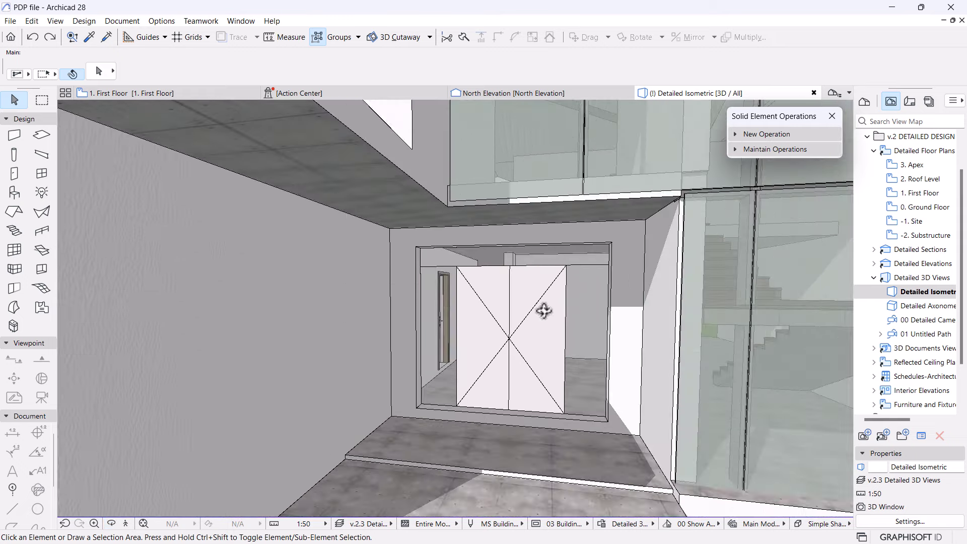
pyautogui.moveTo(544, 311)
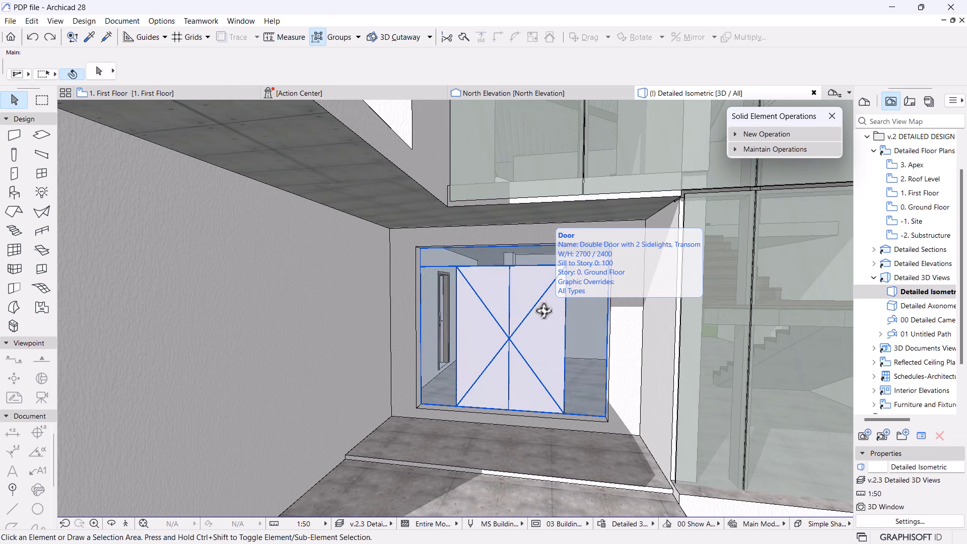
pyautogui.moveTo(544, 311); pyautogui.dragTo(526, 321)
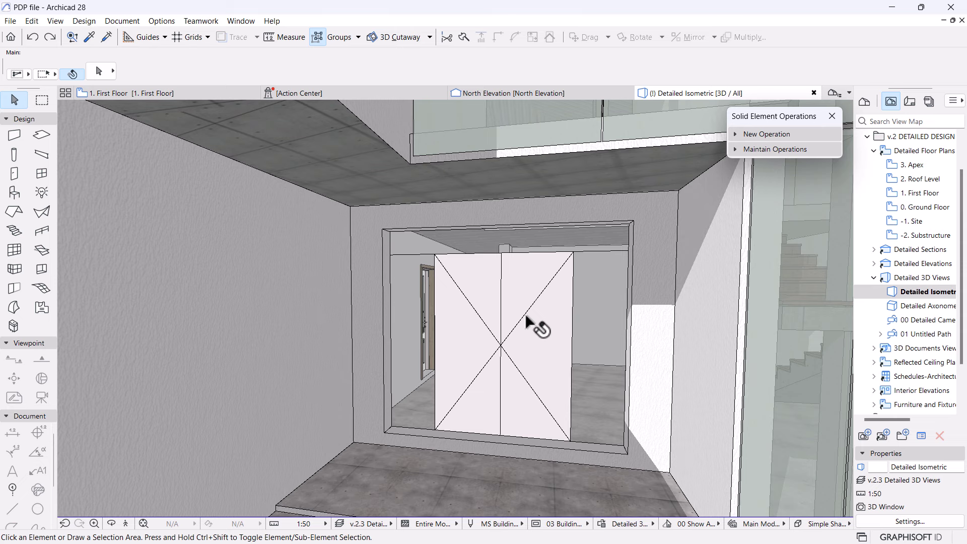
pyautogui.click(526, 318)
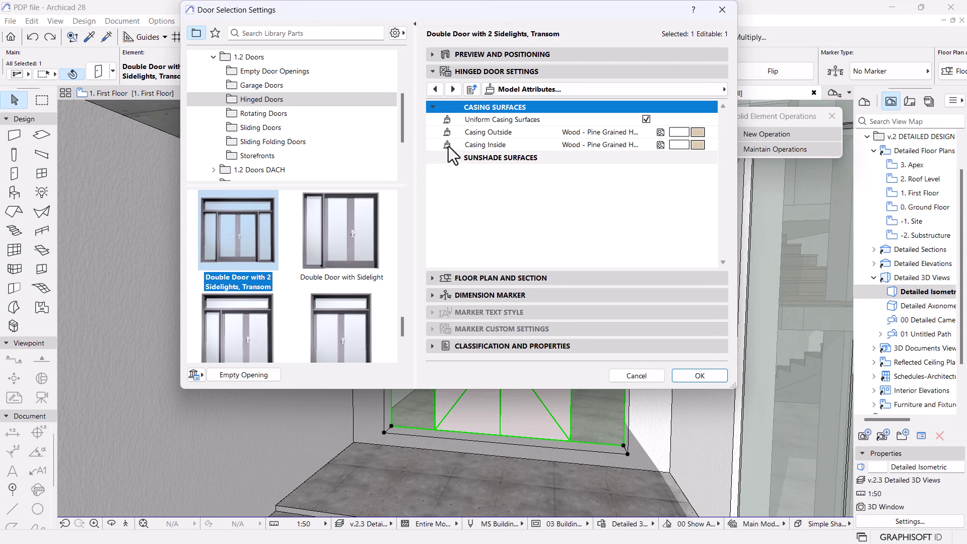
pyautogui.scroll(3, 282, 139)
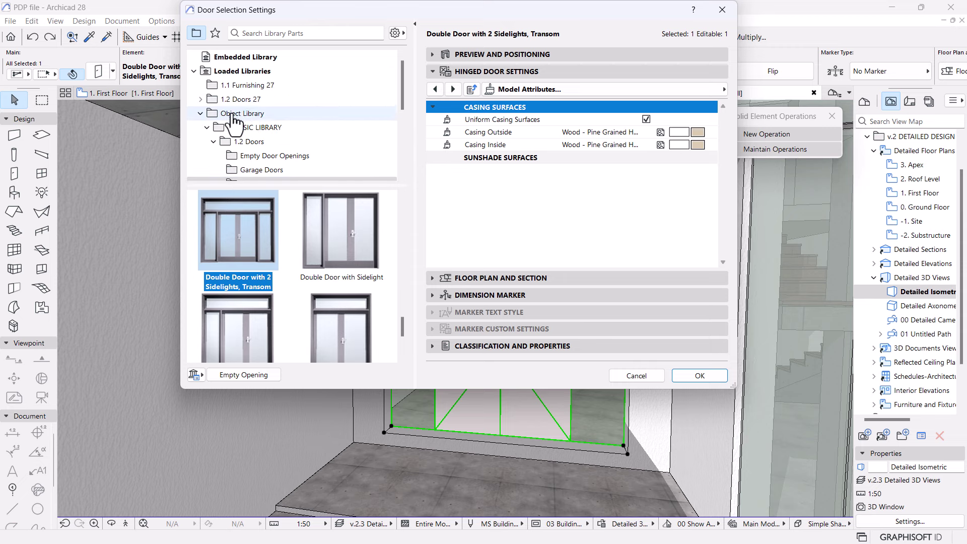
pyautogui.click(201, 99)
pyautogui.press('Escape')
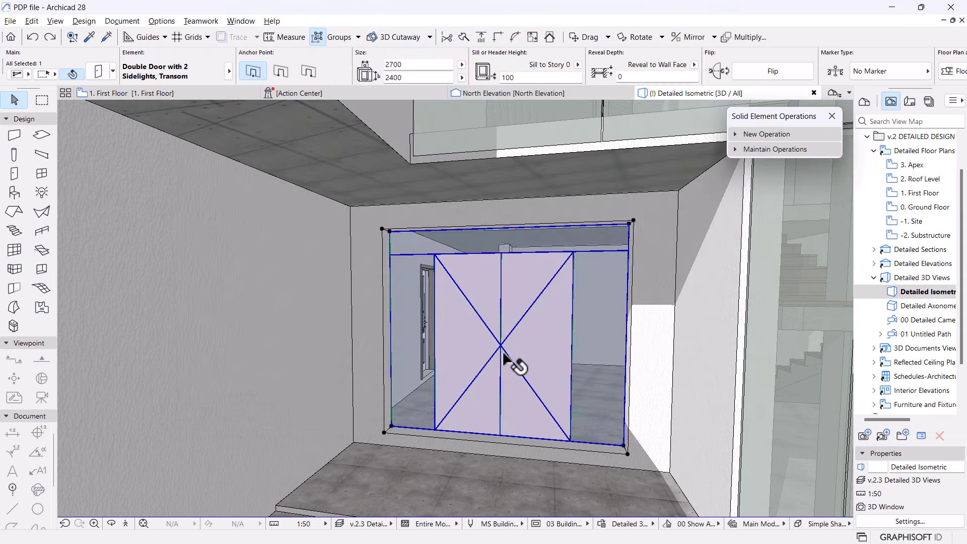
# - Replace the entrance door with Storefront Double Door, Transom 27 from the Storefronts 27 library folder
pyautogui.keyDown('alt'); pyautogui.click(503, 358); pyautogui.keyUp('alt')
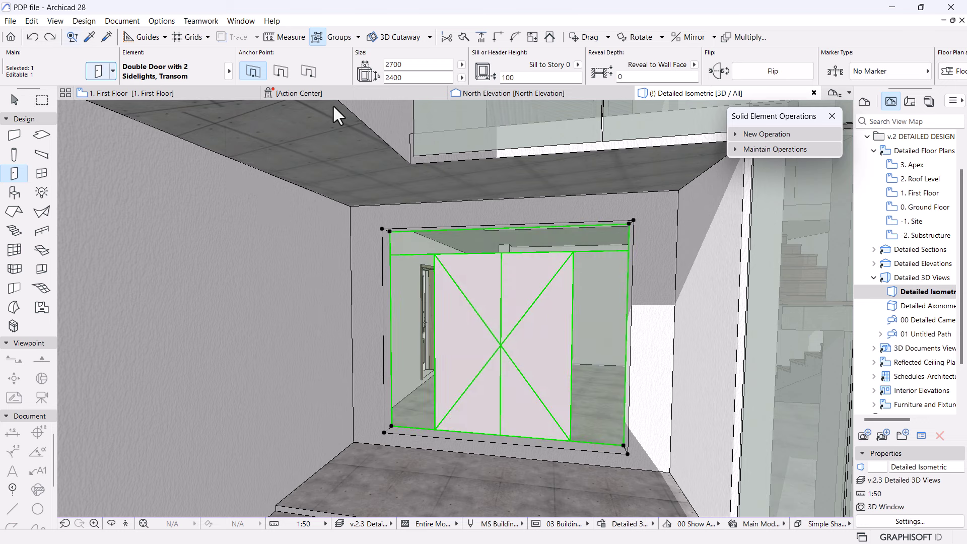
pyautogui.hotkey('ctrl', 't')
pyautogui.scroll(2, 259, 123)
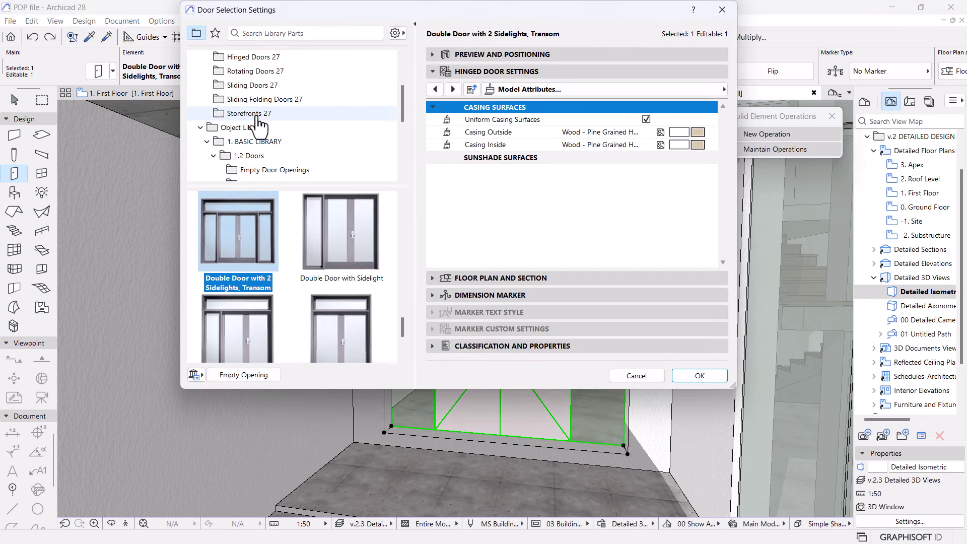
pyautogui.scroll(1, 255, 124)
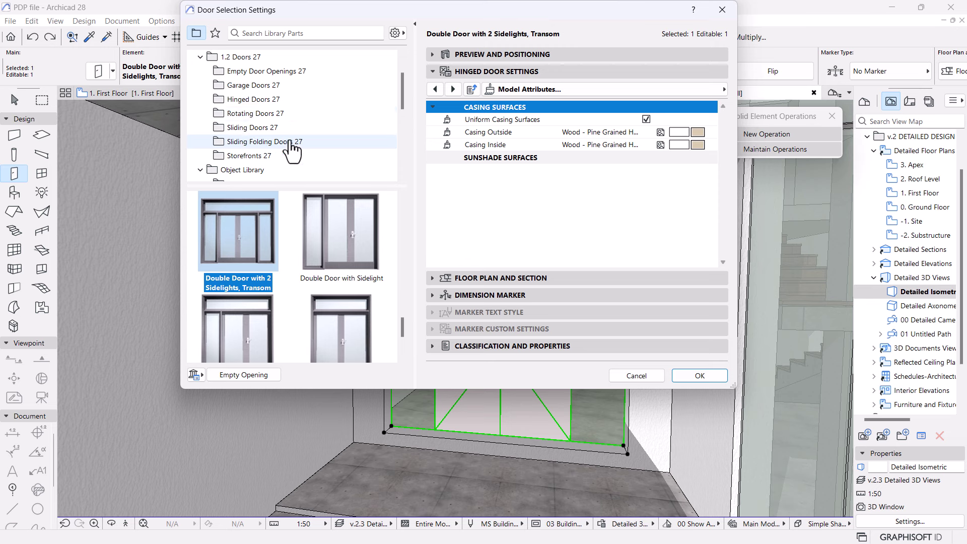
pyautogui.click(248, 155)
pyautogui.scroll(-2, 347, 333)
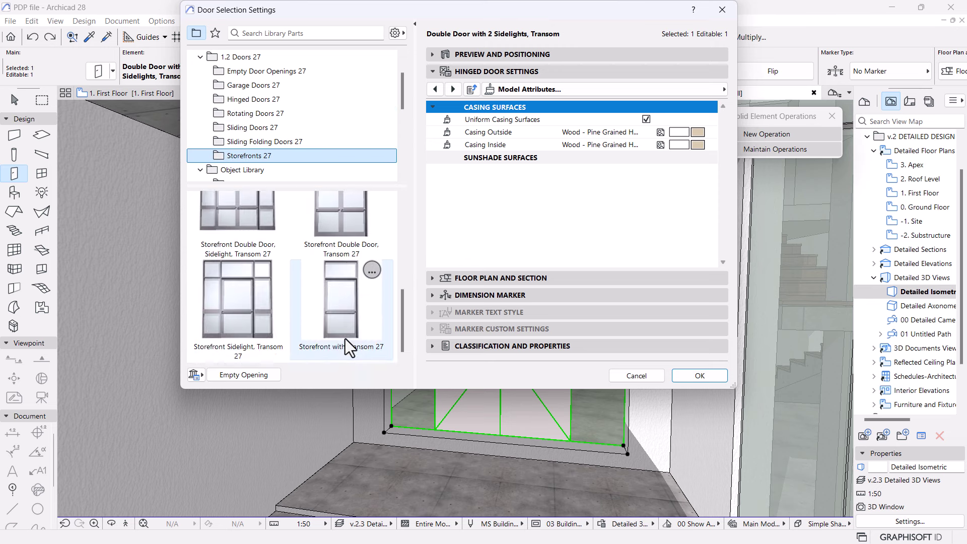
pyautogui.scroll(1, 346, 338)
pyautogui.click(338, 276)
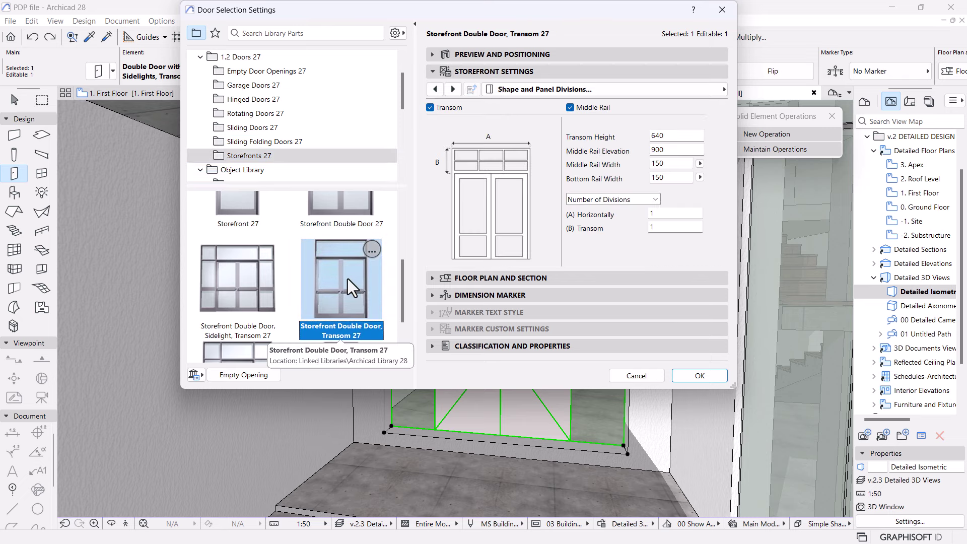
pyautogui.click(687, 375)
# - Examine the replaced entrance door from the front and up close, and clear the selection
pyautogui.scroll(-5, 564, 268)
pyautogui.moveTo(564, 268); pyautogui.dragTo(521, 336, button='middle')
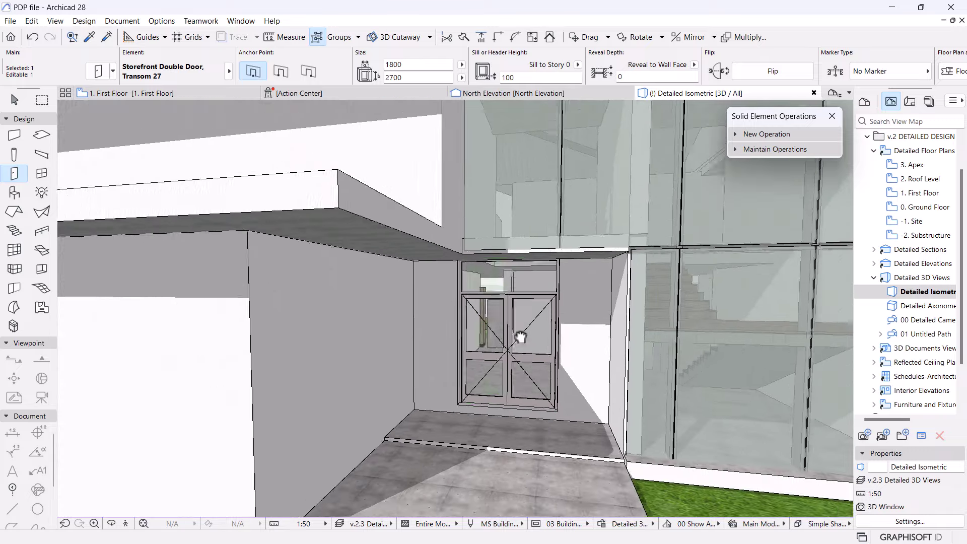
pyautogui.scroll(10, 503, 348)
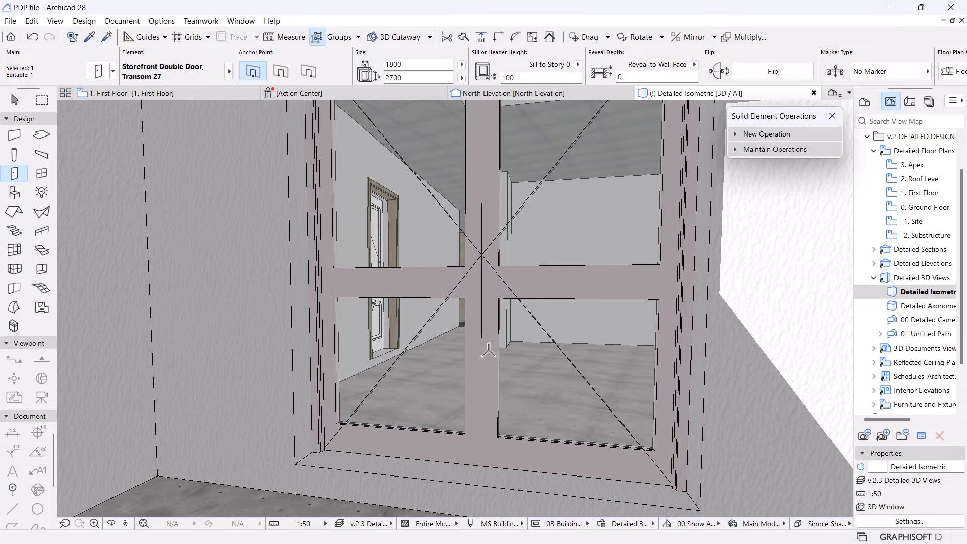
pyautogui.moveTo(658, 363)
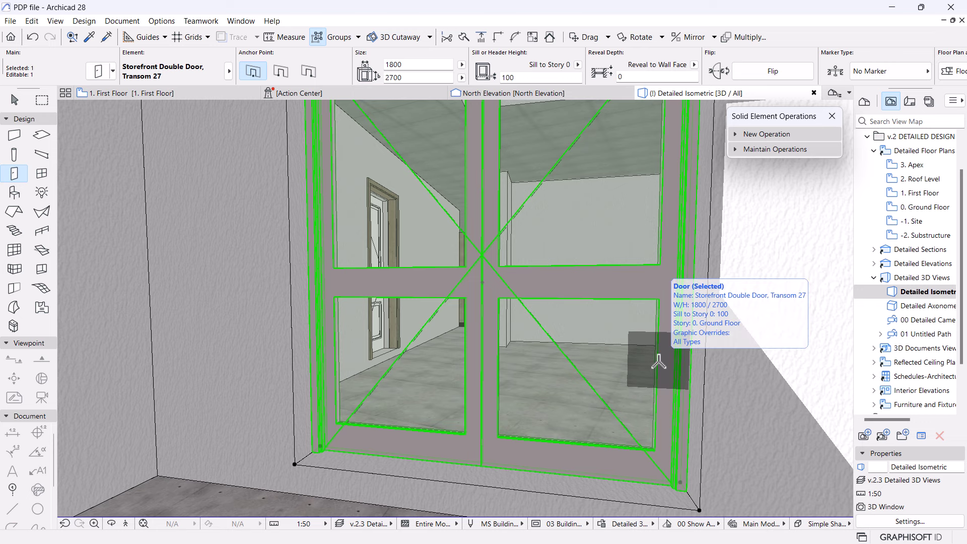
pyautogui.scroll(-5, 541, 352)
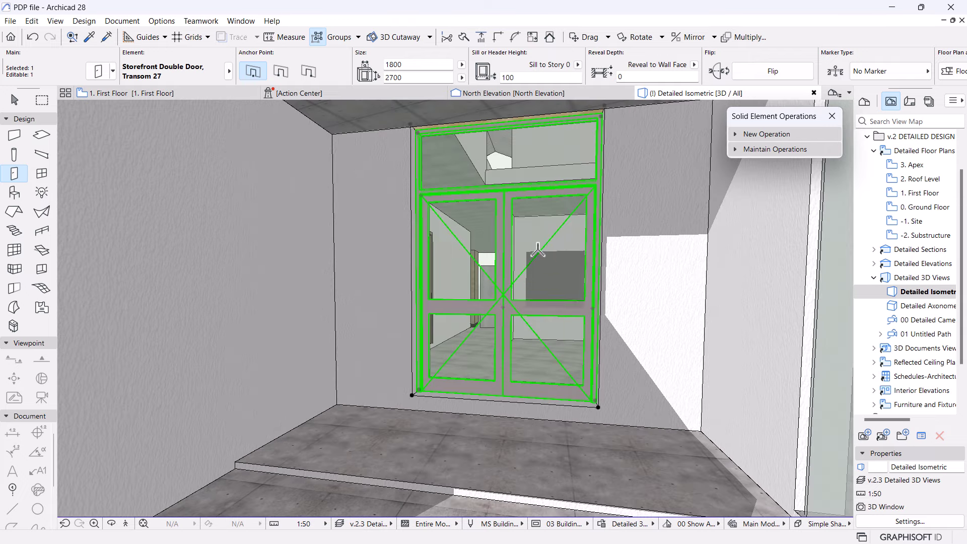
pyautogui.press('Escape')
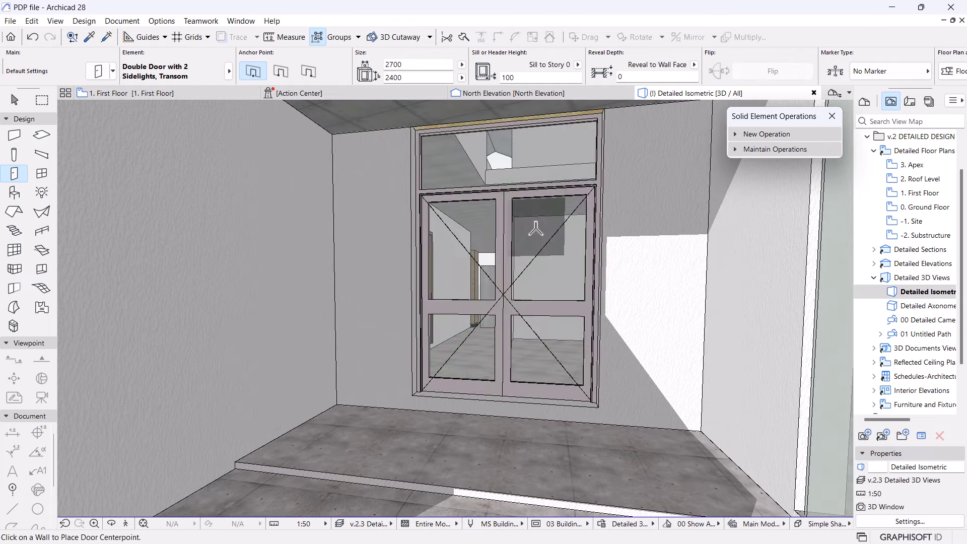
# - Replace the entrance door with Double Door with 2 Sidelights, Transom 27 from the Hinged Doors 27 library folder
pyautogui.press('Escape')
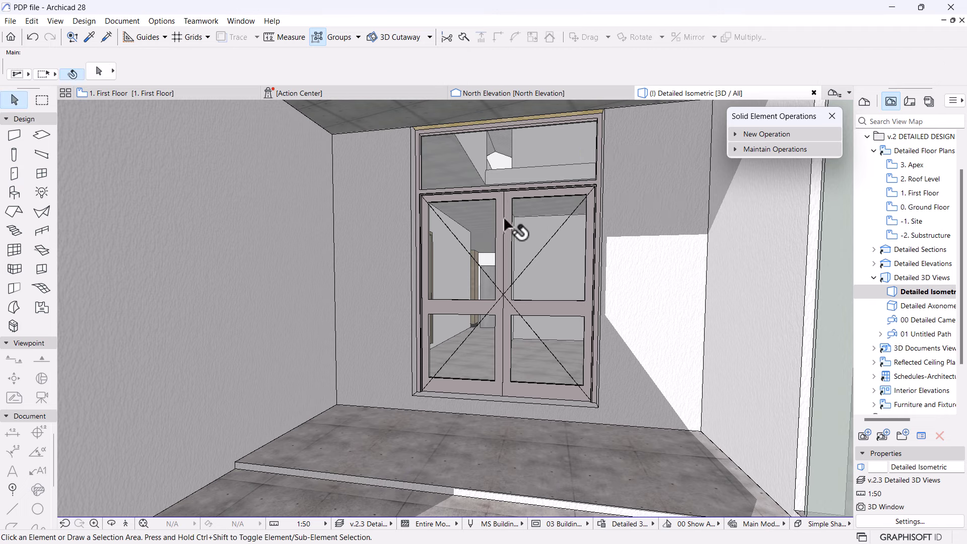
pyautogui.click(503, 216)
pyautogui.hotkey('ctrl', 't')
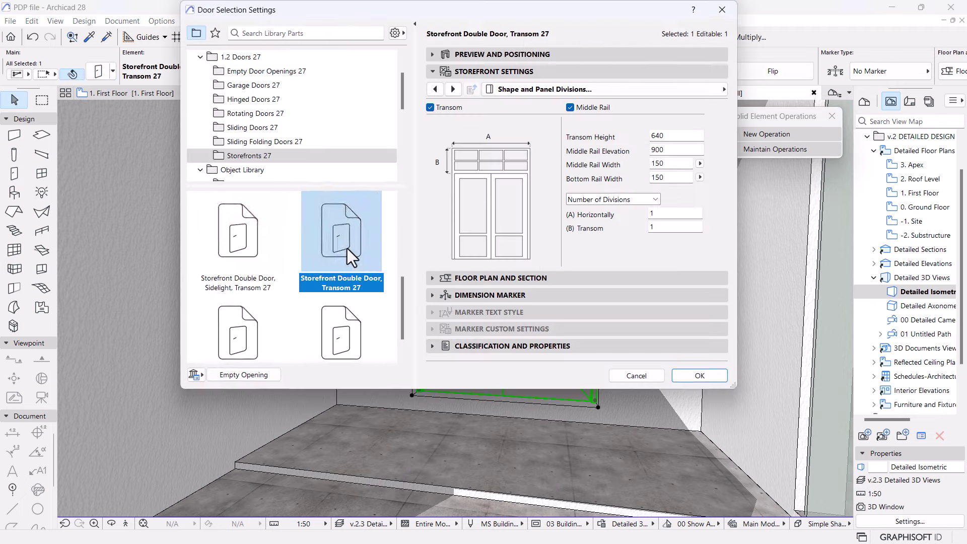
pyautogui.scroll(3, 370, 300)
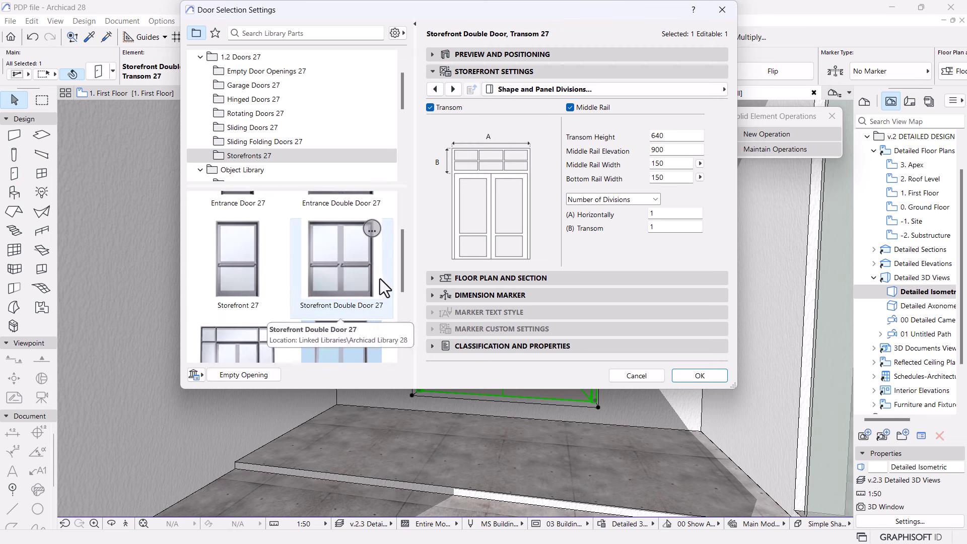
pyautogui.scroll(-2, 379, 279)
pyautogui.click(246, 292)
pyautogui.scroll(-2, 348, 316)
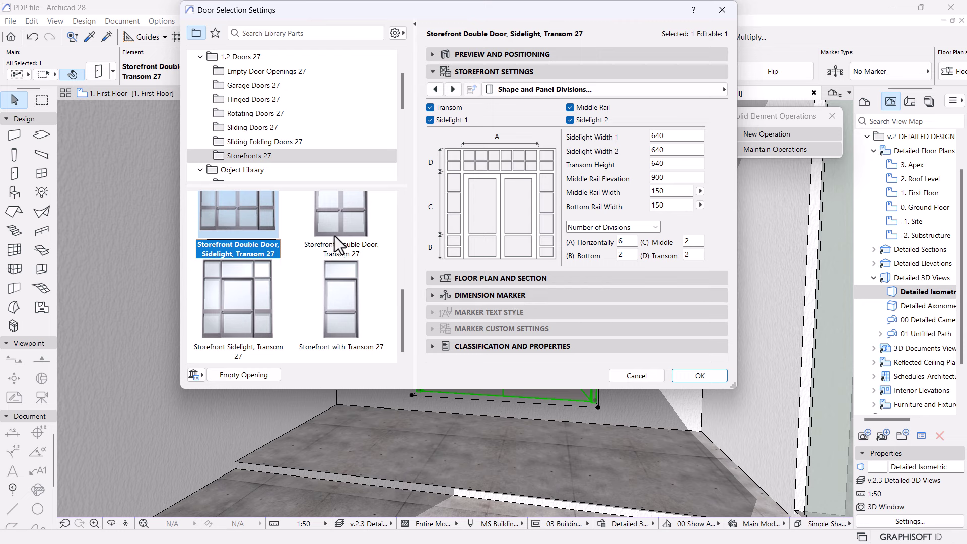
pyautogui.click(252, 100)
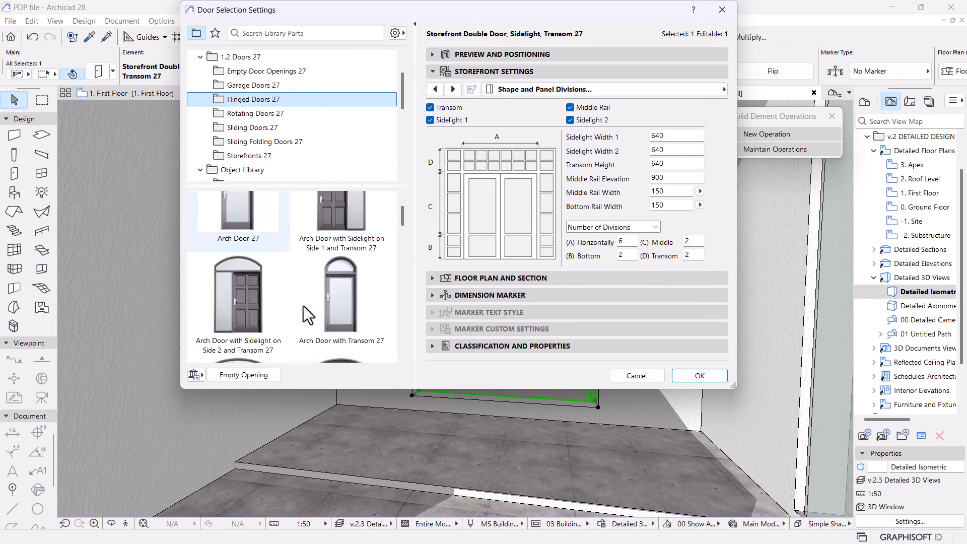
pyautogui.scroll(-8, 305, 307)
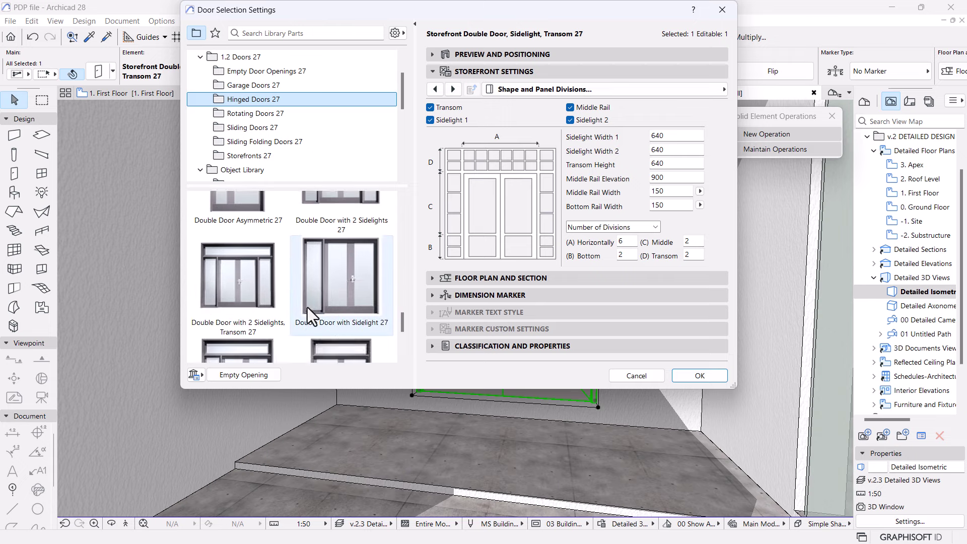
pyautogui.click(225, 281)
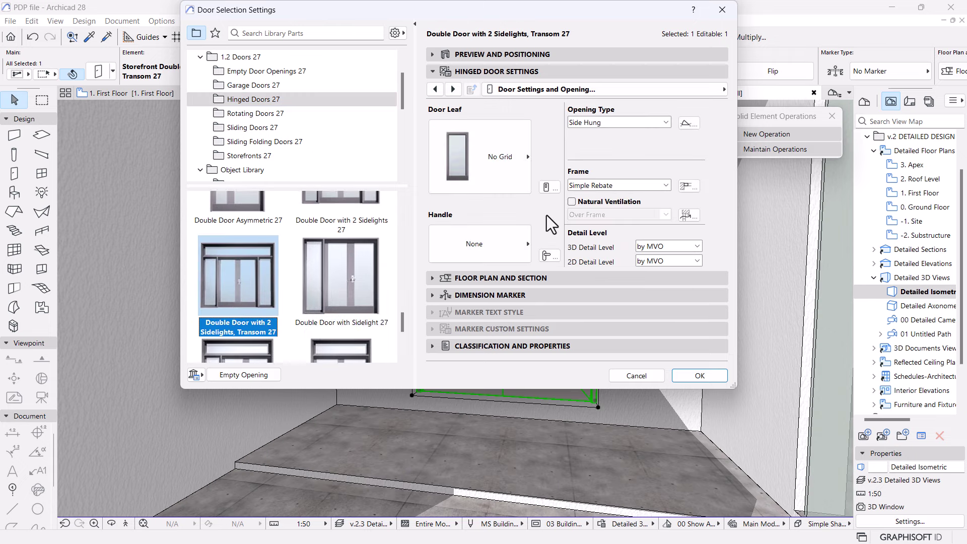
# - Use the No Grid door leaf and set its frame widths to 40
pyautogui.click(513, 162)
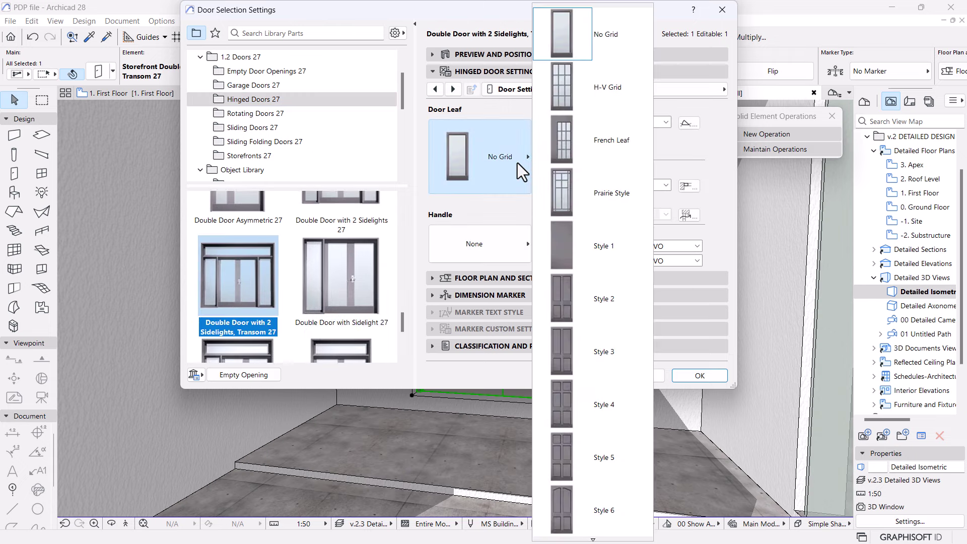
pyautogui.click(619, 34)
pyautogui.click(548, 189)
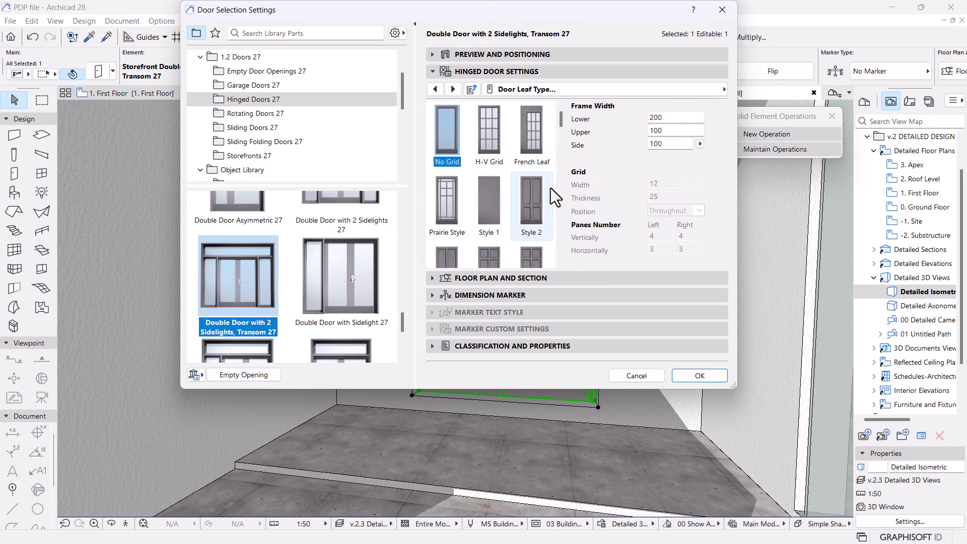
pyautogui.click(670, 118)
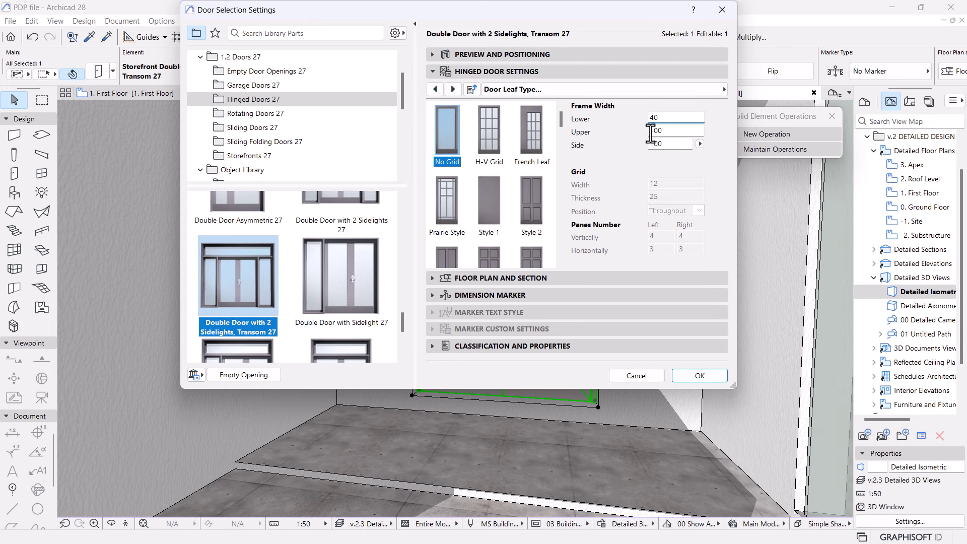
pyautogui.write('4040')
# - Return to the general door and opening settings and fit the door with Fix Handle 2
pyautogui.click(435, 89)
pyautogui.click(435, 89)
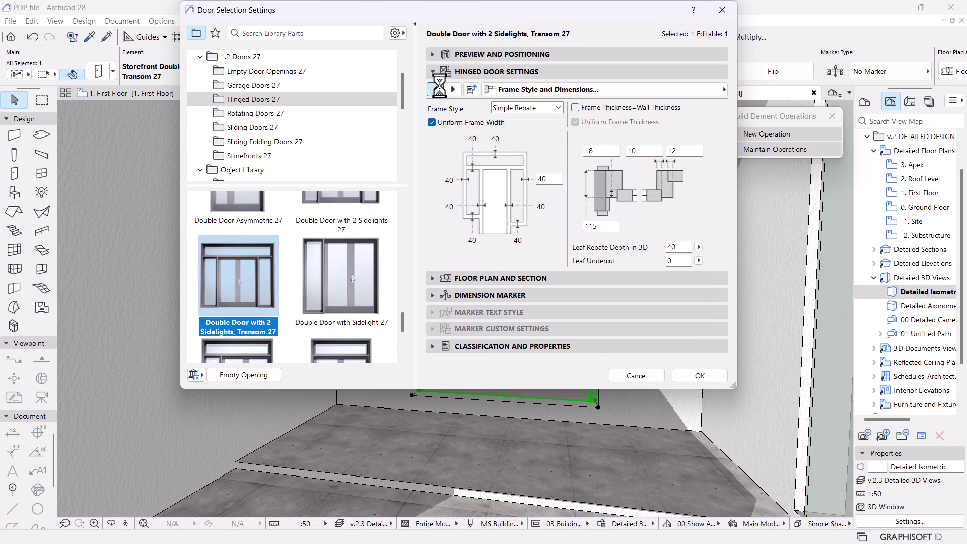
pyautogui.click(435, 89)
pyautogui.click(500, 247)
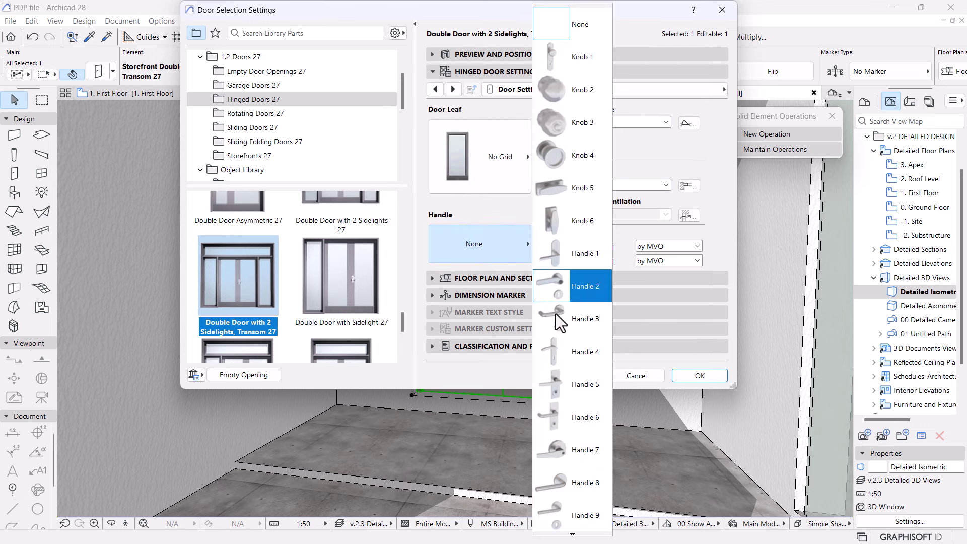
pyautogui.scroll(-5, 563, 449)
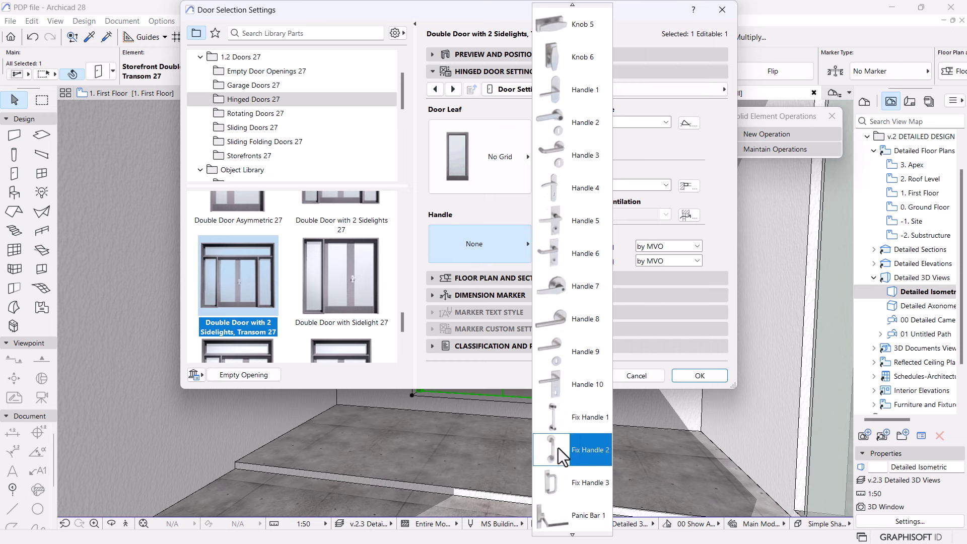
pyautogui.click(558, 448)
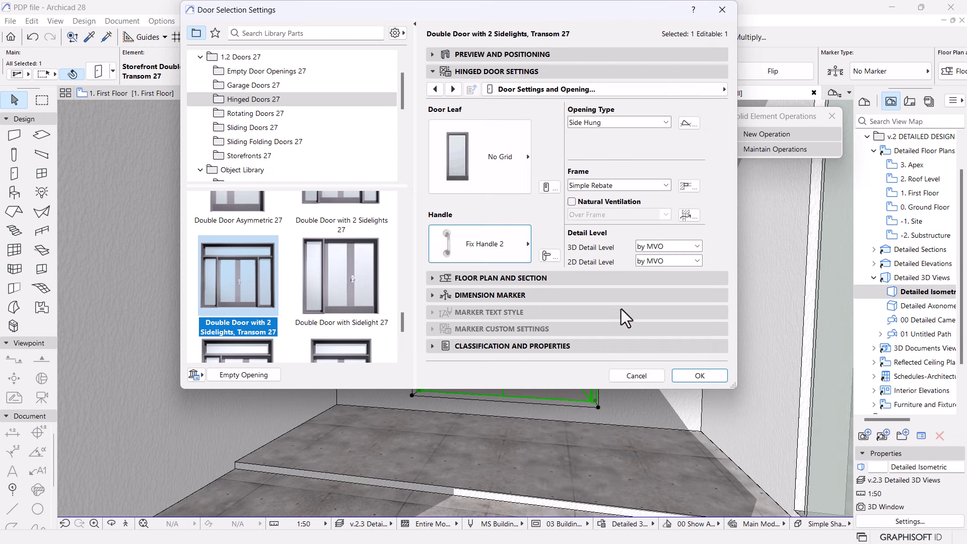
# - Set the door's 3D detail level to Full and its 2D detail level to 1:50, and apply the door settings
pyautogui.click(678, 246)
pyautogui.click(662, 263)
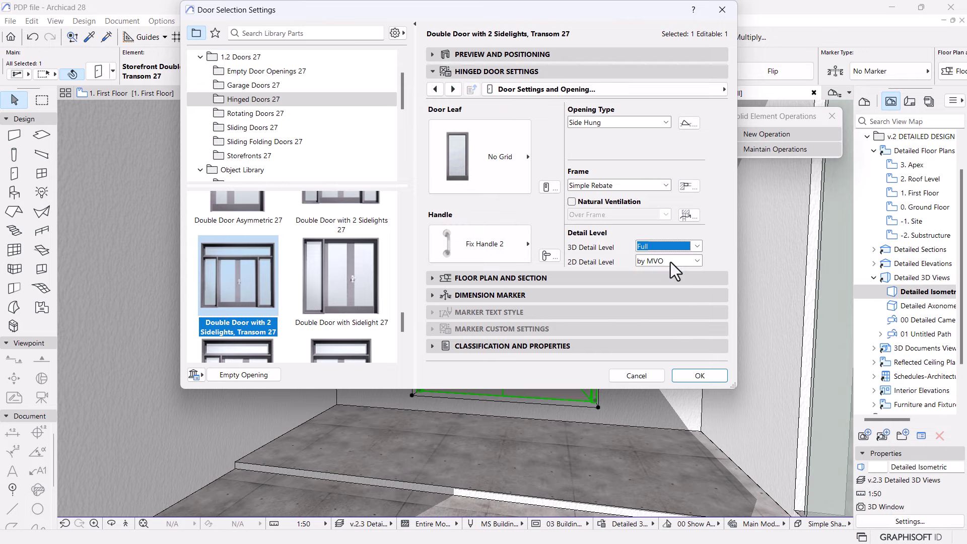
pyautogui.click(669, 262)
pyautogui.click(644, 290)
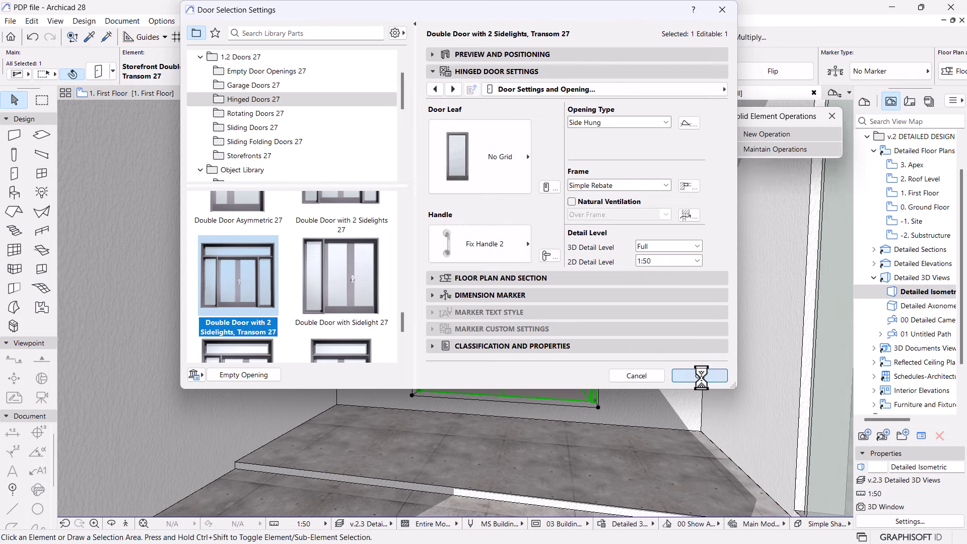
pyautogui.click(700, 375)
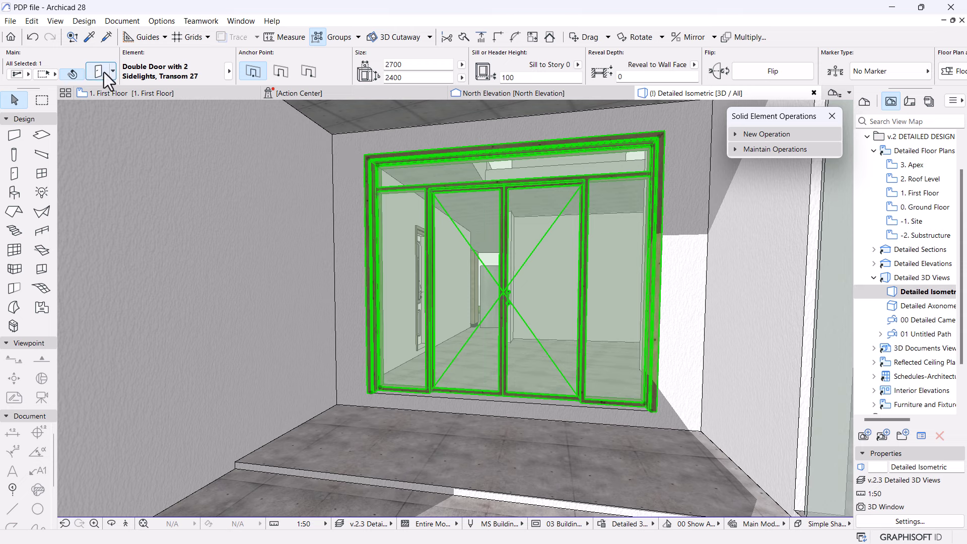
# - Assign the Metal: Aluminum* surface uniformly to the entrance door's frame and leaf in its model attributes
pyautogui.doubleClick(624, 261)
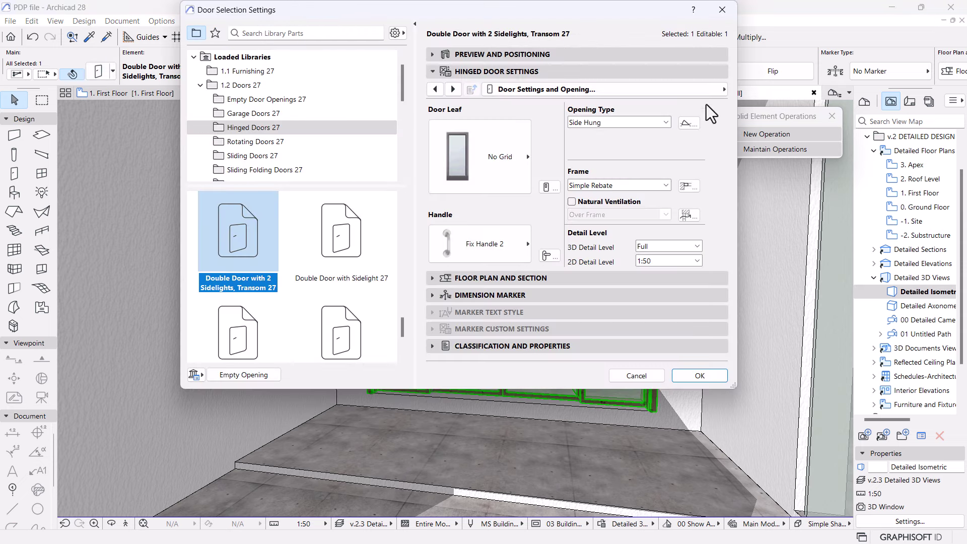
pyautogui.click(712, 91)
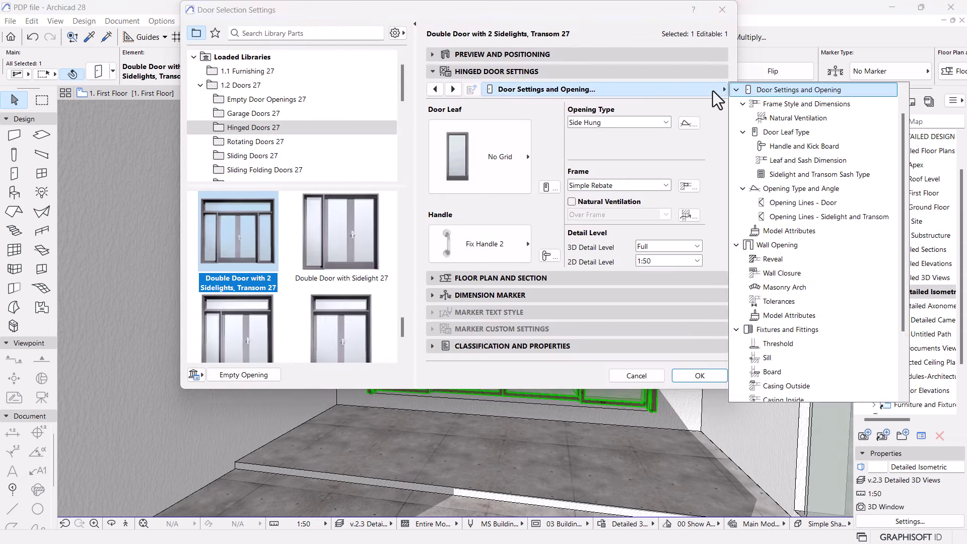
pyautogui.click(779, 233)
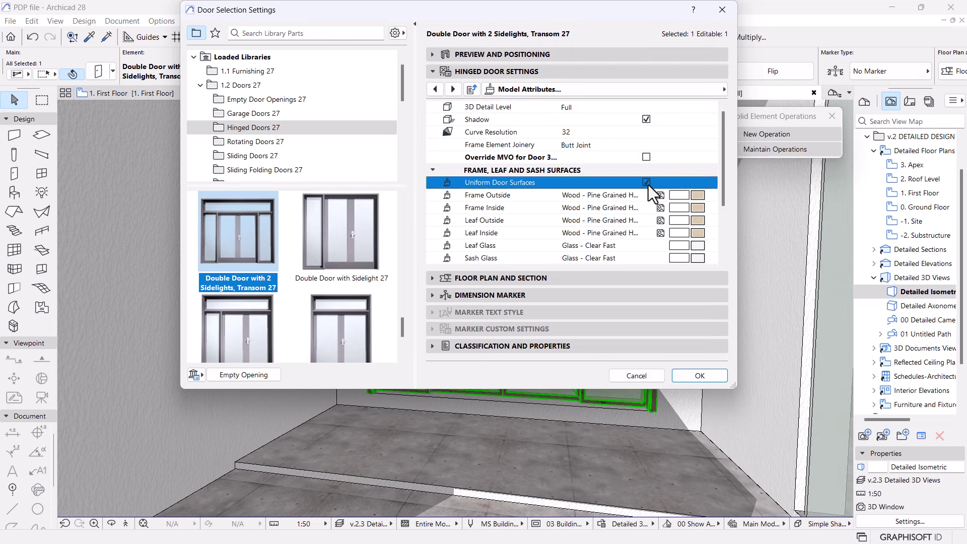
pyautogui.click(690, 195)
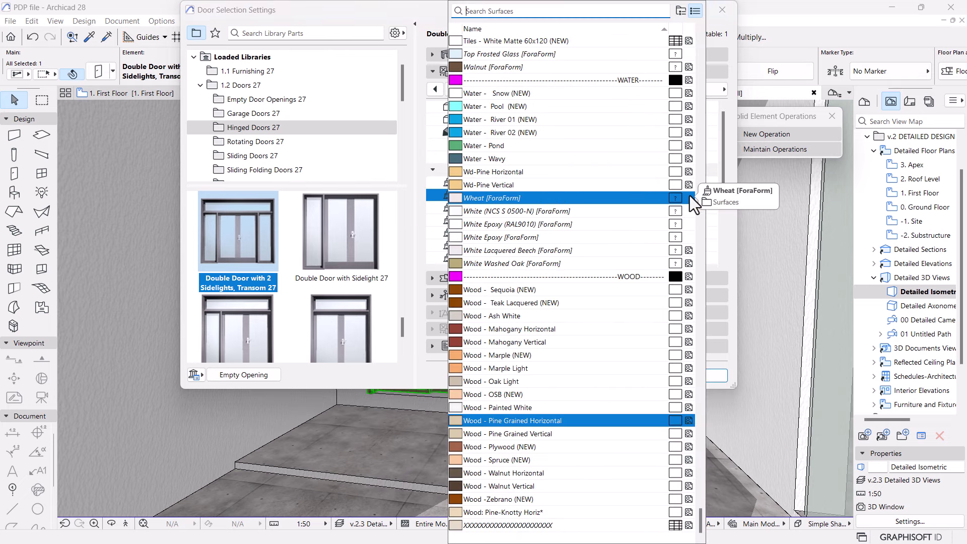
pyautogui.write('met')
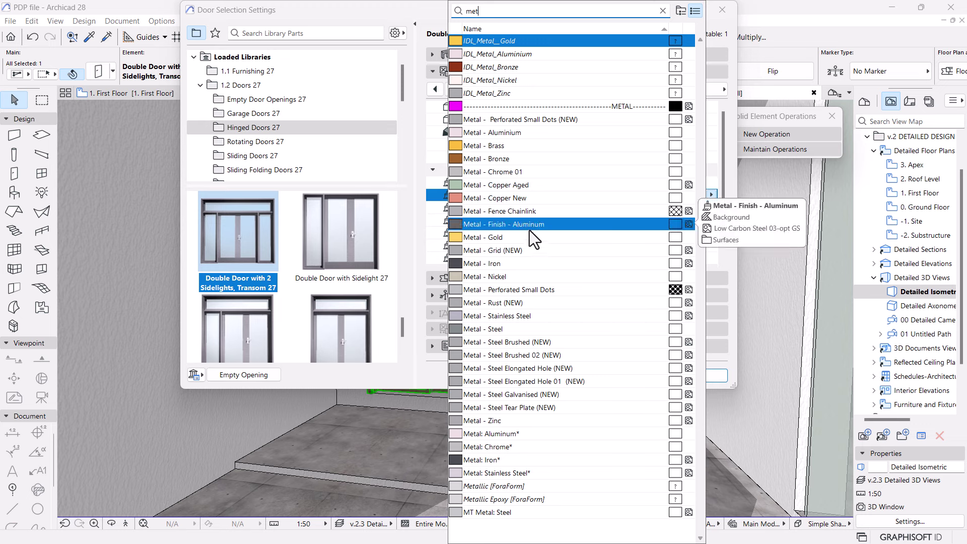
pyautogui.click(479, 437)
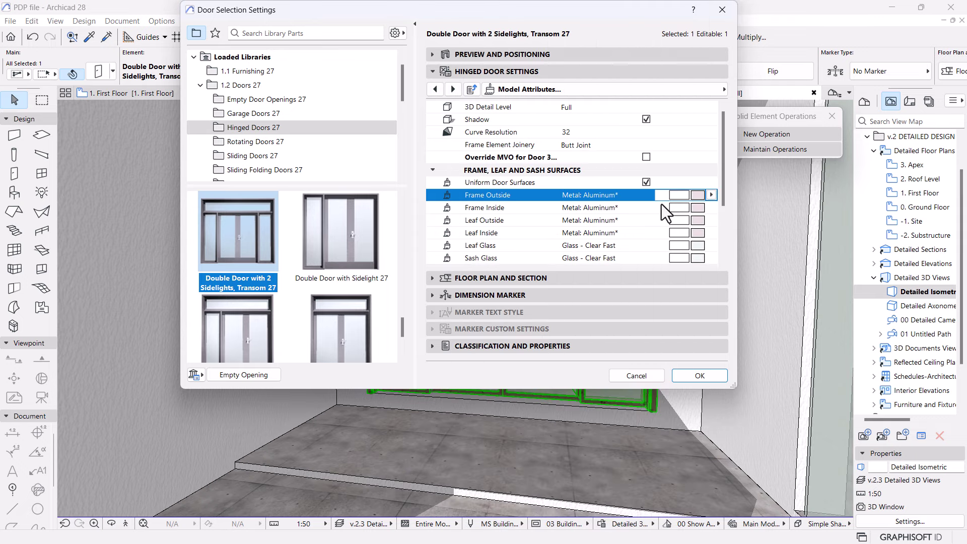
# - Turn off the entrance door's outside and inside casings and apply the settings
pyautogui.click(705, 93)
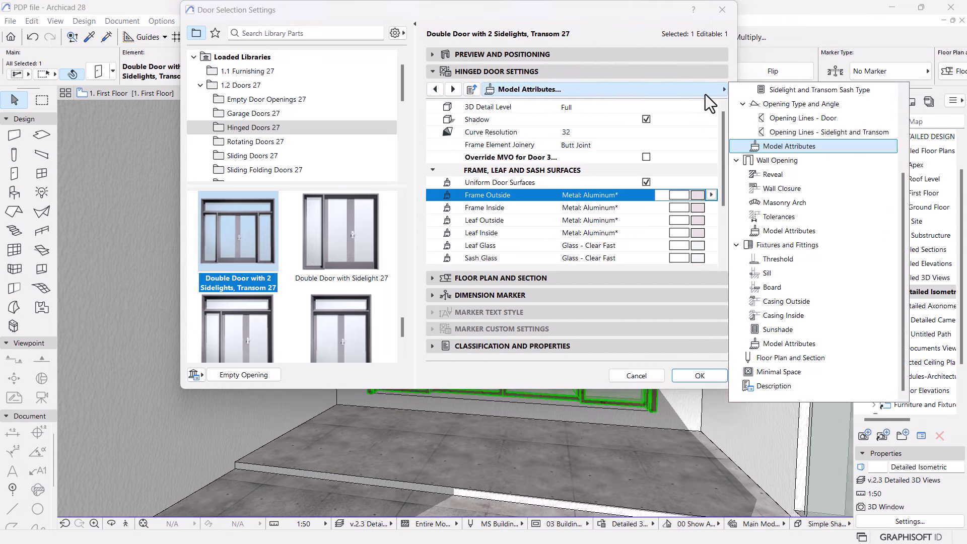
pyautogui.click(775, 301)
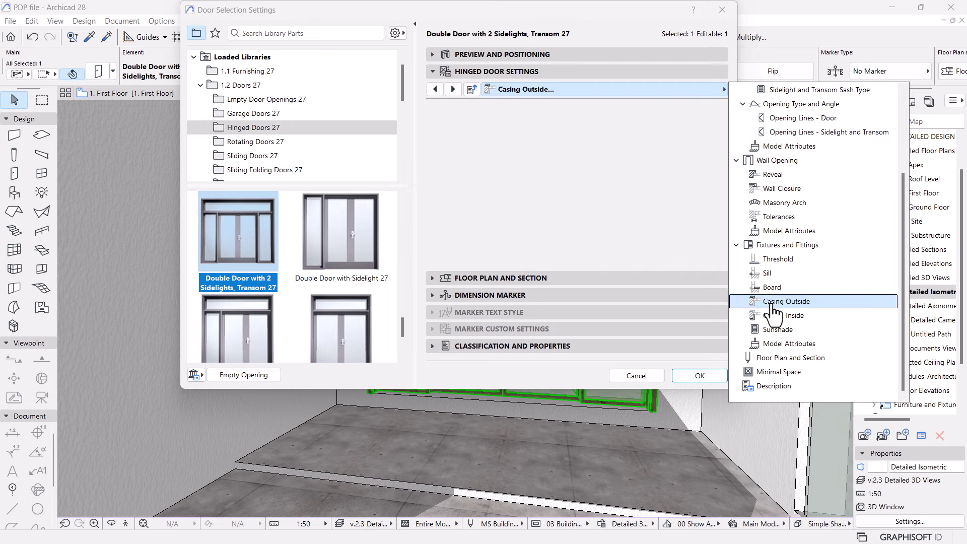
pyautogui.click(429, 108)
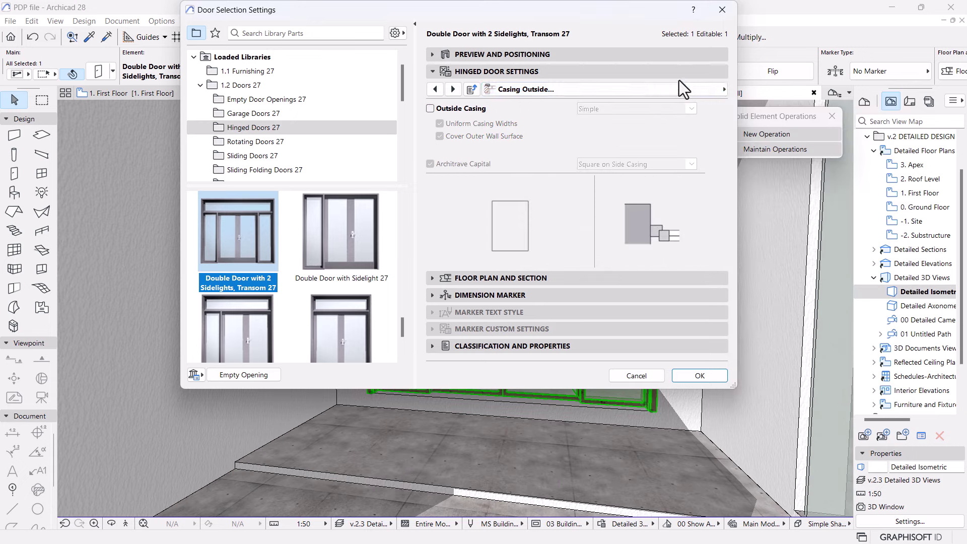
pyautogui.click(670, 89)
pyautogui.click(782, 315)
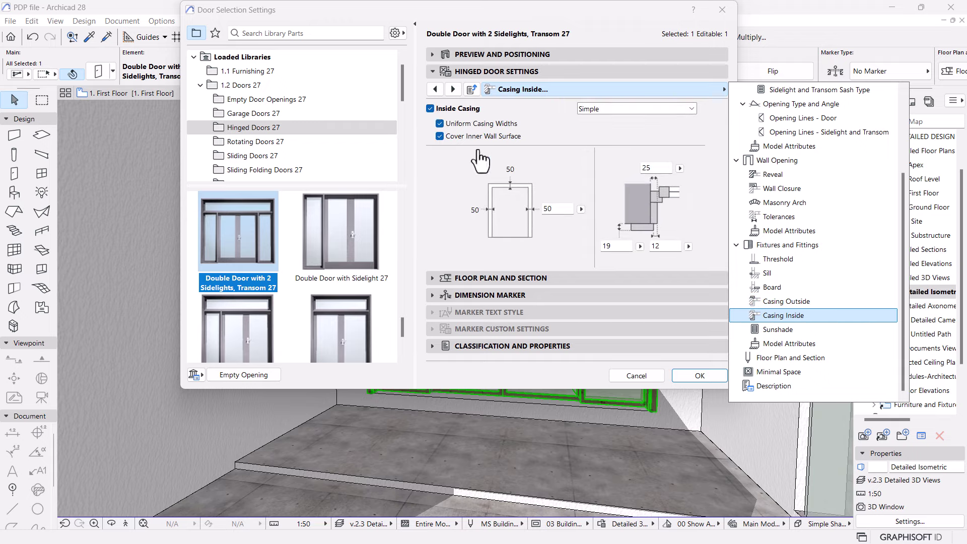
pyautogui.click(429, 108)
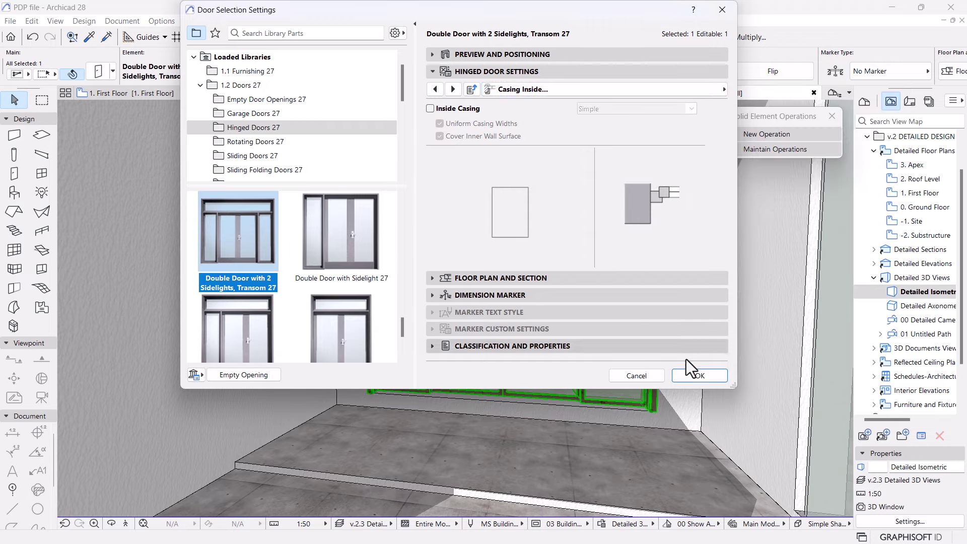
pyautogui.click(704, 377)
# - Try to stretch the entrance door's height from a lower corner to the recess ceiling, and undo the stretch
pyautogui.scroll(-10, 570, 352)
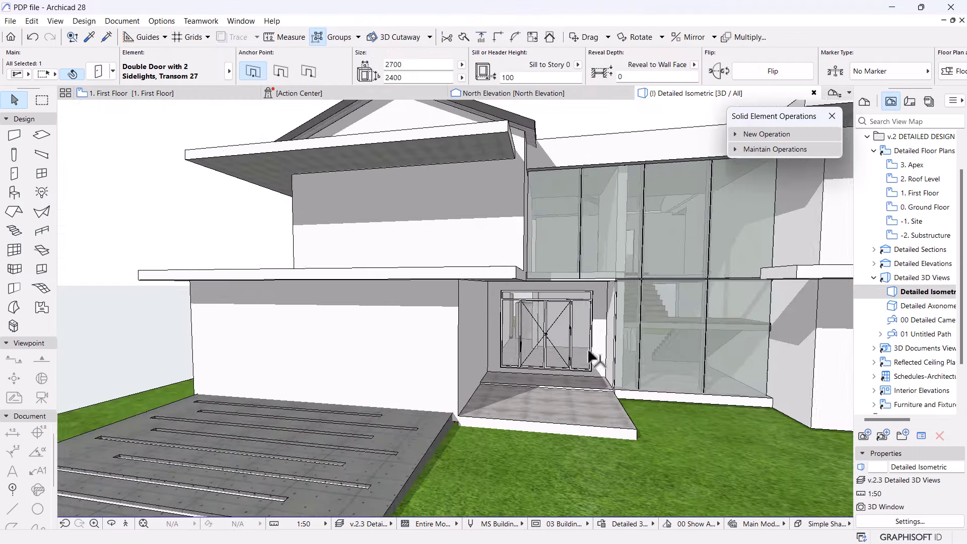
pyautogui.scroll(10, 506, 366)
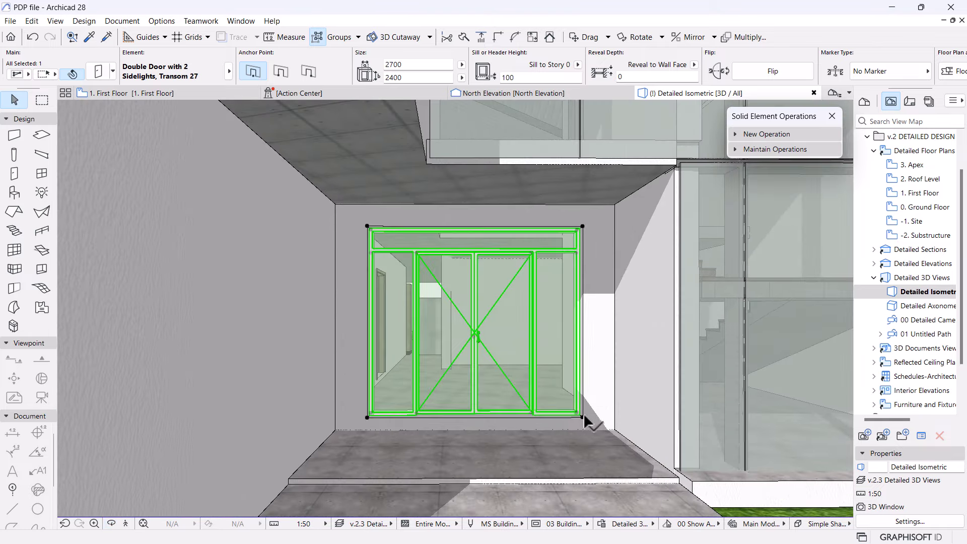
pyautogui.click(582, 417)
pyautogui.click(99, 109)
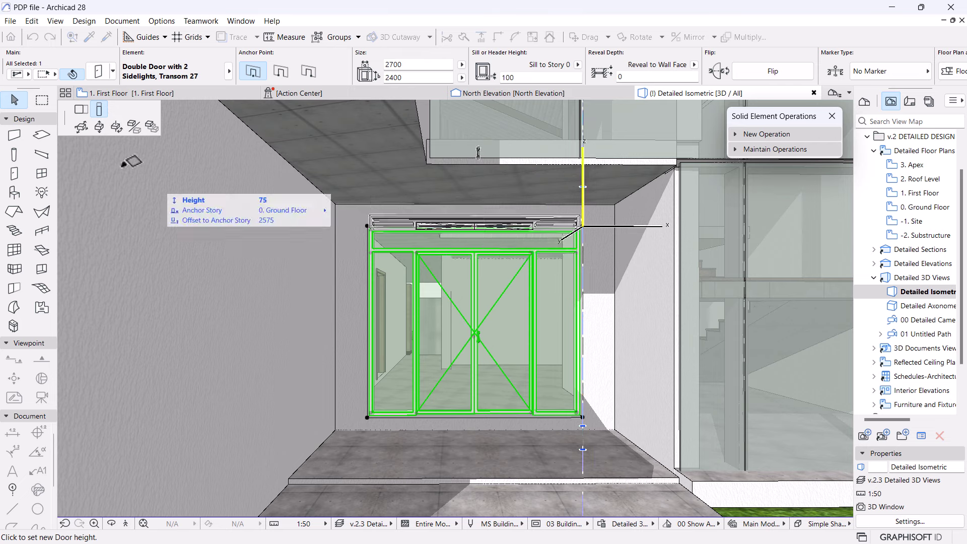
pyautogui.click(619, 203)
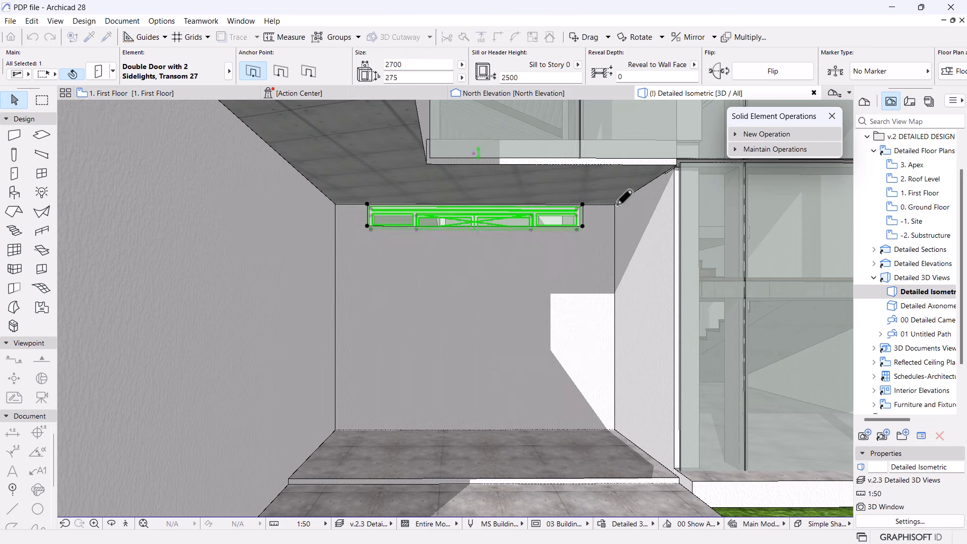
pyautogui.hotkey('ctrl', 'z')
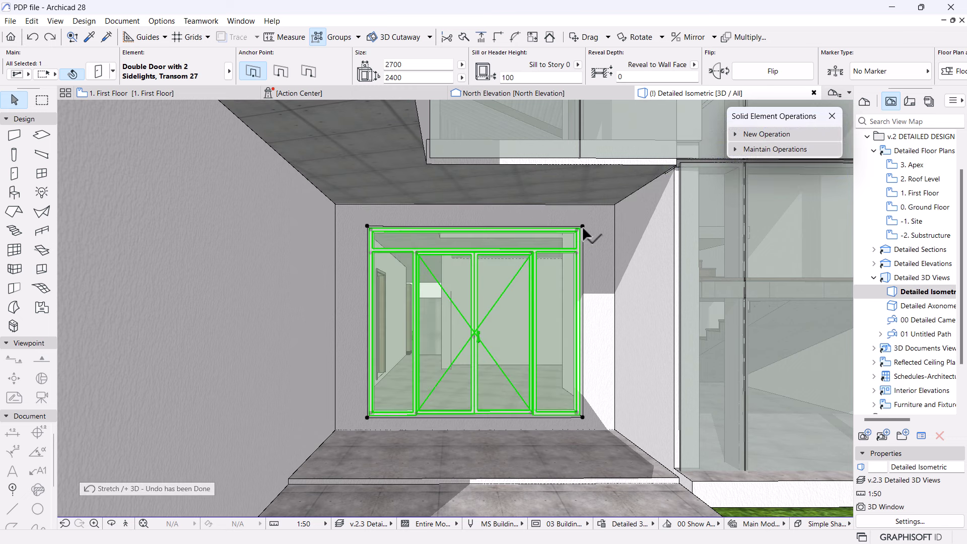
# - Stretch the entrance door's height from its upper corner up to the ceiling of the recess
pyautogui.click(583, 227)
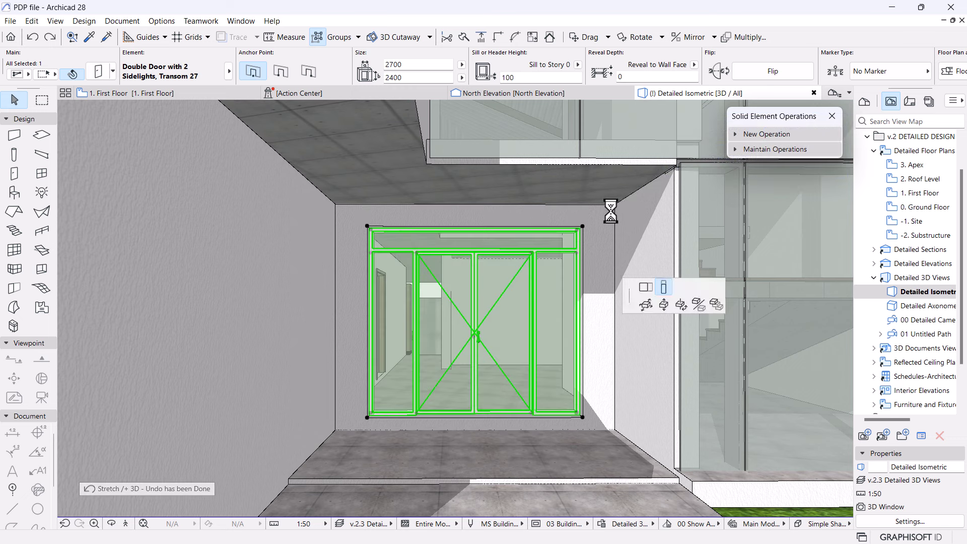
pyautogui.click(624, 201)
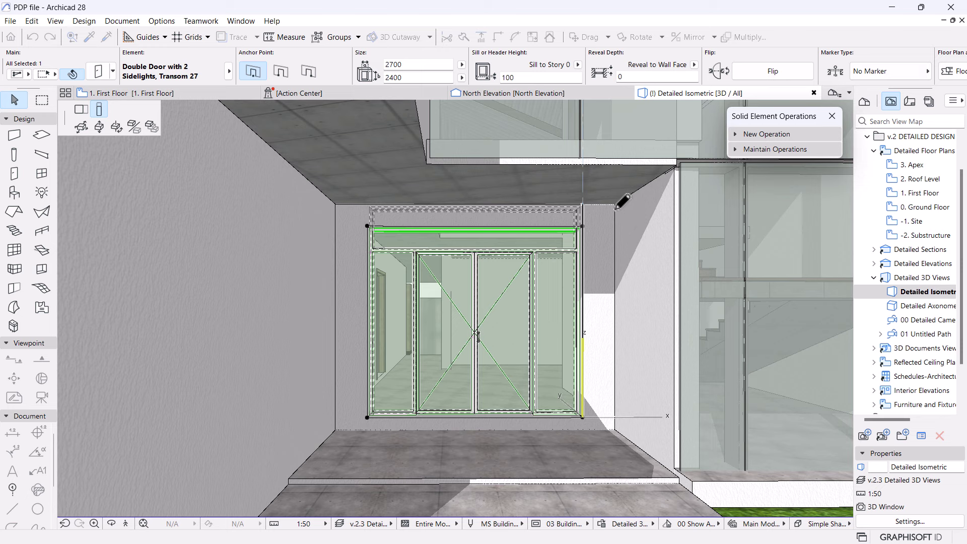
# - Stretch the entrance door's width in both directions to the recess side walls, making it 3500 mm wide
pyautogui.click(583, 425)
pyautogui.click(653, 477)
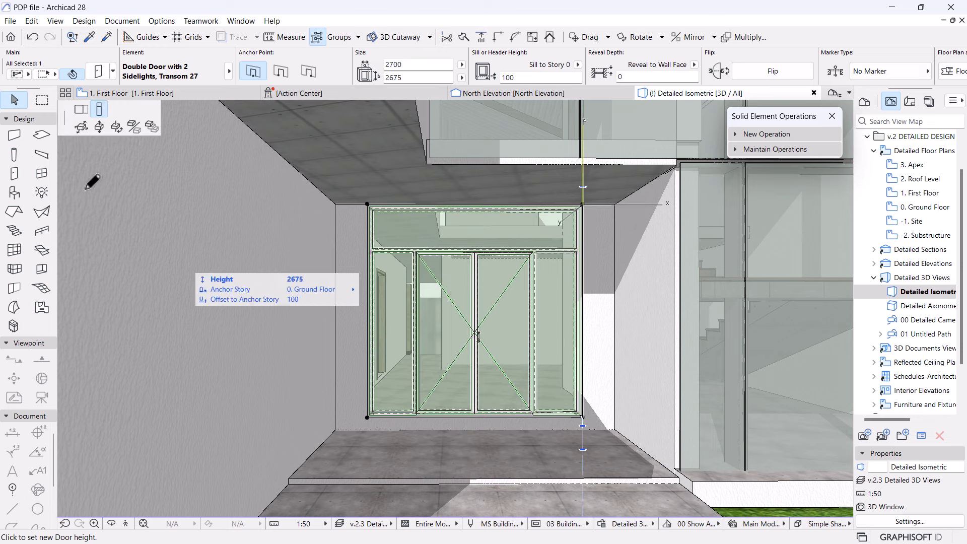
pyautogui.click(75, 112)
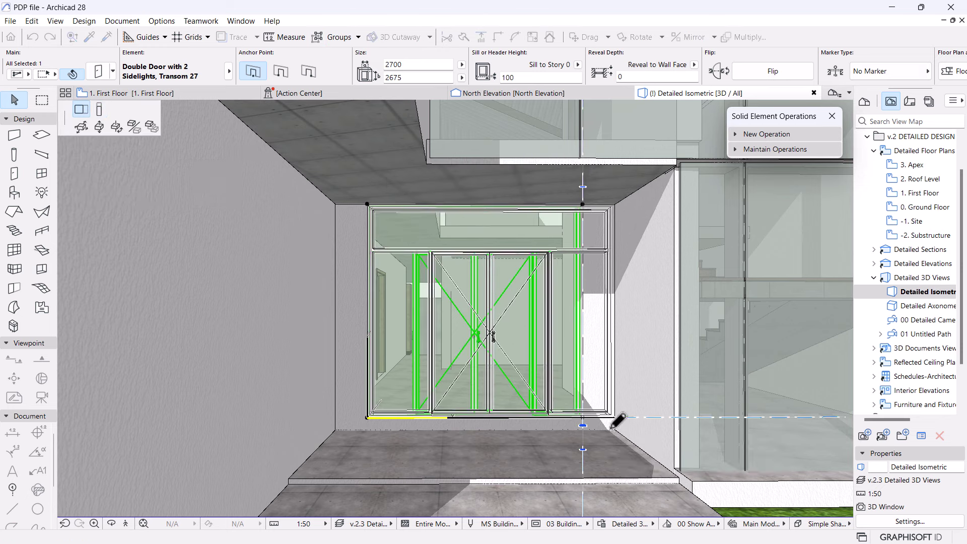
pyautogui.click(354, 415)
pyautogui.click(366, 423)
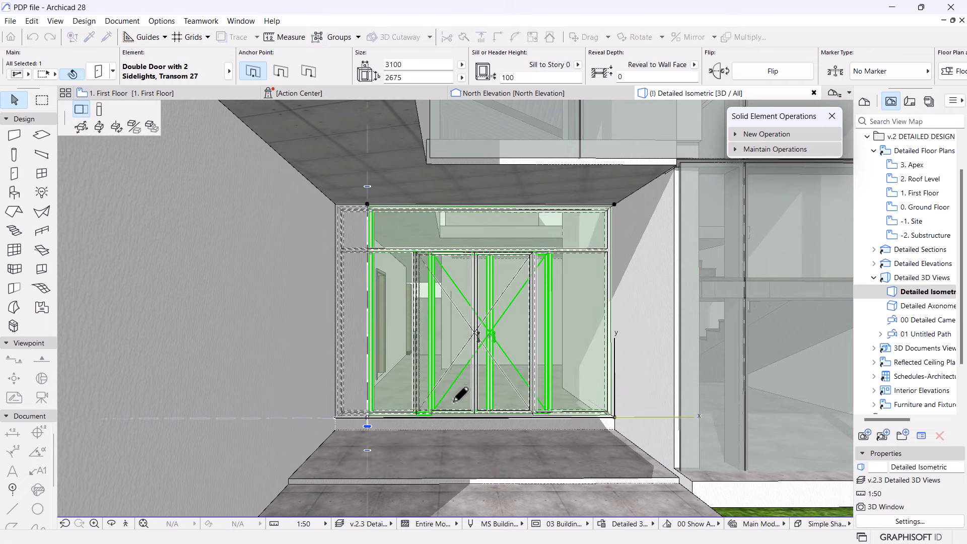
pyautogui.click(455, 398)
# - Set the entrance door's sill height to 0
pyautogui.scroll(-6, 455, 397)
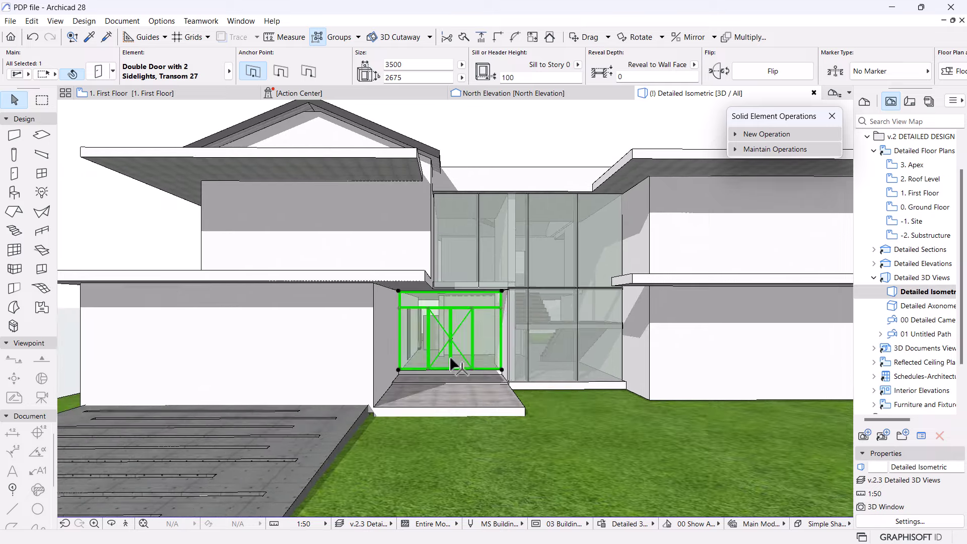
pyautogui.scroll(2, 476, 322)
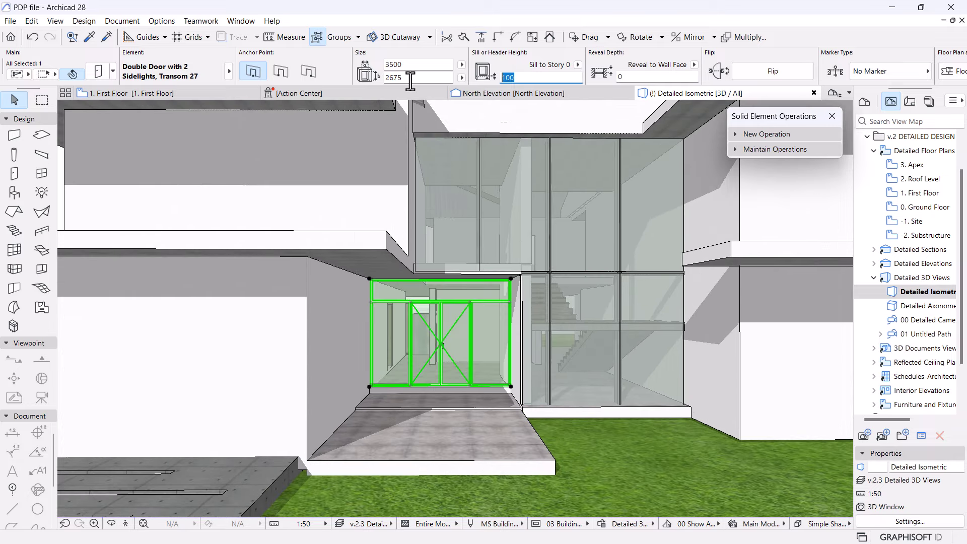
pyautogui.press('Return')
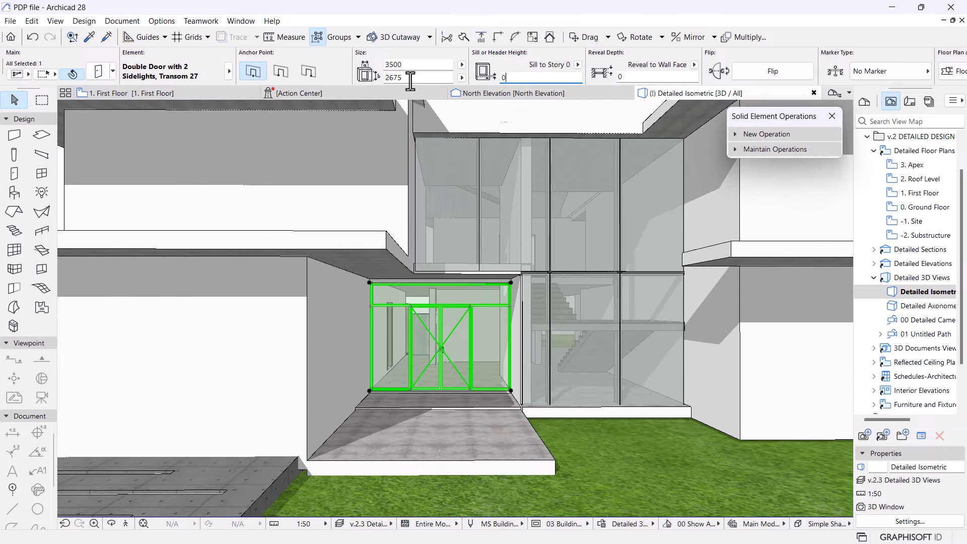
# - Stretch the entrance door vertically from its upper corner to the recess ceiling, for a height of 2775 mm
pyautogui.click(511, 283)
pyautogui.scroll(3, 511, 285)
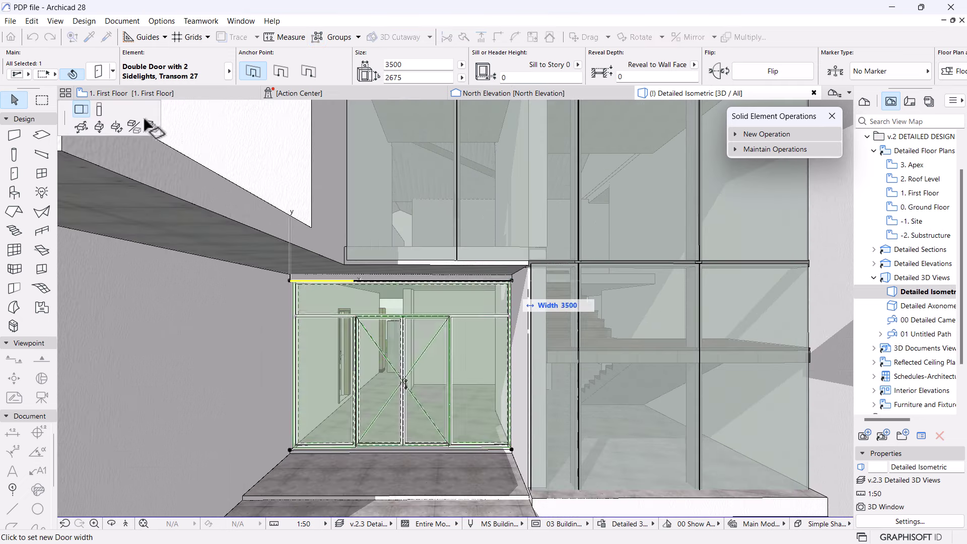
pyautogui.click(100, 110)
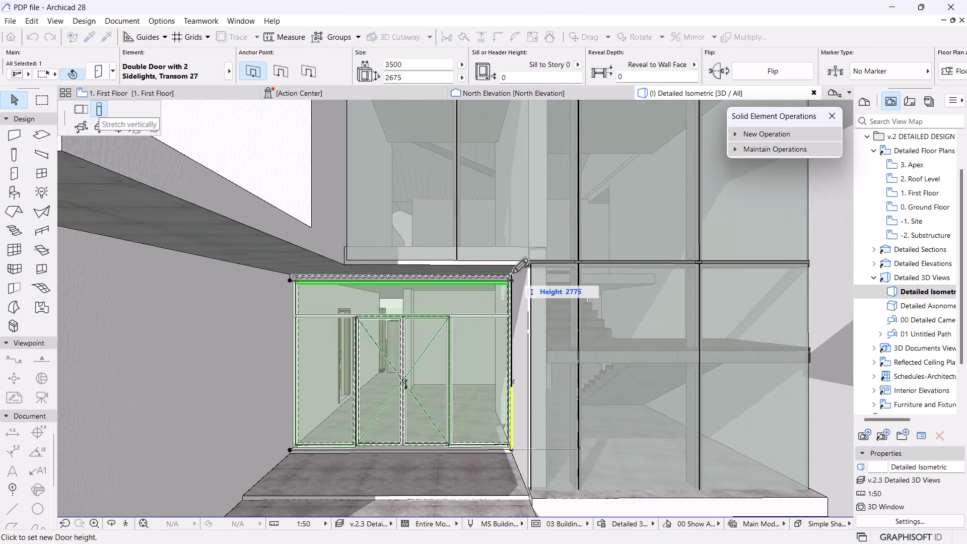
pyautogui.press('Escape')
pyautogui.press('Escape')
# - Examine the front facade and the fitted entrance door from several distances and angles
pyautogui.scroll(-6, 438, 348)
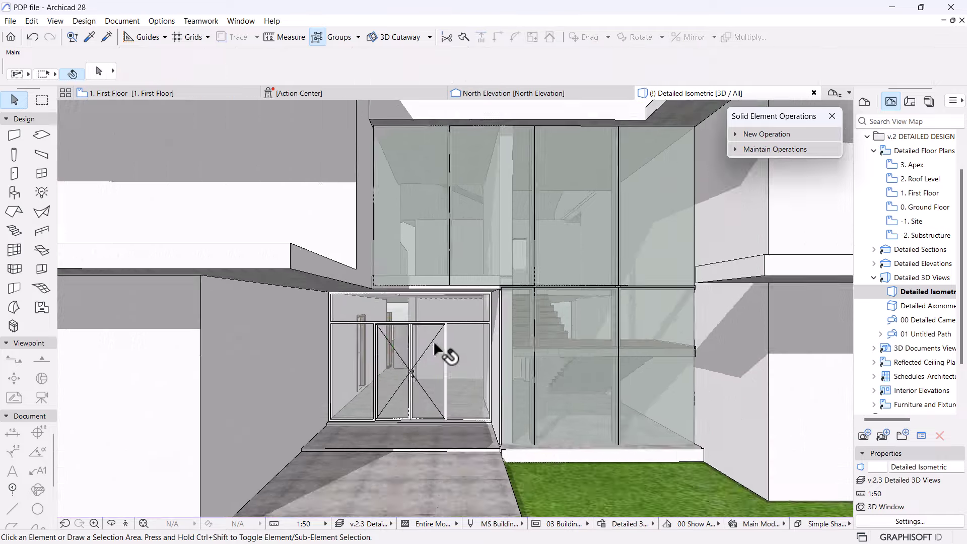
pyautogui.press('o')
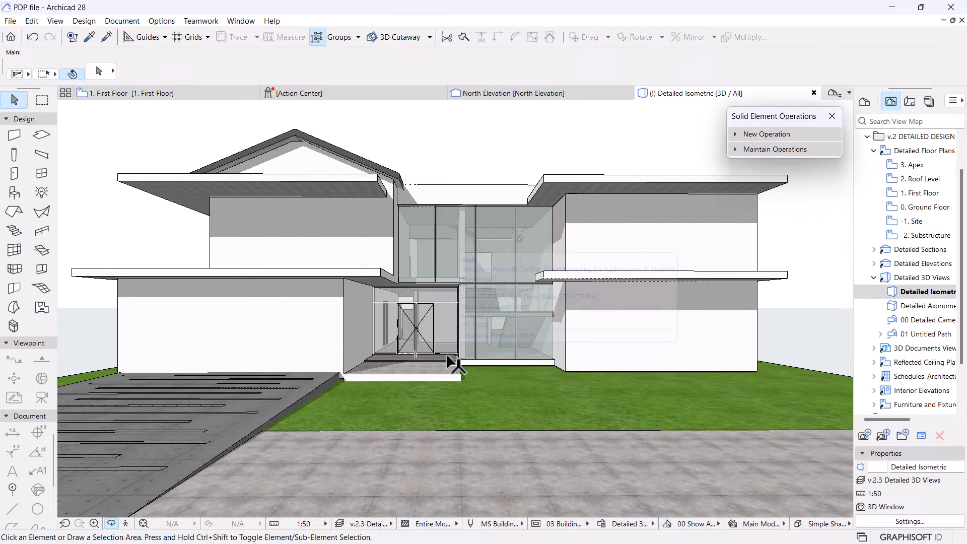
pyautogui.scroll(-3, 448, 356)
pyautogui.moveTo(524, 399); pyautogui.dragTo(477, 220)
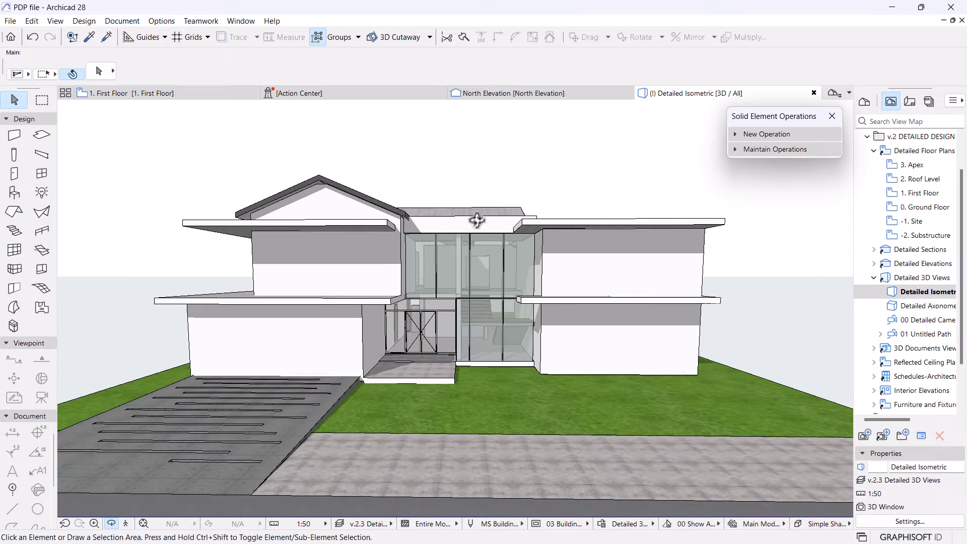
pyautogui.scroll(5, 453, 282)
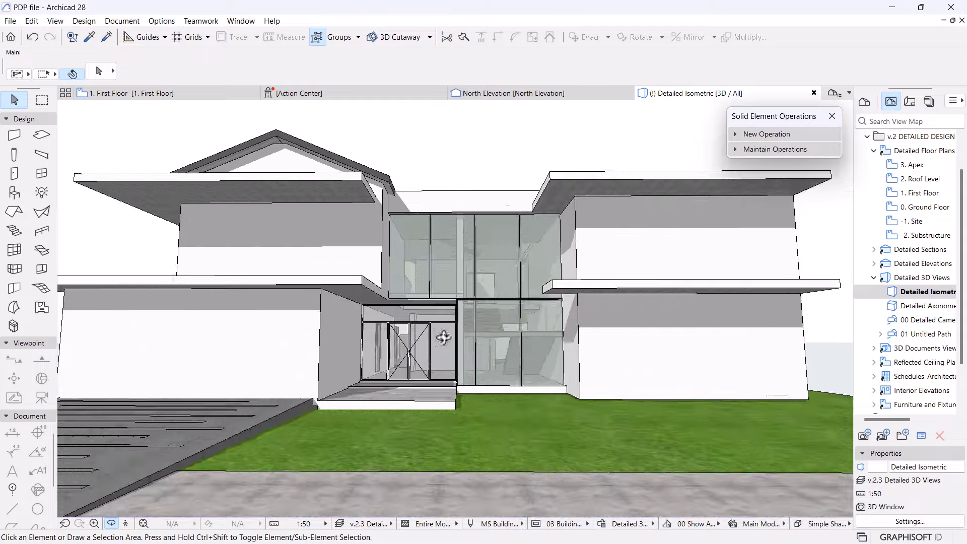
pyautogui.scroll(-3, 428, 354)
pyautogui.moveTo(435, 395); pyautogui.dragTo(509, 392)
# - Override the top surface of the two entrance slabs with Tiles - White Matte 60x60 (NEW)
pyautogui.scroll(5, 508, 392)
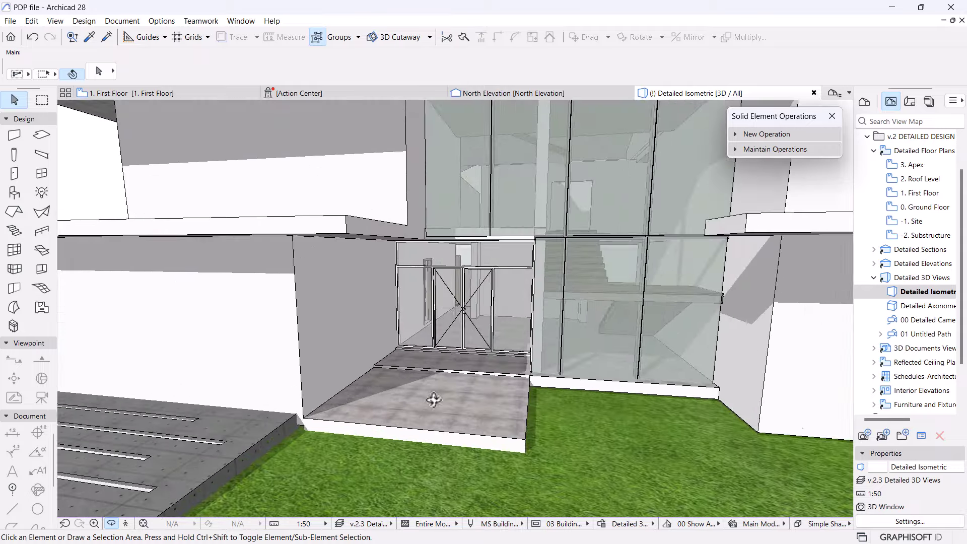
pyautogui.click(426, 408)
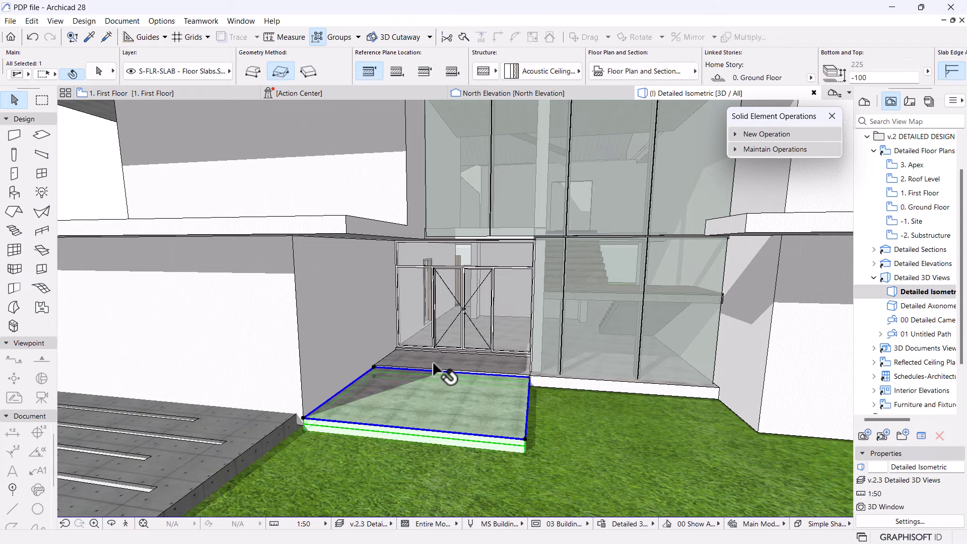
pyautogui.keyDown('shift'); pyautogui.click(442, 370); pyautogui.keyUp('shift')
pyautogui.hotkey('ctrl', 't')
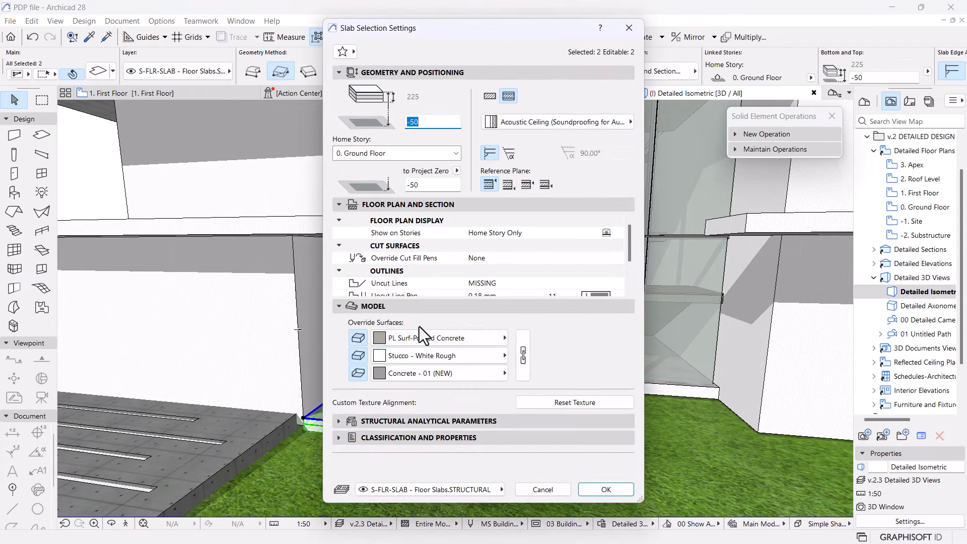
pyautogui.click(424, 334)
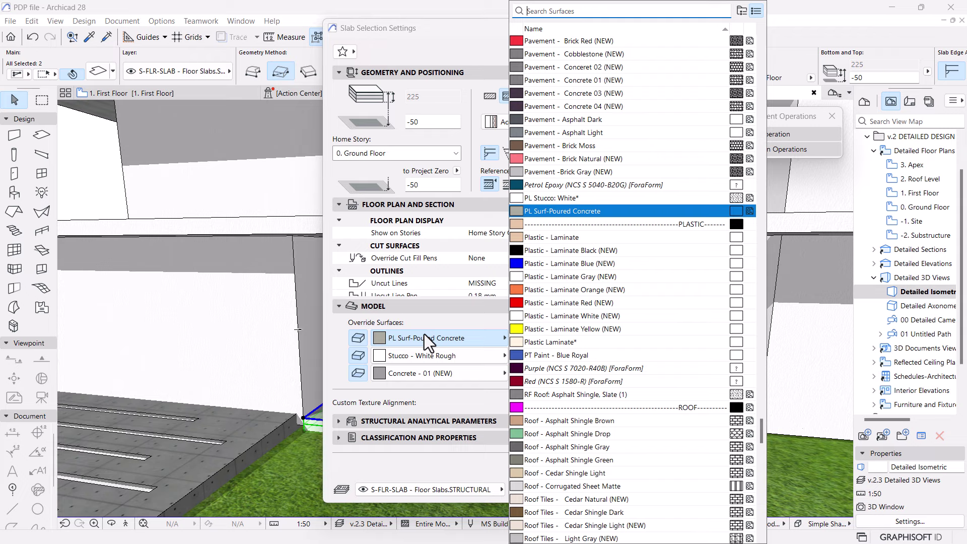
pyautogui.write('tile')
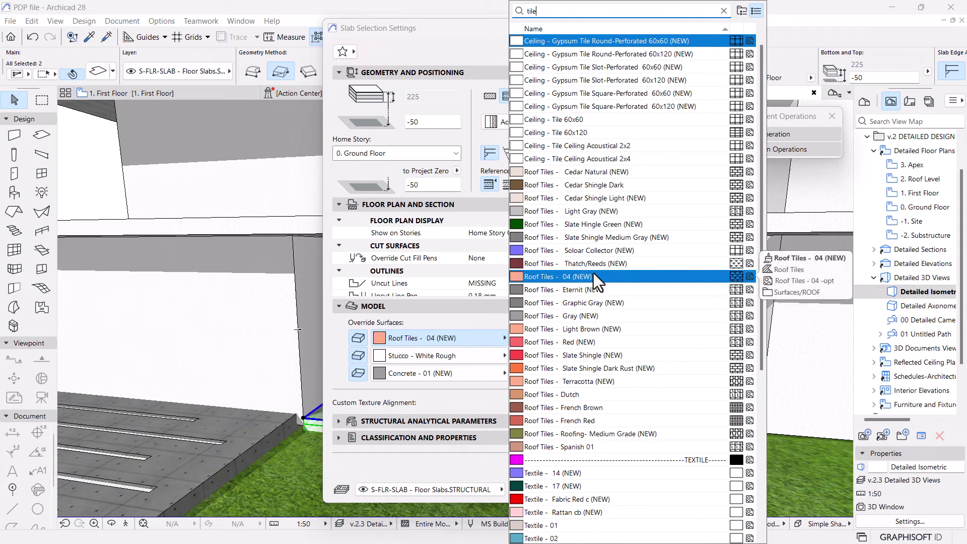
pyautogui.scroll(-6, 614, 348)
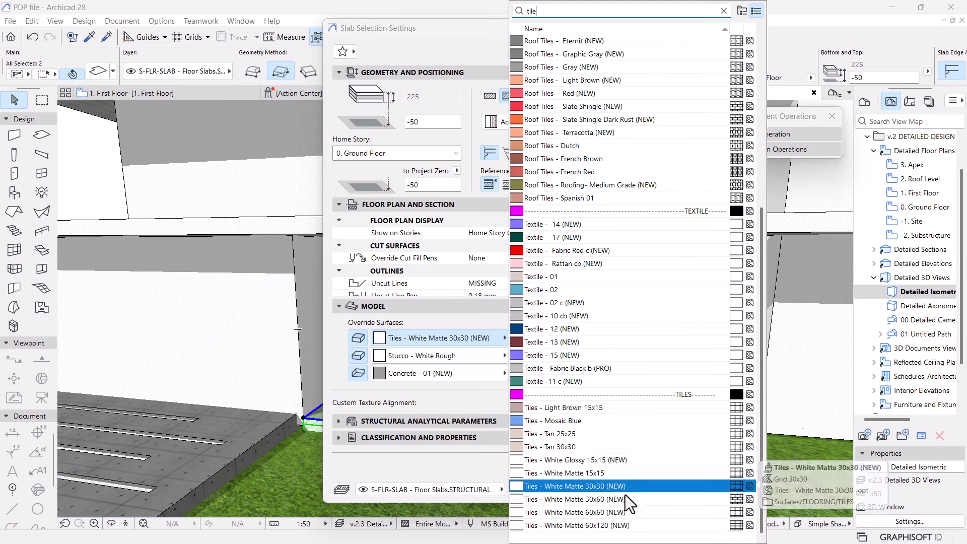
pyautogui.click(584, 515)
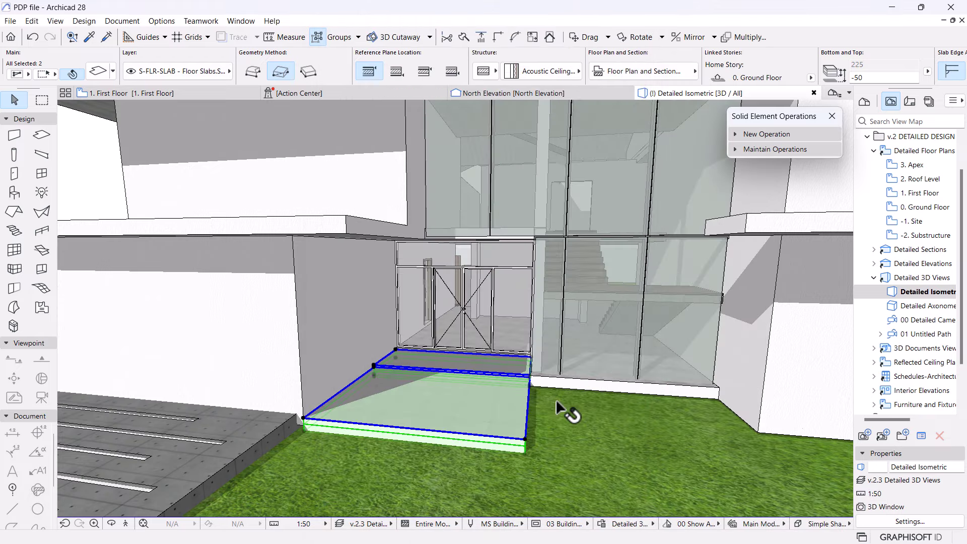
# - Link the override surfaces of both entrance slabs so every face uses Tiles - White Matte 60x60 (NEW)
pyautogui.scroll(3, 440, 405)
pyautogui.click(99, 72)
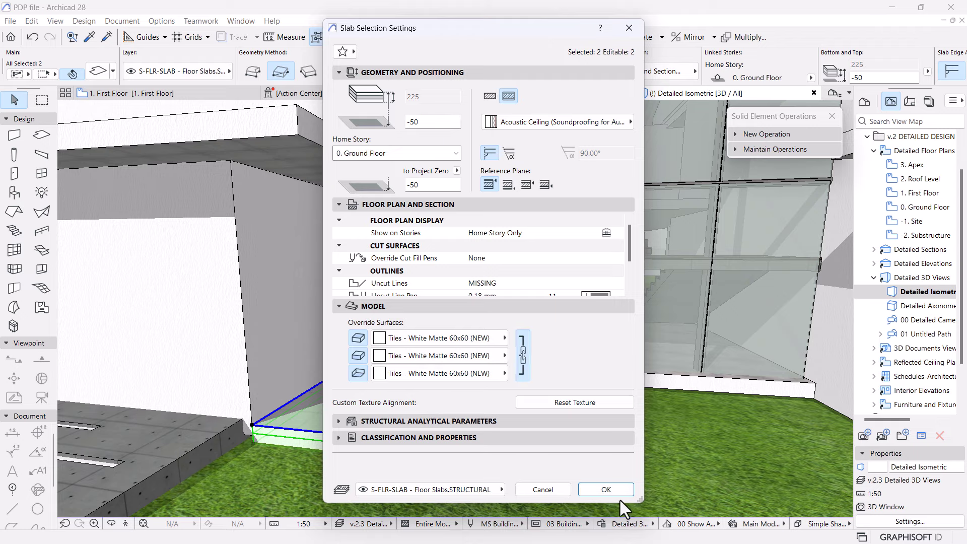
pyautogui.click(606, 490)
pyautogui.press('Escape')
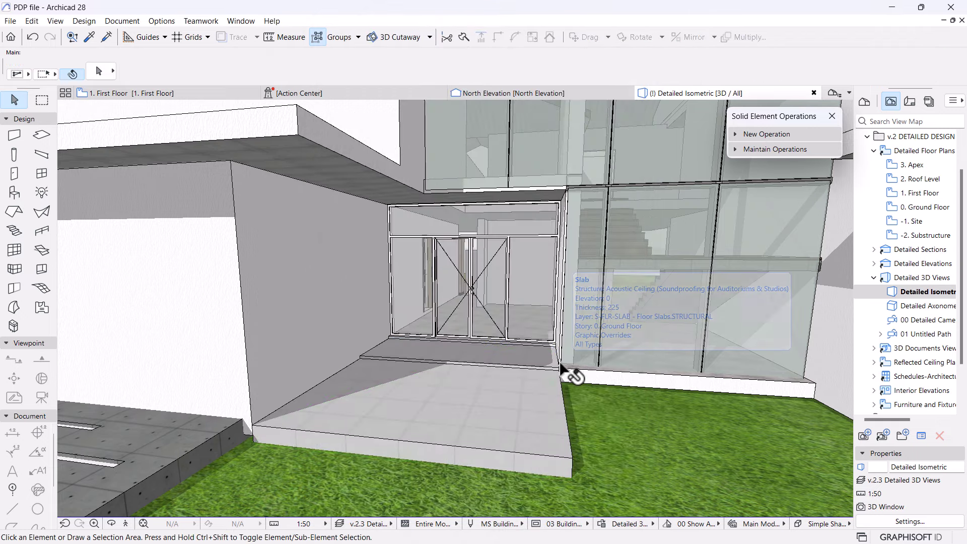
# - Copy the front entrance slab outward onto the lawn, adjoining its outer edge one step lower at -200 mm
pyautogui.scroll(-5, 560, 363)
pyautogui.moveTo(499, 378); pyautogui.dragTo(373, 345)
pyautogui.scroll(5, 472, 356)
pyautogui.scroll(1, 472, 356)
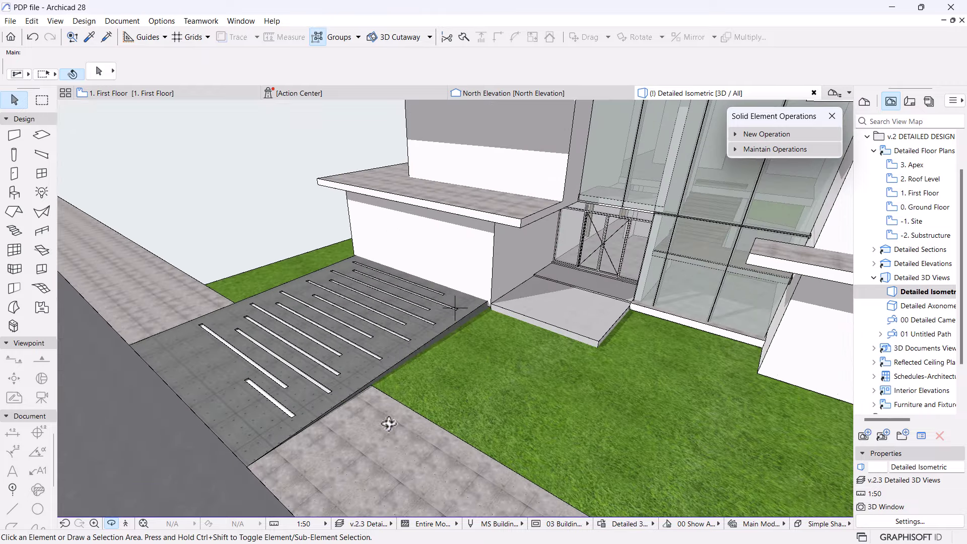
pyautogui.moveTo(388, 433); pyautogui.dragTo(440, 400)
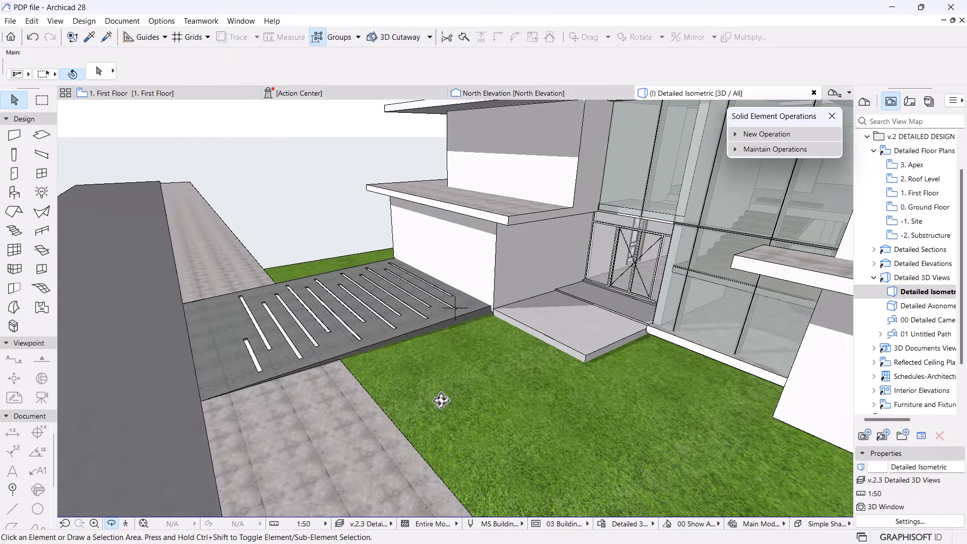
pyautogui.click(587, 342)
pyautogui.scroll(1, 587, 343)
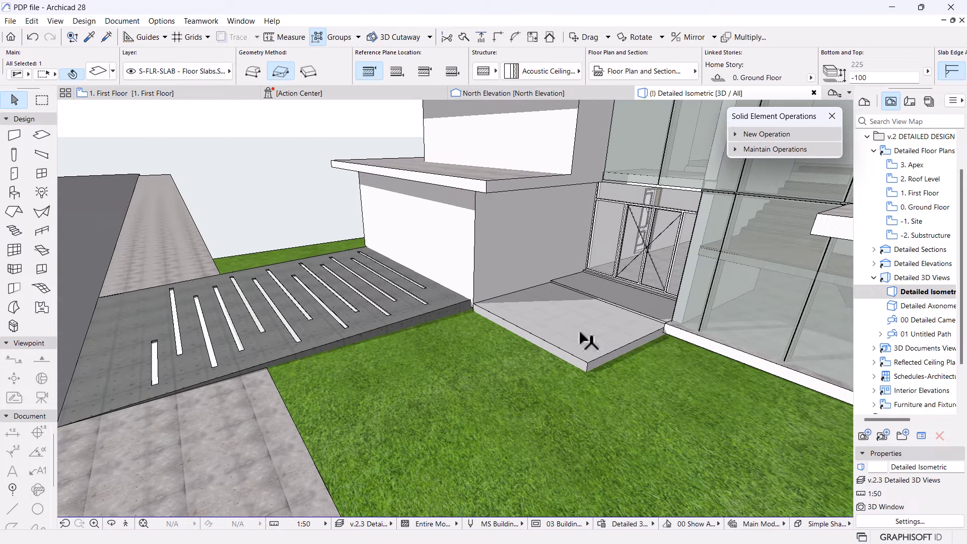
pyautogui.hotkey('ctrl', 'd')
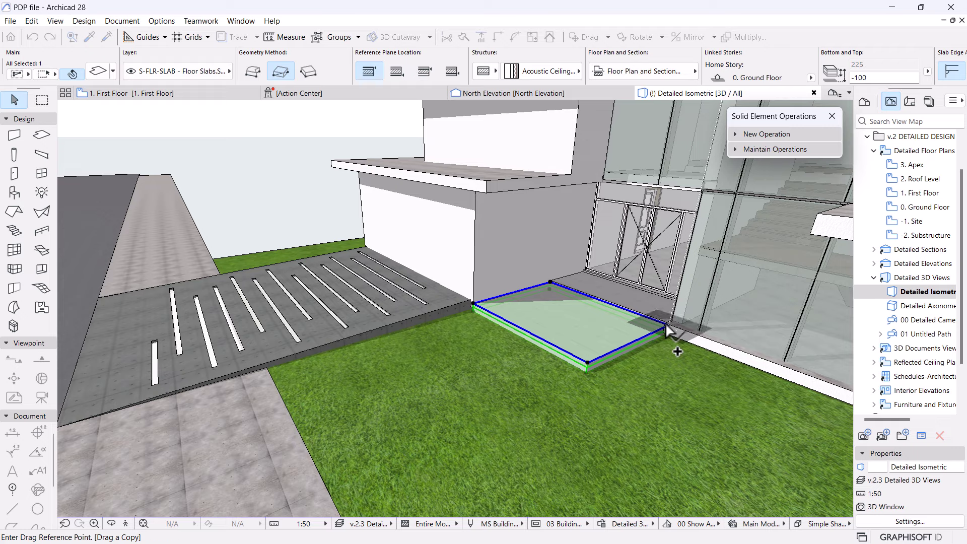
pyautogui.click(666, 323)
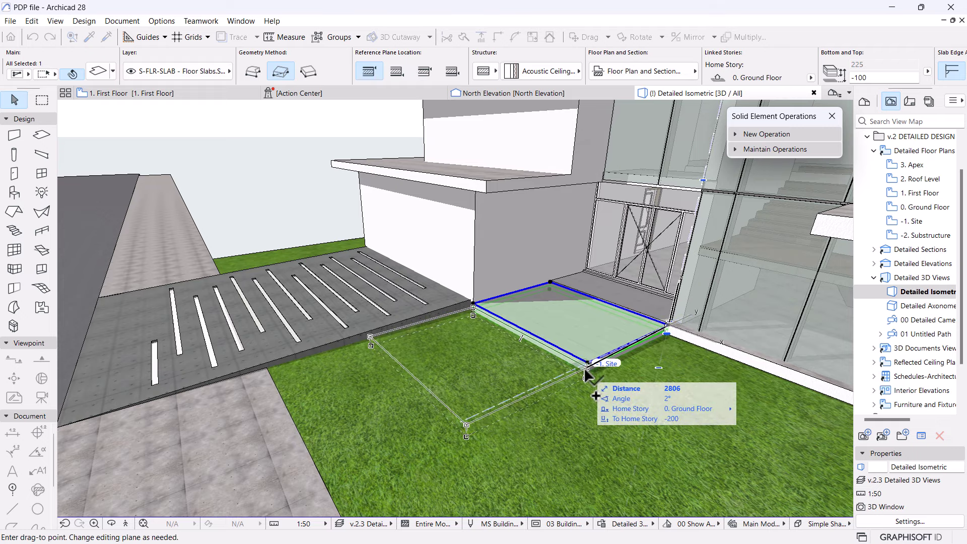
pyautogui.click(569, 375)
# - Offset the copied slab's outer edge to the street pavement to form a walkway beside the driveway
pyautogui.keyDown('shift'); pyautogui.moveTo(572, 362); pyautogui.dragTo(509, 348, button='middle'); pyautogui.keyUp('shift')
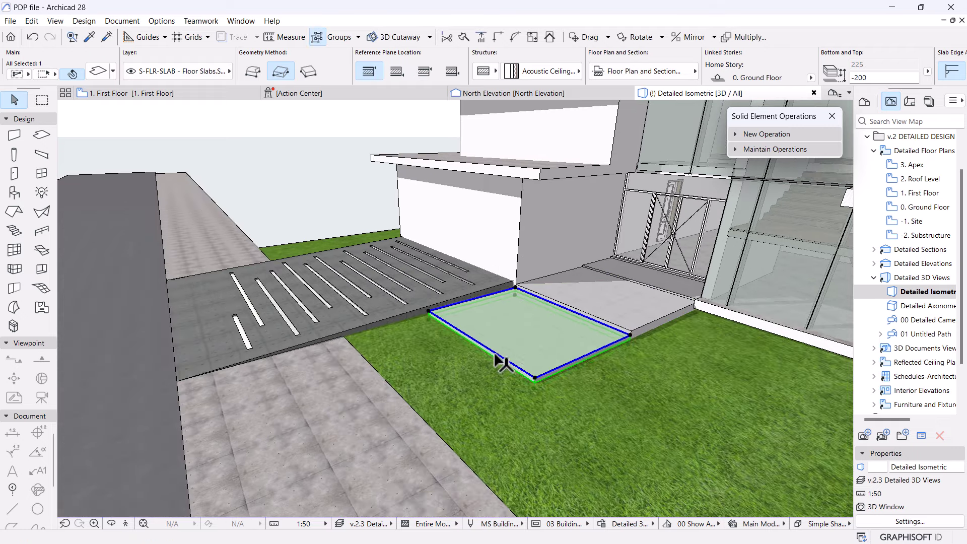
pyautogui.click(496, 353)
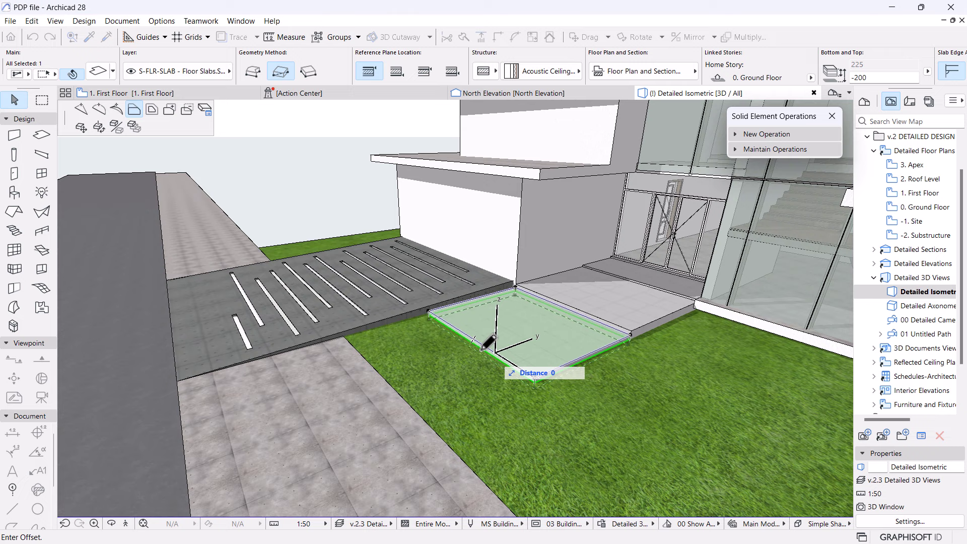
pyautogui.click(345, 334)
pyautogui.press('Escape')
# - Examine the tiled walkway, the entrance and the whole front facade from several angles
pyautogui.keyDown('shift'); pyautogui.moveTo(529, 368); pyautogui.dragTo(388, 352, button='middle'); pyautogui.keyUp('shift')
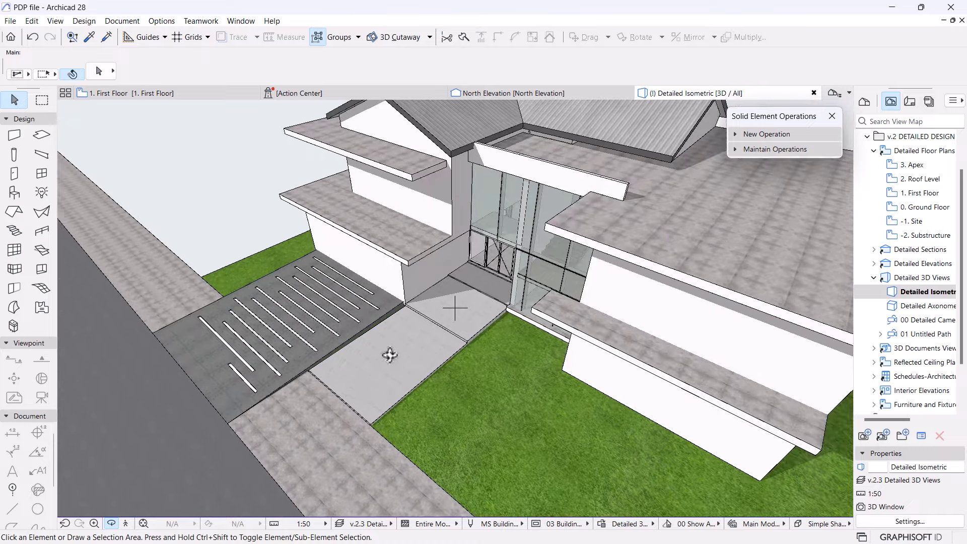
pyautogui.keyDown('shift'); pyautogui.moveTo(368, 393); pyautogui.dragTo(560, 362, button='middle'); pyautogui.keyUp('shift')
pyautogui.scroll(5, 494, 367)
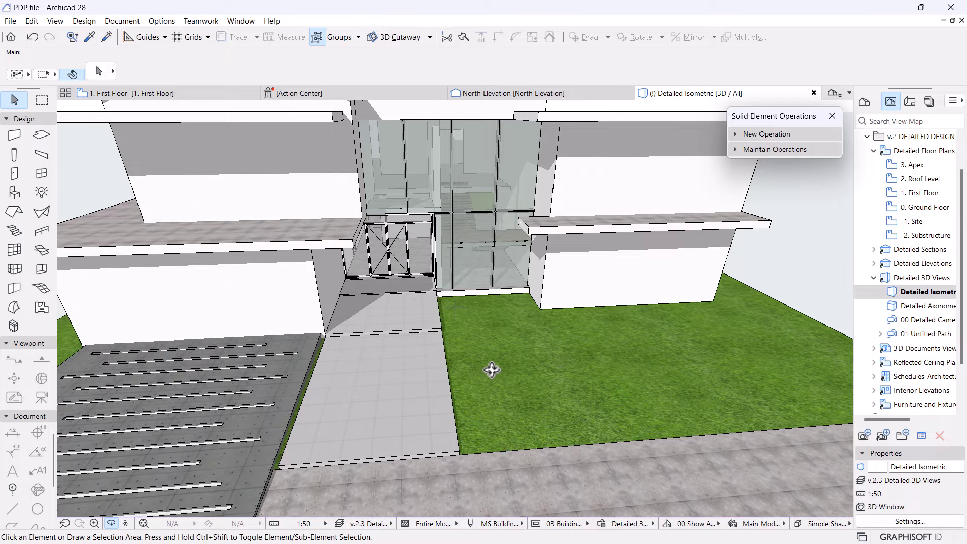
pyautogui.scroll(-6, 491, 370)
pyautogui.keyDown('shift'); pyautogui.moveTo(458, 409); pyautogui.dragTo(320, 389, button='middle'); pyautogui.keyUp('shift')
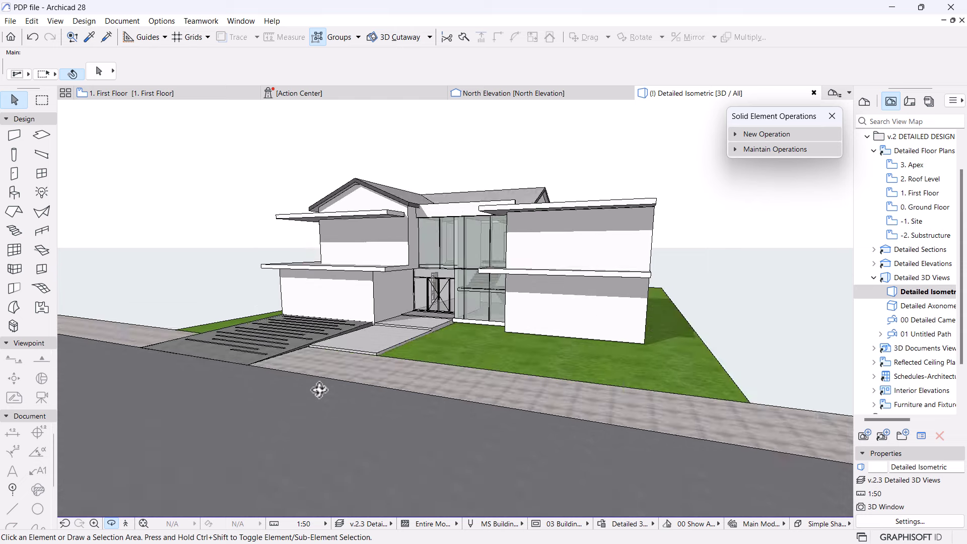
pyautogui.scroll(4, 526, 367)
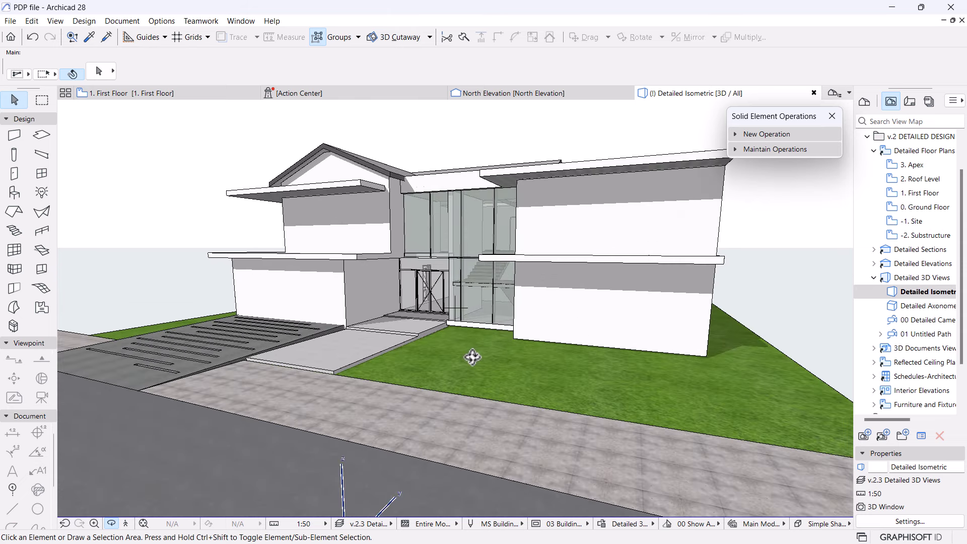
pyautogui.keyDown('shift'); pyautogui.moveTo(472, 357); pyautogui.dragTo(499, 394, button='middle'); pyautogui.keyUp('shift')
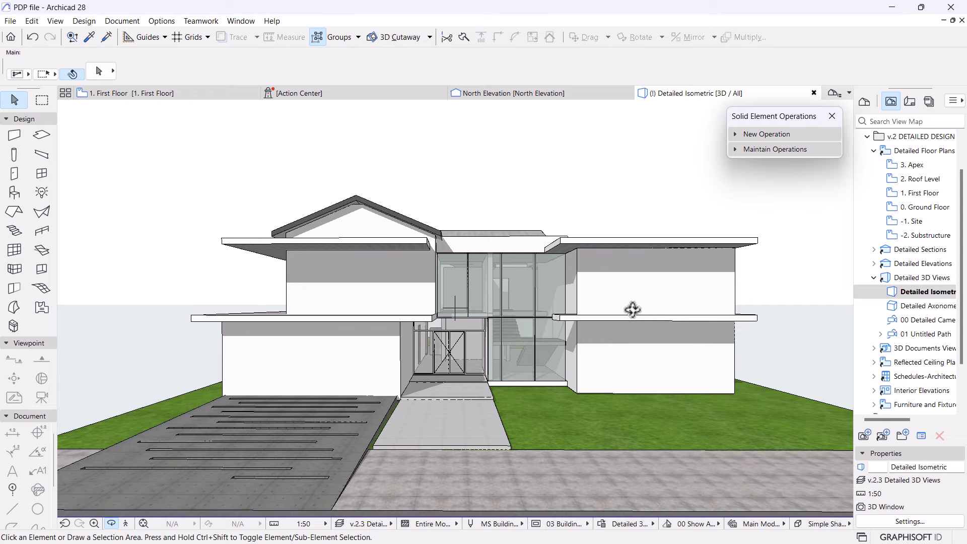
pyautogui.scroll(2, 630, 314)
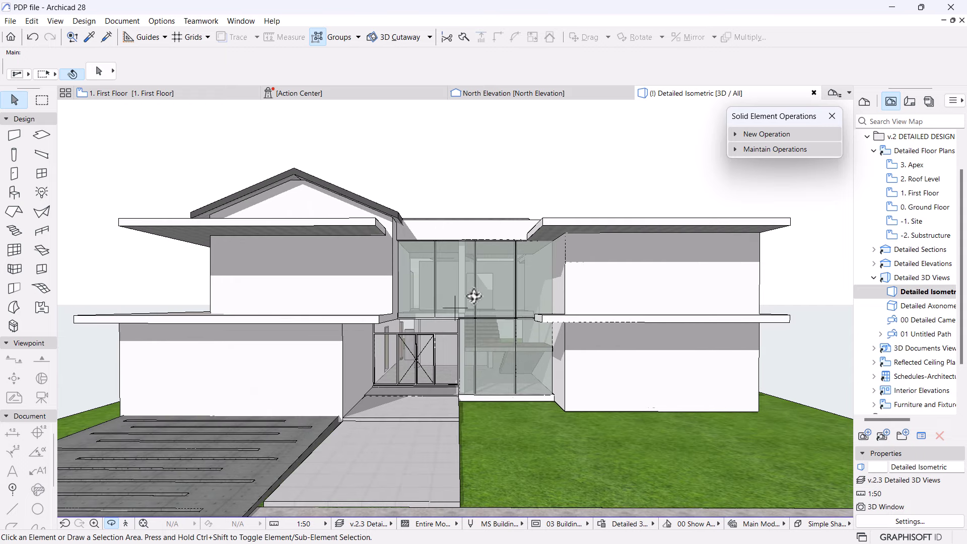
pyautogui.keyDown('shift'); pyautogui.moveTo(474, 296); pyautogui.dragTo(628, 252, button='middle'); pyautogui.keyUp('shift')
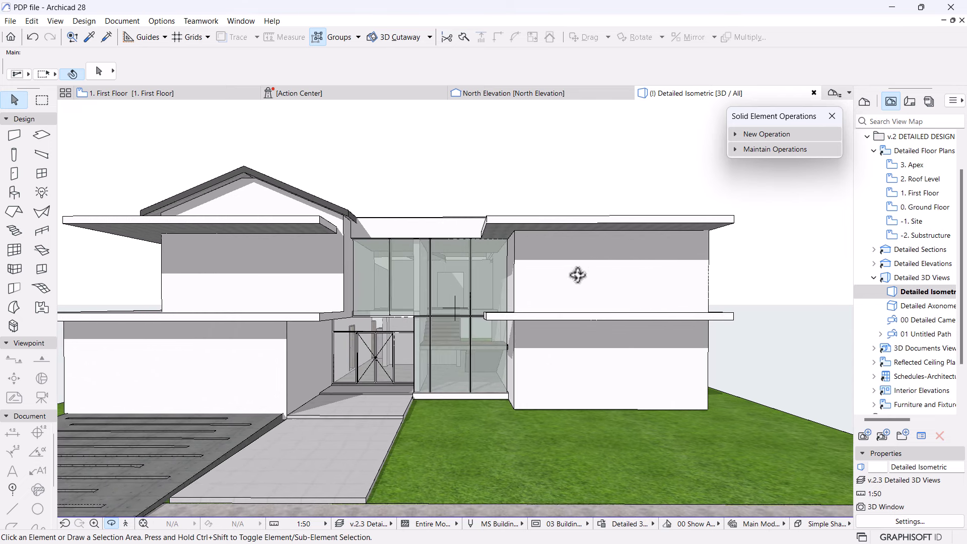
# - Open the first floor plan and load the Sliding Folding Door 2.0 favorite for the Door tool
pyautogui.doubleClick(918, 193)
pyautogui.scroll(-2, 751, 239)
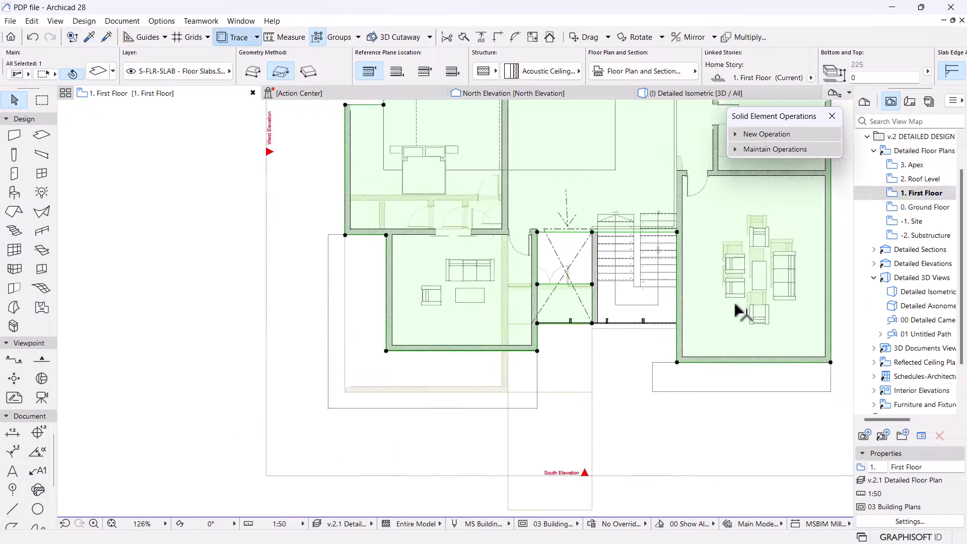
pyautogui.scroll(5, 487, 401)
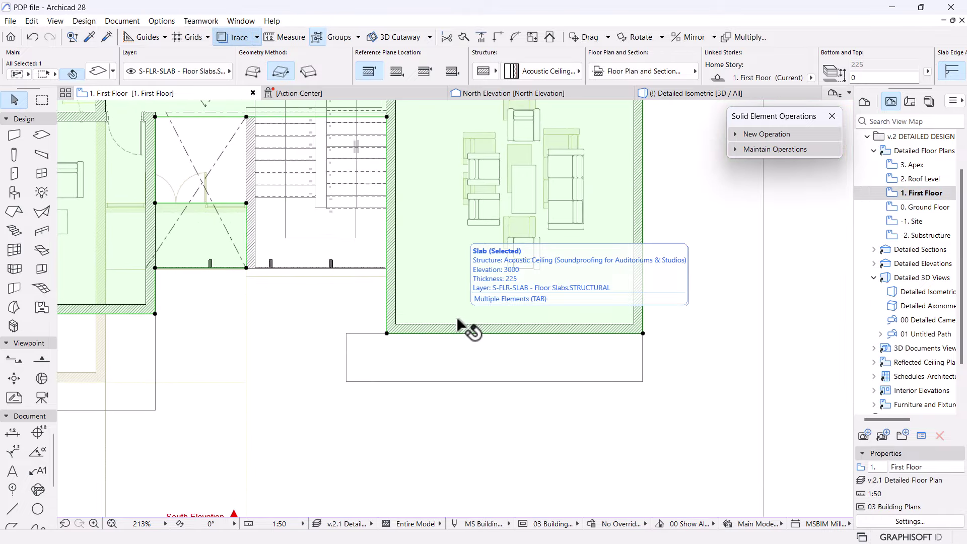
pyautogui.click(606, 340)
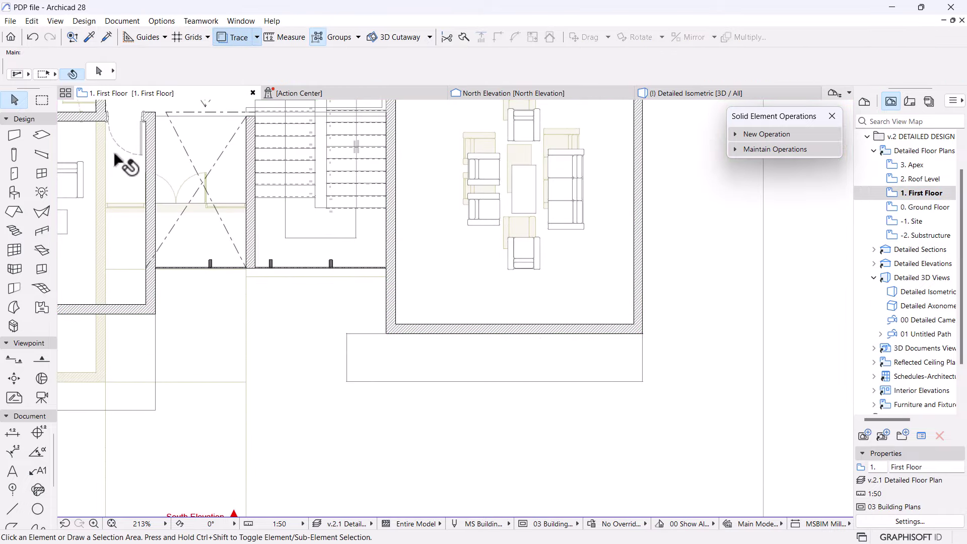
pyautogui.click(14, 174)
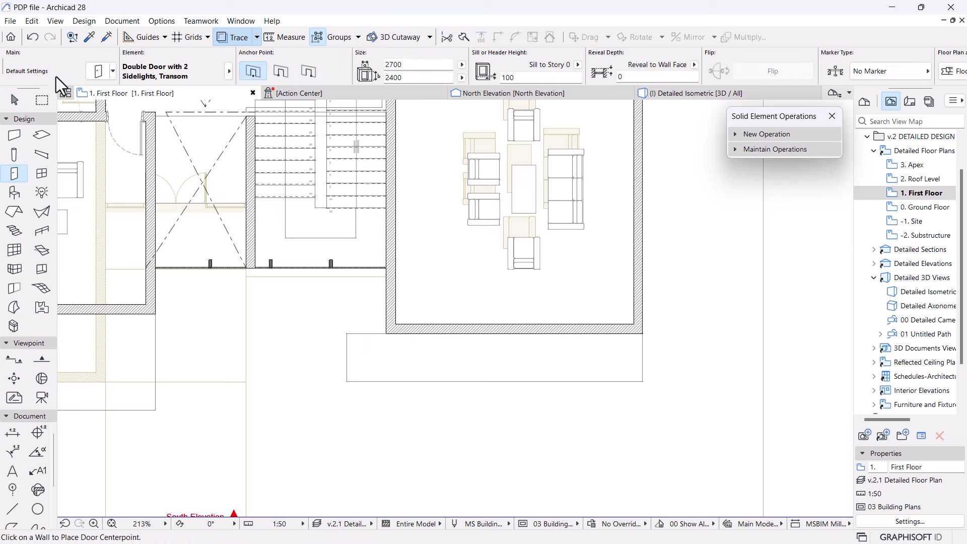
pyautogui.click(115, 73)
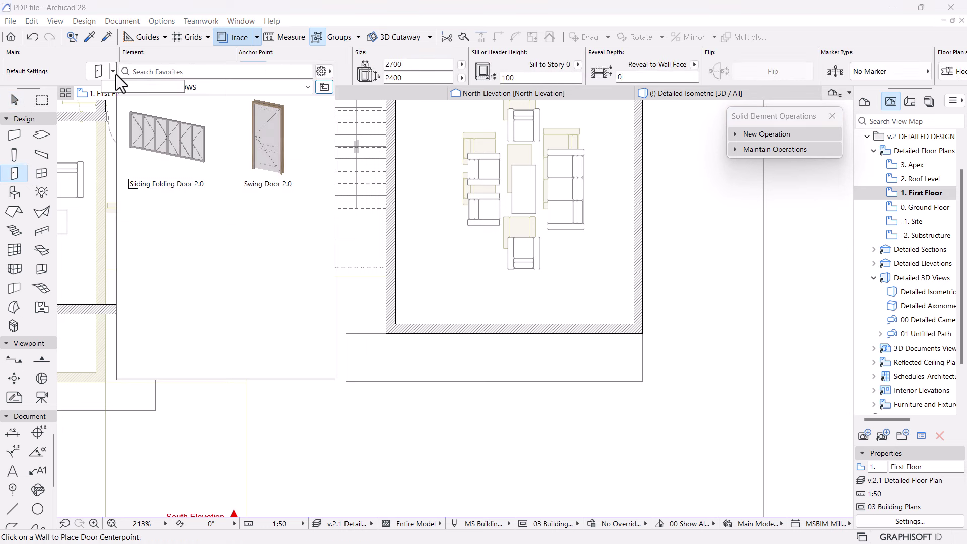
pyautogui.doubleClick(163, 147)
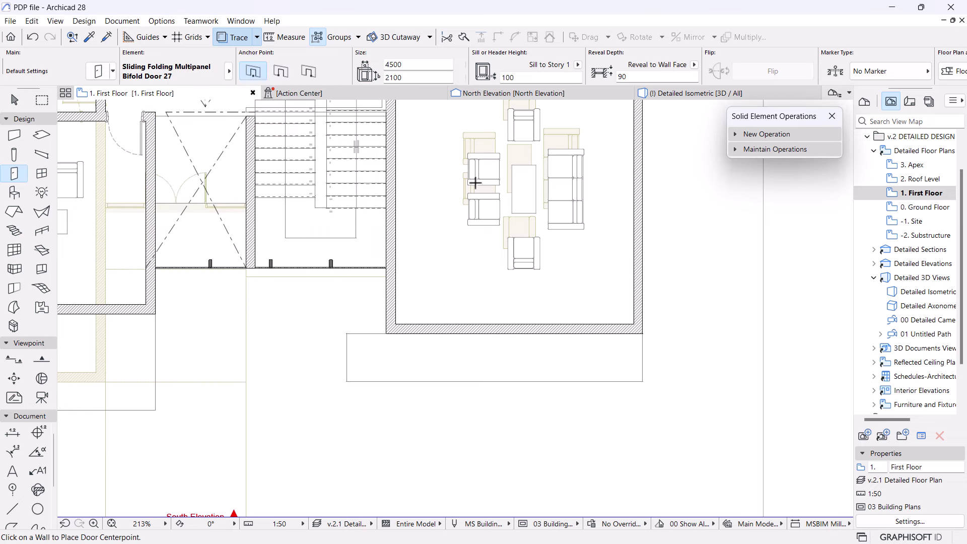
# - Open the folding door's default settings and look through its frame, opening and door leaf type options
pyautogui.click(99, 71)
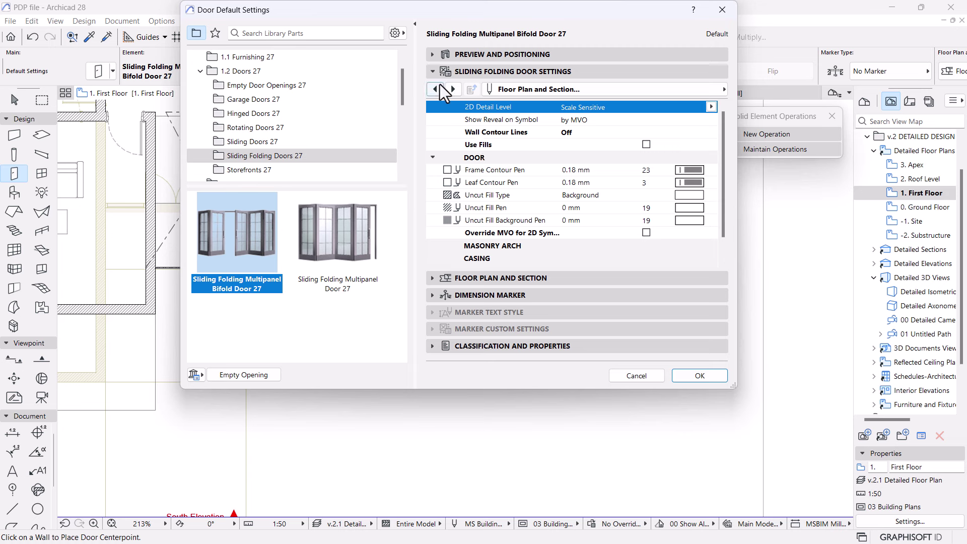
pyautogui.click(690, 93)
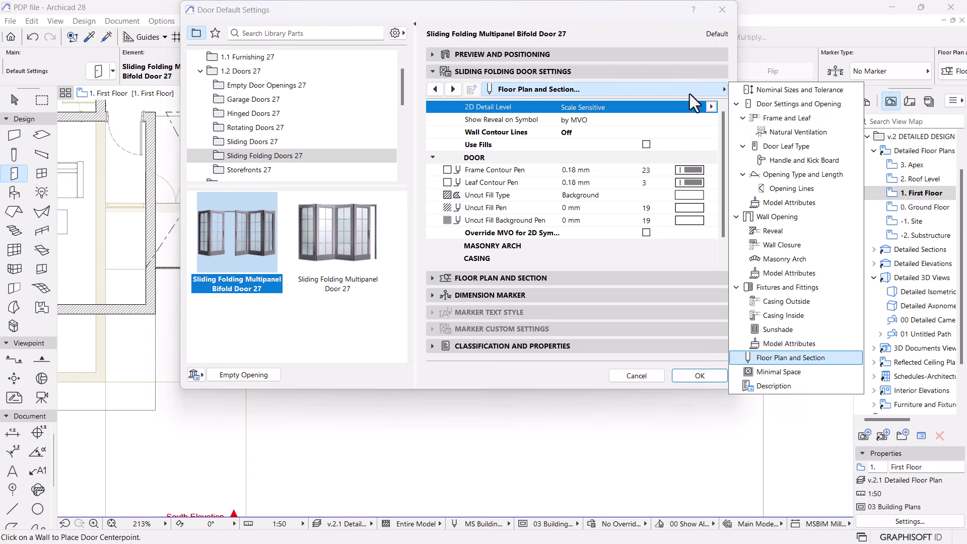
pyautogui.click(791, 118)
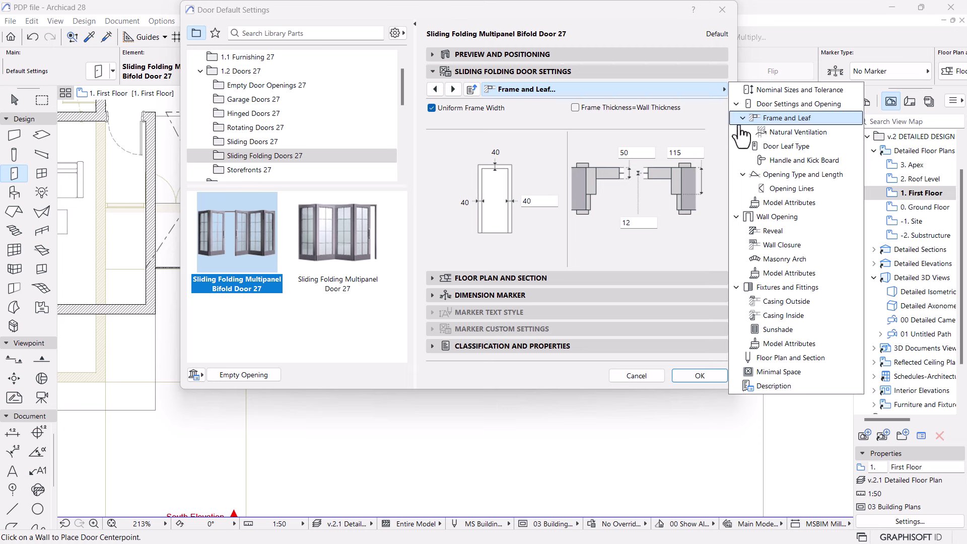
pyautogui.click(784, 105)
pyautogui.click(798, 90)
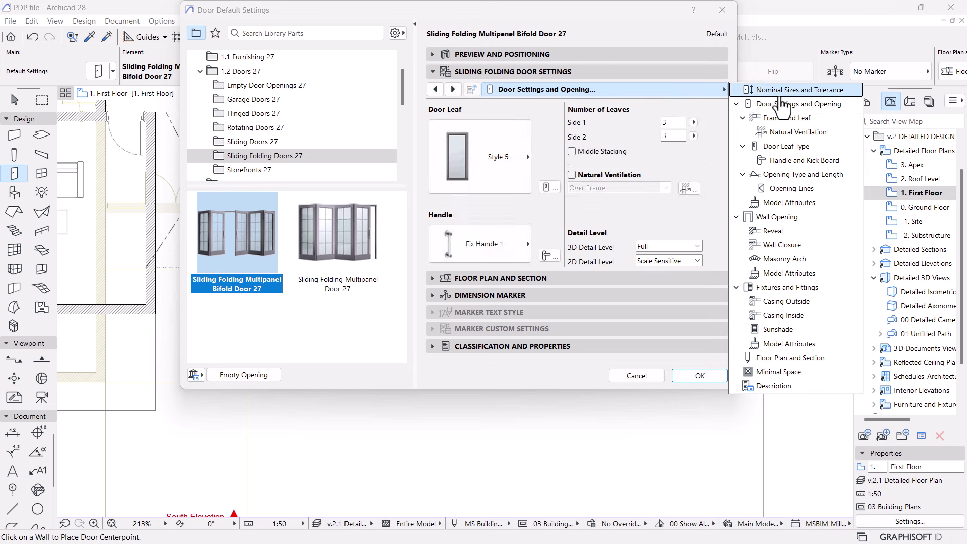
pyautogui.click(783, 146)
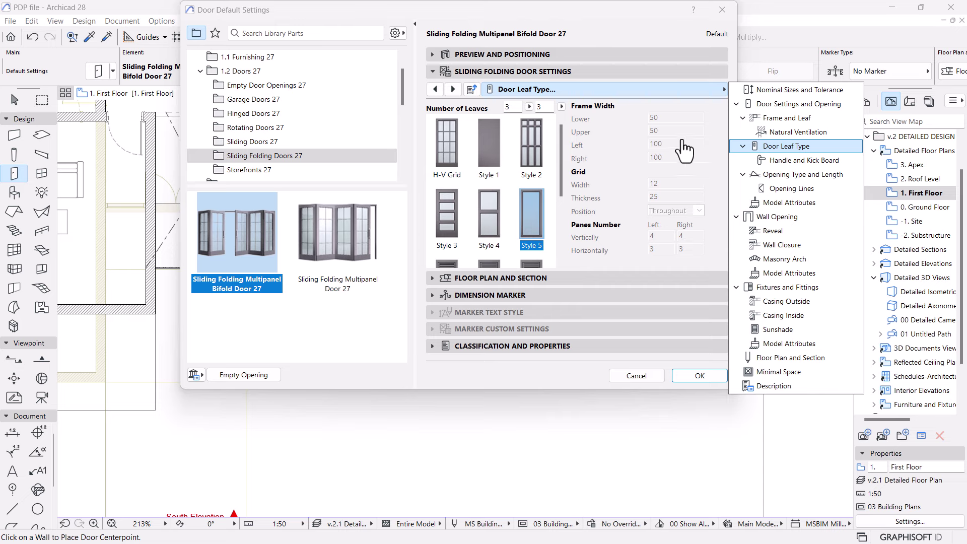
pyautogui.click(504, 189)
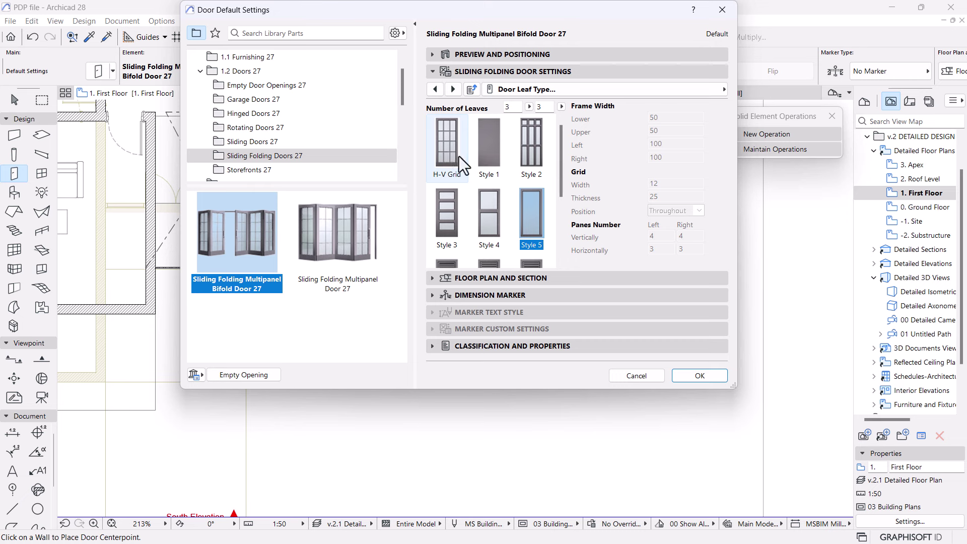
# - Set the H-V Grid leaf's lower, upper and side frame widths to 40, choose the Style 5 leaf instead, and accept the door defaults
pyautogui.click(446, 146)
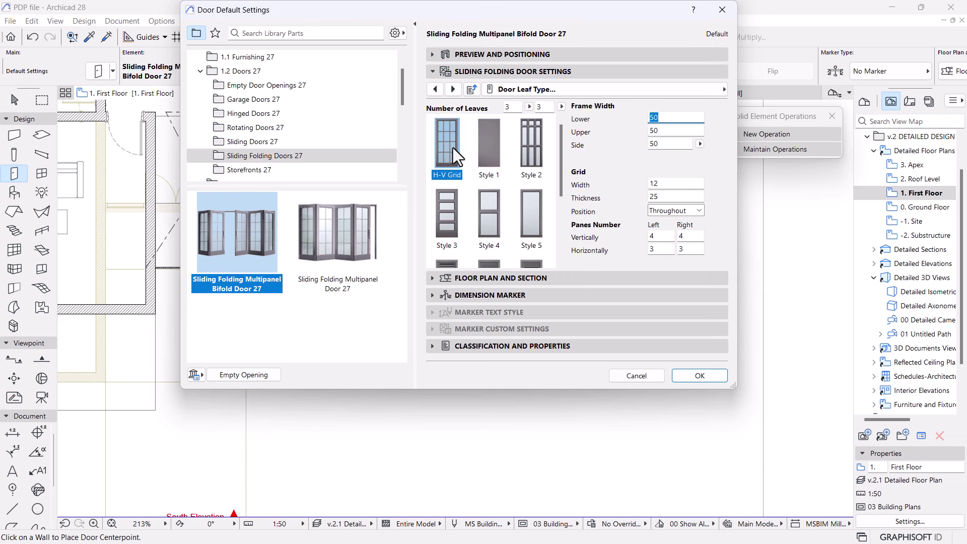
pyautogui.write('40')
pyautogui.press('Tab')
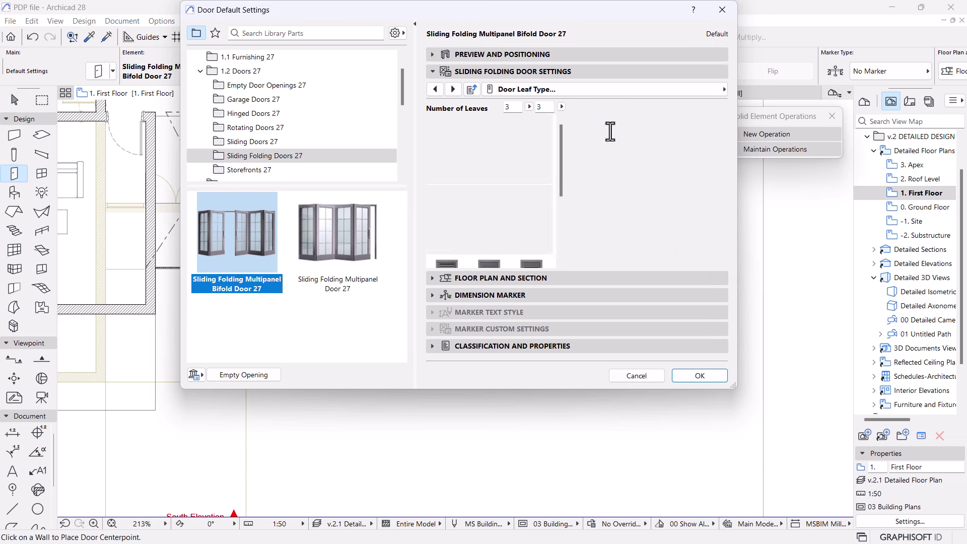
pyautogui.write('40')
pyautogui.press('Tab')
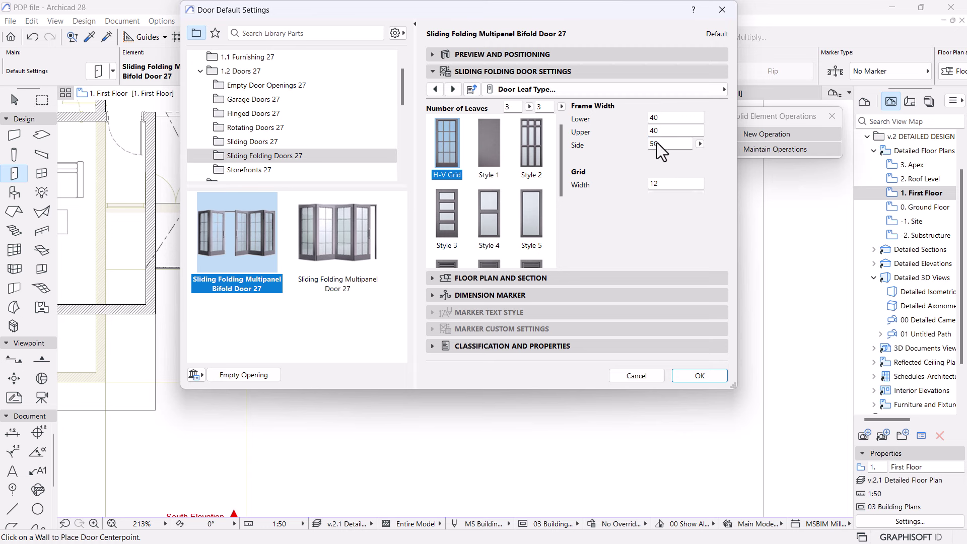
pyautogui.write('40')
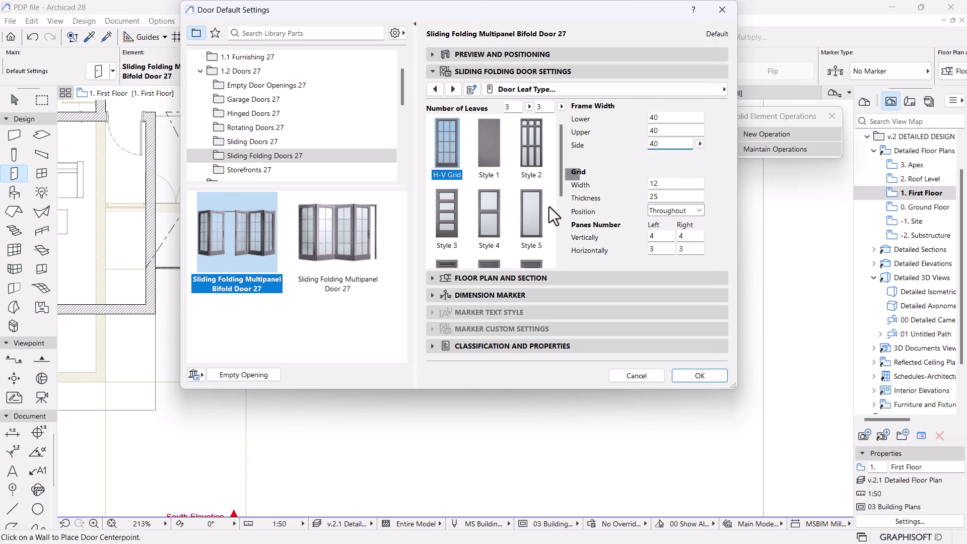
pyautogui.press('Return')
pyautogui.click(537, 212)
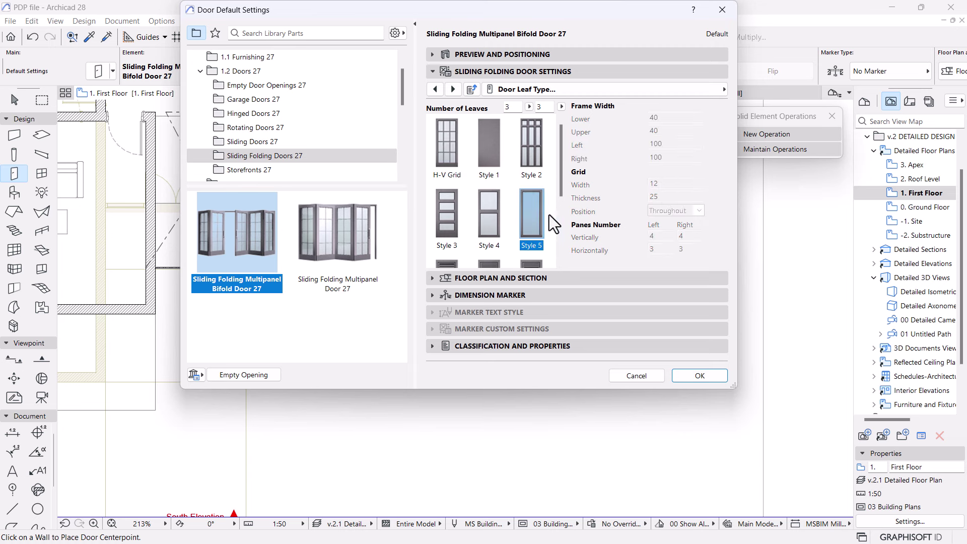
pyautogui.click(699, 376)
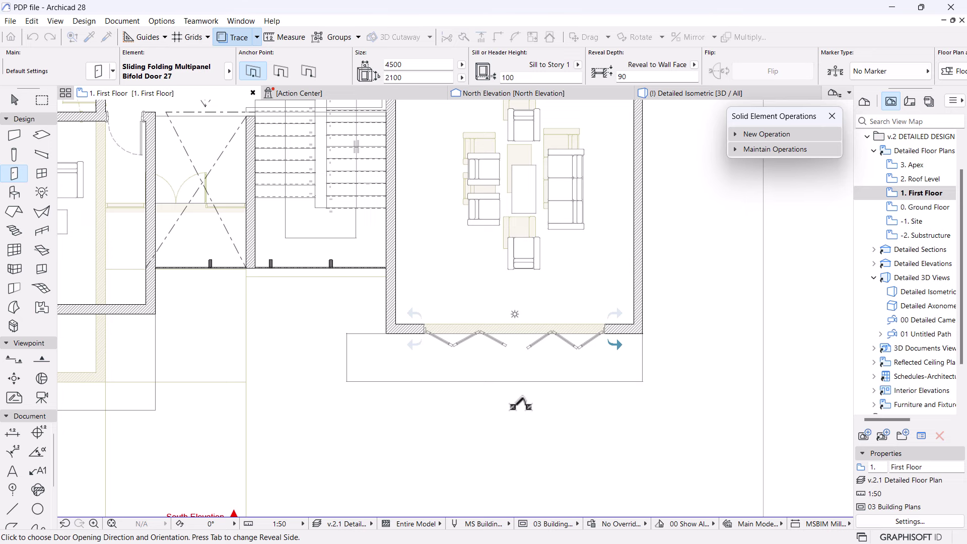
# - Place the bifold door midway along the front wall of the first-floor lounge beside the stairs, with its leaves folding inward
pyautogui.click(523, 299)
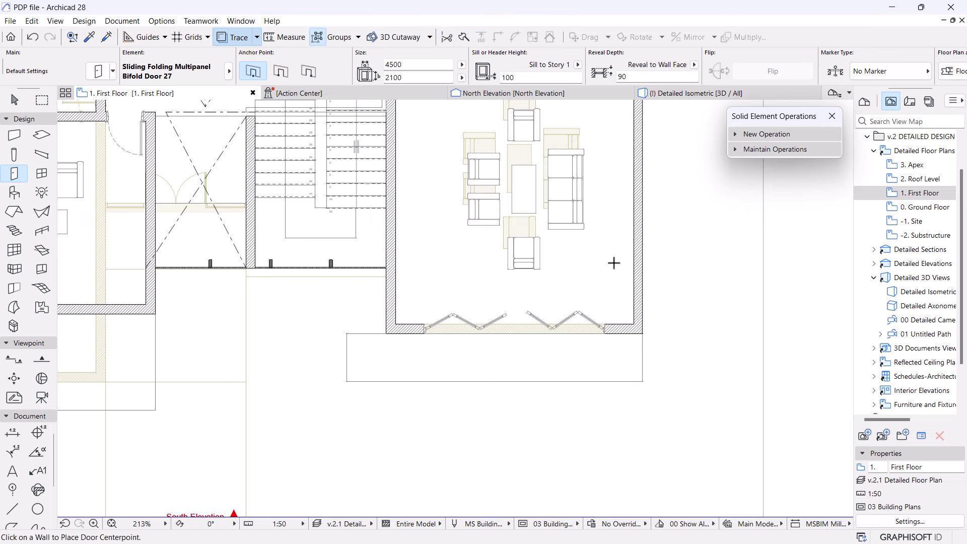
pyautogui.press('Escape')
pyautogui.scroll(2, 614, 323)
# - Set the placed bifold door's sill height to 0 in the 3D view
pyautogui.click(677, 93)
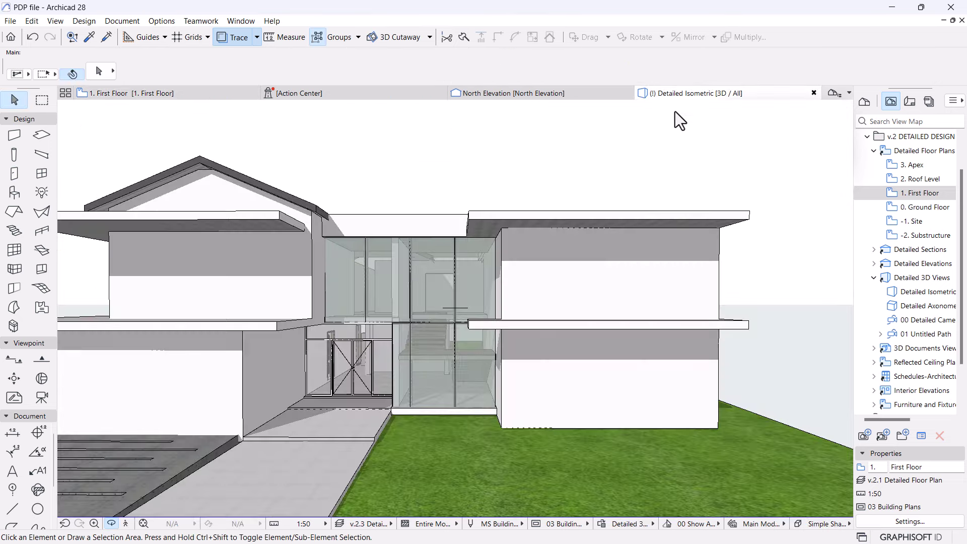
pyautogui.scroll(4, 560, 306)
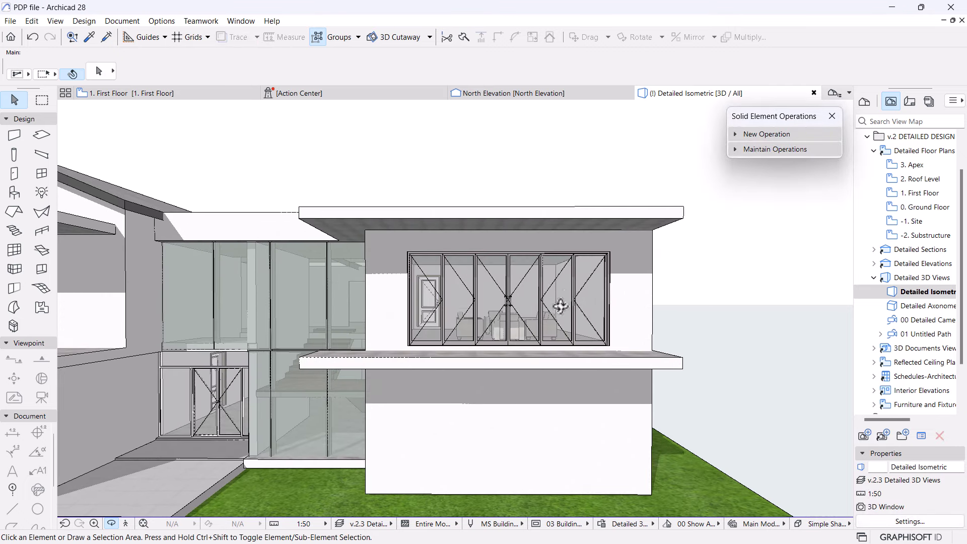
pyautogui.click(569, 302)
pyautogui.click(534, 77)
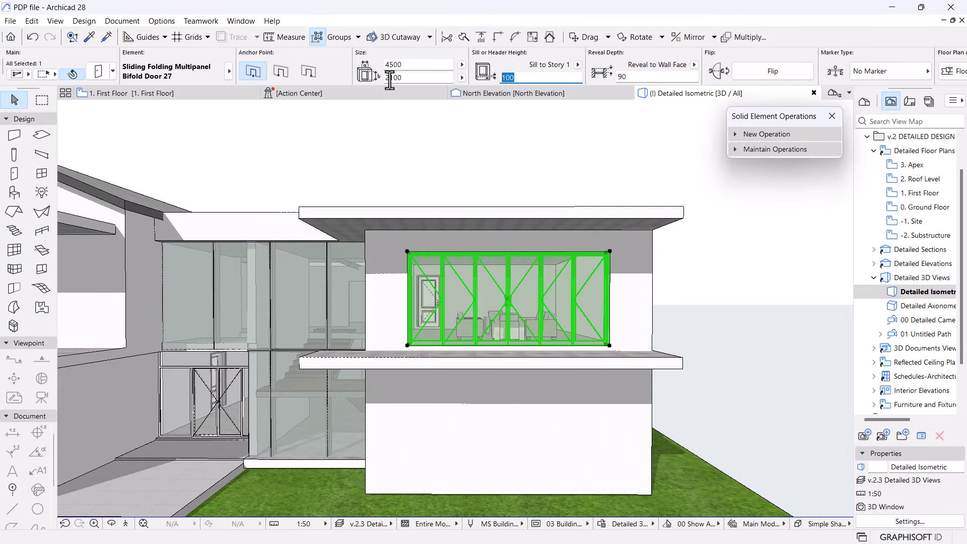
pyautogui.write('0')
pyautogui.press('Return')
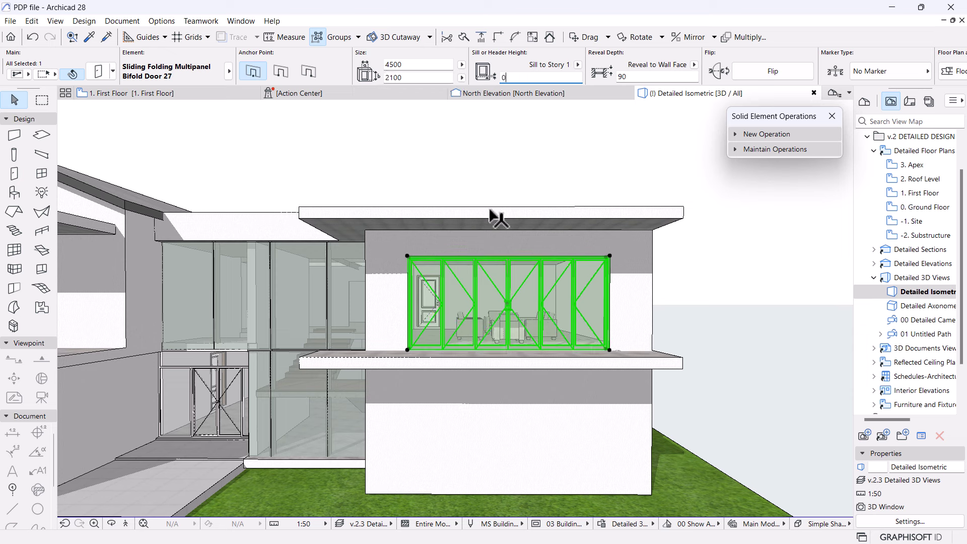
# - Stretch the bifold door's top edge up to the underside of the roof slab, to a height of about 2675 mm
pyautogui.click(609, 257)
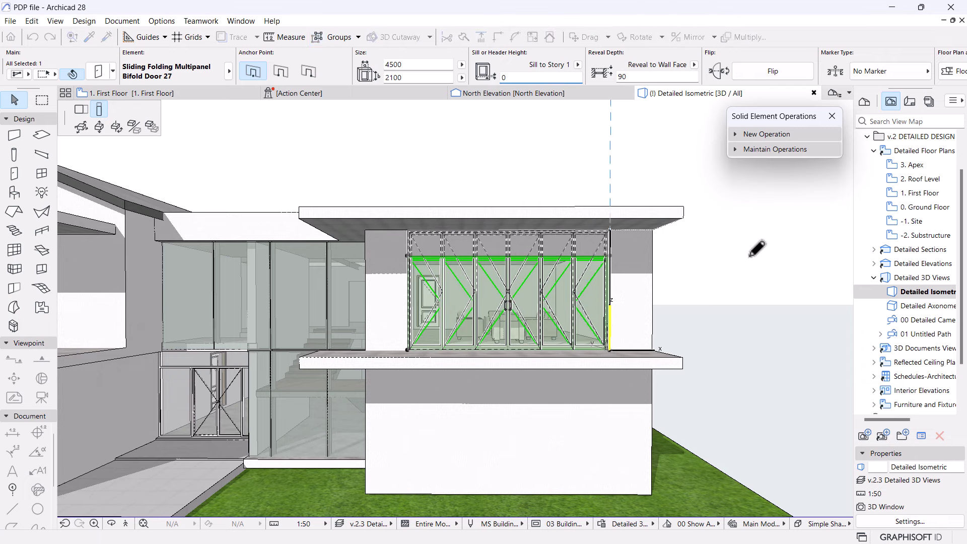
pyautogui.press('Escape')
pyautogui.press('Escape')
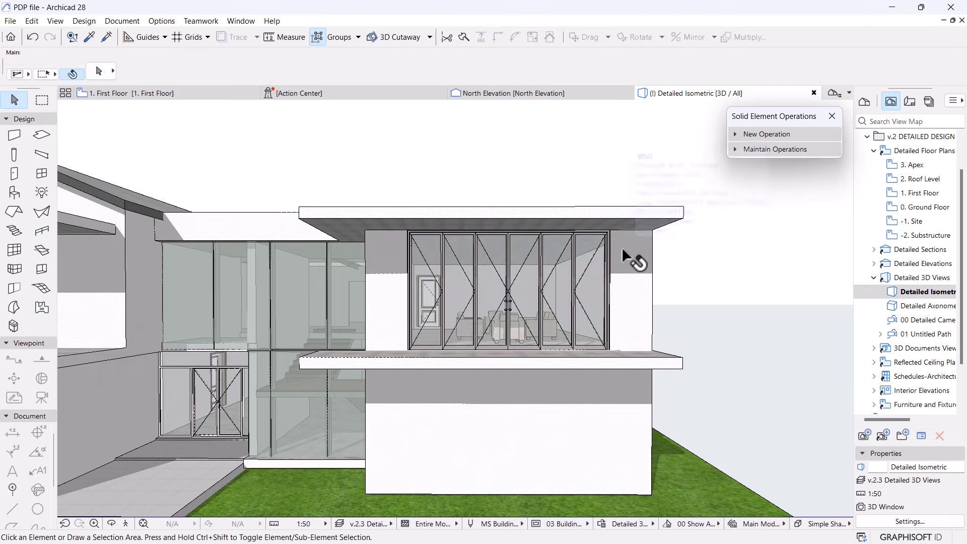
# - Switch the placed door's leaves to H-V Grid with 1 vertical pane on both sides, and horizontal panes 1 left and 0 right
pyautogui.keyDown('shift'); pyautogui.moveTo(632, 258); pyautogui.dragTo(591, 318, button='middle'); pyautogui.keyUp('shift')
pyautogui.scroll(10, 580, 300)
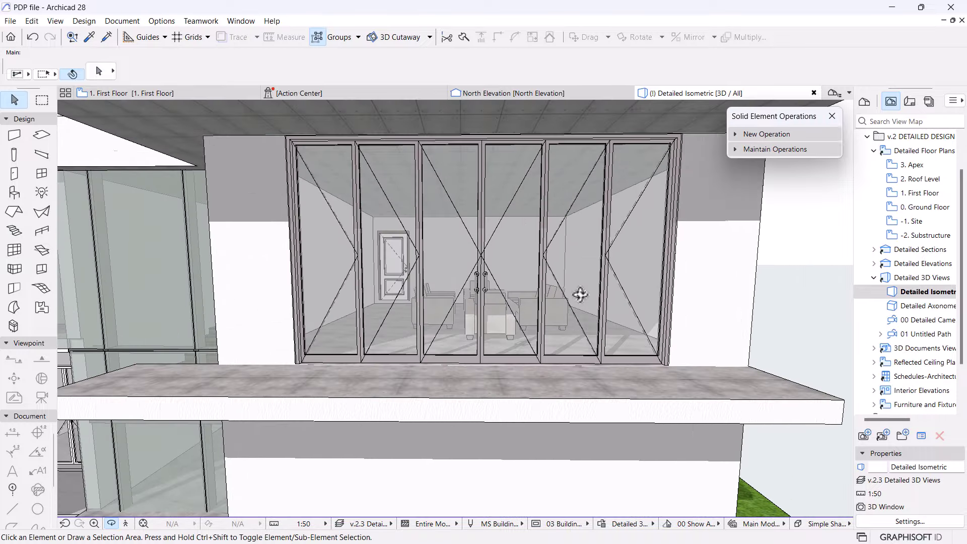
pyautogui.click(524, 237)
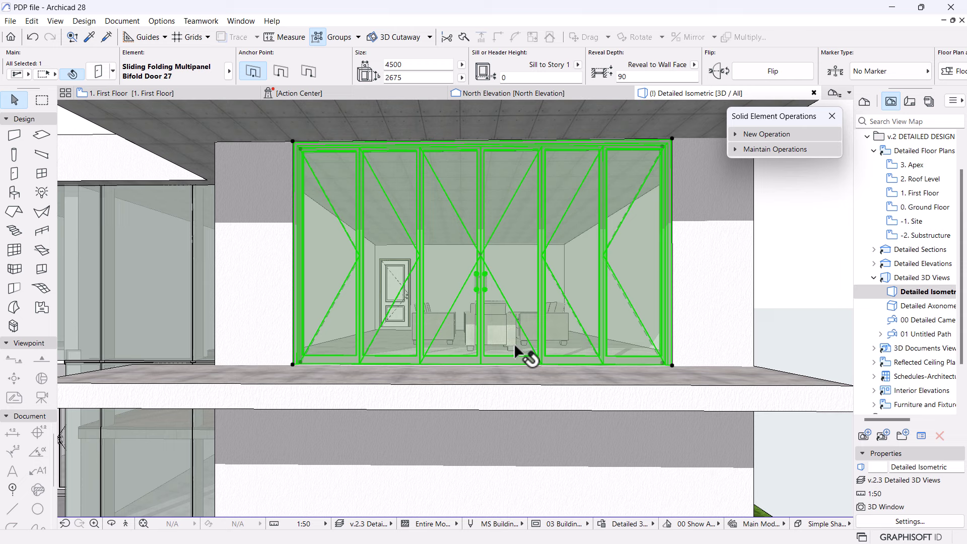
pyautogui.click(98, 72)
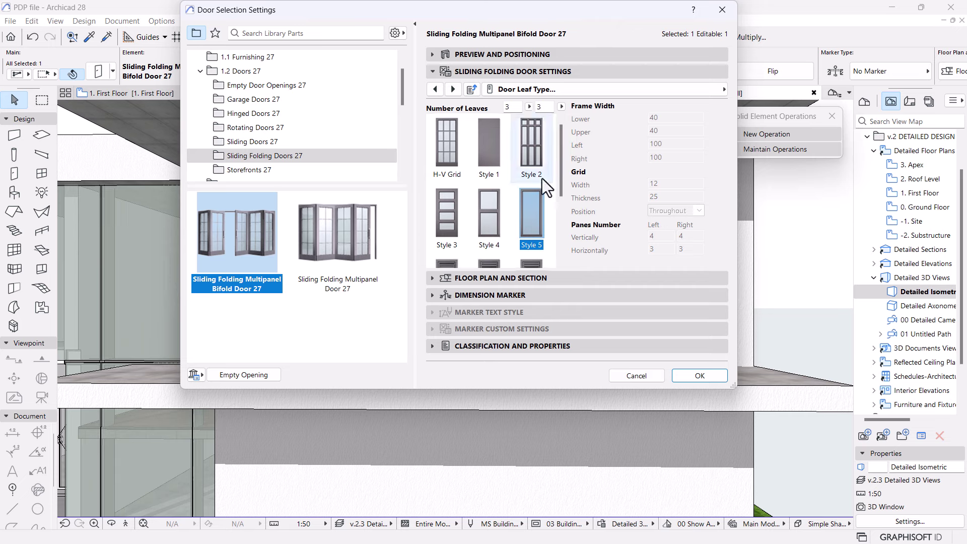
pyautogui.scroll(-2, 542, 178)
pyautogui.scroll(3, 542, 178)
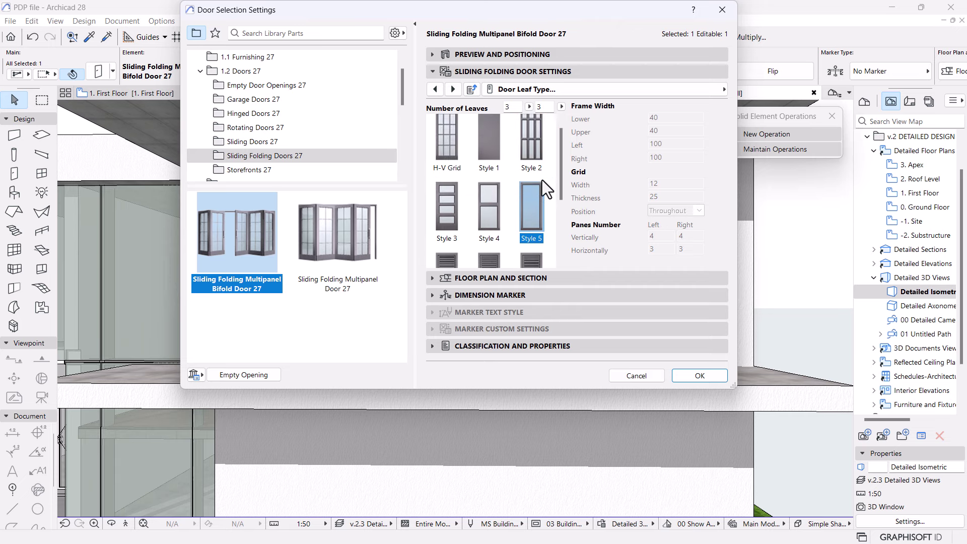
pyautogui.click(442, 152)
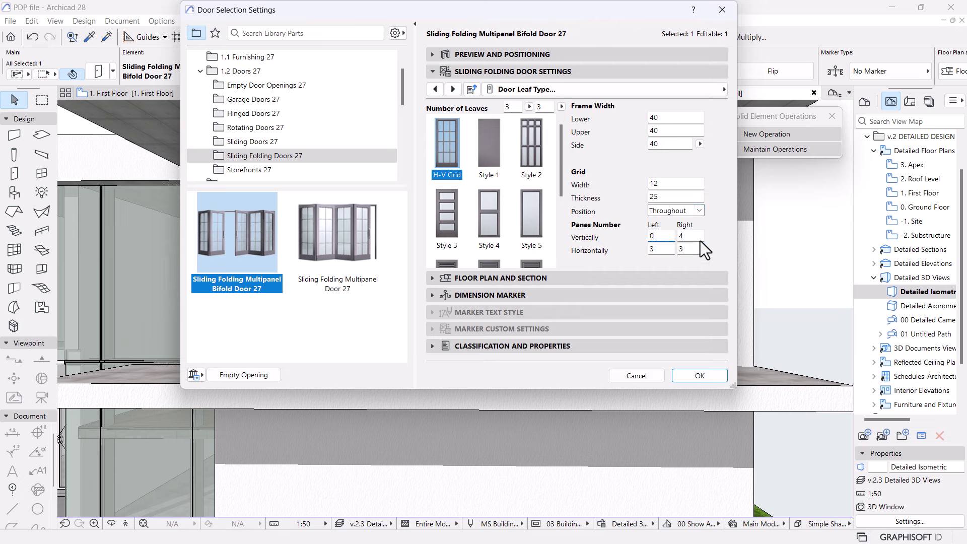
pyautogui.write('1')
pyautogui.press('Tab')
pyautogui.write('1')
pyautogui.press('Tab')
pyautogui.write('1')
pyautogui.press('Tab')
pyautogui.write('0')
pyautogui.click(678, 377)
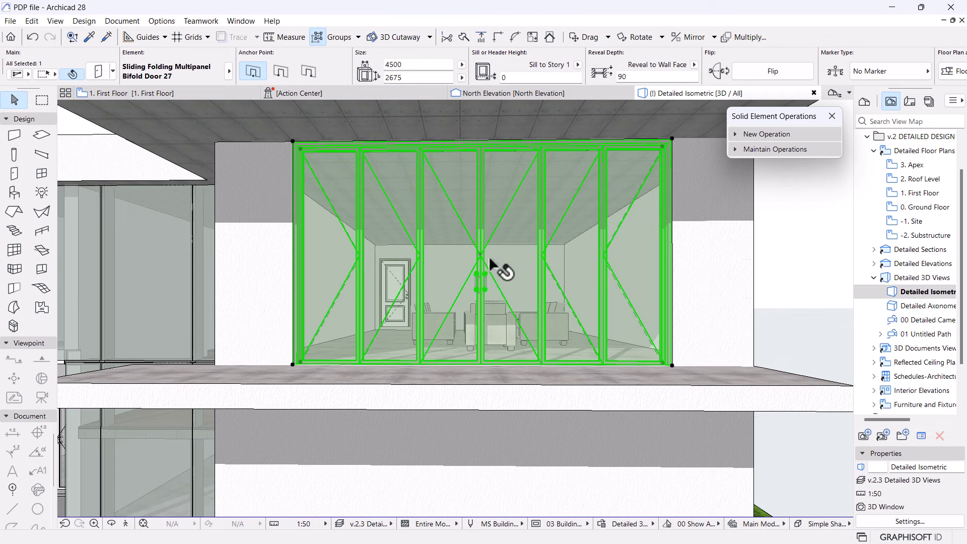
# - Examine the bifold door's leaves up close and its appearance within the whole front facade
pyautogui.scroll(3, 478, 211)
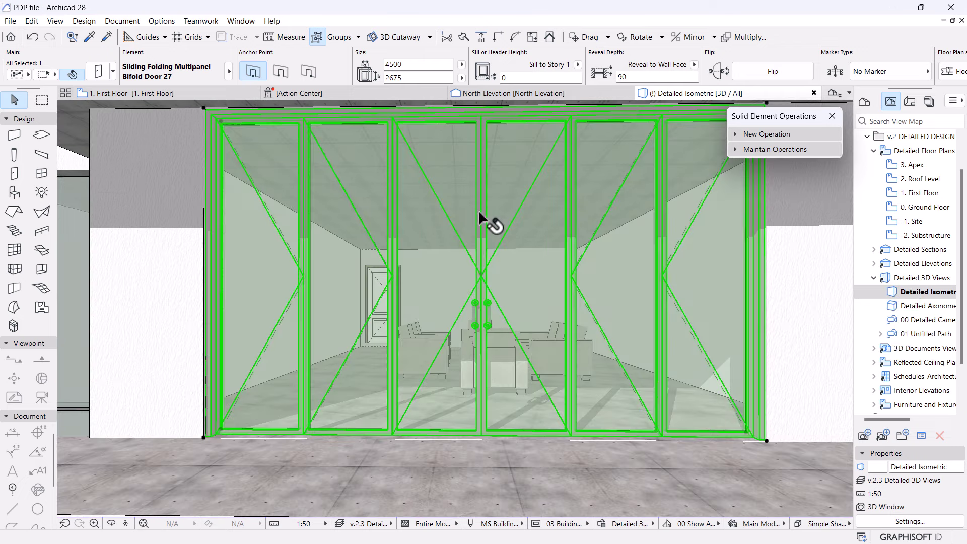
pyautogui.scroll(1, 230, 283)
pyautogui.scroll(-3, 366, 300)
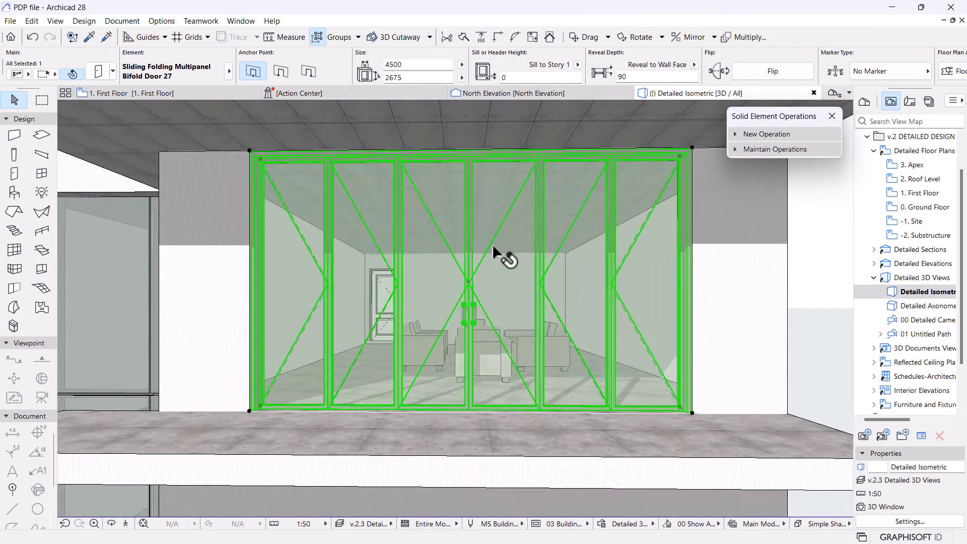
pyautogui.scroll(-5, 516, 275)
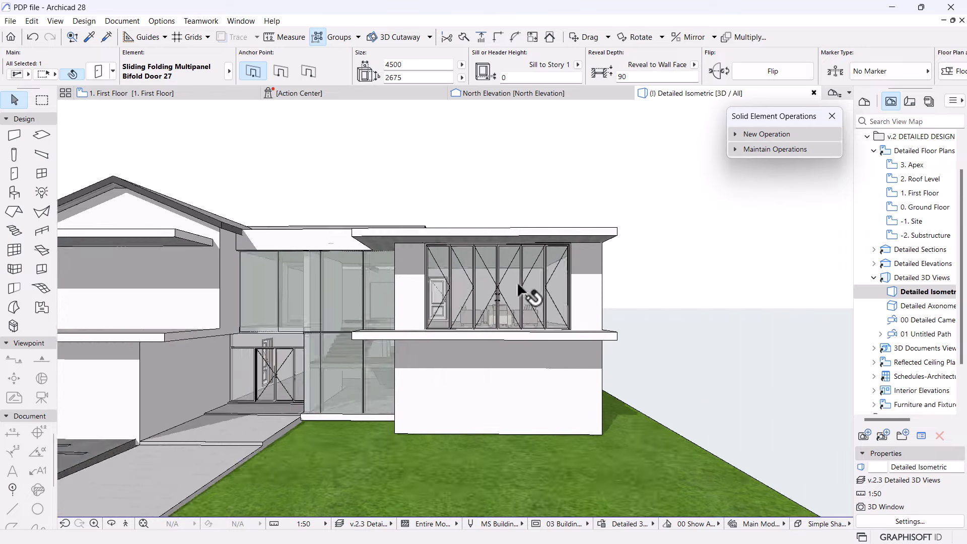
pyautogui.scroll(-1, 517, 283)
pyautogui.moveTo(517, 283); pyautogui.dragTo(619, 240, button='middle')
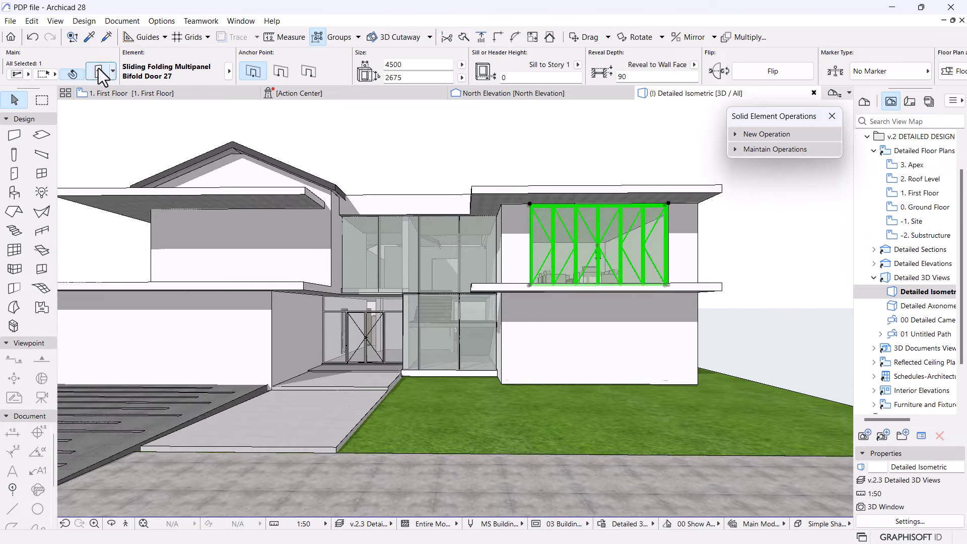
# - Set the bifold door leaves' lower, upper and side frame widths to 20
pyautogui.doubleClick(528, 196)
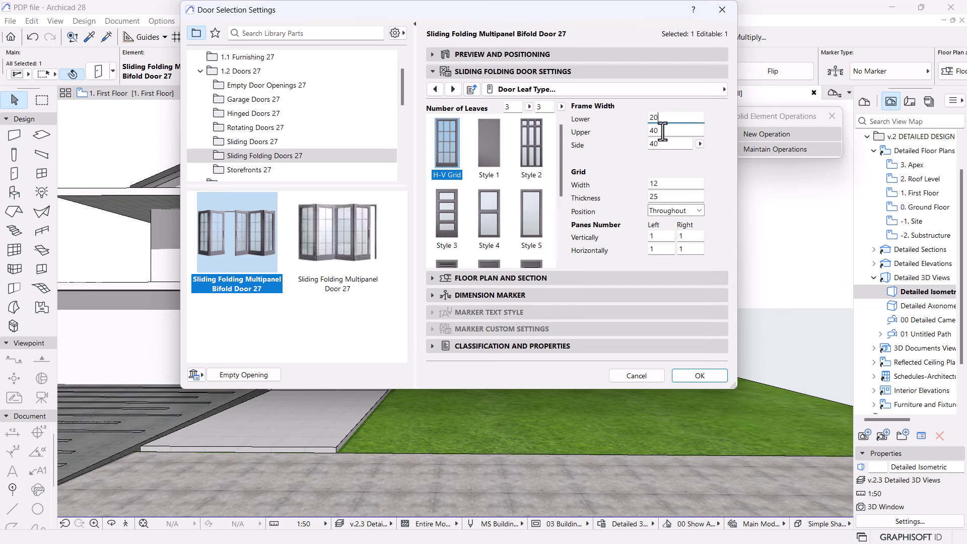
pyautogui.press('Tab')
pyautogui.write('20')
pyautogui.press('Tab')
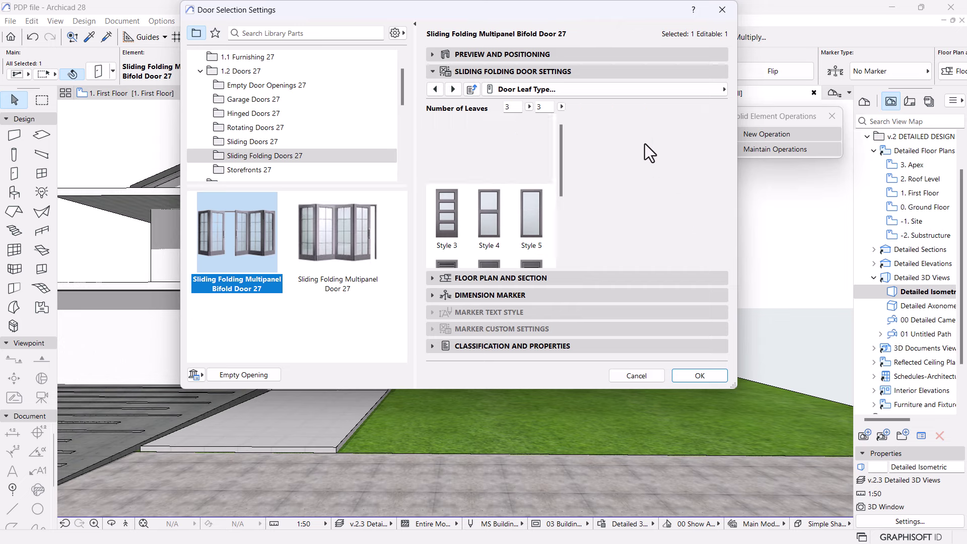
pyautogui.press('Return')
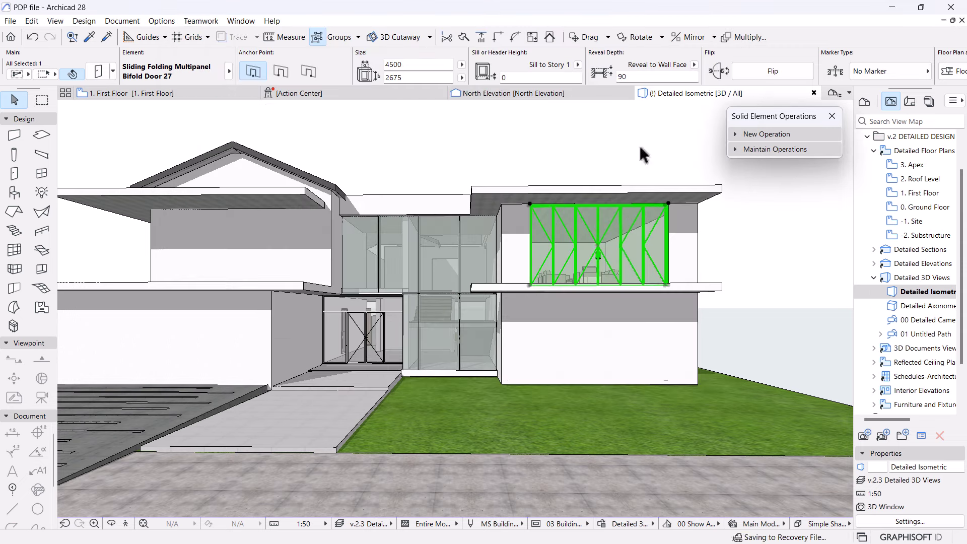
# - Examine the bifold door's leaf and opening settings, then its appearance within the front facade
pyautogui.click(738, 231)
pyautogui.moveTo(685, 275); pyautogui.dragTo(623, 260)
pyautogui.click(624, 260)
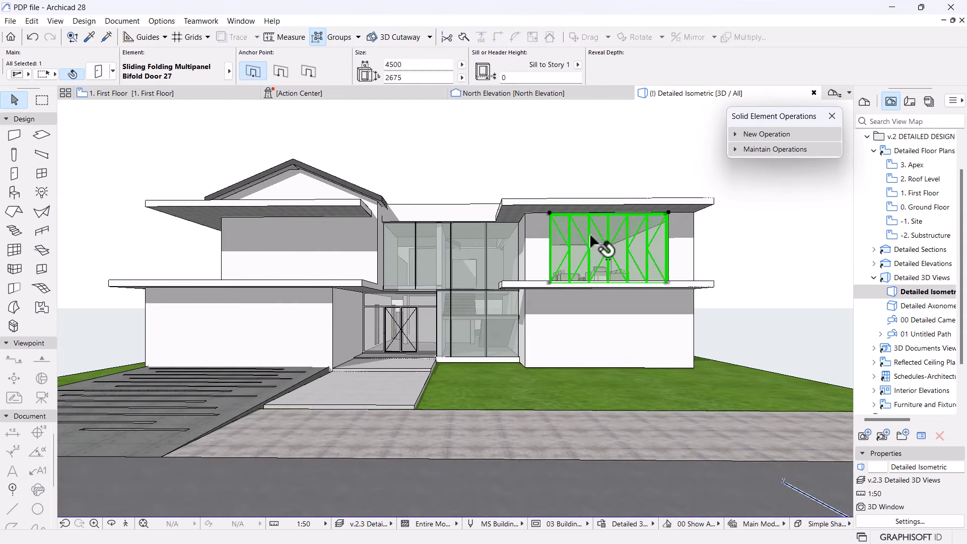
pyautogui.hotkey('ctrl', 't')
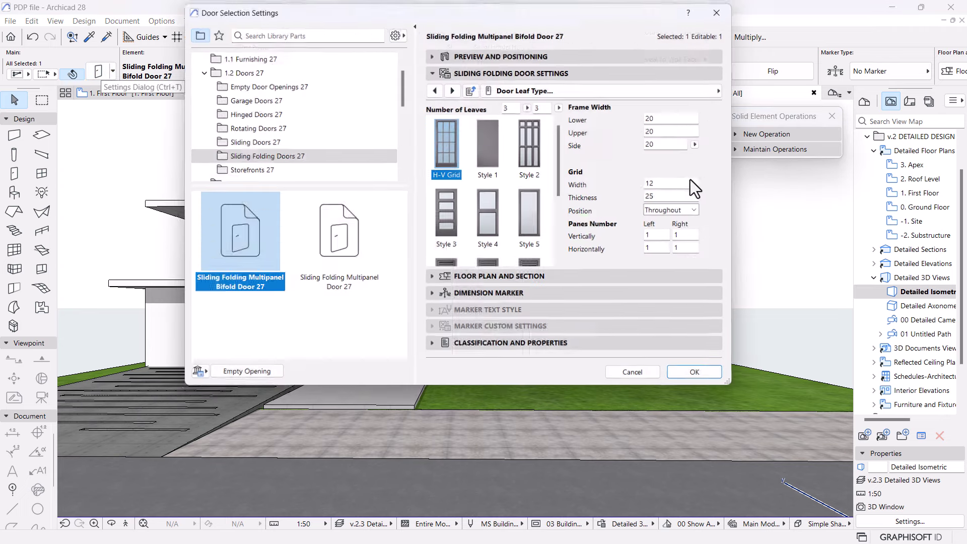
pyautogui.click(710, 94)
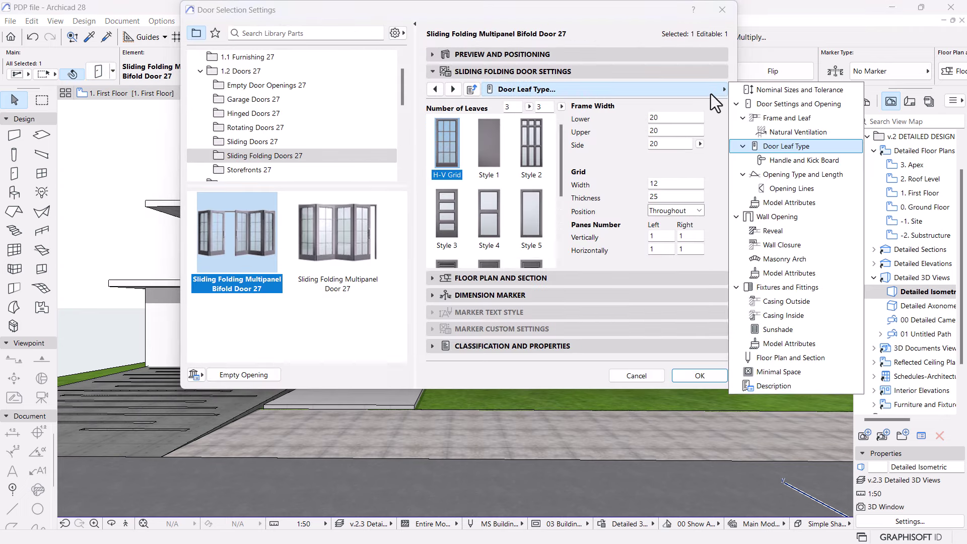
pyautogui.click(799, 90)
pyautogui.click(810, 105)
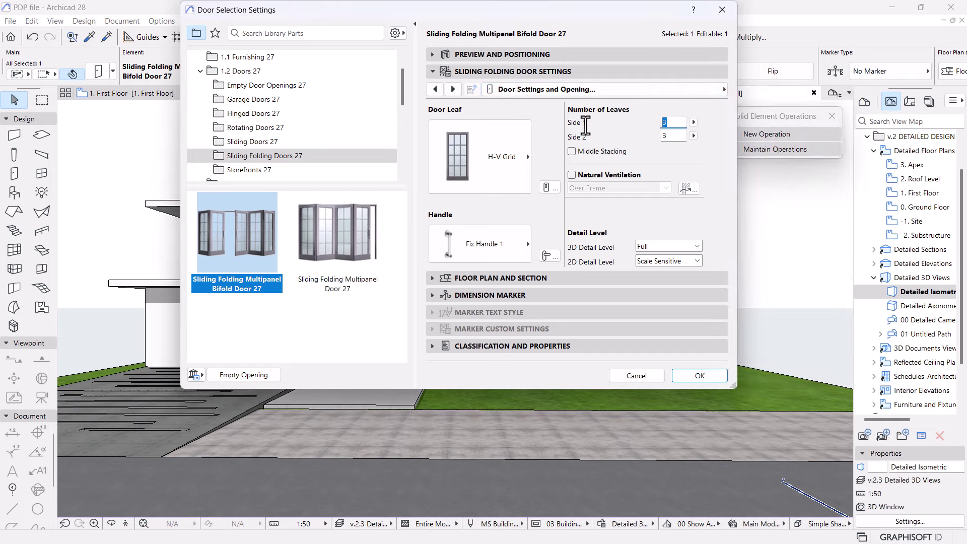
pyautogui.click(706, 378)
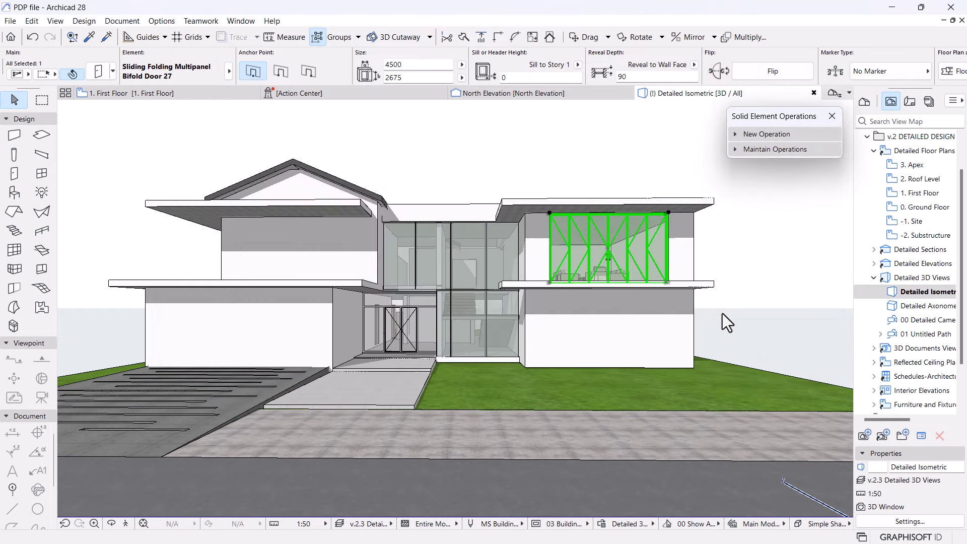
pyautogui.click(750, 280)
pyautogui.scroll(-4, 737, 258)
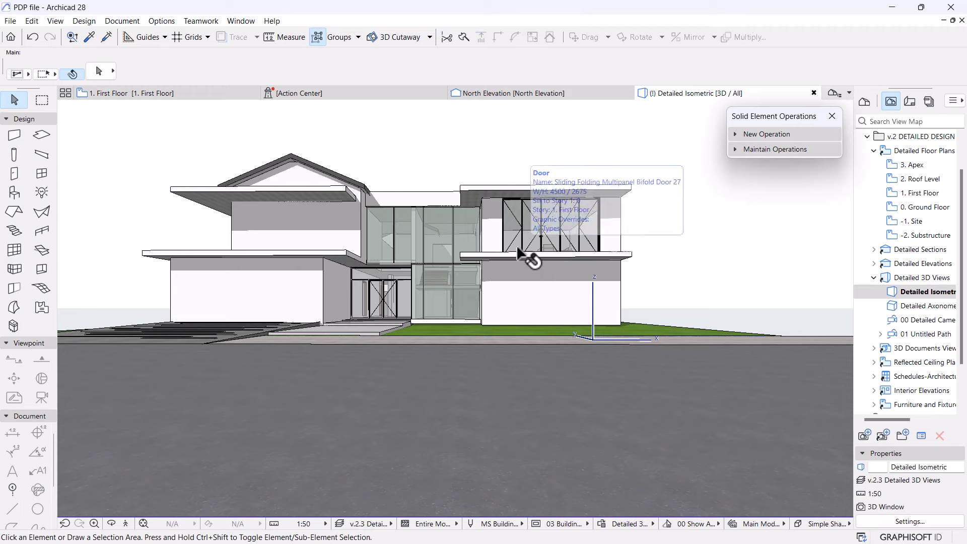
pyautogui.scroll(3, 516, 245)
pyautogui.moveTo(515, 241); pyautogui.dragTo(505, 281, button='middle')
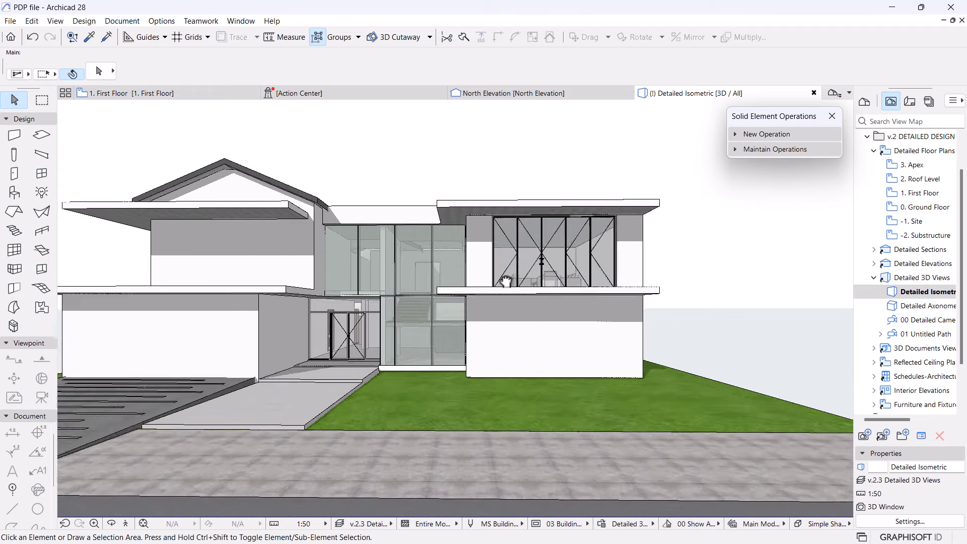
pyautogui.scroll(-2, 641, 301)
pyautogui.scroll(4, 710, 328)
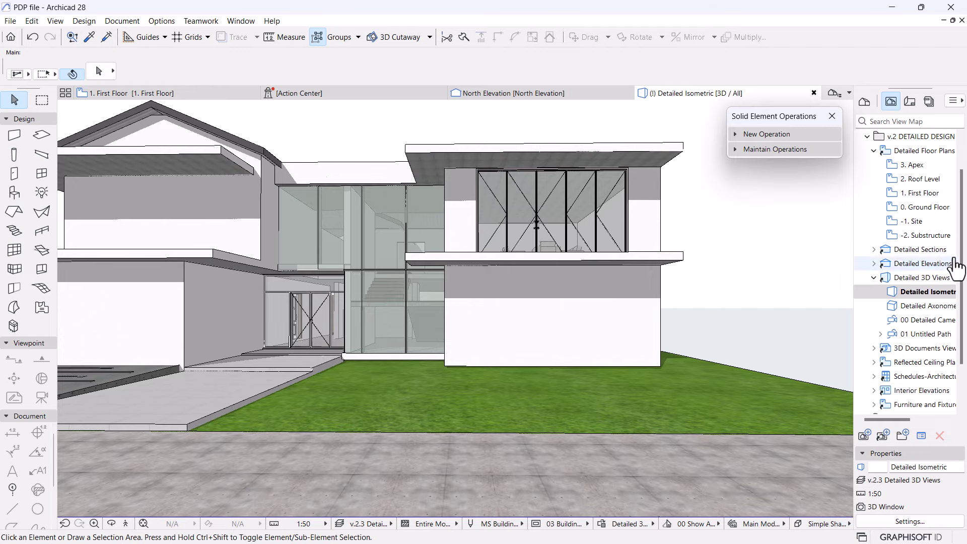
# - Open the 0. Ground Floor plan and place a Triple Window 27 centred in the living room's front wall
pyautogui.doubleClick(920, 207)
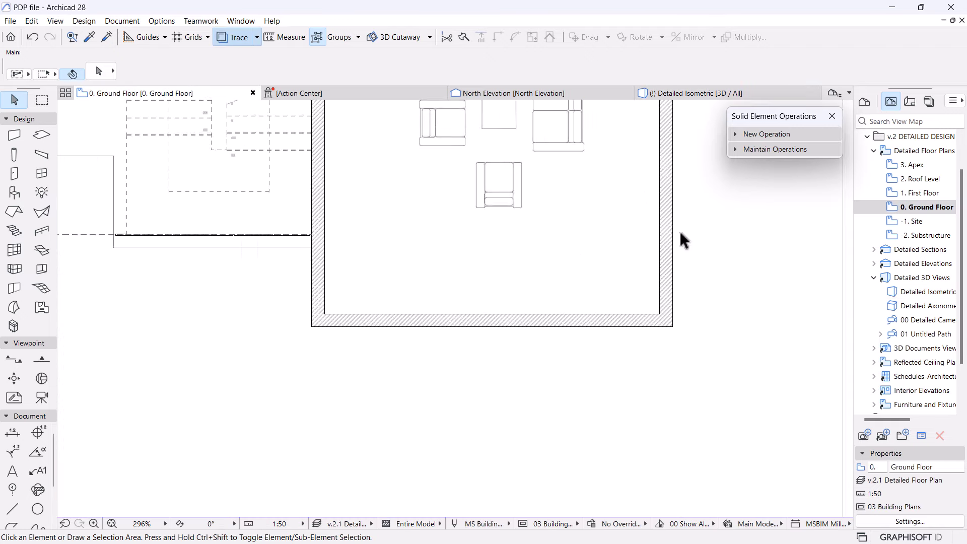
pyautogui.scroll(3, 524, 297)
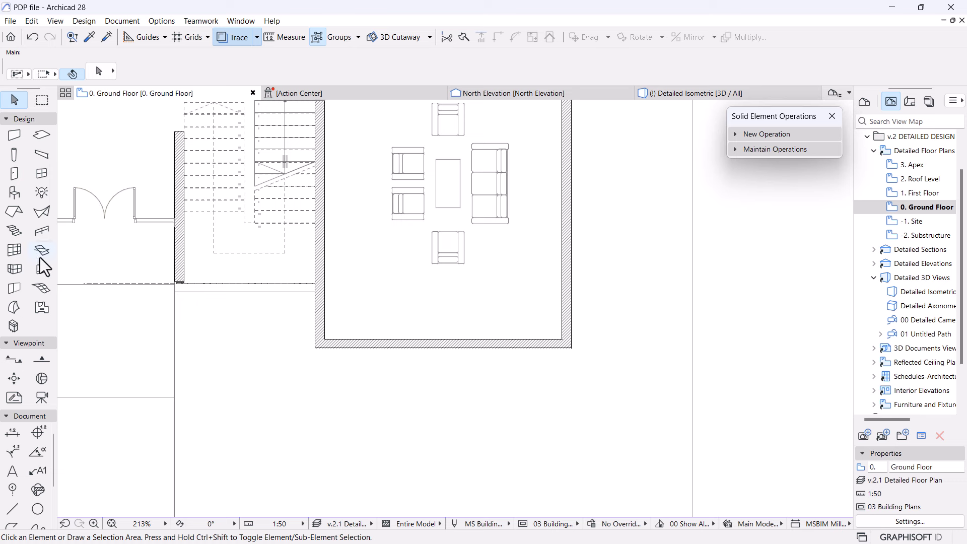
pyautogui.click(42, 173)
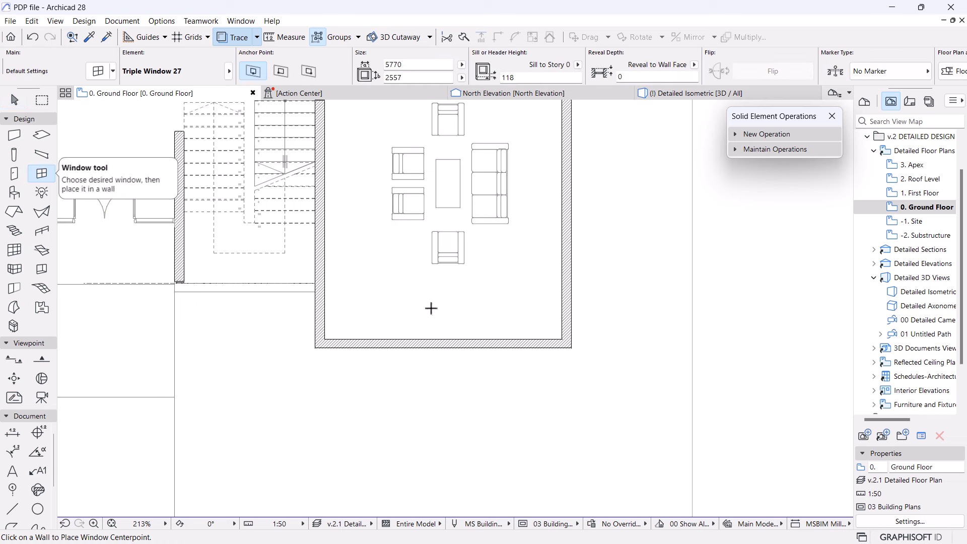
pyautogui.click(500, 347)
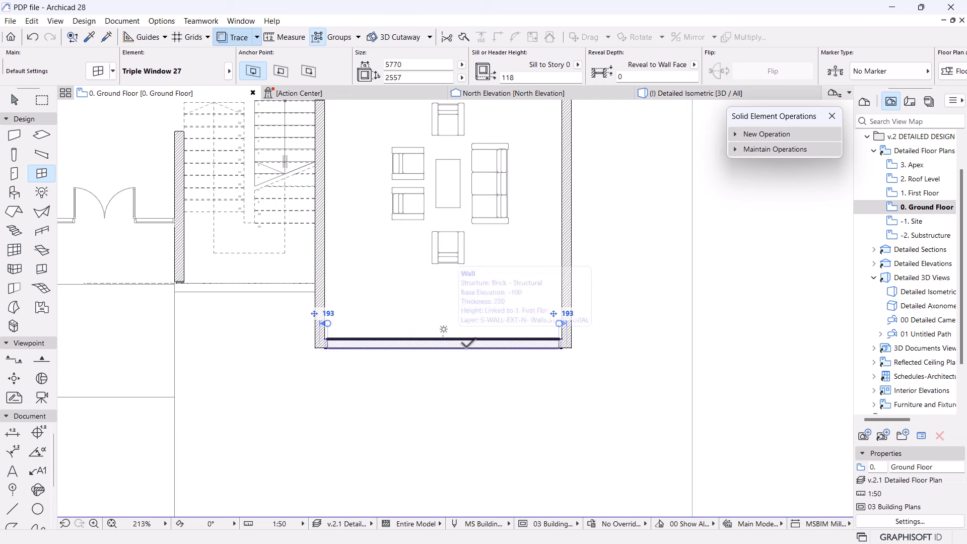
pyautogui.click(604, 352)
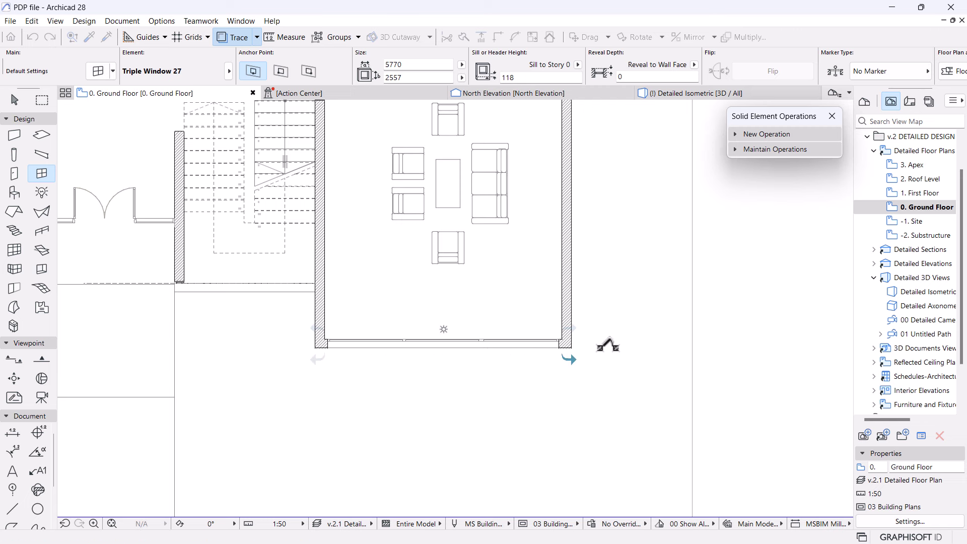
pyautogui.scroll(3, 557, 336)
pyautogui.press('Escape')
# - Set the ground-floor window's width to 2500 and move its right end to the inner face of the right side wall
pyautogui.click(560, 340)
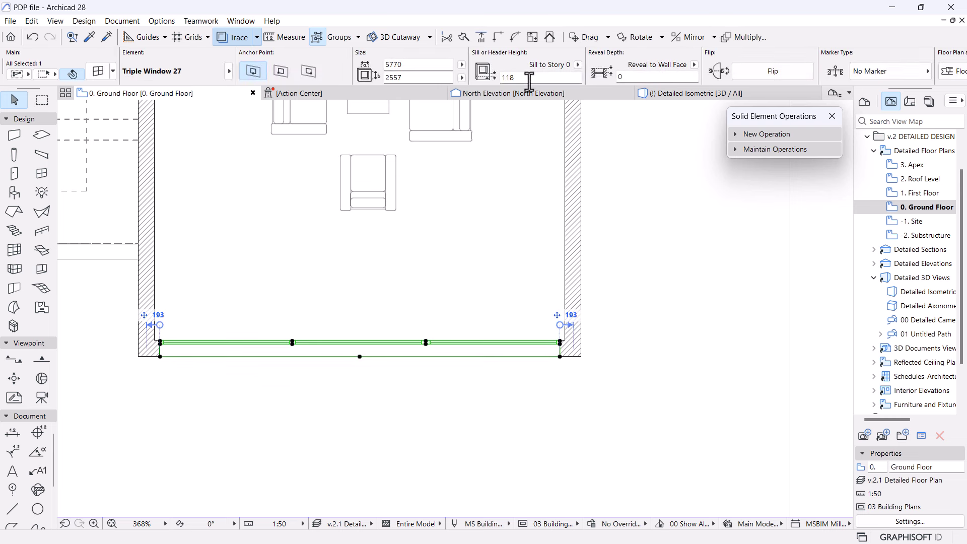
pyautogui.click(421, 63)
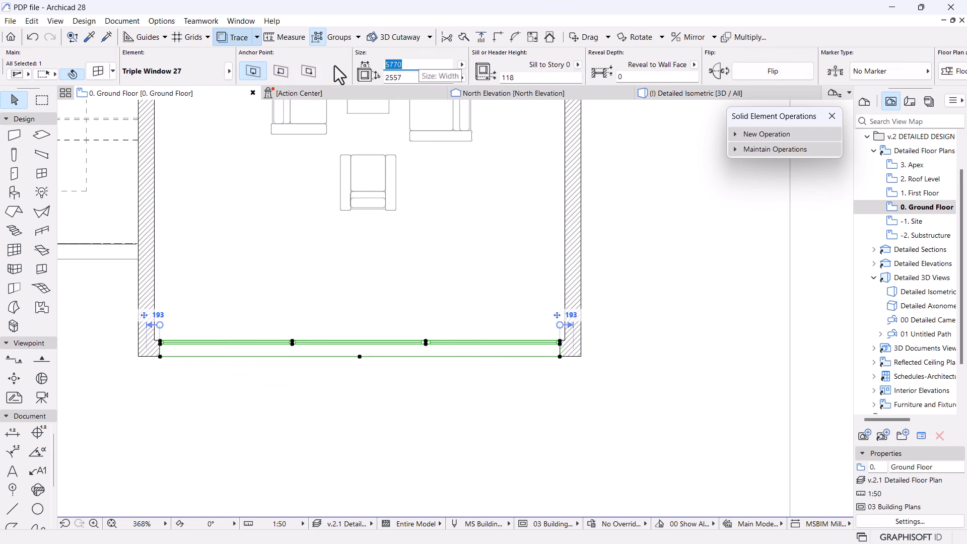
pyautogui.write('2500')
pyautogui.press('Return')
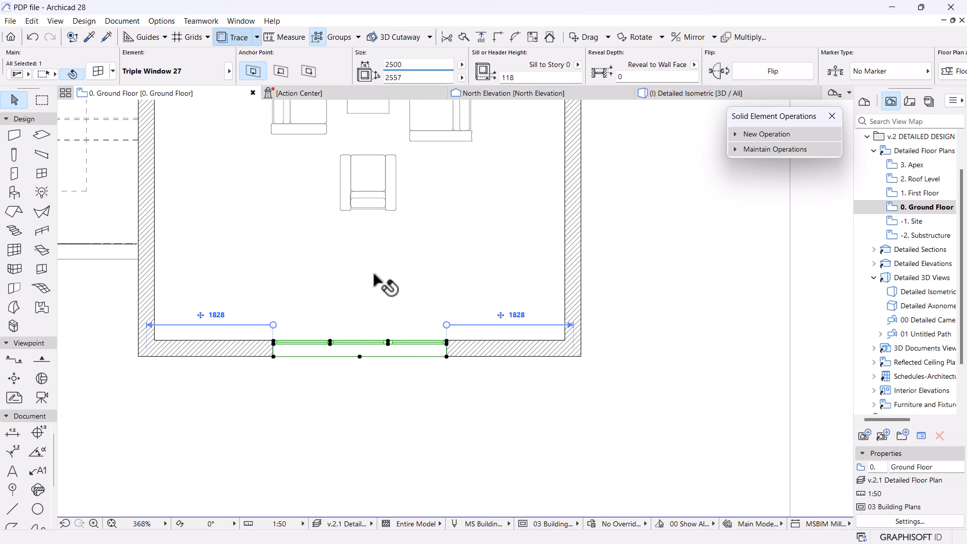
pyautogui.hotkey('ctrl', 'd')
pyautogui.click(446, 342)
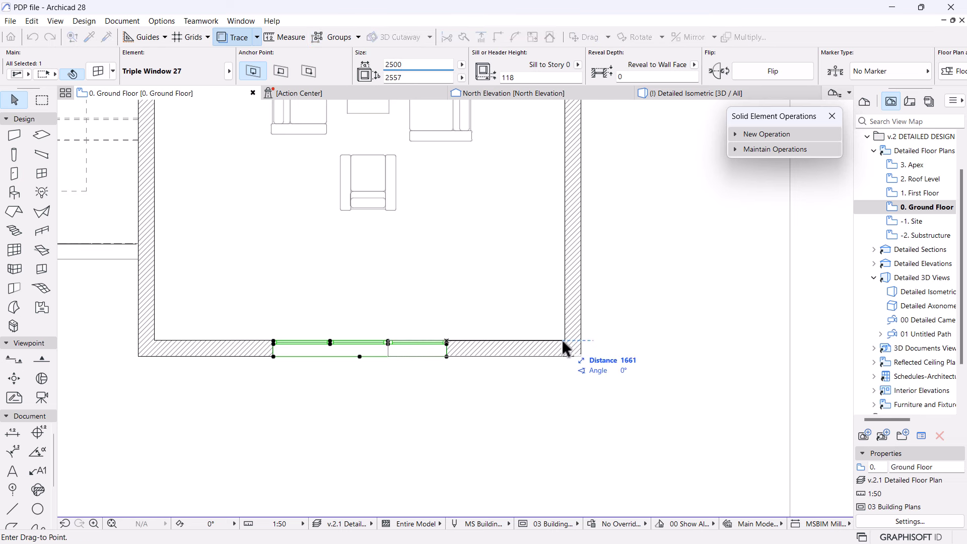
pyautogui.click(565, 342)
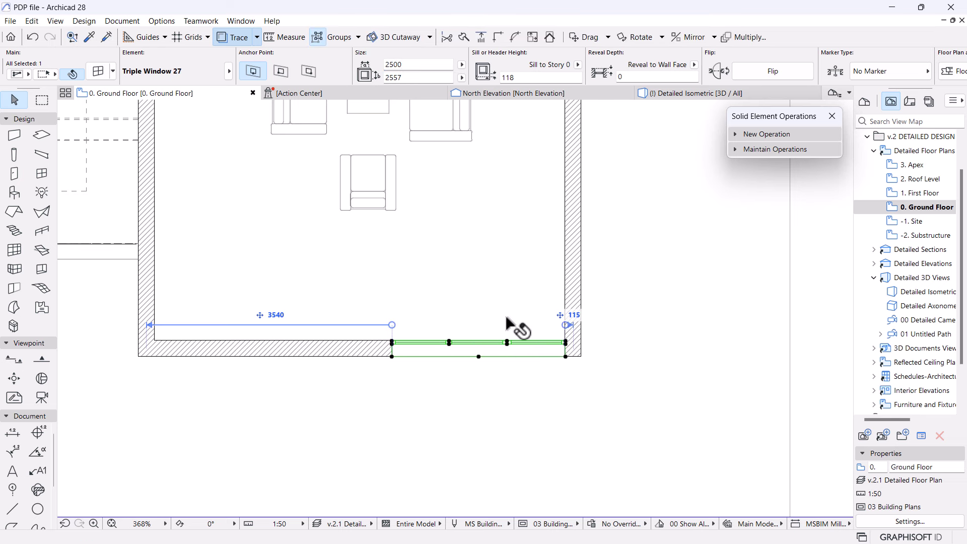
# - Set the ground-floor window's width to 3500 and move its right end to the outer corner of the front wall
pyautogui.click(412, 66)
pyautogui.write('350')
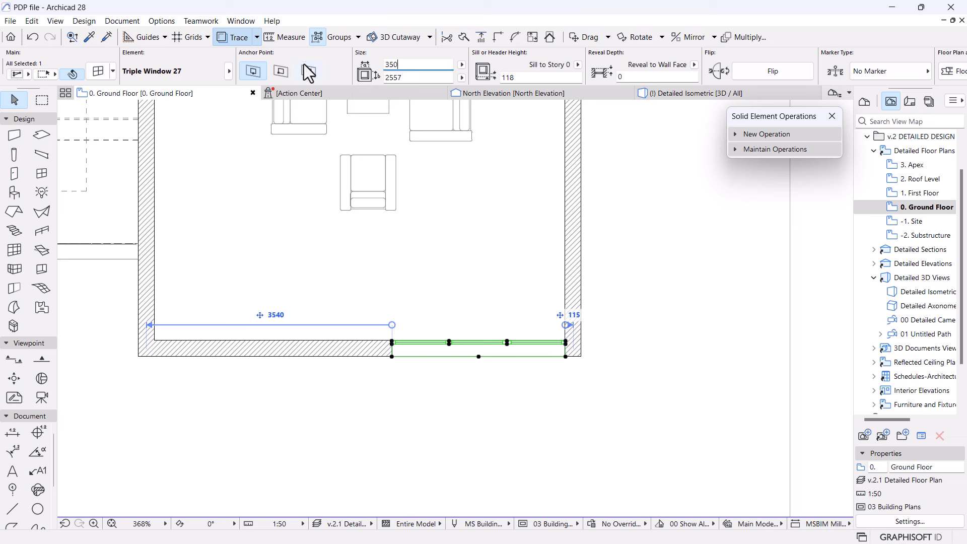
pyautogui.write('0')
pyautogui.press('Return')
pyautogui.hotkey('ctrl', 'd')
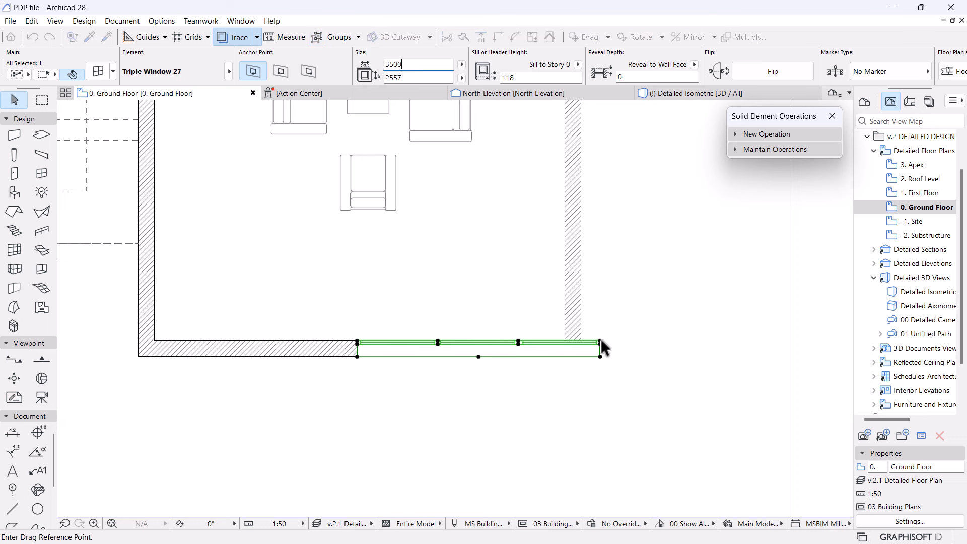
pyautogui.click(584, 341)
pyautogui.click(579, 338)
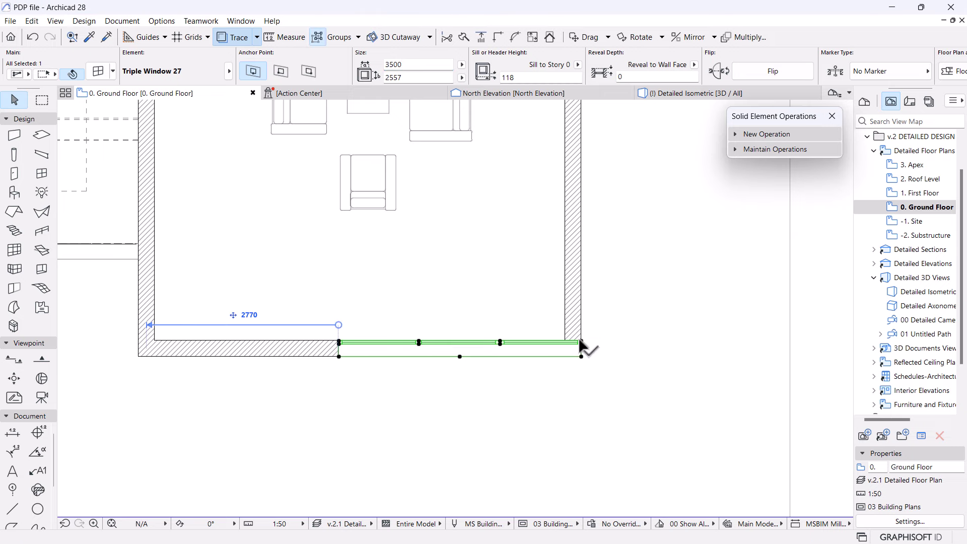
pyautogui.scroll(-3, 535, 358)
pyautogui.scroll(4, 557, 380)
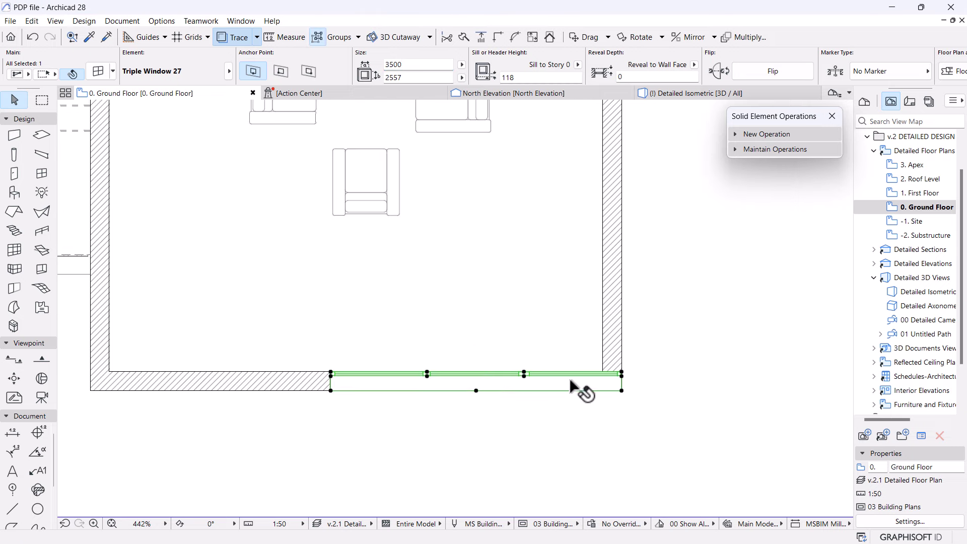
# - Check the triple window in 3D, then enable Custom Corner 1 in its settings from the ground floor plan
pyautogui.click(694, 95)
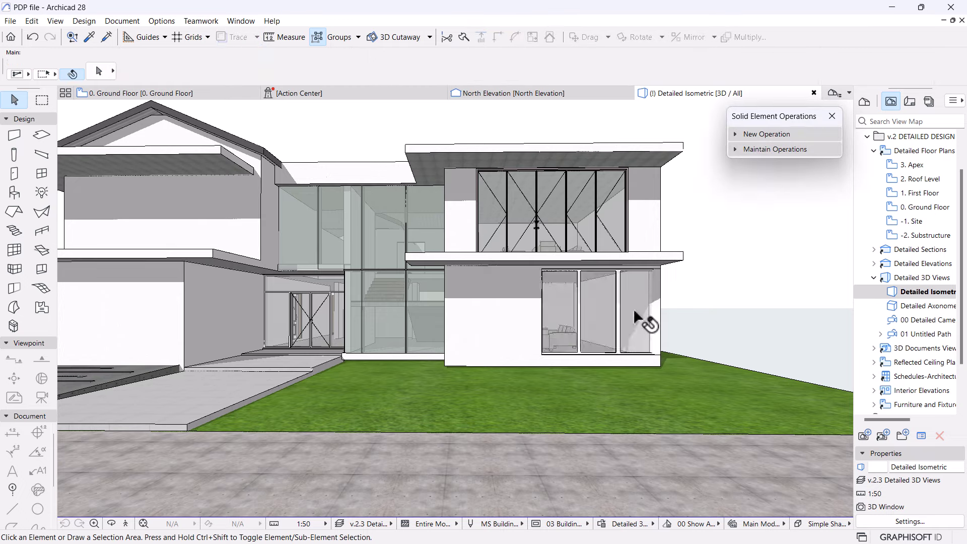
pyautogui.scroll(4, 637, 309)
pyautogui.scroll(-3, 640, 311)
pyautogui.scroll(2, 601, 363)
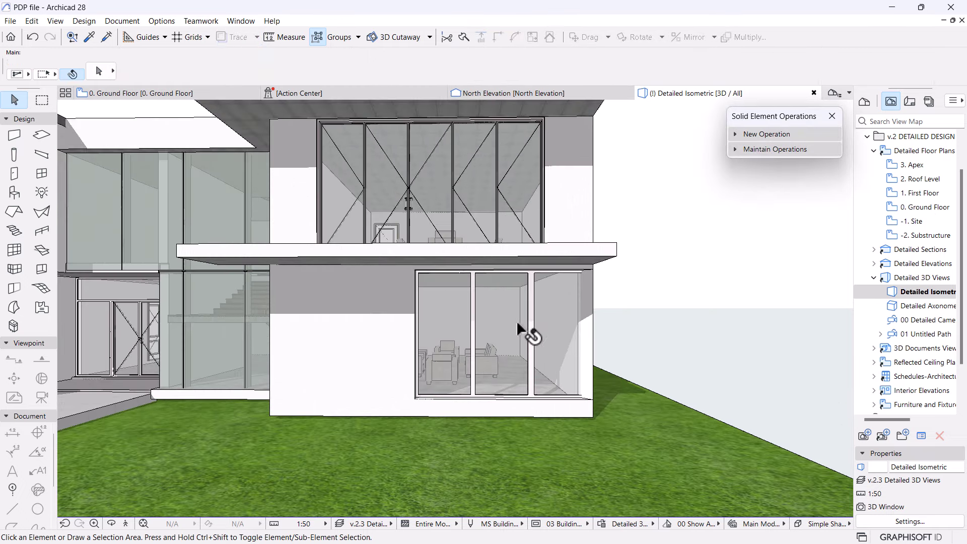
pyautogui.click(577, 330)
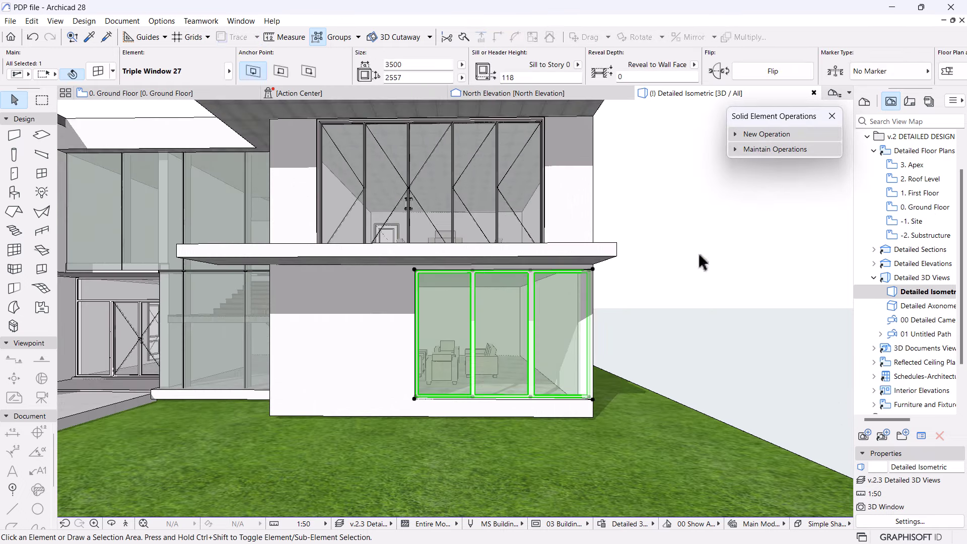
pyautogui.click(169, 92)
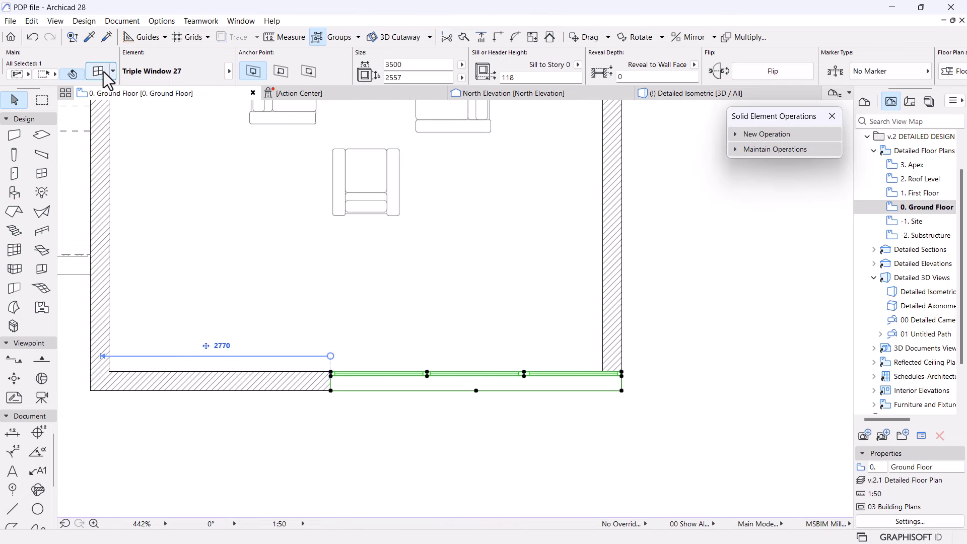
pyautogui.hotkey('ctrl', 't')
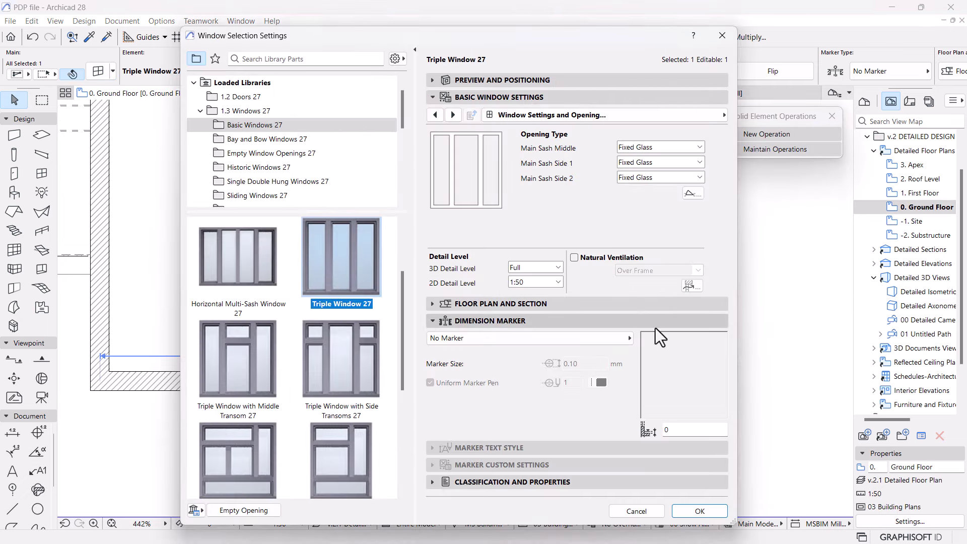
pyautogui.click(718, 119)
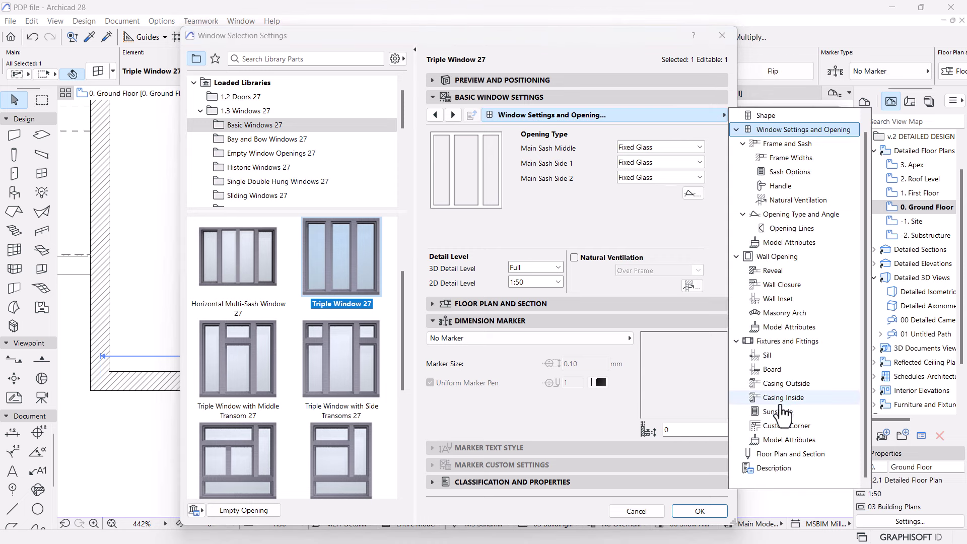
pyautogui.click(779, 426)
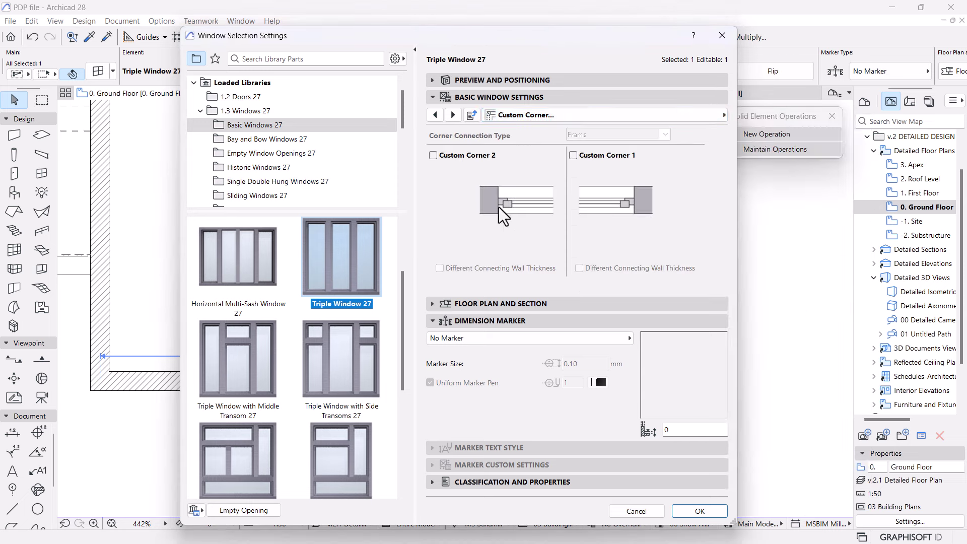
pyautogui.click(574, 155)
pyautogui.click(697, 510)
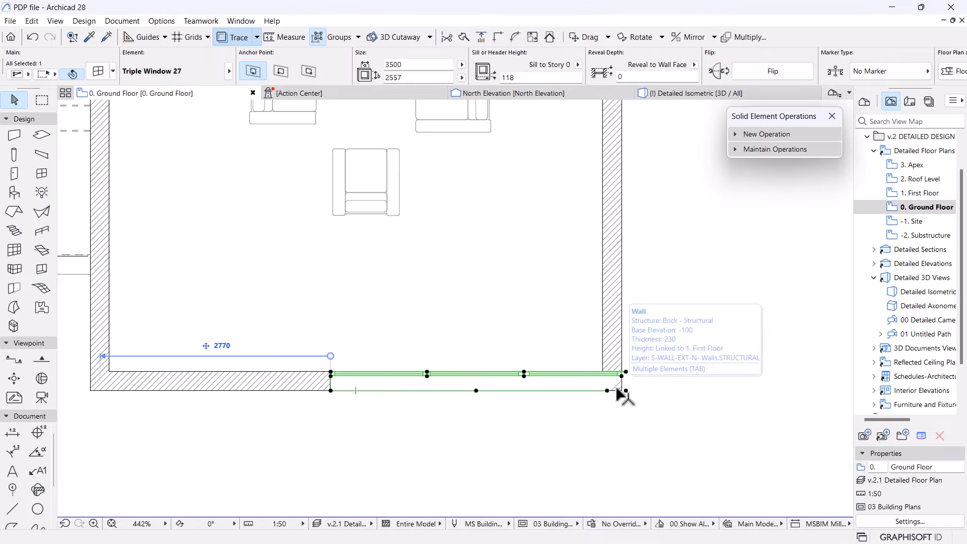
# - Replace the front wall's Triple Window 27 with one of the same settings, its glazing flush with the wall's outer face
pyautogui.click(761, 76)
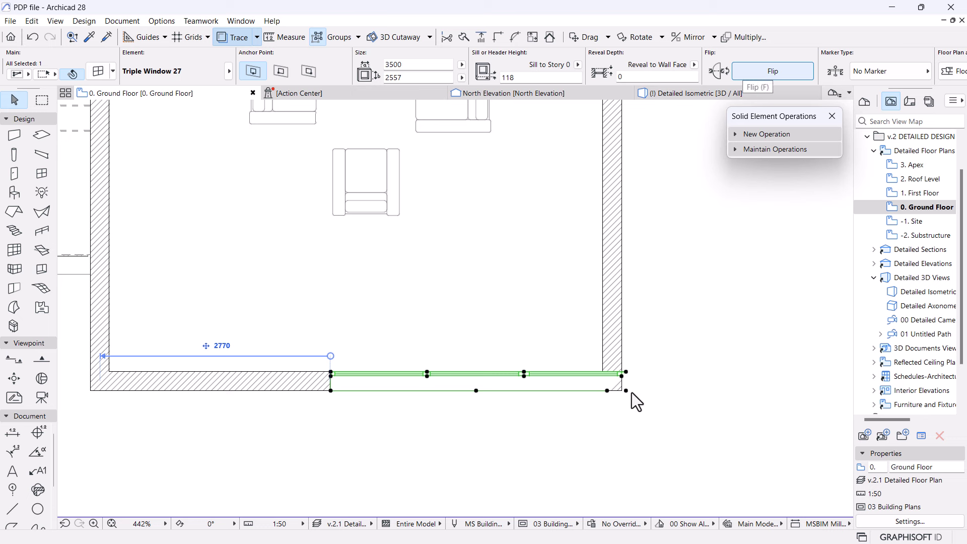
pyautogui.keyDown('alt'); pyautogui.click(627, 372); pyautogui.keyUp('alt')
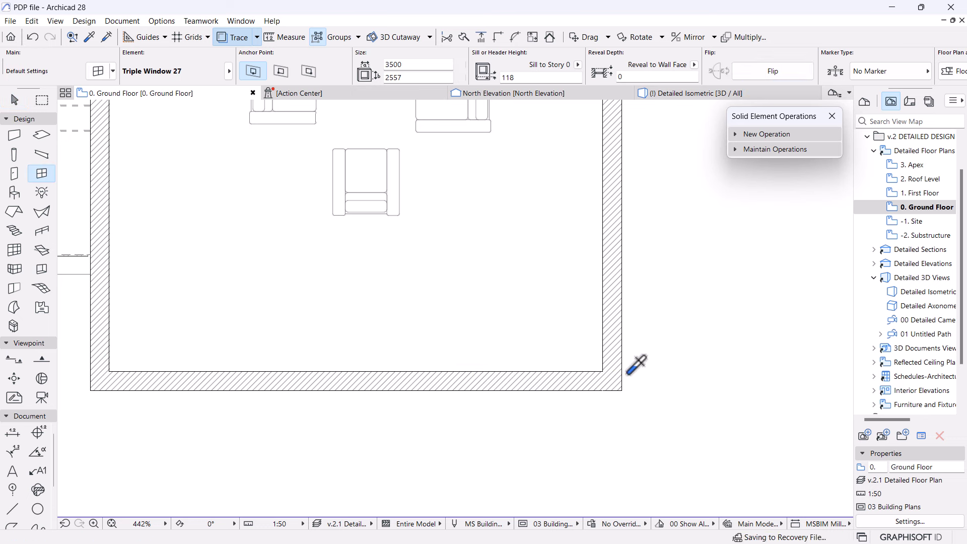
pyautogui.click(482, 372)
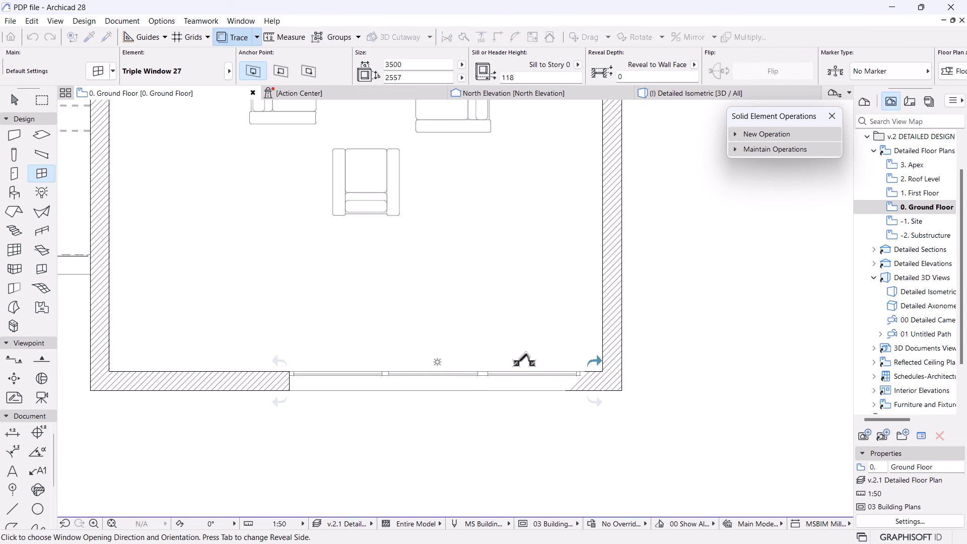
pyautogui.click(586, 399)
pyautogui.click(496, 381)
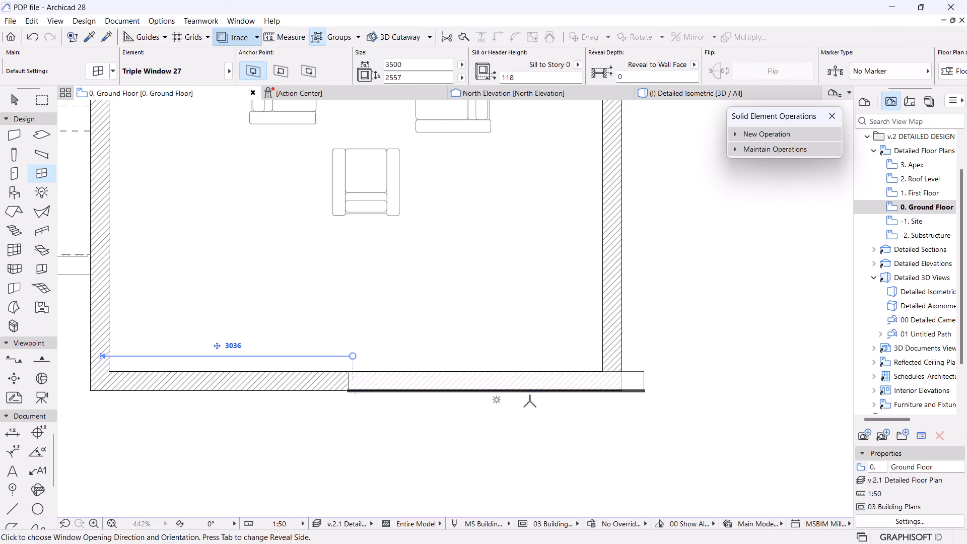
pyautogui.click(530, 401)
pyautogui.press('Escape')
# - Move the new front window's right end to the outer corner of the front wall
pyautogui.click(643, 387)
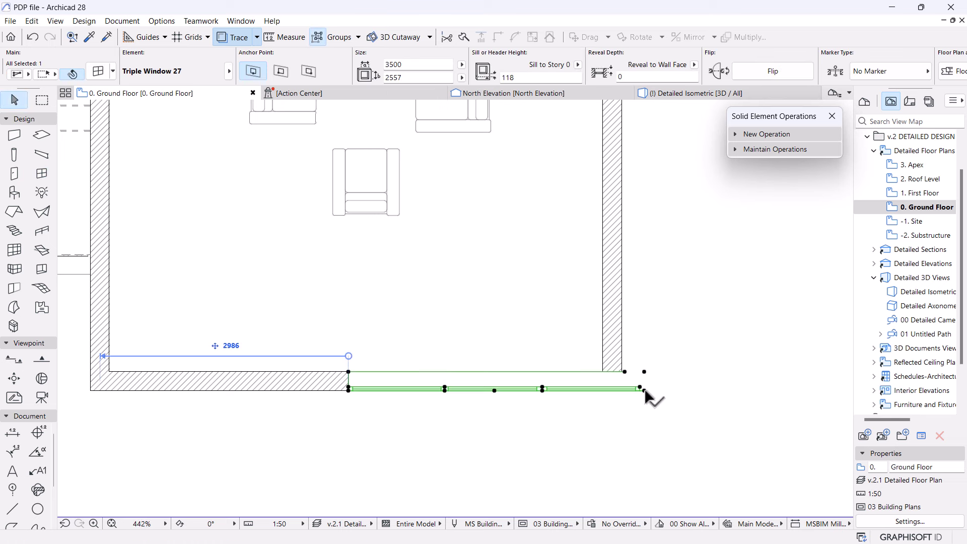
pyautogui.click(643, 387)
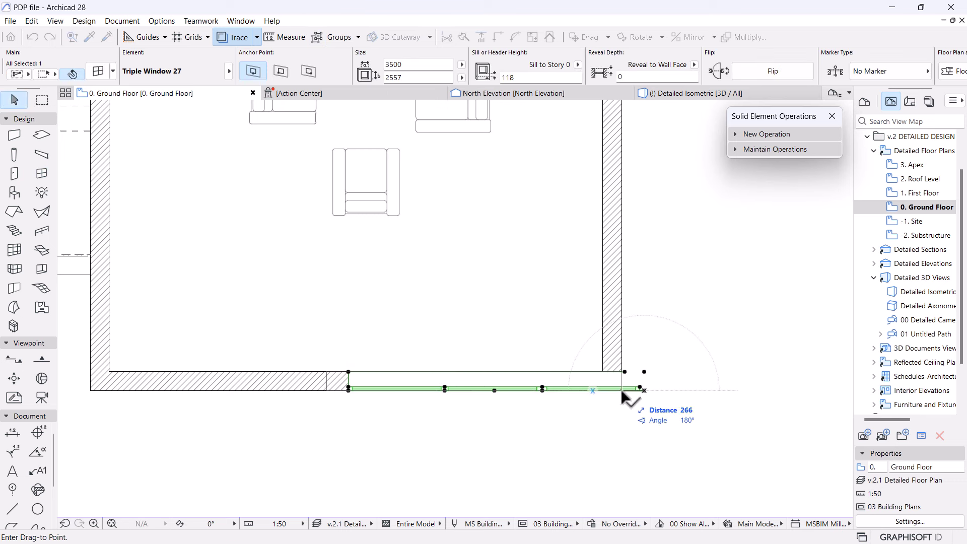
pyautogui.click(620, 389)
# - Place a matching Triple Window 27 in the right side wall, outer-face glazing, and move its front end to meet the front window at the corner
pyautogui.press('Escape')
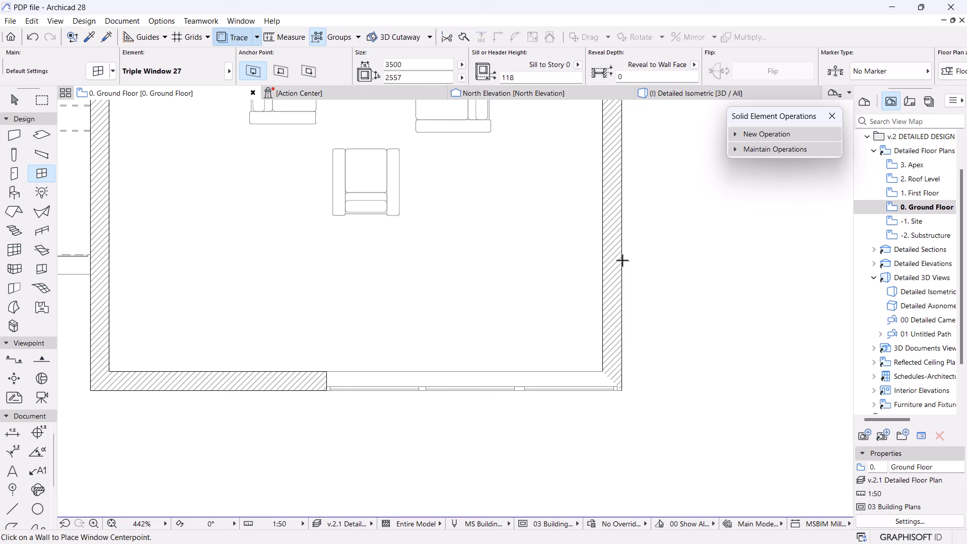
pyautogui.click(623, 251)
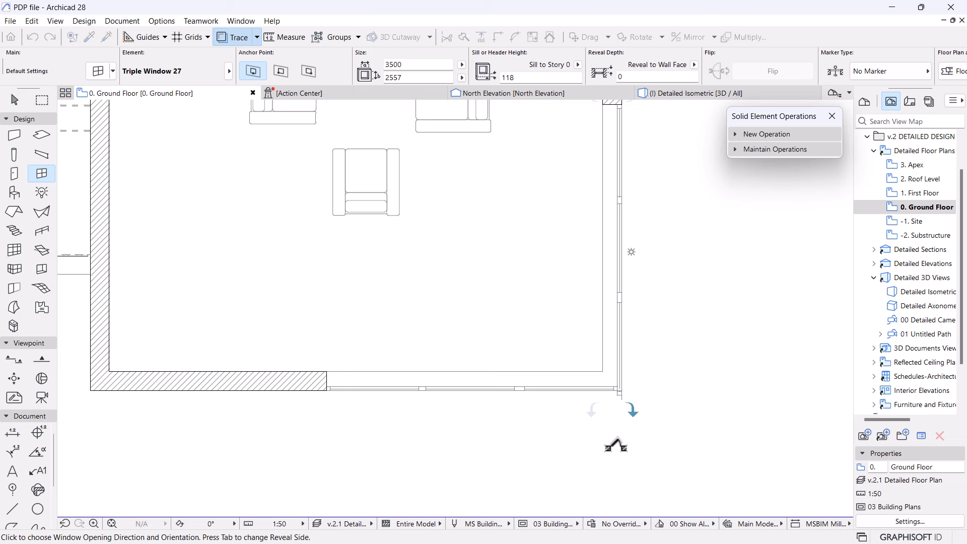
pyautogui.click(619, 427)
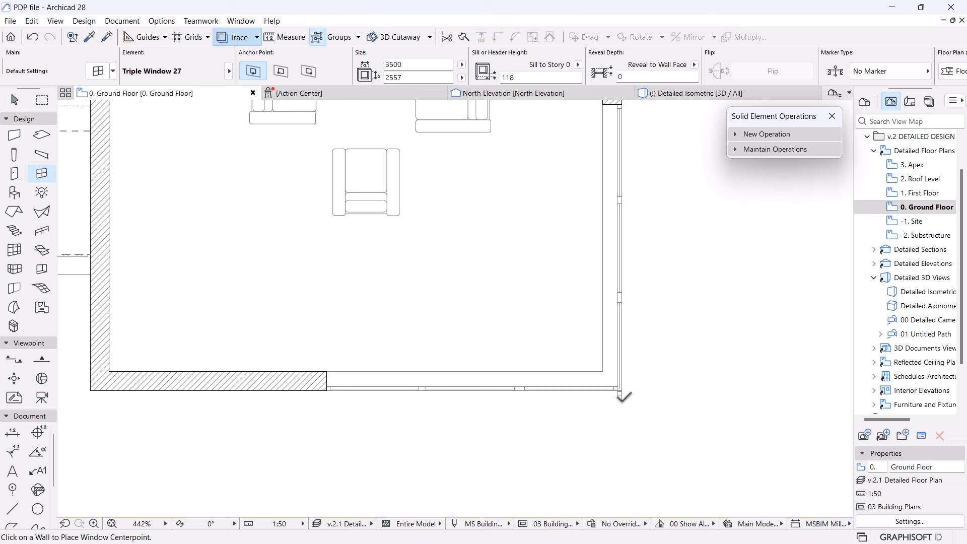
pyautogui.press('Escape')
pyautogui.click(620, 395)
pyautogui.click(622, 398)
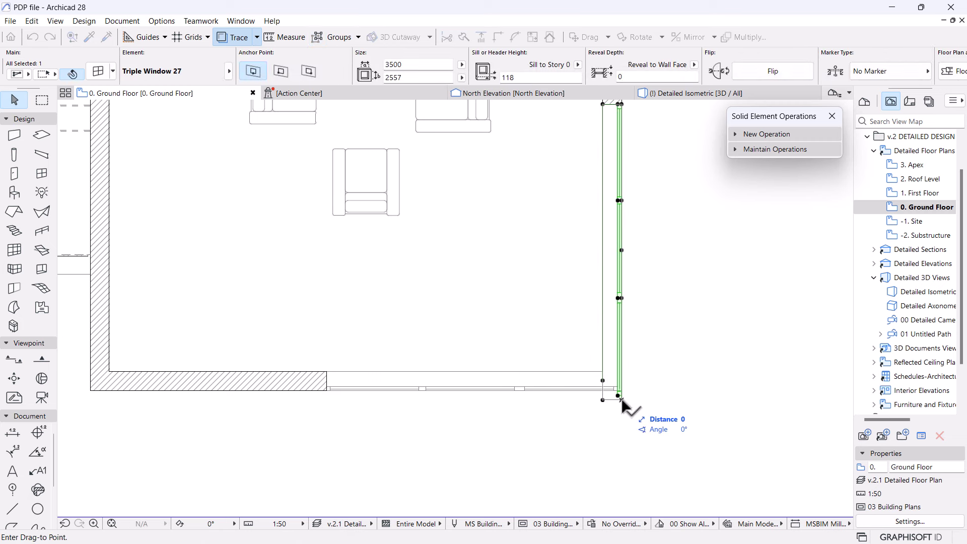
pyautogui.click(689, 389)
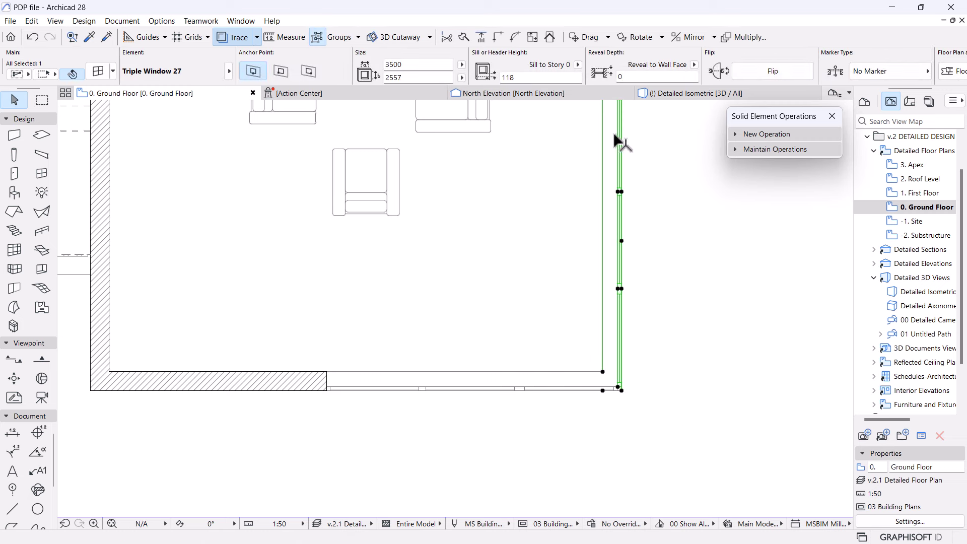
# - In the Detailed Isometric 3D view, set the sill height of both corner windows to 0
pyautogui.click(663, 92)
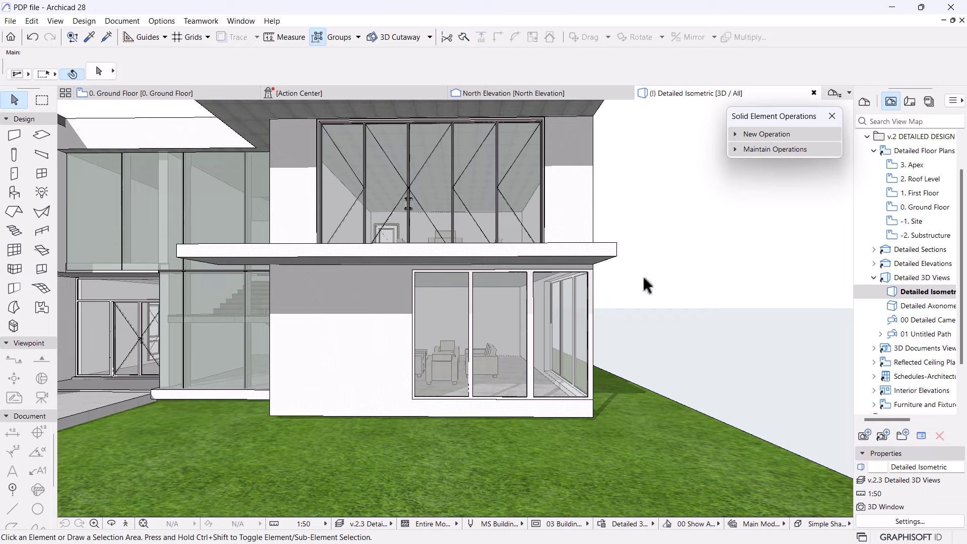
pyautogui.press('o')
pyautogui.moveTo(679, 334); pyautogui.dragTo(458, 342)
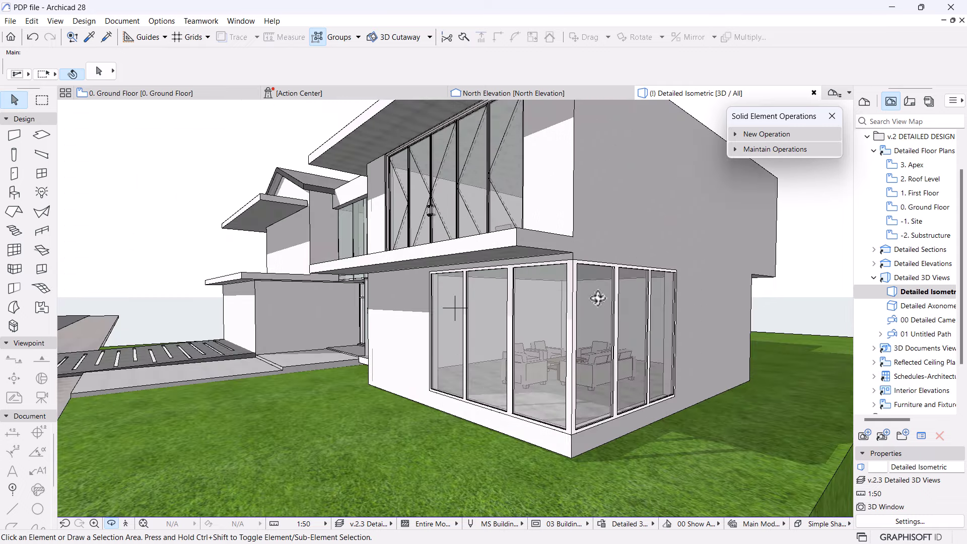
pyautogui.press('Escape')
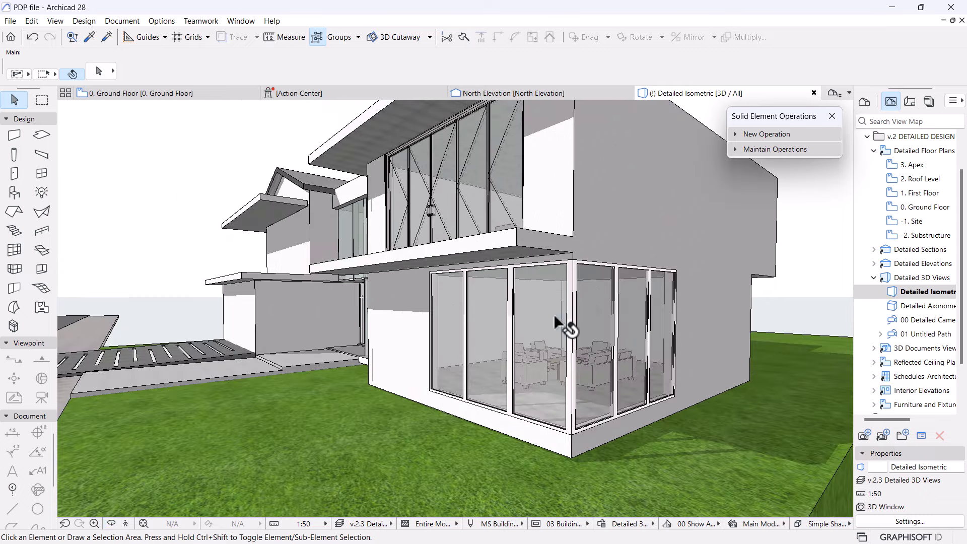
pyautogui.click(599, 320)
pyautogui.click(532, 76)
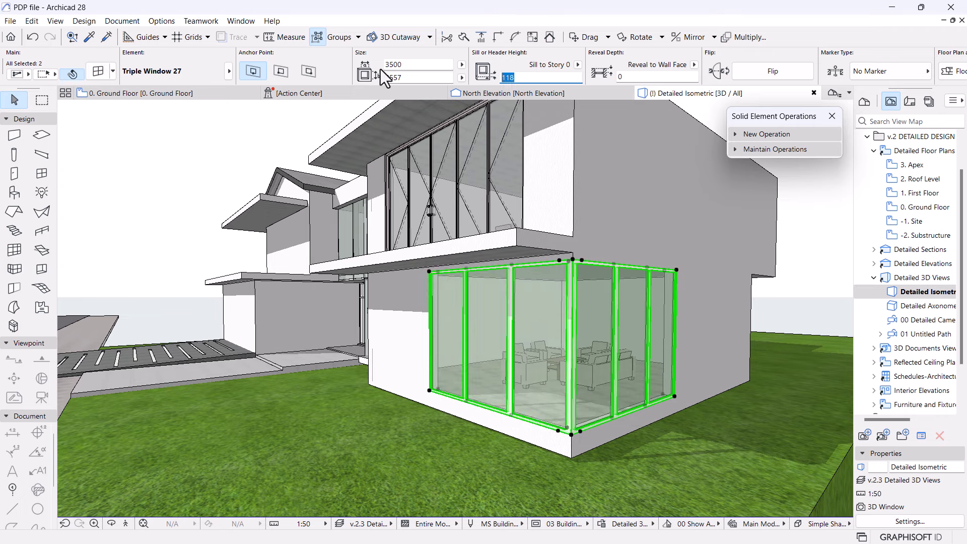
pyautogui.write('0')
pyautogui.press('Return')
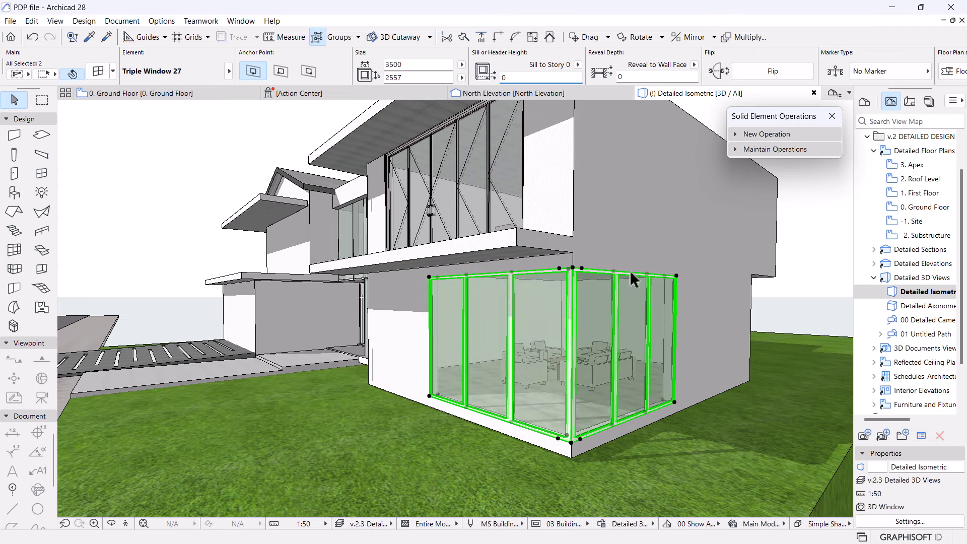
# - Set the corner windows' frame widths to 40 and turn on Uniform Frame Width
pyautogui.scroll(2, 637, 299)
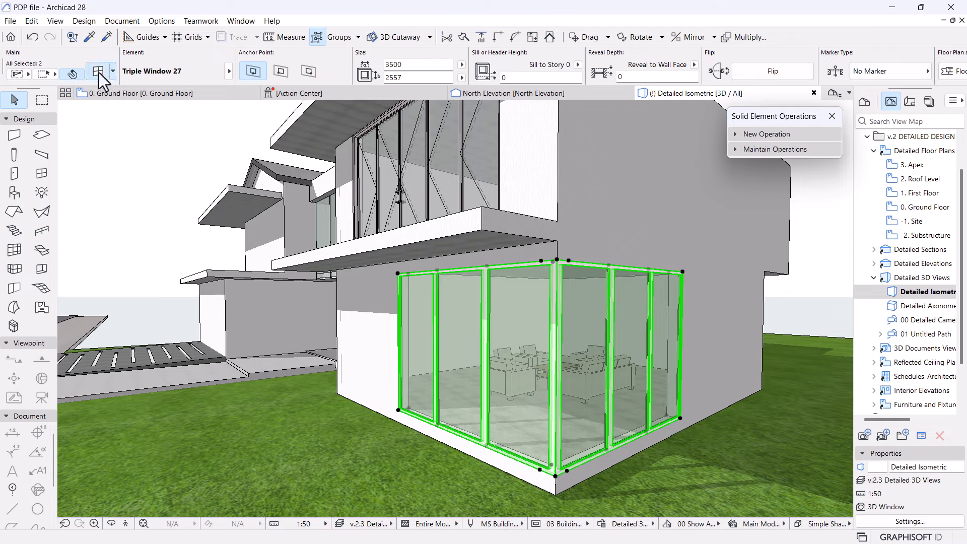
pyautogui.doubleClick(522, 317)
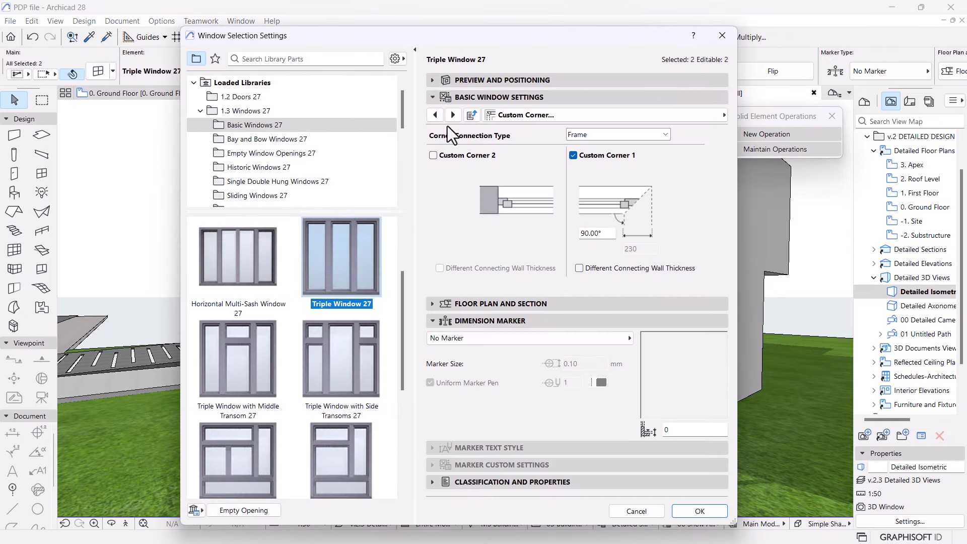
pyautogui.click(673, 114)
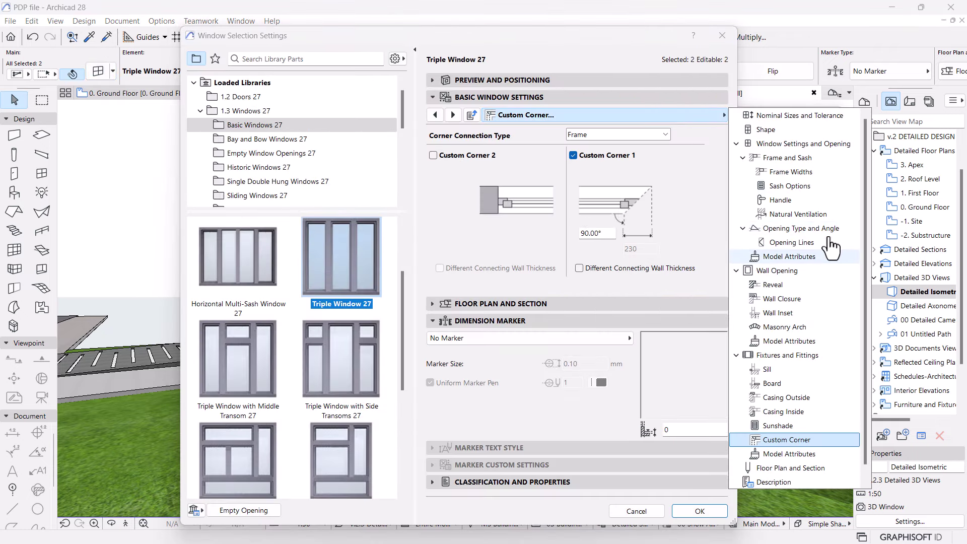
pyautogui.click(790, 171)
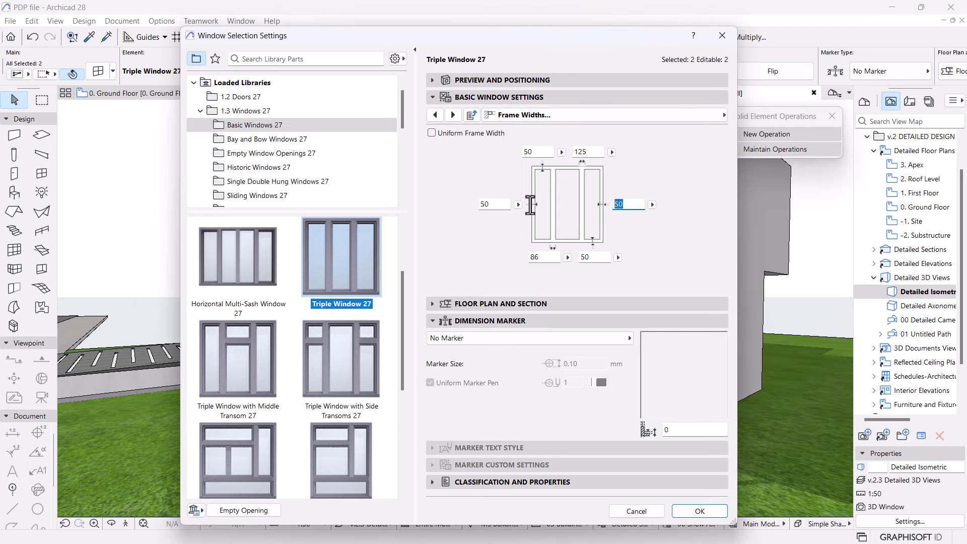
pyautogui.write('40')
pyautogui.click(589, 152)
pyautogui.write('4040')
pyautogui.click(543, 257)
pyautogui.write('40')
pyautogui.click(448, 135)
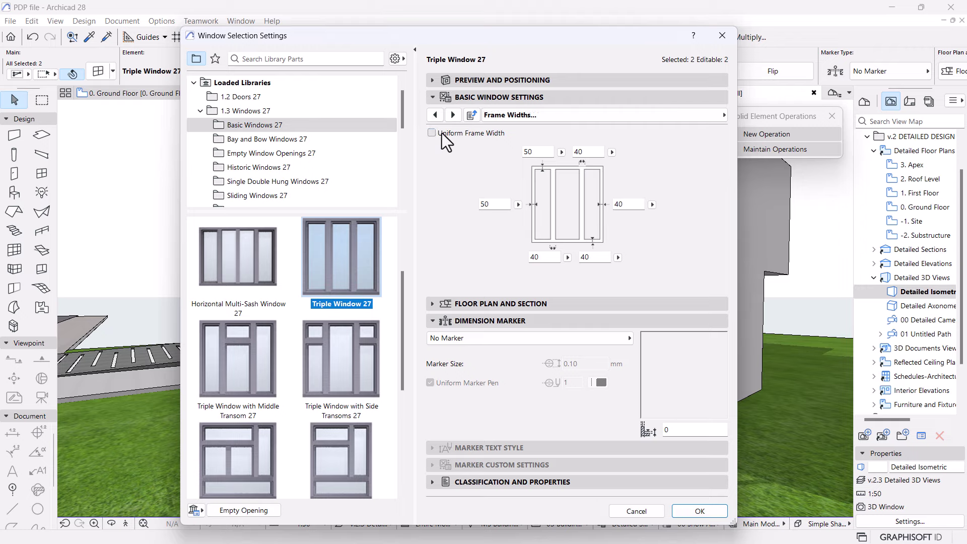
pyautogui.click(442, 133)
pyautogui.click(700, 511)
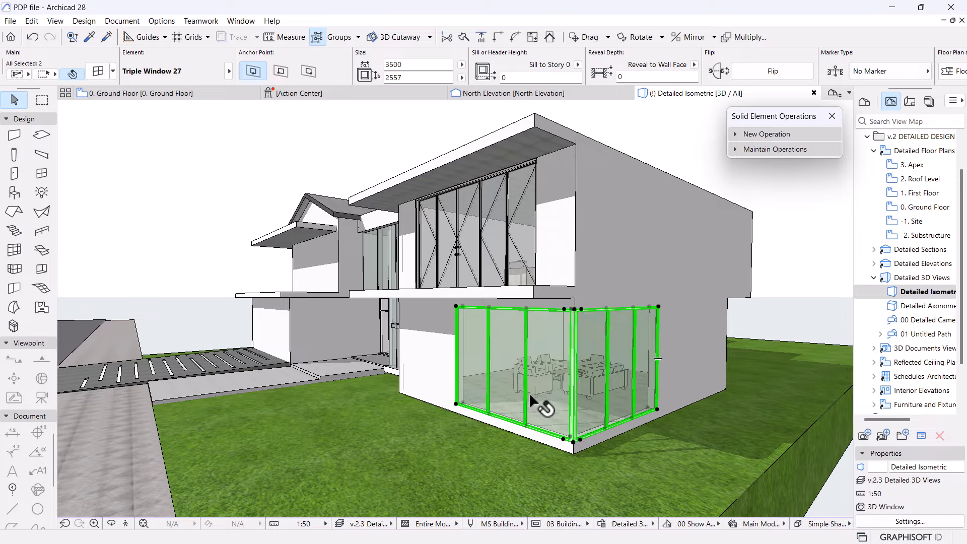
# - In the 1. First Floor plan, add a 1200-wide rectangle to the balcony slab, wrapping it along the right side wall
pyautogui.keyDown('shift'); pyautogui.moveTo(641, 451); pyautogui.dragTo(752, 406, button='middle'); pyautogui.keyUp('shift')
pyautogui.scroll(-6, 752, 406)
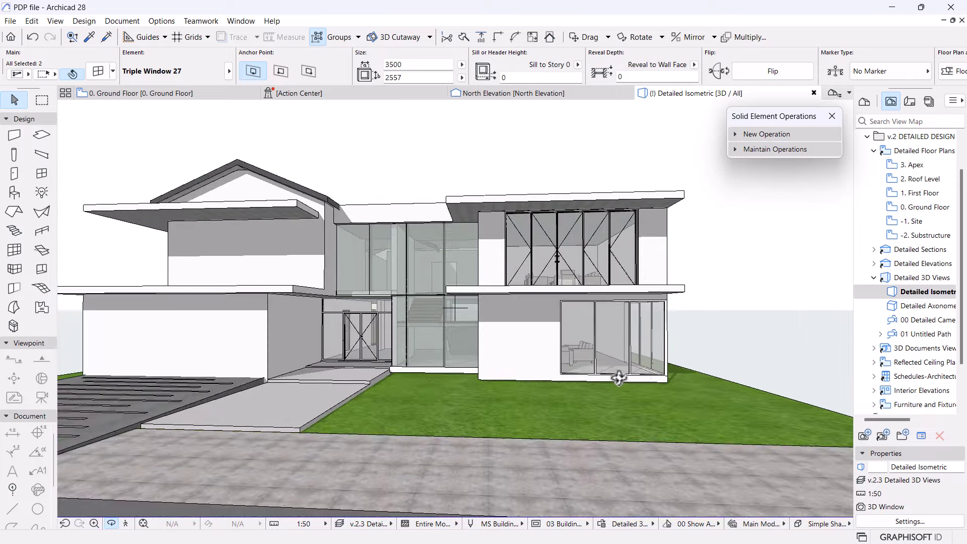
pyautogui.keyDown('shift'); pyautogui.moveTo(619, 377); pyautogui.dragTo(480, 357, button='middle'); pyautogui.keyUp('shift')
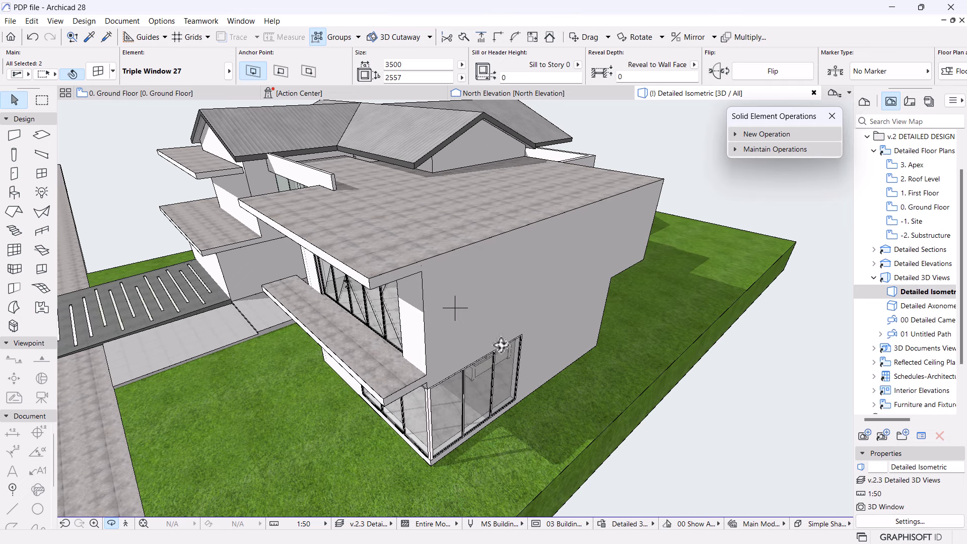
pyautogui.doubleClick(921, 192)
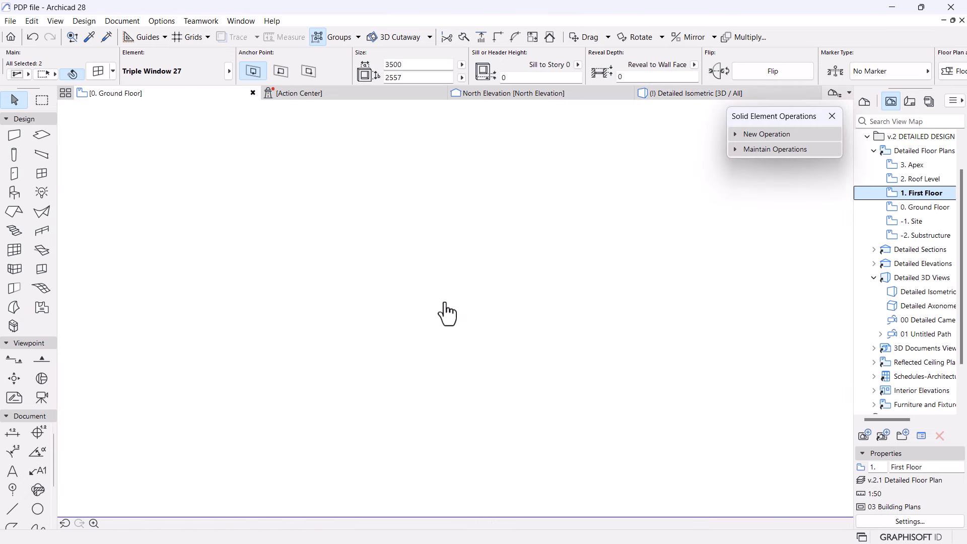
pyautogui.scroll(-3, 466, 353)
pyautogui.click(501, 398)
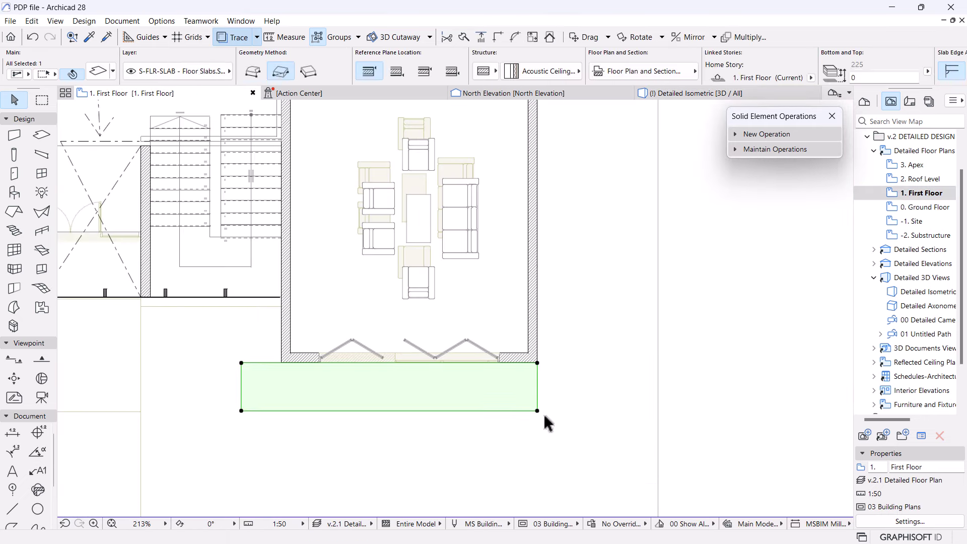
pyautogui.click(537, 411)
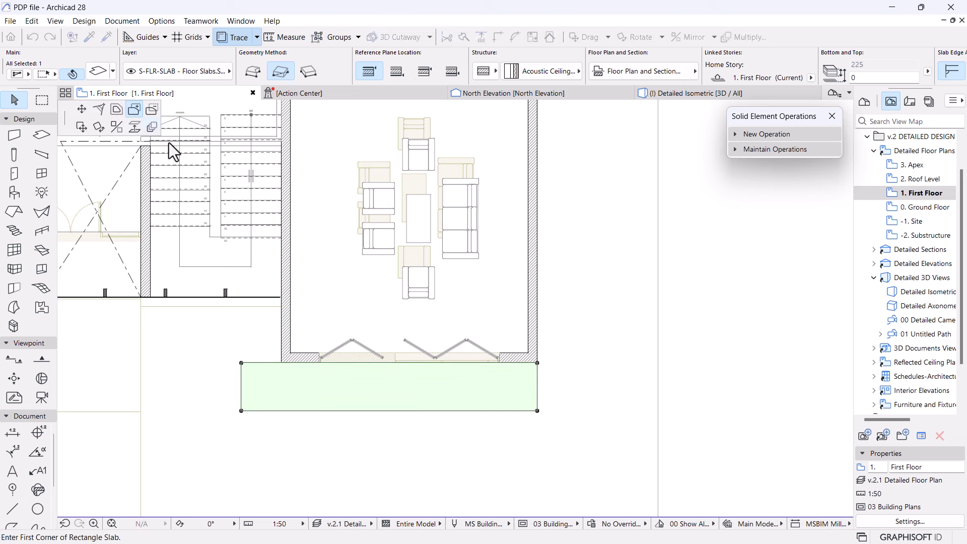
pyautogui.click(537, 410)
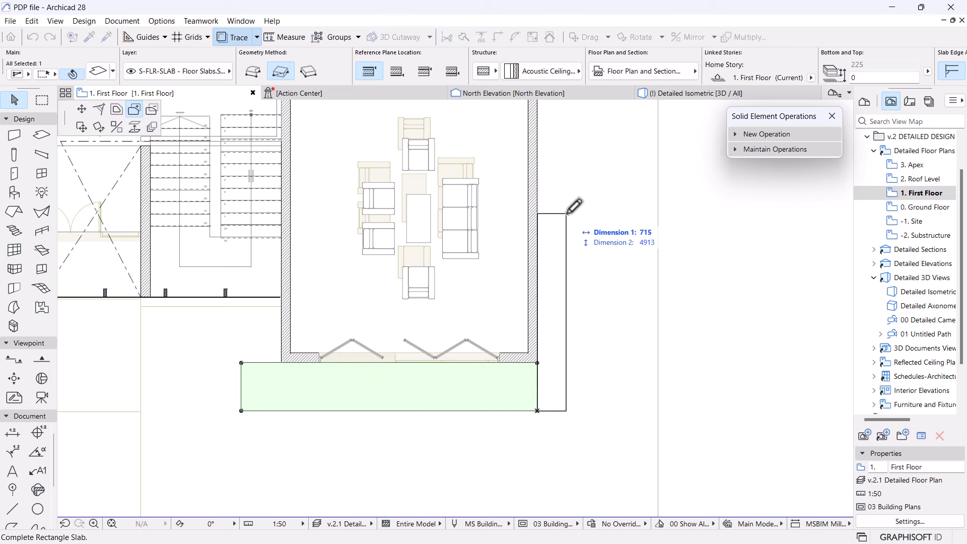
pyautogui.scroll(-3, 572, 210)
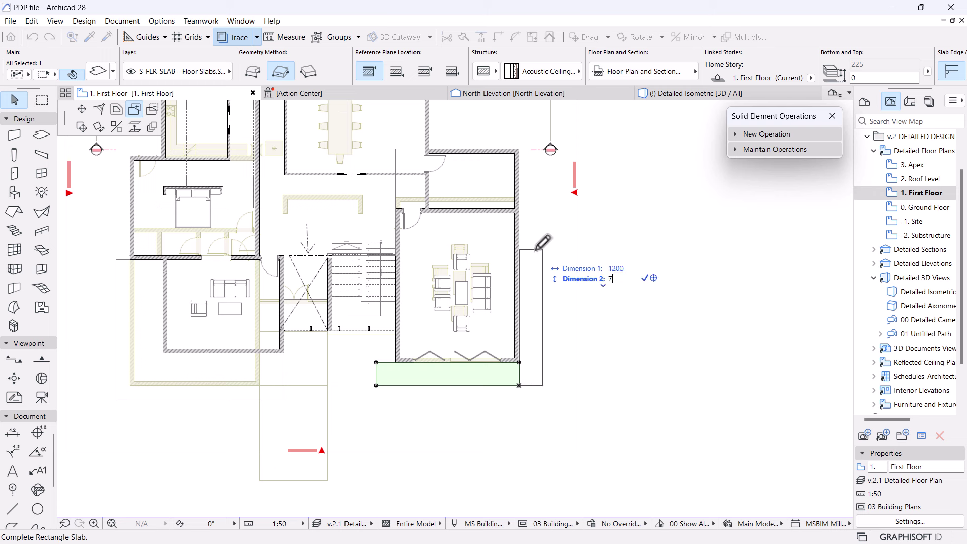
pyautogui.click(541, 249)
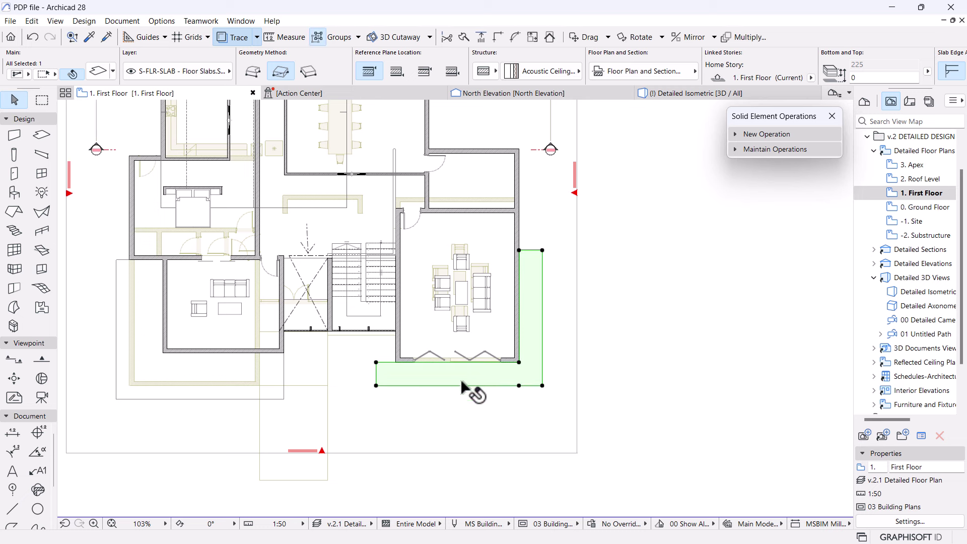
pyautogui.click(519, 386)
pyautogui.click(633, 446)
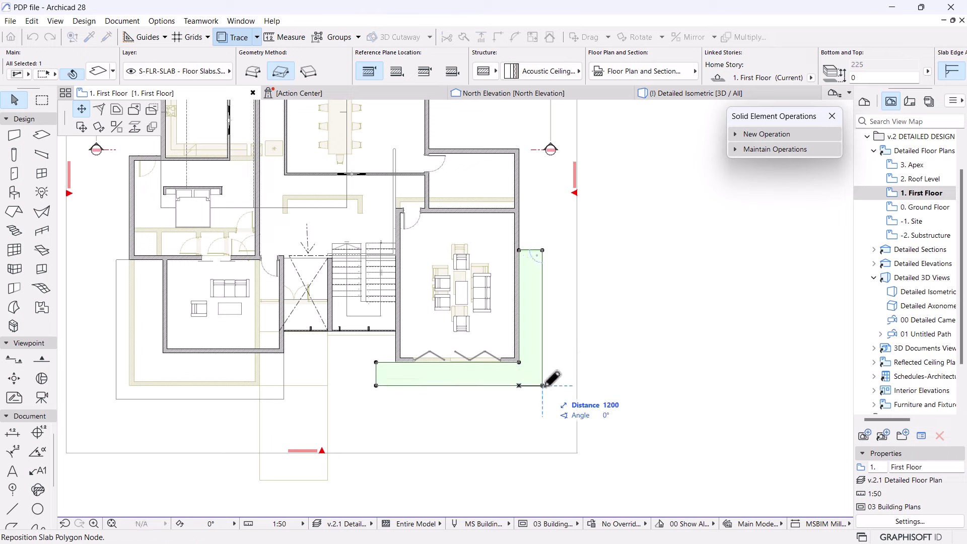
pyautogui.press('Escape')
pyautogui.scroll(-3, 523, 395)
pyautogui.moveTo(506, 396); pyautogui.dragTo(554, 443, button='middle')
pyautogui.scroll(-1, 552, 445)
pyautogui.scroll(3, 515, 467)
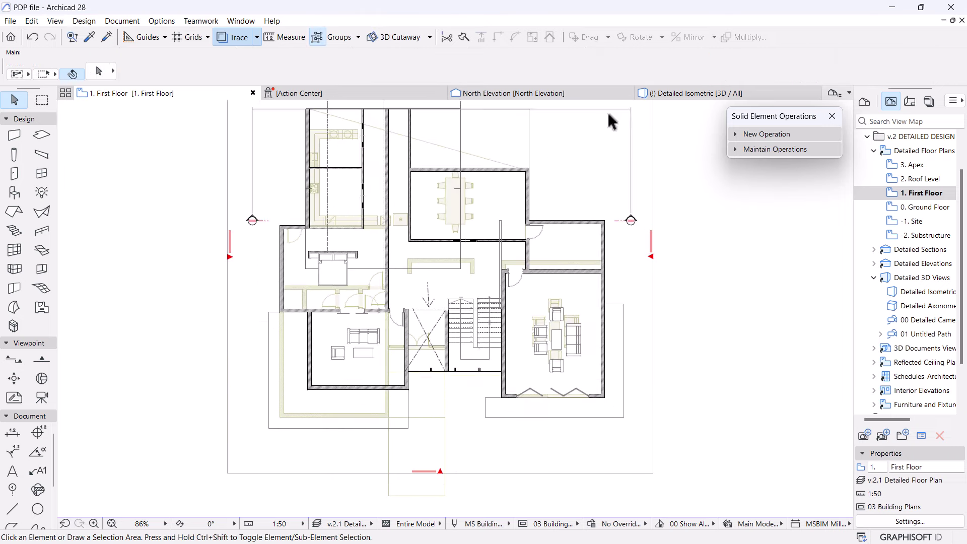
# - Select the right wing's roof slab in the Detailed Isometric view, then open 2. Roof Level with 1. First Floor as trace reference
pyautogui.click(684, 94)
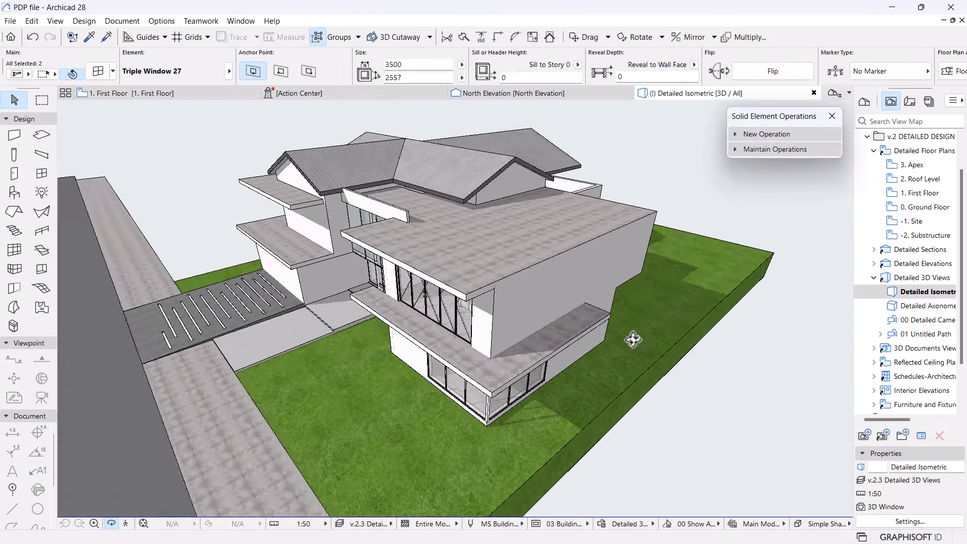
pyautogui.keyDown('shift'); pyautogui.moveTo(632, 339); pyautogui.dragTo(424, 327, button='middle'); pyautogui.keyUp('shift')
pyautogui.click(437, 333)
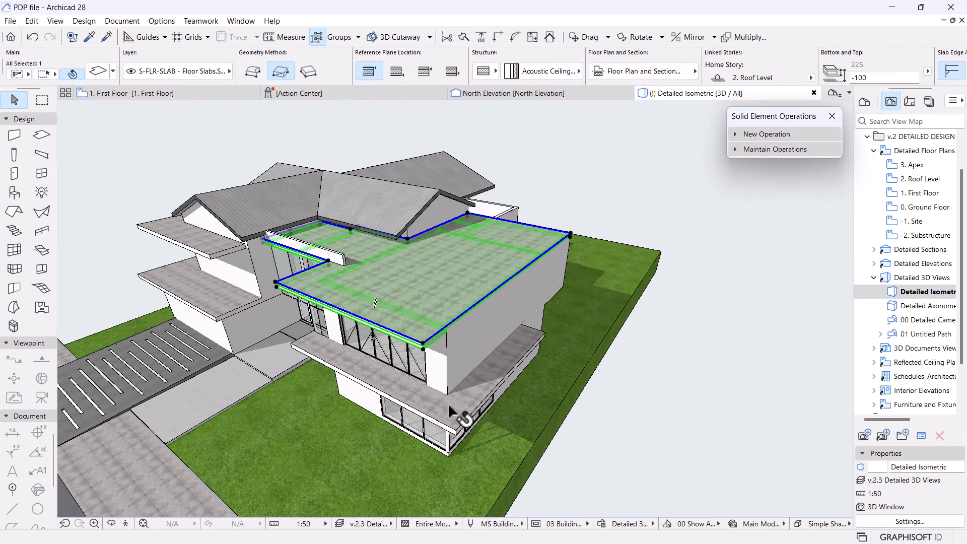
pyautogui.doubleClick(921, 178)
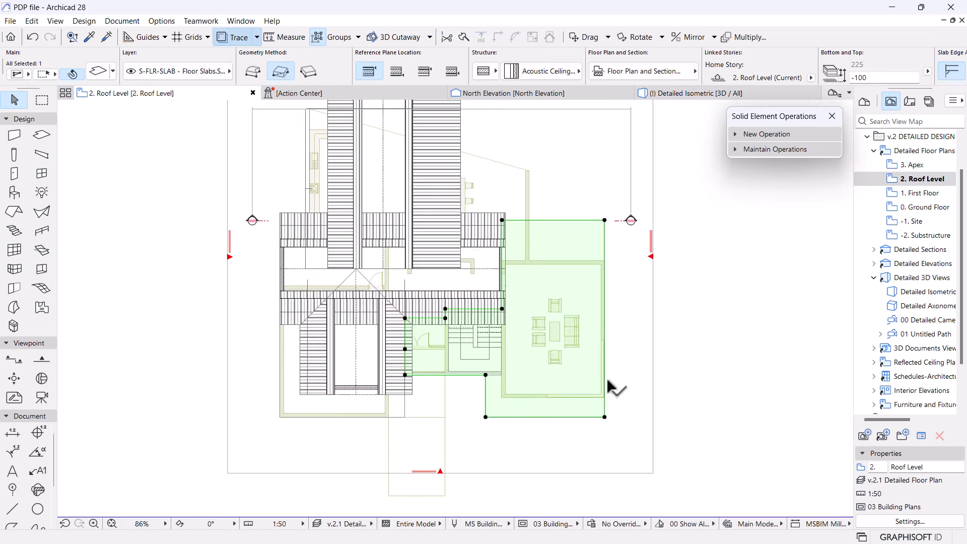
pyautogui.rightClick(912, 193)
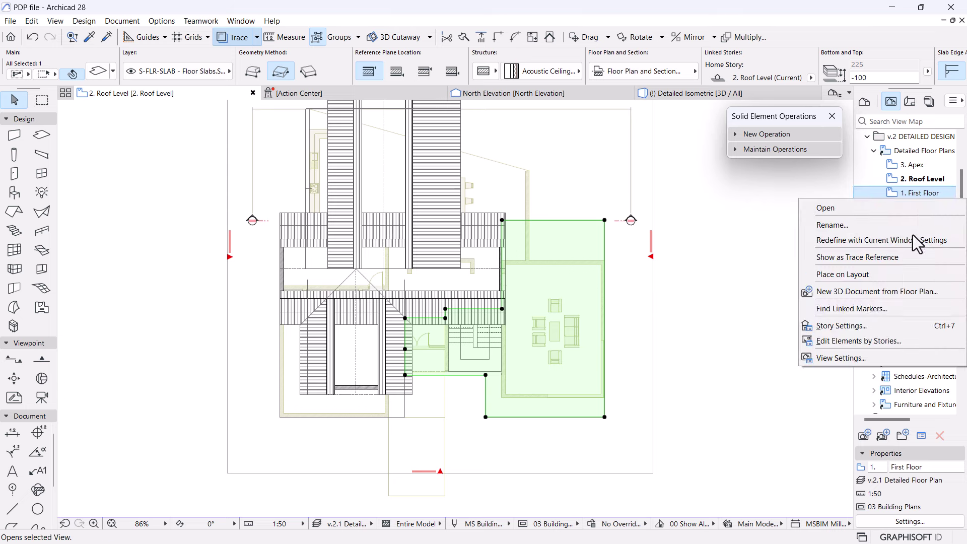
pyautogui.click(853, 258)
# - Add a 1200 × 7000 rectangle to the roof slab's right edge, following the outline of the balcony slab below
pyautogui.scroll(4, 624, 337)
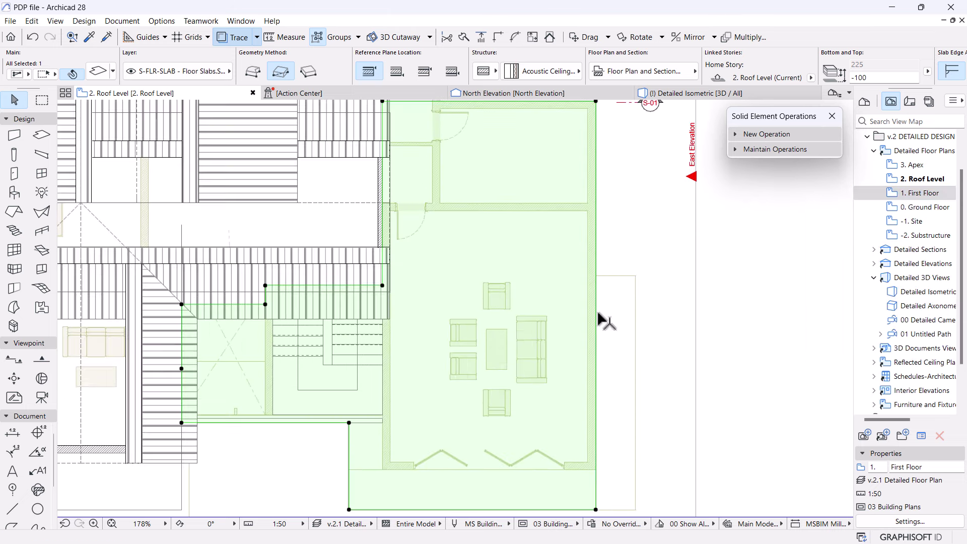
pyautogui.click(597, 318)
pyautogui.scroll(-4, 551, 269)
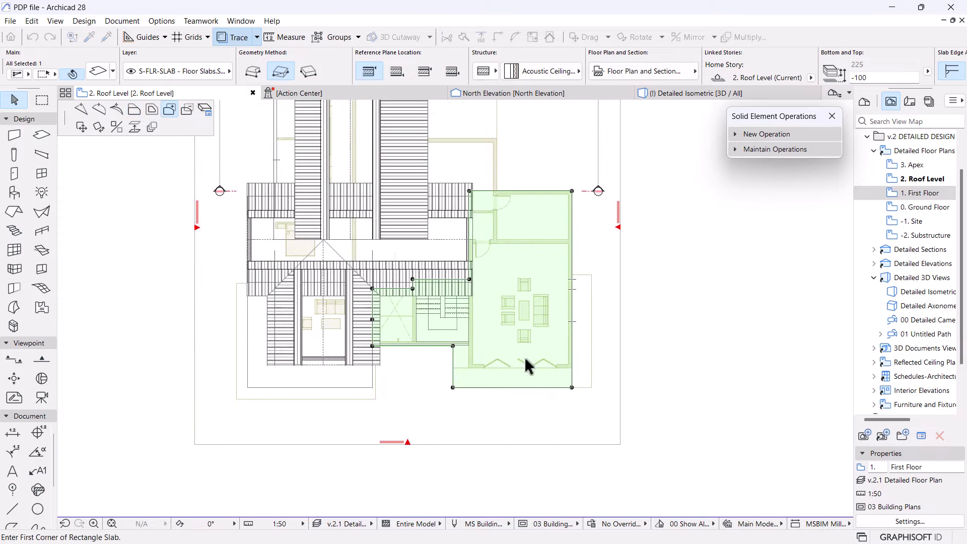
pyautogui.click(572, 387)
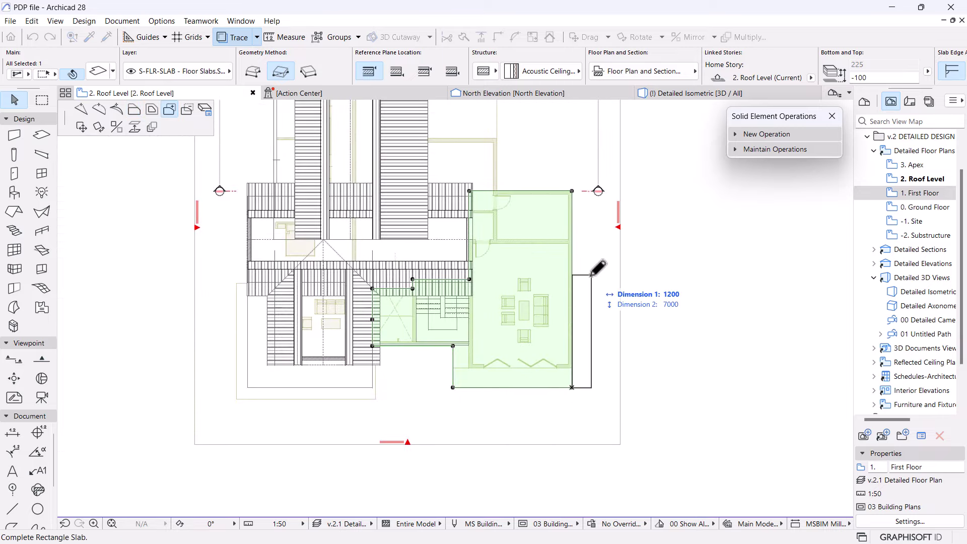
pyautogui.click(591, 274)
pyautogui.scroll(3, 584, 366)
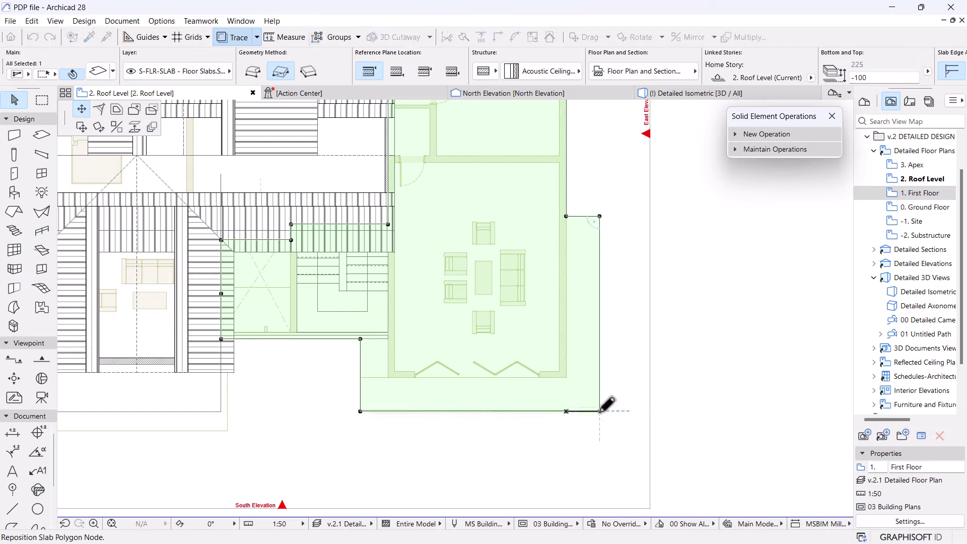
pyautogui.press('Escape')
# - Pick up the settings of the right balcony's bifold door in the Detailed Isometric view and open the 1. First Floor plan
pyautogui.click(664, 93)
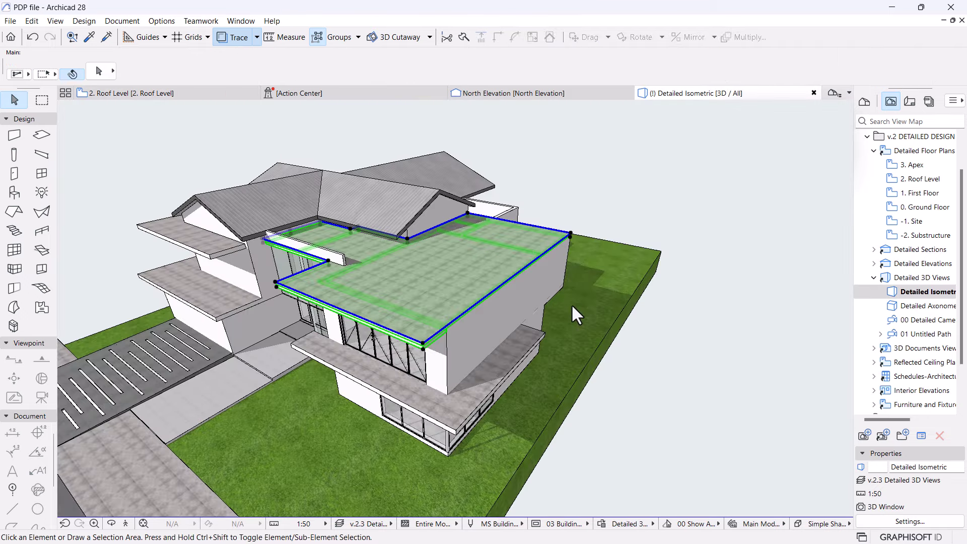
pyautogui.click(571, 303)
pyautogui.keyDown('shift'); pyautogui.moveTo(571, 304); pyautogui.dragTo(528, 376, button='middle'); pyautogui.keyUp('shift')
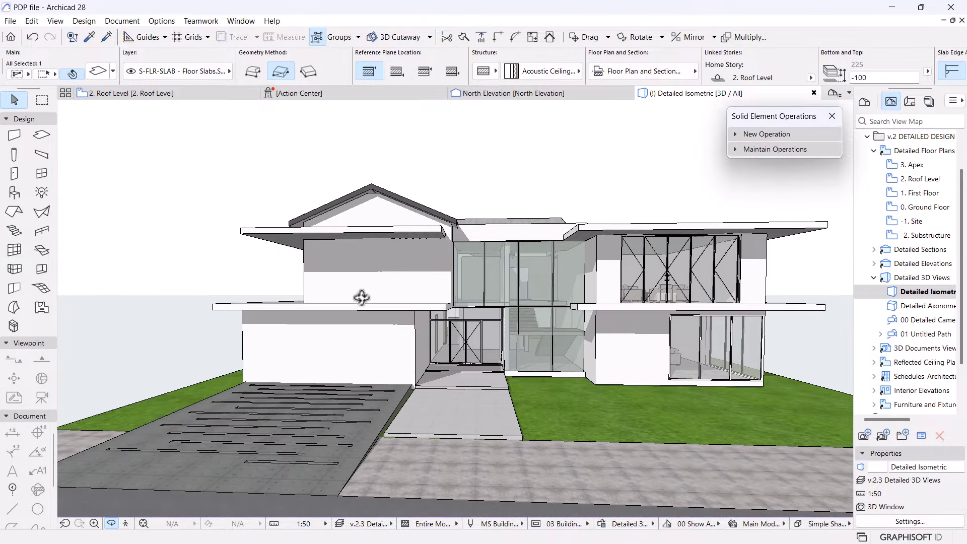
pyautogui.keyDown('shift'); pyautogui.moveTo(345, 275); pyautogui.dragTo(648, 268, button='middle'); pyautogui.keyUp('shift')
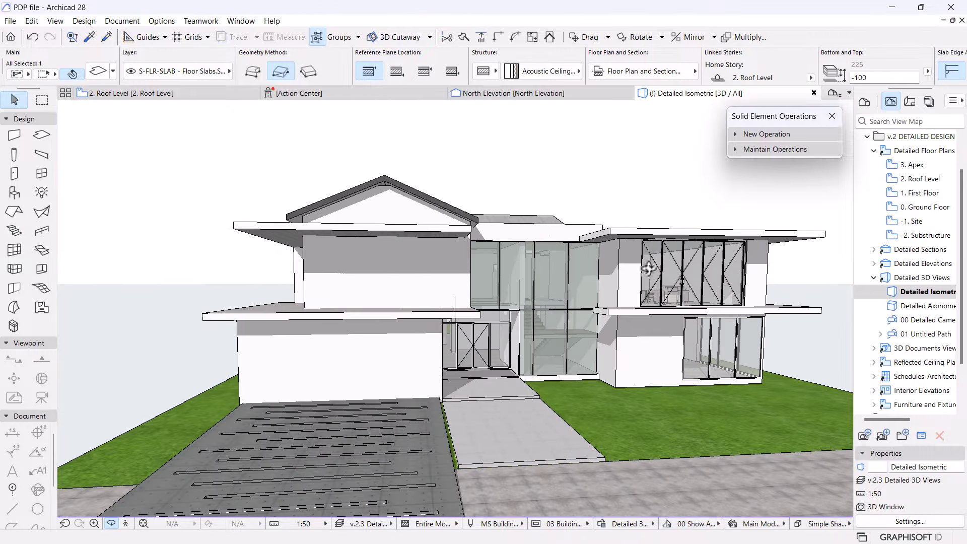
pyautogui.keyDown('alt'); pyautogui.click(716, 280); pyautogui.keyUp('alt')
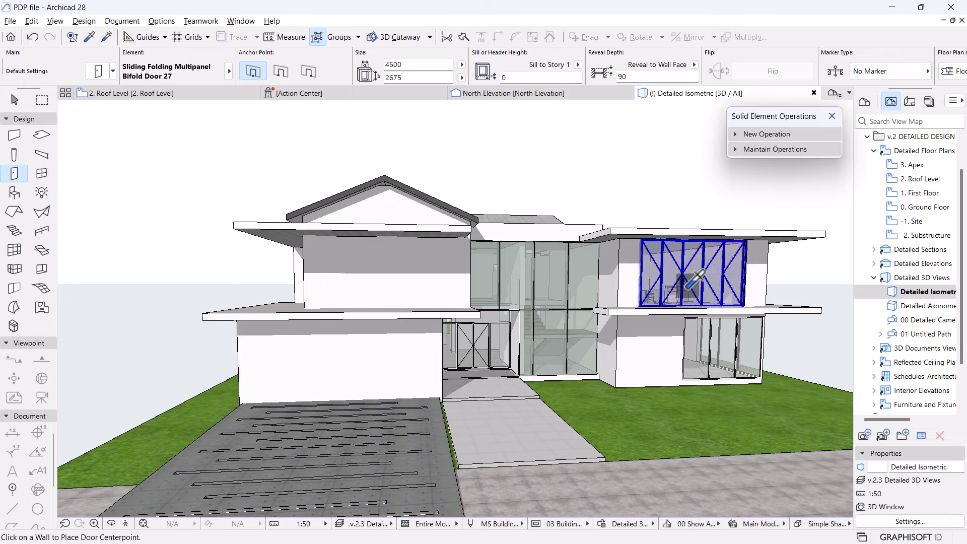
pyautogui.click(923, 194)
pyautogui.doubleClick(923, 194)
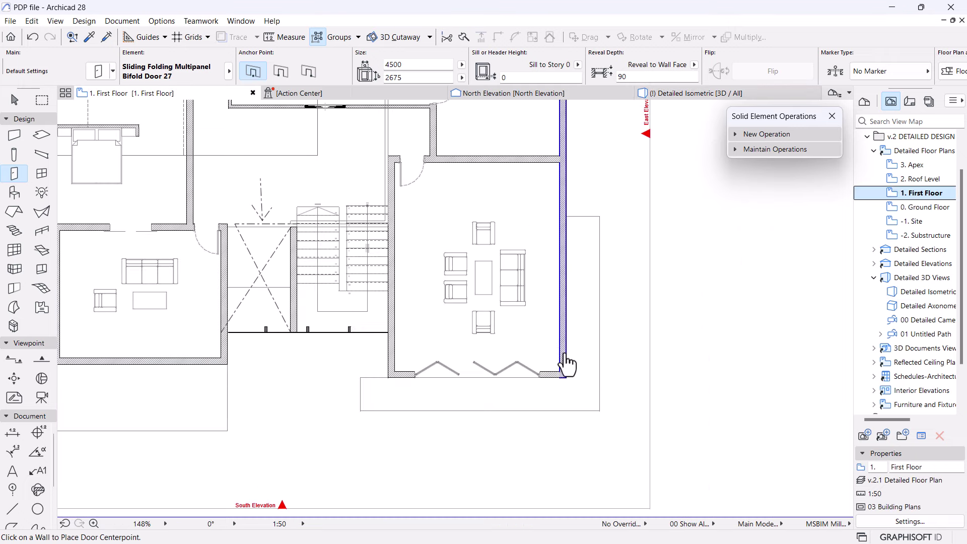
pyautogui.scroll(4, 431, 391)
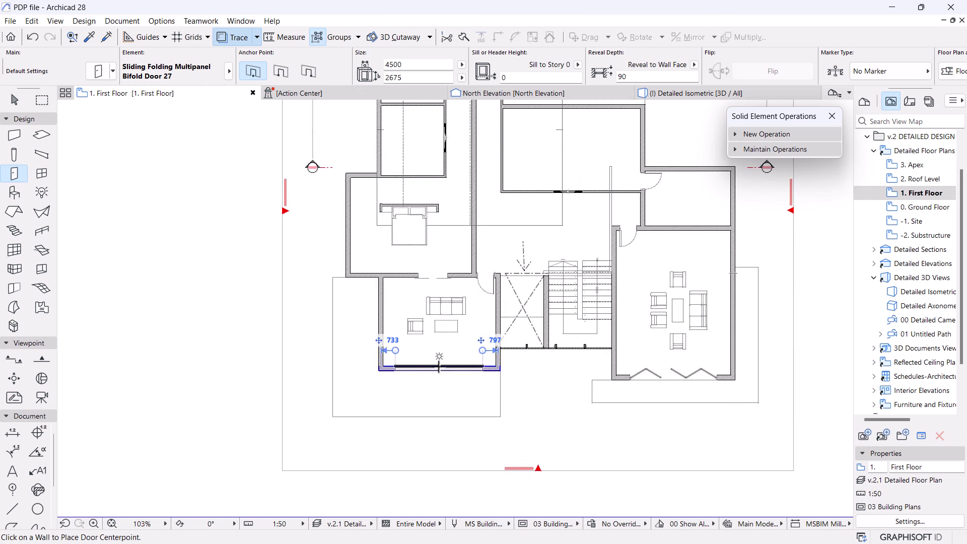
# - Try the bifold door in the left room's front wall, and relink the door default's anchor story to 1. First Floor
pyautogui.click(438, 367)
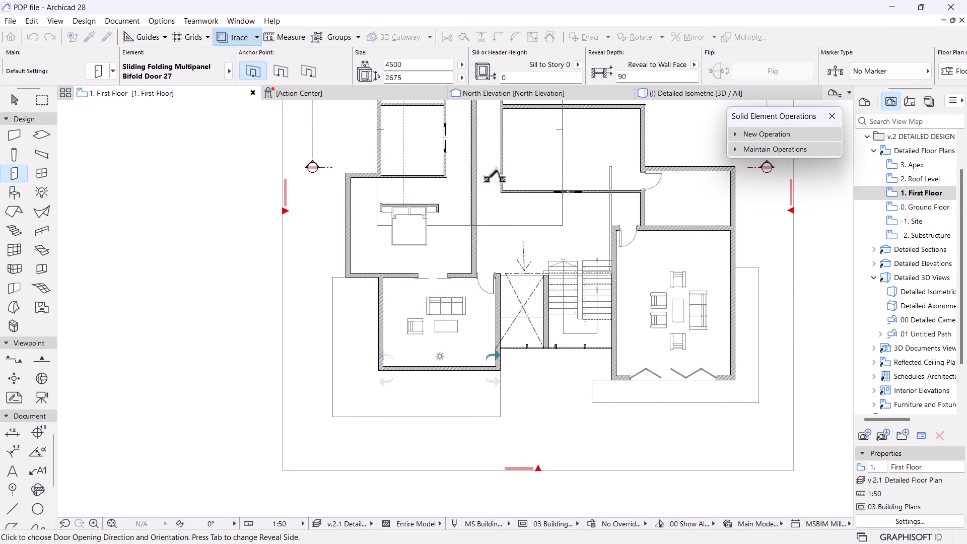
pyautogui.click(494, 176)
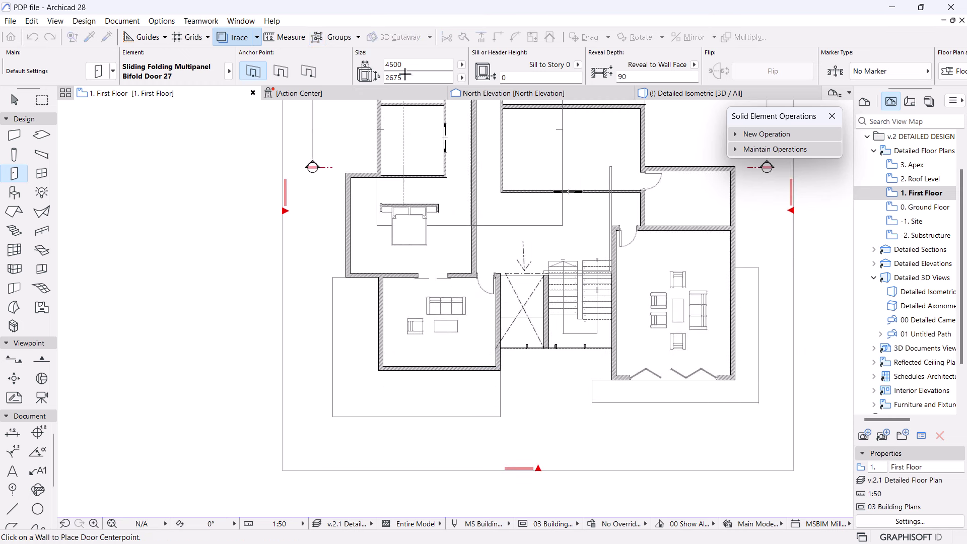
pyautogui.click(577, 65)
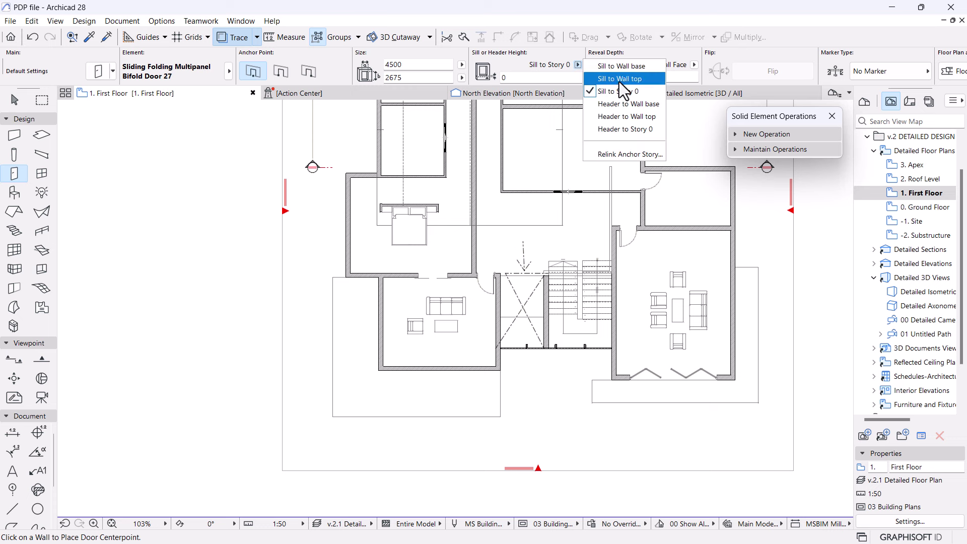
pyautogui.click(619, 153)
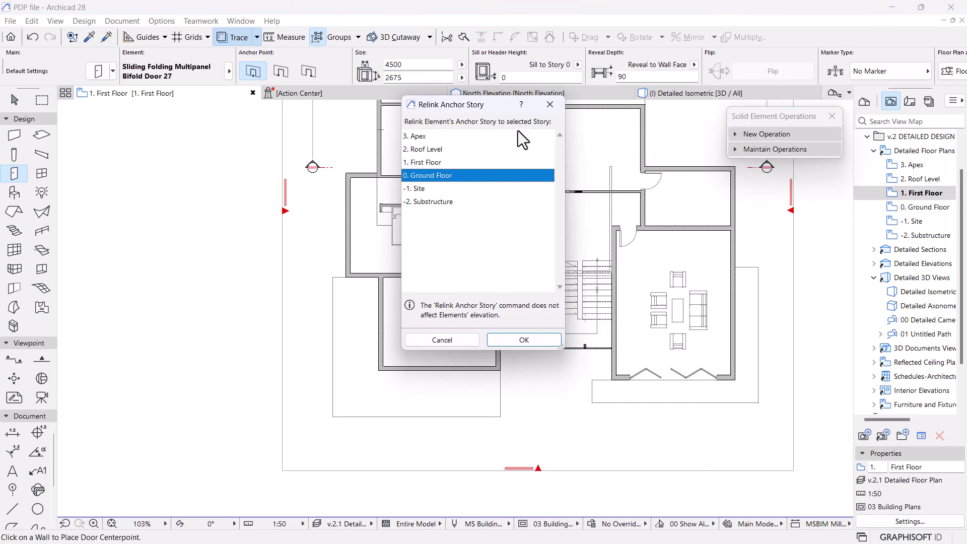
pyautogui.click(417, 162)
pyautogui.click(524, 340)
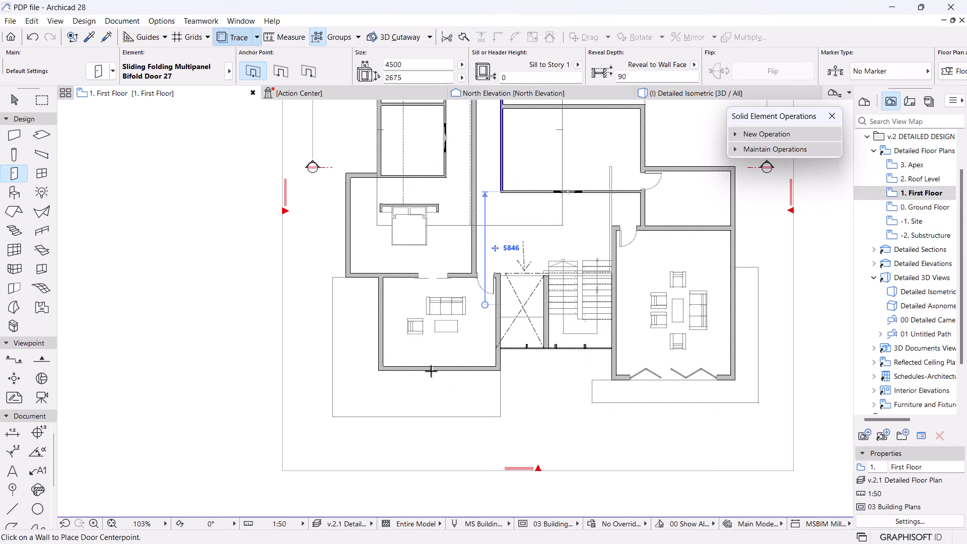
# - Place the 4500 × 2675 Sliding Folding Multipanel Bifold Door 27 in the left room's front wall, folding into the room
pyautogui.click(434, 370)
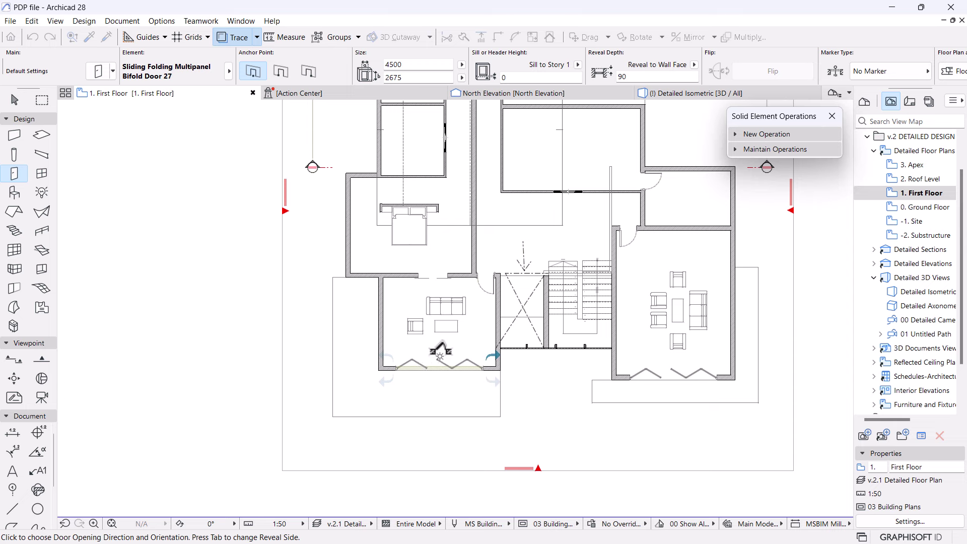
pyautogui.click(425, 357)
pyautogui.scroll(5, 388, 375)
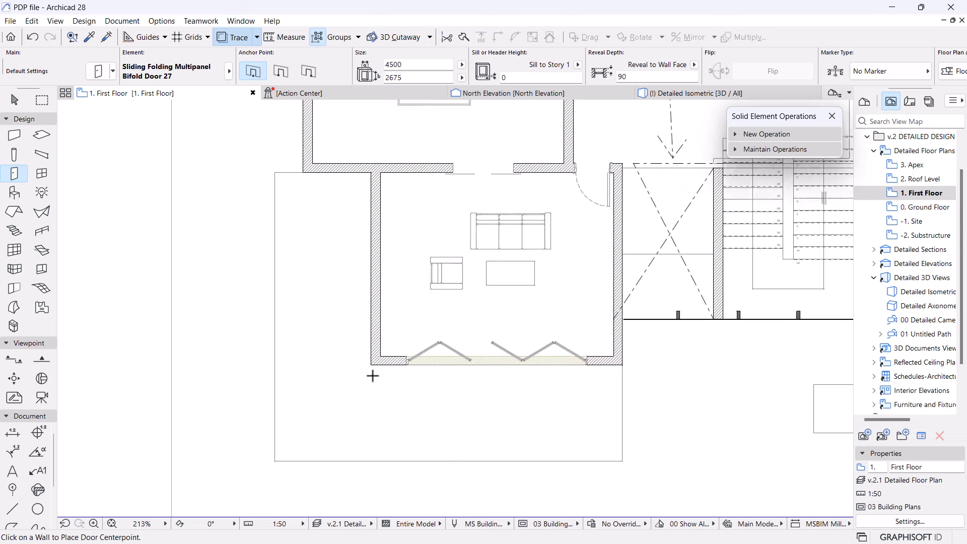
pyautogui.press('Escape')
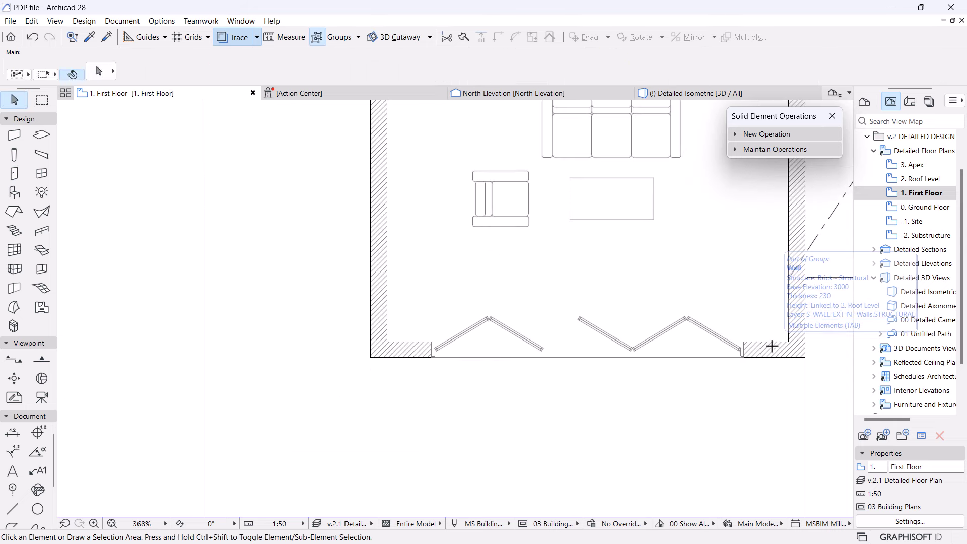
# - Move the left room's bifold door along the front wall so its left end meets the wall's outer corner
pyautogui.scroll(-2, 723, 369)
pyautogui.moveTo(724, 369); pyautogui.dragTo(696, 375, button='middle')
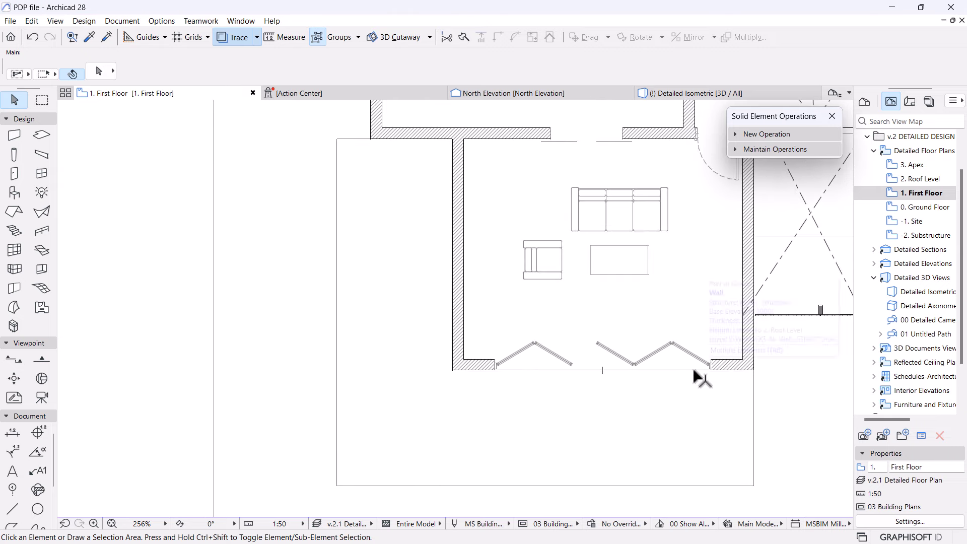
pyautogui.scroll(3, 518, 394)
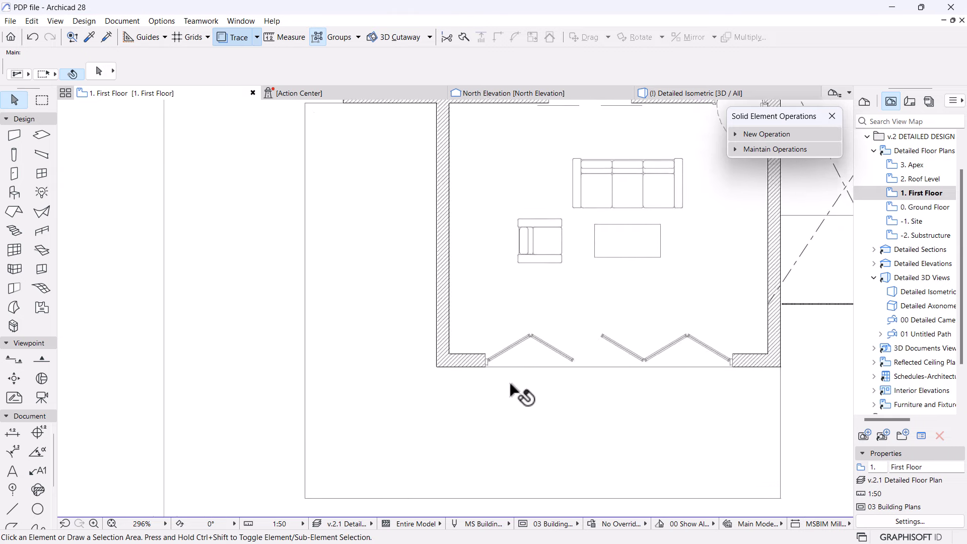
pyautogui.click(482, 364)
pyautogui.scroll(-2, 565, 371)
pyautogui.moveTo(565, 371); pyautogui.dragTo(507, 367, button='middle')
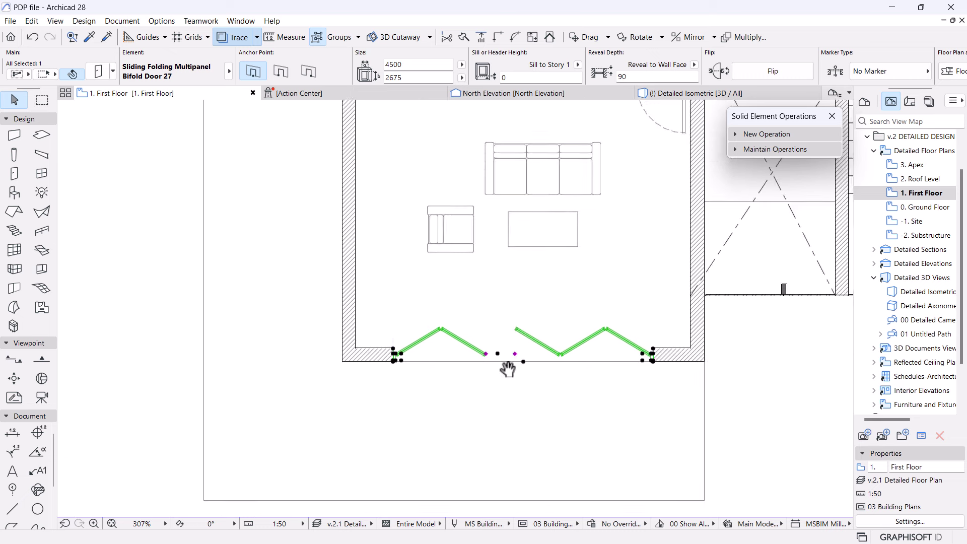
pyautogui.scroll(6, 371, 373)
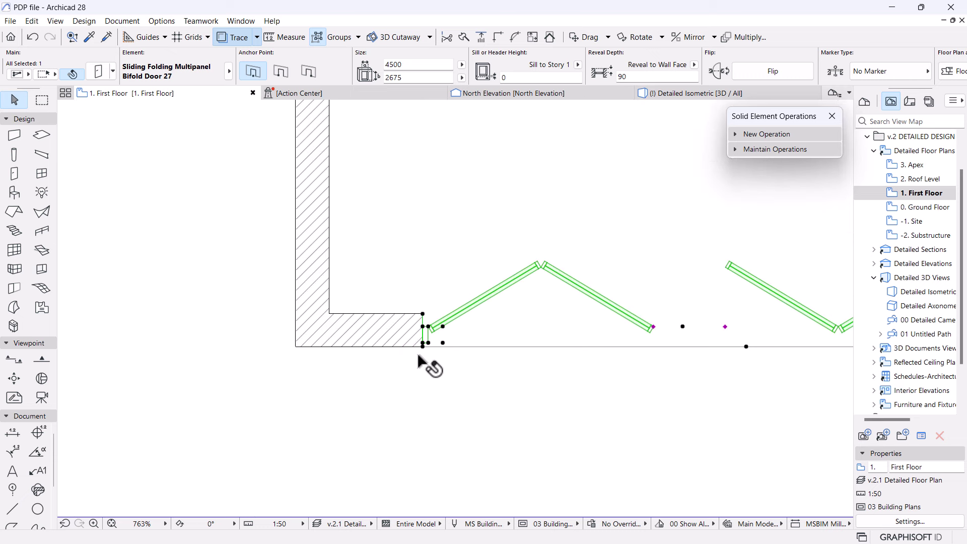
pyautogui.hotkey('ctrl', 'd')
pyautogui.click(422, 346)
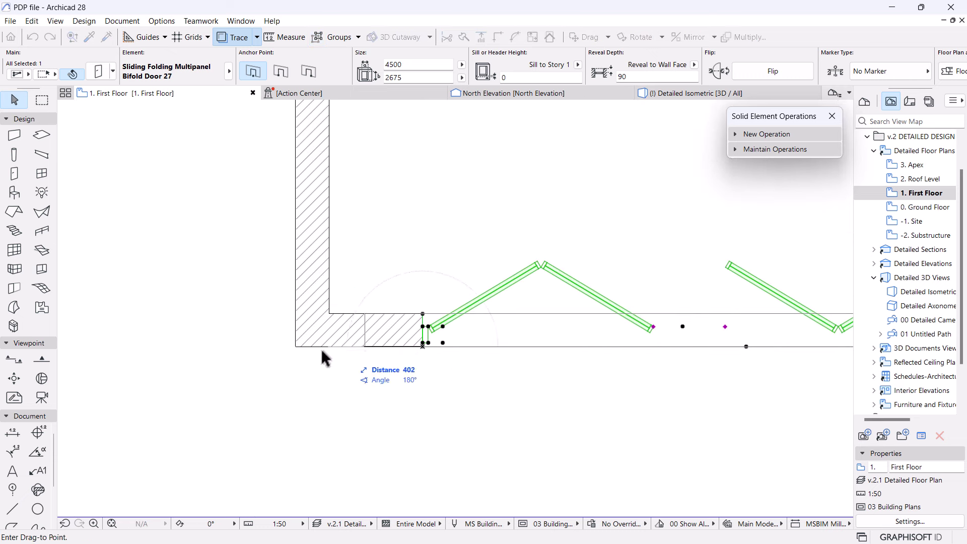
pyautogui.click(296, 347)
pyautogui.scroll(-3, 422, 287)
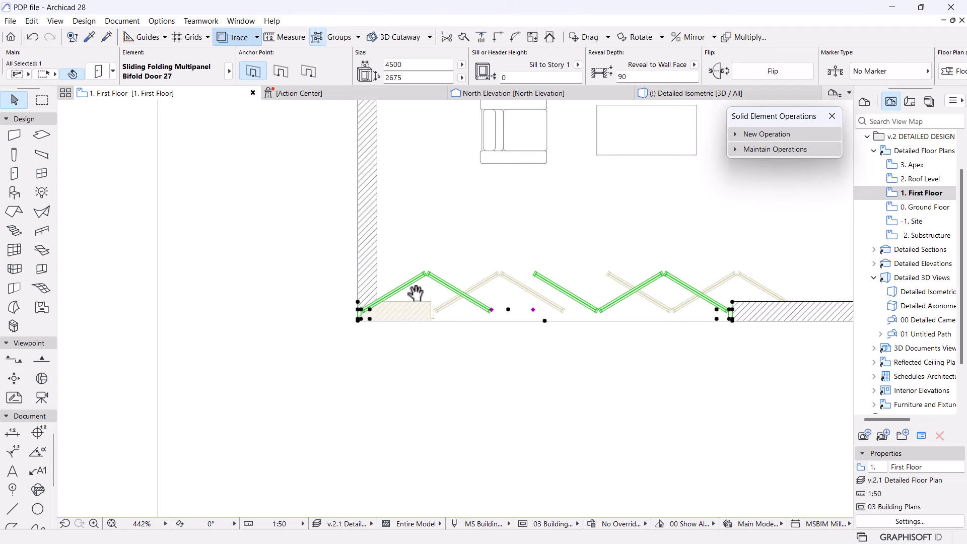
pyautogui.scroll(2, 391, 330)
pyautogui.scroll(-5, 444, 352)
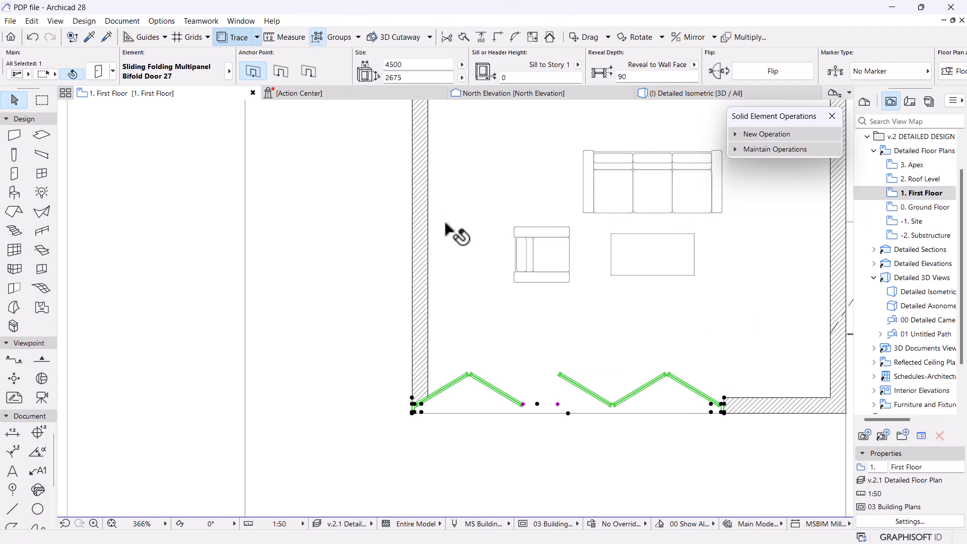
pyautogui.scroll(-2, 410, 334)
pyautogui.press('Escape')
pyautogui.scroll(-4, 551, 330)
pyautogui.moveTo(668, 360); pyautogui.dragTo(619, 367, button='middle')
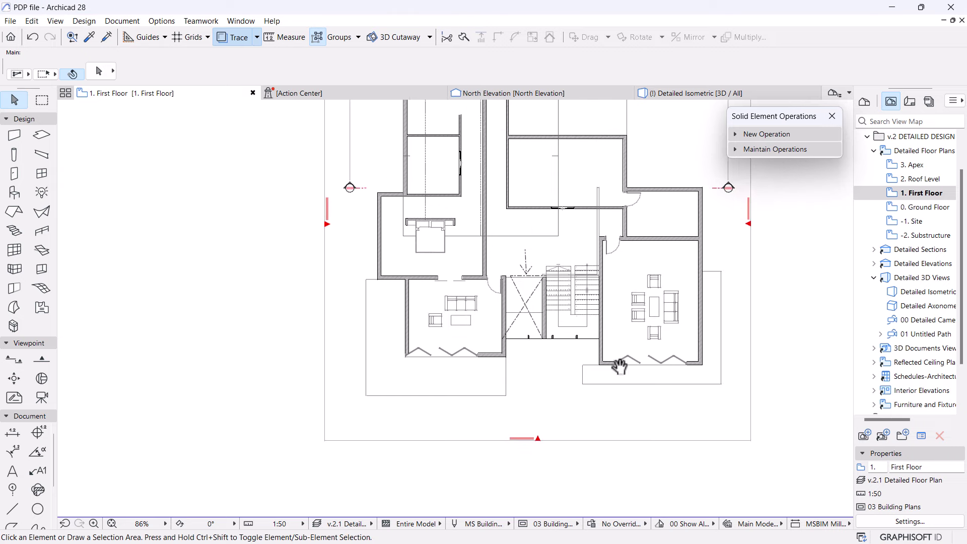
# - Pick up the settings of the ground-floor Triple Window 27 in the Detailed Isometric view and return to the 1. First Floor plan
pyautogui.click(705, 95)
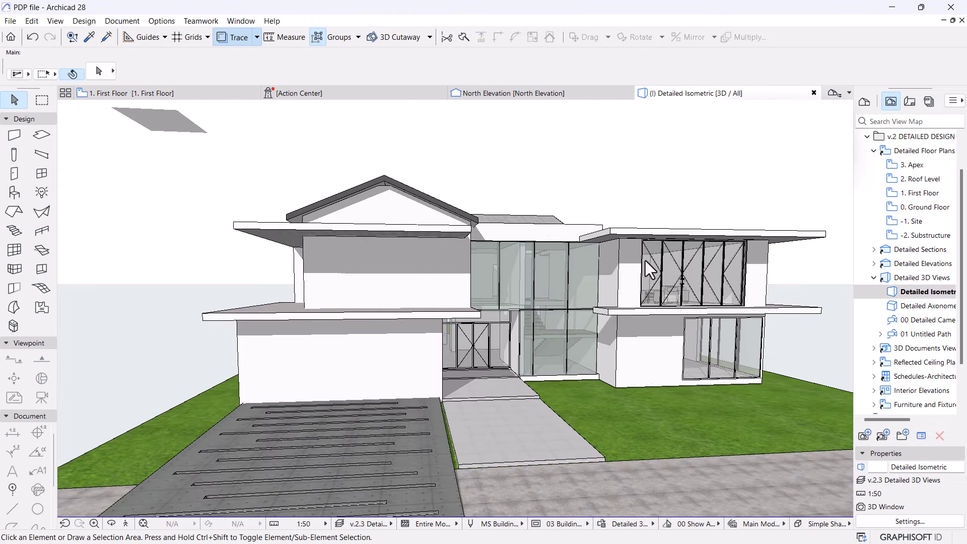
pyautogui.keyDown('alt'); pyautogui.click(717, 346); pyautogui.keyUp('alt')
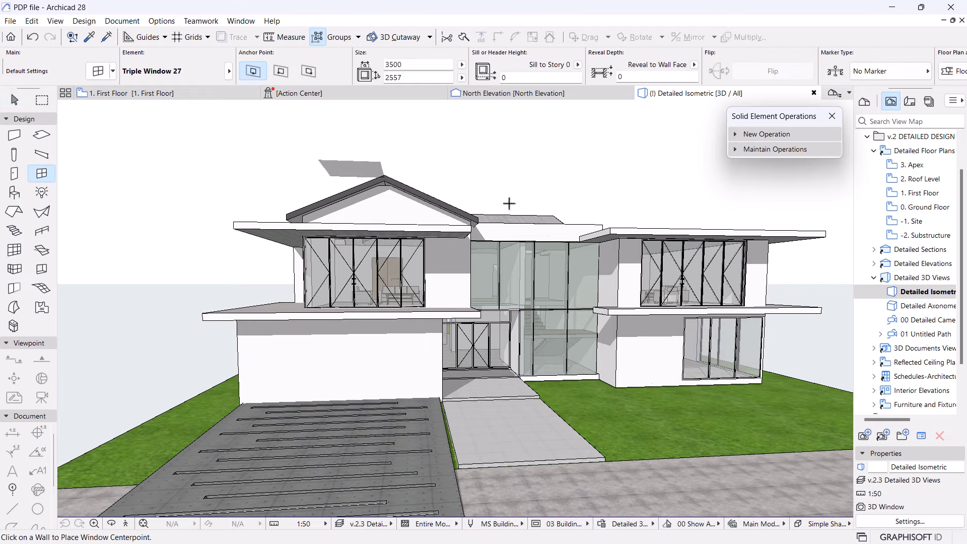
pyautogui.click(196, 94)
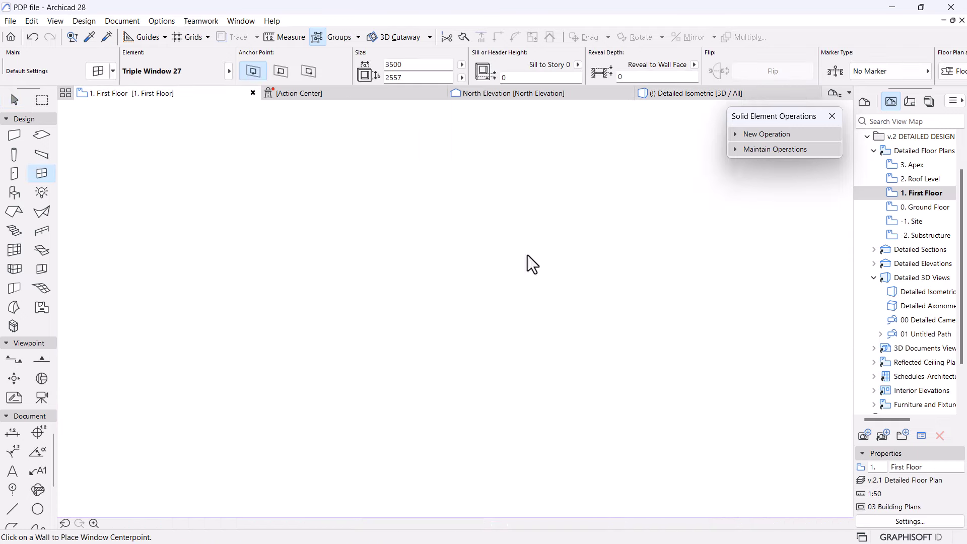
pyautogui.scroll(5, 401, 342)
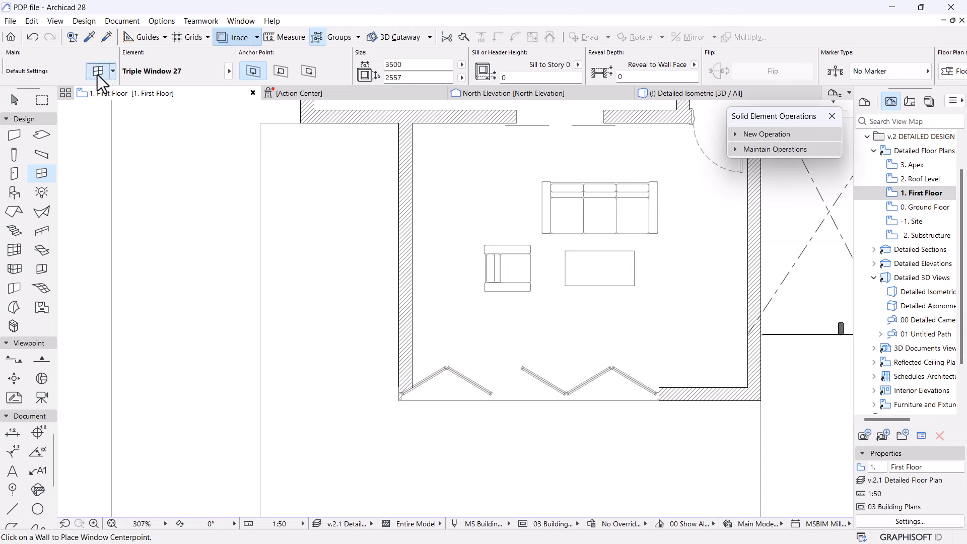
# - Check the Custom Corner options in the default settings of Triple Window 27
pyautogui.hotkey('ctrl', 't')
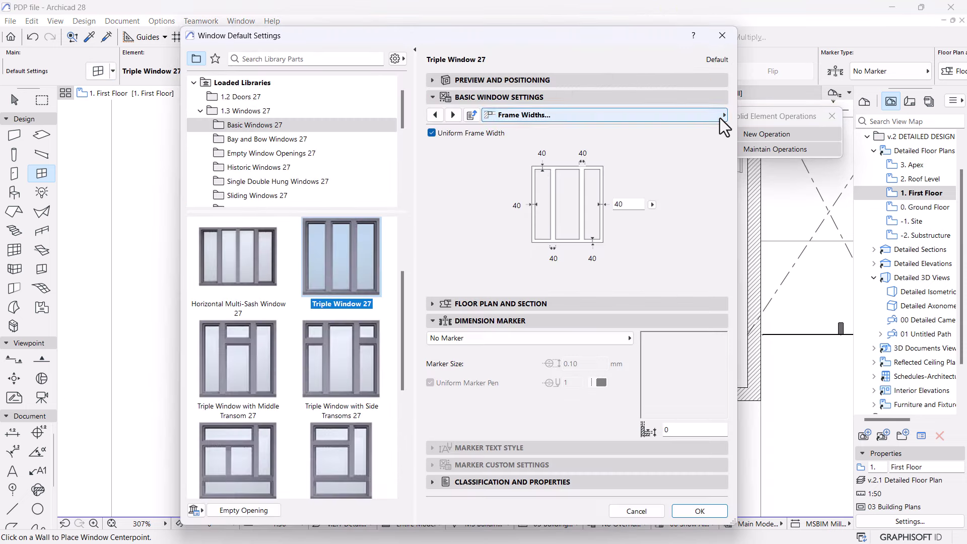
pyautogui.click(722, 115)
pyautogui.click(785, 425)
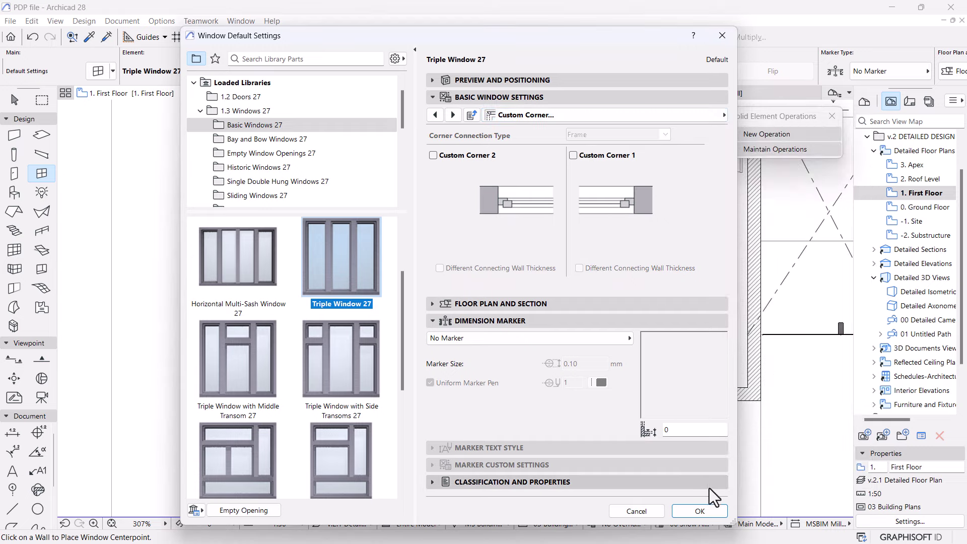
pyautogui.click(697, 510)
# - Try the window in the left room's outer side wall, and relink the window default's anchor story to 1. First Floor
pyautogui.click(401, 280)
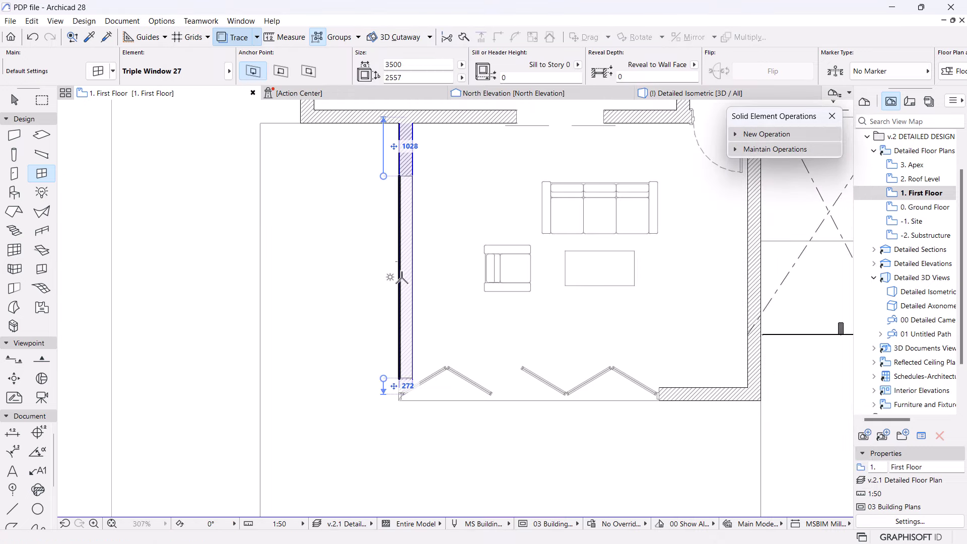
pyautogui.press('Escape')
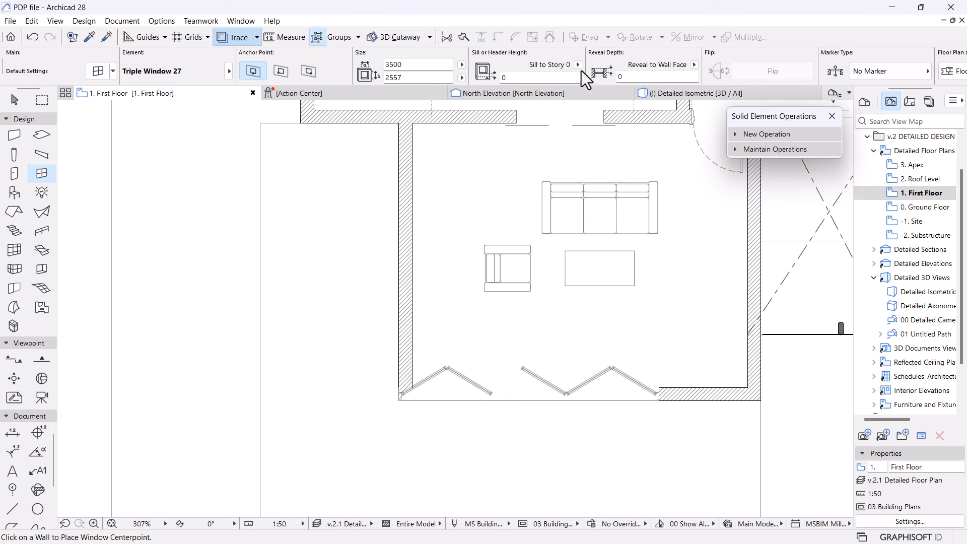
pyautogui.click(578, 65)
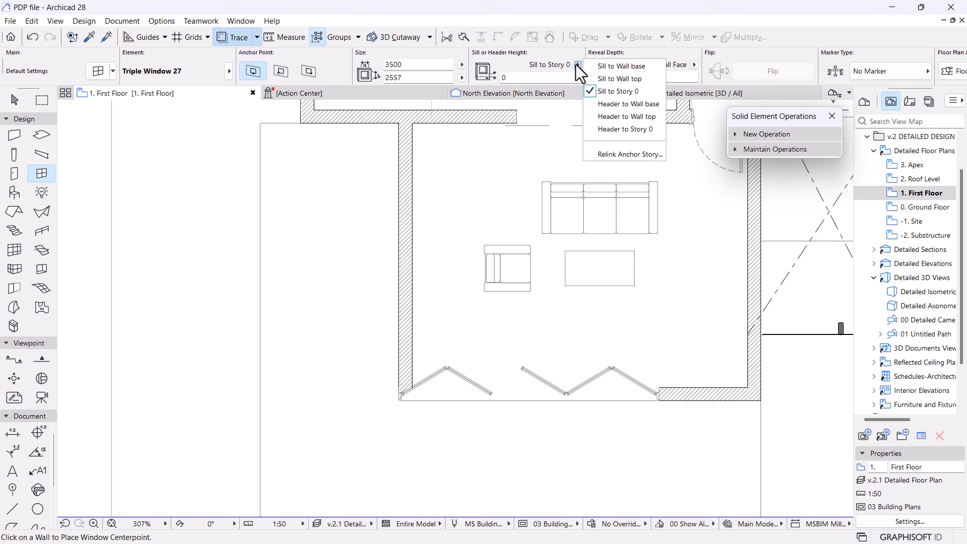
pyautogui.click(620, 155)
pyautogui.click(416, 162)
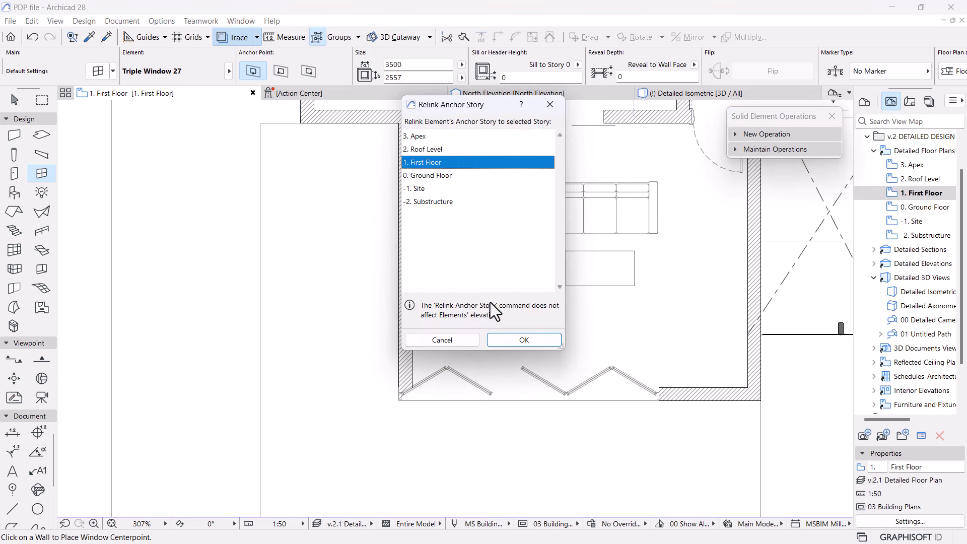
pyautogui.click(503, 337)
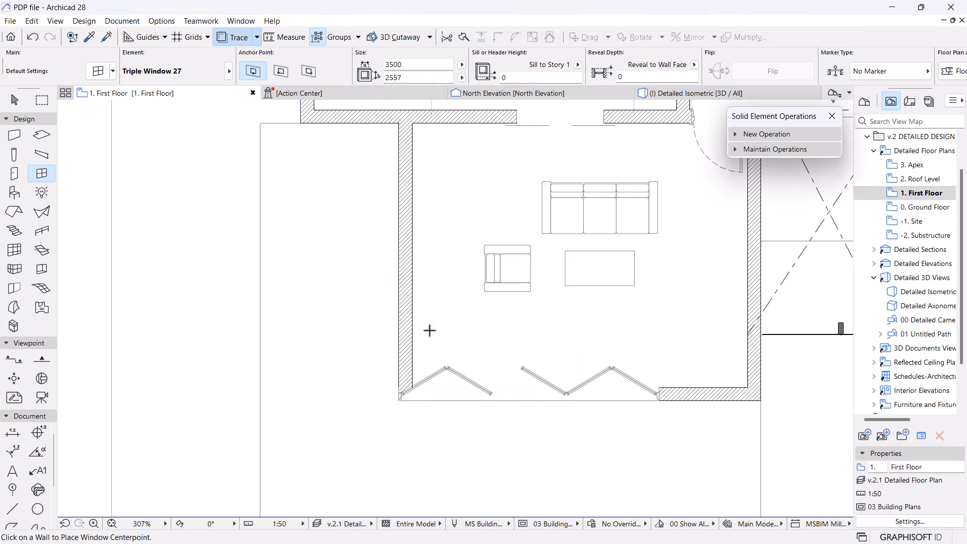
# - Place the 3500 × 2557 Triple Window 27 in the left room's outer side wall and shift it back from the front corner
pyautogui.click(405, 301)
pyautogui.click(347, 308)
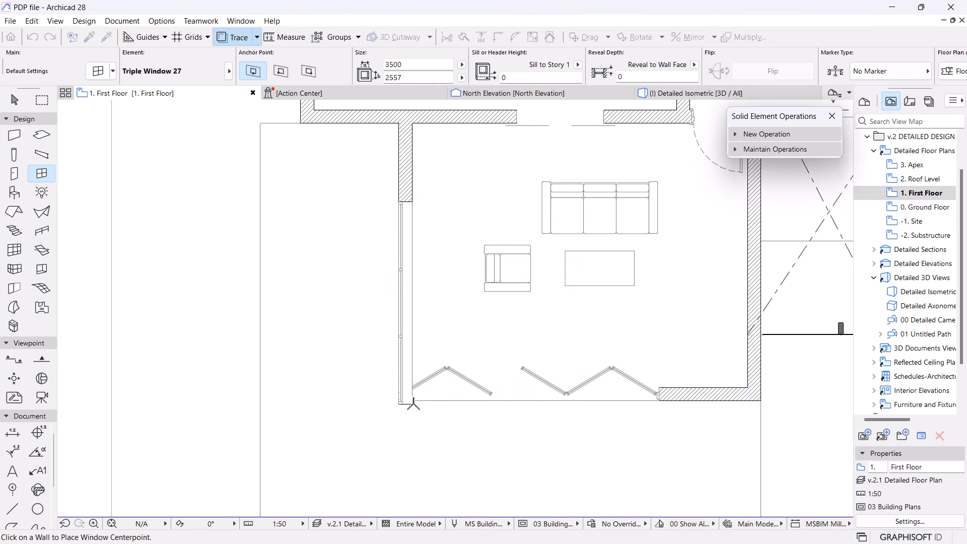
pyautogui.keyDown('shift'); pyautogui.click(410, 403); pyautogui.keyUp('shift')
pyautogui.hotkey('ctrl', 'd')
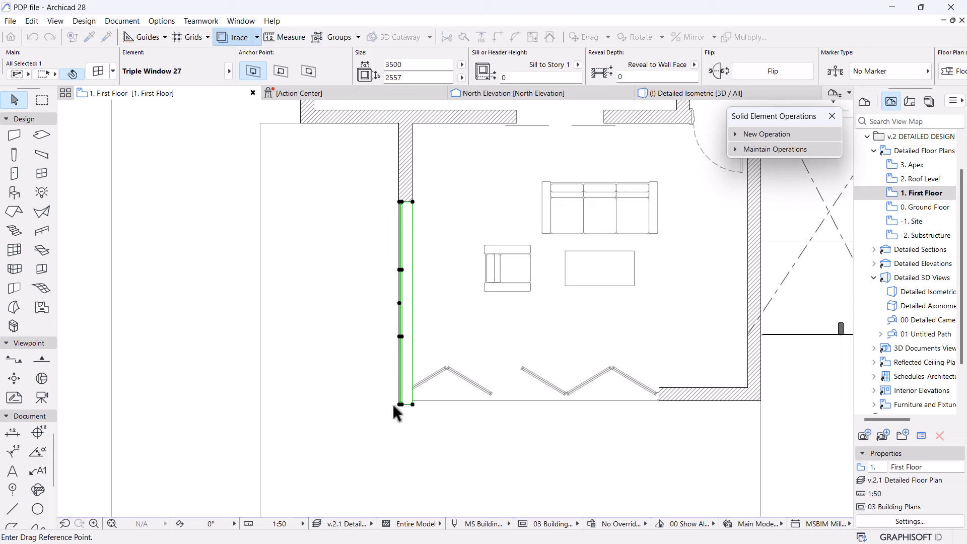
pyautogui.click(400, 404)
pyautogui.click(400, 370)
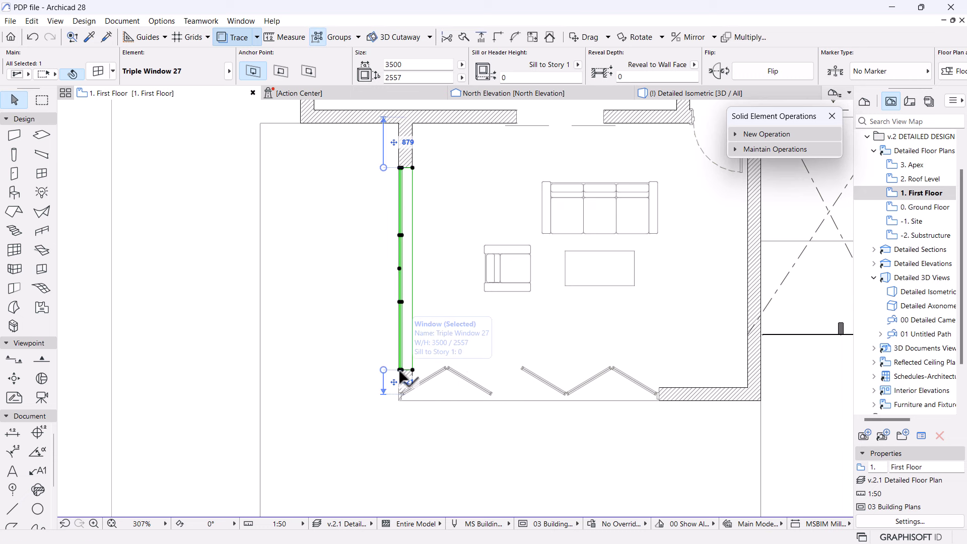
# - Move the side window along the wall so its front end meets the bifold door's frame at the outer corner
pyautogui.hotkey('ctrl', 'd')
pyautogui.click(400, 376)
pyautogui.scroll(5, 388, 347)
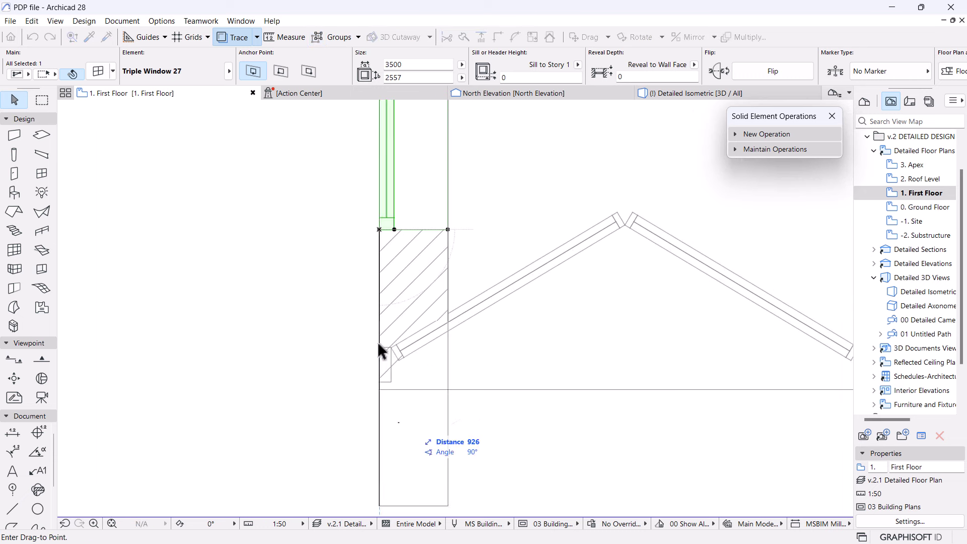
pyautogui.click(378, 346)
pyautogui.scroll(-5, 497, 222)
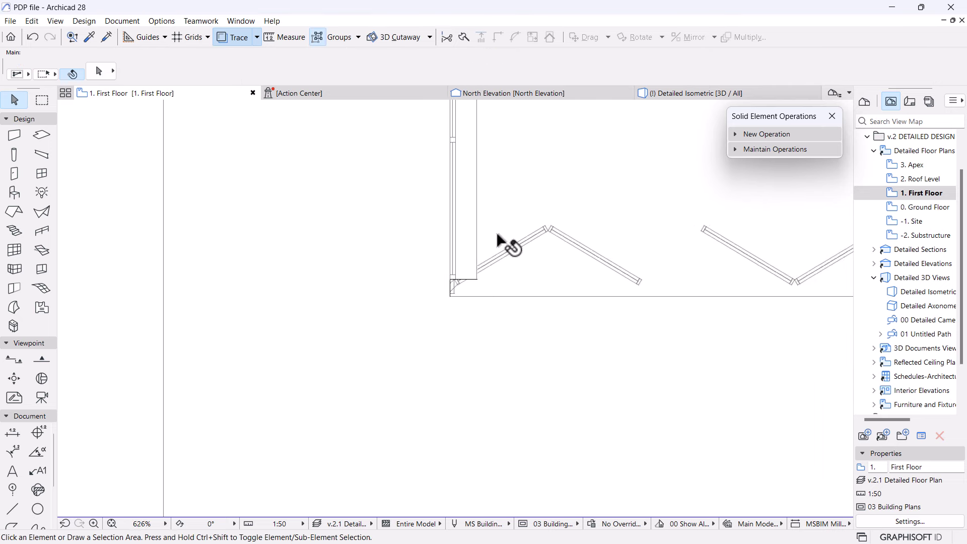
pyautogui.moveTo(498, 244); pyautogui.dragTo(418, 367, button='middle')
pyautogui.scroll(-2, 417, 367)
pyautogui.moveTo(518, 319); pyautogui.dragTo(654, 330, button='middle')
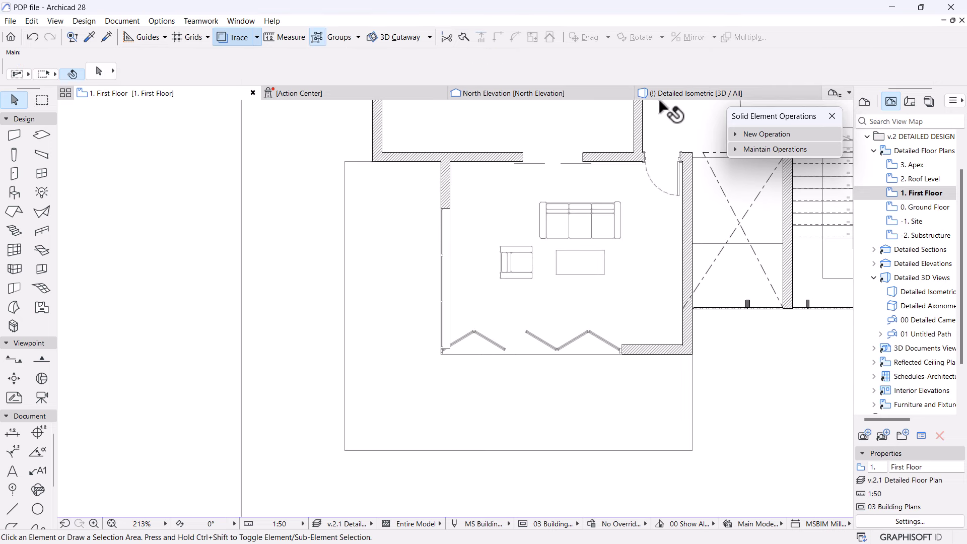
# - Raise the side window's height to 2675 in the Detailed Isometric view, matching the top of the adjoining bifold door
pyautogui.click(672, 95)
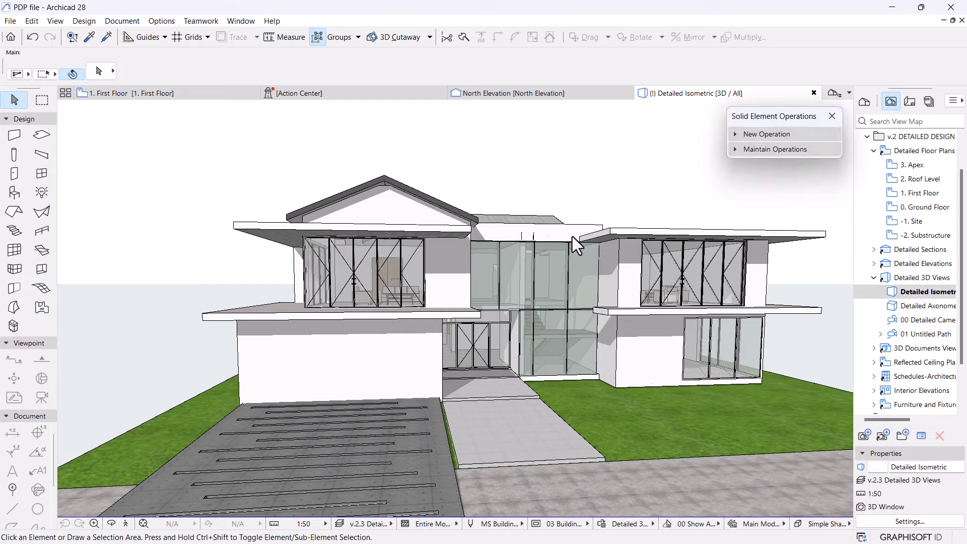
pyautogui.scroll(10, 375, 267)
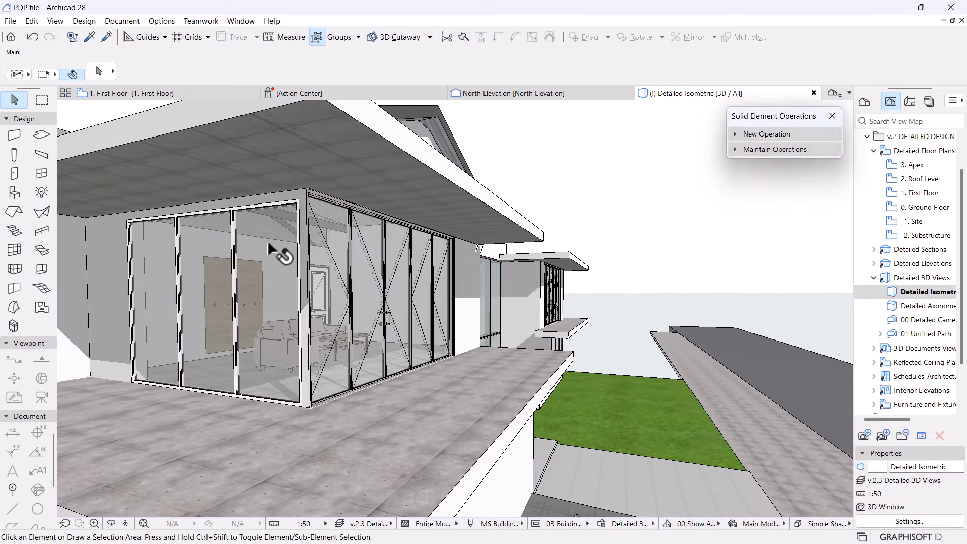
pyautogui.click(268, 246)
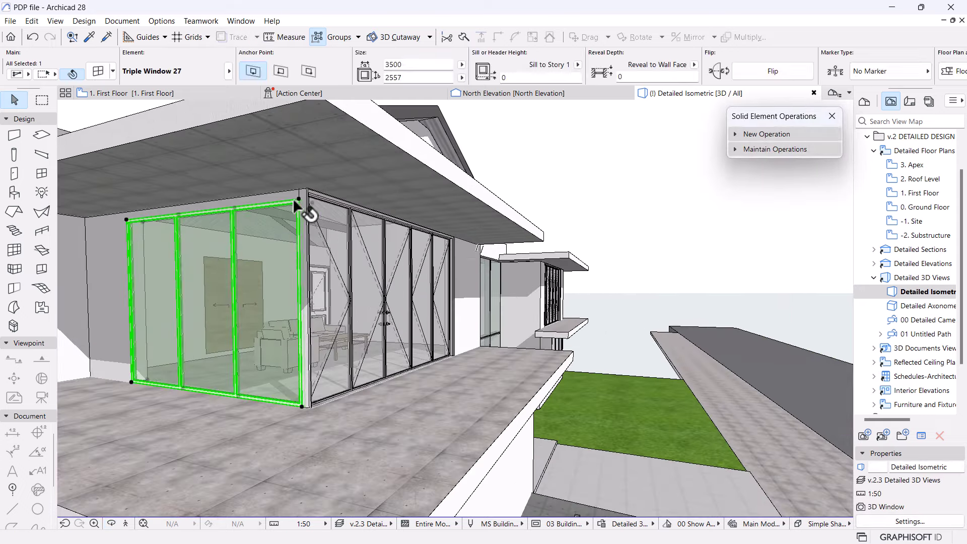
pyautogui.click(303, 191)
pyautogui.click(304, 188)
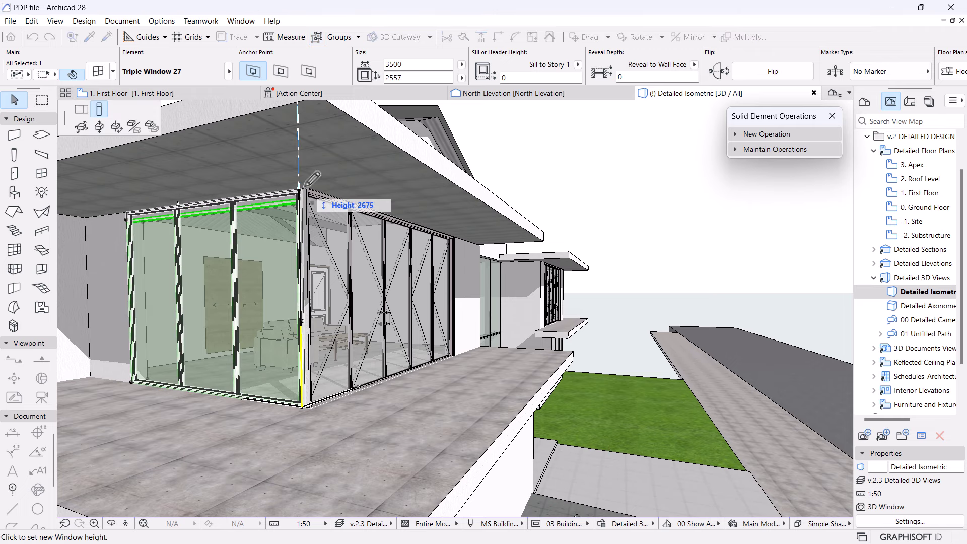
pyautogui.press('Escape')
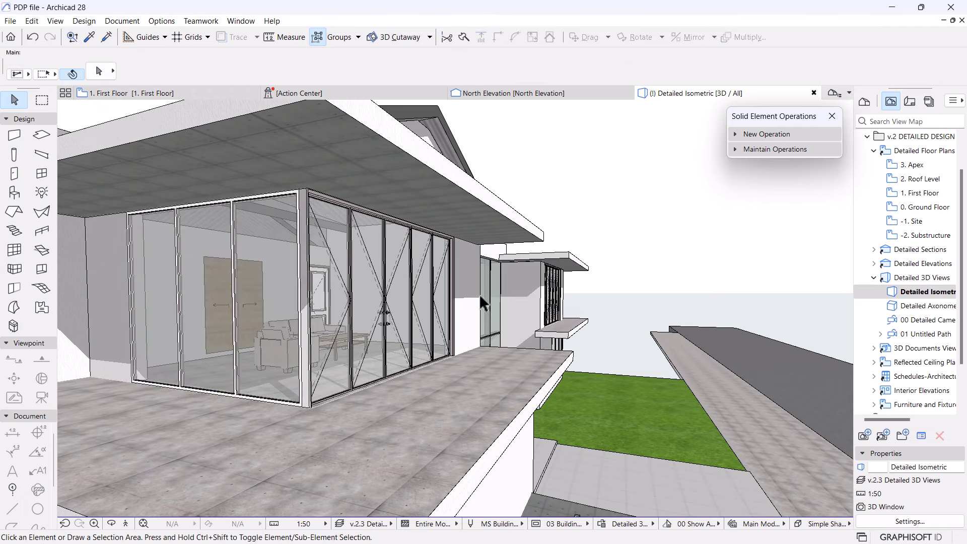
# - Examine the left wing's glazed corner from several angles and the overall front facade in 3D
pyautogui.scroll(-6, 479, 294)
pyautogui.keyDown('shift'); pyautogui.moveTo(535, 291); pyautogui.dragTo(570, 307, button='middle'); pyautogui.keyUp('shift')
pyautogui.keyDown('shift'); pyautogui.moveTo(443, 304); pyautogui.dragTo(345, 367, button='middle'); pyautogui.keyUp('shift')
pyautogui.scroll(3, 536, 308)
pyautogui.scroll(4, 345, 369)
pyautogui.scroll(-6, 287, 367)
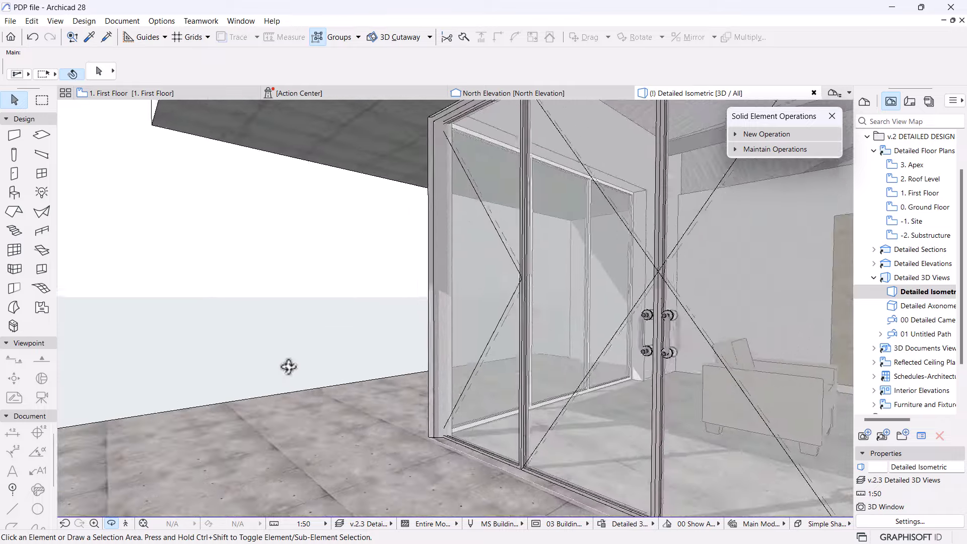
pyautogui.keyDown('shift'); pyautogui.moveTo(287, 367); pyautogui.dragTo(519, 353, button='middle'); pyautogui.keyUp('shift')
pyautogui.scroll(2, 530, 336)
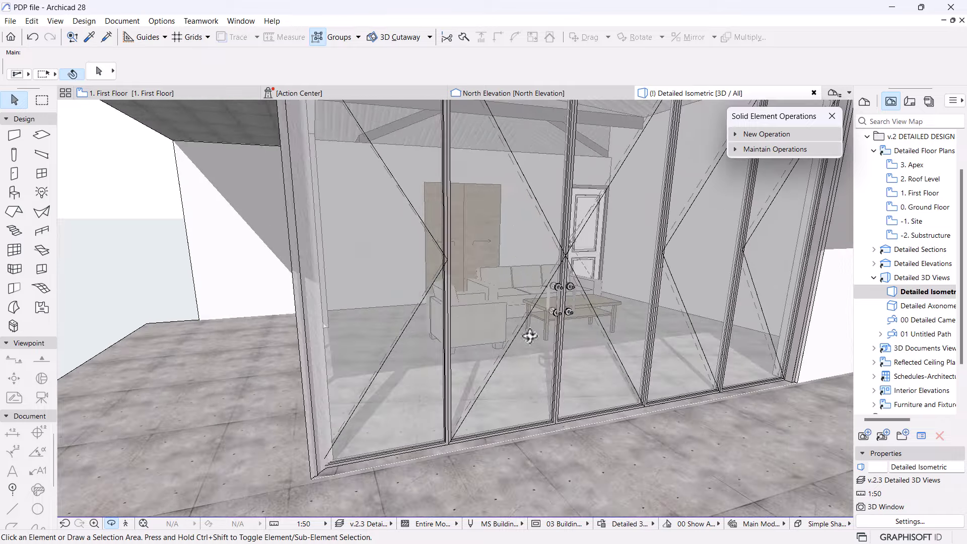
pyautogui.scroll(-3, 530, 335)
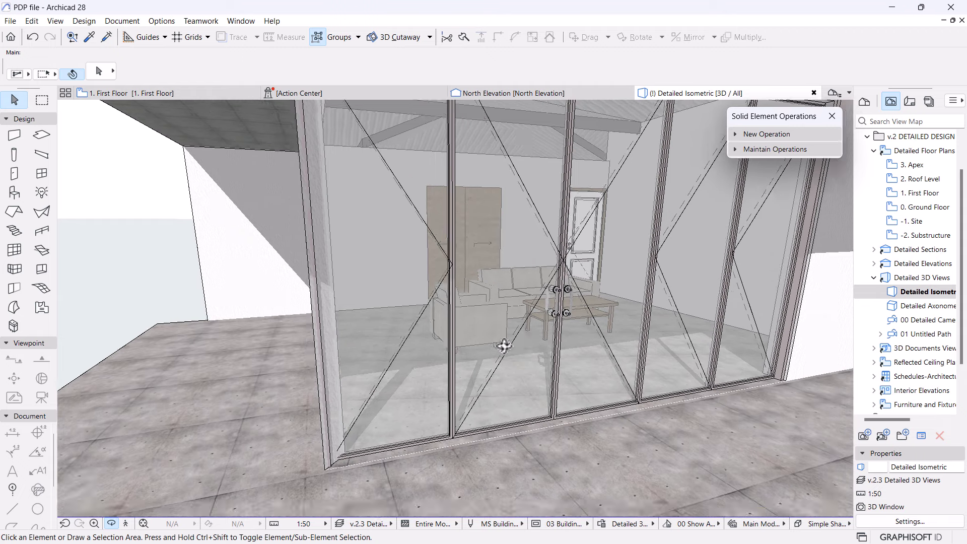
pyautogui.scroll(-8, 498, 347)
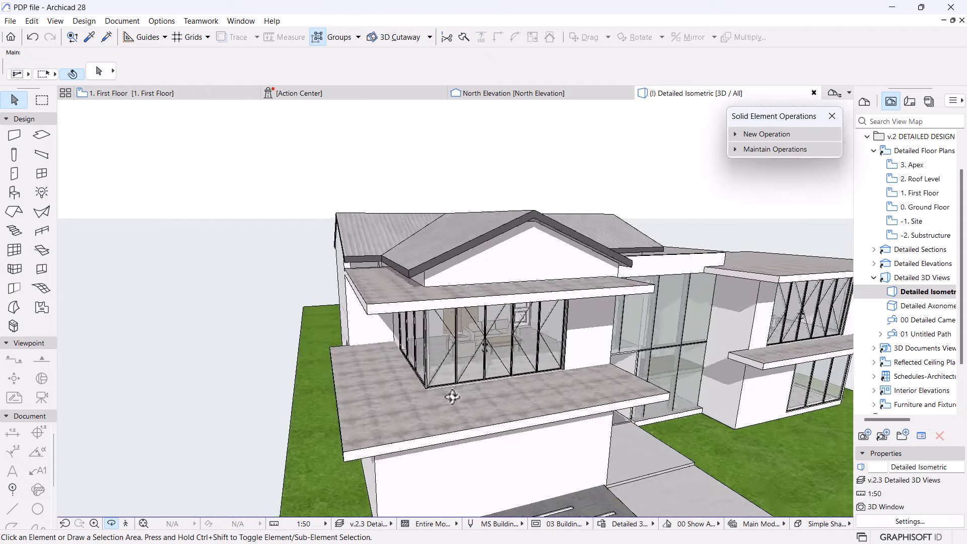
pyautogui.keyDown('shift'); pyautogui.moveTo(451, 394); pyautogui.dragTo(671, 376, button='middle'); pyautogui.keyUp('shift')
pyautogui.scroll(3, 522, 383)
pyautogui.scroll(-4, 522, 382)
pyautogui.scroll(3, 707, 374)
pyautogui.scroll(-4, 270, 360)
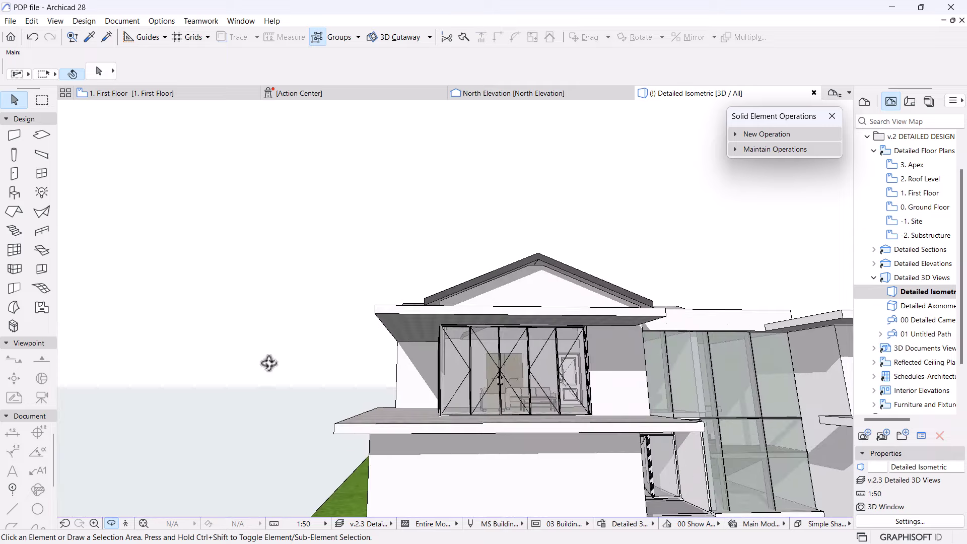
pyautogui.keyDown('shift'); pyautogui.moveTo(270, 360); pyautogui.dragTo(482, 350, button='middle'); pyautogui.keyUp('shift')
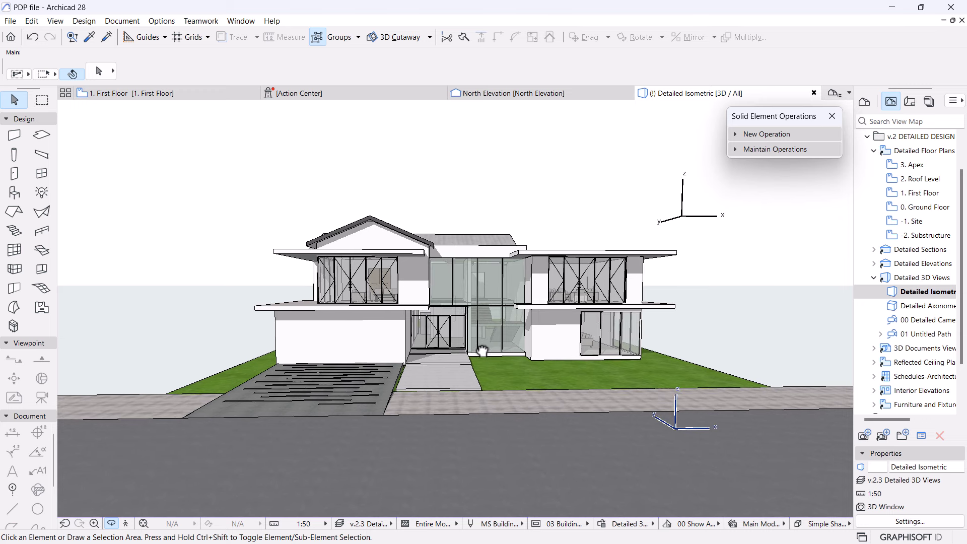
pyautogui.keyDown('shift'); pyautogui.moveTo(500, 347); pyautogui.dragTo(498, 340, button='middle'); pyautogui.keyUp('shift')
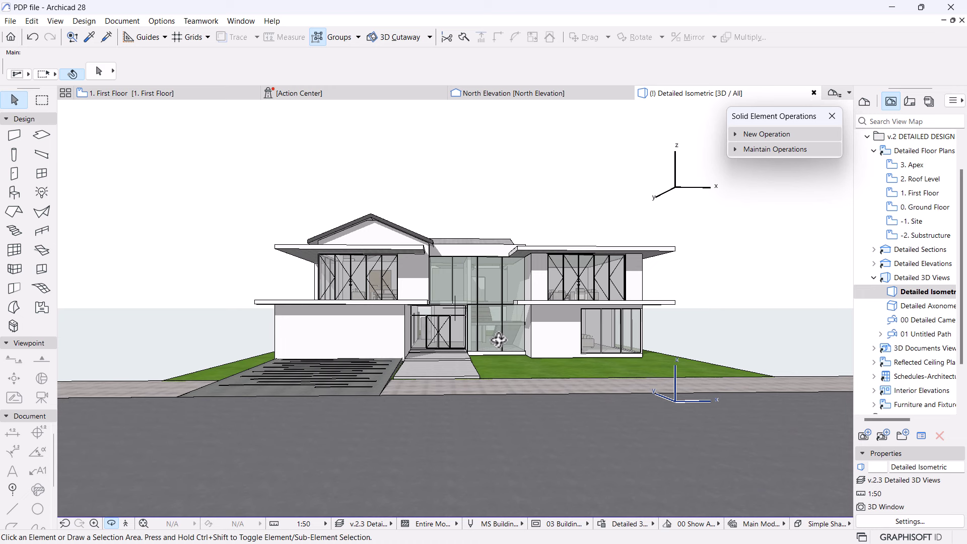
# - Offset the inner edge of the left wing's roof slab to align with the balcony slab's corner below
pyautogui.moveTo(492, 329); pyautogui.dragTo(409, 280)
pyautogui.scroll(5, 413, 258)
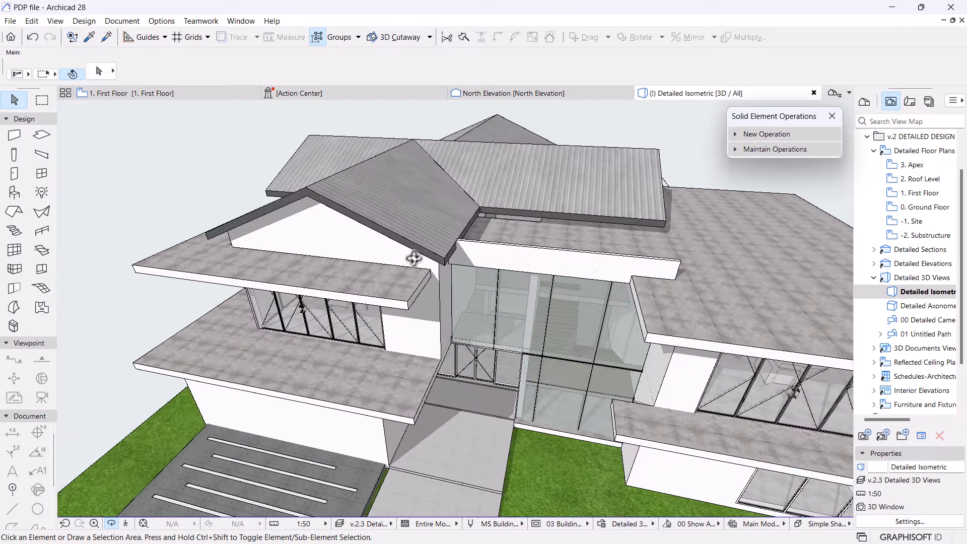
pyautogui.click(415, 284)
pyautogui.click(422, 288)
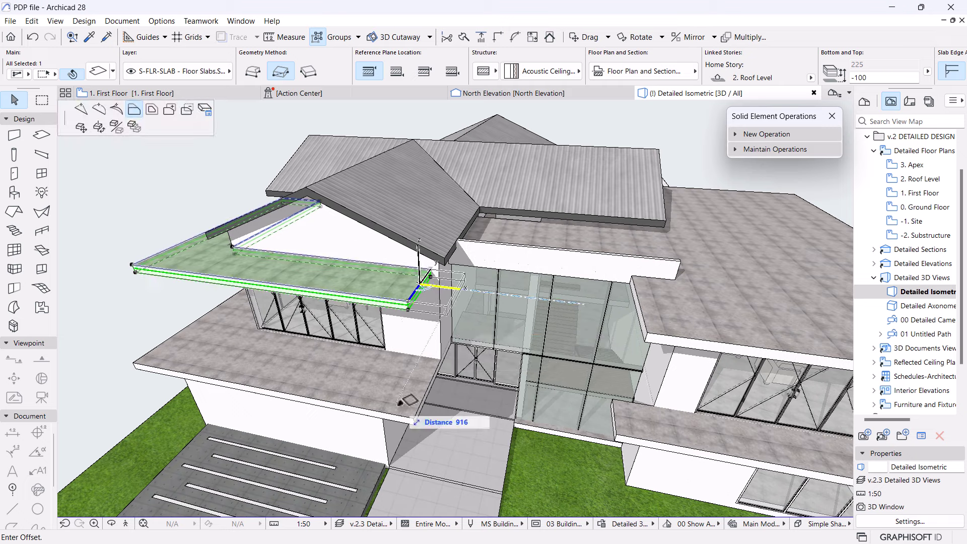
pyautogui.click(415, 416)
pyautogui.scroll(-6, 576, 288)
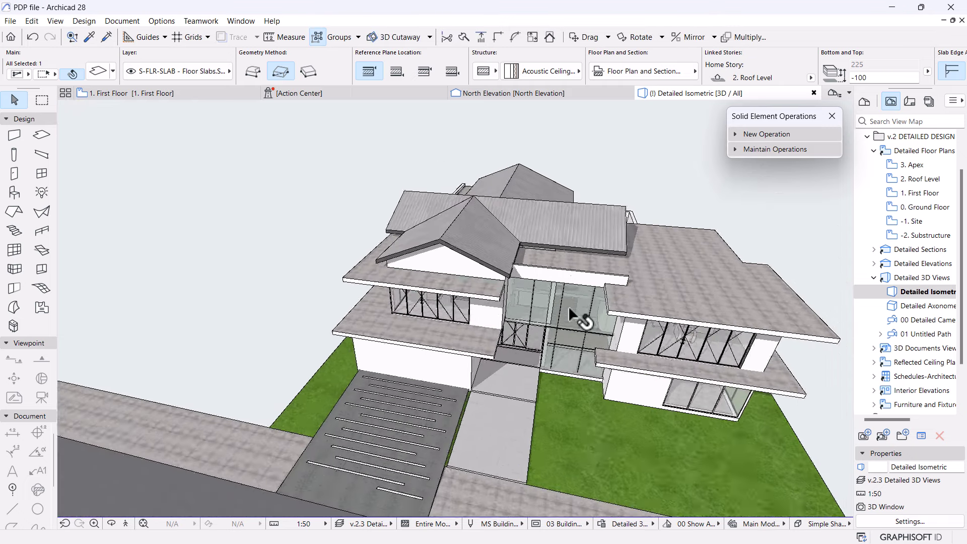
pyautogui.press('Escape')
pyautogui.keyDown('shift'); pyautogui.moveTo(534, 412); pyautogui.dragTo(547, 336, button='middle'); pyautogui.keyUp('shift')
pyautogui.scroll(2, 547, 337)
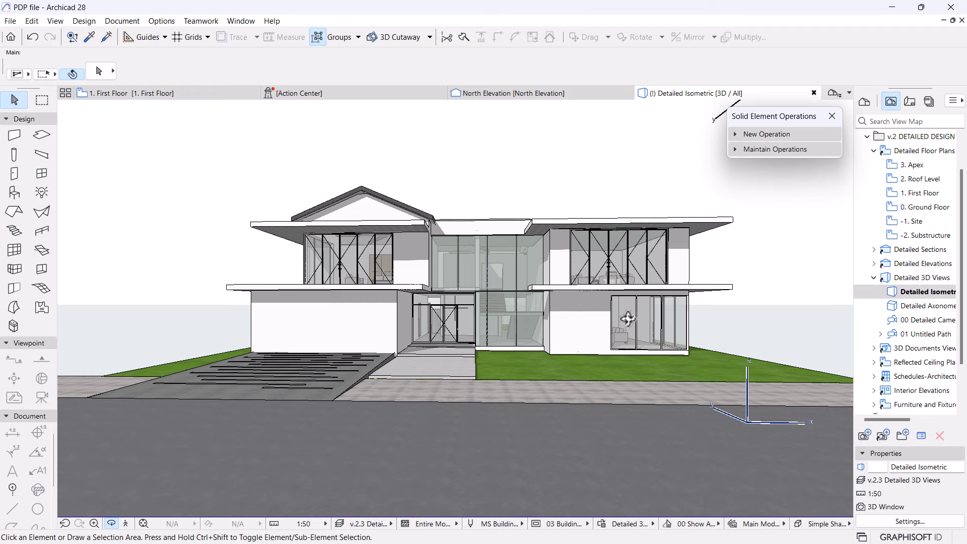
pyautogui.keyDown('shift'); pyautogui.moveTo(626, 318); pyautogui.dragTo(568, 289, button='middle'); pyautogui.keyUp('shift')
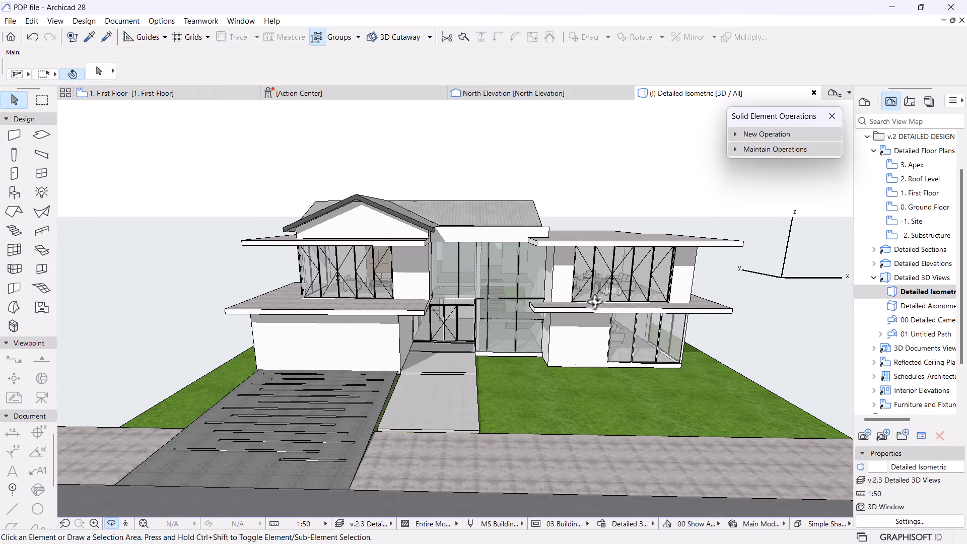
pyautogui.scroll(4, 570, 290)
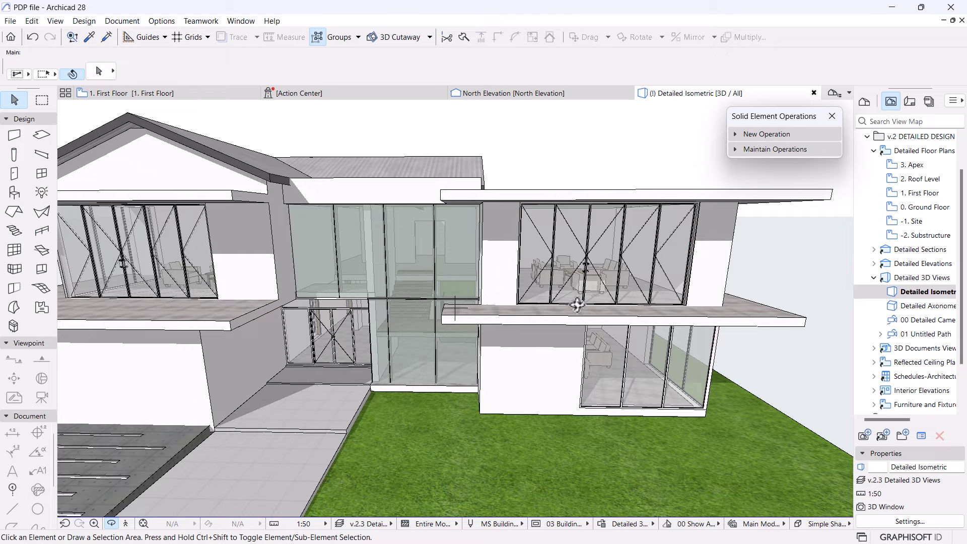
# - Examine the overall front facade and the blank garage wall beside the entrance from several angles in 3D
pyautogui.scroll(-5, 577, 304)
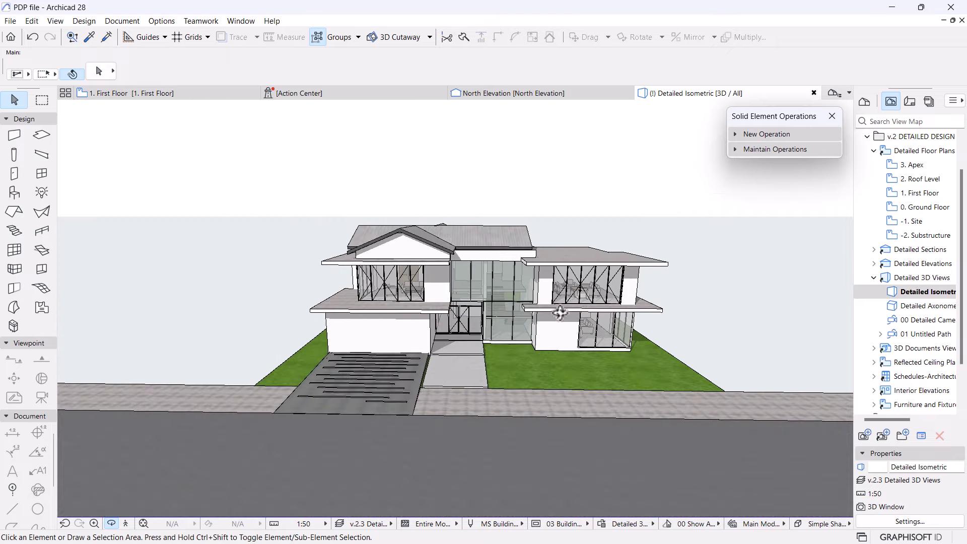
pyautogui.keyDown('shift'); pyautogui.moveTo(560, 313); pyautogui.dragTo(576, 349, button='middle'); pyautogui.keyUp('shift')
pyautogui.scroll(5, 334, 457)
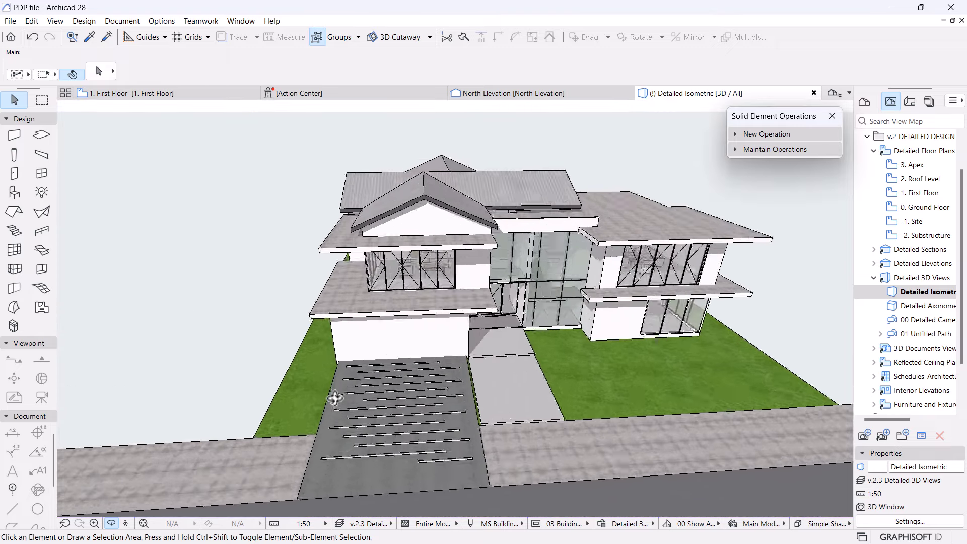
pyautogui.keyDown('shift'); pyautogui.moveTo(436, 397); pyautogui.dragTo(431, 339, button='middle'); pyautogui.keyUp('shift')
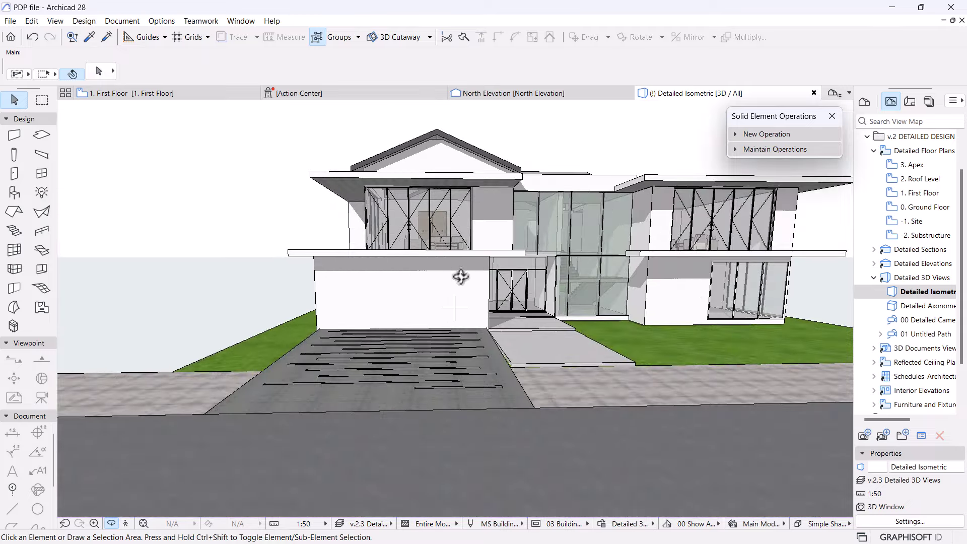
pyautogui.scroll(3, 431, 260)
pyautogui.scroll(-2, 431, 260)
pyautogui.keyDown('shift'); pyautogui.moveTo(543, 349); pyautogui.dragTo(459, 338, button='middle'); pyautogui.keyUp('shift')
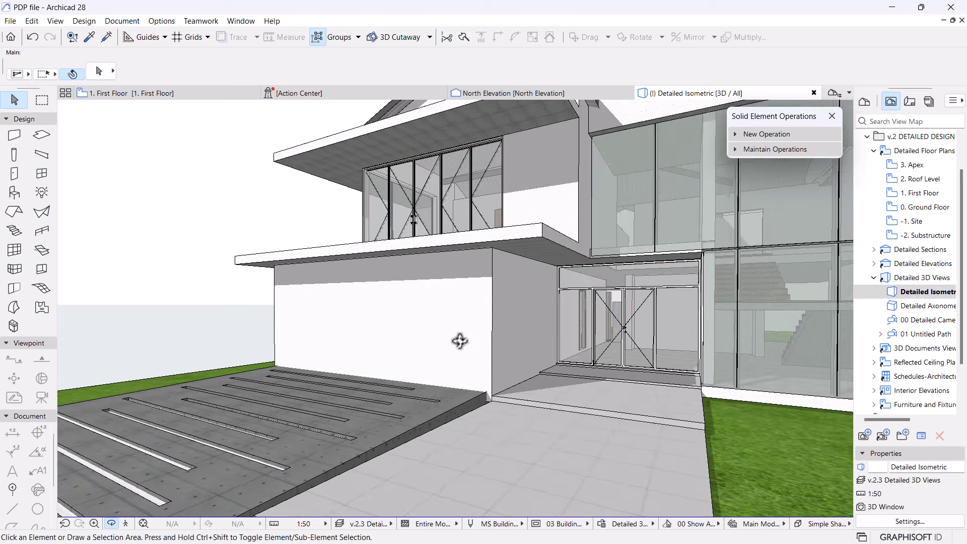
# - Open the Ground Floor plan and turn off the trace reference around the garage
pyautogui.click(151, 93)
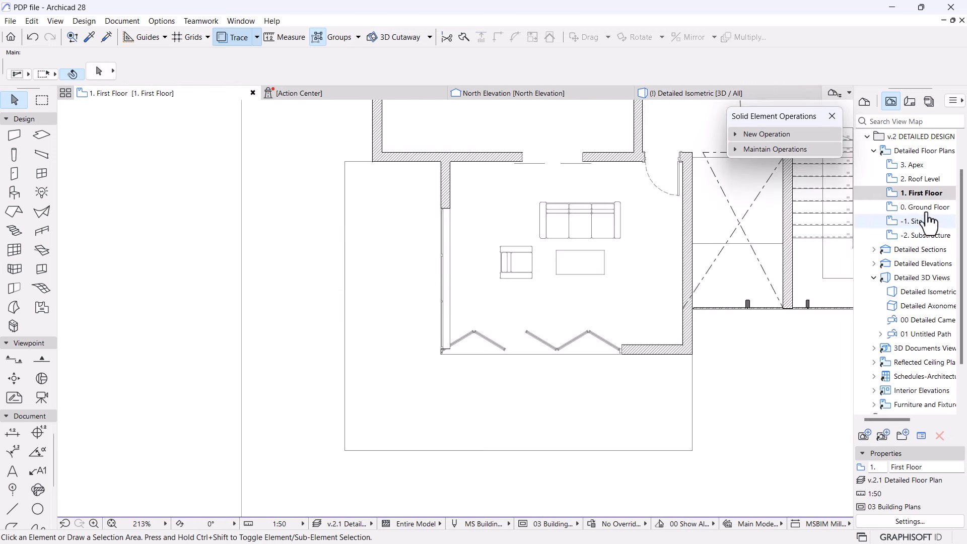
pyautogui.click(925, 207)
pyautogui.doubleClick(926, 207)
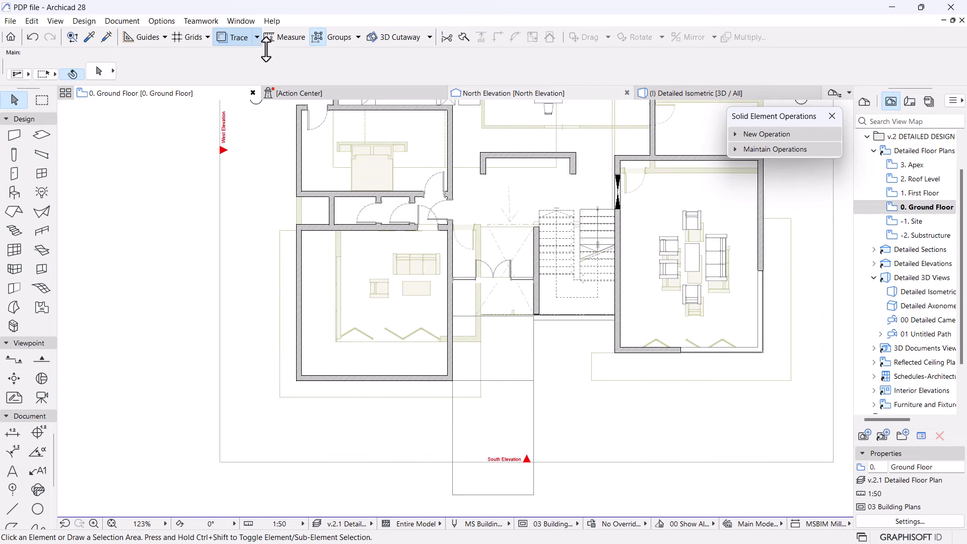
pyautogui.click(222, 37)
pyautogui.scroll(3, 313, 345)
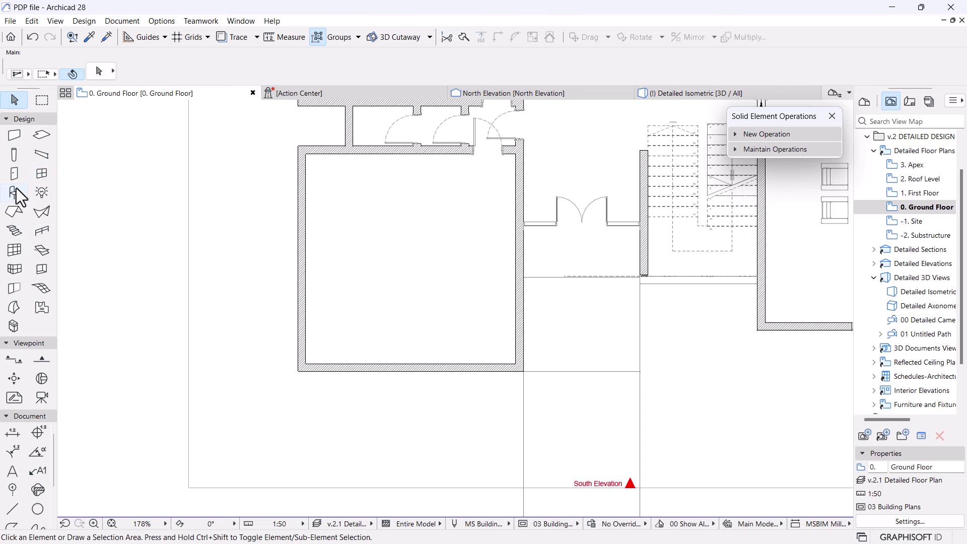
# - Set the Door tool's default to Overhead Garage Door 27 with the handle set to None
pyautogui.click(11, 171)
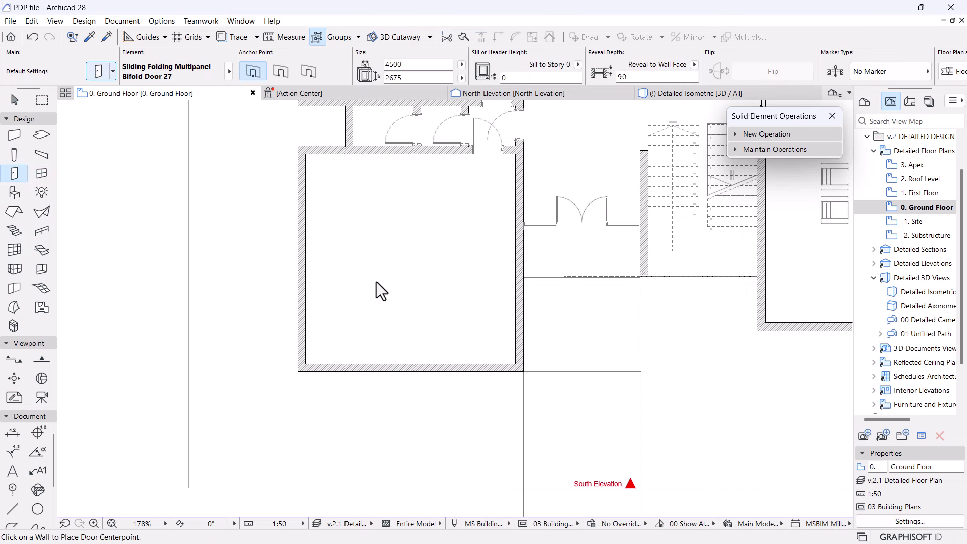
pyautogui.hotkey('ctrl', 't')
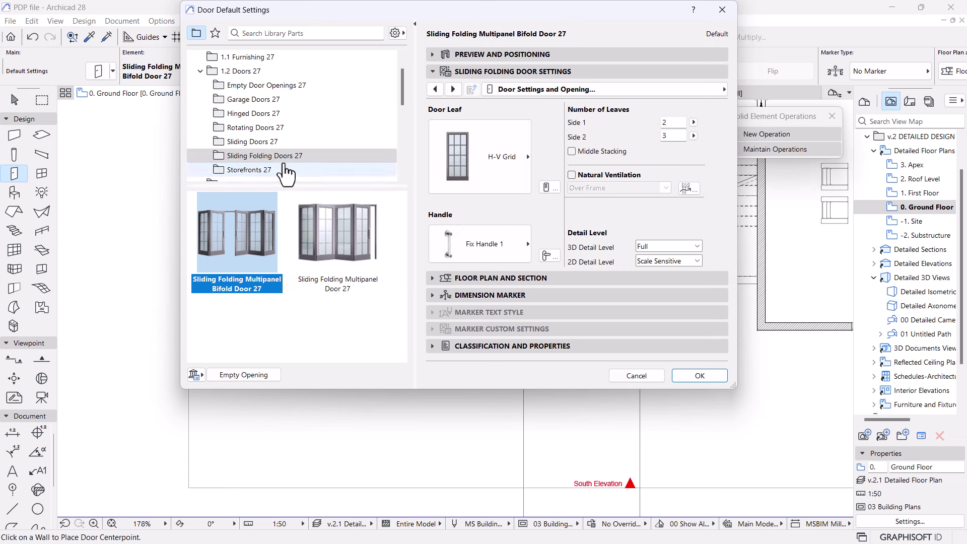
pyautogui.click(238, 160)
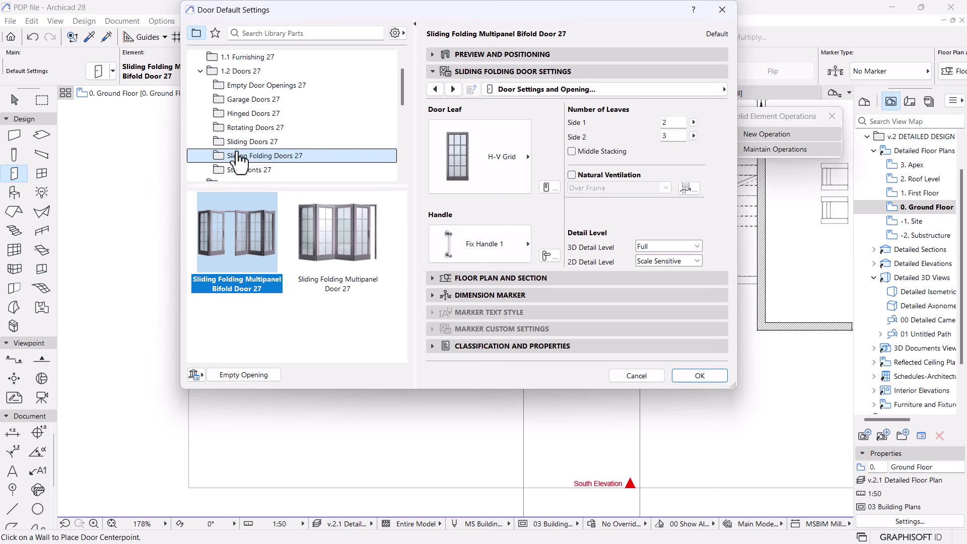
pyautogui.click(249, 99)
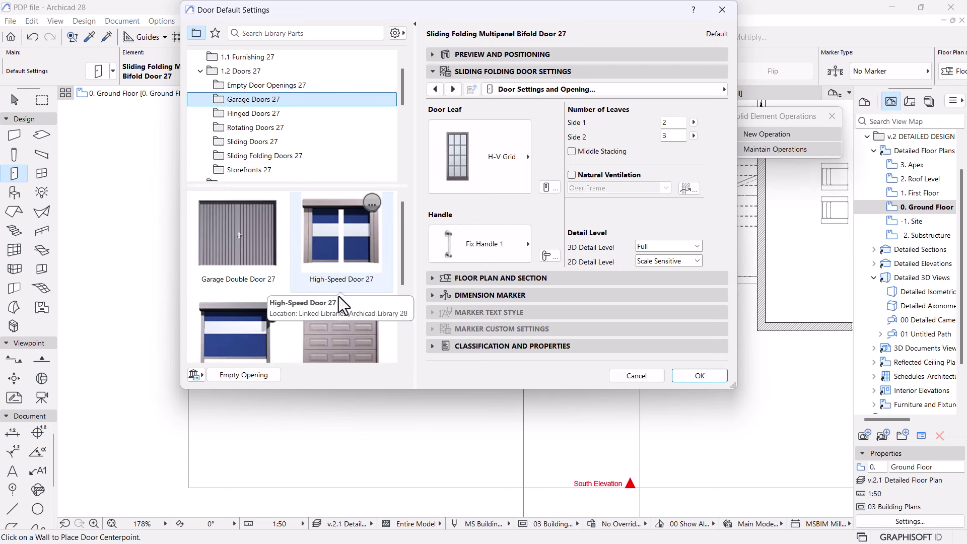
pyautogui.scroll(-2, 298, 314)
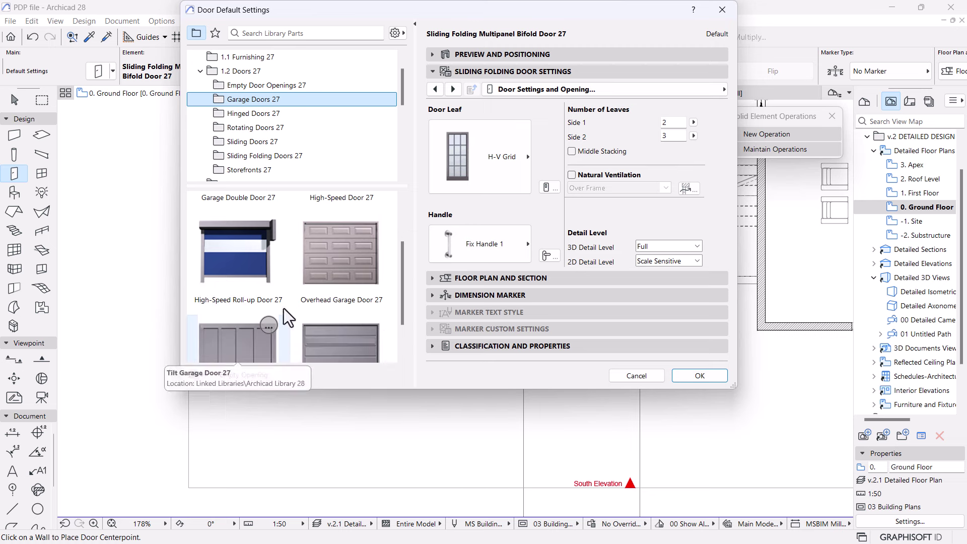
pyautogui.click(346, 273)
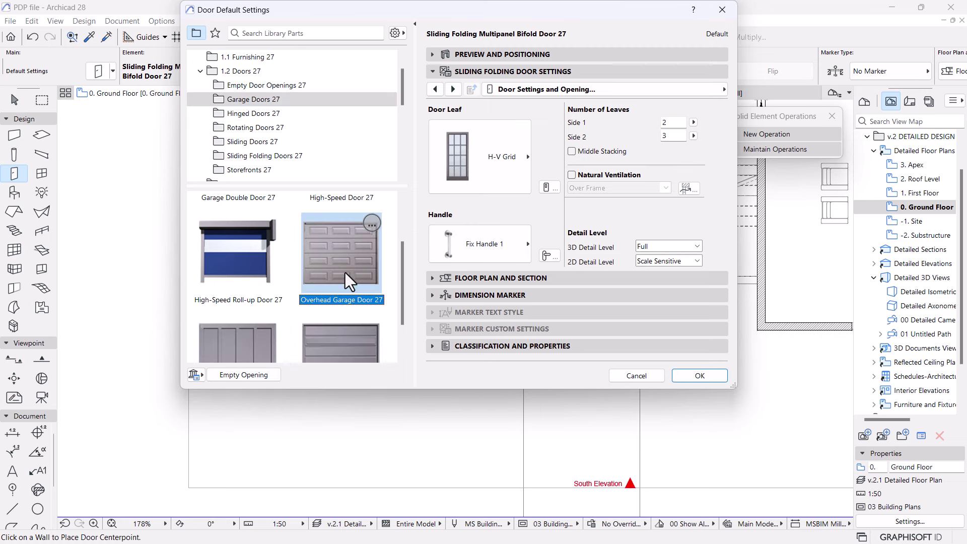
pyautogui.click(504, 249)
pyautogui.click(708, 195)
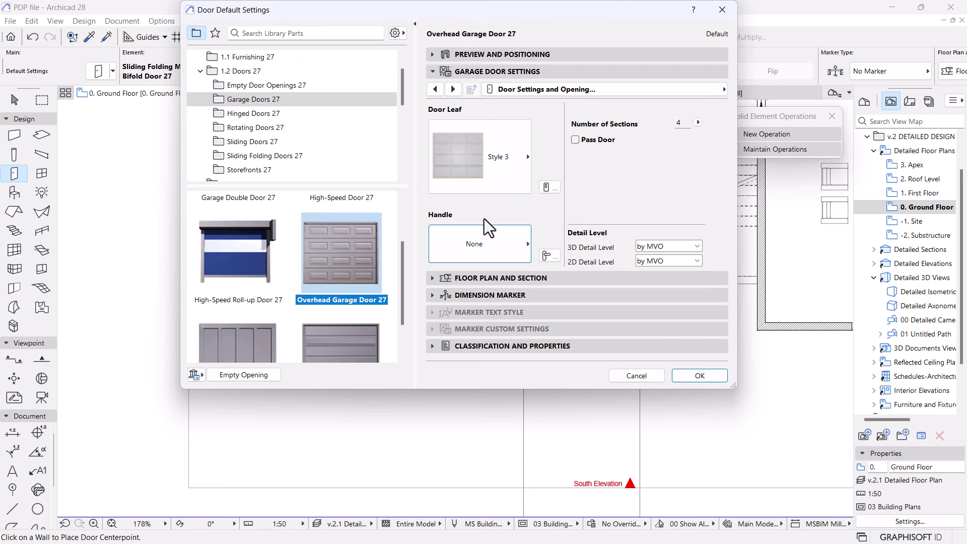
pyautogui.click(699, 376)
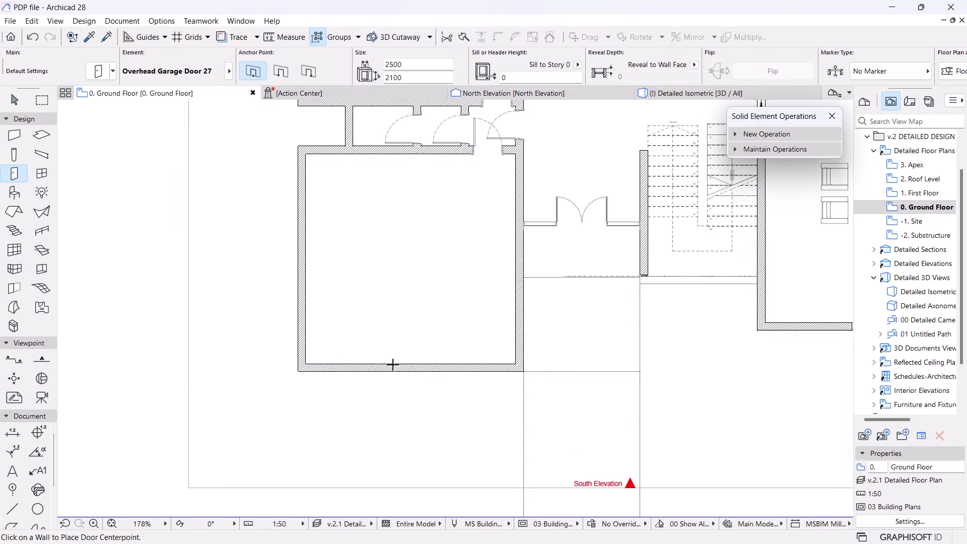
# - Place the overhead garage door near the middle of the garage's front wall, opening toward the inside
pyautogui.click(412, 362)
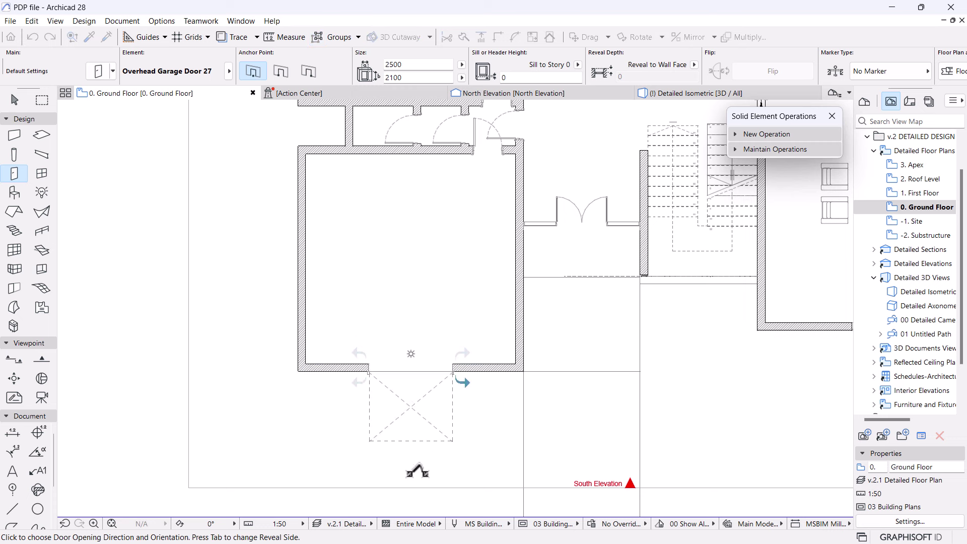
pyautogui.click(417, 470)
pyautogui.click(406, 367)
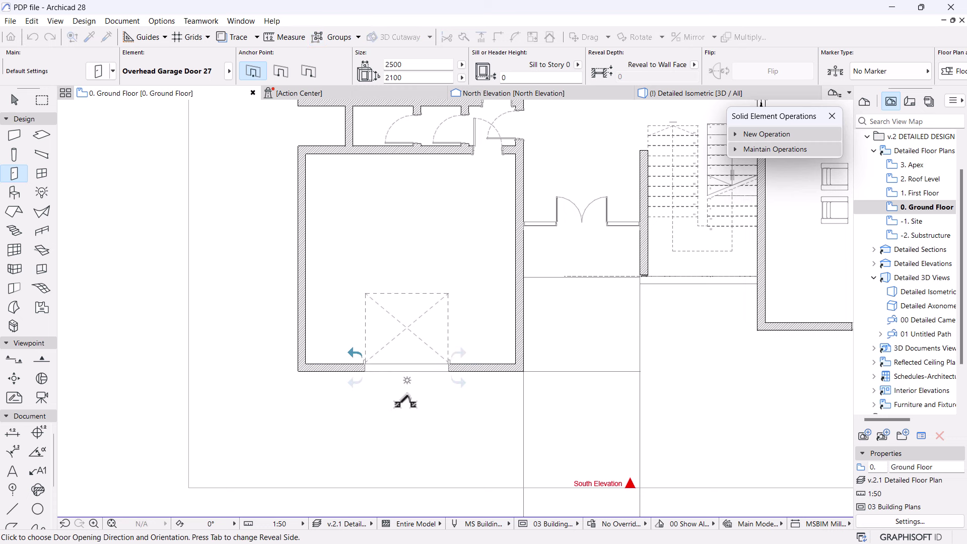
pyautogui.click(437, 383)
pyautogui.hotkey('shift', 'F1')
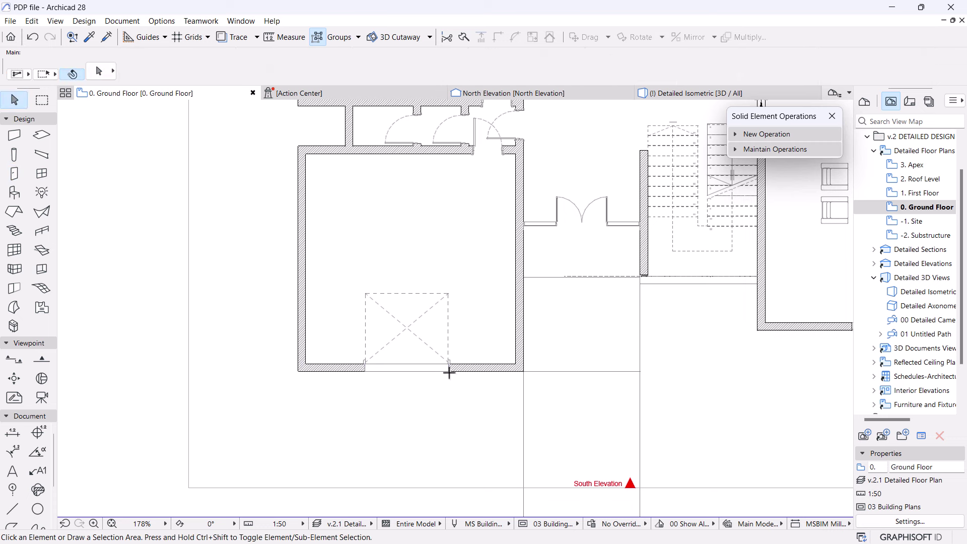
# - Set the placed garage door's width to 5500
pyautogui.click(447, 366)
pyautogui.click(412, 64)
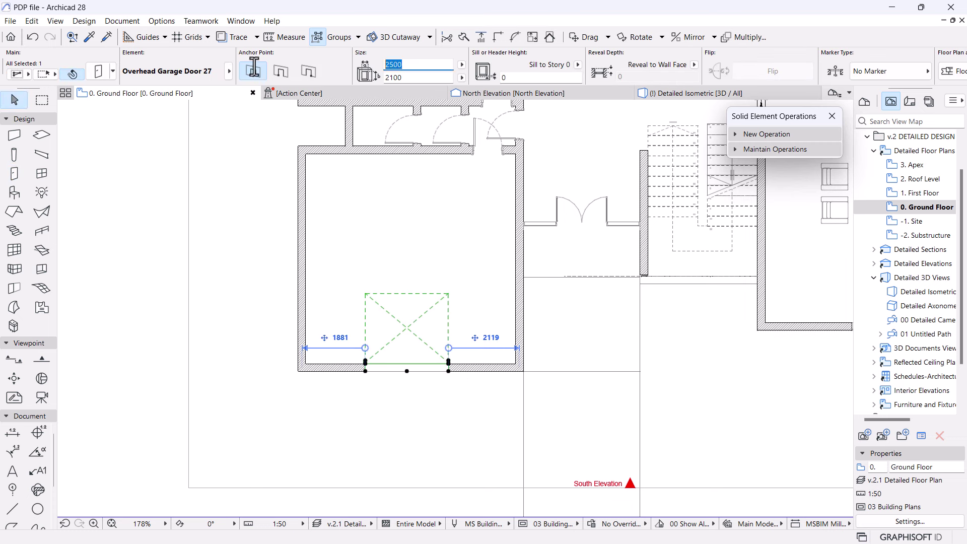
pyautogui.write('4000')
pyautogui.press('Return')
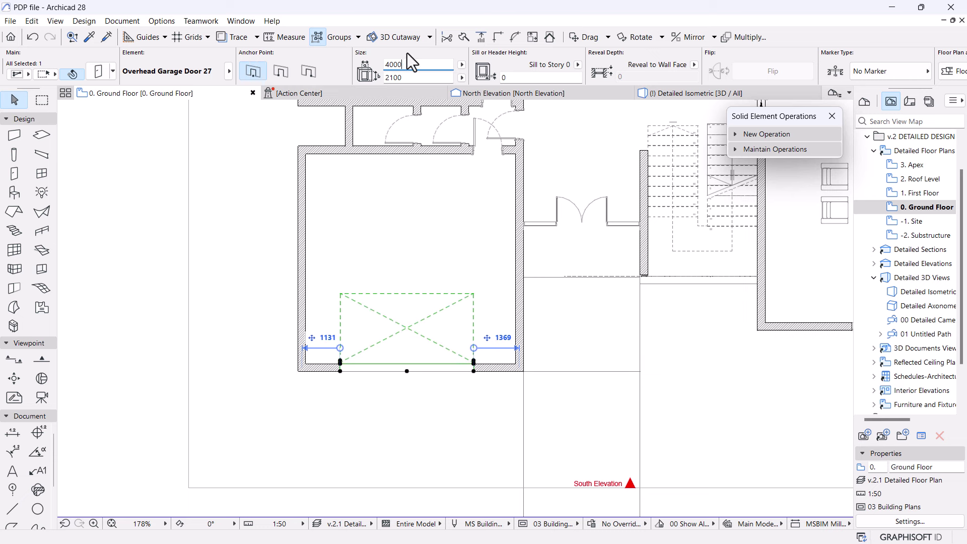
pyautogui.hotkey('shift', 'Left')
pyautogui.hotkey('shift', 'Left')
pyautogui.write('5500')
pyautogui.press('Return')
# - Centre the garage door in the front wall by editing its distance from the garage's left side wall
pyautogui.scroll(5, 512, 371)
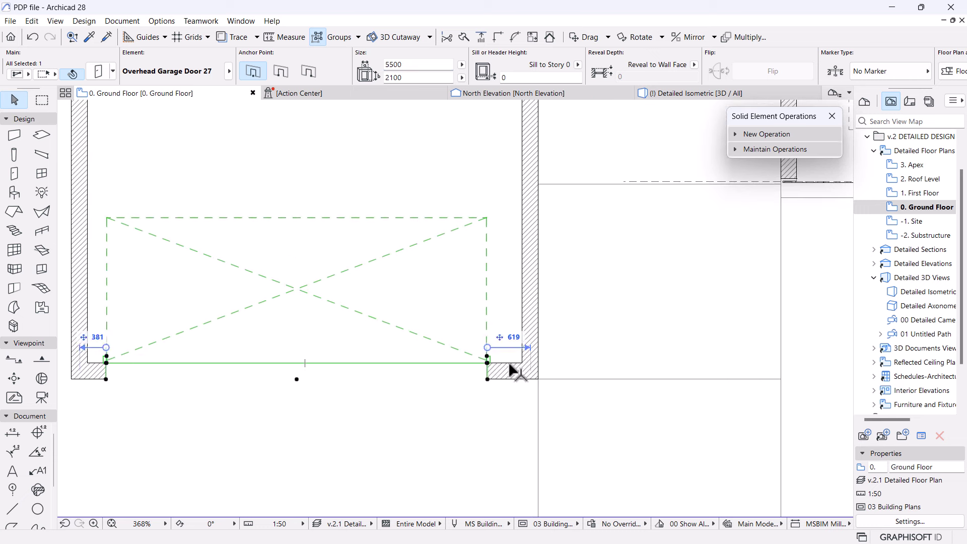
pyautogui.hotkey('ctrl', 'd')
pyautogui.click(488, 361)
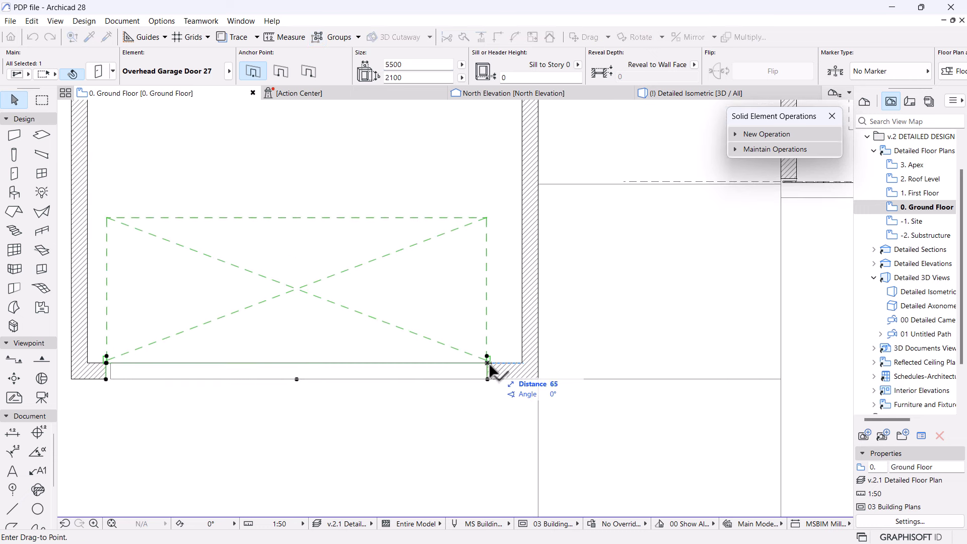
pyautogui.scroll(-3, 487, 362)
pyautogui.click(487, 362)
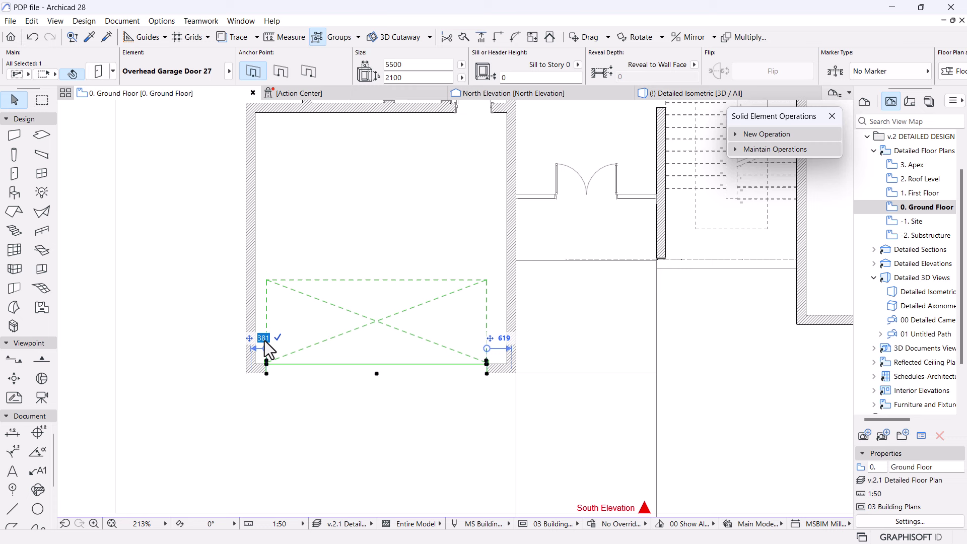
pyautogui.write('00')
pyautogui.press('Return')
pyautogui.press('Escape')
# - Check the garage door's position in plan and inspect its panels and reveal up close in the Detailed Isometric view
pyautogui.scroll(-3, 315, 409)
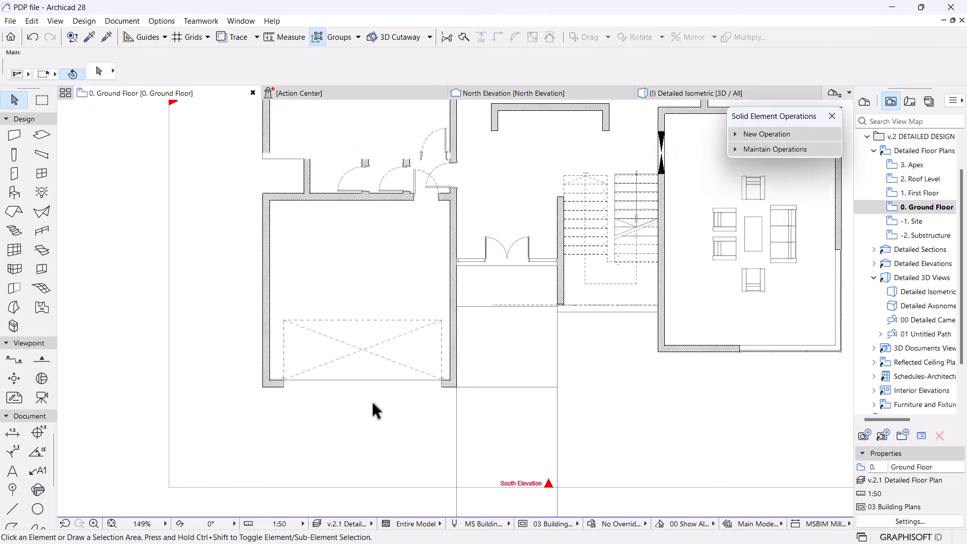
pyautogui.moveTo(381, 404); pyautogui.dragTo(402, 401, button='middle')
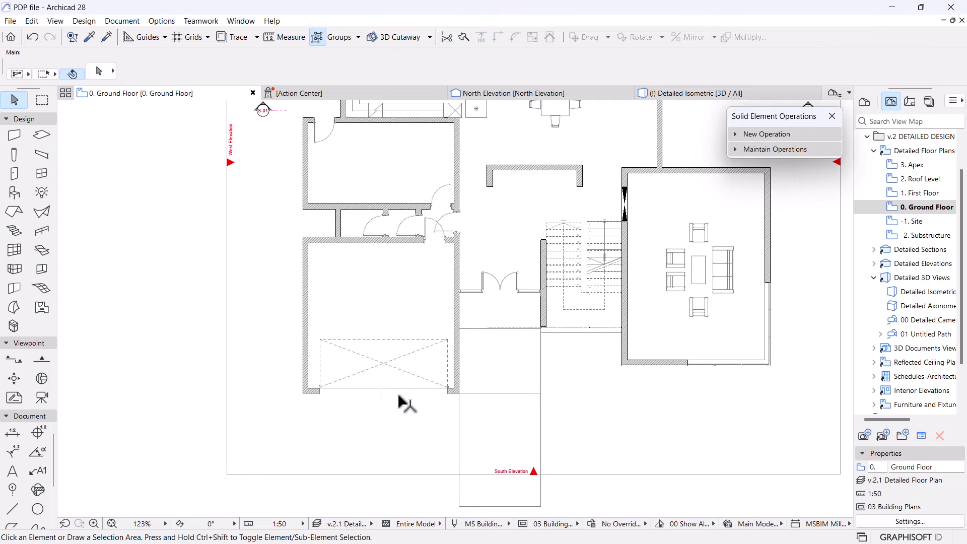
pyautogui.scroll(4, 405, 401)
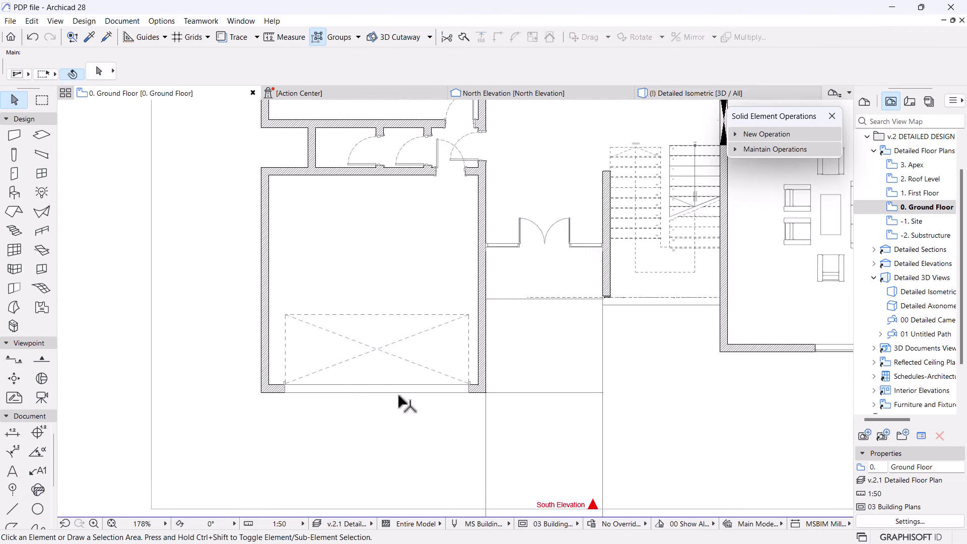
pyautogui.click(661, 97)
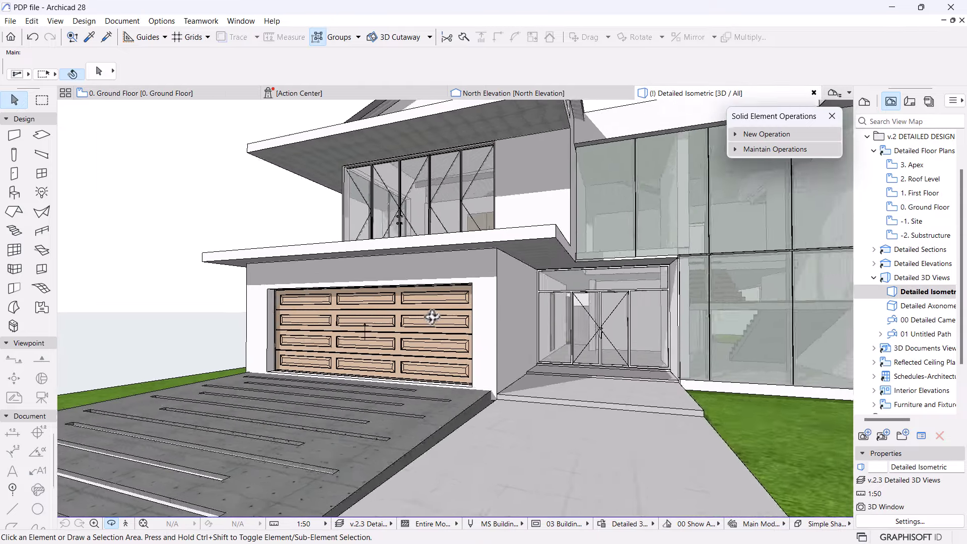
pyautogui.keyDown('shift'); pyautogui.moveTo(432, 317); pyautogui.dragTo(363, 328, button='middle'); pyautogui.keyUp('shift')
pyautogui.scroll(3, 363, 329)
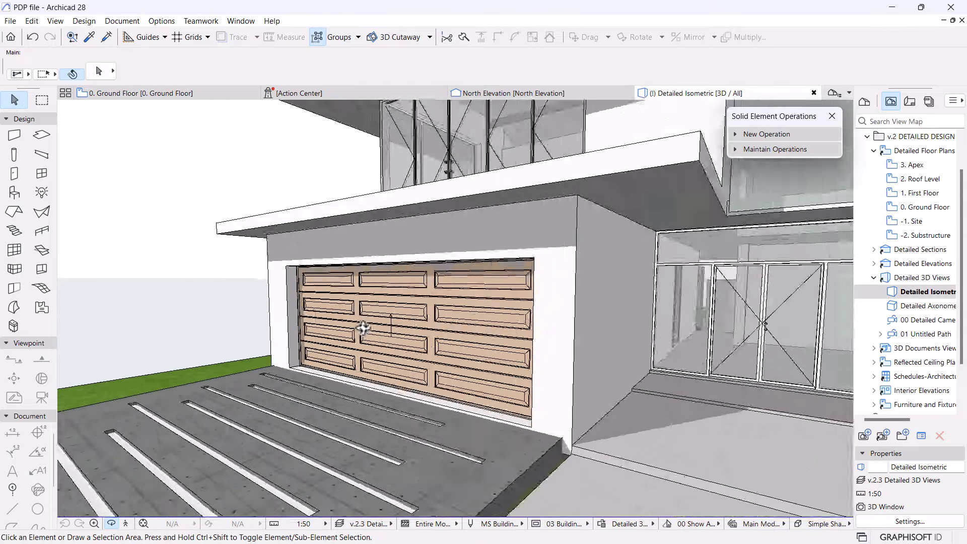
pyautogui.scroll(2, 348, 333)
pyautogui.scroll(2, 255, 371)
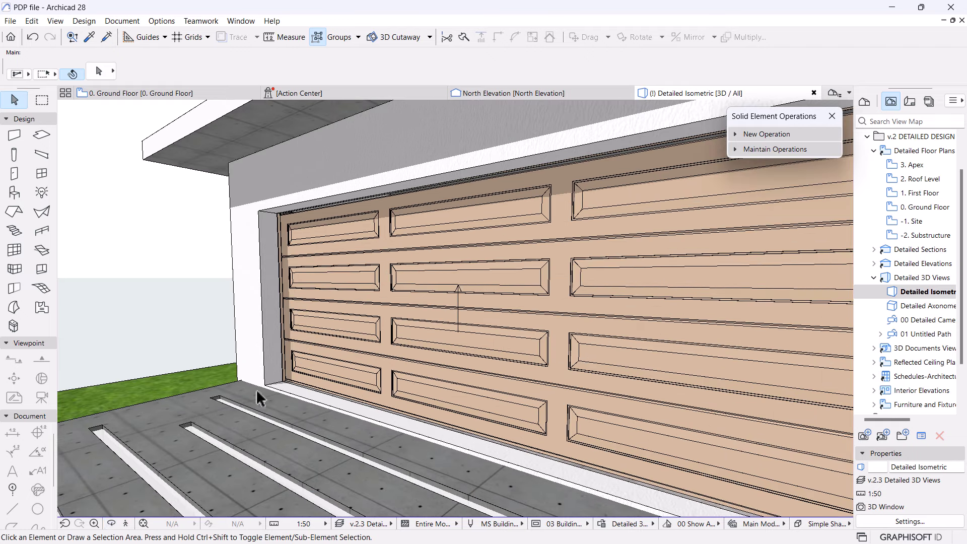
# - Try the Reveal to Wall Core option on the garage door and switch back to Reveal to Wall Face
pyautogui.click(350, 324)
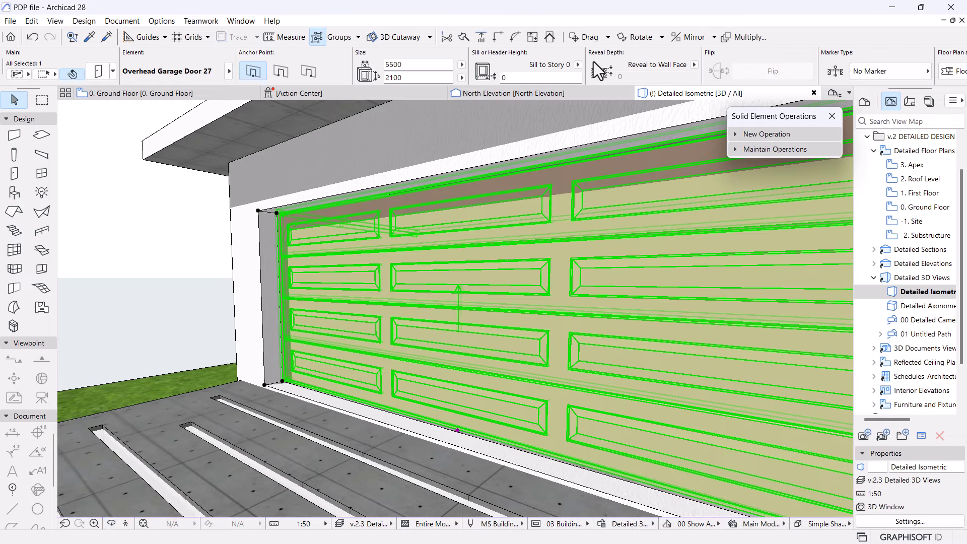
pyautogui.click(693, 65)
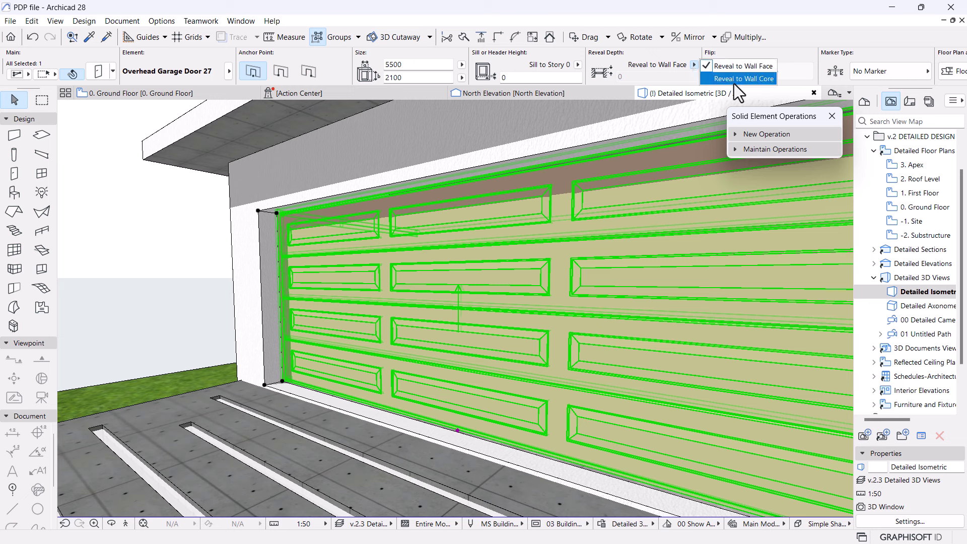
pyautogui.click(735, 80)
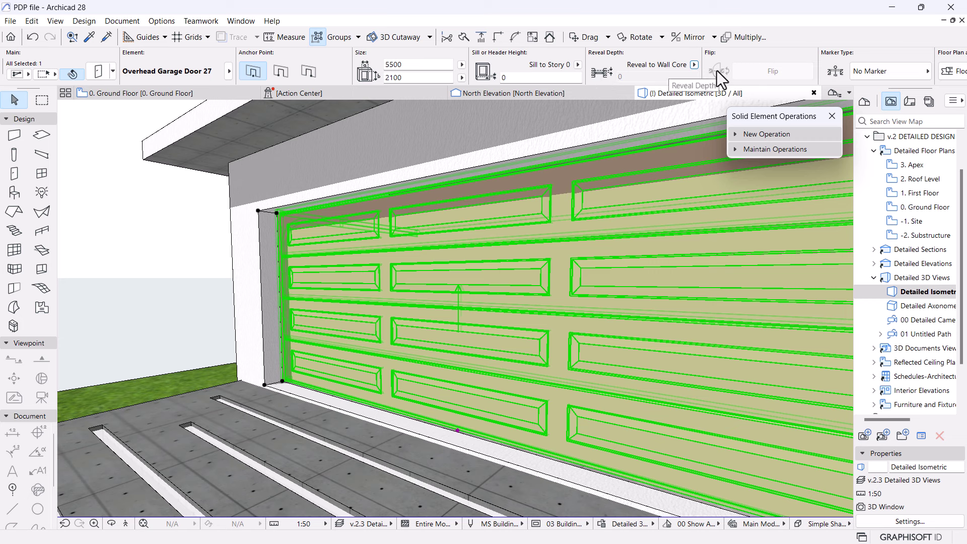
pyautogui.click(694, 66)
pyautogui.click(743, 66)
# - Open the placed garage door's selection settings and look through its leaf, opening and wall closure pages
pyautogui.click(114, 72)
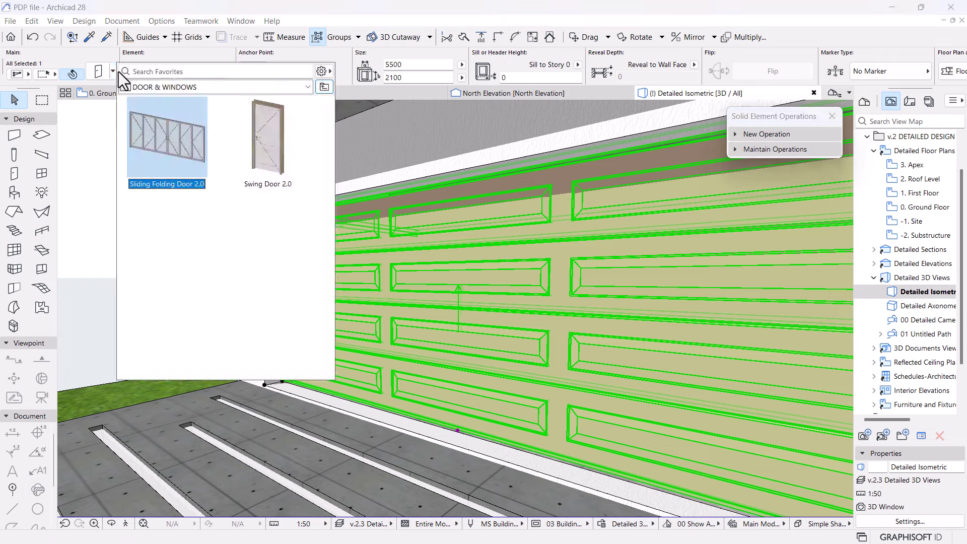
pyautogui.click(104, 74)
pyautogui.hotkey('ctrl', 't')
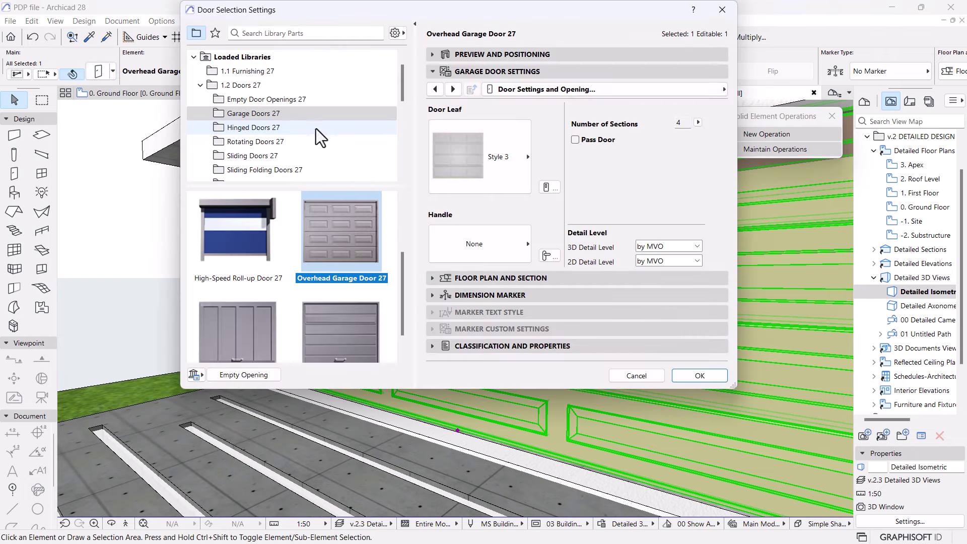
pyautogui.click(681, 92)
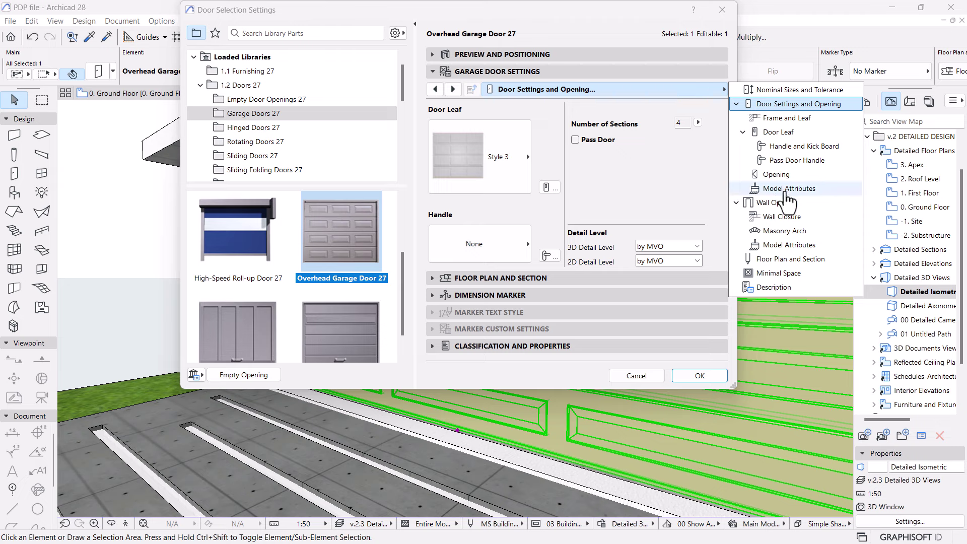
pyautogui.click(789, 119)
pyautogui.click(790, 133)
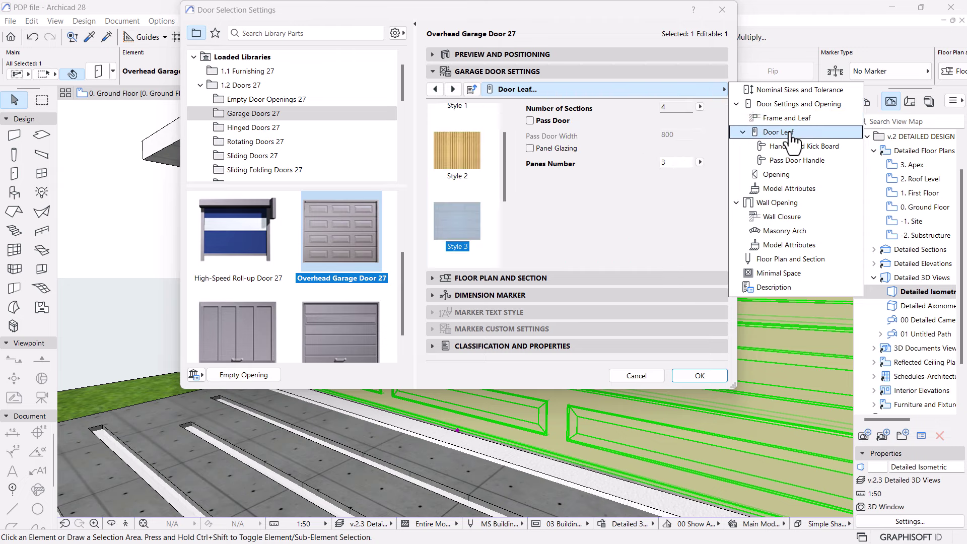
pyautogui.click(798, 146)
pyautogui.click(779, 175)
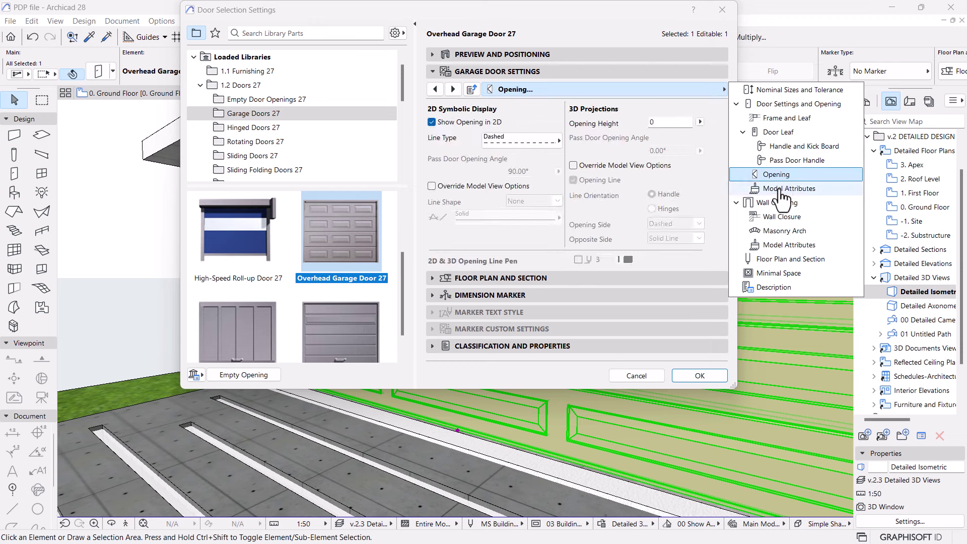
pyautogui.click(777, 204)
pyautogui.click(776, 217)
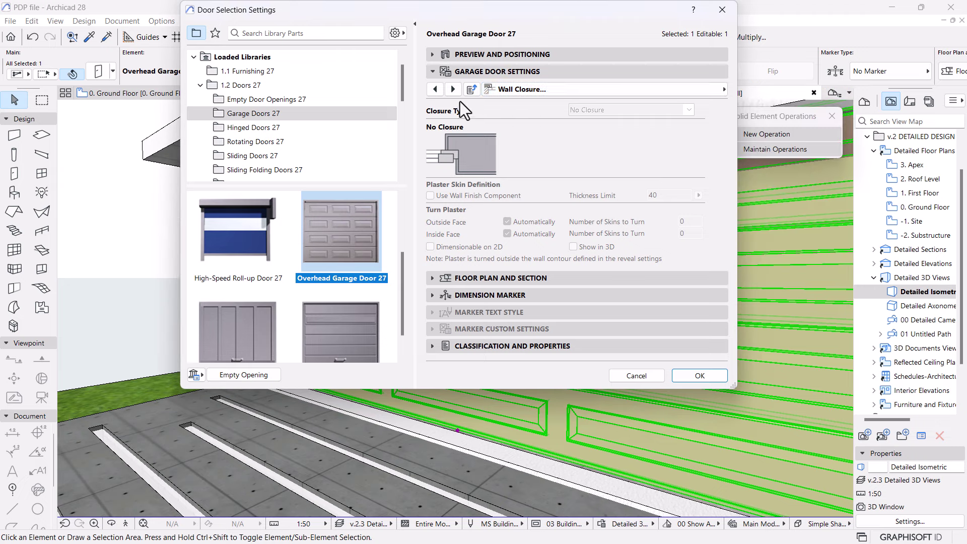
# - Go back to the garage door's Model Attributes settings and set the 3D Detail Level to Full
pyautogui.click(434, 89)
pyautogui.click(434, 89)
pyautogui.click(434, 89)
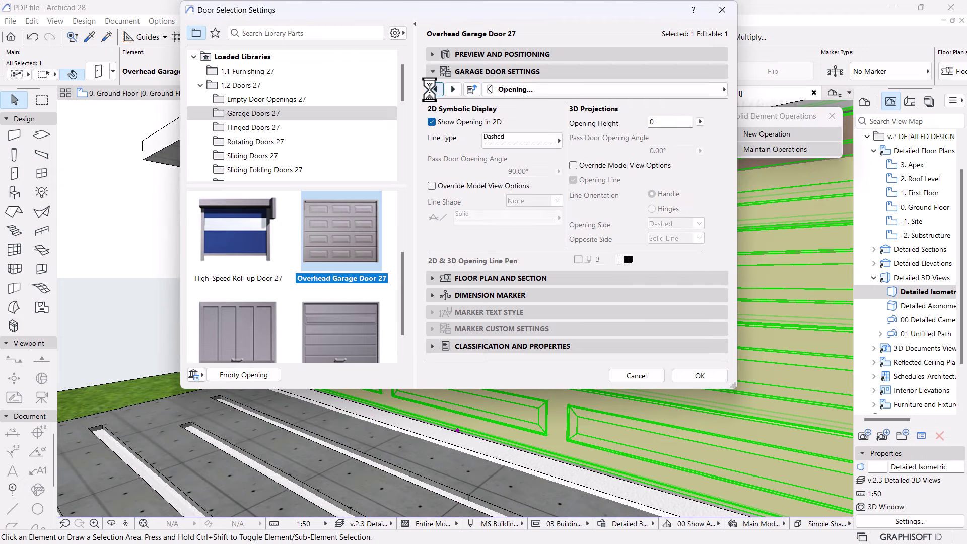
pyautogui.click(434, 89)
pyautogui.click(453, 89)
pyautogui.click(434, 89)
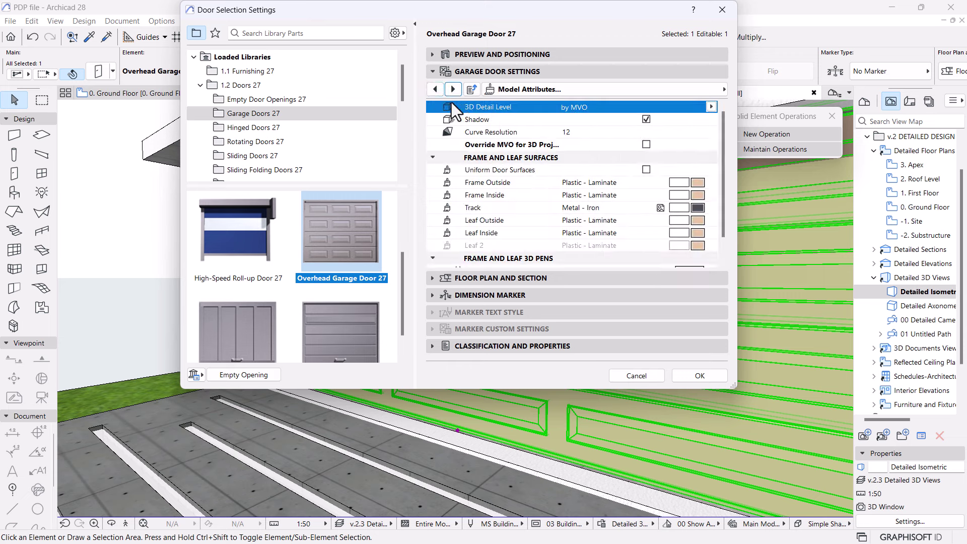
pyautogui.click(710, 107)
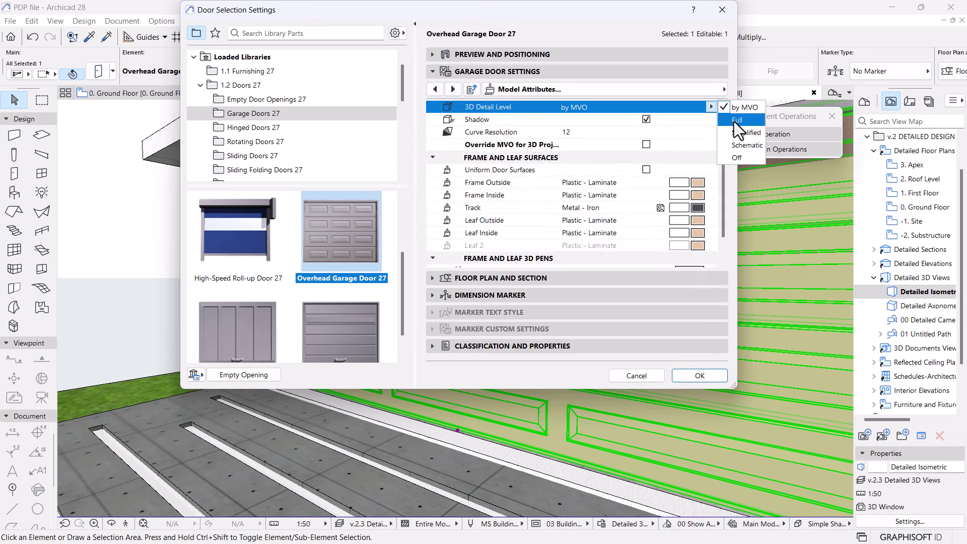
pyautogui.click(738, 115)
# - Review the garage door's handle, leaf, frame and nominal size settings and accept the door settings
pyautogui.click(434, 89)
pyautogui.click(435, 89)
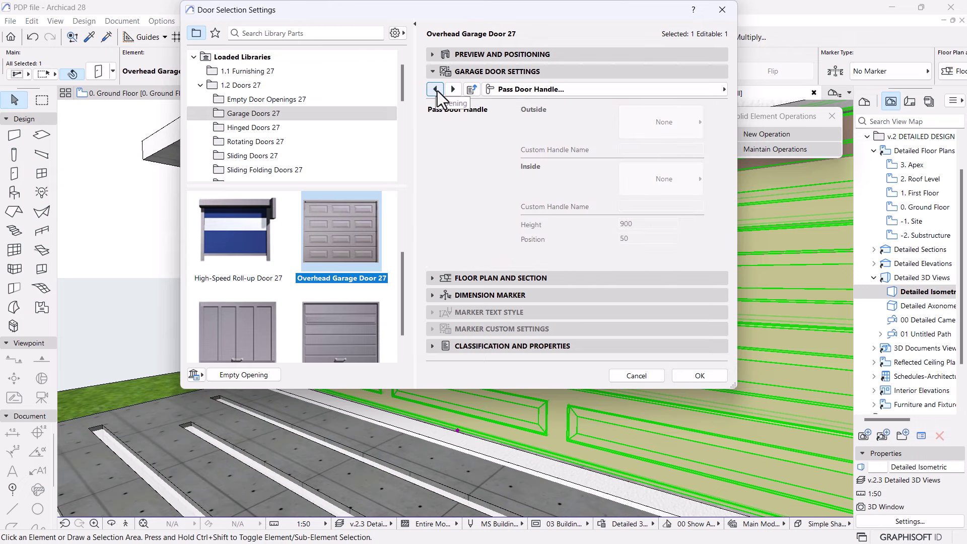
pyautogui.click(435, 89)
pyautogui.click(435, 89)
pyautogui.click(434, 89)
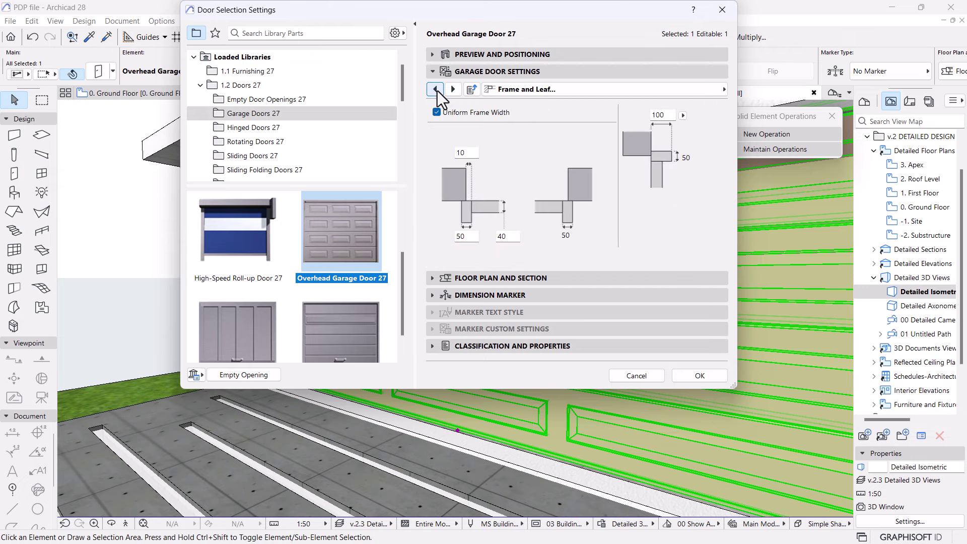
pyautogui.click(434, 89)
pyautogui.click(453, 89)
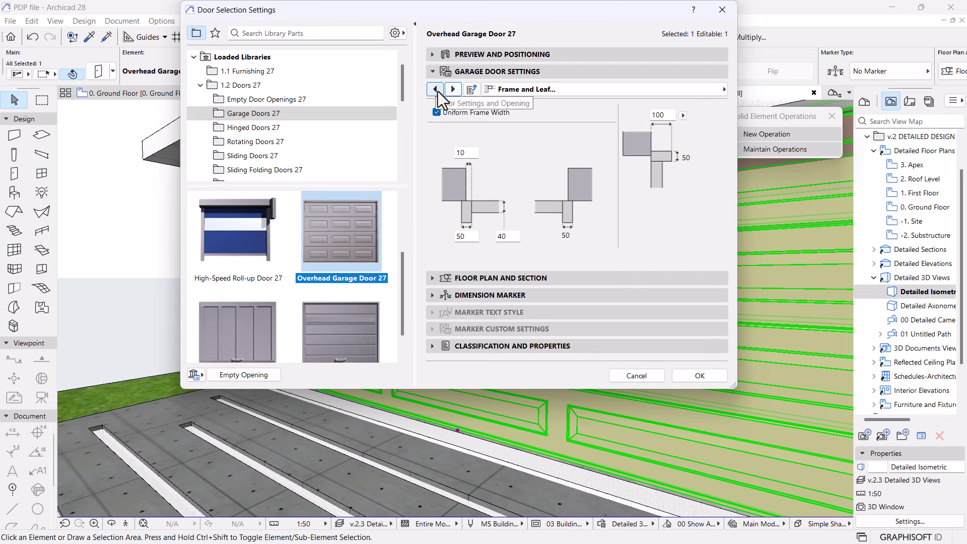
pyautogui.click(436, 91)
pyautogui.click(436, 91)
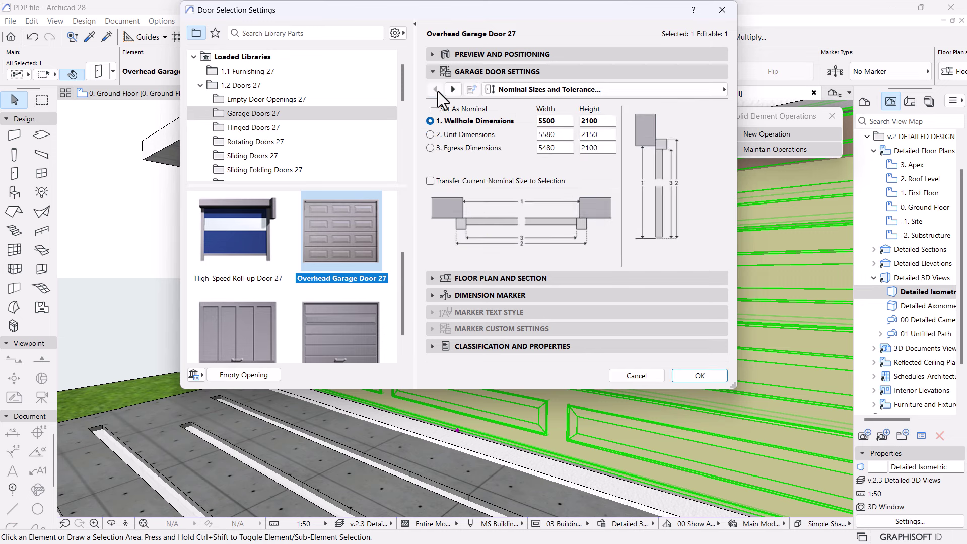
pyautogui.click(693, 375)
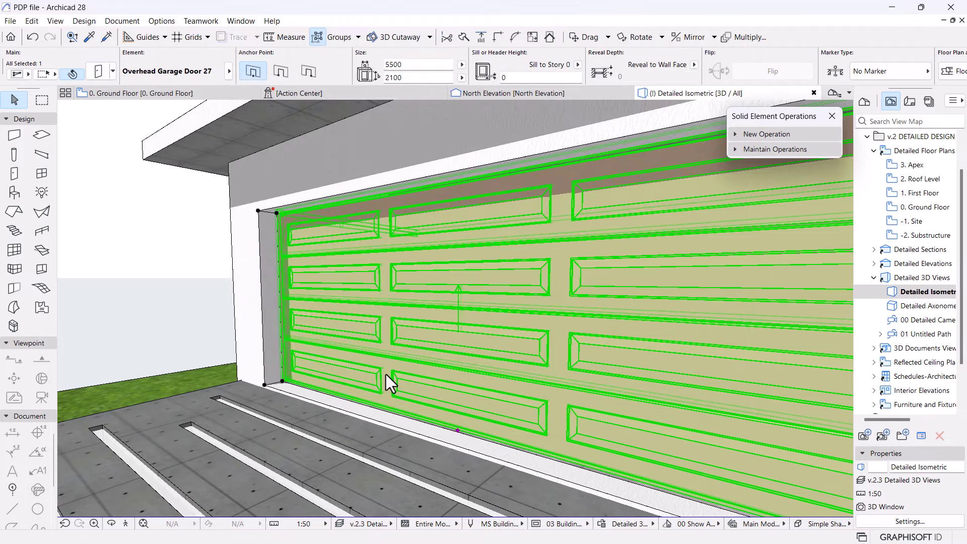
# - Examine in the ground floor plan how the garage door's frame meets the front wall at both jambs
pyautogui.scroll(3, 276, 398)
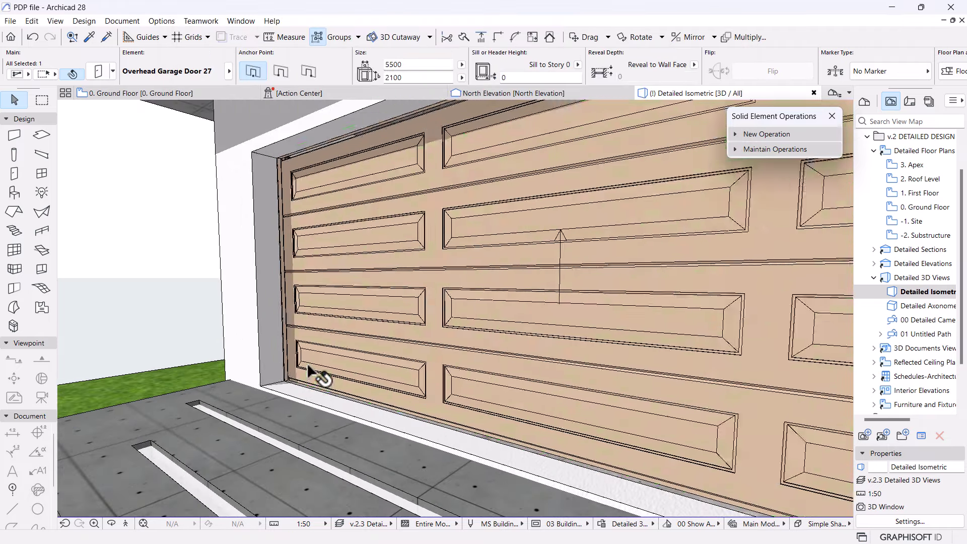
pyautogui.click(113, 91)
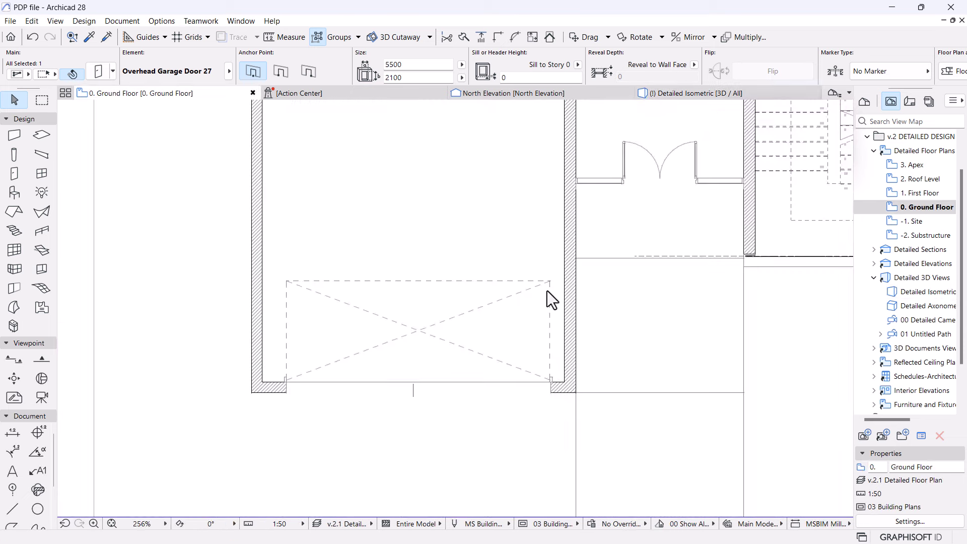
pyautogui.scroll(5, 569, 398)
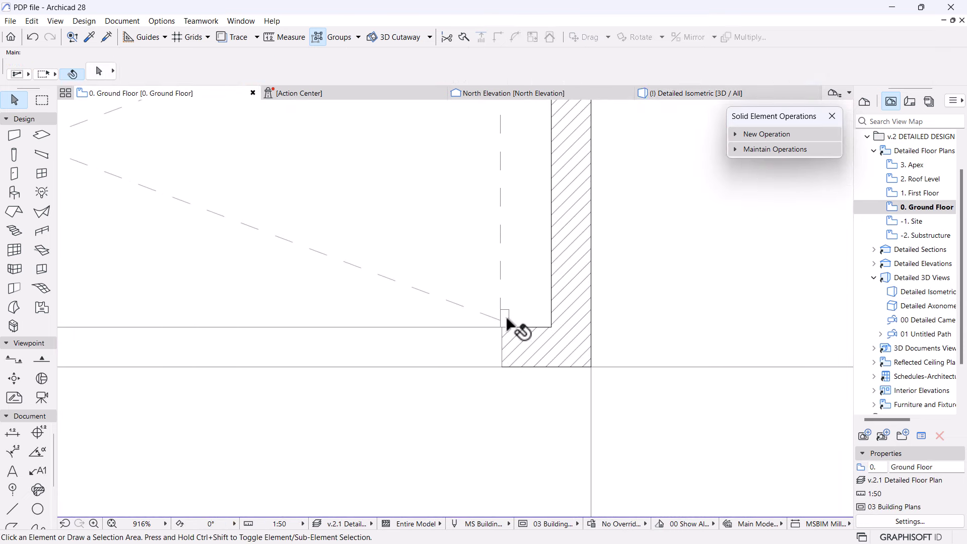
pyautogui.scroll(-5, 474, 340)
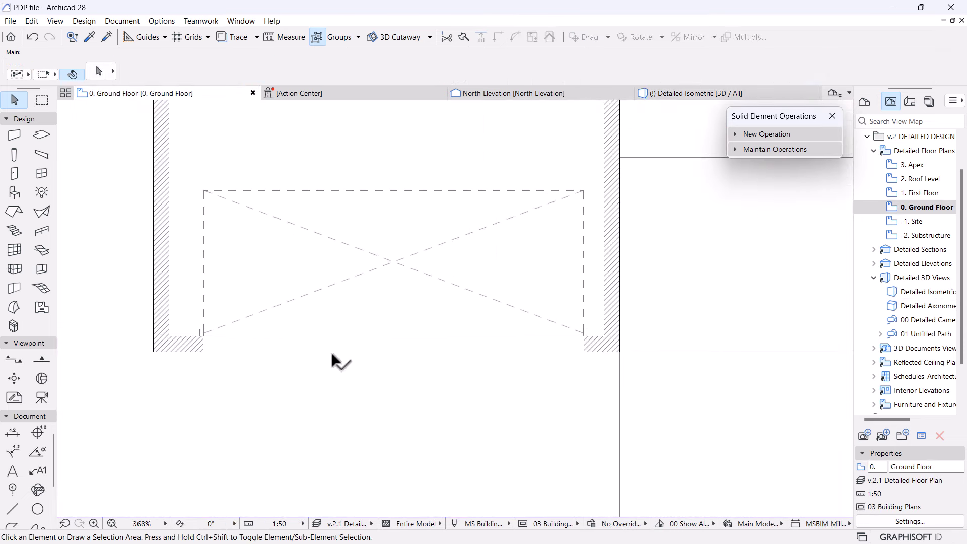
pyautogui.scroll(5, 166, 345)
pyautogui.click(242, 347)
pyautogui.scroll(-3, 272, 347)
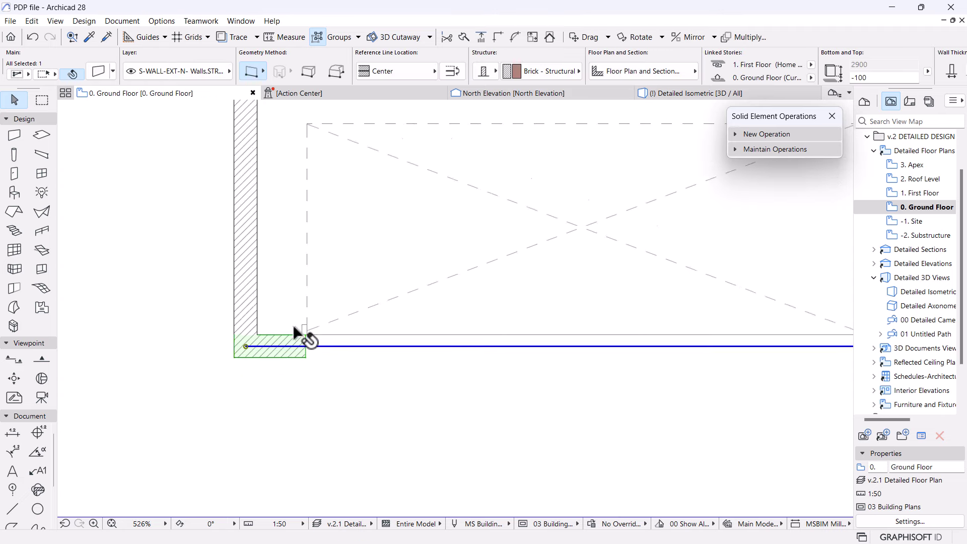
pyautogui.scroll(3, 285, 373)
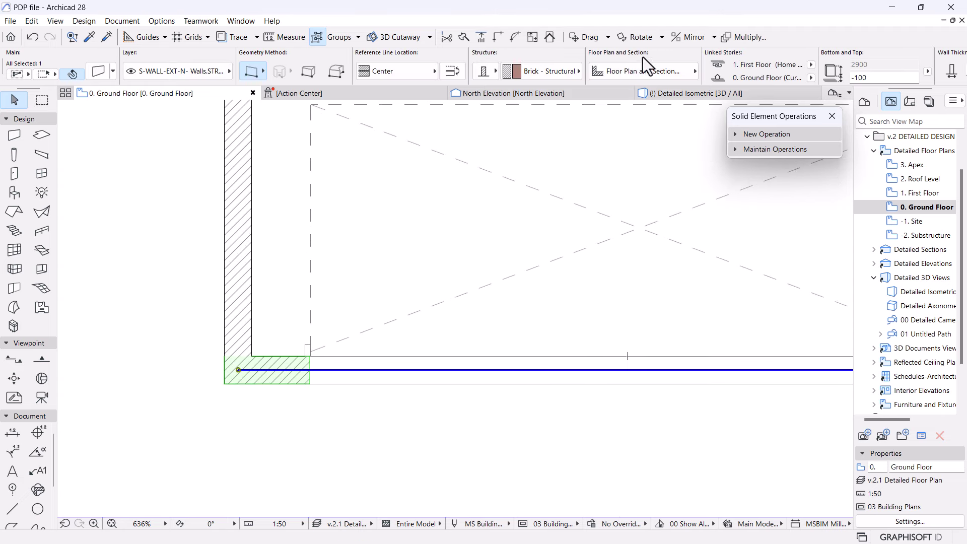
pyautogui.click(205, 384)
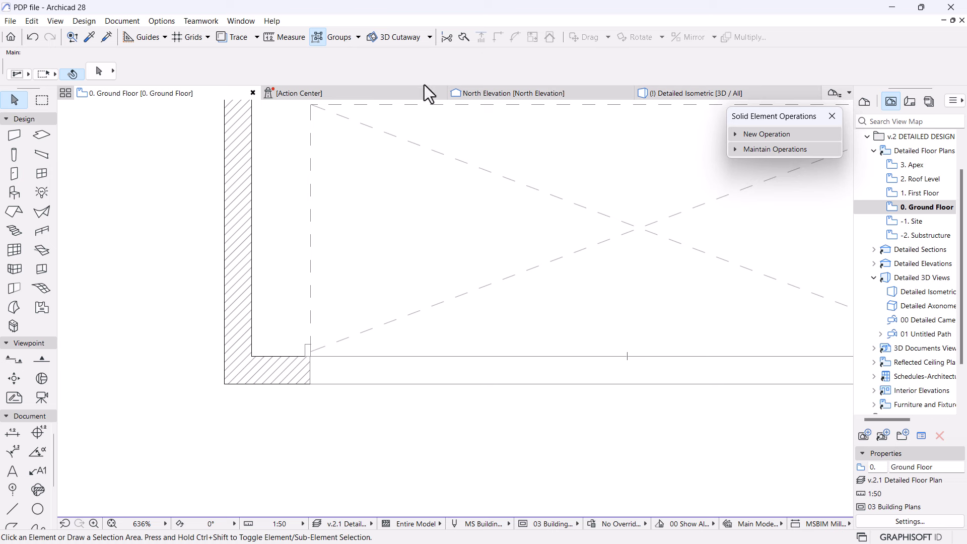
# - Split the garage's front wall at its reference line just beside the door's left jamb
pyautogui.click(463, 38)
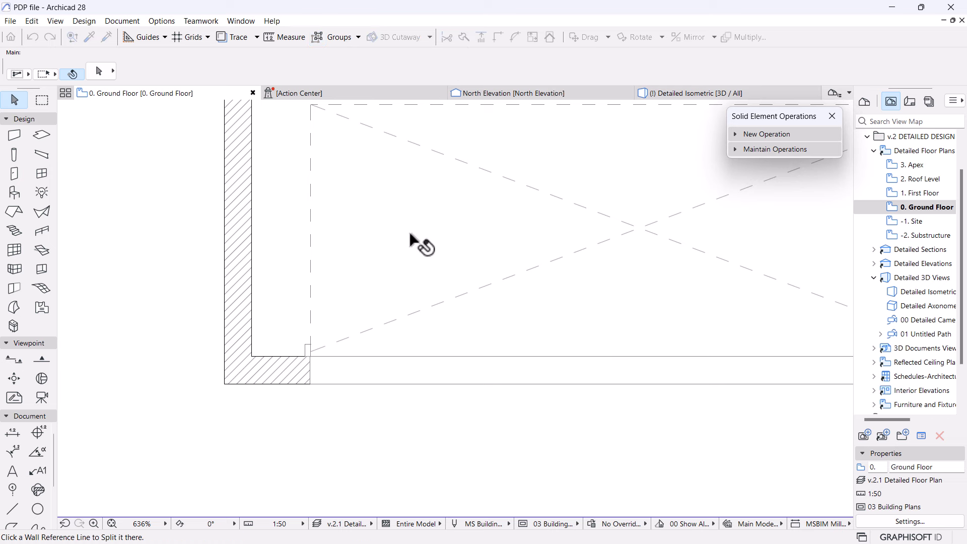
pyautogui.press('Escape')
pyautogui.click(296, 355)
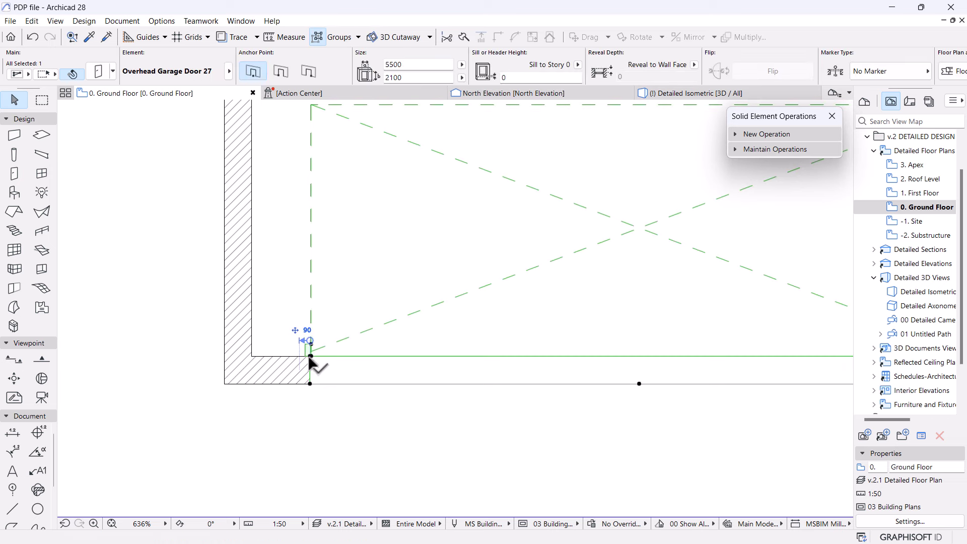
pyautogui.click(296, 359)
pyautogui.scroll(5, 302, 364)
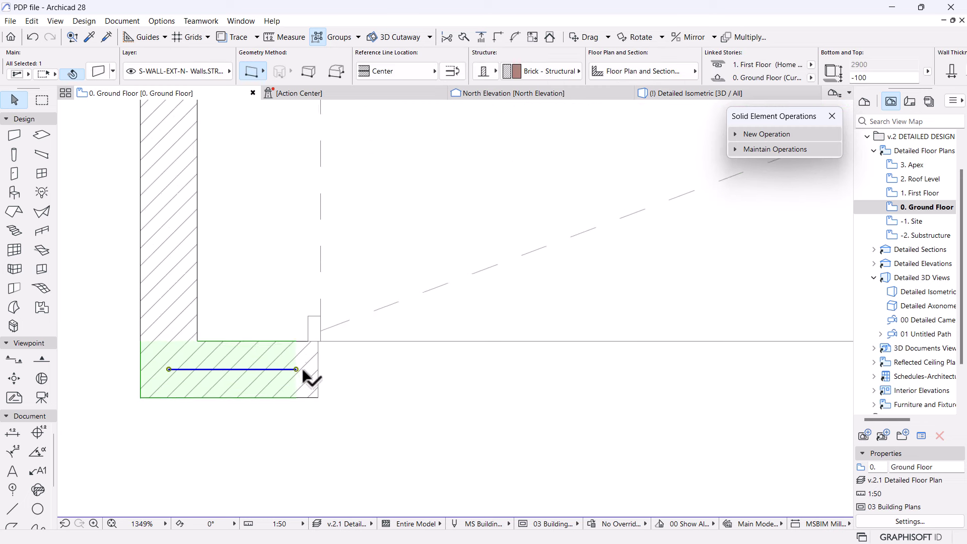
# - Move the door wall segment's left end to the door frame edge and extend the short corner segment 50 to meet it
pyautogui.click(296, 369)
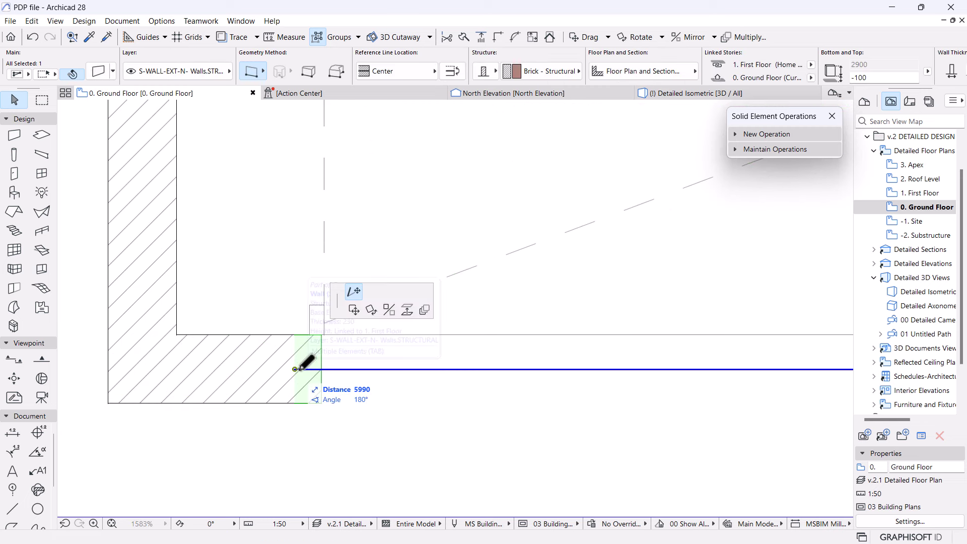
pyautogui.click(294, 370)
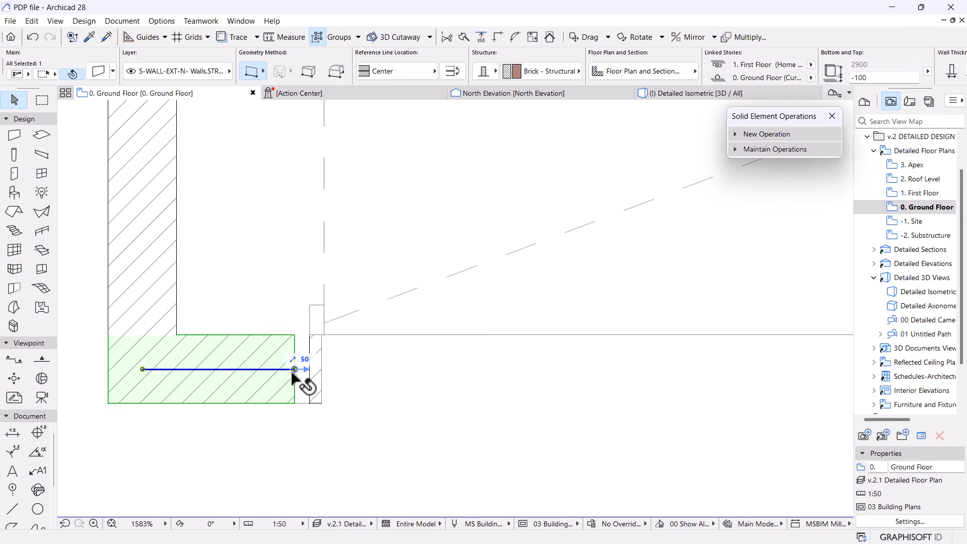
pyautogui.click(294, 369)
pyautogui.press('Escape')
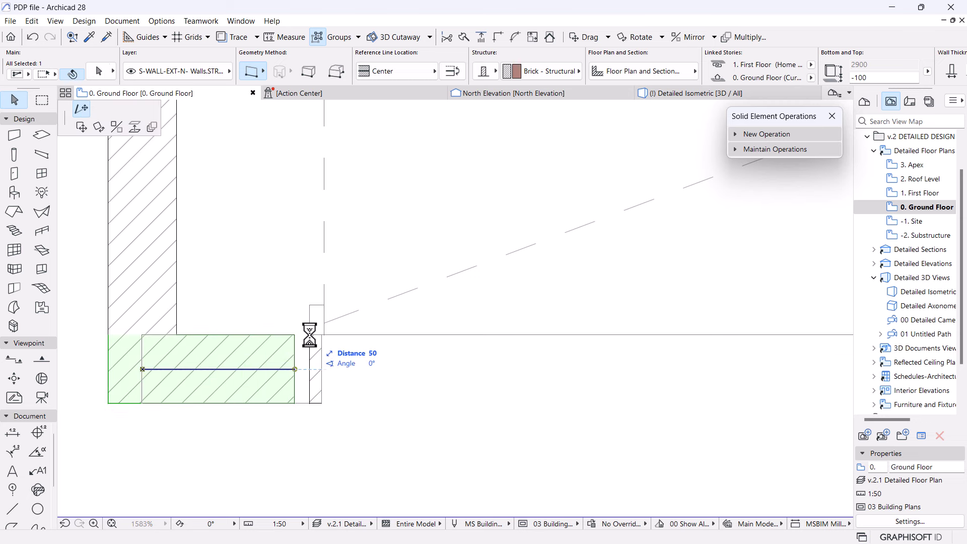
# - Set the thickness of the front wall segment holding the garage door to 40
pyautogui.scroll(-8, 296, 329)
pyautogui.moveTo(486, 377); pyautogui.dragTo(371, 360, button='middle')
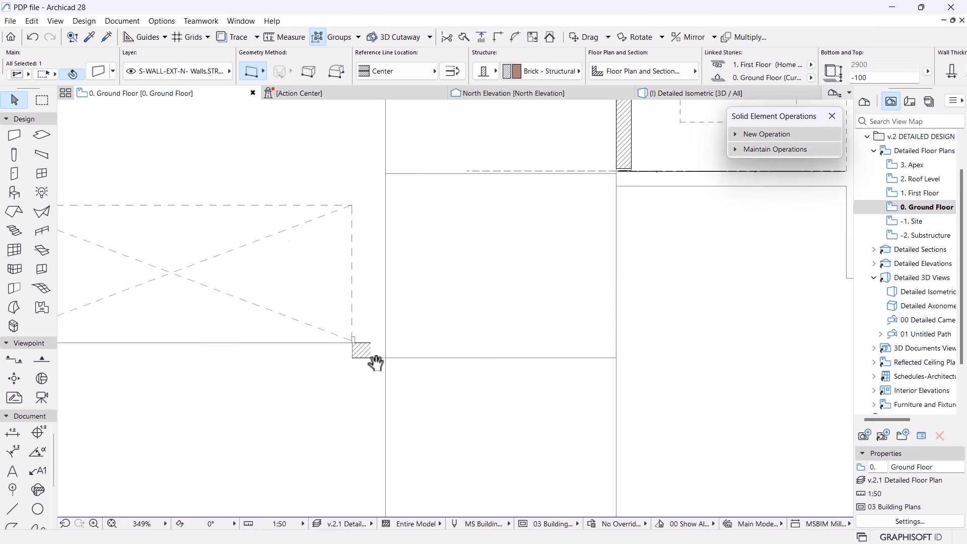
pyautogui.scroll(5, 339, 347)
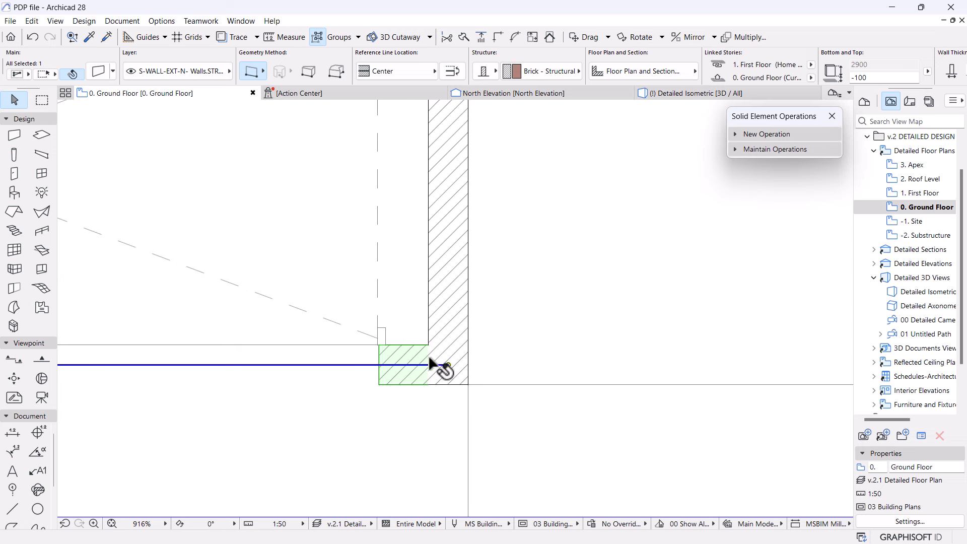
pyautogui.hscroll(3, 836, 78)
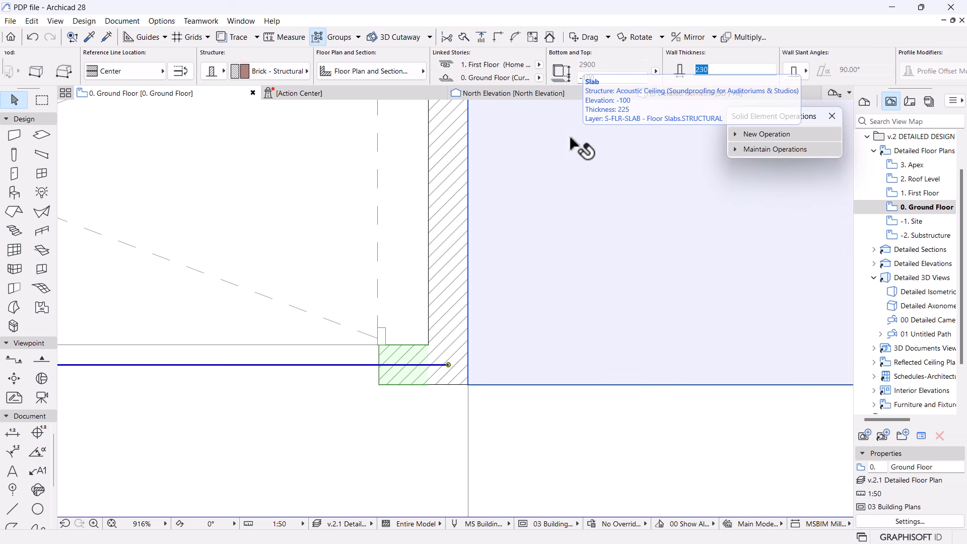
pyautogui.write('40')
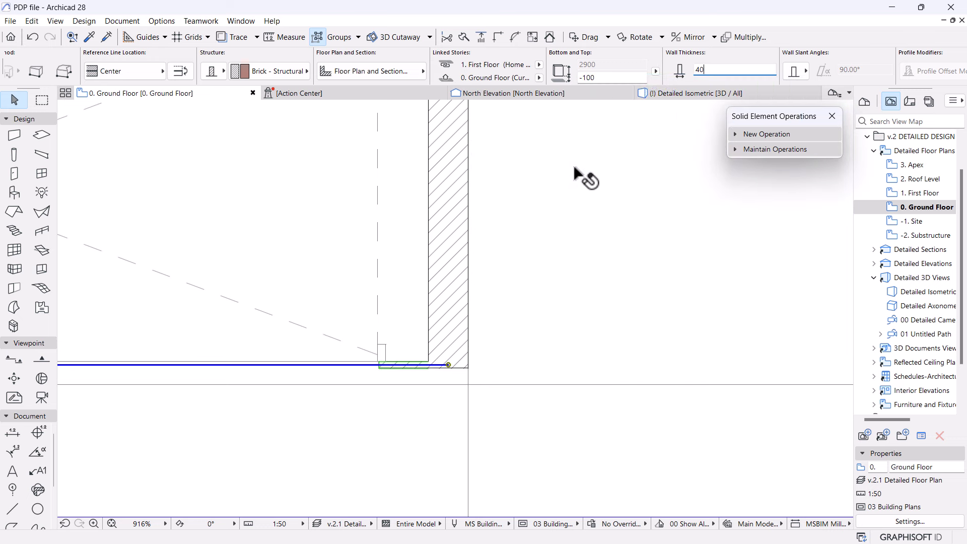
# - Set the thickness of the garage door's wall segment to 20
pyautogui.scroll(-3, 375, 388)
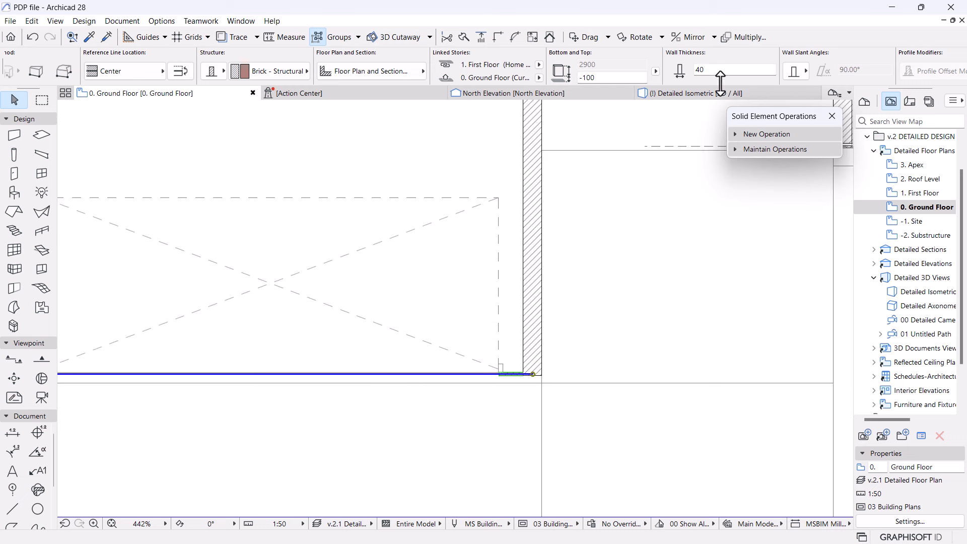
pyautogui.moveTo(561, 92)
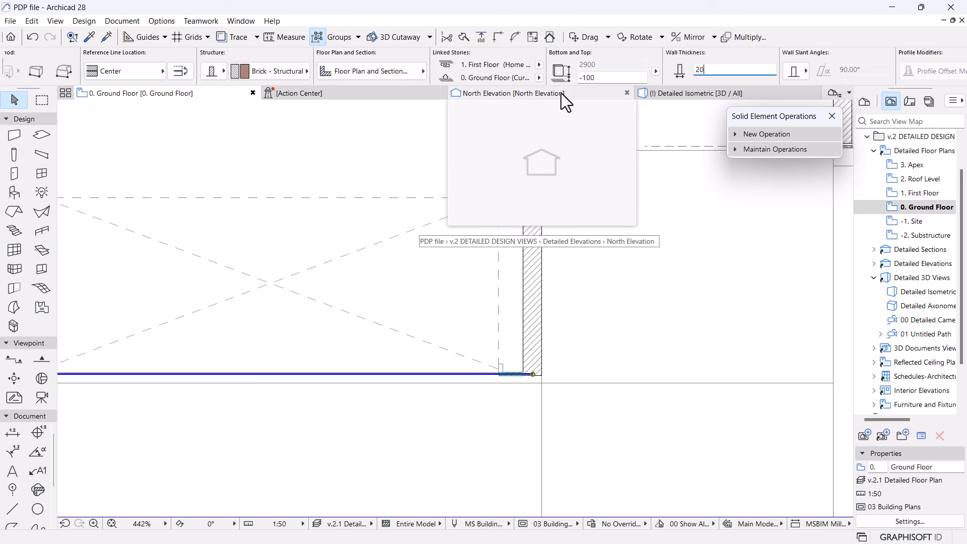
pyautogui.press('BackSpace')
pyautogui.press('BackSpace')
pyautogui.write('20')
pyautogui.press('Escape')
# - Examine the thinned wall around the garage door in plan and up close in the Detailed Isometric view
pyautogui.scroll(-4, 624, 333)
pyautogui.moveTo(452, 341); pyautogui.dragTo(509, 367, button='middle')
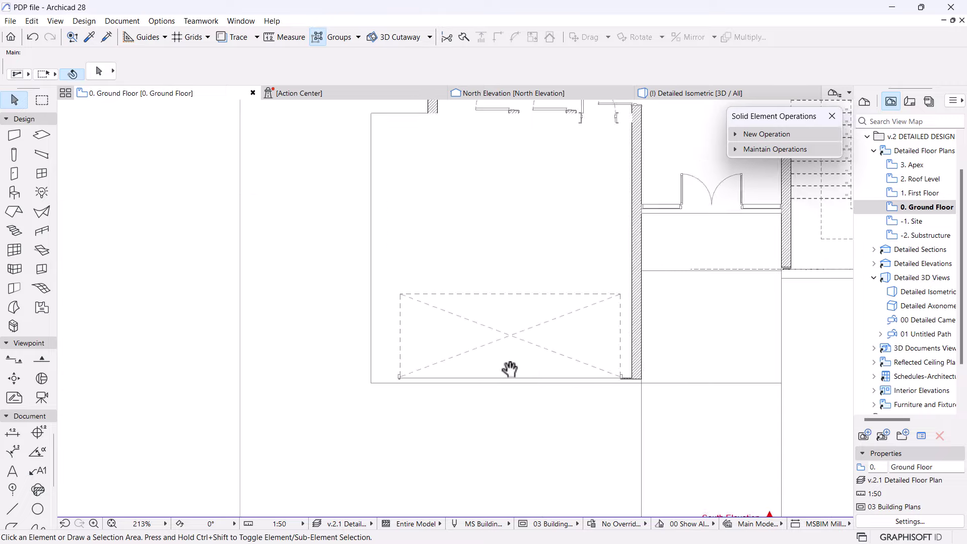
pyautogui.scroll(1, 373, 373)
pyautogui.scroll(2, 375, 381)
pyautogui.click(659, 93)
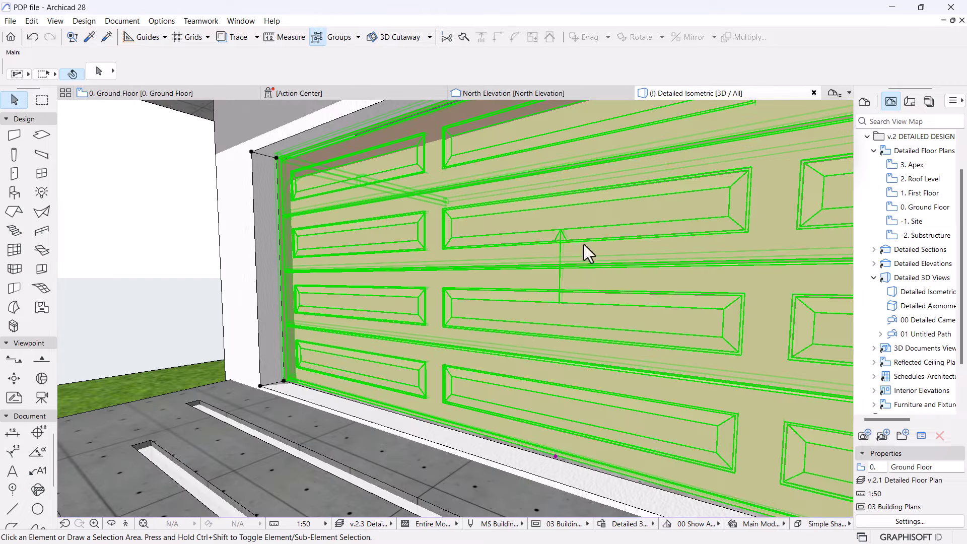
pyautogui.press('Escape')
pyautogui.scroll(-4, 371, 407)
pyautogui.scroll(-2, 587, 374)
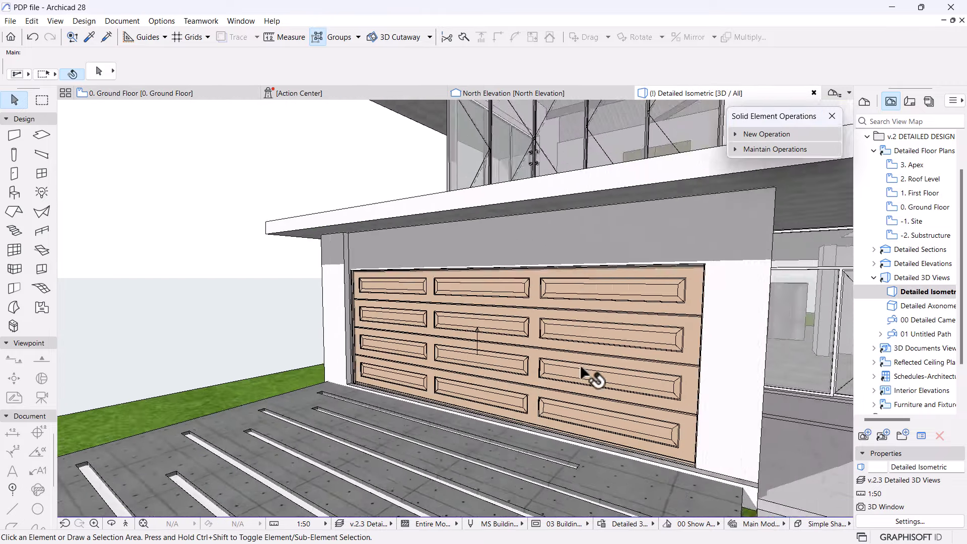
pyautogui.moveTo(584, 374); pyautogui.dragTo(598, 340, button='middle')
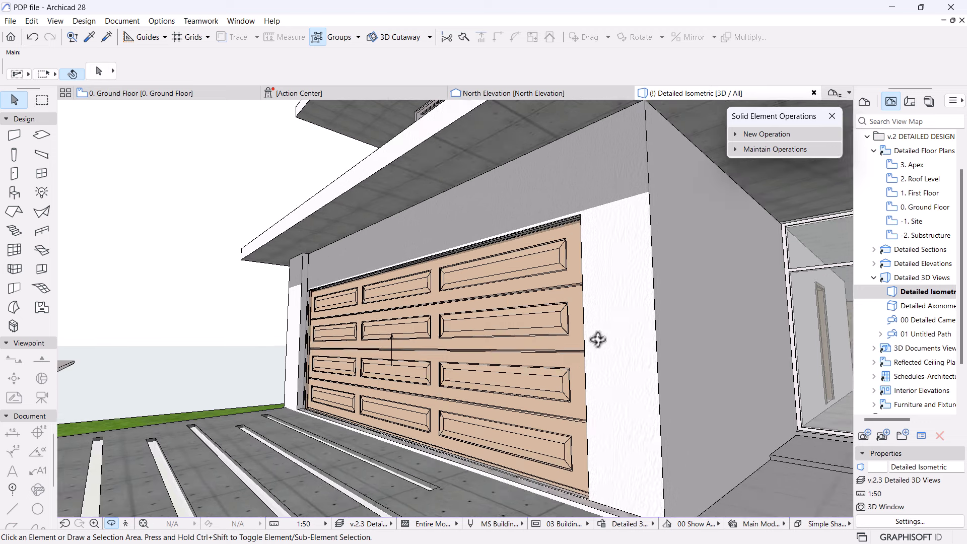
# - Select the front wall segment around the garage door in 3D and set its thickness to 10
pyautogui.click(538, 222)
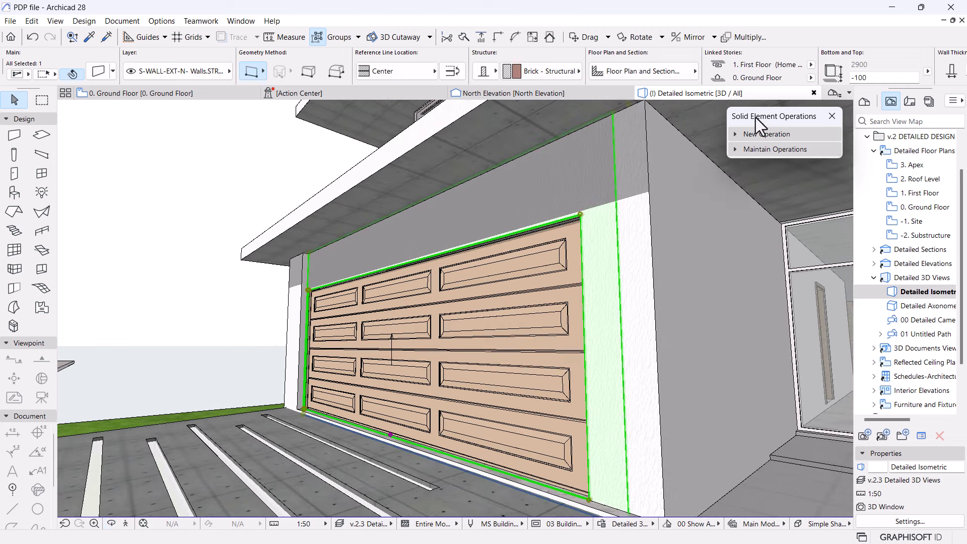
pyautogui.click(806, 80)
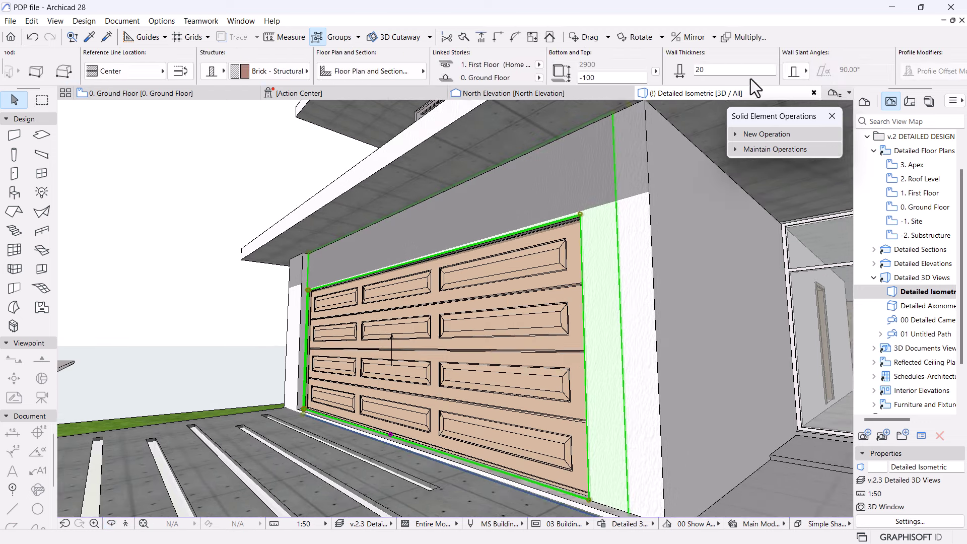
pyautogui.write('12')
pyautogui.press('BackSpace')
pyautogui.write('0')
pyautogui.press('Return')
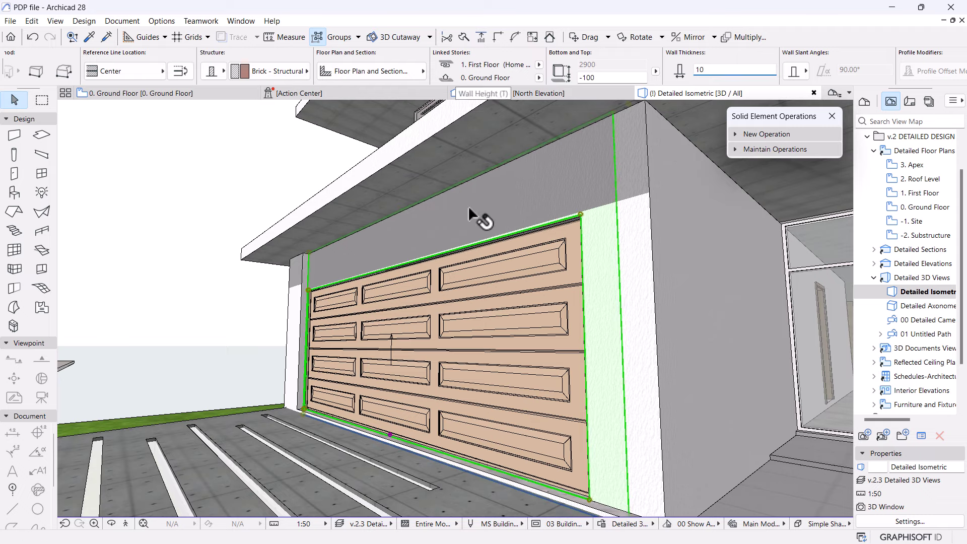
# - Split the garage's entrance-side wall on the ground floor plan, level with the entrance door wall, and select the front segment
pyautogui.press('Escape')
pyautogui.keyDown('shift'); pyautogui.moveTo(469, 209); pyautogui.dragTo(544, 412, button='middle'); pyautogui.keyUp('shift')
pyautogui.click(549, 326)
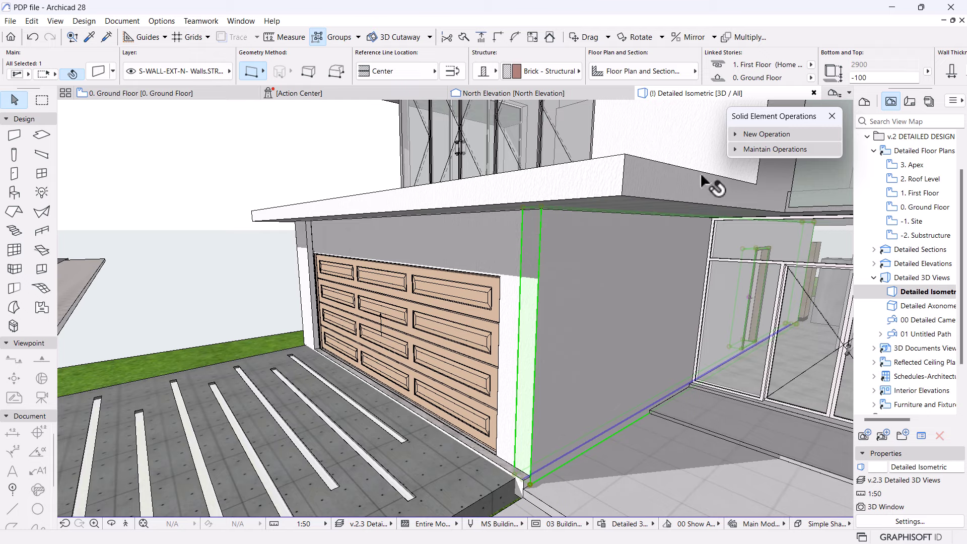
pyautogui.click(128, 94)
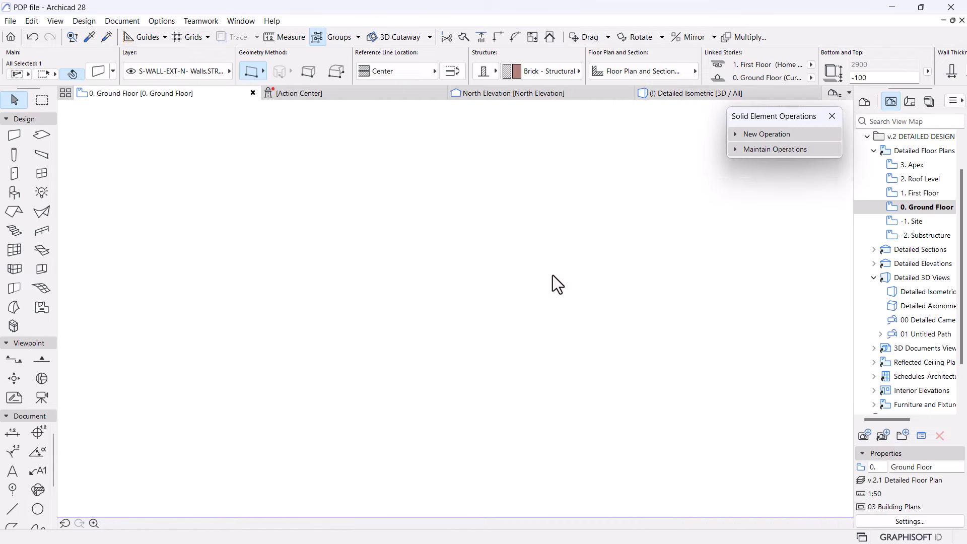
pyautogui.moveTo(561, 206); pyautogui.dragTo(237, 339, button='middle')
pyautogui.scroll(2, 474, 190)
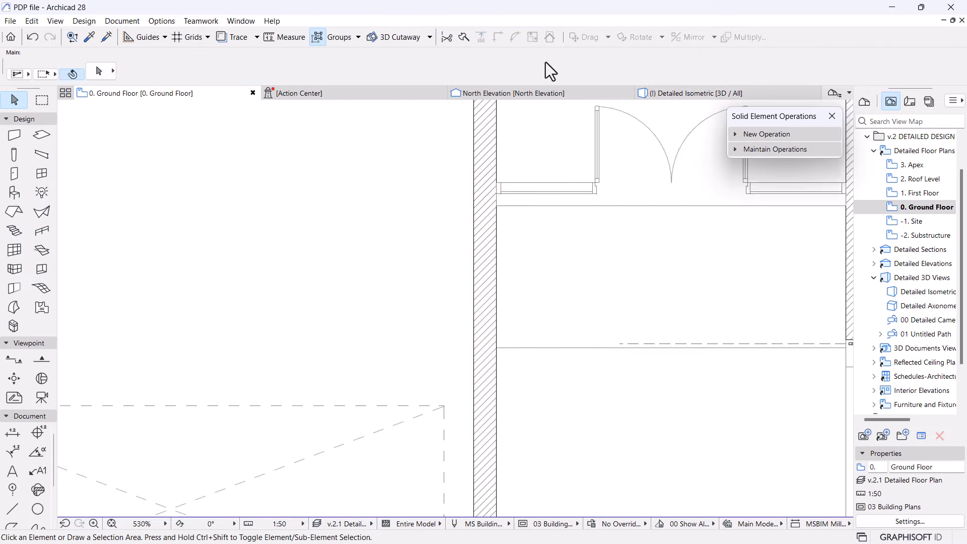
pyautogui.click(462, 38)
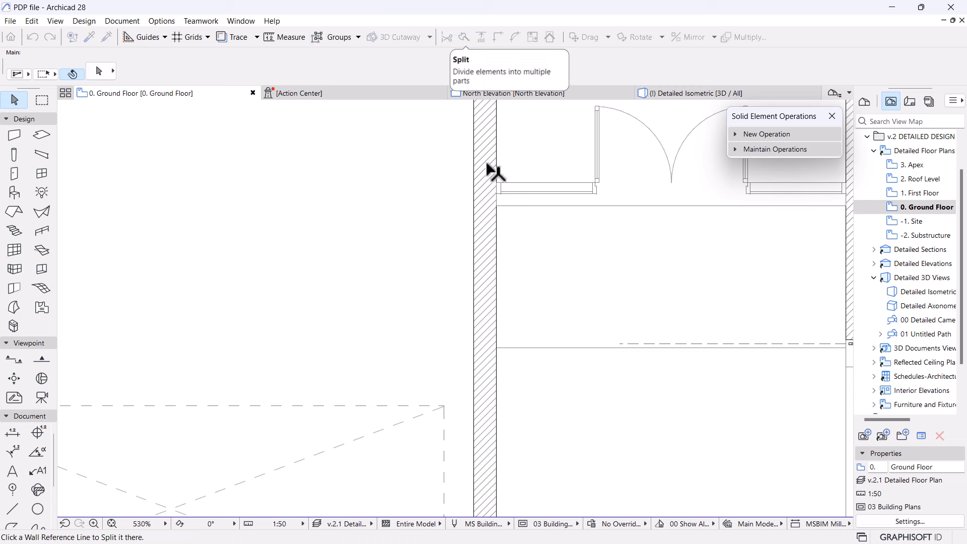
pyautogui.click(485, 199)
pyautogui.click(484, 232)
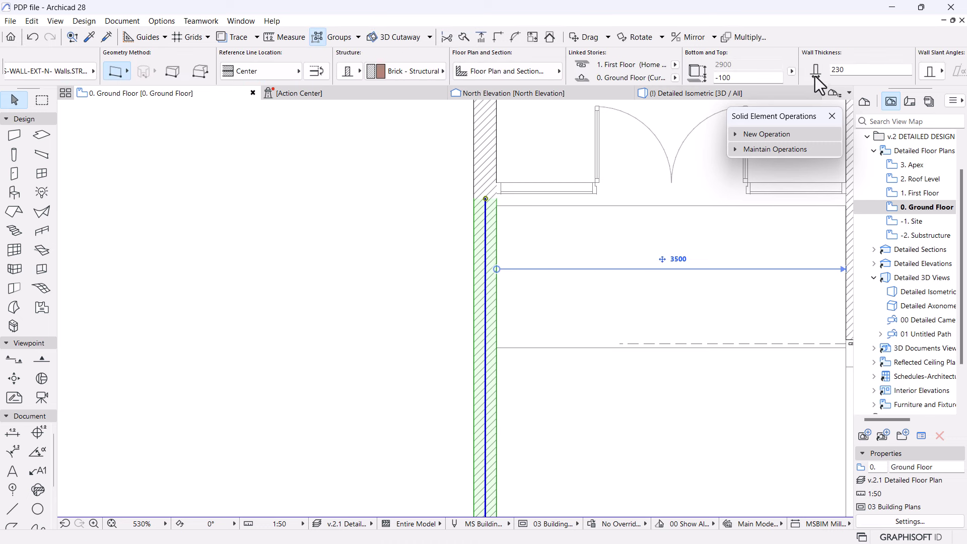
# - Set the front wall segment's thickness to 115 and its reference line location to Outside Face
pyautogui.moveTo(846, 69); pyautogui.dragTo(836, 69)
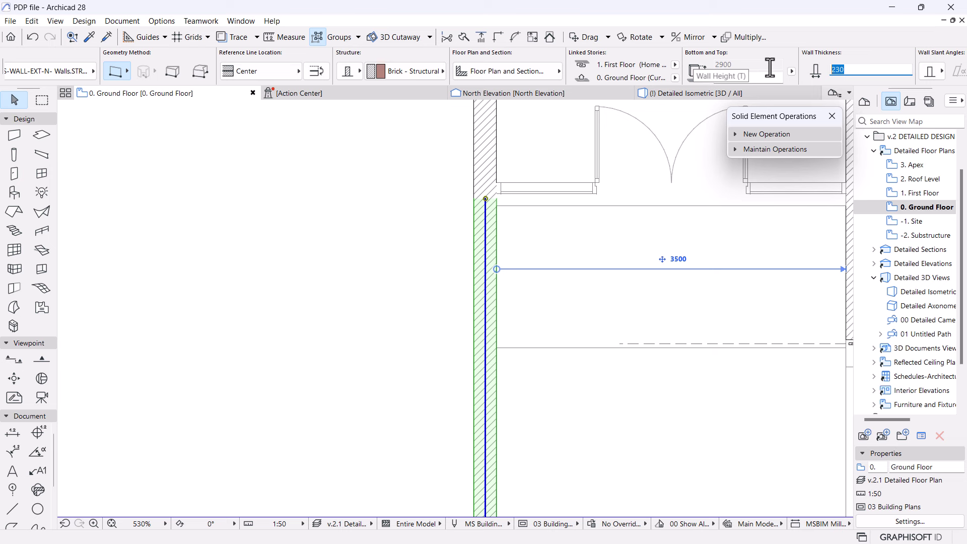
pyautogui.press('Return')
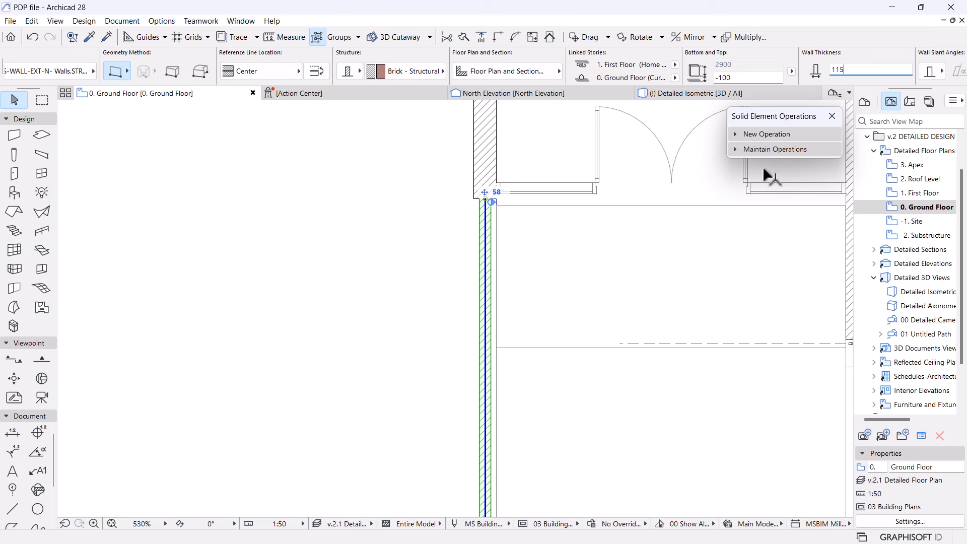
pyautogui.scroll(5, 475, 195)
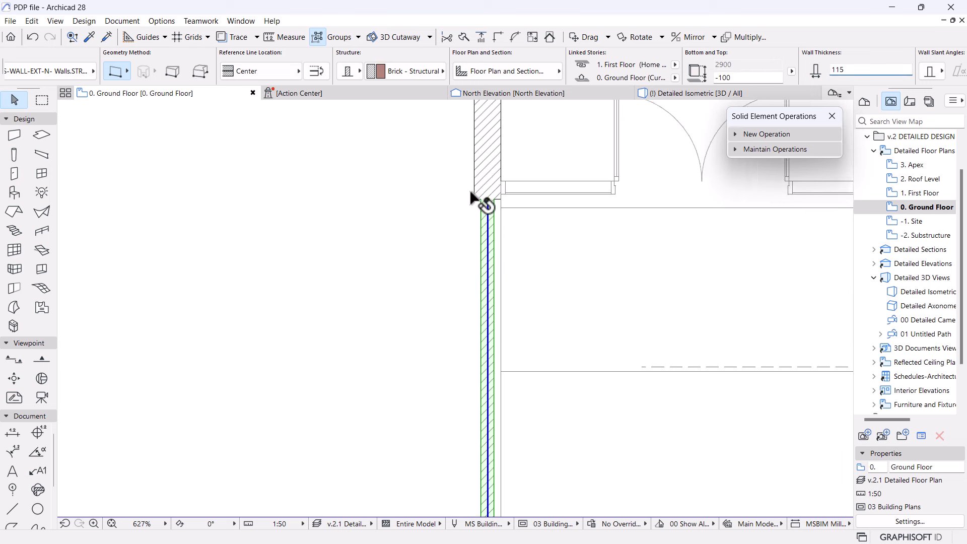
pyautogui.click(244, 74)
pyautogui.click(334, 67)
# - Move the thinned wall segment so its reference line aligns with the garage-side face of the thicker wall
pyautogui.hotkey('ctrl', 'd')
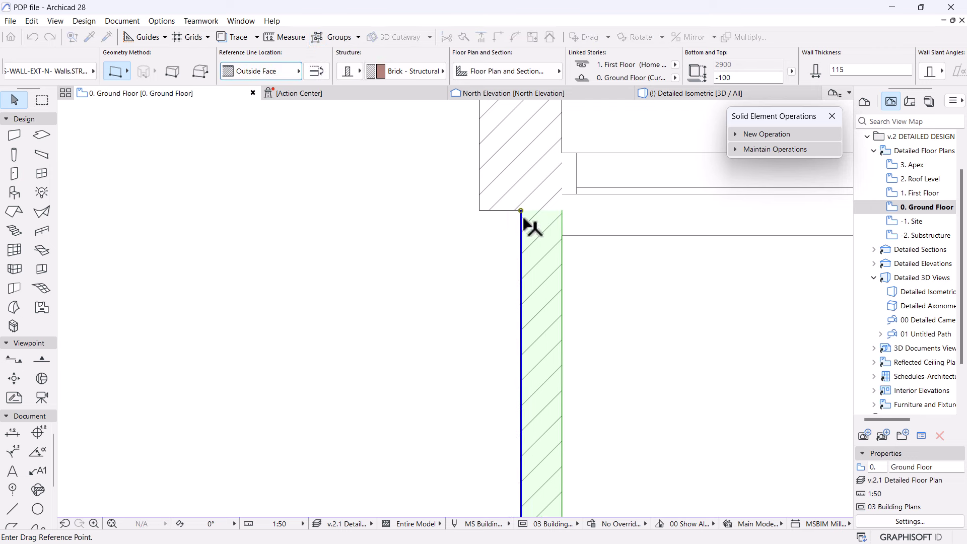
pyautogui.click(521, 211)
pyautogui.click(482, 212)
pyautogui.scroll(-6, 561, 189)
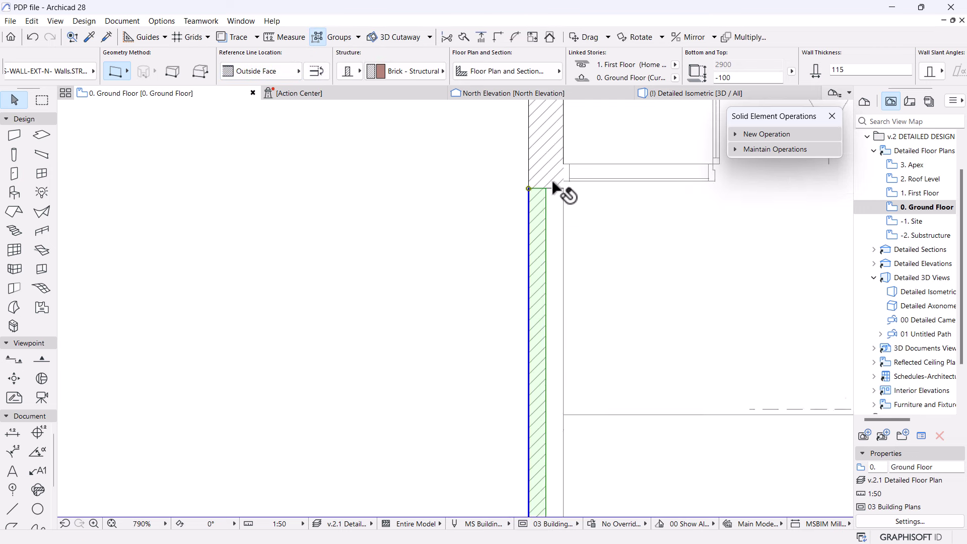
pyautogui.scroll(-2, 516, 200)
pyautogui.press('Escape')
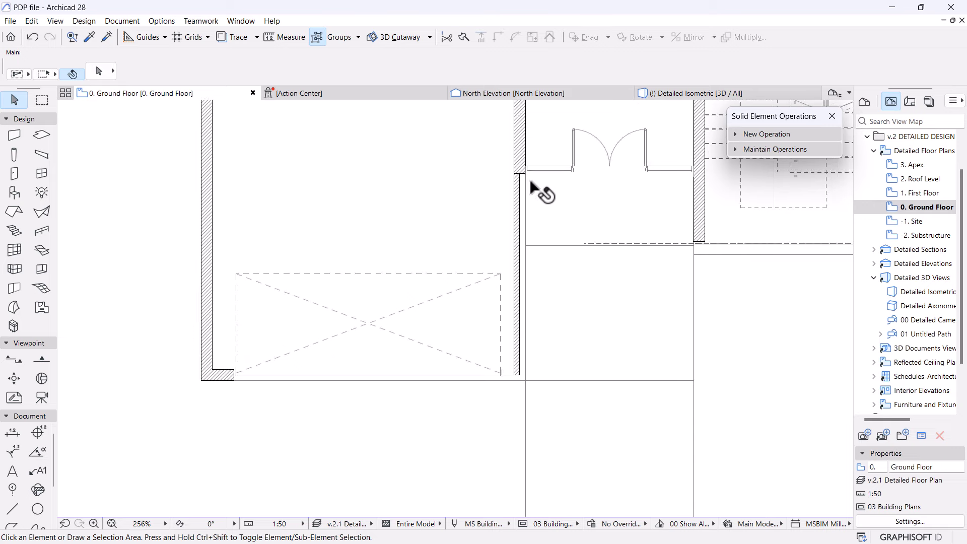
# - Examine the thinned wall's junction in plan and the garage and entrance facade in the Detailed Isometric 3D view
pyautogui.scroll(2, 525, 180)
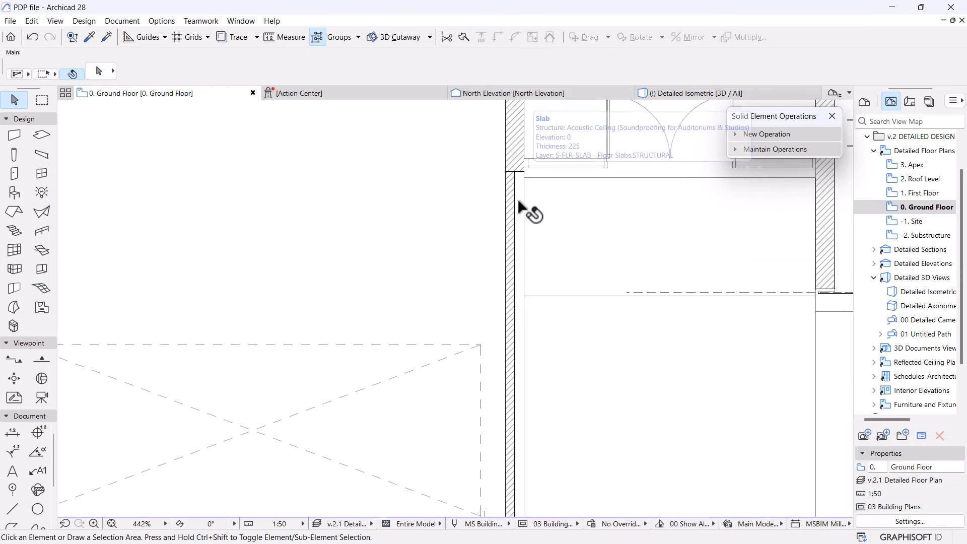
pyautogui.scroll(-6, 526, 212)
pyautogui.scroll(8, 518, 209)
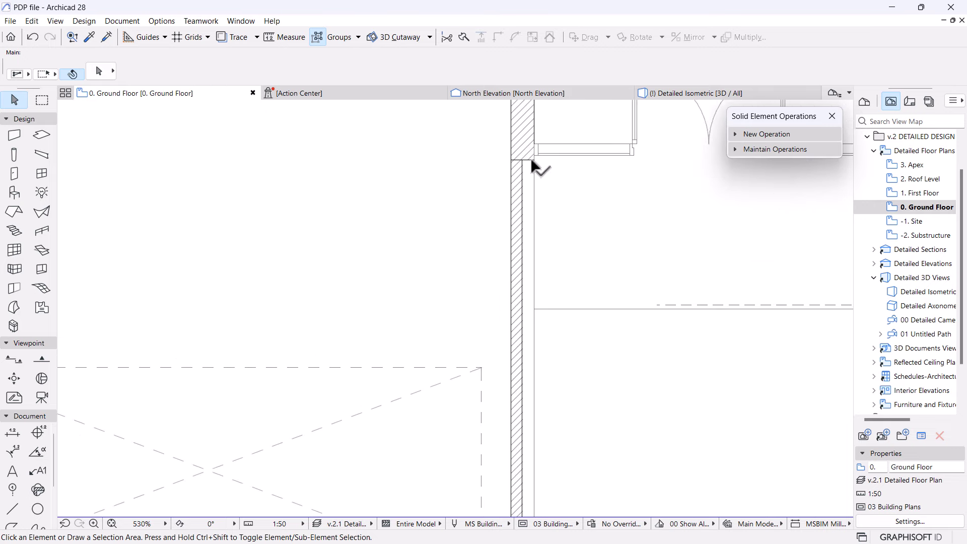
pyautogui.scroll(-6, 529, 176)
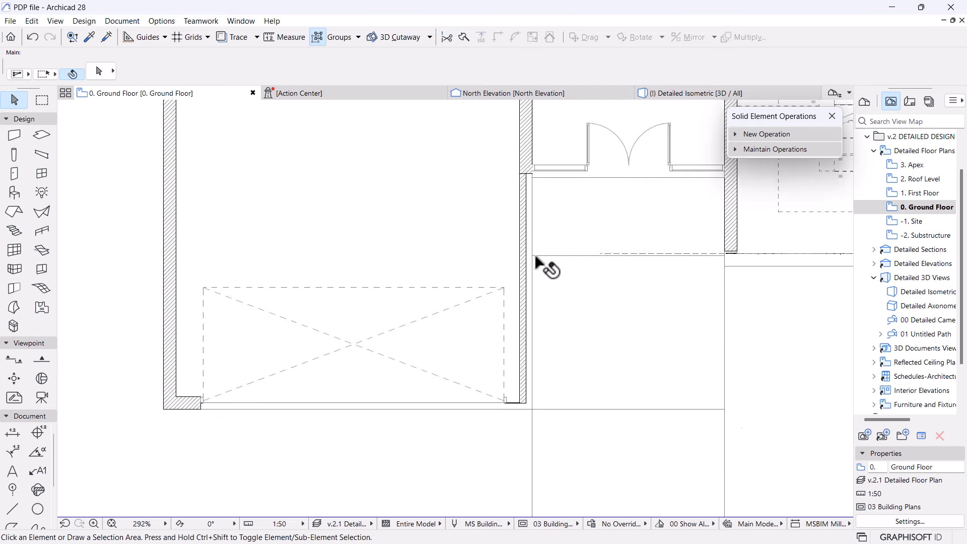
pyautogui.click(665, 93)
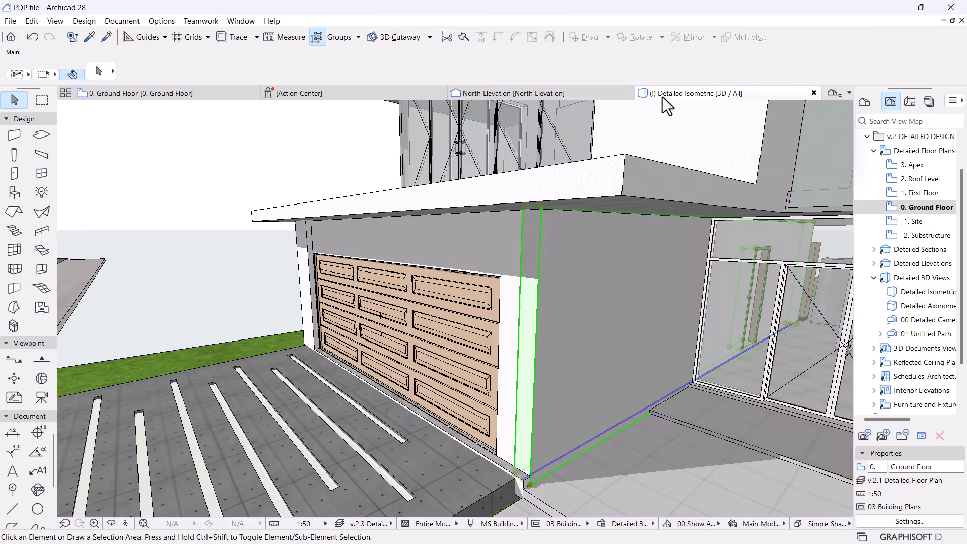
pyautogui.press('Escape')
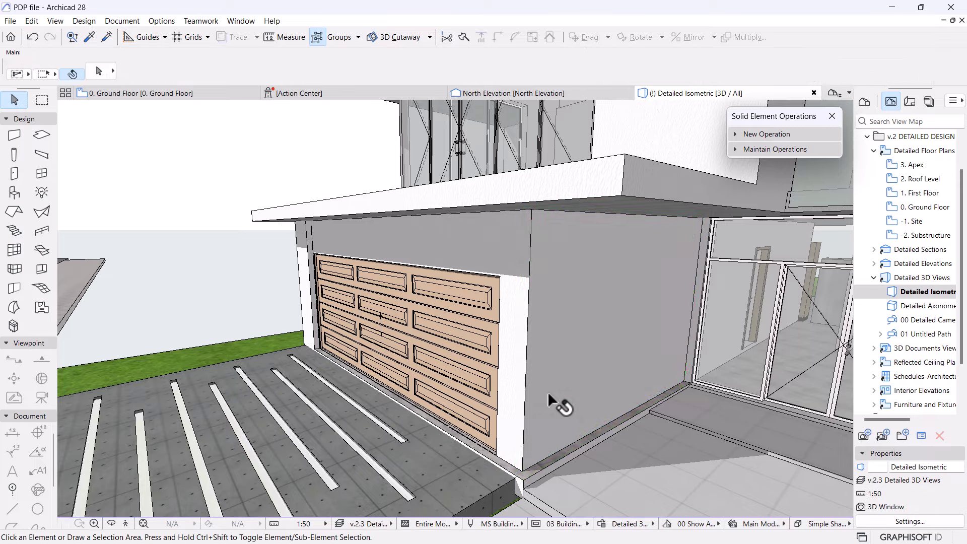
pyautogui.scroll(-5, 519, 413)
pyautogui.moveTo(518, 413); pyautogui.dragTo(522, 358)
pyautogui.scroll(3, 522, 358)
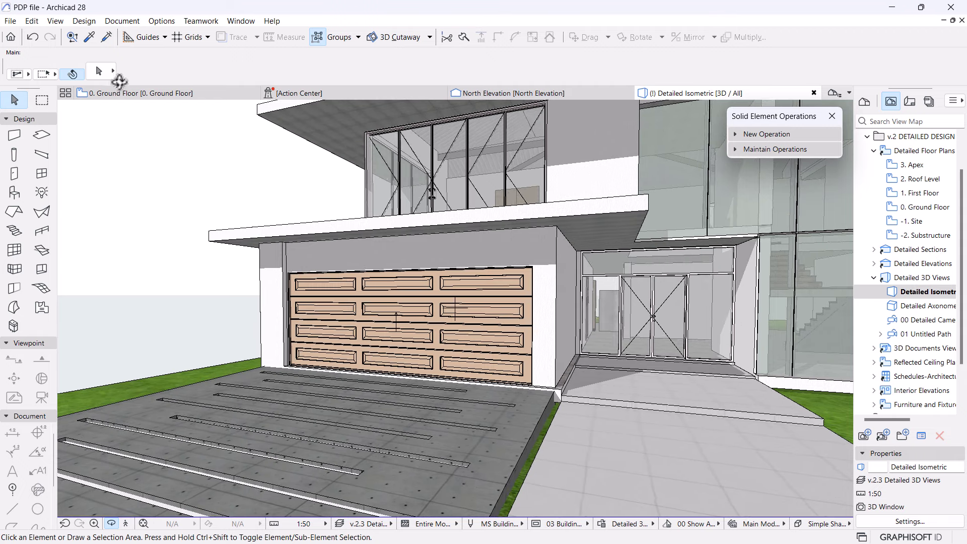
pyautogui.scroll(-5, 657, 347)
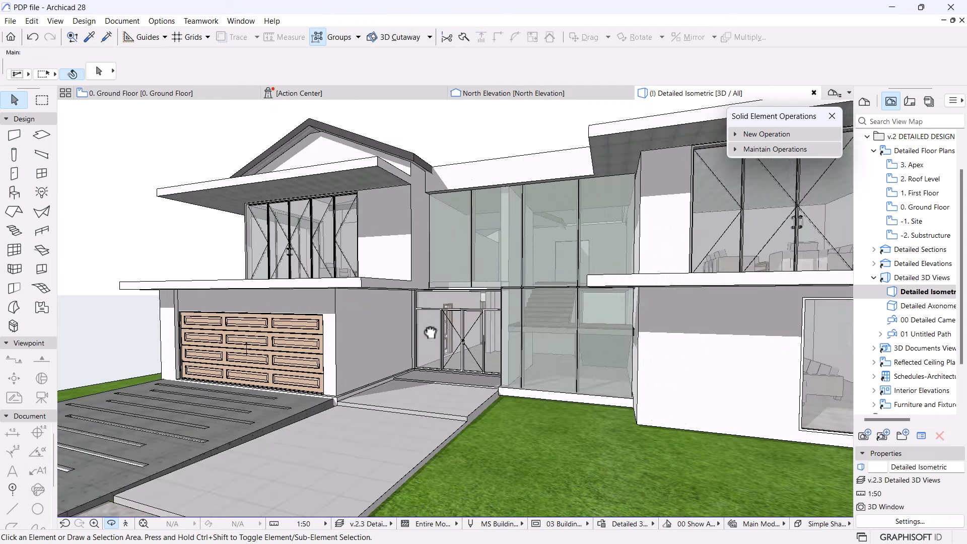
pyautogui.scroll(3, 647, 317)
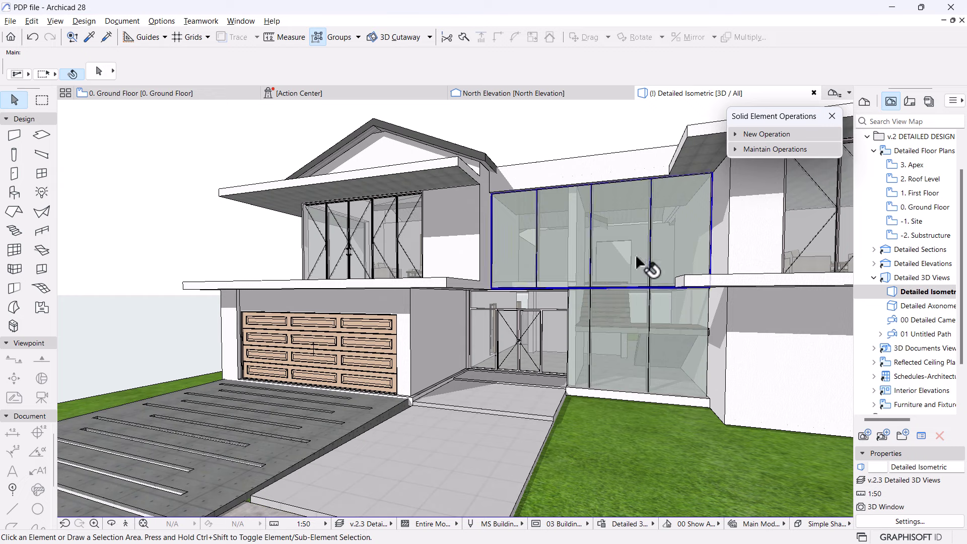
# - Pick up the first-floor curtain wall's settings and start a chained curtain wall at the pier beside the garage door on the ground floor plan
pyautogui.keyDown('alt'); pyautogui.click(619, 250); pyautogui.keyUp('alt')
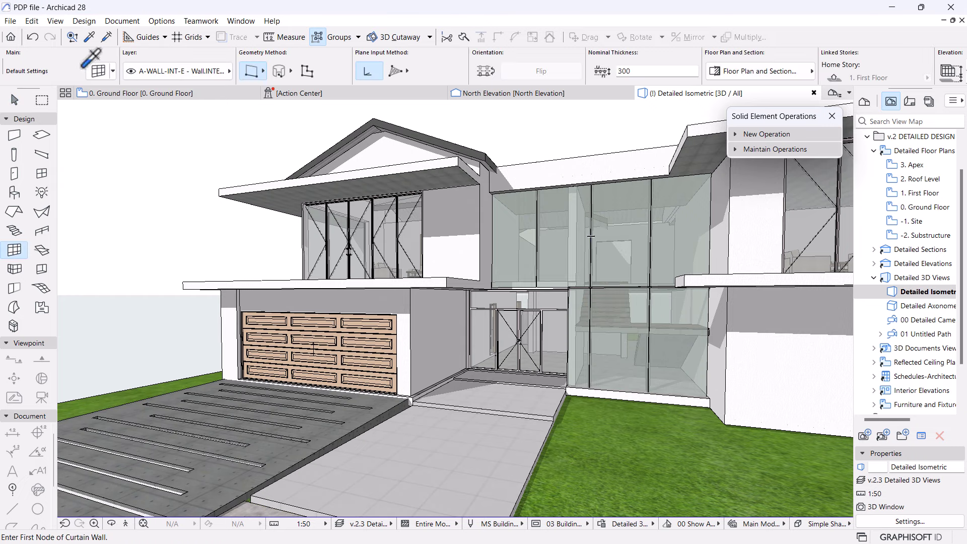
pyautogui.click(137, 96)
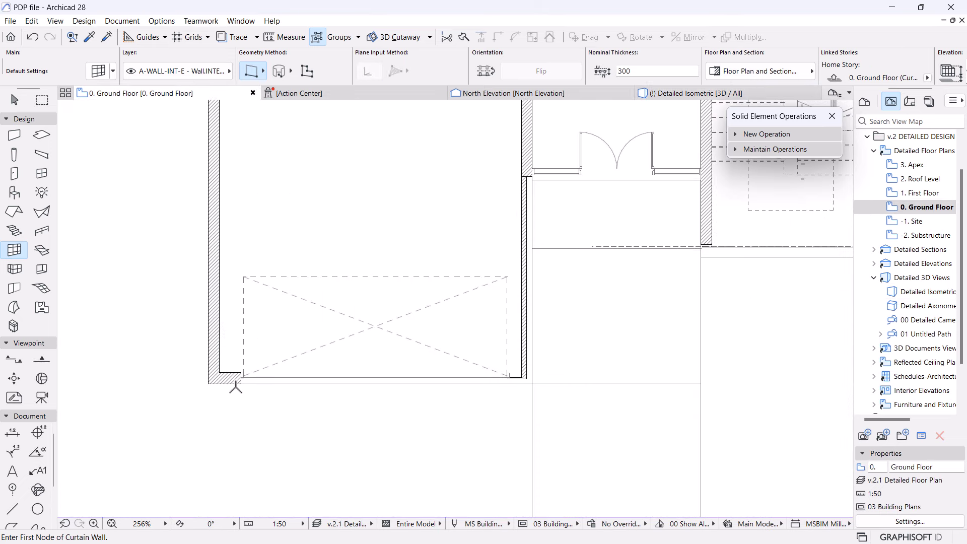
pyautogui.scroll(10, 262, 373)
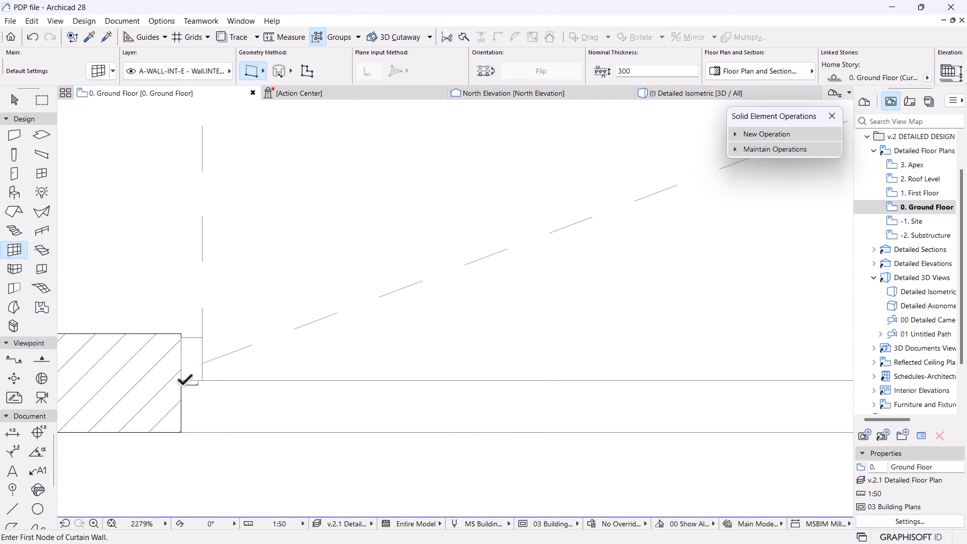
pyautogui.click(182, 380)
pyautogui.scroll(-10, 390, 384)
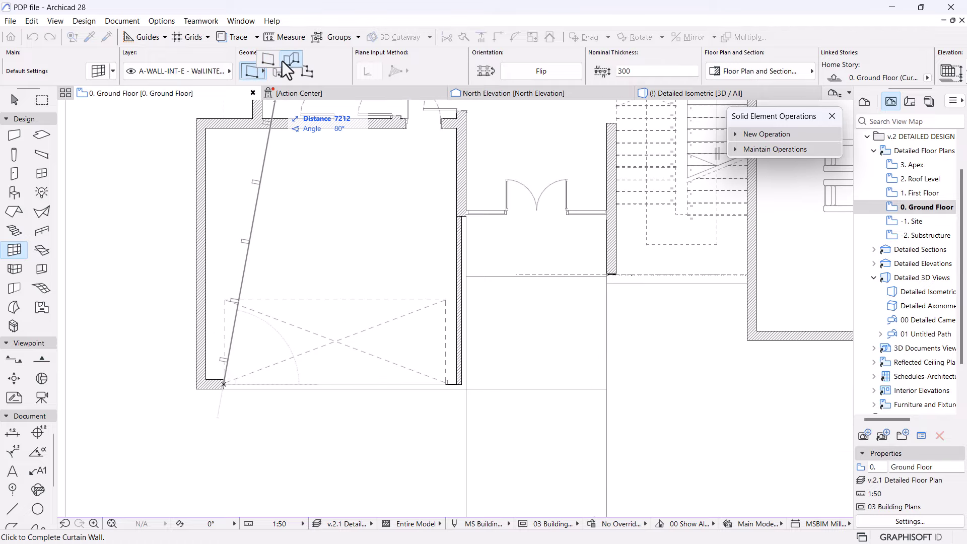
pyautogui.click(291, 65)
# - Continue the curtain wall around the garage's front corner and about 4185 mm along the thin wall to the split, and place it
pyautogui.scroll(5, 453, 385)
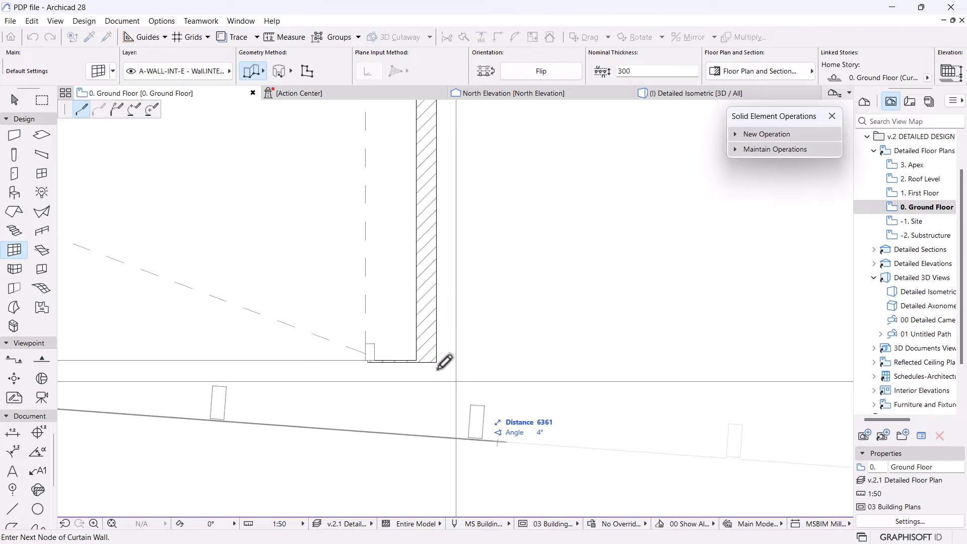
pyautogui.scroll(-5, 442, 402)
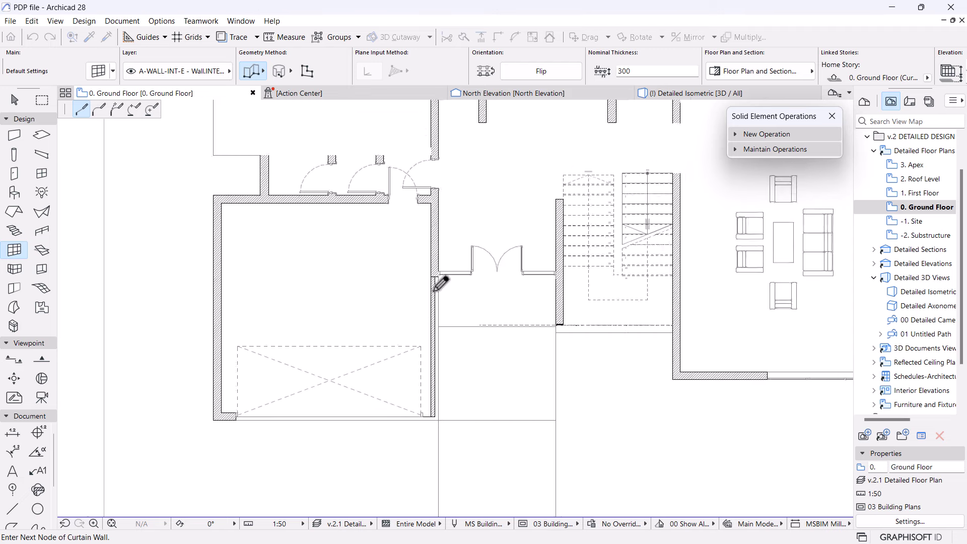
pyautogui.scroll(8, 451, 302)
pyautogui.scroll(1, 425, 397)
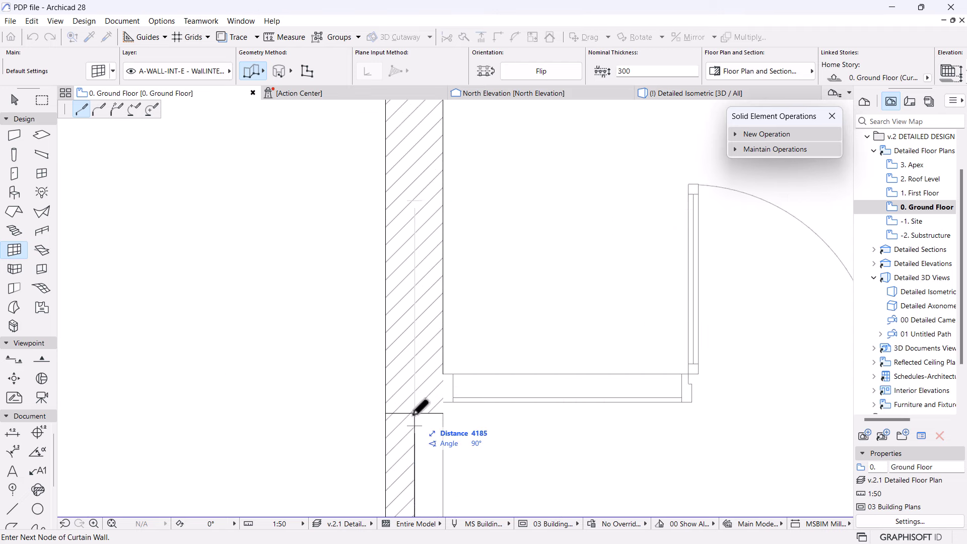
pyautogui.rightClick(414, 413)
pyautogui.click(444, 510)
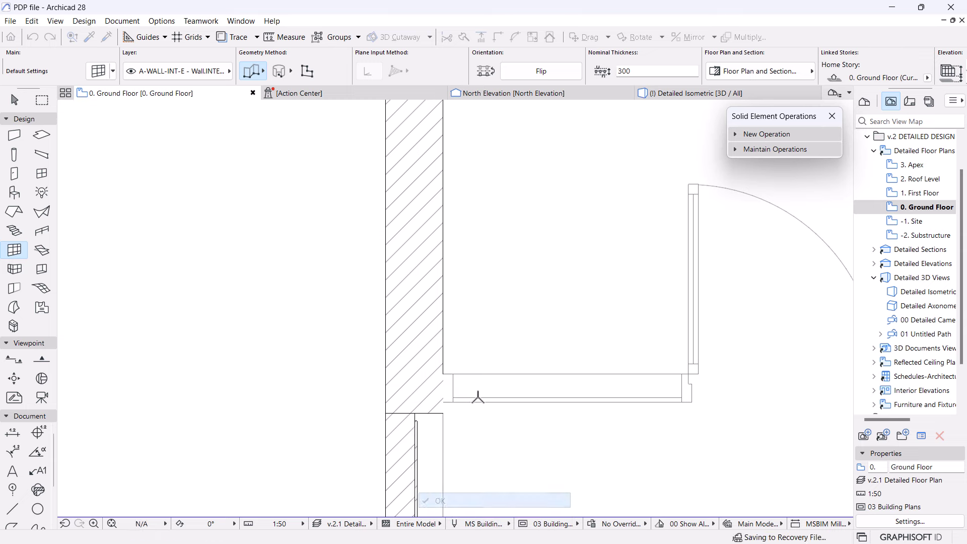
# - Examine the curtain wall's mullions and its end at the garage door pier on the ground floor plan
pyautogui.scroll(-2, 512, 260)
pyautogui.scroll(-2, 512, 260)
pyautogui.scroll(5, 320, 380)
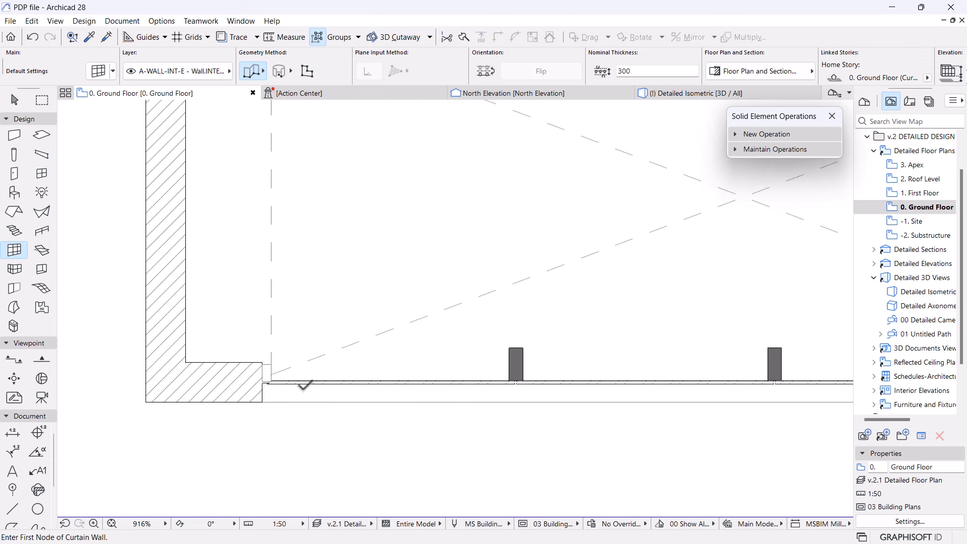
pyautogui.scroll(3, 505, 363)
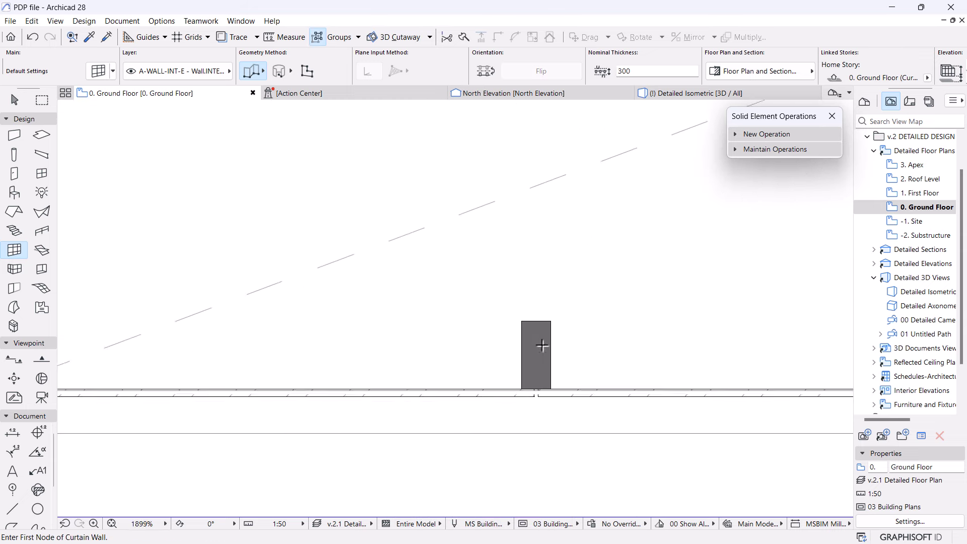
pyautogui.scroll(-2, 542, 350)
pyautogui.moveTo(541, 349); pyautogui.dragTo(485, 327, button='middle')
pyautogui.scroll(2, 291, 351)
pyautogui.scroll(5, 278, 341)
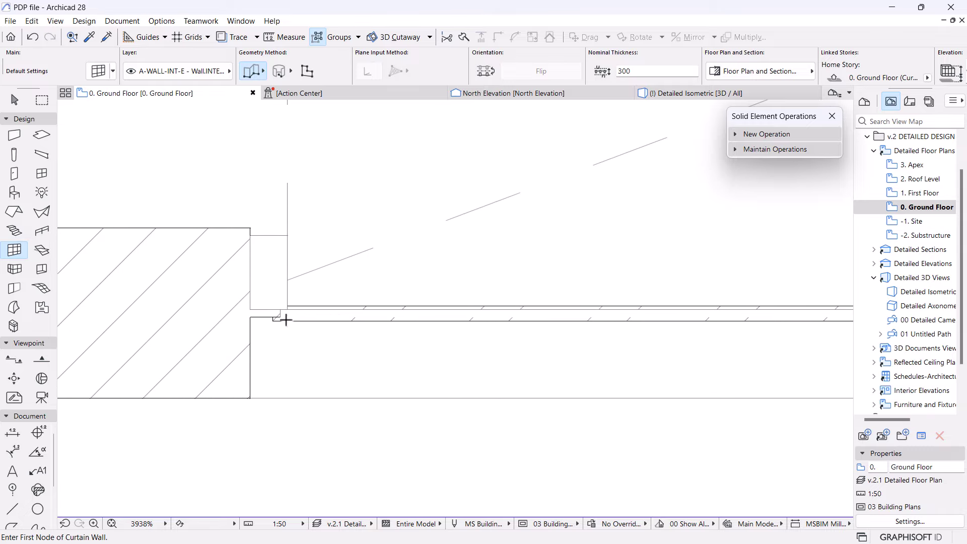
pyautogui.scroll(-4, 286, 319)
# - In the Detailed Isometric 3D view, lower the garage curtain wall's top to the garage door head, about 2300 mm high
pyautogui.click(660, 94)
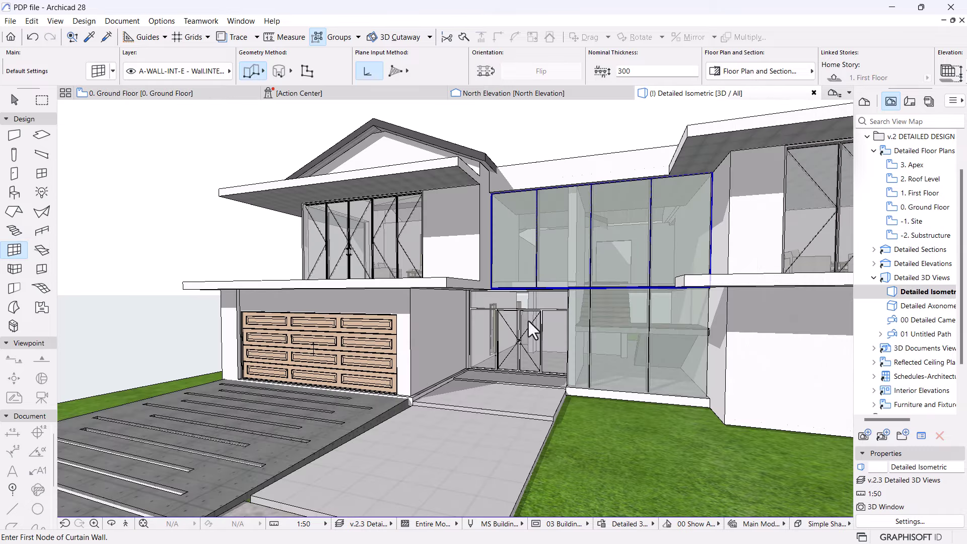
pyautogui.scroll(6, 422, 344)
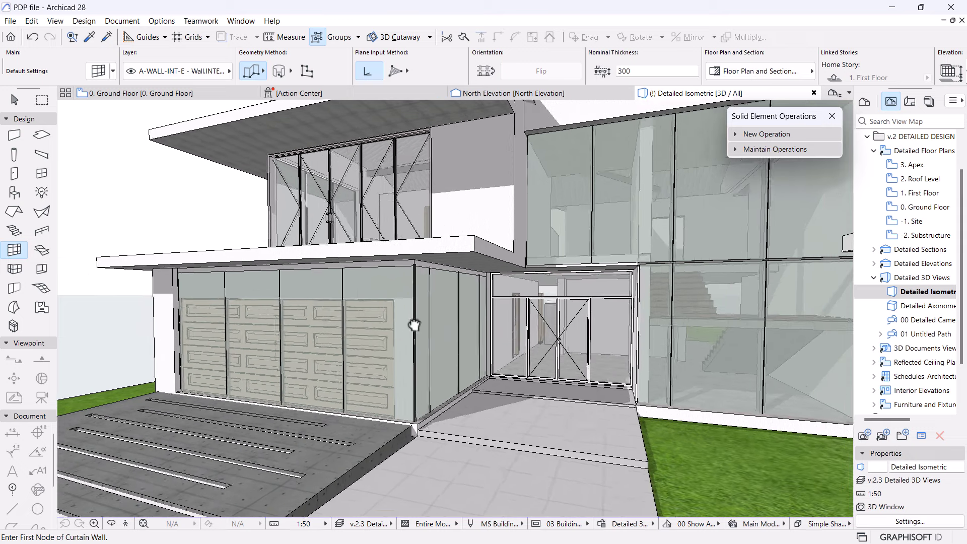
pyautogui.press('Escape')
pyautogui.click(395, 274)
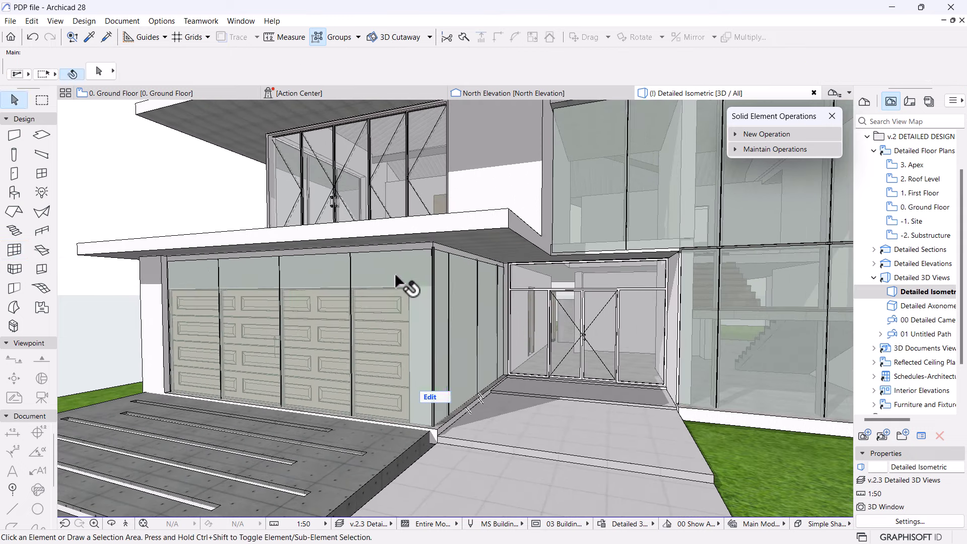
pyautogui.click(433, 244)
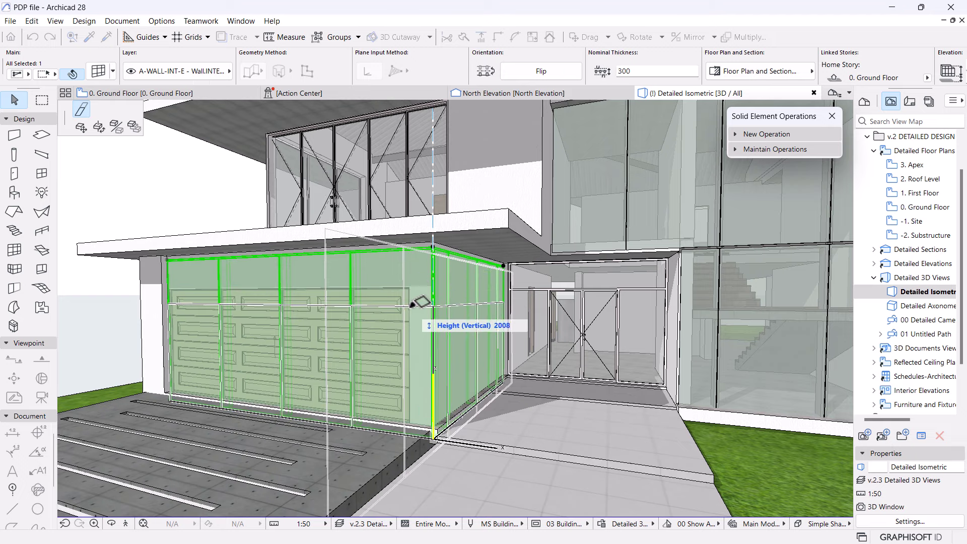
pyautogui.click(432, 305)
pyautogui.click(433, 305)
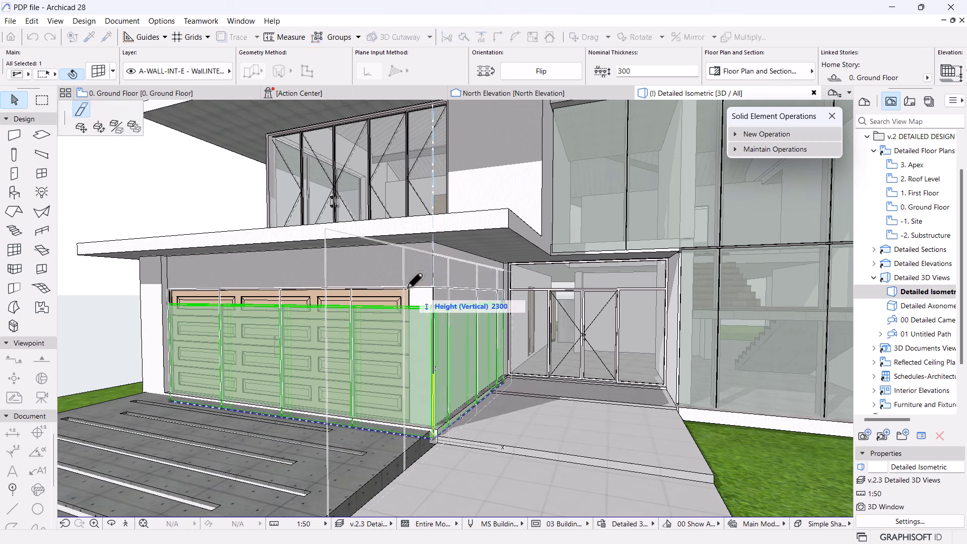
pyautogui.click(414, 280)
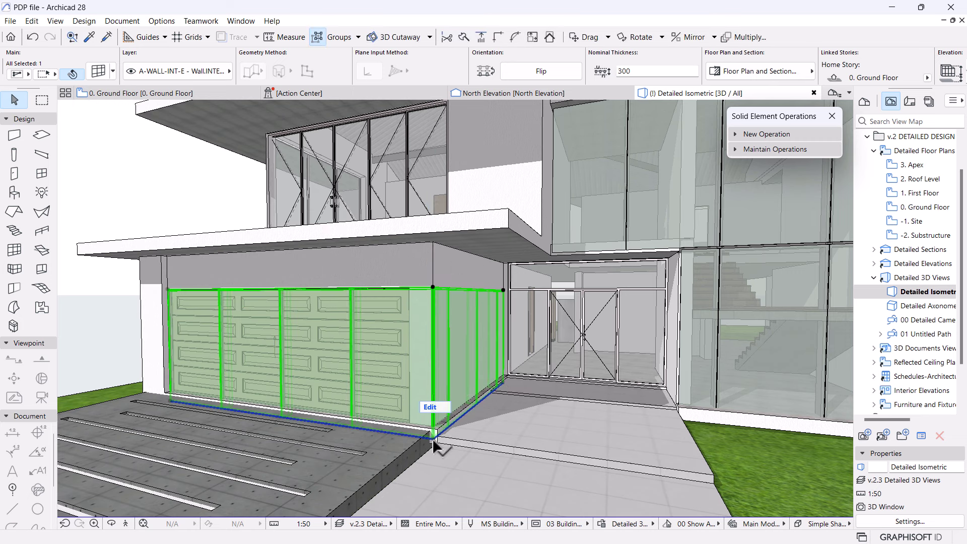
# - Raise the garage curtain wall by 200 mm and bring its top edge back down to the garage door head
pyautogui.click(433, 438)
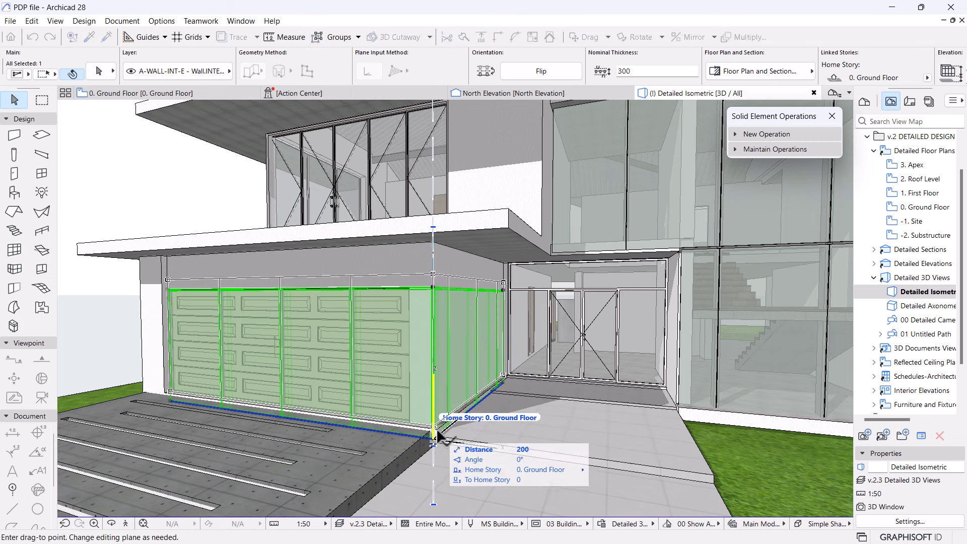
pyautogui.click(436, 431)
pyautogui.click(433, 274)
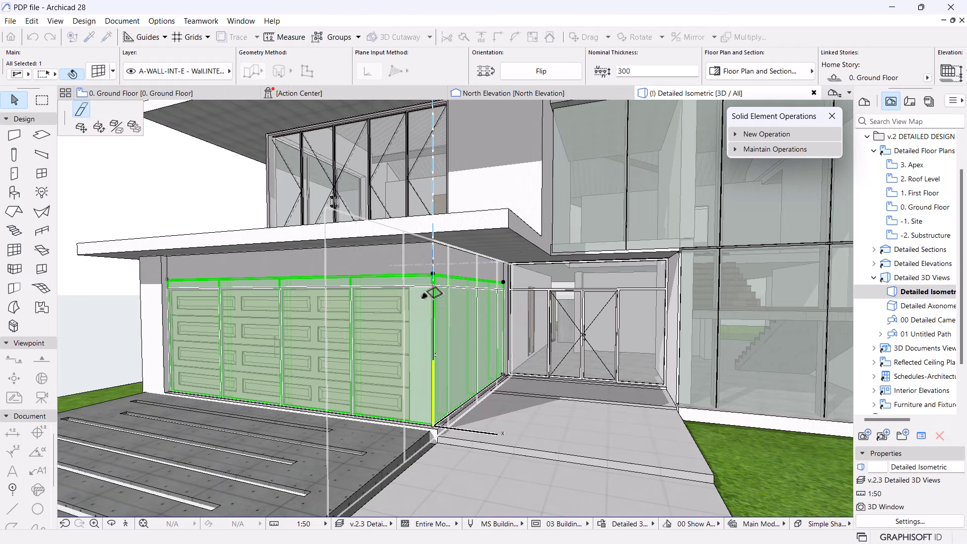
pyautogui.click(416, 292)
pyautogui.scroll(-2, 481, 340)
pyautogui.scroll(4, 398, 360)
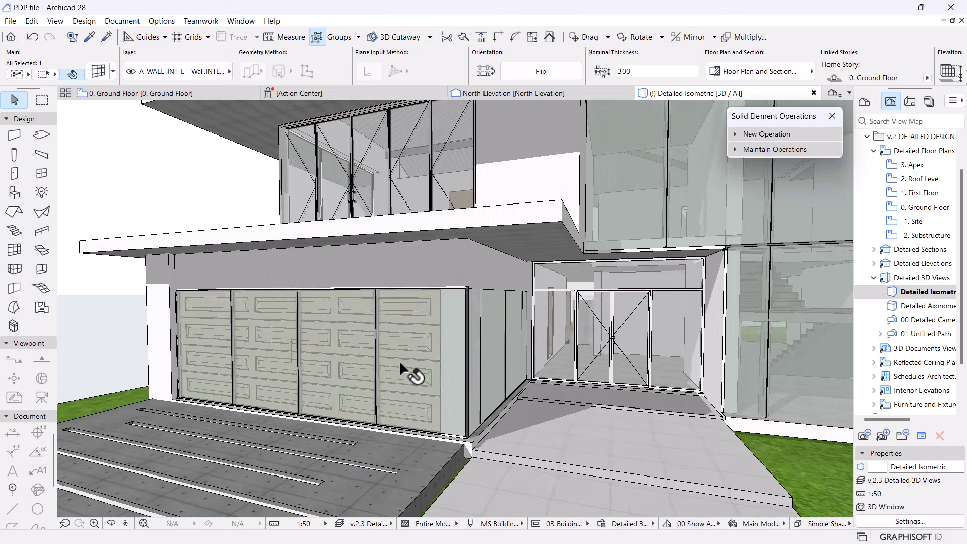
# - Copy the curtain wall vertically so the copy's base sits on the top edge of the original
pyautogui.hotkey('ctrl', 'shift', 'd')
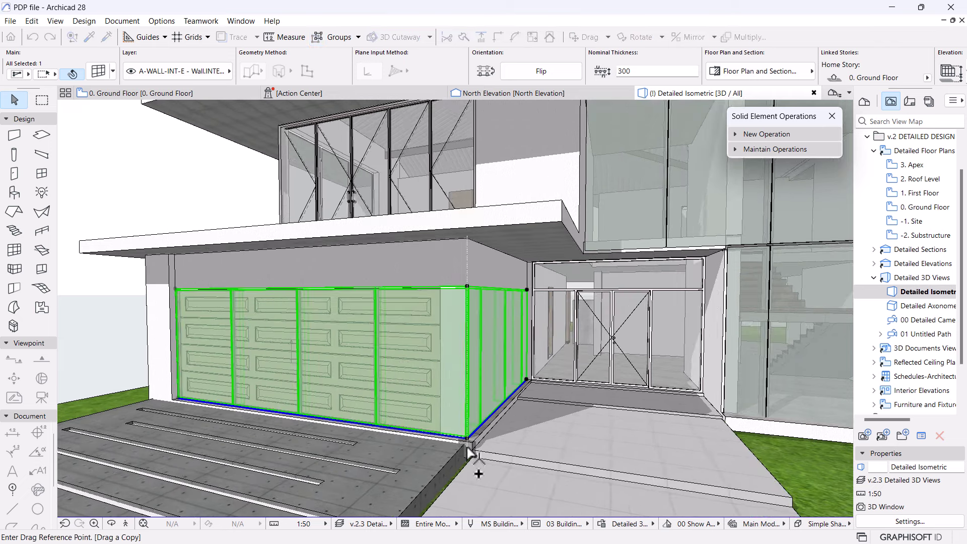
pyautogui.click(467, 438)
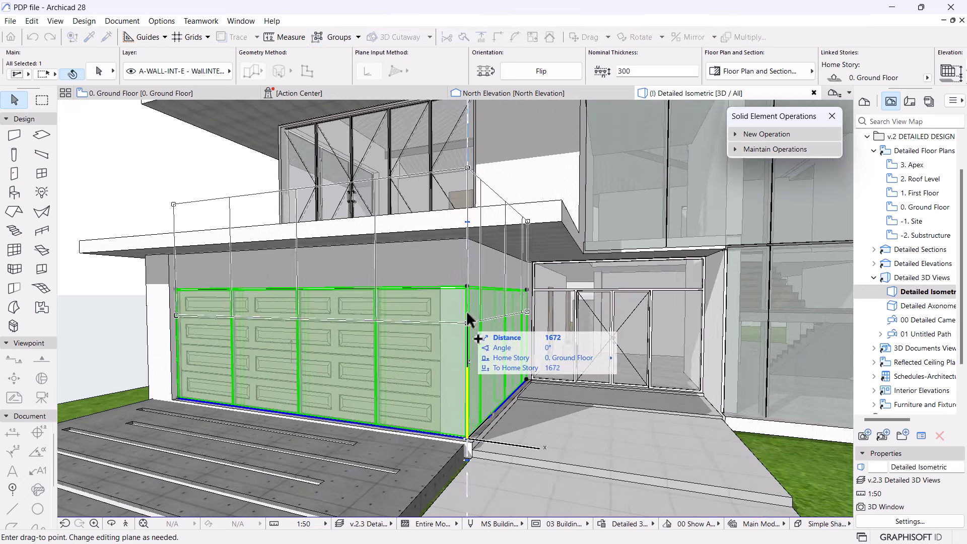
pyautogui.click(466, 285)
pyautogui.scroll(5, 464, 264)
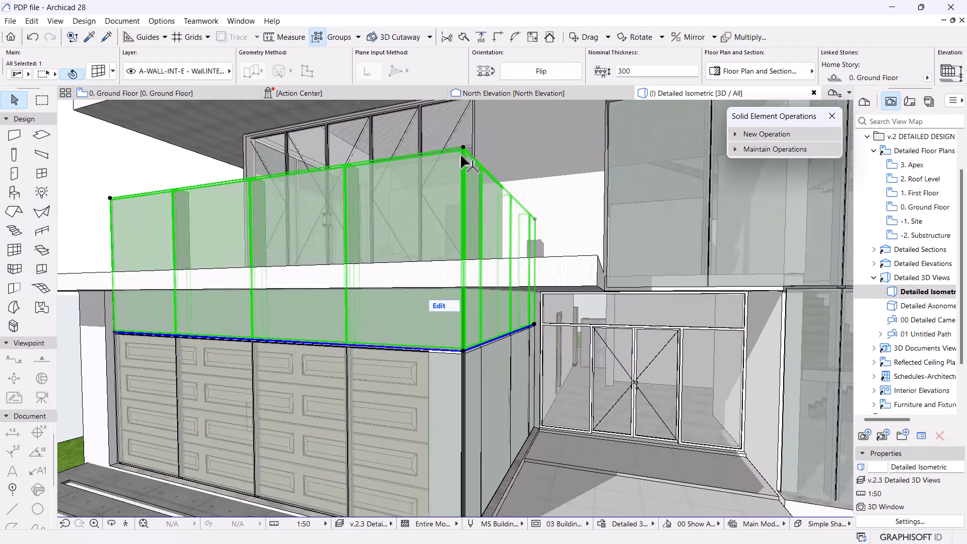
# - Shorten the upper curtain wall to about 656 mm high so it stops at the canopy's underside
pyautogui.click(464, 147)
pyautogui.click(506, 204)
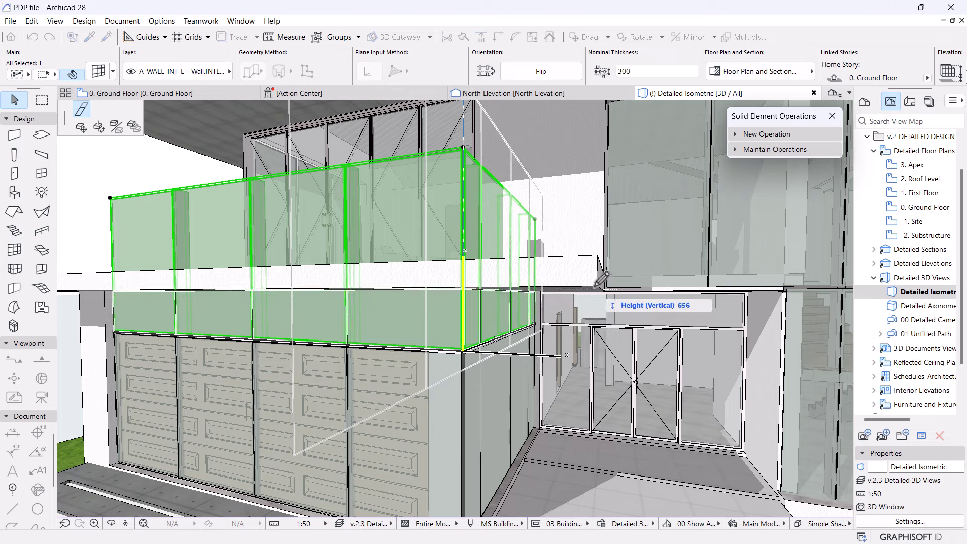
pyautogui.click(548, 338)
pyautogui.scroll(-6, 546, 338)
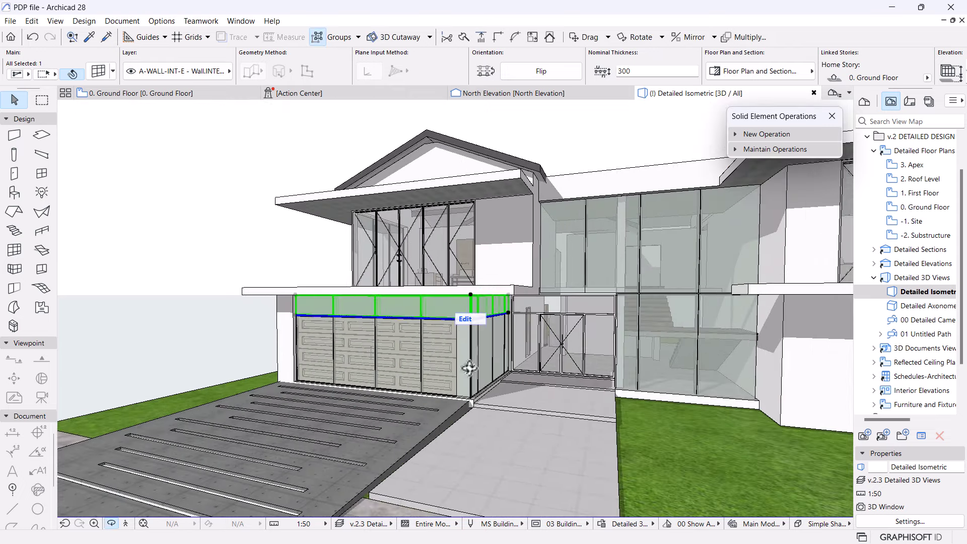
pyautogui.keyDown('shift'); pyautogui.moveTo(449, 329); pyautogui.dragTo(396, 357, button='middle'); pyautogui.keyUp('shift')
pyautogui.scroll(8, 396, 358)
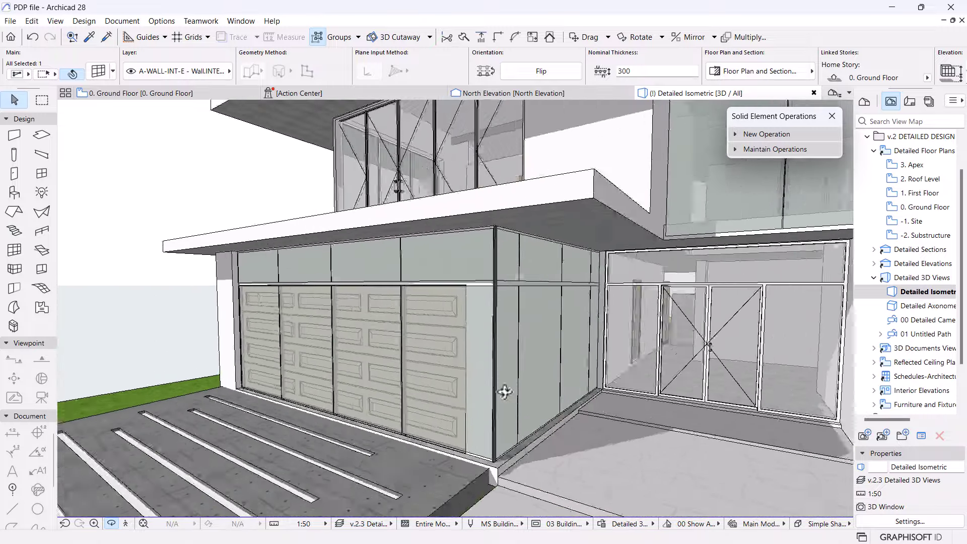
# - Open the settings of both garage curtain walls together and assign Deleted Panel to both panels of the scheme pattern
pyautogui.keyDown('shift'); pyautogui.click(493, 342); pyautogui.keyUp('shift')
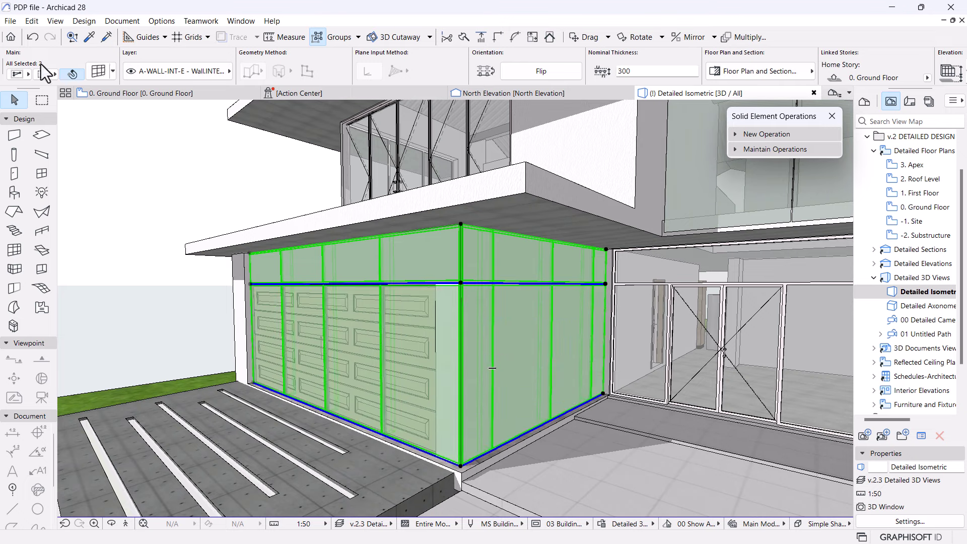
pyautogui.doubleClick(455, 272)
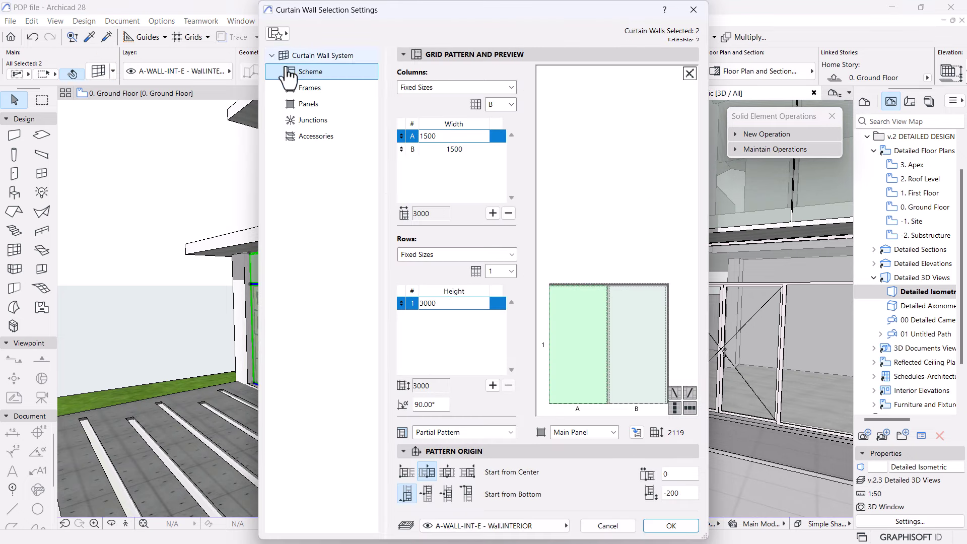
pyautogui.click(619, 331)
pyautogui.click(590, 331)
pyautogui.keyDown('shift'); pyautogui.click(629, 332); pyautogui.keyUp('shift')
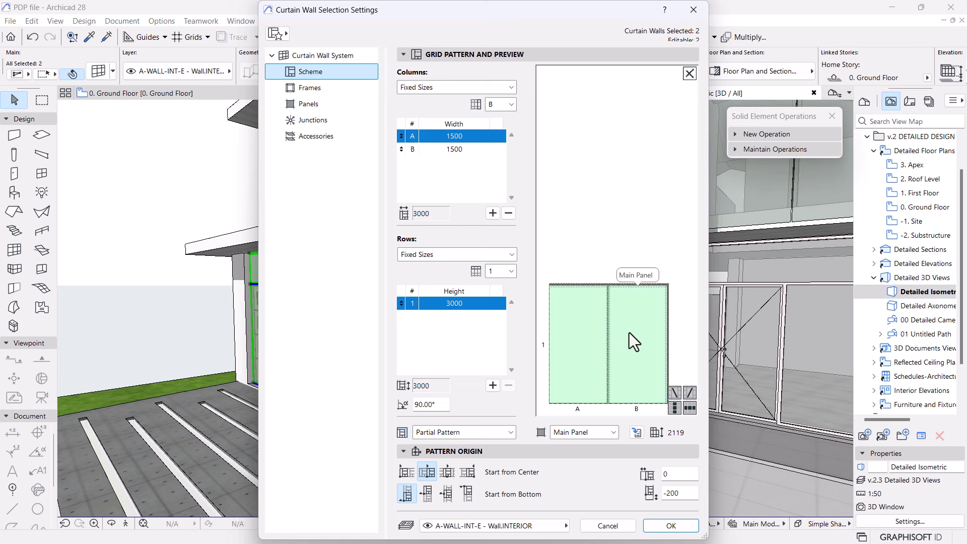
pyautogui.click(594, 432)
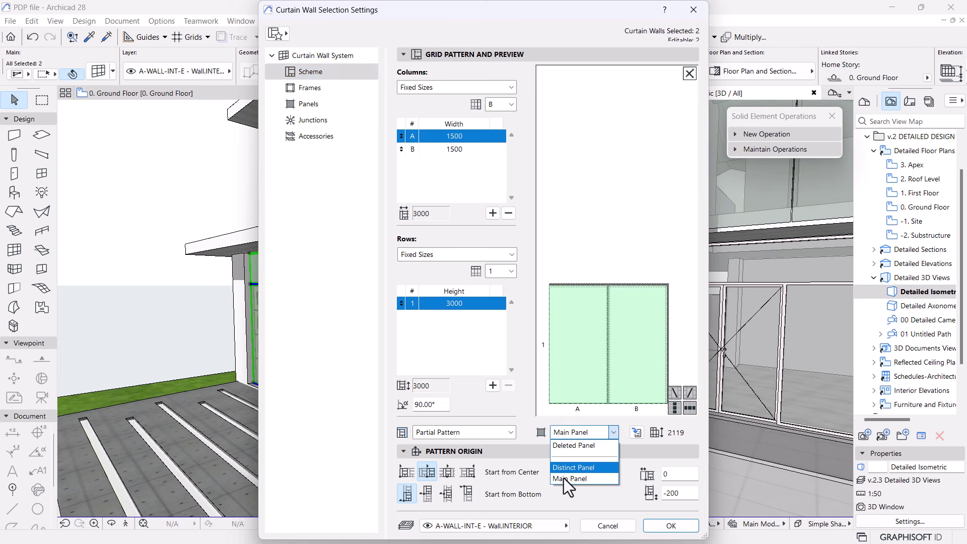
pyautogui.click(580, 445)
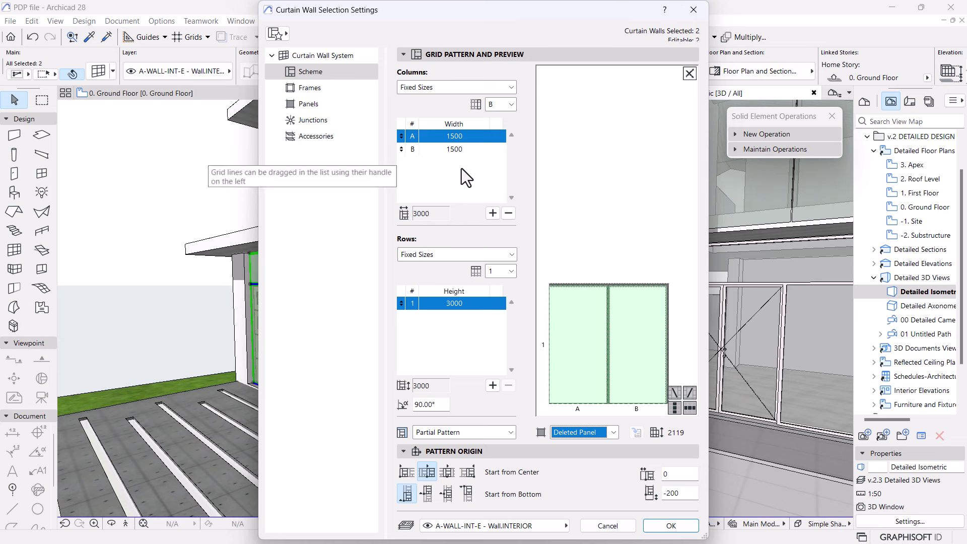
# - Set columns A and B of the curtain wall scheme to 100 mm wide and the row height to 2100 mm
pyautogui.click(455, 136)
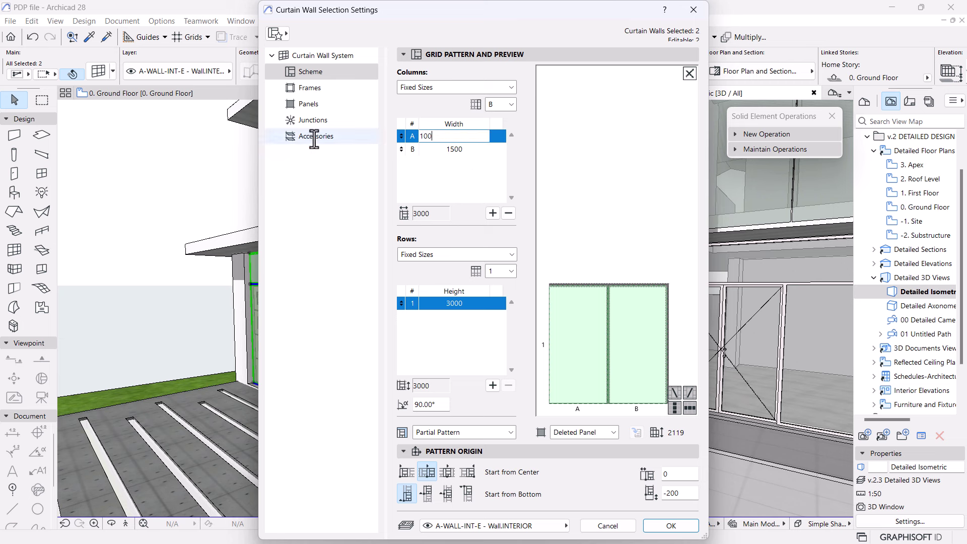
pyautogui.write('100')
pyautogui.click(447, 152)
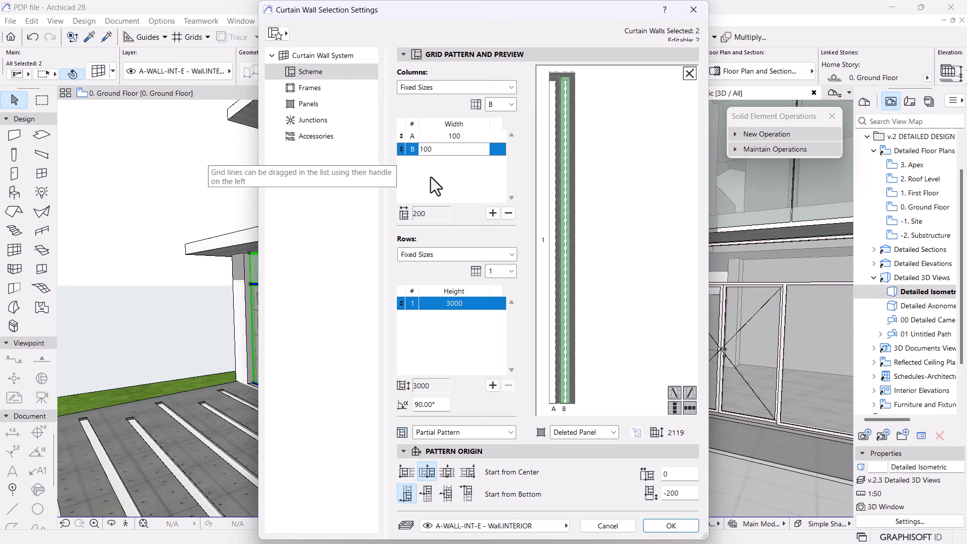
pyautogui.click(460, 303)
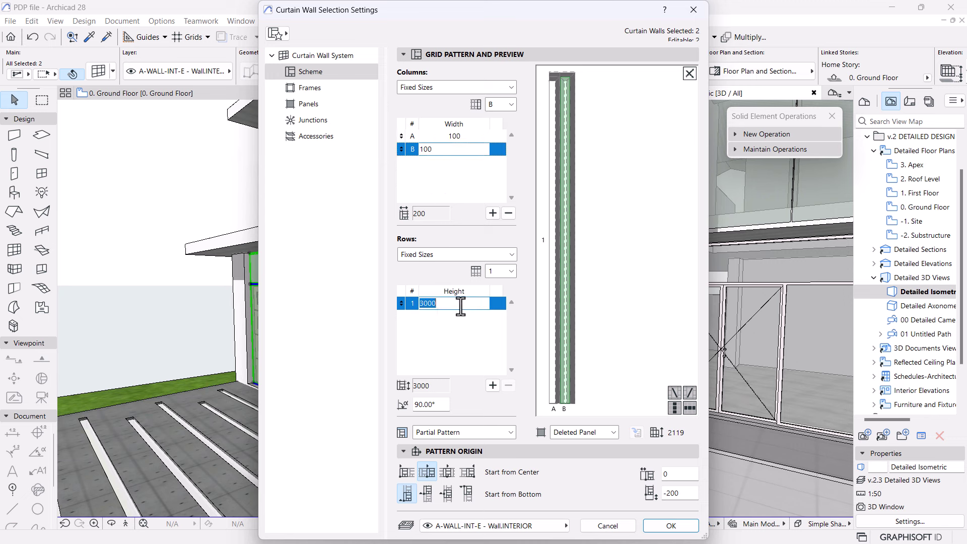
pyautogui.write('2100')
pyautogui.click(436, 312)
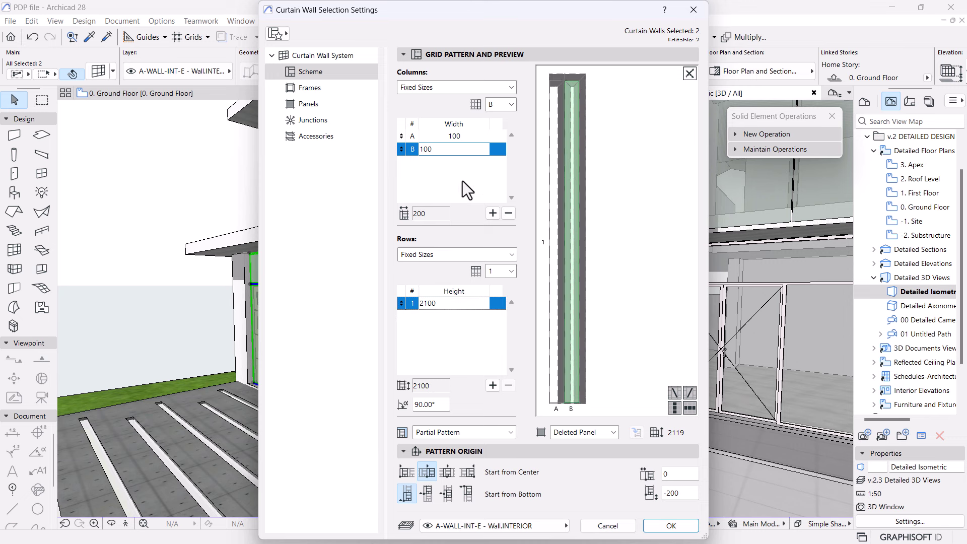
# - Examine the types and dimensions of the curtain walls' mullion, transom, boundary and corner frames
pyautogui.click(305, 89)
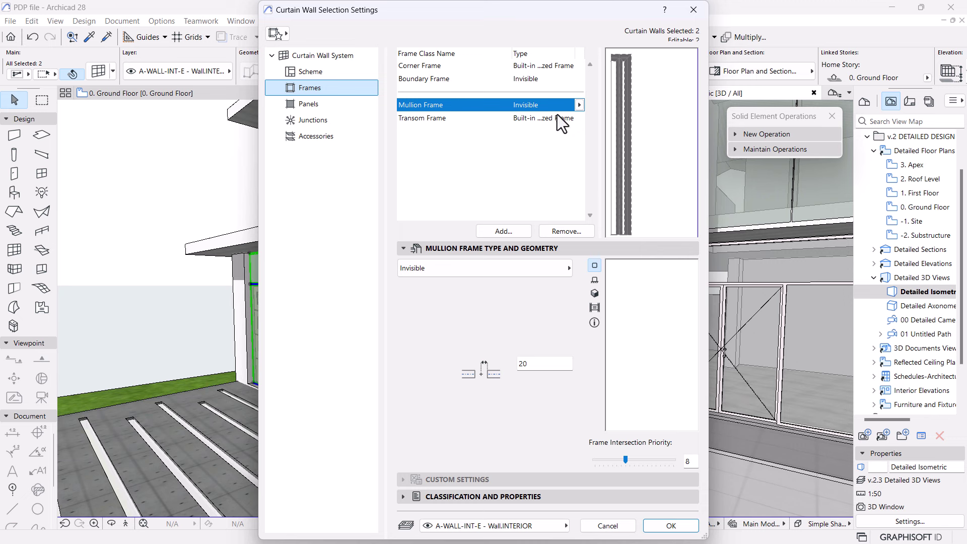
pyautogui.click(525, 119)
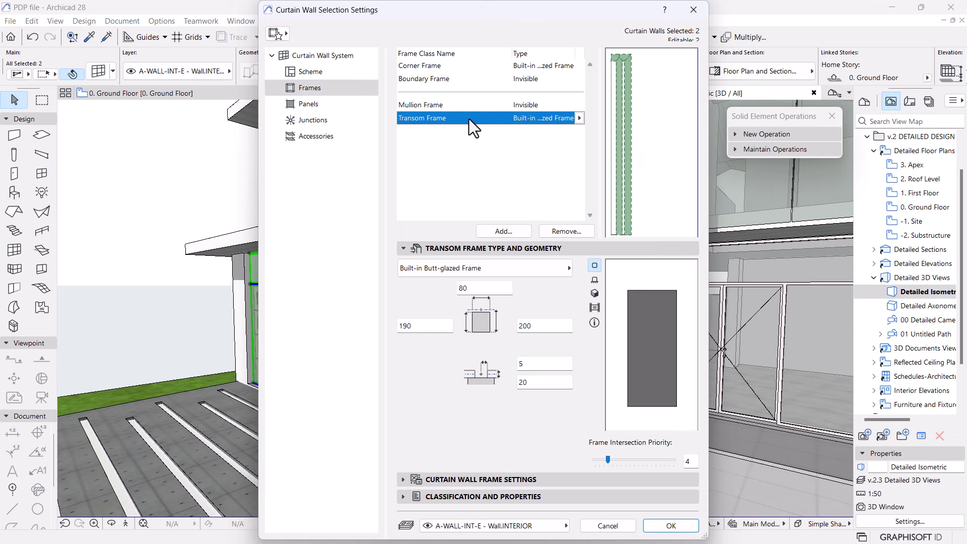
pyautogui.click(514, 106)
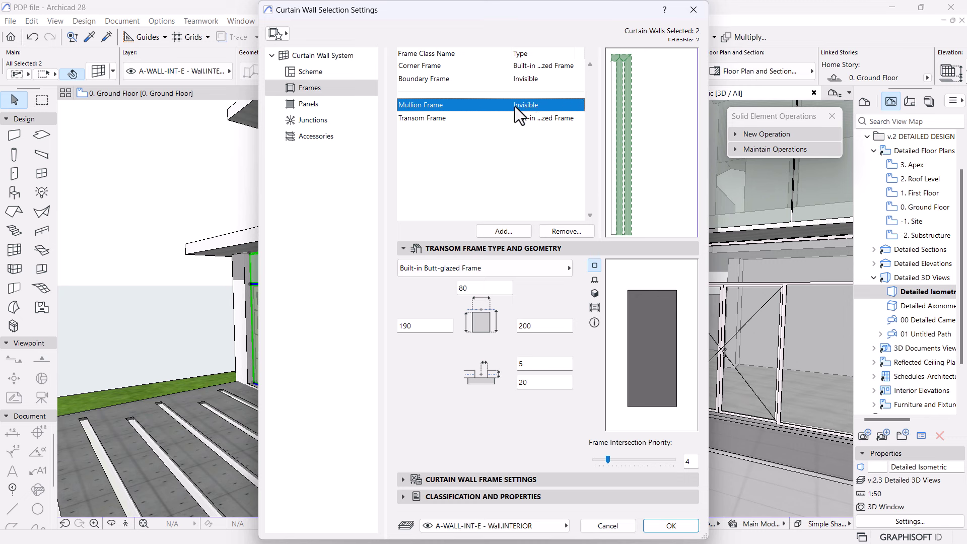
pyautogui.click(578, 106)
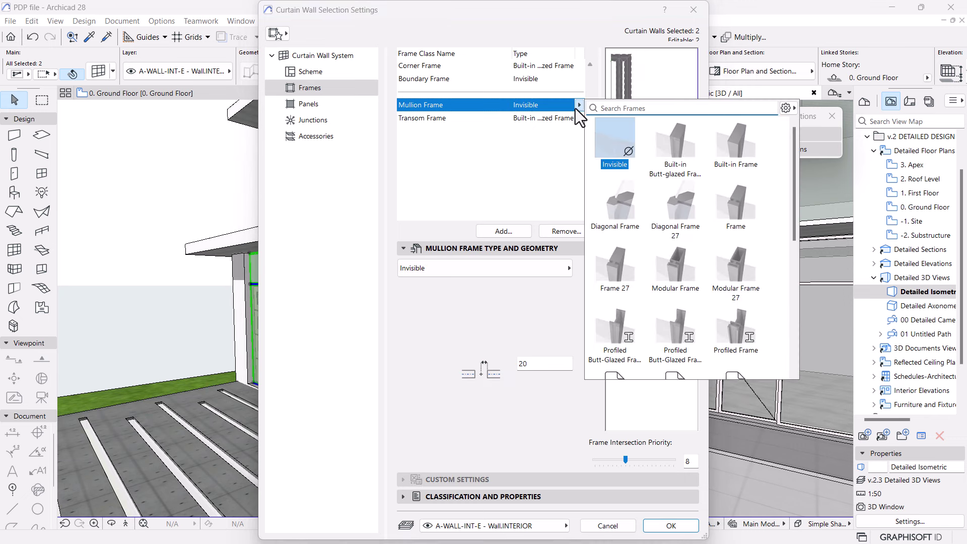
pyautogui.click(514, 159)
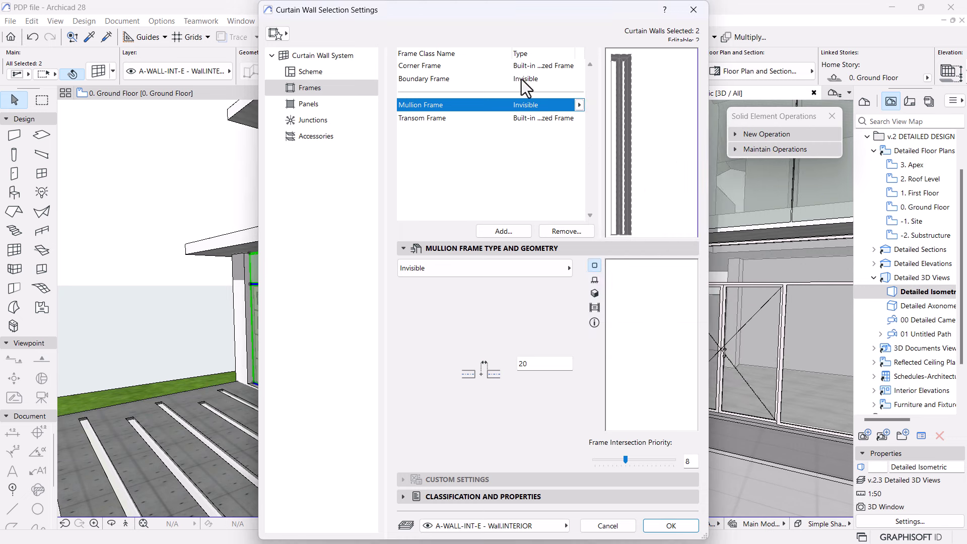
pyautogui.click(521, 79)
pyautogui.click(526, 66)
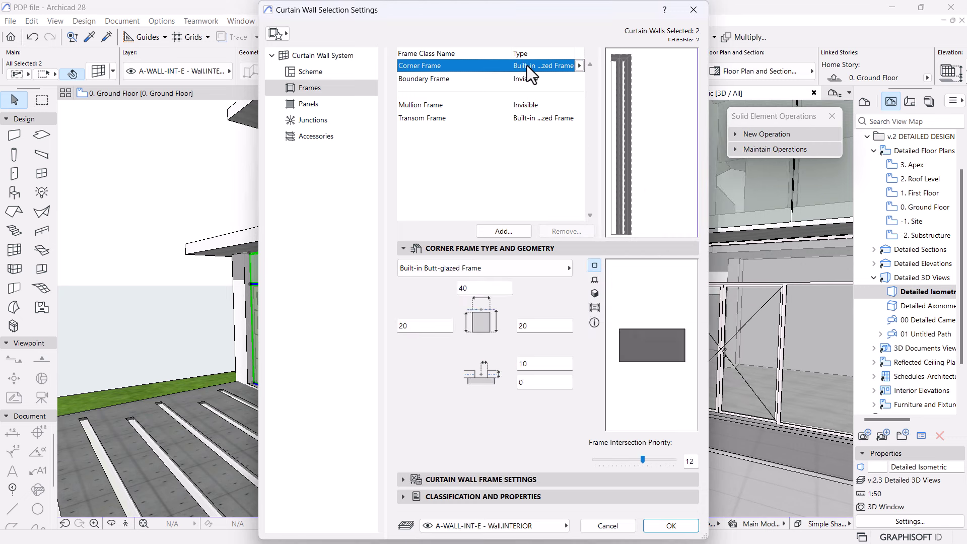
pyautogui.moveTo(598, 16); pyautogui.dragTo(578, 33)
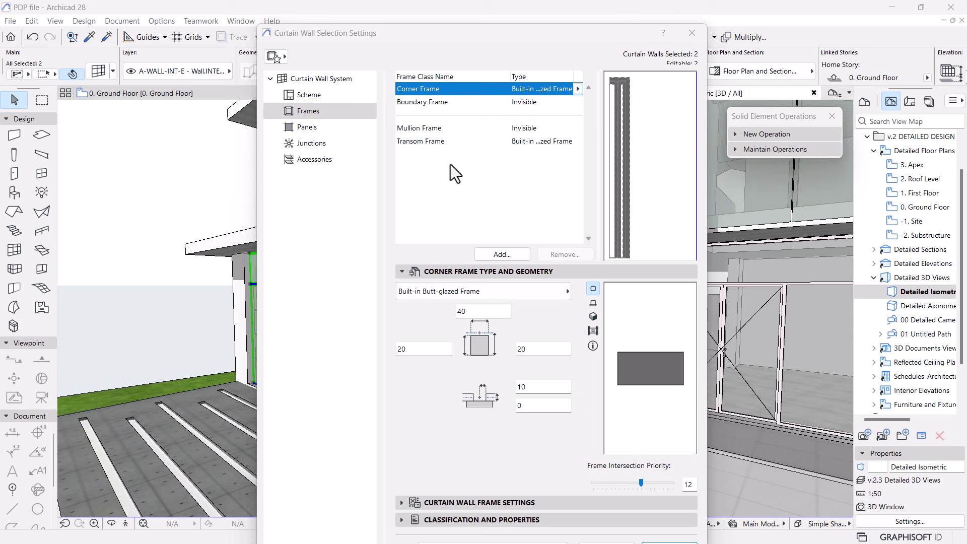
# - Set the transom frame's width and both depth dimensions to 80 mm for the two garage curtain walls
pyautogui.click(417, 142)
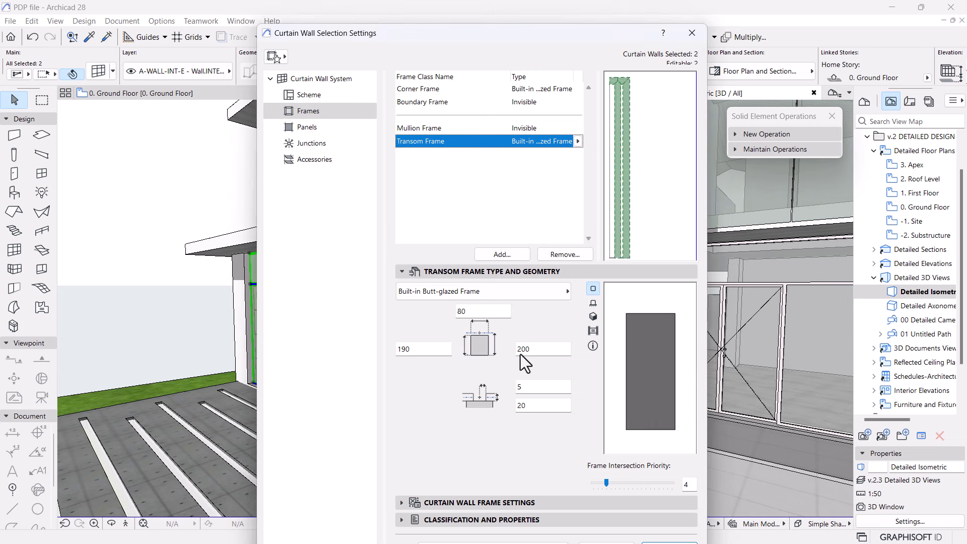
pyautogui.click(465, 309)
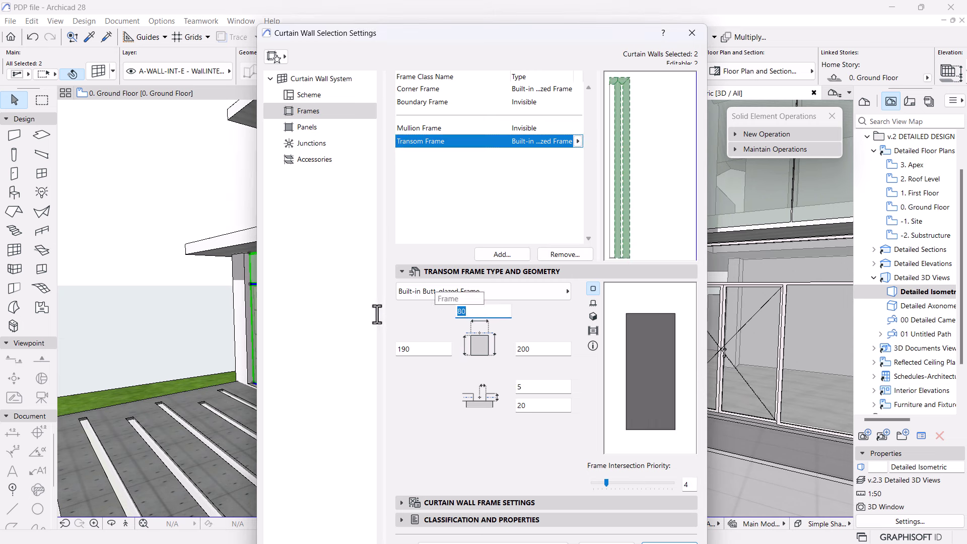
pyautogui.click(548, 349)
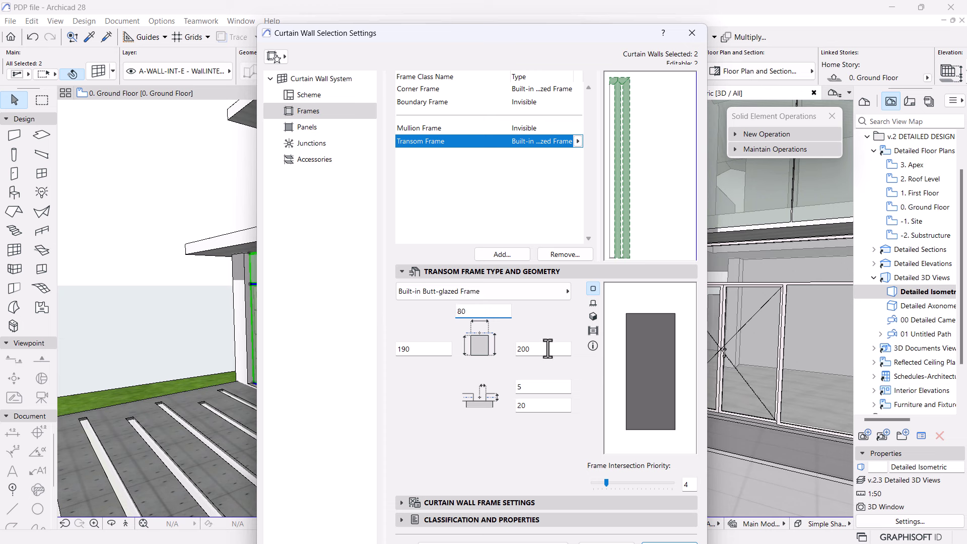
pyautogui.write('190')
pyautogui.click(428, 349)
pyautogui.doubleClick(429, 348)
pyautogui.write('80')
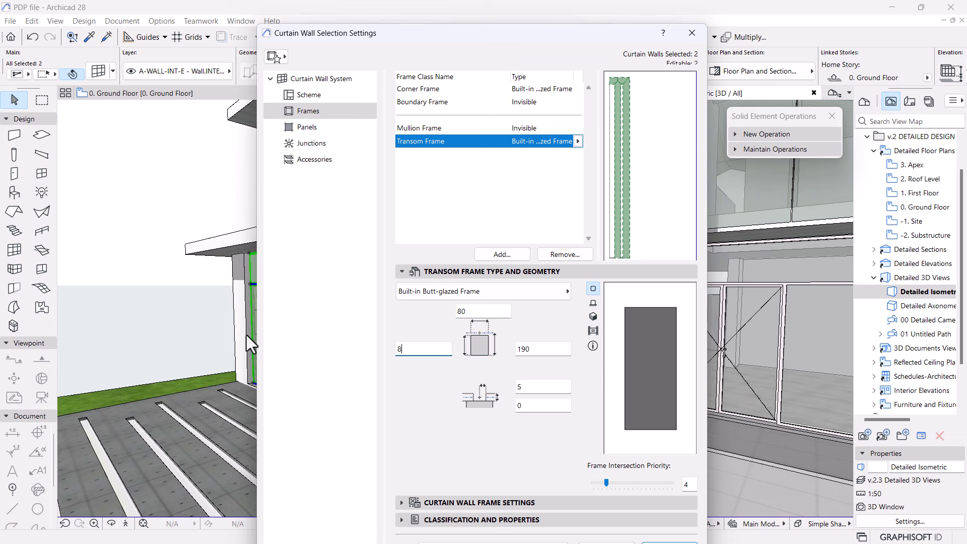
pyautogui.click(521, 348)
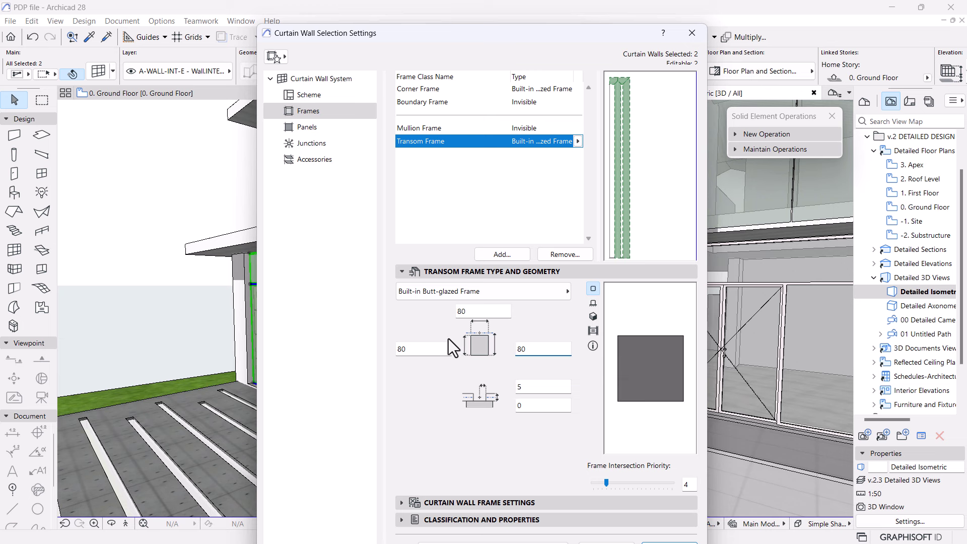
# - Override the corner frame's surface with Wood - Marple (NEW) and apply the settings to both curtain walls
pyautogui.click(420, 88)
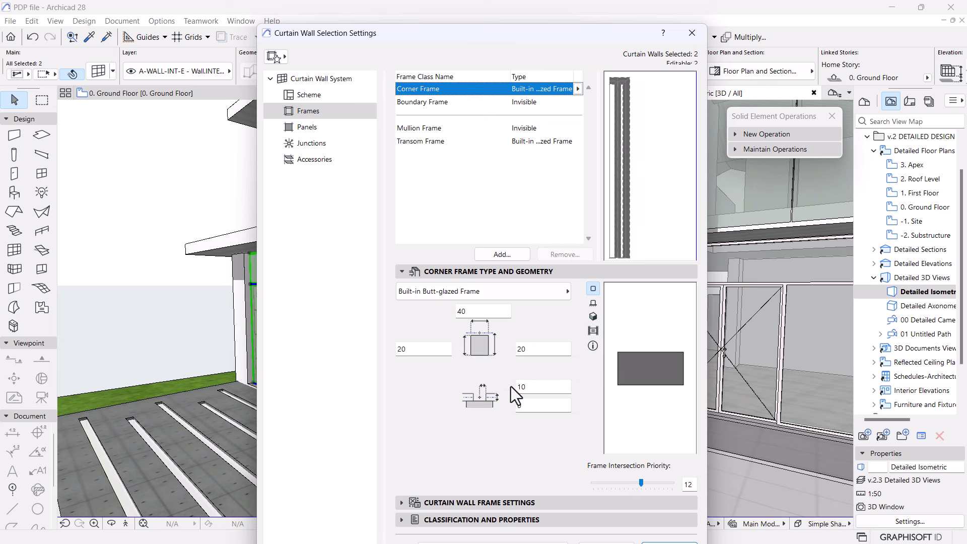
pyautogui.click(434, 351)
pyautogui.click(454, 502)
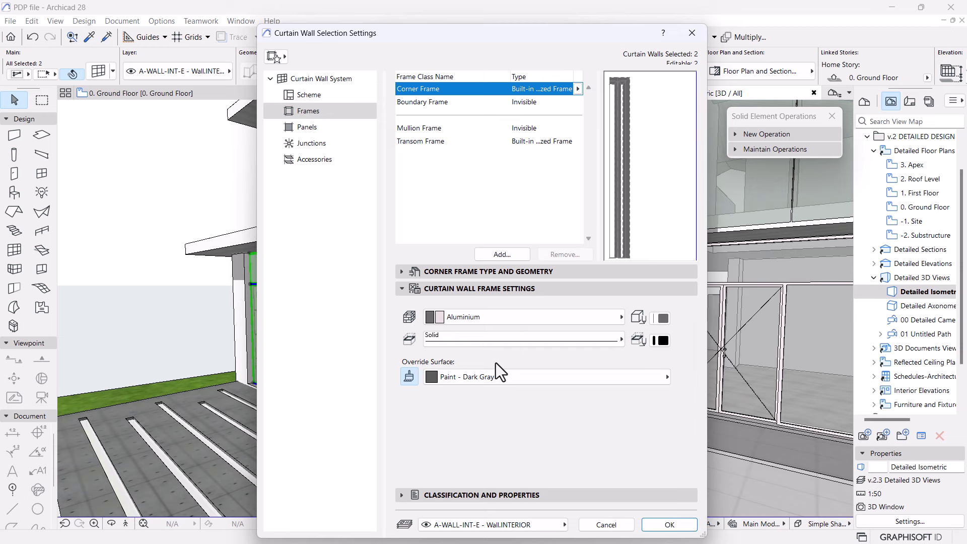
pyautogui.click(522, 378)
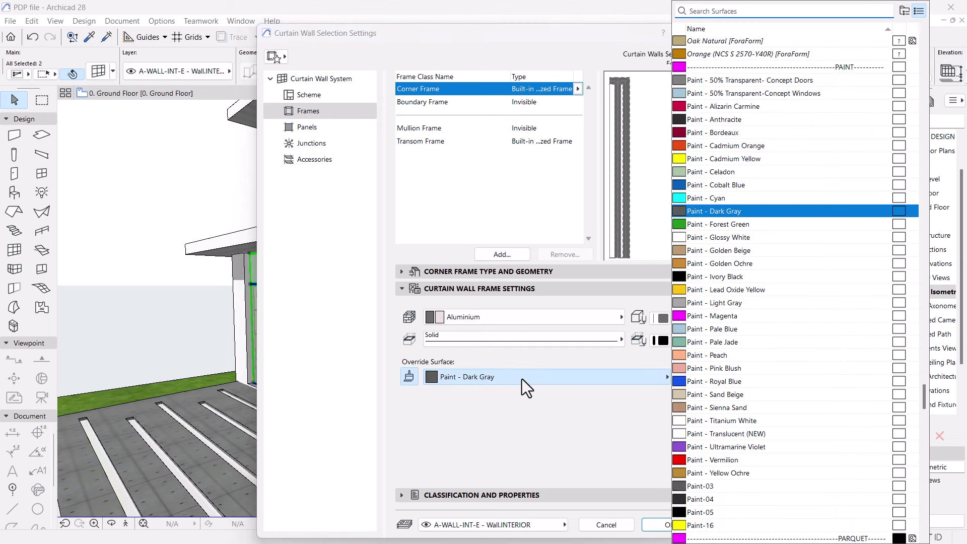
pyautogui.write('wood')
pyautogui.click(877, 263)
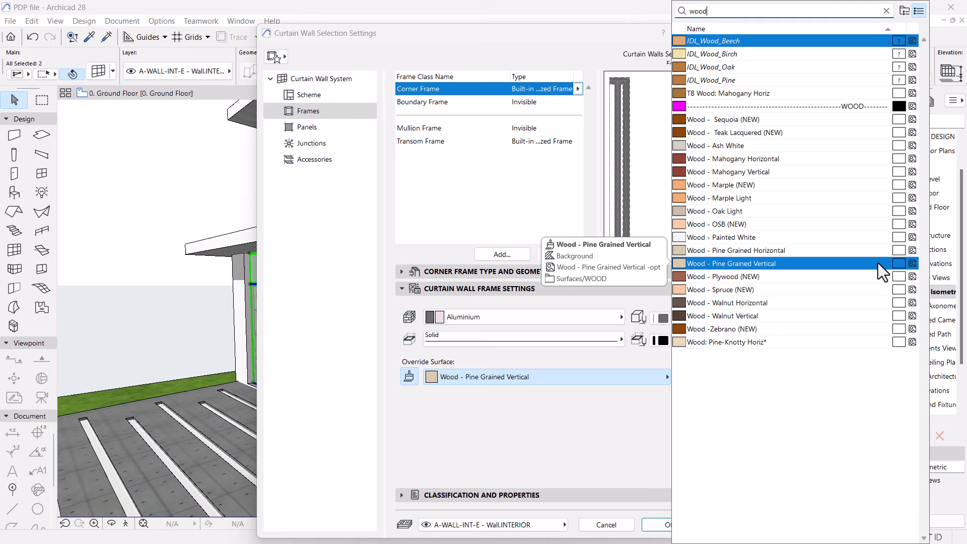
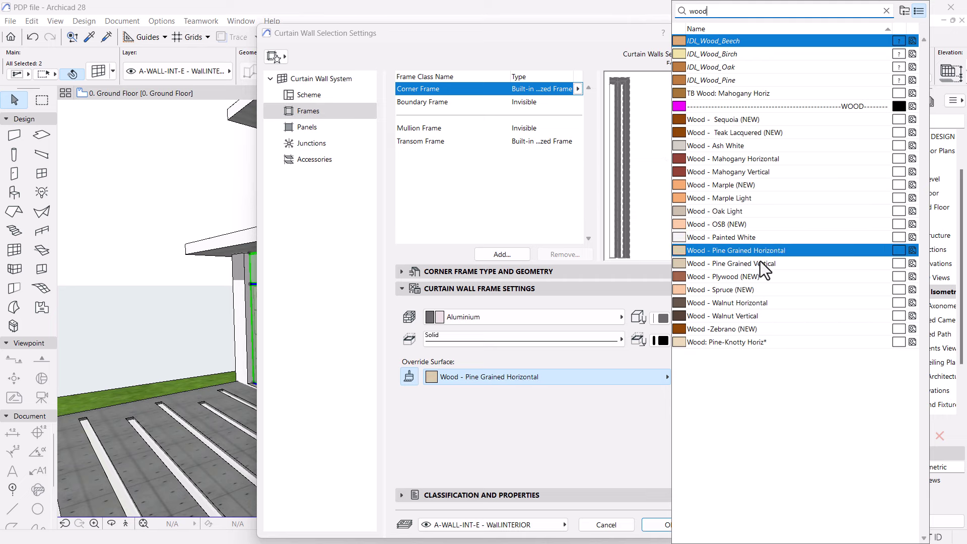
pyautogui.click(738, 190)
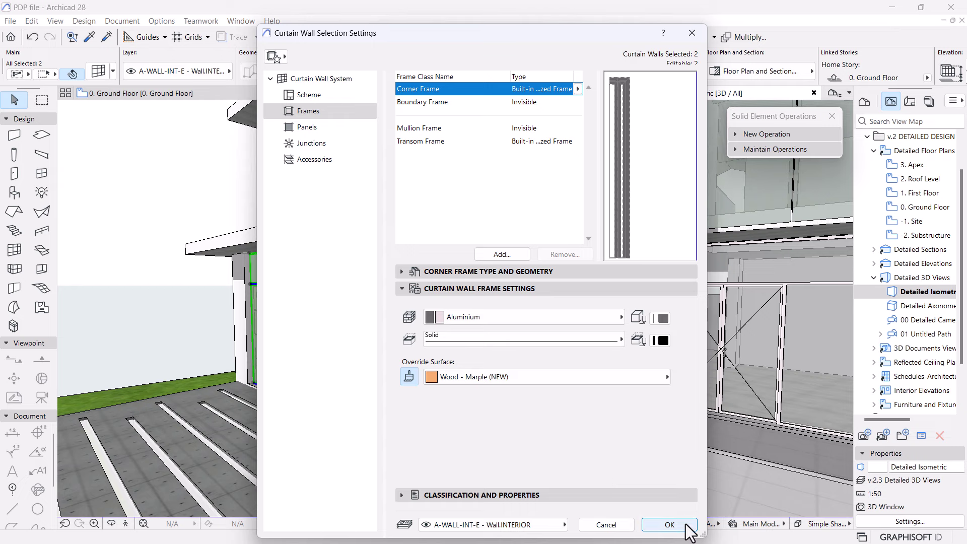
pyautogui.click(669, 525)
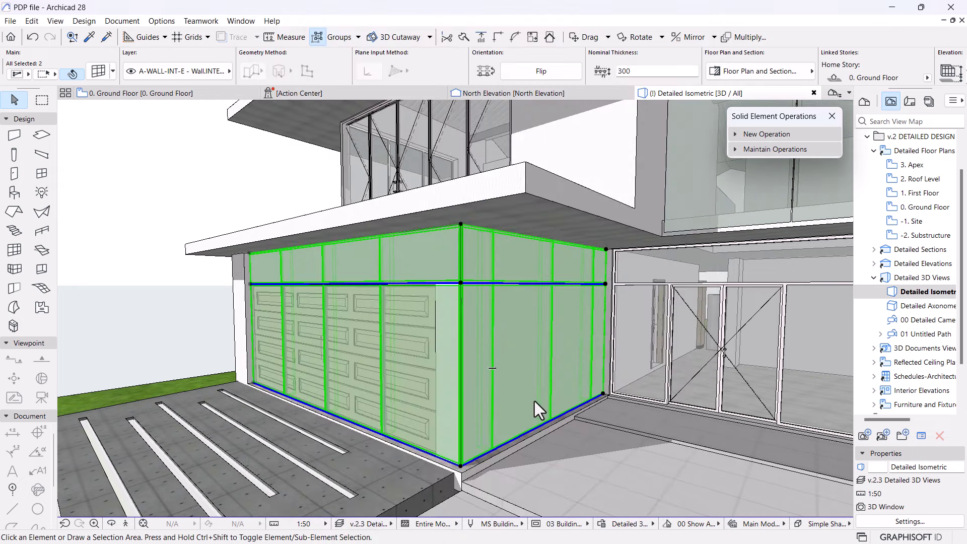
# - Examine the slats on the garage front up close in 3D for their spacing, depth and position against the wall
pyautogui.scroll(3, 428, 391)
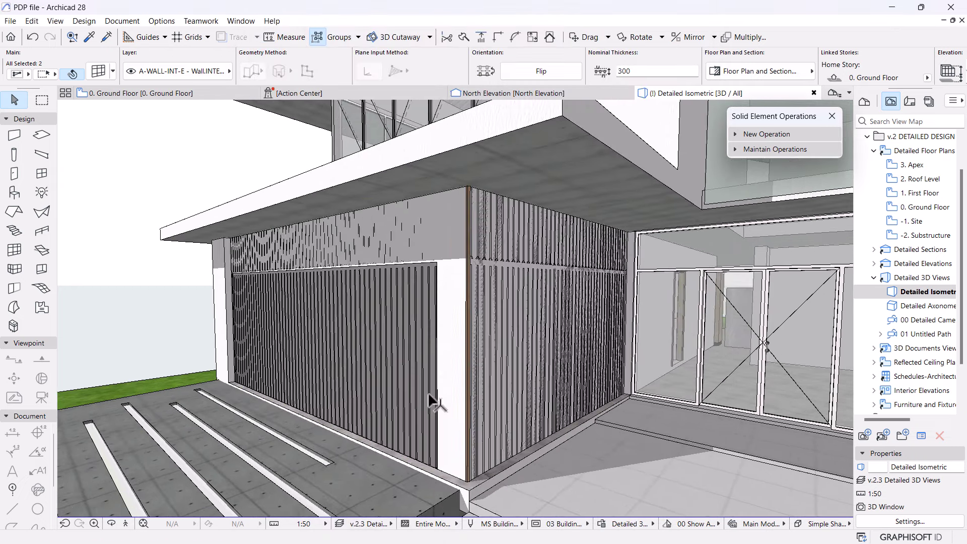
pyautogui.press('o')
pyautogui.moveTo(384, 399); pyautogui.dragTo(542, 398)
pyautogui.scroll(3, 493, 368)
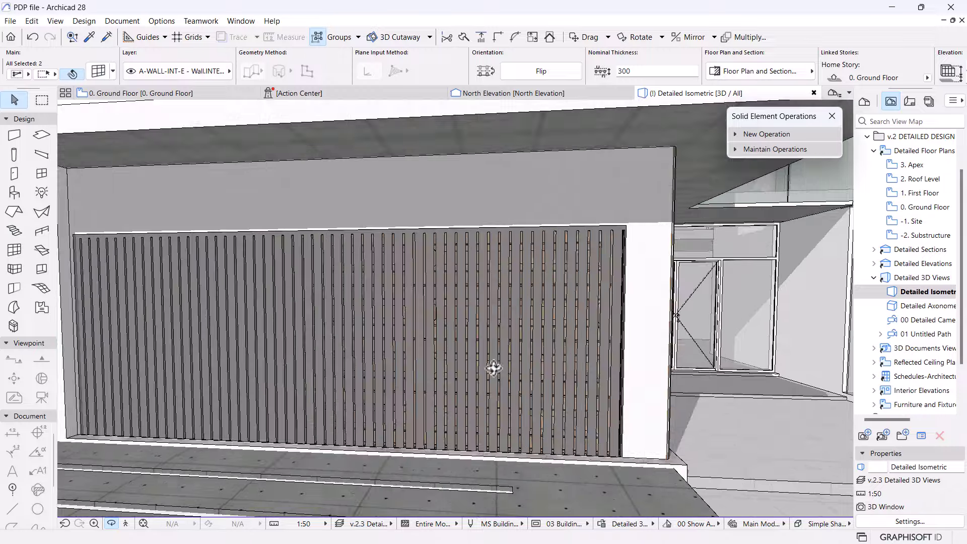
pyautogui.scroll(2, 493, 368)
pyautogui.scroll(-3, 514, 313)
pyautogui.moveTo(578, 345); pyautogui.dragTo(614, 360)
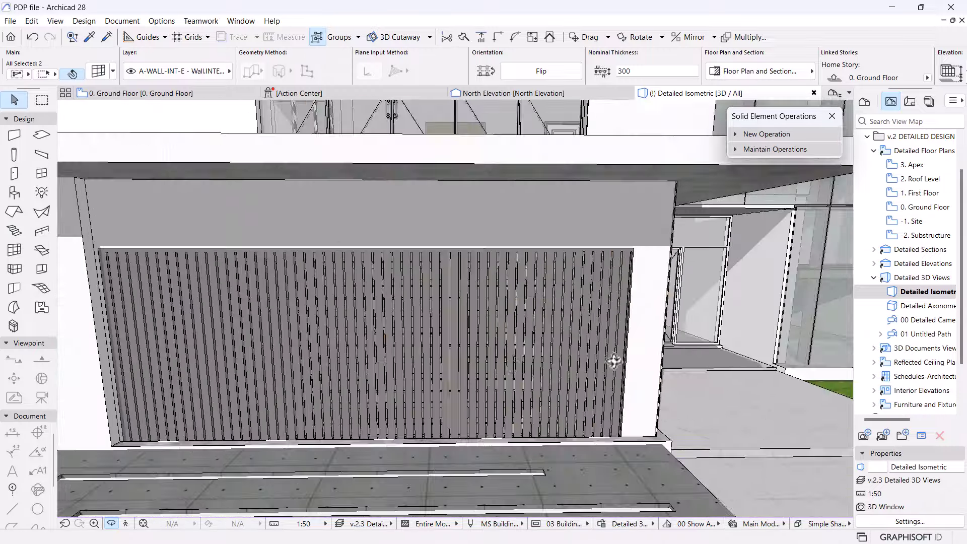
pyautogui.scroll(8, 457, 364)
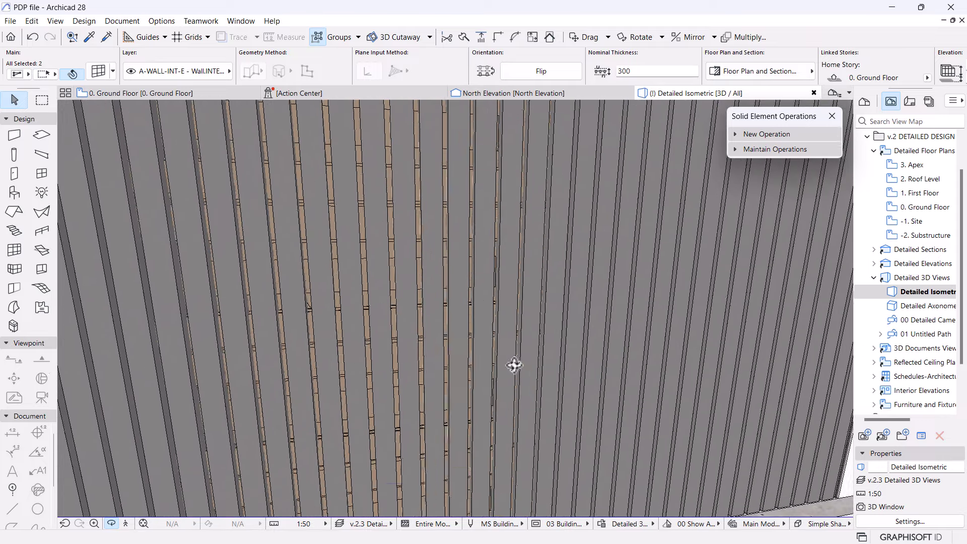
# - Flip the lower garage curtain wall on the ground floor plan so its slats sit outside the wall face
pyautogui.click(137, 96)
pyautogui.scroll(-3, 426, 287)
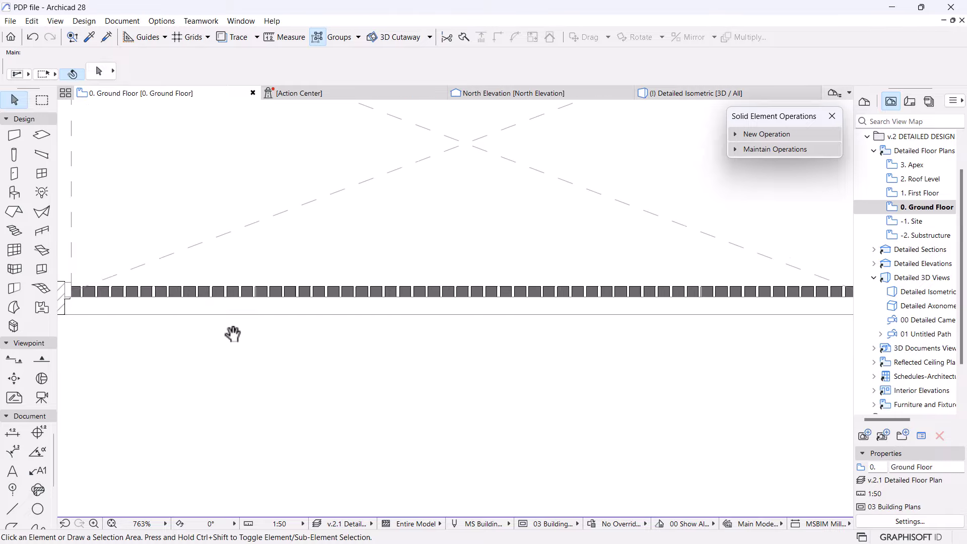
pyautogui.moveTo(704, 325); pyautogui.dragTo(325, 319, button='middle')
pyautogui.scroll(4, 497, 289)
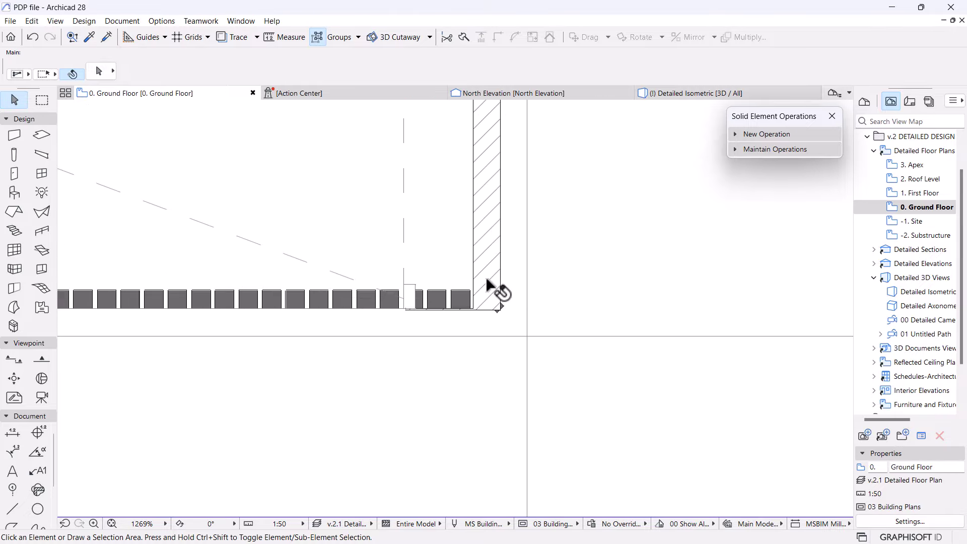
pyautogui.click(459, 300)
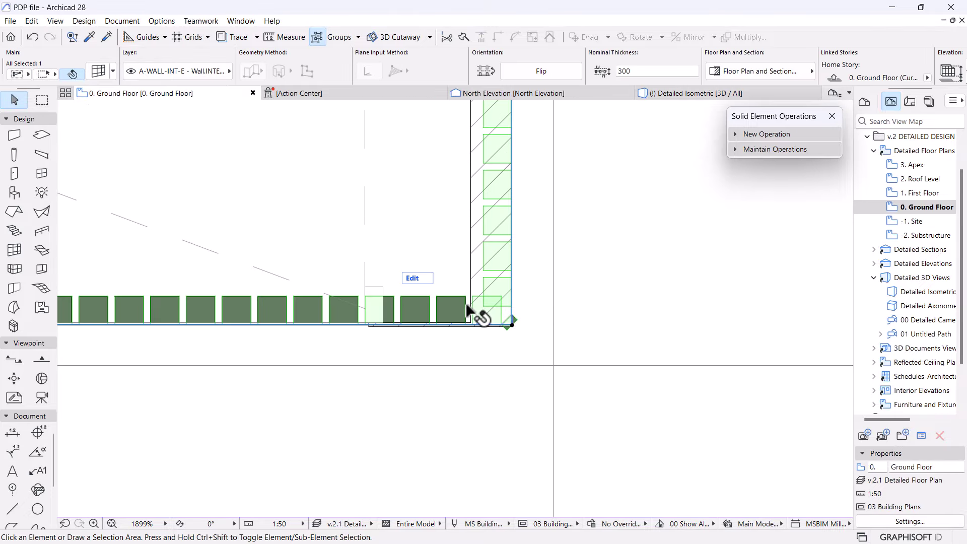
pyautogui.click(522, 74)
pyautogui.scroll(-3, 593, 161)
pyautogui.moveTo(541, 245); pyautogui.dragTo(540, 375, button='middle')
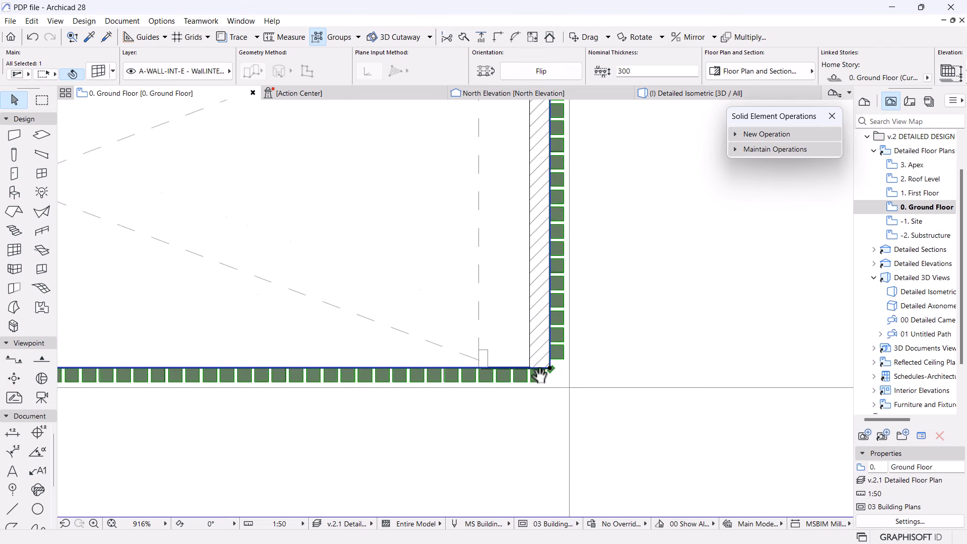
pyautogui.scroll(-2, 540, 375)
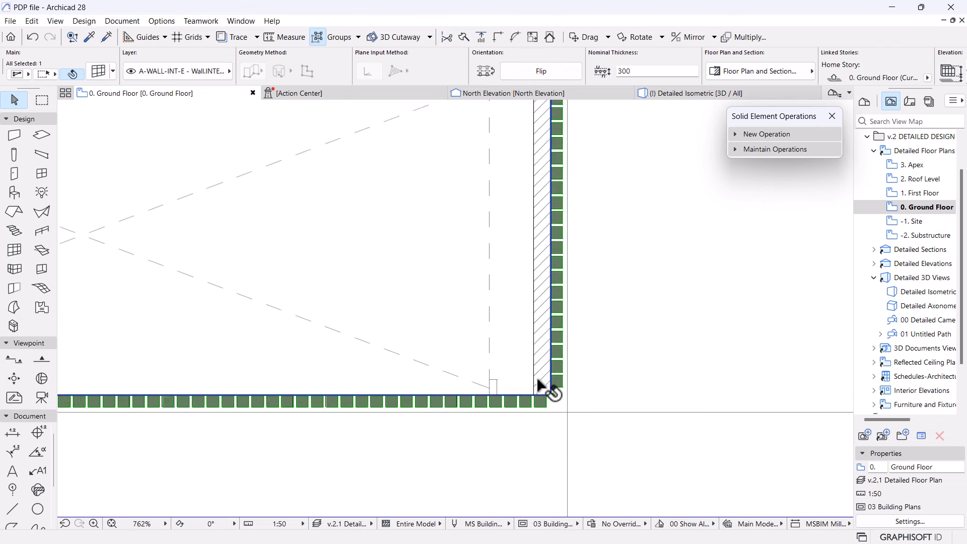
# - Flip the upper garage curtain wall in the 3D view so its slats project outward like the lower ones
pyautogui.click(662, 94)
pyautogui.scroll(-6, 400, 384)
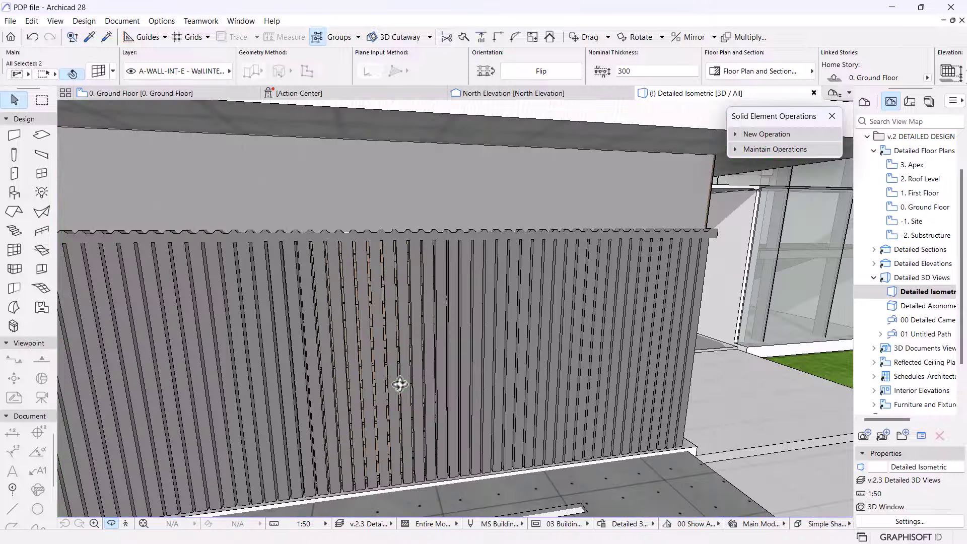
pyautogui.moveTo(667, 402); pyautogui.dragTo(384, 248)
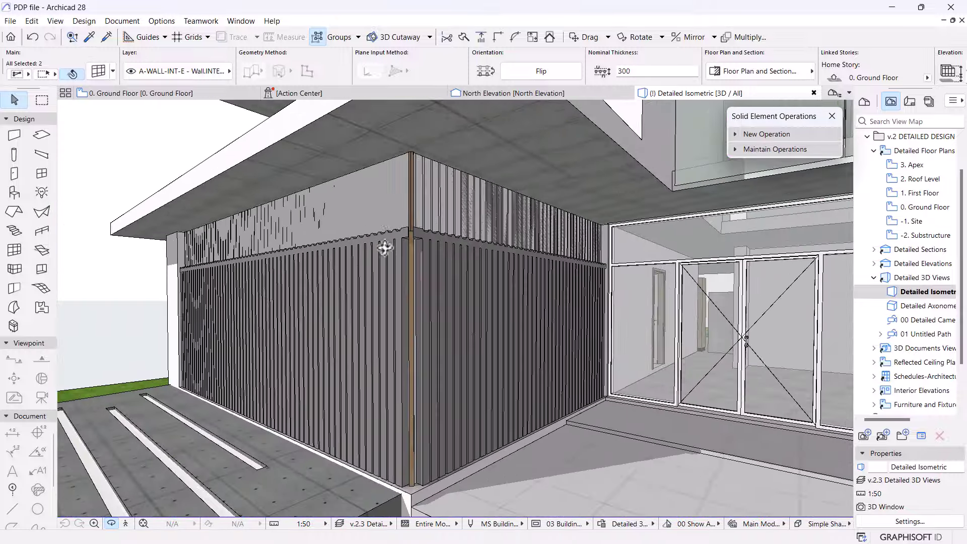
pyautogui.press('Escape')
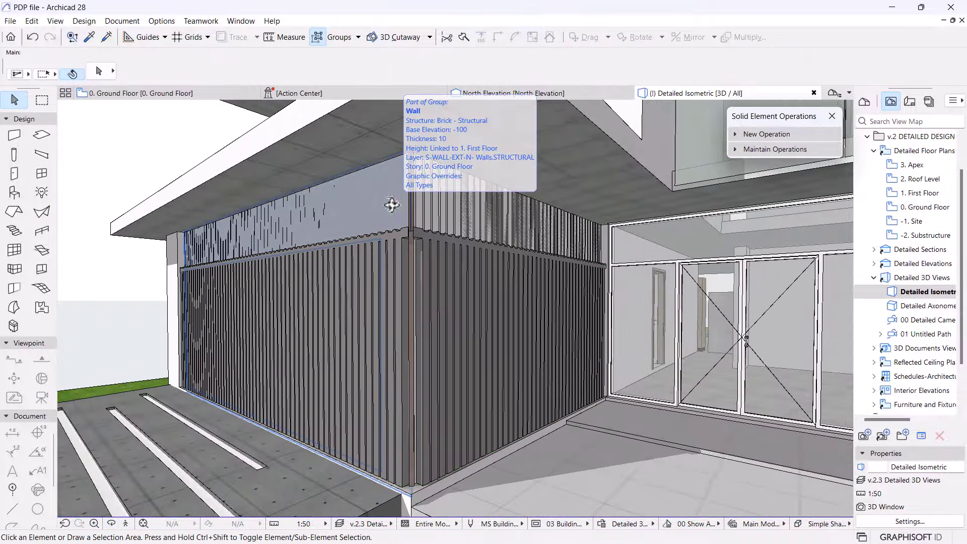
pyautogui.click(427, 198)
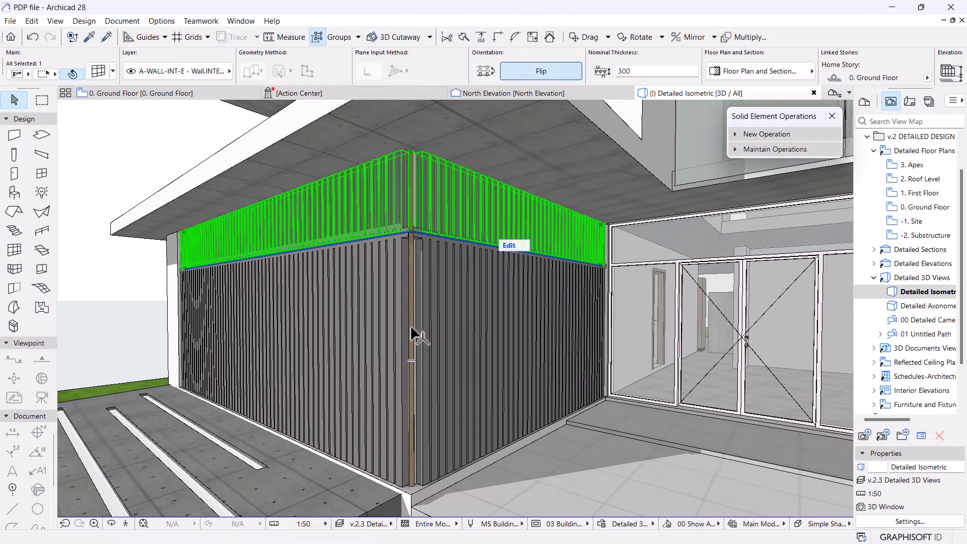
pyautogui.press('o')
pyautogui.moveTo(410, 325); pyautogui.dragTo(439, 351)
pyautogui.scroll(-3, 405, 360)
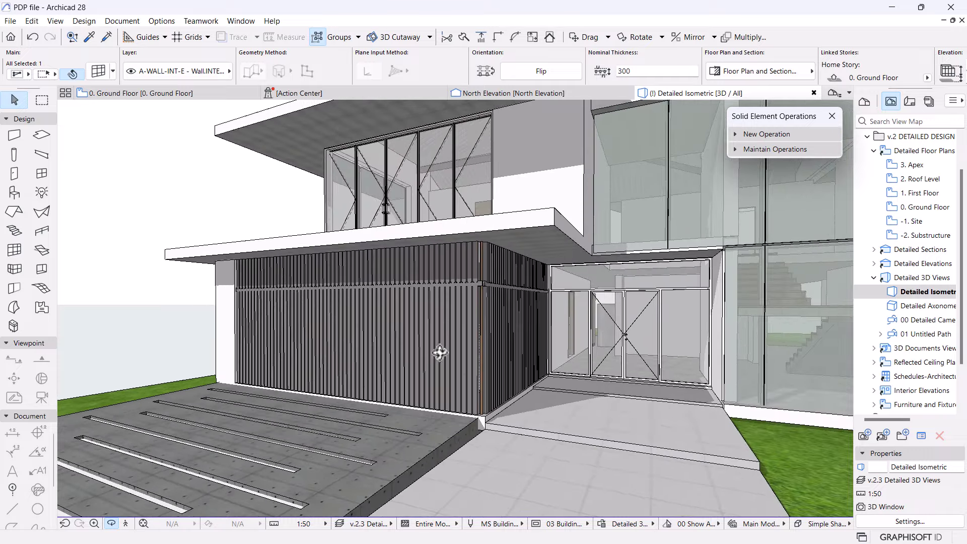
# - Set columns A and B of both curtain walls' scheme to 80 mm wide and the row height to 20000 mm
pyautogui.keyDown('shift'); pyautogui.click(448, 353); pyautogui.keyUp('shift')
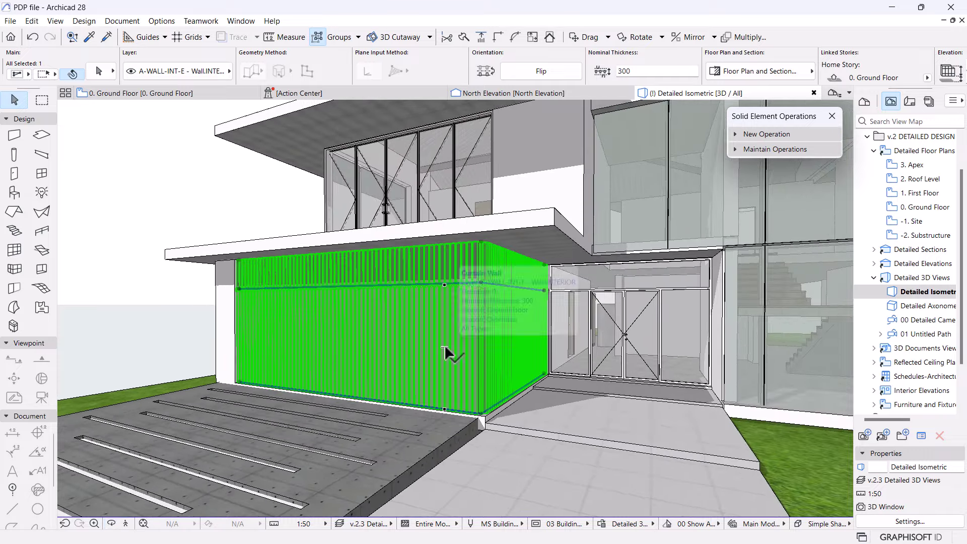
pyautogui.click(97, 75)
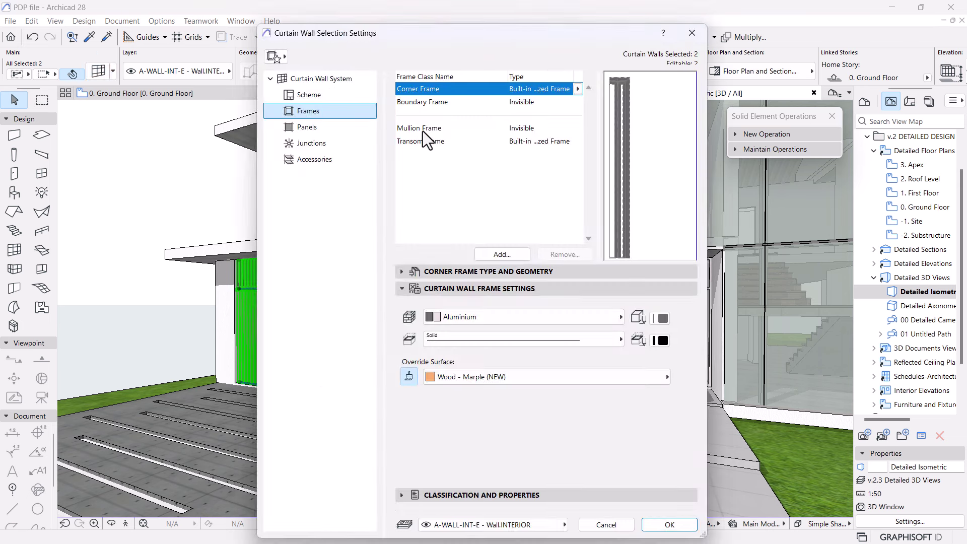
pyautogui.click(415, 145)
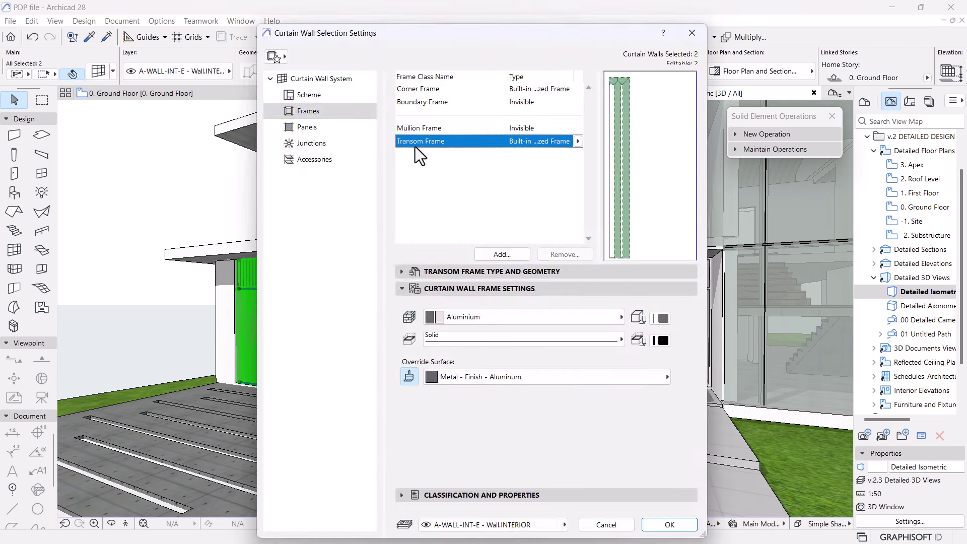
pyautogui.click(296, 95)
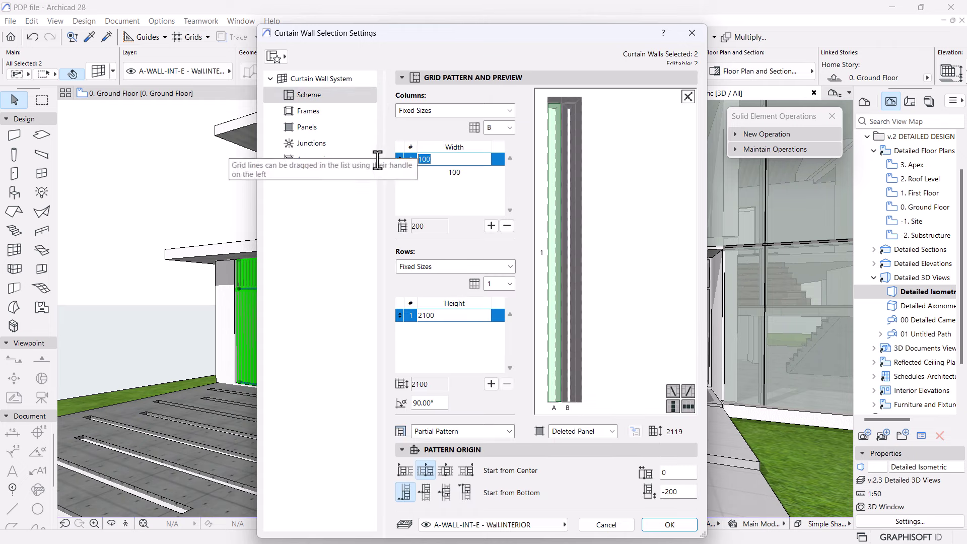
pyautogui.write('80')
pyautogui.click(469, 176)
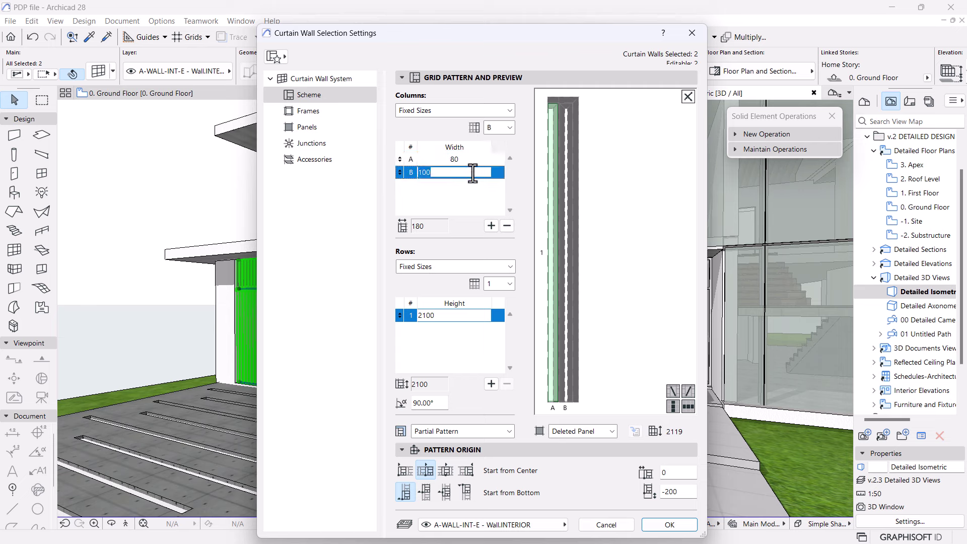
pyautogui.write('80')
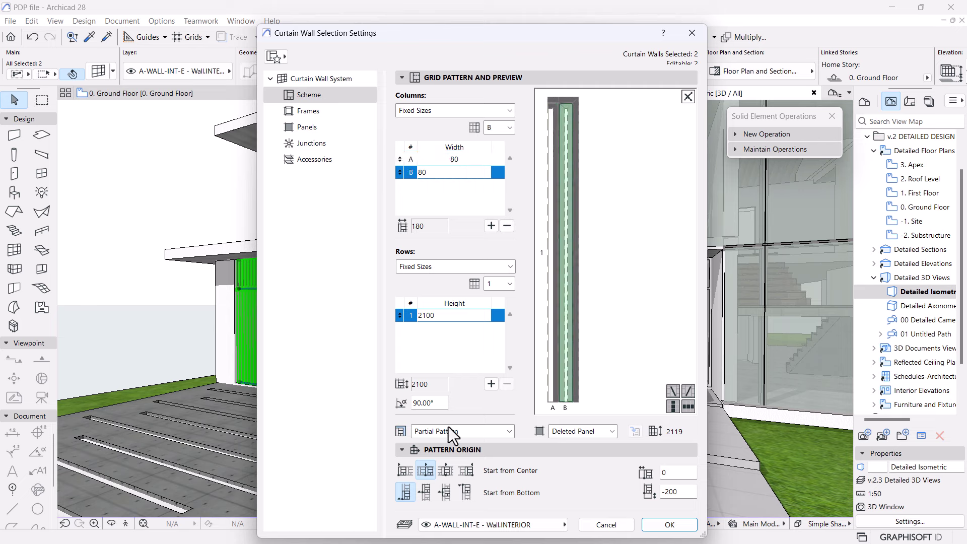
pyautogui.click(447, 315)
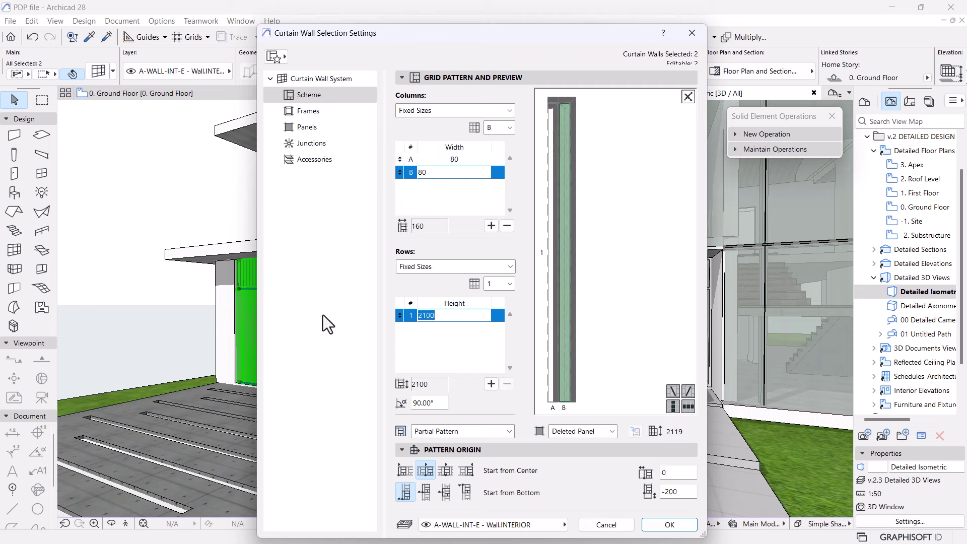
pyautogui.write('20000')
pyautogui.click(670, 524)
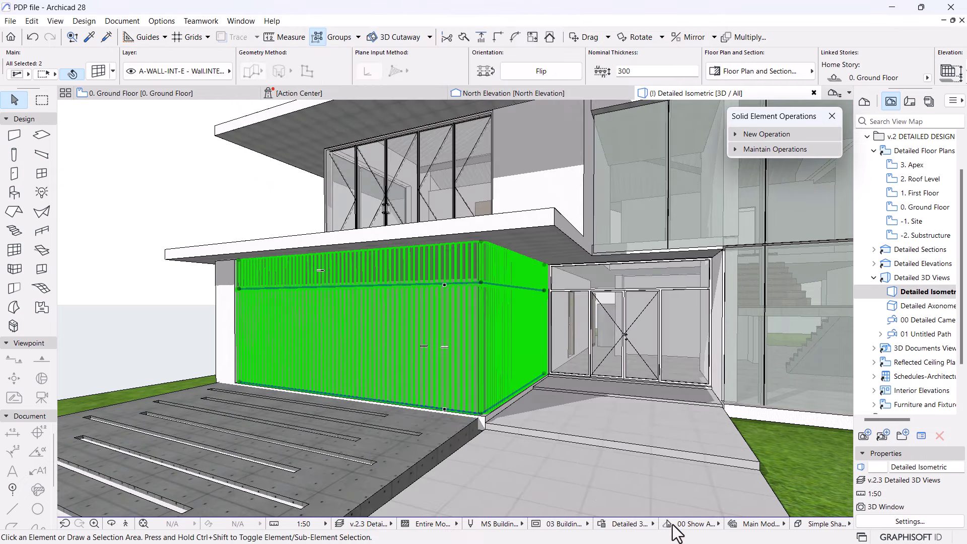
pyautogui.scroll(1, 322, 322)
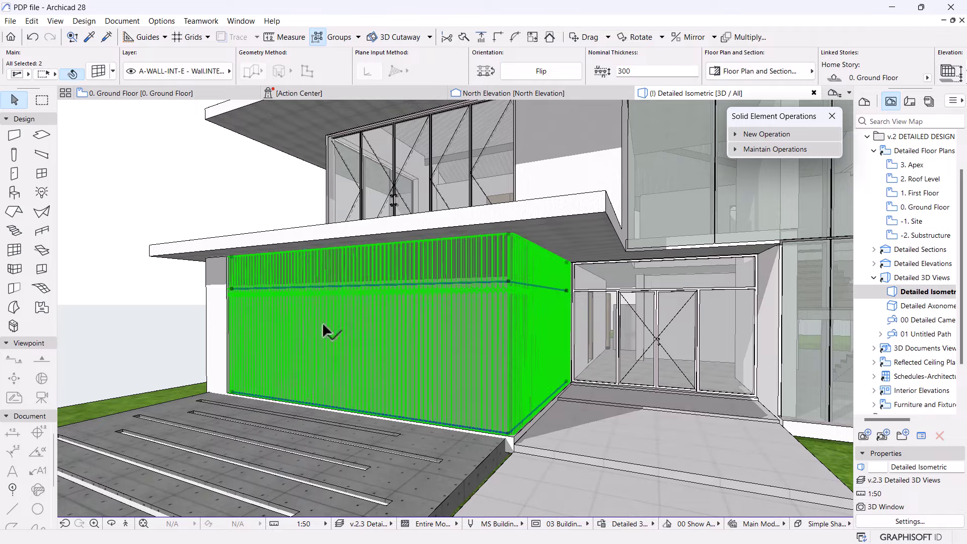
# - Set the transom frame's width, front offset and back offset to 70 mm for both garage curtain walls
pyautogui.press('o')
pyautogui.moveTo(425, 325); pyautogui.dragTo(533, 346)
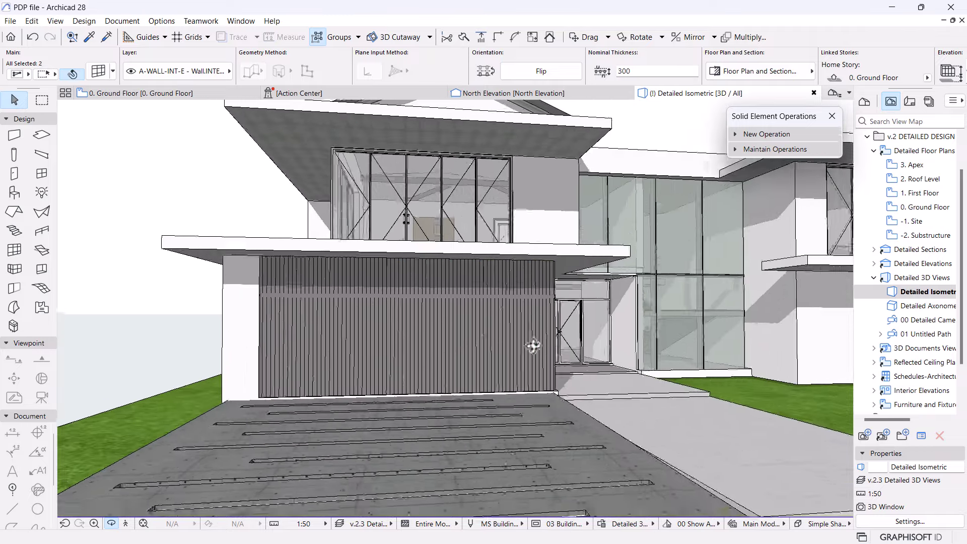
pyautogui.scroll(3, 394, 353)
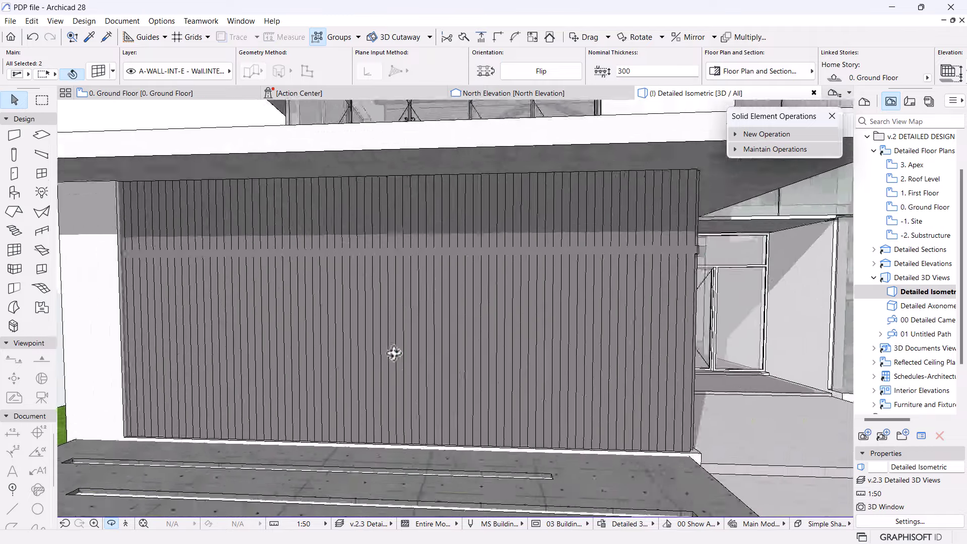
pyautogui.scroll(2, 447, 337)
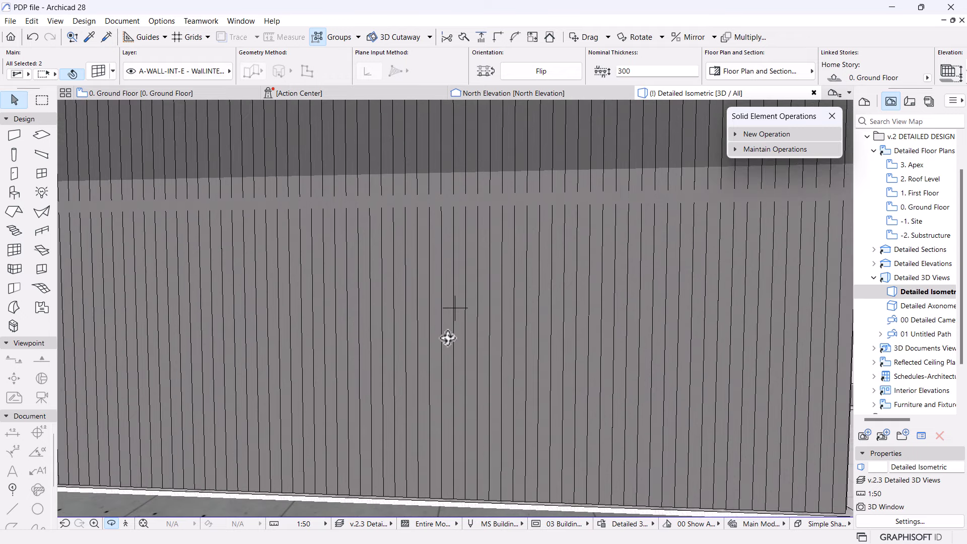
pyautogui.press('Escape')
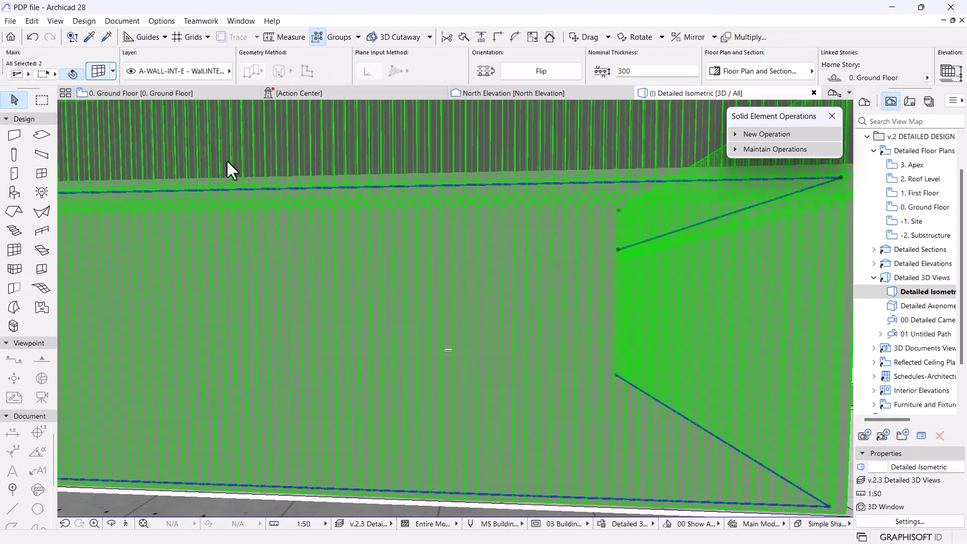
pyautogui.hotkey('ctrl', 't')
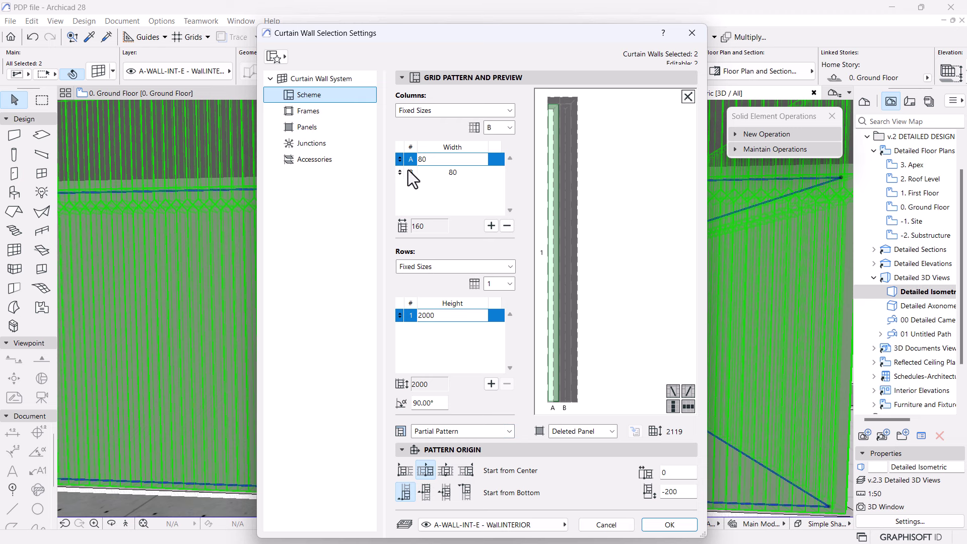
pyautogui.click(306, 114)
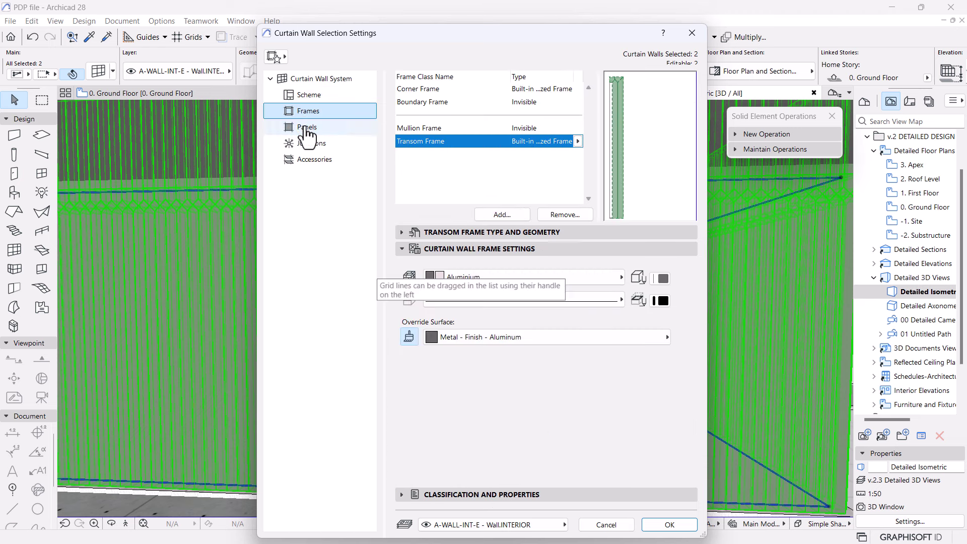
pyautogui.click(427, 234)
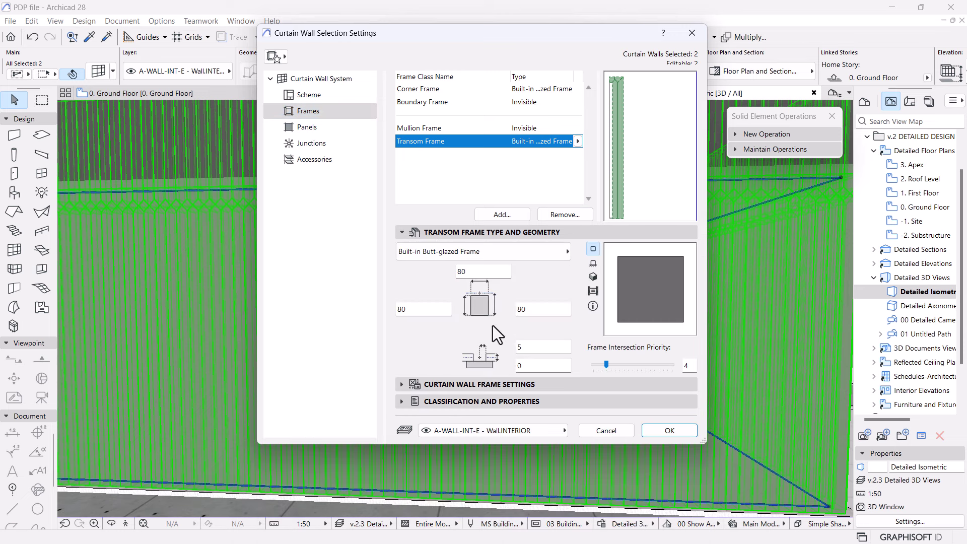
pyautogui.doubleClick(483, 273)
pyautogui.write('70')
pyautogui.doubleClick(406, 307)
pyautogui.write('70')
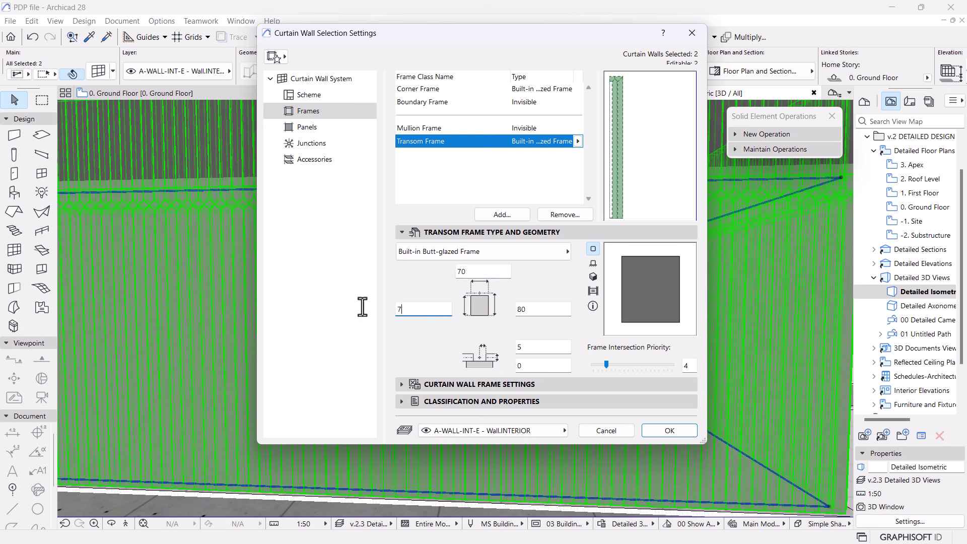
pyautogui.doubleClick(523, 308)
pyautogui.write('70')
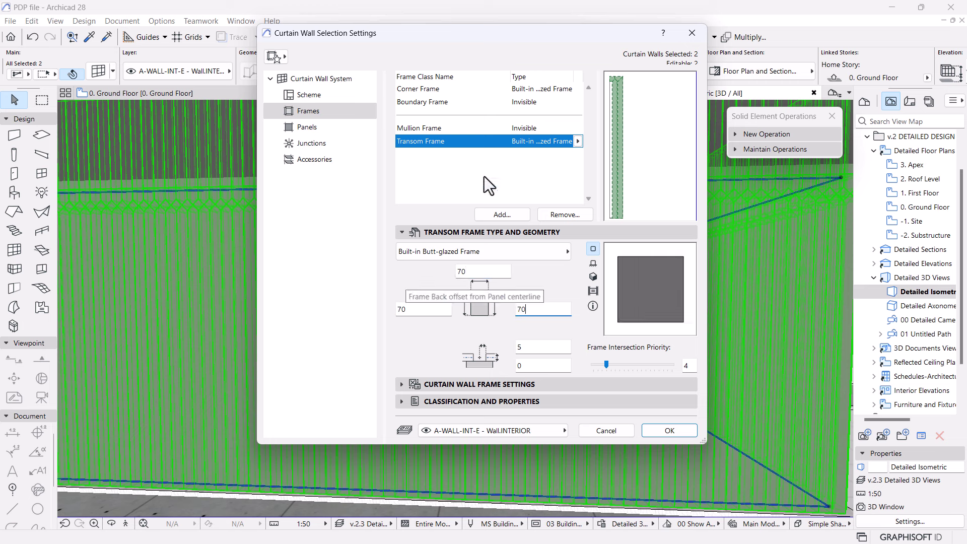
pyautogui.click(414, 93)
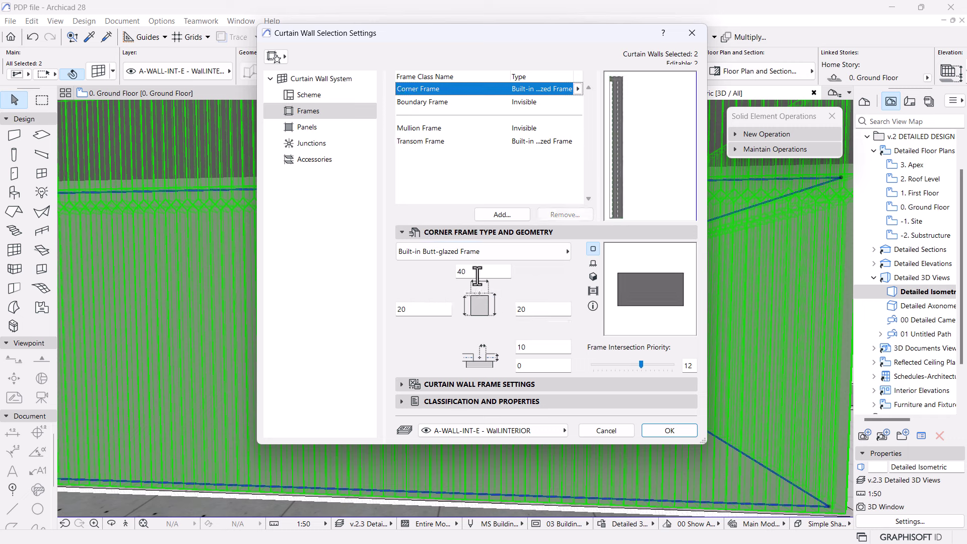
pyautogui.click(668, 430)
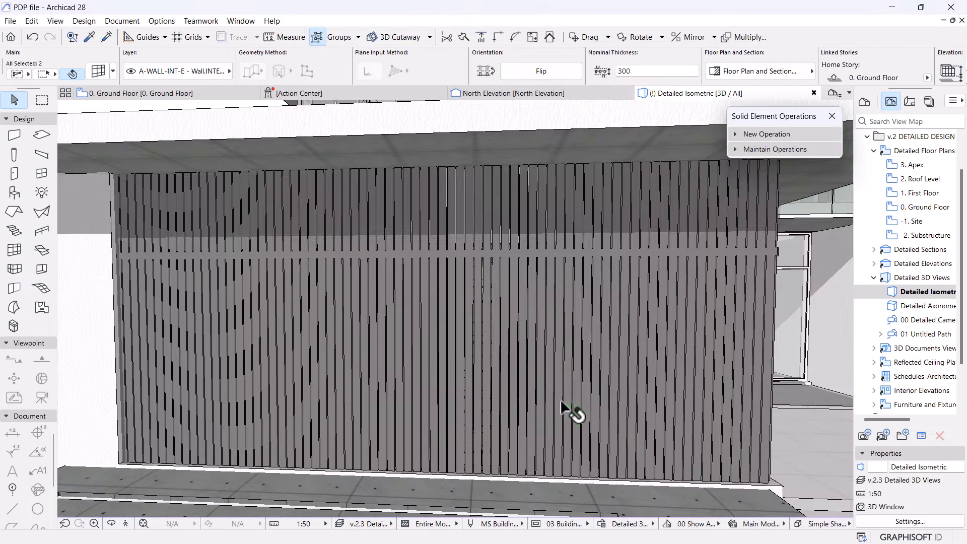
# - Examine the slat spacing on the garage front and side in 3D, both up close and from a distance
pyautogui.keyDown('shift'); pyautogui.moveTo(560, 399); pyautogui.dragTo(410, 371, button='middle'); pyautogui.keyUp('shift')
pyautogui.scroll(3, 472, 395)
pyautogui.scroll(-3, 433, 401)
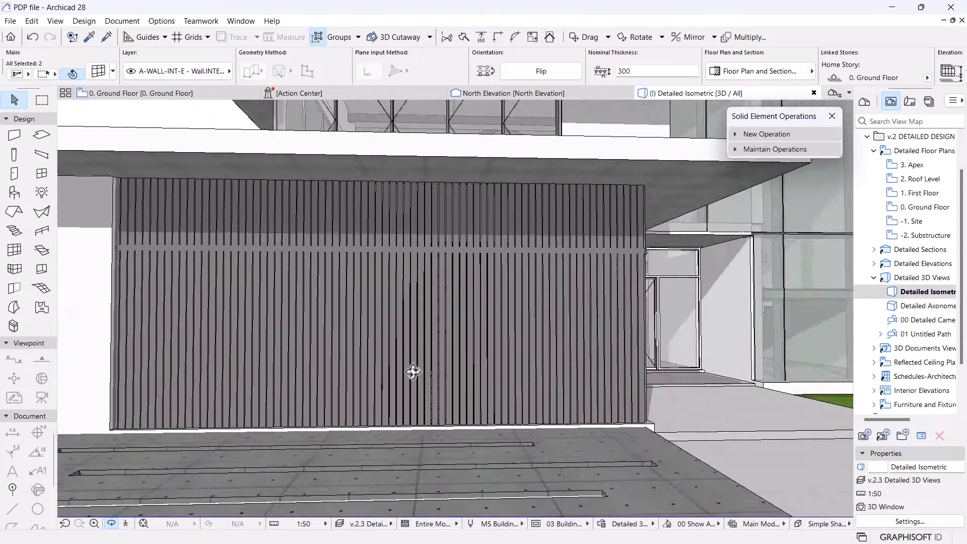
pyautogui.scroll(-3, 409, 371)
pyautogui.keyDown('shift'); pyautogui.moveTo(549, 399); pyautogui.dragTo(441, 401, button='middle'); pyautogui.keyUp('shift')
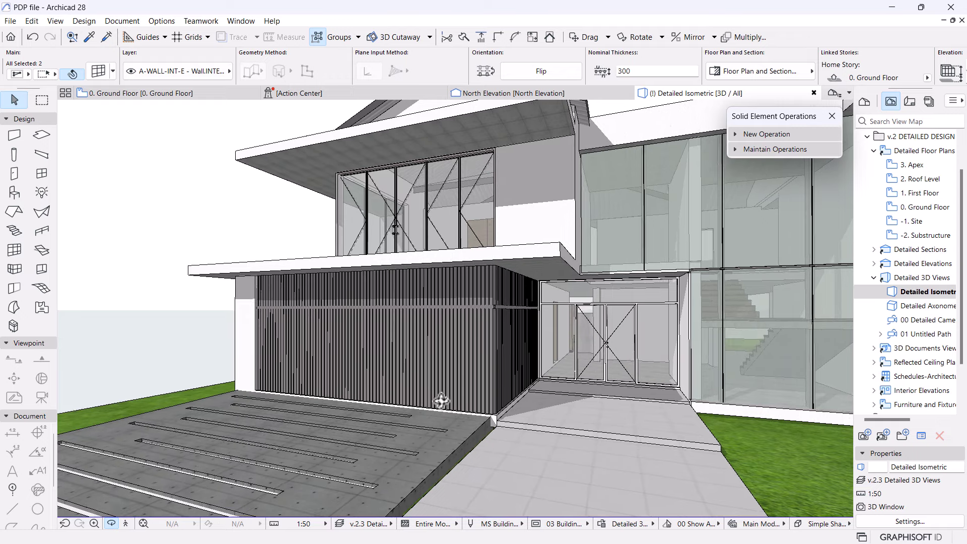
pyautogui.scroll(-3, 501, 416)
pyautogui.keyDown('shift'); pyautogui.moveTo(501, 416); pyautogui.dragTo(500, 436, button='middle'); pyautogui.keyUp('shift')
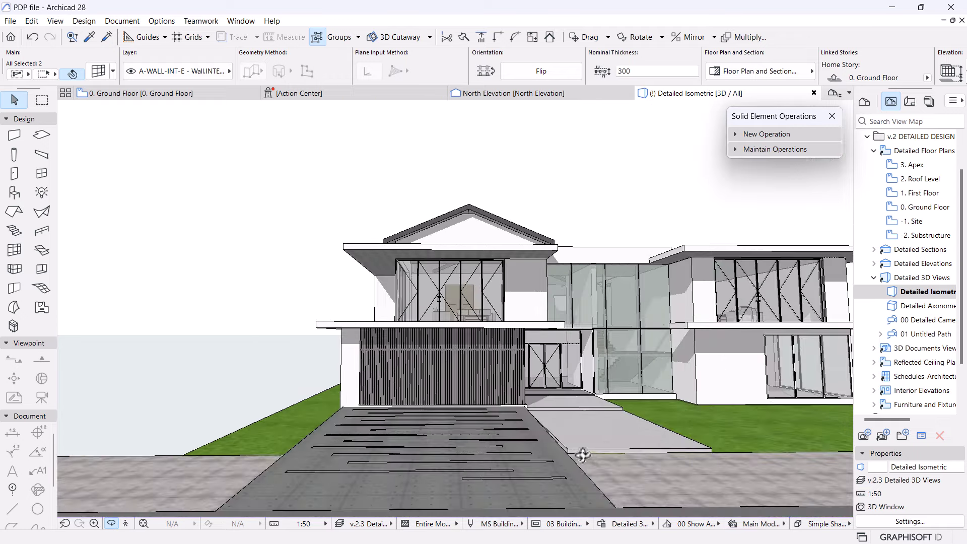
pyautogui.keyDown('shift'); pyautogui.moveTo(583, 455); pyautogui.dragTo(518, 394, button='middle'); pyautogui.keyUp('shift')
pyautogui.scroll(3, 500, 371)
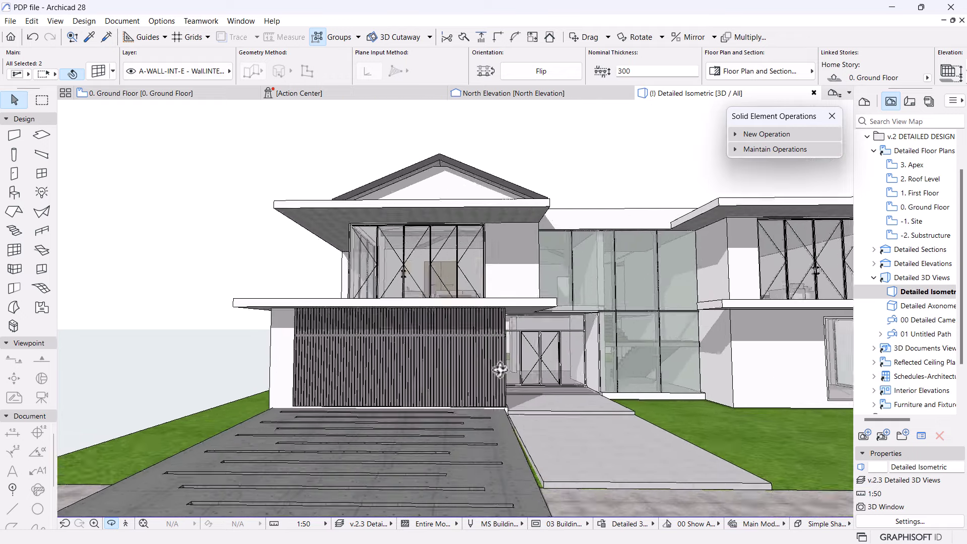
# - Set the height of the lower garage curtain wall to 2000 mm
pyautogui.scroll(5, 500, 371)
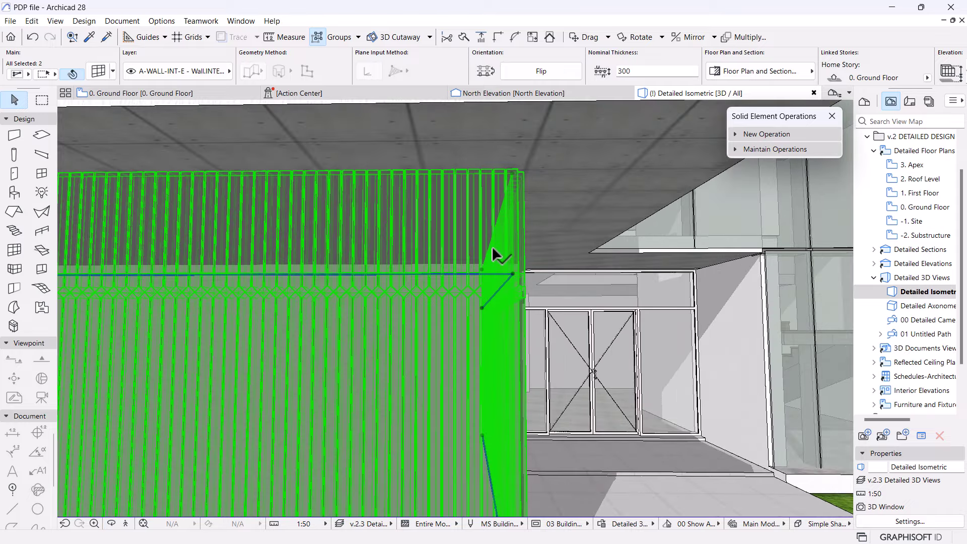
pyautogui.press('Escape')
pyautogui.click(499, 328)
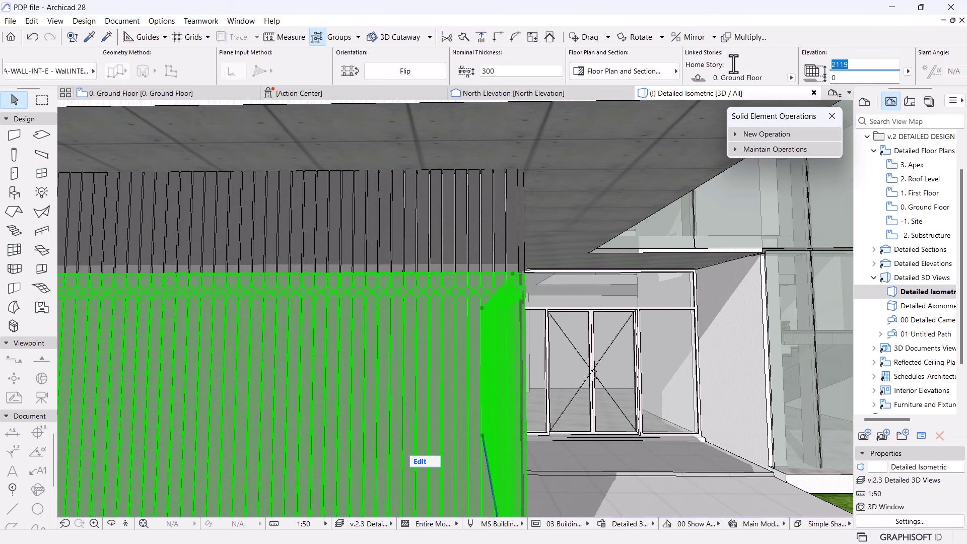
pyautogui.write('2000')
pyautogui.press('Return')
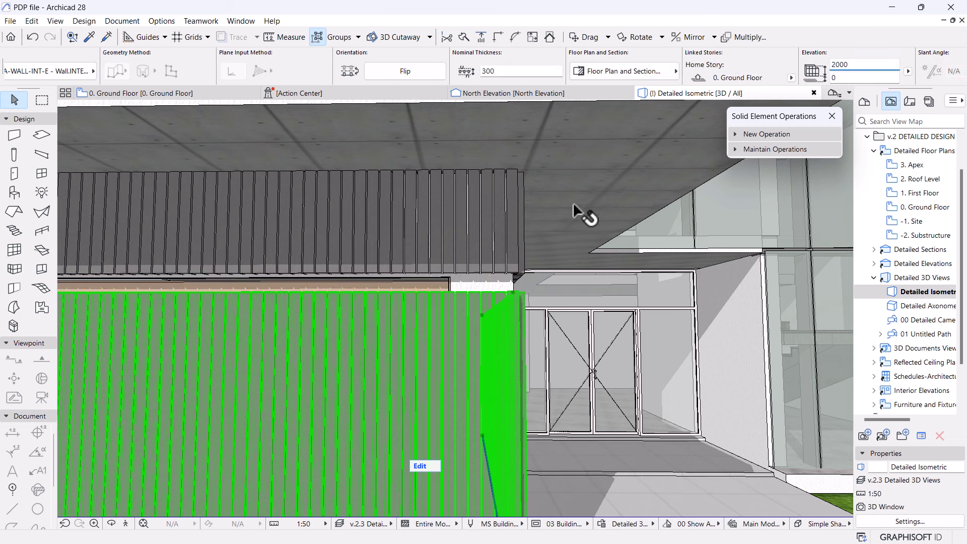
pyautogui.press('Escape')
# - Override the transom frame surface of both the lower and upper garage curtain walls with Wood - Marple Light
pyautogui.keyDown('shift'); pyautogui.moveTo(470, 251); pyautogui.dragTo(476, 351, button='middle'); pyautogui.keyUp('shift')
pyautogui.click(476, 351)
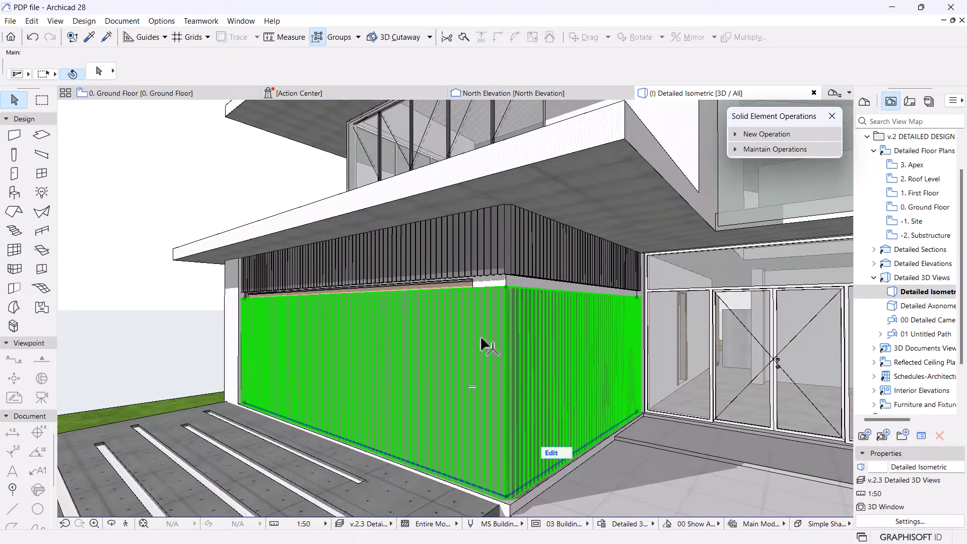
pyautogui.keyDown('shift'); pyautogui.click(422, 262); pyautogui.keyUp('shift')
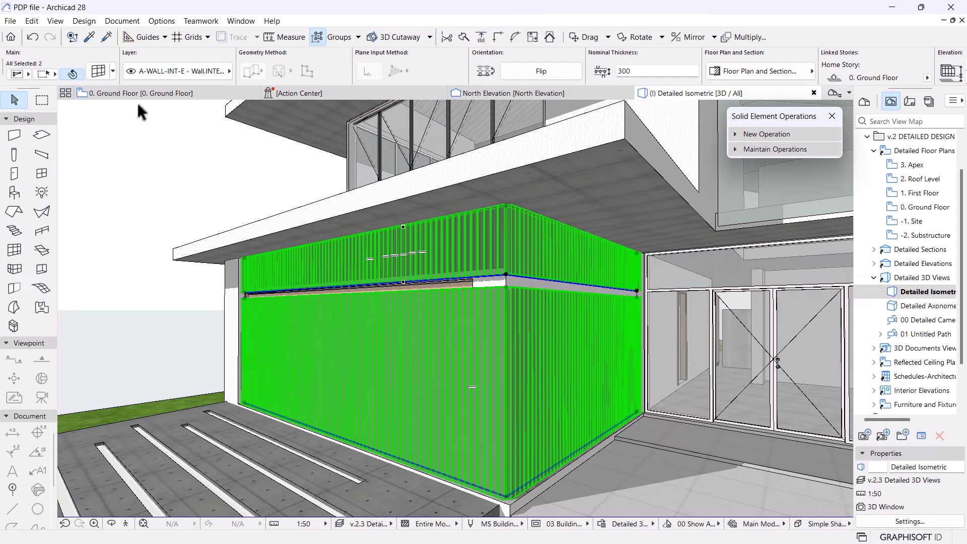
pyautogui.click(98, 69)
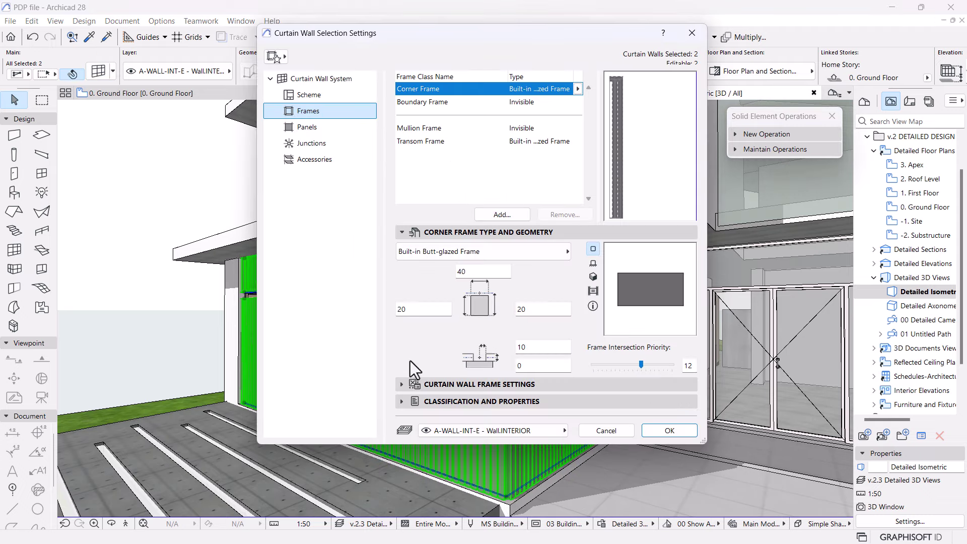
pyautogui.click(436, 385)
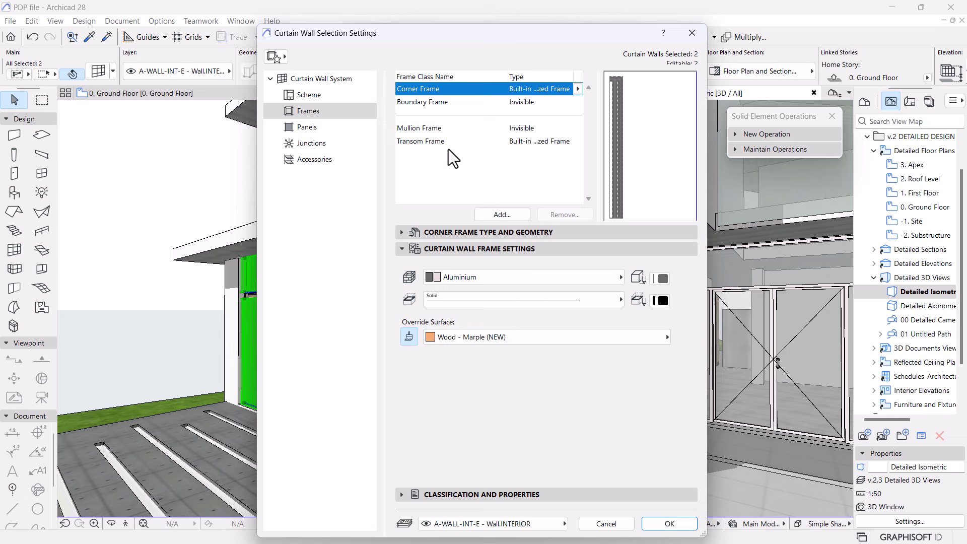
pyautogui.click(412, 136)
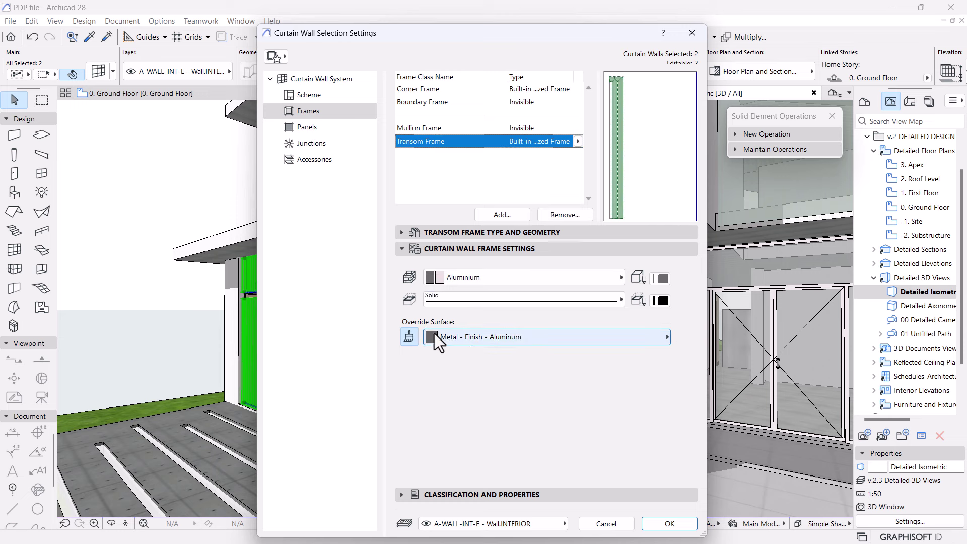
pyautogui.click(470, 344)
pyautogui.write('wo')
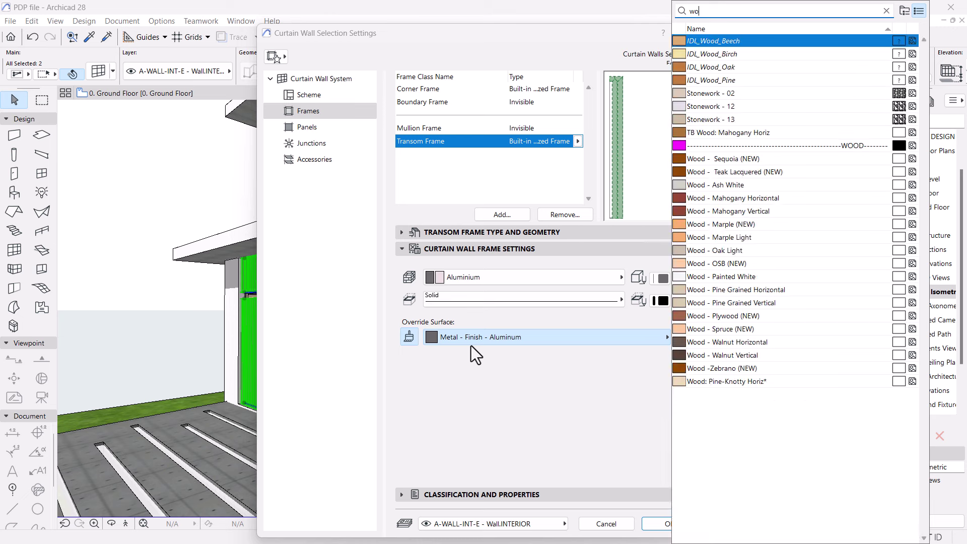
pyautogui.write('o')
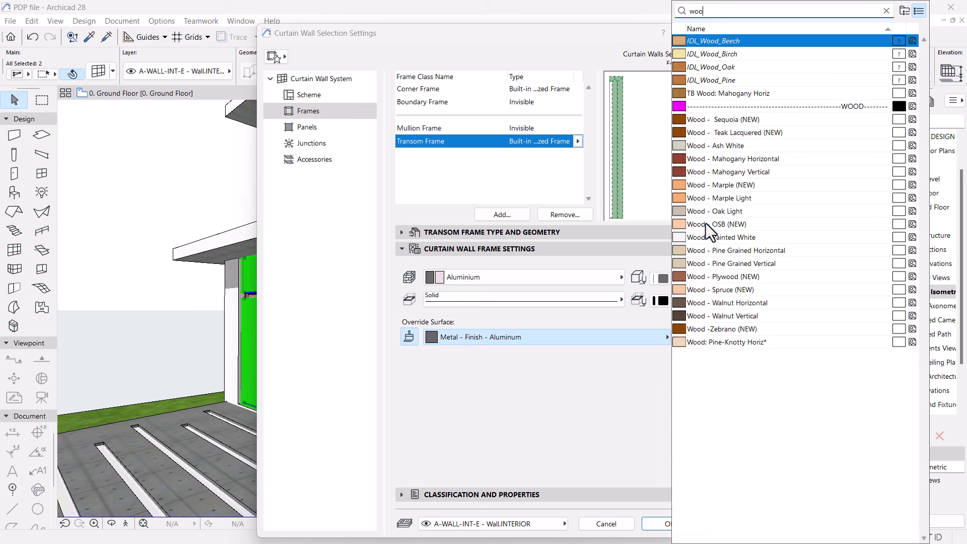
pyautogui.click(734, 199)
pyautogui.click(680, 523)
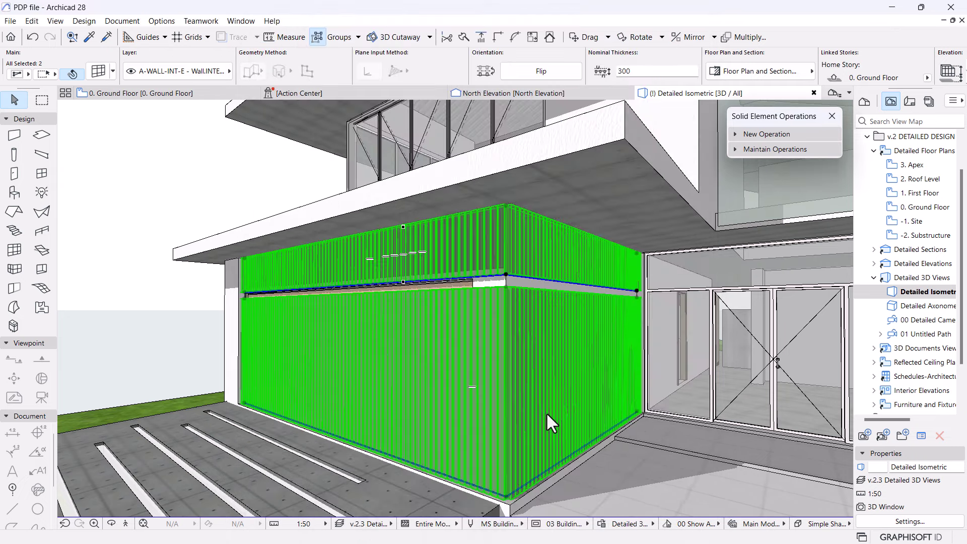
pyautogui.press('Escape')
# - Move the upper curtain wall straight down so its base meets the top edge of the lower one at the garage corner
pyautogui.keyDown('shift'); pyautogui.moveTo(545, 387); pyautogui.dragTo(522, 261, button='middle'); pyautogui.keyUp('shift')
pyautogui.click(526, 263)
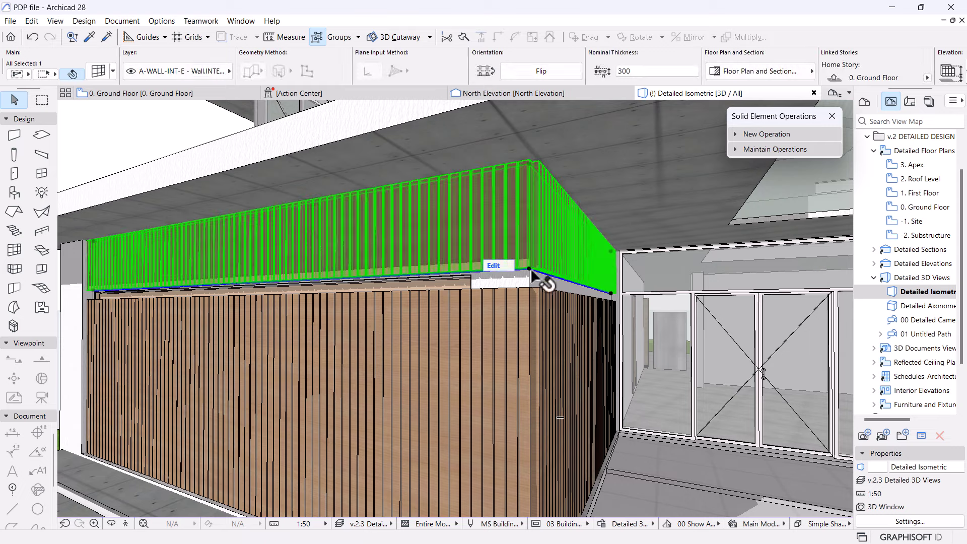
pyautogui.hotkey('ctrl', 'd')
pyautogui.click(529, 271)
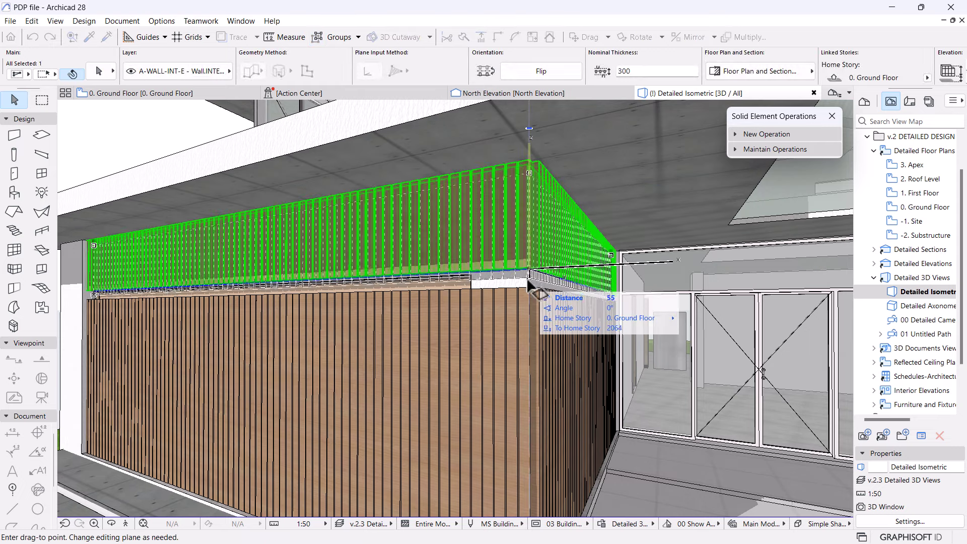
pyautogui.click(530, 289)
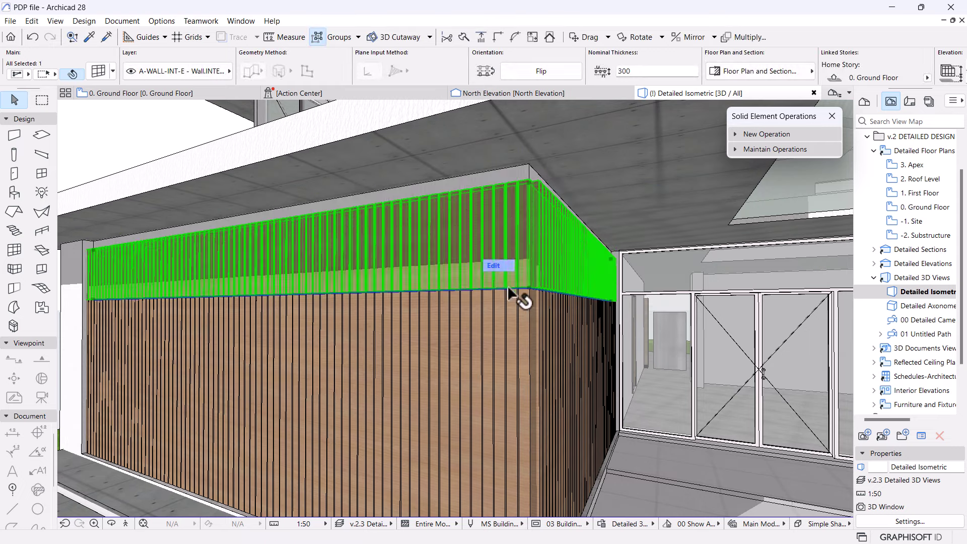
# - Raise the upper curtain wall by about 11 mm to leave a thin gap above the lower one
pyautogui.scroll(5, 536, 284)
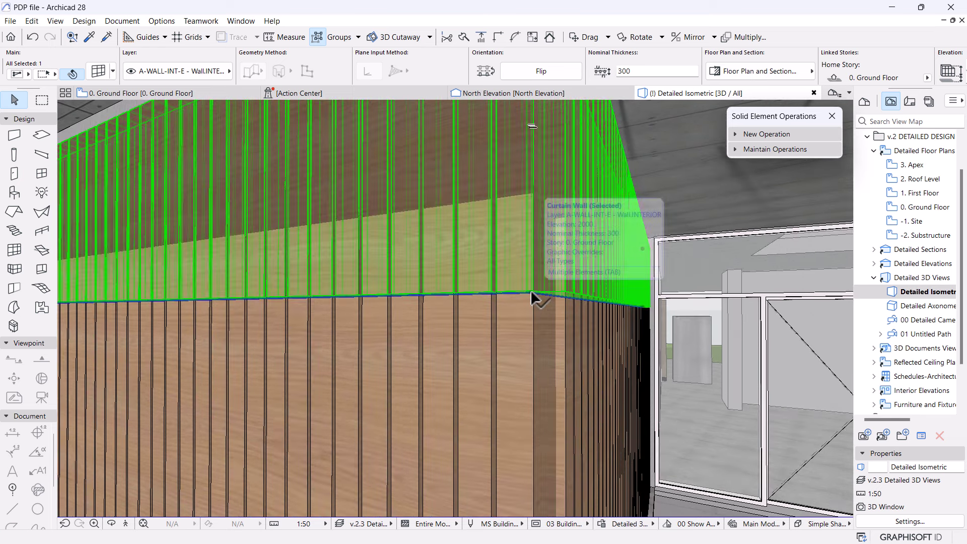
pyautogui.hotkey('ctrl', 'd')
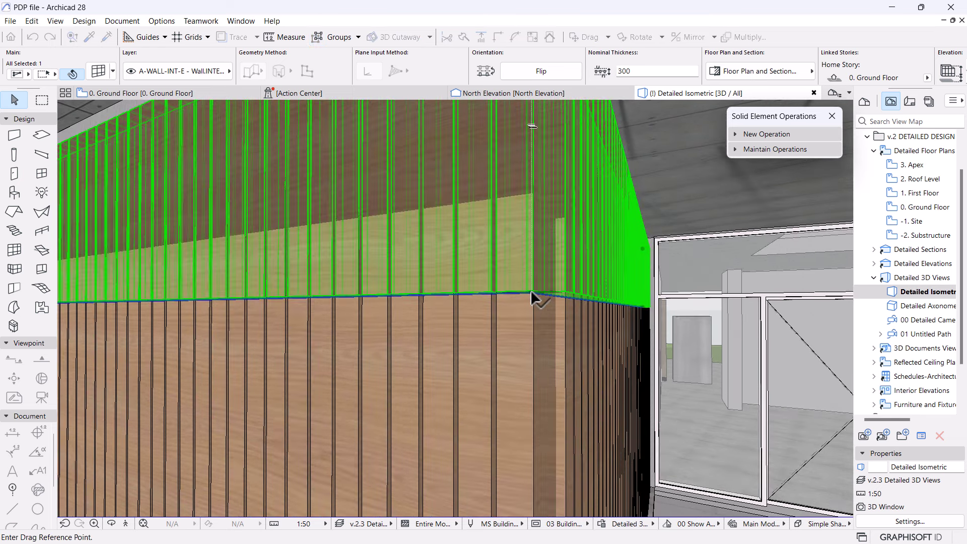
pyautogui.click(531, 289)
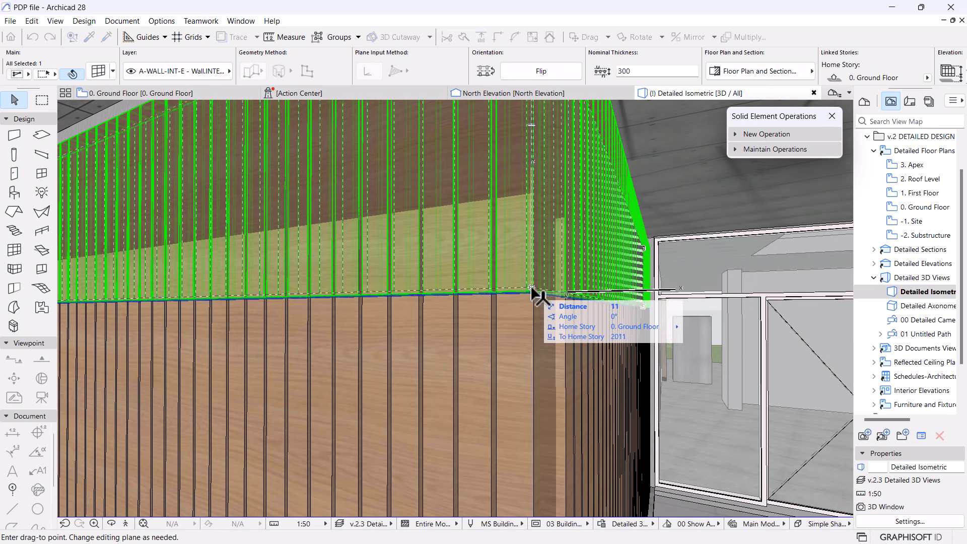
pyautogui.click(535, 293)
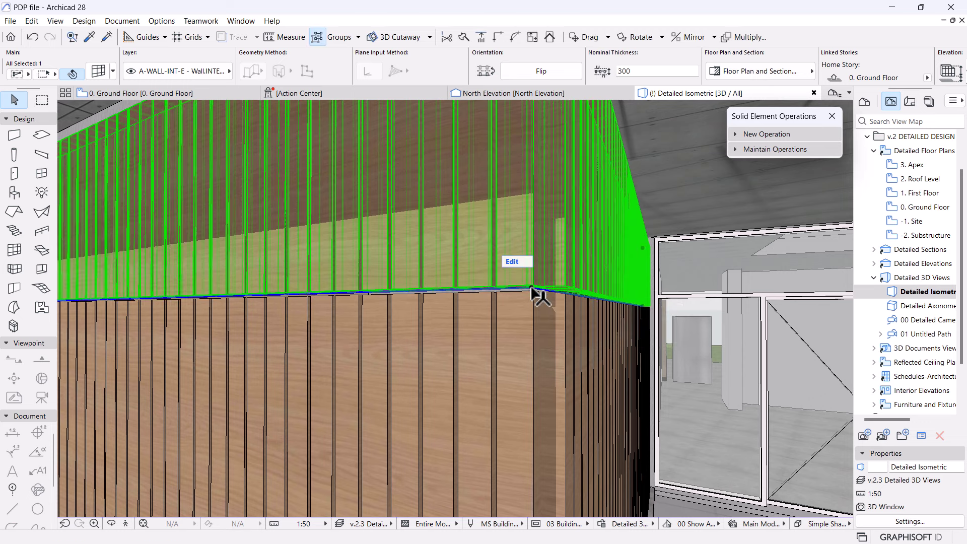
pyautogui.press('Escape')
# - Stretch the top of the upper garage curtain wall to the underside of the canopy, making it about 765 mm high
pyautogui.scroll(-5, 599, 344)
pyautogui.scroll(-3, 548, 378)
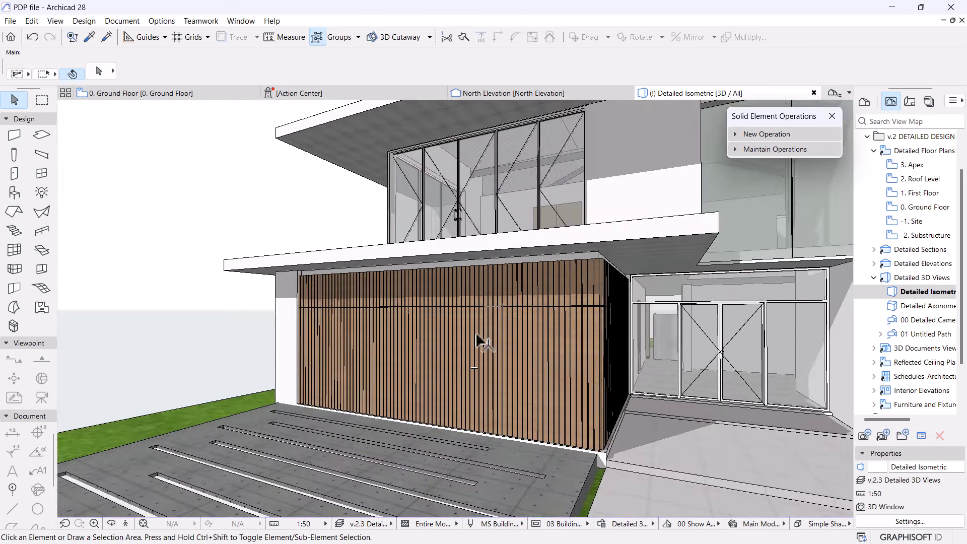
pyautogui.moveTo(460, 348); pyautogui.dragTo(565, 341)
pyautogui.scroll(5, 565, 349)
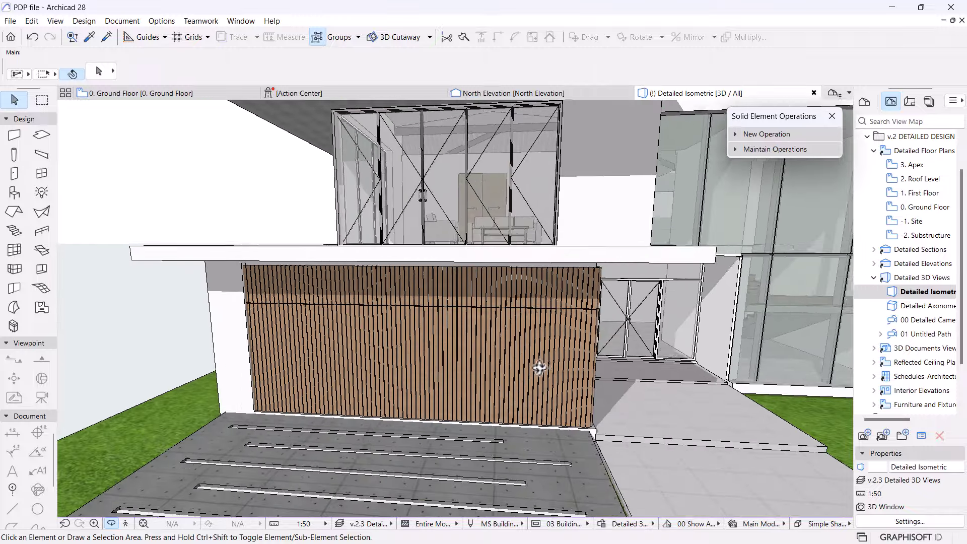
pyautogui.scroll(3, 512, 345)
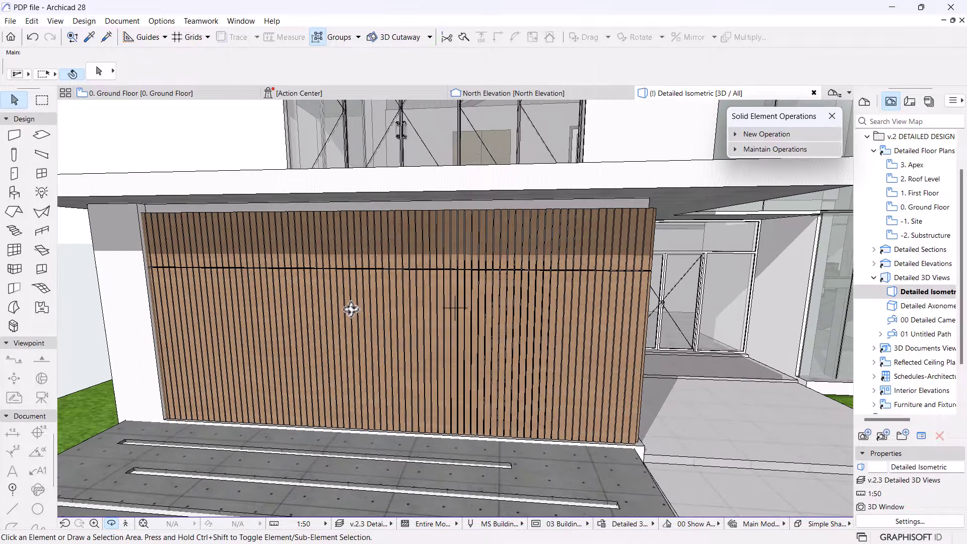
pyautogui.moveTo(460, 365); pyautogui.dragTo(419, 330)
pyautogui.moveTo(533, 324); pyautogui.dragTo(512, 297)
pyautogui.click(481, 258)
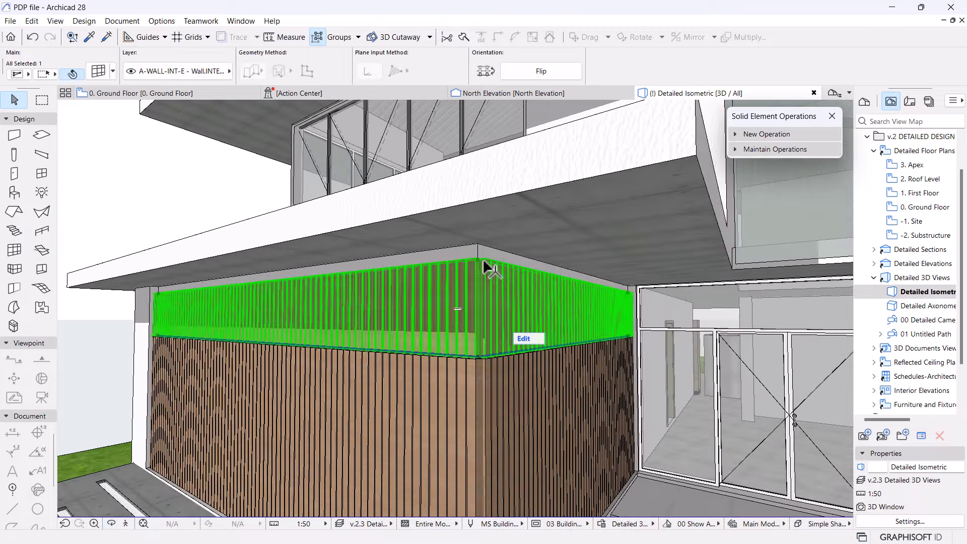
pyautogui.click(477, 257)
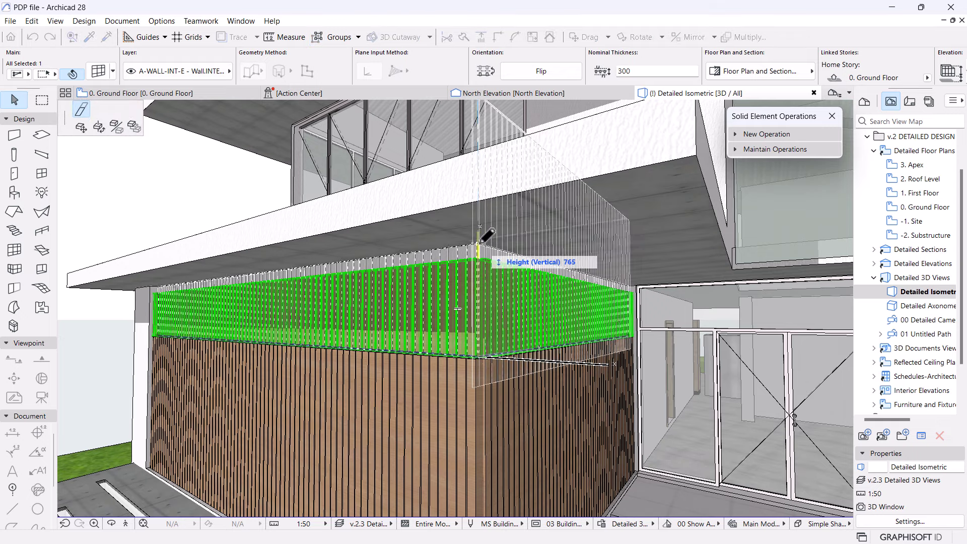
pyautogui.click(479, 243)
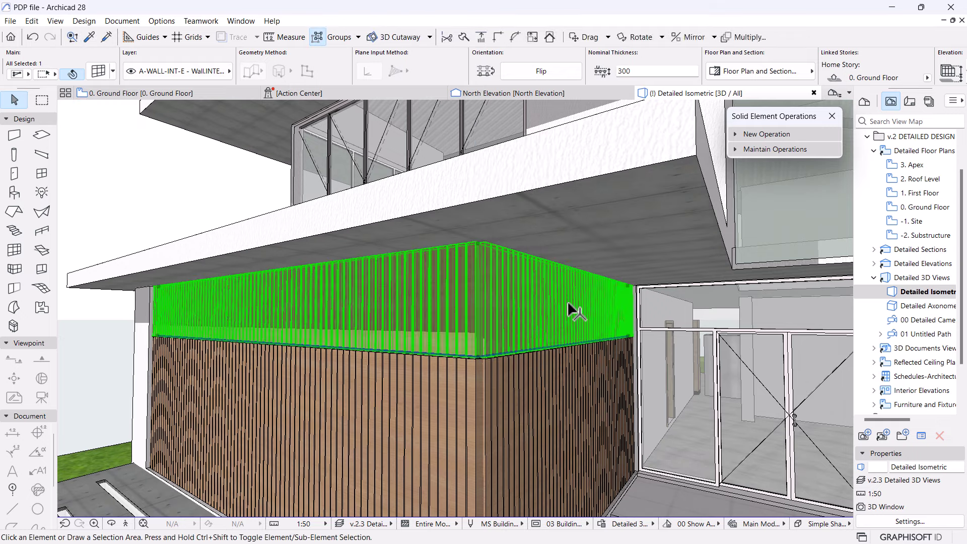
pyautogui.press('Escape')
# - Open the ground floor plan and pick up the settings of the slatted curtain wall at the garage front
pyautogui.scroll(-2, 567, 300)
pyautogui.scroll(-4, 567, 301)
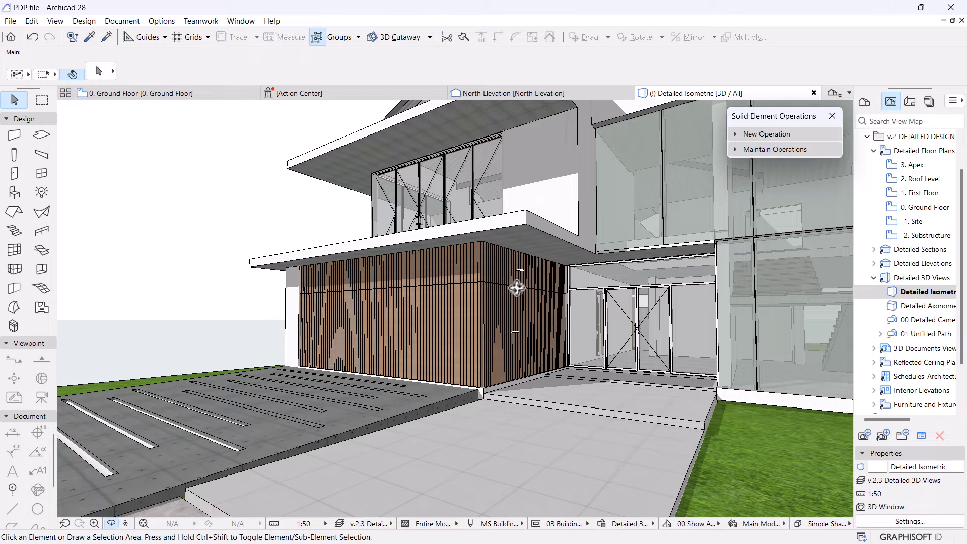
pyautogui.keyDown('shift'); pyautogui.moveTo(516, 287); pyautogui.dragTo(442, 324, button='middle'); pyautogui.keyUp('shift')
pyautogui.scroll(5, 421, 348)
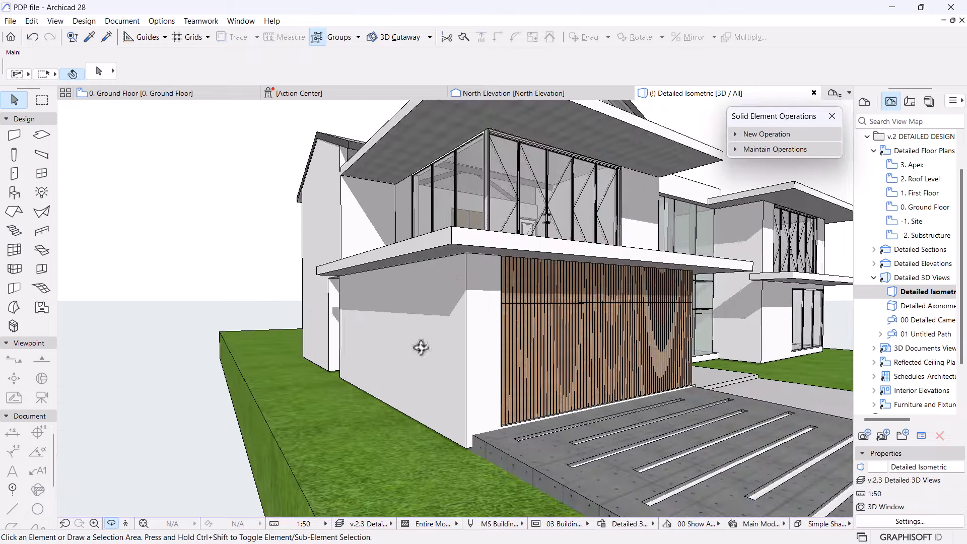
pyautogui.keyDown('shift'); pyautogui.moveTo(414, 352); pyautogui.dragTo(180, 147, button='middle'); pyautogui.keyUp('shift')
pyautogui.click(171, 94)
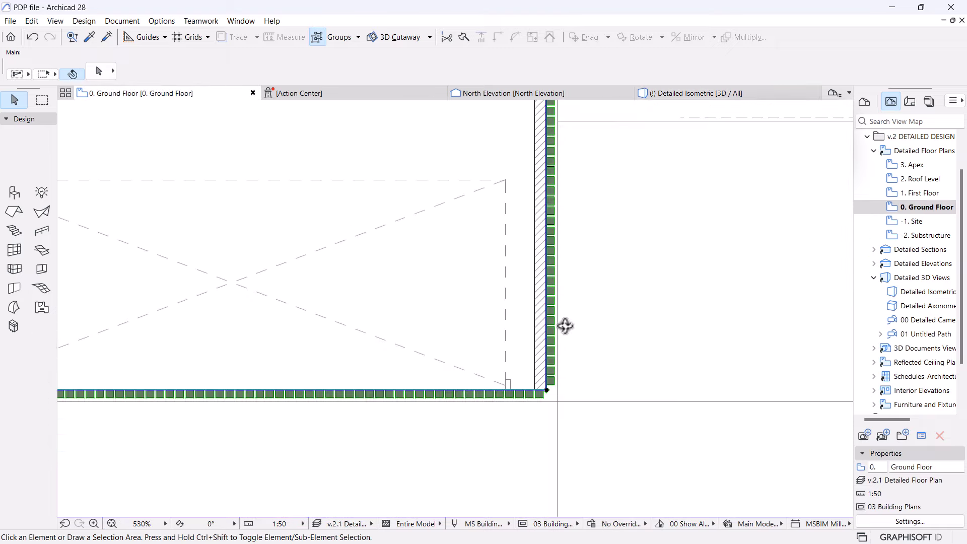
pyautogui.scroll(-3, 378, 345)
pyautogui.scroll(6, 401, 351)
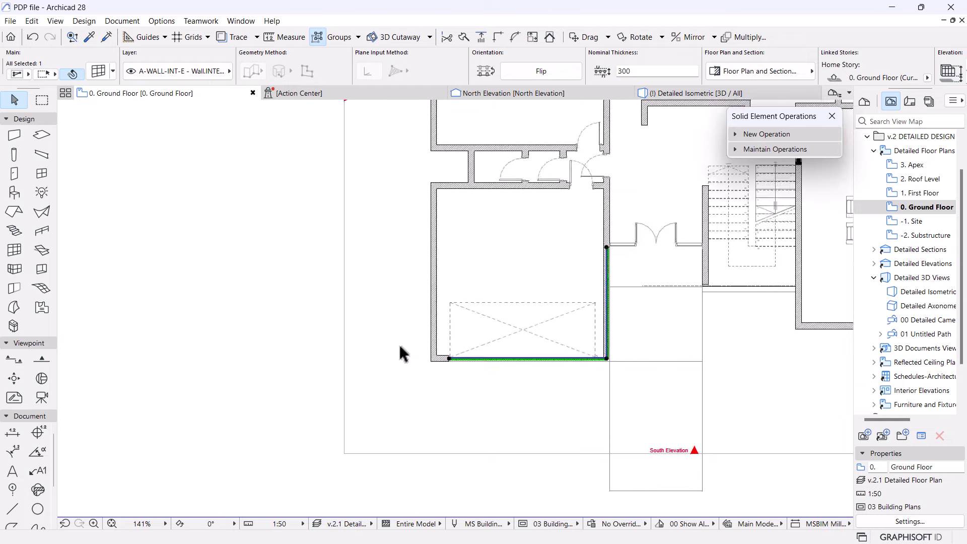
pyautogui.press('Escape')
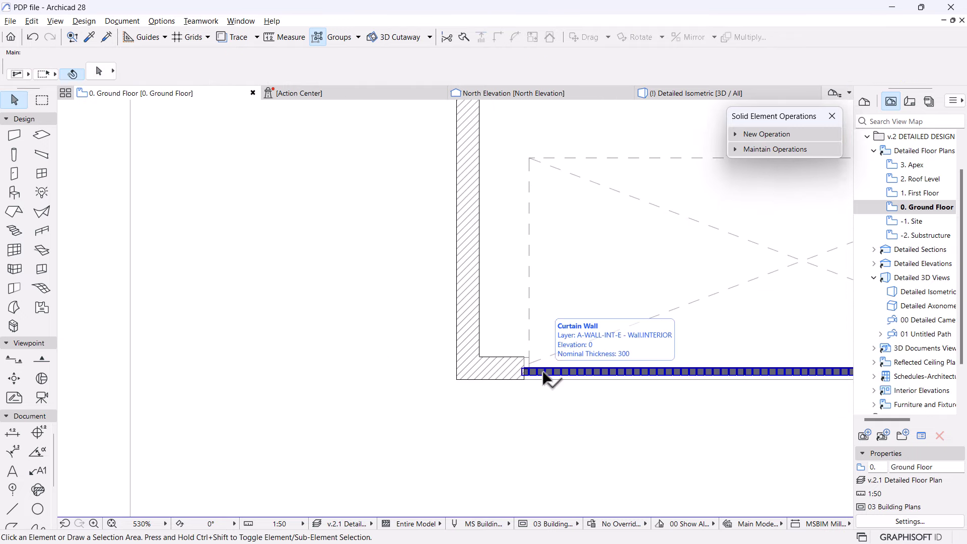
pyautogui.keyDown('alt'); pyautogui.click(529, 373); pyautogui.keyUp('alt')
pyautogui.scroll(7, 529, 381)
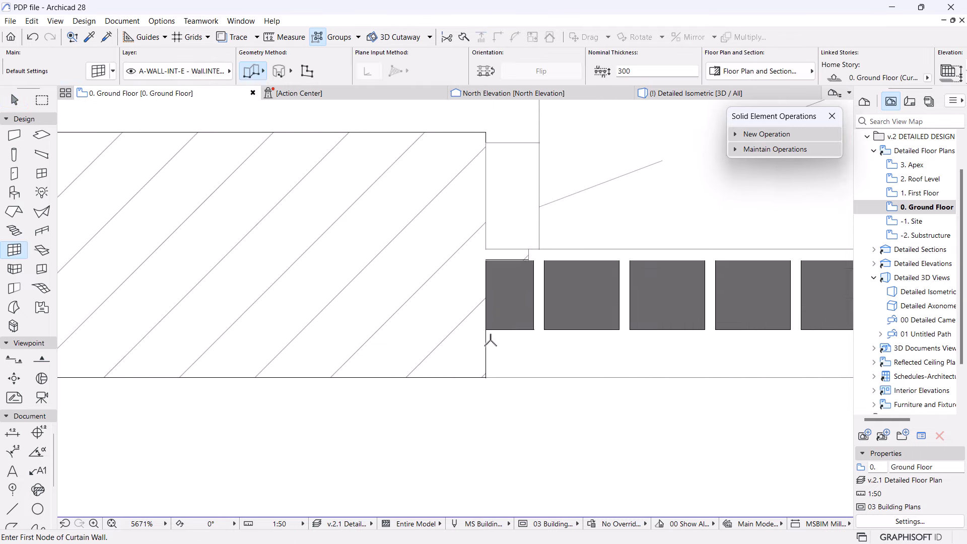
# - Draw a curtain wall from the front screen's end around the garage pier, about 6721 mm along the outer side wall and 1425 mm along the rear return
pyautogui.click(487, 328)
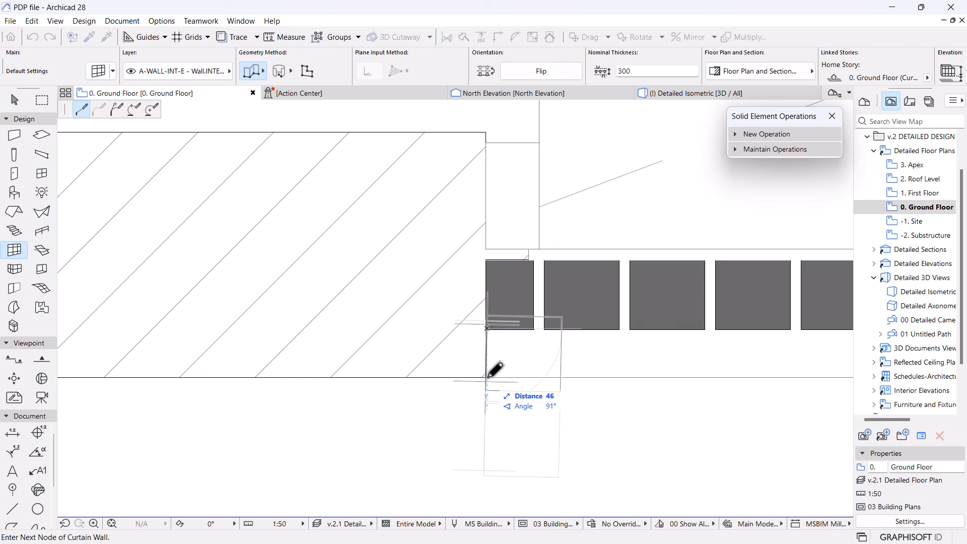
pyautogui.scroll(-4, 704, 453)
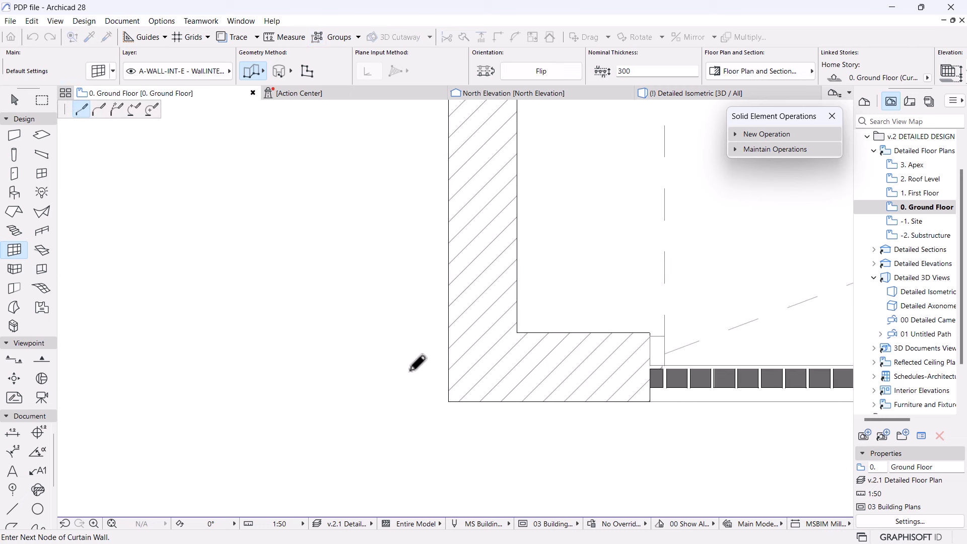
pyautogui.scroll(-2, 467, 448)
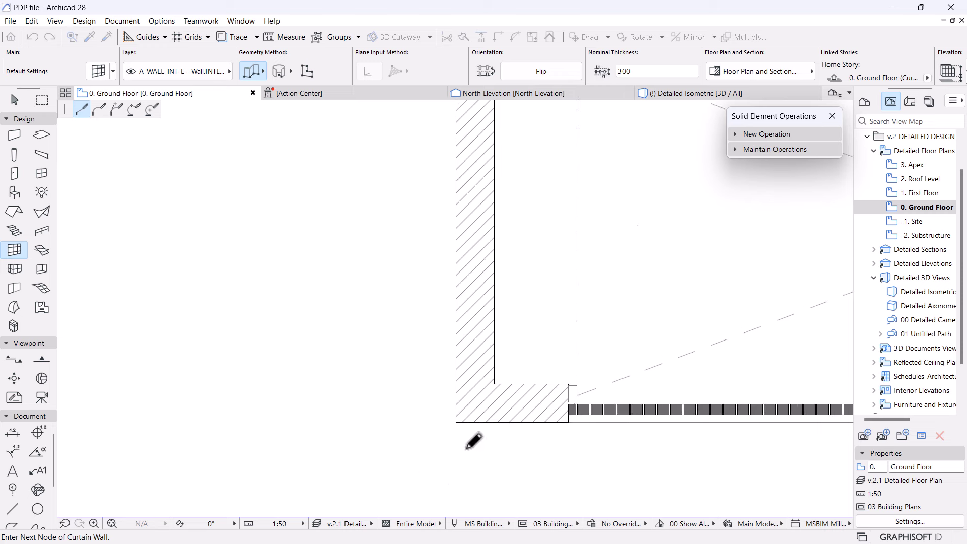
pyautogui.scroll(-2, 472, 403)
pyautogui.scroll(5, 471, 246)
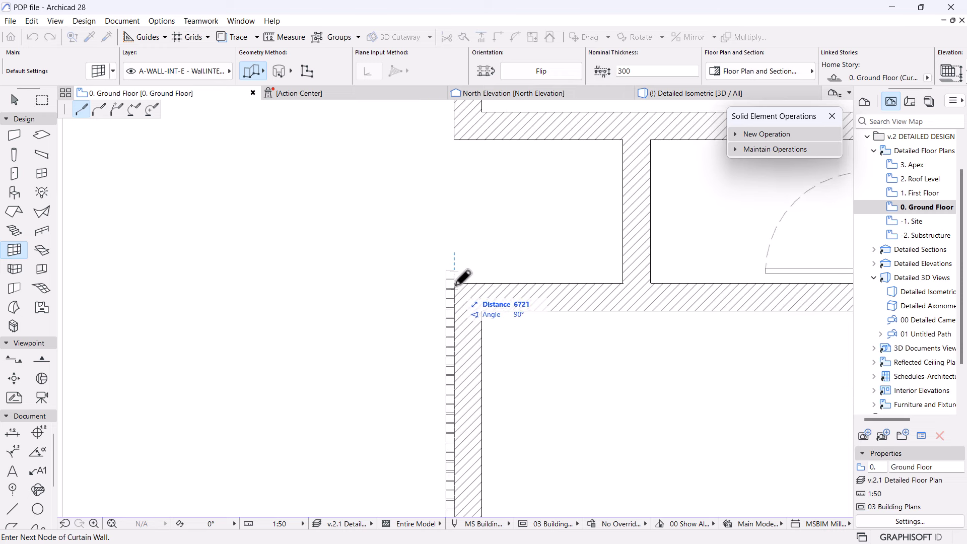
pyautogui.click(455, 283)
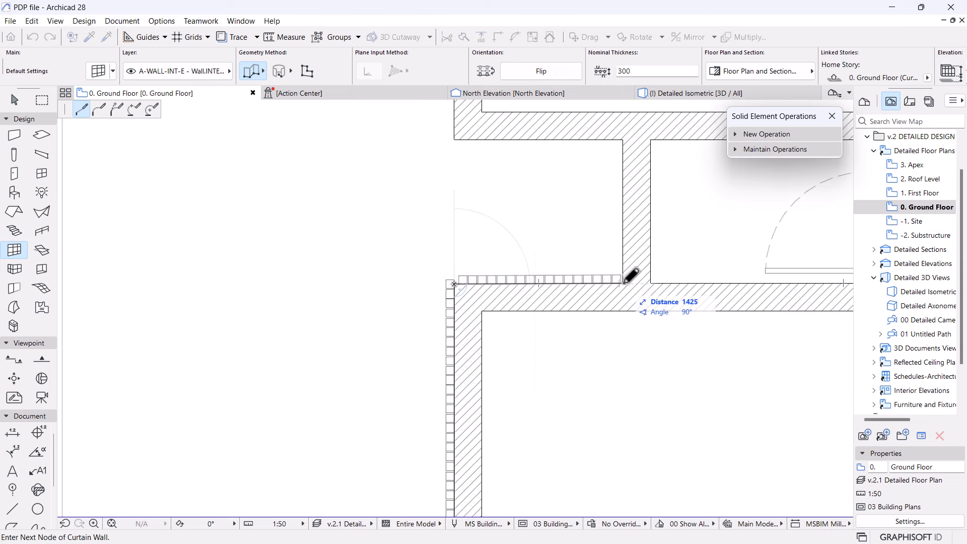
pyautogui.rightClick(624, 281)
pyautogui.click(648, 373)
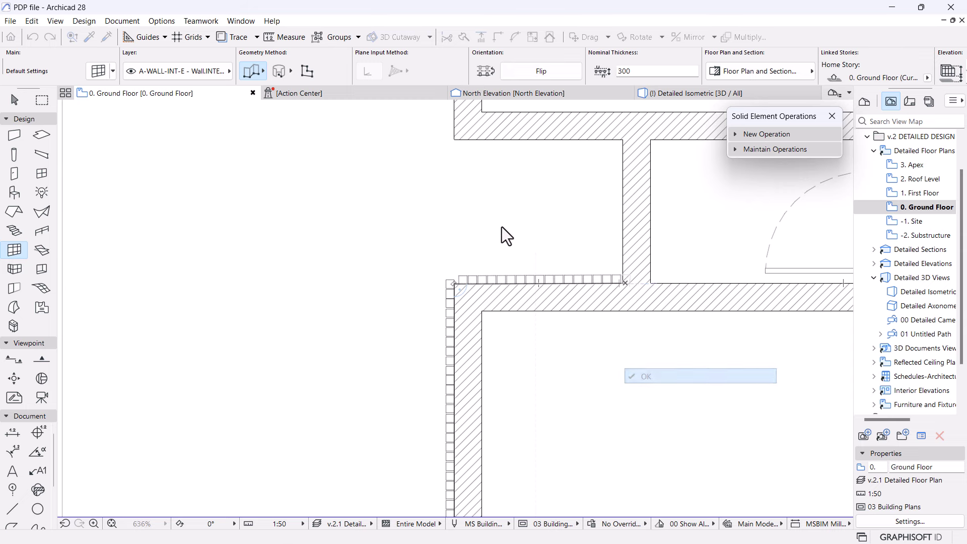
# - Check the new curtain wall around the garage side in plan and in the Detailed Isometric 3D view
pyautogui.scroll(-4, 501, 227)
pyautogui.scroll(2, 516, 408)
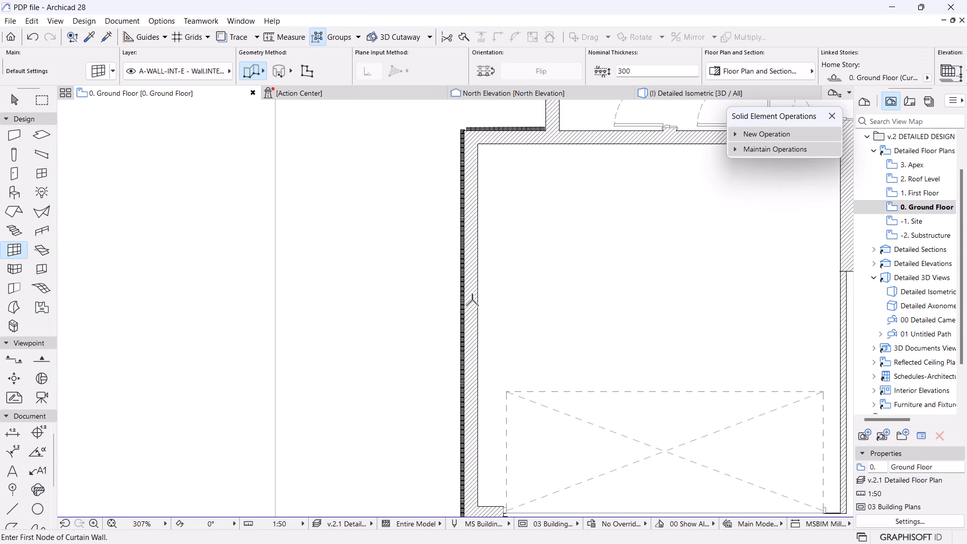
pyautogui.scroll(-1, 486, 250)
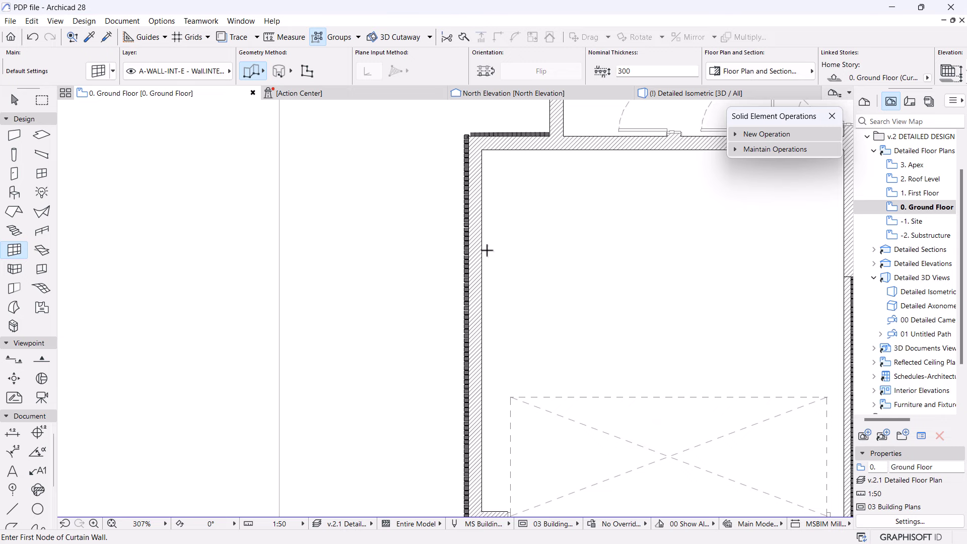
pyautogui.scroll(-3, 486, 250)
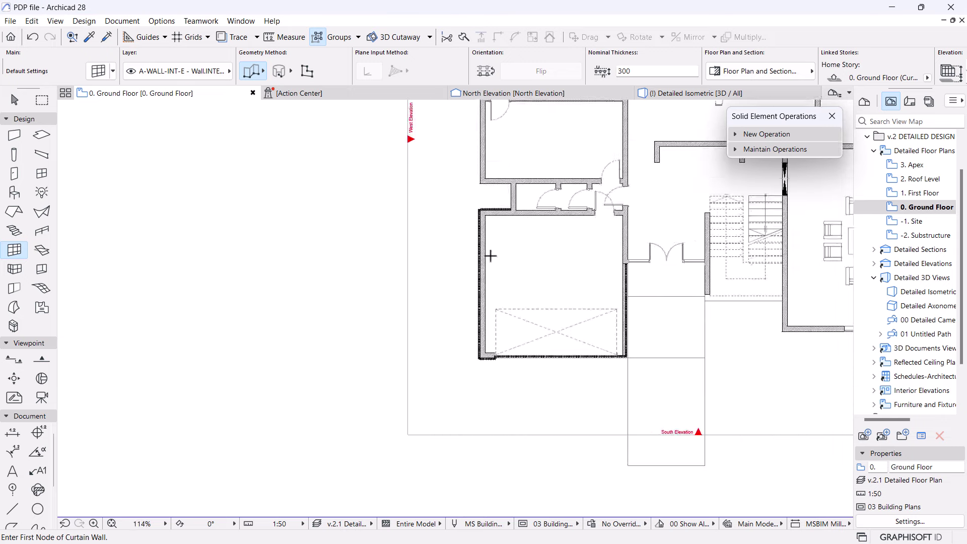
pyautogui.click(671, 92)
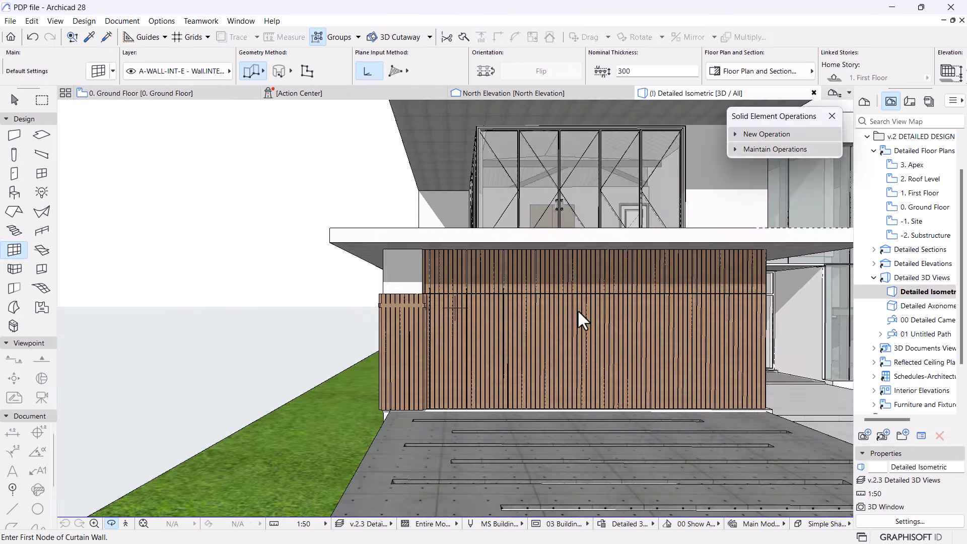
pyautogui.scroll(-5, 574, 325)
pyautogui.scroll(4, 397, 333)
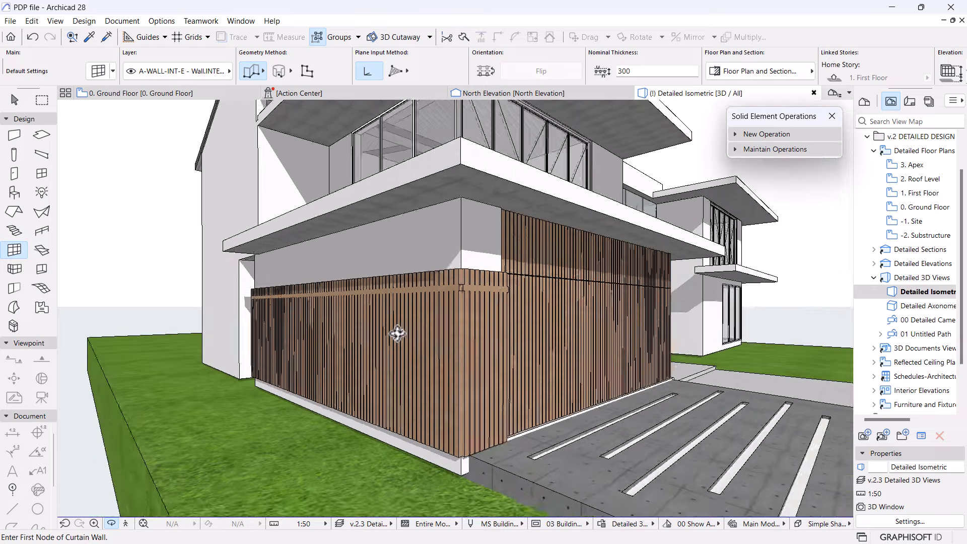
# - Apply the Random 3000/5400 scheme favorite to the new curtain wall around the garage side
pyautogui.keyDown('shift'); pyautogui.click(423, 350); pyautogui.keyUp('shift')
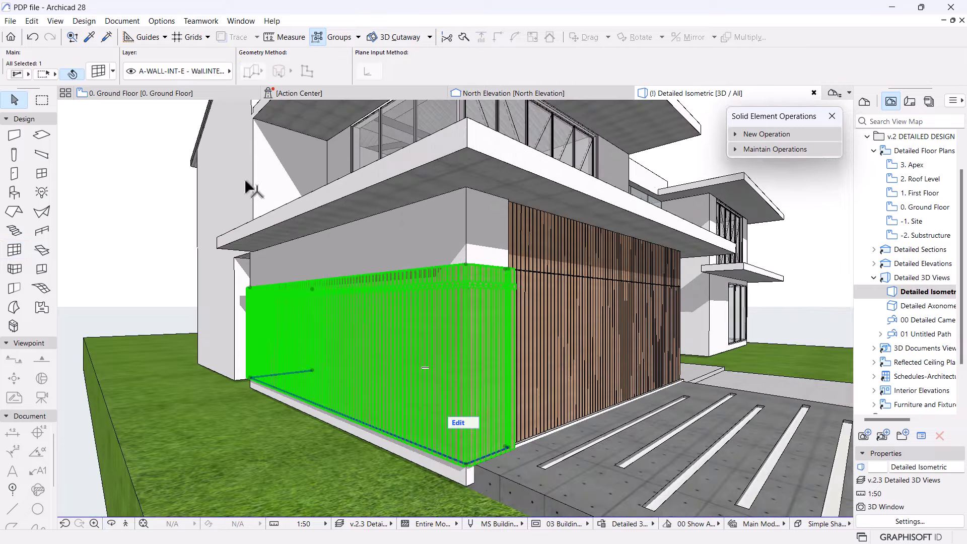
pyautogui.click(91, 68)
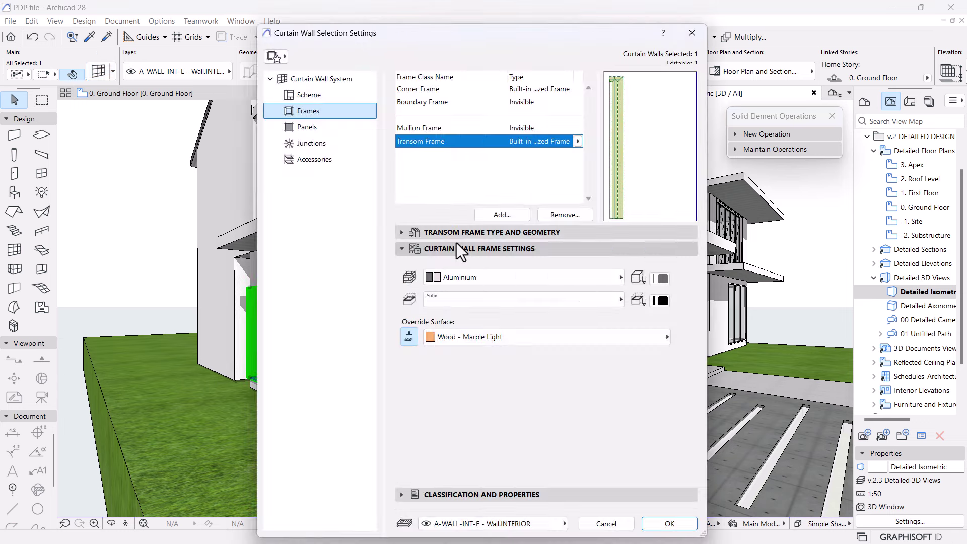
pyautogui.click(309, 98)
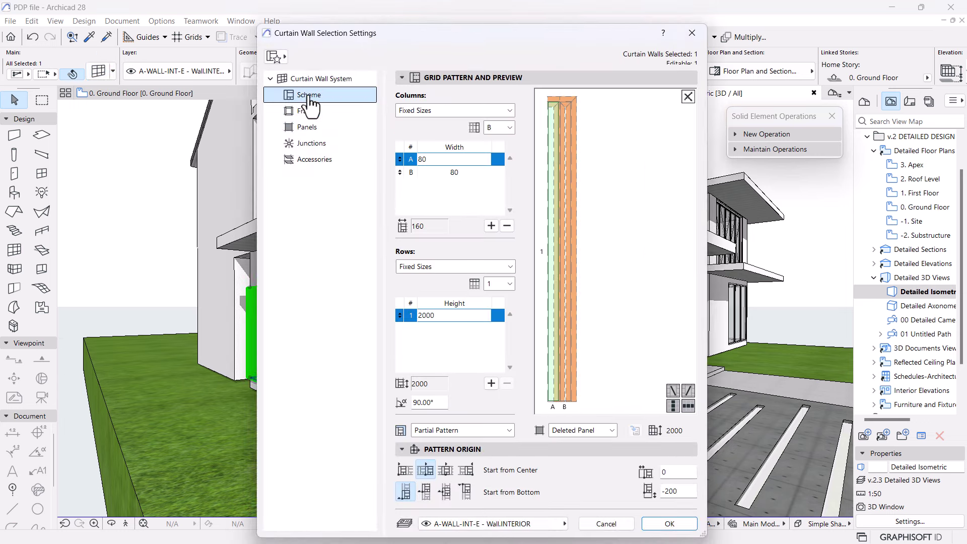
pyautogui.click(286, 56)
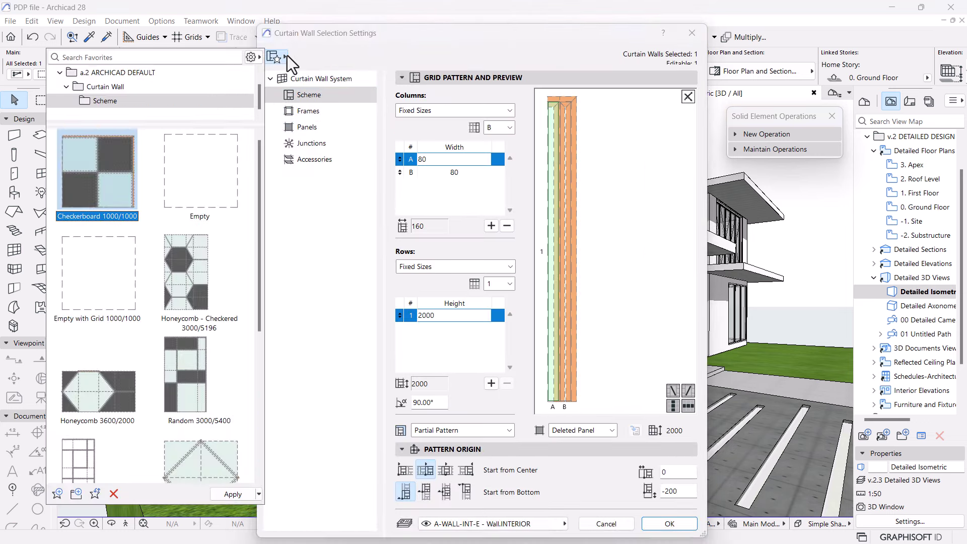
pyautogui.scroll(-5, 251, 336)
pyautogui.scroll(3, 231, 401)
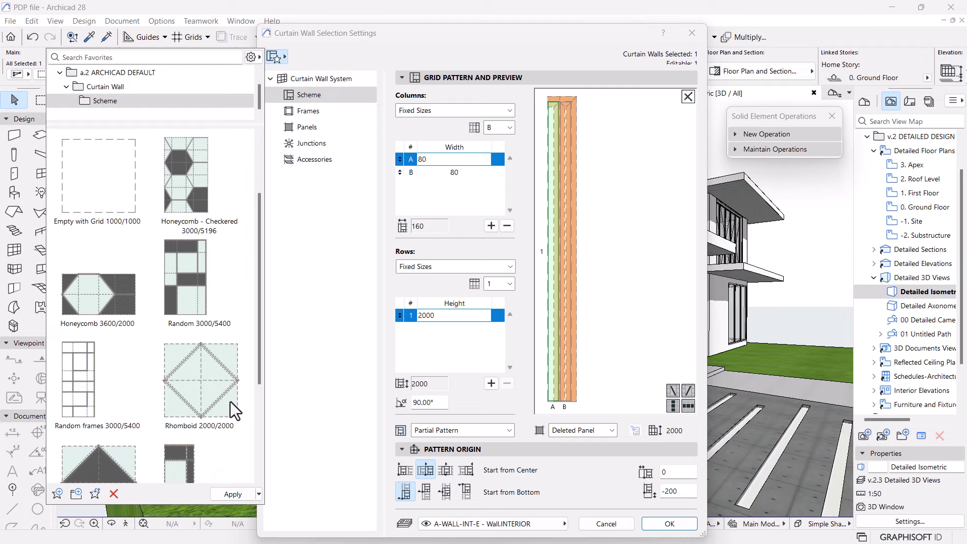
pyautogui.doubleClick(183, 293)
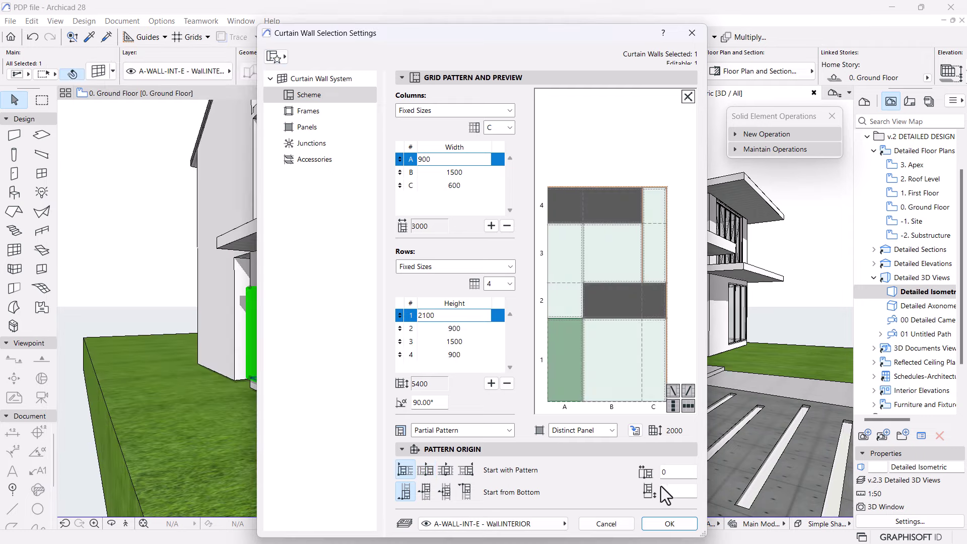
pyautogui.click(668, 524)
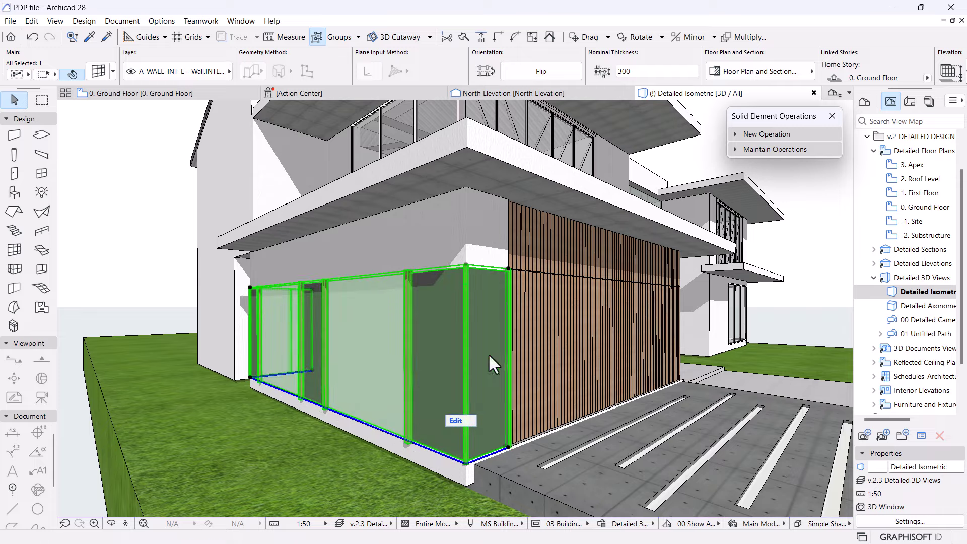
# - In the garage side curtain wall's scheme, set the row heights to 900, 350, 750 and 350 from row 1 to row 4
pyautogui.moveTo(487, 353); pyautogui.dragTo(356, 379, button='middle')
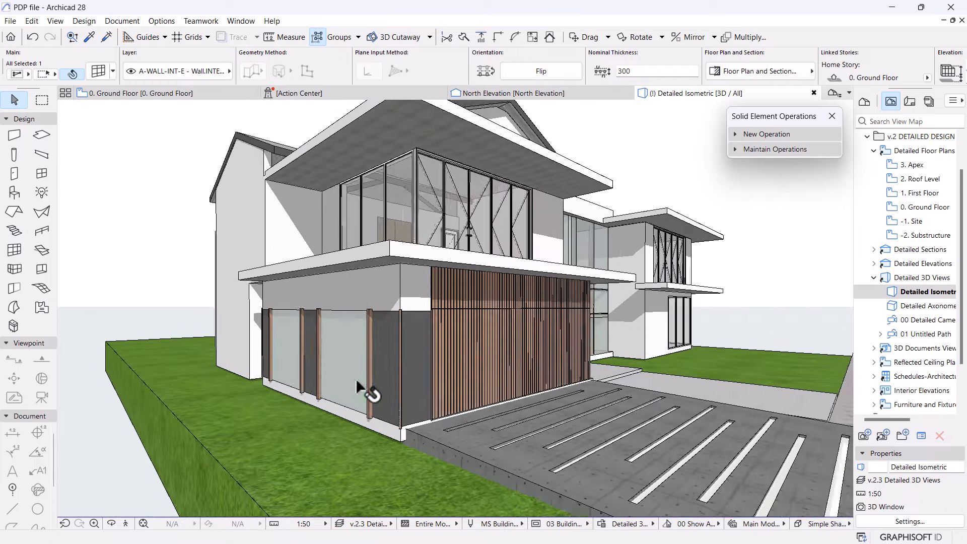
pyautogui.keyDown('shift'); pyautogui.moveTo(579, 443); pyautogui.dragTo(343, 344, button='middle'); pyautogui.keyUp('shift')
pyautogui.scroll(2, 395, 406)
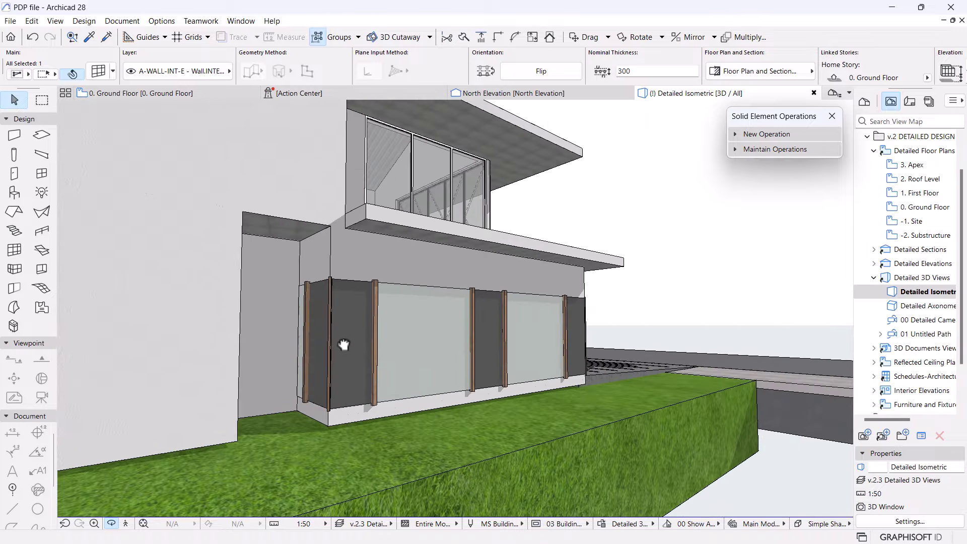
pyautogui.scroll(2, 342, 345)
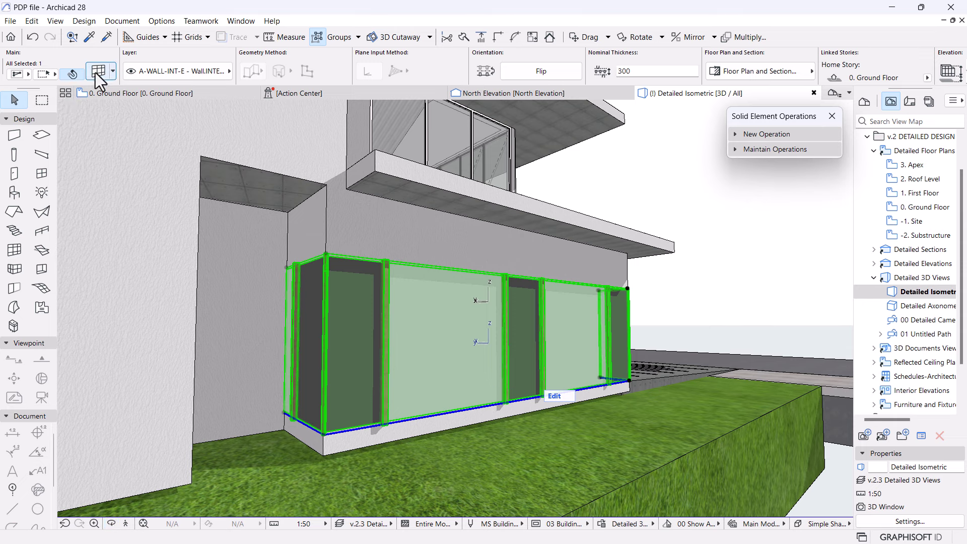
pyautogui.hotkey('ctrl', 't')
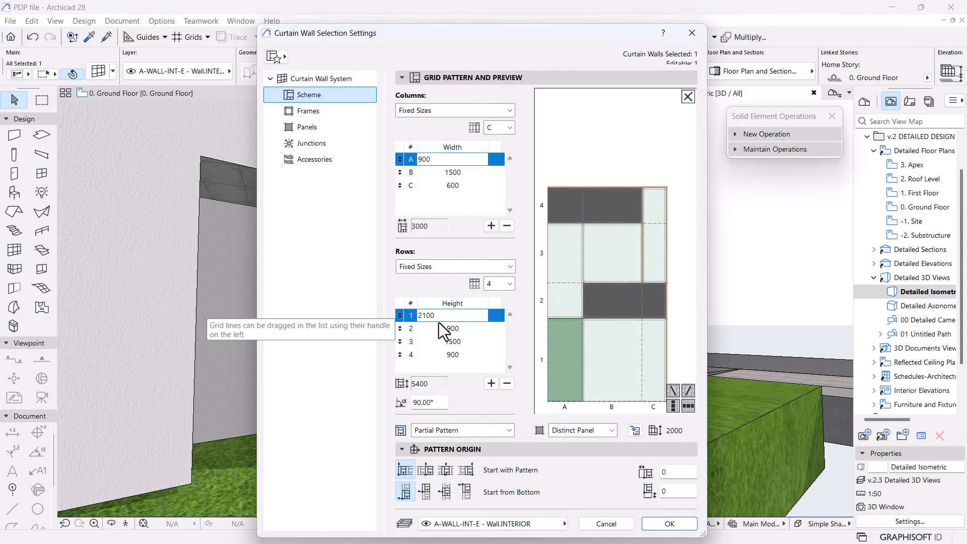
pyautogui.click(454, 330)
pyautogui.click(463, 342)
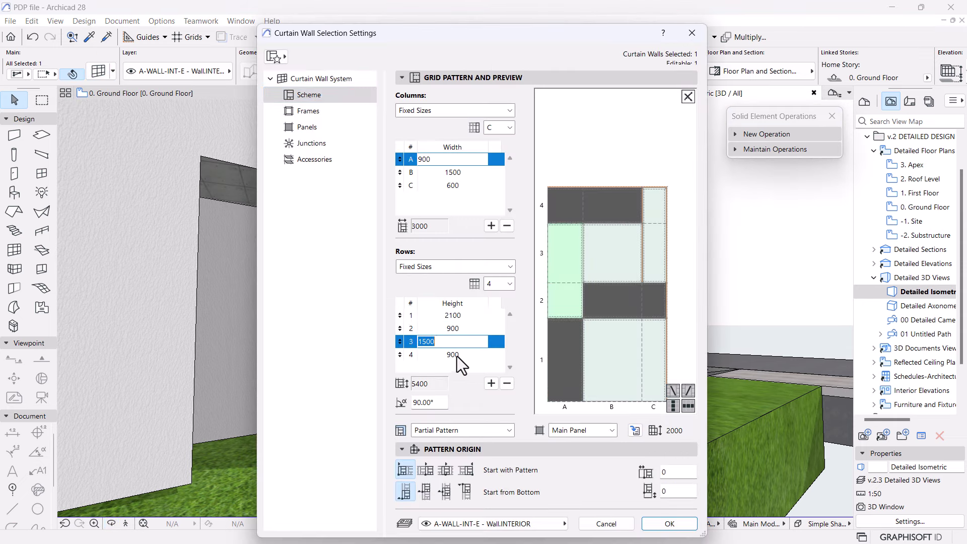
pyautogui.click(458, 355)
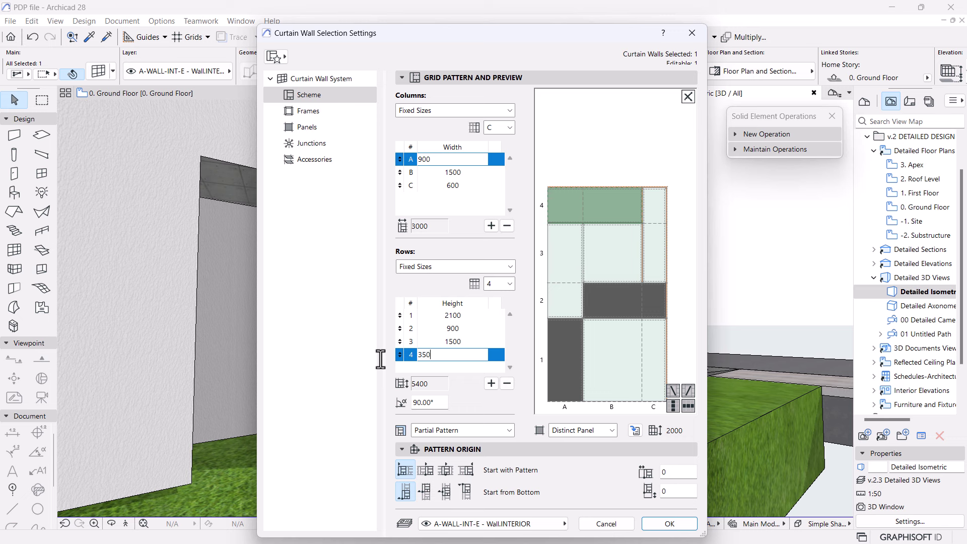
pyautogui.press('BackSpace')
pyautogui.click(454, 343)
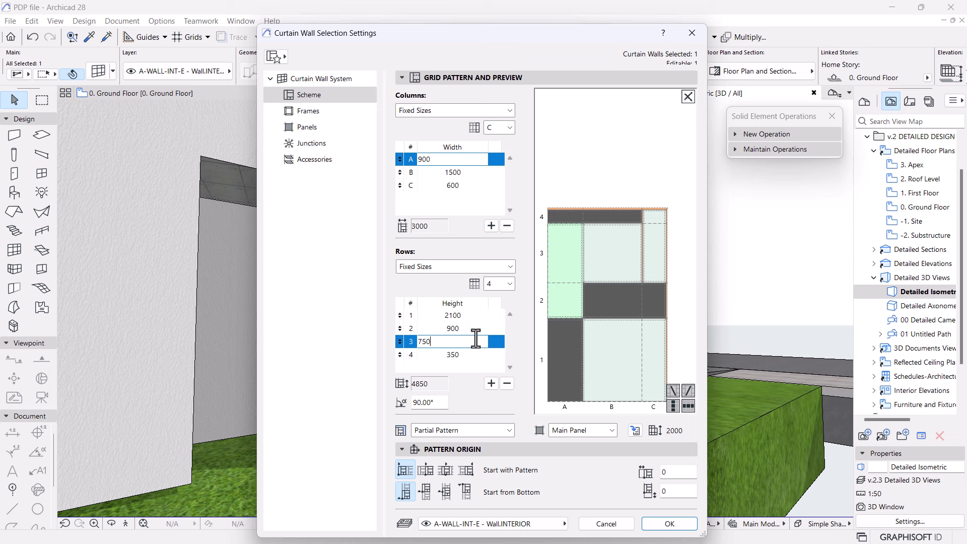
pyautogui.click(461, 329)
pyautogui.write('350')
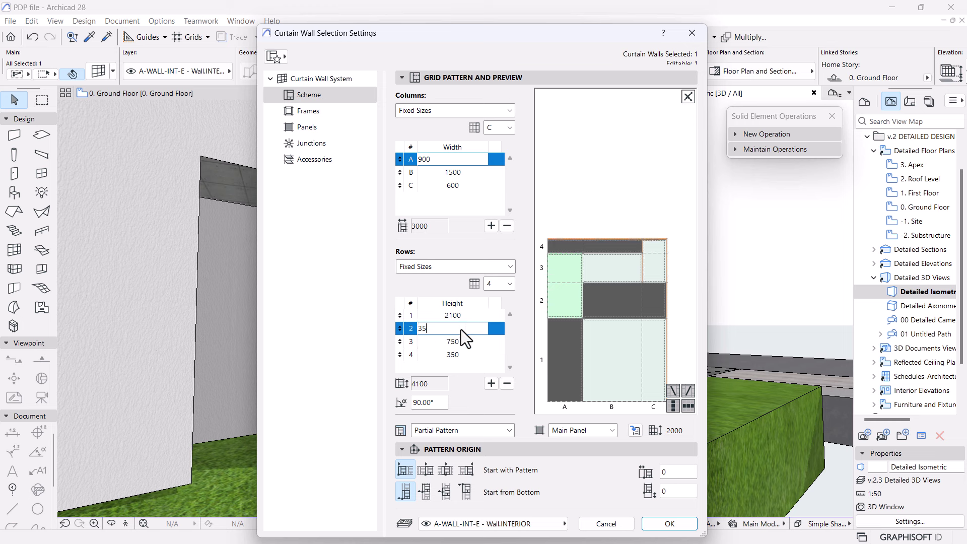
pyautogui.click(475, 318)
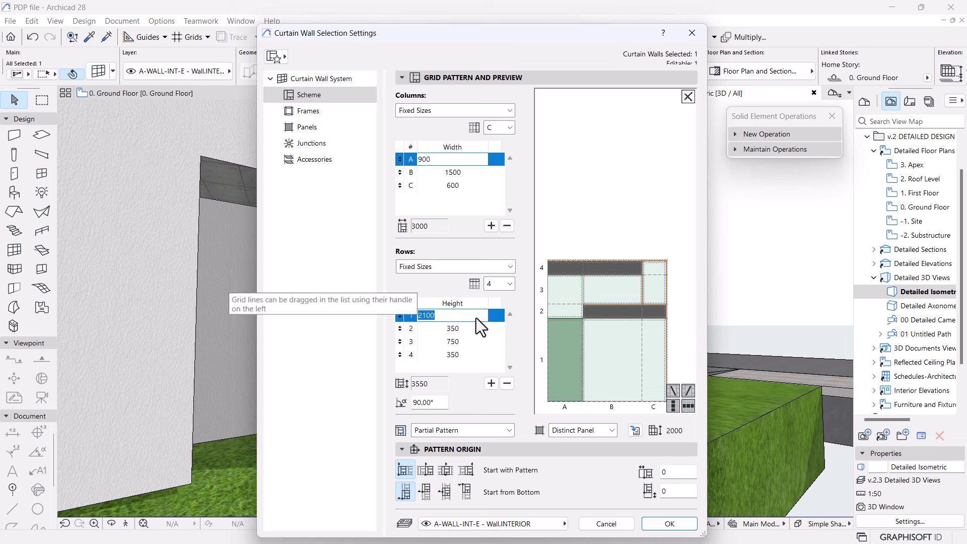
pyautogui.write('900')
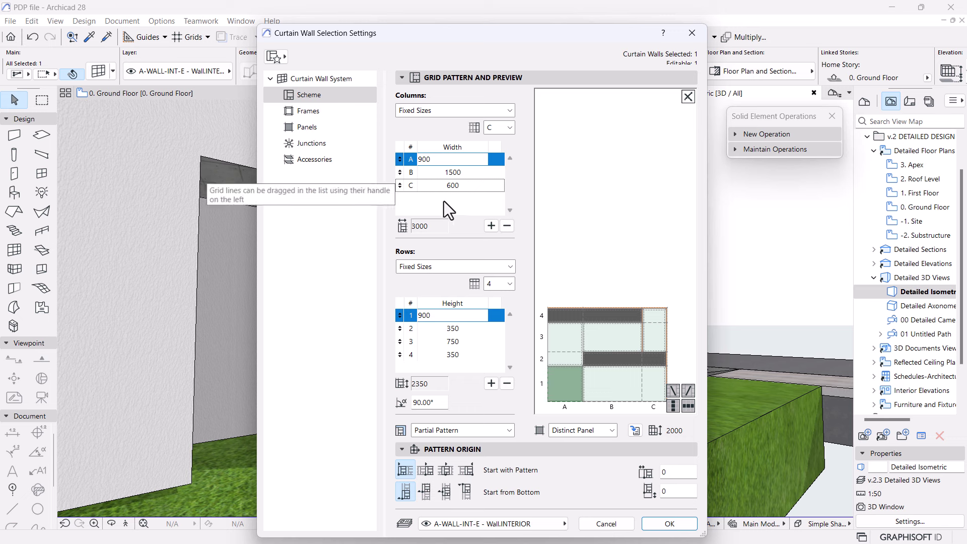
# - Set the scheme's column widths to 450, 750 and 300 for columns A, B and C and apply the curtain wall settings
pyautogui.click(456, 186)
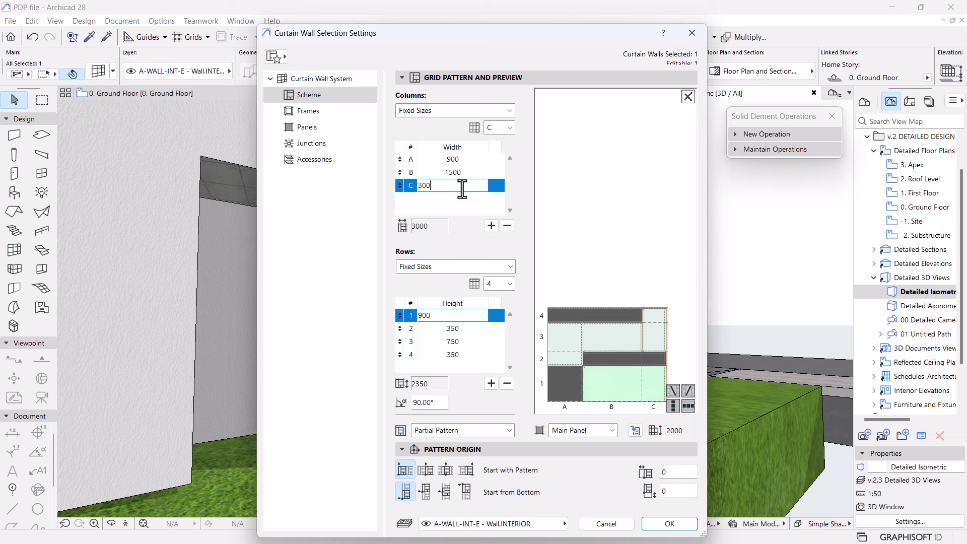
pyautogui.click(459, 173)
pyautogui.write('750')
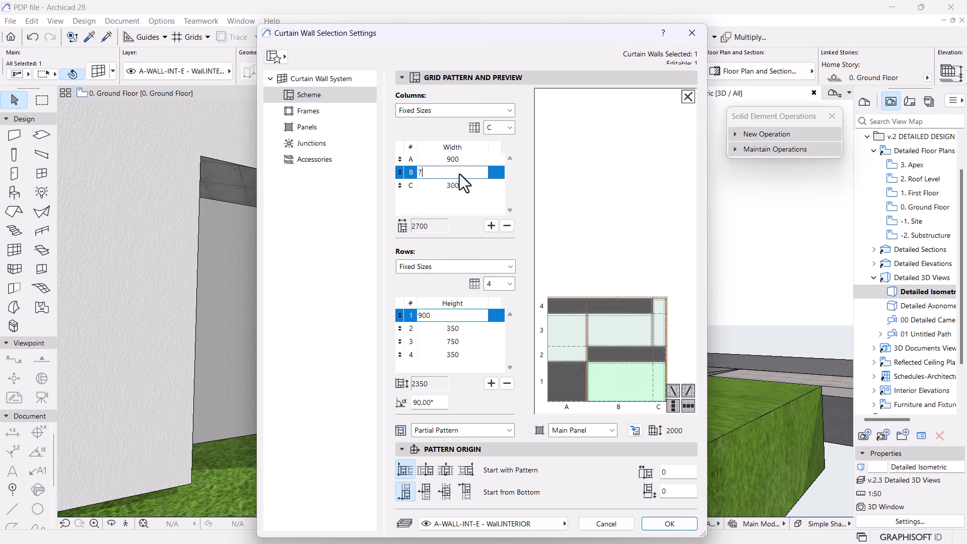
pyautogui.click(463, 159)
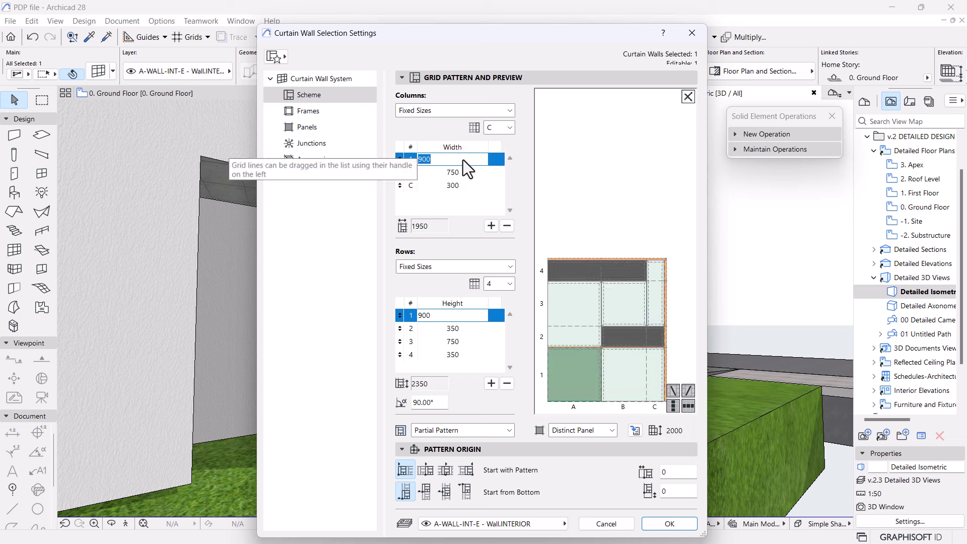
pyautogui.write('450')
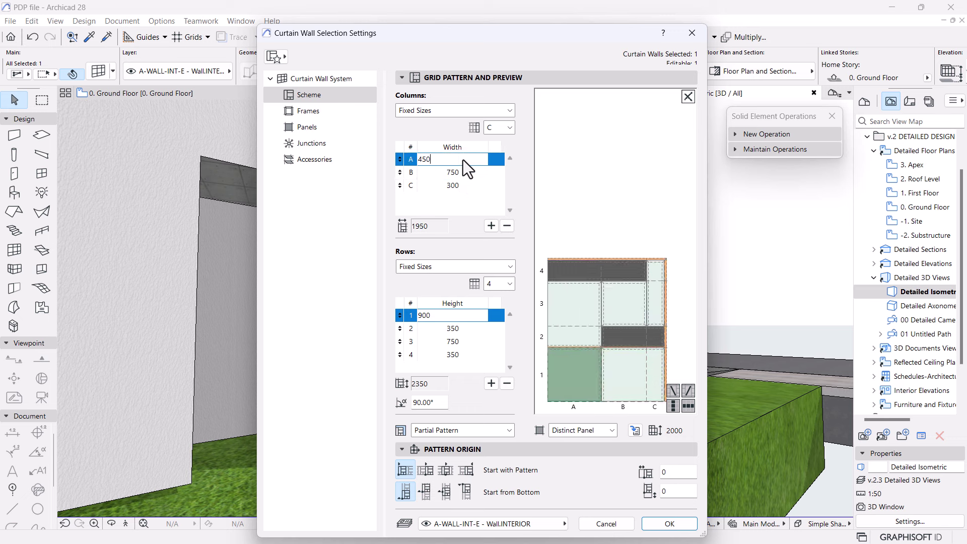
pyautogui.click(665, 524)
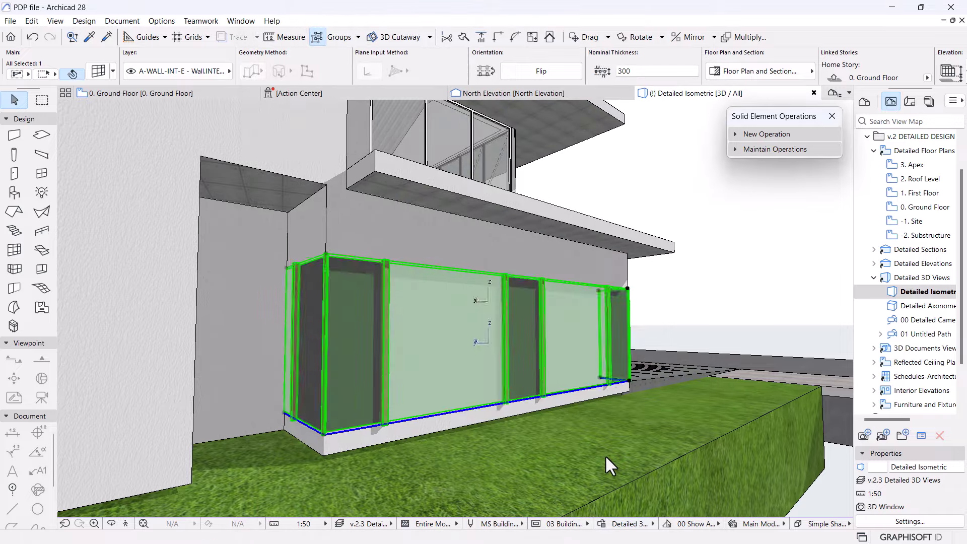
# - Stretch the top of the garage side curtain wall up to the underside of the canopy slab
pyautogui.keyDown('shift'); pyautogui.moveTo(660, 404); pyautogui.dragTo(539, 300, button='middle'); pyautogui.keyUp('shift')
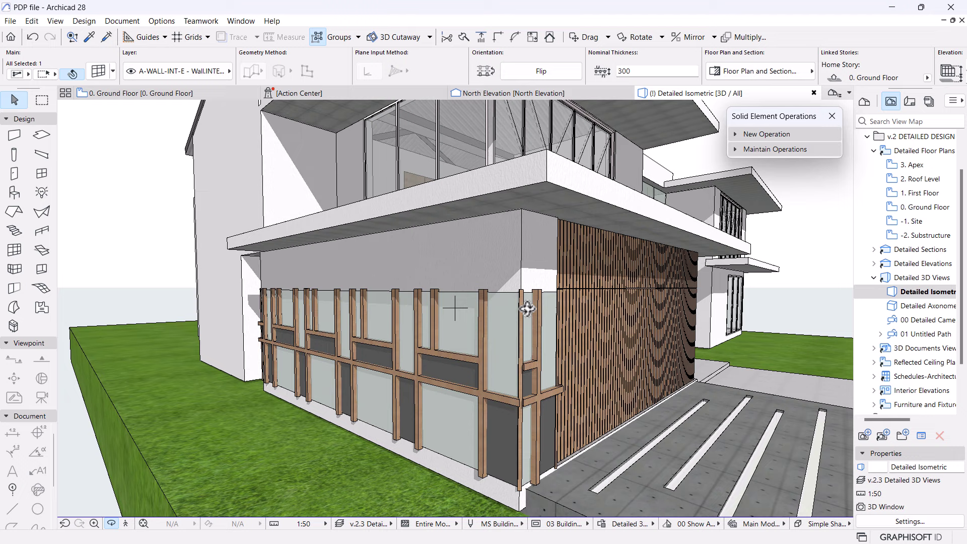
pyautogui.click(554, 290)
pyautogui.click(565, 209)
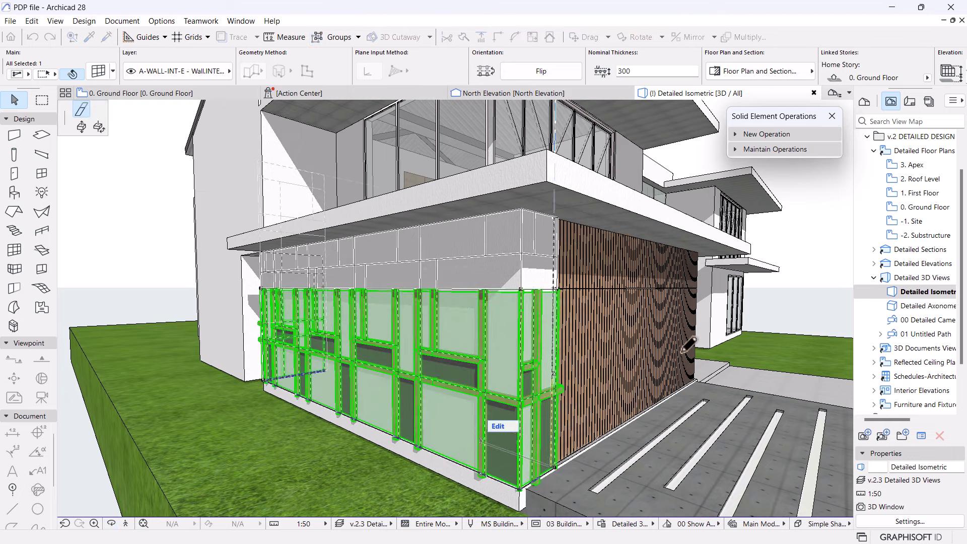
pyautogui.press('Escape')
pyautogui.keyDown('shift'); pyautogui.moveTo(681, 366); pyautogui.dragTo(474, 377, button='middle'); pyautogui.keyUp('shift')
pyautogui.scroll(6, 367, 378)
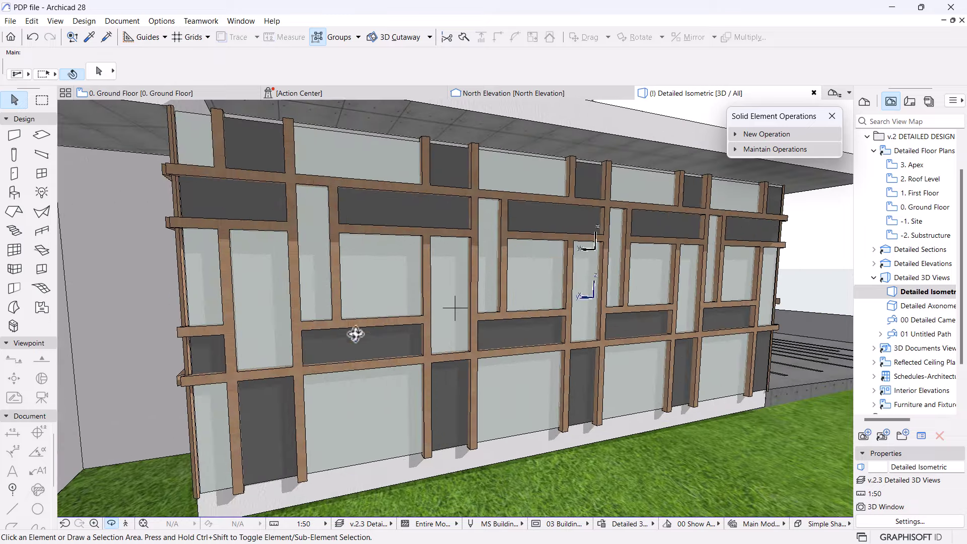
# - On the ground floor plan, offset the curtain wall's short front segment about 60 mm outward from the garage pier
pyautogui.click(210, 92)
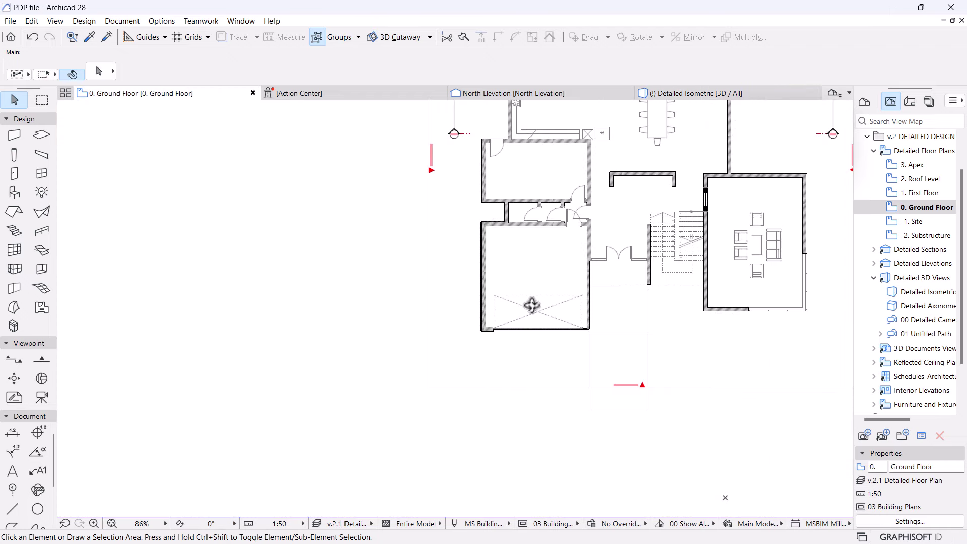
pyautogui.scroll(8, 474, 320)
pyautogui.click(491, 318)
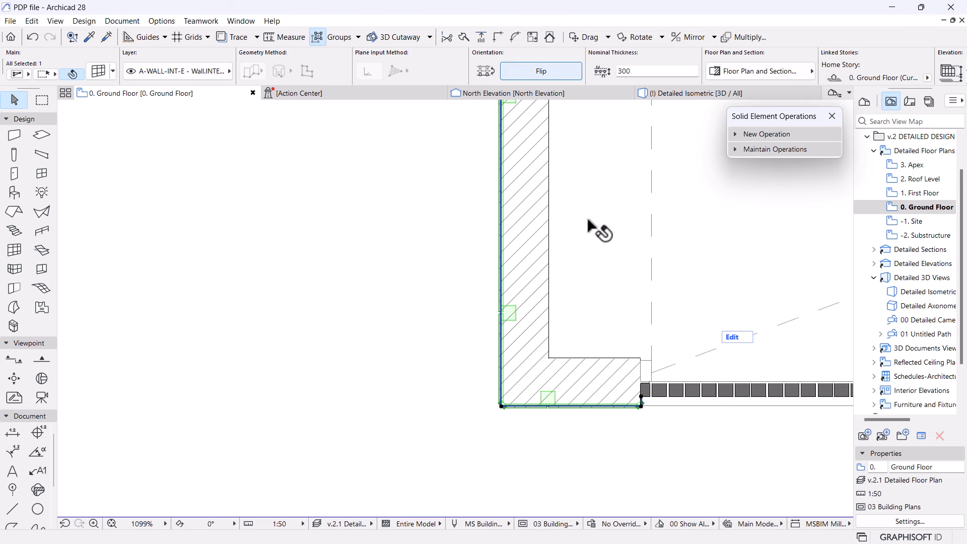
pyautogui.scroll(6, 505, 405)
pyautogui.scroll(-1, 679, 391)
pyautogui.moveTo(640, 383); pyautogui.dragTo(424, 338, button='middle')
pyautogui.click(548, 358)
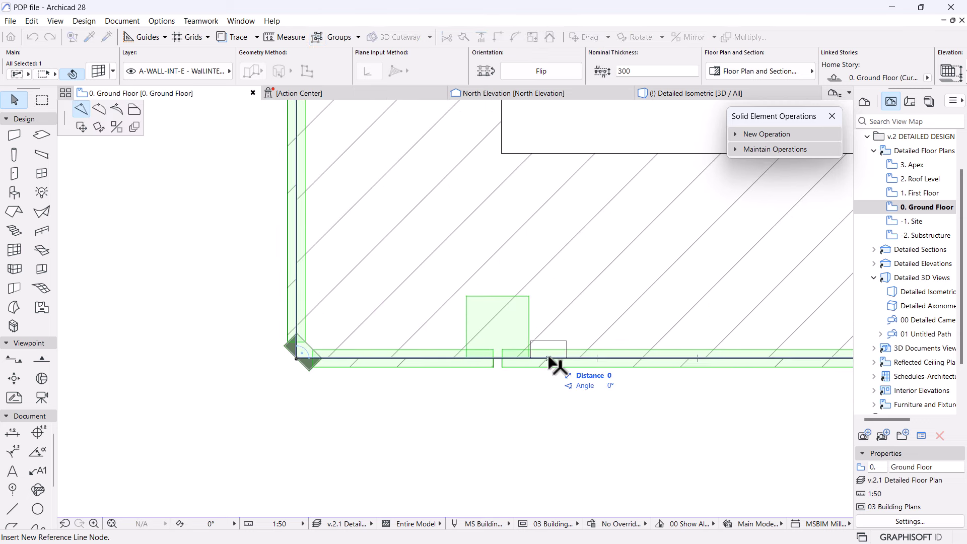
pyautogui.click(133, 109)
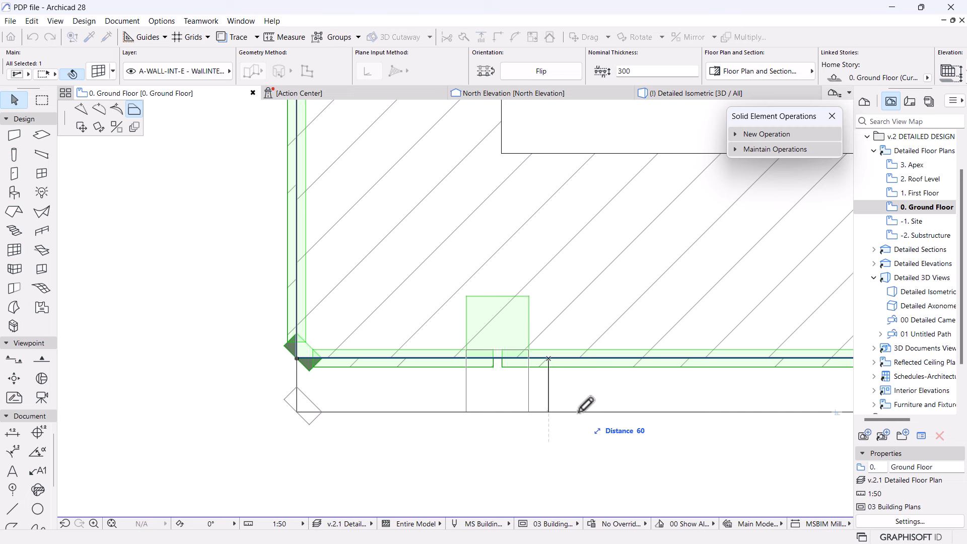
pyautogui.click(584, 404)
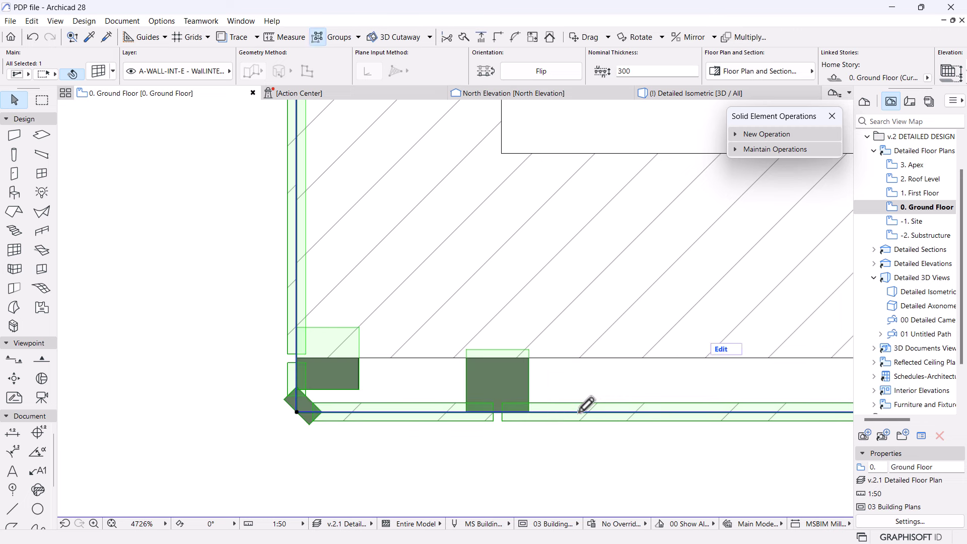
# - Offset the curtain wall's long side segment about 65 mm outward and shift its short front segment about 6 mm further out
pyautogui.scroll(-5, 604, 410)
pyautogui.scroll(8, 403, 341)
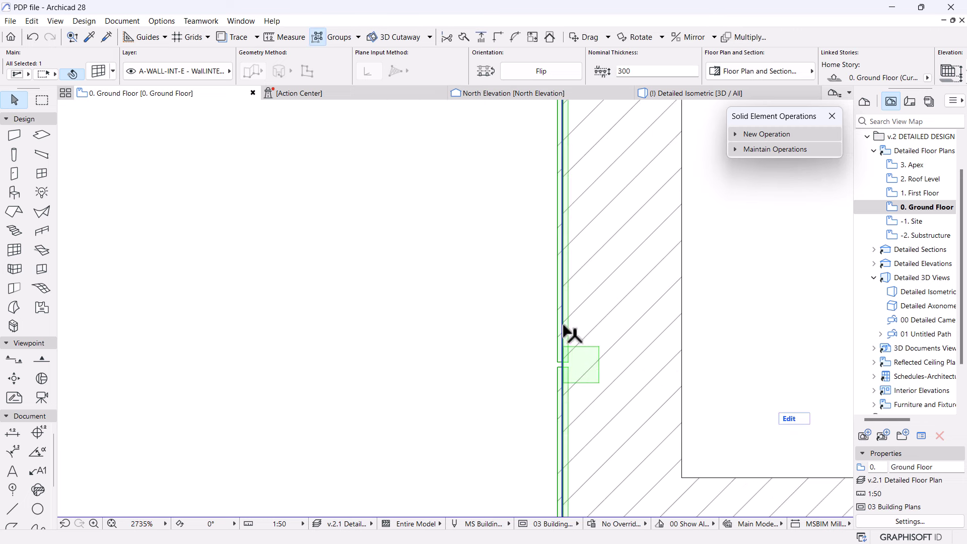
pyautogui.click(562, 325)
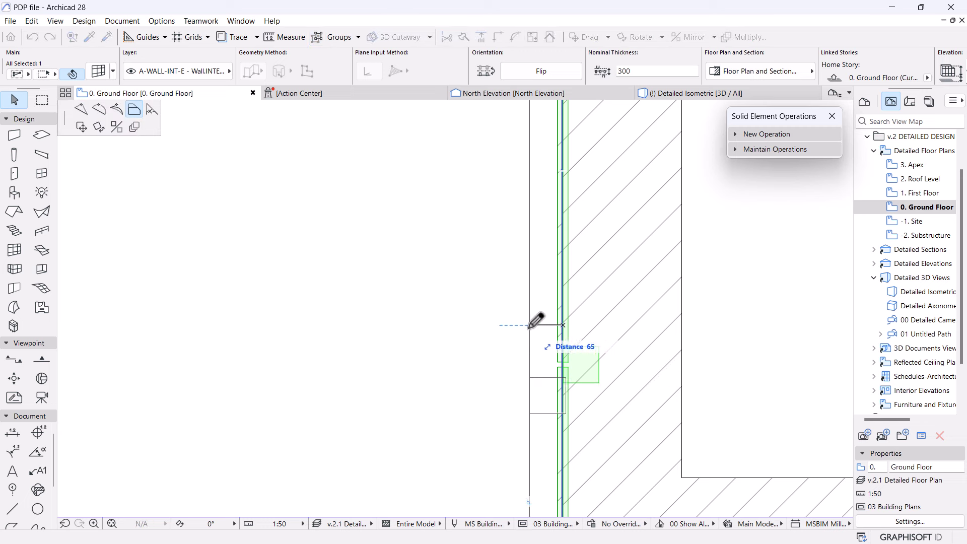
pyautogui.click(531, 320)
pyautogui.scroll(-3, 455, 285)
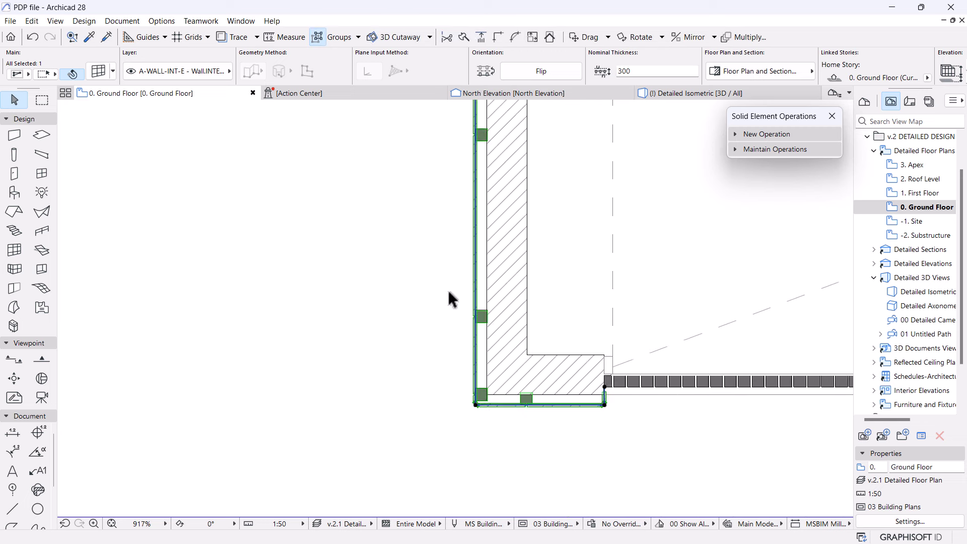
pyautogui.scroll(3, 542, 408)
pyautogui.click(559, 402)
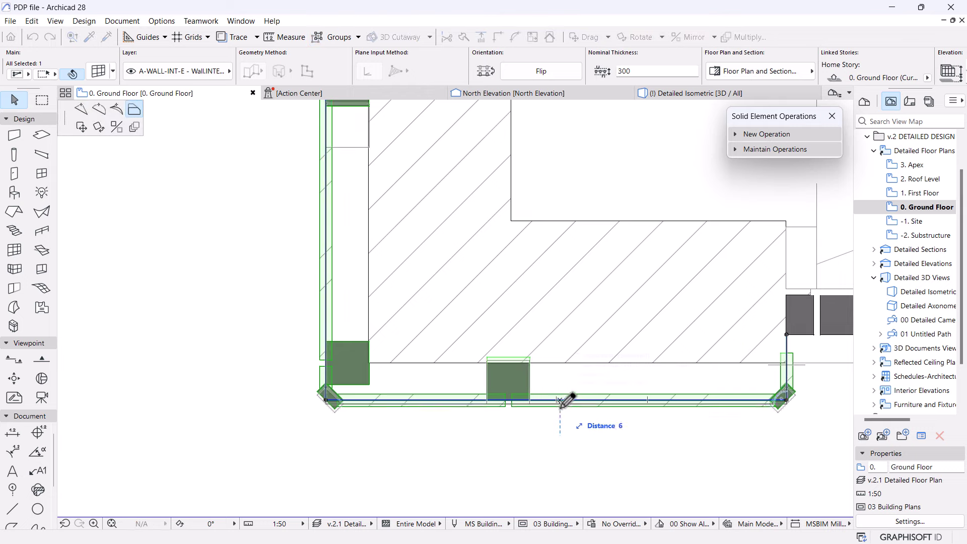
pyautogui.click(526, 434)
pyautogui.scroll(-10, 518, 437)
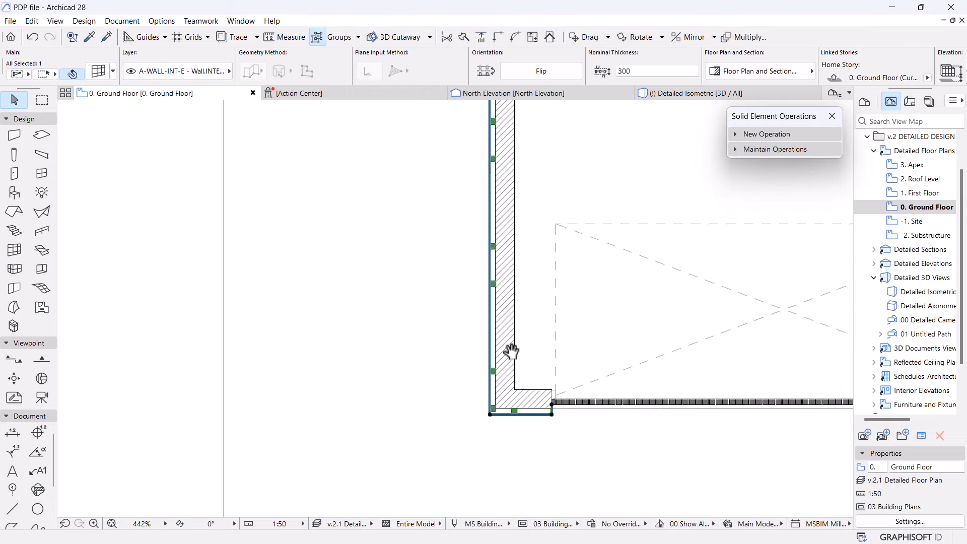
# - Offset the curtain wall's rear return outward from the garage's rear wall face and straighten its slightly skewed free end
pyautogui.scroll(9, 528, 379)
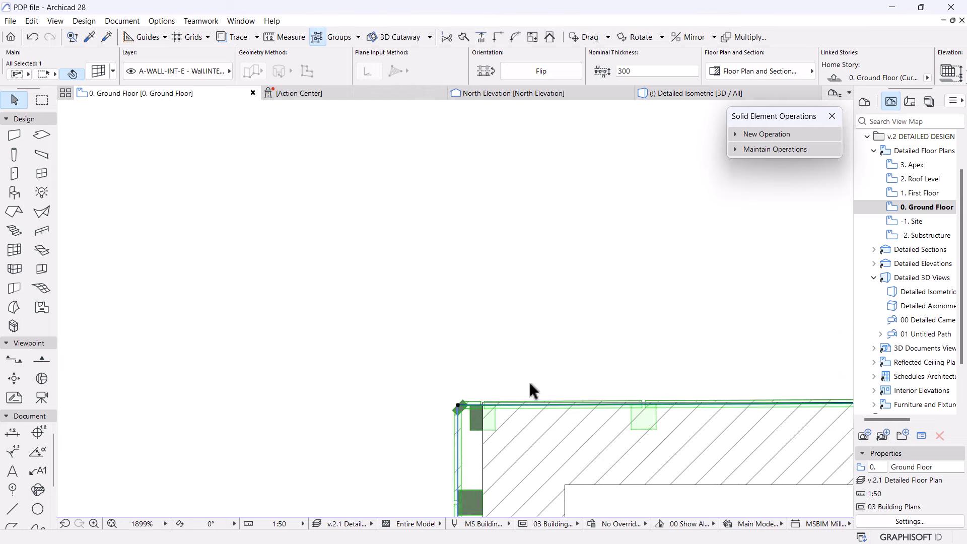
pyautogui.click(530, 415)
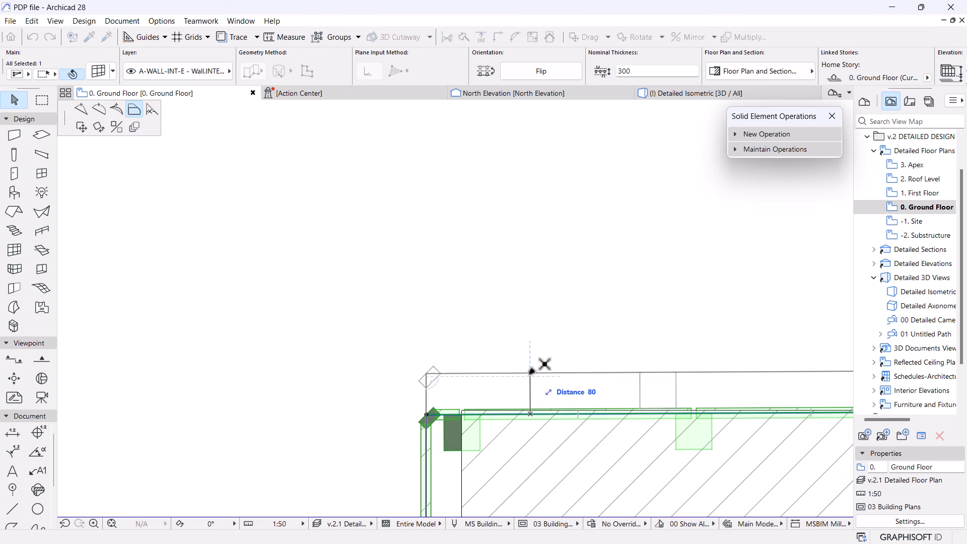
pyautogui.click(530, 375)
pyautogui.scroll(-4, 382, 277)
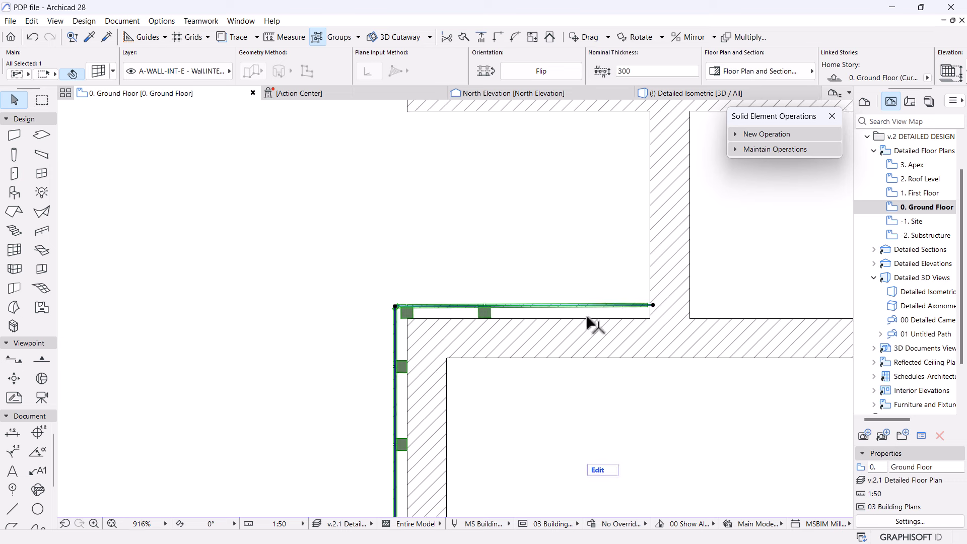
pyautogui.scroll(2, 604, 320)
pyautogui.click(676, 300)
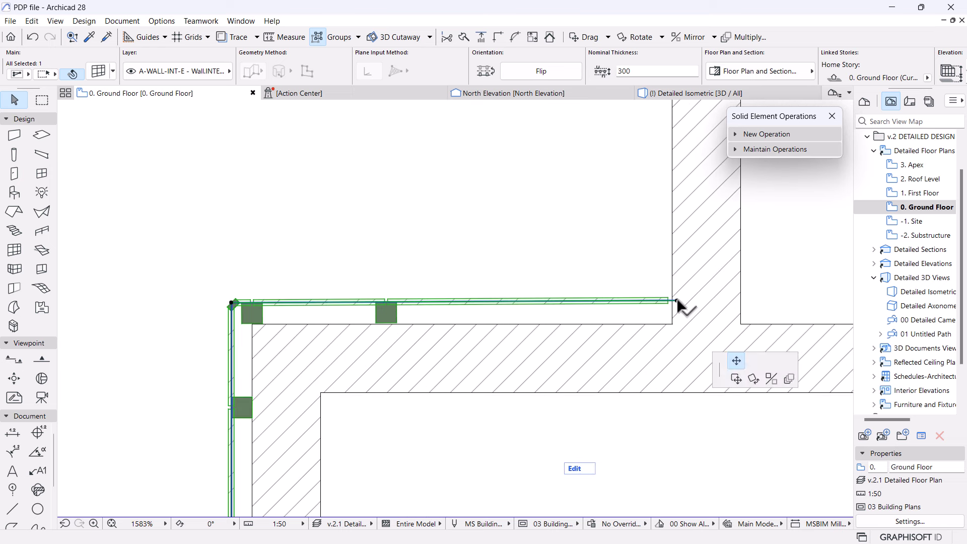
pyautogui.click(684, 297)
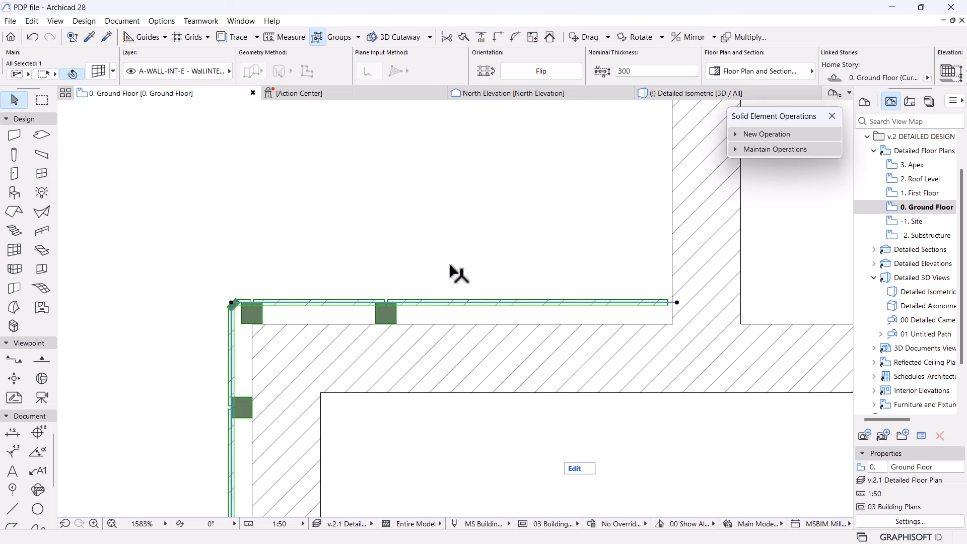
# - Check the offset garage side curtain wall in the Detailed Isometric 3D view
pyautogui.click(660, 96)
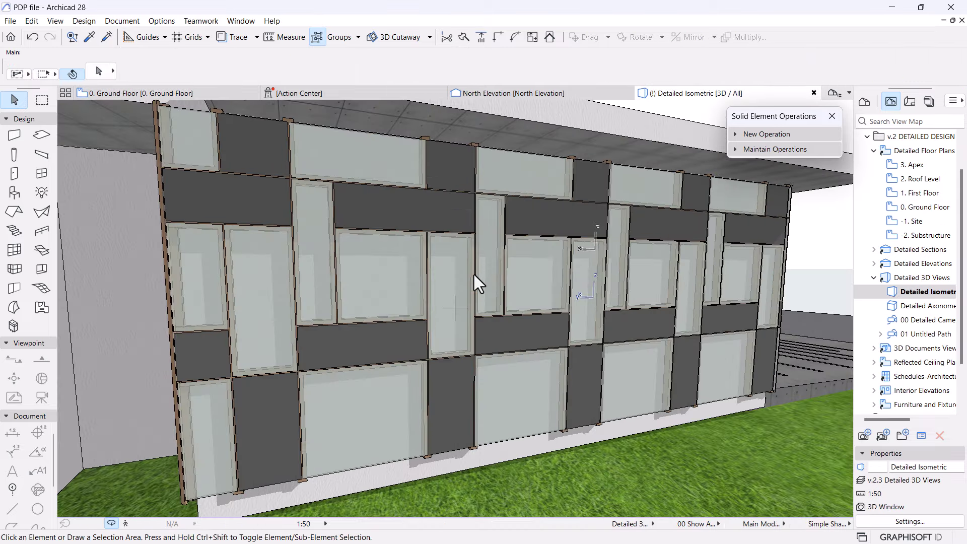
pyautogui.keyDown('shift'); pyautogui.moveTo(473, 274); pyautogui.dragTo(512, 327, button='middle'); pyautogui.keyUp('shift')
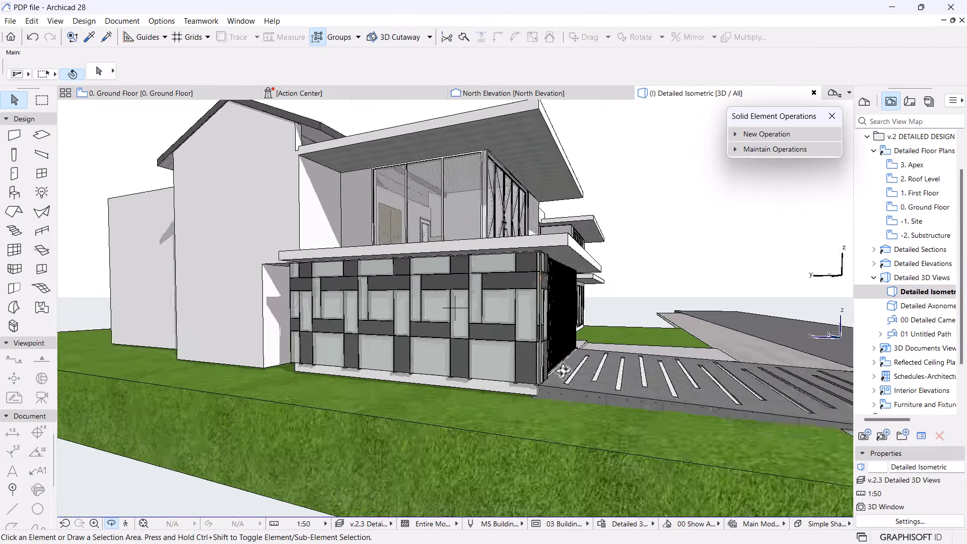
# - In the garage side curtain wall's scheme, assign the Distinct Panel class to all remaining Main Panel cells of the pattern
pyautogui.scroll(3, 512, 328)
pyautogui.click(442, 252)
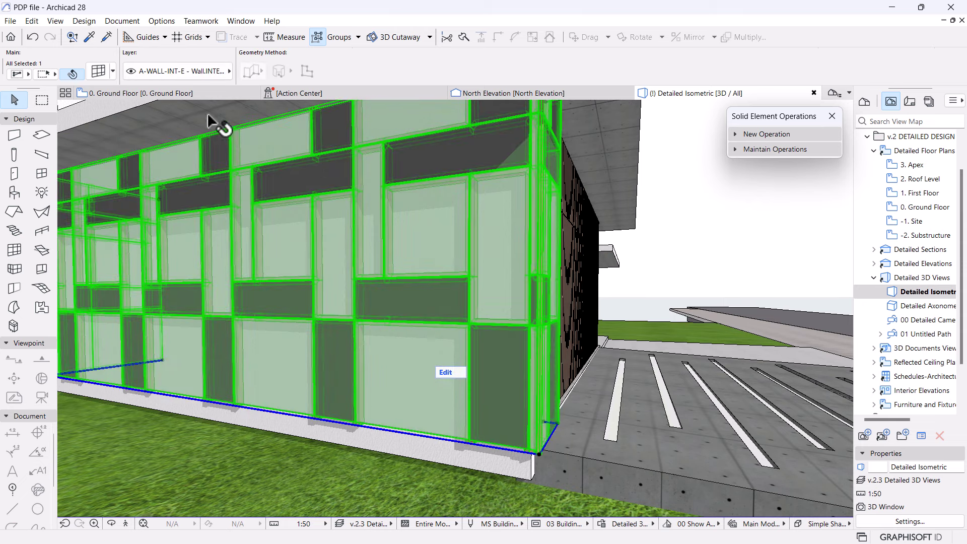
pyautogui.doubleClick(455, 273)
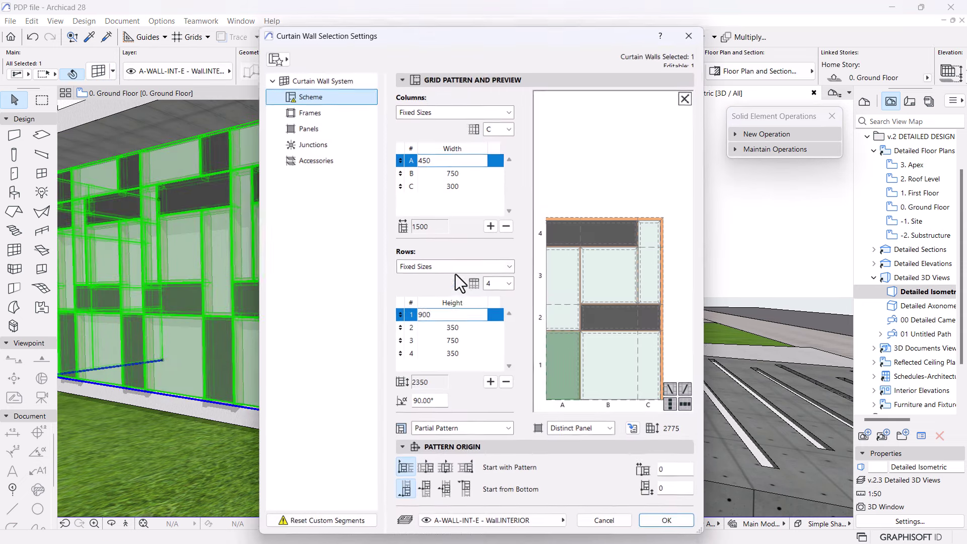
pyautogui.click(620, 275)
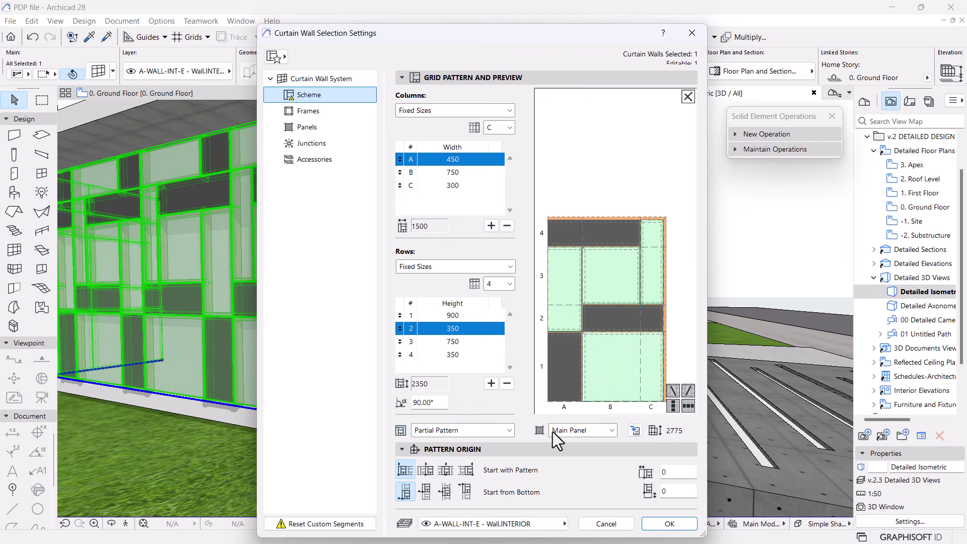
pyautogui.click(560, 374)
pyautogui.click(612, 382)
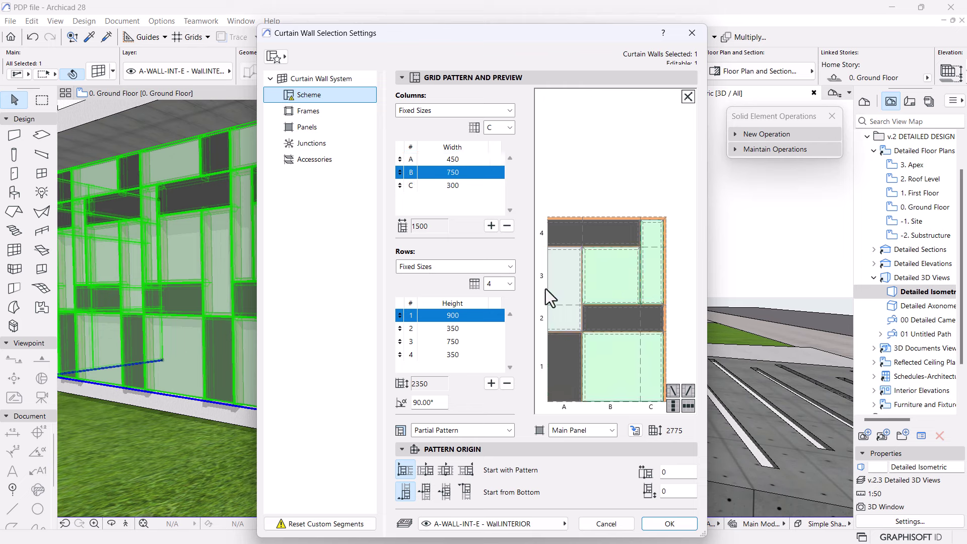
pyautogui.click(586, 431)
pyautogui.click(573, 464)
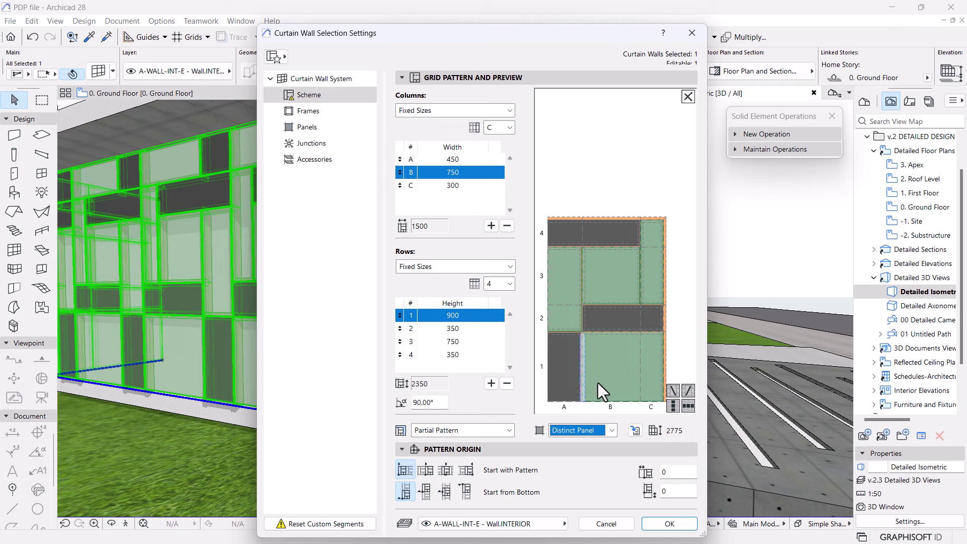
pyautogui.click(575, 373)
pyautogui.click(615, 208)
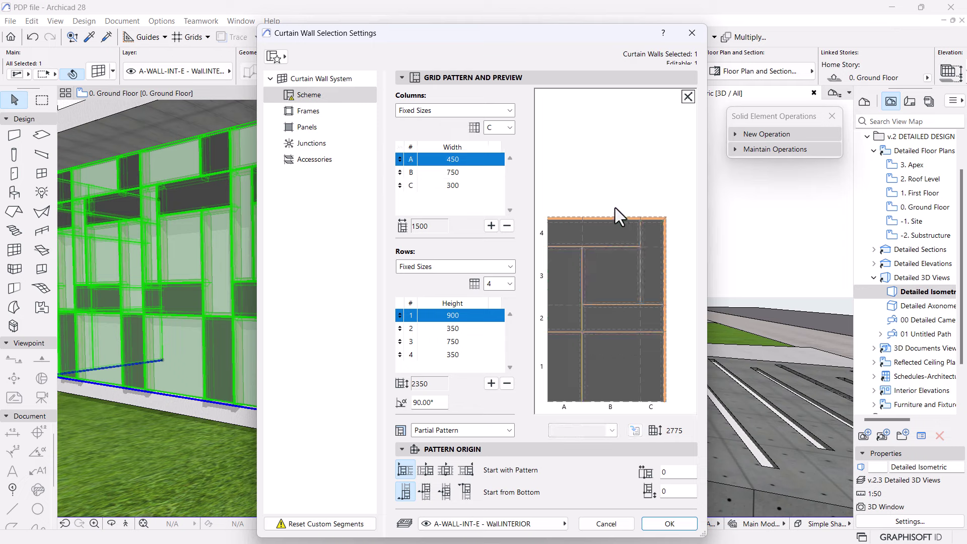
pyautogui.click(669, 522)
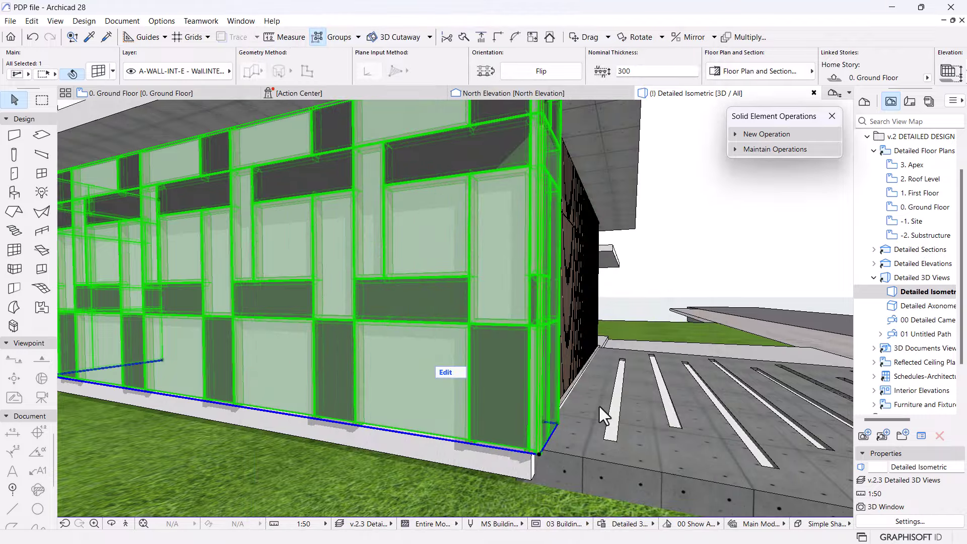
# - Override all surfaces of the garage side curtain wall's Main Panel class with Paint - Dark Gray
pyautogui.keyDown('shift'); pyautogui.moveTo(599, 406); pyautogui.dragTo(347, 343, button='middle'); pyautogui.keyUp('shift')
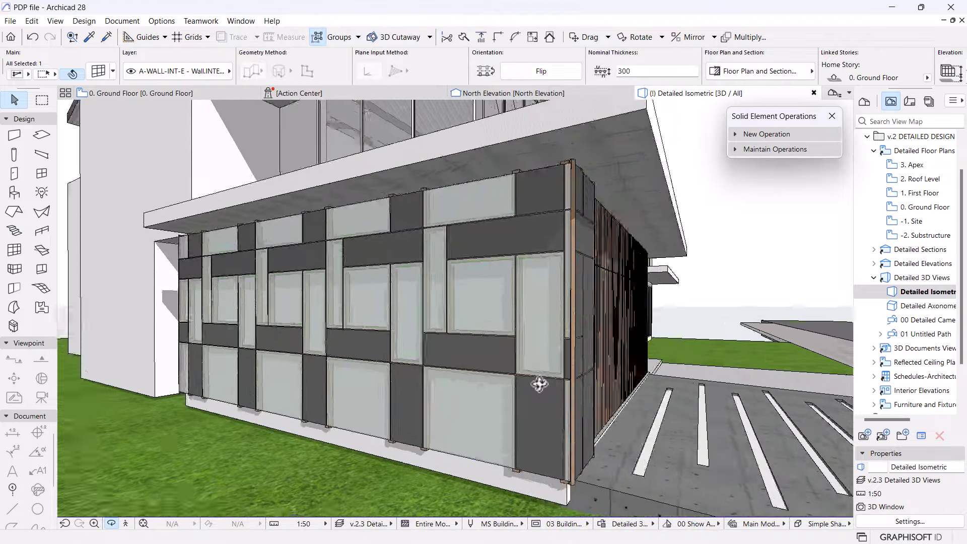
pyautogui.keyDown('shift'); pyautogui.moveTo(539, 384); pyautogui.dragTo(582, 342, button='middle'); pyautogui.keyUp('shift')
pyautogui.click(428, 311)
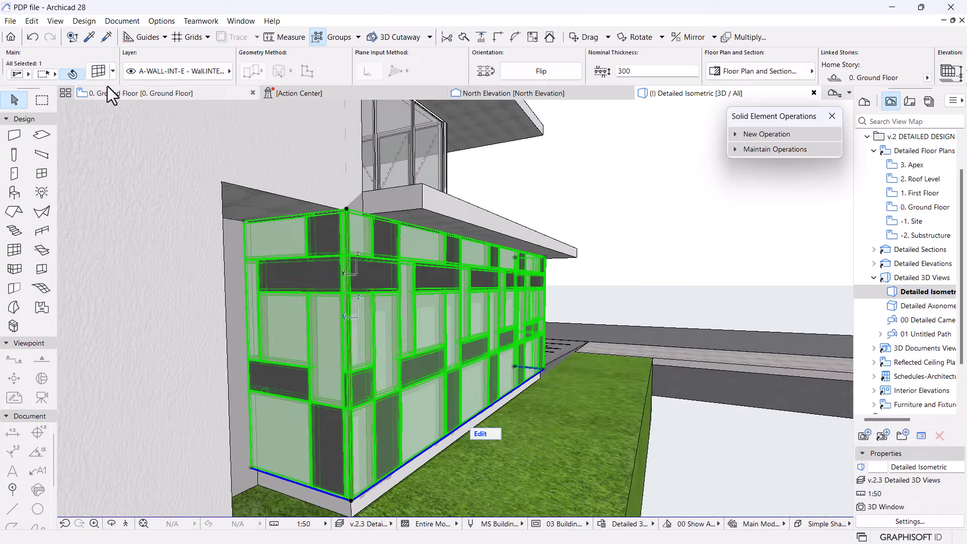
pyautogui.click(95, 71)
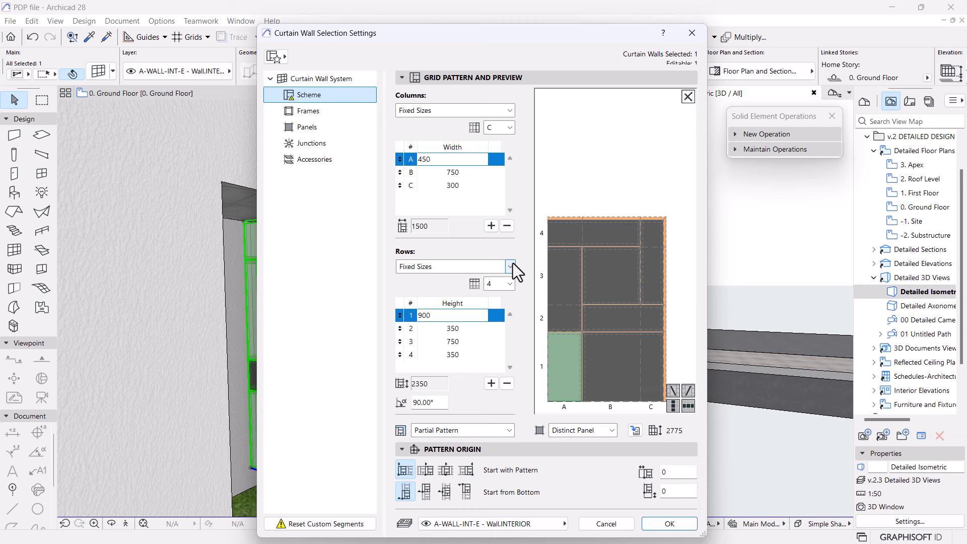
pyautogui.click(330, 127)
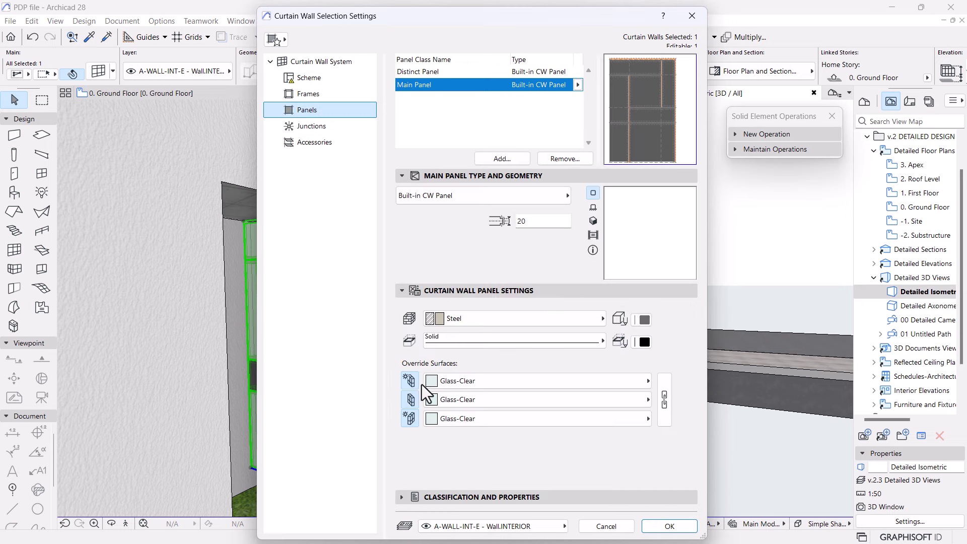
pyautogui.click(499, 383)
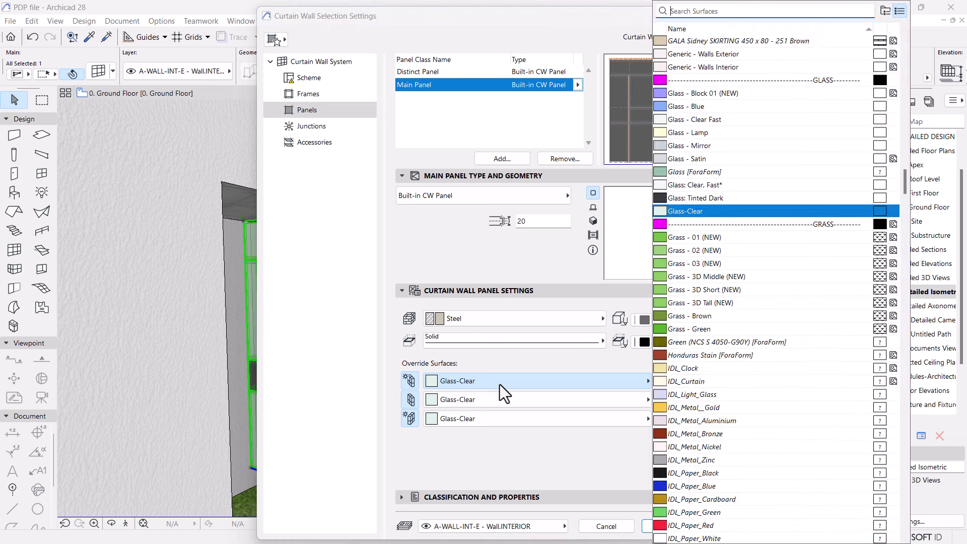
pyautogui.write('paint')
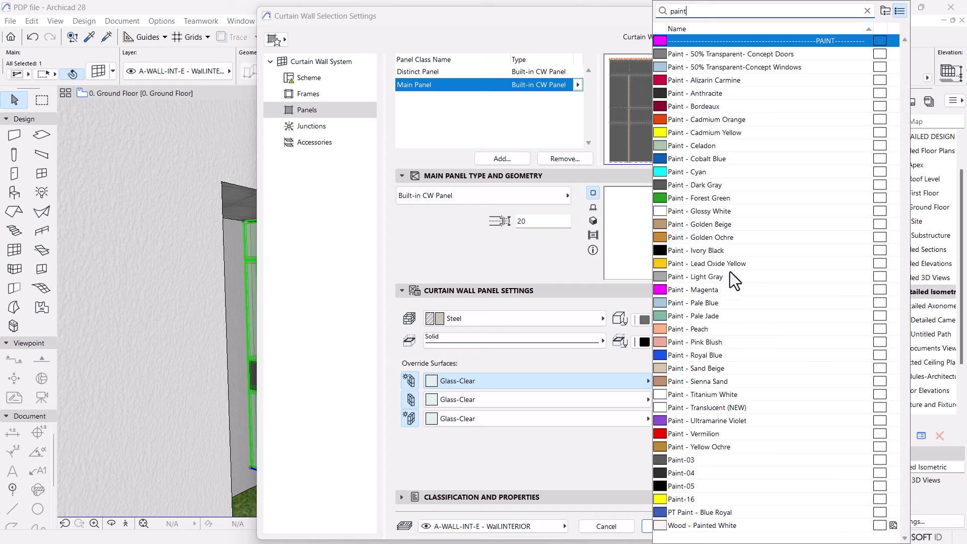
pyautogui.click(701, 187)
pyautogui.click(662, 409)
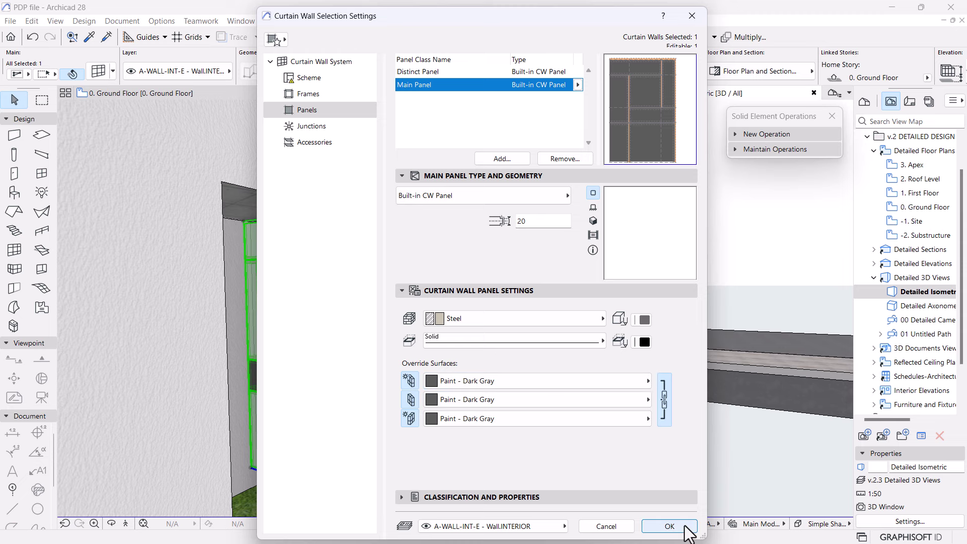
pyautogui.click(686, 526)
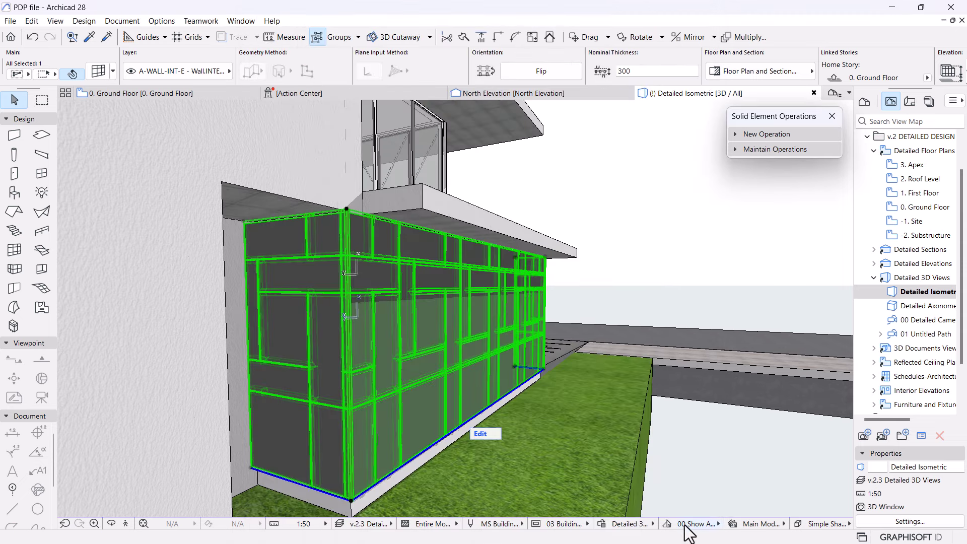
# - Examine the dark gray garage cladding, its corner with the timber slat screen, and the whole front of the house in 3D
pyautogui.click(750, 491)
pyautogui.moveTo(723, 396); pyautogui.dragTo(445, 374)
pyautogui.scroll(10, 304, 439)
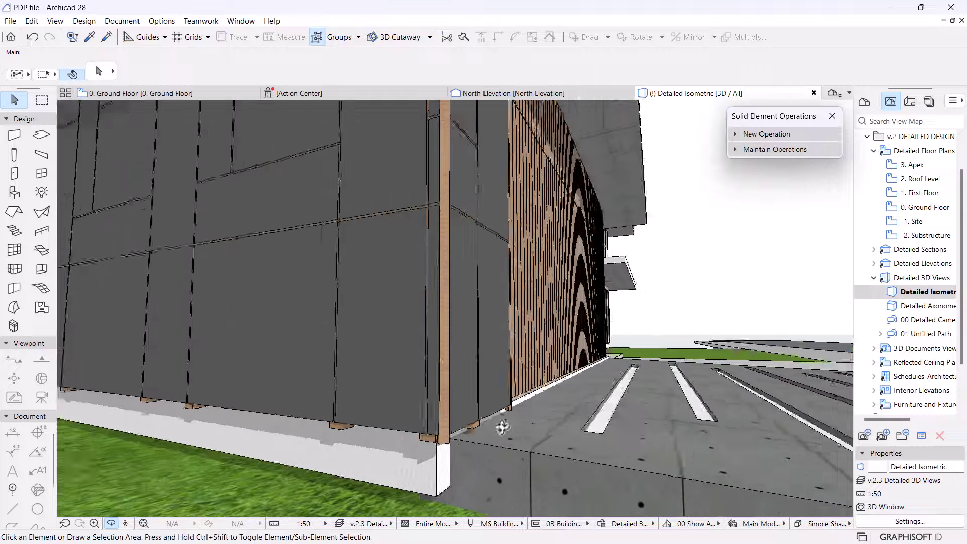
pyautogui.moveTo(502, 427); pyautogui.dragTo(396, 443)
pyautogui.moveTo(539, 326); pyautogui.dragTo(472, 398)
pyautogui.scroll(-6, 494, 391)
pyautogui.scroll(-8, 620, 393)
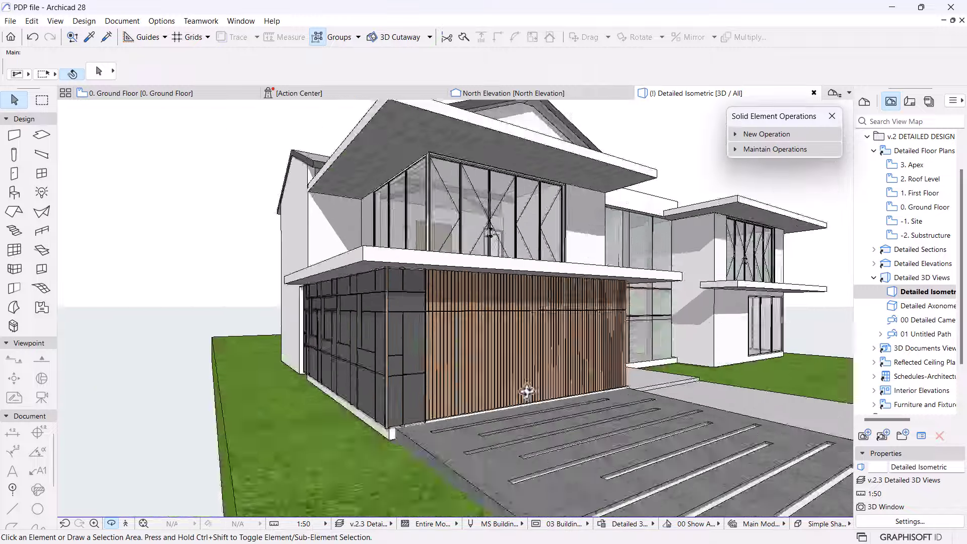
pyautogui.moveTo(526, 392); pyautogui.dragTo(594, 382)
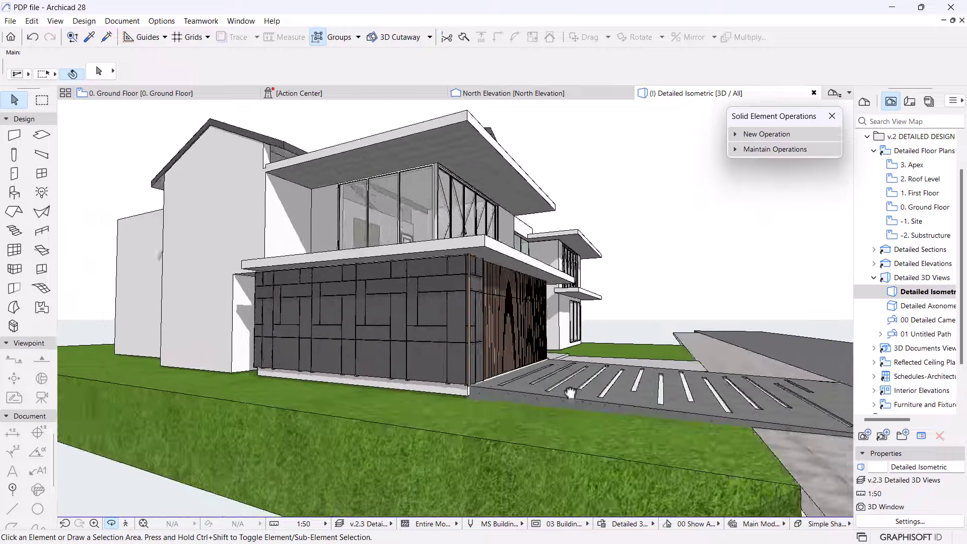
pyautogui.scroll(5, 437, 361)
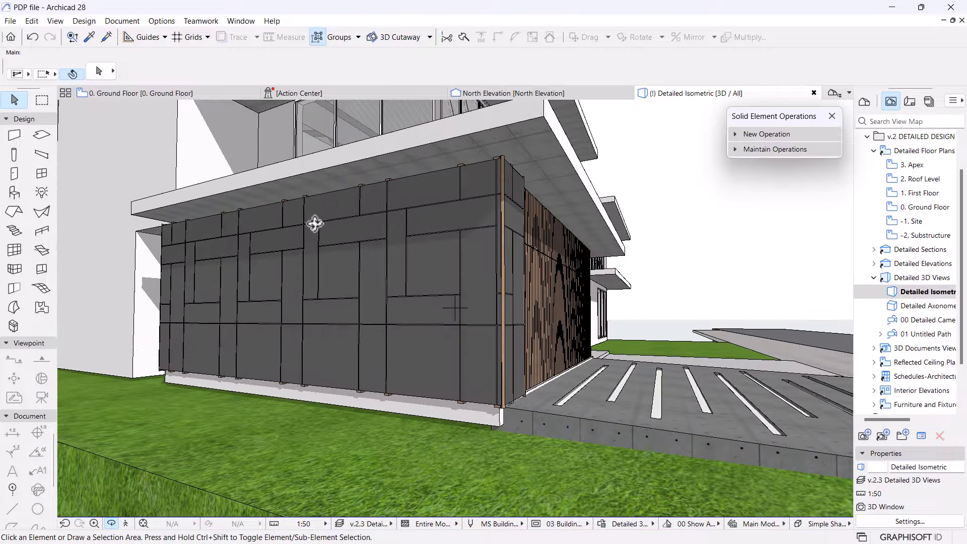
pyautogui.scroll(-5, 327, 225)
pyautogui.moveTo(328, 222); pyautogui.dragTo(500, 322)
pyautogui.scroll(-6, 500, 322)
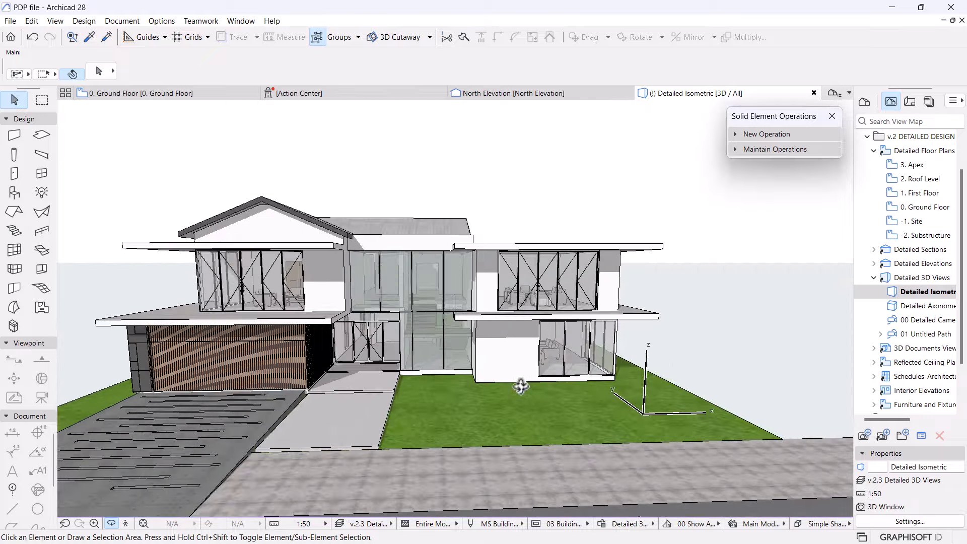
pyautogui.moveTo(512, 376); pyautogui.dragTo(498, 292)
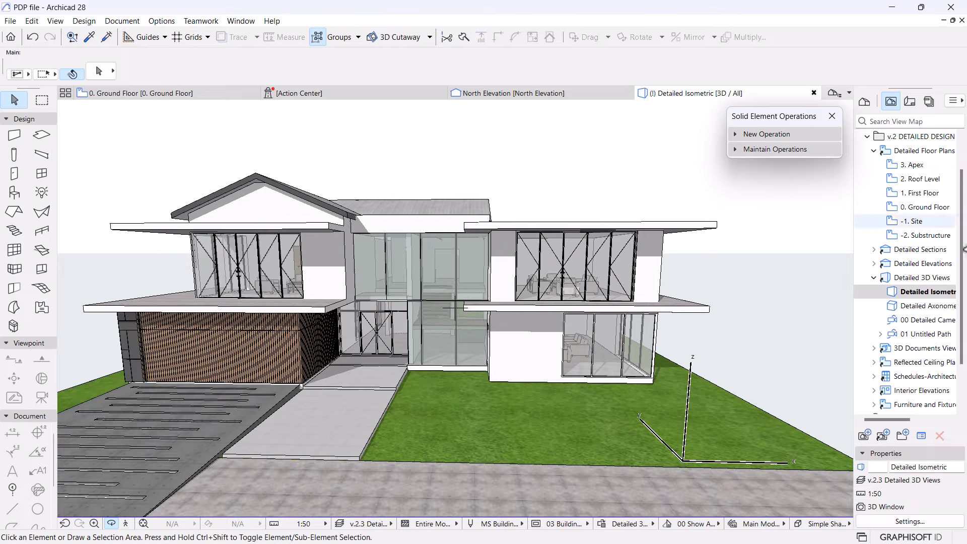
# - On the first floor plan, draw a 500 mm wide, 1100 mm high steel beam about 3810 mm long along the east lounge canopy's front edge
pyautogui.doubleClick(915, 207)
pyautogui.doubleClick(920, 195)
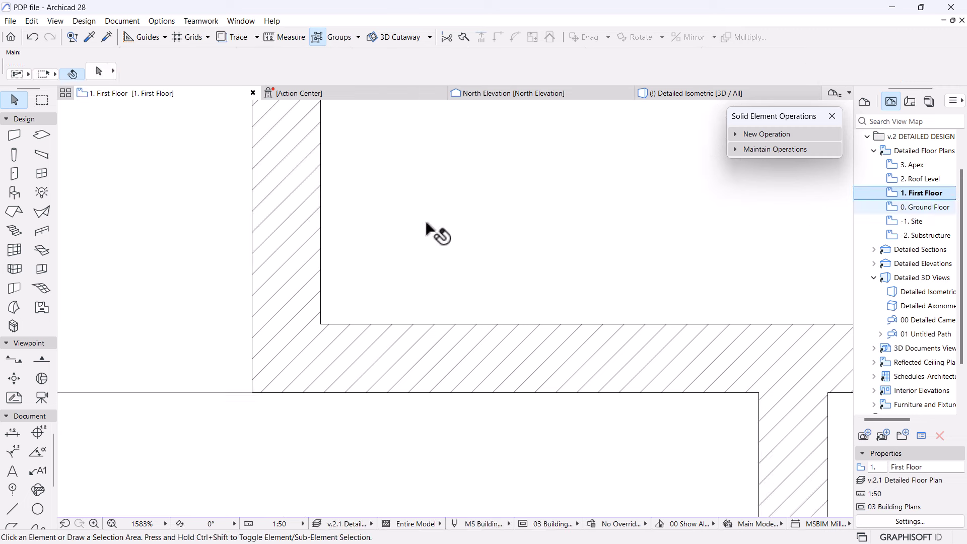
pyautogui.scroll(-12, 426, 223)
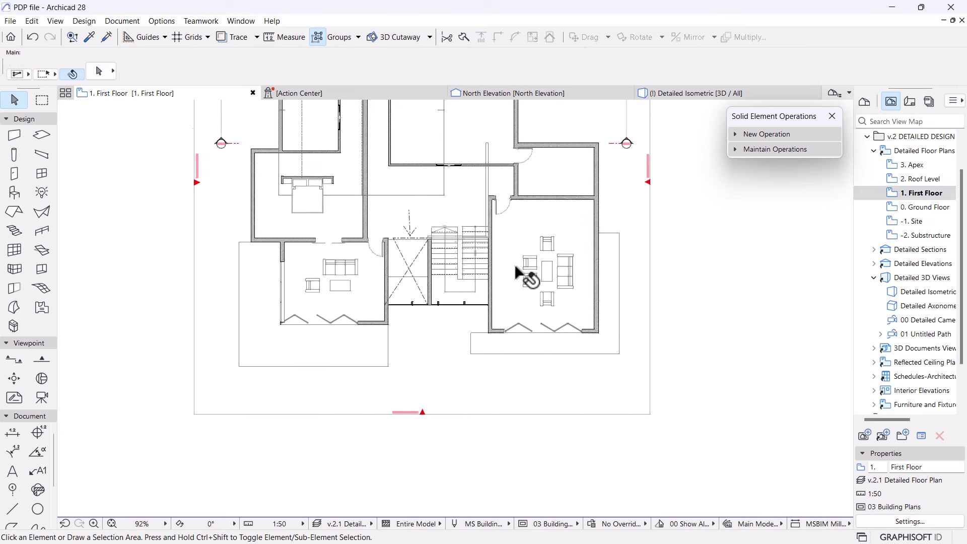
pyautogui.scroll(1, 512, 276)
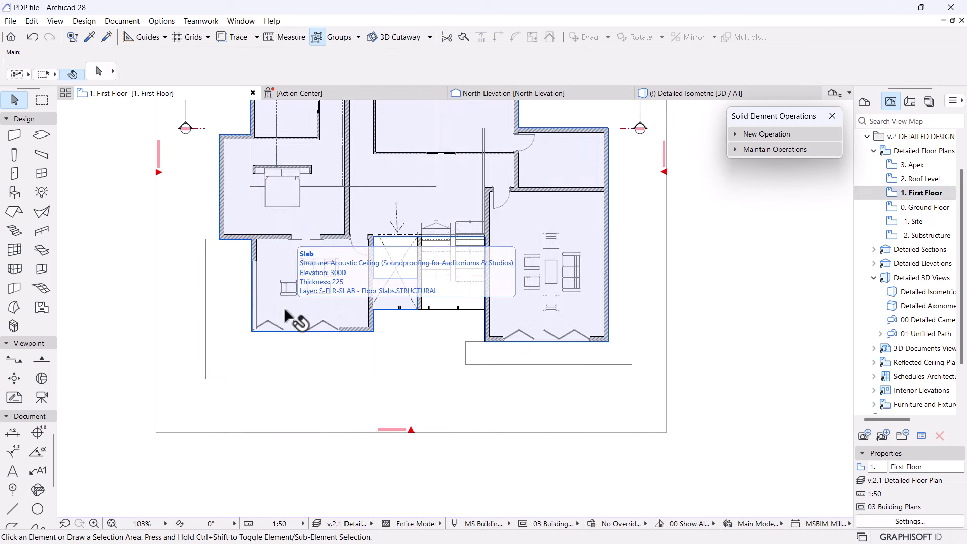
pyautogui.click(41, 156)
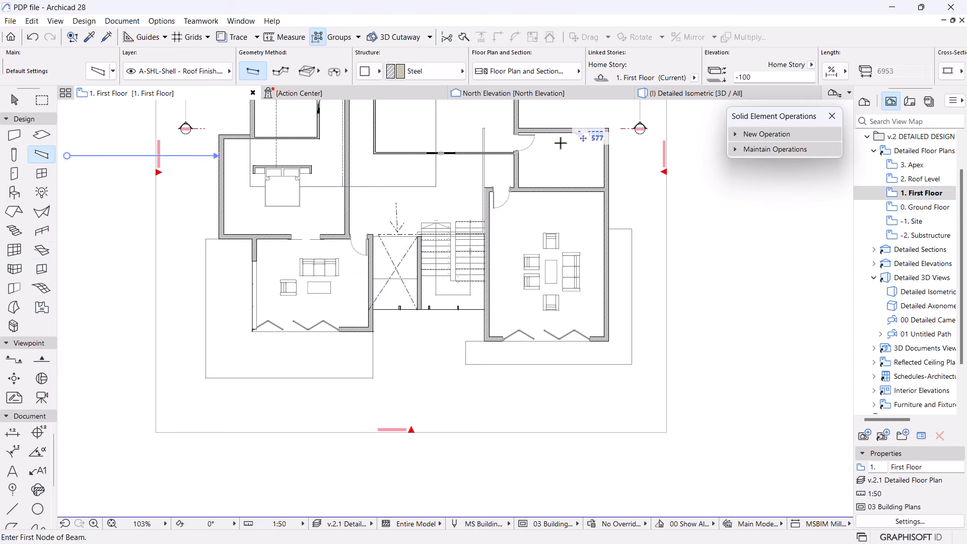
pyautogui.scroll(2, 559, 305)
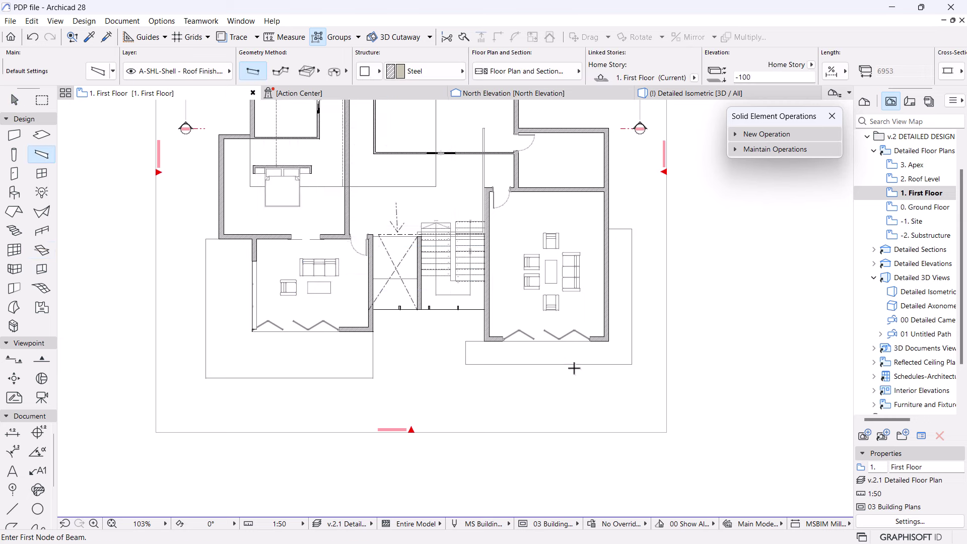
pyautogui.scroll(-5, 703, 76)
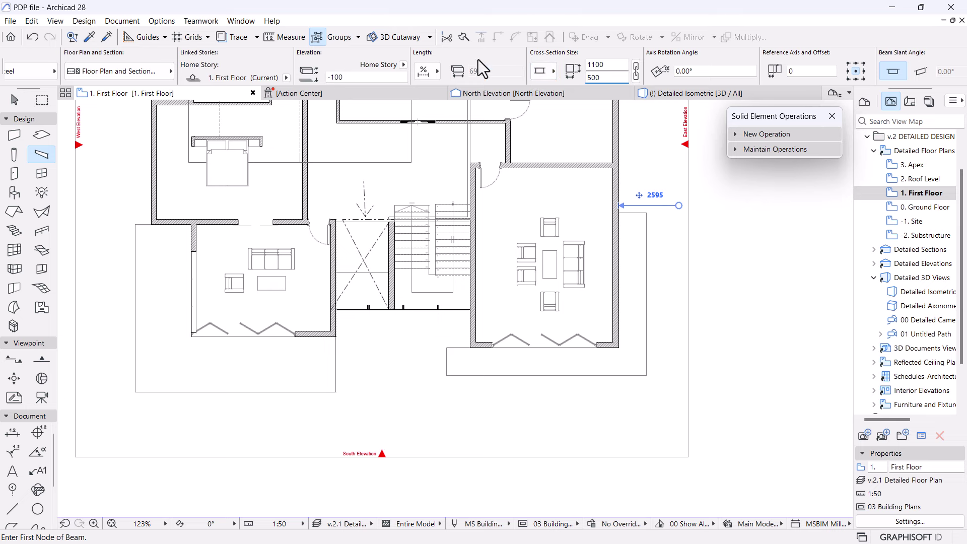
pyautogui.scroll(3, 554, 448)
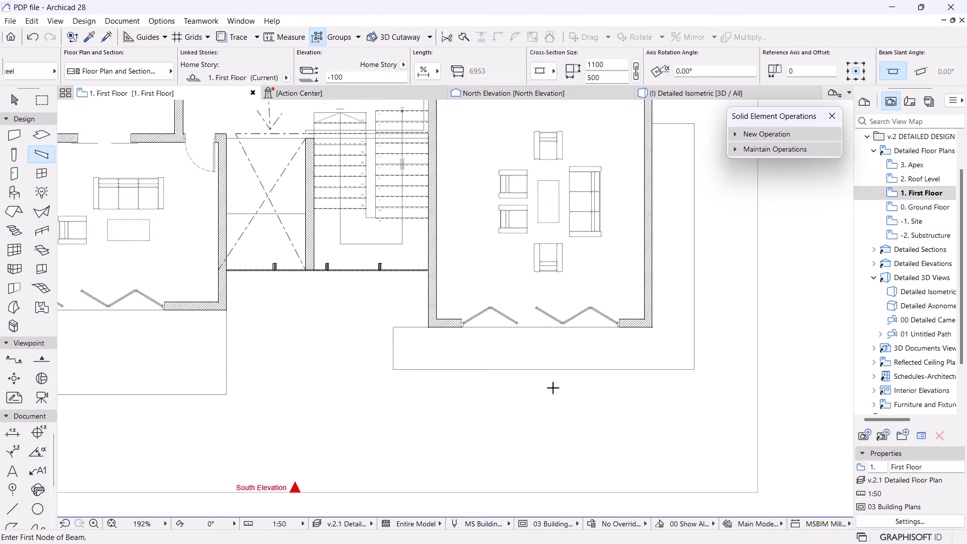
pyautogui.click(468, 366)
pyautogui.click(622, 366)
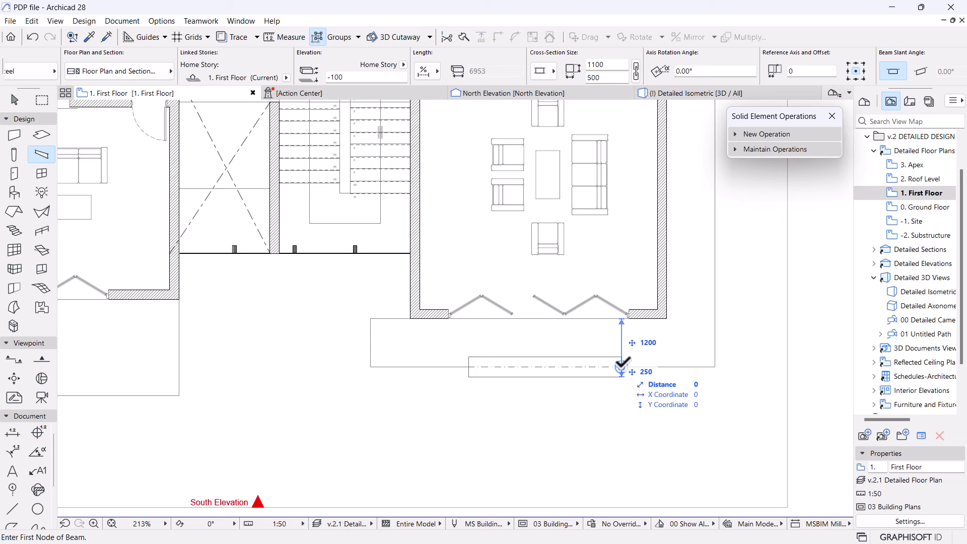
pyautogui.scroll(2, 658, 302)
pyautogui.scroll(-2, 648, 313)
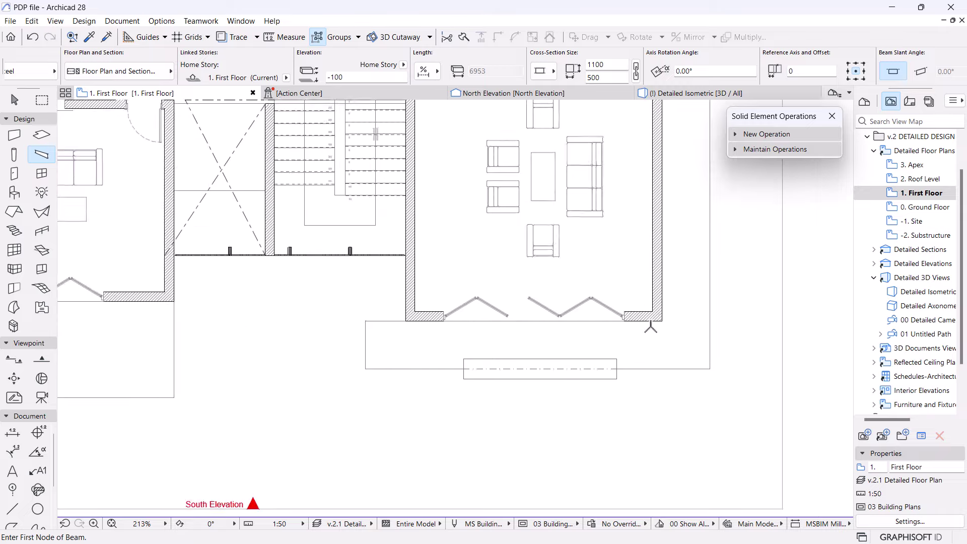
pyautogui.scroll(2, 519, 386)
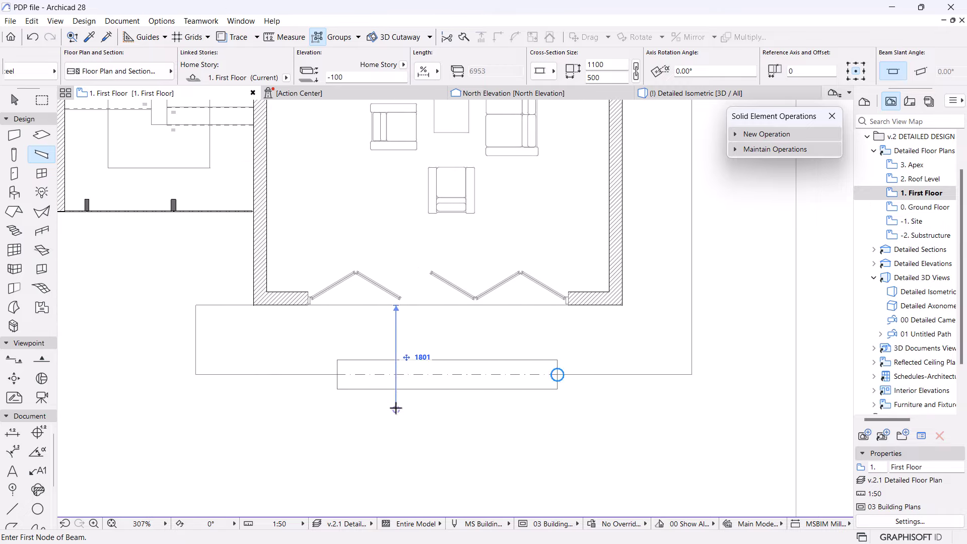
pyautogui.press('Escape')
# - Shorten the canopy beam from its west end on the first floor plan and set its length to 3500 mm
pyautogui.click(338, 386)
pyautogui.click(337, 374)
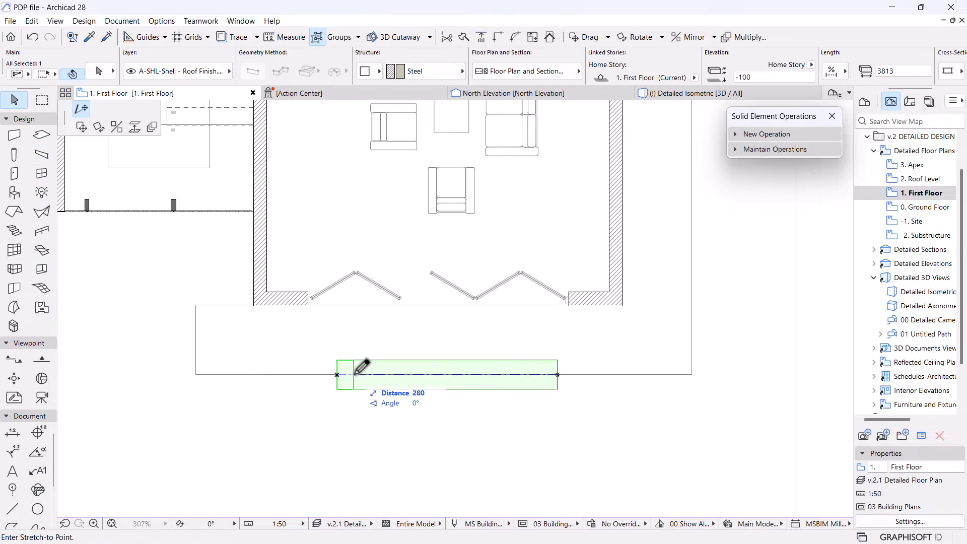
pyautogui.click(354, 374)
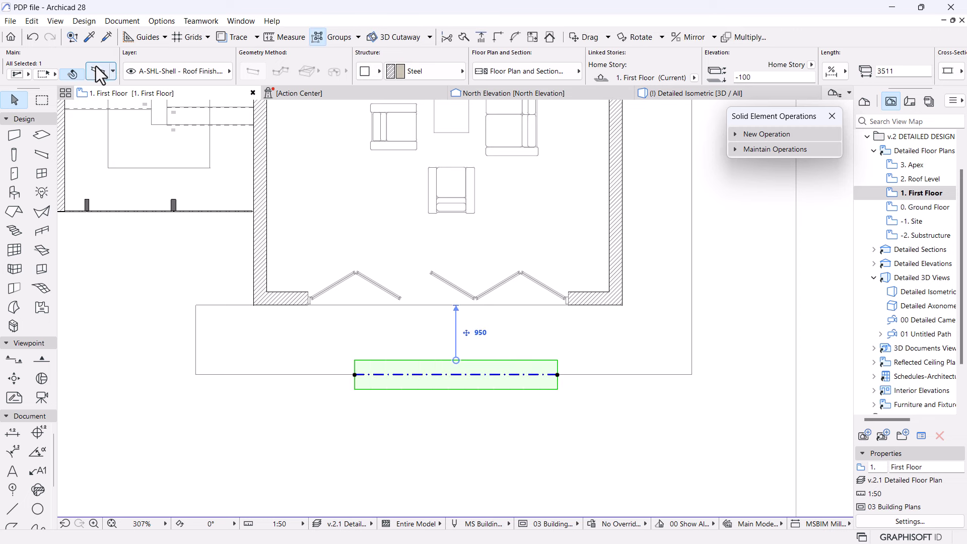
pyautogui.hotkey('ctrl', 't')
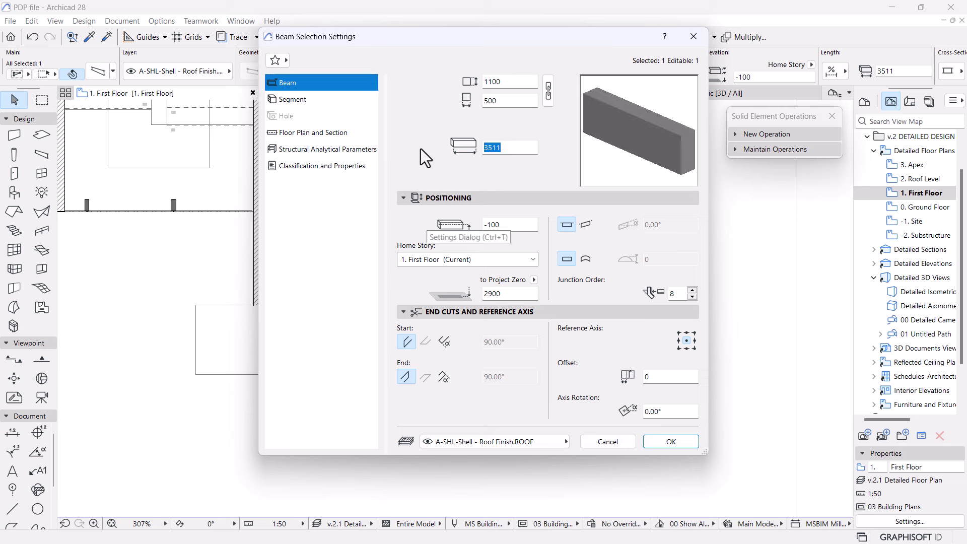
pyautogui.write('3500')
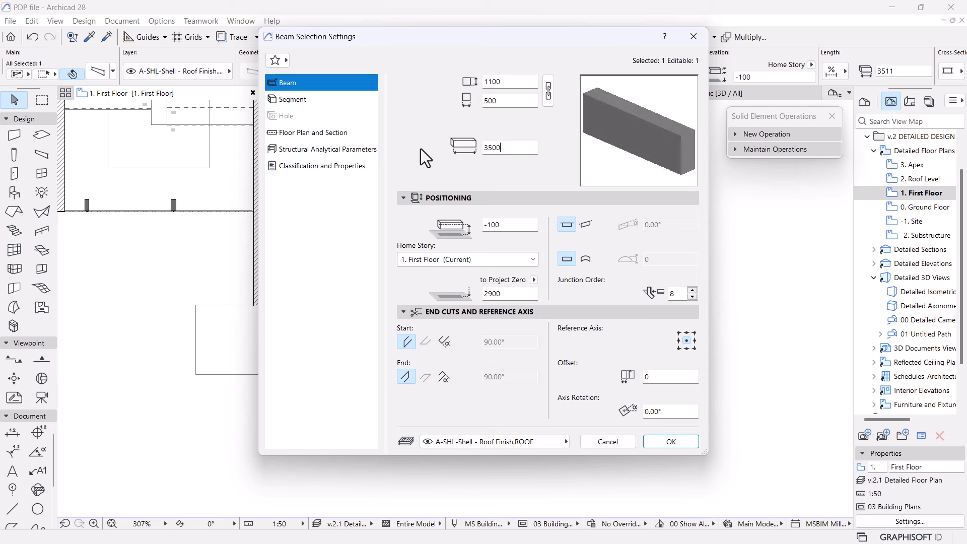
pyautogui.press('Return')
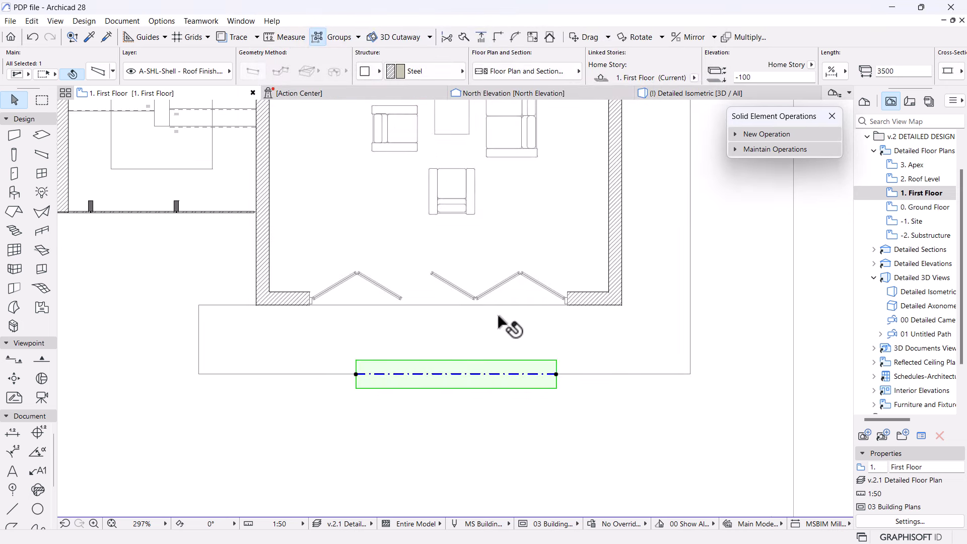
pyautogui.scroll(-3, 509, 325)
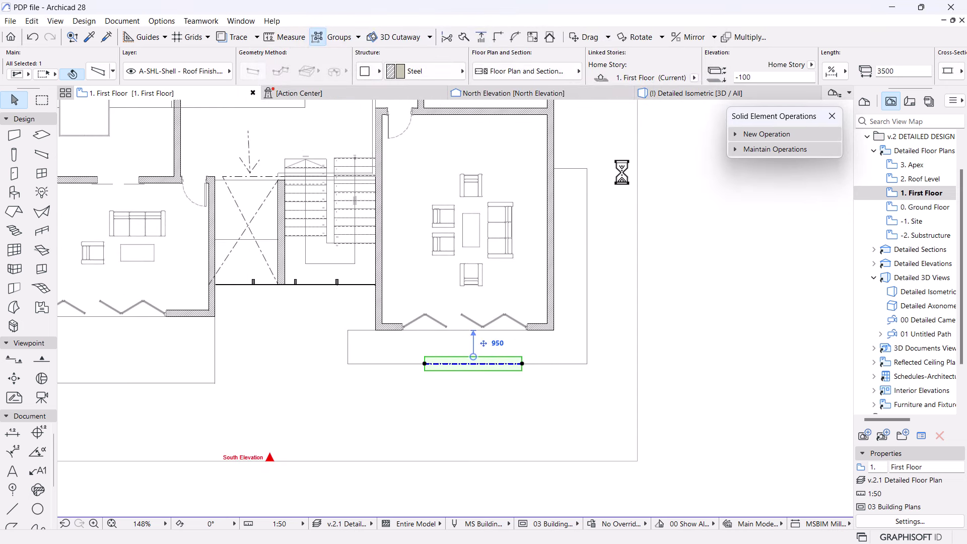
# - In the 3D view, set the canopy beam's reference axis to the bottom centre of its cross-section
pyautogui.click(664, 94)
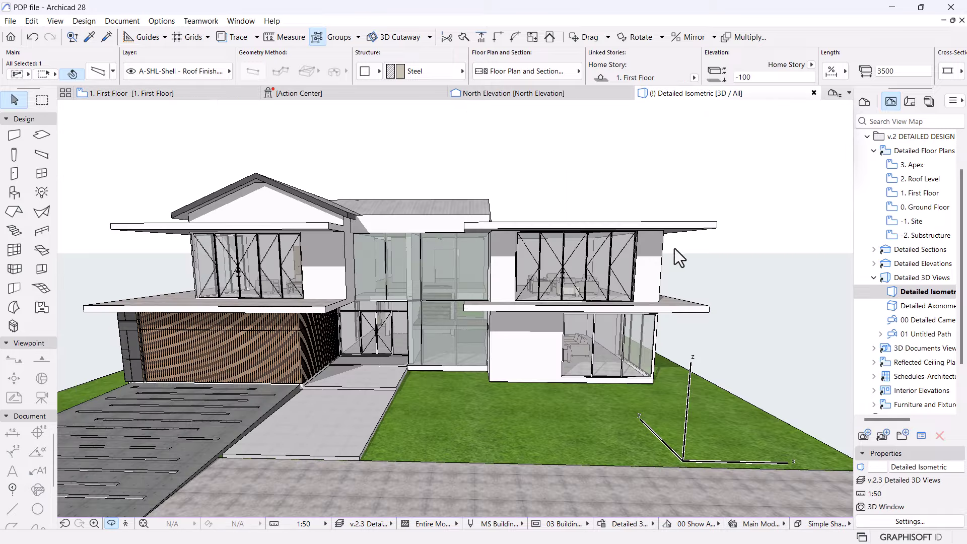
pyautogui.keyDown('shift'); pyautogui.moveTo(647, 297); pyautogui.dragTo(597, 330, button='middle'); pyautogui.keyUp('shift')
pyautogui.click(577, 406)
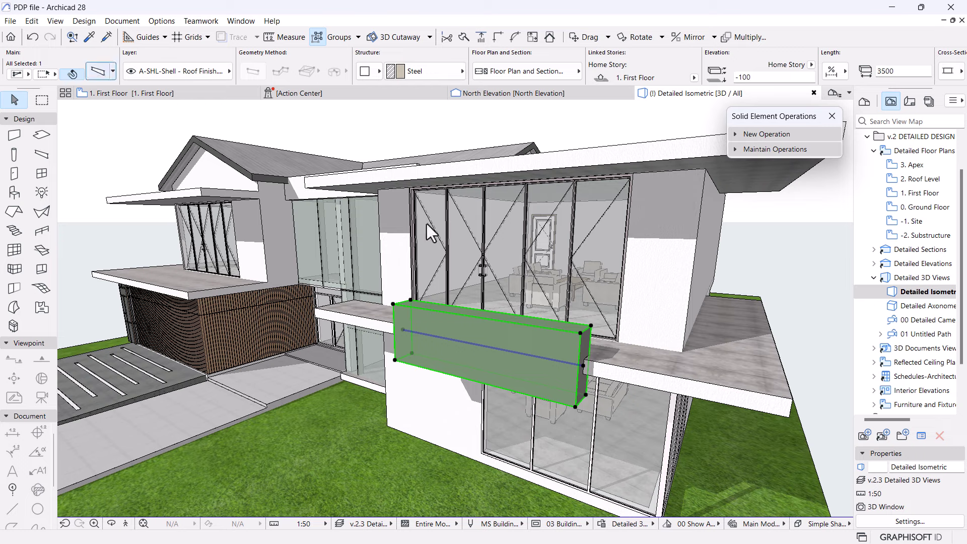
pyautogui.hotkey('ctrl', 't')
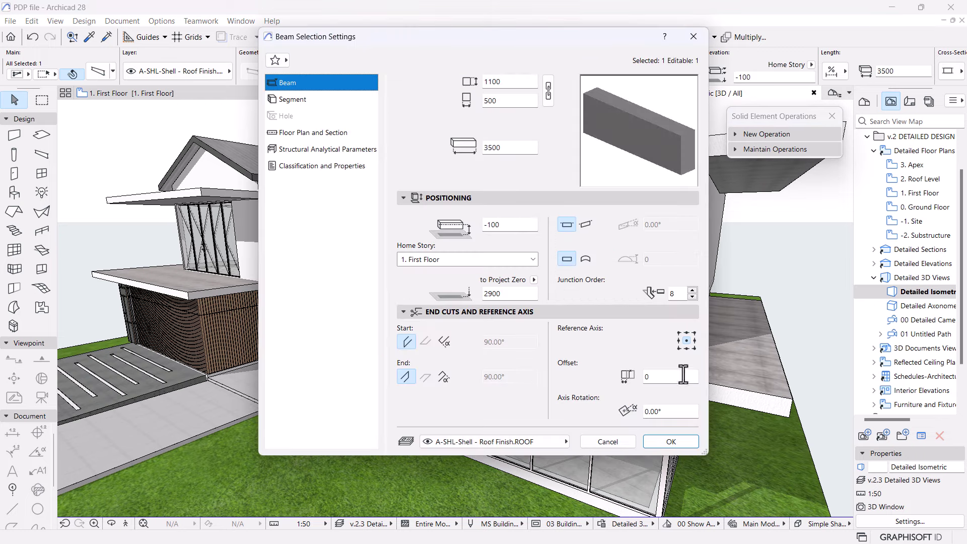
pyautogui.click(687, 348)
pyautogui.click(671, 442)
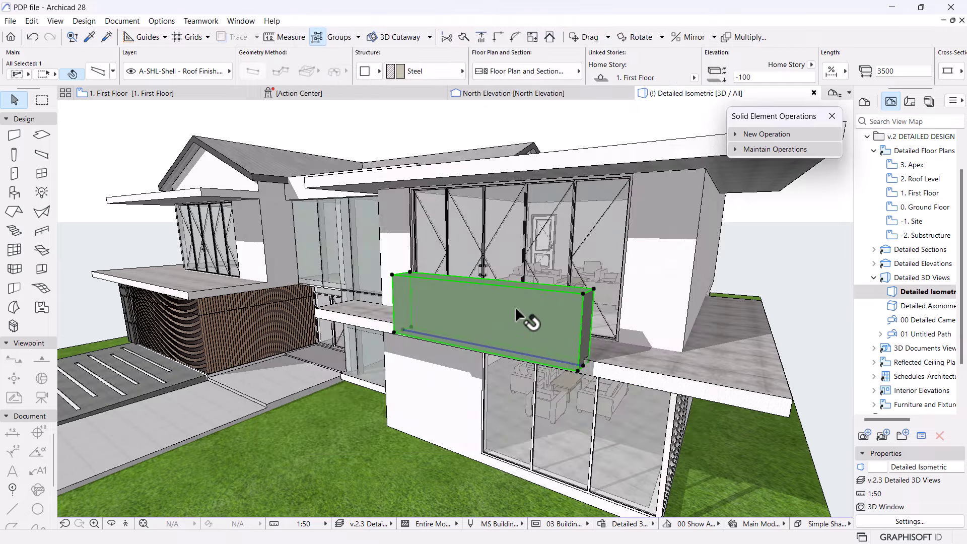
# - Offset the front edge of the first-floor canopy slab outward so that it lines up with the beam's front face
pyautogui.keyDown('shift'); pyautogui.moveTo(523, 320); pyautogui.dragTo(642, 352, button='middle'); pyautogui.keyUp('shift')
pyautogui.scroll(5, 446, 325)
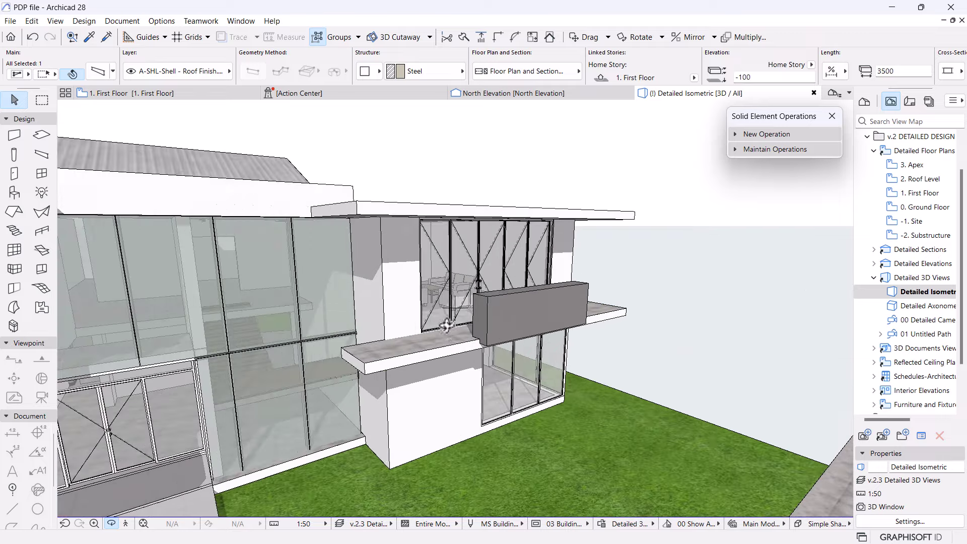
pyautogui.scroll(4, 443, 324)
pyautogui.scroll(-6, 431, 352)
pyautogui.scroll(5, 464, 361)
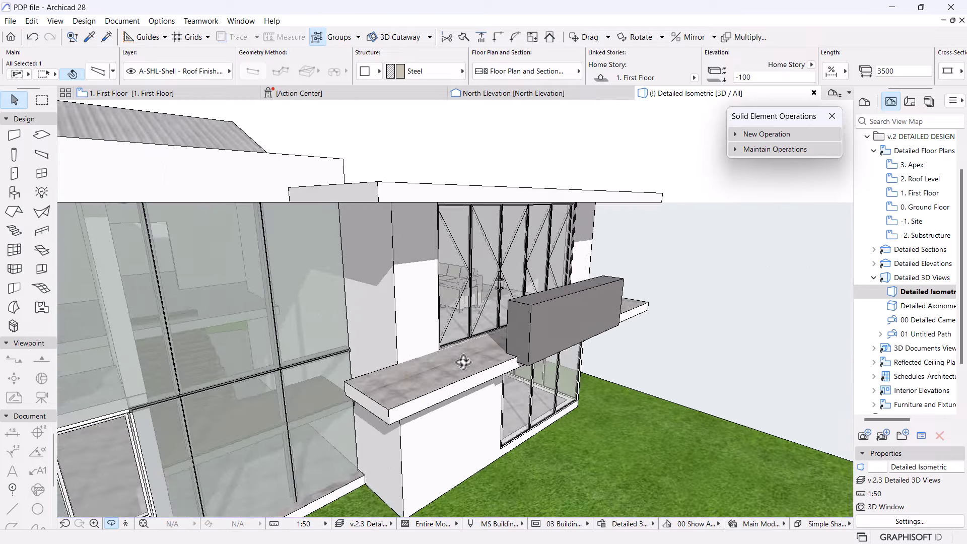
pyautogui.click(464, 389)
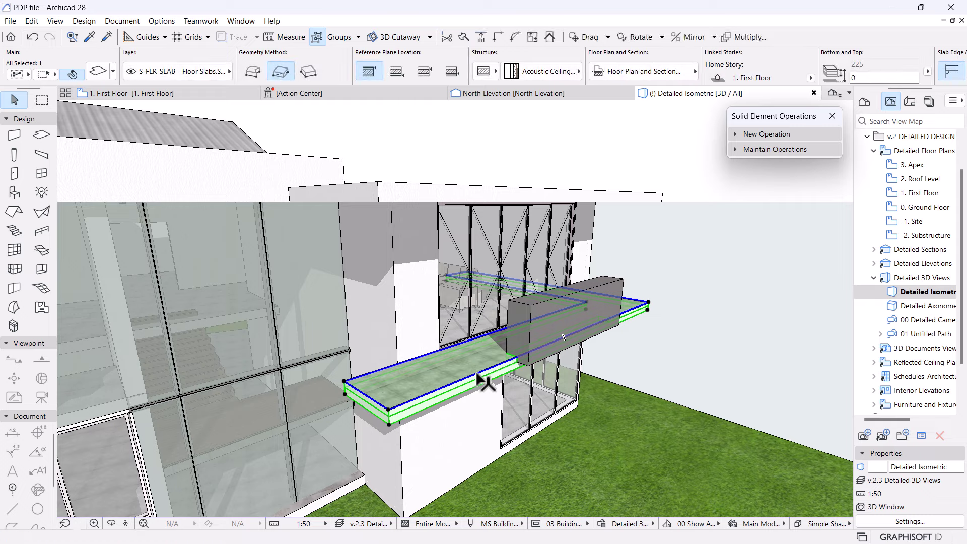
pyautogui.click(480, 378)
pyautogui.click(486, 368)
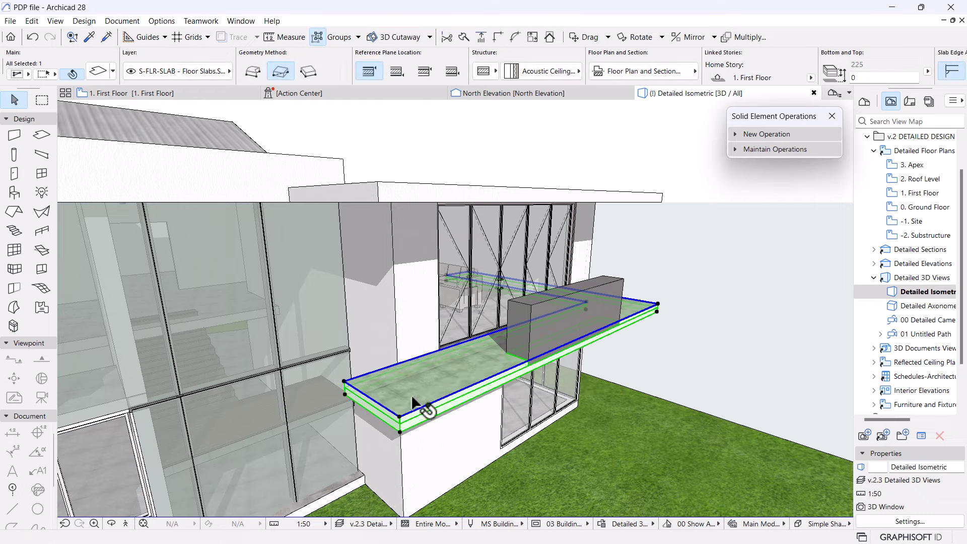
pyautogui.click(599, 346)
pyautogui.press('o')
pyautogui.moveTo(630, 346); pyautogui.dragTo(417, 363)
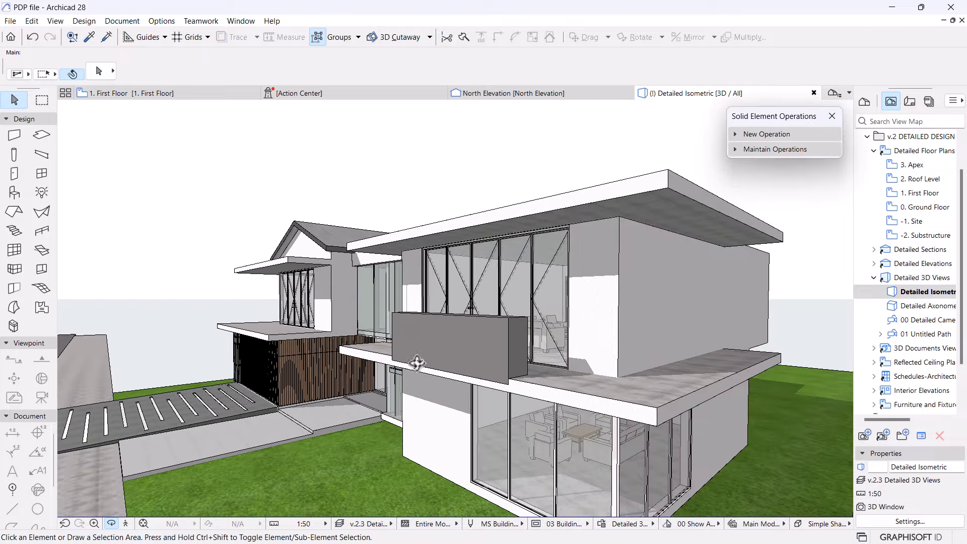
# - Raise the beam in 3D so that its base sits on the canopy slab's top surface, at elevation 0
pyautogui.click(499, 342)
pyautogui.scroll(5, 538, 378)
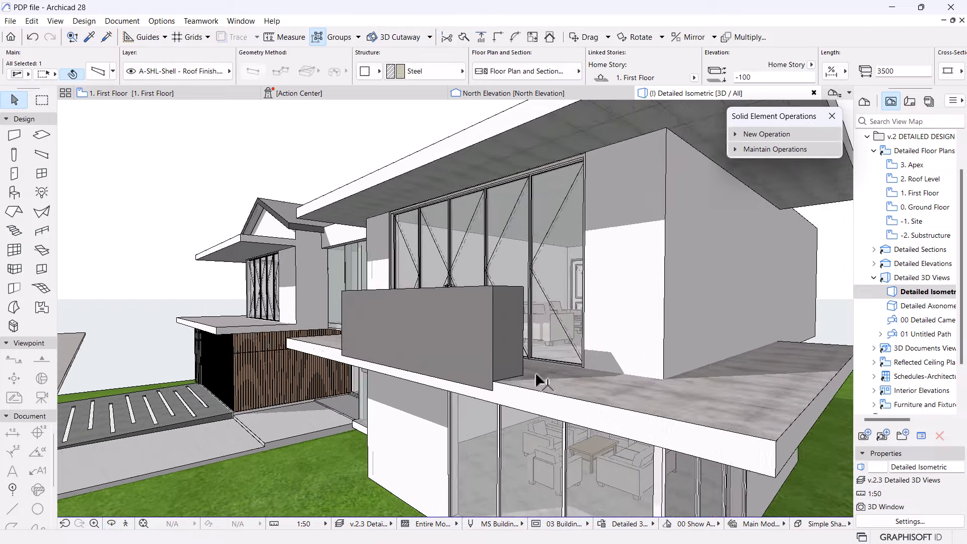
pyautogui.click(499, 391)
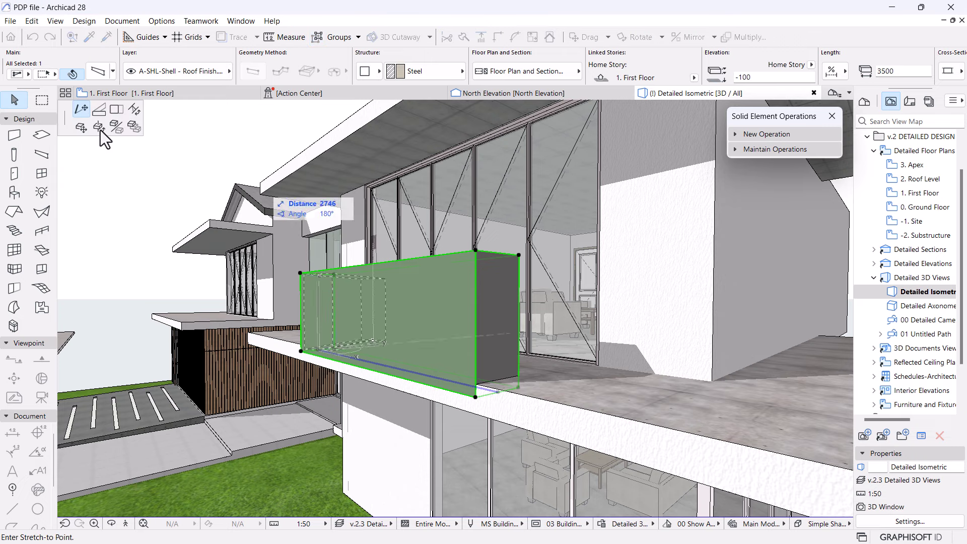
pyautogui.click(79, 128)
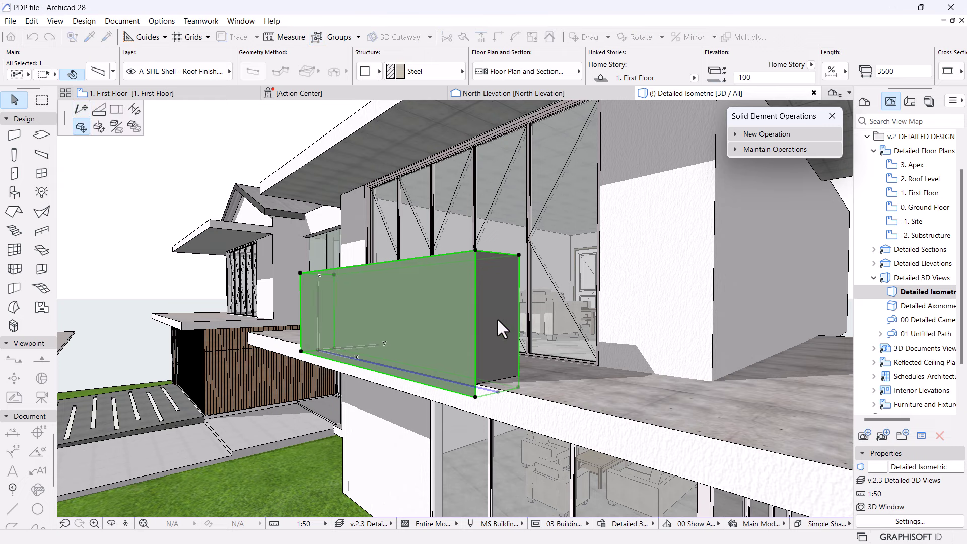
pyautogui.scroll(-2, 495, 296)
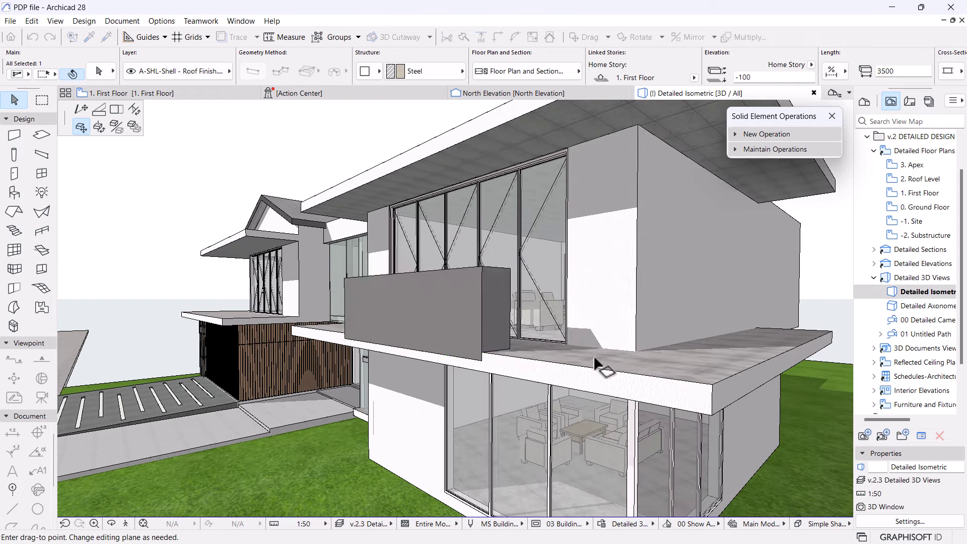
pyautogui.click(414, 346)
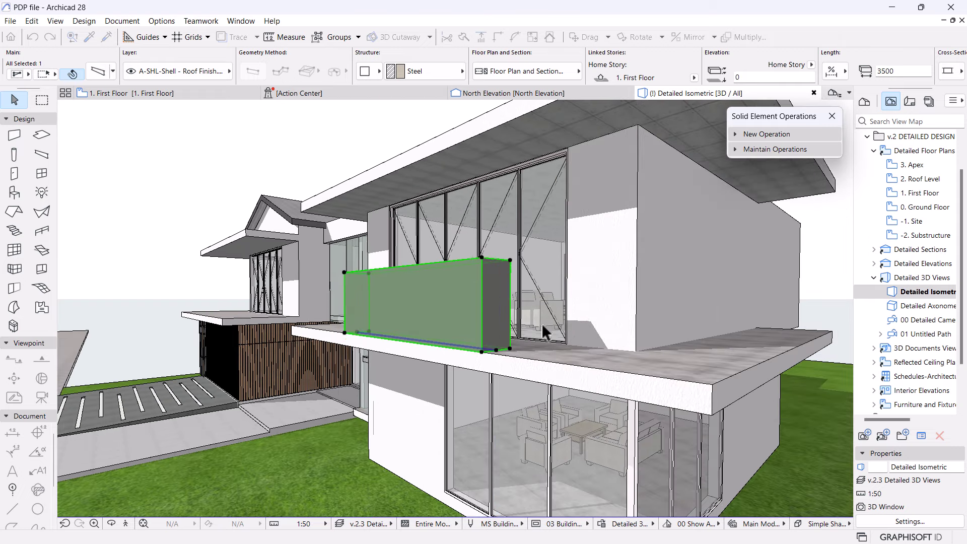
pyautogui.scroll(2, 410, 341)
# - Override all surfaces of the canopy beam with Wood - Oak Light
pyautogui.keyDown('shift'); pyautogui.moveTo(411, 341); pyautogui.dragTo(641, 395, button='middle'); pyautogui.keyUp('shift')
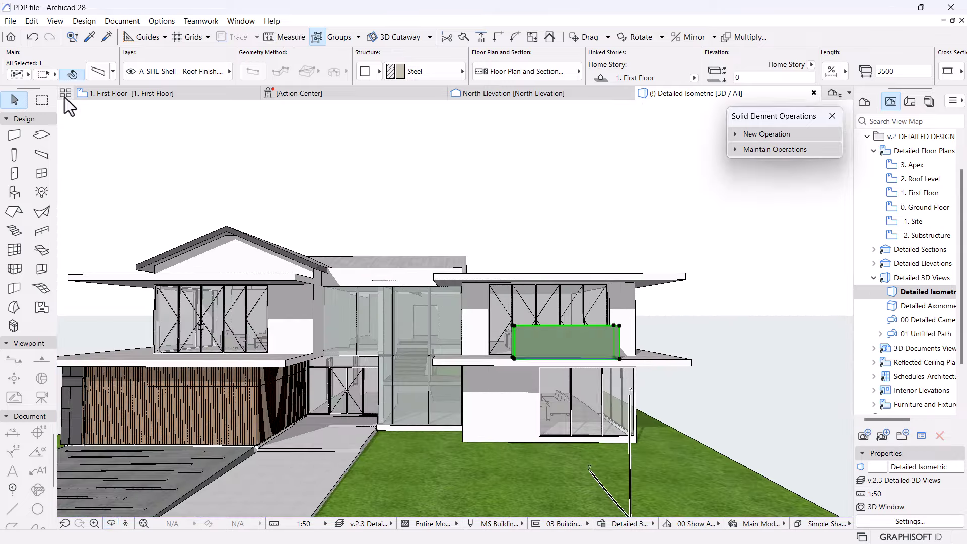
pyautogui.click(89, 72)
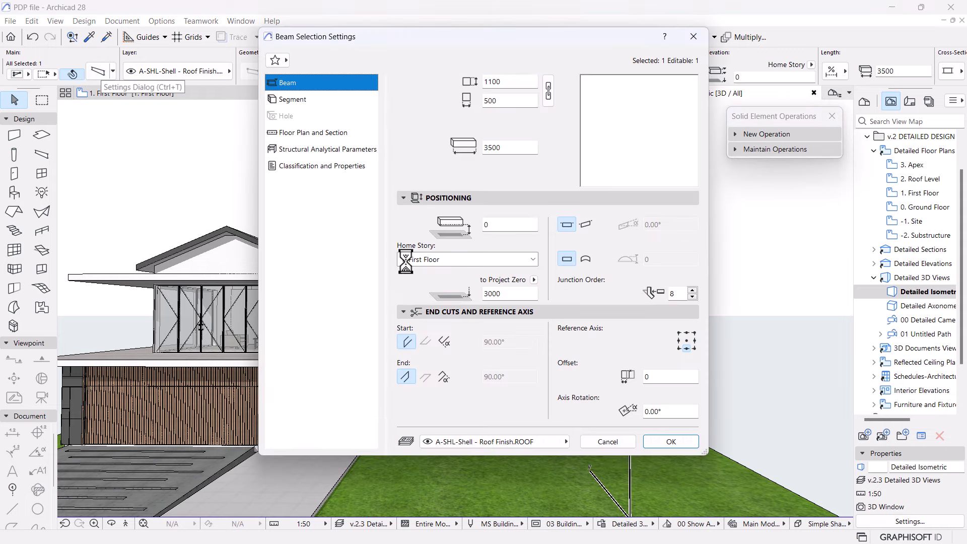
pyautogui.click(292, 99)
pyautogui.click(482, 330)
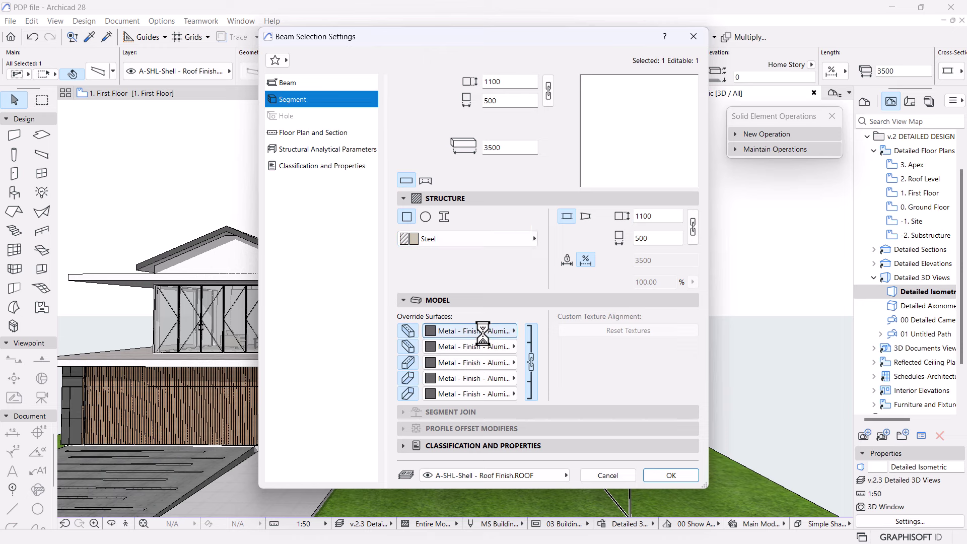
pyautogui.write('wo')
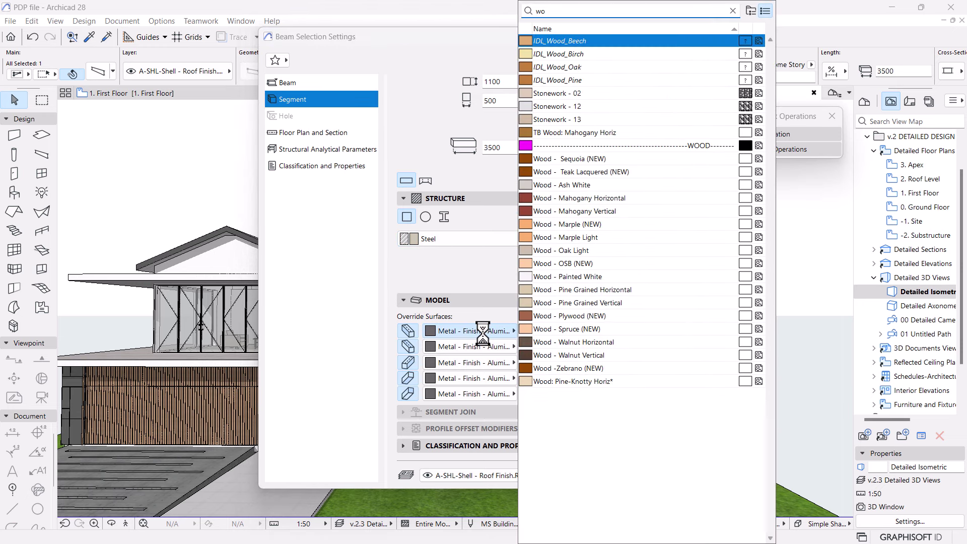
pyautogui.write('e')
pyautogui.press('BackSpace')
pyautogui.click(592, 315)
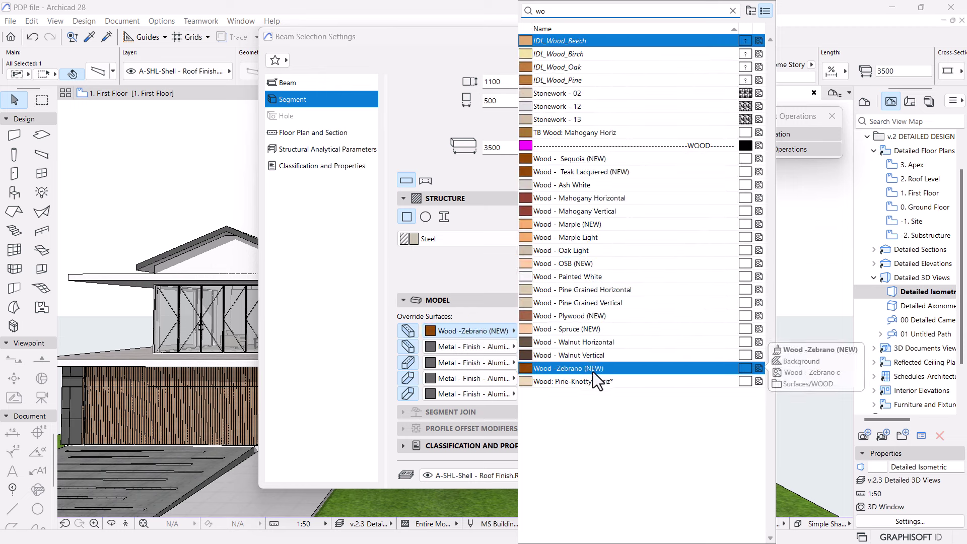
pyautogui.click(610, 280)
pyautogui.click(609, 287)
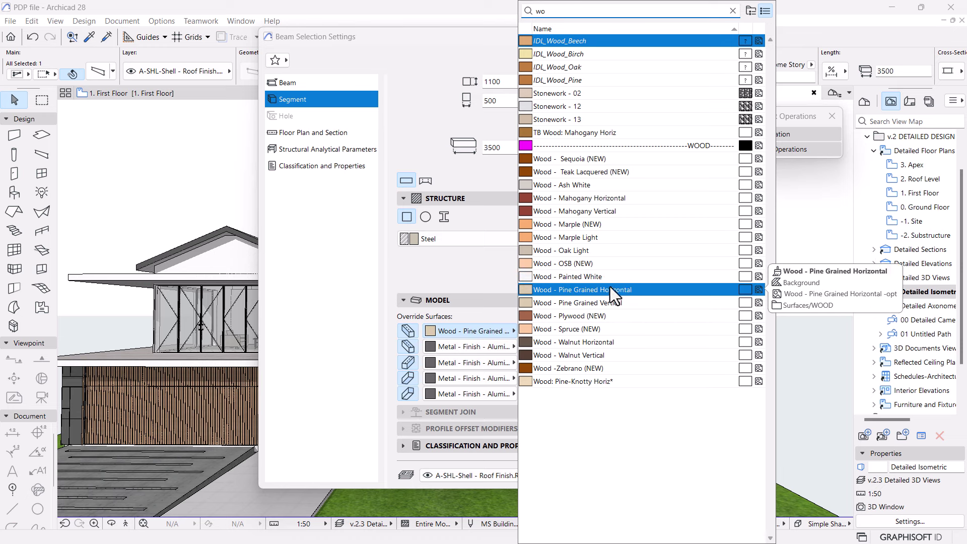
pyautogui.click(606, 302)
pyautogui.click(586, 261)
pyautogui.click(596, 277)
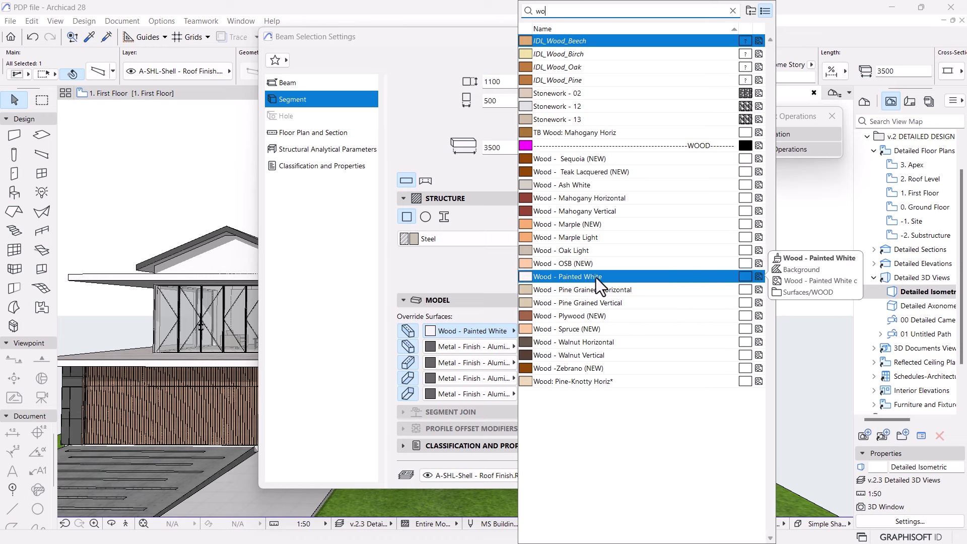
pyautogui.doubleClick(582, 250)
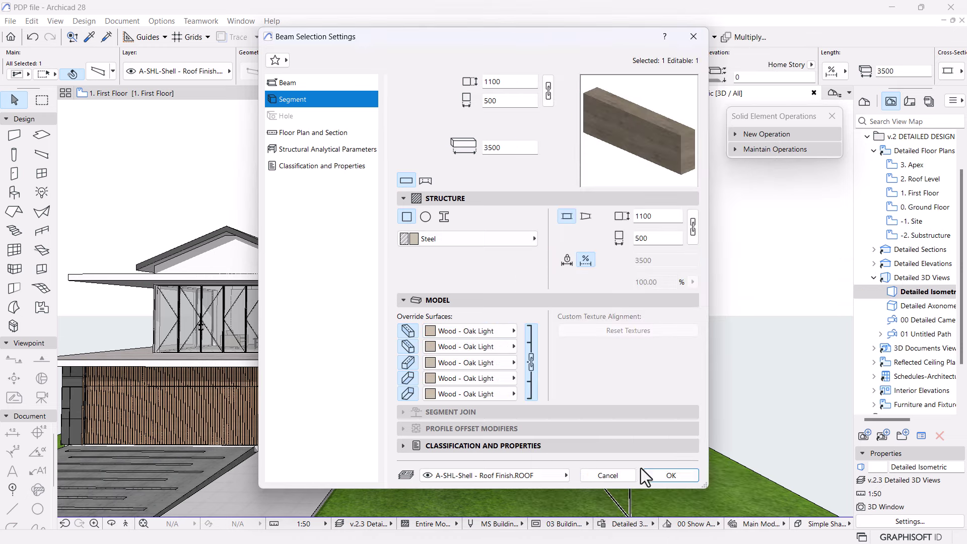
pyautogui.press('Return')
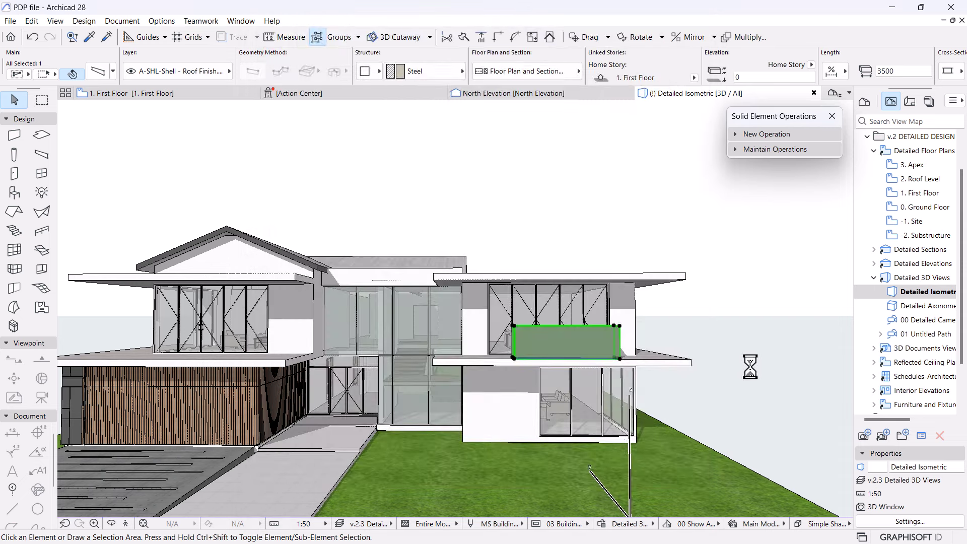
pyautogui.press('Escape')
# - Examine the wood-finished beam on the canopy from the front, close up and from above at its east end
pyautogui.scroll(-5, 460, 330)
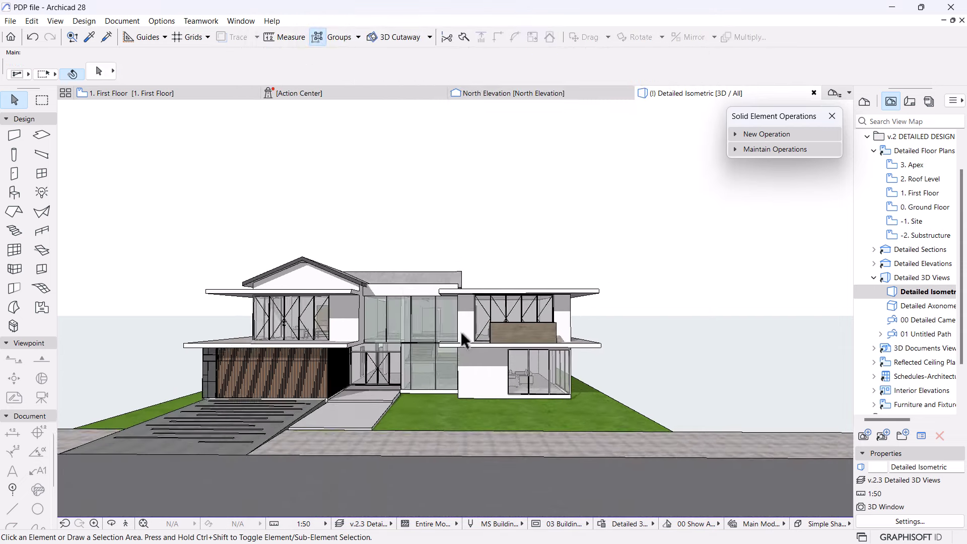
pyautogui.moveTo(460, 331); pyautogui.dragTo(488, 283, button='middle')
pyautogui.scroll(5, 514, 302)
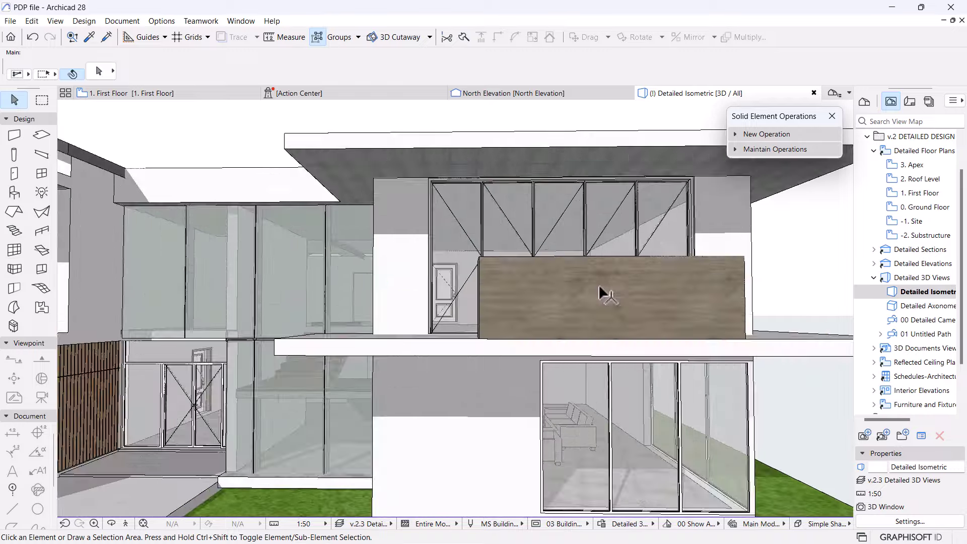
pyautogui.scroll(-4, 604, 294)
pyautogui.keyDown('shift'); pyautogui.moveTo(605, 295); pyautogui.dragTo(653, 330, button='middle'); pyautogui.keyUp('shift')
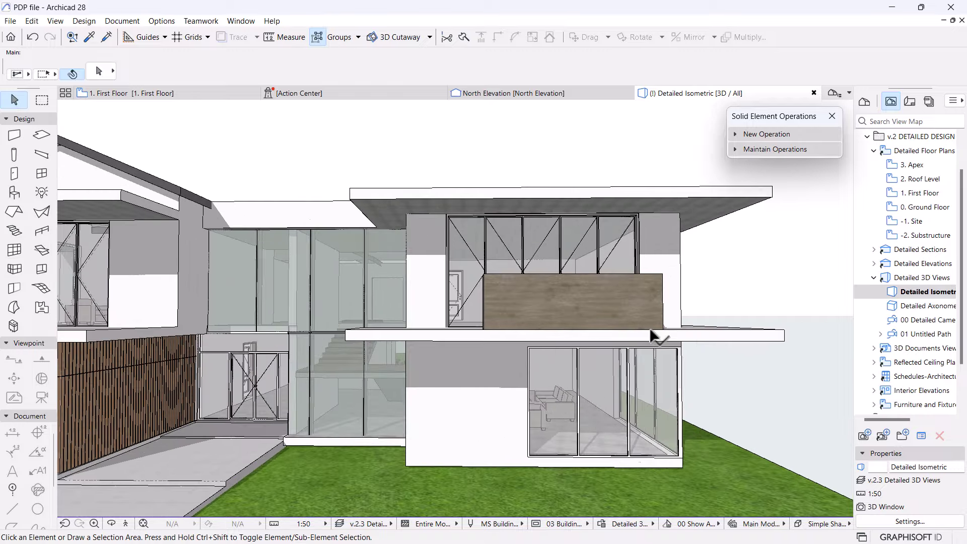
pyautogui.keyDown('shift'); pyautogui.moveTo(586, 322); pyautogui.dragTo(481, 370, button='middle'); pyautogui.keyUp('shift')
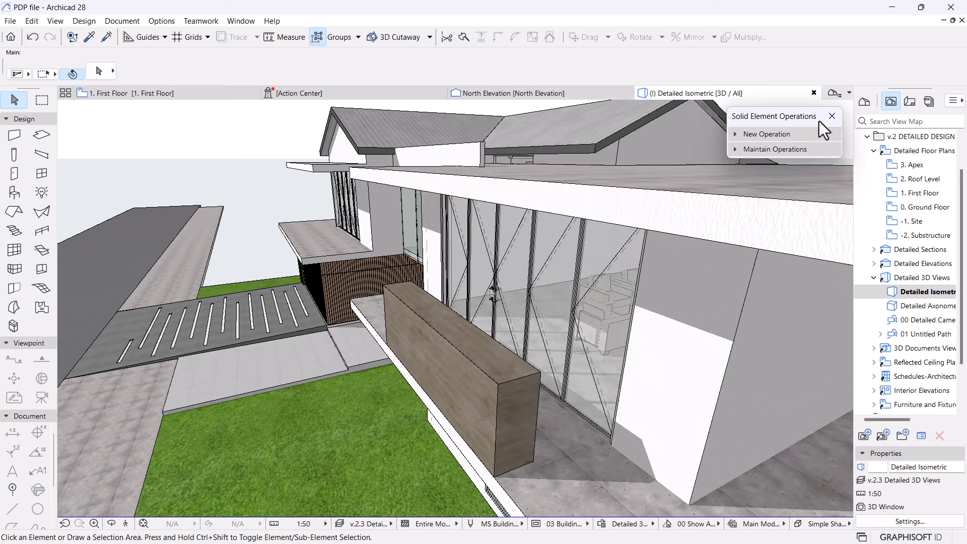
# - Close the Solid Element Operations palette and review the wood-finished canopy beam in 3D from the front of the house
pyautogui.click(832, 115)
pyautogui.click(427, 329)
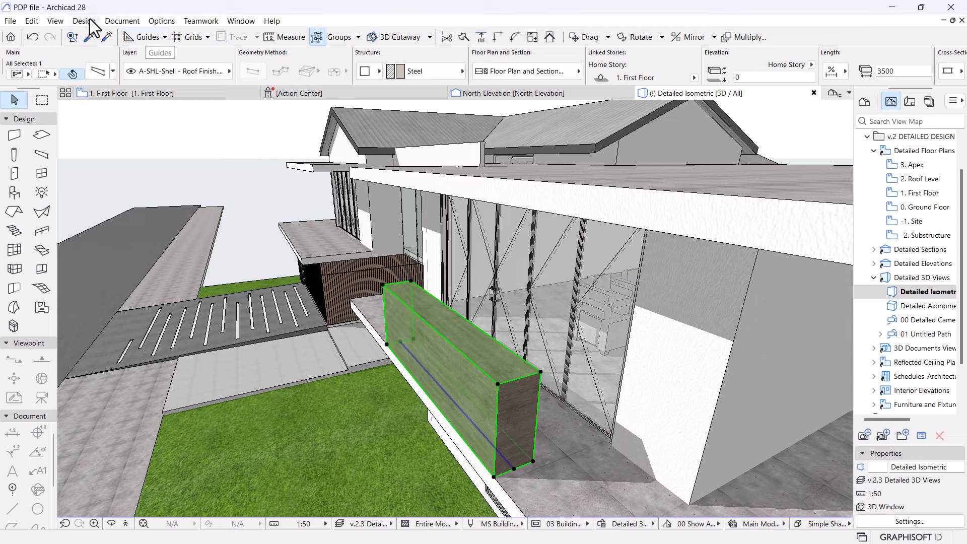
pyautogui.click(153, 21)
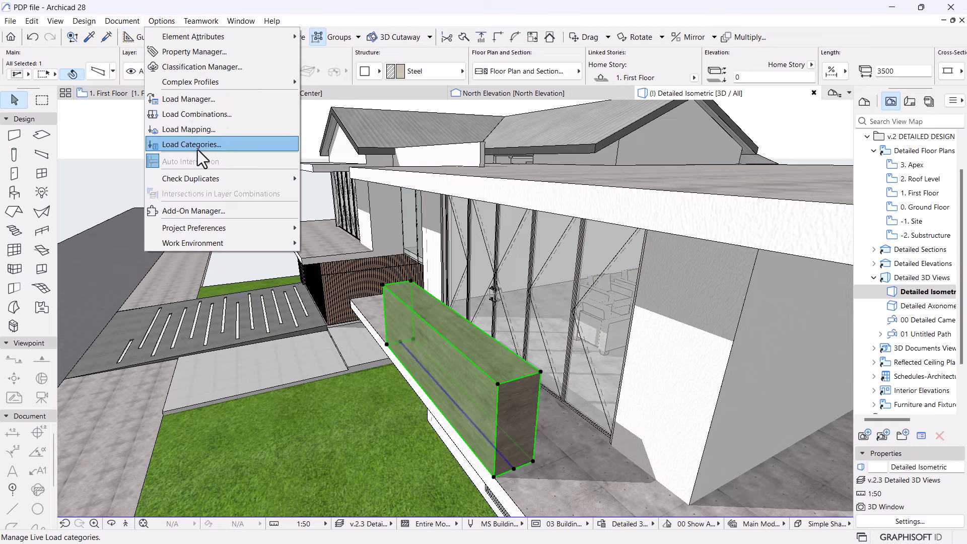
pyautogui.press('Escape')
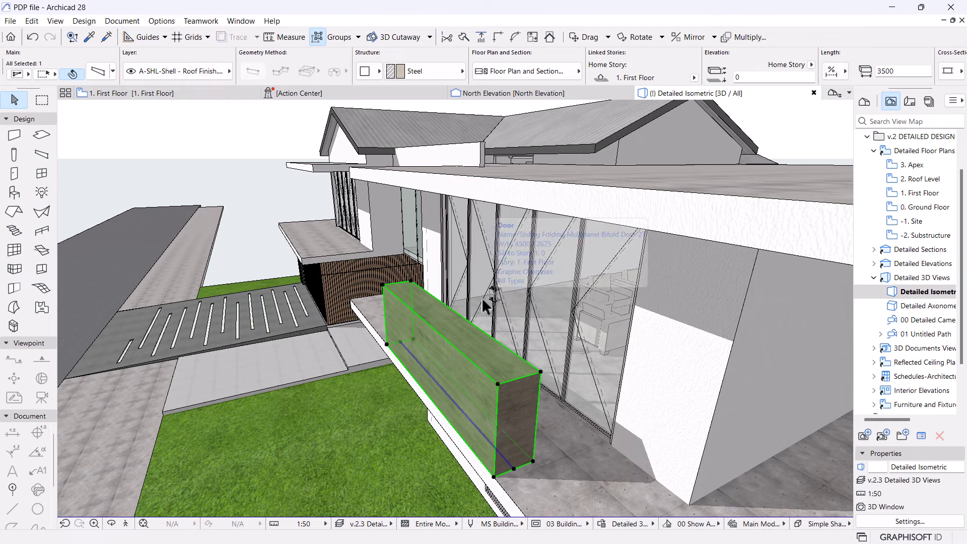
pyautogui.keyDown('shift'); pyautogui.moveTo(481, 297); pyautogui.dragTo(596, 313, button='middle'); pyautogui.keyUp('shift')
pyautogui.scroll(2, 596, 313)
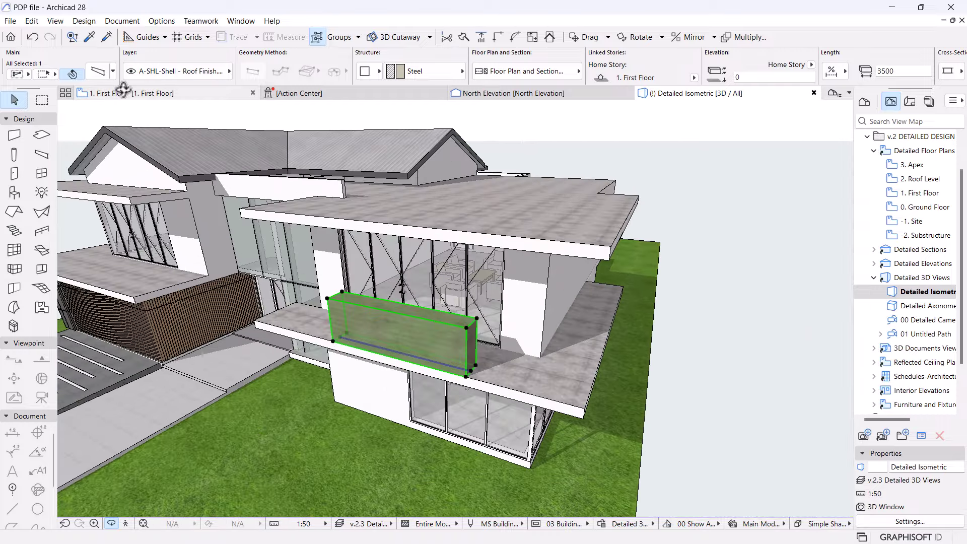
# - Activate the Railing tool on the First Floor plan and accept its default settings after reviewing the segment, inner posts and balusters
pyautogui.click(121, 92)
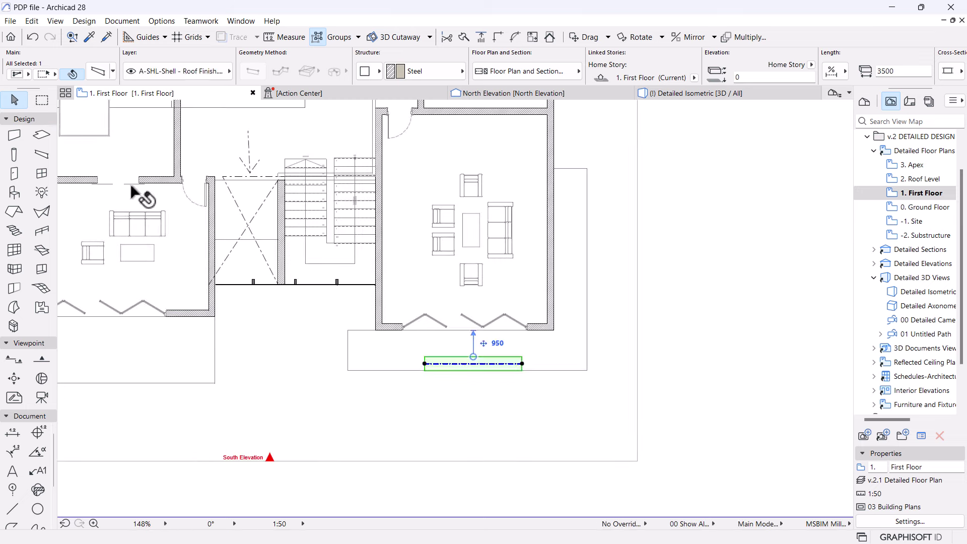
pyautogui.press('Escape')
pyautogui.click(40, 230)
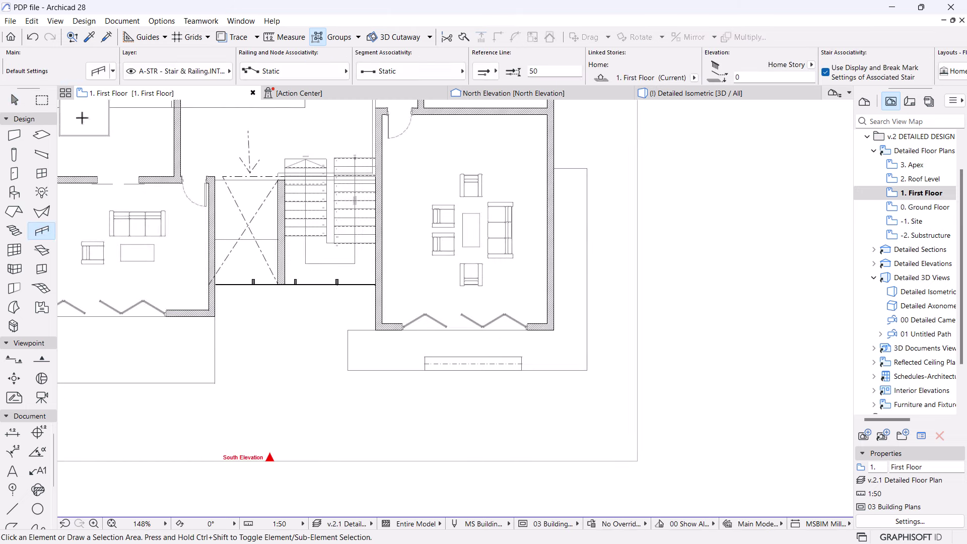
pyautogui.click(98, 71)
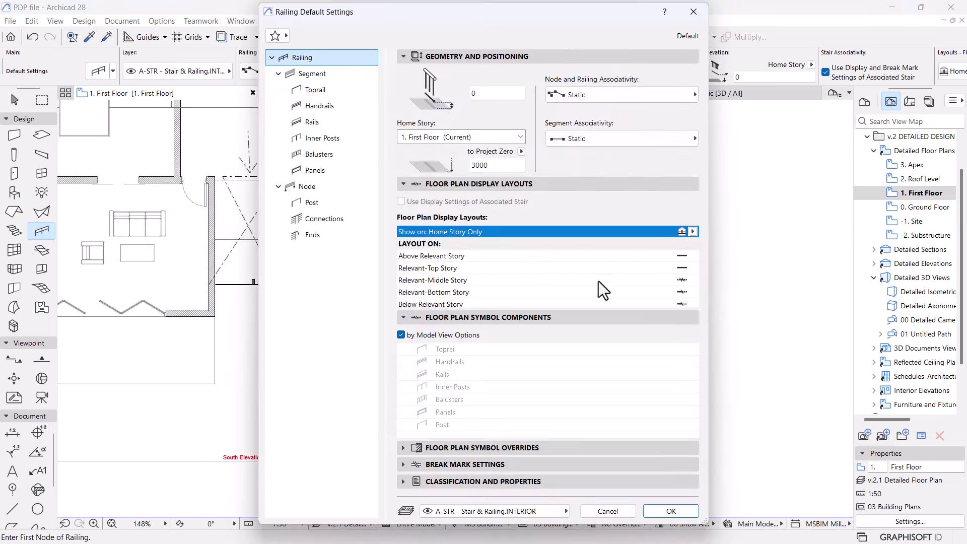
pyautogui.click(302, 74)
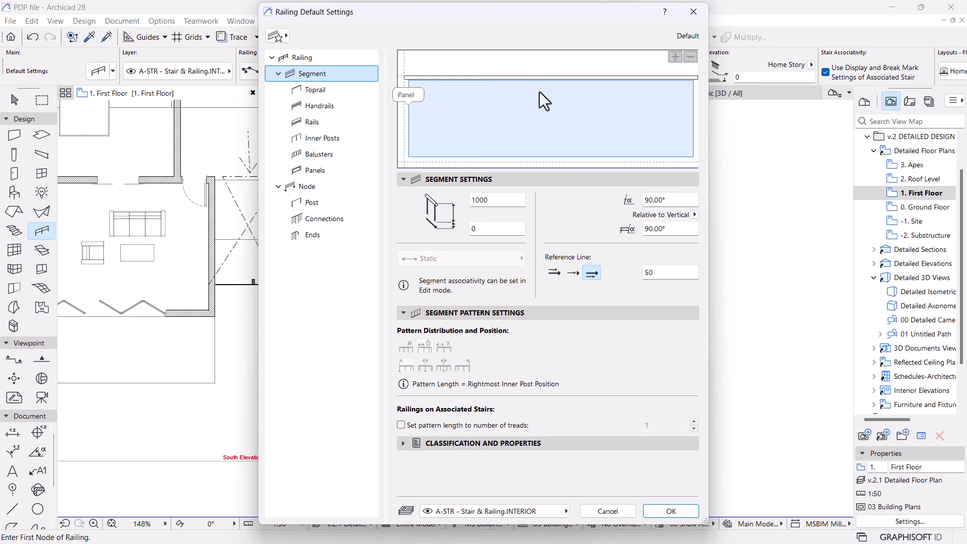
pyautogui.click(323, 138)
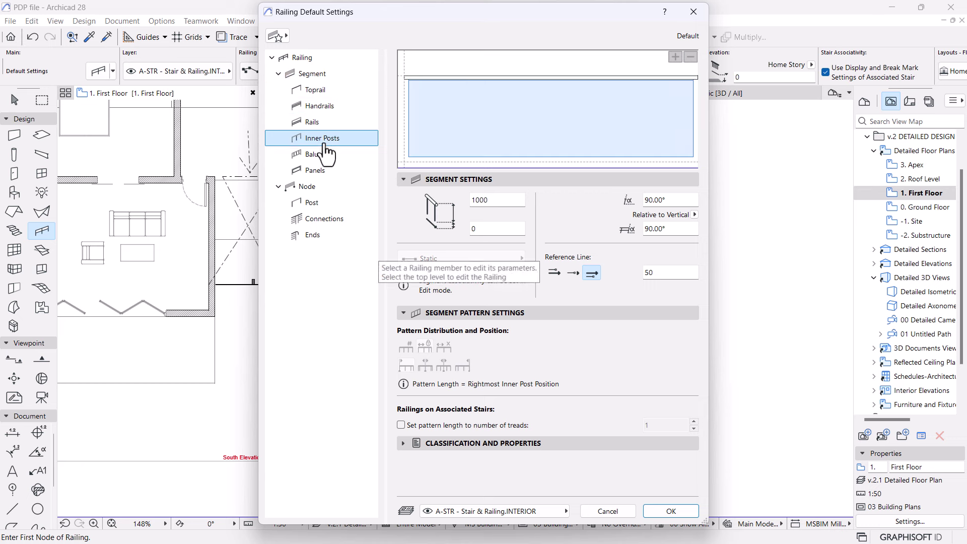
pyautogui.click(674, 57)
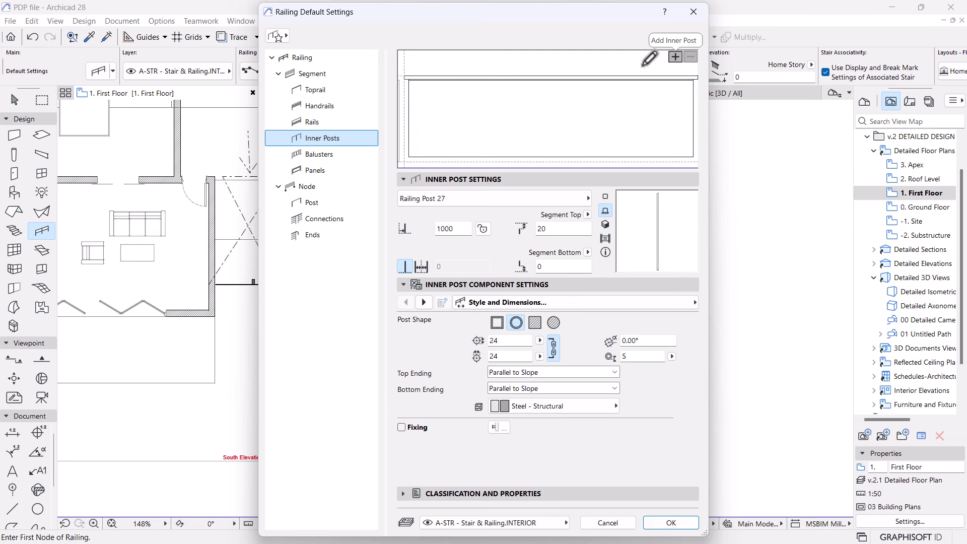
pyautogui.click(322, 154)
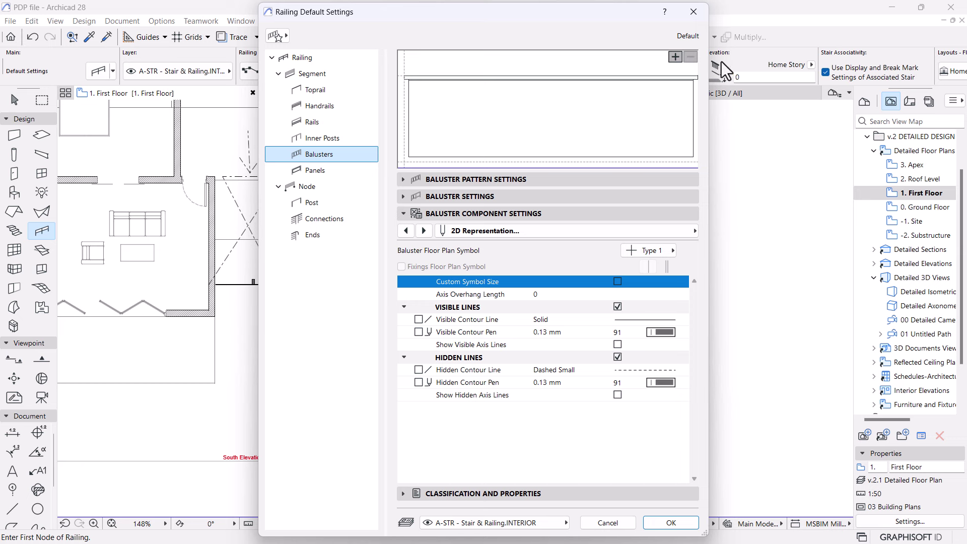
pyautogui.click(675, 57)
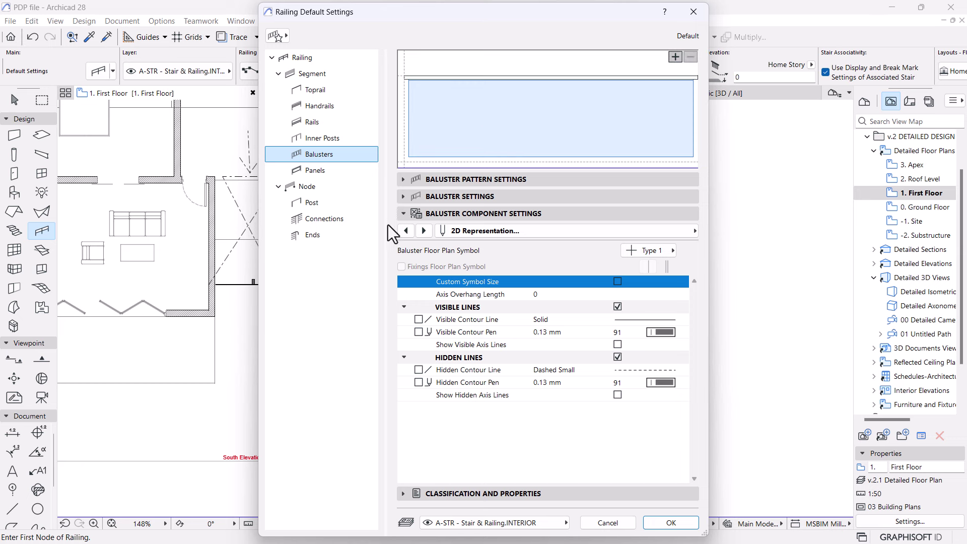
pyautogui.click(669, 522)
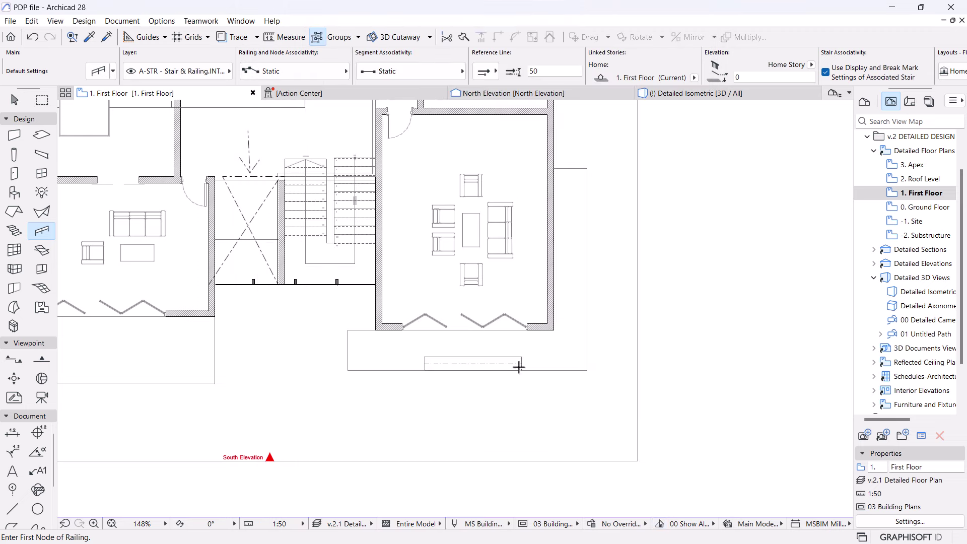
# - Draw a railing from the canopy beam's front east corner along the slab's south and east edges, ending at the house's east wall
pyautogui.scroll(5, 518, 366)
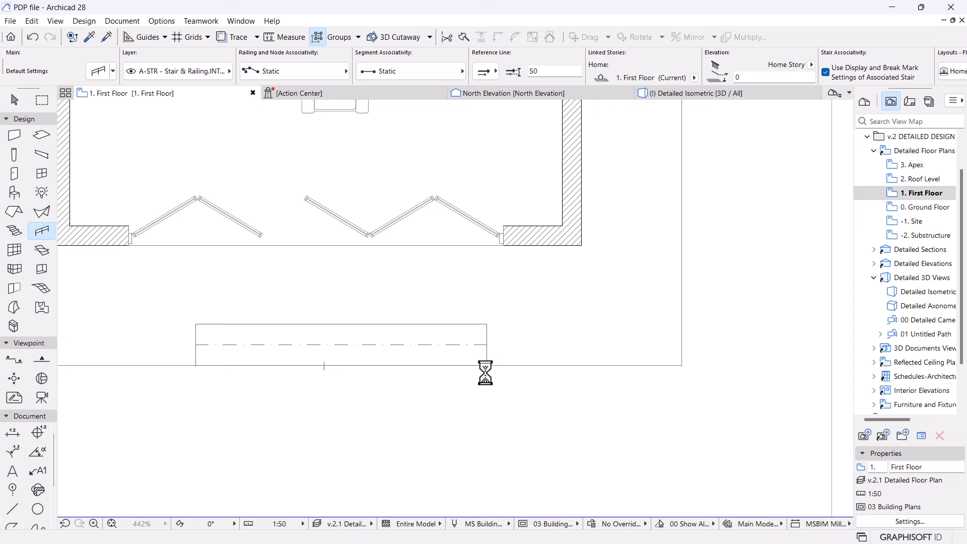
pyautogui.click(486, 366)
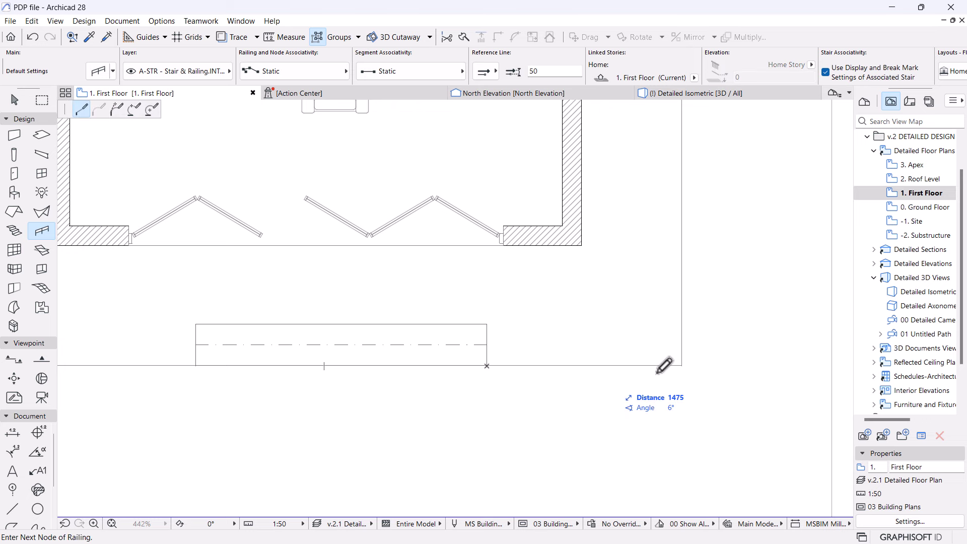
pyautogui.click(682, 364)
pyautogui.scroll(-5, 557, 372)
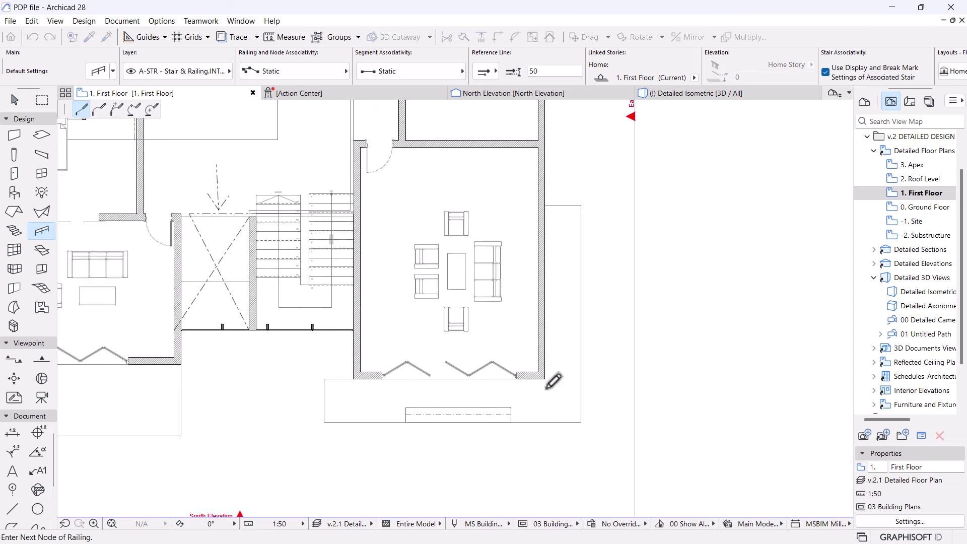
pyautogui.rightClick(557, 220)
pyautogui.click(585, 308)
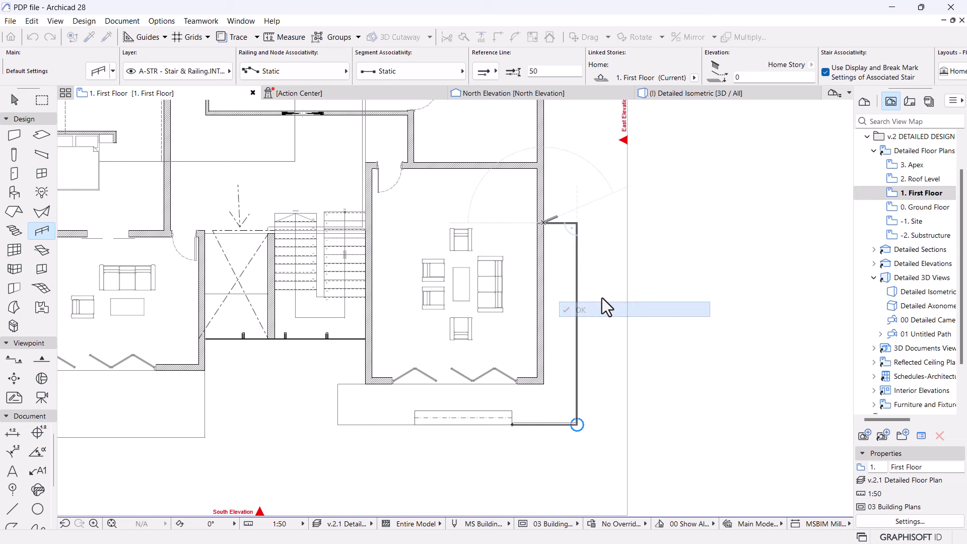
pyautogui.scroll(-5, 605, 296)
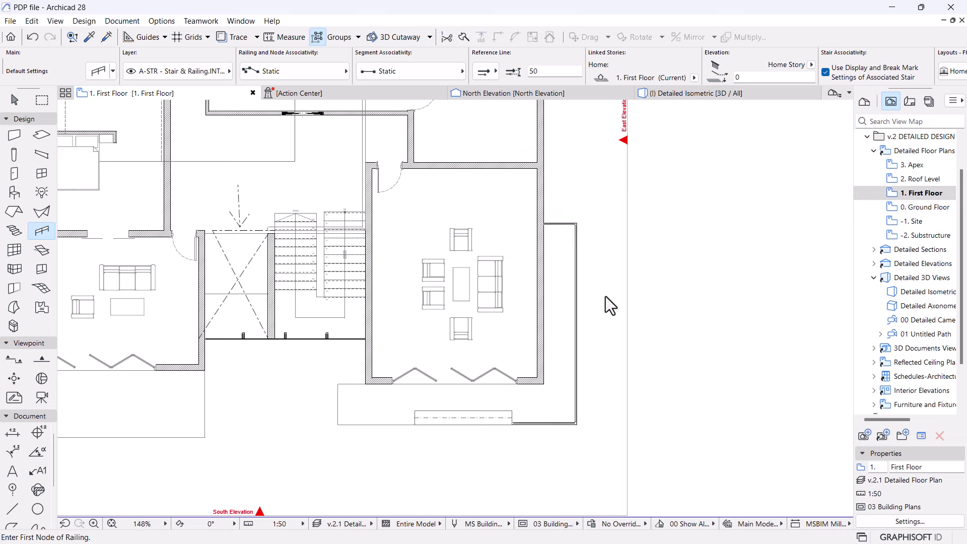
pyautogui.scroll(4, 375, 360)
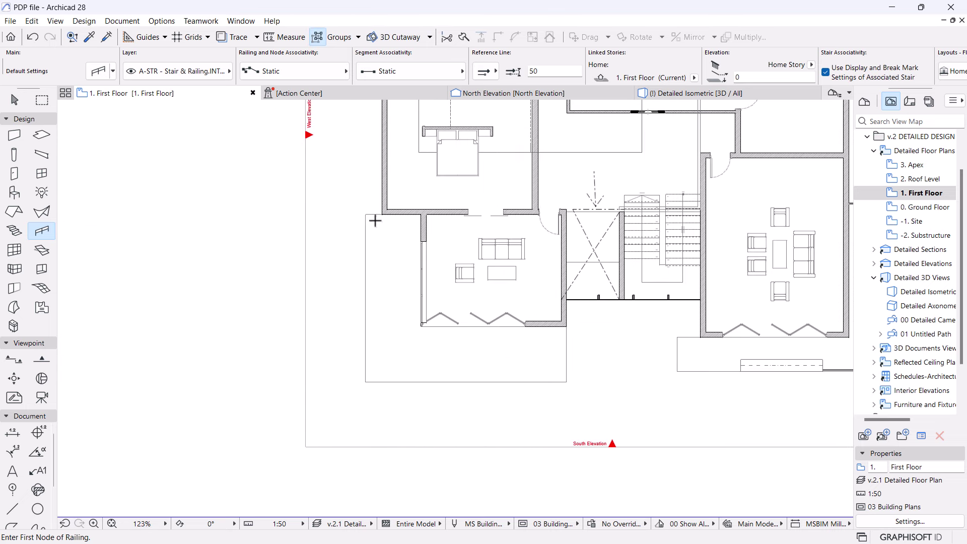
pyautogui.click(367, 212)
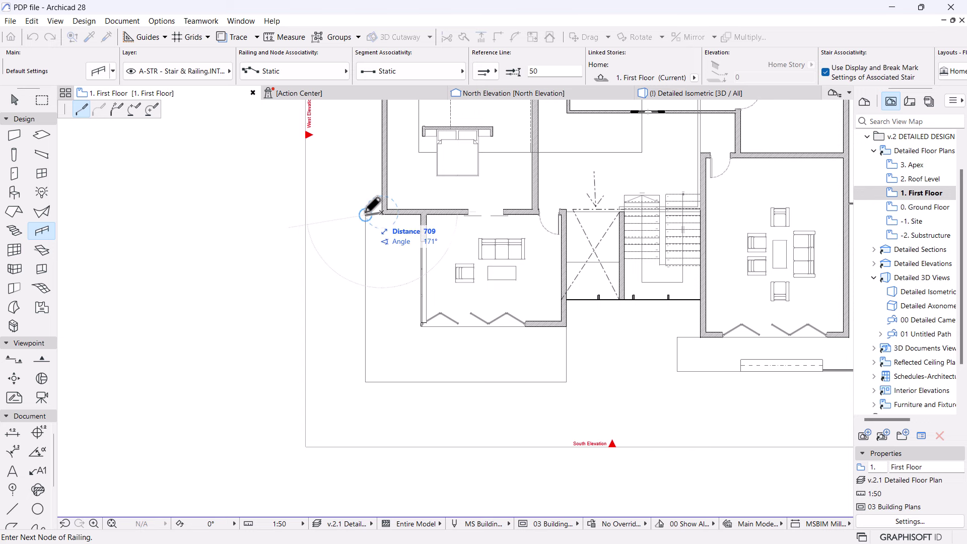
pyautogui.scroll(10, 366, 211)
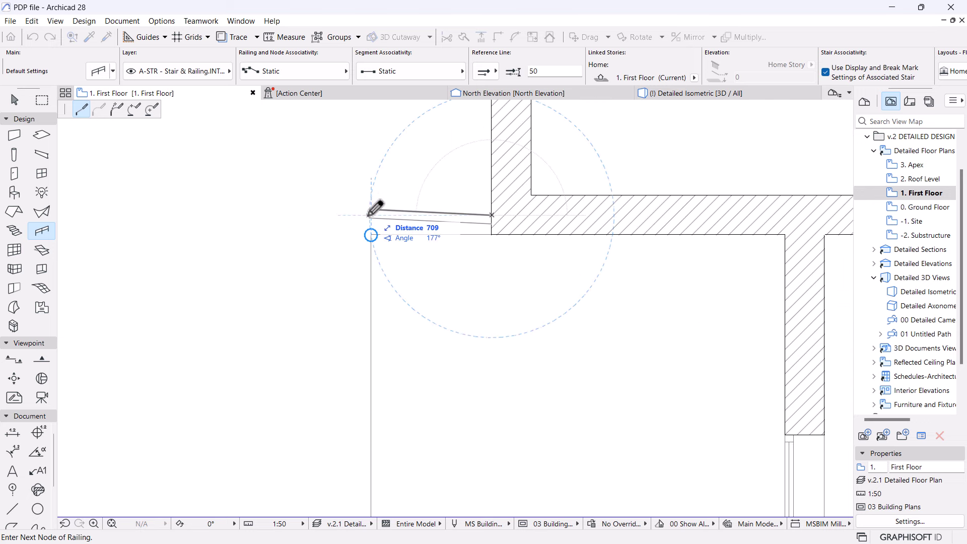
pyautogui.press('Escape')
# - Draw a railing from the west wall's outer corner around the west balcony slab, ending about 3950 mm along its south edge
pyautogui.click(493, 230)
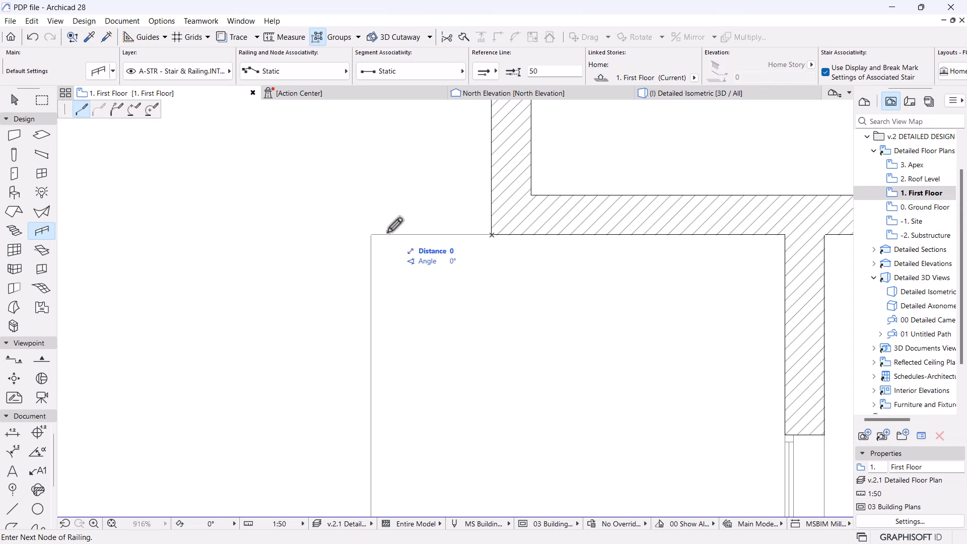
pyautogui.scroll(-3, 378, 173)
pyautogui.scroll(-3, 379, 172)
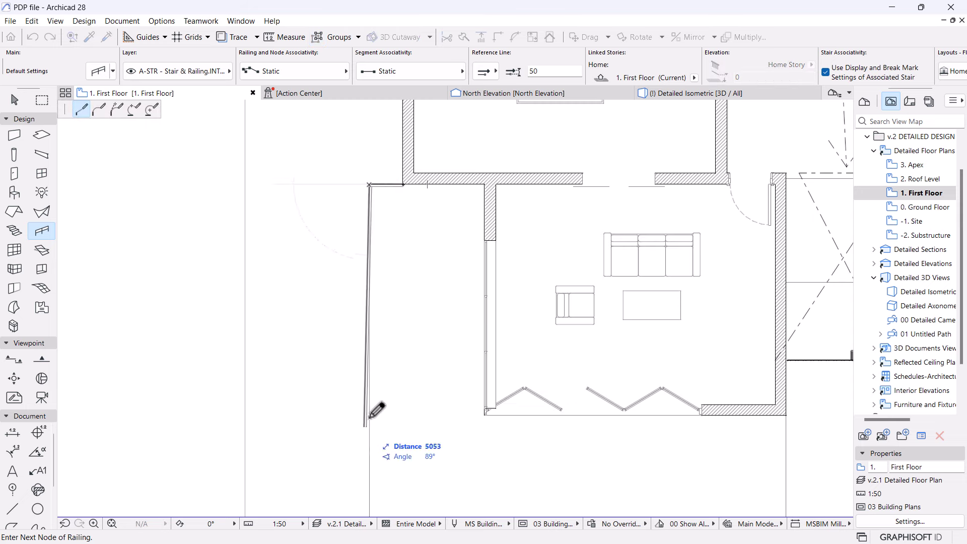
pyautogui.moveTo(378, 406); pyautogui.dragTo(328, 414, button='middle')
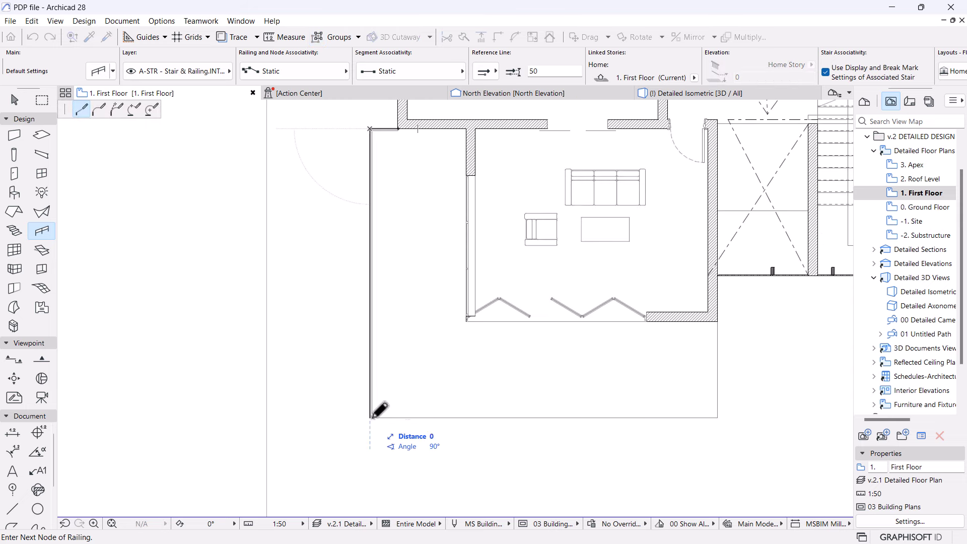
pyautogui.click(371, 417)
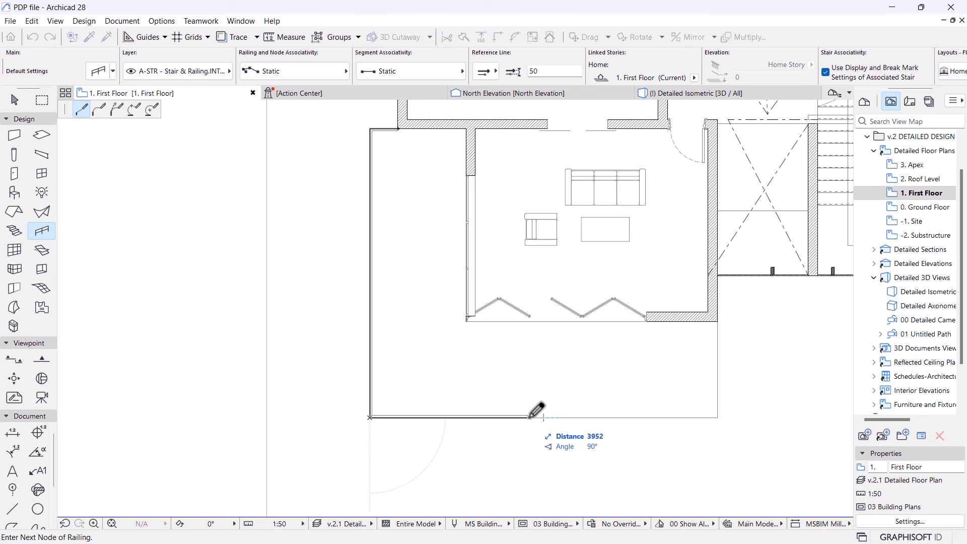
pyautogui.rightClick(521, 345)
pyautogui.click(551, 438)
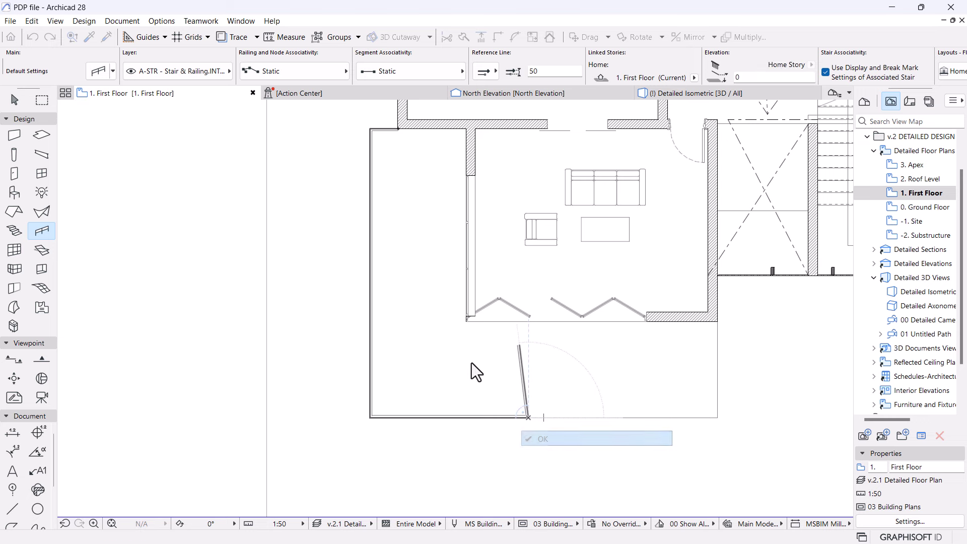
# - Copy the canopy beam to the end of the west balcony railing and stretch it to the slab's east edge, 4708 mm long
pyautogui.scroll(-3, 471, 362)
pyautogui.moveTo(534, 335); pyautogui.dragTo(565, 388, button='middle')
pyautogui.scroll(3, 584, 333)
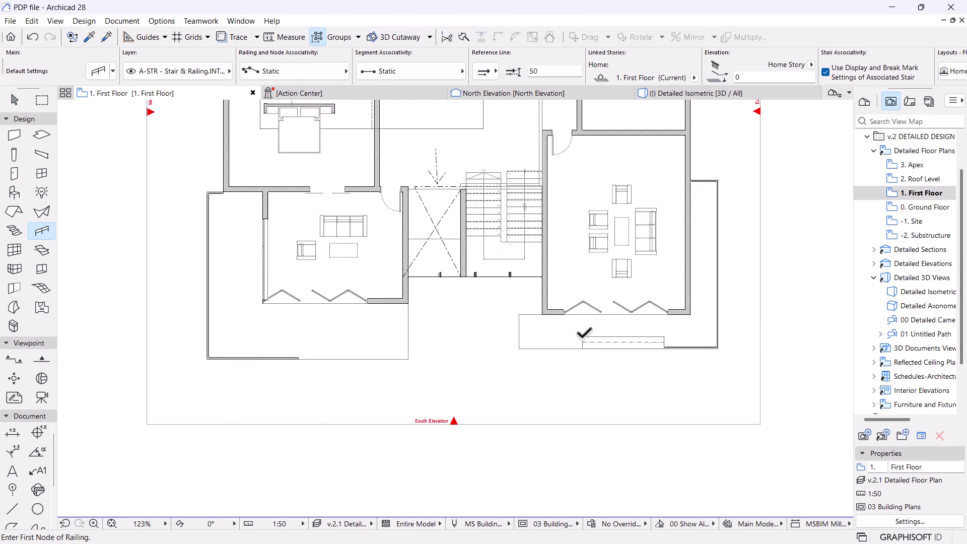
pyautogui.press('Escape')
pyautogui.click(583, 337)
pyautogui.hotkey('ctrl', 'shift', 'd')
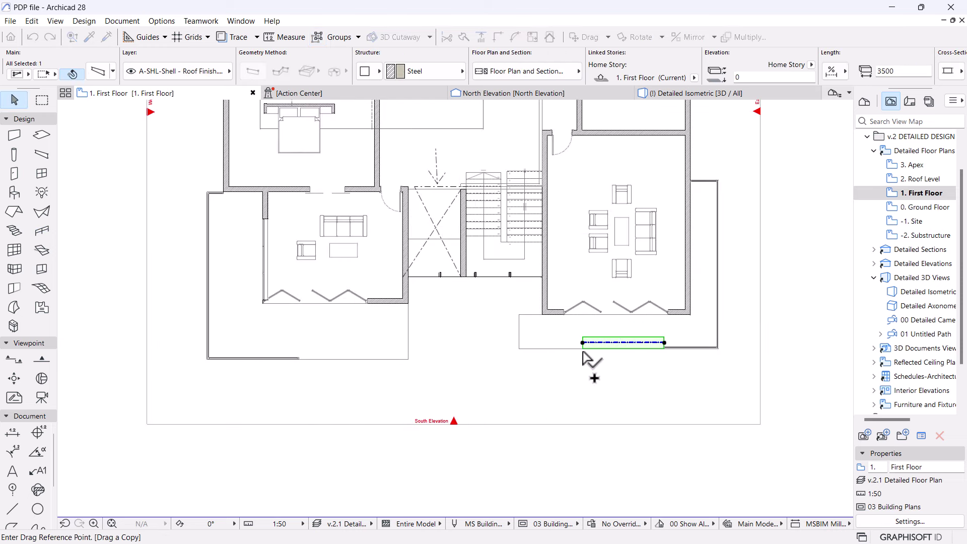
pyautogui.click(302, 359)
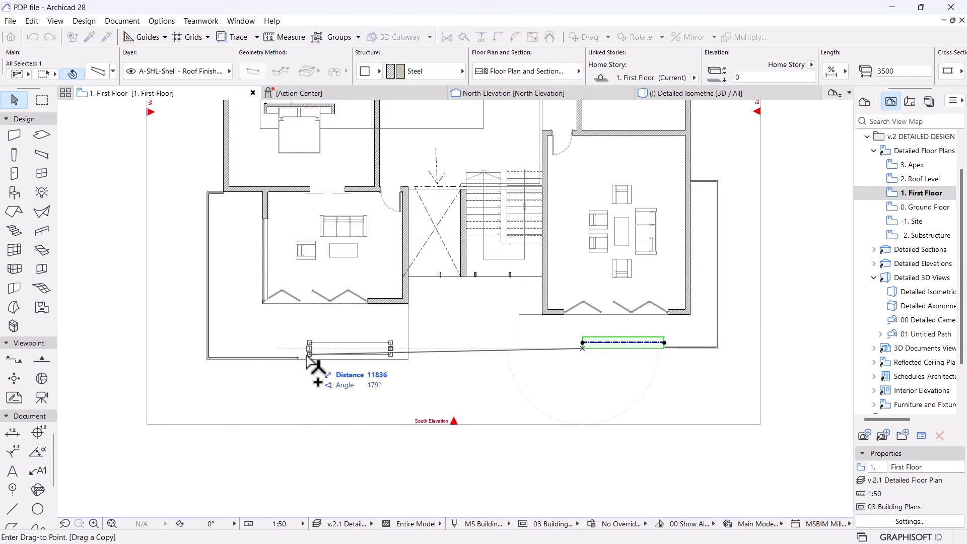
pyautogui.click(300, 355)
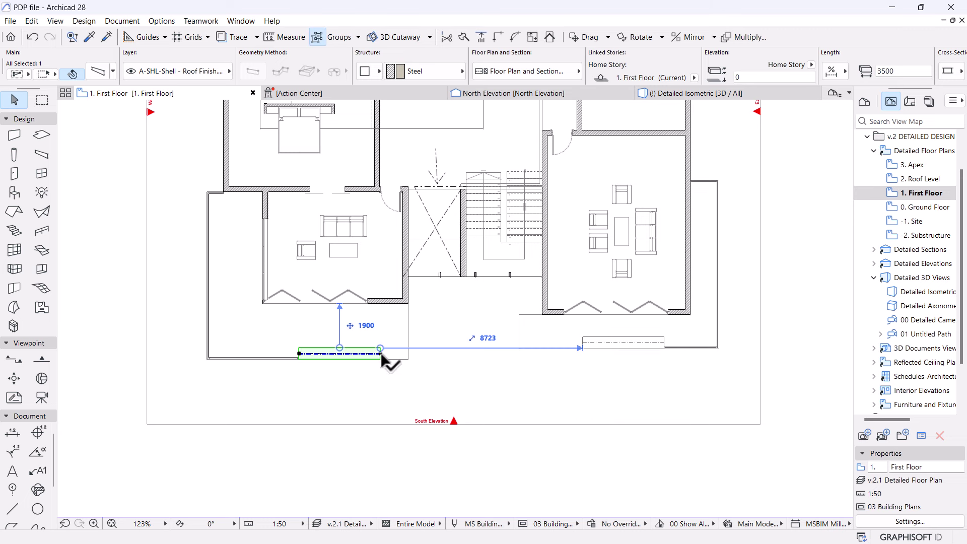
pyautogui.click(380, 348)
pyautogui.click(426, 276)
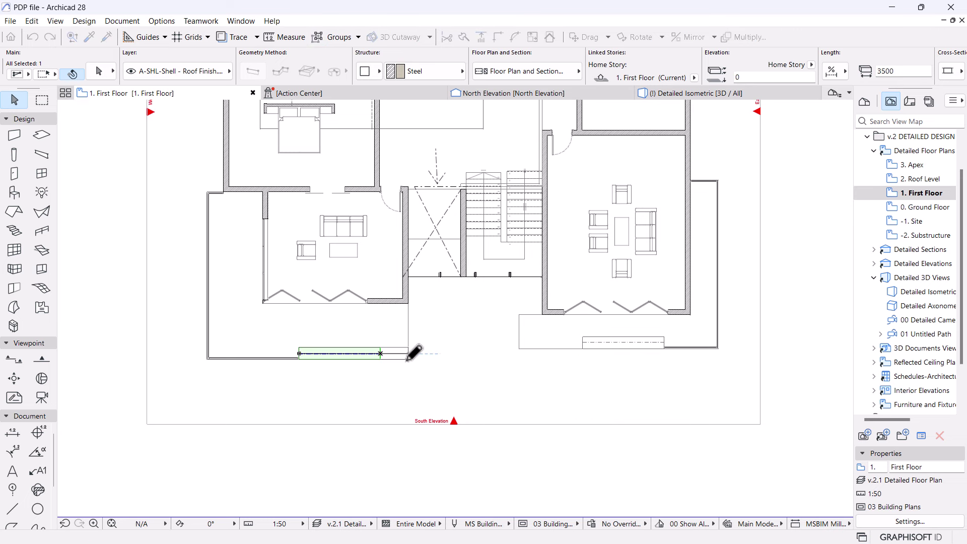
# - Rotate a copy of the west balcony beam 90° about its east end so that it runs north toward the house
pyautogui.scroll(3, 405, 354)
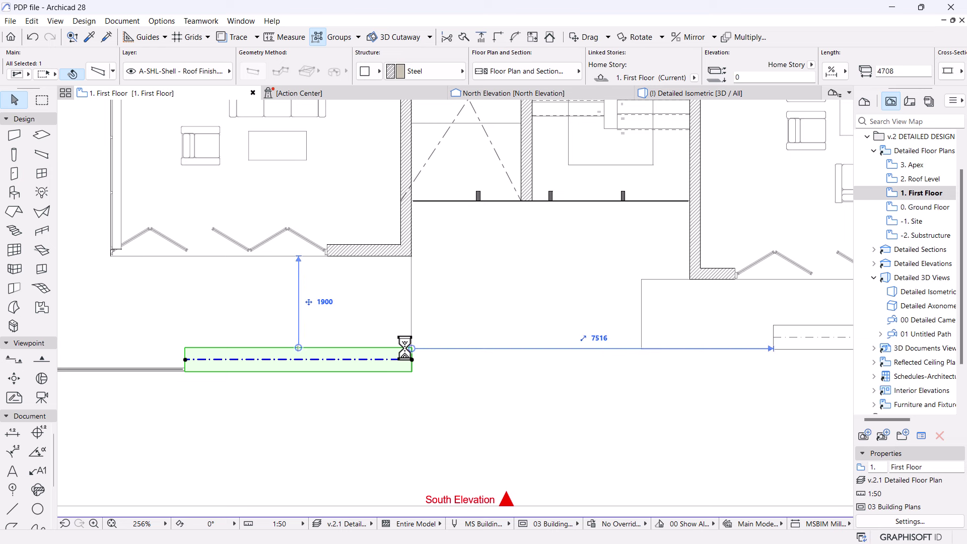
pyautogui.hotkey('ctrl', 'alt', 'e')
pyautogui.click(411, 359)
pyautogui.click(257, 359)
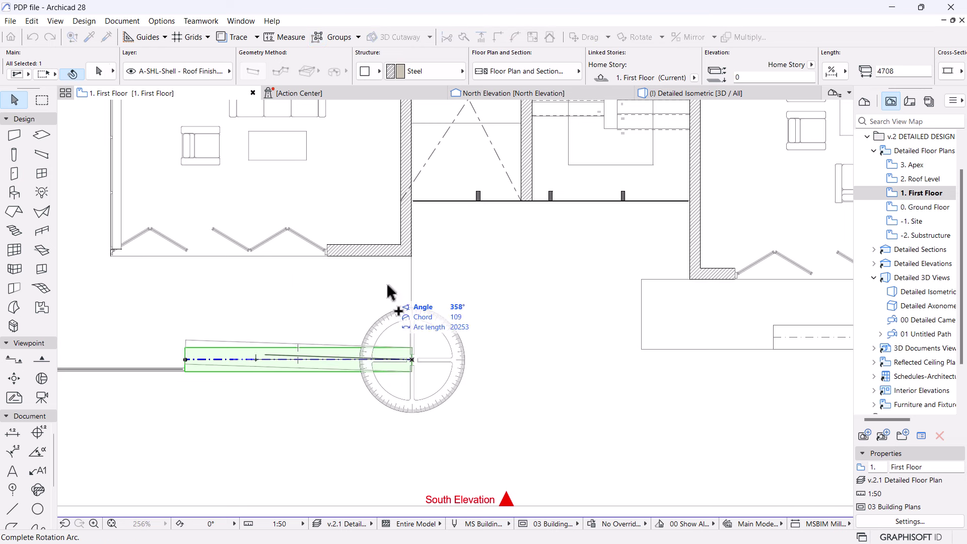
pyautogui.click(410, 263)
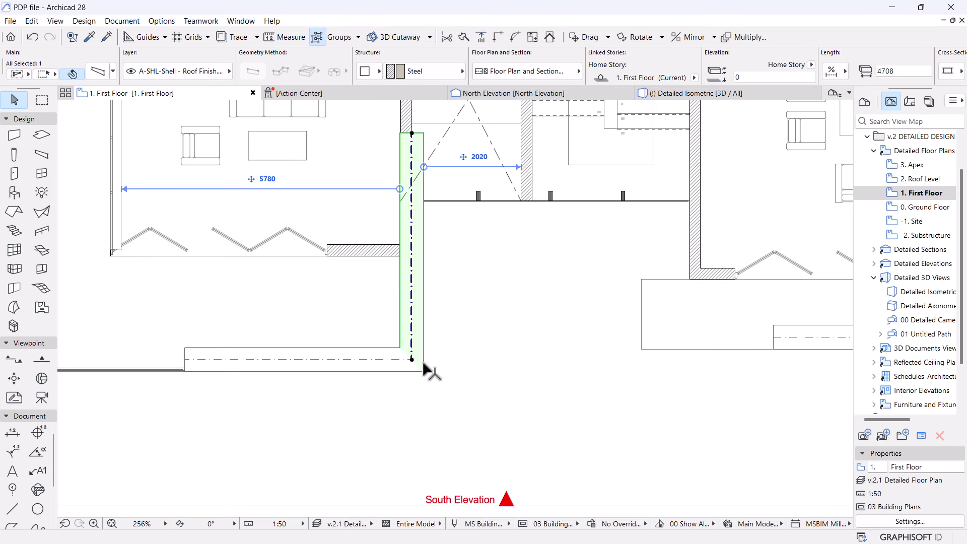
# - Move the north-running balcony beam 250 mm west to align with the wall's outer face, and shorten it to the wall's south face
pyautogui.hotkey('ctrl', 'd')
pyautogui.click(423, 335)
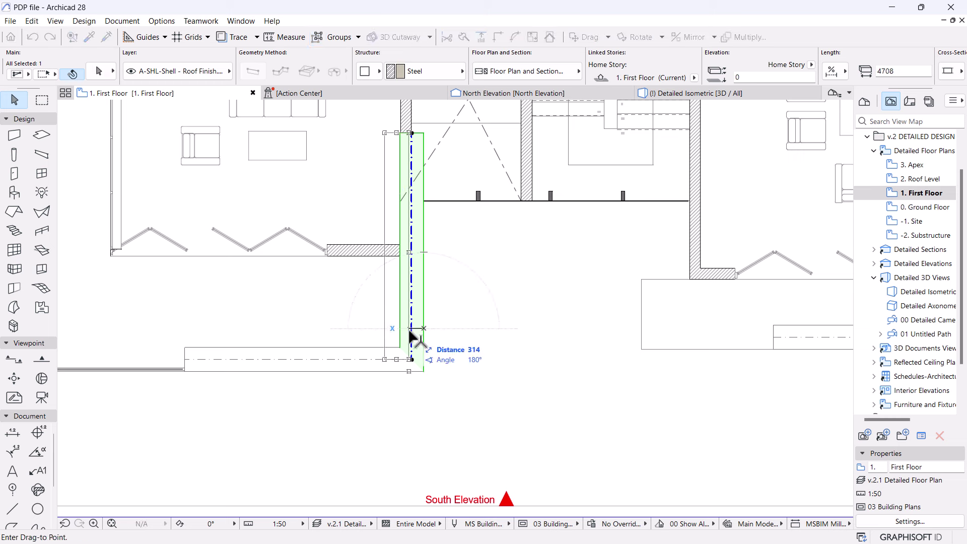
pyautogui.click(411, 335)
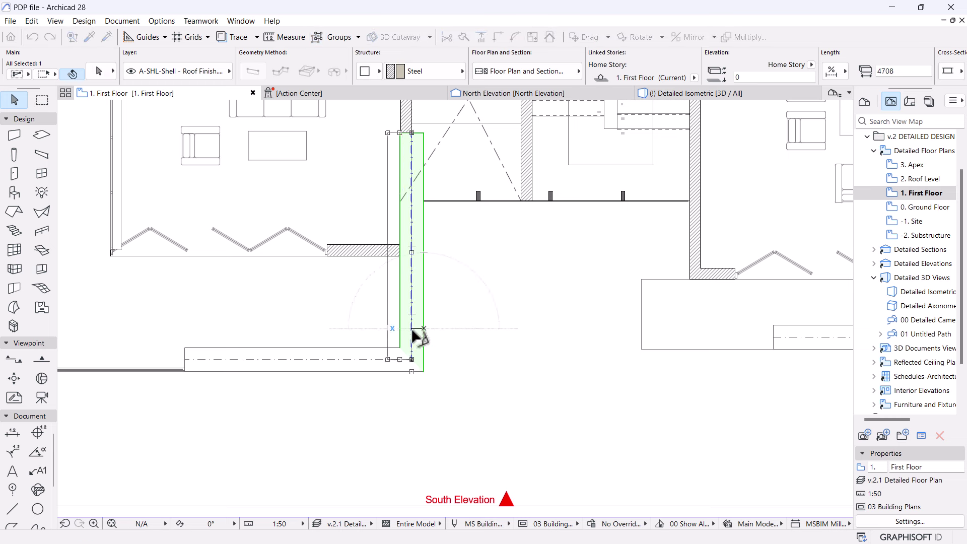
pyautogui.click(400, 134)
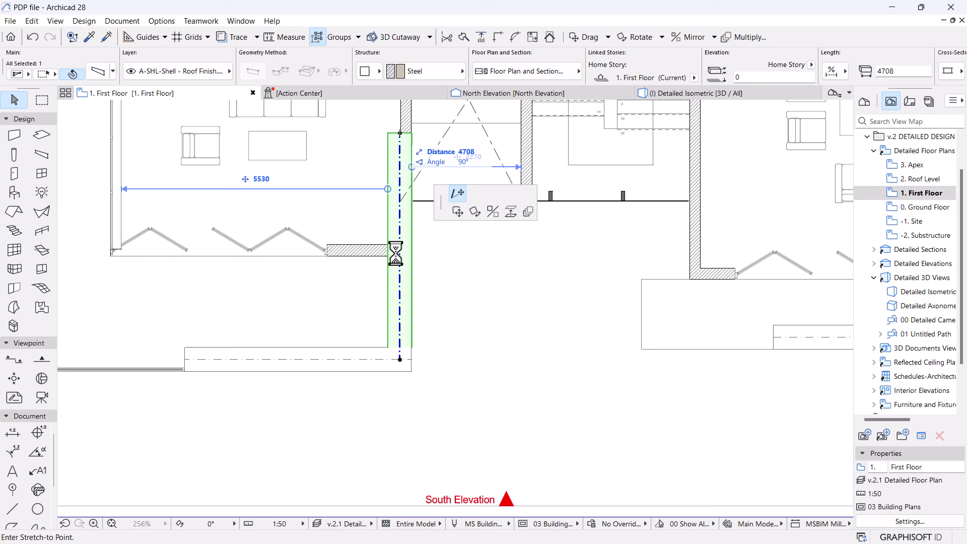
pyautogui.click(337, 247)
pyautogui.click(464, 342)
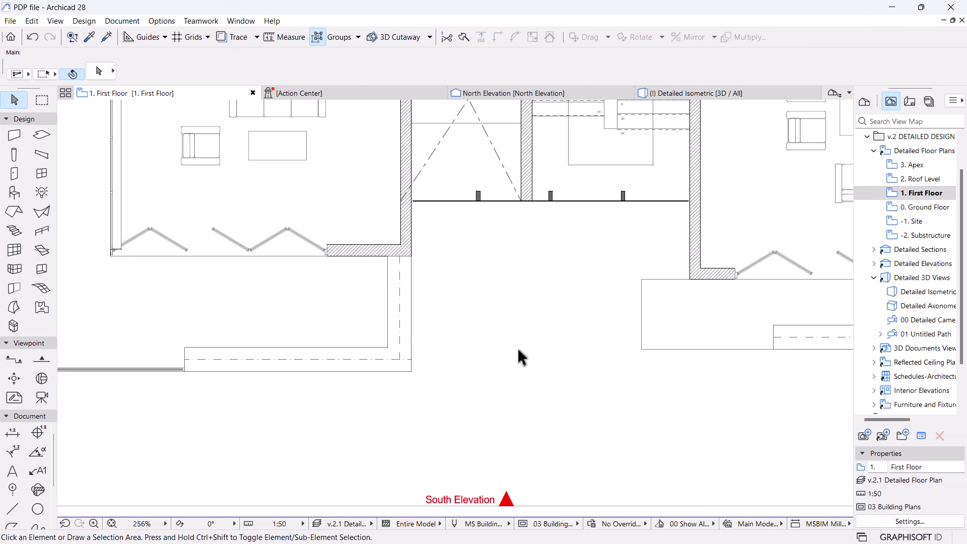
# - Examine the new beams and railings on the house front in the detailed isometric 3D view, from afar and close up
pyautogui.click(663, 94)
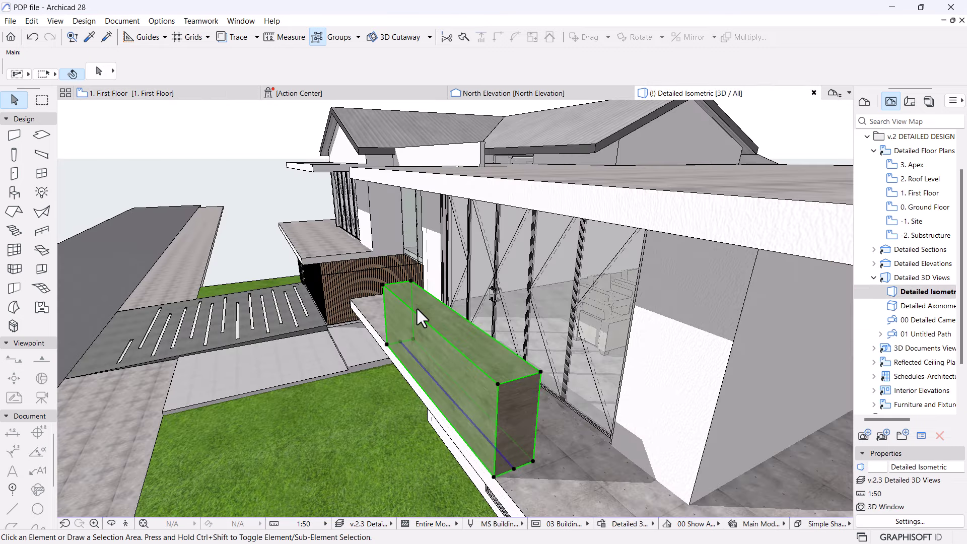
pyautogui.scroll(-5, 675, 360)
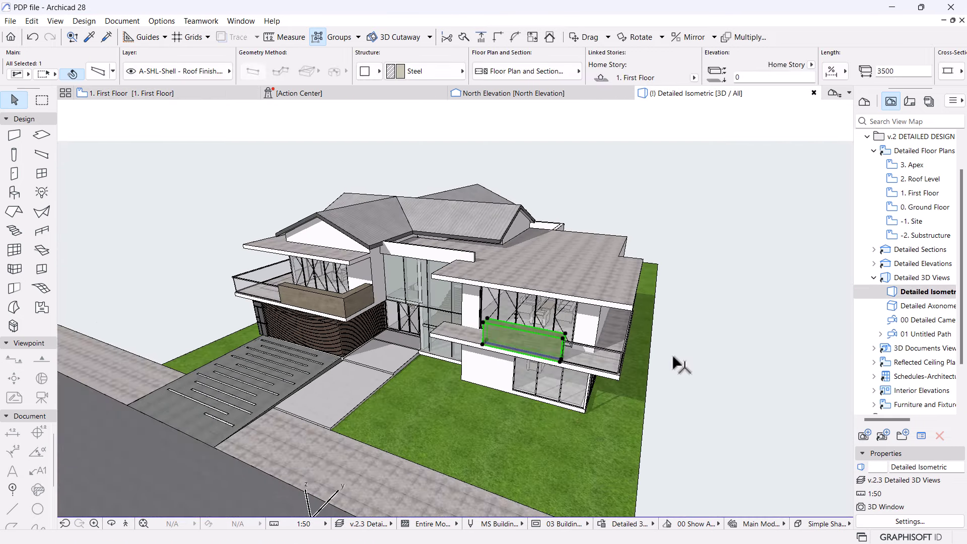
pyautogui.moveTo(493, 397); pyautogui.dragTo(604, 334)
pyautogui.moveTo(562, 357); pyautogui.dragTo(311, 303)
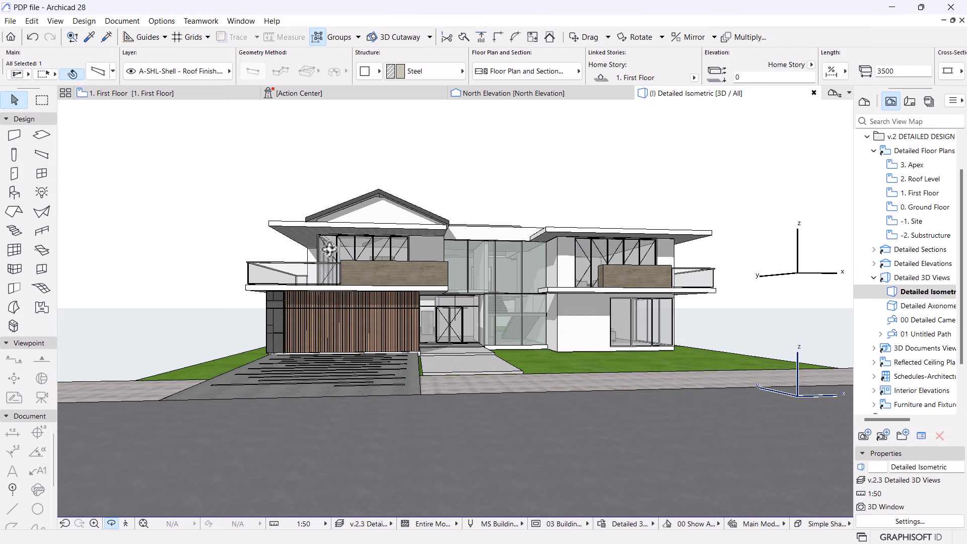
pyautogui.scroll(5, 329, 248)
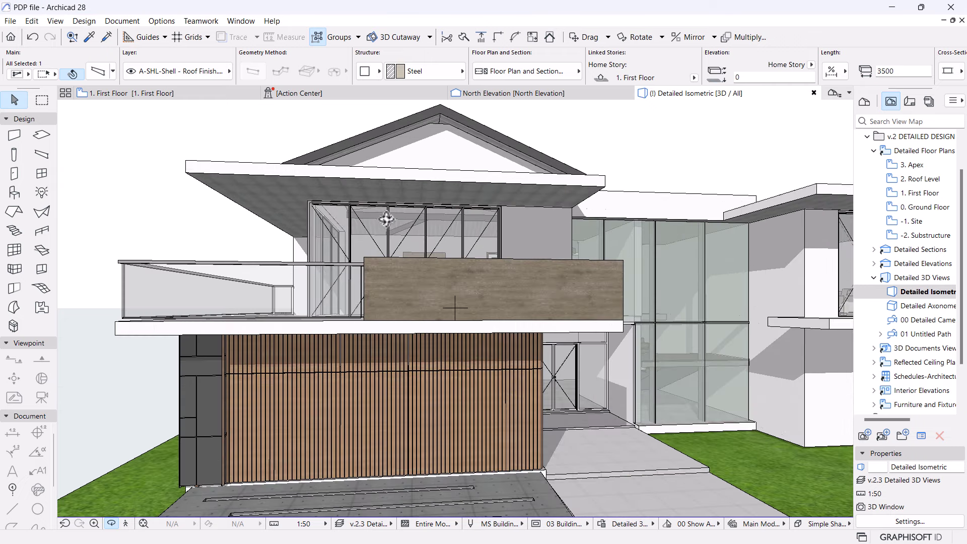
pyautogui.scroll(-3, 311, 253)
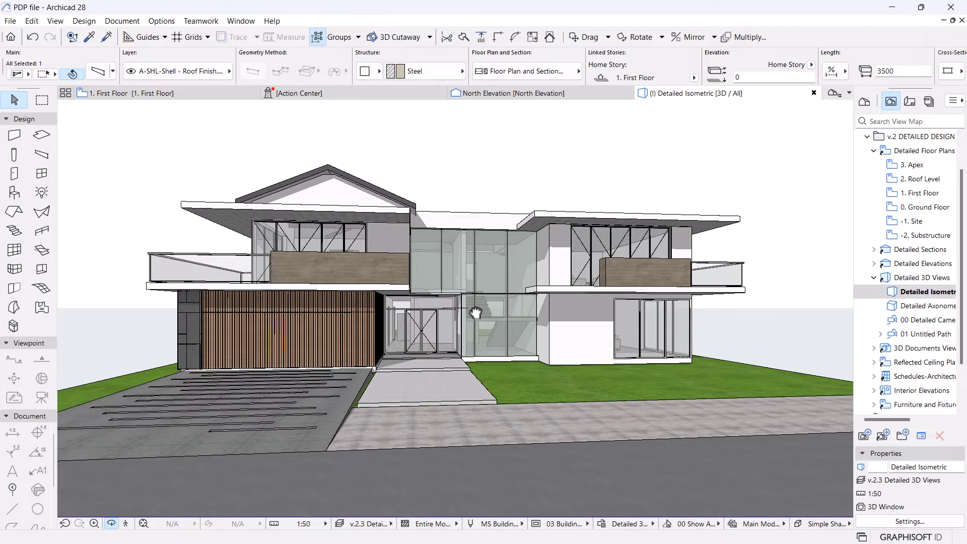
pyautogui.moveTo(533, 336)
pyautogui.keyDown('shift'); pyautogui.mouseDown(button='middle')
pyautogui.moveTo(524, 336)
pyautogui.moveTo(534, 337)
pyautogui.mouseUp(button='middle'); pyautogui.keyUp('shift')
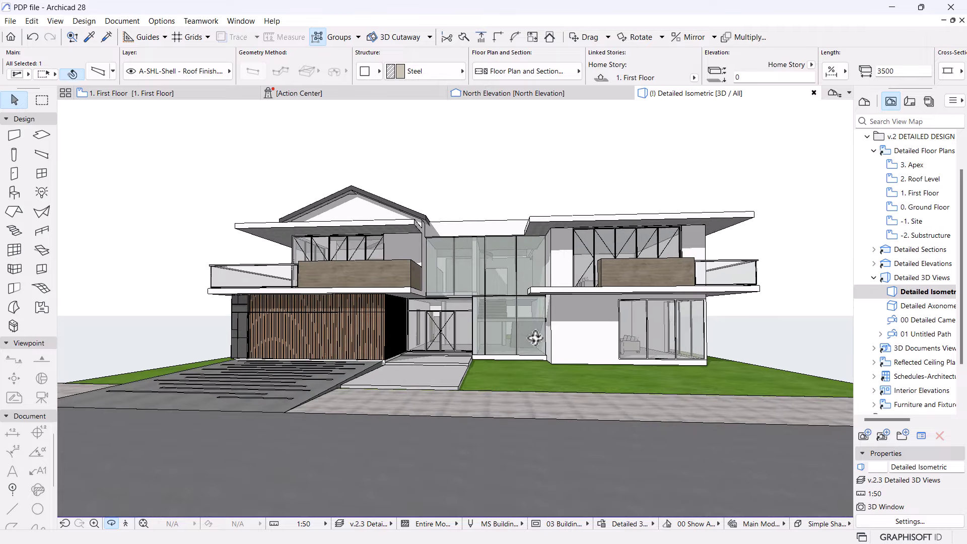
pyautogui.keyDown('shift'); pyautogui.moveTo(609, 328); pyautogui.dragTo(440, 356, button='middle'); pyautogui.keyUp('shift')
pyautogui.scroll(10, 685, 334)
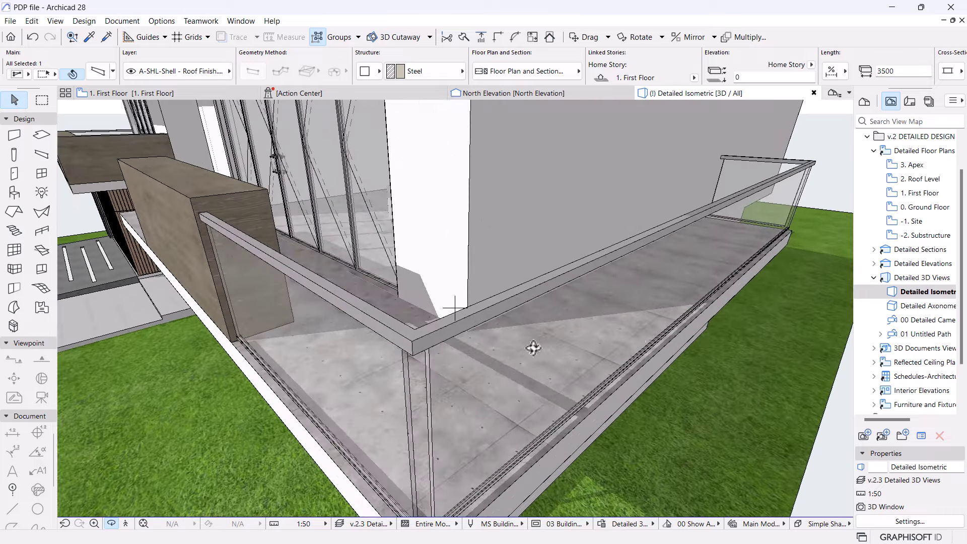
pyautogui.keyDown('shift'); pyautogui.moveTo(533, 347); pyautogui.dragTo(546, 323, button='middle'); pyautogui.keyUp('shift')
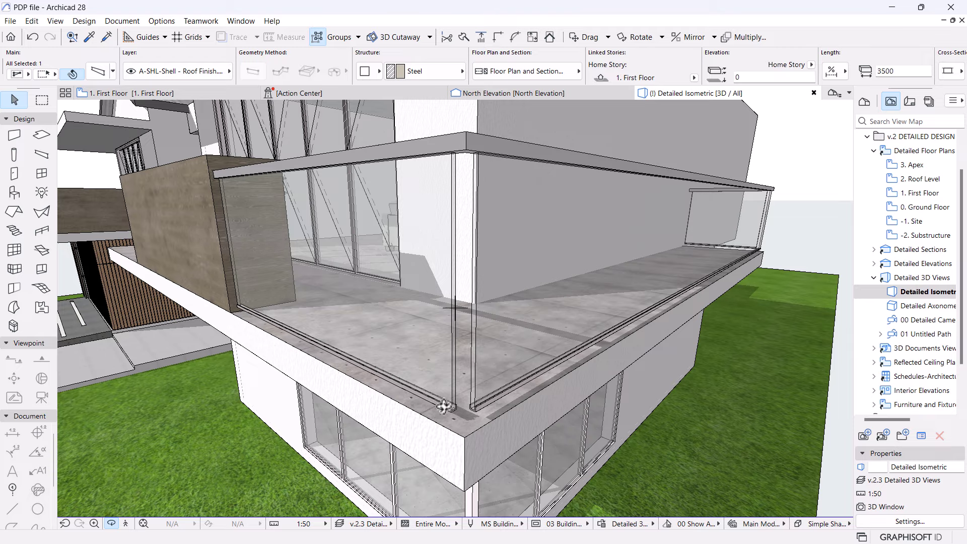
pyautogui.scroll(-3, 443, 407)
# - Select the east canopy railing together with the west balcony railing and open their shared settings
pyautogui.click(529, 323)
pyautogui.scroll(-4, 358, 347)
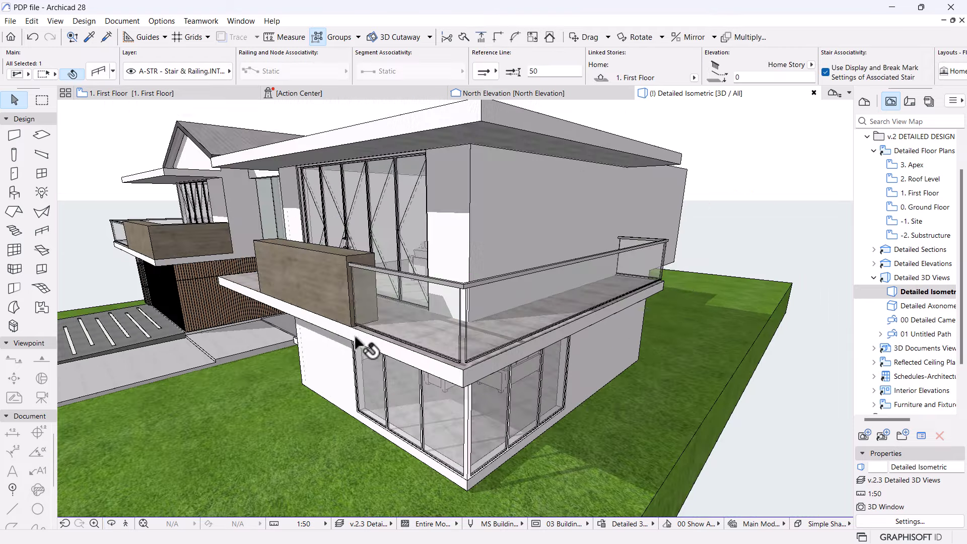
pyautogui.keyDown('shift'); pyautogui.moveTo(357, 347); pyautogui.dragTo(222, 255, button='middle'); pyautogui.keyUp('shift')
pyautogui.keyDown('shift'); pyautogui.click(166, 244); pyautogui.keyUp('shift')
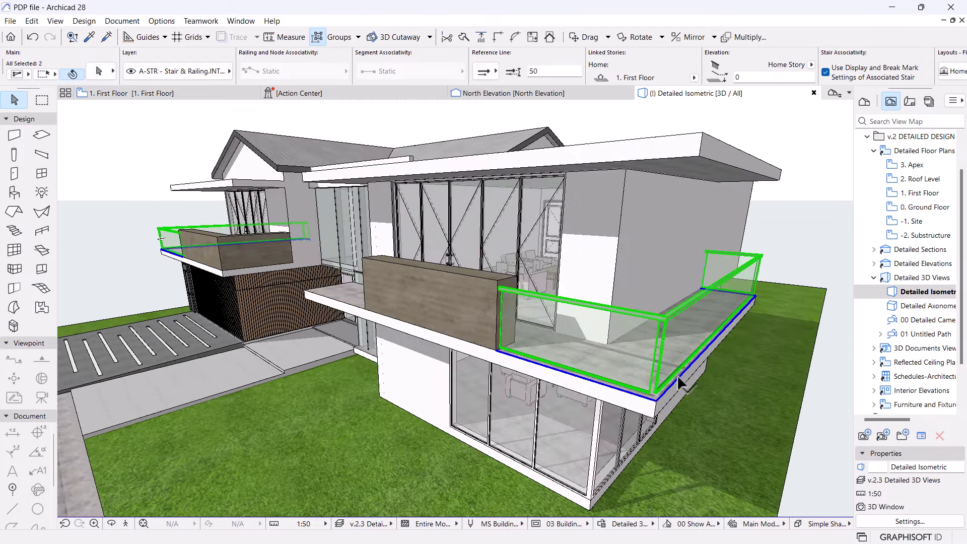
pyautogui.scroll(5, 740, 384)
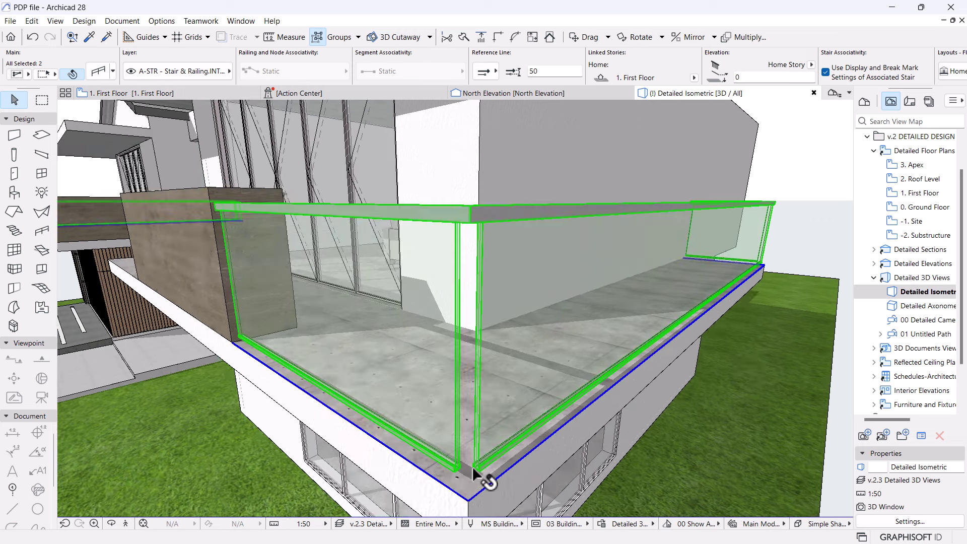
pyautogui.click(98, 71)
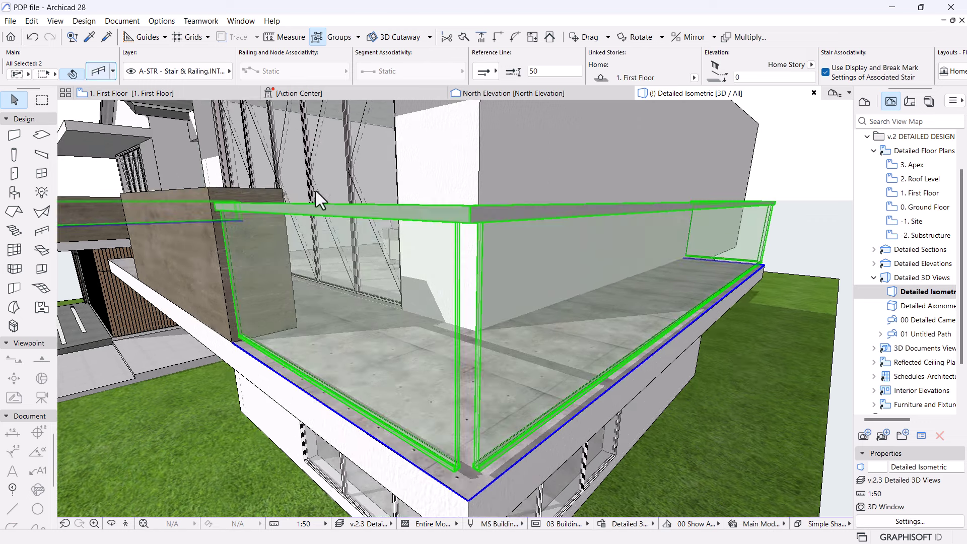
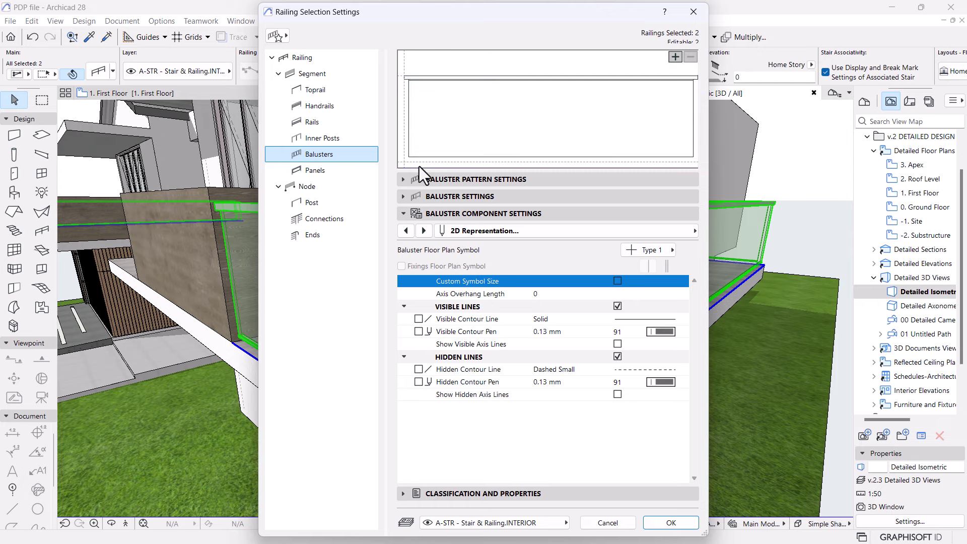
# - Review the segment and toprail settings of the two selected railings
pyautogui.click(304, 58)
pyautogui.click(310, 74)
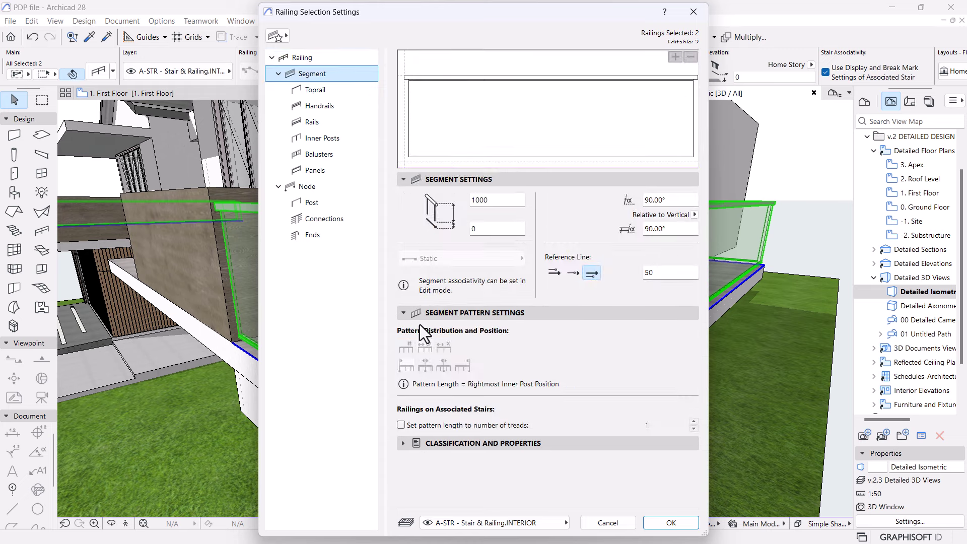
pyautogui.click(404, 313)
pyautogui.click(401, 329)
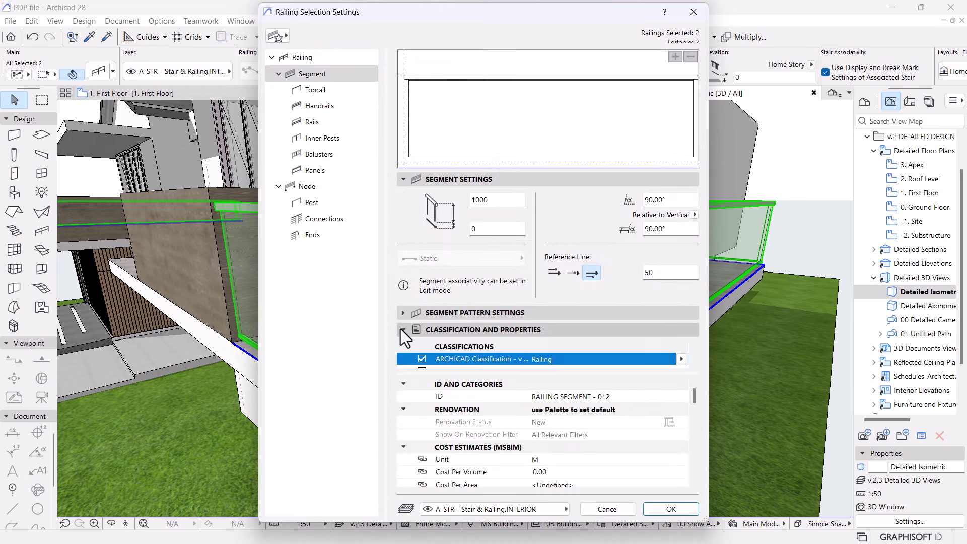
pyautogui.click(402, 330)
pyautogui.click(312, 91)
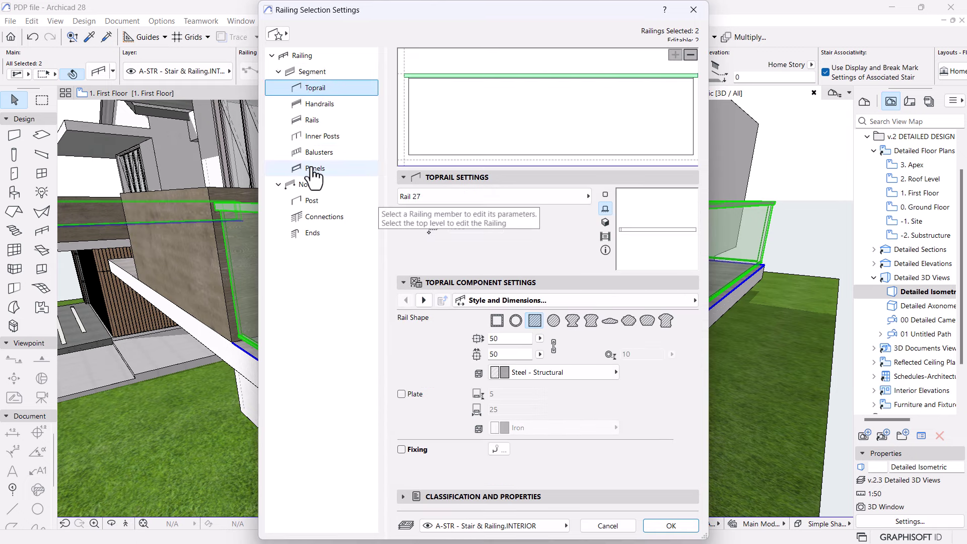
# - Turn off the fixing of the glass panels on both selected railings and apply the change
pyautogui.click(313, 168)
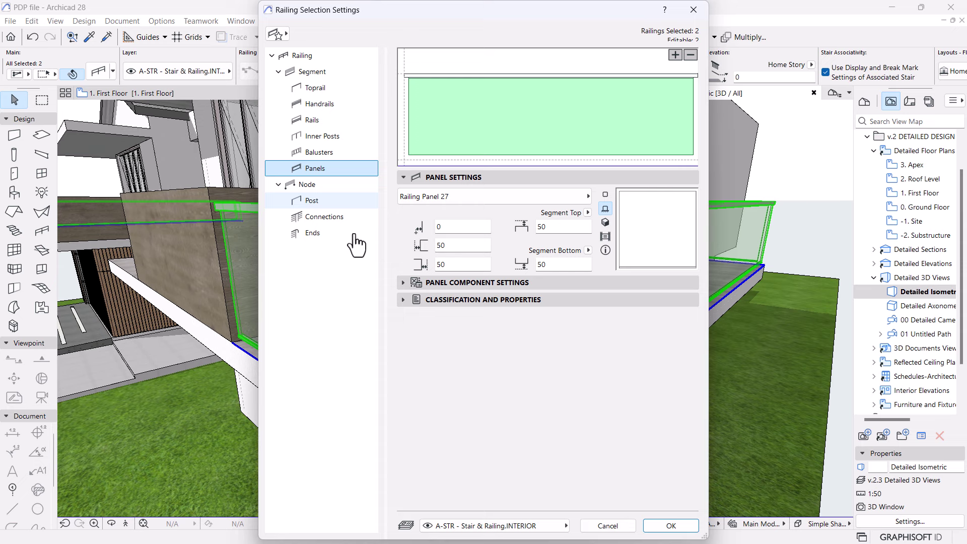
pyautogui.click(403, 282)
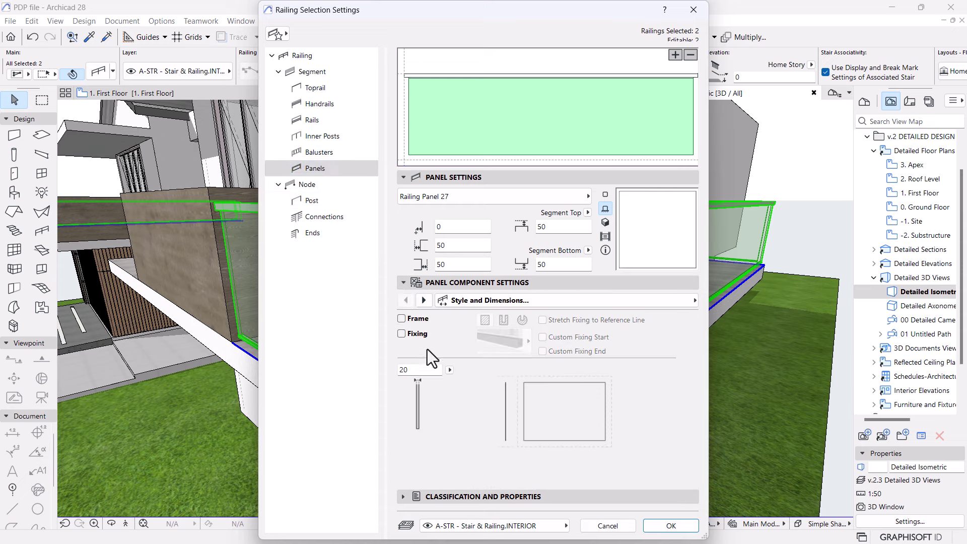
pyautogui.click(664, 524)
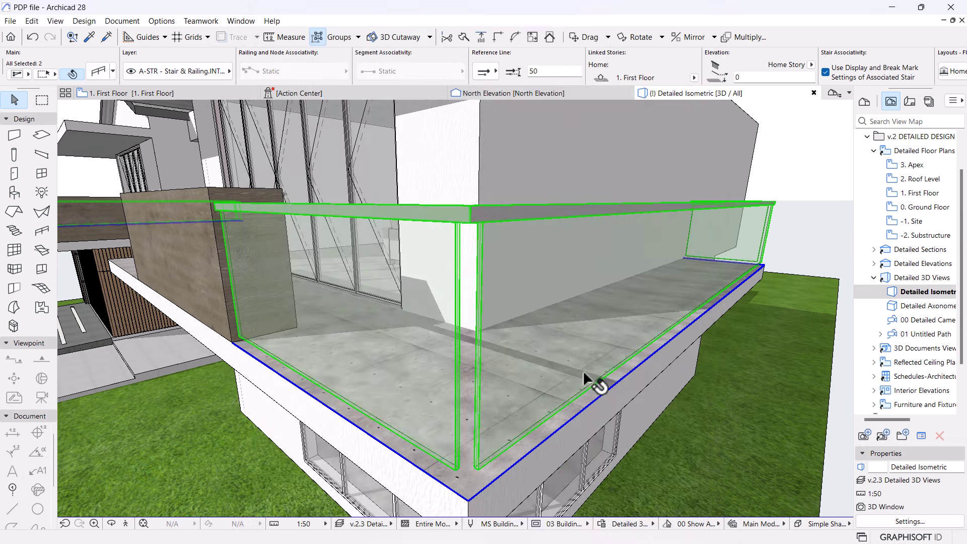
pyautogui.press('Escape')
pyautogui.scroll(-5, 375, 349)
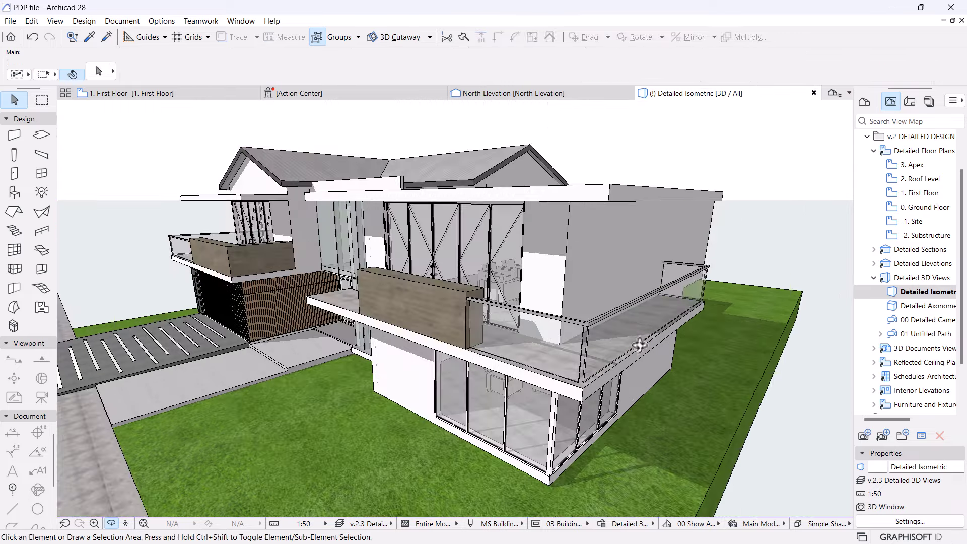
# - Capture the profile of the wood-finished beam on the east canopy slab for editing as a custom complex profile
pyautogui.moveTo(375, 349); pyautogui.dragTo(664, 353)
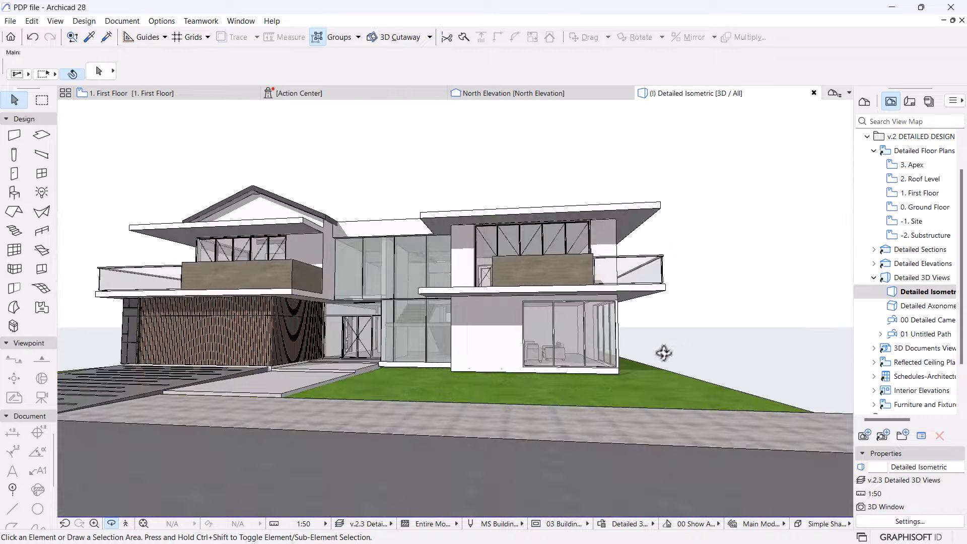
pyautogui.scroll(8, 561, 276)
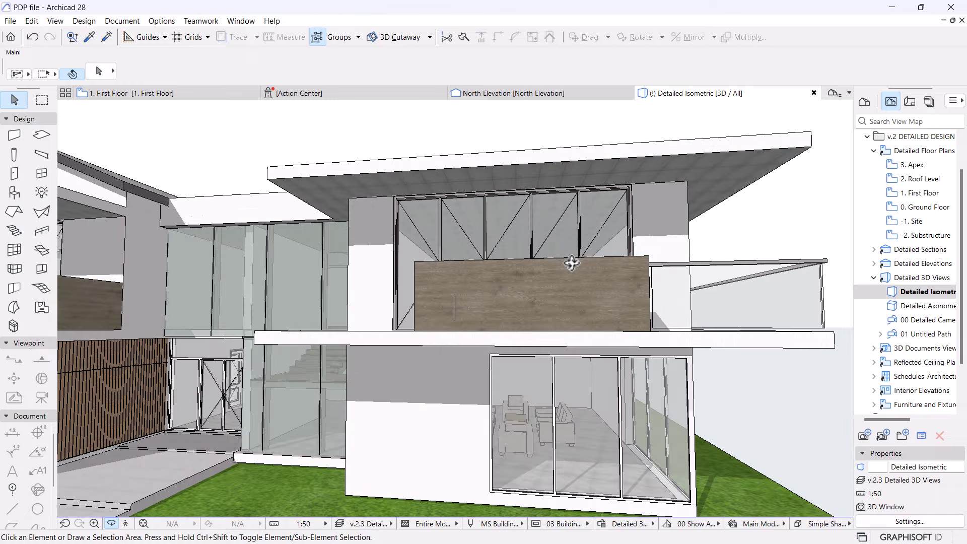
pyautogui.scroll(-2, 571, 262)
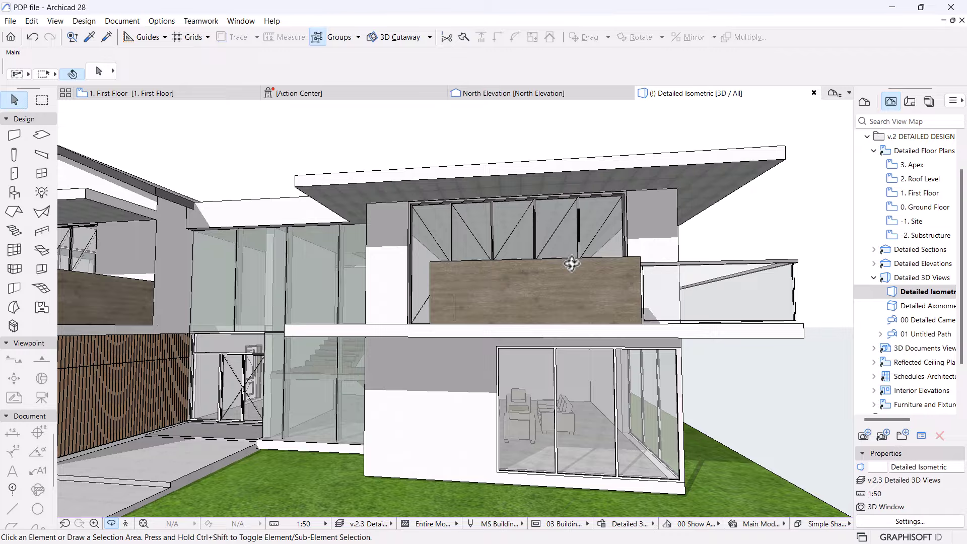
pyautogui.scroll(-2, 572, 263)
pyautogui.moveTo(624, 318); pyautogui.dragTo(534, 312)
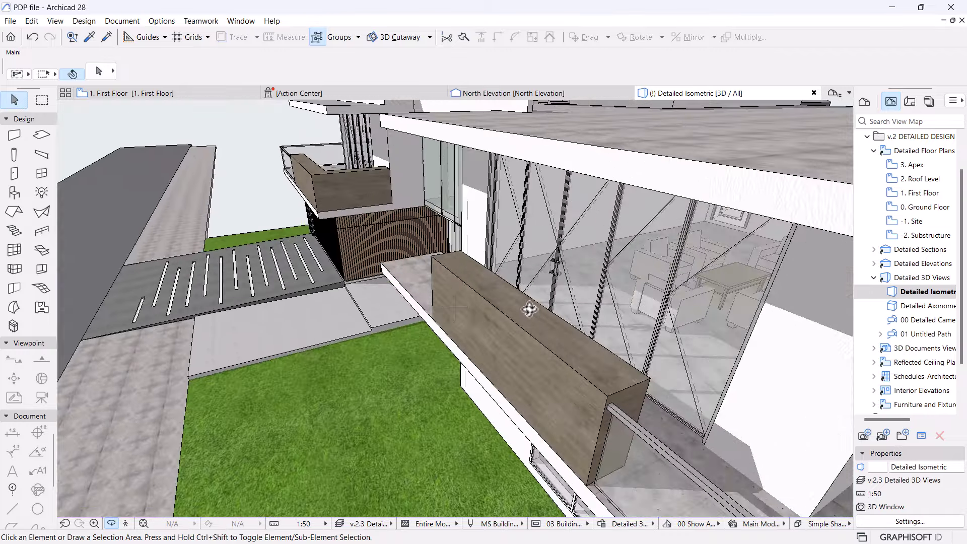
pyautogui.click(528, 322)
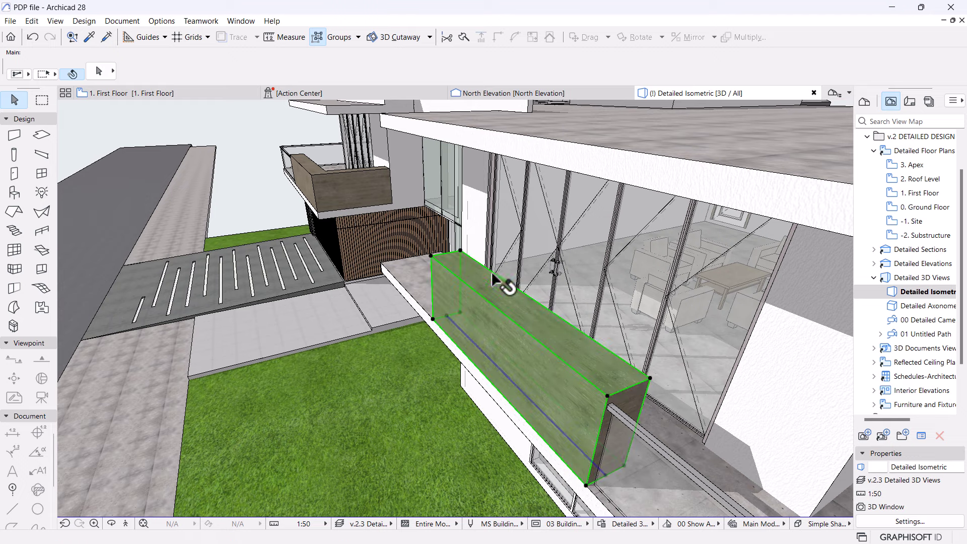
pyautogui.click(154, 23)
pyautogui.moveTo(267, 82)
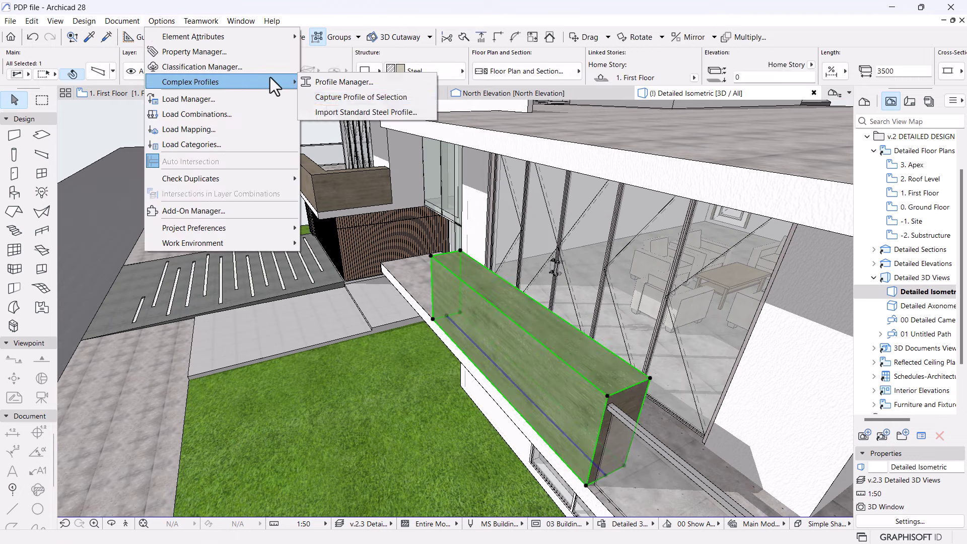
pyautogui.click(385, 98)
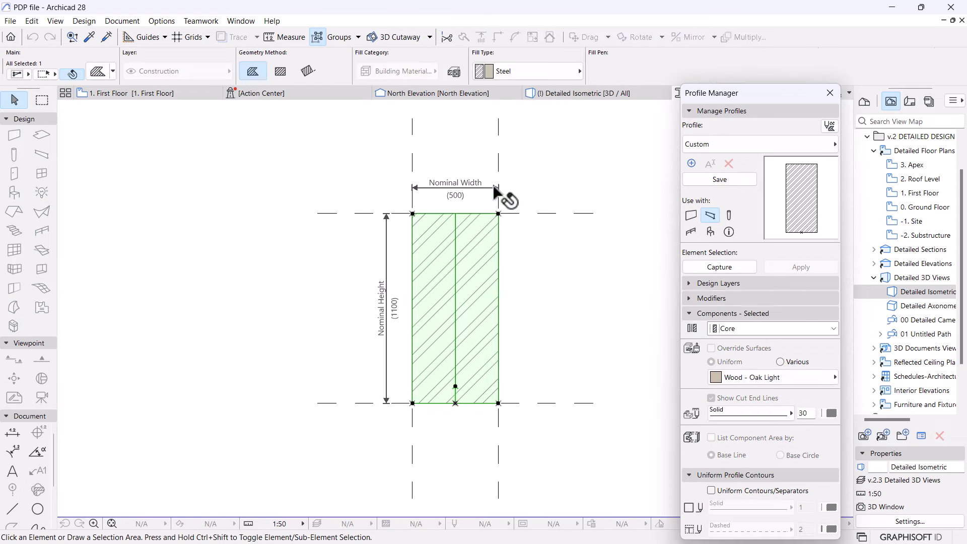
# - Change the captured beam profile's building material to Concrete - Structural
pyautogui.click(525, 73)
pyautogui.write('c')
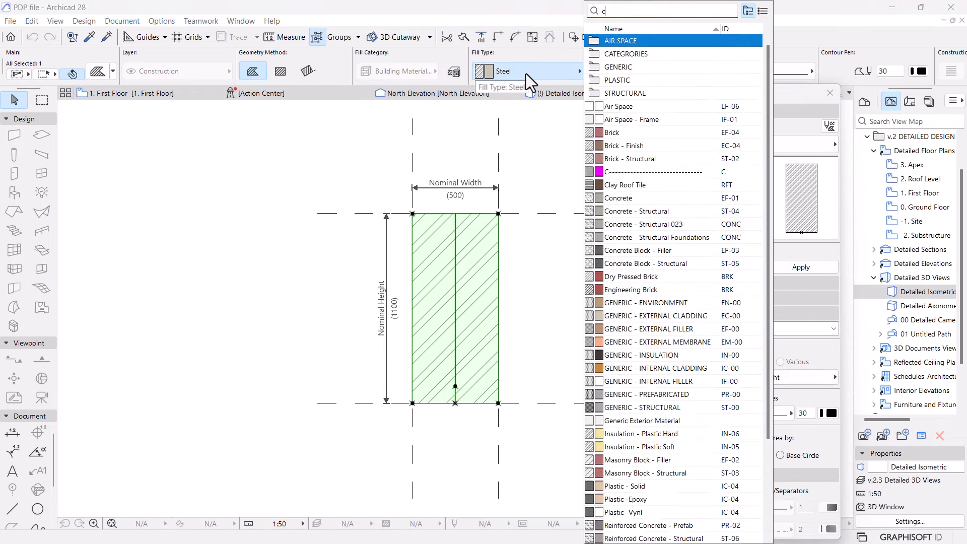
pyautogui.write('o')
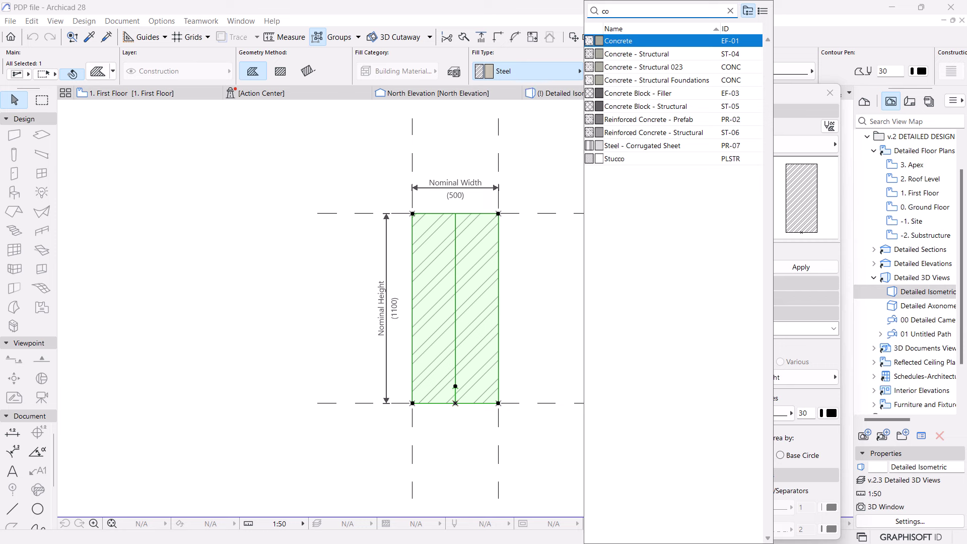
pyautogui.click(660, 55)
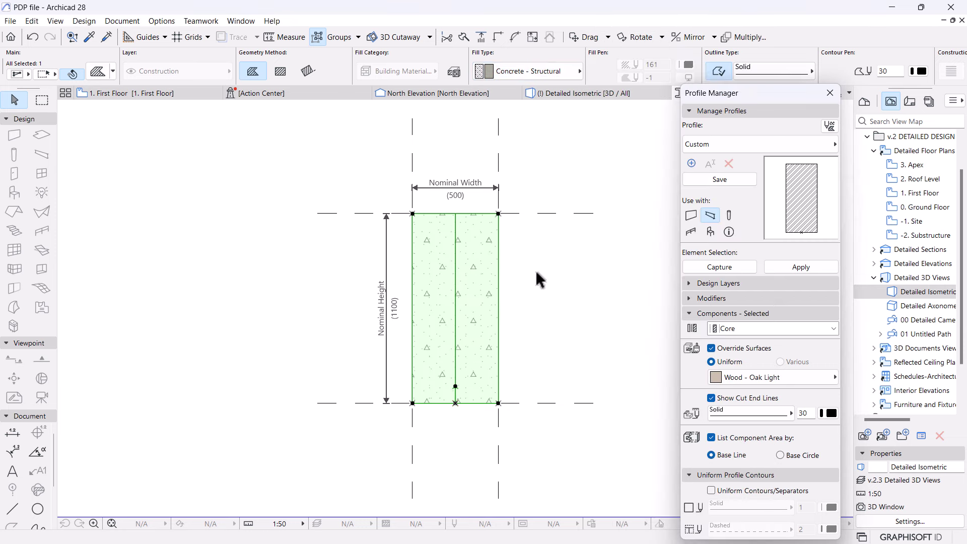
# - Offset the concrete beam profile's outline inward by 100 mm to create an inner rectangular fill
pyautogui.click(498, 214)
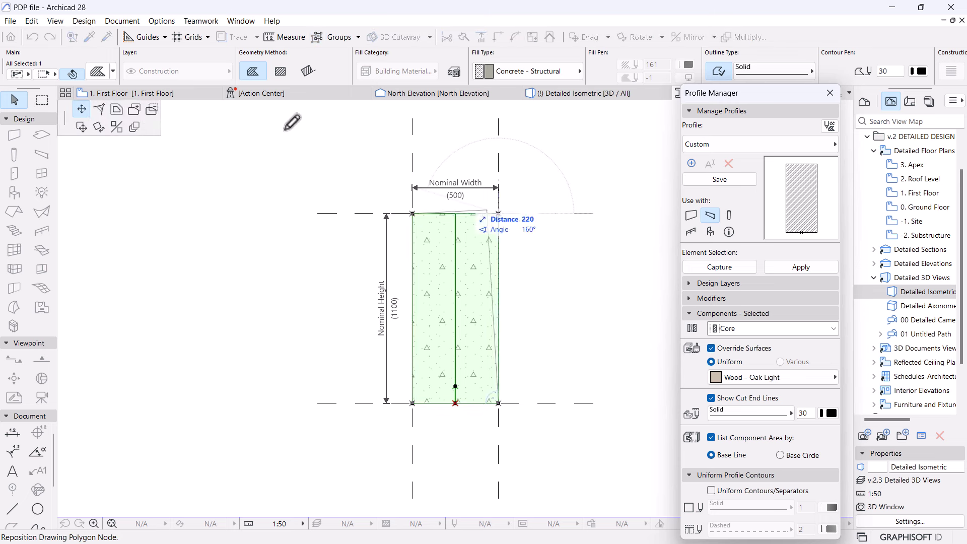
pyautogui.click(116, 109)
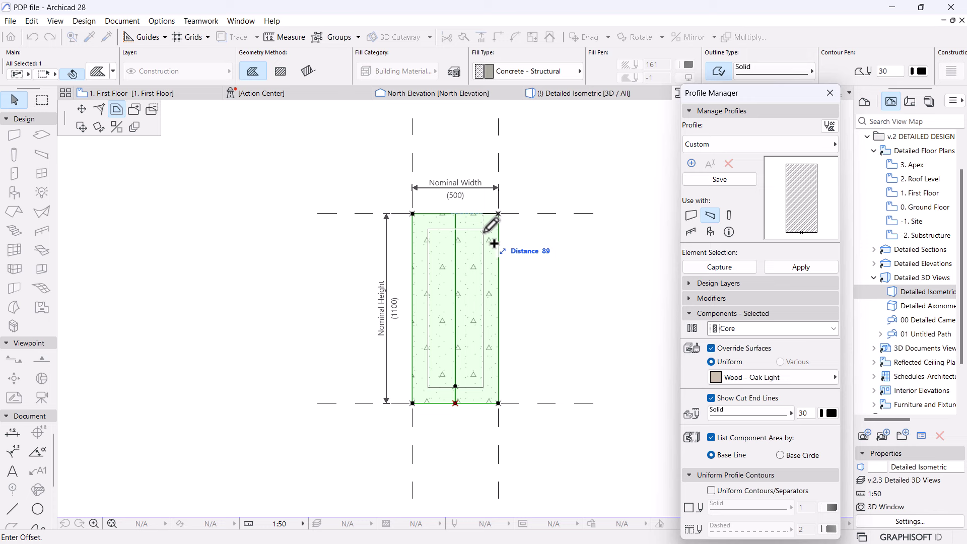
pyautogui.write('100')
pyautogui.press('Return')
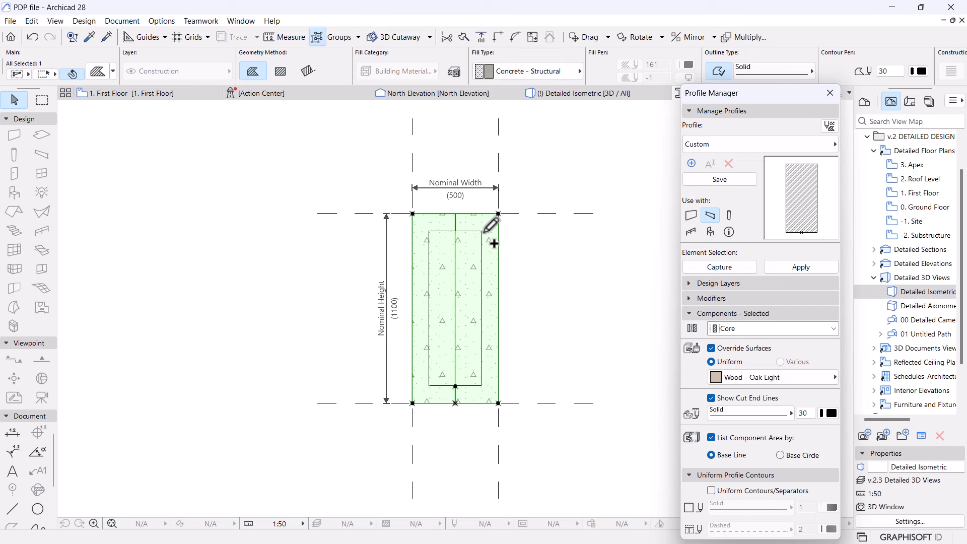
# - Stretch the top edge of the inner rectangular fill up past the top of the outer concrete fill
pyautogui.scroll(3, 501, 224)
pyautogui.click(457, 230)
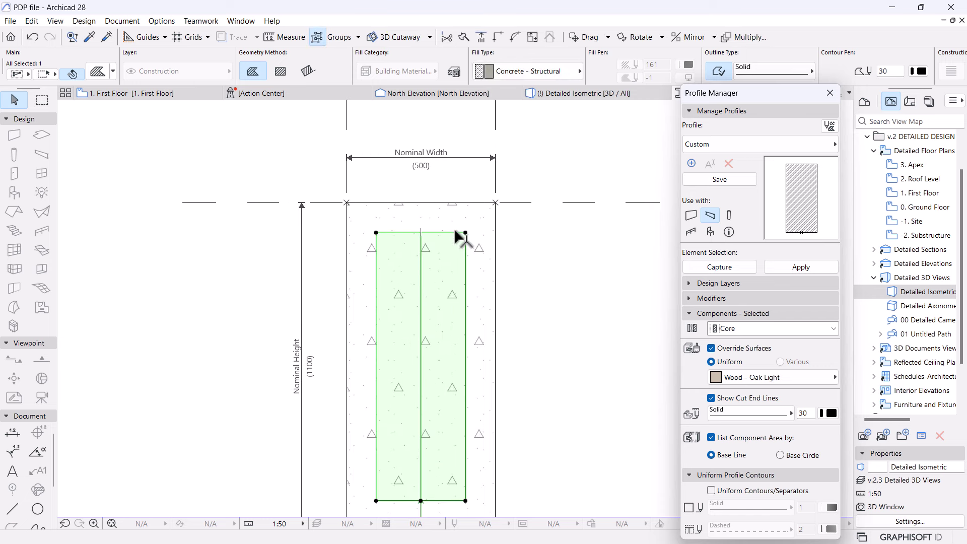
pyautogui.click(455, 232)
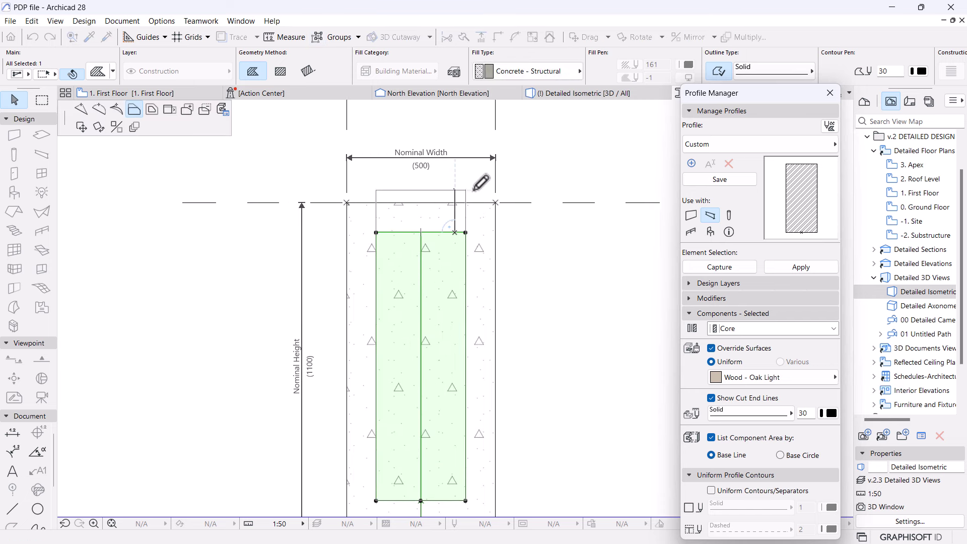
pyautogui.click(473, 132)
pyautogui.scroll(-3, 467, 197)
# - Subtract the inner rectangle from the outer concrete fill so its top is cut open as a channel
pyautogui.click(467, 201)
pyautogui.click(481, 259)
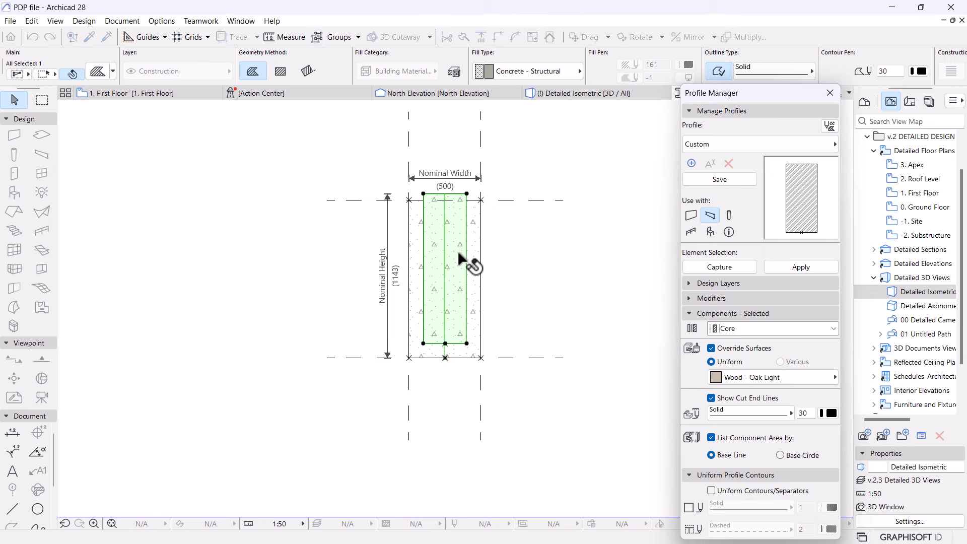
pyautogui.scroll(1, 473, 214)
pyautogui.scroll(1, 473, 217)
pyautogui.click(491, 191)
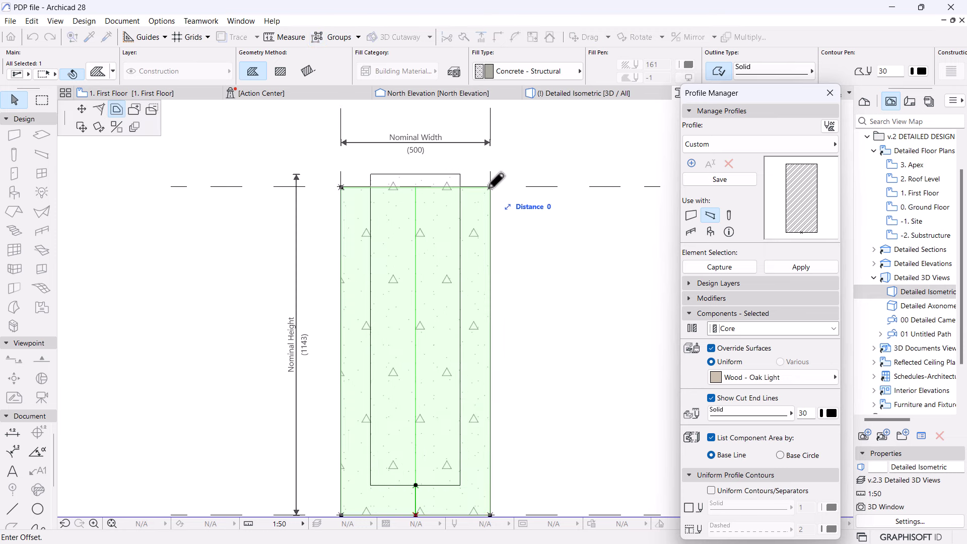
pyautogui.click(152, 110)
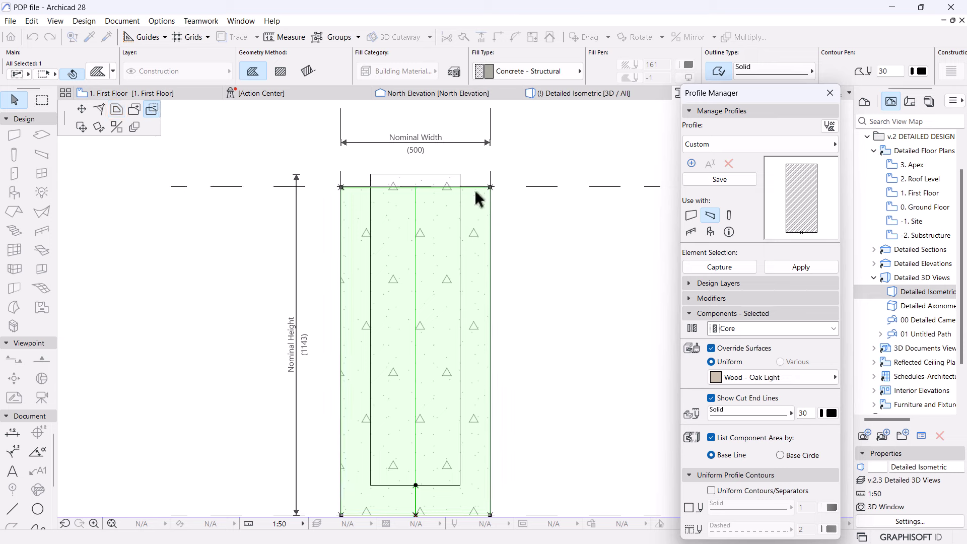
pyautogui.click(448, 176)
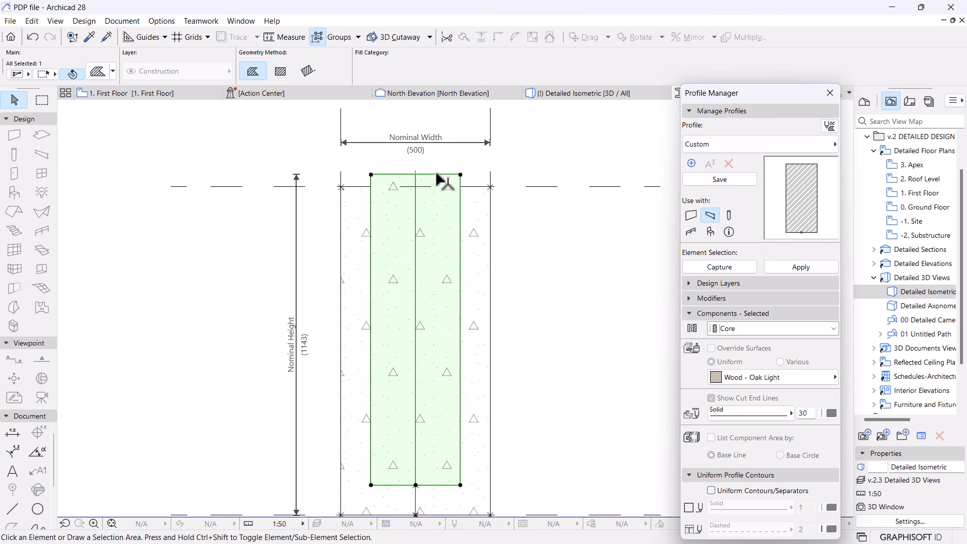
# - Lower the inner fill's top edge below the concrete rim and set its building material to Soil
pyautogui.click(435, 170)
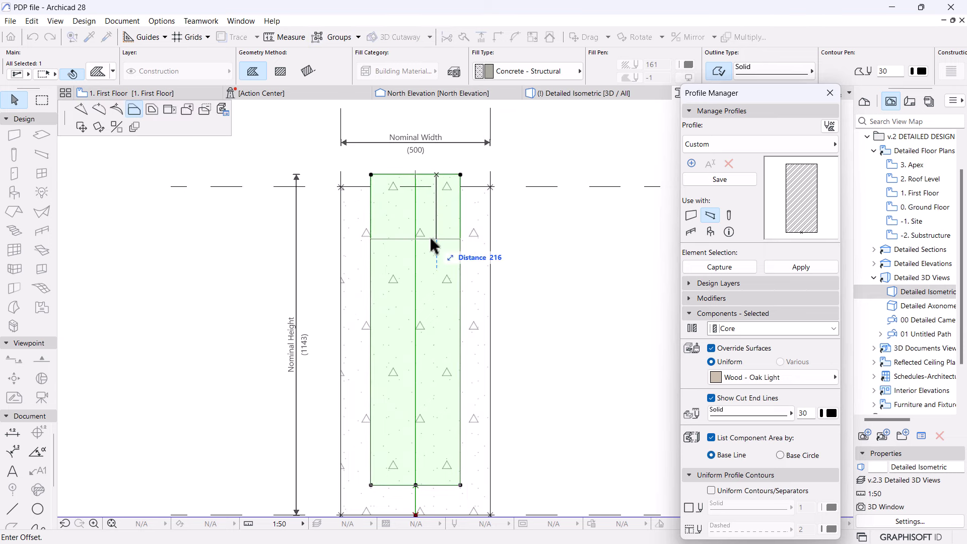
pyautogui.click(428, 252)
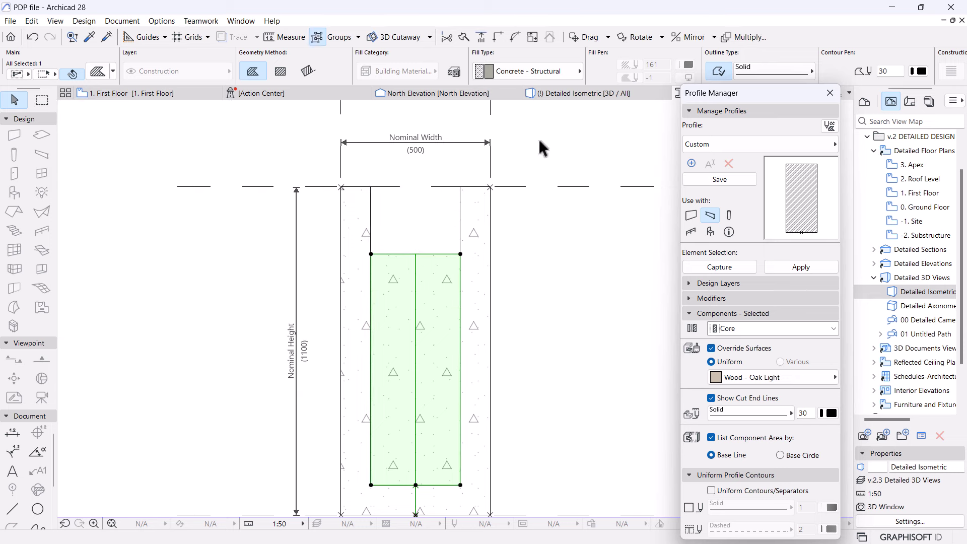
pyautogui.click(534, 76)
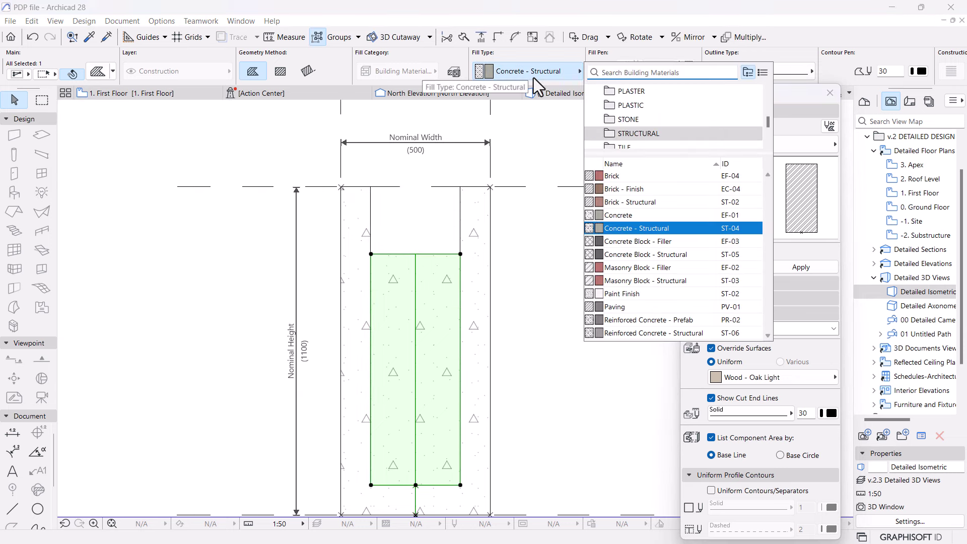
pyautogui.write('soi')
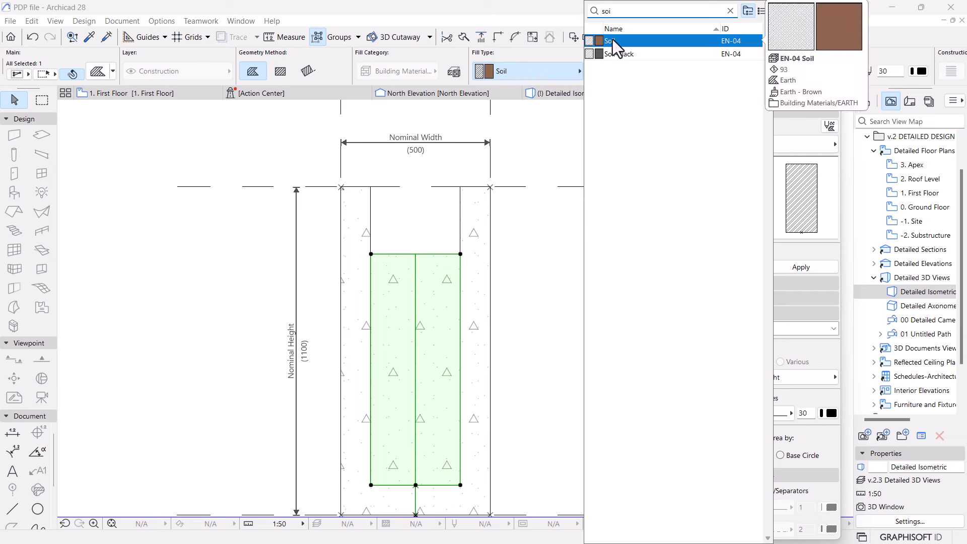
pyautogui.click(610, 41)
pyautogui.click(483, 295)
pyautogui.scroll(-3, 484, 297)
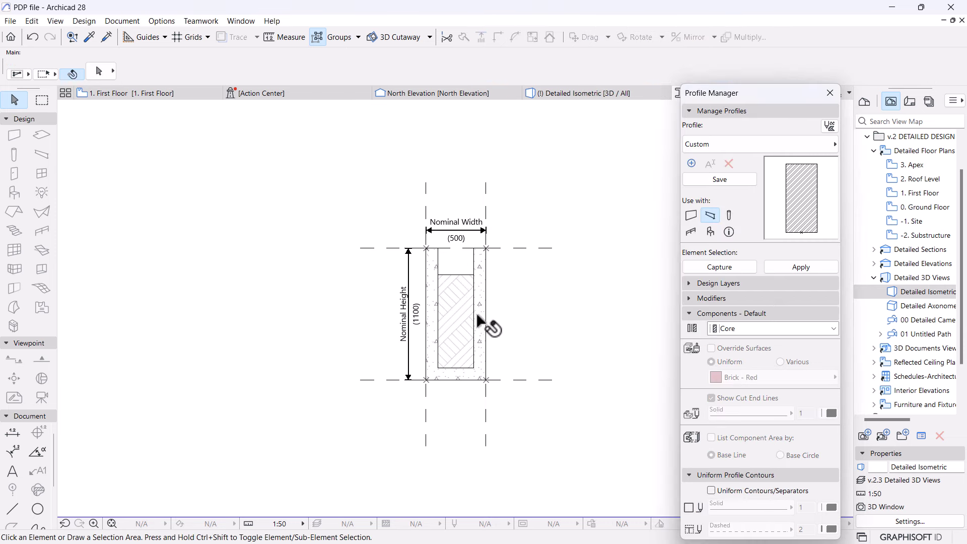
# - Raise the bottom edge of the soil fill by 150 mm
pyautogui.scroll(3, 468, 352)
pyautogui.click(464, 351)
pyautogui.click(464, 351)
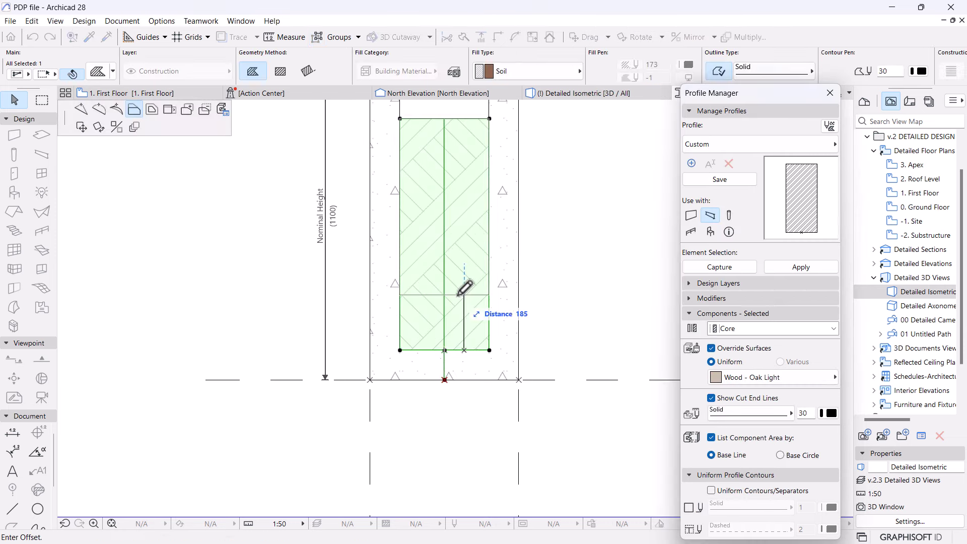
pyautogui.write('1:50')
pyautogui.press('Return')
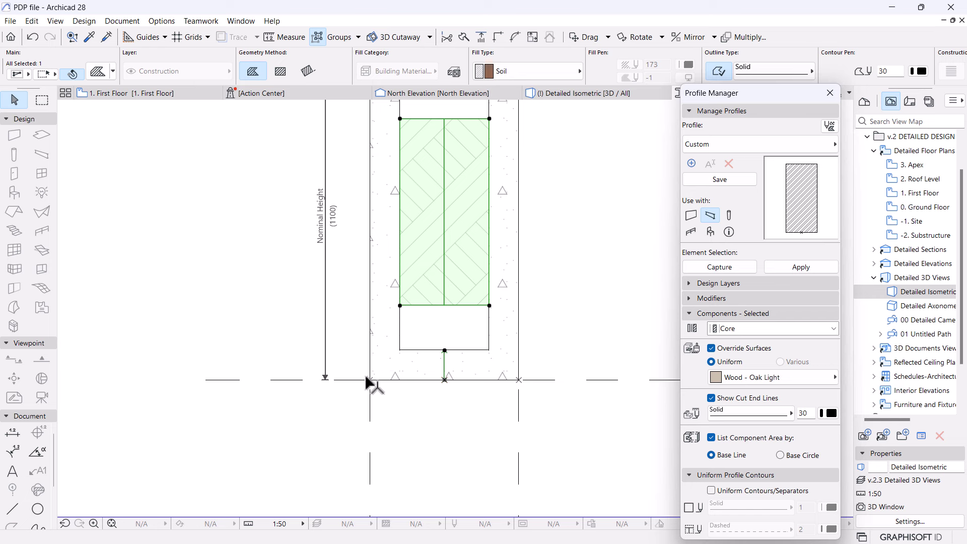
# - Extend the concrete fill's inner bottom edge up to the underside of the soil fill
pyautogui.click(425, 354)
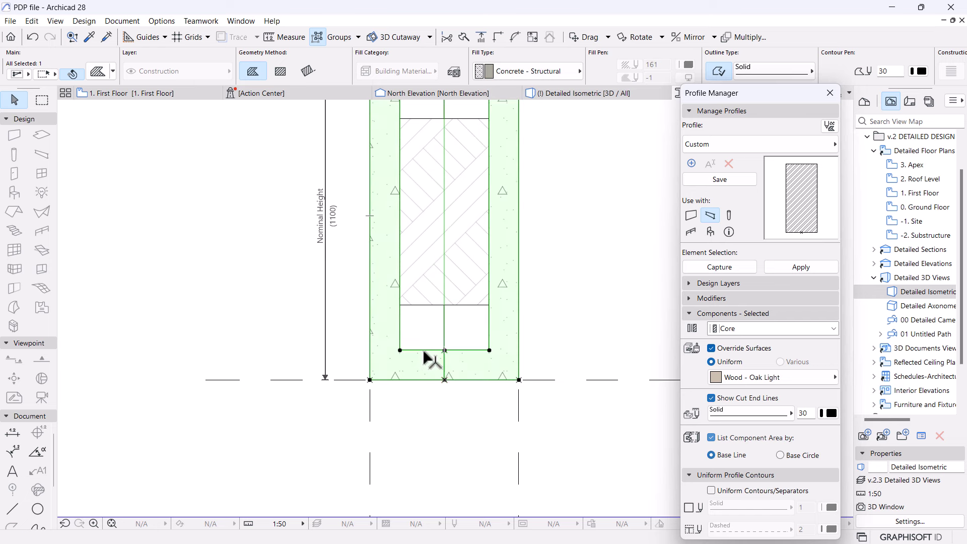
pyautogui.click(425, 351)
pyautogui.click(458, 296)
pyautogui.click(498, 306)
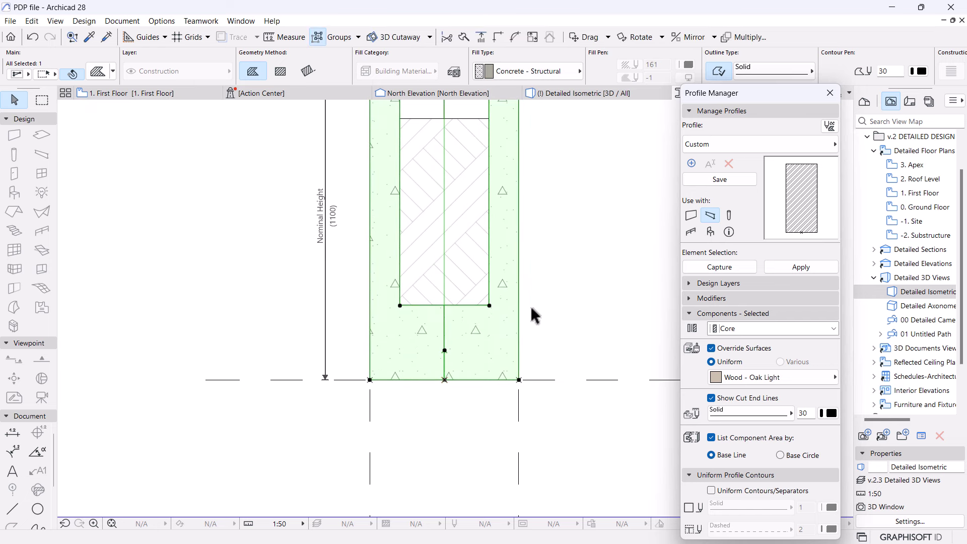
pyautogui.click(530, 305)
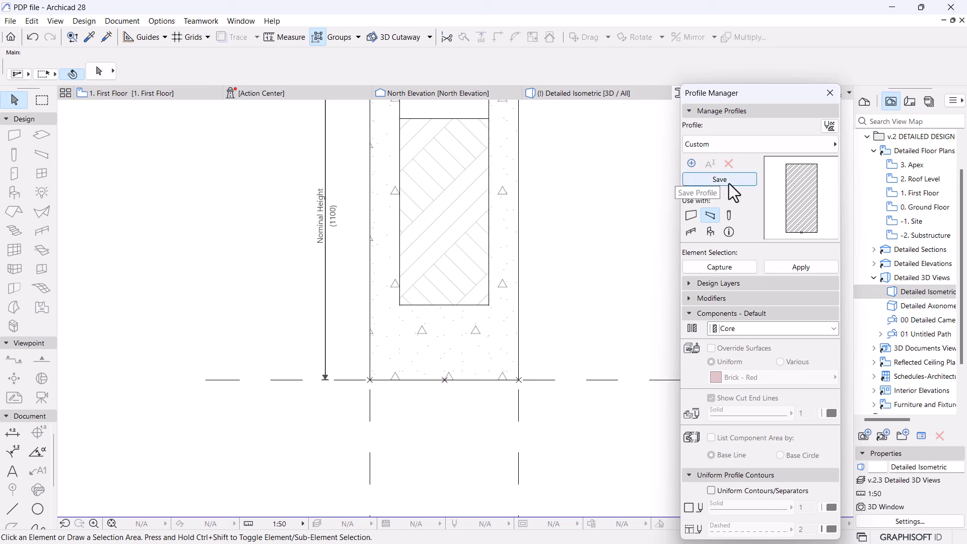
# - Save the edited custom profile under the name Railing Planter
pyautogui.click(696, 183)
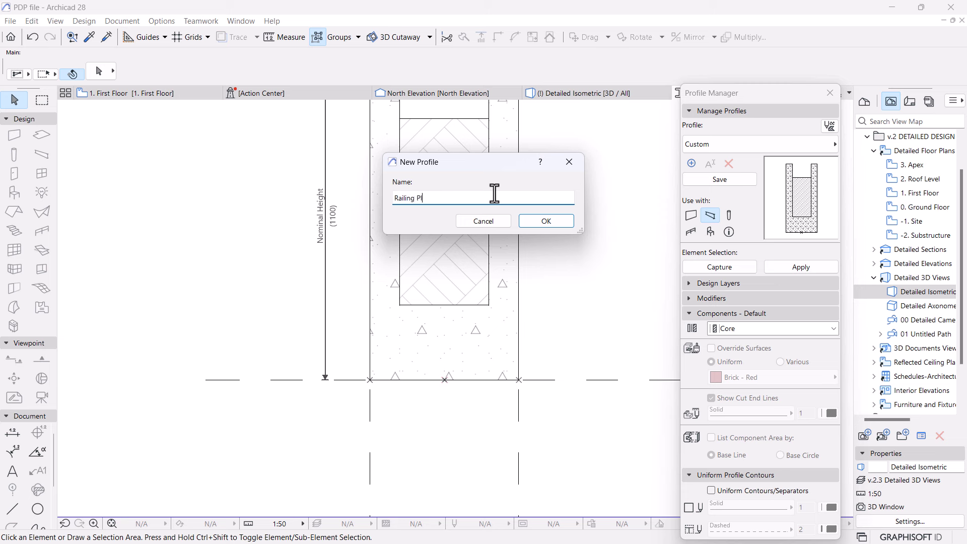
pyautogui.click(525, 222)
pyautogui.scroll(-2, 443, 401)
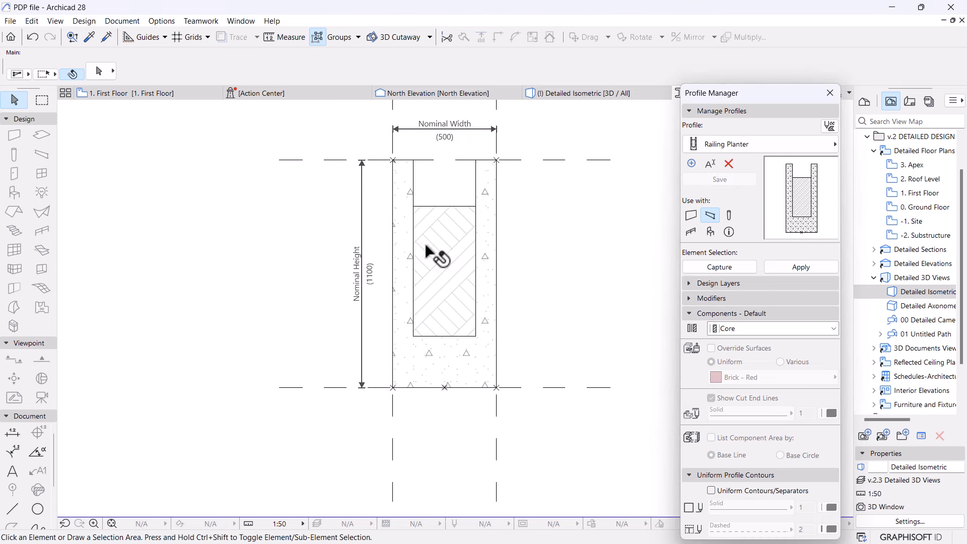
# - Apply the Railing Planter profile to all three wood-finished beams in the Detailed Isometric view
pyautogui.click(565, 91)
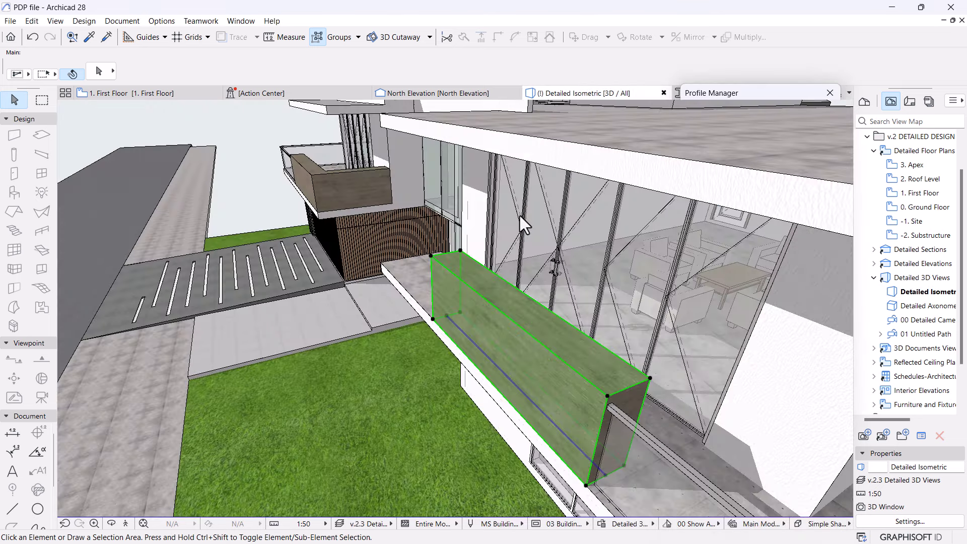
pyautogui.click(346, 190)
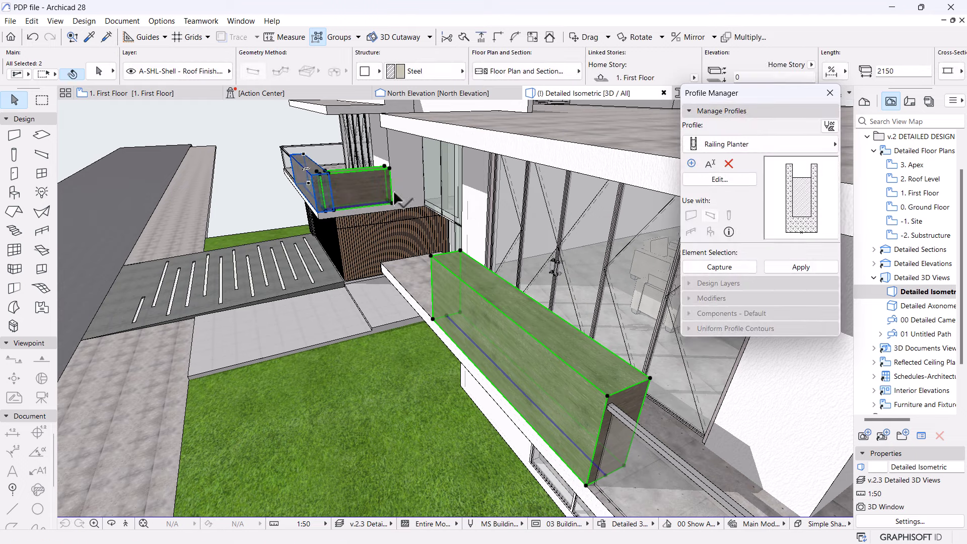
pyautogui.click(800, 267)
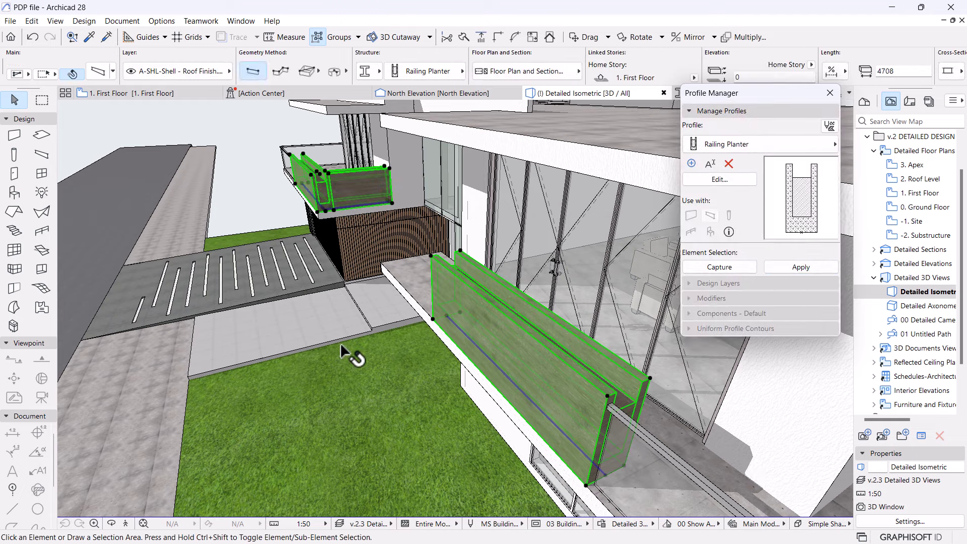
pyautogui.press('Escape')
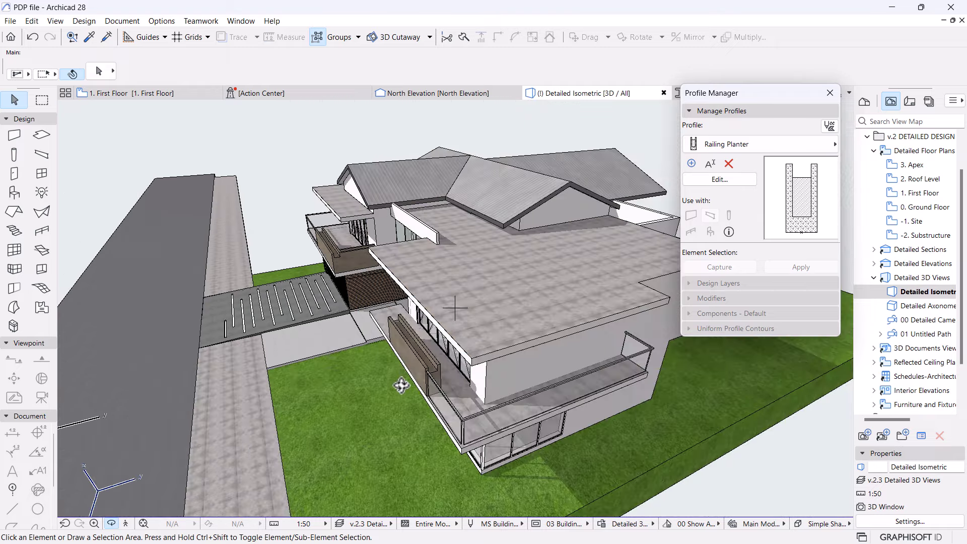
# - Turn off the Wood - Oak Light surface overrides on all three railing planter beams
pyautogui.scroll(10, 401, 385)
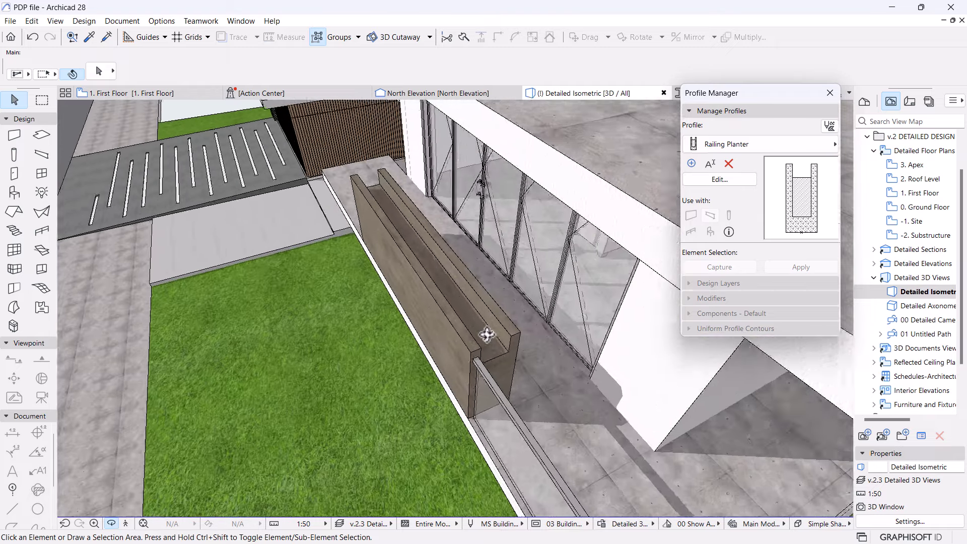
pyautogui.scroll(2, 487, 333)
pyautogui.scroll(4, 495, 339)
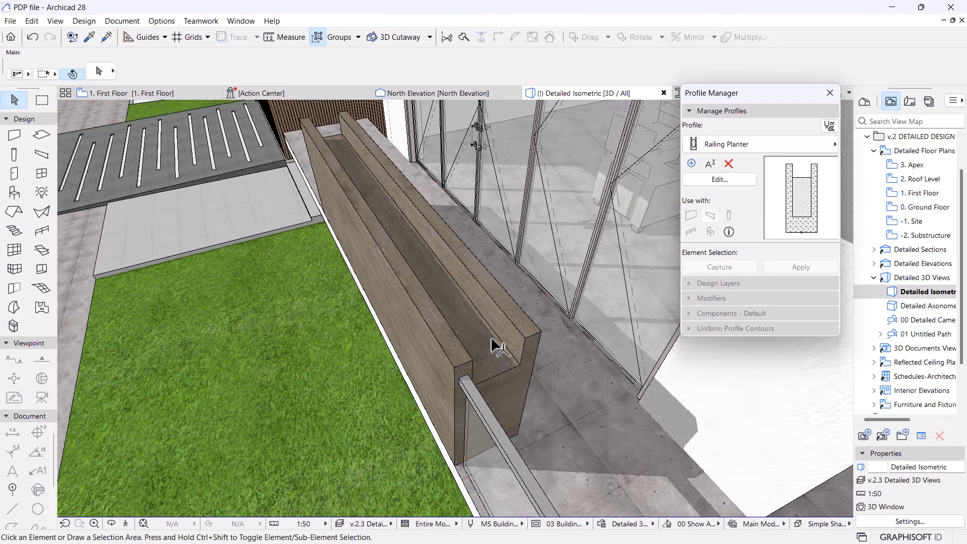
pyautogui.keyDown('shift'); pyautogui.moveTo(496, 346); pyautogui.dragTo(483, 352, button='middle'); pyautogui.keyUp('shift')
pyautogui.scroll(-8, 482, 351)
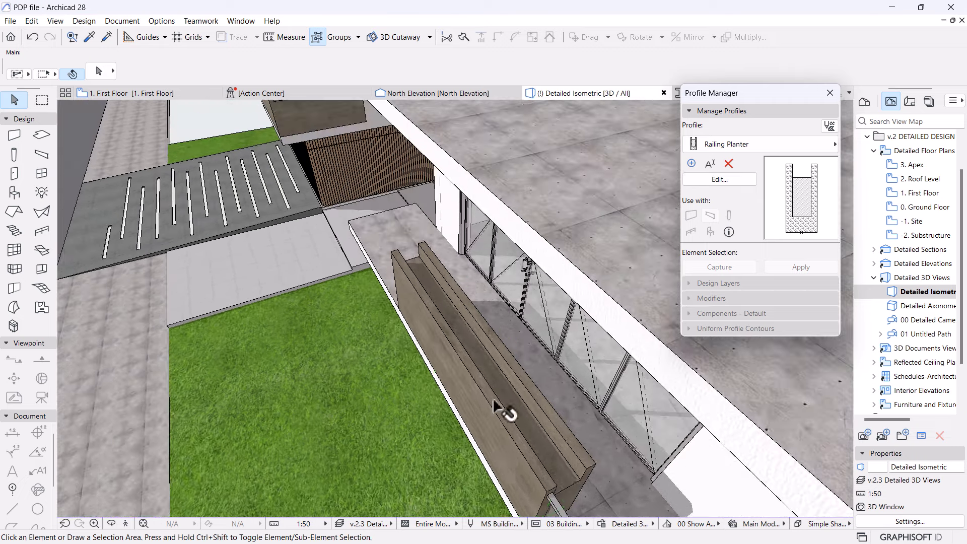
pyautogui.click(388, 257)
pyautogui.scroll(-3, 387, 257)
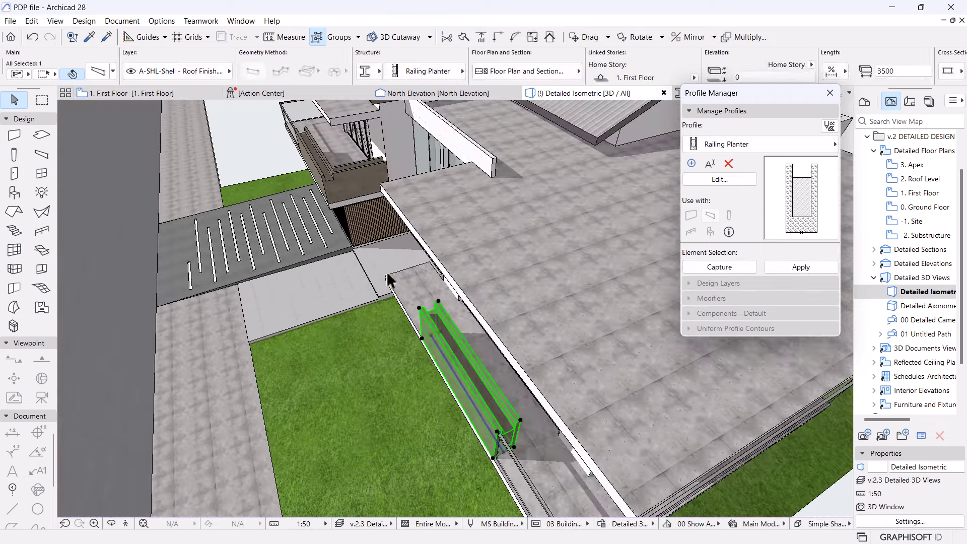
pyautogui.keyDown('shift'); pyautogui.click(352, 178); pyautogui.keyUp('shift')
pyautogui.keyDown('shift'); pyautogui.click(321, 162); pyautogui.keyUp('shift')
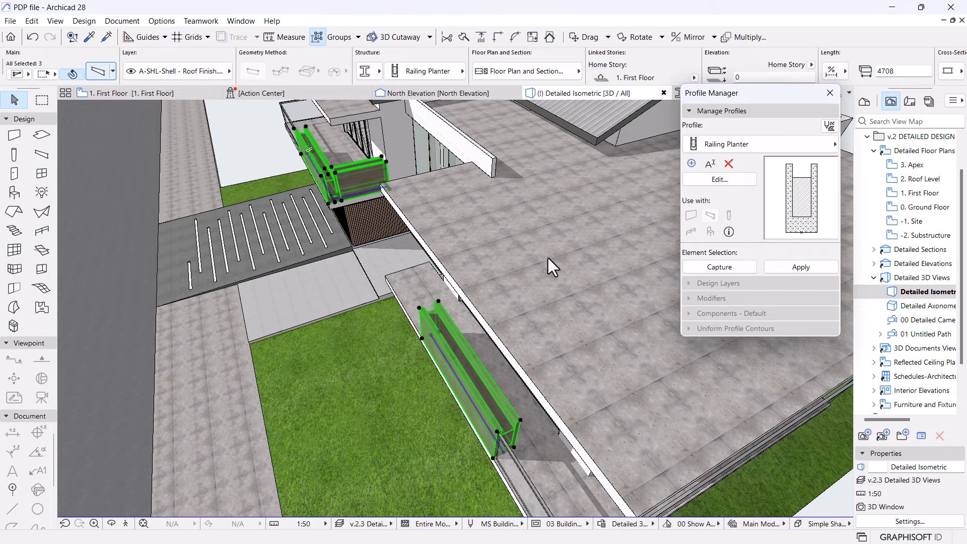
pyautogui.hotkey('ctrl', 't')
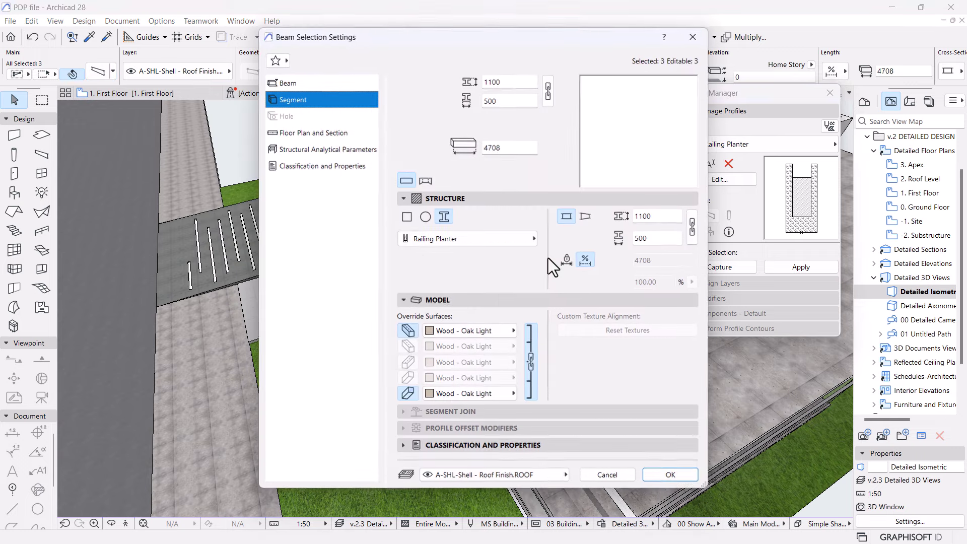
pyautogui.click(414, 335)
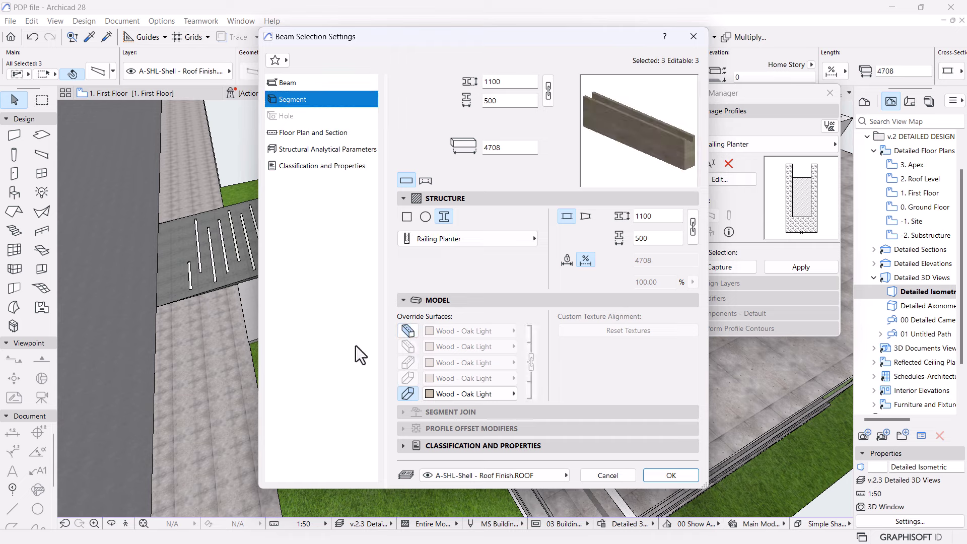
pyautogui.click(404, 393)
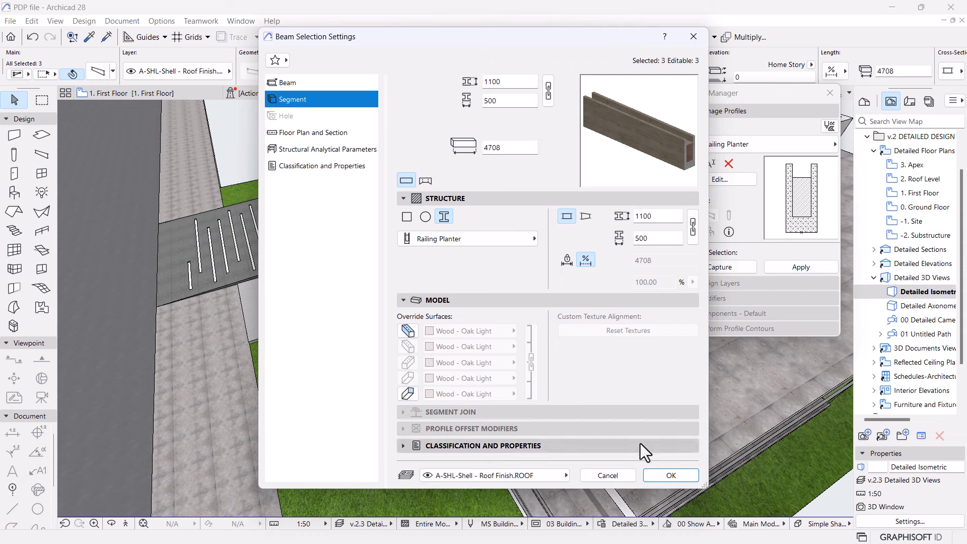
pyautogui.click(668, 473)
# - Turn off the Wood - Oak Light surface override on the Railing Planter profile's soil fill, save the profile and return to the Detailed Isometric view
pyautogui.scroll(10, 509, 443)
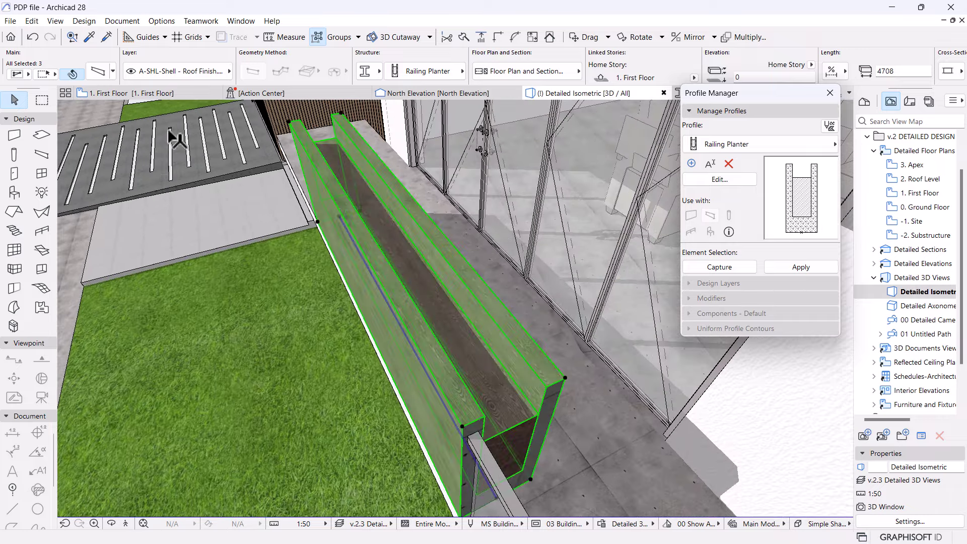
pyautogui.click(98, 70)
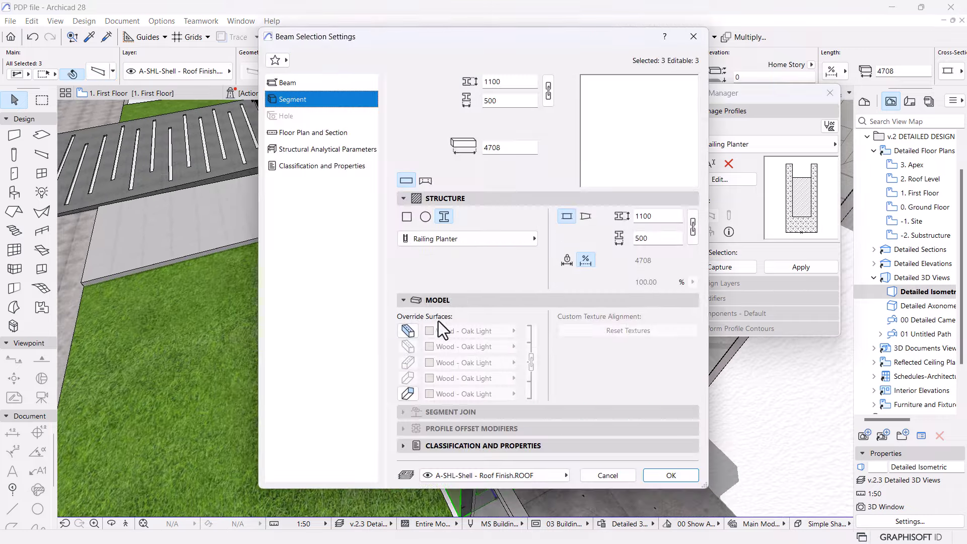
pyautogui.press('Return')
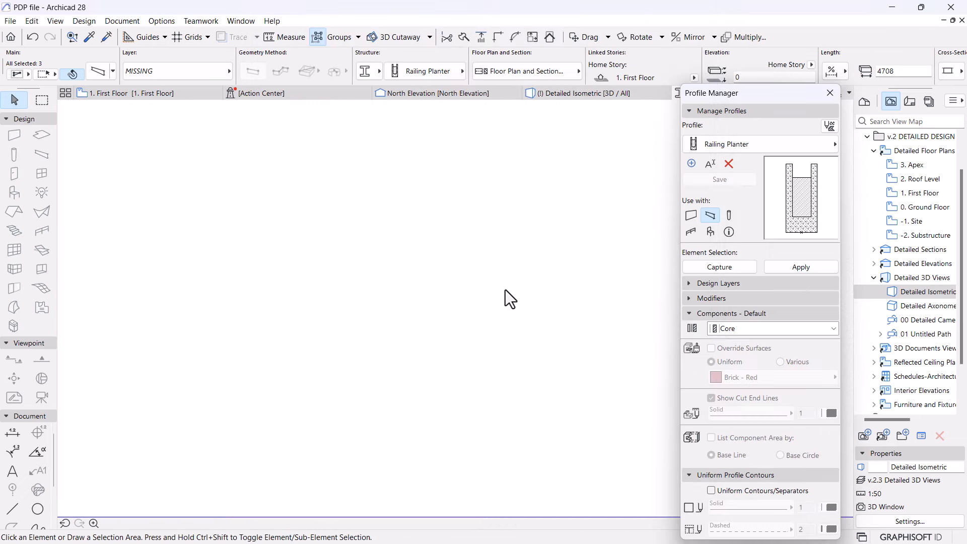
pyautogui.click(493, 370)
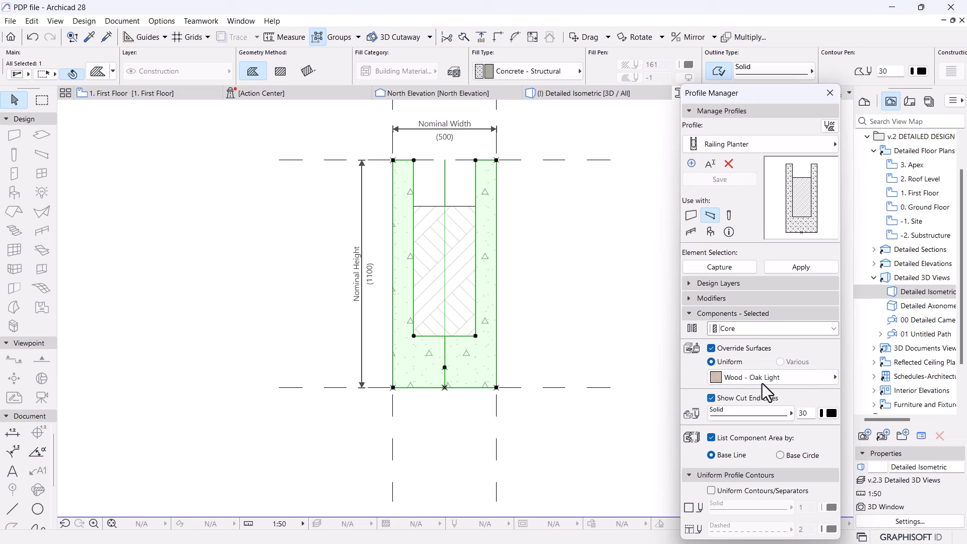
pyautogui.click(460, 265)
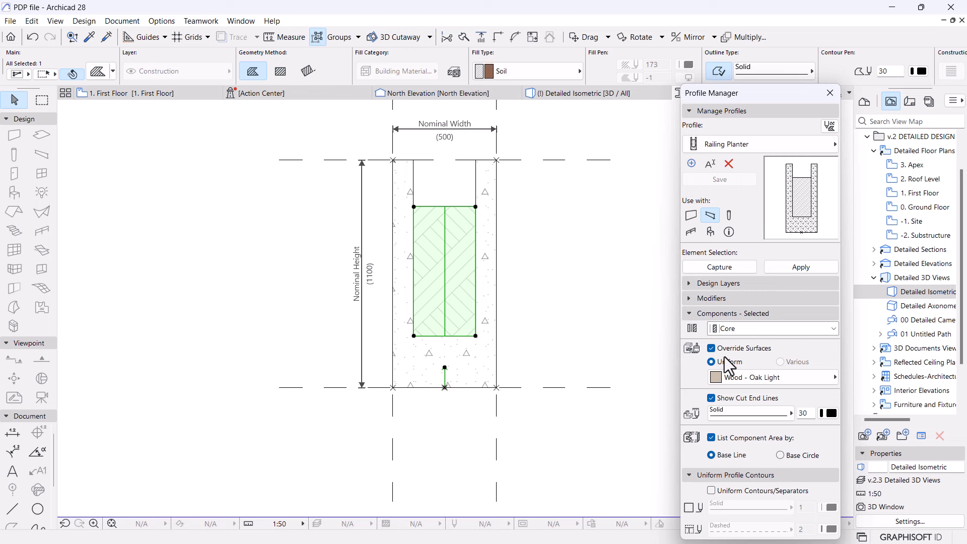
pyautogui.click(711, 348)
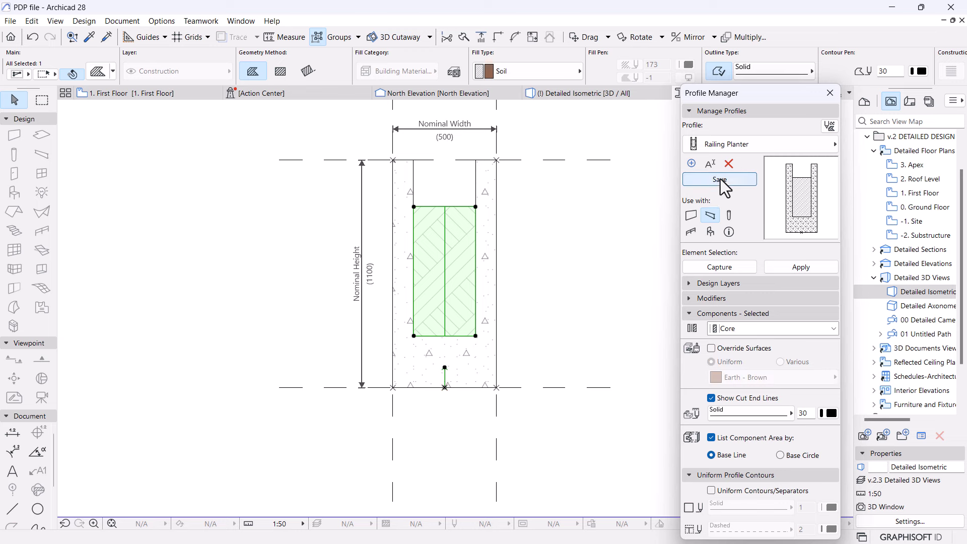
pyautogui.click(720, 179)
pyautogui.click(578, 95)
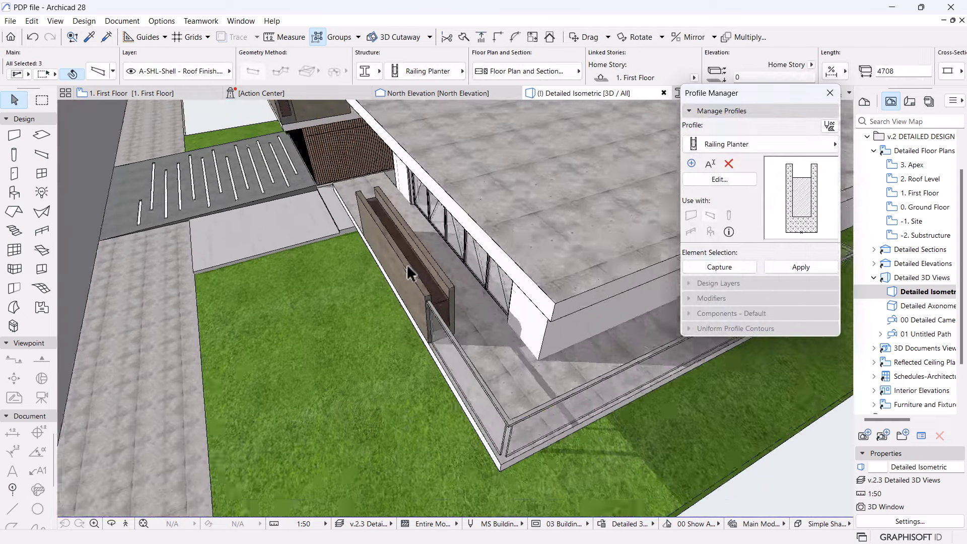
# - Close the Profile Manager and intersect the two planter beams where they meet at the balcony corner above the timber-clad garage
pyautogui.scroll(-5, 406, 265)
pyautogui.keyDown('shift'); pyautogui.moveTo(445, 297); pyautogui.dragTo(407, 381, button='middle'); pyautogui.keyUp('shift')
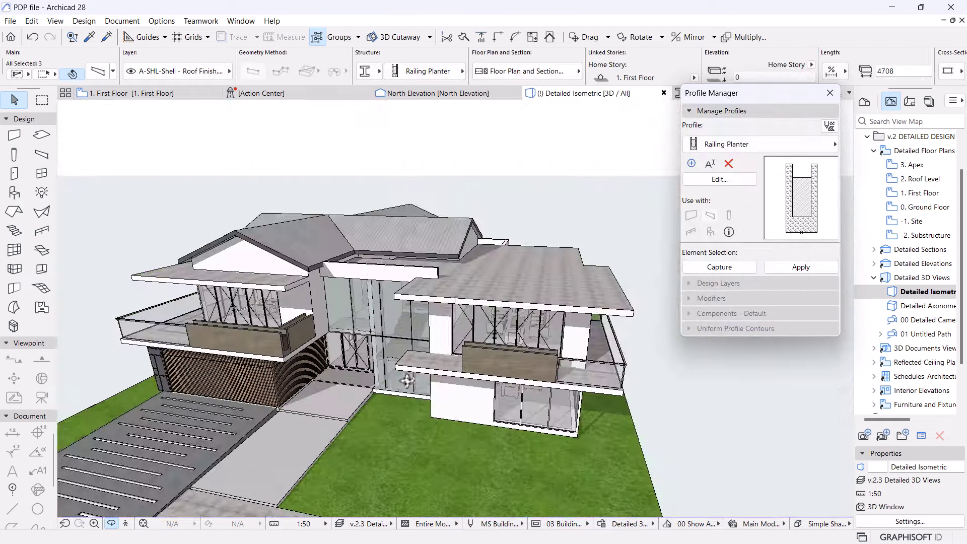
pyautogui.click(830, 93)
pyautogui.scroll(3, 371, 320)
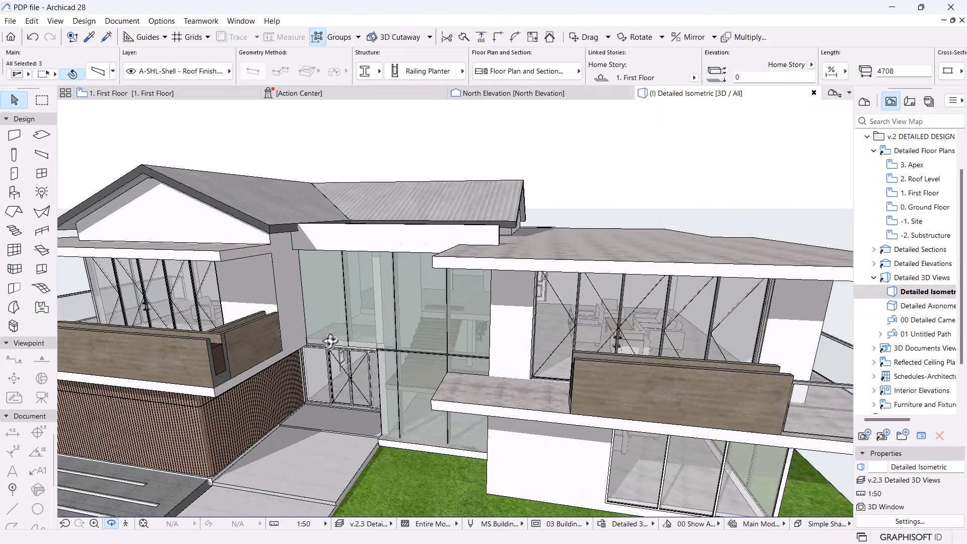
pyautogui.moveTo(248, 364); pyautogui.dragTo(167, 336)
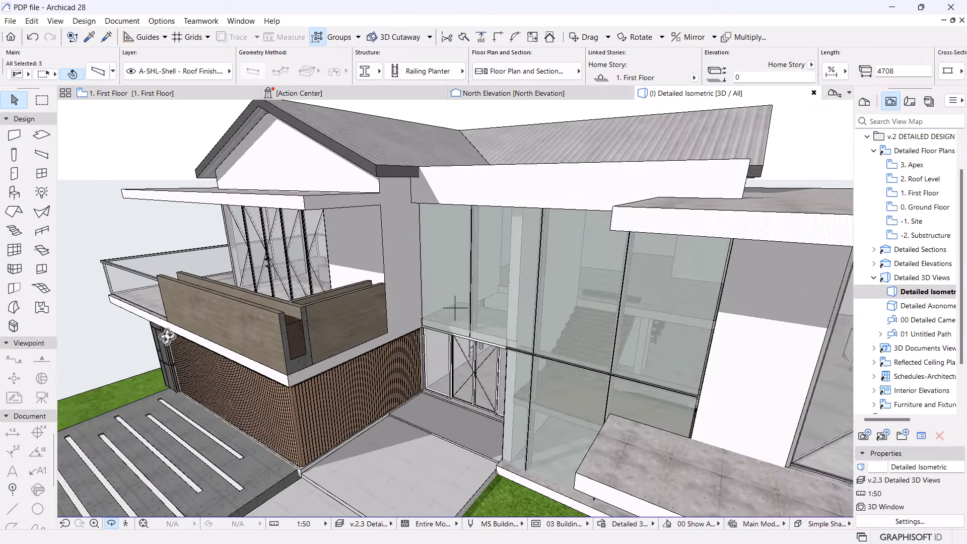
pyautogui.click(347, 309)
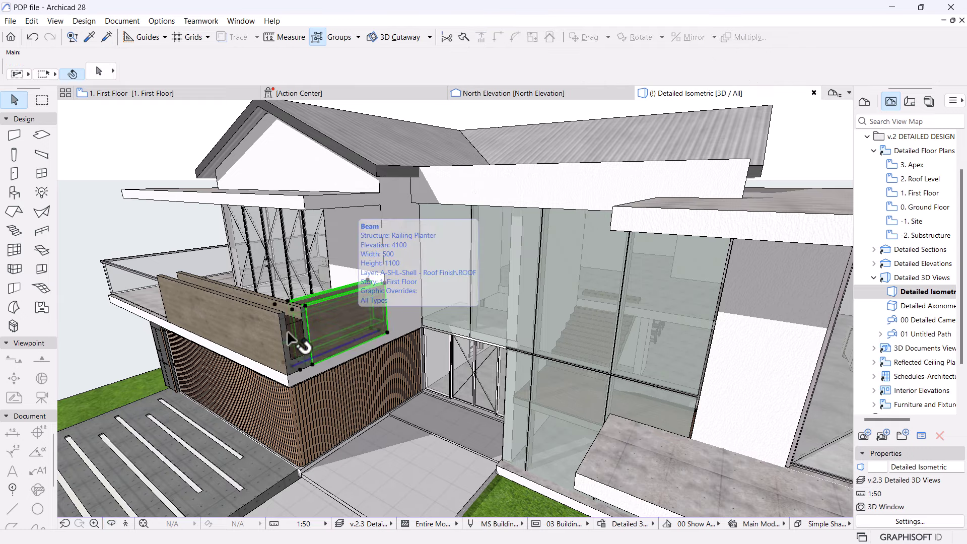
pyautogui.keyDown('shift'); pyautogui.click(255, 328); pyautogui.keyUp('shift')
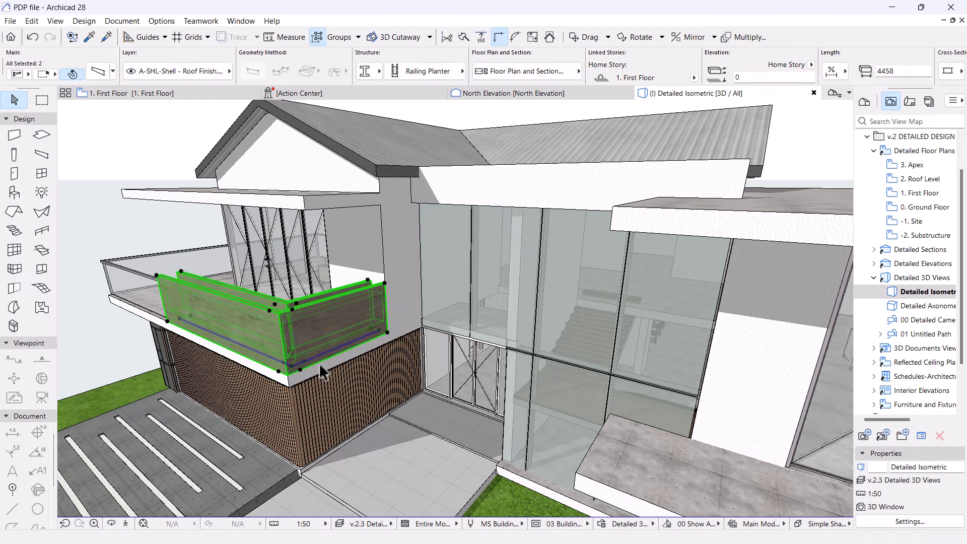
pyautogui.press('Escape')
# - Inspect the planter beams along the house front in 3D and switch to the 1. First Floor plan
pyautogui.keyDown('shift'); pyautogui.moveTo(352, 362); pyautogui.dragTo(484, 392, button='middle'); pyautogui.keyUp('shift')
pyautogui.scroll(-3, 380, 361)
pyautogui.scroll(4, 485, 392)
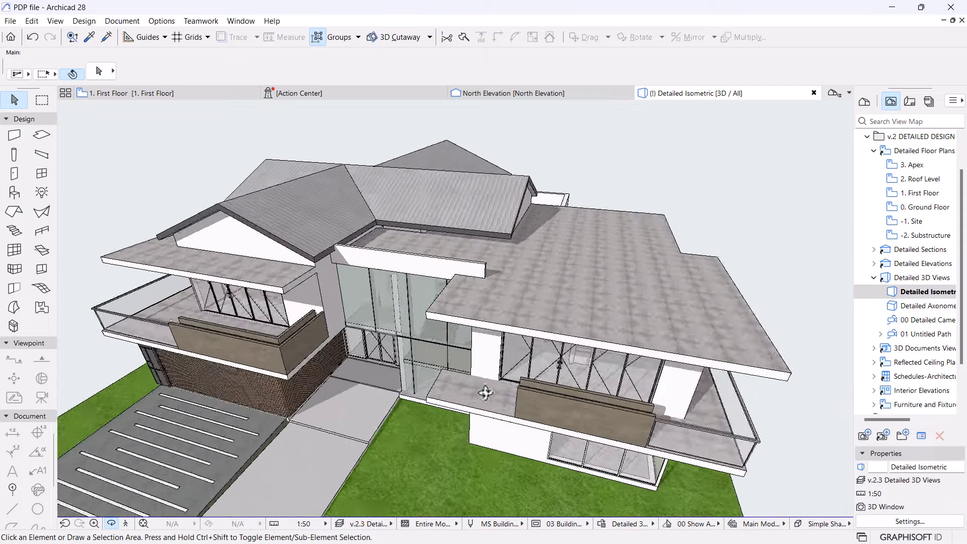
pyautogui.scroll(3, 484, 393)
pyautogui.scroll(5, 418, 393)
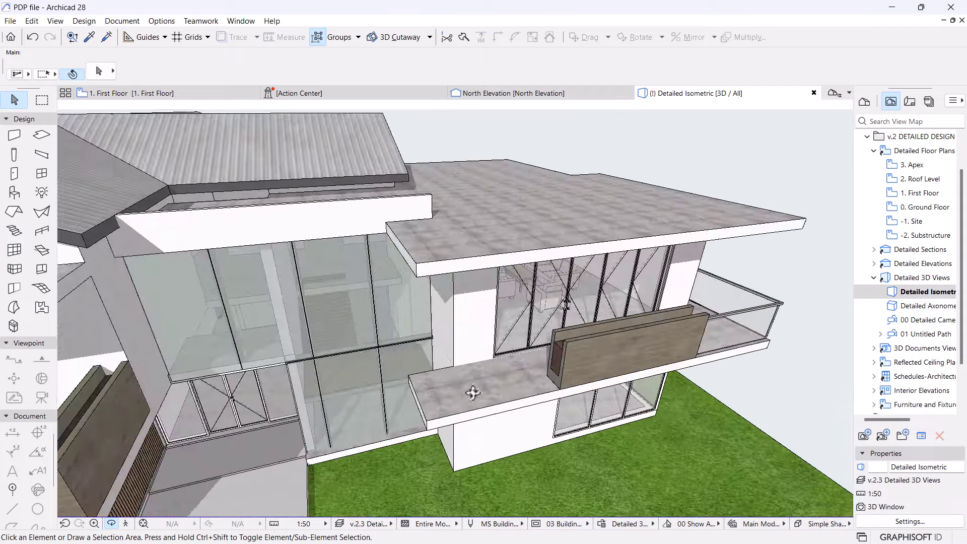
pyautogui.click(151, 94)
pyautogui.scroll(-4, 433, 217)
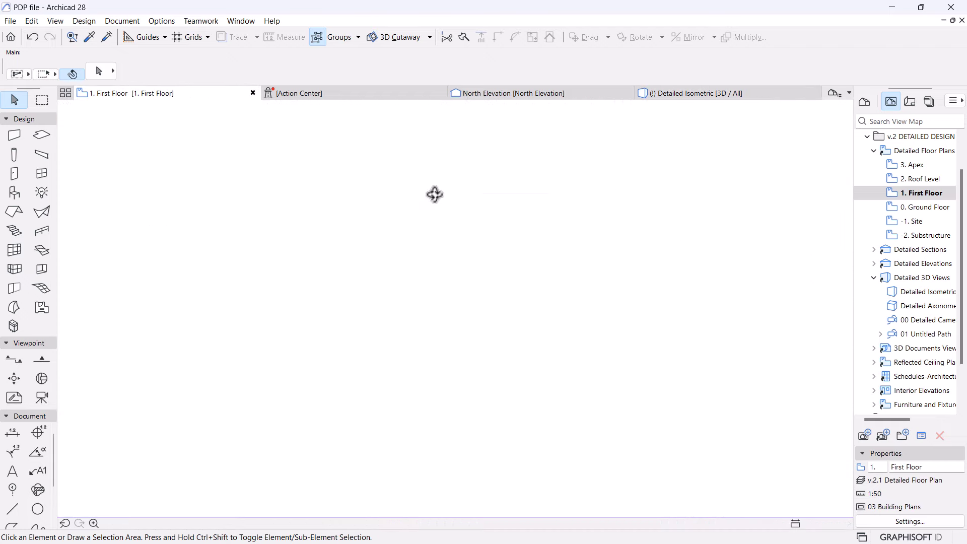
# - Draw a steel beam about 500 mm long on the first floor across the open end of the L-shaped balcony planter
pyautogui.scroll(5, 285, 297)
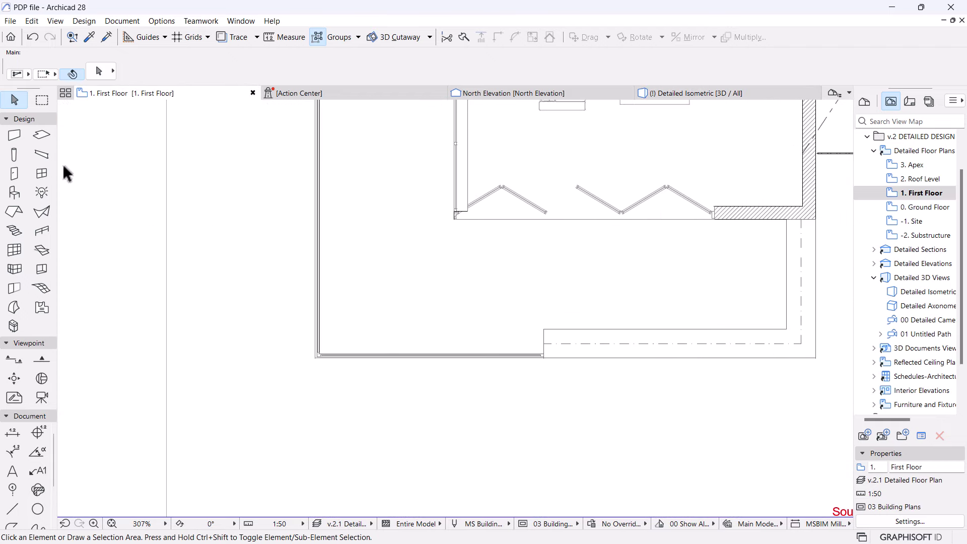
pyautogui.click(42, 157)
pyautogui.scroll(4, 554, 342)
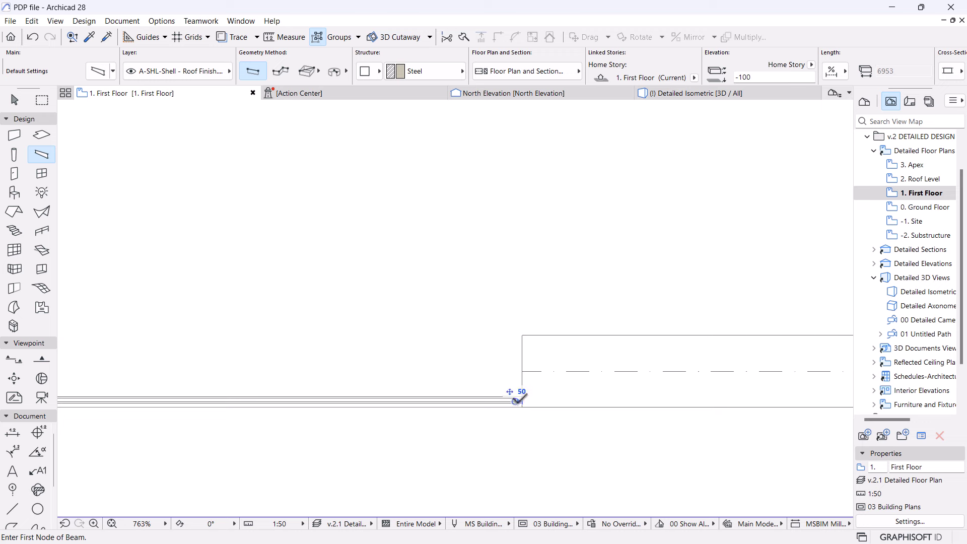
pyautogui.press('Escape')
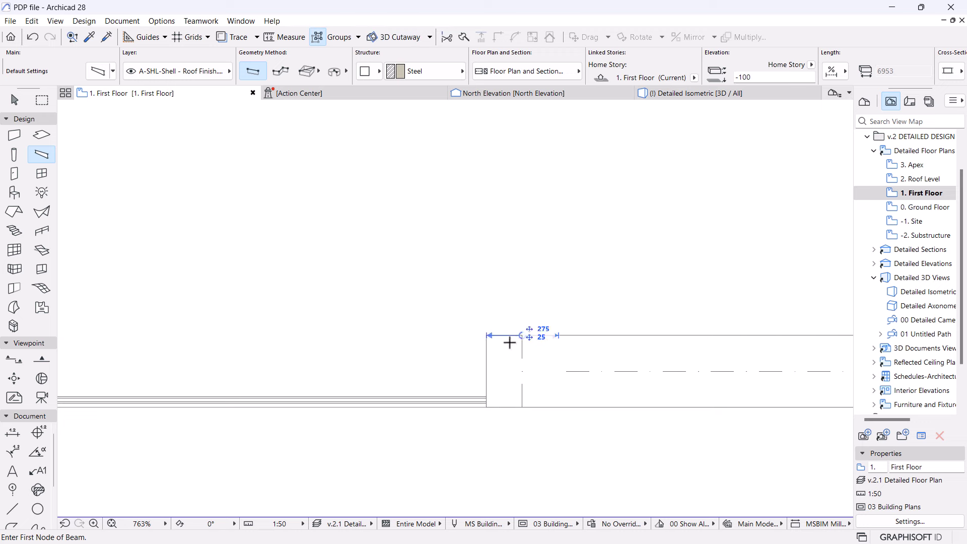
pyautogui.scroll(-5, 712, 377)
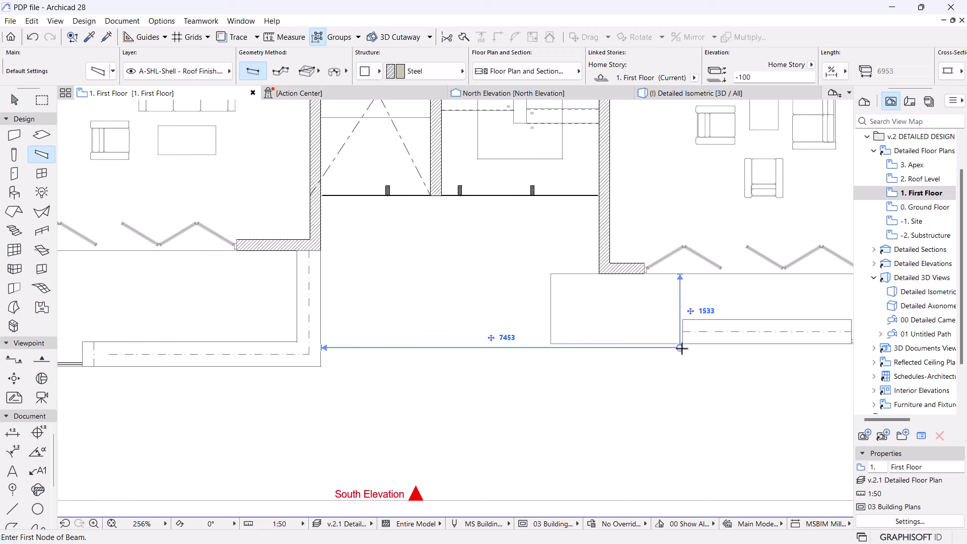
# - Draw matching steel beams across both ends of the straight planter on the other first-floor balcony
pyautogui.click(683, 345)
pyautogui.click(683, 320)
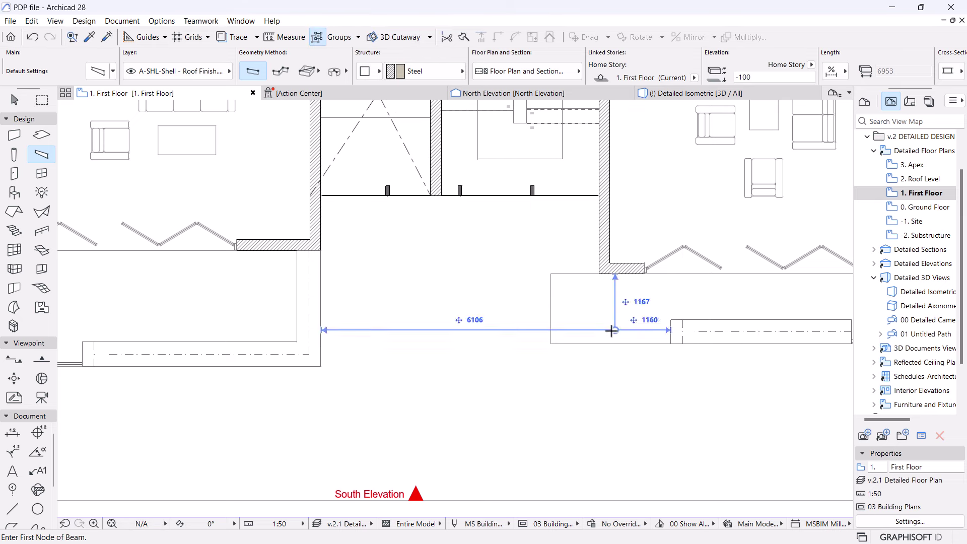
pyautogui.scroll(-3, 492, 395)
pyautogui.scroll(5, 541, 453)
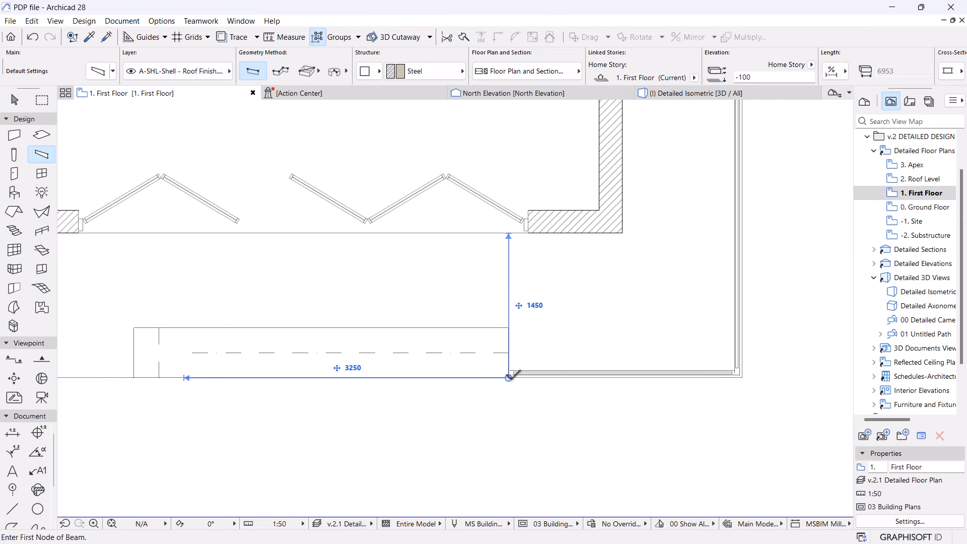
pyautogui.click(508, 376)
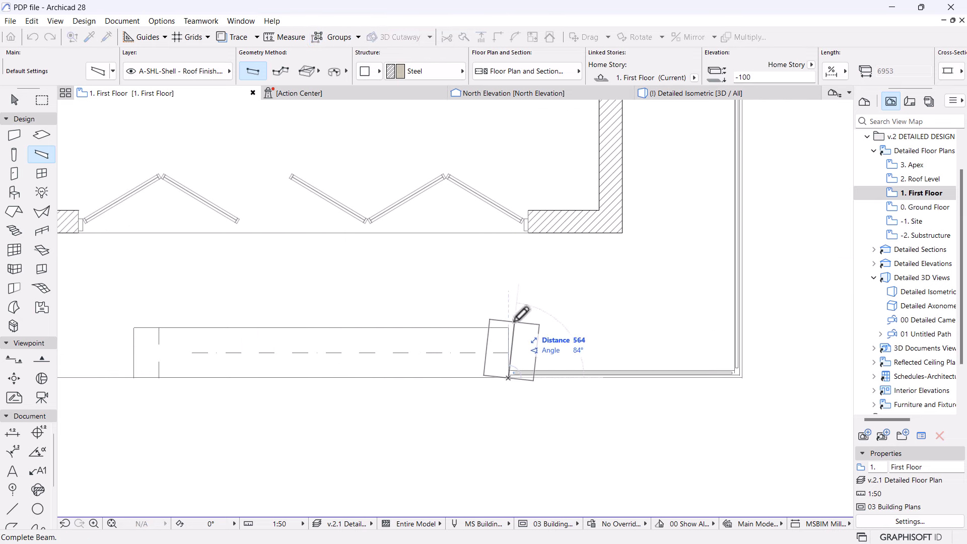
# - In the detailed isometric 3D view, move the beam at the straight planter's inner end up by 650 mm
pyautogui.click(672, 93)
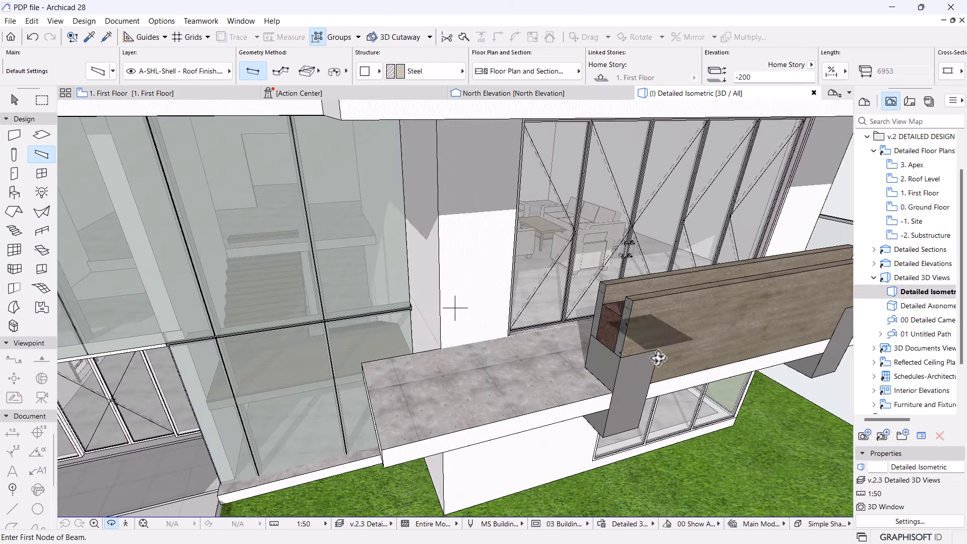
pyautogui.press('Escape')
pyautogui.click(674, 408)
pyautogui.scroll(5, 717, 382)
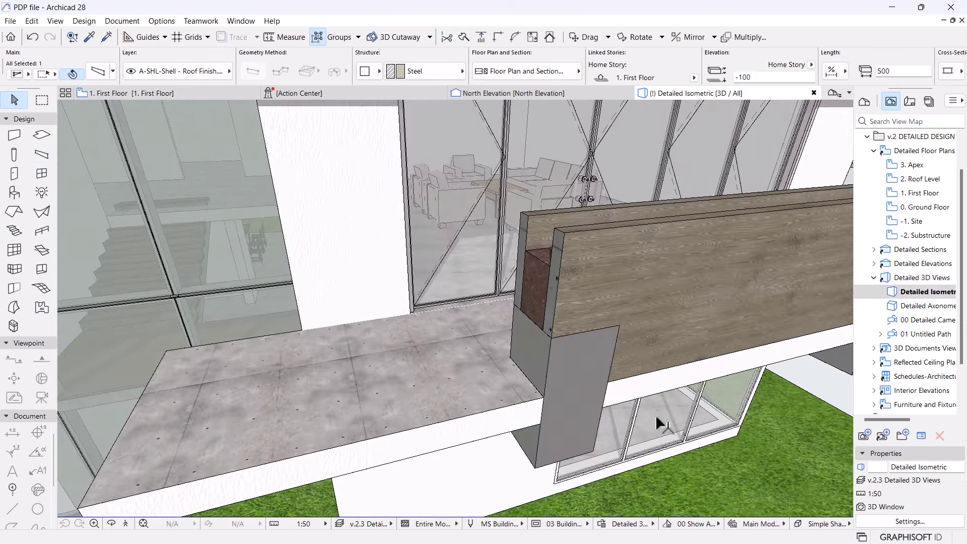
pyautogui.hotkey('ctrl', 'd')
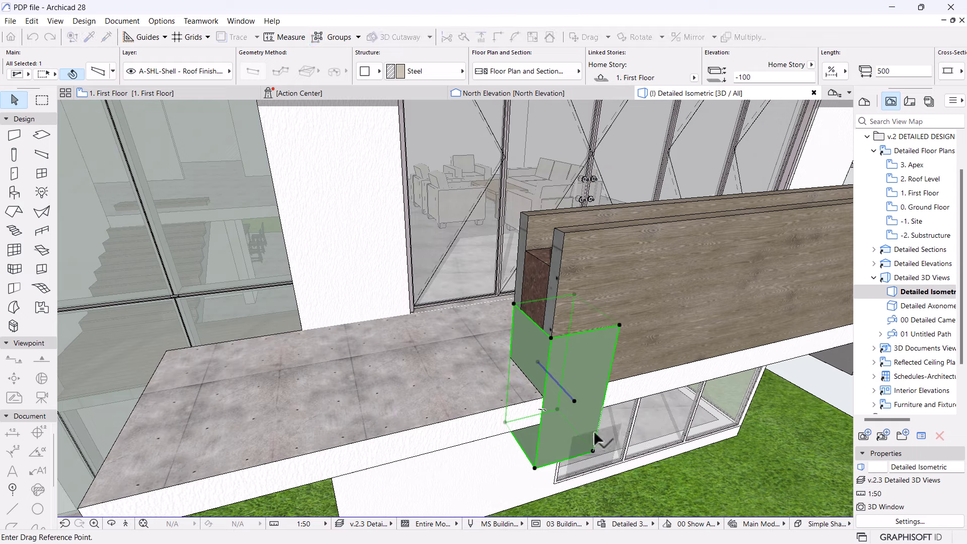
pyautogui.click(596, 392)
pyautogui.scroll(-3, 377, 436)
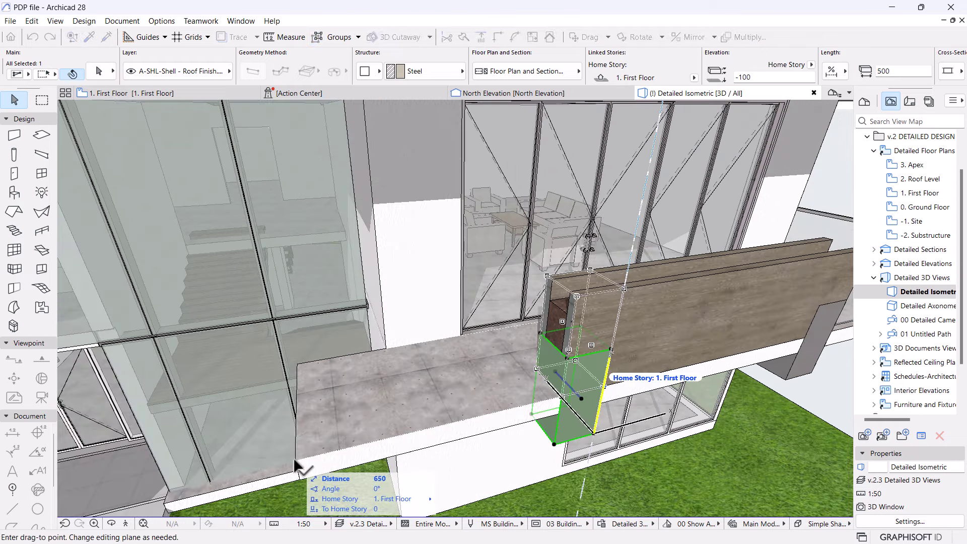
pyautogui.click(390, 380)
pyautogui.scroll(-3, 577, 391)
pyautogui.scroll(2, 577, 391)
pyautogui.press('Escape')
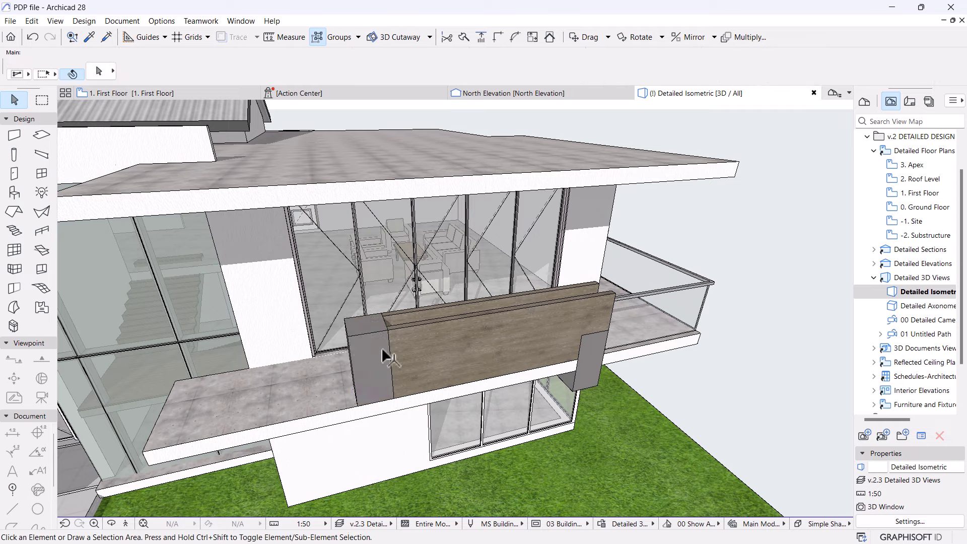
# - Transfer the raised beam's settings to the other two planter end beams, undoing the accidental transfer to the balcony slab
pyautogui.keyDown('alt'); pyautogui.click(353, 340); pyautogui.keyUp('alt')
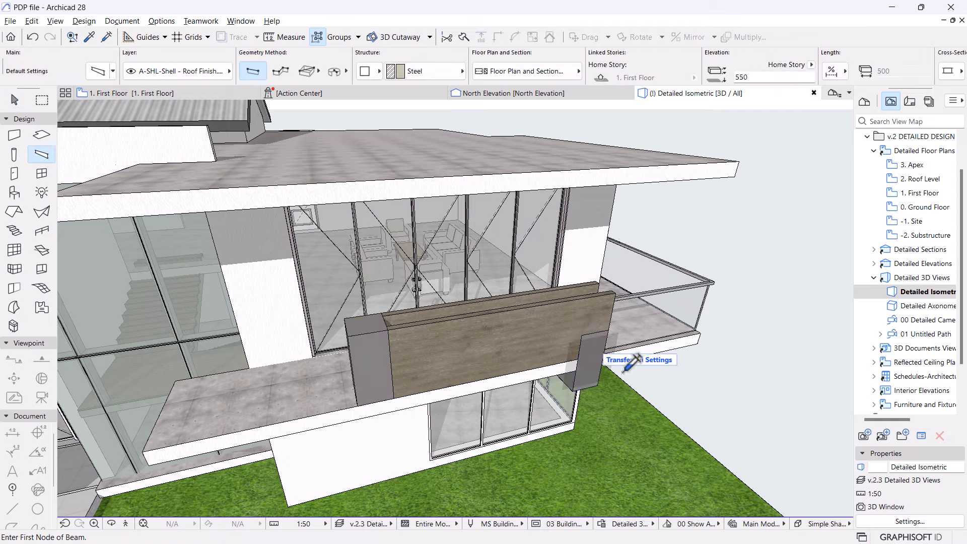
pyautogui.scroll(-3, 702, 394)
pyautogui.moveTo(395, 375); pyautogui.dragTo(655, 348, button='middle')
pyautogui.scroll(2, 304, 421)
pyautogui.keyDown('ctrl'); pyautogui.keyDown('alt'); pyautogui.click(342, 439); pyautogui.keyUp('alt'); pyautogui.keyUp('ctrl')
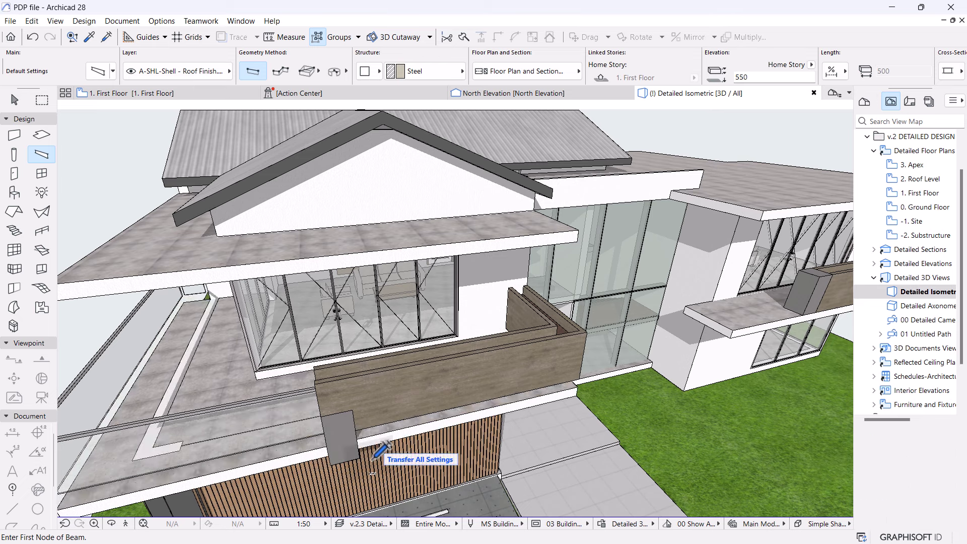
pyautogui.hotkey('ctrl', 'z')
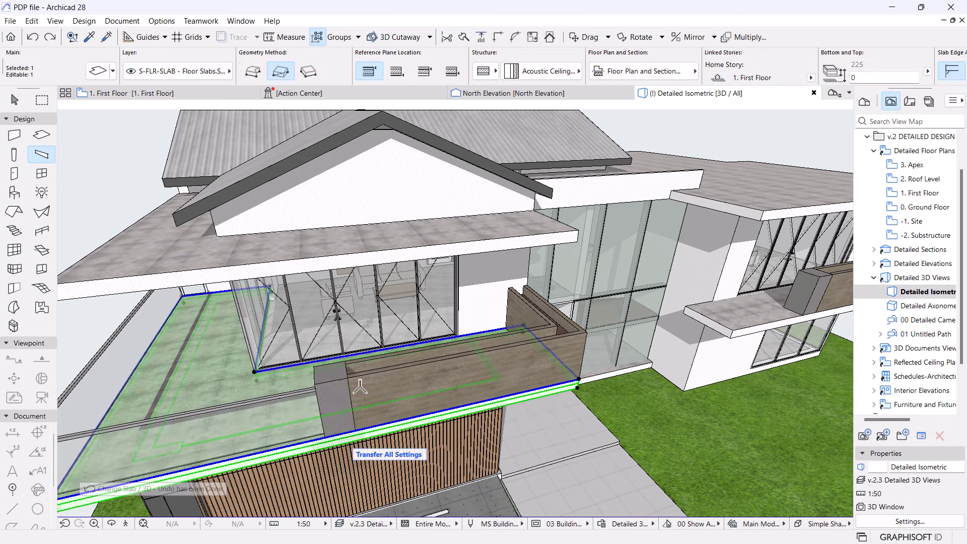
pyautogui.press('Escape')
pyautogui.scroll(-3, 334, 395)
pyautogui.press('Escape')
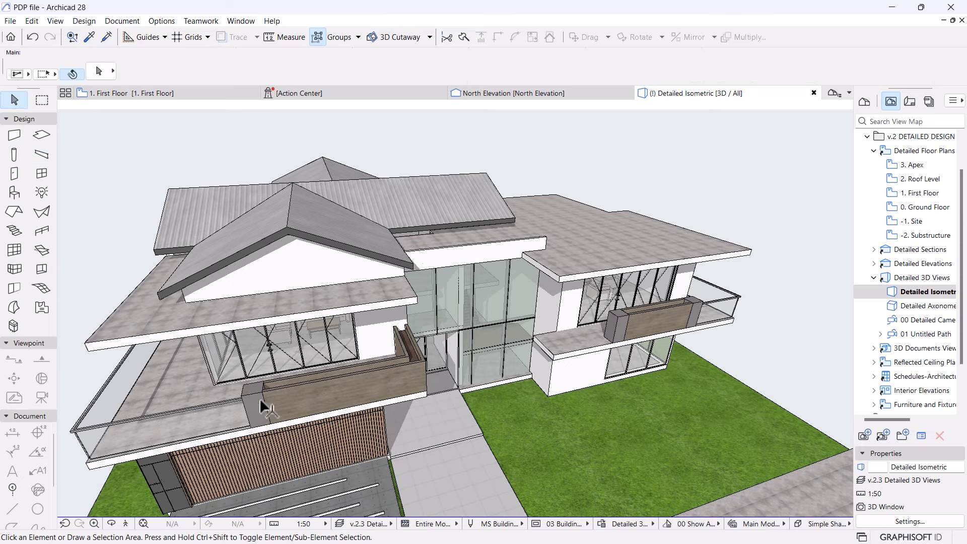
# - Override all surfaces of the three planter end beams with Wood - Oak Light
pyautogui.click(248, 389)
pyautogui.click(622, 321)
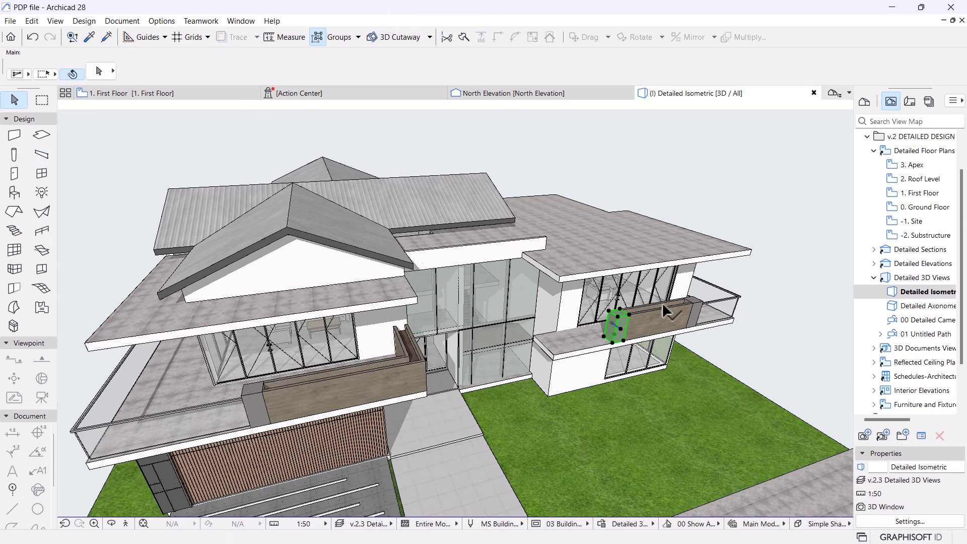
pyautogui.keyDown('shift'); pyautogui.click(700, 300); pyautogui.keyUp('shift')
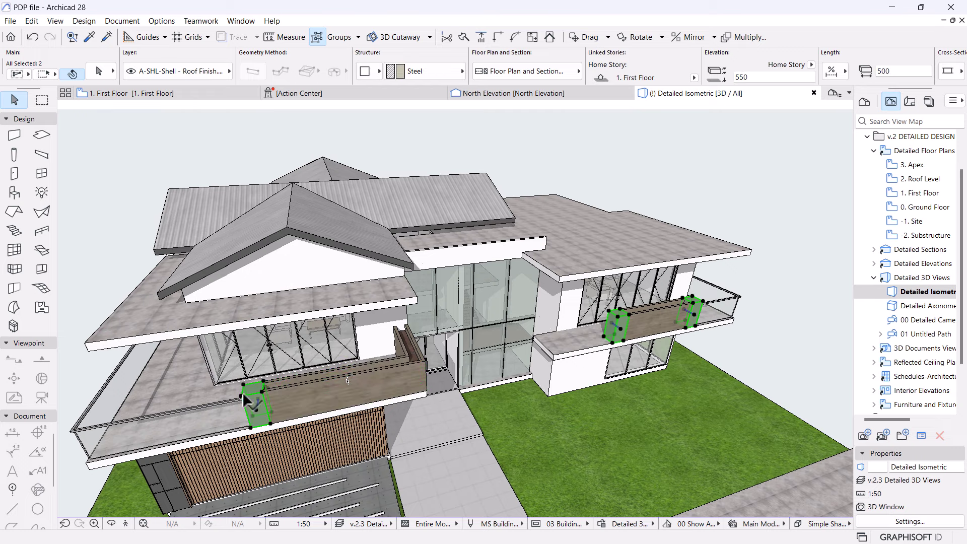
pyautogui.hotkey('ctrl', 't')
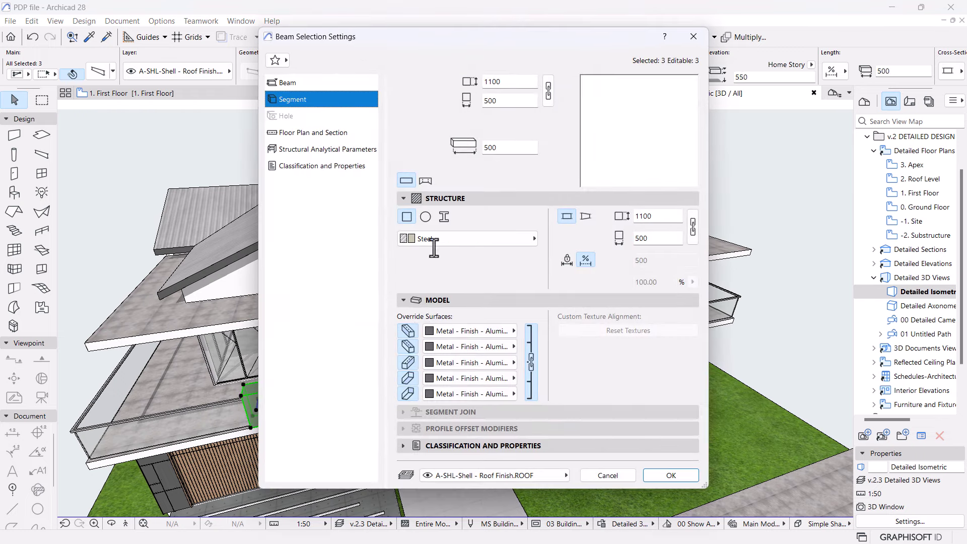
pyautogui.click(452, 334)
pyautogui.write('wood')
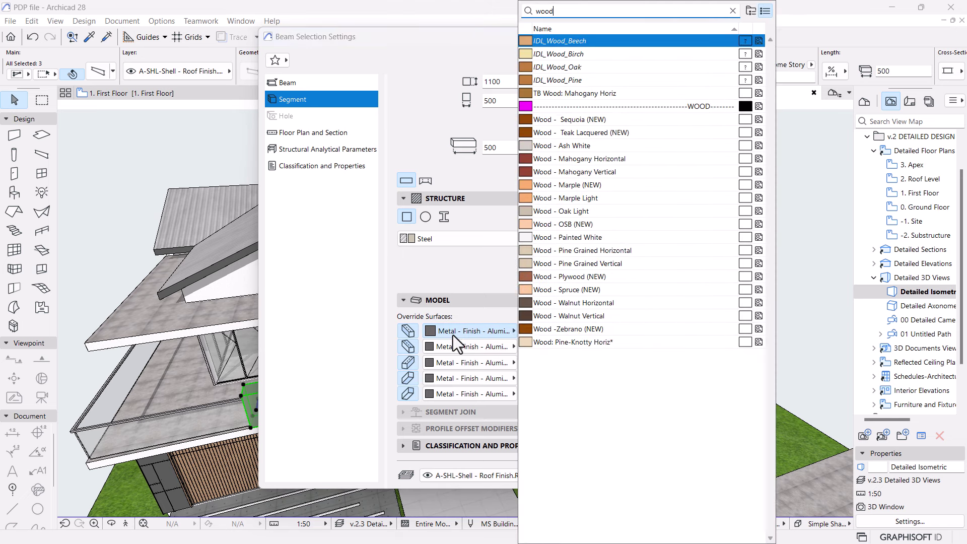
pyautogui.click(581, 209)
pyautogui.click(572, 212)
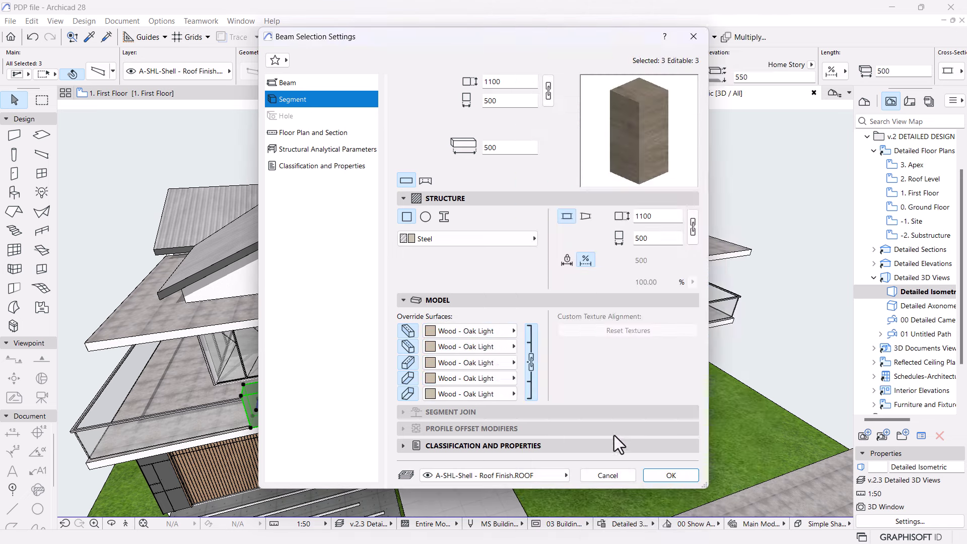
pyautogui.click(669, 475)
pyautogui.press('Escape')
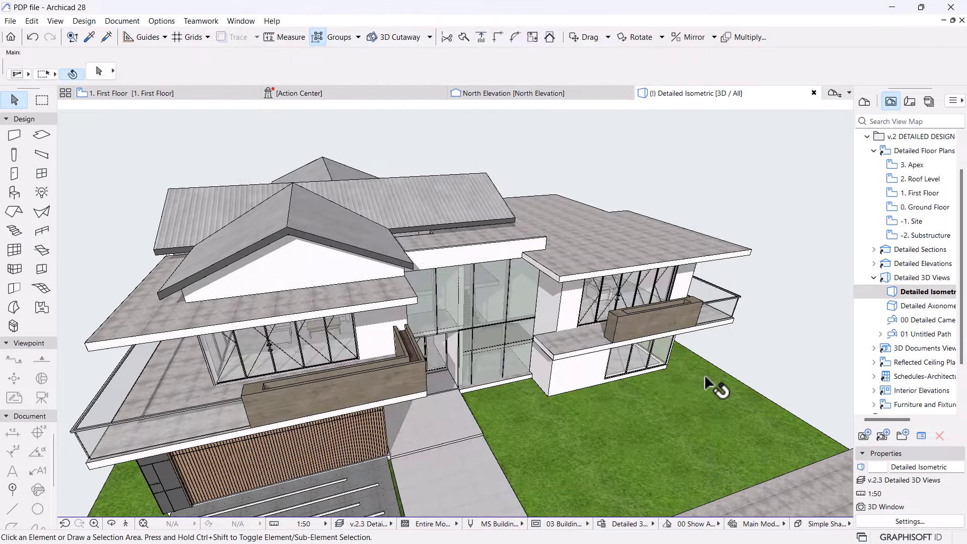
pyautogui.keyDown('shift'); pyautogui.moveTo(702, 374); pyautogui.dragTo(508, 424, button='middle'); pyautogui.keyUp('shift')
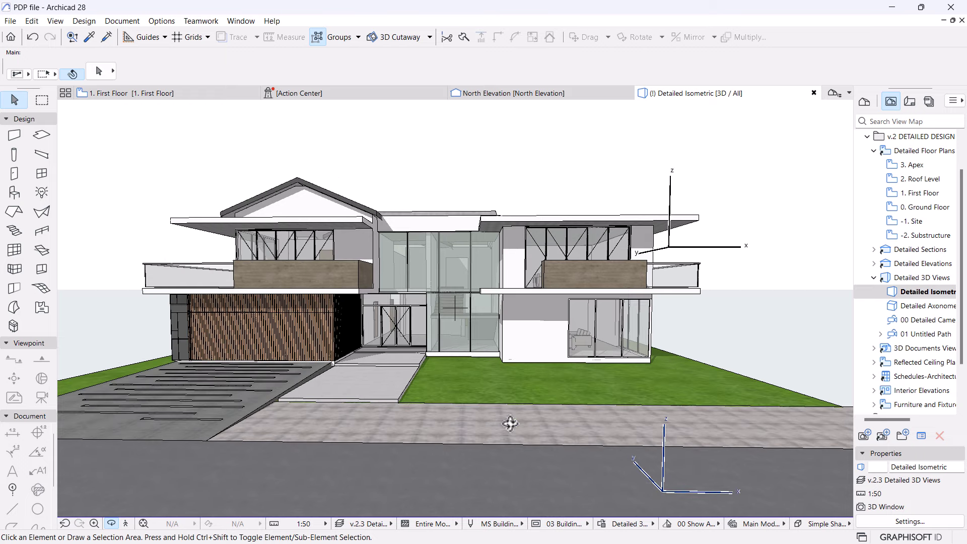
pyautogui.keyDown('shift'); pyautogui.moveTo(510, 423); pyautogui.dragTo(563, 343, button='middle'); pyautogui.keyUp('shift')
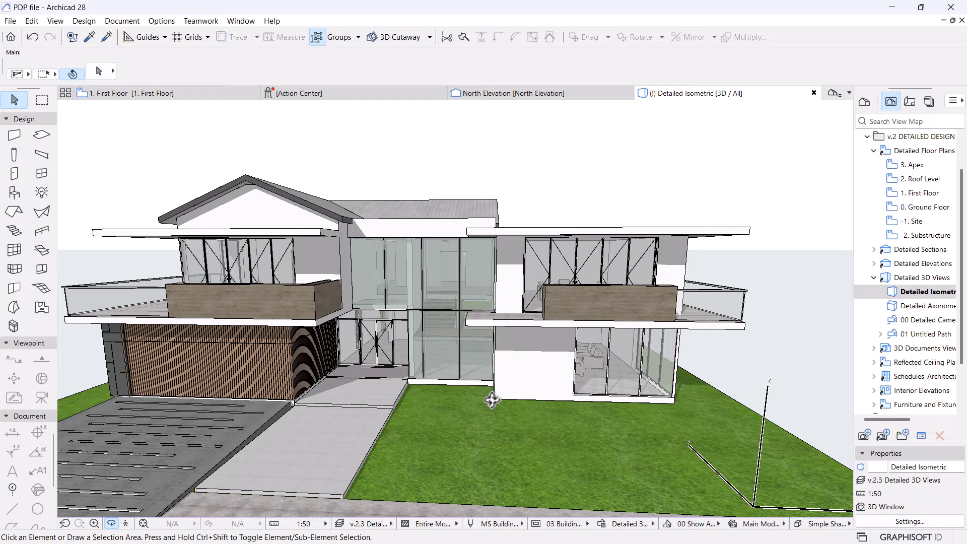
pyautogui.keyDown('shift'); pyautogui.moveTo(640, 413); pyautogui.dragTo(509, 289, button='middle'); pyautogui.keyUp('shift')
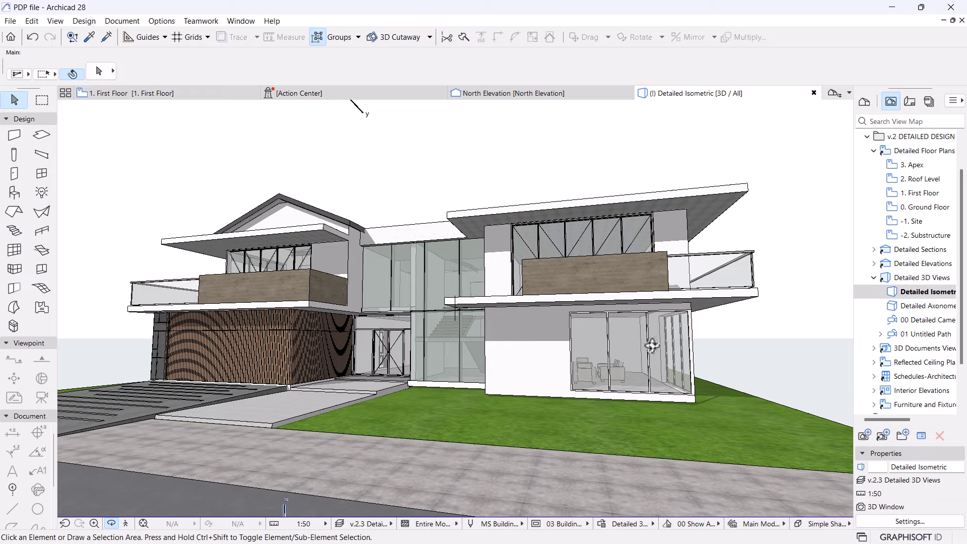
pyautogui.keyDown('shift'); pyautogui.moveTo(564, 342); pyautogui.dragTo(593, 319, button='middle'); pyautogui.keyUp('shift')
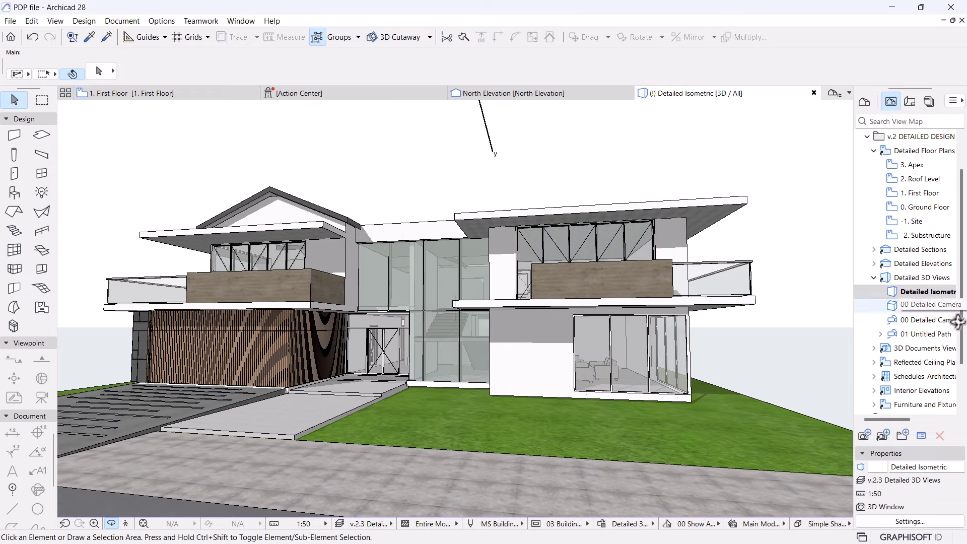
# - On the Ground Floor plan, draw a rectangular concrete slab along the outside of the sitting room's front wall, spanning its full width
pyautogui.doubleClick(921, 207)
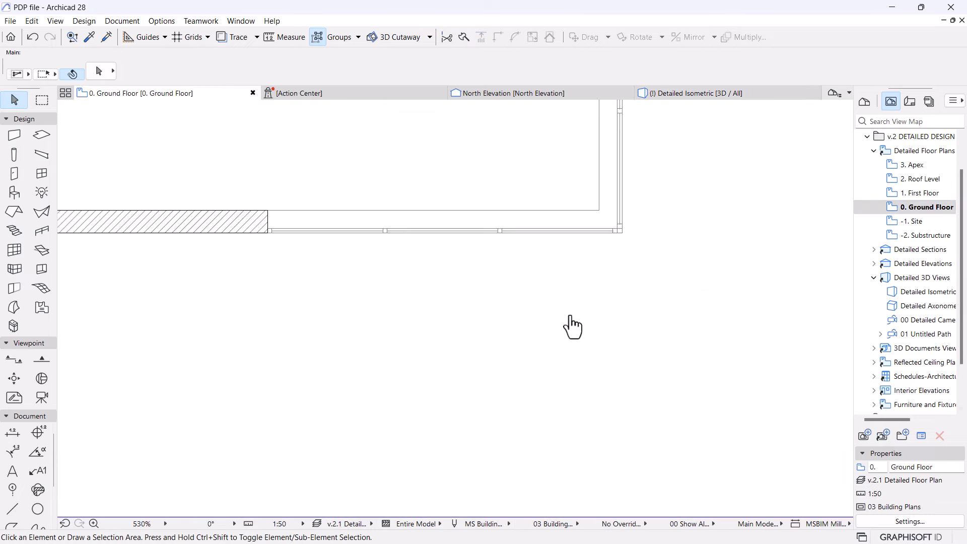
pyautogui.scroll(-8, 572, 327)
pyautogui.moveTo(448, 358); pyautogui.dragTo(473, 346, button='middle')
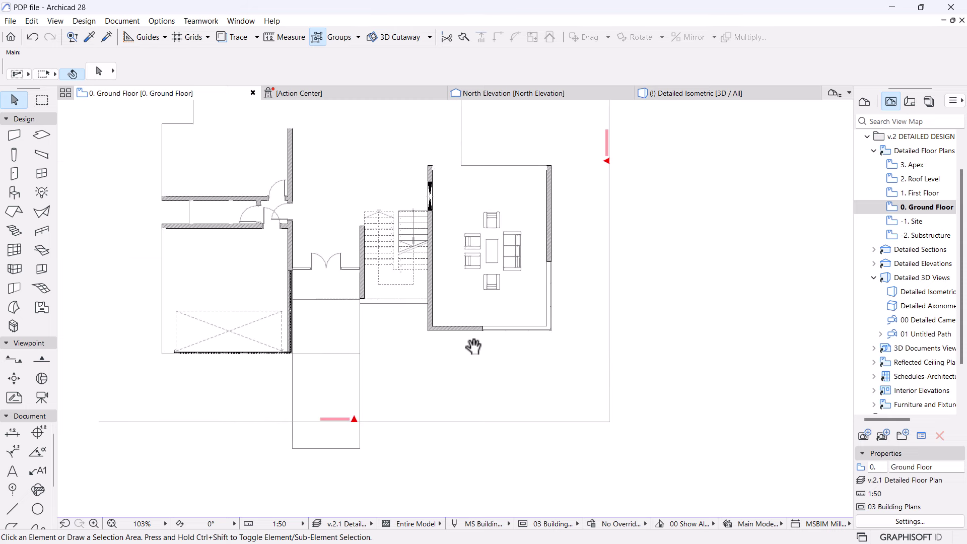
pyautogui.click(42, 135)
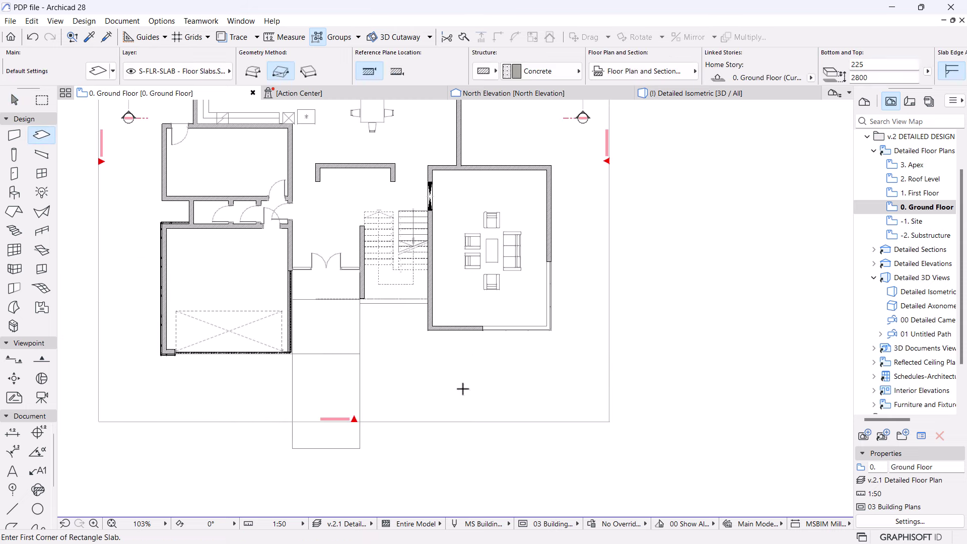
pyautogui.scroll(3, 462, 387)
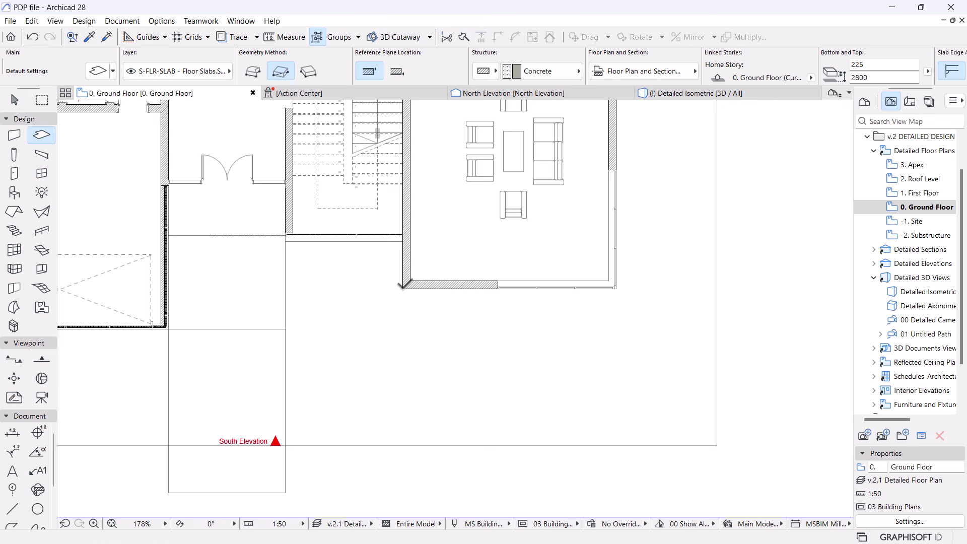
pyautogui.click(402, 287)
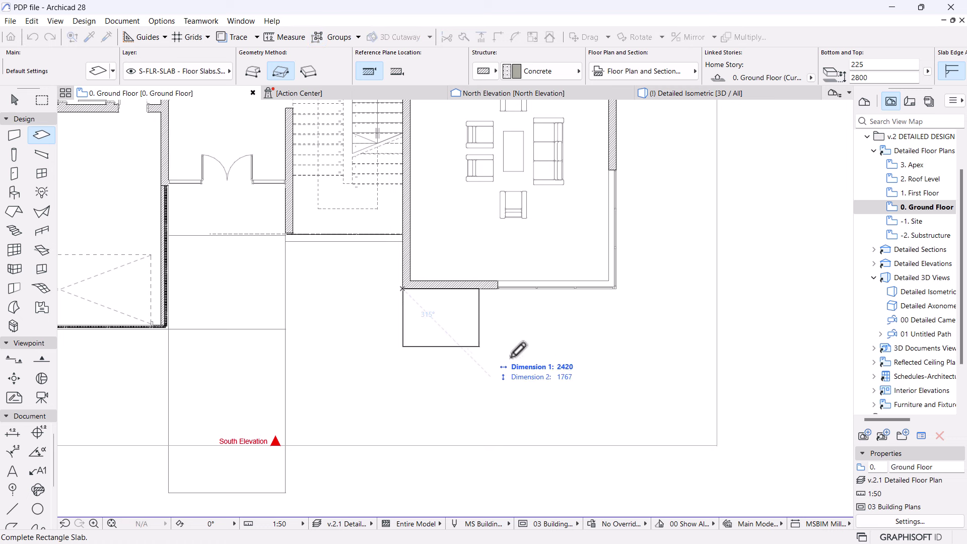
pyautogui.click(616, 329)
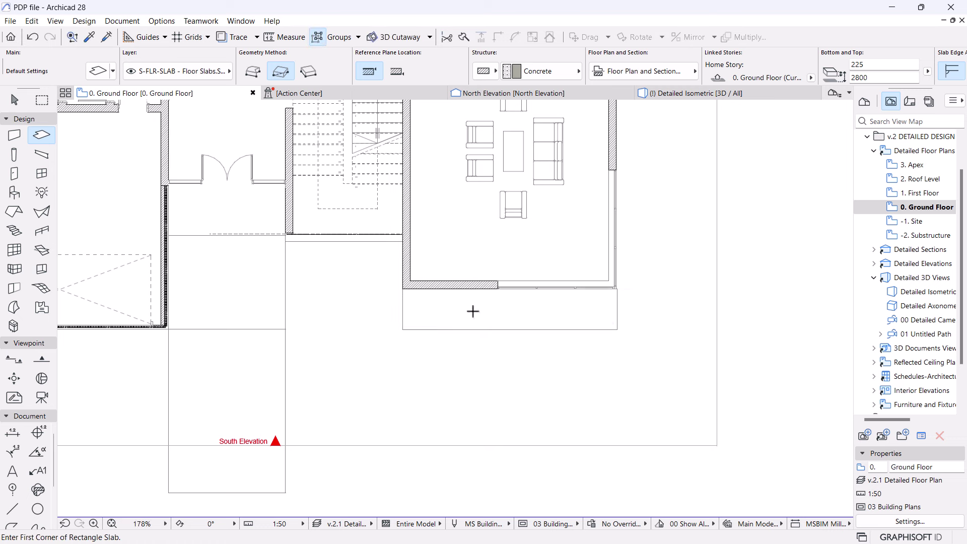
# - In the detailed isometric 3D view, set the new front slab's elevation to 0 relative to the ground floor
pyautogui.click(661, 93)
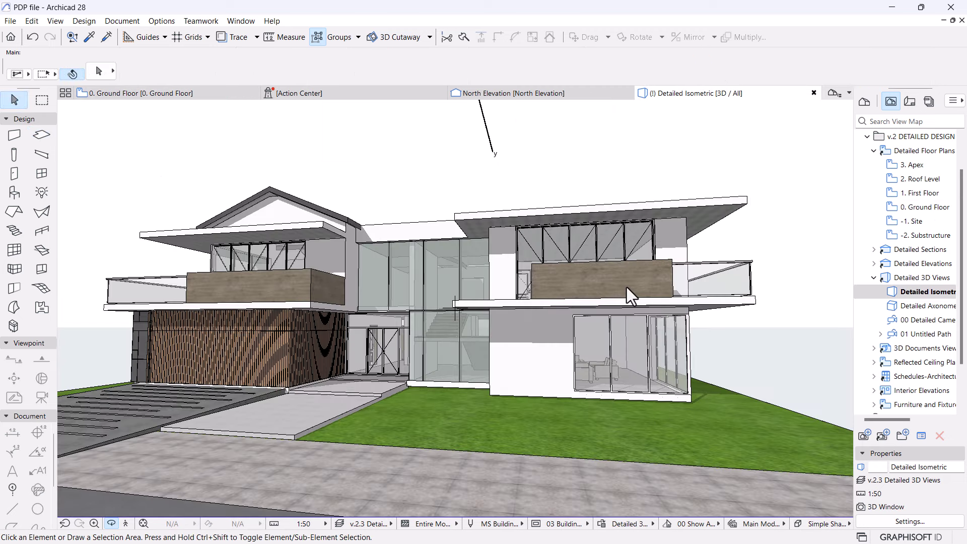
pyautogui.click(495, 312)
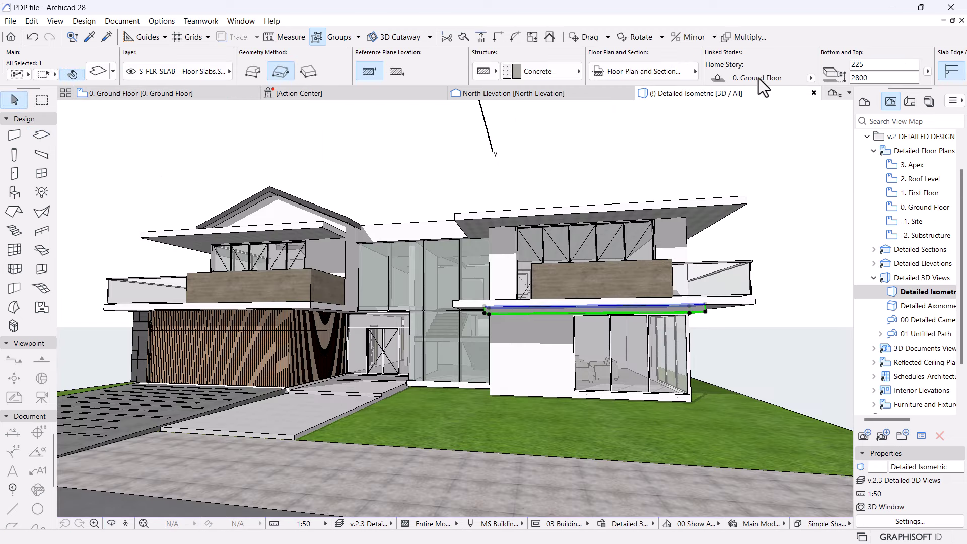
pyautogui.write('0')
pyautogui.press('Return')
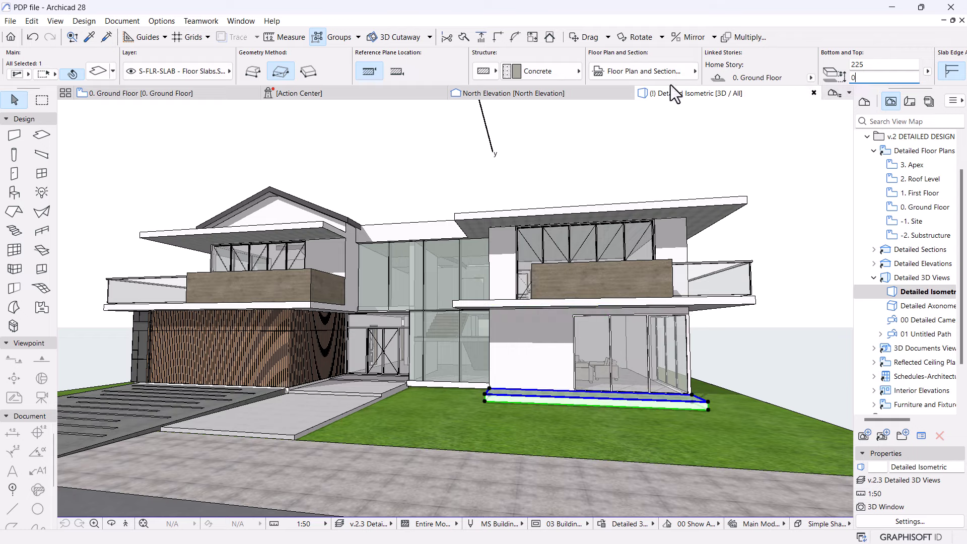
# - Extend the end of the front slab nearest the entrance past the sitting room's wall corner
pyautogui.keyDown('shift'); pyautogui.moveTo(547, 310); pyautogui.dragTo(624, 361, button='middle'); pyautogui.keyUp('shift')
pyautogui.scroll(2, 450, 417)
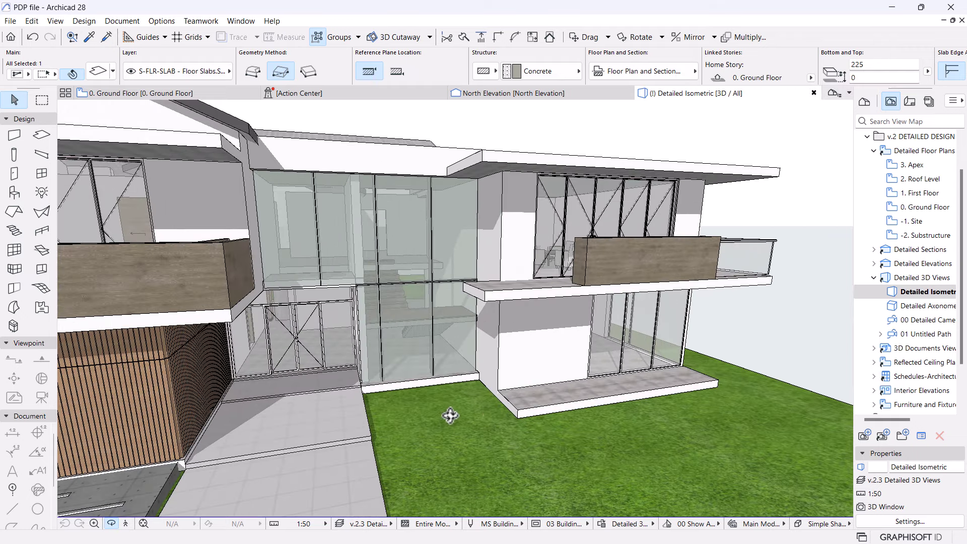
pyautogui.moveTo(514, 409); pyautogui.dragTo(470, 410)
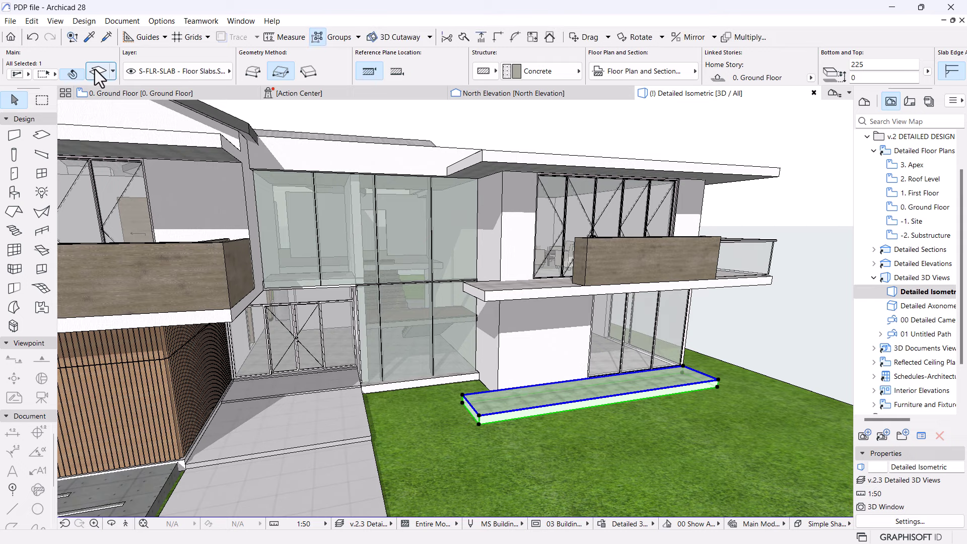
# - Change the front slab's building material to Soil
pyautogui.click(72, 74)
pyautogui.press('Escape')
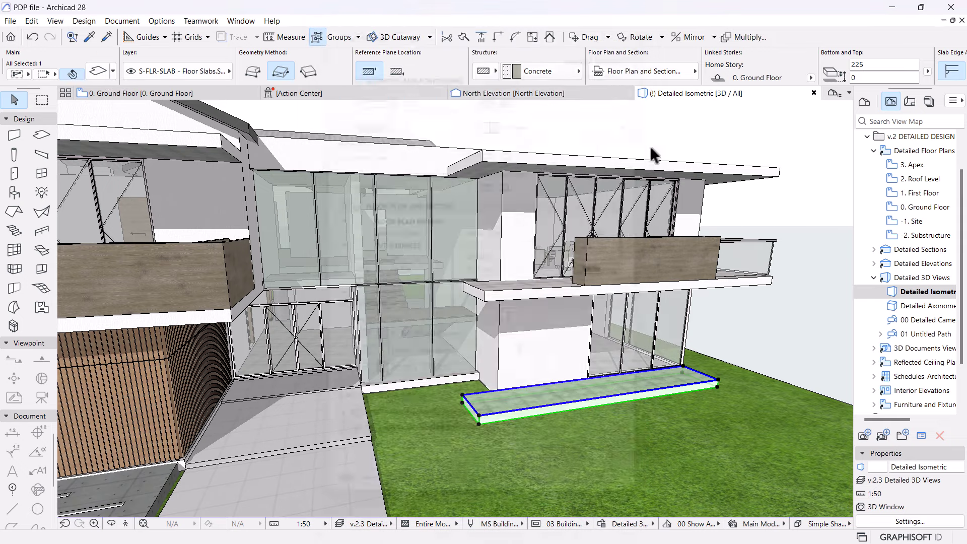
pyautogui.click(535, 74)
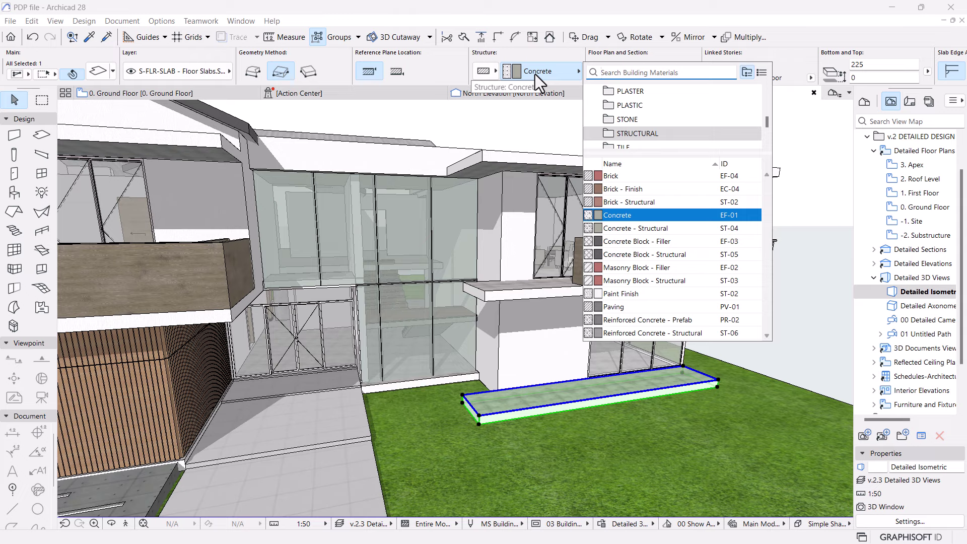
pyautogui.write('soil')
pyautogui.press('Return')
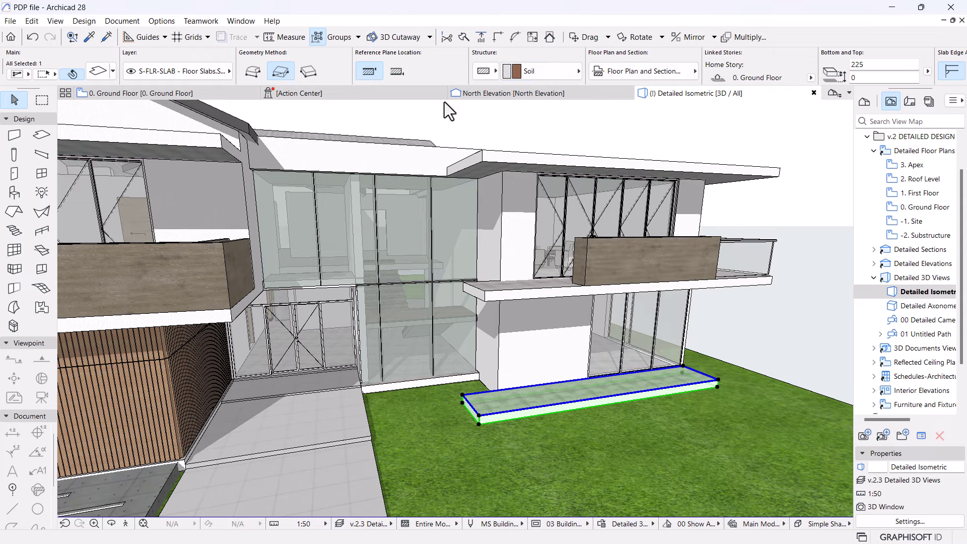
# - Override all surfaces of the soil slab with Grass - 3D Middle (NEW)
pyautogui.click(88, 69)
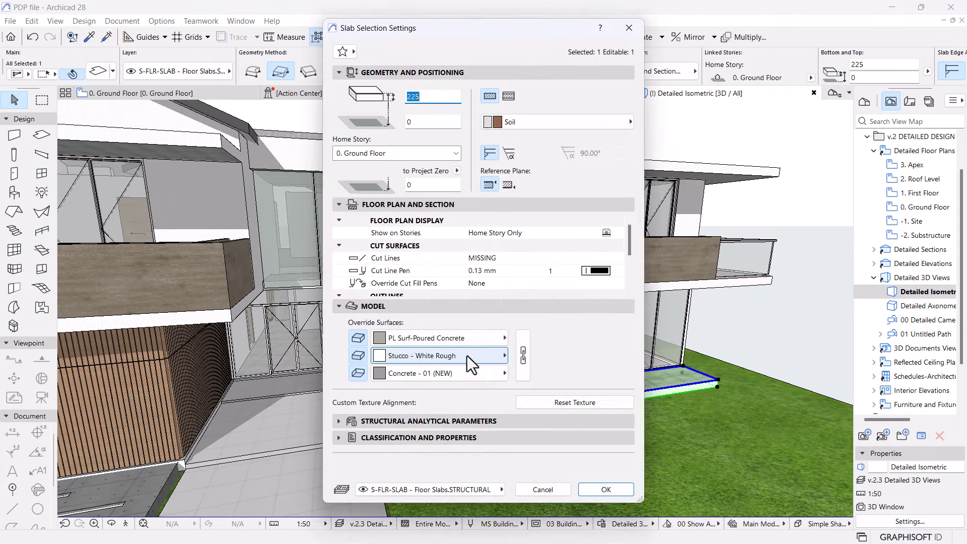
pyautogui.click(408, 340)
pyautogui.write('gra')
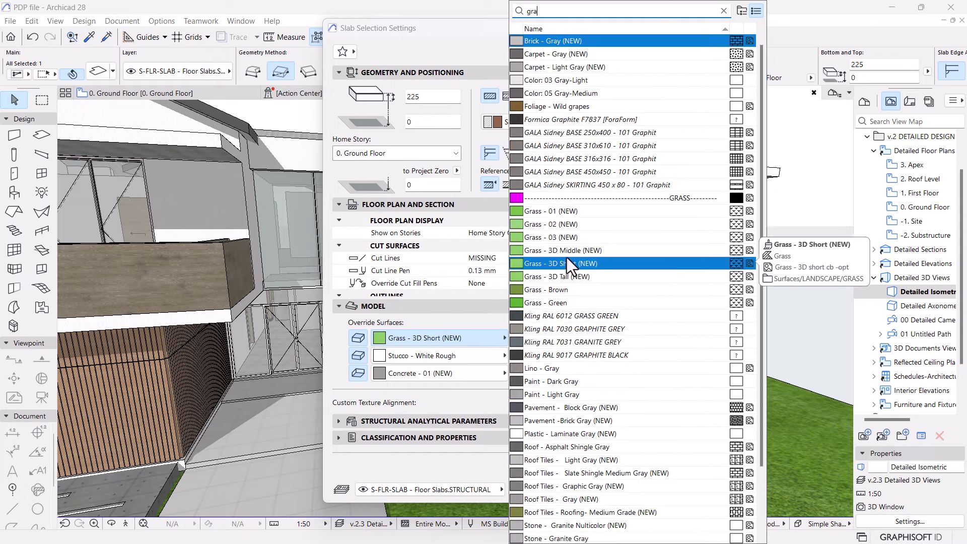
pyautogui.click(566, 252)
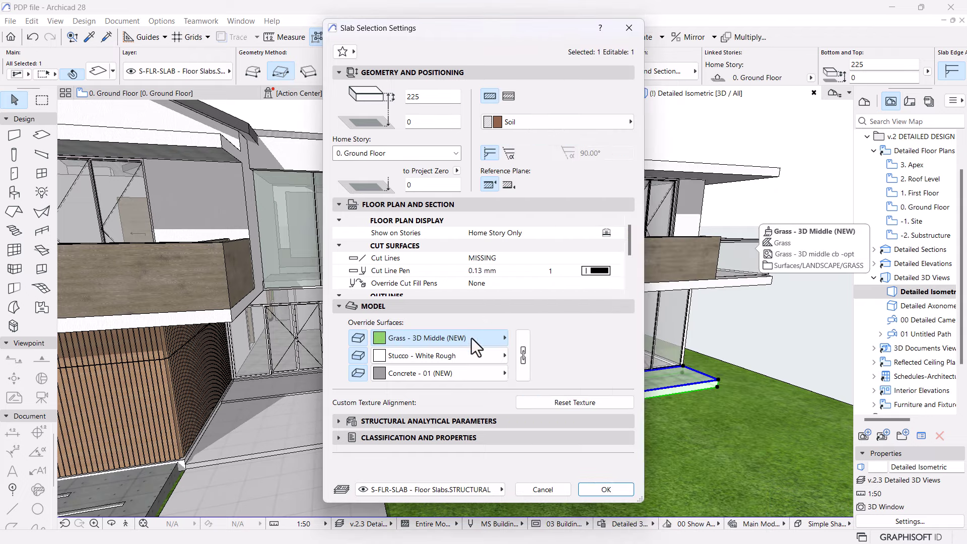
pyautogui.click(617, 488)
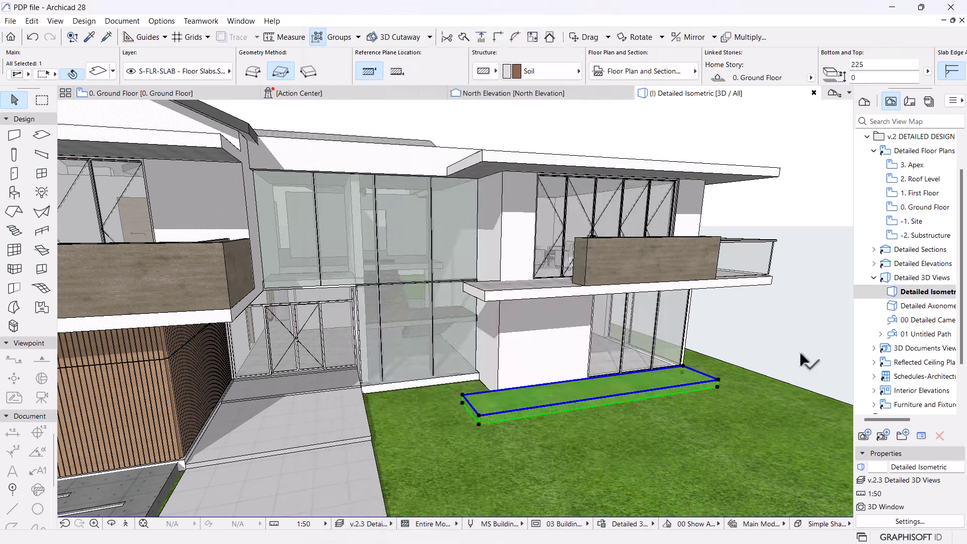
pyautogui.click(798, 352)
# - On the Ground Floor plan, create an enlarged copy of the soil slab by offsetting all its edges outward by a small uniform margin
pyautogui.scroll(4, 664, 339)
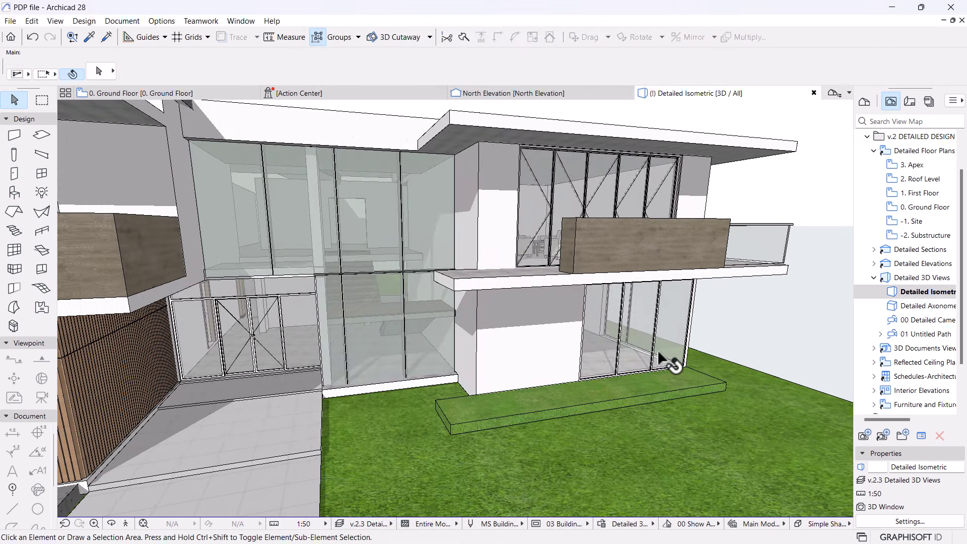
pyautogui.click(581, 397)
pyautogui.click(210, 93)
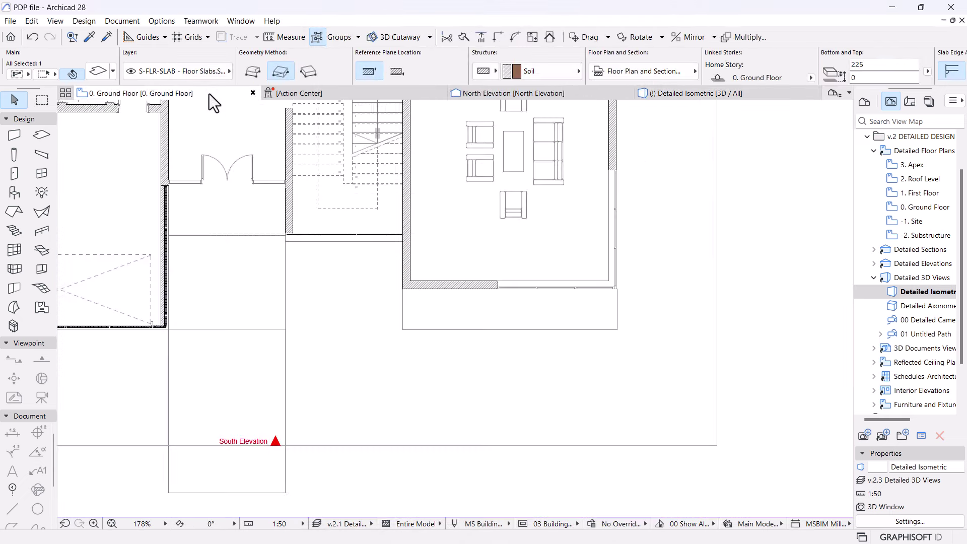
pyautogui.scroll(4, 518, 323)
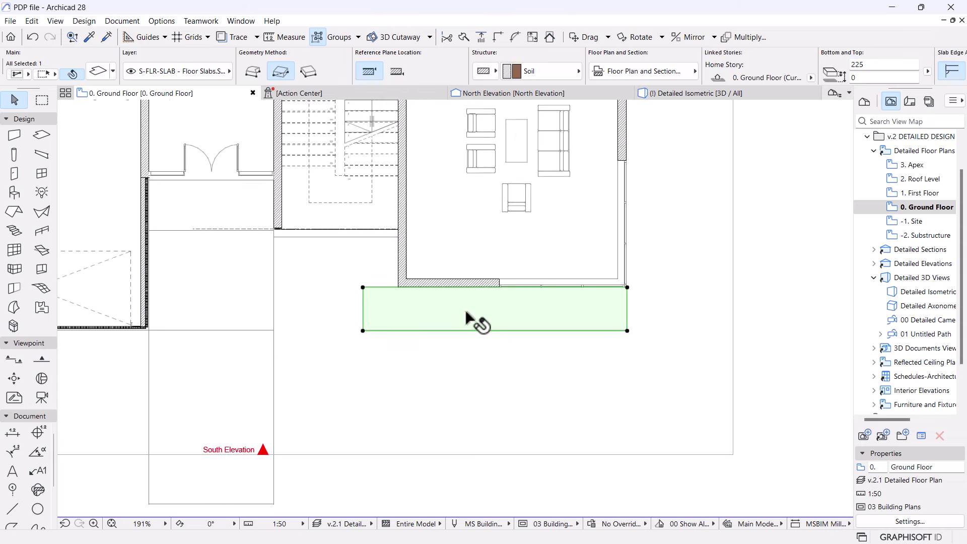
pyautogui.click(298, 341)
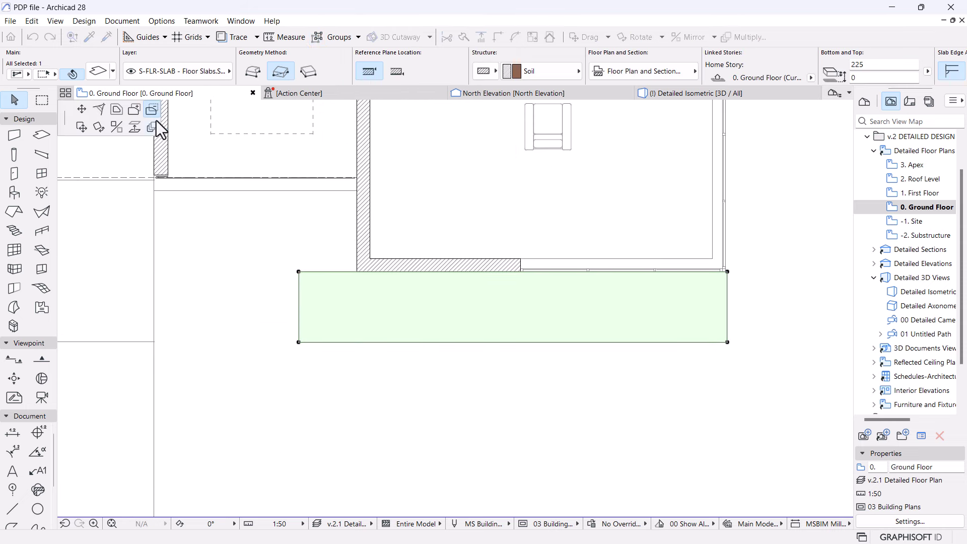
pyautogui.click(116, 110)
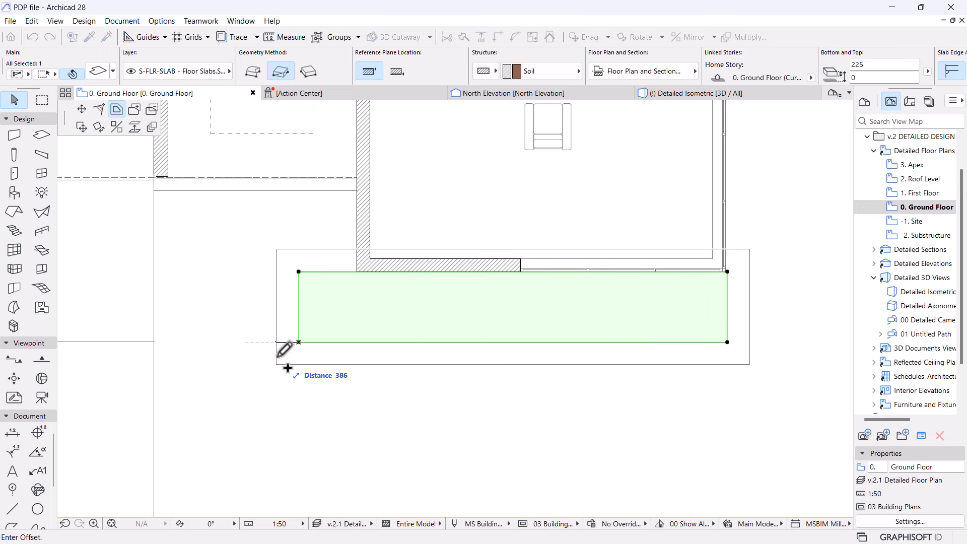
pyautogui.write('15')
pyautogui.press('Return')
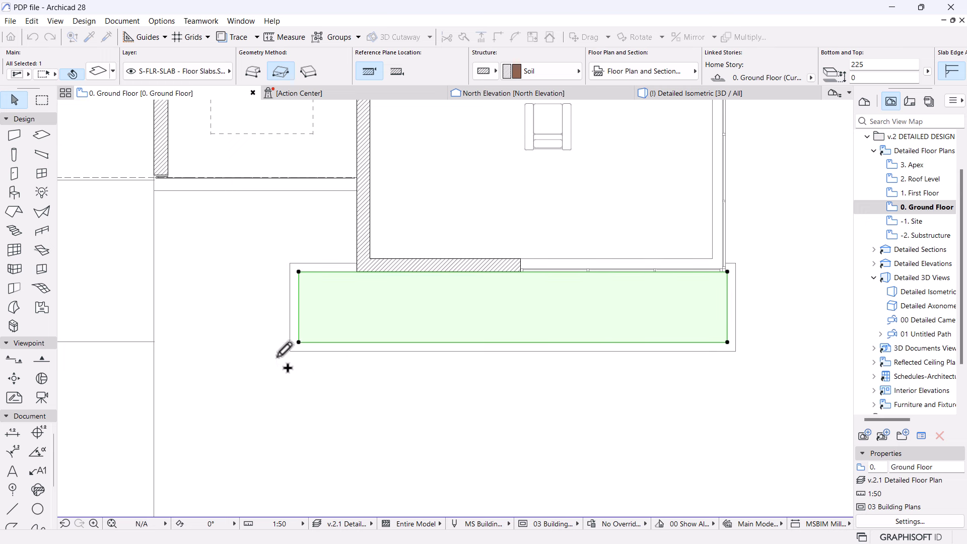
pyautogui.press('Escape')
# - Add a node at the wall corner on the enlarged slab's rear edge and offset the edge along the sitting room back to the wall's outer face
pyautogui.scroll(3, 320, 312)
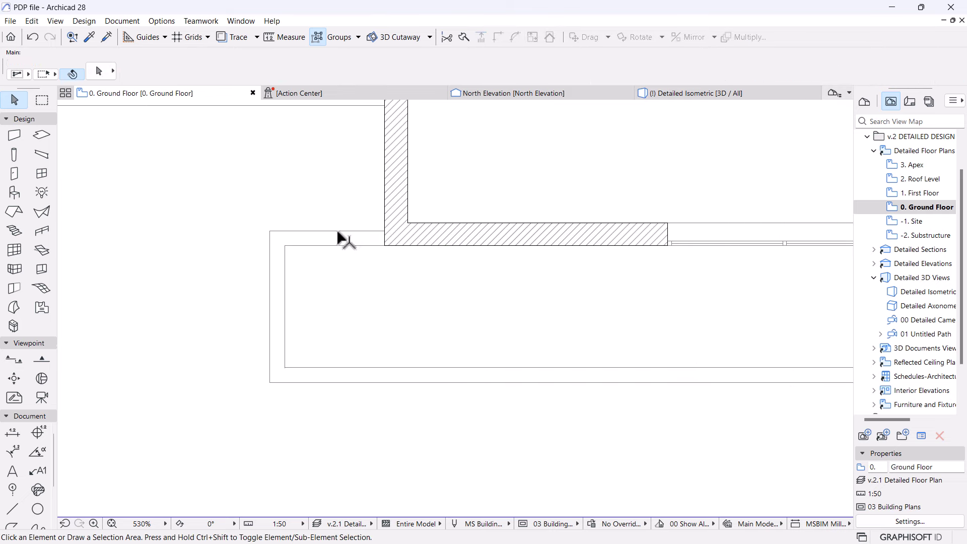
pyautogui.click(337, 264)
pyautogui.scroll(-2, 353, 272)
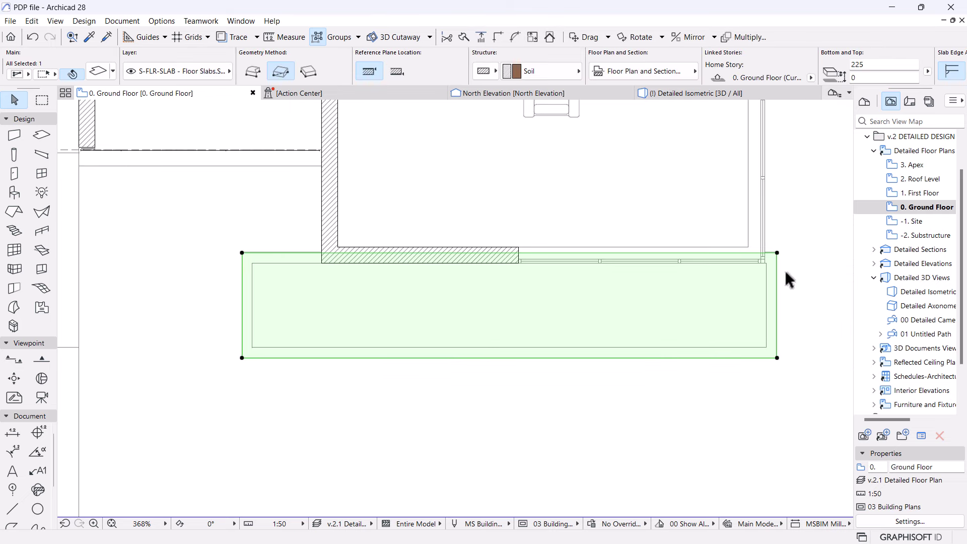
pyautogui.click(750, 253)
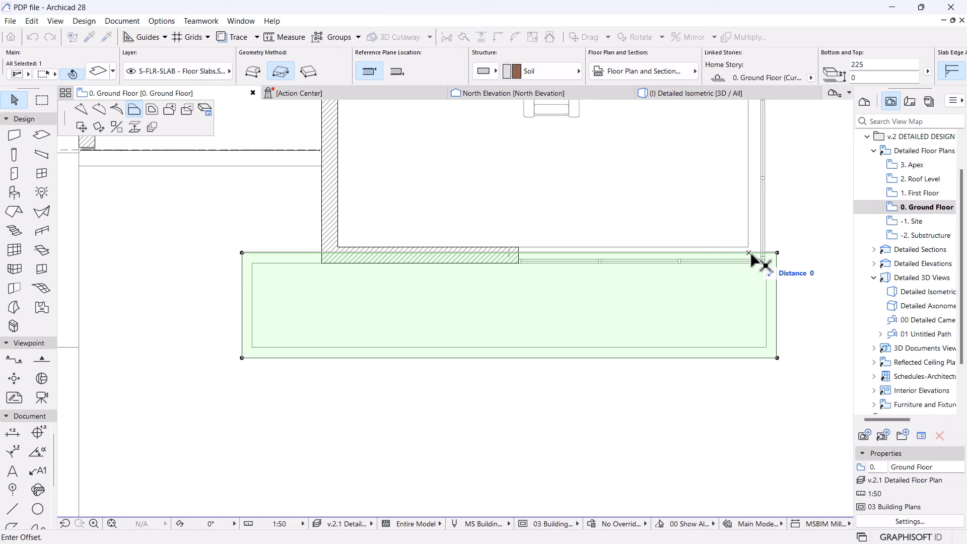
pyautogui.click(82, 108)
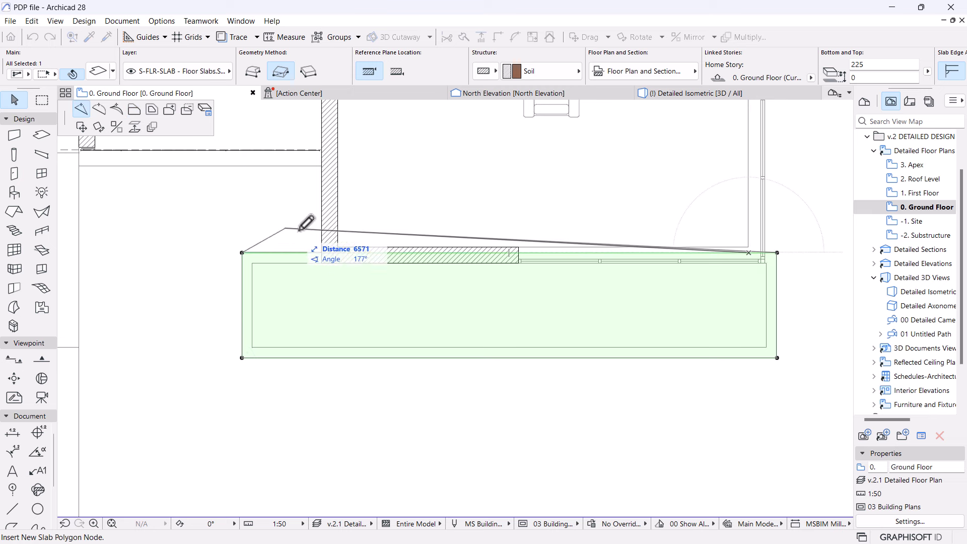
pyautogui.click(322, 252)
pyautogui.click(584, 255)
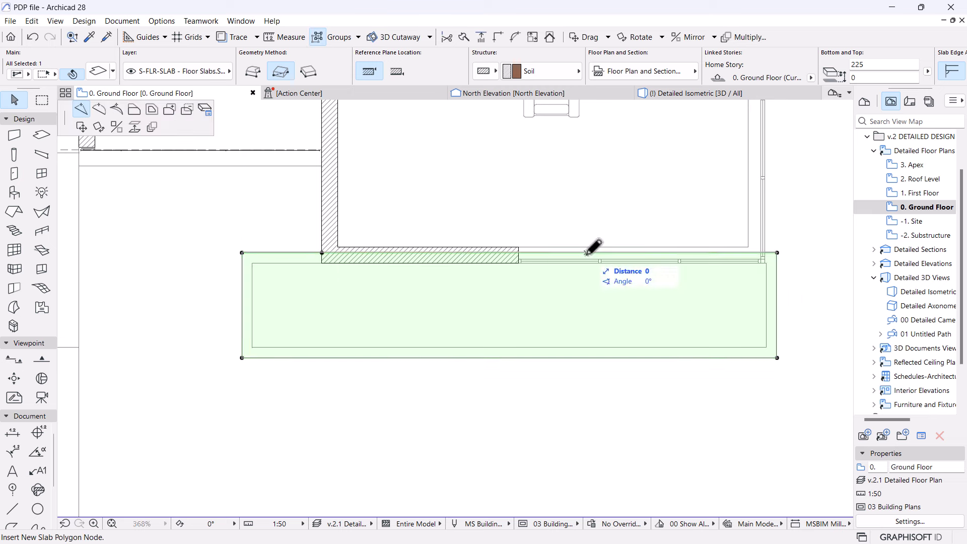
pyautogui.click(137, 110)
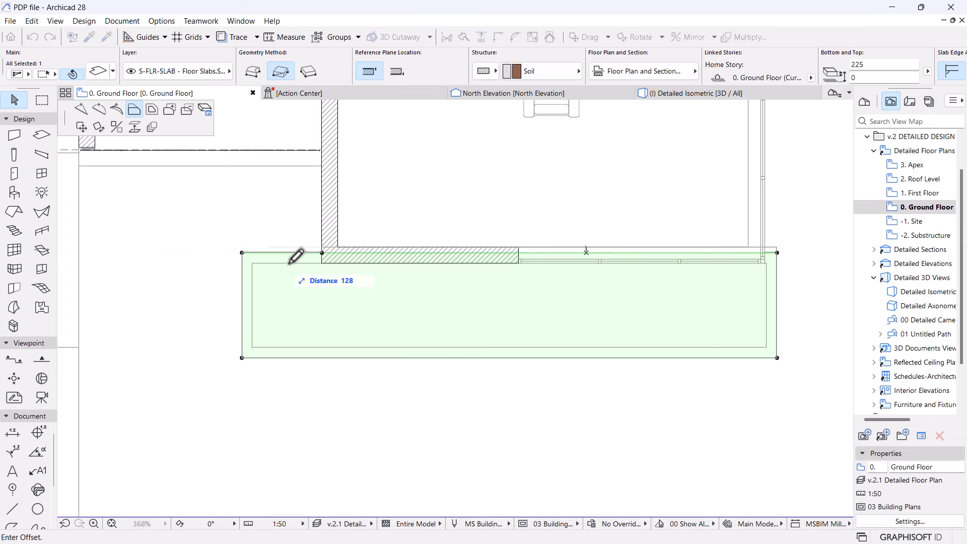
pyautogui.click(329, 263)
pyautogui.scroll(-2, 601, 338)
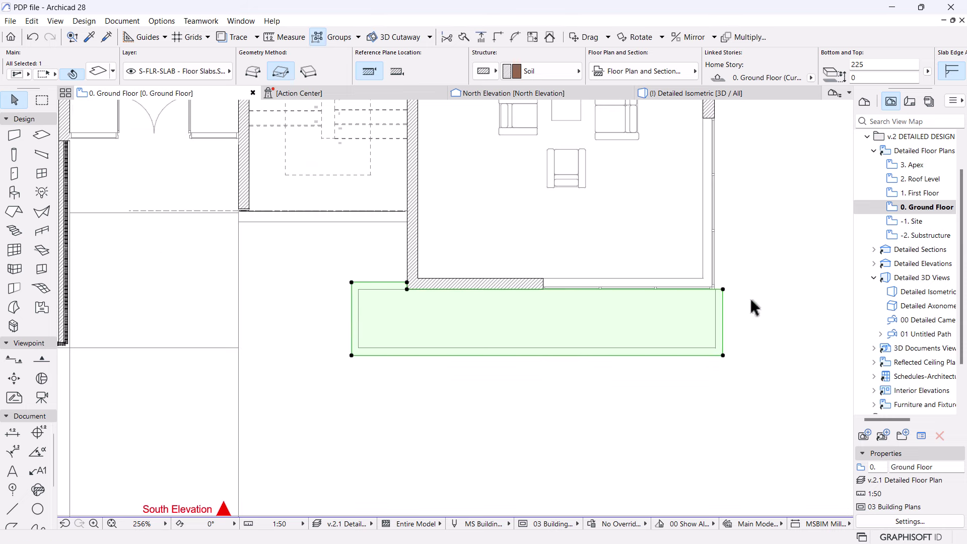
# - Subtract the soil slab's outline from the enlarged slab, leaving a narrow border around the planting bed
pyautogui.scroll(1, 716, 298)
pyautogui.scroll(-1, 717, 288)
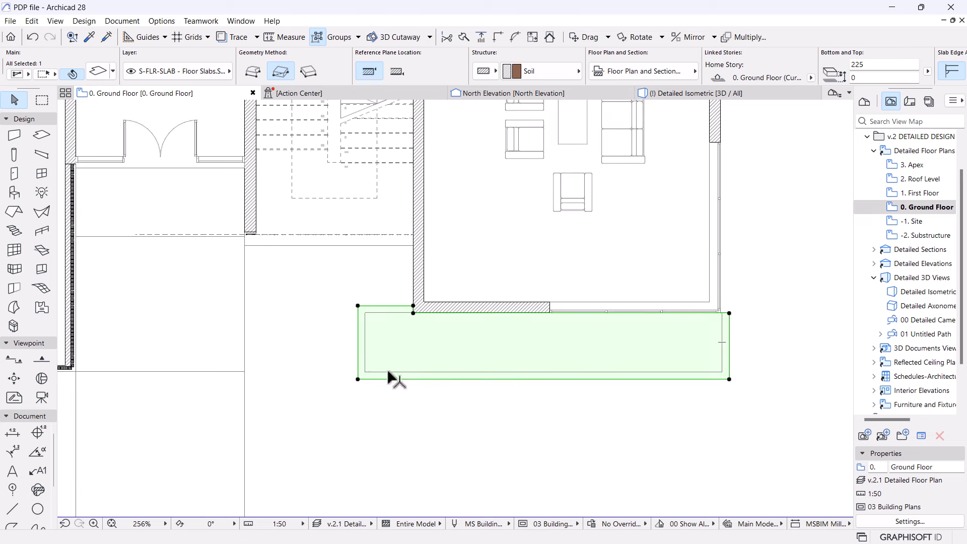
pyautogui.click(360, 376)
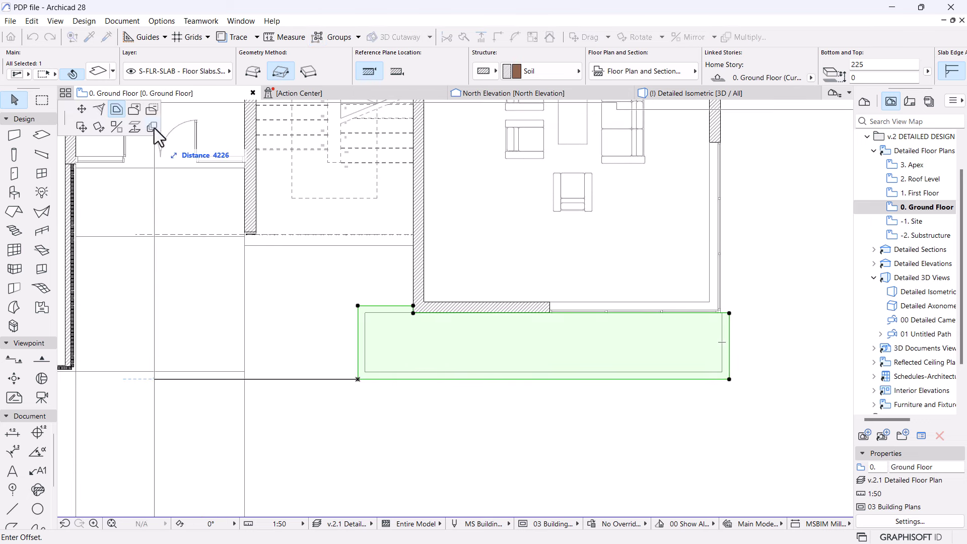
pyautogui.click(152, 111)
pyautogui.click(366, 361)
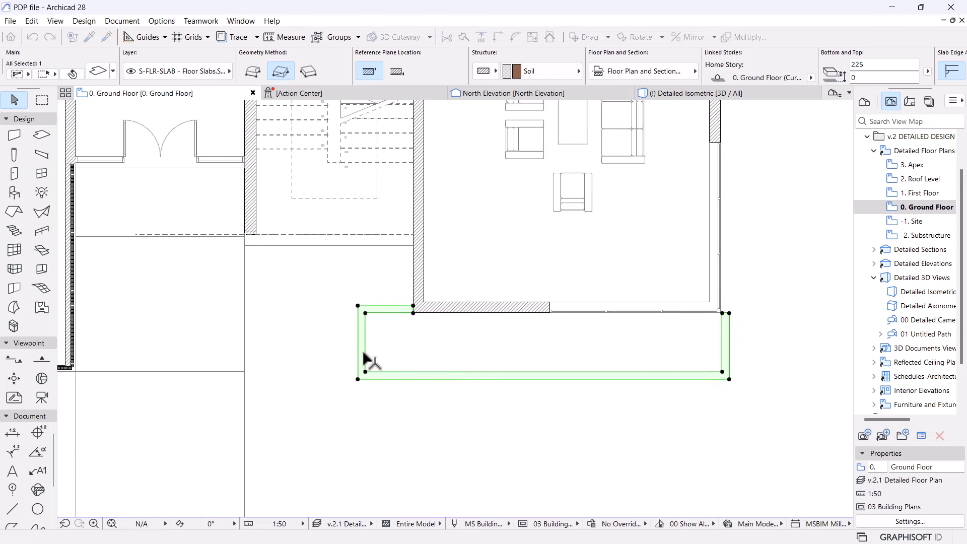
# - Change the border slab's building material to Concrete and turn off its three surface overrides
pyautogui.scroll(3, 358, 378)
pyautogui.click(567, 72)
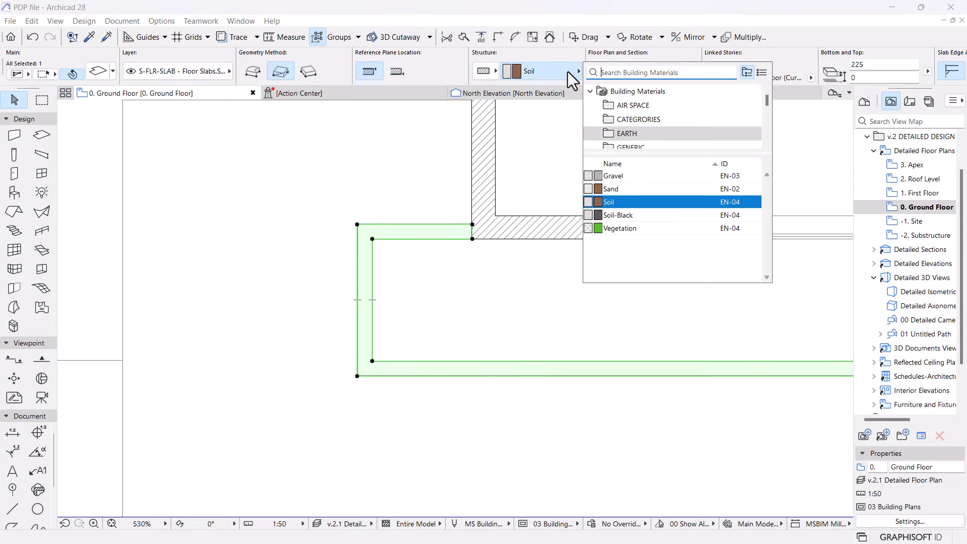
pyautogui.write('con')
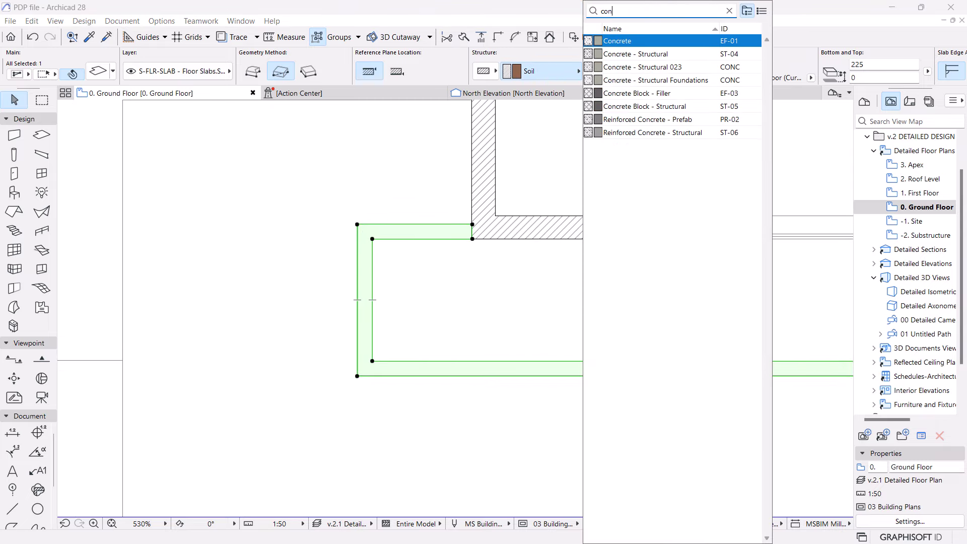
pyautogui.press('Return')
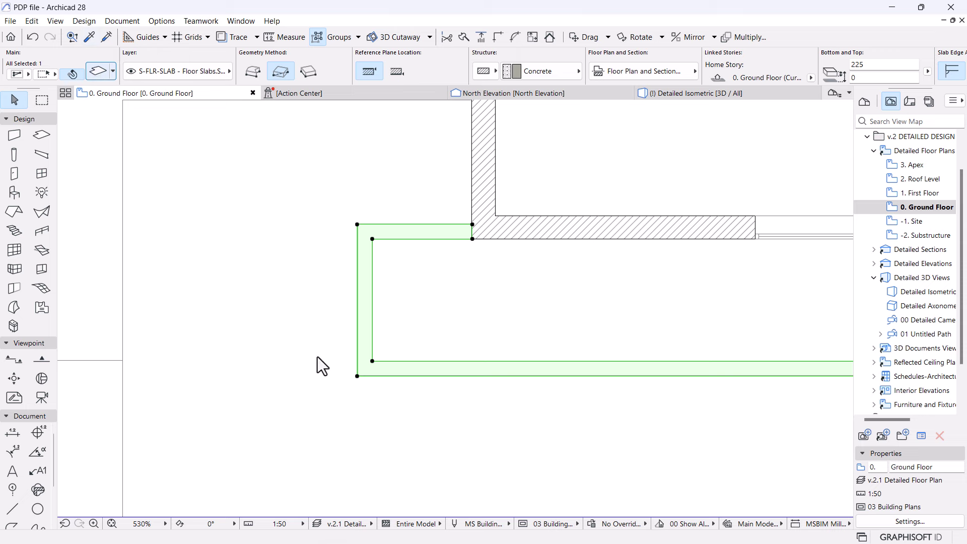
pyautogui.hotkey('ctrl', 't')
pyautogui.click(358, 373)
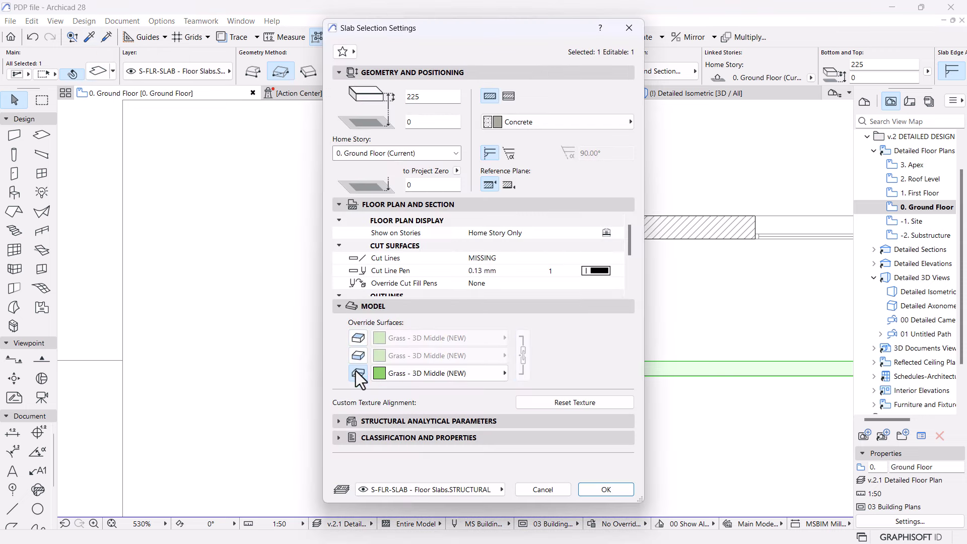
pyautogui.click(604, 490)
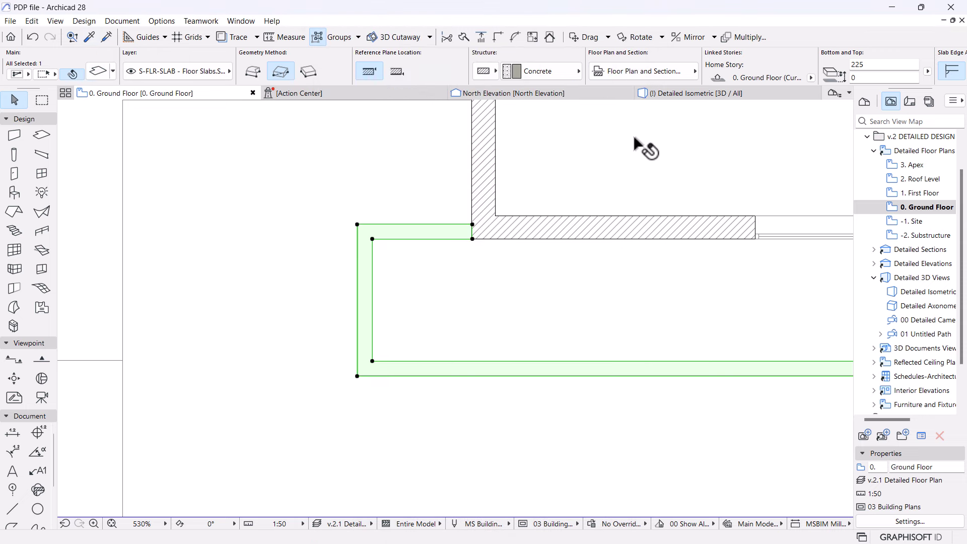
# - In the detailed isometric 3D view, set the concrete border's thickness to 400 and its elevation to 50
pyautogui.click(690, 96)
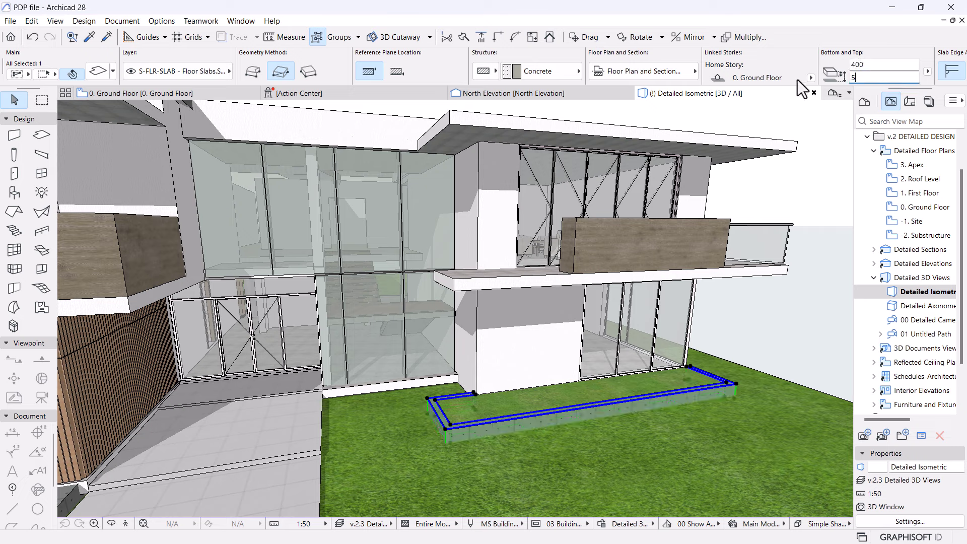
pyautogui.press('Return')
pyautogui.click(816, 321)
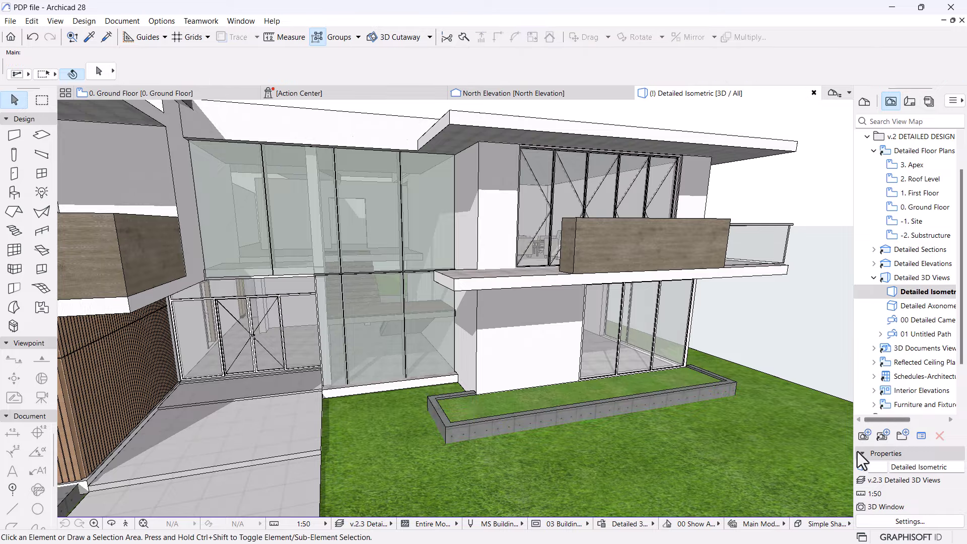
# - Offset the concrete border's outer front edge and its inner front edge outward, away from the sitting room wall
pyautogui.keyDown('shift'); pyautogui.moveTo(851, 453); pyautogui.dragTo(494, 400, button='middle'); pyautogui.keyUp('shift')
pyautogui.click(496, 403)
pyautogui.click(495, 400)
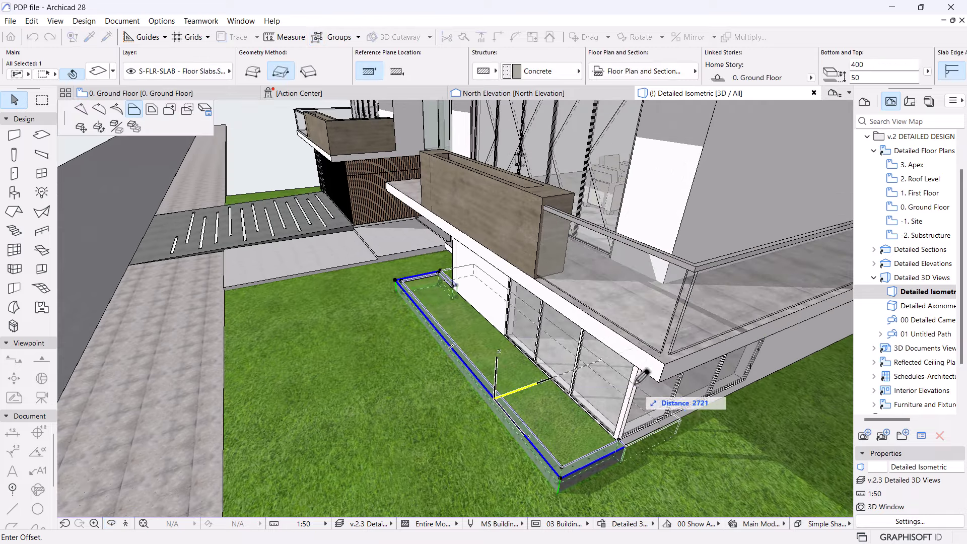
pyautogui.click(656, 378)
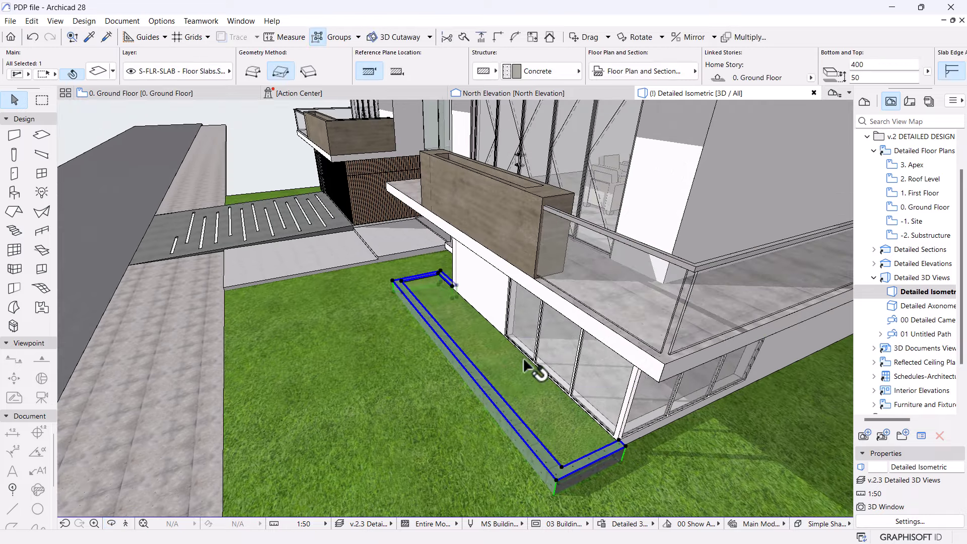
pyautogui.click(466, 374)
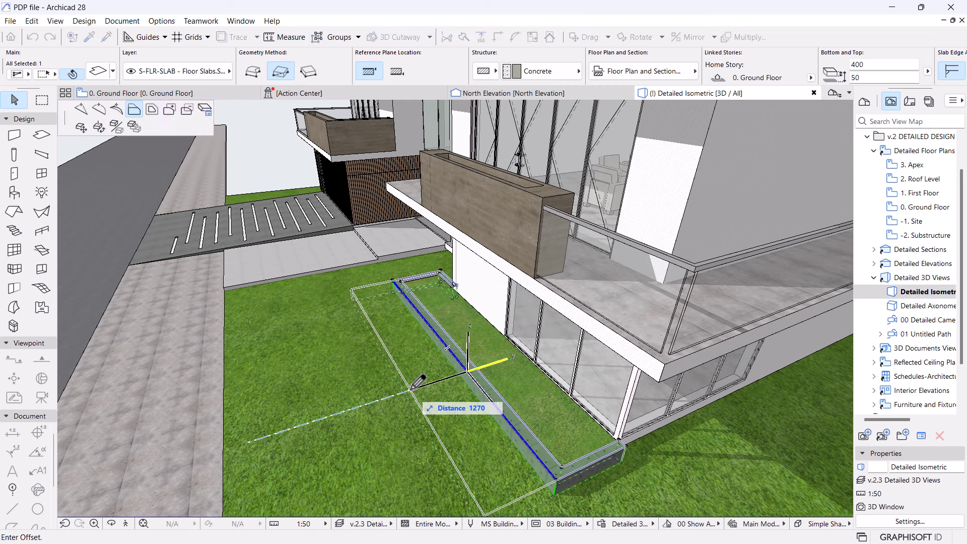
pyautogui.write('1')
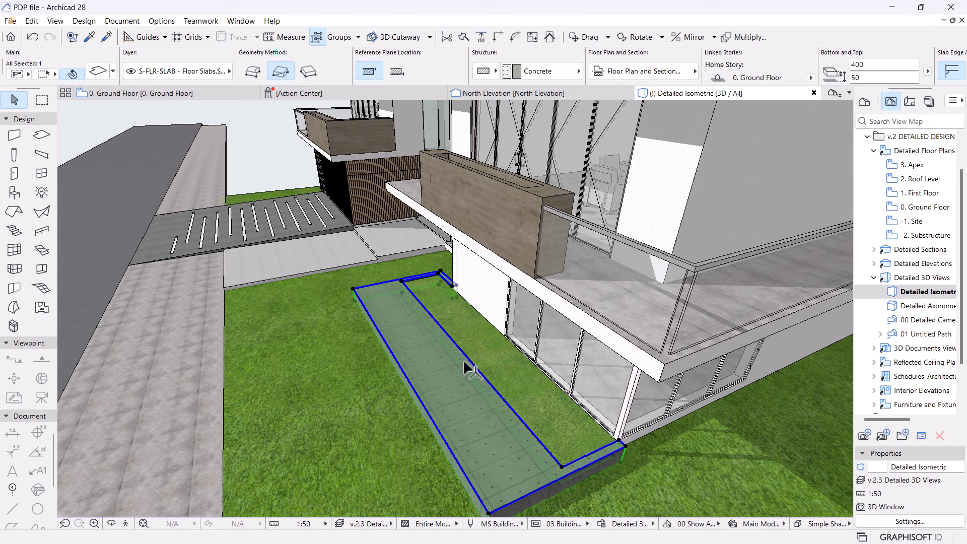
pyautogui.click(468, 358)
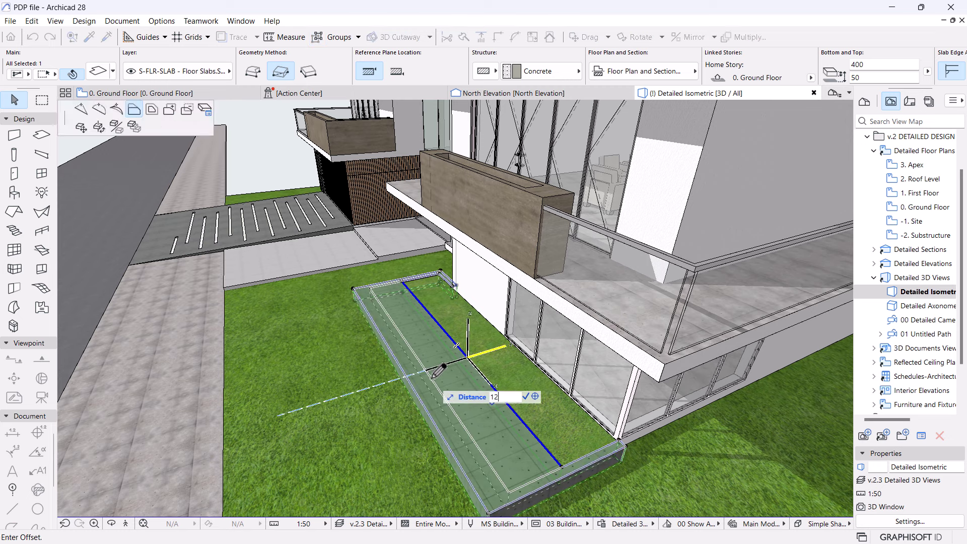
pyautogui.write('12')
pyautogui.press('Return')
# - Extend the soil slab's front edge outward to fill the enlarged planting bed up to the concrete border
pyautogui.click(466, 363)
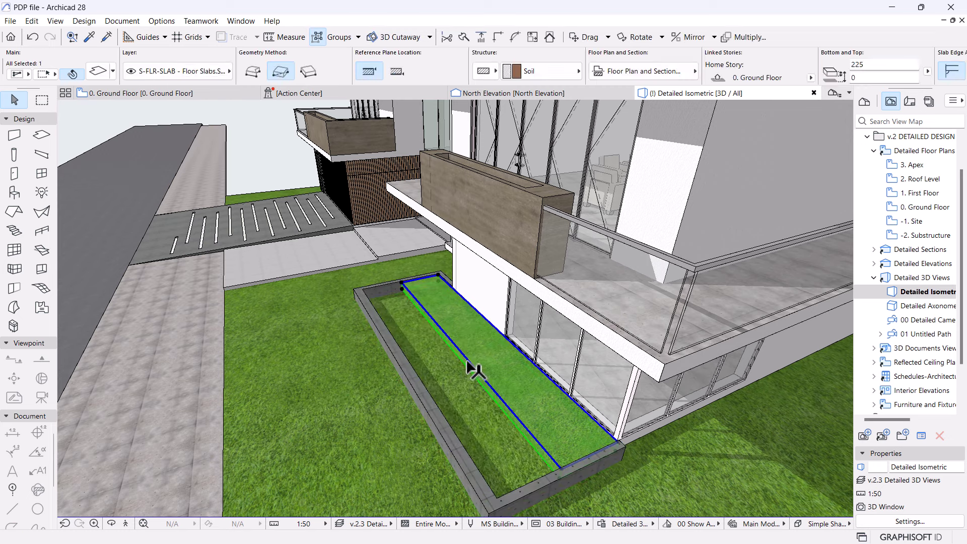
pyautogui.click(468, 370)
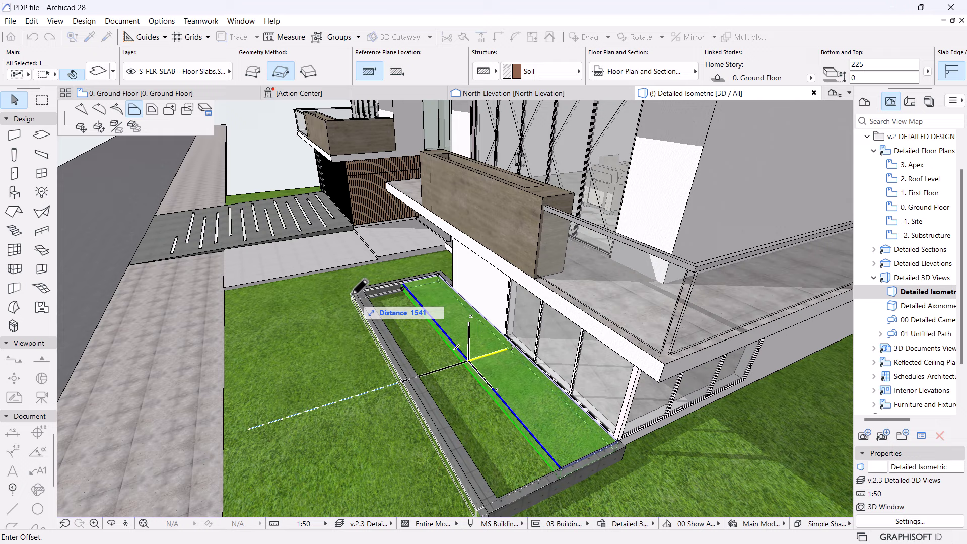
pyautogui.click(301, 247)
# - On the ground floor plan, set up a column with a circular section and the building material Steel - Structural
pyautogui.click(148, 92)
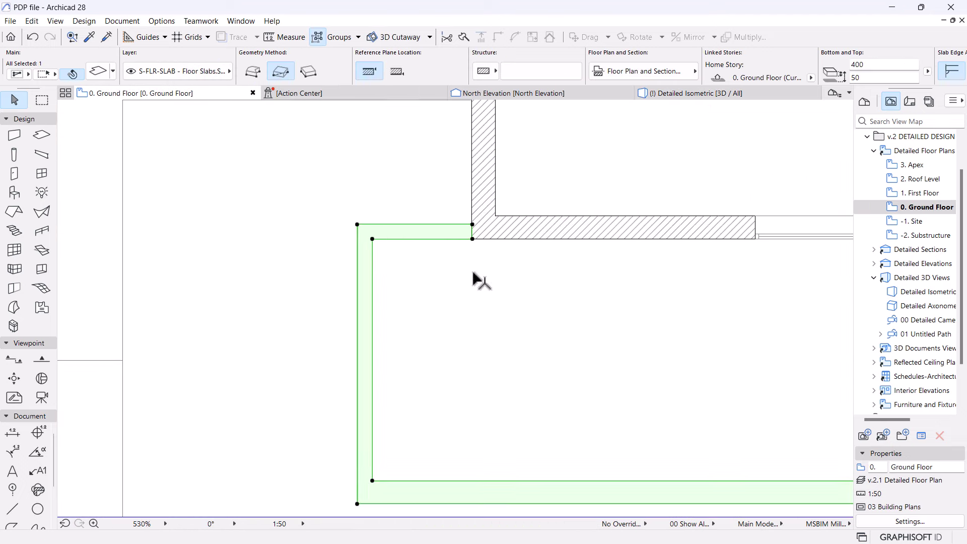
pyautogui.scroll(-4, 473, 279)
pyautogui.moveTo(351, 205); pyautogui.dragTo(378, 291, button='middle')
pyautogui.press('Escape')
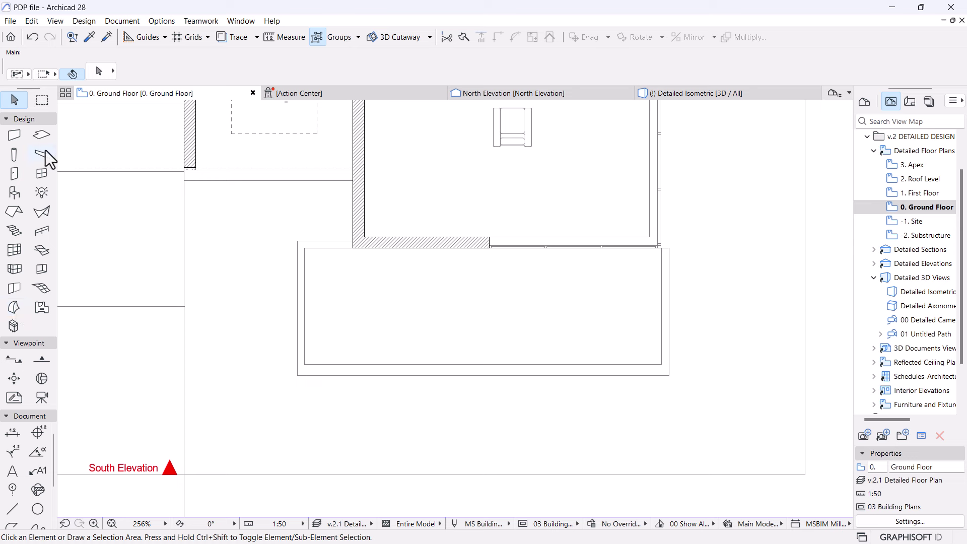
pyautogui.click(16, 155)
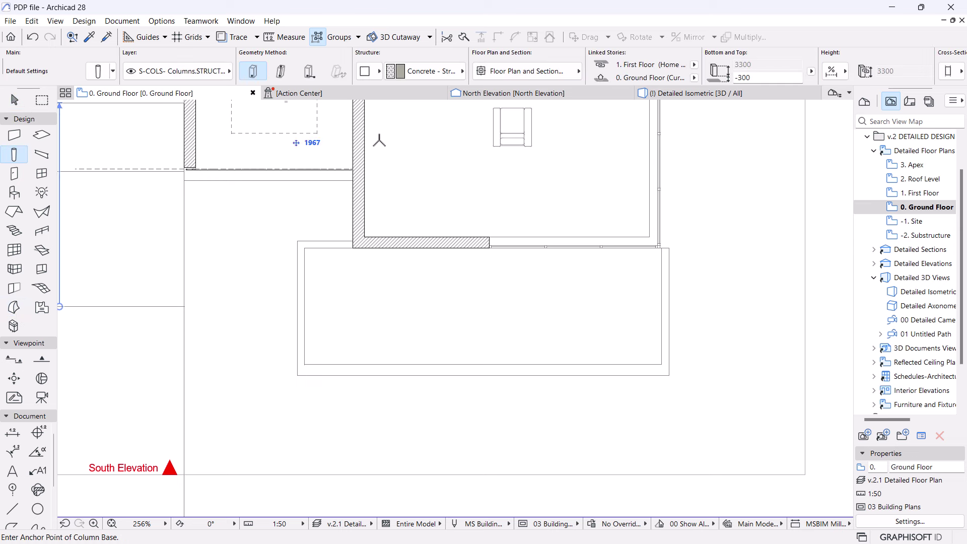
pyautogui.click(372, 72)
pyautogui.click(383, 90)
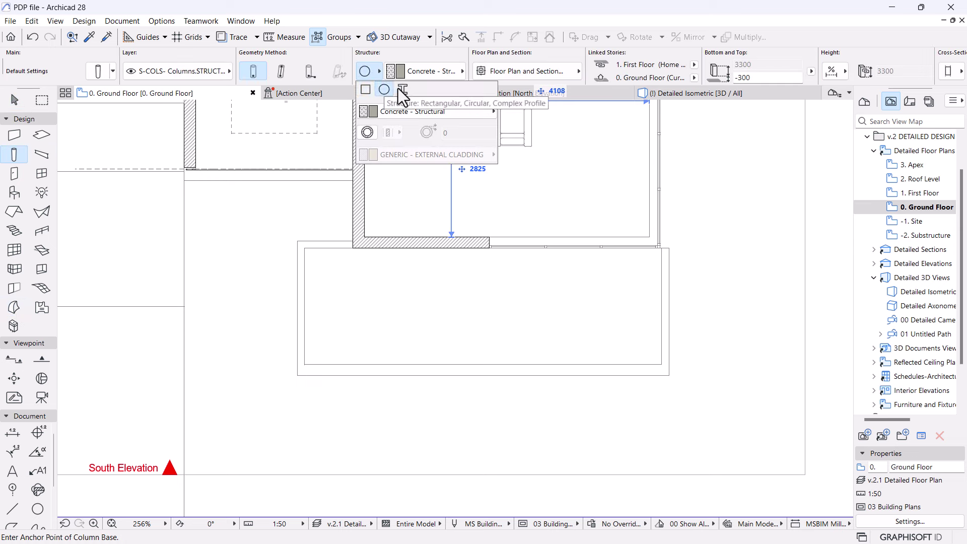
pyautogui.click(426, 73)
pyautogui.click(425, 73)
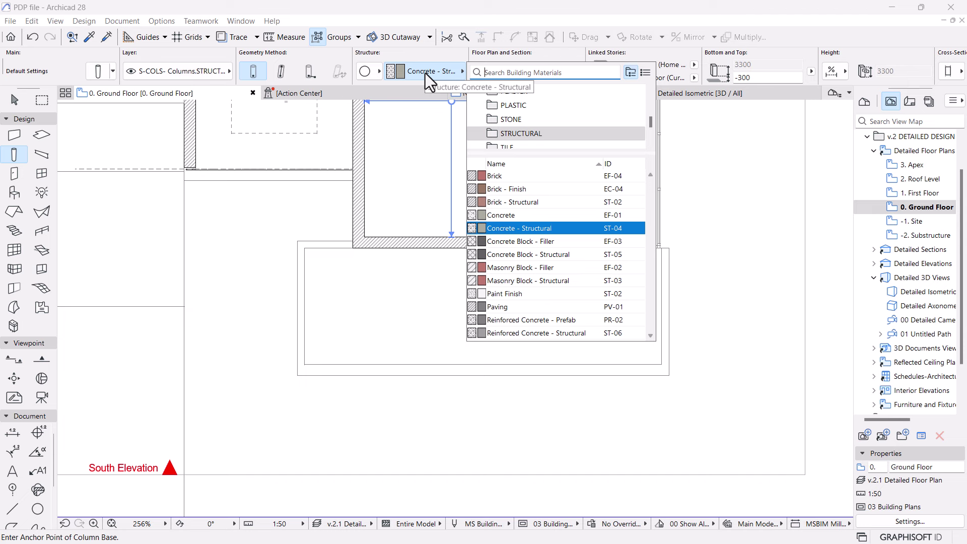
pyautogui.write('steel')
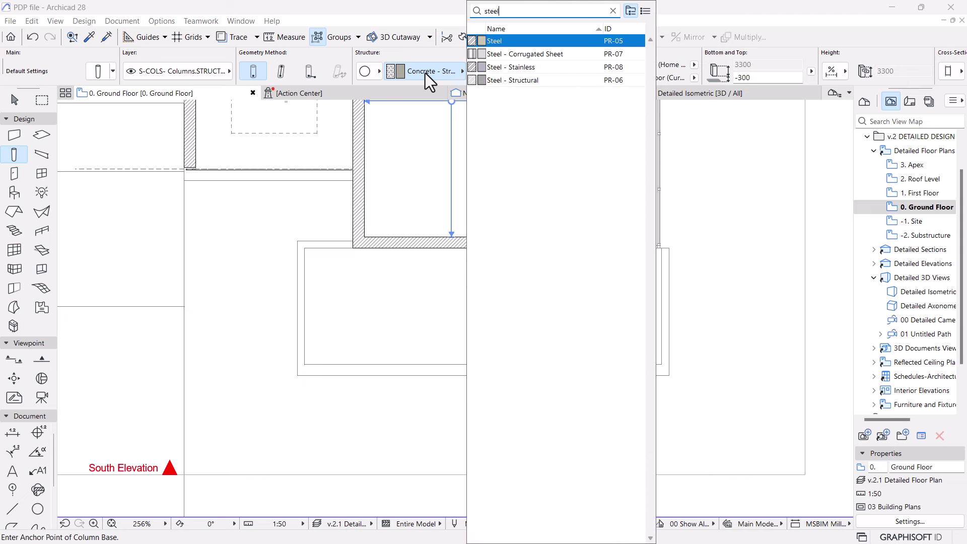
pyautogui.click(511, 80)
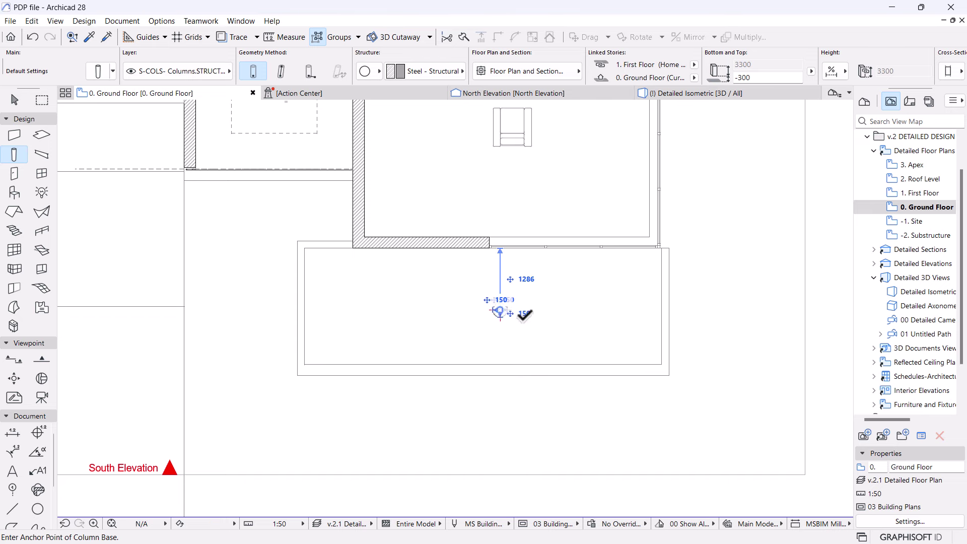
# - Place the round steel column inside the planting bed near the glazed opening and change it from vertical to slanted
pyautogui.click(499, 312)
pyautogui.scroll(4, 499, 311)
pyautogui.press('Escape')
pyautogui.click(498, 309)
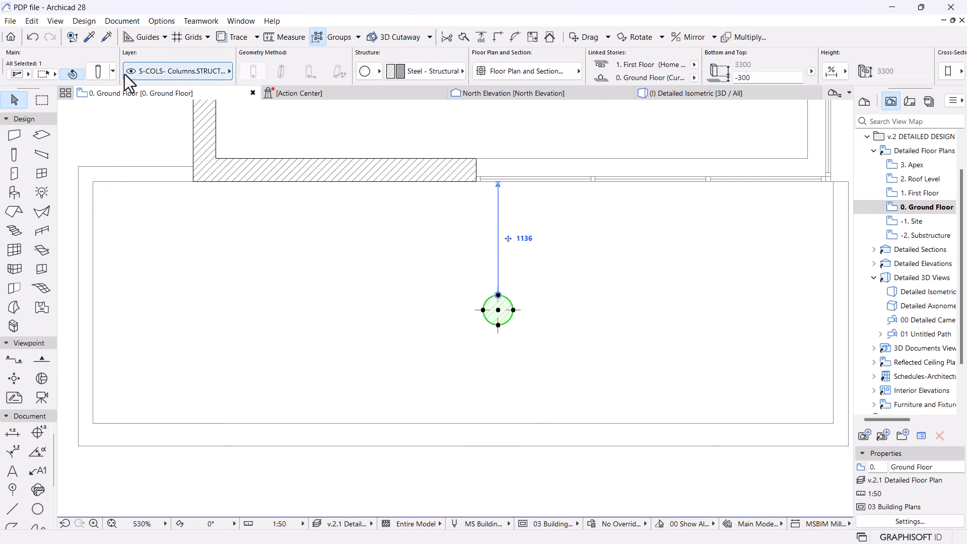
pyautogui.click(99, 70)
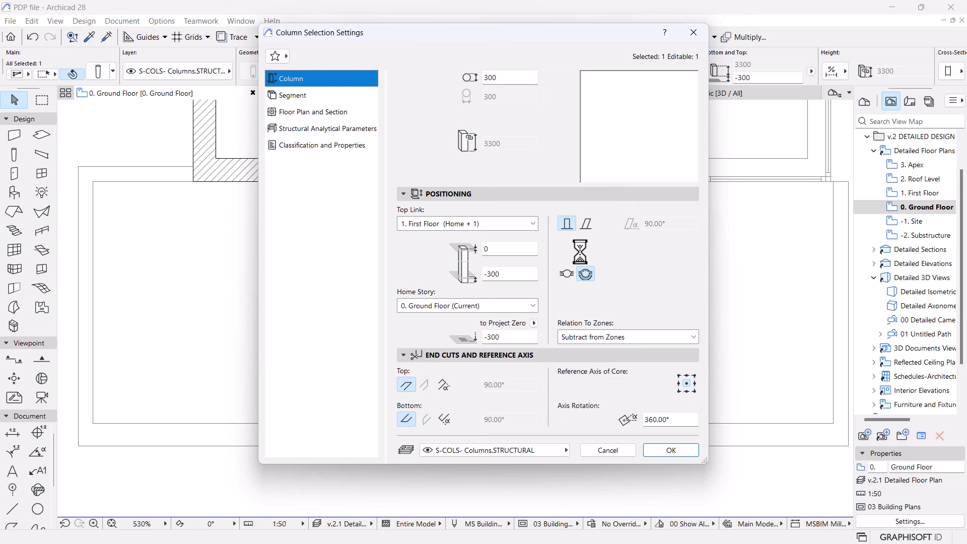
pyautogui.click(586, 224)
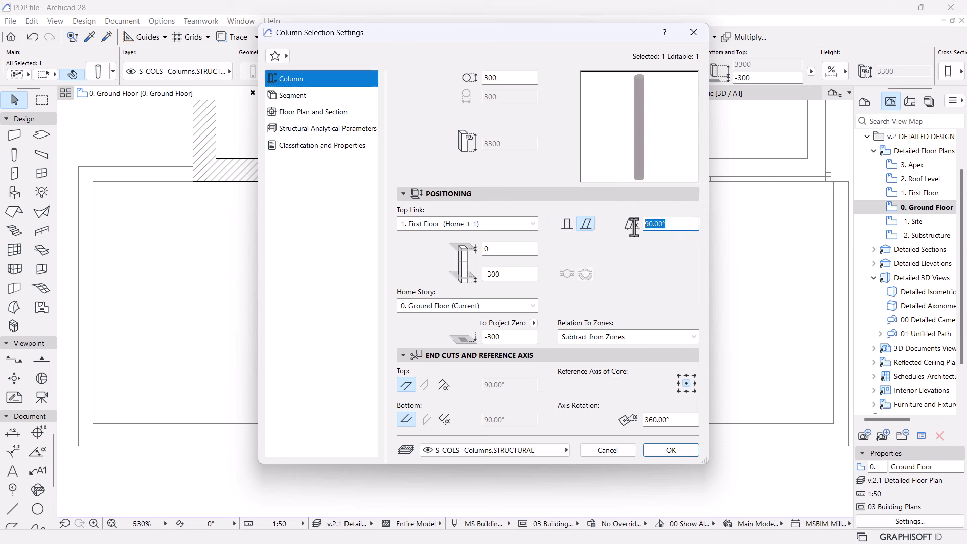
pyautogui.write('8')
pyautogui.click(662, 449)
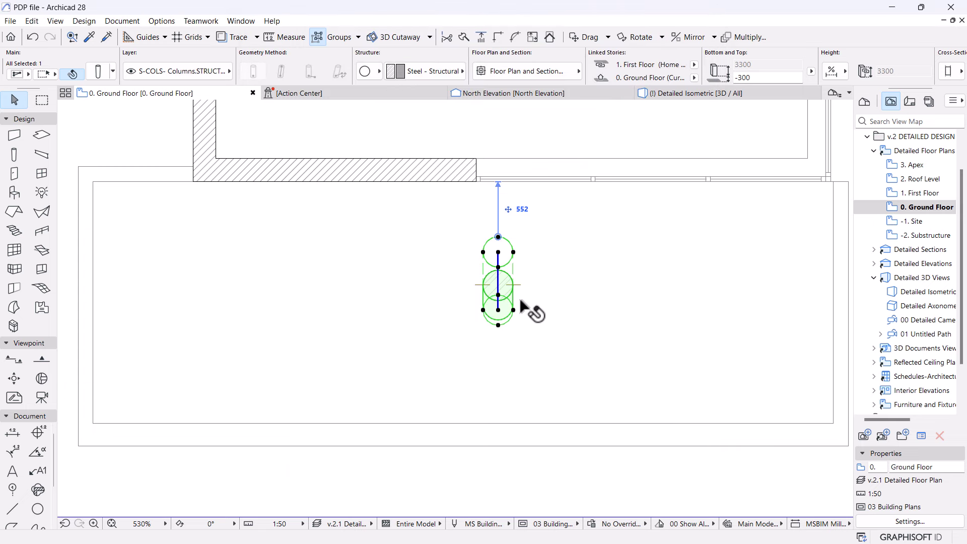
# - Rotate the slanted column 90° counter-clockwise about its base centre so it leans parallel to the facade
pyautogui.hotkey('ctrl', 'e')
pyautogui.click(498, 310)
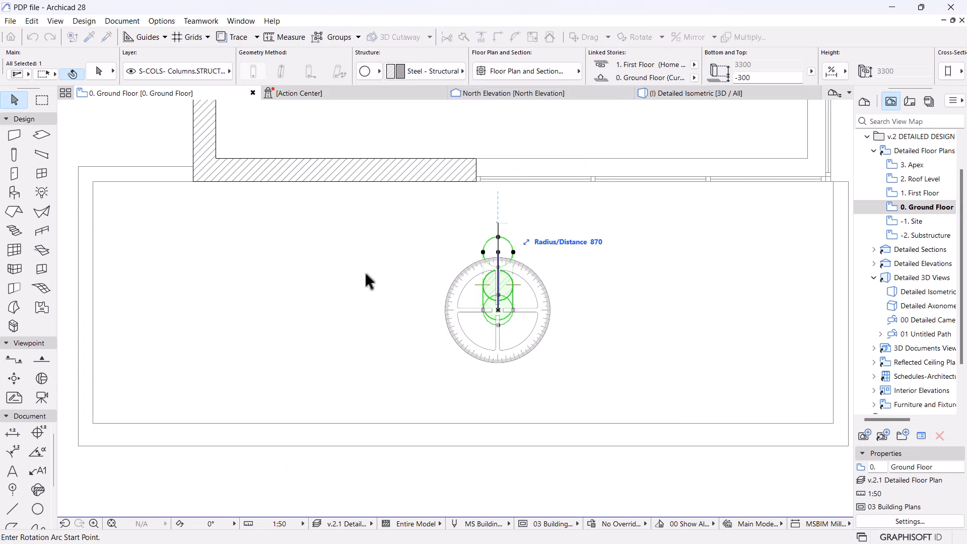
pyautogui.click(365, 274)
pyautogui.click(335, 330)
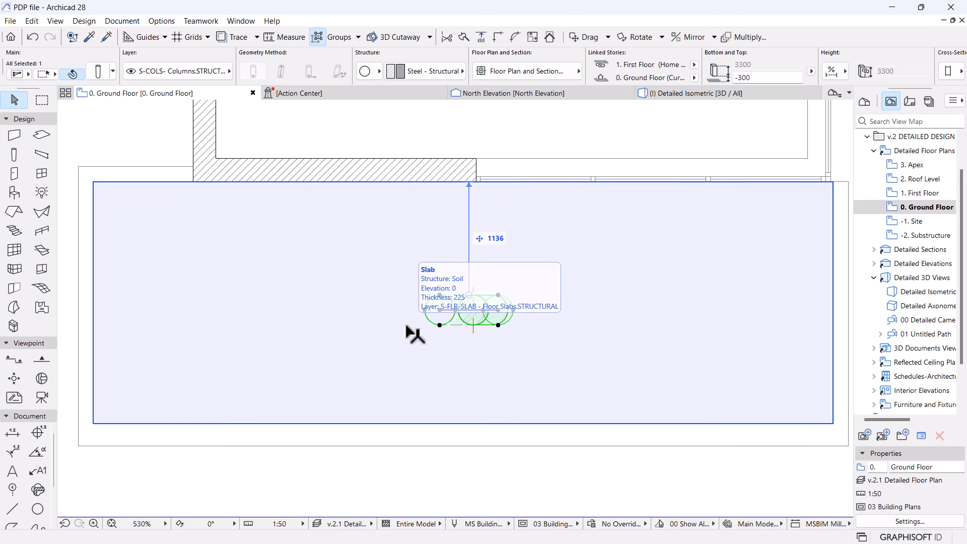
# - Mirror a copy of the slanted column about an axis through its base, perpendicular to the facade, forming a V
pyautogui.hotkey('ctrl', 'alt', 'm')
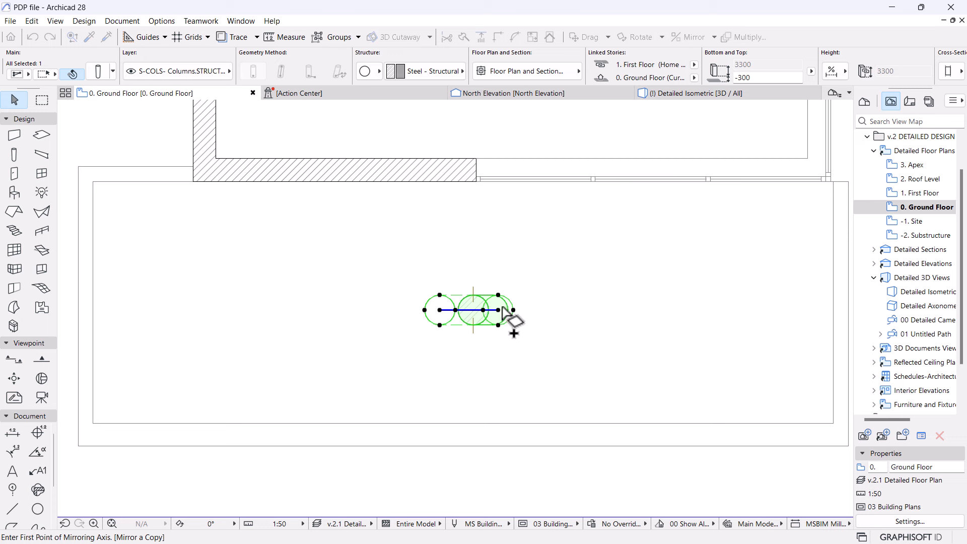
pyautogui.click(498, 310)
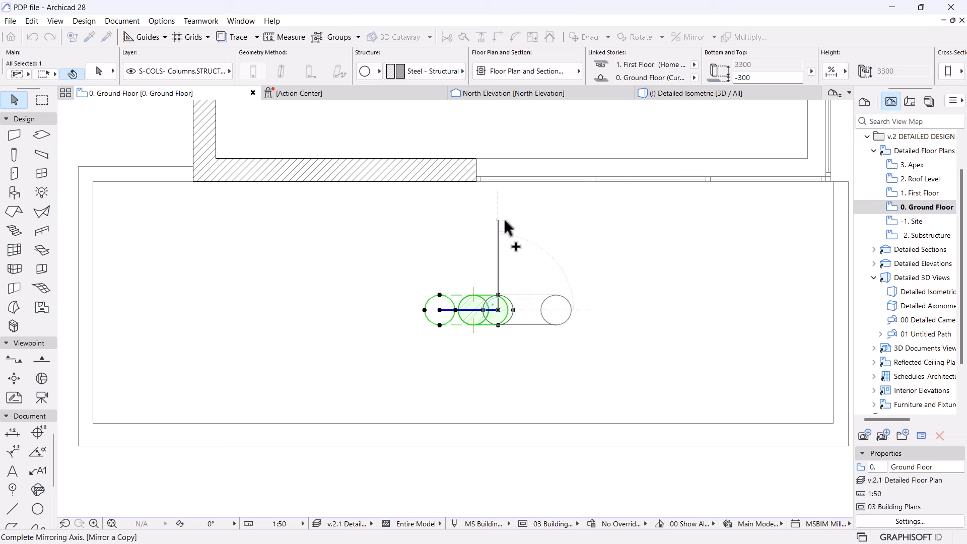
pyautogui.click(505, 222)
# - In the detailed isometric 3D view, set the cross-section diameter of both slanted columns to 200
pyautogui.click(648, 94)
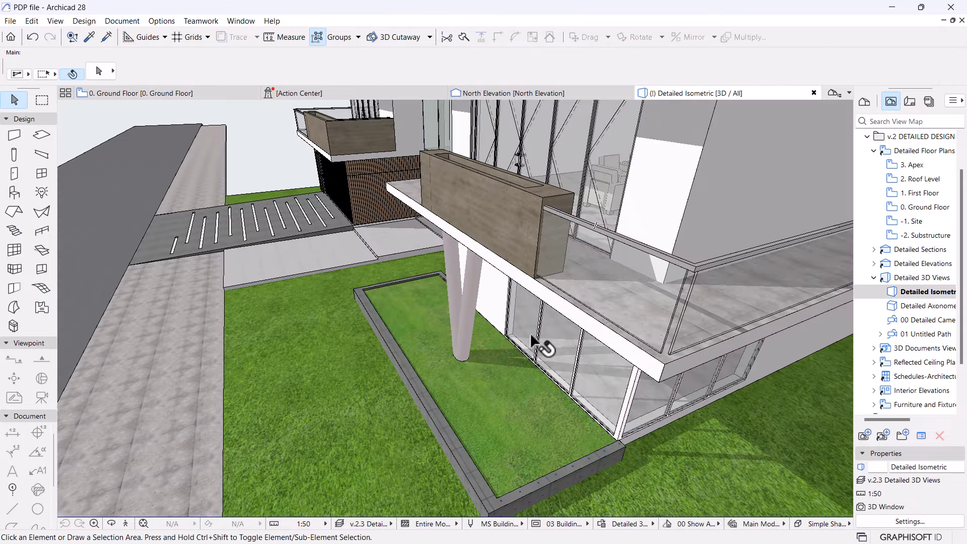
pyautogui.scroll(10, 633, 315)
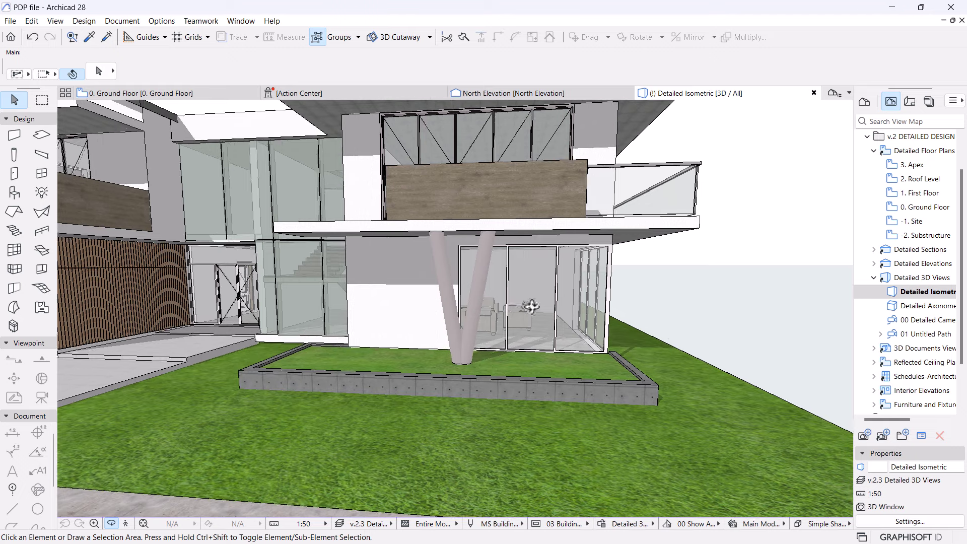
pyautogui.scroll(2, 490, 308)
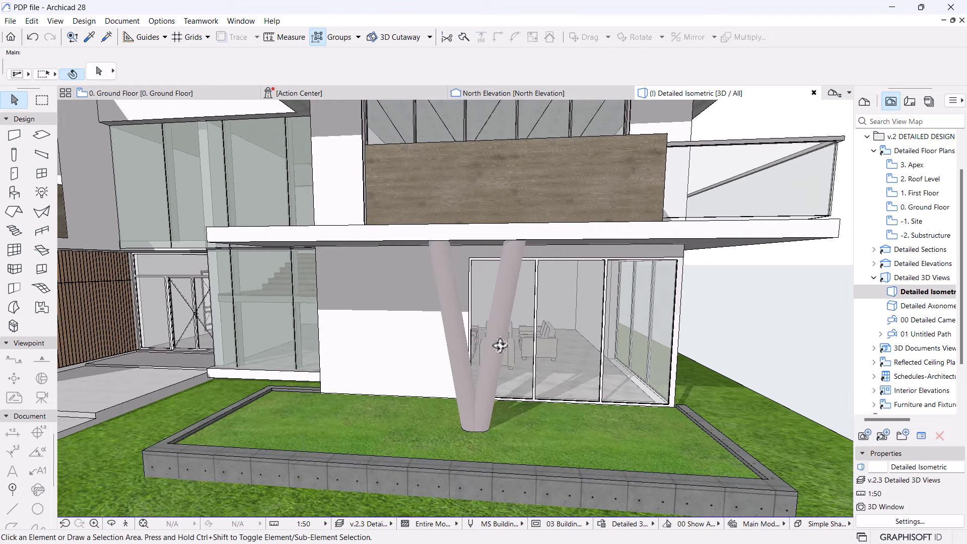
pyautogui.click(453, 320)
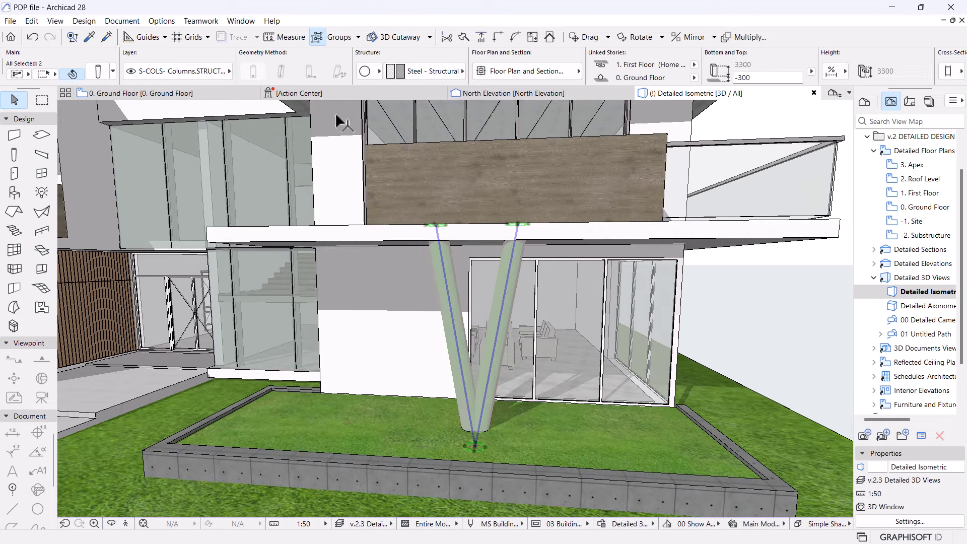
pyautogui.scroll(-3, 786, 76)
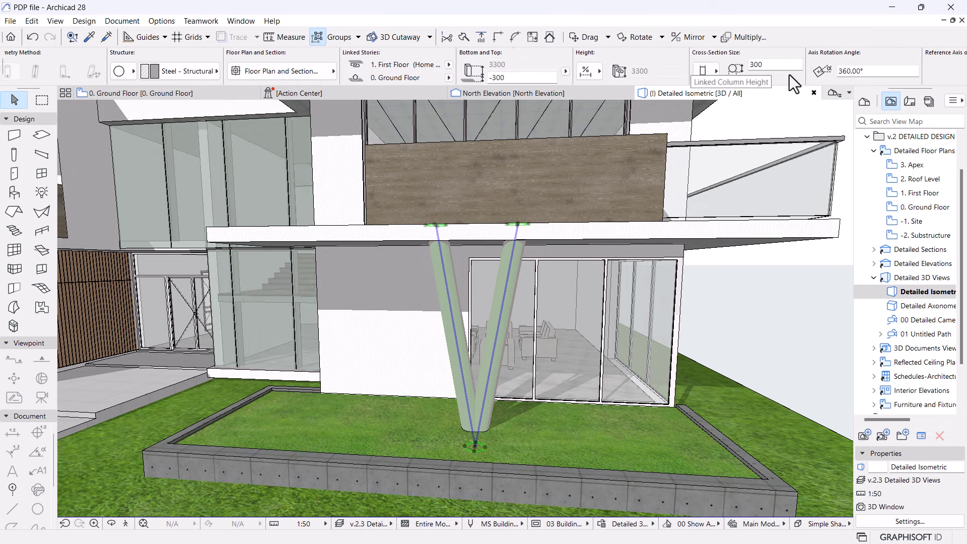
pyautogui.write('2')
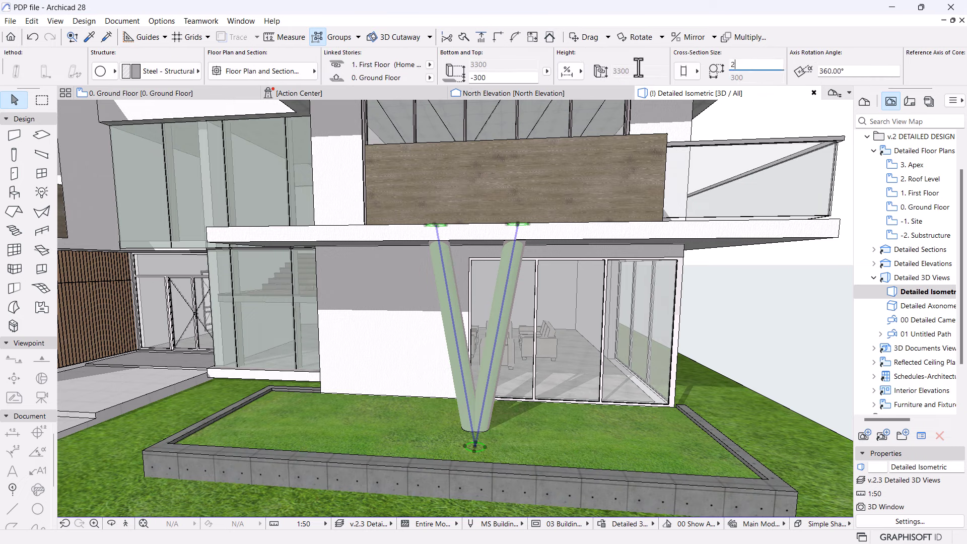
pyautogui.write('00')
pyautogui.press('Return')
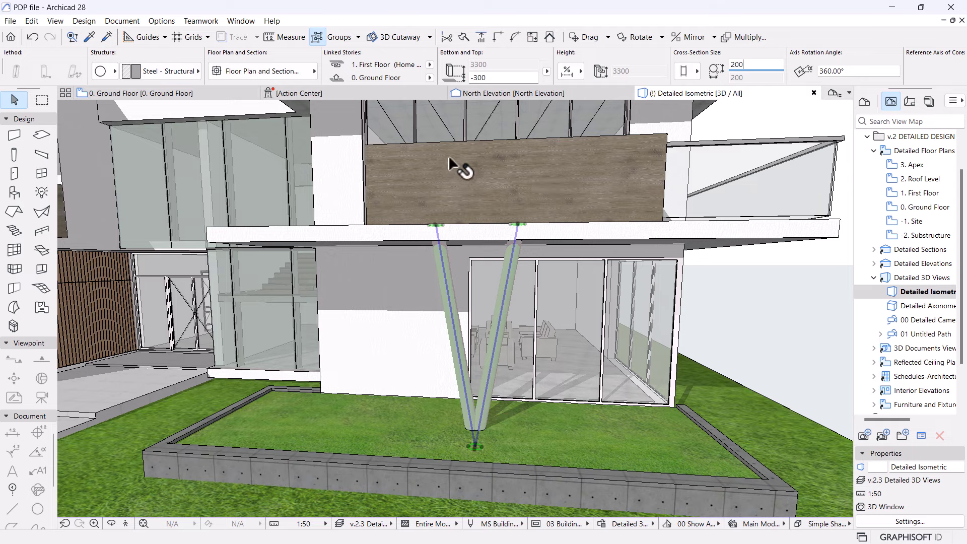
# - Set the slant angle of both V-shaped columns to 70°
pyautogui.scroll(-5, 503, 286)
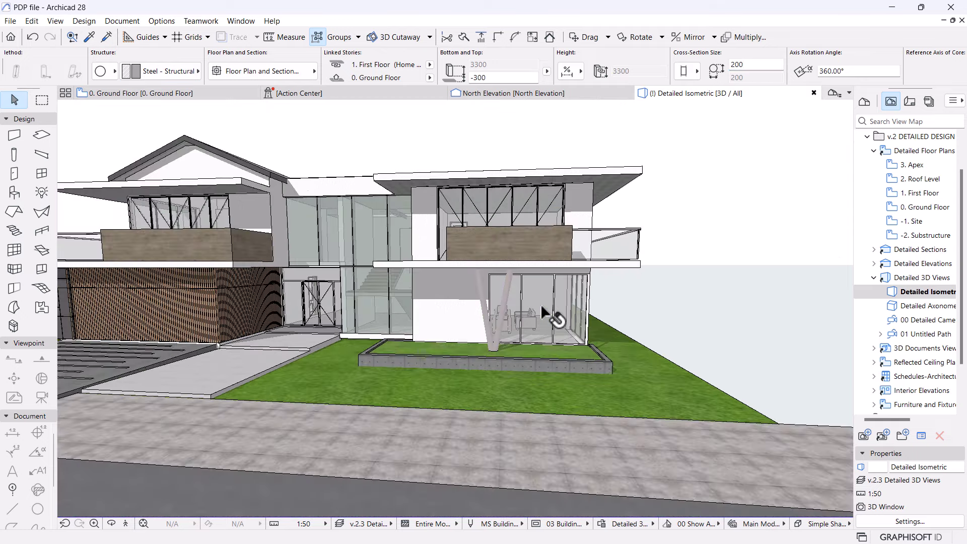
pyautogui.scroll(3, 540, 304)
pyautogui.click(495, 310)
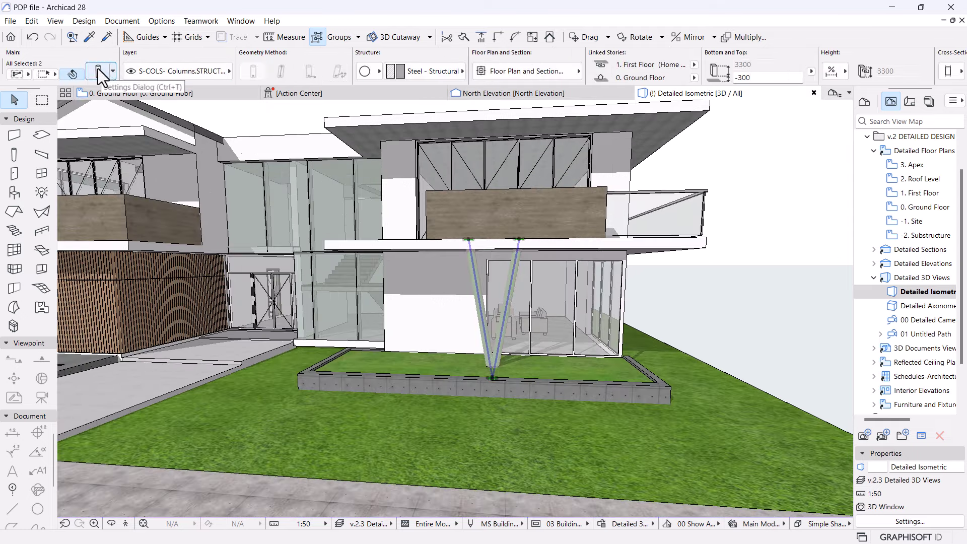
pyautogui.click(98, 70)
pyautogui.click(667, 225)
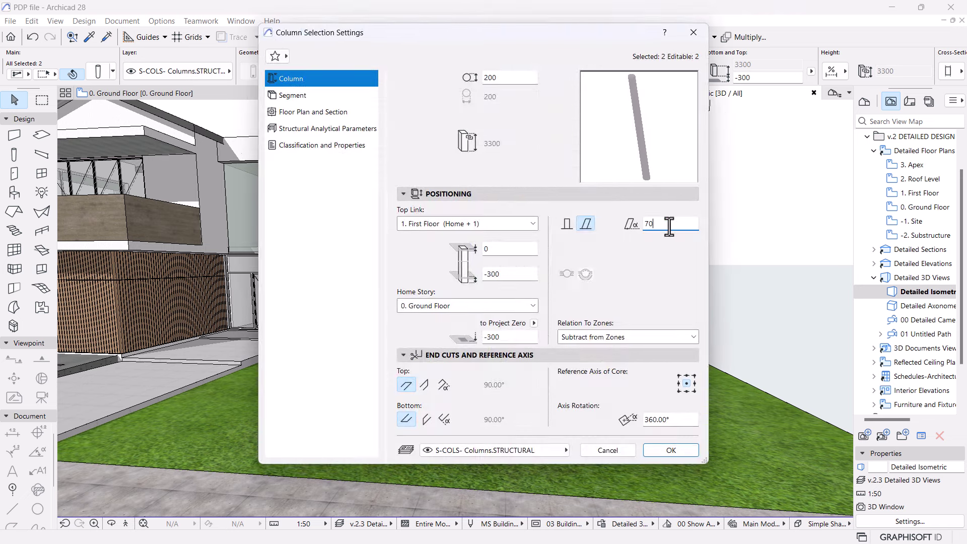
pyautogui.press('Return')
pyautogui.scroll(5, 526, 280)
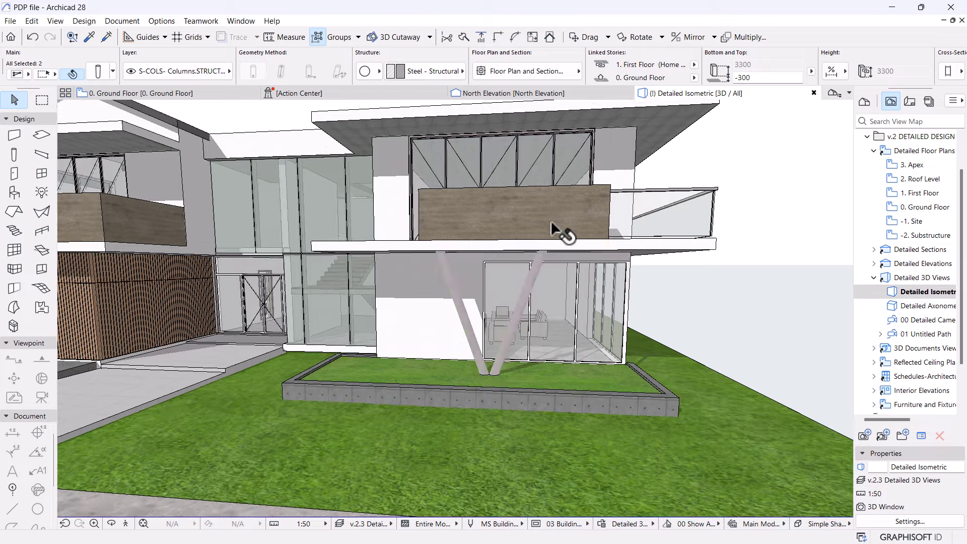
# - Lower the tops of both slanted columns to the underside of the balcony slab, keeping their slant, and check the V from several angles
pyautogui.click(543, 252)
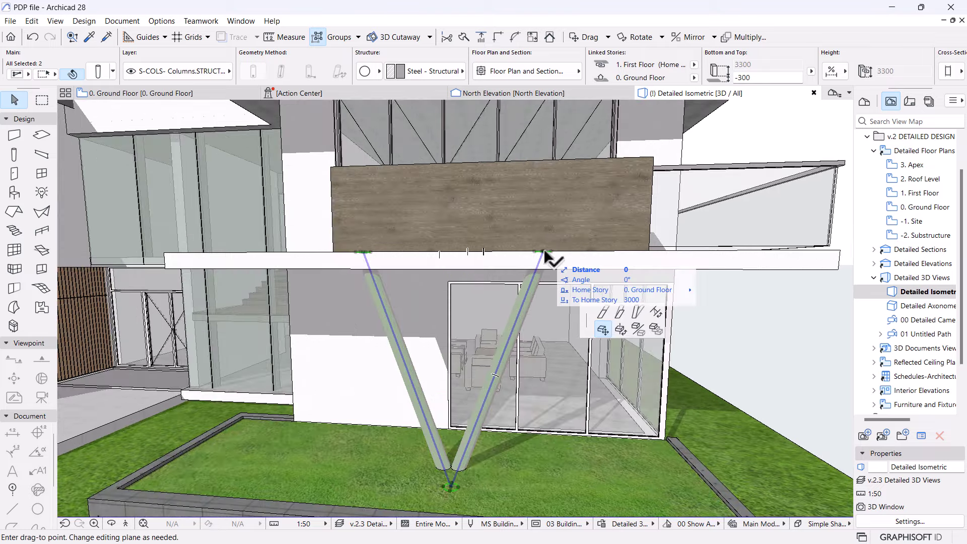
pyautogui.click(83, 117)
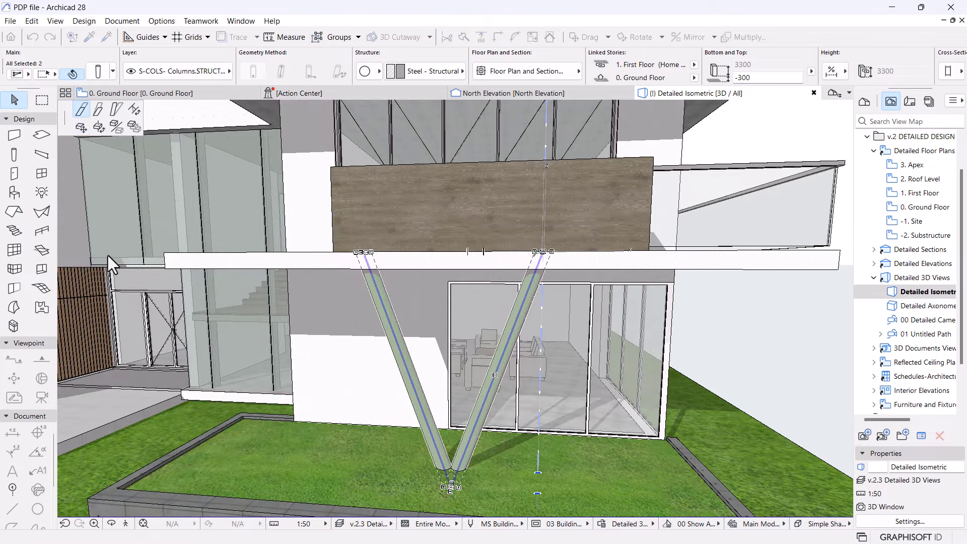
pyautogui.click(553, 363)
pyautogui.press('Escape')
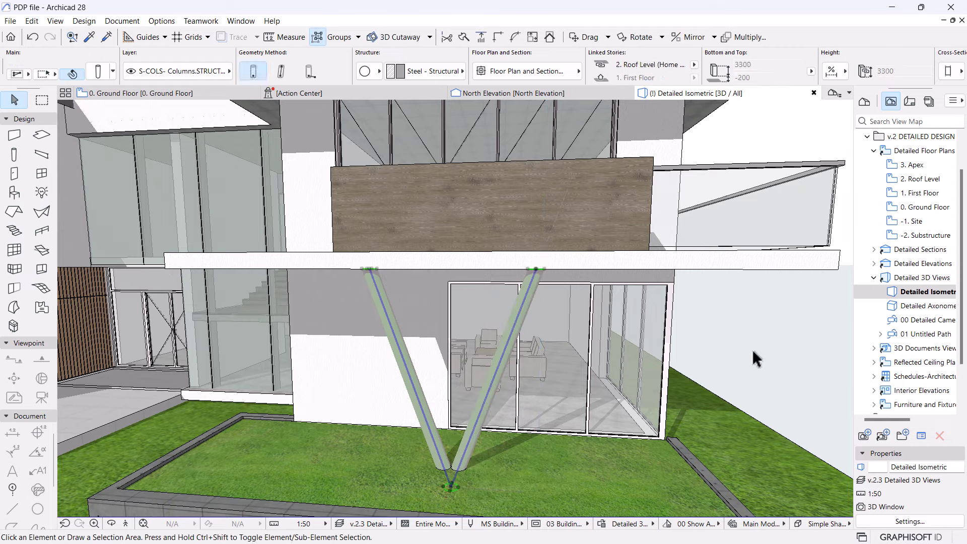
pyautogui.scroll(-5, 496, 334)
pyautogui.moveTo(496, 335); pyautogui.dragTo(500, 299, button='middle')
pyautogui.keyDown('shift'); pyautogui.moveTo(511, 346); pyautogui.dragTo(429, 391, button='middle'); pyautogui.keyUp('shift')
pyautogui.scroll(5, 482, 366)
pyautogui.scroll(2, 482, 366)
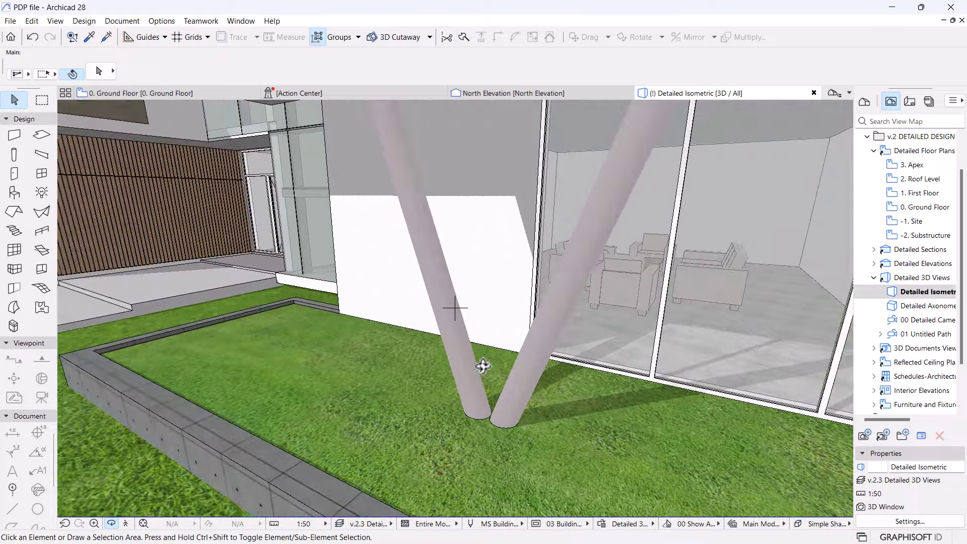
pyautogui.scroll(-8, 464, 377)
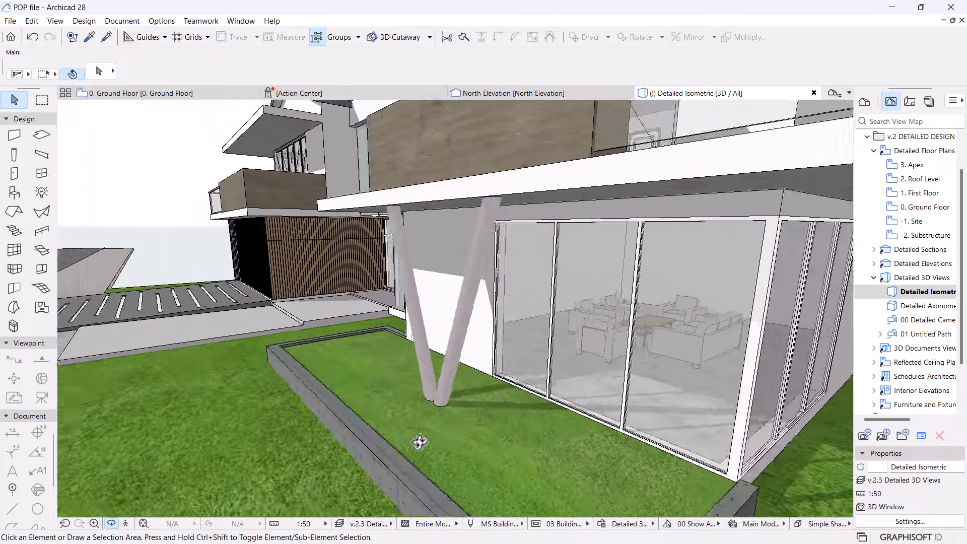
# - In the ground floor plan, draw a circle centred where the two slanted columns meet, enclosing both column bases
pyautogui.click(116, 93)
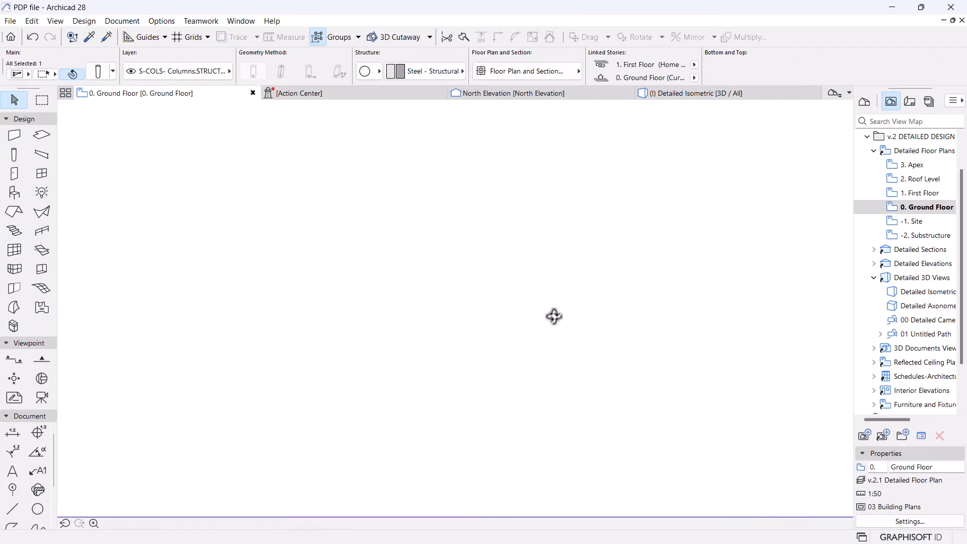
pyautogui.scroll(2, 505, 290)
pyautogui.press('Escape')
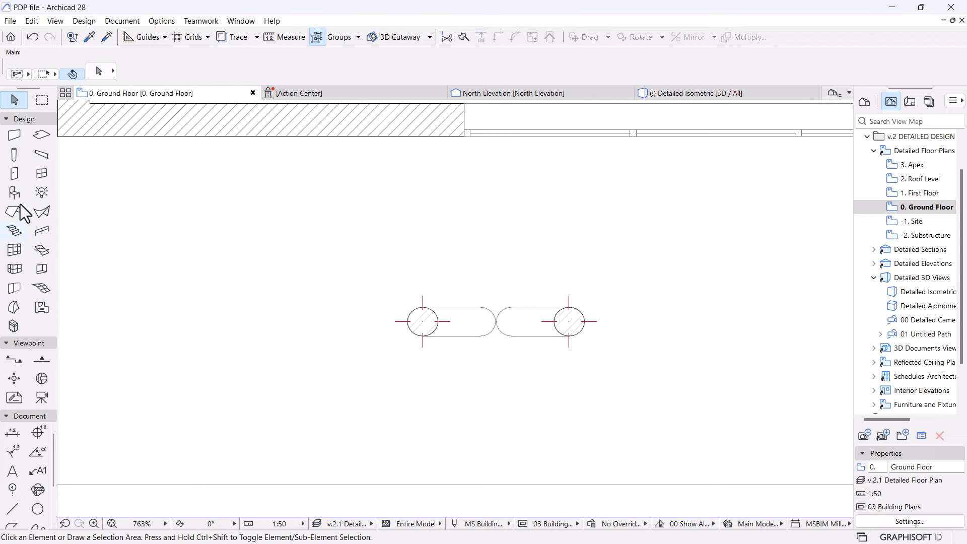
pyautogui.click(15, 122)
pyautogui.click(36, 304)
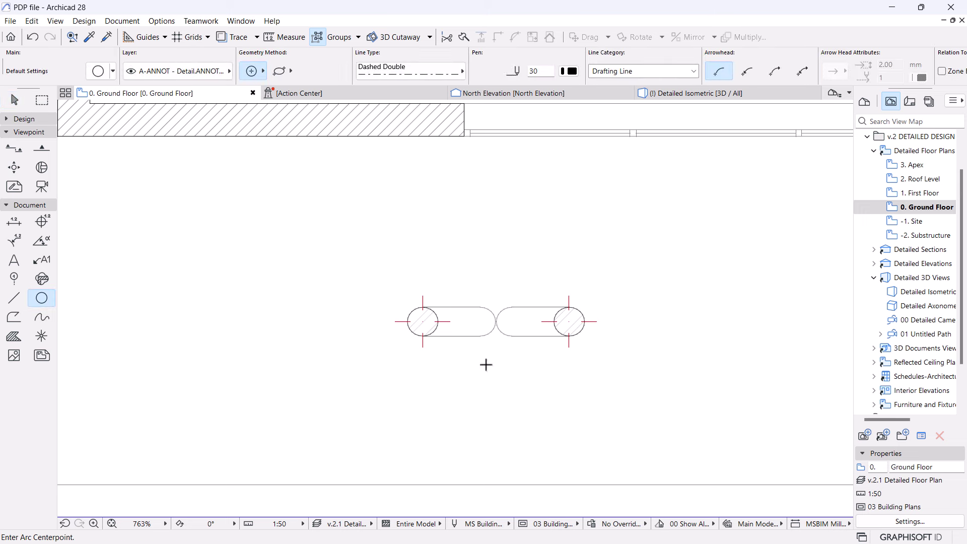
pyautogui.click(496, 320)
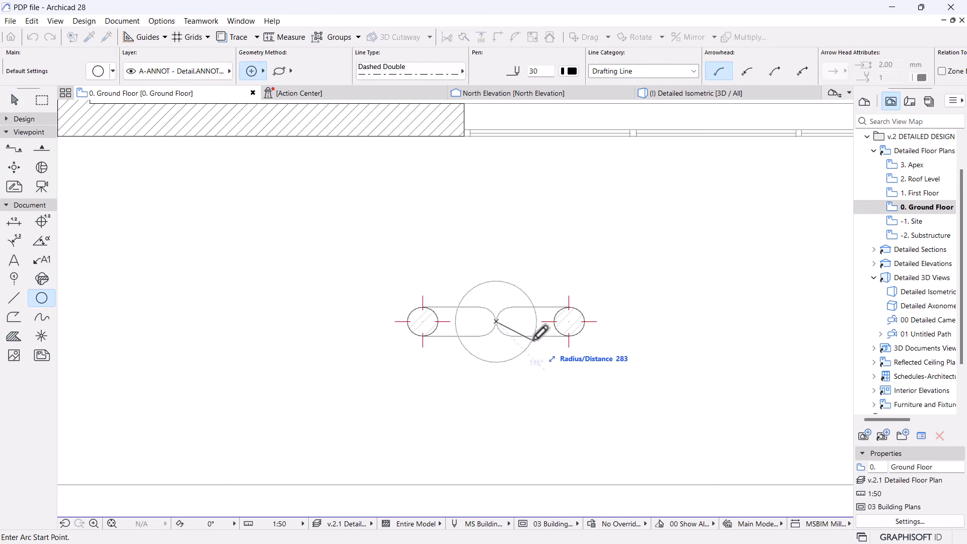
pyautogui.click(515, 328)
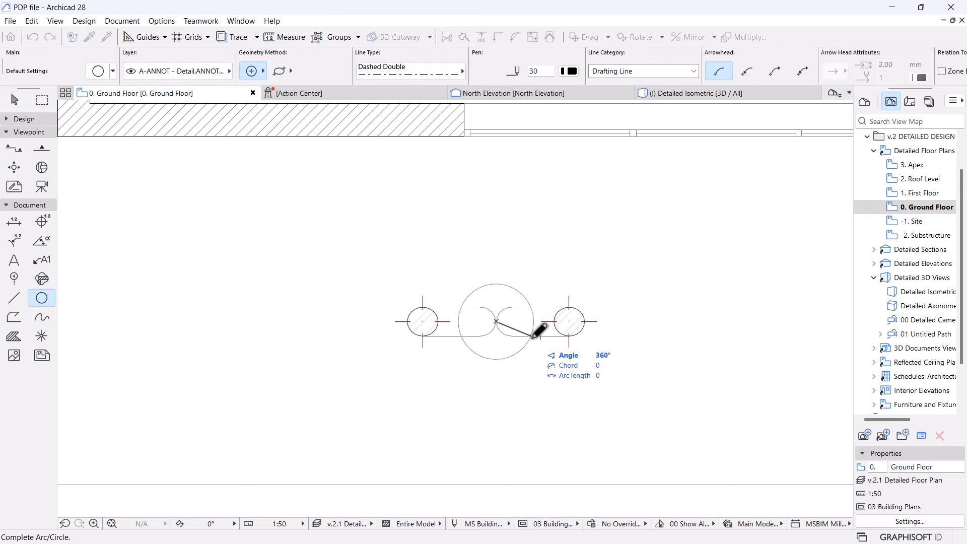
pyautogui.click(537, 326)
pyautogui.click(14, 100)
# - Create a concrete slab that follows the circle's outline around the column bases
pyautogui.click(22, 119)
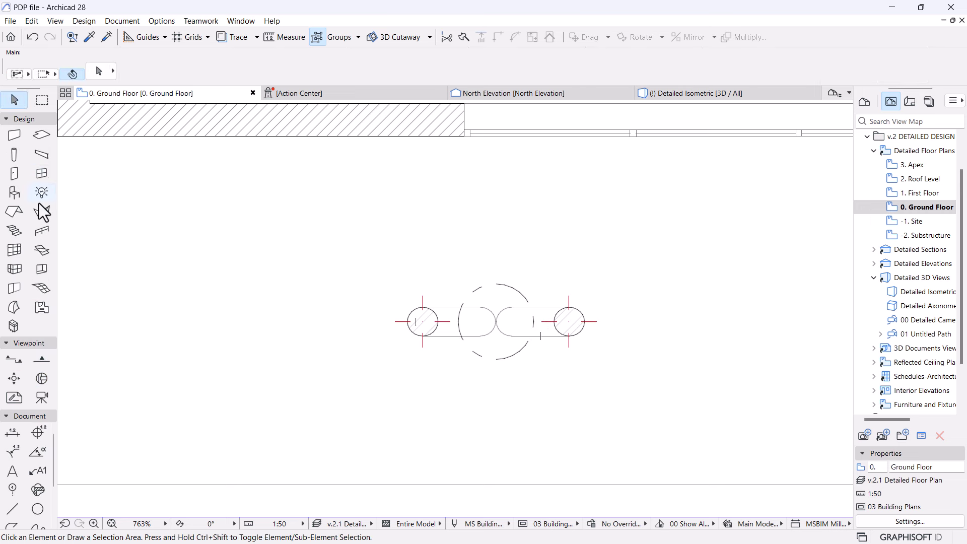
pyautogui.click(43, 137)
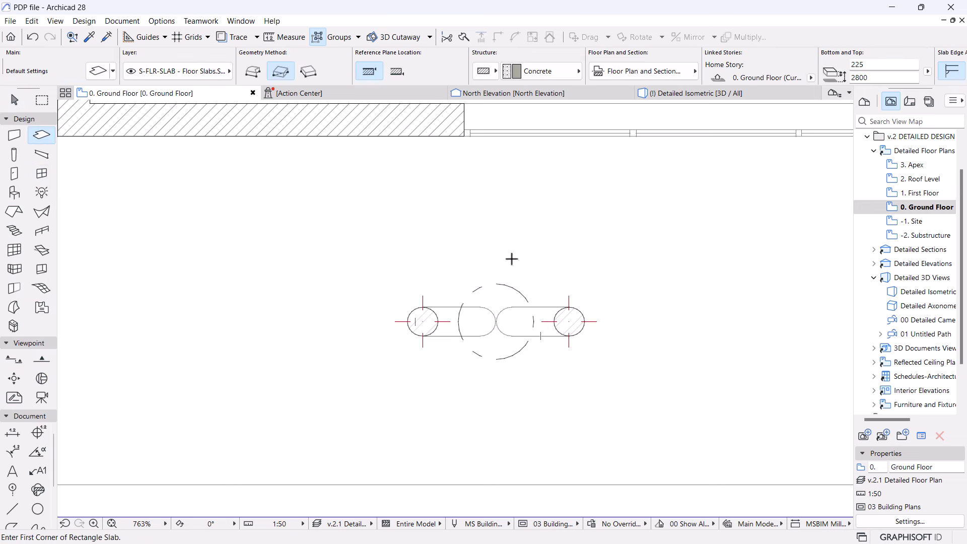
pyautogui.click(509, 286)
pyautogui.press('Escape')
pyautogui.click(494, 319)
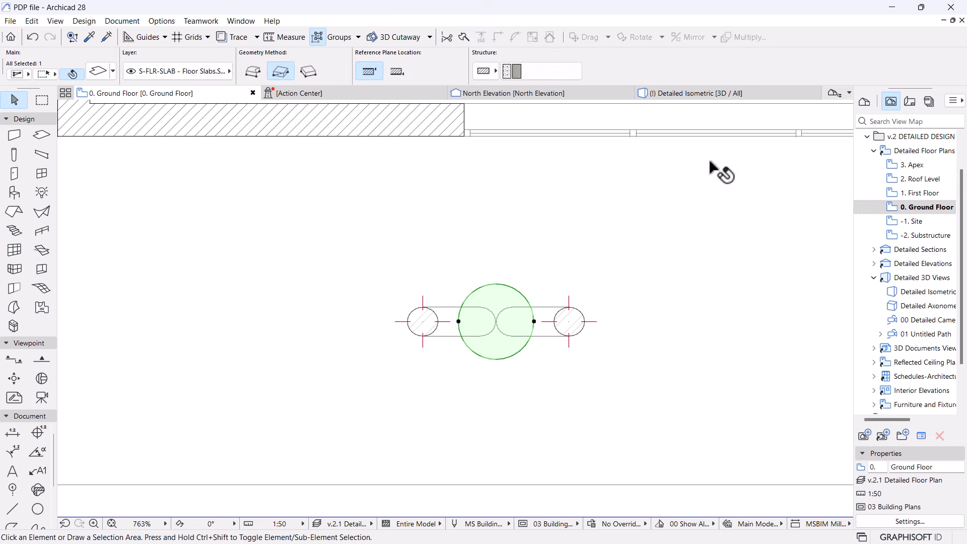
# - Set the circular slab's elevation to 50 relative to the ground floor story and inspect it in the detailed isometric 3D view
pyautogui.write('0')
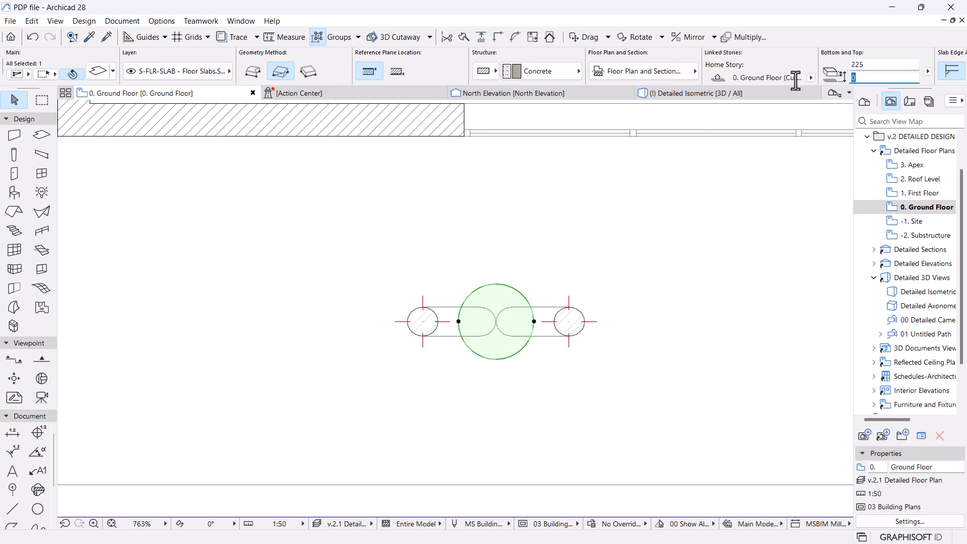
pyautogui.write('50')
pyautogui.click(670, 95)
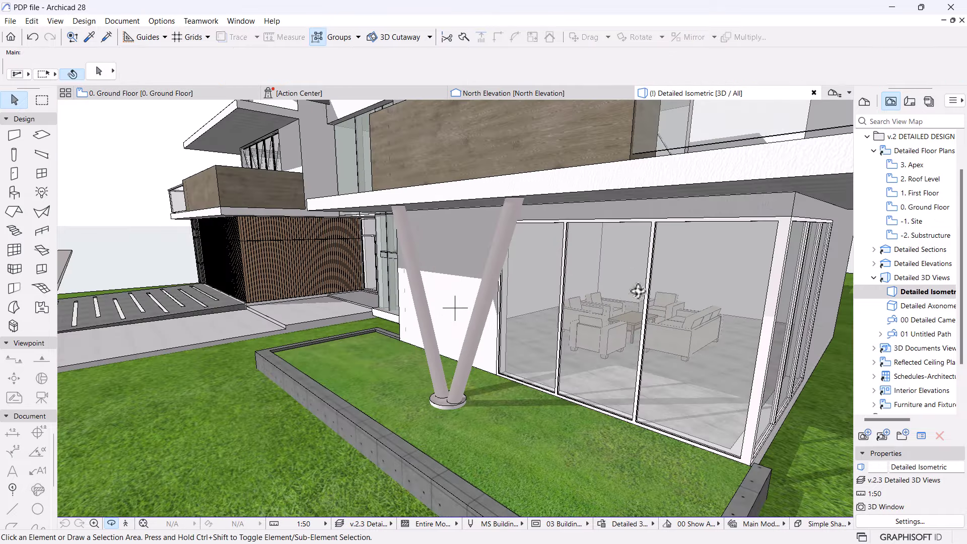
pyautogui.moveTo(638, 291); pyautogui.dragTo(523, 342)
pyautogui.scroll(5, 523, 342)
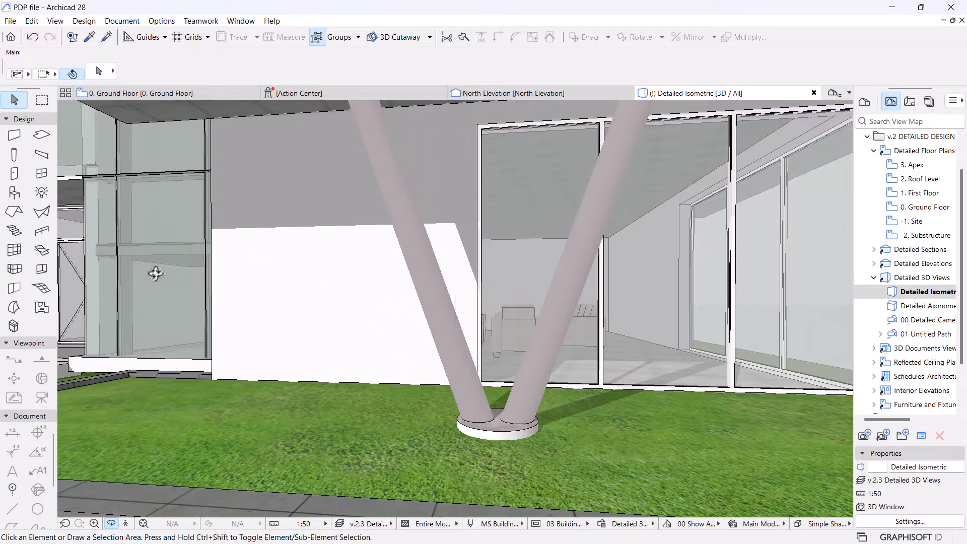
# - In the ground floor plan, move the left slanted column towards the other one by its base radius
pyautogui.click(116, 93)
pyautogui.scroll(5, 506, 324)
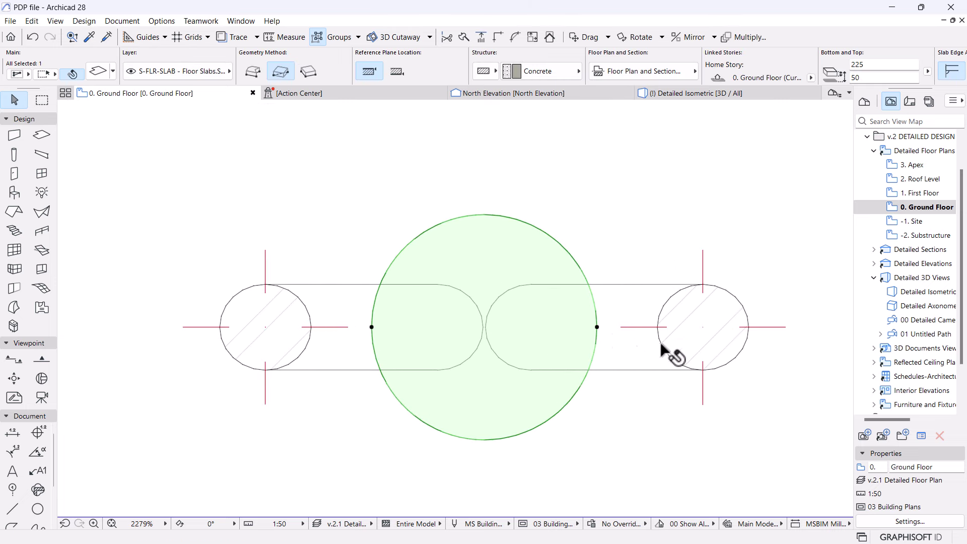
pyautogui.click(699, 338)
pyautogui.click(410, 288)
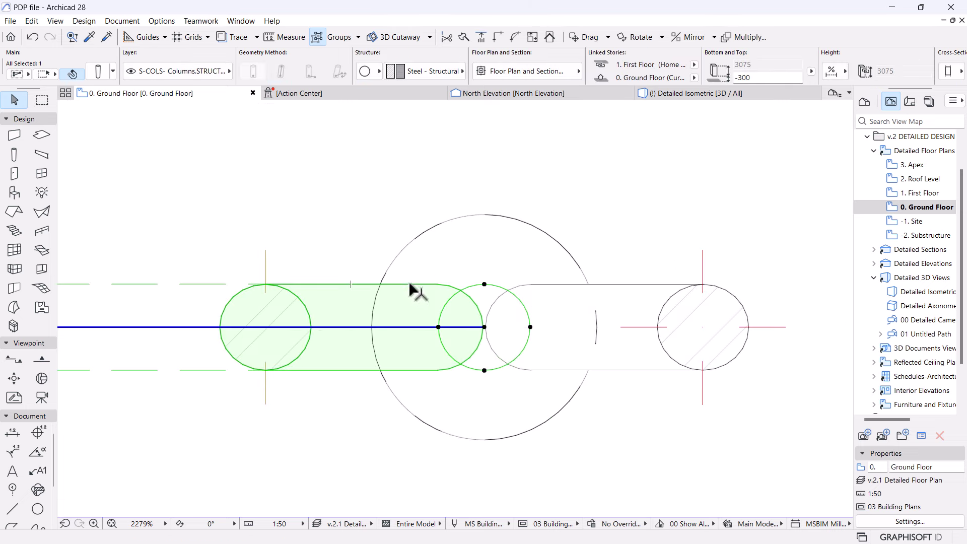
pyautogui.hotkey('ctrl', 'd')
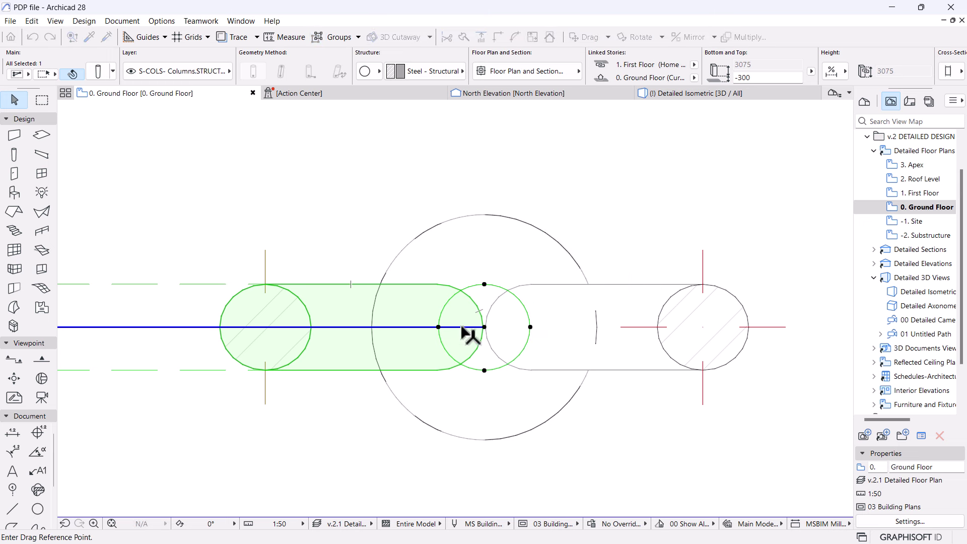
pyautogui.click(438, 328)
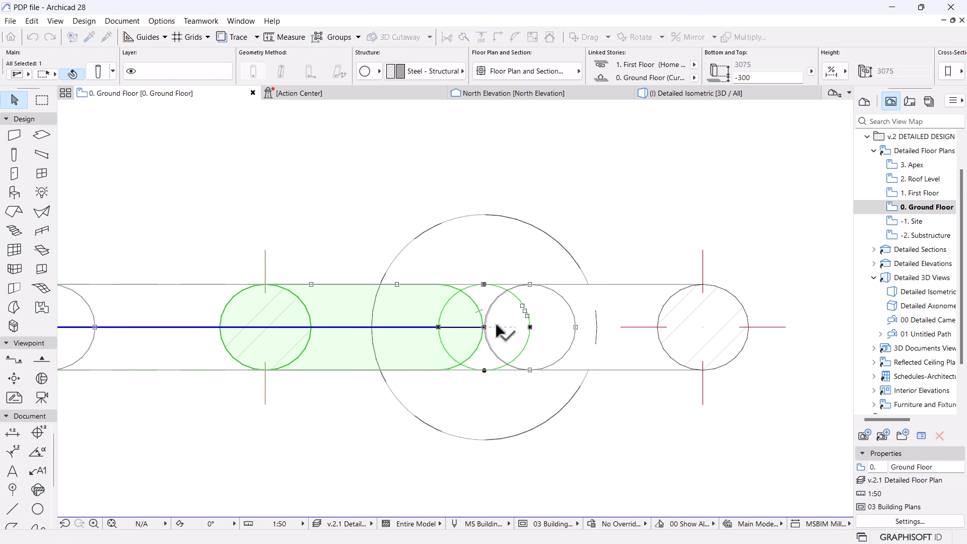
pyautogui.click(484, 327)
# - Shift the circular base slab sideways to line up with the intersection of the two column outlines, and check it in 3D
pyautogui.keyDown('shift'); pyautogui.click(550, 241); pyautogui.keyUp('shift')
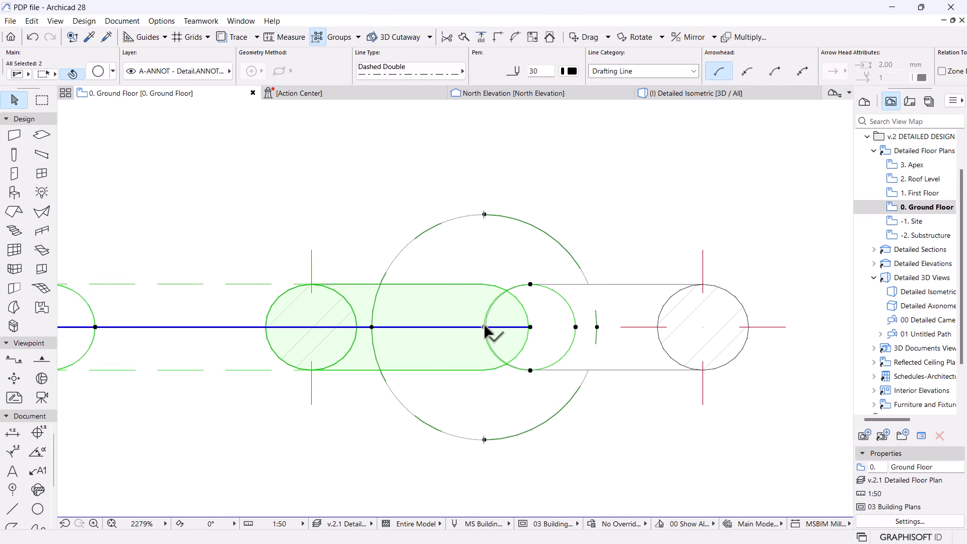
pyautogui.keyDown('shift'); pyautogui.click(317, 332); pyautogui.keyUp('shift')
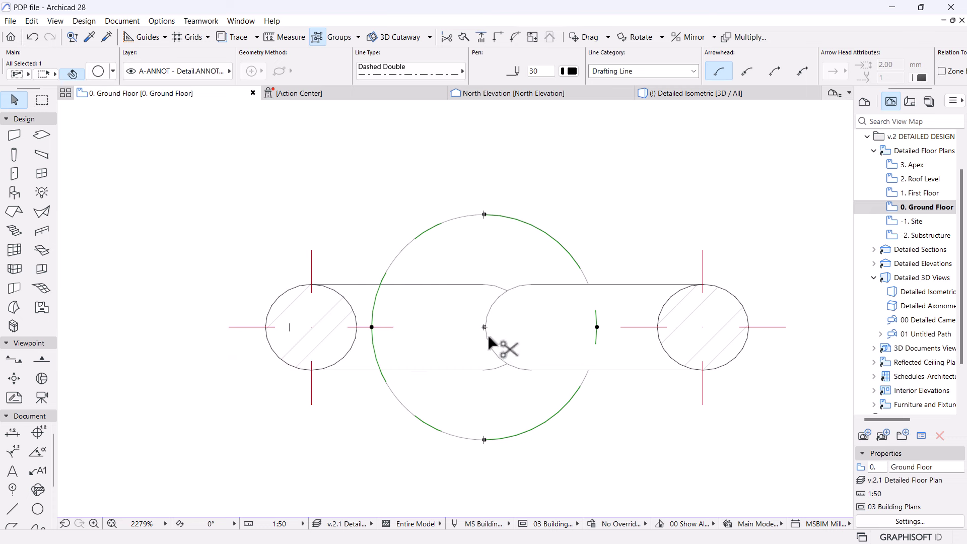
pyautogui.click(530, 281)
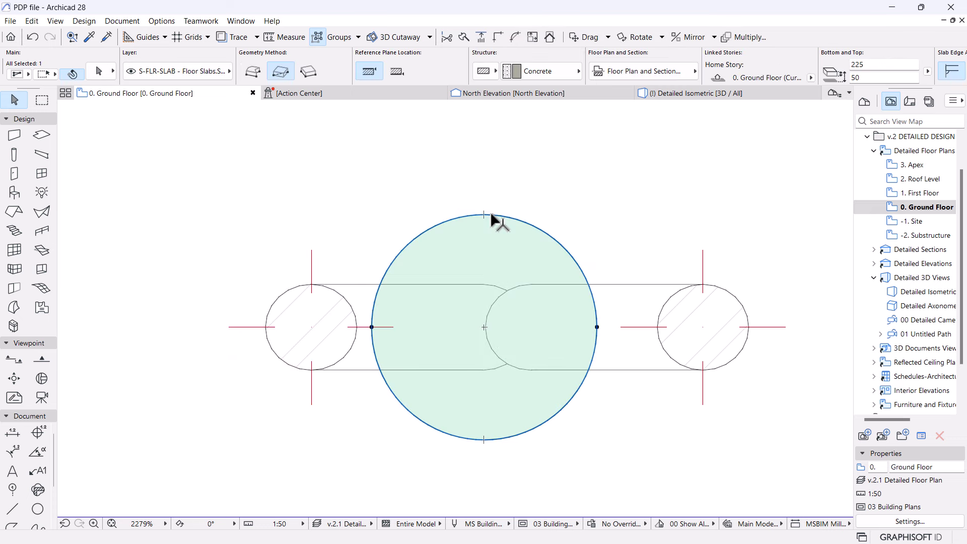
pyautogui.keyDown('shift'); pyautogui.click(484, 214); pyautogui.keyUp('shift')
pyautogui.click(483, 214)
pyautogui.hotkey('ctrl', 'd')
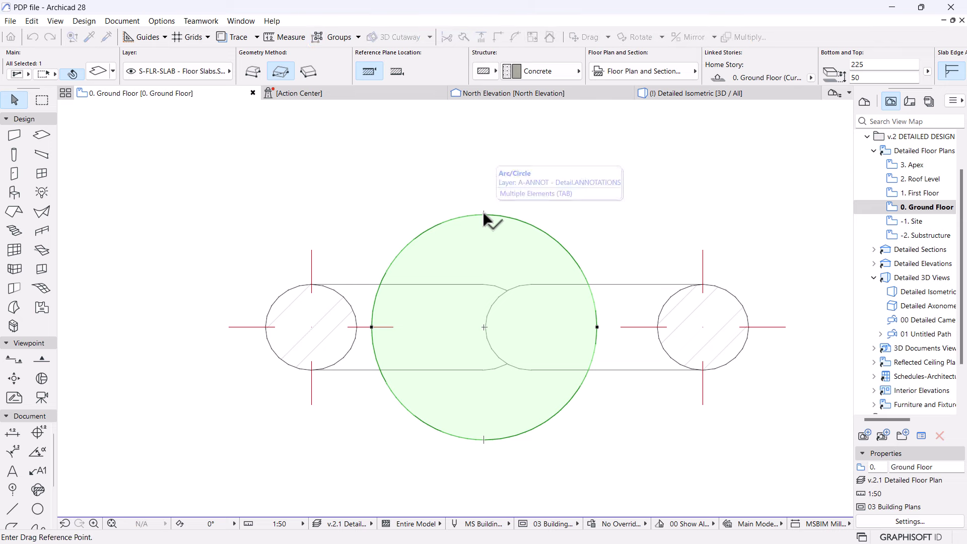
pyautogui.click(483, 214)
pyautogui.keyDown('shift'); pyautogui.click(507, 290); pyautogui.keyUp('shift')
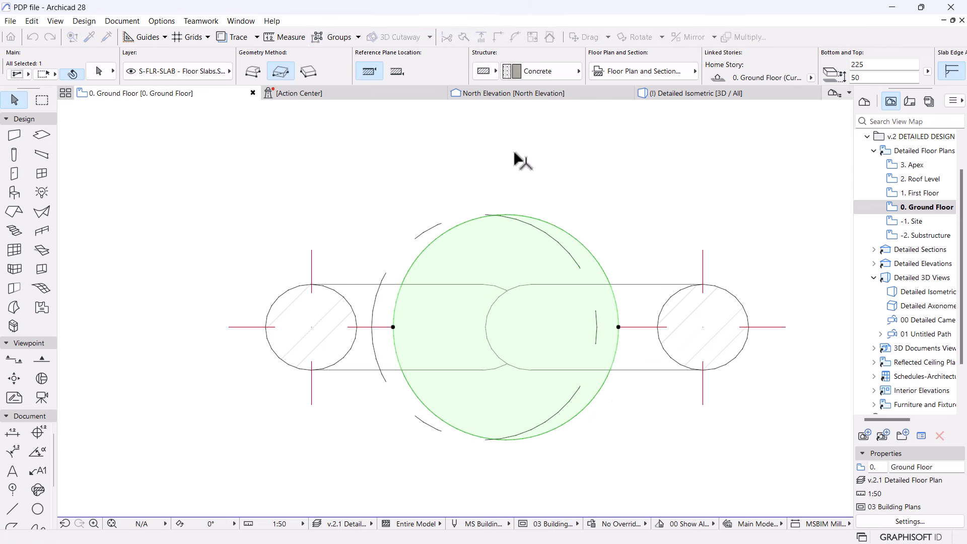
pyautogui.click(674, 94)
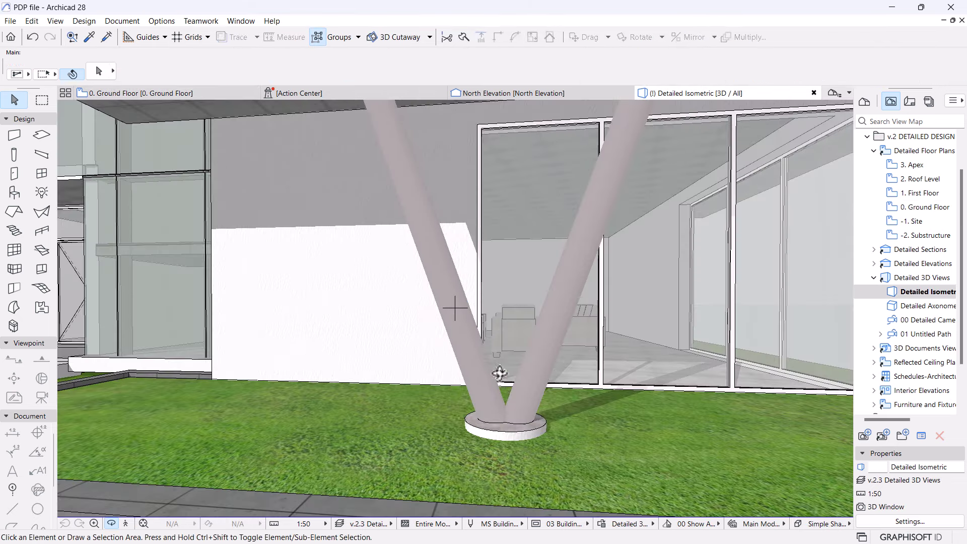
pyautogui.moveTo(499, 372); pyautogui.dragTo(547, 437)
# - In the ground floor plan, move the right slanted column about 106 towards the left one, and check the V in 3D
pyautogui.click(141, 93)
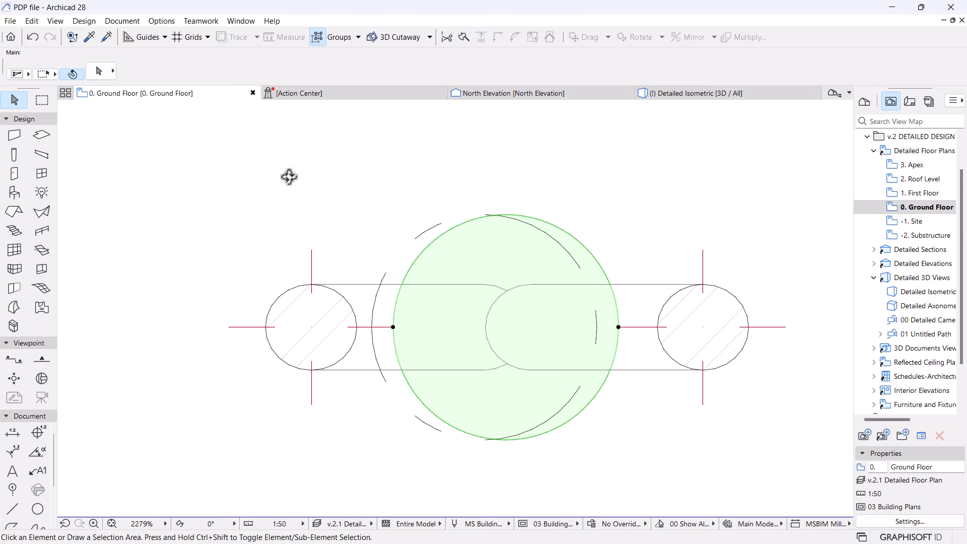
pyautogui.click(520, 325)
pyautogui.scroll(3, 542, 338)
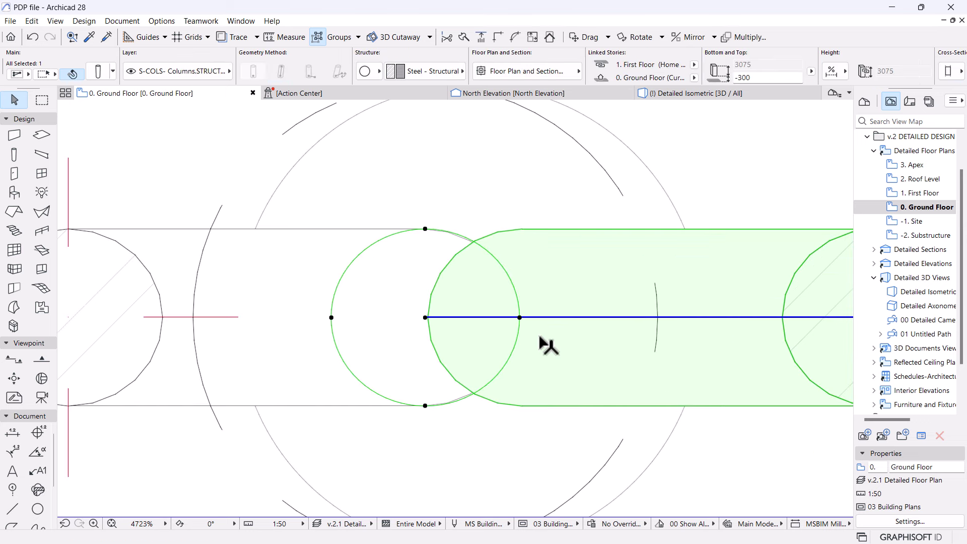
pyautogui.hotkey('ctrl', 'd')
pyautogui.click(518, 316)
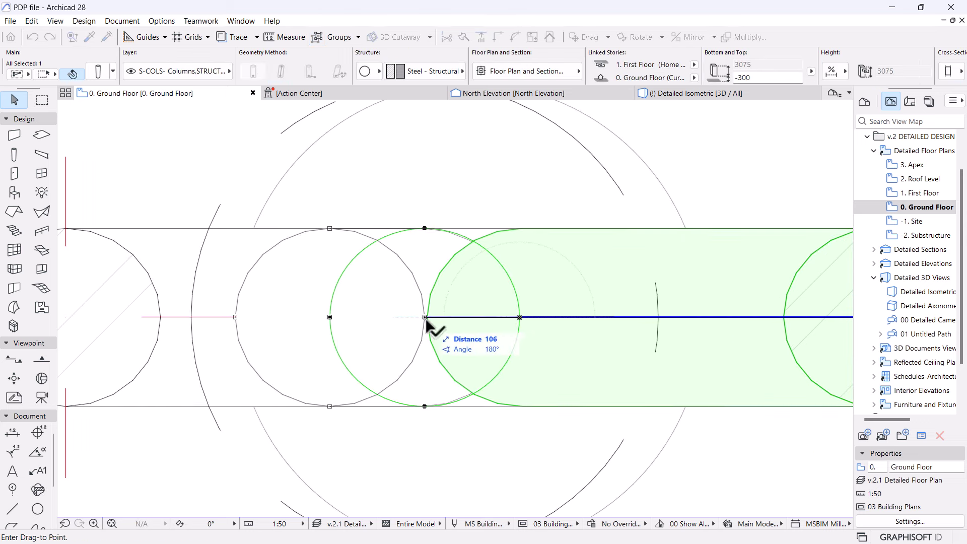
pyautogui.click(424, 317)
pyautogui.click(672, 91)
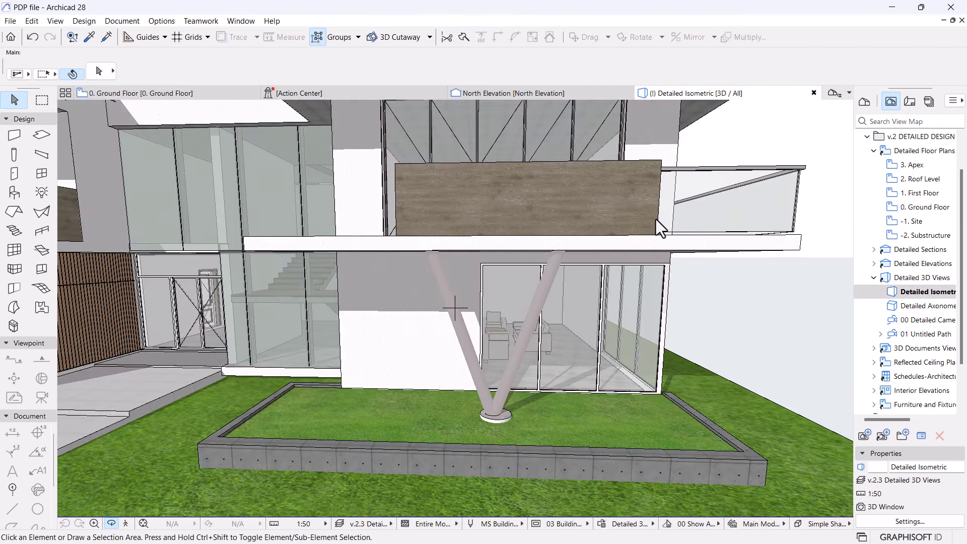
pyautogui.keyDown('shift'); pyautogui.moveTo(541, 357); pyautogui.dragTo(526, 356, button='middle'); pyautogui.keyUp('shift')
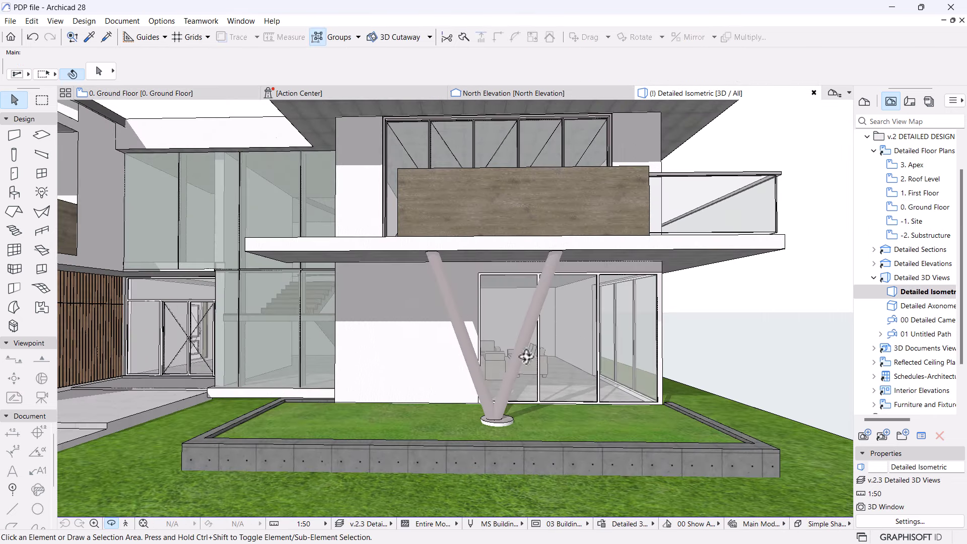
# - In the ground floor plan, move the circular base slab sideways so it is centred between the two slanted columns
pyautogui.click(186, 95)
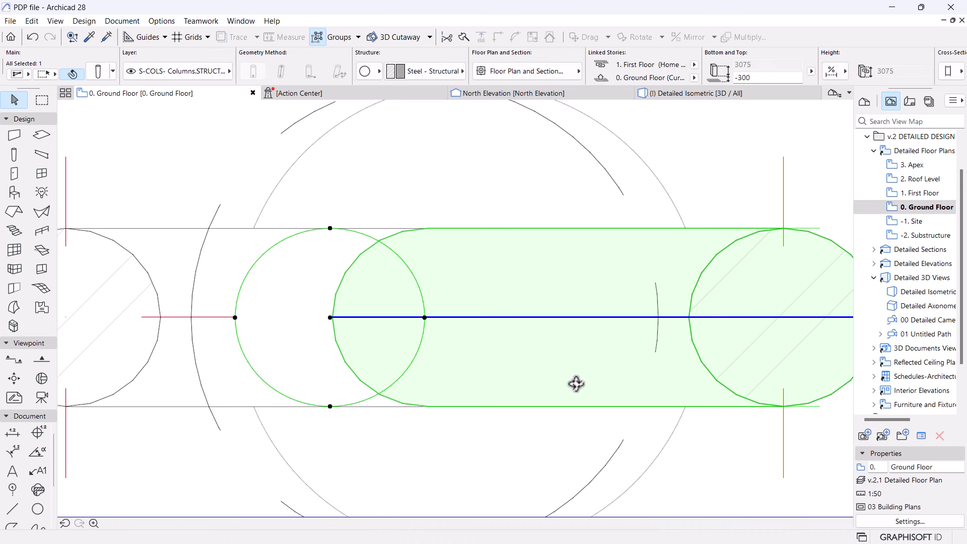
pyautogui.scroll(-2, 527, 231)
pyautogui.click(533, 237)
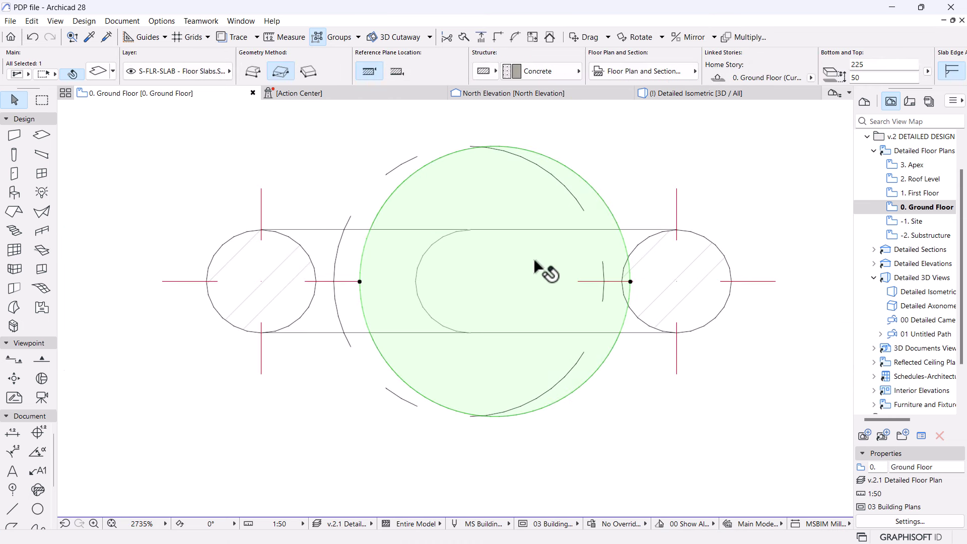
pyautogui.hotkey('ctrl', 'd')
pyautogui.click(494, 146)
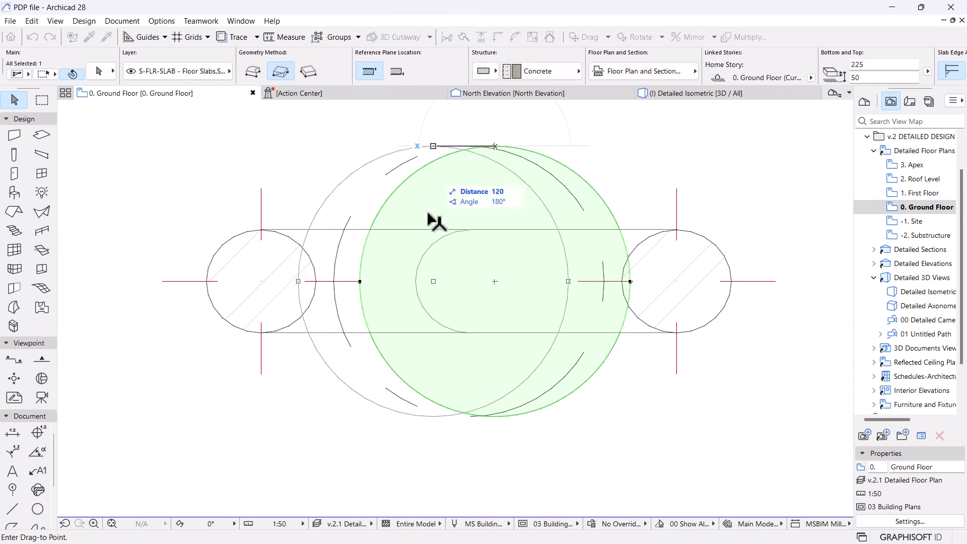
pyautogui.click(468, 233)
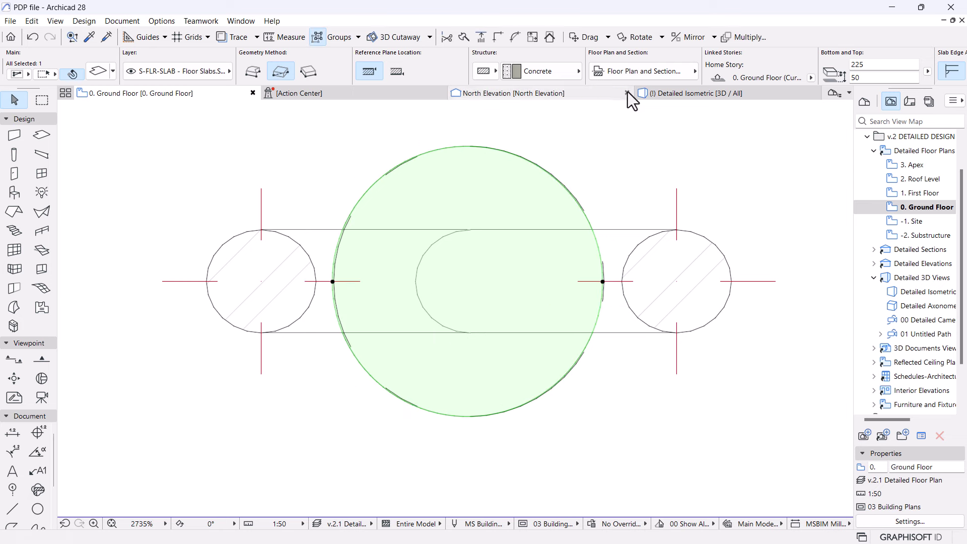
# - Return to the Detailed Isometric 3D view and examine the V-shaped columns and circular base under the balcony
pyautogui.click(644, 94)
pyautogui.keyDown('shift'); pyautogui.moveTo(581, 280); pyautogui.dragTo(646, 371, button='middle'); pyautogui.keyUp('shift')
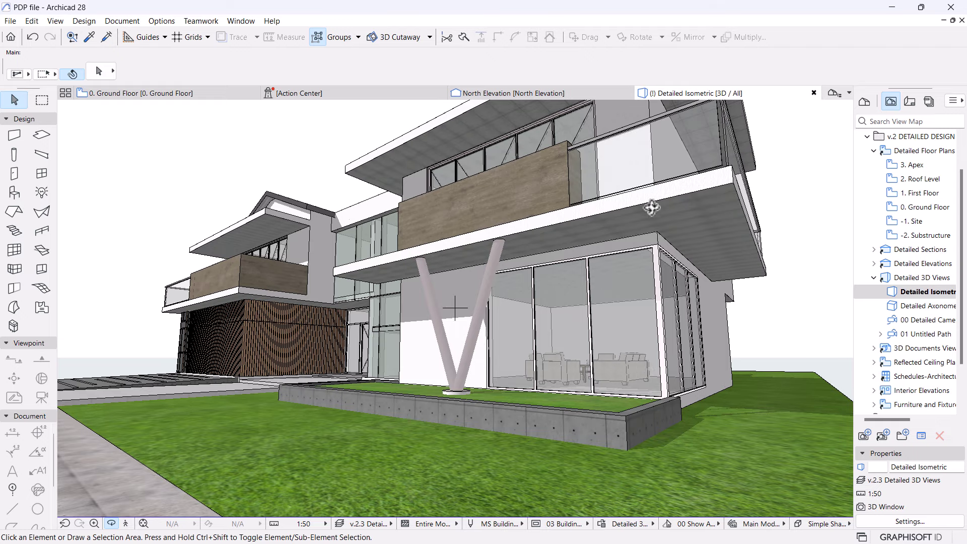
pyautogui.keyDown('shift'); pyautogui.moveTo(651, 207); pyautogui.dragTo(725, 337, button='middle'); pyautogui.keyUp('shift')
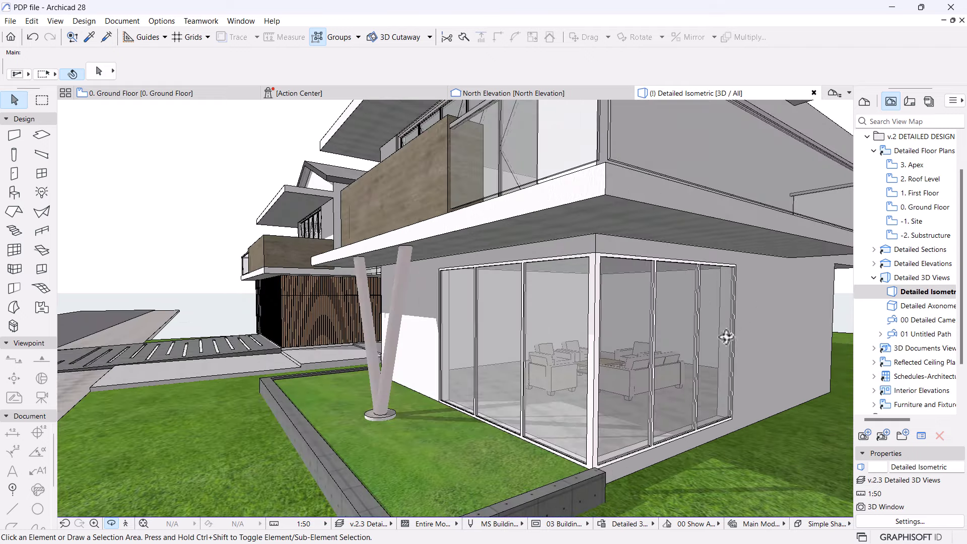
pyautogui.click(636, 334)
pyautogui.keyDown('shift'); pyautogui.click(557, 338); pyautogui.keyUp('shift')
pyautogui.click(595, 252)
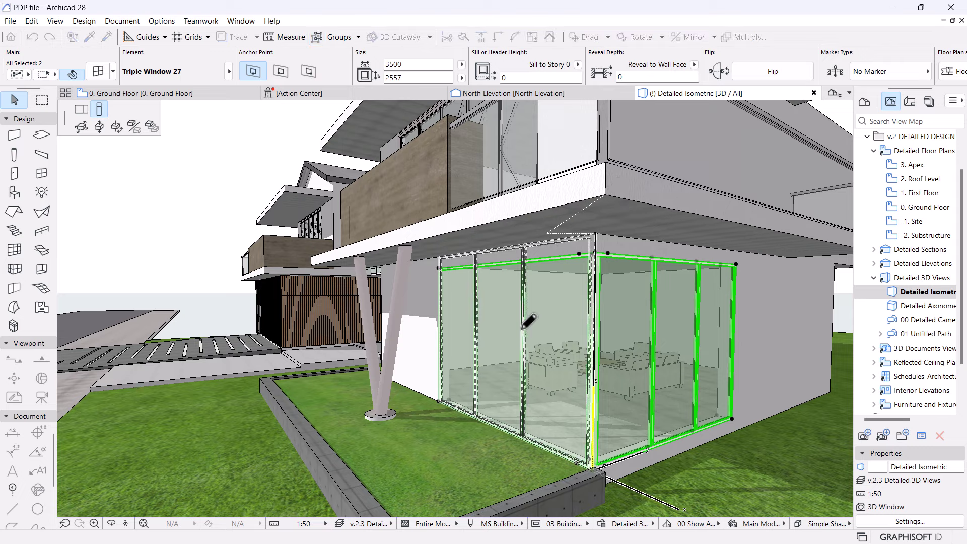
pyautogui.press('Escape')
pyautogui.press('Escape')
# - Insert a new node in the balcony slab's inner edge where it meets the wall corner
pyautogui.keyDown('shift'); pyautogui.moveTo(524, 339); pyautogui.dragTo(665, 317, button='middle'); pyautogui.keyUp('shift')
pyautogui.scroll(3, 666, 317)
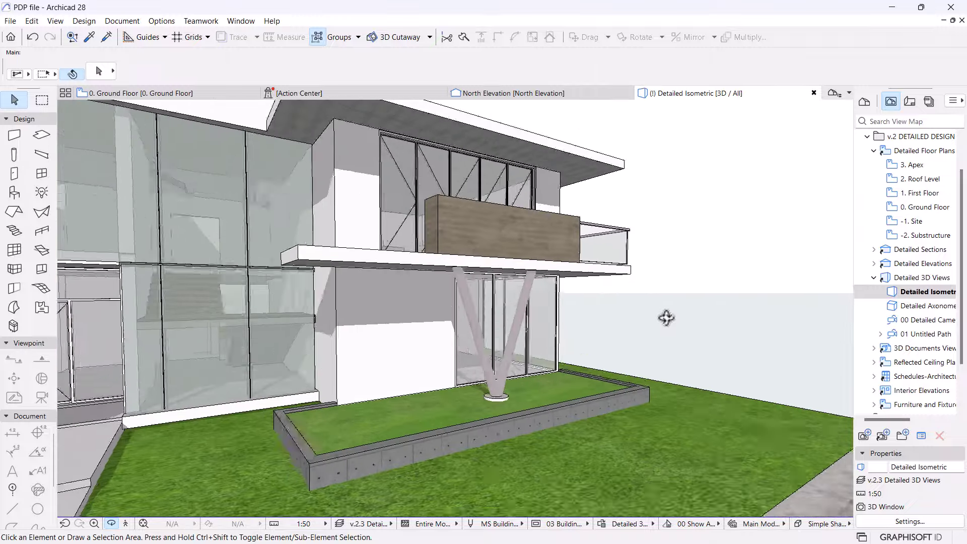
pyautogui.scroll(2, 383, 292)
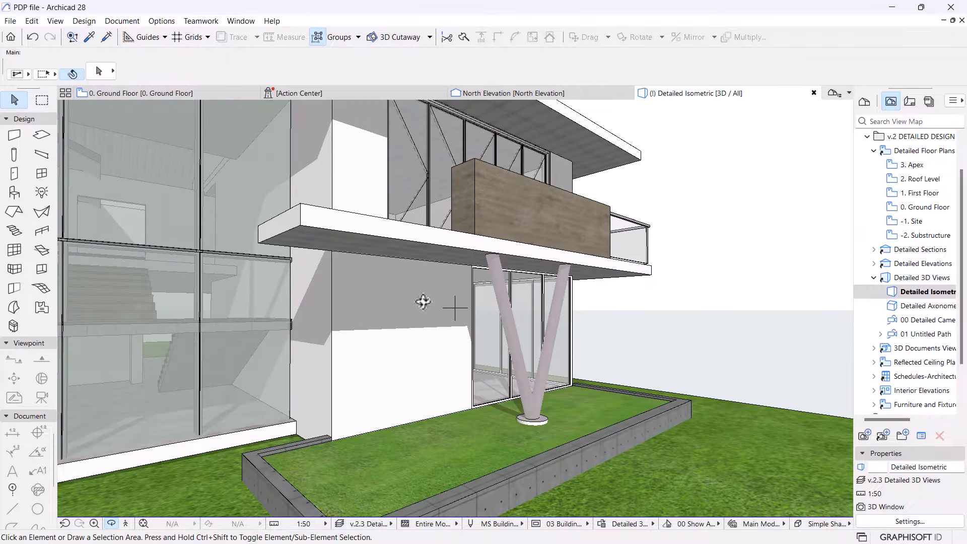
pyautogui.keyDown('shift'); pyautogui.moveTo(423, 301); pyautogui.dragTo(430, 338, button='middle'); pyautogui.keyUp('shift')
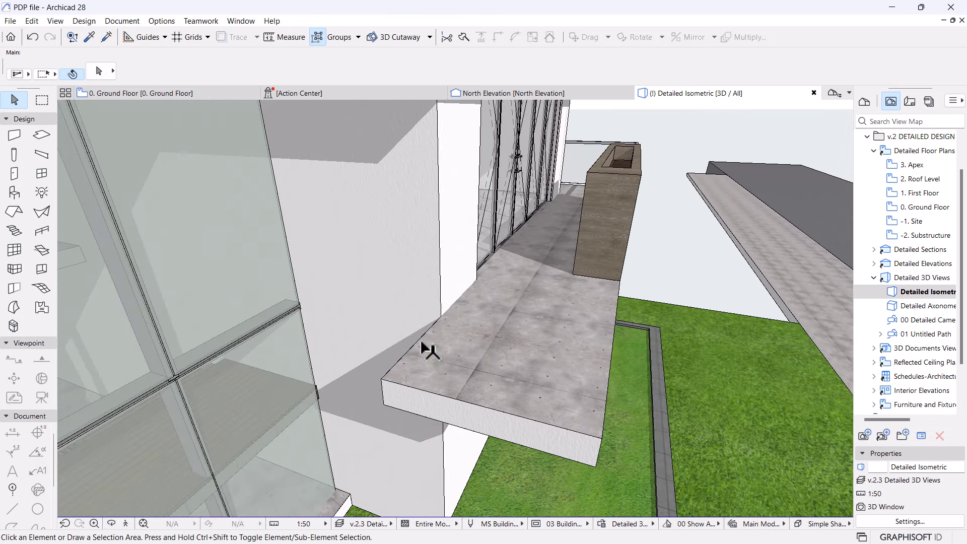
pyautogui.click(429, 350)
pyautogui.click(431, 327)
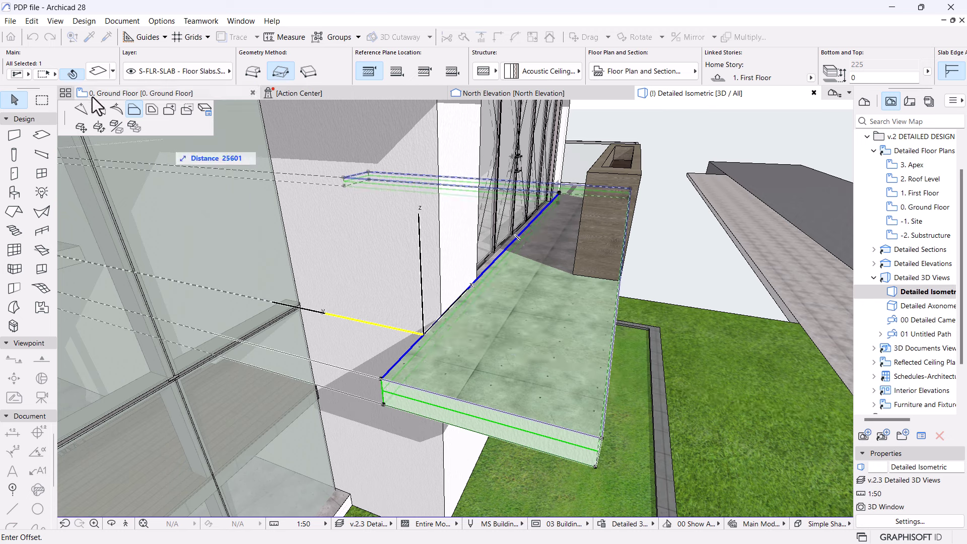
pyautogui.click(81, 108)
pyautogui.click(447, 308)
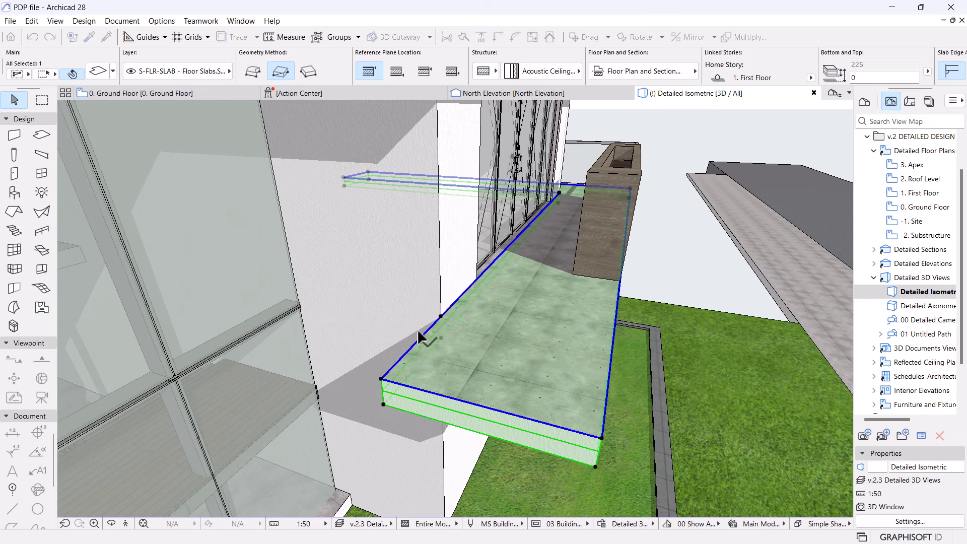
pyautogui.click(405, 343)
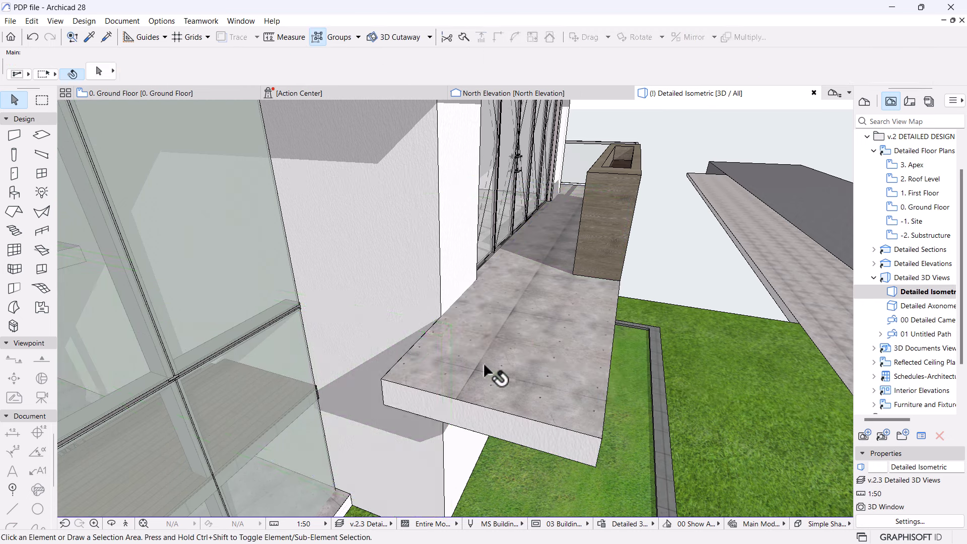
# - Offset the end segment of the balcony slab's inner edge back to the wall corner beside the tall glazing
pyautogui.click(421, 355)
pyautogui.click(420, 345)
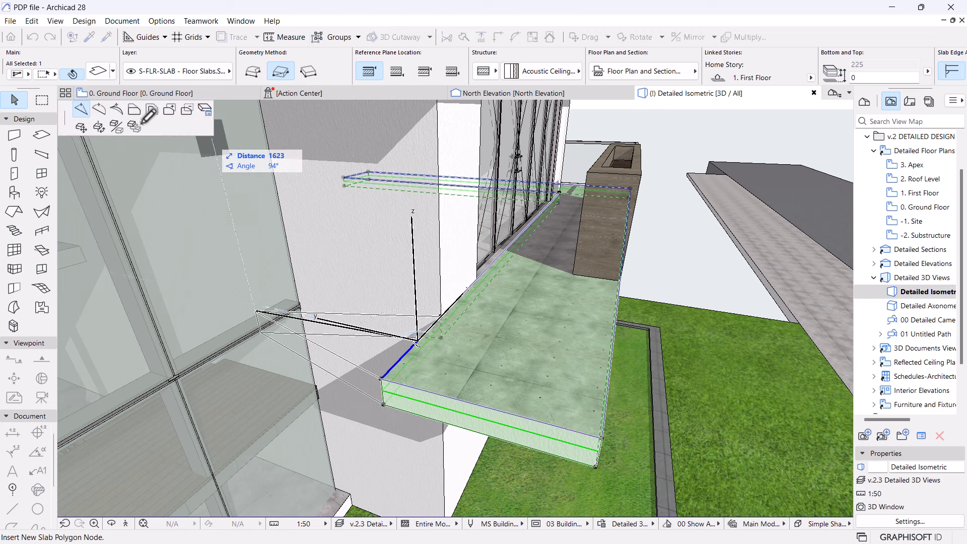
pyautogui.click(302, 302)
pyautogui.press('Escape')
# - Examine the extended balcony slab, V-shaped columns and planting bed from several angles in 3D
pyautogui.keyDown('shift'); pyautogui.moveTo(485, 302); pyautogui.dragTo(439, 298, button='middle'); pyautogui.keyUp('shift')
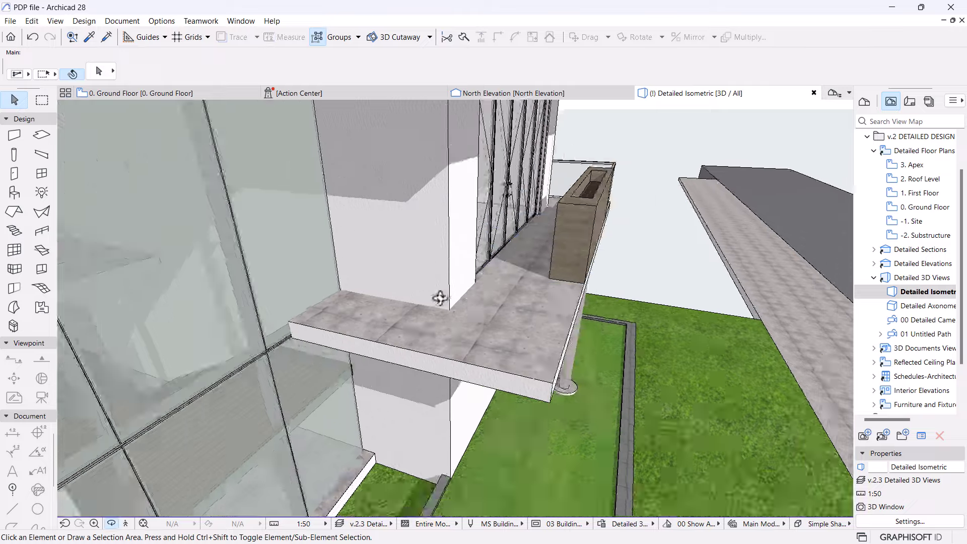
pyautogui.scroll(-5, 439, 298)
pyautogui.keyDown('shift'); pyautogui.moveTo(604, 401); pyautogui.dragTo(413, 312, button='middle'); pyautogui.keyUp('shift')
pyautogui.scroll(3, 530, 393)
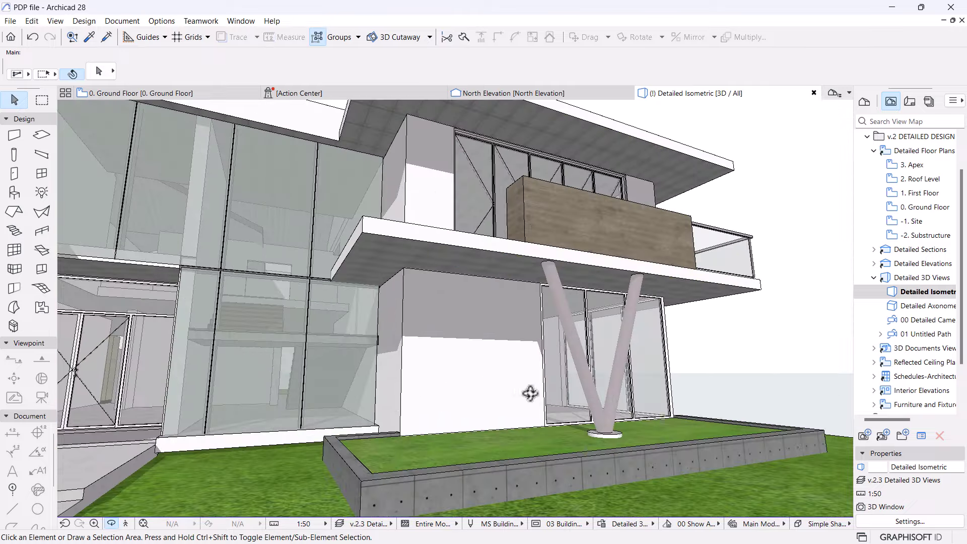
pyautogui.keyDown('shift'); pyautogui.moveTo(476, 299); pyautogui.dragTo(470, 277, button='middle'); pyautogui.keyUp('shift')
pyautogui.scroll(3, 451, 349)
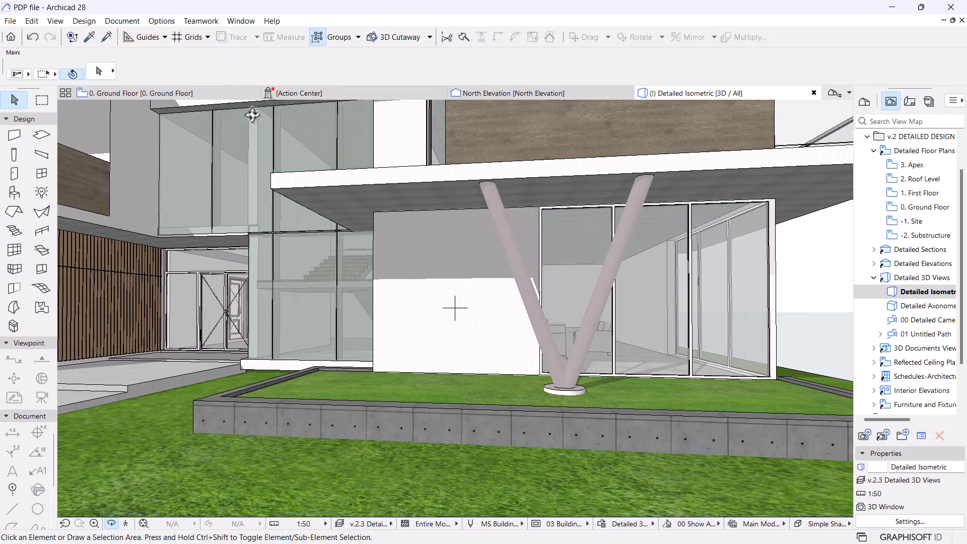
pyautogui.scroll(-3, 536, 290)
pyautogui.keyDown('shift'); pyautogui.moveTo(540, 355); pyautogui.dragTo(542, 330, button='middle'); pyautogui.keyUp('shift')
pyautogui.moveTo(539, 324); pyautogui.dragTo(516, 376, button='middle')
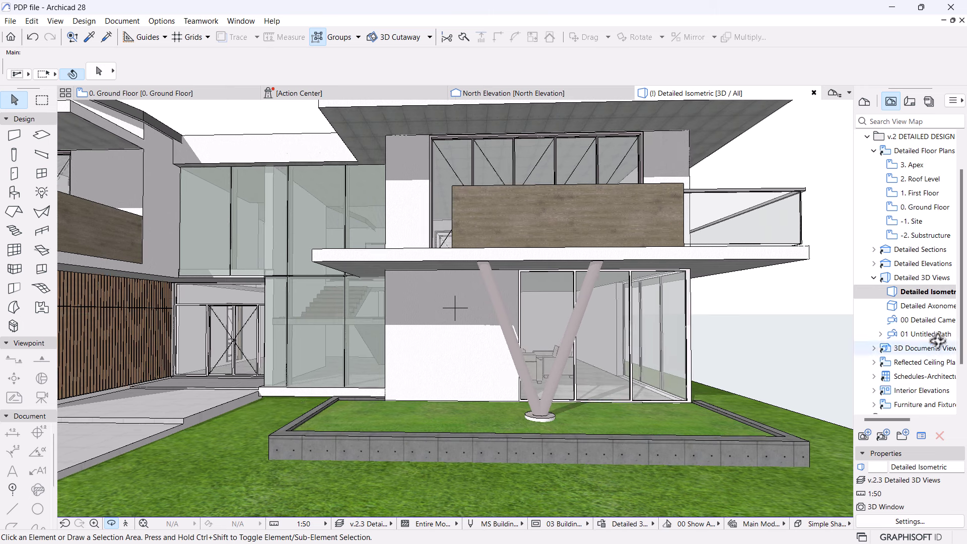
# - In the ground floor plan, start a new object and choose Battens for Roof Tiles from a library search for "batte"
pyautogui.doubleClick(925, 207)
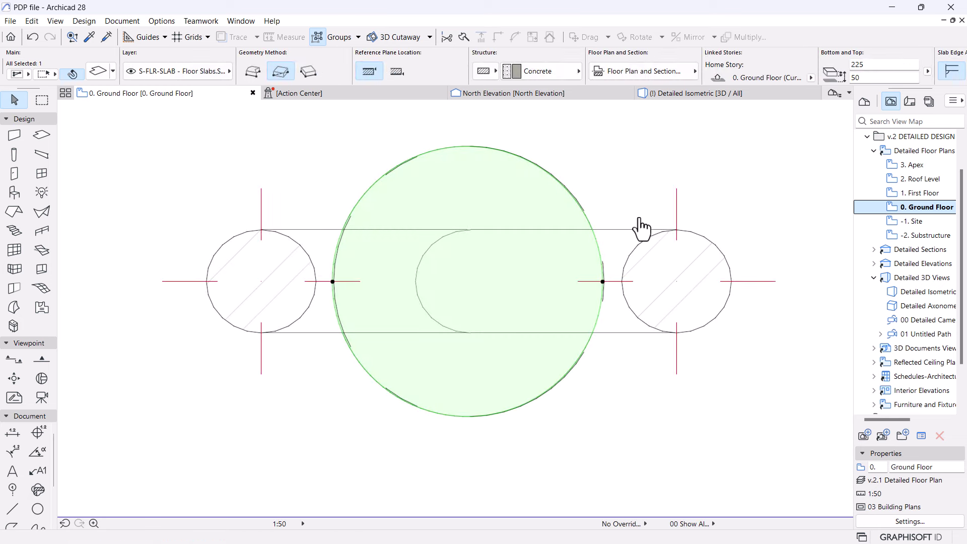
pyautogui.scroll(-5, 548, 270)
pyautogui.click(14, 192)
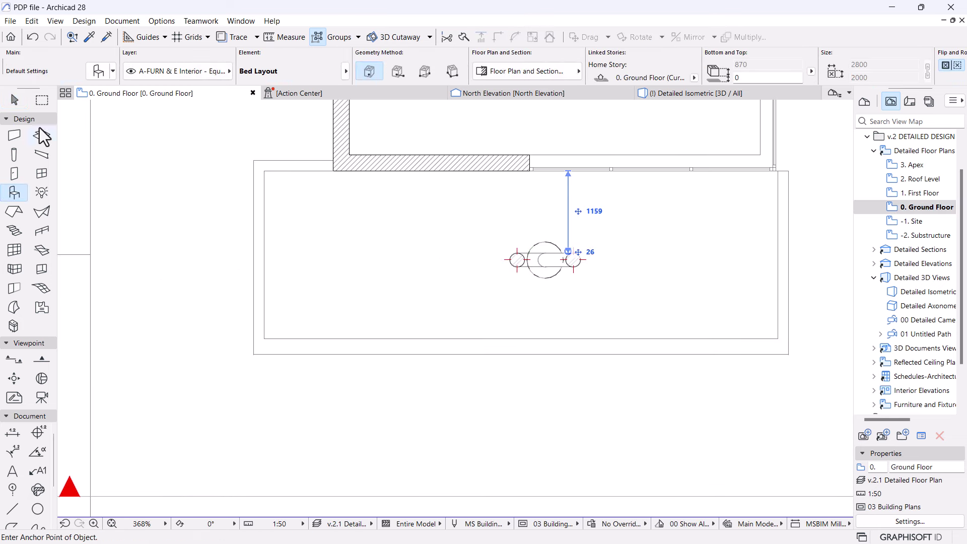
pyautogui.hotkey('ctrl', 't')
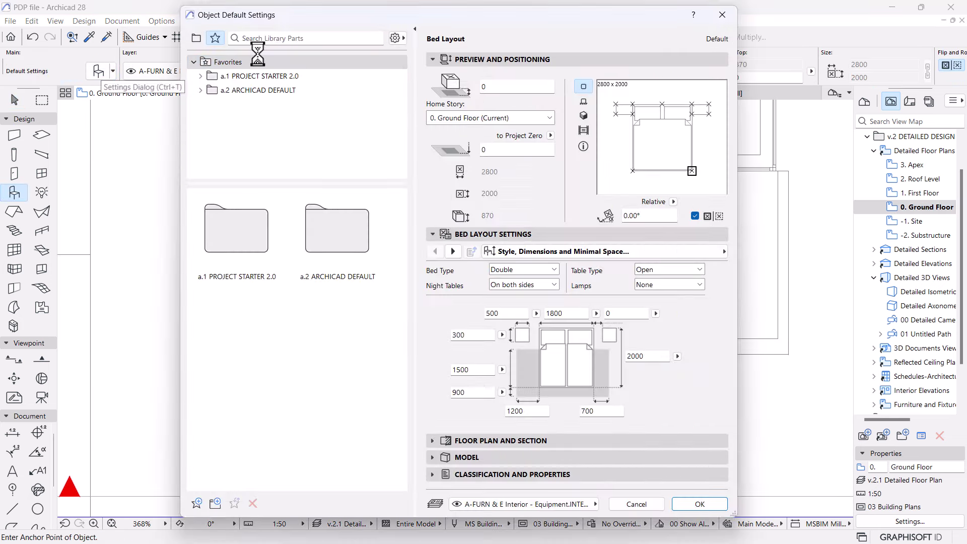
pyautogui.write('batte')
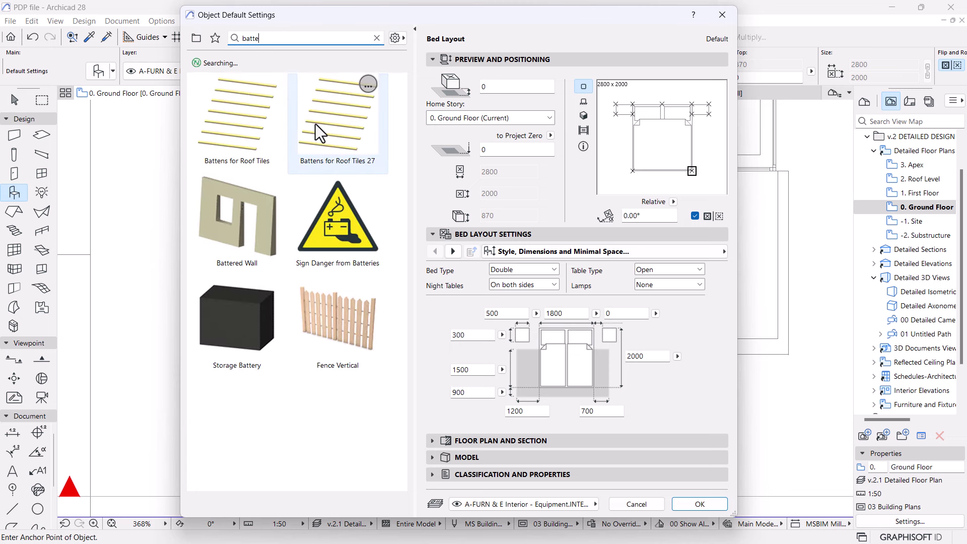
pyautogui.click(261, 123)
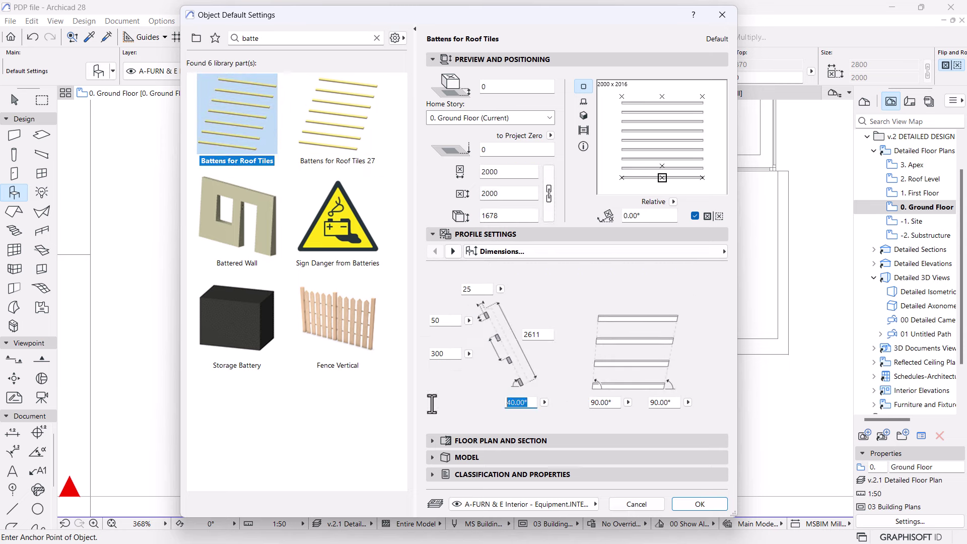
# - Set the battens' slope to 0°, their section to 40 by 80 and their spacing to 10, and accept the object defaults
pyautogui.write('0')
pyautogui.press('Return')
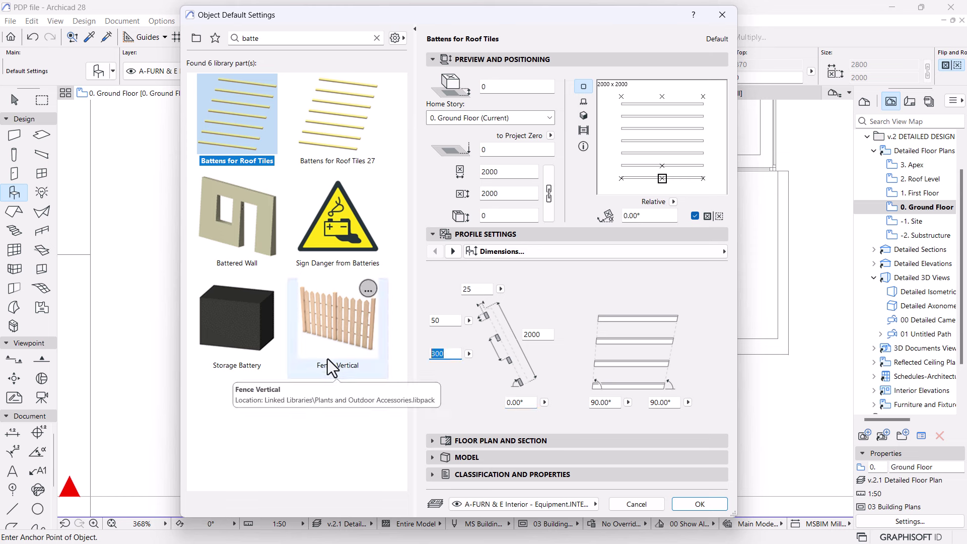
pyautogui.press('Return')
pyautogui.click(444, 321)
pyautogui.write('80')
pyautogui.click(445, 354)
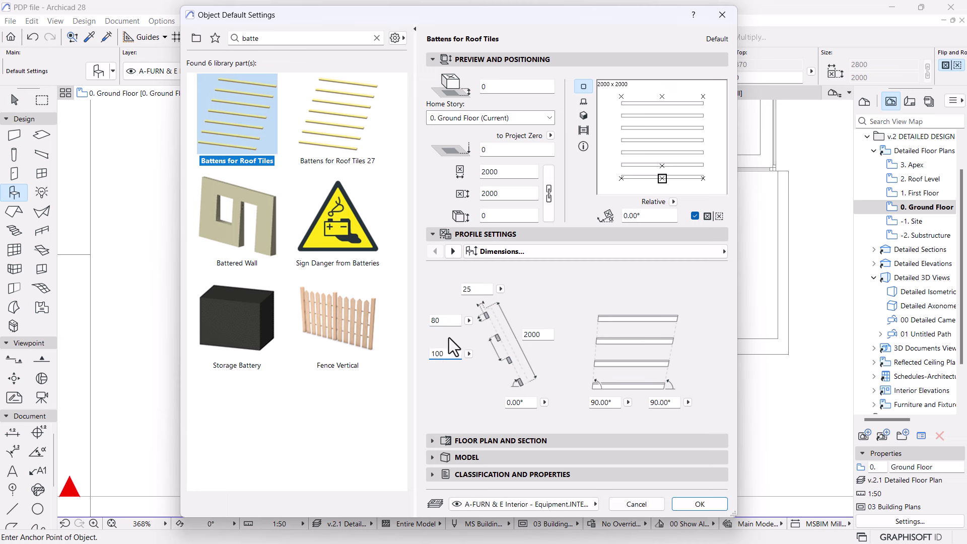
pyautogui.press('Return')
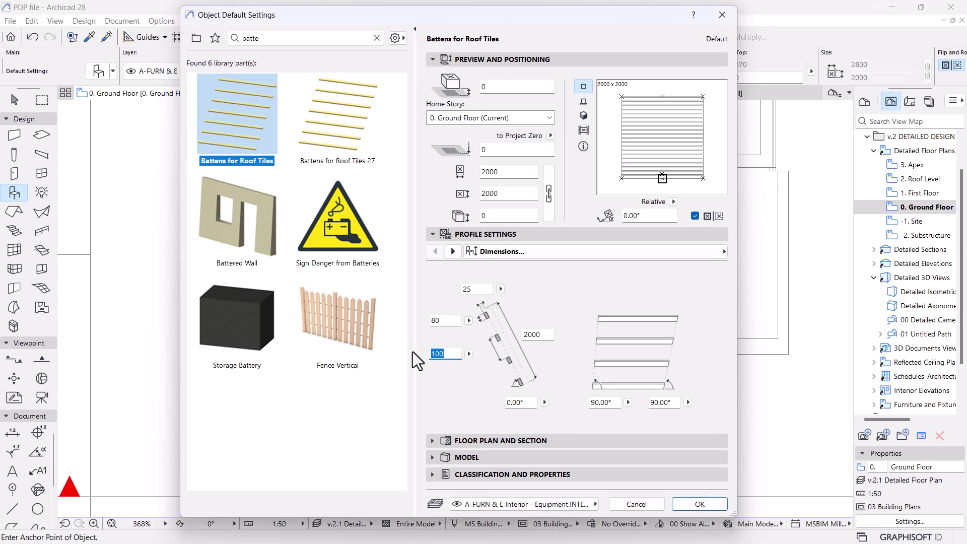
pyautogui.write('10')
pyautogui.press('Return')
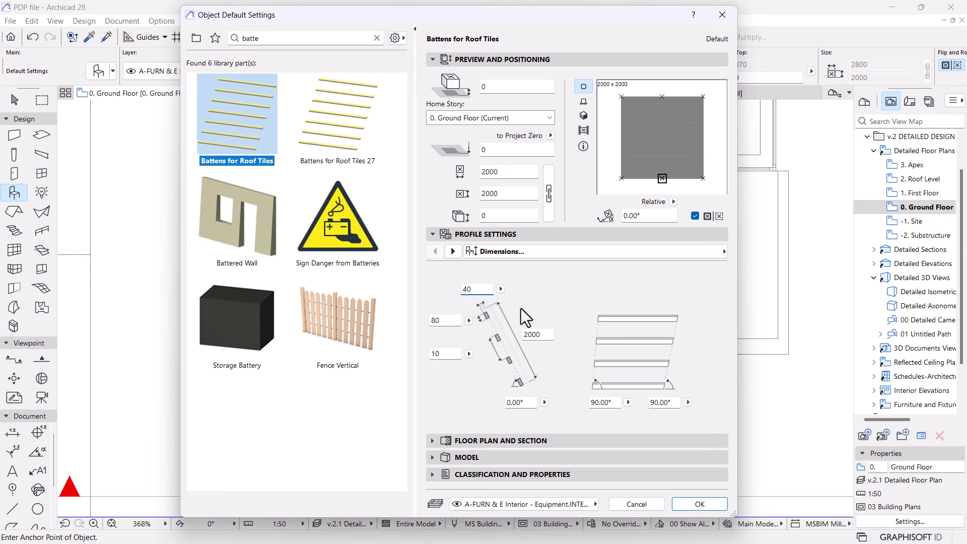
pyautogui.click(690, 504)
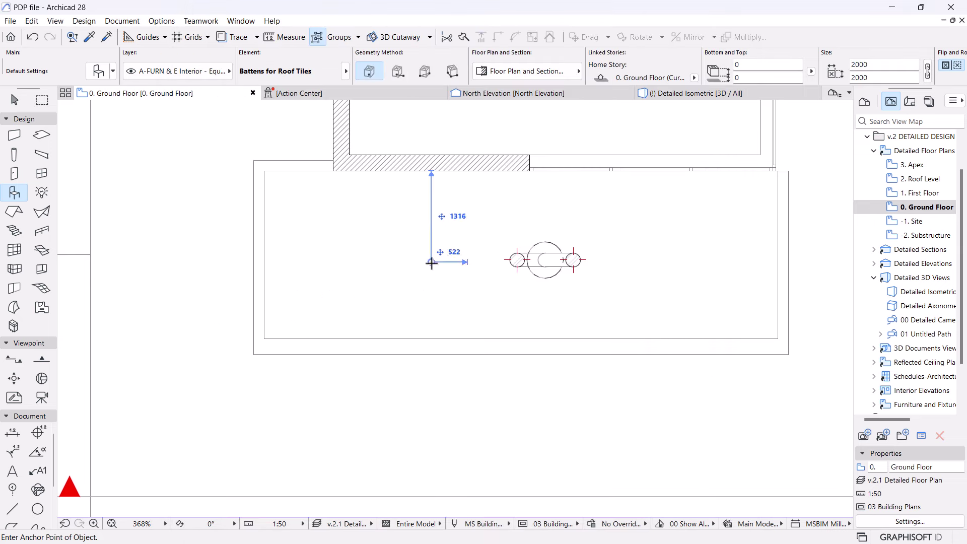
# - Place the battens object in the planting bed beside the V columns, and review the placed object's settings
pyautogui.click(418, 306)
pyautogui.scroll(4, 413, 252)
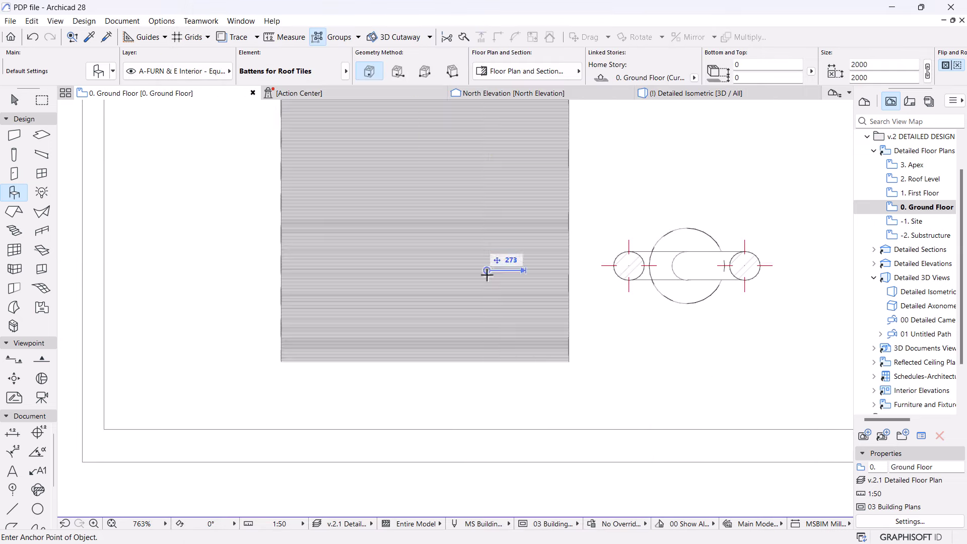
pyautogui.scroll(12, 554, 382)
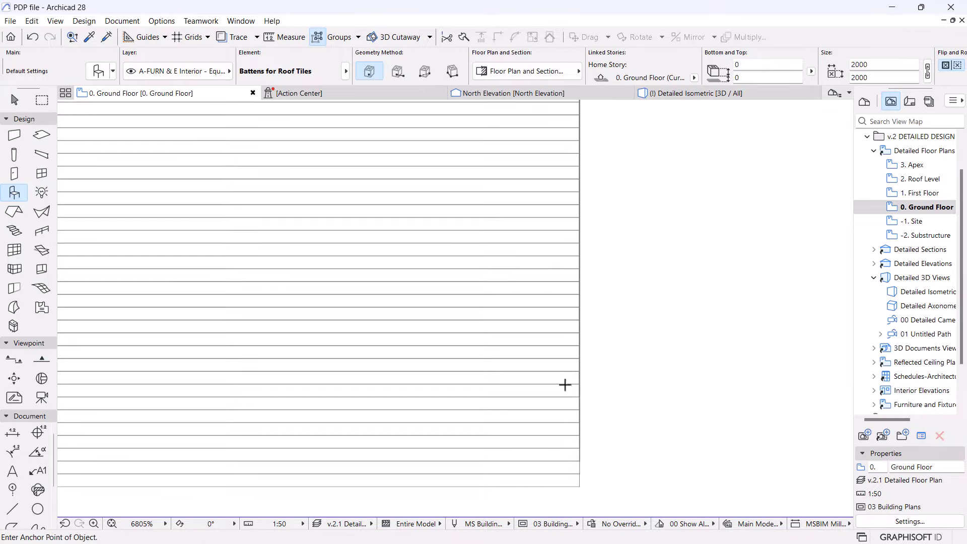
pyautogui.press('Escape')
pyautogui.click(143, 108)
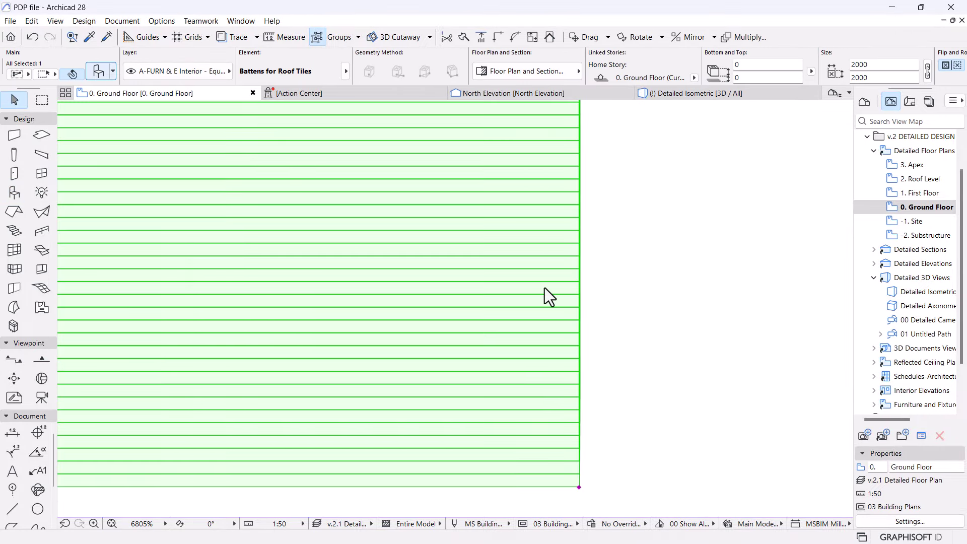
pyautogui.hotkey('ctrl', 't')
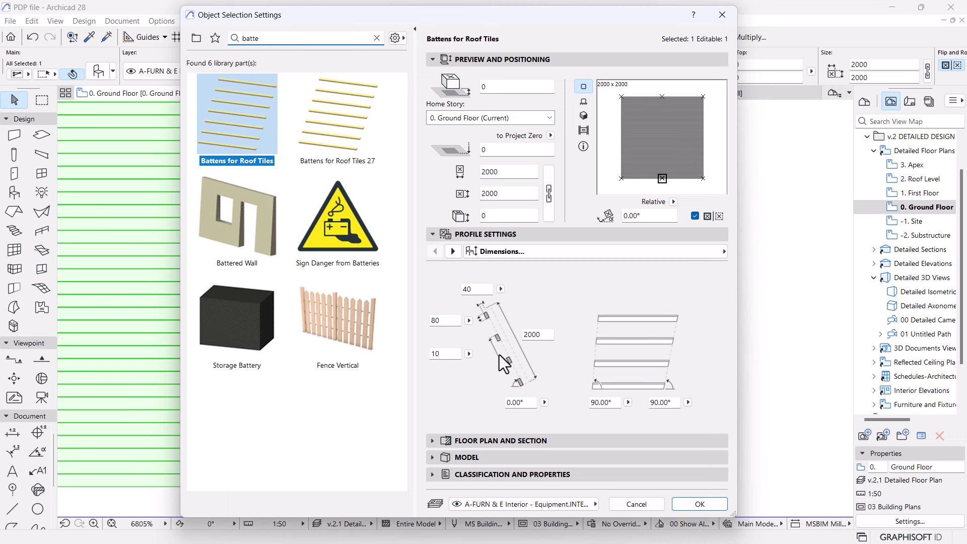
pyautogui.press('Return')
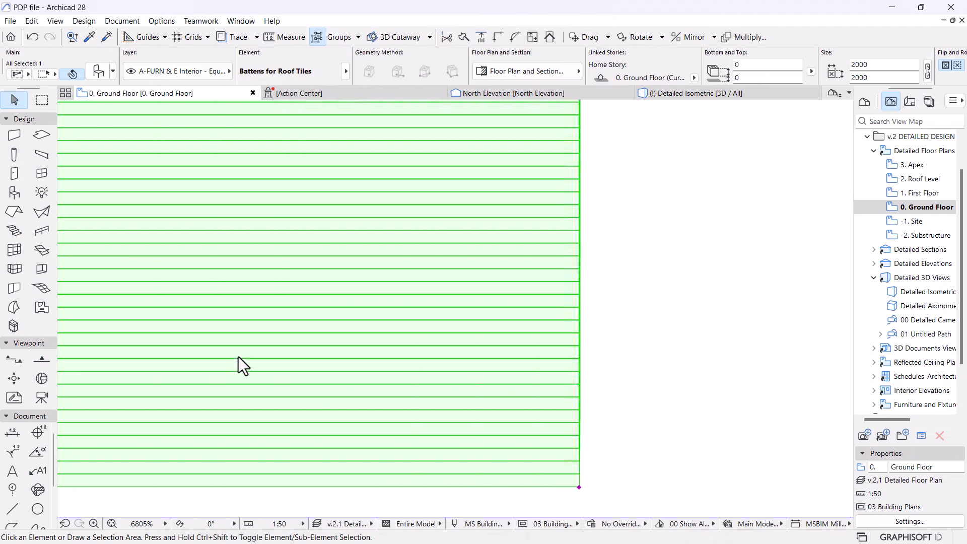
# - Stretch the battens object sideways in both directions to a width of 7412, spanning the planting bed between its inner side edges
pyautogui.scroll(-10, 434, 445)
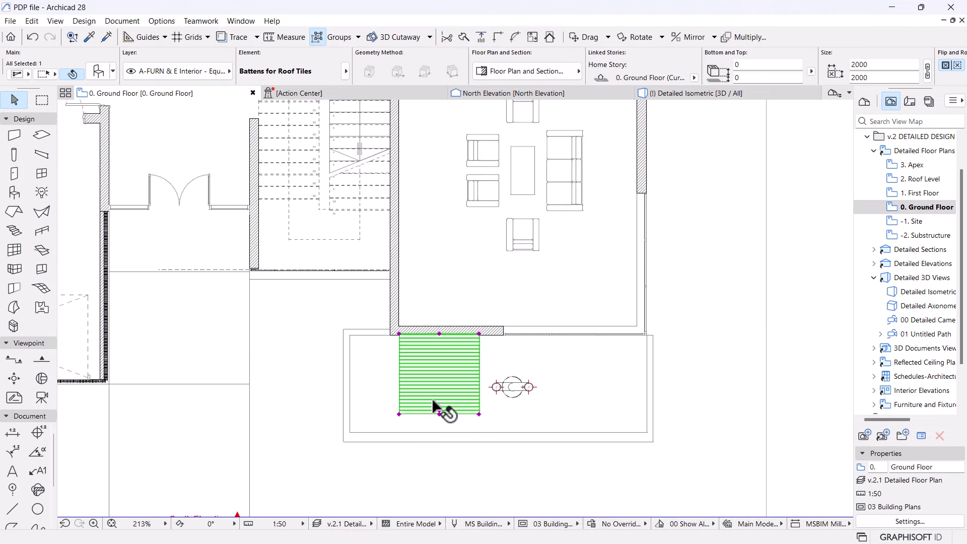
pyautogui.click(479, 414)
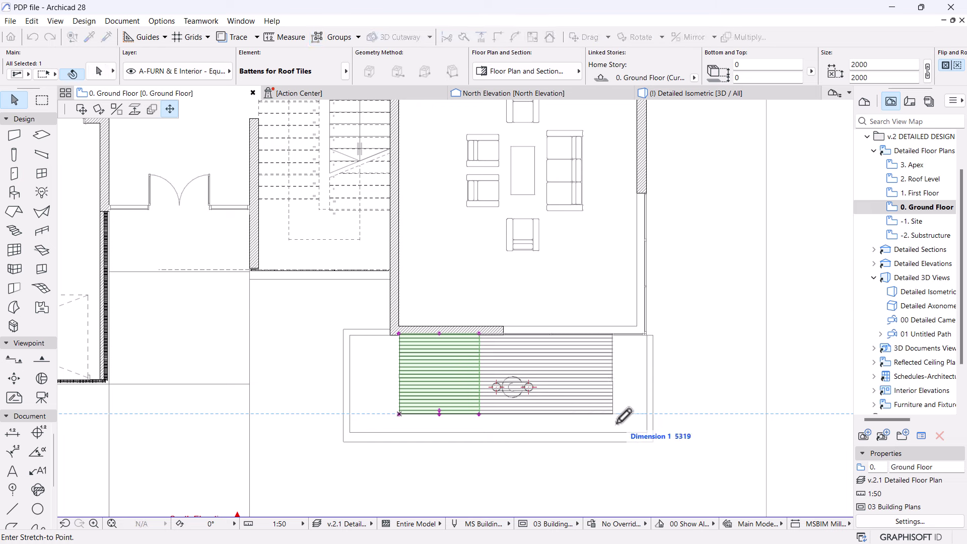
pyautogui.click(647, 414)
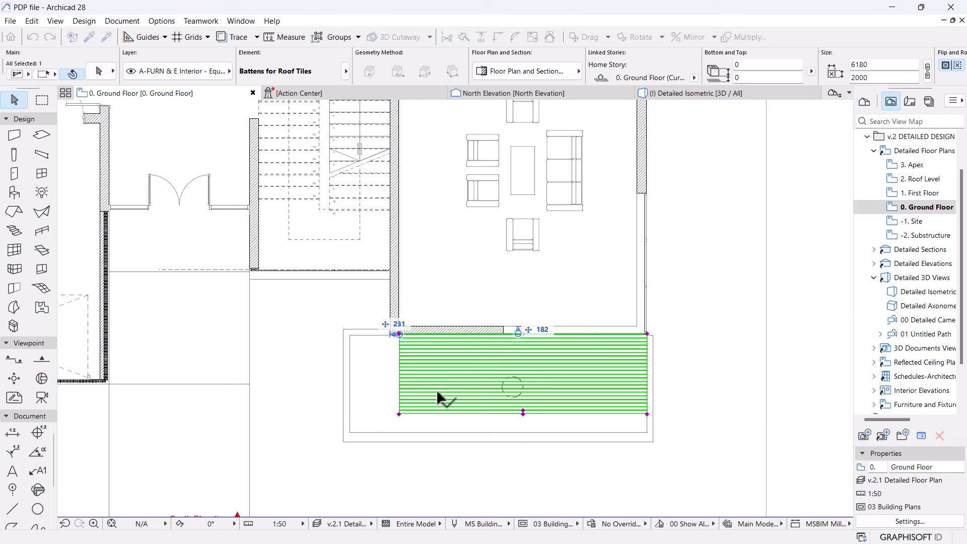
pyautogui.click(400, 414)
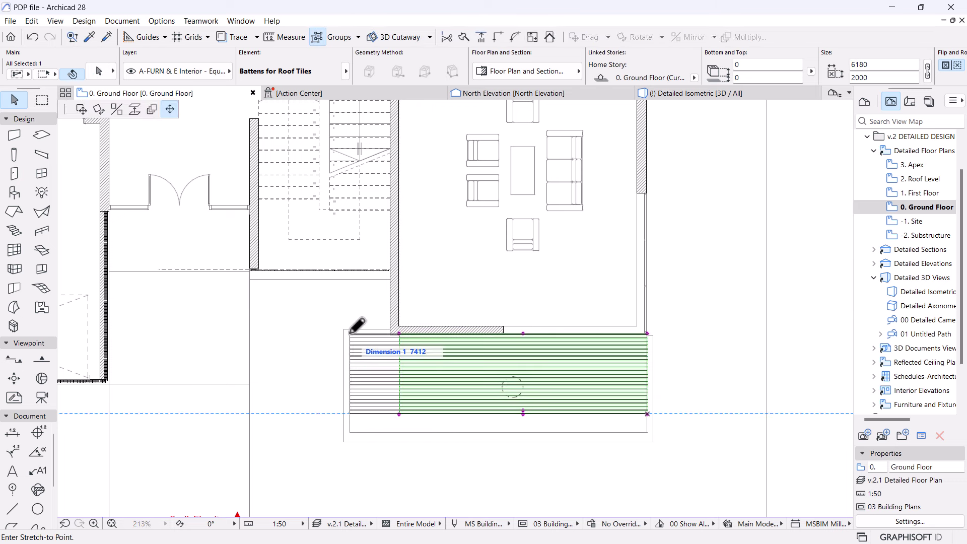
pyautogui.click(350, 356)
# - Show the first floor plan as a trace reference in the ground floor plan
pyautogui.rightClick(909, 197)
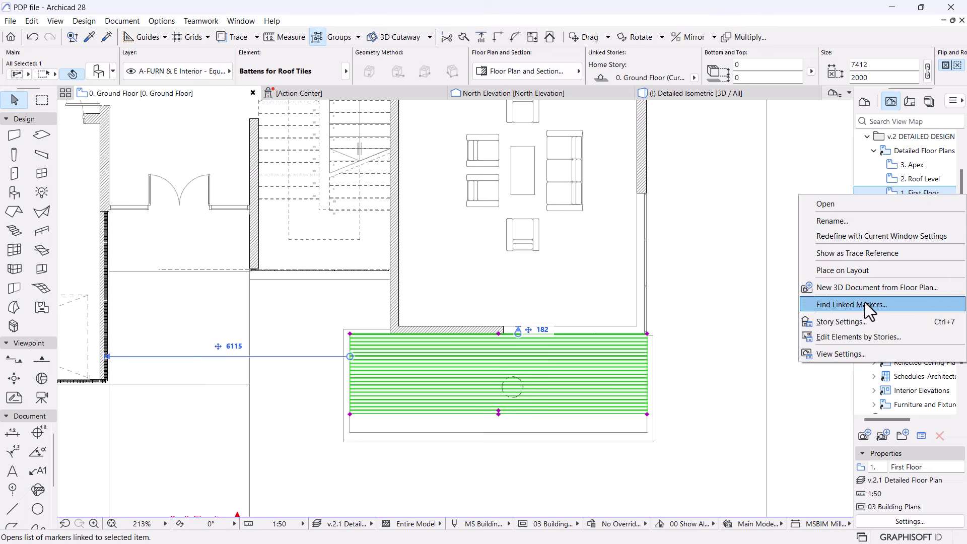
pyautogui.click(838, 253)
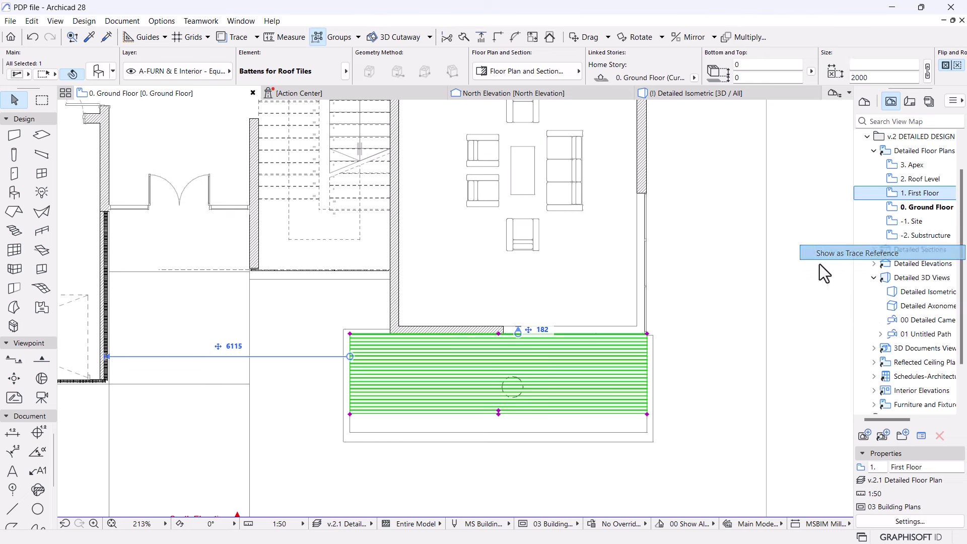
# - Stretch the battens object to 8510 by 1498 so it matches the front balcony outline in the first floor trace
pyautogui.click(647, 414)
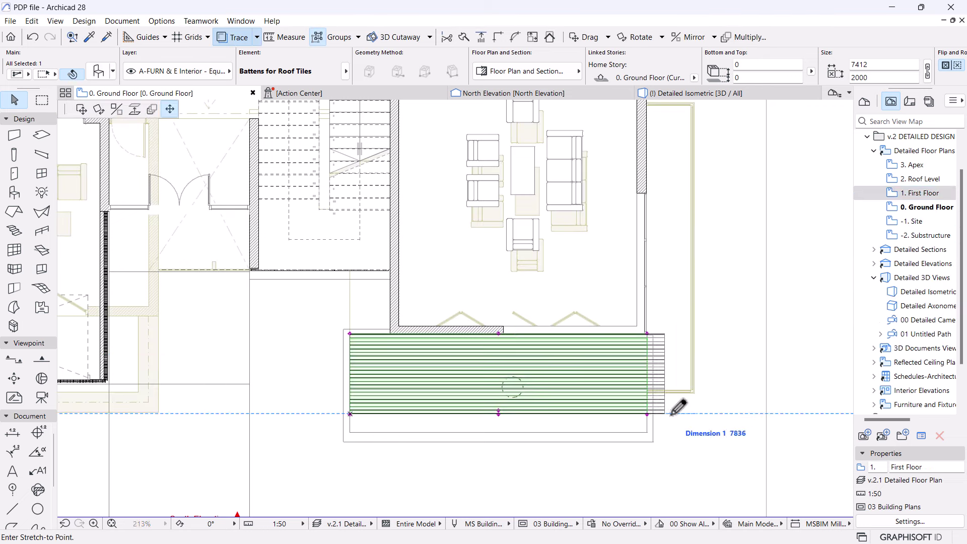
pyautogui.click(691, 389)
pyautogui.moveTo(684, 352); pyautogui.dragTo(634, 371, button='middle')
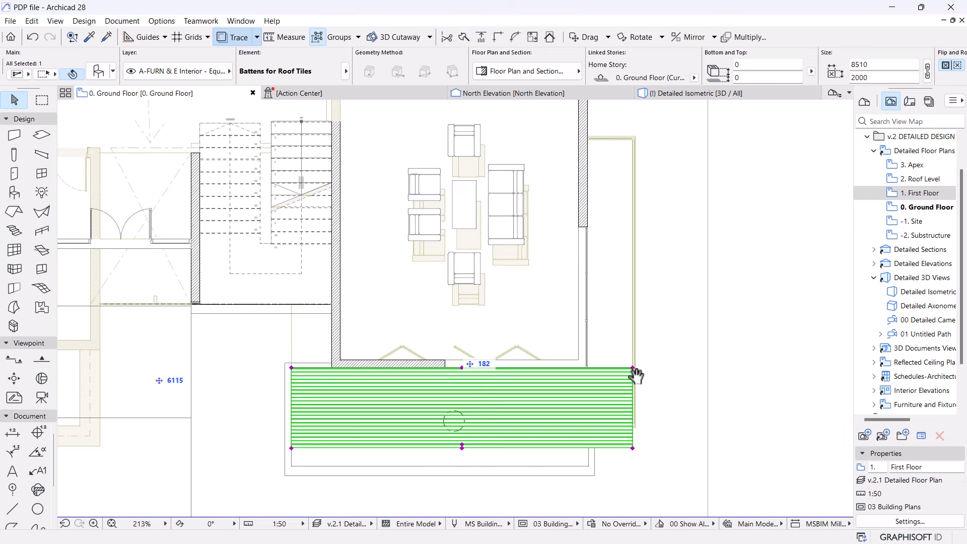
pyautogui.click(461, 445)
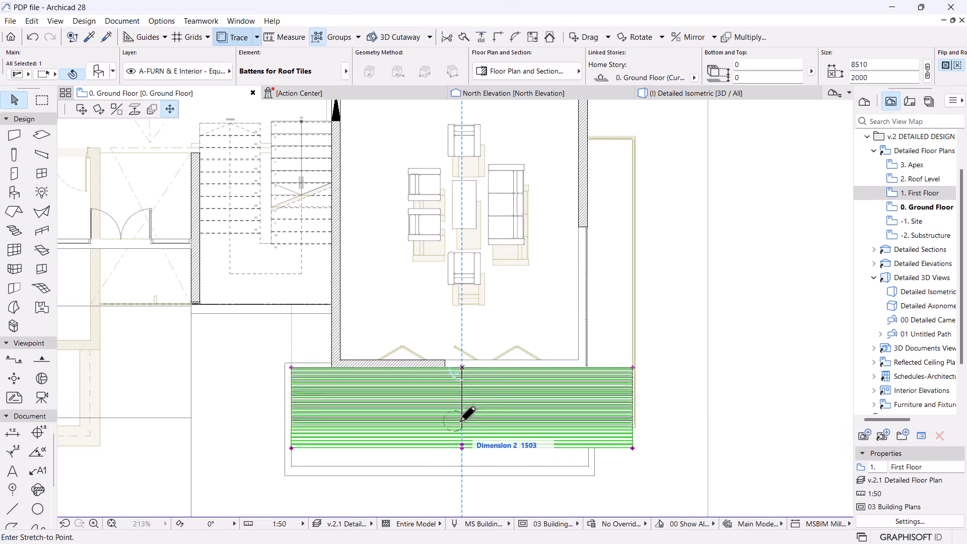
pyautogui.click(639, 426)
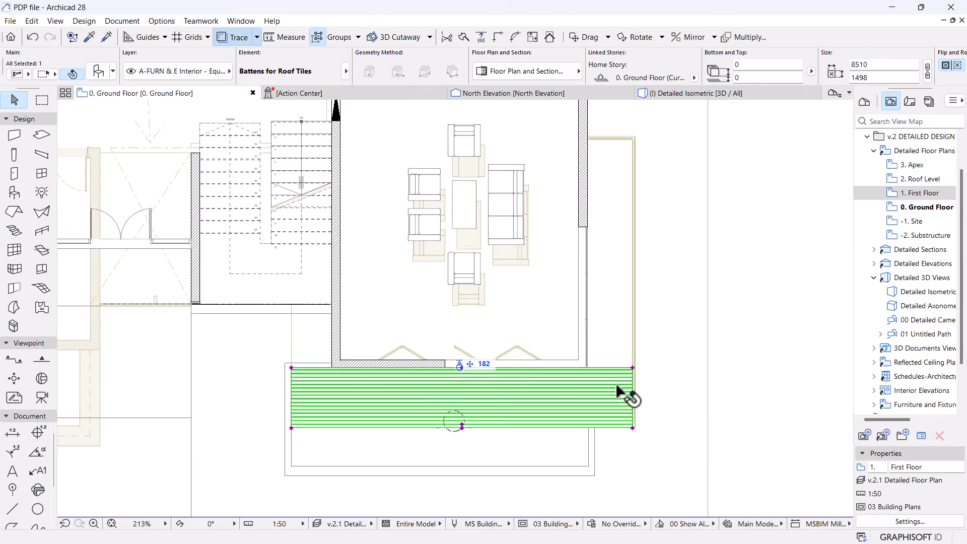
# - Drag a copy of the battens object directly behind the original, with their long edges meeting
pyautogui.hotkey('ctrl', 'd')
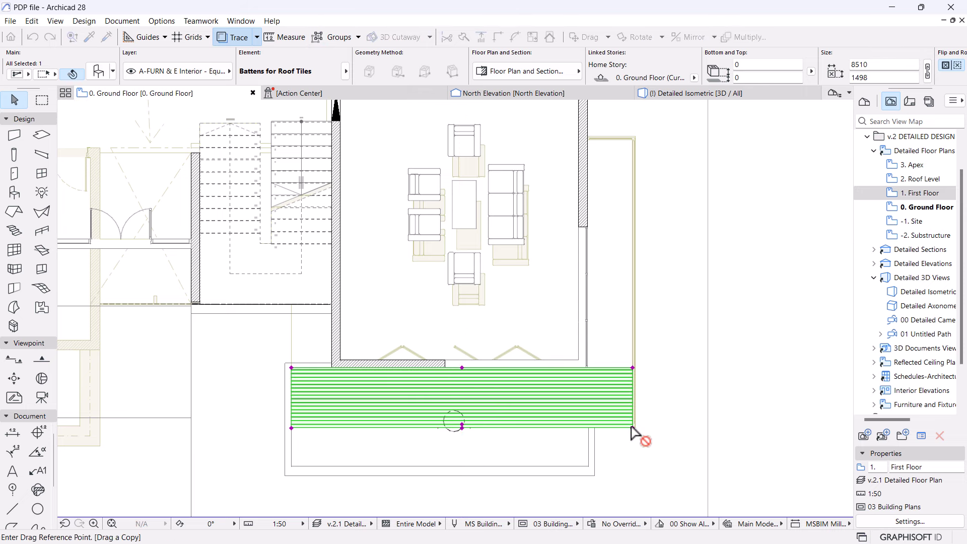
pyautogui.click(632, 428)
pyautogui.click(632, 370)
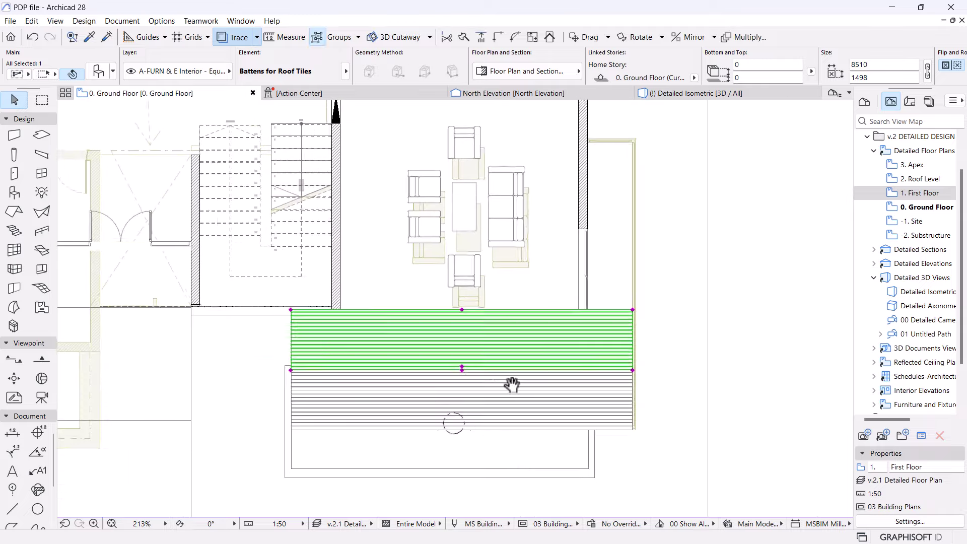
pyautogui.moveTo(511, 384); pyautogui.dragTo(530, 399, button='middle')
# - Stretch the copied battens to a width of 1125 and lengthen them to the far end of the side balcony
pyautogui.click(480, 385)
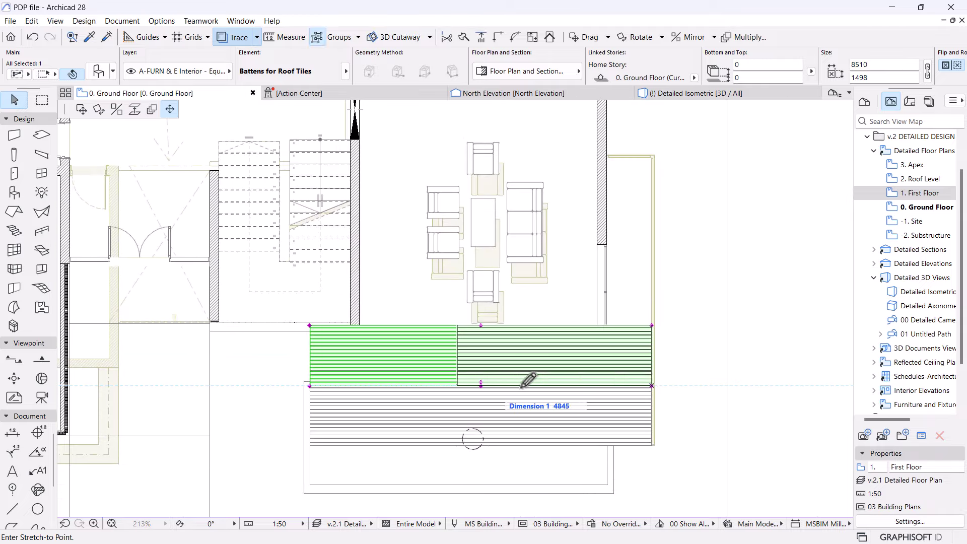
pyautogui.click(607, 325)
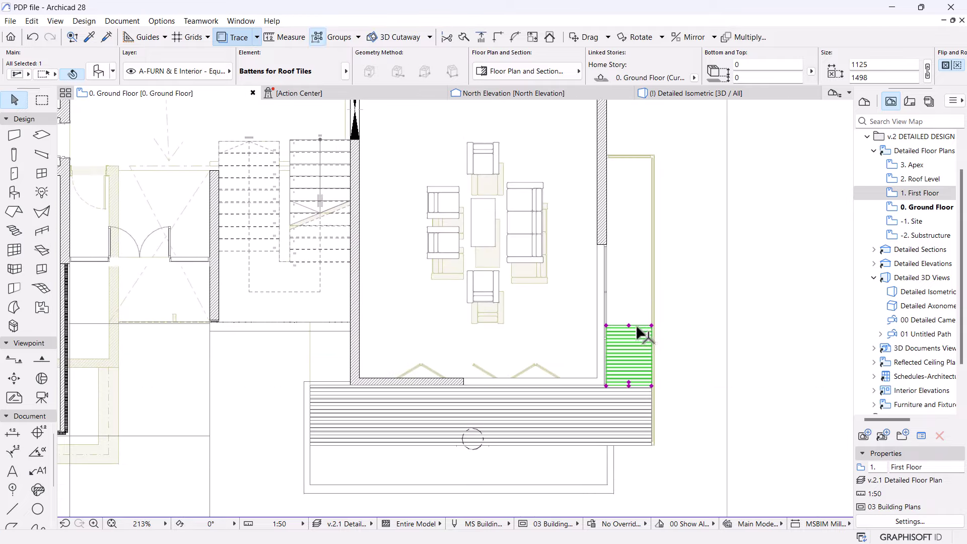
pyautogui.click(628, 326)
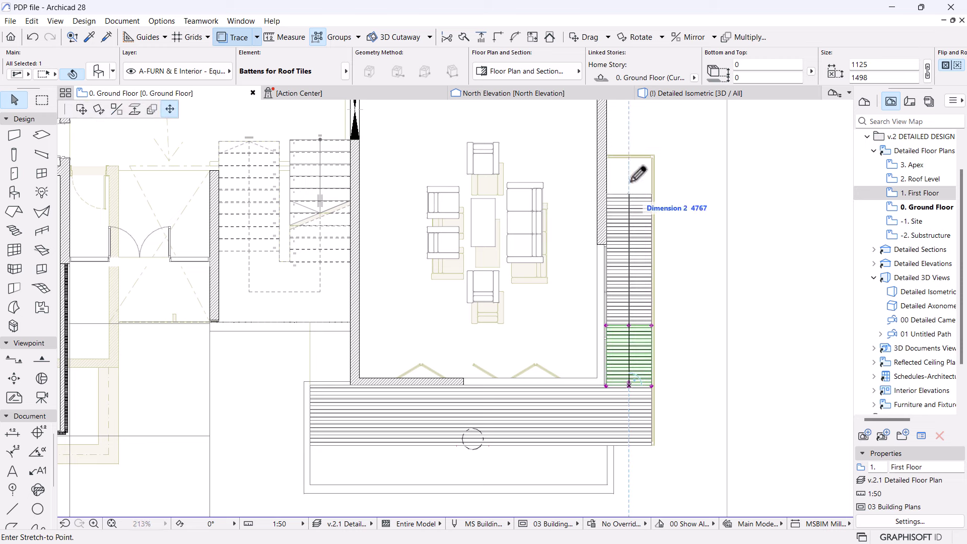
pyautogui.click(646, 150)
# - In the detailed isometric 3D view, drag both battens objects up to the balcony slab's outer corner, at an elevation of 3075
pyautogui.click(587, 433)
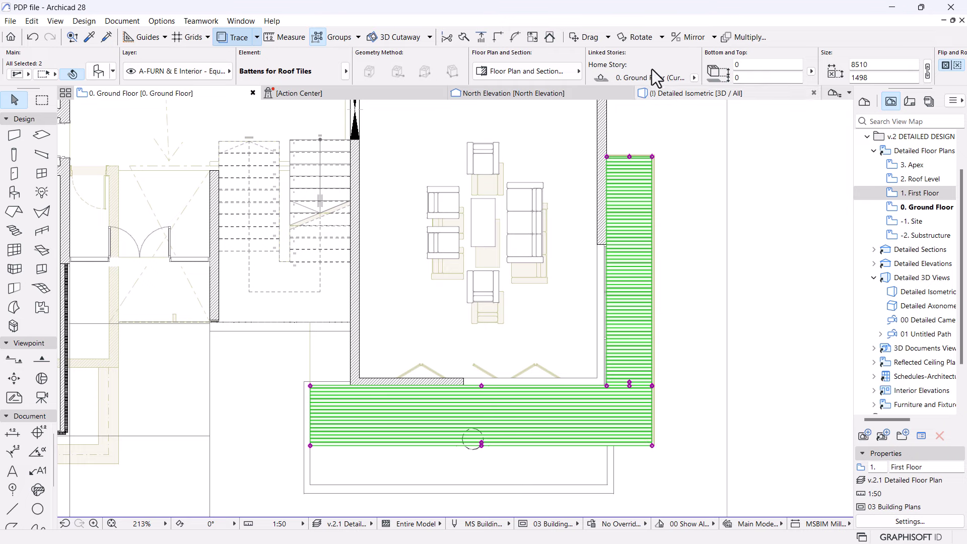
pyautogui.click(665, 92)
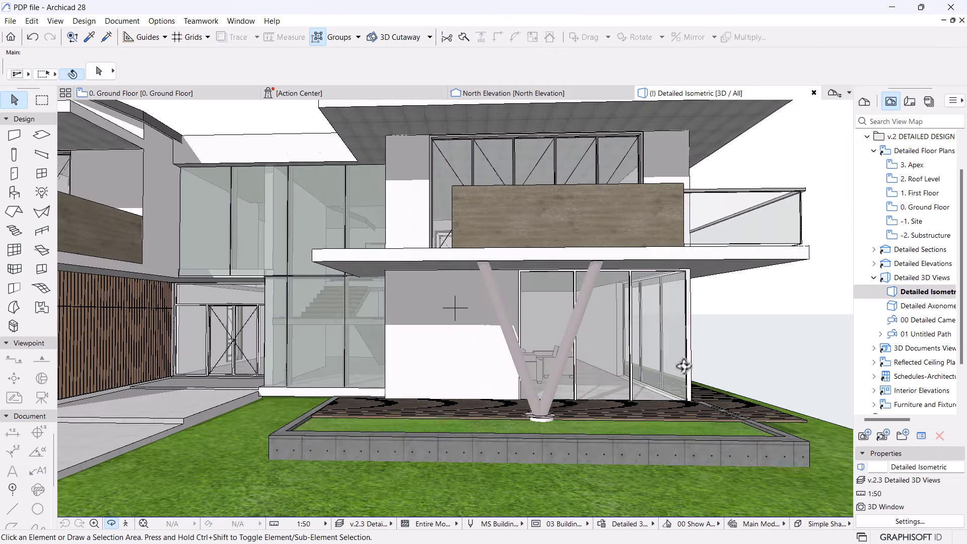
pyautogui.moveTo(683, 366); pyautogui.dragTo(668, 422)
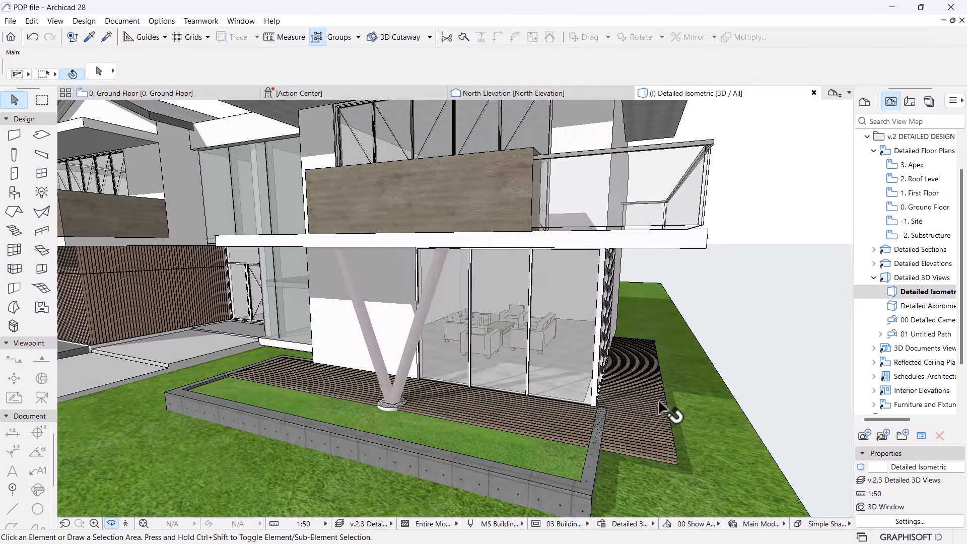
pyautogui.click(657, 444)
pyautogui.hotkey('ctrl', 'd')
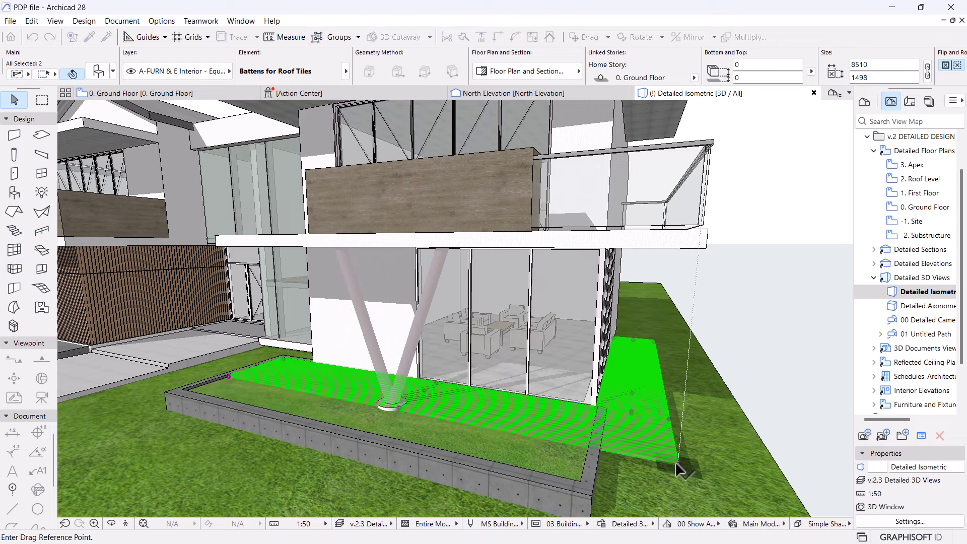
pyautogui.scroll(2, 678, 462)
pyautogui.click(677, 462)
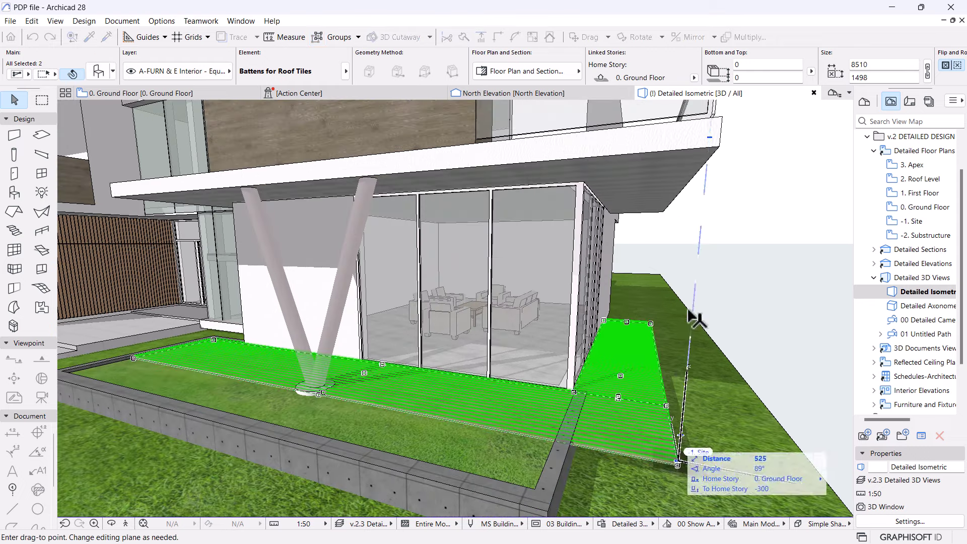
pyautogui.click(718, 143)
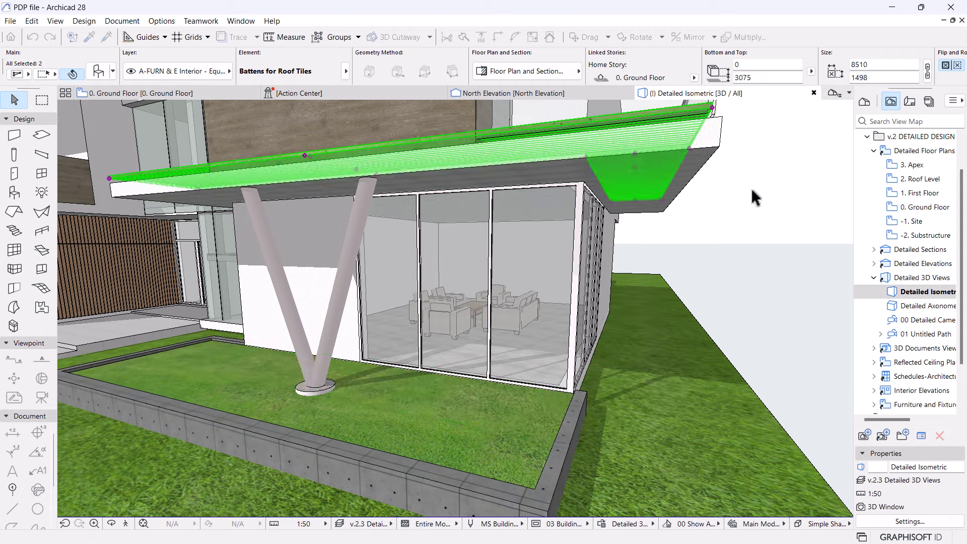
pyautogui.scroll(3, 712, 222)
pyautogui.scroll(4, 480, 283)
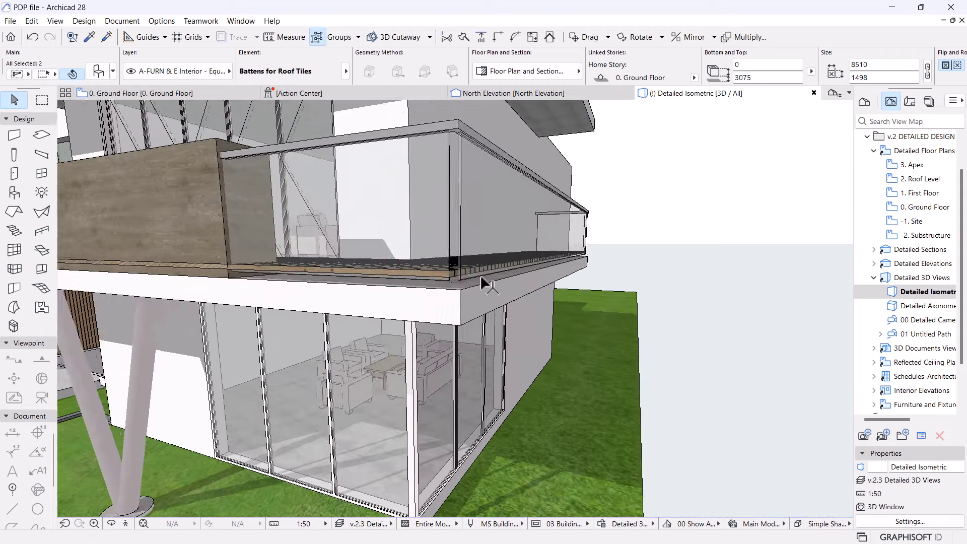
pyautogui.scroll(-2, 453, 307)
pyautogui.scroll(-2, 481, 321)
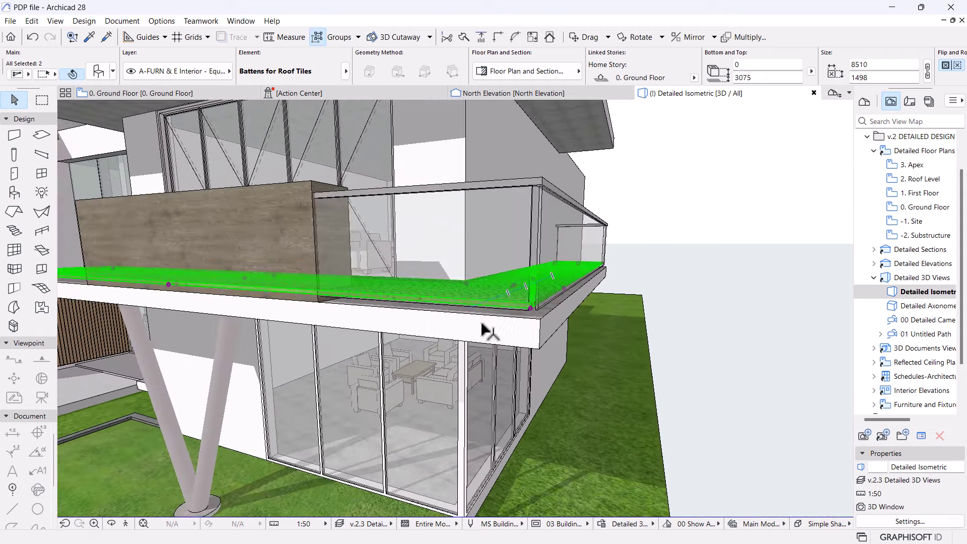
pyautogui.scroll(-5, 480, 322)
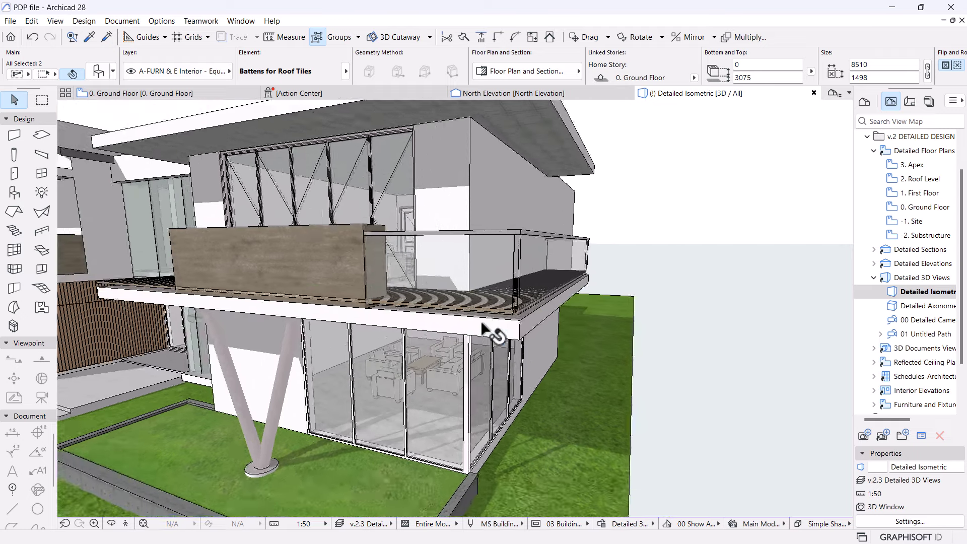
# - Move the S-01 building section line on the ground floor plan to cut through the front battens, and open that section
pyautogui.click(143, 101)
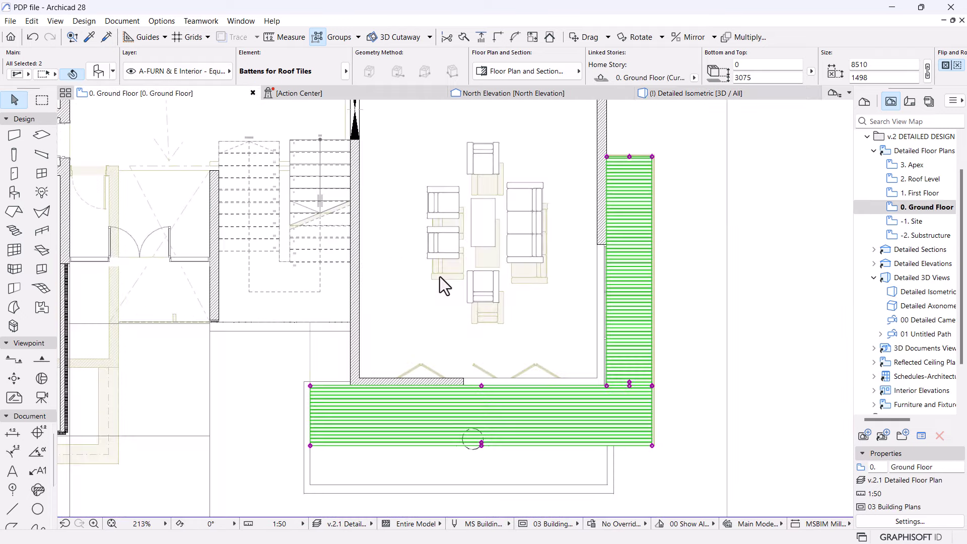
pyautogui.scroll(-5, 439, 281)
pyautogui.scroll(3, 443, 262)
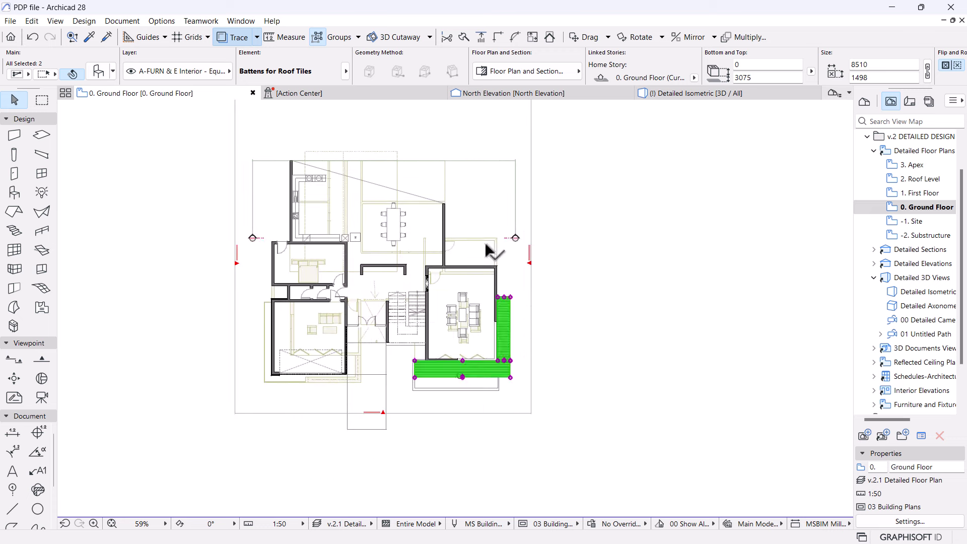
pyautogui.click(515, 238)
pyautogui.click(515, 237)
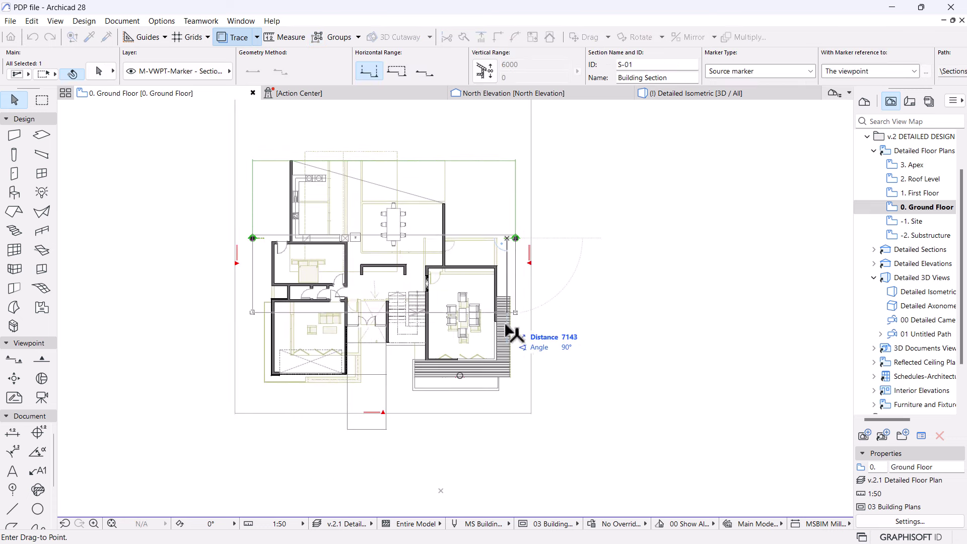
pyautogui.click(536, 364)
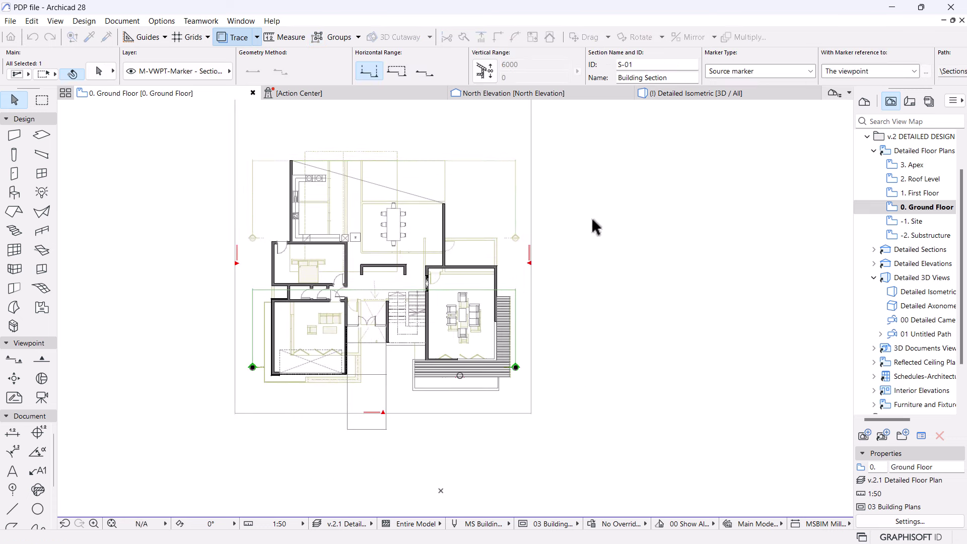
pyautogui.rightClick(599, 215)
pyautogui.click(650, 245)
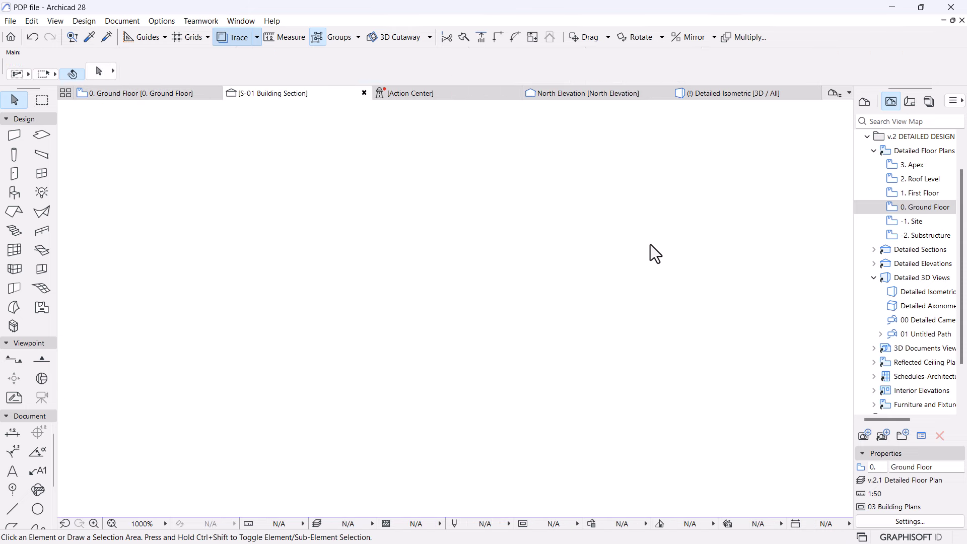
# - Drag the front battens straight down in the section to sit against the underside of the balcony slab, at an elevation of 2735
pyautogui.scroll(3, 609, 356)
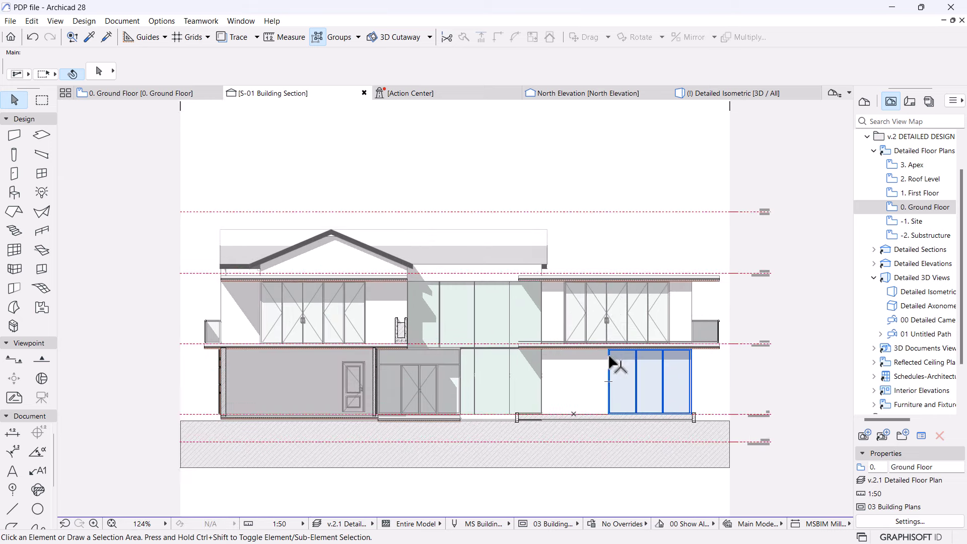
pyautogui.scroll(4, 629, 370)
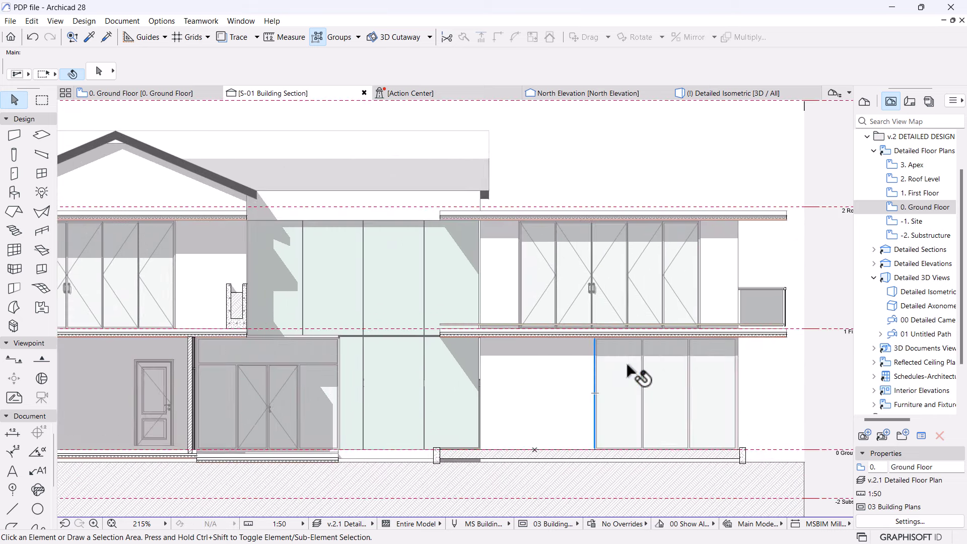
pyautogui.scroll(-2, 629, 371)
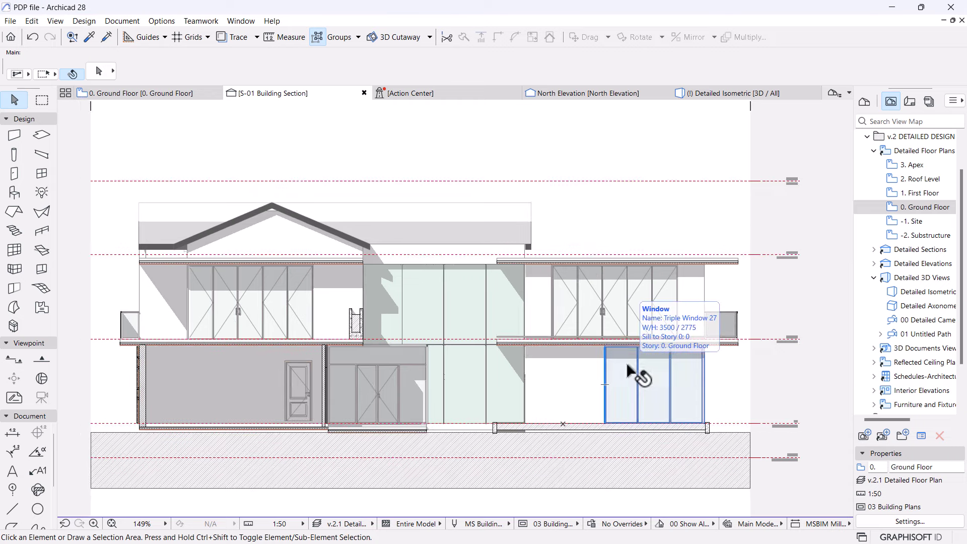
pyautogui.scroll(-1, 628, 367)
pyautogui.scroll(2, 584, 381)
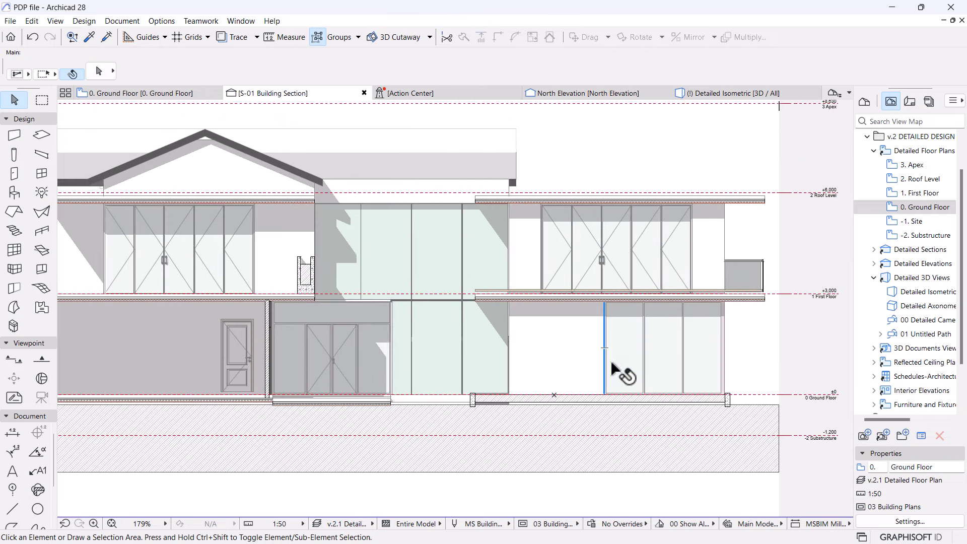
pyautogui.scroll(6, 686, 367)
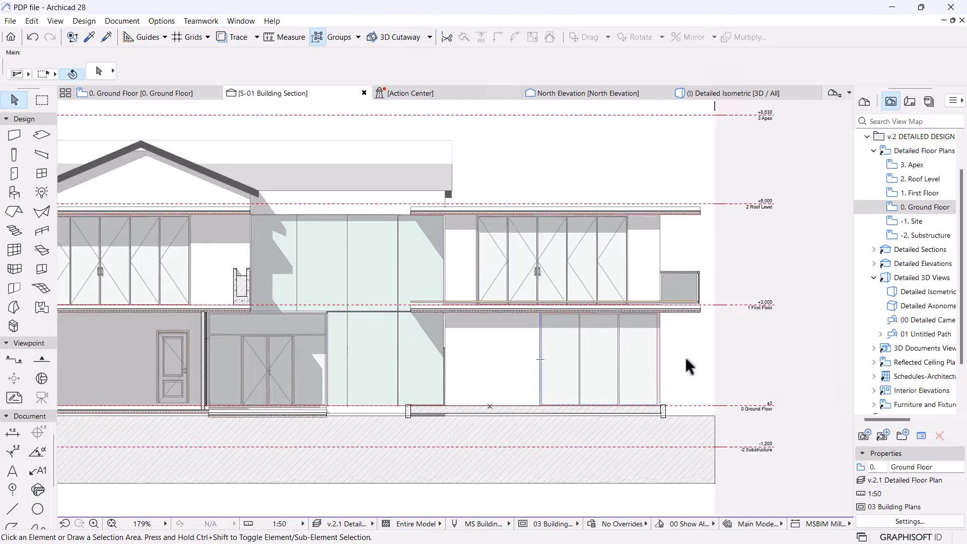
pyautogui.scroll(3, 708, 302)
pyautogui.click(628, 298)
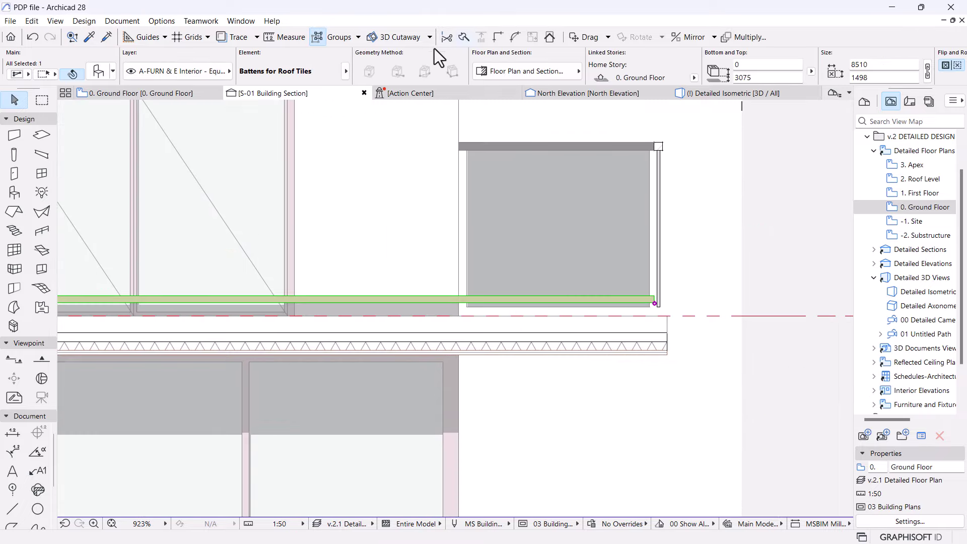
pyautogui.scroll(4, 666, 351)
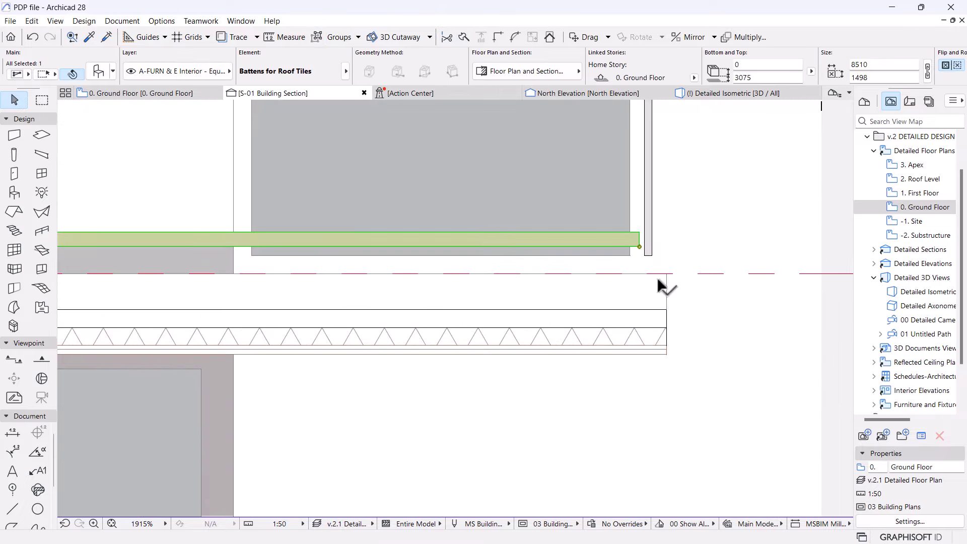
pyautogui.hotkey('ctrl', 'd')
pyautogui.click(638, 232)
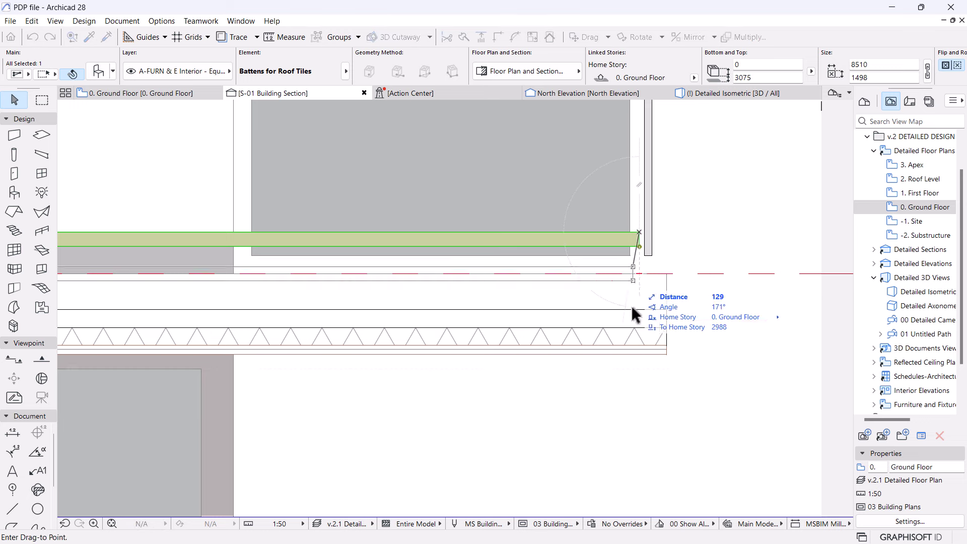
pyautogui.click(666, 361)
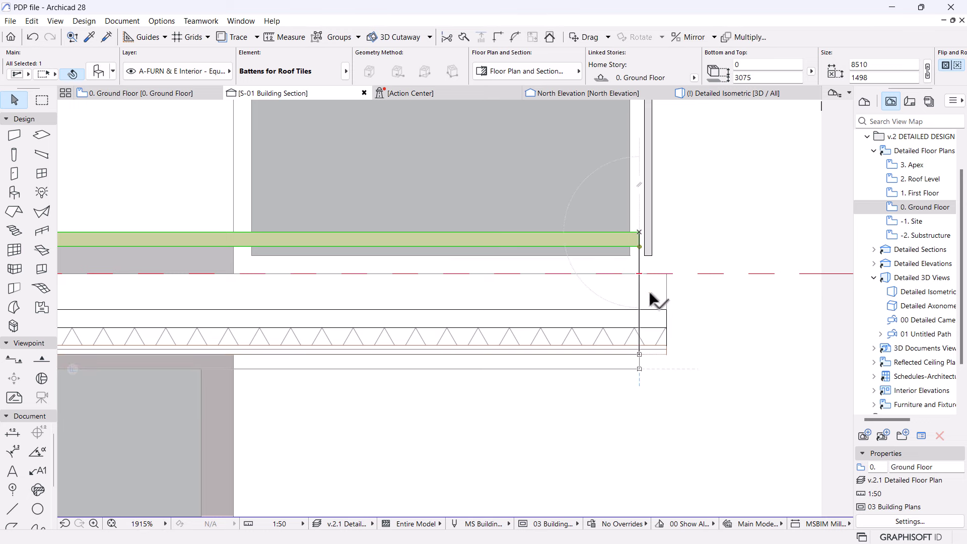
pyautogui.scroll(-11, 649, 295)
pyautogui.scroll(-4, 506, 335)
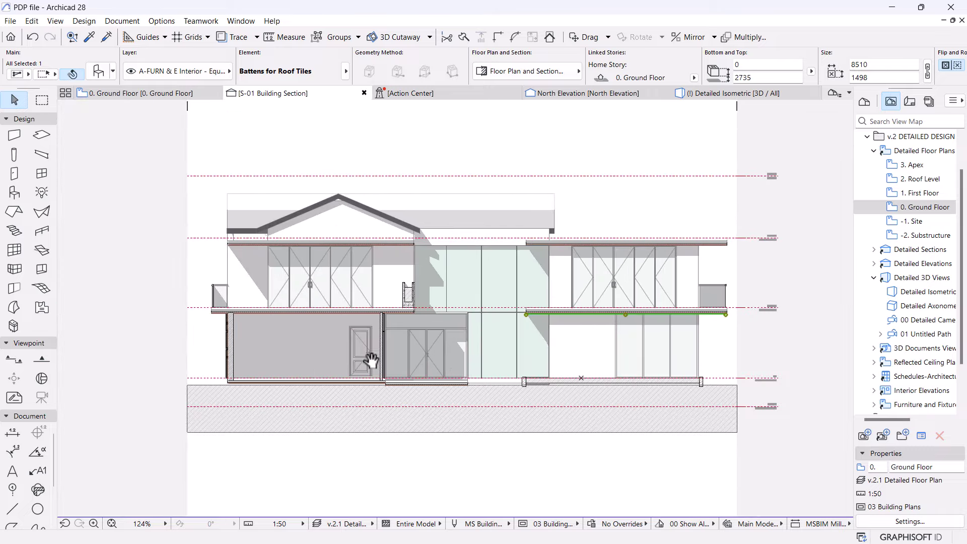
pyautogui.click(369, 355)
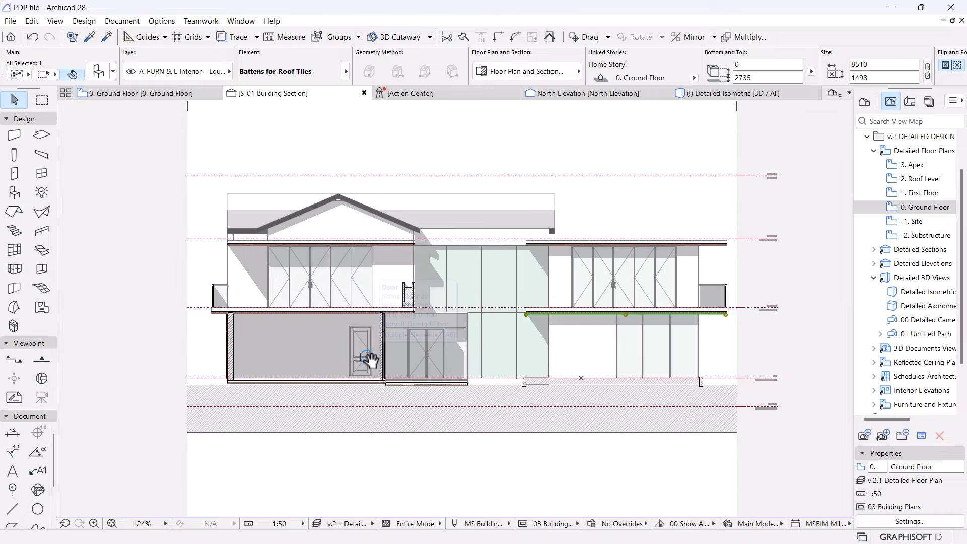
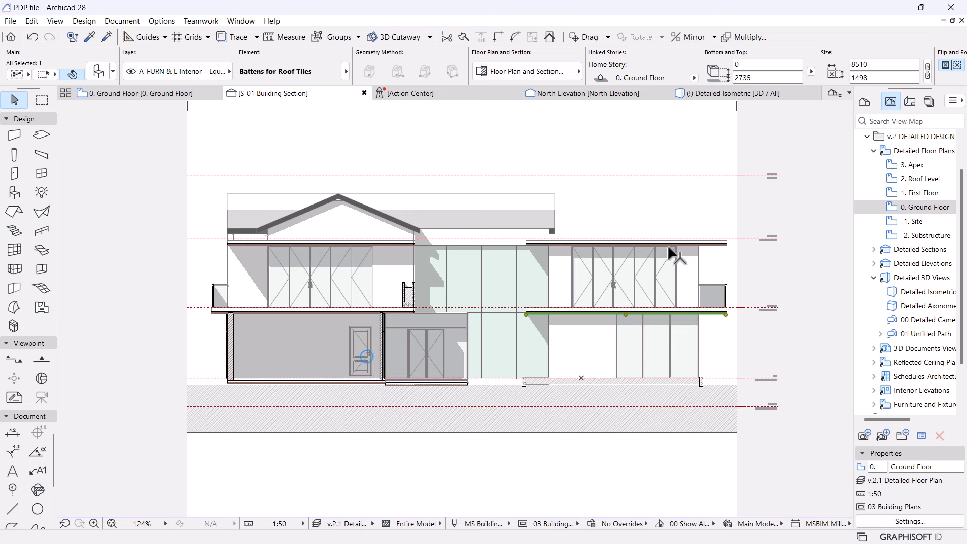
# - Inspect the battens beneath the balcony slab from below and around the outer corner in the detailed isometric 3D view
pyautogui.click(699, 96)
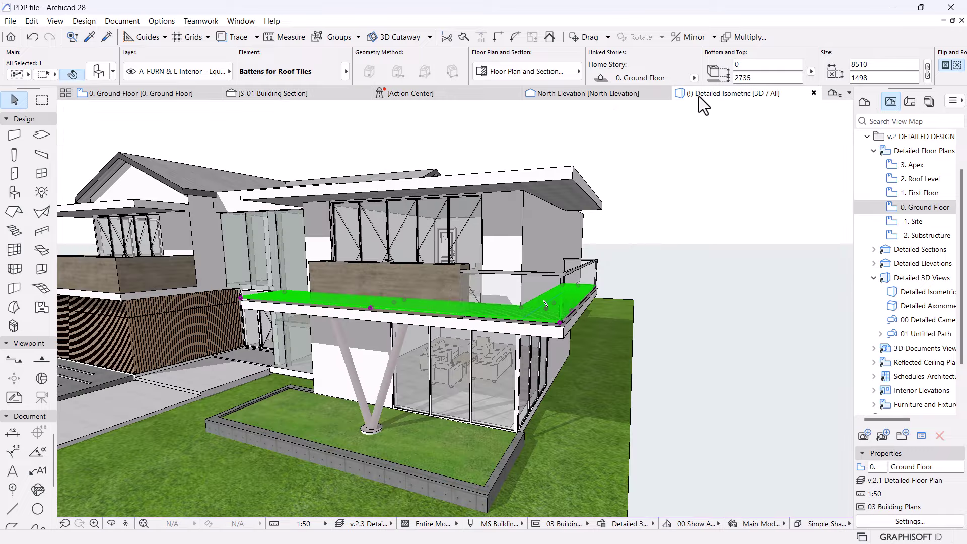
pyautogui.keyDown('shift'); pyautogui.click(549, 385); pyautogui.keyUp('shift')
pyautogui.moveTo(536, 424); pyautogui.dragTo(473, 322)
pyautogui.scroll(10, 473, 313)
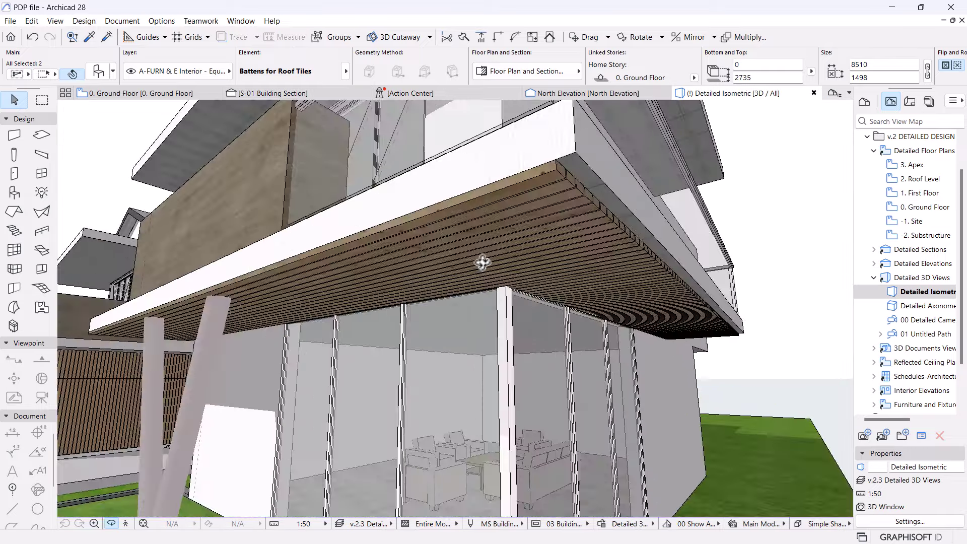
pyautogui.scroll(-5, 514, 259)
pyautogui.moveTo(543, 256); pyautogui.dragTo(359, 308)
pyautogui.scroll(5, 538, 252)
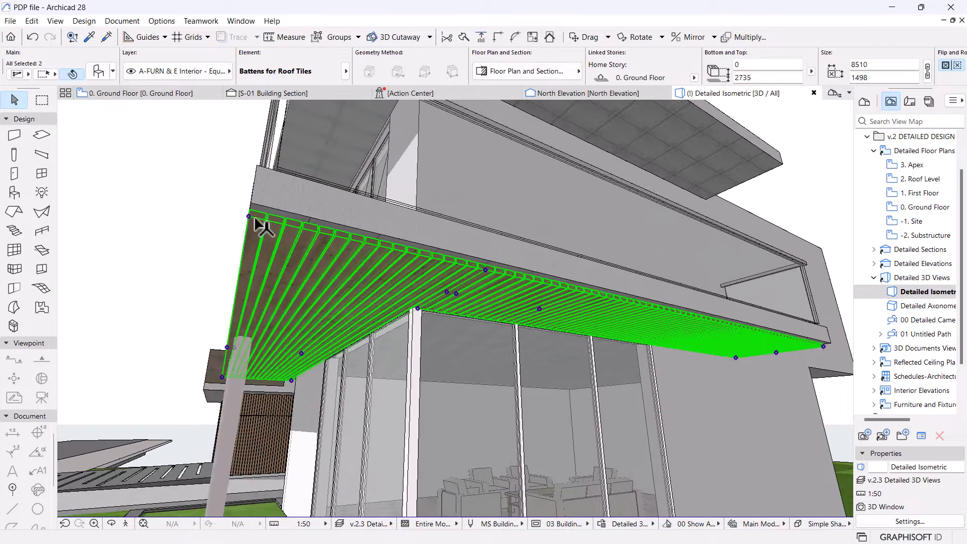
pyautogui.moveTo(268, 231); pyautogui.dragTo(598, 235)
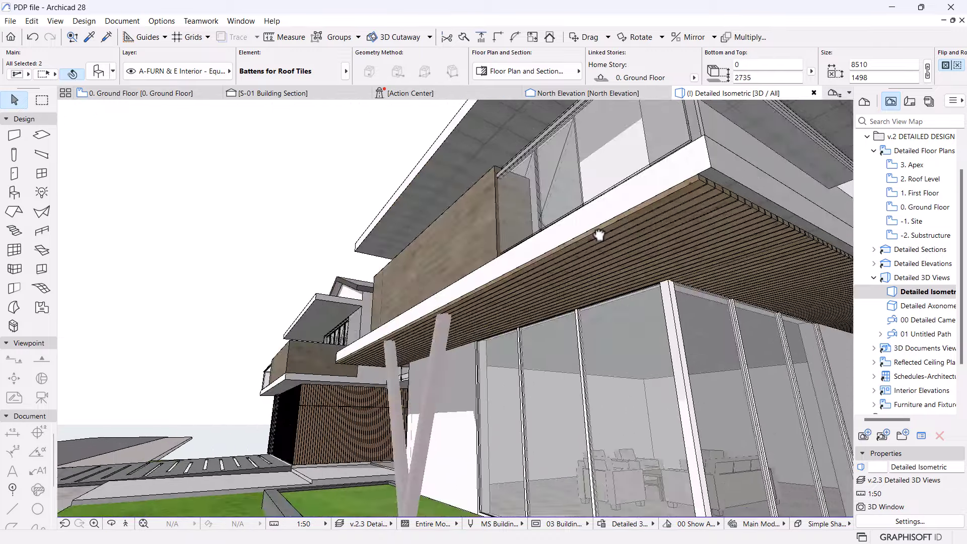
# - On the ground floor plan, suspend grouping and stretch the front battens to a length of 8585 at the balcony's outer corner
pyautogui.click(165, 94)
pyautogui.click(510, 371)
pyautogui.scroll(10, 508, 377)
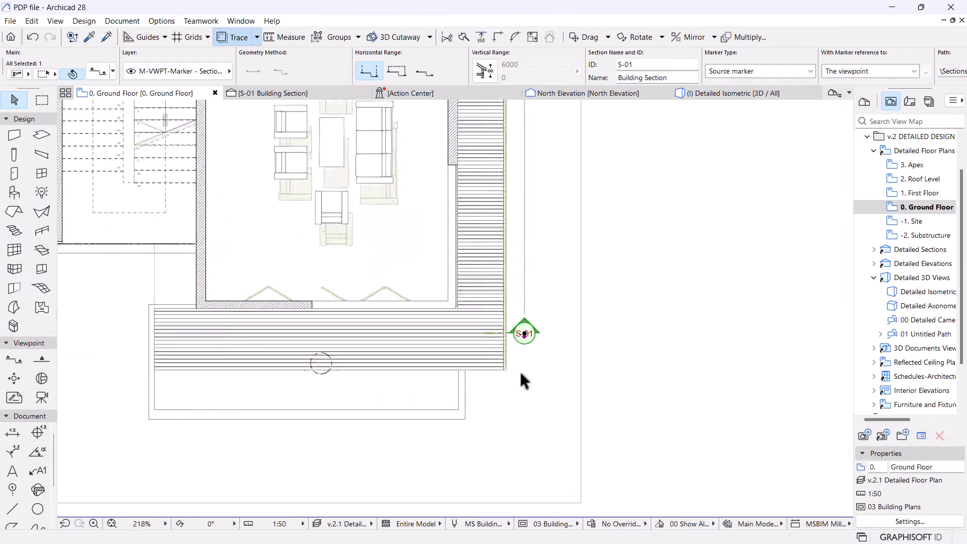
pyautogui.click(463, 386)
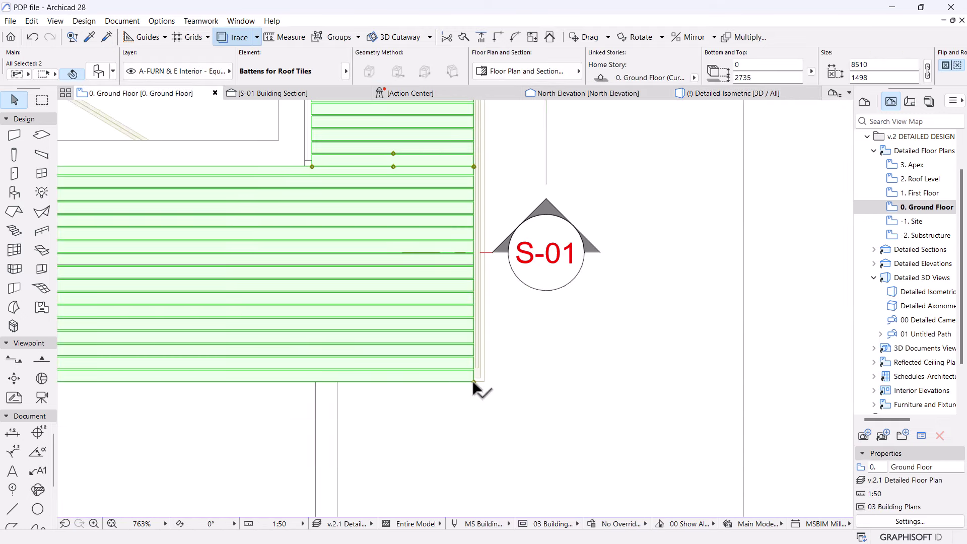
pyautogui.click(473, 382)
pyautogui.press('Escape')
pyautogui.click(328, 37)
pyautogui.click(473, 382)
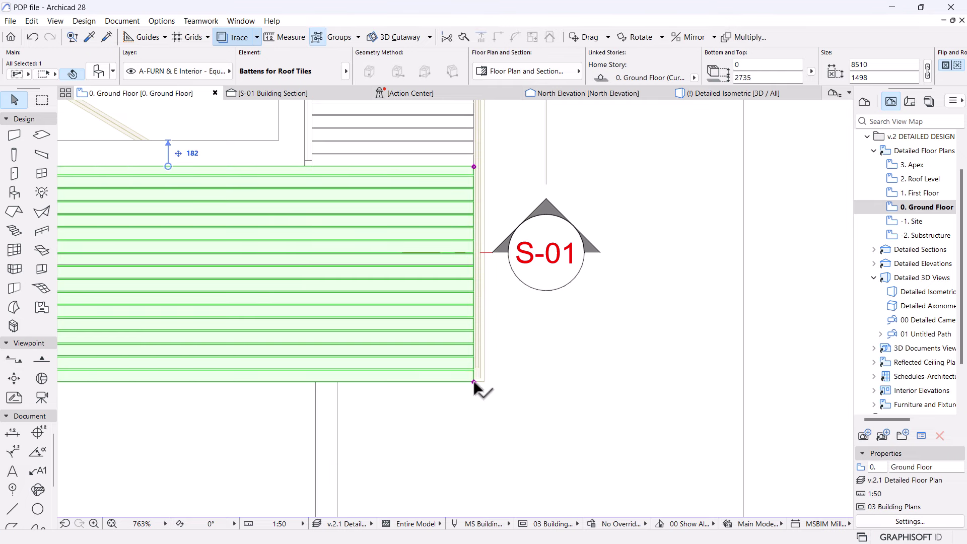
pyautogui.click(474, 382)
pyautogui.click(483, 383)
pyautogui.scroll(-5, 483, 388)
pyautogui.scroll(3, 438, 330)
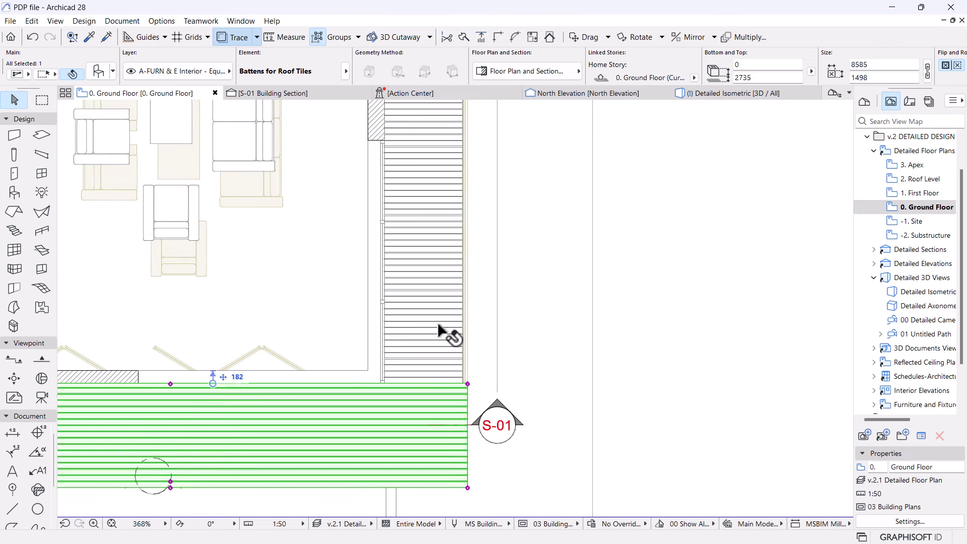
# - Stretch the side battens outward to a width of 1200, in line with the end of the front battens
pyautogui.click(438, 330)
pyautogui.click(467, 383)
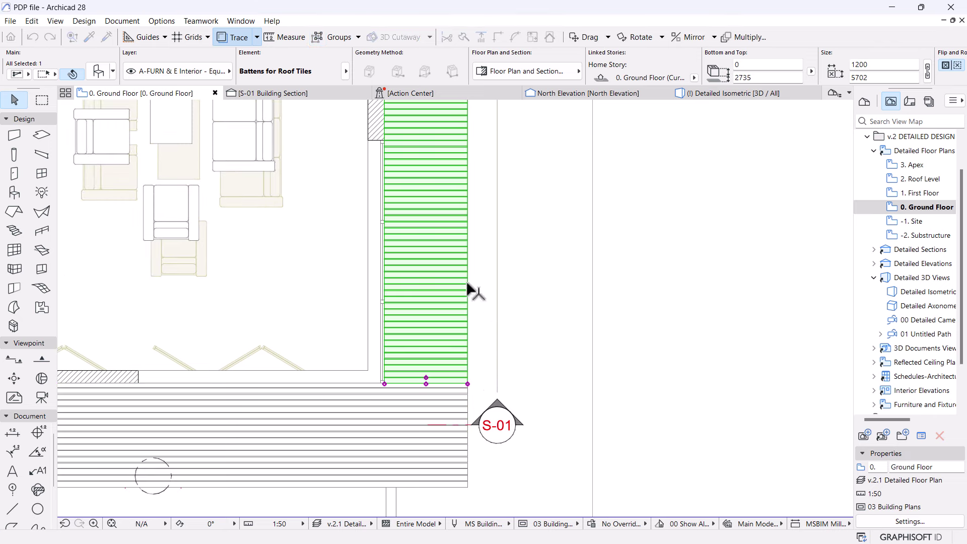
pyautogui.press('Escape')
# - In the detailed isometric 3D view, set the override surface of both battens objects to Wood - Marple Light
pyautogui.click(705, 96)
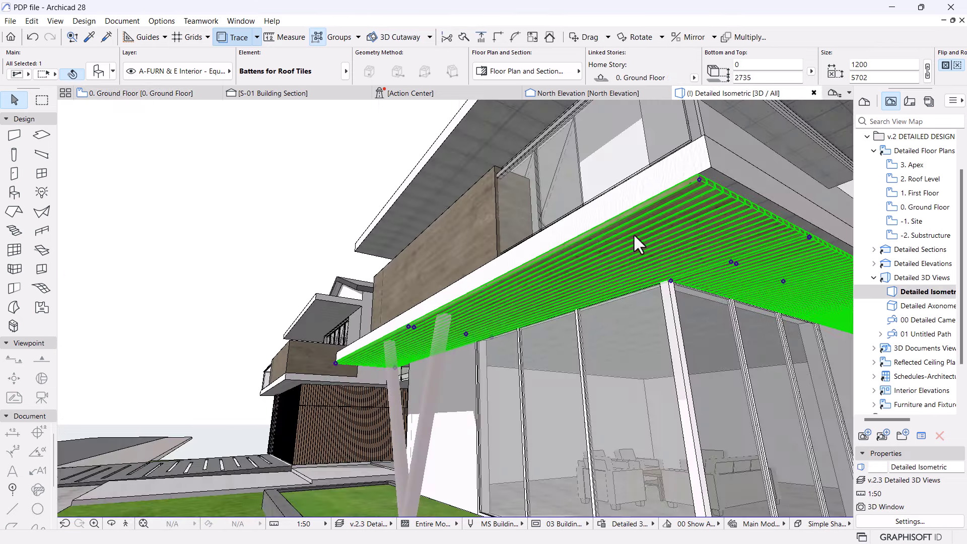
pyautogui.click(99, 71)
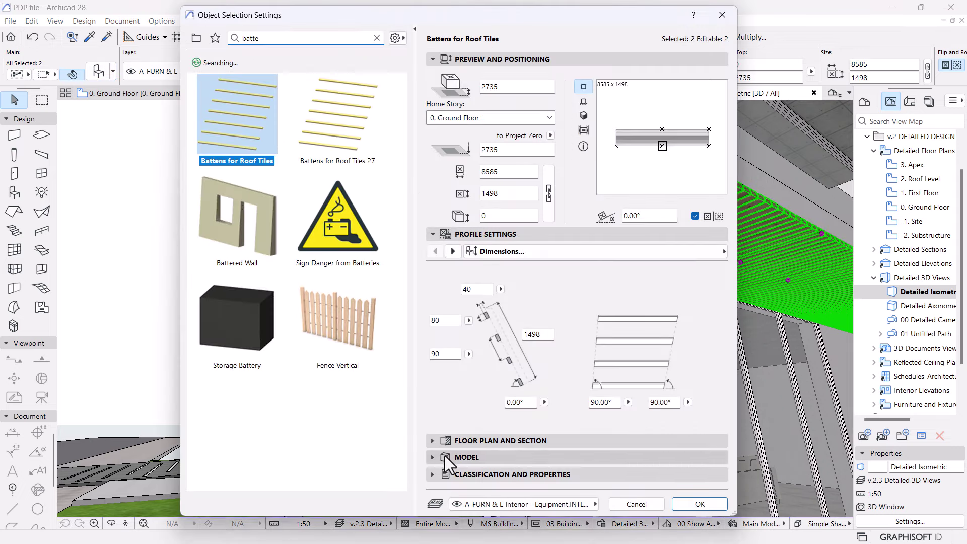
pyautogui.click(445, 457)
pyautogui.click(434, 304)
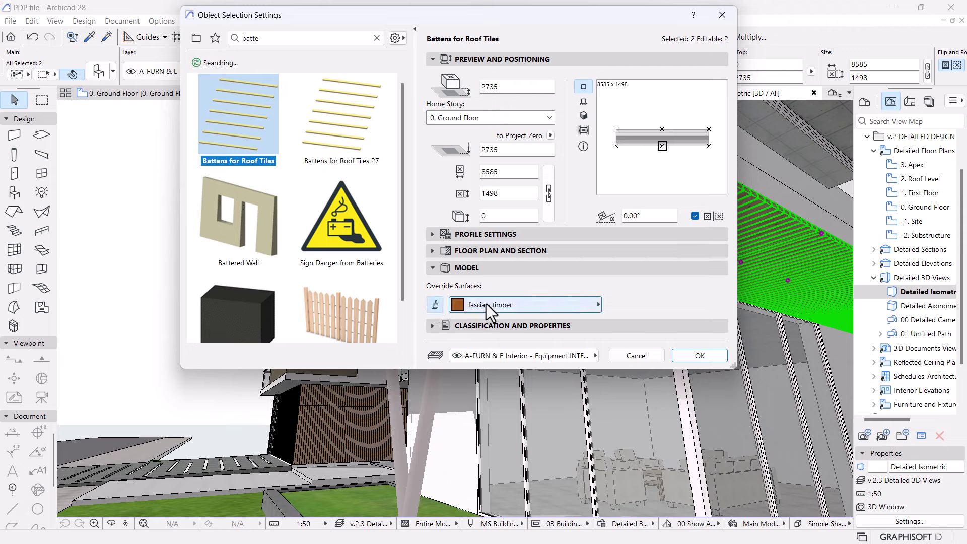
pyautogui.click(485, 304)
pyautogui.write('w')
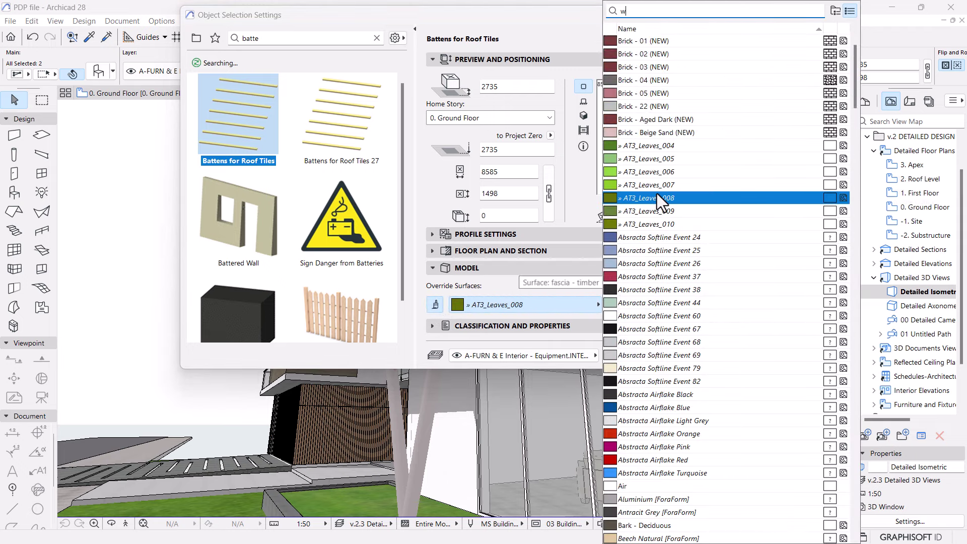
pyautogui.write('ood')
pyautogui.click(669, 198)
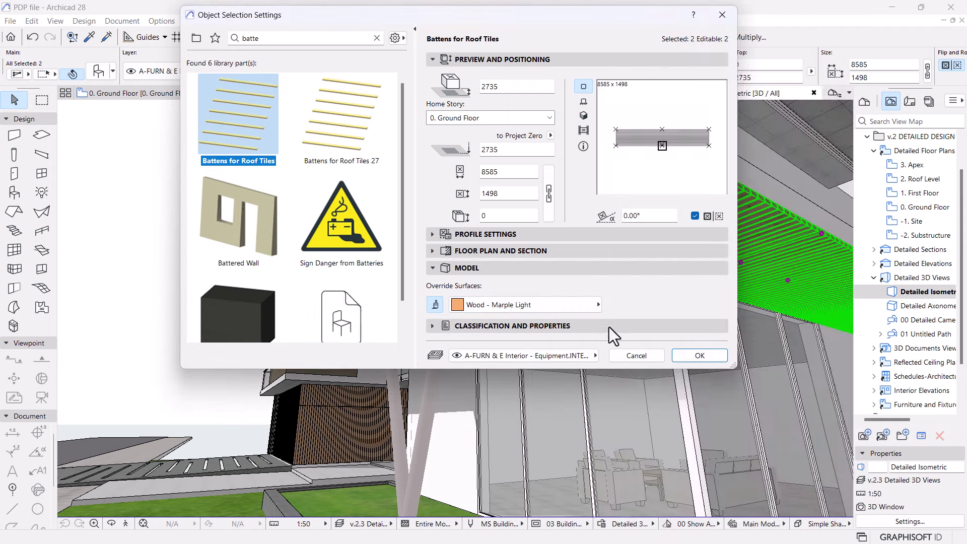
pyautogui.click(689, 358)
pyautogui.scroll(-5, 634, 315)
pyautogui.press('Escape')
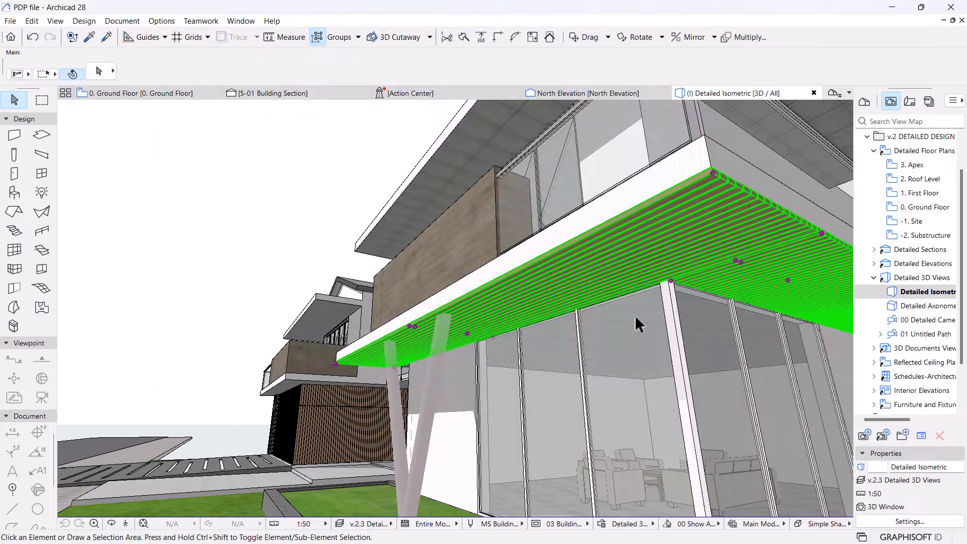
# - Copy the side battens on the ground floor plan to the opposite end of the balcony, against the lounge wall's outer corner
pyautogui.keyDown('shift'); pyautogui.moveTo(635, 315); pyautogui.dragTo(471, 376, button='middle'); pyautogui.keyUp('shift')
pyautogui.scroll(10, 470, 377)
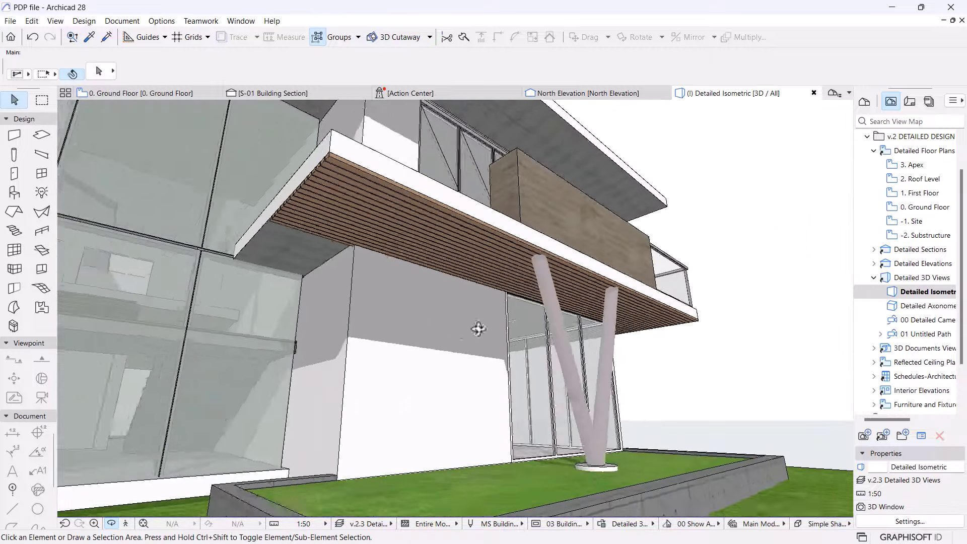
pyautogui.keyDown('shift'); pyautogui.moveTo(477, 328); pyautogui.dragTo(248, 237, button='middle'); pyautogui.keyUp('shift')
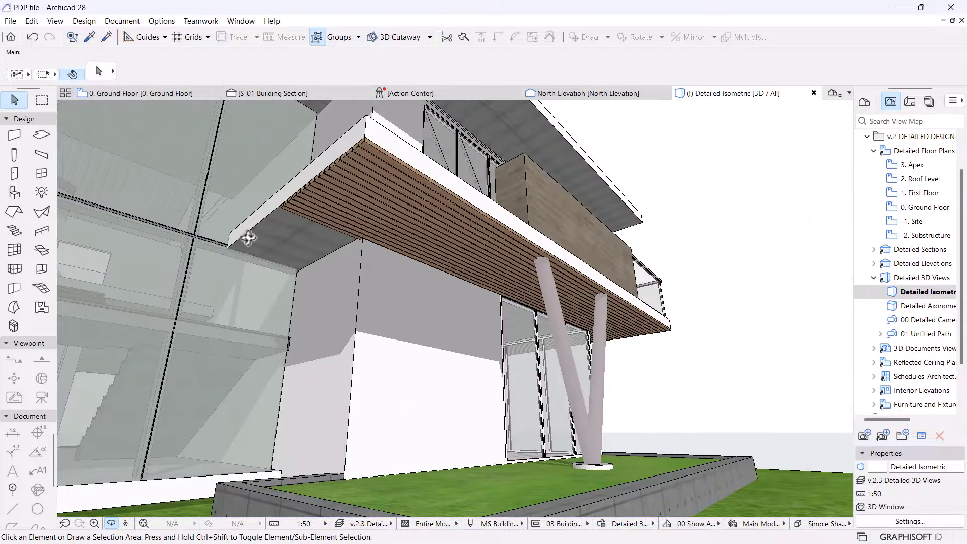
pyautogui.click(133, 93)
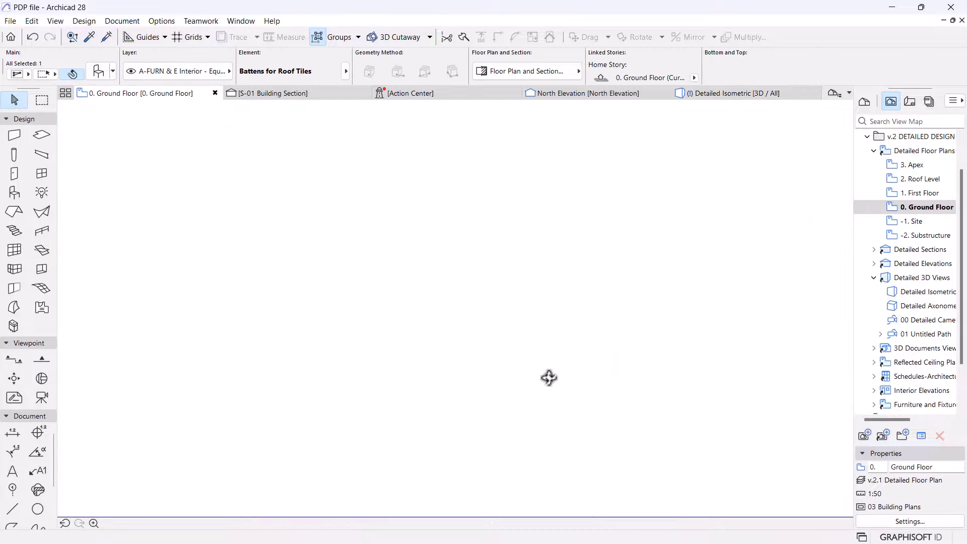
pyautogui.scroll(-5, 605, 398)
pyautogui.hotkey('ctrl', 'shift', 'd')
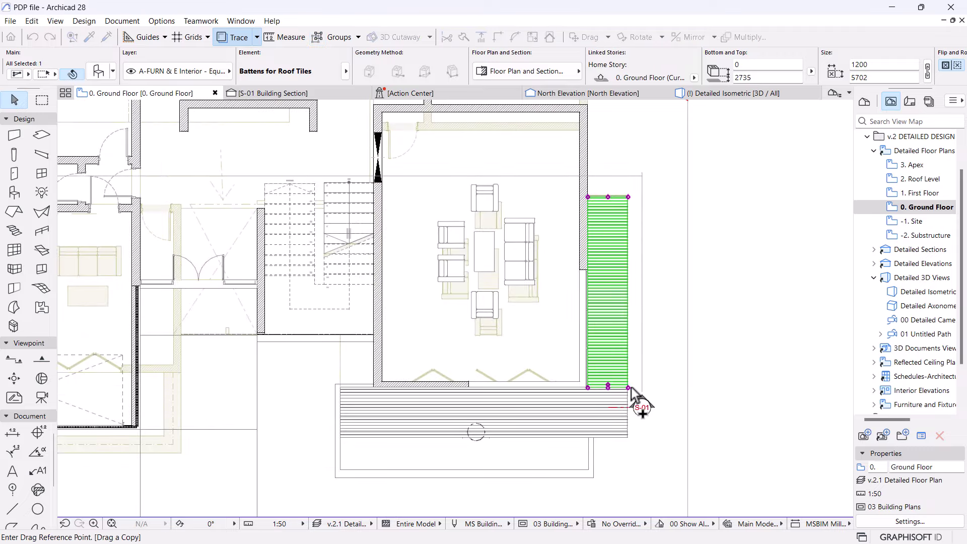
pyautogui.click(628, 388)
pyautogui.scroll(4, 333, 393)
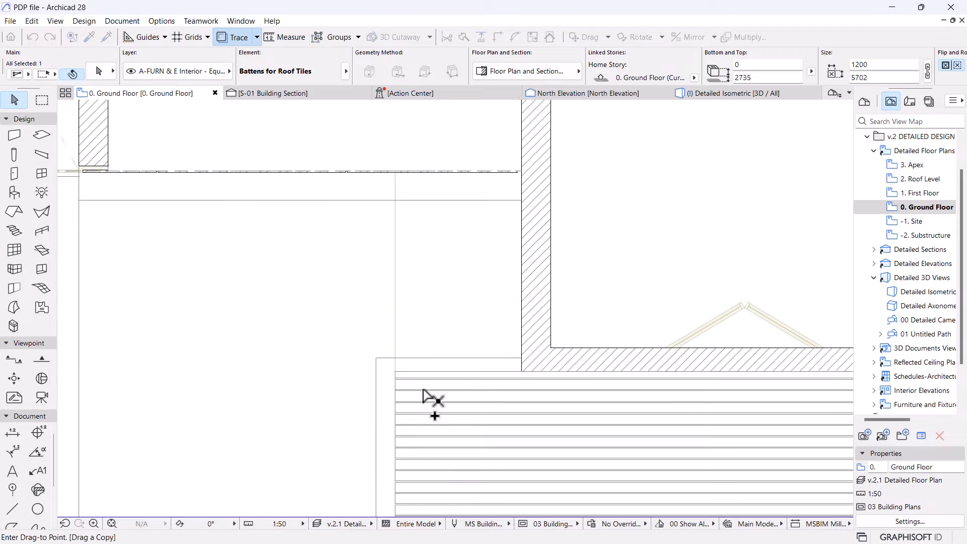
pyautogui.click(525, 372)
# - Narrow the copied battens to a width of 1000 so their outer edge aligns with the end of the front battens
pyautogui.click(391, 371)
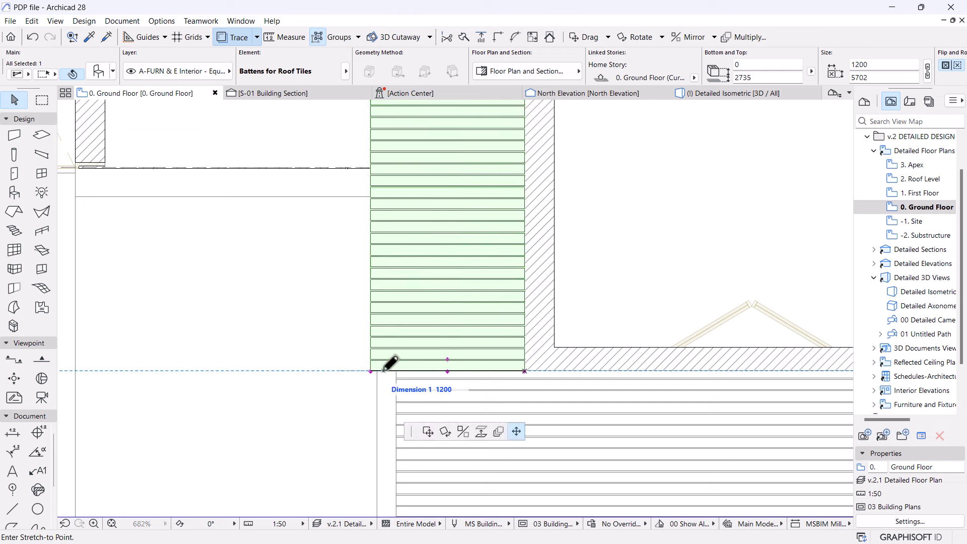
pyautogui.click(394, 363)
pyautogui.scroll(-3, 433, 393)
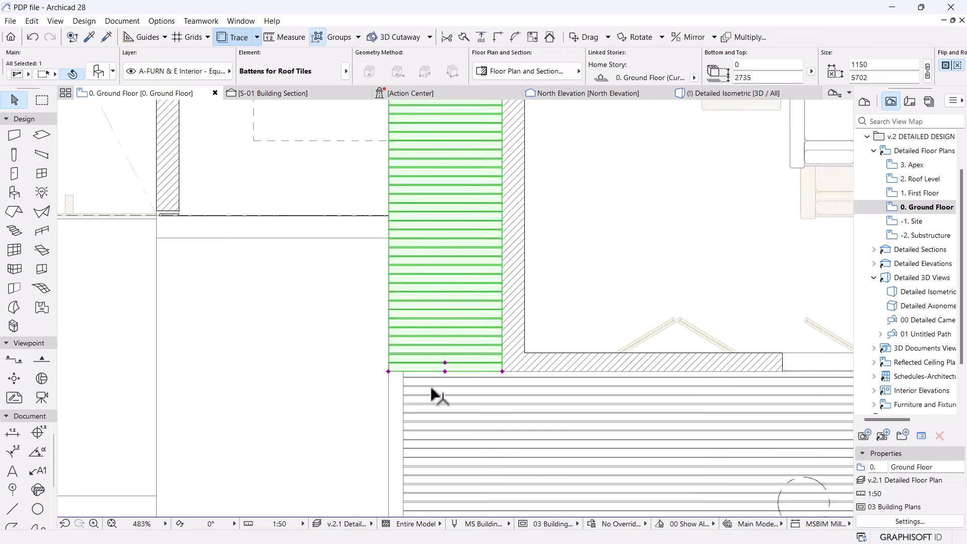
pyautogui.scroll(-2, 410, 385)
pyautogui.scroll(3, 413, 383)
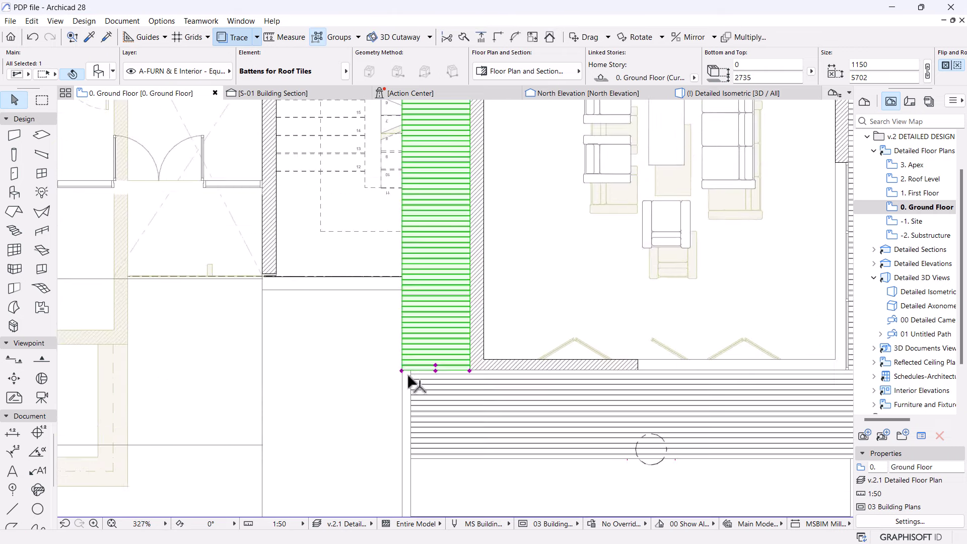
pyautogui.click(401, 370)
pyautogui.click(411, 372)
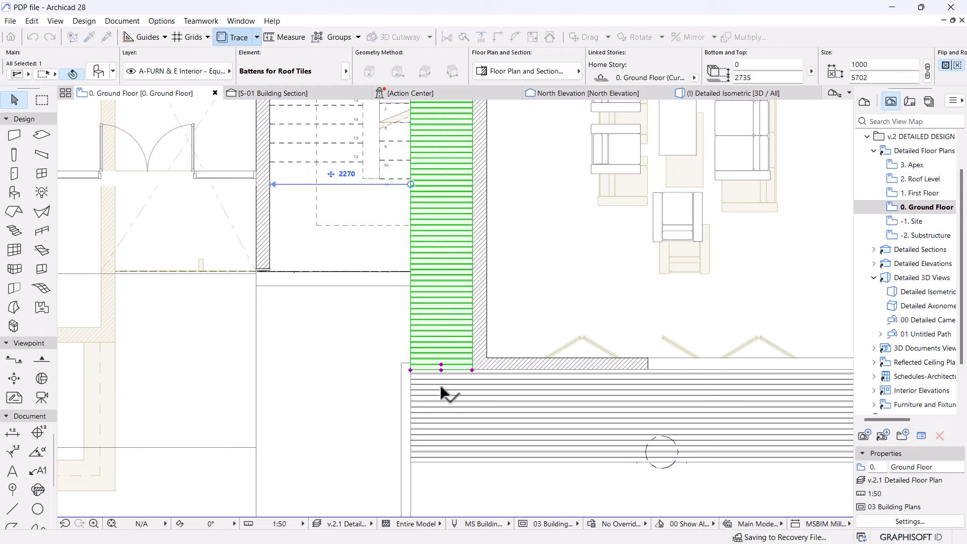
# - Shorten the copied battens to 1582 at the stairwell's front glazing line, and check the facade in the detailed isometric 3D view
pyautogui.scroll(-3, 442, 384)
pyautogui.click(442, 172)
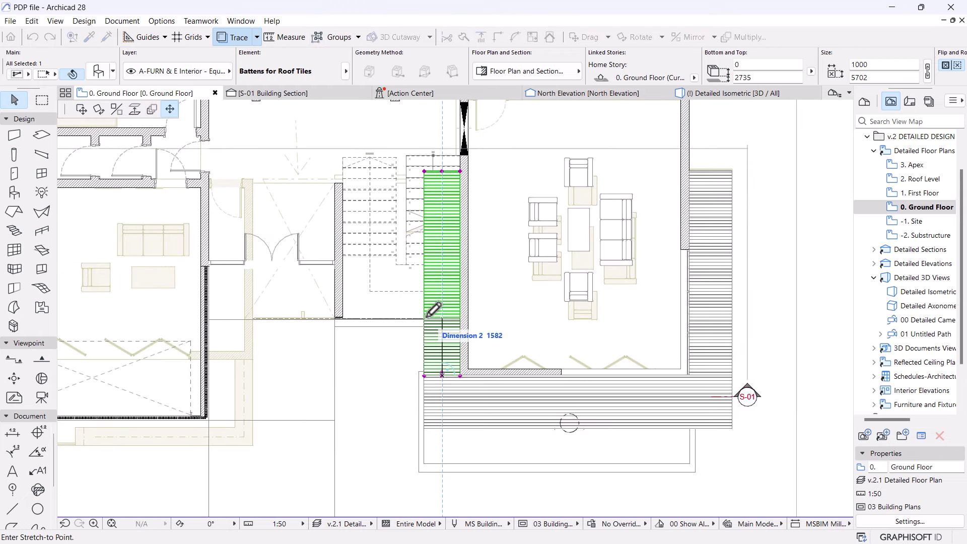
pyautogui.click(426, 318)
pyautogui.click(686, 95)
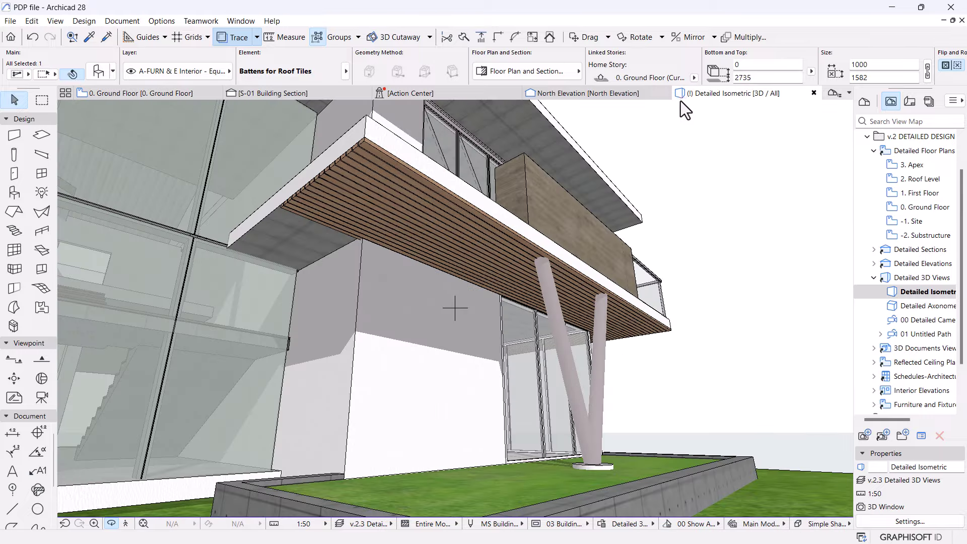
pyautogui.keyDown('shift'); pyautogui.moveTo(647, 219); pyautogui.dragTo(593, 389, button='middle'); pyautogui.keyUp('shift')
pyautogui.scroll(5, 593, 389)
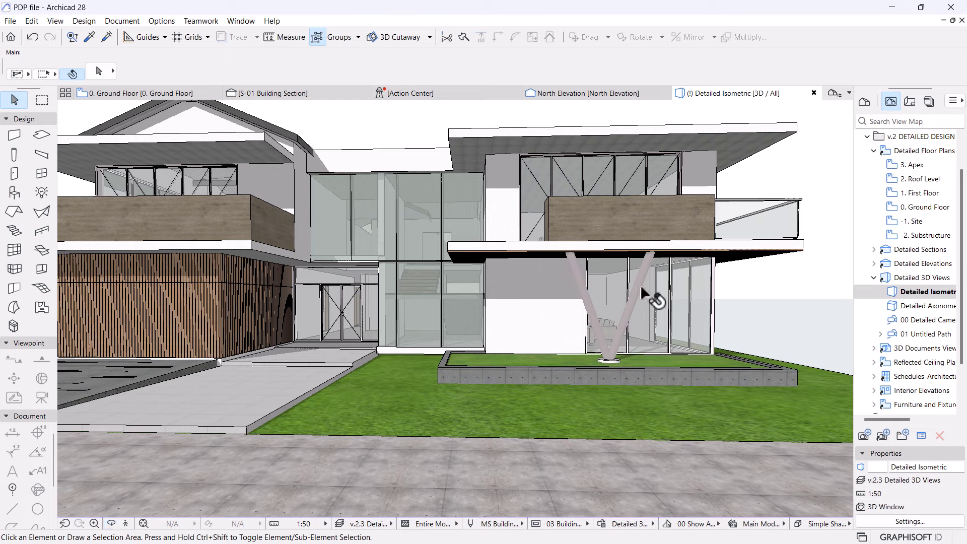
# - Change the override surface of both V-shaped steel columns to Paint - Dark Gray and review the front facade
pyautogui.click(639, 285)
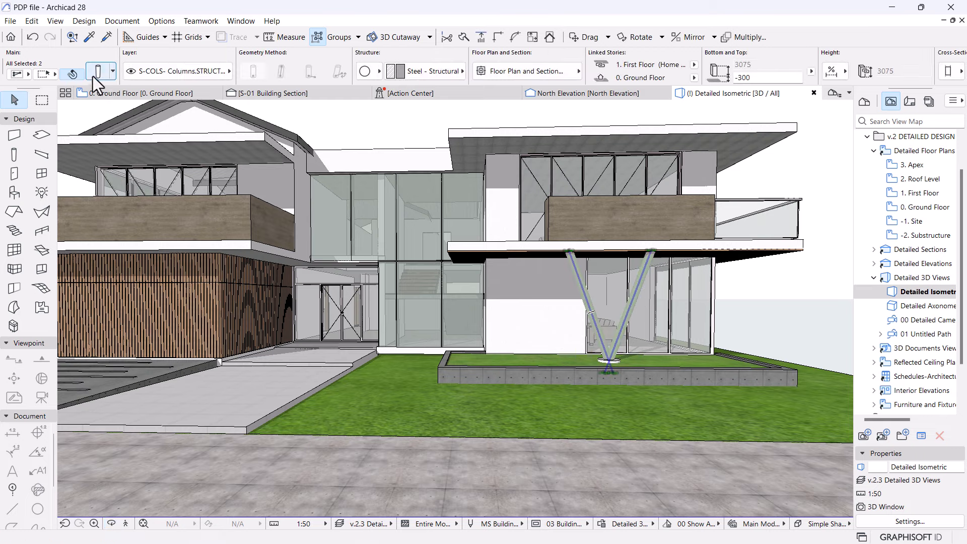
pyautogui.hotkey('ctrl', 't')
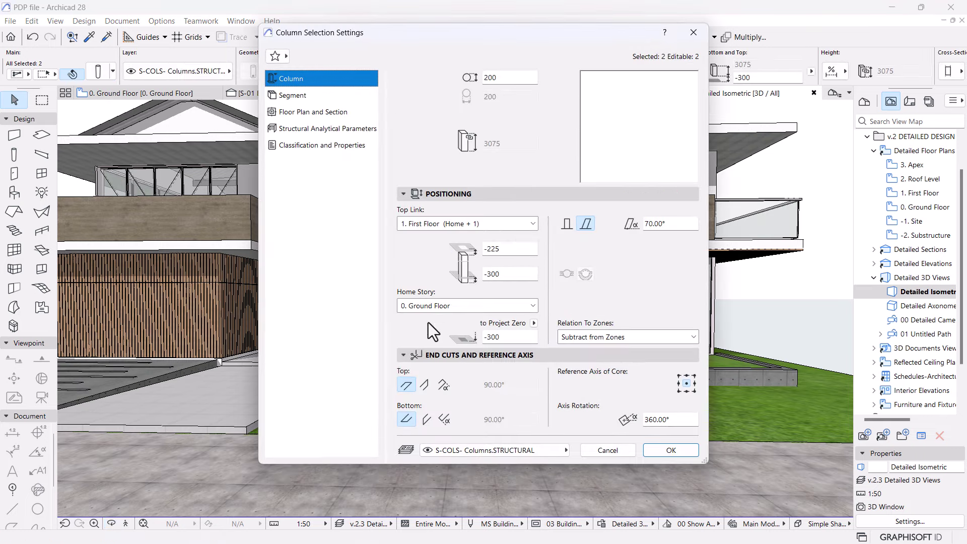
pyautogui.click(275, 95)
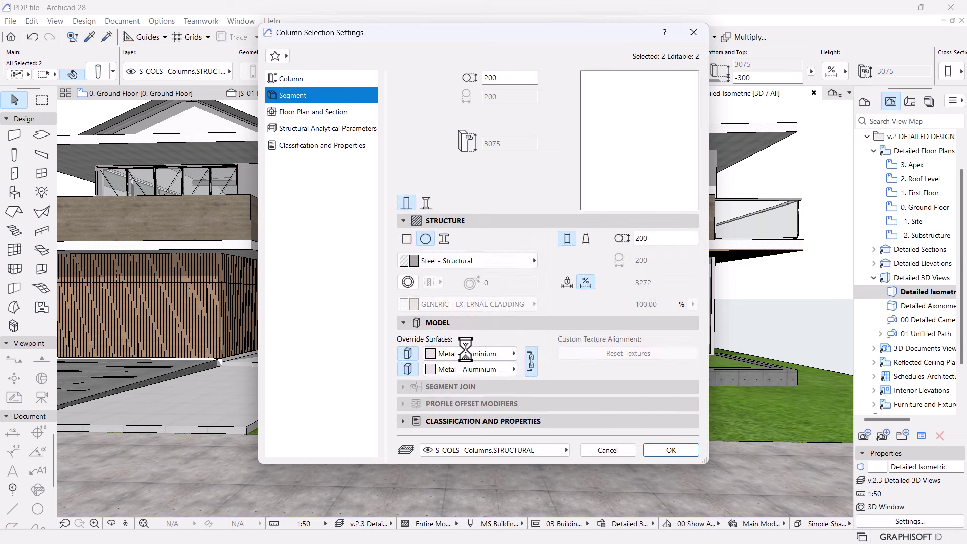
pyautogui.click(468, 353)
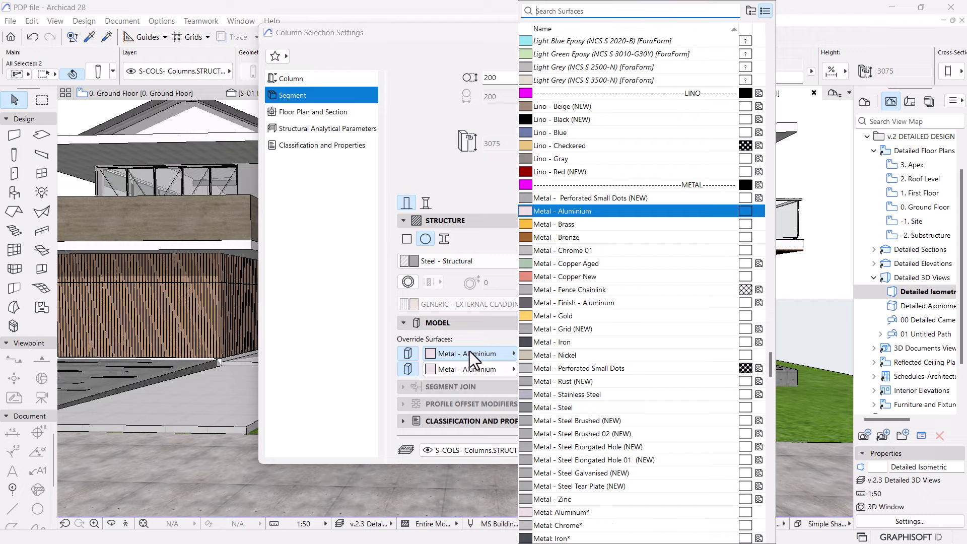
pyautogui.write('pai')
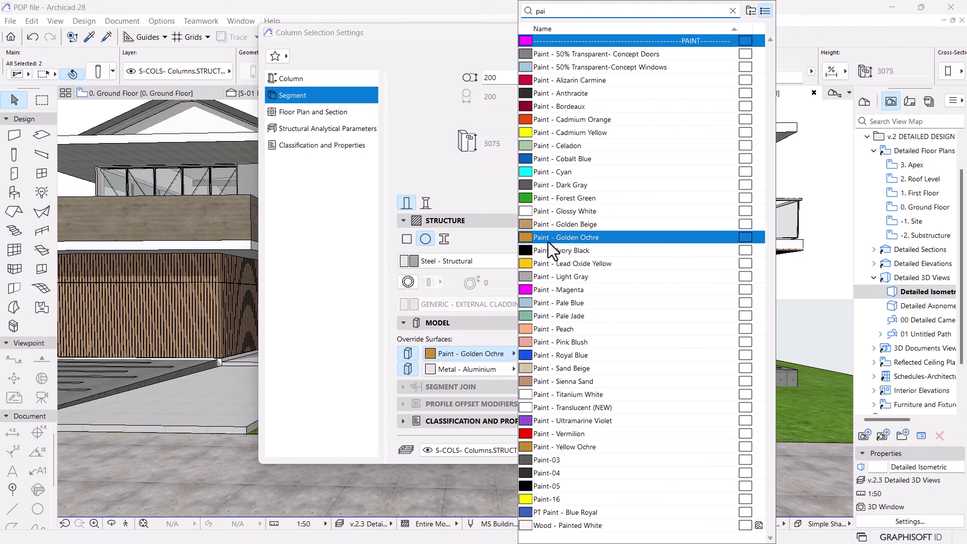
pyautogui.click(561, 186)
pyautogui.click(661, 448)
pyautogui.scroll(-2, 742, 327)
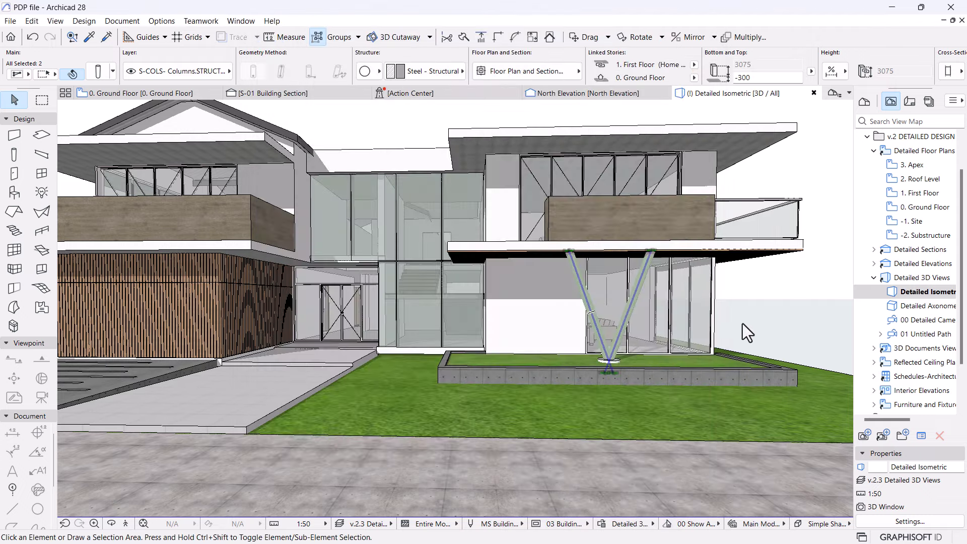
pyautogui.press('Escape')
pyautogui.scroll(-3, 503, 385)
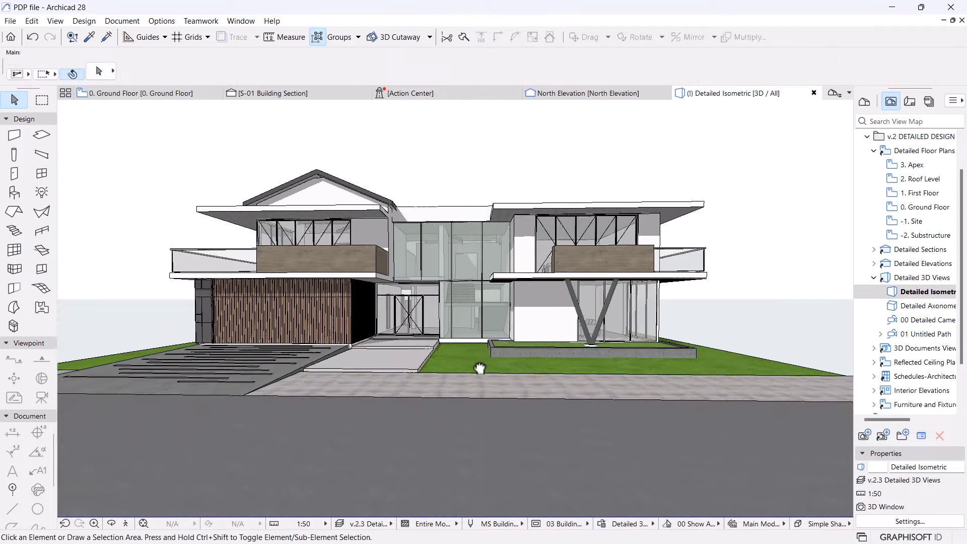
pyautogui.keyDown('shift'); pyautogui.moveTo(532, 362); pyautogui.dragTo(496, 380, button='middle'); pyautogui.keyUp('shift')
pyautogui.scroll(3, 569, 367)
pyautogui.keyDown('shift'); pyautogui.moveTo(569, 367); pyautogui.dragTo(520, 335, button='middle'); pyautogui.keyUp('shift')
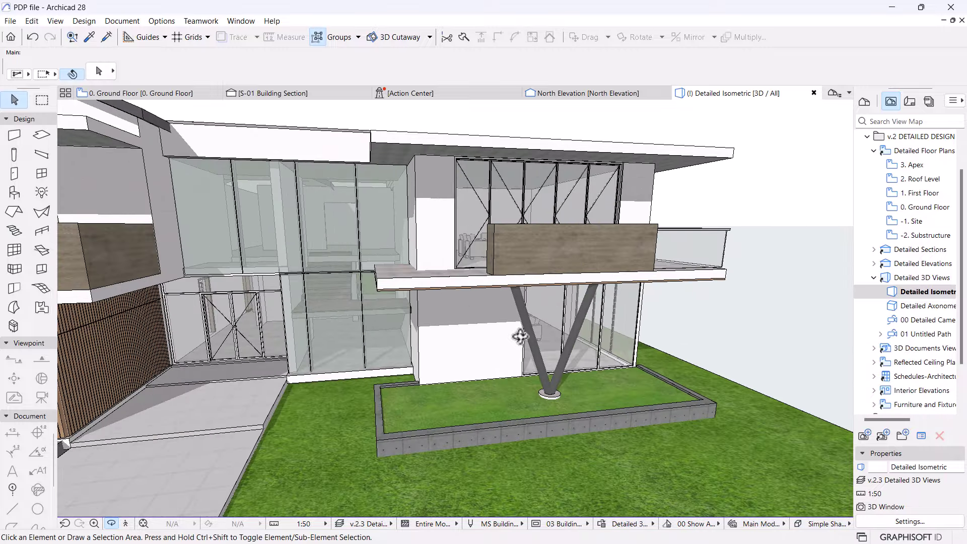
# - Open the standard steel profile database and list the South African profiles with C / U Shape geometry
pyautogui.scroll(5, 494, 304)
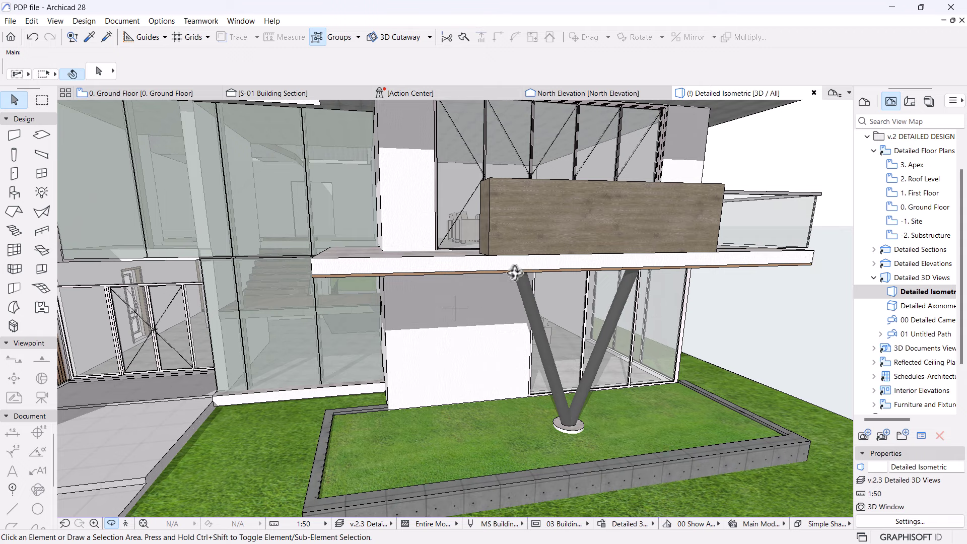
pyautogui.keyDown('shift'); pyautogui.moveTo(330, 270); pyautogui.dragTo(341, 272, button='middle'); pyautogui.keyUp('shift')
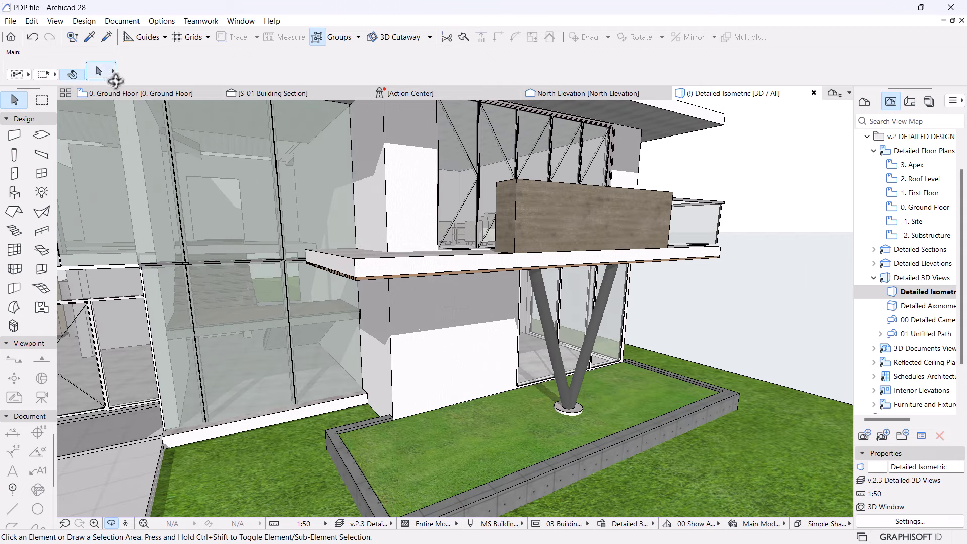
pyautogui.click(156, 21)
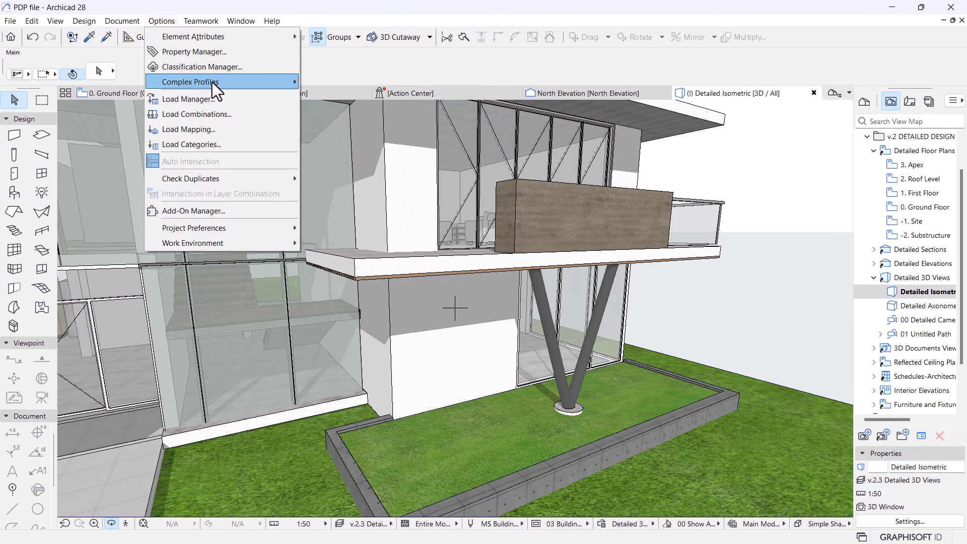
pyautogui.moveTo(212, 82)
pyautogui.click(350, 112)
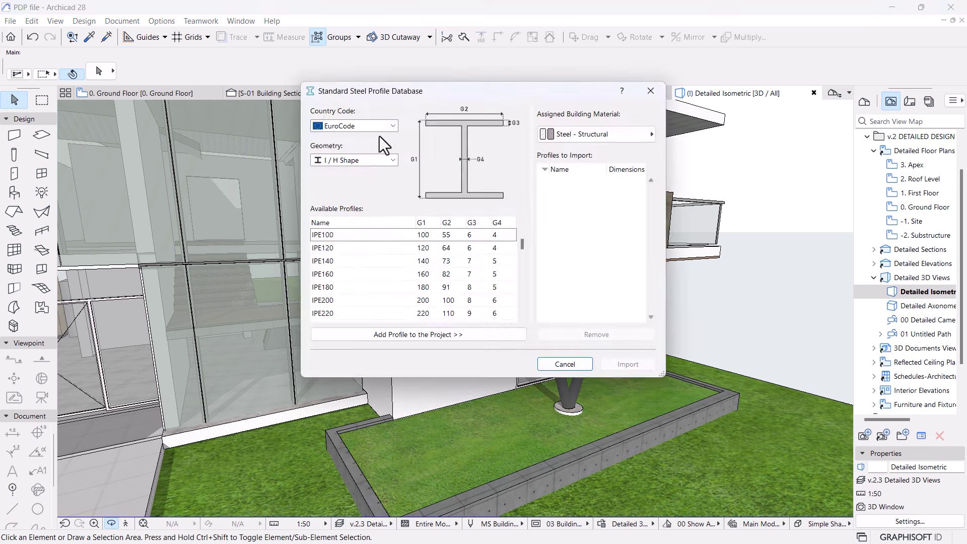
pyautogui.click(387, 126)
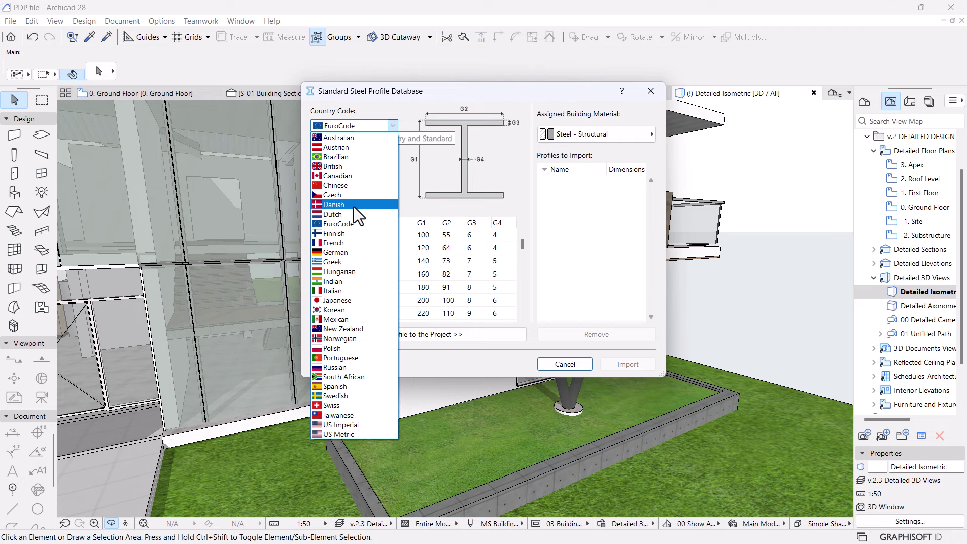
pyautogui.click(347, 378)
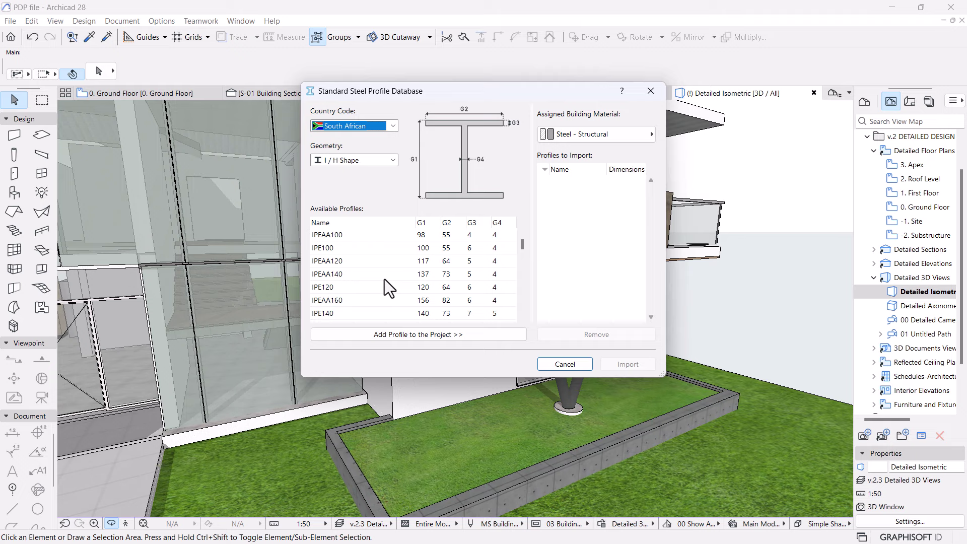
pyautogui.scroll(-10, 383, 279)
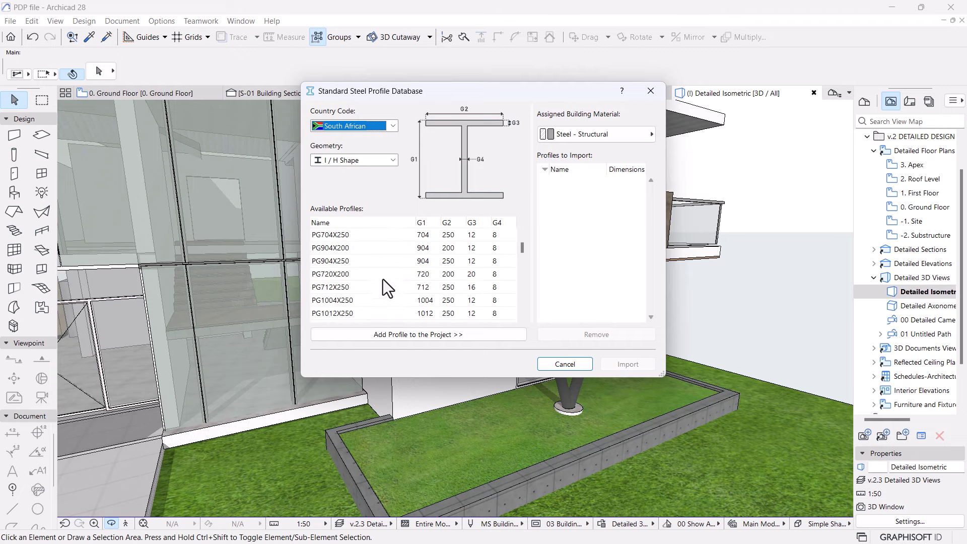
pyautogui.scroll(10, 383, 278)
pyautogui.click(394, 158)
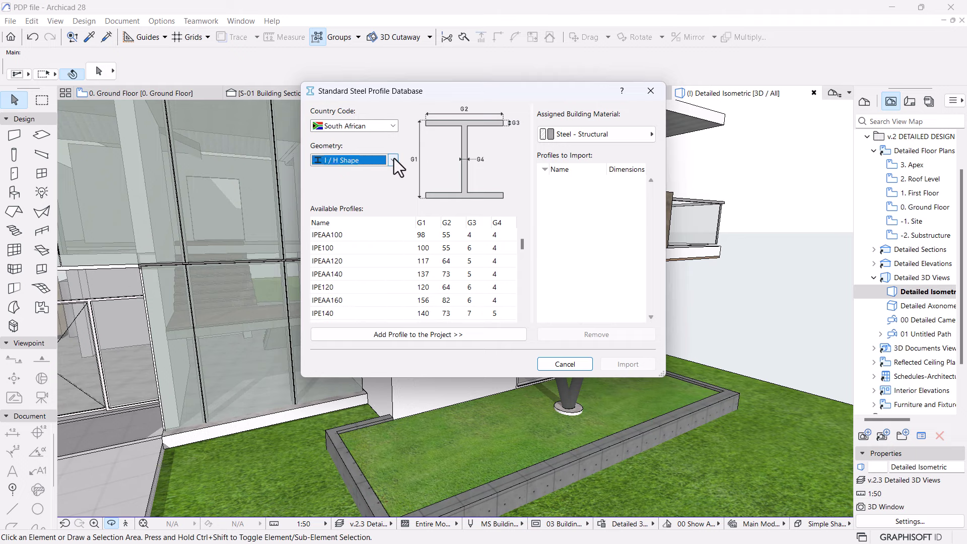
pyautogui.click(350, 182)
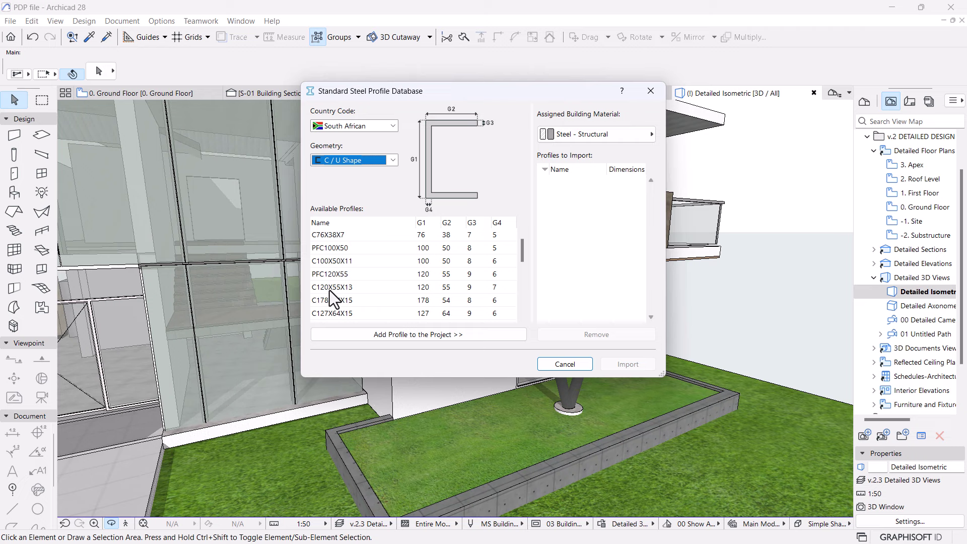
# - Import the C152X76X18, C160X65X19 and C200X75X25 channel profiles into the project with the Steel - Structural building material
pyautogui.scroll(-2, 329, 290)
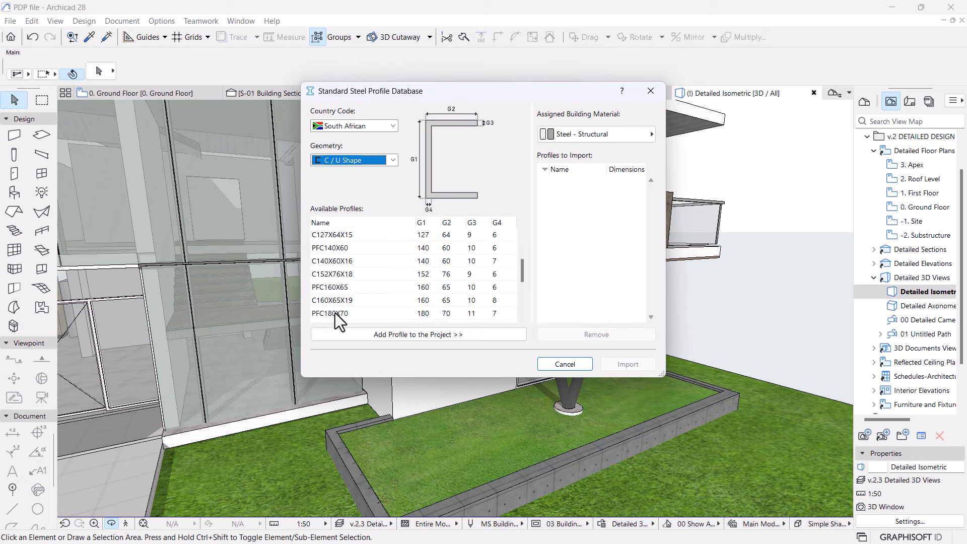
pyautogui.scroll(-3, 335, 313)
pyautogui.scroll(1, 334, 313)
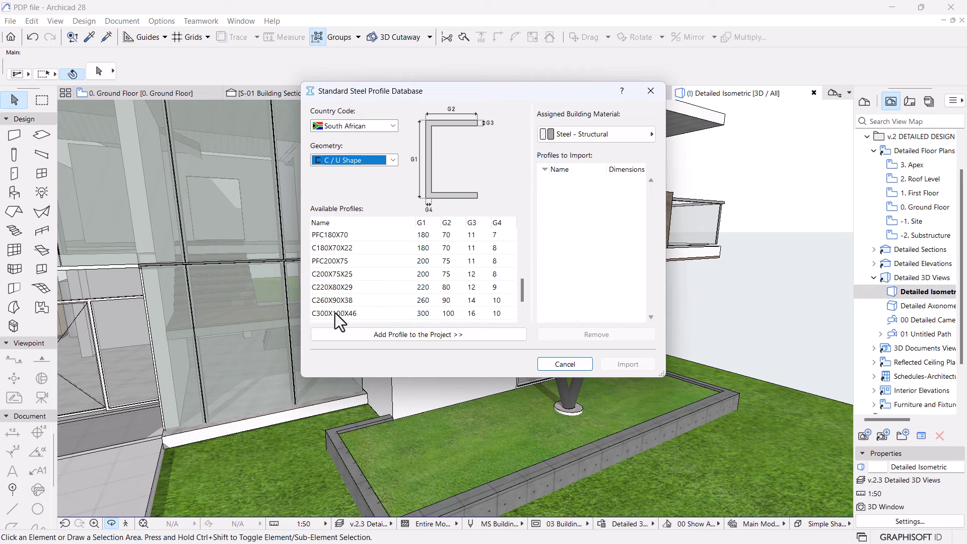
pyautogui.scroll(1, 333, 309)
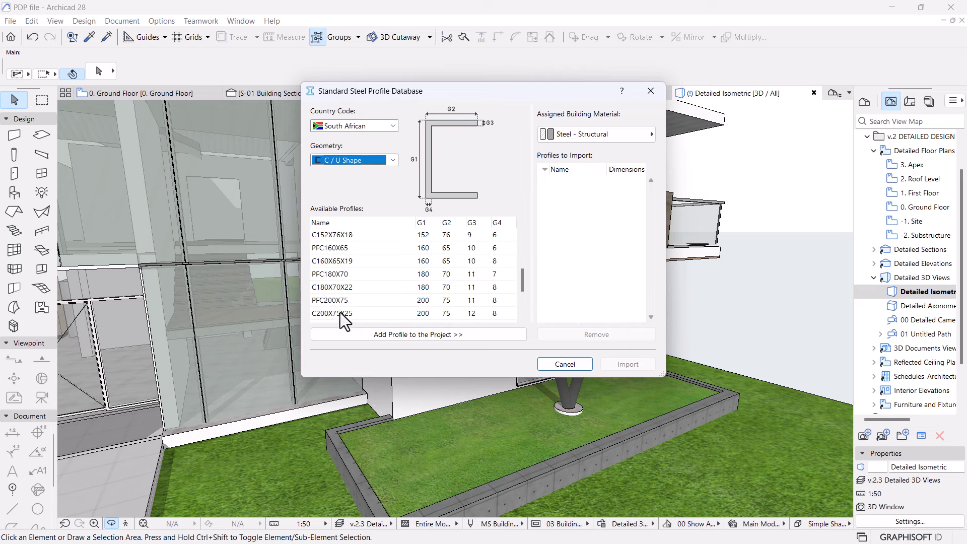
pyautogui.click(316, 314)
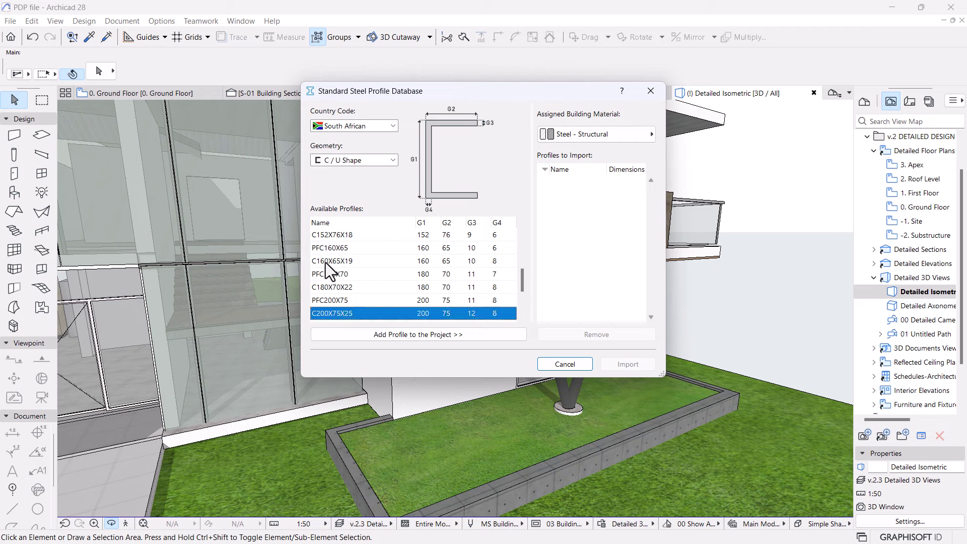
pyautogui.click(339, 262)
pyautogui.scroll(1, 342, 261)
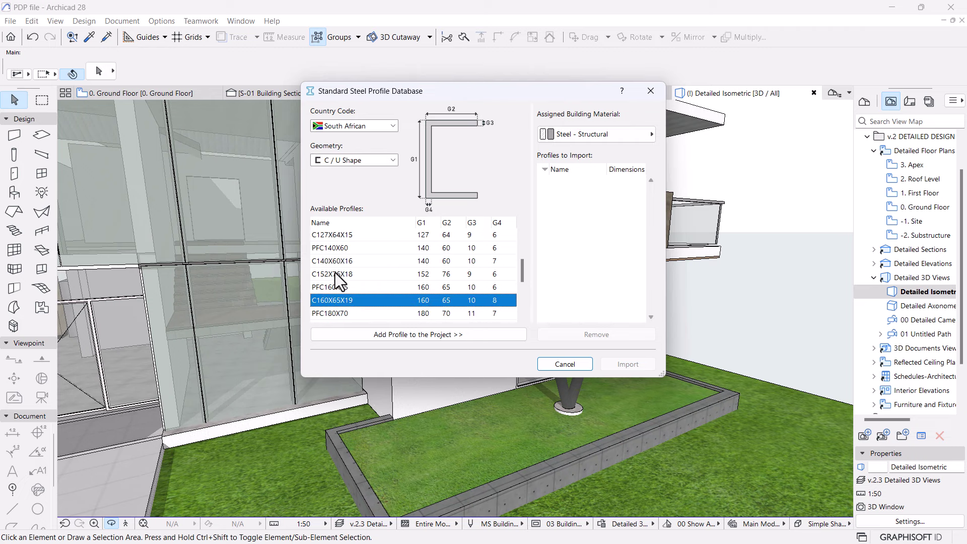
pyautogui.keyDown('ctrl'); pyautogui.click(331, 274); pyautogui.keyUp('ctrl')
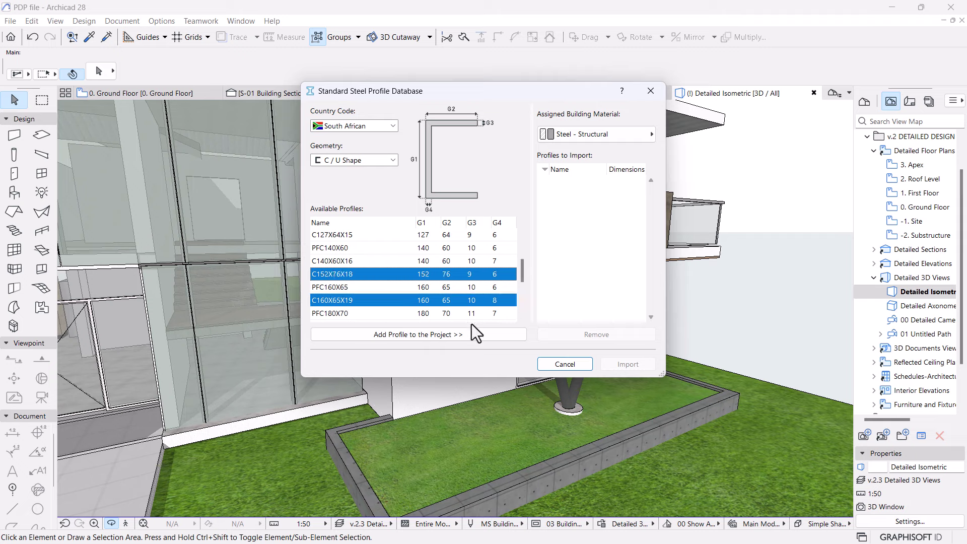
pyautogui.click(413, 334)
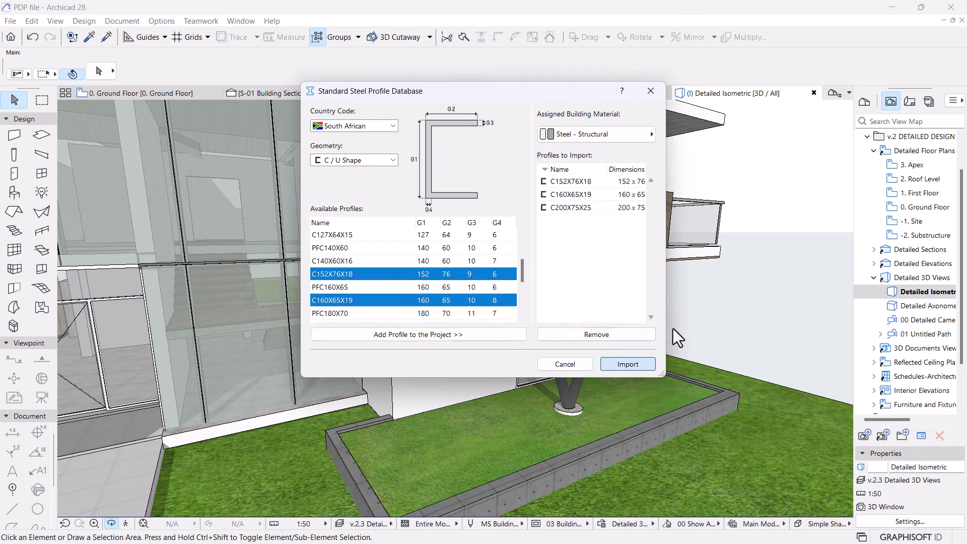
pyautogui.press('Return')
# - Set up the Beam tool with a complex profile structure using the C152X76X18 channel
pyautogui.scroll(3, 495, 282)
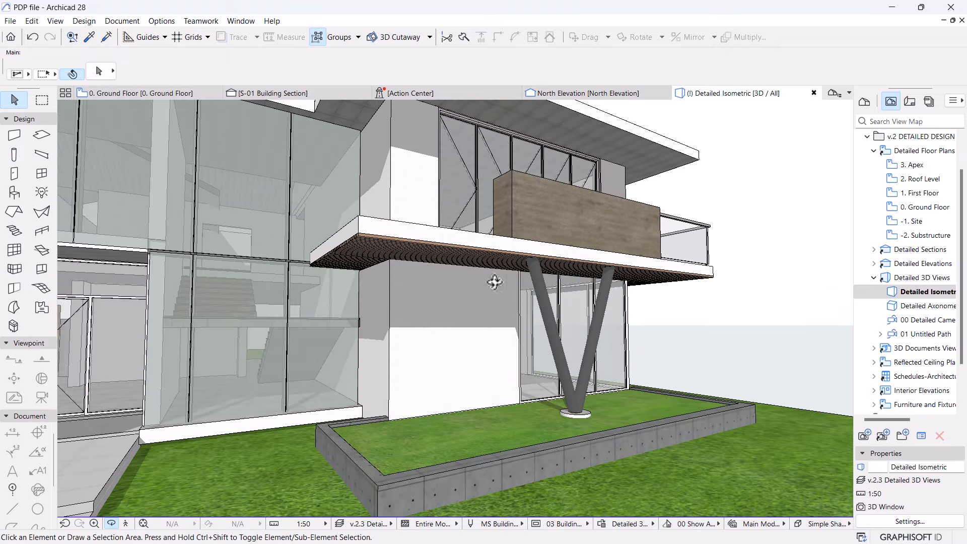
pyautogui.moveTo(440, 255); pyautogui.dragTo(161, 170)
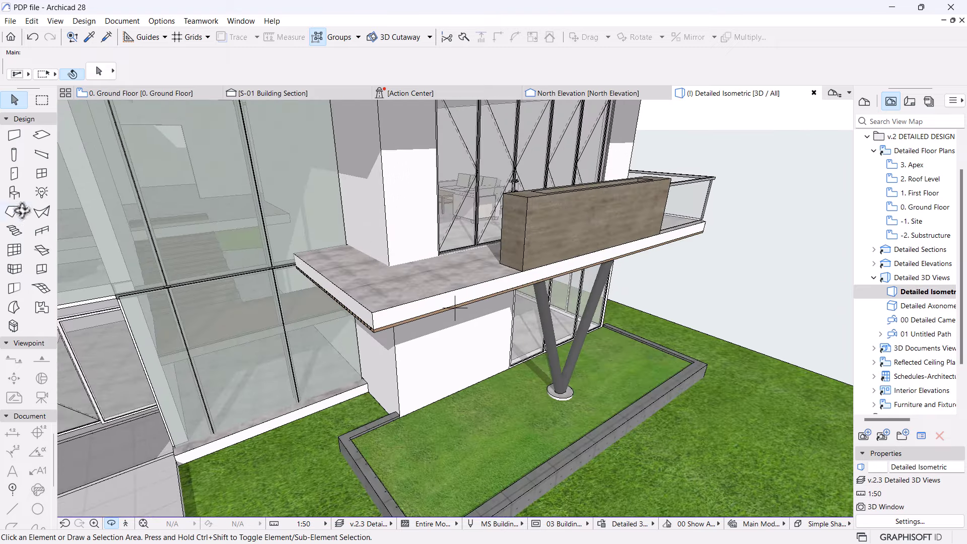
pyautogui.click(41, 154)
pyautogui.click(366, 73)
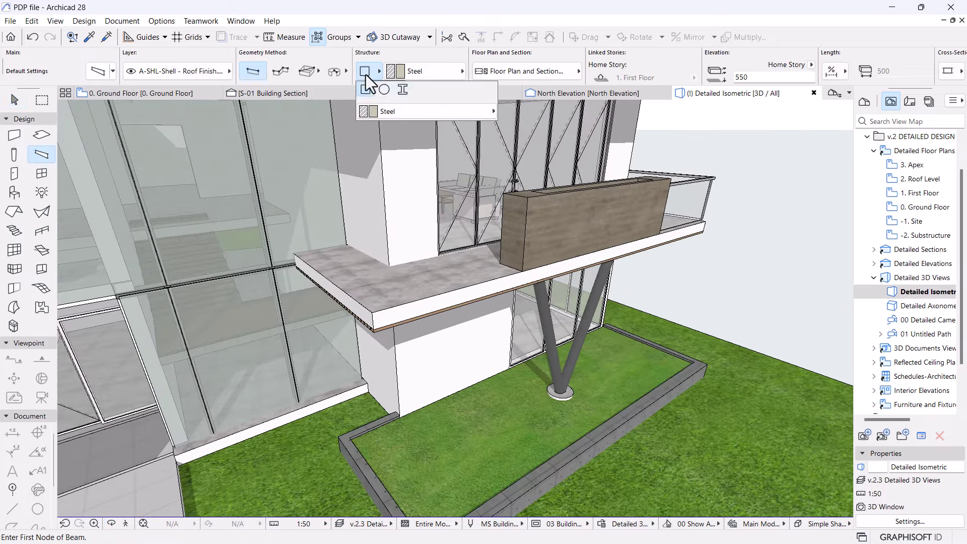
pyautogui.click(399, 90)
pyautogui.click(437, 71)
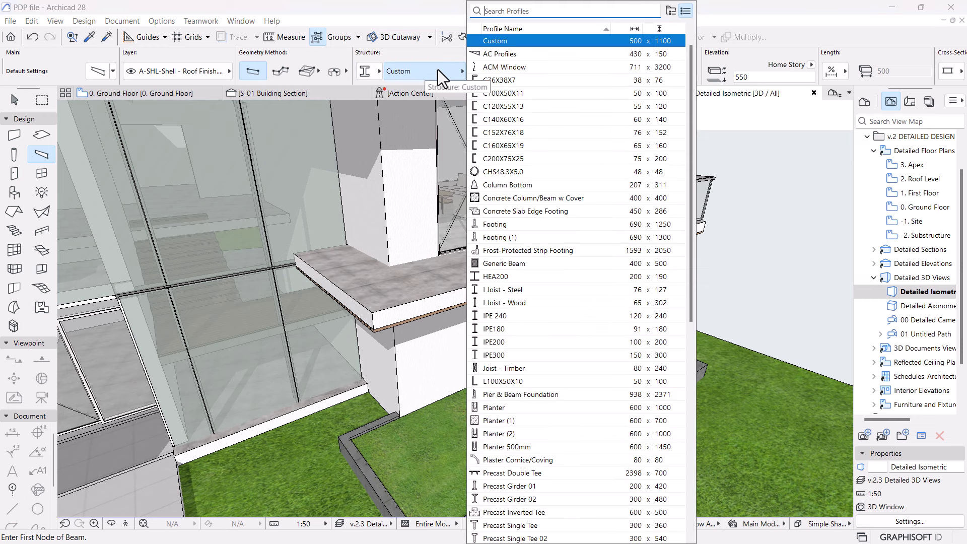
pyautogui.click(508, 135)
# - Try placing single straight channel beams along the balcony slab's edges, and undo the one placed on the short stairwell-side edge
pyautogui.scroll(3, 297, 257)
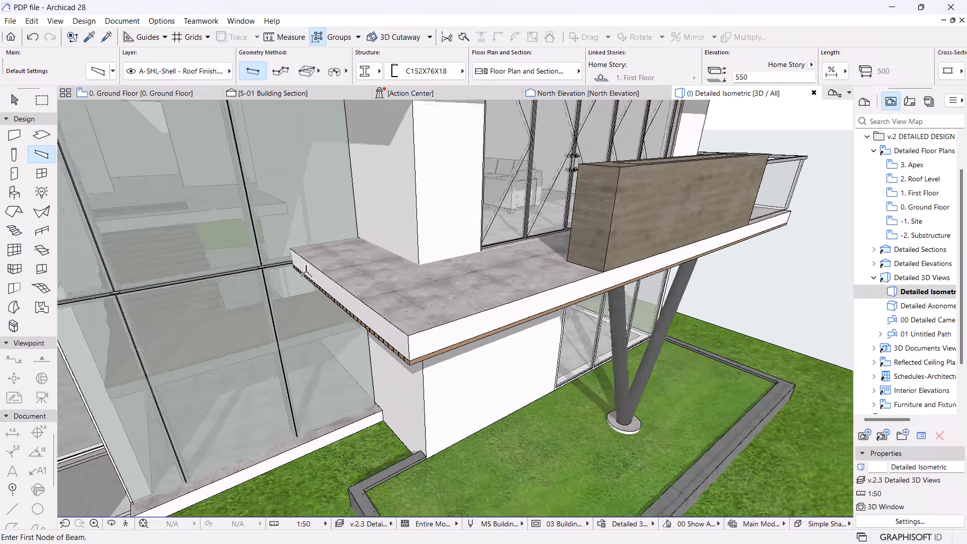
pyautogui.click(290, 246)
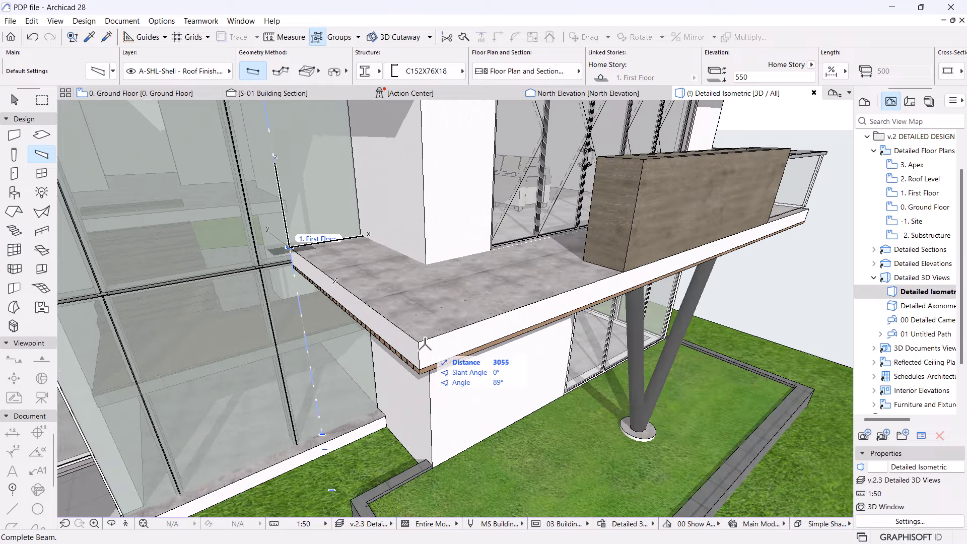
pyautogui.click(661, 292)
pyautogui.scroll(-3, 661, 292)
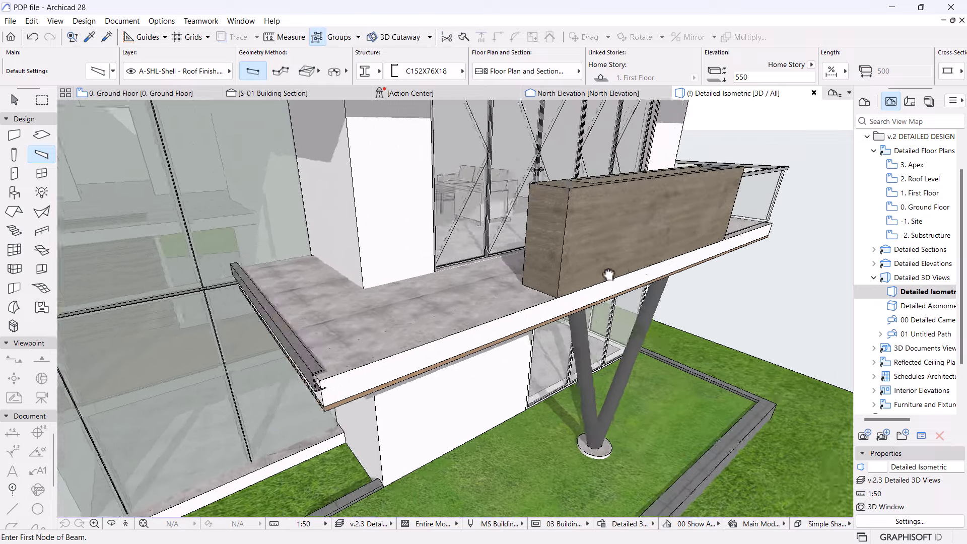
pyautogui.scroll(5, 119, 360)
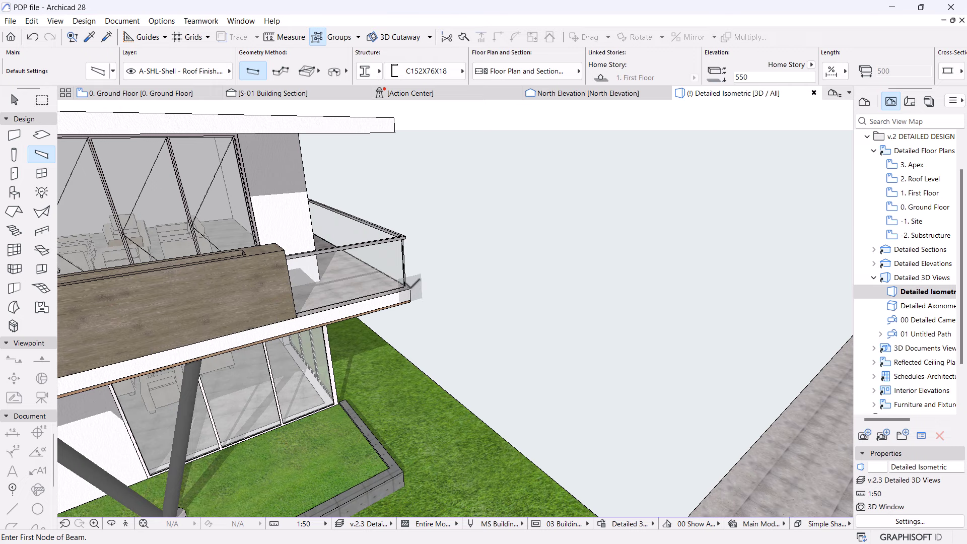
pyautogui.click(408, 287)
pyautogui.keyDown('shift'); pyautogui.moveTo(473, 292); pyautogui.dragTo(383, 318, button='middle'); pyautogui.keyUp('shift')
pyautogui.scroll(3, 364, 325)
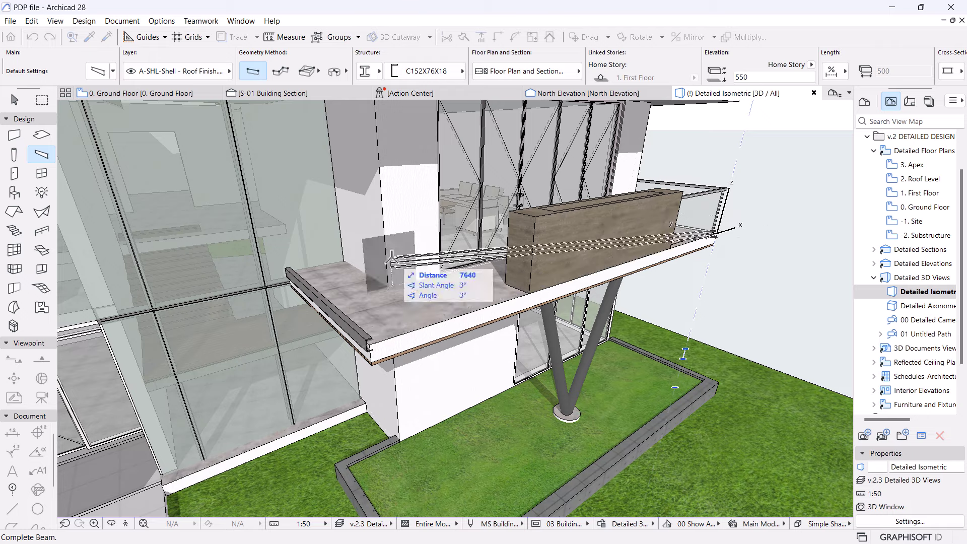
pyautogui.press('Escape')
pyautogui.press('Escape')
pyautogui.hotkey('ctrl', 'z')
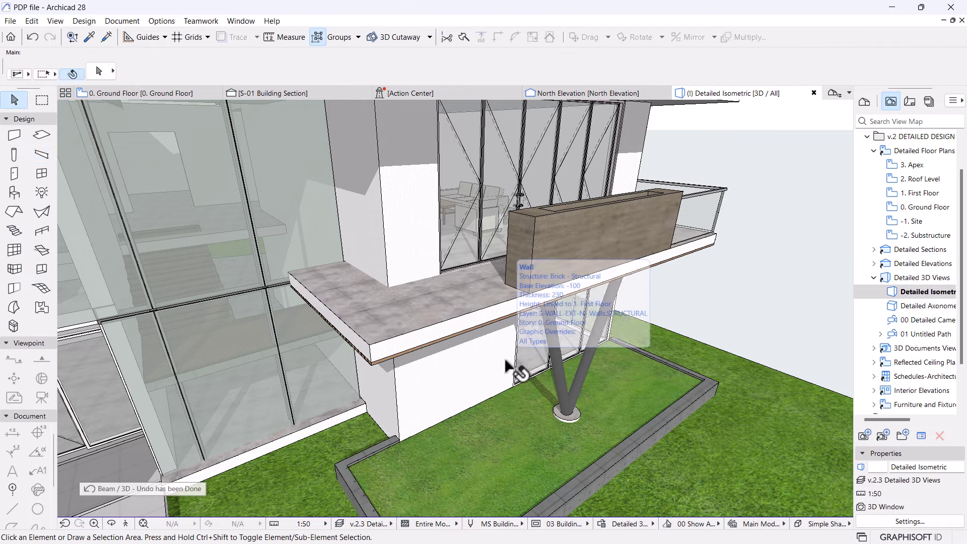
# - Place one chained C152X76X18 channel beam along the balcony slab's outer edges, from the rear side corner around the front to the stairwell side
pyautogui.keyDown('shift'); pyautogui.moveTo(705, 309); pyautogui.dragTo(380, 302, button='middle'); pyautogui.keyUp('shift')
pyautogui.scroll(-3, 379, 303)
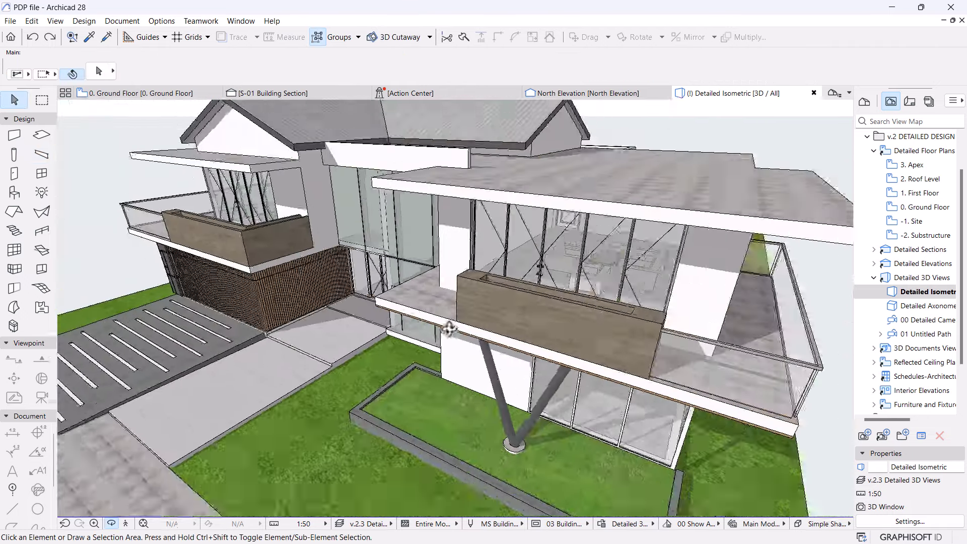
pyautogui.keyDown('shift'); pyautogui.moveTo(720, 347); pyautogui.dragTo(587, 338, button='middle'); pyautogui.keyUp('shift')
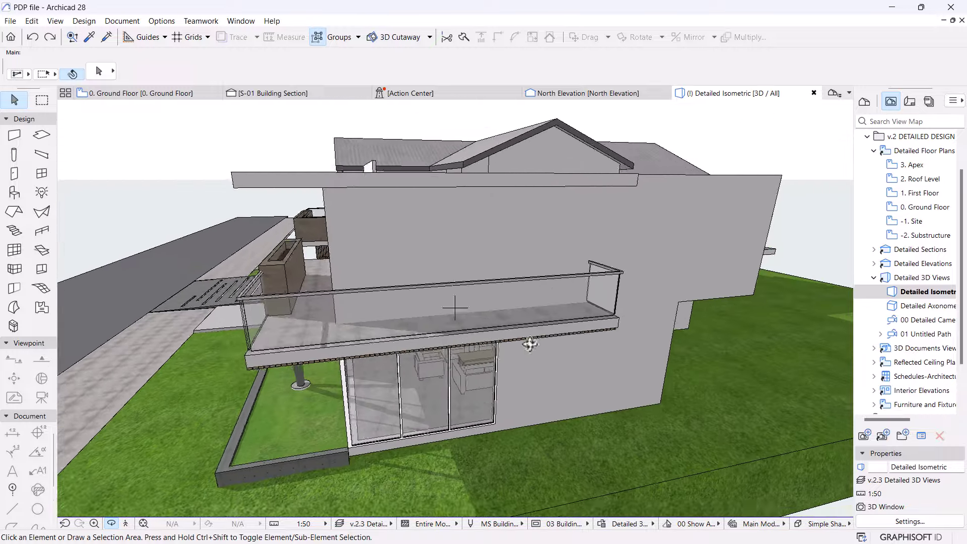
pyautogui.scroll(5, 660, 320)
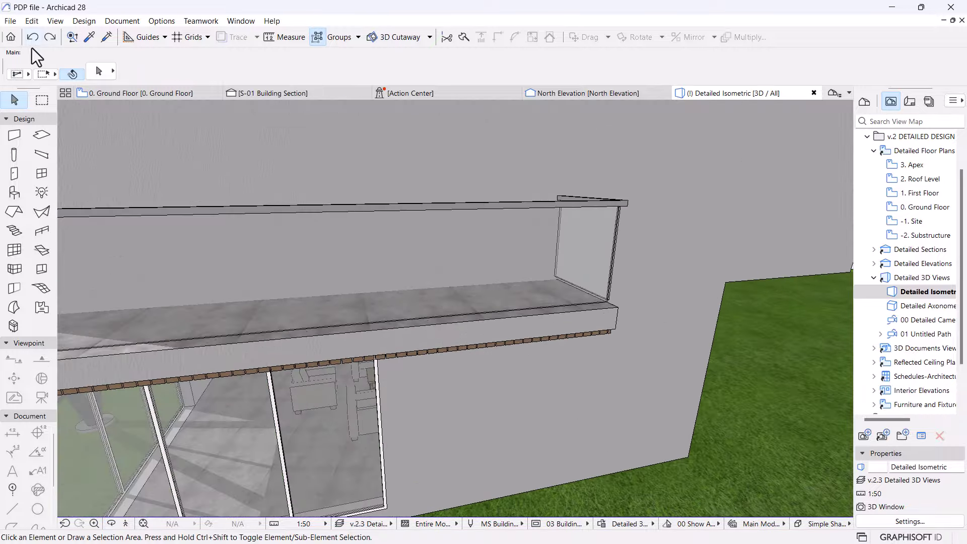
pyautogui.press('b')
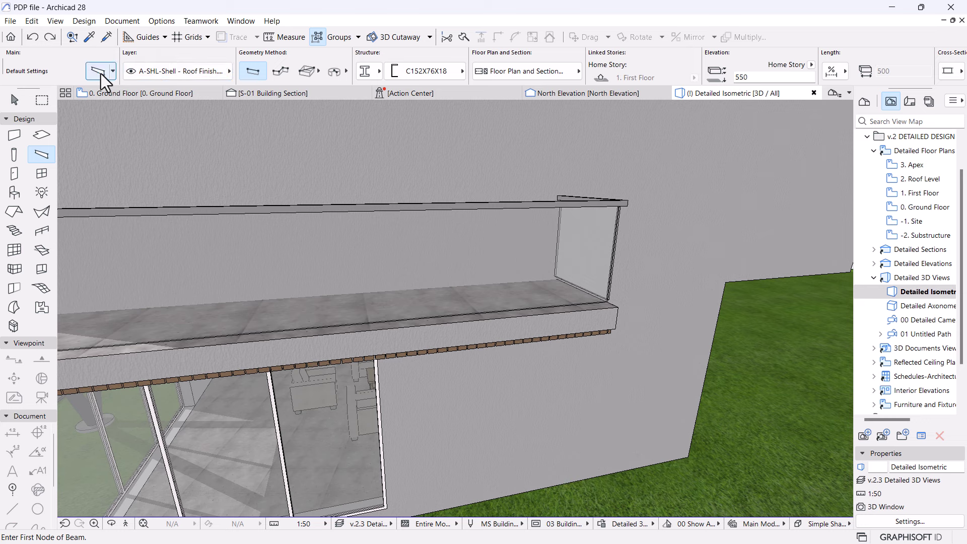
pyautogui.click(278, 70)
pyautogui.click(518, 313)
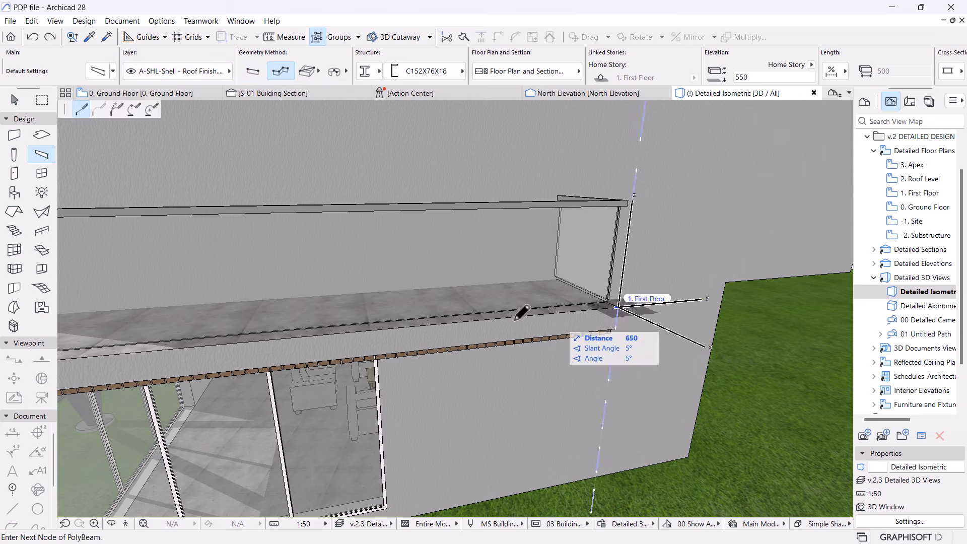
pyautogui.keyDown('shift'); pyautogui.moveTo(518, 313); pyautogui.dragTo(512, 371, button='middle'); pyautogui.keyUp('shift')
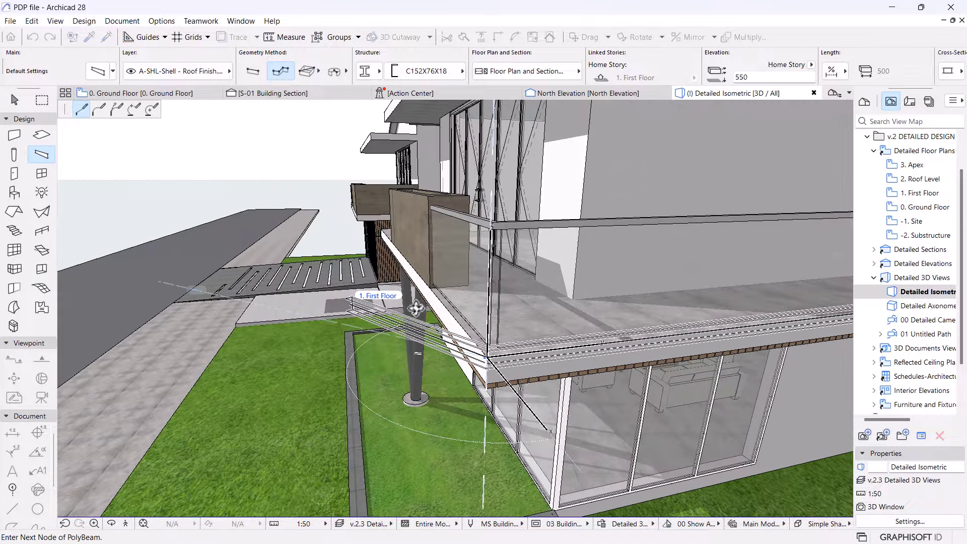
pyautogui.keyDown('shift'); pyautogui.moveTo(426, 310); pyautogui.dragTo(352, 343, button='middle'); pyautogui.keyUp('shift')
pyautogui.scroll(3, 339, 345)
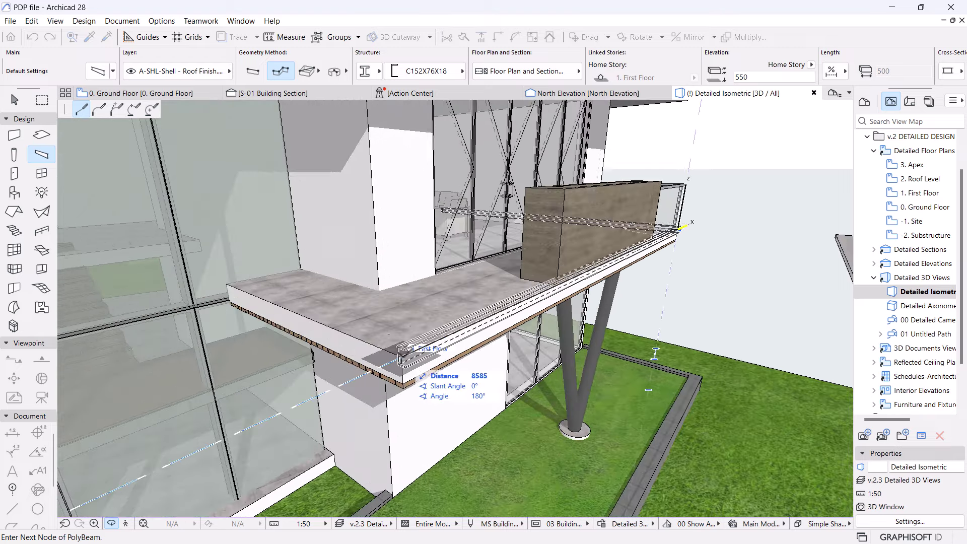
pyautogui.click(400, 357)
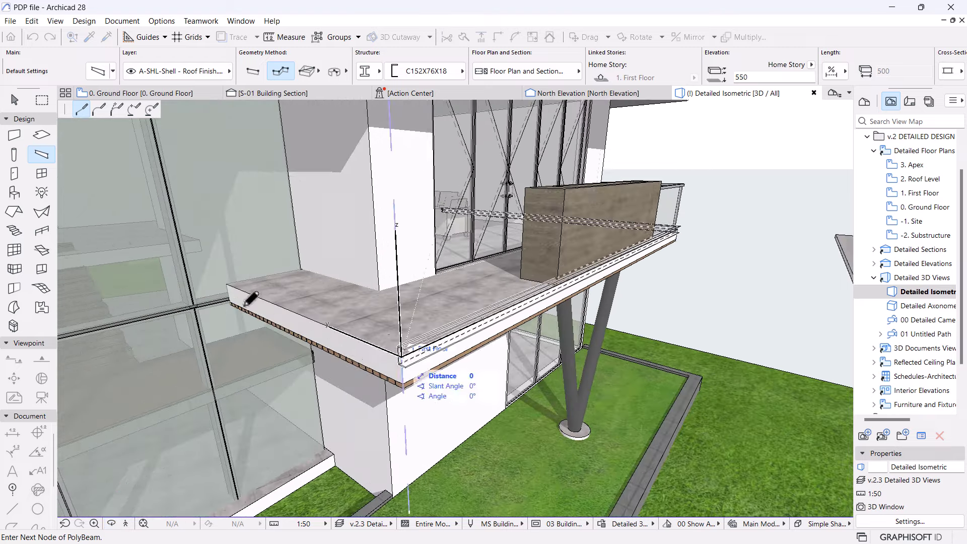
pyautogui.click(229, 280)
pyautogui.rightClick(242, 232)
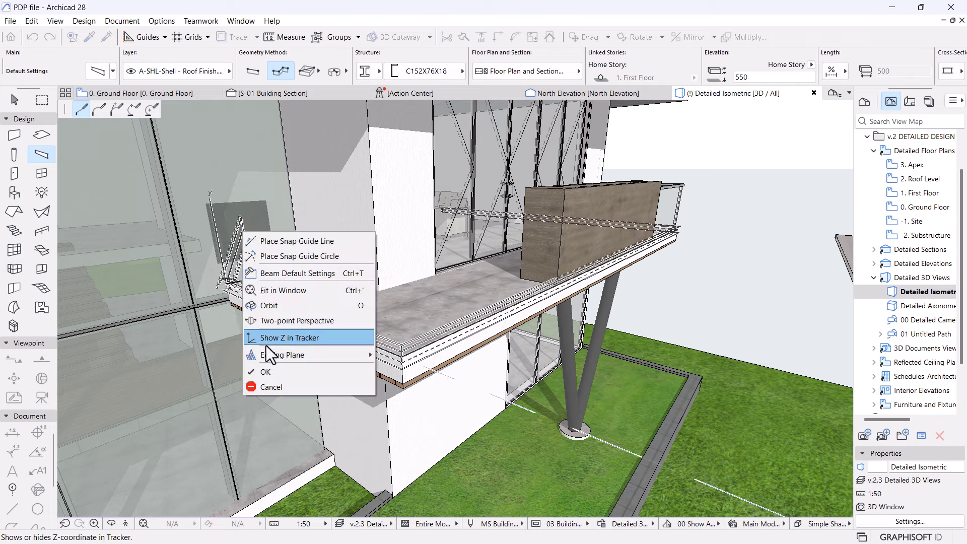
pyautogui.click(265, 371)
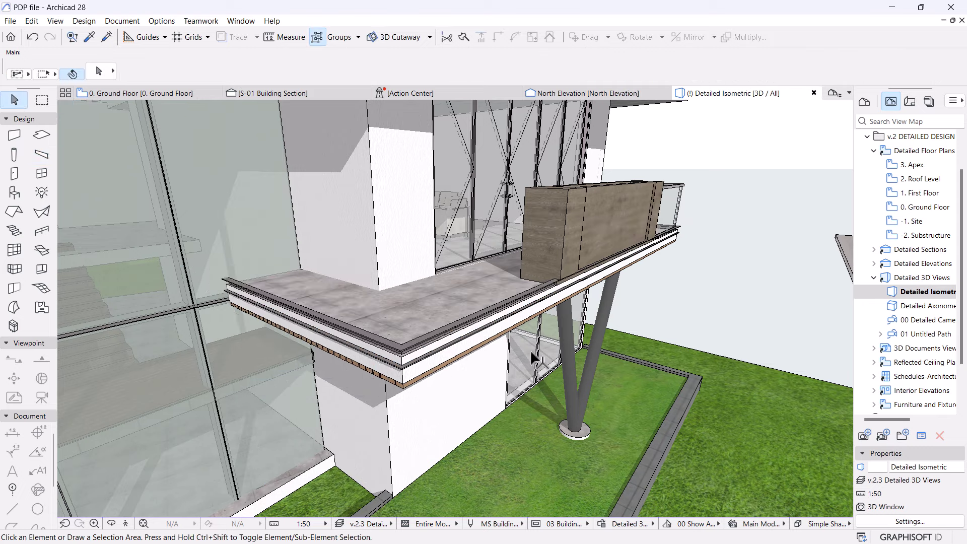
# - Change the profile of the chained balcony edge beams to C200X75X25
pyautogui.keyDown('shift'); pyautogui.moveTo(531, 358); pyautogui.dragTo(409, 346, button='middle'); pyautogui.keyUp('shift')
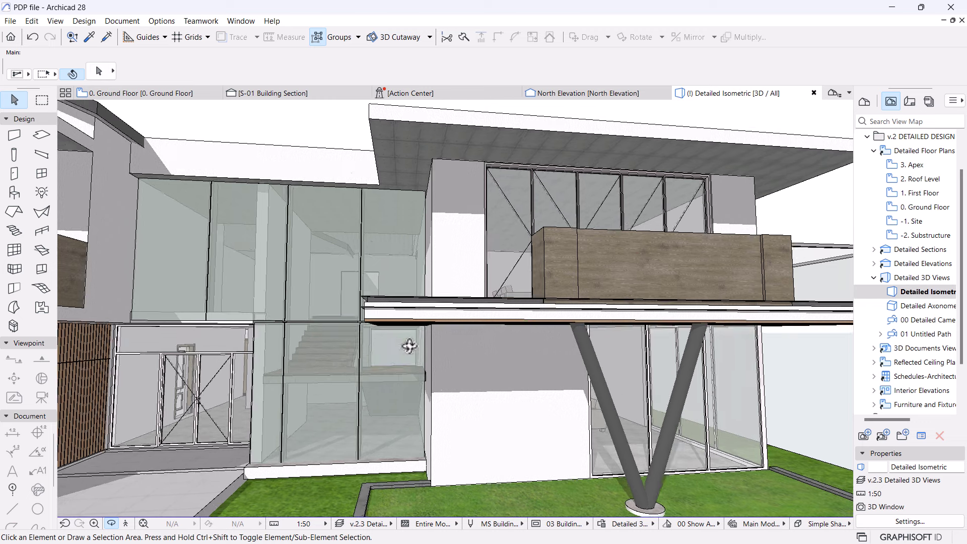
pyautogui.scroll(-3, 351, 294)
pyautogui.scroll(5, 391, 289)
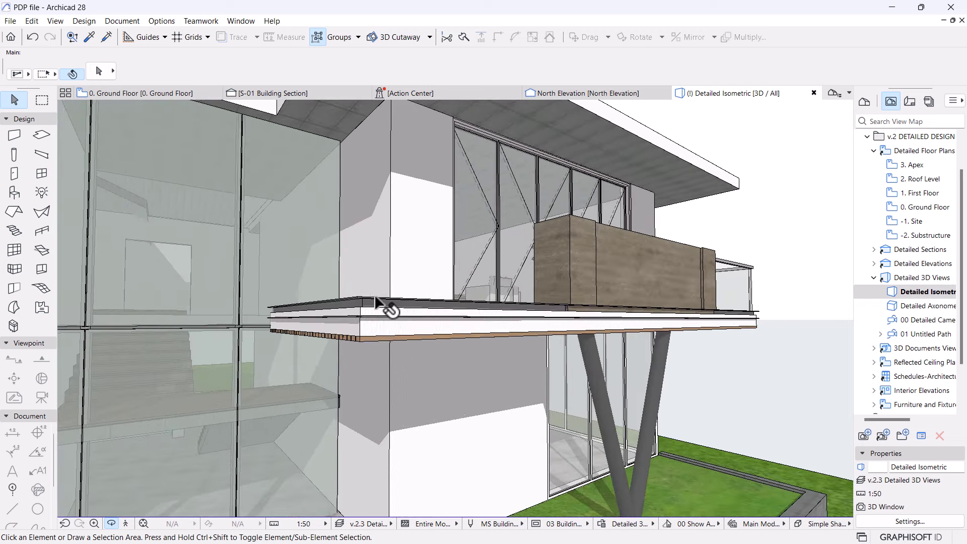
pyautogui.click(375, 299)
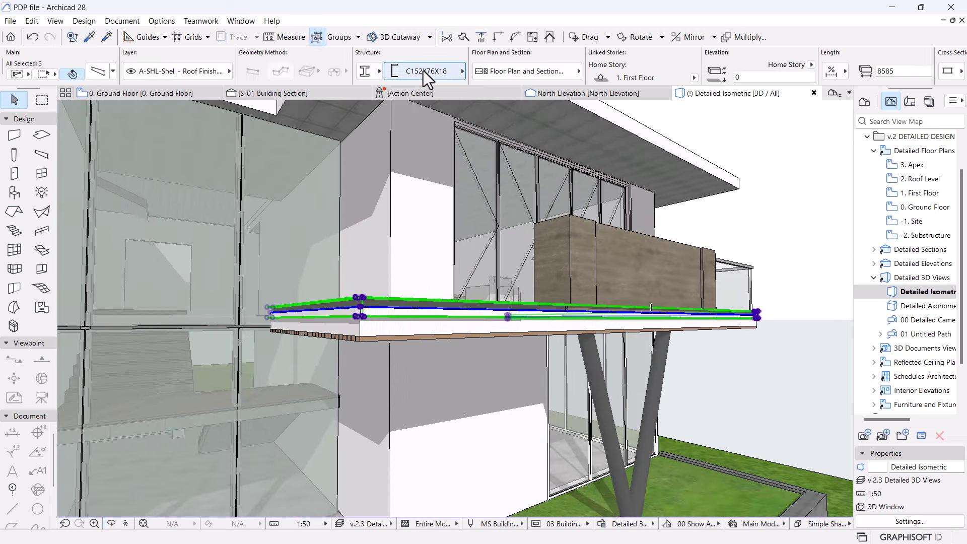
pyautogui.click(422, 71)
pyautogui.click(515, 157)
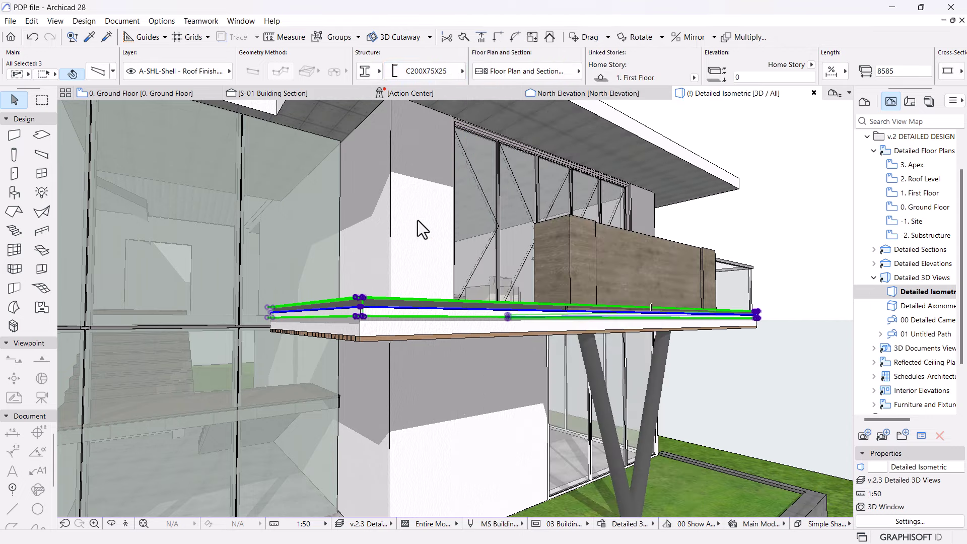
# - In the S-01 Building Section, lower the channel beams to elevation -165 so their base meets the underside of the timber battens
pyautogui.keyDown('shift'); pyautogui.moveTo(417, 220); pyautogui.dragTo(438, 319, button='middle'); pyautogui.keyUp('shift')
pyautogui.click(302, 94)
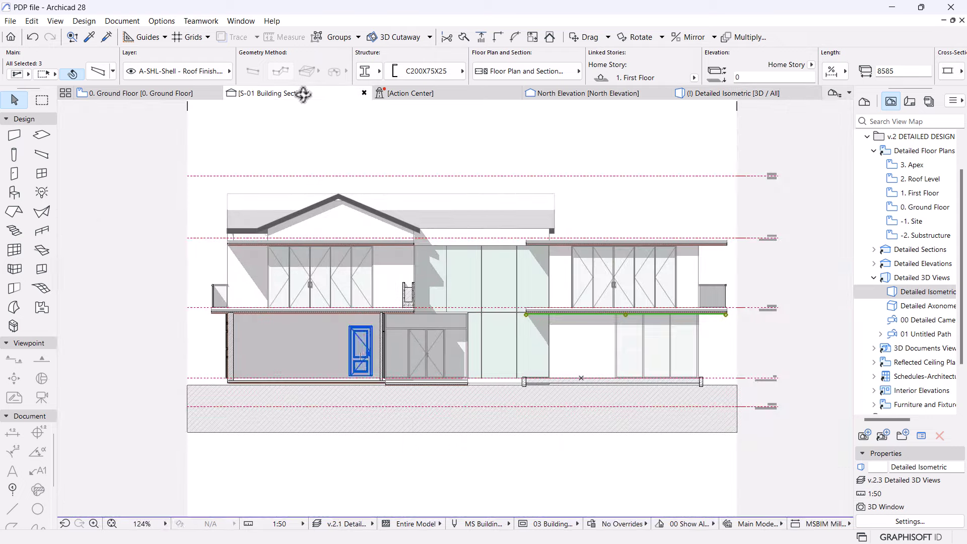
pyautogui.scroll(12, 568, 292)
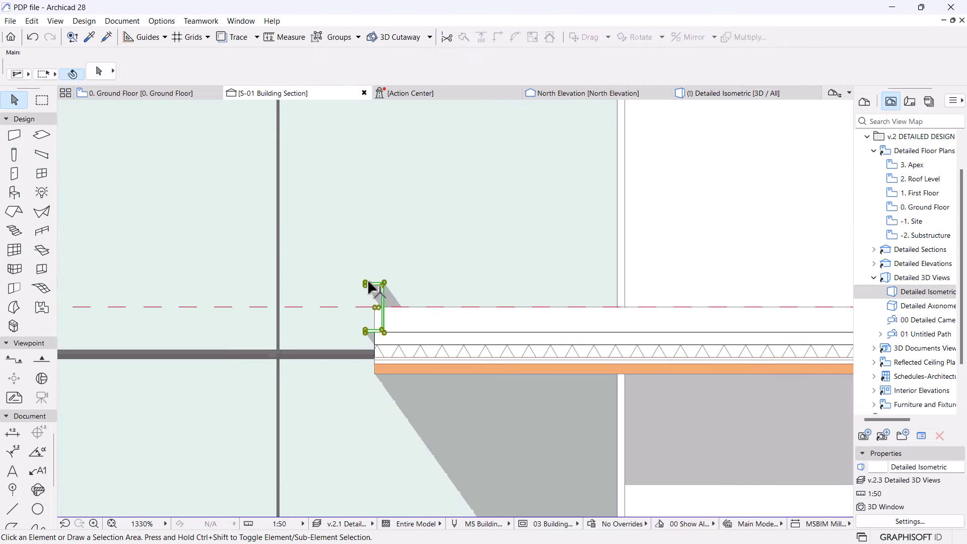
pyautogui.click(368, 283)
pyautogui.scroll(3, 376, 368)
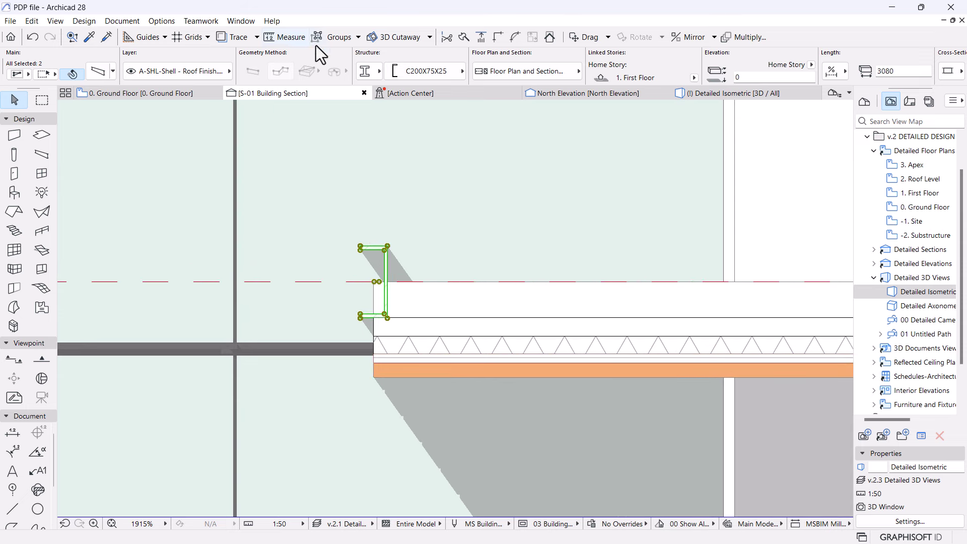
pyautogui.scroll(4, 385, 326)
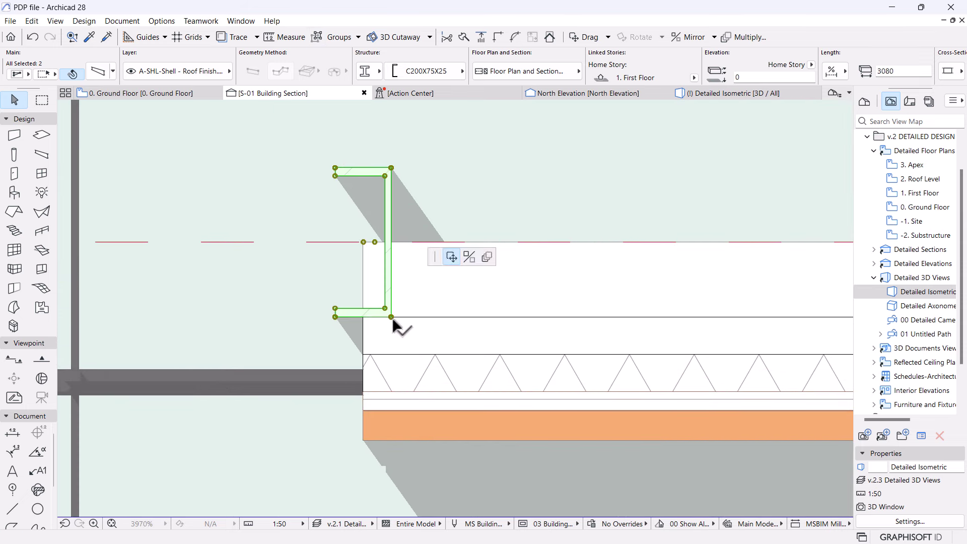
pyautogui.click(428, 323)
pyautogui.scroll(-6, 317, 327)
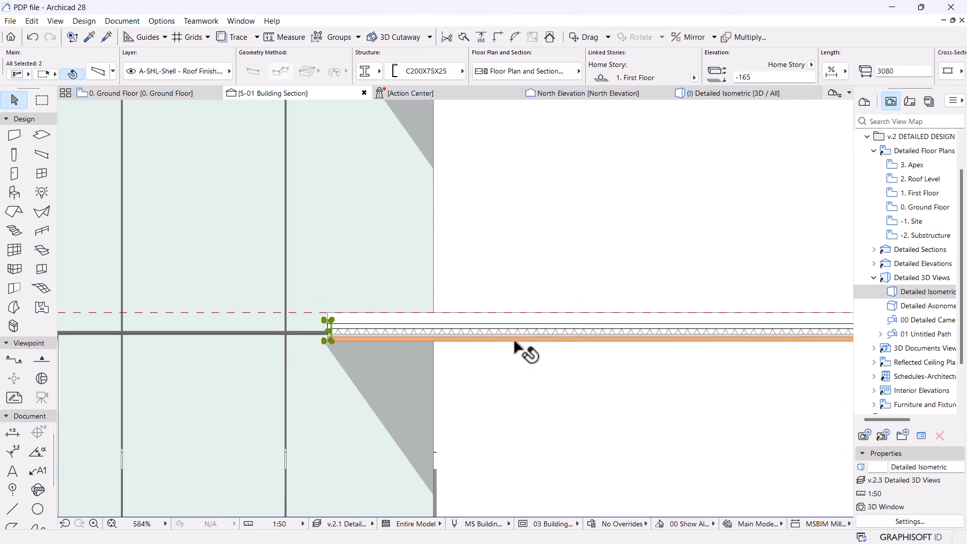
pyautogui.scroll(-1, 620, 160)
# - Back in the 3D view, try the Floor Slab + Tile composite on the balcony slab and settle on RC Slab+Tile Finish
pyautogui.click(715, 95)
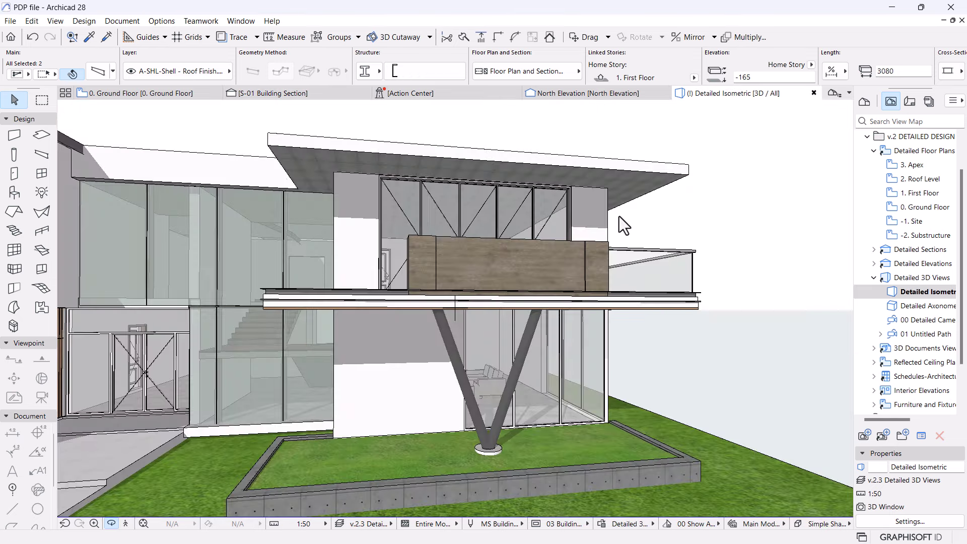
pyautogui.moveTo(702, 301); pyautogui.dragTo(537, 330)
pyautogui.scroll(10, 403, 302)
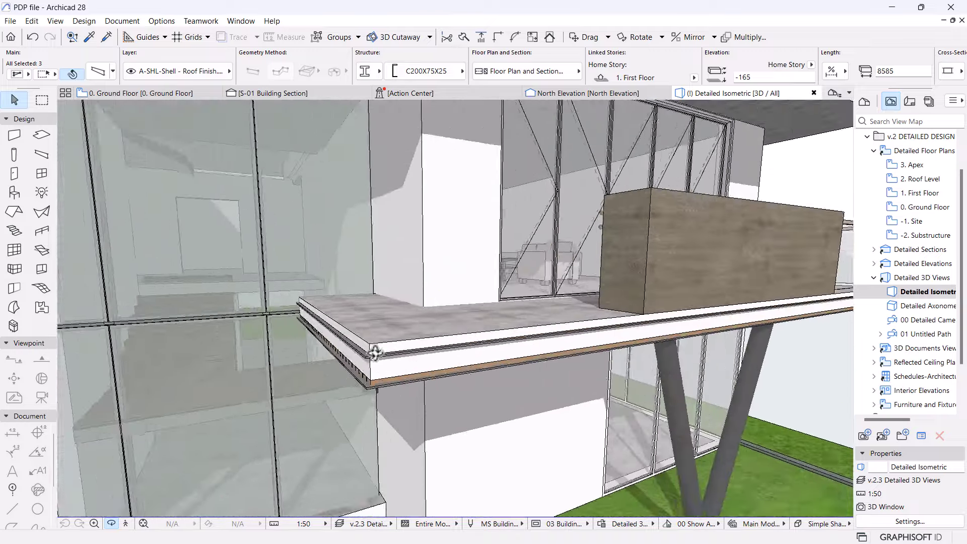
pyautogui.click(428, 74)
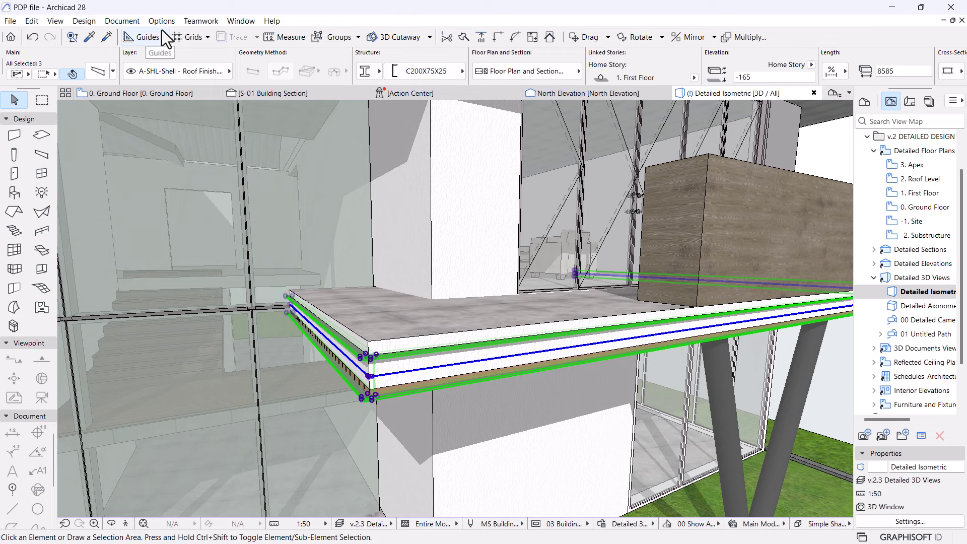
pyautogui.click(398, 315)
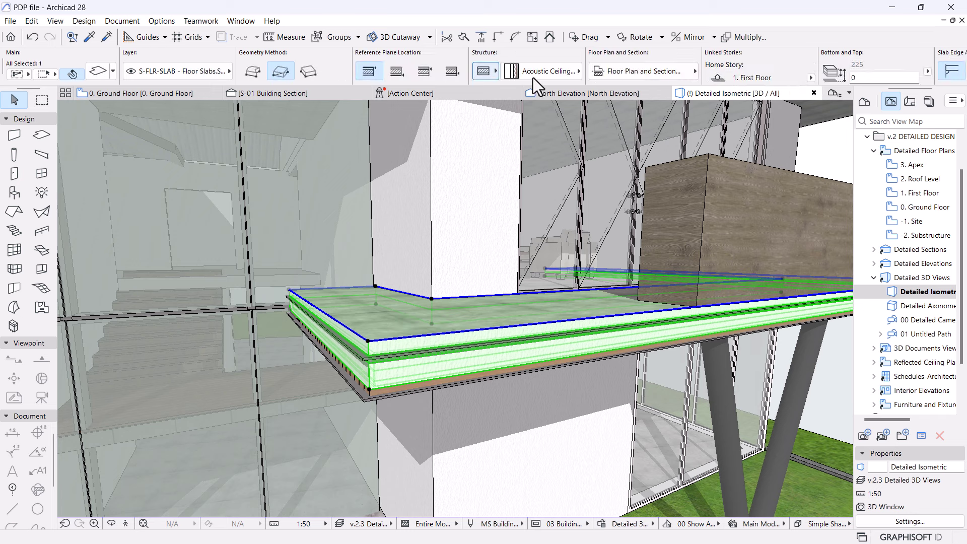
pyautogui.click(542, 72)
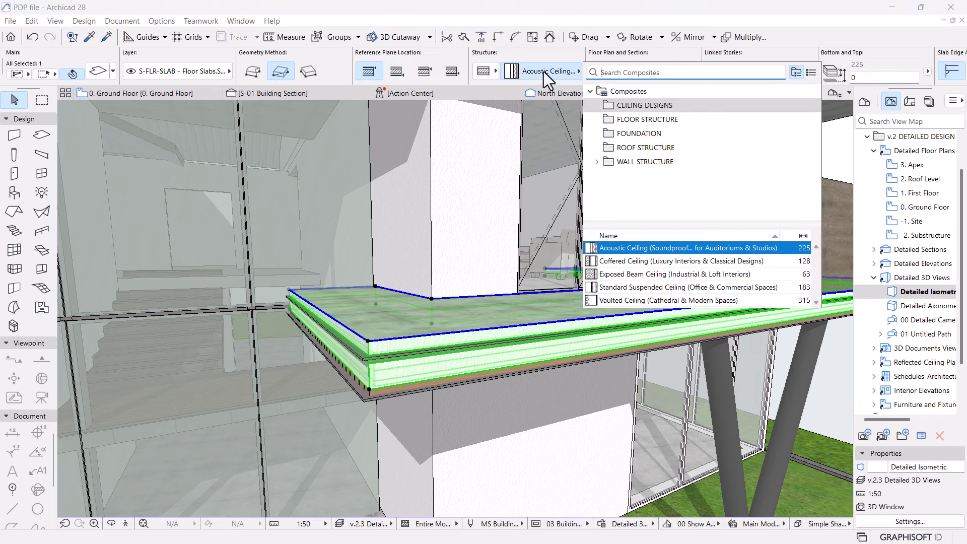
pyautogui.click(626, 119)
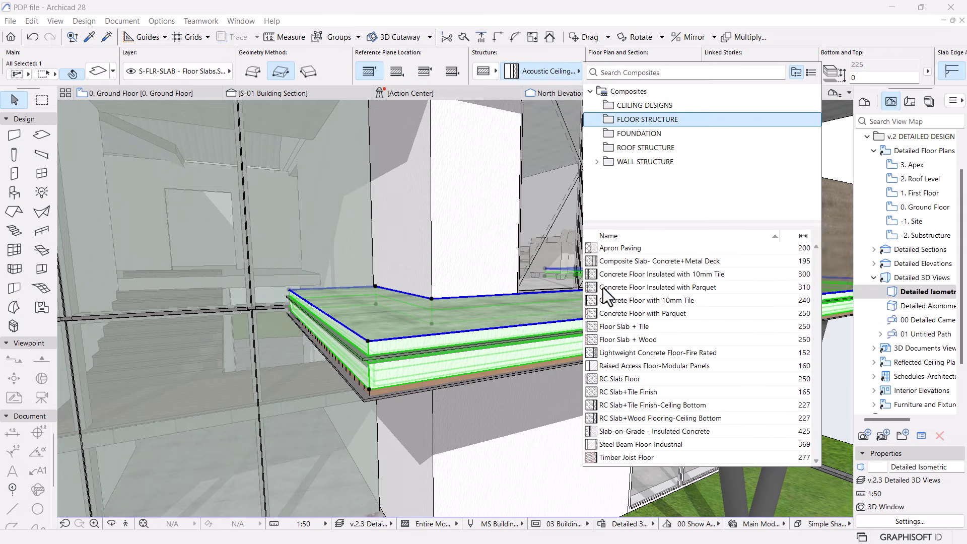
pyautogui.click(633, 336)
pyautogui.click(622, 329)
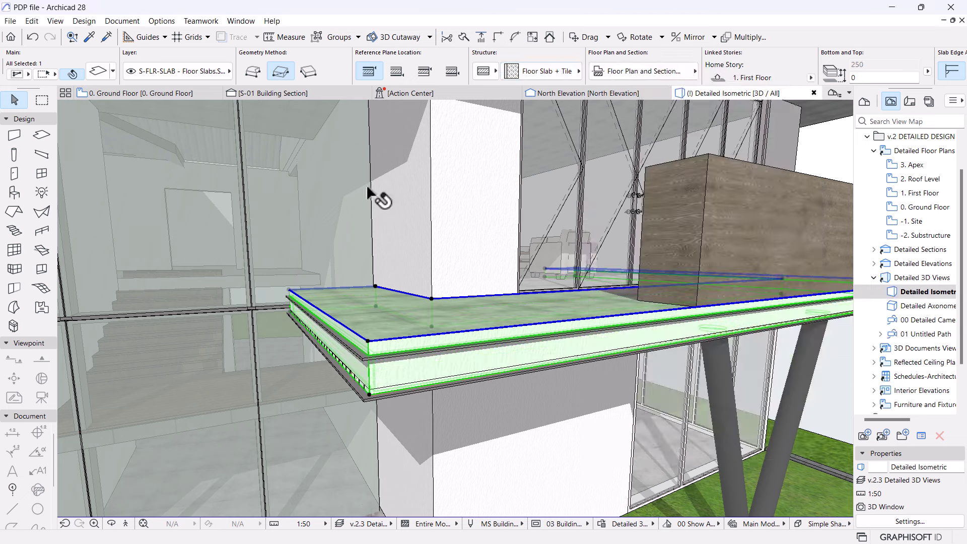
pyautogui.click(538, 70)
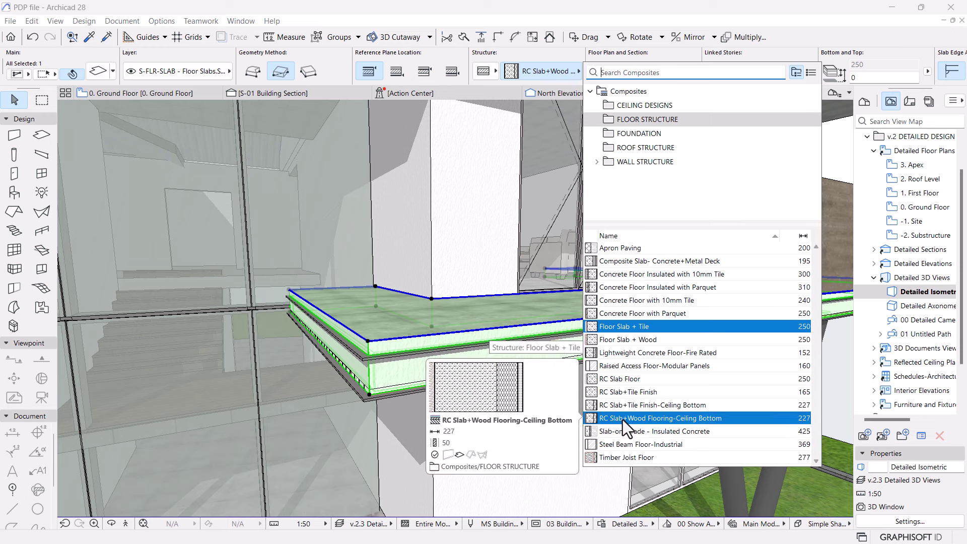
pyautogui.click(609, 393)
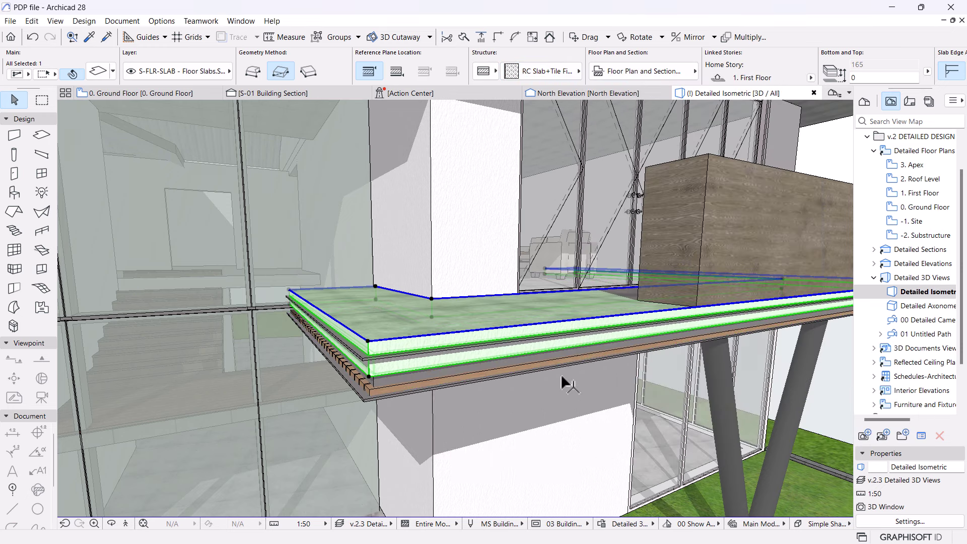
pyautogui.press('Escape')
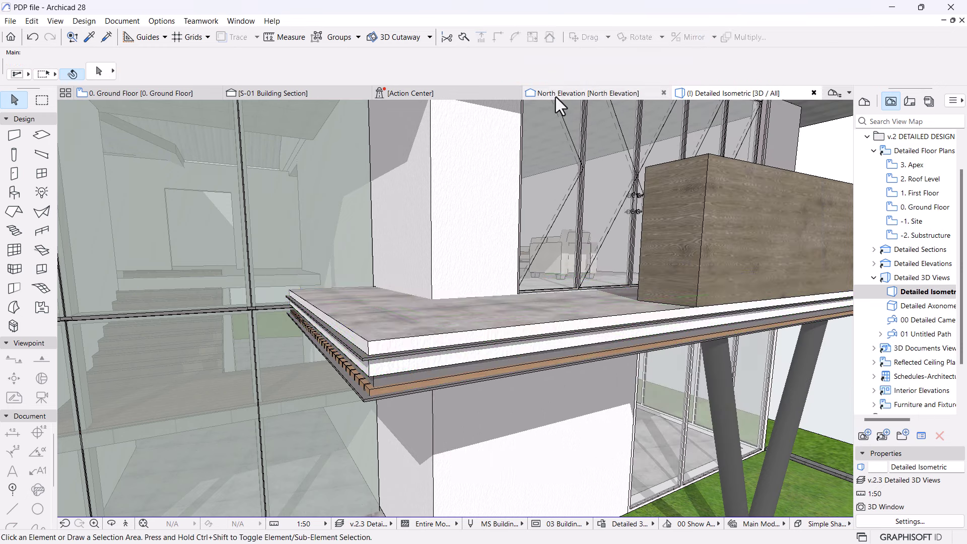
# - In the S-01 Building Section, move the timber battens up against the underside of the balcony slab, at elevation 2795
pyautogui.click(342, 96)
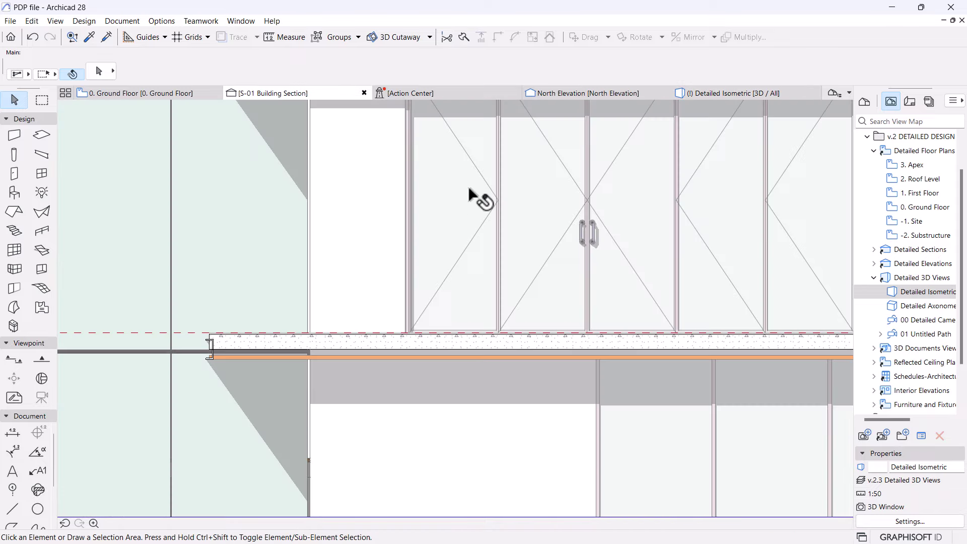
pyautogui.scroll(5, 183, 371)
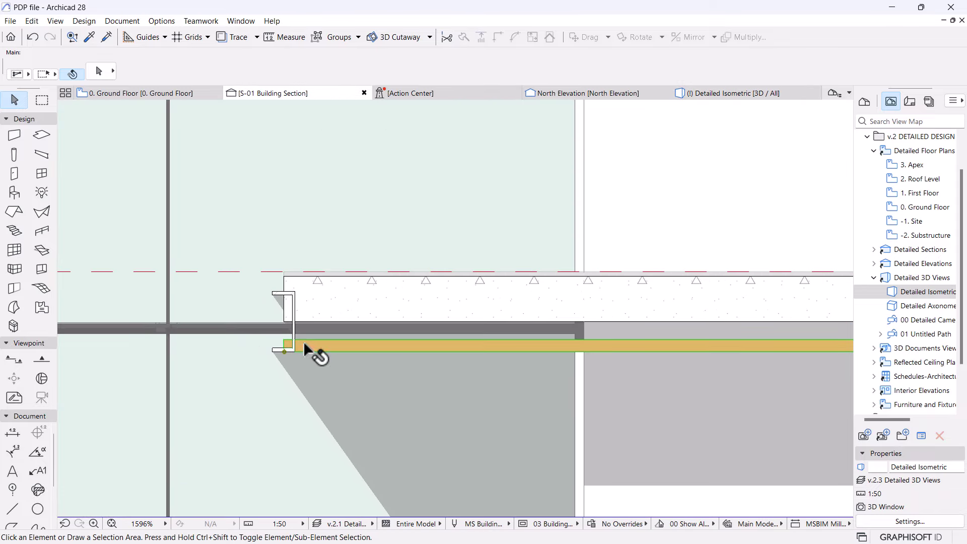
pyautogui.click(304, 344)
pyautogui.hotkey('ctrl', 'd')
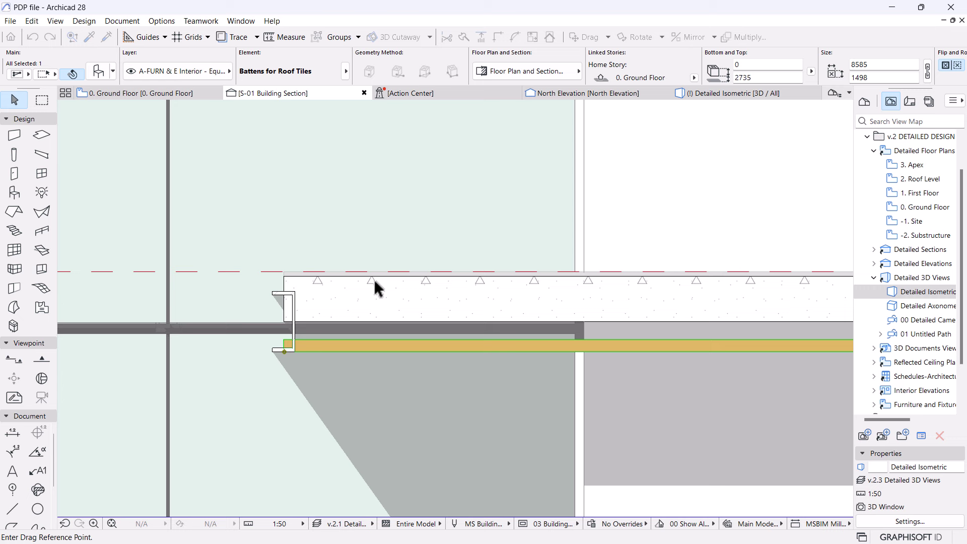
pyautogui.click(325, 340)
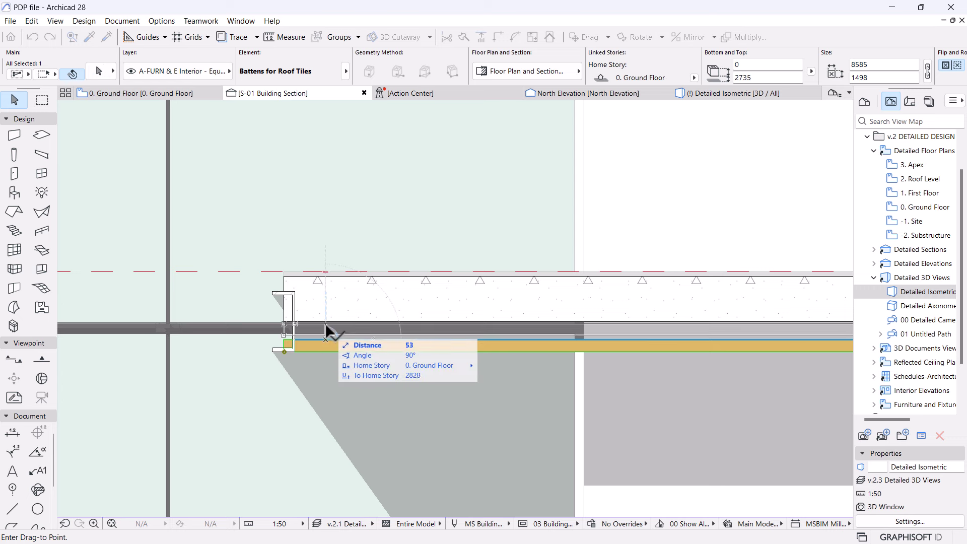
pyautogui.click(295, 321)
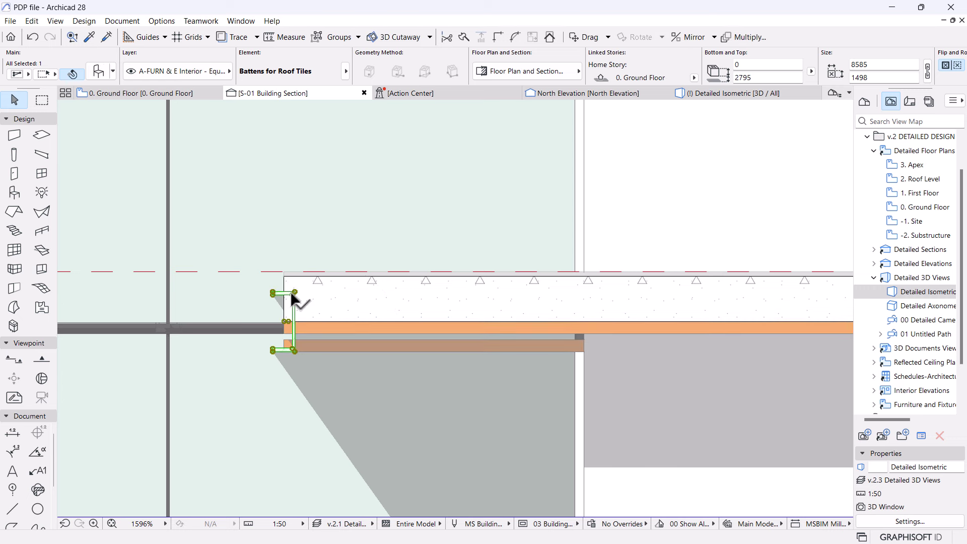
# - Raise the channel edge beams to elevation -115 in the S-01 Building Section, aligning their top with the slab's concrete layer
pyautogui.keyDown('shift'); pyautogui.click(291, 338); pyautogui.keyUp('shift')
pyautogui.hotkey('ctrl', 'd')
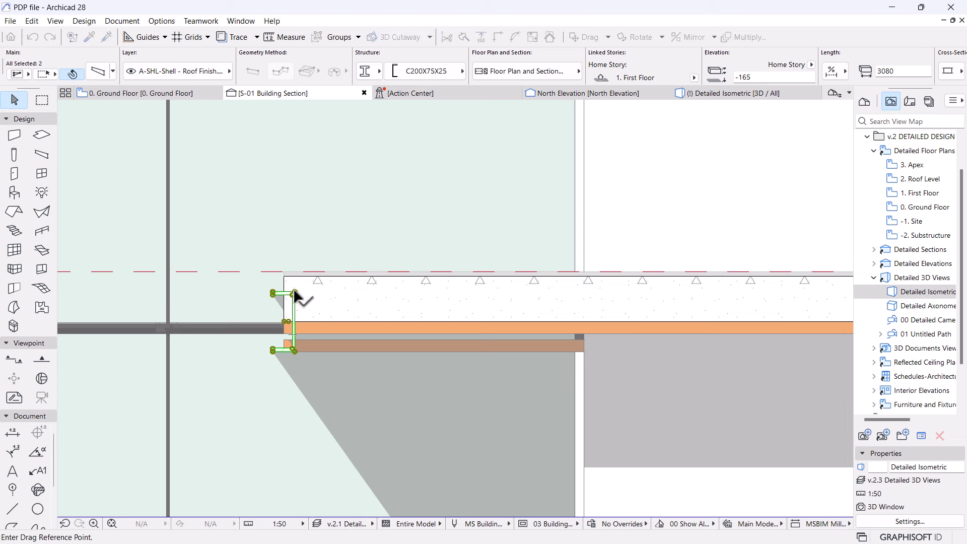
pyautogui.click(295, 293)
pyautogui.click(296, 281)
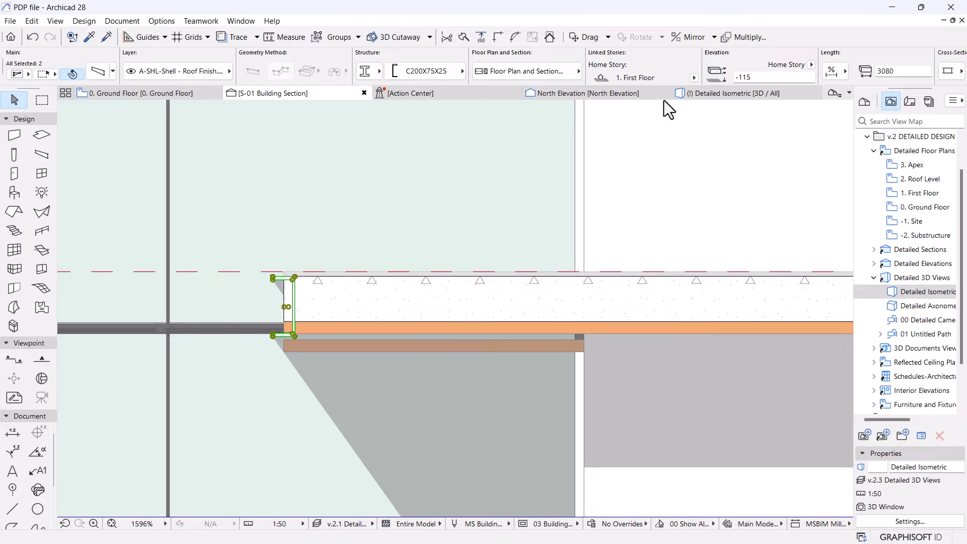
pyautogui.click(699, 95)
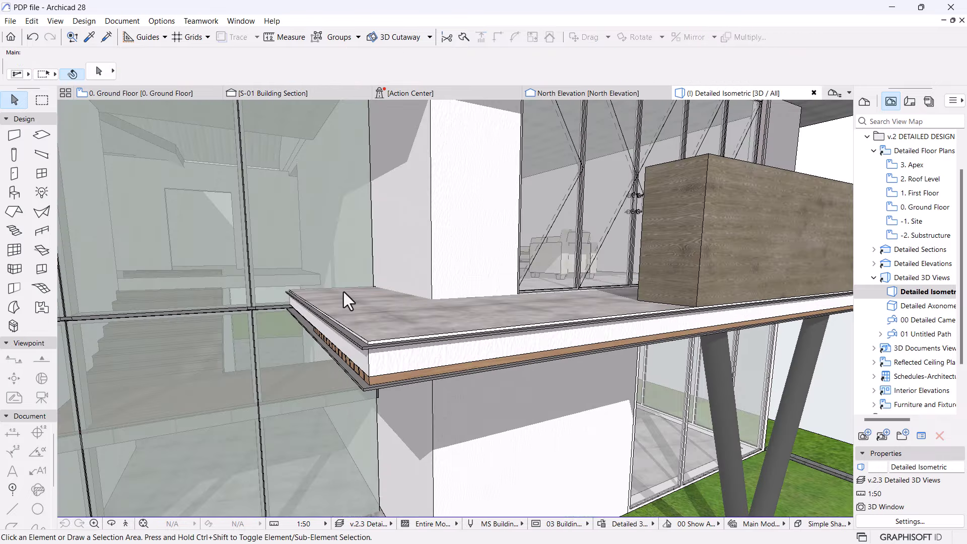
pyautogui.scroll(10, 505, 408)
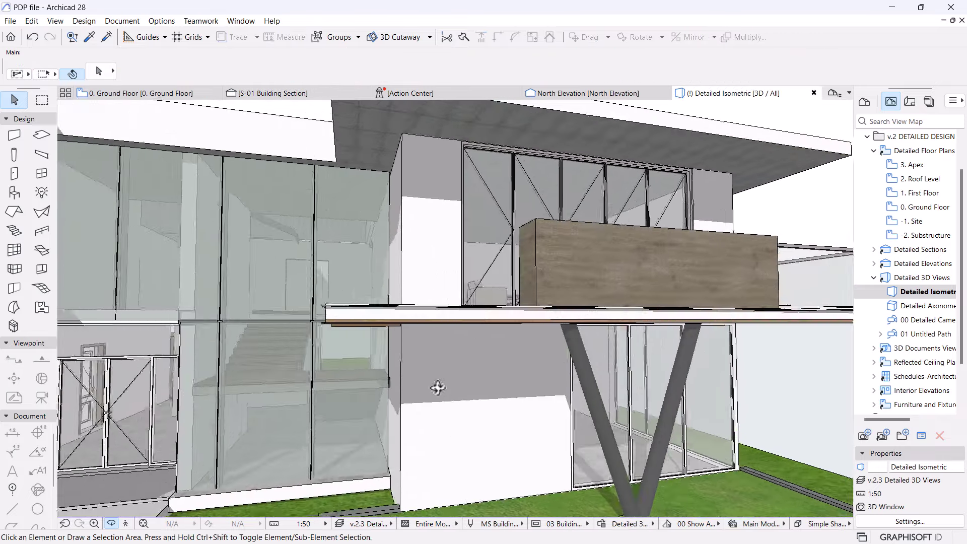
pyautogui.scroll(2, 311, 310)
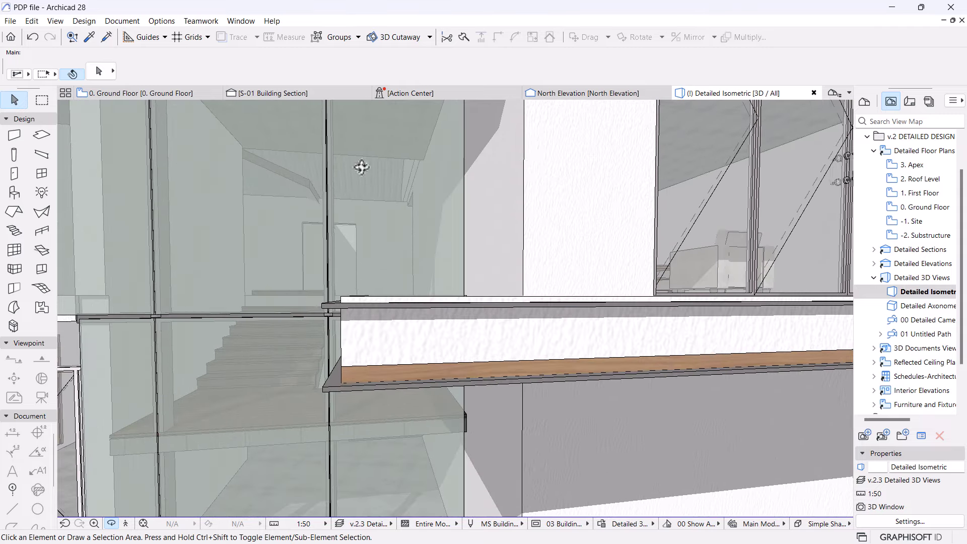
# - In the S-01 Building Section, raise the channel edge beams further to elevation -100, flush with the top of the tile finish
pyautogui.click(319, 92)
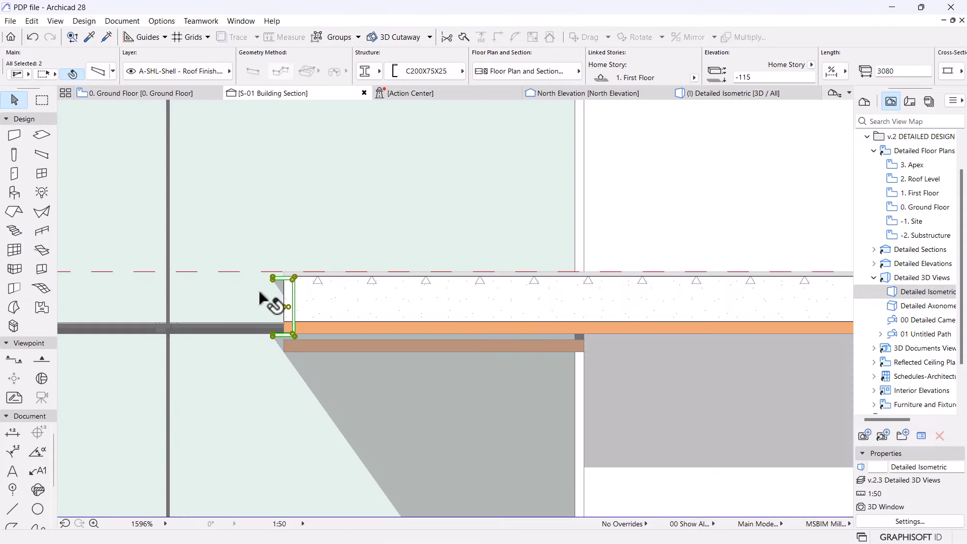
pyautogui.hotkey('ctrl', 'd')
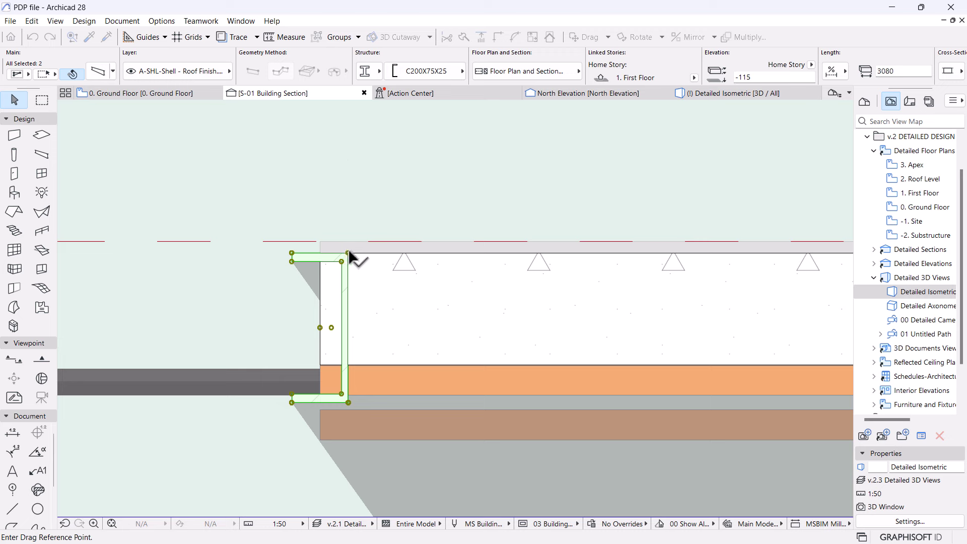
pyautogui.click(347, 252)
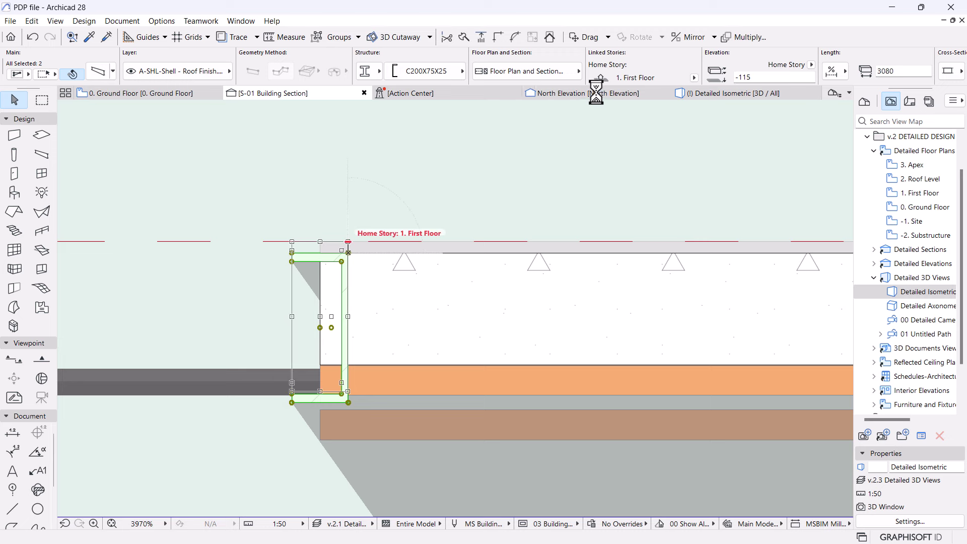
pyautogui.click(693, 95)
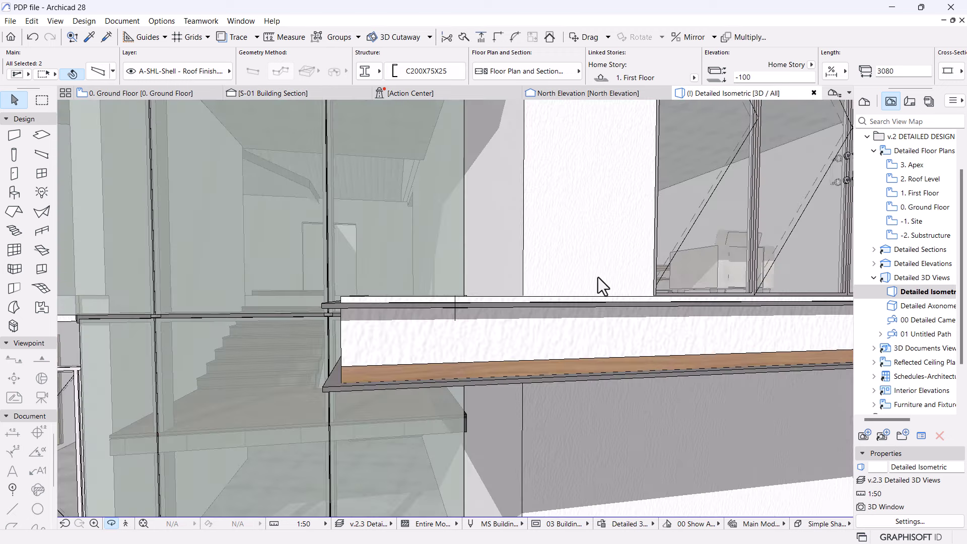
pyautogui.press('Escape')
pyautogui.keyDown('shift'); pyautogui.moveTo(503, 331); pyautogui.dragTo(470, 283, button='middle'); pyautogui.keyUp('shift')
pyautogui.click(459, 317)
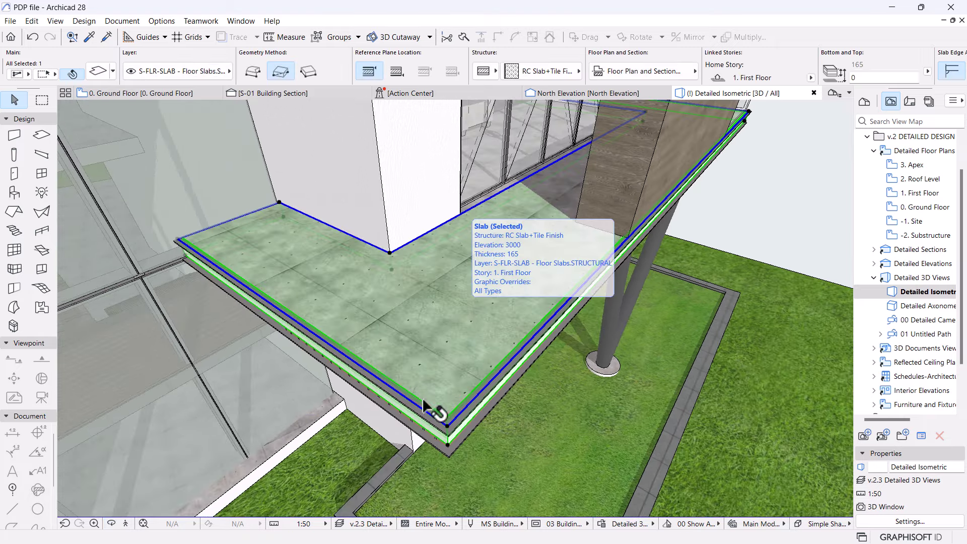
pyautogui.click(447, 430)
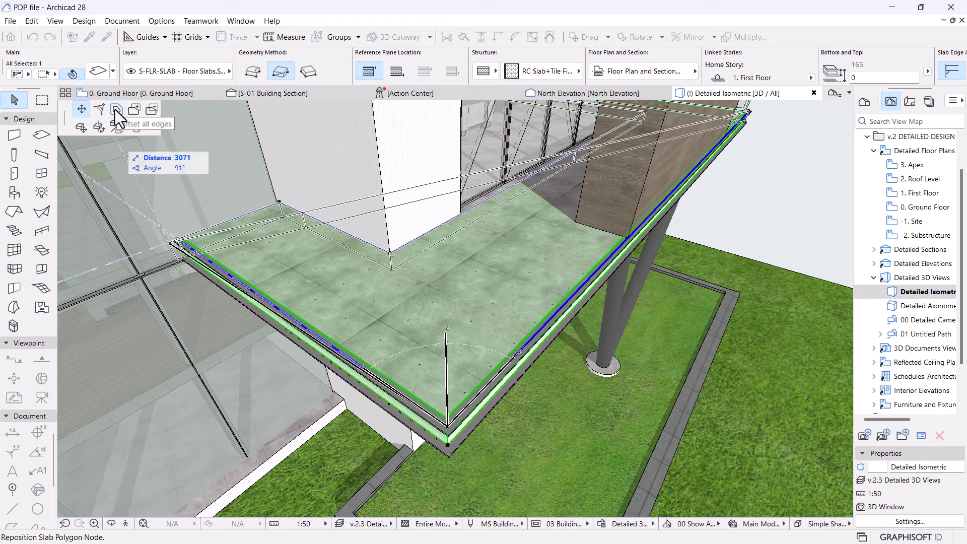
pyautogui.press('Escape')
pyautogui.press('Escape')
pyautogui.click(270, 95)
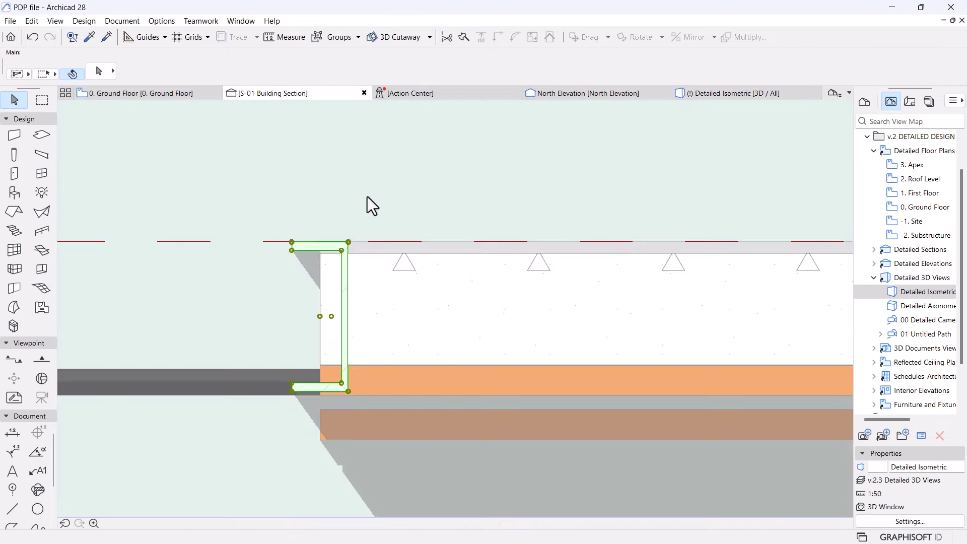
pyautogui.click(681, 96)
# - In the 3D view, offset all edges of the balcony slab inward by about 38 mm to meet the channel beams' web
pyautogui.click(458, 324)
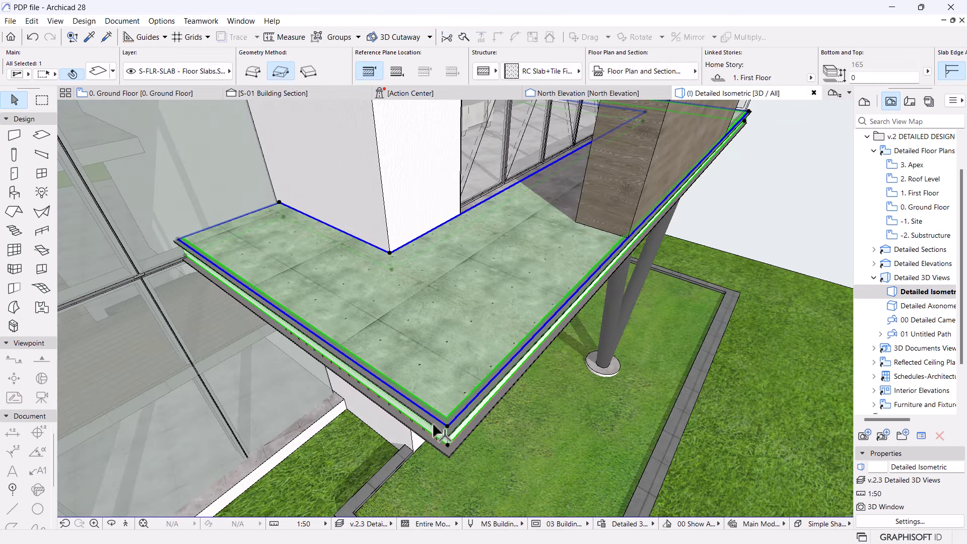
pyautogui.click(449, 425)
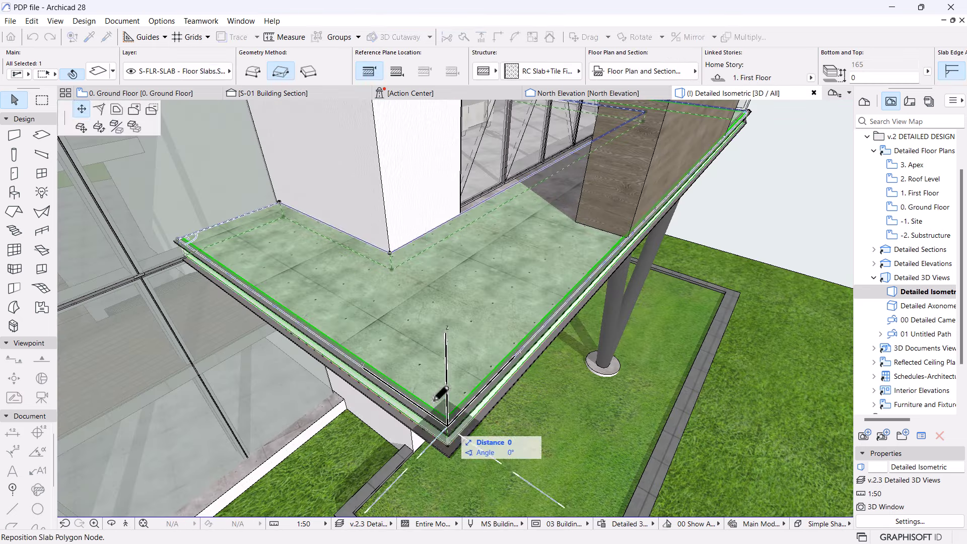
pyautogui.click(113, 117)
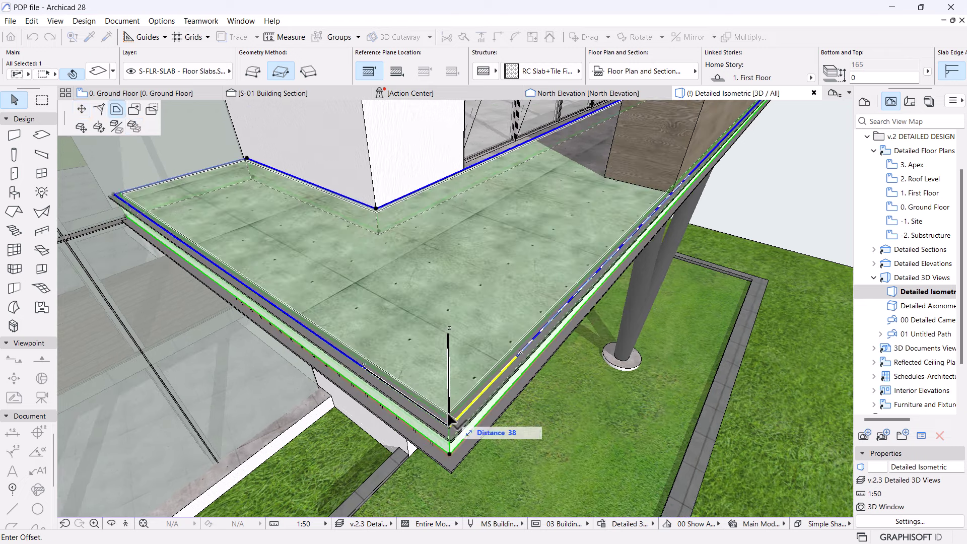
pyautogui.click(447, 414)
pyautogui.press('Escape')
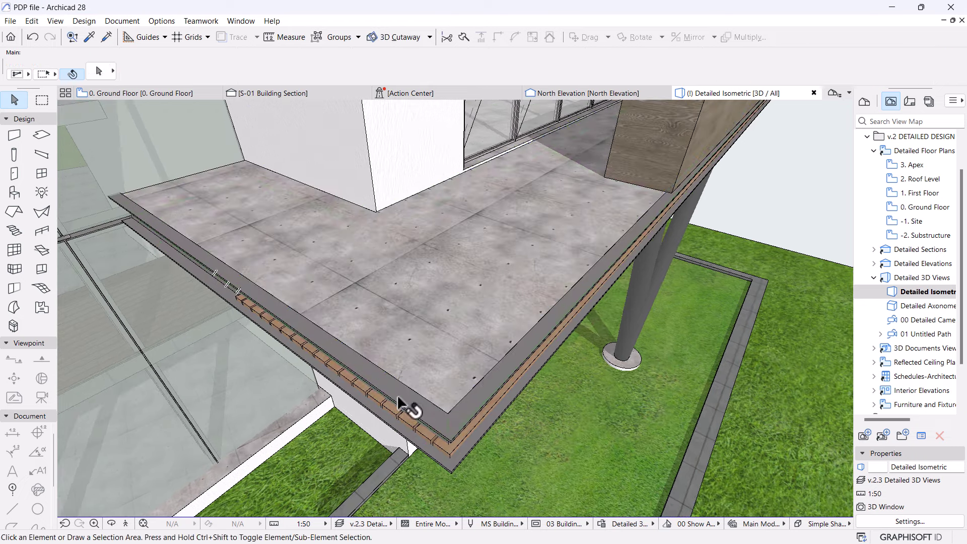
pyautogui.keyDown('shift'); pyautogui.moveTo(397, 394); pyautogui.dragTo(362, 294, button='middle'); pyautogui.keyUp('shift')
pyautogui.scroll(-5, 284, 326)
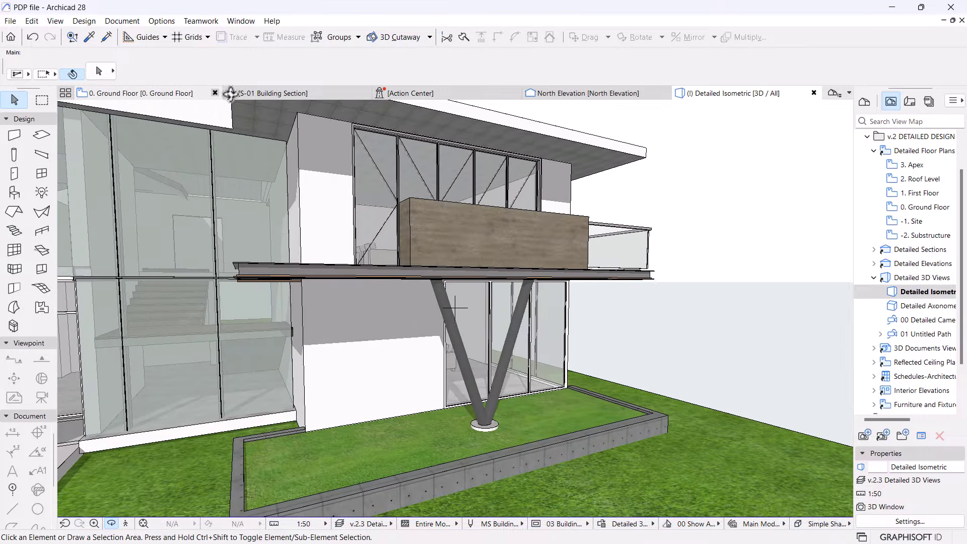
pyautogui.click(256, 93)
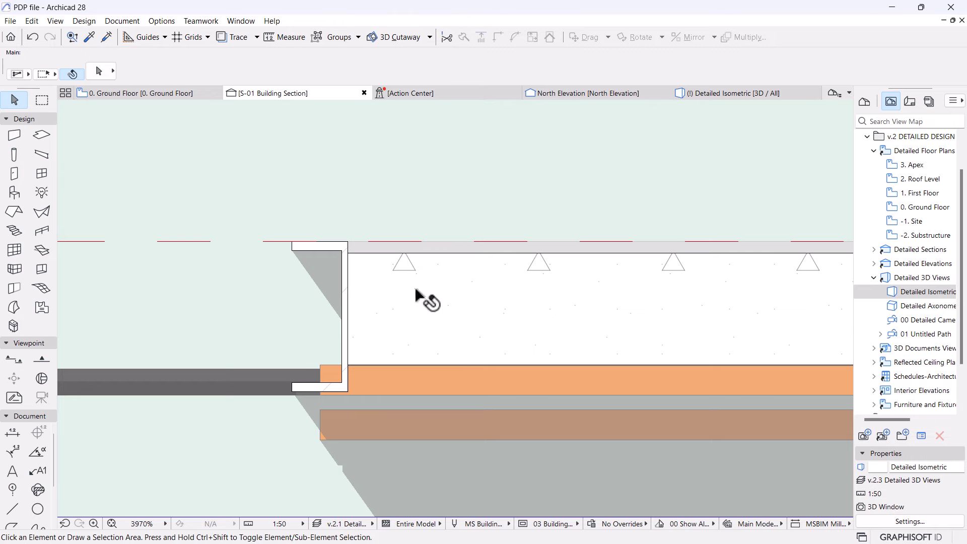
pyautogui.click(152, 95)
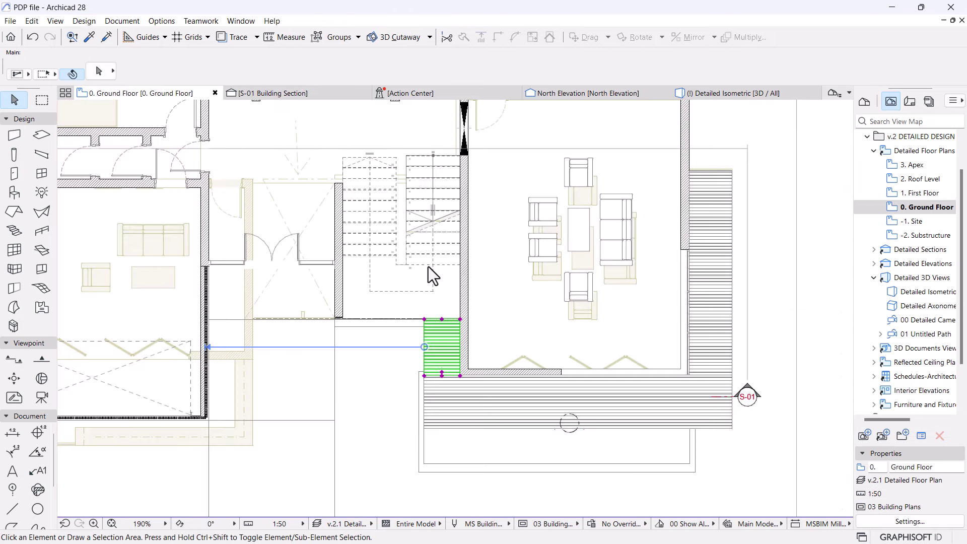
pyautogui.scroll(7, 436, 433)
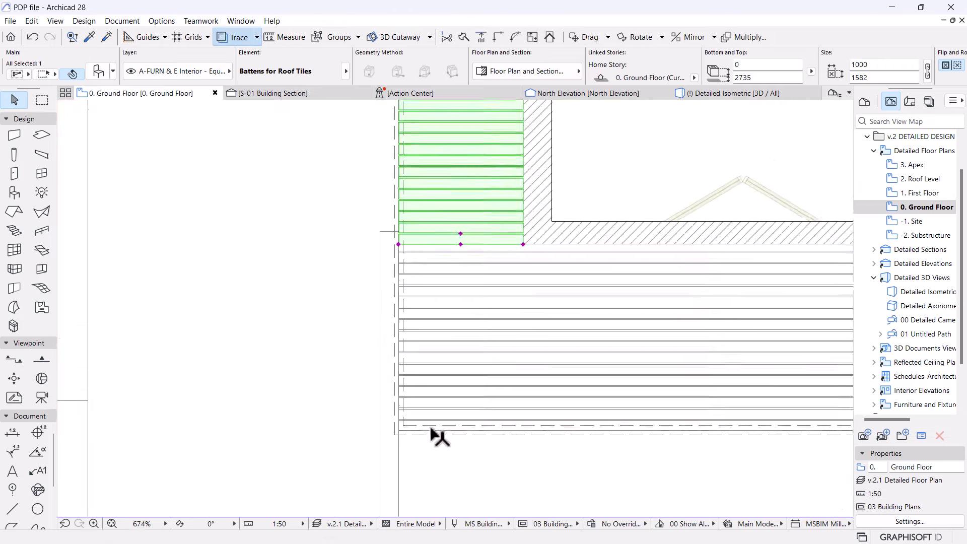
pyautogui.press('Escape')
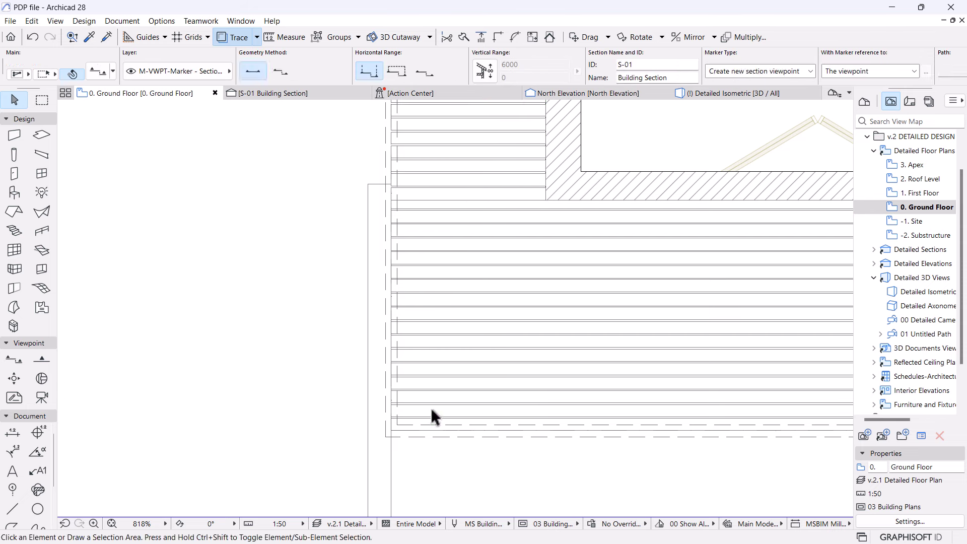
pyautogui.click(400, 429)
pyautogui.press('Escape')
pyautogui.scroll(3, 389, 439)
pyautogui.click(430, 395)
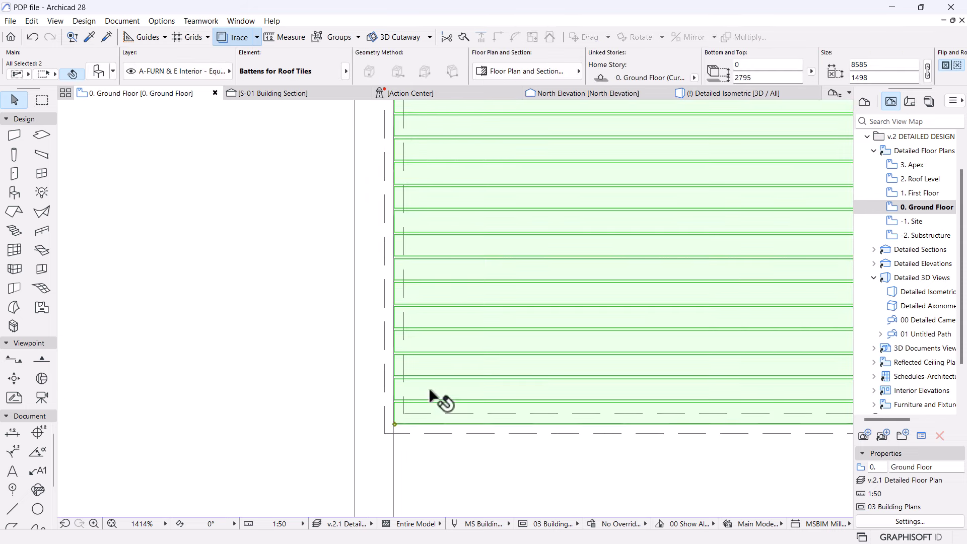
pyautogui.click(392, 424)
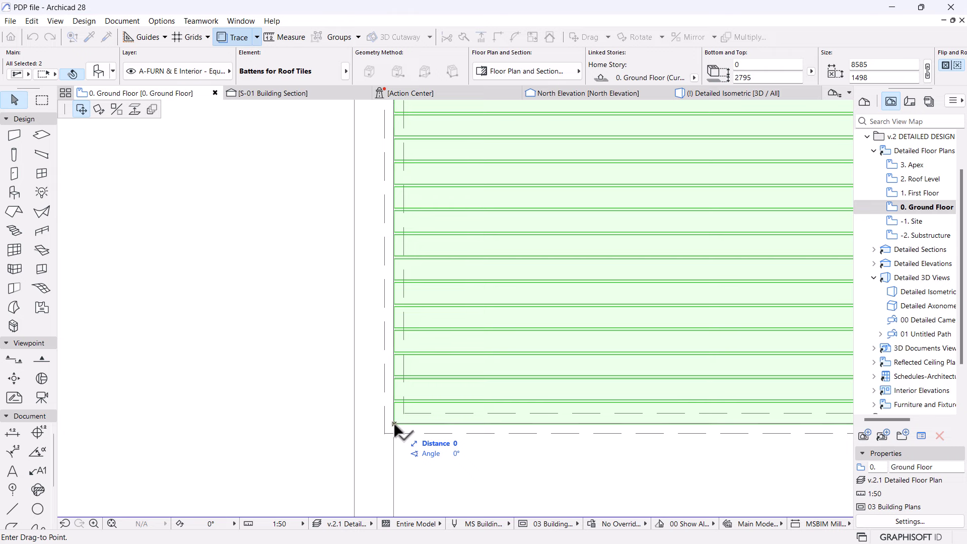
# - In the 3D view, start a Solid Element Operation with the three timber batten objects under the balcony as targets
pyautogui.click(698, 95)
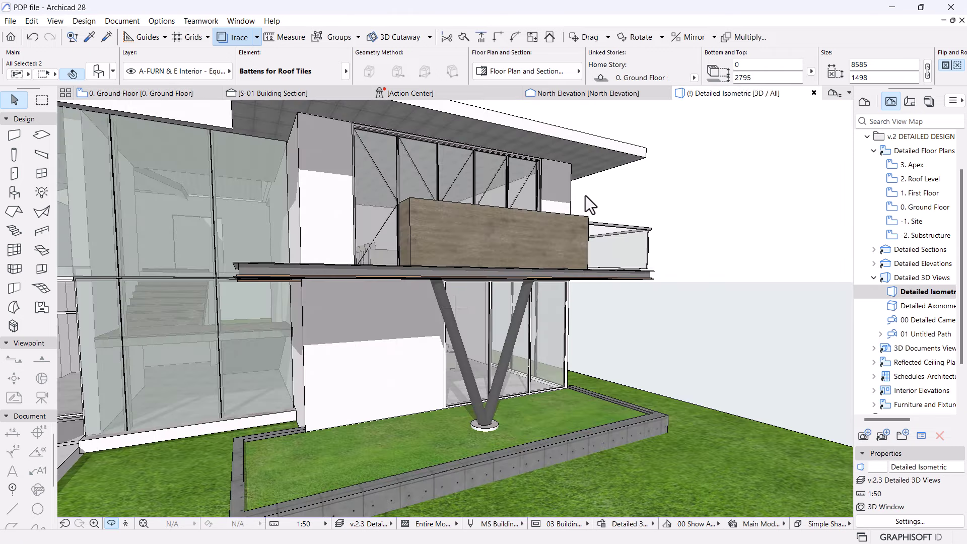
pyautogui.scroll(5, 245, 260)
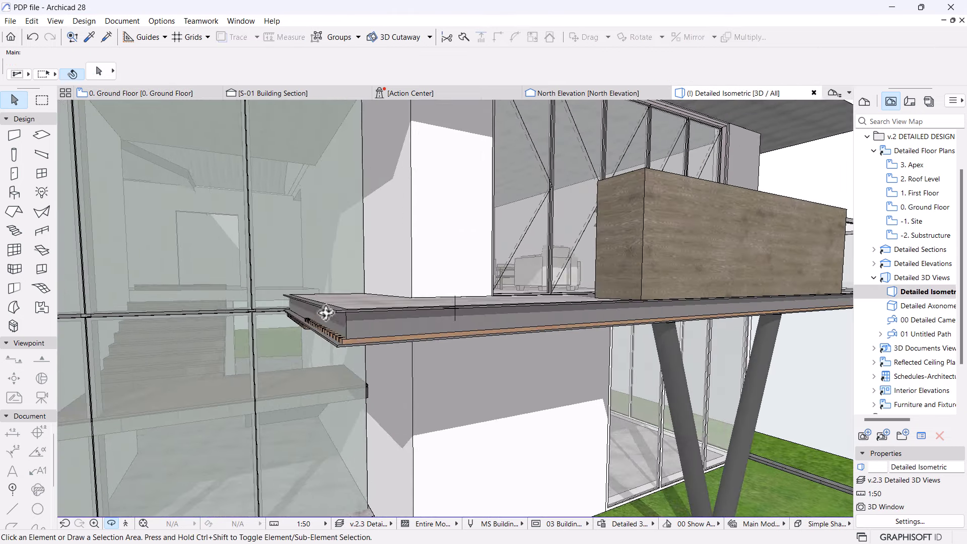
pyautogui.click(335, 339)
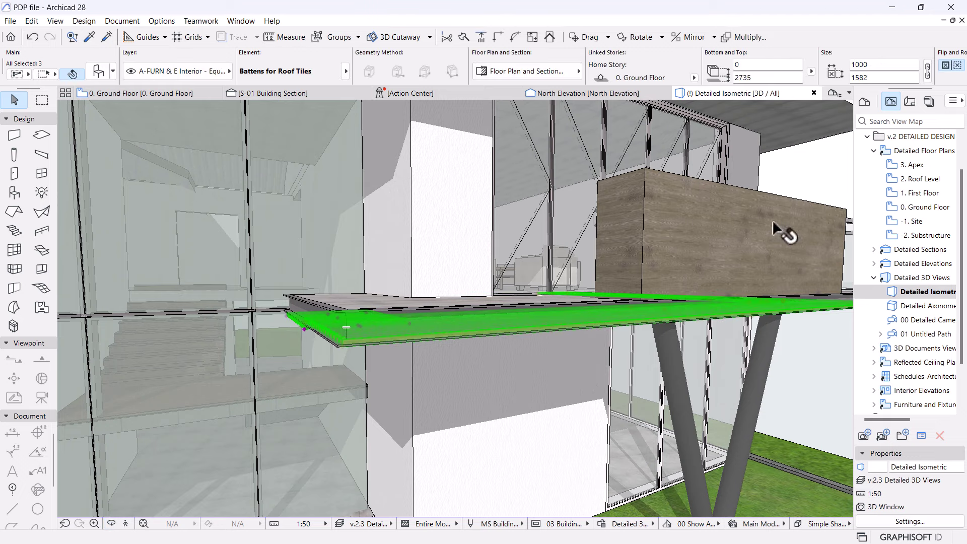
pyautogui.rightClick(791, 171)
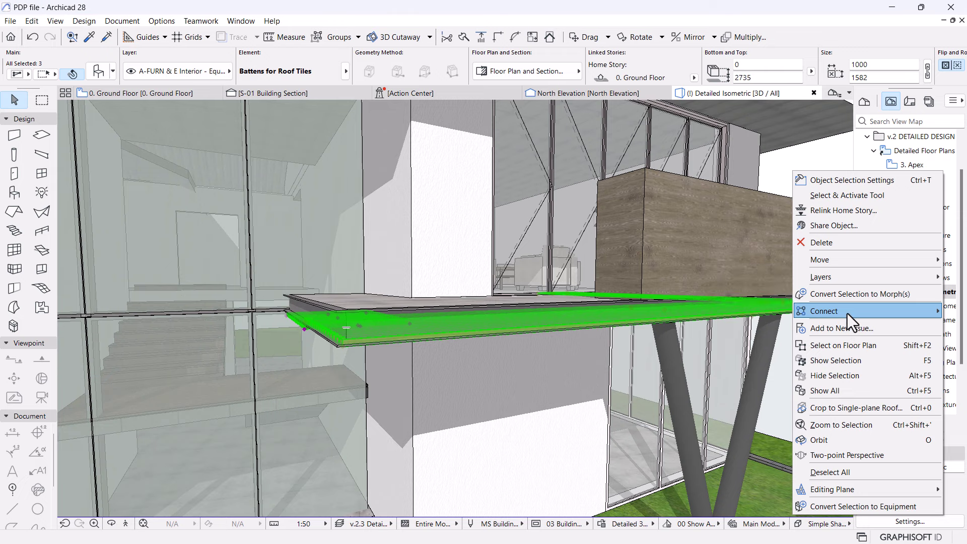
pyautogui.moveTo(846, 313)
pyautogui.click(719, 341)
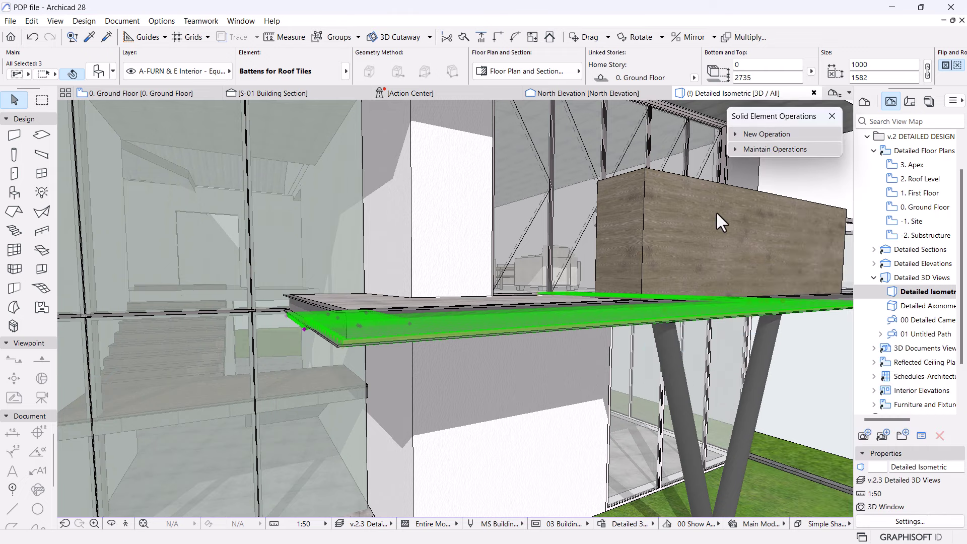
pyautogui.click(761, 133)
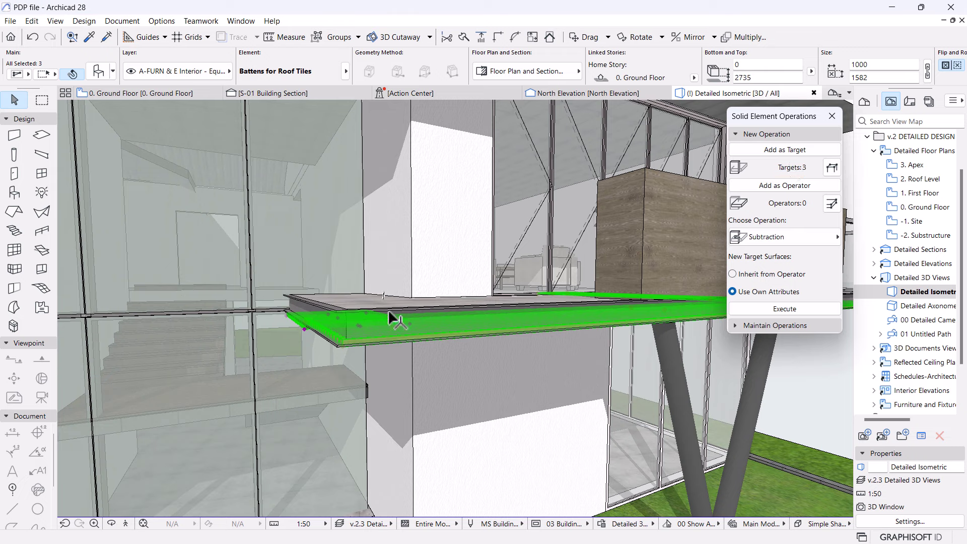
# - Subtract the three channel edge beams from the battens using Subtraction with downward extrusion
pyautogui.click(403, 318)
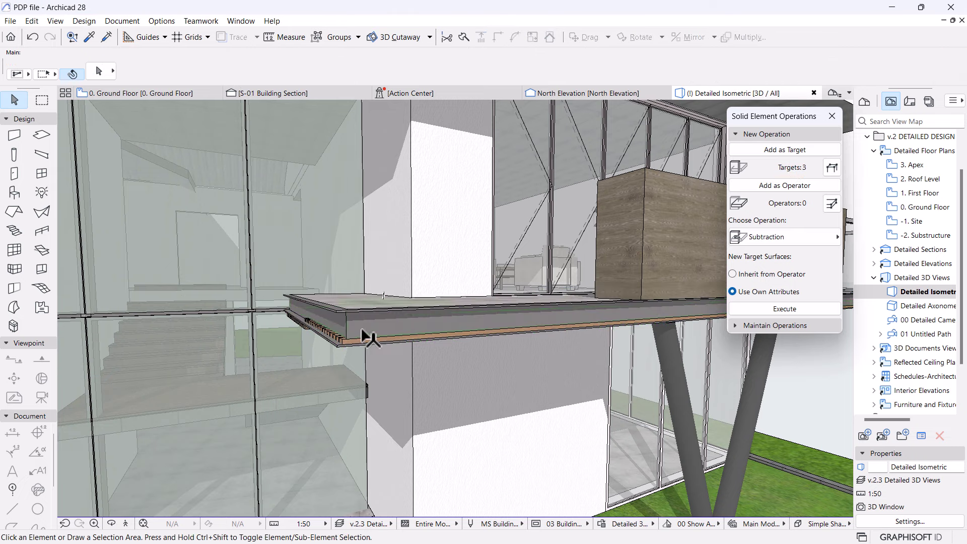
pyautogui.click(779, 186)
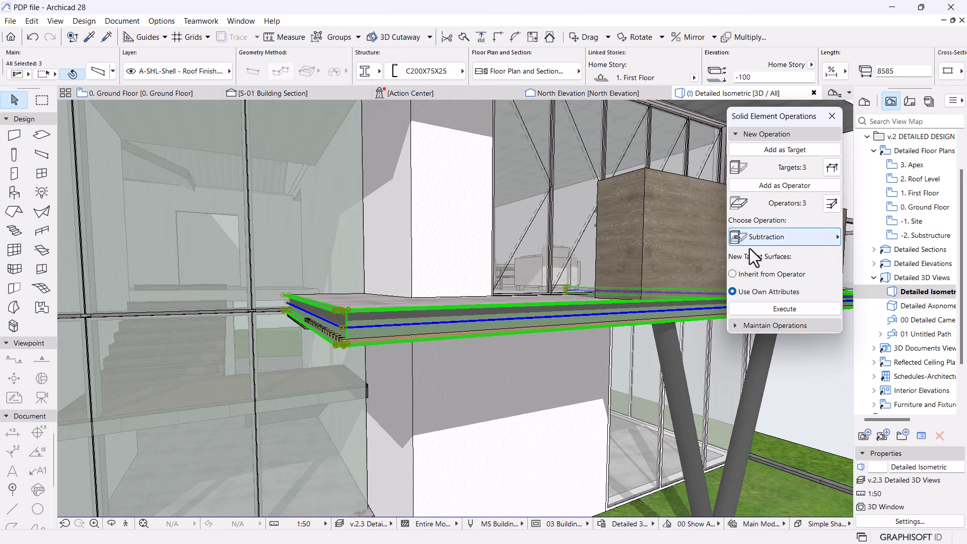
pyautogui.click(833, 245)
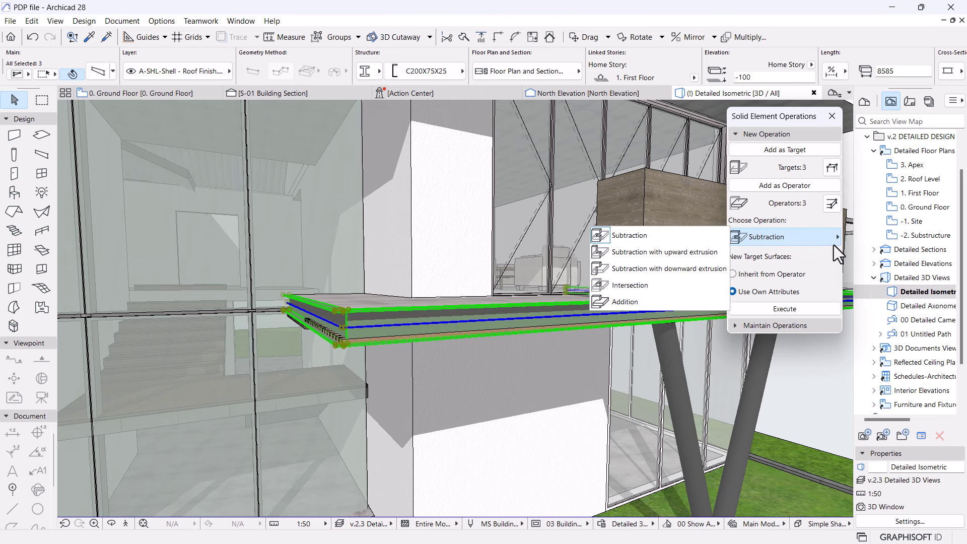
pyautogui.click(672, 267)
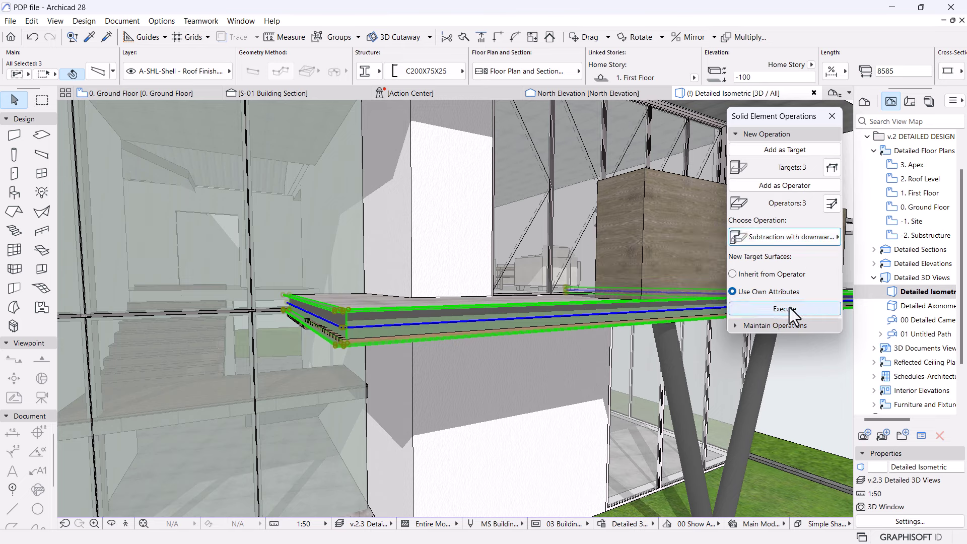
pyautogui.click(788, 309)
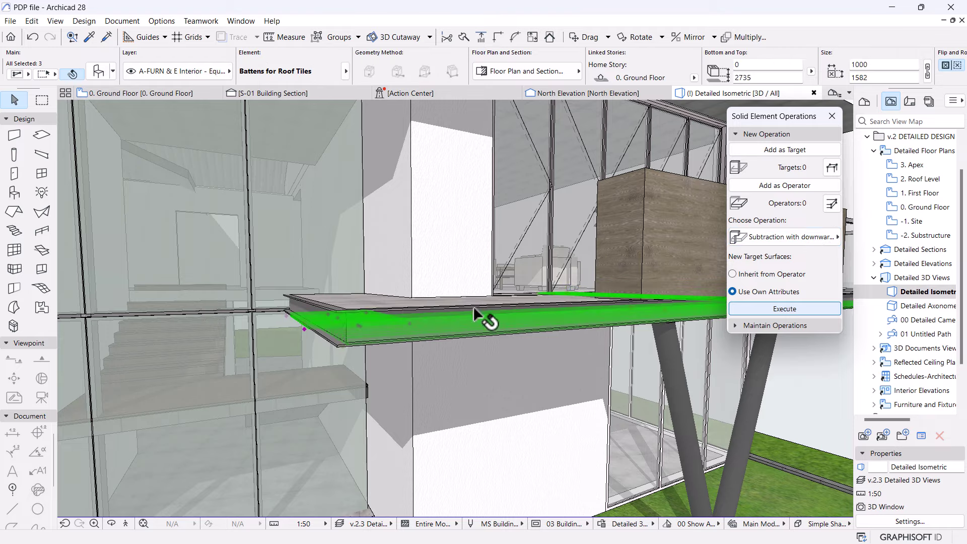
pyautogui.scroll(-8, 476, 315)
pyautogui.press('Escape')
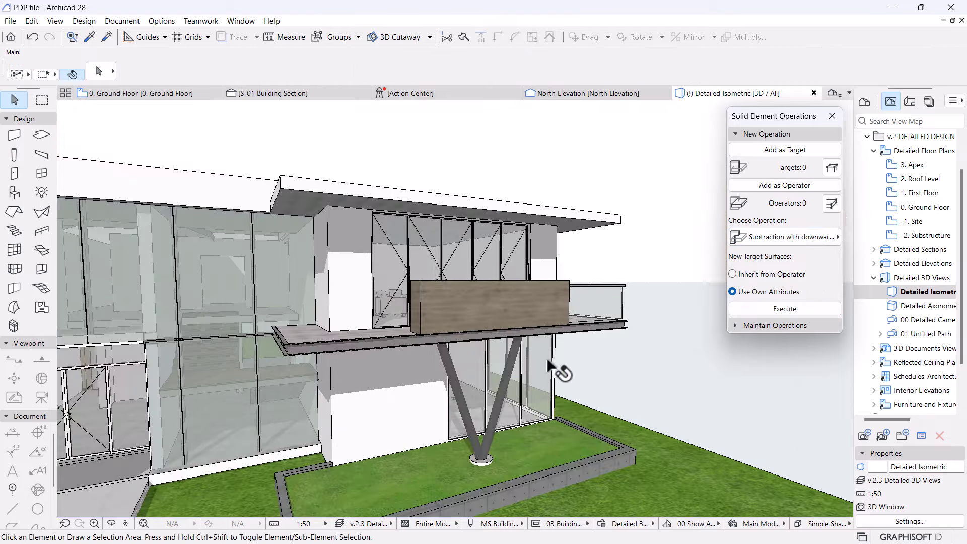
# - Inspect the channel-edged balcony, battens and V-column from below and from the front in the 3D view
pyautogui.keyDown('shift'); pyautogui.moveTo(621, 397); pyautogui.dragTo(722, 193, button='middle'); pyautogui.keyUp('shift')
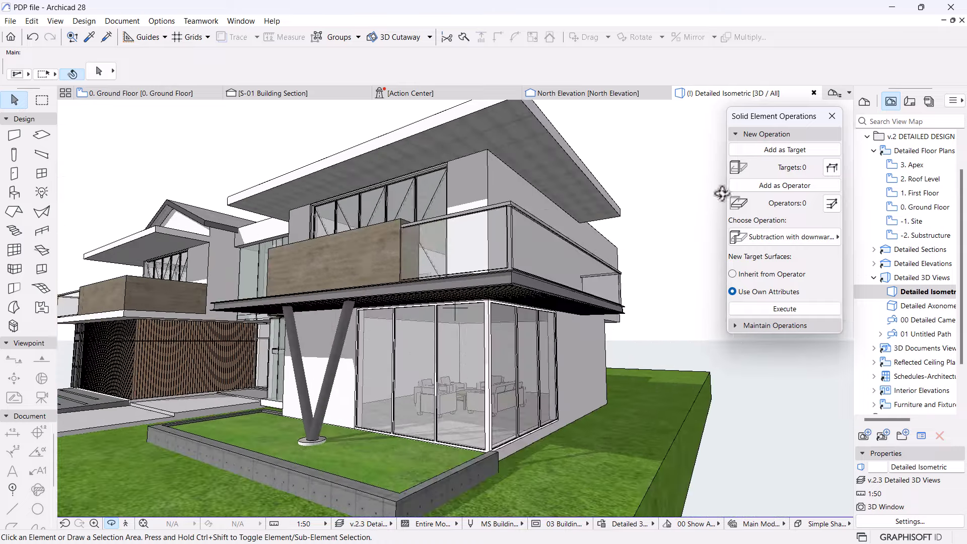
pyautogui.click(764, 135)
pyautogui.keyDown('shift'); pyautogui.moveTo(765, 135); pyautogui.dragTo(617, 324, button='middle'); pyautogui.keyUp('shift')
pyautogui.scroll(5, 581, 310)
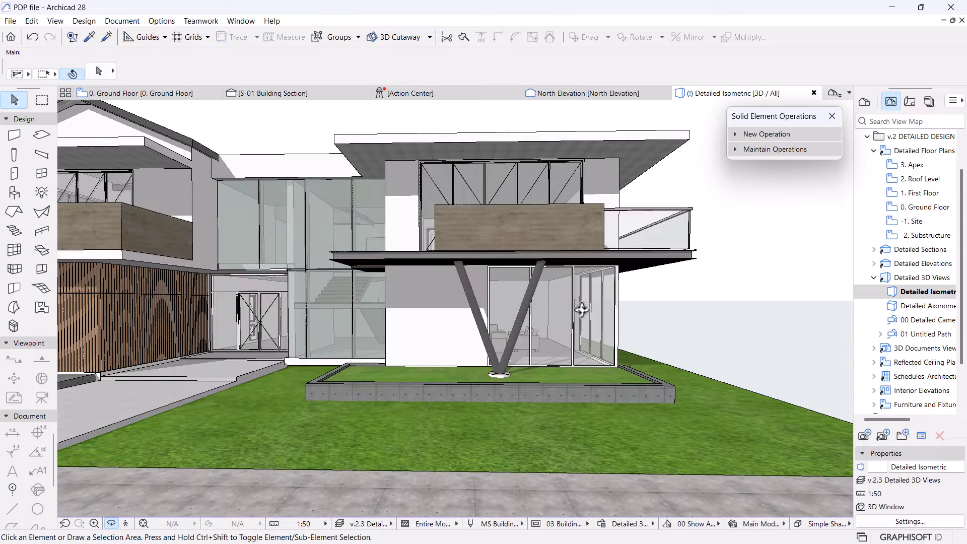
pyautogui.keyDown('shift'); pyautogui.moveTo(506, 320); pyautogui.dragTo(405, 333, button='middle'); pyautogui.keyUp('shift')
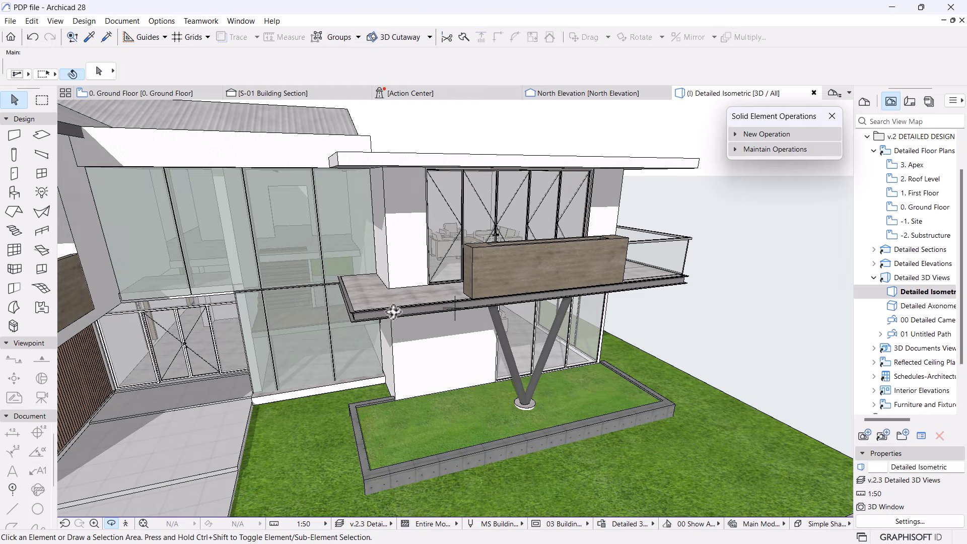
pyautogui.click(430, 315)
pyautogui.press('Escape')
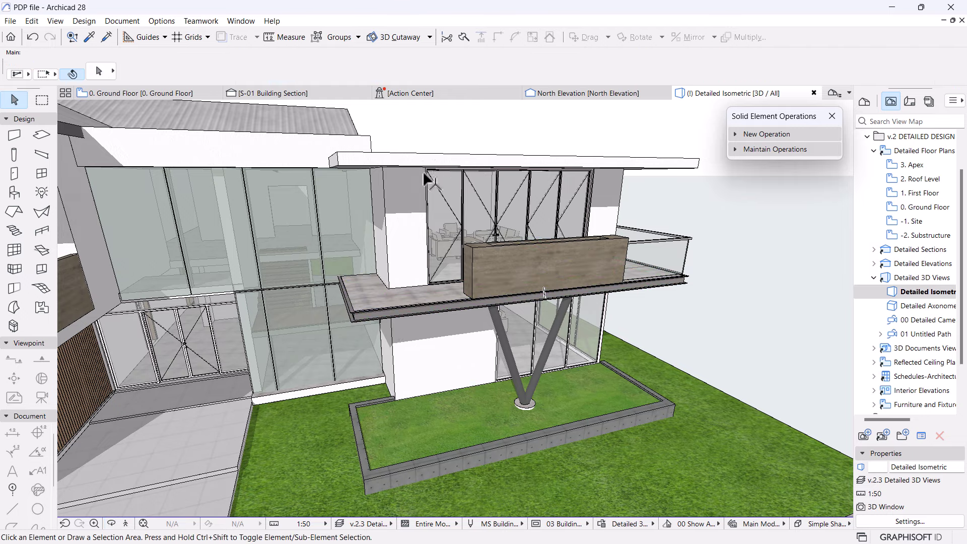
pyautogui.keyDown('shift'); pyautogui.moveTo(422, 170); pyautogui.dragTo(239, 123, button='middle'); pyautogui.keyUp('shift')
# - Copy the three C200X75X25 channel edge beams from the Ground Floor plan and paste them at their original location on the First Floor plan
pyautogui.click(180, 92)
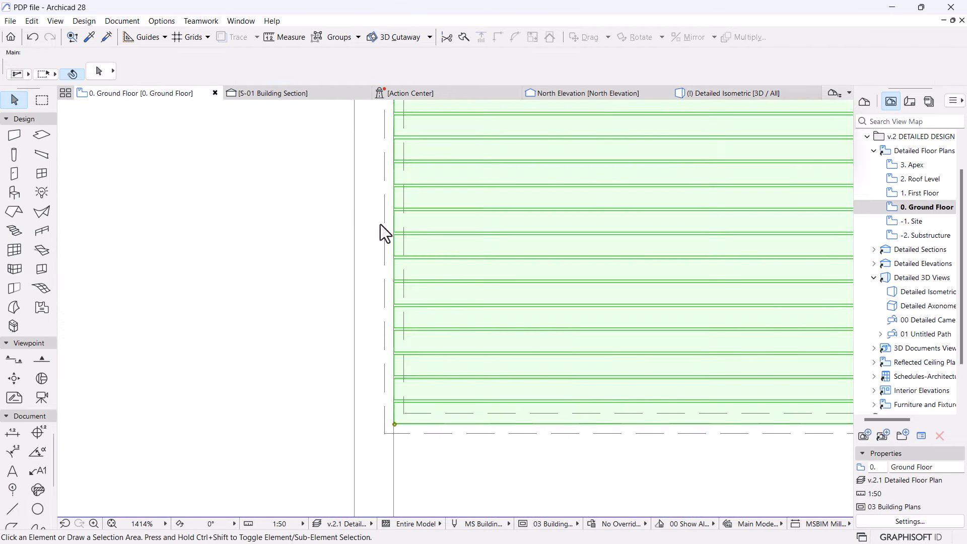
pyautogui.click(431, 433)
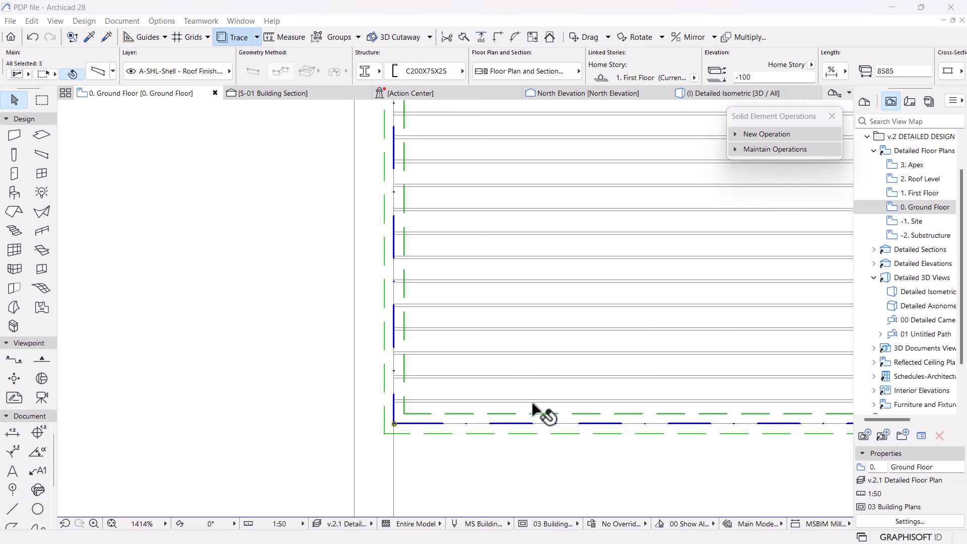
pyautogui.click(908, 208)
pyautogui.doubleClick(916, 194)
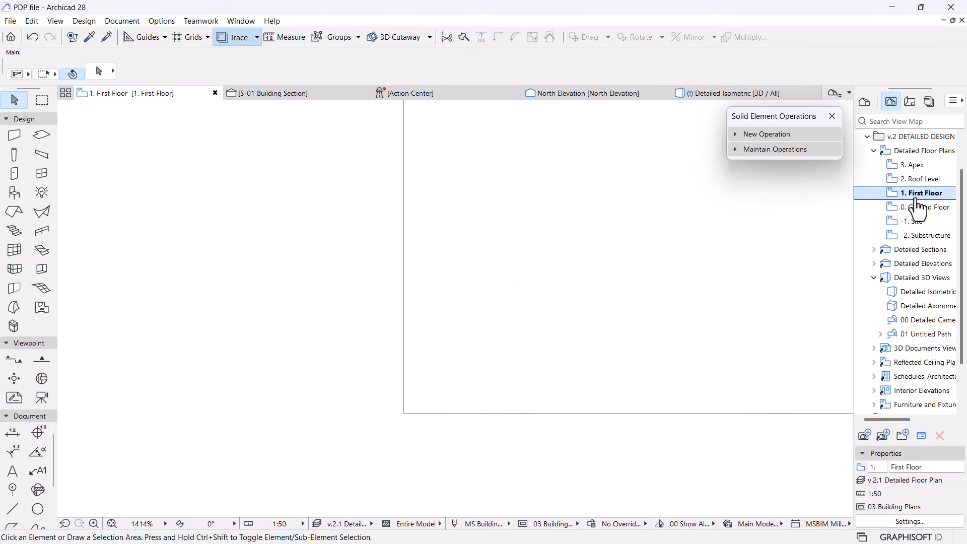
pyautogui.scroll(-5, 480, 317)
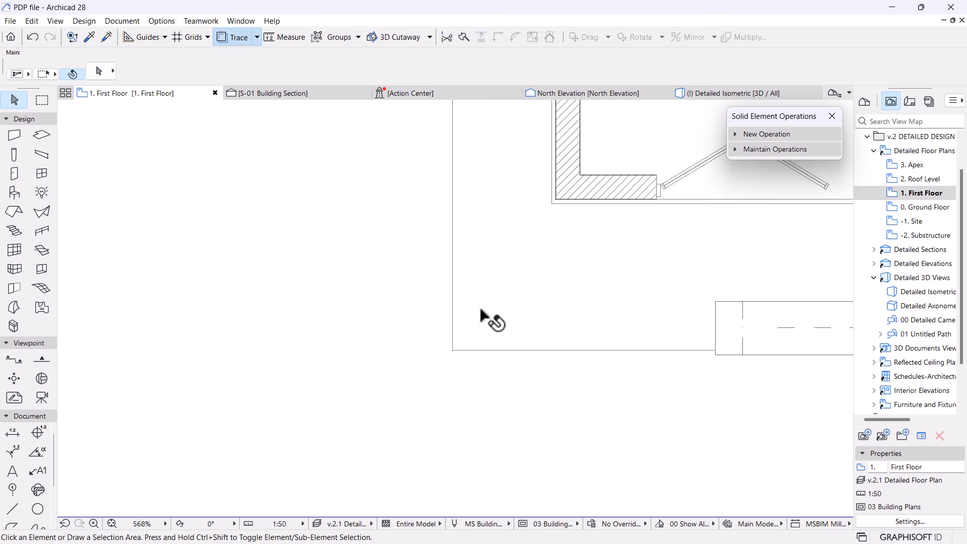
pyautogui.hotkey('ctrl', 'v')
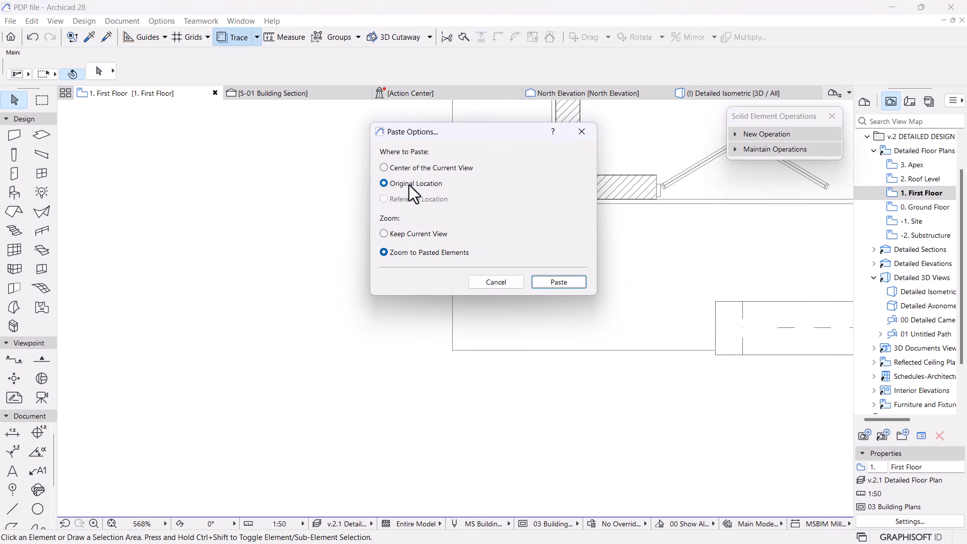
pyautogui.click(544, 280)
pyautogui.press('Escape')
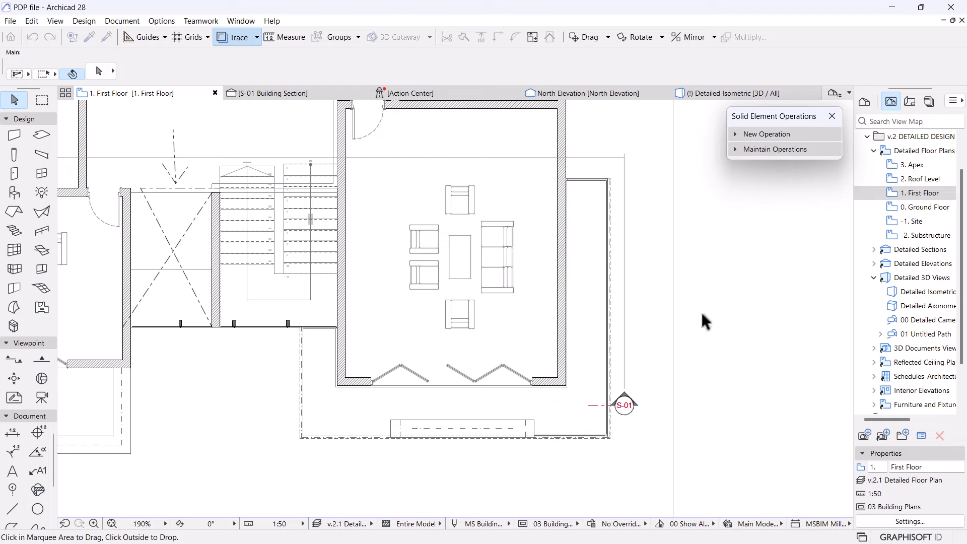
pyautogui.click(699, 95)
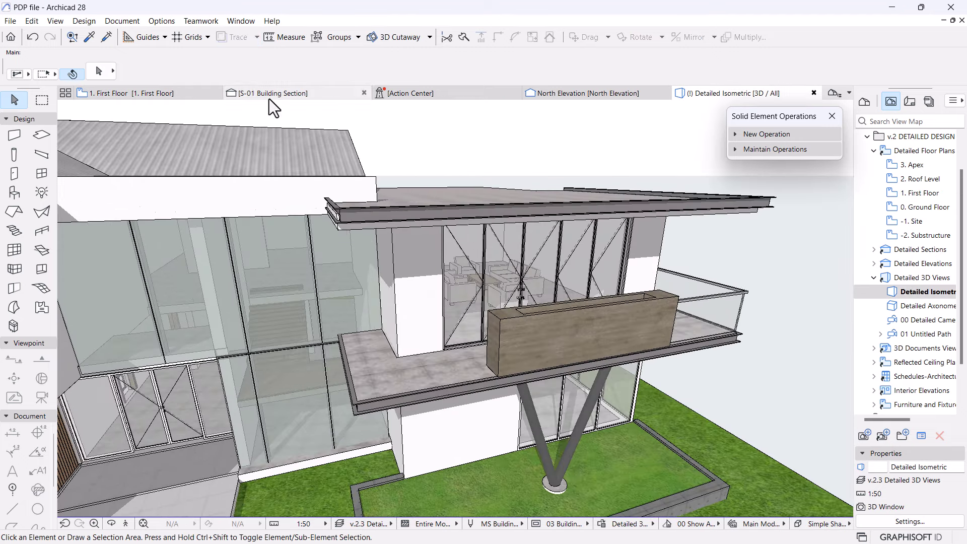
# - In the S-01 Building Section, change the roof-level slab's composite to RC Slab+Tile Finish
pyautogui.click(269, 95)
pyautogui.scroll(-5, 406, 308)
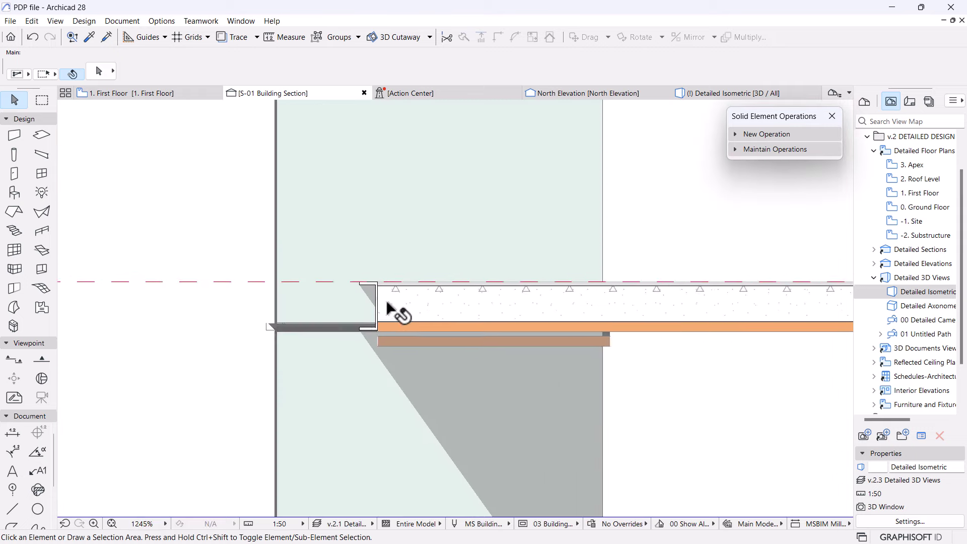
pyautogui.moveTo(411, 313); pyautogui.dragTo(383, 362, button='middle')
pyautogui.scroll(9, 383, 362)
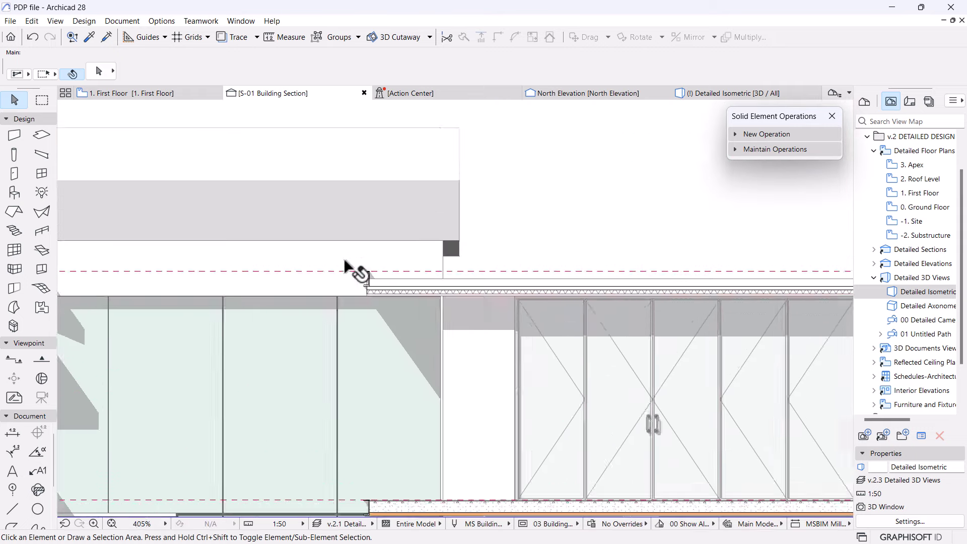
pyautogui.click(436, 297)
pyautogui.scroll(-4, 442, 279)
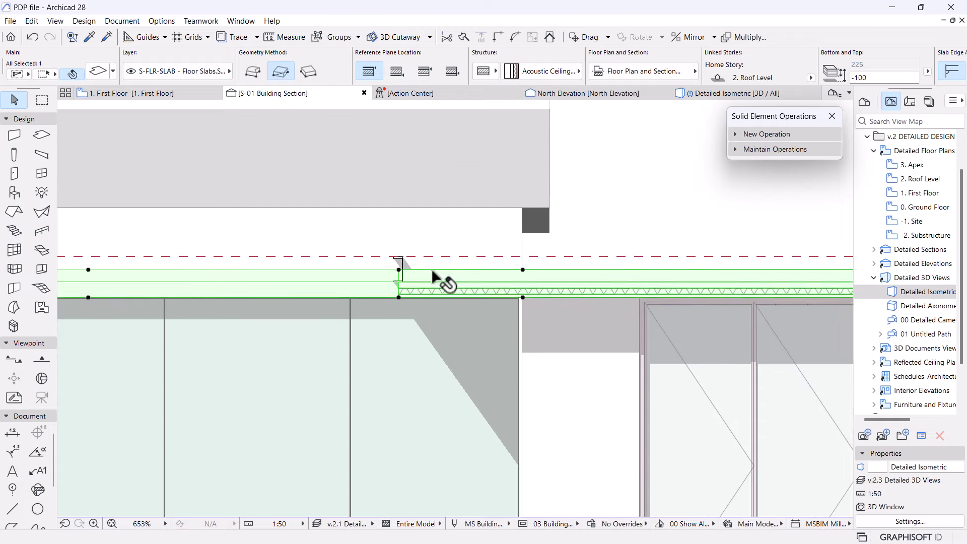
pyautogui.click(534, 70)
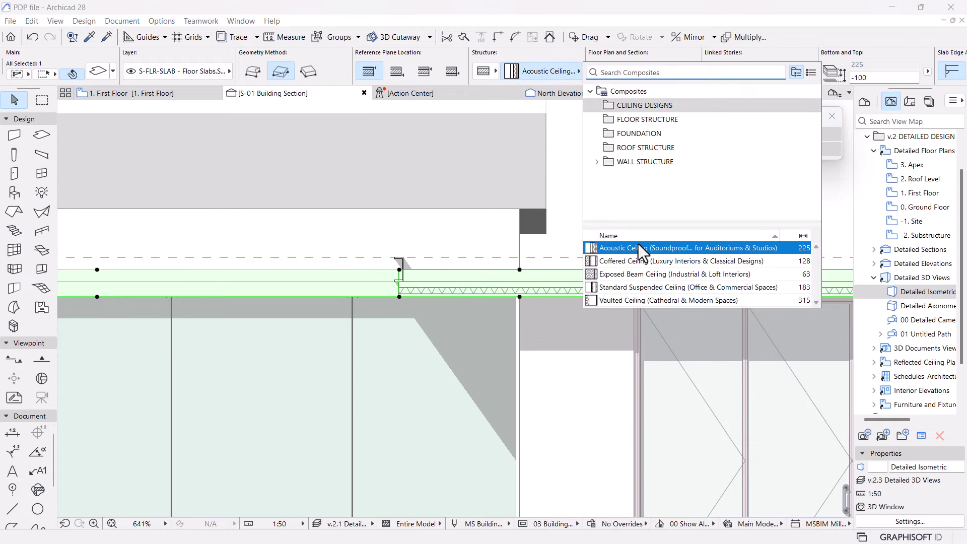
pyautogui.click(629, 120)
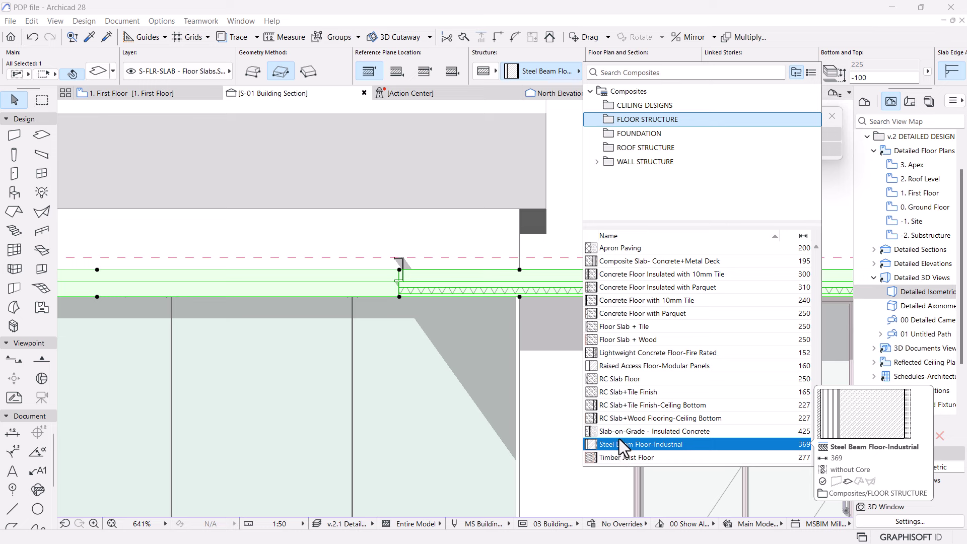
pyautogui.click(618, 393)
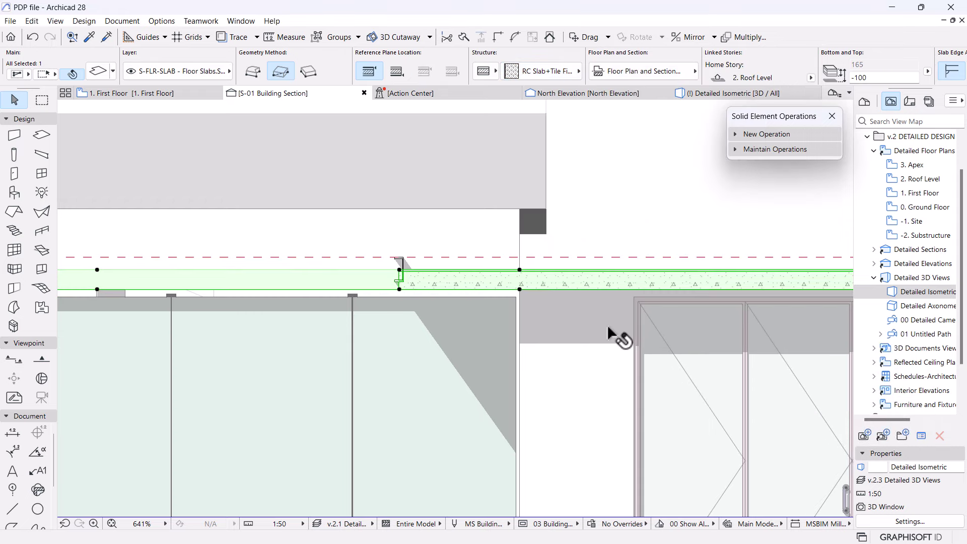
# - Lower the copied channel beams to elevation 2835 so their bottom flange aligns with the roof slab's underside
pyautogui.scroll(-2, 432, 280)
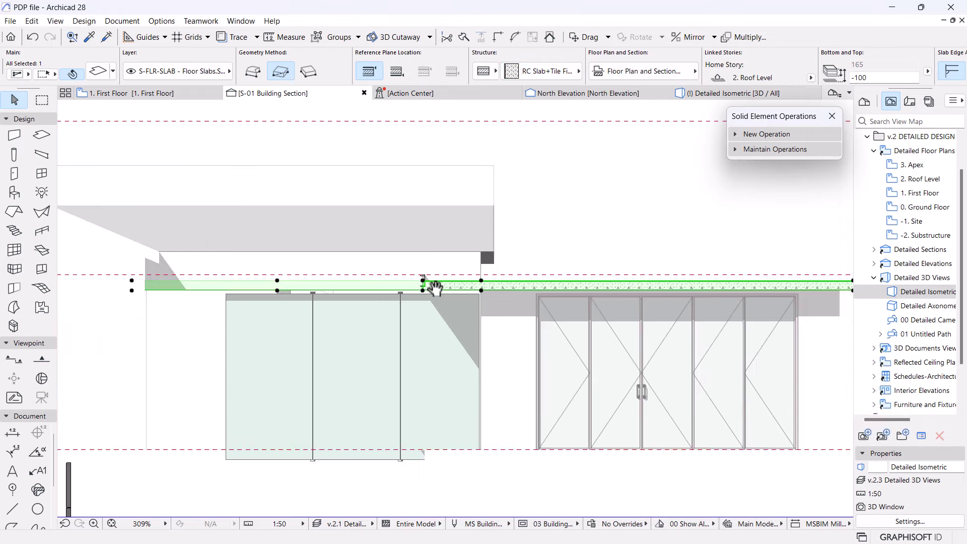
pyautogui.scroll(5, 429, 276)
pyautogui.press('Escape')
pyautogui.click(436, 271)
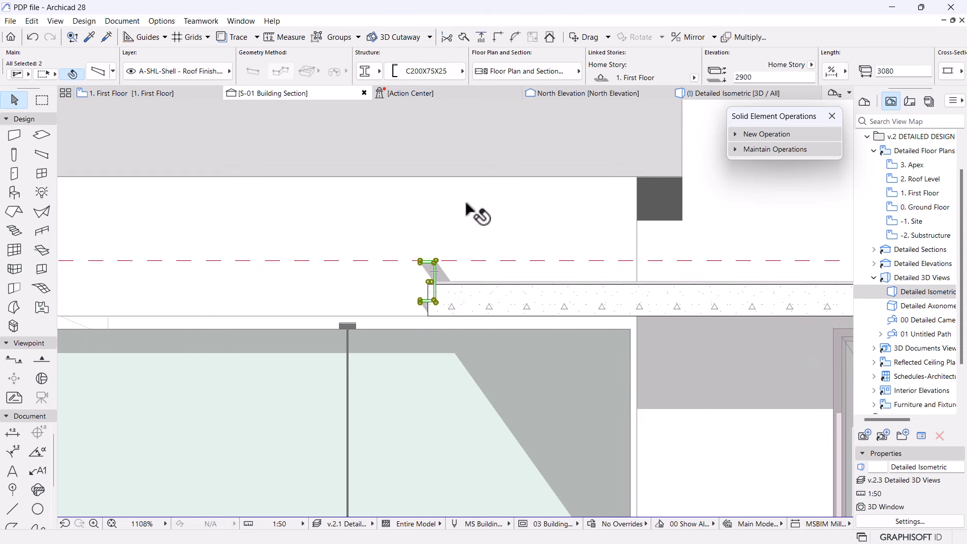
pyautogui.hotkey('ctrl', 'd')
pyautogui.scroll(3, 451, 287)
pyautogui.scroll(1, 446, 281)
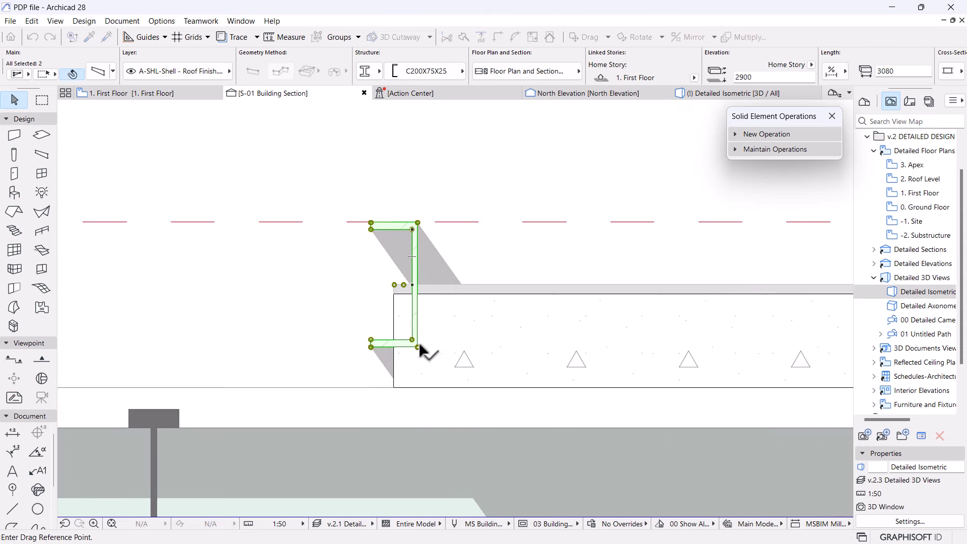
pyautogui.click(417, 347)
pyautogui.click(451, 344)
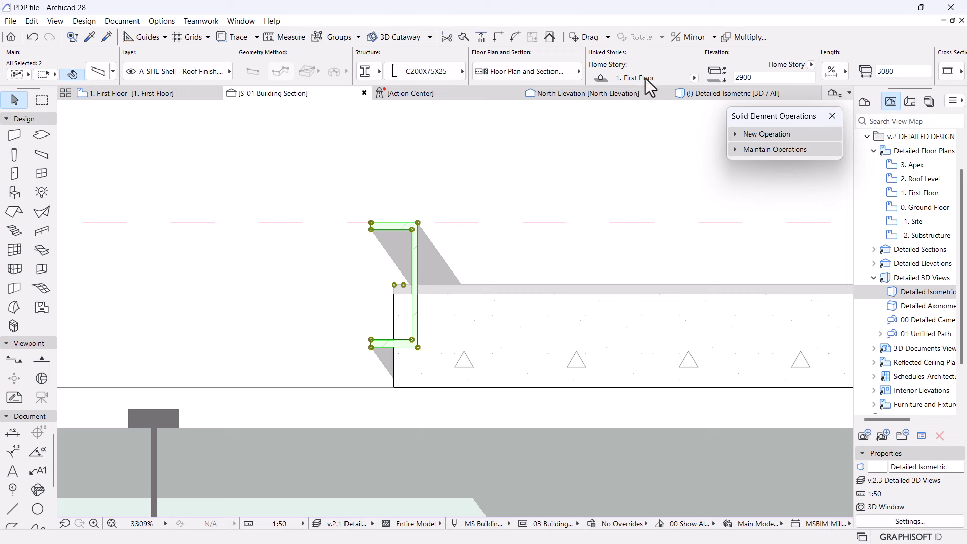
# - In the 3D view, offset the roof slab's short side edge and front edge inward by about 38 mm to the channel beams' web
pyautogui.click(702, 94)
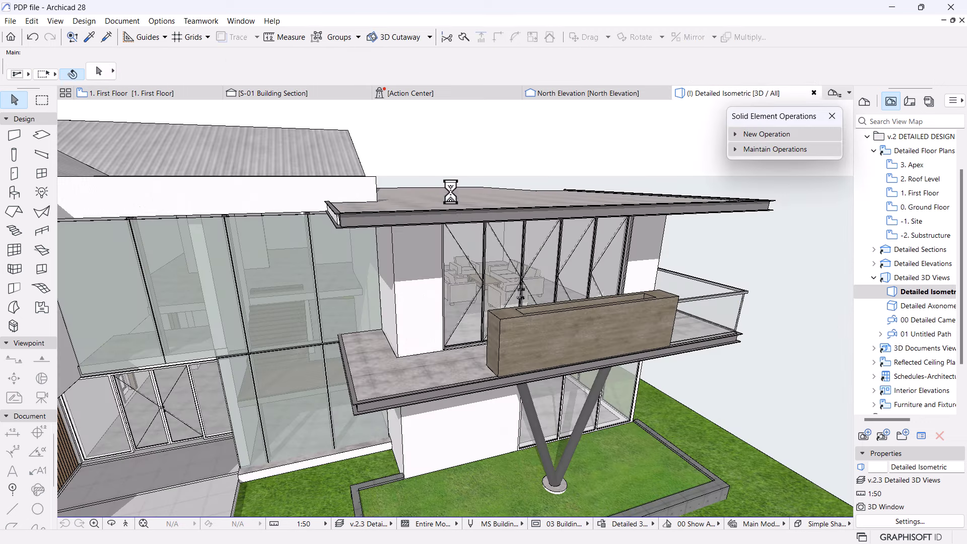
pyautogui.click(447, 175)
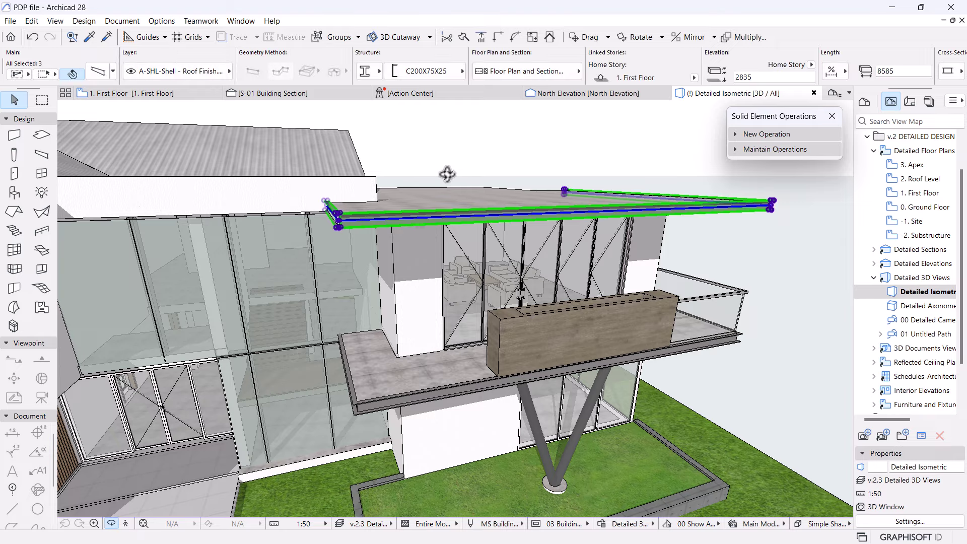
pyautogui.scroll(10, 447, 174)
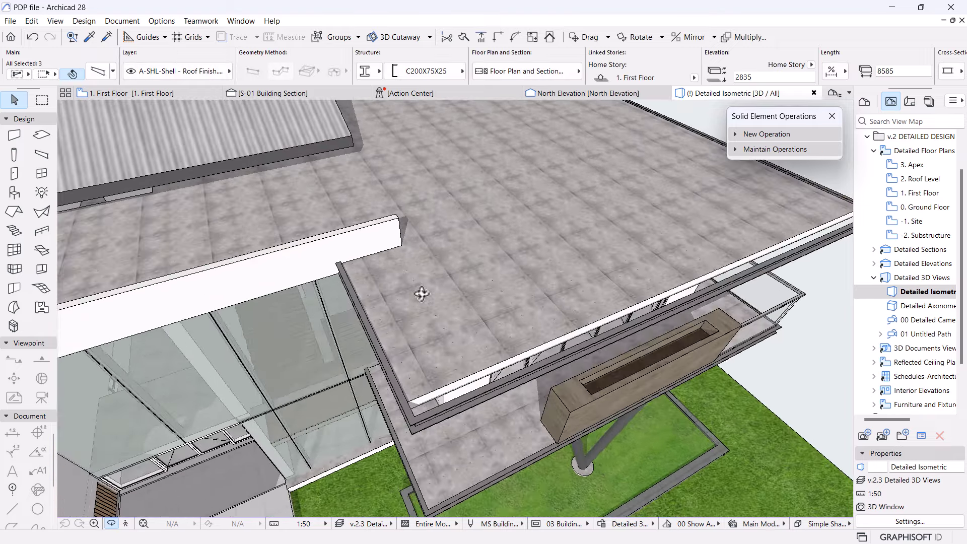
pyautogui.click(458, 337)
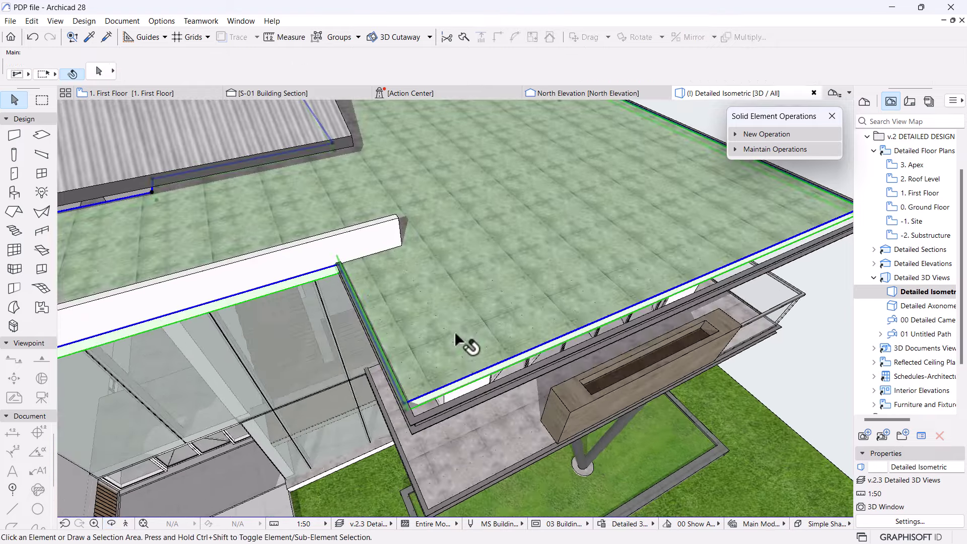
pyautogui.click(408, 405)
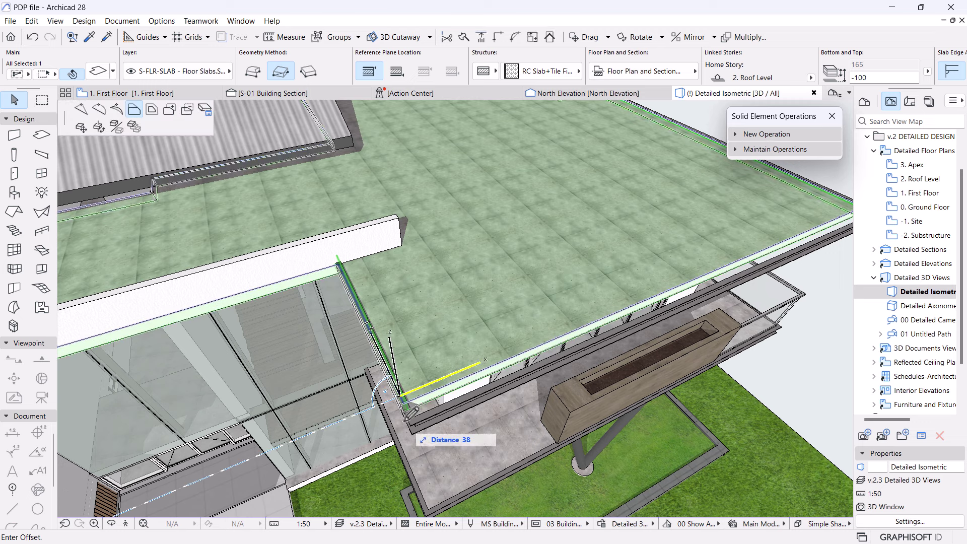
pyautogui.click(477, 386)
pyautogui.click(589, 431)
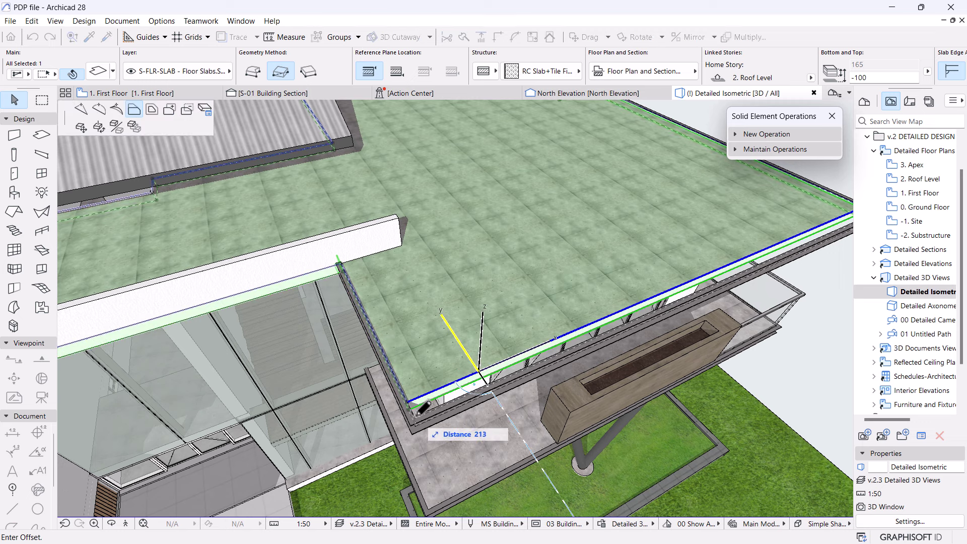
pyautogui.click(422, 407)
# - Offset the roof slab's opposite outer side edge inward to the web of its channel beam and deselect the slab
pyautogui.keyDown('shift'); pyautogui.moveTo(422, 407); pyautogui.dragTo(216, 335, button='middle'); pyautogui.keyUp('shift')
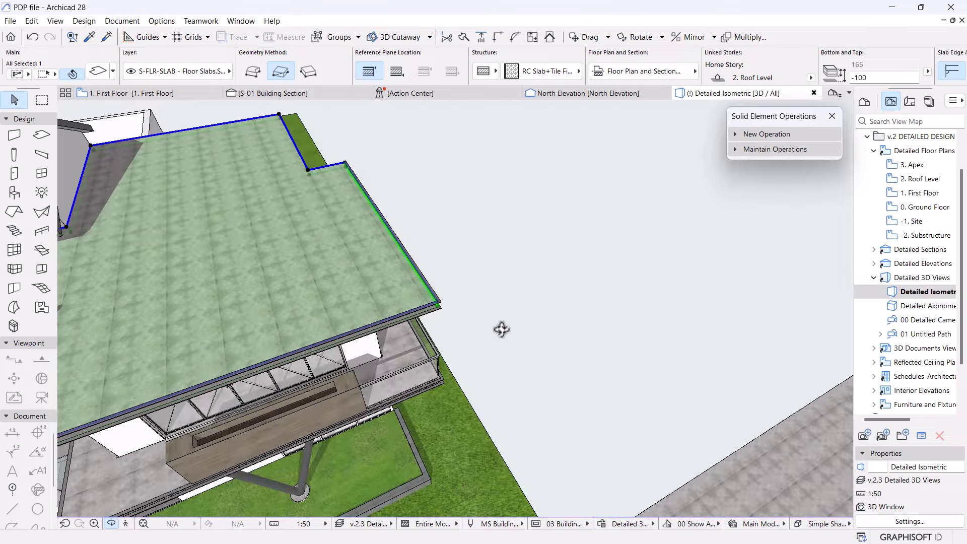
pyautogui.keyDown('shift'); pyautogui.moveTo(502, 329); pyautogui.dragTo(298, 356, button='middle'); pyautogui.keyUp('shift')
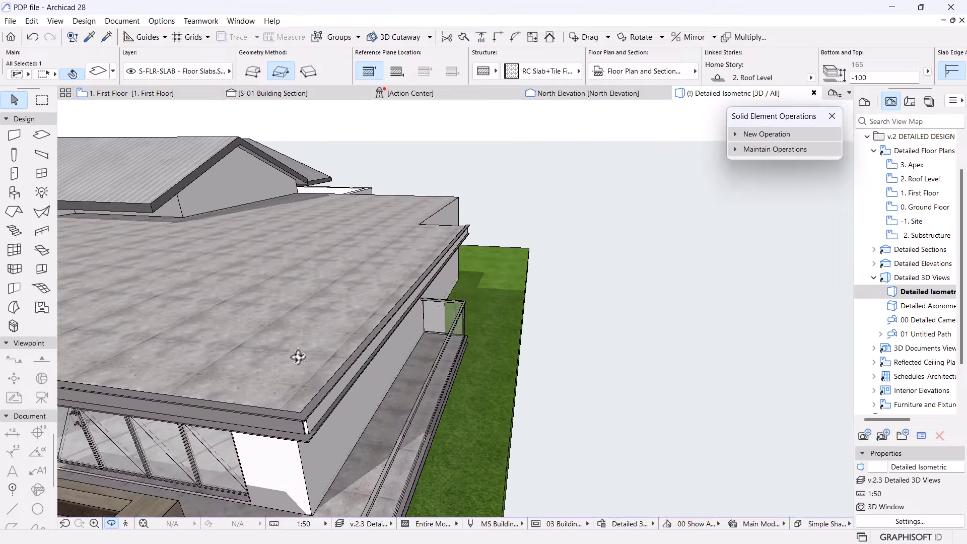
pyautogui.click(332, 388)
pyautogui.press('Escape')
pyautogui.click(598, 347)
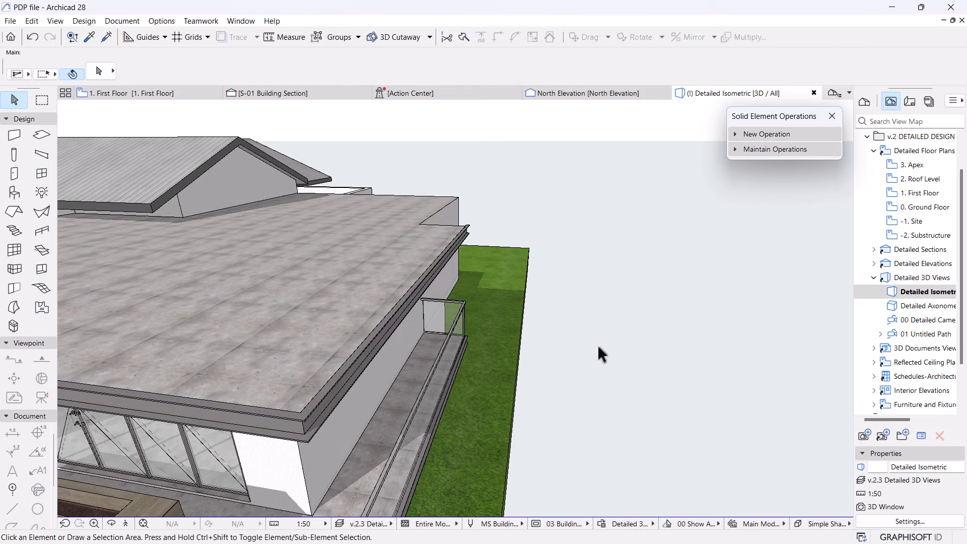
# - Examine the whole front facade in 3D, comparing the channel-edged roof and balcony with the other wing
pyautogui.scroll(-5, 598, 346)
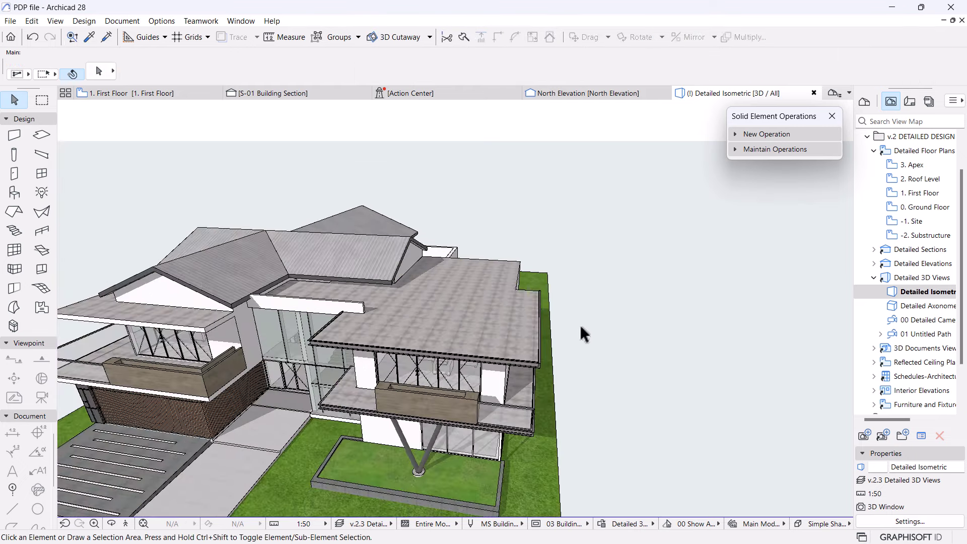
pyautogui.keyDown('shift'); pyautogui.moveTo(583, 335); pyautogui.dragTo(578, 359, button='middle'); pyautogui.keyUp('shift')
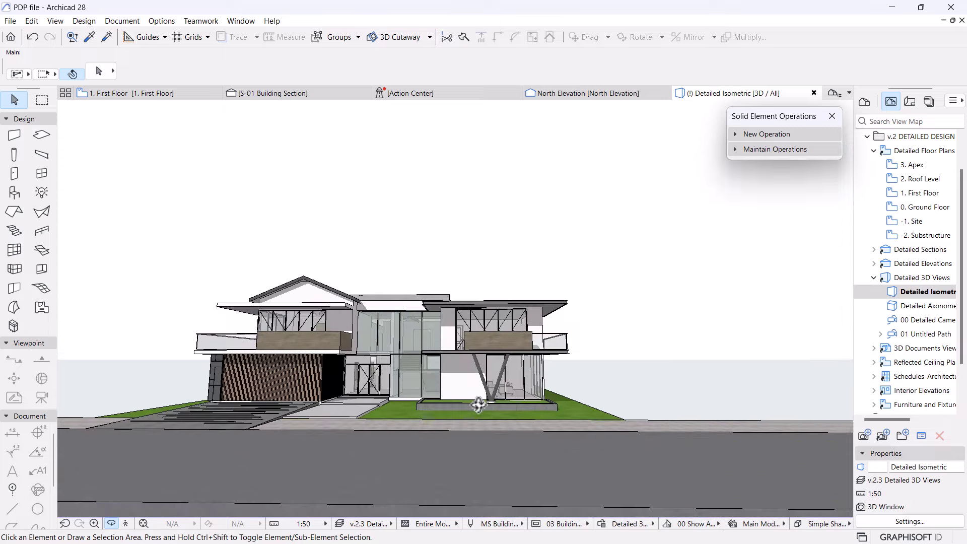
pyautogui.scroll(5, 478, 405)
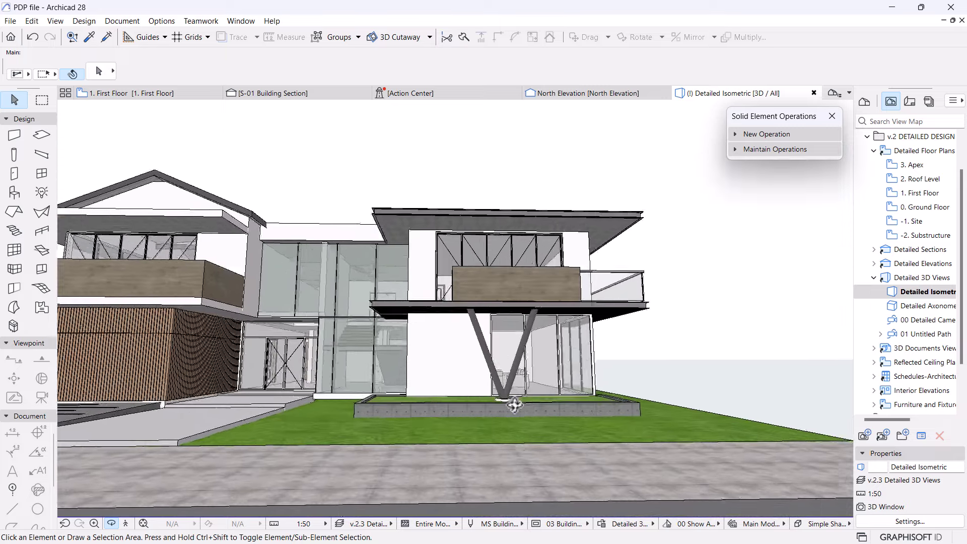
pyautogui.scroll(-5, 511, 411)
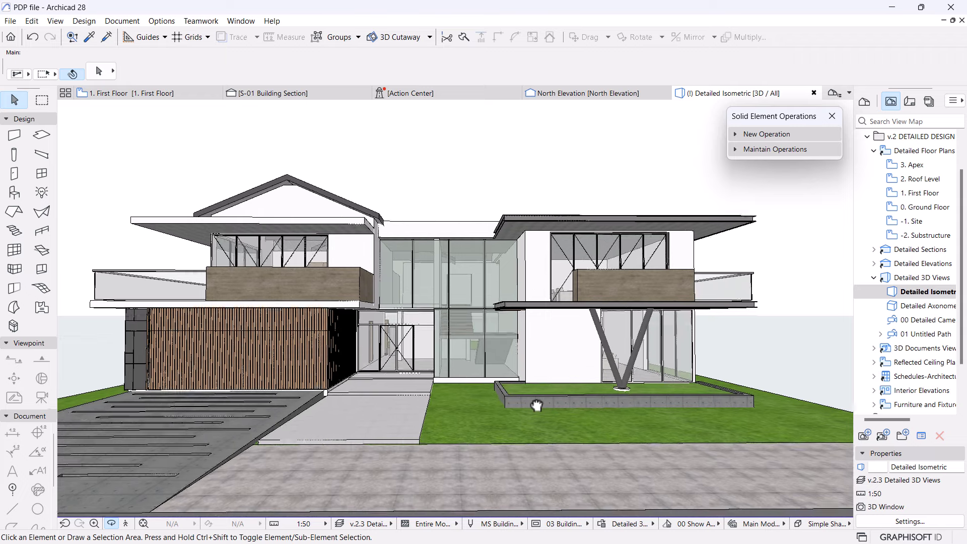
pyautogui.keyDown('shift'); pyautogui.moveTo(537, 396); pyautogui.dragTo(562, 397, button='middle'); pyautogui.keyUp('shift')
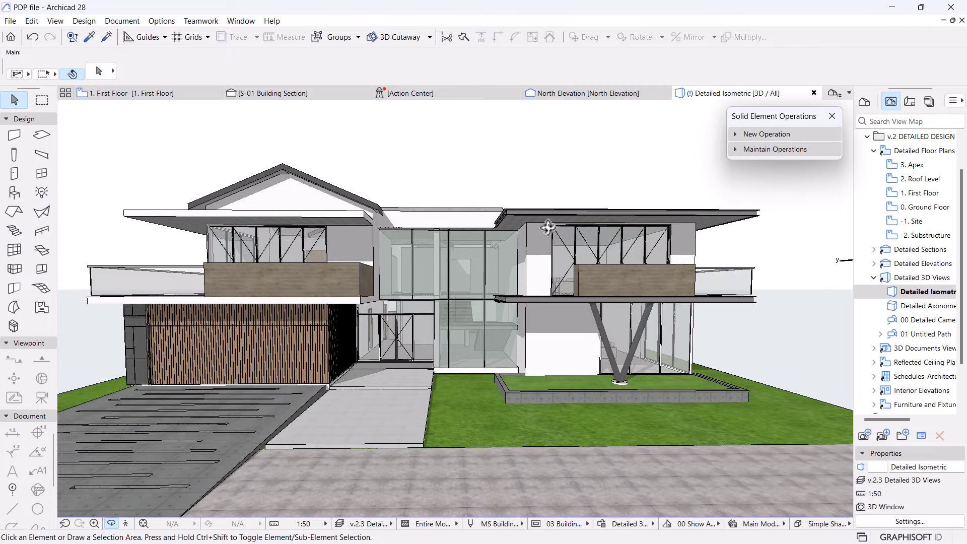
pyautogui.keyDown('shift'); pyautogui.moveTo(549, 231); pyautogui.dragTo(475, 298, button='middle'); pyautogui.keyUp('shift')
pyautogui.scroll(5, 523, 317)
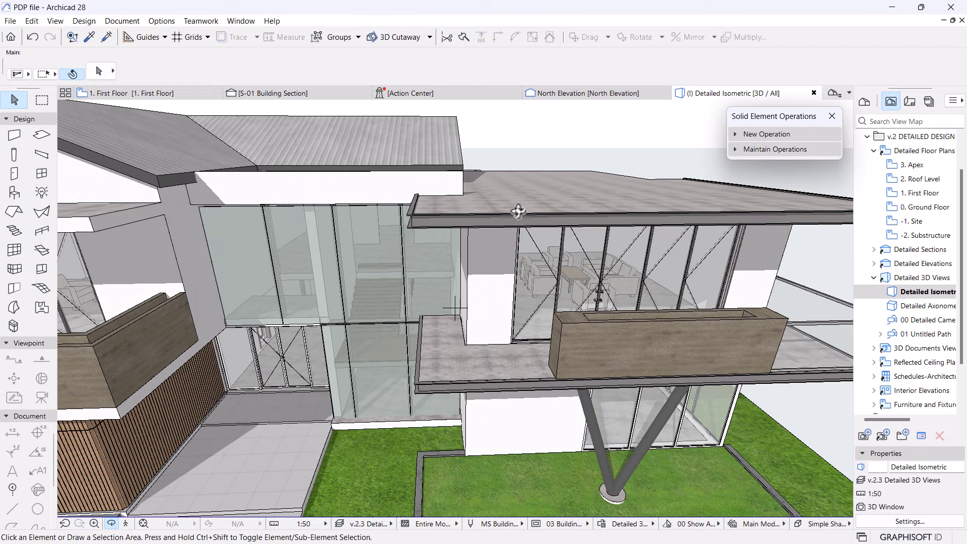
pyautogui.keyDown('shift'); pyautogui.moveTo(638, 245); pyautogui.dragTo(516, 231, button='middle'); pyautogui.keyUp('shift')
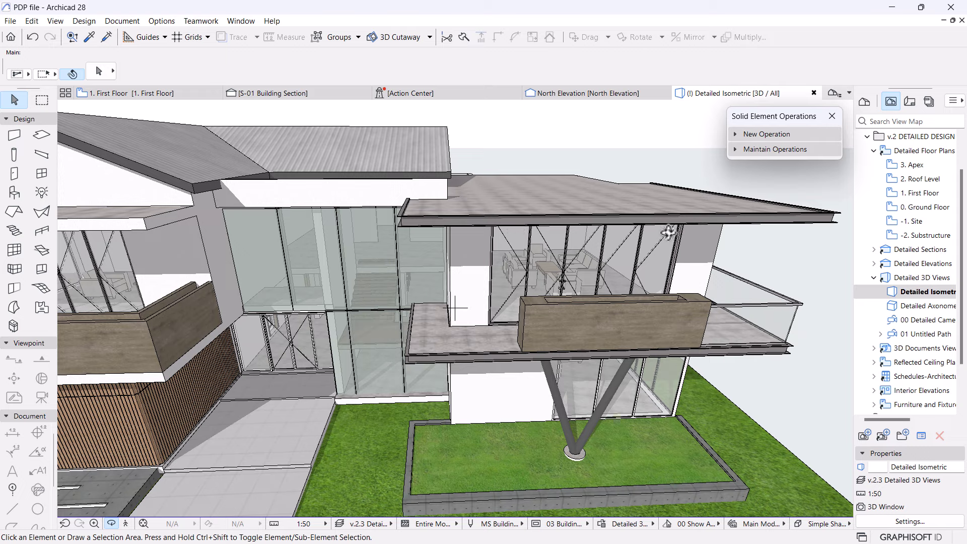
pyautogui.keyDown('shift'); pyautogui.moveTo(510, 284); pyautogui.dragTo(299, 159, button='middle'); pyautogui.keyUp('shift')
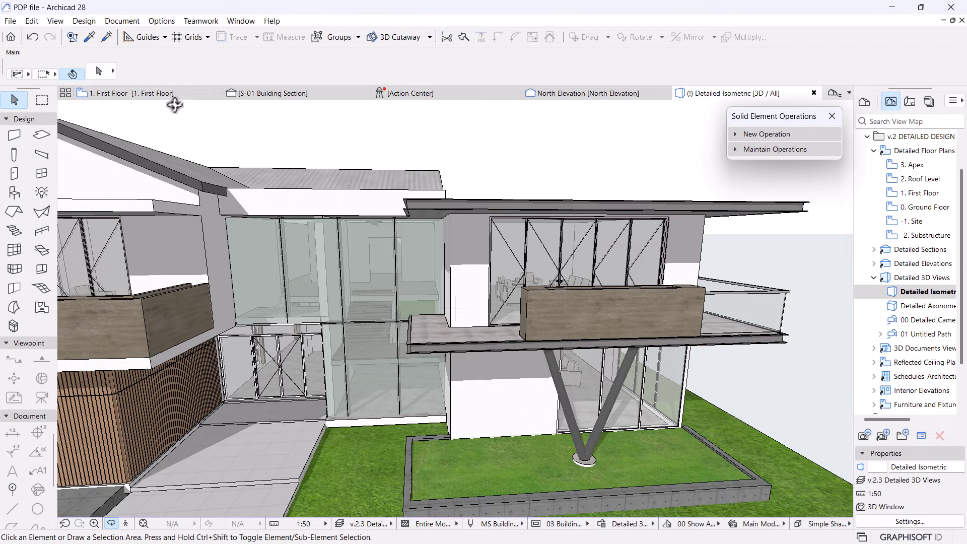
# - Switch to the First Floor plan
pyautogui.click(160, 95)
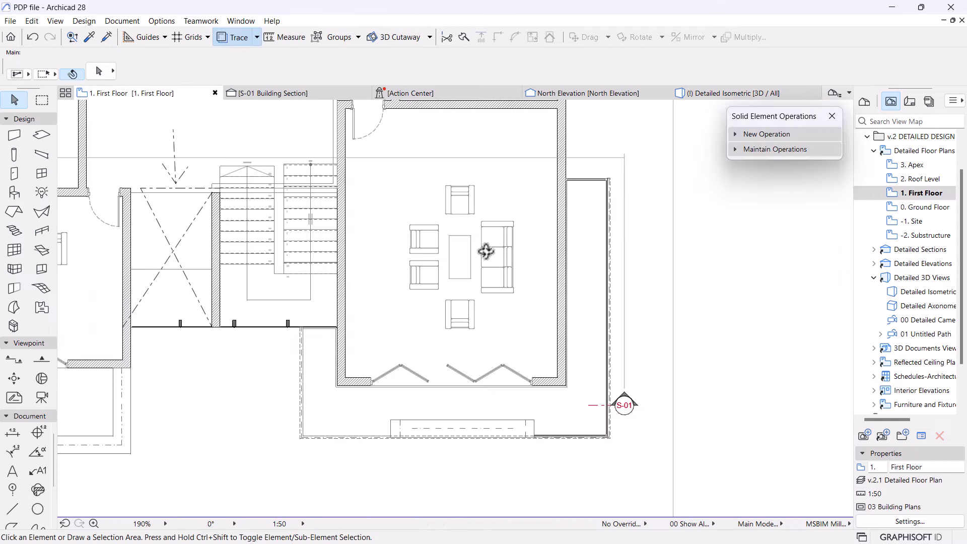
# - Start a column on the first floor plan and set its structure to rectangular
pyautogui.scroll(-3, 486, 251)
pyautogui.scroll(5, 385, 332)
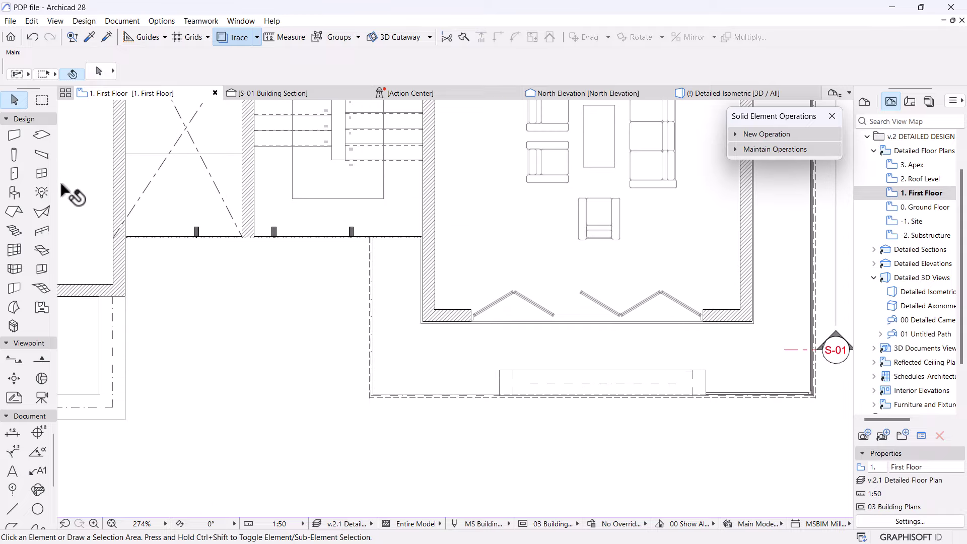
pyautogui.click(14, 154)
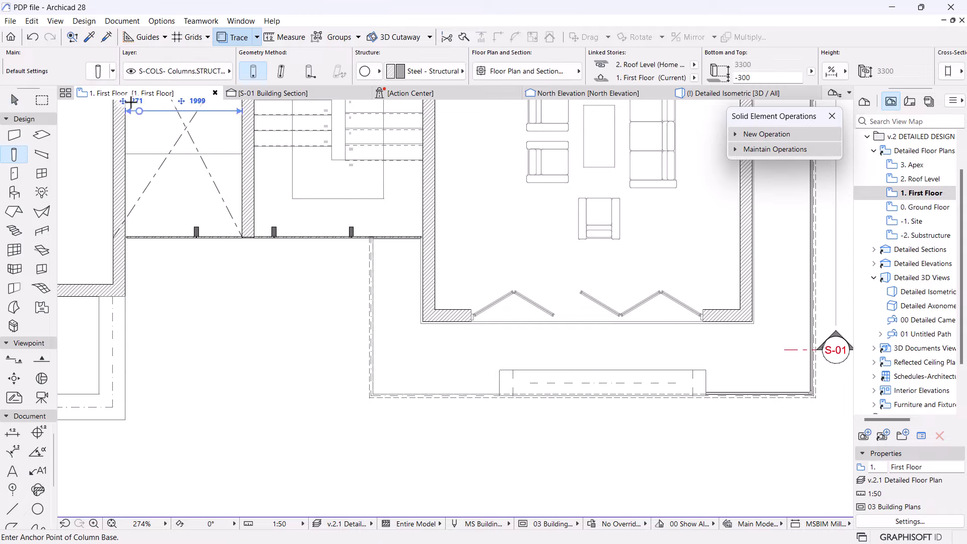
pyautogui.click(367, 71)
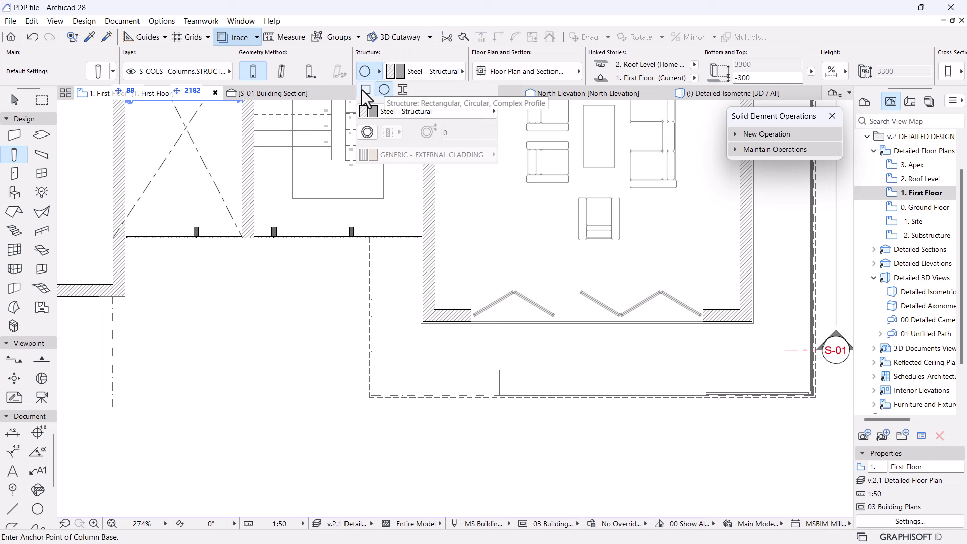
pyautogui.click(362, 90)
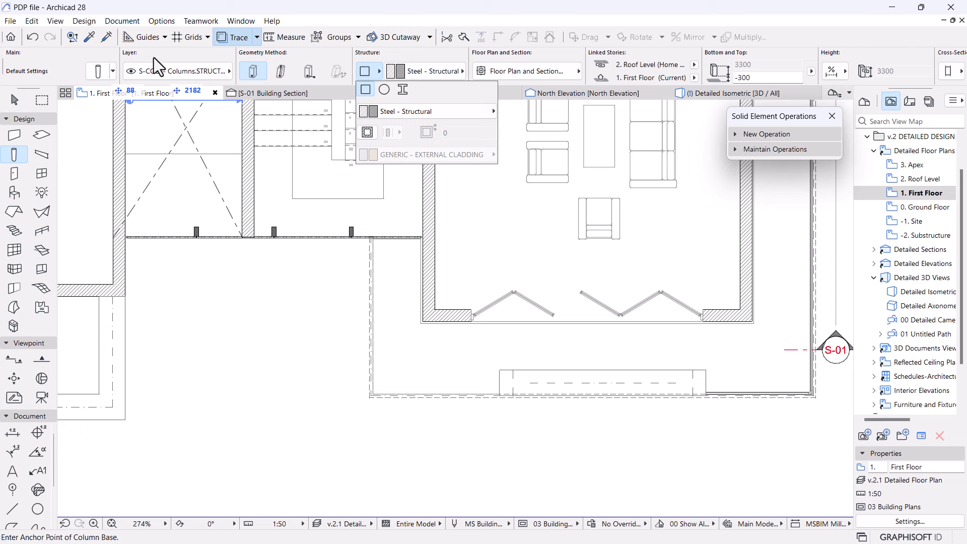
# - Open the standard steel profile import and list the South African Rectangular Hollow profiles
pyautogui.click(157, 20)
pyautogui.moveTo(229, 81)
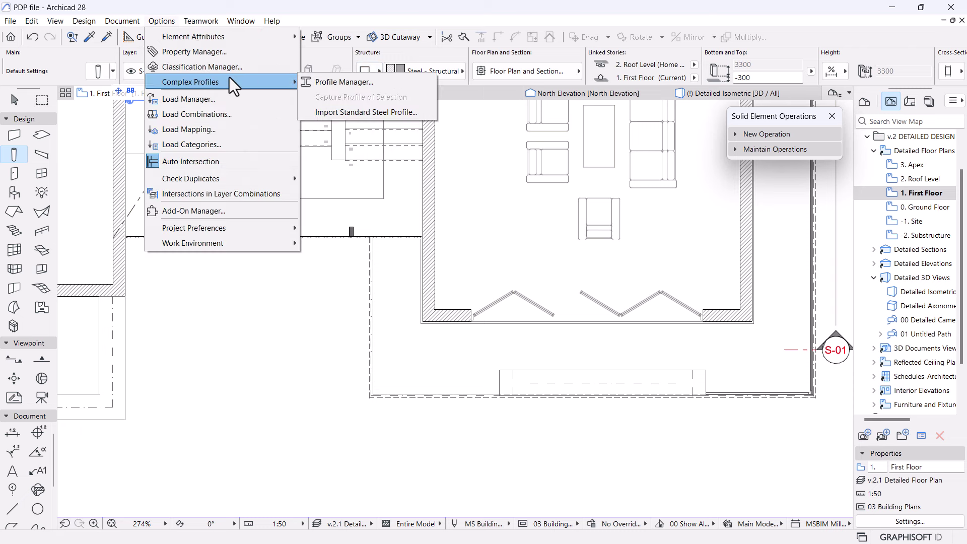
pyautogui.click(376, 112)
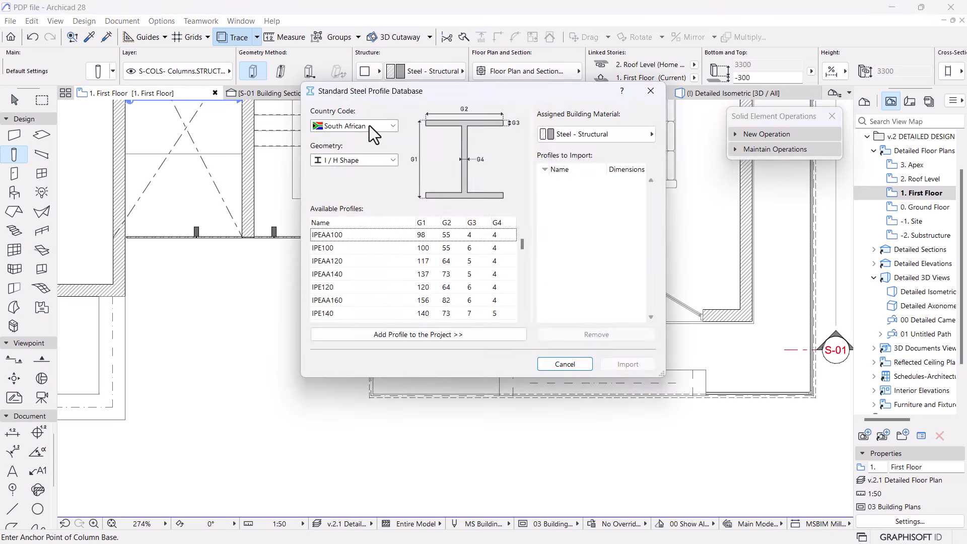
pyautogui.click(365, 158)
pyautogui.click(342, 209)
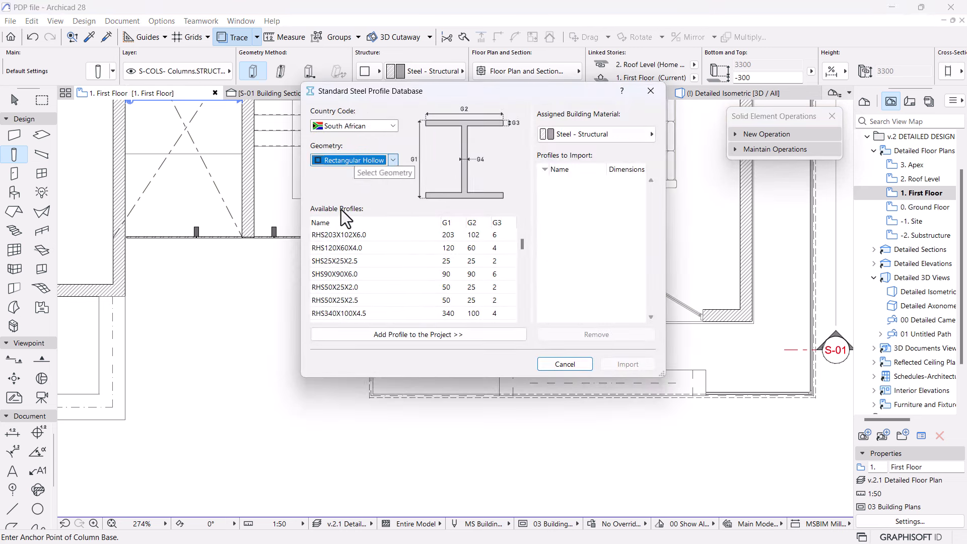
pyautogui.scroll(-1, 385, 316)
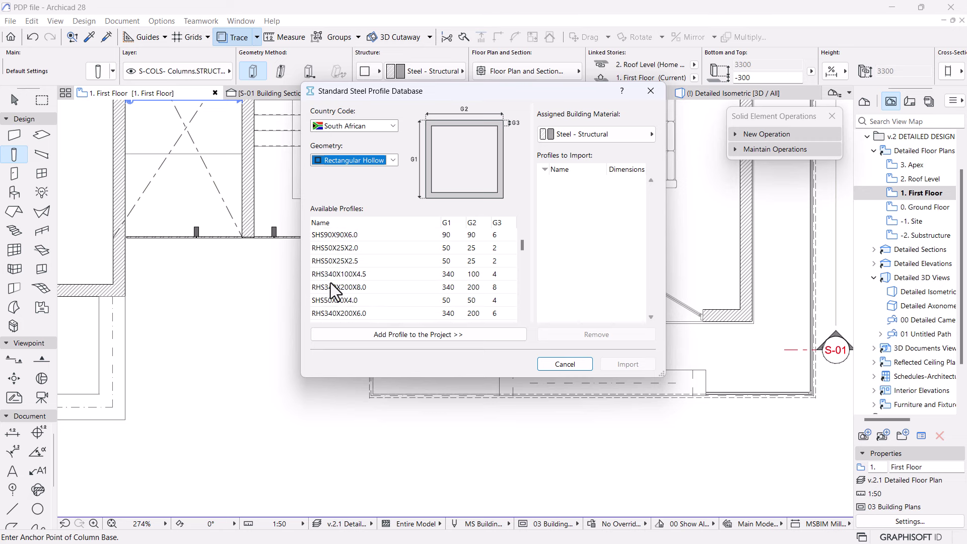
pyautogui.scroll(-1, 349, 296)
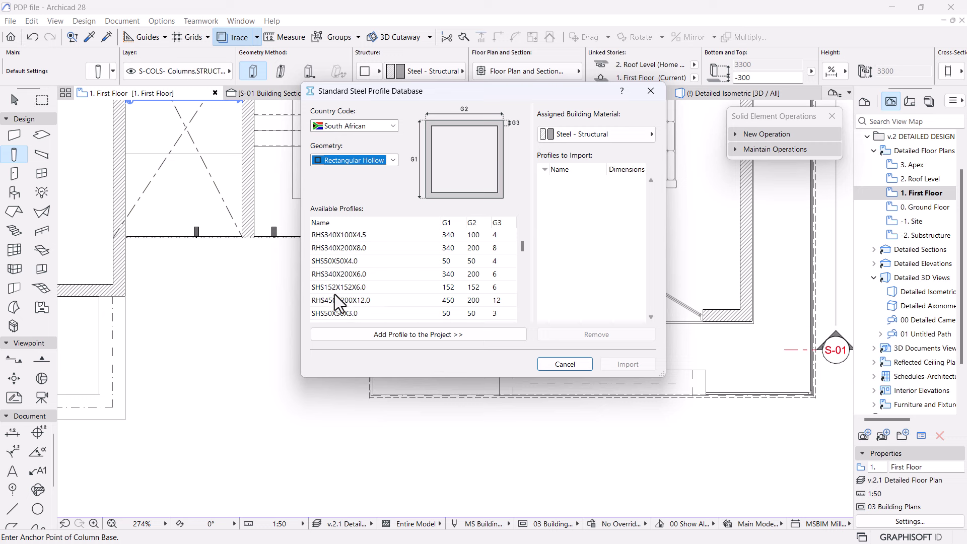
# - Import the profiles RHS203X102X6.0, RHS340X100X4.5, SHS50X50X4.0, RHS340X200X6.0 and SHS152X152X6.0 into the project with Steel - Structural material
pyautogui.click(329, 288)
pyautogui.keyDown('shift'); pyautogui.click(331, 272); pyautogui.keyUp('shift')
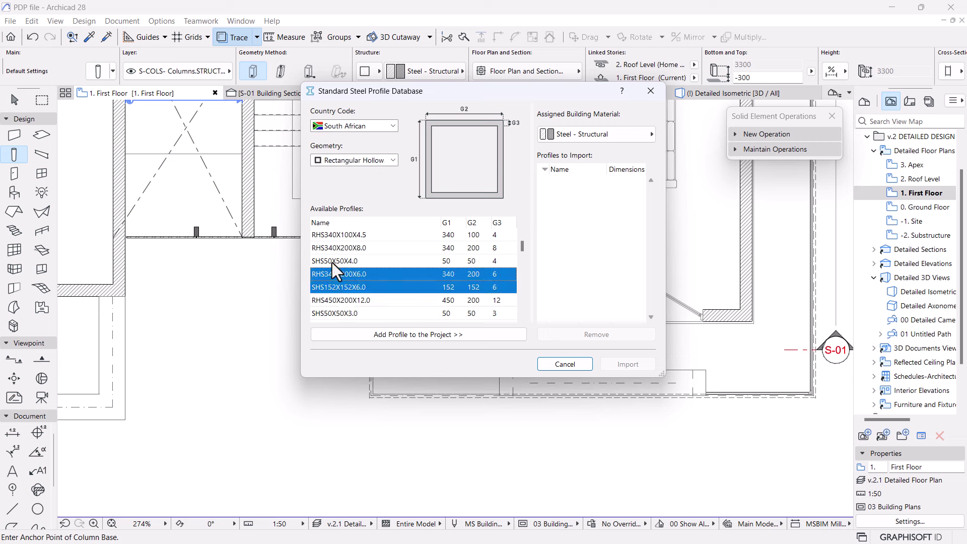
pyautogui.keyDown('ctrl'); pyautogui.click(331, 261); pyautogui.keyUp('ctrl')
pyautogui.scroll(1, 337, 259)
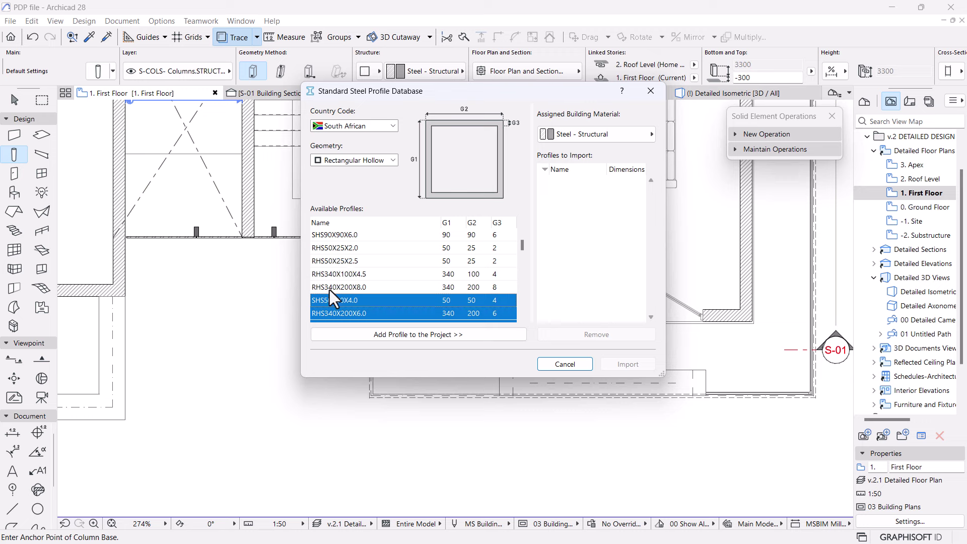
pyautogui.click(331, 277)
pyautogui.scroll(1, 345, 268)
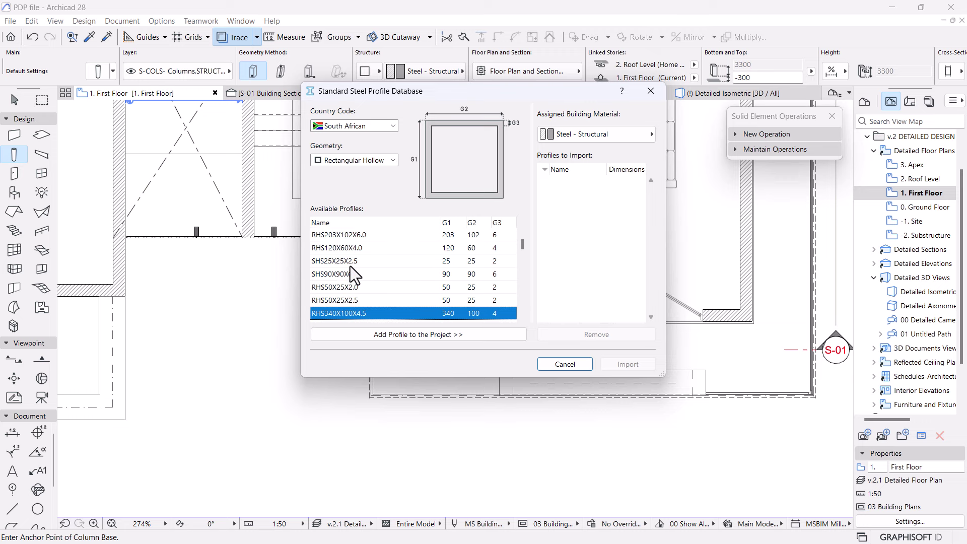
pyautogui.keyDown('ctrl'); pyautogui.click(339, 235); pyautogui.keyUp('ctrl')
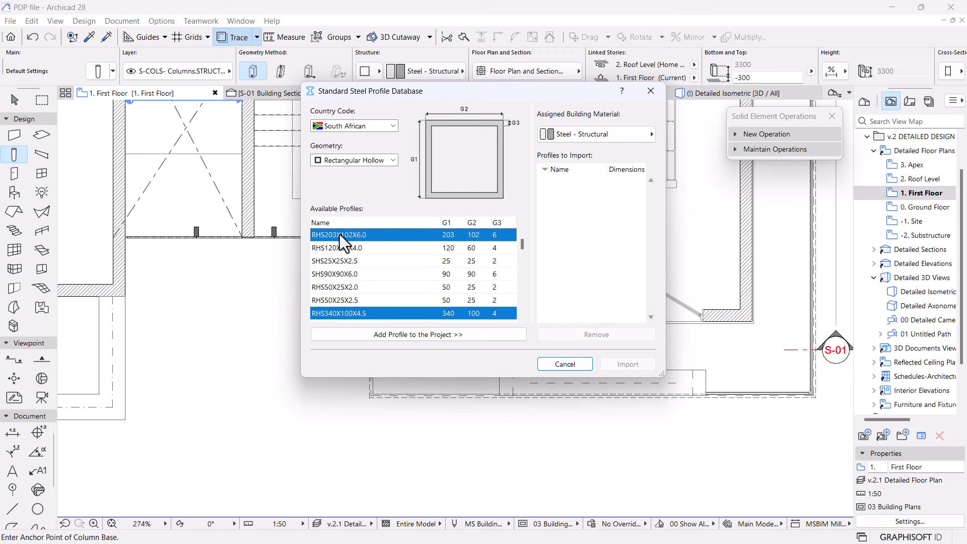
pyautogui.click(461, 336)
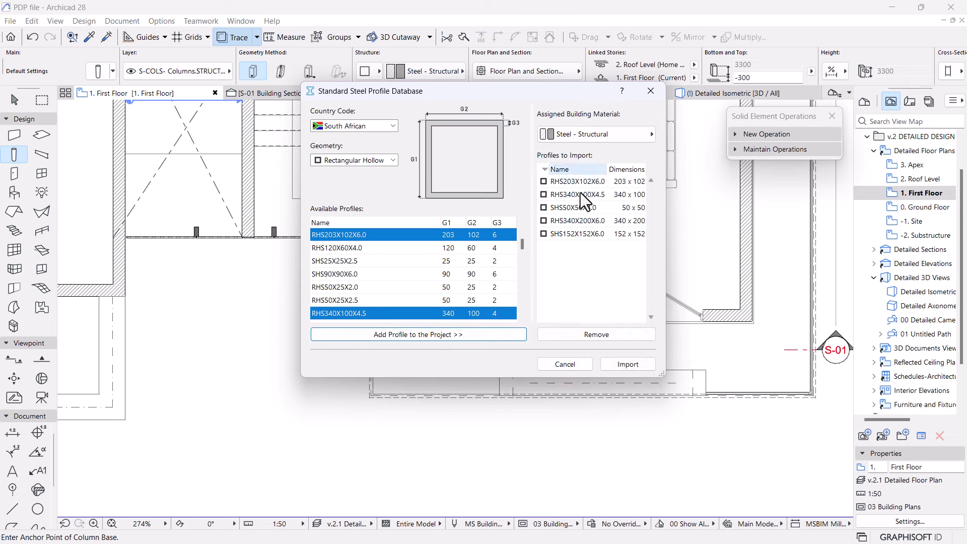
pyautogui.click(614, 361)
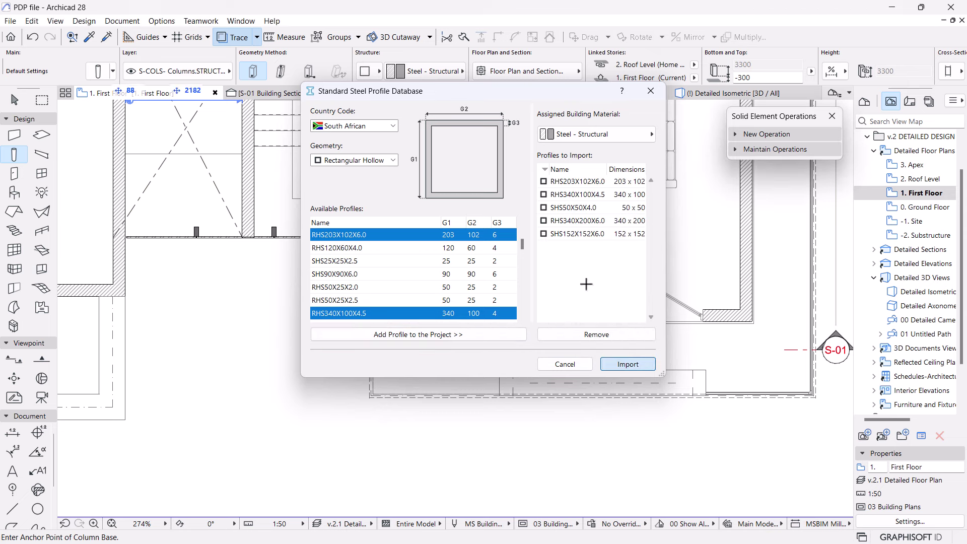
# - Set the column to the complex profile SHS225X225X8.0 and place it just inside the front corner of the balcony beside the stair glazing
pyautogui.click(367, 72)
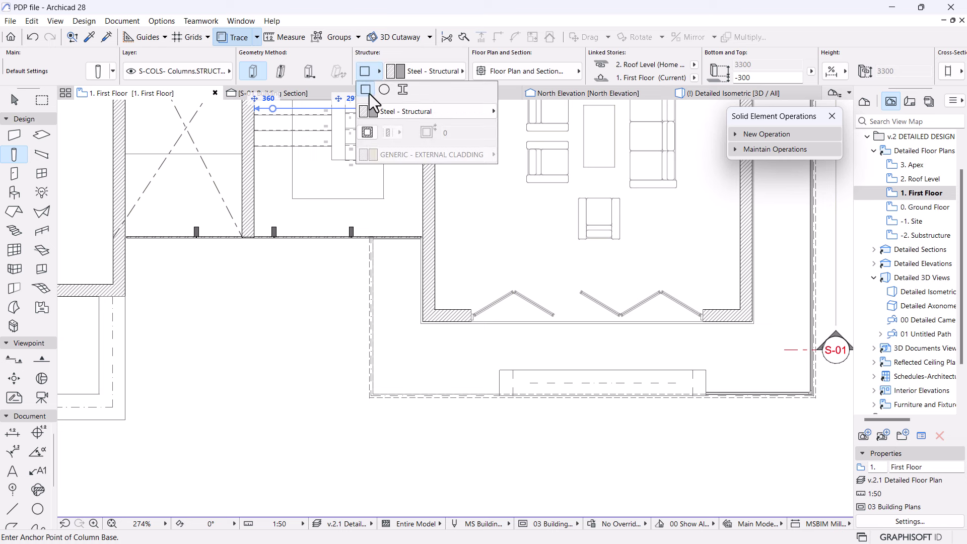
pyautogui.click(402, 90)
pyautogui.click(421, 75)
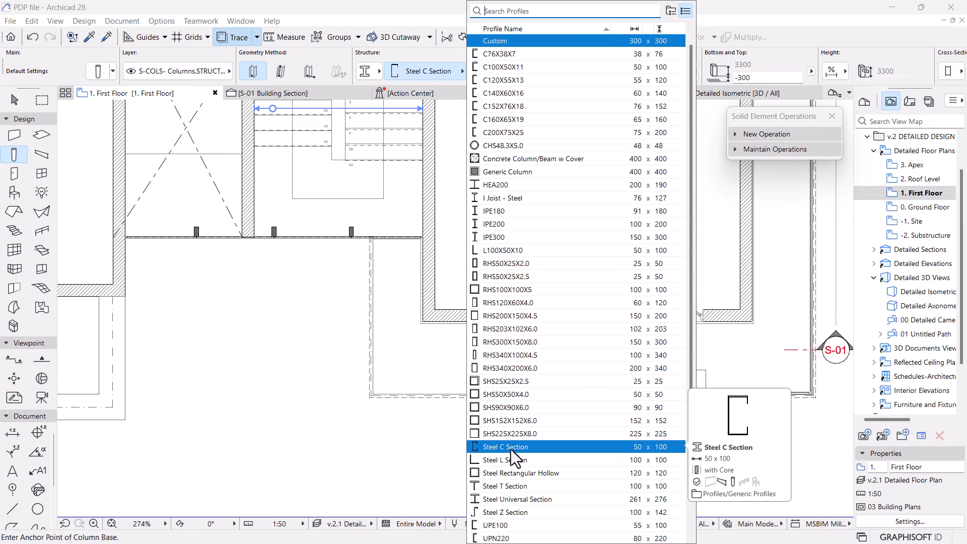
pyautogui.click(497, 434)
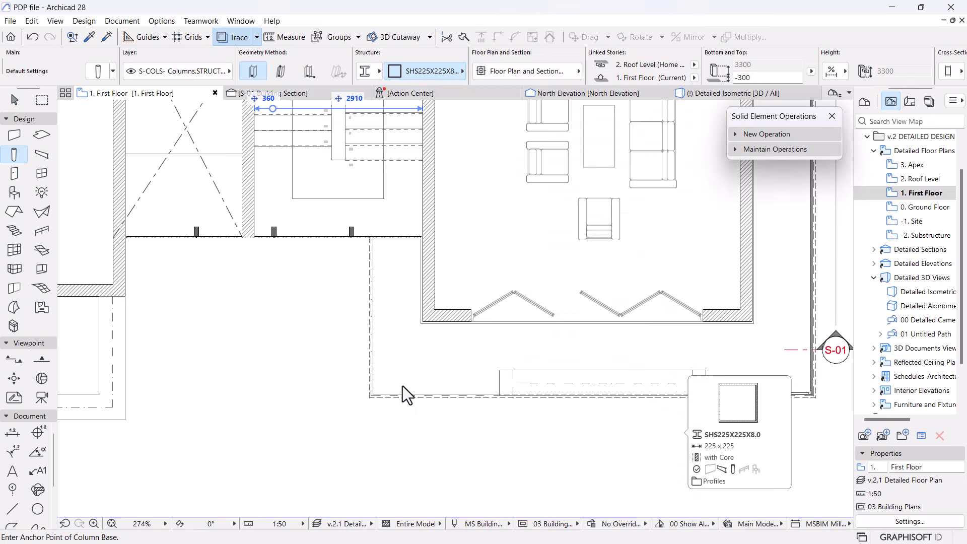
pyautogui.scroll(4, 369, 395)
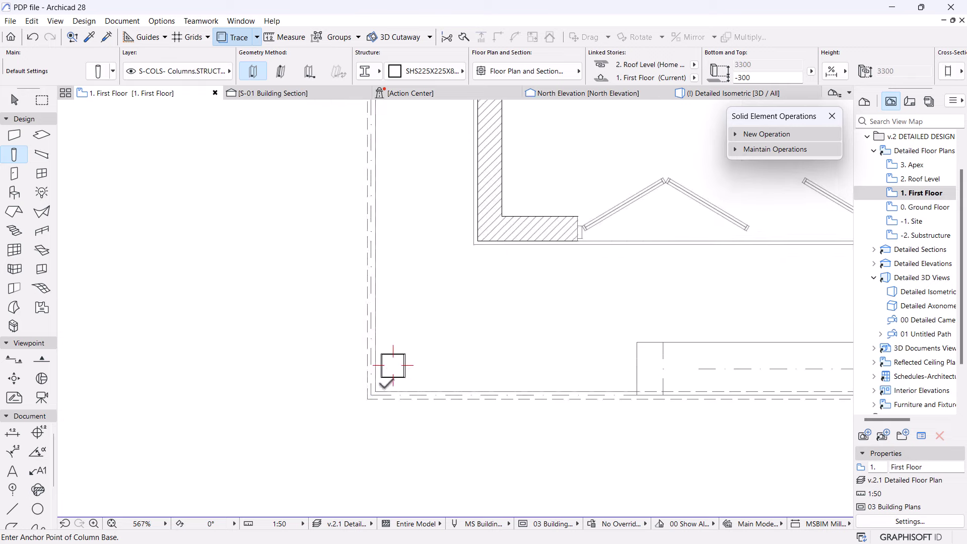
pyautogui.press('Escape')
pyautogui.click(388, 380)
# - Move the new column by its outer corner onto the outermost dashed corner of the balcony outline
pyautogui.click(404, 374)
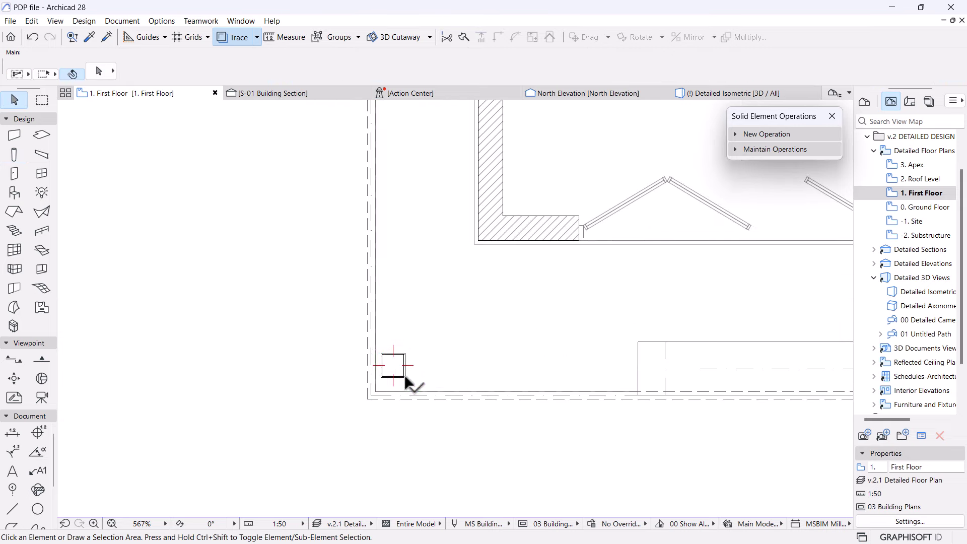
pyautogui.scroll(7, 361, 393)
pyautogui.hotkey('ctrl', 'd')
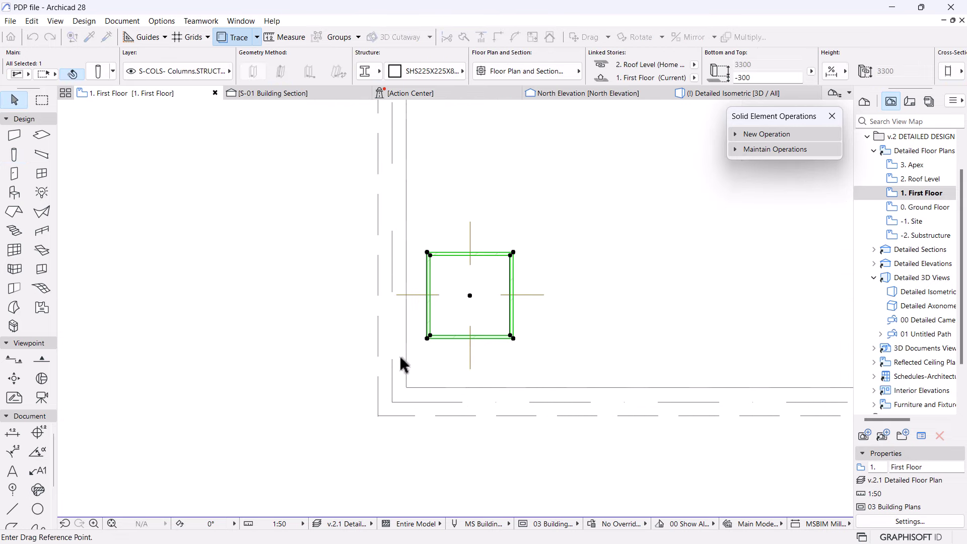
pyautogui.click(427, 337)
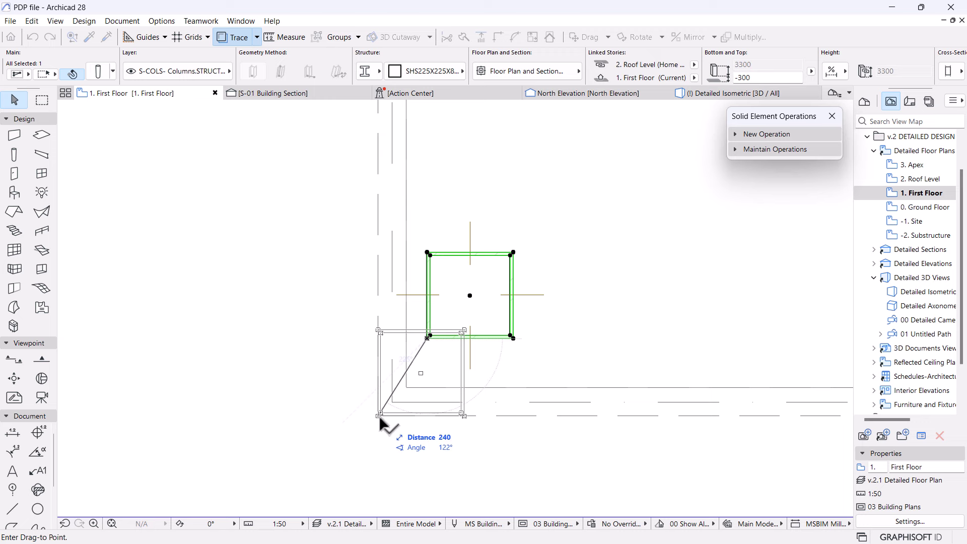
pyautogui.click(425, 231)
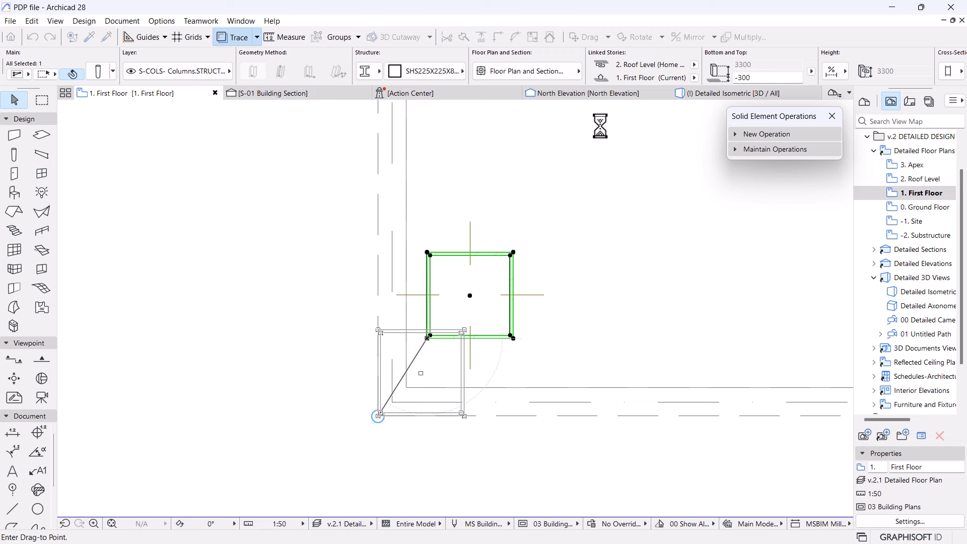
# - Open the Detailed Isometric 3D view and examine how the corner column meets the roof and balcony edges
pyautogui.click(704, 93)
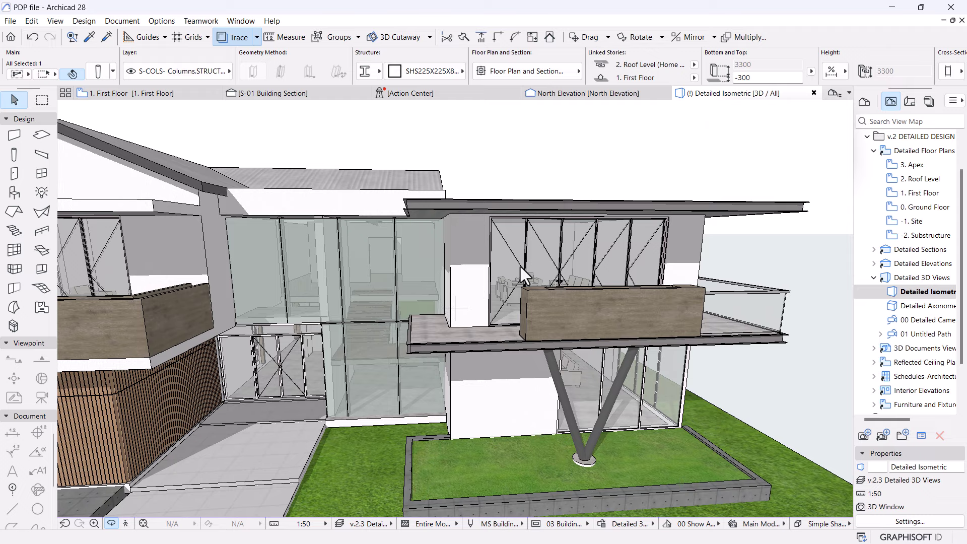
pyautogui.keyDown('shift'); pyautogui.moveTo(521, 267); pyautogui.dragTo(551, 272, button='middle'); pyautogui.keyUp('shift')
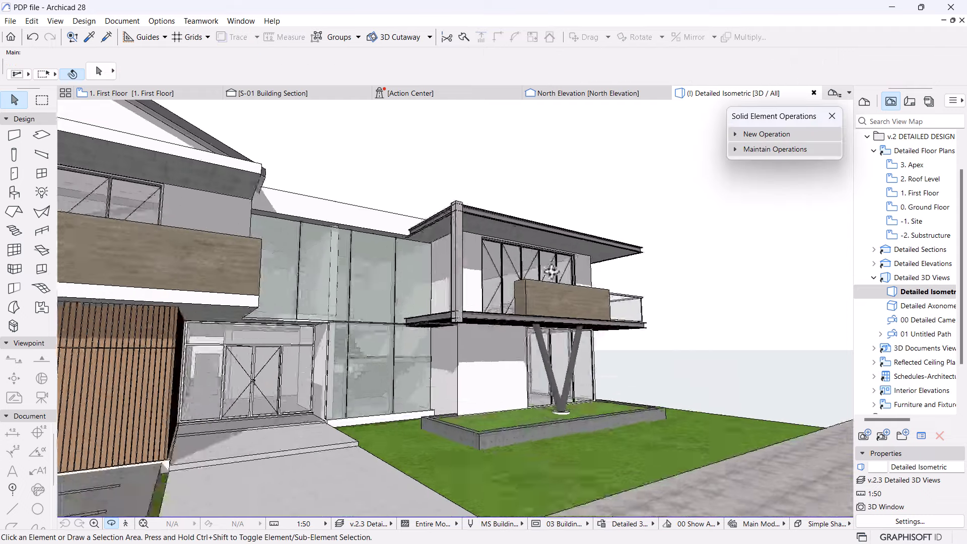
pyautogui.scroll(5, 466, 271)
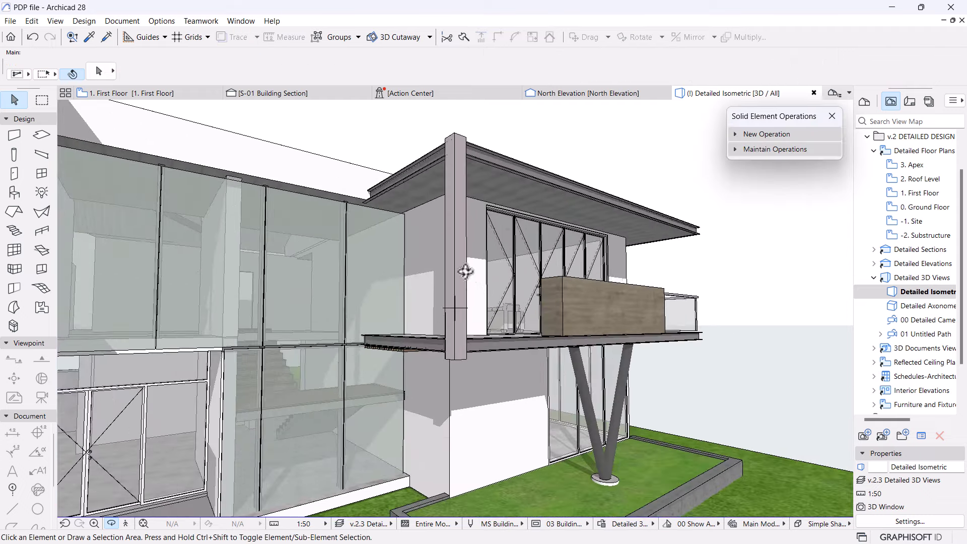
pyautogui.keyDown('shift'); pyautogui.moveTo(453, 231); pyautogui.dragTo(489, 290, button='middle'); pyautogui.keyUp('shift')
pyautogui.scroll(-10, 489, 289)
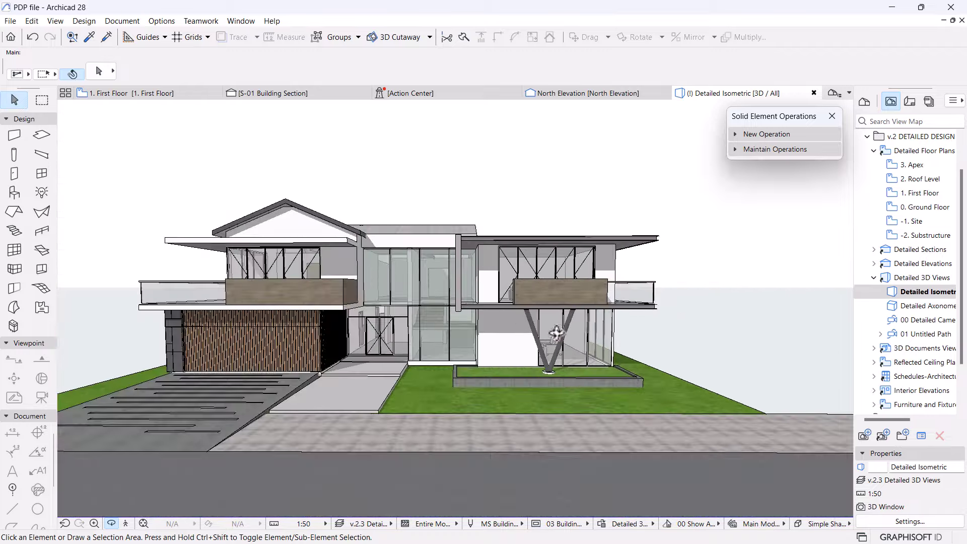
pyautogui.keyDown('shift'); pyautogui.moveTo(489, 262); pyautogui.dragTo(488, 261, button='middle'); pyautogui.keyUp('shift')
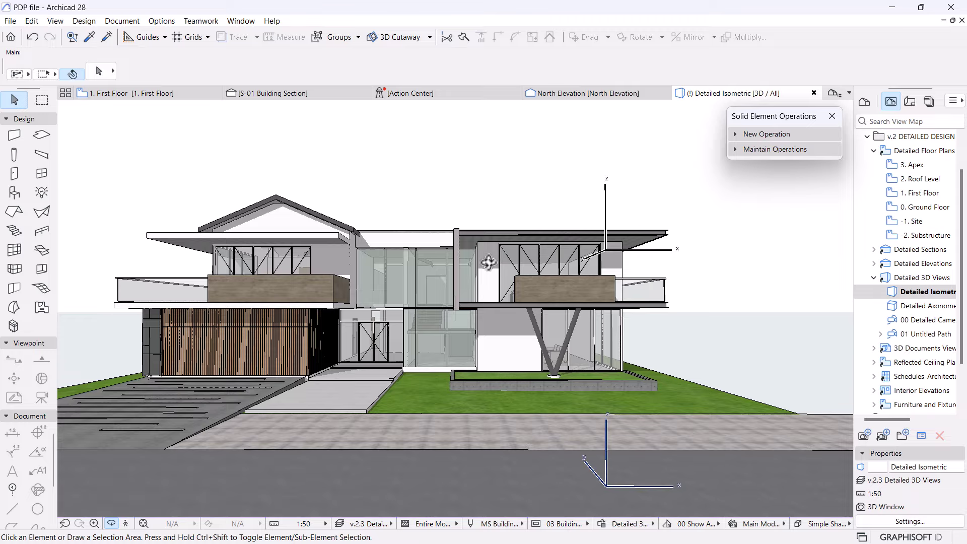
pyautogui.scroll(10, 488, 262)
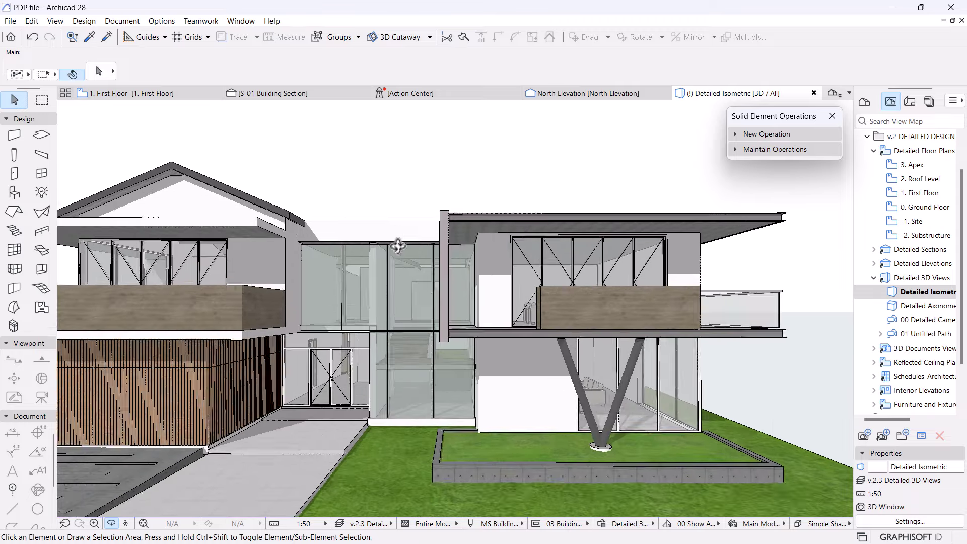
pyautogui.scroll(-5, 433, 289)
pyautogui.scroll(6, 450, 174)
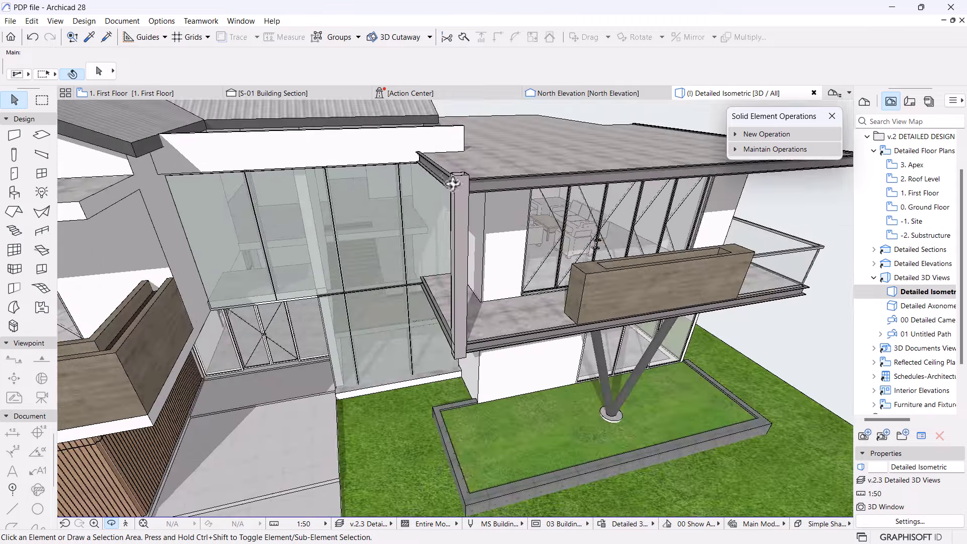
# - Stretch the corner column's top down to the roof edge, giving a column height of 3224 mm
pyautogui.click(472, 211)
pyautogui.click(467, 175)
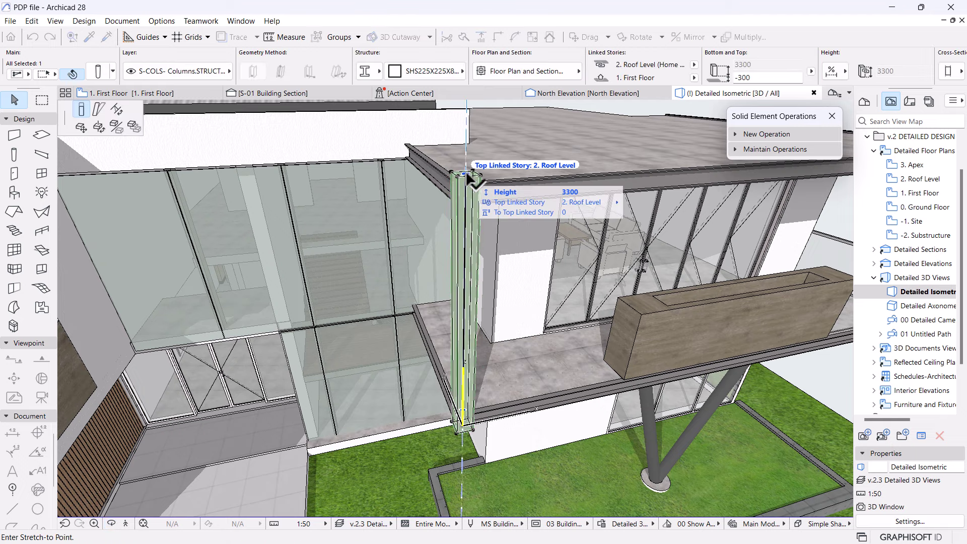
pyautogui.click(411, 135)
# - Stretch the column's base up to the balcony edge, 200 mm below the first floor, for a height of 3124 mm
pyautogui.scroll(-3, 477, 262)
pyautogui.scroll(3, 455, 302)
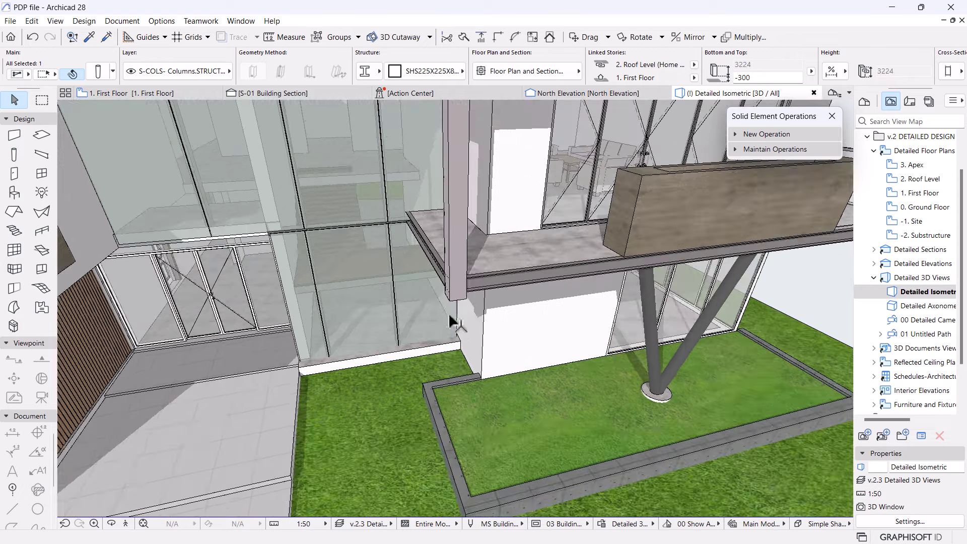
pyautogui.click(456, 298)
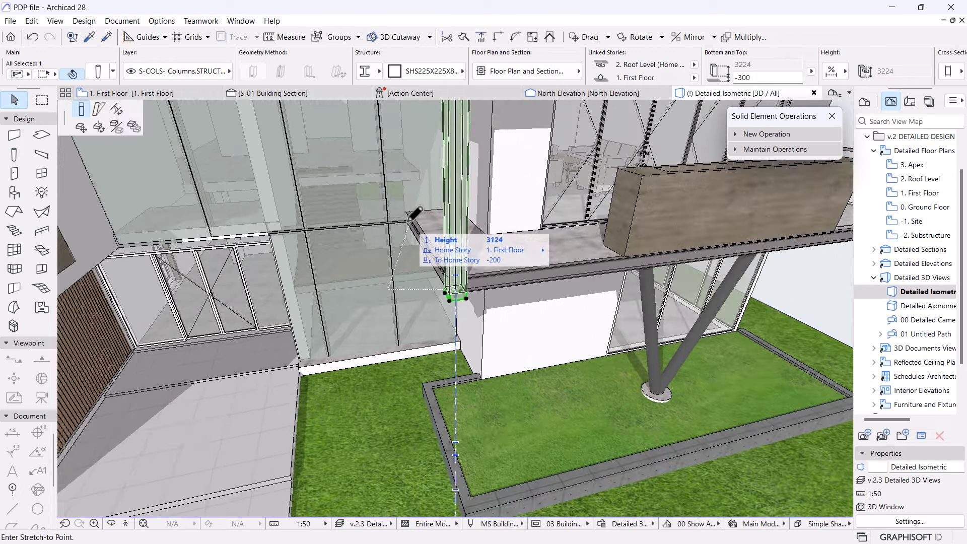
pyautogui.click(409, 217)
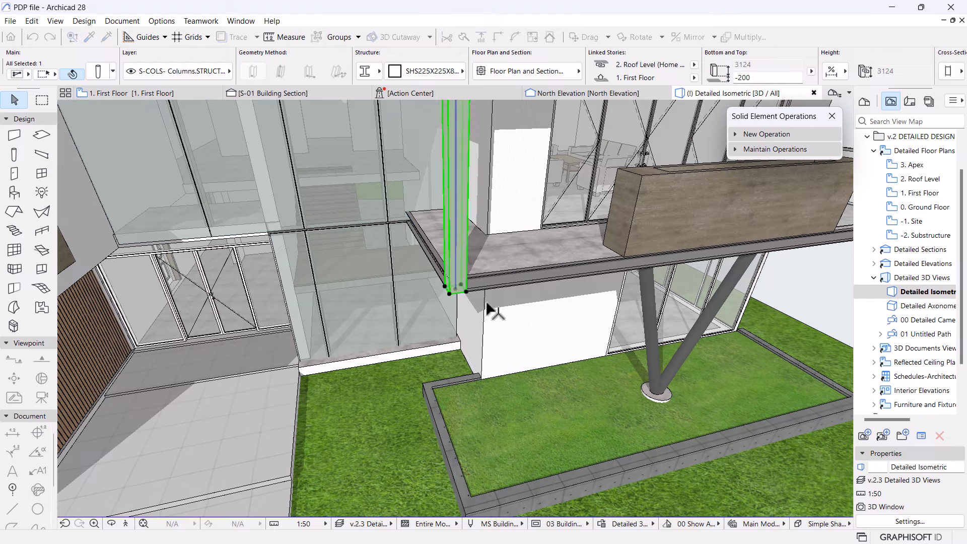
pyautogui.scroll(-3, 491, 306)
pyautogui.scroll(2, 412, 317)
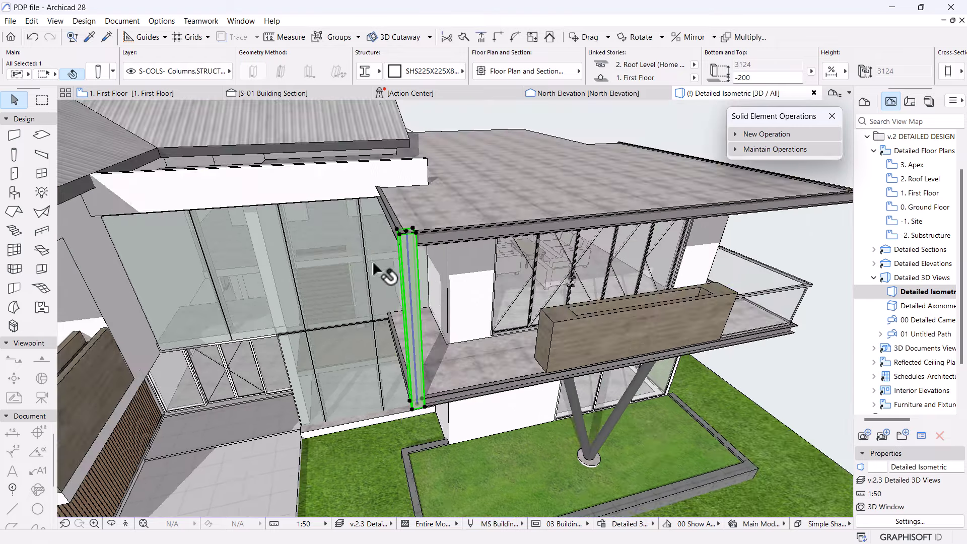
pyautogui.keyDown('shift'); pyautogui.moveTo(382, 270); pyautogui.dragTo(194, 123, button='middle'); pyautogui.keyUp('shift')
pyautogui.click(95, 71)
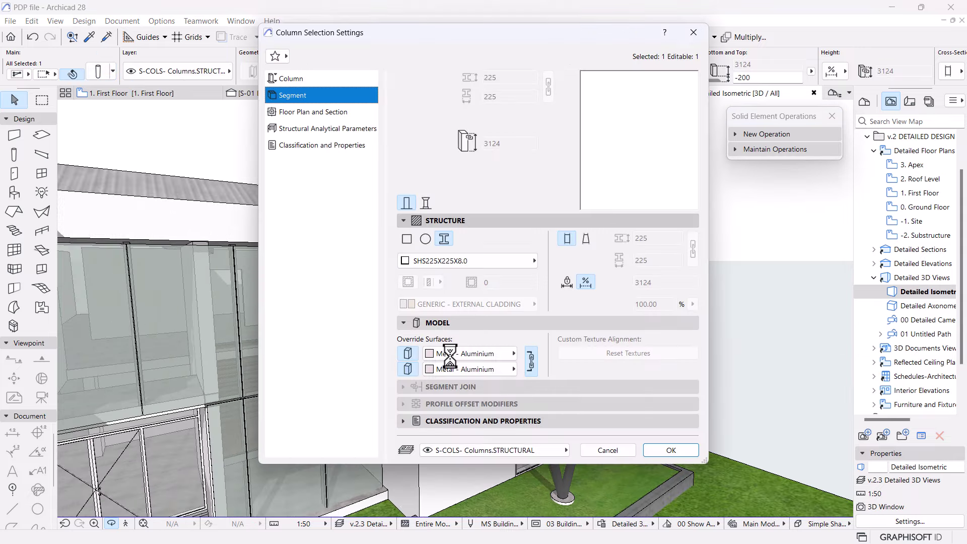
pyautogui.click(449, 353)
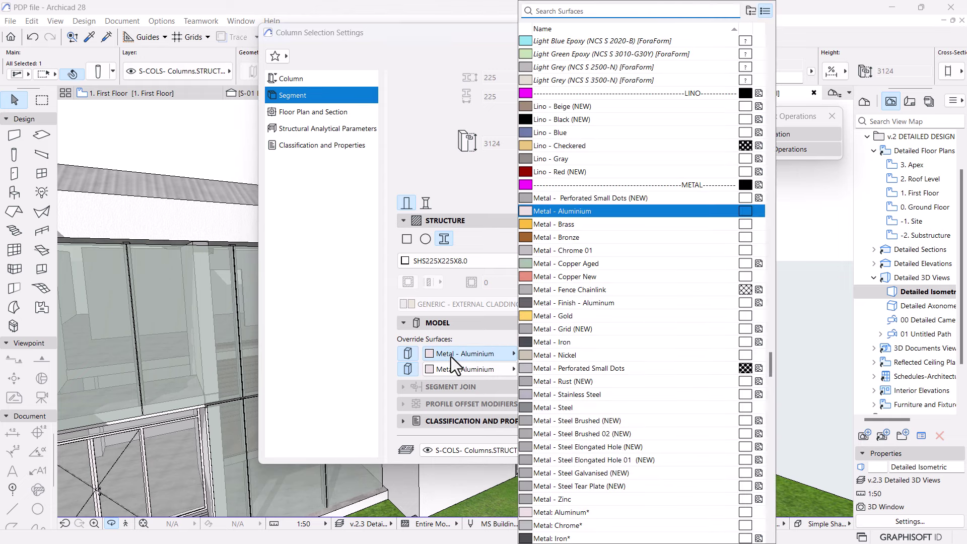
pyautogui.write('paint')
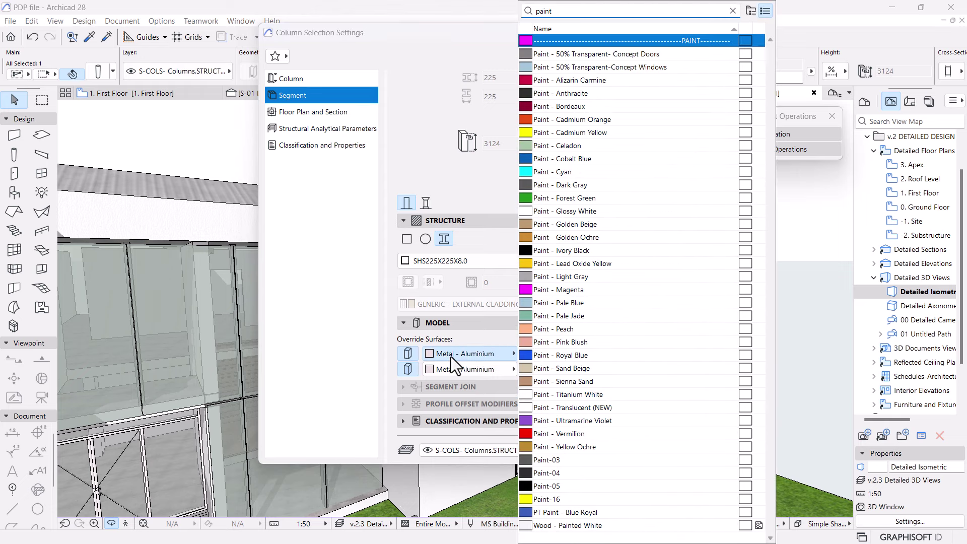
pyautogui.click(581, 134)
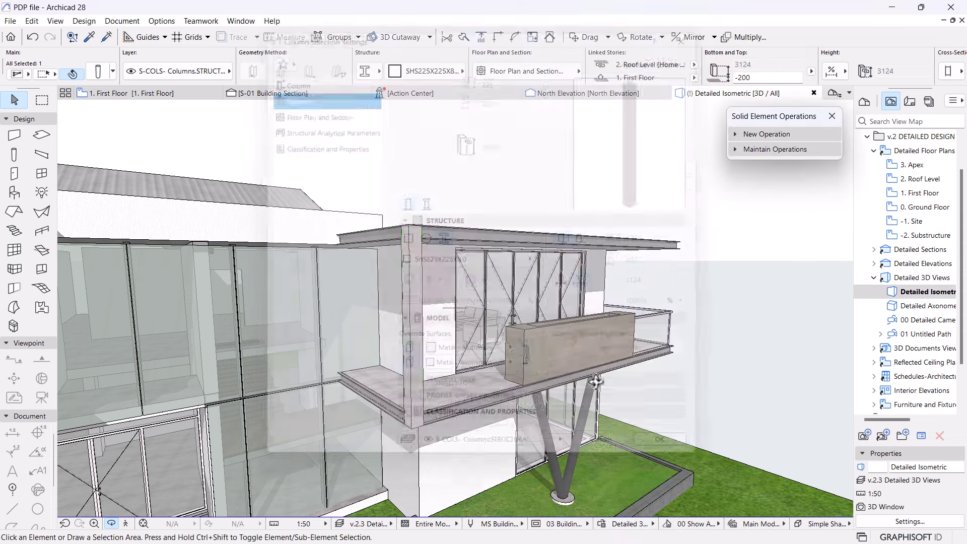
# - Check which override surface the balcony's steel edge beams use
pyautogui.click(485, 400)
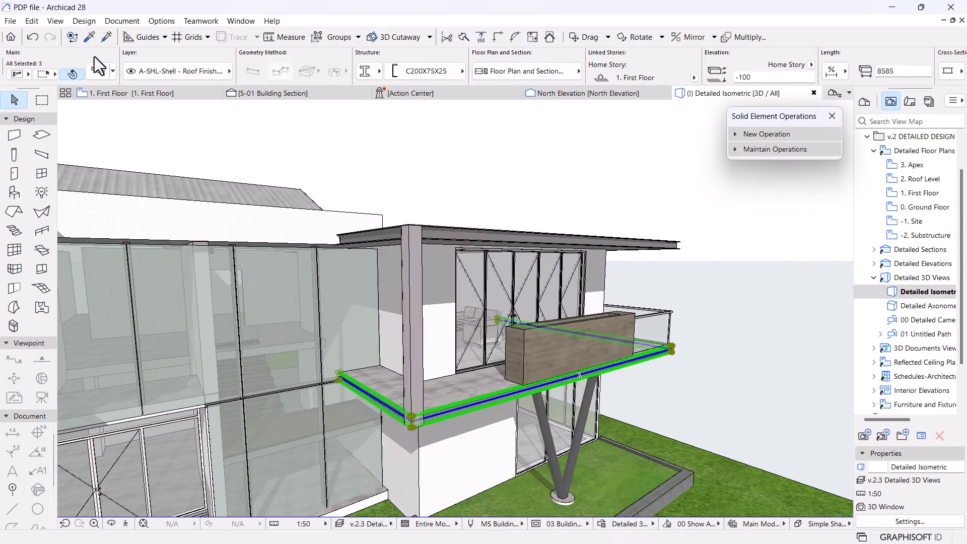
pyautogui.hotkey('ctrl', 't')
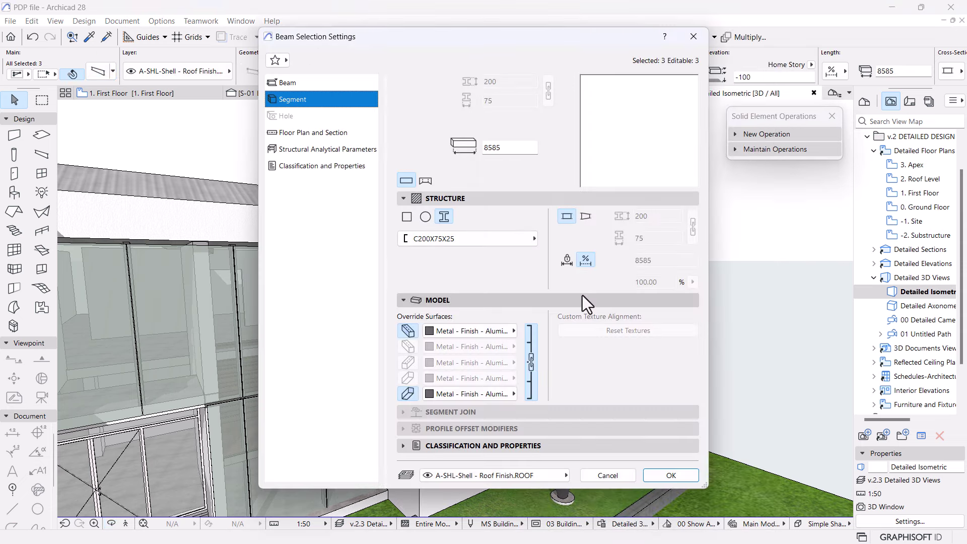
pyautogui.press('Escape')
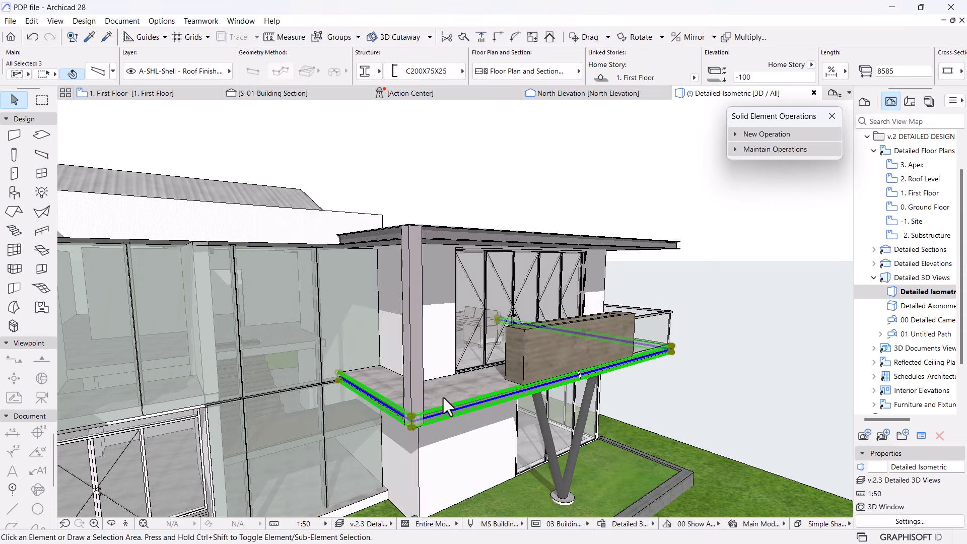
# - Set the corner column's override surfaces to Metal - Finish - Aluminum
pyautogui.click(413, 404)
pyautogui.hotkey('ctrl', 't')
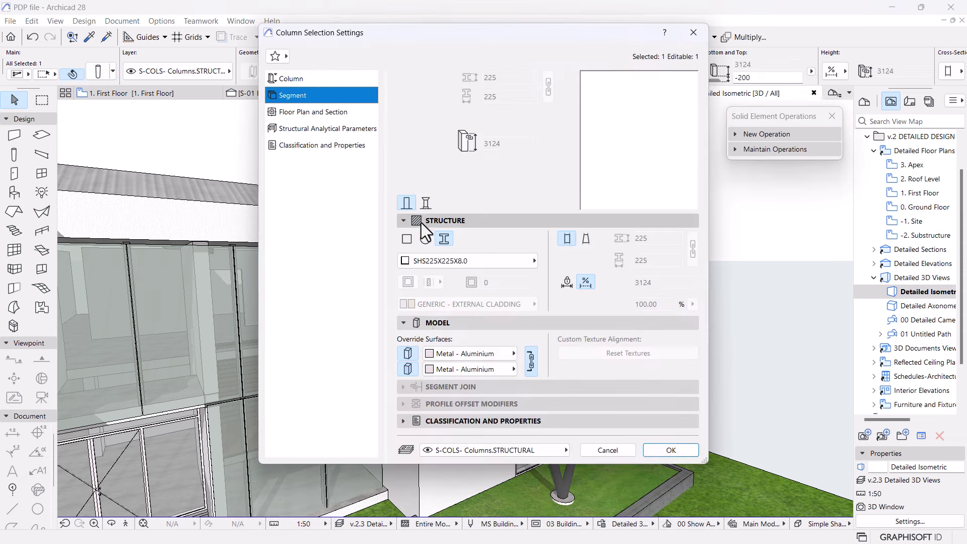
pyautogui.click(465, 353)
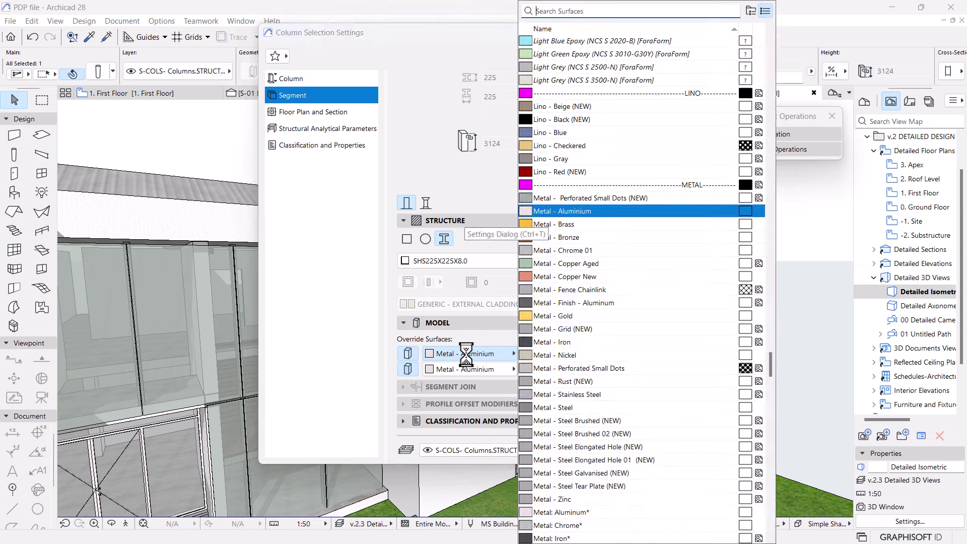
pyautogui.click(575, 322)
pyautogui.click(649, 449)
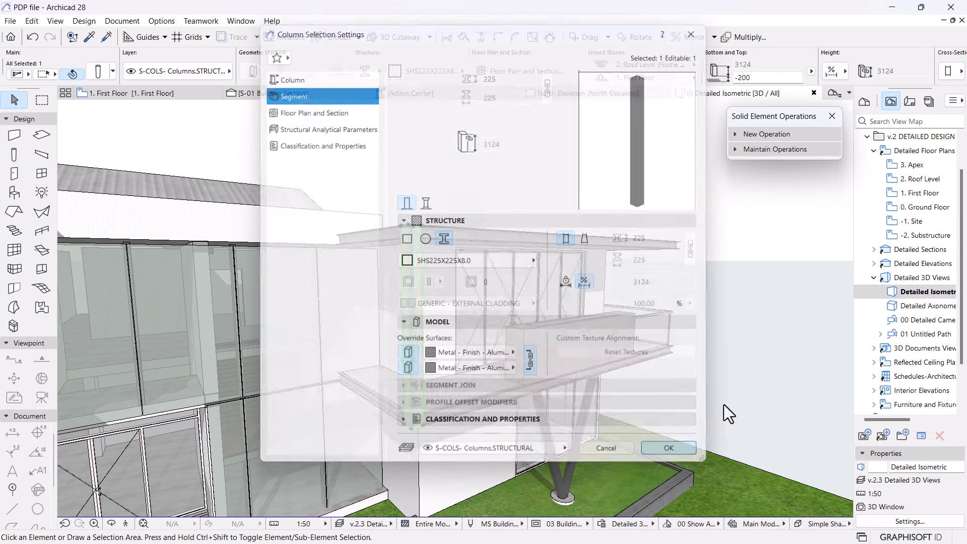
pyautogui.hotkey('shift', 'o')
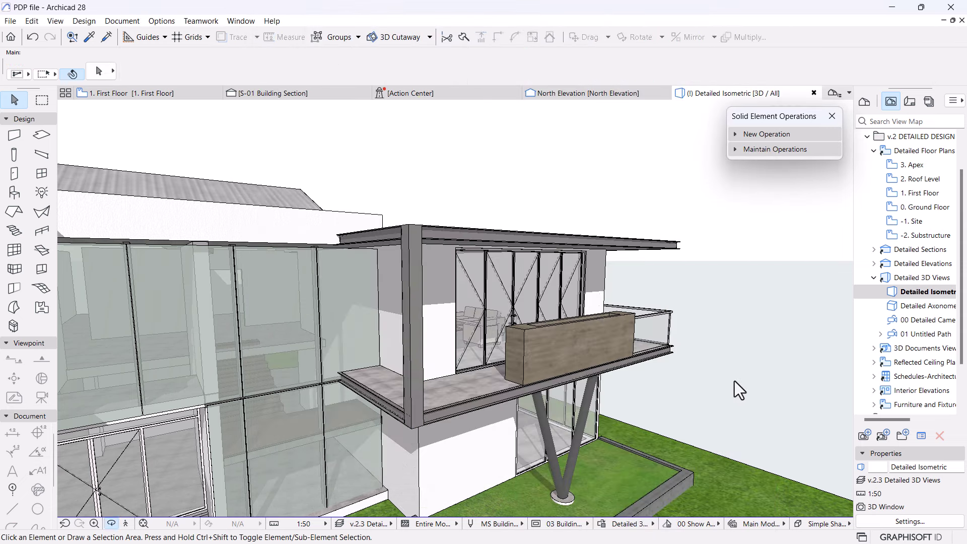
# - In the First Floor plan, move the corner column 2 mm inward at 90° from the balcony outline's lower edge
pyautogui.moveTo(734, 380); pyautogui.dragTo(409, 305)
pyautogui.scroll(5, 409, 305)
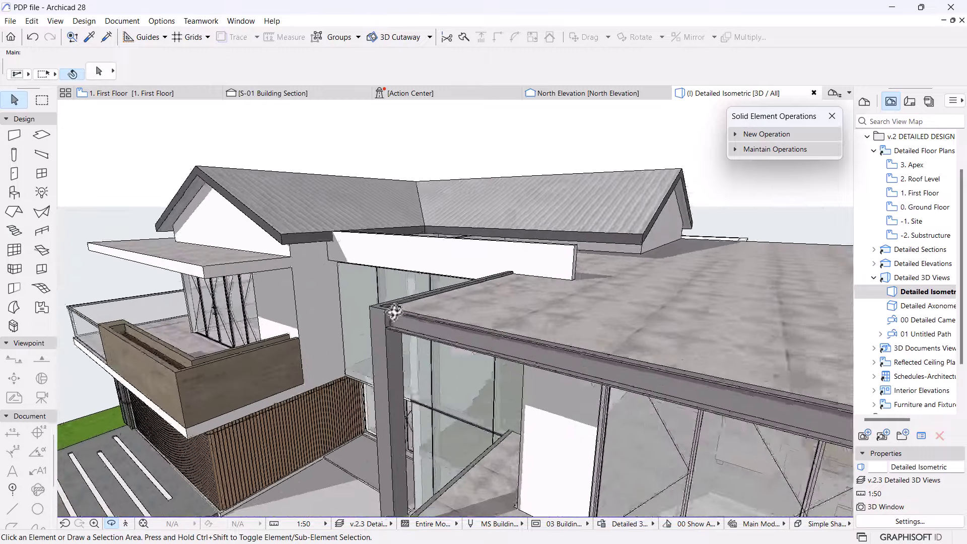
pyautogui.scroll(5, 413, 322)
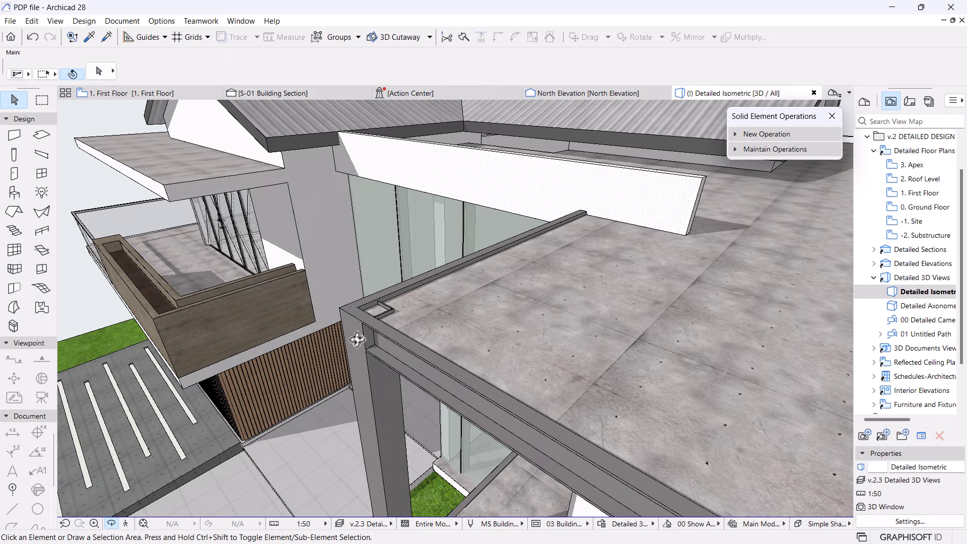
pyautogui.click(146, 93)
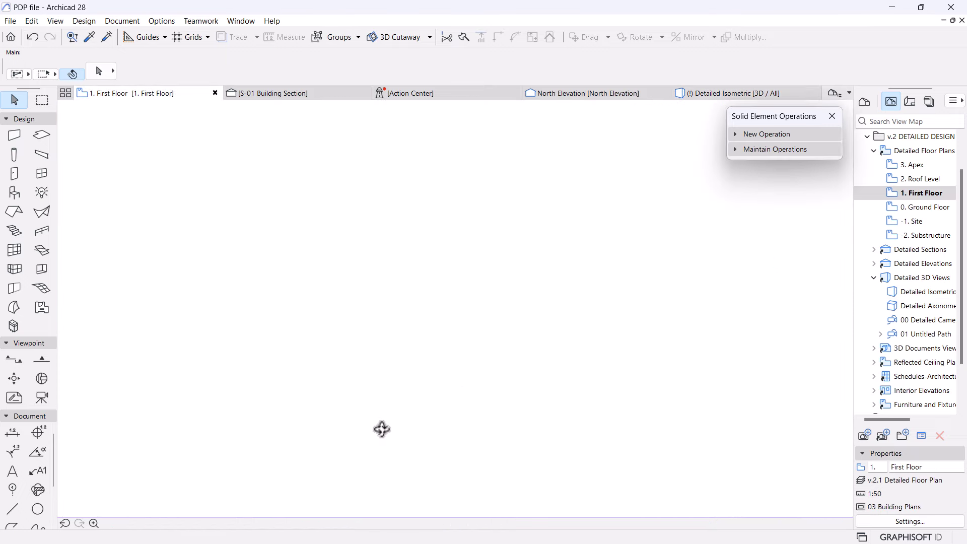
pyautogui.scroll(10, 436, 425)
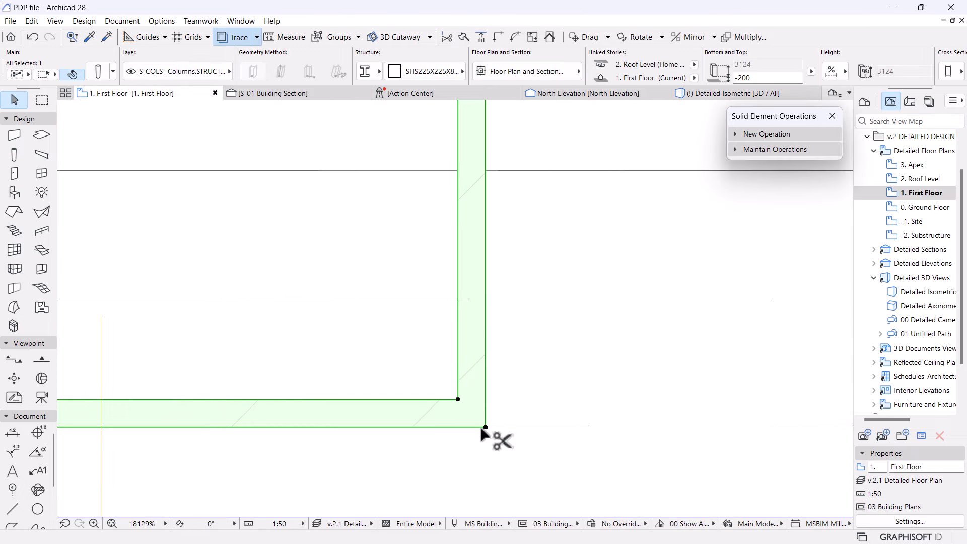
pyautogui.hotkey('ctrl', 'd')
pyautogui.click(485, 427)
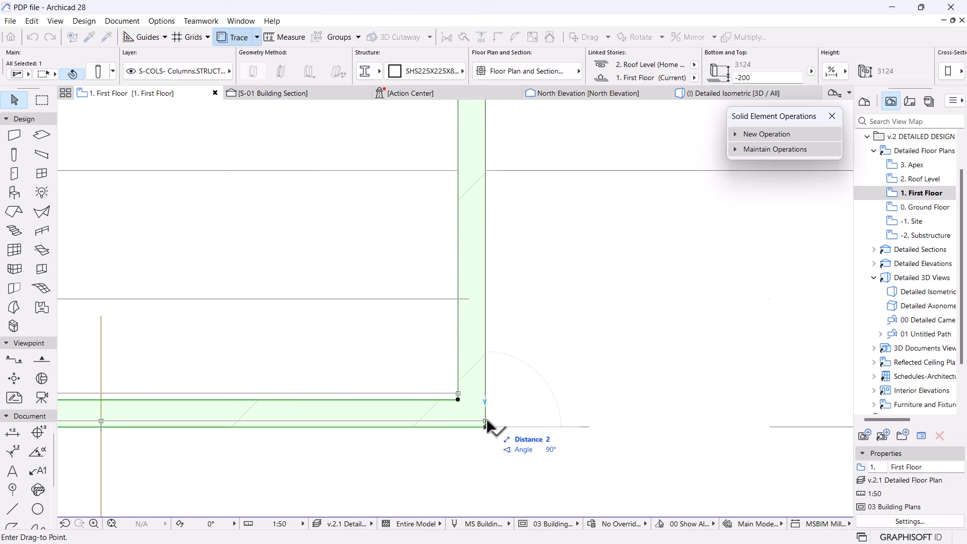
pyautogui.click(486, 421)
# - Move the corner column 2 mm horizontally inward from the balcony outline's side edge
pyautogui.scroll(-4, 374, 380)
pyautogui.scroll(2, 361, 443)
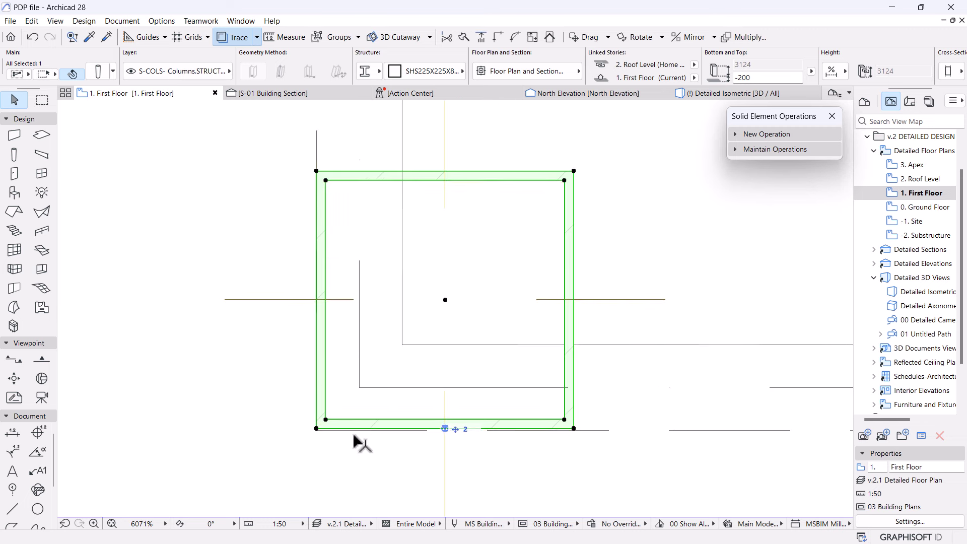
pyautogui.hotkey('ctrl', 'd')
pyautogui.click(249, 335)
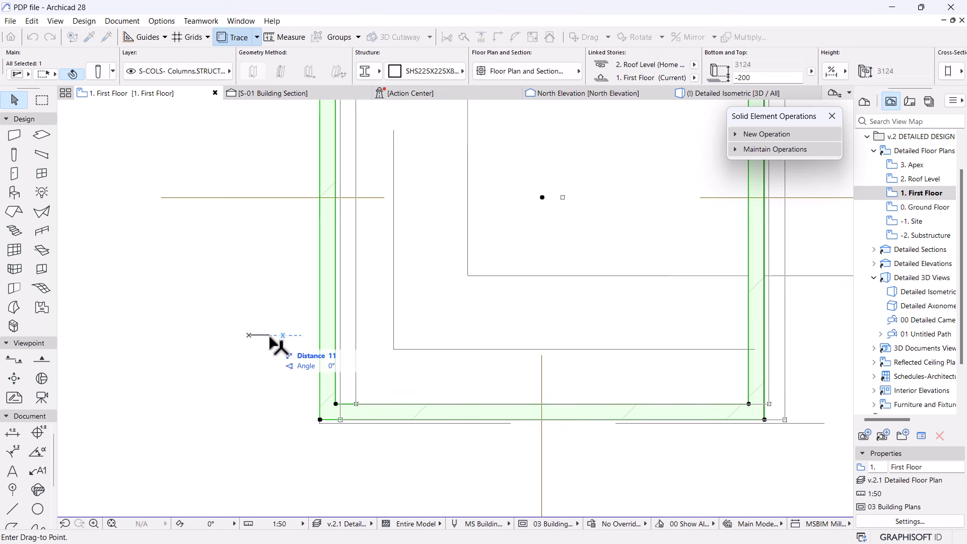
pyautogui.click(271, 338)
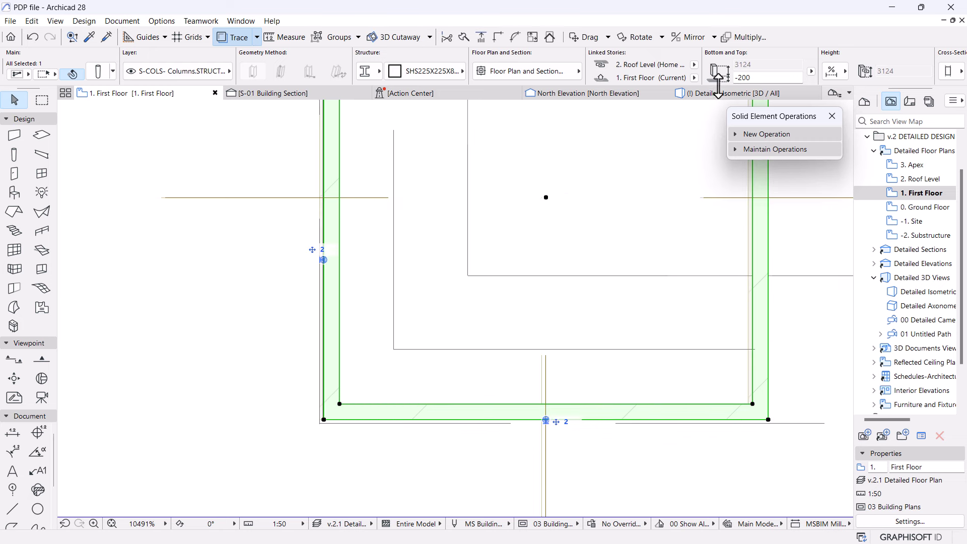
# - Return to the Detailed Isometric 3D view and examine the corner column and the house's front facade
pyautogui.click(706, 98)
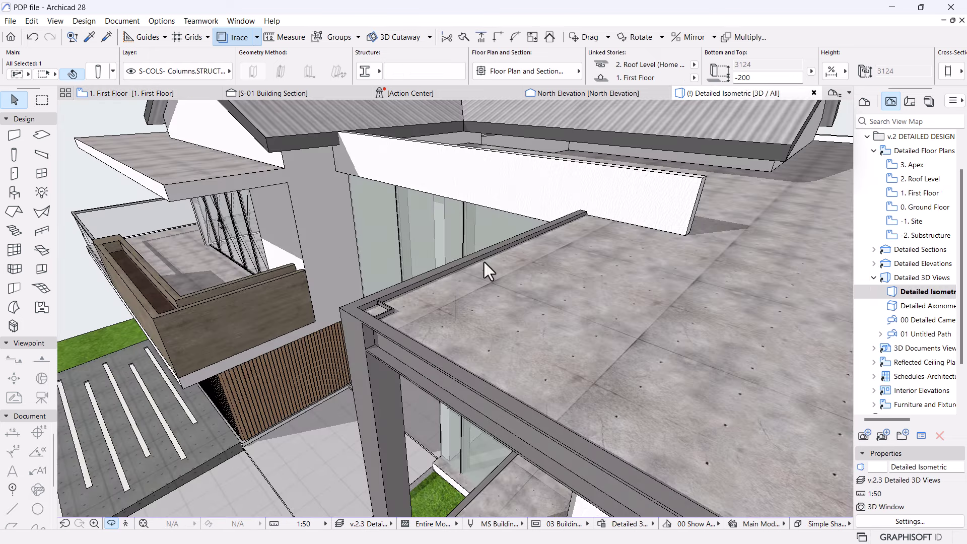
pyautogui.keyDown('shift'); pyautogui.moveTo(484, 262); pyautogui.dragTo(348, 267, button='middle'); pyautogui.keyUp('shift')
pyautogui.scroll(3, 427, 288)
pyautogui.scroll(-6, 346, 266)
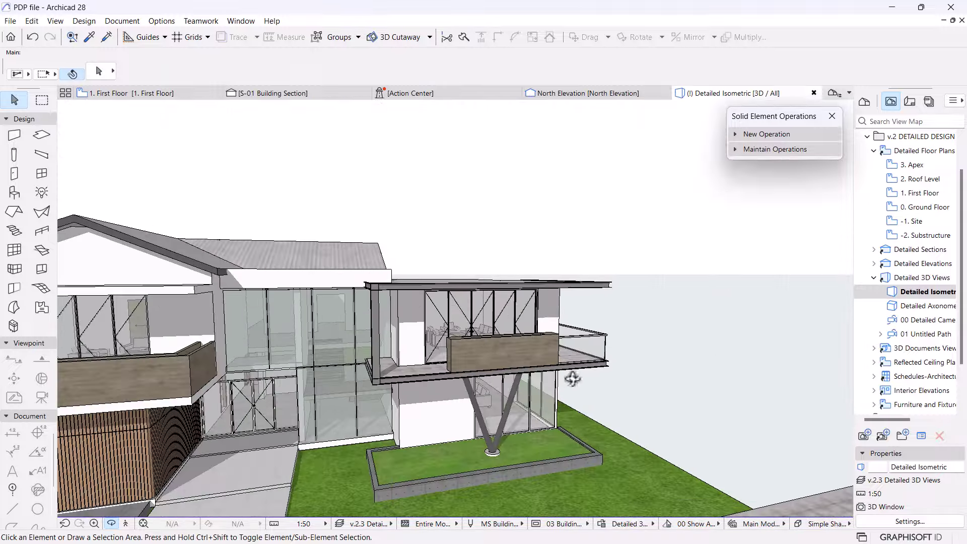
pyautogui.keyDown('shift'); pyautogui.moveTo(572, 379); pyautogui.dragTo(607, 217, button='middle'); pyautogui.keyUp('shift')
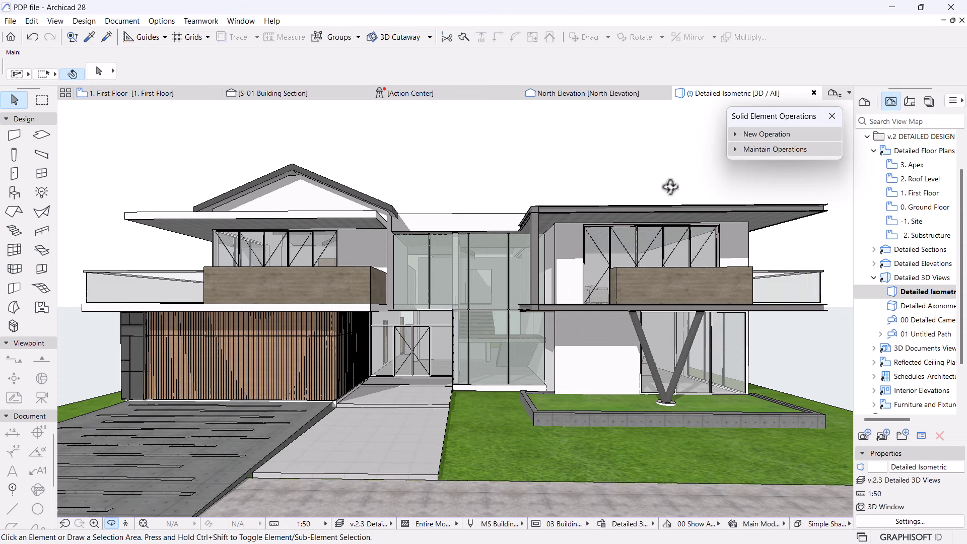
pyautogui.keyDown('shift'); pyautogui.moveTo(729, 198); pyautogui.dragTo(677, 214, button='middle'); pyautogui.keyUp('shift')
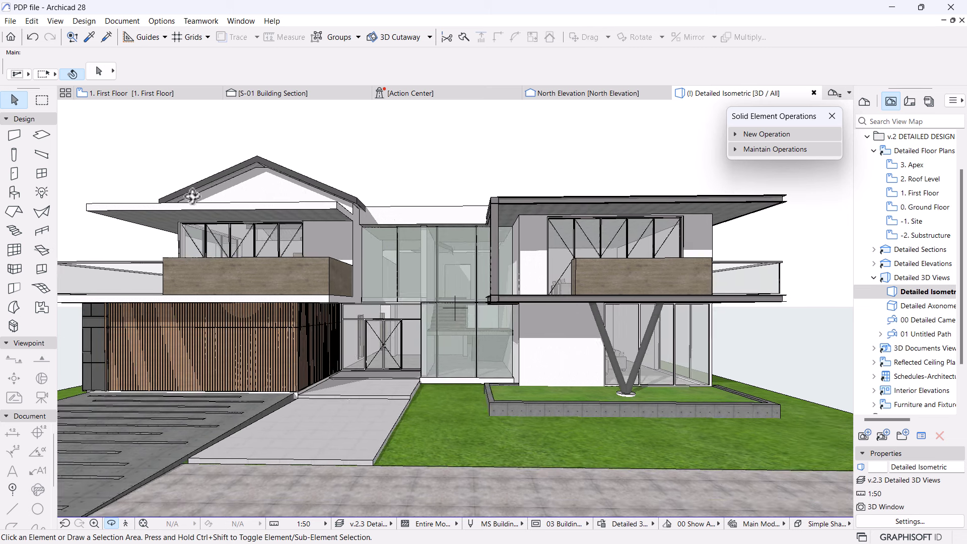
# - Change all override surfaces of the white parapet wall above the central glazing to Concrete - 03 (NEW)
pyautogui.keyDown('shift'); pyautogui.moveTo(397, 235); pyautogui.dragTo(393, 216, button='middle'); pyautogui.keyUp('shift')
pyautogui.scroll(5, 393, 216)
pyautogui.scroll(3, 393, 215)
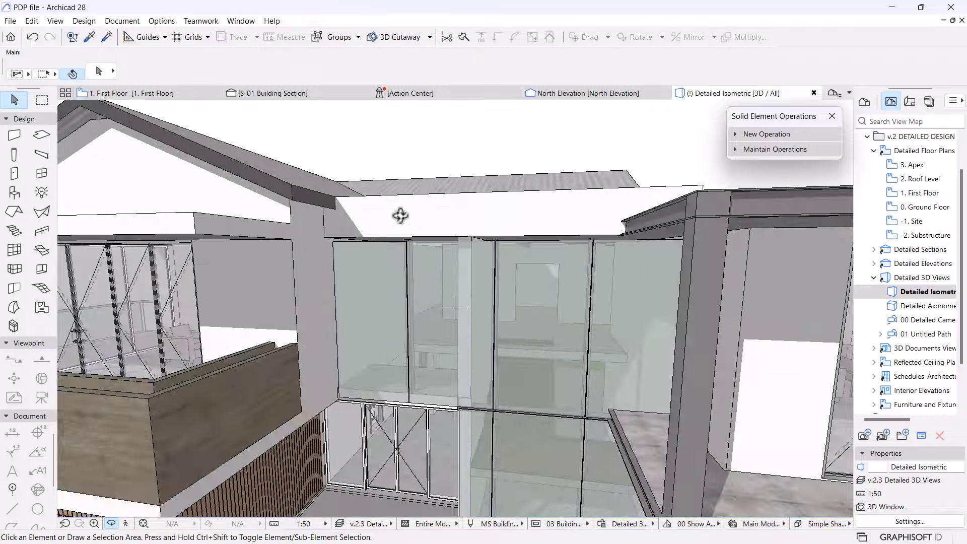
pyautogui.click(434, 220)
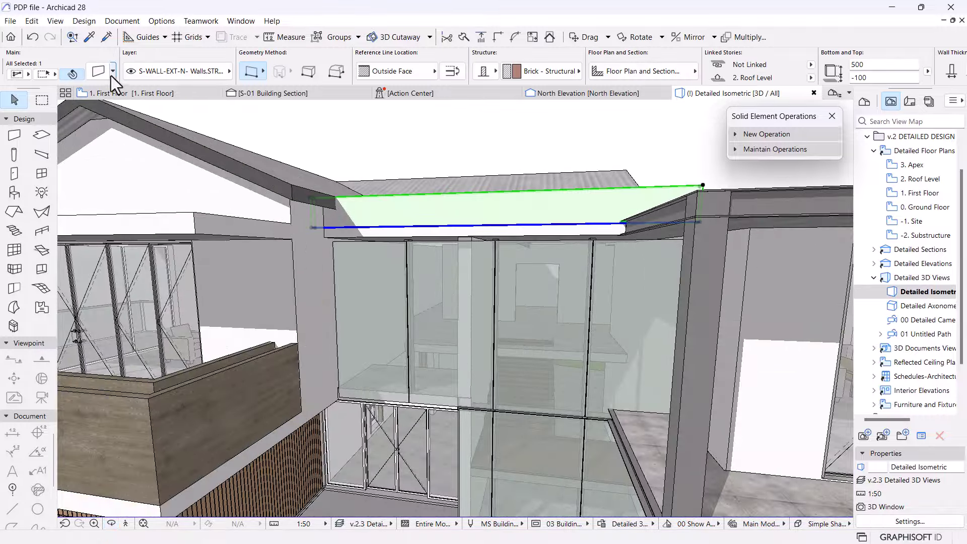
pyautogui.doubleClick(458, 205)
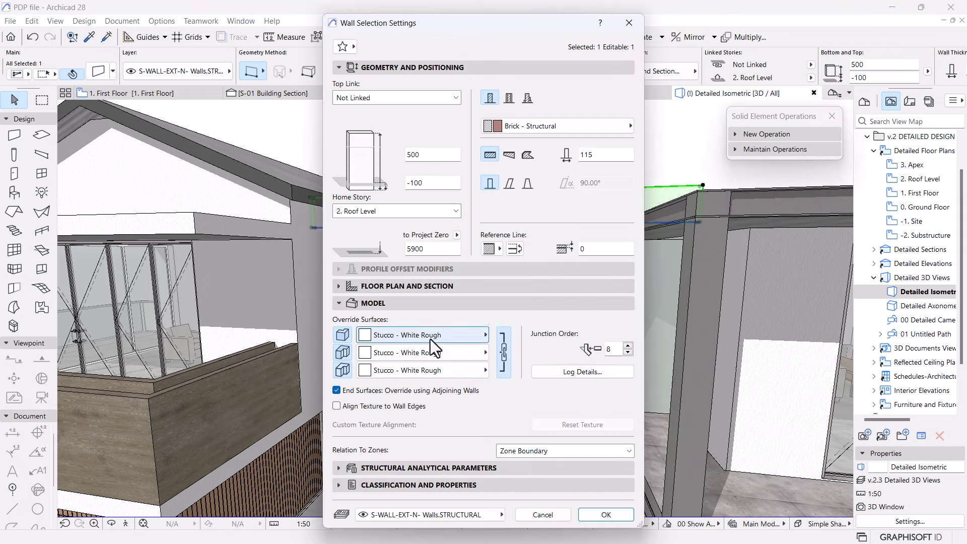
pyautogui.click(430, 339)
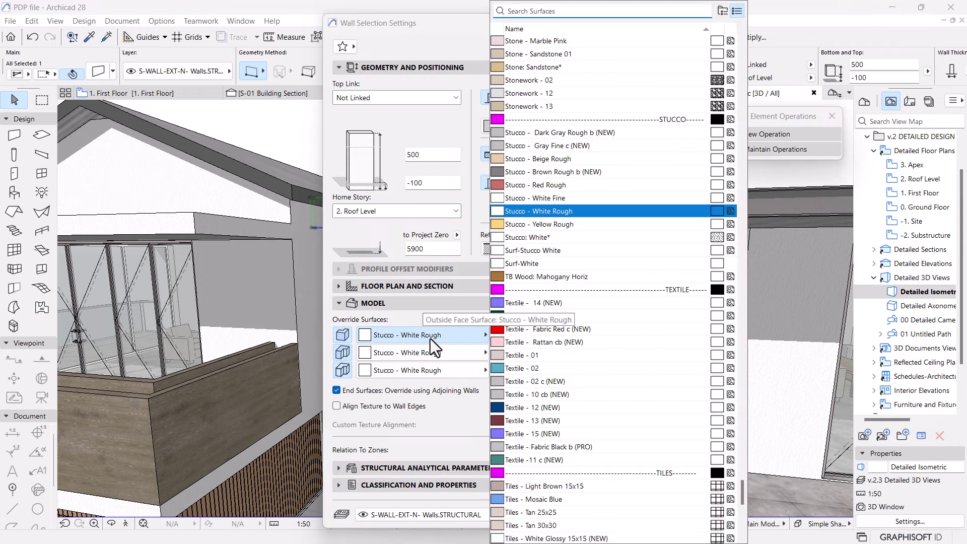
pyautogui.write('con')
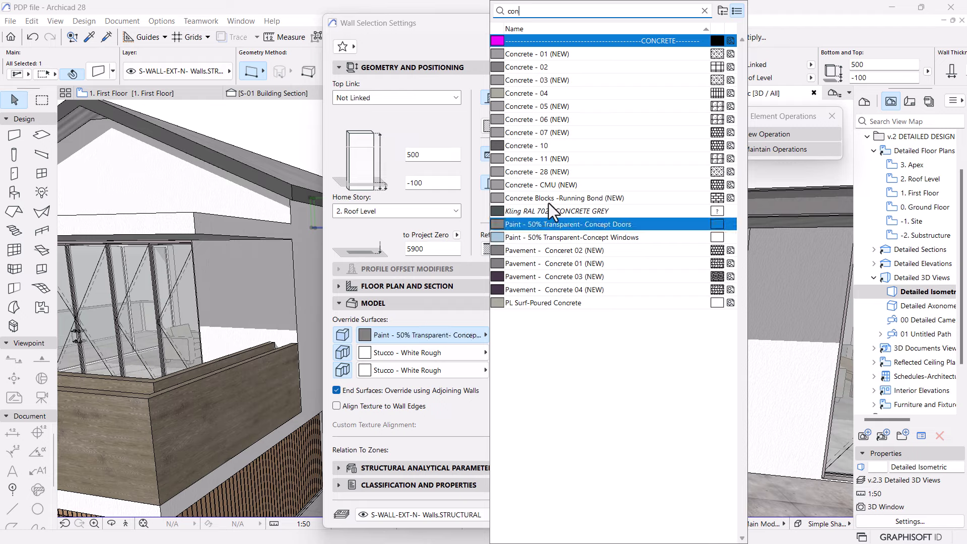
pyautogui.click(552, 82)
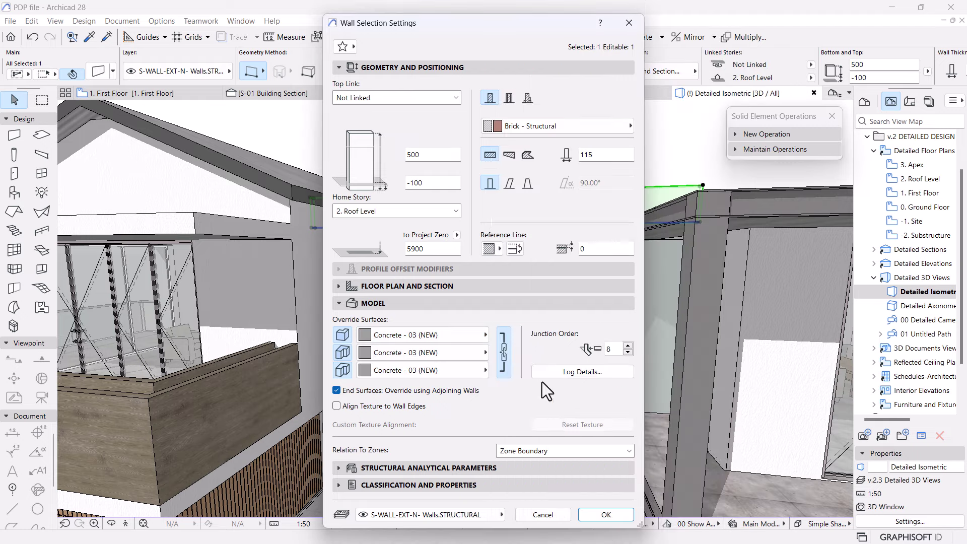
pyautogui.click(599, 514)
# - Change the roof slab's edge surface to Concrete - 03 (NEW) in its selection settings
pyautogui.click(519, 239)
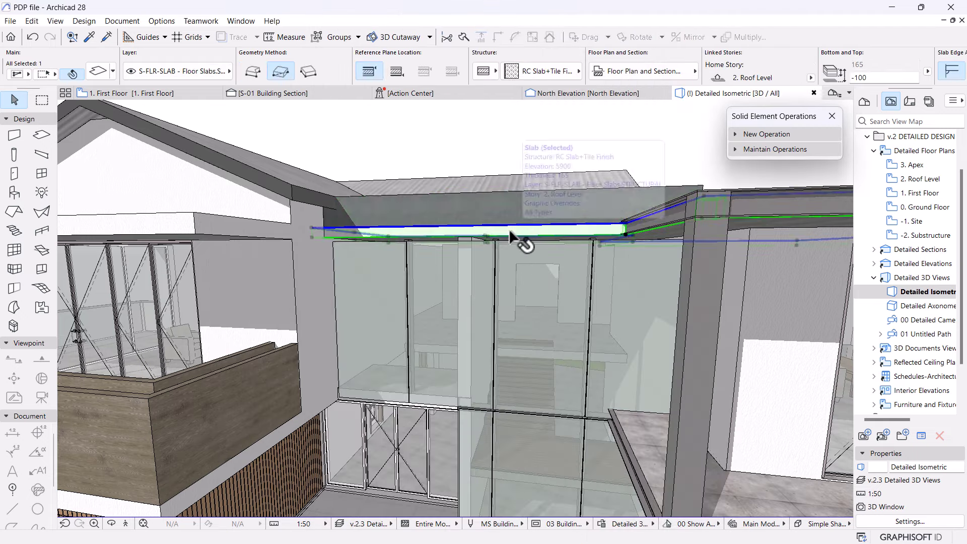
pyautogui.scroll(-5, 509, 236)
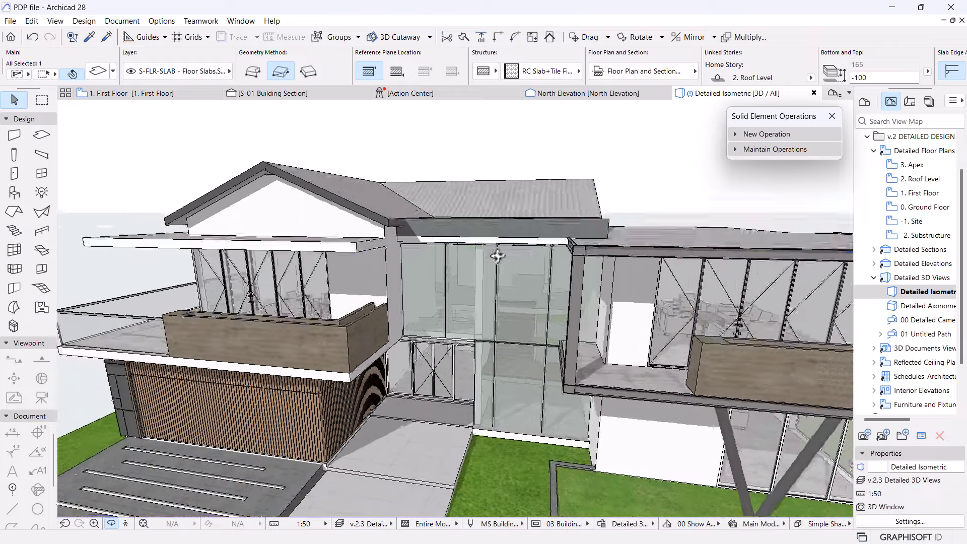
pyautogui.keyDown('shift'); pyautogui.moveTo(496, 256); pyautogui.dragTo(514, 300, button='middle'); pyautogui.keyUp('shift')
pyautogui.keyDown('shift'); pyautogui.moveTo(498, 265); pyautogui.dragTo(458, 258, button='middle'); pyautogui.keyUp('shift')
pyautogui.hotkey('ctrl', 't')
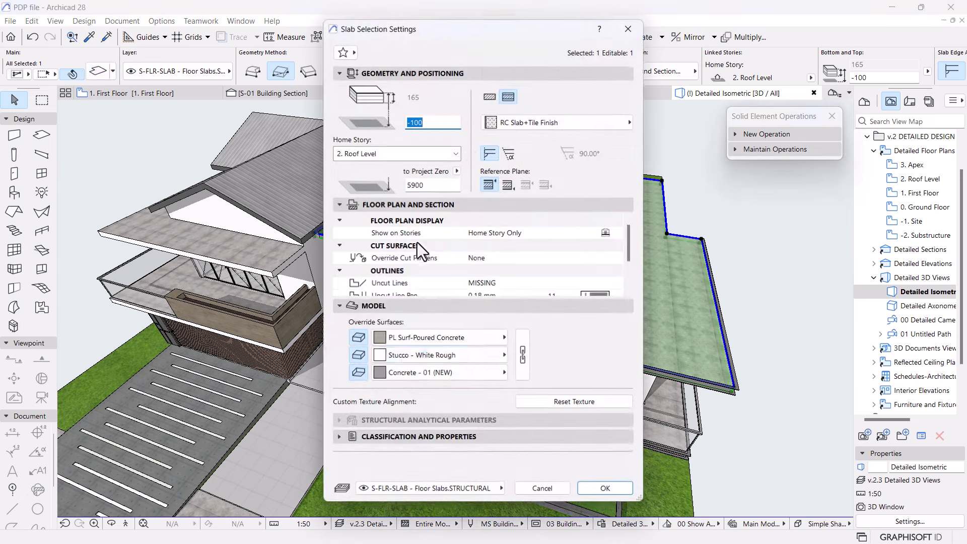
pyautogui.click(393, 354)
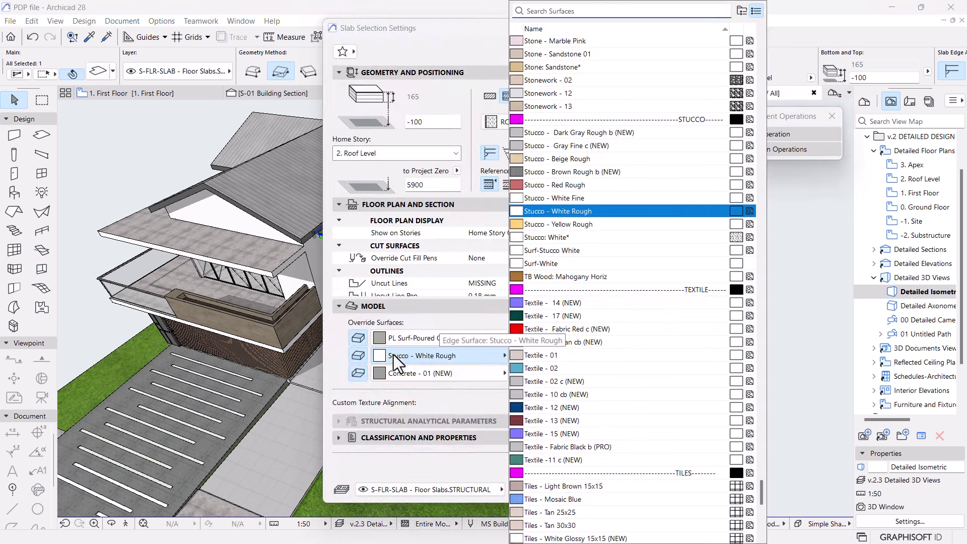
pyautogui.write('con')
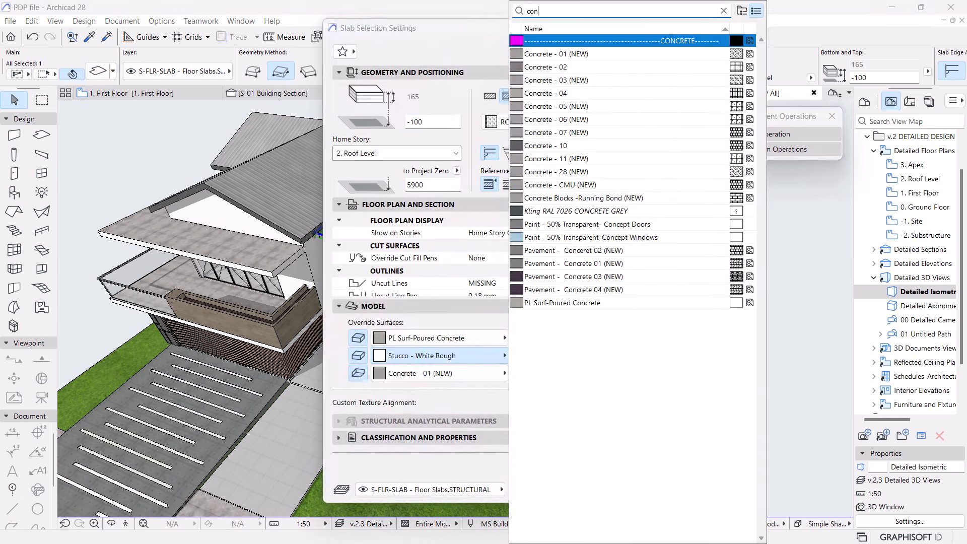
pyautogui.click(578, 81)
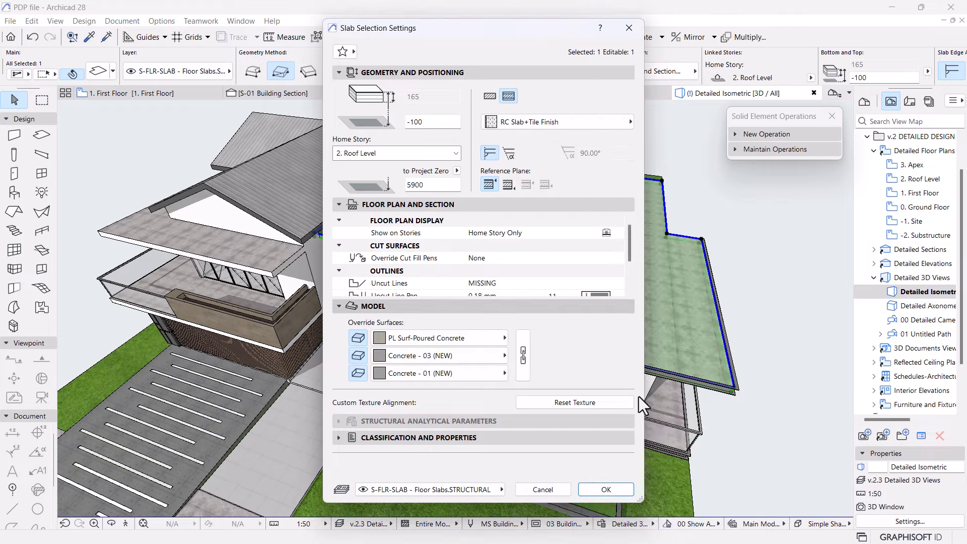
pyautogui.click(606, 490)
# - Deselect the roof slab and pick up the settings of the ground-floor timber slat curtain wall
pyautogui.keyDown('shift'); pyautogui.moveTo(676, 315); pyautogui.dragTo(483, 223, button='middle'); pyautogui.keyUp('shift')
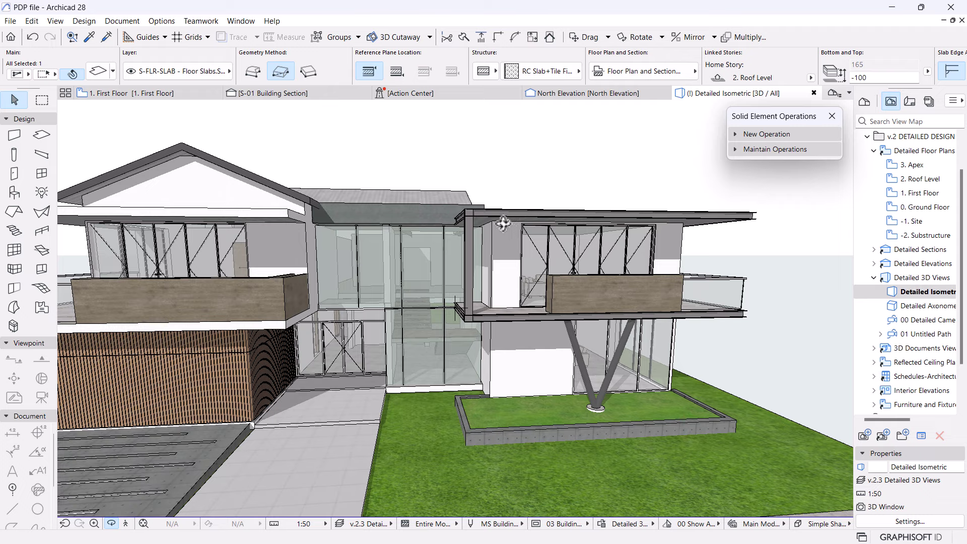
pyautogui.scroll(2, 503, 223)
pyautogui.scroll(-1, 531, 269)
pyautogui.press('Escape')
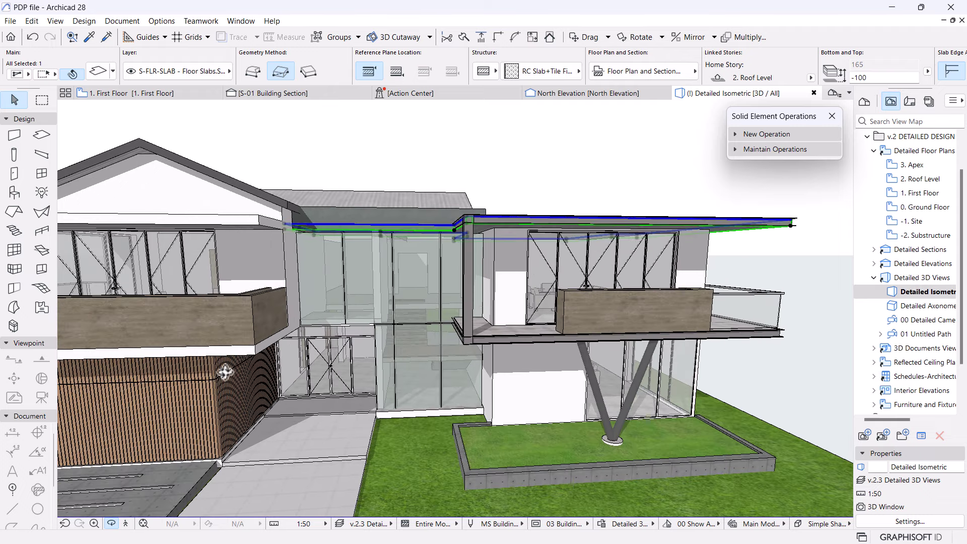
pyautogui.press('Escape')
pyautogui.keyDown('alt'); pyautogui.click(176, 412); pyautogui.keyUp('alt')
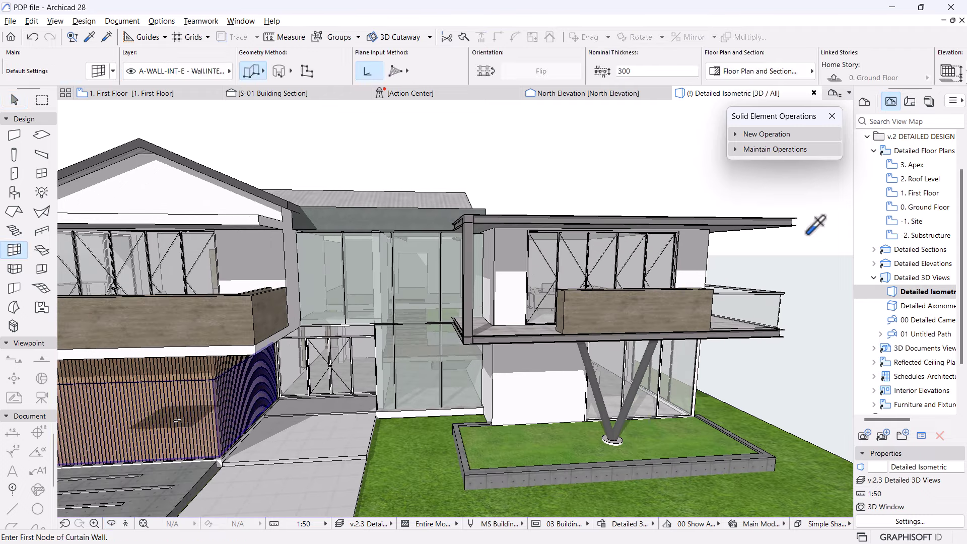
# - In the First Floor plan, draw a slatted curtain wall along the balcony's front edge from the corner column to the wood-clad parapet
pyautogui.doubleClick(922, 195)
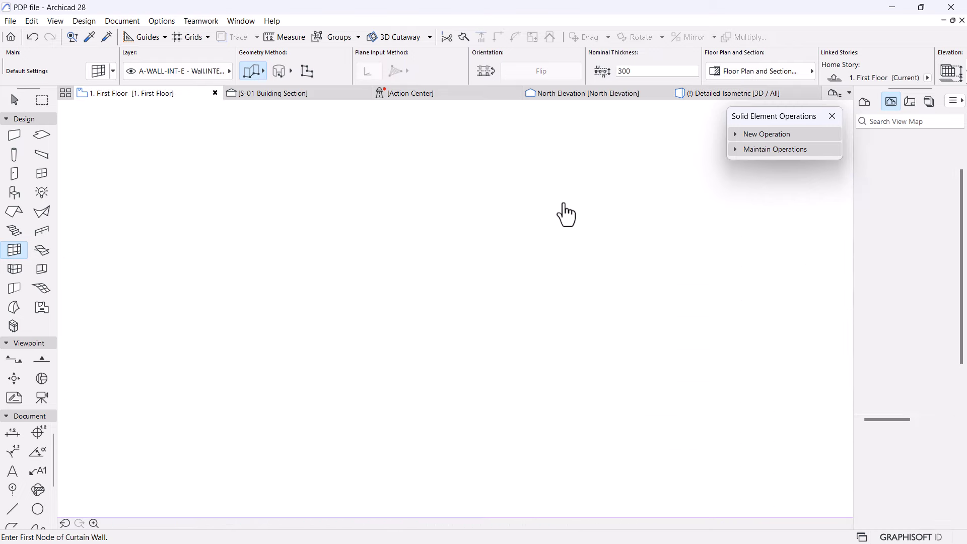
pyautogui.scroll(-5, 277, 322)
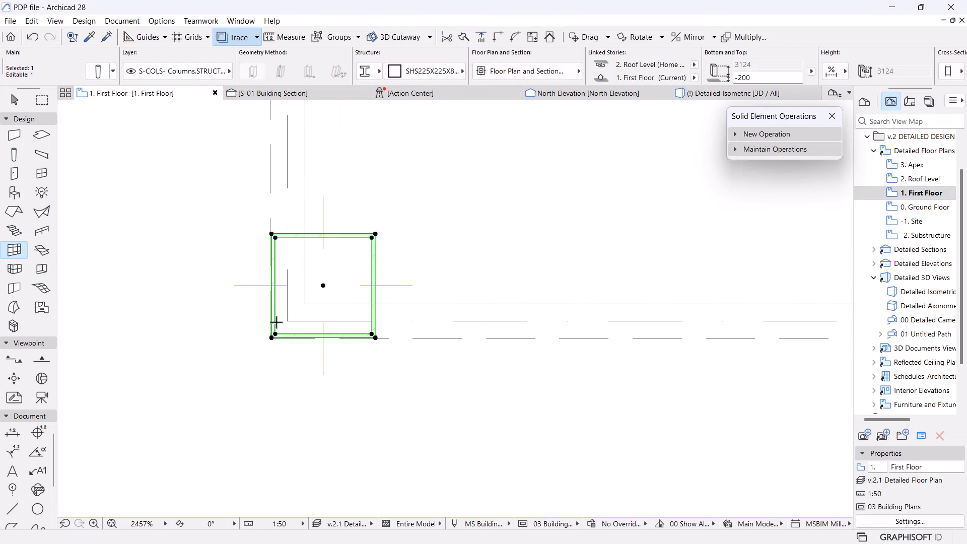
pyautogui.press('Escape')
pyautogui.scroll(-5, 324, 364)
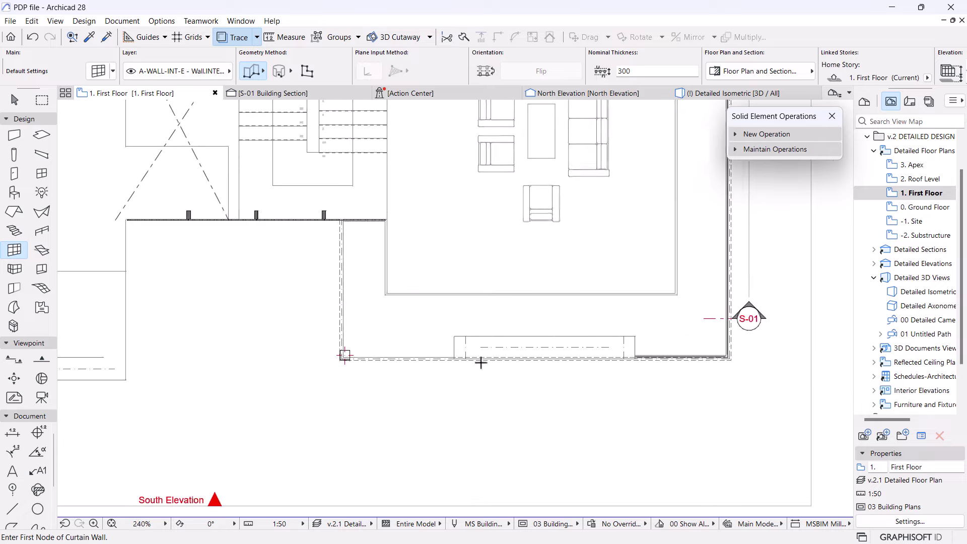
pyautogui.scroll(3, 347, 355)
pyautogui.scroll(2, 359, 351)
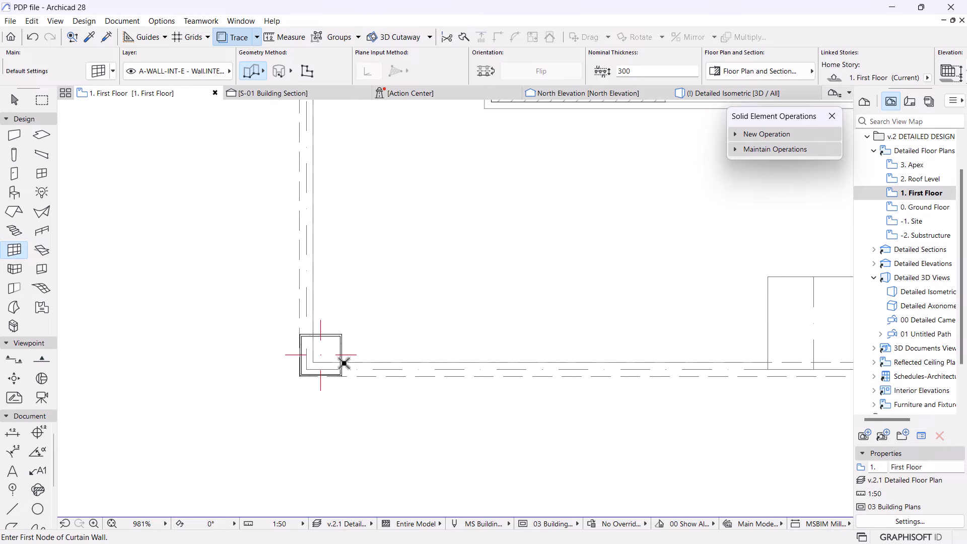
pyautogui.click(342, 363)
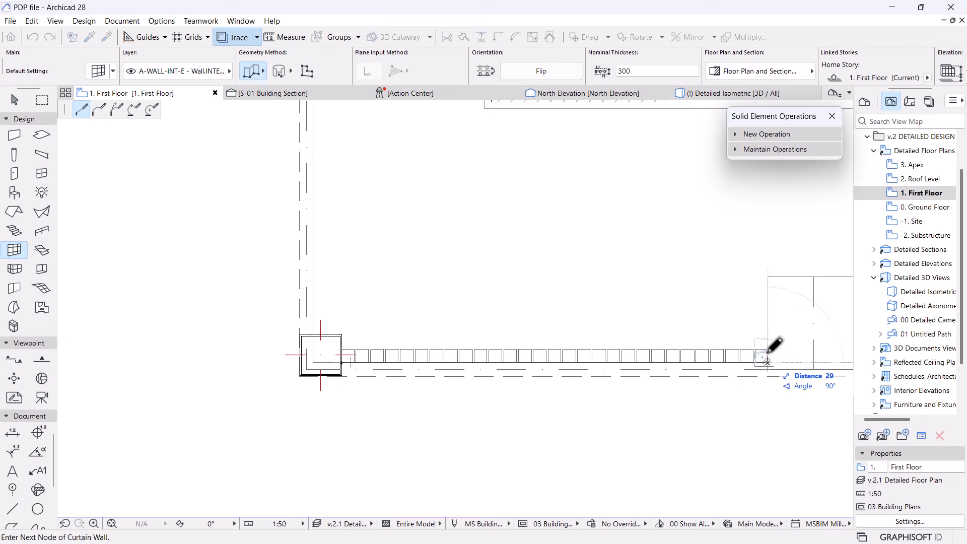
pyautogui.scroll(-2, 669, 242)
pyautogui.rightClick(670, 294)
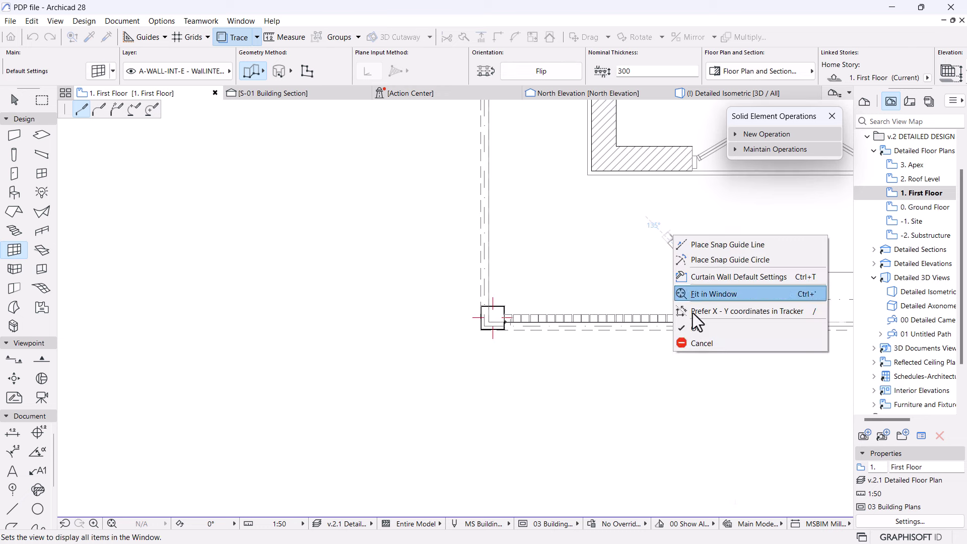
pyautogui.click(708, 328)
# - In the Detailed Isometric 3D view, stretch the top of the balcony's slatted curtain wall up to the roof slab's underside
pyautogui.scroll(-3, 622, 319)
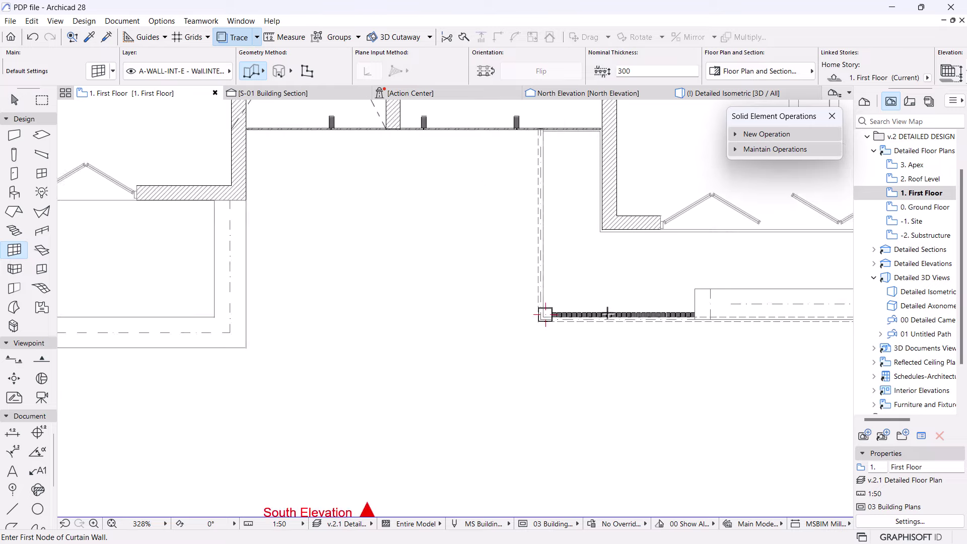
pyautogui.moveTo(610, 328); pyautogui.dragTo(429, 363, button='middle')
pyautogui.scroll(3, 443, 346)
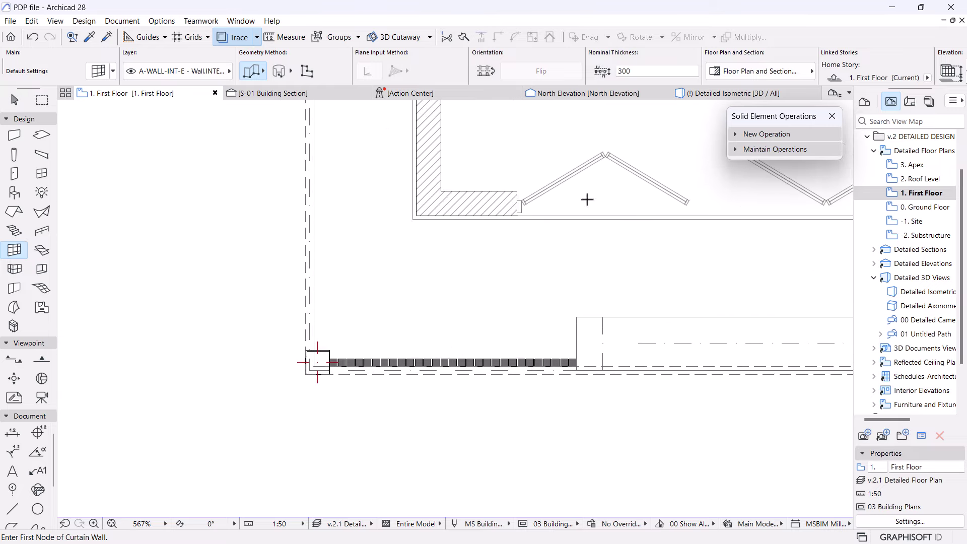
pyautogui.click(708, 99)
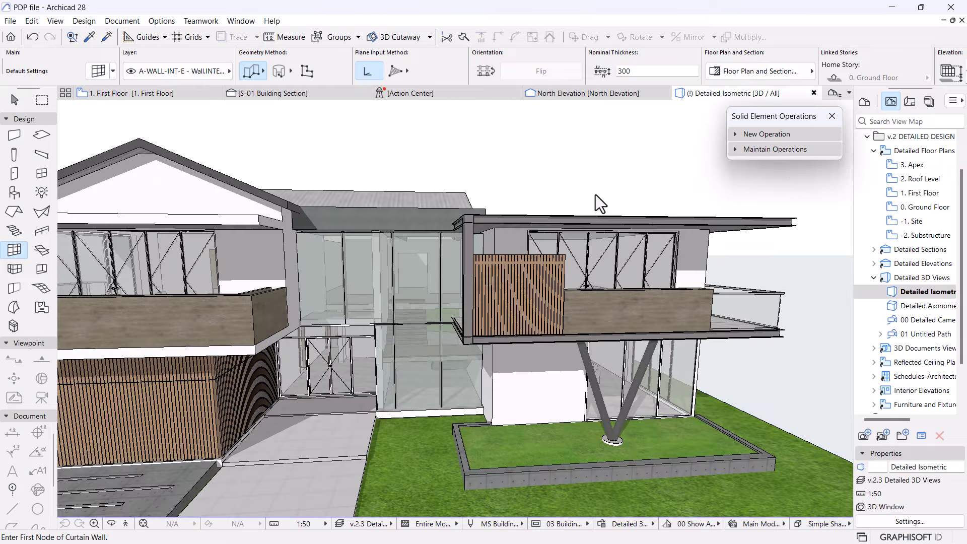
pyautogui.press('Escape')
pyautogui.click(519, 272)
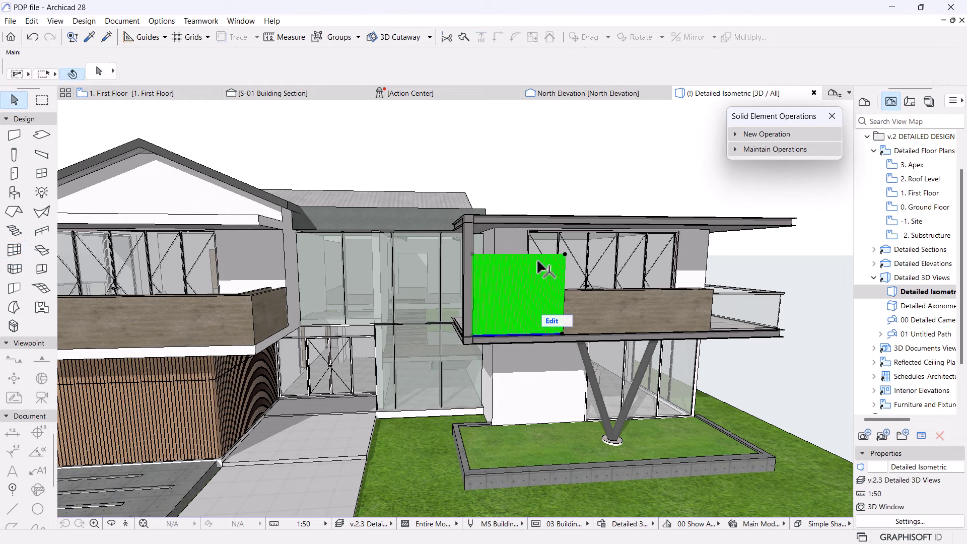
pyautogui.click(564, 254)
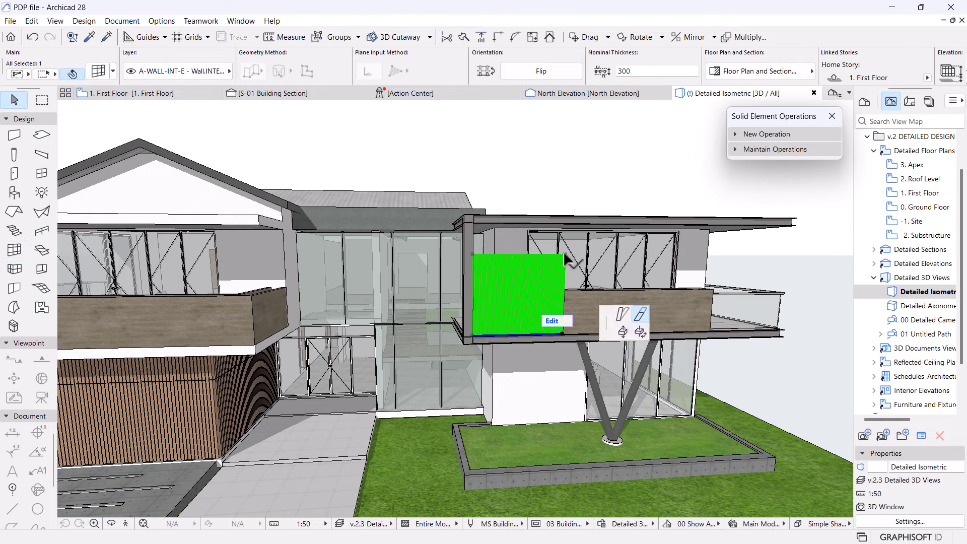
pyautogui.click(796, 223)
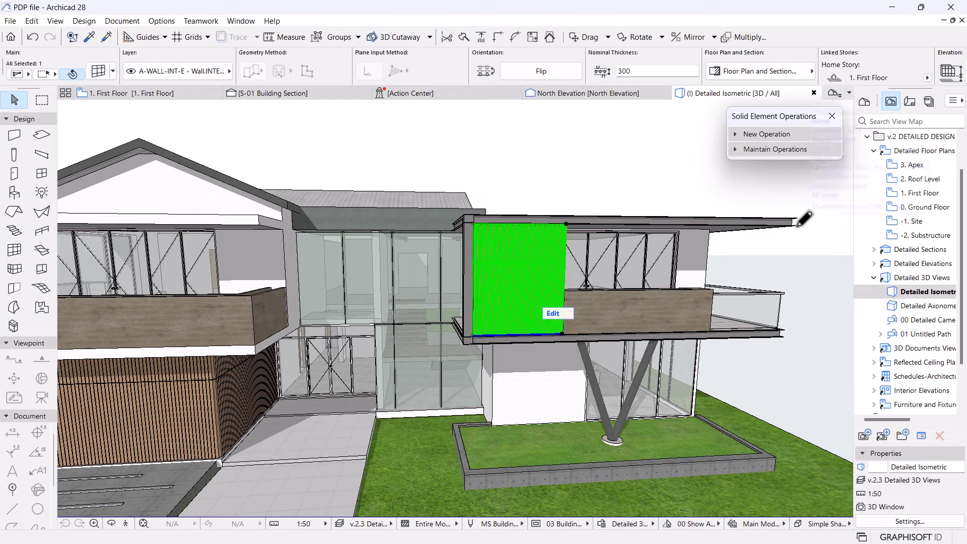
# - Copy the height value of the selected slatted curtain wall
pyautogui.scroll(2, 720, 239)
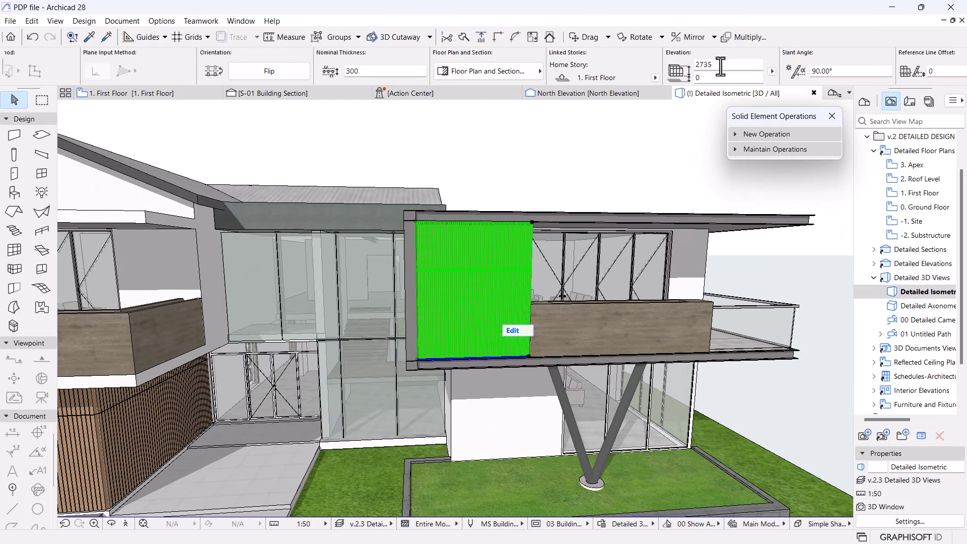
pyautogui.scroll(-3, 604, 58)
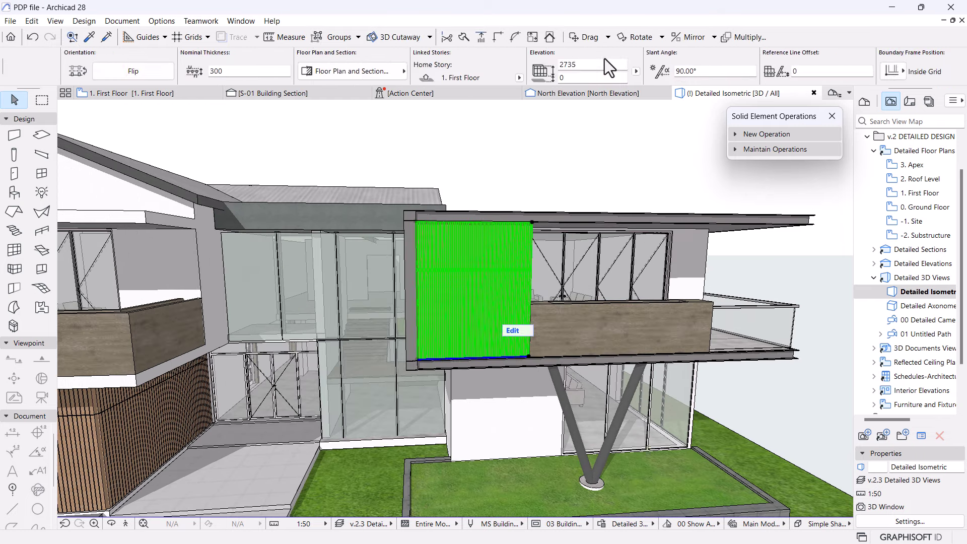
pyautogui.click(562, 64)
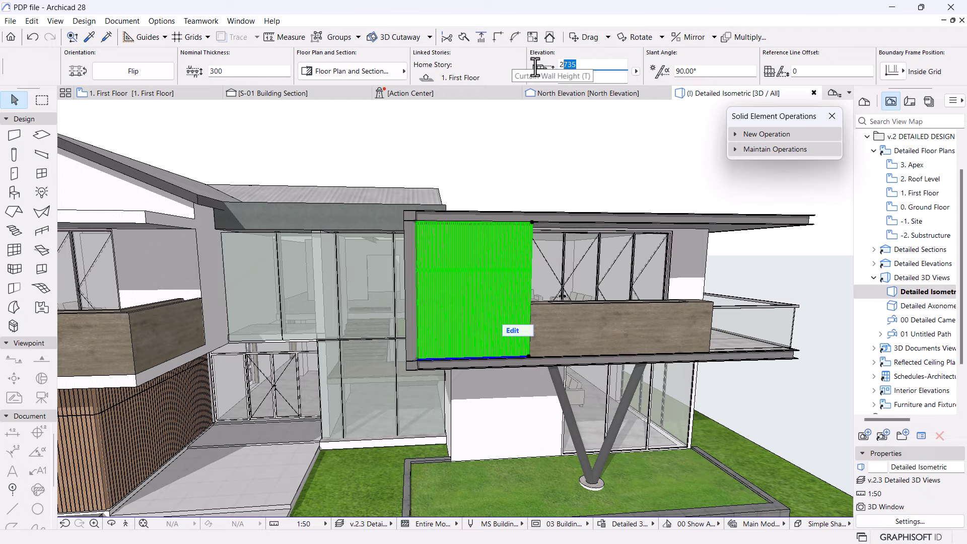
pyautogui.rightClick(561, 65)
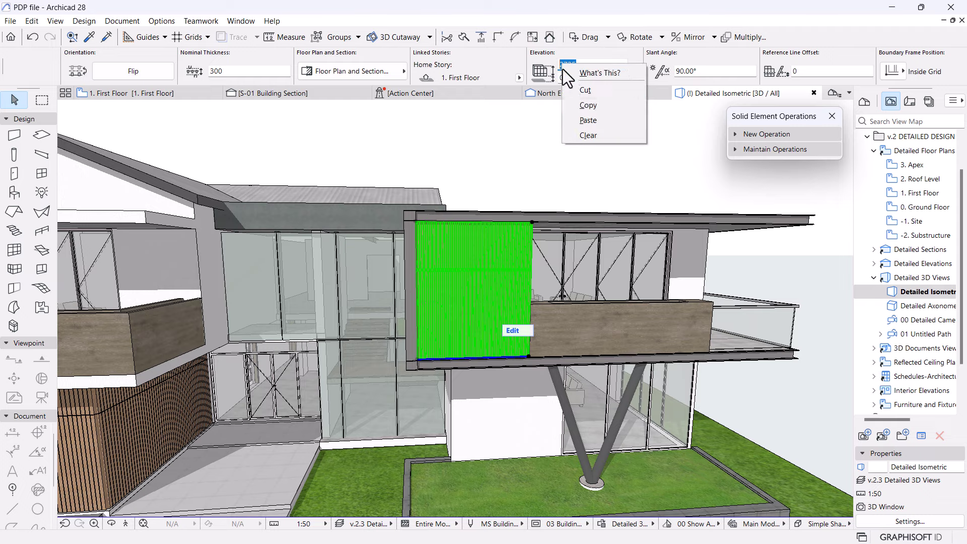
pyautogui.click(582, 104)
# - In the slatted curtain wall's frame settings, set the Transom Frame's override surface to Paint - Dark Gray
pyautogui.scroll(1, 461, 295)
pyautogui.scroll(4, 458, 288)
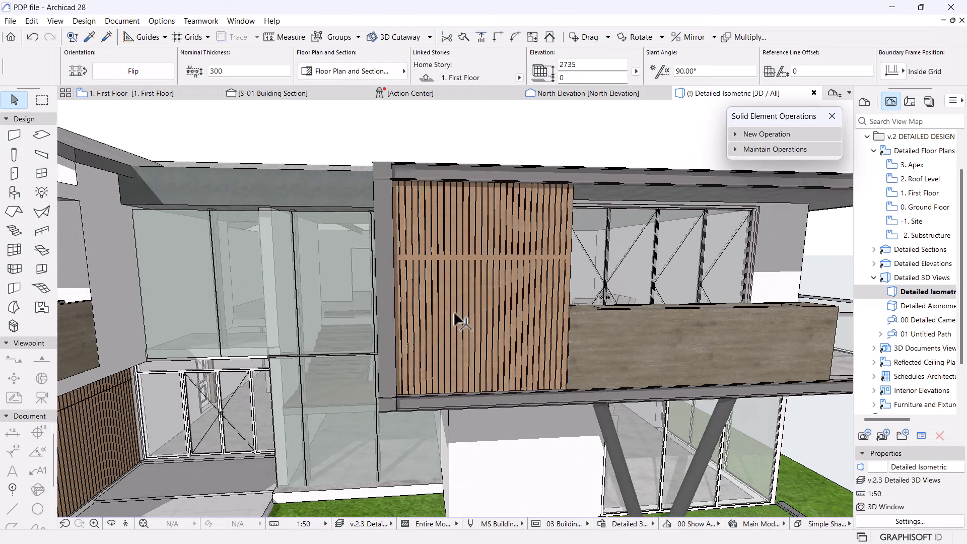
pyautogui.scroll(3, 82, 64)
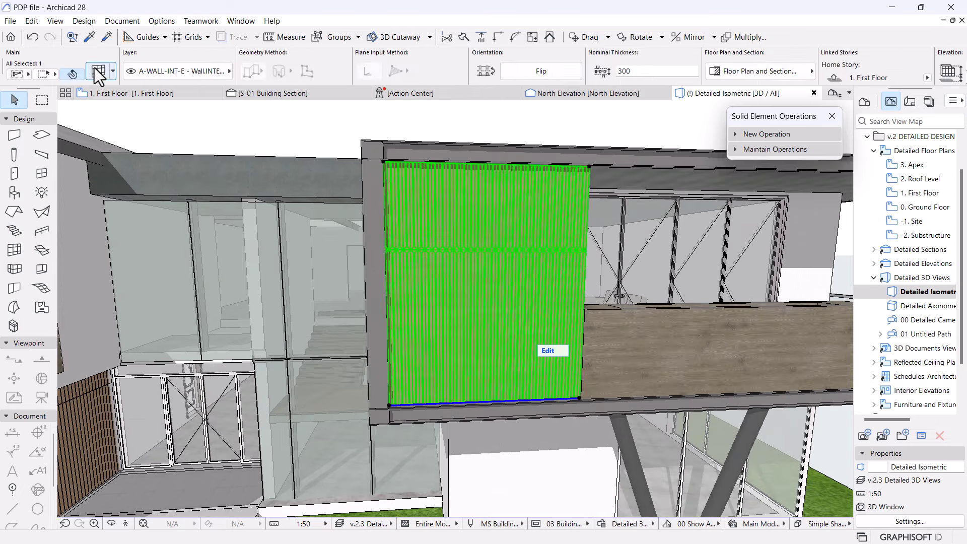
pyautogui.click(98, 72)
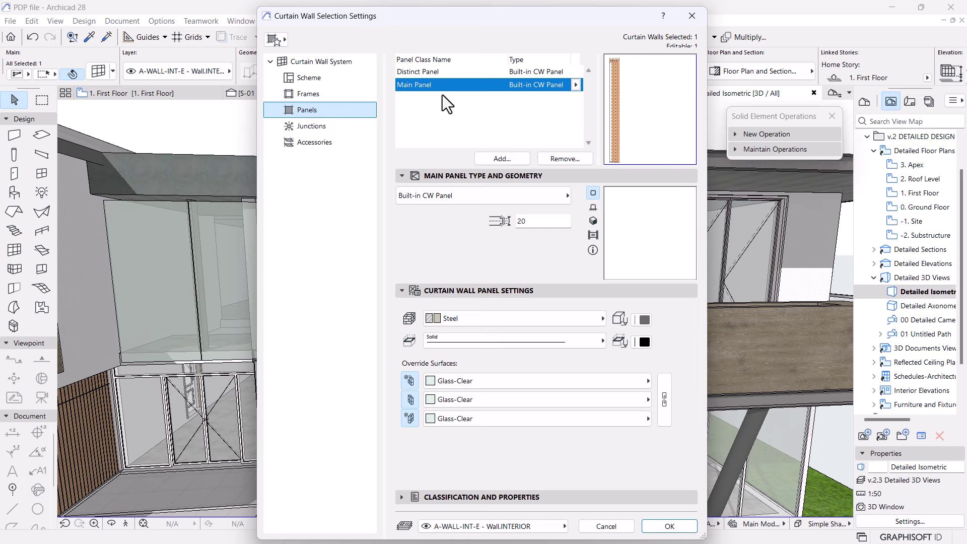
pyautogui.click(305, 96)
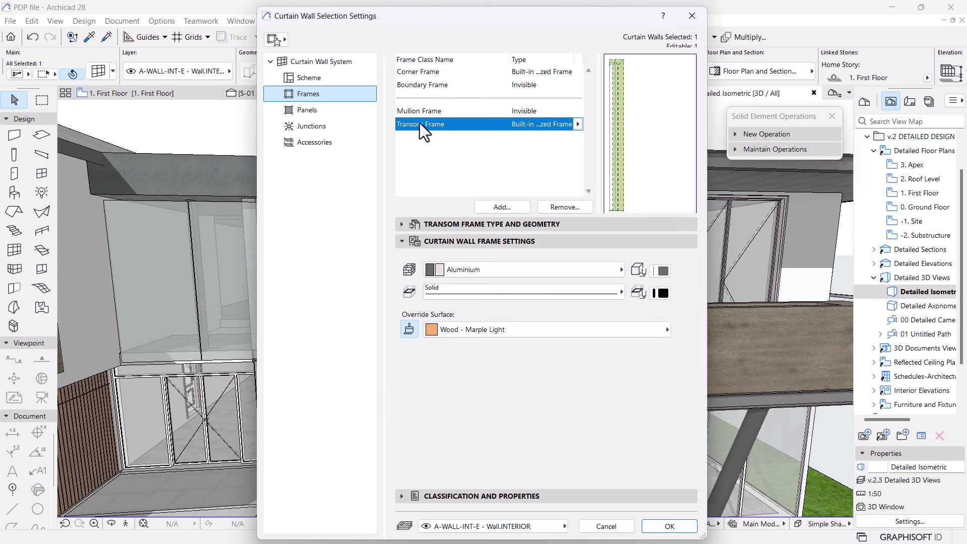
pyautogui.click(493, 336)
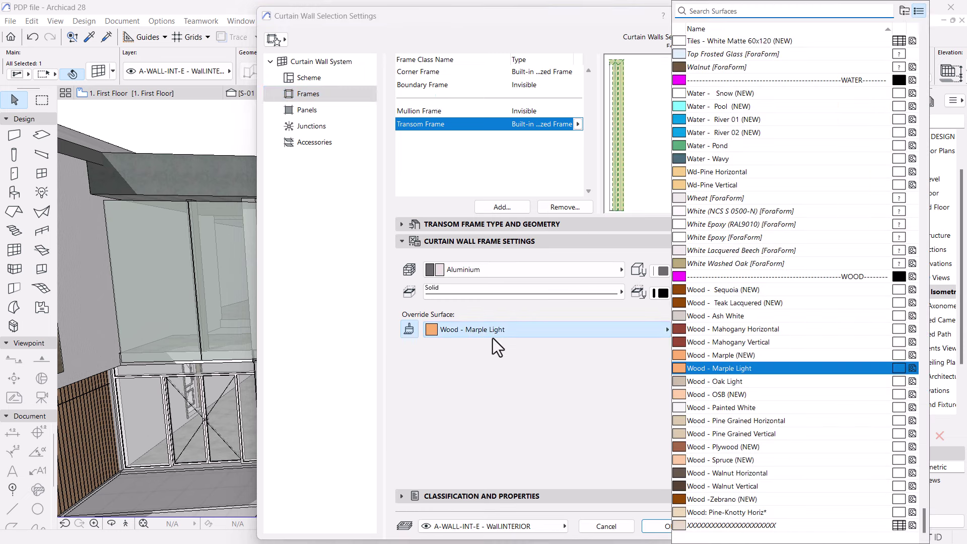
pyautogui.write('paint')
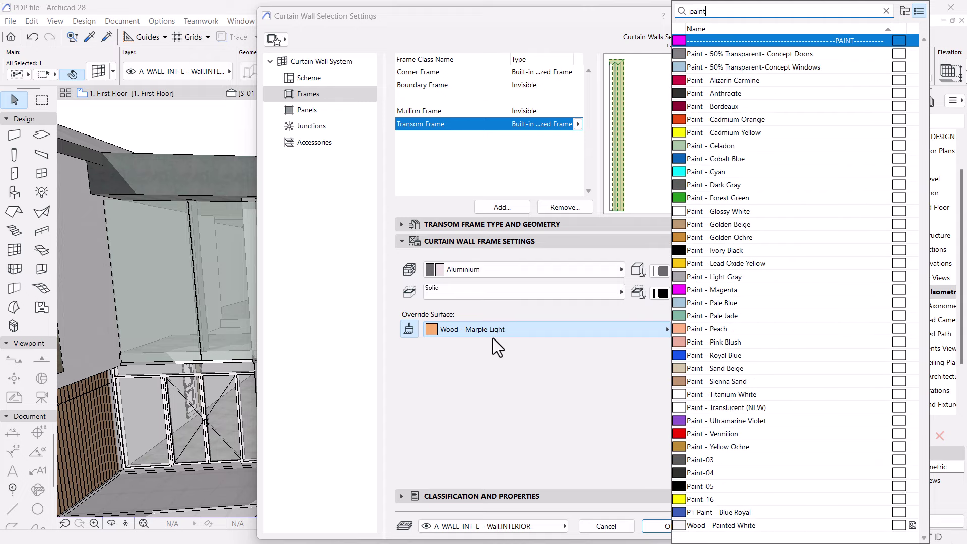
pyautogui.click(704, 185)
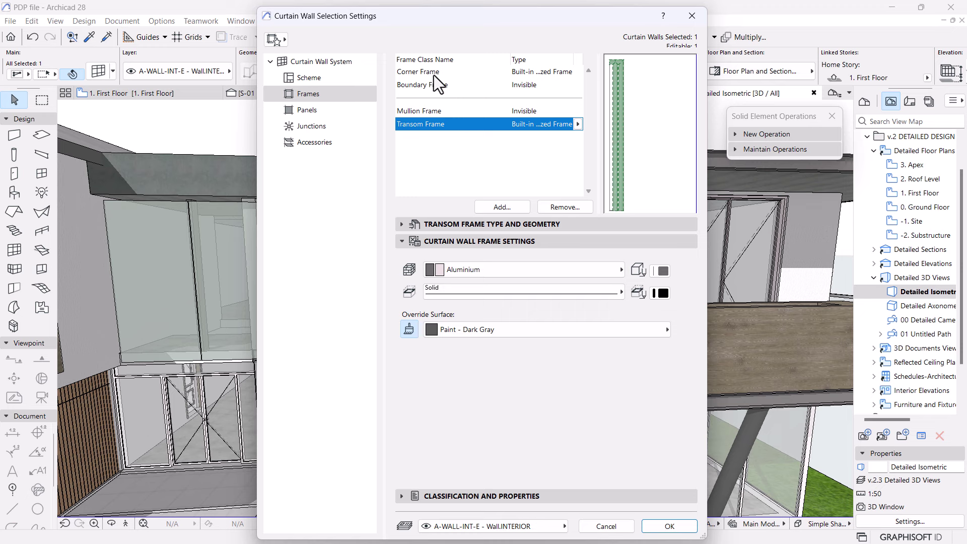
# - Set the Corner Frame's override surface to Paint - Dark Gray
pyautogui.click(421, 74)
pyautogui.click(475, 332)
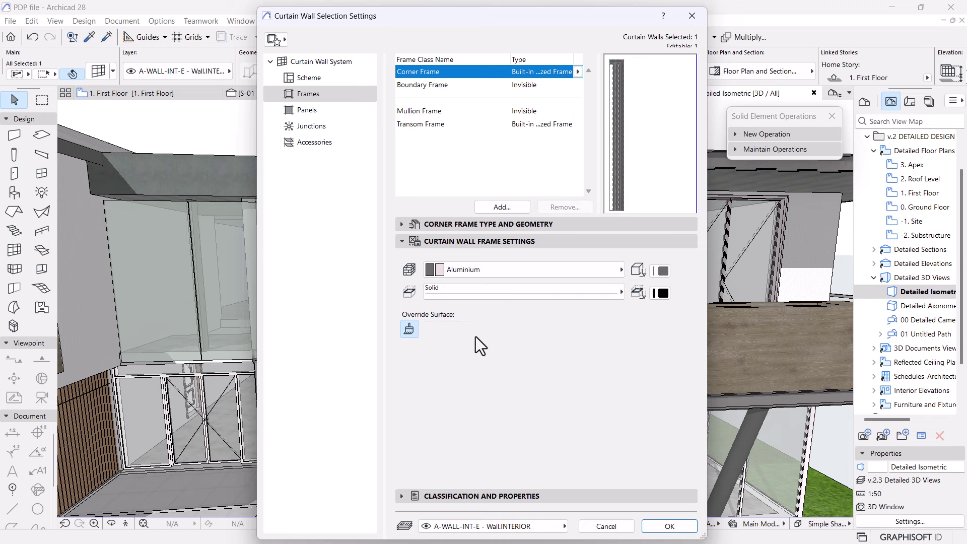
pyautogui.write('pain')
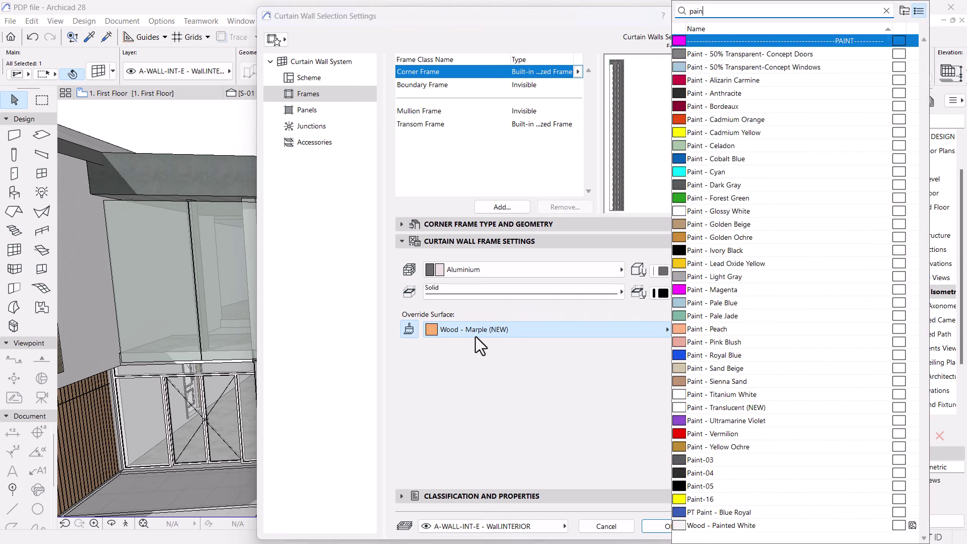
pyautogui.click(739, 186)
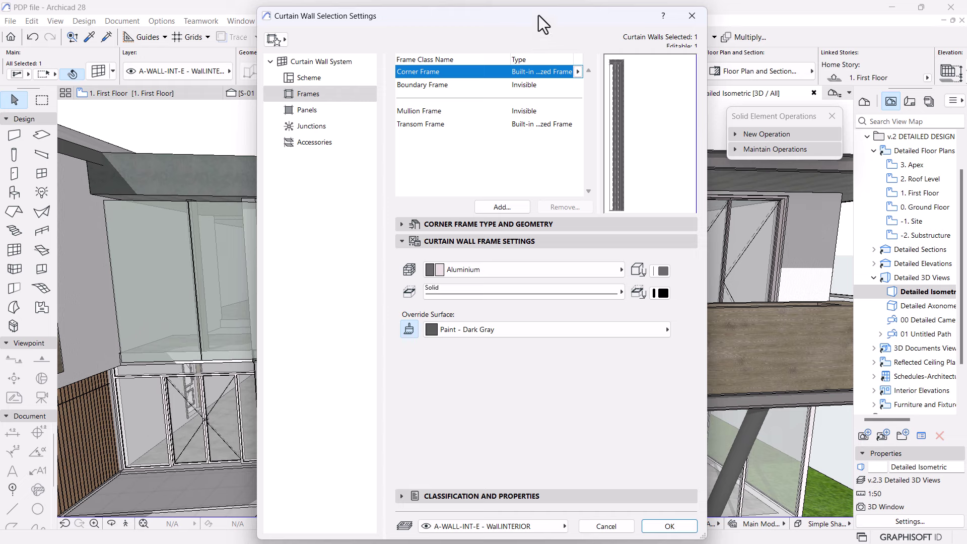
# - In the slatted curtain wall's scheme, set the row height to 2735 and the widths of columns A and B to 200
pyautogui.moveTo(538, 15); pyautogui.dragTo(547, 51)
pyautogui.click(301, 112)
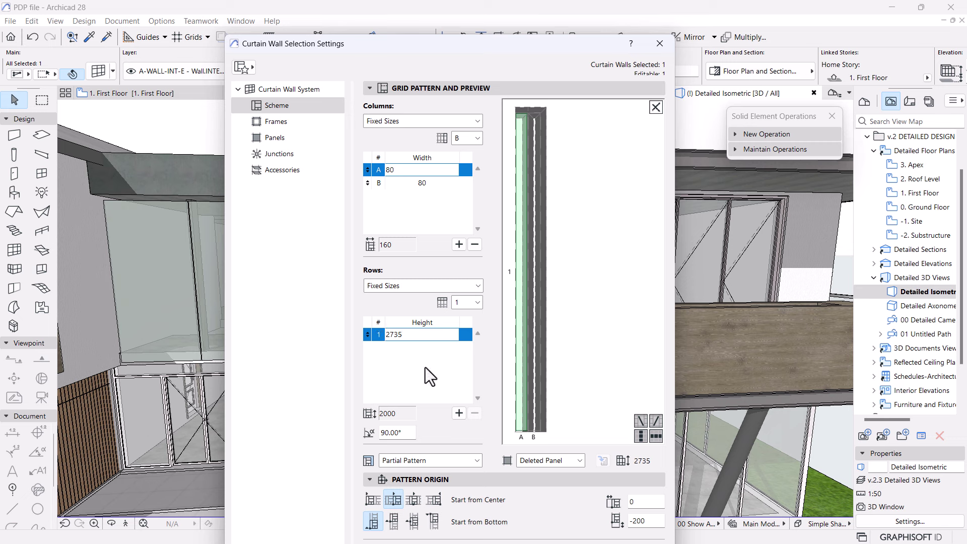
pyautogui.press('Return')
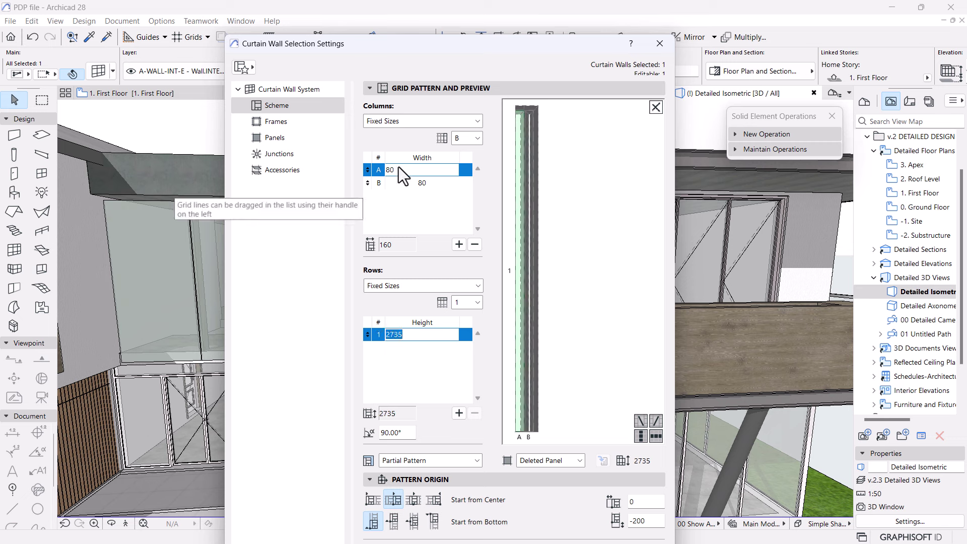
pyautogui.press('Return')
pyautogui.write('200')
pyautogui.click(418, 182)
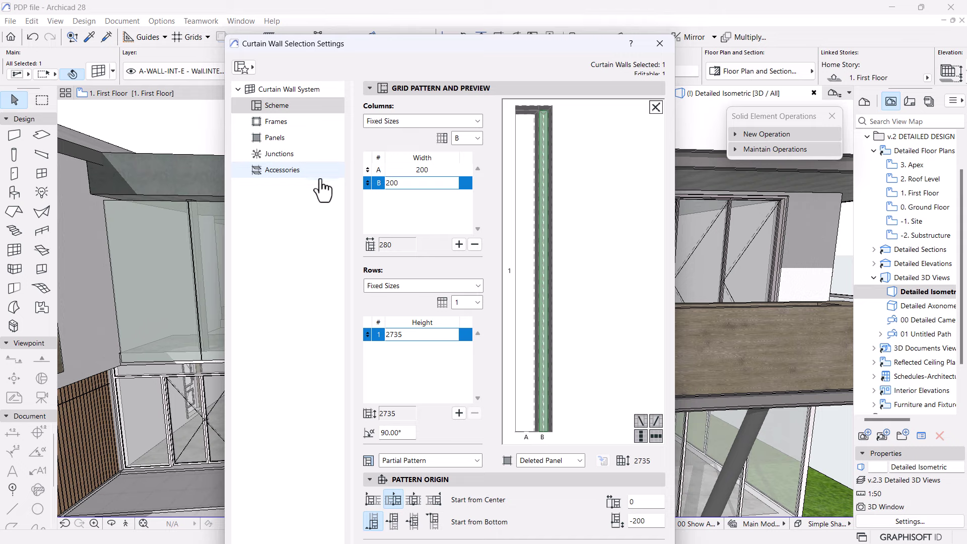
pyautogui.press('Return')
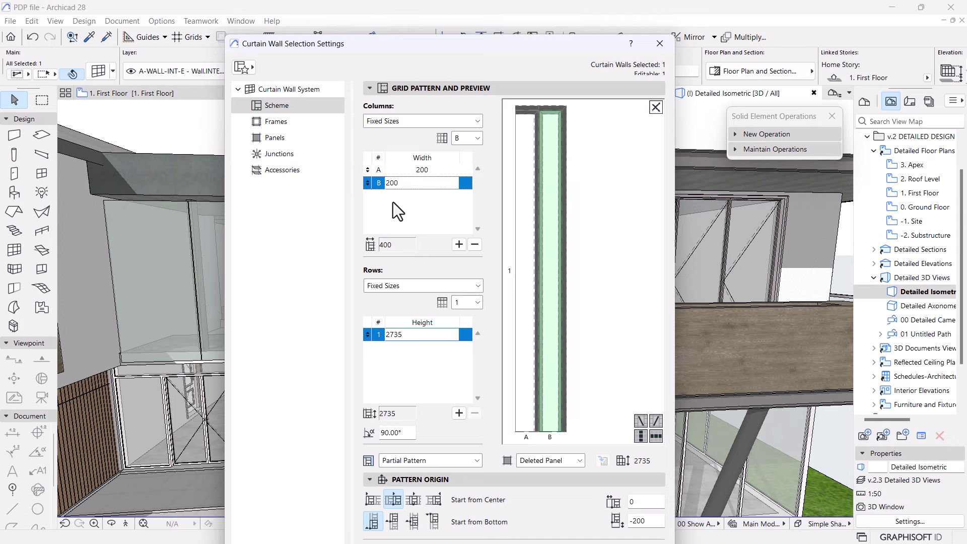
# - Set the Corner Frame's width to 100 and its front and back offsets from the panel centerline to 50, and apply the settings
pyautogui.click(276, 121)
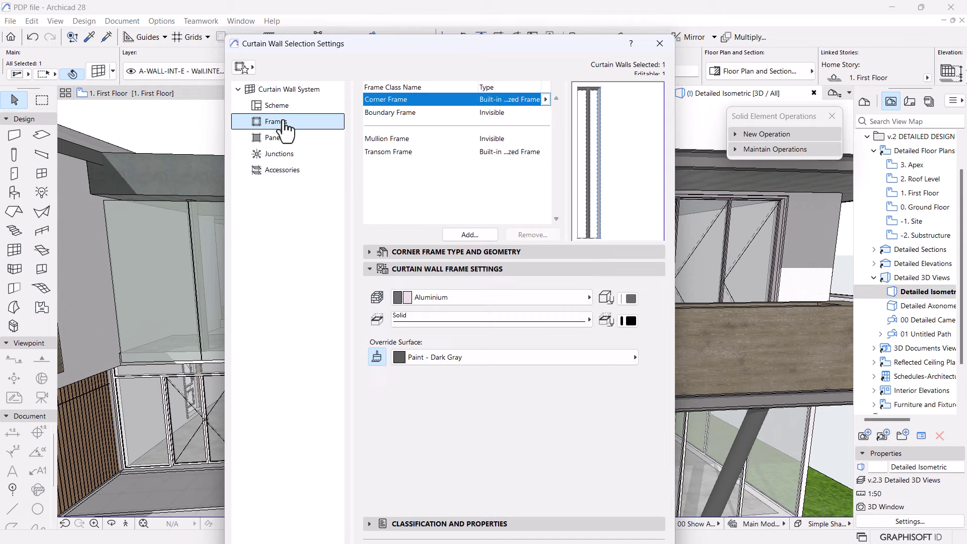
pyautogui.click(381, 250)
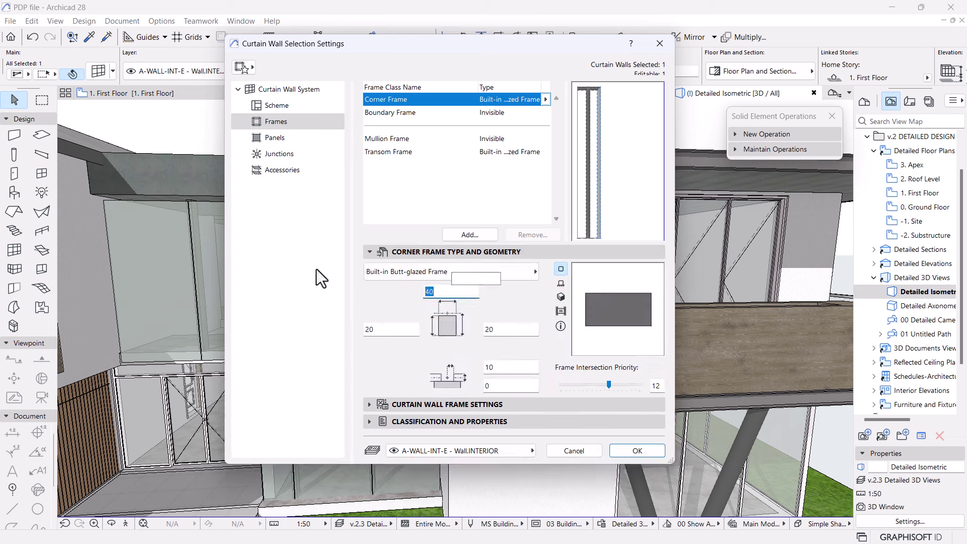
pyautogui.write('100')
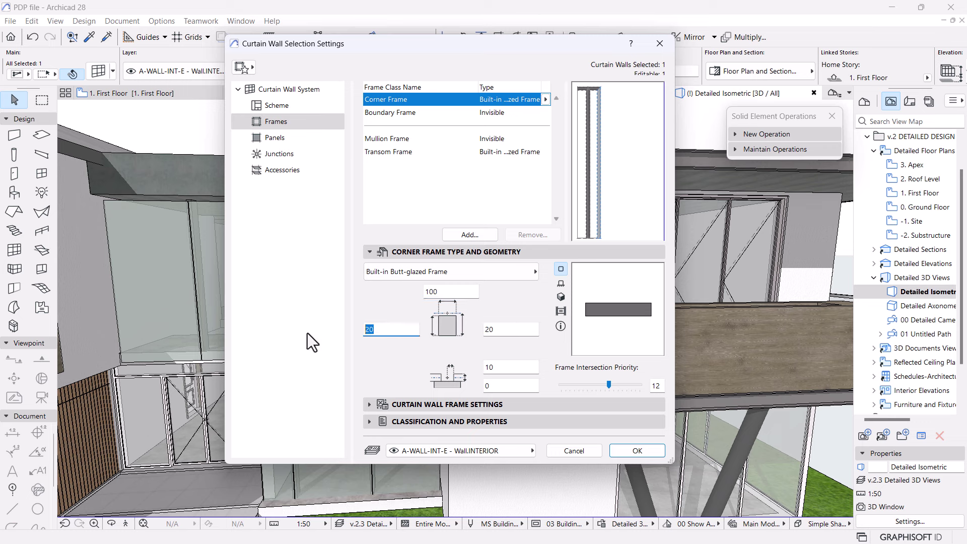
pyautogui.write('50')
pyautogui.doubleClick(506, 329)
pyautogui.write('50')
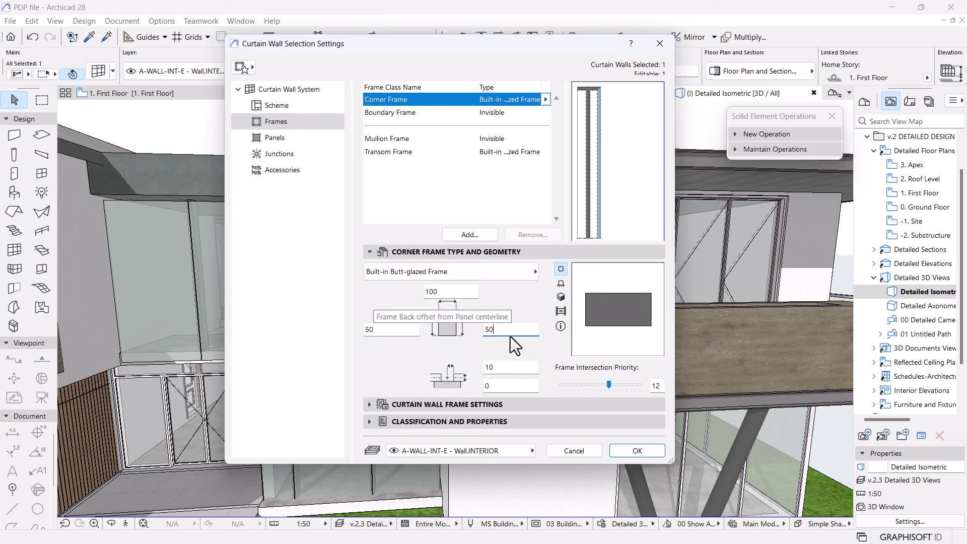
pyautogui.click(638, 451)
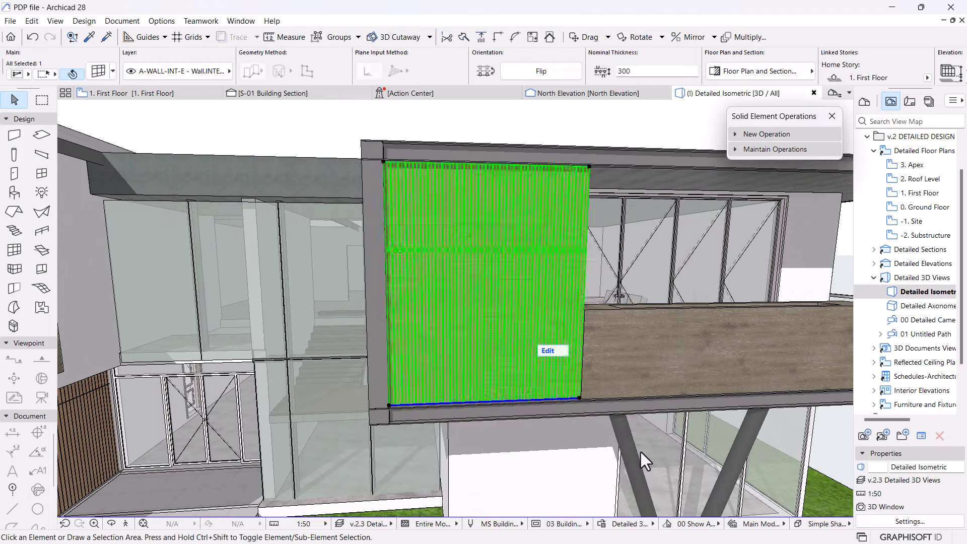
# - Set the selected slatted curtain wall's scheme row height to 3000 and apply it
pyautogui.scroll(3, 529, 346)
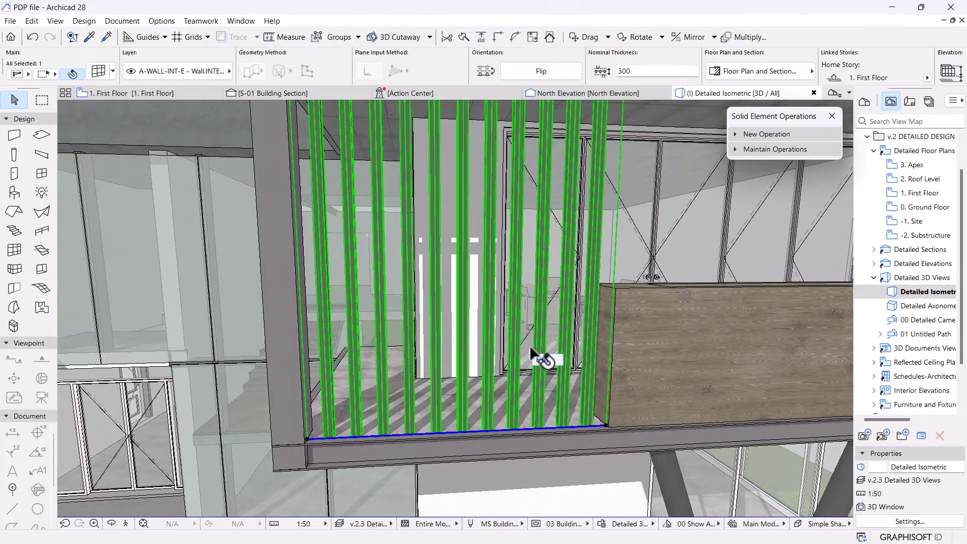
pyautogui.press('o')
pyautogui.moveTo(627, 281); pyautogui.dragTo(520, 183)
pyautogui.press('Escape')
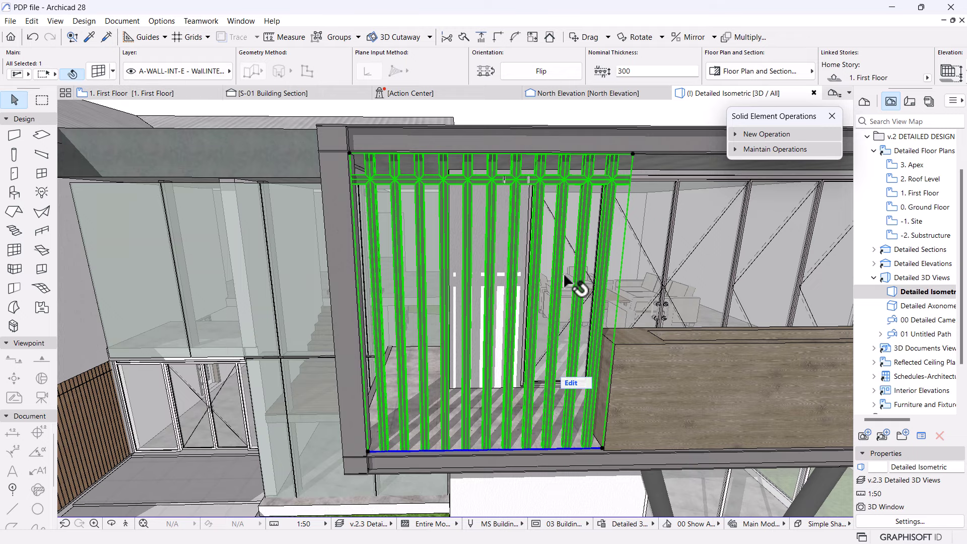
pyautogui.press('o')
pyautogui.moveTo(572, 281); pyautogui.dragTo(384, 172)
pyautogui.press('Escape')
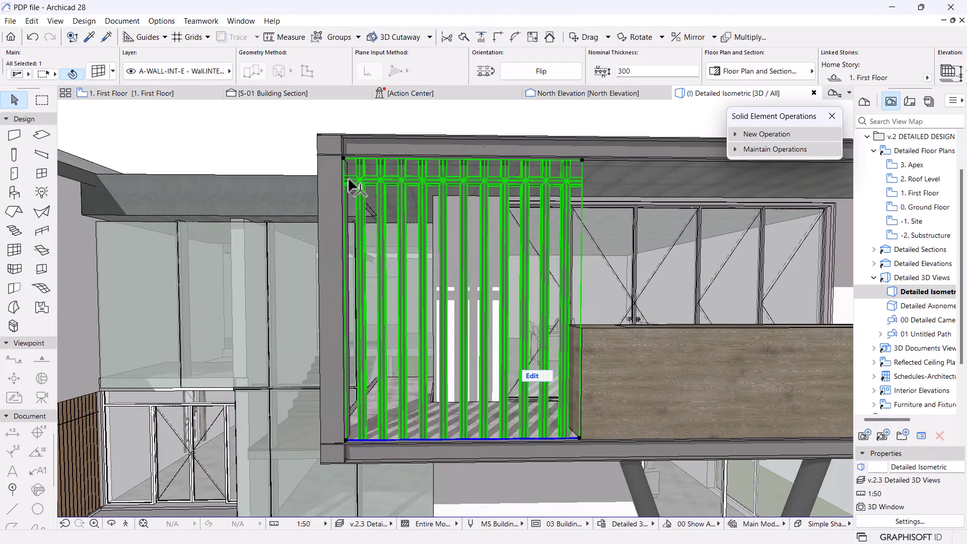
pyautogui.click(97, 70)
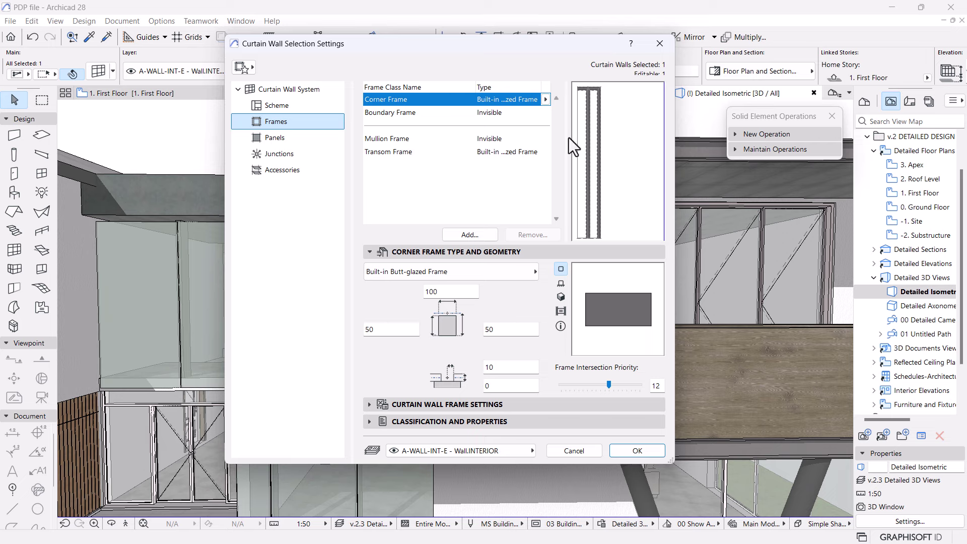
pyautogui.click(593, 90)
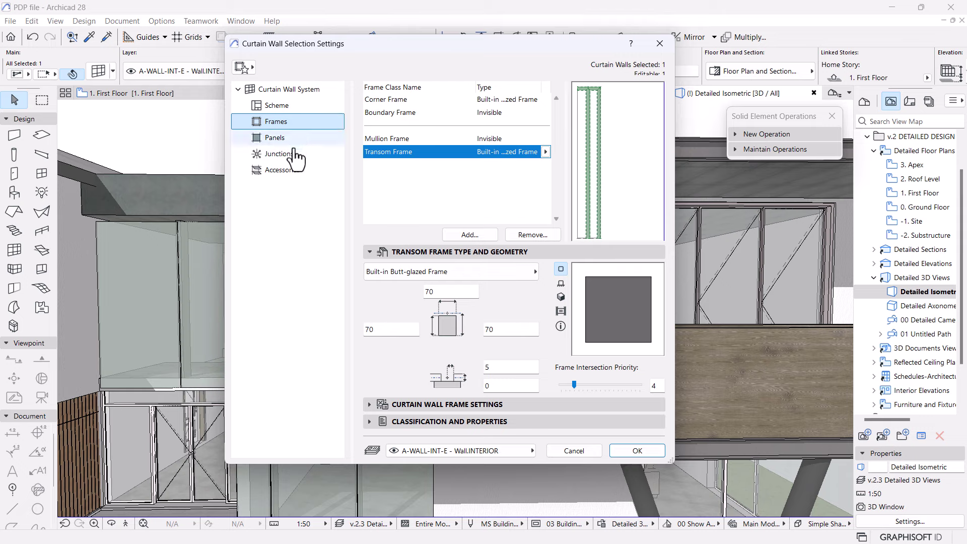
pyautogui.click(272, 110)
pyautogui.click(410, 317)
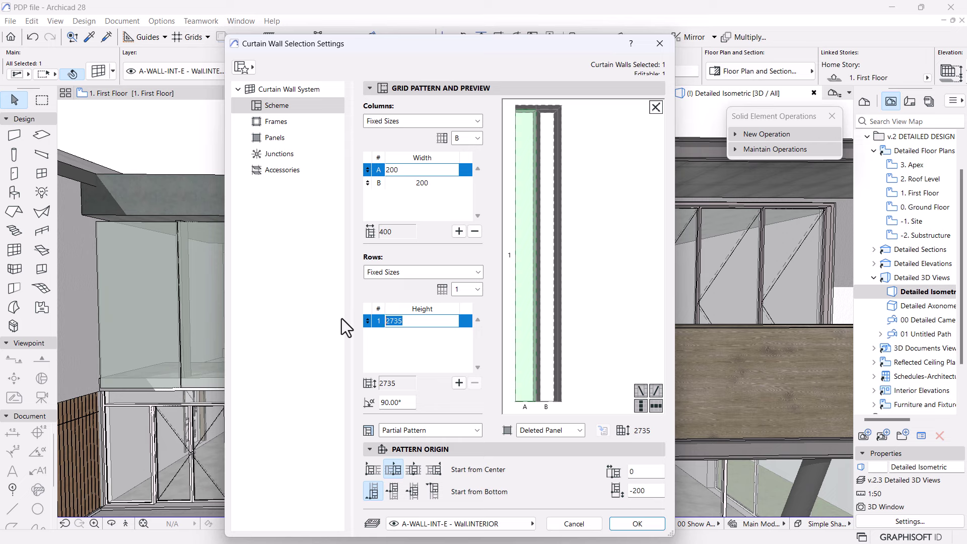
pyautogui.write('3000')
pyautogui.click(637, 524)
# - Deselect the curtain wall and examine the slatted screen, balcony and roof slab underside from several angles around the house
pyautogui.scroll(-4, 506, 272)
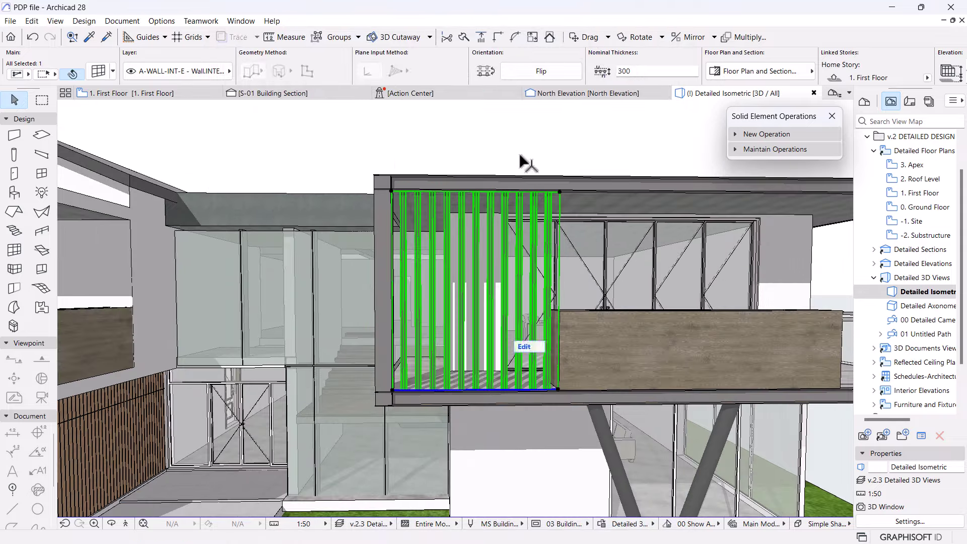
pyautogui.click(519, 155)
pyautogui.scroll(-5, 465, 274)
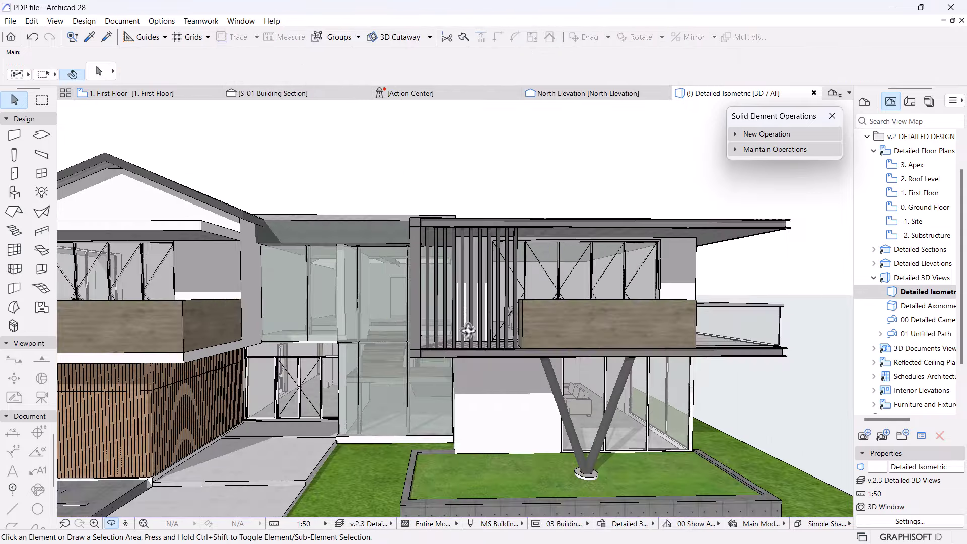
pyautogui.keyDown('shift'); pyautogui.moveTo(466, 274); pyautogui.dragTo(568, 405, button='middle'); pyautogui.keyUp('shift')
pyautogui.scroll(3, 556, 341)
pyautogui.scroll(-3, 556, 340)
pyautogui.scroll(5, 505, 287)
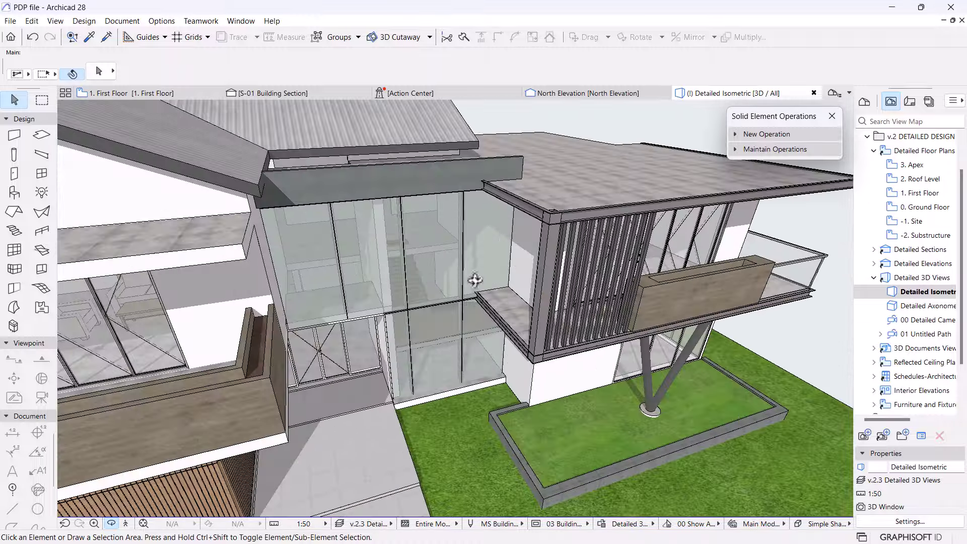
pyautogui.keyDown('shift'); pyautogui.moveTo(470, 280); pyautogui.dragTo(463, 256, button='middle'); pyautogui.keyUp('shift')
pyautogui.scroll(-6, 464, 256)
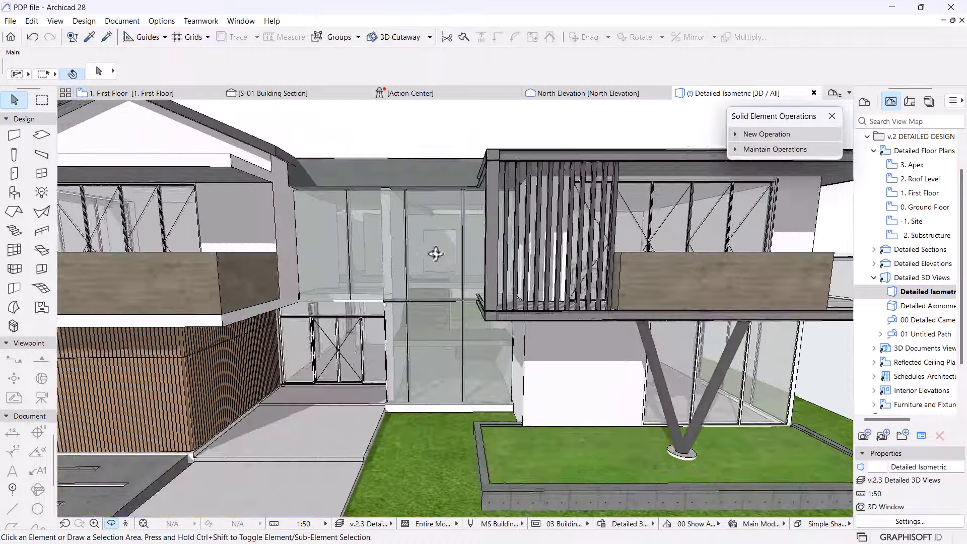
pyautogui.keyDown('shift'); pyautogui.moveTo(550, 274); pyautogui.dragTo(476, 259, button='middle'); pyautogui.keyUp('shift')
pyautogui.scroll(3, 477, 260)
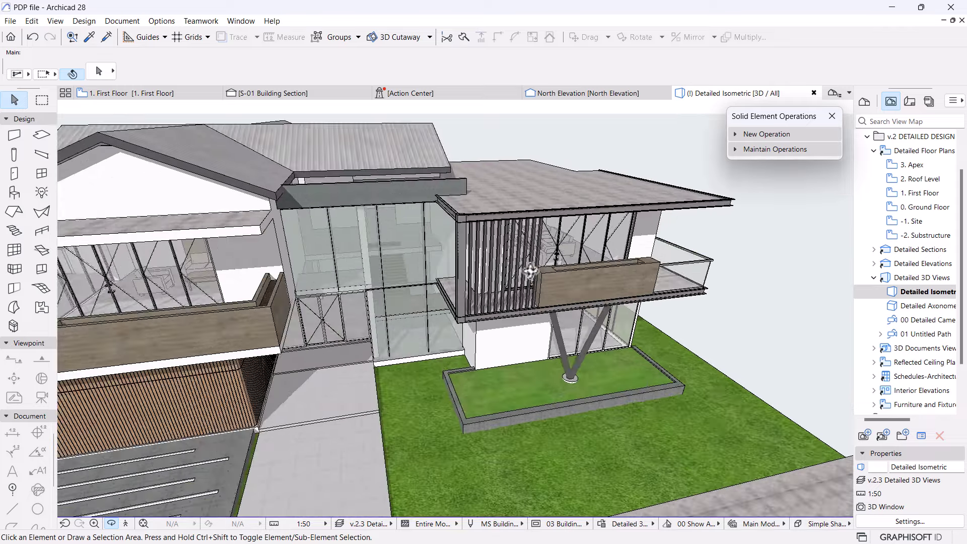
pyautogui.scroll(2, 451, 281)
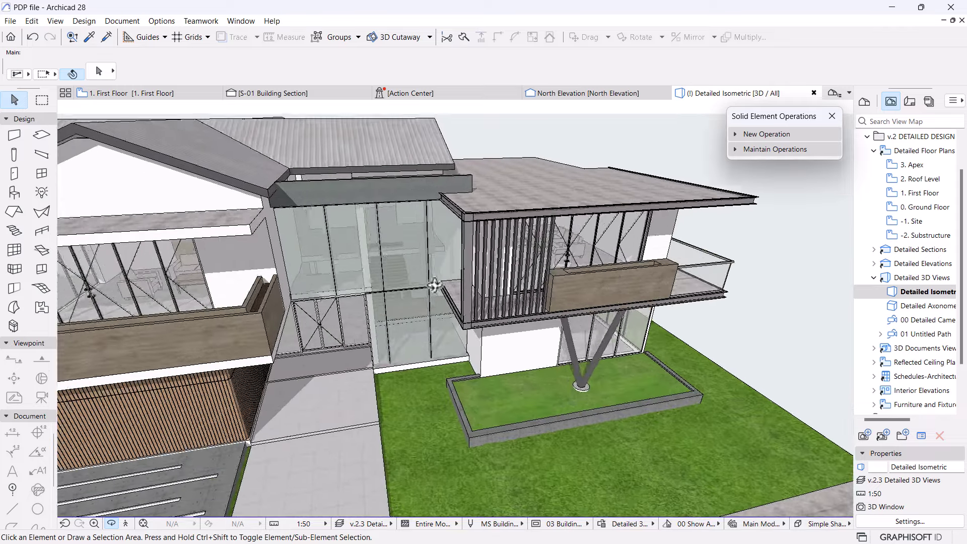
pyautogui.scroll(-4, 436, 285)
pyautogui.keyDown('shift'); pyautogui.moveTo(436, 285); pyautogui.dragTo(481, 326, button='middle'); pyautogui.keyUp('shift')
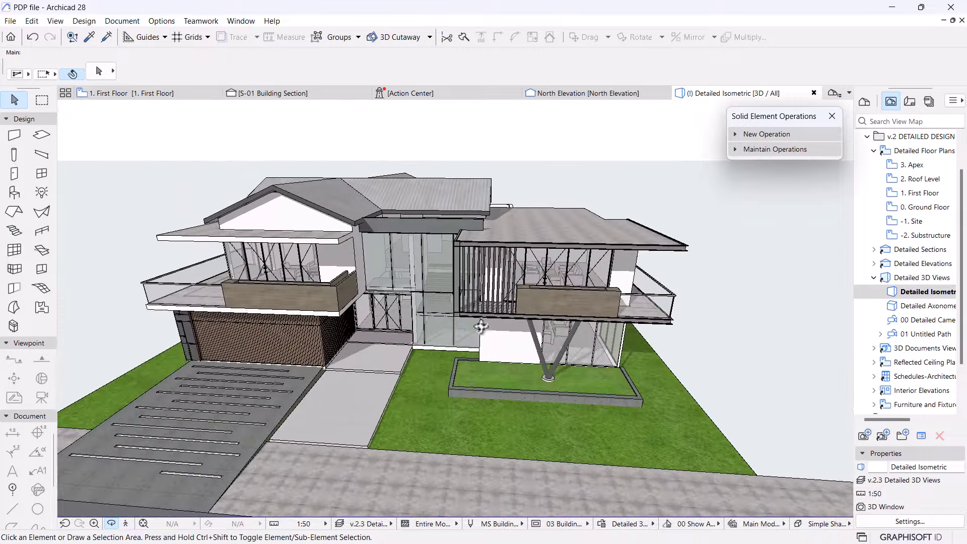
pyautogui.keyDown('shift'); pyautogui.moveTo(533, 299); pyautogui.dragTo(536, 264, button='middle'); pyautogui.keyUp('shift')
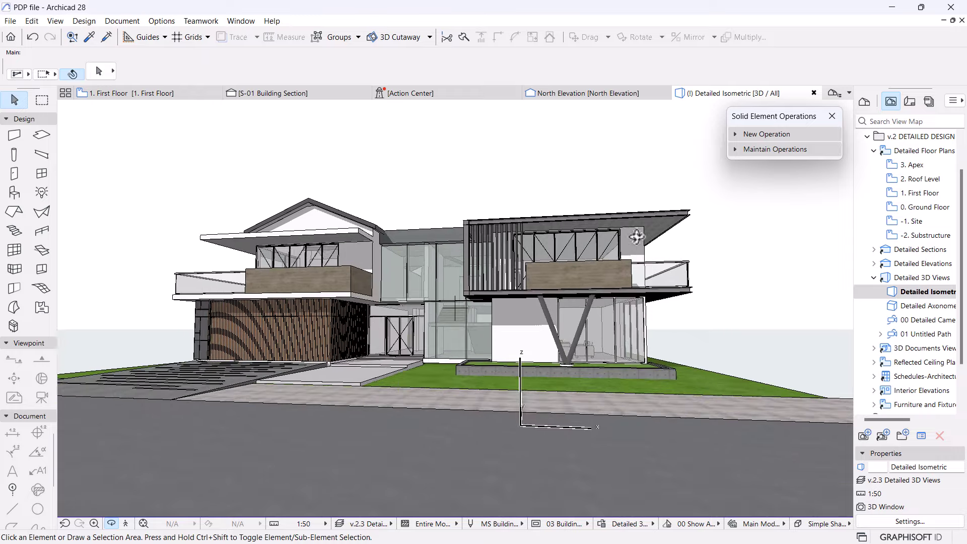
pyautogui.scroll(3, 636, 236)
pyautogui.moveTo(636, 236)
pyautogui.keyDown('shift'); pyautogui.mouseDown(button='middle')
pyautogui.moveTo(643, 306)
pyautogui.moveTo(615, 254)
pyautogui.moveTo(629, 226)
pyautogui.mouseUp(button='middle'); pyautogui.keyUp('shift')
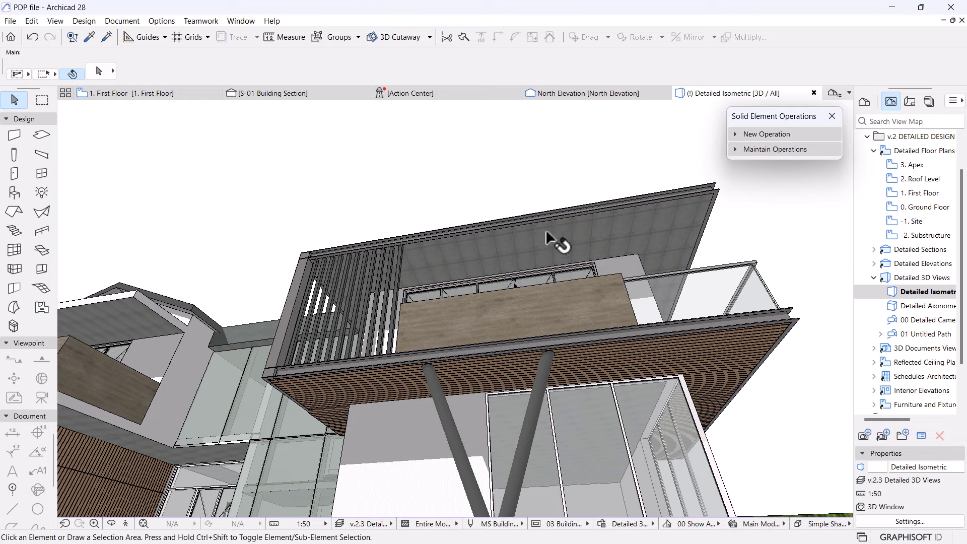
# - Copy the grouped Battens for Roof Tiles ceiling from the Ground Floor plan and paste it onto the First Floor plan
pyautogui.click(506, 249)
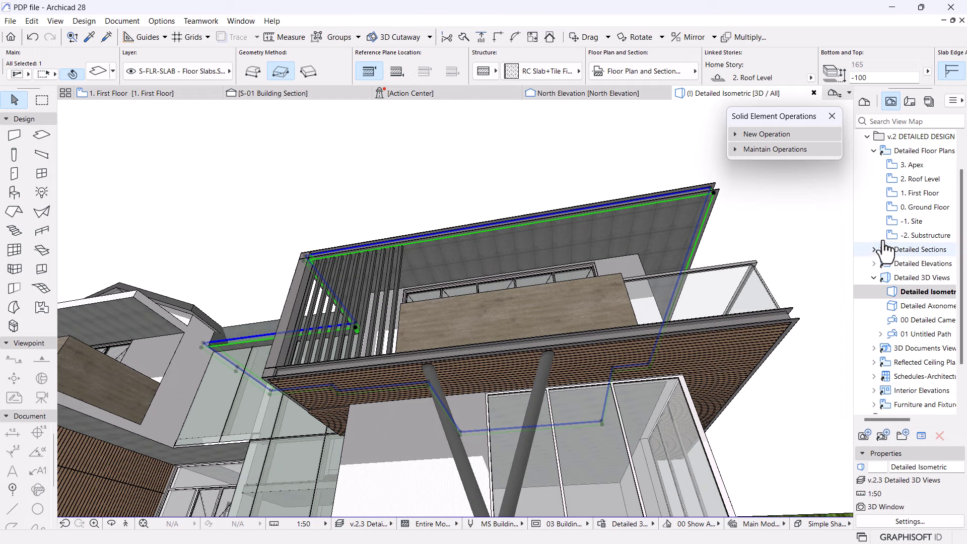
pyautogui.doubleClick(918, 208)
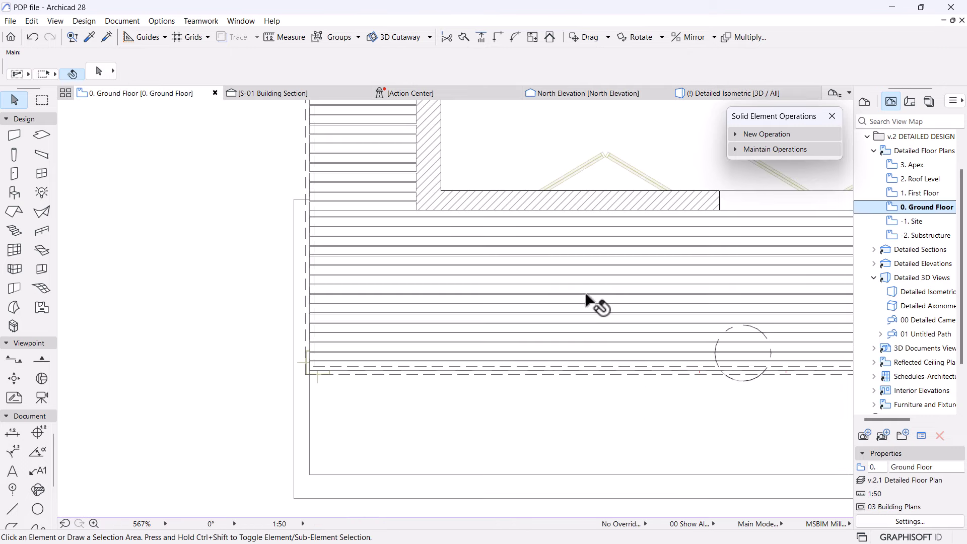
pyautogui.click(348, 238)
pyautogui.keyDown('shift'); pyautogui.click(358, 192); pyautogui.keyUp('shift')
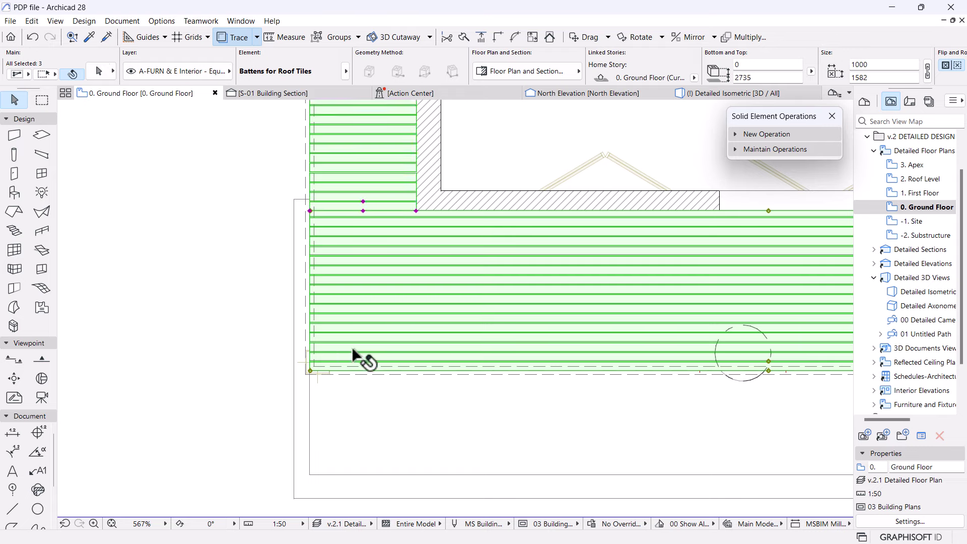
pyautogui.scroll(-6, 356, 360)
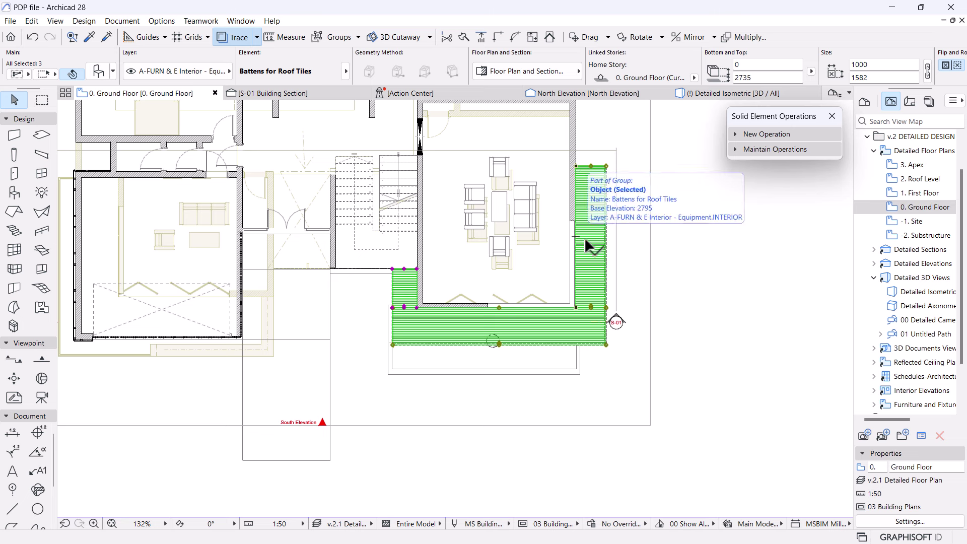
pyautogui.doubleClick(925, 197)
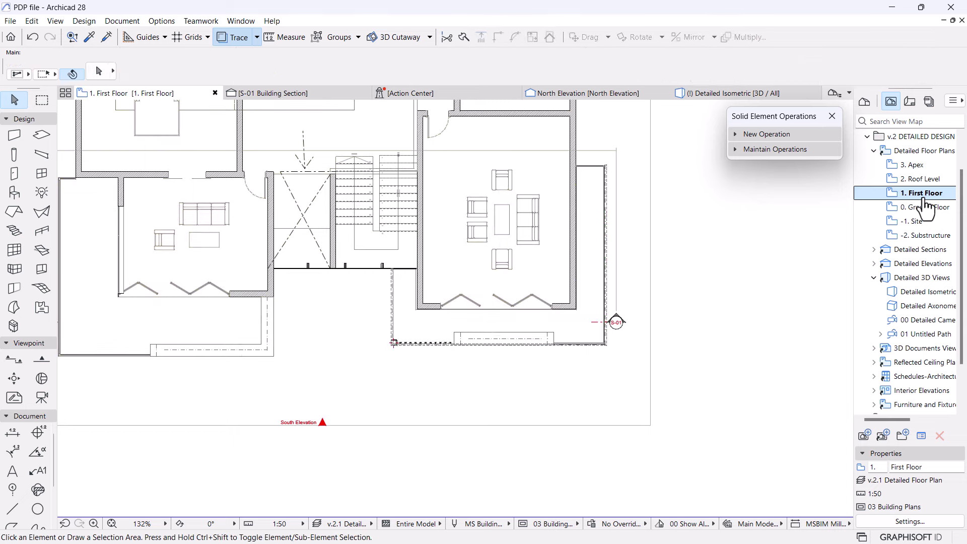
pyautogui.scroll(2, 718, 198)
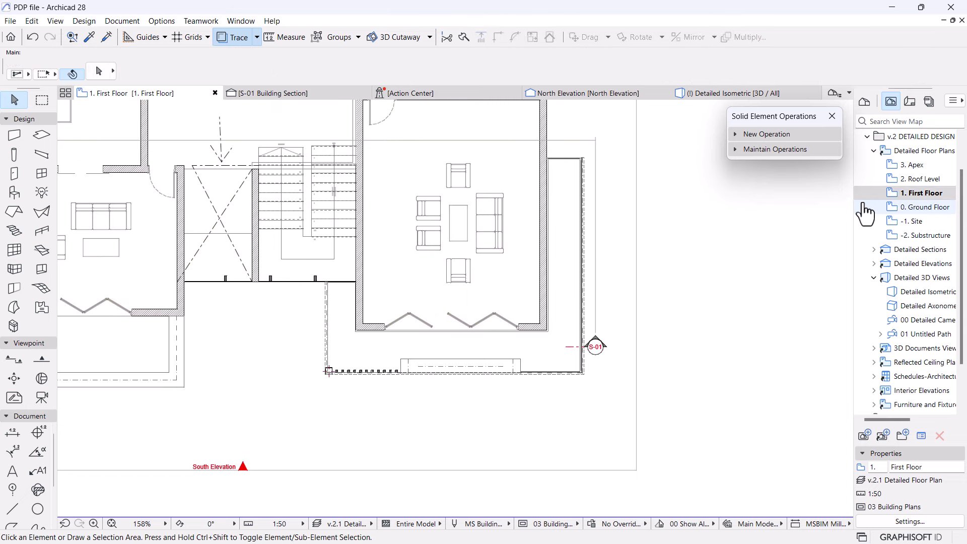
# - In the S-01 Building Section, raise the lower Battens for Roof Tiles object to an elevation of 2795, level with the other battens
pyautogui.click(717, 95)
pyautogui.click(636, 201)
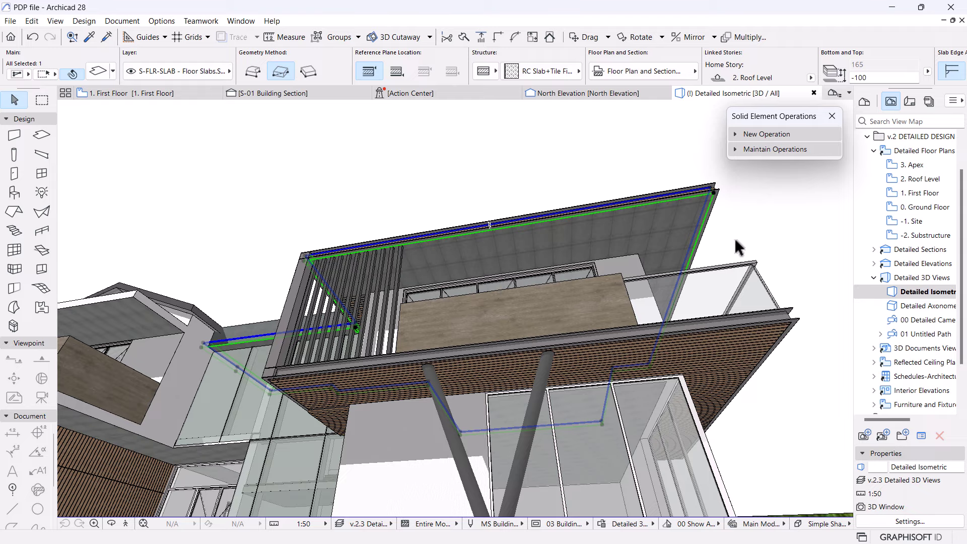
pyautogui.keyDown('shift'); pyautogui.moveTo(706, 296); pyautogui.dragTo(620, 207, button='middle'); pyautogui.keyUp('shift')
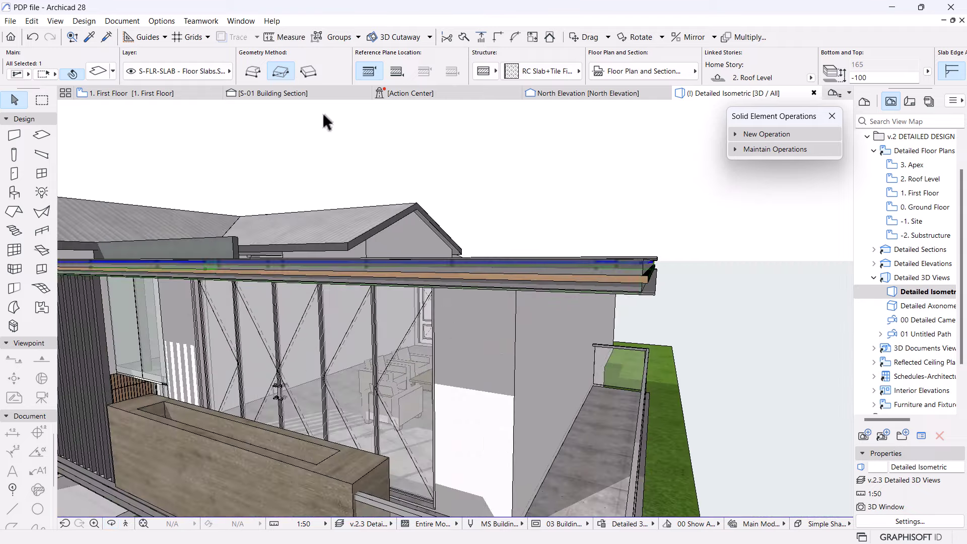
pyautogui.click(297, 92)
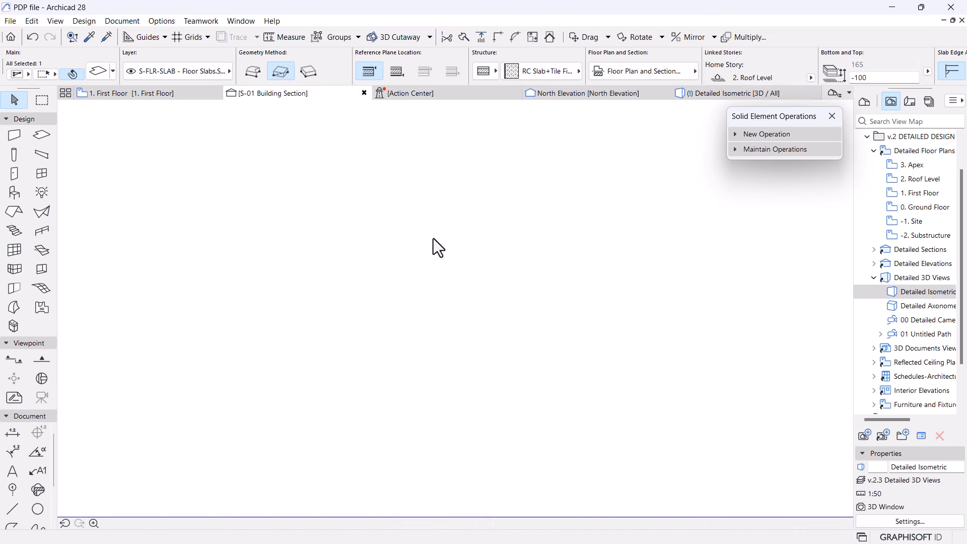
pyautogui.scroll(-5, 433, 238)
pyautogui.scroll(3, 414, 310)
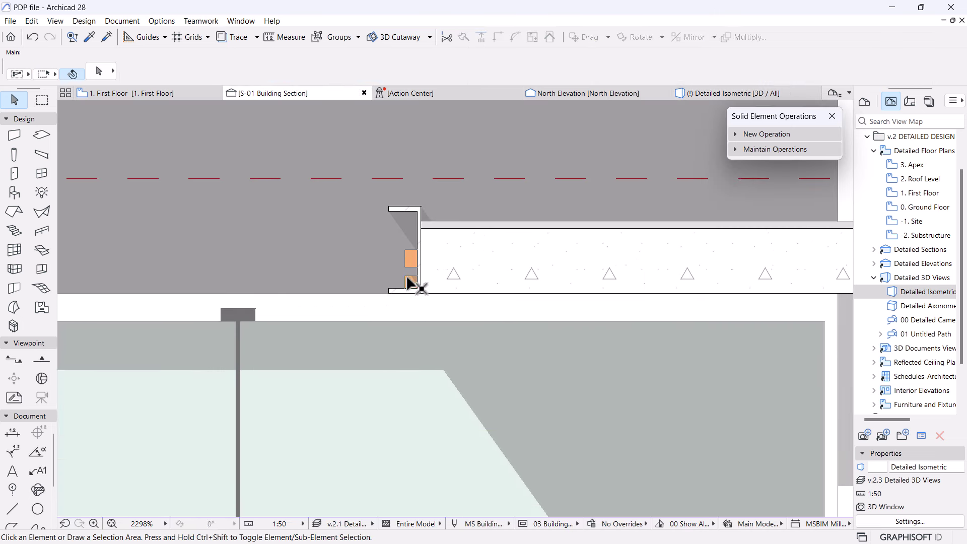
pyautogui.click(408, 289)
pyautogui.hotkey('ctrl', 'd')
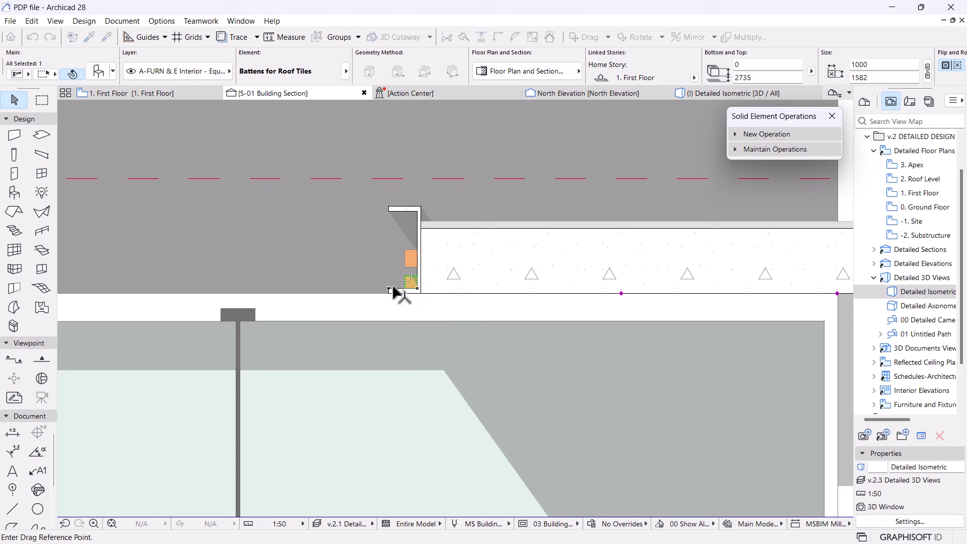
pyautogui.click(405, 293)
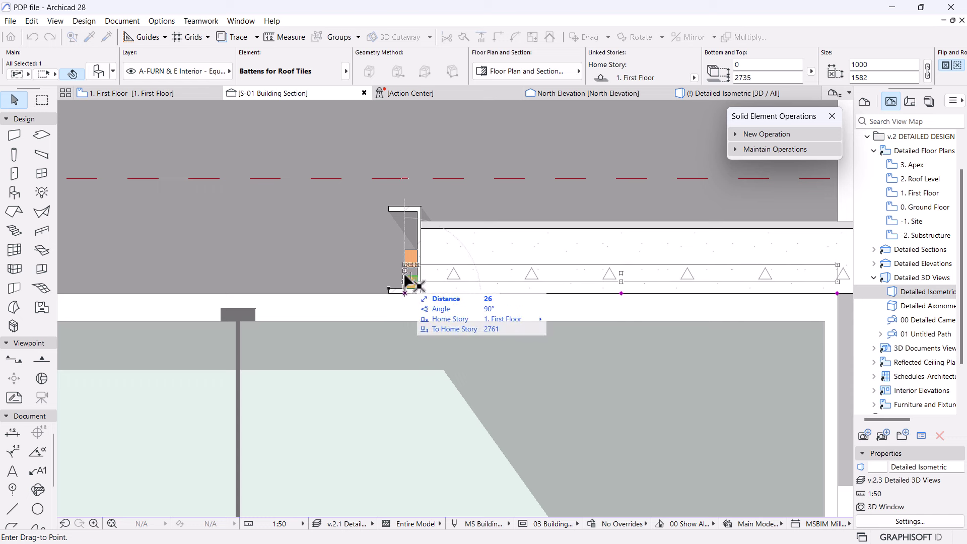
pyautogui.click(405, 267)
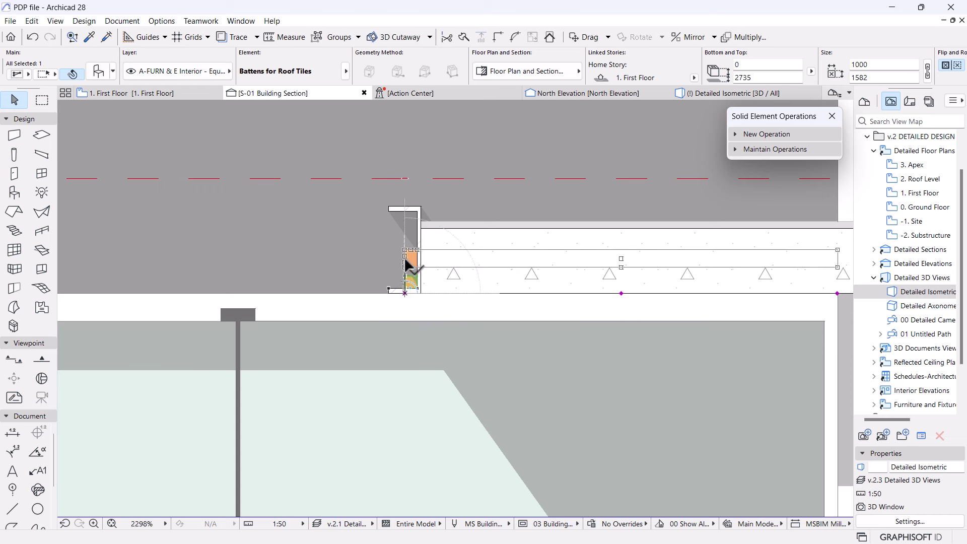
# - Move the Battens for Roof Tiles group down from inside the edge channel to an elevation of 2695, directly beneath the roof slab
pyautogui.scroll(-6, 394, 259)
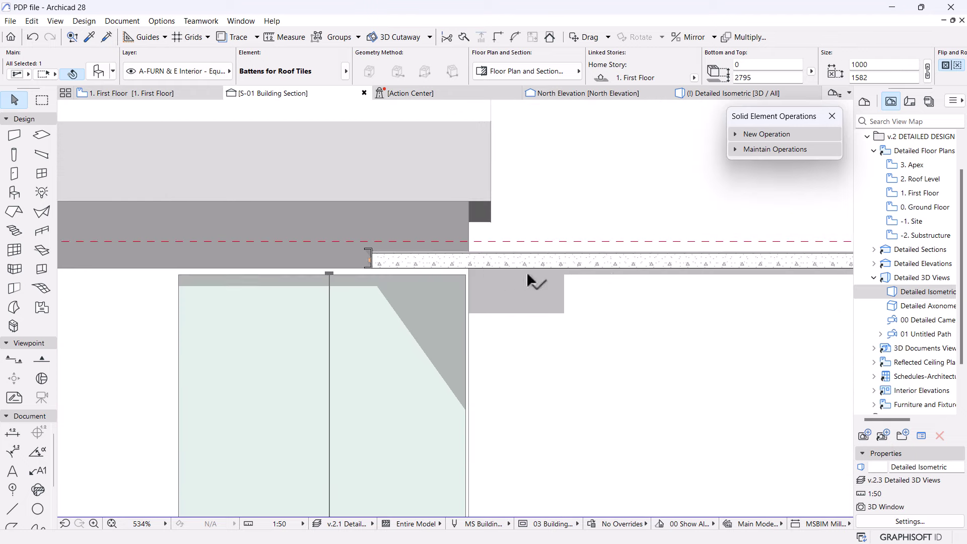
pyautogui.scroll(-2, 528, 280)
pyautogui.scroll(7, 500, 277)
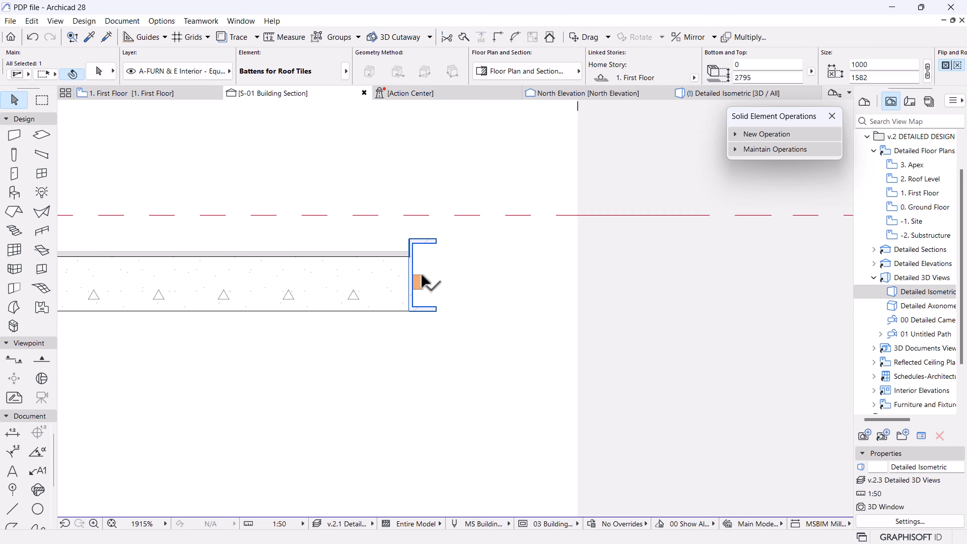
pyautogui.scroll(6, 418, 281)
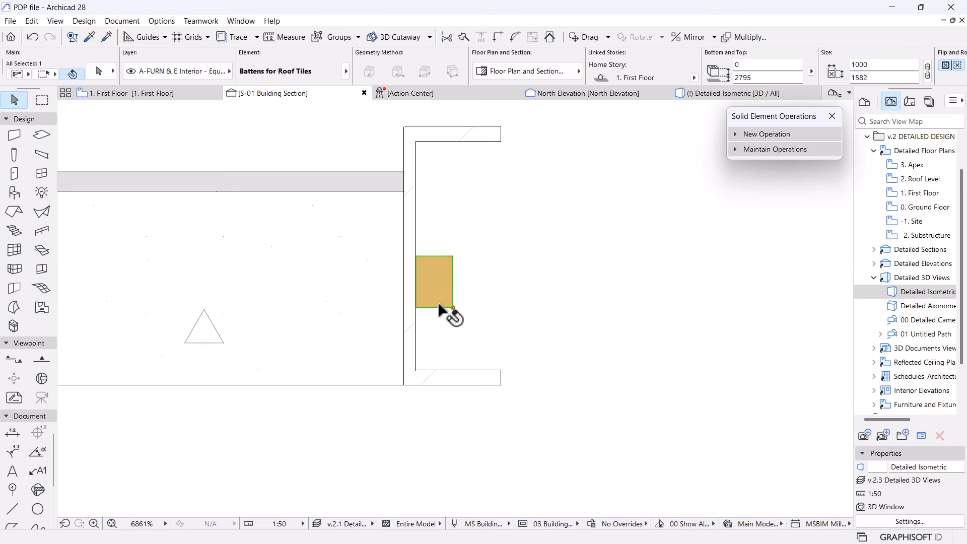
pyautogui.scroll(-2, 576, 281)
pyautogui.hotkey('ctrl', 'd')
pyautogui.click(493, 261)
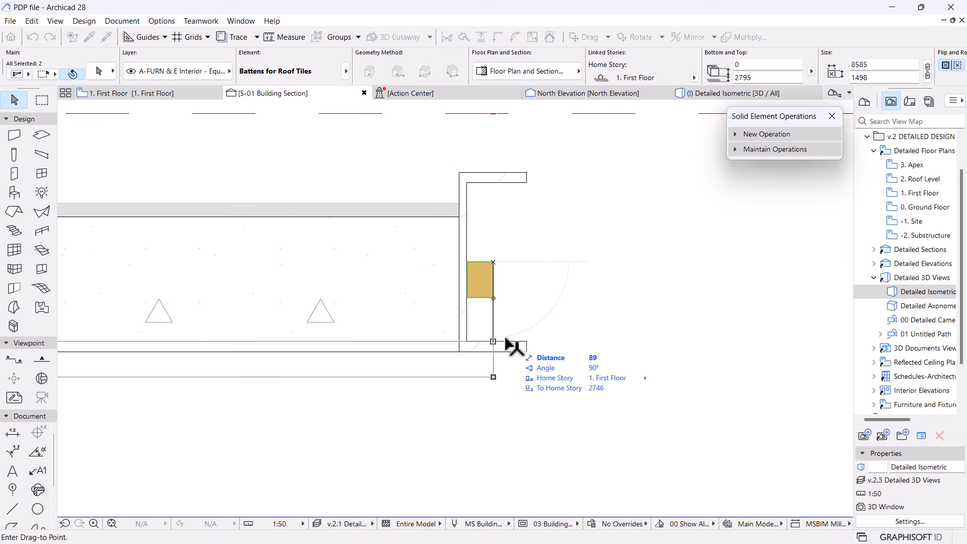
pyautogui.press('Escape')
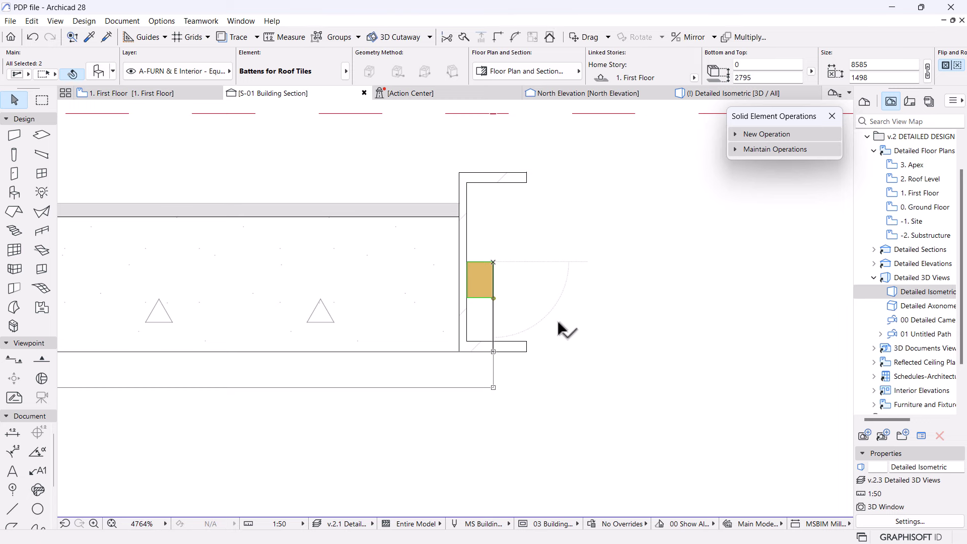
# - Subtract the C200X75X25 edge beams from the roof battens with a downward-extrusion Solid Element Operation, keeping the targets' own surface attributes
pyautogui.scroll(-10, 558, 323)
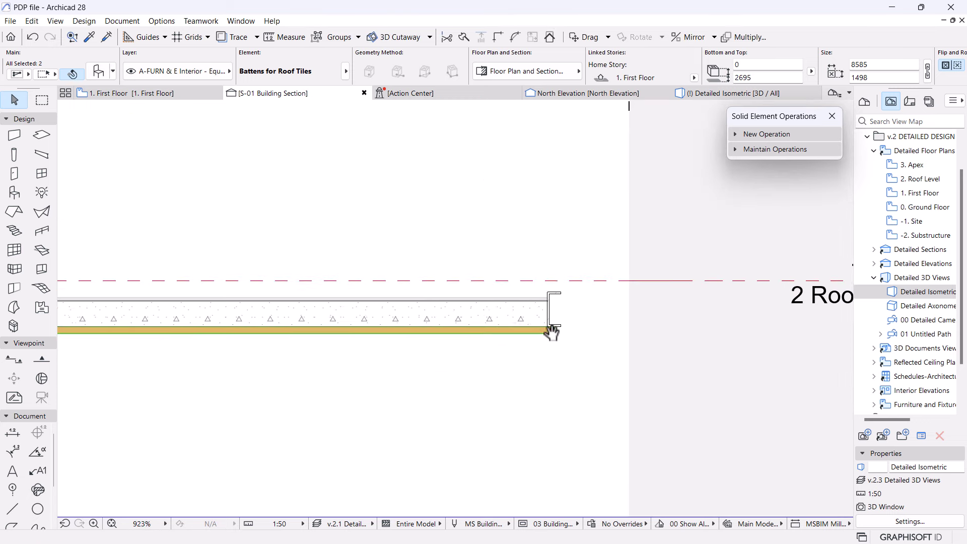
pyautogui.scroll(8, 606, 315)
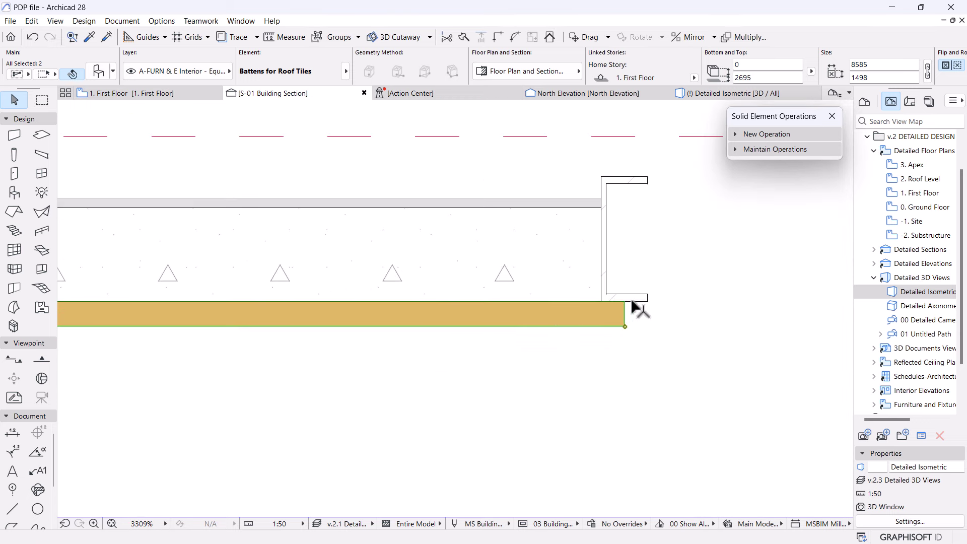
pyautogui.click(766, 134)
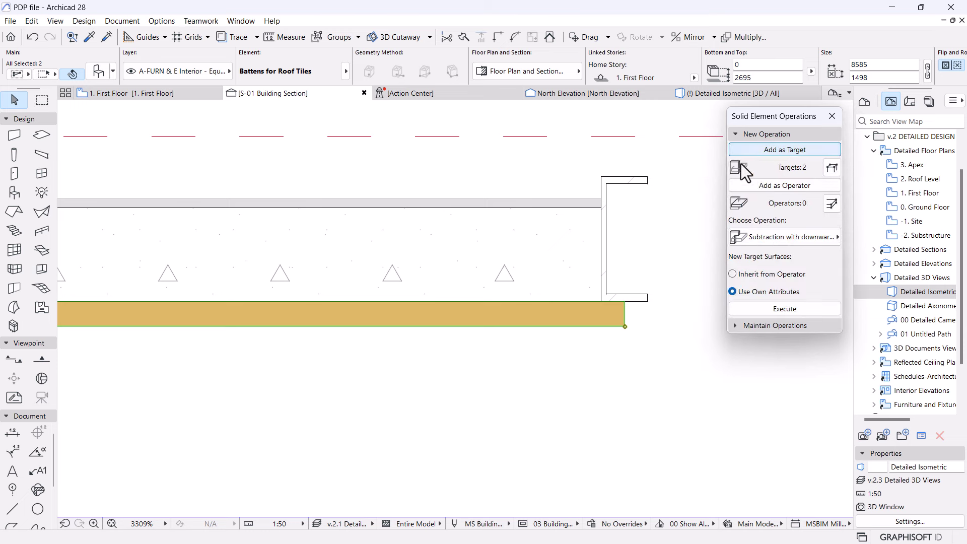
pyautogui.click(626, 182)
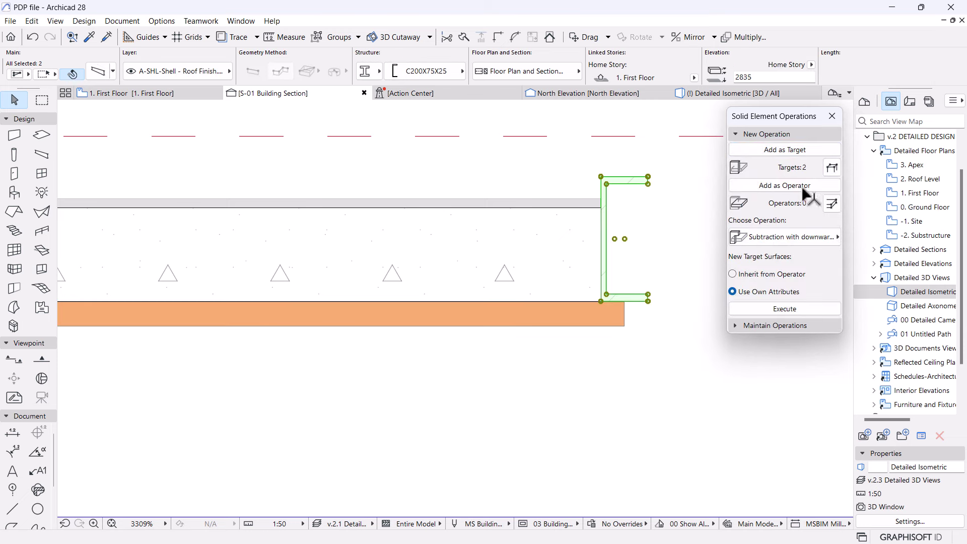
pyautogui.click(766, 185)
pyautogui.click(805, 307)
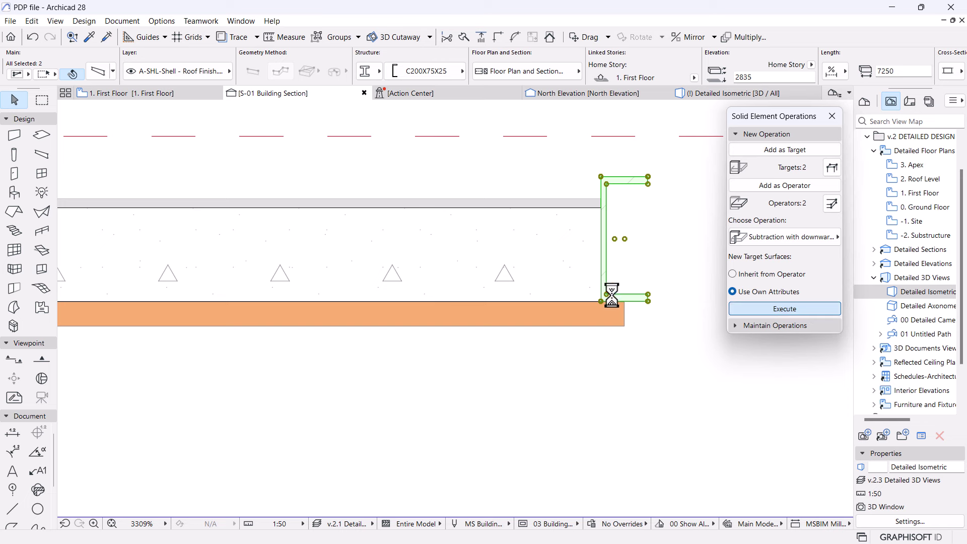
pyautogui.scroll(4, 611, 296)
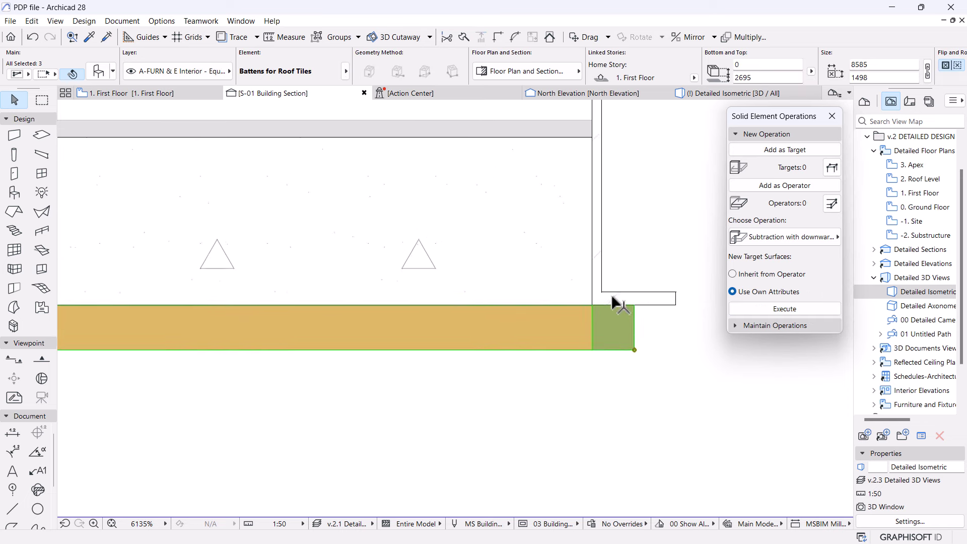
pyautogui.scroll(-14, 622, 325)
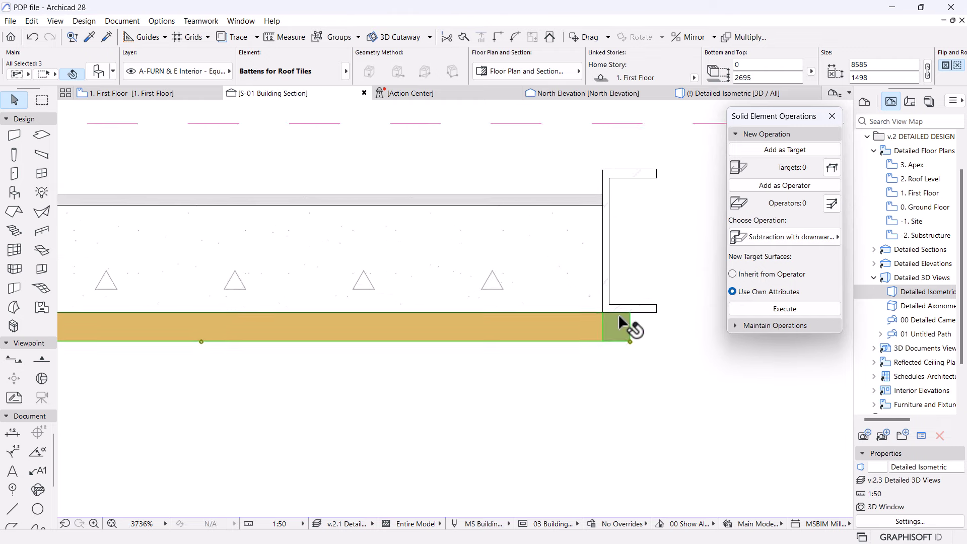
pyautogui.scroll(-3, 603, 271)
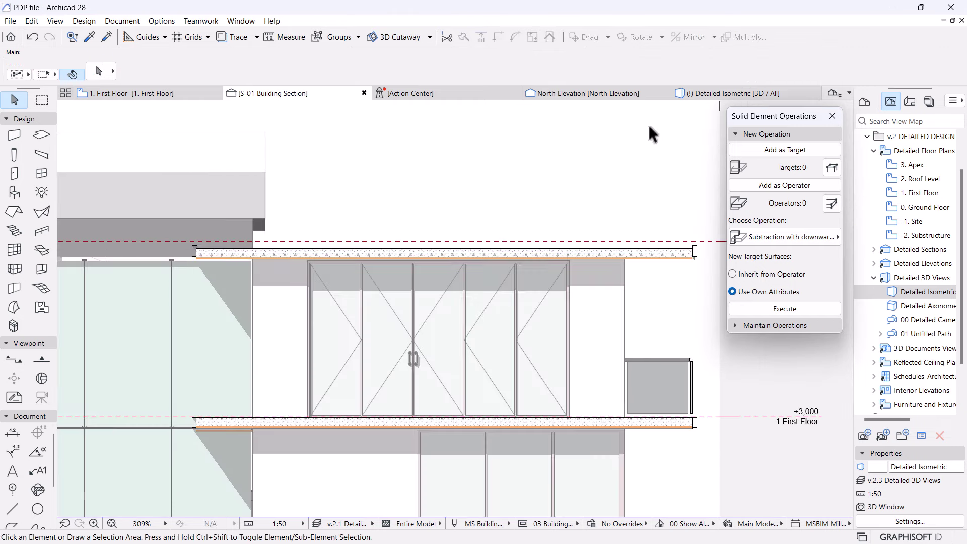
# - In the 3D view, select all three Battens for Roof Tiles objects under the roof slab and reduce their batten thickness
pyautogui.click(713, 97)
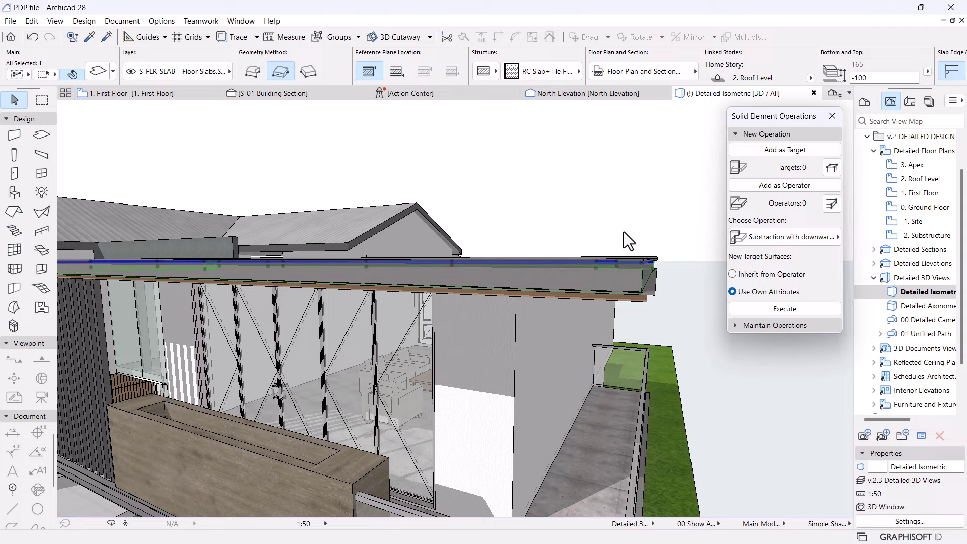
pyautogui.scroll(-8, 623, 228)
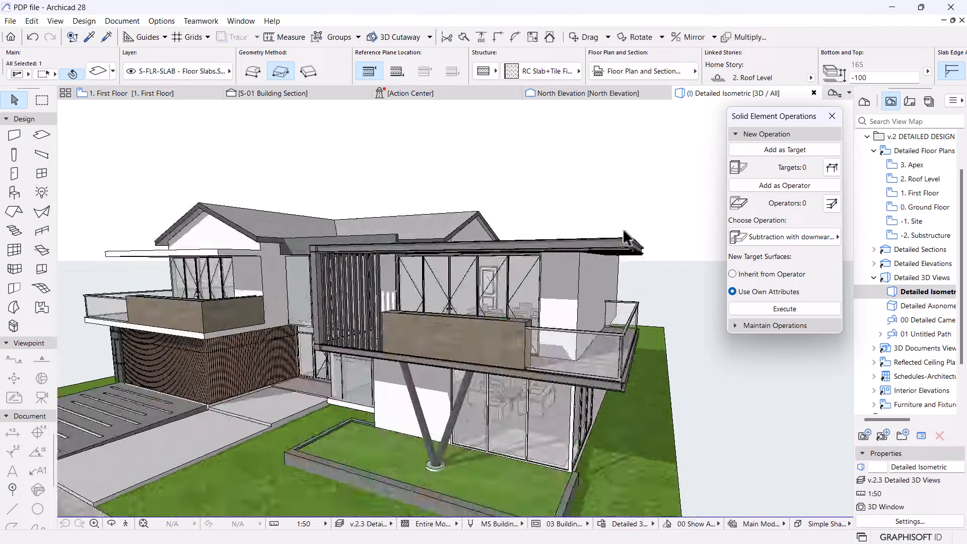
pyautogui.scroll(6, 602, 253)
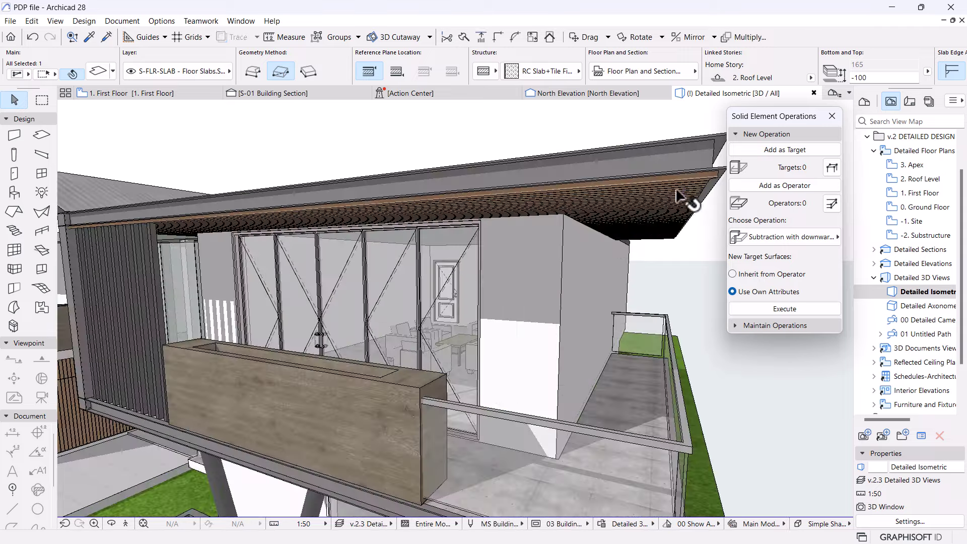
pyautogui.press('Escape')
pyautogui.click(650, 183)
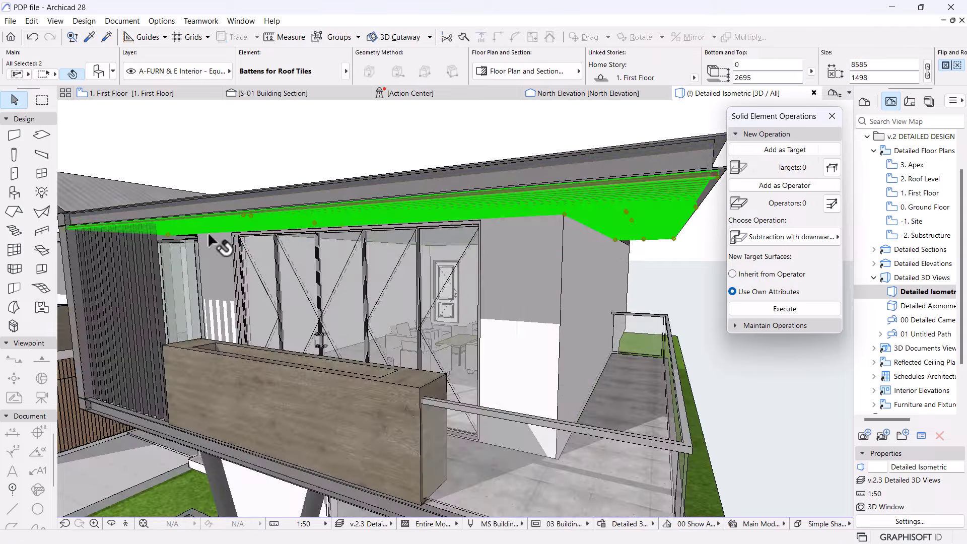
pyautogui.keyDown('shift'); pyautogui.moveTo(207, 232); pyautogui.dragTo(421, 216, button='middle'); pyautogui.keyUp('shift')
pyautogui.scroll(10, 423, 217)
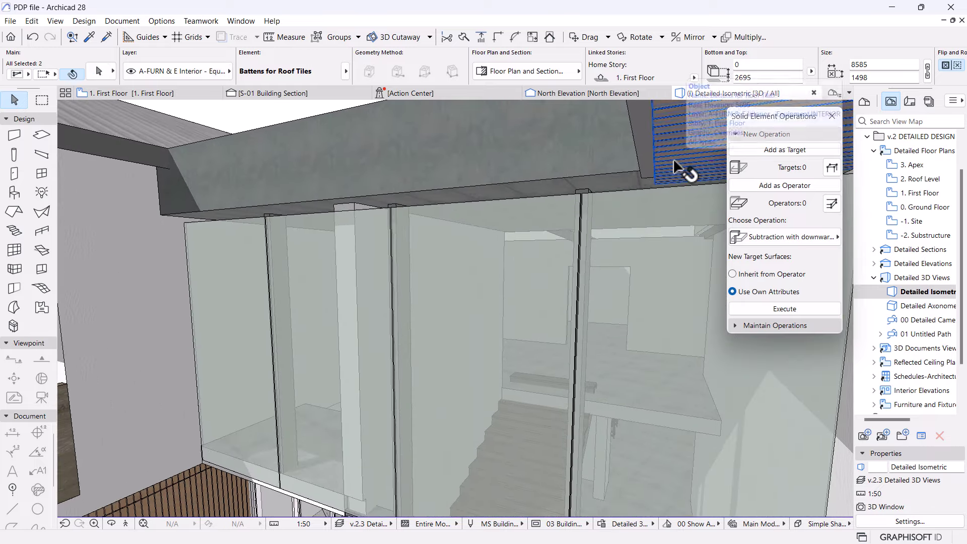
pyautogui.keyDown('shift'); pyautogui.click(683, 169); pyautogui.keyUp('shift')
pyautogui.hotkey('ctrl', 't')
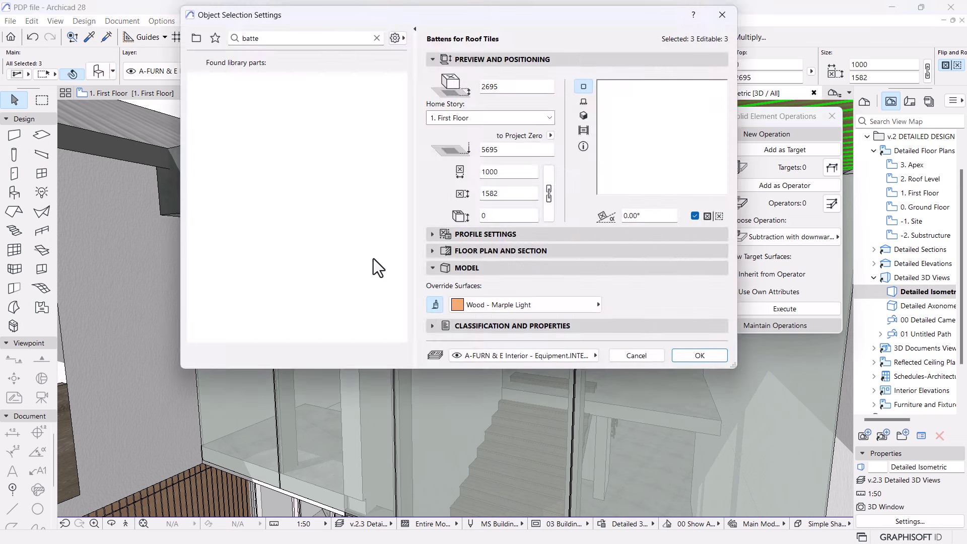
pyautogui.click(433, 237)
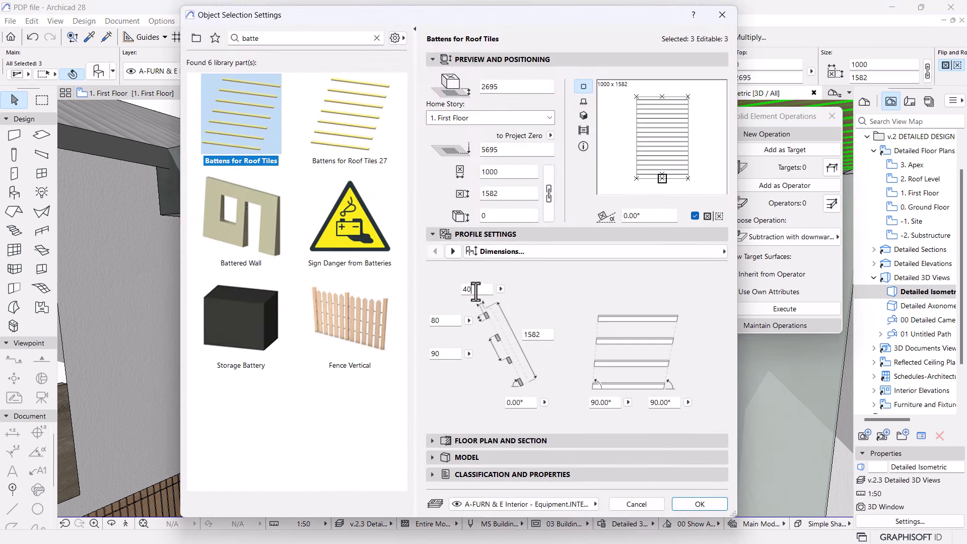
pyautogui.press('Return')
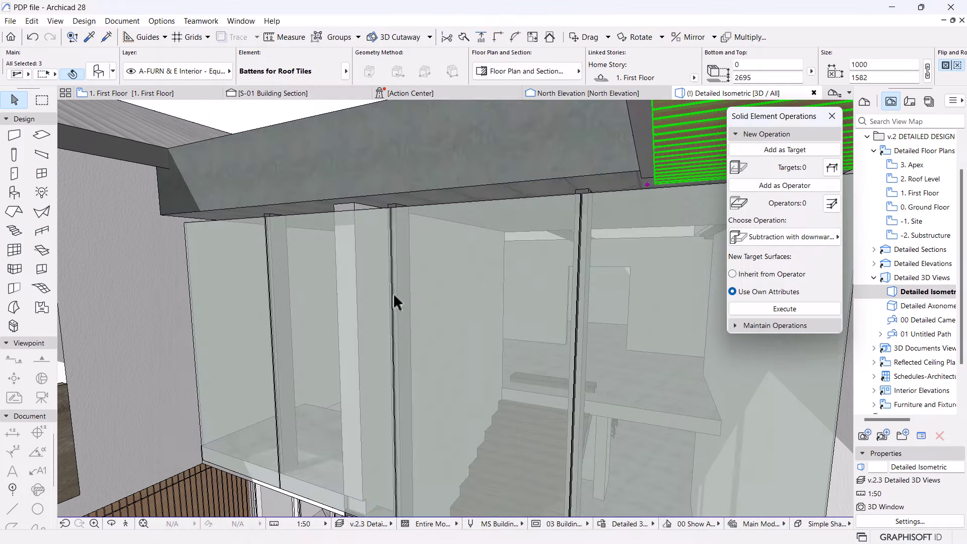
# - In the S-01 Building Section, raise the two grouped battens against the slab's underside, at an elevation of 2715
pyautogui.scroll(-10, 393, 293)
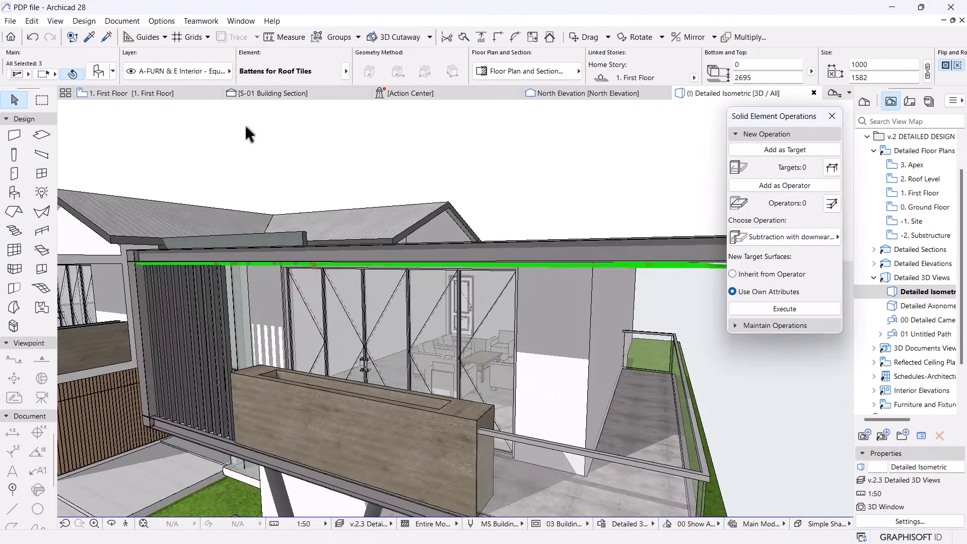
pyautogui.click(276, 93)
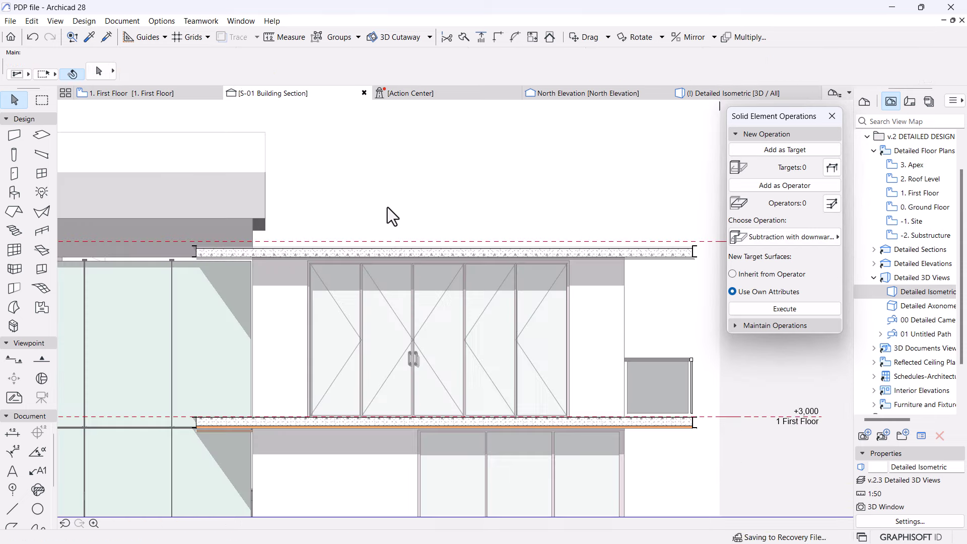
pyautogui.scroll(10, 205, 251)
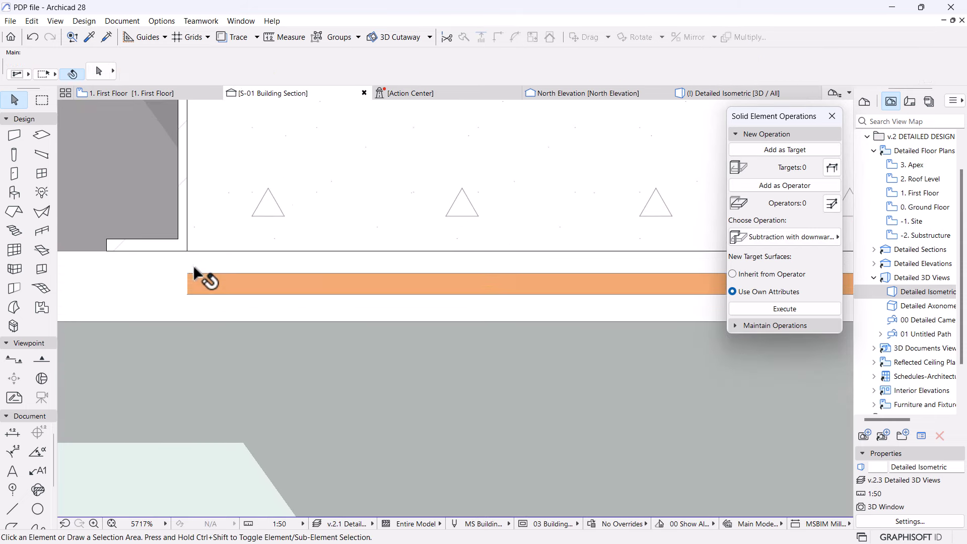
pyautogui.click(192, 271)
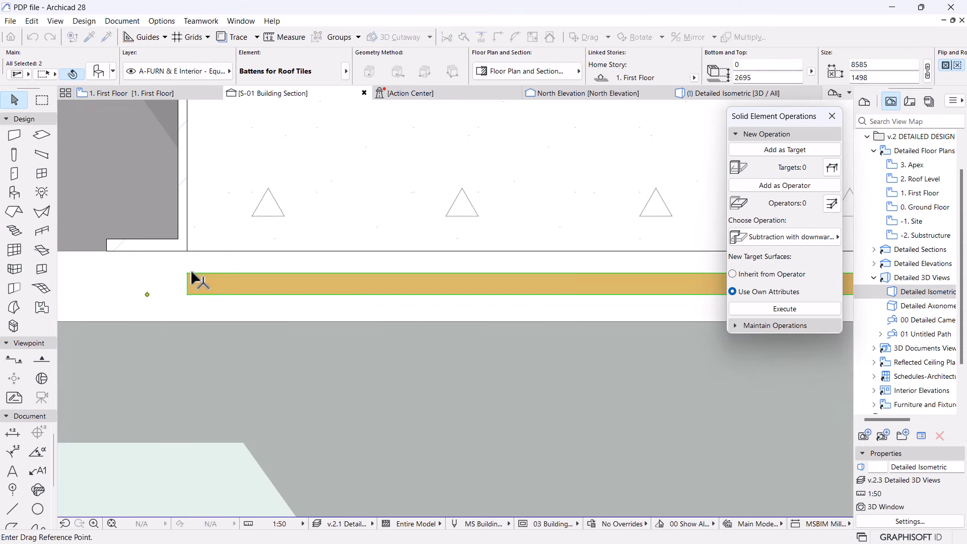
pyautogui.moveTo(196, 275); pyautogui.dragTo(184, 250)
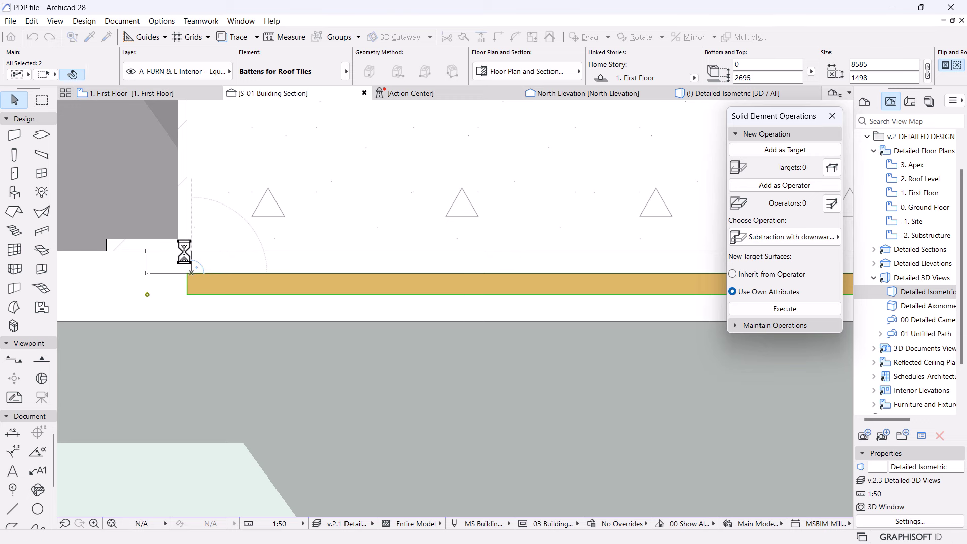
# - Raise the remaining Battens for Roof Tiles object by 20, up against the slab's underside at an elevation of 2715
pyautogui.scroll(-6, 184, 249)
pyautogui.scroll(5, 182, 249)
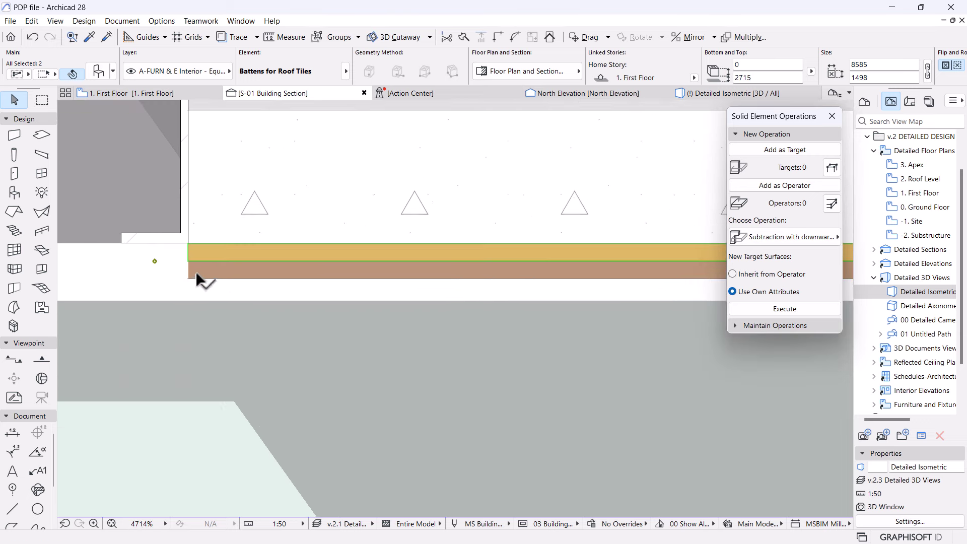
pyautogui.hotkey('ctrl', 'd')
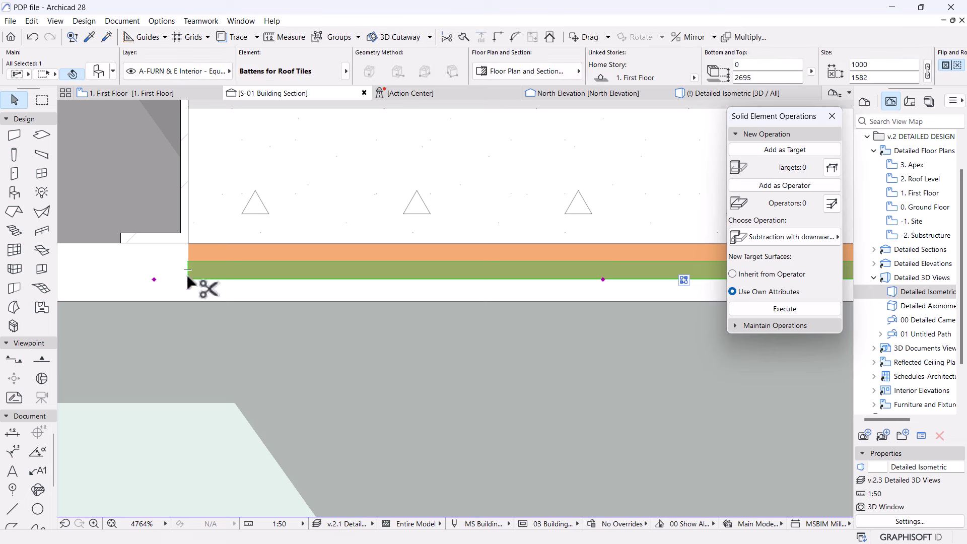
pyautogui.click(189, 263)
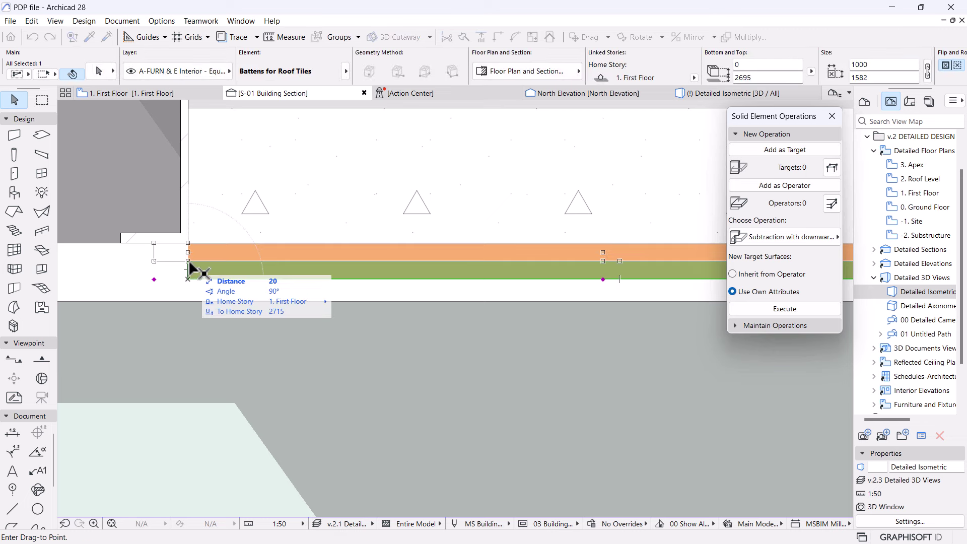
pyautogui.click(205, 259)
pyautogui.scroll(-3, 206, 251)
pyautogui.scroll(-5, 207, 254)
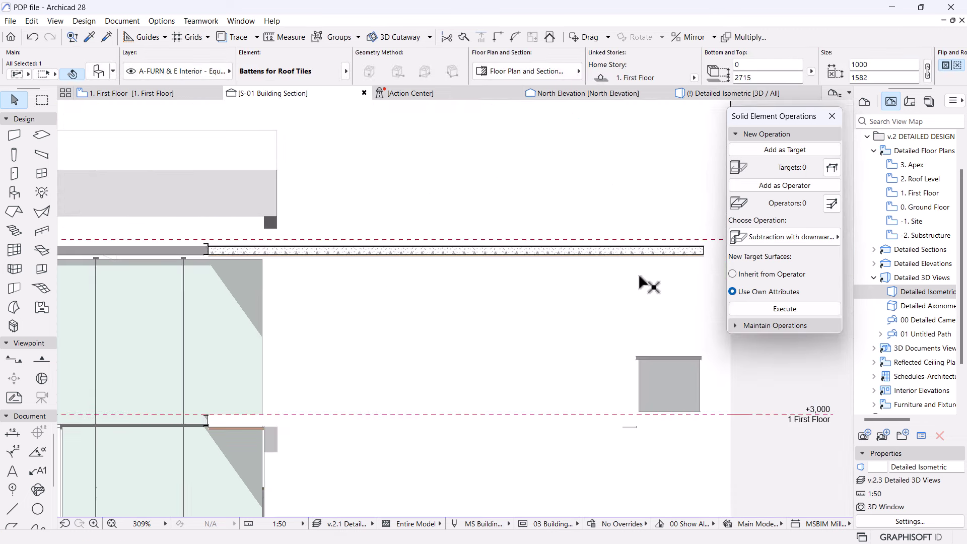
# - Collapse the New Operation section of the Solid Element Operations palette and clear the batten selection
pyautogui.click(763, 134)
pyautogui.scroll(-4, 708, 261)
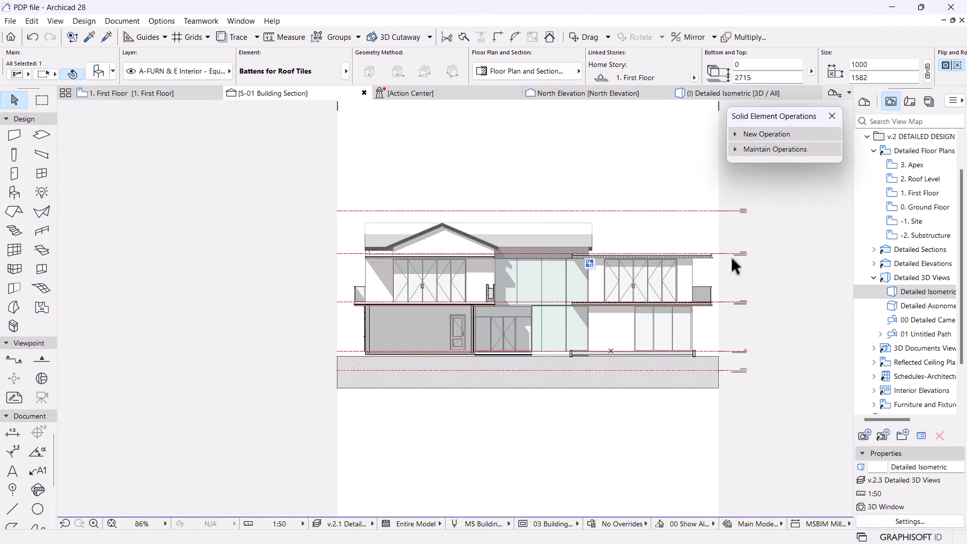
pyautogui.click(736, 255)
pyautogui.scroll(1, 735, 255)
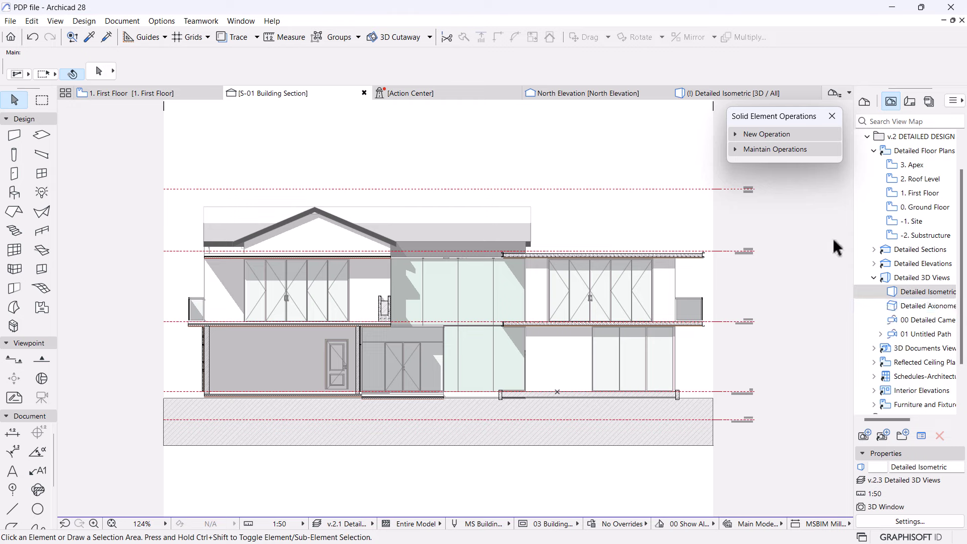
# - Open the South Elevation from the detailed elevation views and examine the house's front facade
pyautogui.scroll(-1, 887, 282)
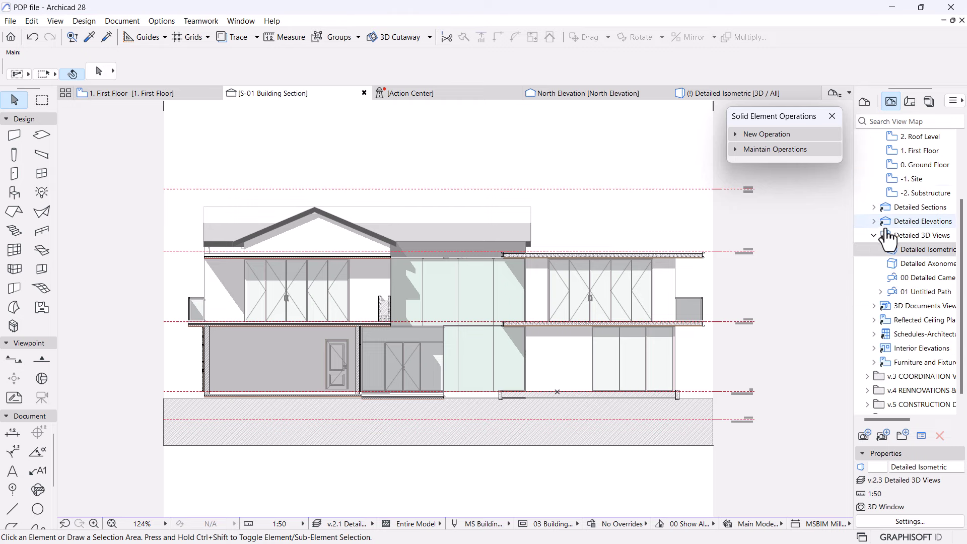
pyautogui.scroll(2, 876, 195)
pyautogui.click(874, 193)
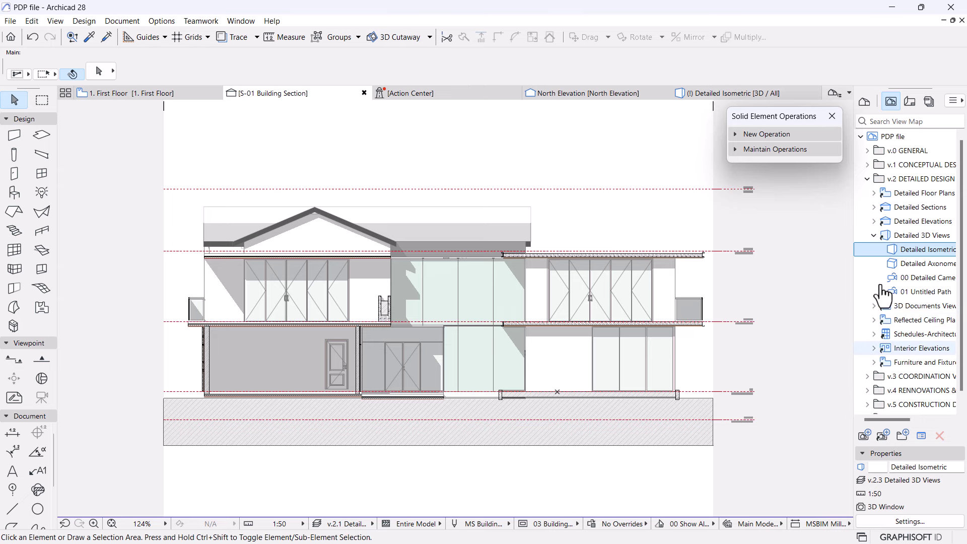
pyautogui.moveTo(874, 420); pyautogui.dragTo(883, 420)
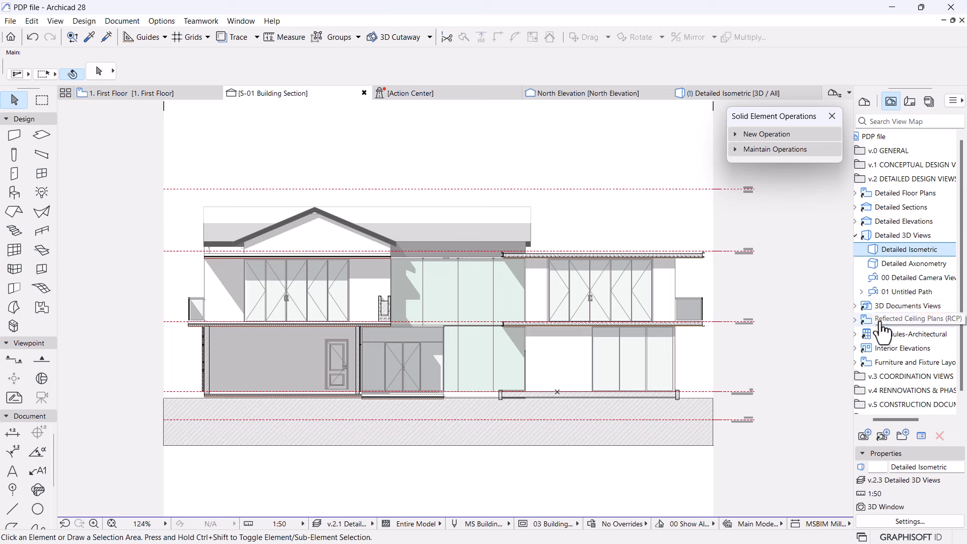
pyautogui.click(856, 222)
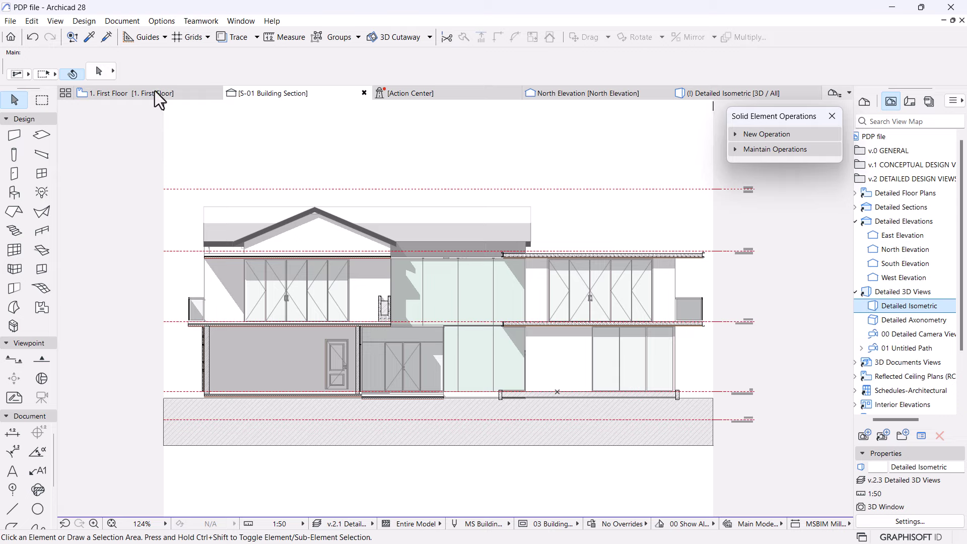
pyautogui.click(145, 91)
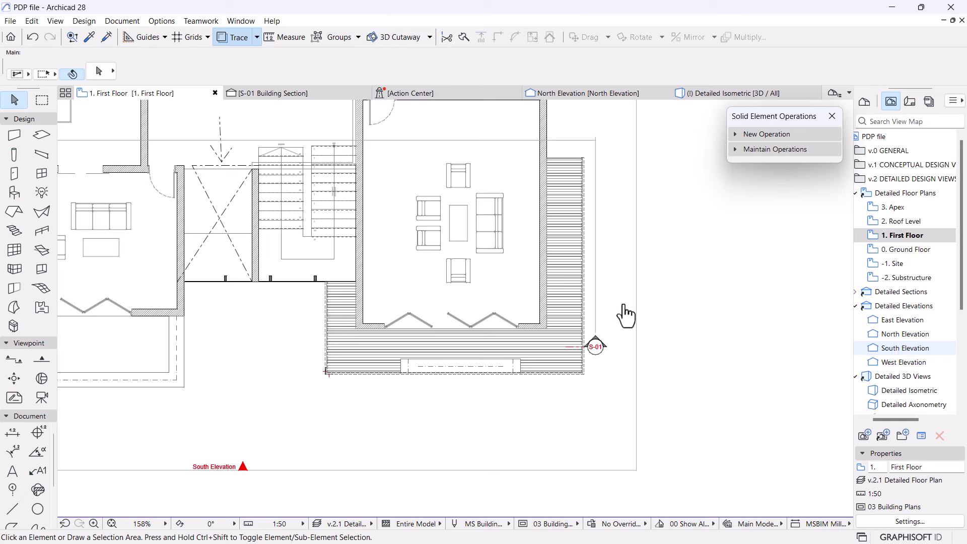
pyautogui.doubleClick(905, 348)
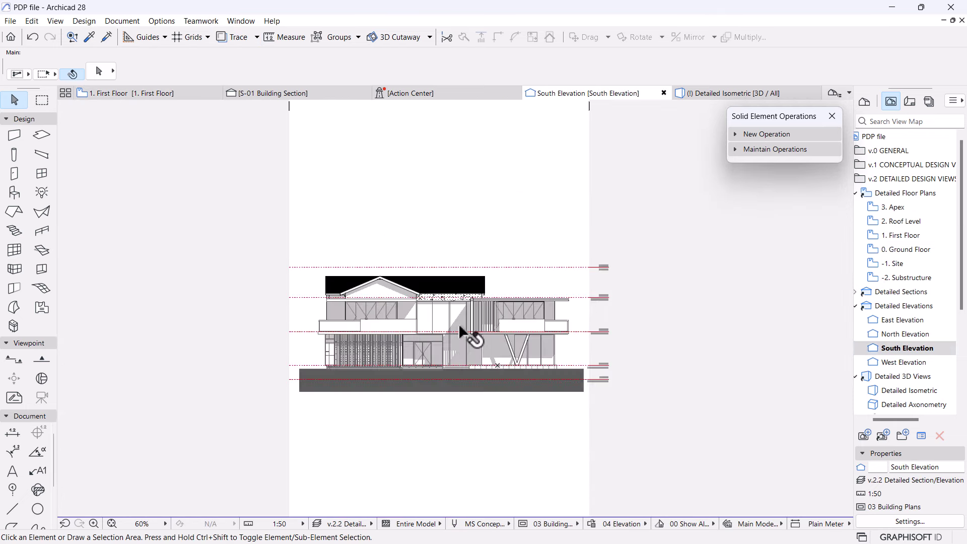
pyautogui.scroll(3, 459, 337)
pyautogui.scroll(3, 459, 336)
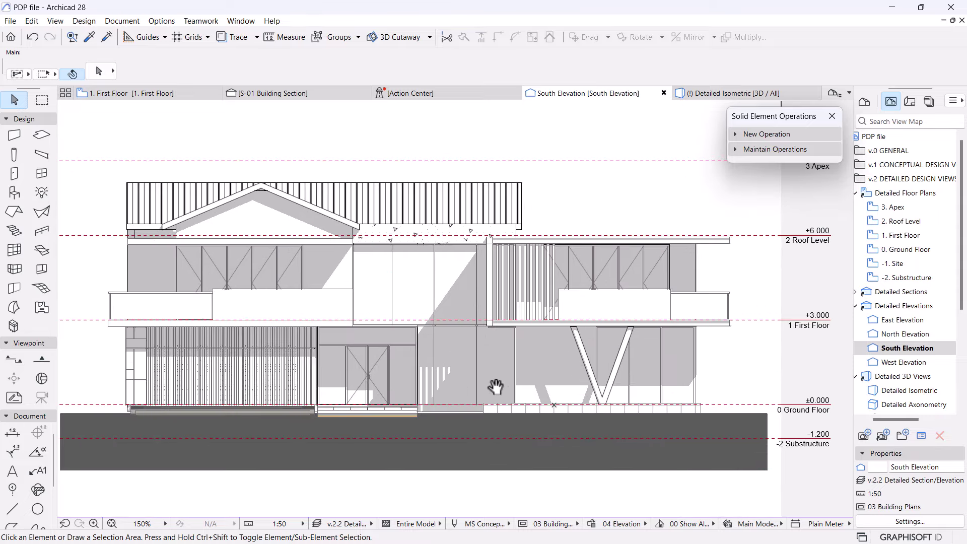
pyautogui.moveTo(471, 388); pyautogui.dragTo(498, 361, button='middle')
pyautogui.scroll(-2, 524, 362)
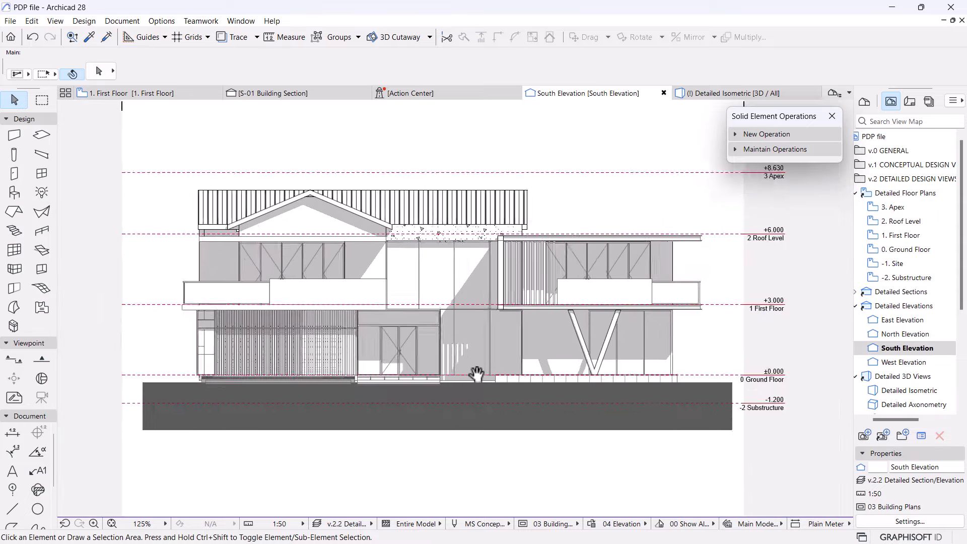
pyautogui.scroll(2, 490, 373)
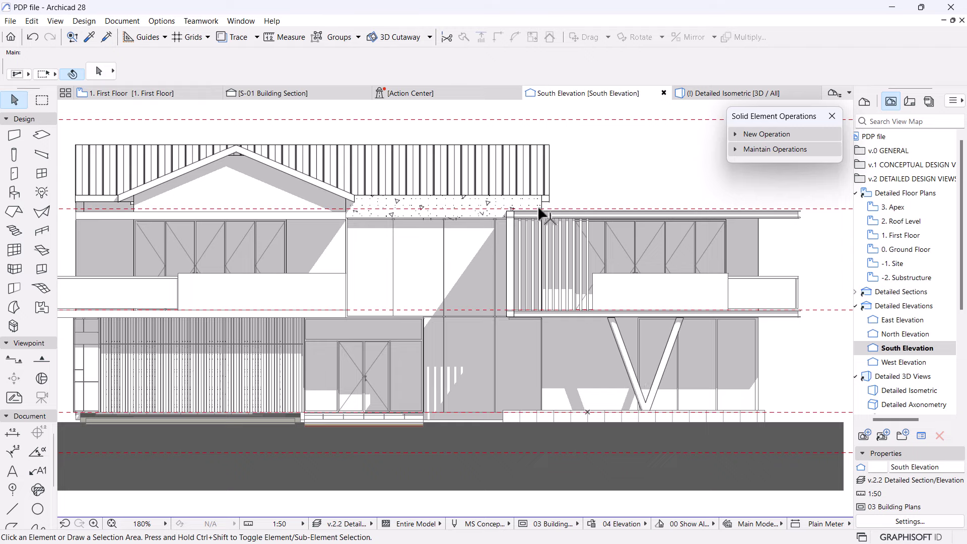
# - In the Detailed Isometric 3D view, clear the selection and examine the front of the house, ending at the gable wall over the garage wing
pyautogui.click(711, 97)
pyautogui.click(566, 233)
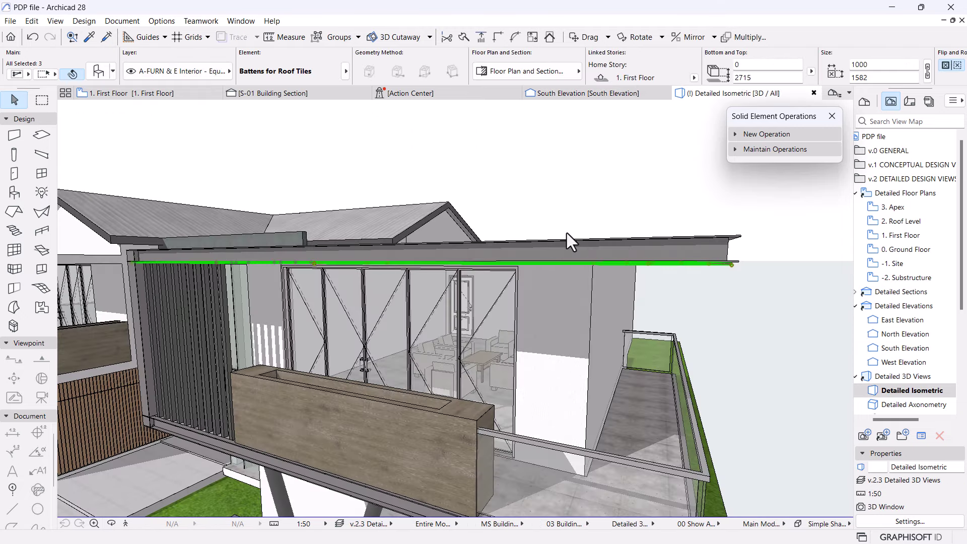
pyautogui.click(675, 345)
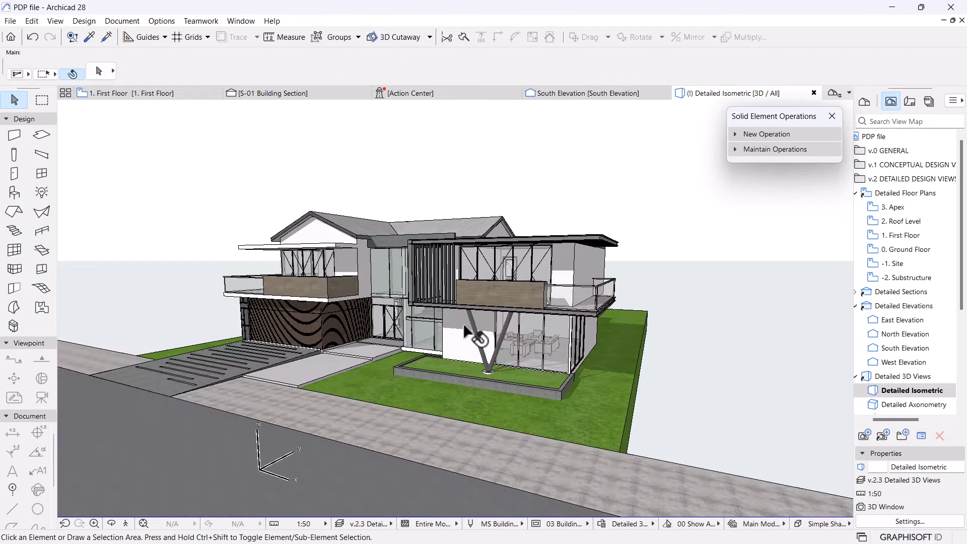
pyautogui.keyDown('shift'); pyautogui.moveTo(363, 359); pyautogui.dragTo(514, 336, button='middle'); pyautogui.keyUp('shift')
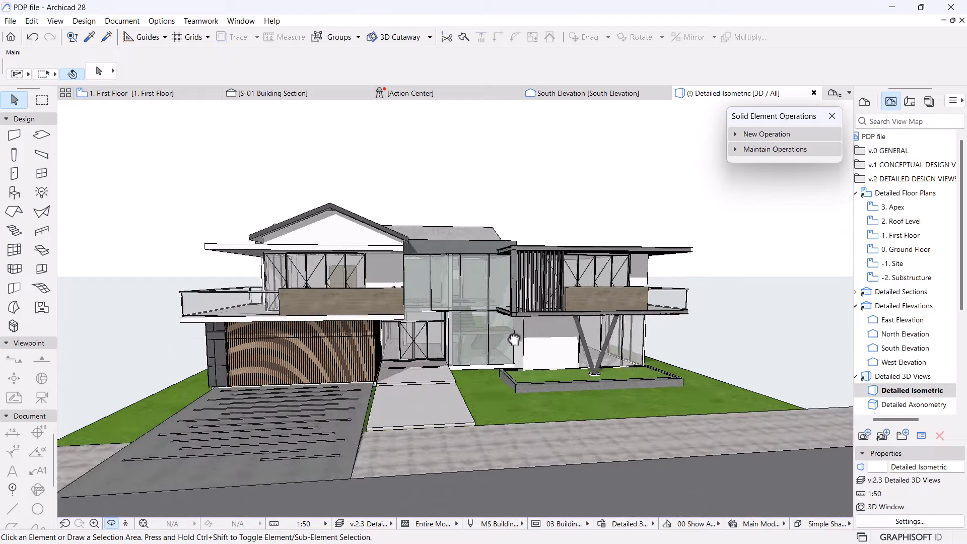
pyautogui.scroll(5, 371, 251)
pyautogui.scroll(-5, 453, 307)
pyautogui.keyDown('shift'); pyautogui.moveTo(454, 307); pyautogui.dragTo(463, 245, button='middle'); pyautogui.keyUp('shift')
pyautogui.scroll(-4, 449, 230)
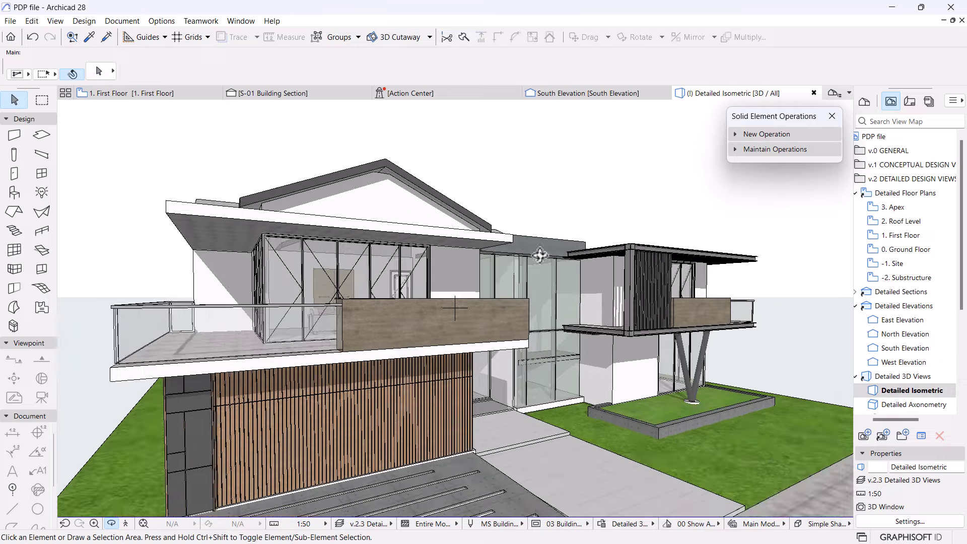
pyautogui.scroll(-2, 475, 276)
pyautogui.keyDown('shift'); pyautogui.moveTo(476, 276); pyautogui.dragTo(445, 302, button='middle'); pyautogui.keyUp('shift')
pyautogui.scroll(3, 512, 314)
pyautogui.scroll(4, 474, 301)
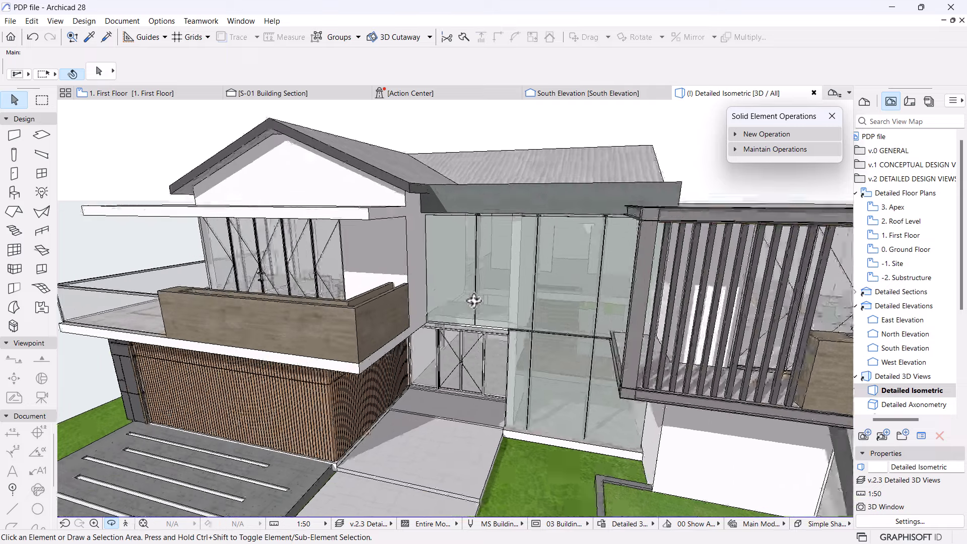
pyautogui.scroll(-2, 576, 327)
pyautogui.scroll(-2, 522, 339)
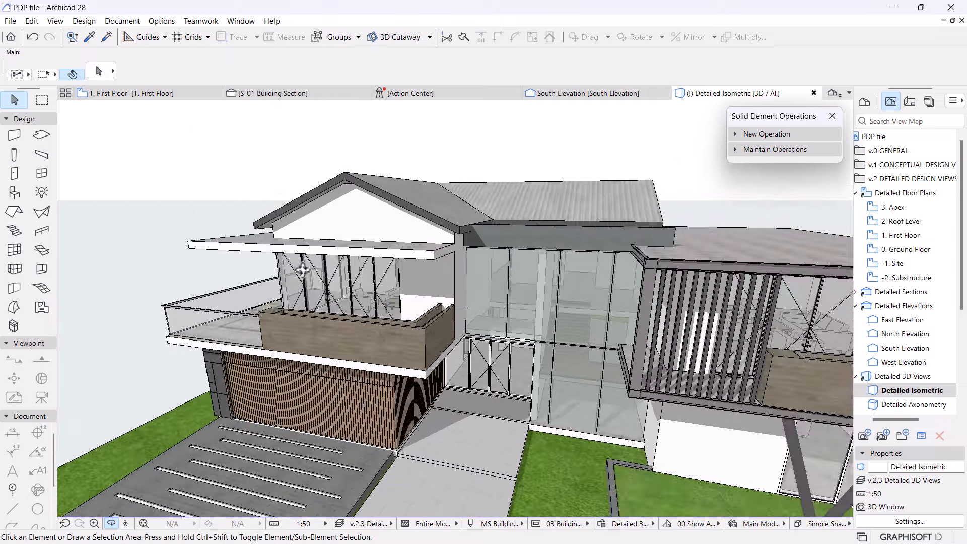
pyautogui.keyDown('shift'); pyautogui.moveTo(302, 271); pyautogui.dragTo(354, 180, button='middle'); pyautogui.keyUp('shift')
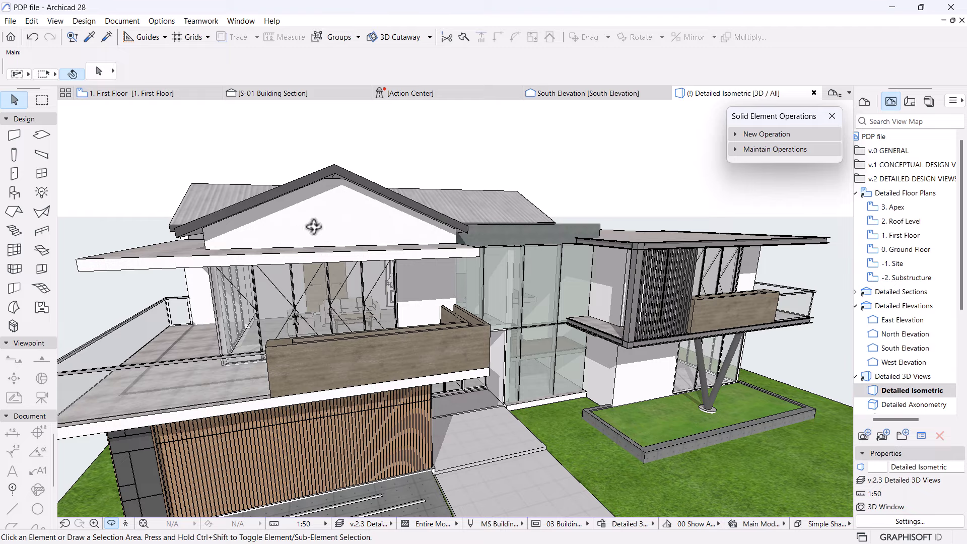
pyautogui.keyDown('shift'); pyautogui.moveTo(256, 217); pyautogui.dragTo(438, 215, button='middle'); pyautogui.keyUp('shift')
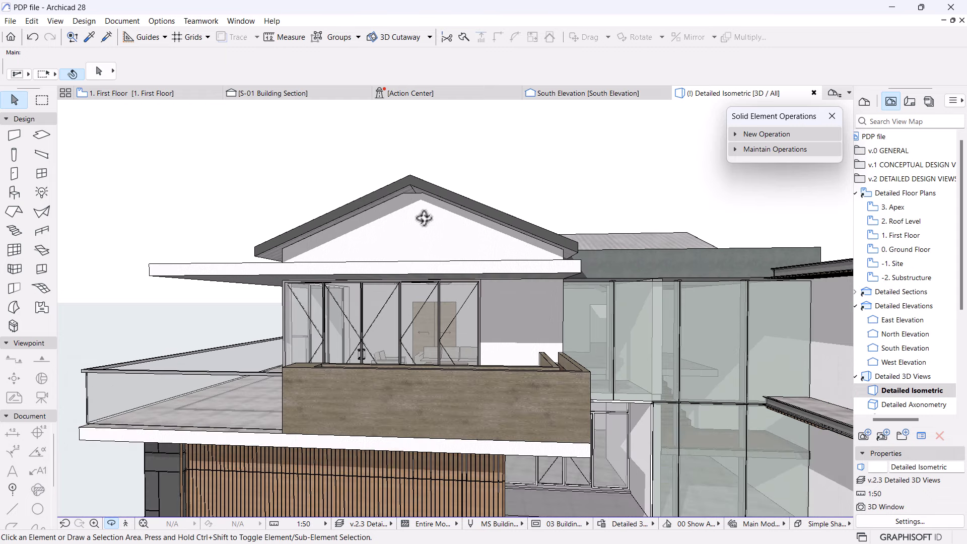
# - Suspend groups and remove the upward roof subtractions from the gable-end brick wall behind the garage-wing balcony
pyautogui.click(438, 221)
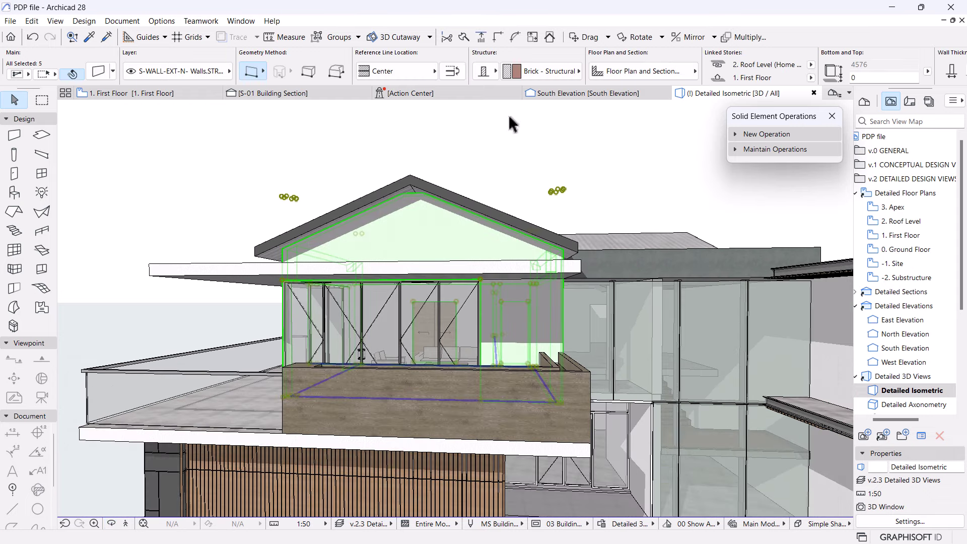
pyautogui.click(505, 170)
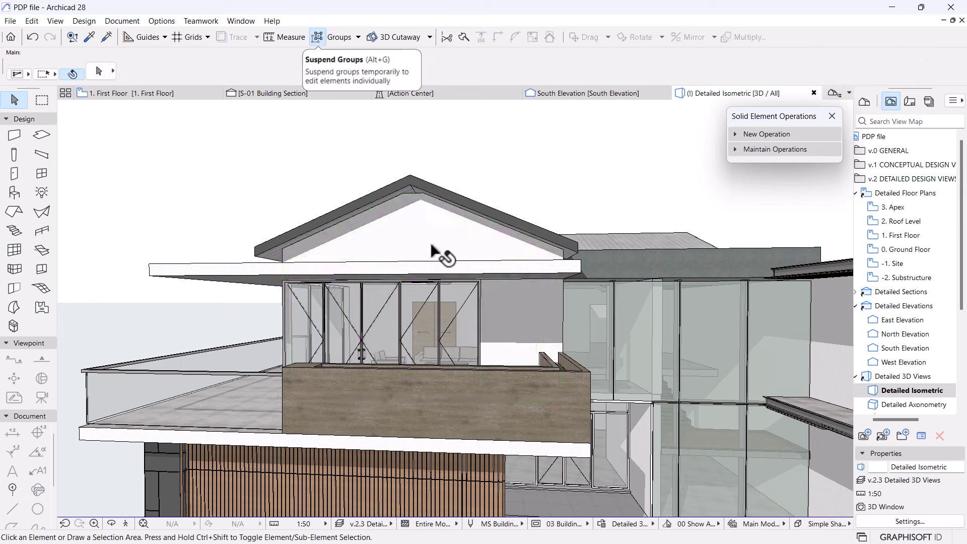
pyautogui.click(548, 328)
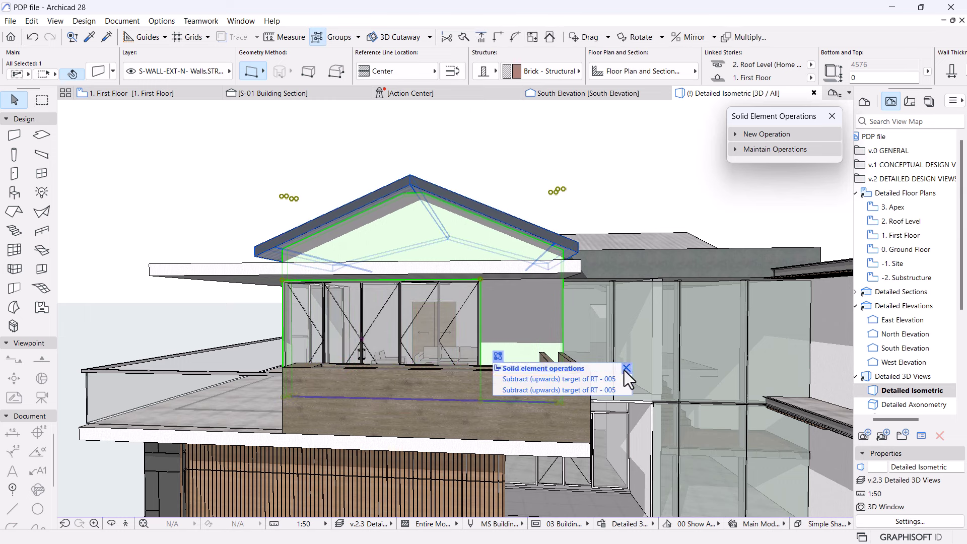
pyautogui.click(626, 368)
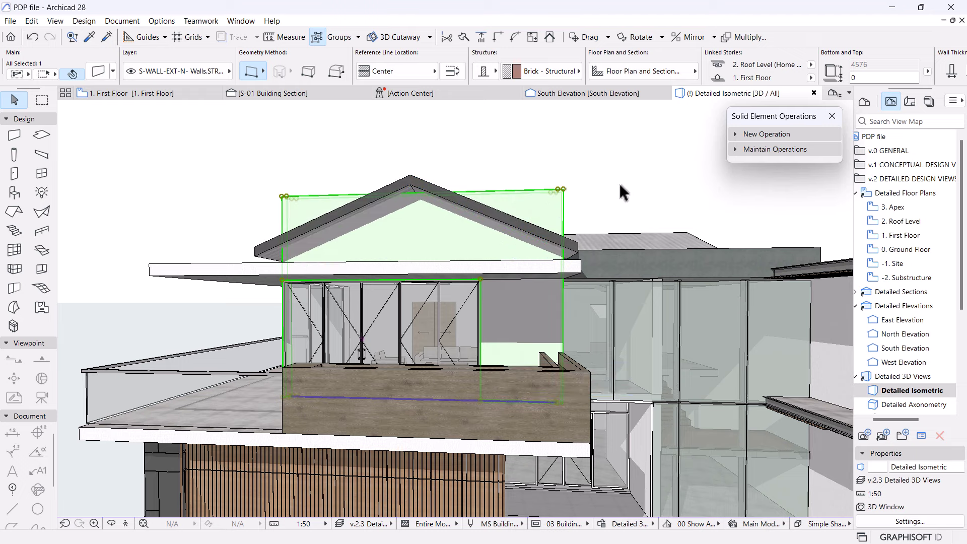
# - Lower the top of the gable-end wall to the level of the flat roof slab in front of it
pyautogui.click(559, 190)
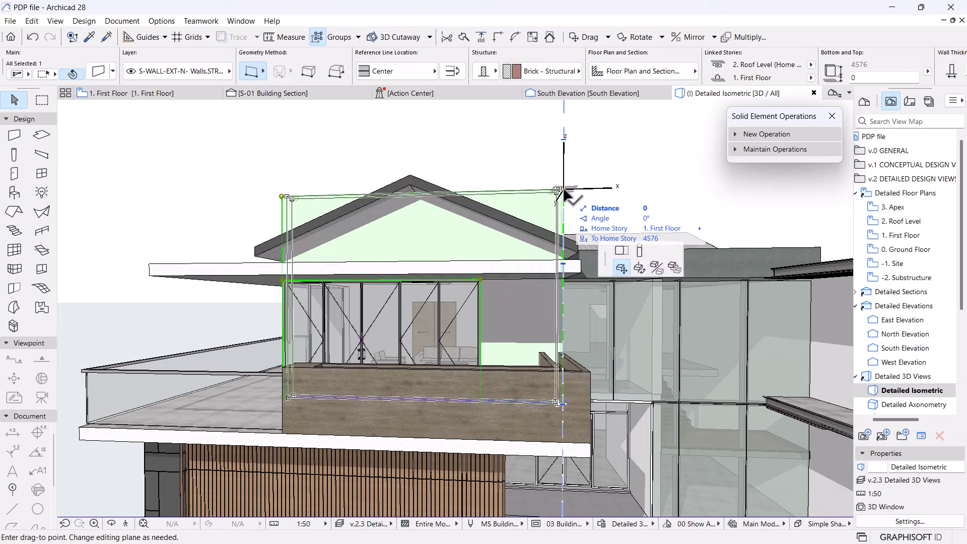
pyautogui.click(99, 109)
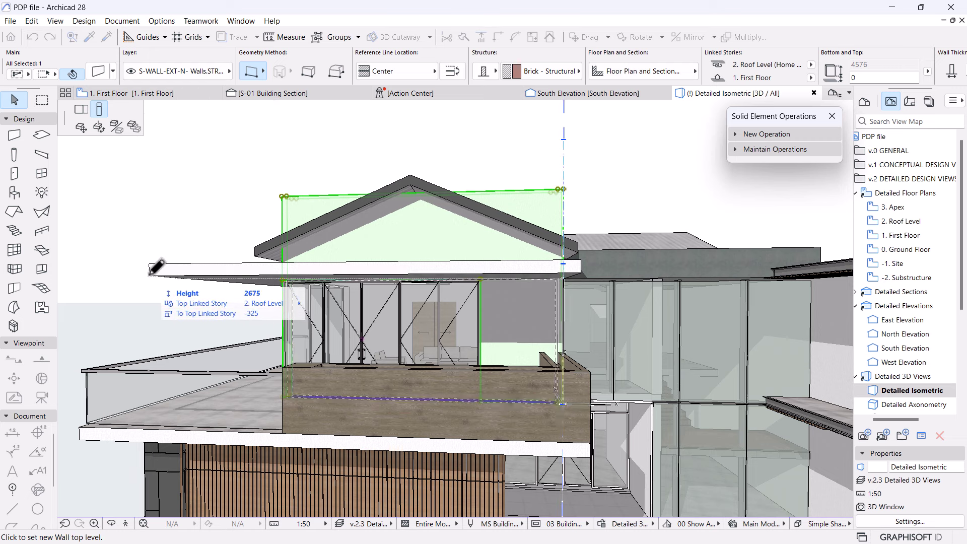
pyautogui.click(151, 265)
pyautogui.click(369, 157)
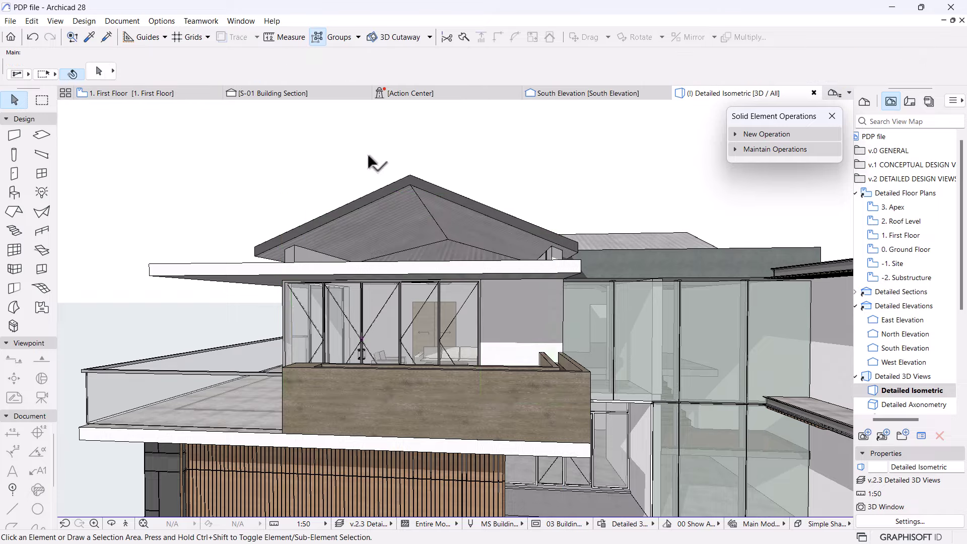
# - Examine the open gable end of the pitched roof in 3D and on the 2. Roof Level floor plan
pyautogui.keyDown('shift'); pyautogui.moveTo(369, 157); pyautogui.dragTo(412, 198, button='middle'); pyautogui.keyUp('shift')
pyautogui.scroll(3, 301, 261)
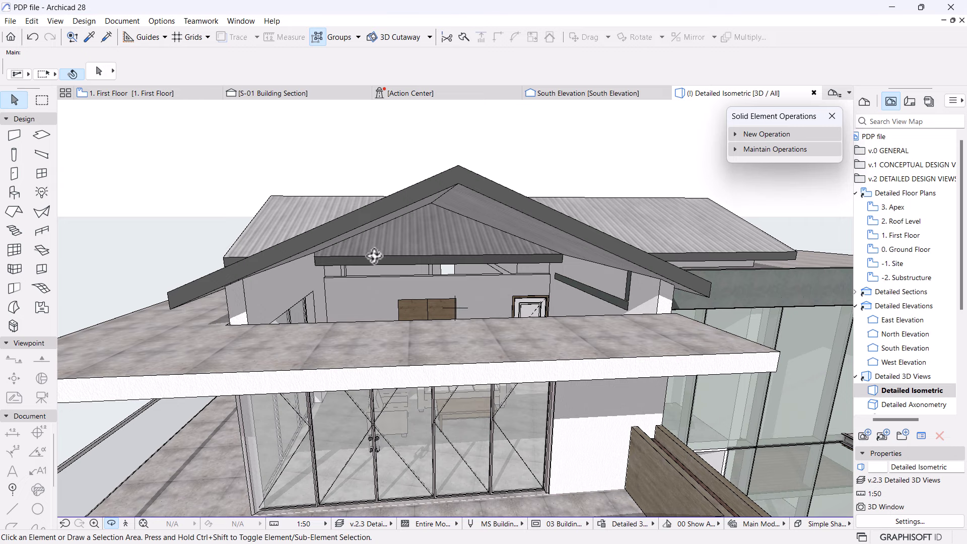
pyautogui.doubleClick(896, 222)
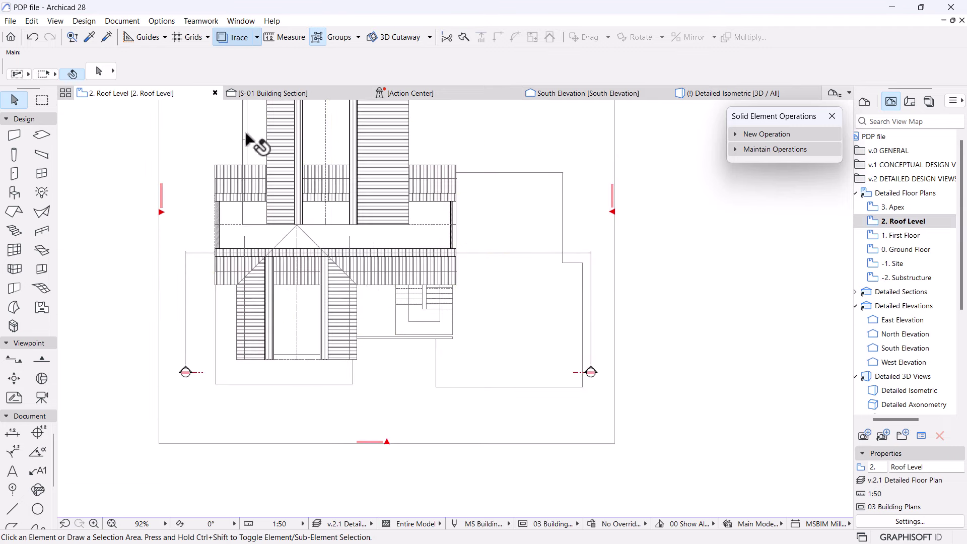
pyautogui.scroll(5, 244, 367)
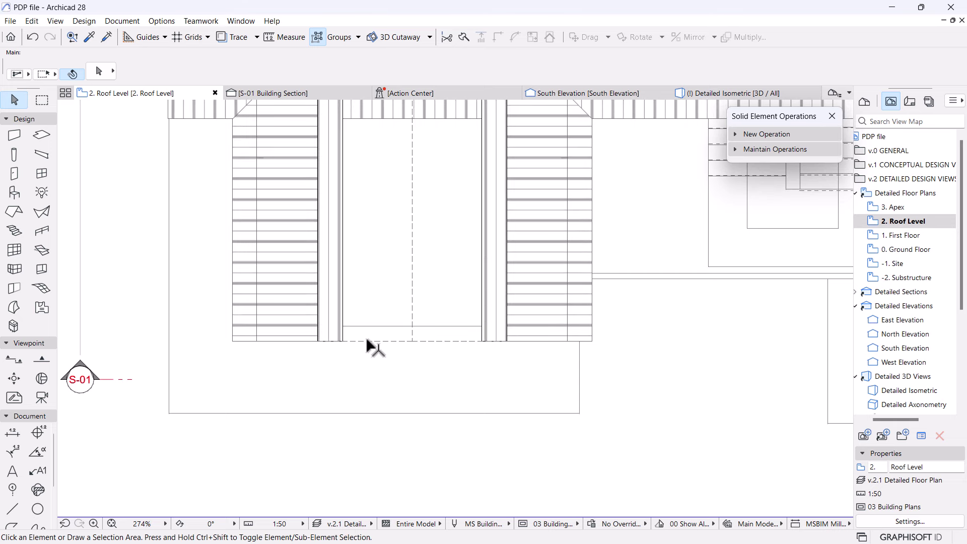
pyautogui.click(705, 94)
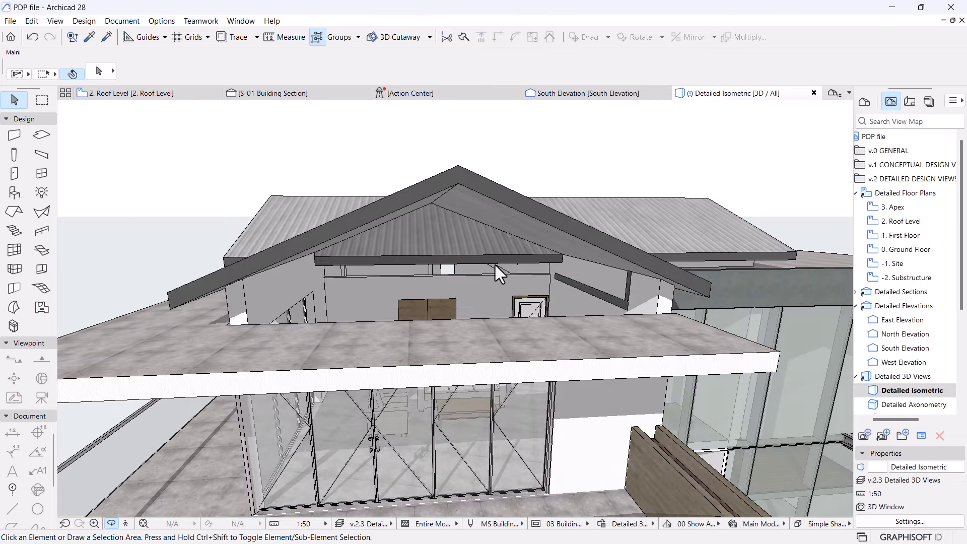
pyautogui.scroll(3, 348, 274)
pyautogui.scroll(1, 334, 307)
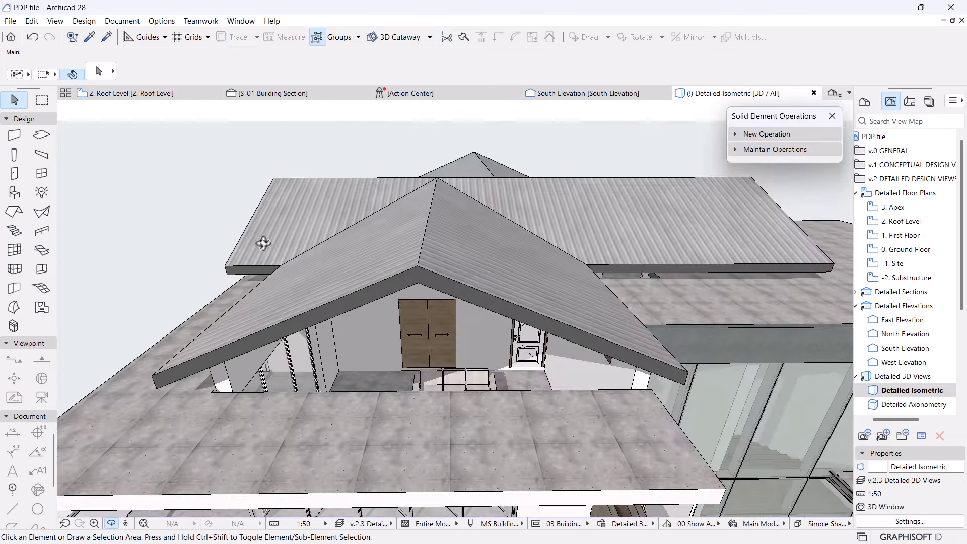
pyautogui.click(14, 249)
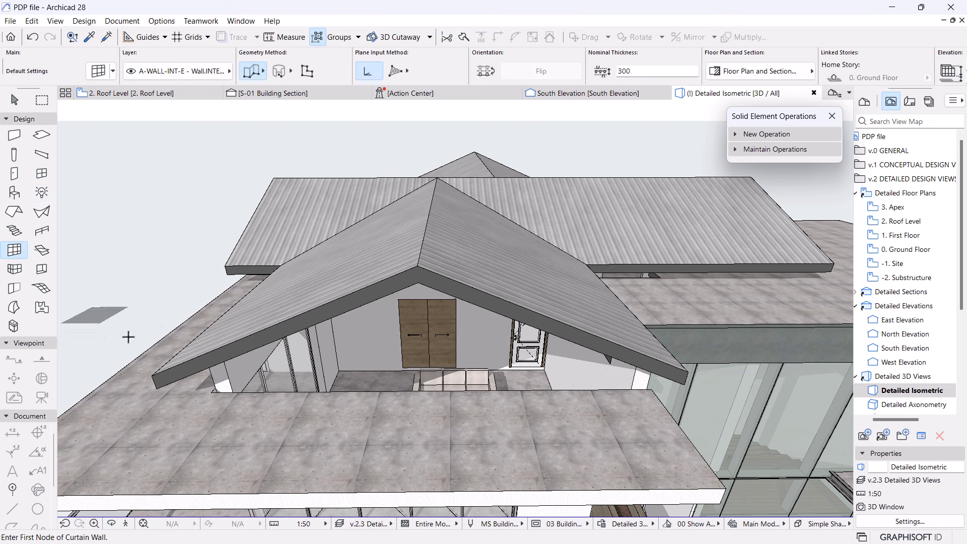
pyautogui.click(214, 390)
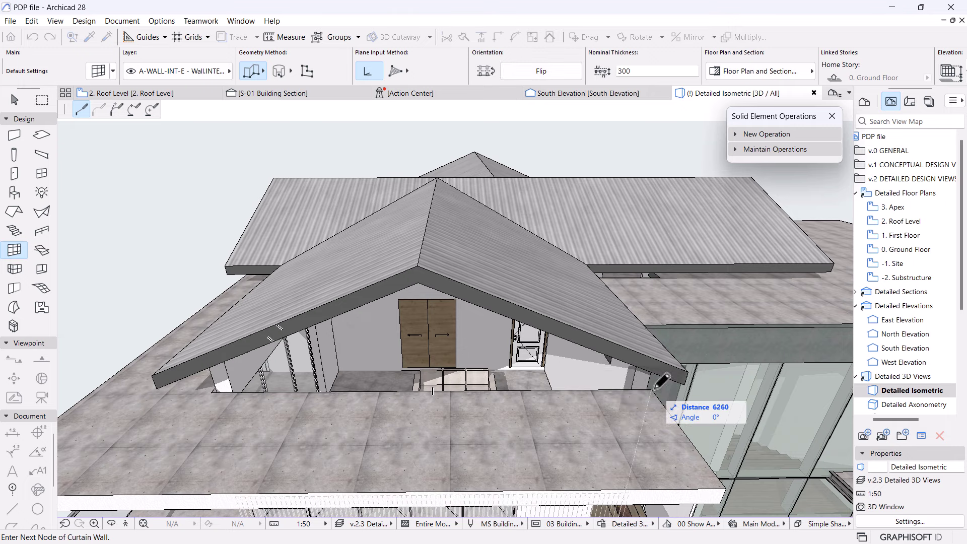
pyautogui.scroll(-2, 615, 372)
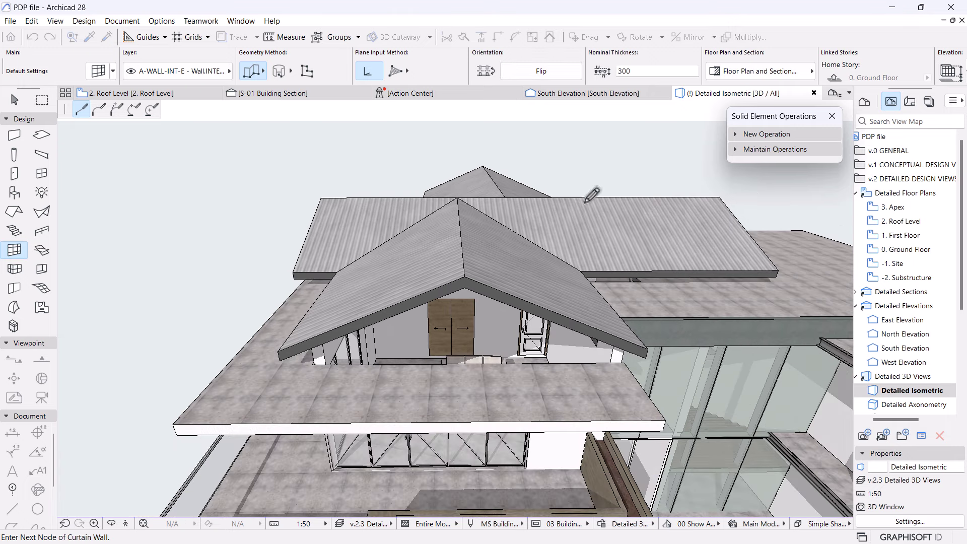
pyautogui.rightClick(630, 320)
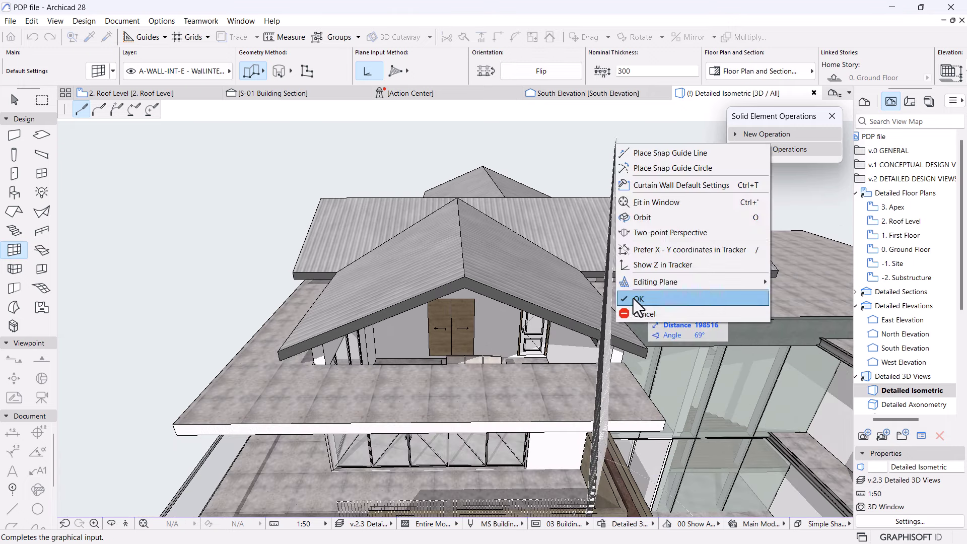
pyautogui.click(633, 298)
pyautogui.scroll(-5, 468, 304)
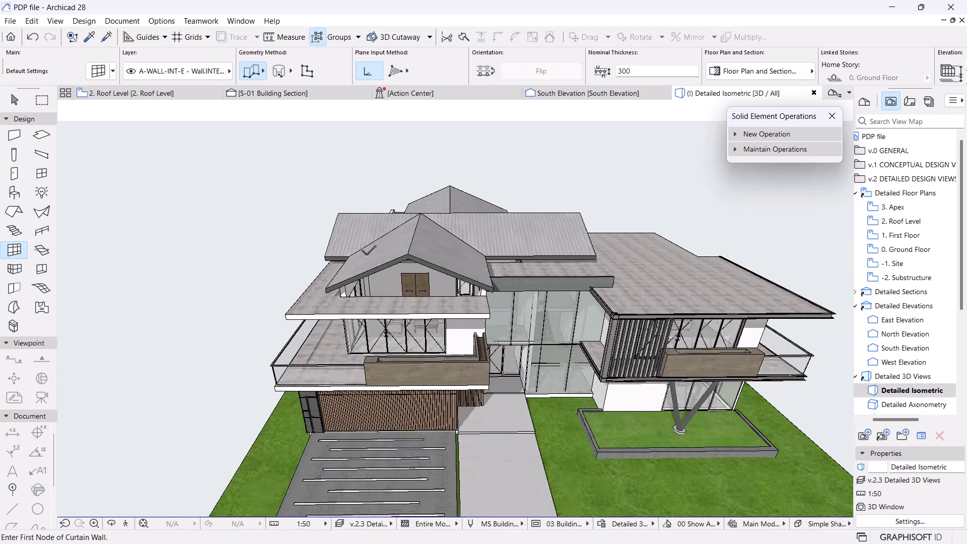
pyautogui.scroll(1, 466, 306)
pyautogui.press('Escape')
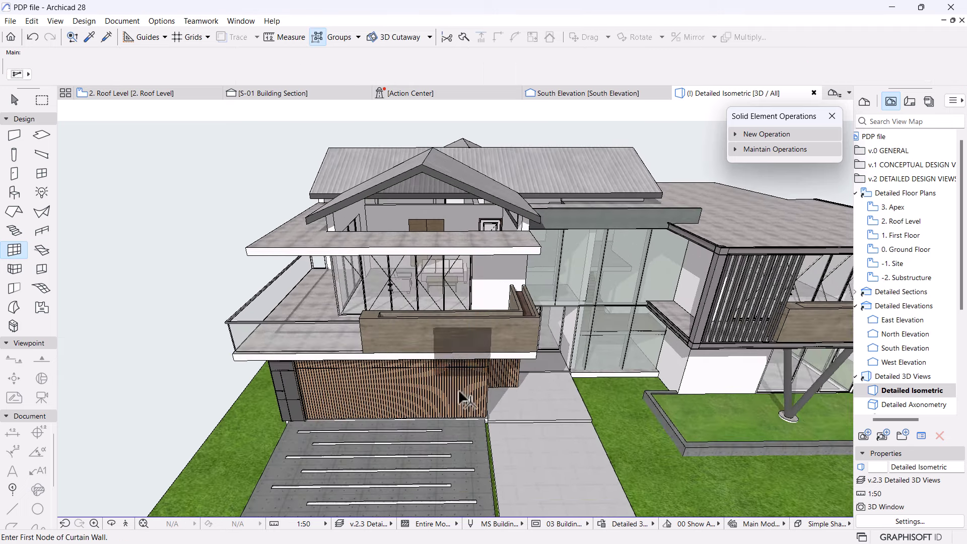
# - Move the timber-batten curtain wall beside the garage up to the flat roof slab beneath the garage wing's gable
pyautogui.click(460, 398)
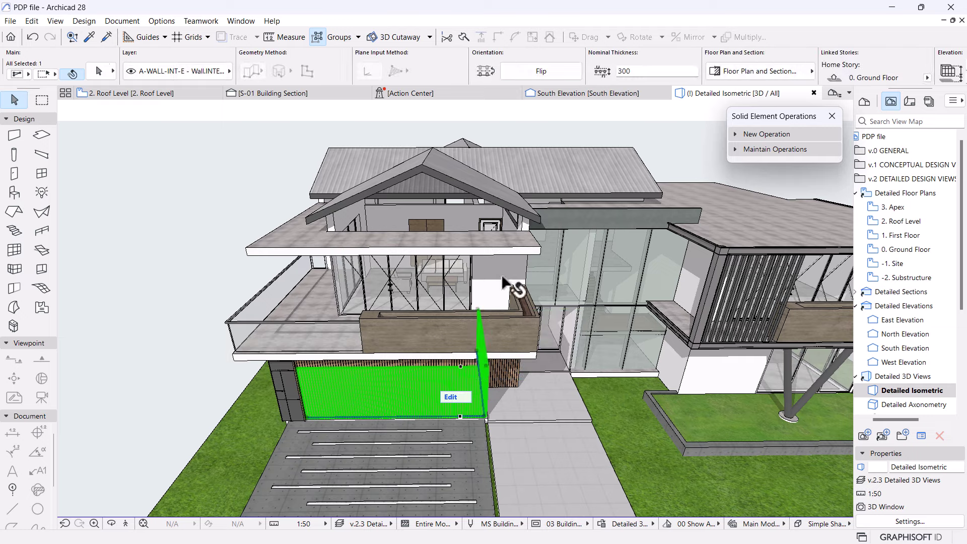
pyautogui.scroll(3, 505, 388)
pyautogui.moveTo(476, 385); pyautogui.dragTo(531, 331)
pyautogui.scroll(2, 551, 363)
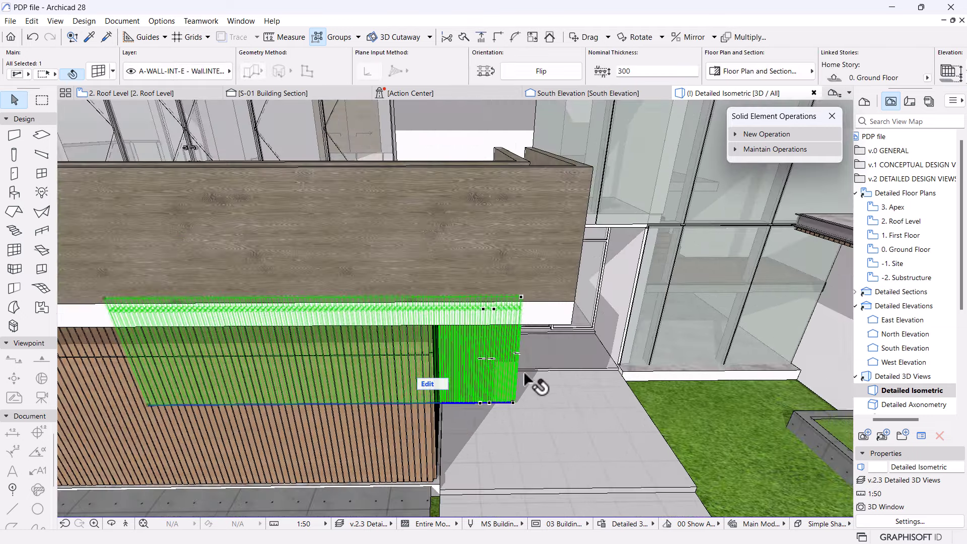
pyautogui.hotkey('ctrl', 'd')
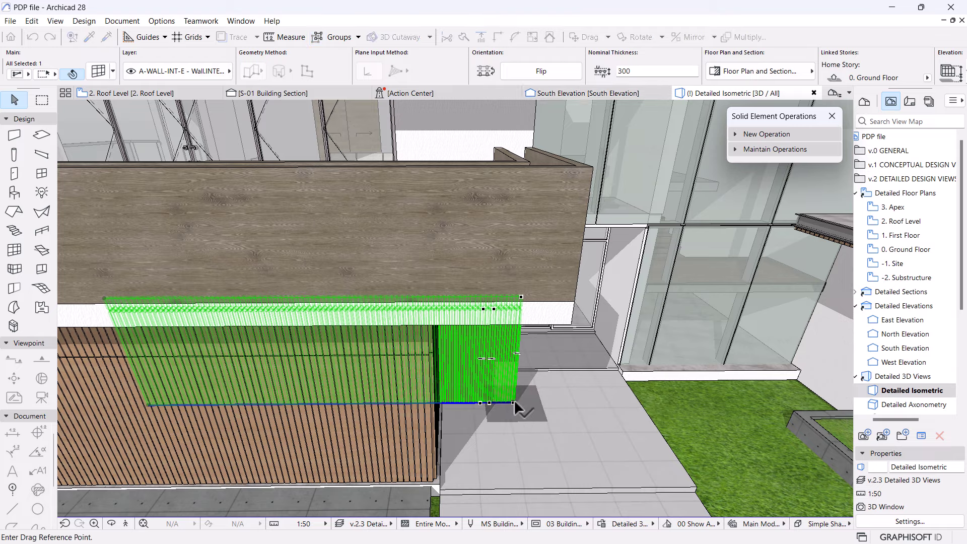
pyautogui.click(512, 402)
pyautogui.scroll(-5, 514, 402)
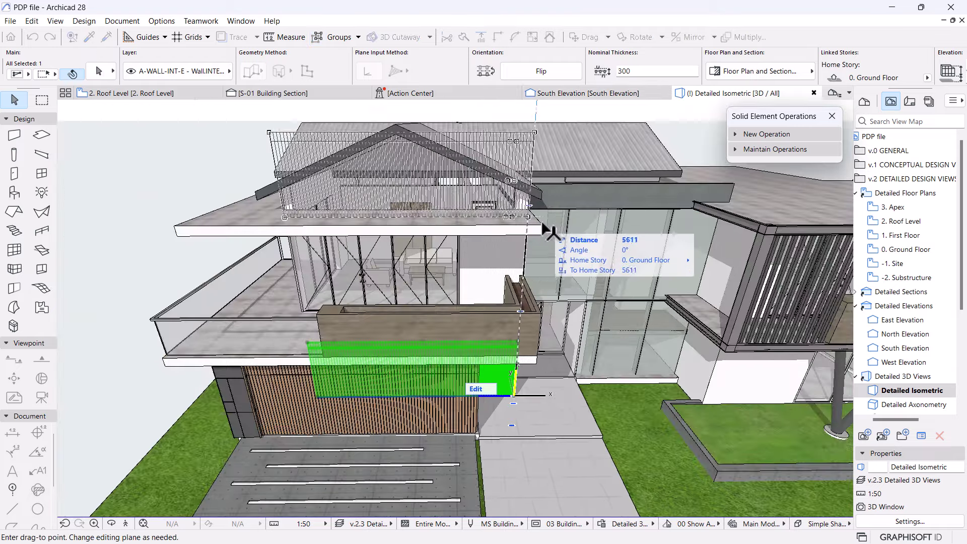
pyautogui.click(542, 231)
# - Set the moved curtain wall's home story to 2. Roof Level and its base elevation to 0
pyautogui.scroll(-3, 754, 78)
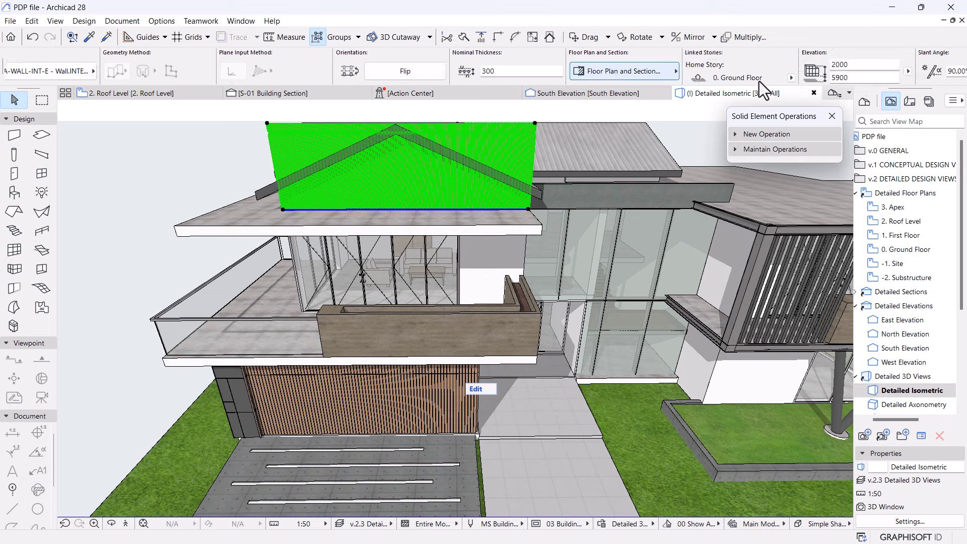
pyautogui.click(654, 78)
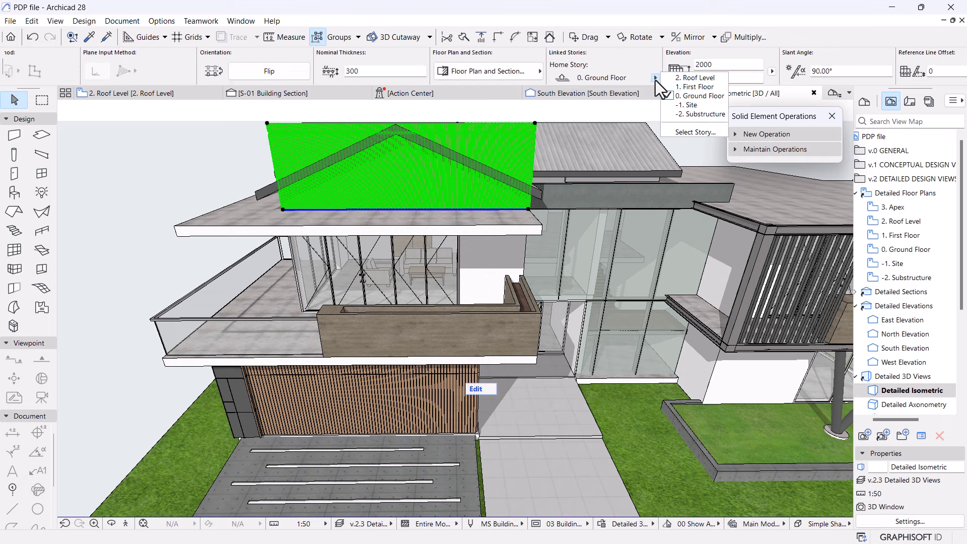
pyautogui.click(697, 79)
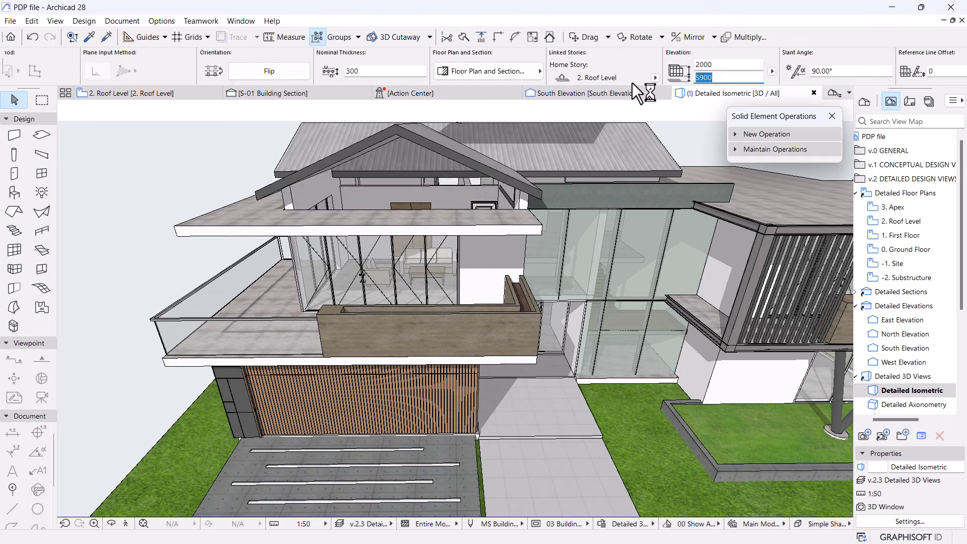
pyautogui.write('0')
pyautogui.press('Return')
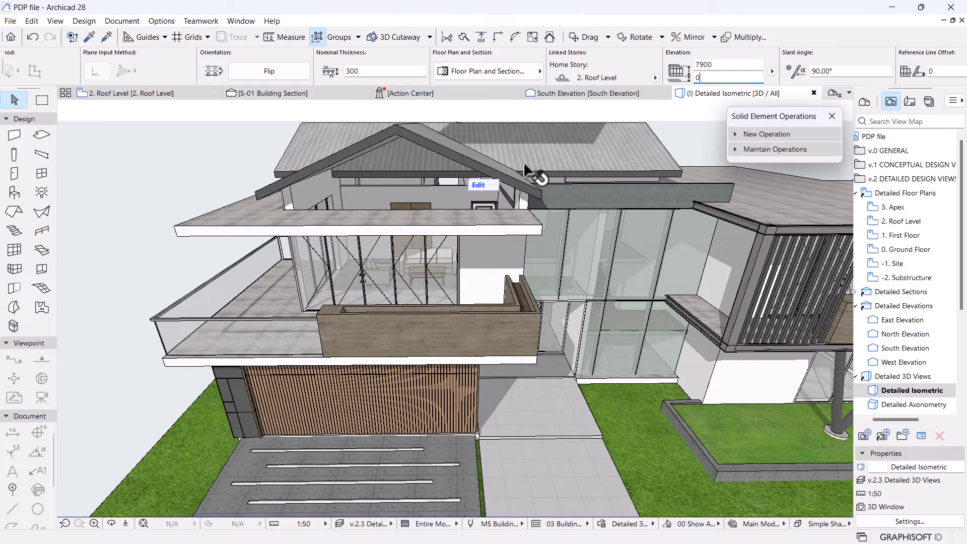
# - Lower the batten curtain wall about 100 mm so its base rests on the flat roof slab
pyautogui.scroll(6, 524, 162)
pyautogui.hotkey('ctrl', 'd')
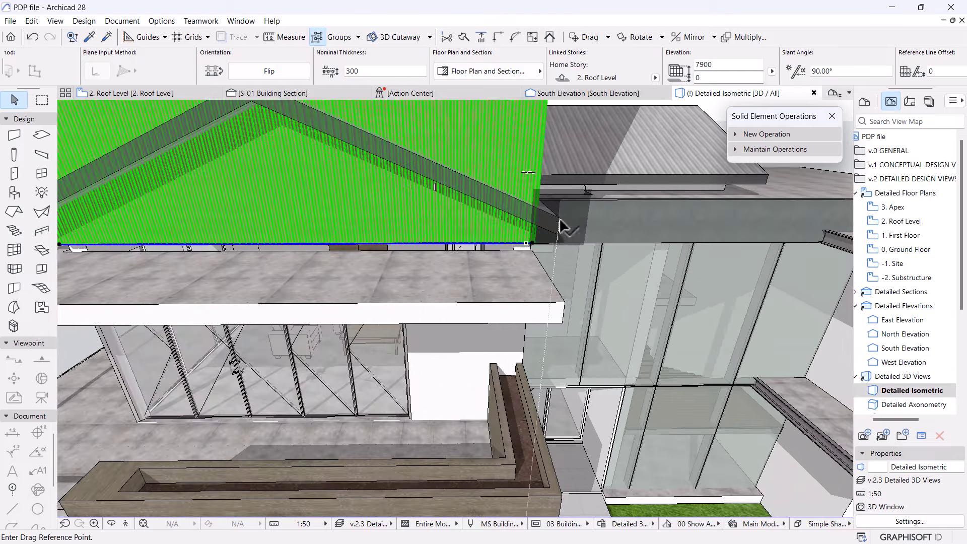
pyautogui.click(535, 244)
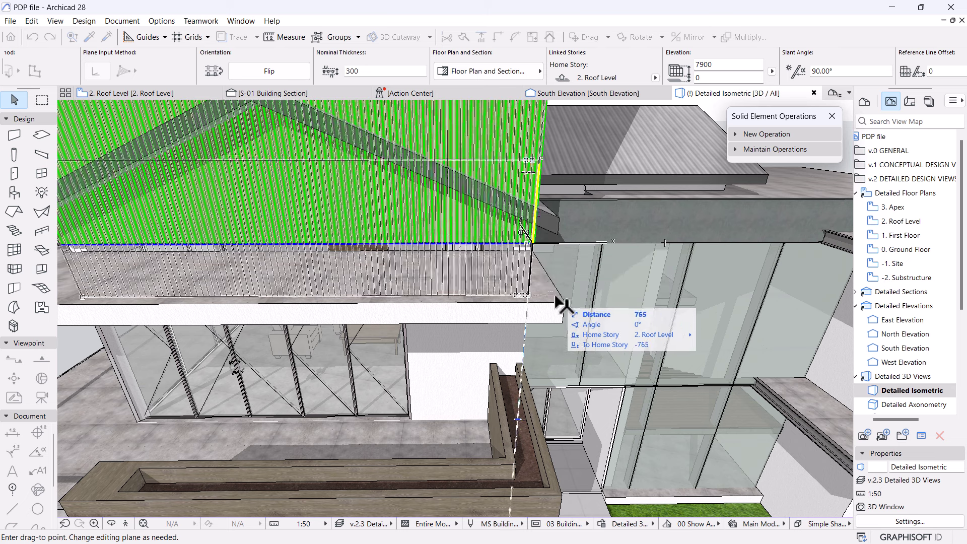
pyautogui.click(532, 283)
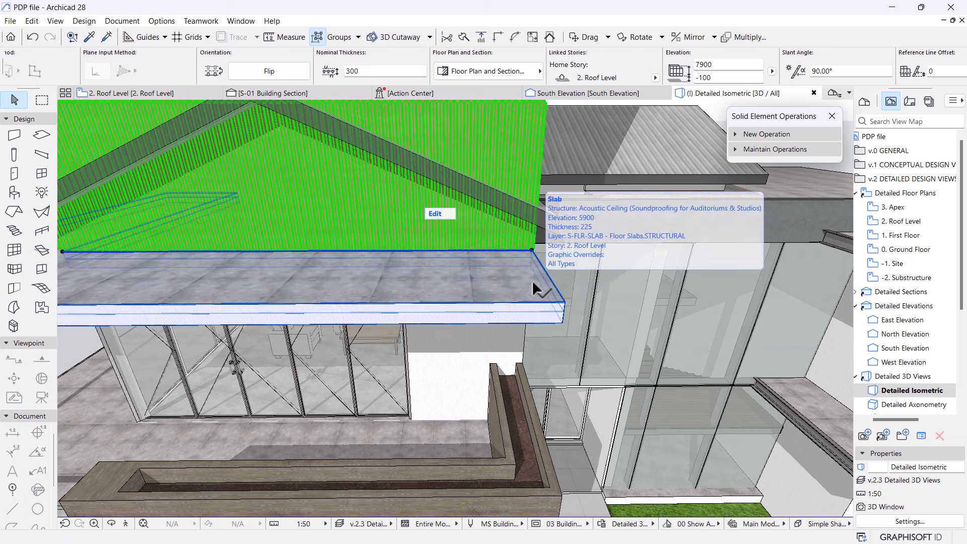
# - Measure the height from the slab to the gable apex, set the curtain wall's height to 1800, and clear the selection
pyautogui.keyDown('shift'); pyautogui.moveTo(532, 280); pyautogui.dragTo(470, 281, button='middle'); pyautogui.keyUp('shift')
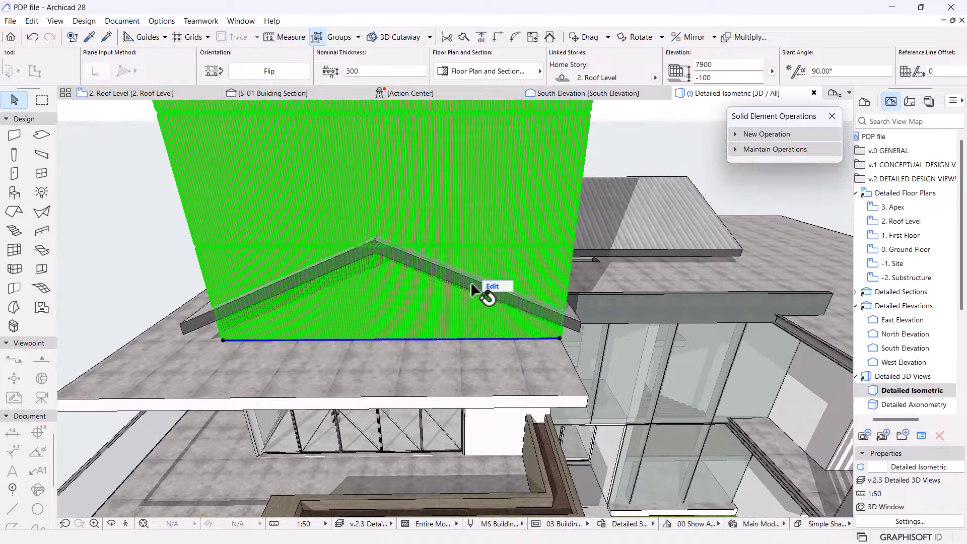
pyautogui.scroll(-3, 471, 282)
pyautogui.moveTo(449, 326)
pyautogui.keyDown('shift'); pyautogui.mouseDown(button='middle')
pyautogui.moveTo(460, 263)
pyautogui.moveTo(451, 334)
pyautogui.mouseUp(button='middle'); pyautogui.keyUp('shift')
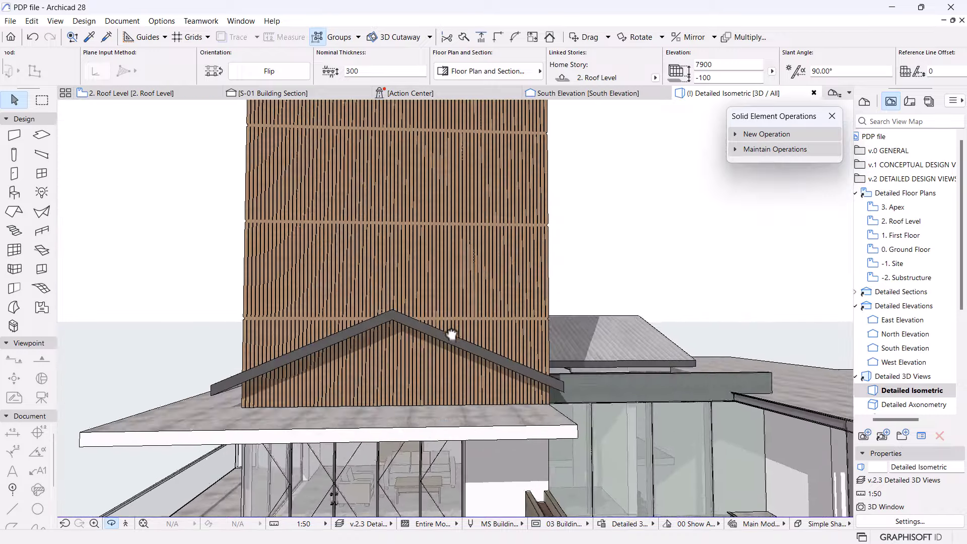
pyautogui.press('m')
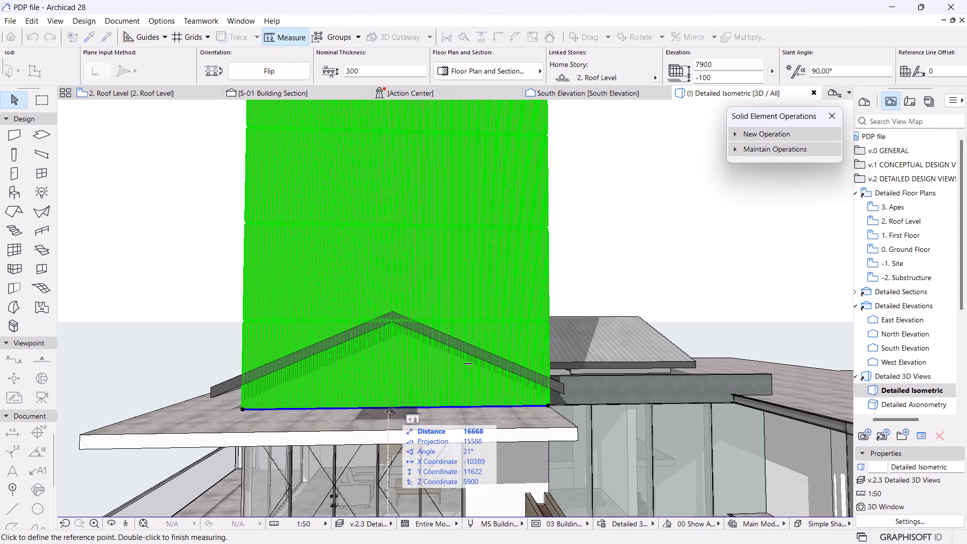
pyautogui.click(395, 406)
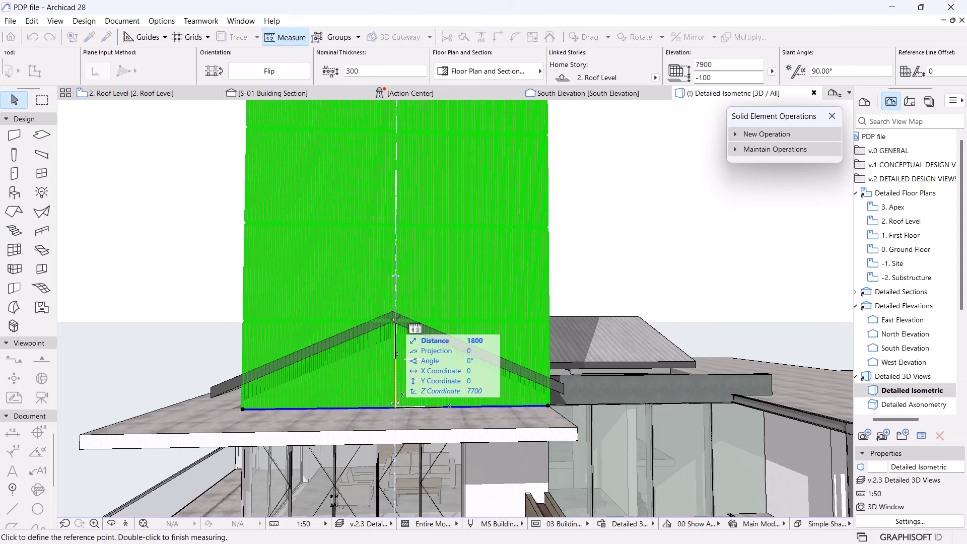
pyautogui.press('Escape')
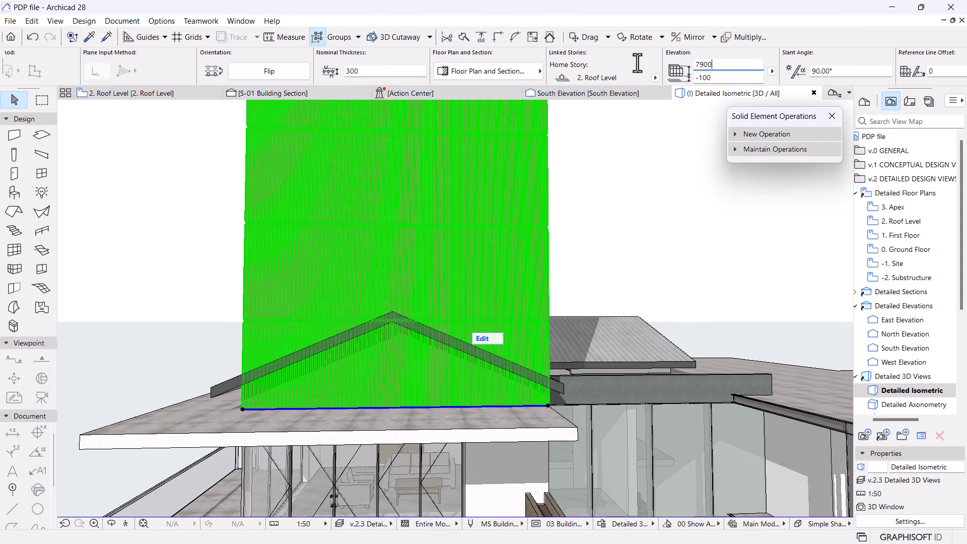
pyautogui.write('1800')
pyautogui.press('Return')
pyautogui.scroll(2, 390, 362)
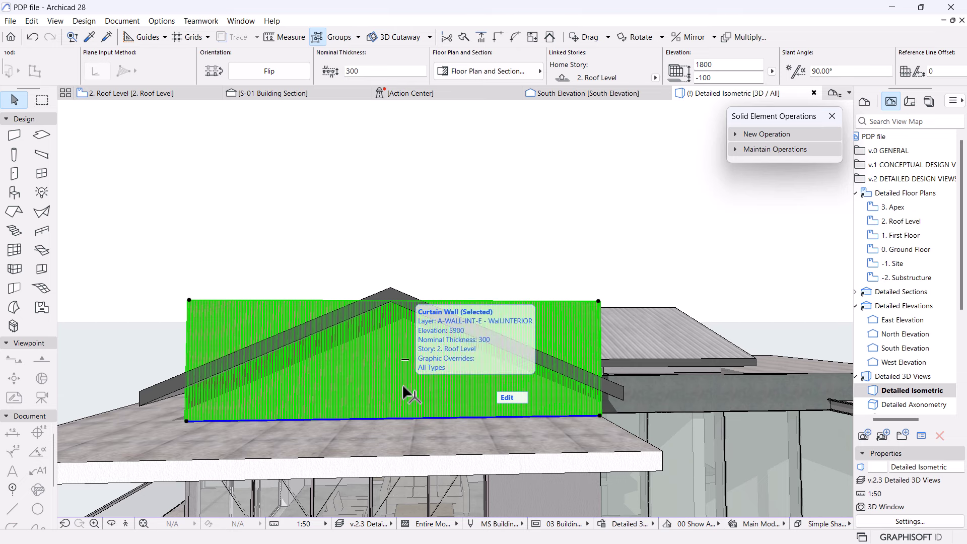
pyautogui.click(204, 121)
# - Subtract the two gable roof planes with upward extrusion from the batten curtain wall, using its own surface attributes
pyautogui.scroll(-3, 474, 207)
pyautogui.scroll(3, 421, 276)
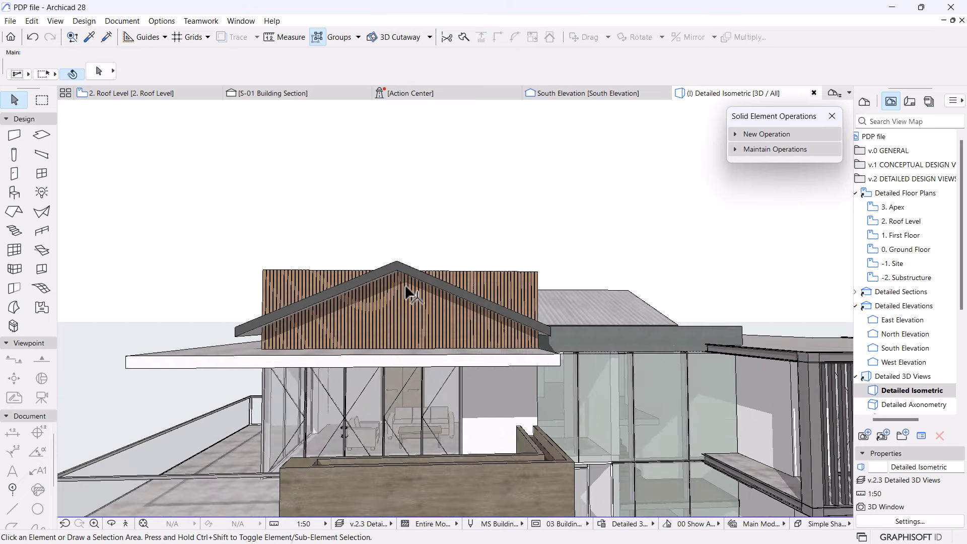
pyautogui.scroll(-3, 404, 285)
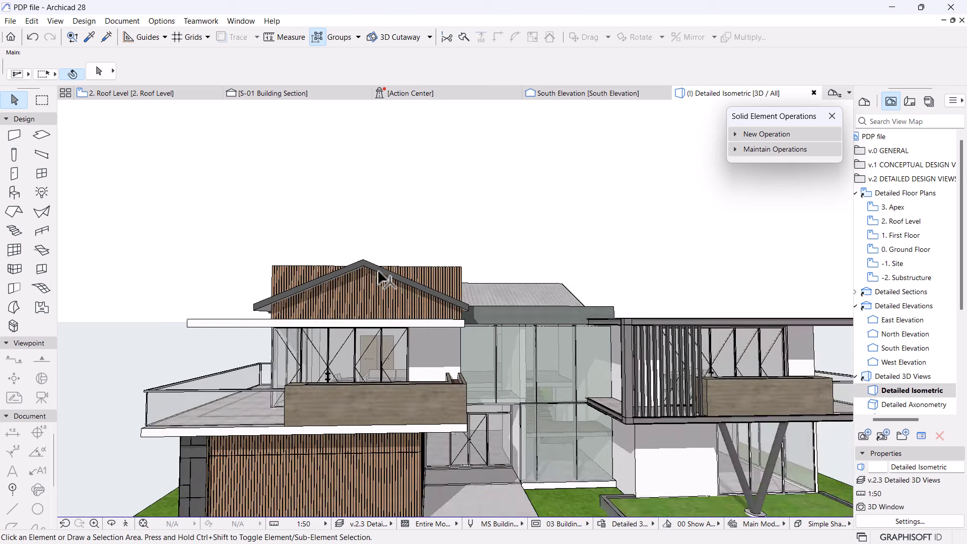
pyautogui.click(379, 270)
pyautogui.click(756, 135)
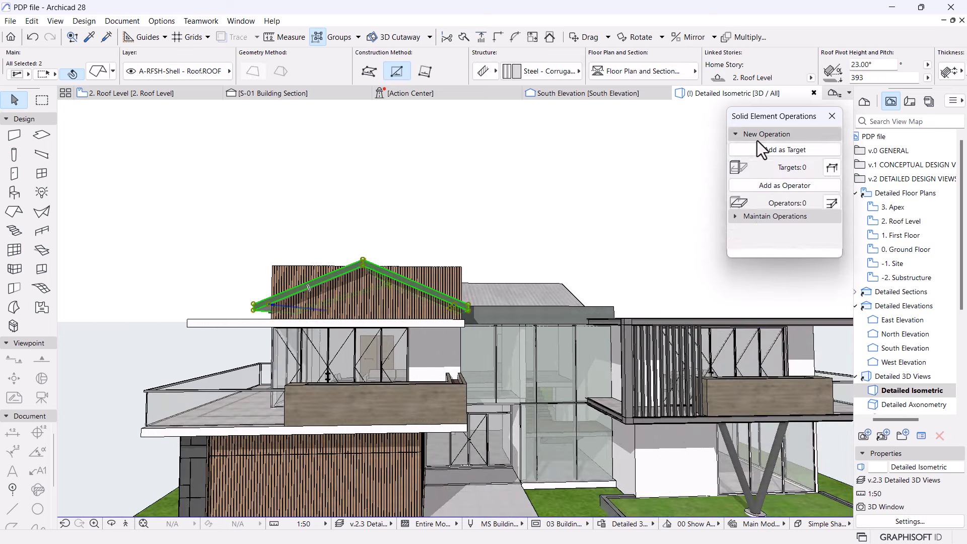
pyautogui.click(788, 185)
pyautogui.click(436, 271)
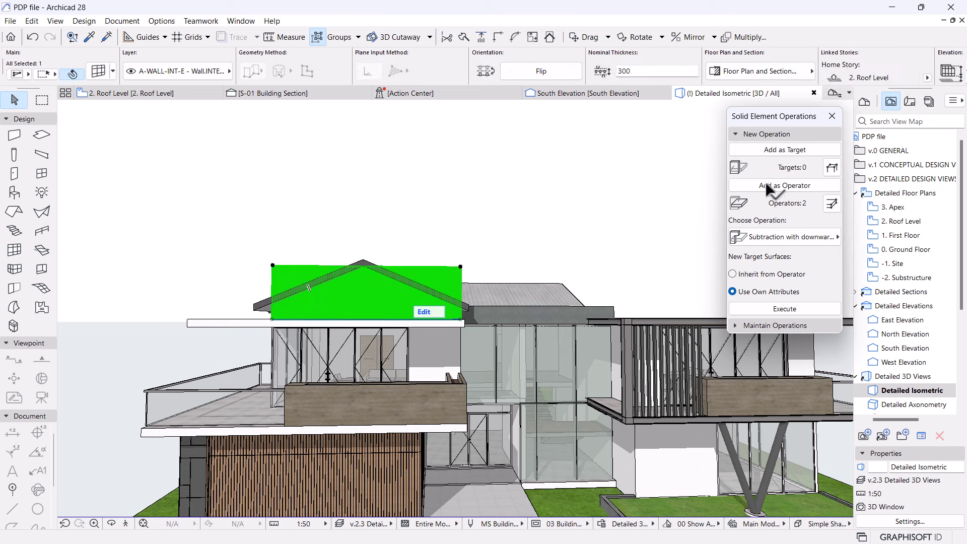
pyautogui.click(774, 149)
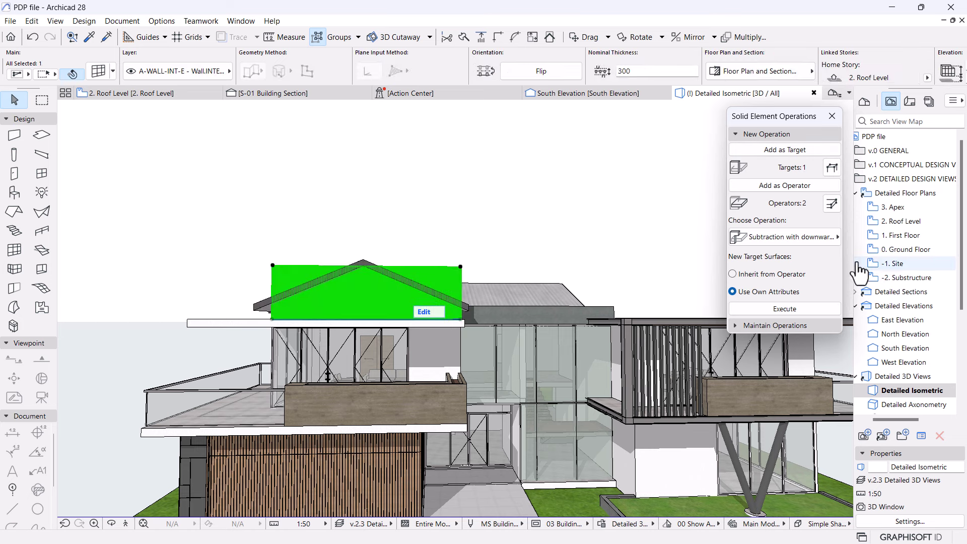
pyautogui.click(821, 241)
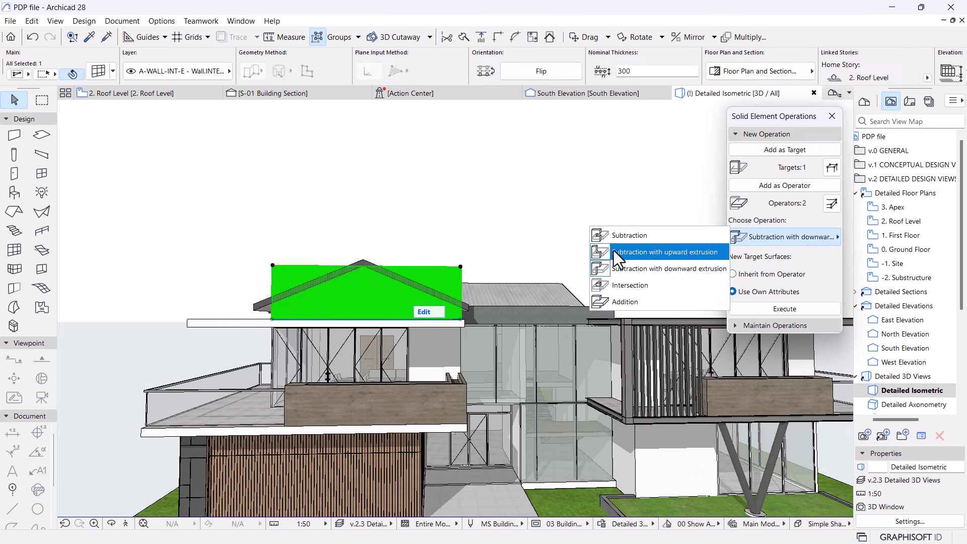
pyautogui.click(626, 252)
pyautogui.click(771, 309)
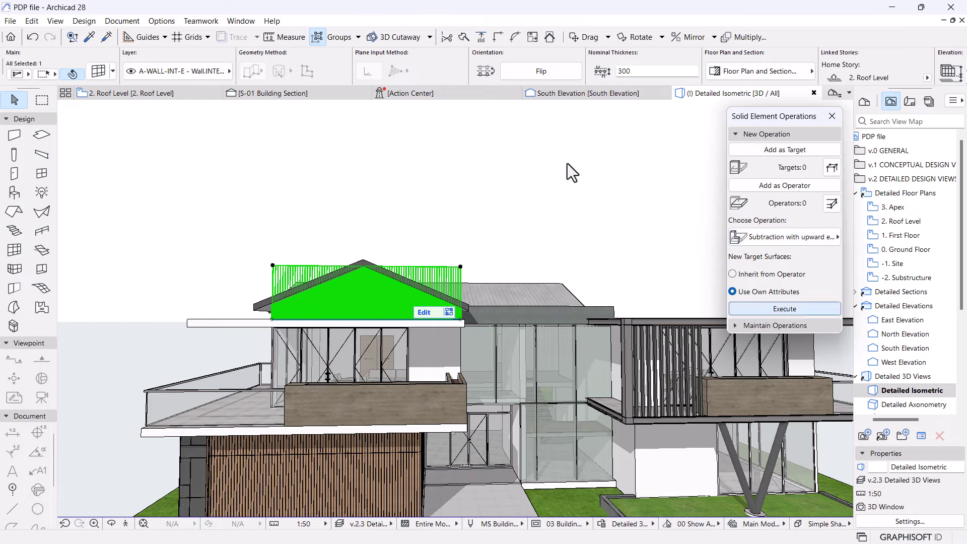
# - Remove the upward roof subtraction from the batten curtain wall in the gable and reselect the wall
pyautogui.keyDown('shift'); pyautogui.moveTo(565, 184); pyautogui.dragTo(383, 282, button='middle'); pyautogui.keyUp('shift')
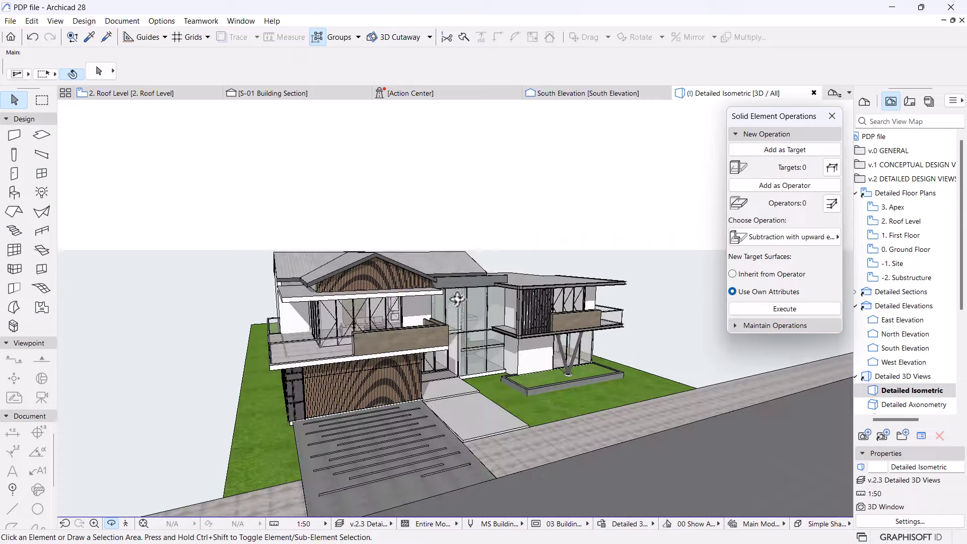
pyautogui.scroll(3, 377, 272)
pyautogui.scroll(2, 325, 278)
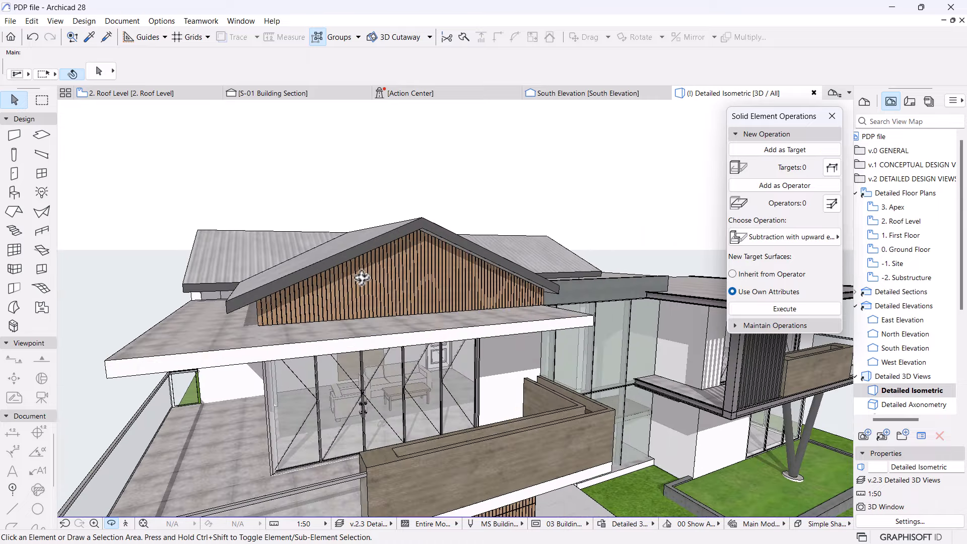
pyautogui.click(411, 280)
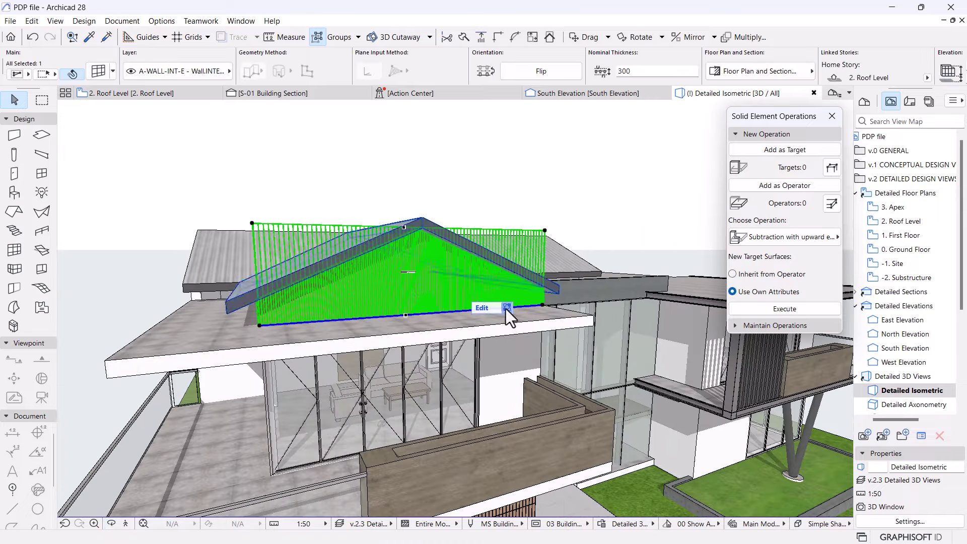
pyautogui.click(578, 179)
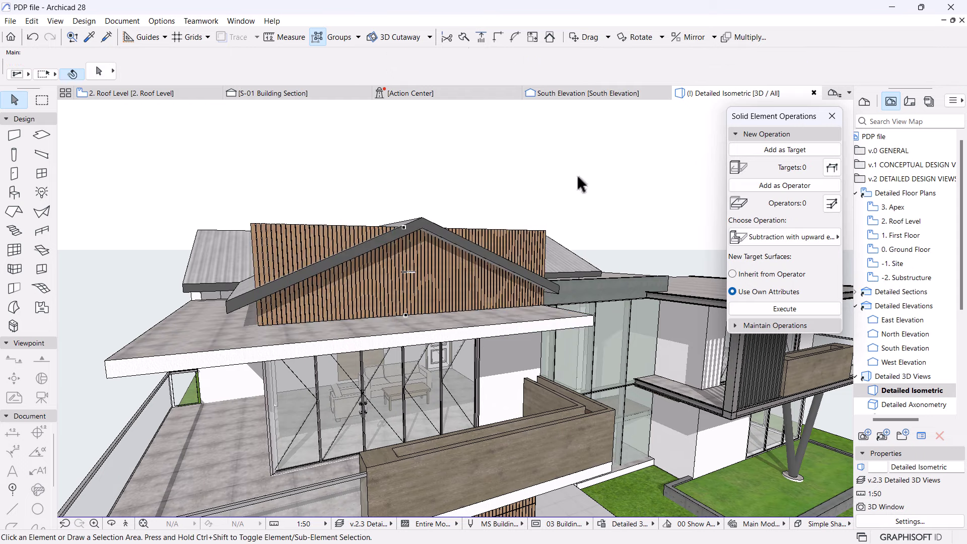
pyautogui.click(321, 228)
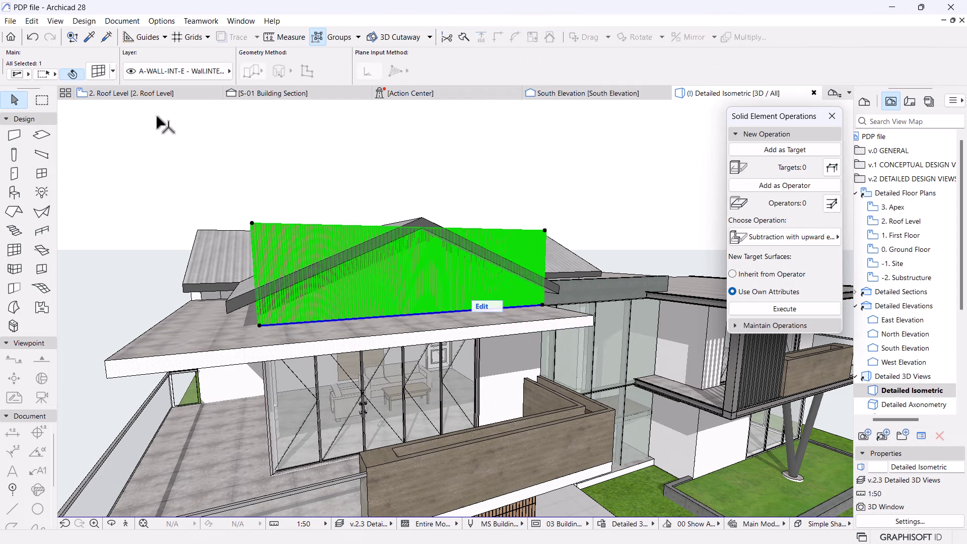
# - Apply the Checkerboard 1000/1000 scheme favorite to the selected gable curtain wall's settings
pyautogui.click(101, 71)
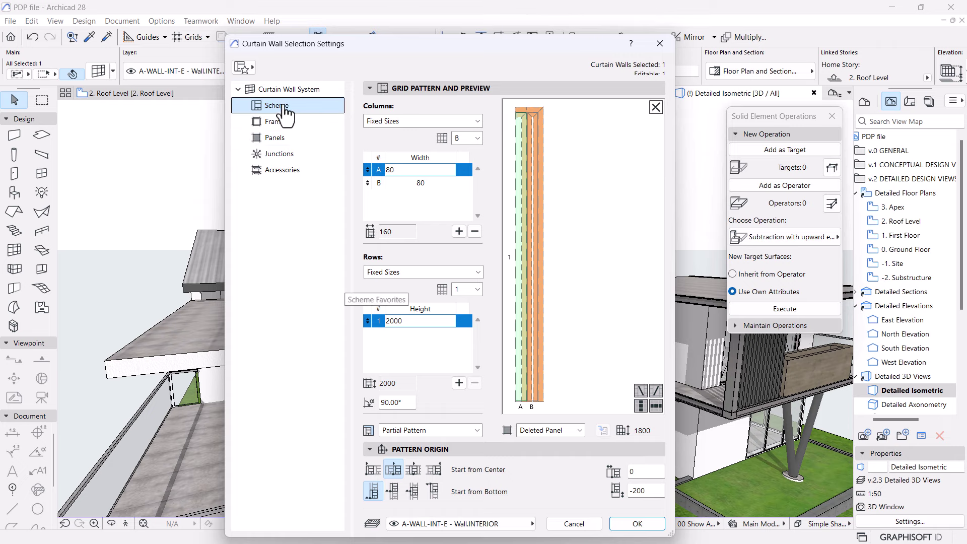
pyautogui.click(252, 66)
pyautogui.click(150, 246)
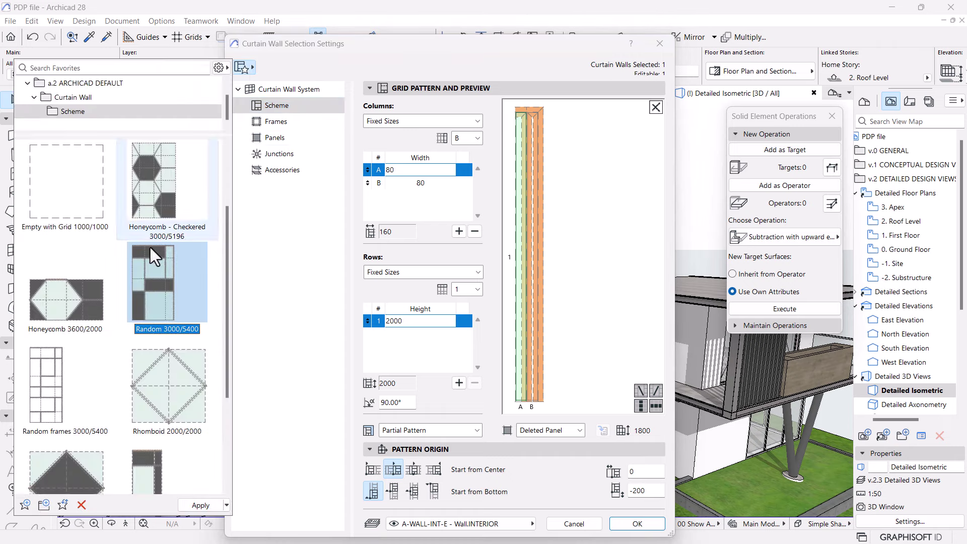
pyautogui.scroll(-2, 155, 263)
pyautogui.scroll(4, 155, 263)
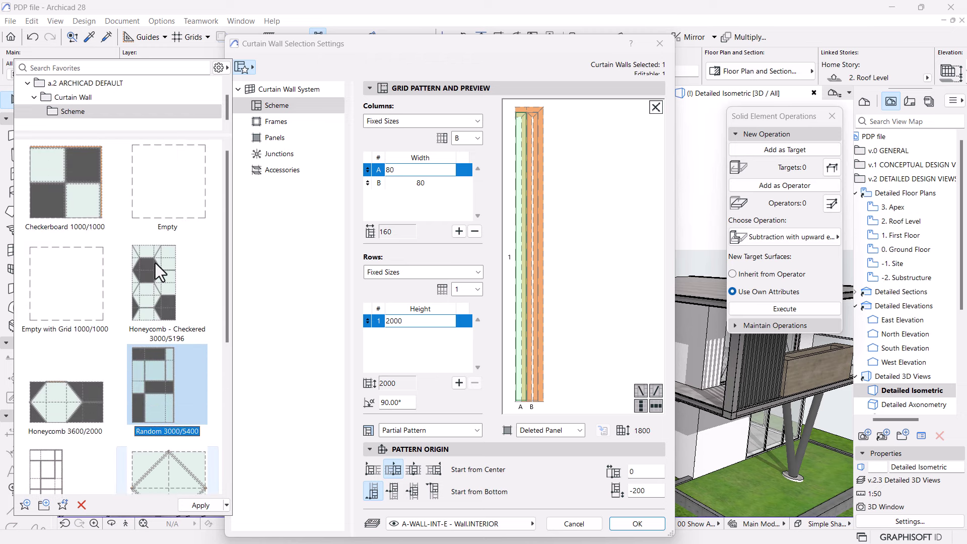
pyautogui.doubleClick(71, 206)
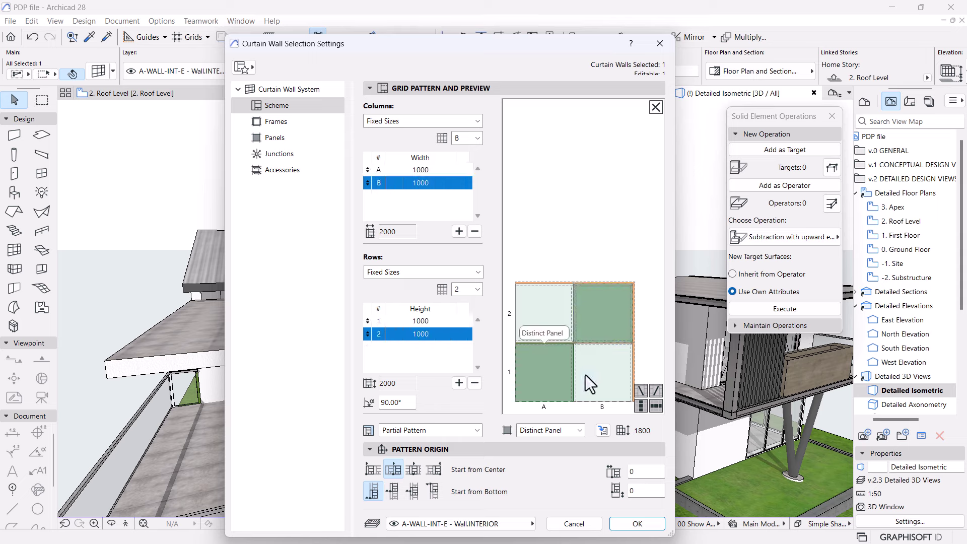
# - Change the distinct panels in the scheme's checkerboard pattern to Main Panel
pyautogui.click(559, 430)
pyautogui.click(533, 472)
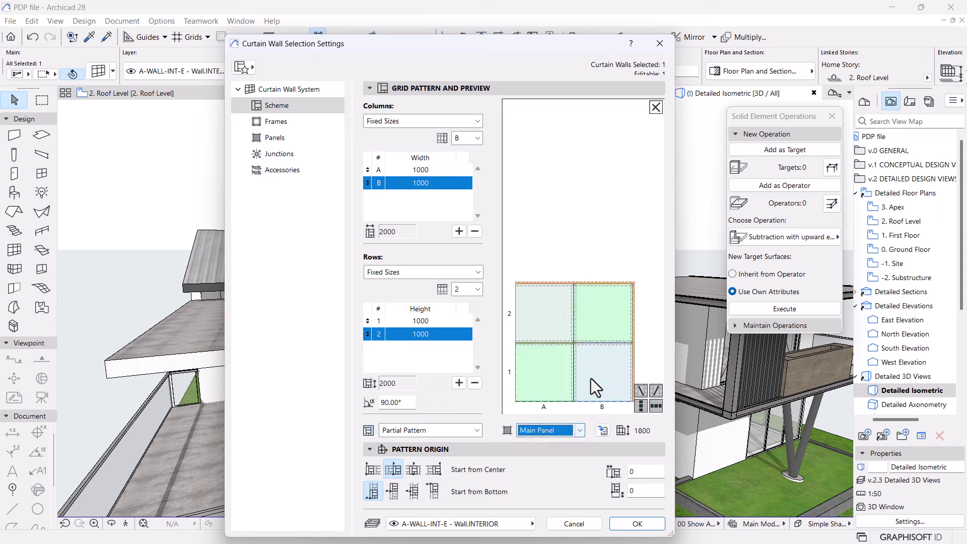
pyautogui.click(561, 364)
pyautogui.click(556, 364)
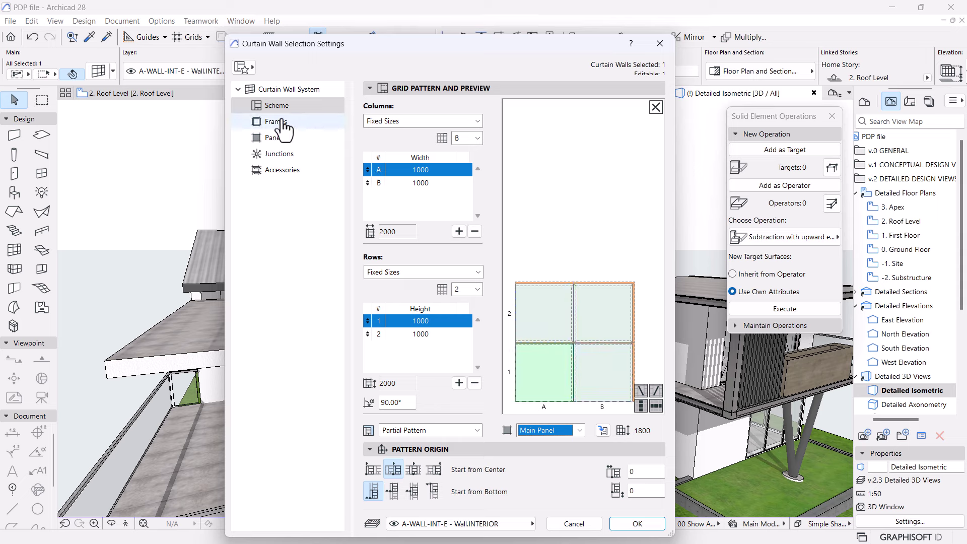
# - Remove the second row from the curtain wall scheme and set the remaining row's height to 1800
pyautogui.click(419, 334)
pyautogui.click(474, 382)
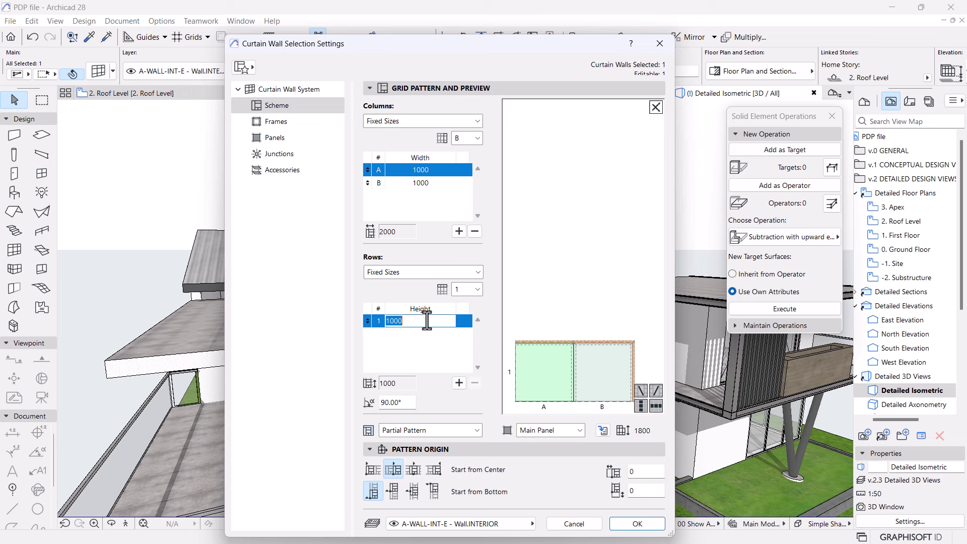
pyautogui.click(422, 320)
pyautogui.write('18')
# - Change the curtain wall's boundary frame type to Built-in Frame
pyautogui.click(289, 124)
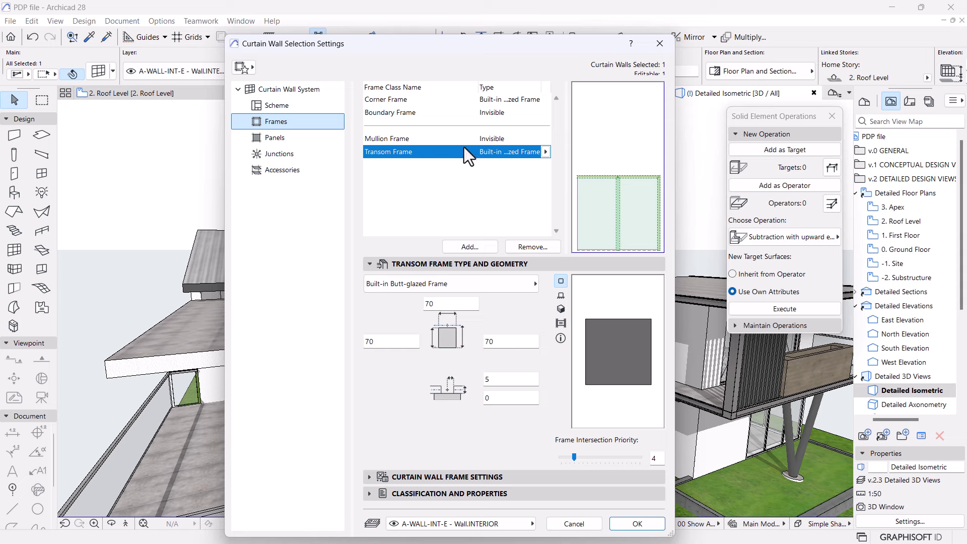
pyautogui.click(386, 112)
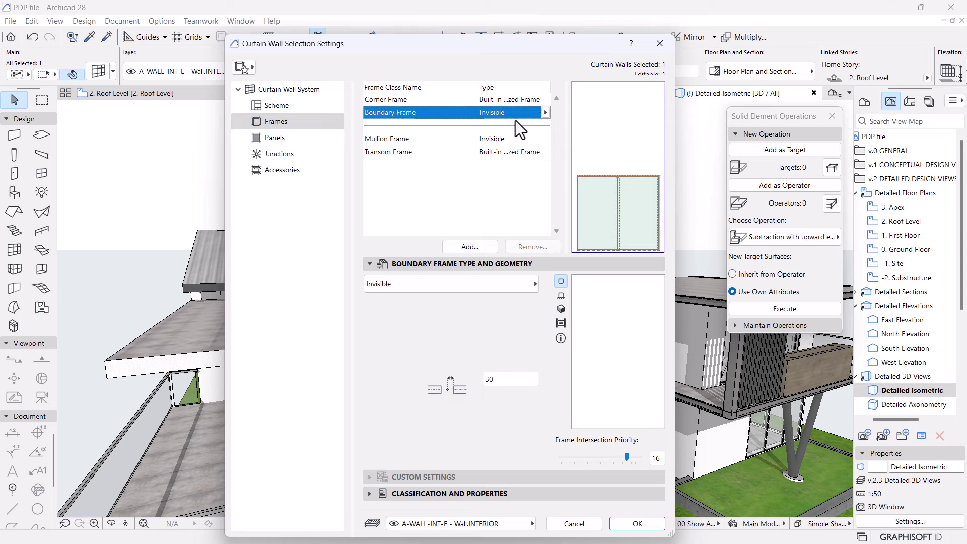
pyautogui.click(545, 112)
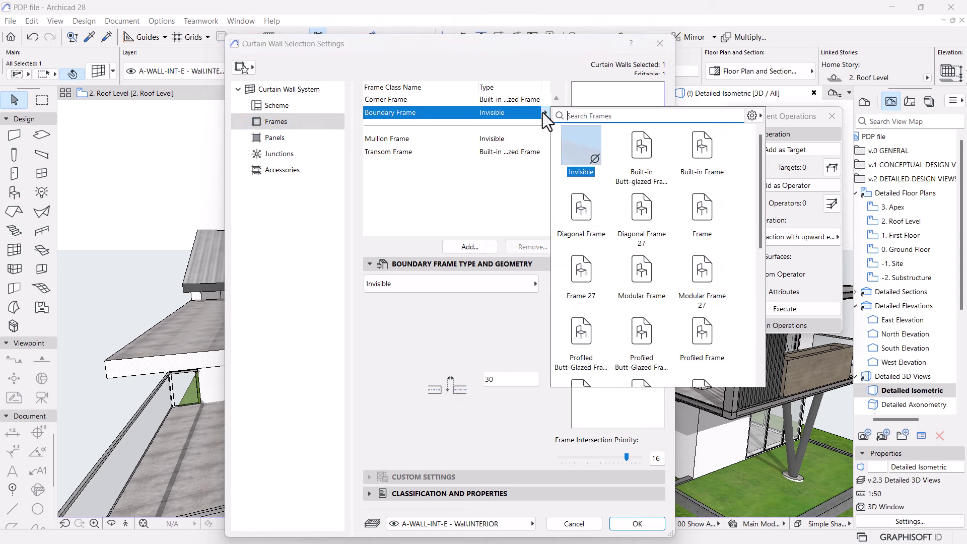
pyautogui.click(709, 163)
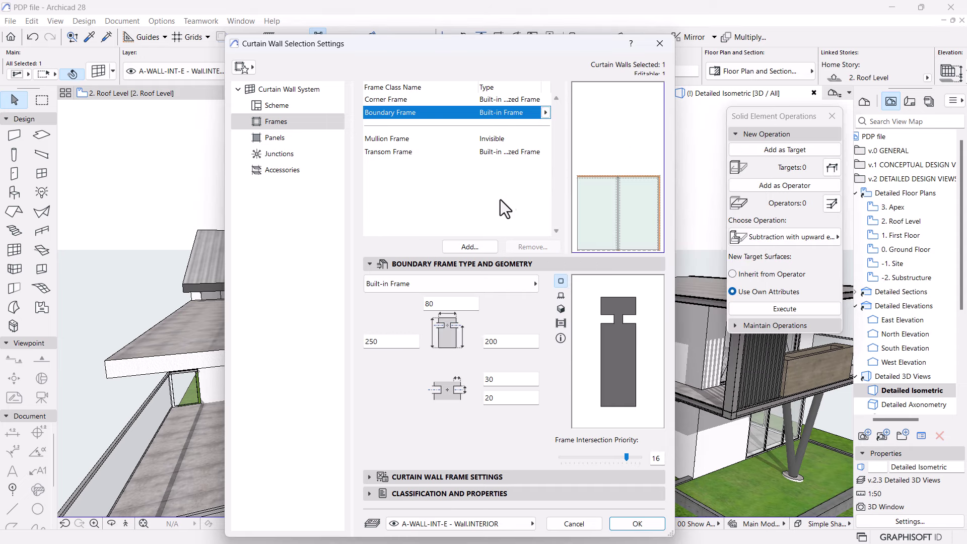
# - Override the transom frame's surface with Paint - Dark Gray
pyautogui.click(401, 138)
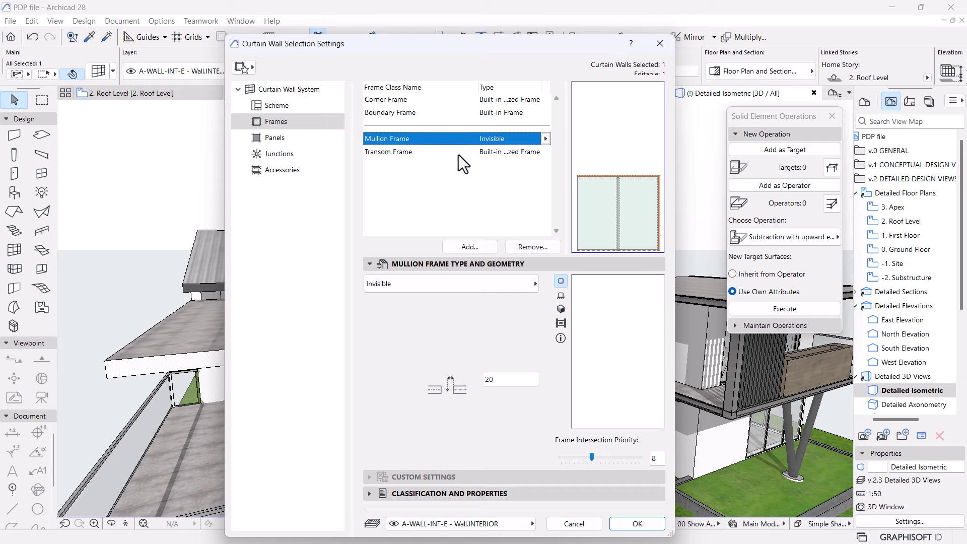
pyautogui.click(496, 163)
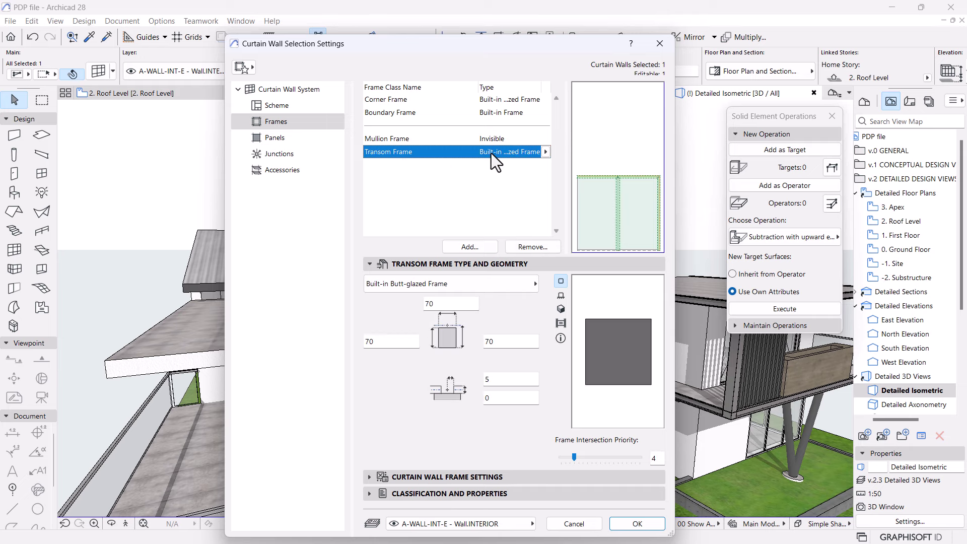
pyautogui.click(414, 476)
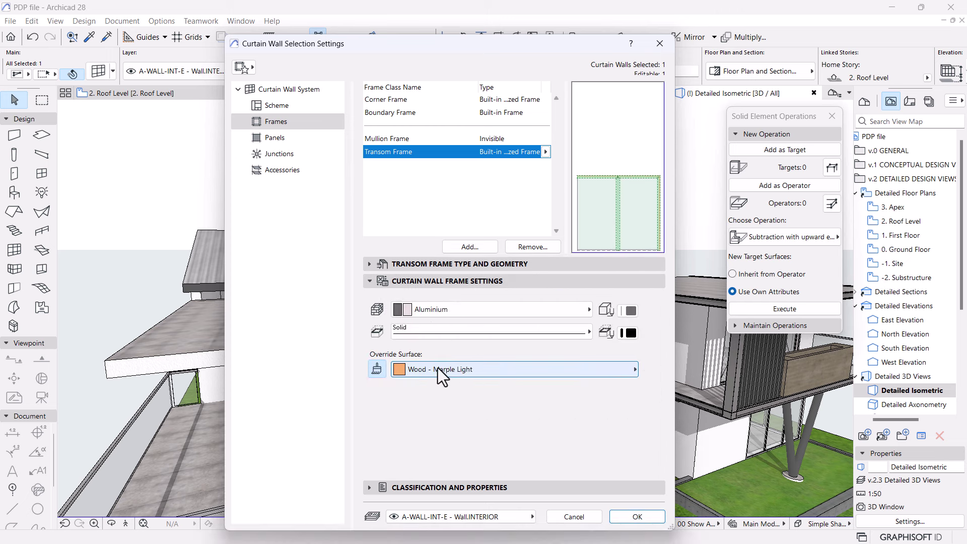
pyautogui.click(378, 369)
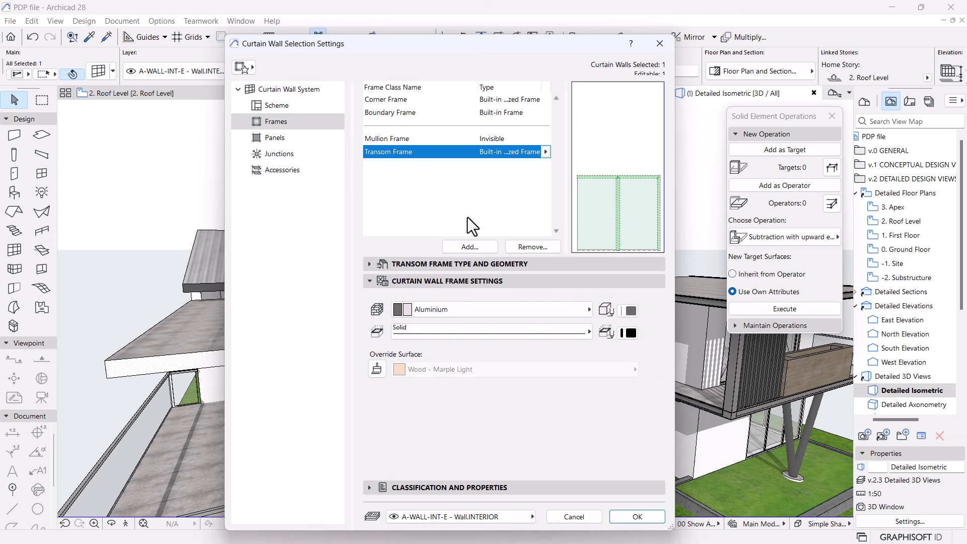
pyautogui.click(382, 368)
pyautogui.click(509, 373)
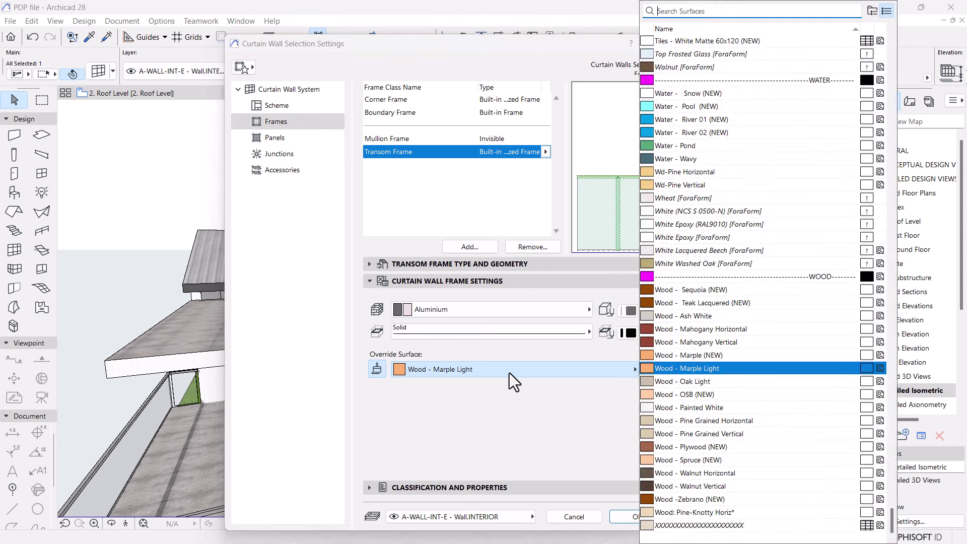
pyautogui.write('pai')
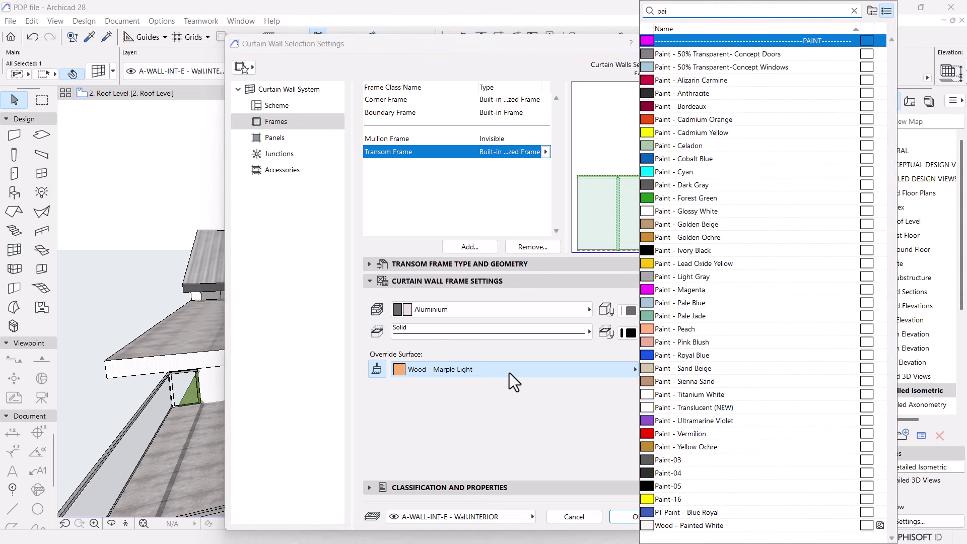
pyautogui.click(715, 185)
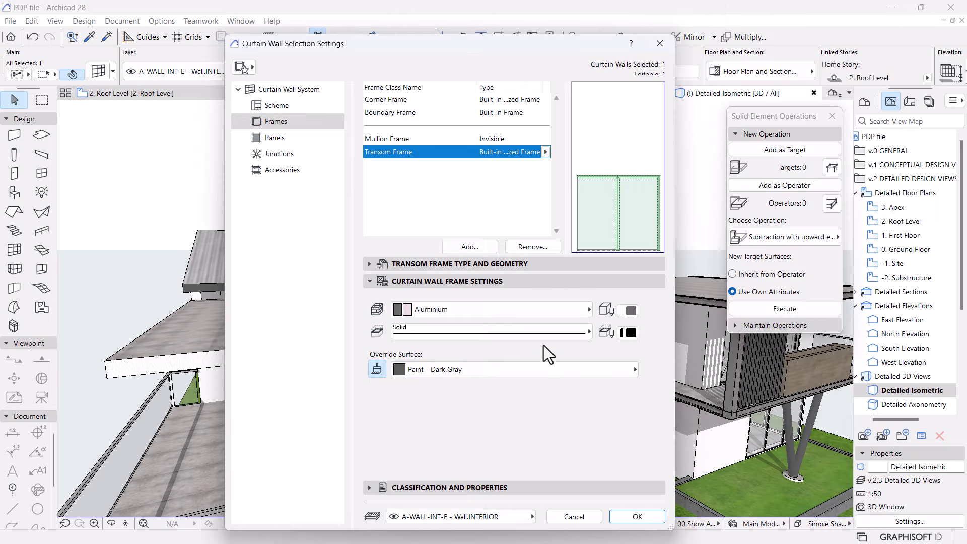
# - Override the boundary frame's surface with Paint - Dark Gray
pyautogui.click(406, 112)
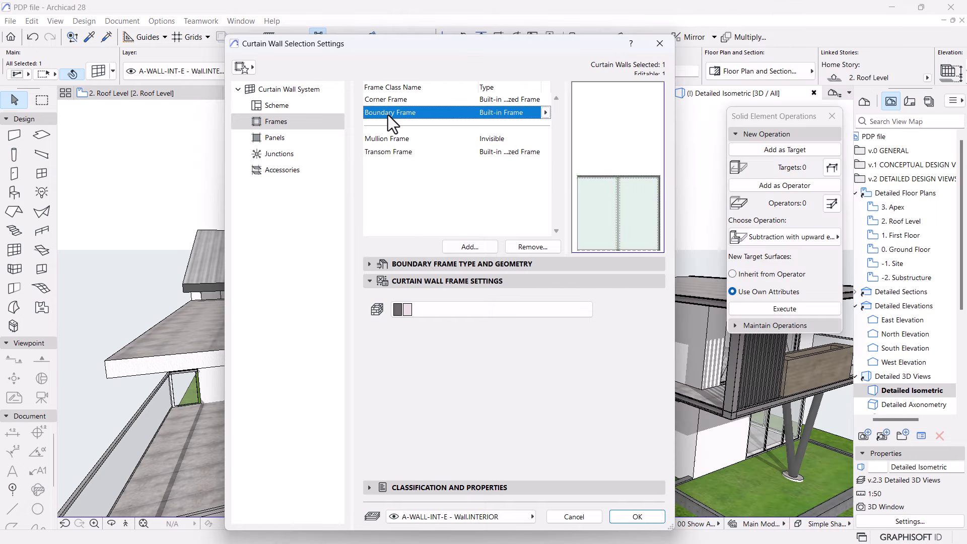
pyautogui.click(376, 369)
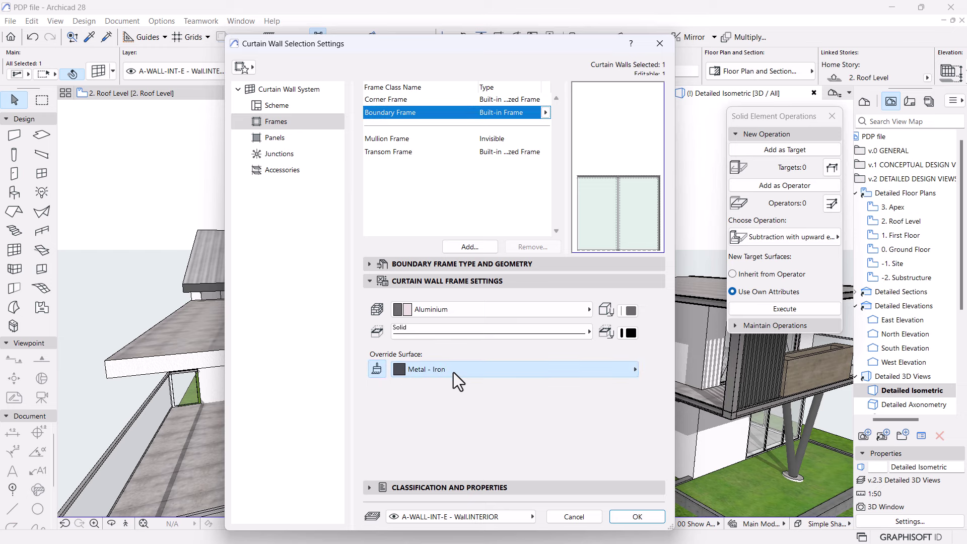
pyautogui.click(453, 372)
pyautogui.write('paint')
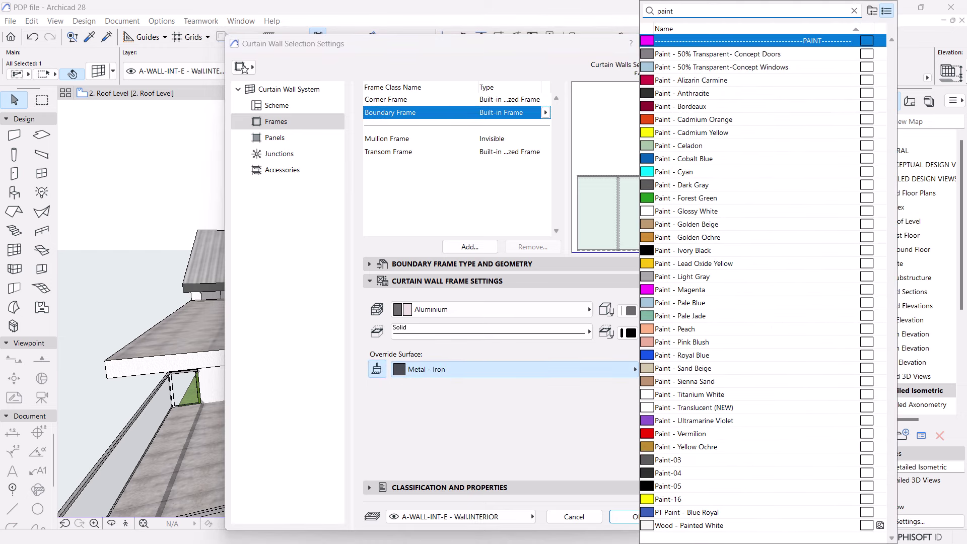
pyautogui.click(680, 186)
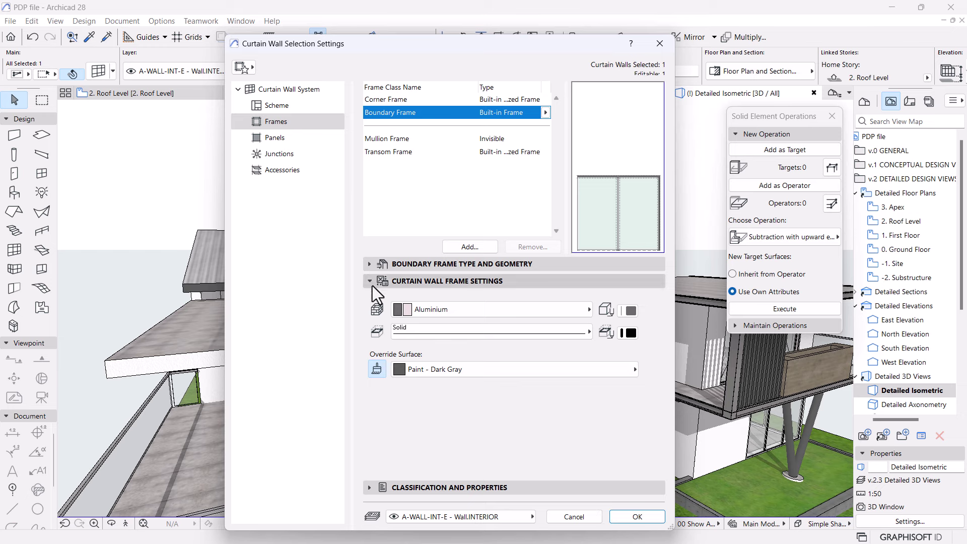
# - Set the boundary frame's two depth dimensions to 80 each and apply the curtain wall settings
pyautogui.click(370, 264)
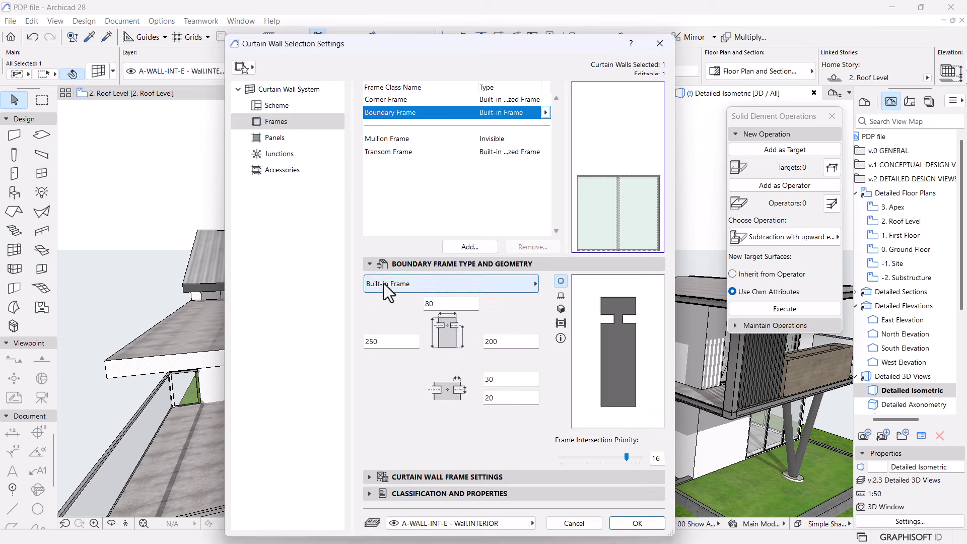
pyautogui.moveTo(509, 346); pyautogui.dragTo(458, 343)
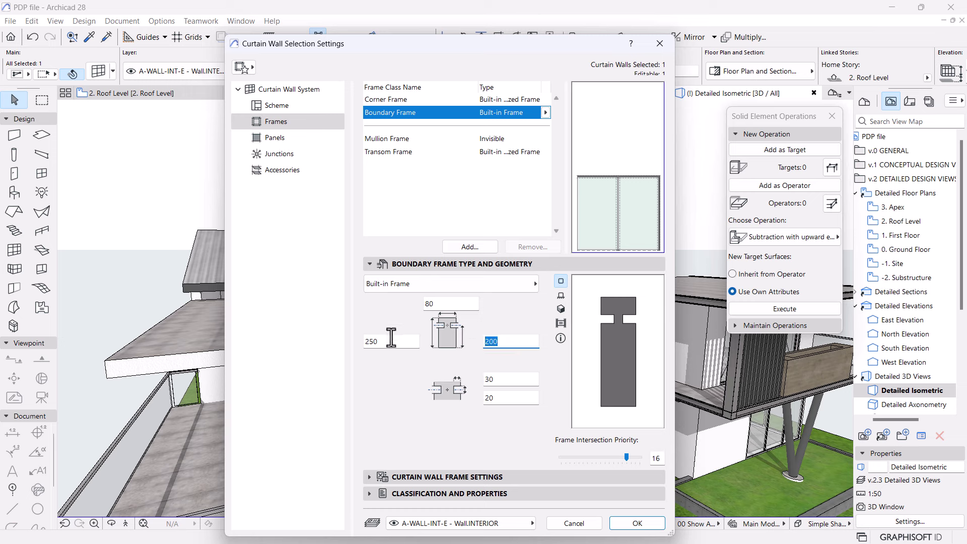
pyautogui.moveTo(391, 338); pyautogui.dragTo(321, 334)
pyautogui.write('80')
pyautogui.moveTo(505, 346); pyautogui.dragTo(486, 344)
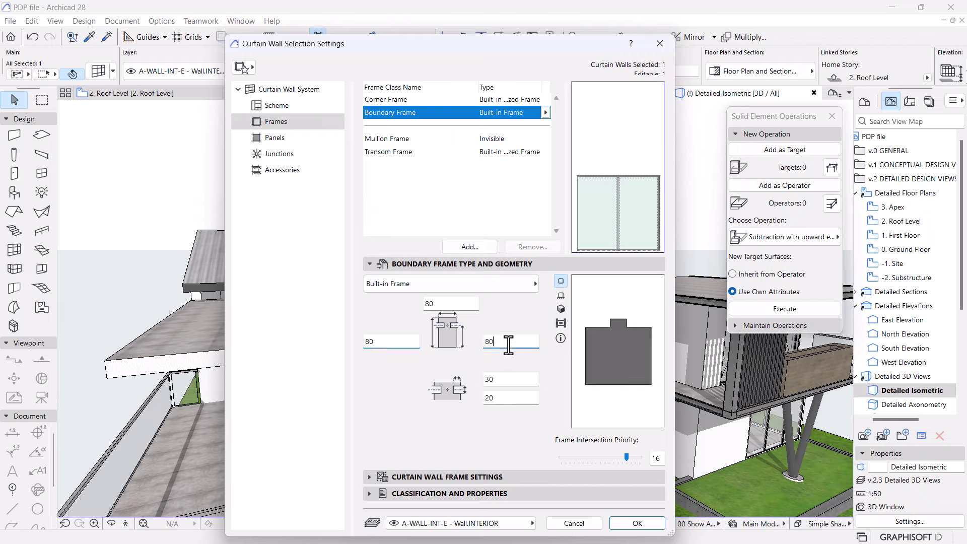
pyautogui.write('80')
pyautogui.moveTo(454, 306); pyautogui.dragTo(396, 309)
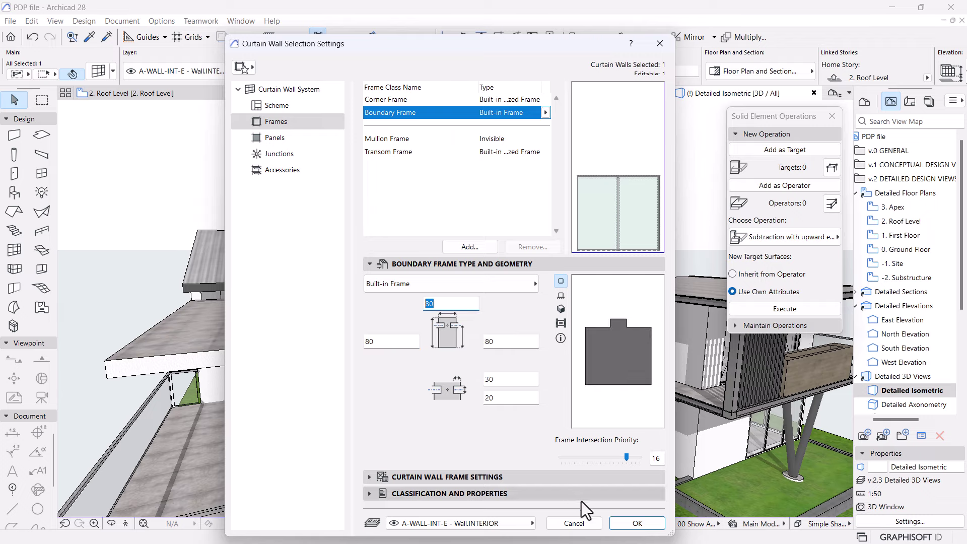
pyautogui.click(635, 523)
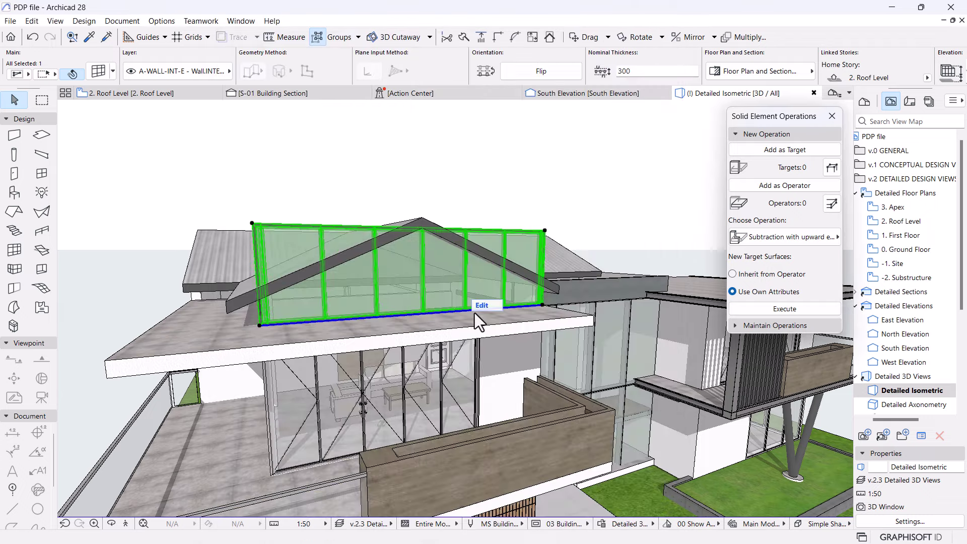
# - Inspect the glazed curtain wall's frames, panels and fit against the gable roof in 3D
pyautogui.scroll(10, 300, 265)
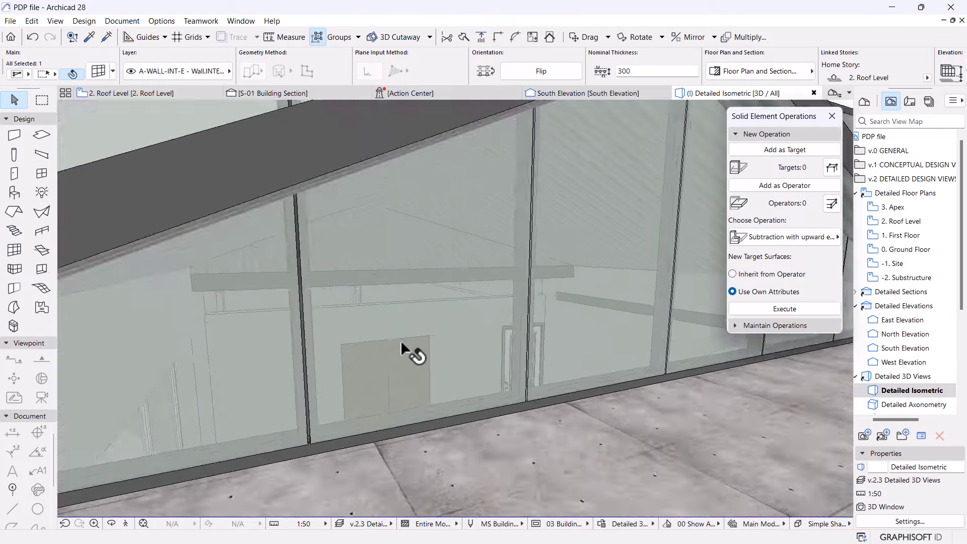
pyautogui.keyDown('shift'); pyautogui.moveTo(401, 343); pyautogui.dragTo(352, 361, button='middle'); pyautogui.keyUp('shift')
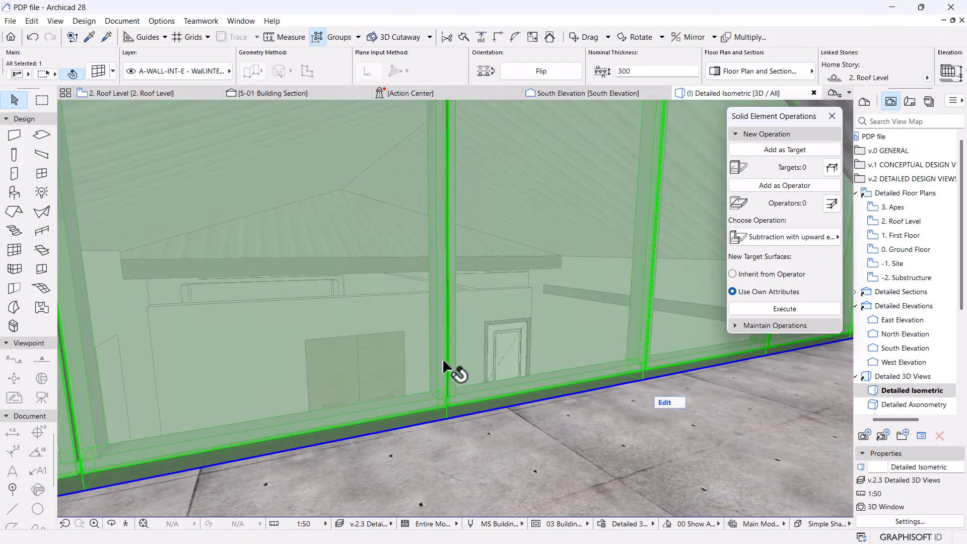
pyautogui.scroll(-8, 441, 344)
pyautogui.scroll(8, 406, 360)
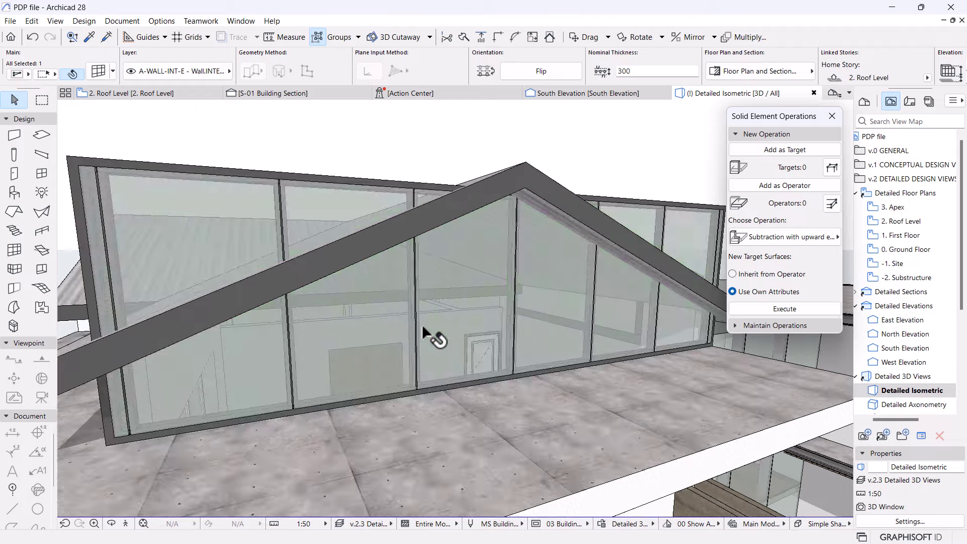
pyautogui.scroll(-10, 432, 335)
pyautogui.keyDown('shift'); pyautogui.moveTo(255, 320); pyautogui.dragTo(543, 271, button='middle'); pyautogui.keyUp('shift')
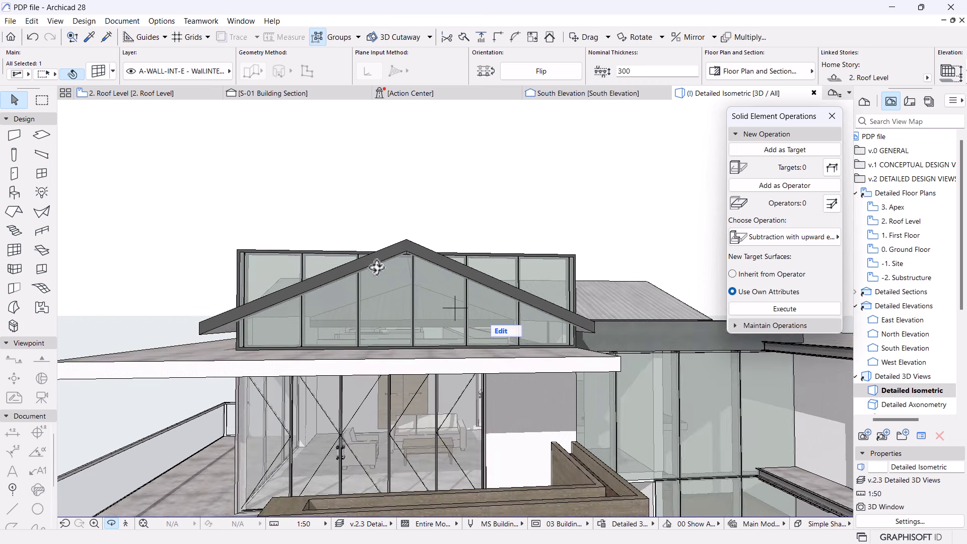
pyautogui.keyDown('shift'); pyautogui.moveTo(565, 289); pyautogui.dragTo(594, 282, button='middle'); pyautogui.keyUp('shift')
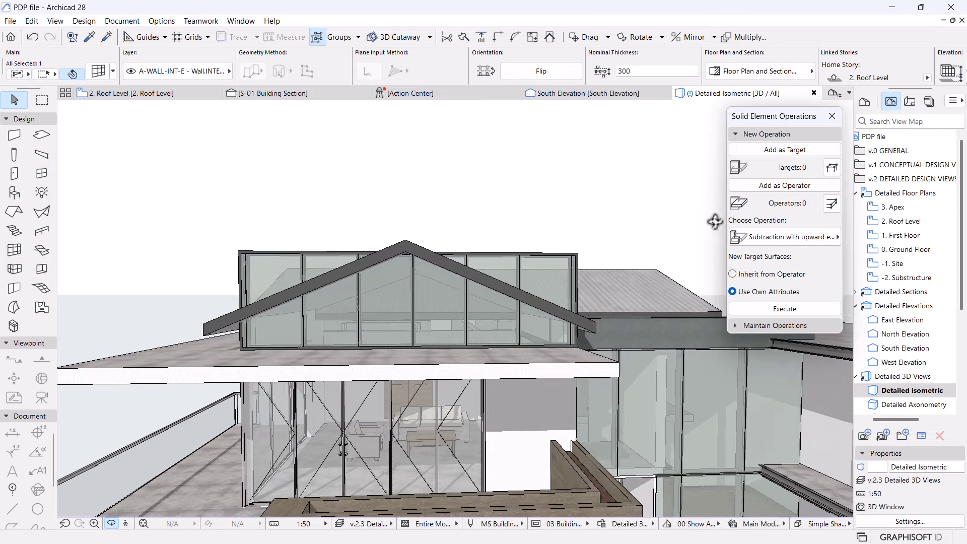
# - Close the Solid Element Operations palette and open the South Elevation at the gable end
pyautogui.click(765, 134)
pyautogui.click(836, 119)
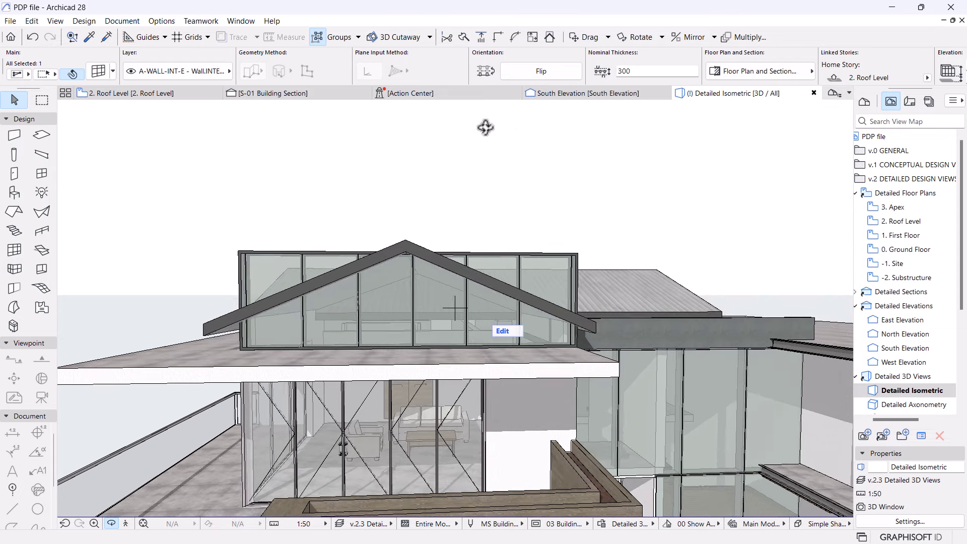
pyautogui.click(550, 92)
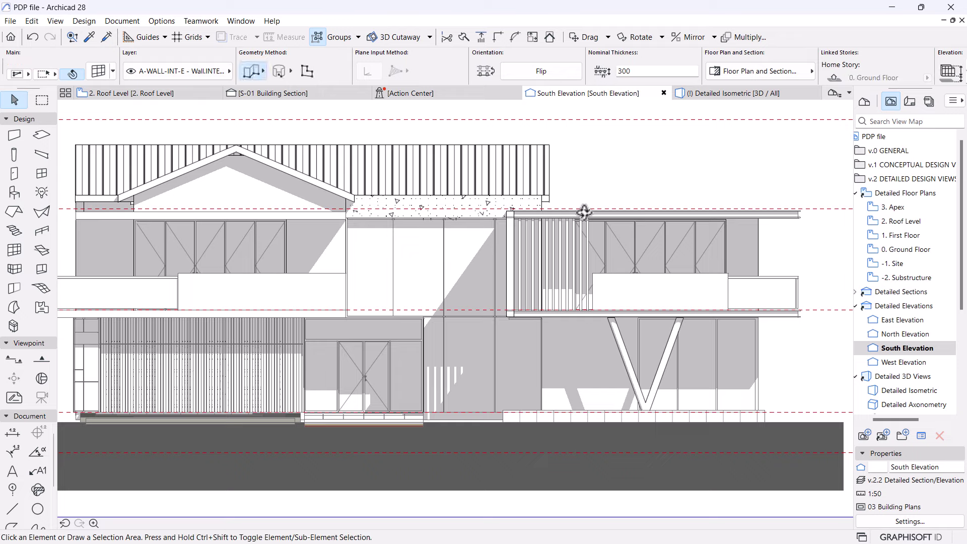
pyautogui.scroll(5, 312, 197)
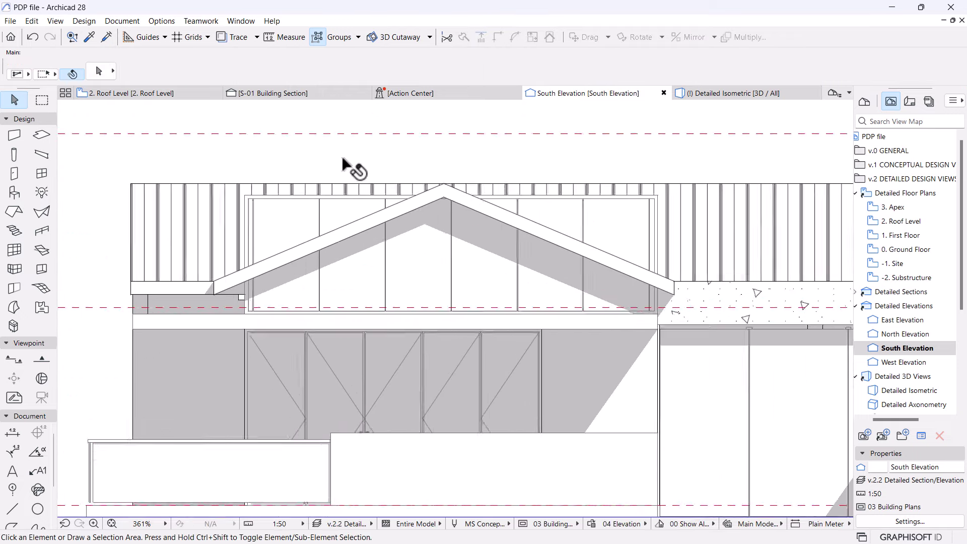
# - Edit the gable curtain wall with its scheme grid shown, moving both upper boundary corners down to the sloping roof's underside
pyautogui.click(505, 259)
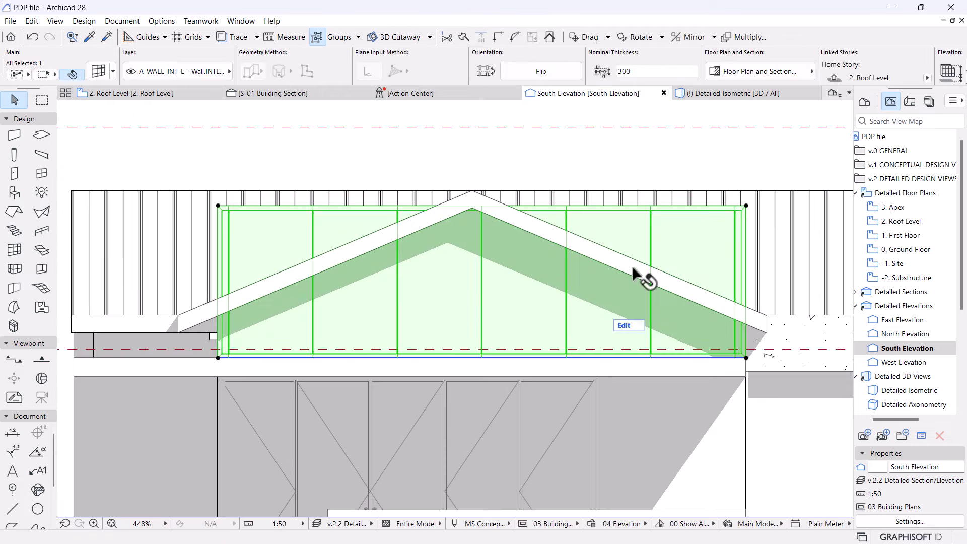
pyautogui.click(624, 326)
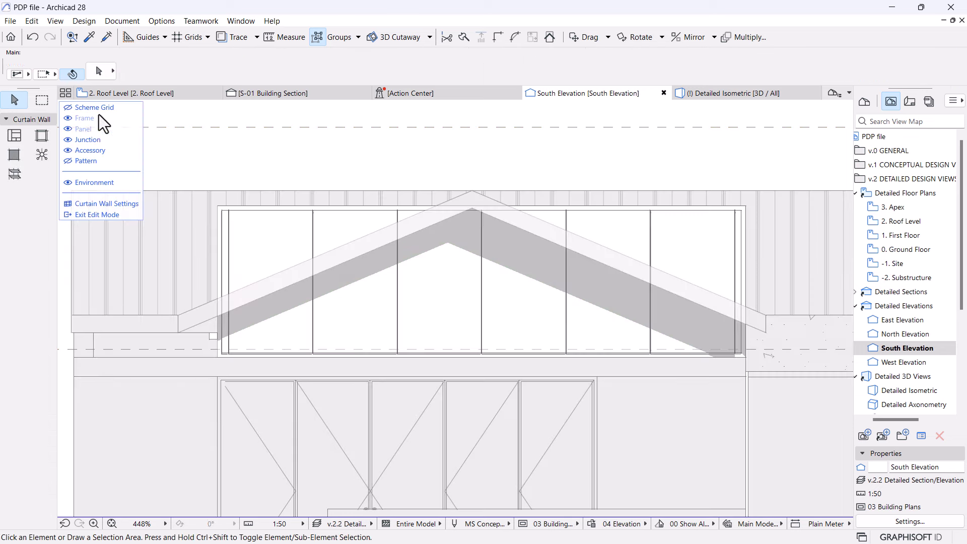
pyautogui.click(67, 107)
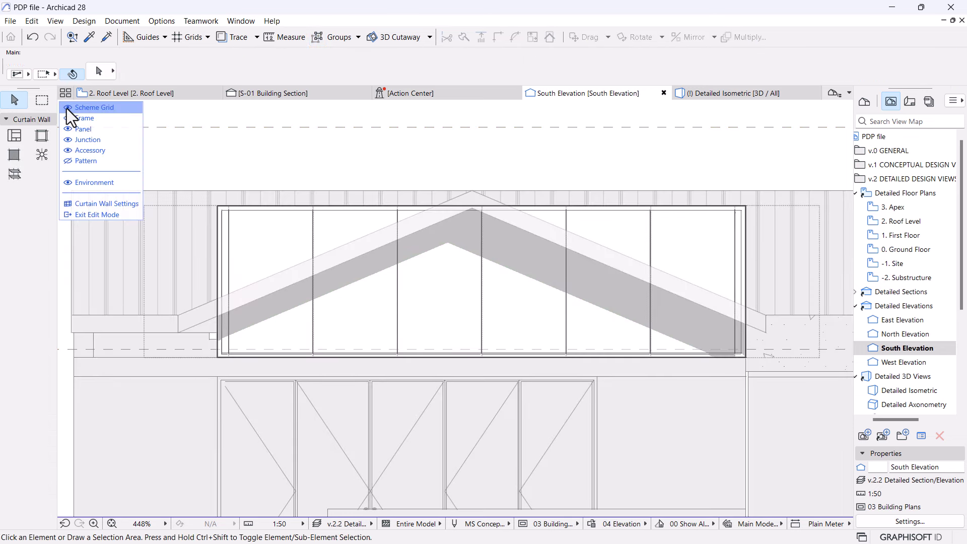
pyautogui.click(235, 206)
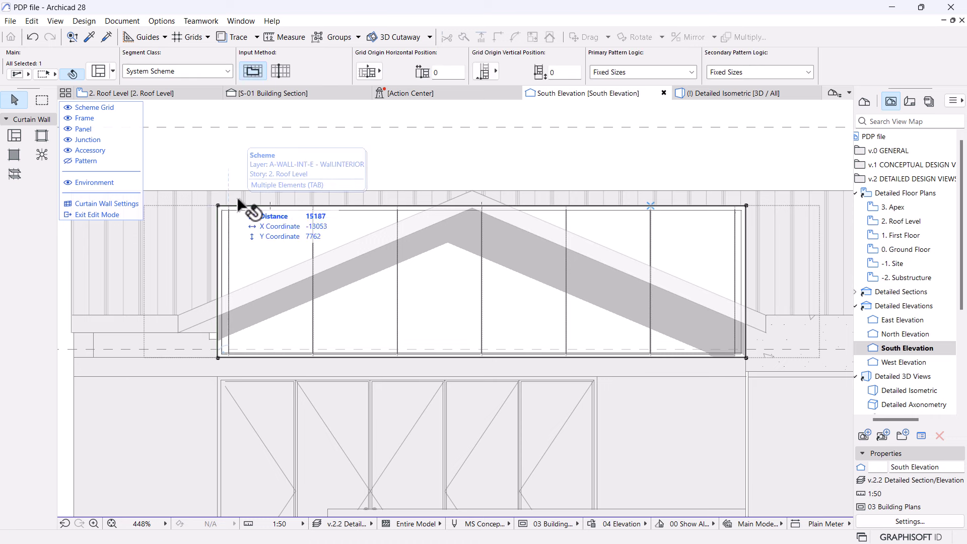
pyautogui.click(744, 204)
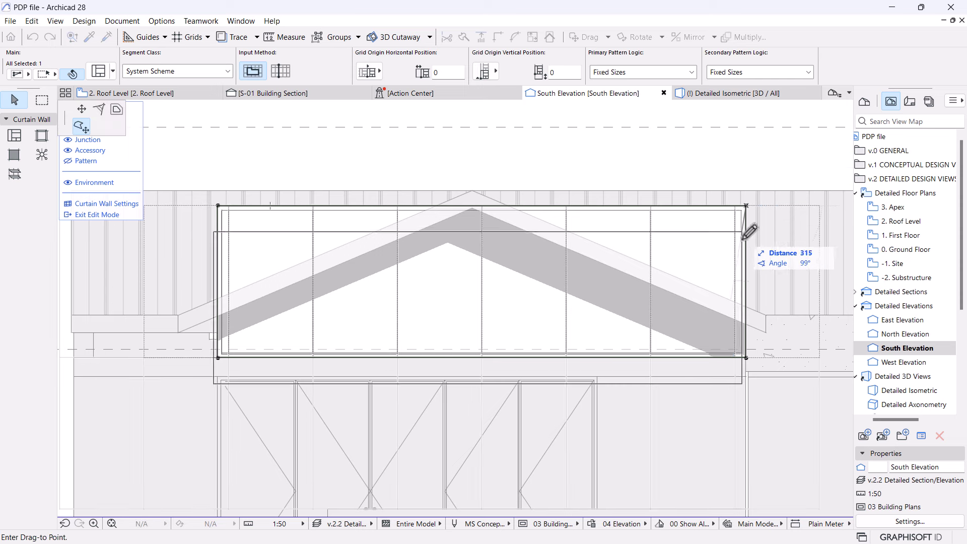
pyautogui.click(82, 125)
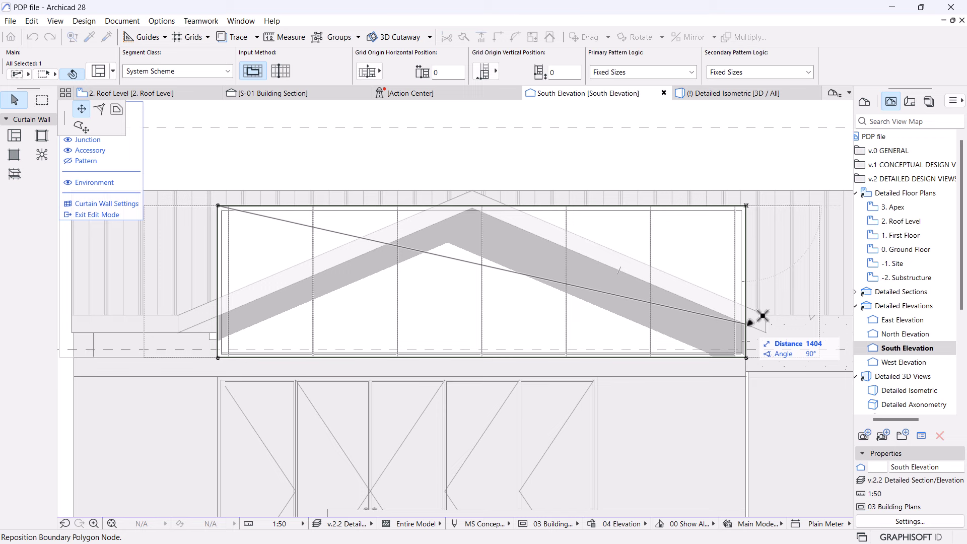
pyautogui.click(748, 323)
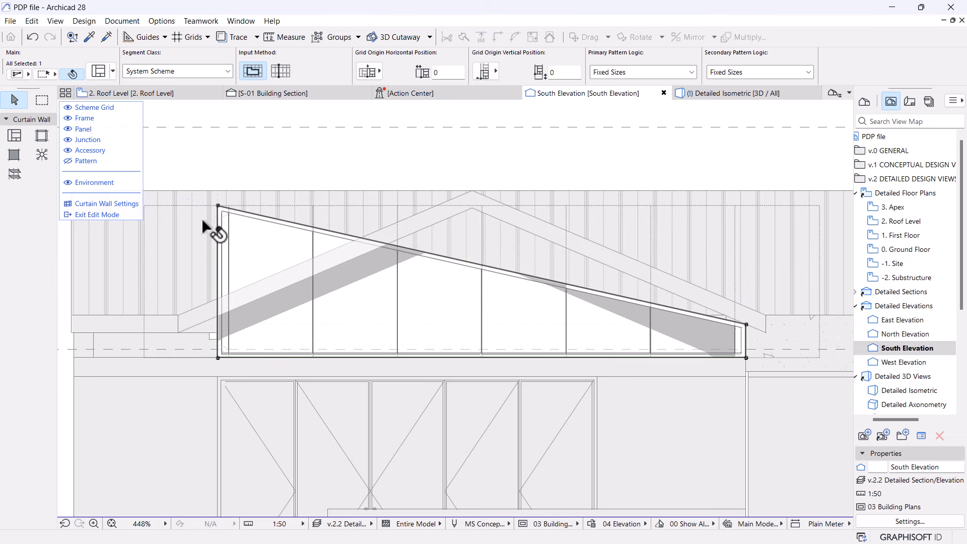
pyautogui.click(218, 207)
pyautogui.click(262, 266)
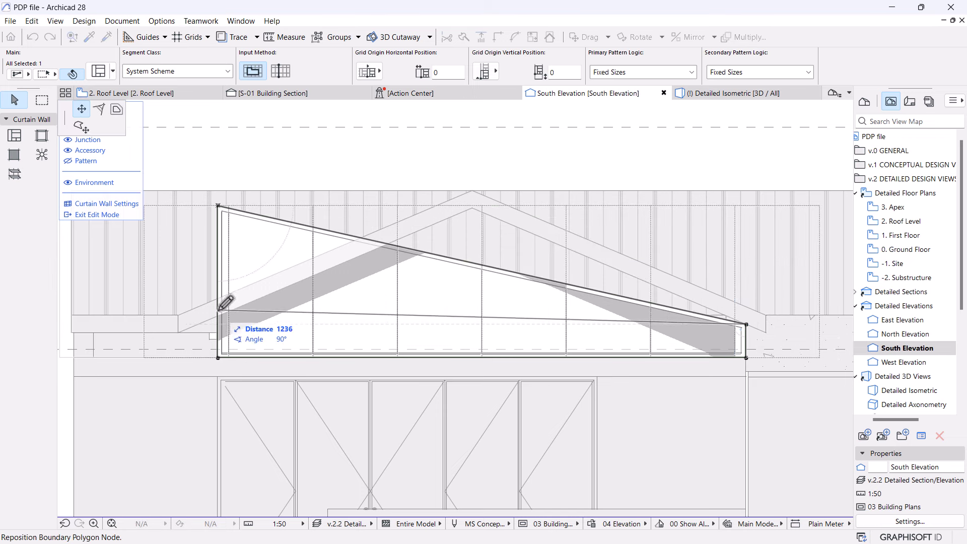
pyautogui.click(451, 321)
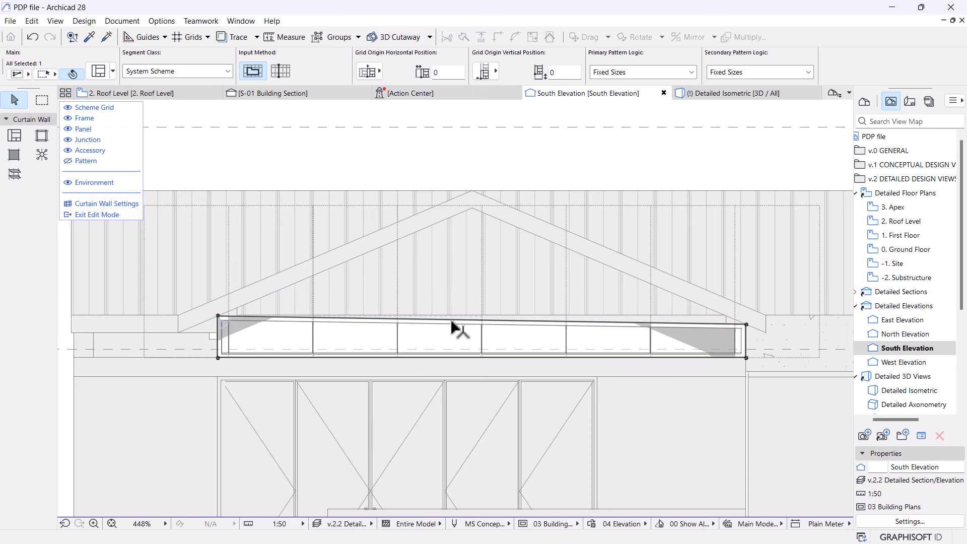
# - Insert a boundary node on the curtain wall's upper edge at the underside of the roof apex and exit edit mode
pyautogui.click(454, 321)
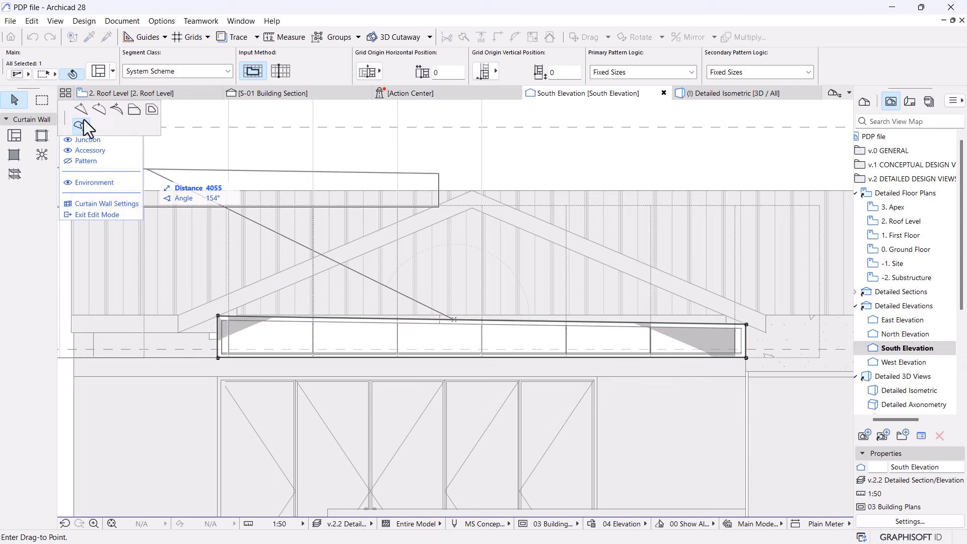
pyautogui.click(81, 109)
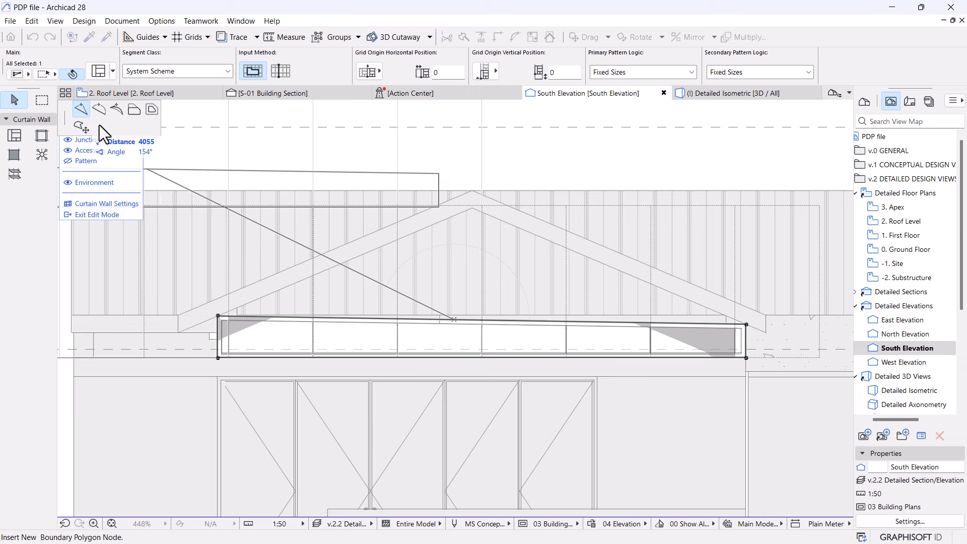
pyautogui.click(473, 202)
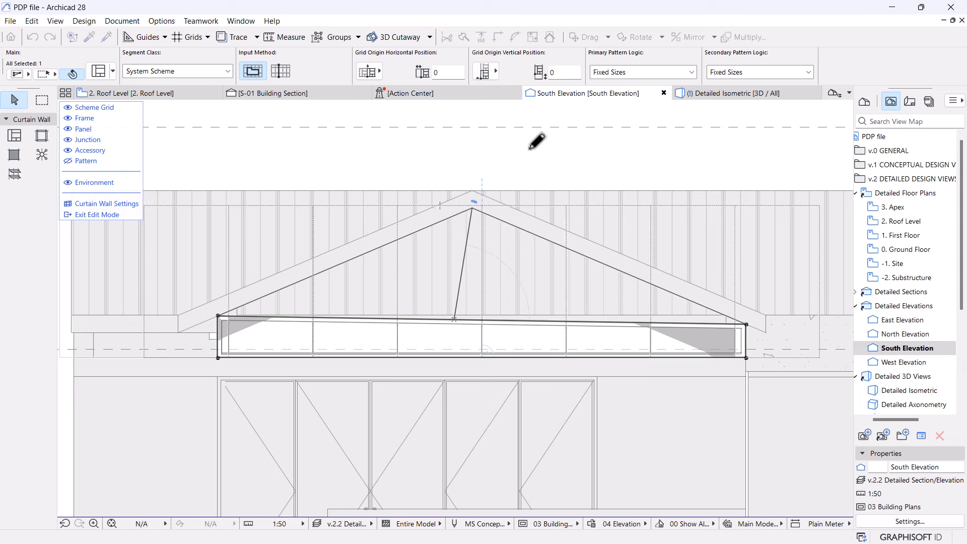
pyautogui.click(95, 214)
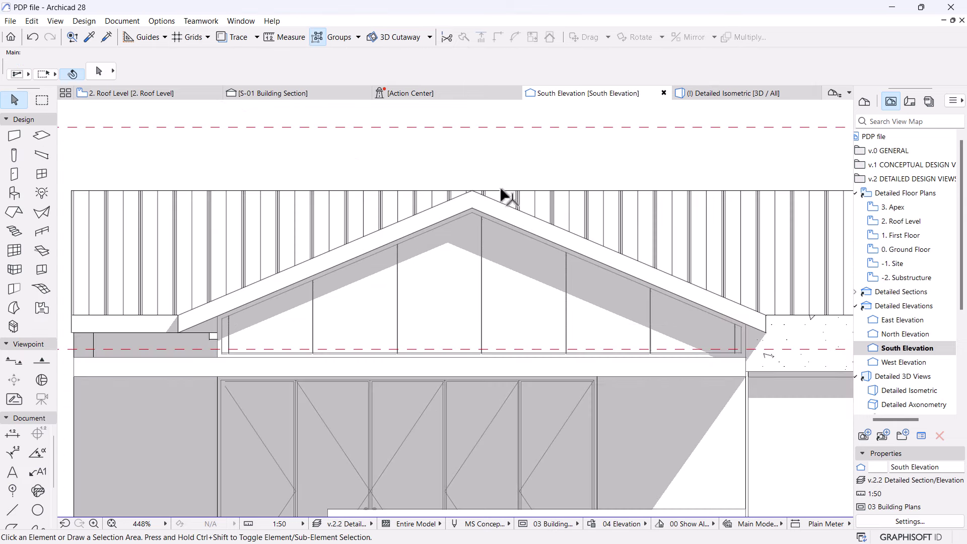
# - Inspect the reshaped gable curtain wall and the house's whole front facade in the Detailed Isometric view
pyautogui.moveTo(457, 94)
pyautogui.click(699, 97)
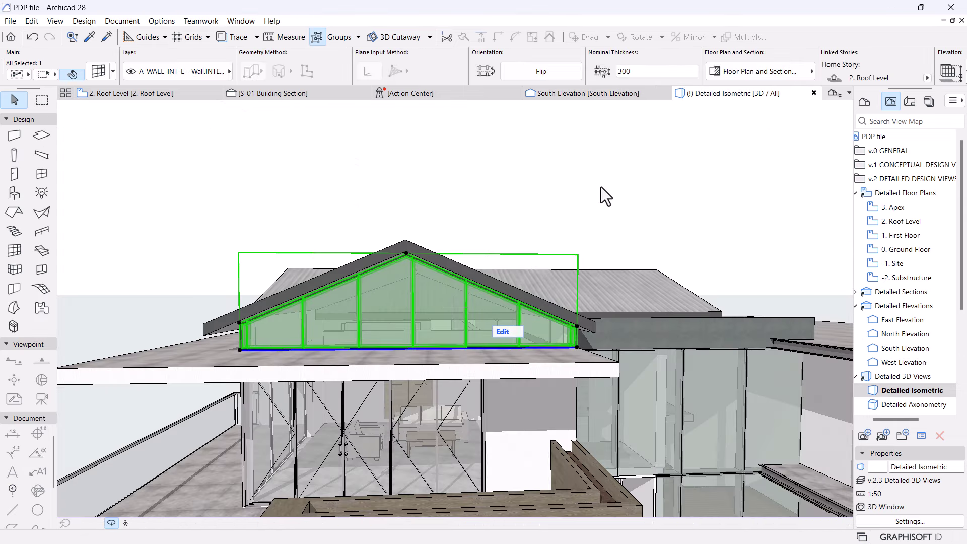
pyautogui.scroll(-5, 479, 195)
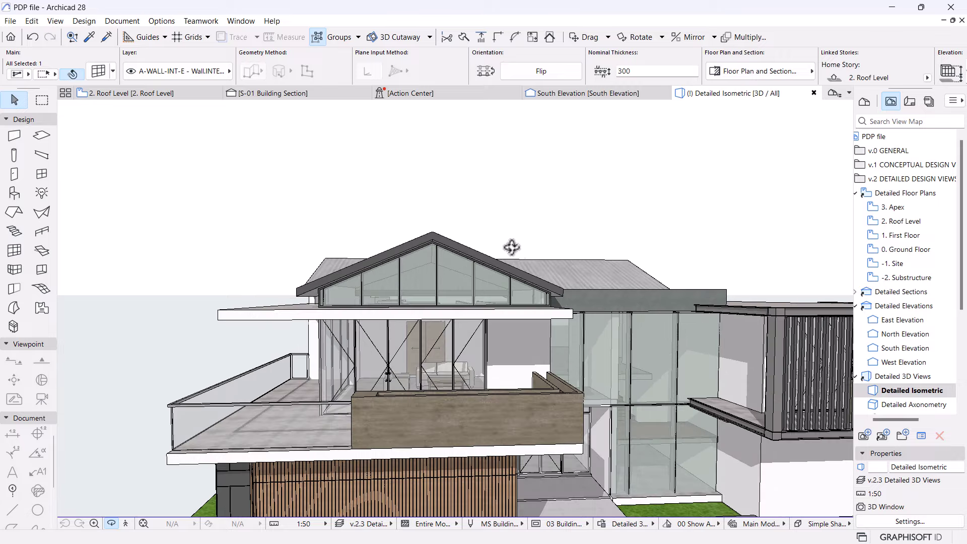
pyautogui.scroll(-1, 404, 232)
pyautogui.moveTo(524, 255); pyautogui.dragTo(585, 279)
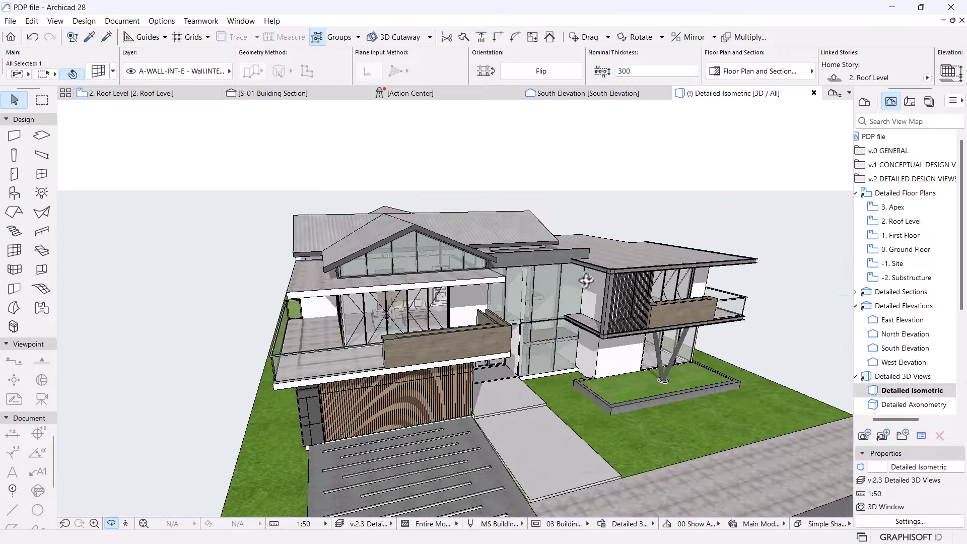
pyautogui.scroll(3, 350, 222)
pyautogui.scroll(1, 350, 223)
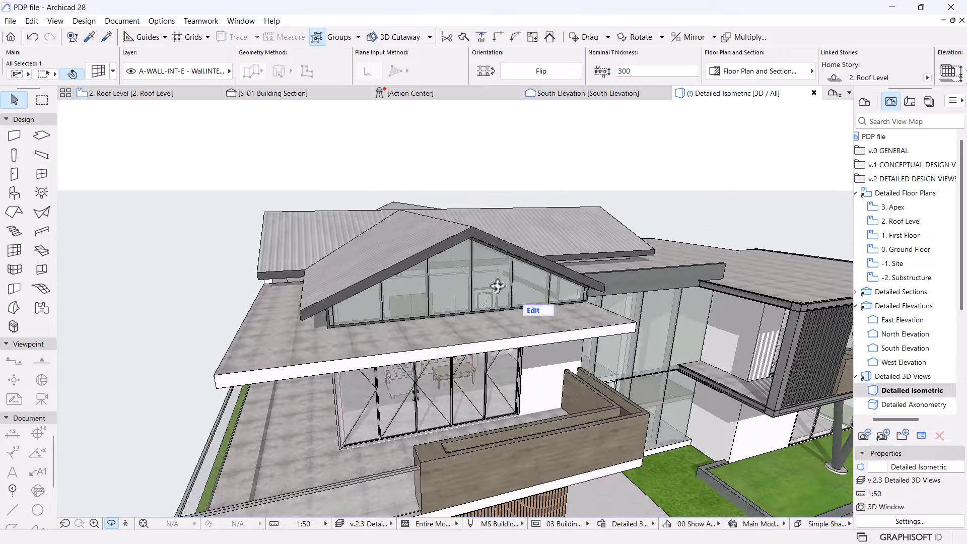
pyautogui.scroll(-3, 554, 332)
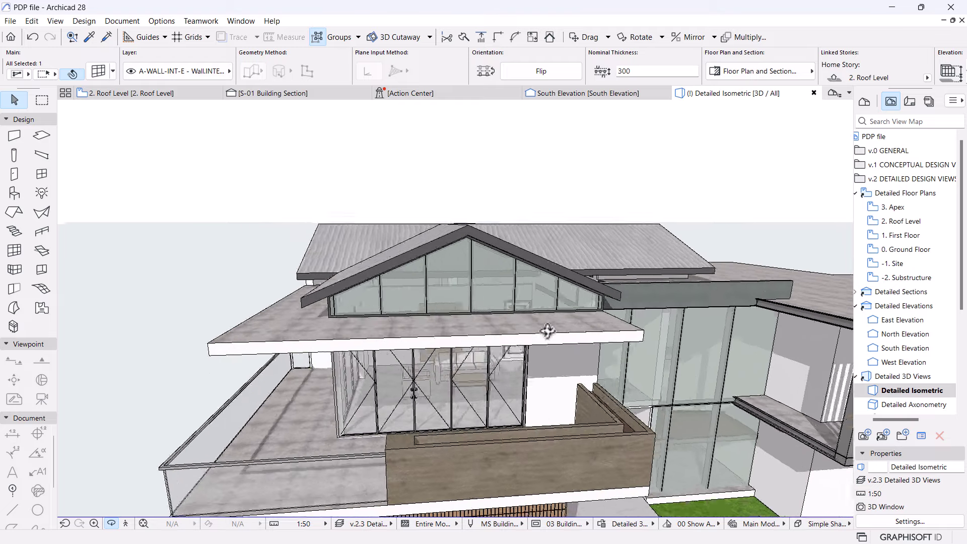
pyautogui.moveTo(524, 328); pyautogui.dragTo(384, 218)
pyautogui.scroll(-2, 581, 302)
pyautogui.scroll(4, 582, 302)
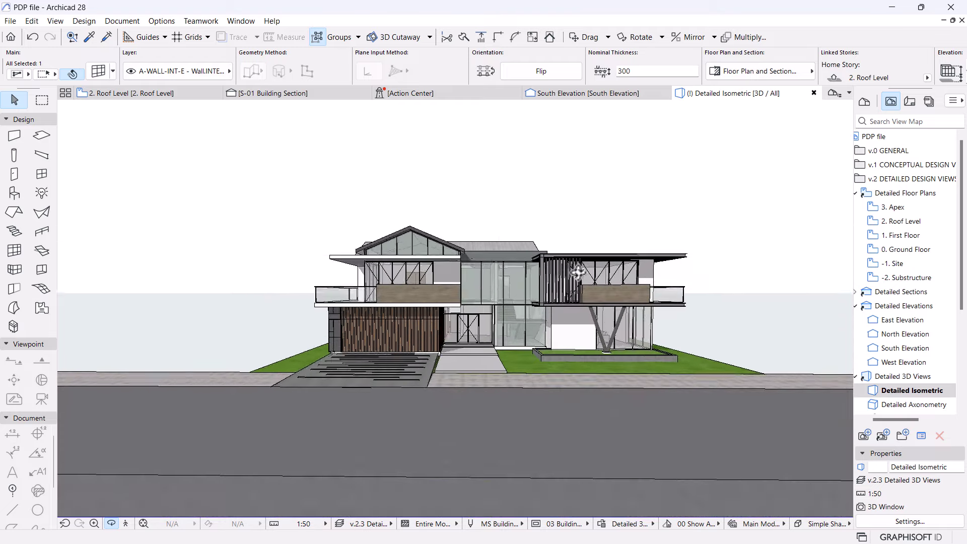
pyautogui.scroll(2, 495, 267)
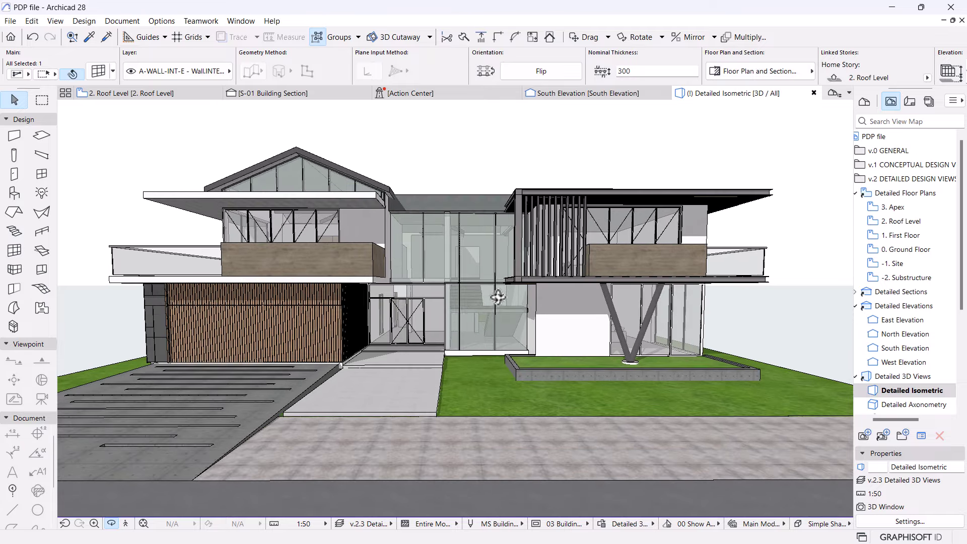
pyautogui.moveTo(552, 286); pyautogui.dragTo(280, 264)
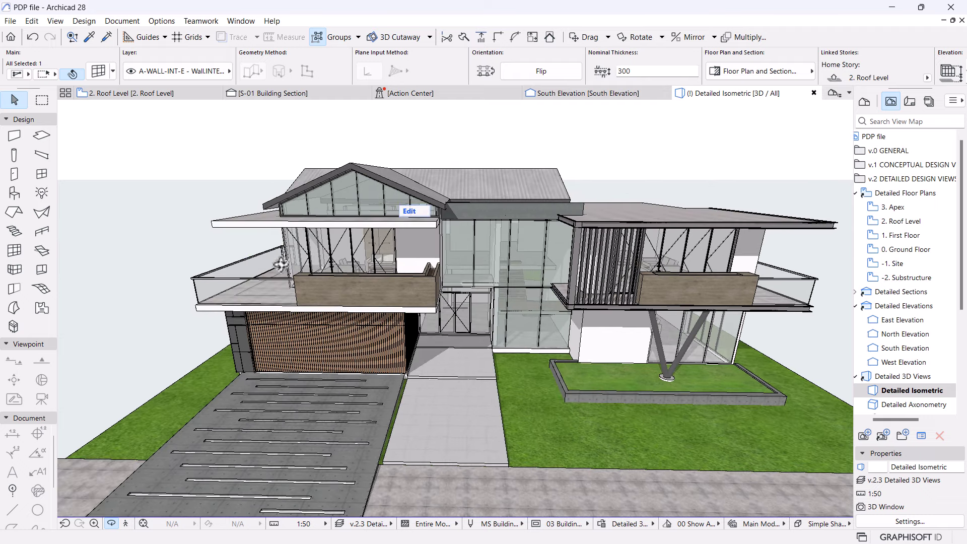
pyautogui.moveTo(620, 320); pyautogui.dragTo(641, 314)
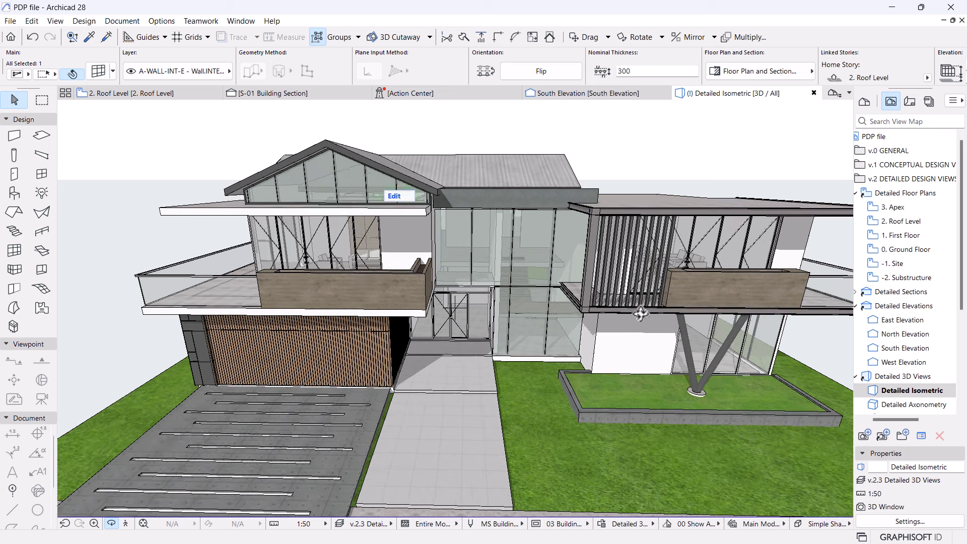
# - Examine the entrance area between the two wings in 3D and on the Ground Floor plan
pyautogui.click(653, 312)
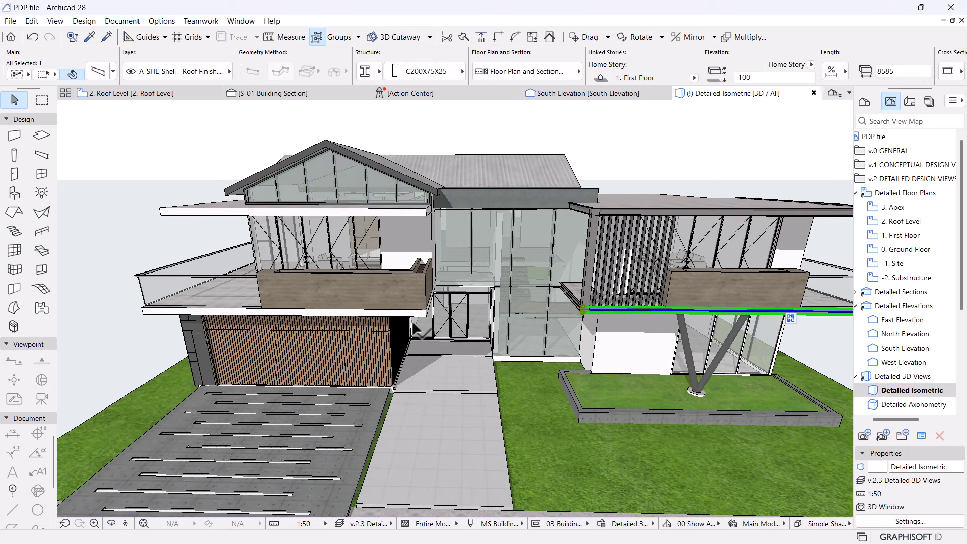
pyautogui.press('o')
pyautogui.moveTo(413, 330); pyautogui.dragTo(500, 356)
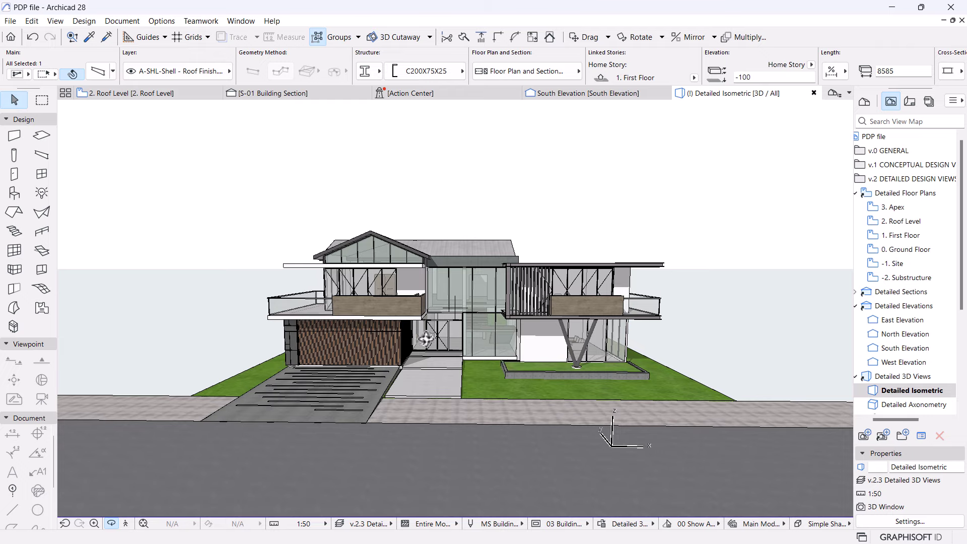
pyautogui.scroll(5, 415, 329)
pyautogui.scroll(5, 455, 335)
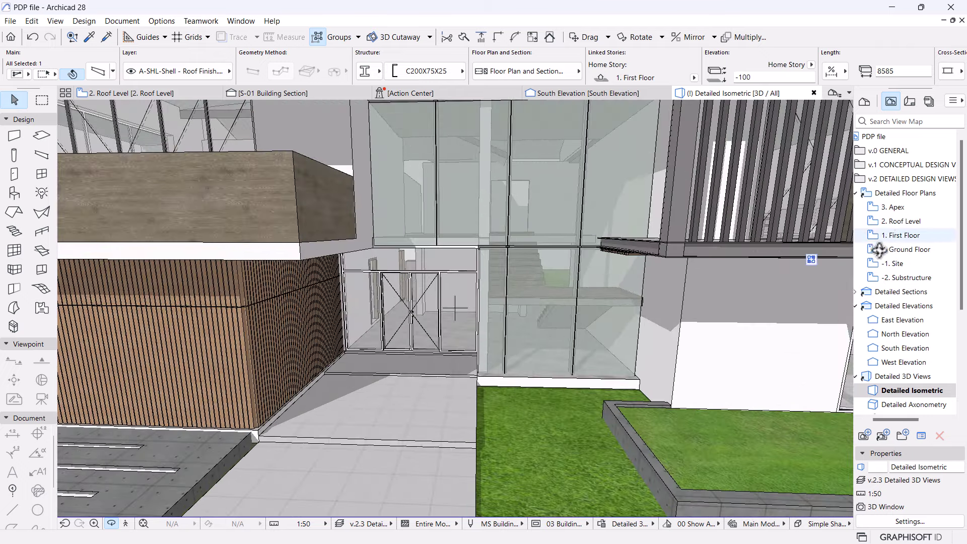
pyautogui.doubleClick(901, 249)
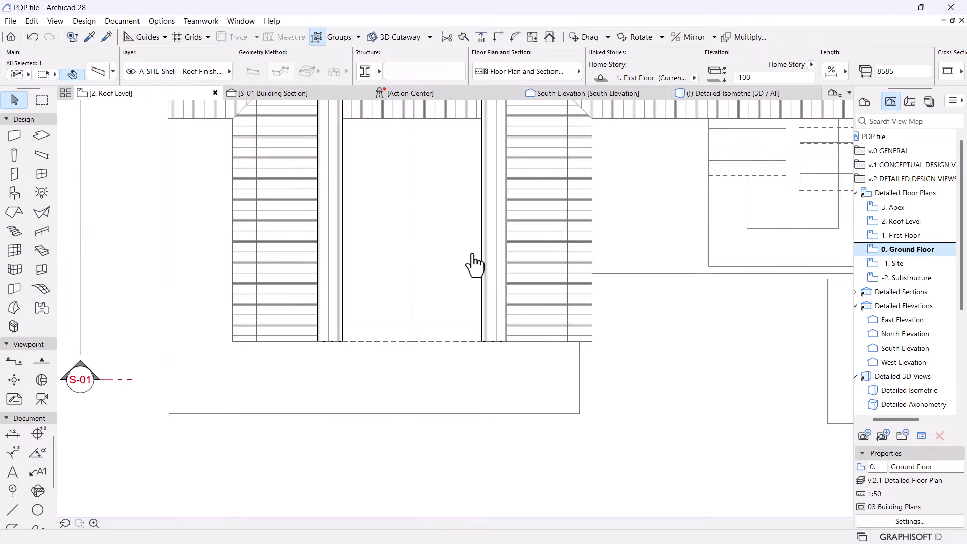
pyautogui.scroll(-5, 483, 258)
pyautogui.scroll(4, 450, 296)
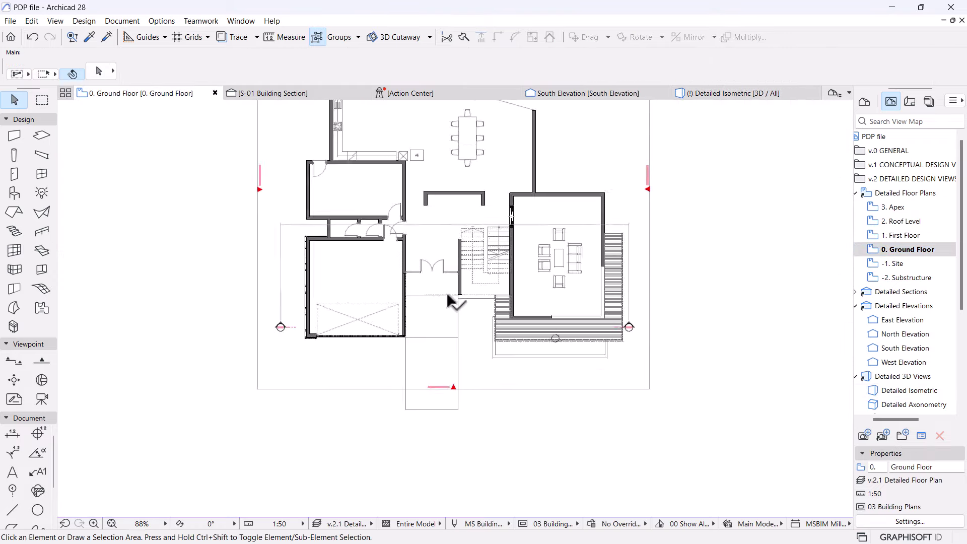
pyautogui.click(446, 295)
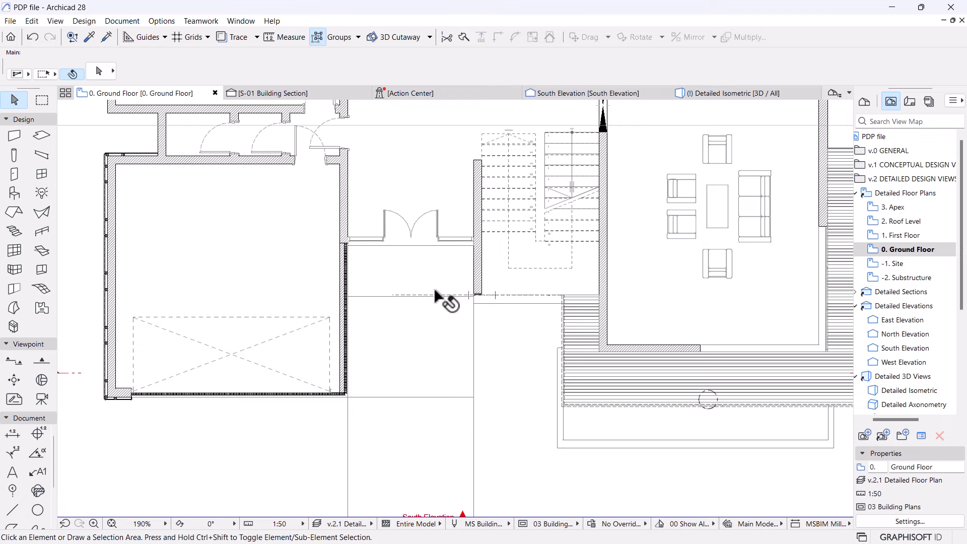
# - On the First Floor plan, draw a rectangular concrete slab over the entrance from the balcony's outer corner to the stair hall's glazing line
pyautogui.doubleClick(897, 235)
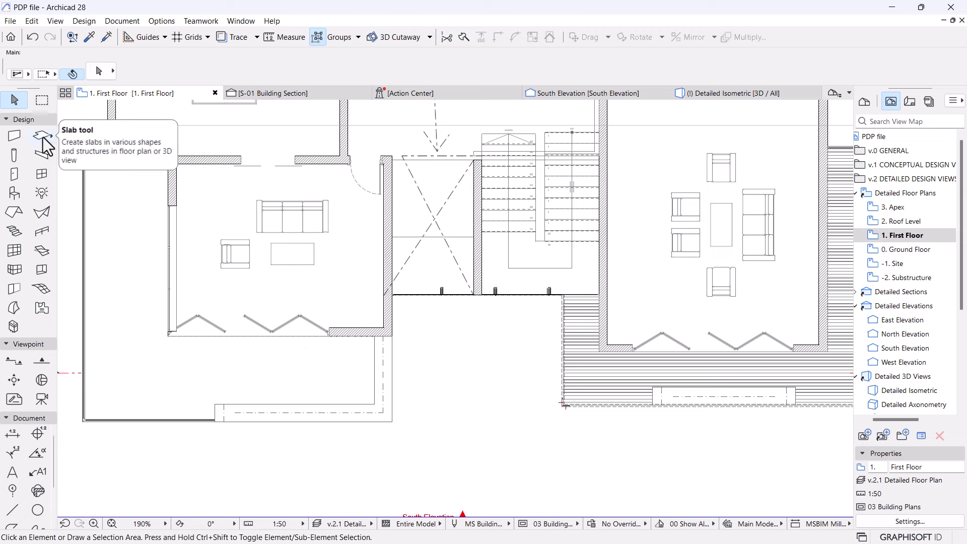
pyautogui.moveTo(43, 140)
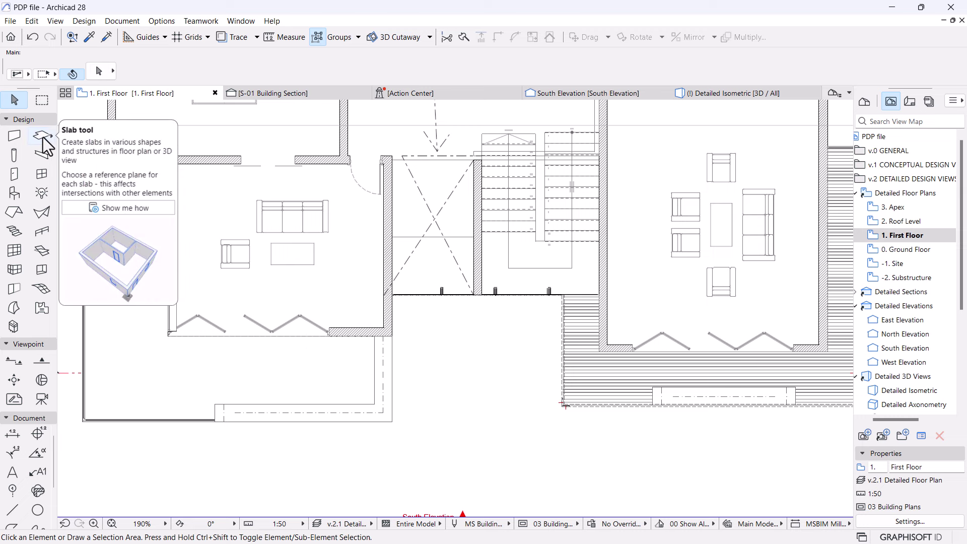
pyautogui.click(43, 137)
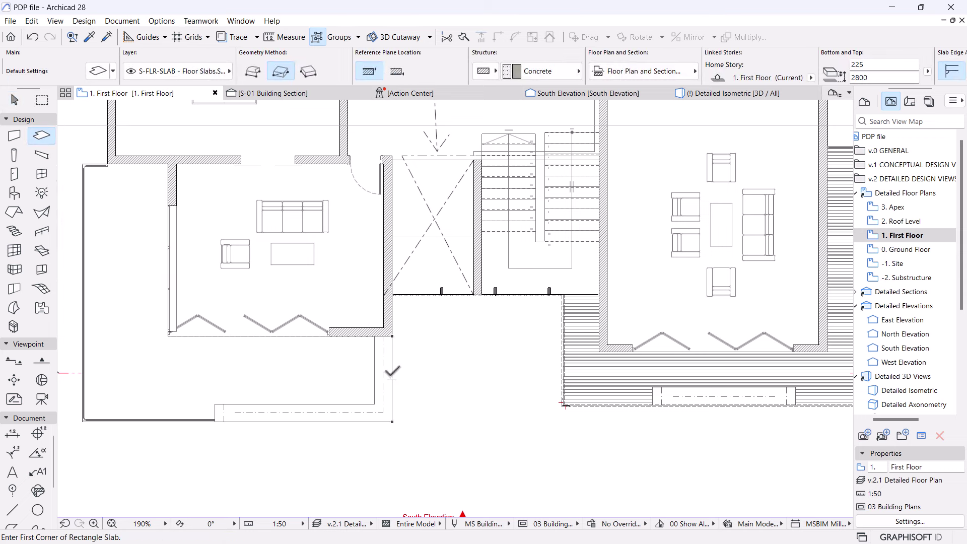
pyautogui.click(392, 421)
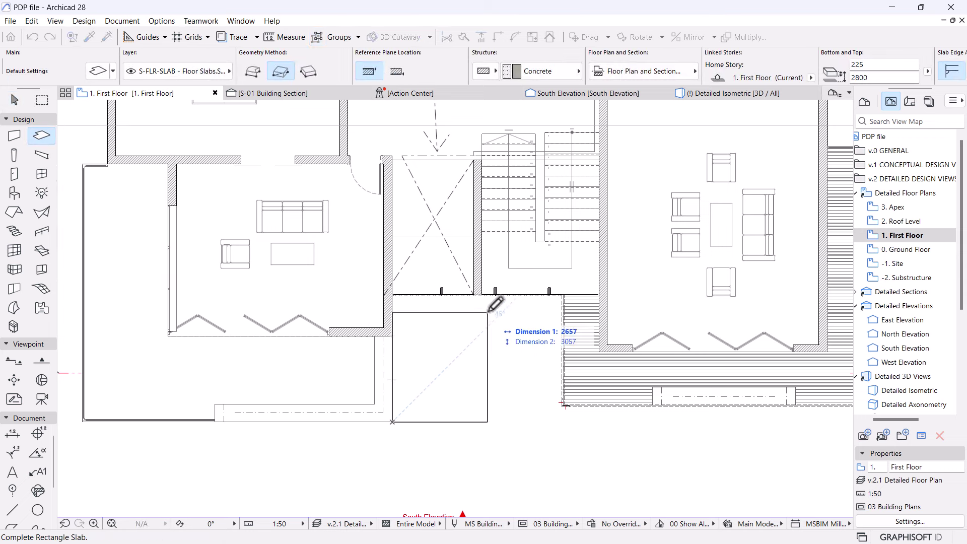
pyautogui.click(522, 295)
pyautogui.press('Escape')
# - Offset the new entrance slab's balcony-side edge inward by 150
pyautogui.click(455, 361)
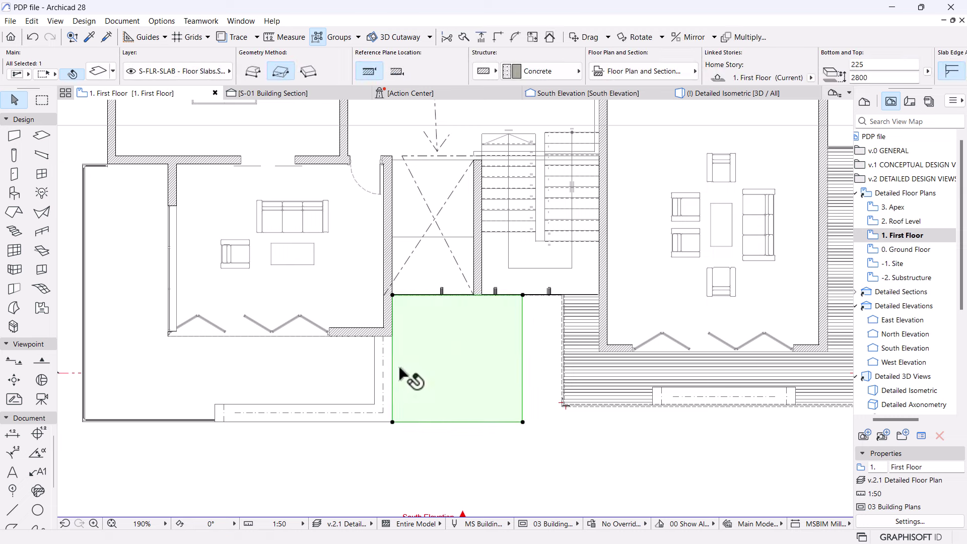
pyautogui.click(392, 362)
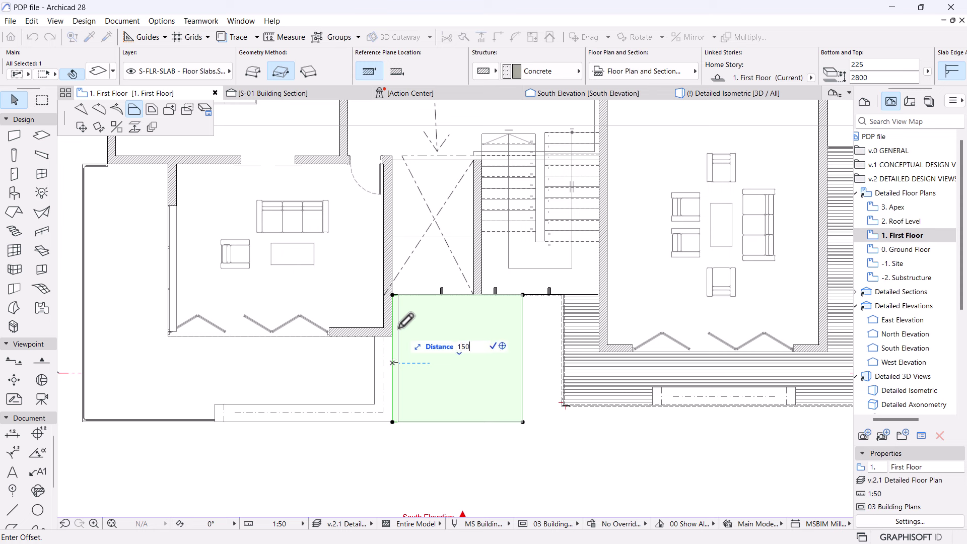
pyautogui.press('Return')
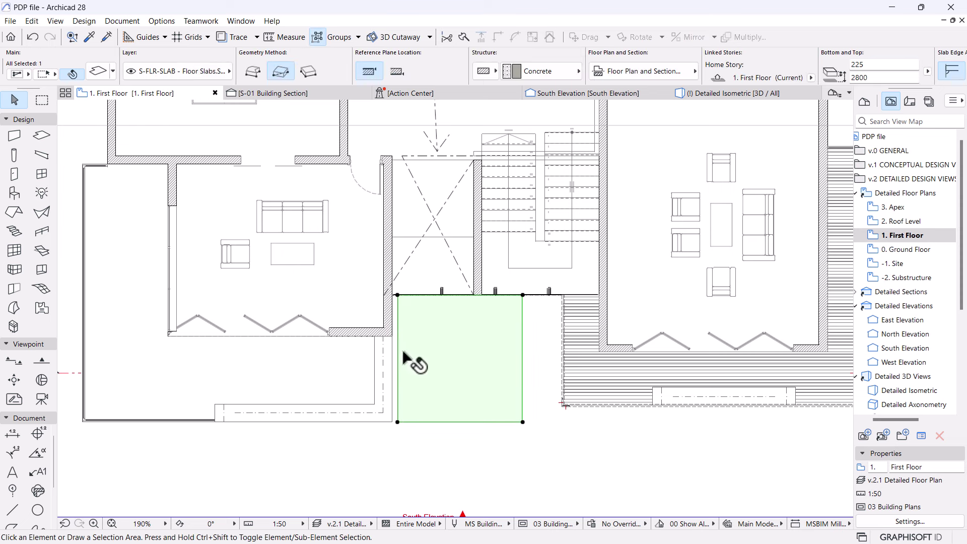
# - Offset the entrance slab's balcony-side edge slightly further inward on the First Floor plan
pyautogui.click(398, 345)
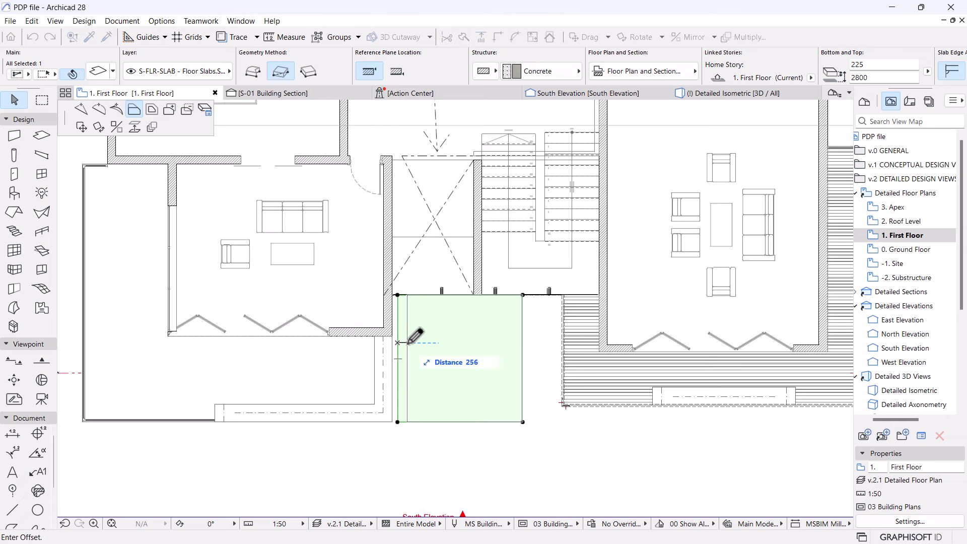
pyautogui.press('Return')
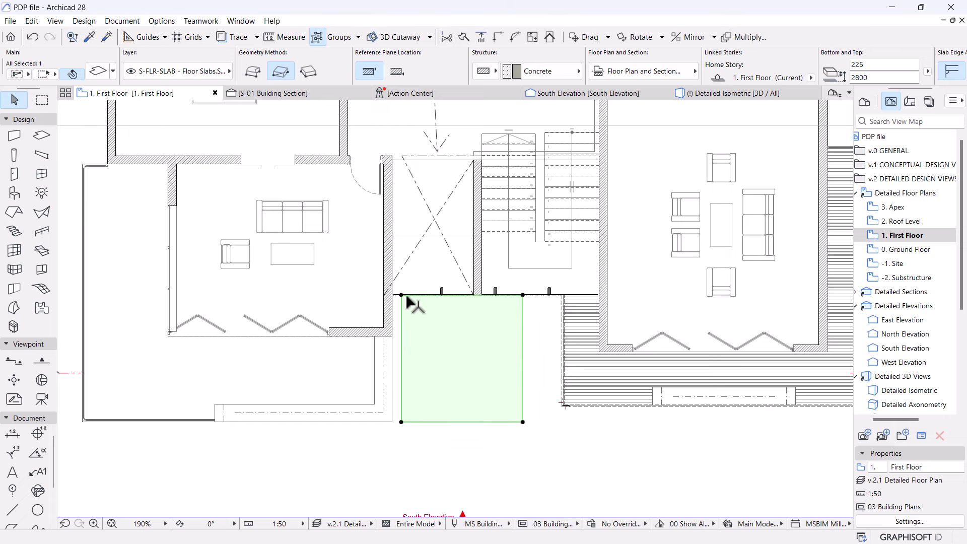
pyautogui.scroll(-3, 510, 342)
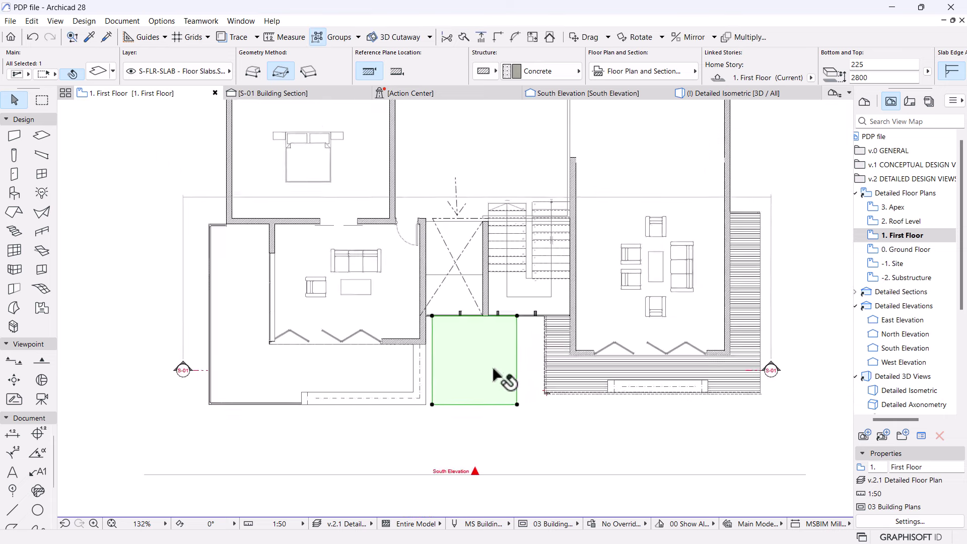
# - In the Detailed Isometric view, set the entrance slab's top elevation to 0 relative to the First Floor
pyautogui.click(677, 96)
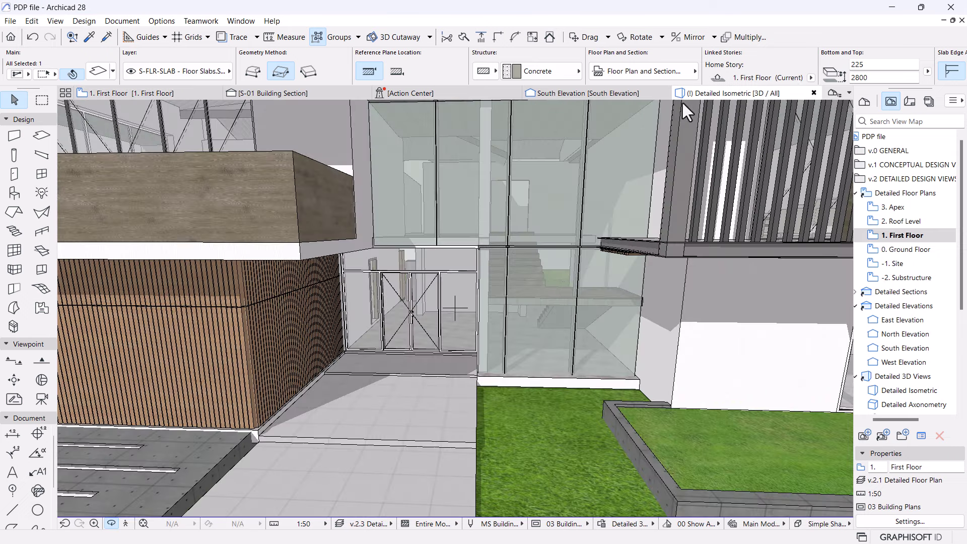
pyautogui.click(562, 282)
pyautogui.scroll(-5, 562, 280)
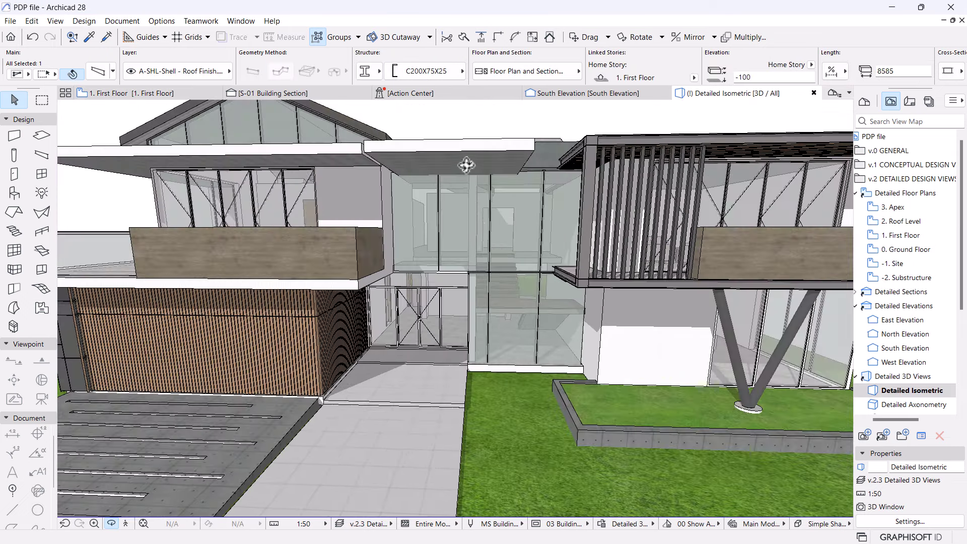
pyautogui.click(461, 156)
pyautogui.click(863, 77)
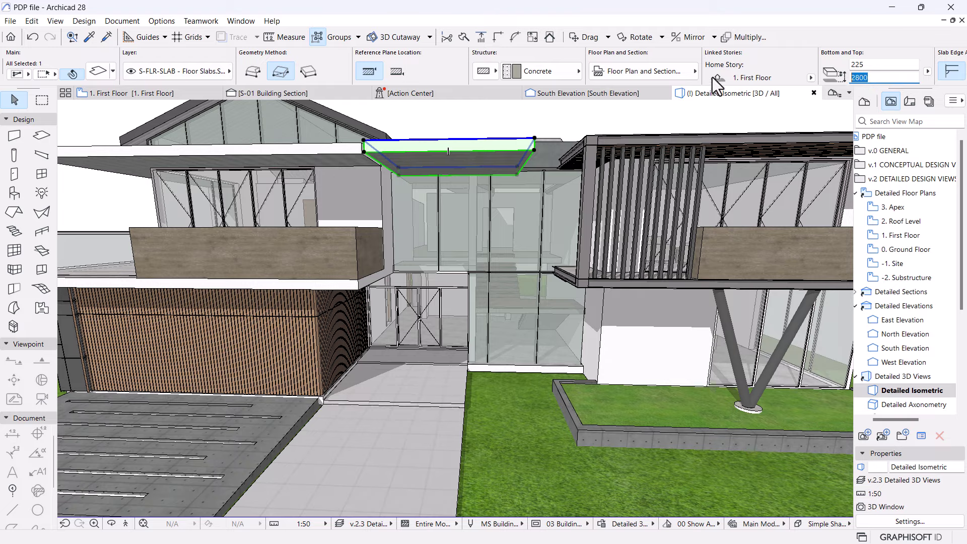
pyautogui.write('0')
pyautogui.press('Return')
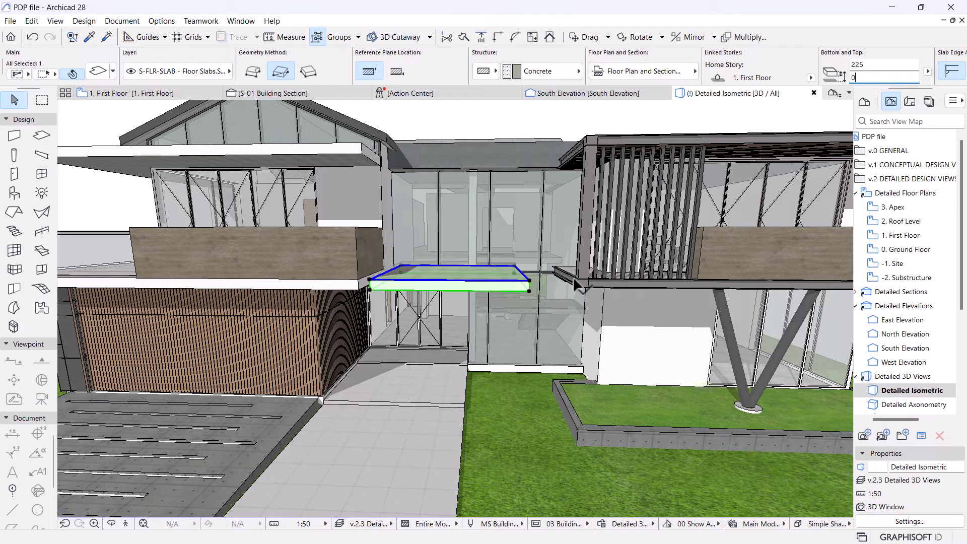
# - Override the entrance slab's bottom surface with a light finish in its slab settings
pyautogui.scroll(-4, 534, 273)
pyautogui.keyDown('shift'); pyautogui.moveTo(534, 272); pyautogui.dragTo(507, 278, button='middle'); pyautogui.keyUp('shift')
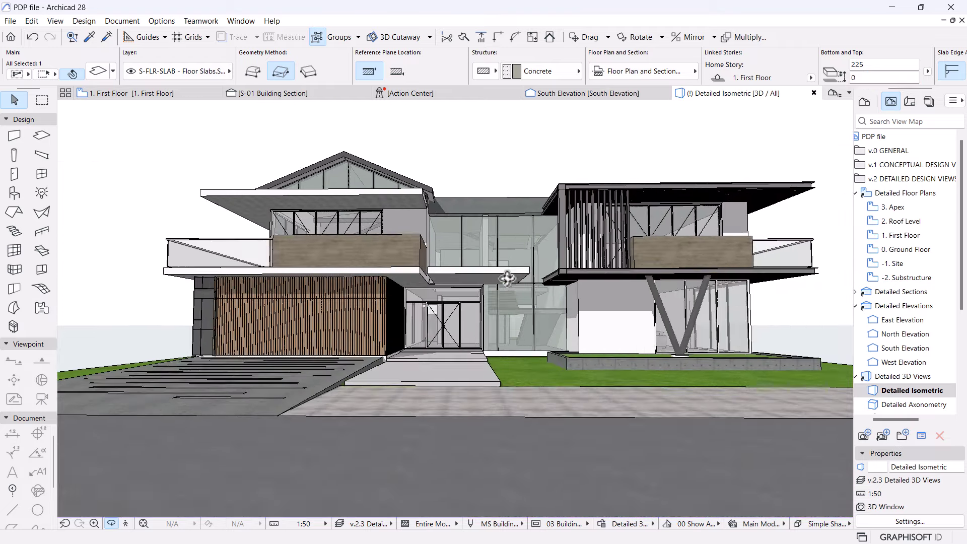
pyautogui.scroll(8, 494, 285)
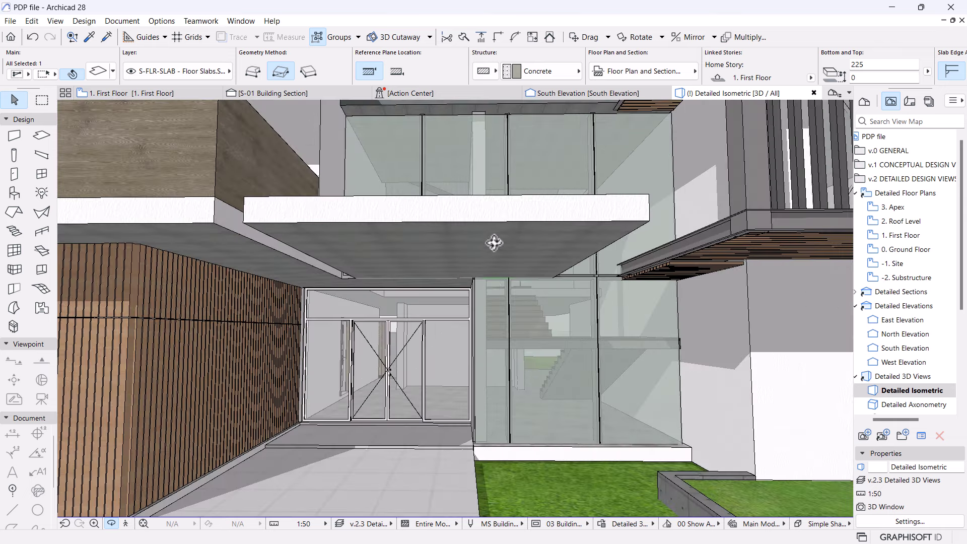
pyautogui.press('Escape')
pyautogui.click(494, 242)
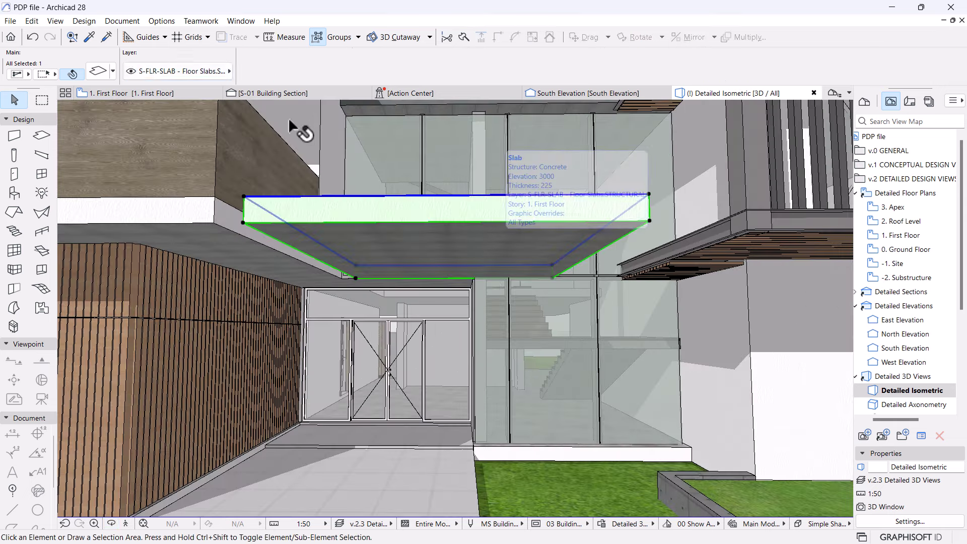
pyautogui.doubleClick(459, 280)
pyautogui.click(437, 373)
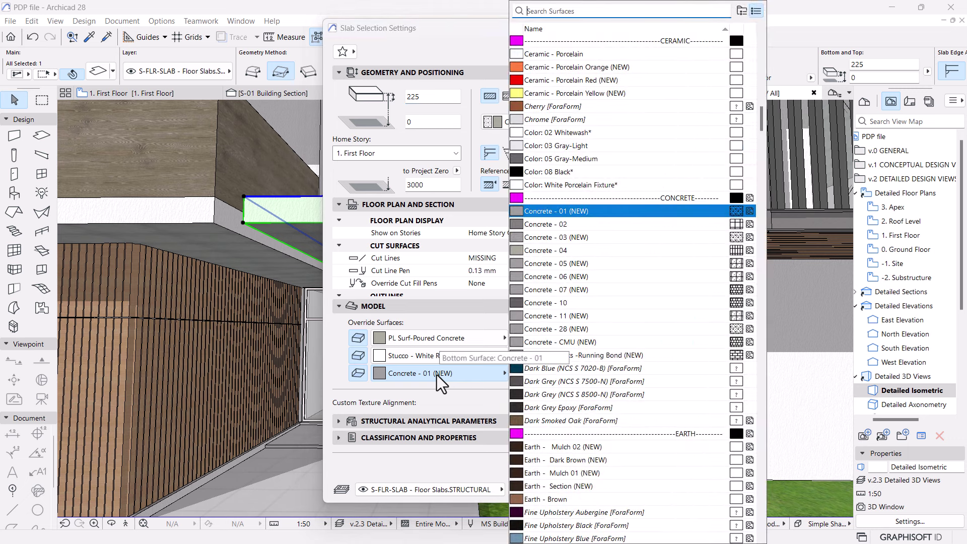
pyautogui.click(543, 147)
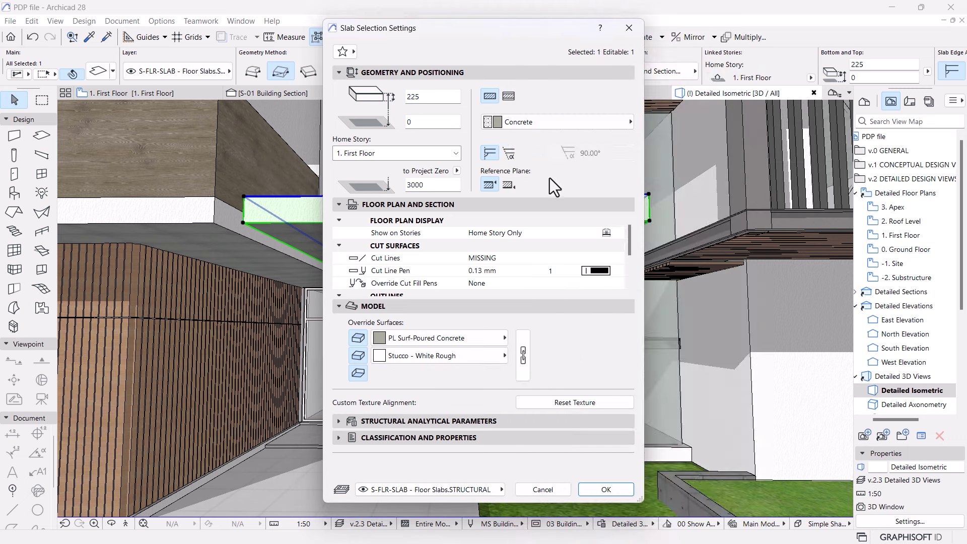
pyautogui.click(618, 491)
pyautogui.press('Escape')
# - Using the settings picked up from the right wing's C200X75X25 roof-edge beam, draw a PolyBeam around the entrance slab's three outer edges
pyautogui.scroll(-10, 493, 348)
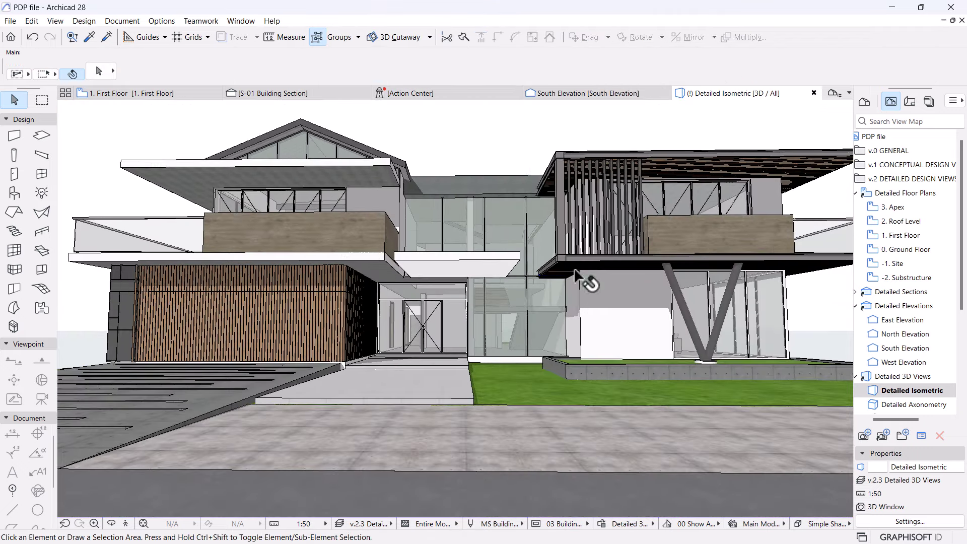
pyautogui.hotkey('alt', 'o')
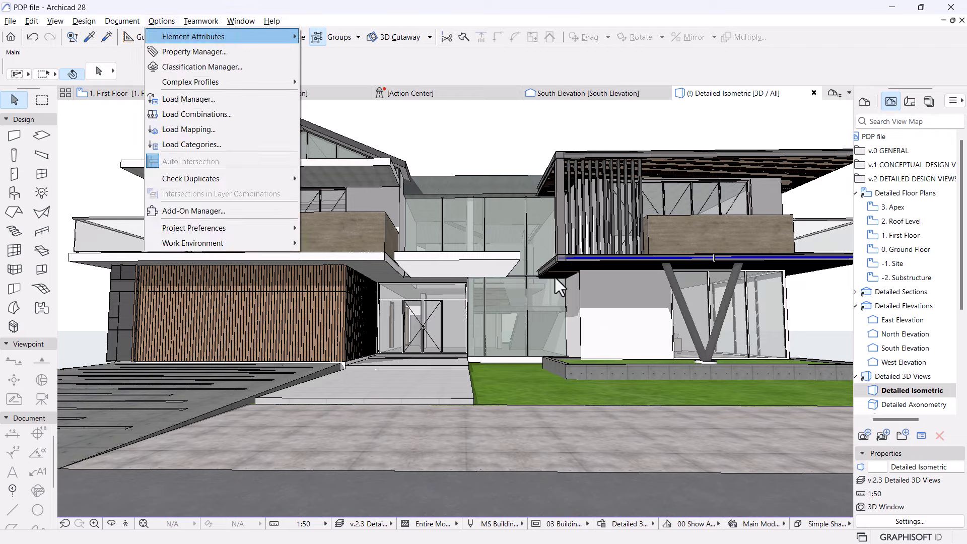
pyautogui.press('Escape')
pyautogui.press('o')
pyautogui.moveTo(509, 218); pyautogui.dragTo(517, 295)
pyautogui.scroll(5, 537, 309)
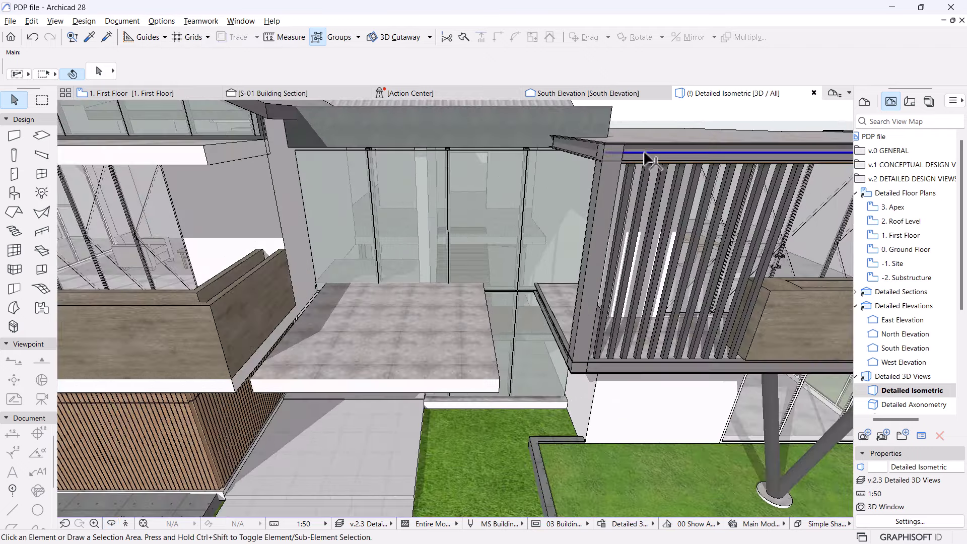
pyautogui.keyDown('alt'); pyautogui.click(645, 147); pyautogui.keyUp('alt')
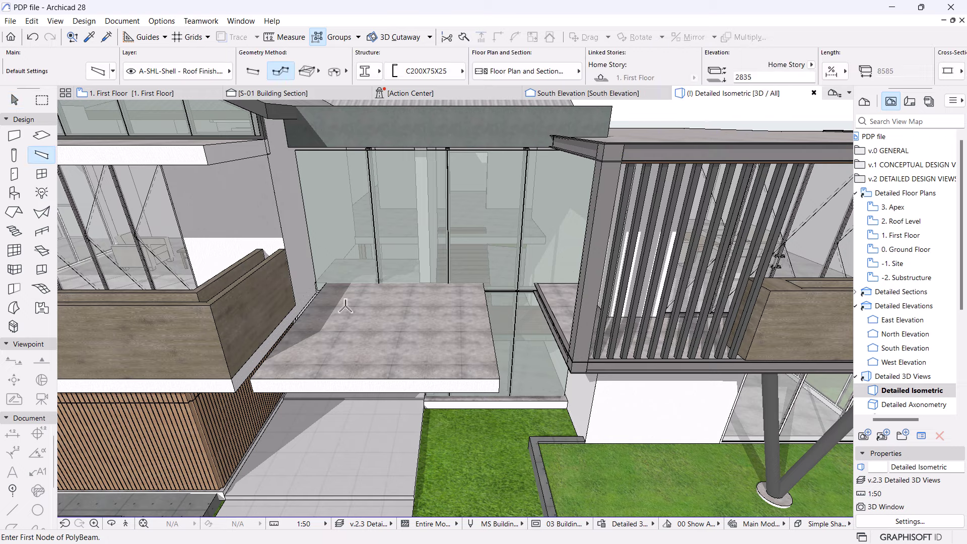
pyautogui.scroll(3, 342, 302)
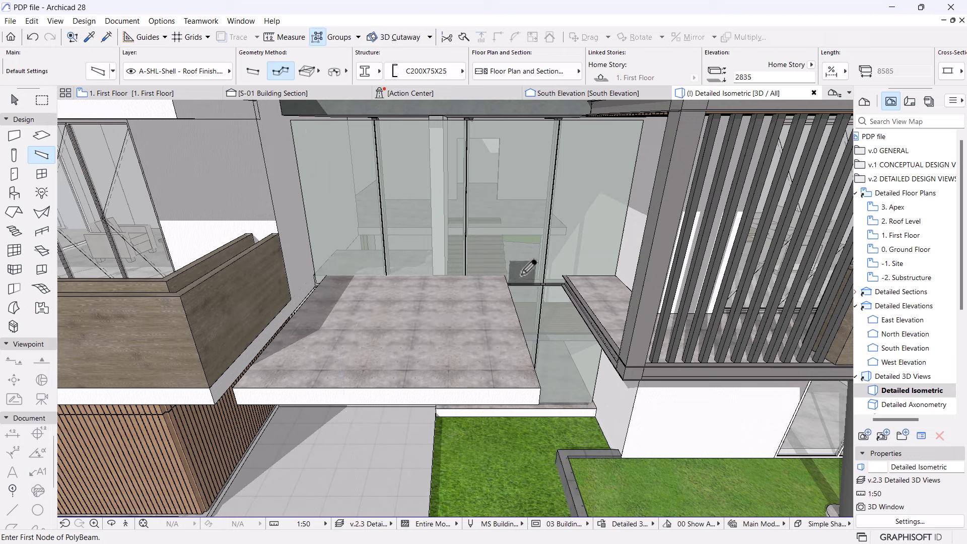
pyautogui.click(505, 274)
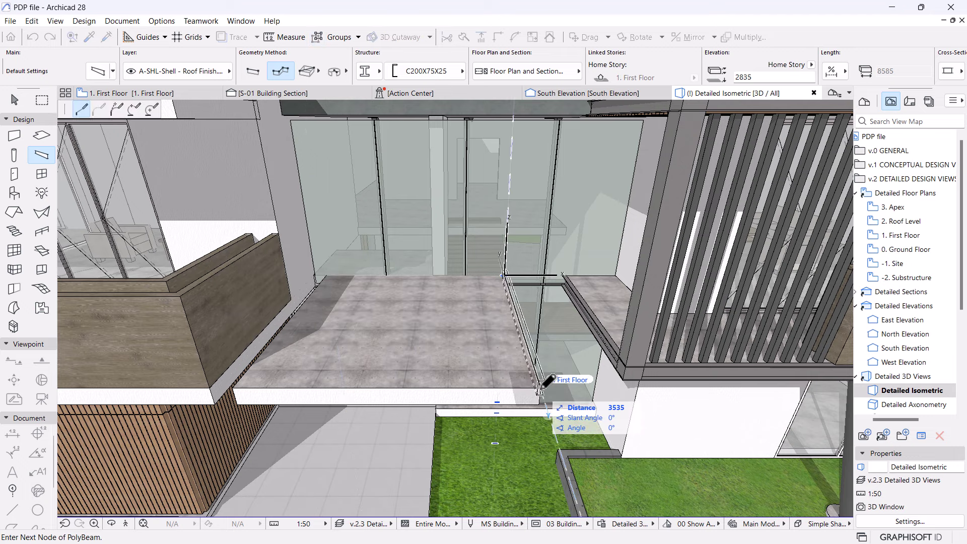
pyautogui.click(540, 388)
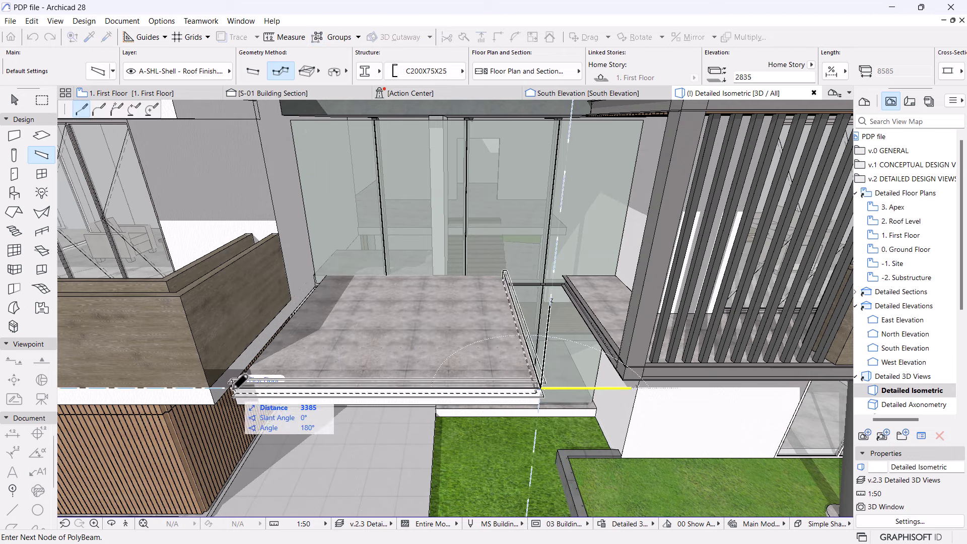
pyautogui.click(231, 389)
pyautogui.click(324, 275)
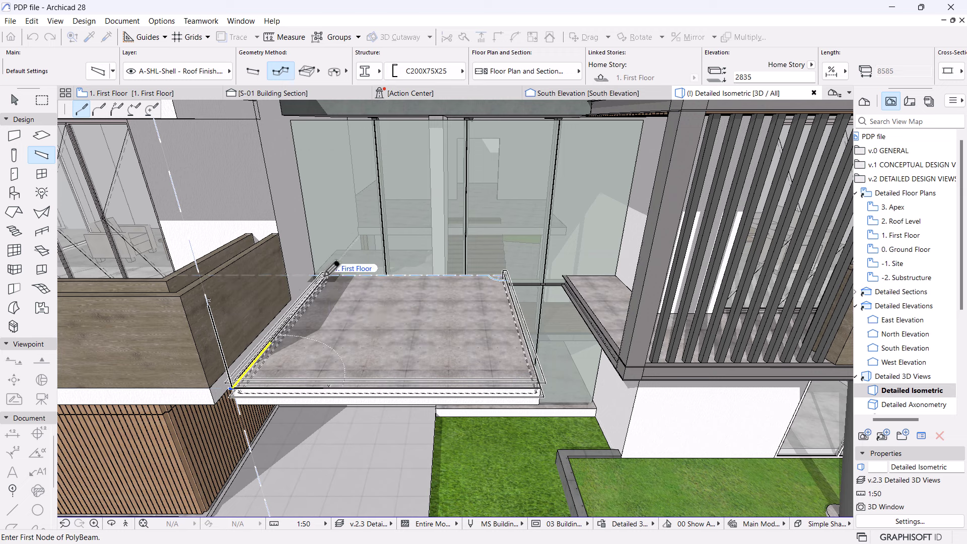
pyautogui.rightClick(378, 301)
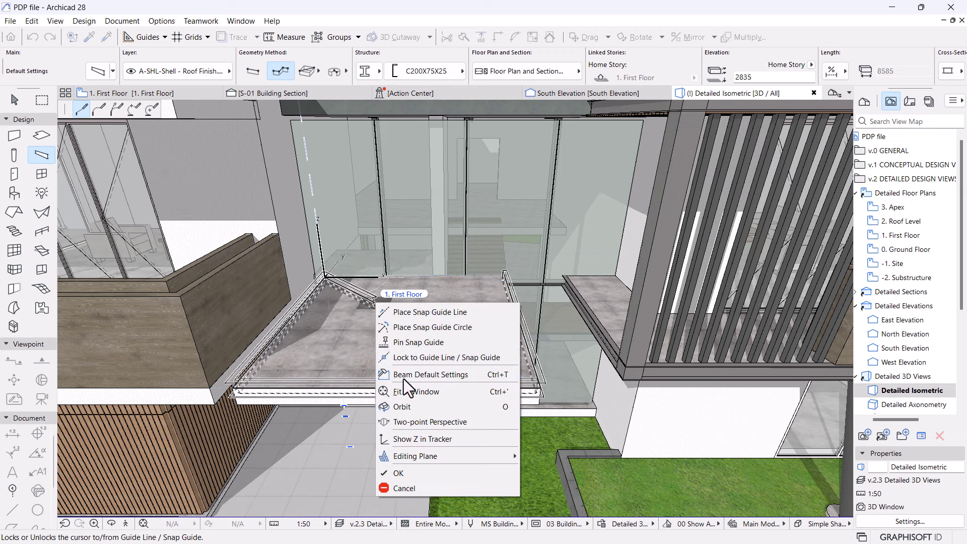
pyautogui.click(415, 470)
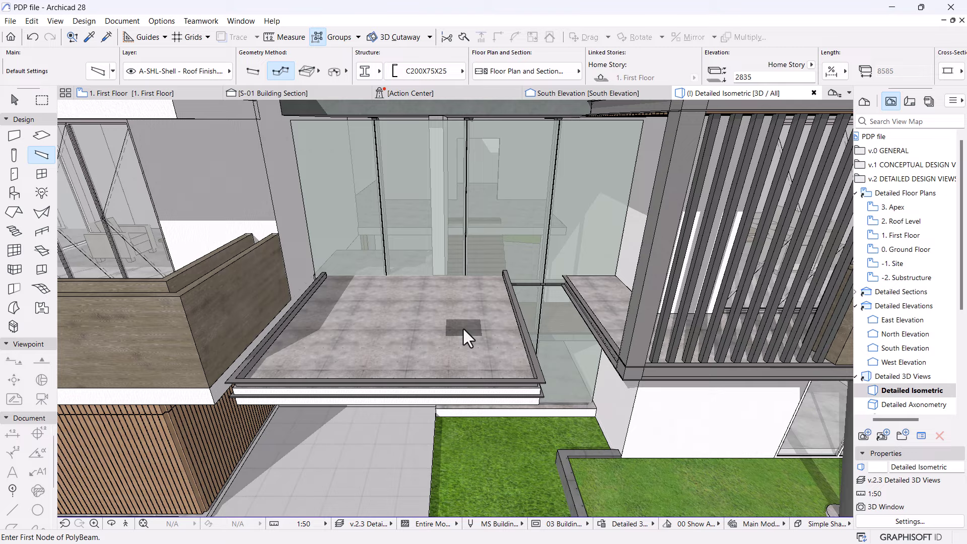
# - On the S-01 Building Section, lower the channel beam at the slab's stair-glazing end until its base meets the slab's underside
pyautogui.scroll(-10, 463, 328)
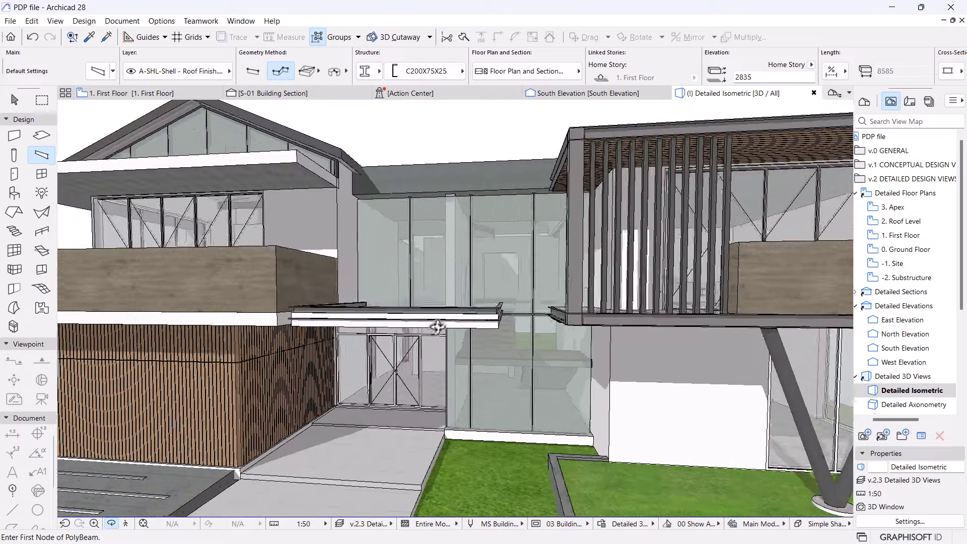
pyautogui.scroll(-2, 458, 322)
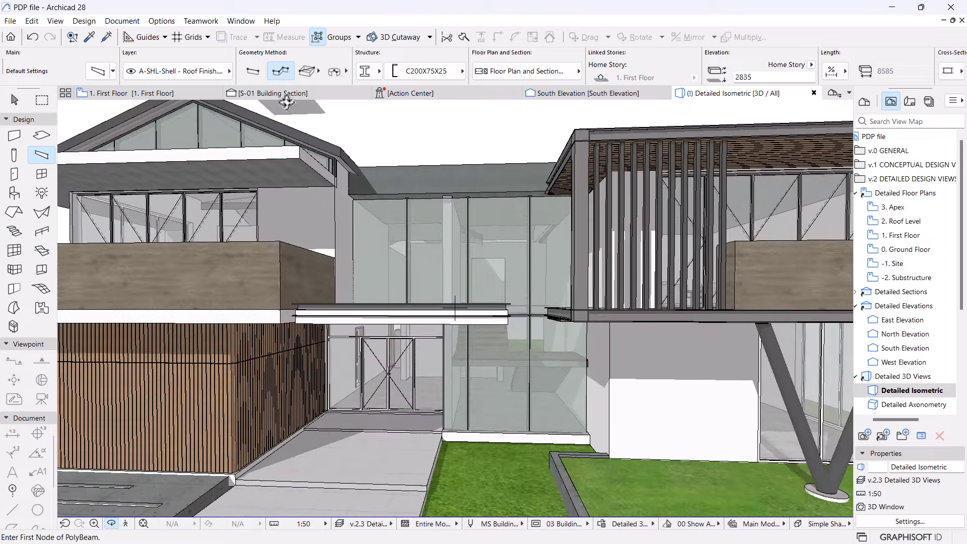
pyautogui.click(275, 93)
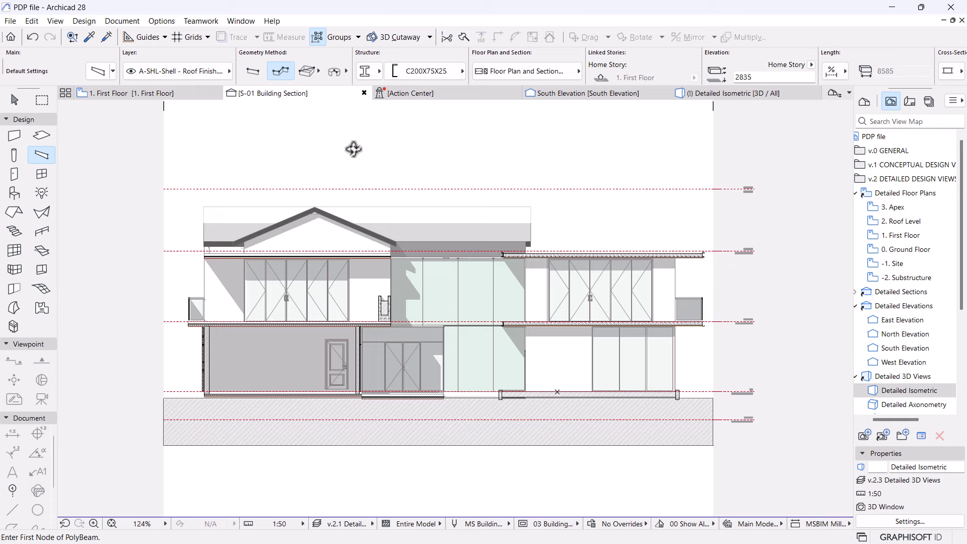
pyautogui.scroll(3, 478, 330)
pyautogui.scroll(6, 483, 332)
pyautogui.keyDown('shift'); pyautogui.click(506, 280); pyautogui.keyUp('shift')
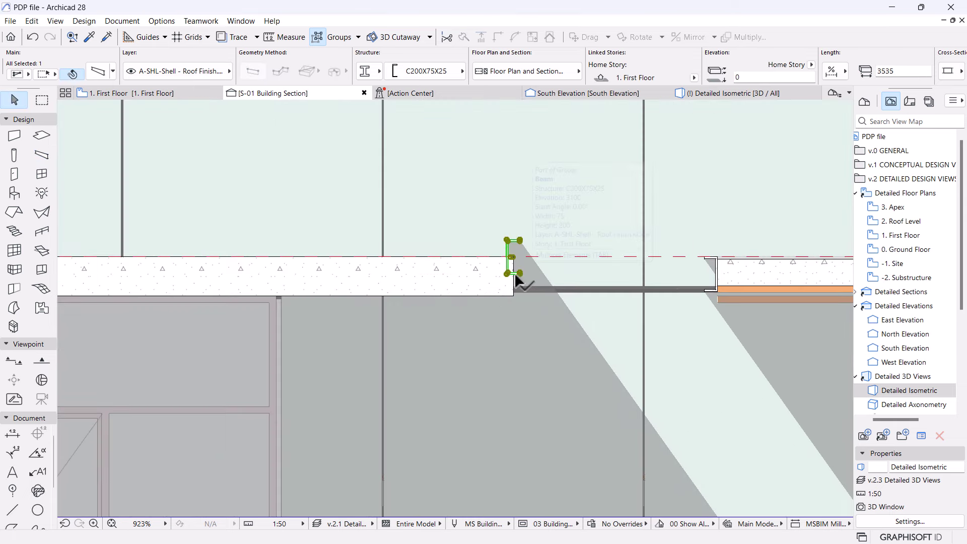
pyautogui.scroll(5, 506, 280)
pyautogui.hotkey('ctrl', 'd')
pyautogui.click(523, 264)
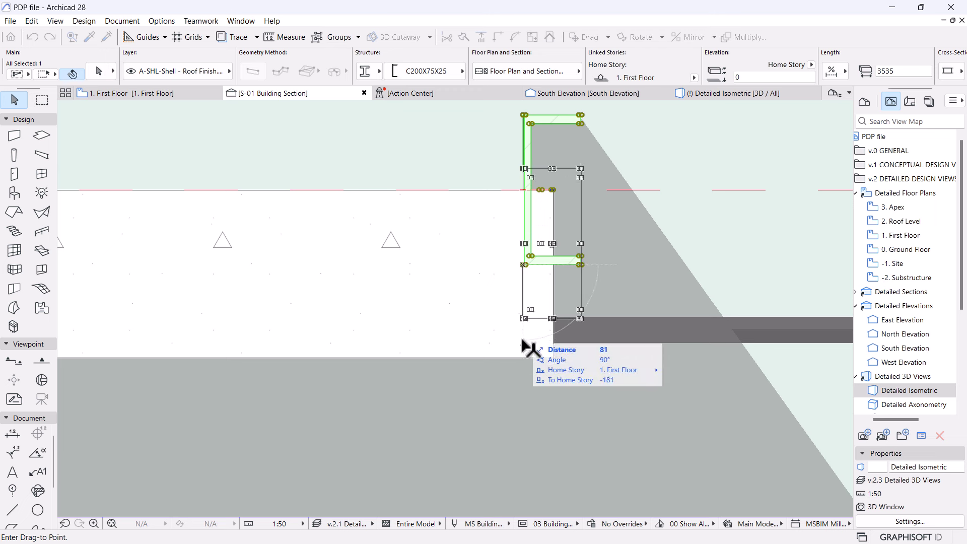
pyautogui.click(524, 358)
# - Set the entrance slab's thickness to 150 and lower it onto the inner face of the channel beam's bottom flange
pyautogui.click(448, 287)
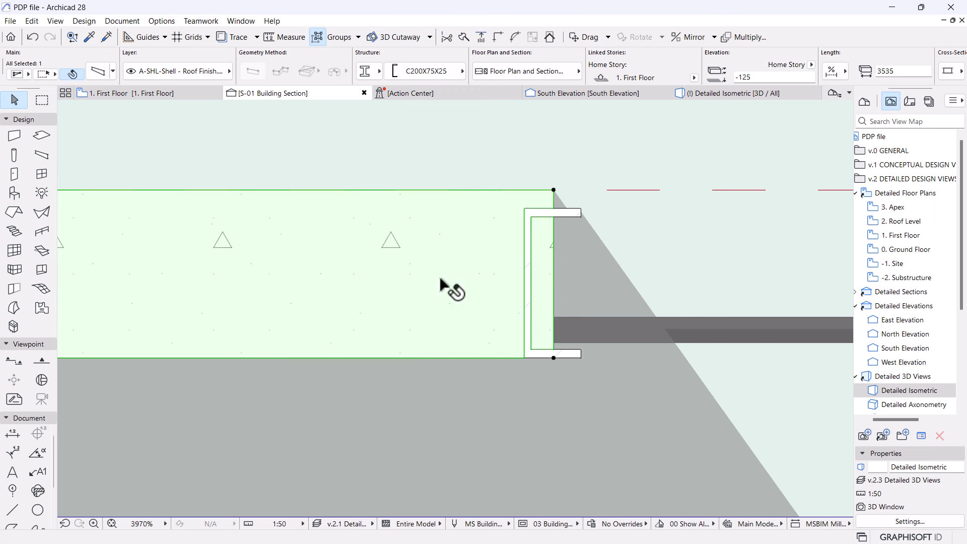
pyautogui.write('150')
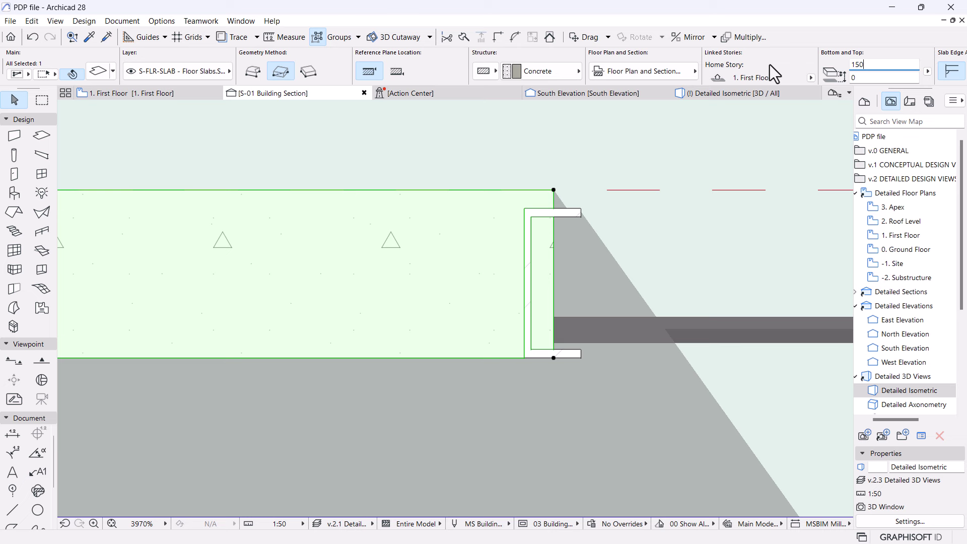
pyautogui.press('Return')
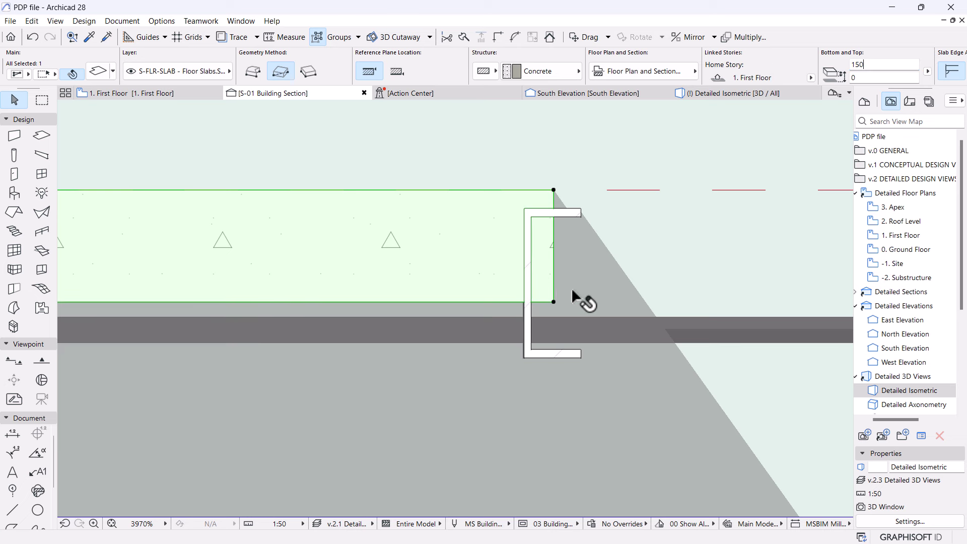
pyautogui.hotkey('ctrl', 'd')
pyautogui.click(553, 302)
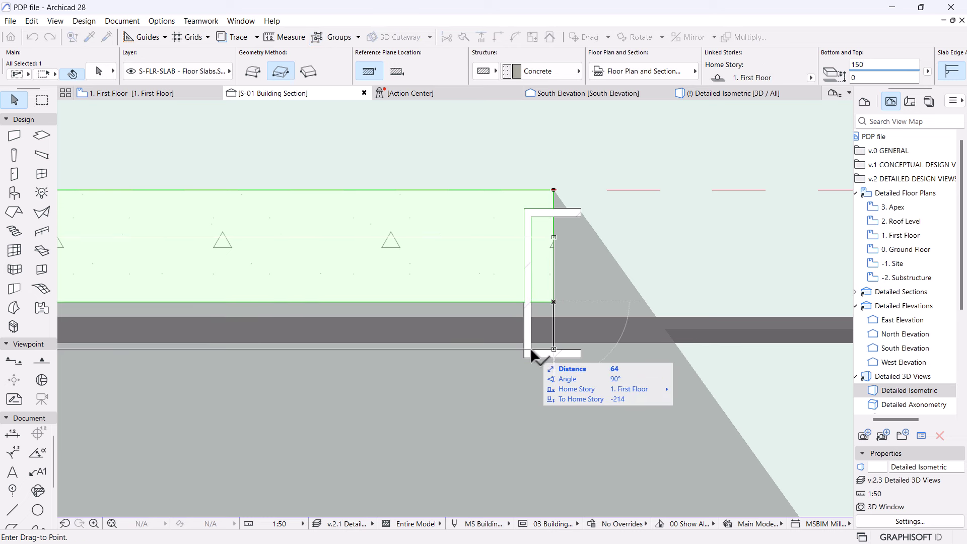
pyautogui.click(579, 349)
# - On the building section, lower only the channel beam at the entrance slab's garage end until its base meets the slab's underside
pyautogui.scroll(-10, 622, 333)
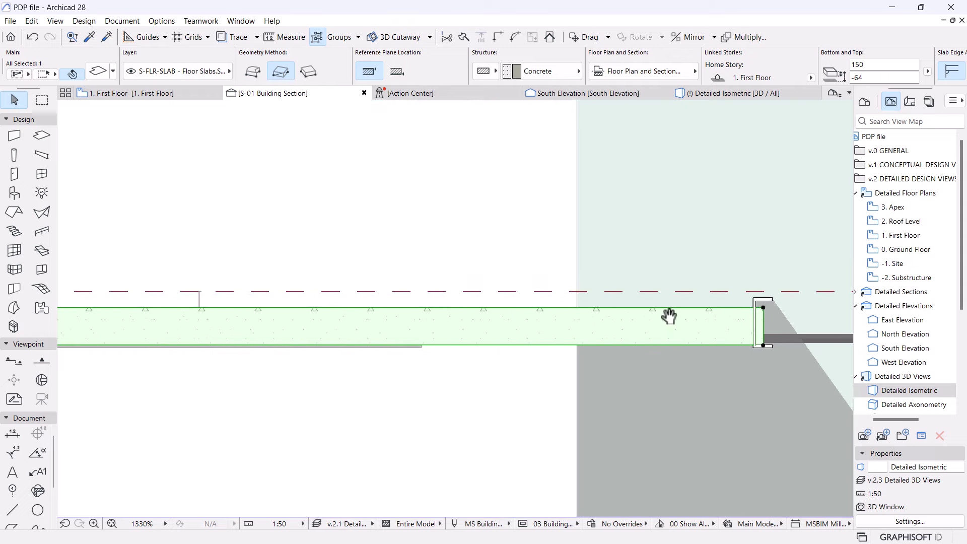
pyautogui.scroll(4, 282, 327)
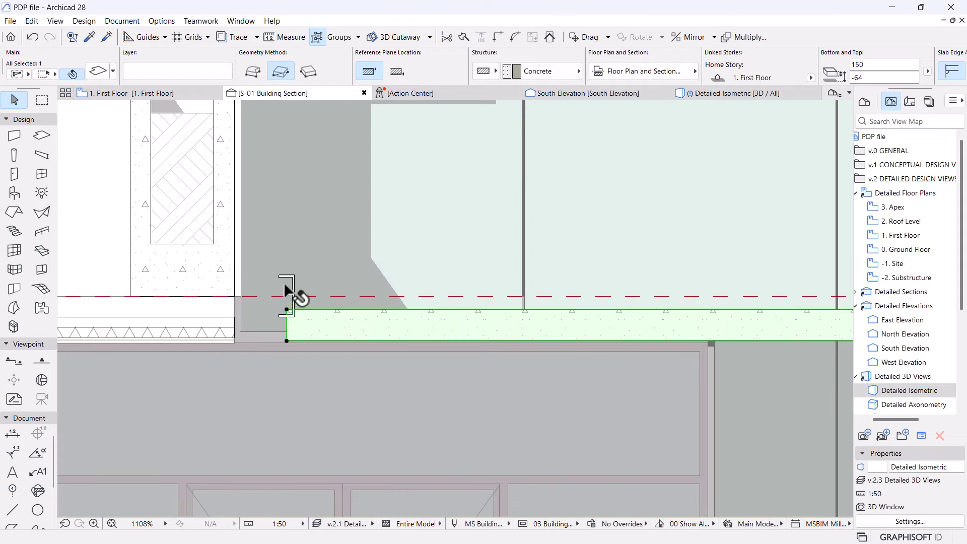
pyautogui.click(290, 281)
pyautogui.scroll(-3, 505, 236)
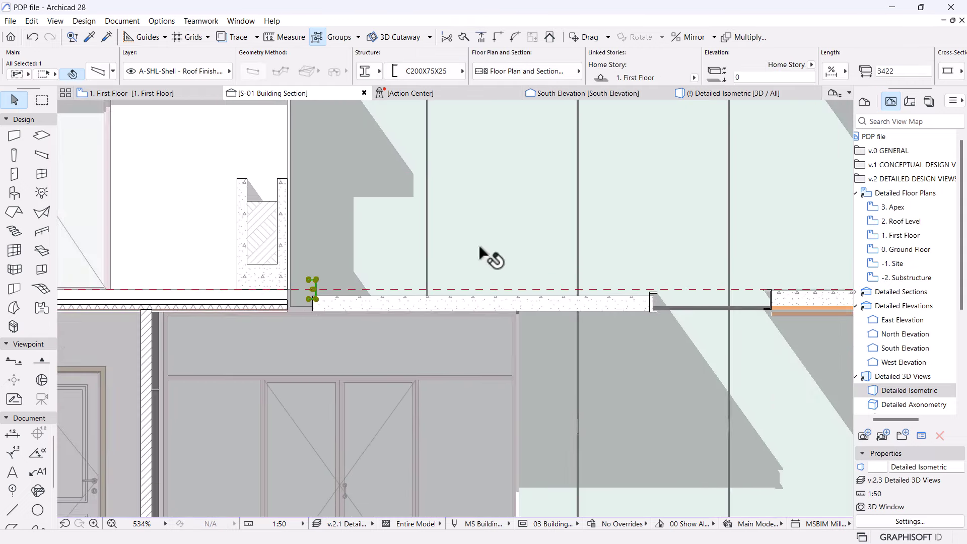
pyautogui.click(320, 35)
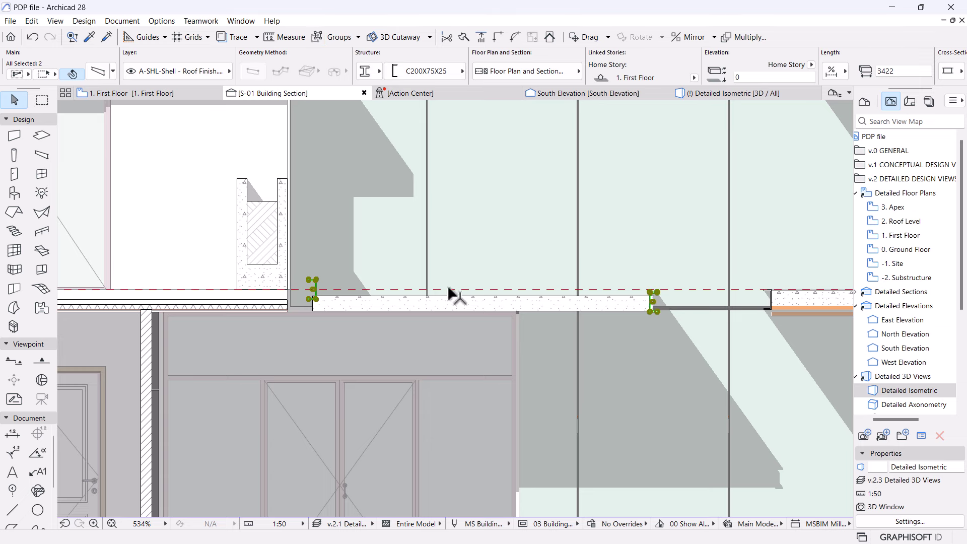
pyautogui.scroll(8, 310, 300)
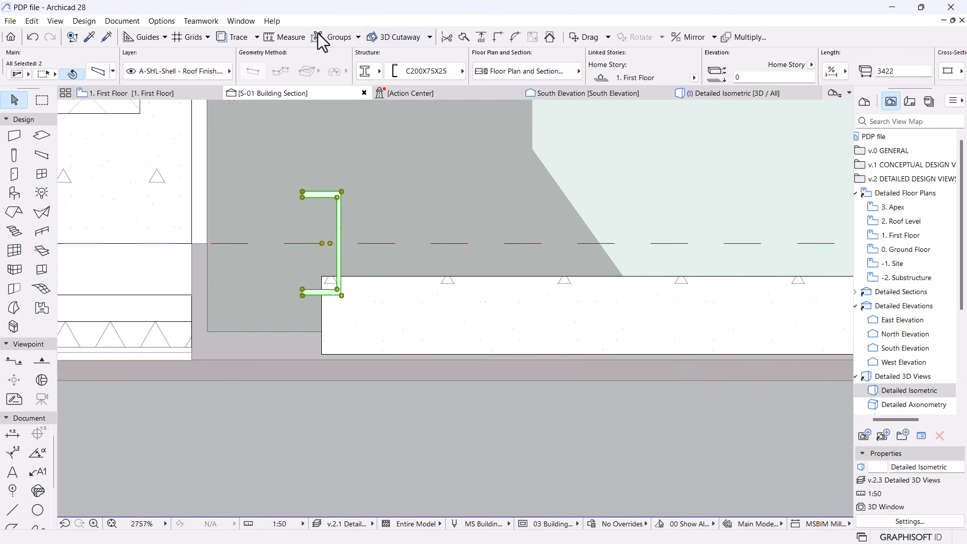
pyautogui.scroll(4, 293, 237)
pyautogui.press('Escape')
pyautogui.click(381, 285)
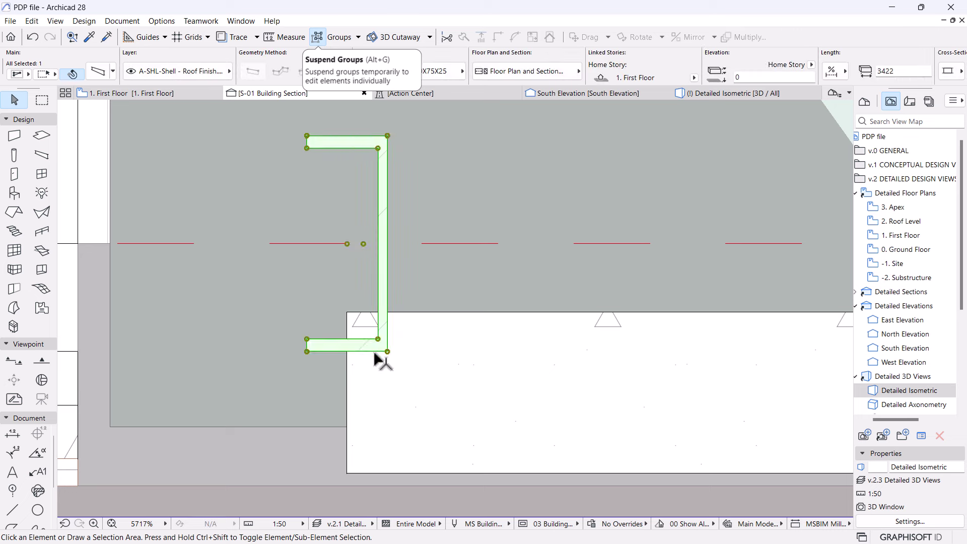
pyautogui.moveTo(397, 392); pyautogui.dragTo(381, 314, button='middle')
pyautogui.scroll(-2, 381, 314)
pyautogui.moveTo(375, 283); pyautogui.dragTo(381, 373)
pyautogui.click(378, 369)
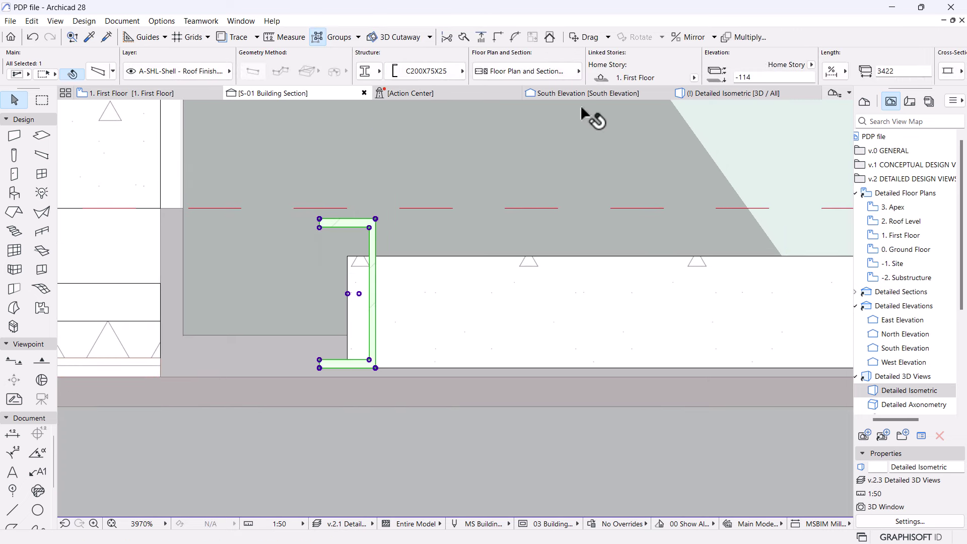
# - In the Detailed Isometric view, transfer the stair-glazing-side channel beam's settings, with elevation -125, to the entrance slab's front channel beam
pyautogui.click(707, 98)
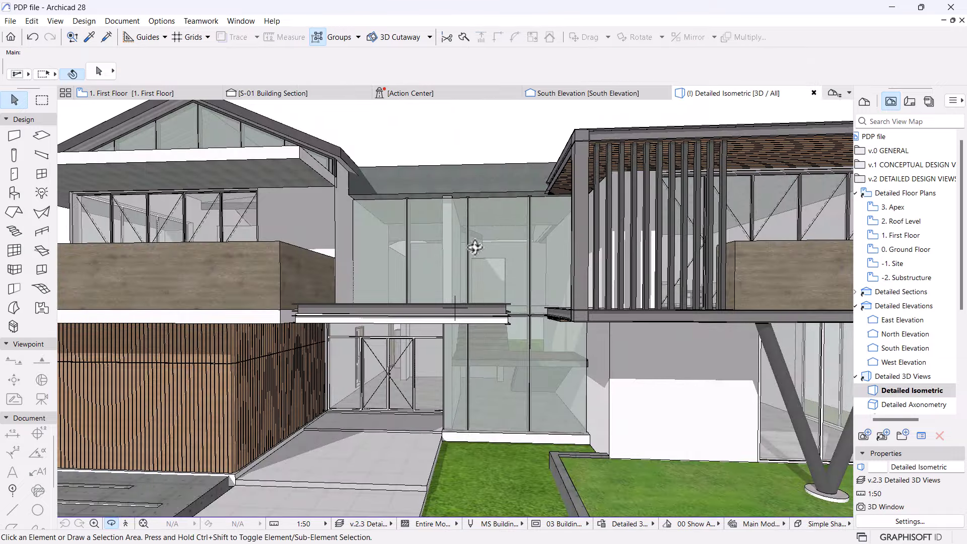
pyautogui.scroll(5, 441, 310)
pyautogui.scroll(6, 441, 309)
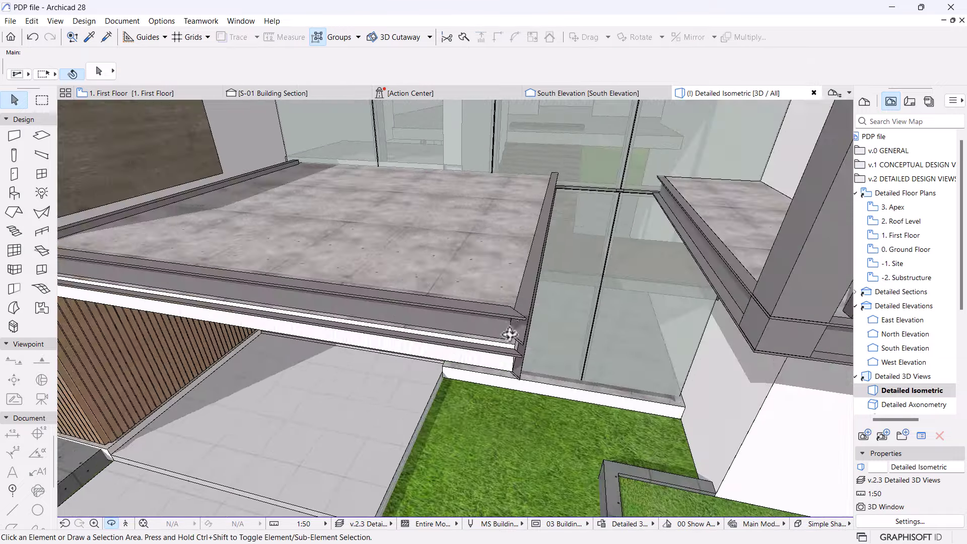
pyautogui.keyDown('alt'); pyautogui.click(446, 306); pyautogui.keyUp('alt')
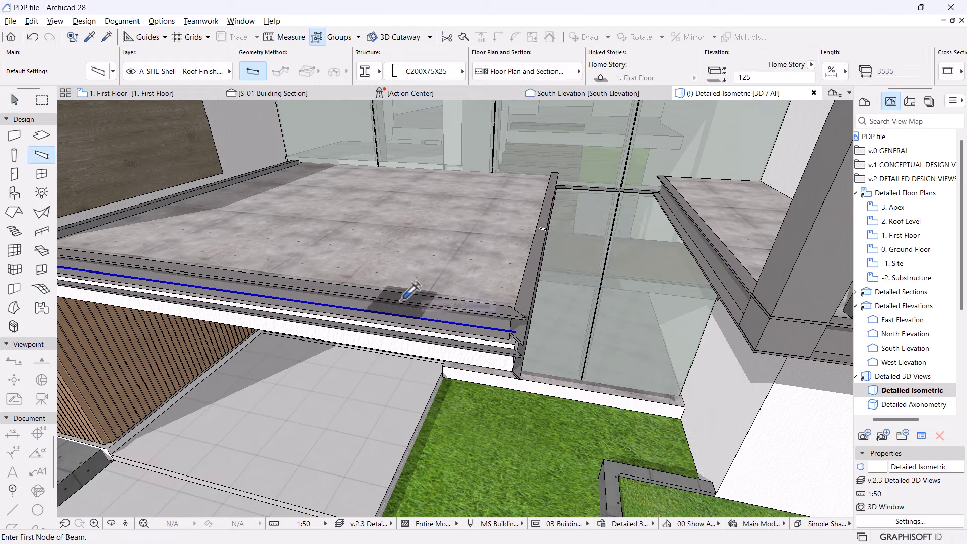
pyautogui.scroll(-3, 470, 274)
pyautogui.press('Escape')
# - Offset the entrance slab's front edge inward so it sits behind the web of the front channel beam
pyautogui.click(498, 312)
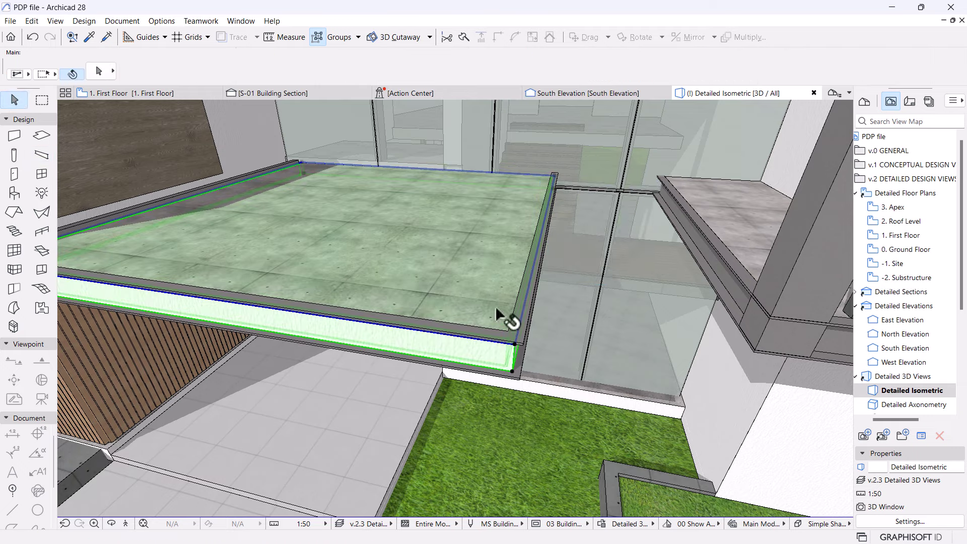
pyautogui.moveTo(503, 317); pyautogui.dragTo(395, 394, button='middle')
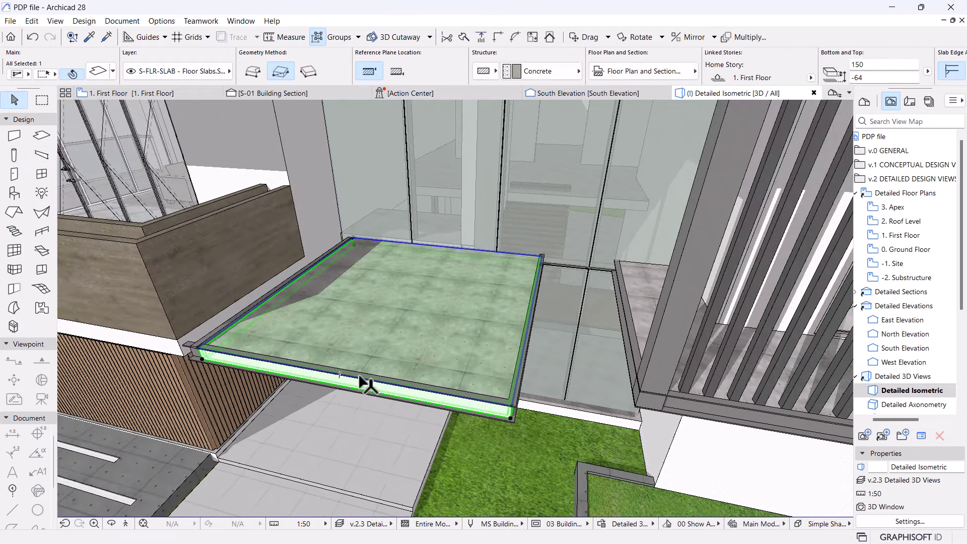
pyautogui.click(366, 384)
pyautogui.scroll(2, 524, 389)
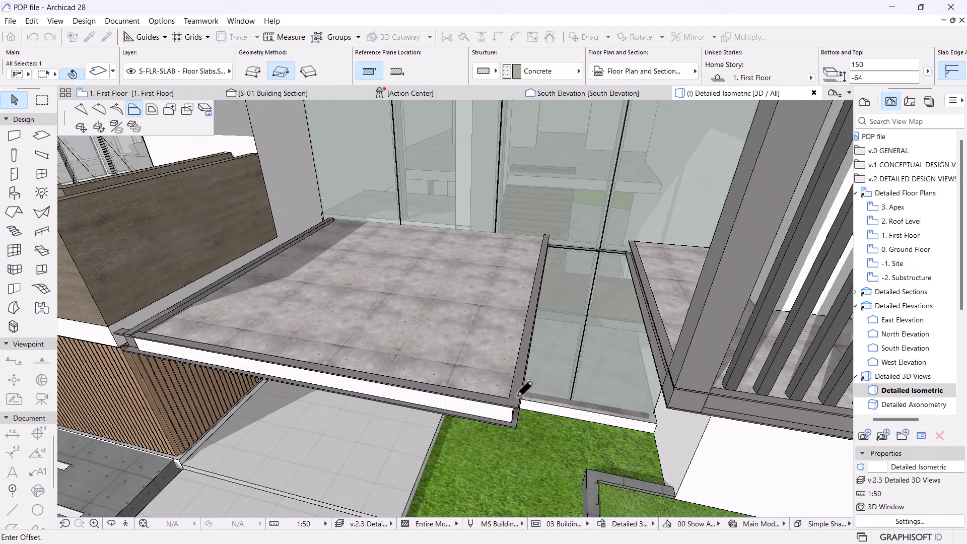
pyautogui.scroll(2, 513, 402)
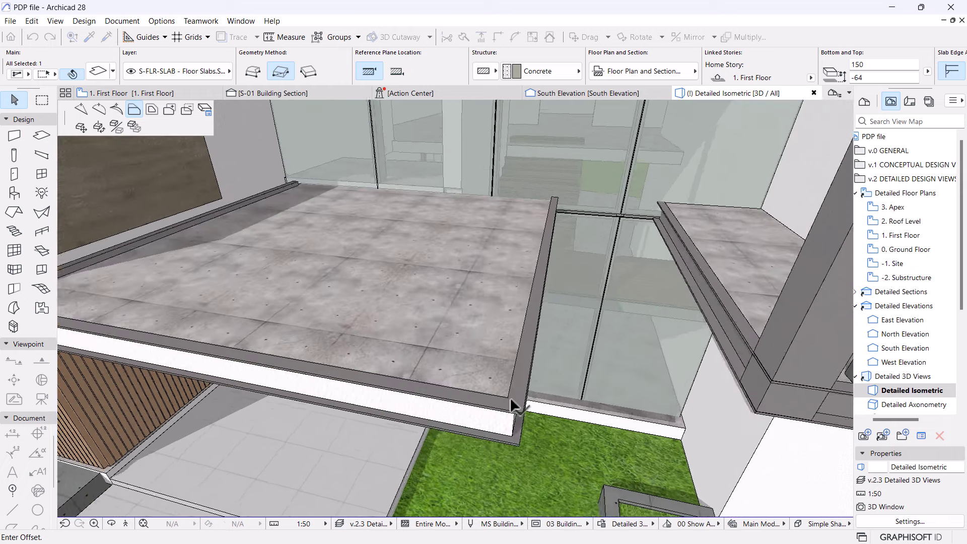
pyautogui.click(511, 400)
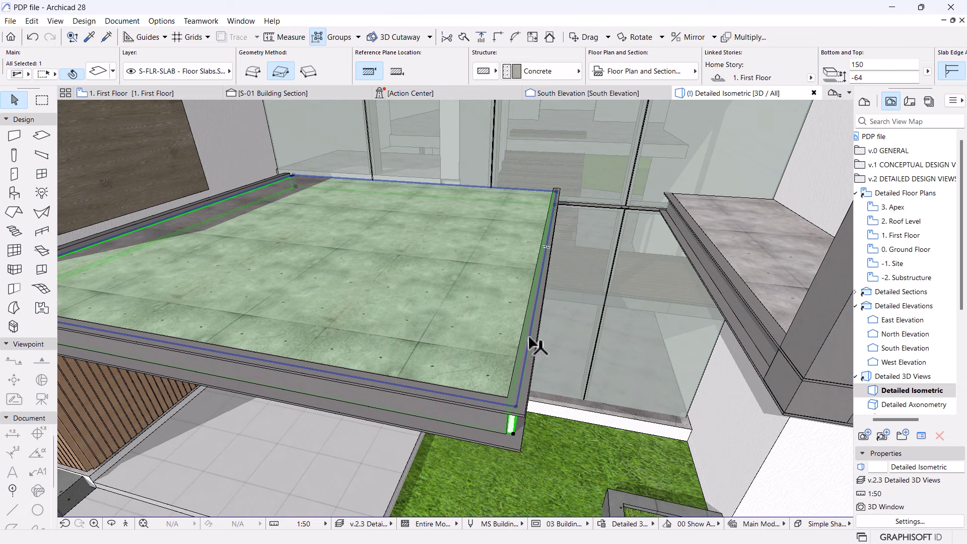
# - Offset the entrance slab's stair-glazing-side and garage-side edges inward to the webs of their channel beams
pyautogui.click(529, 337)
pyautogui.click(509, 397)
pyautogui.scroll(-3, 453, 353)
pyautogui.moveTo(308, 279); pyautogui.dragTo(318, 283, button='middle')
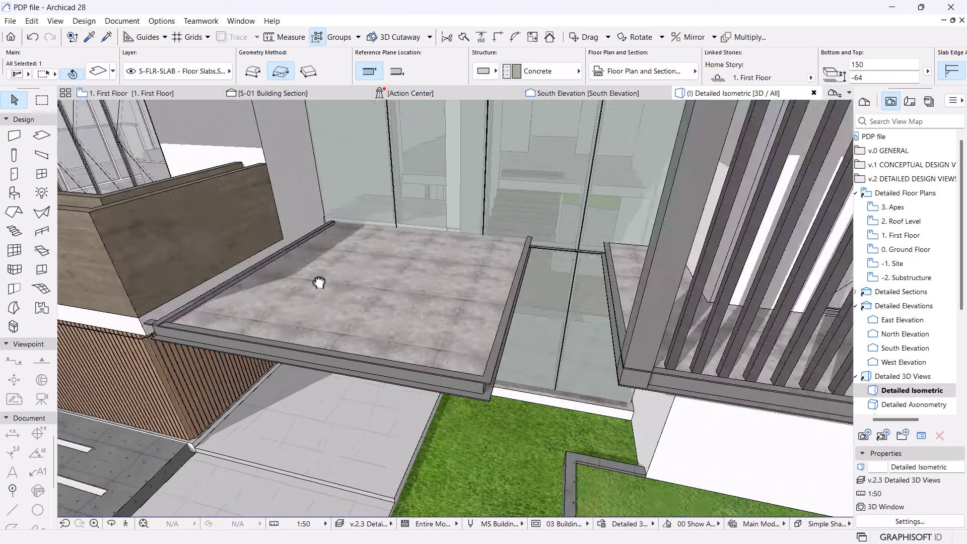
pyautogui.scroll(5, 313, 345)
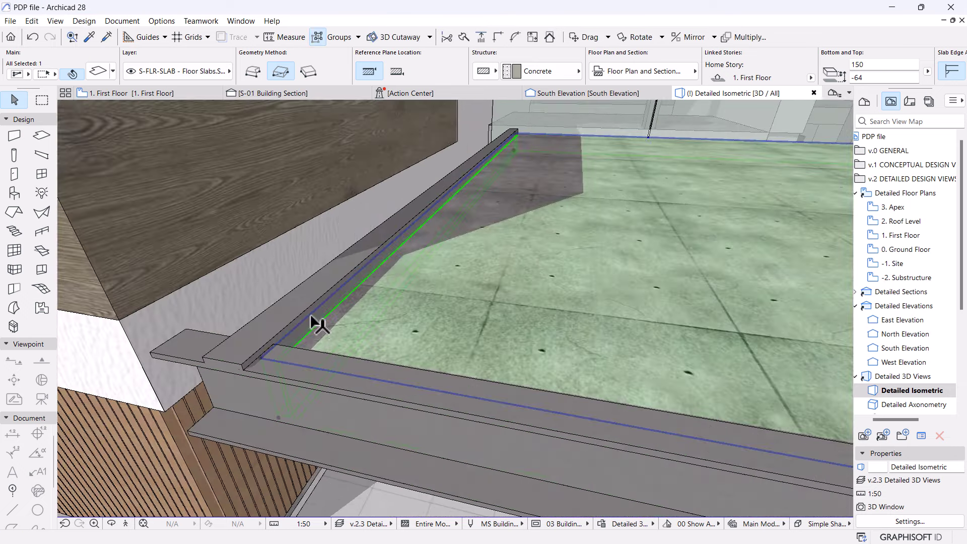
pyautogui.click(312, 324)
pyautogui.click(278, 362)
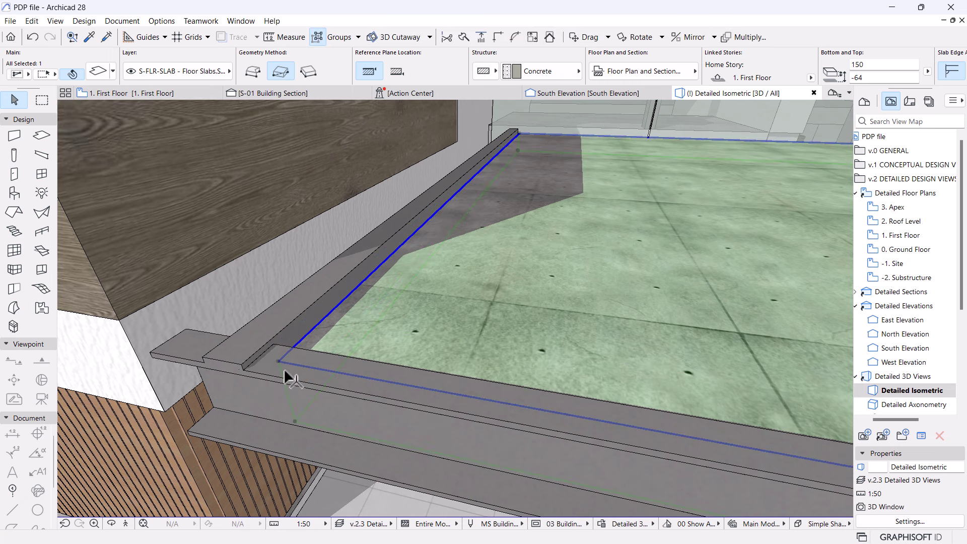
pyautogui.press('Escape')
# - Transfer the C200X75X25 beam settings with elevation -125 to the garage-side channel beam and intersect it with the front beam
pyautogui.press('b')
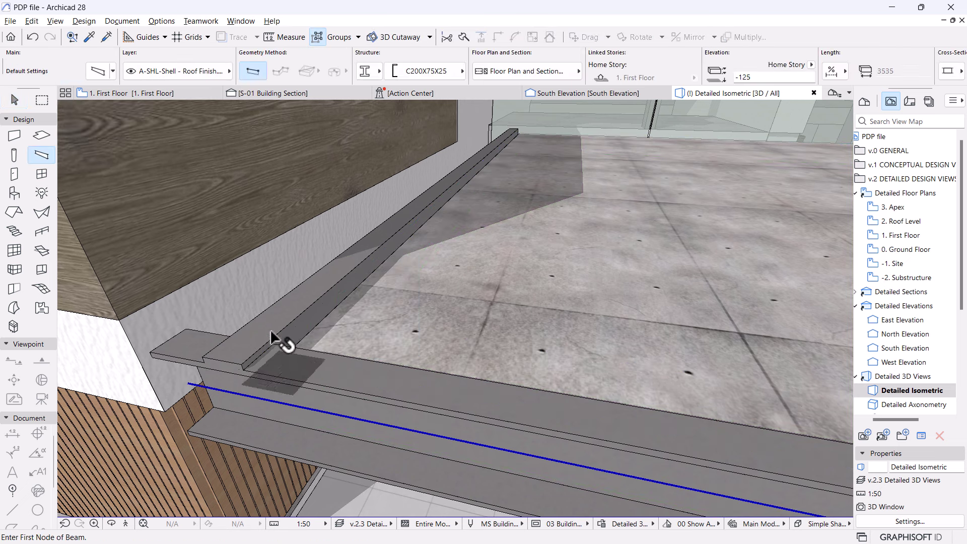
pyautogui.click(273, 336)
pyautogui.press('Escape')
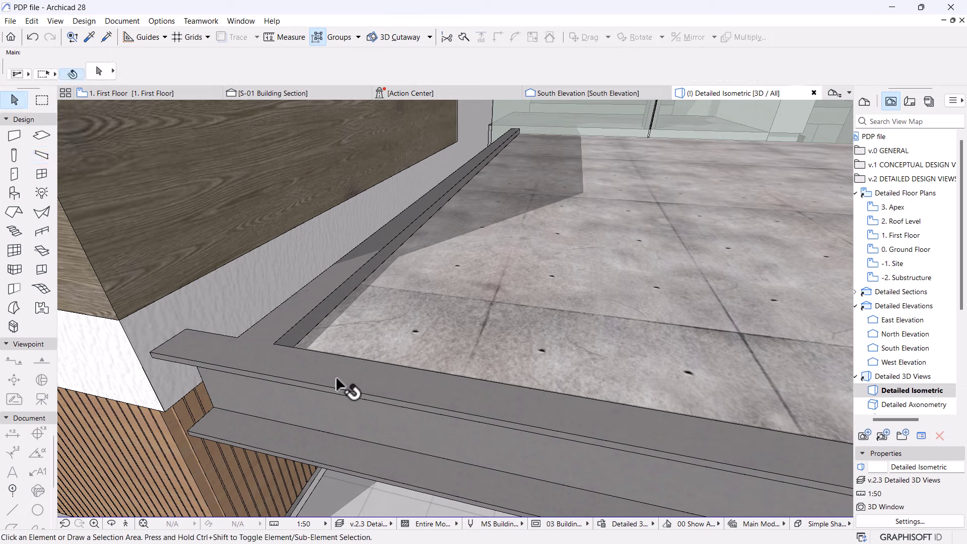
pyautogui.click(336, 385)
pyautogui.keyDown('shift'); pyautogui.click(295, 299); pyautogui.keyUp('shift')
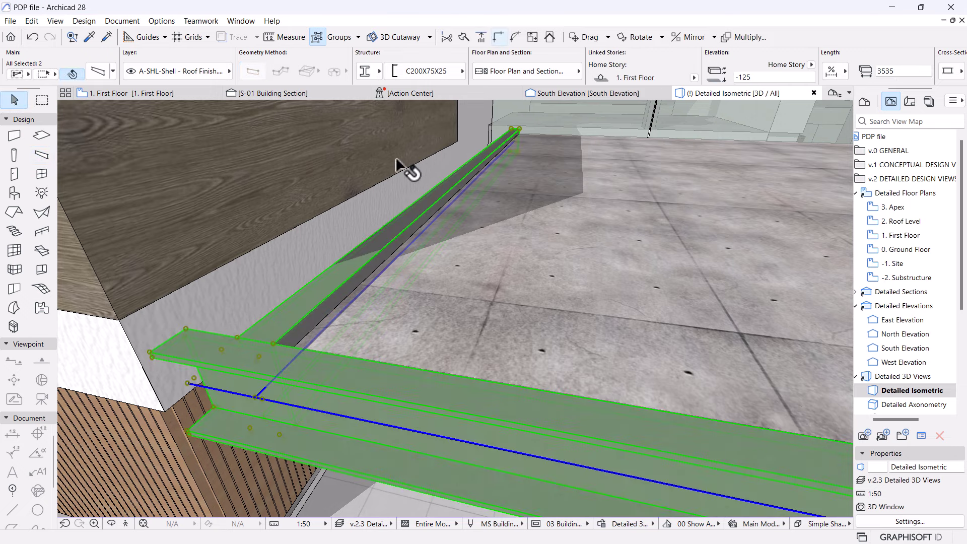
pyautogui.press('Escape')
# - On the 0. Ground Floor plan, place a round structural steel column on the entrance walkway's lawn-side edge, level with the garage front
pyautogui.scroll(-10, 358, 201)
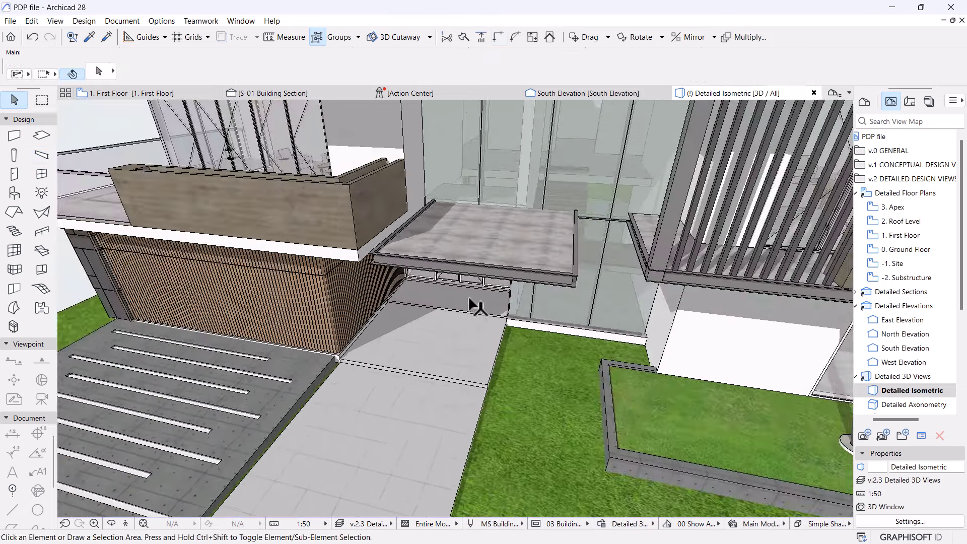
pyautogui.moveTo(472, 334); pyautogui.dragTo(527, 272)
pyautogui.scroll(-6, 526, 272)
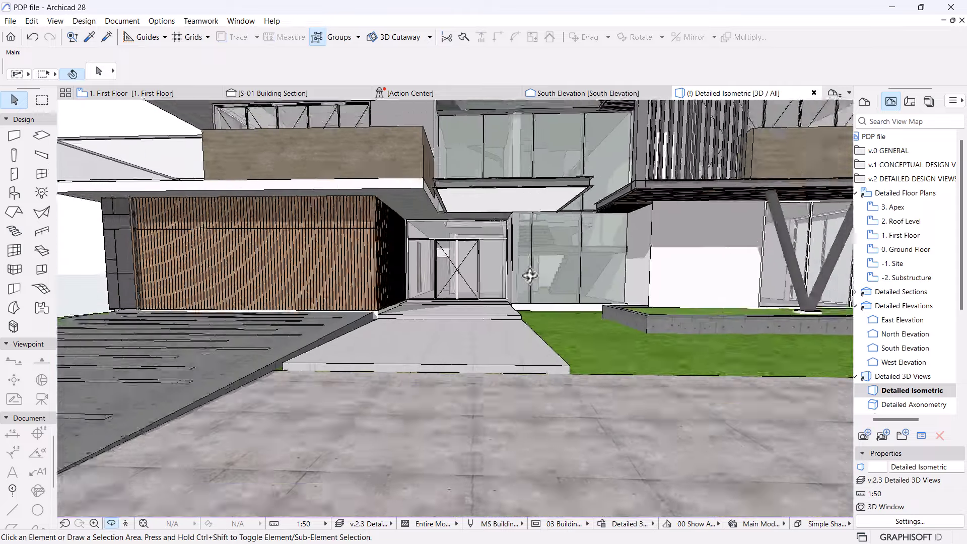
pyautogui.scroll(6, 449, 326)
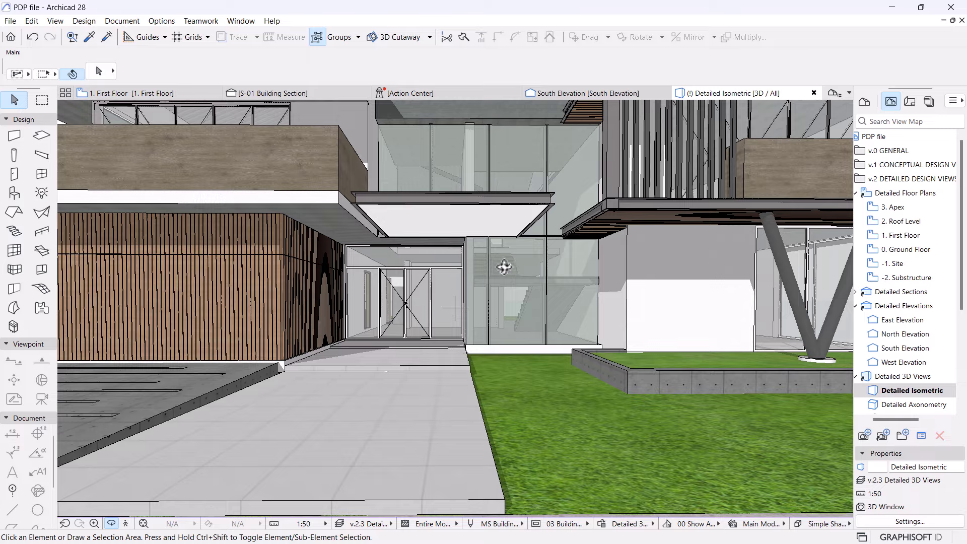
pyautogui.scroll(-6, 504, 267)
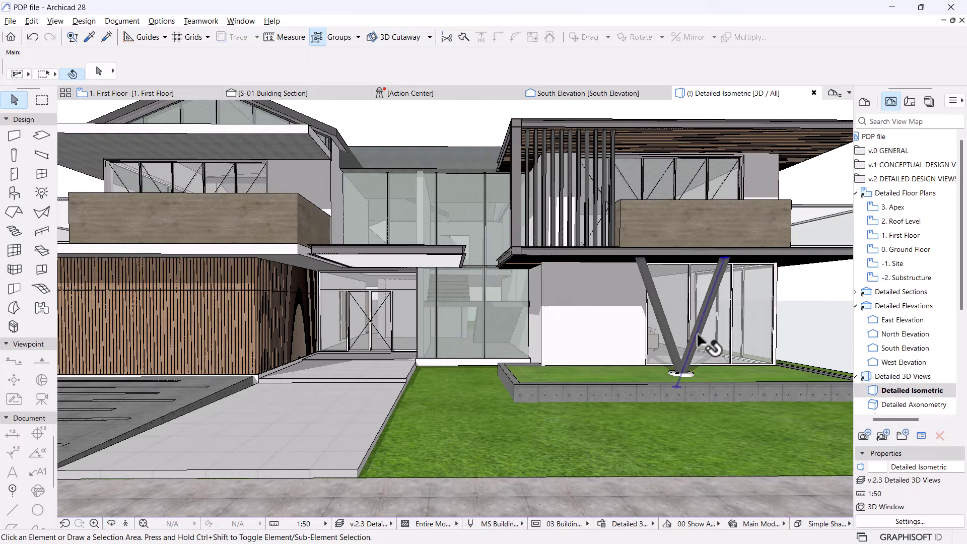
pyautogui.click(14, 156)
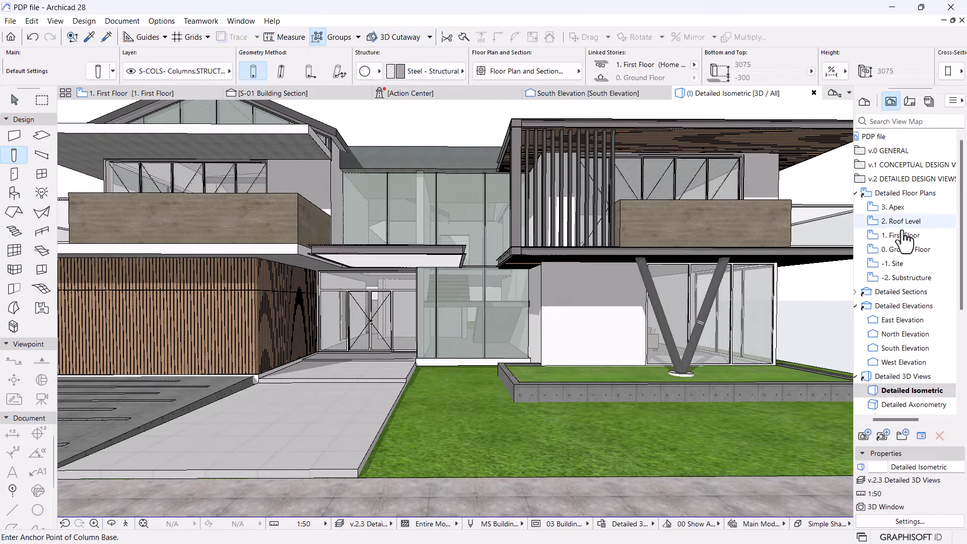
pyautogui.click(911, 251)
pyautogui.doubleClick(911, 250)
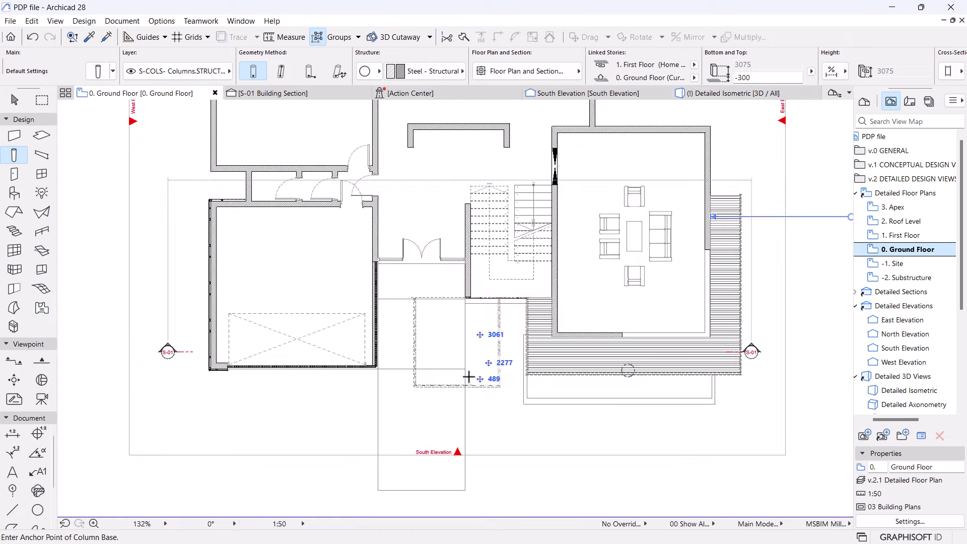
pyautogui.scroll(3, 468, 377)
pyautogui.scroll(2, 468, 377)
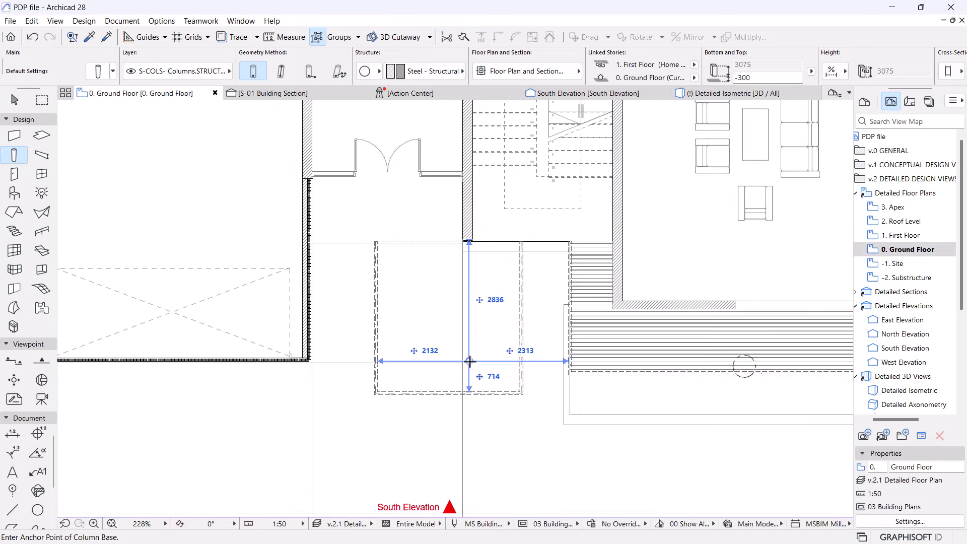
pyautogui.click(463, 342)
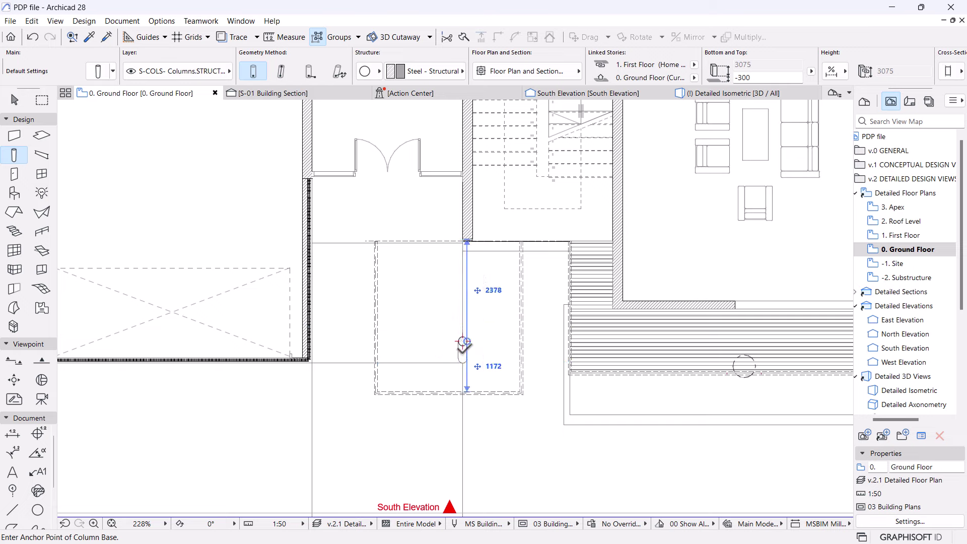
# - Change the new entrance column from slanted to vertical in its settings and check it in the Detailed Isometric view
pyautogui.scroll(4, 463, 342)
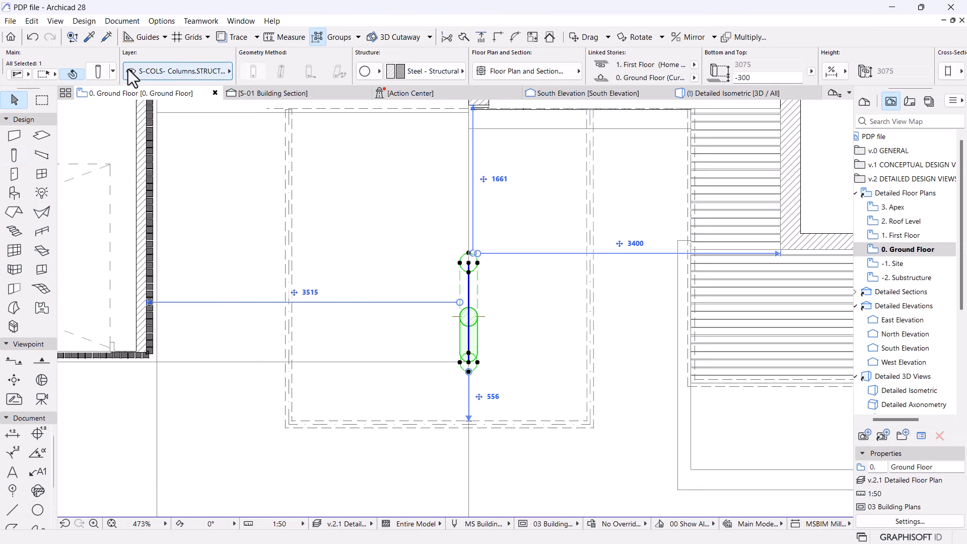
pyautogui.click(98, 71)
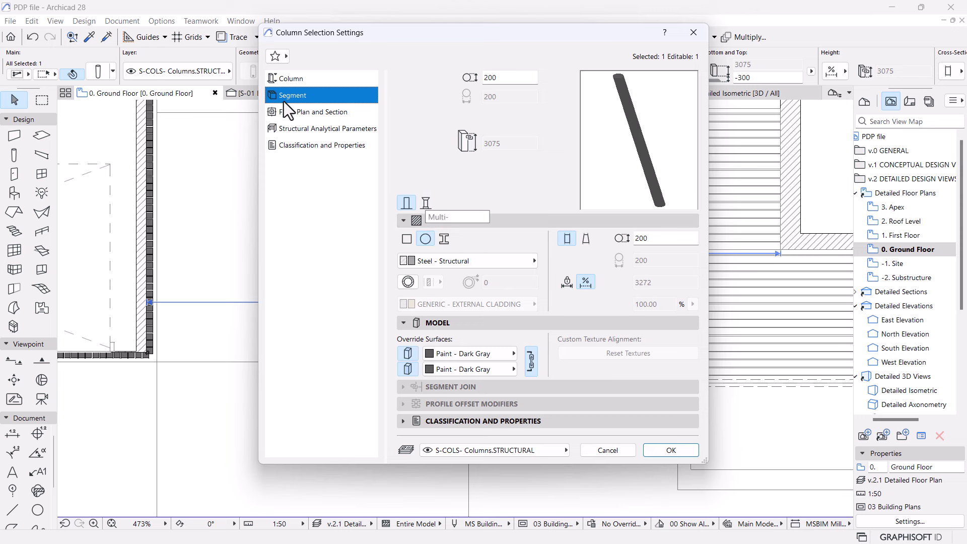
pyautogui.click(283, 79)
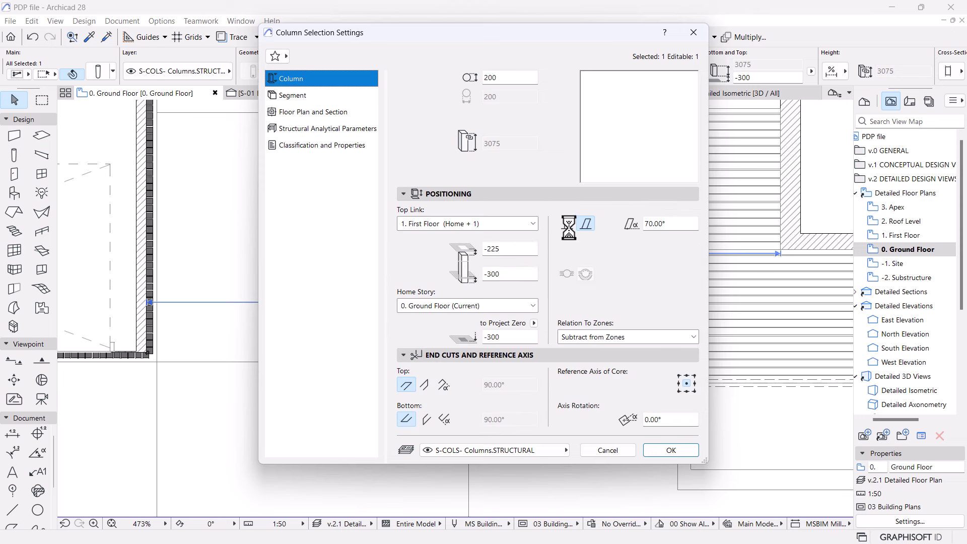
pyautogui.click(671, 449)
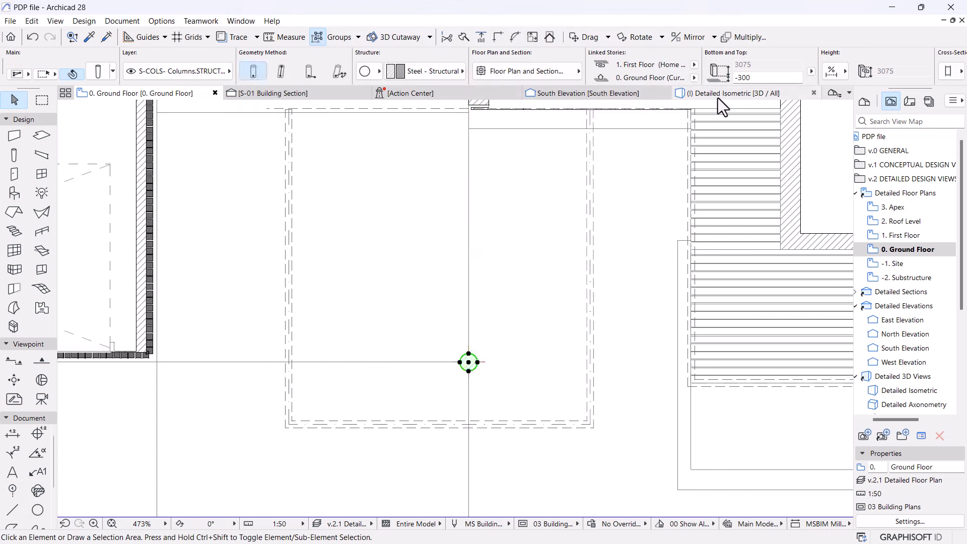
pyautogui.click(717, 98)
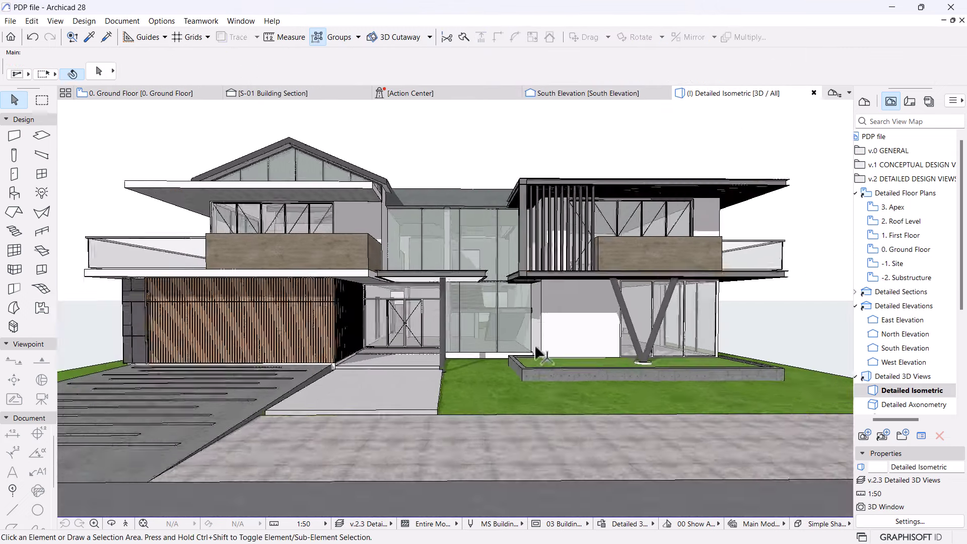
pyautogui.scroll(2, 498, 335)
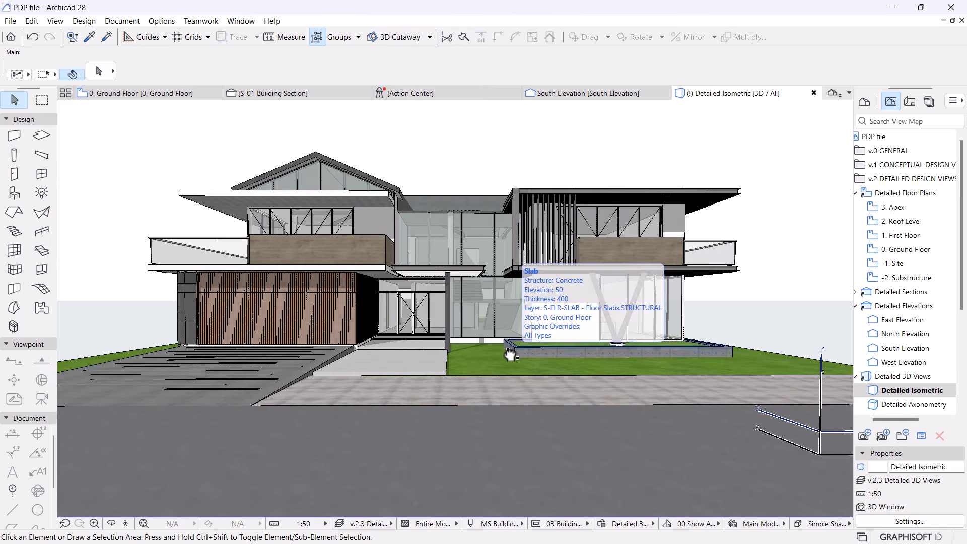
# - Examine the house's front in 3D, focusing on the entrance slab, its steel column and the curtain wall between the wings
pyautogui.scroll(2, 512, 274)
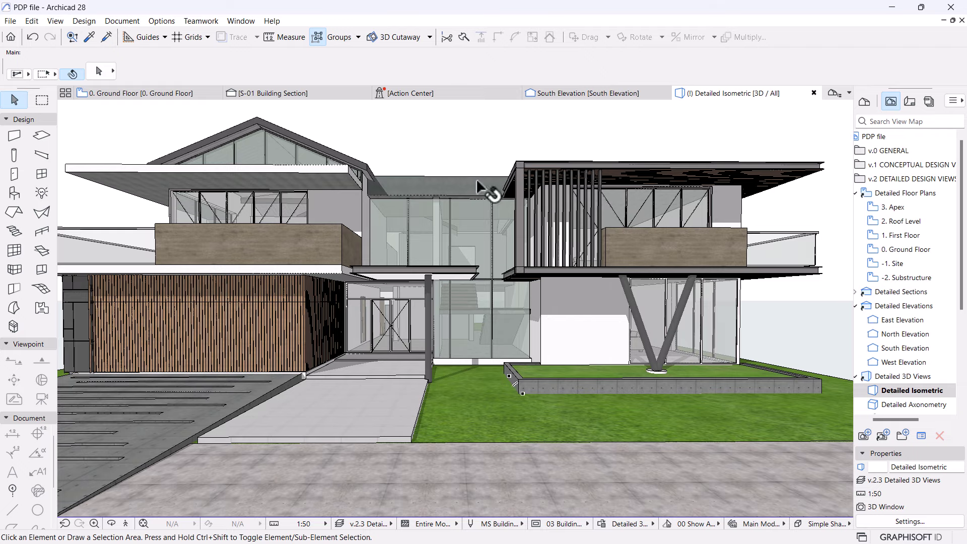
pyautogui.keyDown('shift'); pyautogui.moveTo(460, 200); pyautogui.dragTo(471, 244, button='middle'); pyautogui.keyUp('shift')
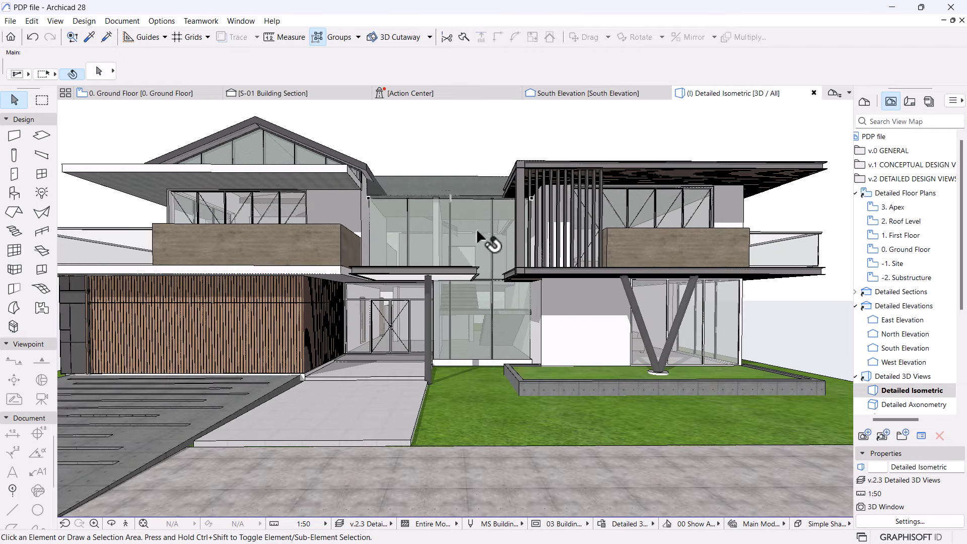
pyautogui.scroll(2, 445, 225)
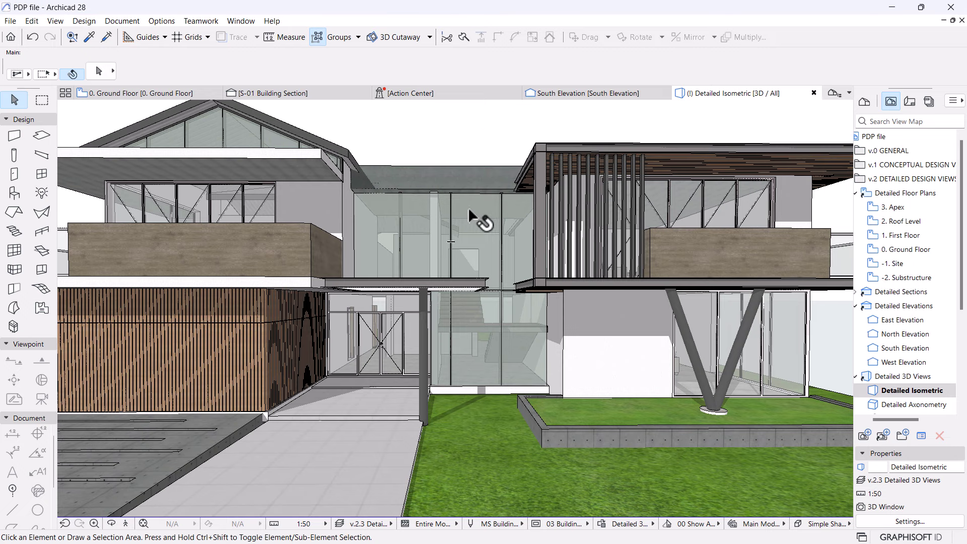
pyautogui.moveTo(473, 217)
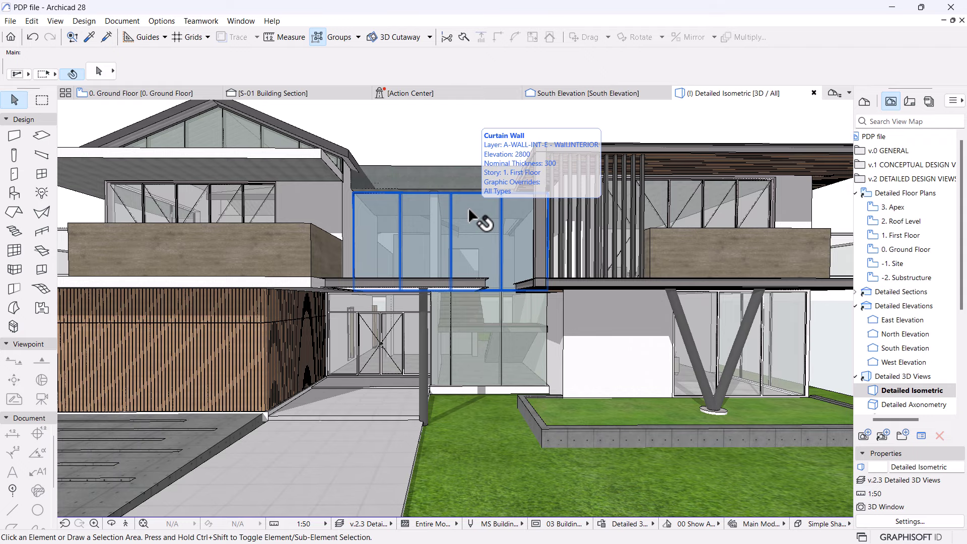
pyautogui.scroll(-3, 474, 292)
pyautogui.scroll(-2, 473, 295)
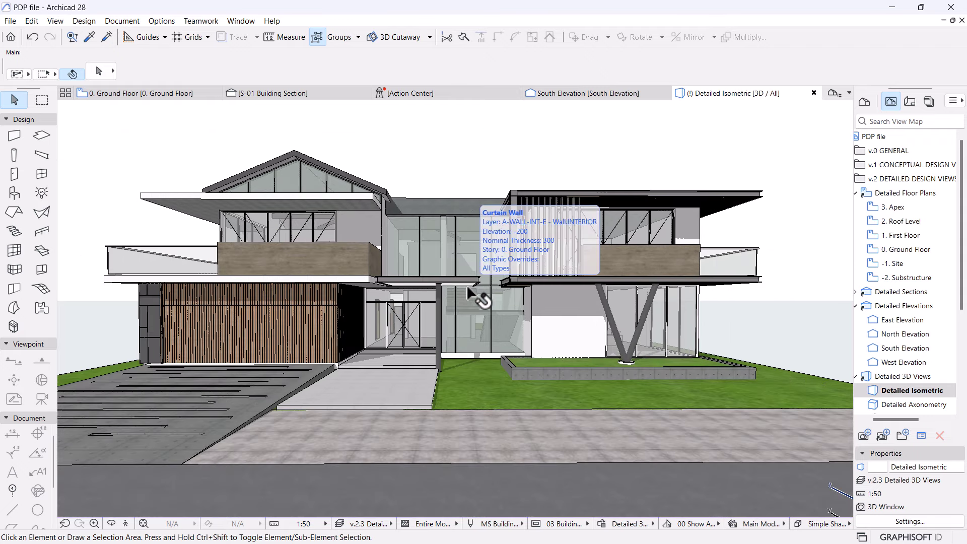
pyautogui.scroll(-2, 467, 288)
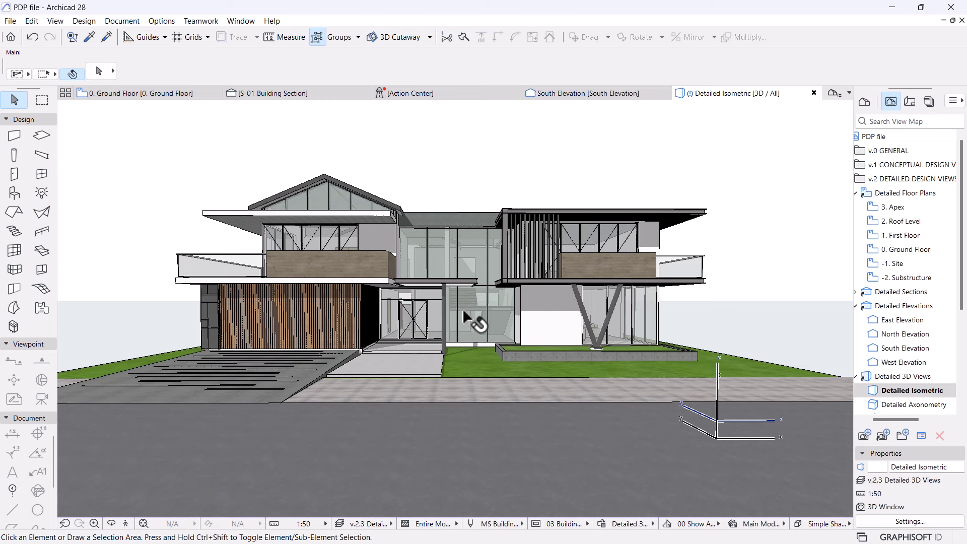